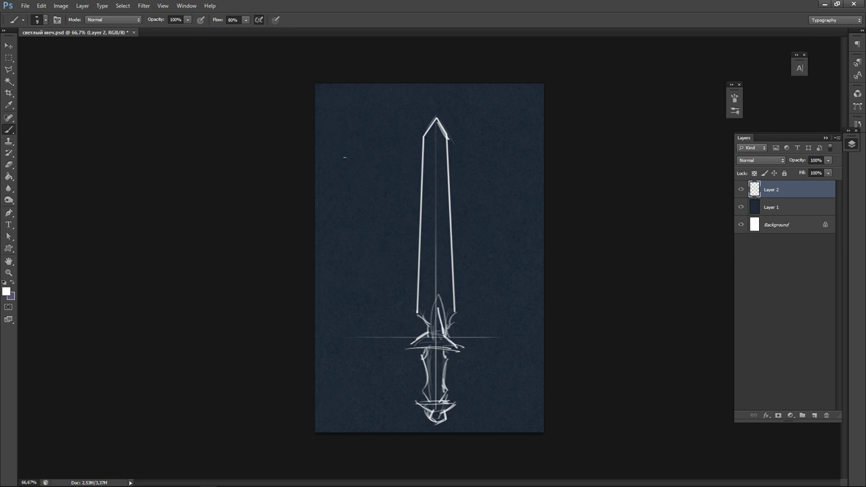
left_click_drag(334, 154, 344, 184)
mouse_move(348, 154)
left_mouse_down()
mouse_move(341, 166)
mouse_move(360, 179)
left_mouse_up()
key("ctrl+alt+z")
key("ctrl+alt+z")
Enlarge the brush to 15 px and hand-letter "КОНЦЕПТ" in white across the upper part of the sword sketch.
key("bracketright")
left_click_drag(333, 171, 336, 200)
mouse_move(349, 169)
left_mouse_down()
mouse_move(346, 196)
mouse_move(359, 201)
left_mouse_up()
mouse_move(370, 182)
left_mouse_down()
mouse_move(360, 192)
mouse_move(371, 183)
left_mouse_up()
mouse_move(385, 176)
left_mouse_down()
mouse_move(384, 196)
mouse_move(400, 185)
left_mouse_up()
mouse_move(399, 174)
left_mouse_down()
mouse_move(401, 195)
mouse_move(428, 187)
mouse_move(431, 200)
left_mouse_up()
mouse_move(435, 171)
left_mouse_down()
mouse_move(451, 184)
mouse_move(446, 178)
left_mouse_up()
mouse_move(431, 174)
left_mouse_down()
mouse_move(447, 170)
mouse_move(458, 185)
left_mouse_up()
left_click_drag(452, 166, 483, 179)
left_click_drag(465, 164, 505, 147)
Hand-letter "СВЕТЛОГО" in white across the blade, directly below the word "КОНЦЕПТ".
left_click_drag(369, 229, 372, 245)
mouse_move(377, 222)
left_mouse_down()
mouse_move(375, 246)
mouse_move(422, 241)
left_mouse_up()
mouse_move(397, 230)
left_mouse_down()
mouse_move(410, 229)
mouse_move(413, 218)
left_mouse_up()
mouse_move(427, 212)
left_mouse_down()
mouse_move(431, 242)
mouse_move(440, 211)
left_mouse_up()
mouse_move(444, 211)
left_mouse_down()
mouse_move(437, 230)
mouse_move(457, 230)
left_mouse_up()
mouse_move(460, 222)
left_mouse_down()
mouse_move(476, 218)
mouse_move(463, 218)
left_mouse_up()
left_click_drag(486, 202, 489, 221)
mouse_move(499, 196)
left_mouse_down()
mouse_move(507, 215)
mouse_move(526, 203)
left_mouse_up()
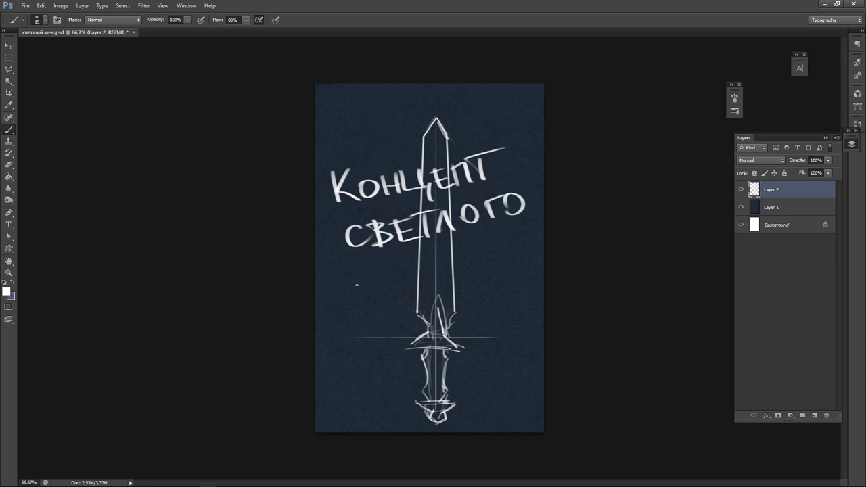
Hand-letter "МЕЧА" below "СВЕТЛОГО" and underline it with long slanted strokes over the guard area.
left_click_drag(363, 274, 374, 272)
mouse_move(367, 273)
left_mouse_down()
mouse_move(369, 298)
mouse_move(395, 291)
left_mouse_up()
left_click_drag(406, 268, 435, 281)
left_click_drag(405, 280, 426, 276)
left_click_drag(400, 271, 433, 259)
mouse_move(446, 254)
left_mouse_down()
mouse_move(424, 285)
mouse_move(453, 269)
left_mouse_up()
key("ctrl+z")
left_click_drag(454, 258, 462, 279)
mouse_move(472, 252)
left_mouse_down()
mouse_move(482, 274)
mouse_move(509, 267)
left_mouse_up()
left_click_drag(333, 331, 516, 291)
left_click_drag(366, 340, 544, 294)
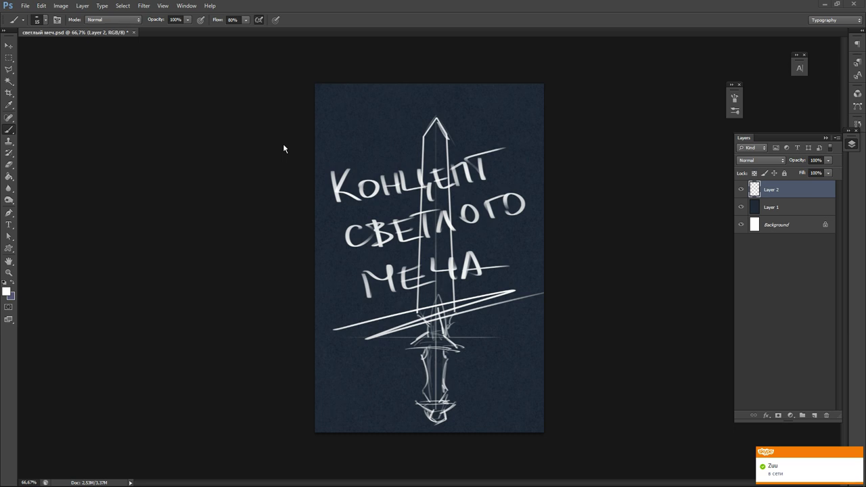
Lower the system speaker volume slightly.
mouse_move(15, 476)
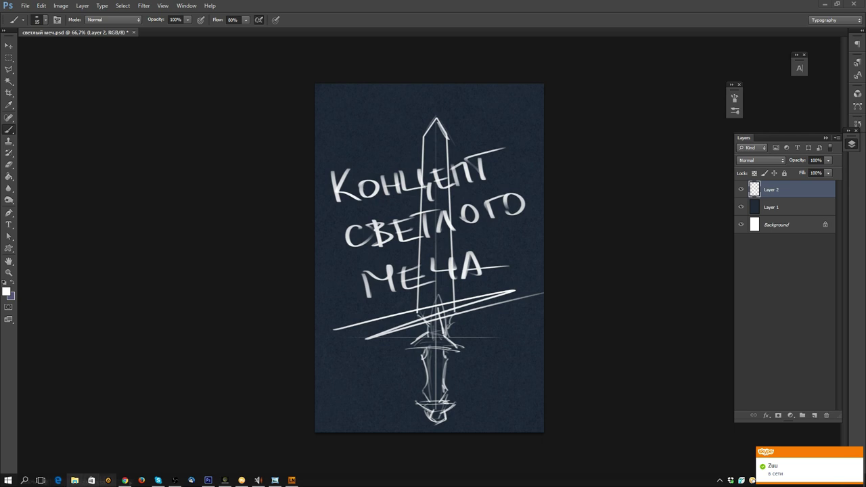
mouse_move(92, 483)
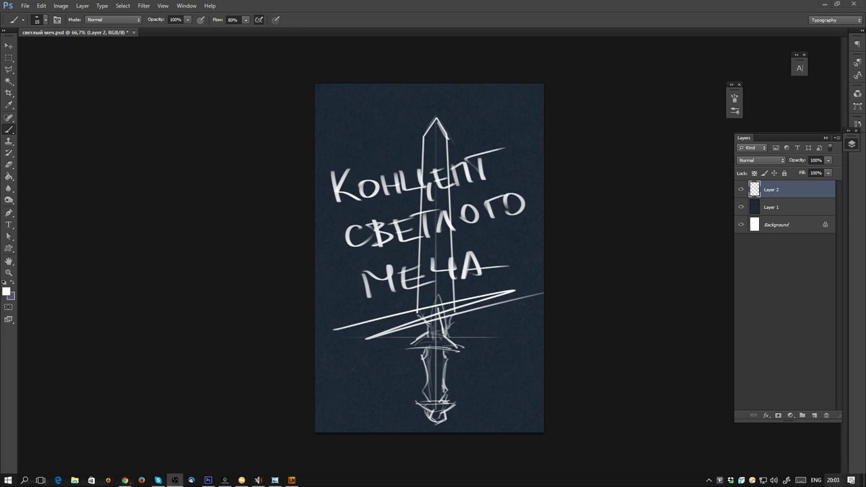
left_click(777, 481)
left_click(821, 462)
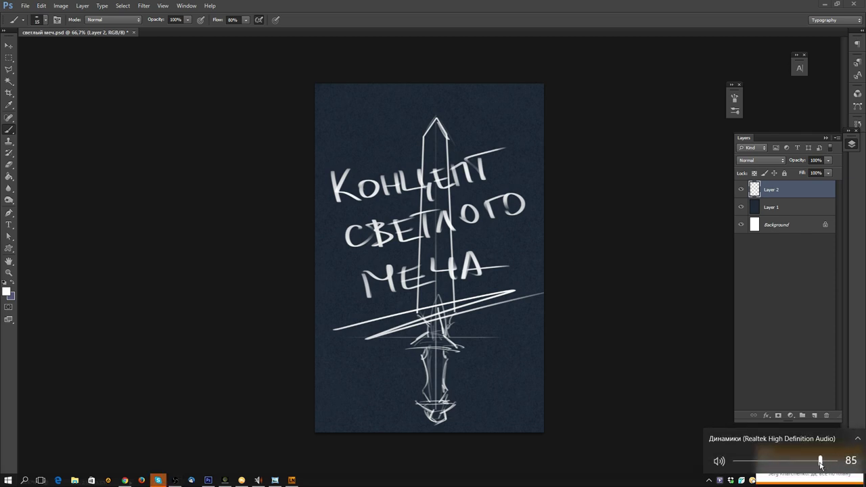
left_click_drag(821, 462, 804, 465)
left_click(639, 329)
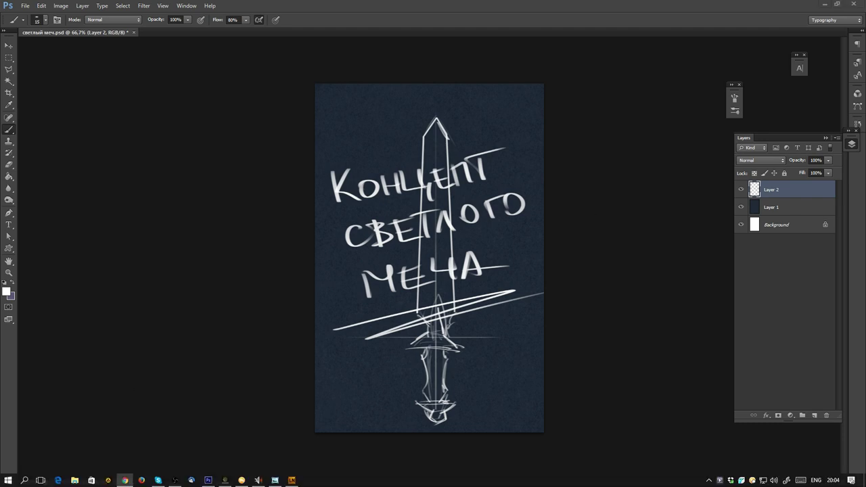
Switch to Pinterest in Chrome and skim the home feed.
left_click(124, 480)
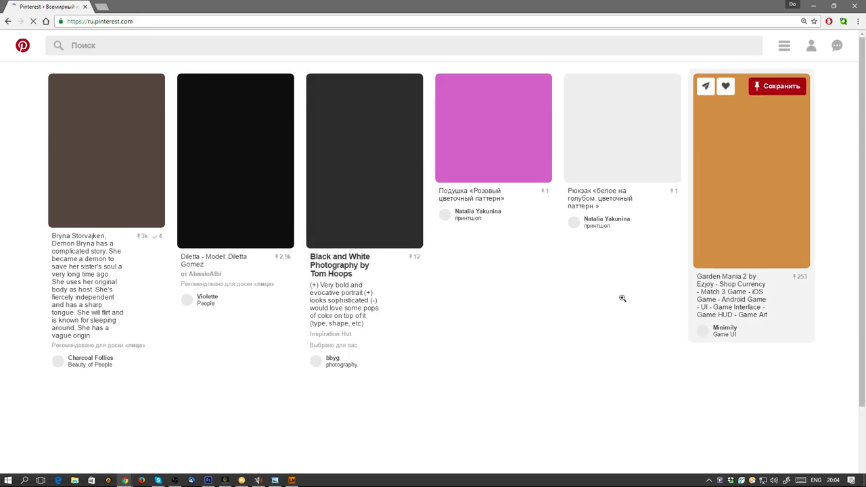
scroll(562, 195, "down", 5)
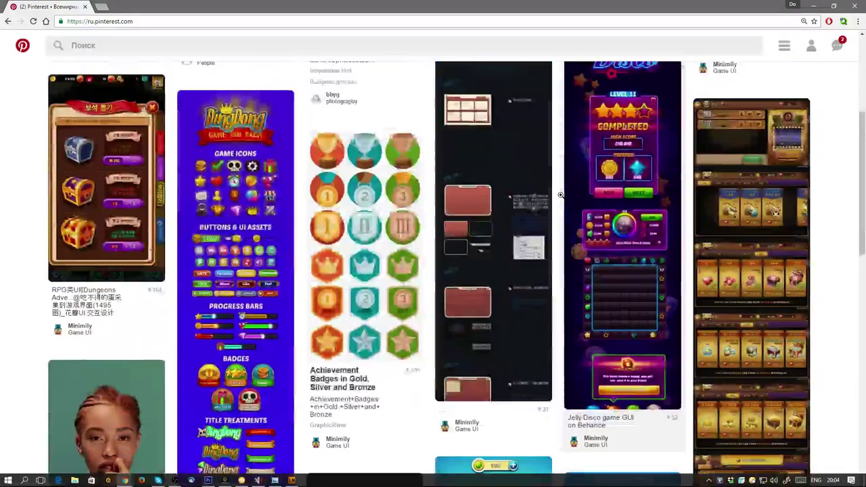
scroll(562, 195, "up", 5)
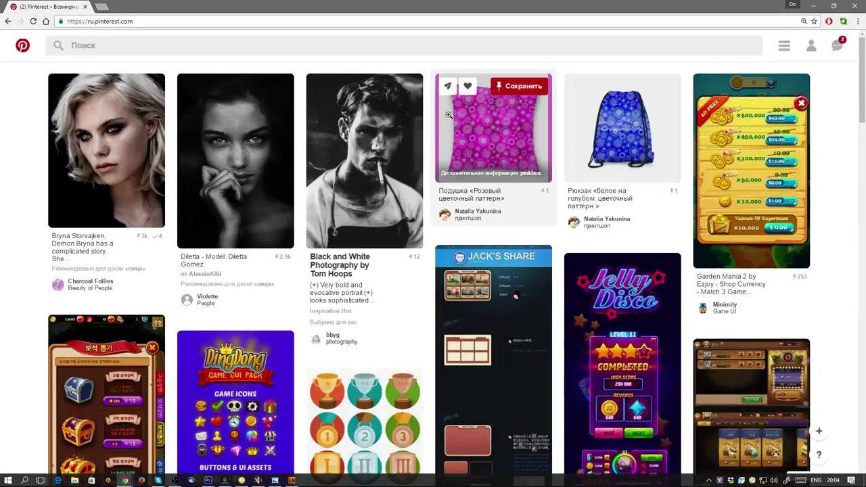
Search Pinterest for "меч светлый", using the Russian keyboard layout.
left_click(652, 44)
type("vtnf")
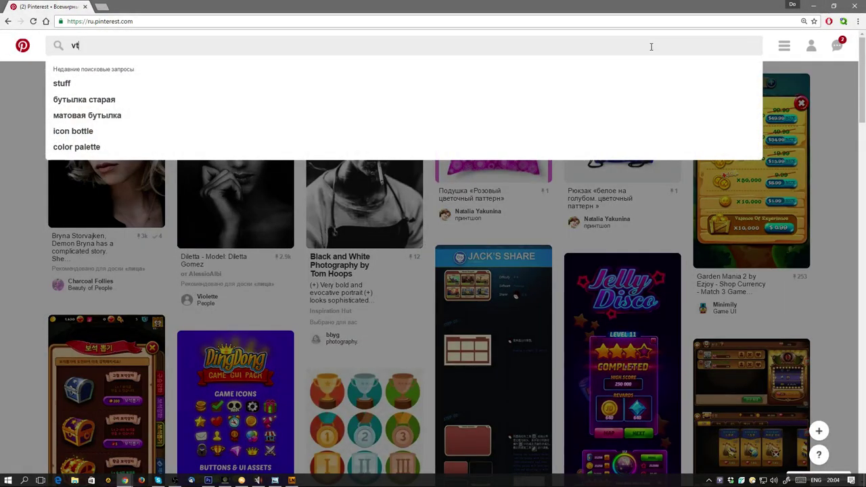
key("BackSpace")
key("BackSpace")
key("BackSpace")
key("BackSpace")
key("alt+shift")
type("меч сч")
key("BackSpace")
type("ветлый")
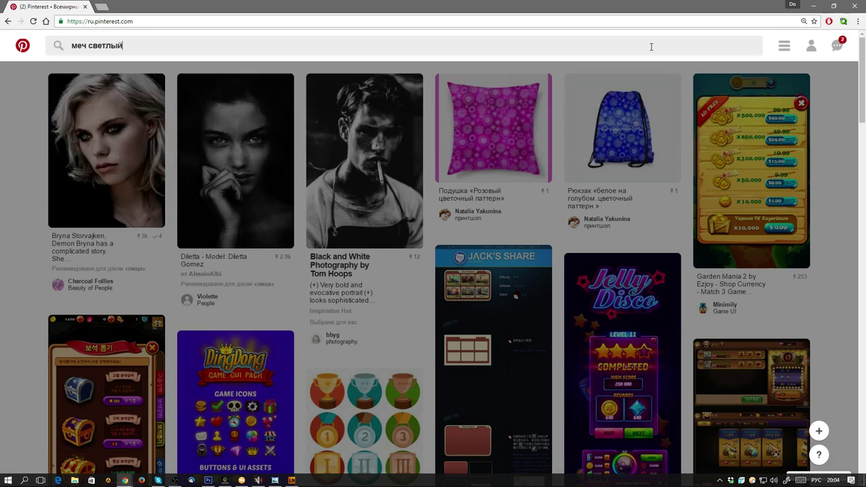
key("Return")
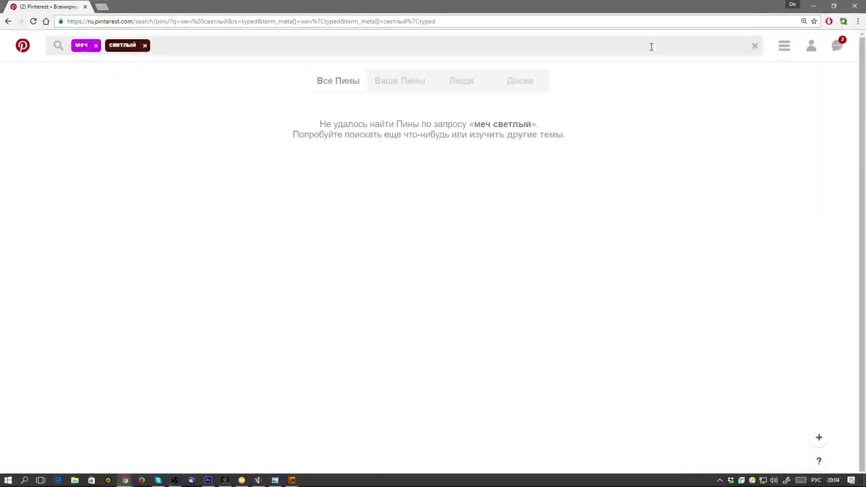
Broaden the Pinterest search by removing the term "светлый" so that only "меч" is searched.
left_click(144, 45)
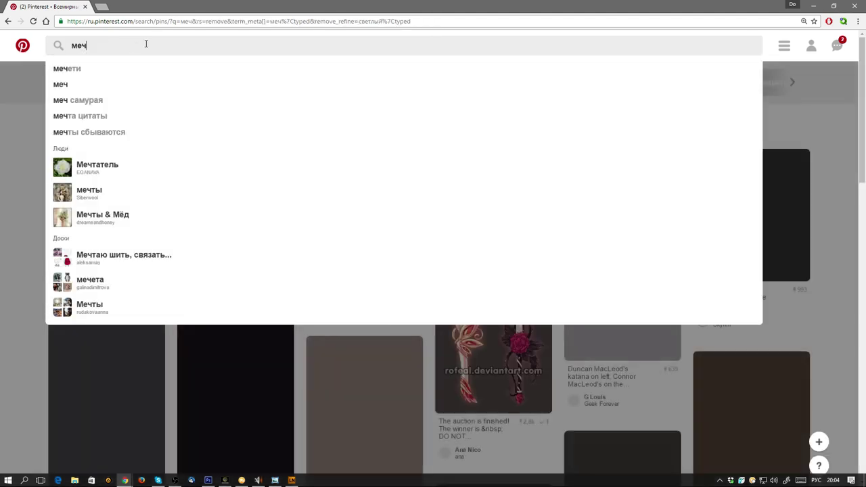
type("ты")
key("BackSpace")
key("BackSpace")
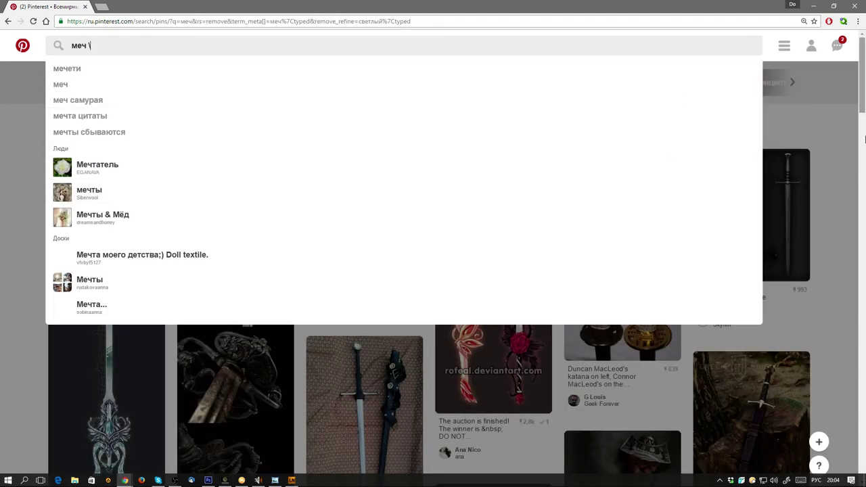
left_click(834, 190)
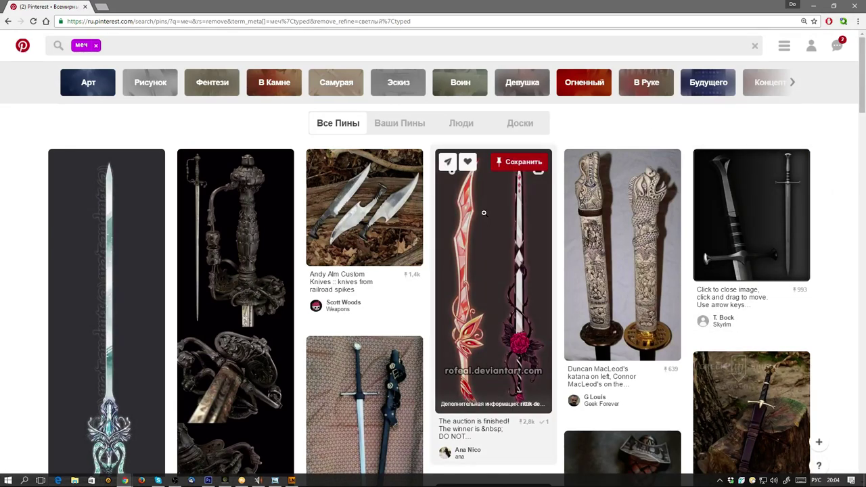
Open the "Find speedloader now!" pin showing twin black leaf-shaped blades in a background tab.
scroll(277, 290, "down", 2)
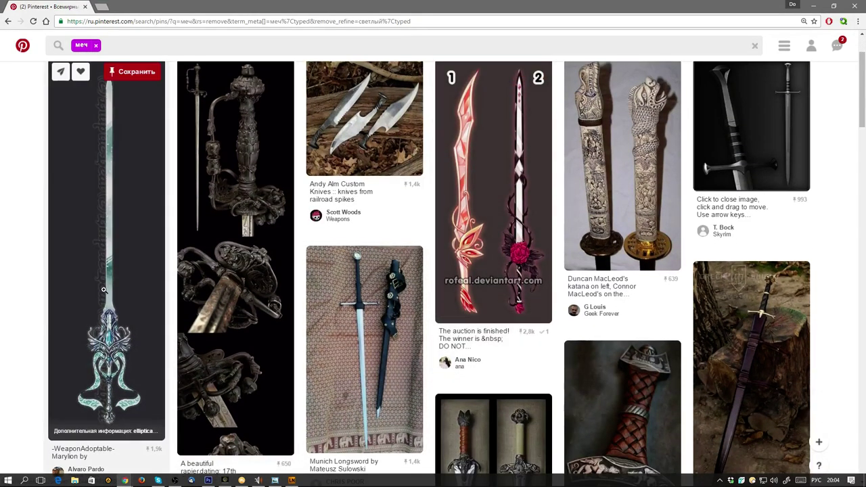
scroll(536, 280, "down", 3)
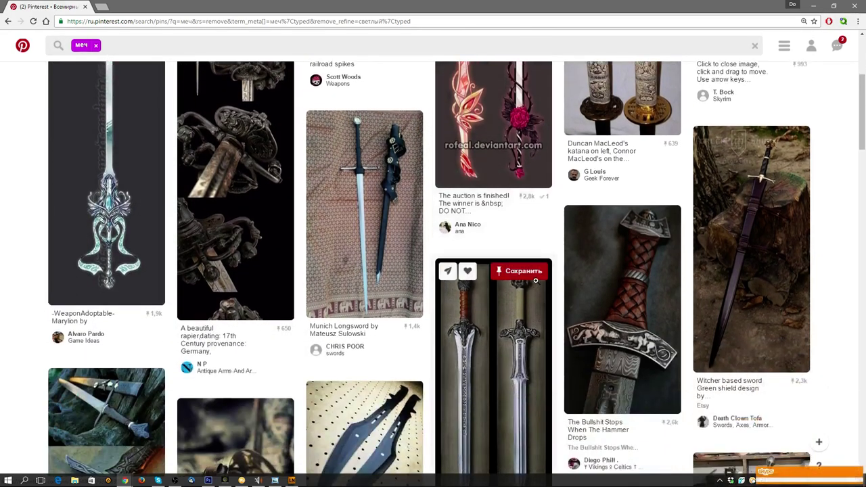
scroll(516, 276, "up", 2)
scroll(438, 277, "down", 4)
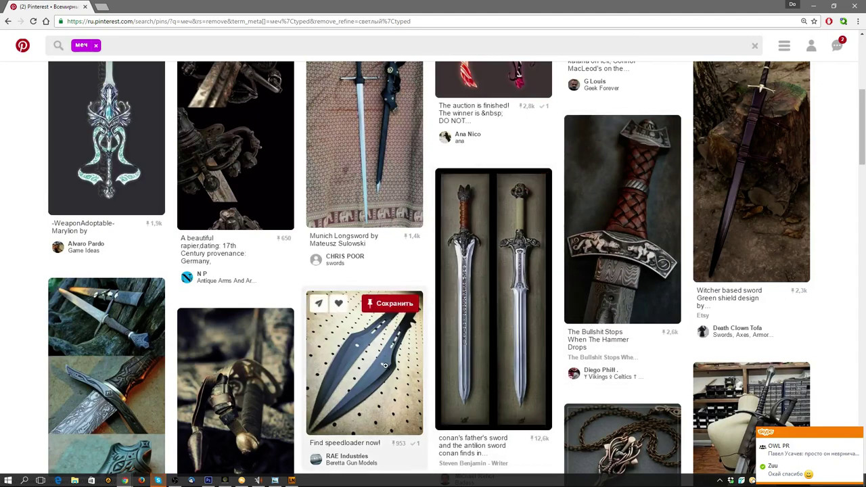
middle_click(365, 366)
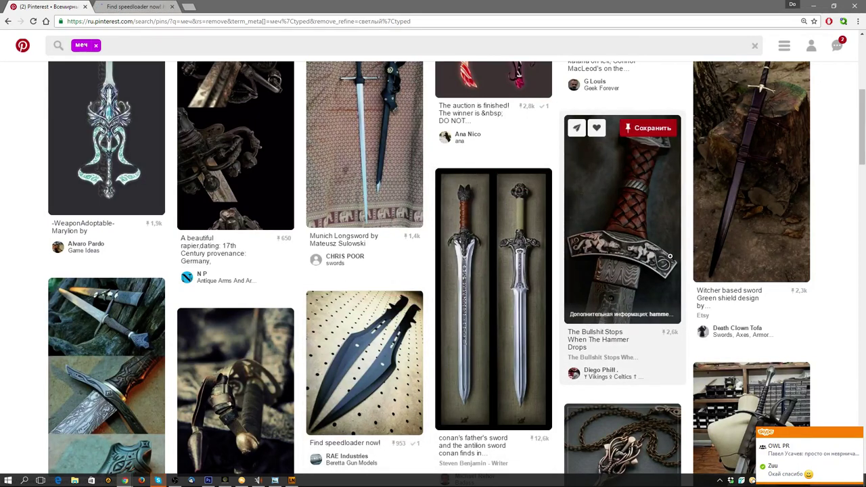
Open the pin with the set of blue and black knives in a background tab.
scroll(671, 256, "down", 3)
scroll(672, 260, "down", 2)
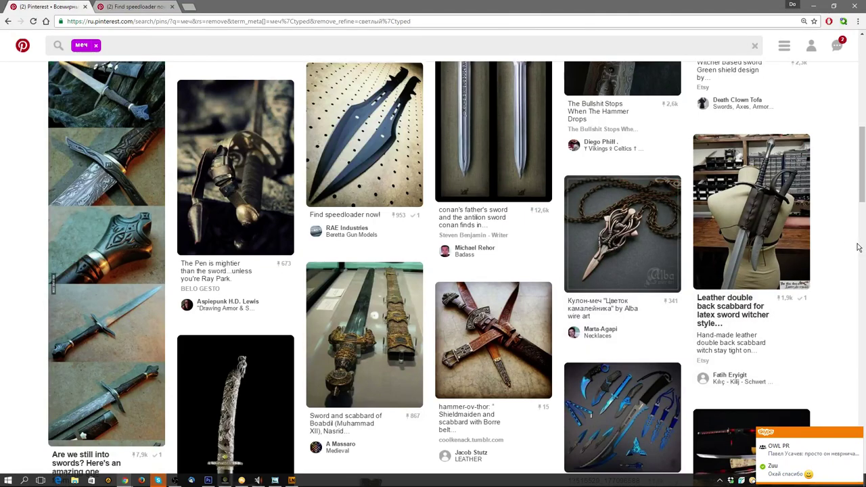
scroll(799, 291, "down", 1)
middle_click(611, 388)
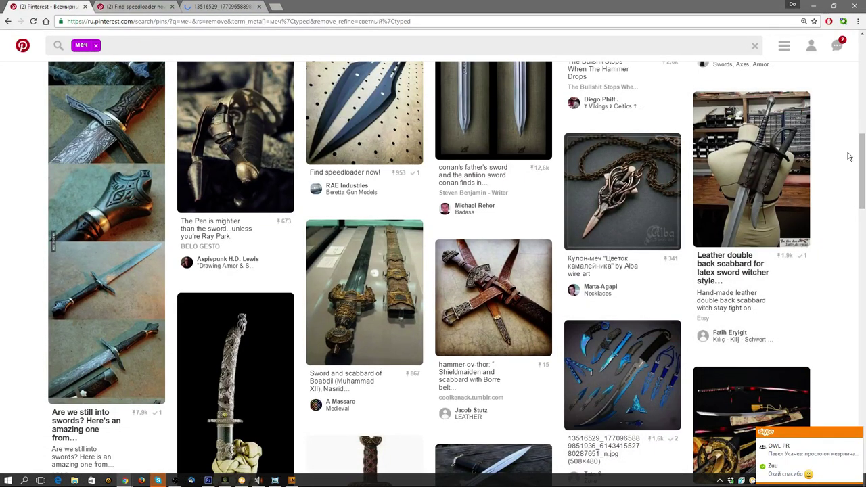
Find the handmade custom d2 bowie knife pin further down the sword results and open it in a background tab.
scroll(850, 156, "down", 3)
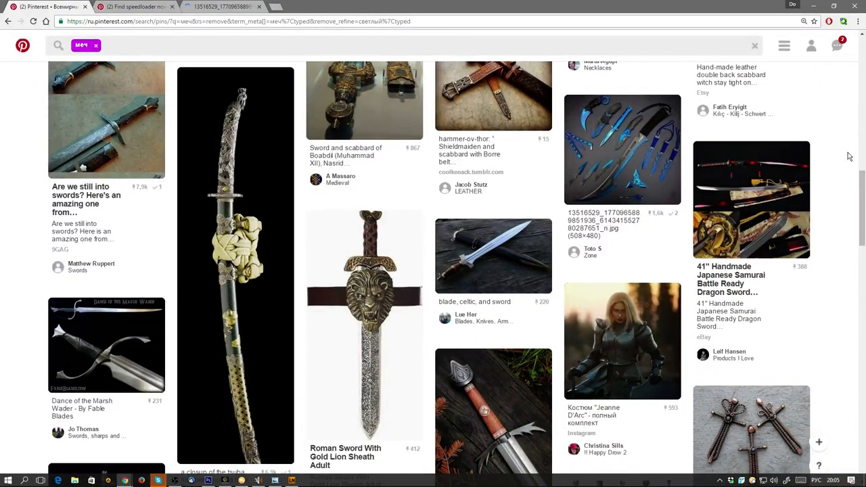
scroll(850, 157, "down", 1)
scroll(850, 157, "down", 1)
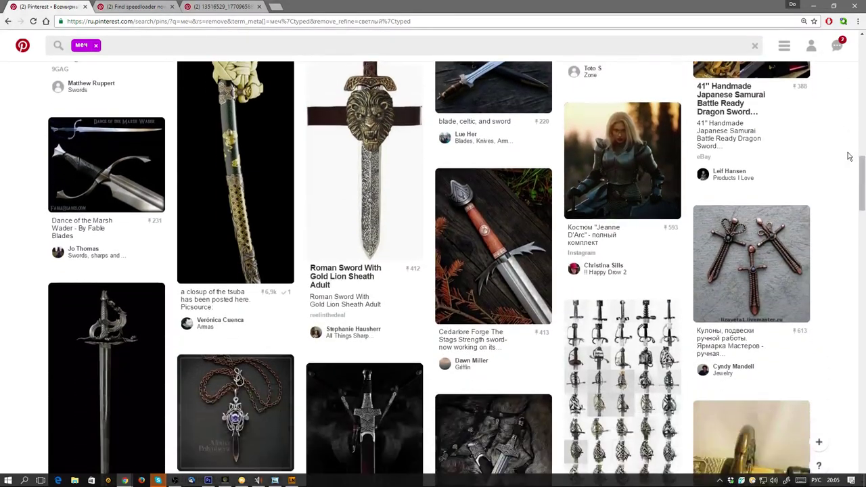
scroll(850, 156, "down", 2)
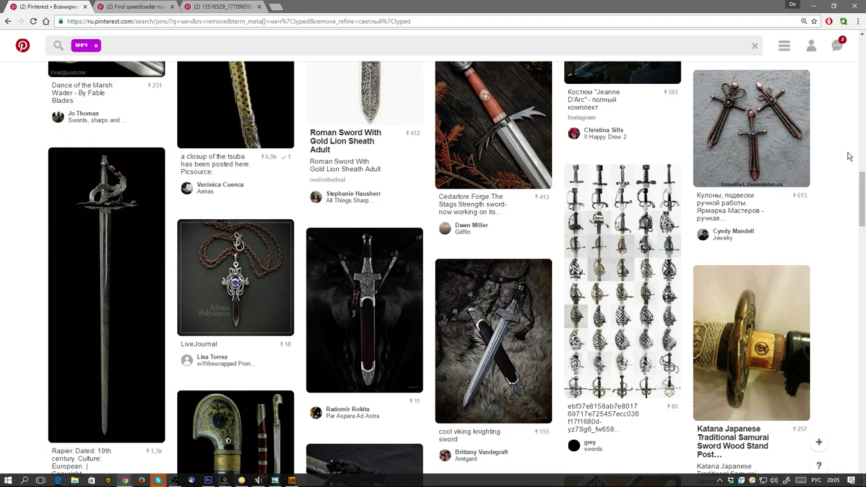
scroll(849, 156, "down", 2)
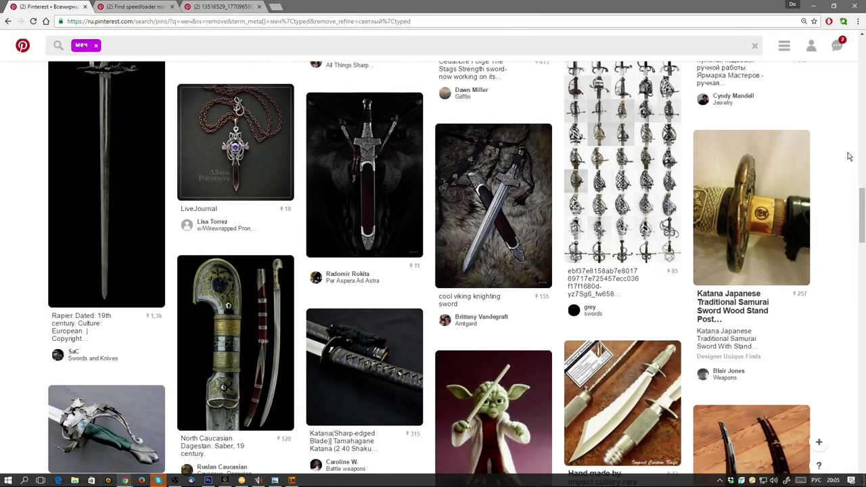
scroll(849, 156, "down", 1)
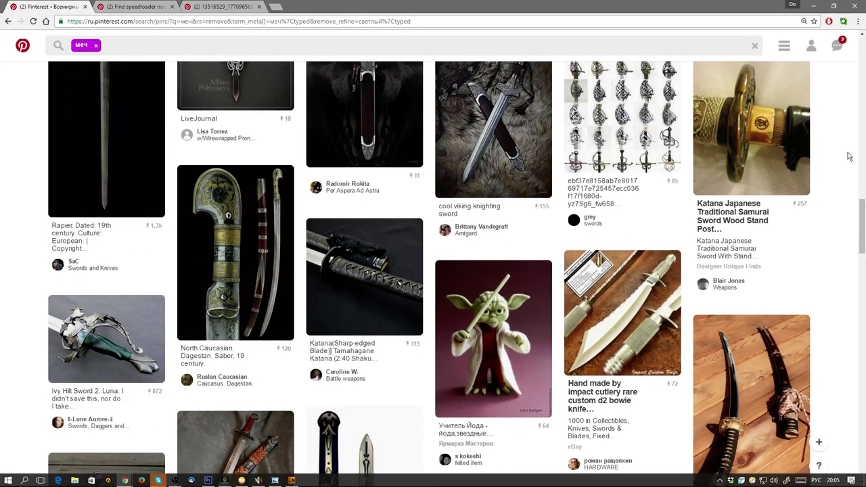
middle_click(623, 311)
Open the pin of the broad-guarded kata'scain blades on dark planks in a background tab.
scroll(756, 248, "down", 1)
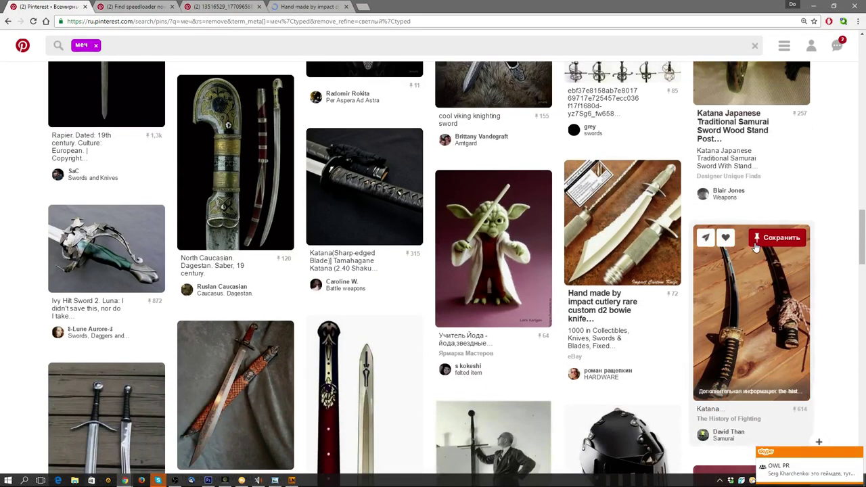
scroll(756, 248, "down", 2)
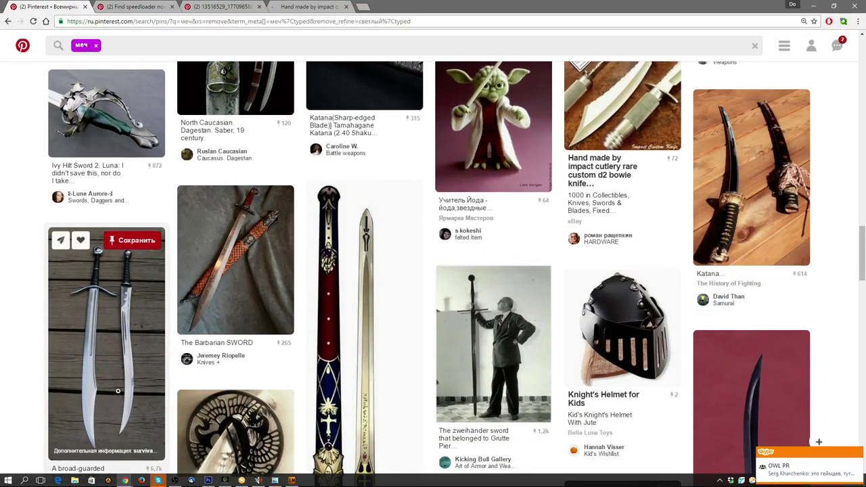
middle_click(117, 391)
Open the "Frost Claw" pin showing a dark curved sword on red in a background tab.
scroll(663, 308, "down", 1)
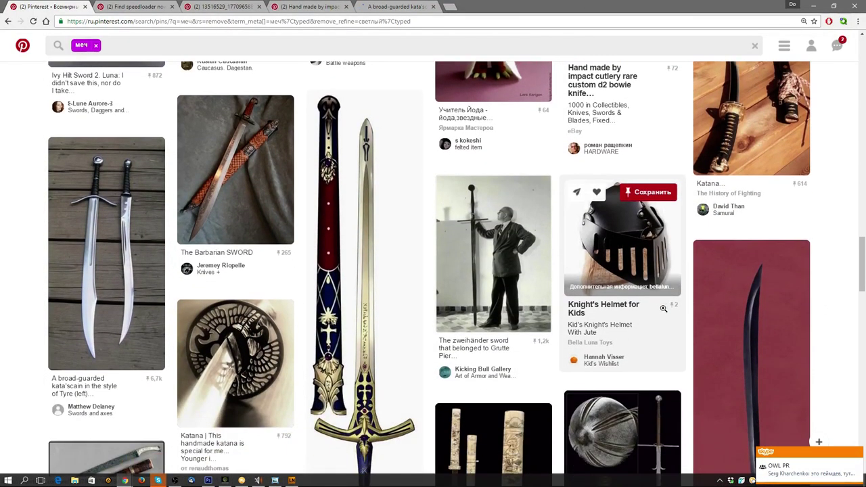
scroll(664, 308, "down", 2)
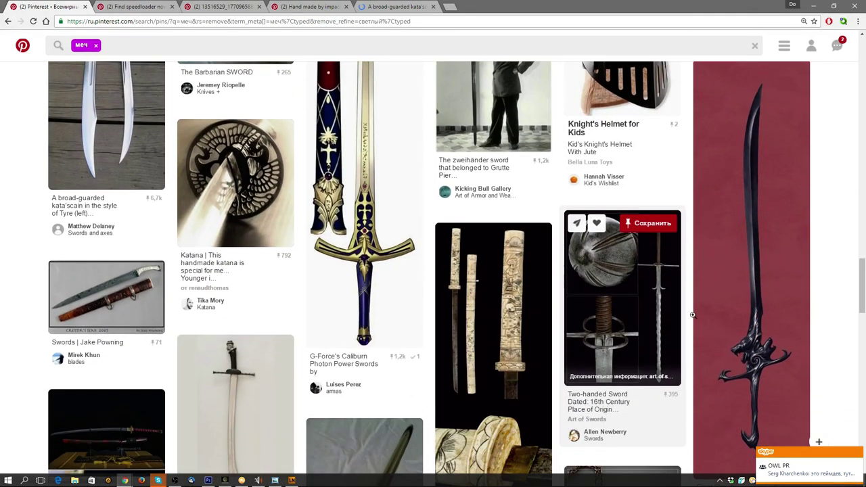
scroll(623, 271, "down", 2)
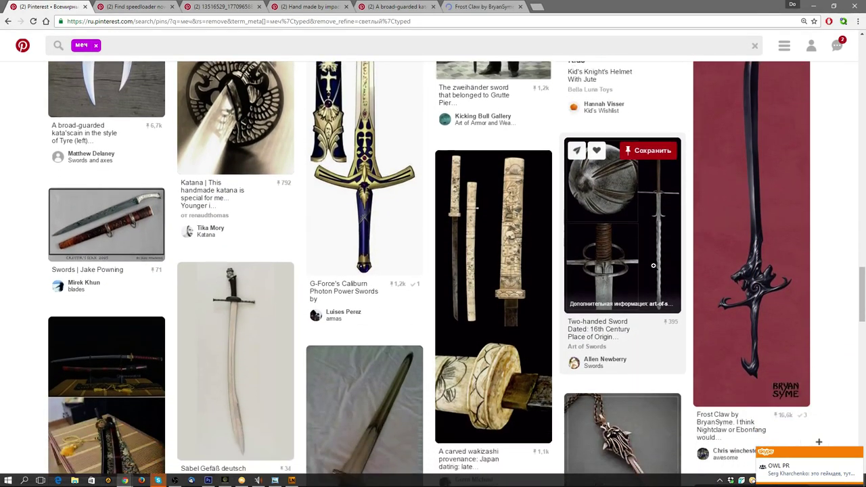
Find the pin with two slender ornate swords on dark grey in the sword results and open it in a background tab.
scroll(849, 292, "down", 2)
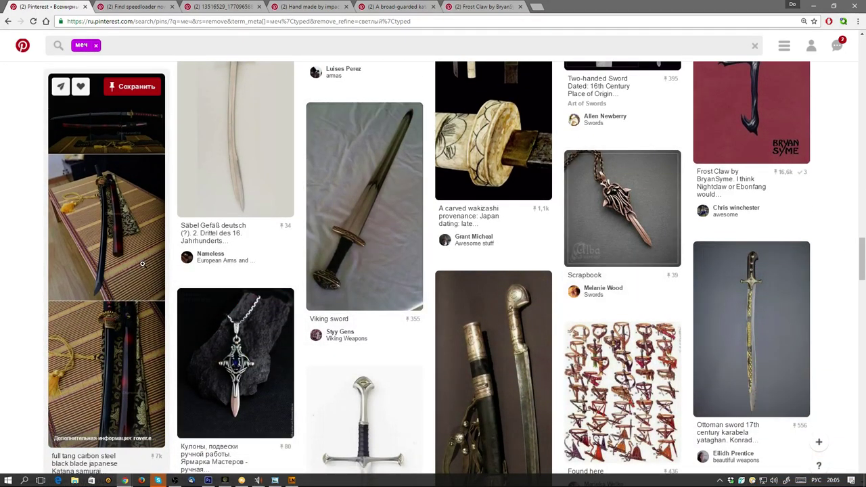
scroll(636, 256, "down", 4)
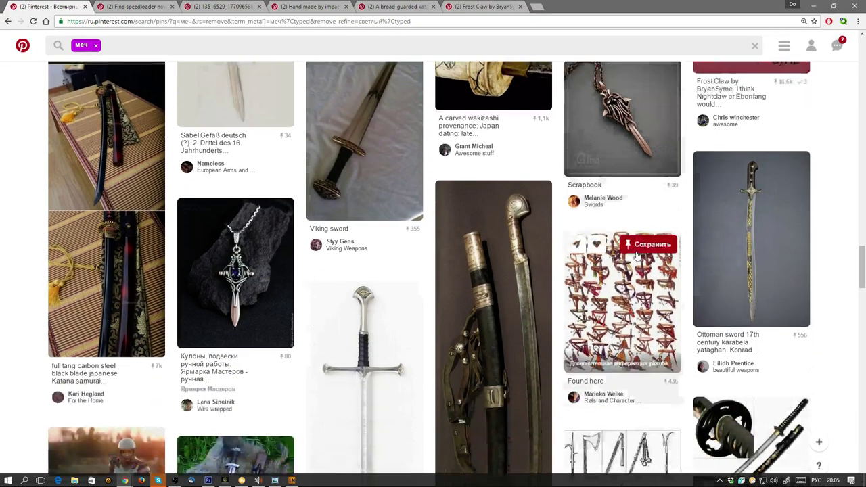
scroll(636, 252, "down", 3)
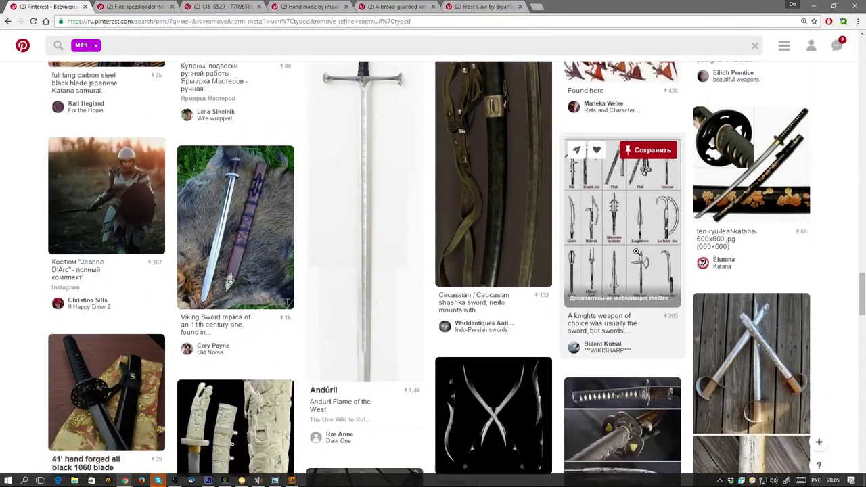
scroll(800, 275, "down", 3)
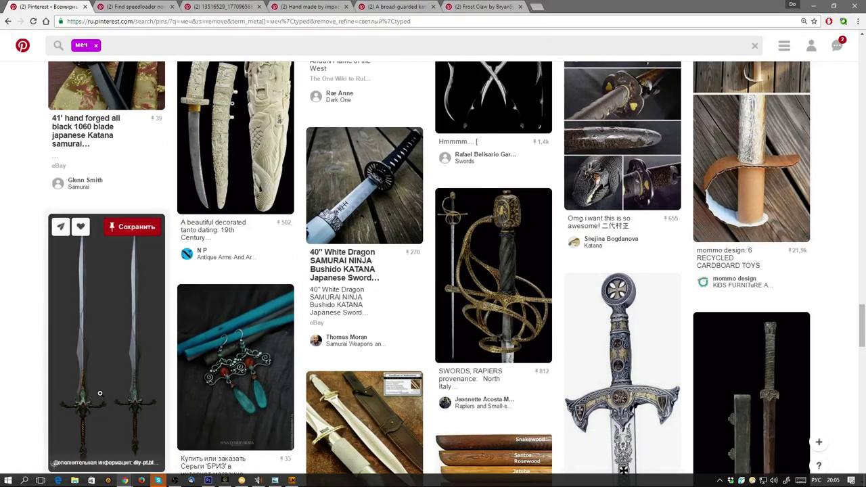
middle_click(100, 394)
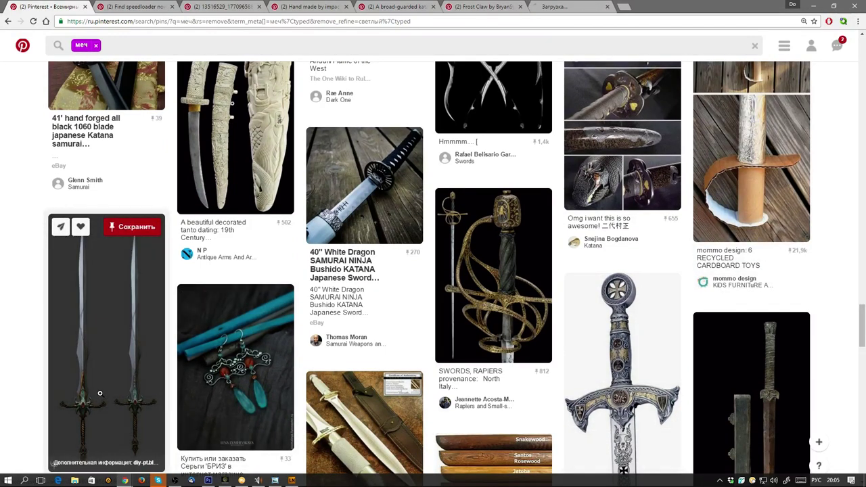
Find the Evolution Scimitar Set by Raven Armoury further down and open its source link in a background tab.
scroll(791, 260, "down", 1)
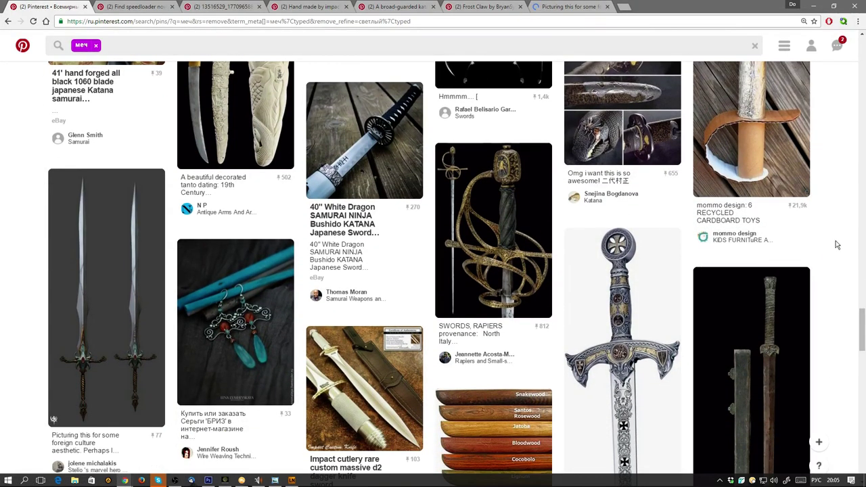
scroll(837, 245, "down", 5)
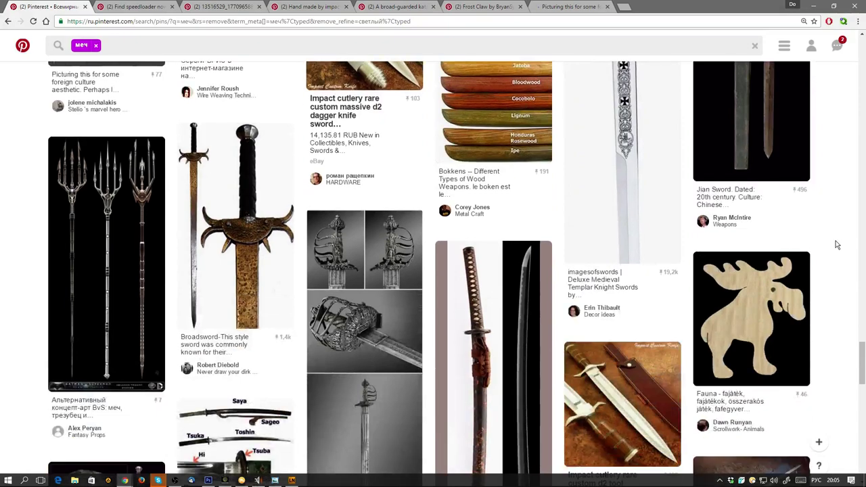
scroll(837, 245, "down", 1)
scroll(837, 245, "down", 2)
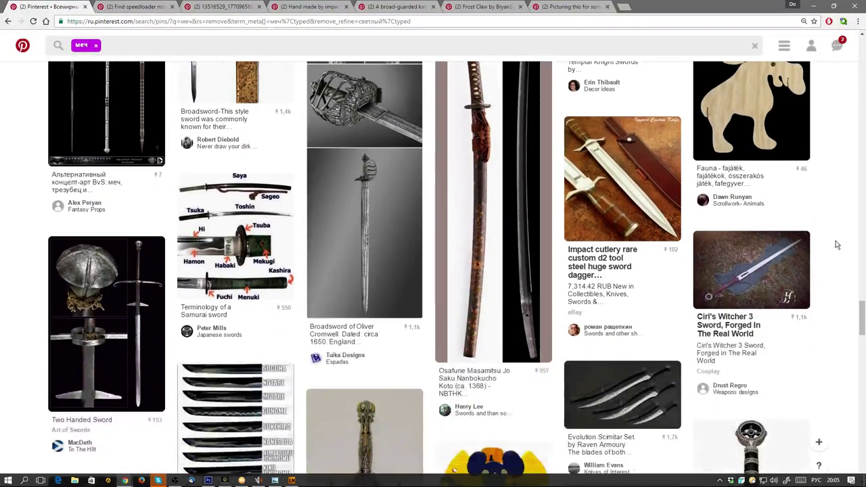
scroll(836, 245, "down", 2)
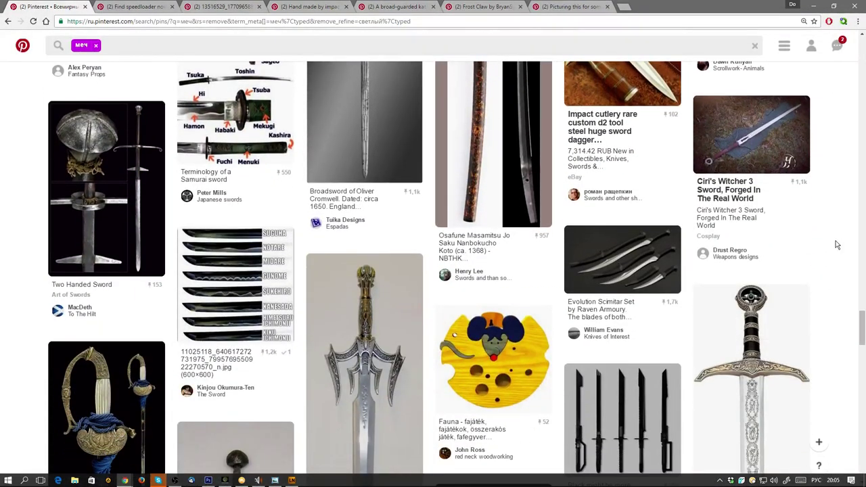
middle_click(621, 285)
Find the black Secret Agent Tactical Ninja Sword further down the results and open it in a background tab.
scroll(865, 275, "down", 2)
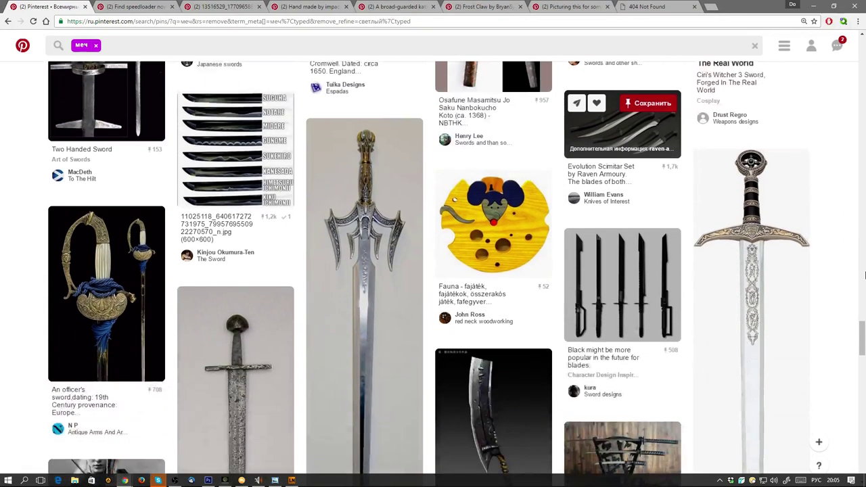
scroll(865, 275, "down", 1)
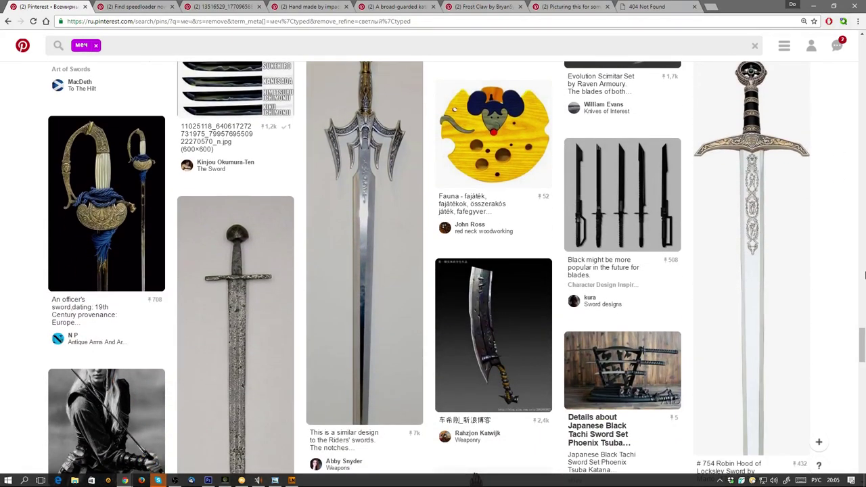
scroll(865, 275, "down", 2)
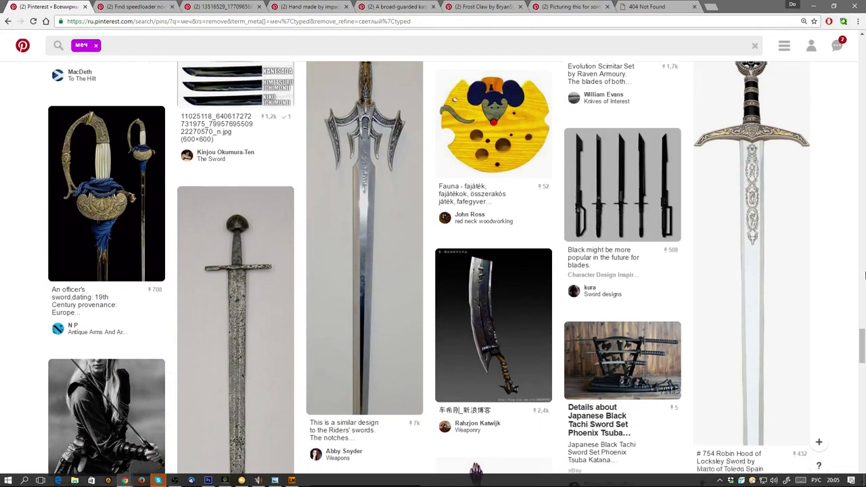
scroll(865, 275, "down", 2)
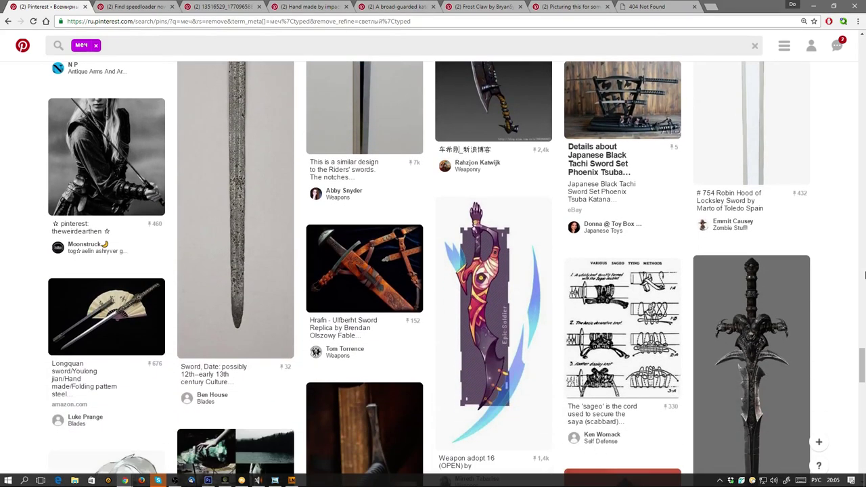
scroll(865, 275, "down", 1)
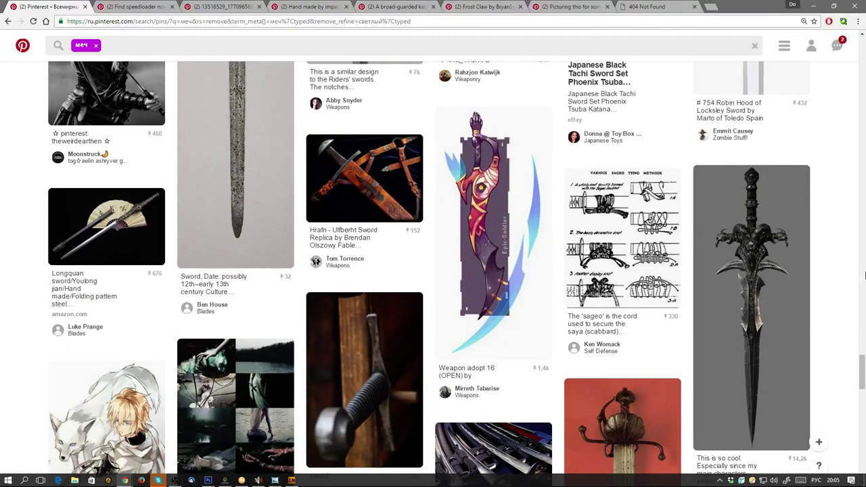
scroll(865, 275, "down", 5)
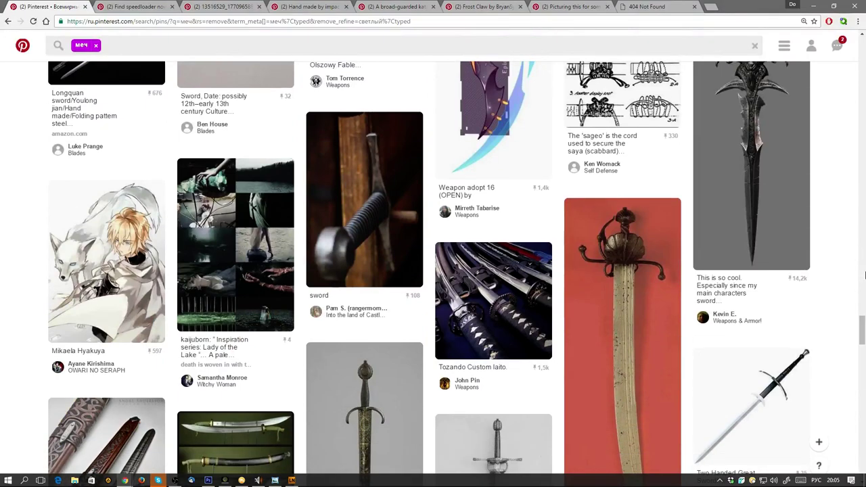
scroll(865, 276, "down", 3)
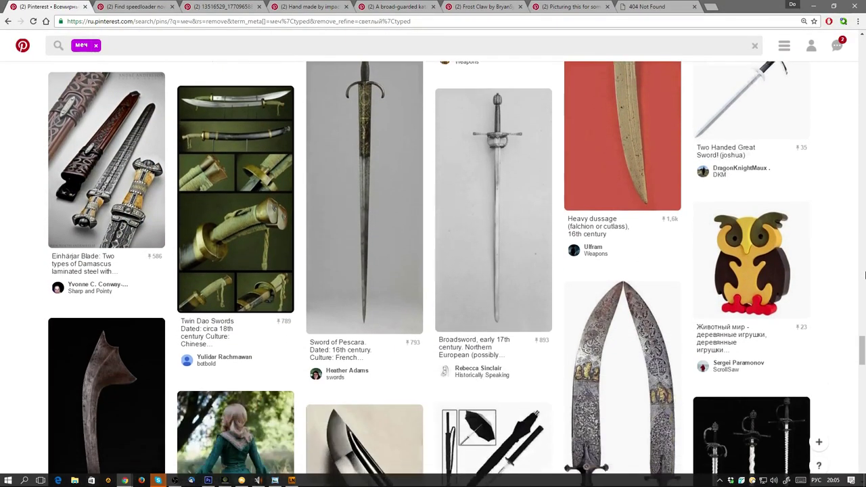
scroll(865, 275, "down", 4)
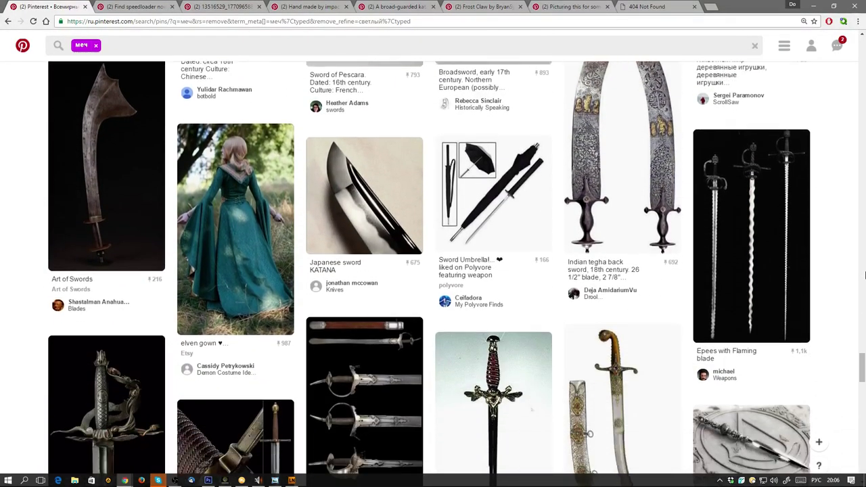
scroll(865, 275, "down", 4)
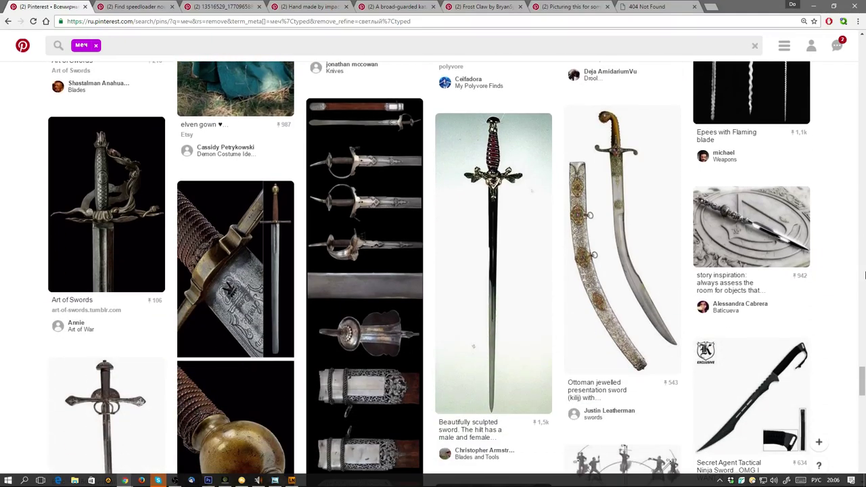
scroll(865, 275, "down", 1)
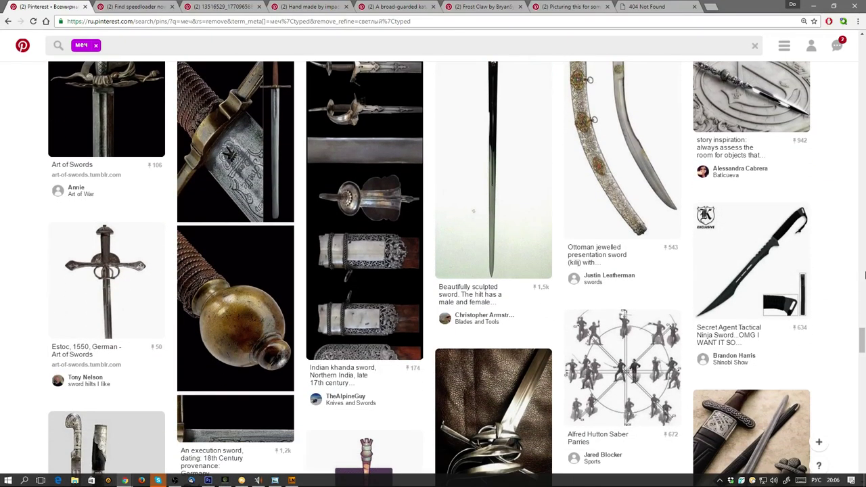
scroll(865, 276, "down", 1)
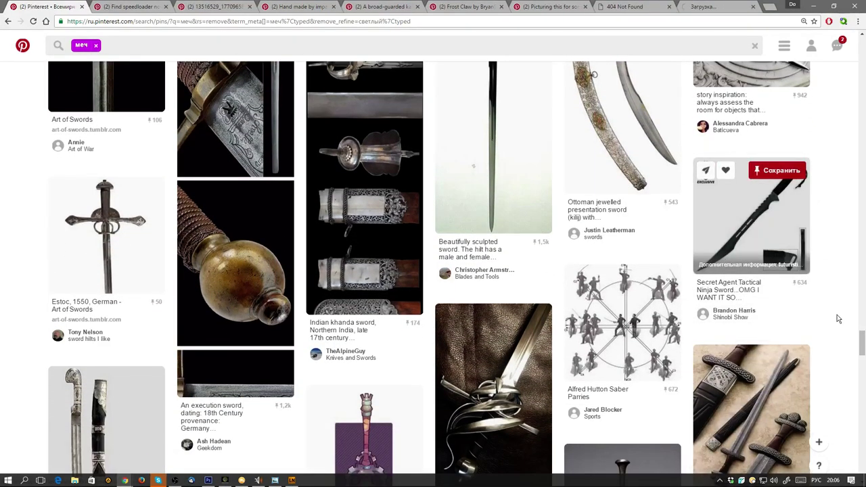
Find the "Quickjob from today" pin with two curved sci-fi blades and open it in a background tab.
scroll(838, 319, "down", 5)
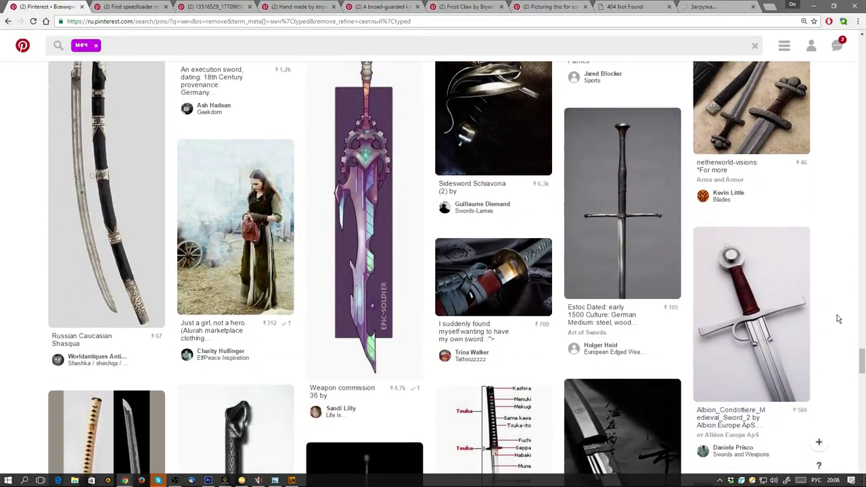
scroll(838, 319, "up", 1)
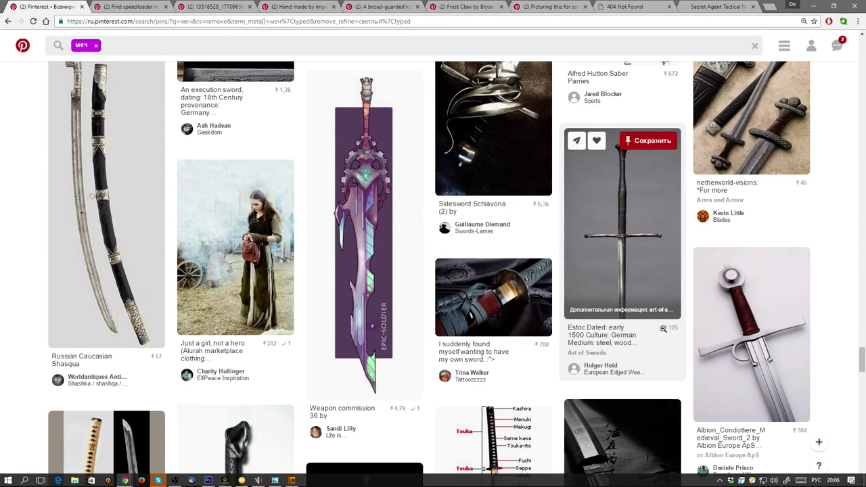
scroll(663, 328, "down", 4)
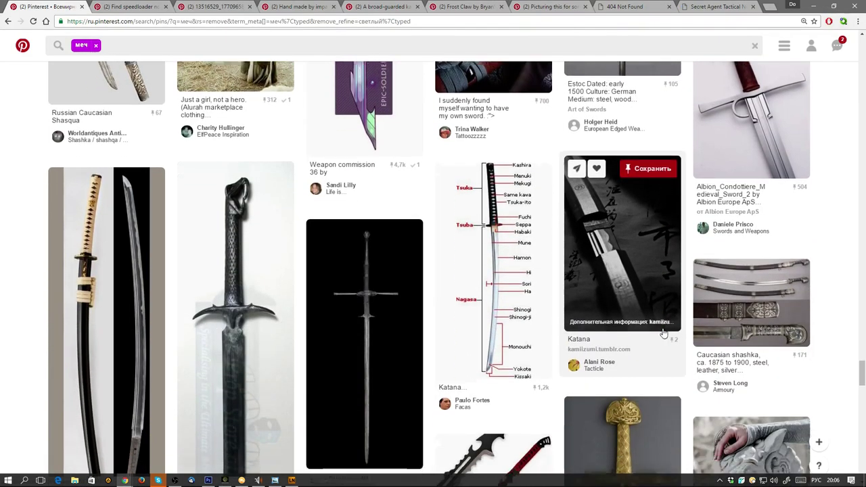
scroll(664, 332, "down", 1)
scroll(664, 331, "down", 3)
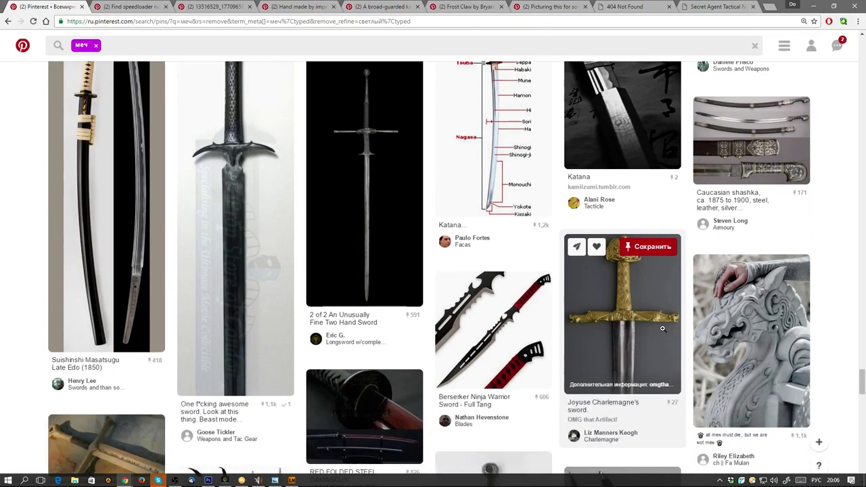
scroll(664, 329, "down", 3)
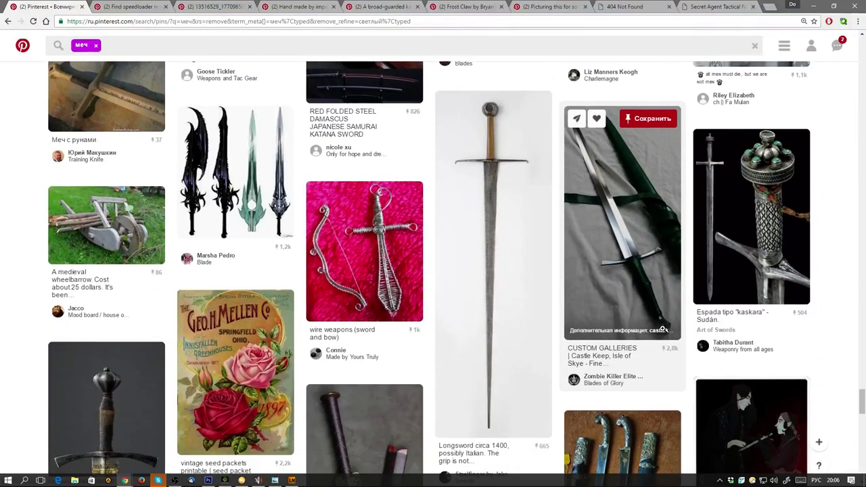
scroll(668, 356, "down", 3)
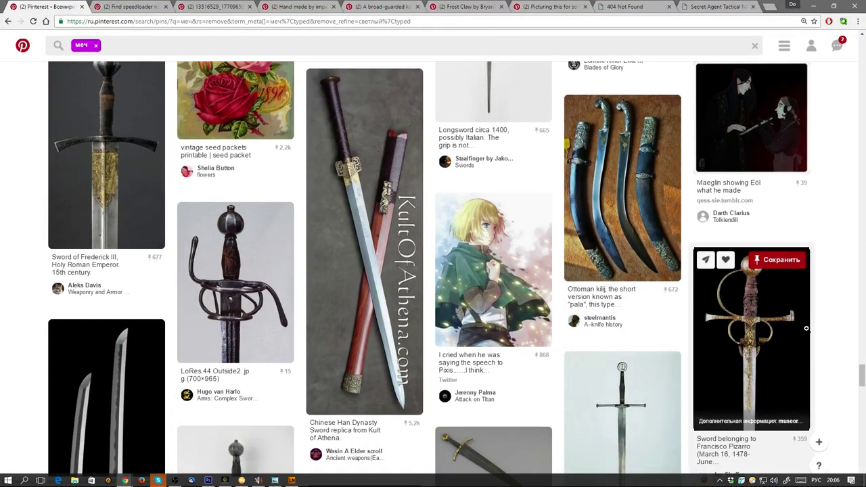
scroll(806, 329, "down", 3)
scroll(807, 329, "down", 3)
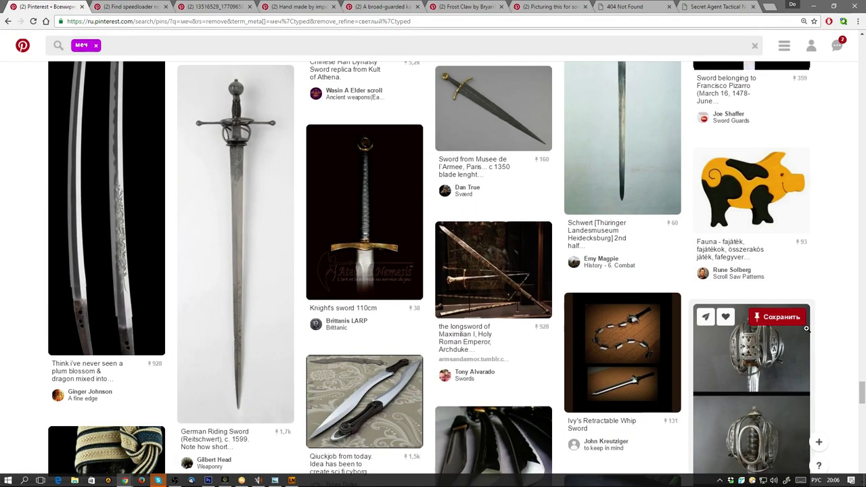
scroll(807, 329, "down", 1)
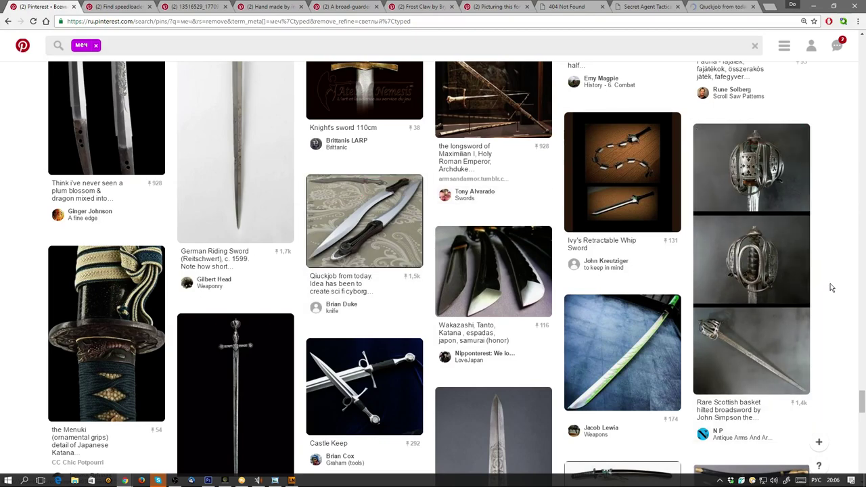
Open the pin of the Arabian/Middle Eastern style scimitar on white in a background tab.
scroll(832, 287, "down", 3)
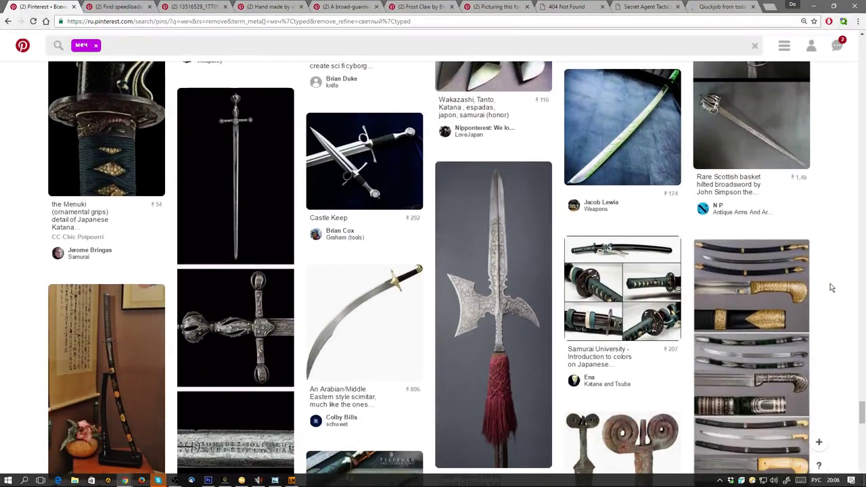
scroll(832, 287, "down", 1)
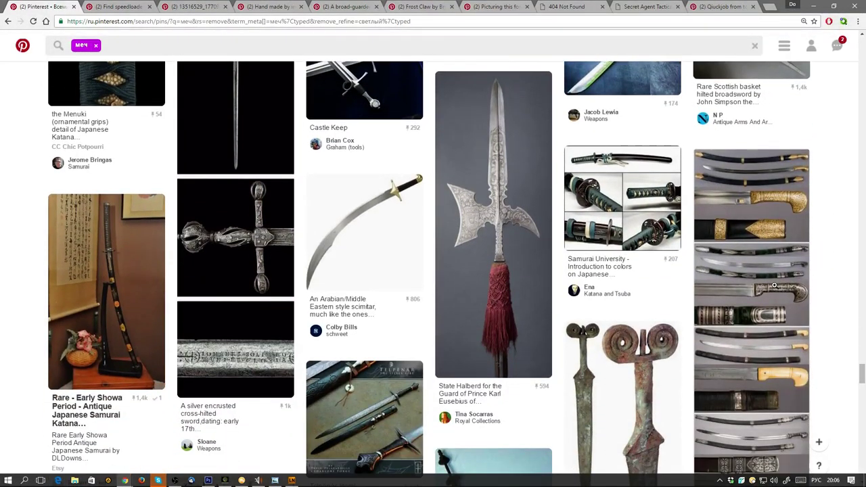
scroll(810, 260, "down", 4)
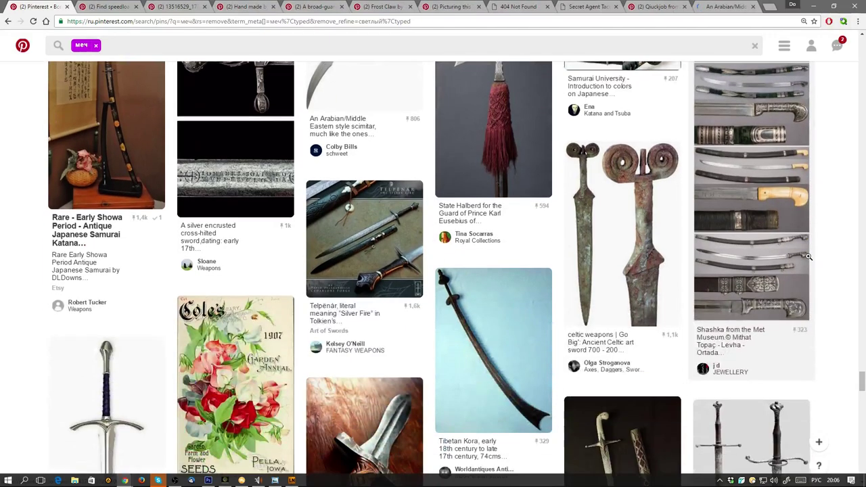
Look through the further "меч" search results for more sword, saber and katana pins with blade and hilt shapes usable as references.
scroll(811, 261, "down", 2)
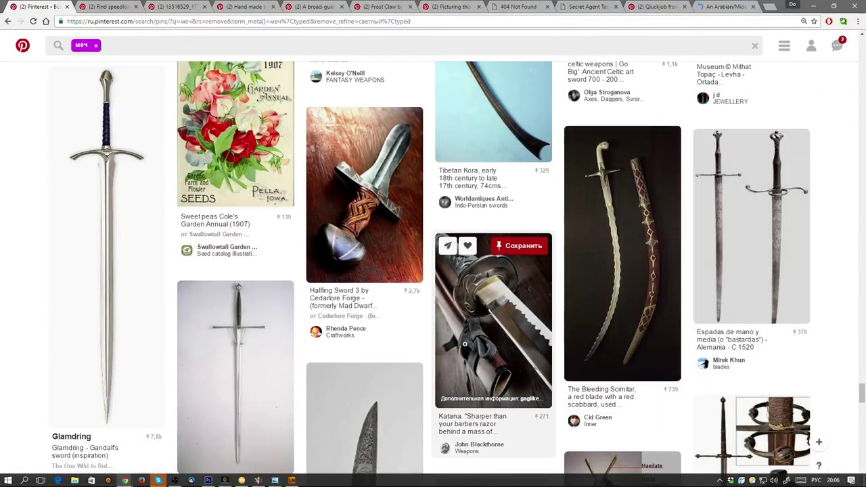
scroll(447, 346, "down", 1)
scroll(661, 301, "down", 5)
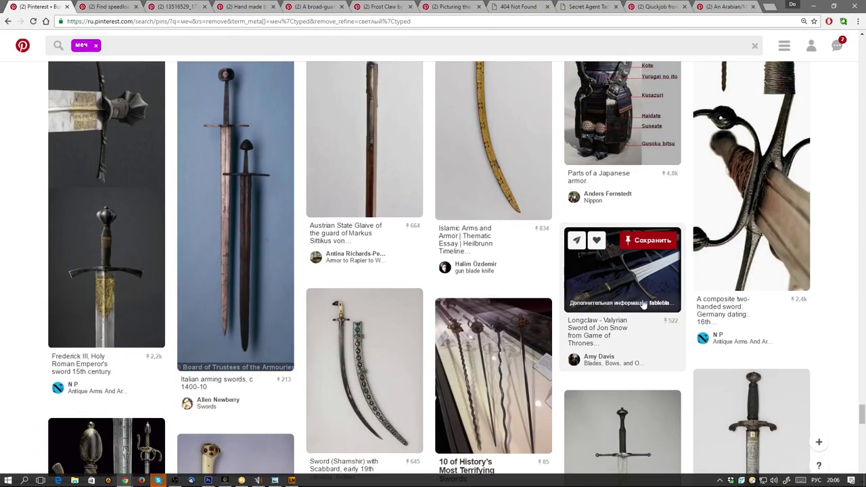
scroll(643, 304, "down", 4)
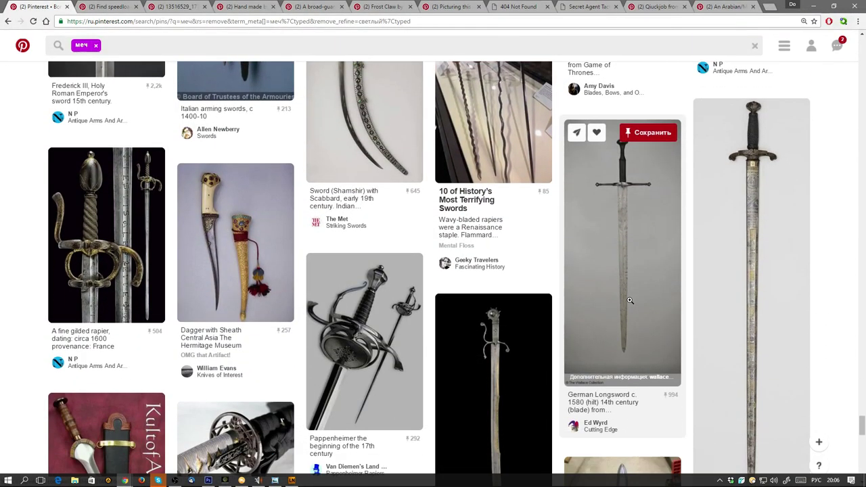
scroll(730, 308, "down", 3)
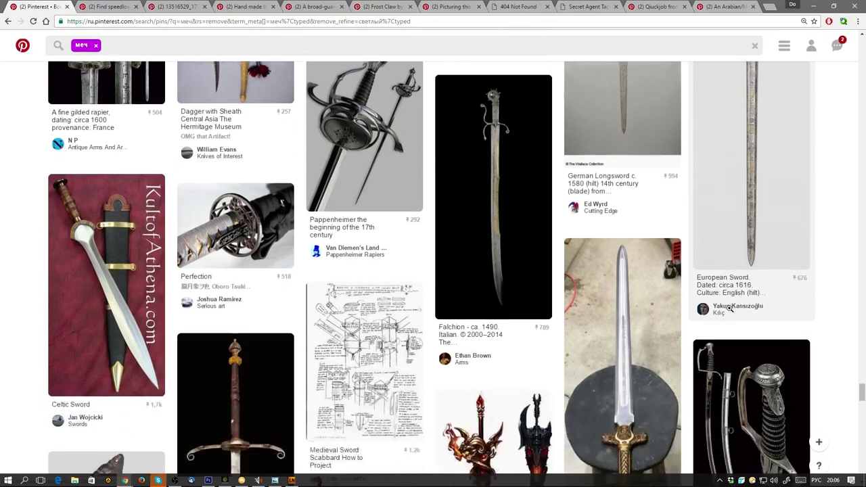
scroll(730, 308, "down", 1)
scroll(730, 311, "down", 2)
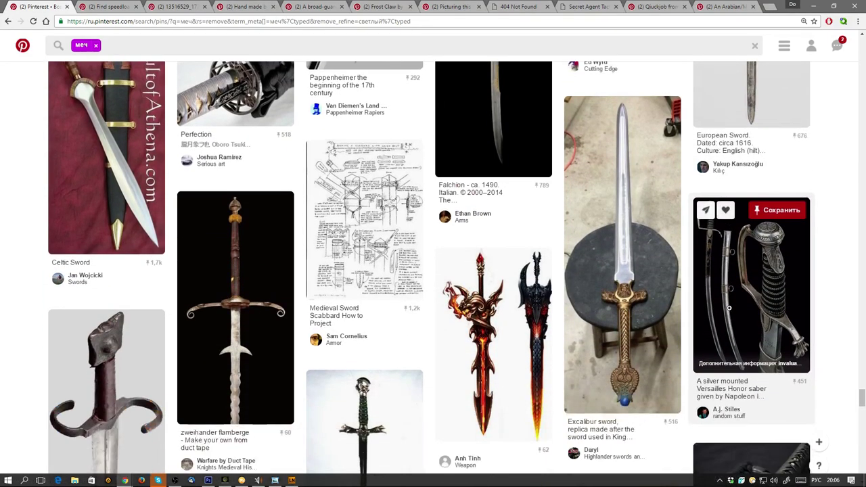
scroll(729, 308, "down", 5)
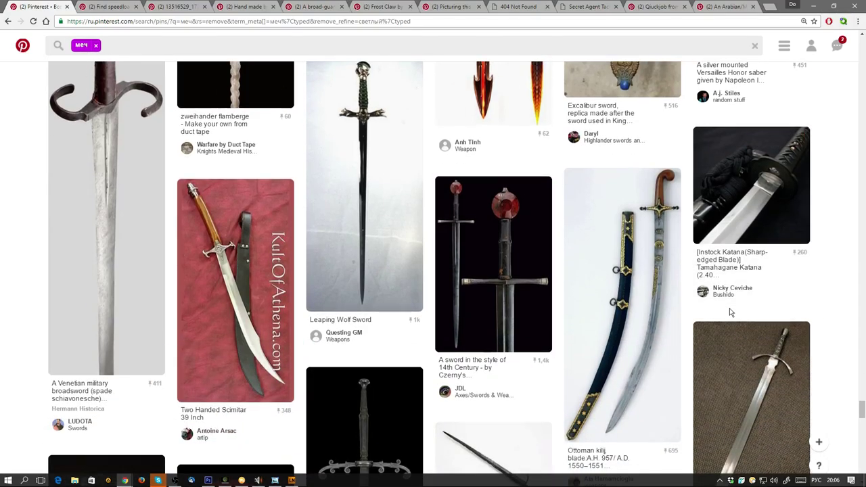
scroll(729, 311, "down", 7)
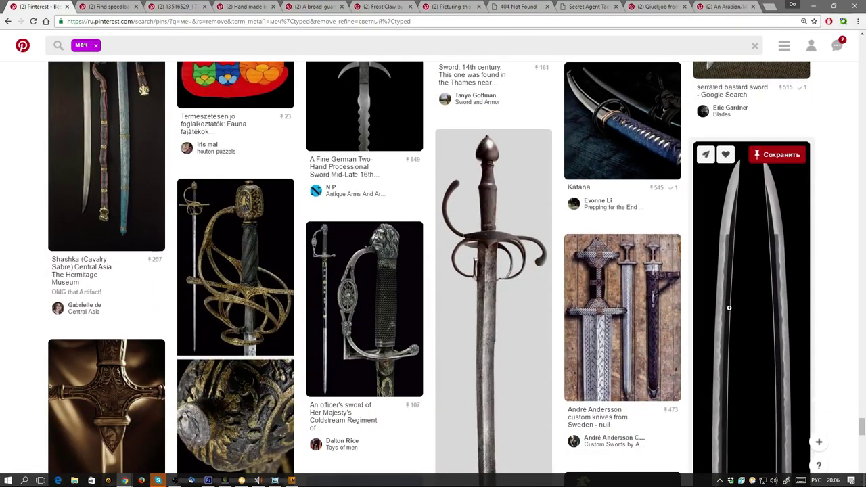
scroll(729, 308, "down", 15)
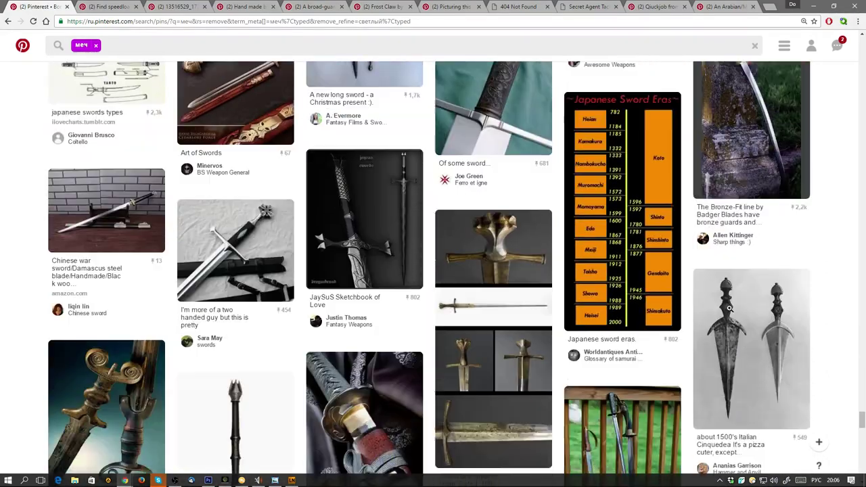
scroll(730, 308, "down", 6)
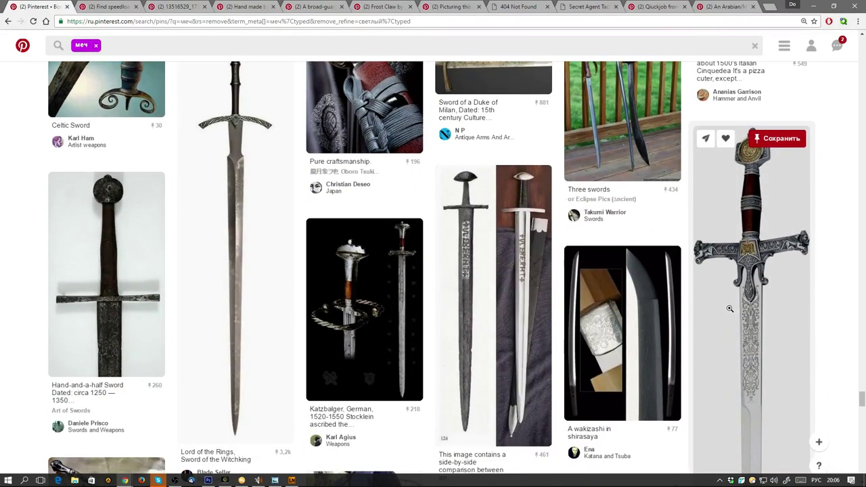
scroll(730, 308, "down", 5)
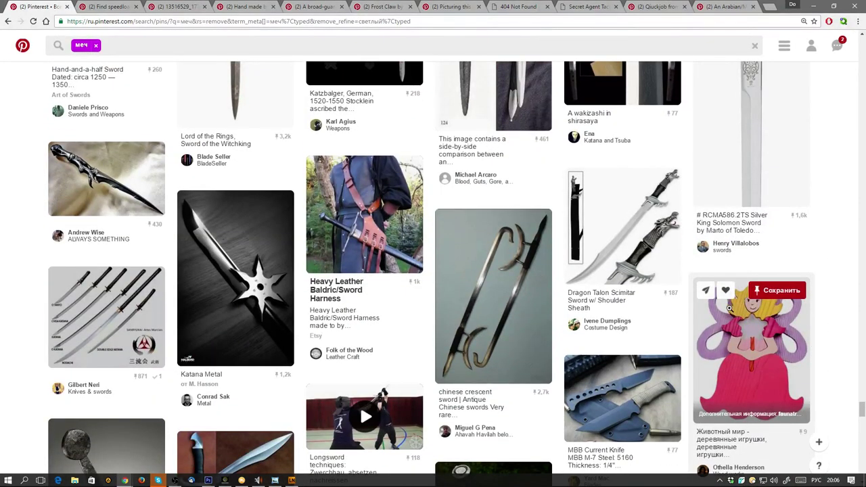
scroll(730, 308, "down", 6)
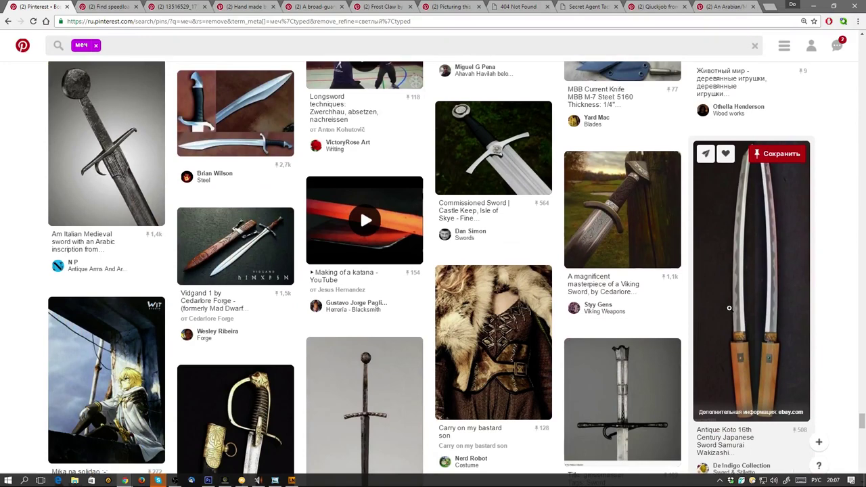
scroll(730, 308, "down", 8)
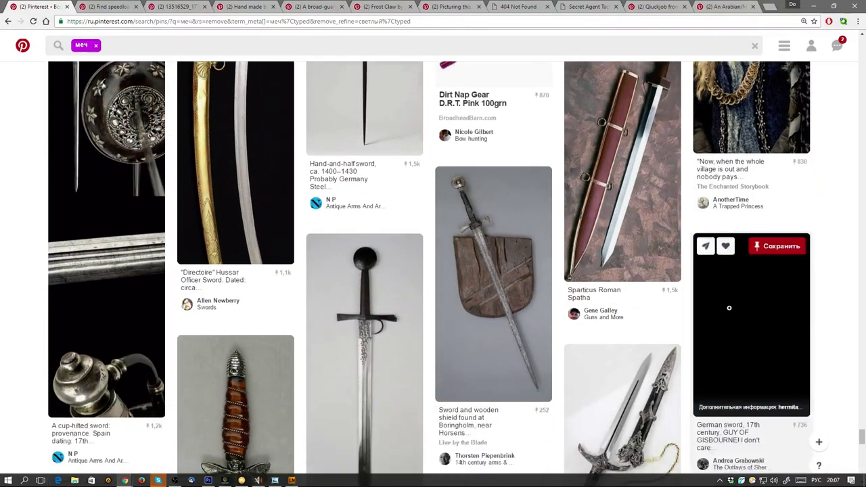
scroll(730, 308, "down", 6)
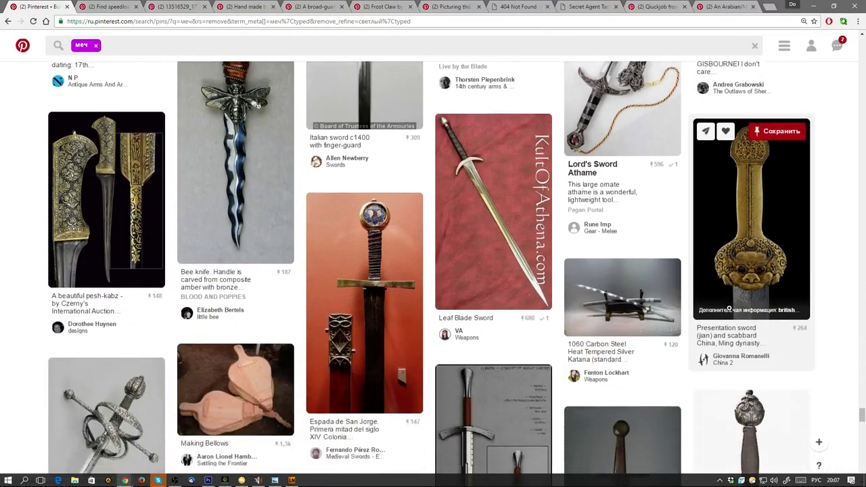
scroll(730, 309, "down", 5)
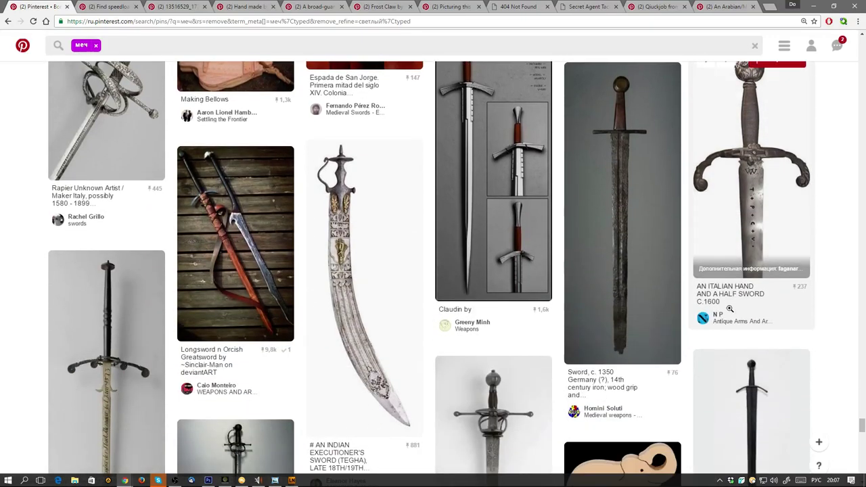
scroll(730, 309, "down", 5)
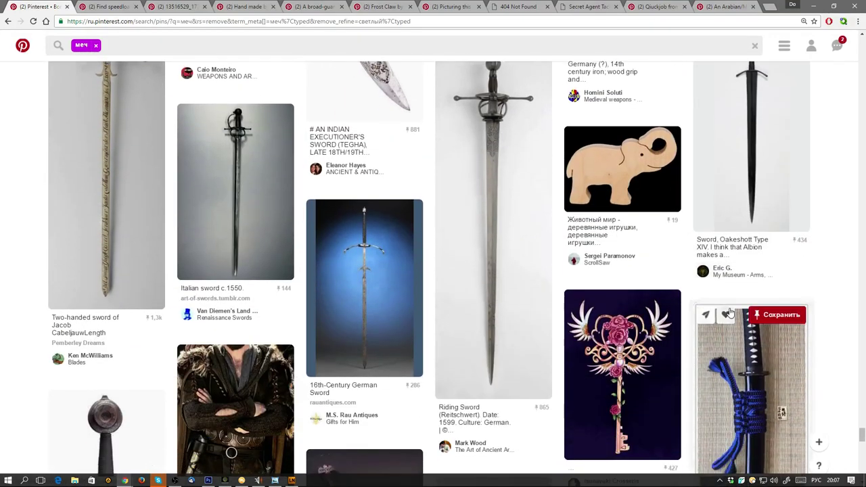
scroll(730, 311, "down", 6)
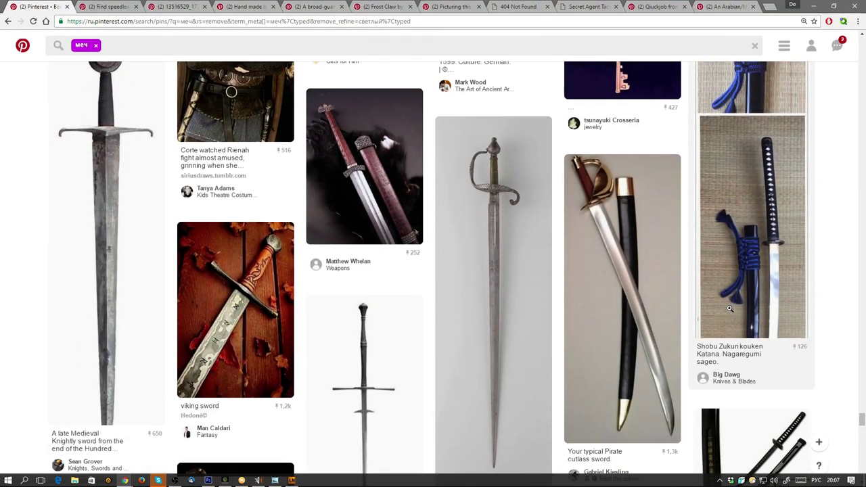
scroll(730, 309, "down", 6)
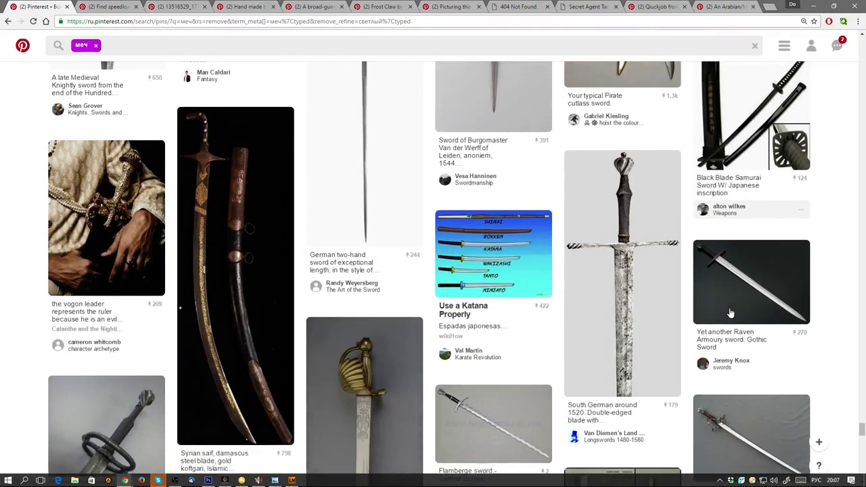
scroll(730, 313, "down", 4)
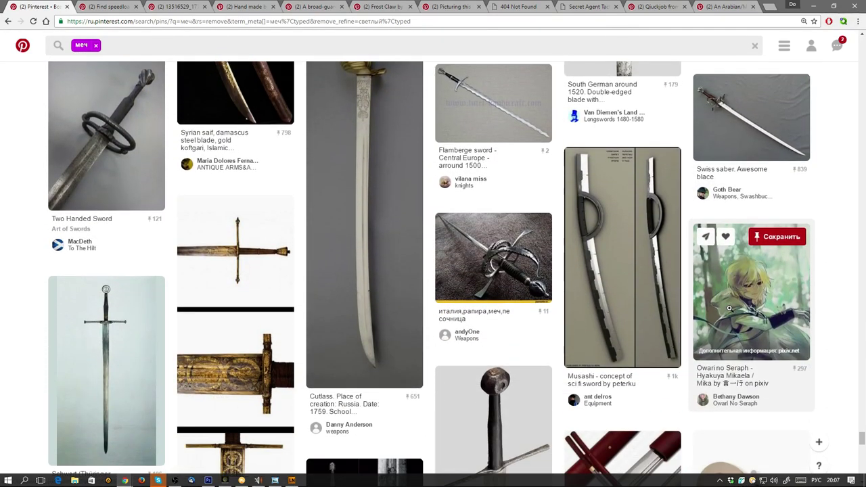
scroll(730, 309, "up", 1)
scroll(730, 312, "down", 2)
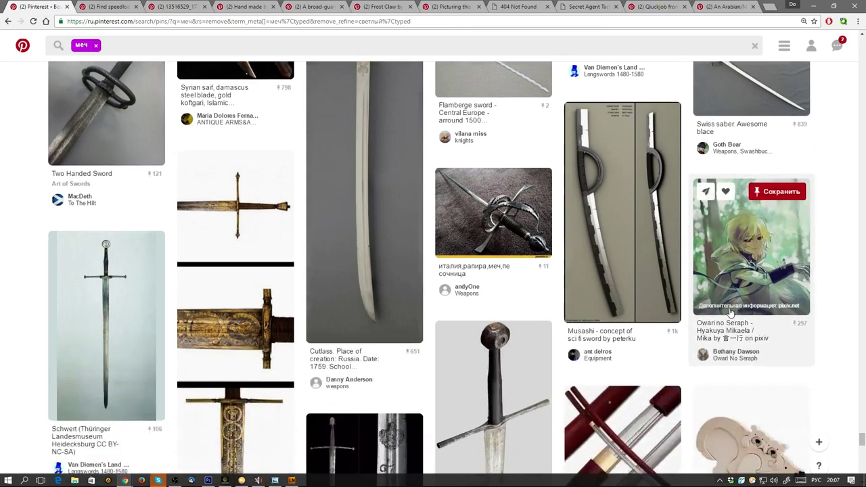
scroll(730, 312, "down", 2)
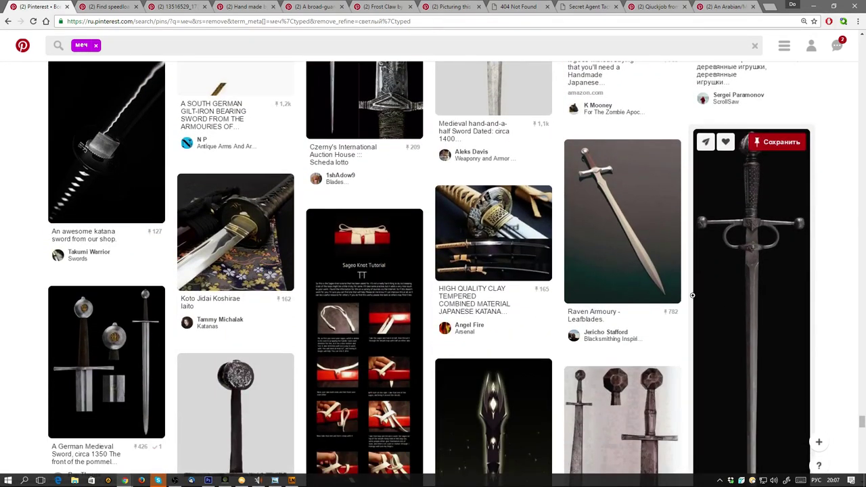
scroll(775, 295, "down", 2)
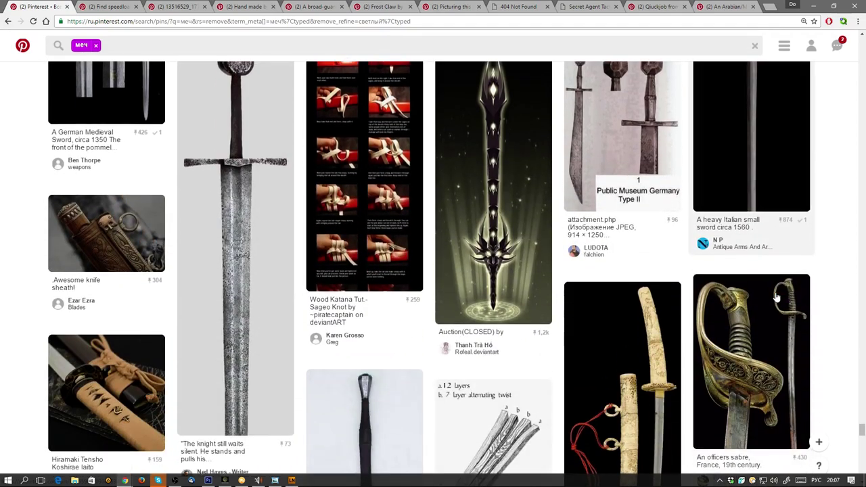
scroll(776, 298, "down", 8)
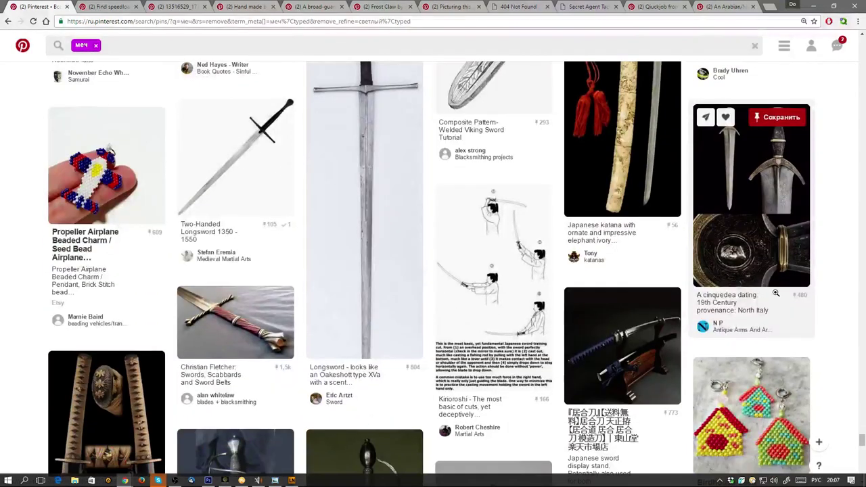
scroll(776, 293, "down", 8)
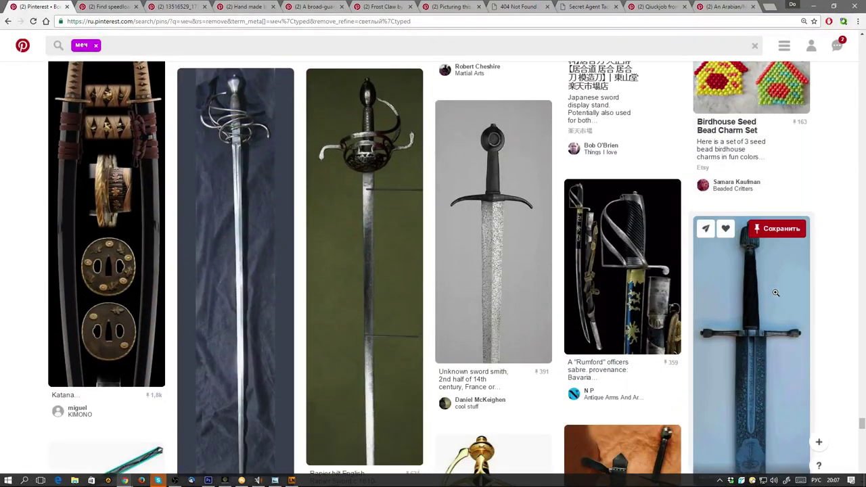
scroll(776, 293, "down", 5)
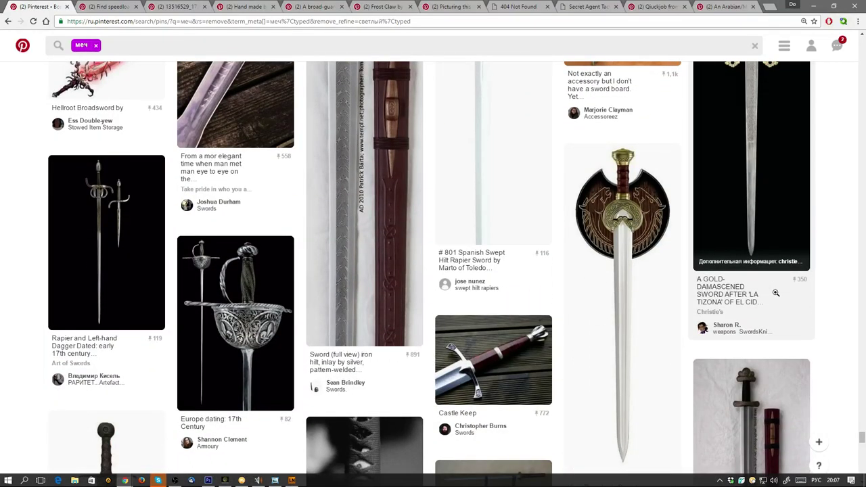
scroll(776, 294, "down", 7)
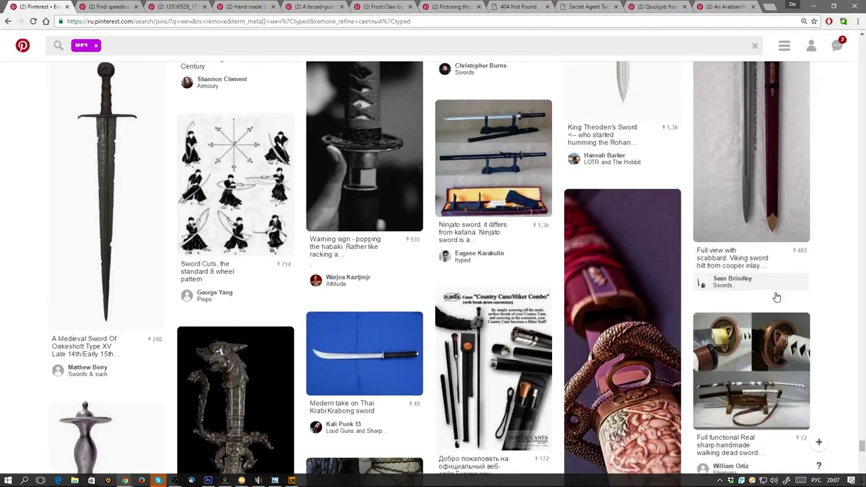
scroll(777, 298, "down", 5)
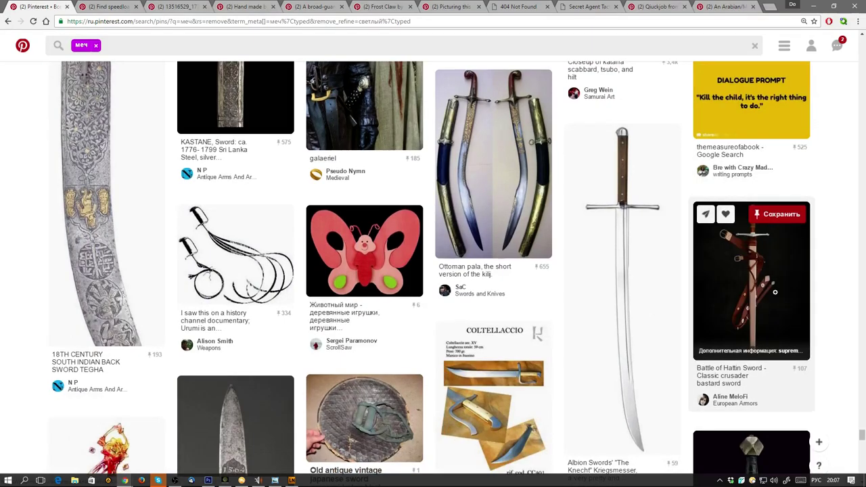
scroll(775, 292, "down", 7)
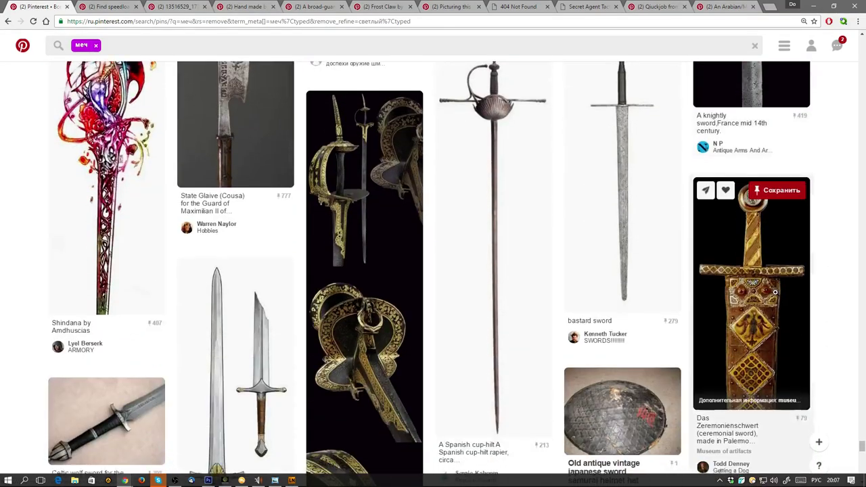
scroll(776, 292, "down", 10)
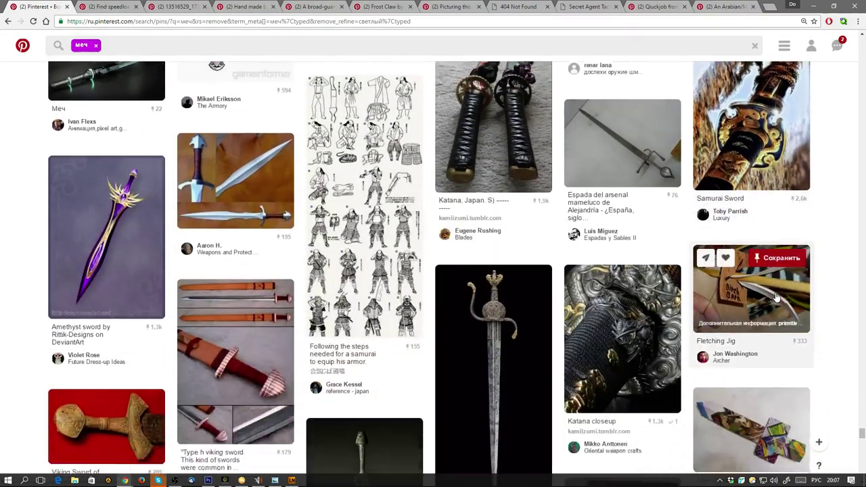
scroll(776, 295, "down", 5)
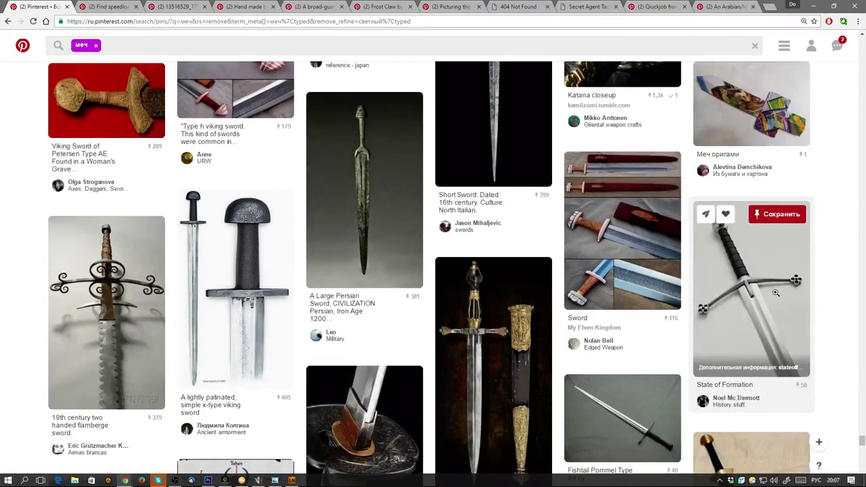
scroll(776, 293, "down", 6)
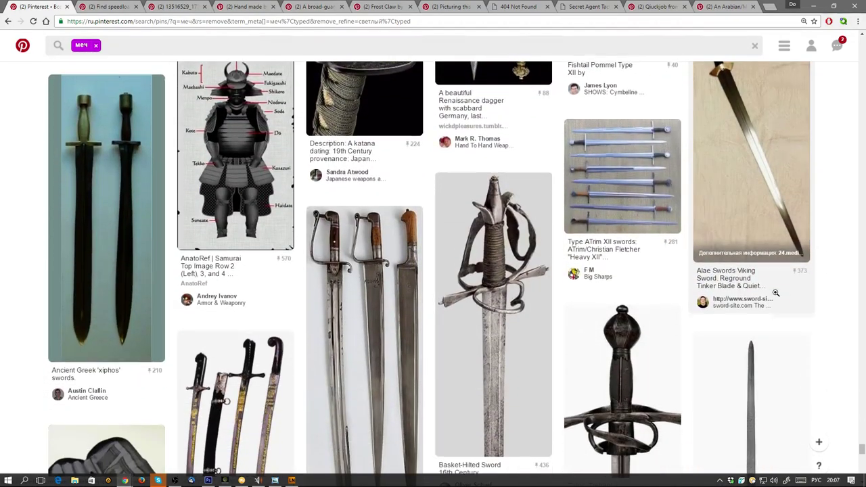
scroll(775, 292, "down", 8)
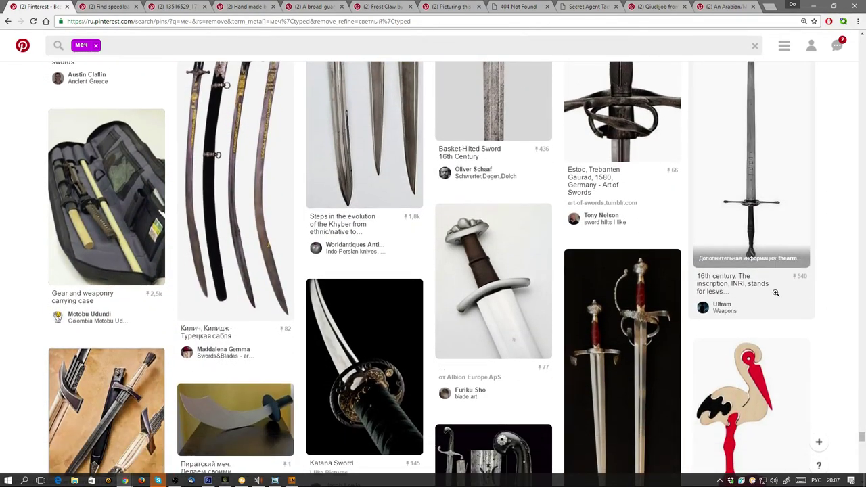
scroll(777, 292, "down", 3)
scroll(777, 292, "up", 1)
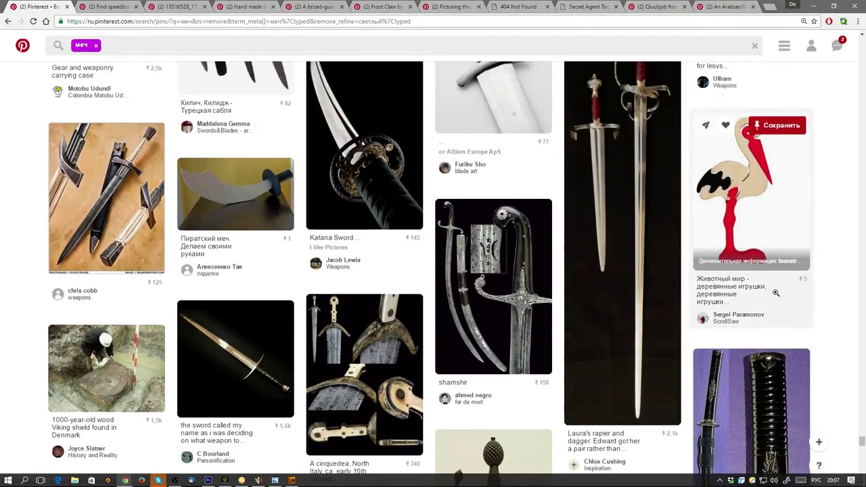
scroll(776, 292, "down", 6)
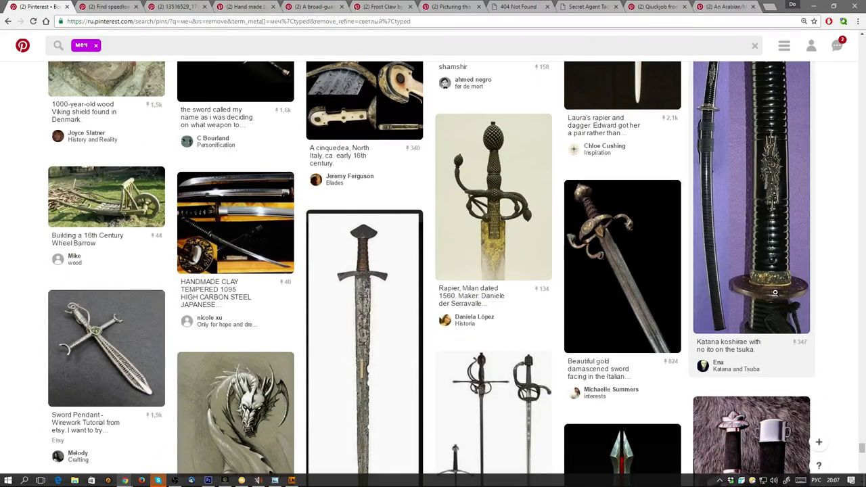
scroll(776, 292, "down", 7)
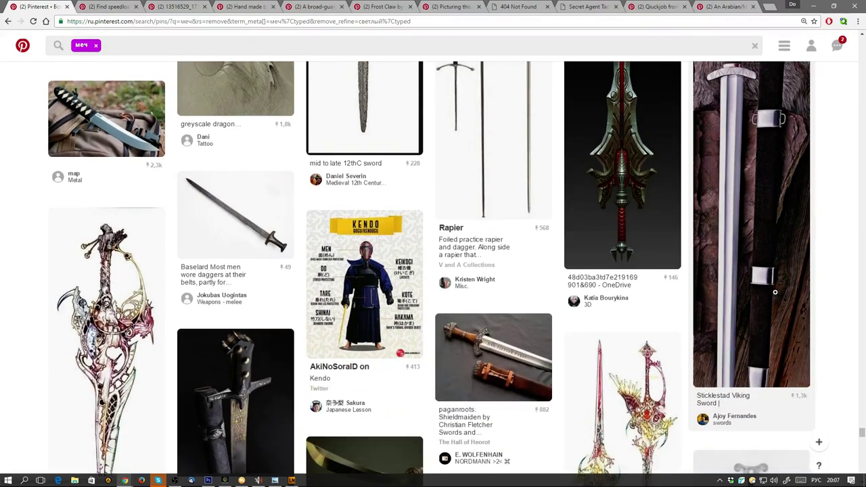
scroll(777, 292, "down", 4)
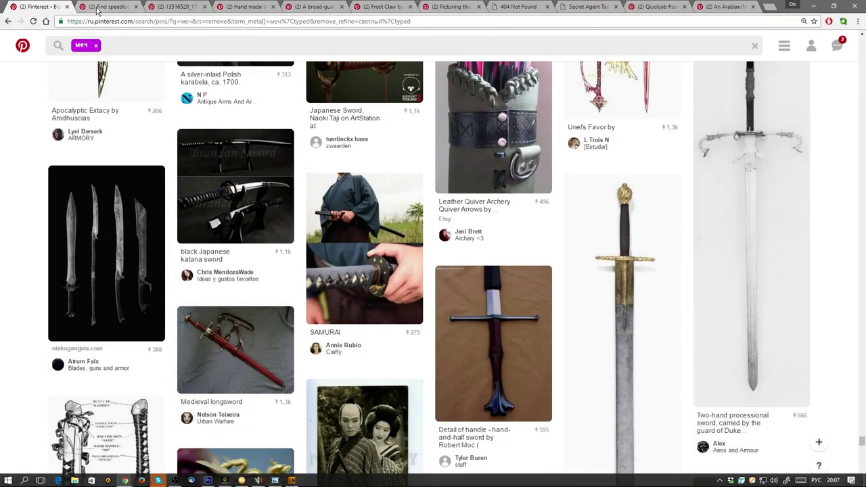
Save the pin of the two black machetes with hooked handles to the Some beauty board.
left_click(98, 10)
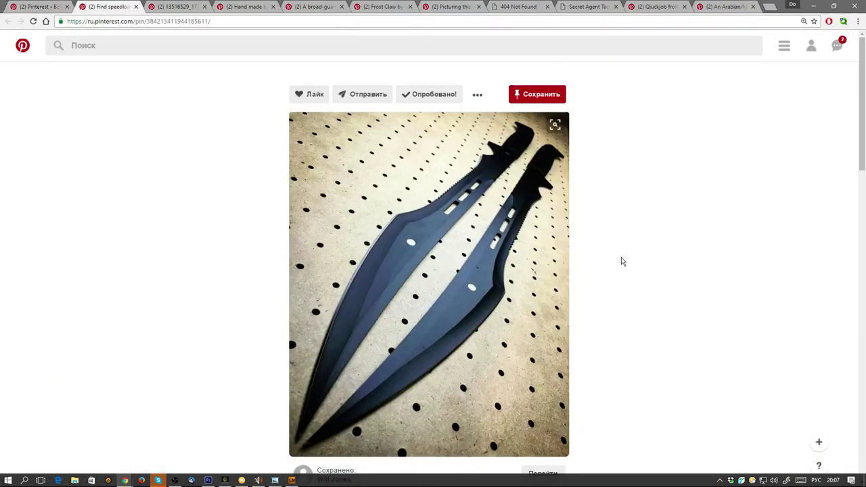
left_click(544, 97)
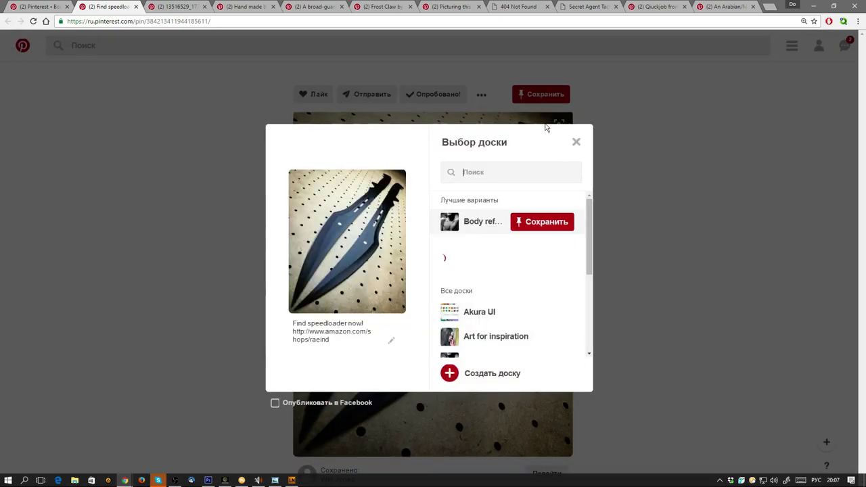
scroll(561, 272, "down", 2)
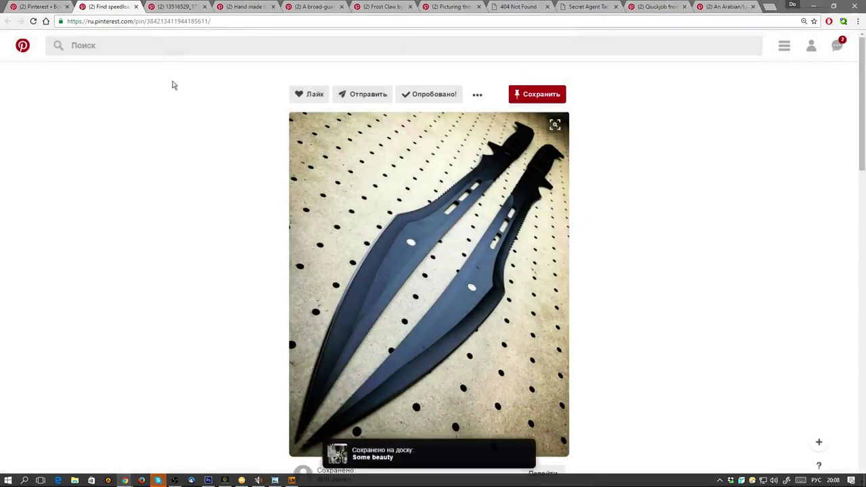
Save the pin showing the set of blue and black knives to the Some beauty board.
left_click(178, 11)
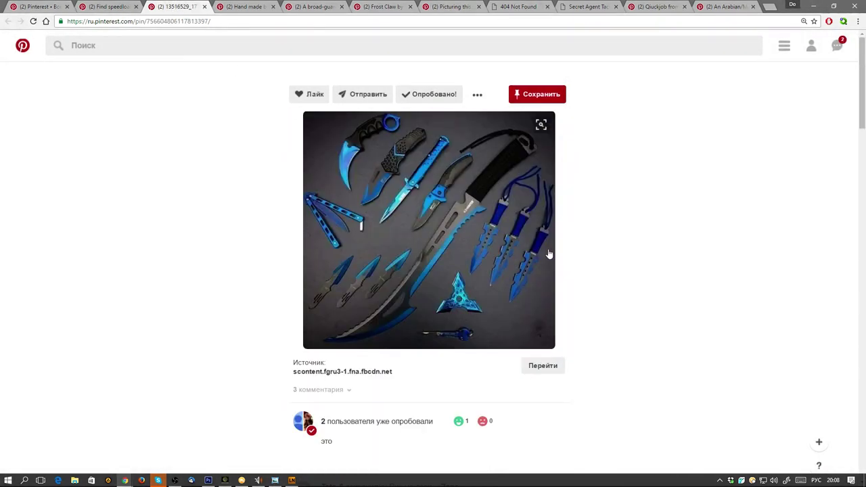
left_click(538, 97)
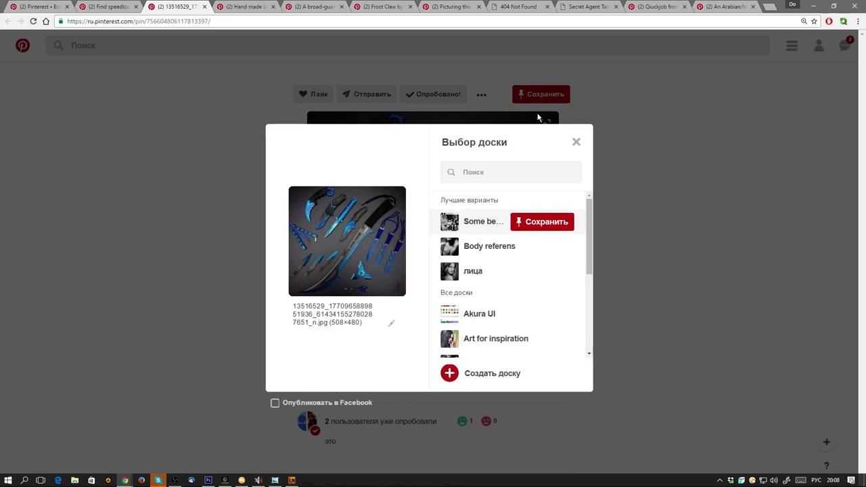
left_click(680, 195)
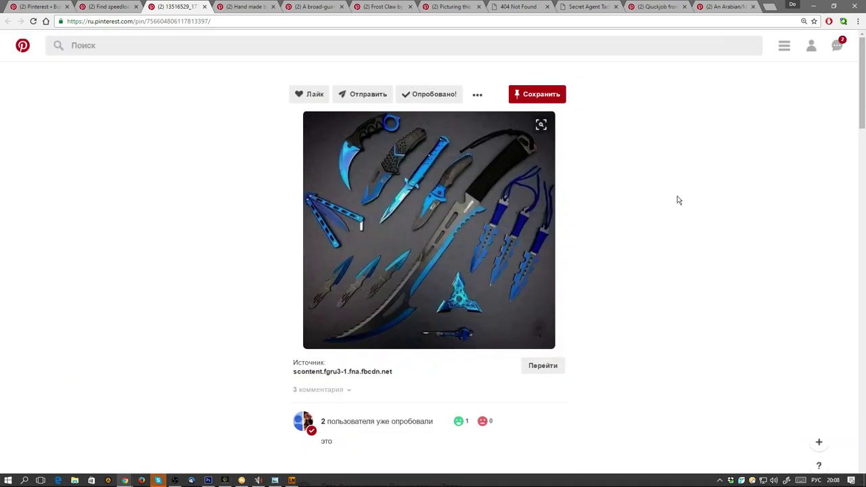
left_click(530, 102)
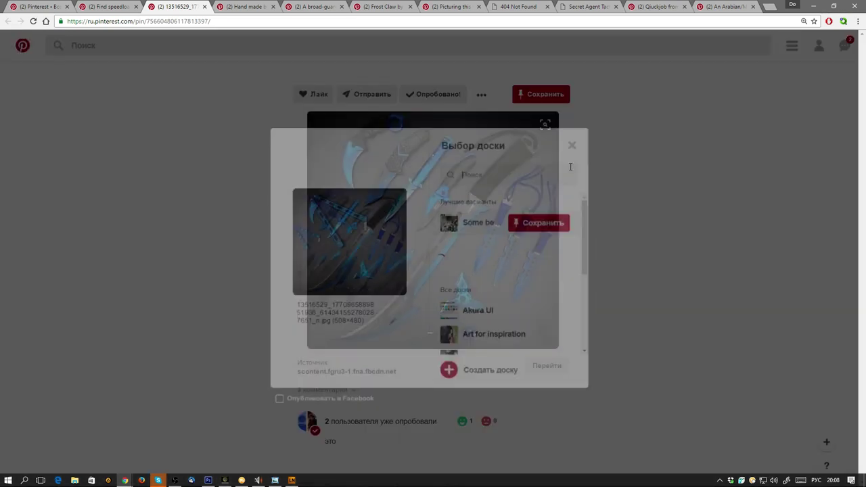
scroll(528, 307, "down", 4)
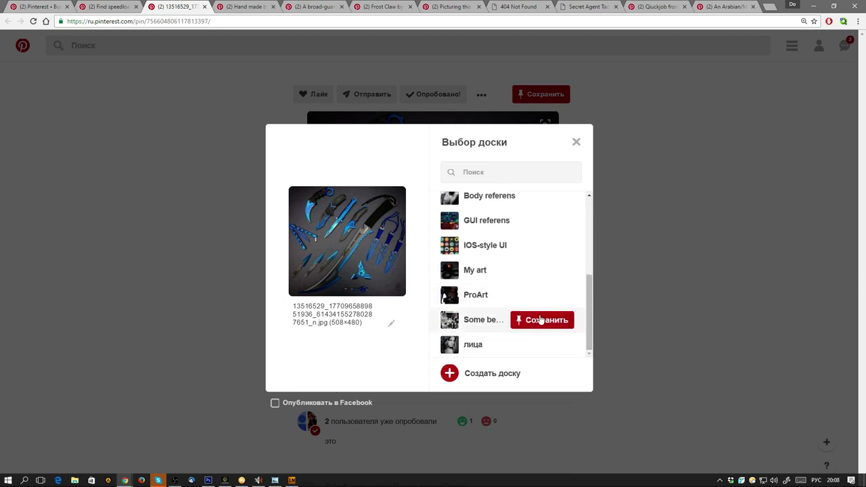
View the custom D2 bowie knife pin, and save the broad-guarded curved sword pair to the Some beauty board.
left_click(232, 12)
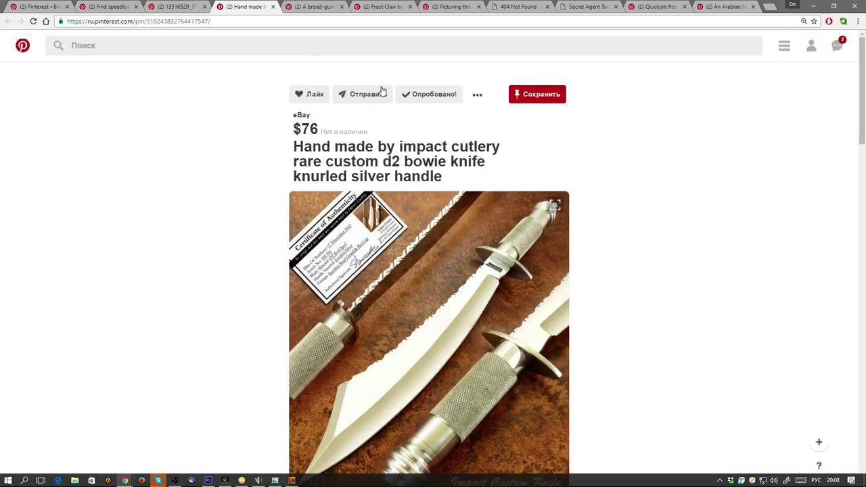
scroll(668, 230, "down", 3)
key("ctrl+Tab")
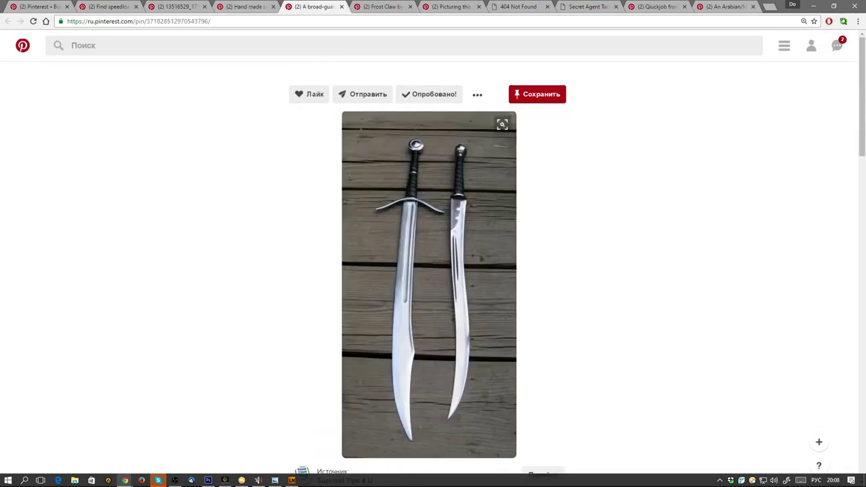
left_click(537, 96)
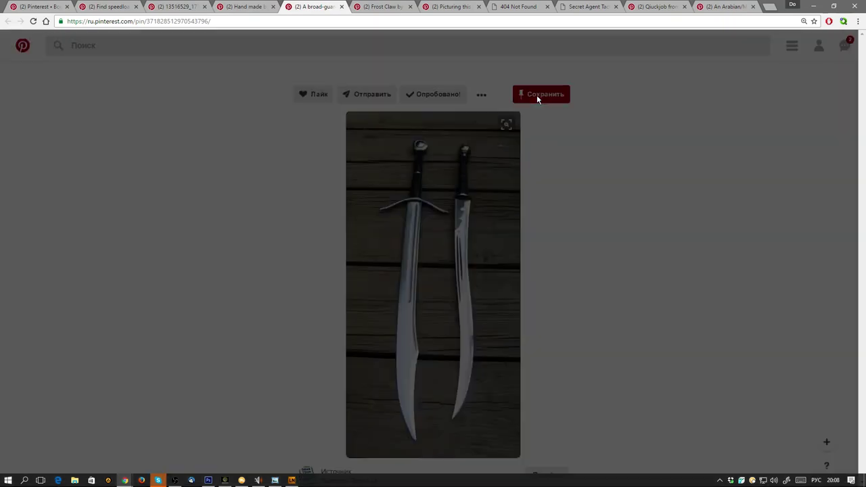
scroll(501, 317, "down", 2)
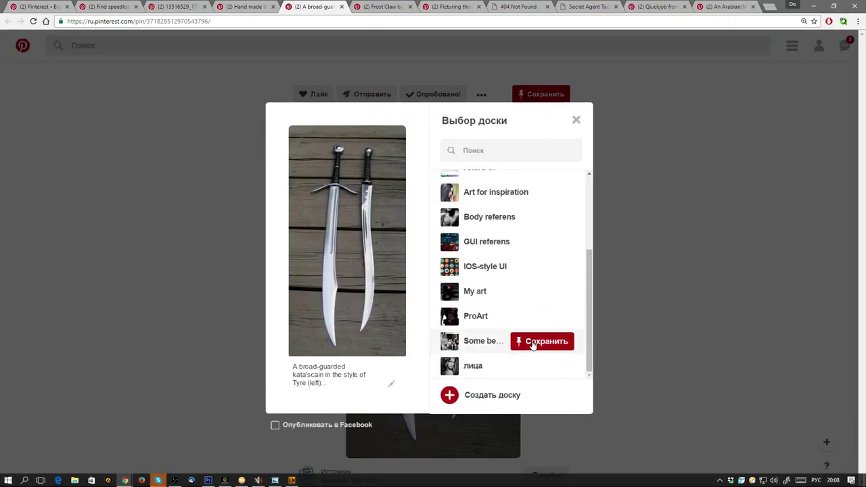
Save the Frost Claw sword pin on the red background to the Some beauty board.
scroll(654, 261, "down", 5)
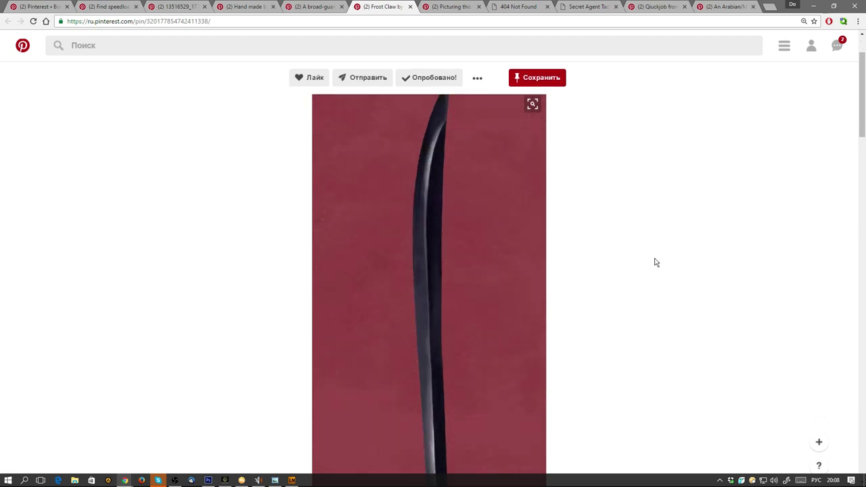
left_click(538, 76)
scroll(506, 303, "down", 2)
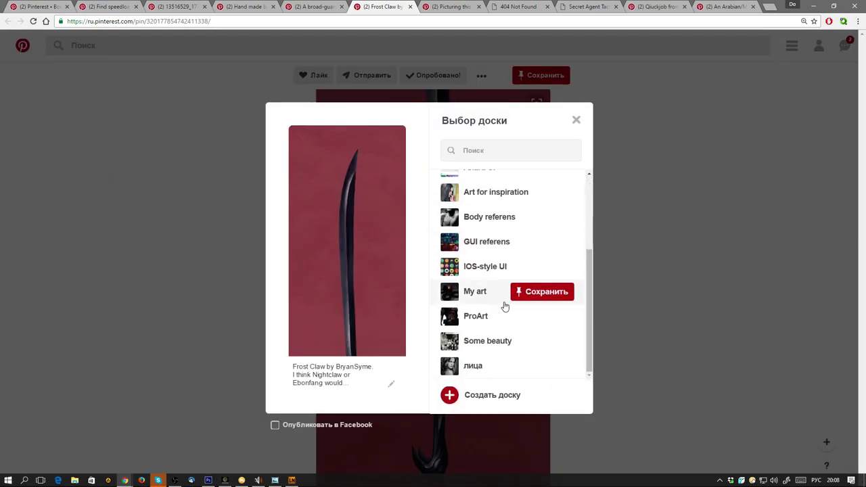
left_click(525, 345)
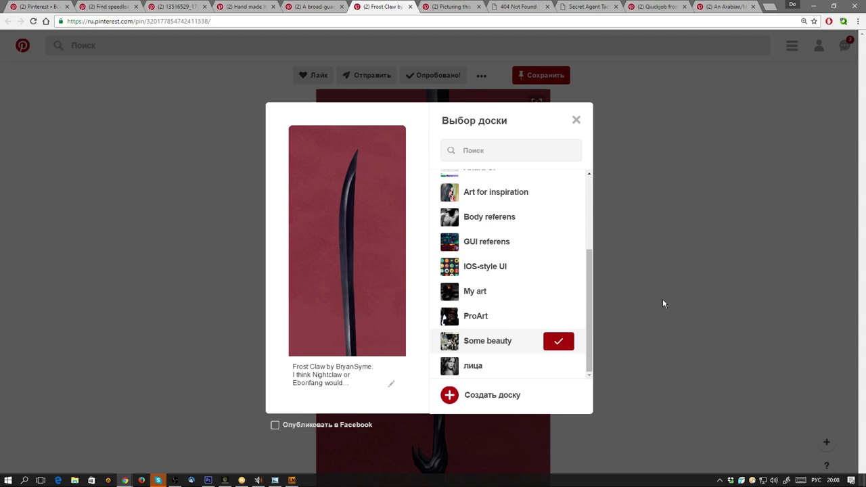
Find The Silver Talon and Wyvern Dragon Sword among the pins similar to Frost Claw and open both in background tabs.
scroll(663, 304, "down", 4)
scroll(664, 304, "down", 7)
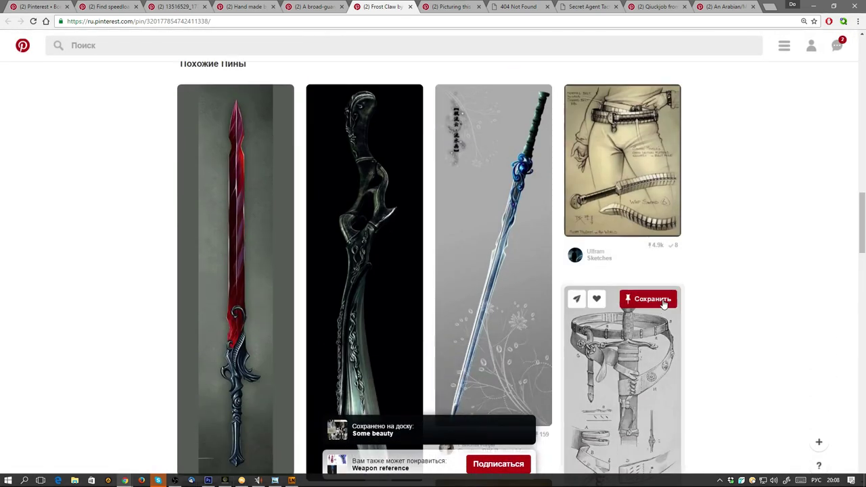
scroll(664, 299, "down", 5)
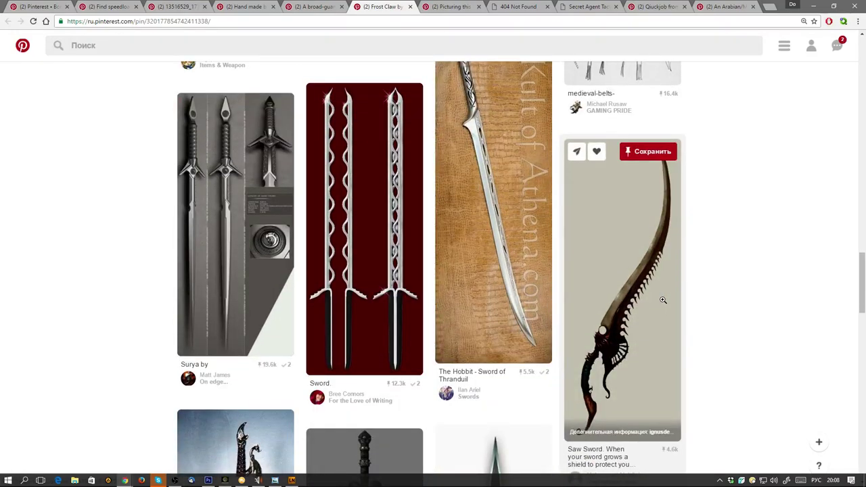
scroll(663, 300, "down", 5)
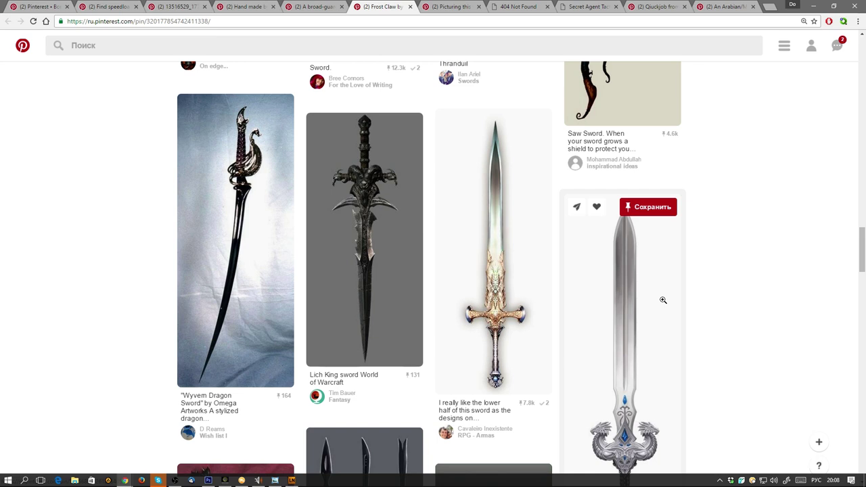
scroll(663, 300, "down", 3)
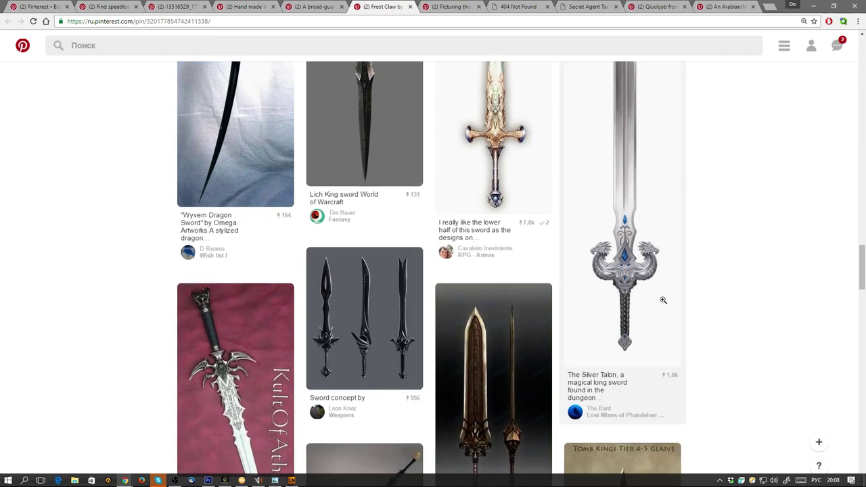
scroll(664, 299, "up", 1)
middle_click(639, 267)
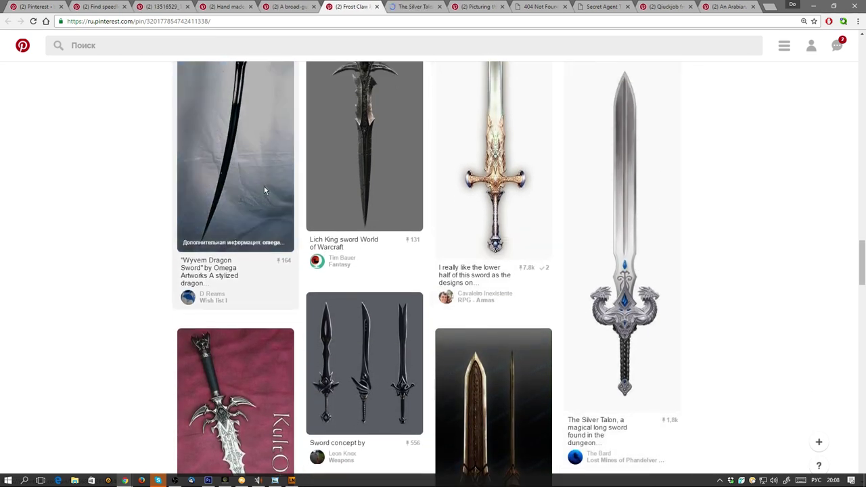
middle_click(265, 191)
Find the Elven Ranger Sword further down the similar pins and open it in a background tab.
scroll(757, 292, "down", 6)
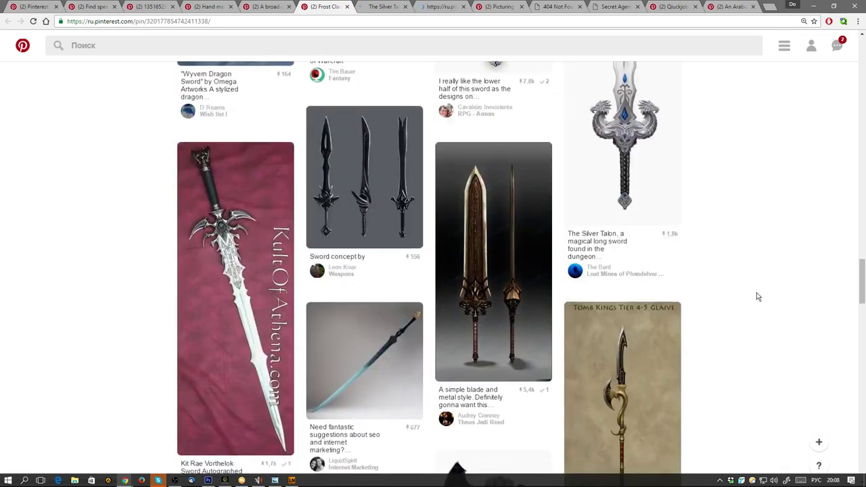
scroll(751, 291, "up", 4)
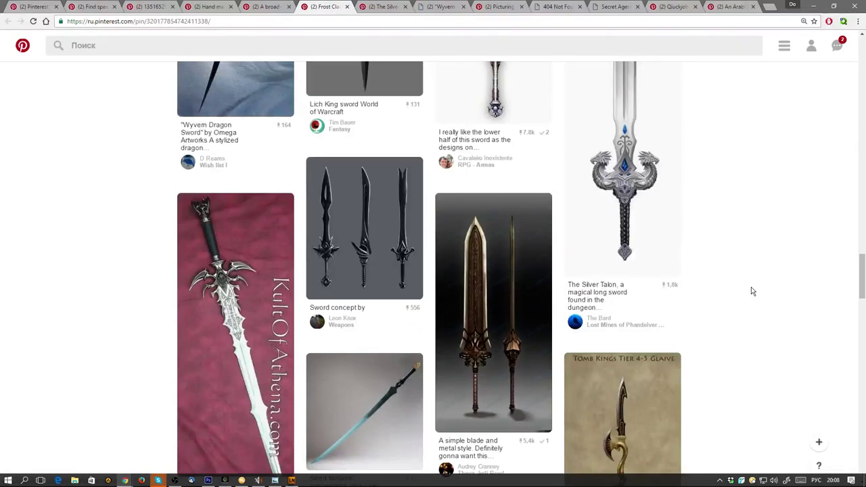
scroll(751, 291, "down", 1)
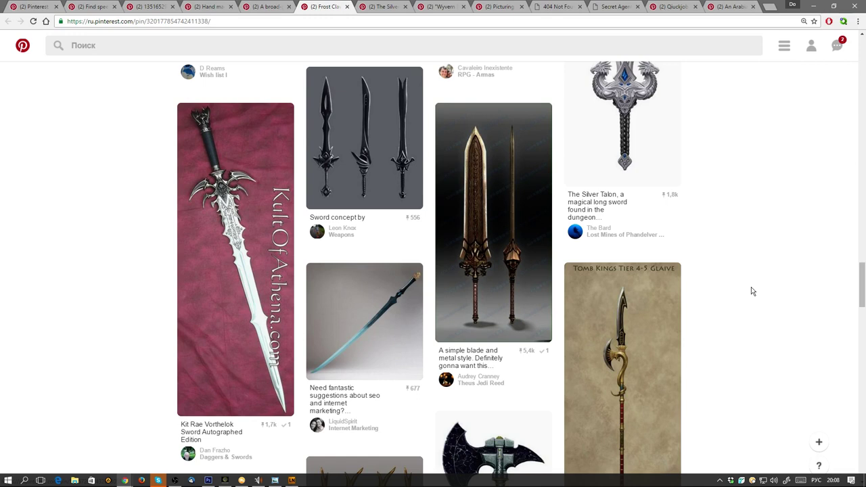
scroll(752, 291, "down", 1)
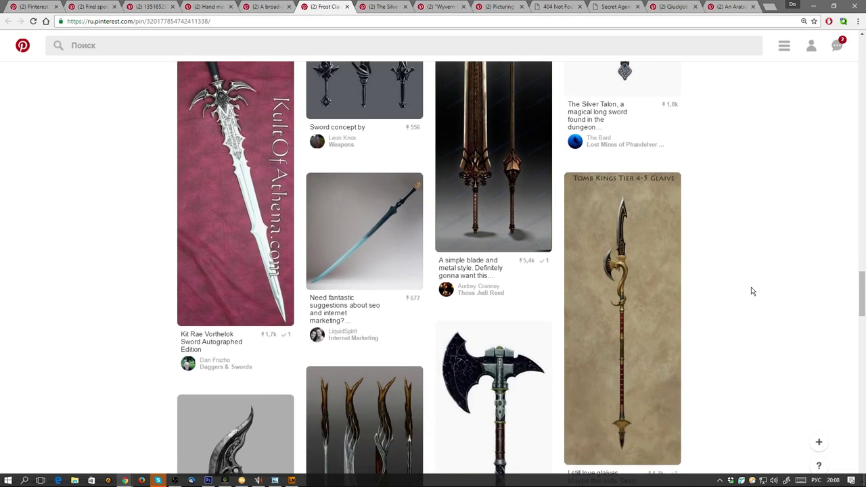
scroll(751, 287, "down", 1)
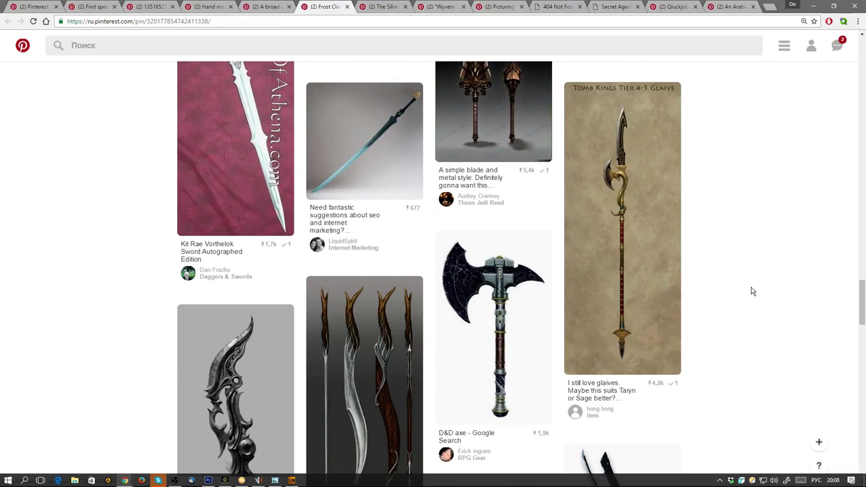
scroll(752, 287, "down", 1)
scroll(751, 291, "down", 1)
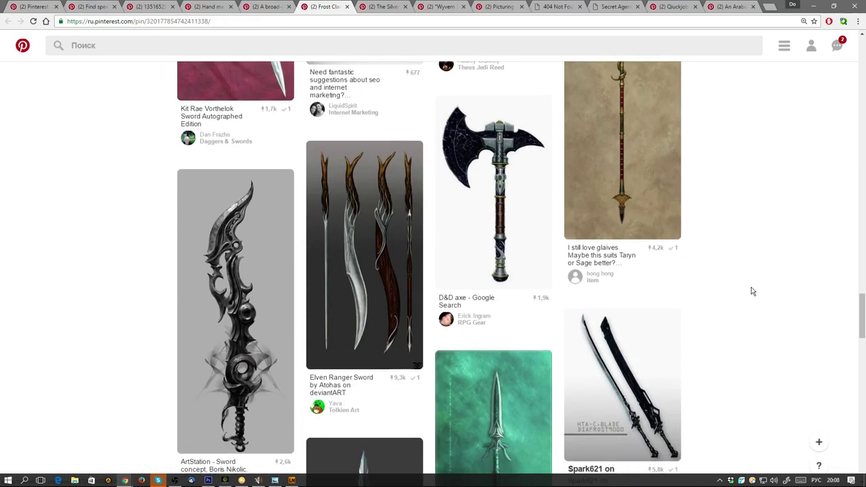
scroll(751, 291, "down", 1)
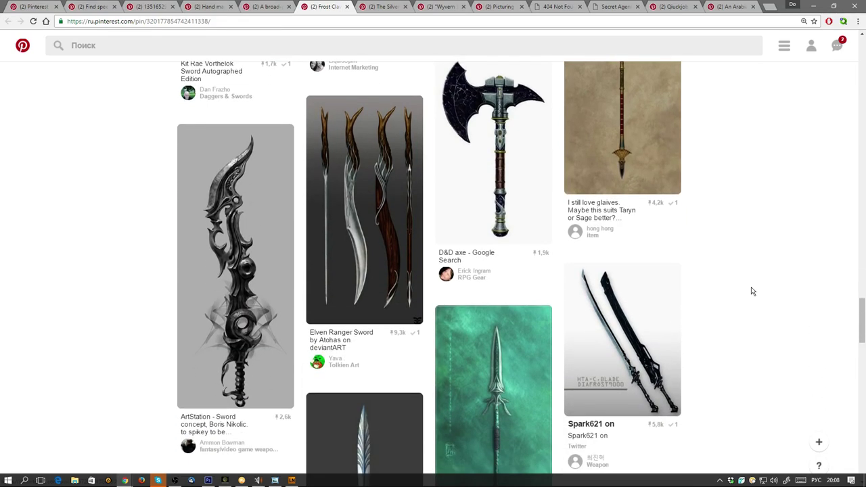
mouse_move(638, 286)
mouse_move(376, 192)
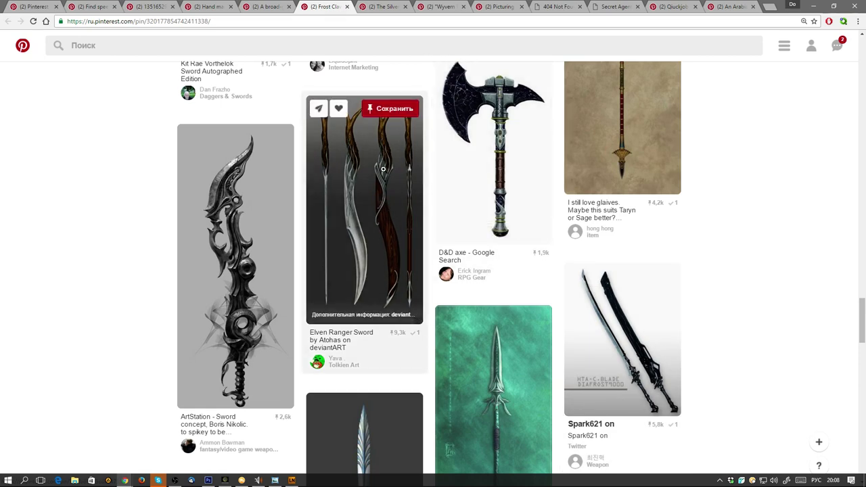
middle_click(383, 168)
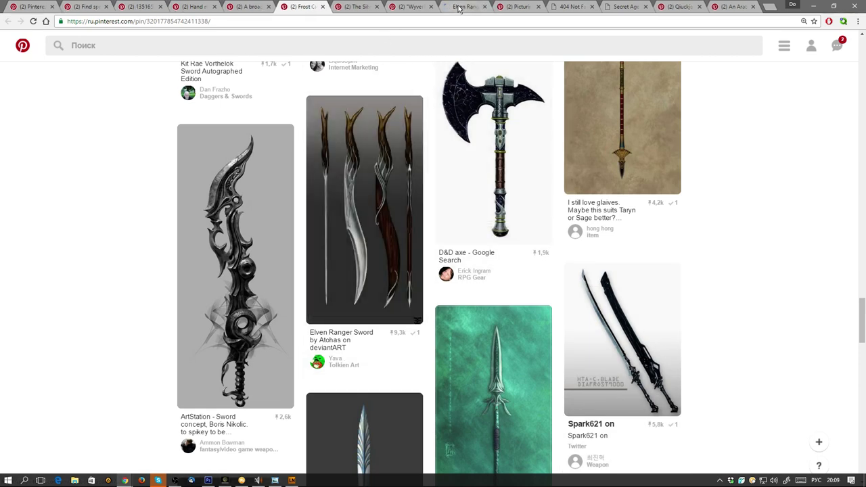
Examine the branch-like hilt and curved blade on the enlarged Elven Ranger Sword pin.
left_click(459, 8)
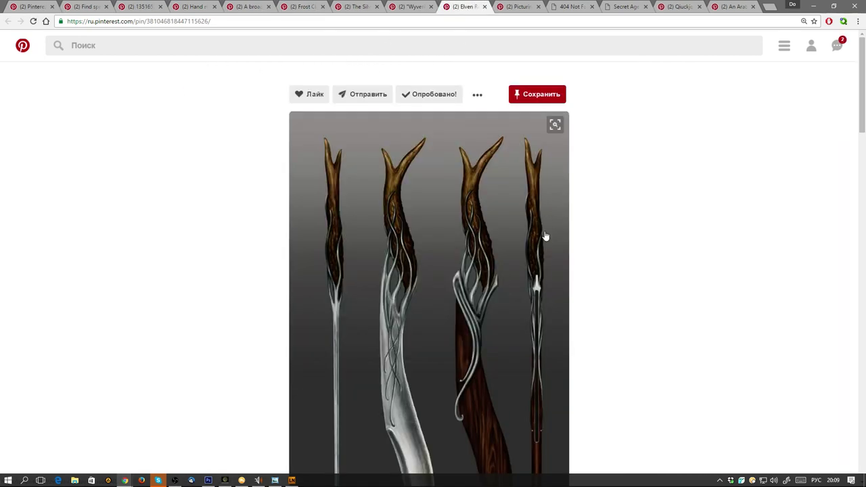
scroll(545, 236, "down", 3)
scroll(488, 243, "up", 3)
Return to the Frost Claw pin and examine the swords, spears and daggers among its similar pins.
left_click(292, 6)
scroll(702, 242, "down", 1)
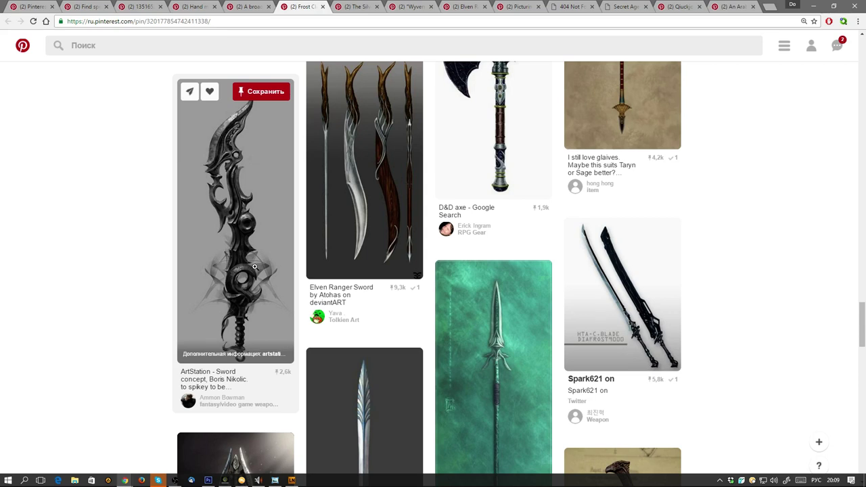
scroll(747, 314, "down", 5)
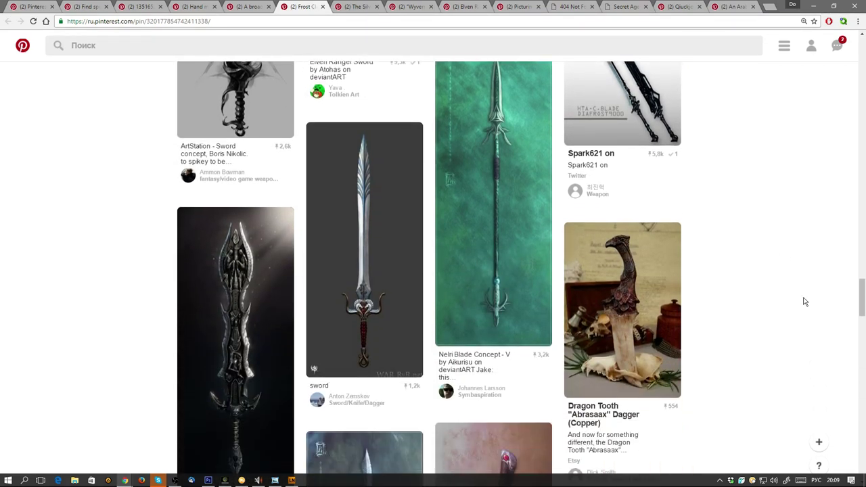
scroll(730, 289, "down", 2)
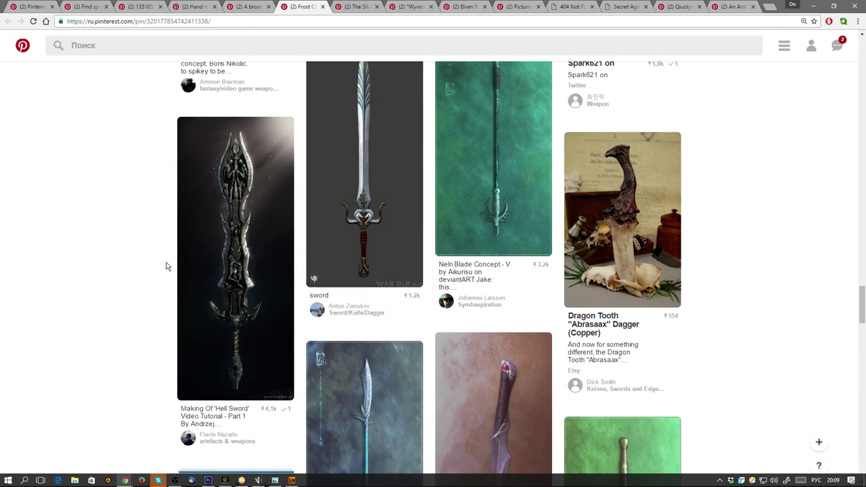
scroll(663, 240, "down", 4)
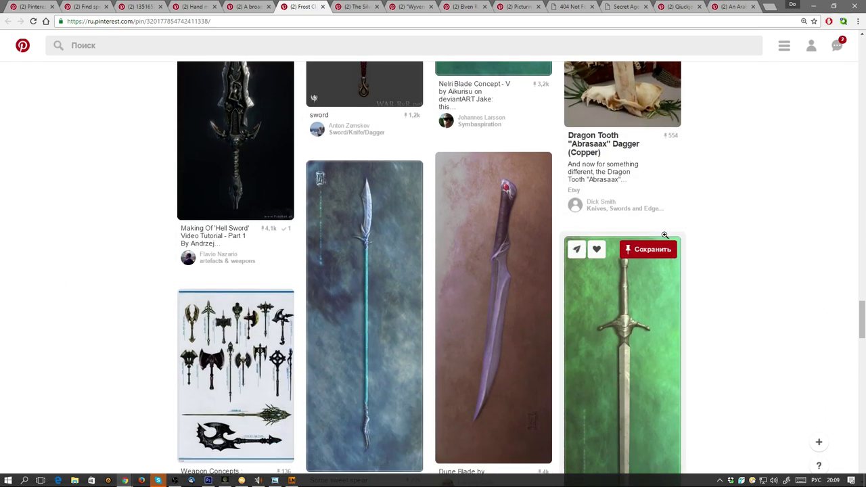
scroll(665, 235, "down", 2)
scroll(737, 278, "down", 6)
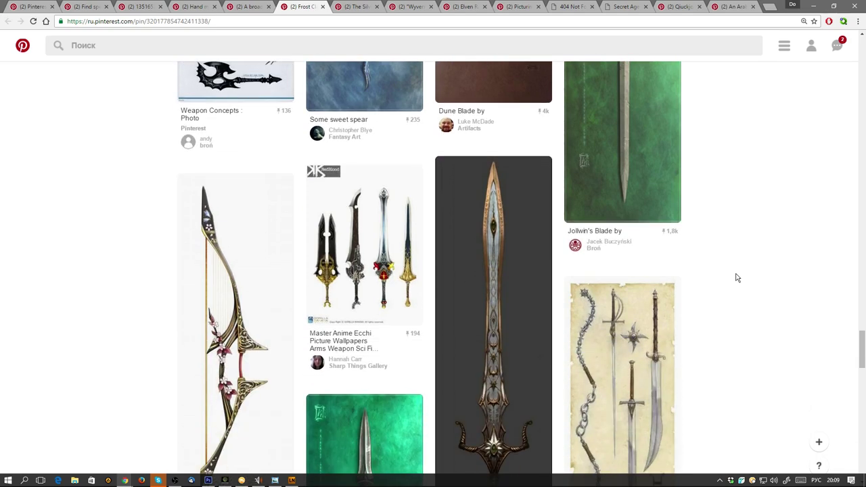
scroll(738, 278, "down", 2)
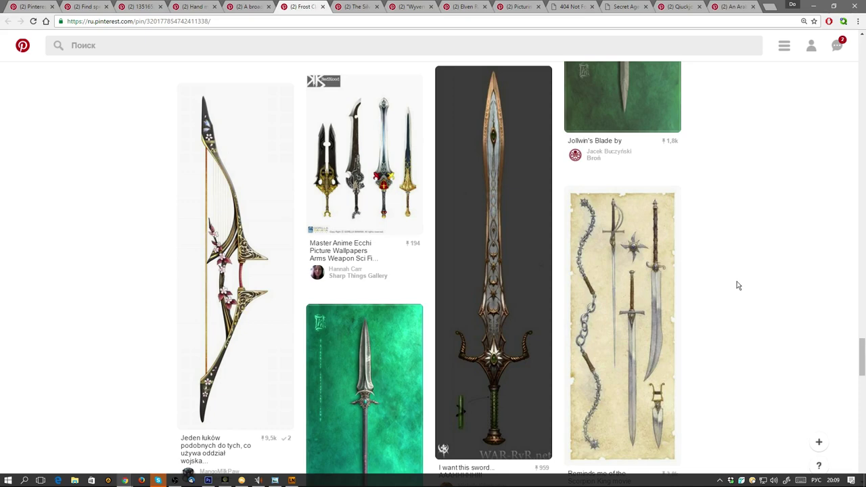
scroll(739, 286, "down", 2)
scroll(738, 286, "down", 2)
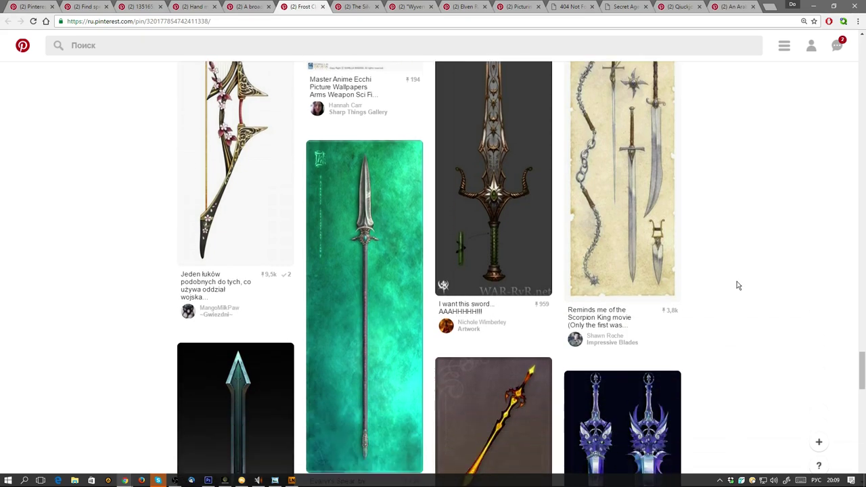
Find the teal longsword with glowing runes along its blade among the similar pins and open it in a background tab.
scroll(739, 285, "up", 3)
scroll(738, 286, "down", 5)
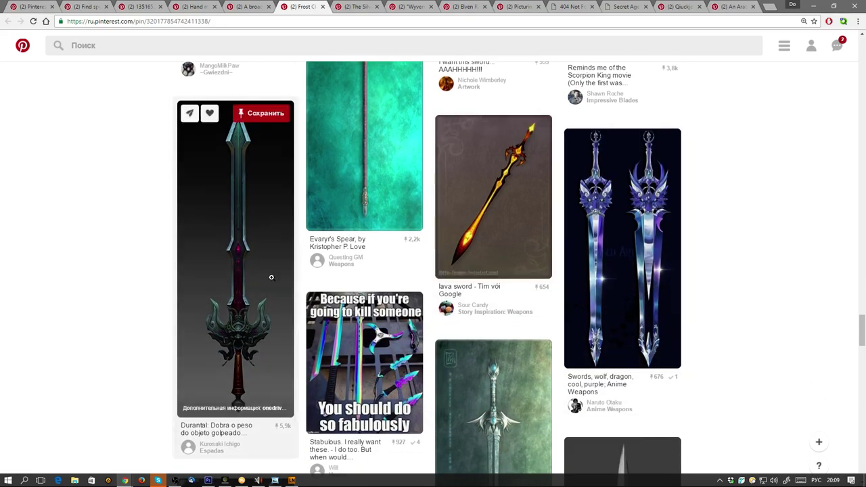
scroll(736, 309, "down", 2)
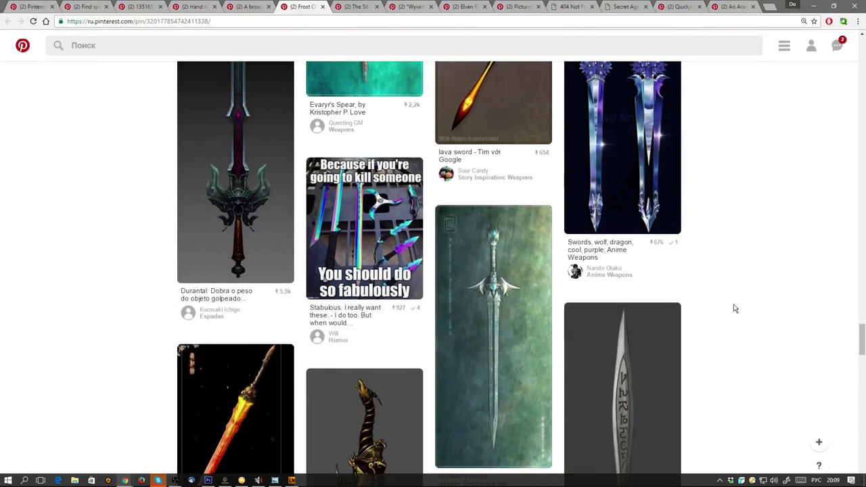
scroll(735, 309, "up", 2)
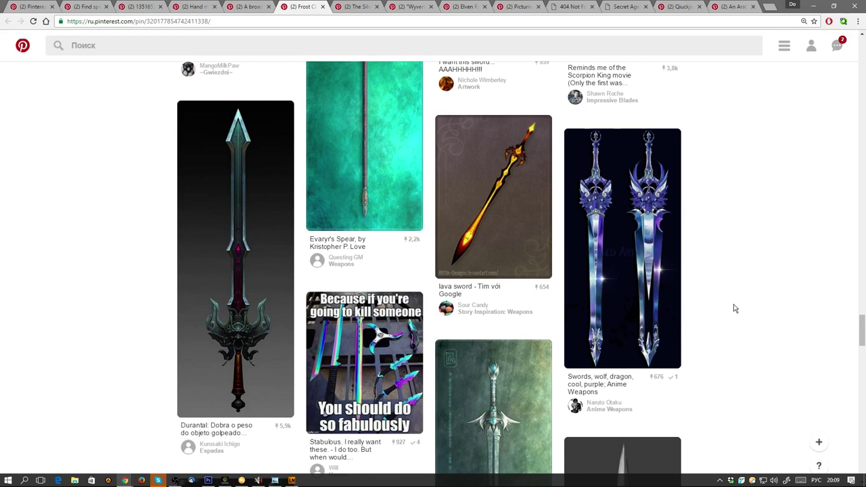
scroll(736, 309, "down", 3)
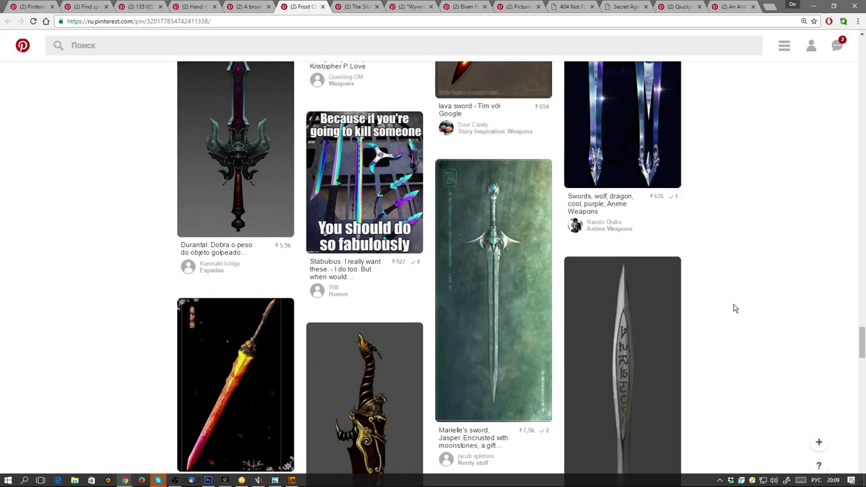
scroll(735, 309, "down", 2)
scroll(735, 309, "down", 1)
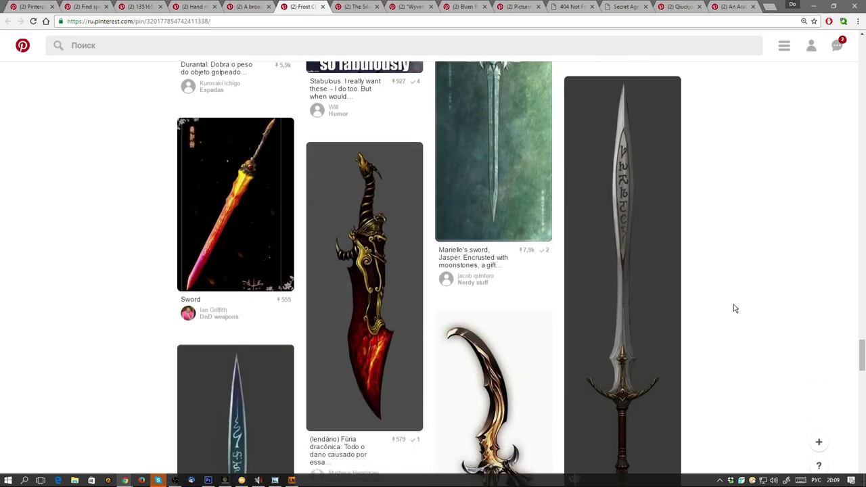
scroll(735, 308, "down", 2)
scroll(735, 308, "down", 3)
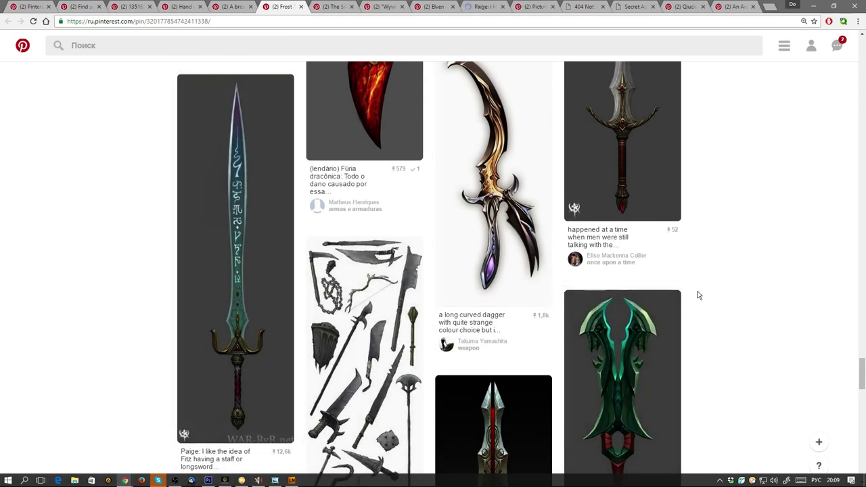
Examine the ornate swords, axes and staffs further down the pins similar to Frost Claw.
scroll(700, 296, "down", 2)
scroll(700, 296, "down", 3)
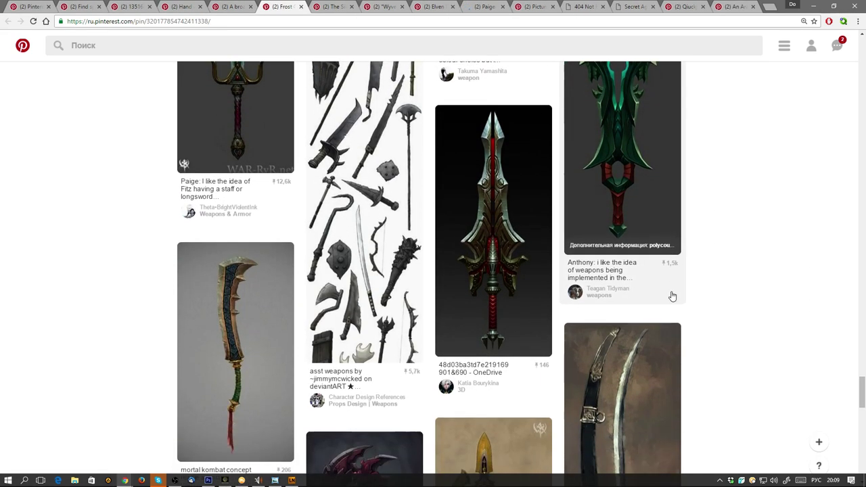
scroll(671, 291, "down", 2)
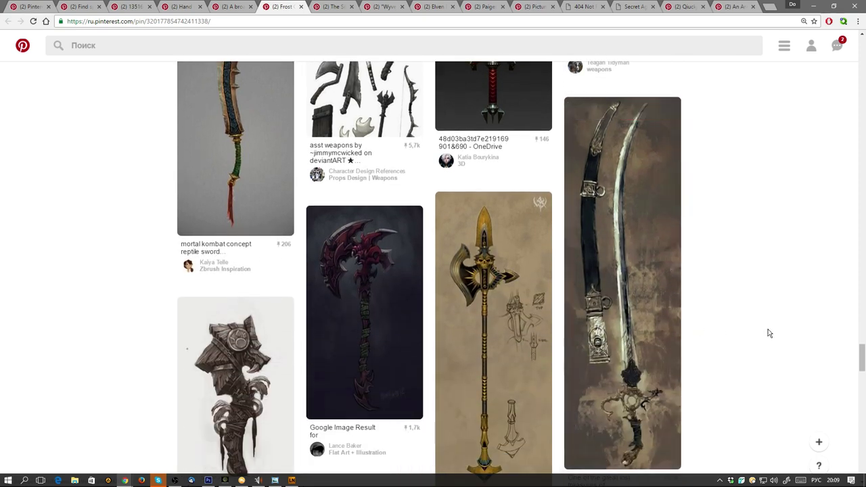
scroll(768, 332, "down", 2)
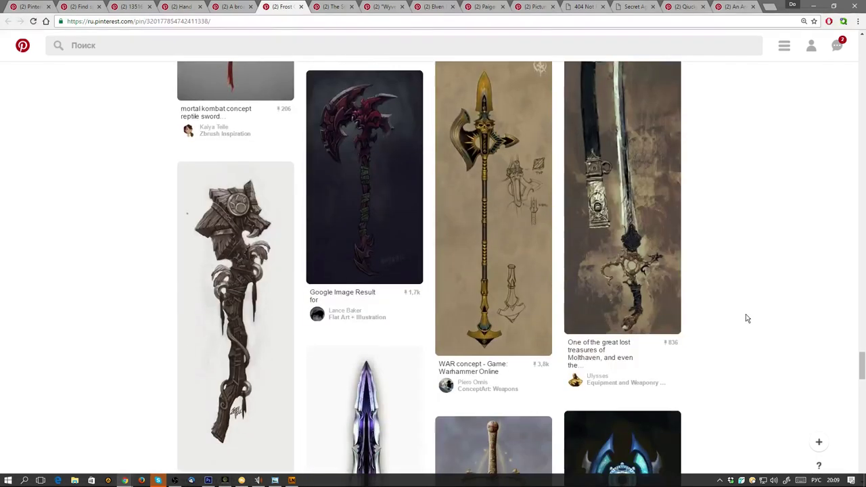
scroll(748, 318, "down", 3)
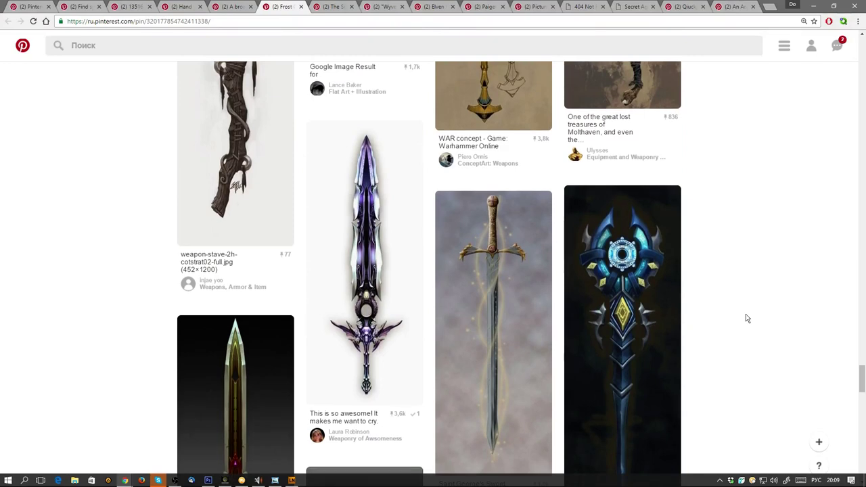
scroll(747, 318, "down", 2)
scroll(747, 318, "down", 2)
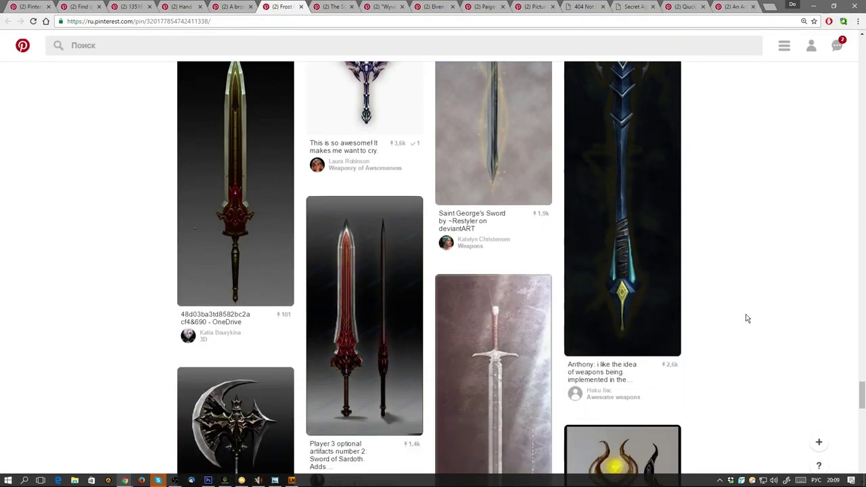
scroll(748, 318, "down", 1)
scroll(748, 318, "down", 2)
scroll(747, 318, "down", 3)
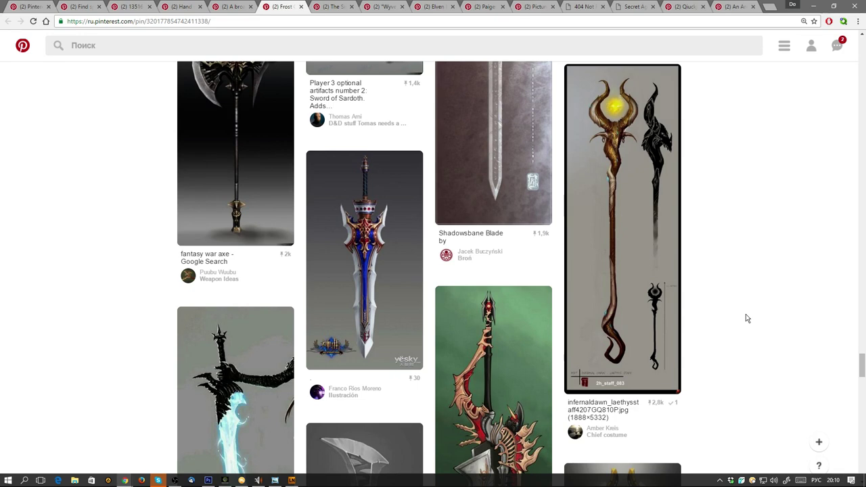
Find the weapon 118 pin with the pale curved blade and branch-like hilt and open it in a background tab.
scroll(747, 318, "down", 4)
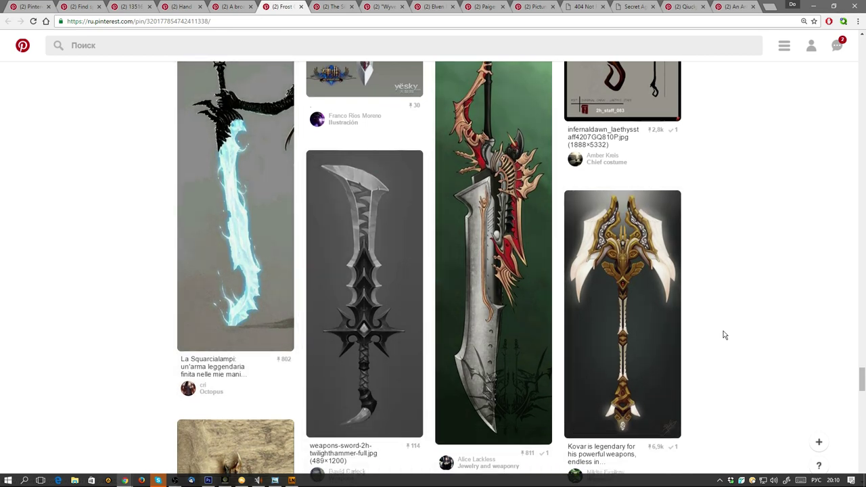
scroll(724, 335, "down", 5)
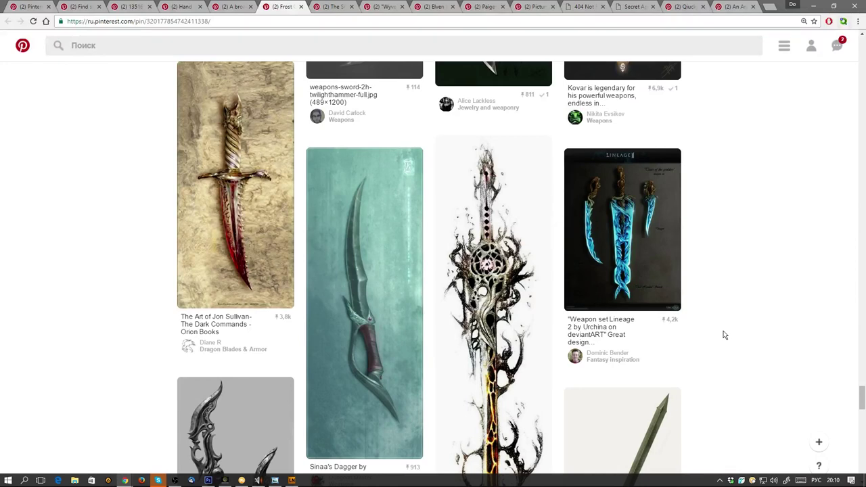
scroll(724, 335, "down", 3)
scroll(723, 335, "down", 3)
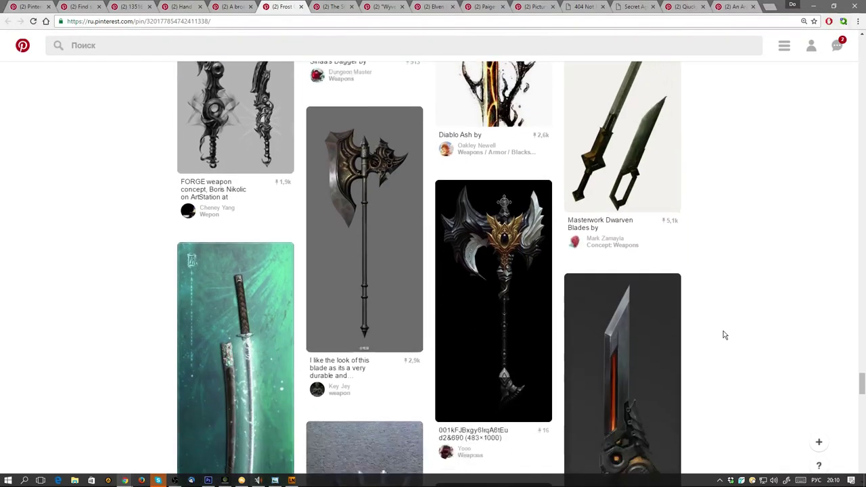
scroll(724, 335, "down", 3)
scroll(724, 336, "down", 3)
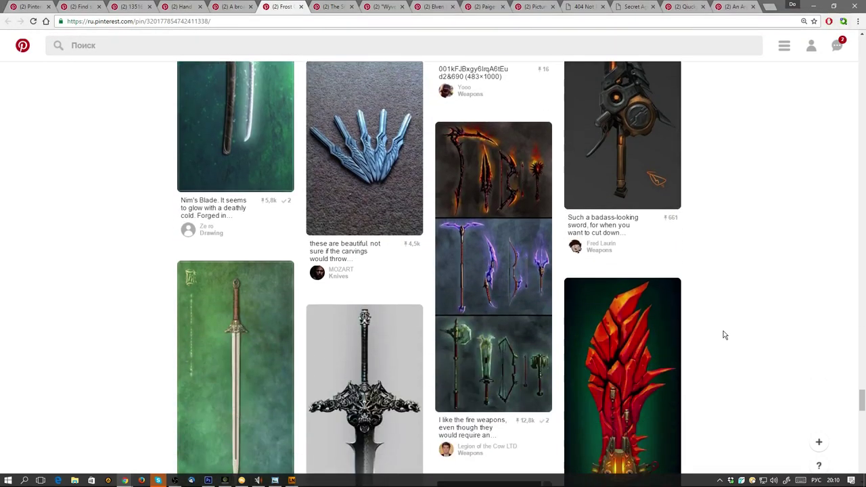
scroll(724, 335, "down", 3)
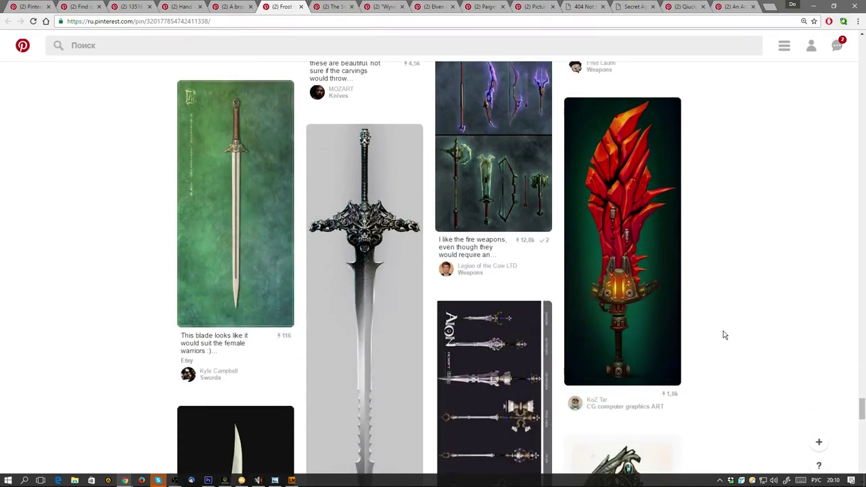
scroll(724, 335, "down", 3)
scroll(724, 335, "down", 3)
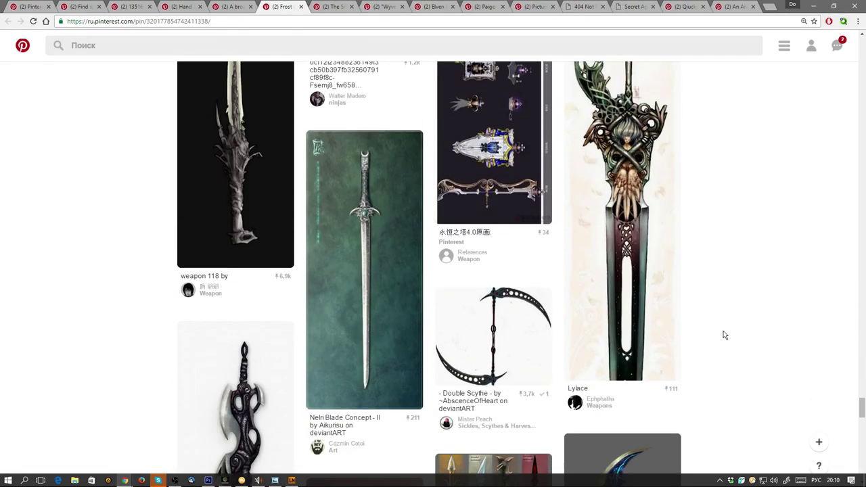
scroll(724, 335, "up", 2)
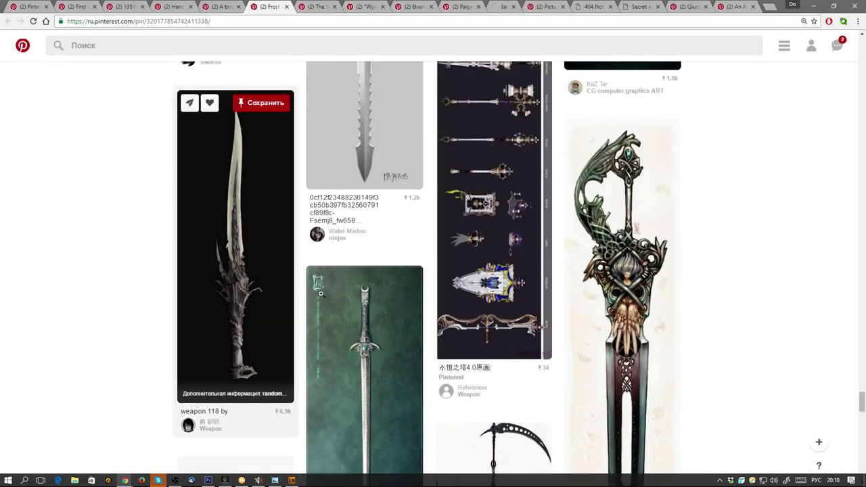
Open the Nariko's Heavenly Sword and Eldar Blade Concept - I pins in background tabs.
scroll(764, 243, "down", 3)
scroll(763, 243, "down", 3)
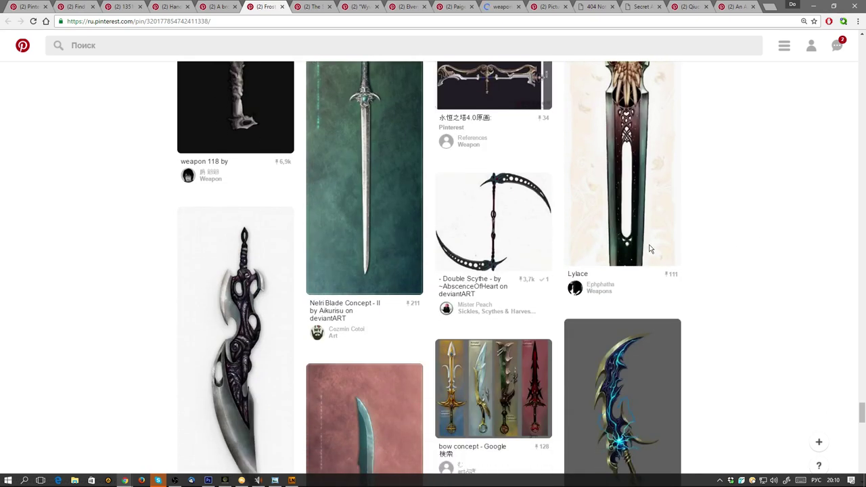
middle_click(260, 221)
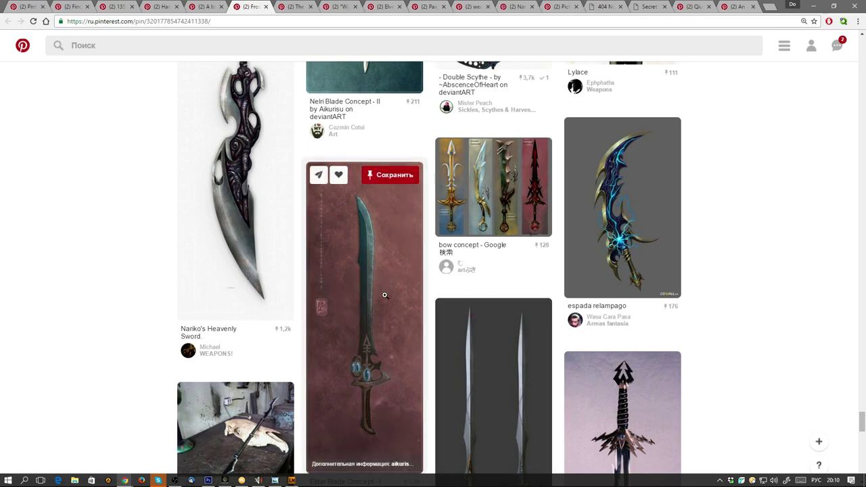
scroll(802, 268, "down", 3)
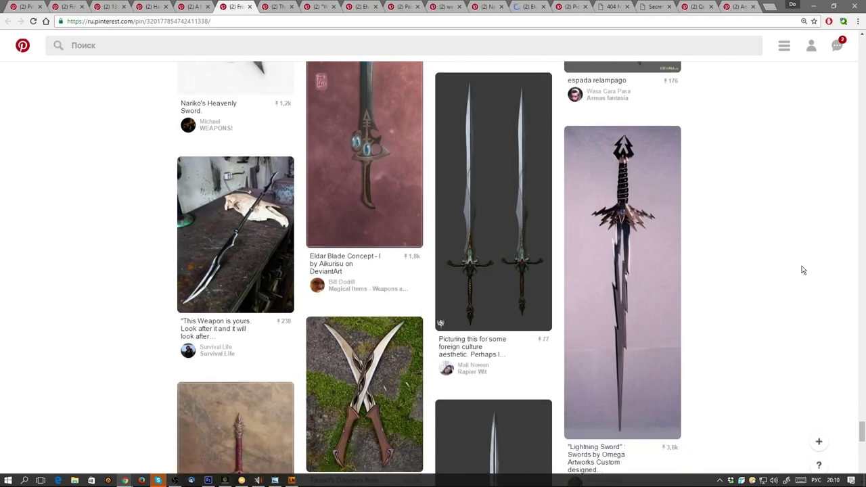
Look through the remaining swords and daggers down to the end of the loaded similar pins.
scroll(804, 270, "down", 2)
scroll(804, 270, "up", 2)
scroll(803, 270, "down", 5)
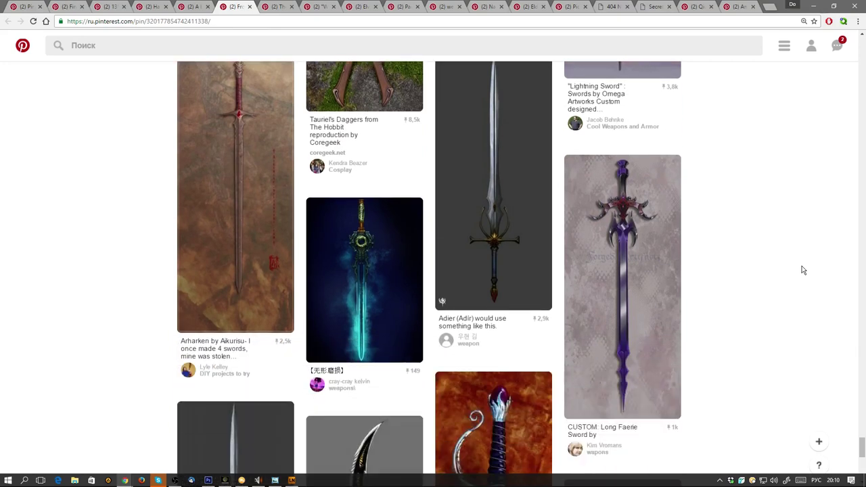
scroll(804, 270, "down", 3)
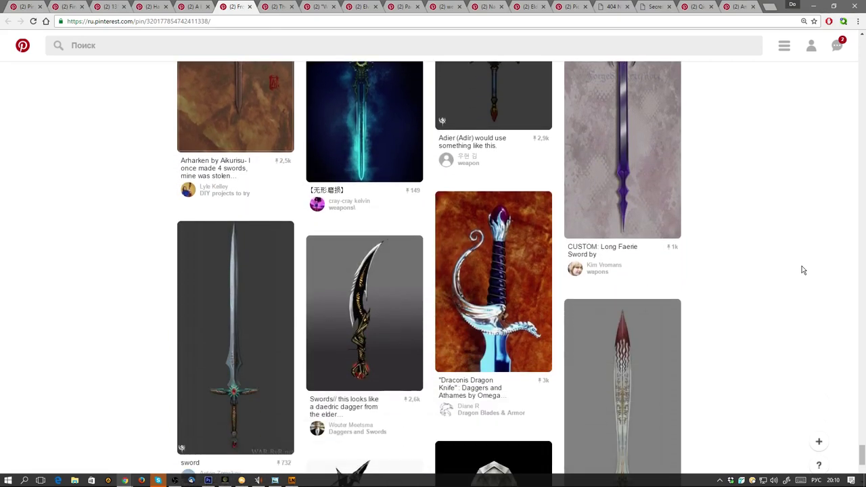
scroll(803, 270, "down", 4)
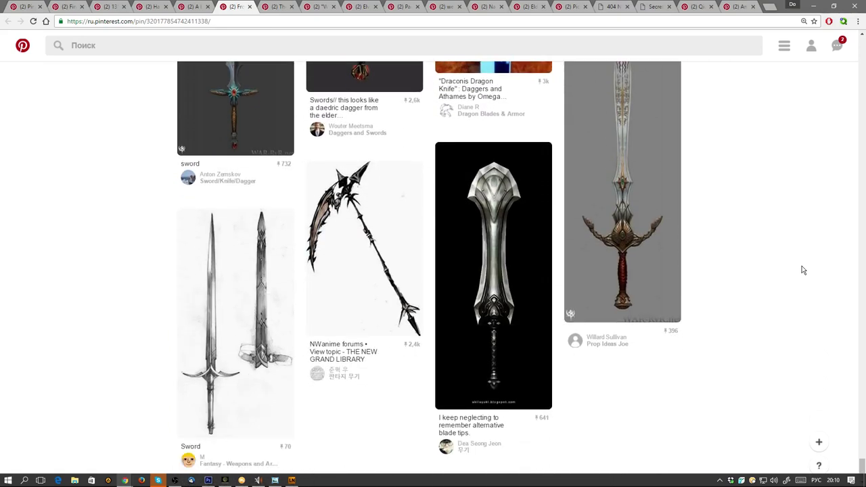
scroll(263, 102, "up", 1)
Examine the open pin of The Silver Talon long sword and save it to the Some beauty board.
left_click(278, 6)
scroll(524, 207, "down", 8)
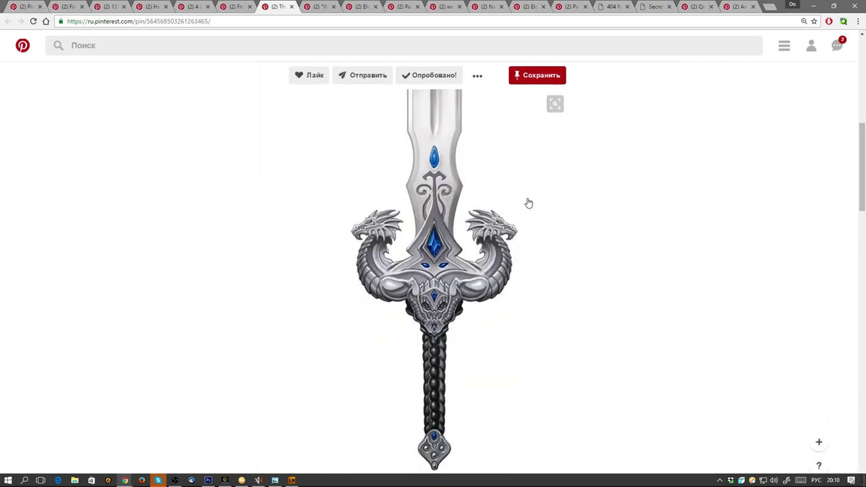
scroll(529, 203, "up", 5)
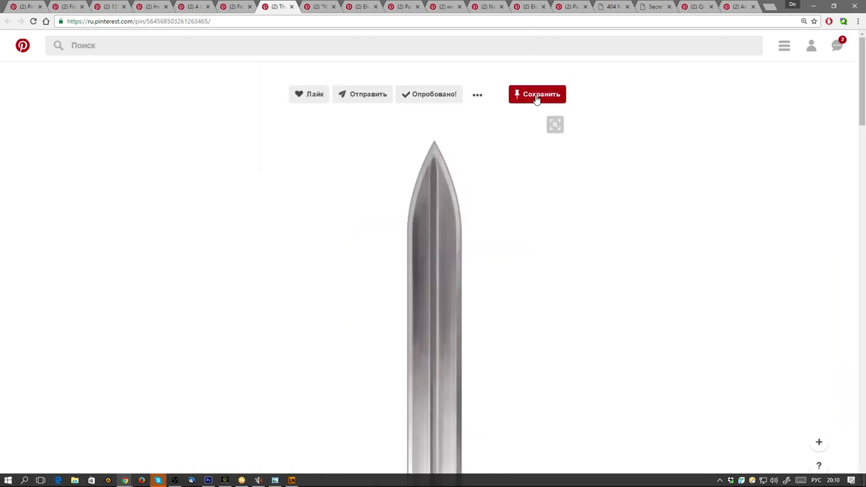
left_click(537, 94)
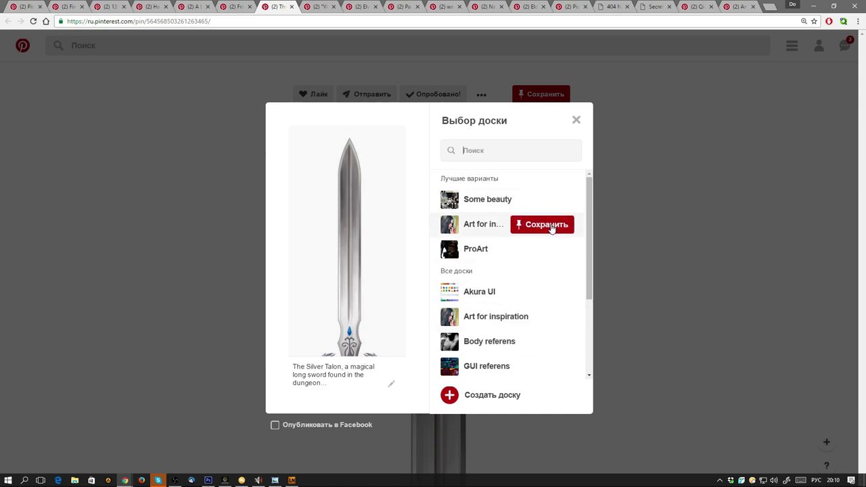
left_click(551, 208)
scroll(744, 207, "down", 5)
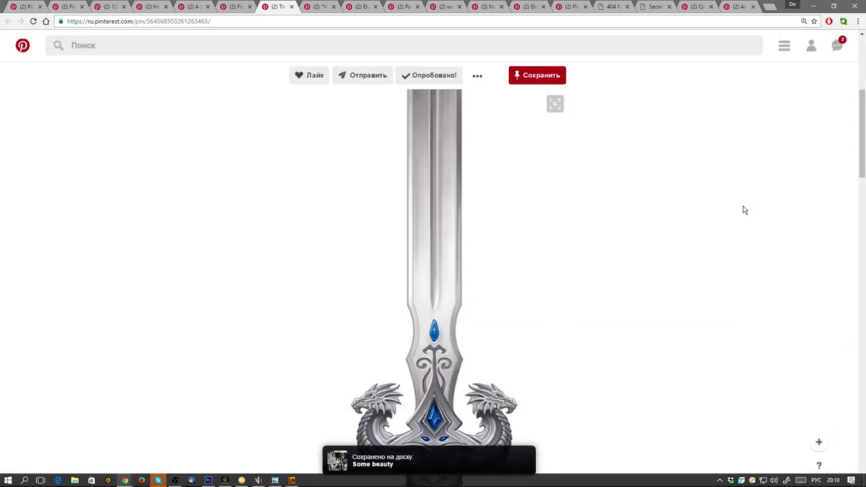
scroll(744, 207, "down", 5)
scroll(744, 208, "up", 15)
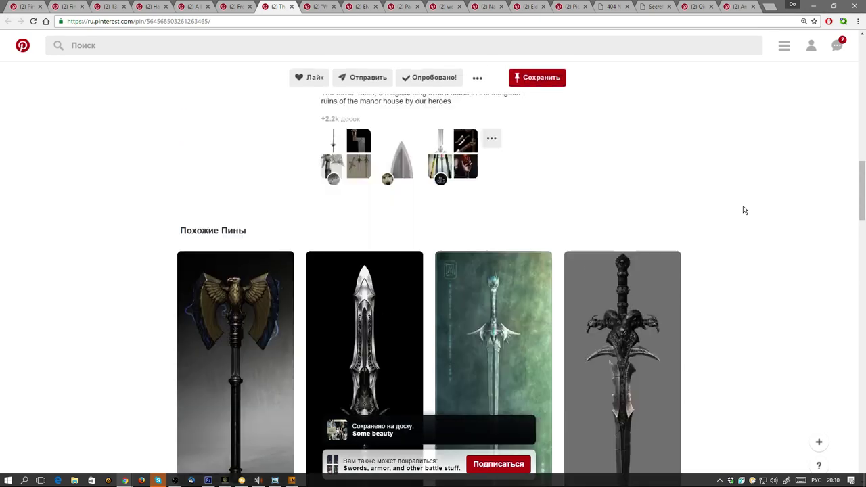
Save the Wyvern Dragon Sword pin from the next open tab to the Some beauty board.
key("ctrl+Tab")
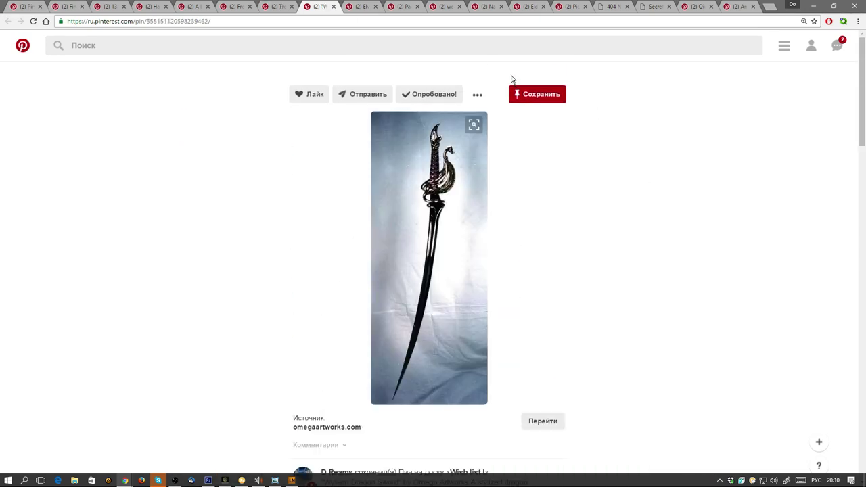
left_click(541, 95)
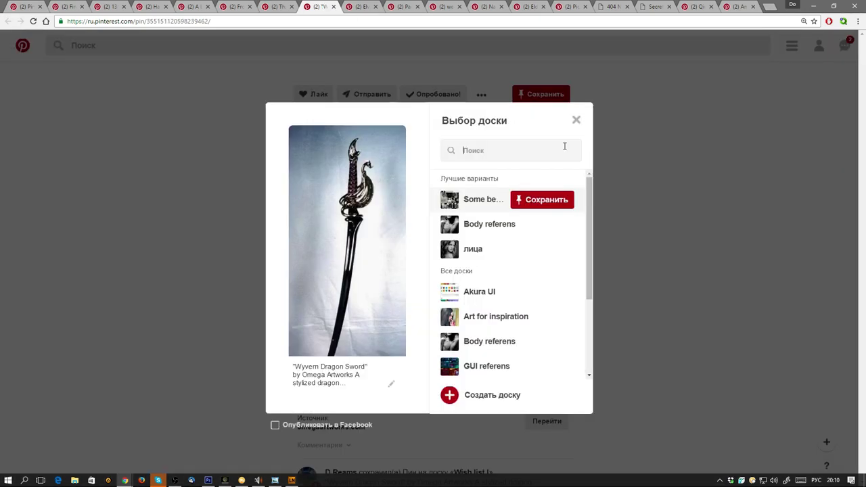
left_click(549, 202)
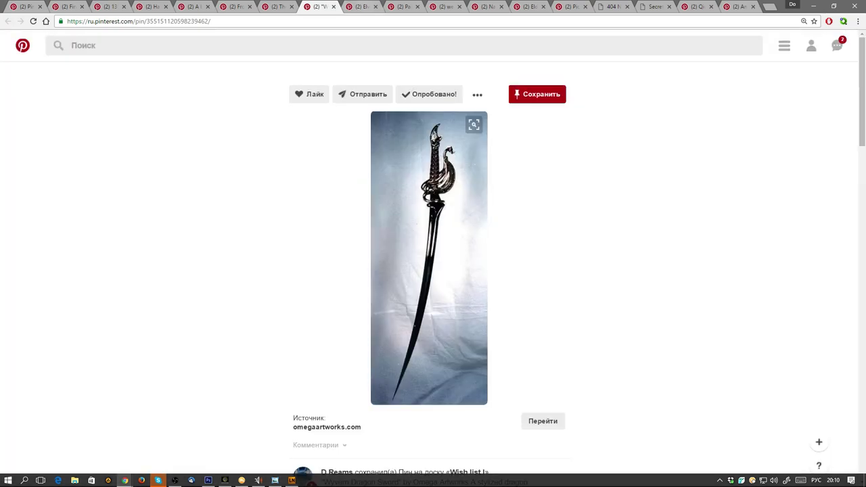
Review the Elven pin with its similar swords, the teal-bladed sword pin and the weapon 118 pin in their open tabs.
key("ctrl+Tab")
scroll(673, 230, "down", 8)
scroll(674, 232, "down", 15)
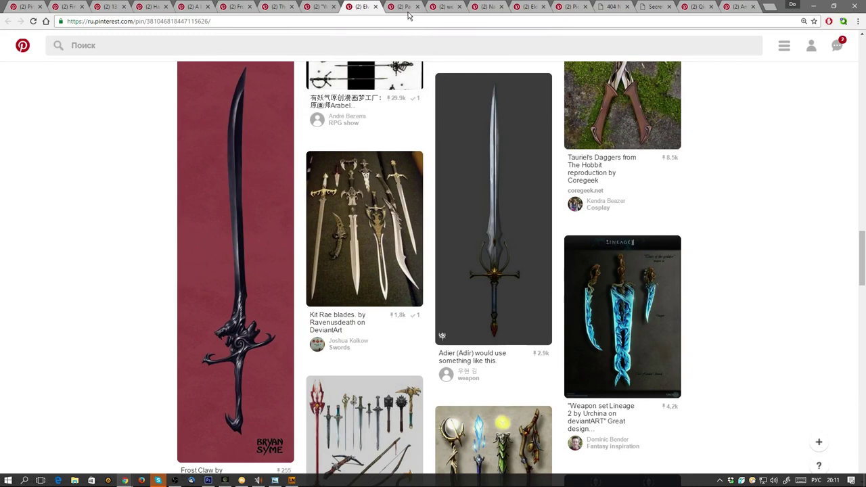
key("ctrl+Tab")
scroll(742, 234, "down", 3)
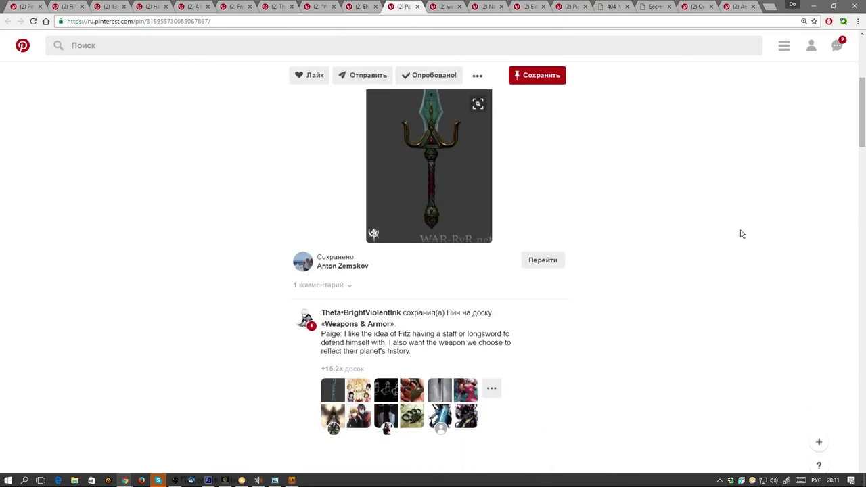
scroll(742, 234, "up", 3)
left_click(436, 10)
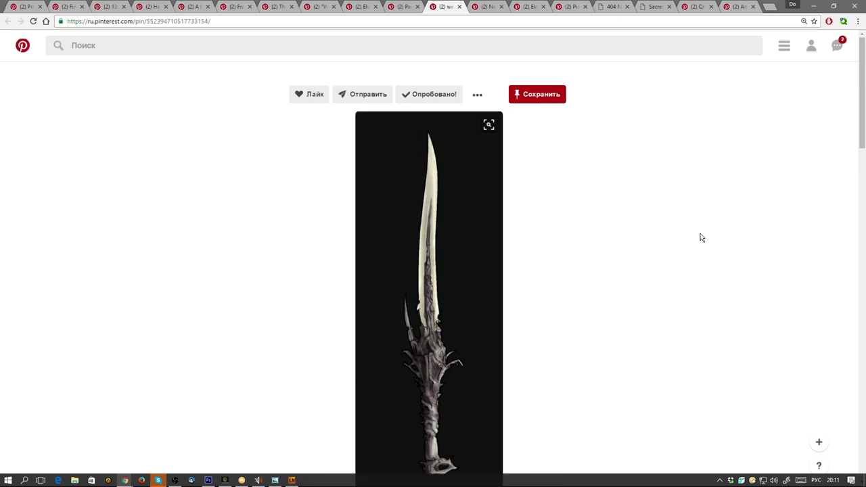
Examine the Nariko's Heavenly Sword pin and its similar pins, and save the sword to the Some beauty board.
left_click(474, 9)
scroll(729, 245, "down", 3)
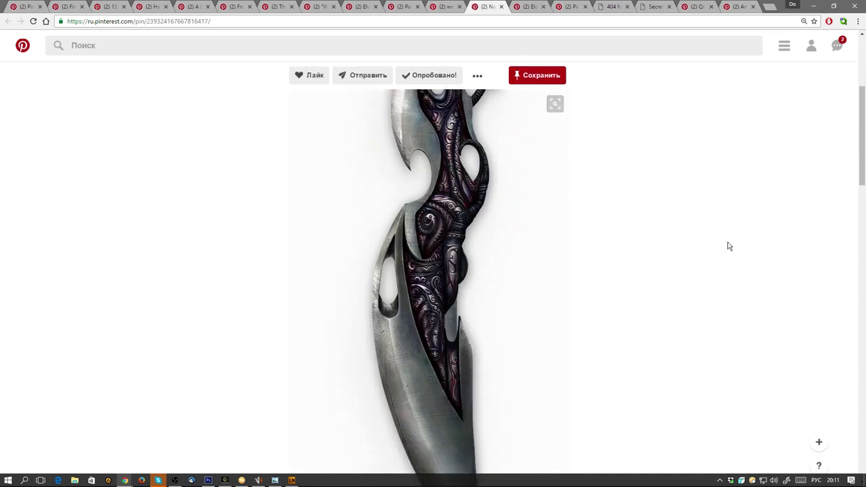
scroll(729, 246, "down", 6)
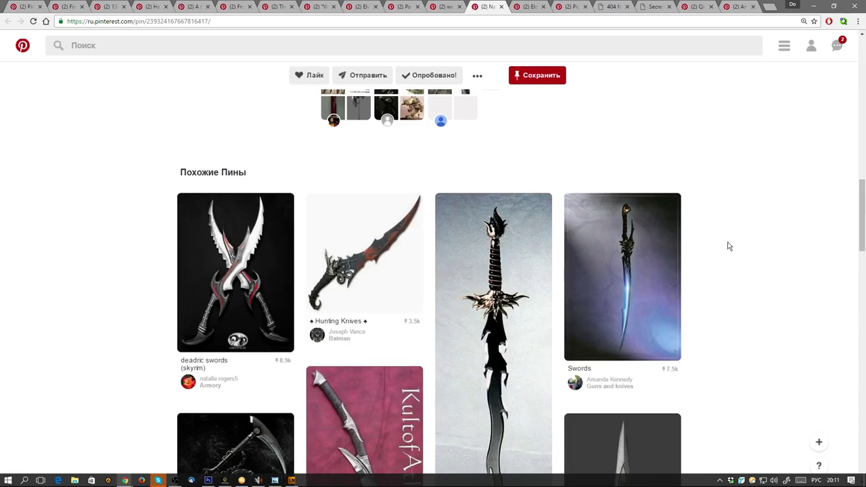
scroll(729, 246, "down", 1)
scroll(729, 246, "down", 4)
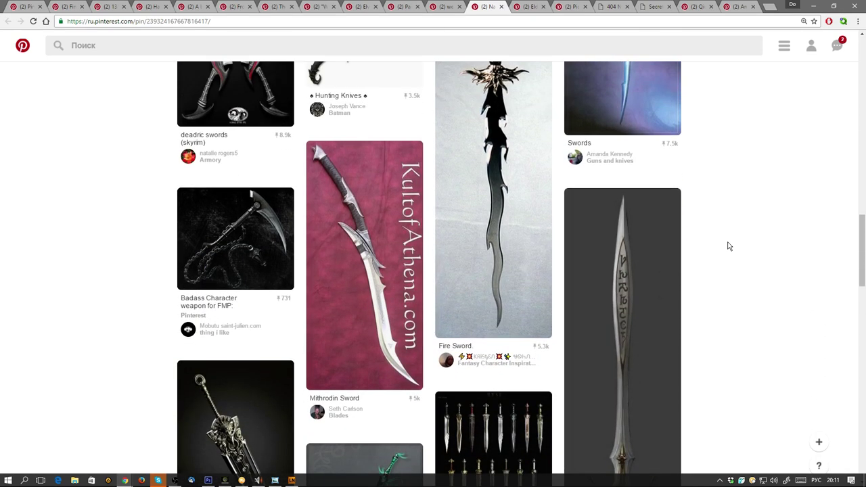
scroll(729, 246, "down", 10)
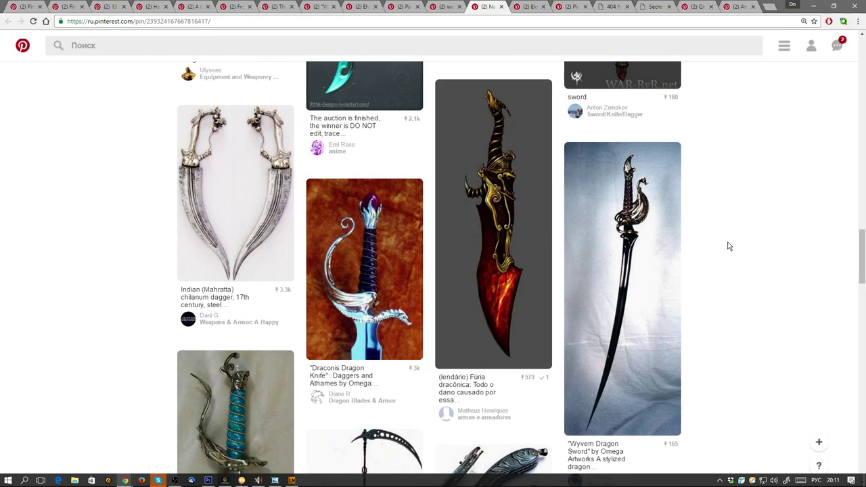
scroll(729, 245, "down", 5)
scroll(727, 246, "up", 15)
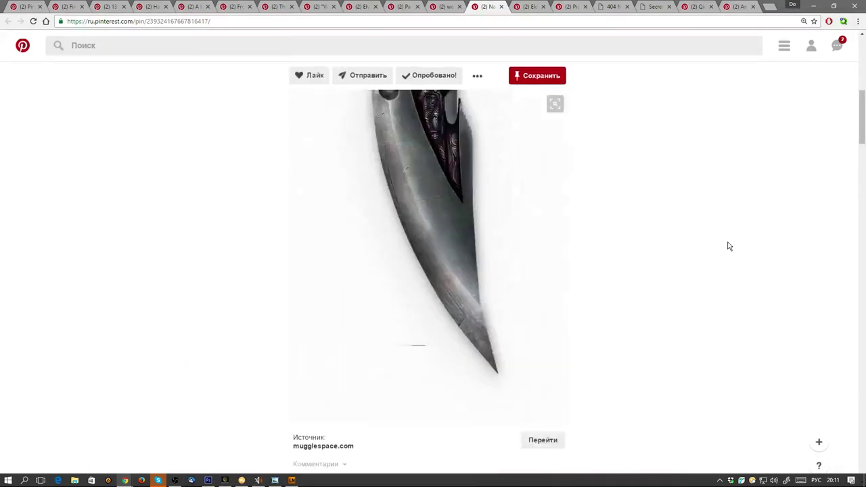
left_click(538, 94)
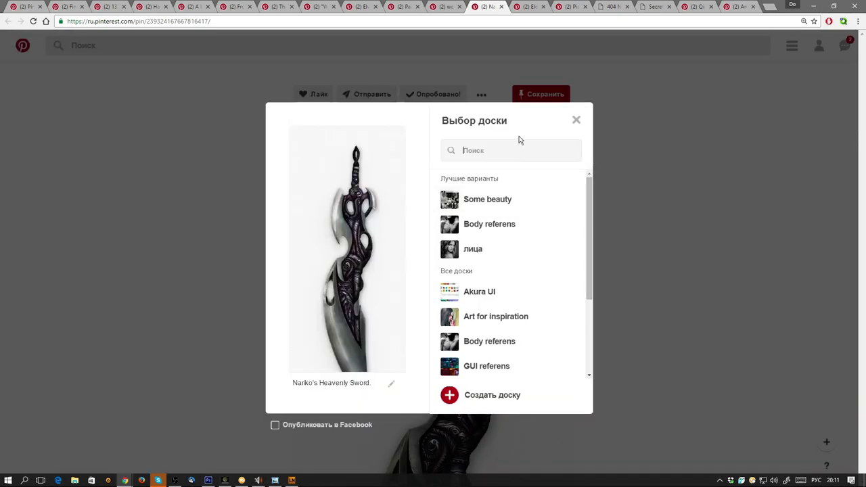
left_click(558, 200)
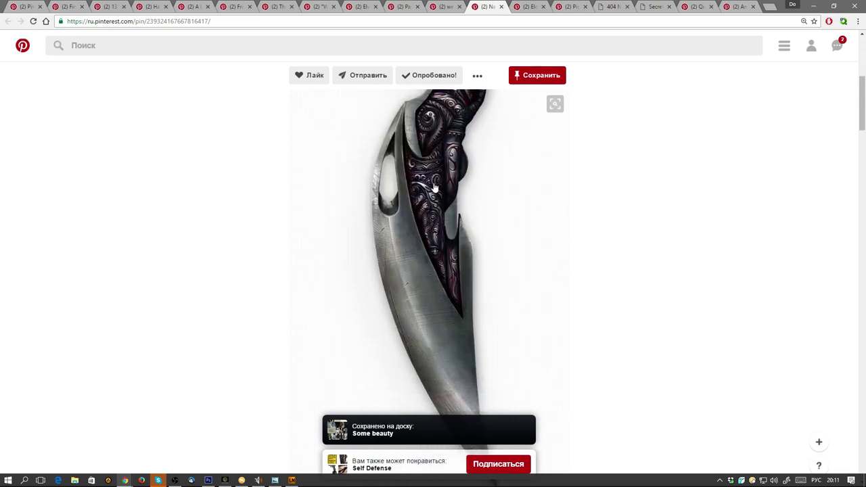
Look further through the weapons similar to Nariko's Heavenly Sword and inspect the Eldar Blade Concept pin's blade and hilt.
scroll(434, 188, "down", 15)
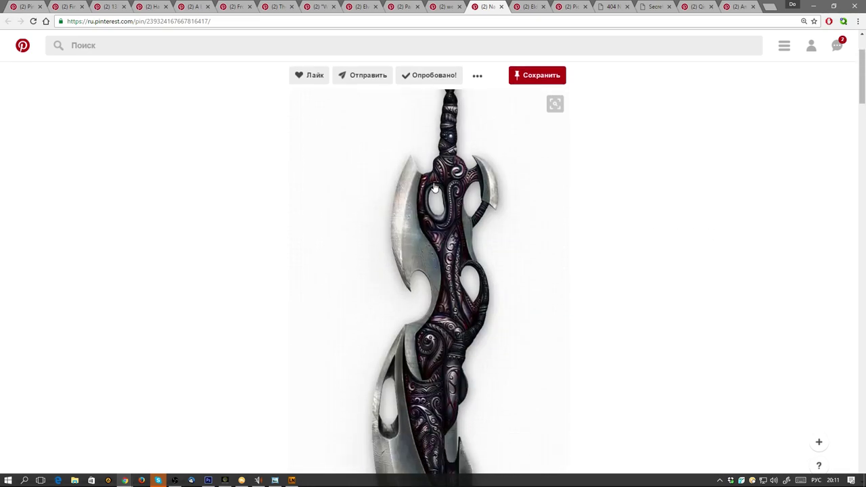
scroll(434, 183, "down", 20)
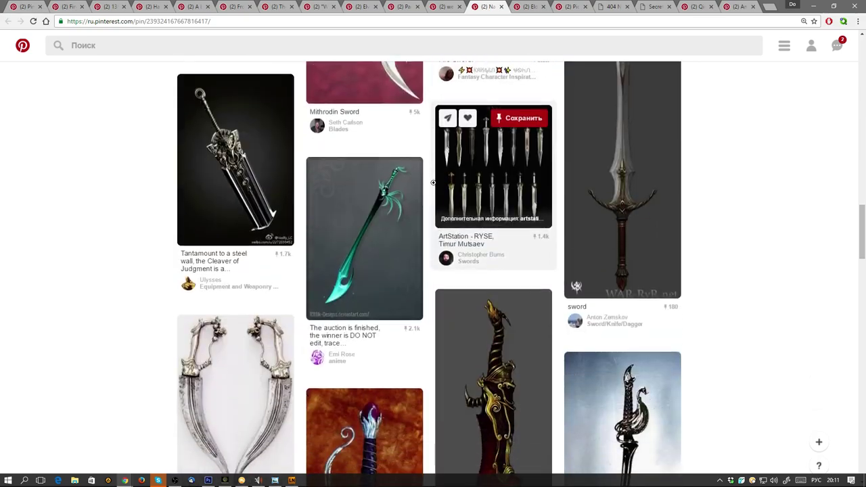
scroll(434, 183, "down", 8)
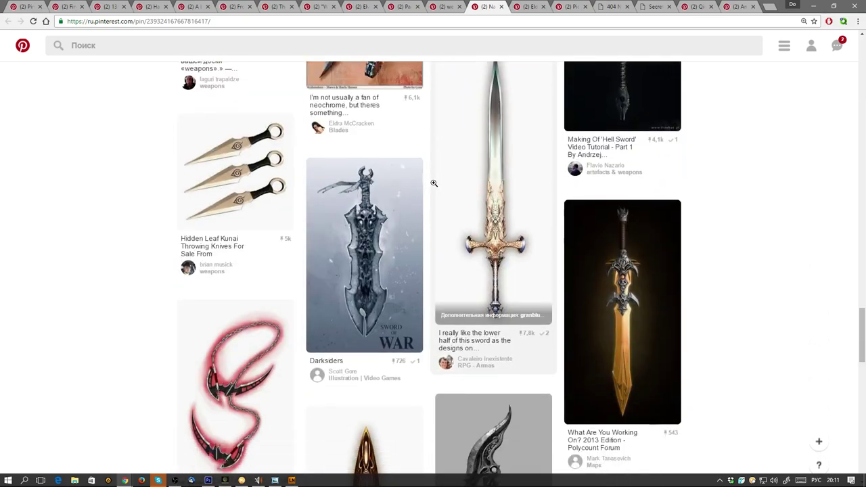
scroll(434, 184, "down", 20)
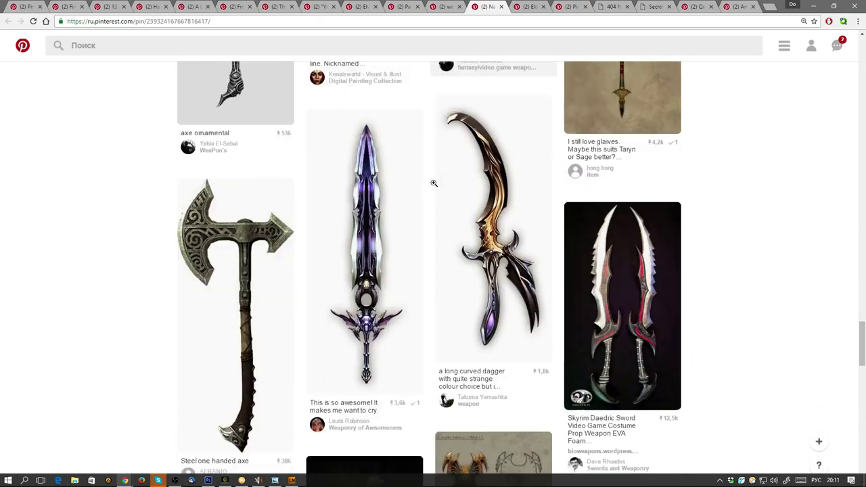
scroll(434, 183, "up", 20)
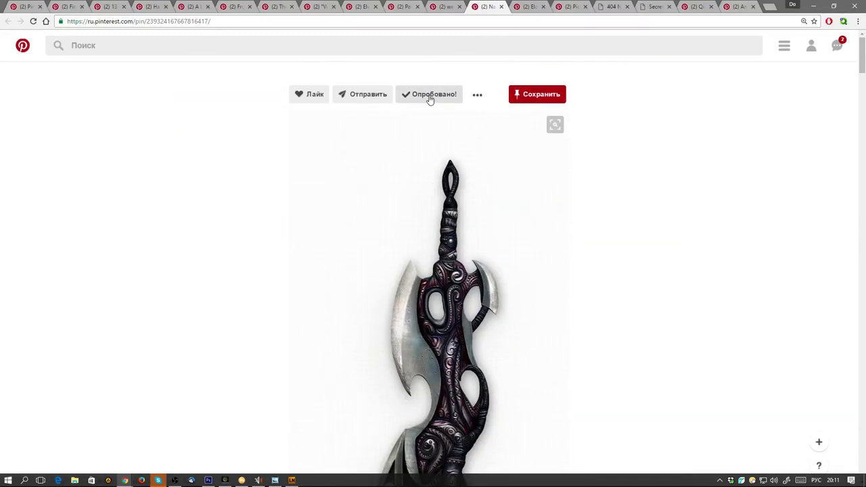
left_click(534, 8)
scroll(704, 214, "down", 7)
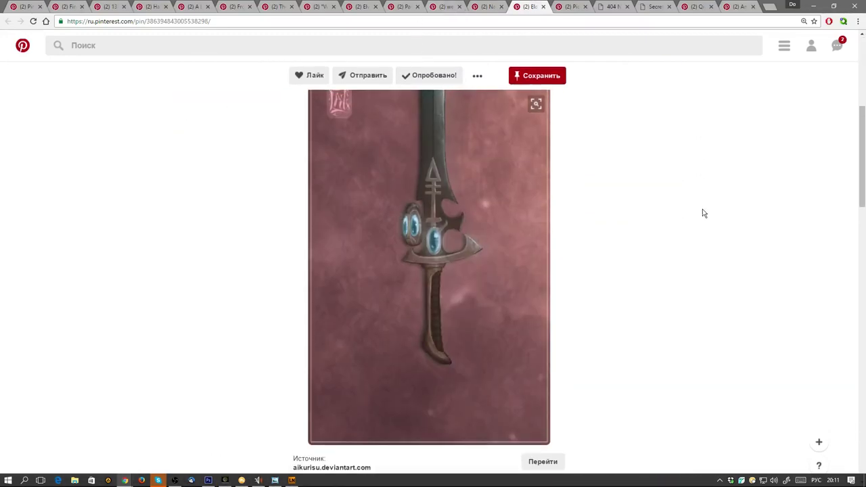
scroll(704, 214, "up", 5)
Save the pin of two slender silver swords with teal crossguards to the Some beauty board.
left_click(578, 8)
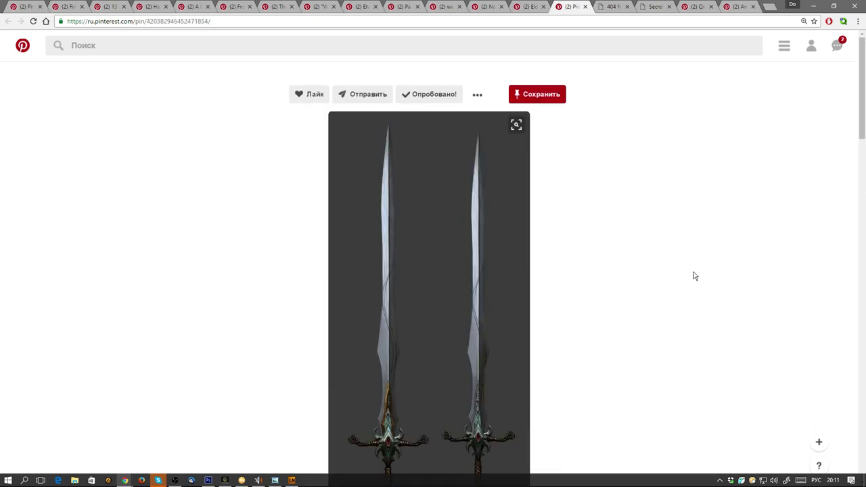
scroll(598, 122, "down", 1)
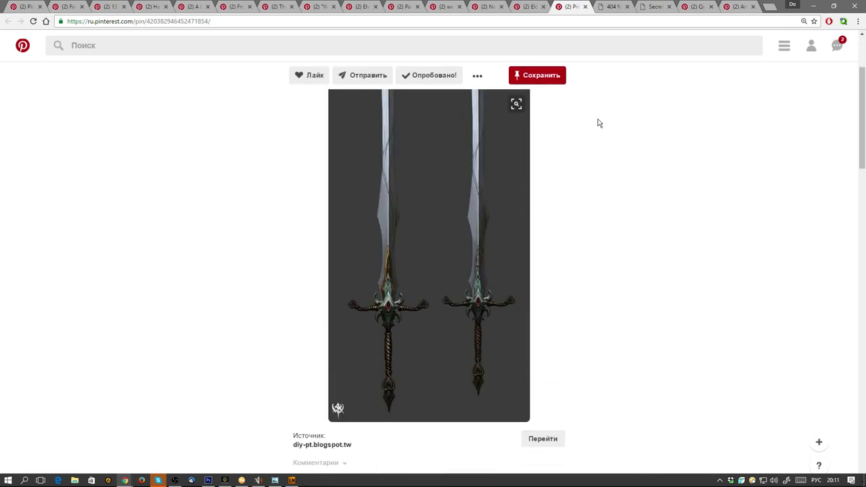
left_click(537, 76)
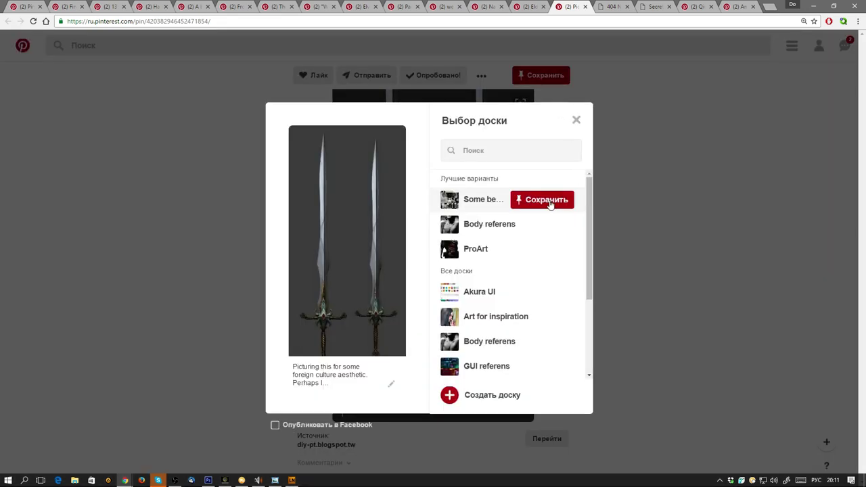
left_click(547, 200)
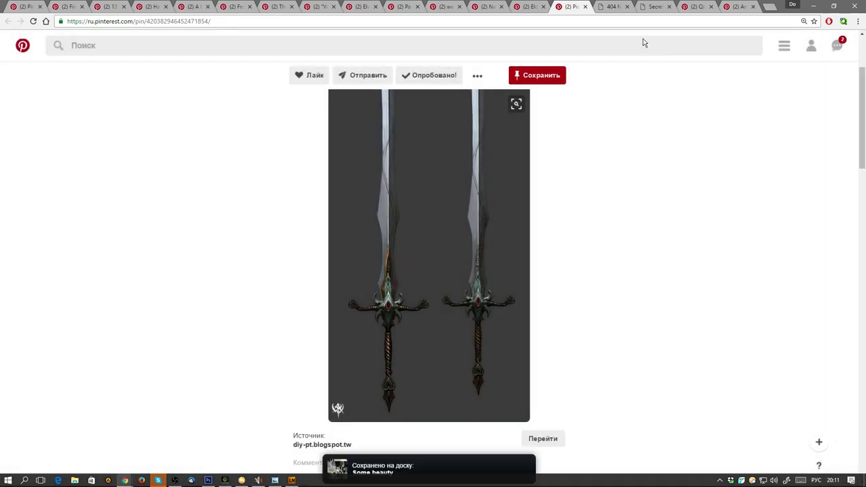
Close the 404 Not Found tab and the non-Pinterest Secret tab beside it.
key("ctrl+Tab")
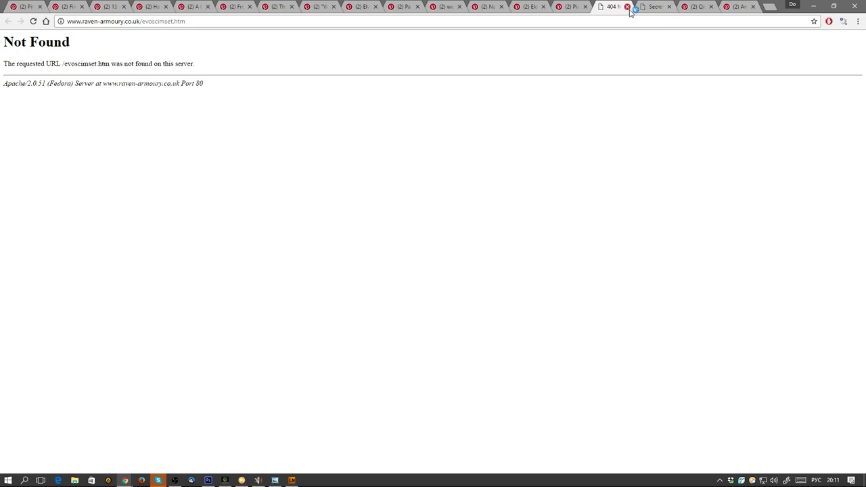
left_click(627, 6)
left_click(627, 7)
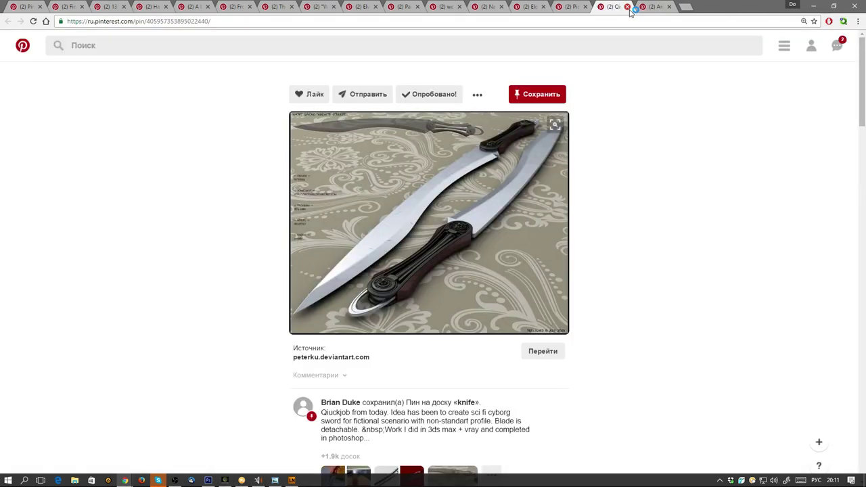
Examine the curved blades, knives and swords among the pins similar to the sci-fi cyborg sword.
scroll(621, 211, "down", 4)
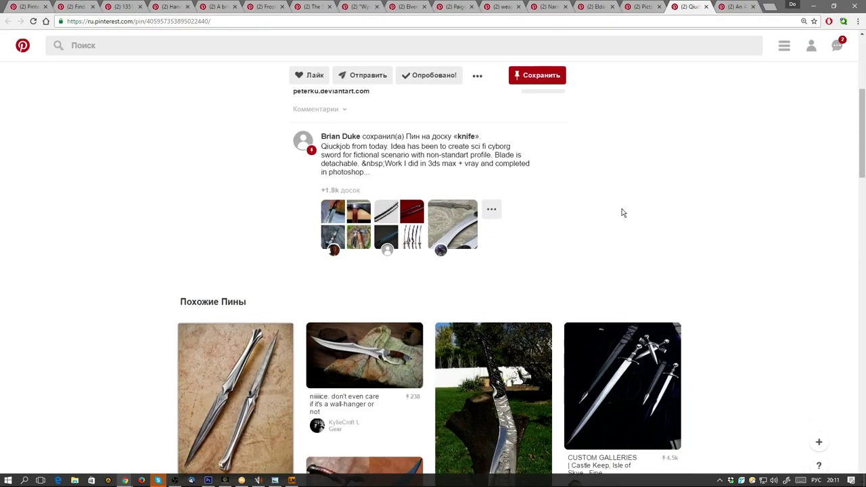
scroll(624, 212, "down", 5)
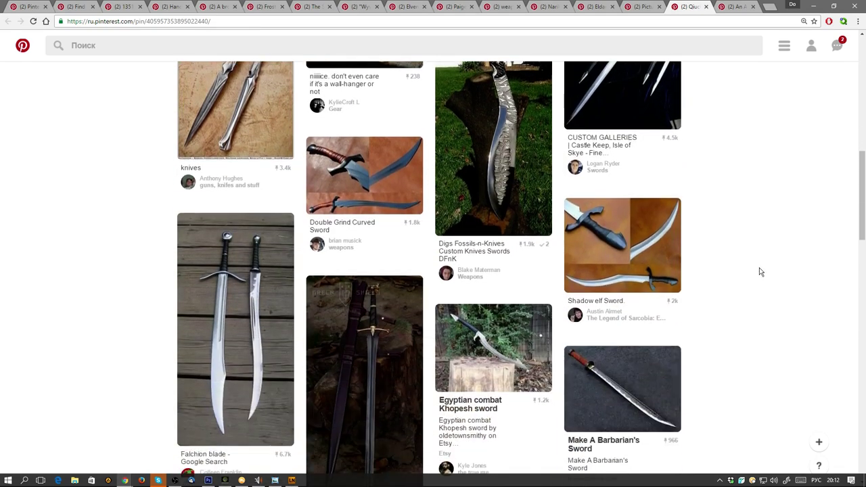
scroll(761, 273, "down", 3)
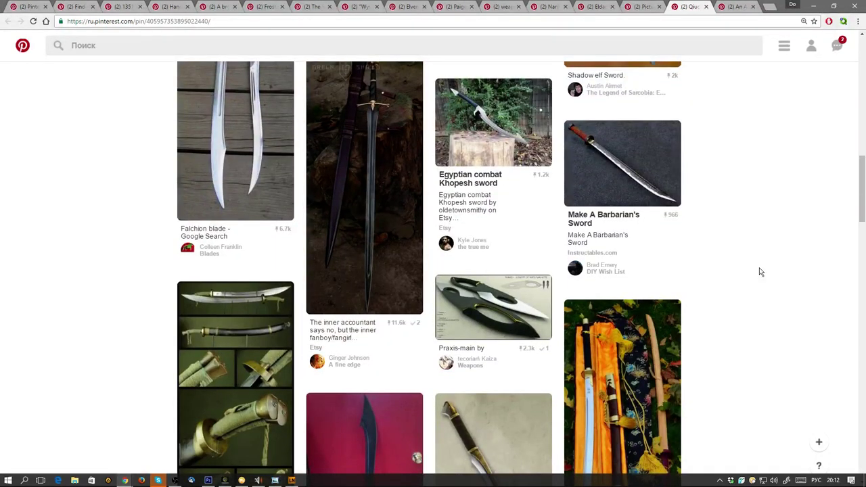
scroll(760, 268, "down", 3)
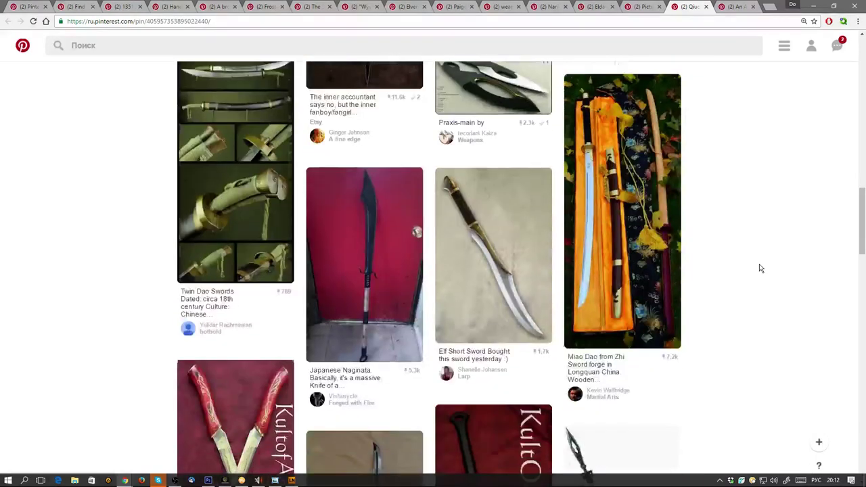
scroll(759, 269, "down", 2)
scroll(760, 269, "down", 2)
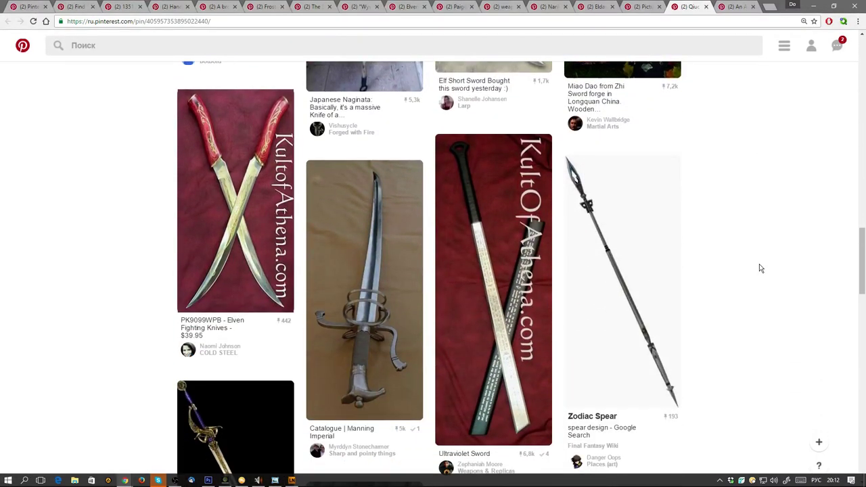
Find the 16" tactical hunting machete among the similar pins, save it to the Some beauty board and close its tab.
scroll(759, 268, "down", 3)
scroll(760, 269, "down", 2)
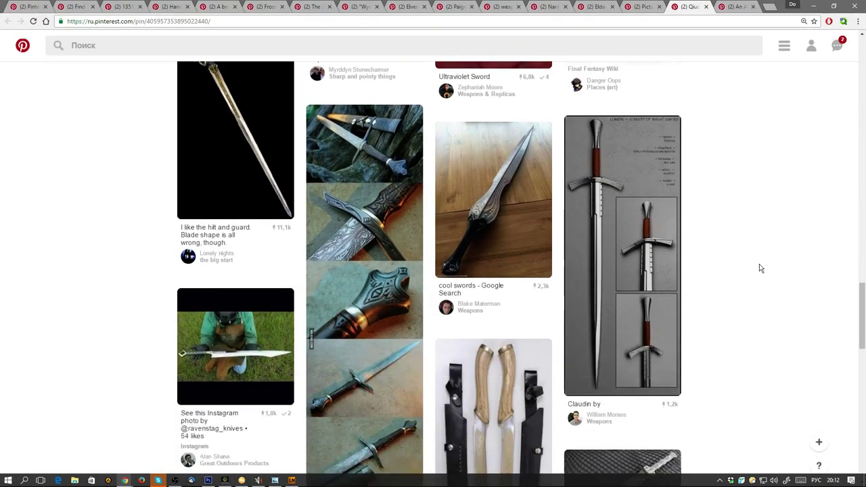
scroll(760, 268, "down", 4)
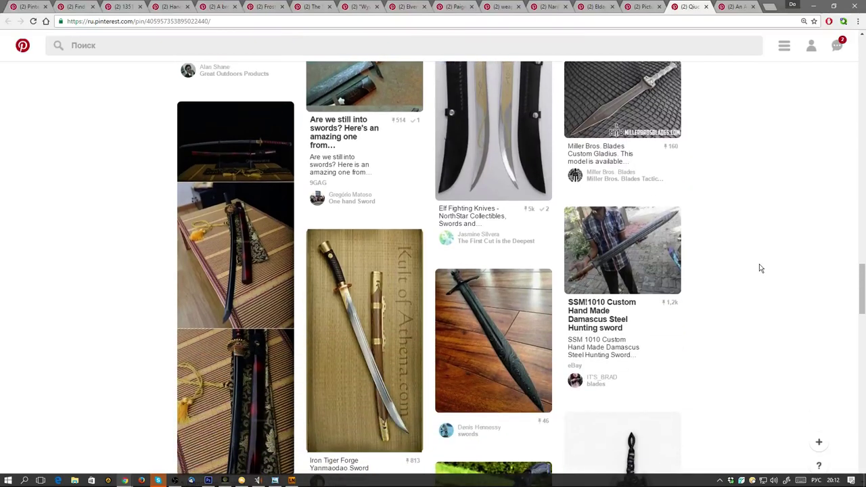
scroll(760, 269, "down", 4)
scroll(760, 269, "down", 1)
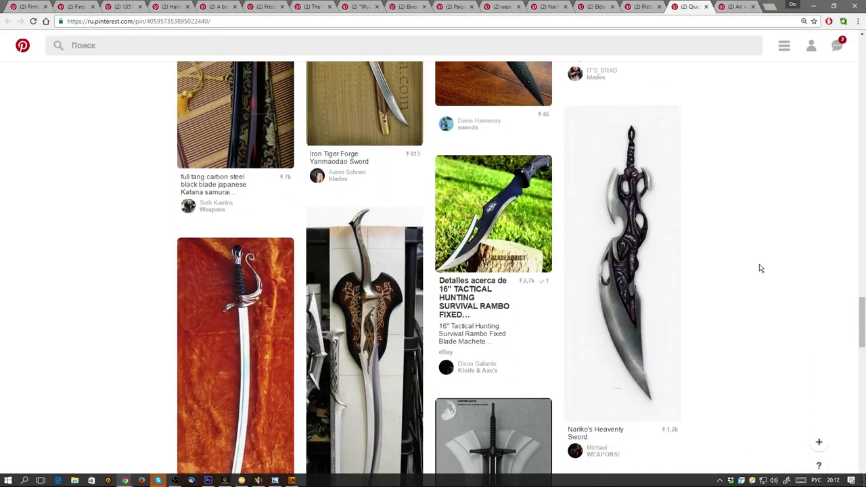
left_click(517, 235)
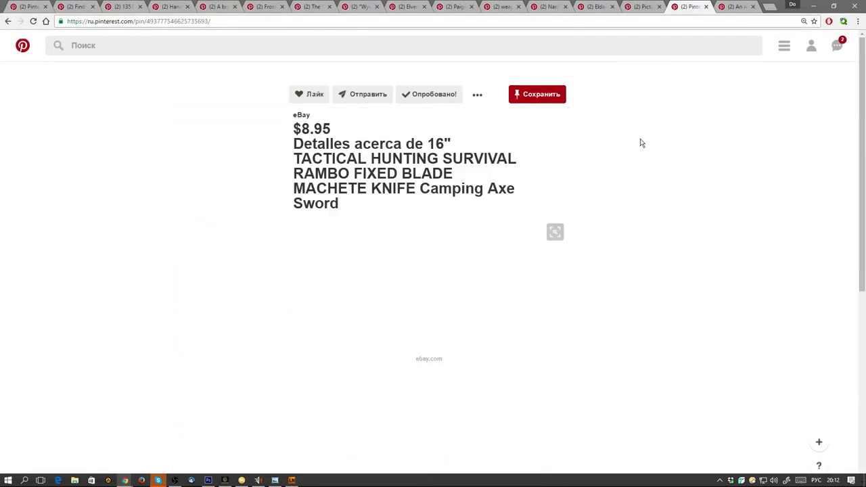
scroll(698, 253, "down", 4)
scroll(698, 253, "up", 3)
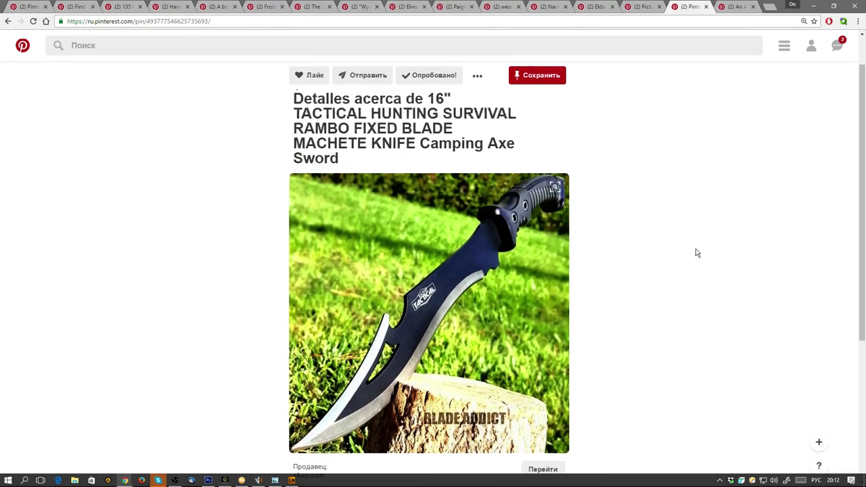
left_click(537, 77)
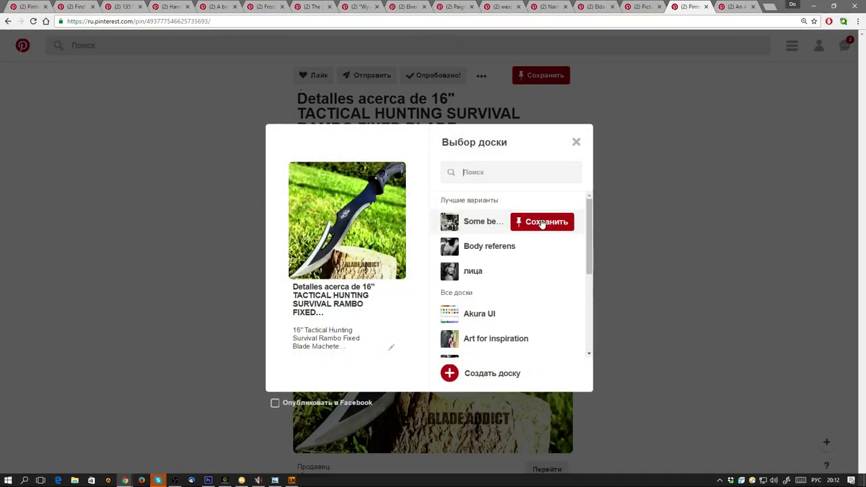
left_click(543, 224)
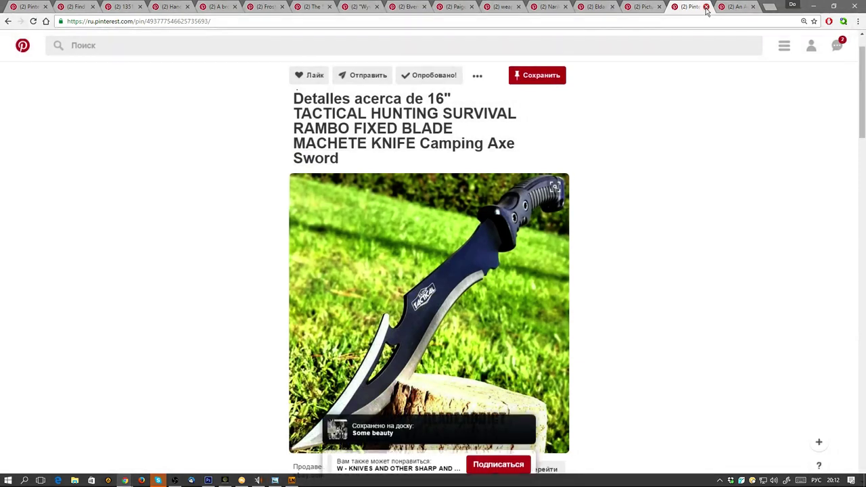
left_click(706, 6)
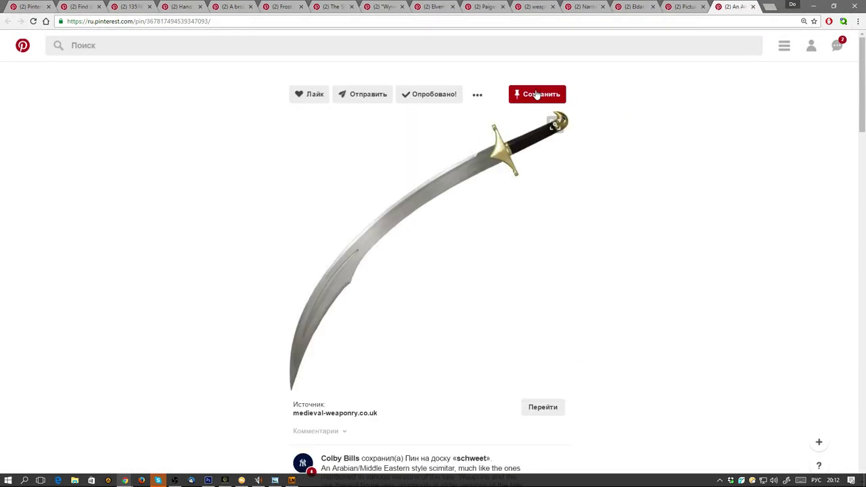
Save the Arabian/Middle Eastern scimitar pin and the similar Two Handed Scimitar 39 Inch pin to the Some beauty board.
left_click(535, 93)
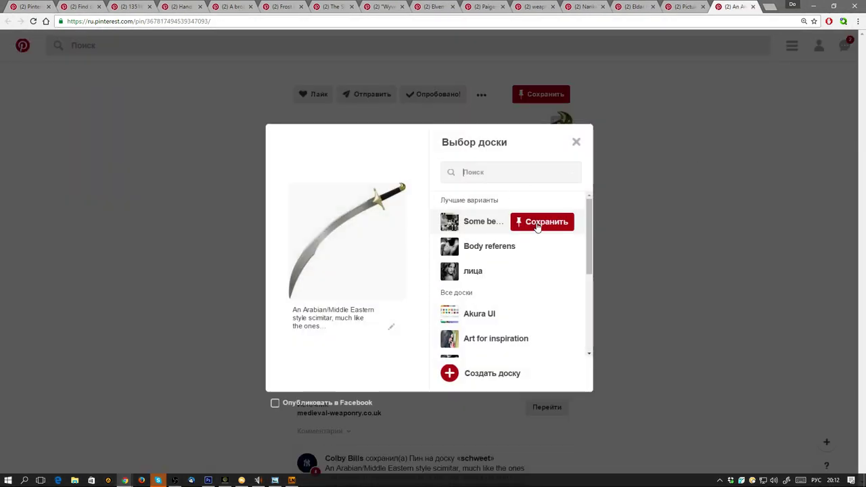
left_click(544, 225)
scroll(692, 197, "down", 9)
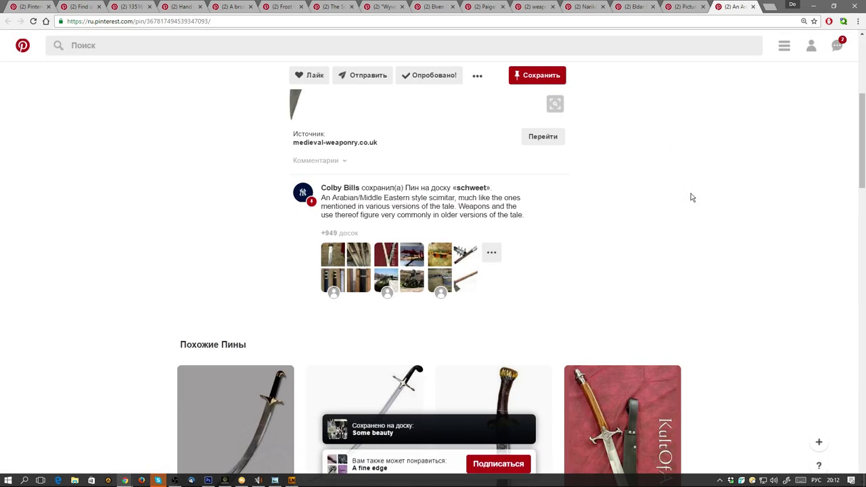
scroll(692, 198, "down", 2)
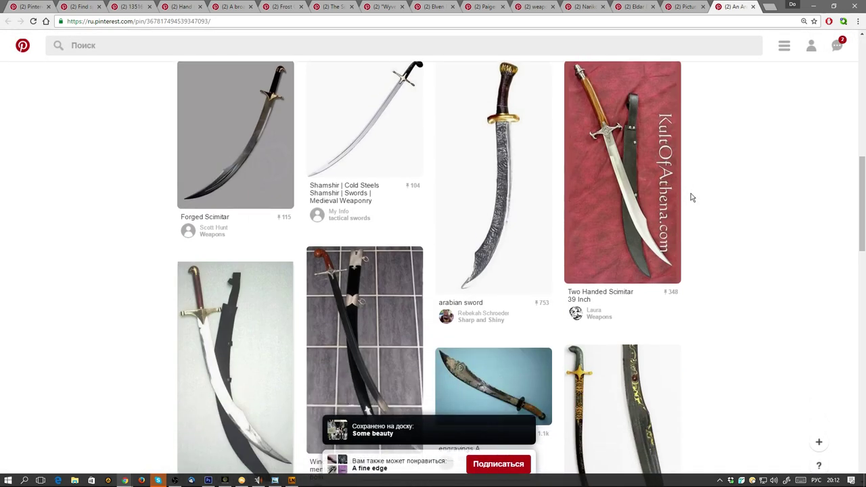
scroll(691, 197, "up", 1)
left_click(650, 195)
left_click(580, 167)
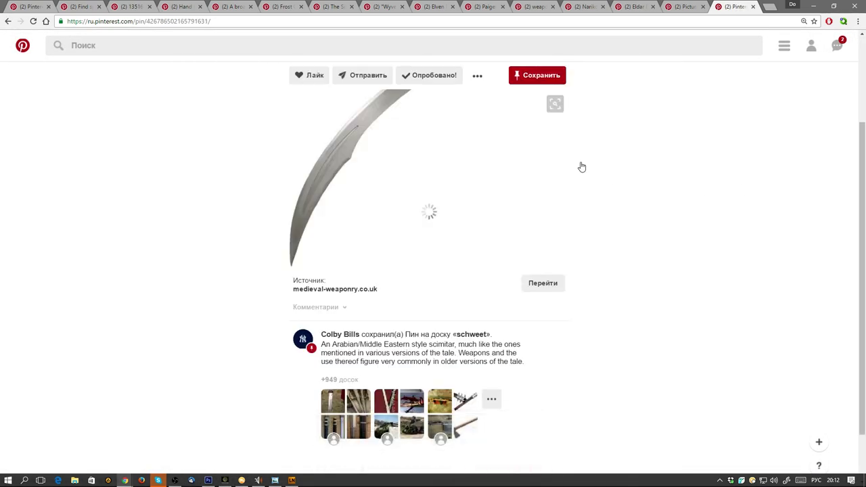
left_click(535, 92)
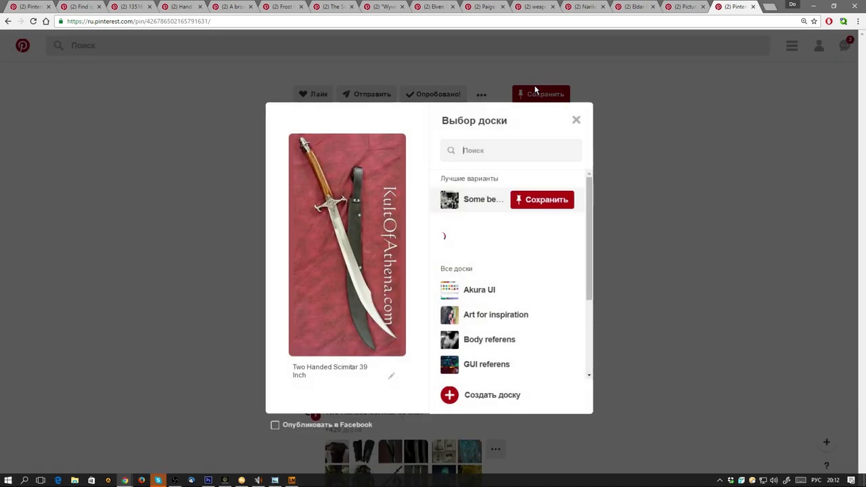
left_click(543, 199)
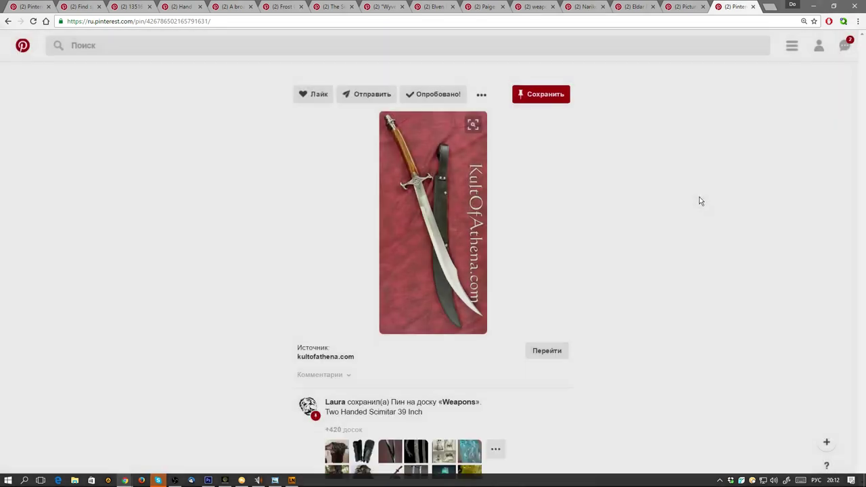
Examine the blade and hilt shapes of the swords, katanas and knives among the pins similar to the Two Handed Scimitar.
scroll(701, 201, "down", 7)
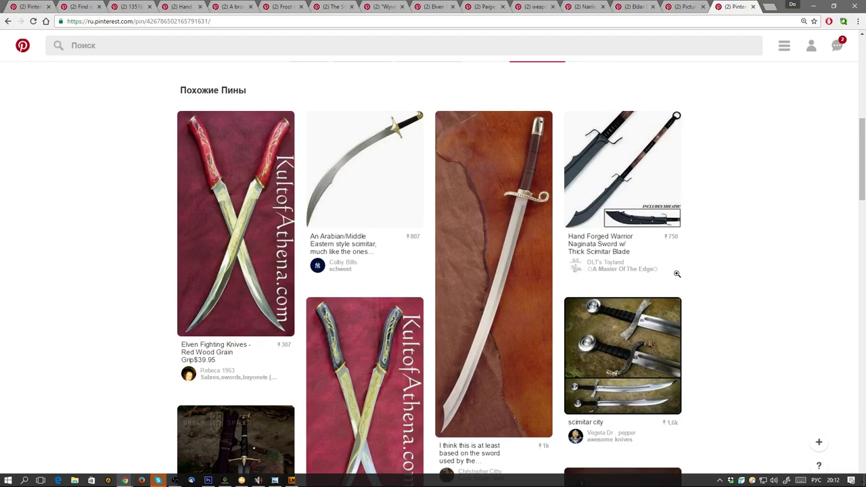
scroll(678, 274, "down", 3)
scroll(683, 295, "down", 3)
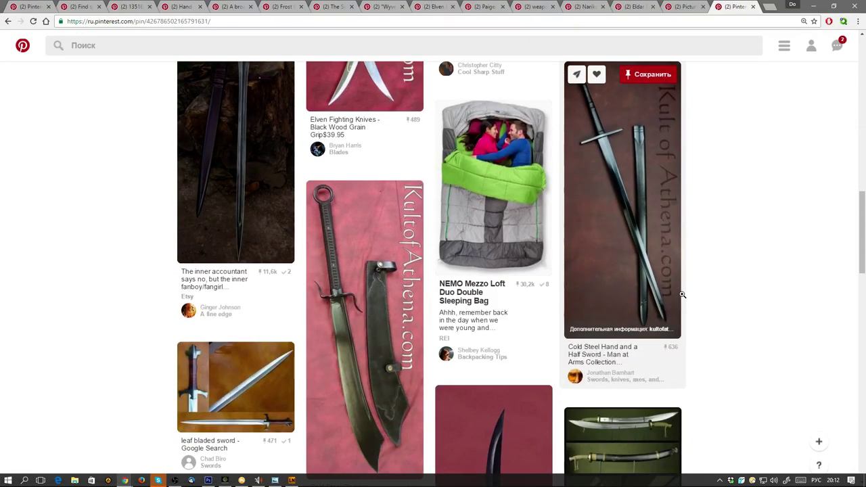
scroll(683, 295, "down", 6)
scroll(683, 299, "down", 5)
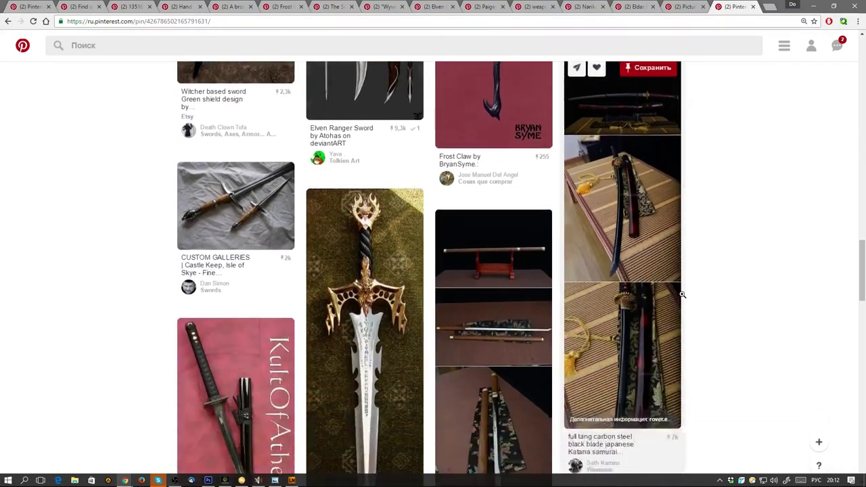
scroll(683, 298, "up", 5)
scroll(682, 295, "down", 5)
scroll(683, 295, "down", 3)
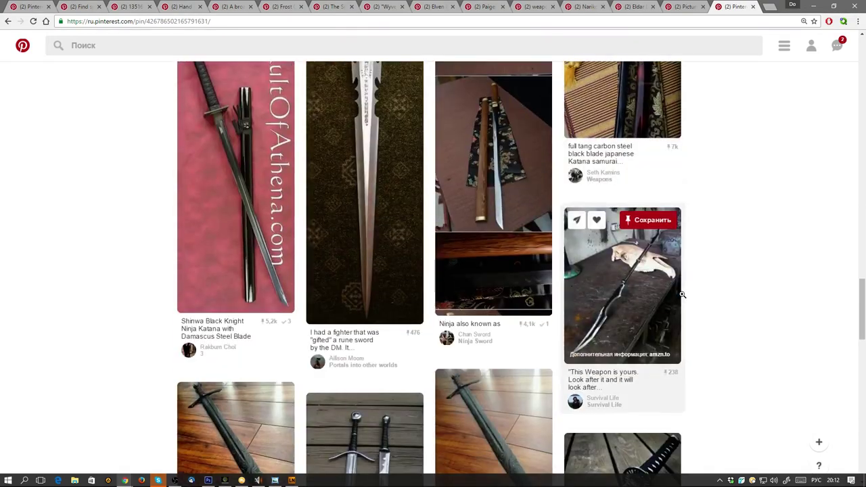
scroll(683, 296, "down", 3)
scroll(683, 295, "down", 7)
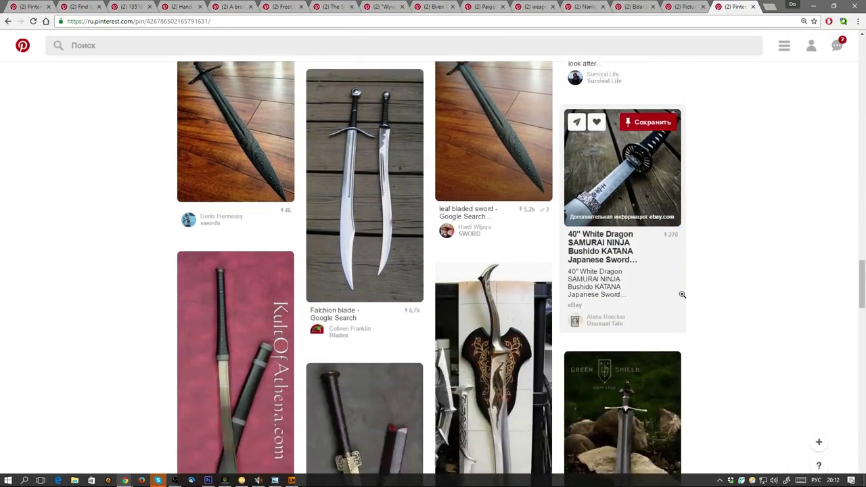
scroll(683, 295, "up", 3)
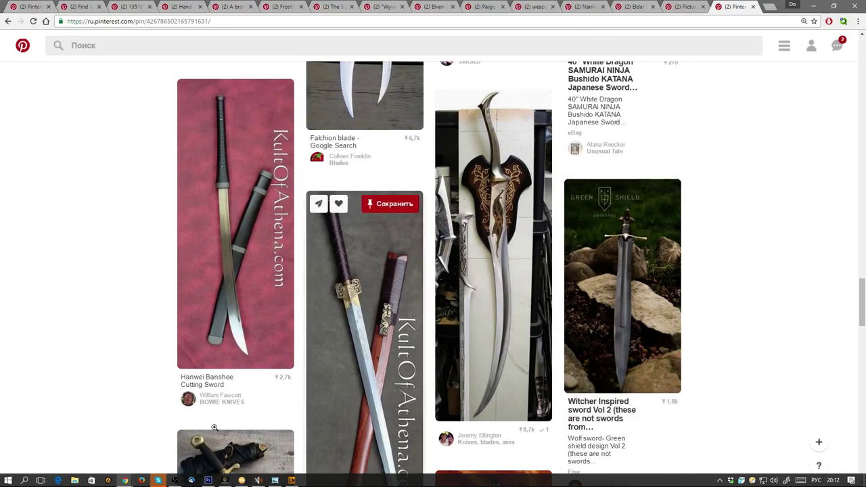
Open the Hanwei Banshee Cutting Sword pin, save it to the Some beauty board and close its tab.
left_click(237, 237)
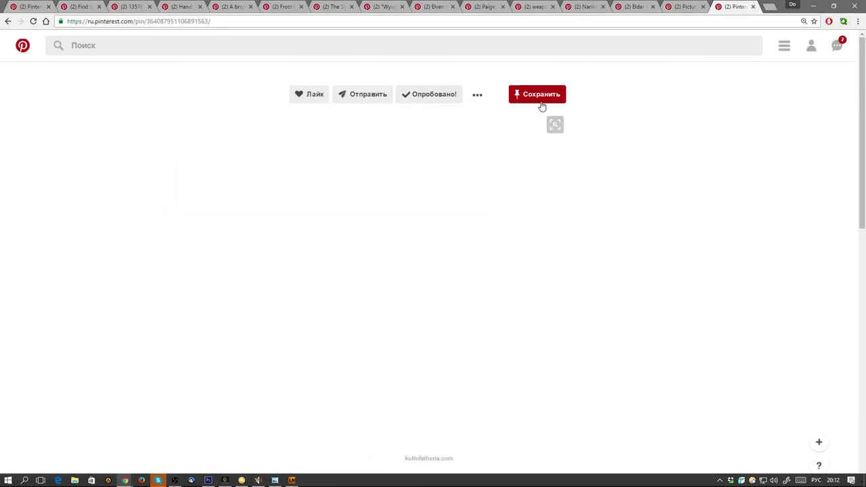
scroll(579, 158, "down", 4)
scroll(579, 157, "down", 1)
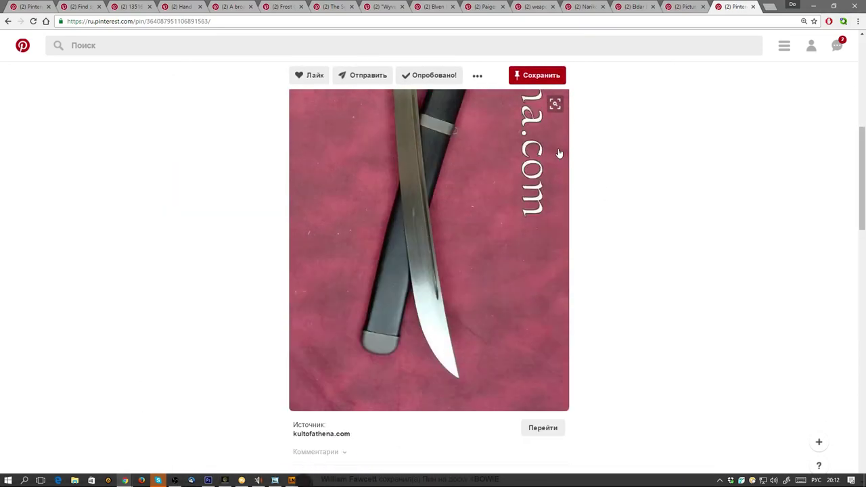
scroll(562, 122, "up", 3)
left_click(539, 75)
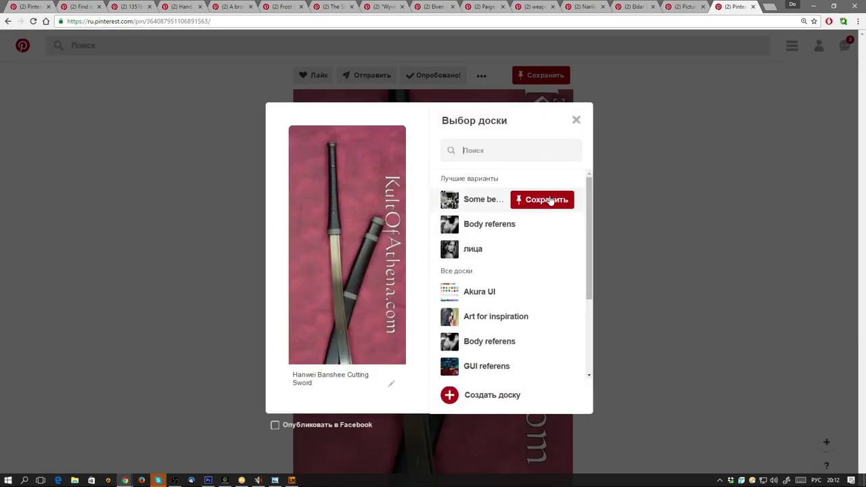
left_click(552, 200)
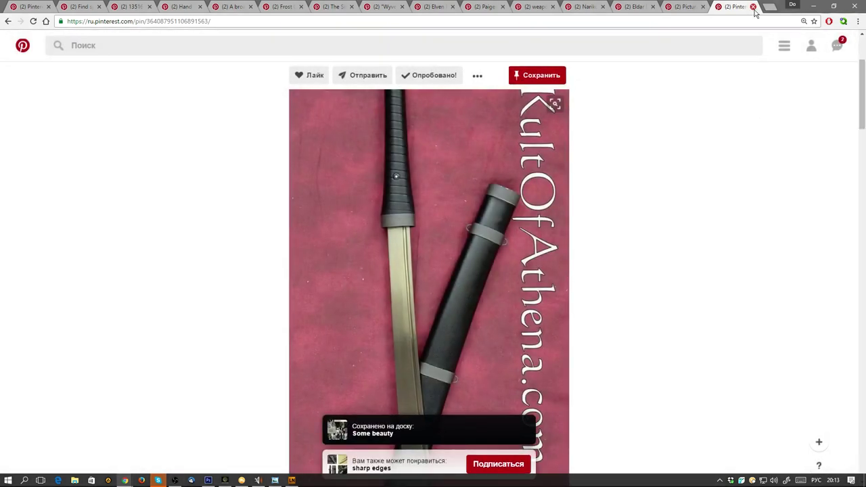
key("ctrl+w")
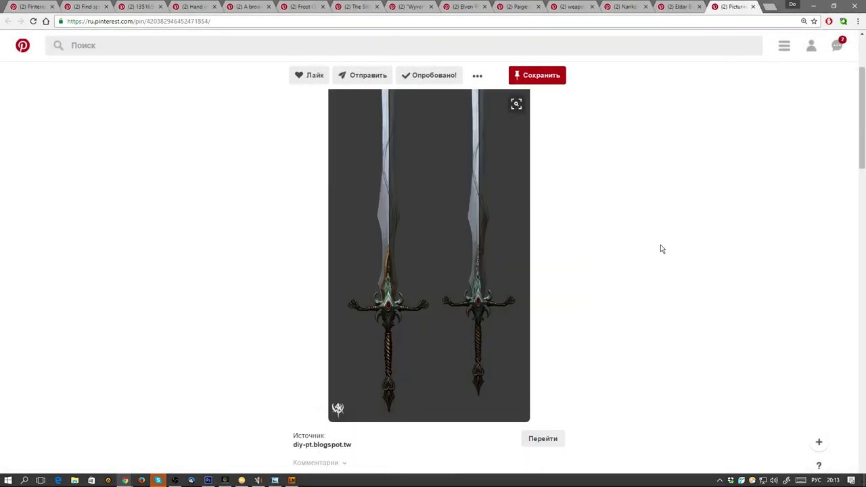
Close the Eldar Blade Concept tab and go back through the remaining weapon pins to the Elven Ranger Sword tab.
key("ctrl+shift+Tab")
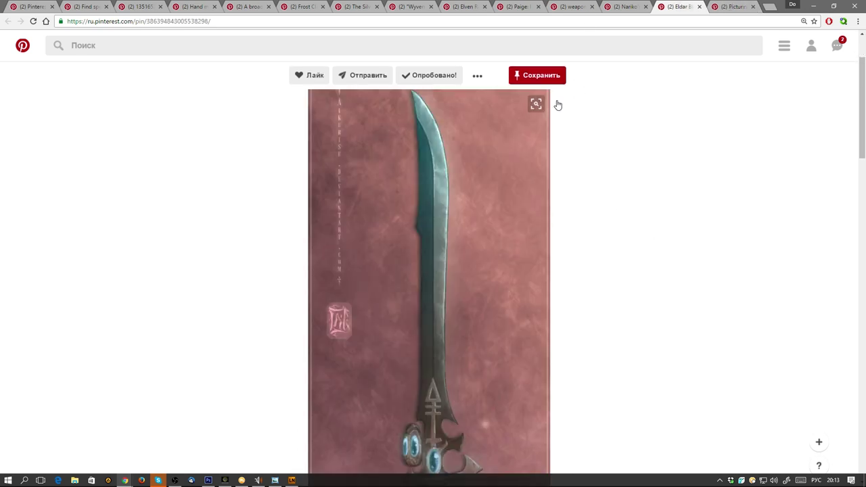
key("ctrl+w")
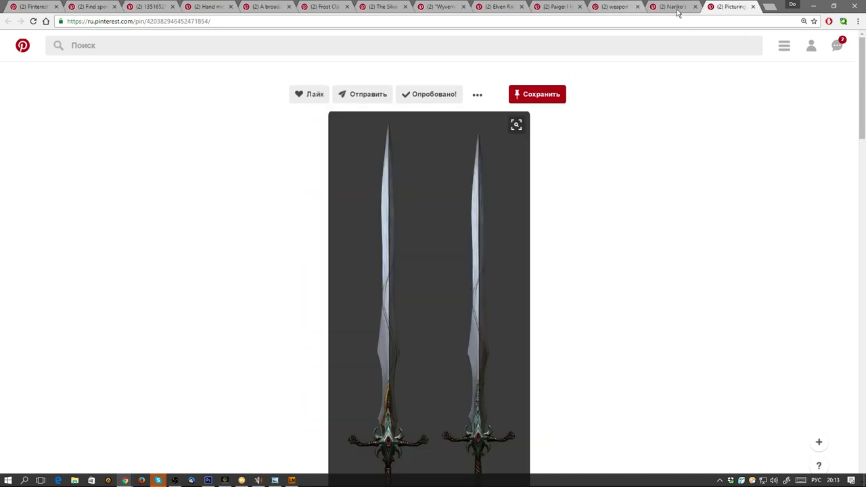
key("ctrl+shift+Tab")
left_click(611, 8)
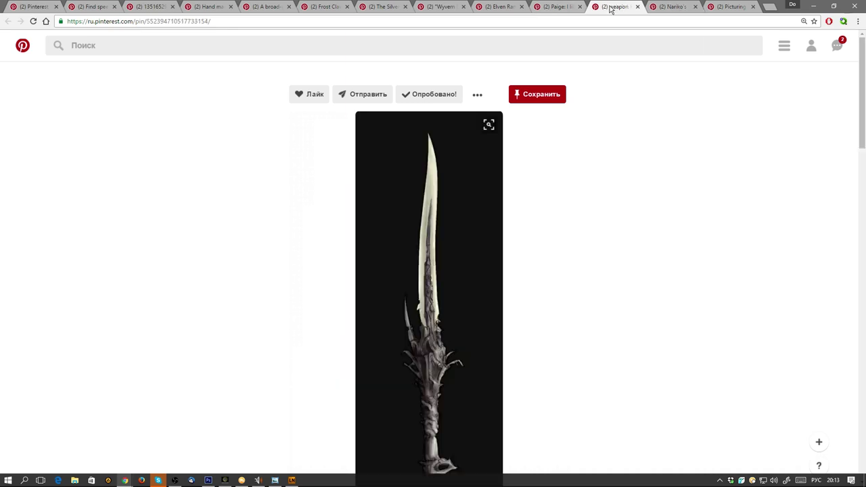
left_click(556, 8)
left_click(505, 8)
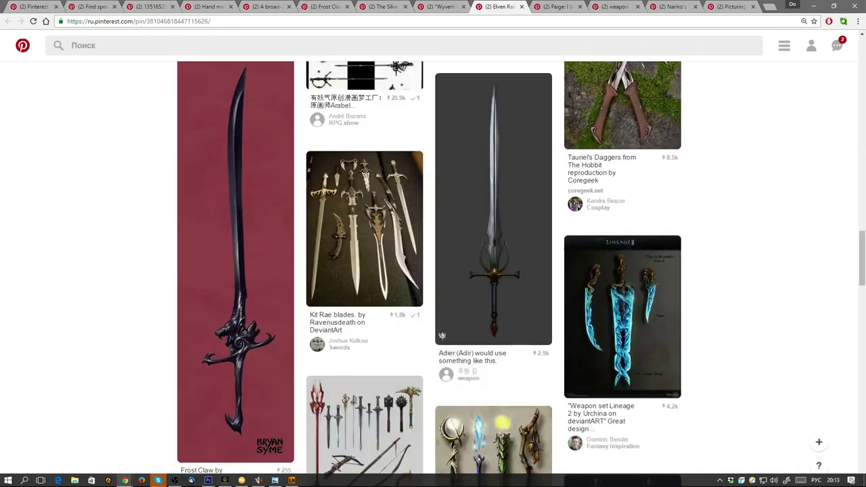
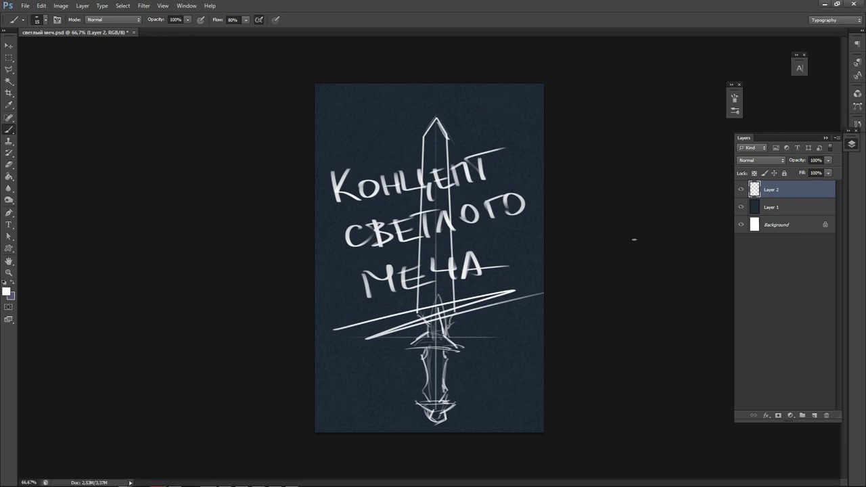
In Photoshop, fade the rough sword sketch on Layer 2 by lowering its opacity, and add a new layer above it.
left_click(828, 172)
left_click_drag(799, 173, 788, 174)
left_click(812, 415)
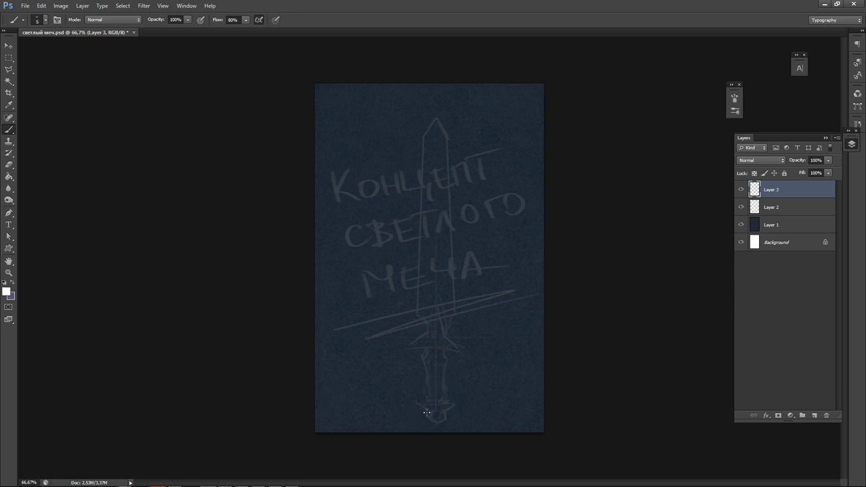
Draw a straight white vertical axis line down the middle of nearly the full canvas height with a size 5 brush.
mouse_move(424, 420)
left_mouse_down()
mouse_move(437, 299)
mouse_move(425, 96)
left_mouse_up()
key("ctrl+z")
mouse_move(425, 98)
left_mouse_down()
mouse_move(426, 397)
mouse_move(460, 418)
left_mouse_up()
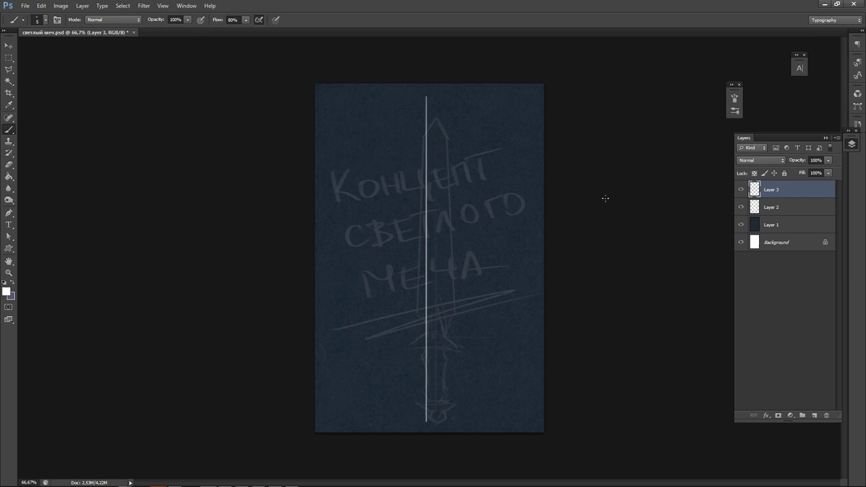
Lower the rough sketch layer's opacity further and set the axis line layer's opacity to 46%.
left_click(779, 207)
left_click(829, 160)
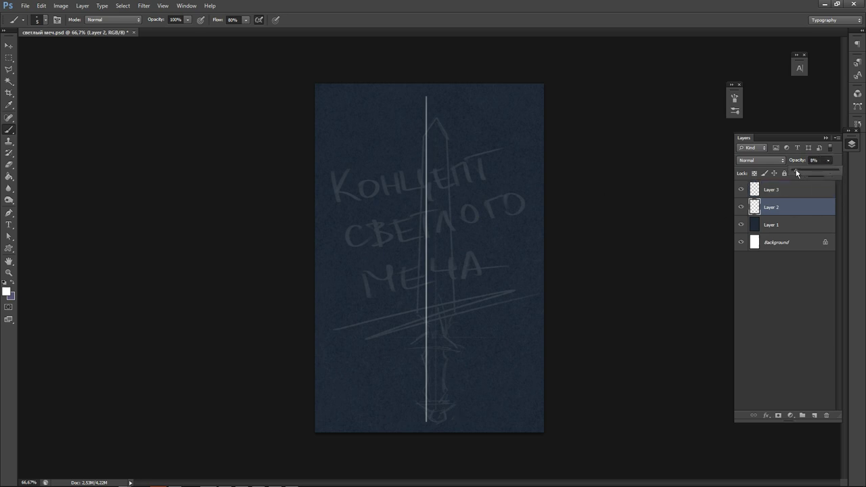
left_click_drag(797, 173, 794, 169)
left_click(793, 192)
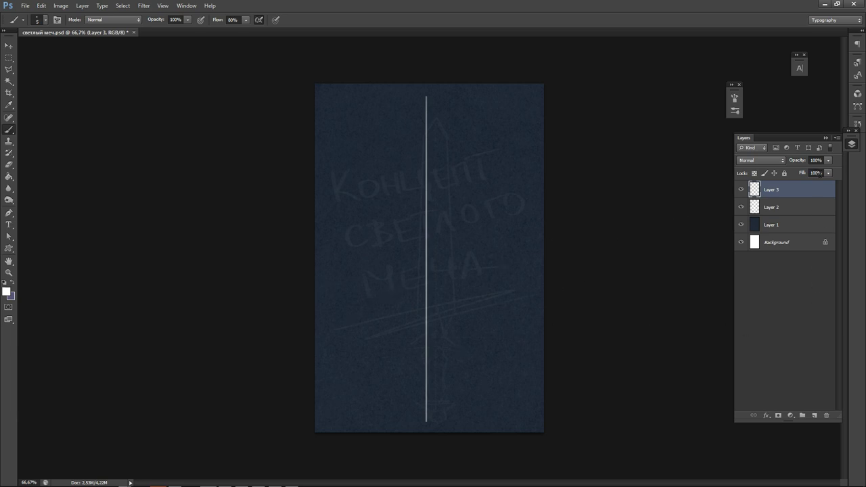
left_click(829, 160)
mouse_move(827, 170)
left_mouse_down()
mouse_move(796, 177)
mouse_move(812, 174)
left_mouse_up()
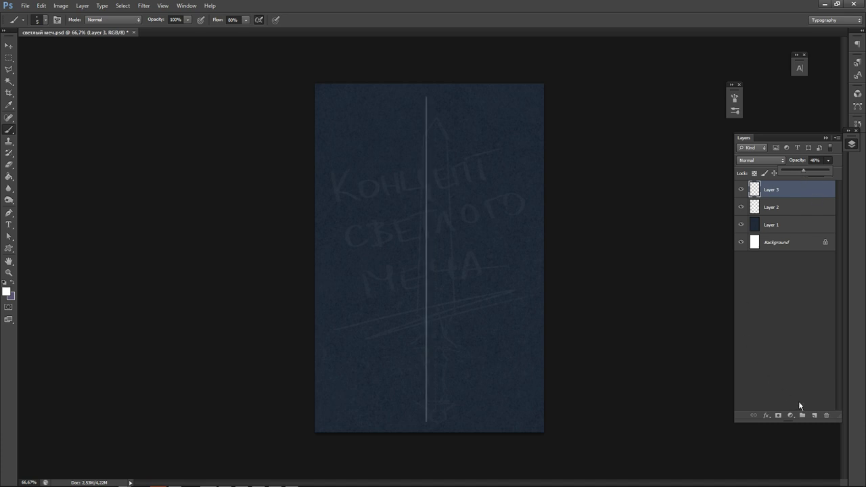
Add a new layer above the axis line, sketch the notch at the blade's base, and hide the rough sketch on Layer 2.
left_click(815, 415)
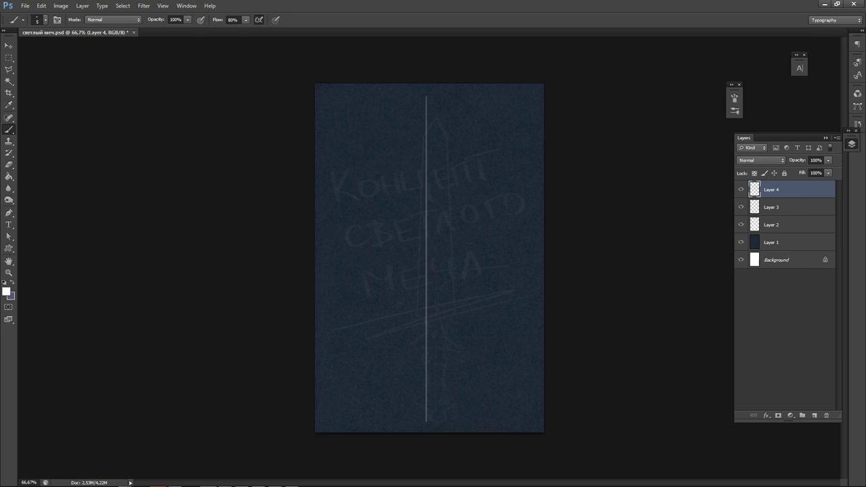
left_click(124, 481)
left_click_drag(414, 310, 420, 319)
key("ctrl+z")
mouse_move(415, 304)
left_mouse_down()
mouse_move(421, 323)
mouse_move(421, 291)
left_mouse_up()
left_click(741, 207)
left_click(741, 207)
left_click(741, 225)
Sketch the left side of the crossguard and the curved left blade edge from the tip down to the base notch.
left_click_drag(420, 324, 397, 332)
left_click_drag(426, 98, 415, 196)
mouse_move(426, 99)
left_mouse_down()
mouse_move(413, 256)
mouse_move(411, 208)
left_mouse_up()
key("ctrl+z")
mouse_move(417, 136)
left_mouse_down()
mouse_move(409, 201)
mouse_move(415, 272)
left_mouse_up()
key("ctrl+z")
left_click_drag(412, 212, 418, 290)
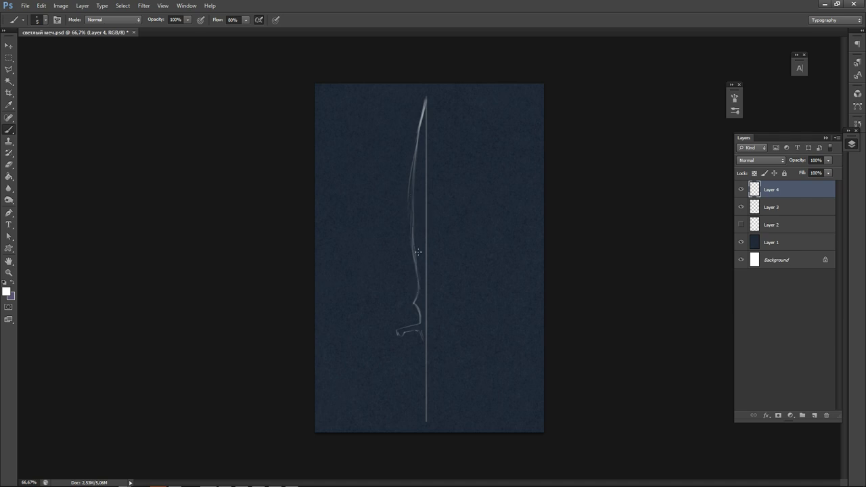
key("ctrl+z")
left_click_drag(414, 235, 422, 279)
mouse_move(209, 482)
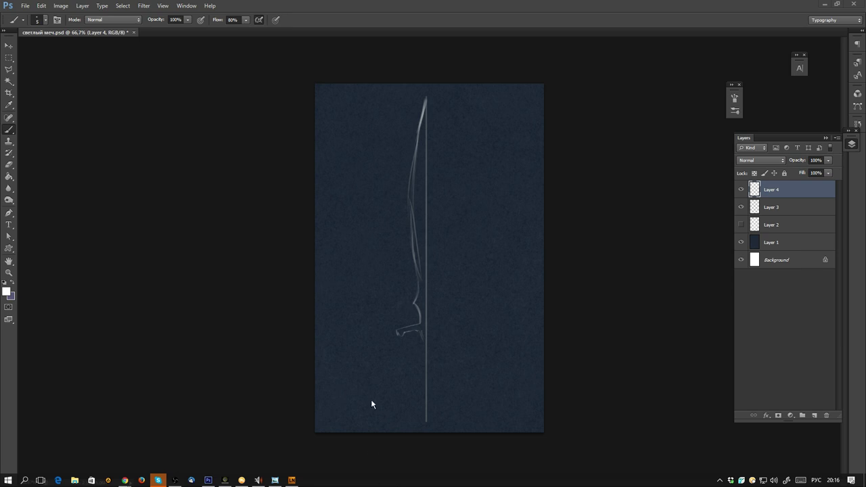
key("ctrl+z")
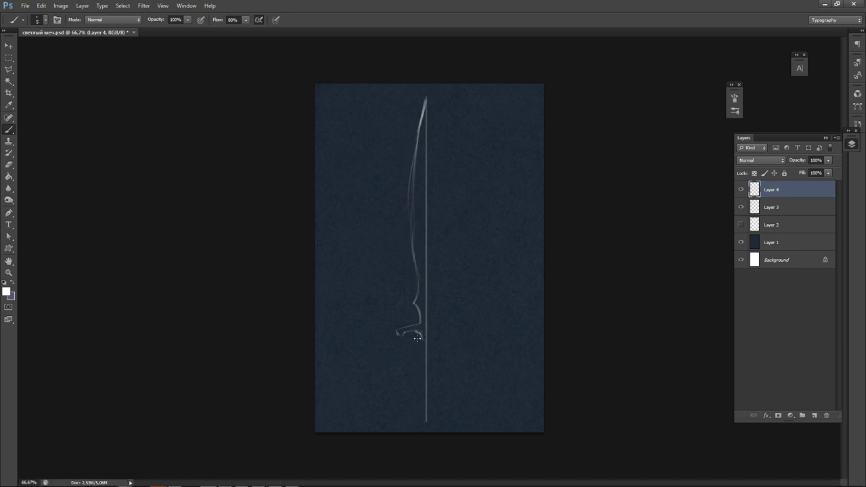
Erase the left crossguard with a size 70 eraser and redraw it as a downward-curving hook below the blade.
left_click_drag(426, 307, 426, 336)
key("e")
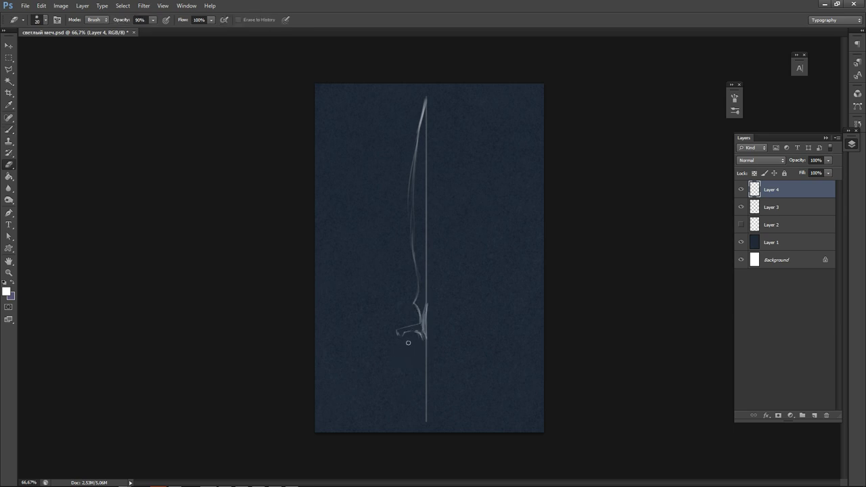
key("bracketright")
key("bracketright")
key("bracketright")
key("bracketright")
key("bracketright")
mouse_move(413, 331)
left_mouse_down()
mouse_move(430, 304)
mouse_move(418, 360)
left_mouse_up()
key("b")
left_click_drag(416, 309, 421, 333)
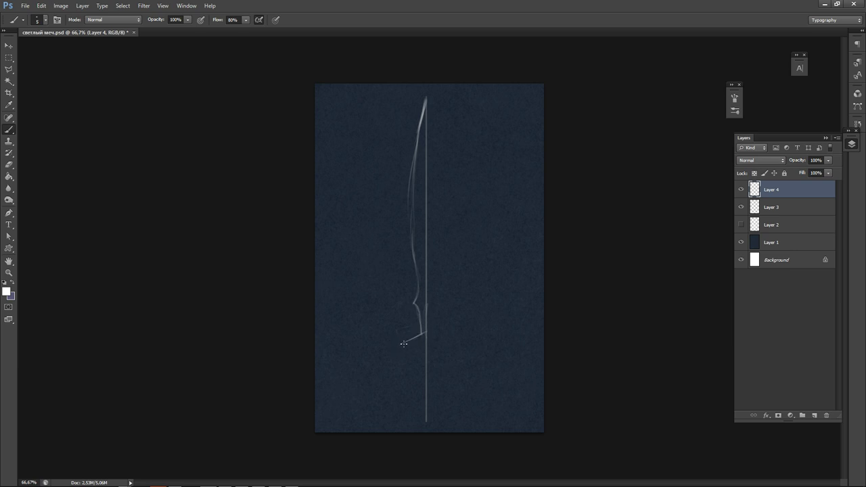
left_click_drag(406, 353, 409, 362)
Sketch the left half of the grip and pommel along the axis and add a narrow inner line inside the blade.
mouse_move(426, 321)
left_mouse_down()
mouse_move(404, 356)
mouse_move(419, 333)
mouse_move(427, 356)
mouse_move(424, 371)
mouse_move(423, 344)
mouse_move(422, 414)
mouse_move(428, 353)
mouse_move(421, 346)
mouse_move(424, 432)
left_mouse_up()
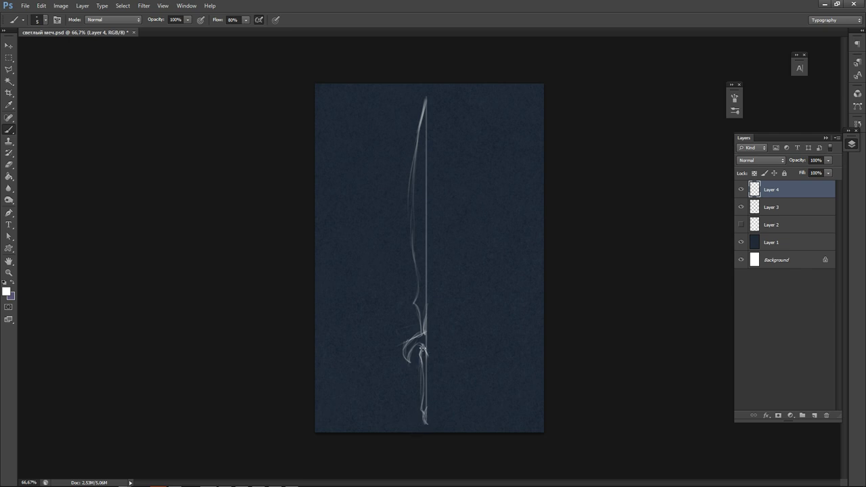
left_click_drag(423, 348, 424, 364)
left_click_drag(424, 193, 422, 255)
left_click_drag(426, 192, 423, 235)
left_click_drag(411, 174, 414, 212)
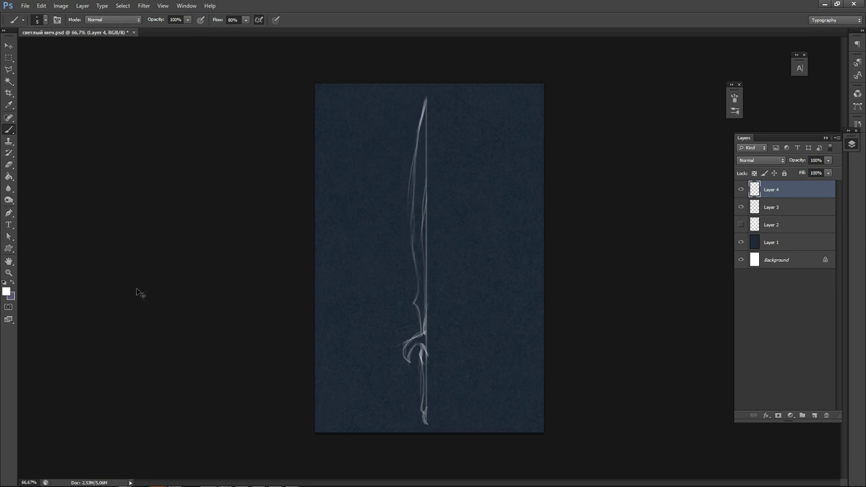
Duplicate the half-sword layer and flip the copy horizontally.
key("ctrl+j")
key("ctrl+t")
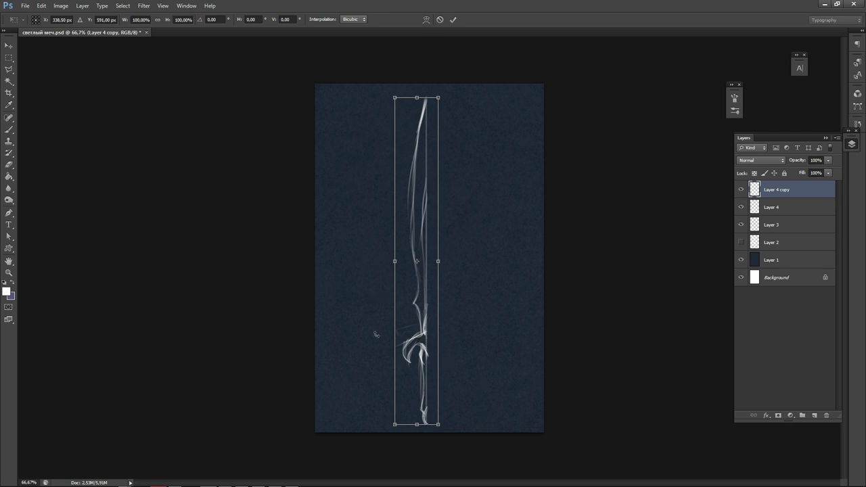
right_click(425, 334)
left_click(446, 470)
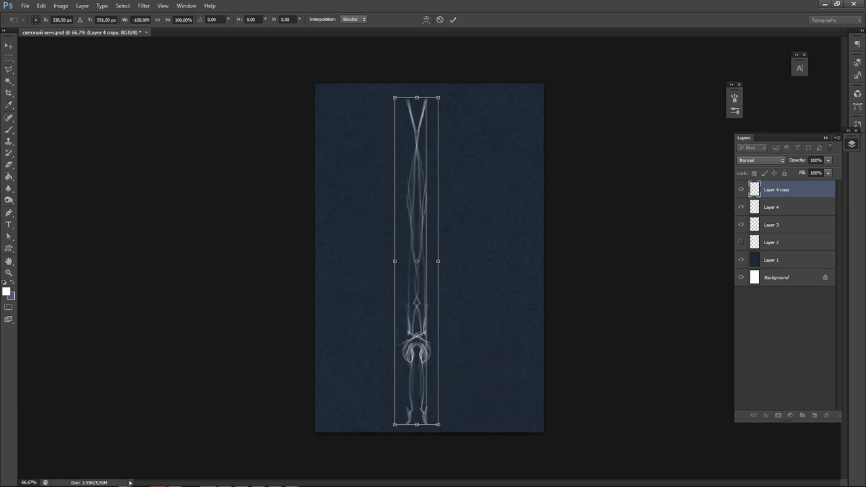
key("Return")
Shift the mirrored half right until both halves meet symmetrically at the axis, and merge the copy into Layer 4.
key("v")
key("shift+Right")
key("shift+Right")
key("shift+Right")
key("shift+Right")
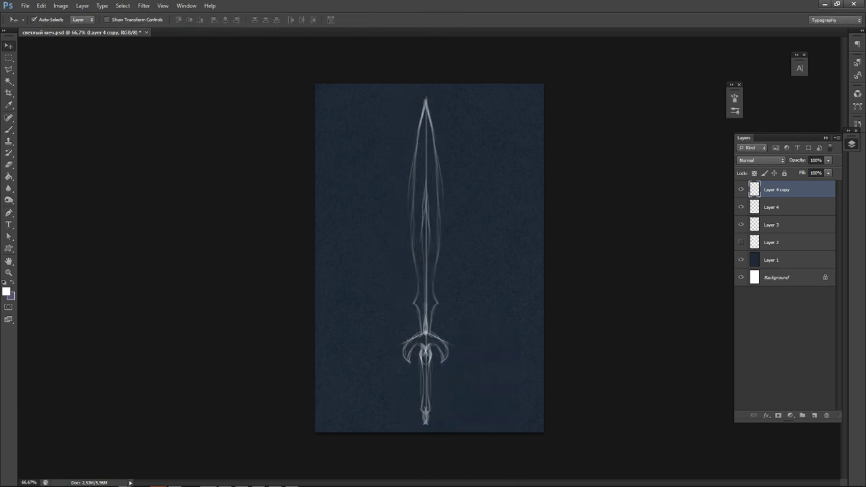
key("Right")
key("Right")
key("Right")
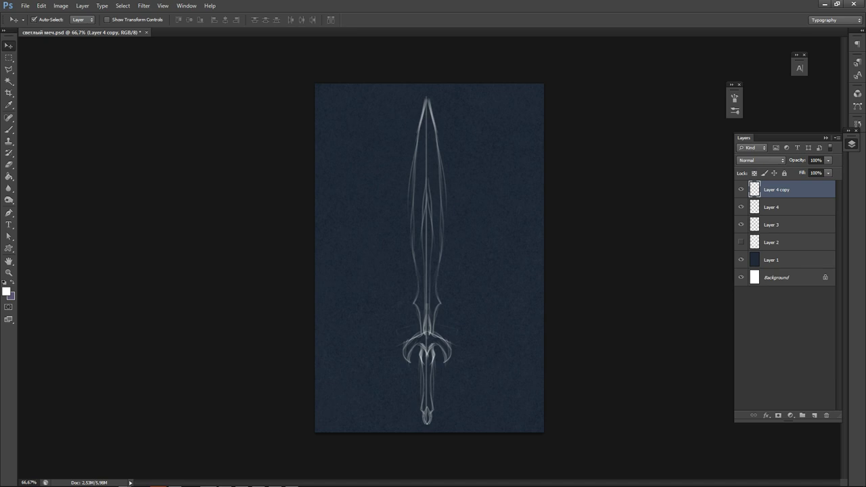
key("shift+Right")
key("shift+Left")
key("Left")
key("Left")
key("Left")
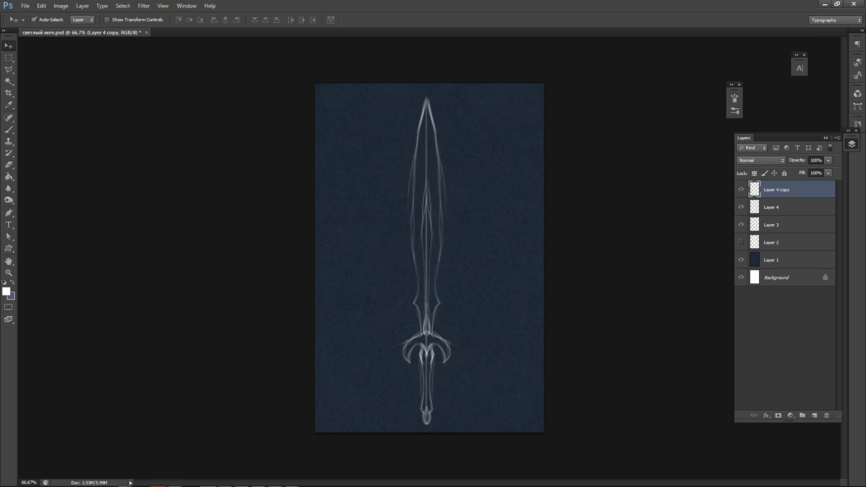
key("ctrl+e")
Erase the outer sketch lines along both blade edges with the size 70 eraser.
key("b")
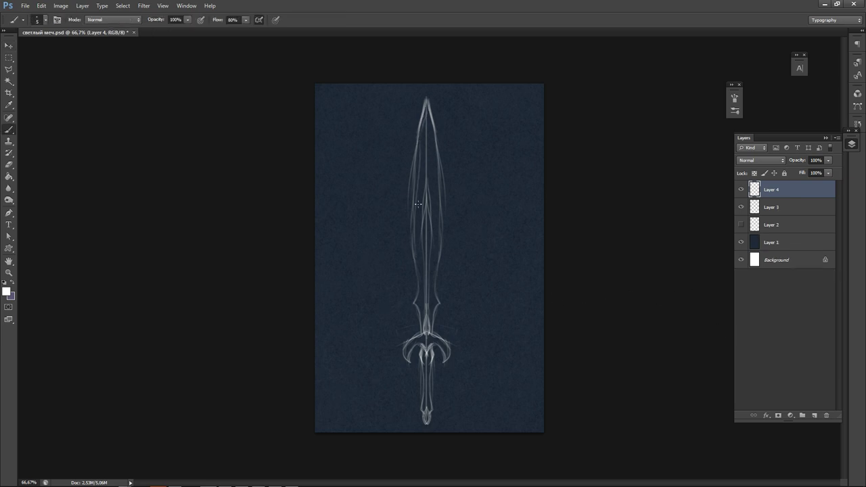
key("e")
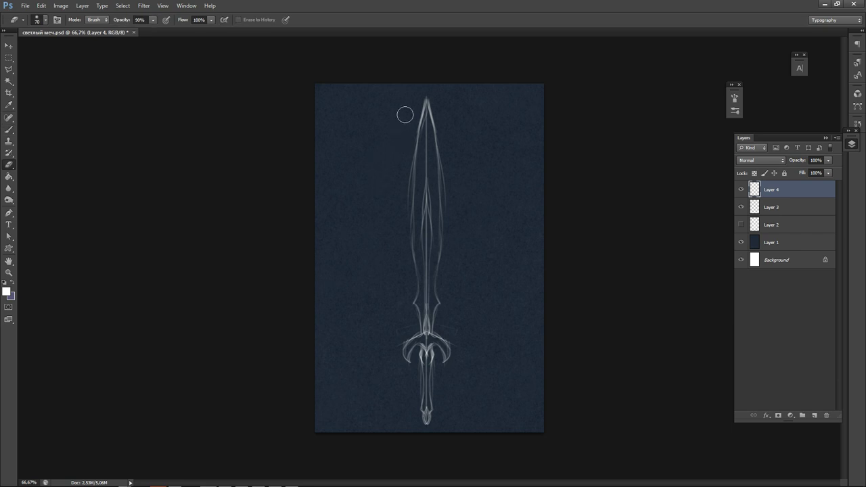
mouse_move(402, 199)
left_mouse_down()
mouse_move(400, 237)
mouse_move(407, 123)
mouse_move(413, 278)
left_mouse_up()
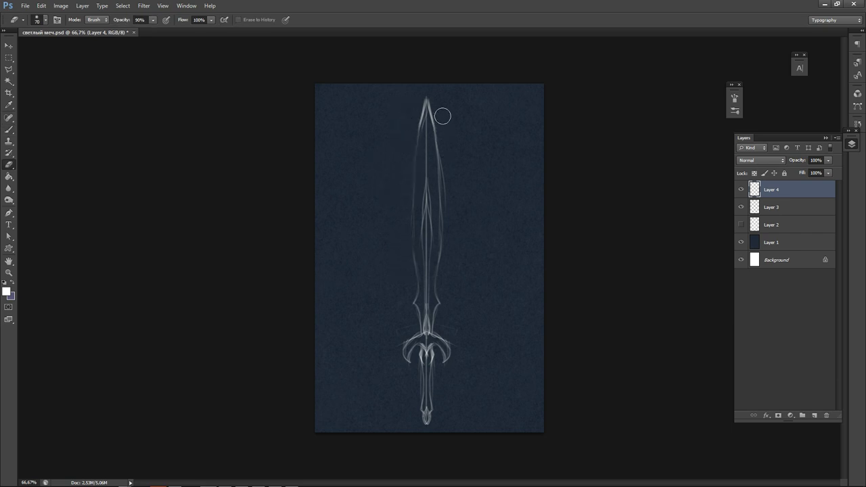
left_click_drag(443, 116, 457, 250)
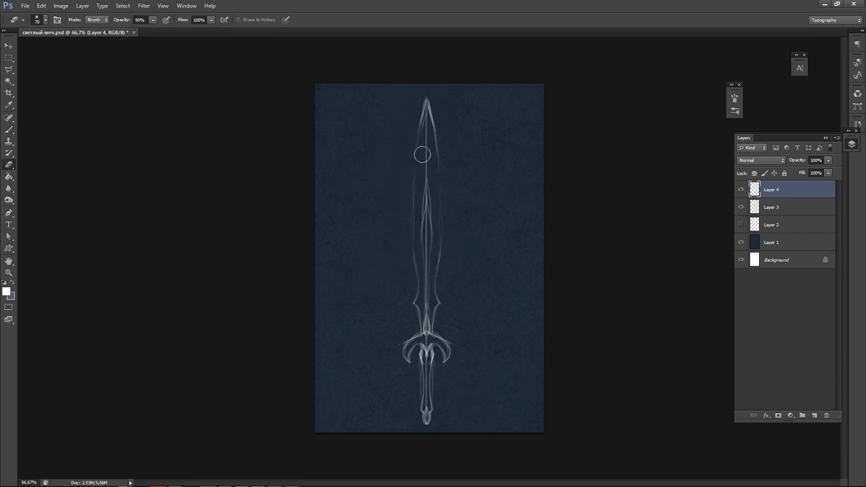
Redraw both blade edges from the tip to the base with slimmer contours using the size 5 brush.
key("b")
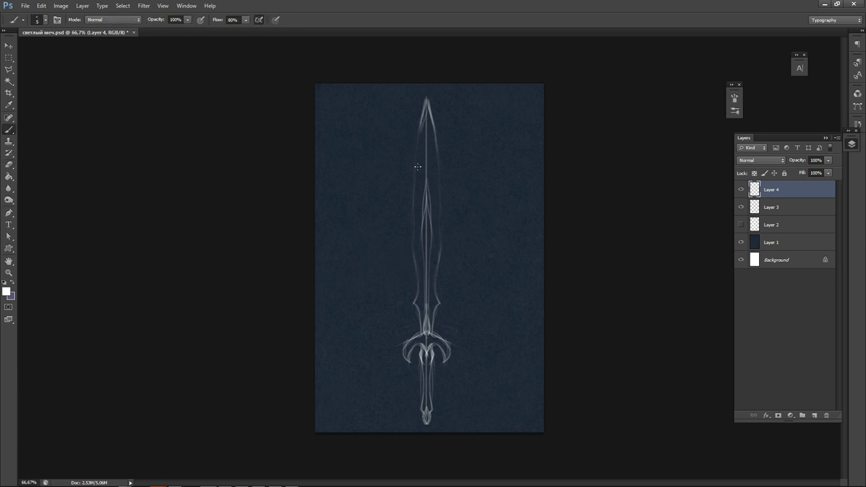
left_click_drag(425, 108, 416, 188)
key("ctrl+alt+z")
left_click_drag(413, 221, 416, 269)
key("ctrl+alt+z")
key("ctrl+alt+z")
left_click_drag(414, 221, 420, 290)
left_click_drag(418, 149, 415, 220)
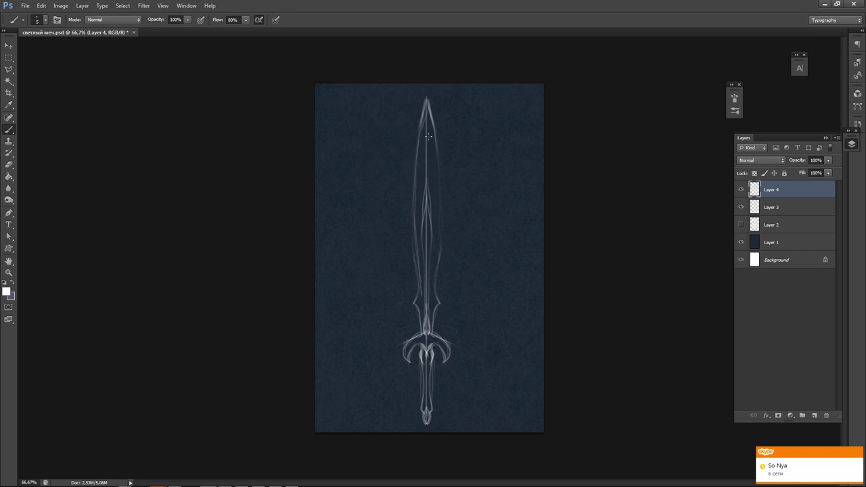
left_click_drag(424, 120, 414, 167)
left_click_drag(427, 107, 440, 238)
mouse_move(440, 206)
left_mouse_down()
mouse_move(435, 267)
mouse_move(439, 247)
left_mouse_up()
Choose a different eraser brush tip at size 70 and trim the outer lines around the blade's tip.
key("e")
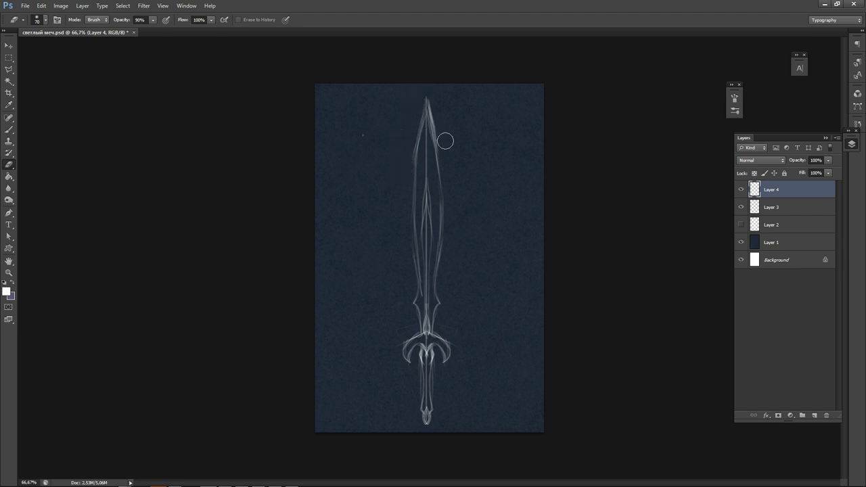
right_click(488, 242)
left_click(447, 199)
left_click(394, 108)
left_click_drag(435, 100, 444, 137)
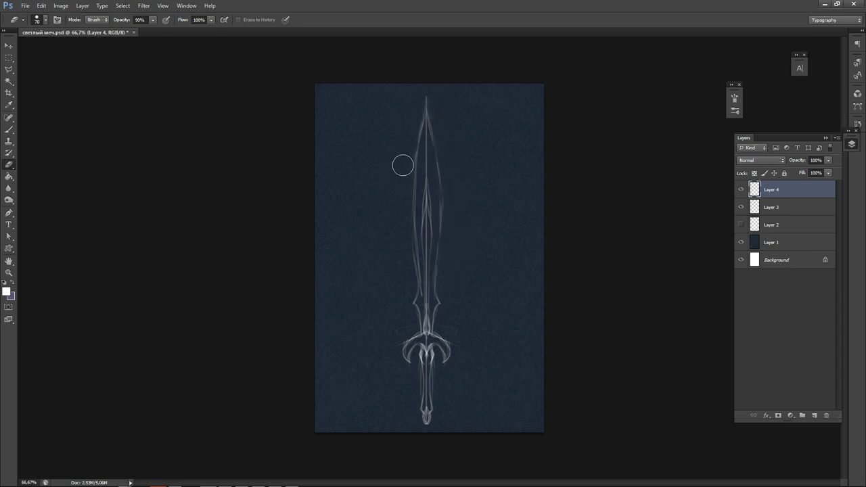
Redraw the narrowed blade tip and smooth the right and upper left blade edges with the brush.
key("b")
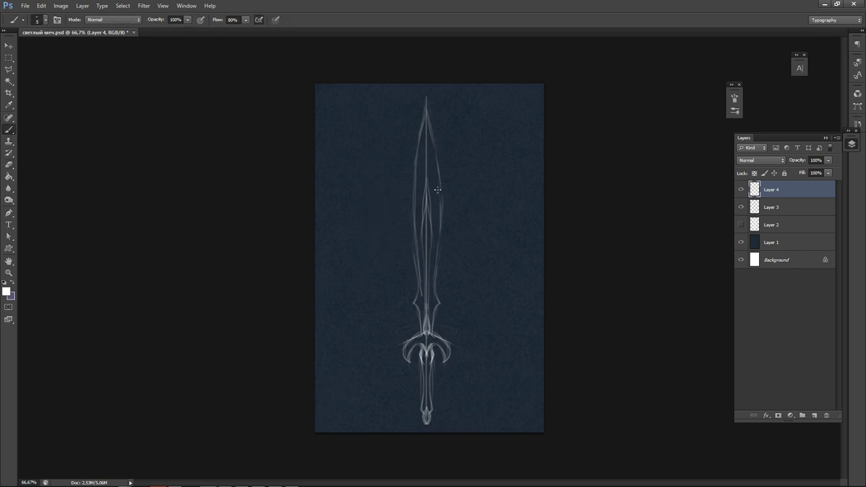
left_click_drag(427, 102, 432, 147)
left_click_drag(438, 197, 440, 207)
mouse_move(433, 144)
left_mouse_down()
mouse_move(439, 277)
mouse_move(439, 204)
mouse_move(437, 267)
mouse_move(440, 209)
mouse_move(440, 246)
left_mouse_up()
left_click_drag(420, 135, 417, 163)
Erase the blade's base above the crossguard and redraw it with pointed notches tapering down to the guard.
key("e")
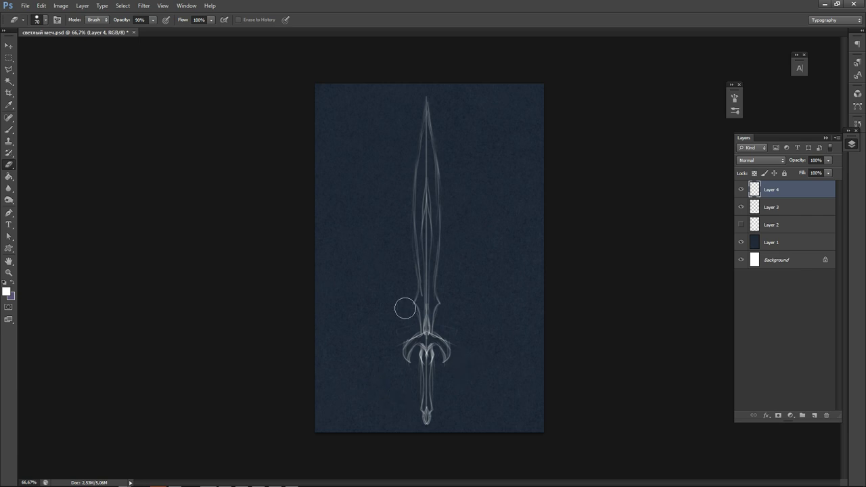
mouse_move(404, 304)
left_mouse_down()
mouse_move(413, 330)
mouse_move(437, 330)
left_mouse_up()
key("b")
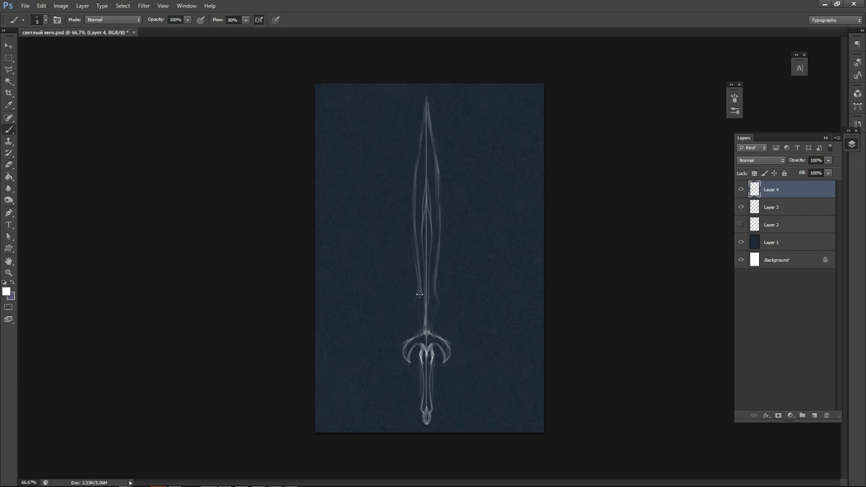
mouse_move(412, 302)
left_mouse_down()
mouse_move(416, 291)
mouse_move(420, 337)
left_mouse_up()
left_click_drag(435, 287, 432, 332)
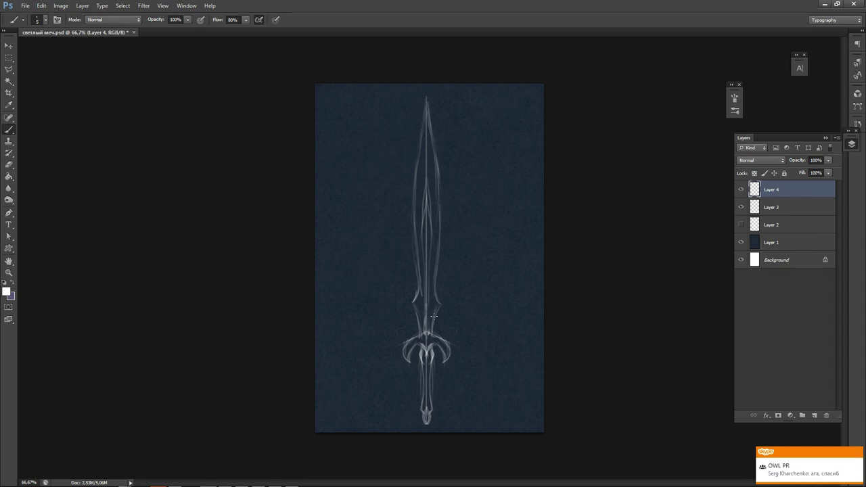
left_click_drag(440, 303, 434, 325)
left_click_drag(435, 289, 440, 304)
Reshape the crossguard with angular pointed ends, and replace the lower grip with a wider faceted pommel.
mouse_move(401, 346)
left_mouse_down()
mouse_move(433, 333)
mouse_move(399, 345)
mouse_move(454, 332)
mouse_move(429, 333)
mouse_move(459, 350)
mouse_move(427, 333)
mouse_move(459, 351)
mouse_move(456, 343)
mouse_move(443, 365)
mouse_move(455, 343)
mouse_move(409, 365)
mouse_move(406, 351)
mouse_move(404, 360)
mouse_move(451, 357)
left_mouse_up()
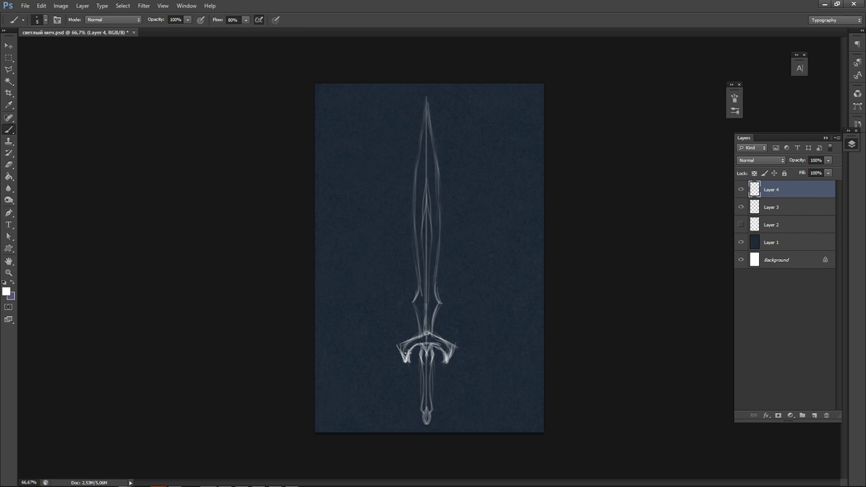
key("e")
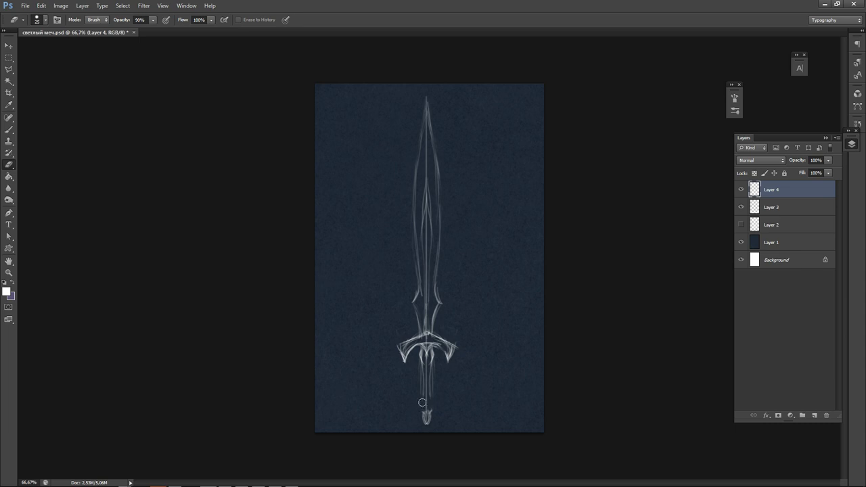
key("b")
mouse_move(418, 406)
left_mouse_down()
mouse_move(426, 393)
mouse_move(435, 411)
mouse_move(418, 406)
mouse_move(420, 395)
mouse_move(432, 394)
mouse_move(425, 390)
mouse_move(422, 414)
mouse_move(430, 414)
left_mouse_up()
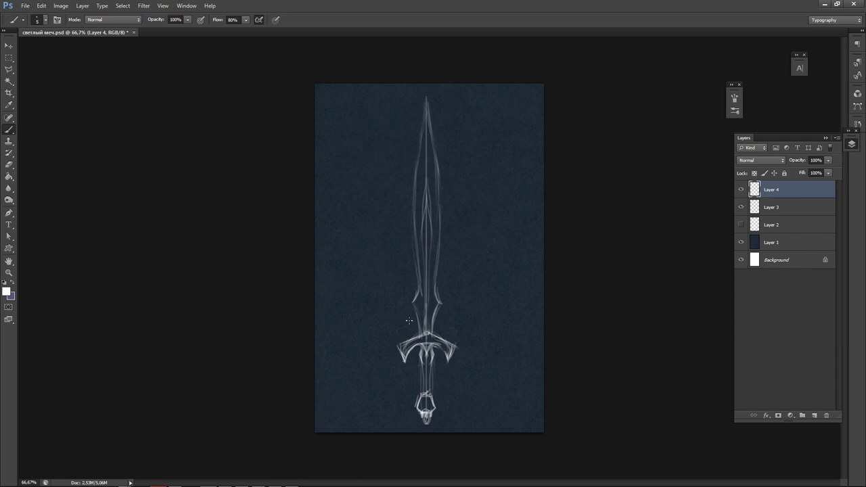
Draw wavy serrated edges on both sides of the blade's base just above the crossguard.
left_click_drag(417, 315, 416, 333)
key("ctrl+z")
scroll(413, 313, "up", 3)
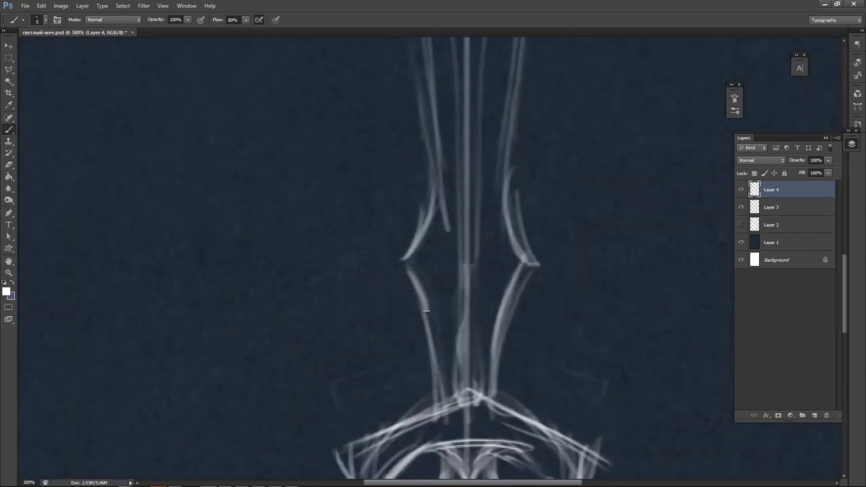
mouse_move(406, 268)
left_mouse_down()
mouse_move(433, 344)
mouse_move(435, 336)
mouse_move(425, 364)
mouse_move(436, 366)
mouse_move(434, 352)
mouse_move(438, 404)
left_mouse_up()
key("ctrl+z")
left_click_drag(499, 318, 494, 400)
Clean up the outside of both serrated edges with a small eraser at size 4.
key("e")
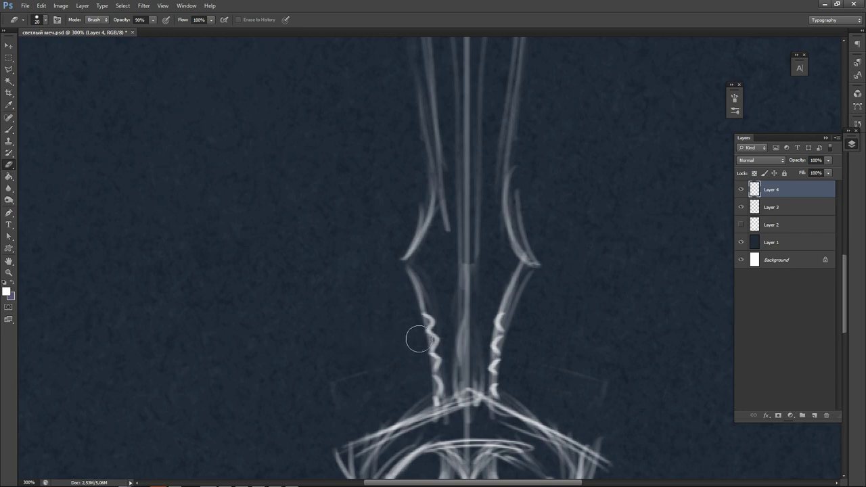
mouse_move(427, 324)
left_mouse_down()
mouse_move(424, 346)
mouse_move(426, 335)
mouse_move(432, 339)
mouse_move(421, 370)
mouse_move(429, 356)
mouse_move(437, 394)
left_mouse_up()
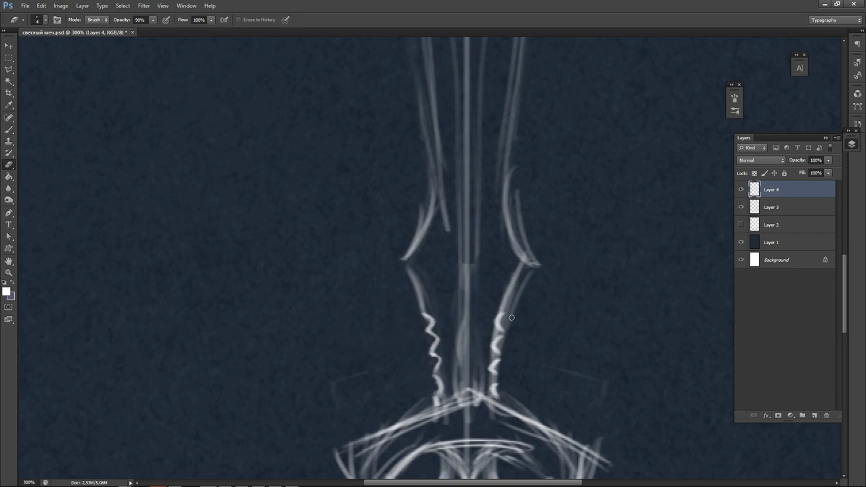
left_click_drag(513, 317, 499, 397)
key("ctrl+minus")
key("ctrl+minus")
key("ctrl+minus")
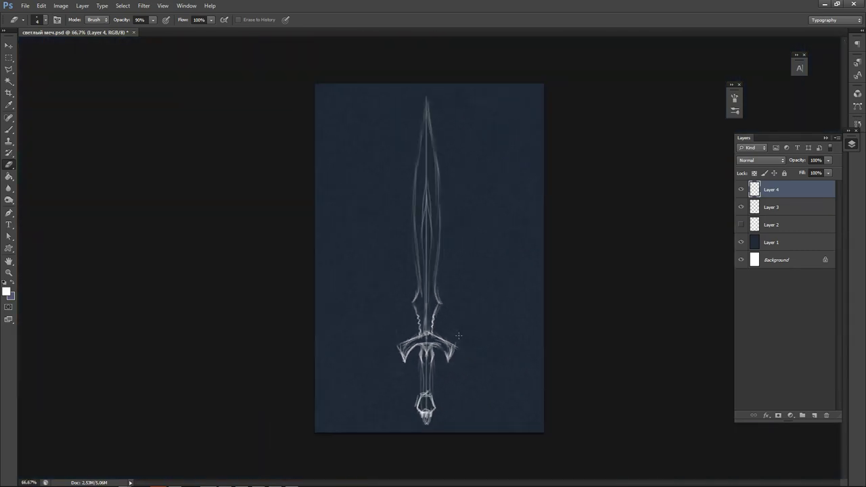
Touch up the area around the guard and draw diagonal wrapping lines along the grip.
key("b")
mouse_move(436, 316)
left_mouse_down()
mouse_move(432, 335)
mouse_move(414, 342)
left_mouse_up()
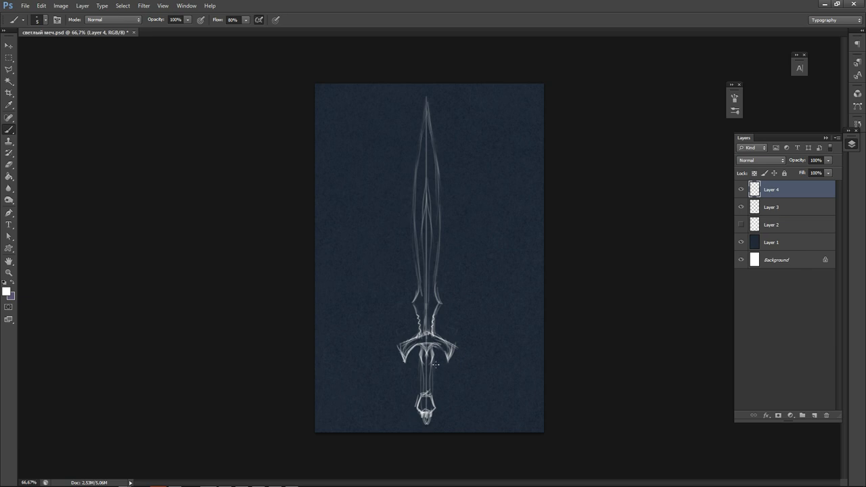
left_click_drag(431, 367, 425, 401)
Scale the sword sketch down to about 79%, hide the axis line layer, and reposition the smaller sword on the canvas.
key("ctrl+t")
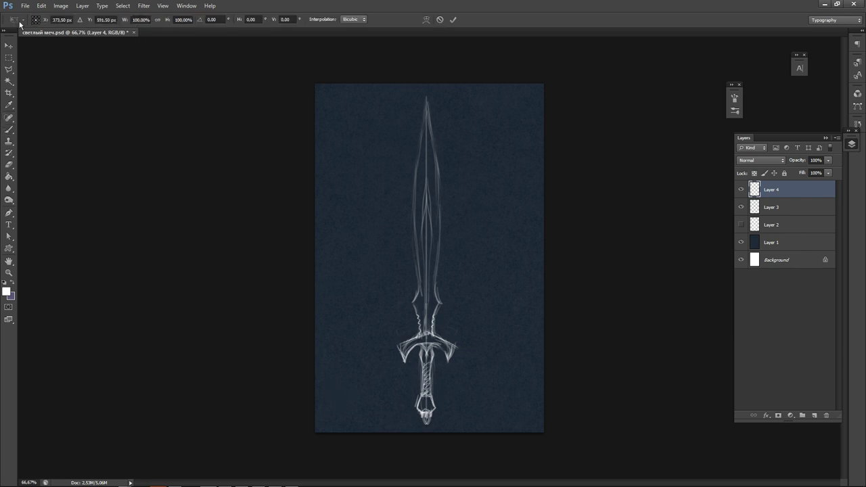
left_click_drag(426, 426, 420, 357)
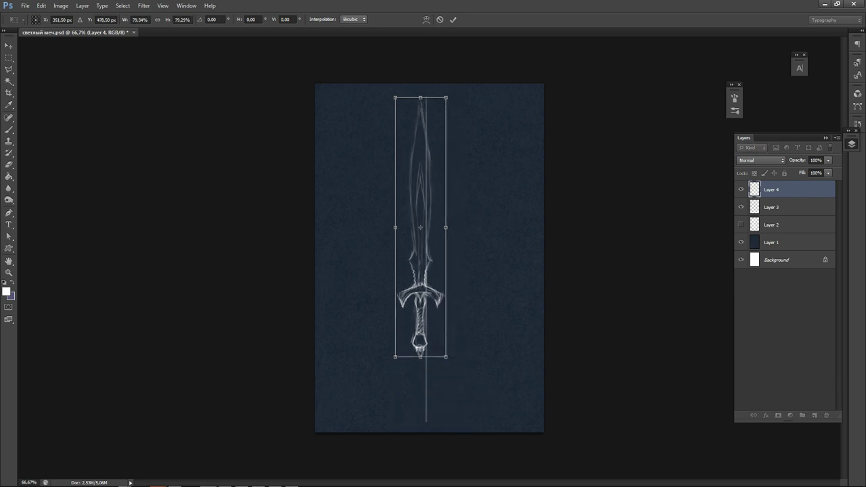
key("Return")
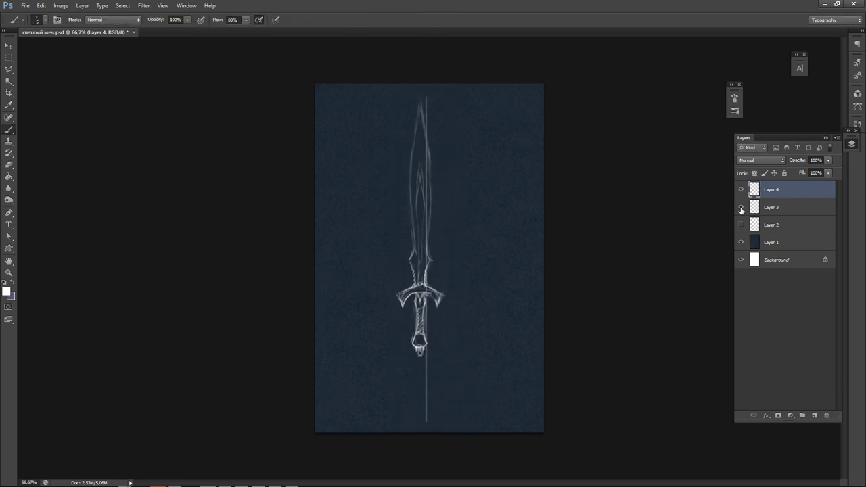
left_click(742, 207)
key("v")
left_click_drag(433, 329, 450, 341)
Separate the pommel from the sword, shift it straight down to lengthen the grip, and merge it back into the sketch layer.
left_click(9, 58)
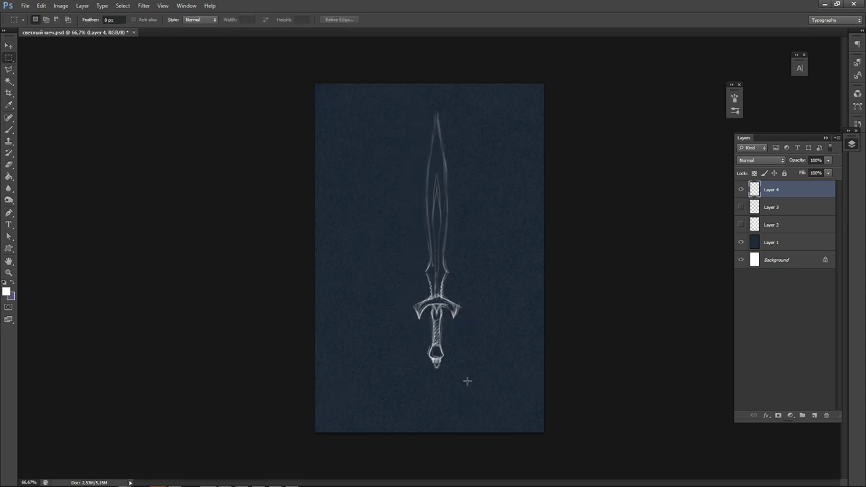
left_click_drag(466, 380, 413, 346)
key("ctrl+j")
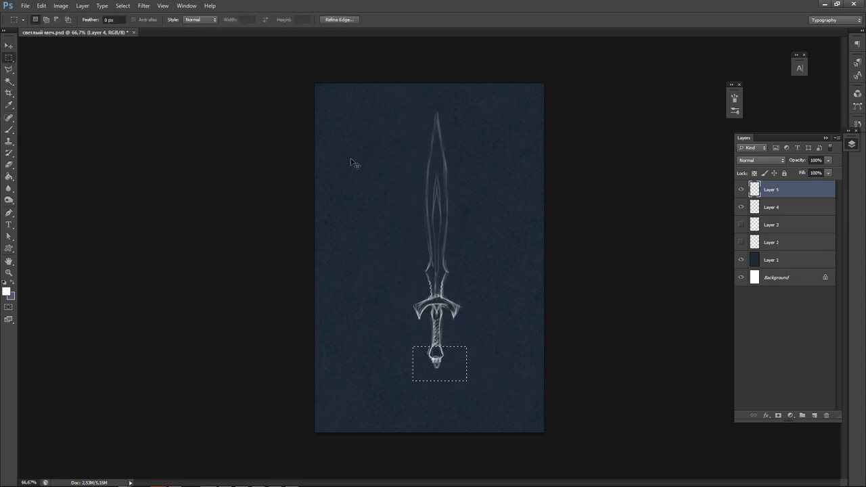
key("v")
key("shift+Down")
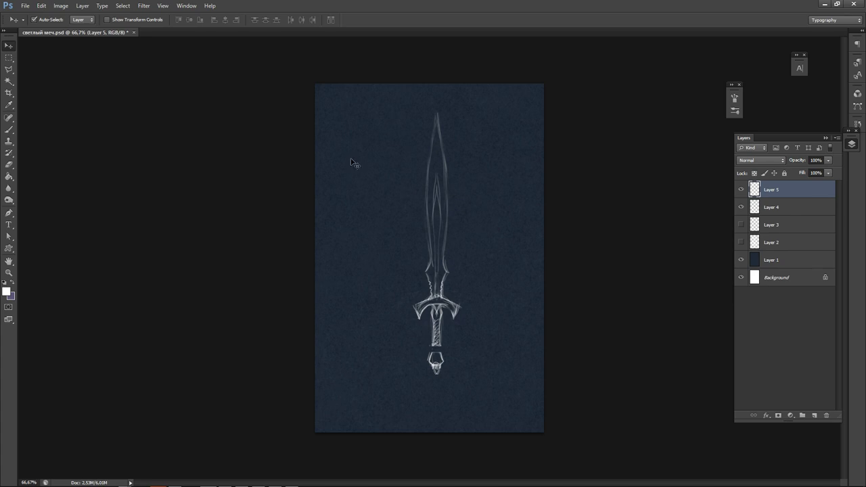
key("shift+Down")
key("ctrl+e")
Draw the missing grip section down to the pommel and recentre the sword on the canvas.
key("b")
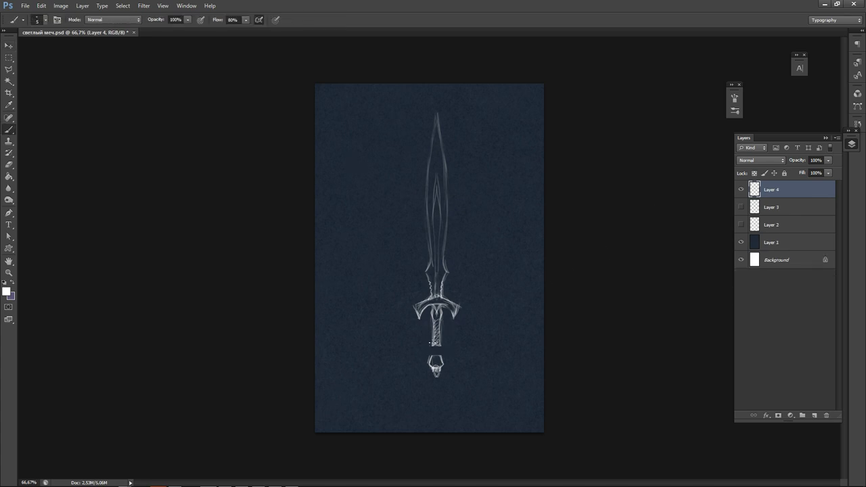
left_click_drag(437, 344, 432, 359)
key("v")
left_click_drag(444, 310, 436, 343)
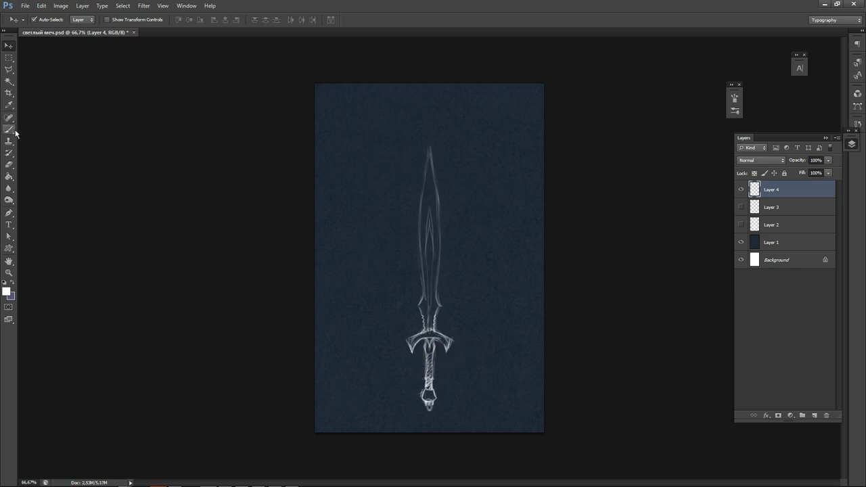
Select the upper part of the blade and stretch it upward to lengthen the sword.
left_click(9, 58)
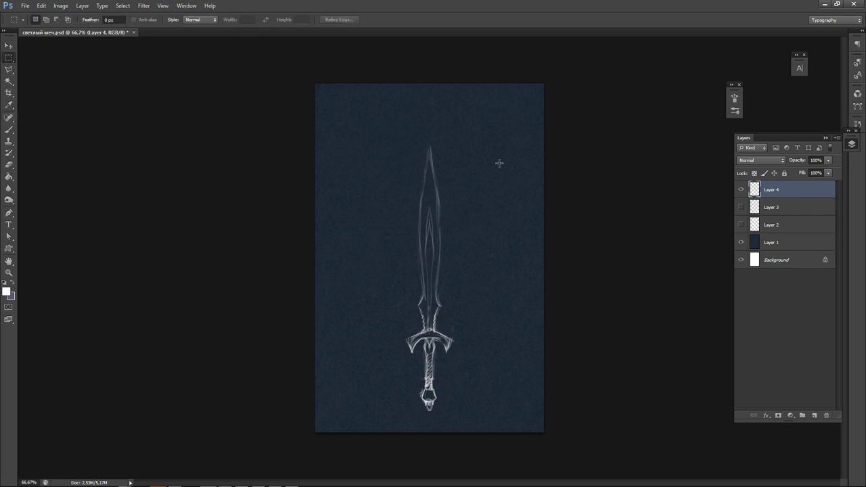
left_click_drag(352, 109, 504, 290)
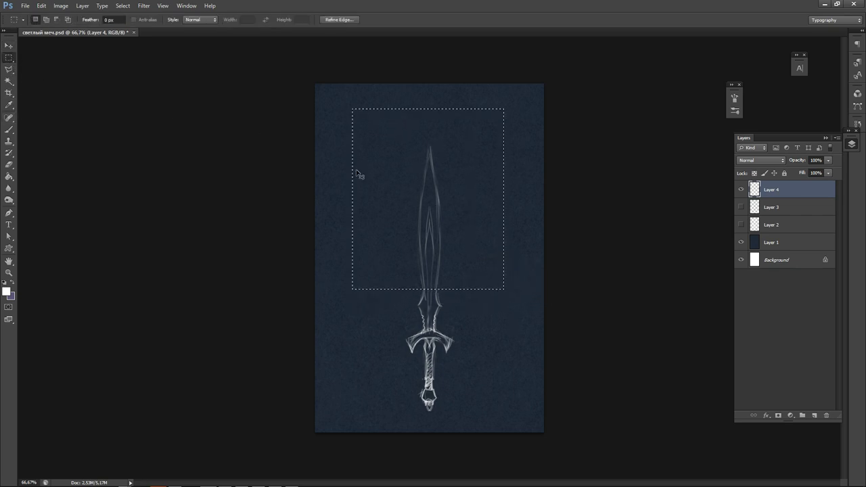
key("ctrl+t")
left_click_drag(429, 108, 431, 83)
key("Return")
key("ctrl+d")
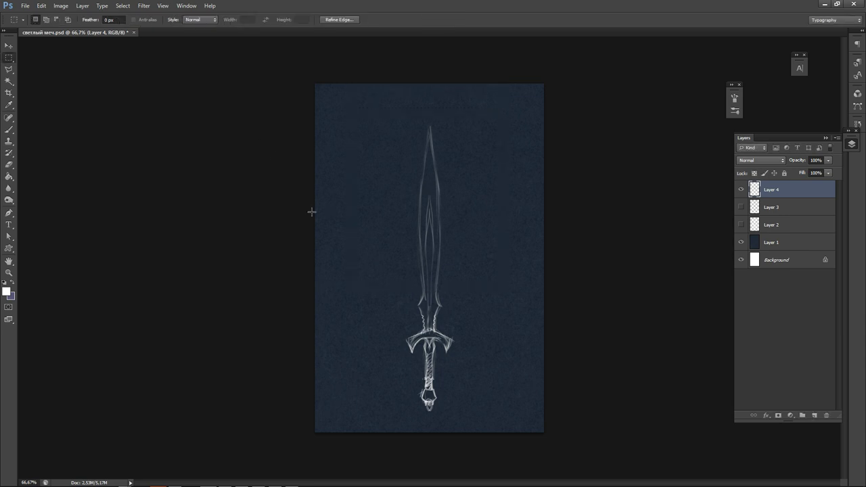
Create a new empty layer for a second sword, with the finished sketch hidden and the axis line shown.
left_click(741, 189)
left_click(815, 415)
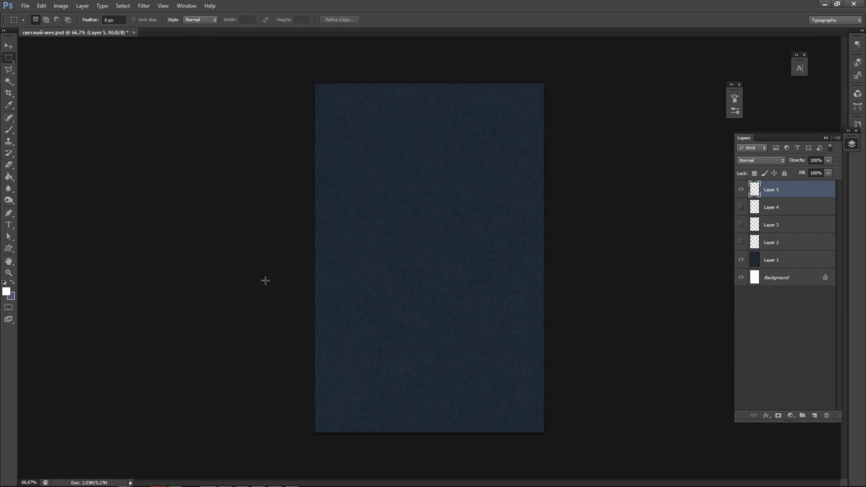
key("b")
left_click(741, 225)
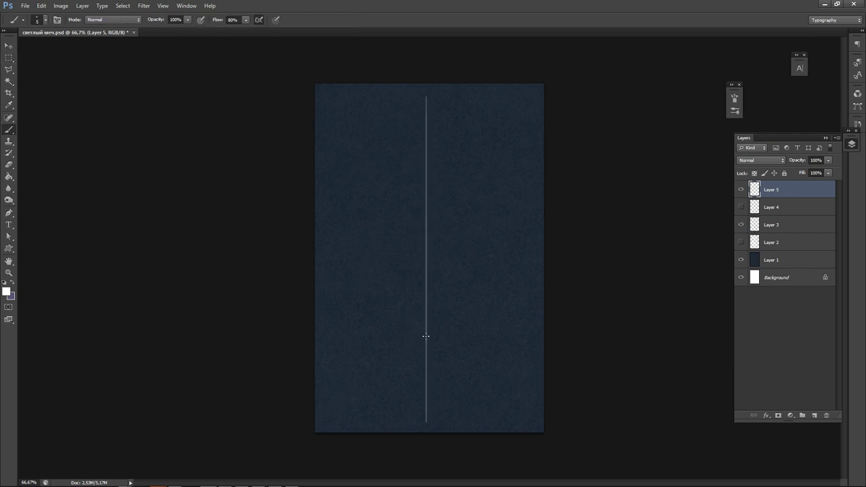
Rough out a crown-like guard on the lower axis, with a rounded centre and a downward-pointing prong on each side.
mouse_move(404, 317)
left_mouse_down()
mouse_move(447, 315)
mouse_move(434, 335)
mouse_move(449, 315)
mouse_move(431, 341)
left_mouse_up()
mouse_move(421, 323)
left_mouse_down()
mouse_move(405, 343)
mouse_move(422, 300)
mouse_move(418, 318)
mouse_move(442, 337)
left_mouse_up()
left_click_drag(417, 302, 439, 316)
mouse_move(407, 347)
left_mouse_down()
mouse_move(400, 306)
mouse_move(408, 356)
mouse_move(455, 318)
mouse_move(449, 310)
mouse_move(447, 340)
left_mouse_up()
left_click_drag(398, 305, 407, 346)
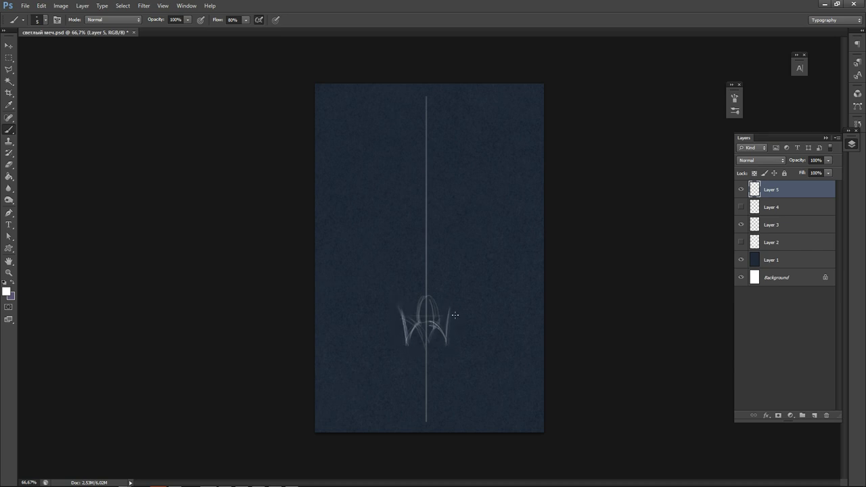
Outline a wide blade above the guard with a short triangular tip and straight edges that widen towards the guard.
left_click_drag(426, 98, 414, 173)
key("ctrl+z")
mouse_move(406, 116)
left_mouse_down()
mouse_move(441, 117)
mouse_move(408, 116)
left_mouse_up()
left_click_drag(407, 119, 405, 196)
left_click_drag(442, 118, 444, 141)
left_click_drag(399, 309, 441, 309)
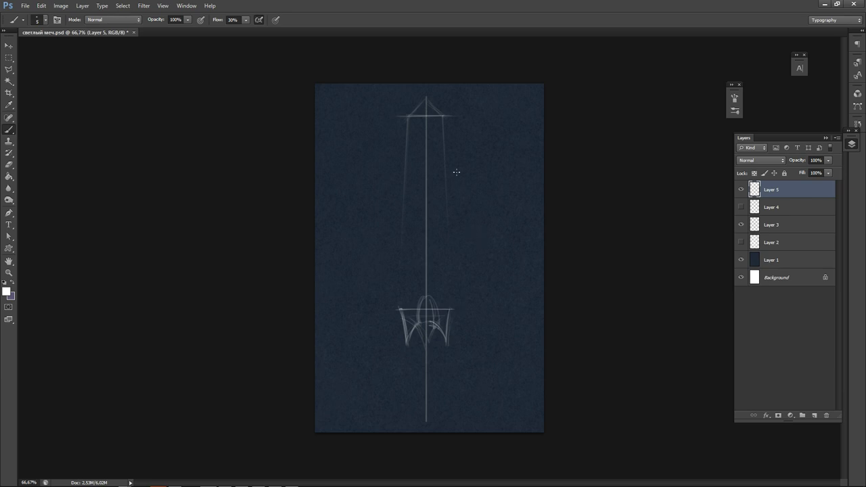
left_click_drag(452, 309, 444, 117)
left_click_drag(400, 310, 407, 116)
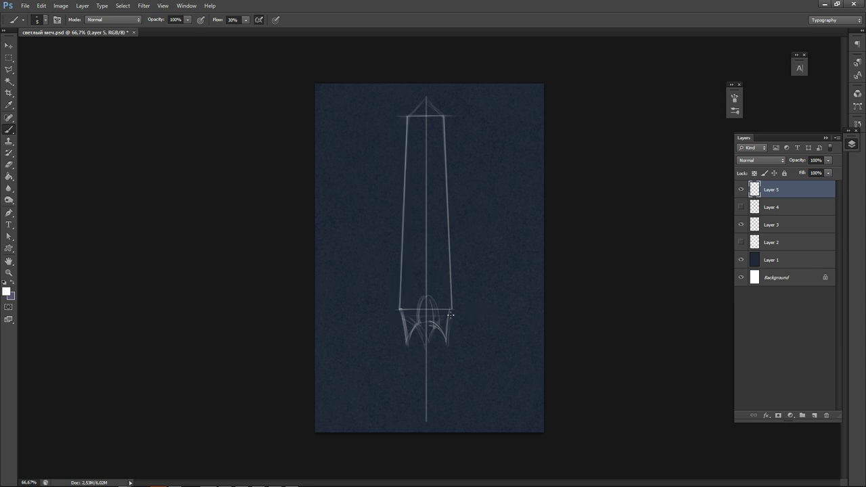
Redraw the guard with angular side prongs and a tall pointed centre piece.
left_click_drag(452, 309, 447, 332)
key("ctrl+z")
mouse_move(418, 322)
left_mouse_down()
mouse_move(426, 281)
mouse_move(427, 304)
mouse_move(433, 298)
mouse_move(436, 310)
mouse_move(419, 326)
left_mouse_up()
mouse_move(405, 334)
left_mouse_down()
mouse_move(419, 322)
mouse_move(406, 333)
mouse_move(420, 323)
mouse_move(451, 335)
mouse_move(442, 331)
left_mouse_up()
Erase the stray construction lines below and inside the guard with a larger eraser.
key("e")
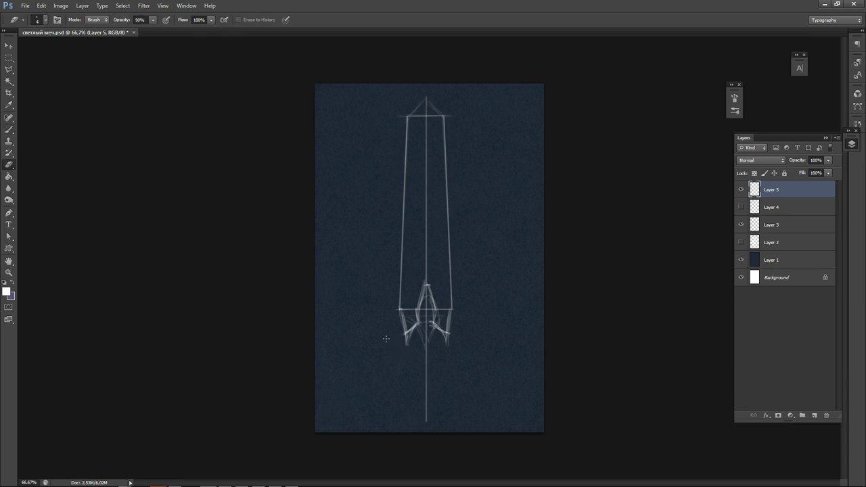
key("bracketright")
key("bracketright")
mouse_move(406, 339)
left_mouse_down()
mouse_move(445, 339)
mouse_move(428, 293)
mouse_move(423, 315)
mouse_move(433, 311)
mouse_move(432, 322)
mouse_move(423, 307)
mouse_move(422, 327)
mouse_move(424, 300)
left_mouse_up()
Strengthen the guard's angular outline and draw a faceted diamond at its centre on the axis.
key("b")
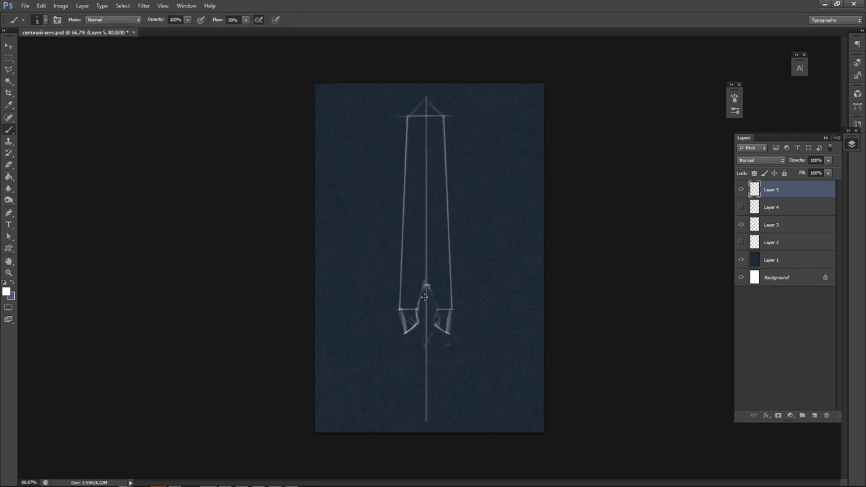
mouse_move(425, 285)
left_mouse_down()
mouse_move(417, 310)
mouse_move(435, 295)
mouse_move(430, 289)
mouse_move(435, 305)
mouse_move(428, 288)
mouse_move(434, 326)
left_mouse_up()
left_click_drag(447, 332, 410, 330)
left_click_drag(425, 299, 428, 323)
mouse_move(422, 291)
left_mouse_down()
mouse_move(415, 303)
mouse_move(434, 306)
left_mouse_up()
Draw the left edge of a narrow pointed core inside the blade, rising from the guard's centre.
left_click_drag(426, 188, 415, 265)
key("ctrl+z")
left_click_drag(423, 201, 417, 247)
key("ctrl+z")
left_click_drag(424, 203, 418, 270)
left_click_drag(423, 225, 417, 282)
left_click_drag(419, 243, 418, 292)
Draw the matching right edge of the blade's inner core and trim its outer side with the eraser.
mouse_move(423, 203)
left_mouse_down()
mouse_move(418, 284)
mouse_move(429, 206)
left_mouse_up()
left_click_drag(427, 193, 435, 291)
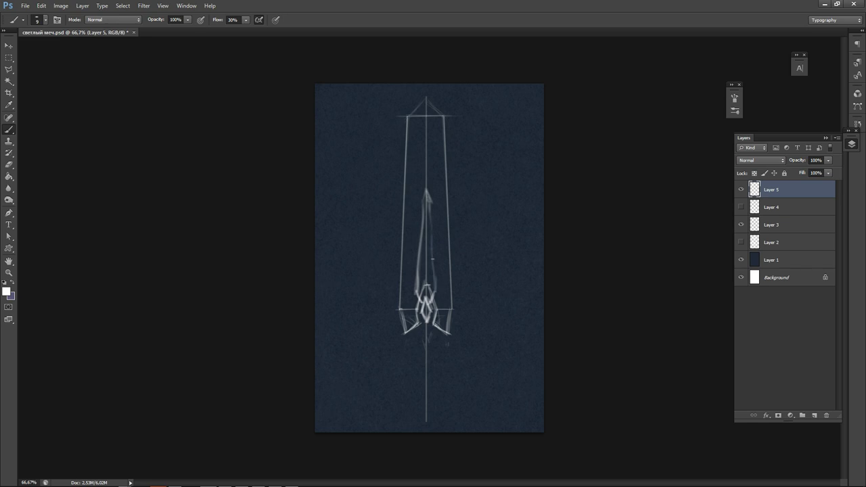
left_click_drag(432, 218, 436, 285)
left_click_drag(427, 214, 433, 239)
key("e")
left_click_drag(433, 227, 437, 262)
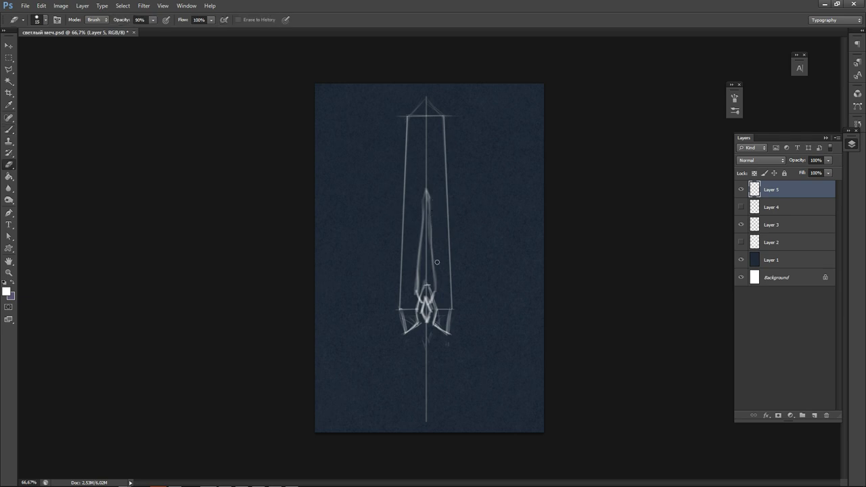
Draw a small diamond-shaped collar below the guard and a straight narrow grip along the lower axis.
key("b")
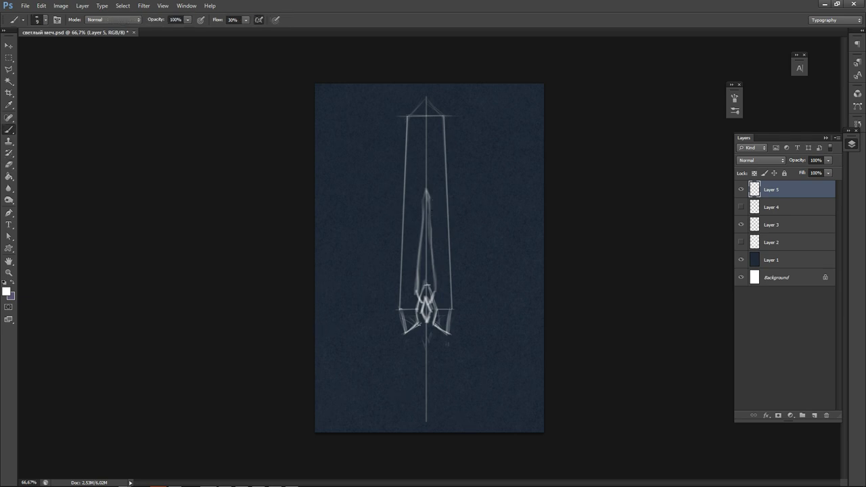
left_click_drag(423, 330, 420, 339)
mouse_move(423, 329)
left_mouse_down()
mouse_move(434, 341)
mouse_move(425, 330)
mouse_move(424, 409)
left_mouse_up()
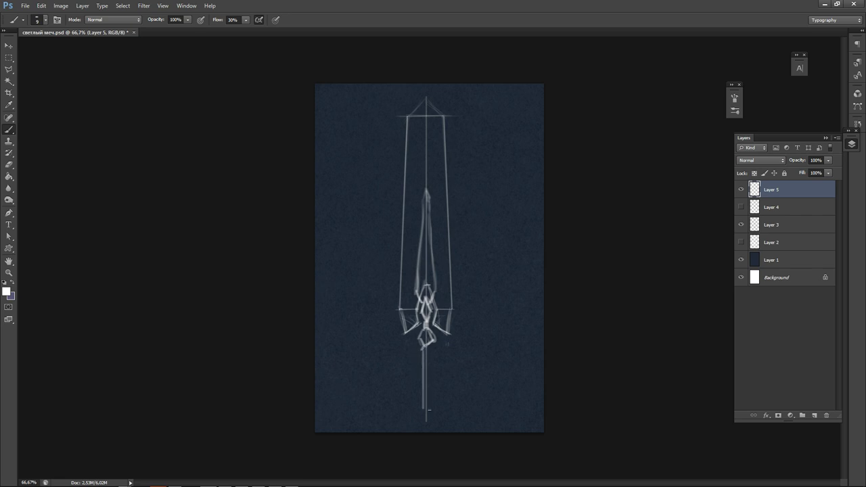
mouse_move(429, 352)
left_mouse_down()
mouse_move(431, 410)
mouse_move(413, 415)
mouse_move(426, 420)
left_mouse_up()
Draw a small faceted pommel at the end of the grip and reinforce the lower edges of the collar.
left_click_drag(419, 414, 434, 418)
left_click_drag(421, 423, 432, 425)
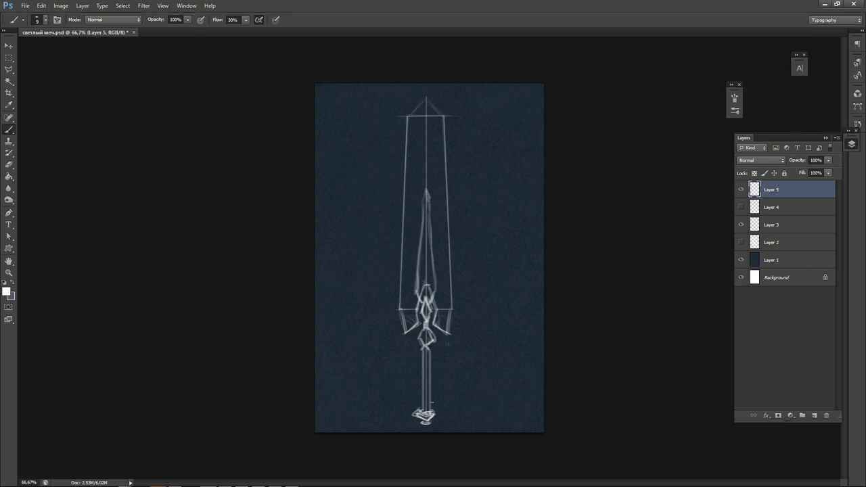
left_click_drag(431, 342, 429, 350)
left_click_drag(425, 342, 421, 350)
left_click_drag(419, 295, 410, 317)
mouse_move(417, 301)
left_mouse_down()
mouse_move(401, 358)
mouse_move(403, 352)
left_mouse_up()
key("ctrl+alt+z")
key("ctrl+alt+z")
Duplicate the new sword's sketch layer and hide the original.
key("ctrl+j")
left_click(741, 208)
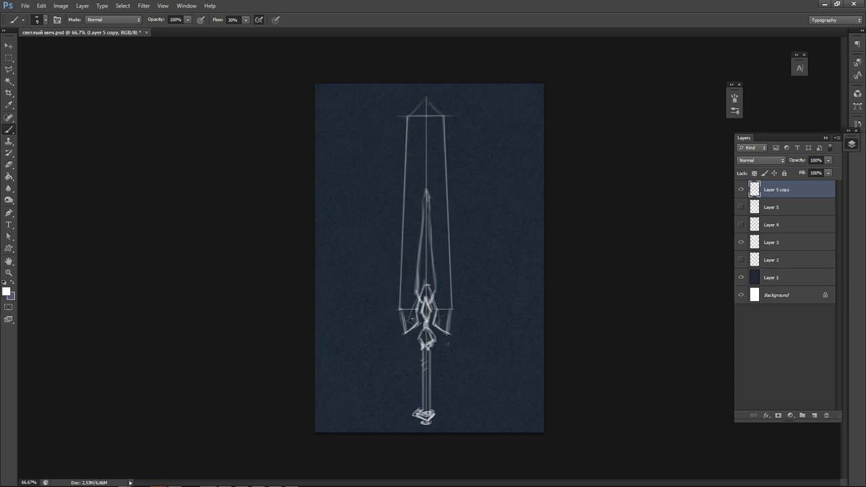
left_click_drag(418, 300, 407, 350)
key("ctrl+alt+z")
key("ctrl+alt+z")
Draw a large crescent-shaped wing on the left of the guard, curving from the blade down to a point beside the grip.
left_click_drag(415, 307, 401, 359)
left_click_drag(408, 322, 400, 361)
mouse_move(416, 274)
left_mouse_down()
mouse_move(393, 291)
mouse_move(389, 331)
left_mouse_up()
left_click_drag(392, 292, 404, 363)
left_click_drag(416, 274, 390, 301)
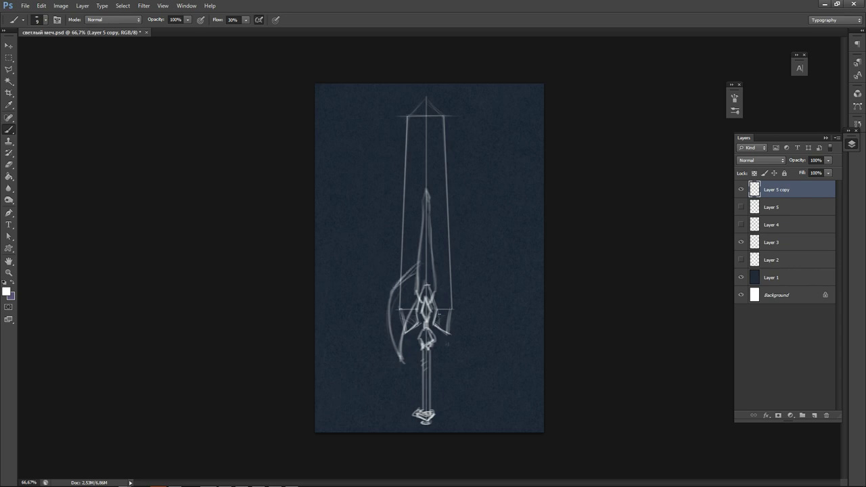
Mirror the crescent wing on the right of the guard, using horizontal guide lines to align its tip and upper curve.
mouse_move(439, 314)
left_mouse_down()
mouse_move(451, 351)
mouse_move(445, 366)
mouse_move(457, 351)
left_mouse_up()
mouse_move(444, 271)
left_mouse_down()
mouse_move(459, 344)
mouse_move(466, 319)
left_mouse_up()
left_click_drag(398, 361, 446, 361)
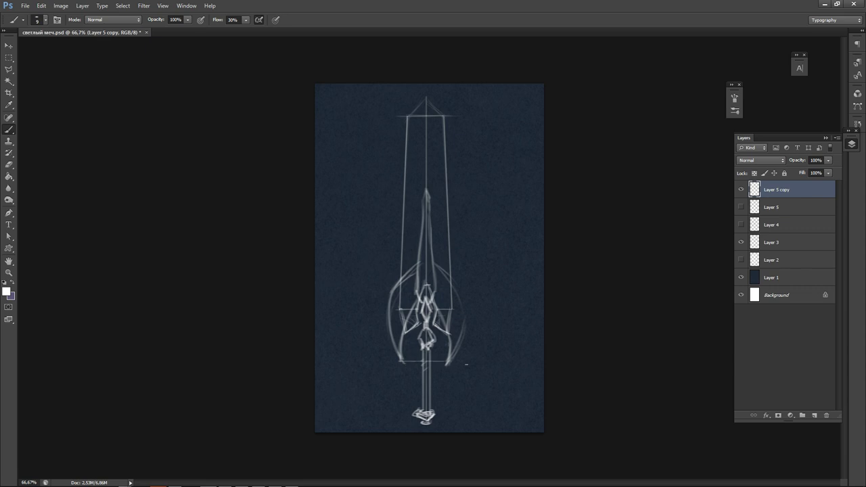
left_click_drag(450, 285, 459, 312)
mouse_move(396, 292)
left_mouse_down()
mouse_move(467, 292)
mouse_move(464, 329)
left_mouse_up()
mouse_move(460, 295)
left_mouse_down()
mouse_move(465, 344)
mouse_move(464, 301)
left_mouse_up()
Thin the right wing's outer edge and erase the blade edges and guard prong lines that run inside the wings.
key("e")
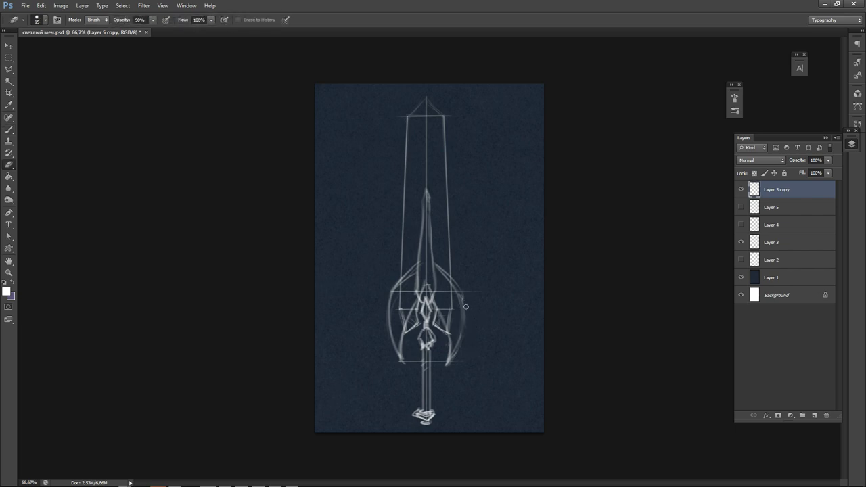
left_click_drag(464, 344, 464, 303)
left_click_drag(405, 284, 400, 335)
left_click_drag(443, 302, 451, 323)
left_click_drag(438, 282, 451, 307)
left_click_drag(442, 279, 454, 308)
Add serrated notches along the inside of both wings and a horned, pointed ornament above the guard's central diamond.
key("b")
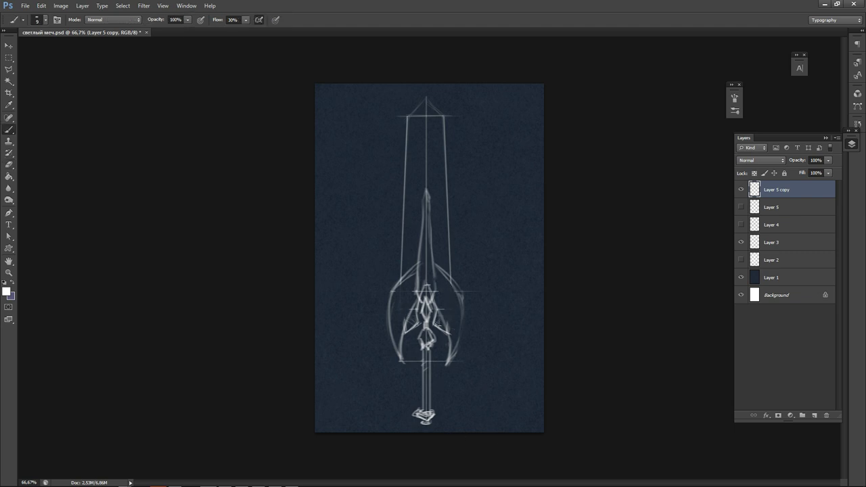
left_click_drag(462, 300, 461, 324)
left_click_drag(391, 298, 394, 331)
left_click_drag(456, 298, 459, 307)
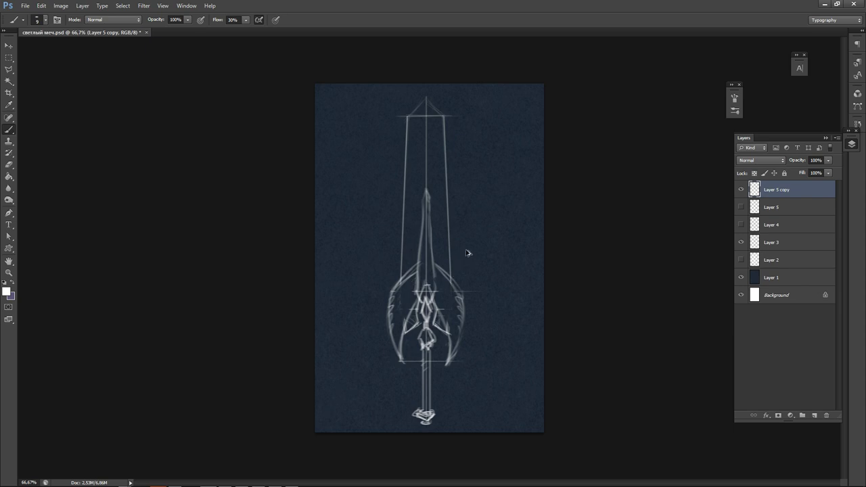
mouse_move(415, 274)
left_mouse_down()
mouse_move(425, 281)
mouse_move(407, 289)
mouse_move(434, 291)
mouse_move(422, 283)
mouse_move(431, 280)
mouse_move(407, 293)
mouse_move(447, 293)
mouse_move(424, 284)
left_mouse_up()
left_click_drag(413, 273, 431, 287)
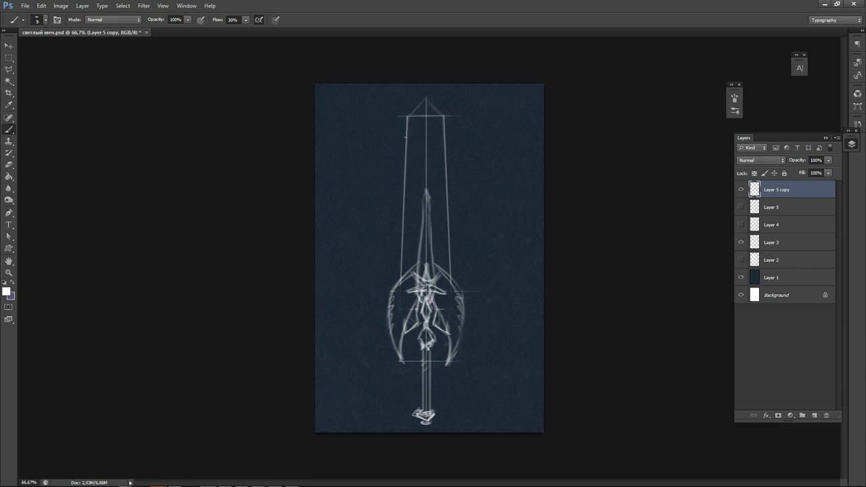
left_click_drag(415, 126, 402, 207)
key("ctrl+z")
mouse_move(426, 96)
left_mouse_down()
mouse_move(411, 122)
mouse_move(411, 195)
left_mouse_up()
key("ctrl+z")
Save the document, duplicate the winged sword layer and hide the layer it was copied from.
key("ctrl+s")
key("ctrl+j")
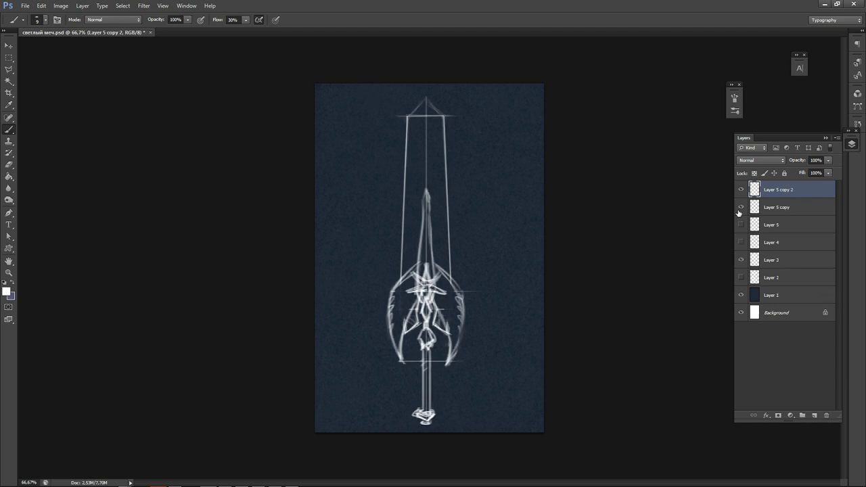
left_click(741, 207)
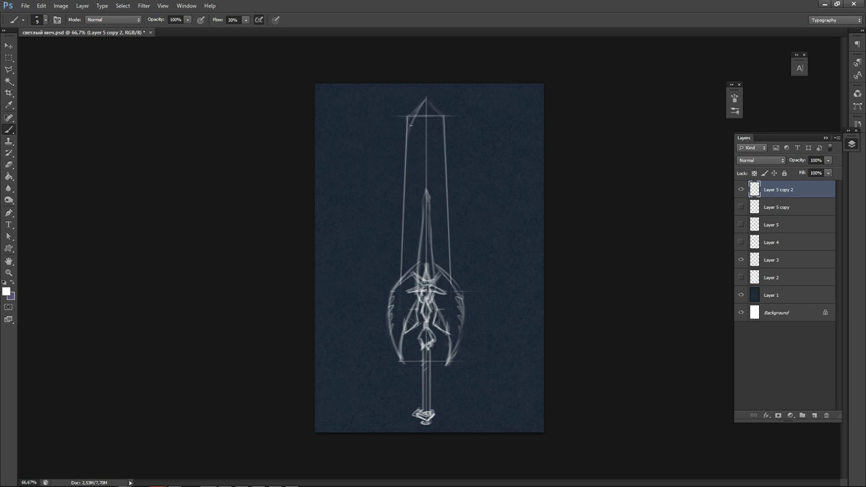
left_click_drag(417, 112, 406, 147)
key("ctrl+alt+z")
key("ctrl+alt+z")
key("ctrl+alt+z")
key("ctrl+alt+z")
key("ctrl+alt+z")
key("ctrl+alt+z")
mouse_move(413, 116)
left_mouse_down()
mouse_move(407, 137)
mouse_move(426, 99)
mouse_move(409, 143)
mouse_move(399, 229)
left_mouse_up()
key("ctrl+alt+z")
key("ctrl+alt+z")
key("ctrl+alt+z")
key("ctrl+alt+z")
key("ctrl+alt+z")
key("ctrl+alt+z")
Draw a wavy left edge for the blade and erase the straight outline around it.
left_click_drag(408, 132, 403, 230)
left_click_drag(410, 124, 402, 191)
key("e")
mouse_move(411, 122)
left_mouse_down()
mouse_move(414, 145)
mouse_move(413, 108)
left_mouse_up()
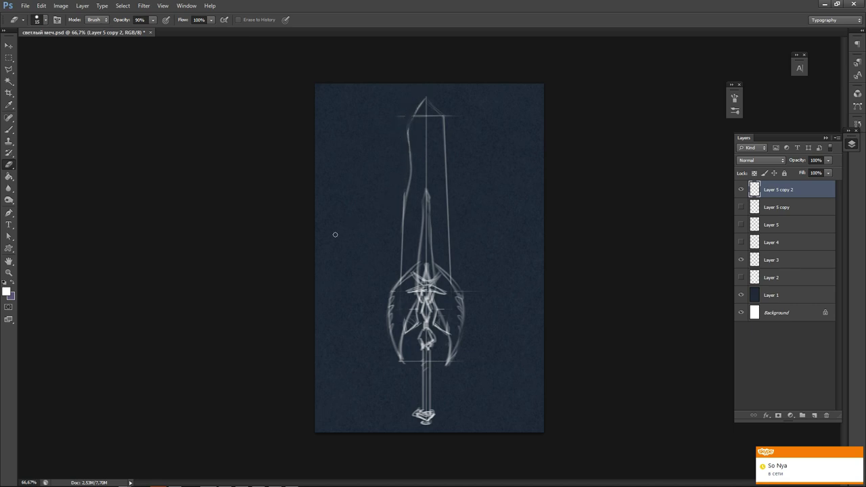
left_click_drag(405, 187, 400, 229)
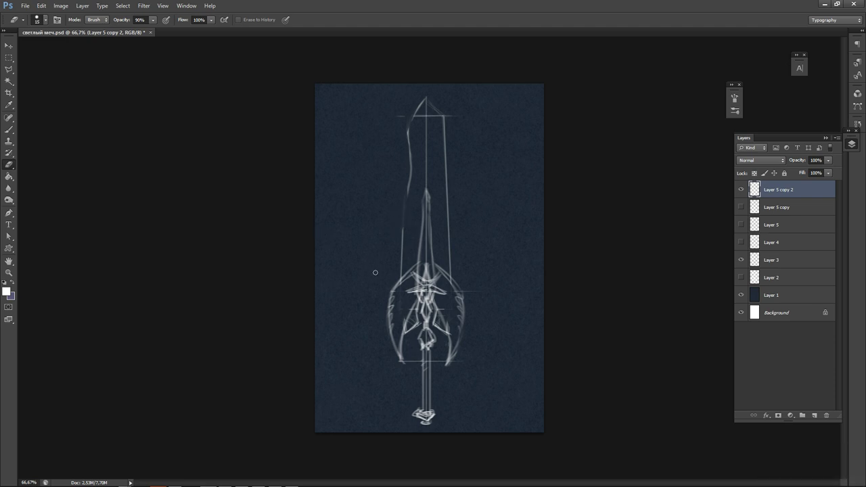
Undo the wavy blade edge changes and delete the duplicated winged sword layer.
key("ctrl+alt+z")
key("ctrl+alt+z")
key("ctrl+alt+z")
key("ctrl+alt+z")
key("ctrl+alt+z")
key("ctrl+alt+z")
key("ctrl+alt+z")
key("ctrl+alt+z")
key("ctrl+alt+z")
key("ctrl+alt+z")
key("Delete")
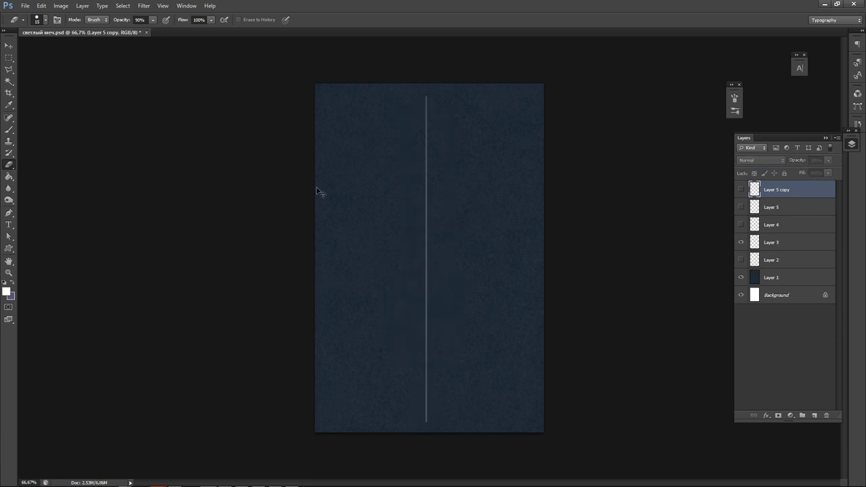
Show the topmost winged sword layer, duplicate it and hide the layer it was copied from.
left_click(741, 190)
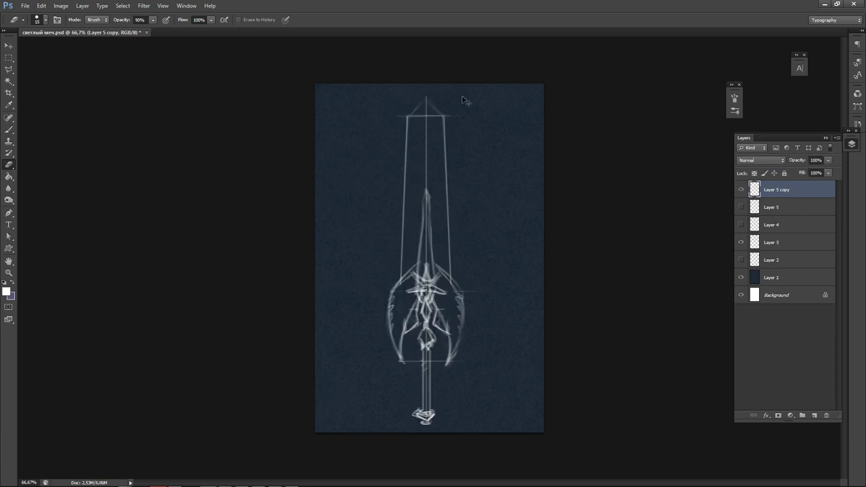
key("ctrl+j")
left_click(741, 207)
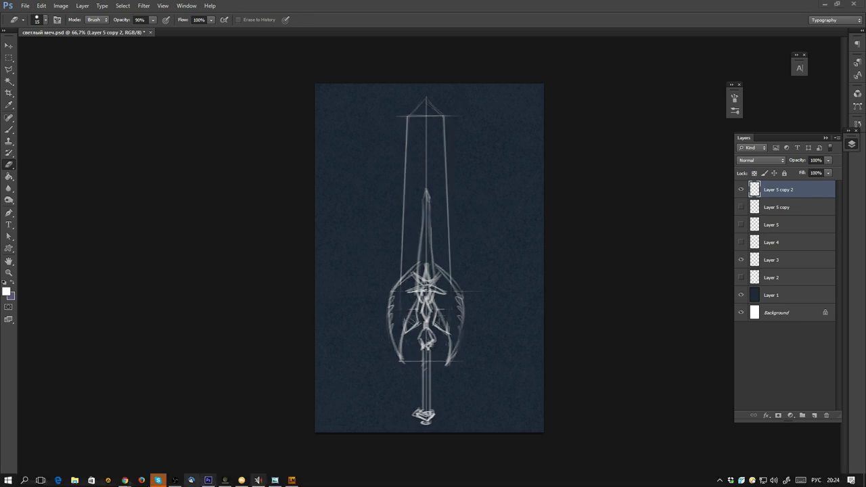
Switch to Lazy Nezumi Pro, choose the misc - steps preset and try it with a brush stroke near the blade tip.
left_click(293, 483)
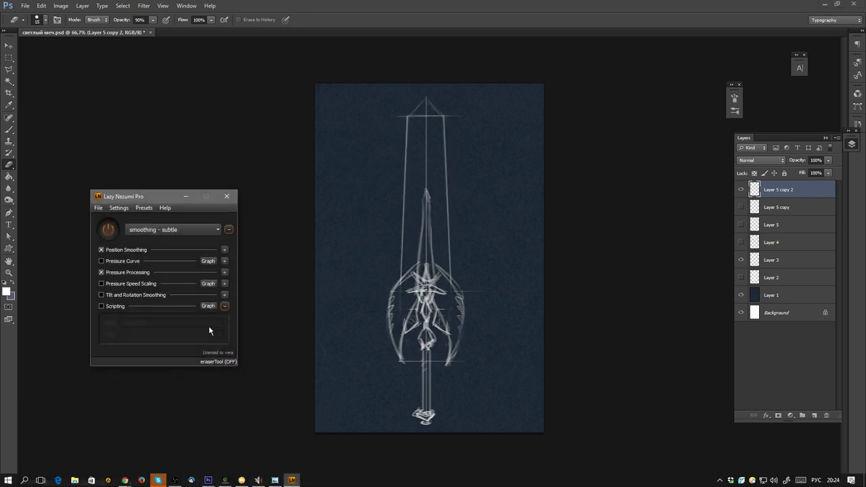
left_click(193, 230)
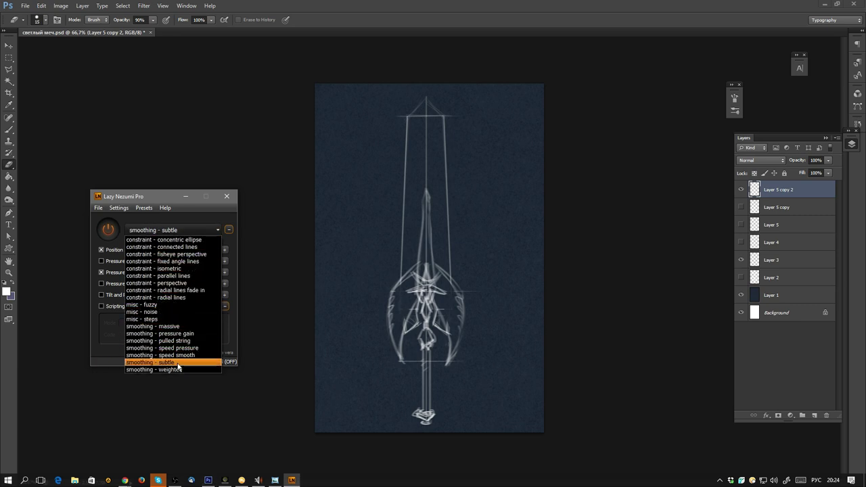
left_click(179, 328)
left_click(227, 196)
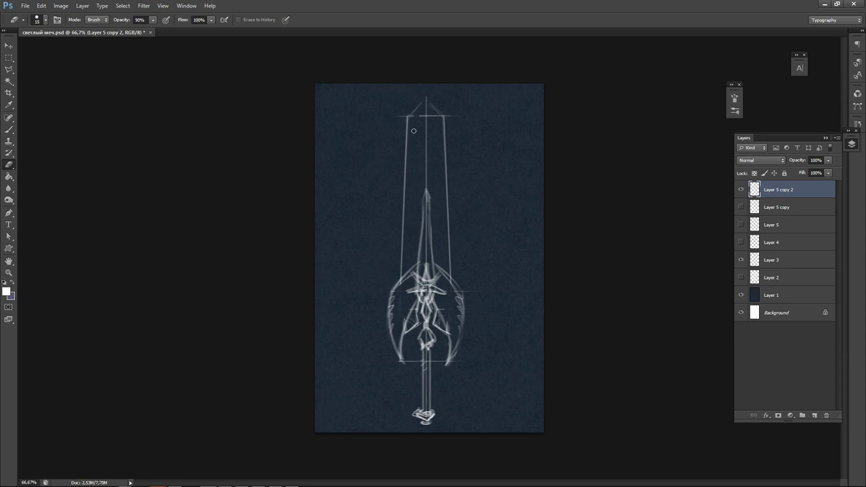
key("b")
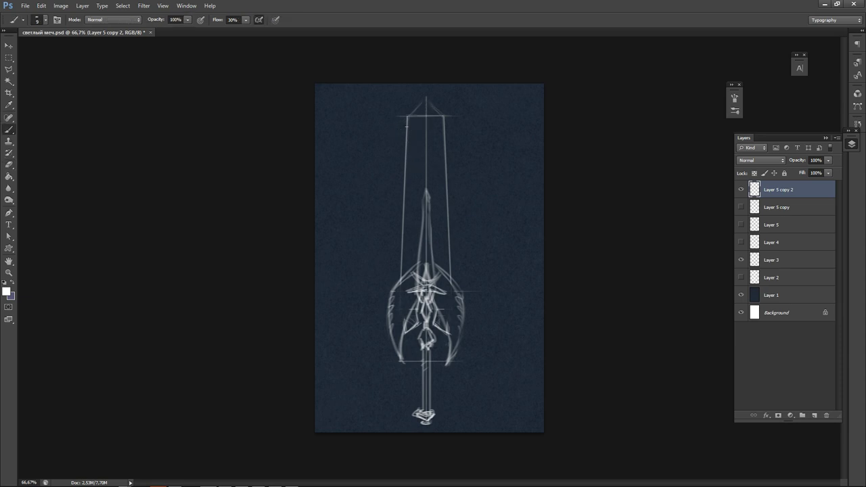
mouse_move(423, 103)
left_mouse_down()
mouse_move(403, 114)
mouse_move(435, 148)
left_mouse_up()
key("ctrl+z")
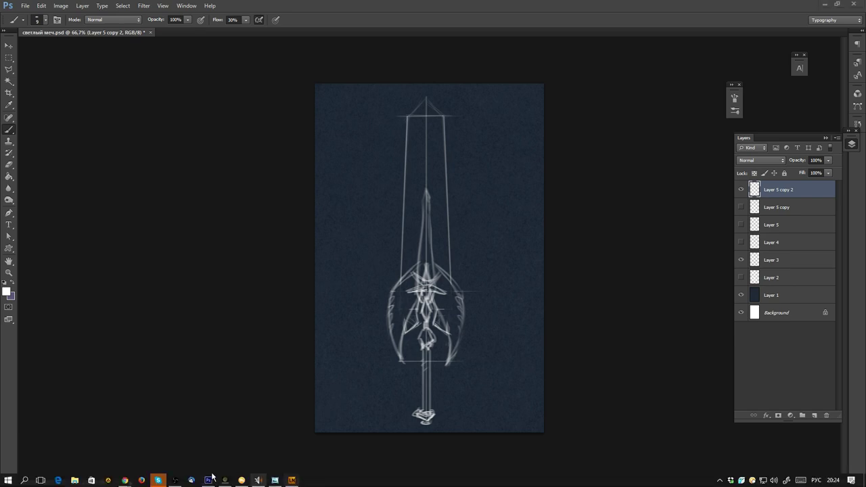
Set the Lazy Nezumi Pro preset to smoothing - massive for the Brush tool.
left_click(291, 482)
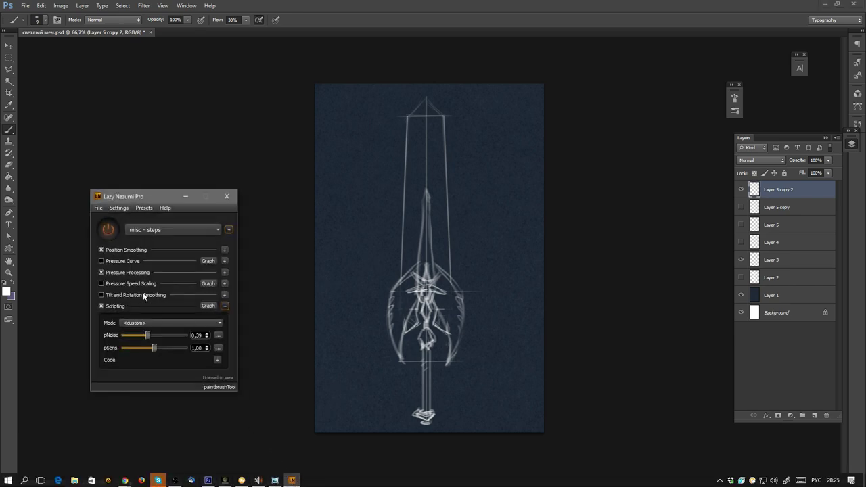
left_click(174, 229)
left_click(174, 327)
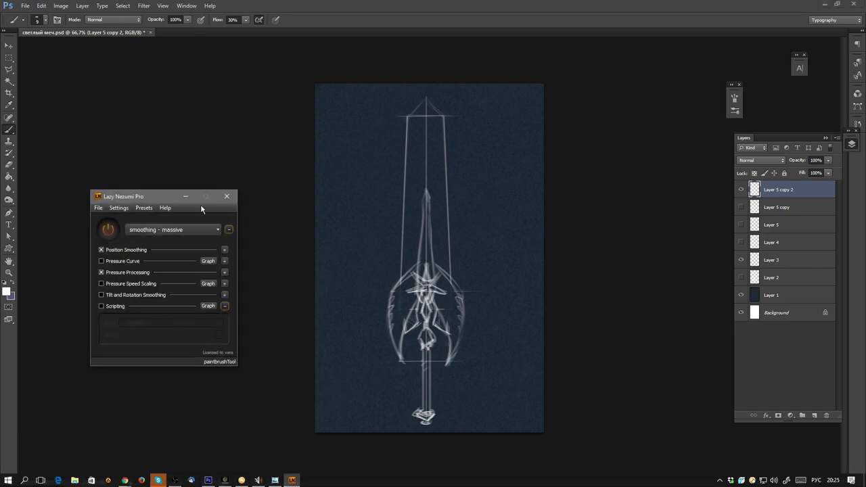
left_click(186, 196)
Try several smoothed freehand curves for the left side of the blade, undoing each one.
mouse_move(419, 115)
left_mouse_down()
mouse_move(376, 230)
mouse_move(335, 291)
left_mouse_up()
key("ctrl+z")
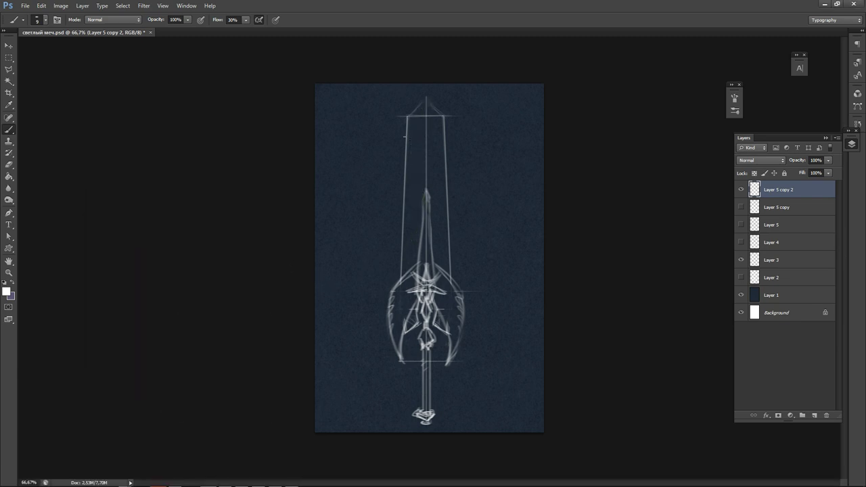
mouse_move(424, 106)
left_mouse_down()
mouse_move(414, 130)
mouse_move(421, 177)
mouse_move(402, 243)
mouse_move(406, 274)
left_mouse_up()
key("ctrl+z")
mouse_move(420, 174)
left_mouse_down()
mouse_move(407, 212)
mouse_move(409, 248)
left_mouse_up()
key("ctrl+z")
mouse_move(418, 172)
left_mouse_down()
mouse_move(405, 224)
mouse_move(414, 269)
left_mouse_up()
key("ctrl+alt+z")
key("ctrl+alt+z")
Draw a new left blade edge curving from the tip to a hooked notch and continuing in a long curve down to the guard.
left_click_drag(426, 101, 406, 160)
key("ctrl+z")
left_click_drag(426, 100, 407, 161)
key("ctrl+alt+z")
left_click_drag(422, 104, 406, 162)
key("ctrl+alt+z")
mouse_move(425, 99)
left_mouse_down()
mouse_move(408, 135)
mouse_move(403, 213)
mouse_move(391, 220)
left_mouse_up()
key("ctrl+alt+z")
left_click_drag(410, 155, 396, 247)
left_click_drag(403, 227, 410, 275)
key("ctrl+alt+z")
key("ctrl+alt+z")
left_click_drag(404, 206, 408, 274)
key("ctrl+alt+z")
Erase the old straight outline outside the new left edge, around the blade tip and beside the notch.
key("e")
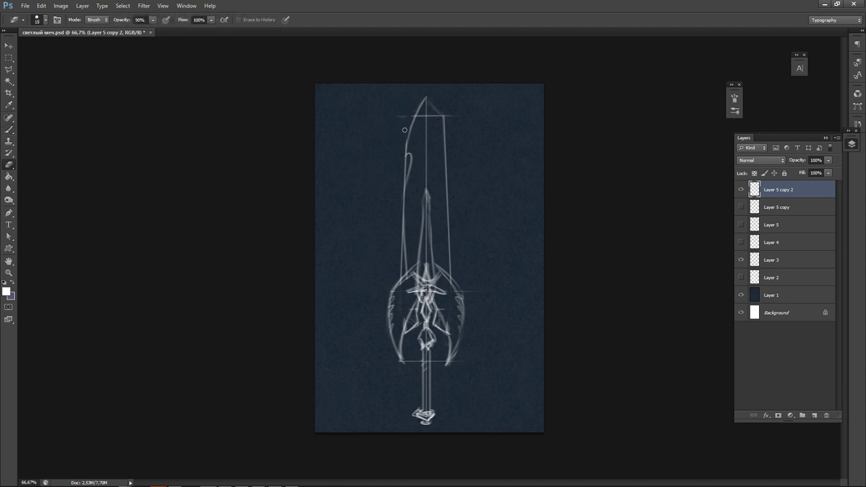
key("bracketright")
key("bracketright")
key("bracketright")
left_click_drag(423, 93, 403, 128)
key("bracketleft")
key("bracketleft")
key("bracketleft")
key("bracketleft")
left_click_drag(407, 163, 403, 178)
Try erasing the right half of the sword with a larger eraser, and undo the erasures.
key("bracketright")
key("bracketright")
key("bracketright")
key("bracketright")
key("bracketright")
mouse_move(443, 104)
left_mouse_down()
mouse_move(461, 239)
mouse_move(463, 270)
left_mouse_up()
key("ctrl+alt+z")
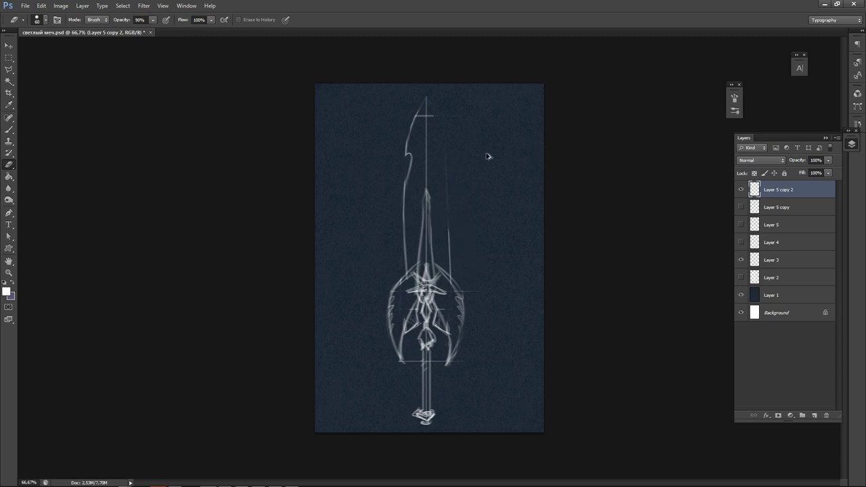
key("ctrl+alt+z")
left_click_drag(435, 96, 438, 117)
left_click_drag(437, 193, 437, 357)
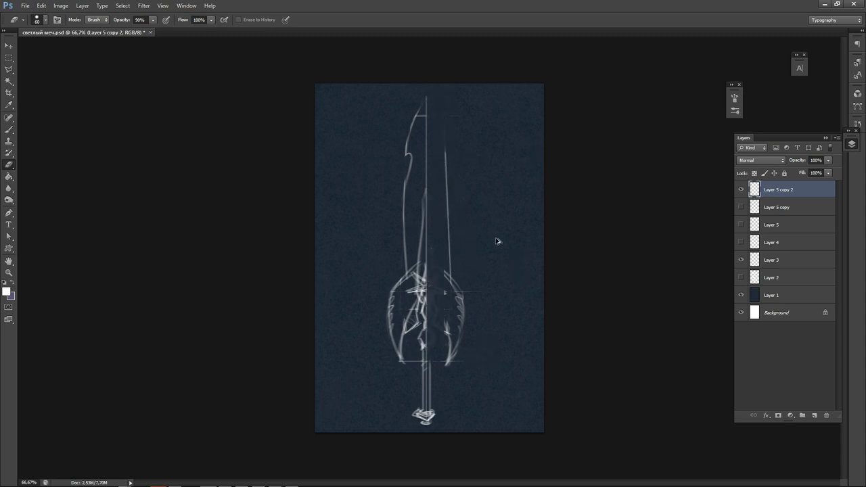
key("ctrl+alt+z")
key("ctrl+alt+z")
key("ctrl+alt+z")
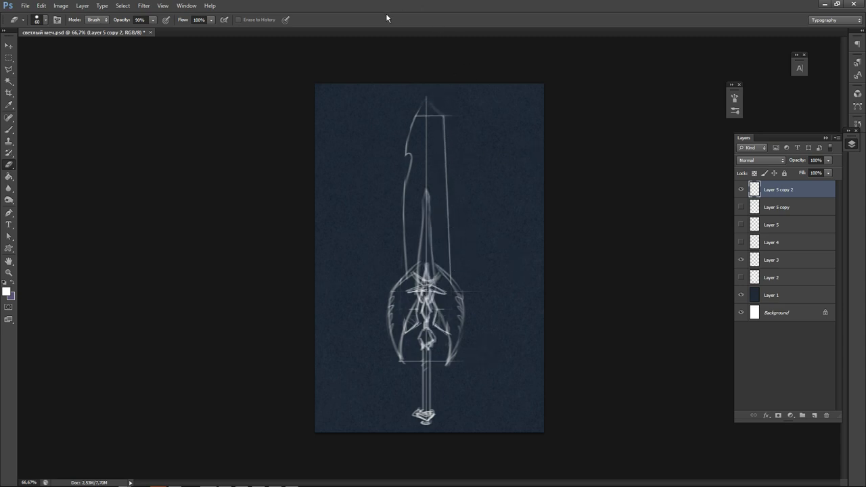
Duplicate the reworked sword layer, hide its source and erase everything right of the axis line on the copy.
key("ctrl+j")
left_click(741, 209)
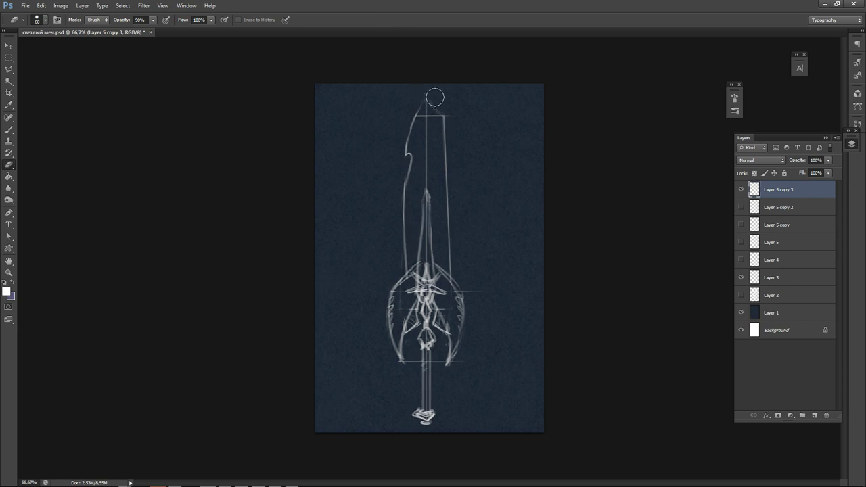
left_click_drag(435, 95, 436, 423)
mouse_move(478, 343)
left_mouse_down()
mouse_move(437, 266)
mouse_move(461, 388)
mouse_move(447, 331)
mouse_move(454, 296)
mouse_move(439, 190)
mouse_move(438, 128)
mouse_move(452, 133)
mouse_move(446, 111)
mouse_move(453, 209)
mouse_move(451, 140)
left_mouse_up()
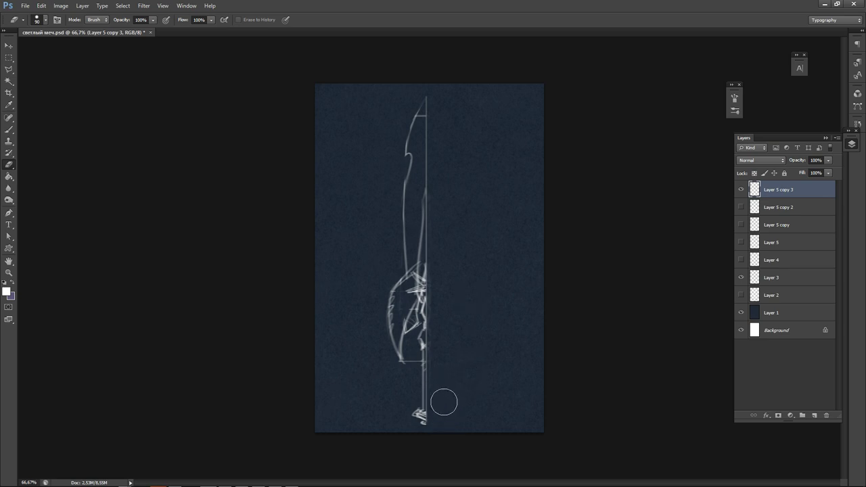
Duplicate the left half of the sword and flip the copy horizontally.
key("ctrl+j")
key("ctrl+t")
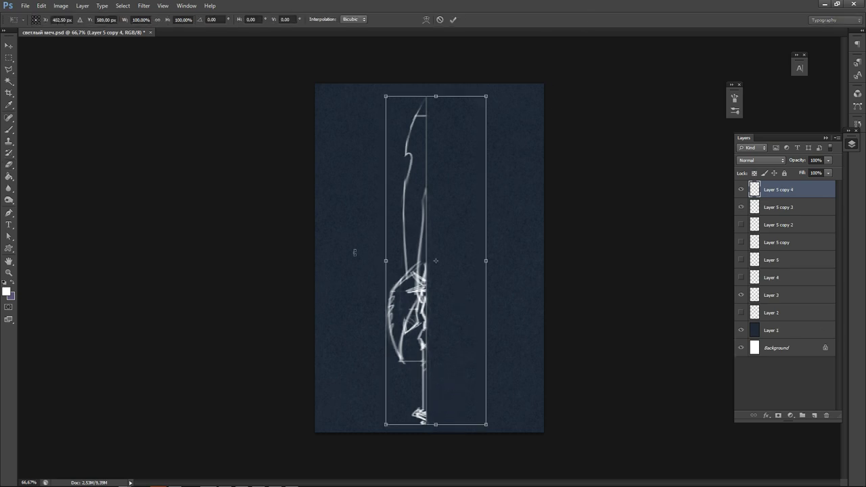
right_click(423, 290)
left_click(458, 424)
key("Return")
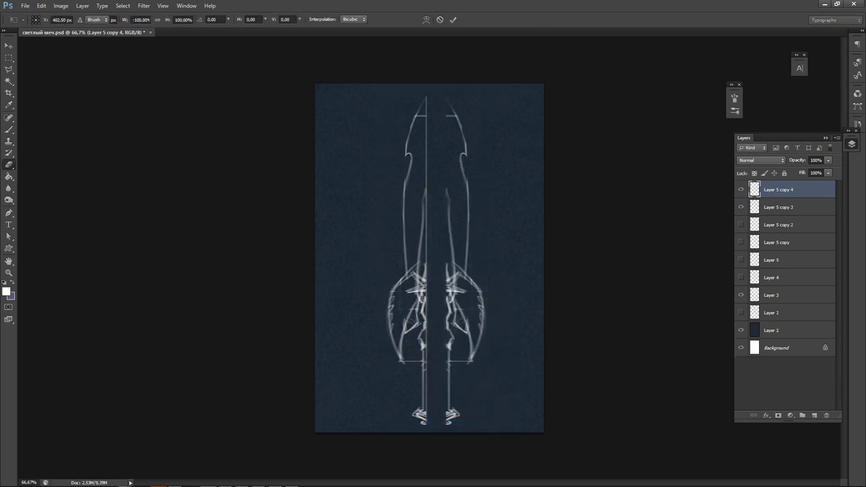
Move the mirrored half left until both halves meet on the axis line, and merge it into the layer below.
key("v")
key("shift+Left")
key("shift+Left")
key("shift+Left")
key("shift+Left")
key("shift+Left")
key("shift+Left")
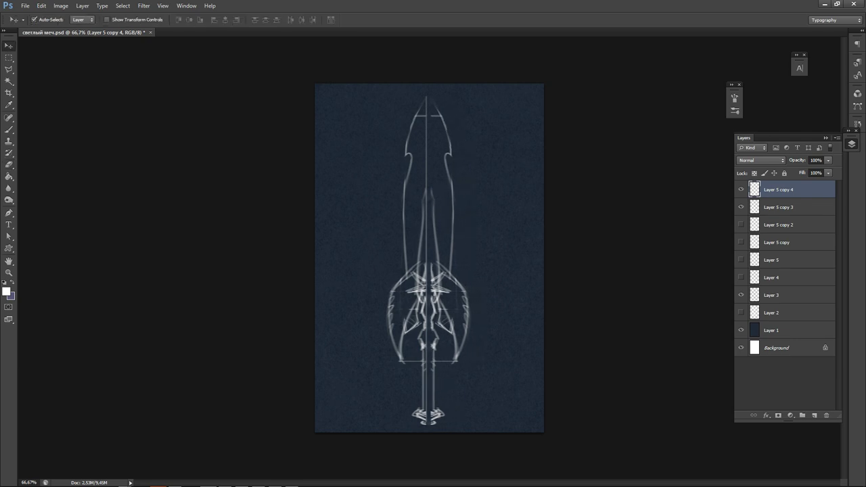
key("Left")
key("Left")
key("Left")
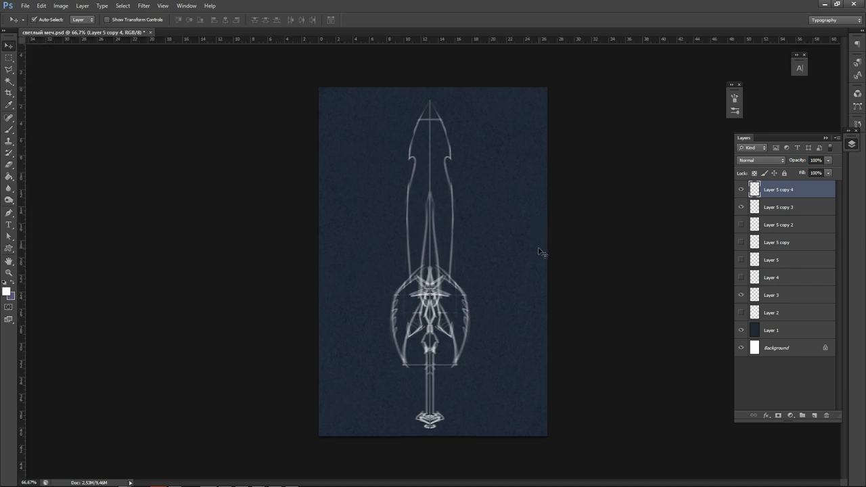
key("Delete")
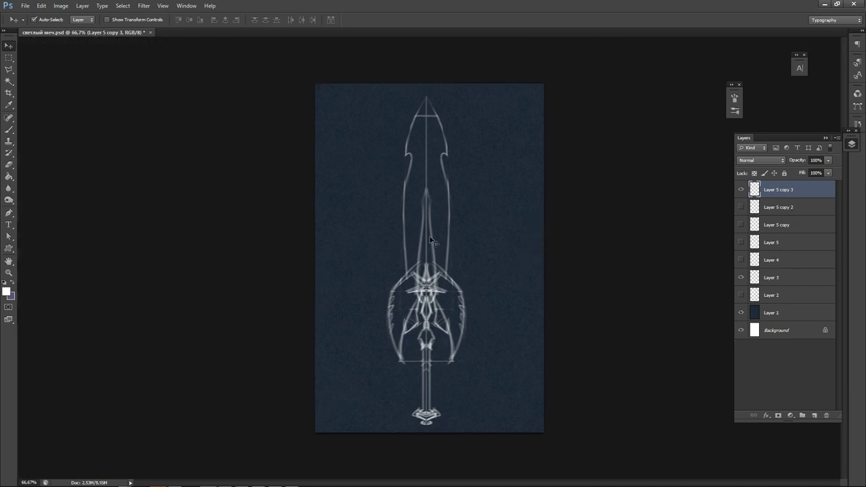
Select the Brush tool and set the Lazy Nezumi Pro preset to smoothing - subtle.
key("b")
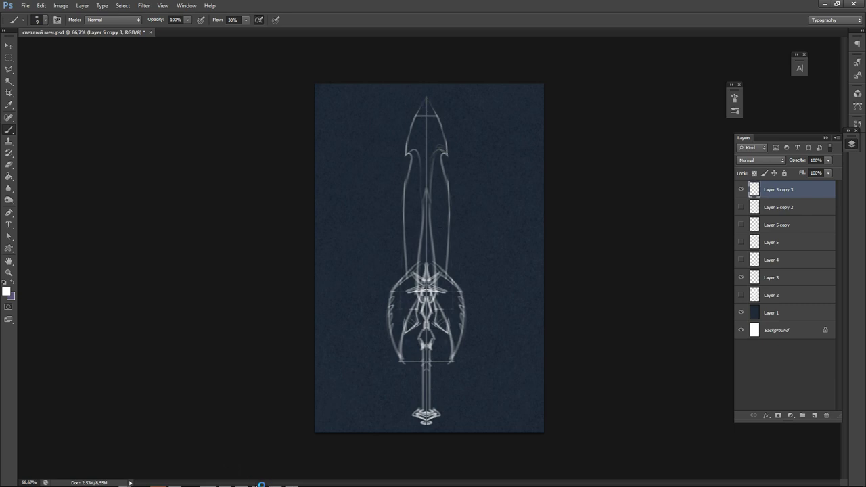
left_click(291, 480)
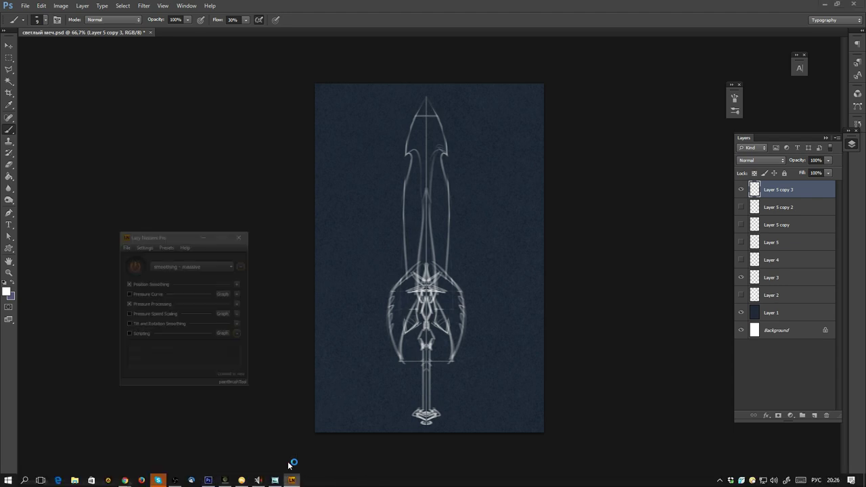
left_click(145, 226)
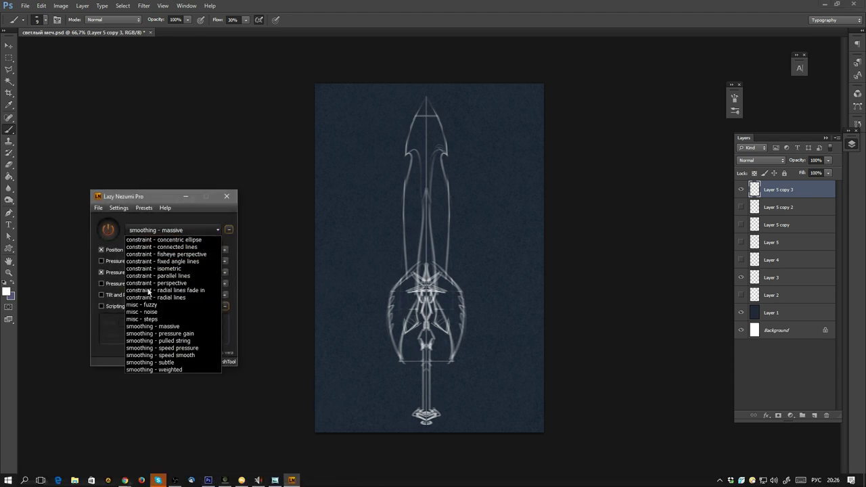
left_click(171, 365)
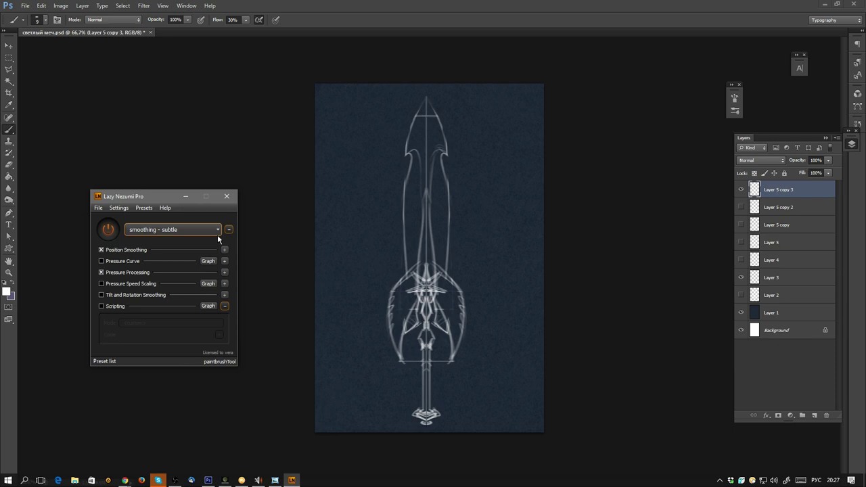
left_click(185, 196)
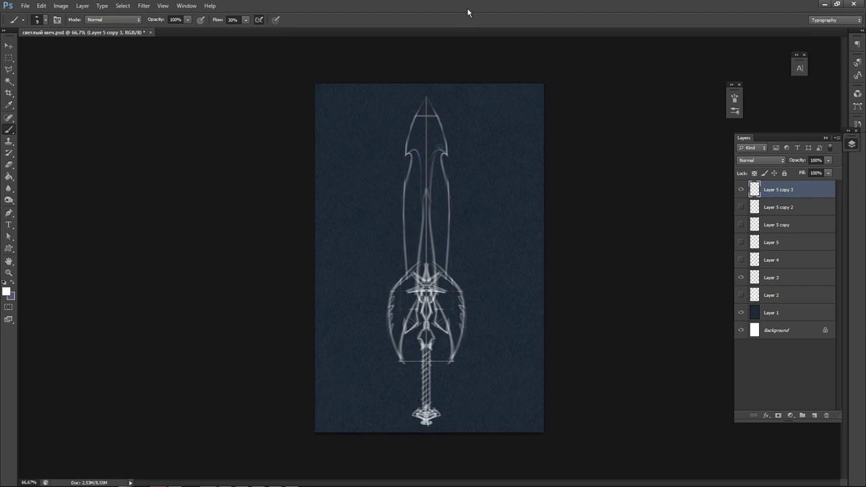
Try deleting all layers between the mirrored sword and the blue background, including the axis line, and undo the deletion.
left_click(793, 209)
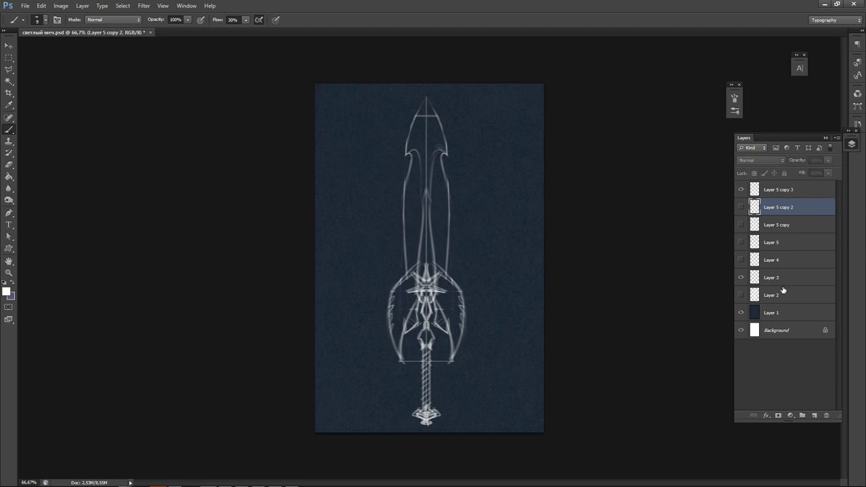
left_click(783, 290, "shift")
key("Delete")
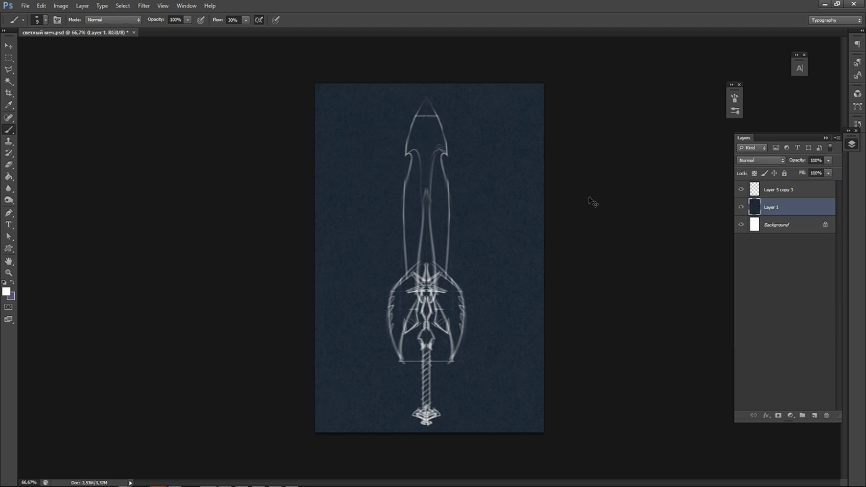
key("ctrl+s")
key("ctrl+z")
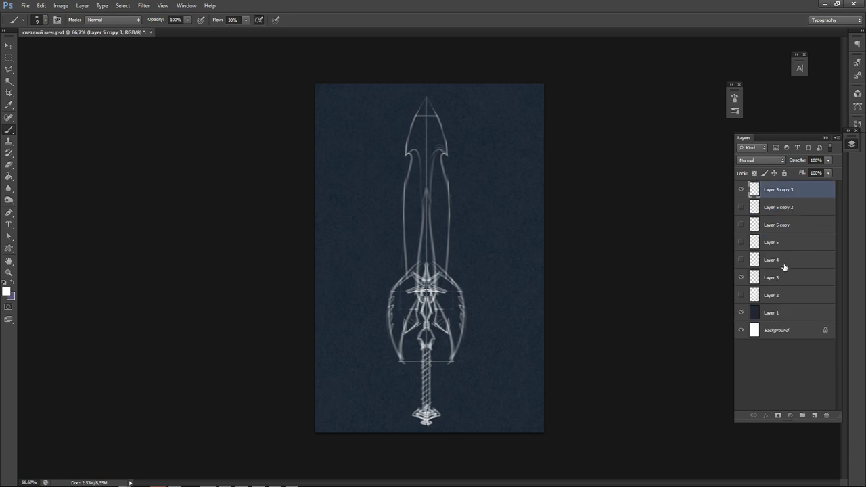
Delete the five hidden earlier sword layers, keeping the mirrored sword, the axis line and the background layers.
left_click(785, 265)
left_click(795, 210, "shift")
left_click(781, 298, "shift")
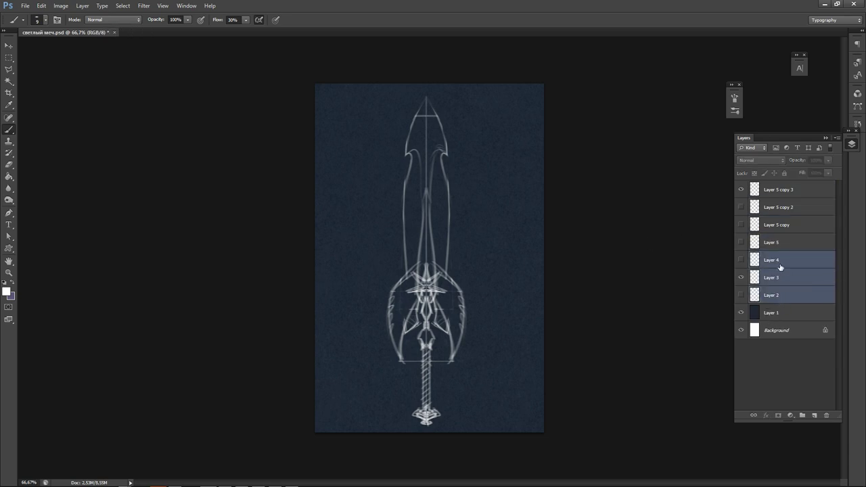
left_click(782, 267)
left_click(785, 210, "ctrl")
left_click(777, 293, "ctrl")
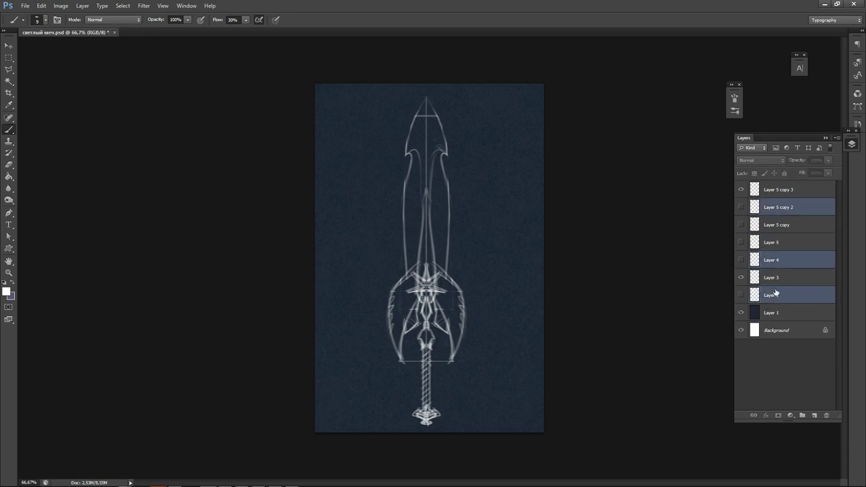
key("Delete")
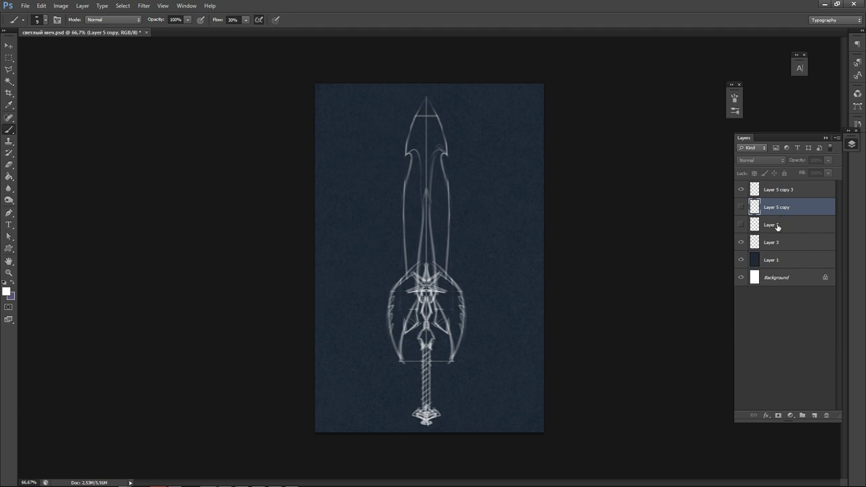
left_click(777, 227, "ctrl")
key("Delete")
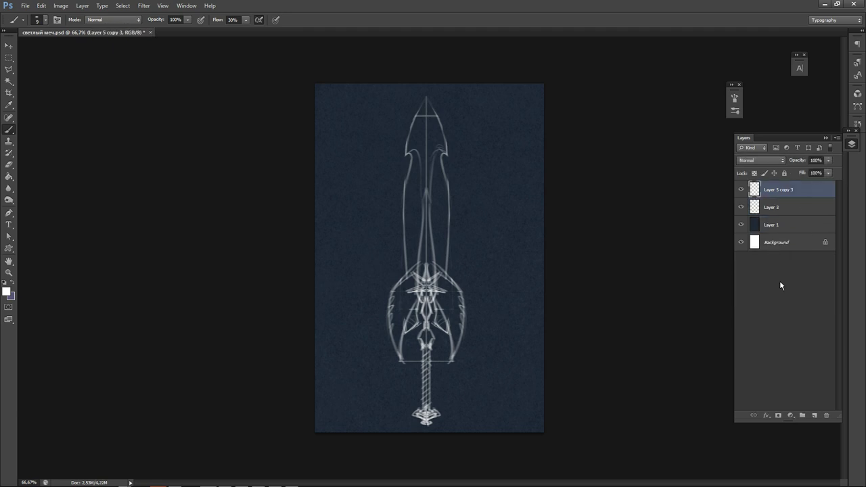
Add a new layer above the mirrored sword and open a second, floating window of the document as a full-view reference.
left_click(815, 416)
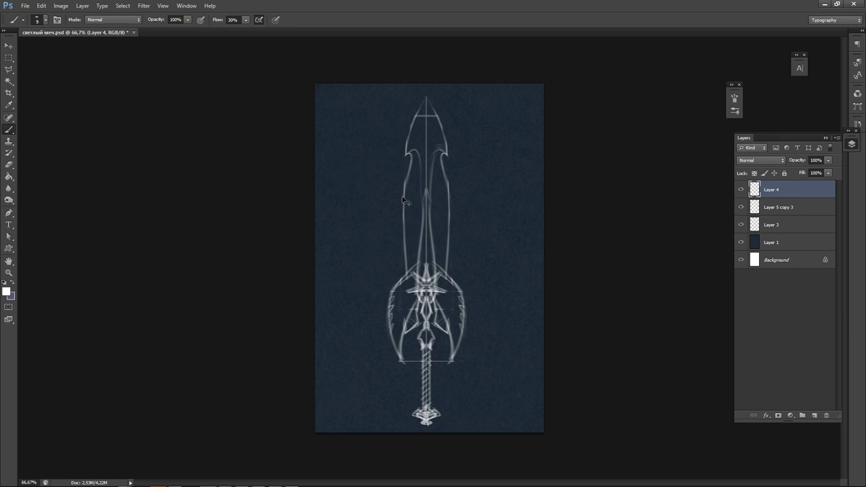
scroll(389, 124, "up", 2)
left_click(188, 6)
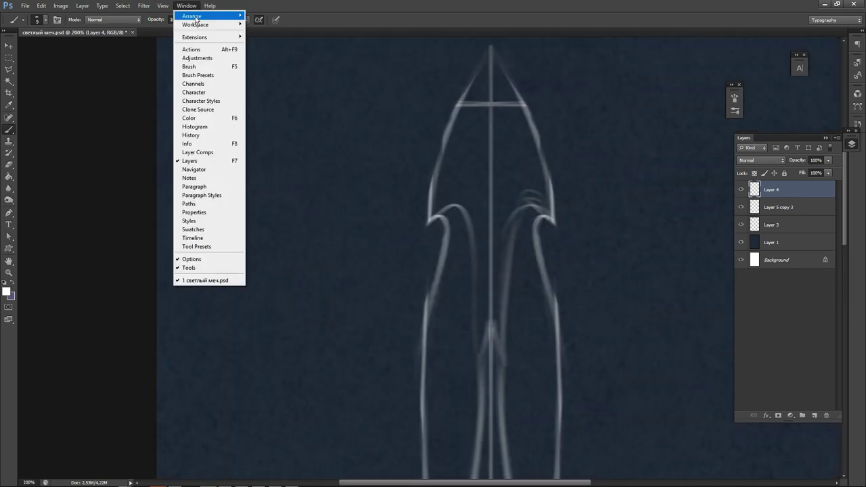
mouse_move(196, 18)
left_click(98, 184)
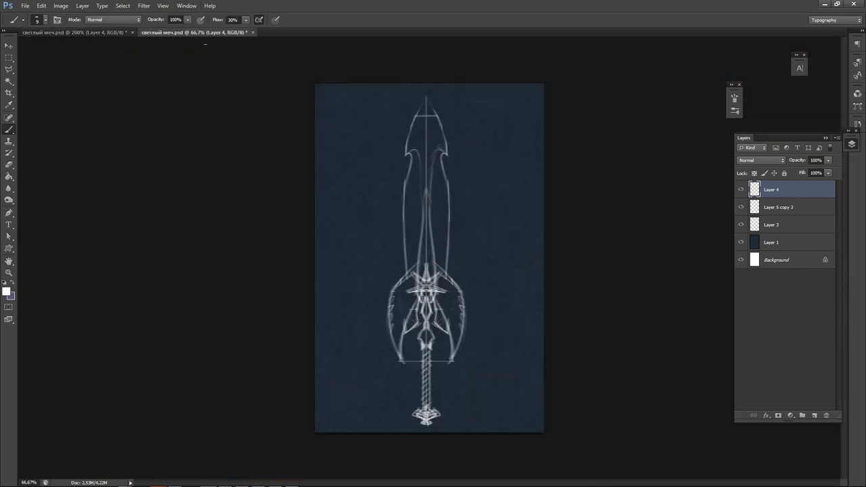
mouse_move(201, 34)
left_mouse_down()
mouse_move(160, 167)
mouse_move(259, 141)
mouse_move(198, 50)
left_mouse_up()
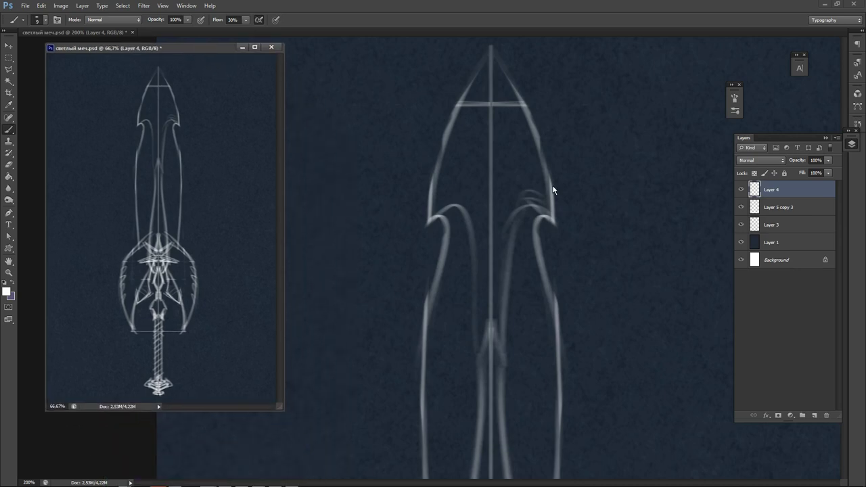
Start a Pen path at the sword's tip and trace the left blade edge around the hooked notch.
left_click(509, 134)
scroll(503, 125, "up", 1)
left_click_drag(432, 161, 474, 267)
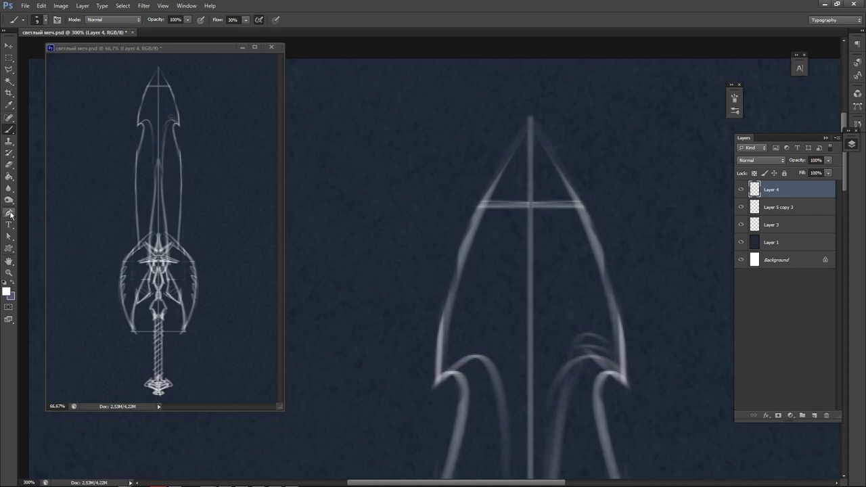
left_click(8, 213)
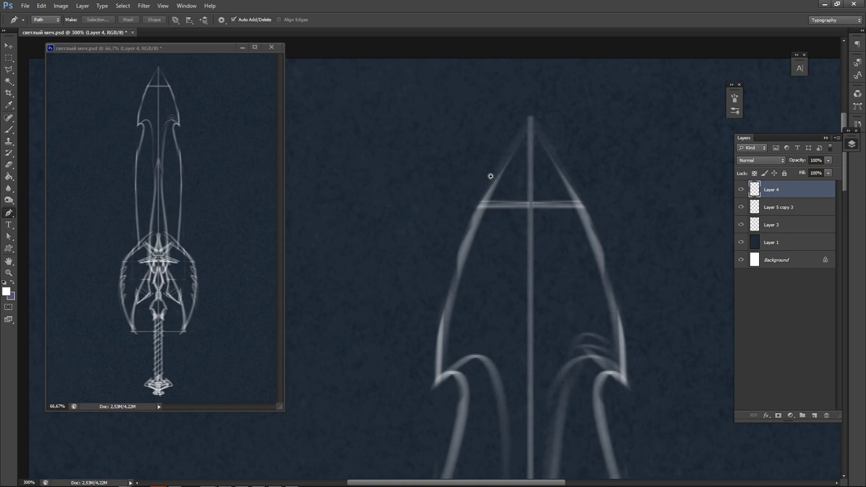
scroll(491, 177, "up", 1)
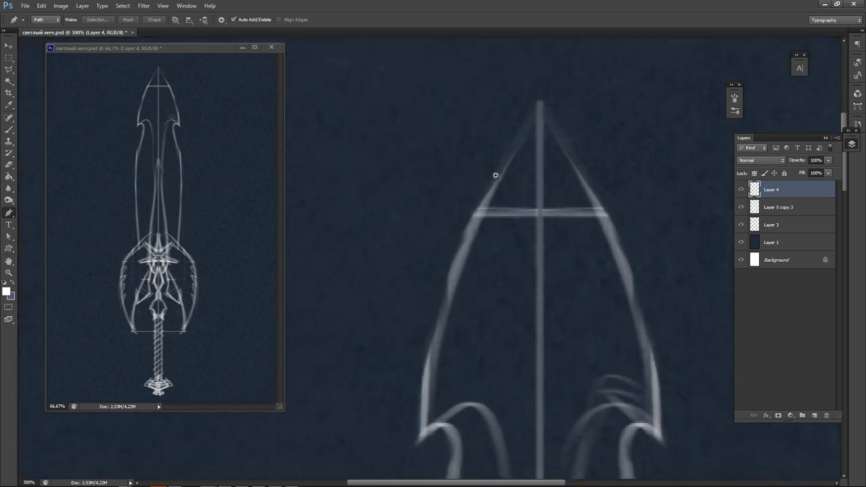
left_click(542, 99)
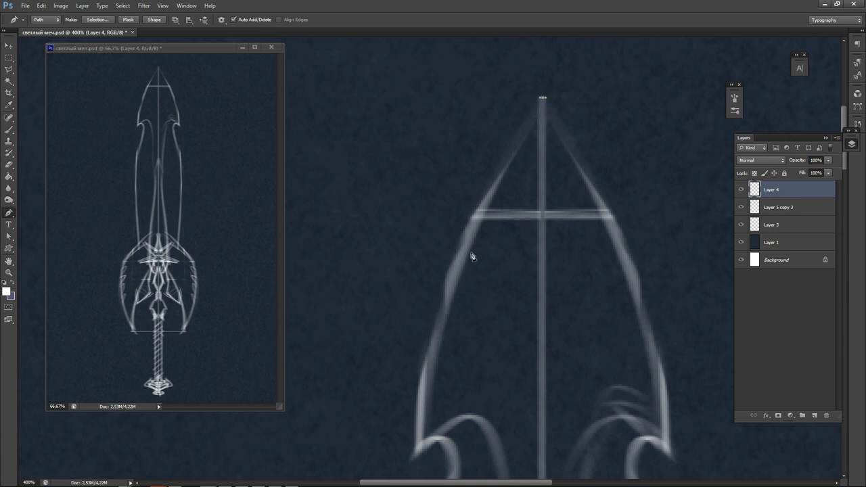
key("ctrl+z")
left_click(542, 98)
left_click_drag(453, 271, 435, 329)
left_click_drag(412, 370, 401, 218)
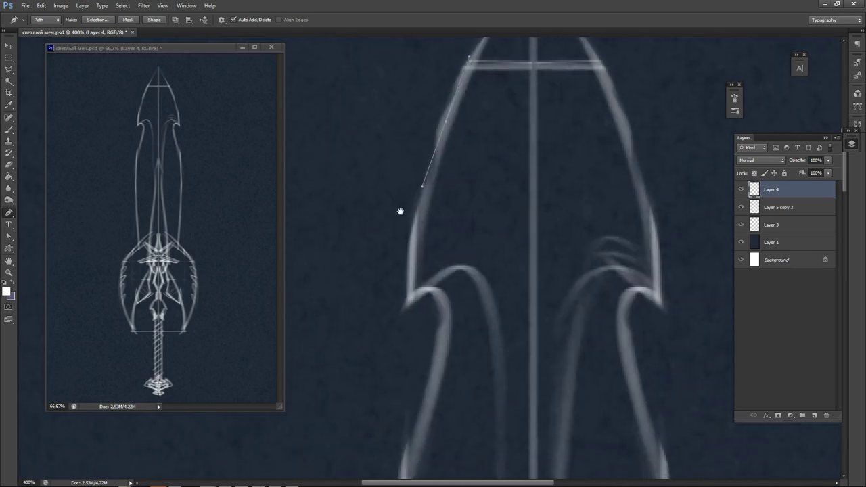
left_click(440, 296)
left_click_drag(440, 298, 453, 310)
Continue the path down the left blade edge to the guard and across to the axis line.
left_click_drag(404, 353, 371, 66)
left_click_drag(384, 208, 377, 298)
left_click_drag(377, 249, 364, 316)
left_click_drag(360, 434, 373, 137)
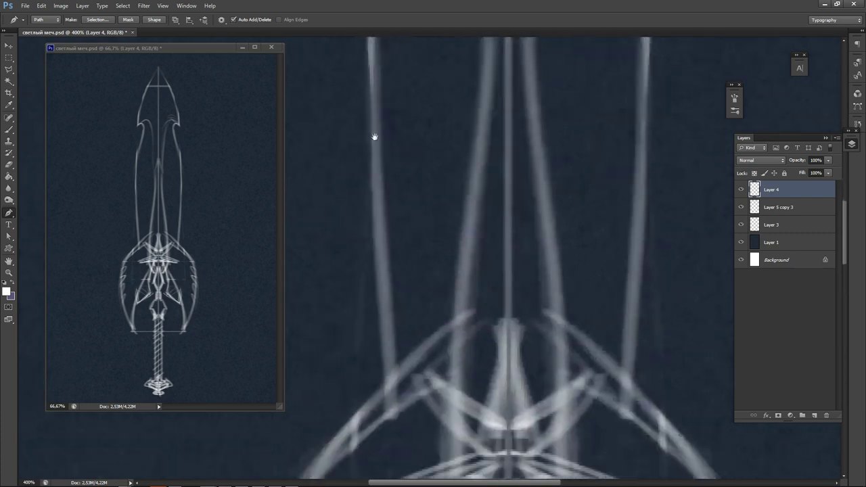
left_click(383, 262)
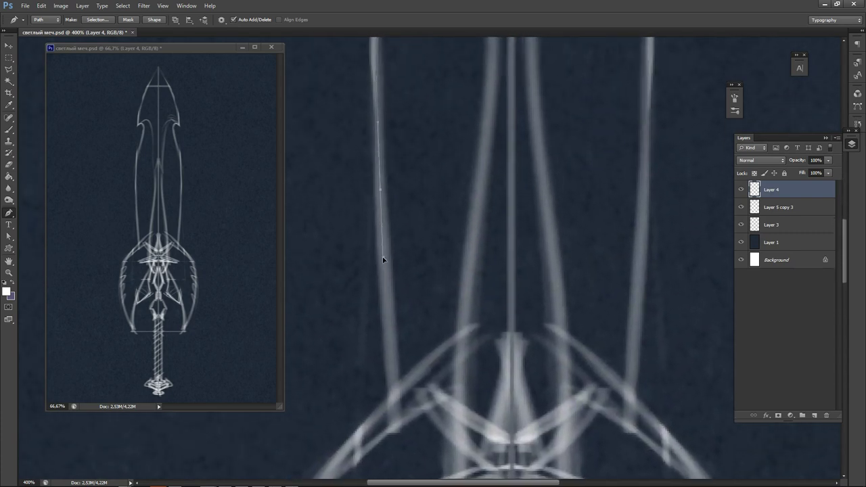
left_click(401, 459)
left_click_drag(503, 410, 475, 292)
left_click(478, 342)
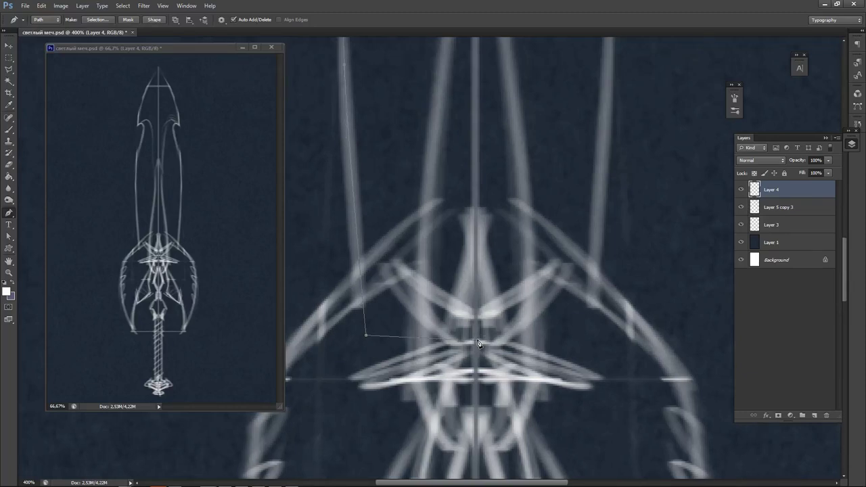
Close the half-blade path at the tip and convert it into a white-filled shape.
scroll(501, 149, "up", 15)
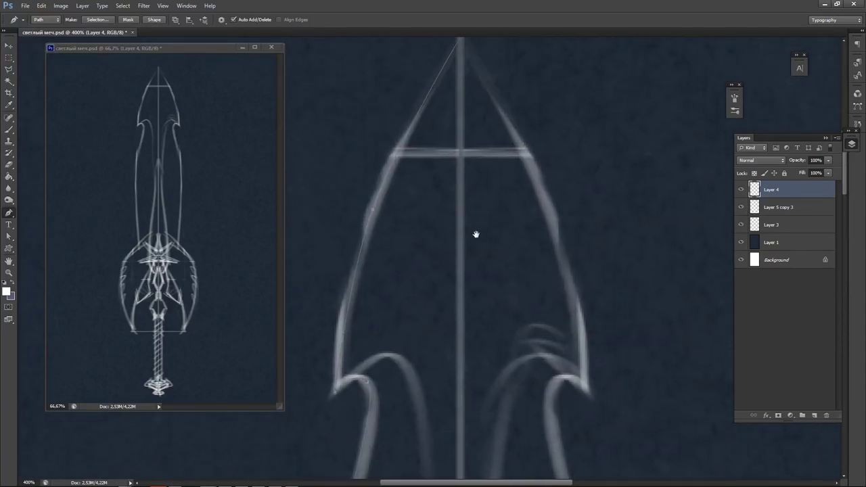
left_click(463, 186)
left_click_drag(488, 308, 486, 241)
scroll(484, 196, "down", 9)
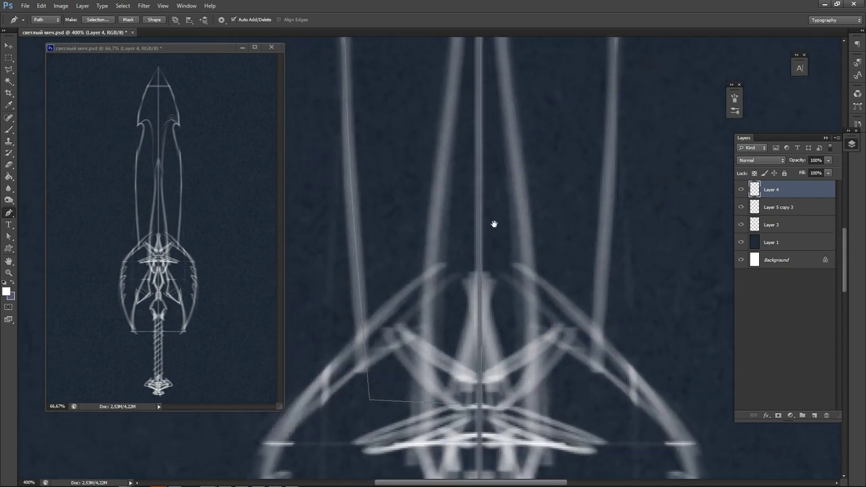
scroll(488, 230, "up", 3)
scroll(471, 266, "up", 6)
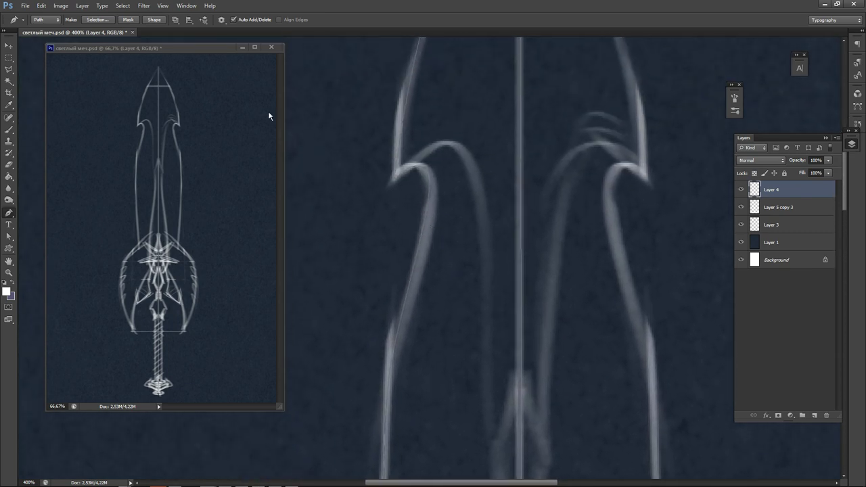
left_click(154, 19)
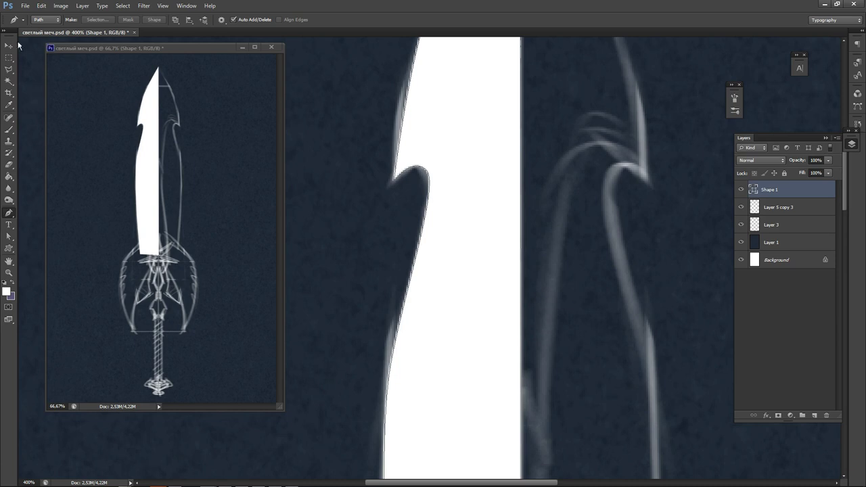
Nudge the half-blade shape's straight edge slightly left to align it with the axis line.
left_click(10, 45)
scroll(489, 271, "up", 5)
scroll(474, 215, "down", 8)
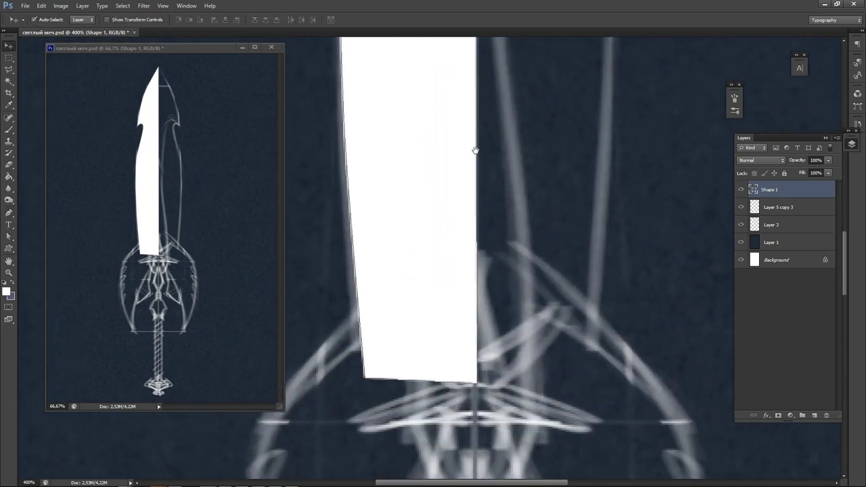
left_click(9, 235)
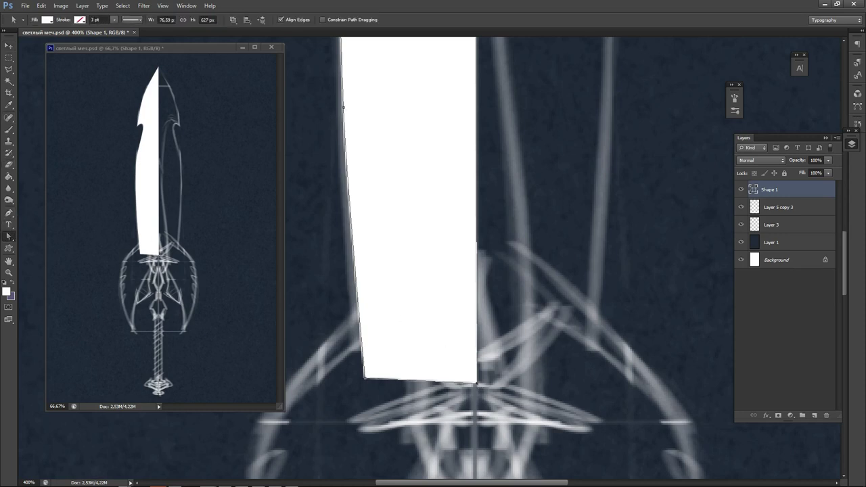
mouse_move(125, 480)
key("Left")
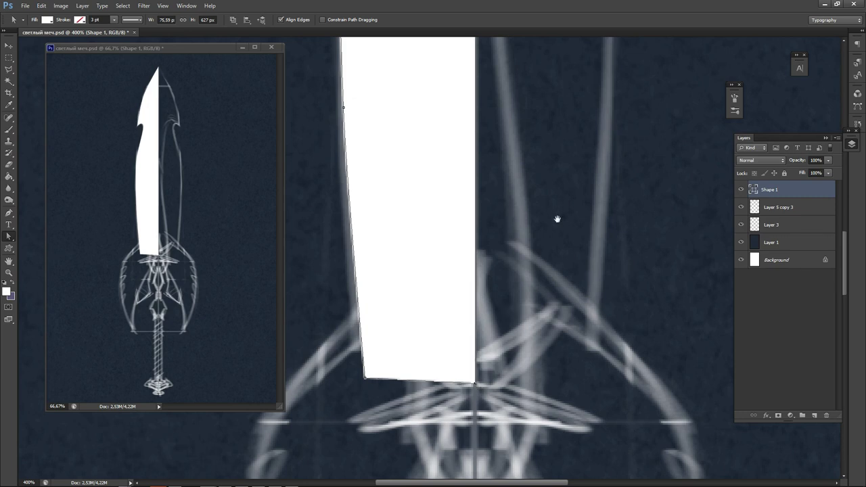
Examine the half-blade shape's edges against the sketch and axis line from the guard up to the tip.
scroll(557, 218, "up", 10)
left_click_drag(499, 264, 466, 140)
left_click(9, 46)
left_click(524, 211)
left_click_drag(485, 412, 481, 151)
left_click_drag(452, 400, 499, 117)
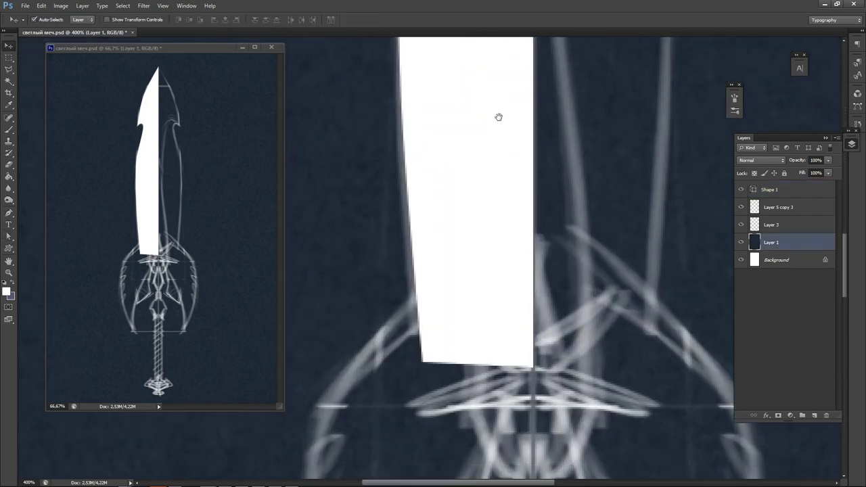
scroll(584, 120, "up", 12)
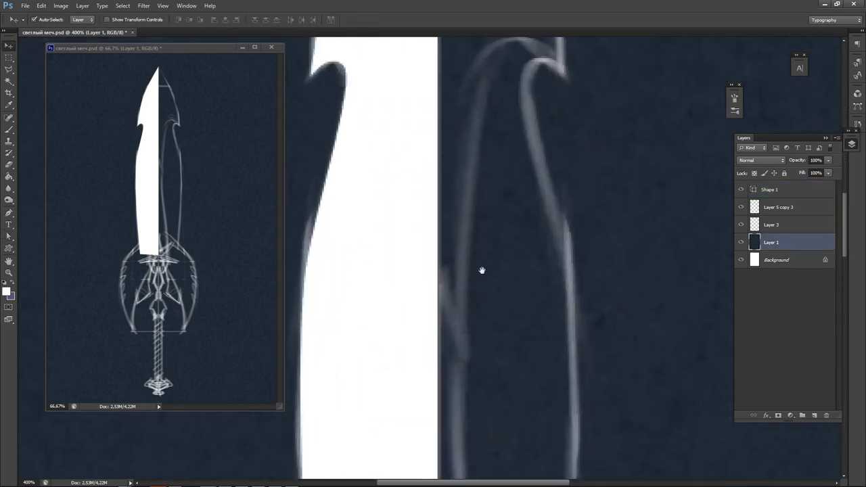
left_click(442, 308)
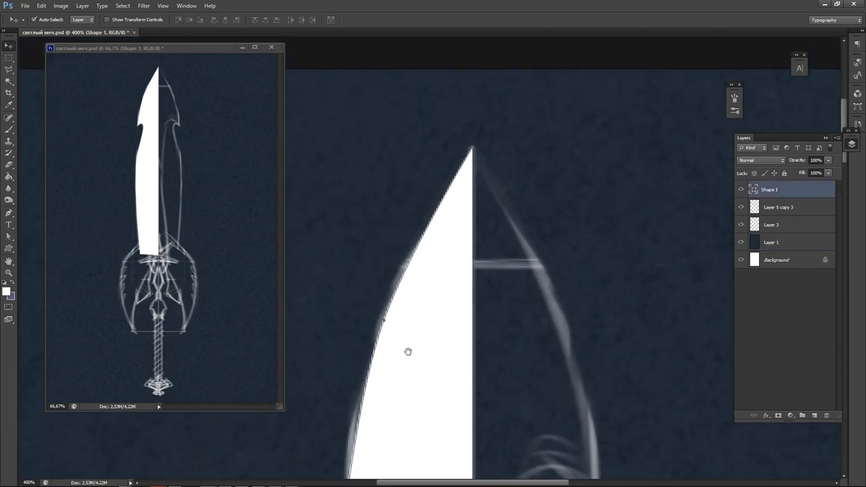
left_click(369, 228)
left_click_drag(388, 274, 376, 139)
Lower the opacity of the mirrored sword sketch layer to 35%.
left_click(792, 209)
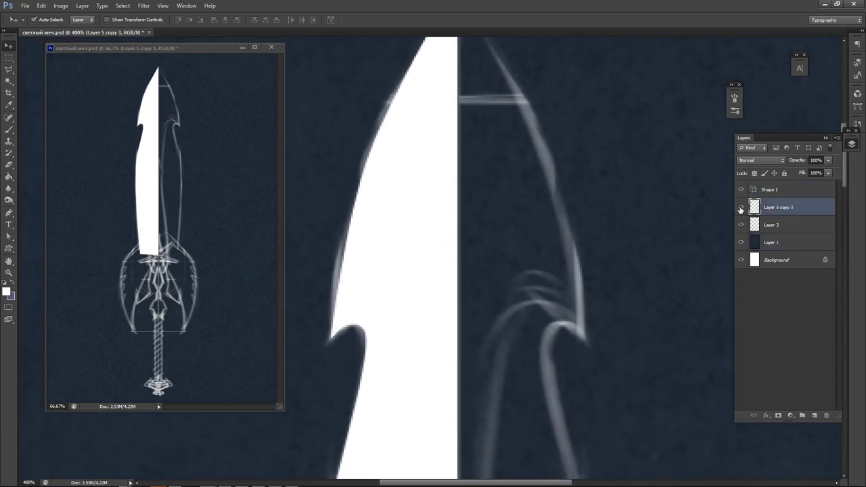
left_click(741, 208)
left_click(741, 208)
left_click(829, 161)
left_click_drag(830, 171, 802, 174)
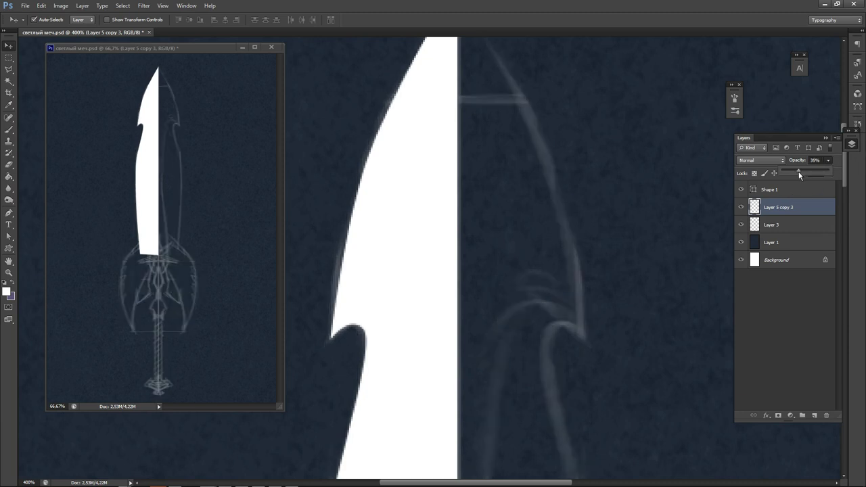
Reshape the curve above the blade's hook by adjusting both handles of the upper outer-edge anchor point on Shape 1.
left_click(802, 192)
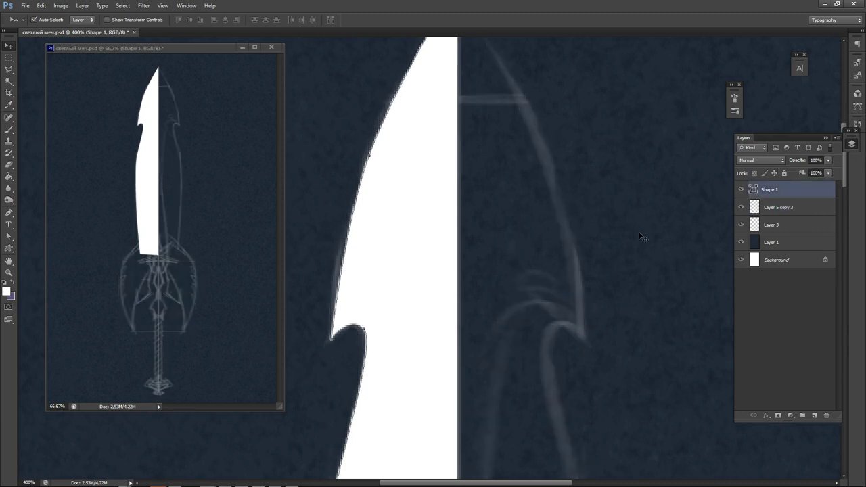
left_click(9, 236)
left_click(370, 157)
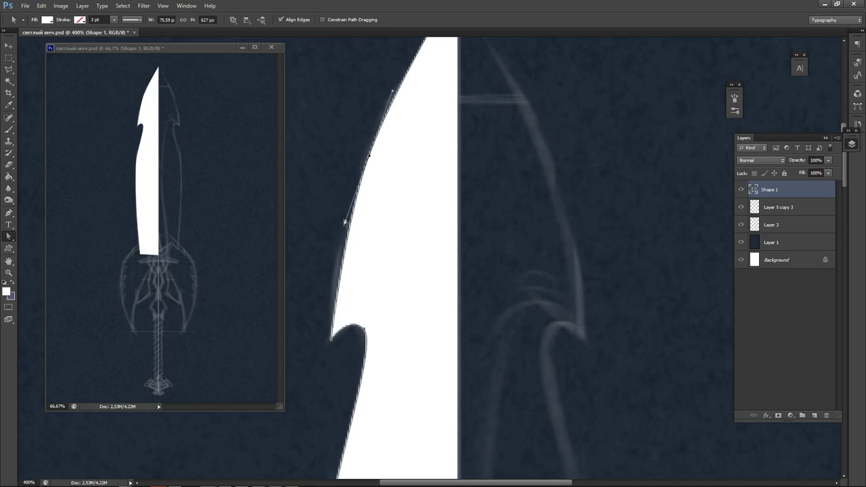
left_click_drag(344, 220, 348, 239)
left_click_drag(429, 137, 399, 248)
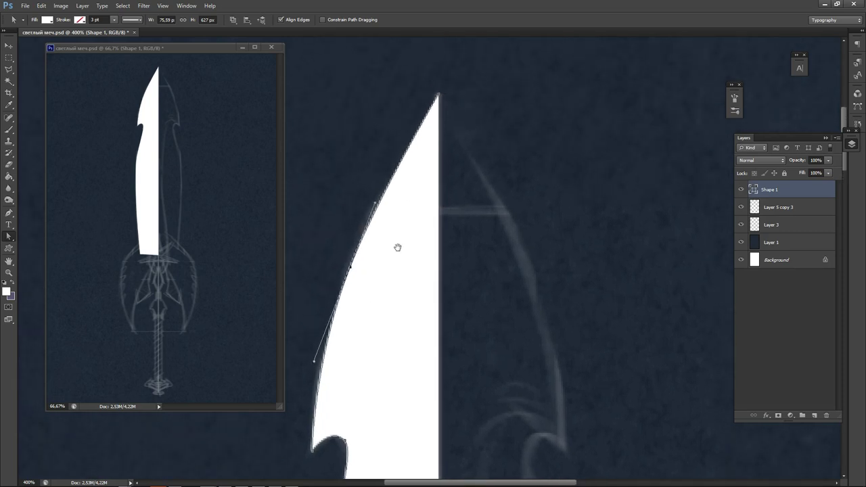
left_click_drag(374, 203, 390, 181)
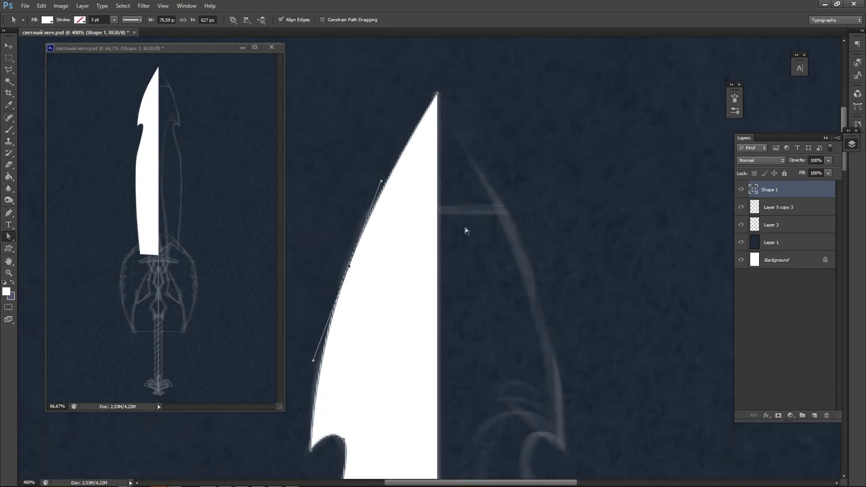
Adjust the upper handle of the anchor below the hook and nudge the curve slightly outward.
scroll(435, 389, "down", 5)
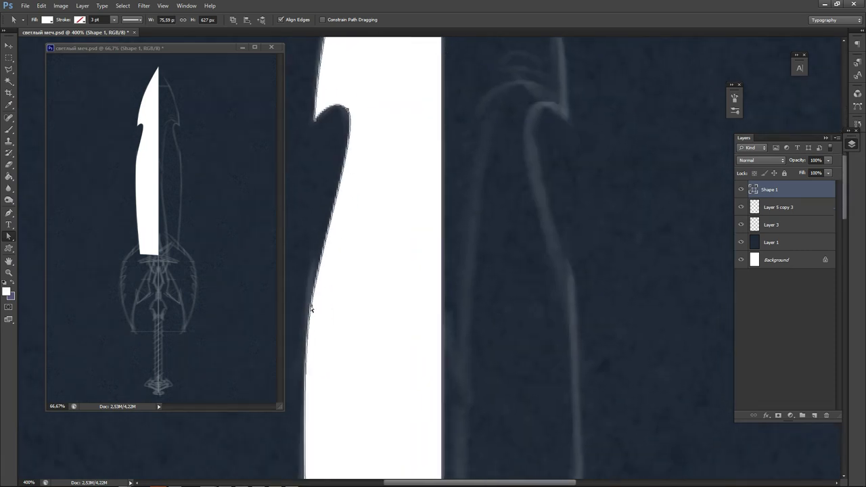
left_click(312, 308)
mouse_move(325, 240)
left_mouse_down()
mouse_move(313, 223)
mouse_move(321, 224)
left_mouse_up()
key("Left")
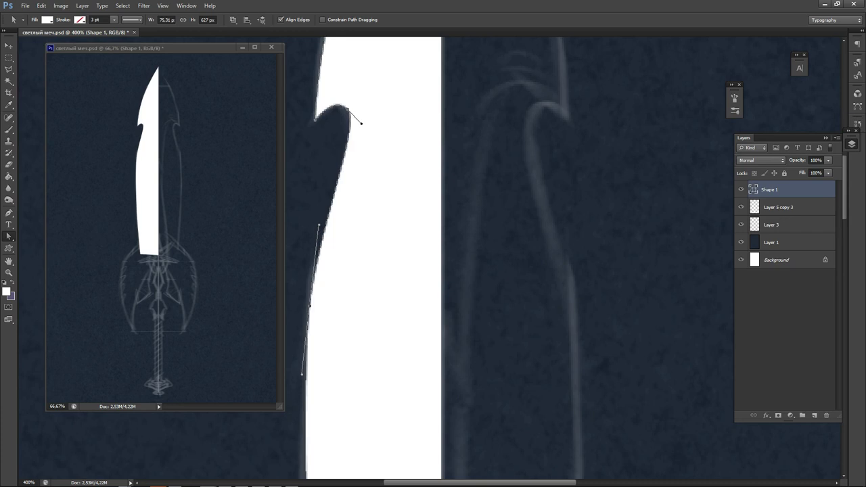
key("Left")
left_click_drag(320, 368, 435, 104)
Refine the lower outer blade edge by adjusting its anchor handle and the outer bottom corner point.
scroll(443, 331, "down", 3)
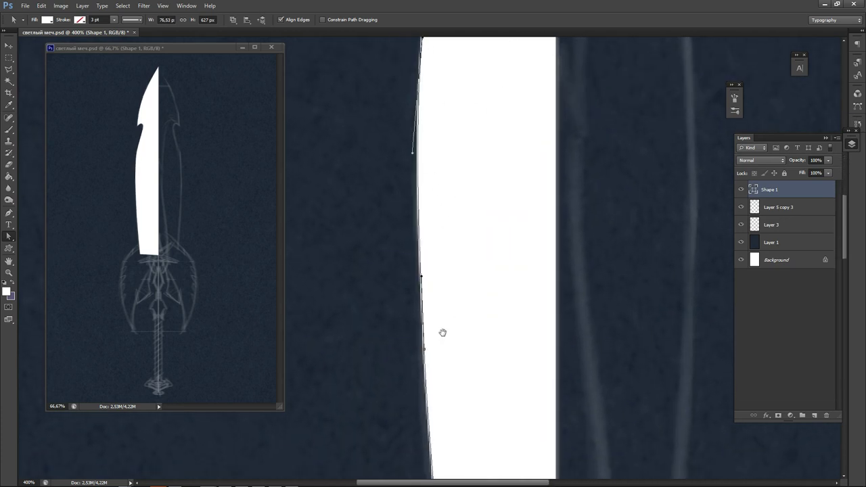
scroll(422, 234, "right", 2)
left_click(400, 218)
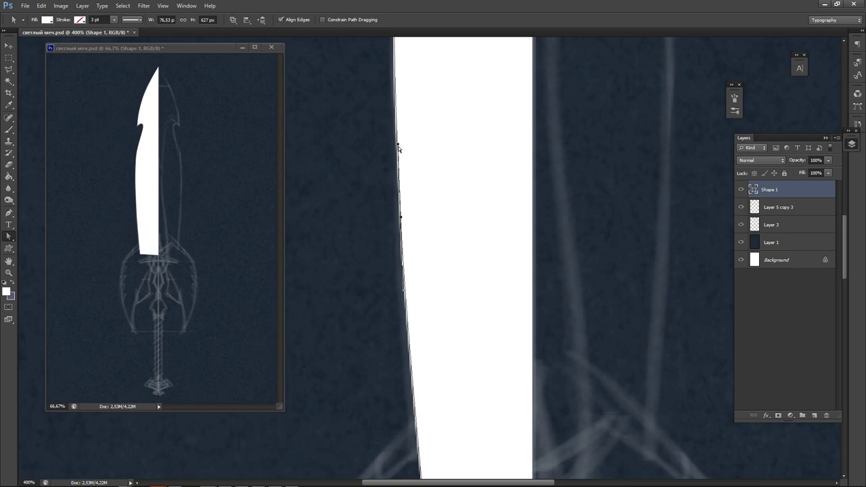
left_click_drag(398, 145, 396, 144)
left_click_drag(418, 300, 411, 145)
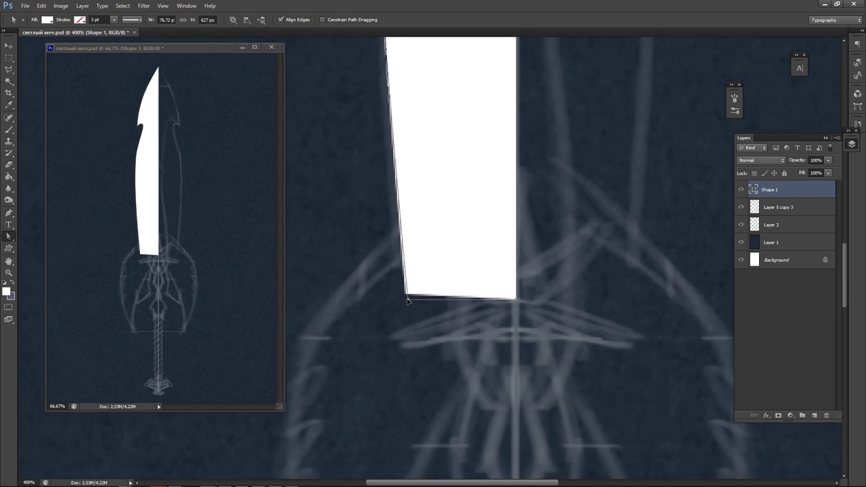
left_click_drag(407, 299, 408, 298)
Lengthen both handles of the anchor below the hook to smooth the outer blade curve, and deselect the point.
left_click_drag(437, 128, 443, 390)
left_click_drag(406, 94, 405, 292)
left_click(390, 224)
left_click_drag(386, 343, 383, 354)
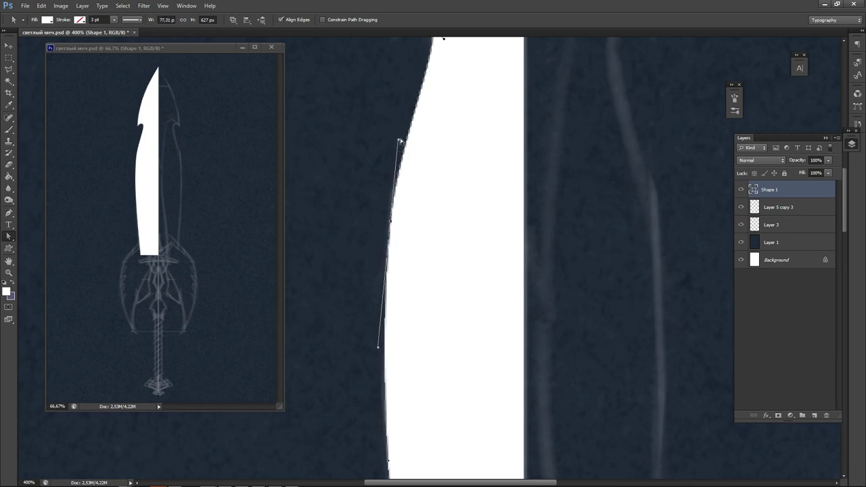
left_click_drag(401, 142, 409, 133)
left_click(574, 332)
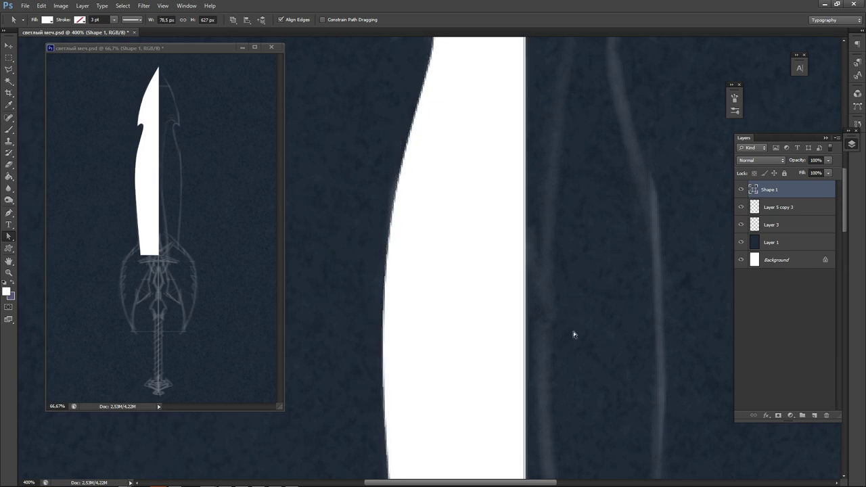
Select the Shape 1 layer and lower its opacity to 25% so the sketch shows through the blade.
left_click_drag(556, 379, 538, 163)
left_click_drag(555, 453, 576, 162)
mouse_move(535, 268)
left_mouse_down()
mouse_move(549, 289)
mouse_move(539, 389)
mouse_move(547, 365)
mouse_move(539, 263)
mouse_move(549, 315)
mouse_move(503, 194)
mouse_move(522, 213)
mouse_move(518, 265)
mouse_move(541, 271)
mouse_move(553, 218)
left_mouse_up()
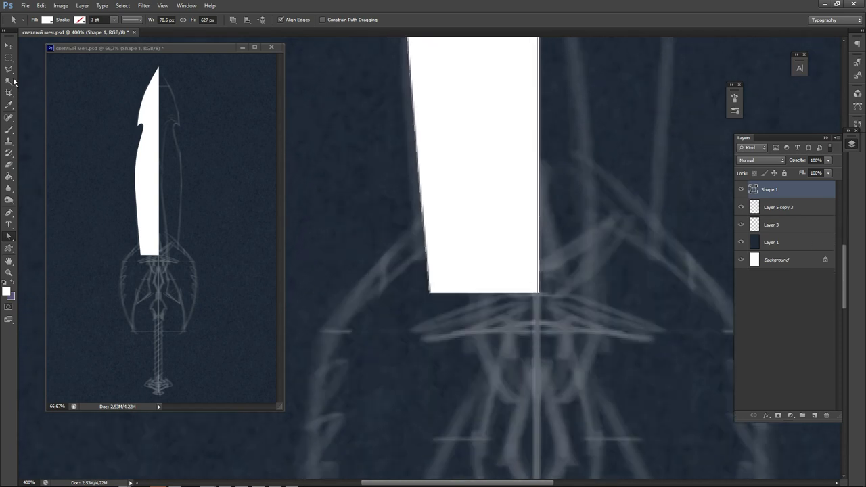
left_click(15, 48)
left_click(366, 198)
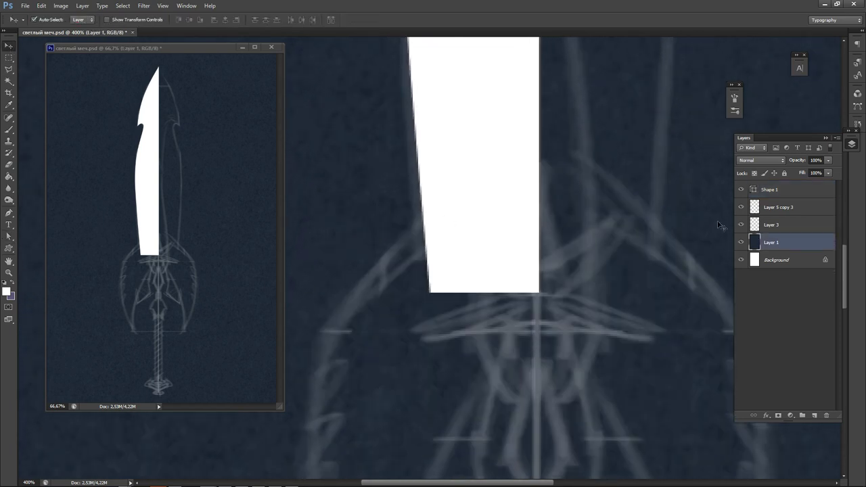
left_click(478, 242)
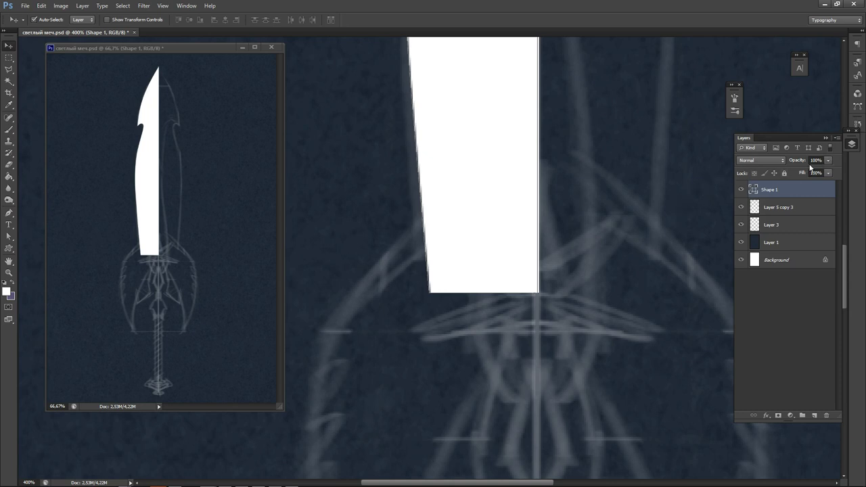
left_click_drag(801, 175, 794, 171)
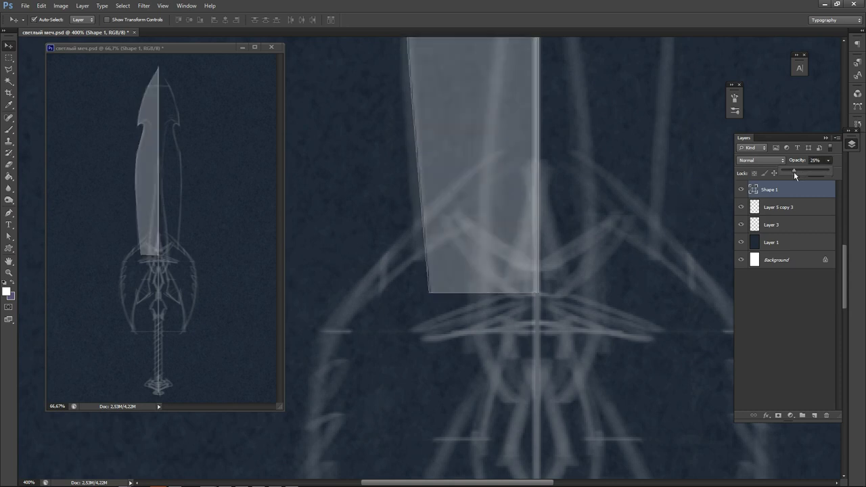
On a new layer above Shape 1, trace the inner blade section's left edge with a path, from the centreline to below the guard.
left_click(815, 415)
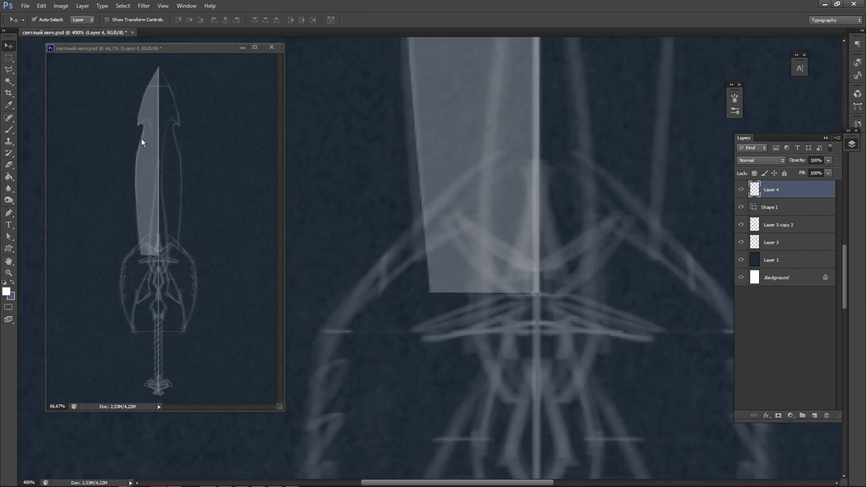
left_click_drag(583, 84, 433, 437)
left_click_drag(461, 98, 504, 234)
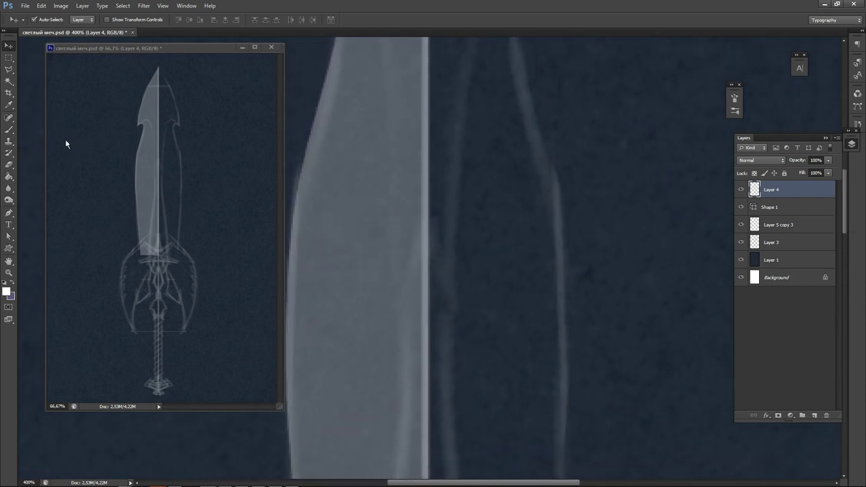
left_click(9, 213)
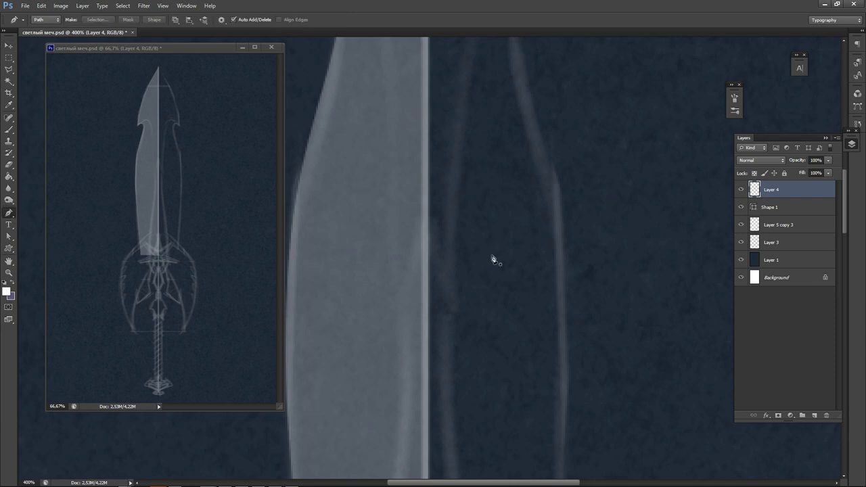
left_click(427, 218)
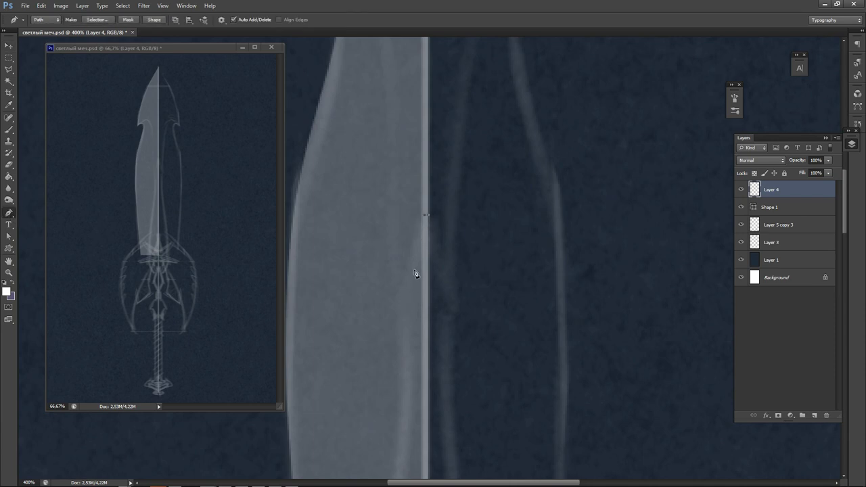
left_click_drag(411, 269, 409, 279)
left_click_drag(397, 348, 399, 115)
left_click_drag(408, 181, 406, 245)
left_click_drag(401, 347, 424, 175)
left_click_drag(409, 221, 412, 184)
left_click(401, 268)
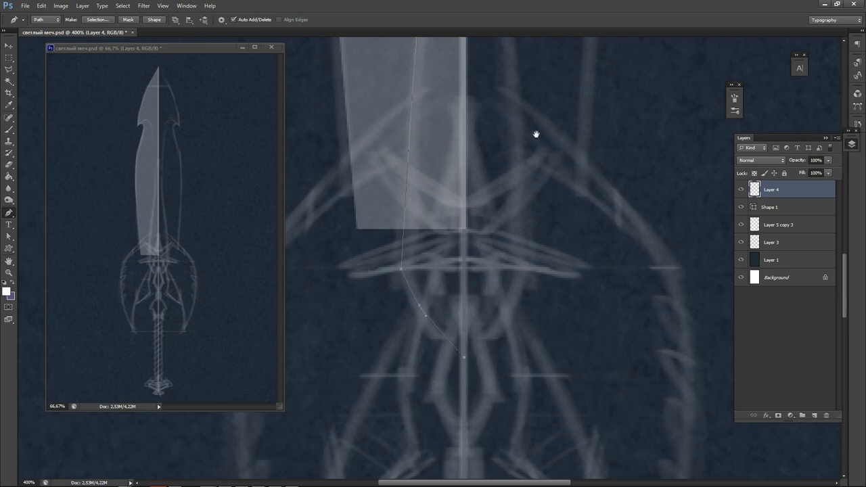
Close the inner blade path at its starting point on the centreline and convert it into a shape.
left_click_drag(536, 134, 505, 383)
left_click_drag(482, 87, 490, 306)
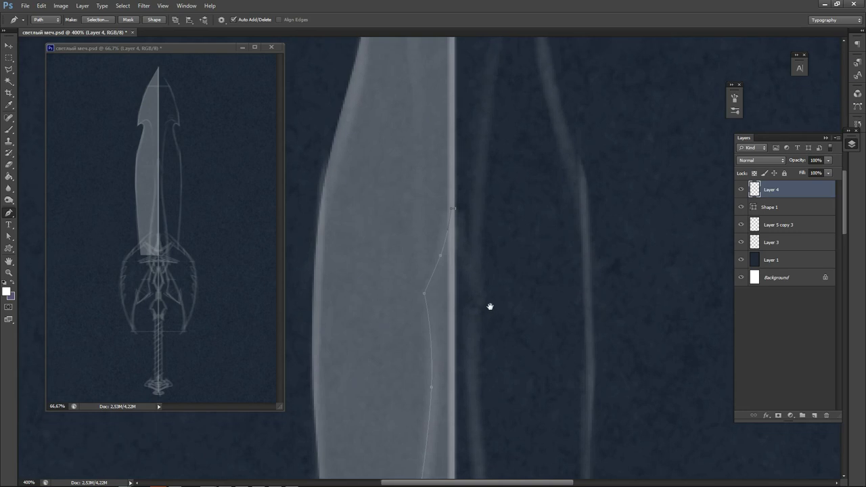
left_click(455, 211)
left_click(153, 20)
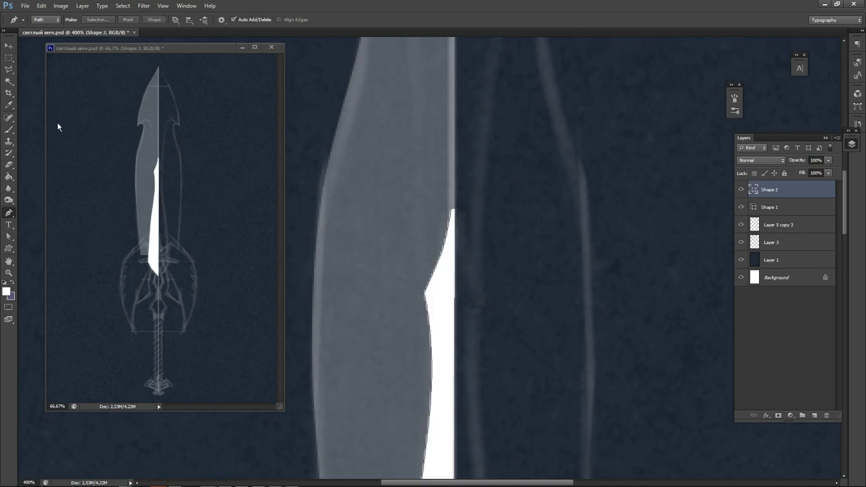
Lengthen both handles of the anchor on the lower left edge of Shape 2 to smooth its curve.
left_click(9, 236)
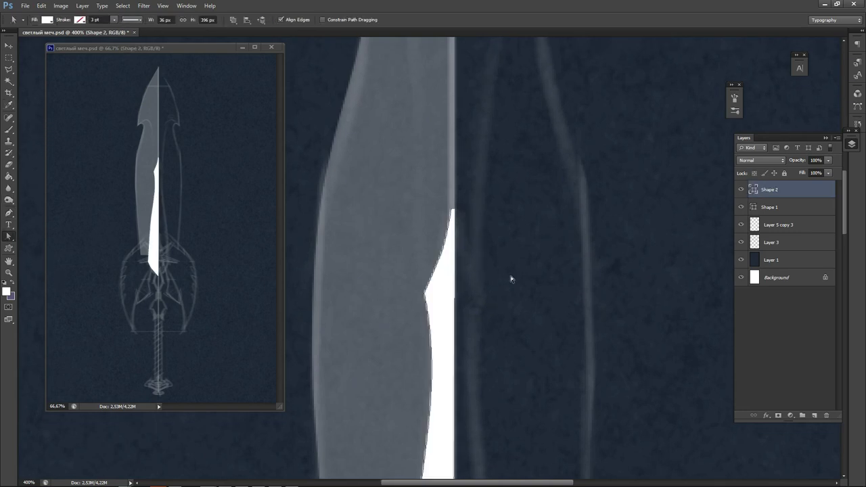
mouse_move(478, 373)
left_mouse_down()
mouse_move(449, 201)
mouse_move(460, 168)
left_mouse_up()
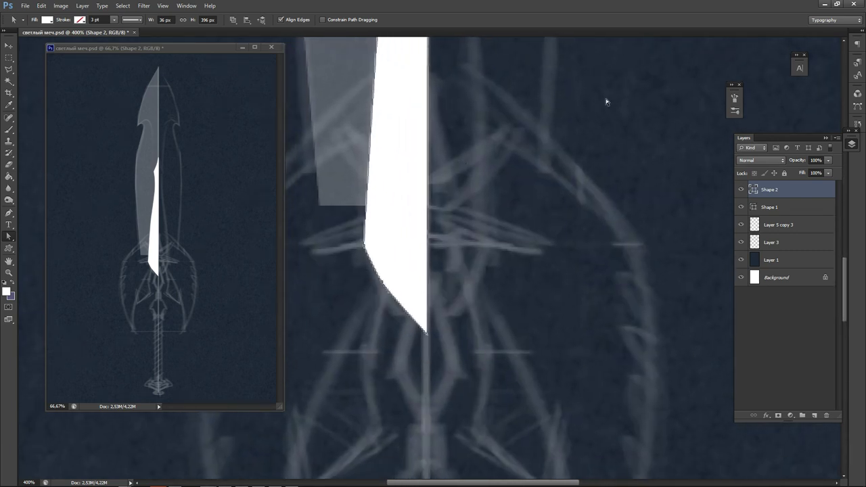
left_click_drag(606, 97, 514, 318)
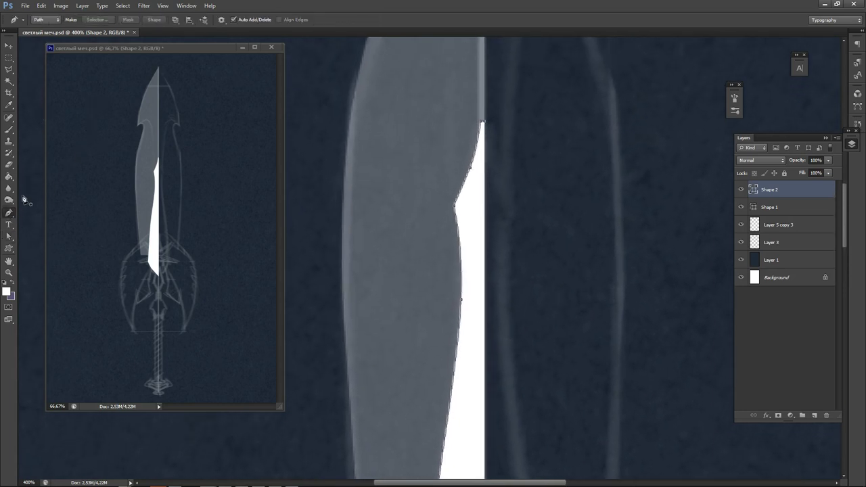
left_click_drag(520, 336, 484, 175)
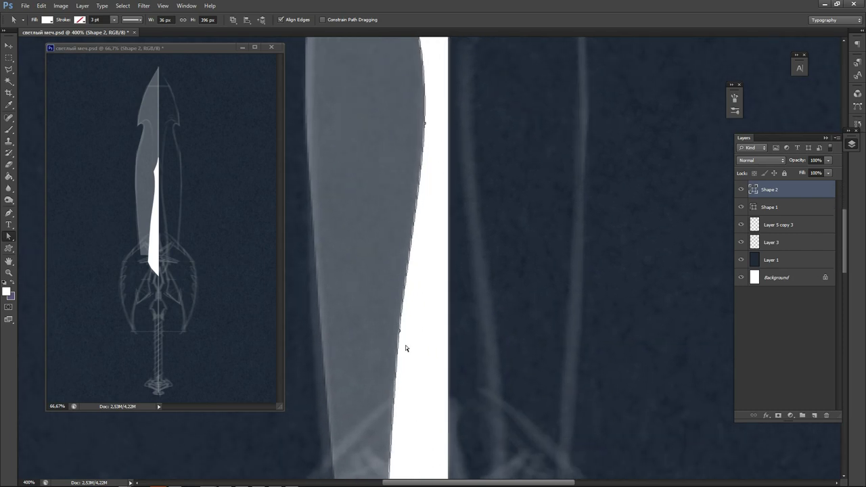
left_click_drag(394, 393, 391, 424)
left_click_drag(407, 281, 408, 264)
Move Shape 2's corner point at the guard slightly inward and lengthen both handles of the anchor just below it.
left_click_drag(542, 318, 561, 126)
left_click_drag(544, 300, 560, 201)
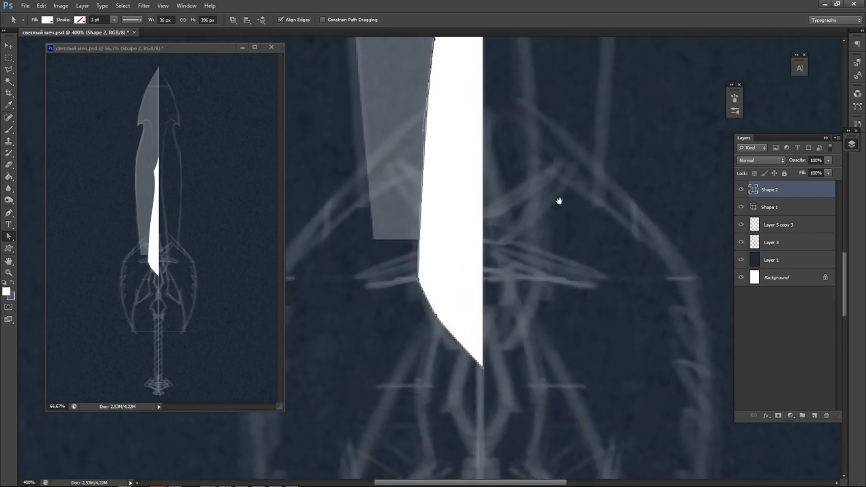
left_click_drag(419, 283, 431, 292)
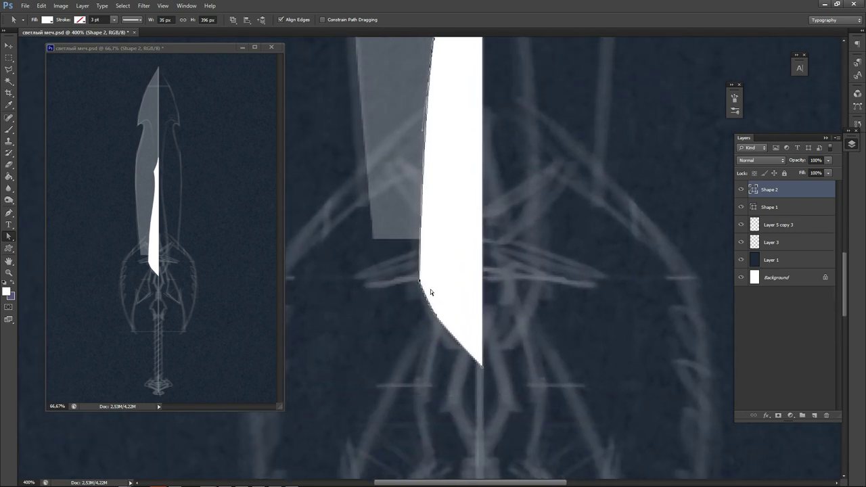
left_click(436, 317)
left_click_drag(446, 330, 455, 349)
left_click_drag(431, 305, 424, 298)
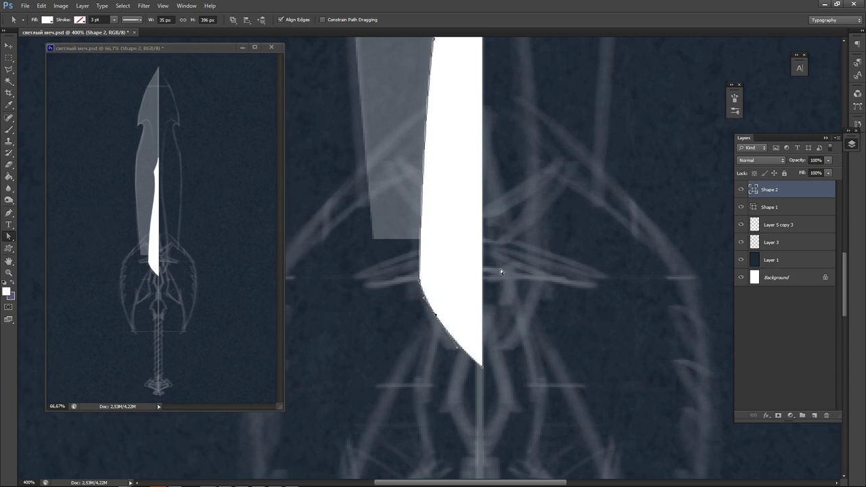
Refine the curve above the guard on Shape 2 by adjusting the anchor's lower handle, and deselect the point.
left_click_drag(512, 150, 455, 338)
left_click_drag(492, 89, 540, 298)
left_click_drag(496, 383, 497, 165)
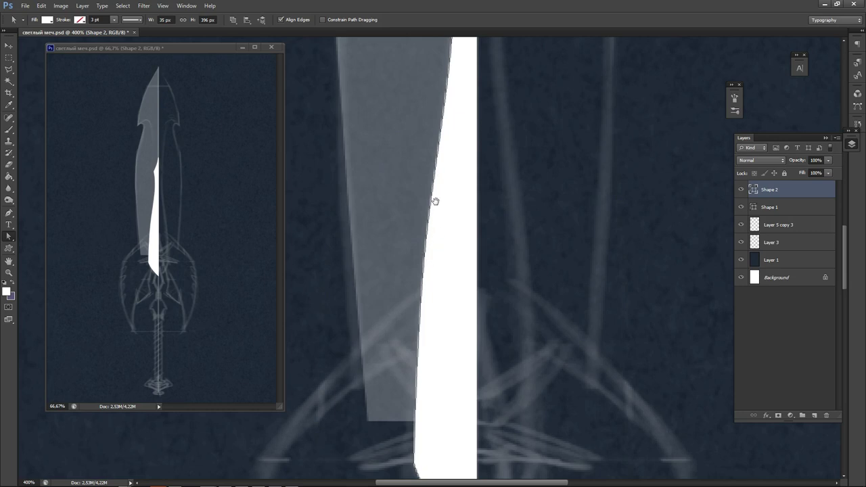
left_click_drag(436, 202, 425, 241)
left_click(425, 205)
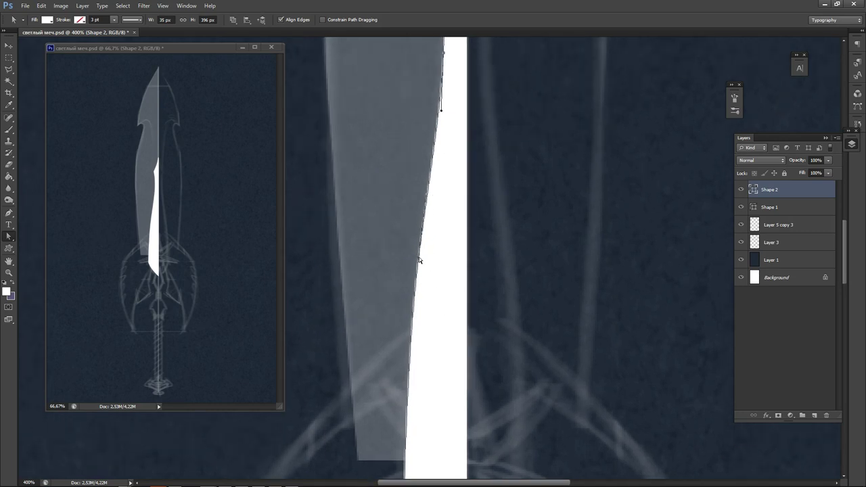
left_click_drag(406, 353, 411, 390)
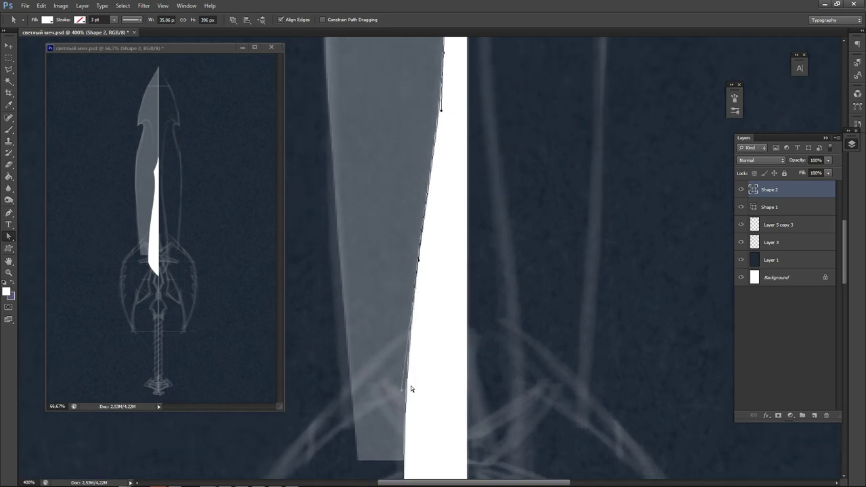
left_click(558, 169)
Adjust the lower handle of the small curve between Shape 2's upper tip and its notch.
left_click_drag(536, 107, 502, 303)
left_click_drag(535, 112, 520, 244)
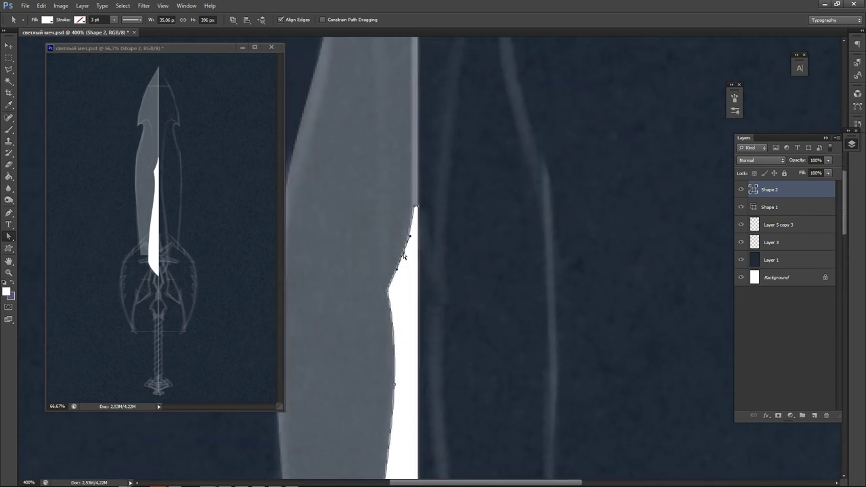
left_click_drag(397, 270, 398, 274)
Add a new layer directly above Shape 1, below Shape 2.
scroll(453, 251, "up", 4)
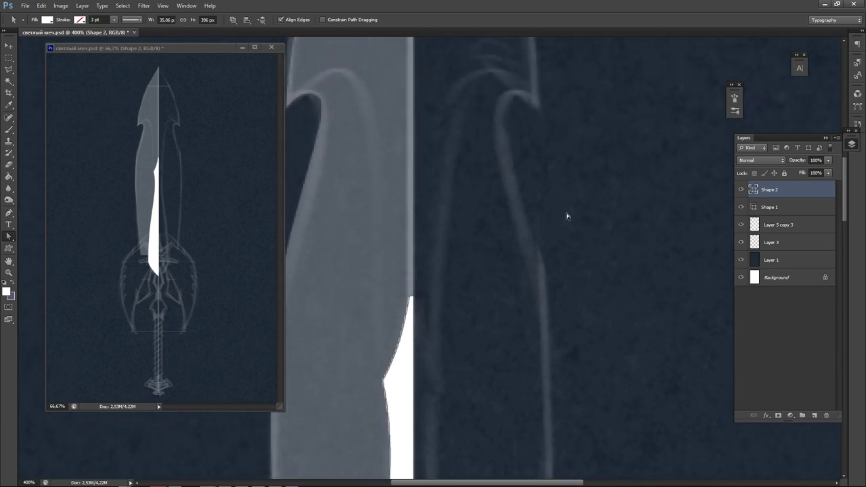
left_click(796, 212)
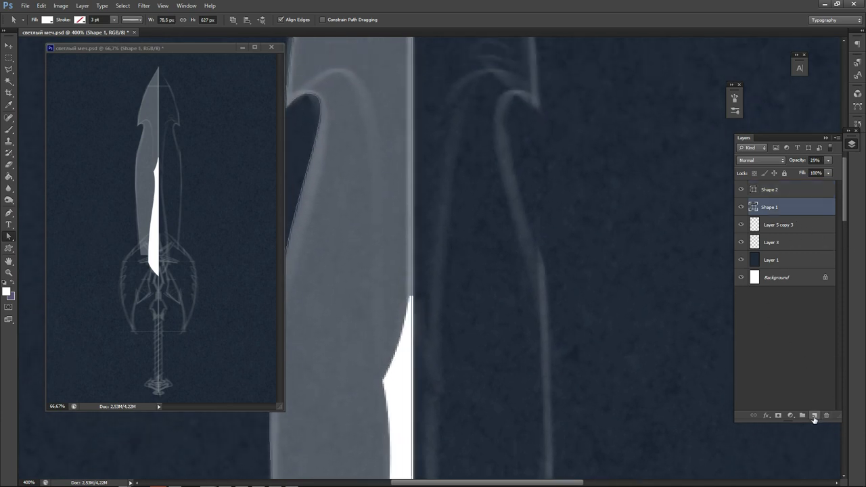
left_click(815, 415)
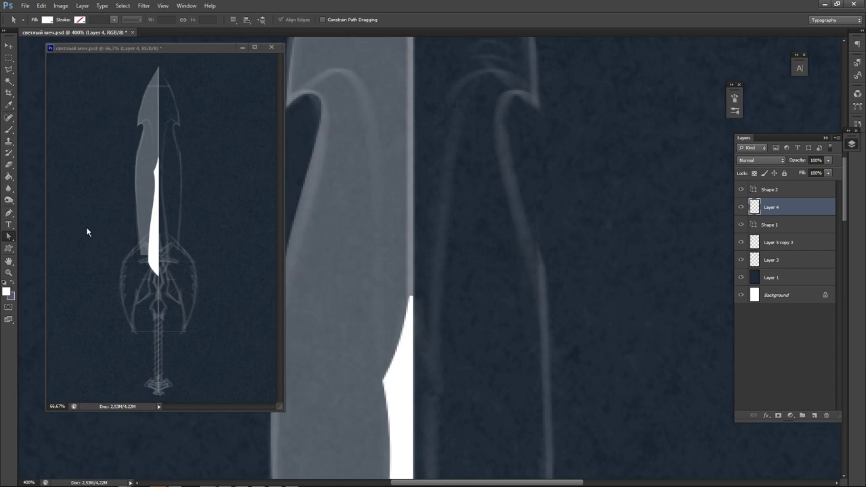
left_click_drag(398, 241, 456, 341)
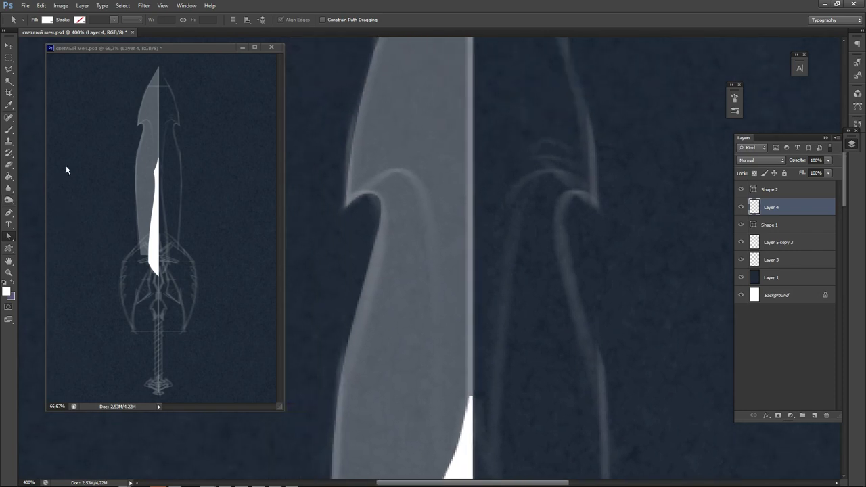
Trace the sketched inner line with a curved path from the upper edge of Shape 2 over the arch towards the blade's hook.
left_click(8, 213)
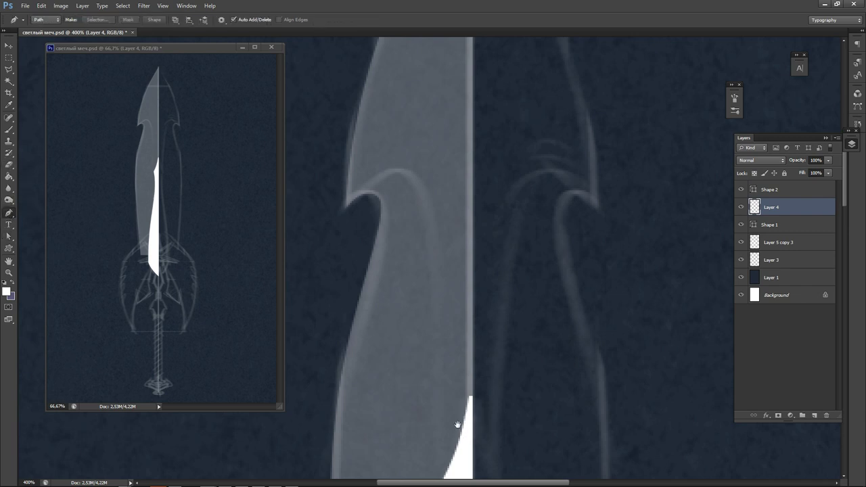
scroll(458, 402, "down", 6)
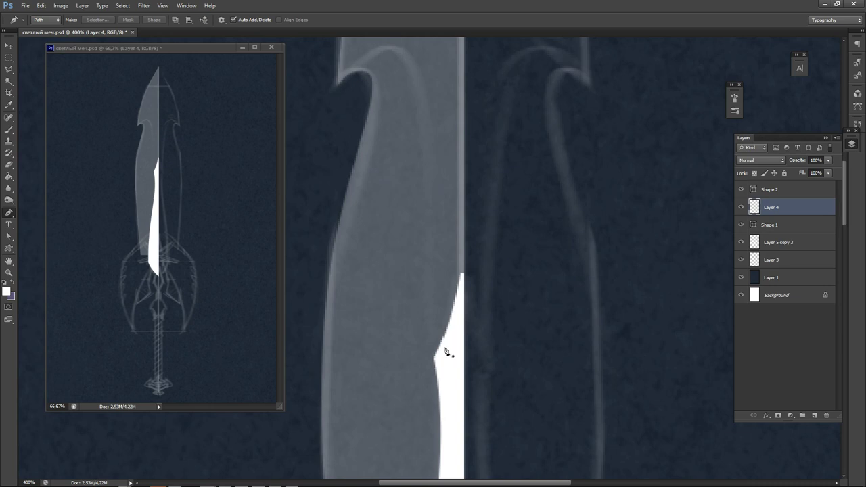
left_click(445, 349)
left_click_drag(425, 113, 395, 162)
left_click_drag(407, 223, 402, 161)
left_click_drag(363, 97, 337, 97)
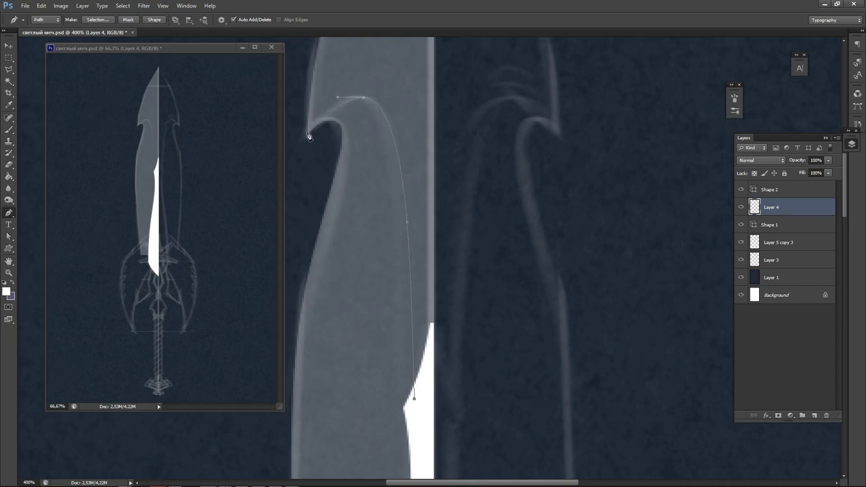
Continue the path from the hook tip around the outside of the blade and over its point with straight segments.
left_click_drag(366, 64, 447, 255)
left_click_drag(436, 194, 402, 228)
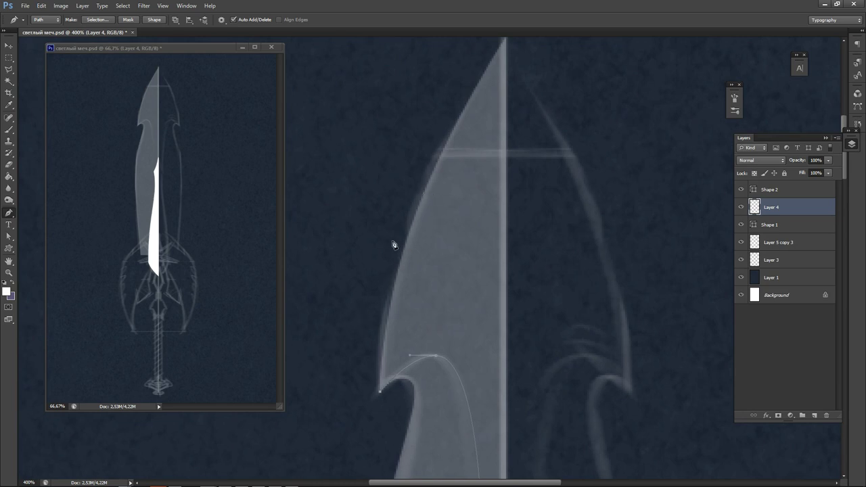
left_click(323, 360)
left_click_drag(410, 94, 365, 226)
left_click(408, 145)
left_click(469, 151)
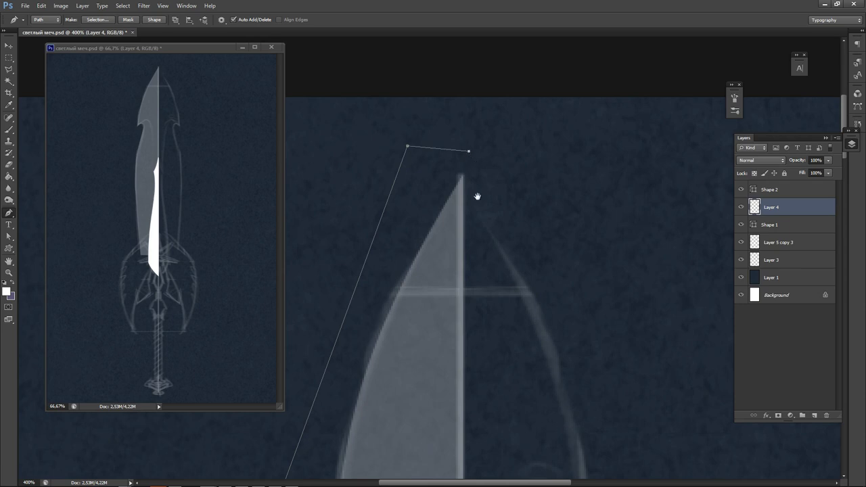
Close the path around the left half of the blade's tip along the centre line and convert it to a shape.
left_click_drag(481, 354, 468, 383)
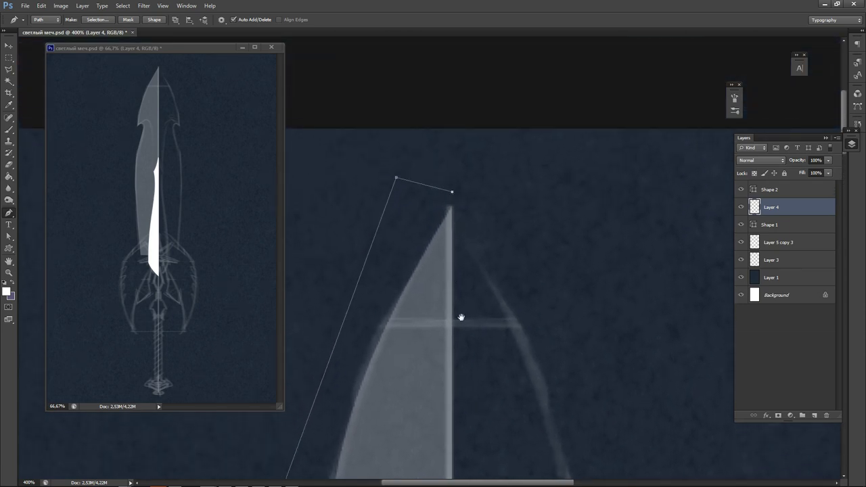
scroll(445, 205, "down", 15)
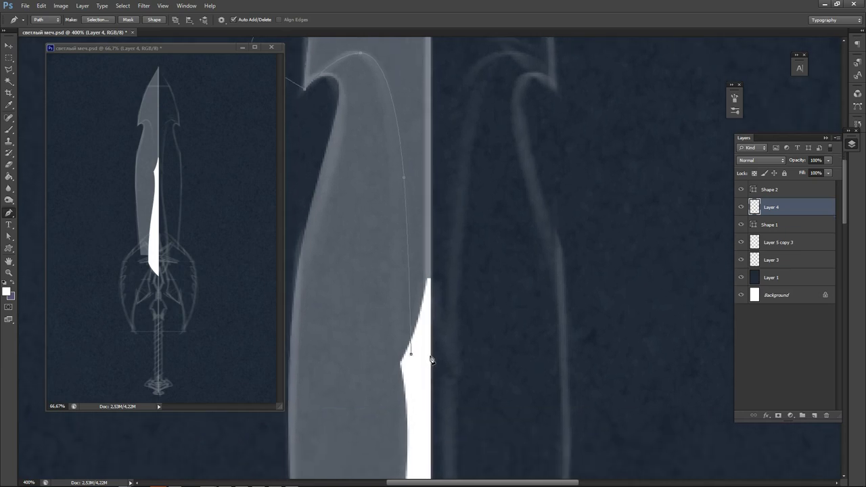
left_click(430, 353)
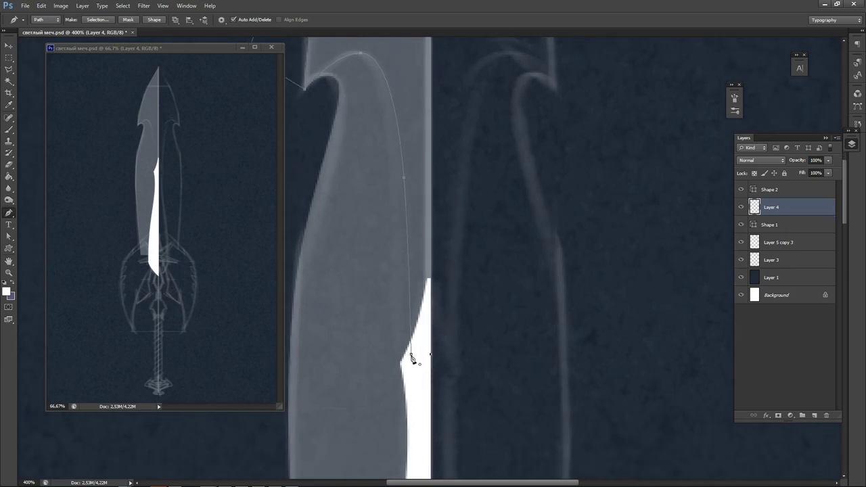
left_click(411, 354)
left_click(155, 19)
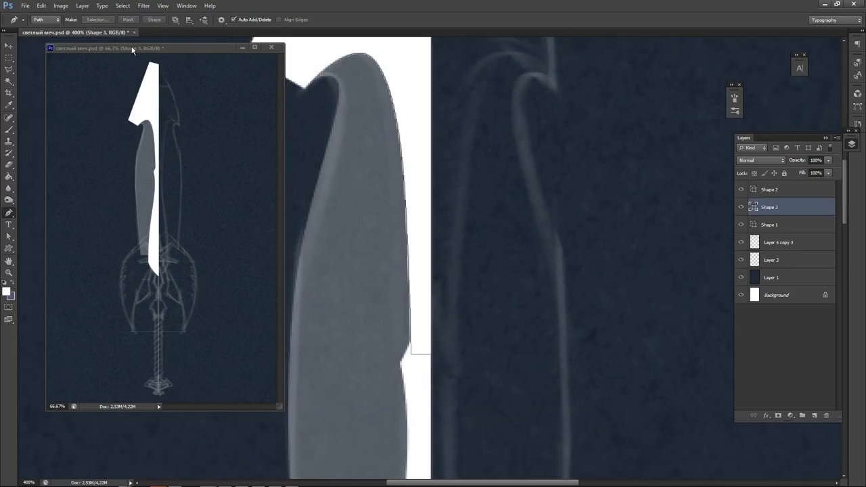
Select the blade-tip shape, lengthen the left handle at the top of its notch curve and extend the hook's corner slightly downward.
left_click(9, 46)
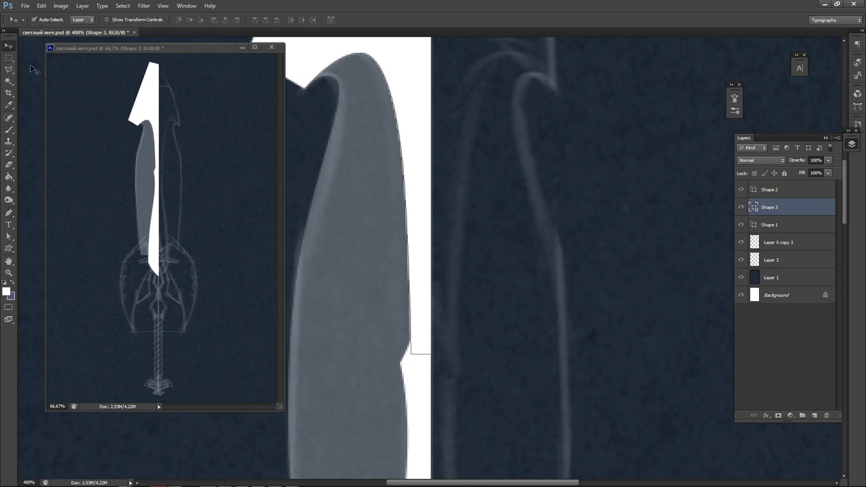
left_click(470, 197)
left_click_drag(461, 129, 497, 215)
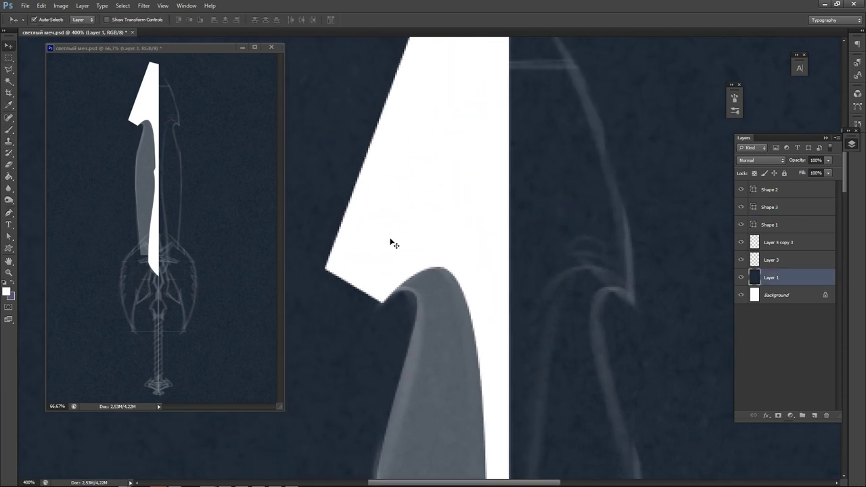
left_click(437, 245)
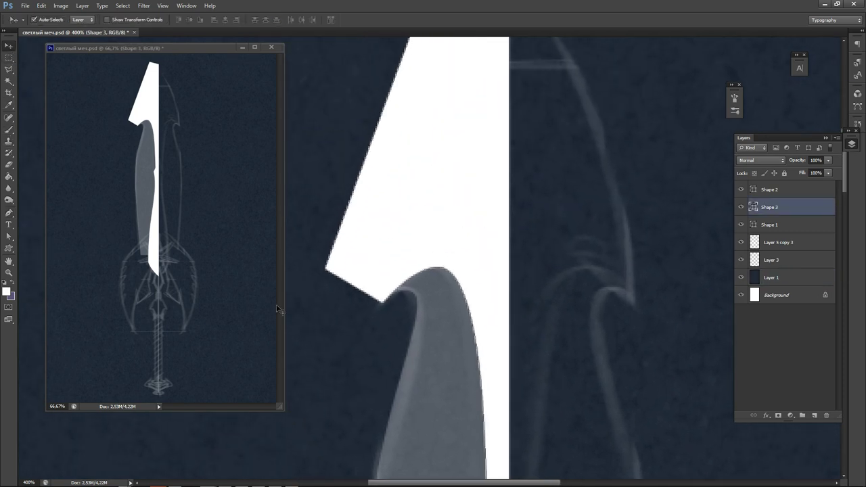
left_click(9, 236)
left_click(438, 268)
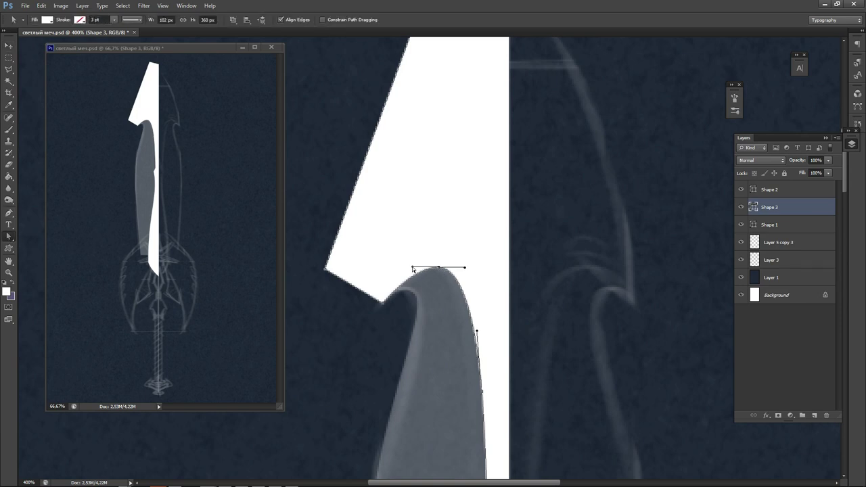
left_click_drag(412, 270, 397, 266)
left_click_drag(384, 306, 384, 314)
Fine-tune both direction handles of the notch curve's top anchor so the edge follows the sketched blade outline.
left_click(441, 271)
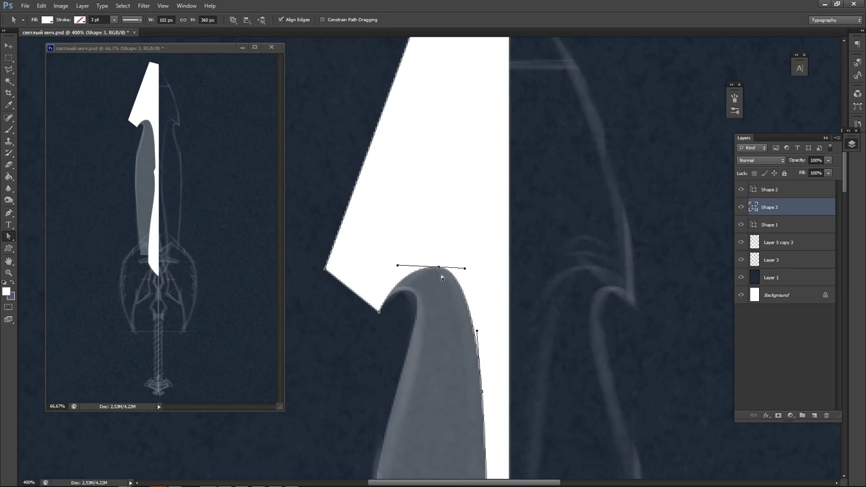
left_click_drag(465, 271, 466, 277)
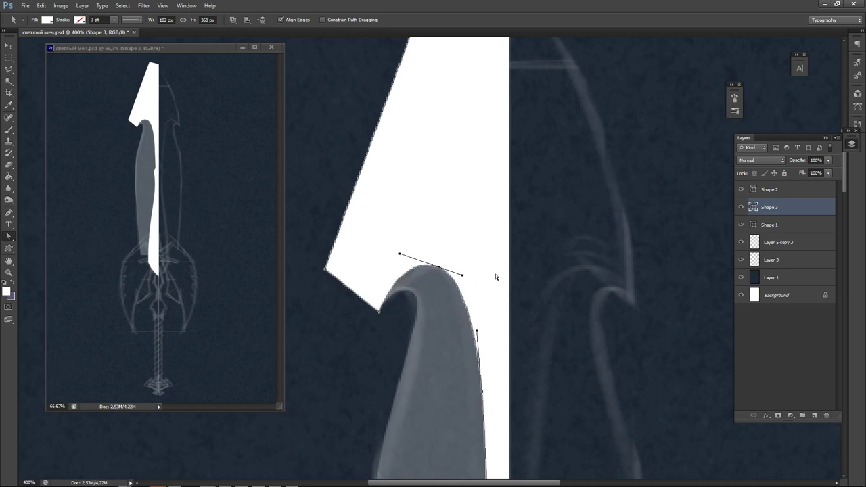
left_click(546, 267)
left_click(439, 269)
left_click_drag(440, 271, 391, 269)
left_click_drag(464, 268, 466, 269)
left_click_drag(498, 314, 479, 228)
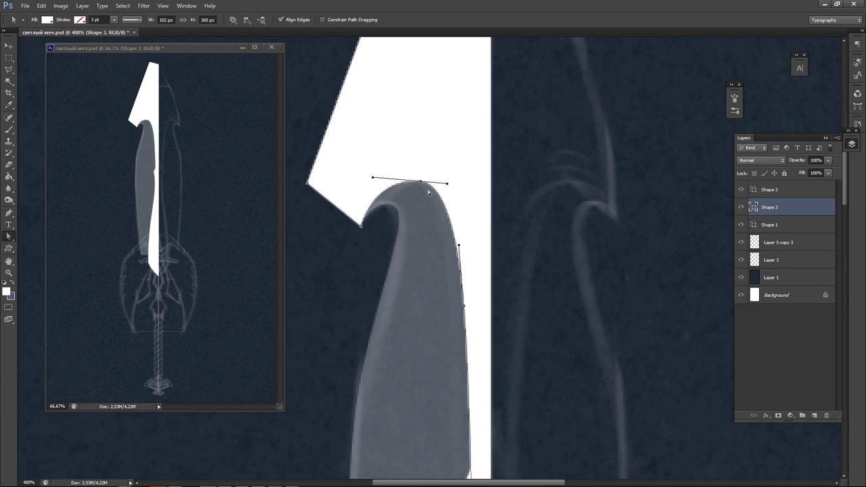
left_click_drag(420, 181, 372, 185)
left_click_drag(436, 180, 453, 179)
left_click(534, 243)
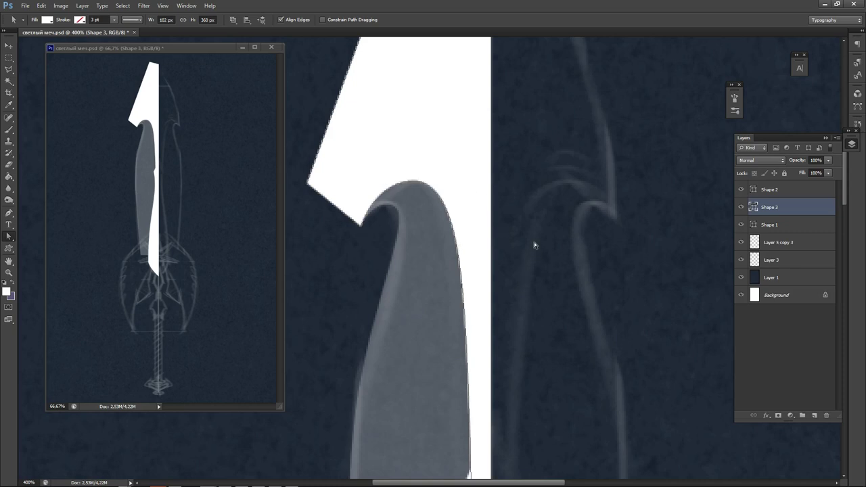
Lower the opacity of the Shape 2 layer, the narrow central blade piece, to 28%.
left_click_drag(497, 262, 476, 149)
left_click_drag(501, 199, 499, 304)
mouse_move(491, 242)
left_mouse_down()
mouse_move(507, 214)
mouse_move(501, 287)
mouse_move(517, 260)
mouse_move(495, 201)
mouse_move(515, 218)
left_mouse_up()
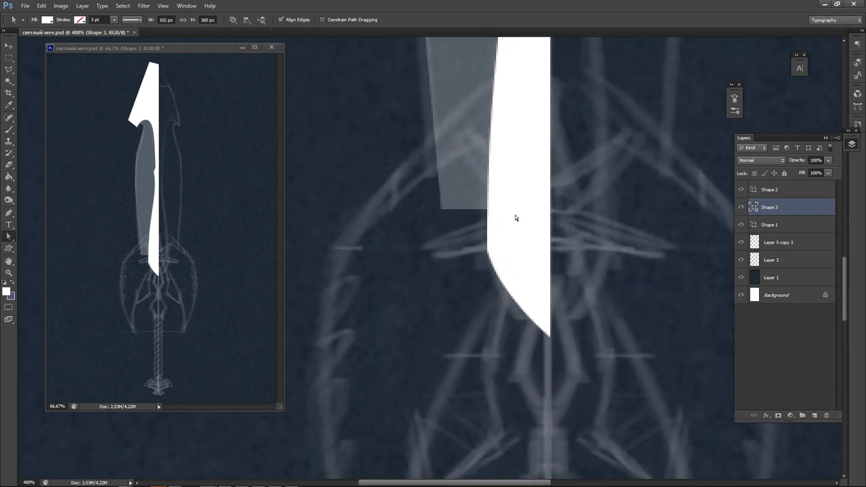
key("v")
left_click(522, 286)
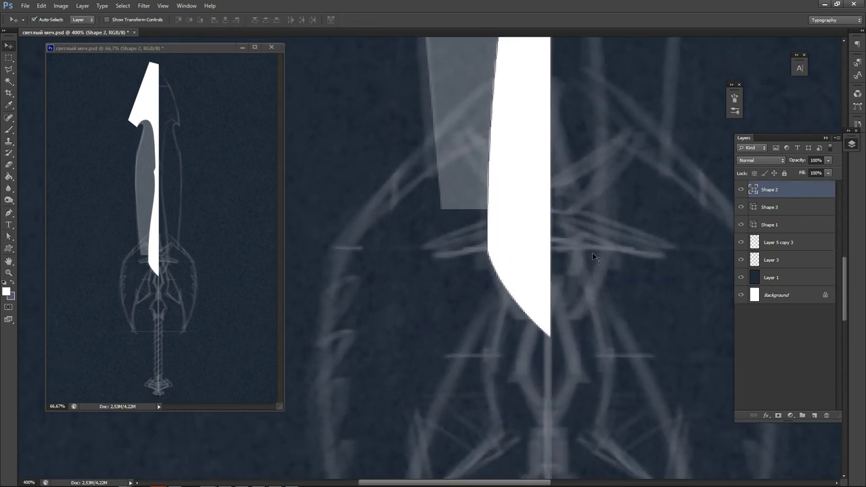
left_click(829, 173)
left_click_drag(805, 174, 795, 172)
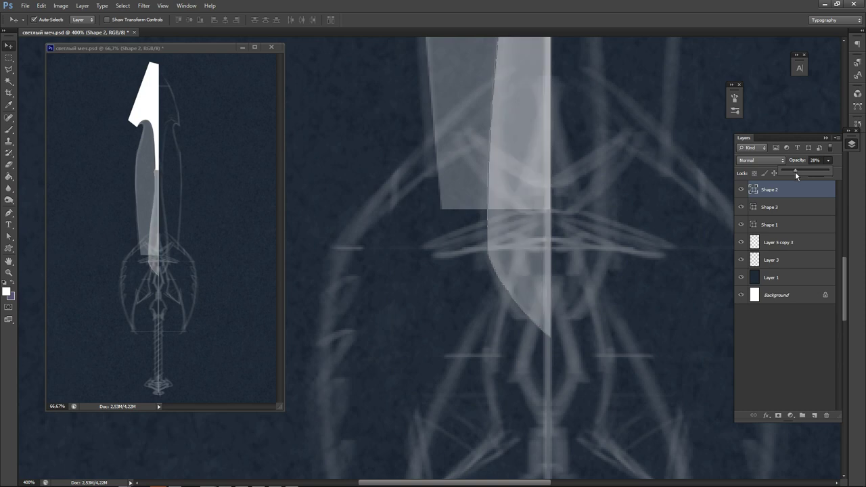
Lower the opacity of the Shape 3 layer, the blade-tip piece, to 23%.
left_click_drag(496, 172, 429, 274)
left_click(500, 208)
left_click(829, 160)
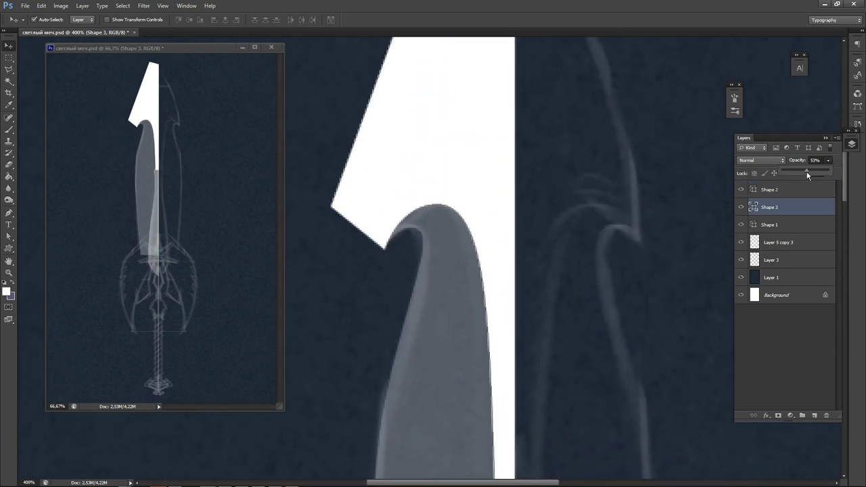
left_click_drag(808, 171, 788, 175)
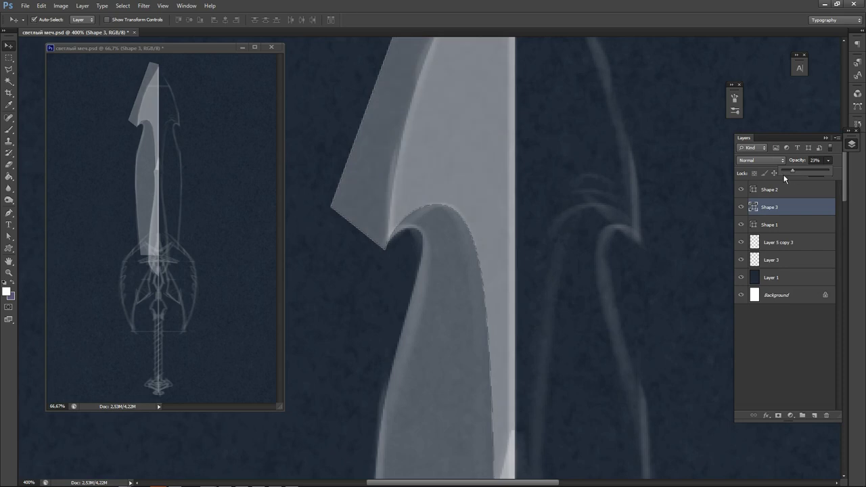
left_click(649, 284)
Hide the three blade shape layers to examine the guard sketch beneath, and show all three again.
left_click_drag(552, 312, 520, 95)
left_click_drag(489, 419, 480, 88)
left_click_drag(494, 369, 499, 193)
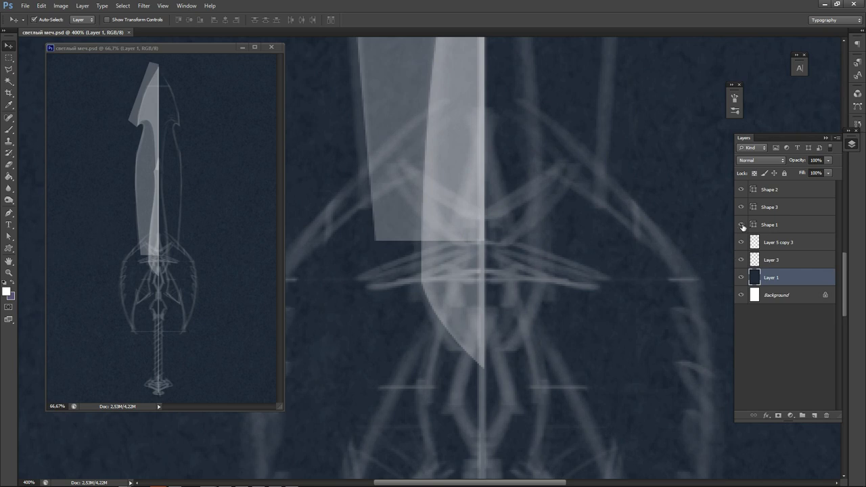
left_click_drag(742, 227, 743, 195)
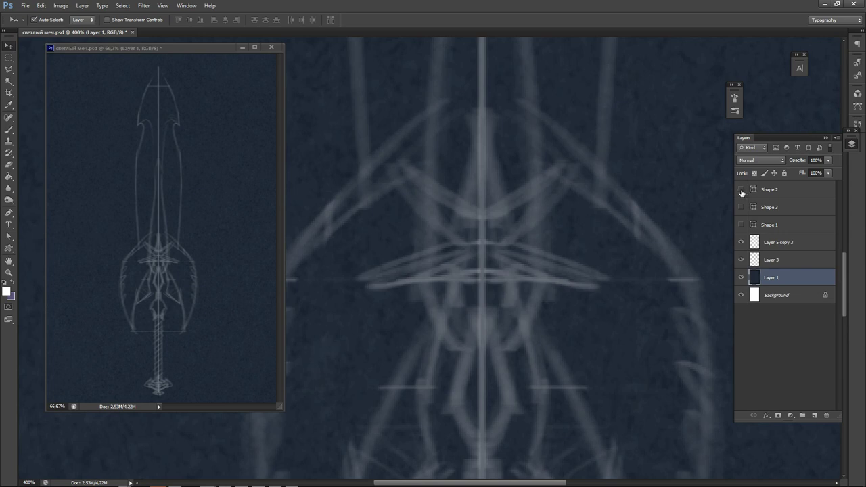
left_click(741, 191)
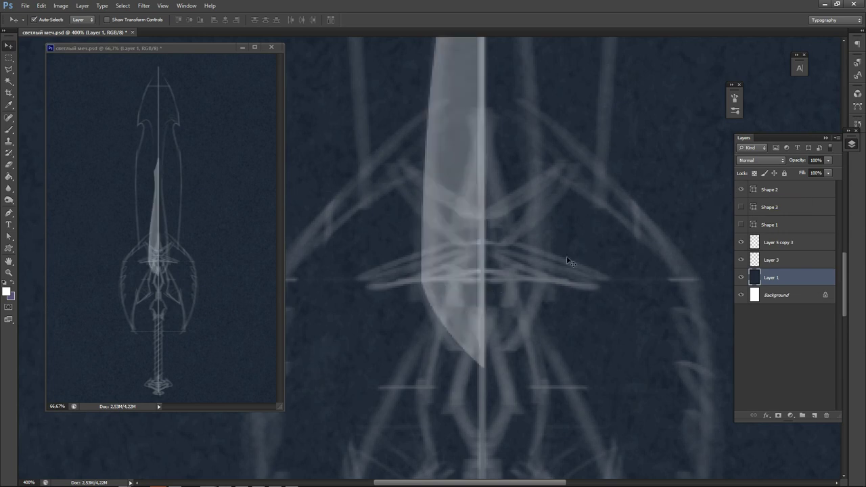
left_click(741, 208)
left_click(741, 226)
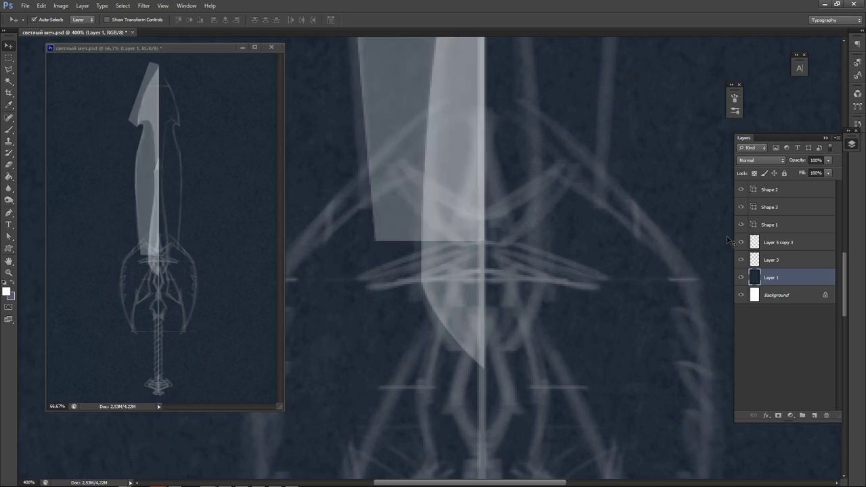
Add a new layer above Shape 2 and trace the guard's left half with the Pen tool from the centre line around the upper spike.
left_click(805, 196)
left_click(815, 415)
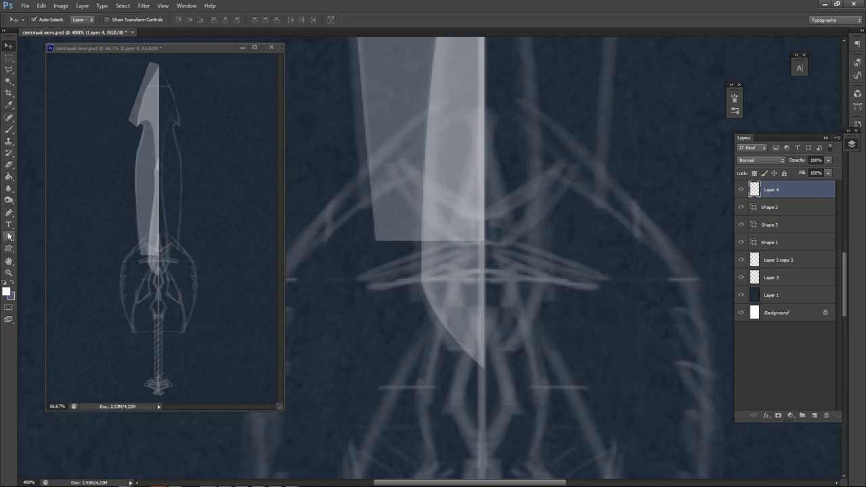
left_click(9, 212)
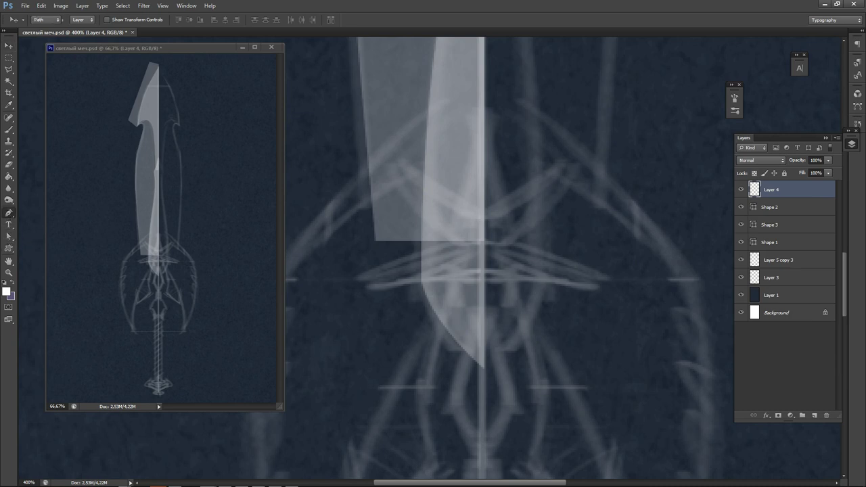
left_click(484, 109)
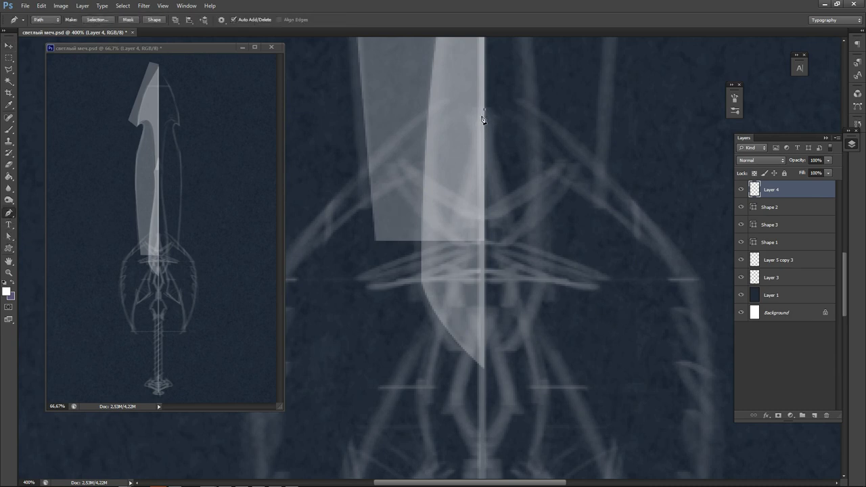
left_click(469, 159)
left_click(459, 196)
left_click(396, 161)
left_click(451, 241)
Trace the guard's lower spike and bottom edge, close the path along the centre line and convert it to a shape.
left_click_drag(409, 261, 403, 263)
left_click(365, 284)
left_click(367, 288)
left_click_drag(426, 283, 463, 278)
scroll(507, 253, "down", 1)
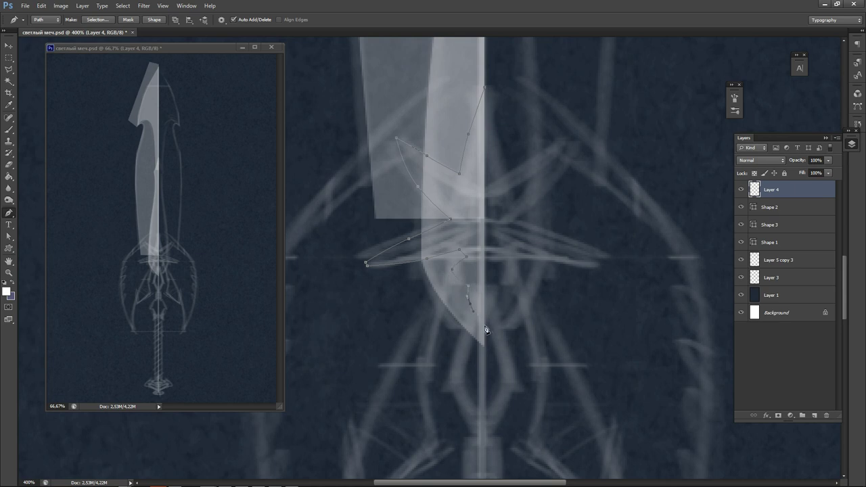
left_click(485, 87)
left_click(154, 20)
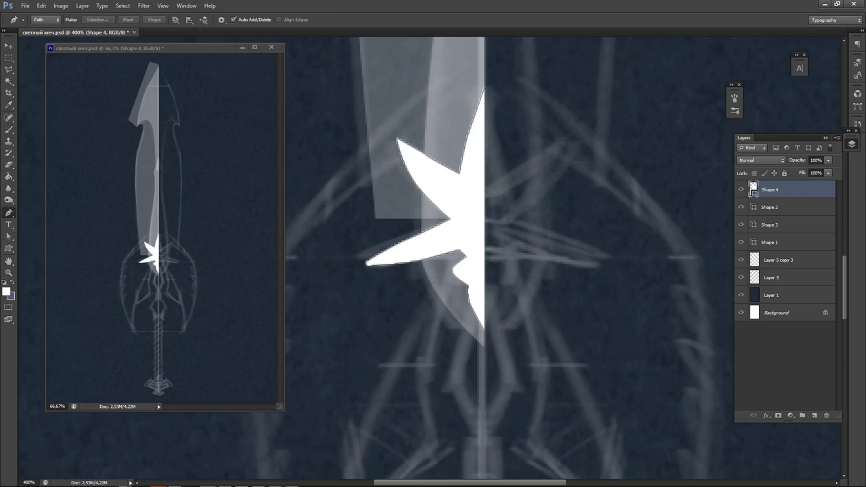
Move the upper guard spike's tip outward and adjust the anchors and curves along its edges and the central spike's edge.
left_click(8, 236)
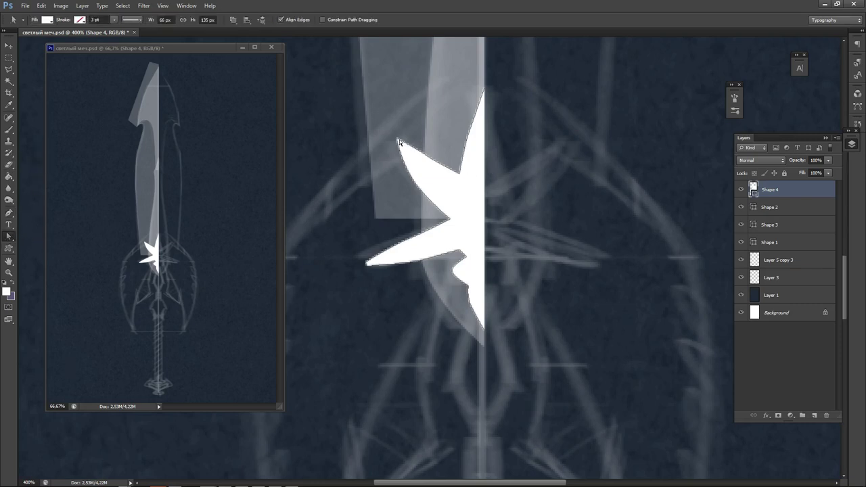
left_click_drag(398, 142, 391, 140)
left_click_drag(418, 187, 419, 183)
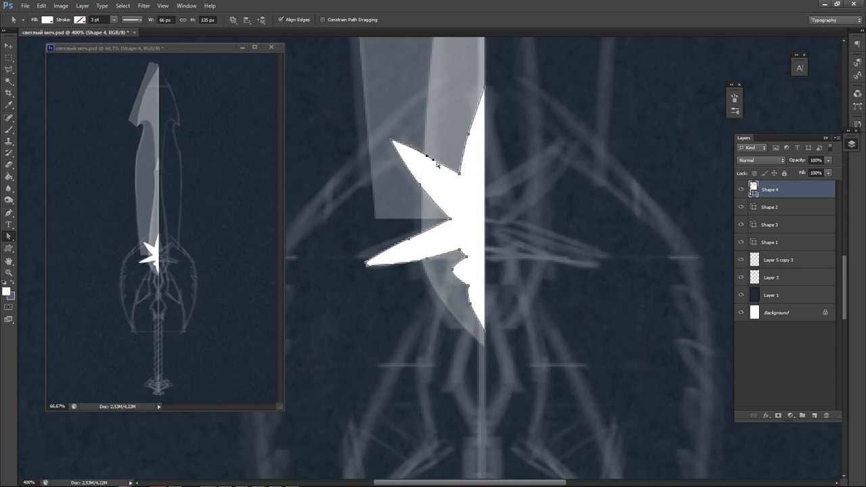
left_click(363, 230)
left_click(469, 141)
left_click_drag(472, 125, 472, 119)
left_click(498, 137)
Reposition the corner between the side spikes, move the lower spike's tip outward and raise the central spike's tip along the centre line.
left_click_drag(450, 222, 428, 226)
left_click_drag(366, 266, 358, 259)
left_click_drag(410, 239, 430, 223)
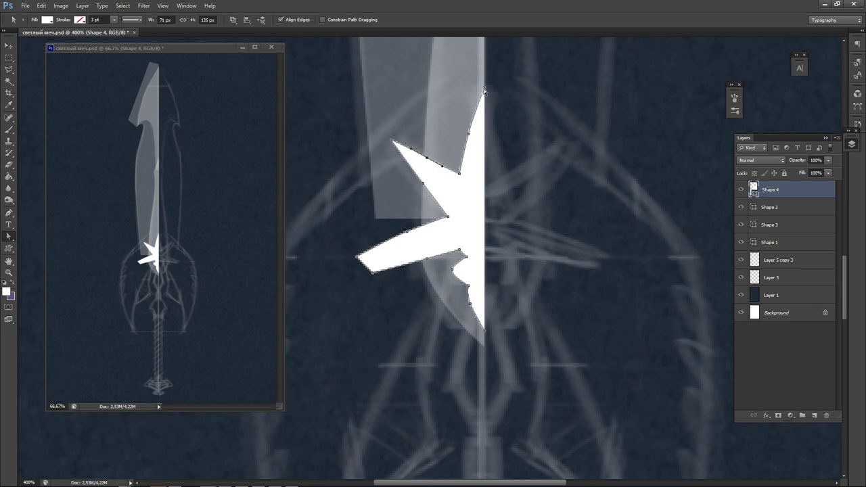
left_click_drag(484, 90, 483, 73)
Try to move the corner between the central and upper guard spikes and bend the adjoining edge, and undo these changes.
left_click_drag(461, 176, 463, 180)
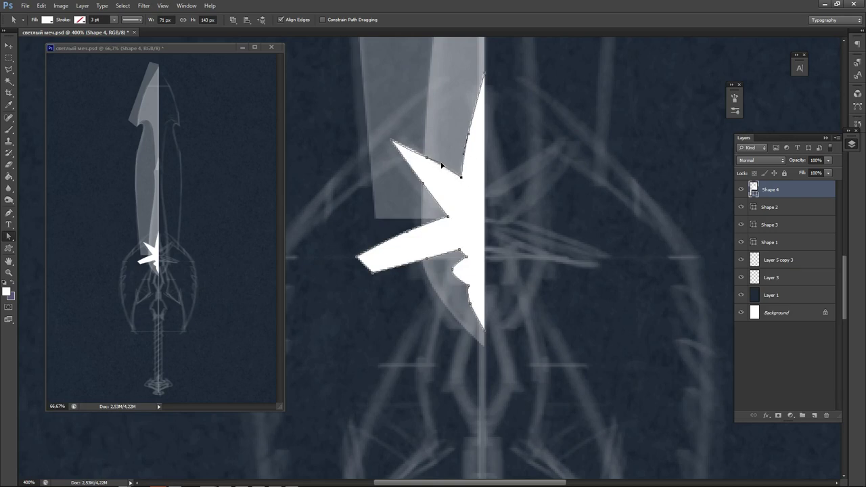
left_click_drag(442, 166, 429, 201)
key("ctrl+alt+z")
key("ctrl+alt+z")
key("ctrl+alt+z")
key("ctrl+z")
Delete the mid-edge anchors of the central and upper guard spikes, plus the lower spike's bottom corner and its lower mid-edge anchor.
left_click(8, 212)
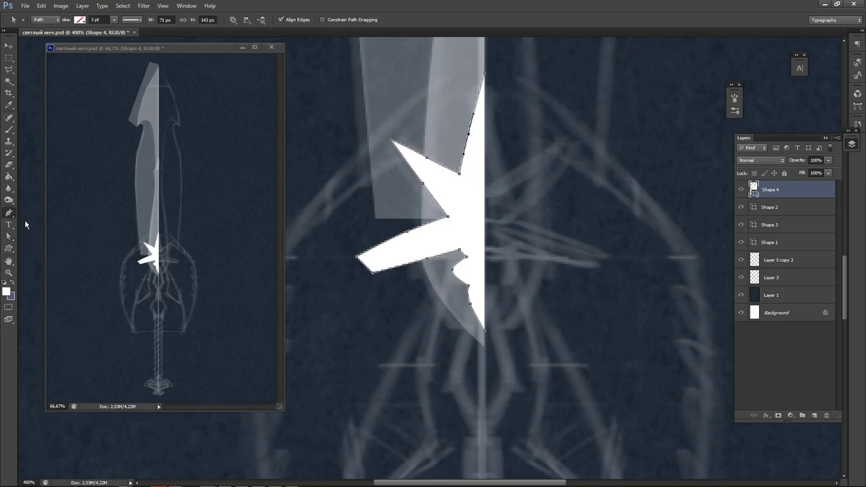
left_click(35, 237)
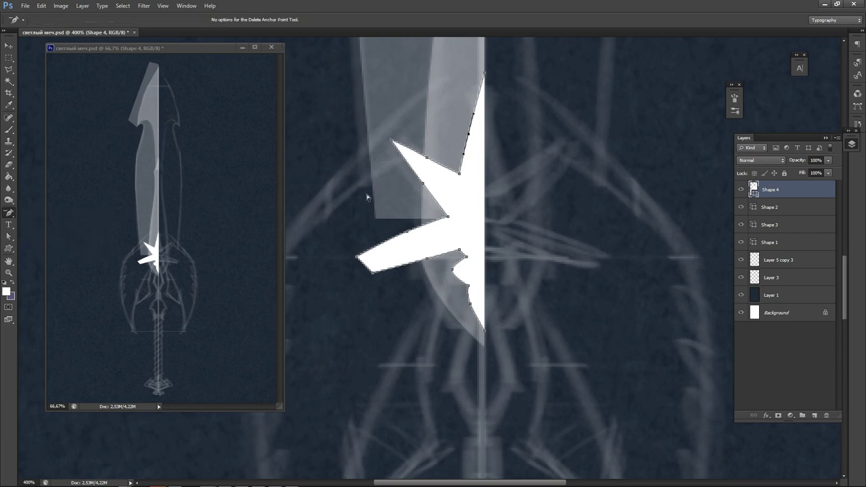
left_click(470, 135)
left_click(426, 157)
left_click(423, 183)
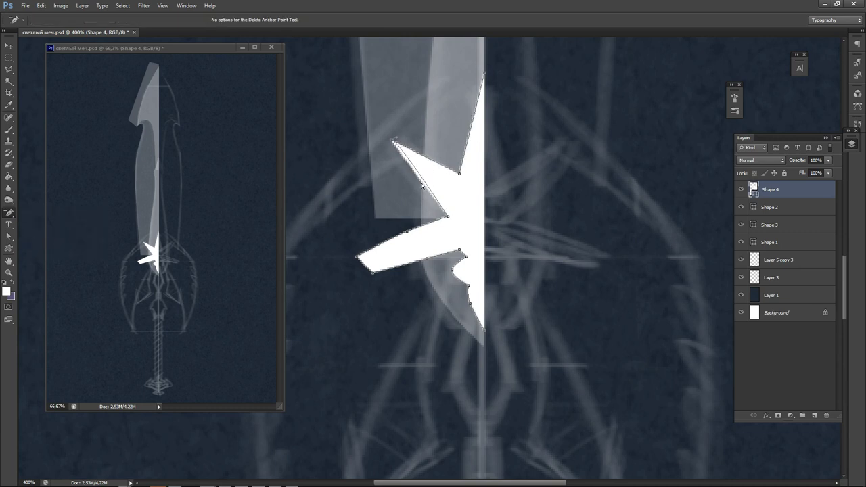
left_click(372, 272)
left_click(428, 262)
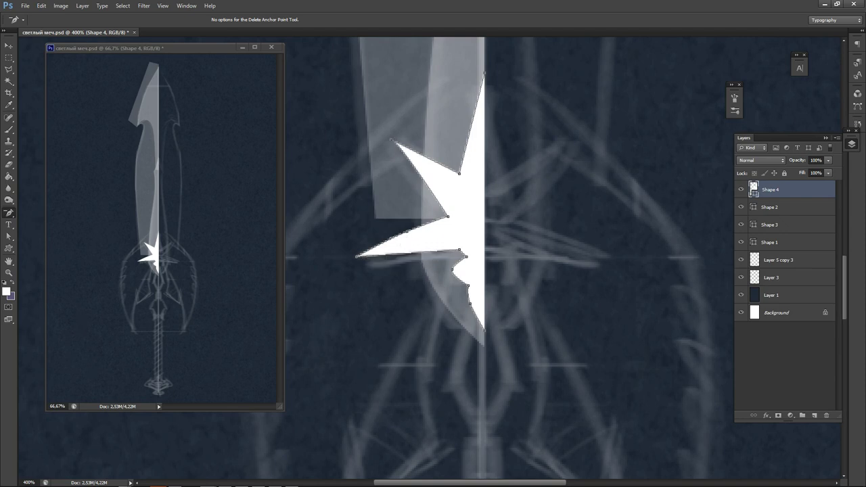
key("a")
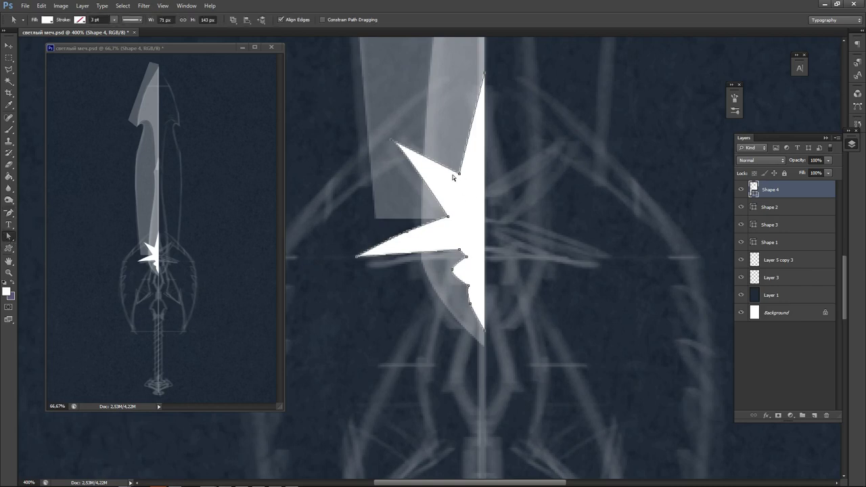
Lower the corner between the central and upper guard spikes and pull the tips of both side spikes inward to the sketch.
left_click_drag(460, 175, 464, 183)
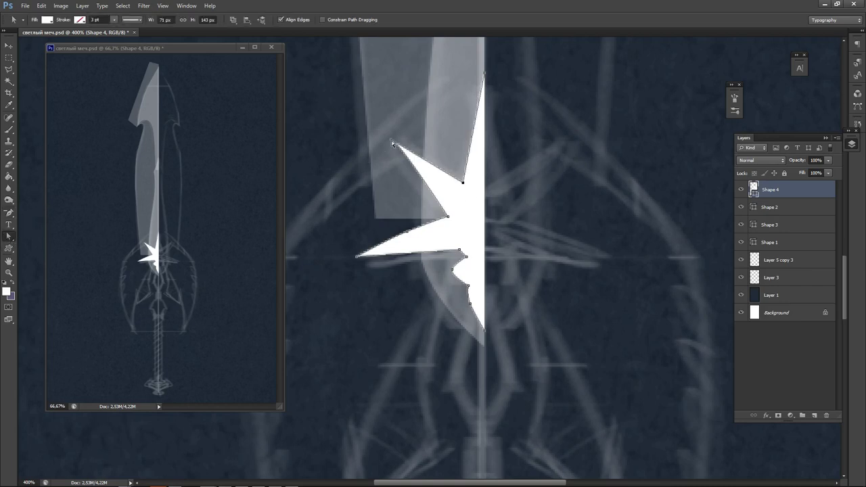
mouse_move(393, 143)
left_mouse_down()
mouse_move(404, 166)
mouse_move(391, 141)
mouse_move(399, 151)
left_mouse_up()
key("ctrl+z")
left_click_drag(358, 256, 374, 262)
left_click_drag(407, 232, 411, 235)
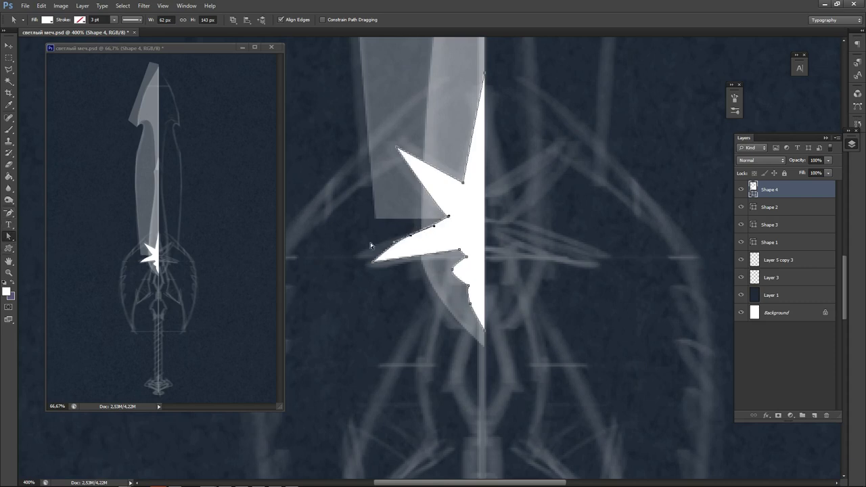
Remove the extra anchors on the lower side spike's upper edge and convert the corners between the guard spikes to sharp points.
left_click(10, 213)
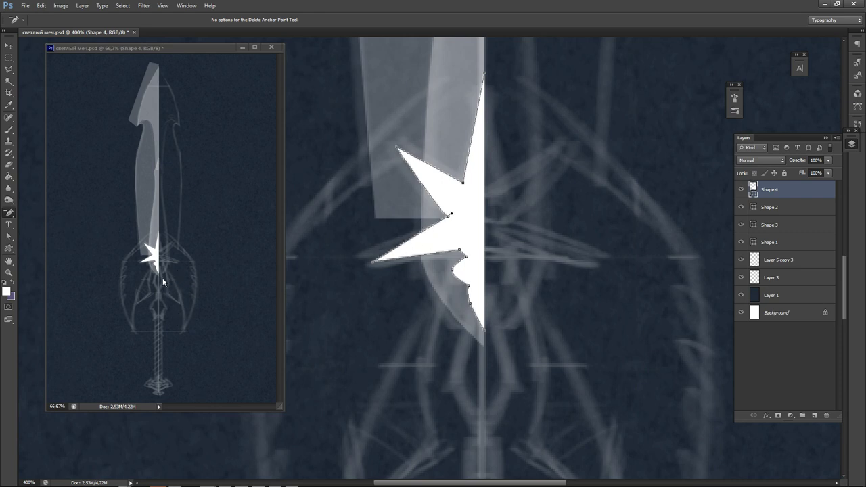
right_click(10, 214)
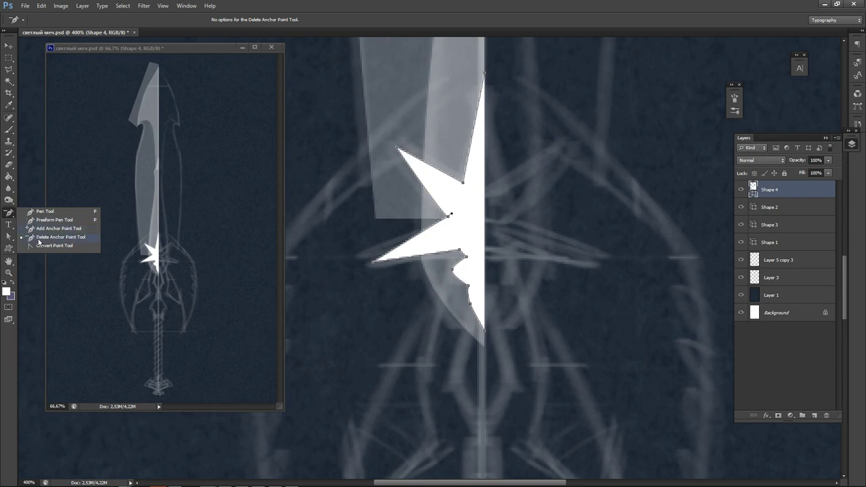
left_click(38, 247)
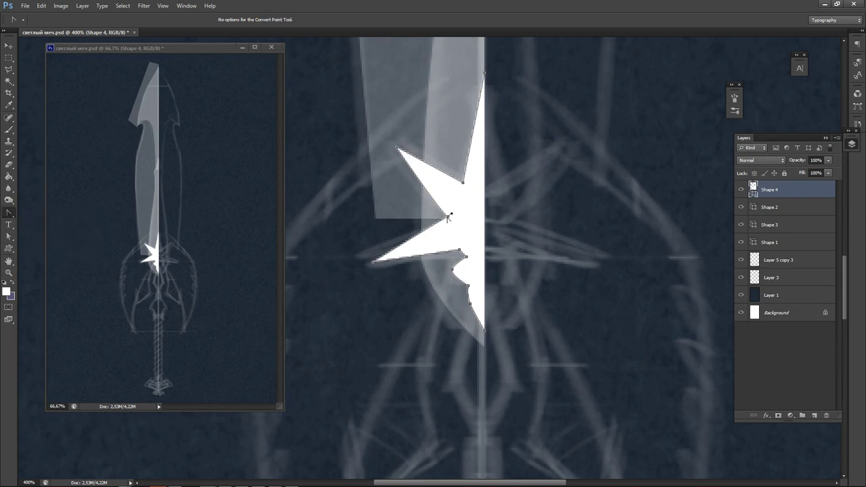
left_click(463, 183)
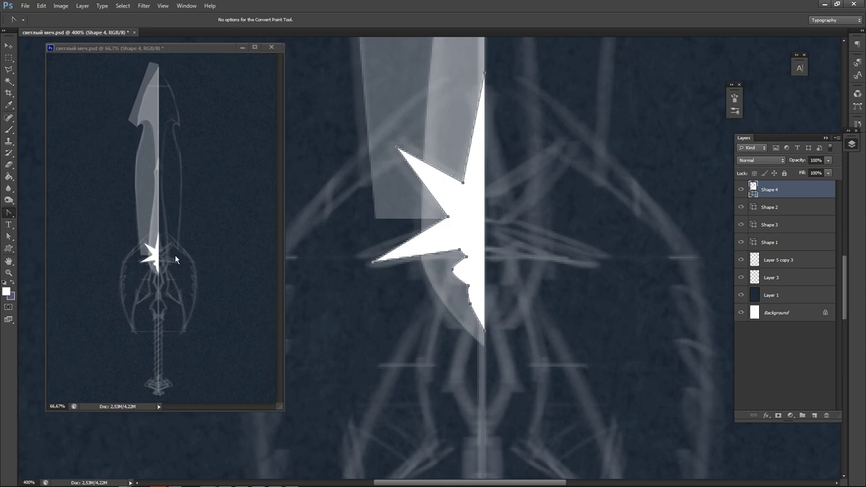
Adjust the anchors of the notch below the lower spike, extend the guard's bottom tip down the centre line and sharpen the notch's protruding corner.
left_click(10, 237)
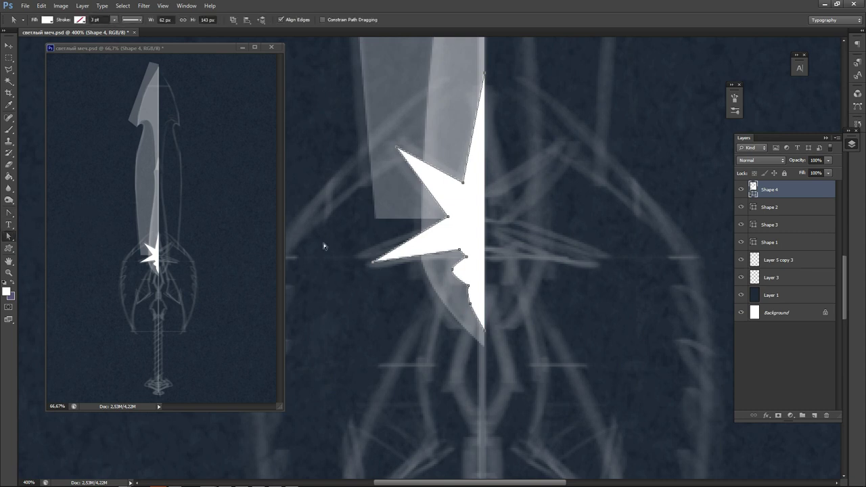
left_click(463, 250)
left_click_drag(467, 257, 463, 294)
left_click(454, 270)
left_click_drag(486, 331, 484, 344)
left_click_drag(471, 304, 473, 309)
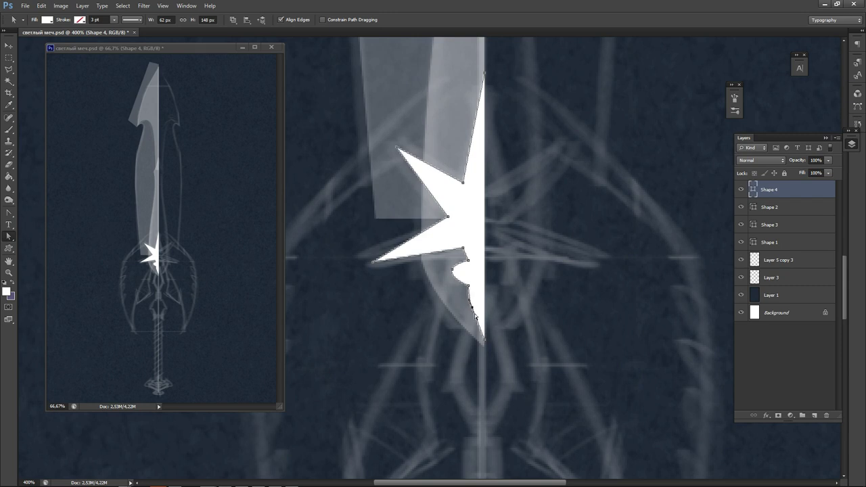
left_click(520, 319)
left_click(453, 272)
key("ctrl+alt")
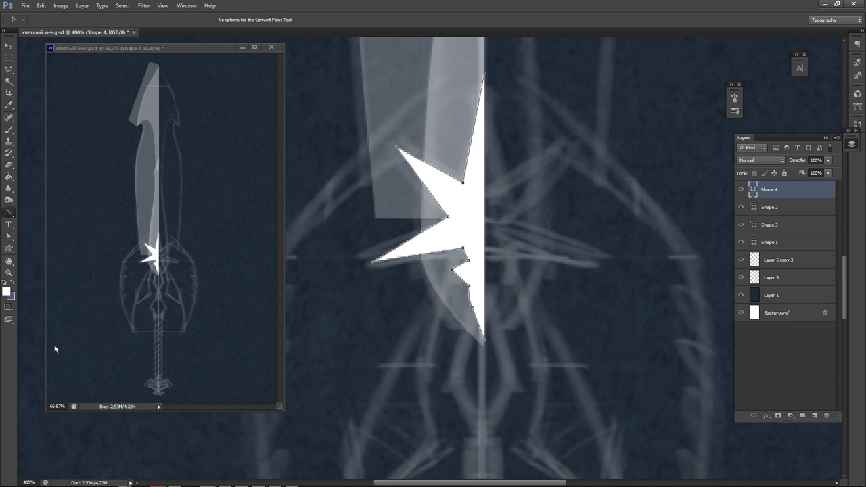
Add a new empty layer directly above the sketch layer Layer 5 copy 3.
left_click(9, 46)
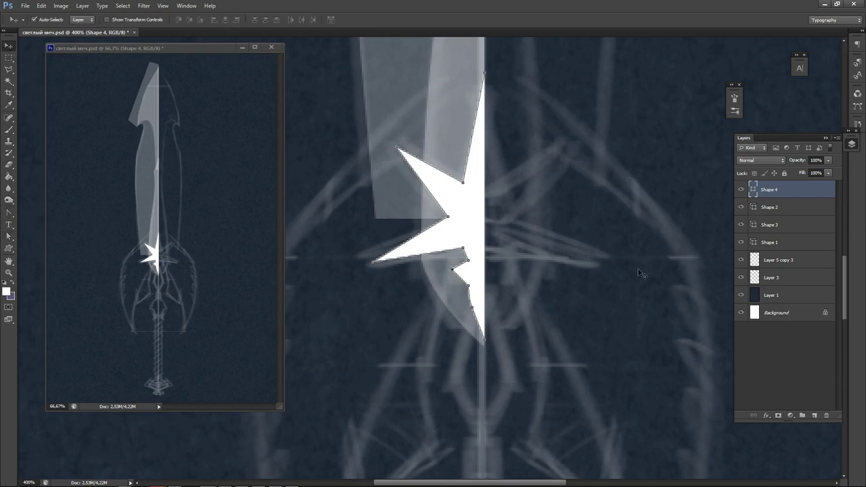
left_click(572, 309)
scroll(475, 362, "down", 3)
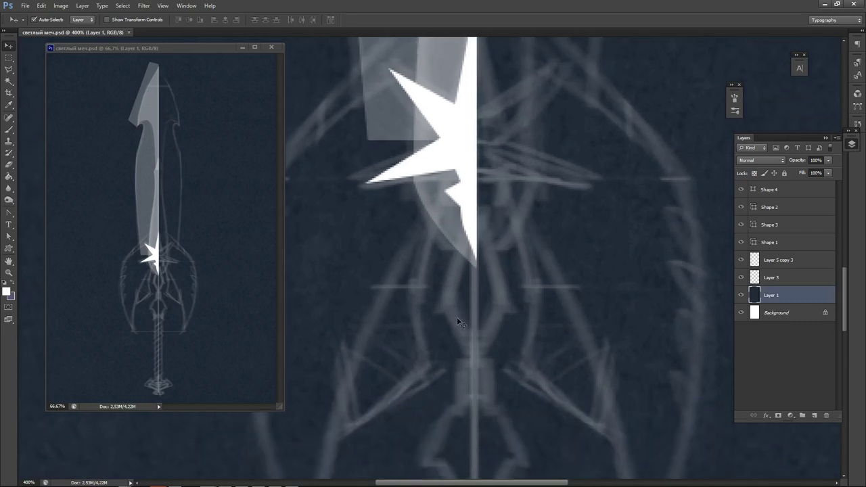
left_click(517, 291)
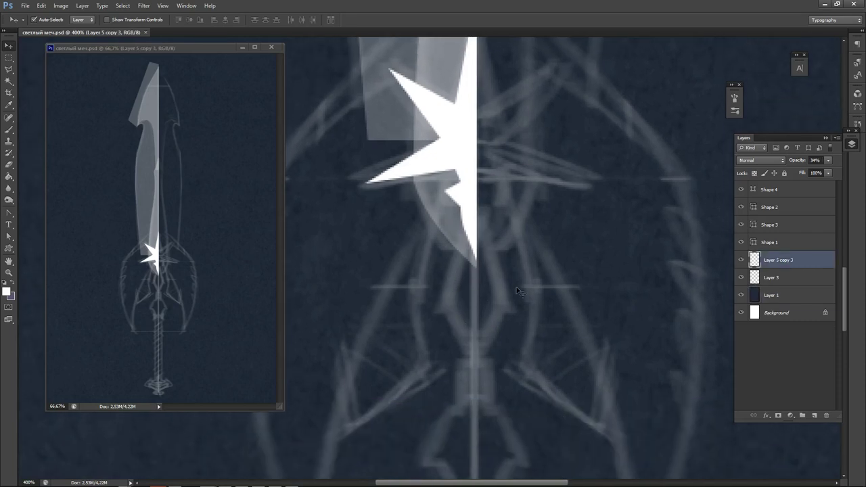
left_click(815, 415)
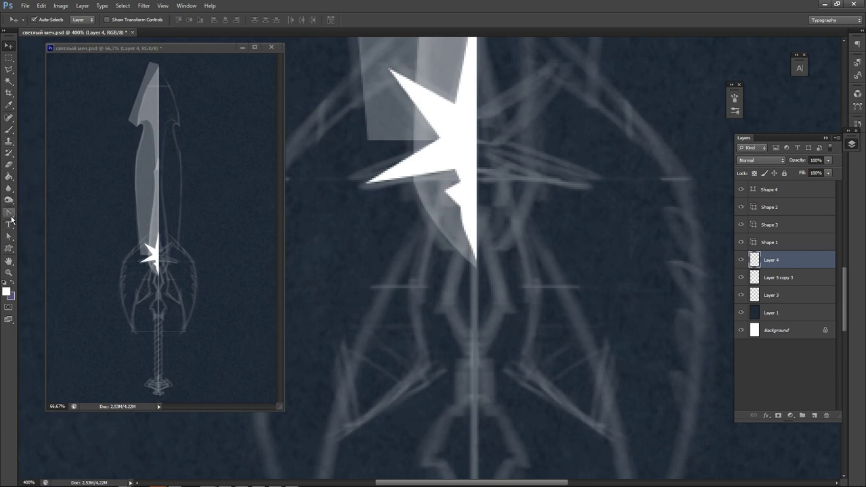
Trace the left half of the section below the guard star with the Pen tool and turn it into a shape about 20 by 93 px.
left_click_drag(14, 215, 42, 211)
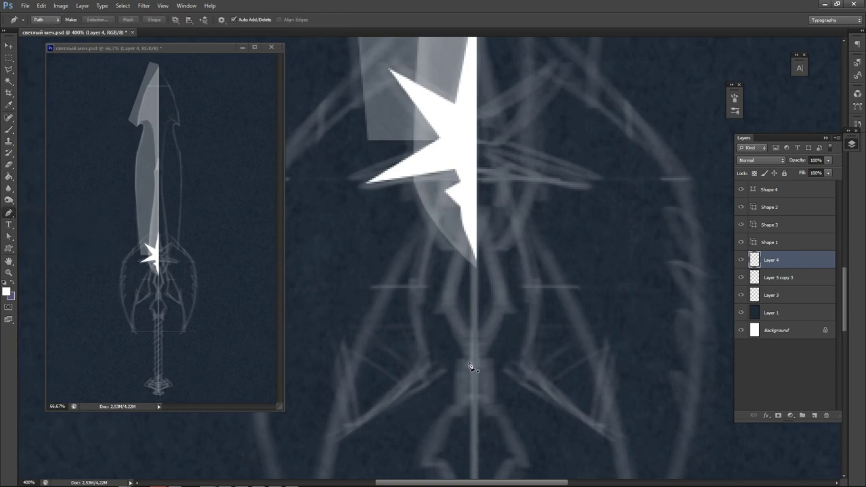
mouse_move(472, 373)
left_mouse_down()
mouse_move(460, 315)
mouse_move(470, 338)
left_mouse_up()
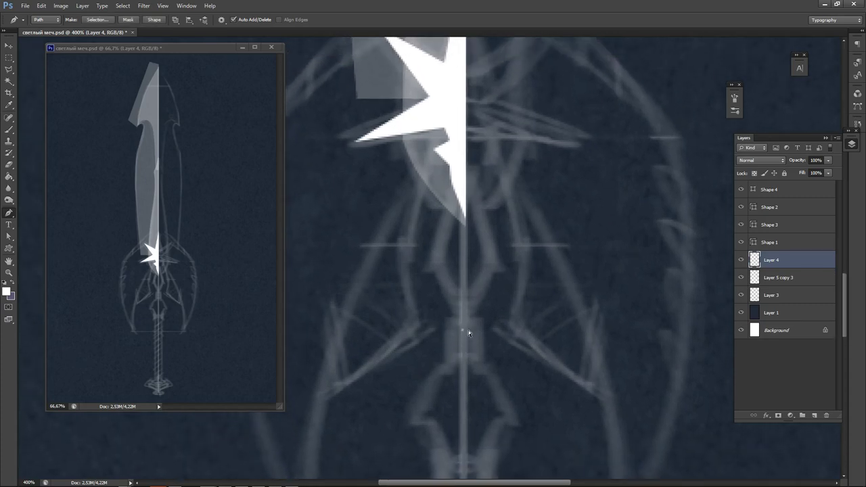
left_click(466, 174)
left_click(442, 225)
key("ctrl+z")
left_click(430, 259)
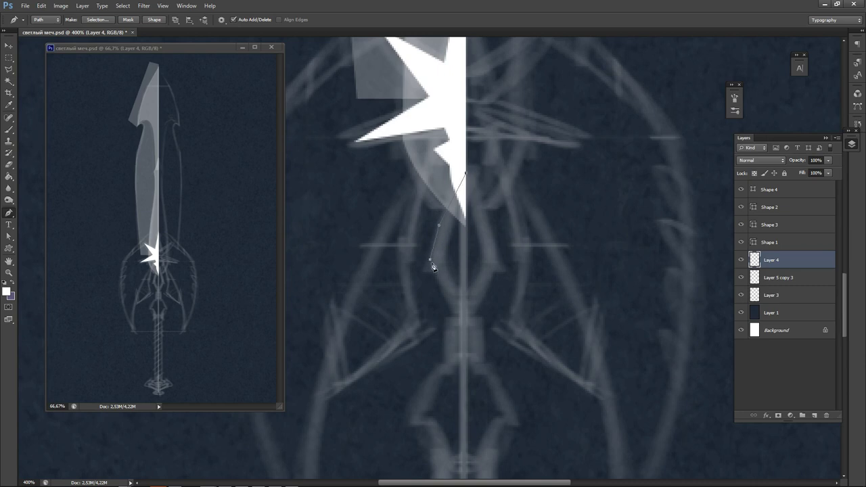
left_click(463, 334)
key("ctrl+z")
left_click(466, 341)
left_click(155, 21)
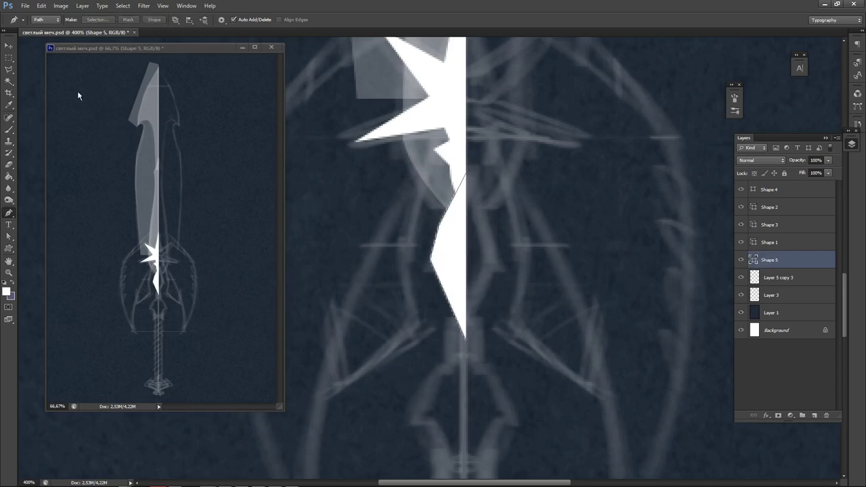
Convert and reposition the anchors on the new shape's upper outer edge so that it curves along the sketch line.
left_click(12, 240)
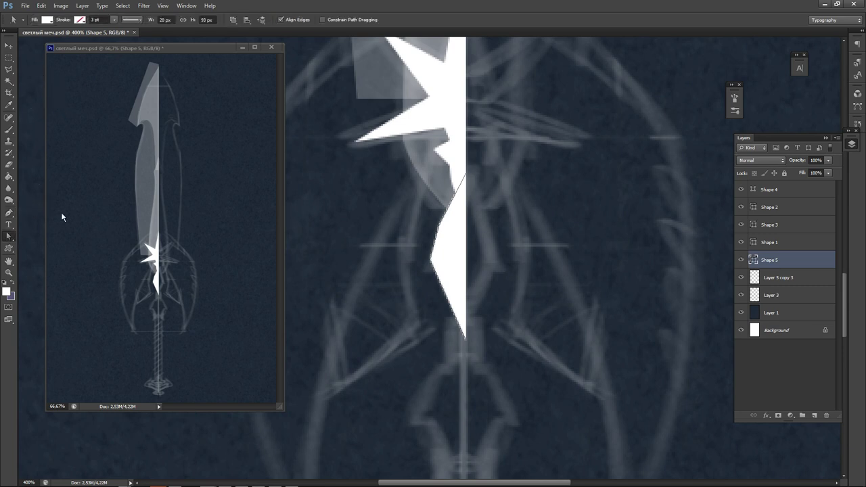
left_click(9, 214)
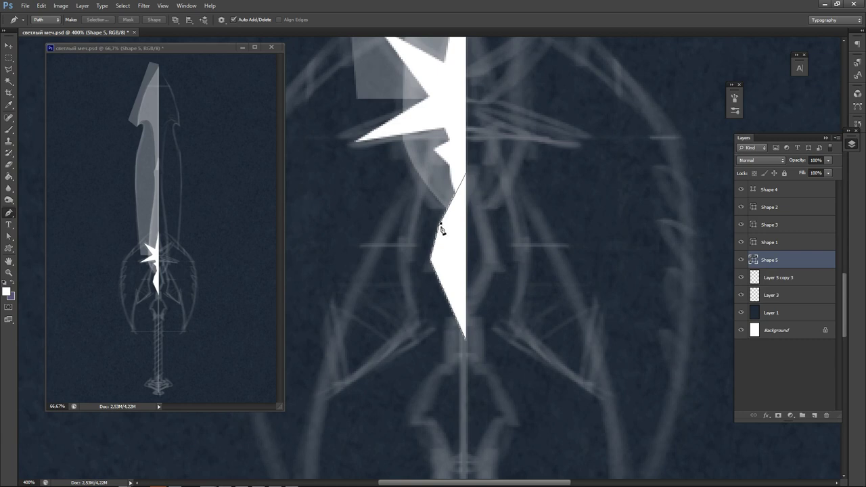
left_click_drag(10, 214, 41, 246)
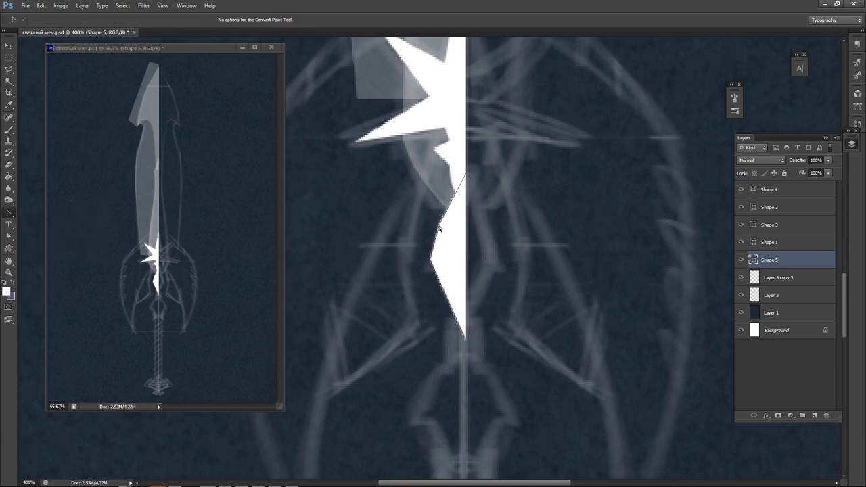
left_click_drag(11, 215, 35, 248)
mouse_move(439, 226)
left_mouse_down()
mouse_move(447, 210)
mouse_move(430, 260)
left_mouse_up()
left_click(9, 237)
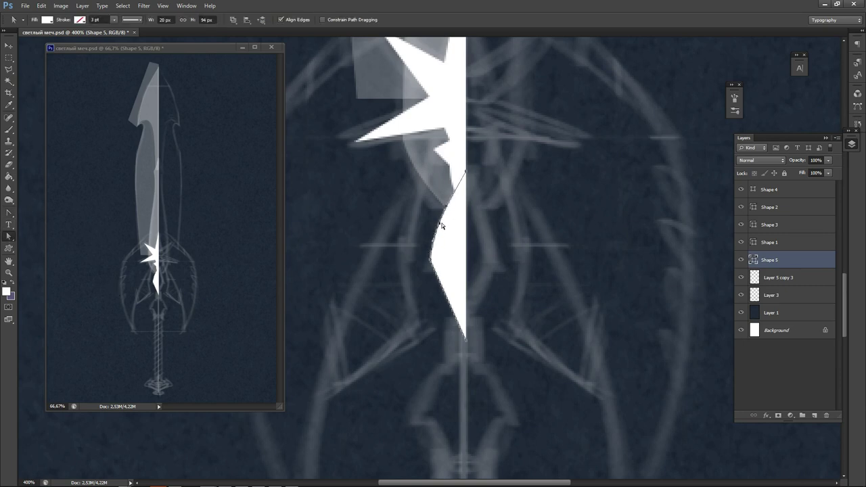
left_click_drag(442, 226, 432, 242)
mouse_move(450, 196)
left_mouse_down()
mouse_move(448, 203)
mouse_move(449, 192)
left_mouse_up()
left_click_drag(432, 240, 432, 240)
Toggle Layer 3's visibility off and on to check the sketch, and add a new layer above Layer 5 copy 3.
left_click(9, 46)
left_click(541, 236)
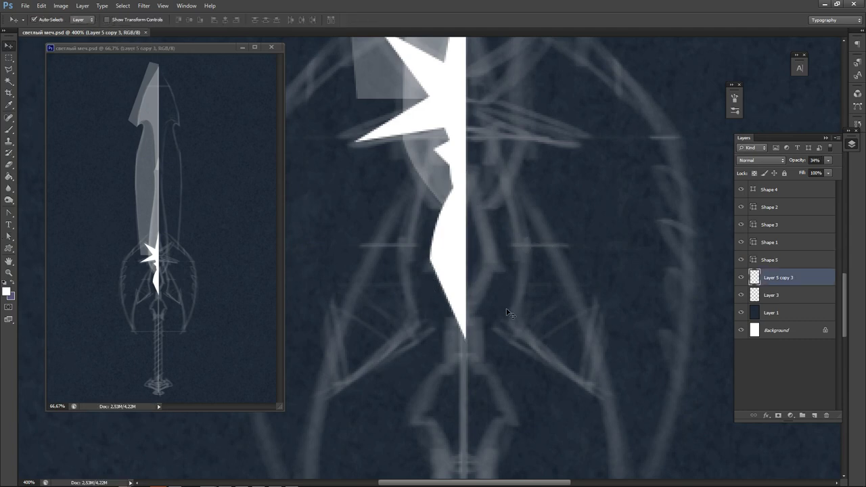
scroll(507, 234, "down", 3)
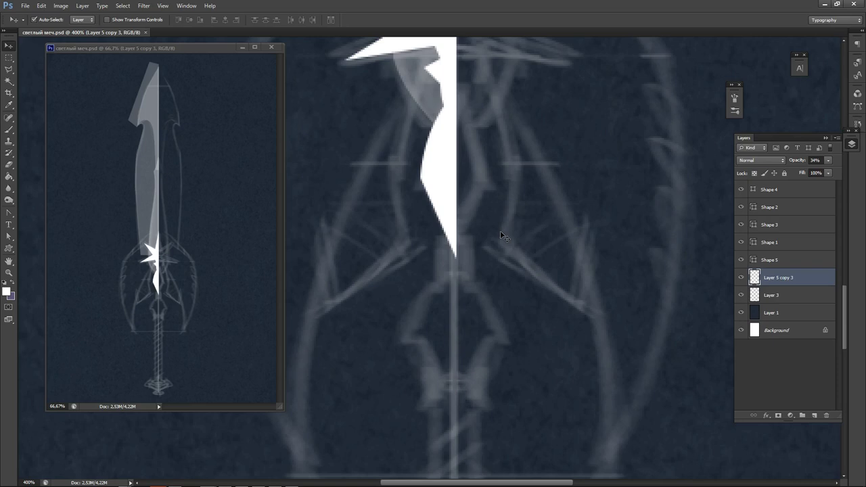
left_click(741, 295)
left_click(741, 295)
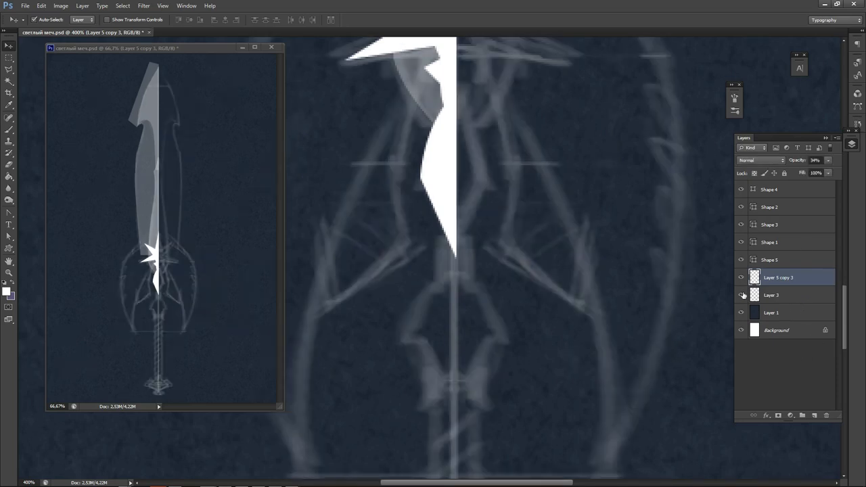
left_click(815, 415)
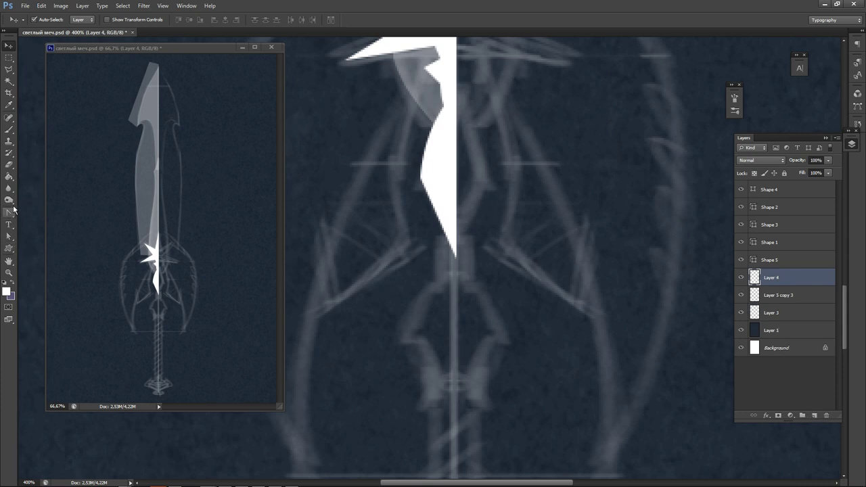
Trace the left half of the narrow collar below the previous piece with the Pen tool and convert the closed path to a shape.
left_click(14, 215)
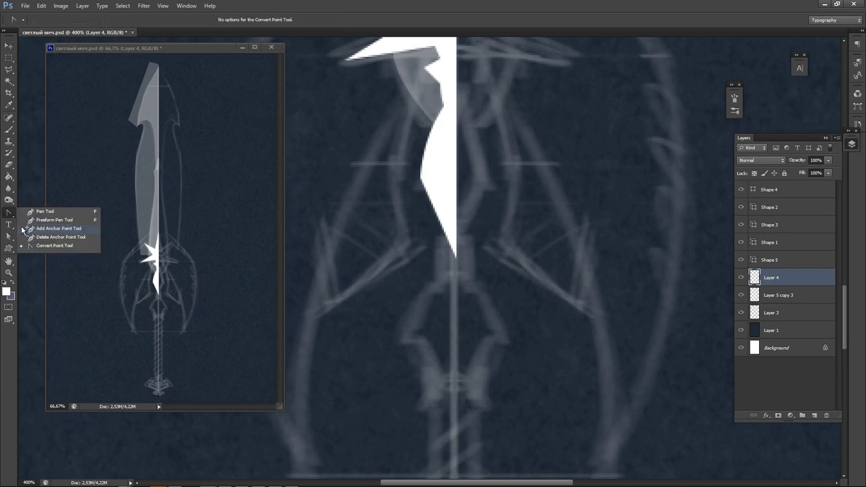
left_click(37, 211)
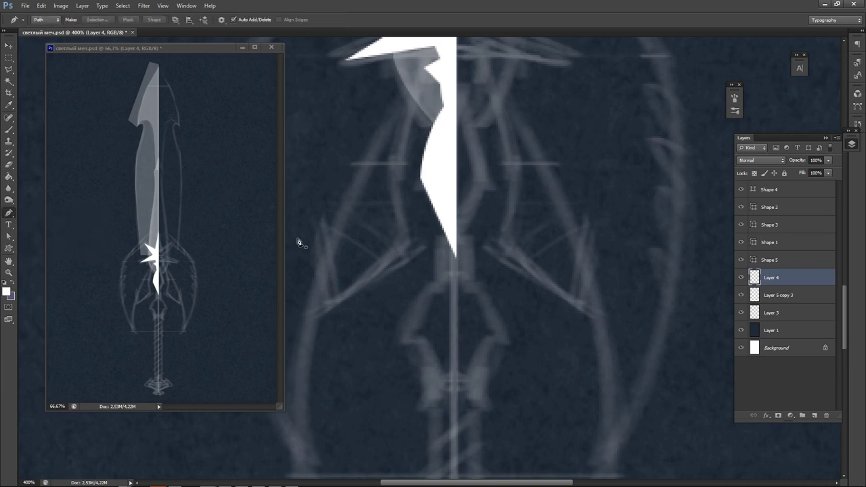
left_click(456, 219)
left_click(436, 236)
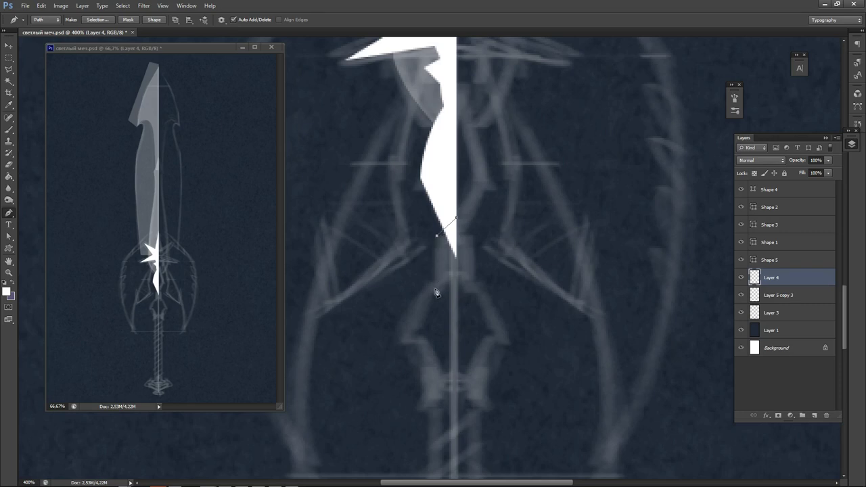
left_click(434, 290)
left_click(457, 311)
left_click(457, 220)
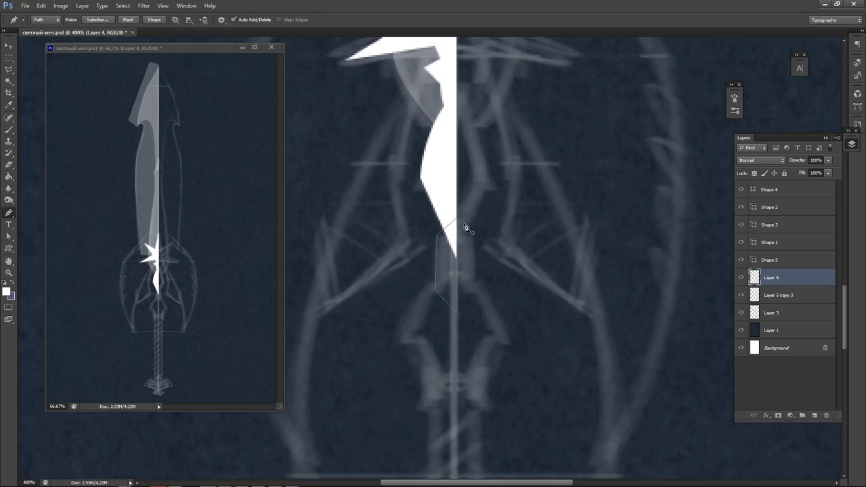
left_click(155, 19)
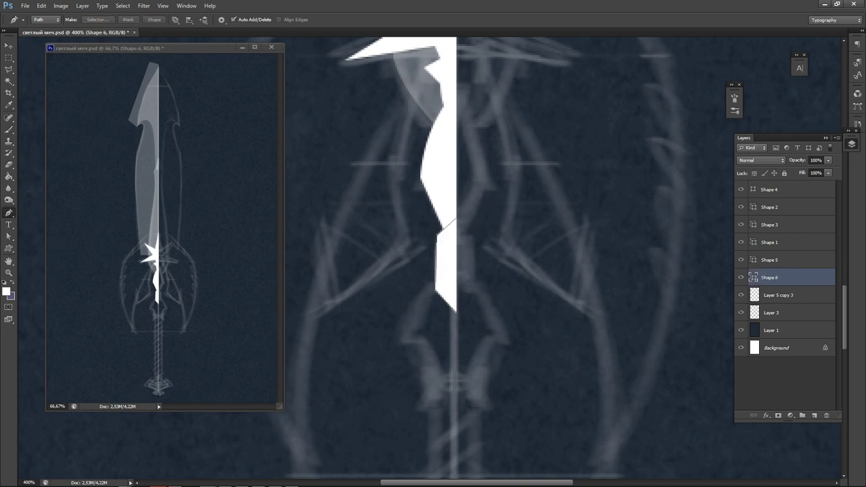
On a new layer above Layer 5 copy 3, trace the left half of the flared piece above the grip and convert it to a shape.
key("super")
left_click(791, 295)
left_click(815, 416)
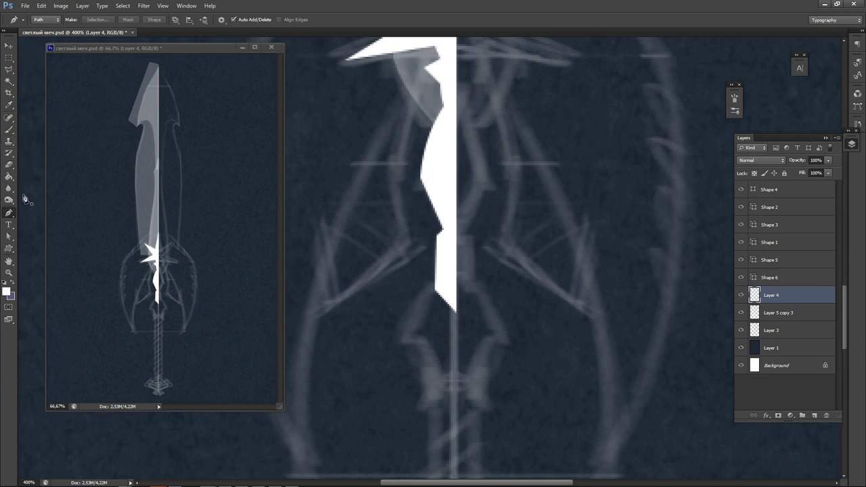
left_click(456, 270)
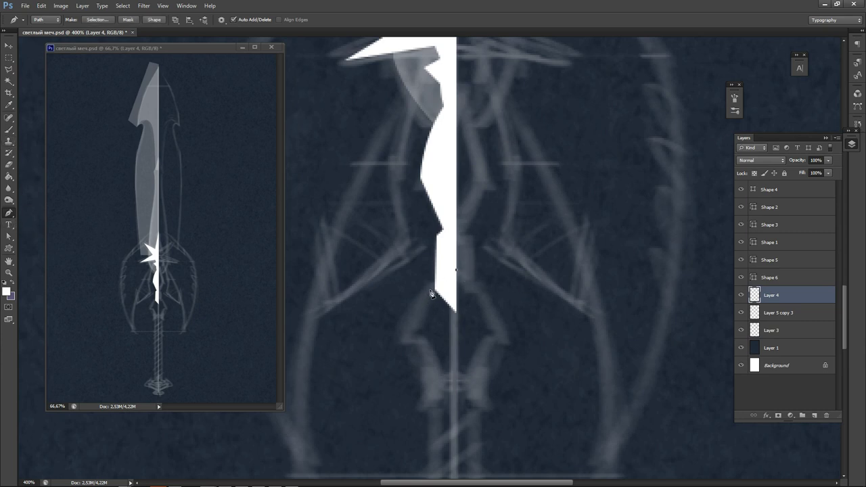
left_click(424, 292)
left_click(401, 342)
left_click(411, 353)
left_click_drag(429, 375, 423, 414)
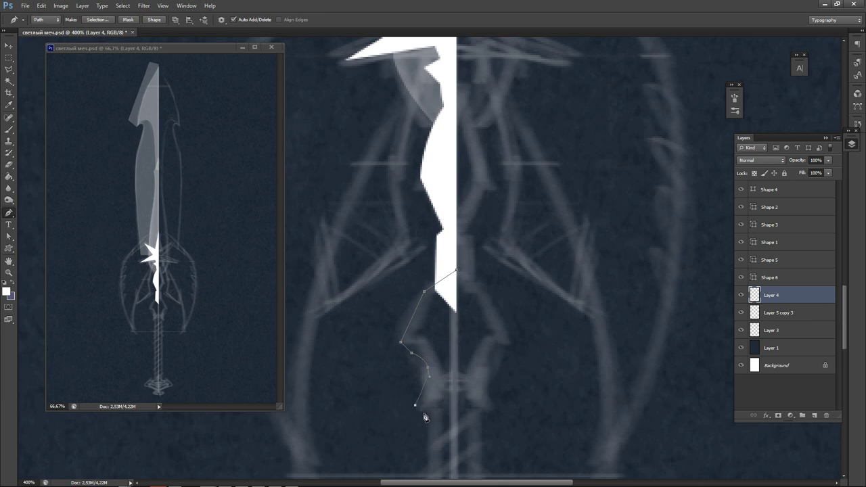
left_click(456, 393)
left_click(457, 272)
left_click(156, 19)
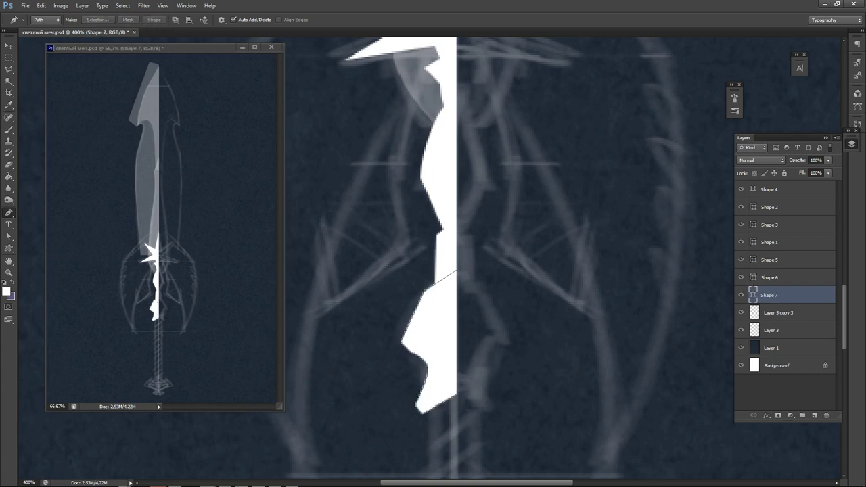
left_click(9, 46)
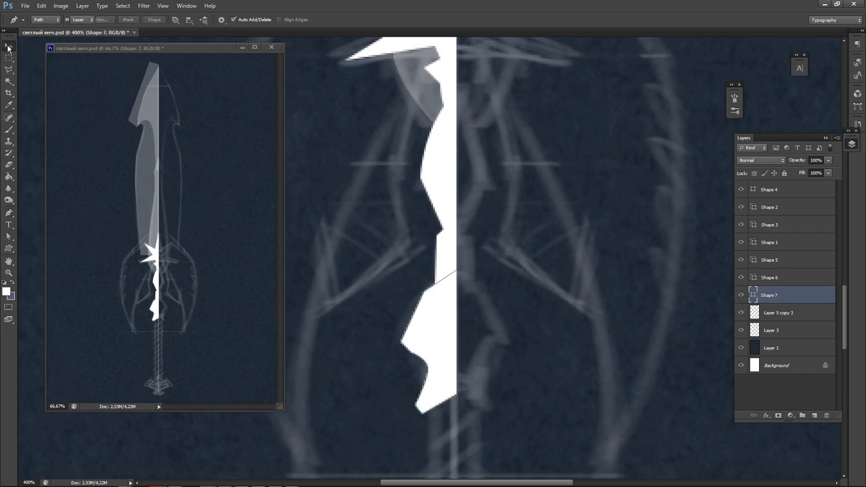
Adjust the outer edge of the flared piece above the grip by moving its outer corner slightly outward, and save the document.
left_click(331, 253)
left_click_drag(358, 211, 406, 232)
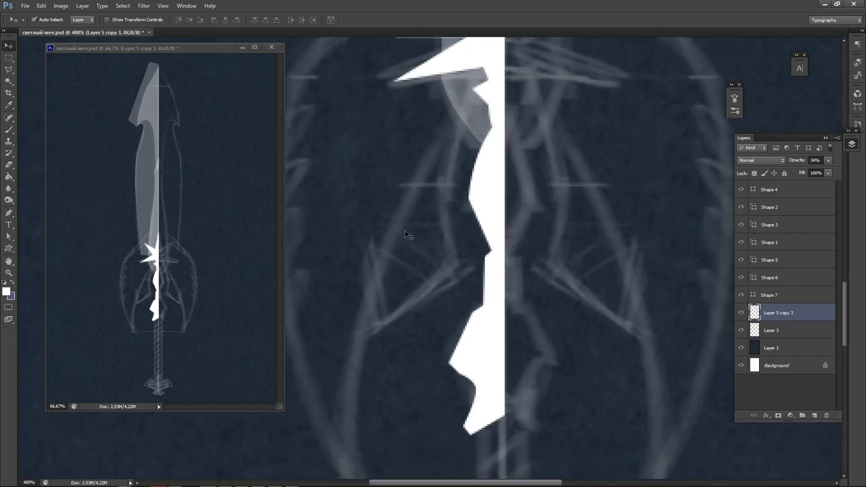
left_click(9, 236)
left_click(459, 377)
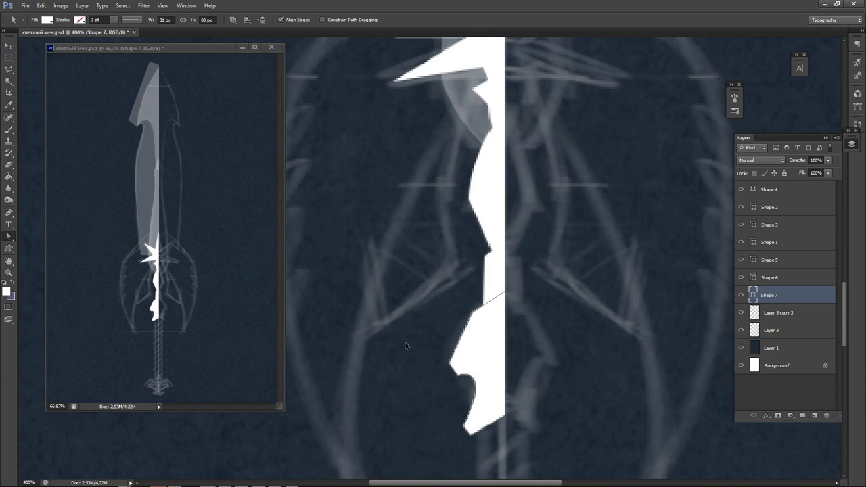
key("ctrl+s")
left_click_drag(407, 326, 397, 361)
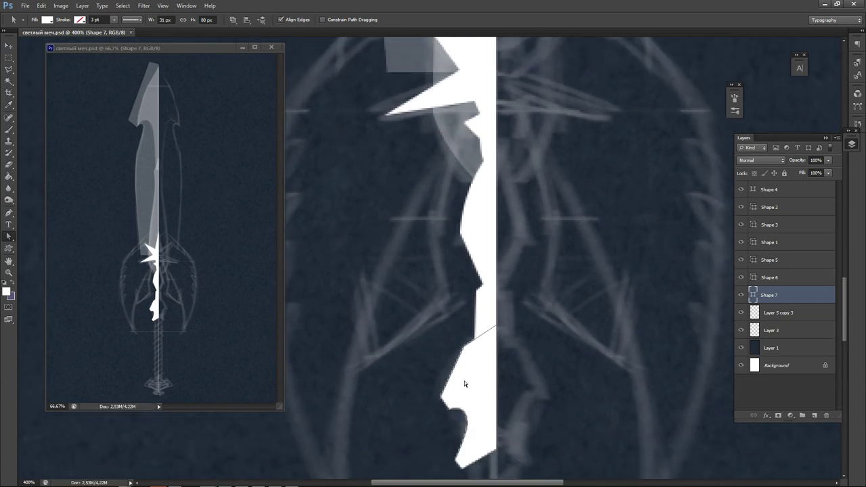
left_click_drag(441, 402, 434, 404)
key("ctrl+z")
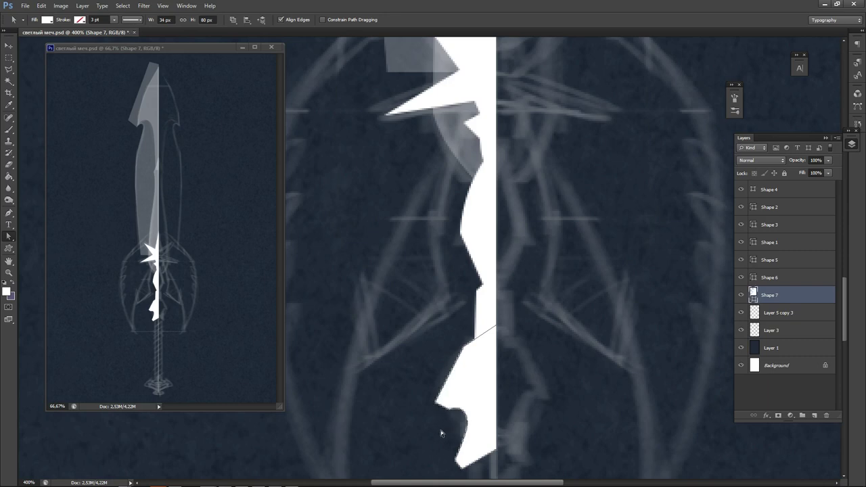
scroll(382, 207, "up", 1)
scroll(445, 209, "left", 3)
key("ctrl+s")
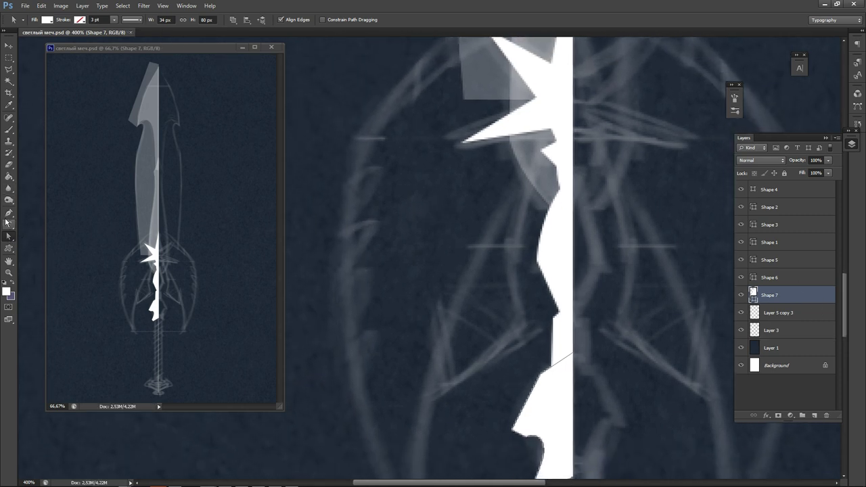
left_click(9, 213)
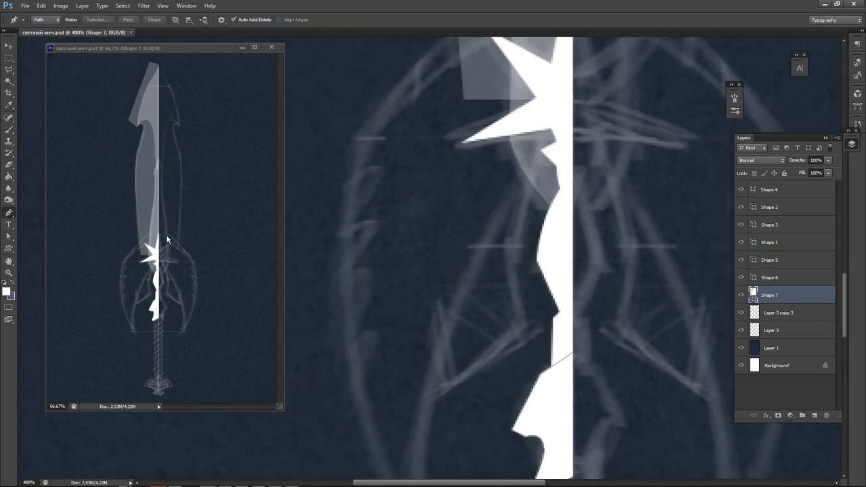
left_click(429, 321)
left_click(449, 392)
left_click(527, 330)
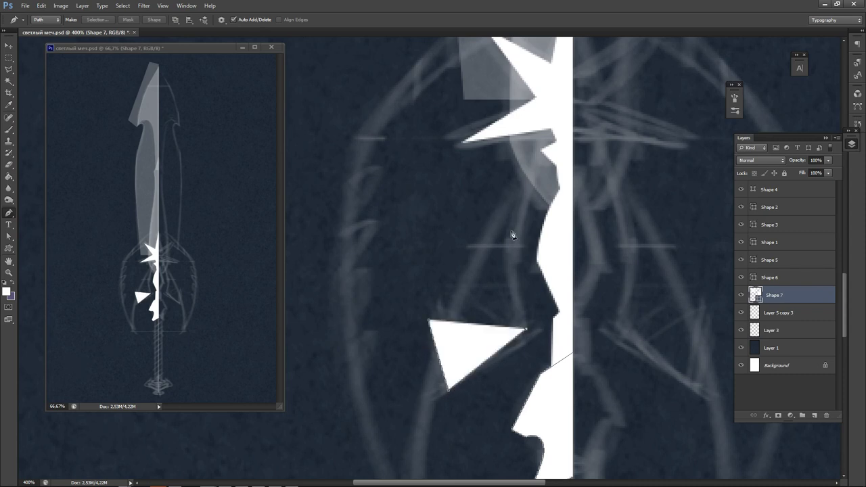
left_click_drag(514, 252, 520, 221)
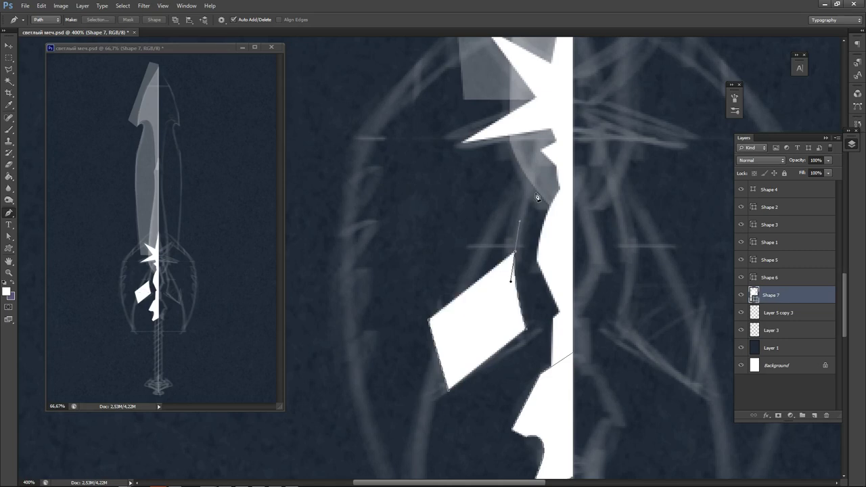
left_click(542, 167)
left_click(522, 145)
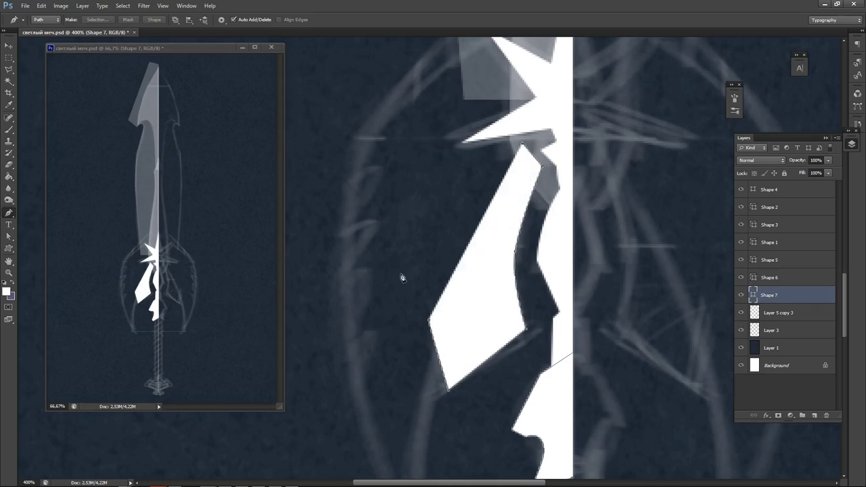
left_click(403, 274)
left_click(429, 319)
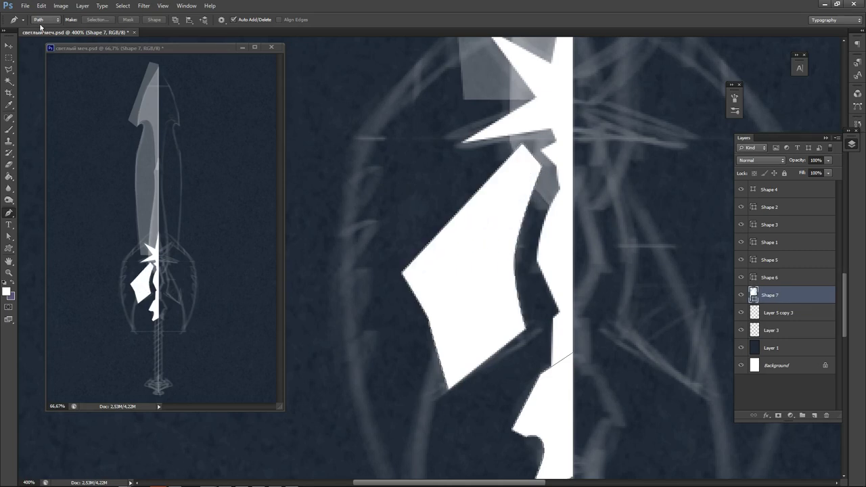
left_click(9, 46)
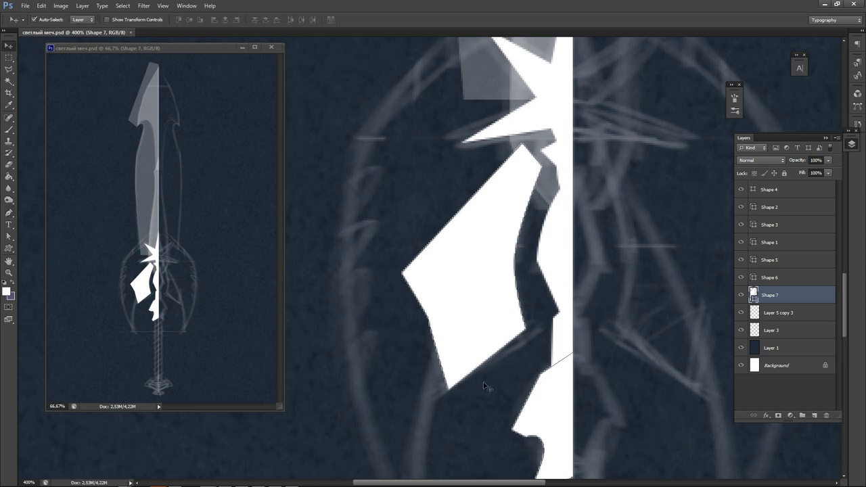
left_click(828, 159)
left_click_drag(828, 172, 794, 175)
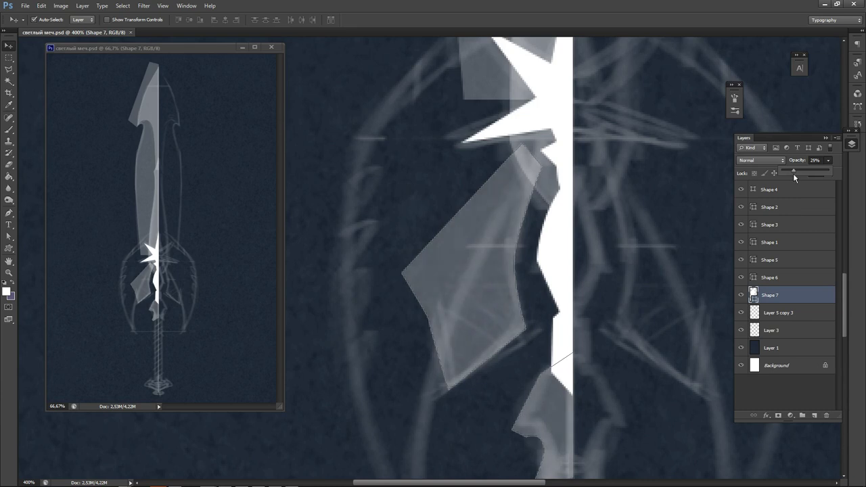
left_click_drag(794, 173, 831, 174)
left_click(663, 249)
key("ctrl+alt+z")
key("ctrl+alt+z")
key("ctrl+alt+z")
key("ctrl+alt+z")
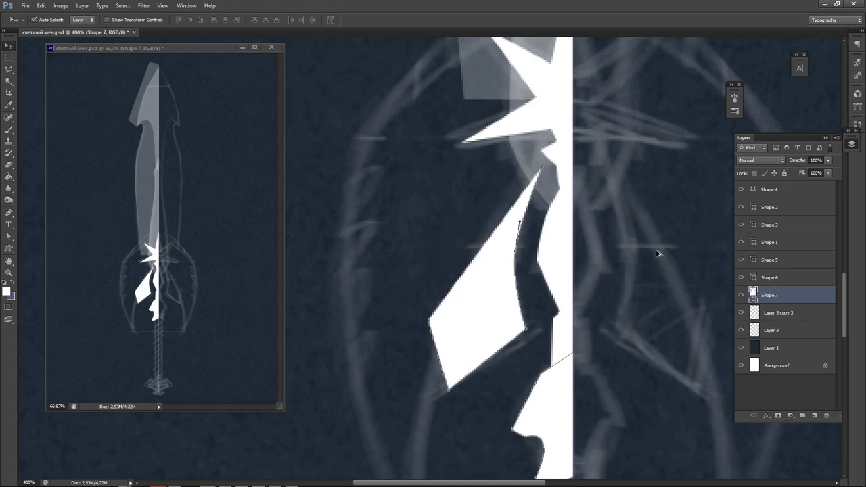
key("ctrl+alt+z")
key("ctrl+alt+z")
key("ctrl+alt+z")
key("ctrl+alt+z")
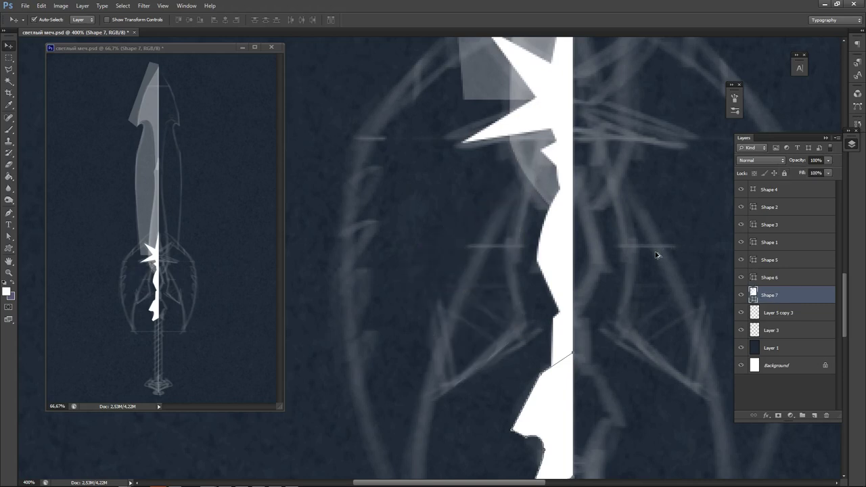
On a new layer above Shape 7, trace the side panel below the guard with the Pen tool and convert the path to a shape.
left_click(814, 416)
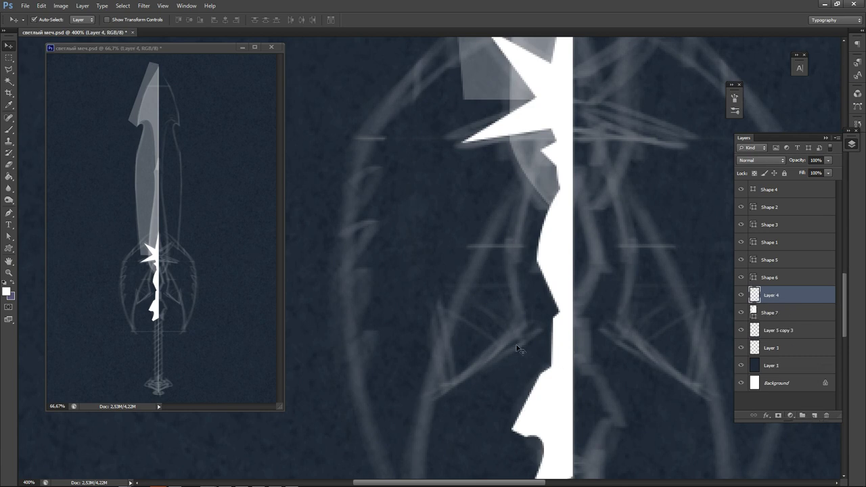
key("ctrl+s")
left_click(9, 213)
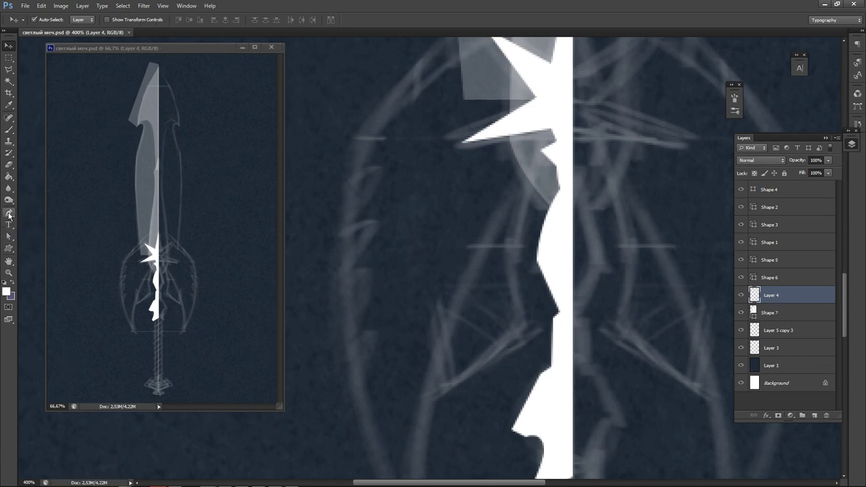
left_click(426, 295)
left_click(448, 390)
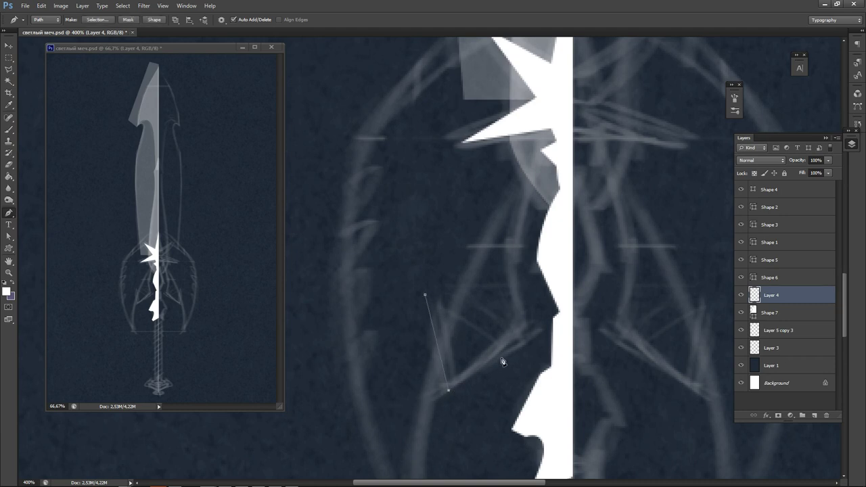
left_click(528, 331)
left_click_drag(516, 272, 521, 218)
left_click(539, 168)
left_click_drag(539, 168, 522, 142)
left_click(394, 206)
left_click(425, 295)
left_click(155, 19)
Nudge the side panel shape slightly outward from the sword's centreline and lower its opacity to 28%.
left_click(8, 45)
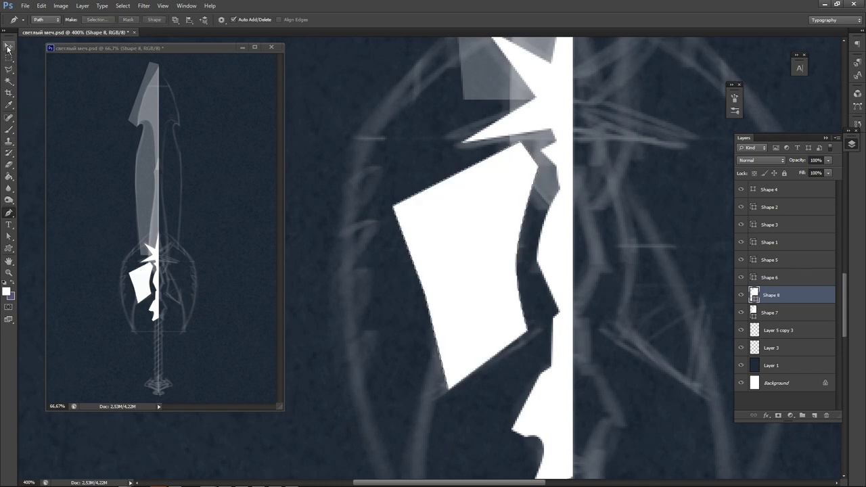
left_click(335, 206)
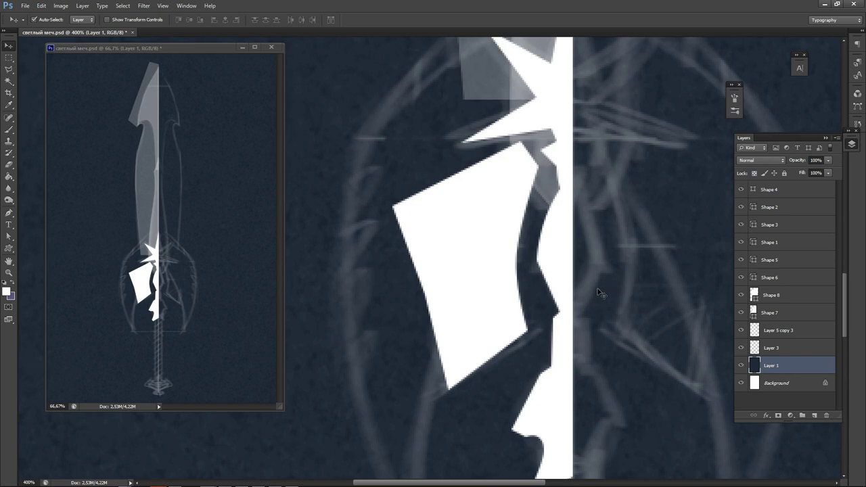
left_click_drag(502, 323, 501, 321)
left_click(675, 219)
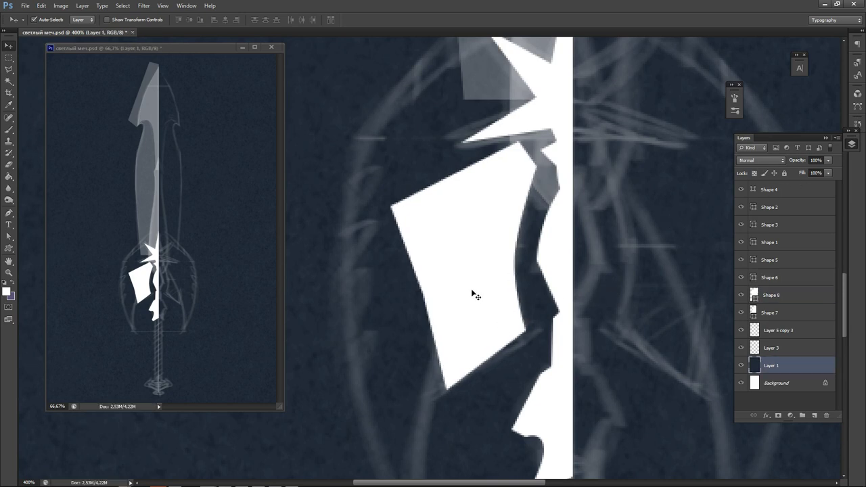
left_click(473, 292)
left_click(828, 161)
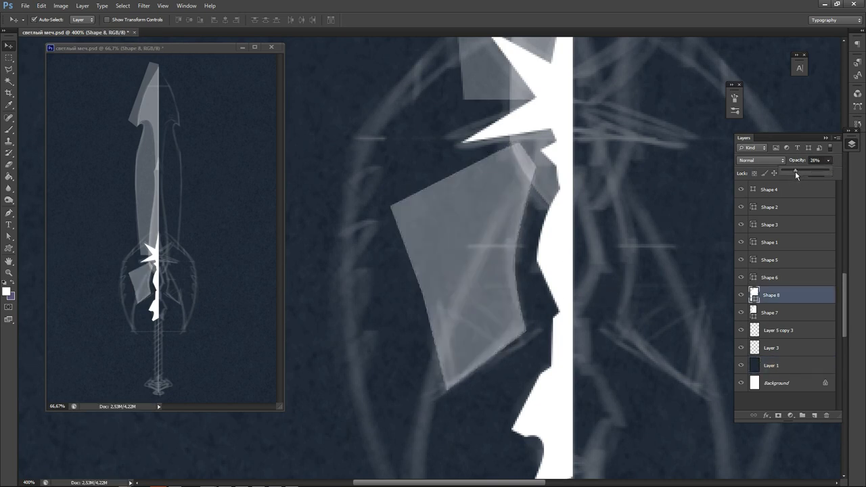
left_click(685, 237)
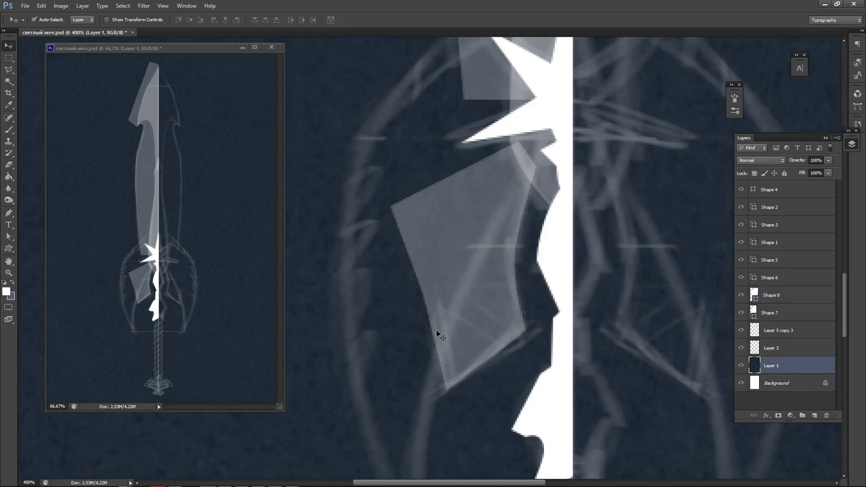
Set the side panel's opacity to 25% and toggle its visibility off and on to compare it with the sketch.
left_click(467, 306)
key("2")
key("5")
left_click(742, 296)
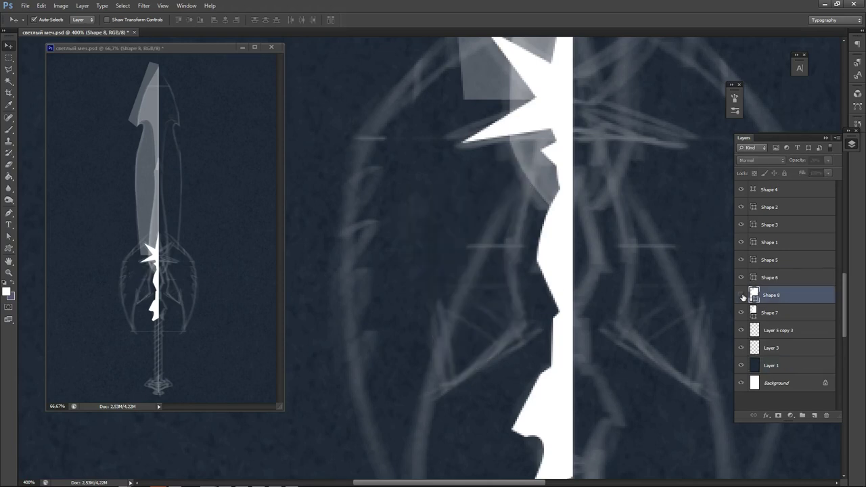
left_click(742, 296)
left_click(541, 193)
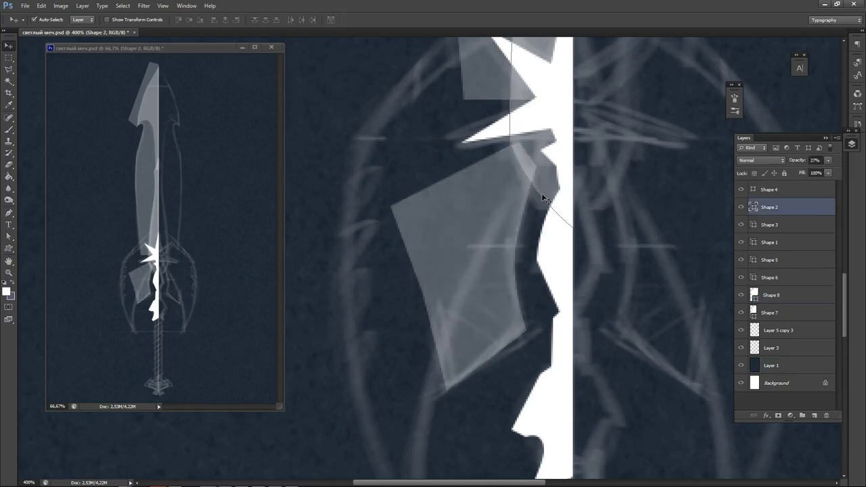
left_click(474, 231)
On a new layer above Shape 8, trace the left wing's curved inner edge down to its lower tip with the Pen tool.
left_click(814, 415)
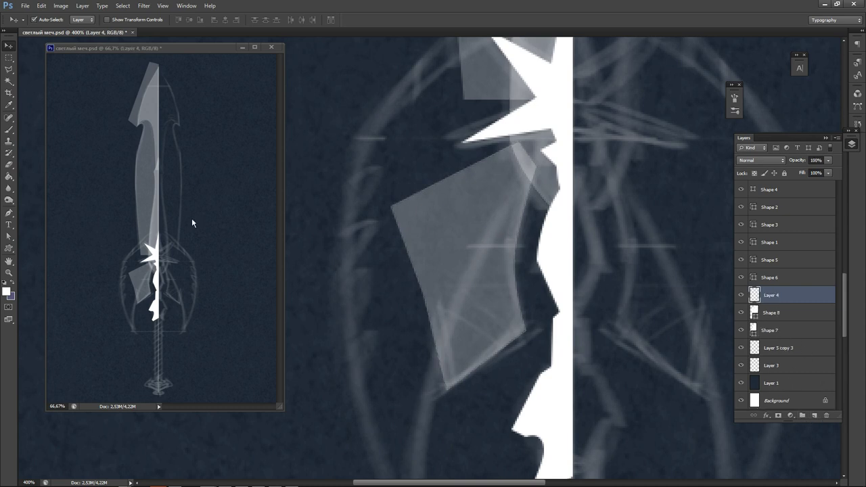
left_click(9, 213)
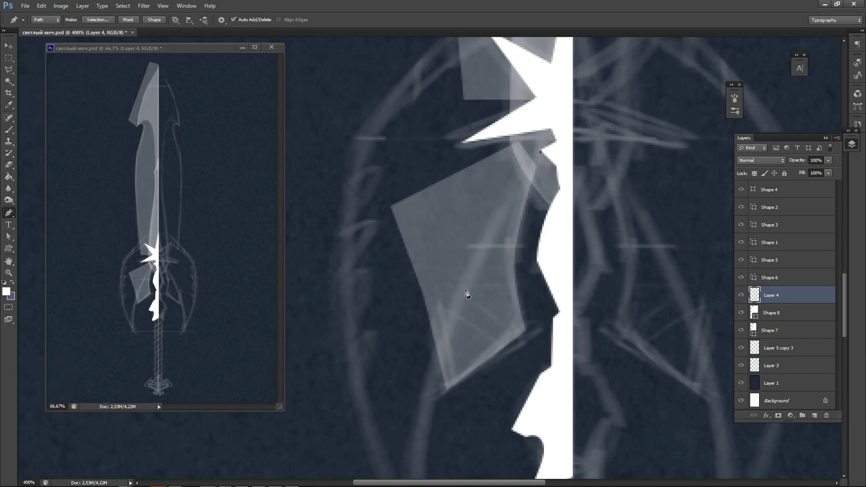
left_click_drag(466, 285, 453, 315)
left_click_drag(419, 383, 413, 197)
left_click(418, 365)
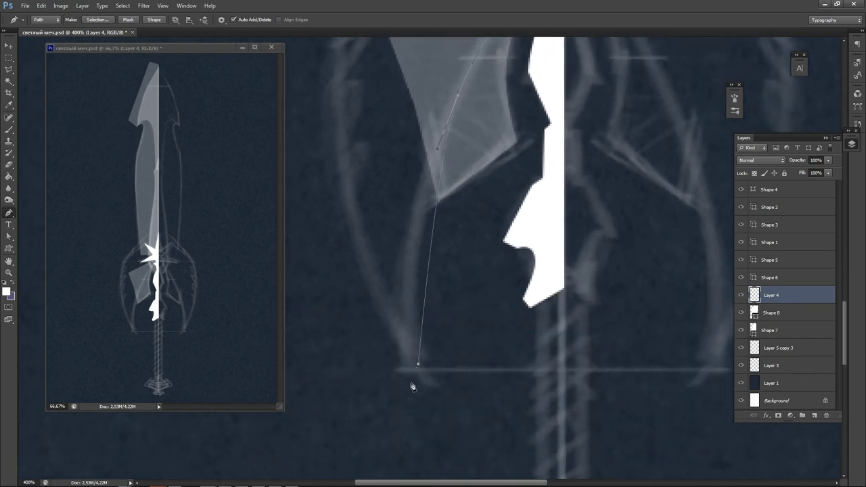
key("ctrl+z")
left_click(415, 371)
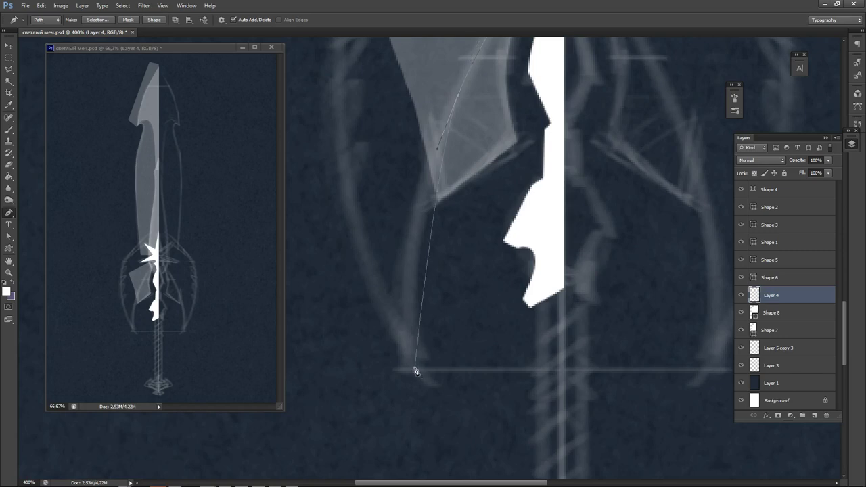
Continue the path from the wing's lower tip up along the lower part of its outer edge.
left_click_drag(366, 256, 408, 346)
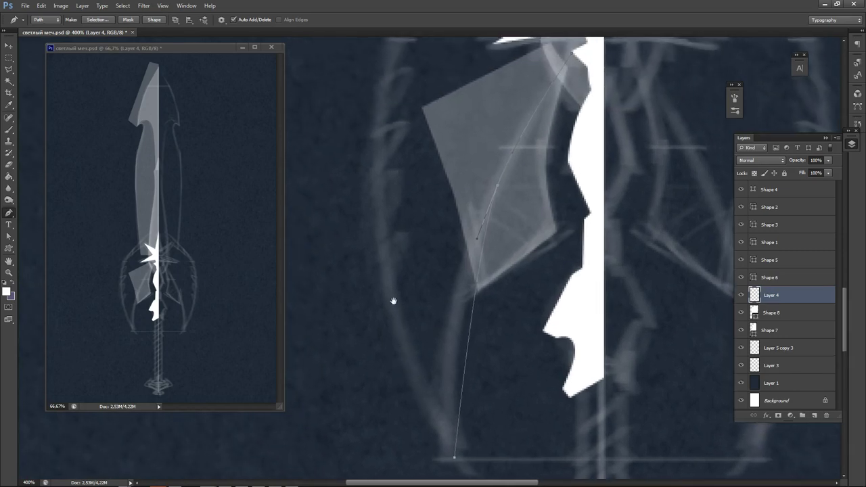
left_click_drag(395, 302, 394, 343)
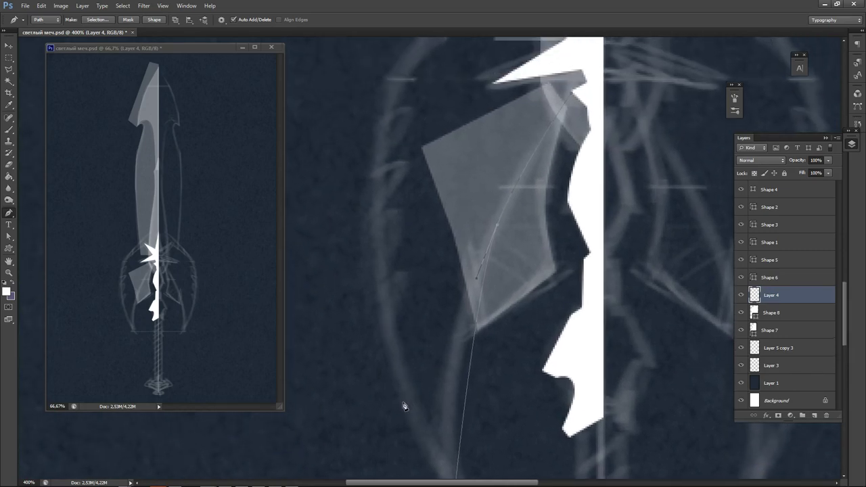
left_click_drag(405, 396, 398, 372)
left_click(383, 313)
left_click_drag(420, 314, 464, 325)
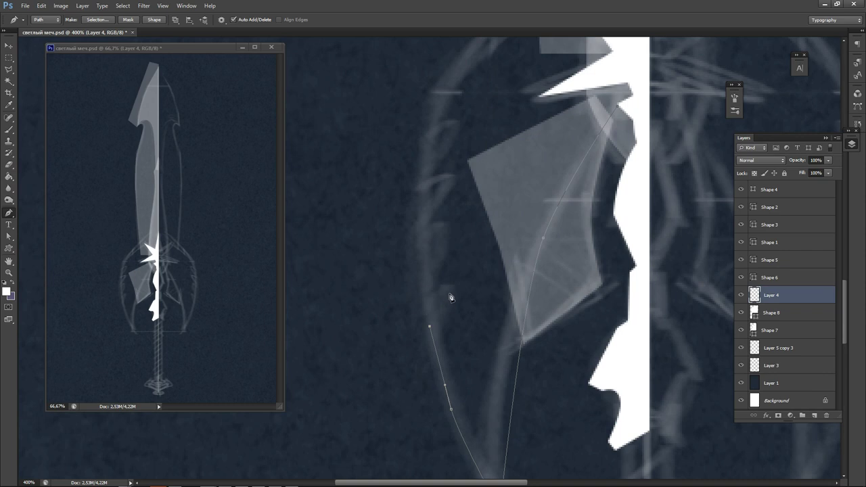
Extend the path upward with alternating curved and corner anchors to form the feather-like notches on the wing's outer edge.
left_click_drag(449, 294, 448, 284)
left_click(423, 297)
left_click_drag(441, 243, 441, 239)
left_click(418, 237)
left_click(442, 194)
left_click(424, 187)
left_click_drag(450, 144, 450, 132)
Trace the wing's upper arc to just short of the sword's centreline, close the path at its start, and convert it to a shape.
left_click_drag(463, 101, 443, 325)
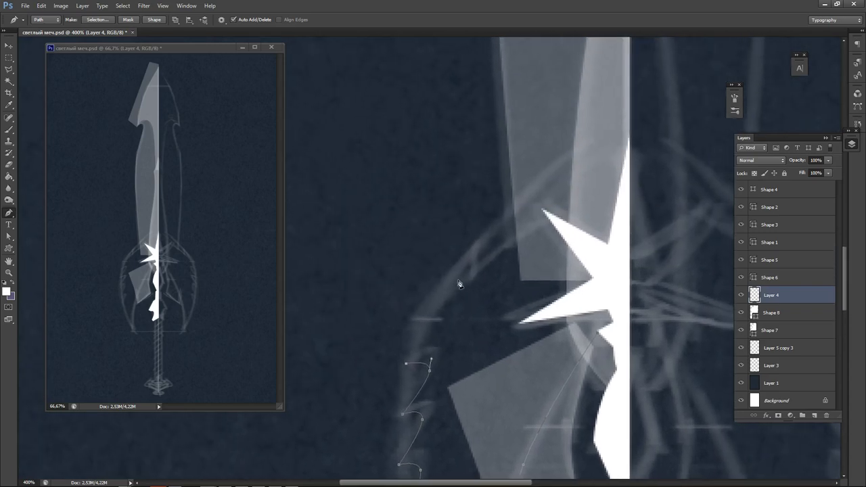
left_click(417, 317)
left_click_drag(498, 224, 538, 185)
left_click_drag(630, 126, 629, 148)
left_click_drag(614, 282, 504, 142)
left_click_drag(595, 329, 574, 440)
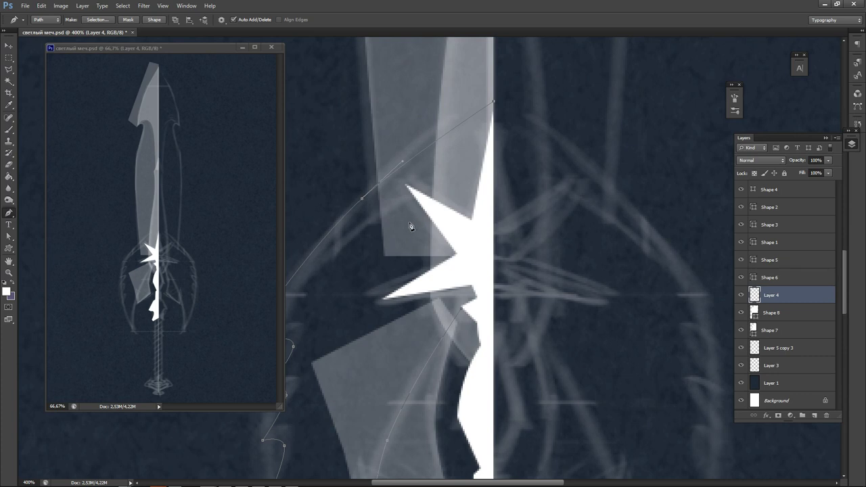
left_click(467, 114)
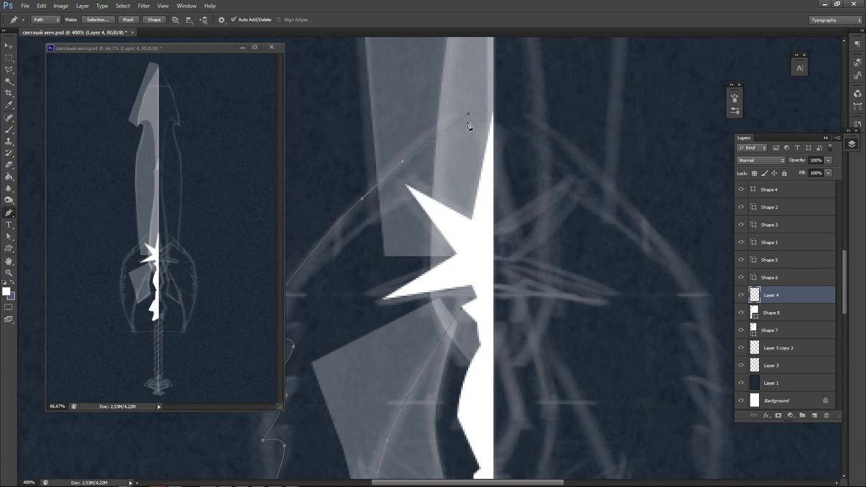
left_click(463, 312)
left_click(154, 19)
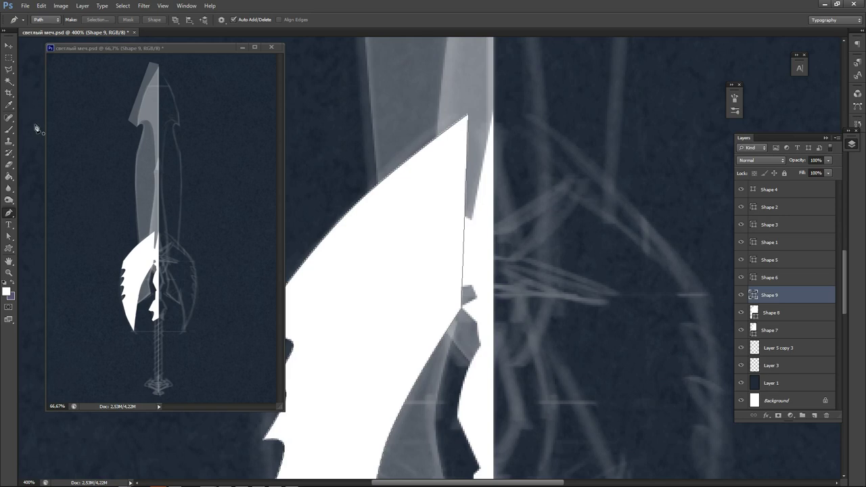
Move the tip of the topmost straight-edged tooth on the wing's outer edge further down with Direct Selection.
left_click_drag(393, 173, 443, 145)
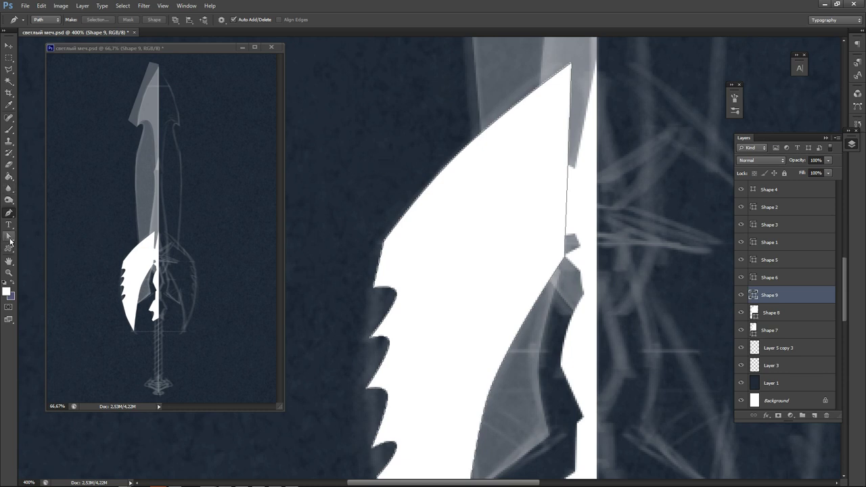
left_click(14, 236)
left_click(375, 290)
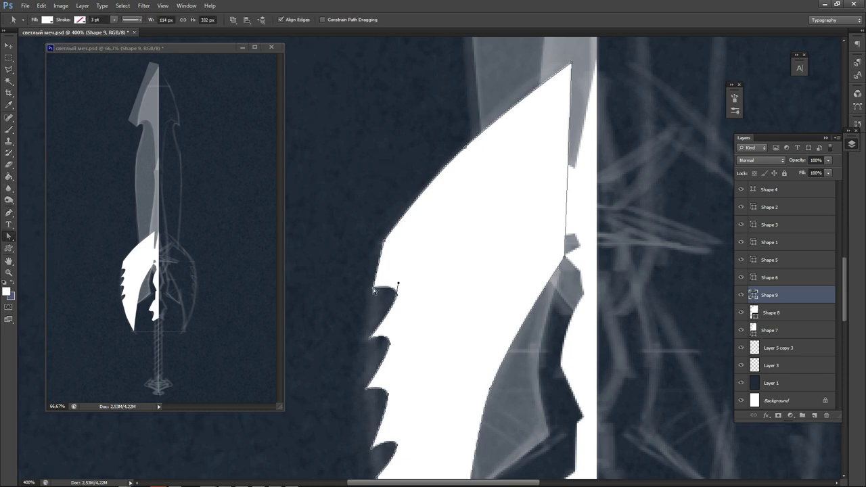
left_click_drag(375, 290, 371, 310)
Add an anchor point on the edge above that tooth and pull it inward, shaping its handles to form an extra rounded notch.
left_click(9, 212)
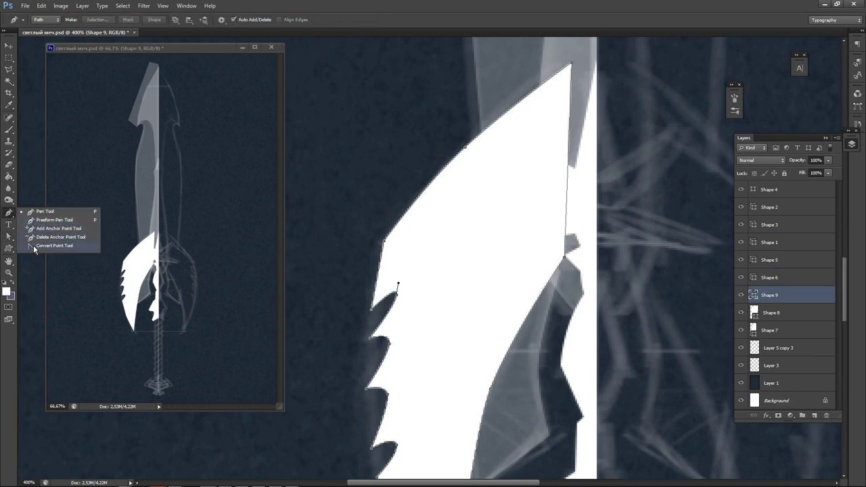
left_click(35, 230)
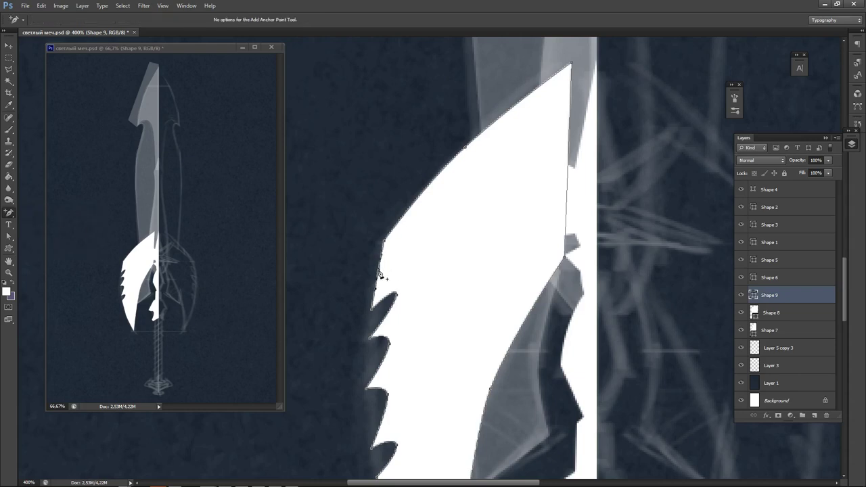
left_click(380, 269)
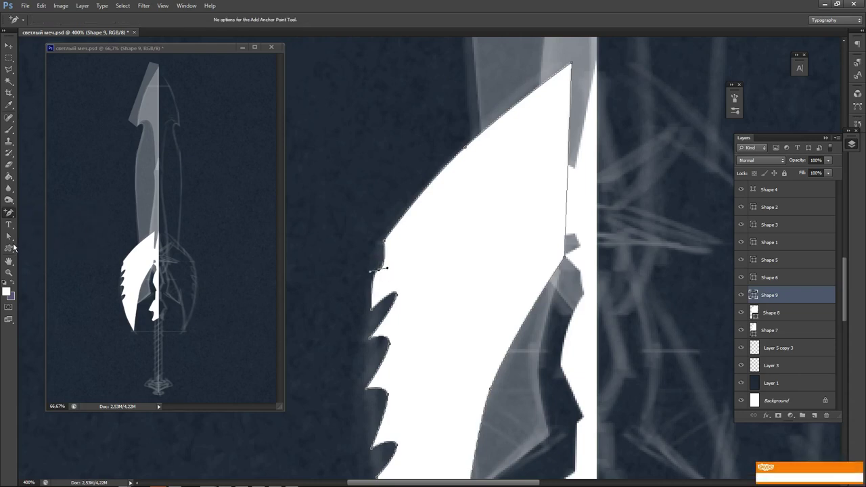
left_click(9, 238)
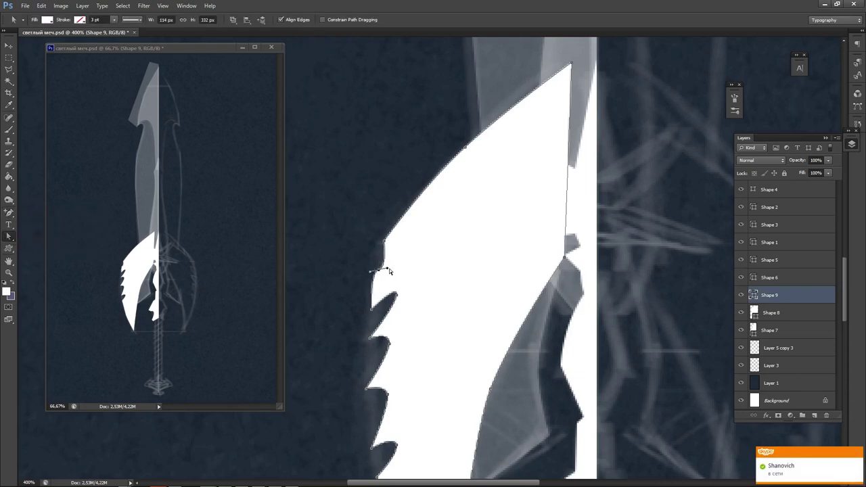
left_click_drag(390, 271, 402, 229)
left_click(400, 254)
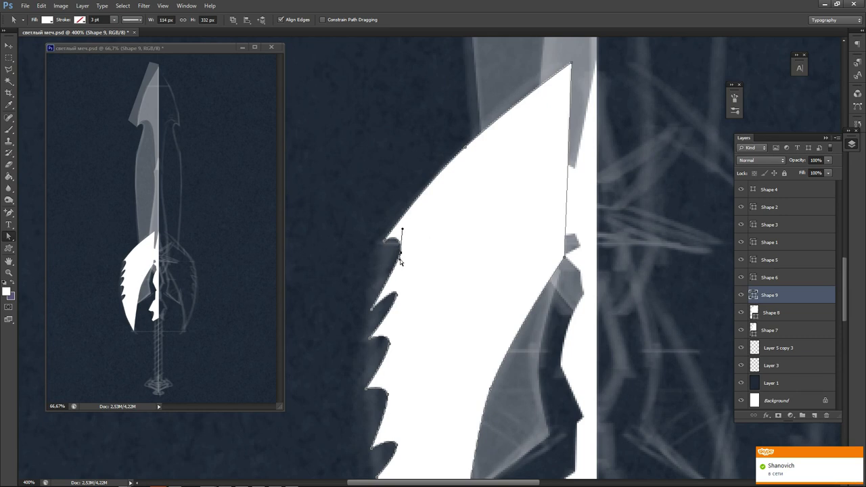
left_click_drag(400, 259, 402, 264)
left_click_drag(397, 233, 401, 237)
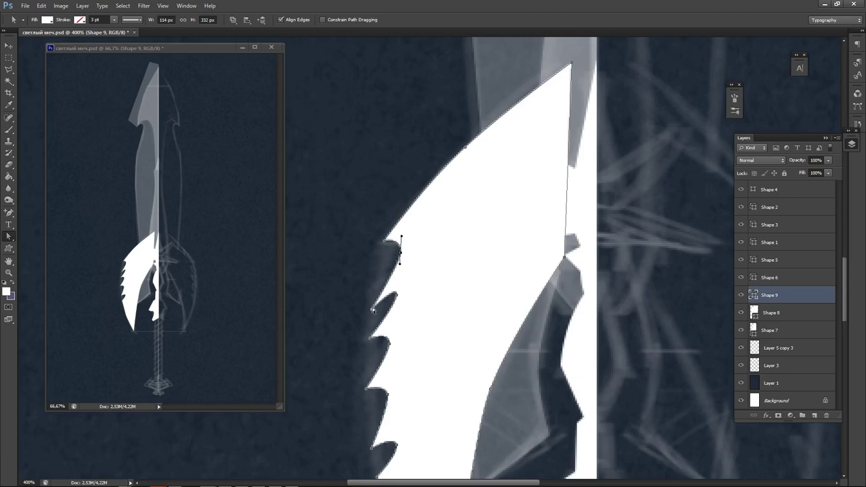
Raise the second tooth's tip slightly, bow its upper edge with the curve handles, and adjust the handle of the arc above the top tooth.
left_click_drag(372, 308, 381, 269)
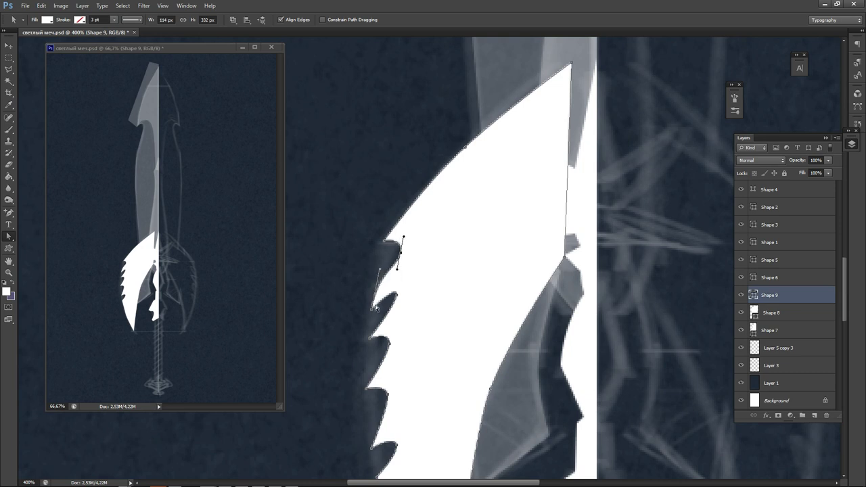
left_click_drag(371, 310, 374, 299)
left_click_drag(383, 259, 400, 236)
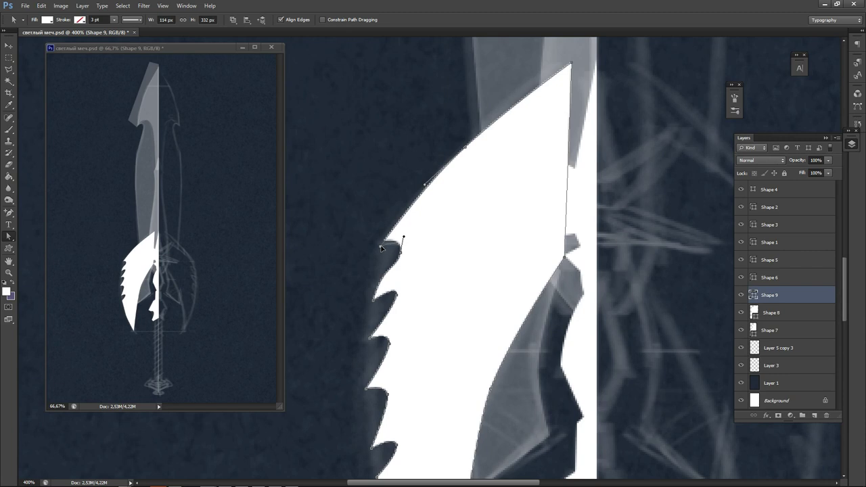
left_click(420, 190)
left_click_drag(424, 189, 418, 168)
left_click(398, 192)
left_click(384, 231)
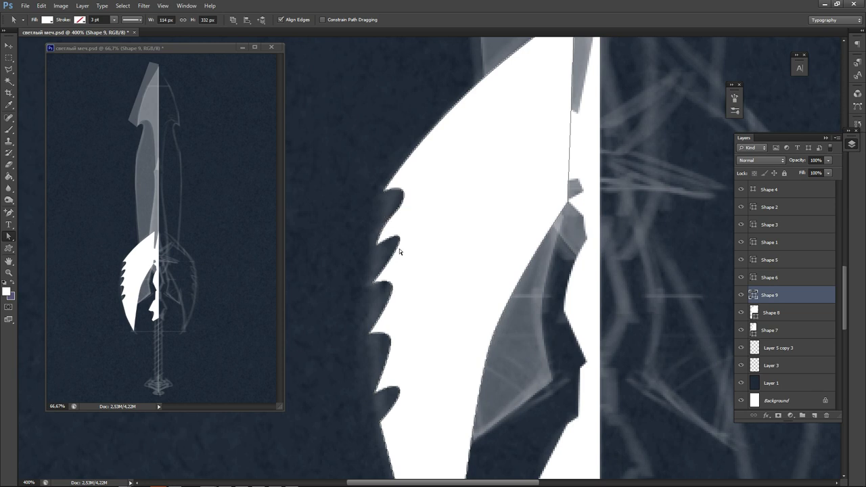
left_click(402, 243)
left_click(374, 284)
left_click(9, 212)
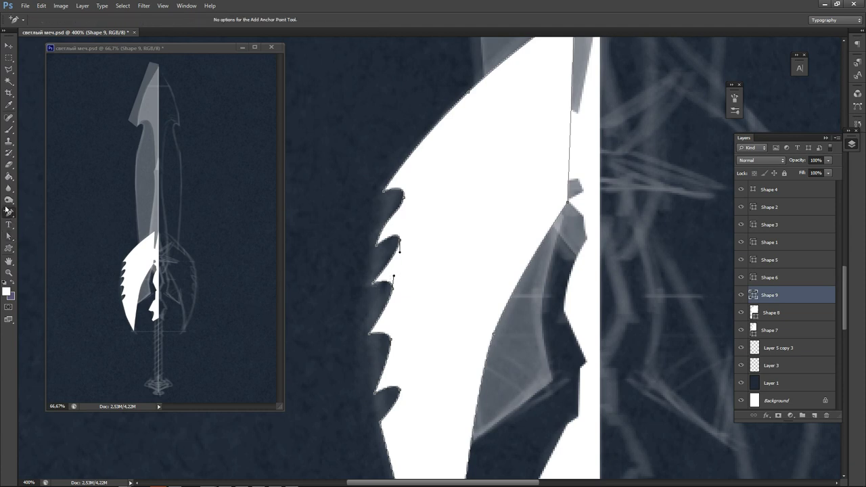
left_click(36, 247)
left_click_drag(373, 287, 373, 271)
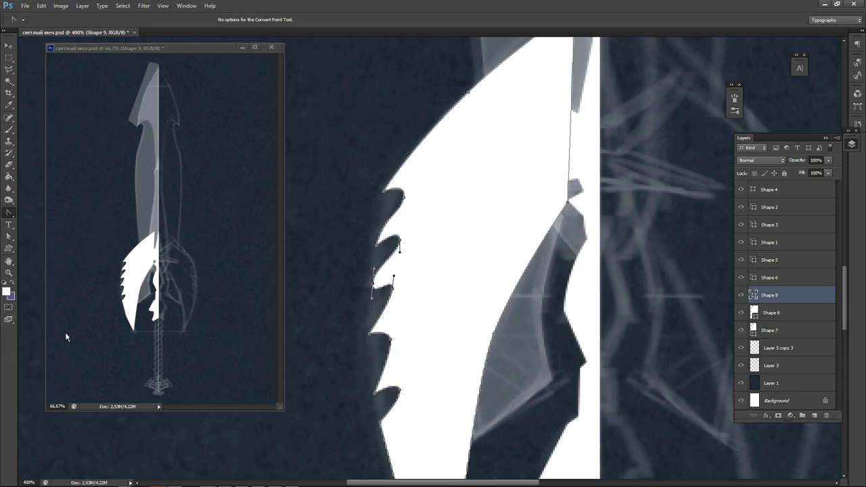
left_click(9, 235)
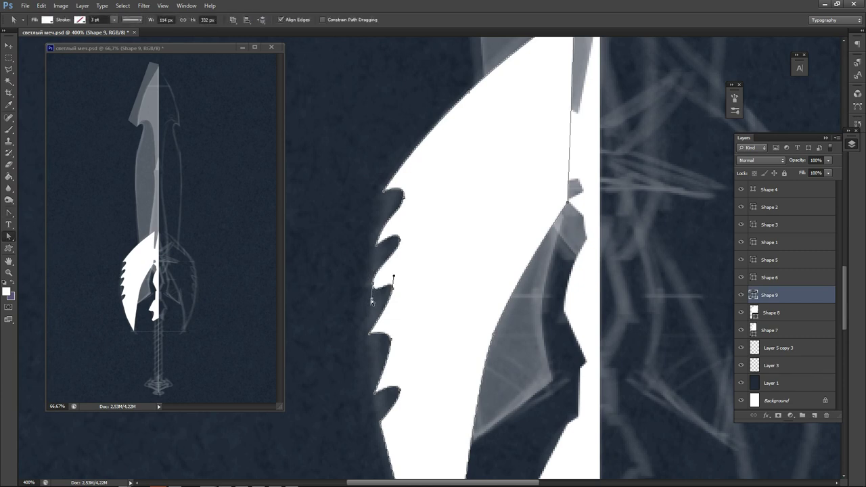
mouse_move(372, 299)
left_mouse_down()
mouse_move(384, 277)
mouse_move(385, 291)
left_mouse_up()
key("ctrl+alt+z")
key("ctrl+alt+z")
key("ctrl+alt+z")
key("ctrl+alt+z")
Give the tips of the third, fourth and fifth teeth on the wing's outer edge curve handles with the Convert Point tool.
scroll(400, 253, "up", 3)
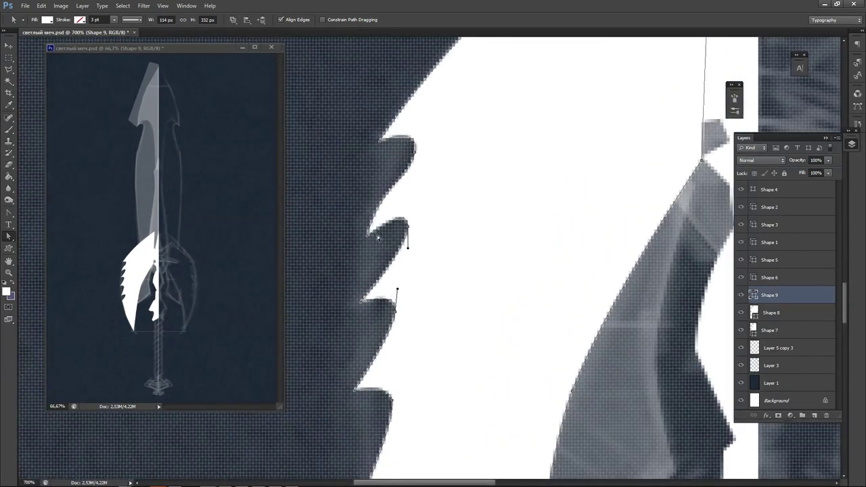
left_click(369, 236)
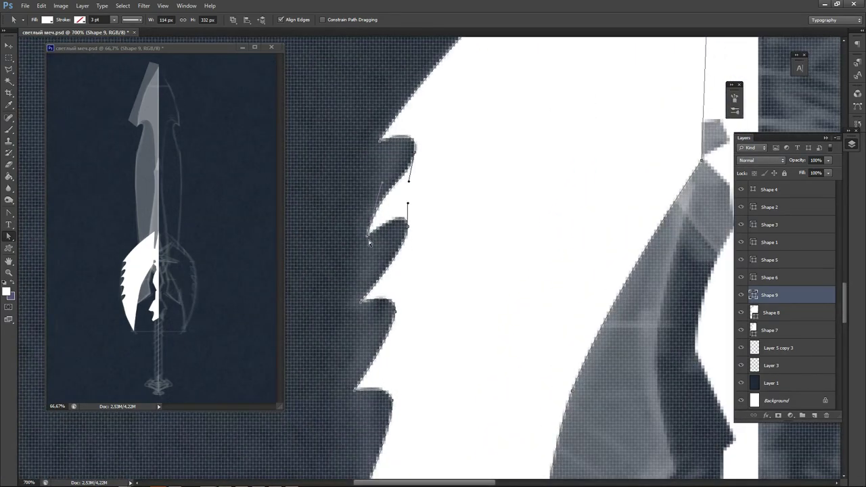
left_click(362, 302)
left_click_drag(8, 213, 29, 247)
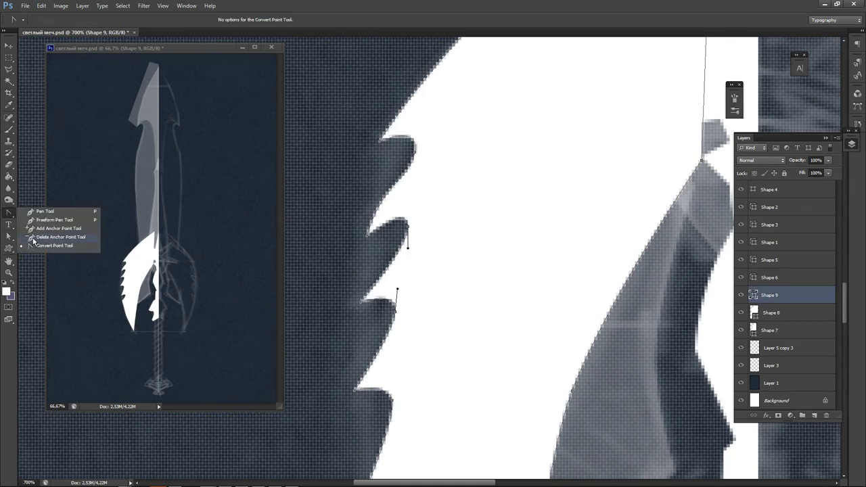
left_click(30, 248)
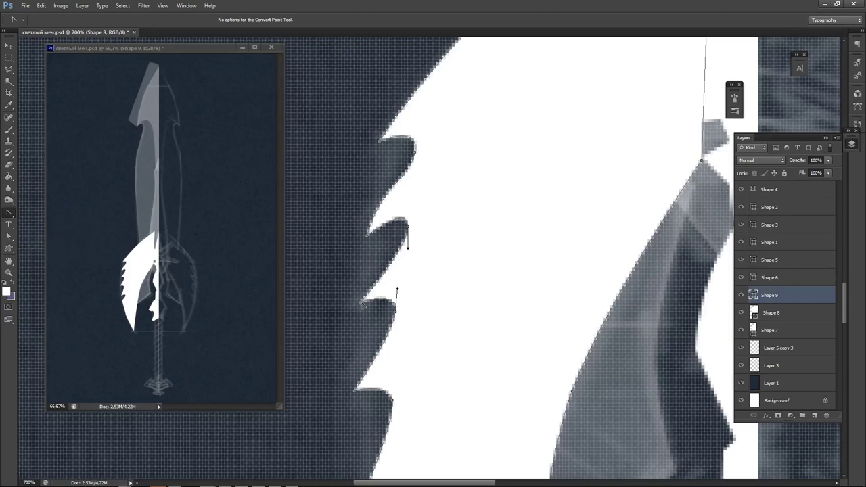
left_click_drag(362, 303, 373, 317)
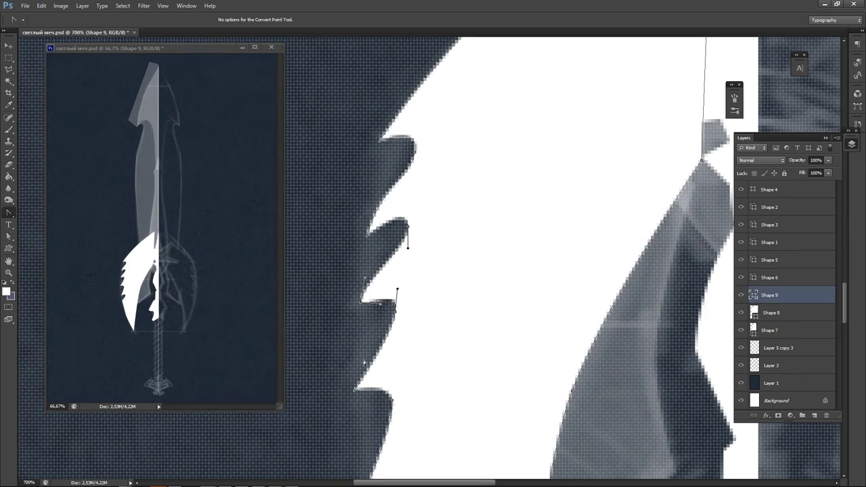
left_click_drag(355, 391, 375, 411)
left_click_drag(341, 456, 332, 249)
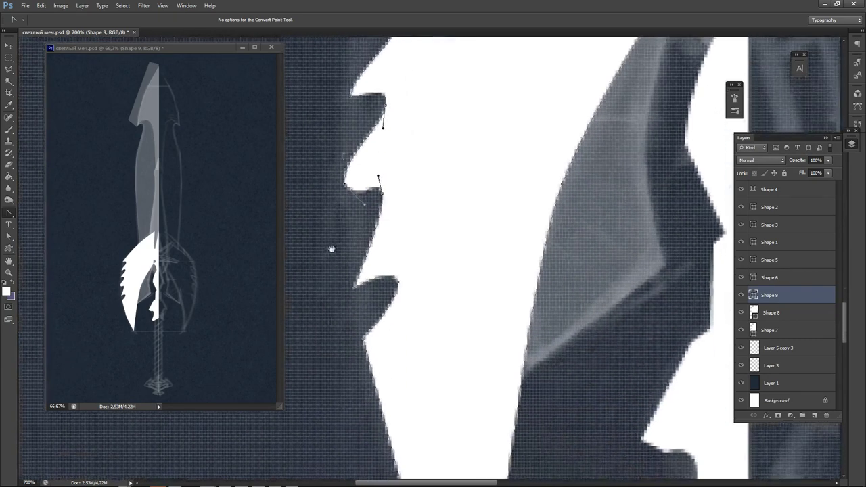
left_click_drag(354, 289, 384, 295)
Refine the curve of the third tooth's upper edge by adjusting the handles at its tip and the notch above.
left_click(9, 237)
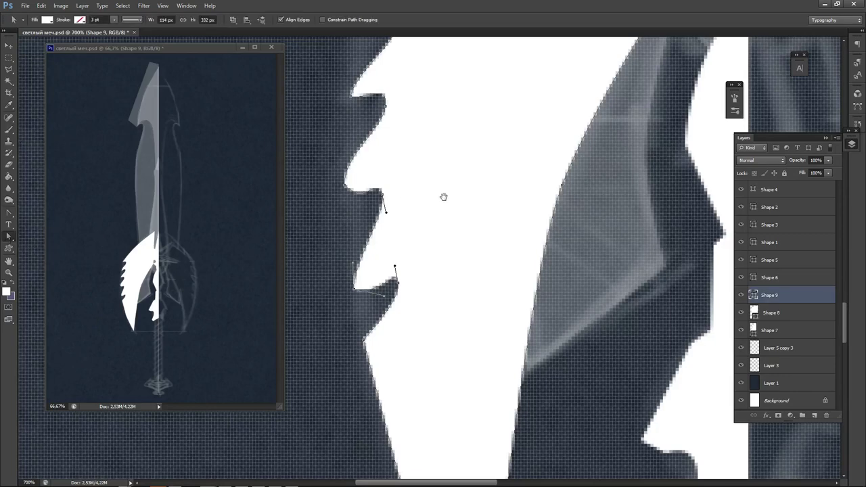
left_click_drag(443, 197, 514, 322)
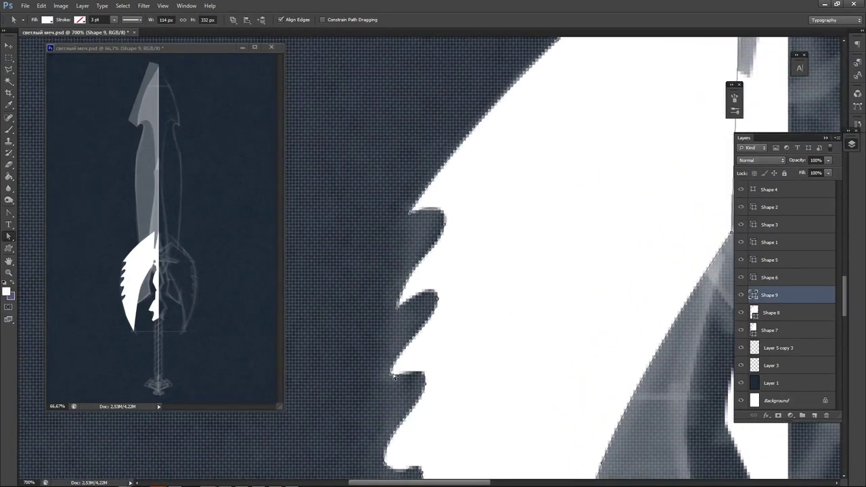
left_click(394, 376)
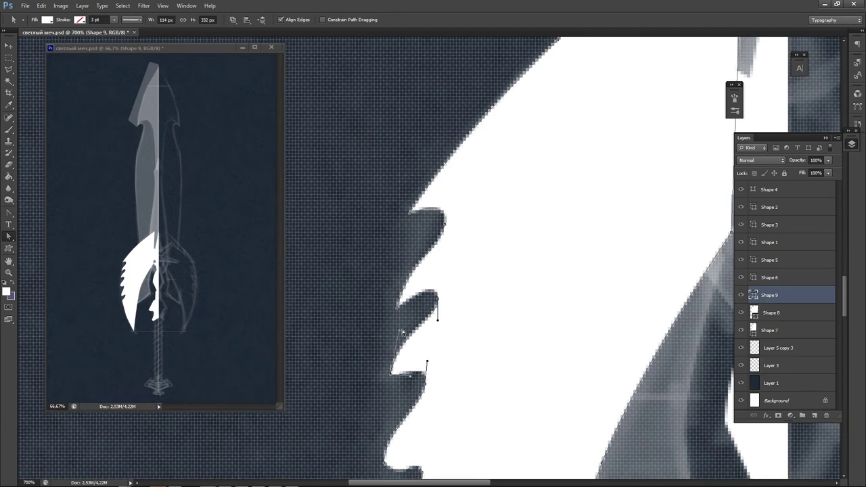
left_click_drag(437, 320, 440, 330)
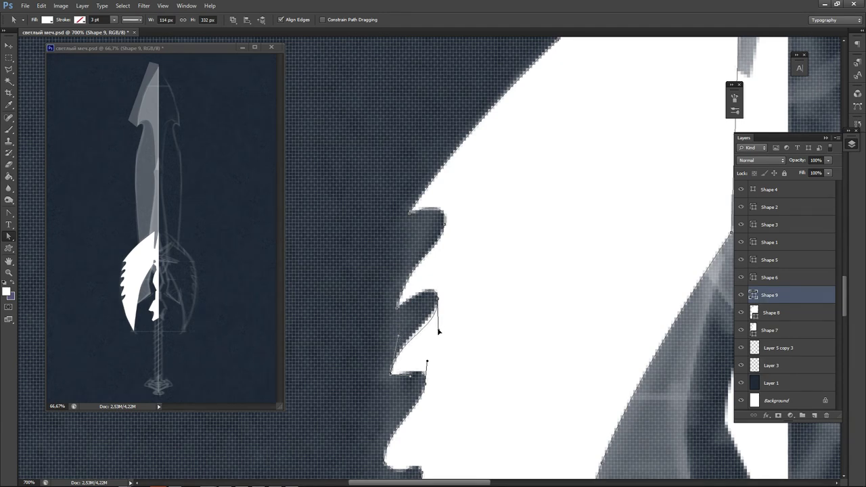
Shift the second tooth's tip slightly upward to sharpen its point.
left_click(408, 309)
left_click(398, 307)
mouse_move(409, 306)
left_mouse_down()
mouse_move(396, 293)
mouse_move(398, 303)
left_mouse_up()
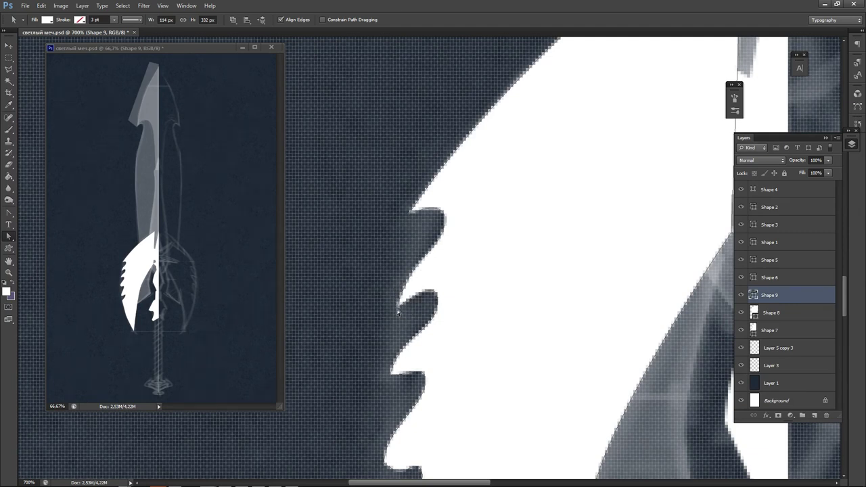
left_click(398, 305)
left_click_drag(397, 306, 406, 304)
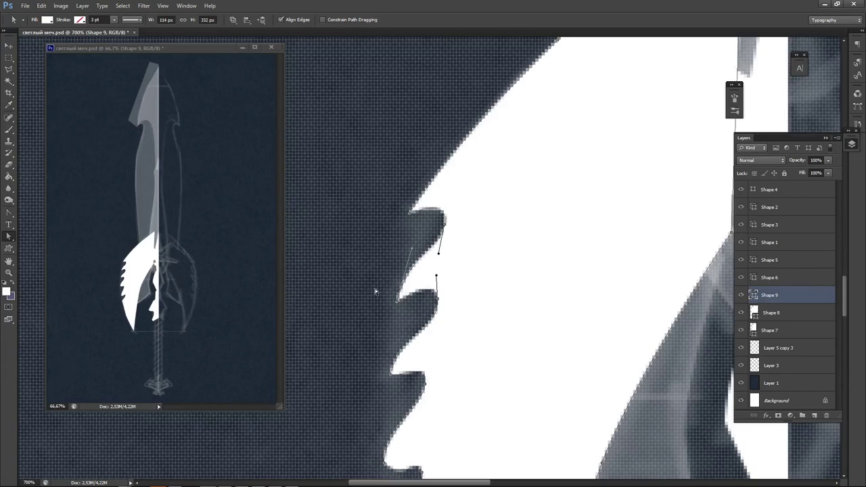
Round the notch below the third tooth by adjusting the handles of its inner anchor and of the tooth's tip.
left_click_drag(378, 341, 387, 241)
left_click(434, 285)
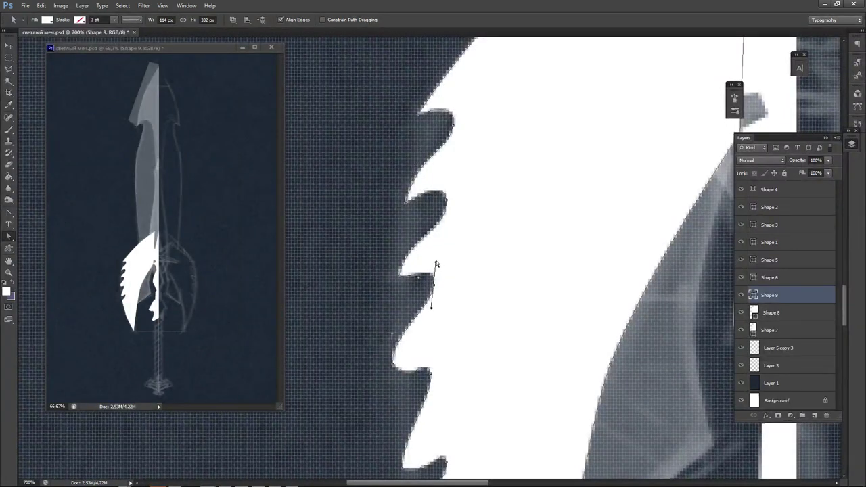
mouse_move(436, 264)
left_mouse_down()
mouse_move(433, 275)
mouse_move(441, 254)
left_mouse_up()
left_click_drag(429, 308, 433, 312)
left_click_drag(435, 254, 436, 261)
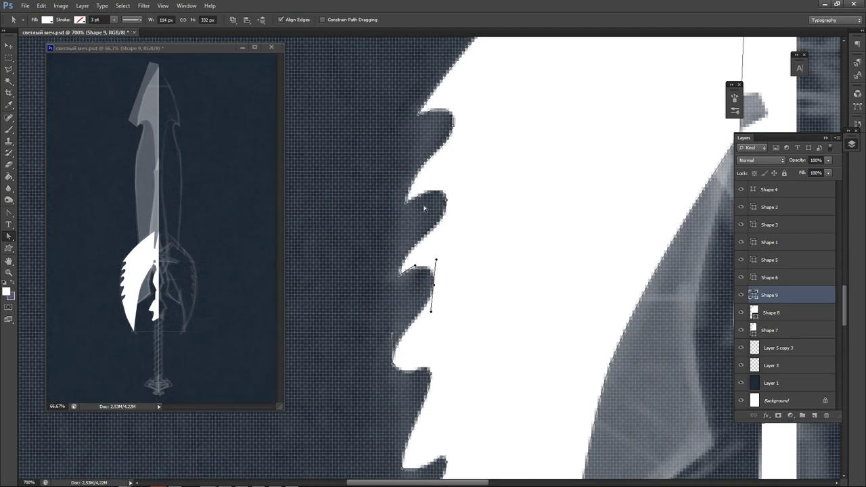
left_click(399, 276)
left_click_drag(398, 280, 416, 269)
left_click_drag(407, 233, 401, 251)
left_click(381, 272)
Adjust the lower handle of the notch beneath the second tooth and nudge the second tooth's tip slightly outward.
left_click_drag(447, 275, 412, 325)
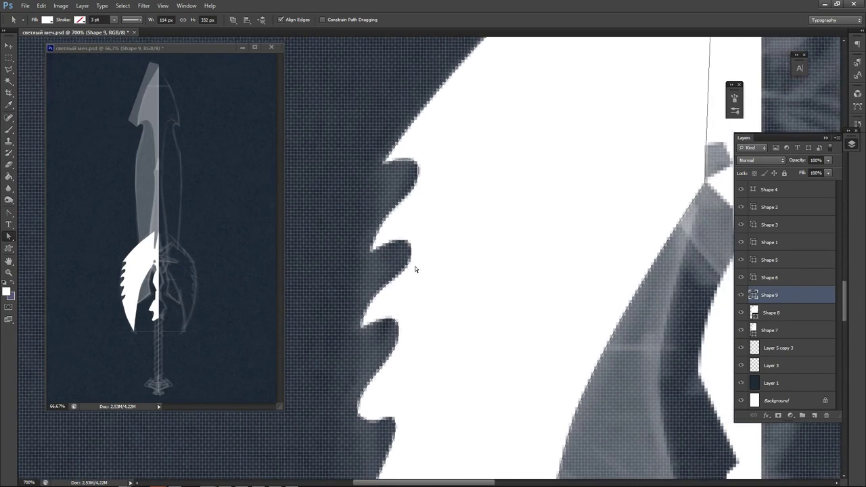
left_click(412, 250)
left_click_drag(412, 281, 414, 277)
left_click(371, 253)
left_click_drag(372, 255, 368, 252)
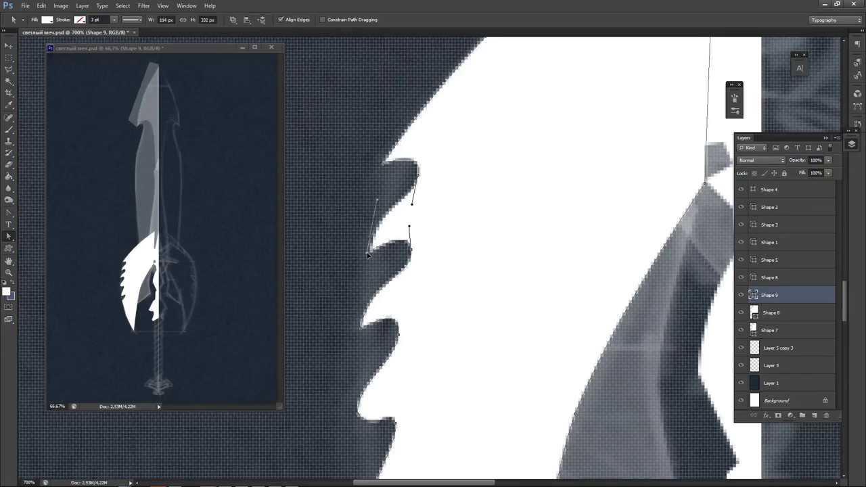
left_click(382, 221)
Fine-tune the curve between the first notch and the second tooth's tip with the tip's upper handle.
left_click_drag(376, 312, 392, 333)
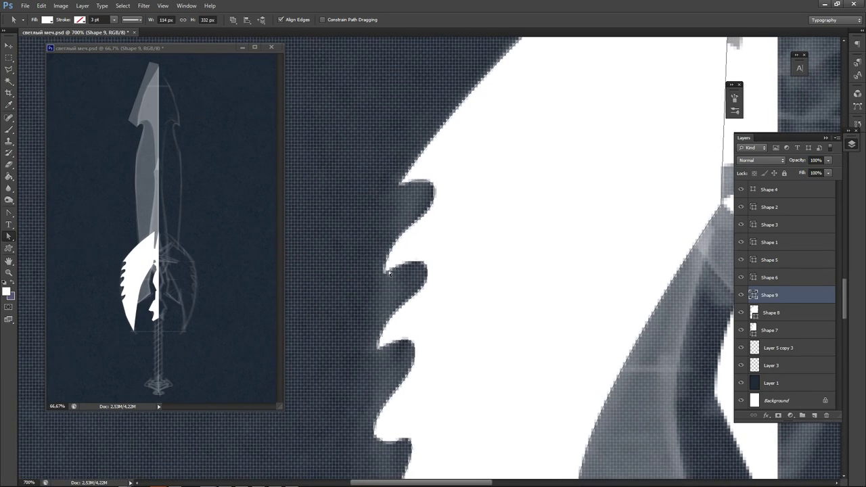
left_click(385, 274)
left_click_drag(397, 222, 402, 225)
left_click(361, 286)
left_click_drag(381, 321, 377, 317)
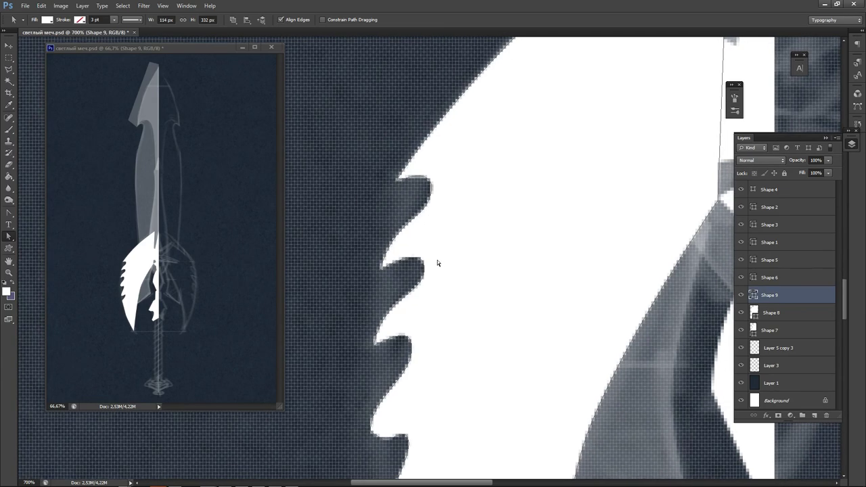
Move the inner anchors of the two uppermost notches outward and down to make those notches shallower.
left_click(425, 274)
left_click(424, 268)
left_click_drag(425, 269, 412, 280)
left_click(432, 195)
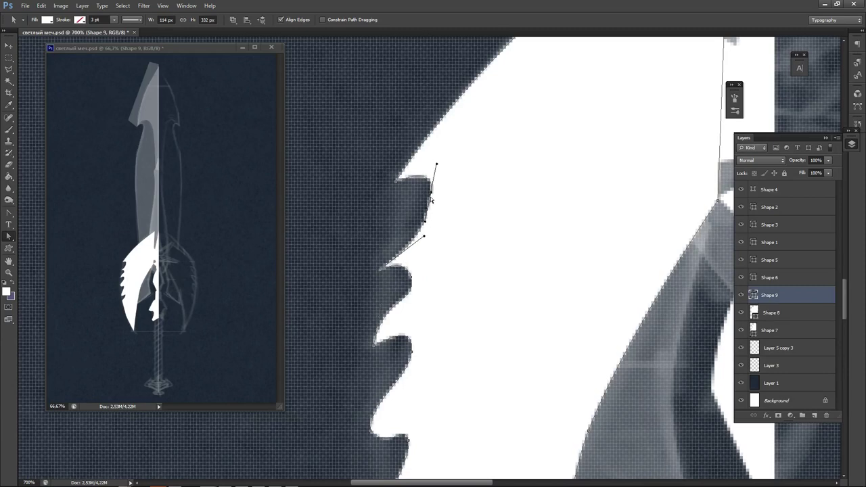
left_click_drag(386, 235, 386, 235)
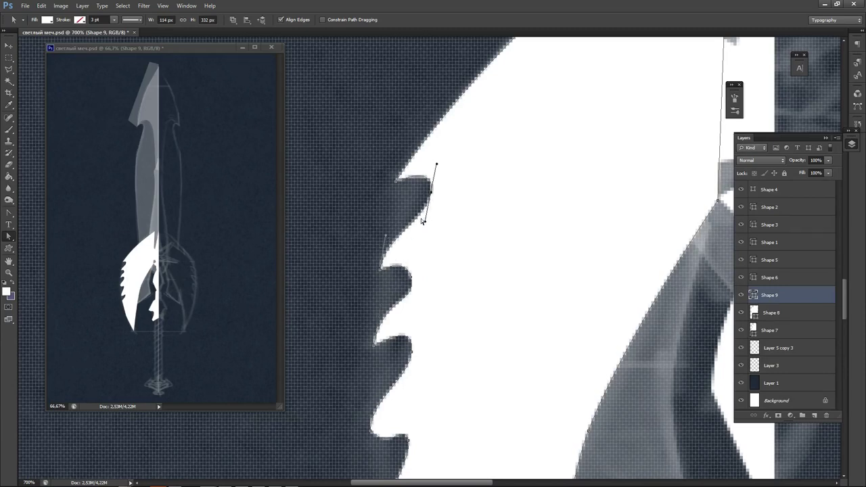
left_click_drag(432, 192, 418, 206)
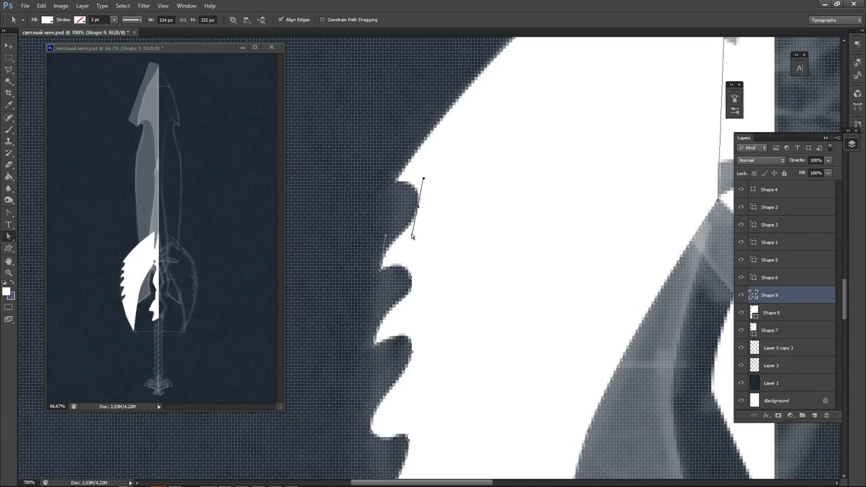
Smooth the two uppermost notches by adjusting the handles of their inner anchors and of the second tooth's tip.
left_click_drag(413, 236, 420, 204)
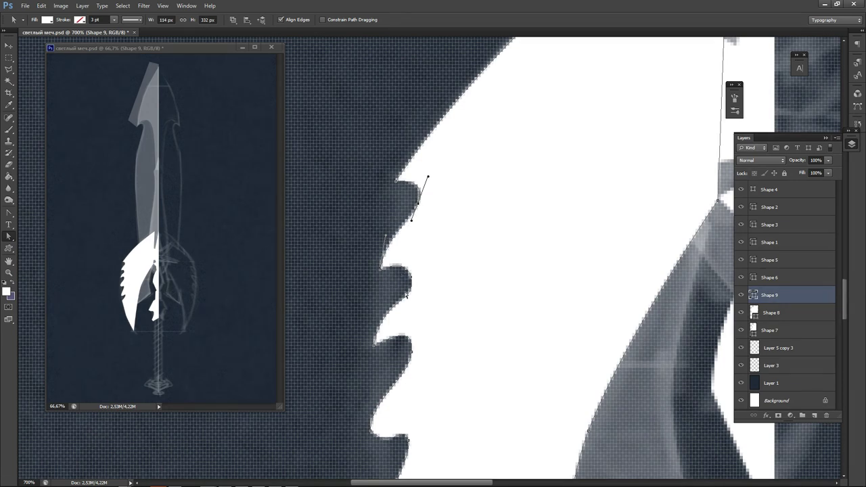
left_click_drag(412, 289, 404, 308)
left_click_drag(420, 255, 417, 251)
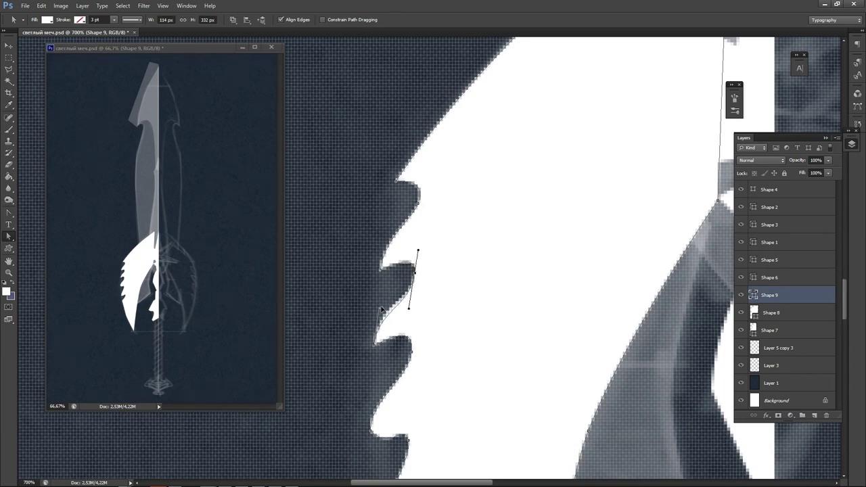
left_click_drag(409, 309, 407, 298)
left_click(381, 271)
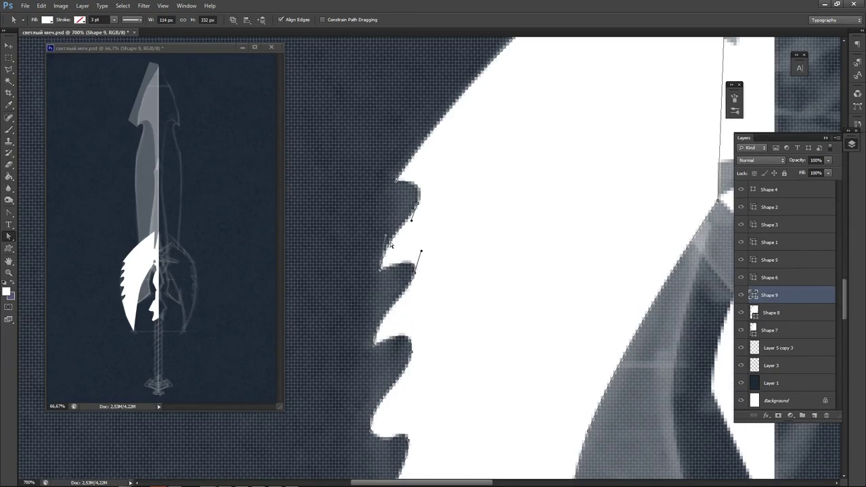
left_click_drag(387, 234, 389, 233)
left_click(359, 283)
Round the notch below the fourth tooth with the tip's handle and fine-tune the handle of the notch above it.
left_click_drag(353, 333, 353, 223)
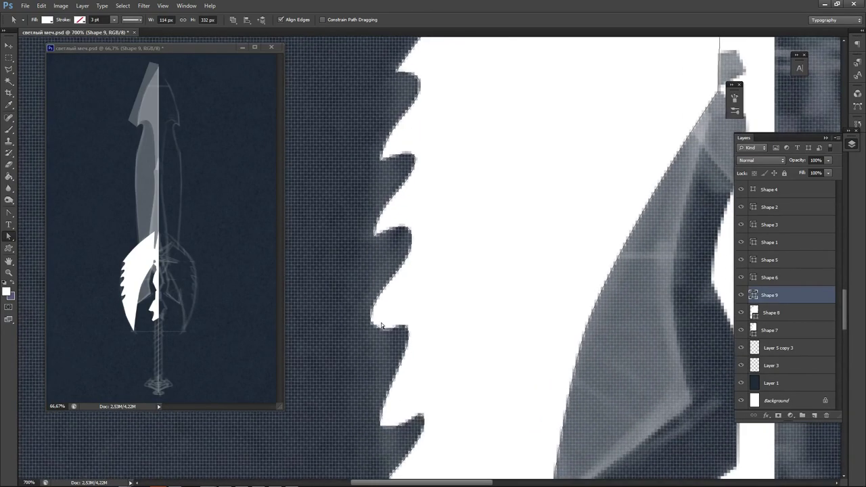
left_click(371, 323)
left_click_drag(389, 341, 405, 268)
left_click(413, 243)
left_click_drag(419, 219, 416, 219)
left_click(359, 288)
Round the notch below the fifth tooth and curve the edge above its tip using the tip's handles.
left_click_drag(385, 325, 368, 245)
left_click(368, 347)
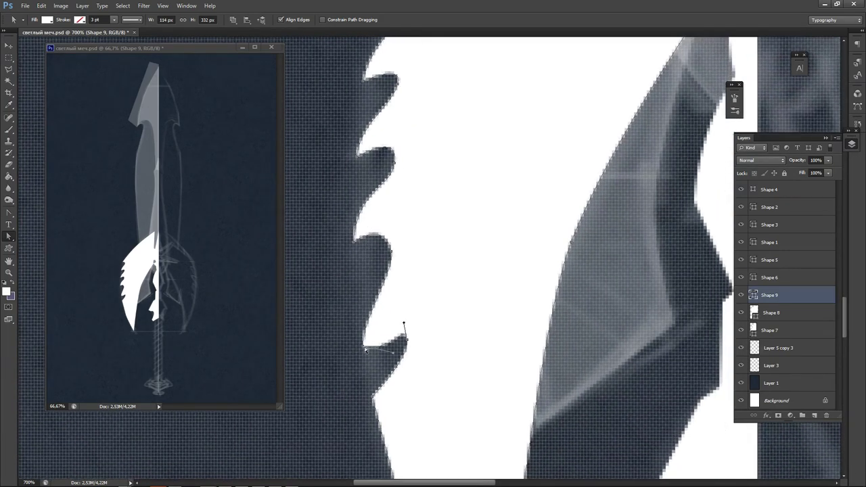
left_click(364, 345)
left_click_drag(393, 351, 362, 269)
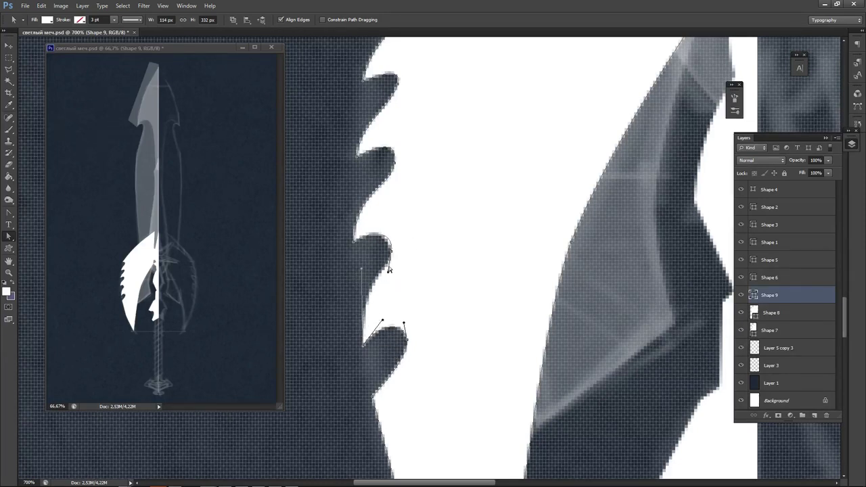
Adjust both handles of the fourth notch's inner anchor and move the fourth tooth's tip down.
left_click(392, 249)
left_click_drag(394, 235, 394, 230)
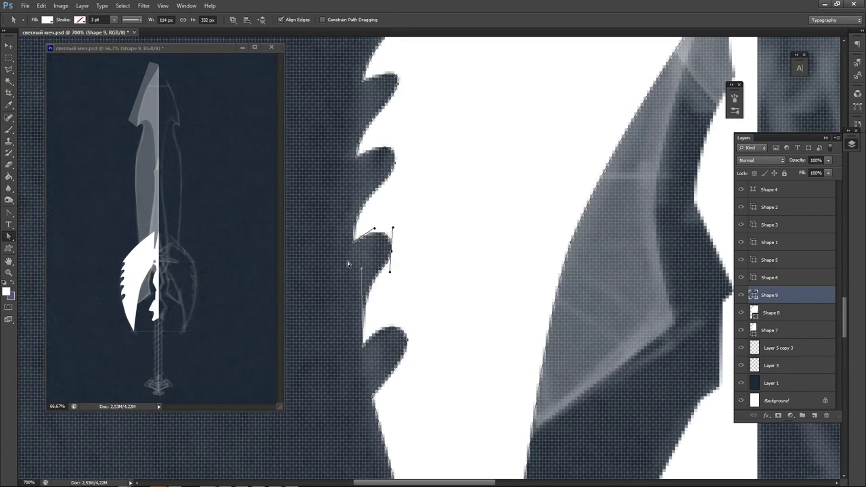
left_click(347, 262)
left_click(390, 255)
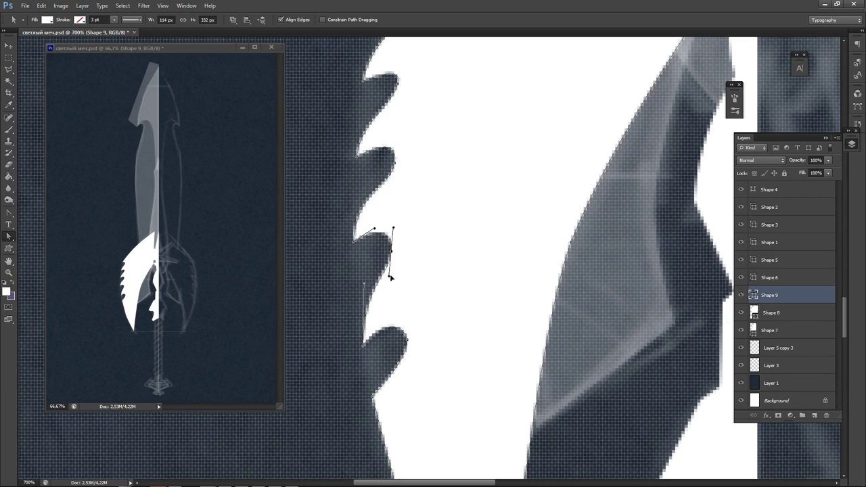
left_click_drag(391, 278, 390, 277)
left_click(354, 272)
left_click_drag(354, 242, 354, 251)
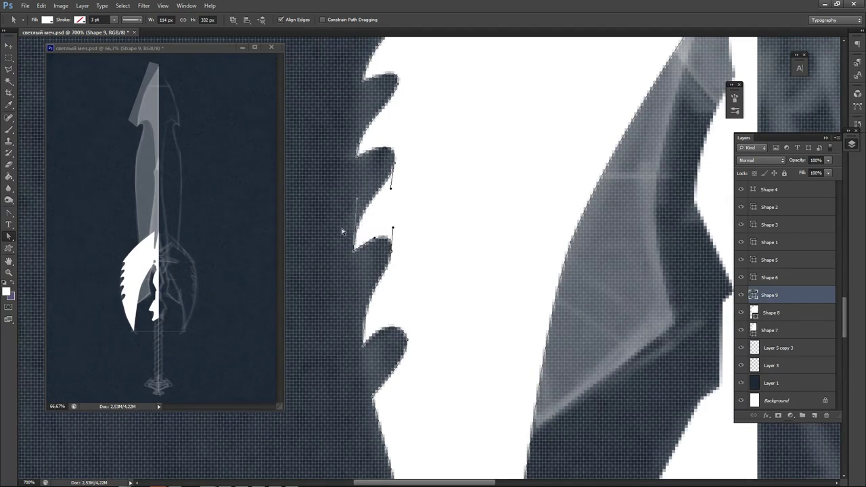
Move the third tooth's tip outward and down, and shift the corner below the fifth notch farther down the edge.
left_click(358, 156)
left_click_drag(342, 183, 384, 261)
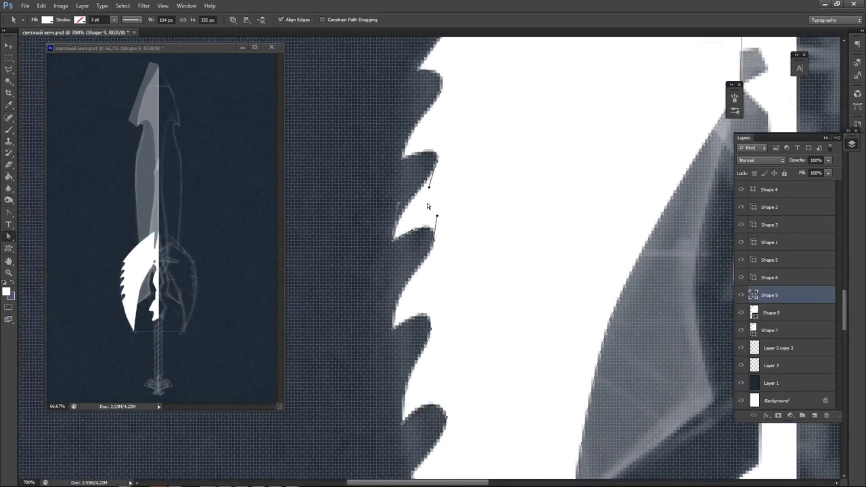
left_click(366, 220)
left_click_drag(403, 324, 345, 213)
left_click_drag(341, 343, 332, 269)
left_click_drag(350, 300, 357, 331)
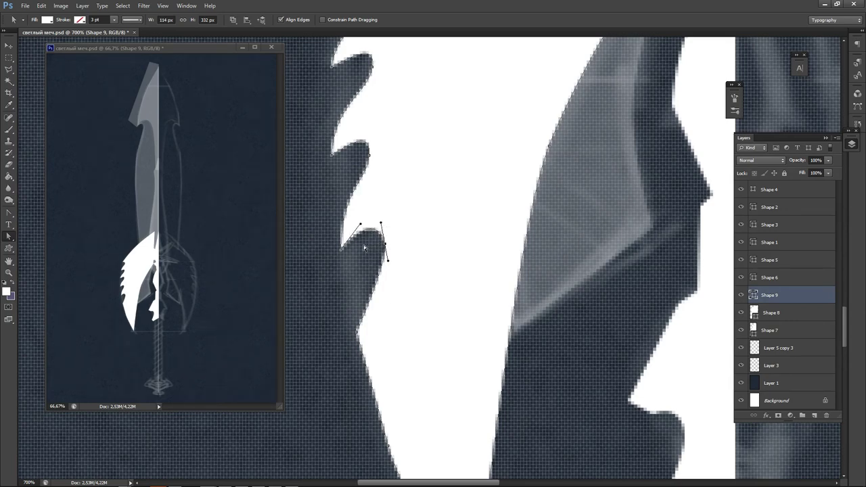
Nudge the third tooth's tip and pull the second tooth's tip outward to even out the toothed edge.
left_click_drag(359, 212, 367, 324)
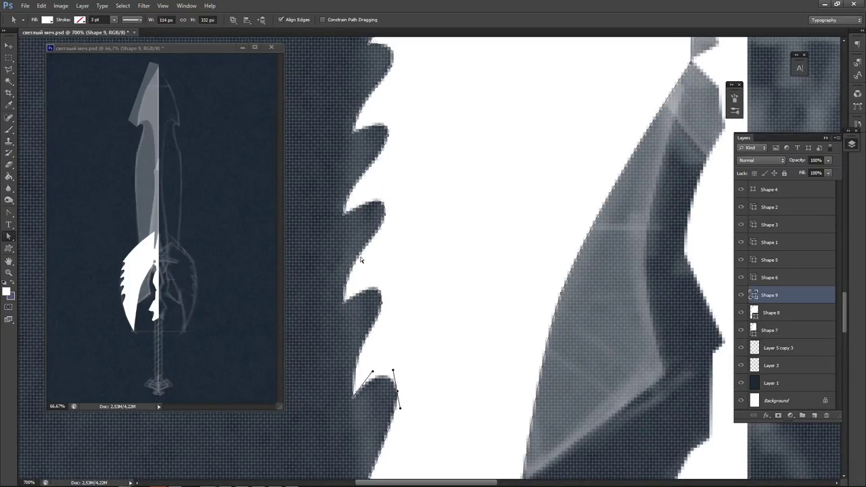
left_click(345, 215)
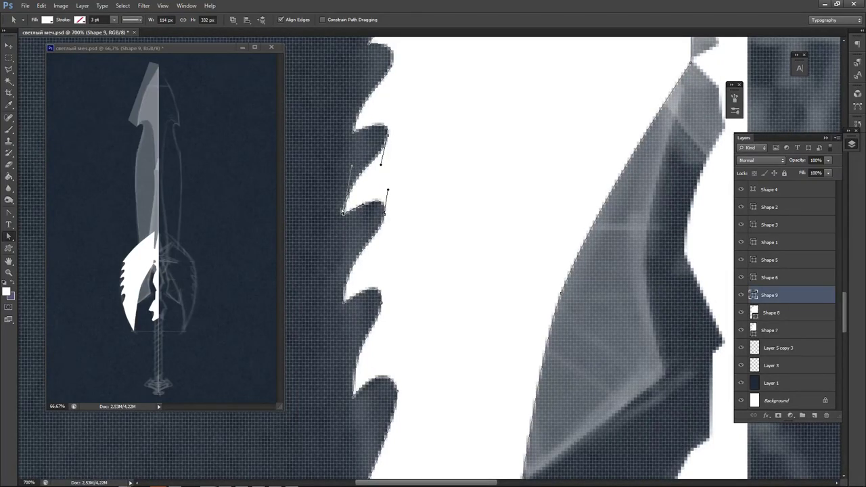
left_click_drag(314, 211, 313, 279)
left_click_drag(321, 232, 345, 300)
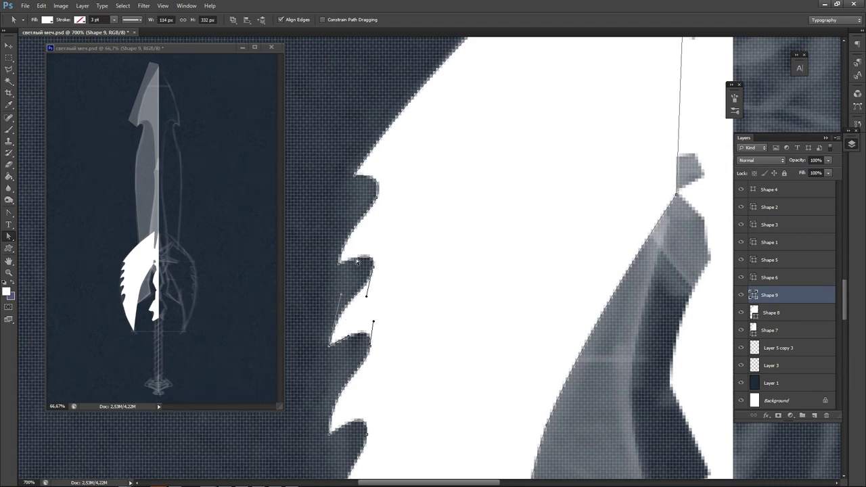
left_click_drag(337, 262, 345, 227)
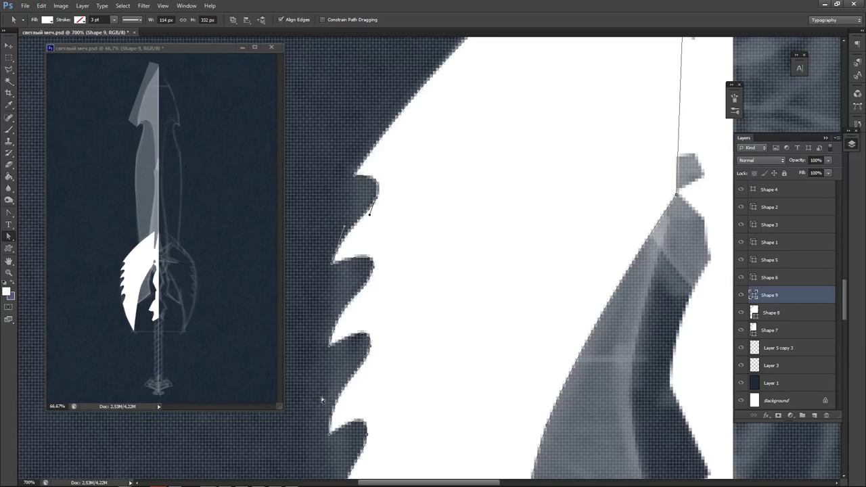
Adjust the curve of the wing's smooth lower outer edge between the last tooth and the bottom point.
left_click_drag(329, 398, 320, 203)
left_click_drag(302, 444, 345, 280)
left_click_drag(406, 374, 423, 264)
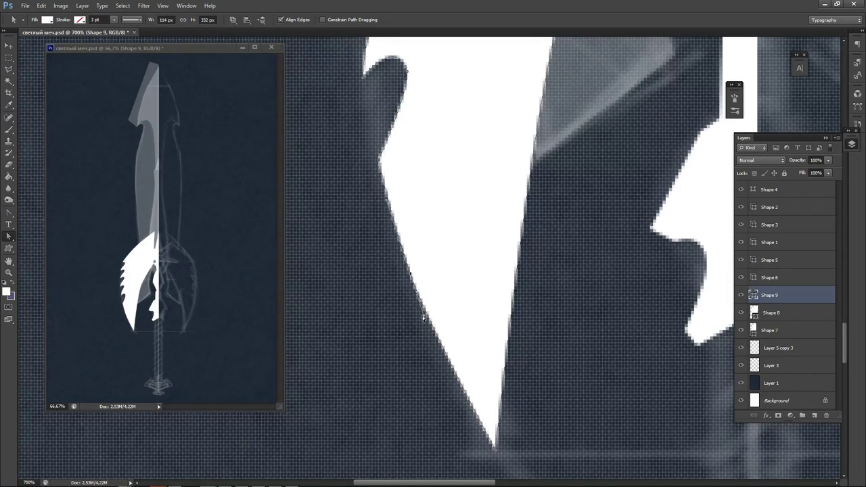
left_click_drag(424, 317, 453, 402)
left_click(401, 386)
Adjust the first tooth's tip and the handle of the long outer curve running up from it.
left_click_drag(567, 207, 491, 256)
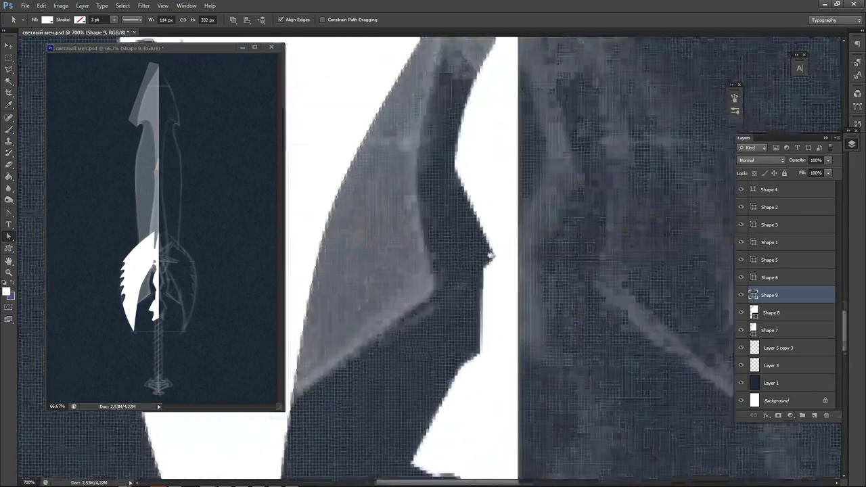
scroll(417, 115, "down", 4)
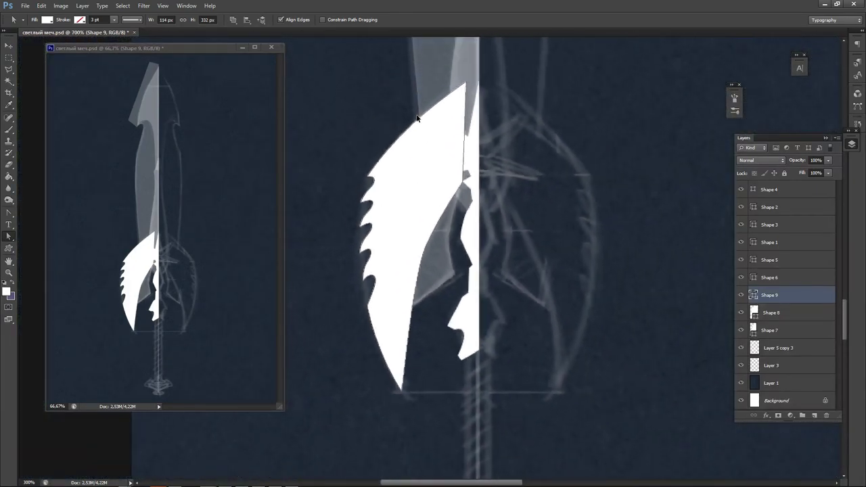
scroll(449, 308, "down", 2)
scroll(369, 175, "up", 3)
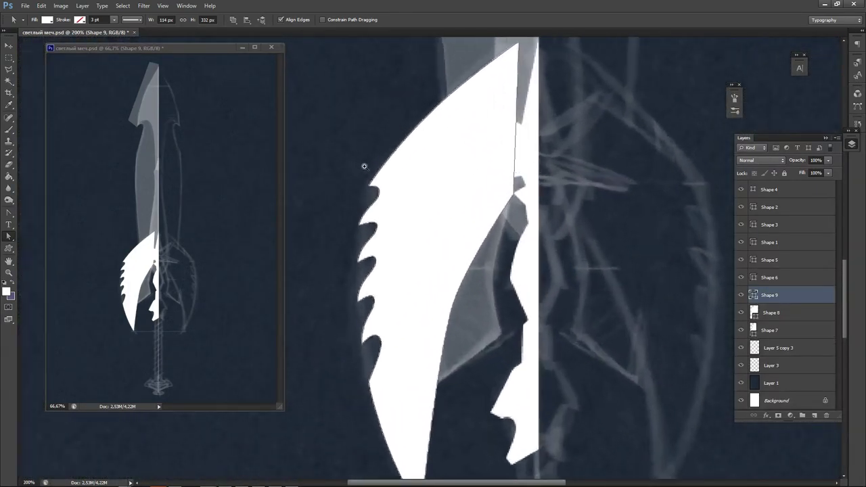
left_click_drag(364, 206, 365, 204)
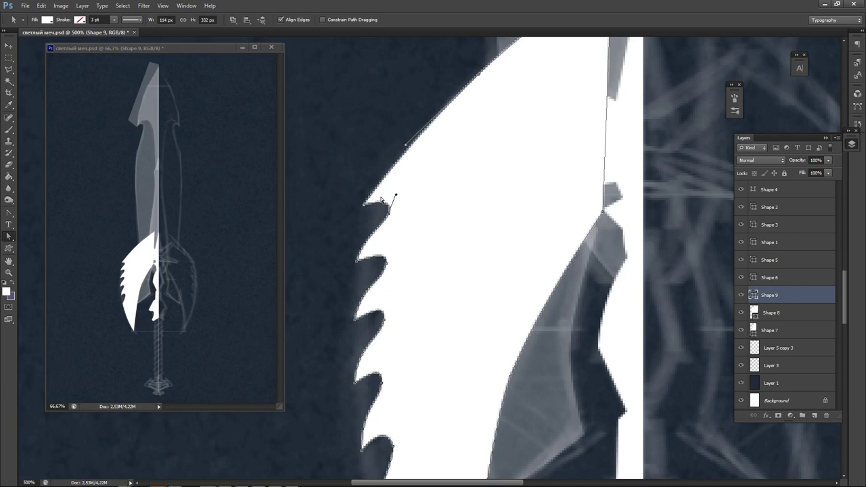
left_click_drag(405, 147, 391, 153)
left_click(393, 138)
Make the fifth notch shallower by moving its inner anchor up and outward.
left_click_drag(501, 267, 490, 156)
left_click(387, 324)
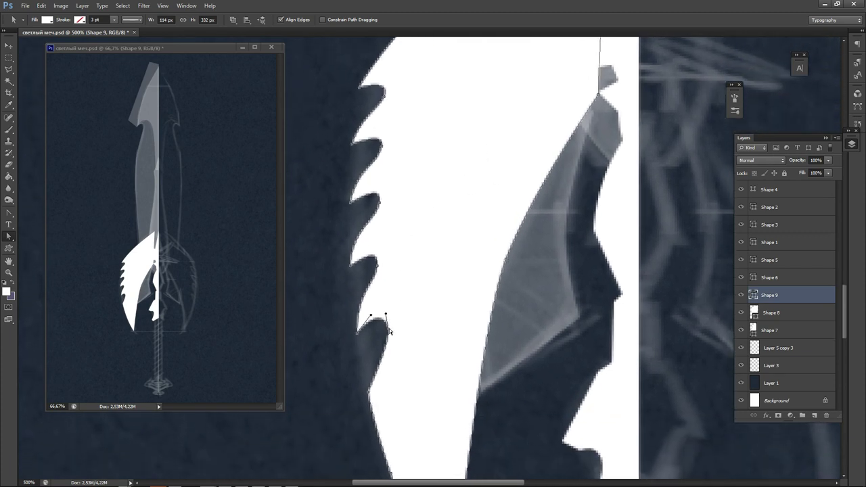
left_click_drag(387, 327, 383, 310)
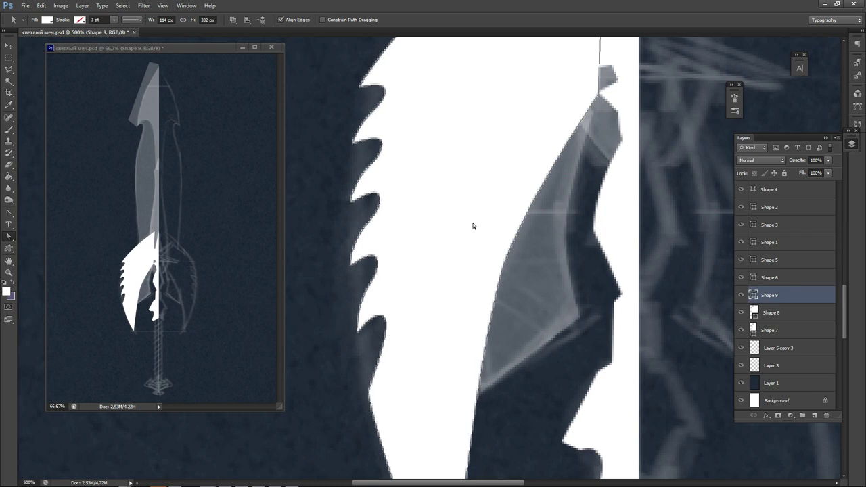
Bow the wing's inner edge by lengthening both handles of its middle anchor, and save the document.
left_click_drag(506, 290, 462, 252)
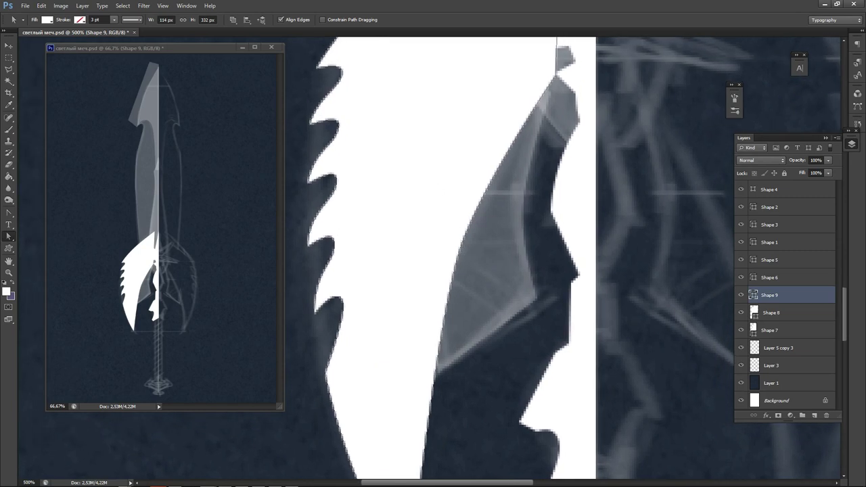
key("ctrl+minus")
key("ctrl+minus")
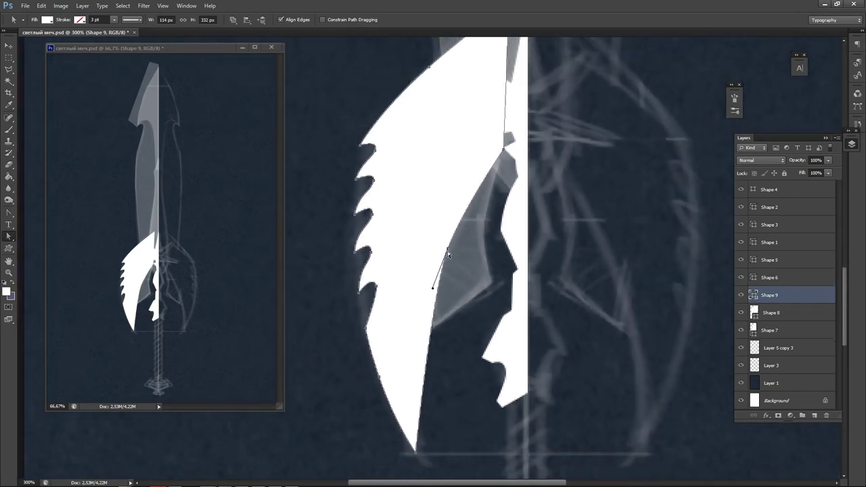
left_click_drag(447, 251, 464, 208)
left_click_drag(433, 290, 414, 345)
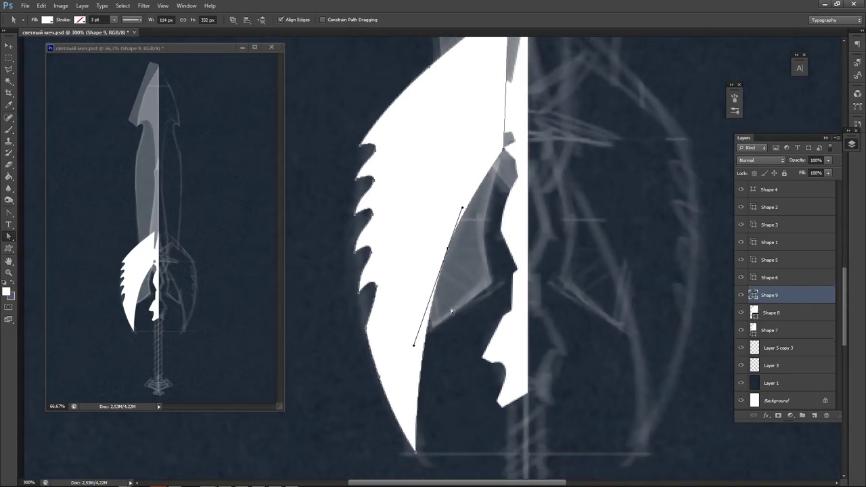
left_click_drag(463, 210, 472, 197)
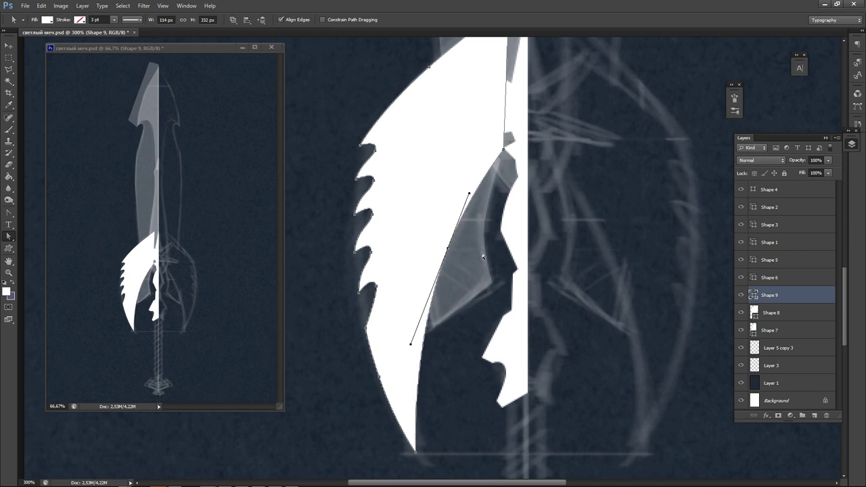
left_click(468, 265)
key("ctrl+s")
Try to move the bottom corner anchor of the central guard shape, Shape 7, above the grip.
left_click_drag(594, 254, 540, 40)
left_click_drag(528, 234, 509, 251)
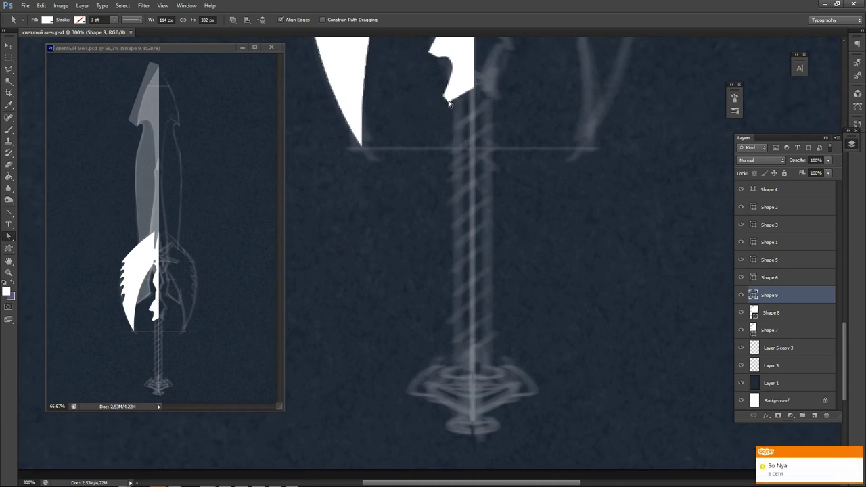
left_click(463, 88)
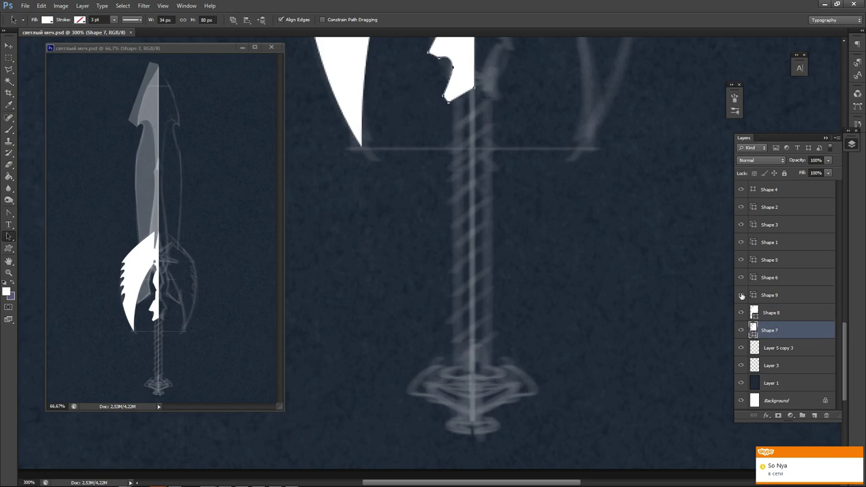
left_click_drag(448, 101, 453, 103)
key("ctrl+z")
right_click(9, 237)
left_click(51, 237)
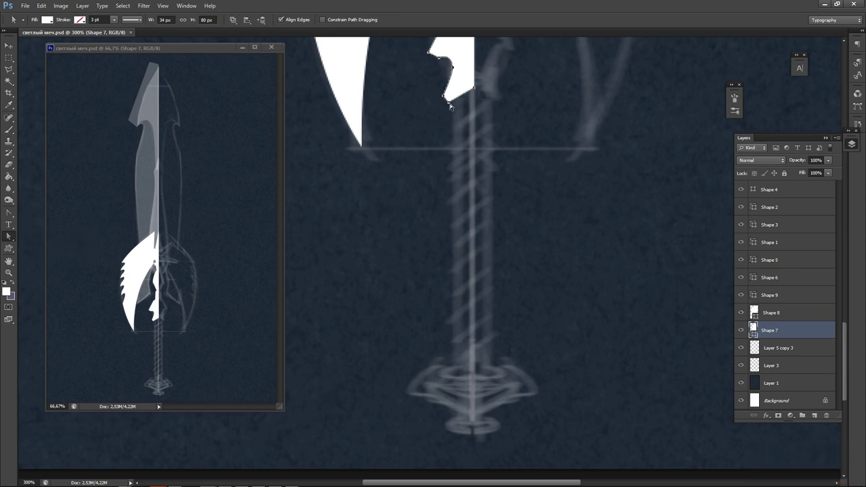
left_click_drag(449, 104, 420, 223)
key("ctrl+z")
Add an anchor point in the middle of Shape 7's slanted bottom edge.
left_click(466, 89, "ctrl")
left_click(466, 90, "ctrl")
left_click(465, 92, "ctrl")
left_click(465, 93, "ctrl")
left_click_drag(10, 214, 39, 228)
left_click(411, 239)
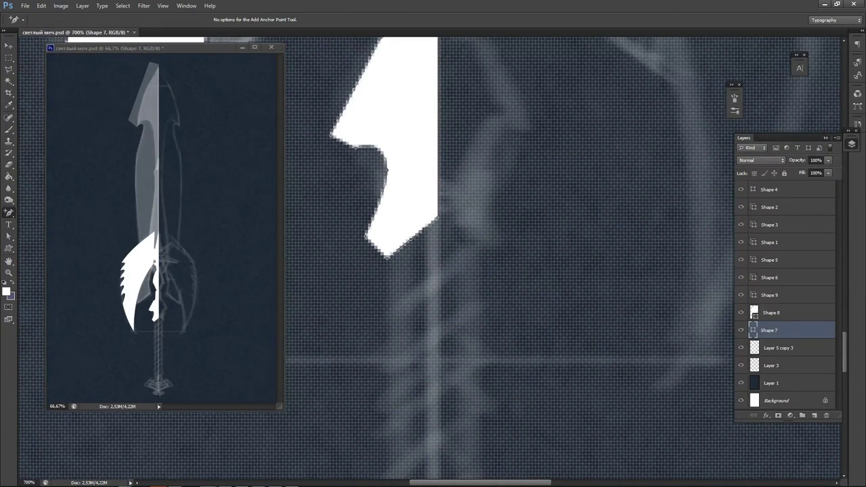
Pull Shape 7's bottom edge up into a concave arc with the added anchor and nudge the bottom corner.
left_click(8, 238)
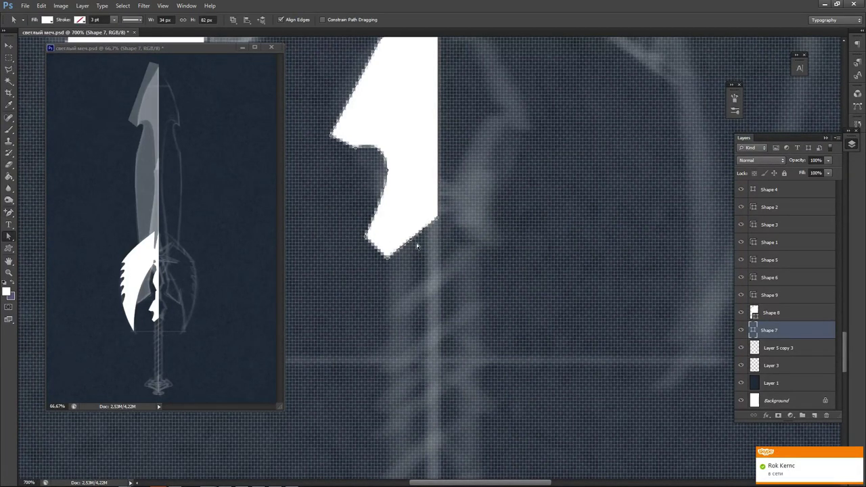
left_click_drag(404, 243, 415, 219)
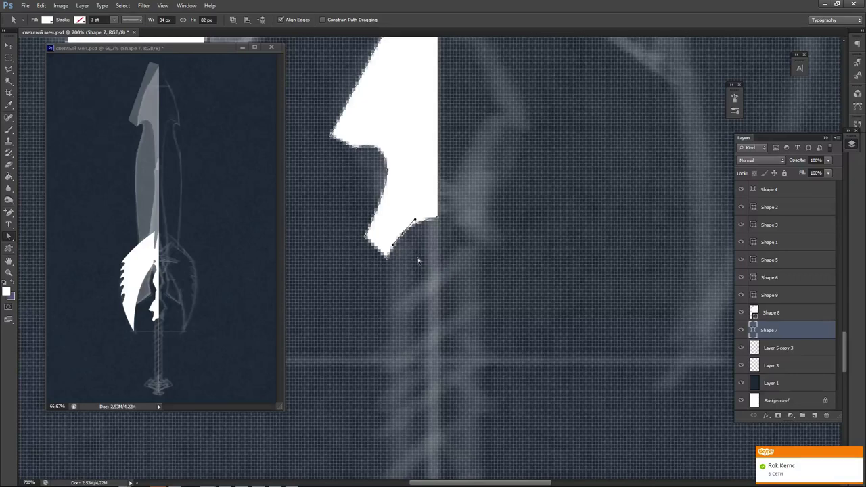
left_click_drag(388, 259, 386, 255)
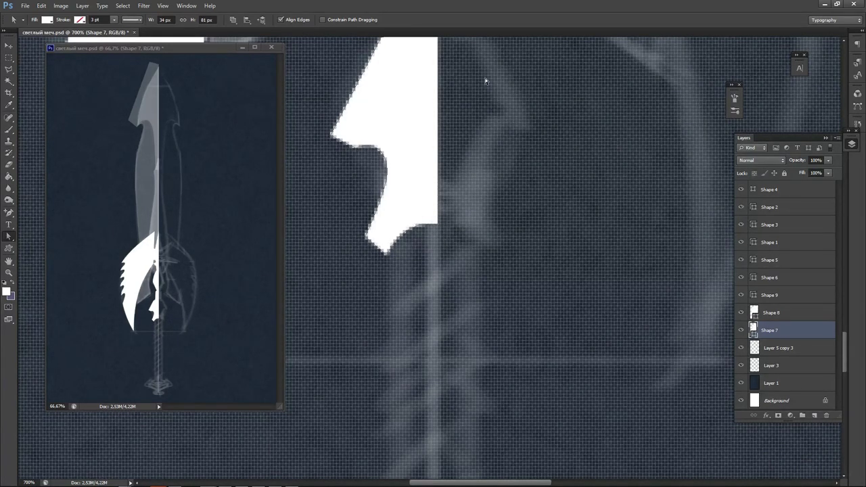
Switch to the Move tool and make the sketch layer, Layer 5 copy 3, active.
key("ctrl+minus")
key("ctrl+minus")
key("ctrl+minus")
key("ctrl+minus")
key("ctrl+minus")
key("ctrl+minus")
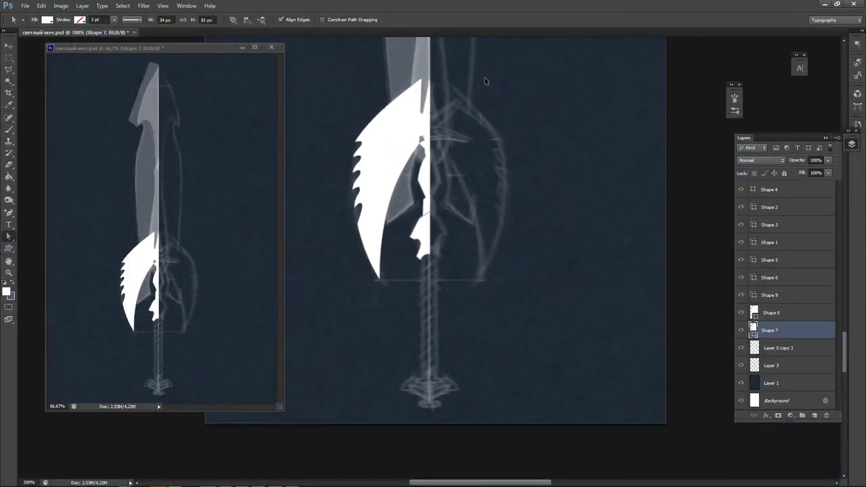
left_click(9, 45)
left_click(802, 349)
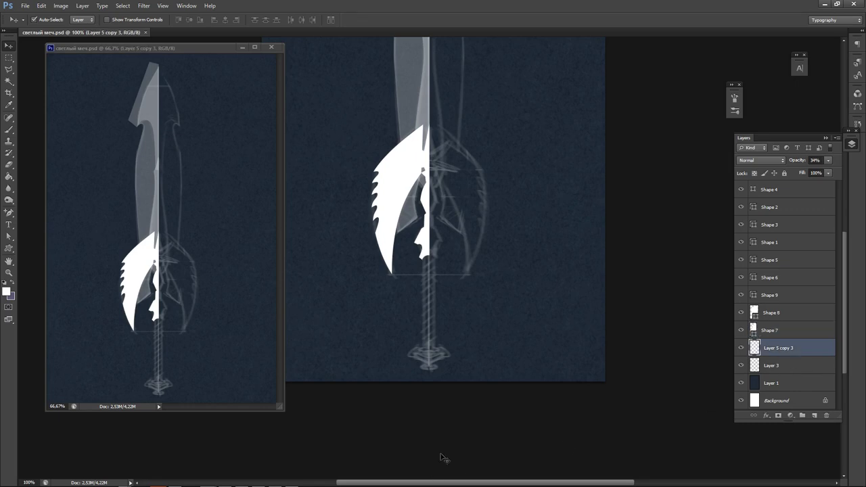
Add a new layer above the sketch layer, trace the grip's left half as a straight strip down to the pommel, and convert the path to a shape.
scroll(458, 350, "up", 1)
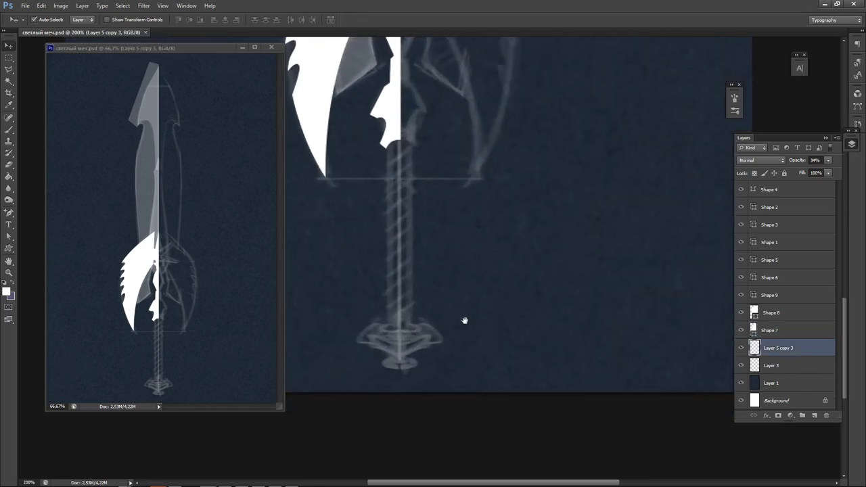
left_click(741, 348)
left_click(742, 348)
left_click(814, 416)
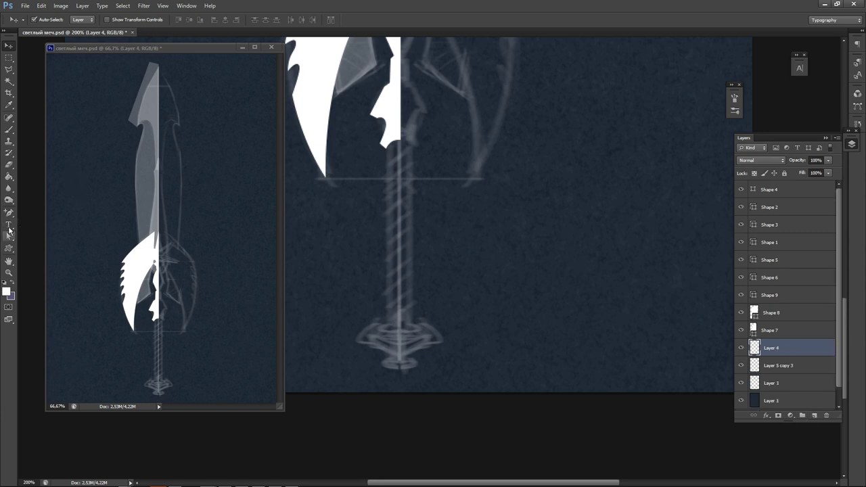
left_click_drag(9, 214, 30, 216)
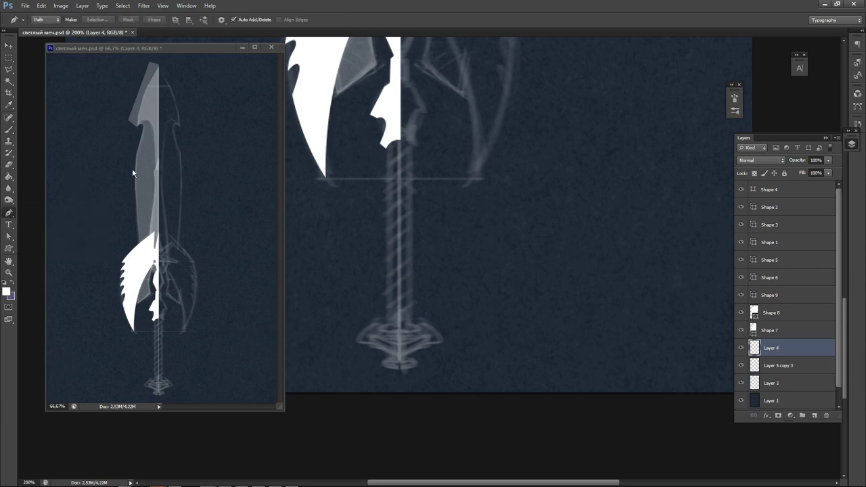
left_click(386, 149)
key("ctrl+z")
left_click(386, 144)
left_click(385, 327)
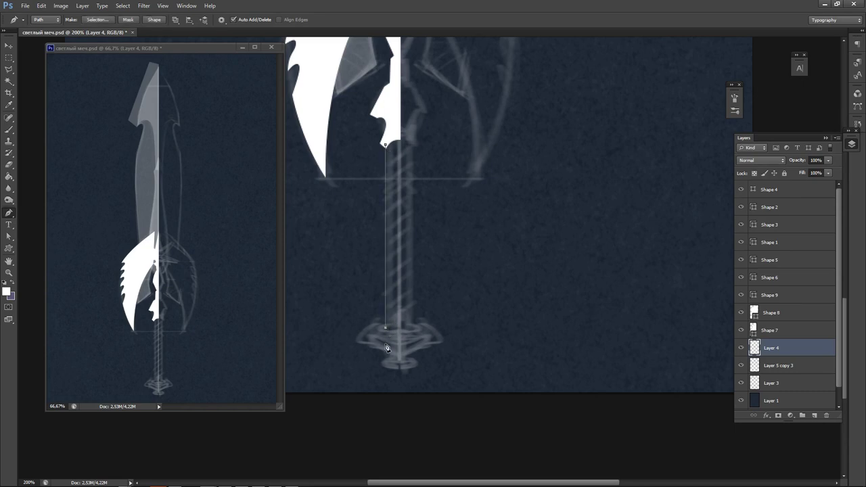
key("ctrl+z")
left_click(385, 339)
left_click(400, 344)
left_click(154, 19)
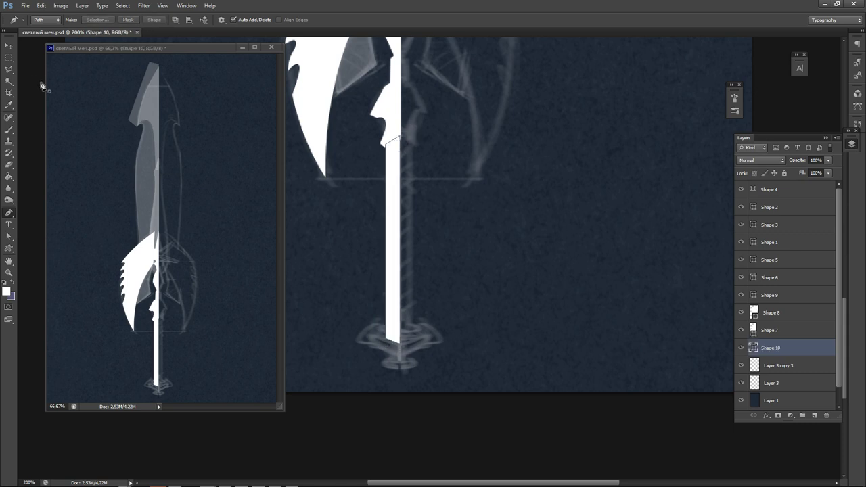
Select the grip strip, Shape 10, and add a new empty layer above it.
left_click(9, 46)
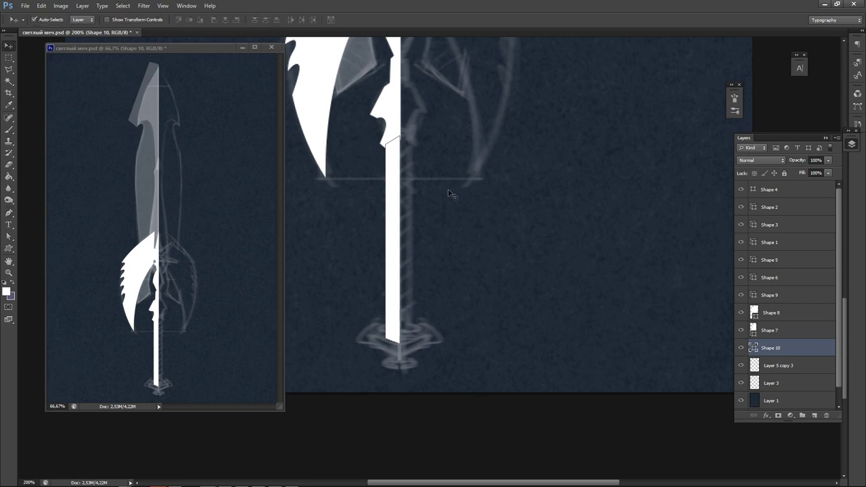
left_click(492, 237)
left_click(425, 231, "ctrl")
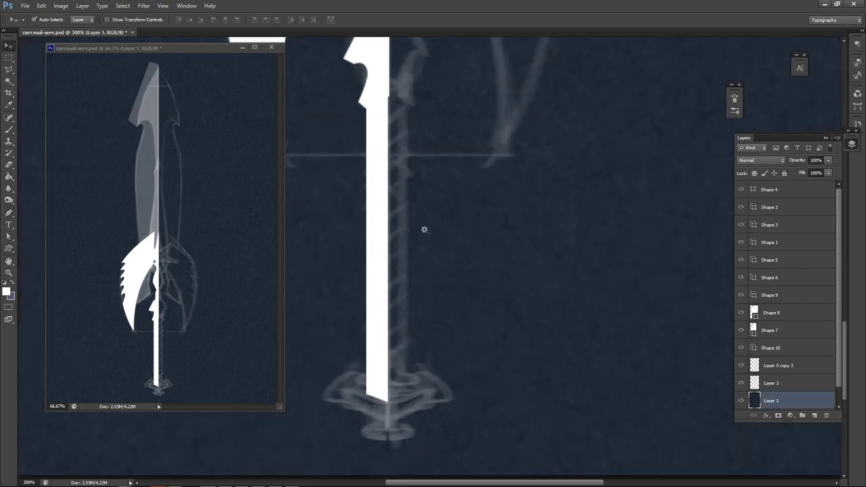
left_click(383, 271)
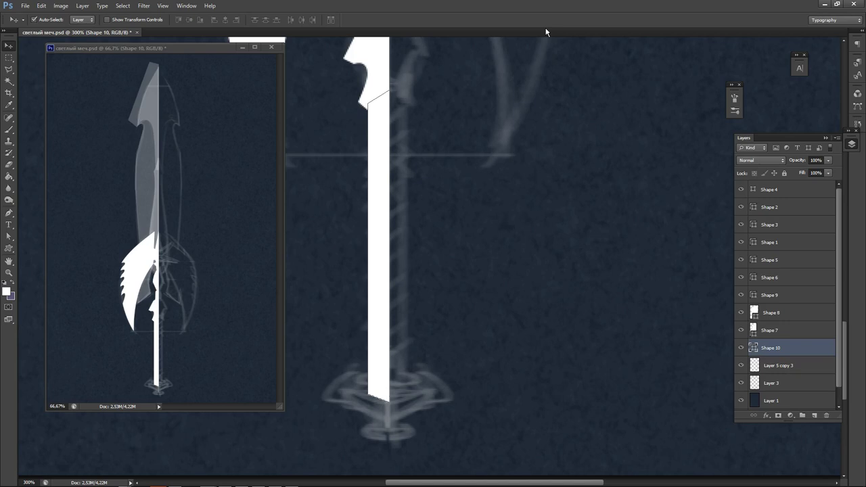
left_click(467, 337)
left_click_drag(472, 340, 475, 300)
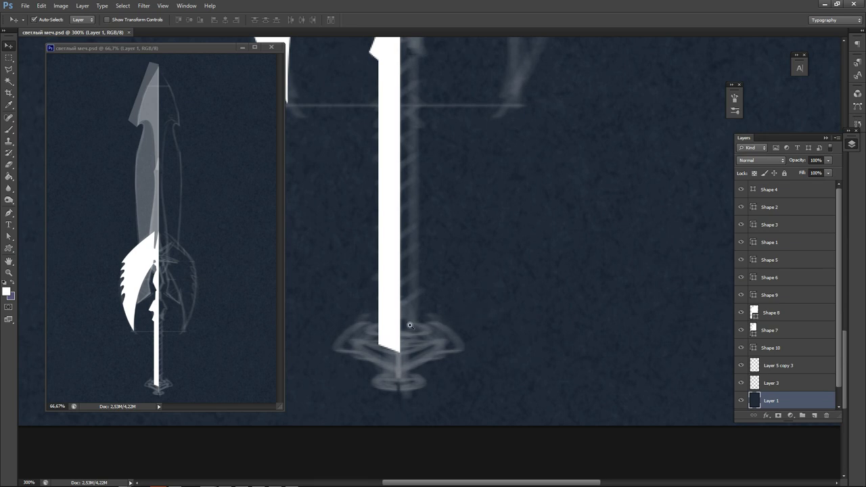
scroll(411, 326, "up", 1)
left_click_drag(412, 344, 463, 315)
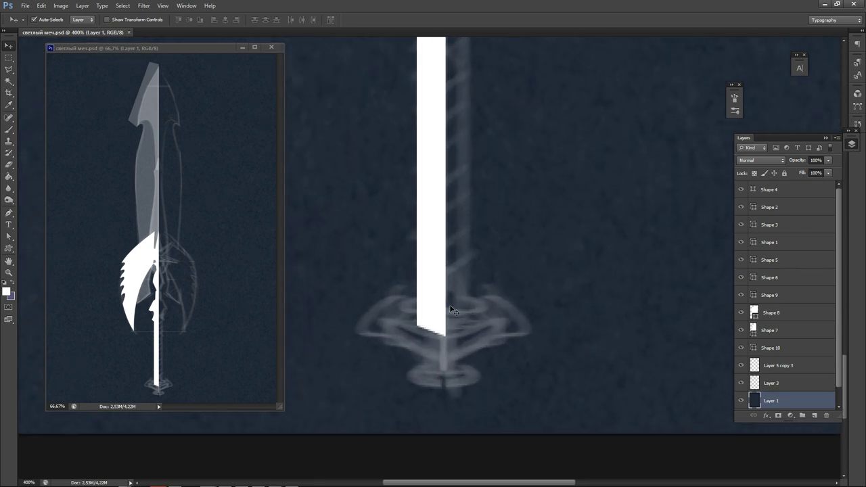
scroll(441, 321, "up", 1)
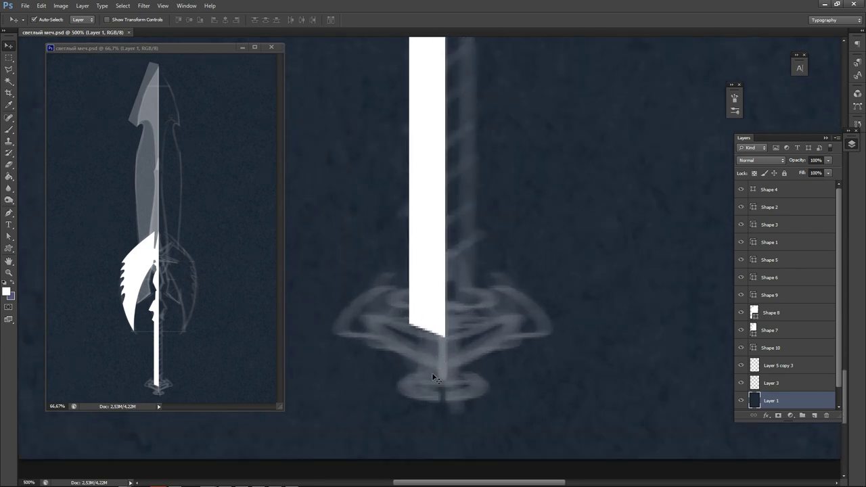
left_click(435, 319)
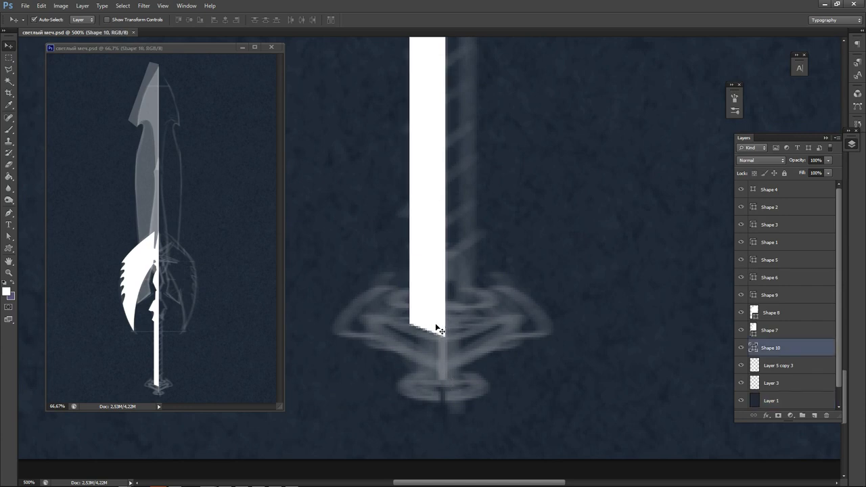
left_click(815, 415)
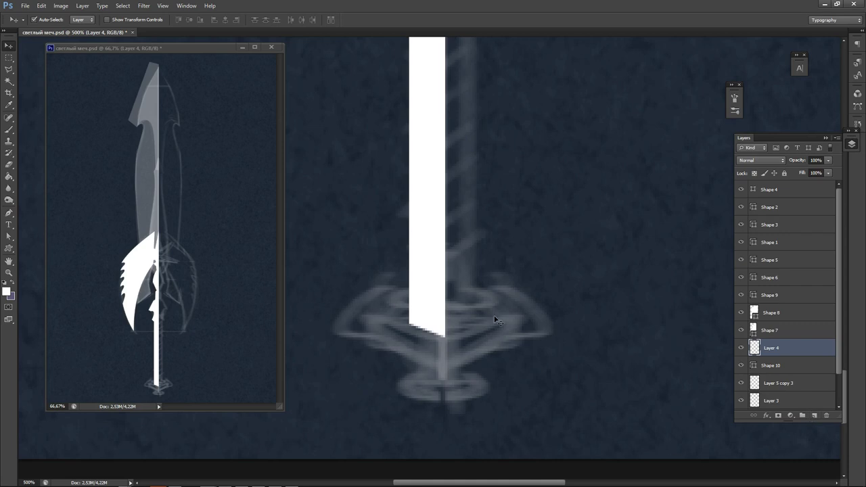
Lower the opacity of the grip strip, Shape 10, to 65% so the sketch shows through.
left_click(436, 302)
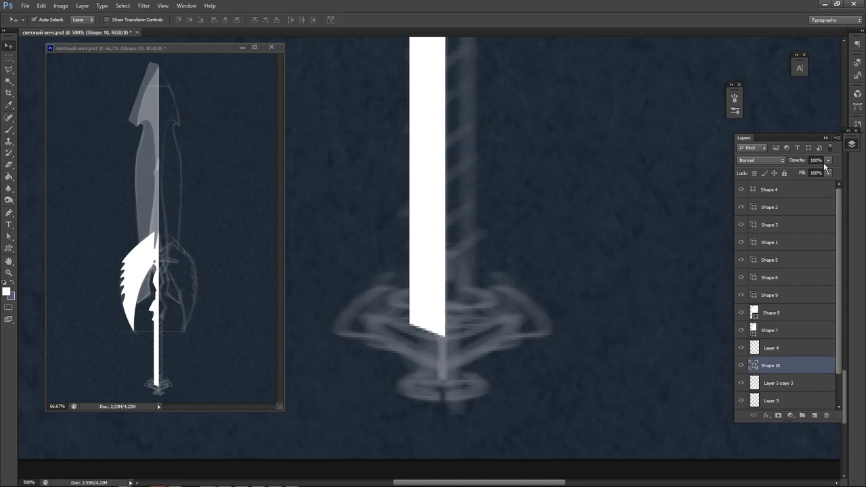
left_click_drag(826, 161, 820, 174)
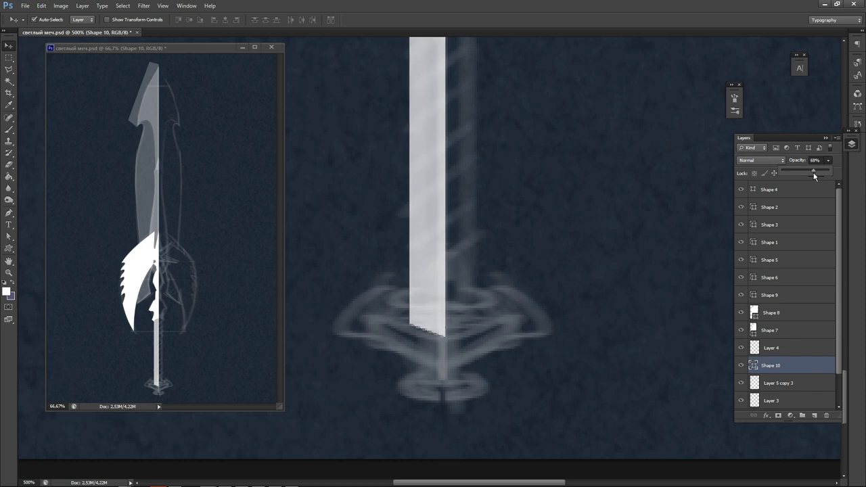
left_click_drag(813, 173, 813, 173)
left_click(409, 301)
left_click_drag(440, 260, 465, 413)
left_click_drag(437, 236, 400, 322)
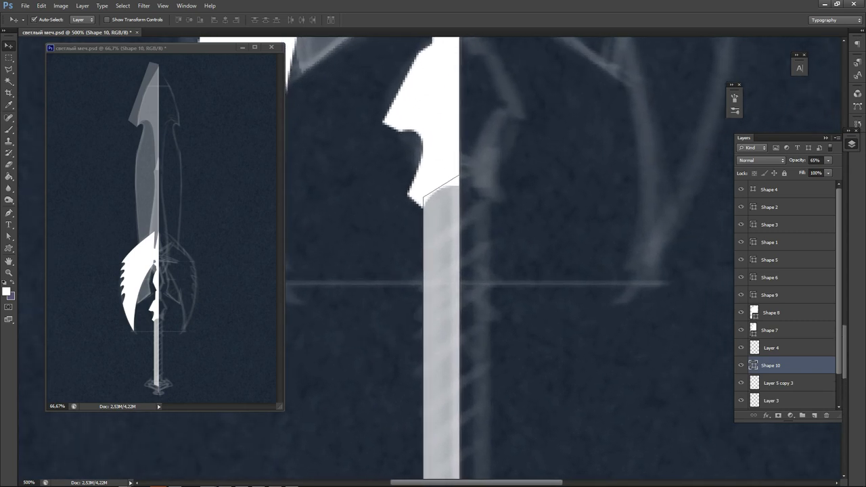
Try adding anchor points along the grip strip's outer edge, and delete the strip shape, Shape 10.
left_click(9, 214)
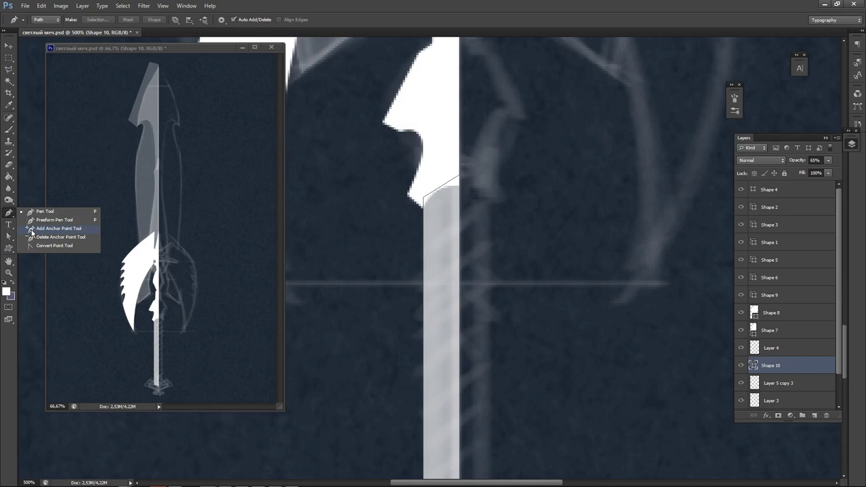
left_click(34, 230)
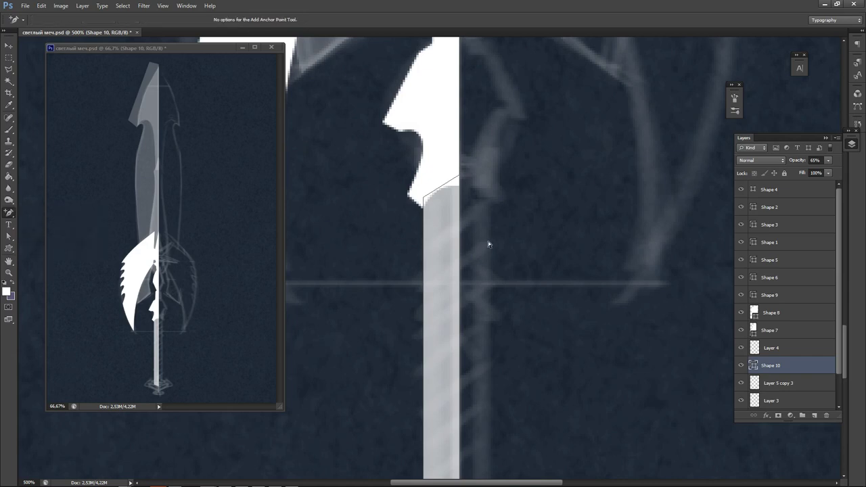
left_click(424, 256)
left_click(424, 292)
left_click(423, 312)
left_click(424, 334)
key("ctrl+z")
key("ctrl+z")
left_click(423, 357)
left_click(9, 46)
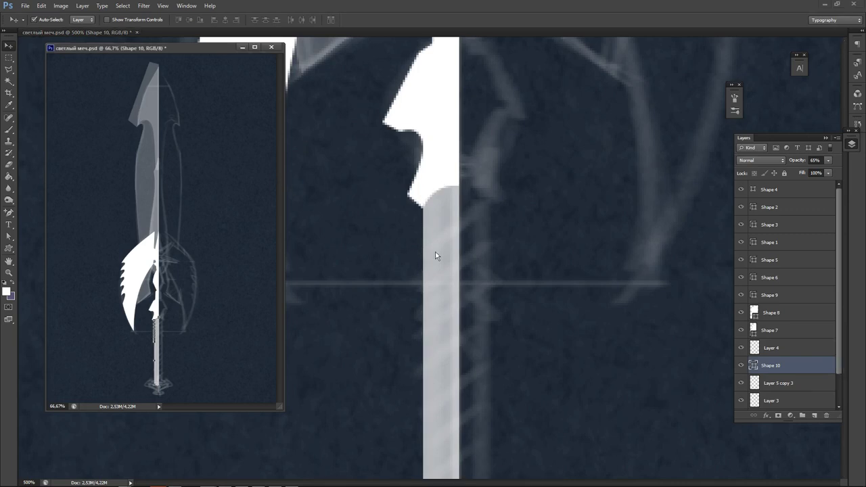
key("Delete")
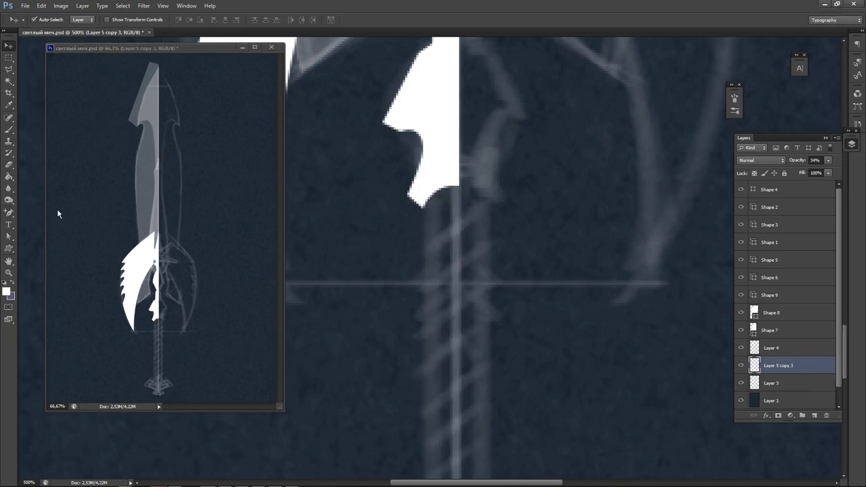
Trace the grip's first wrap segment below the central guard as a closed five-point path on Layer 4 with the Pen tool.
left_click(9, 212)
left_click(423, 199)
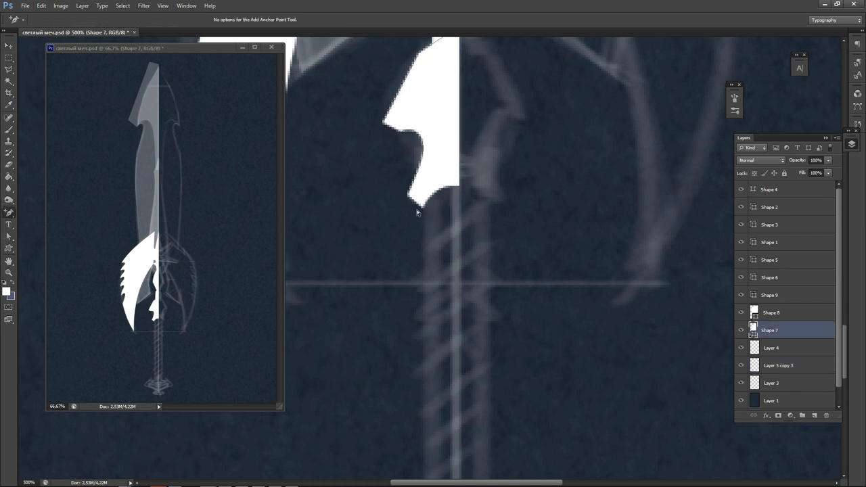
left_click(768, 349)
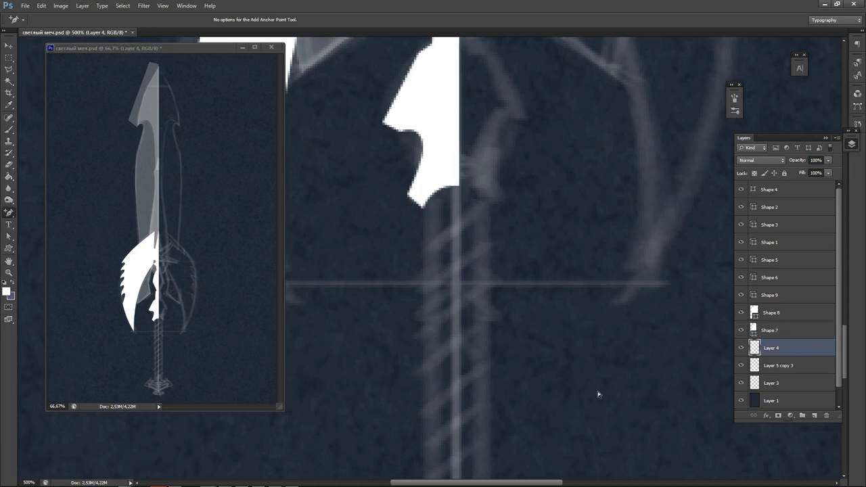
left_click(741, 349)
left_click(740, 349)
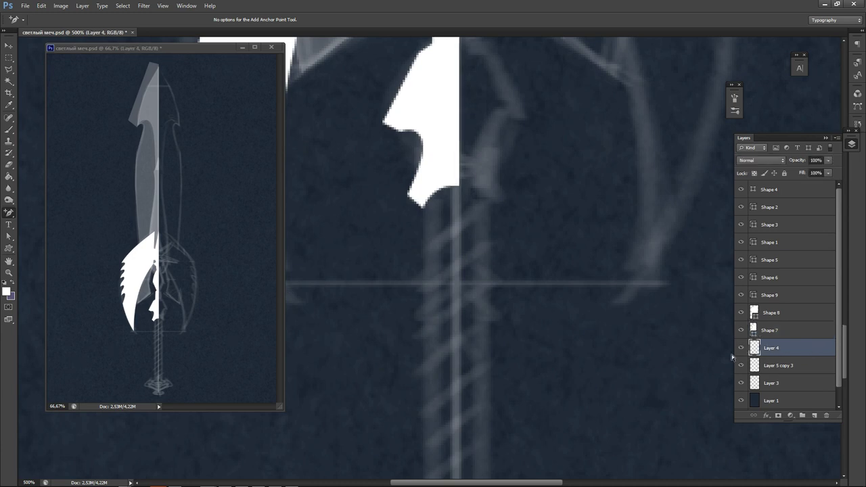
left_click_drag(9, 217, 32, 214)
left_click(423, 202)
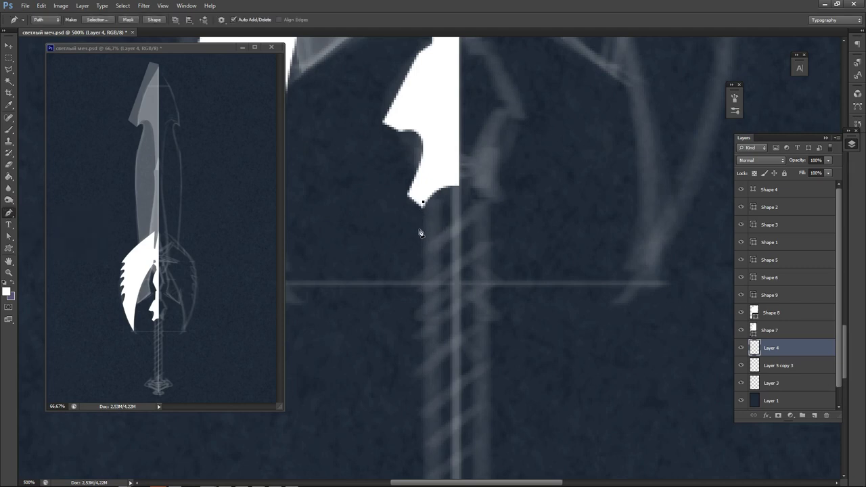
left_click(419, 229)
left_click(425, 251)
left_click(462, 229)
left_click(460, 182)
left_click(423, 202)
Move the segment's upper outer corner up behind the guard and its lower inner corner onto the centre line, and convert the path to a shape.
left_click(9, 237)
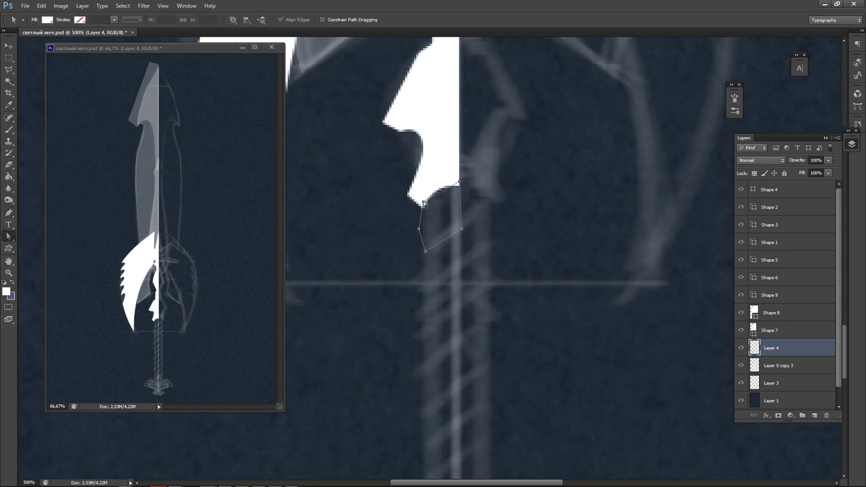
left_click_drag(423, 203, 423, 191)
left_click_drag(464, 232, 460, 232)
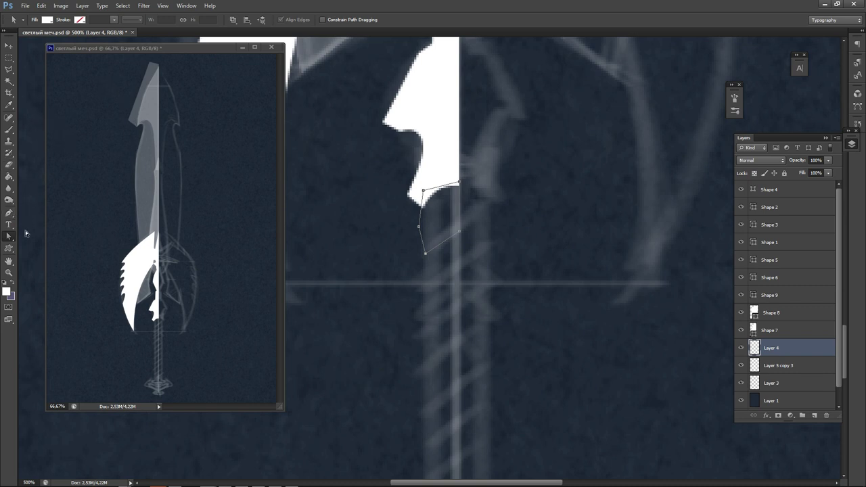
left_click(9, 212)
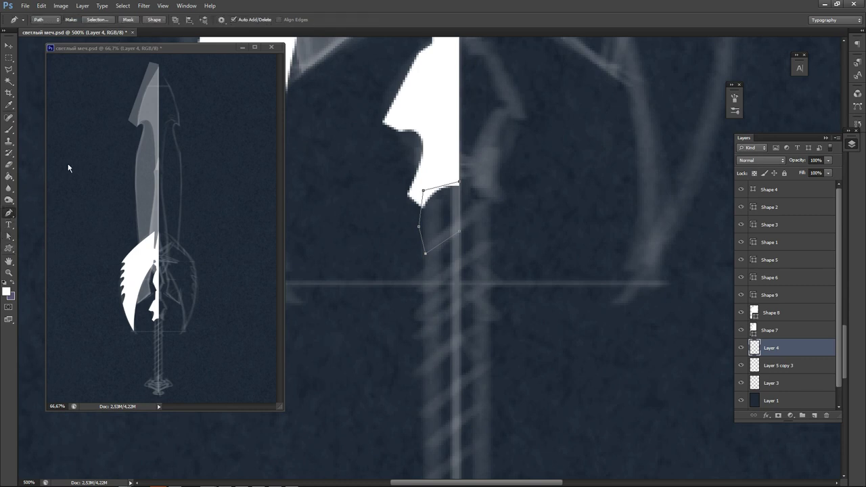
left_click(155, 19)
left_click(9, 45)
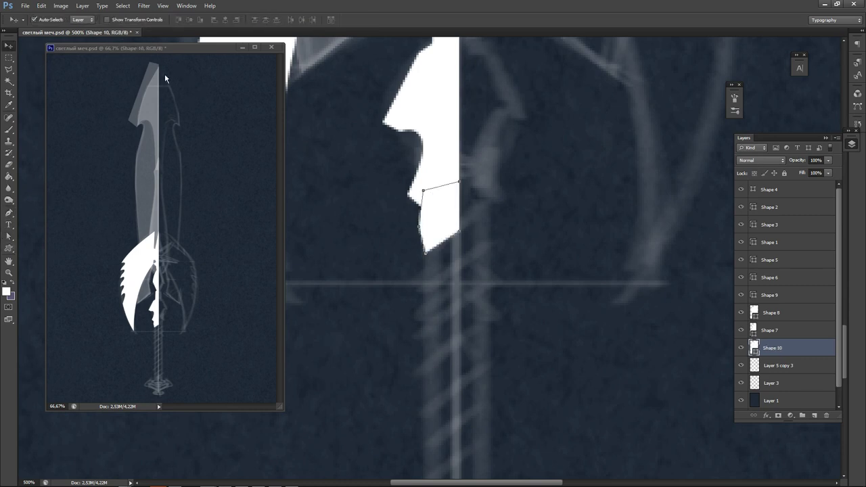
left_click(531, 212)
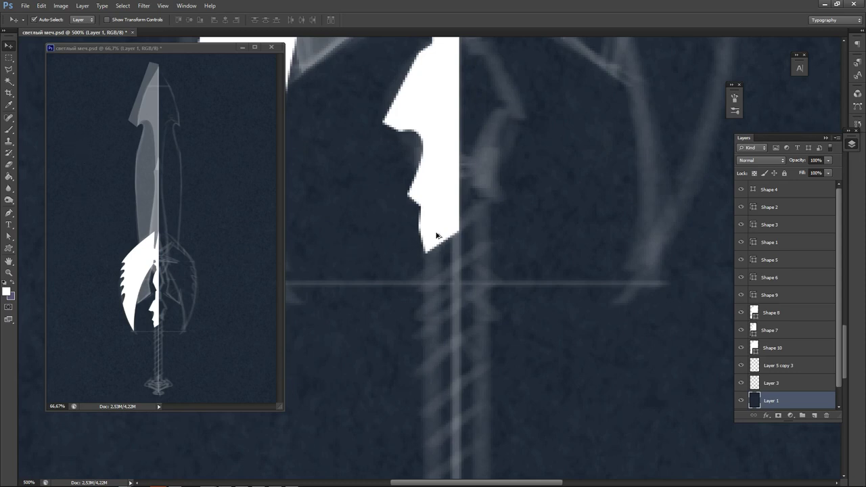
Try to move the wrap segment, Shape 10, and to duplicate it further down the grip.
left_click_drag(438, 235, 446, 258)
key("ctrl+alt+z")
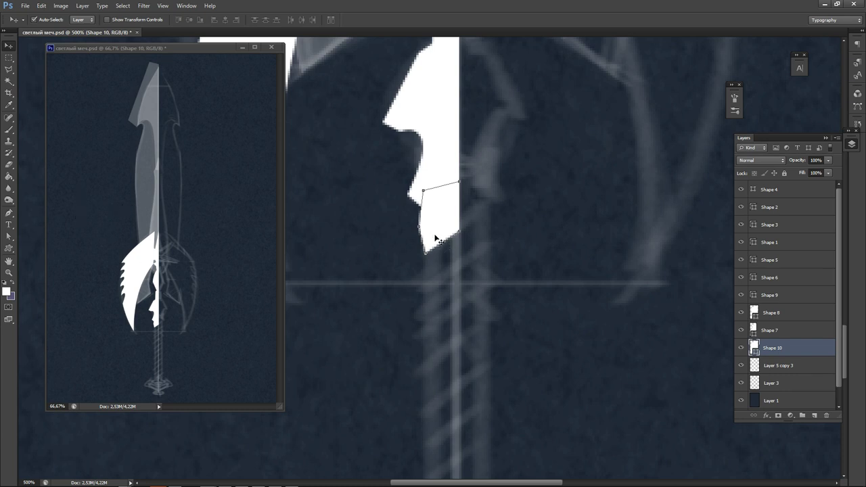
key("ctrl+j")
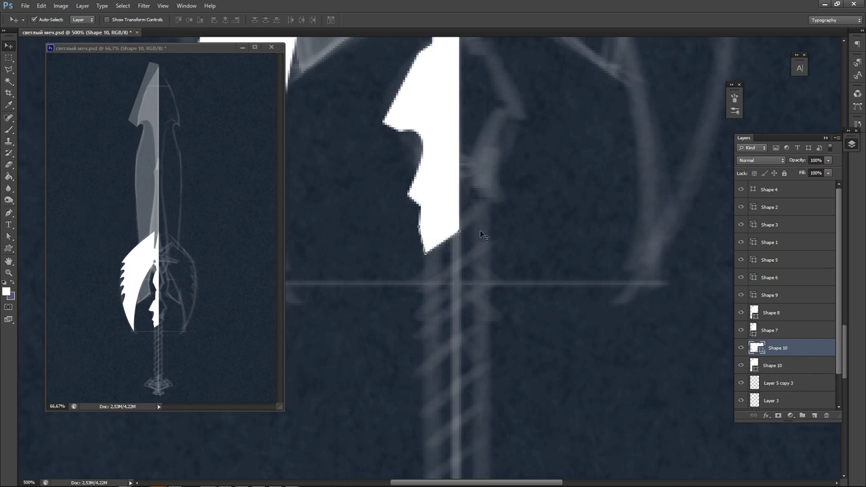
left_click_drag(444, 243, 442, 342)
key("ctrl+alt+z")
key("ctrl+alt+z")
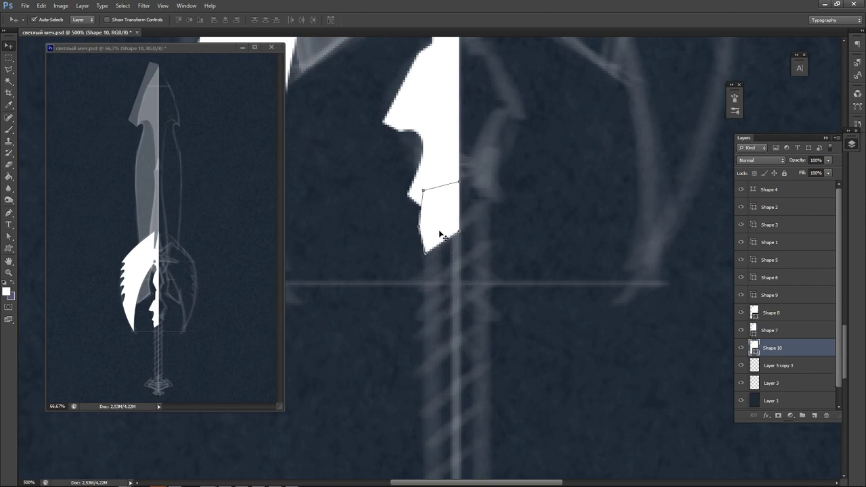
right_click(796, 348)
left_click(568, 309)
left_click(514, 251)
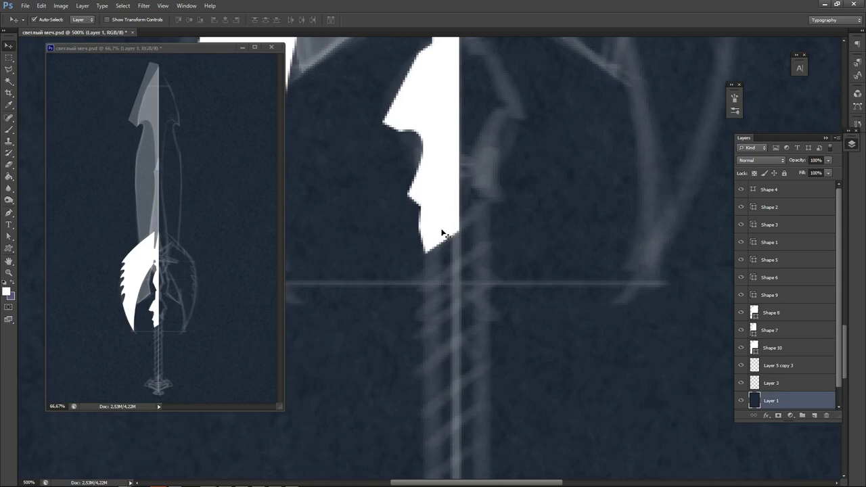
Duplicate the wrap segment layer Shape 10 as Shape 10 copy.
left_click(443, 234)
right_click(801, 350)
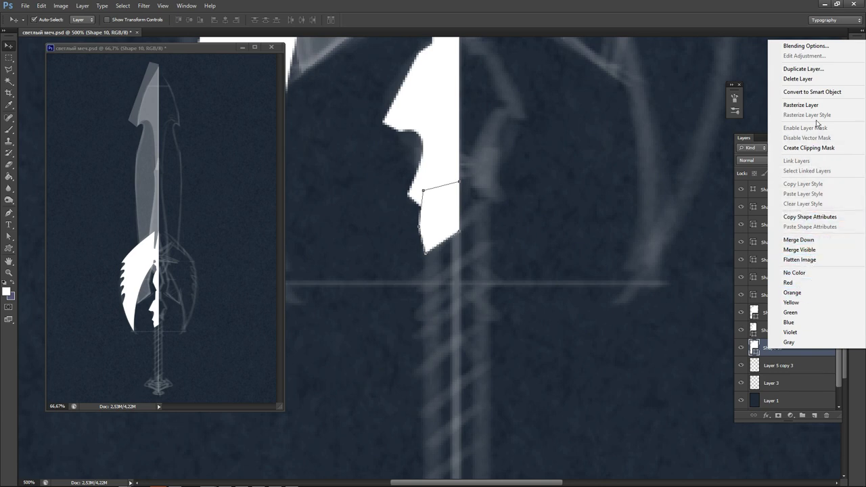
left_click(804, 69)
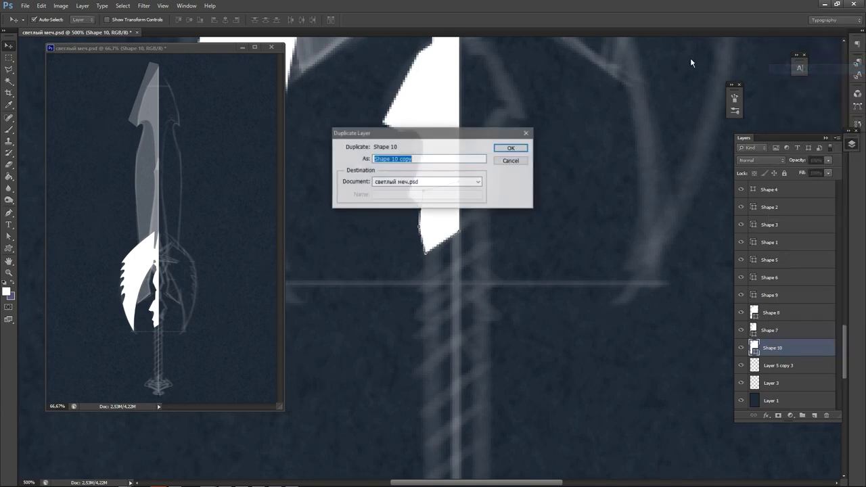
left_click(514, 147)
Move the copied segment down the grip until its upper inner corner meets the first segment's lower inner corner.
key("shift+Down")
key("shift+Down")
key("shift+Down")
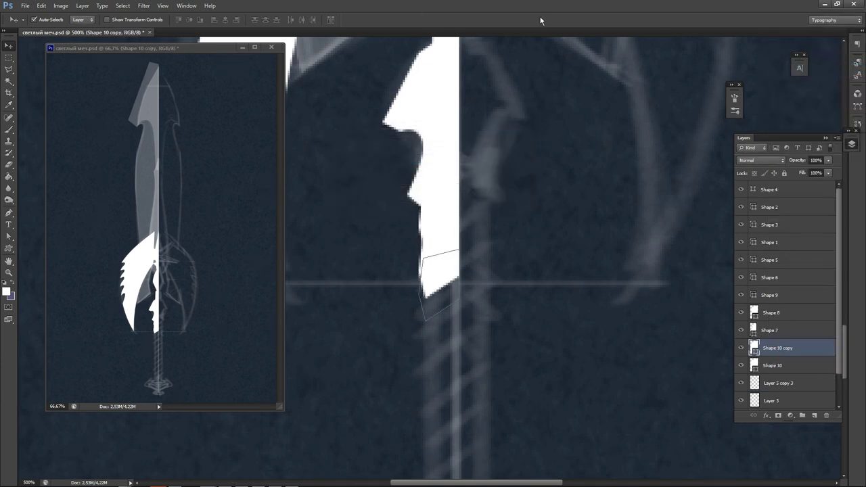
key("shift+Up")
key("Down")
key("Down")
key("Down")
key("Down")
key("Down")
key("Down")
key("Up")
key("Up")
key("Up")
key("Up")
key("Up")
key("Up")
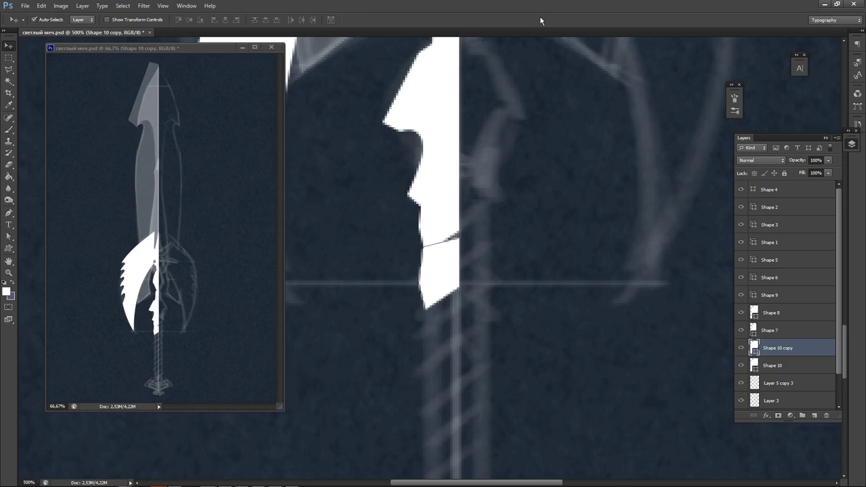
key("Up")
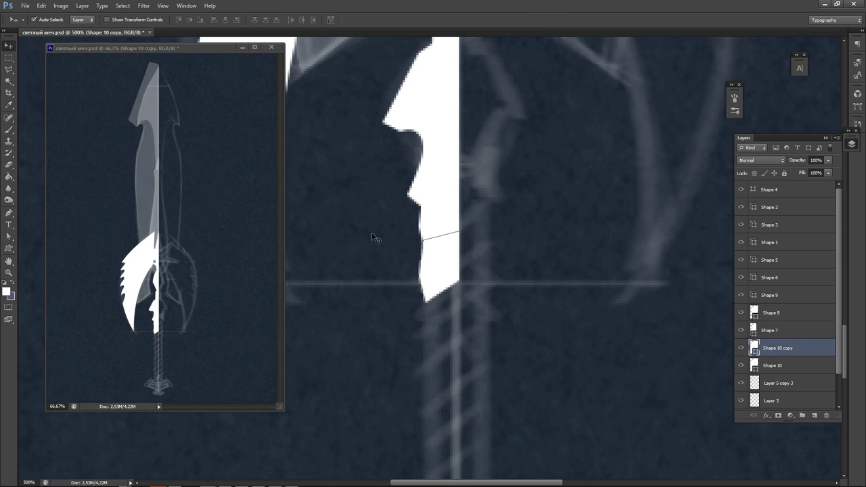
Level the upper and lower edges of Shape 10 copy with Direct Selection, making the segment about 19 px high.
left_click(9, 236)
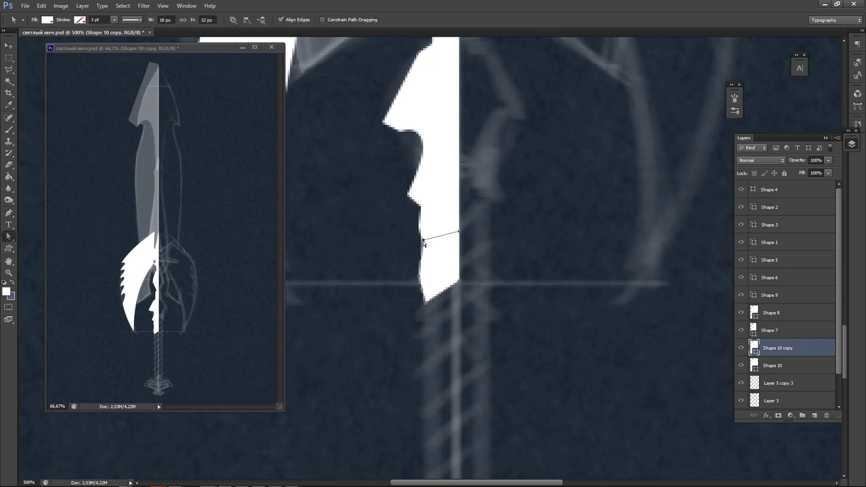
left_click_drag(425, 244, 460, 250)
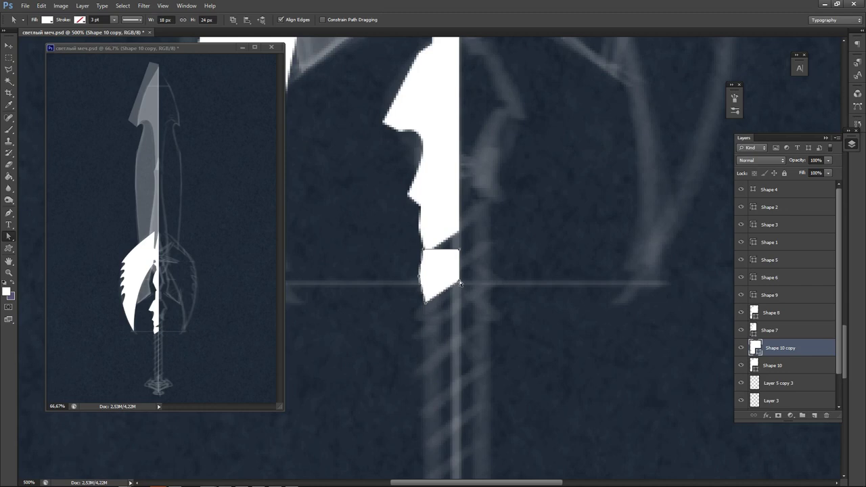
left_click_drag(460, 283, 460, 303)
key("Up")
key("Up")
key("Up")
key("Up")
key("Up")
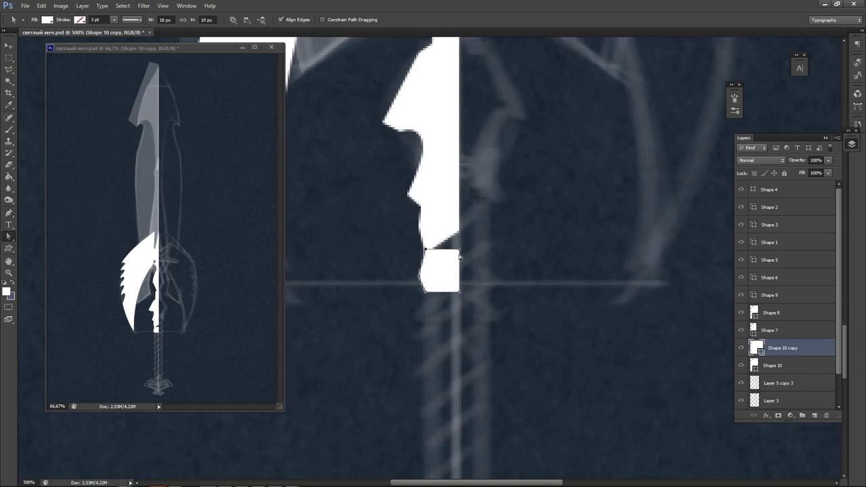
Lower the copied segment's upper edge and raise its lower edge slightly, shortening it to about 15 px high.
key("Down")
key("Down")
key("Down")
key("Down")
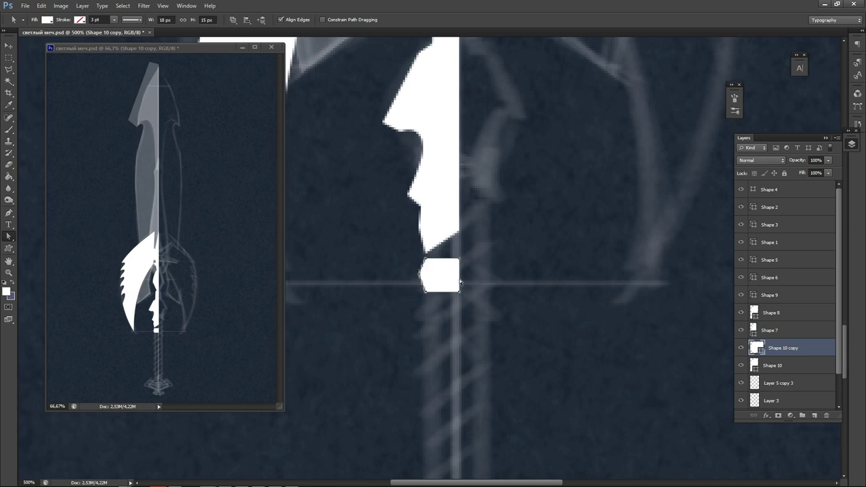
key("Up")
Raise the lower outer corner of Shape 10 and adjust its lower edge into a straight horizontal line.
left_click(428, 254)
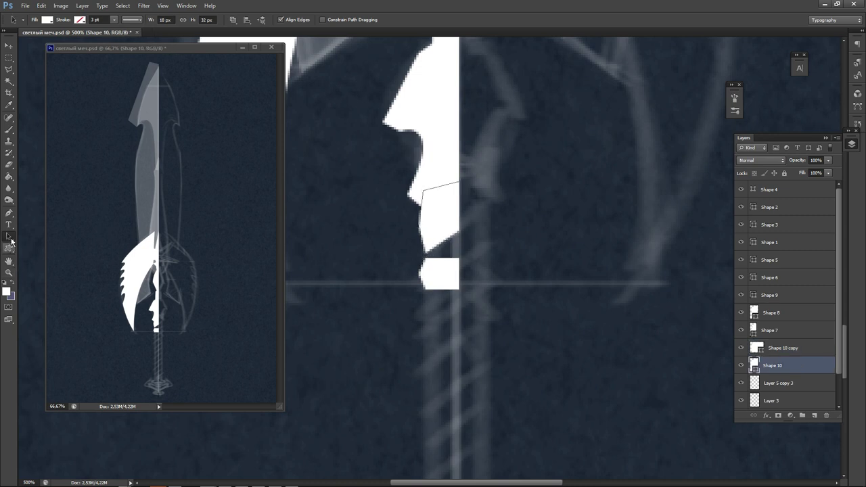
left_click_drag(10, 239, 28, 244)
left_click(31, 244)
key("Up")
key("Up")
key("Up")
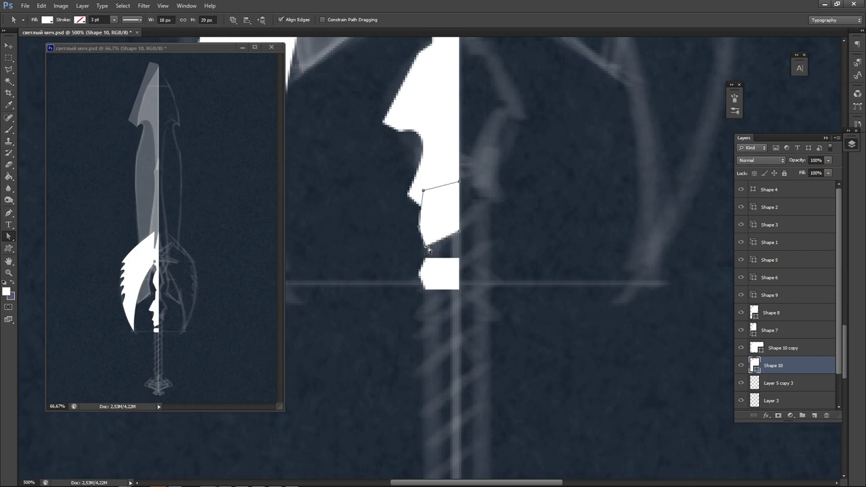
key("Up")
key("Down")
key("Down")
key("Down")
key("Down")
Move Shape 10 copy up until its upper edge meets the first segment's flat lower edge.
left_click(9, 46)
left_click(332, 178)
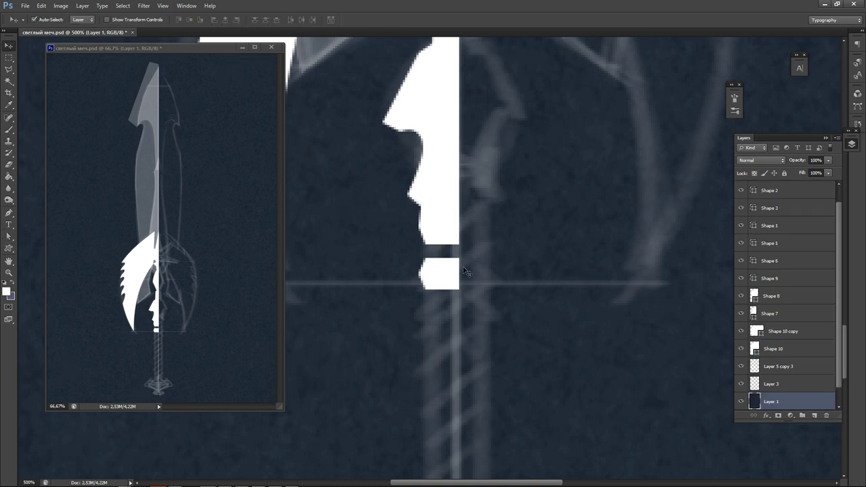
left_click(448, 276)
key("Up")
key("Up")
key("Up")
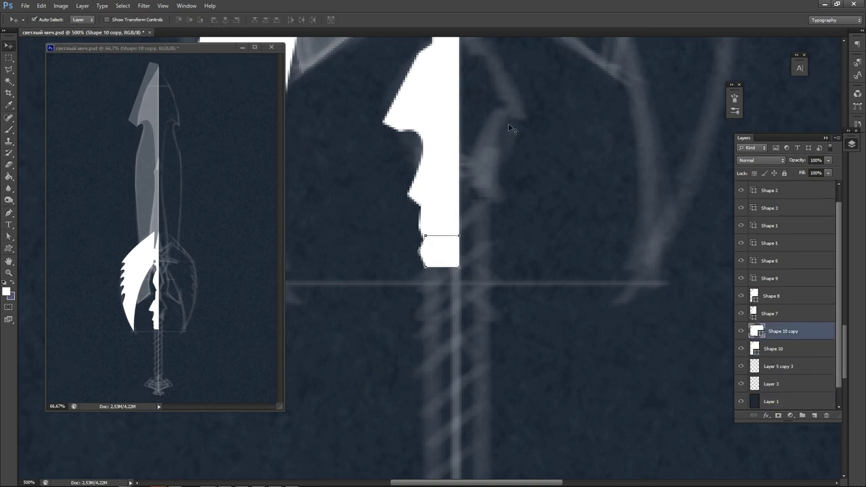
key("Up")
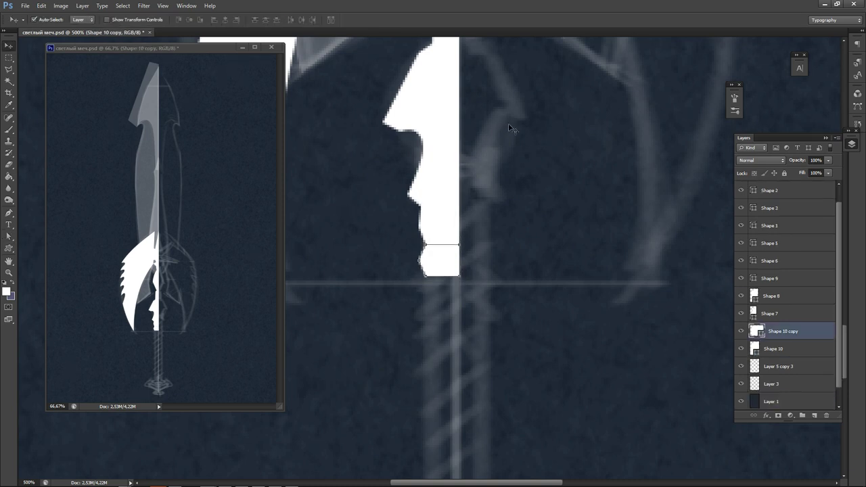
left_click(514, 245)
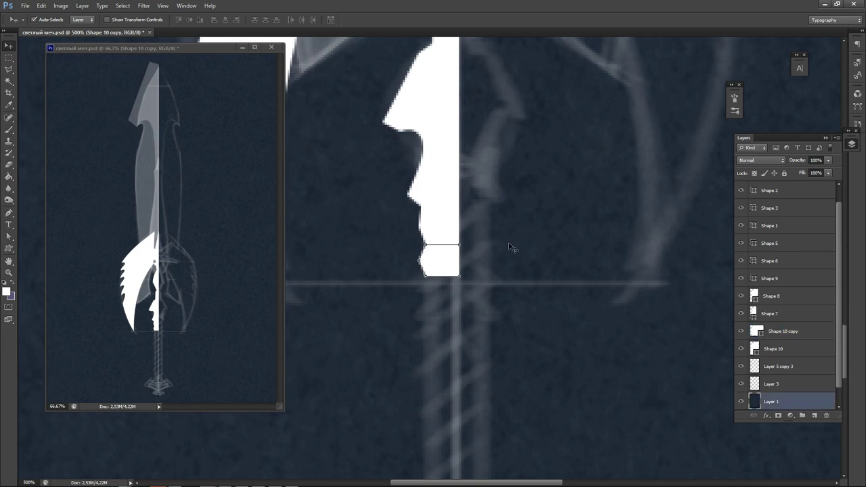
left_click(455, 274)
key("ctrl+j")
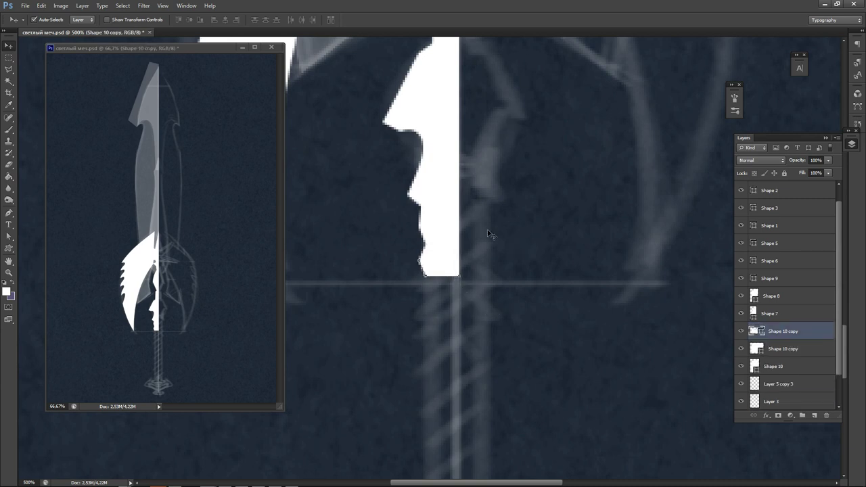
key("ctrl+e")
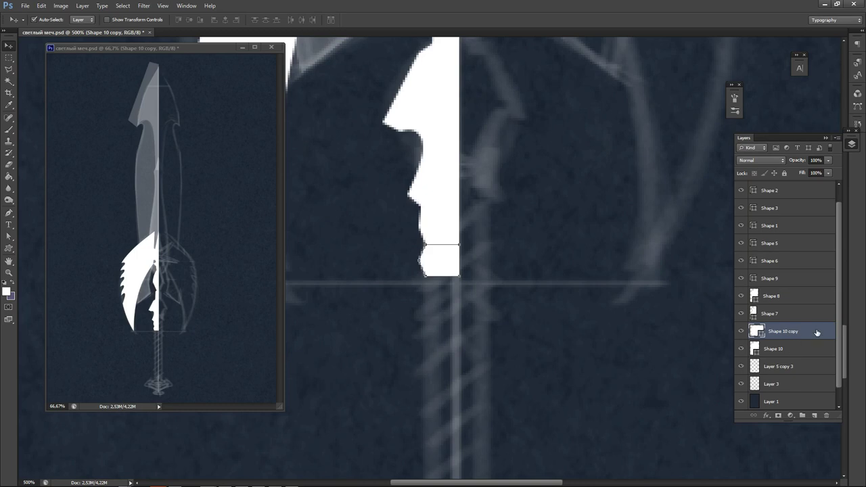
Duplicate Shape 10 copy as Shape 10 copy 2 and move it down so it sits directly below the second segment.
right_click(817, 332)
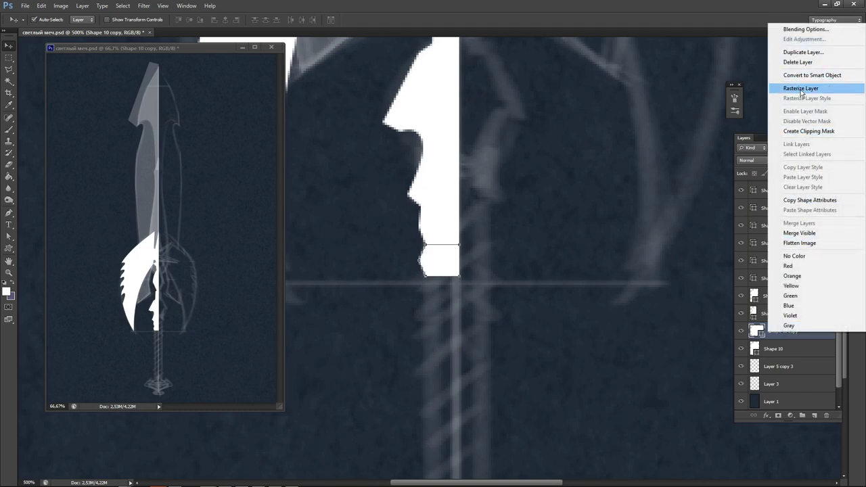
left_click(803, 52)
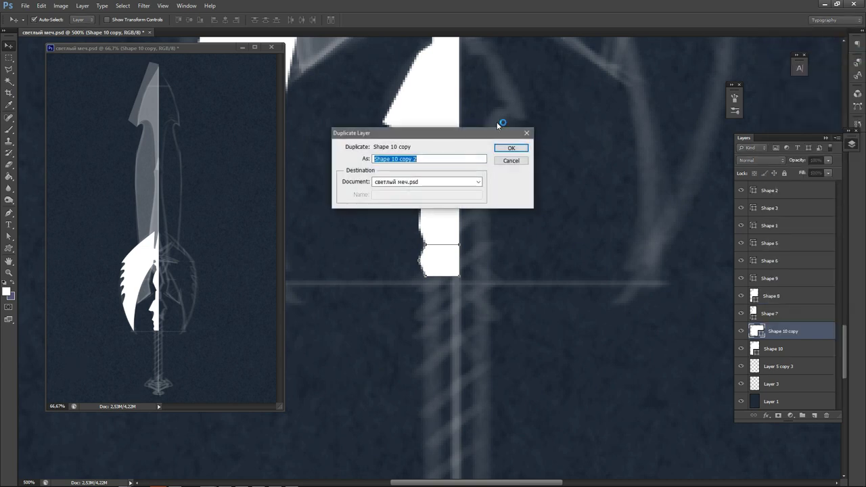
left_click(513, 149)
key("Down")
key("Down")
key("Down")
key("Down")
key("Down")
key("Down")
key("Down")
key("Down")
key("Down")
key("Down")
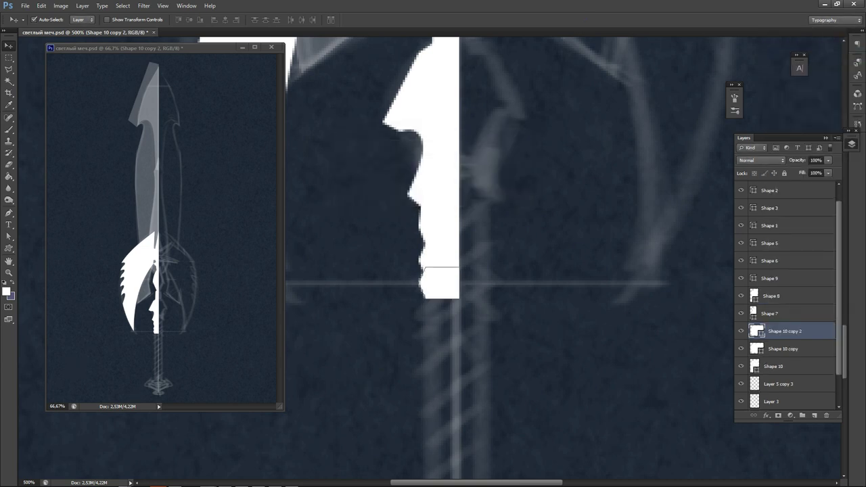
key("Up")
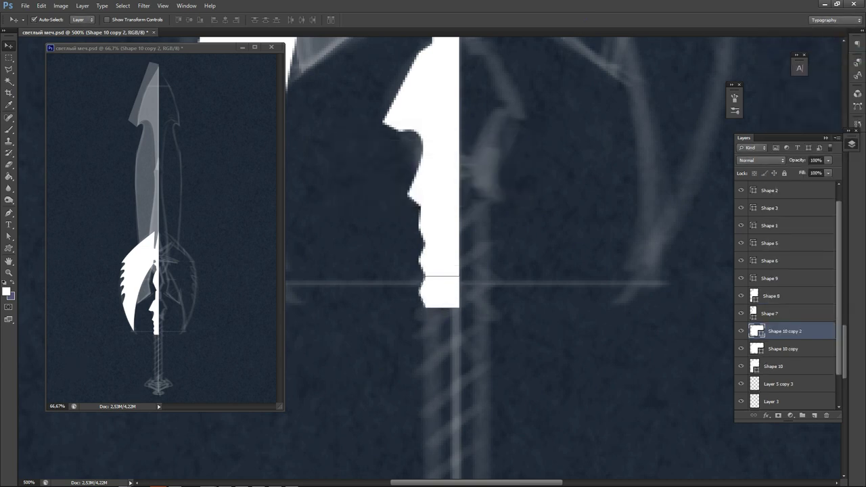
Rasterize Shape 10 copy and Shape 10 copy 2, and merge them into one layer.
left_click(793, 347, "shift")
right_click(797, 343)
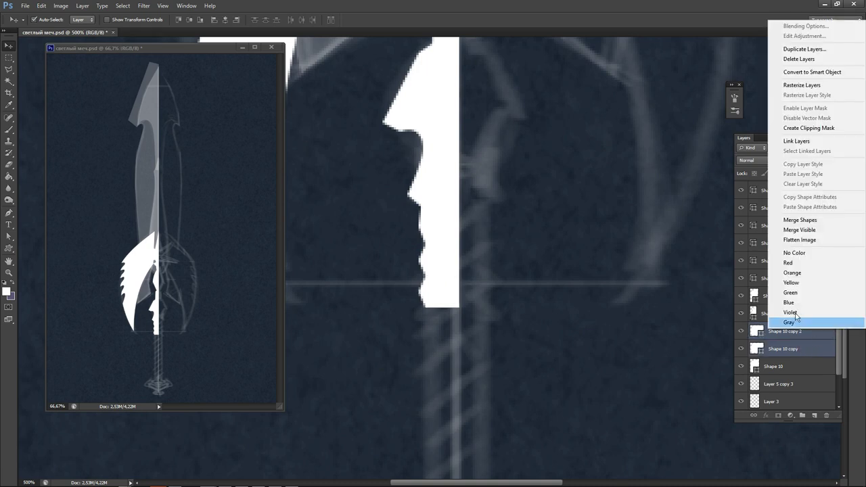
left_click(803, 85)
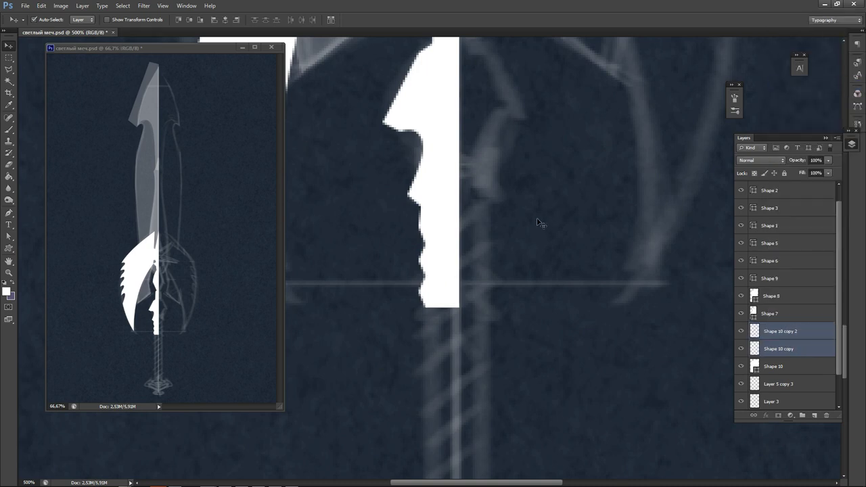
key("ctrl+e")
Duplicate the merged pair of wrap segments, place the copy directly below it, and merge both into one four-segment layer.
key("c")
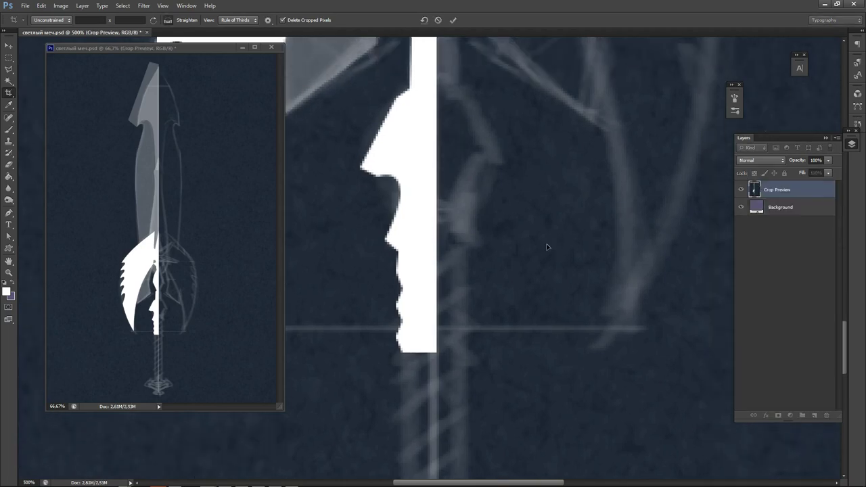
key("Escape")
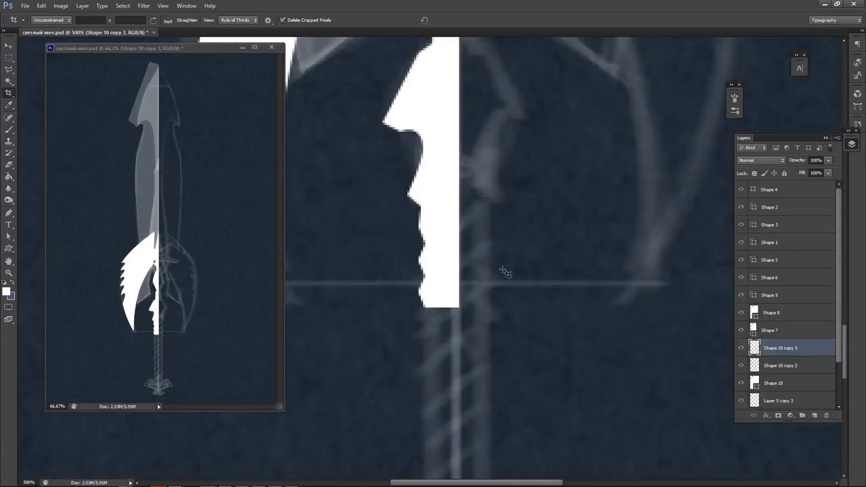
key("v")
left_click(440, 266)
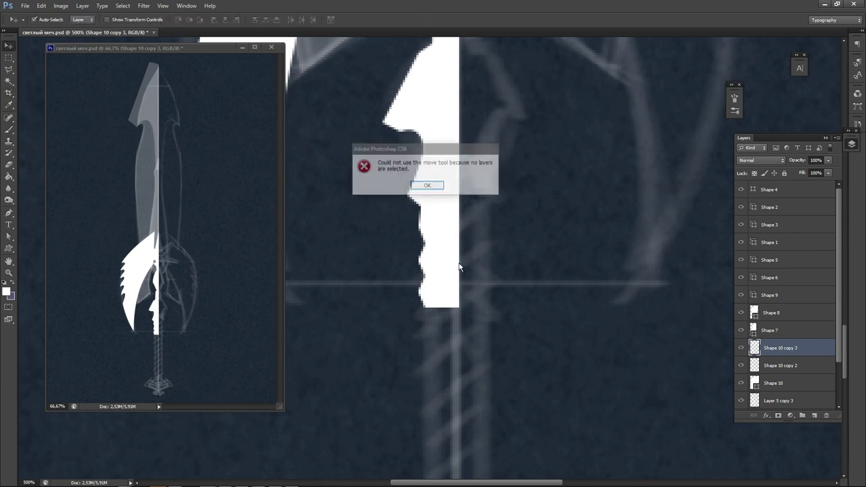
left_click(425, 186)
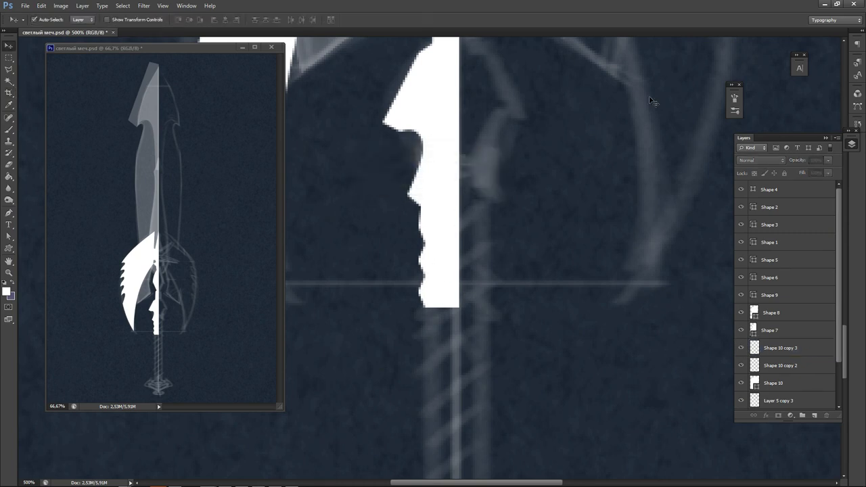
left_click(422, 299)
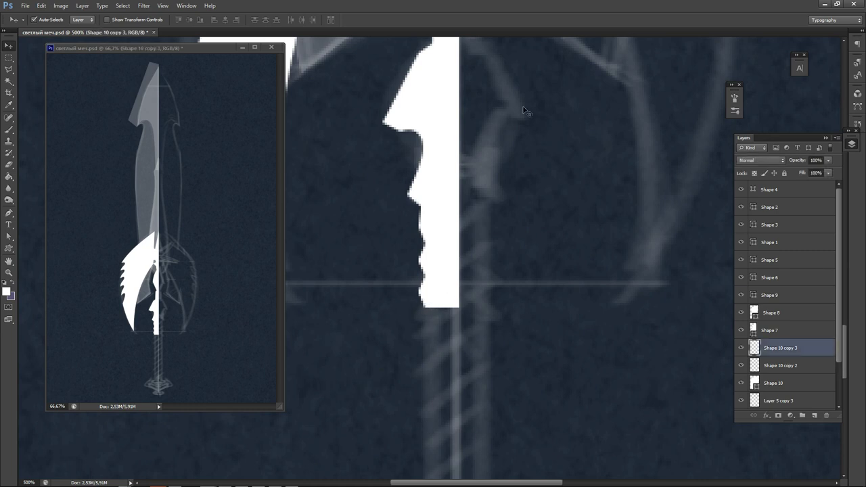
key("shift+Down")
key("shift+Down")
key("shift+Down")
key("shift+Down")
key("shift+Up")
key("Up")
key("Up")
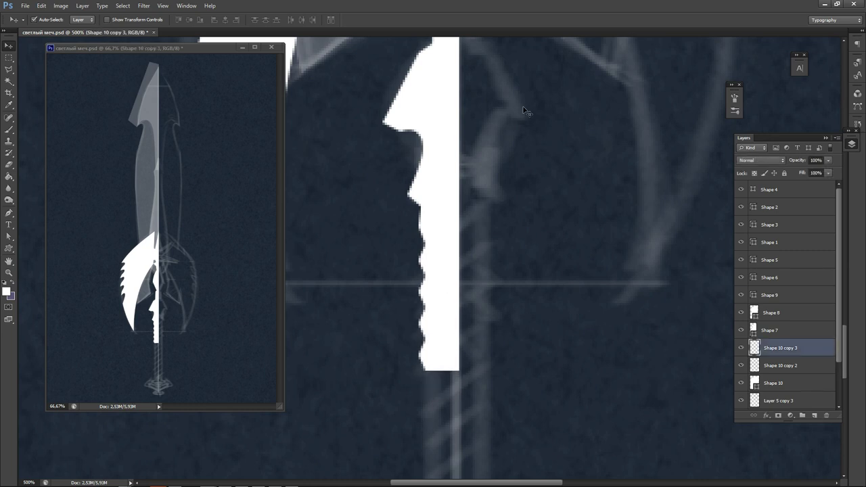
key("Delete")
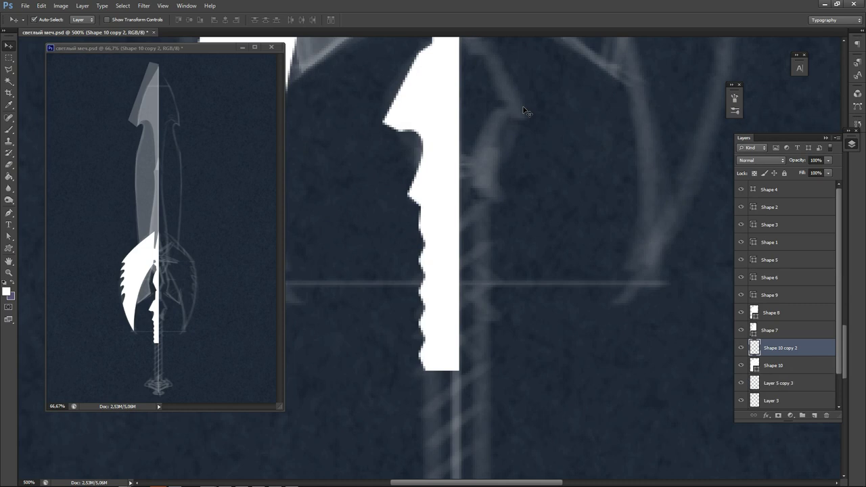
Duplicate the four-segment strip as Shape 10 copy 3 and move it down to continue the wrap edge without a gap.
key("ctrl+j")
key("shift+Down")
key("shift+Down")
key("shift+Down")
key("shift+Down")
key("shift+Down")
key("shift+Down")
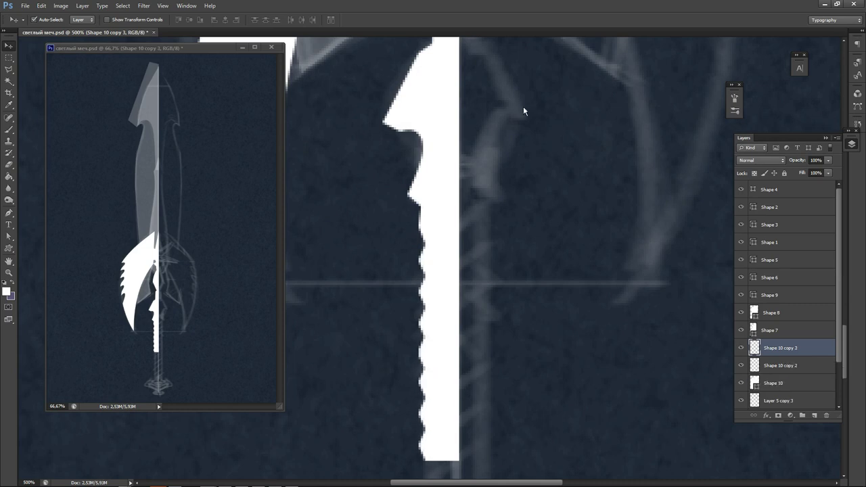
key("Up")
key("Up")
key("Up")
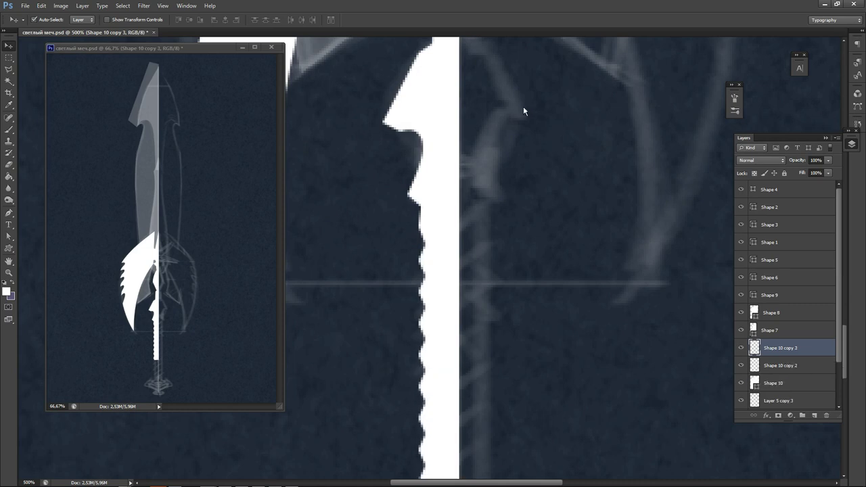
Duplicate the Shape 10 copy 3 strip and move the copy down to extend the wrapped grip without a gap or overlap.
left_click_drag(305, 172, 364, 70)
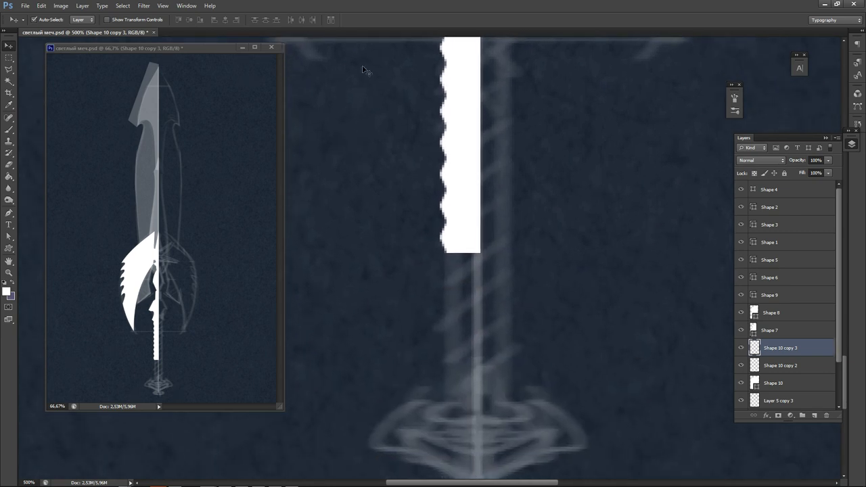
key("ctrl+j")
key("shift+Down")
key("shift+Down")
key("shift+Down")
key("shift+Down")
key("shift+Down")
key("shift+Down")
key("shift+Down")
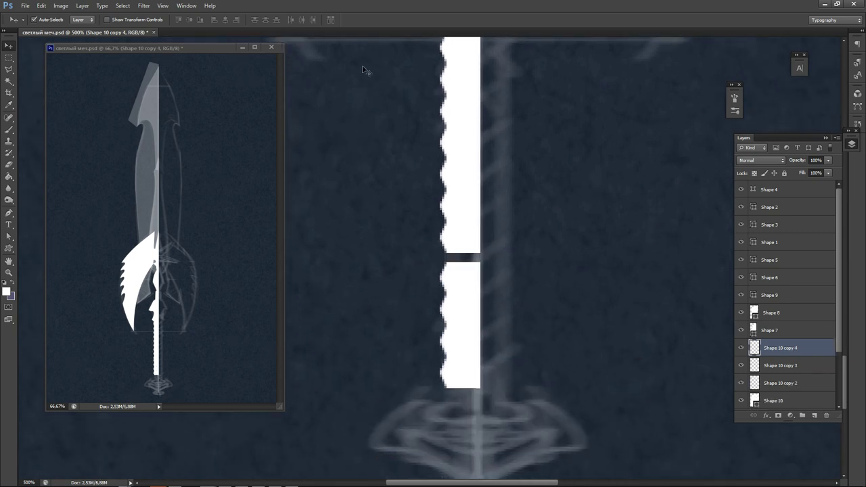
key("shift+Up")
key("shift+Up")
key("Down")
key("Down")
key("Down")
key("Down")
key("Down")
key("Up")
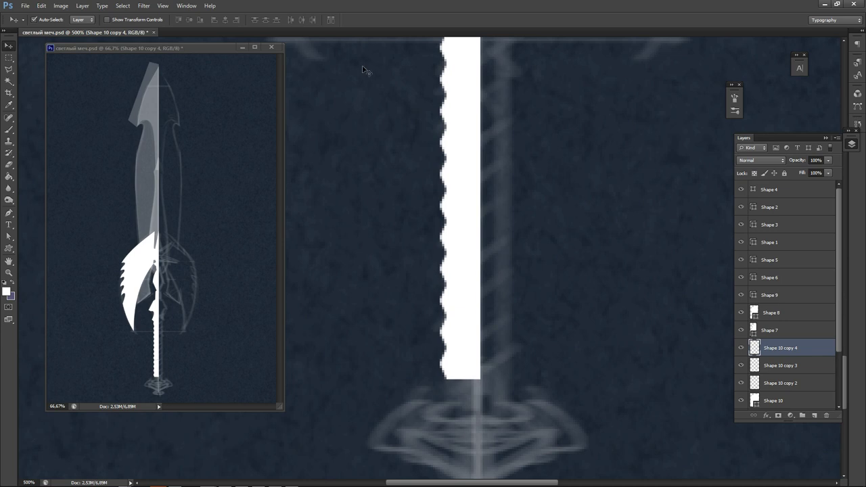
Merge Shape 10 copy 2, copy 3 and copy 4 into one grip layer and check its extent by toggling its visibility.
left_click(782, 381, "shift")
key("ctrl+e")
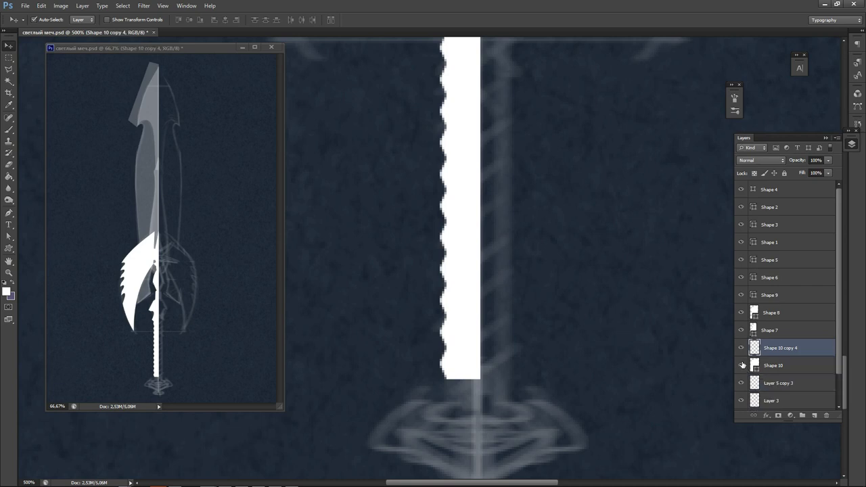
left_click(741, 349)
left_click(741, 349)
Select the Shape 8 path and move its upper inner anchor point outward so it overlaps the edge of the central grip.
scroll(359, 291, "down", 5)
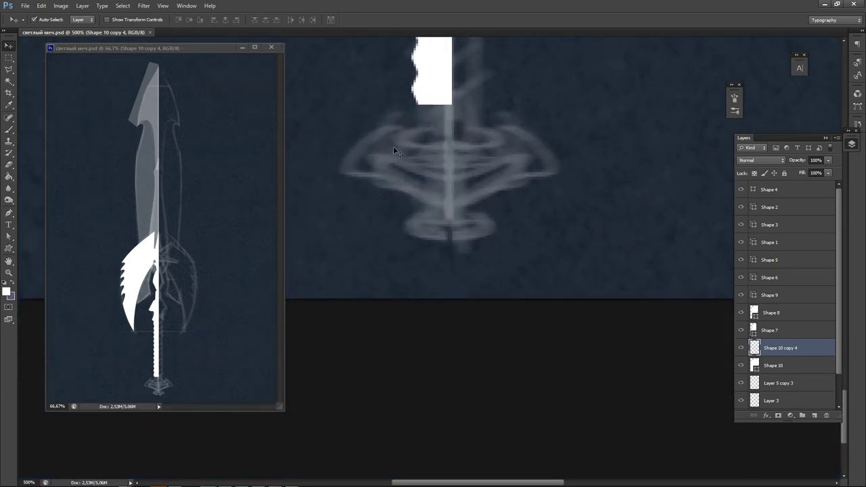
mouse_move(400, 122)
left_mouse_down()
mouse_move(414, 288)
mouse_move(408, 315)
left_mouse_up()
mouse_move(318, 144)
left_mouse_down()
mouse_move(383, 245)
mouse_move(352, 312)
left_mouse_up()
left_click_drag(413, 122, 339, 314)
left_click_drag(322, 156, 372, 313)
mouse_move(365, 88)
left_mouse_down()
mouse_move(377, 271)
mouse_move(350, 294)
mouse_move(350, 305)
mouse_move(336, 197)
mouse_move(345, 228)
mouse_move(364, 248)
mouse_move(352, 348)
left_mouse_up()
left_click(388, 314)
left_click_drag(350, 303, 386, 271)
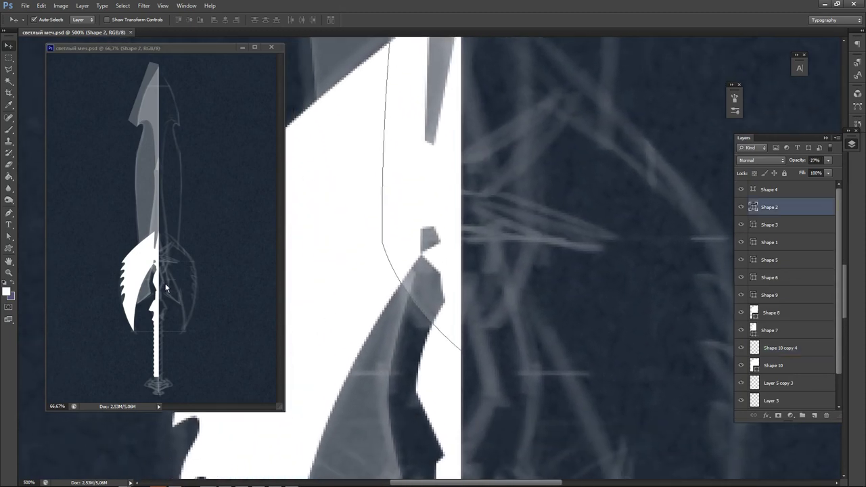
left_click(397, 330)
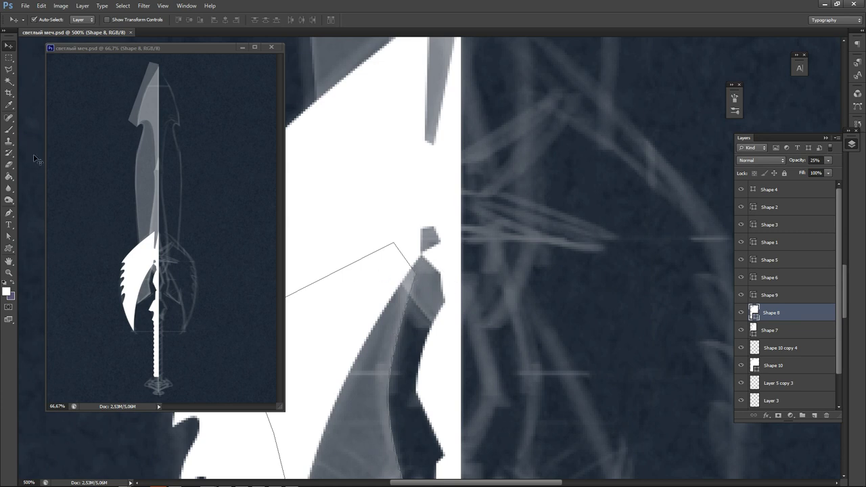
left_click(9, 237)
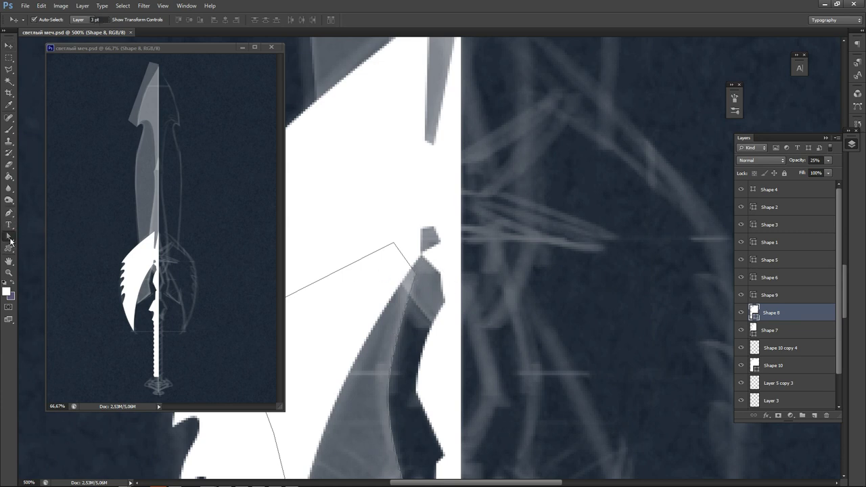
left_click(418, 275)
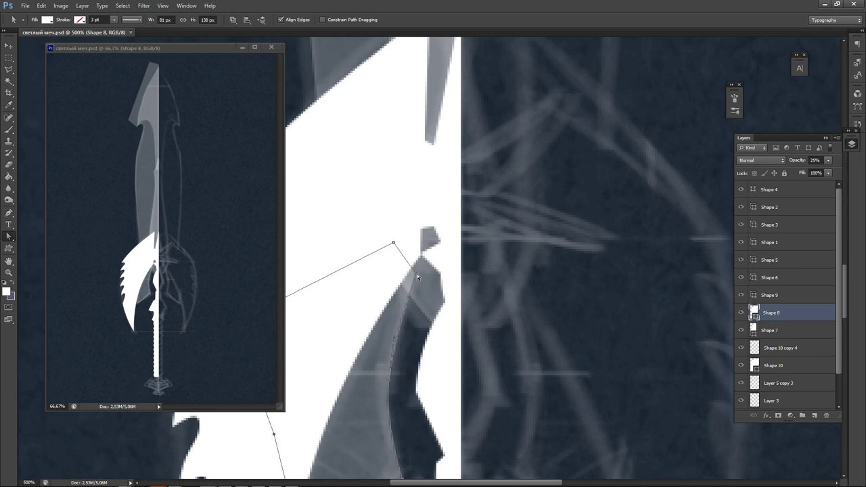
left_click_drag(418, 275, 433, 327)
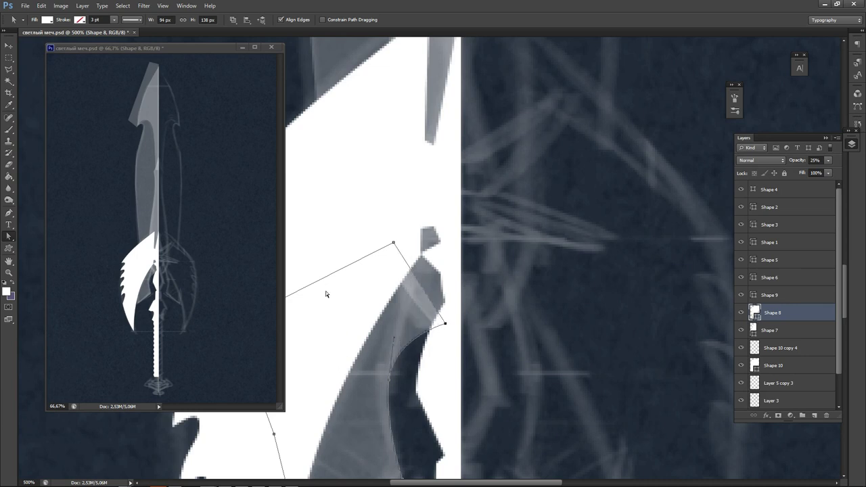
Add anchor points to Shape 8's upper inner curve and pull the curve up towards the narrow inner corner.
left_click(9, 212)
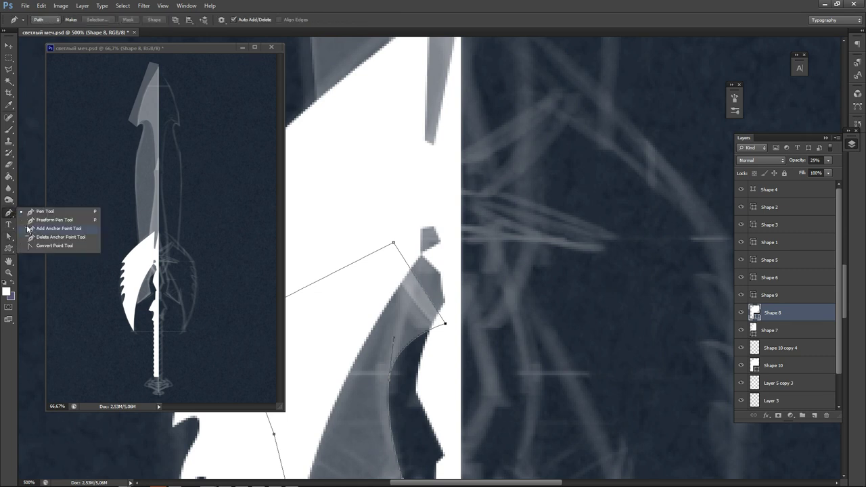
left_click(33, 230)
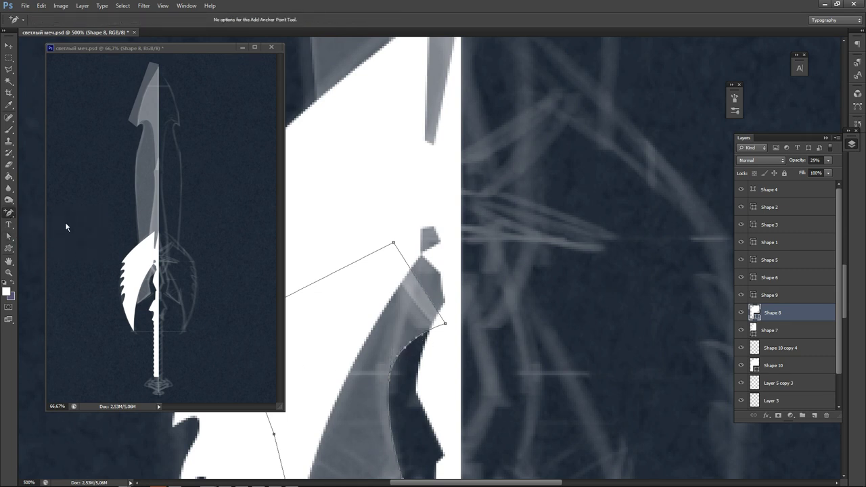
left_click(9, 236)
left_click_drag(425, 337, 408, 319)
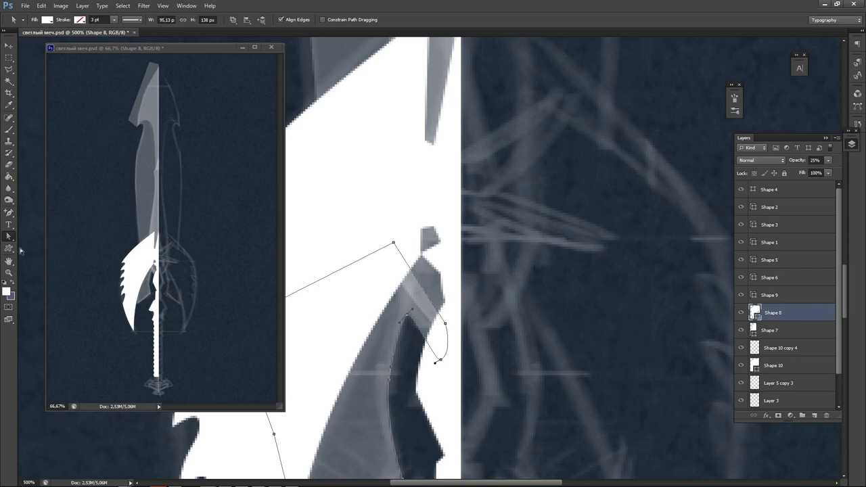
Convert Shape 8's added inner anchor to a corner point and fine-tune the small tip overlapping the grip.
left_click_drag(10, 214, 41, 248)
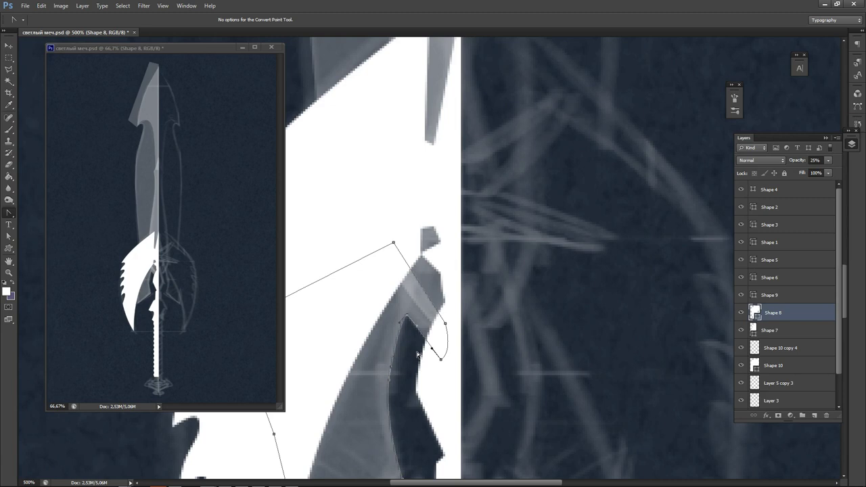
left_click(406, 316)
left_click(8, 236)
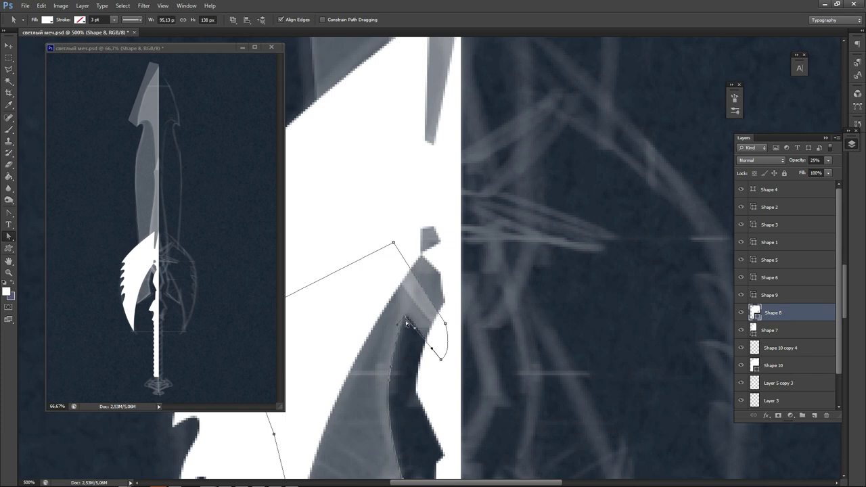
left_click_drag(406, 322, 438, 357)
scroll(499, 346, "down", 5)
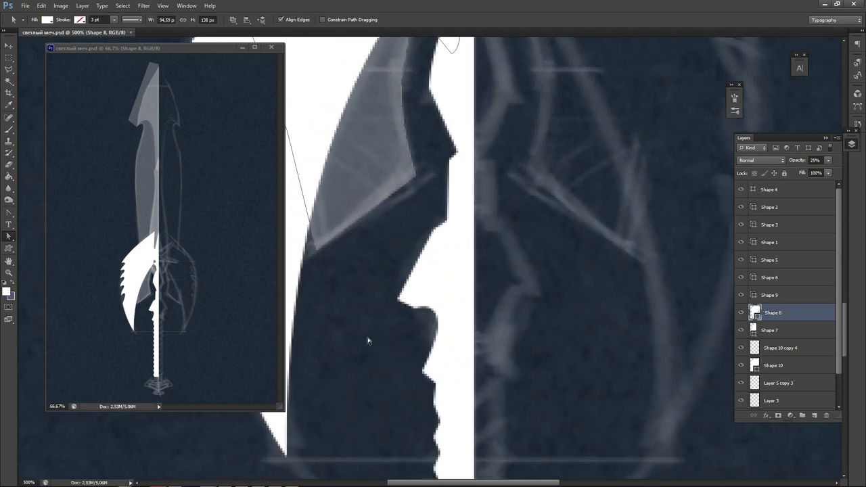
scroll(519, 305, "up", 5)
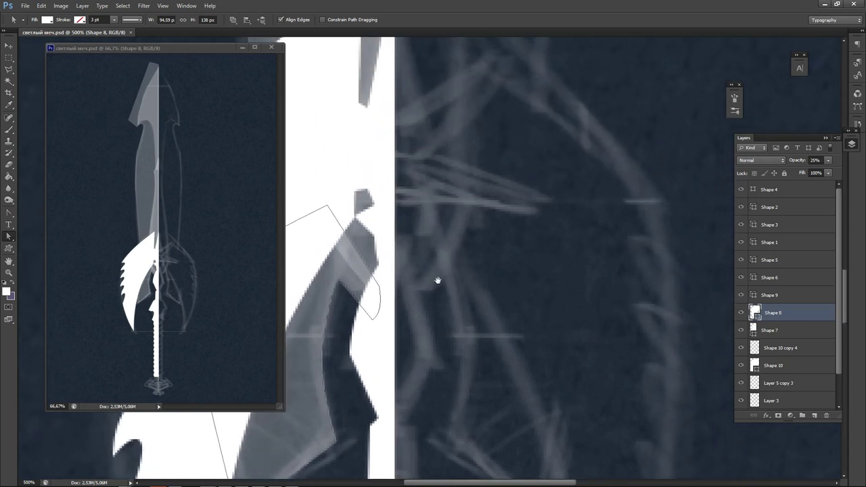
left_click_drag(371, 320, 369, 322)
left_click(452, 320)
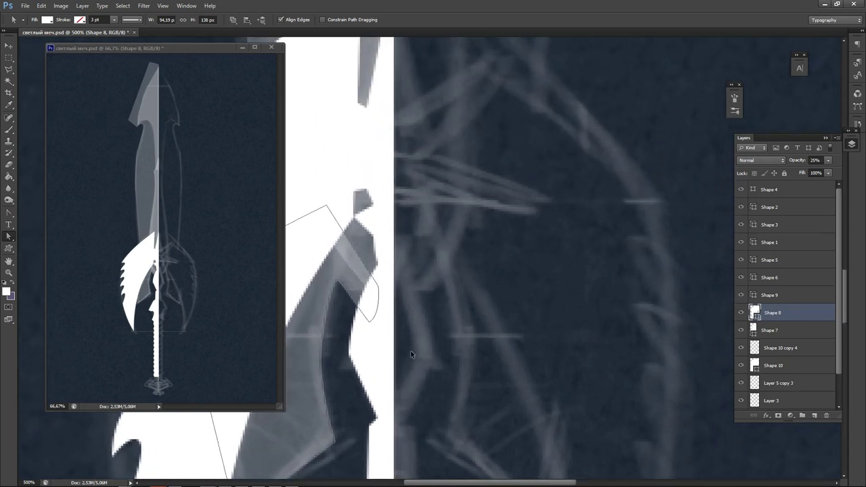
Shift Shape 8's lowest anchor point slightly inward to match the sketched outer tip.
left_click_drag(424, 381, 396, 392)
left_click_drag(406, 290, 363, 364)
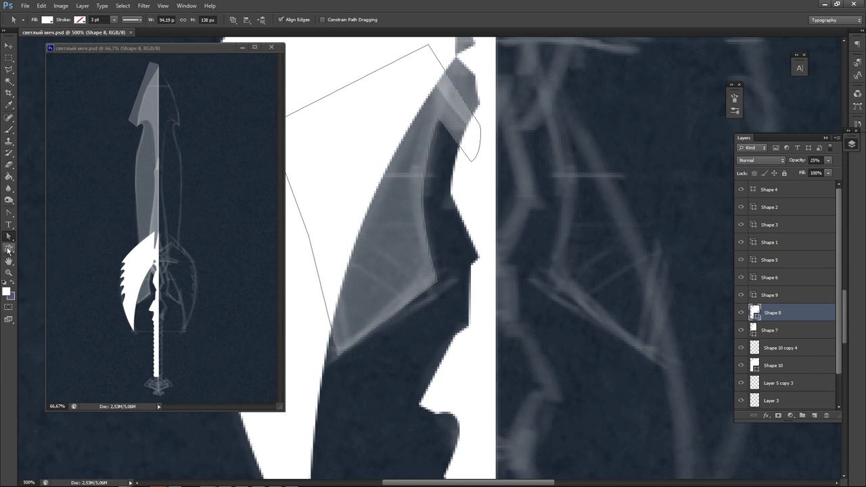
left_click_drag(338, 355, 345, 355)
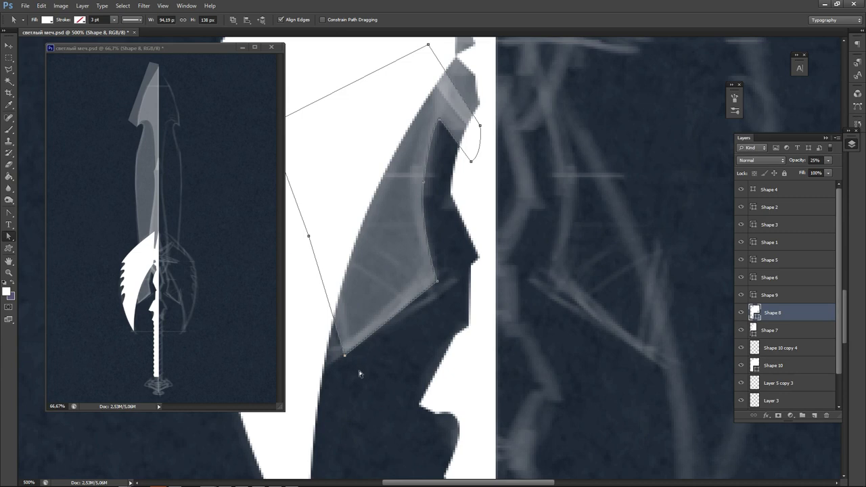
left_click(350, 384)
left_click_drag(345, 357, 342, 356)
left_click(363, 371)
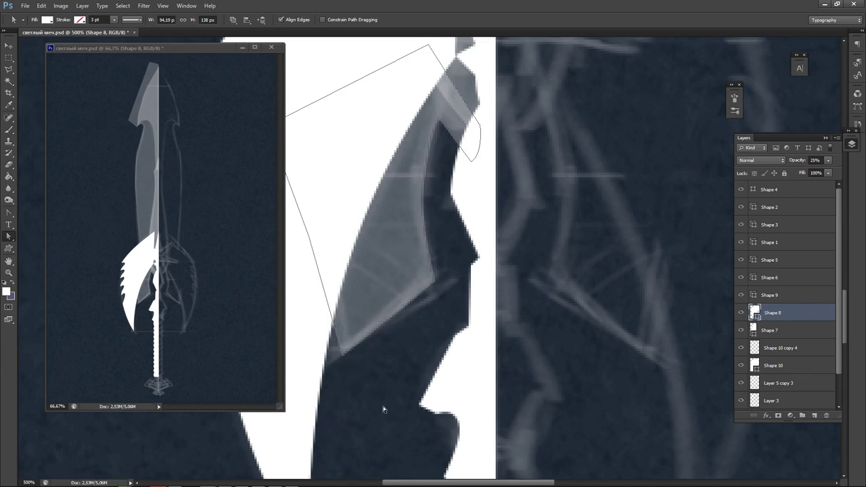
Check the extent of Shape 10 copy 4 by toggling its visibility, and add an empty layer above it.
left_click_drag(373, 408, 377, 225)
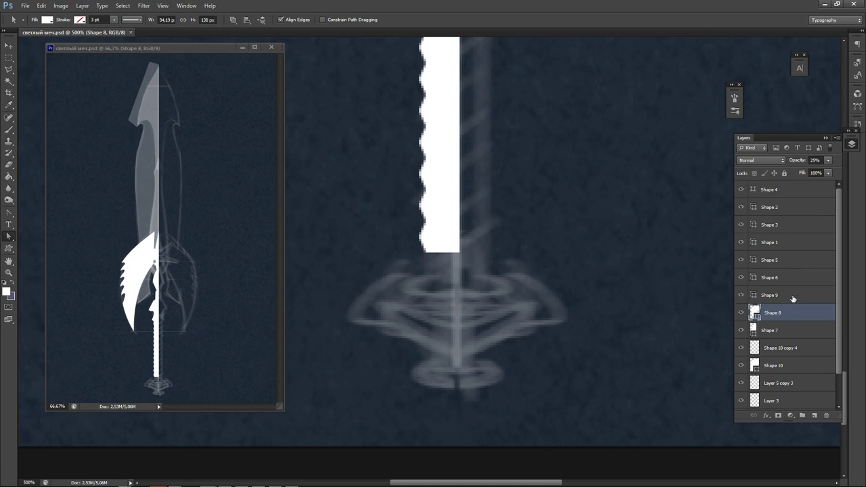
left_click(800, 333)
left_click(795, 349)
left_click(741, 348)
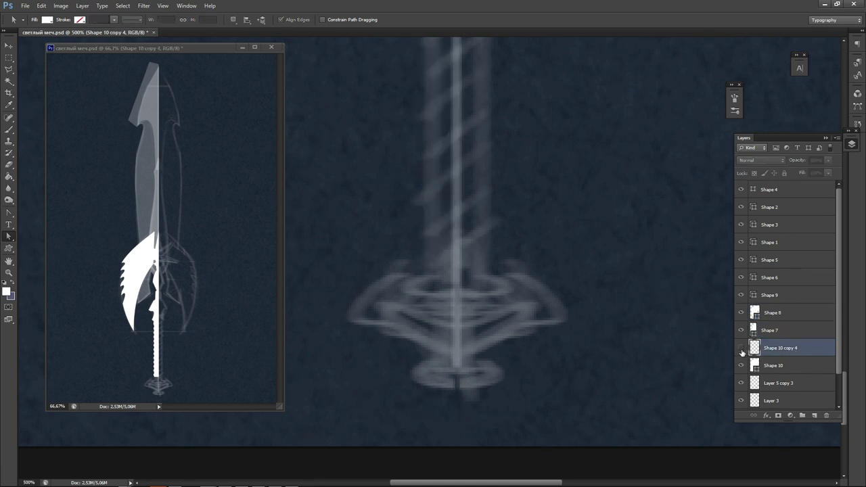
left_click(741, 348)
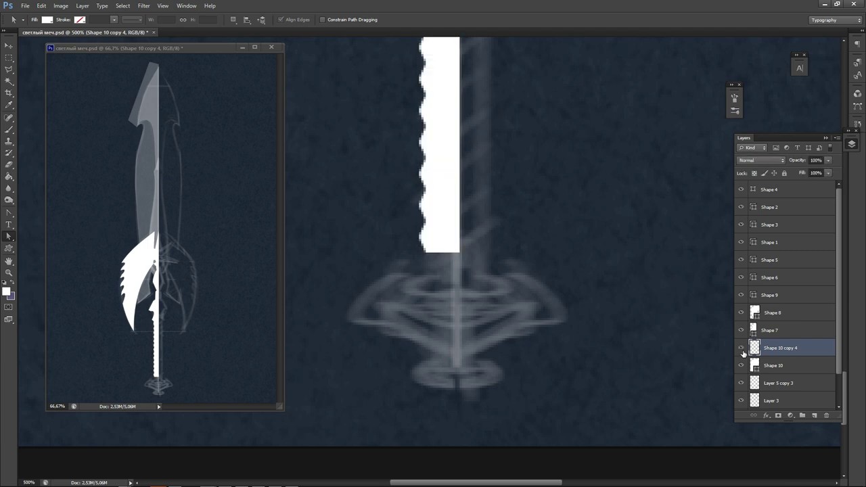
left_click(815, 415)
key("b")
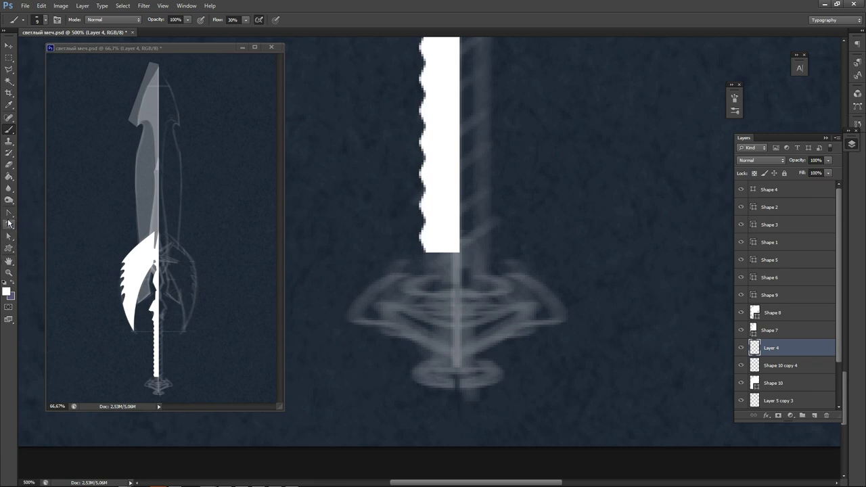
Trace the left half of the pommel with a closed Pen path, following the sketched wing, inner notch and centre line.
left_click(8, 214)
left_click(34, 215)
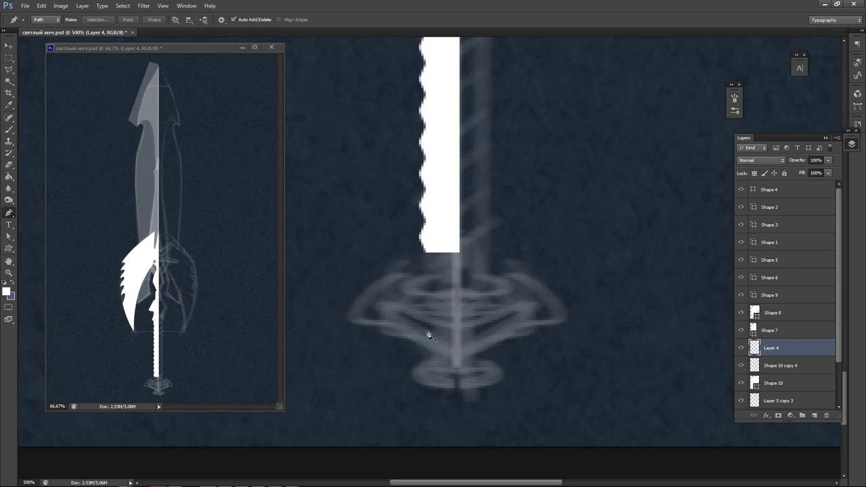
scroll(433, 334, "down", 5)
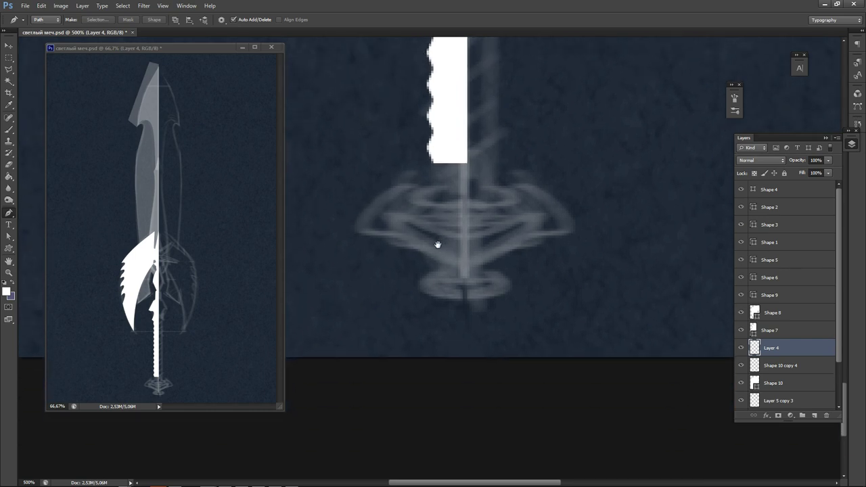
left_click(435, 287)
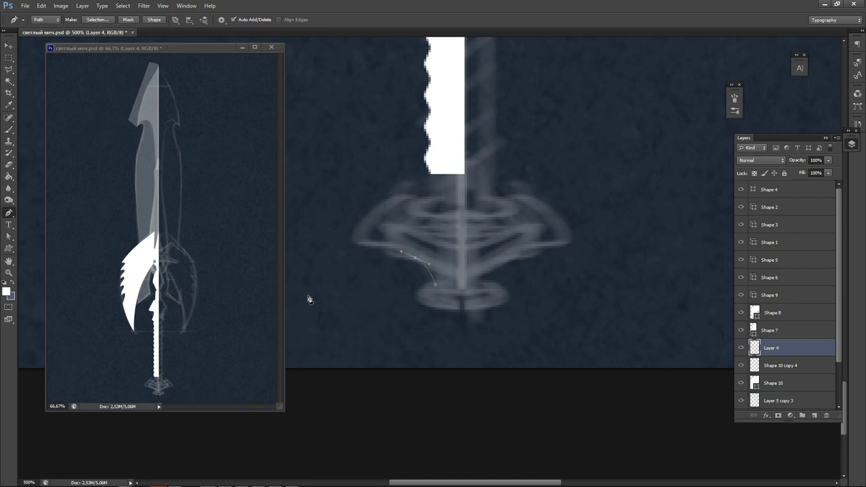
left_click(377, 251)
left_click(370, 246)
left_click_drag(354, 231, 367, 213)
left_click(415, 188)
left_click(419, 192)
left_click_drag(408, 215, 413, 222)
left_click(435, 229)
left_click_drag(442, 205, 449, 201)
left_click(463, 292)
left_click(9, 236)
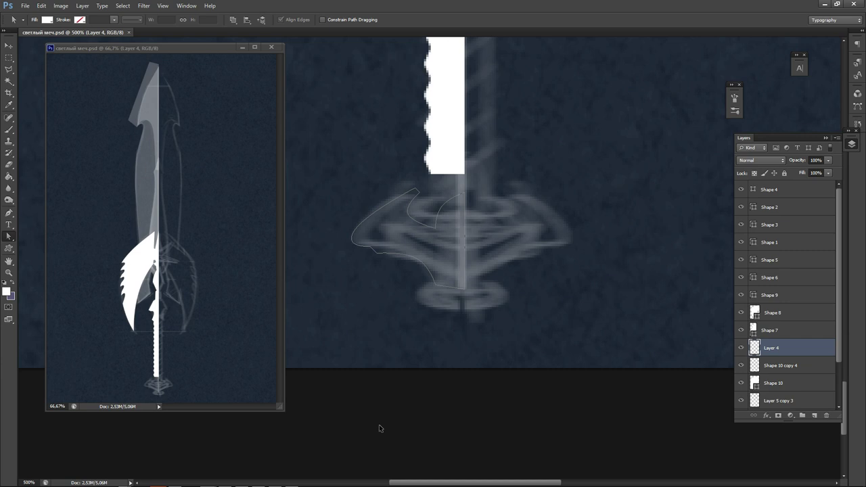
Create a new document with the preset settings and add an empty layer above its background.
key("ctrl+n")
key("Return")
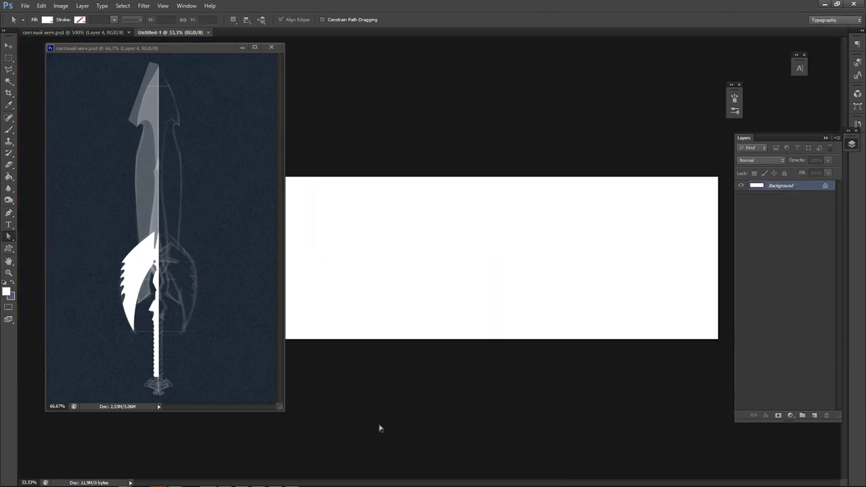
left_click(243, 48)
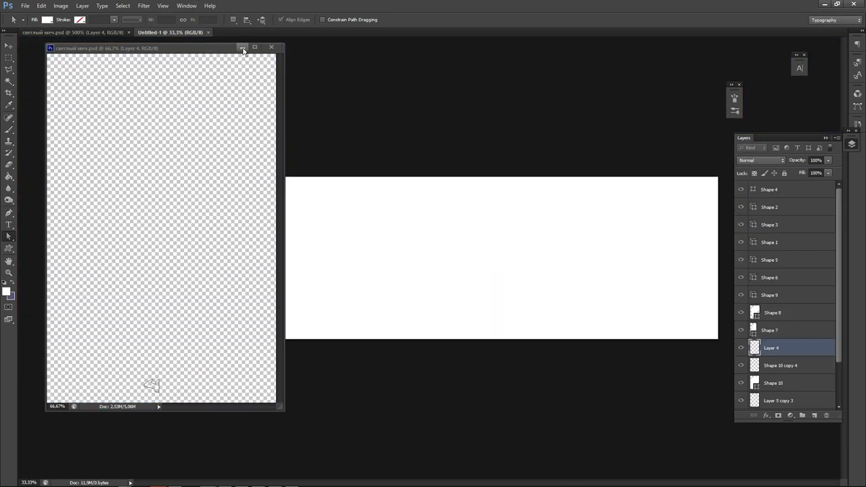
left_click(814, 416)
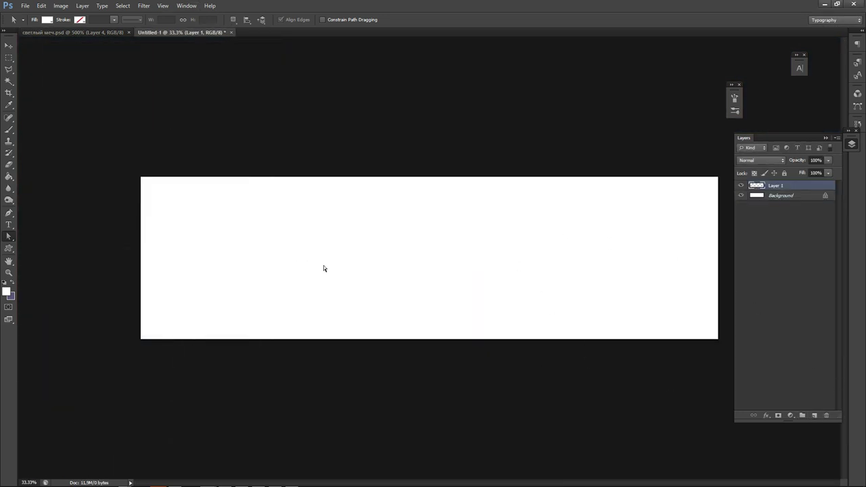
Choose the Brush tool and set the foreground colour to black.
key("b")
right_click(424, 289)
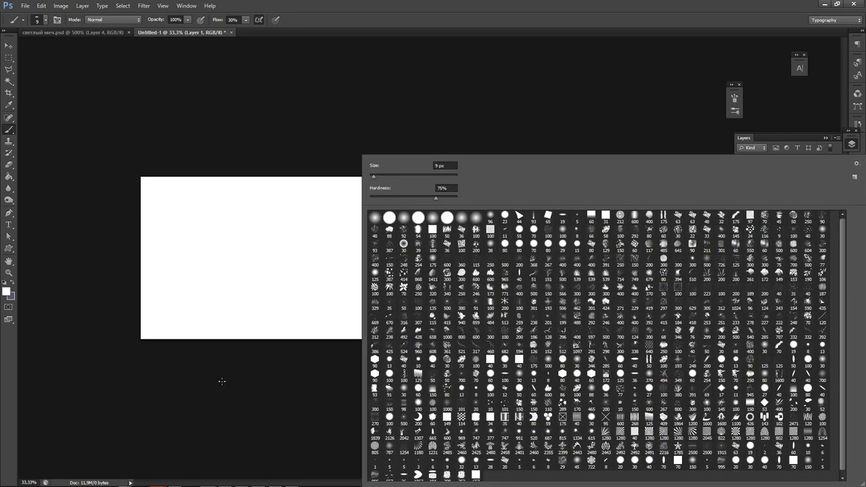
left_click(6, 291)
left_click_drag(369, 260, 138, 392)
left_click(520, 155)
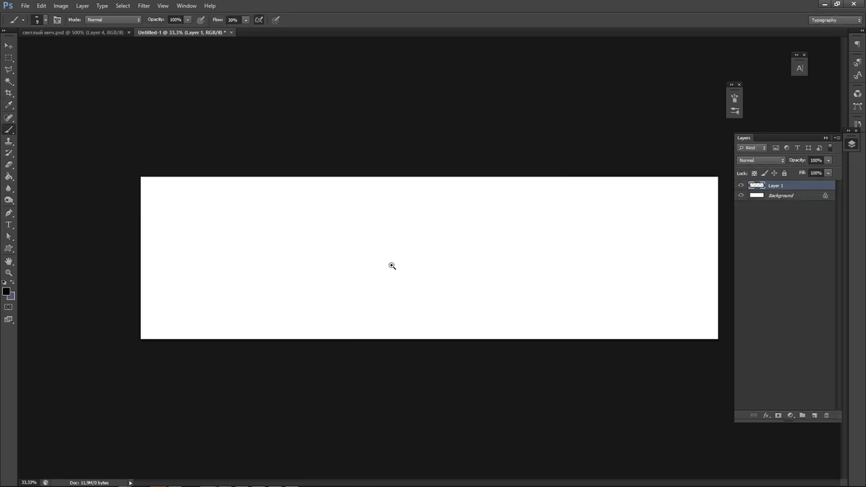
Sketch two slanted zigzag strokes with the black 9 px brush on the empty layer, undoing the first trial stroke.
left_click(392, 266, "ctrl")
left_click(396, 272, "ctrl")
left_click(398, 277, "ctrl")
mouse_move(201, 219)
left_mouse_down()
mouse_move(413, 241)
mouse_move(273, 391)
mouse_move(297, 338)
left_mouse_up()
key("ctrl+z")
mouse_move(269, 146)
left_mouse_down()
mouse_move(280, 178)
mouse_move(255, 274)
left_mouse_up()
left_click_drag(232, 216, 269, 356)
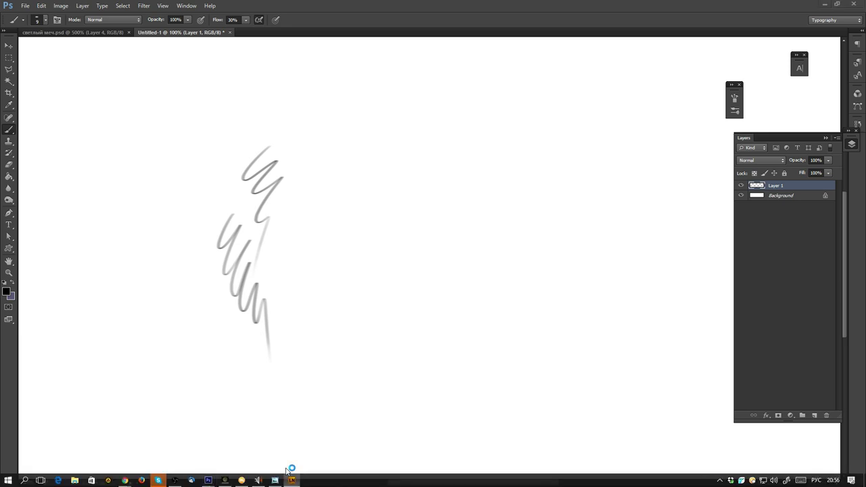
Open Lazy Nezumi Pro and sketch two more zigzag strokes beside the existing ones with its smoothing turned off.
left_click(290, 476)
mouse_move(377, 184)
left_mouse_down()
mouse_move(363, 213)
mouse_move(319, 281)
left_mouse_up()
left_click_drag(333, 124, 346, 185)
scroll(390, 130, "up", 2)
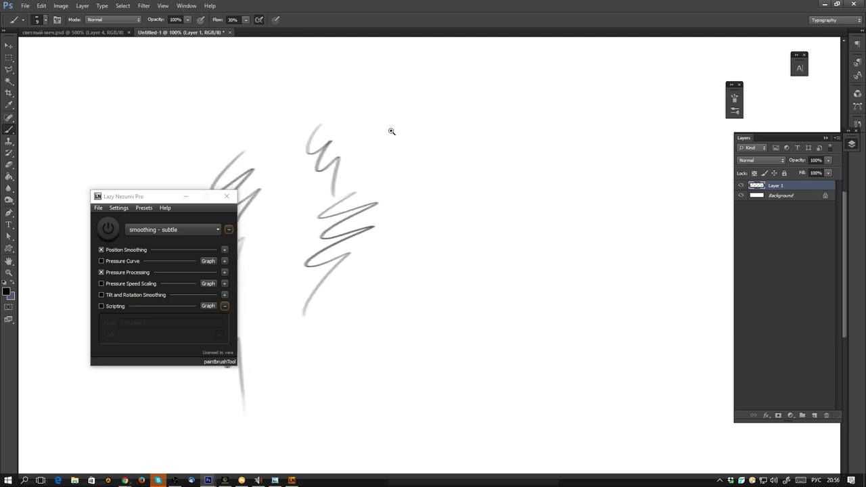
Sketch a leaf-shaped outline from overlapping curved strokes beside the zigzags, keeping the smoothing turned off.
mouse_move(391, 142)
left_mouse_down()
mouse_move(375, 186)
mouse_move(402, 252)
mouse_move(427, 274)
mouse_move(432, 164)
mouse_move(471, 229)
mouse_move(478, 291)
mouse_move(451, 323)
left_mouse_up()
left_click_drag(380, 248, 467, 331)
left_click_drag(377, 232, 394, 274)
mouse_move(421, 154)
left_mouse_down()
mouse_move(486, 220)
mouse_move(486, 317)
left_mouse_up()
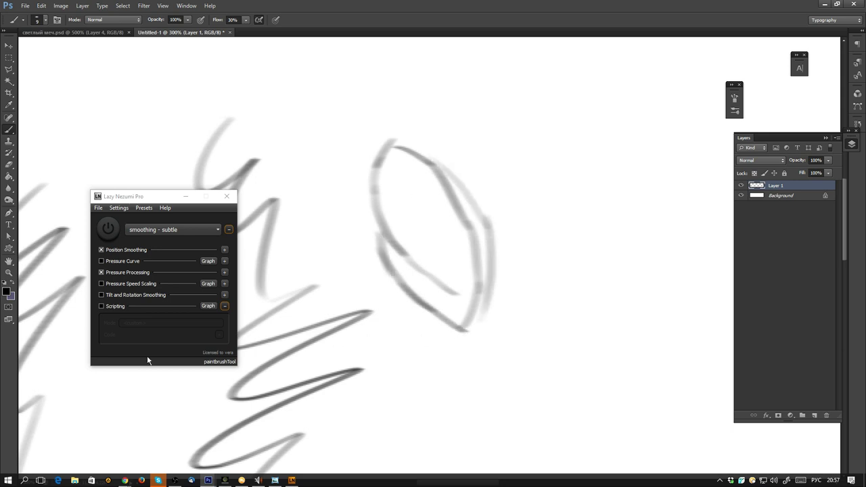
Turn on the stroke smoothing, then add outer curves around the leaf shape and a hatched slanted block above it.
left_click(108, 230)
mouse_move(438, 163)
left_mouse_down()
mouse_move(484, 204)
mouse_move(509, 267)
mouse_move(482, 335)
left_mouse_up()
mouse_move(363, 270)
left_mouse_down()
mouse_move(432, 338)
mouse_move(408, 321)
mouse_move(490, 361)
mouse_move(371, 275)
mouse_move(371, 215)
left_mouse_up()
mouse_move(343, 178)
left_mouse_down()
mouse_move(370, 232)
mouse_move(340, 173)
mouse_move(361, 187)
mouse_move(344, 187)
mouse_move(384, 147)
left_mouse_up()
mouse_move(354, 121)
left_mouse_down()
mouse_move(368, 153)
mouse_move(443, 93)
mouse_move(441, 132)
mouse_move(527, 122)
left_mouse_up()
mouse_move(427, 96)
left_mouse_down()
mouse_move(515, 76)
mouse_move(525, 123)
mouse_move(458, 136)
left_mouse_up()
mouse_move(467, 88)
left_mouse_down()
mouse_move(474, 134)
mouse_move(489, 132)
left_mouse_up()
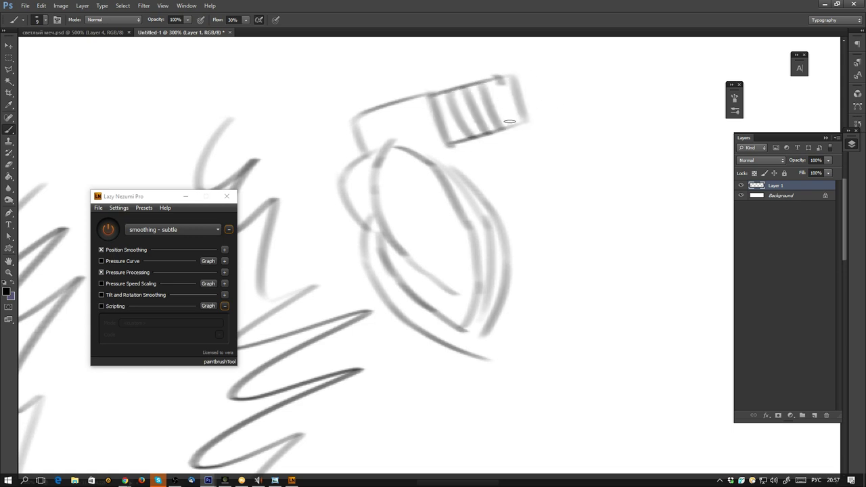
Extend the slanted block and draw a series of parallel slanted lines beneath it, comparing strokes with smoothing on and off.
mouse_move(500, 80)
left_mouse_down()
mouse_move(507, 125)
mouse_move(596, 48)
mouse_move(608, 109)
mouse_move(463, 154)
left_mouse_up()
left_click_drag(647, 135, 500, 179)
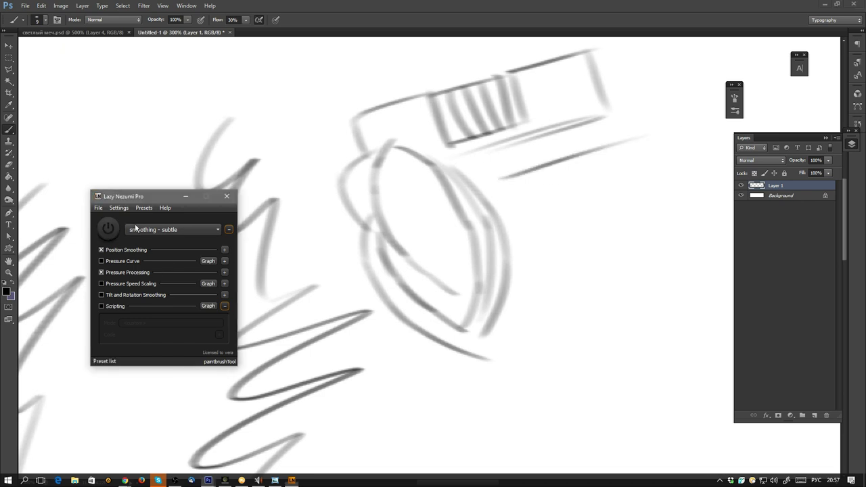
left_click_drag(634, 167, 512, 193)
mouse_move(624, 185)
left_mouse_down()
mouse_move(511, 216)
mouse_move(537, 243)
mouse_move(653, 218)
mouse_move(526, 254)
left_mouse_up()
left_click_drag(646, 253, 553, 277)
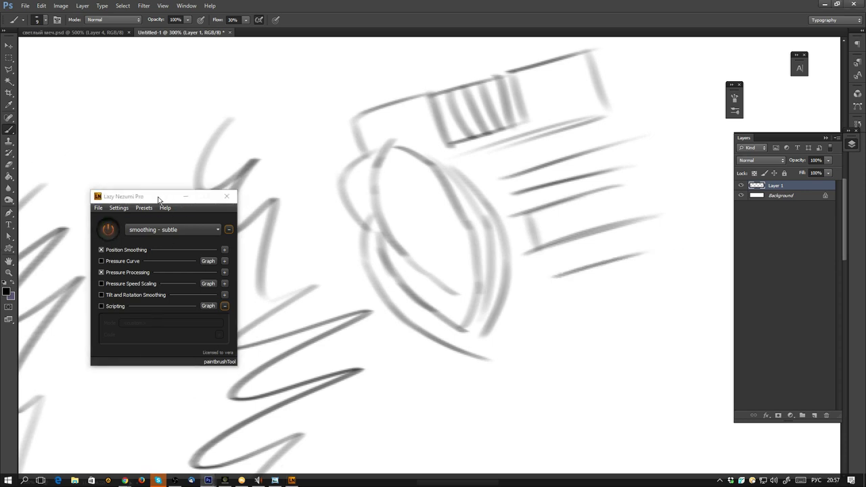
Move the Lazy Nezumi Pro window up, look over its preset list and bring an empty area of the canvas into view.
left_click_drag(156, 197, 160, 74)
left_click(179, 108)
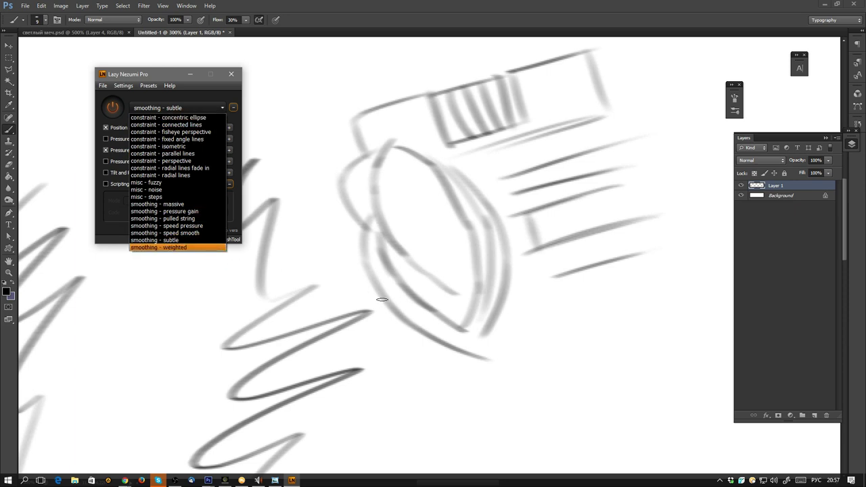
left_click(554, 354)
key("ctrl+minus")
key("ctrl+minus")
key("ctrl+minus")
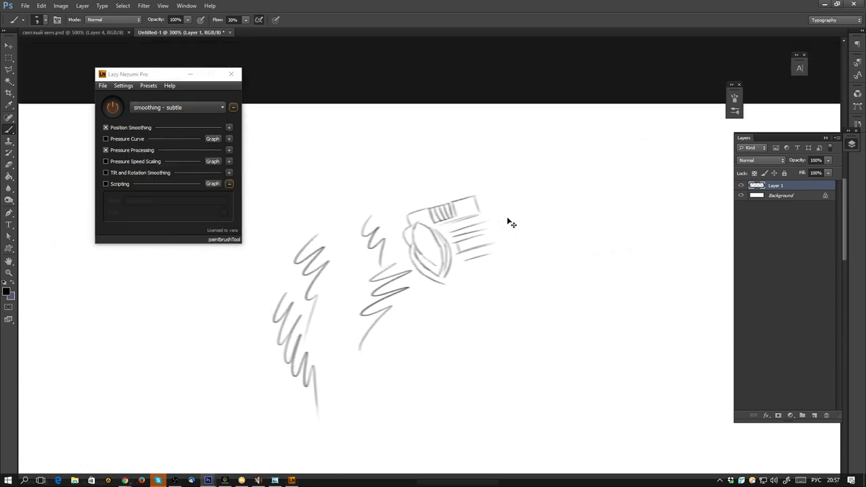
mouse_move(508, 218)
left_mouse_down()
mouse_move(712, 138)
mouse_move(657, 223)
left_mouse_up()
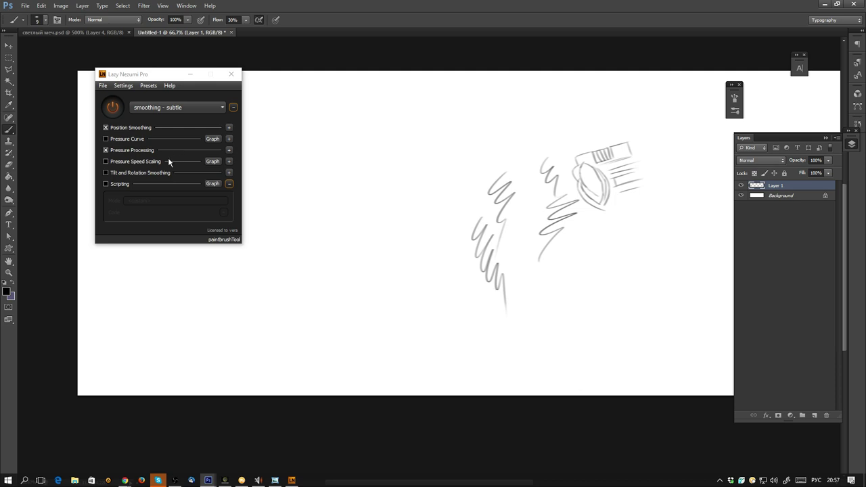
Choose the "smoothing - subtle" preset, draw trial loops on the empty area and undo them.
left_click(179, 108)
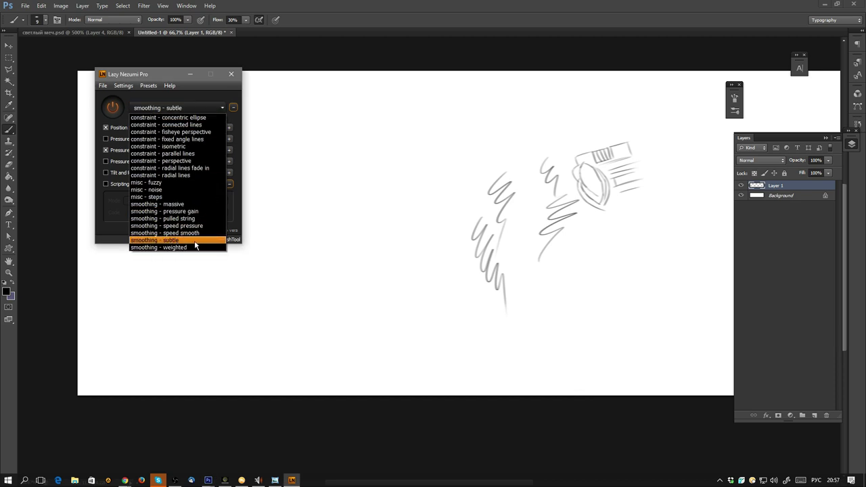
left_click(194, 242)
mouse_move(306, 284)
left_mouse_down()
mouse_move(368, 265)
mouse_move(291, 301)
mouse_move(391, 227)
left_mouse_up()
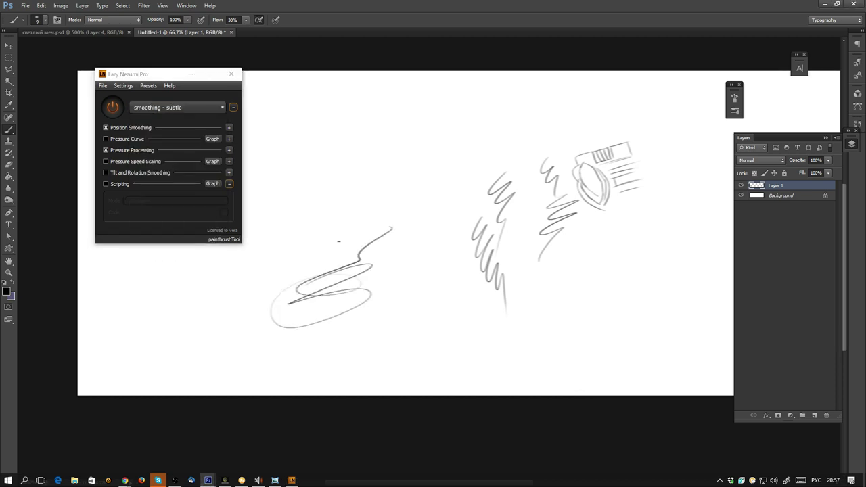
mouse_move(339, 242)
left_mouse_down()
mouse_move(273, 273)
mouse_move(216, 329)
left_mouse_up()
key("ctrl+alt+z")
key("ctrl+alt+z")
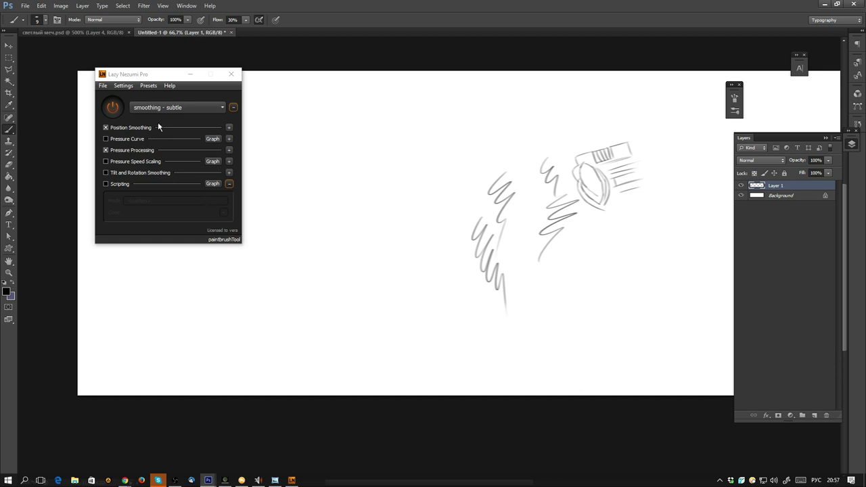
Switch to the "smoothing - massive" preset and draw trial swirls and curves, undoing each one.
left_click(195, 107)
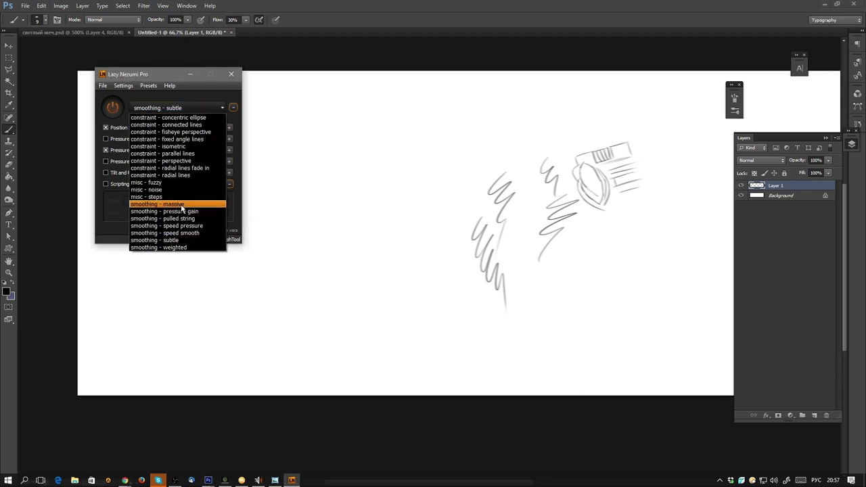
left_click(182, 208)
mouse_move(243, 325)
left_mouse_down()
mouse_move(458, 234)
mouse_move(418, 172)
mouse_move(306, 237)
mouse_move(383, 229)
mouse_move(352, 225)
left_mouse_up()
key("ctrl+alt+z")
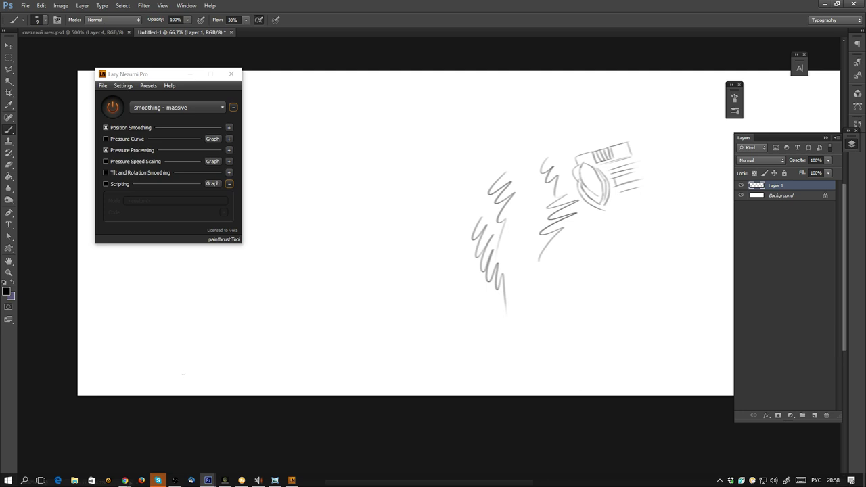
mouse_move(202, 386)
left_mouse_down()
mouse_move(199, 365)
mouse_move(233, 338)
mouse_move(333, 323)
mouse_move(362, 306)
mouse_move(363, 280)
mouse_move(324, 269)
mouse_move(260, 305)
mouse_move(308, 293)
left_mouse_up()
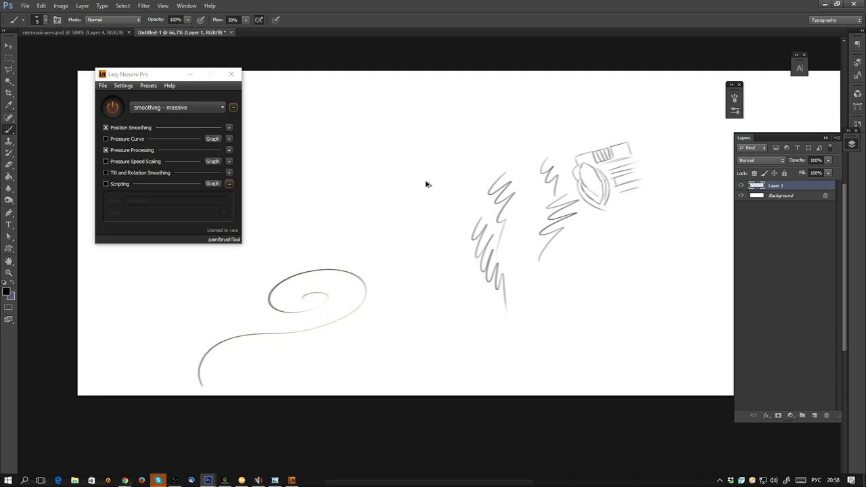
key("ctrl+alt+z")
mouse_move(390, 100)
left_mouse_down()
mouse_move(340, 209)
mouse_move(329, 358)
mouse_move(323, 221)
mouse_move(258, 300)
mouse_move(306, 280)
mouse_move(301, 275)
mouse_move(357, 272)
mouse_move(467, 195)
left_mouse_up()
key("ctrl+alt+z")
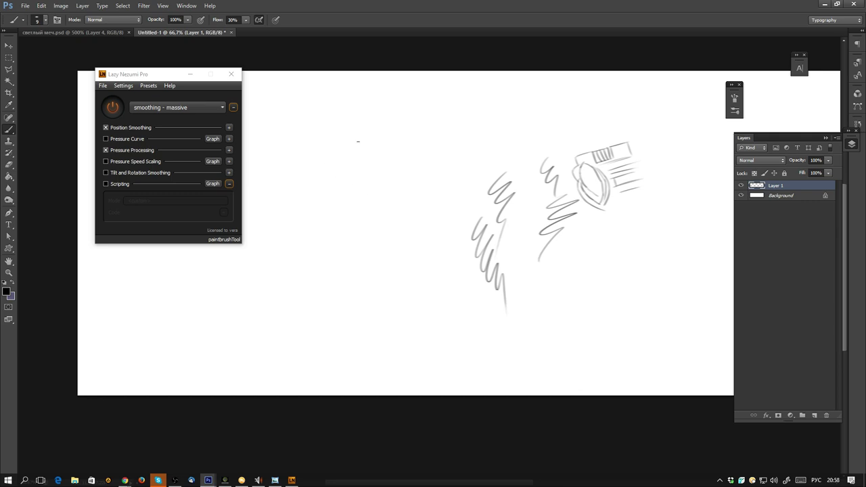
Draw long flowing hair-like curves on the empty part of the canvas with the massive smoothing.
mouse_move(377, 129)
left_mouse_down()
mouse_move(358, 215)
mouse_move(300, 299)
left_mouse_up()
mouse_move(421, 117)
left_mouse_down()
mouse_move(462, 129)
mouse_move(453, 117)
mouse_move(483, 136)
left_mouse_up()
key("ctrl+z")
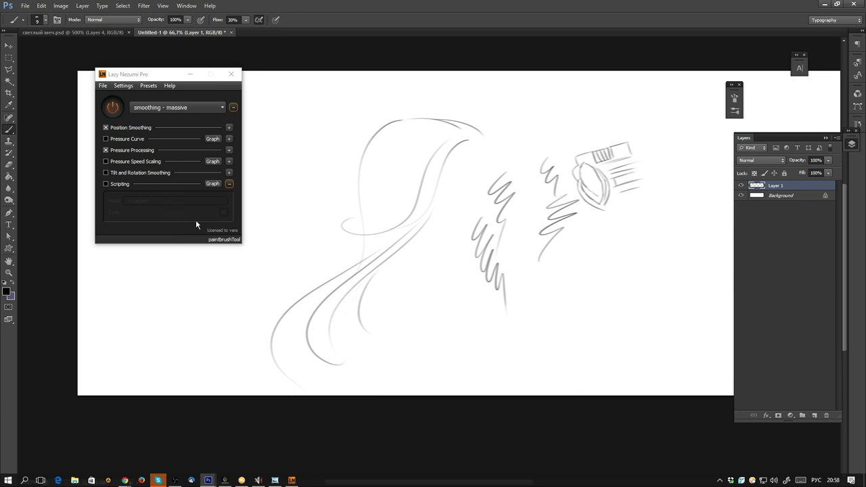
Switch to the "smoothing - pressure gain" preset and draw large continuous loops and curves across the existing strokes.
left_click(193, 110)
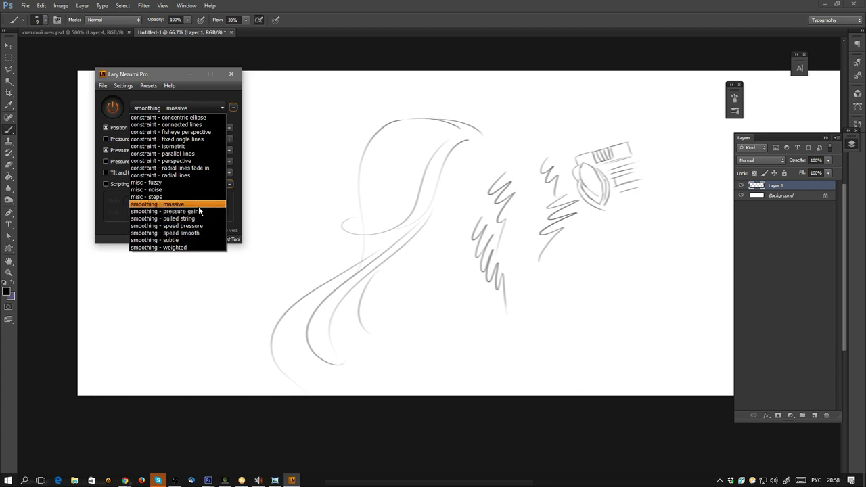
left_click(195, 211)
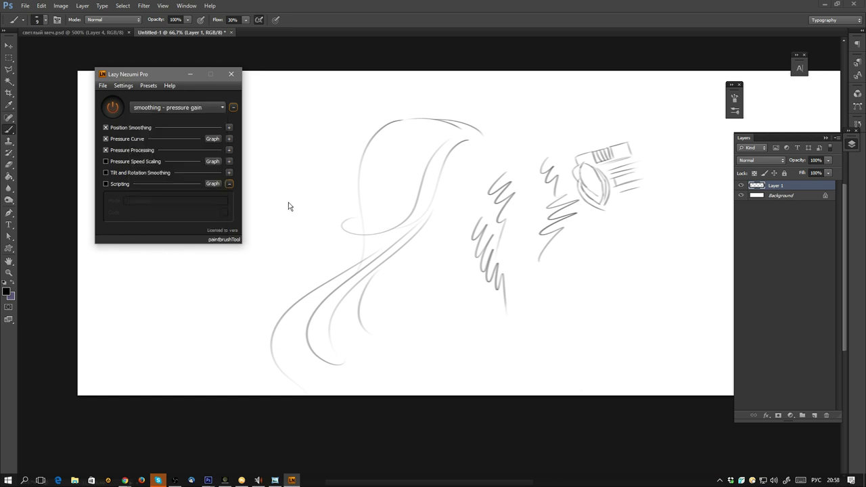
left_click_drag(272, 228, 280, 292)
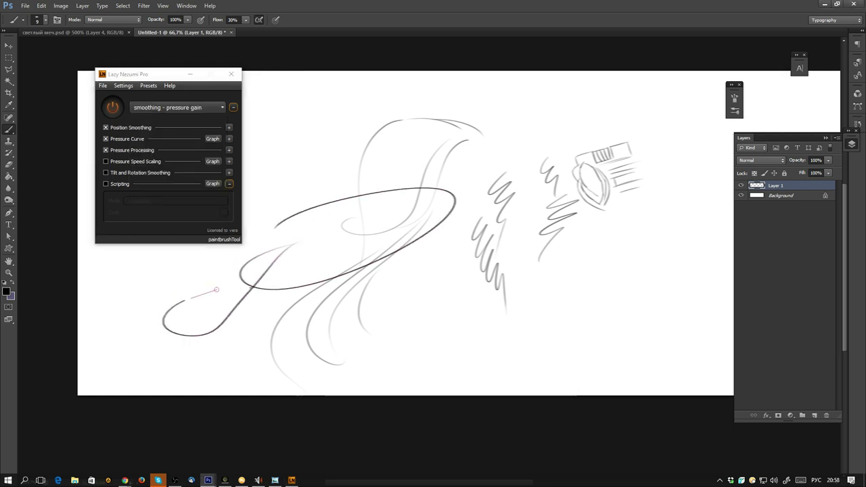
left_click_drag(217, 290, 387, 331)
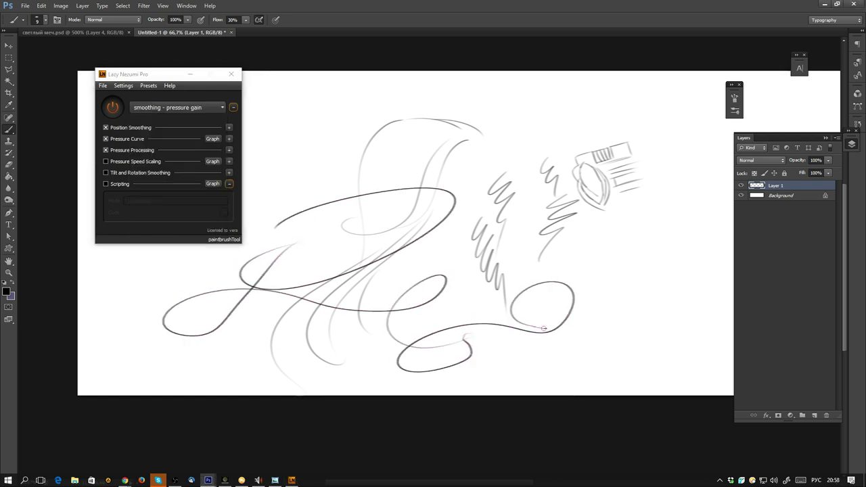
left_click_drag(500, 163, 455, 237)
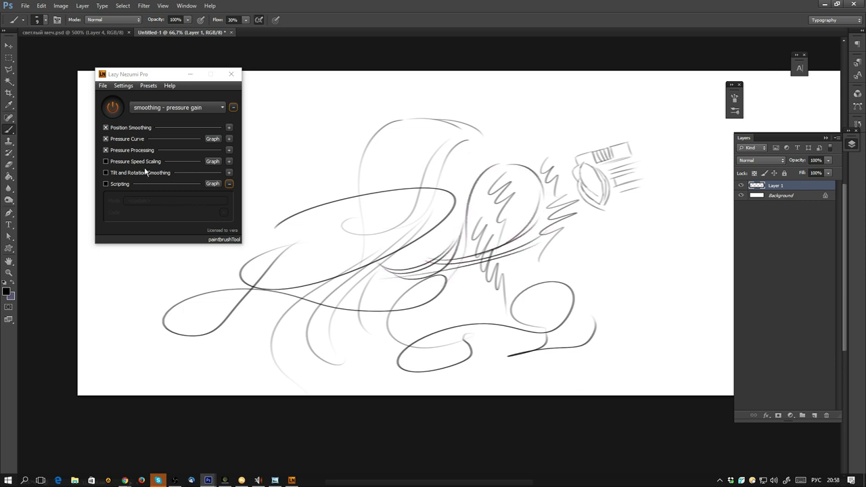
Switch to the "smoothing - pulled string" preset and draw a looping line above the large loops.
left_click(213, 108)
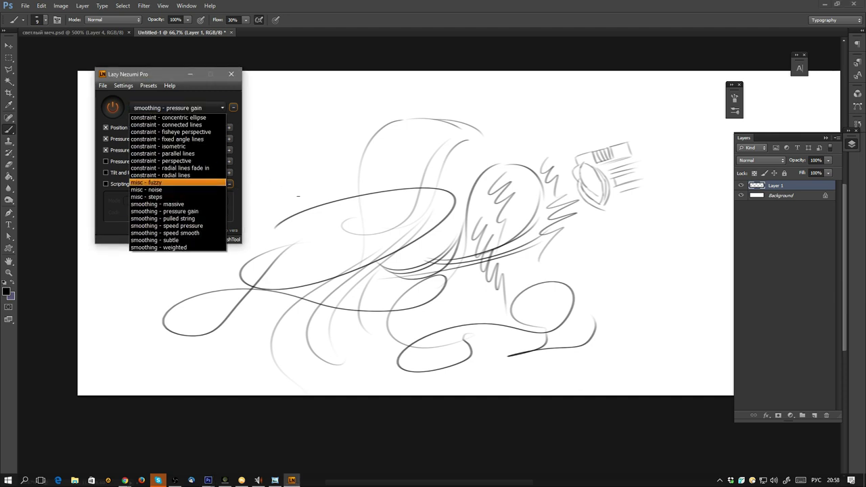
left_click(163, 219)
left_click_drag(279, 175, 392, 122)
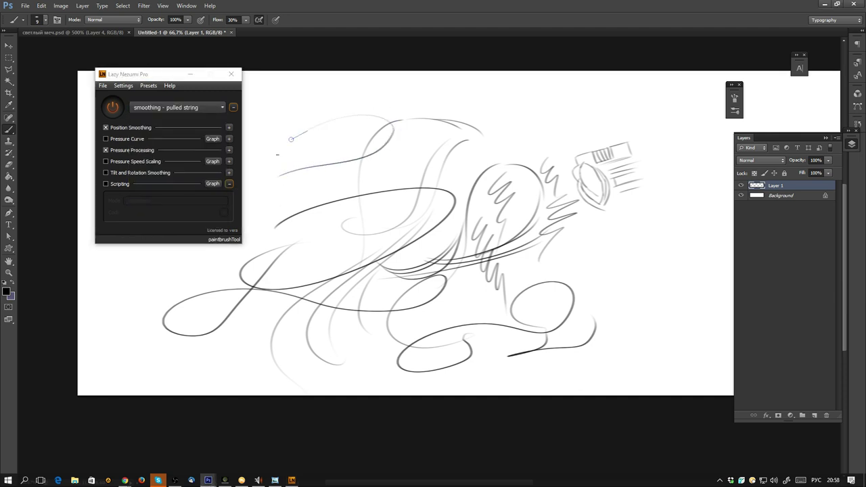
Return to the "smoothing - subtle" preset, hide Layer 1 and add a new empty layer above it.
left_click(169, 109)
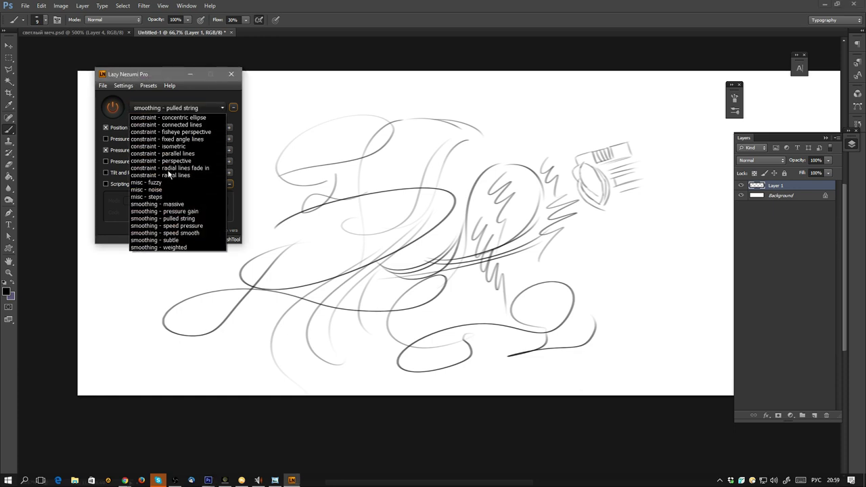
left_click(175, 245)
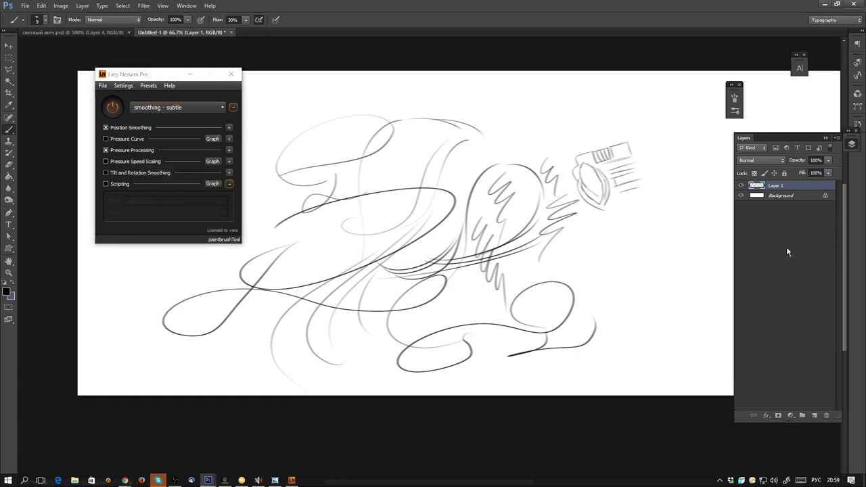
left_click(742, 186)
left_click(815, 416)
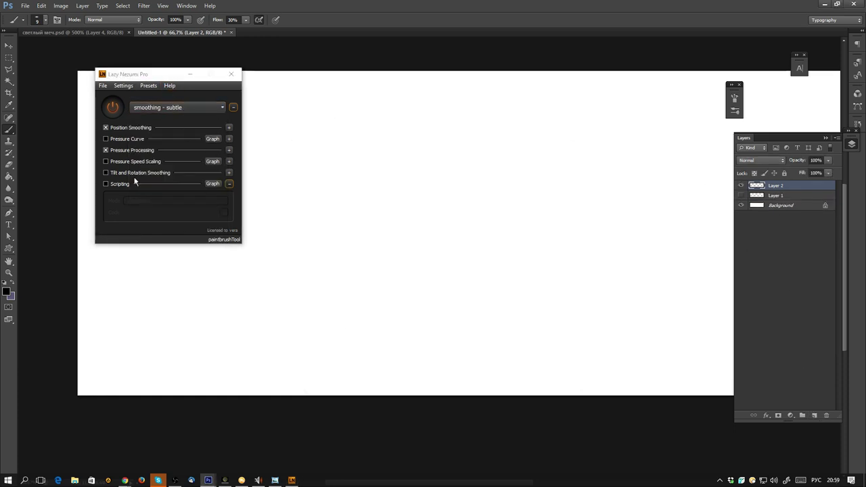
Choose the "constraint - concentric ellipse" preset and draw a circle around the guide centre on the new layer.
left_click(197, 109)
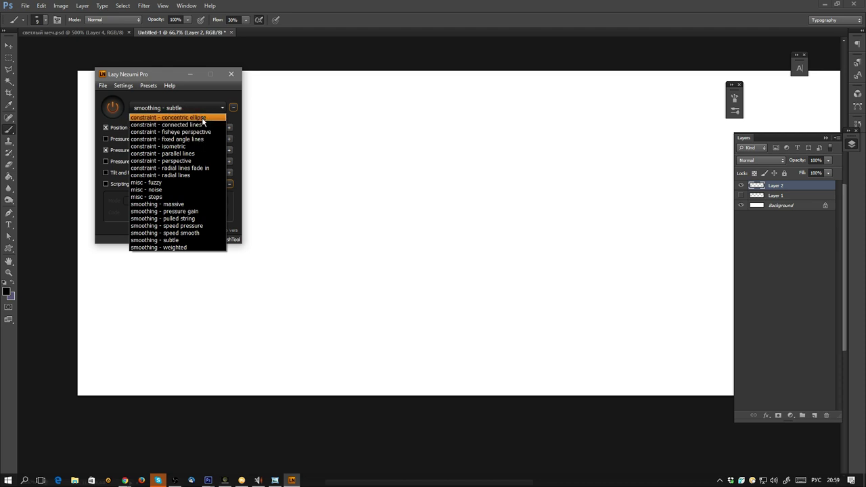
left_click(201, 118)
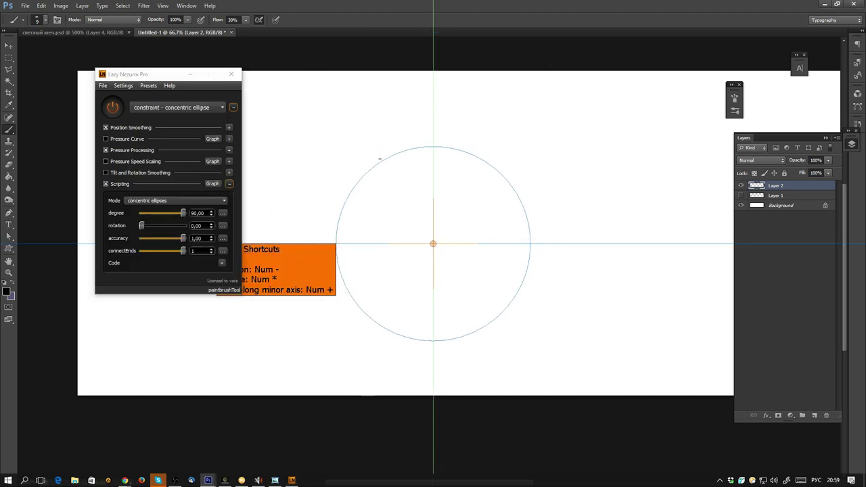
left_click_drag(380, 158, 324, 197)
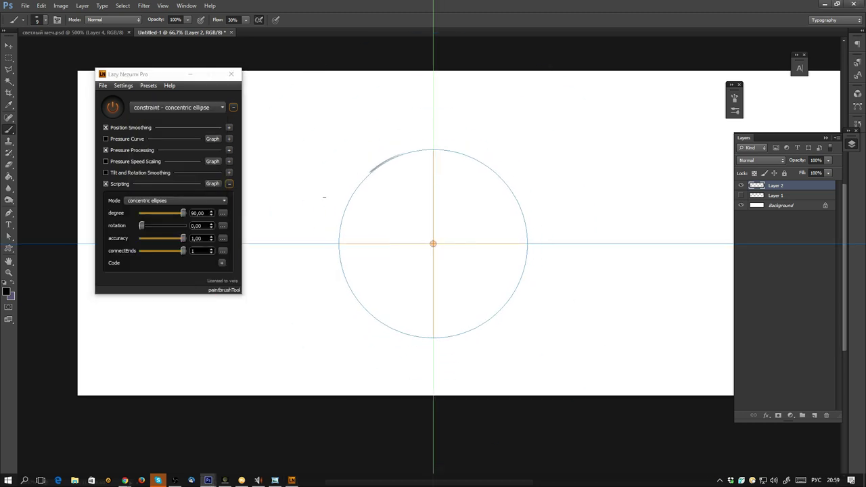
Switch to the "constraint - connected lines" preset and draw several long straight lines across the circle, some sharing a start point.
left_click(178, 108)
left_click(181, 125)
left_click_drag(405, 155, 226, 372)
left_click_drag(352, 234, 482, 76)
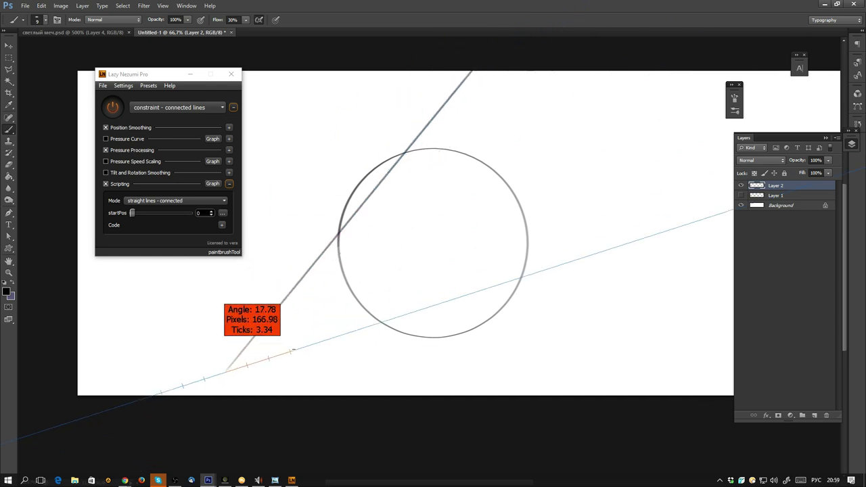
left_click_drag(230, 371, 735, 321)
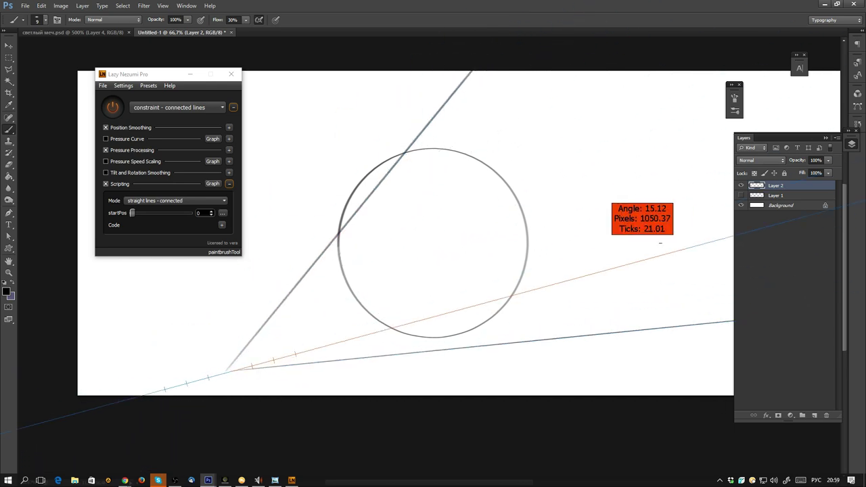
mouse_move(566, 152)
left_mouse_down()
mouse_move(418, 230)
mouse_move(231, 368)
left_mouse_up()
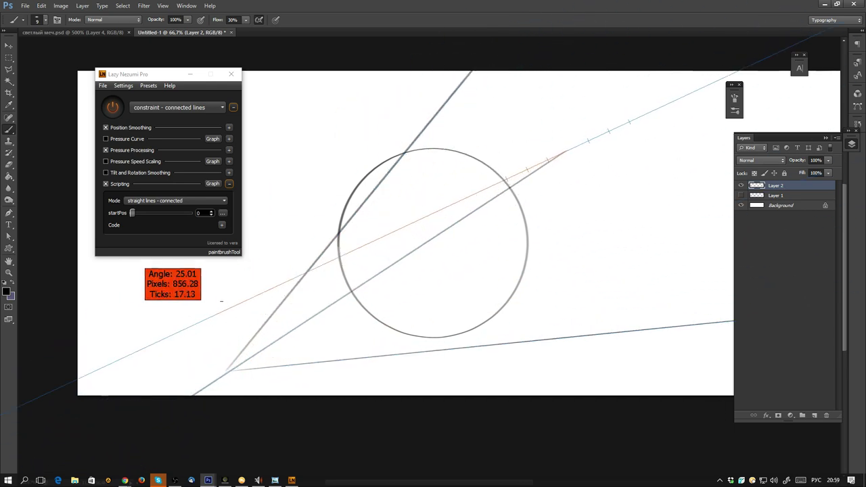
left_click_drag(74, 350, 763, 71)
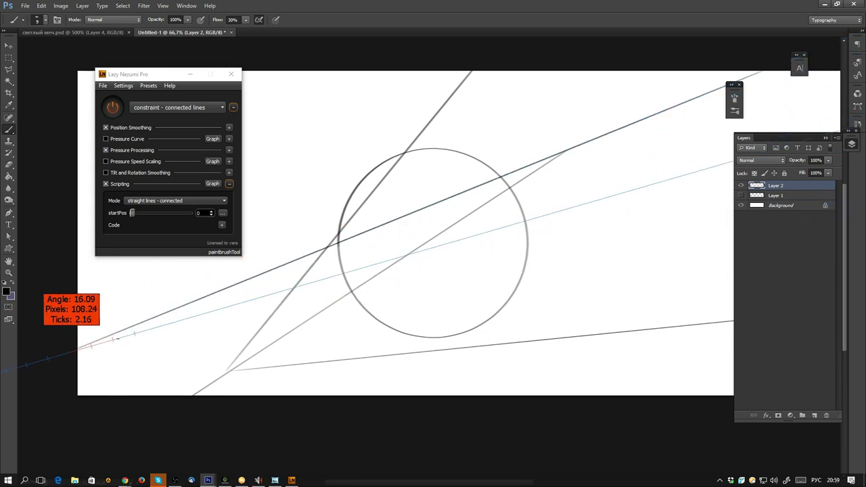
left_click_drag(77, 350, 735, 181)
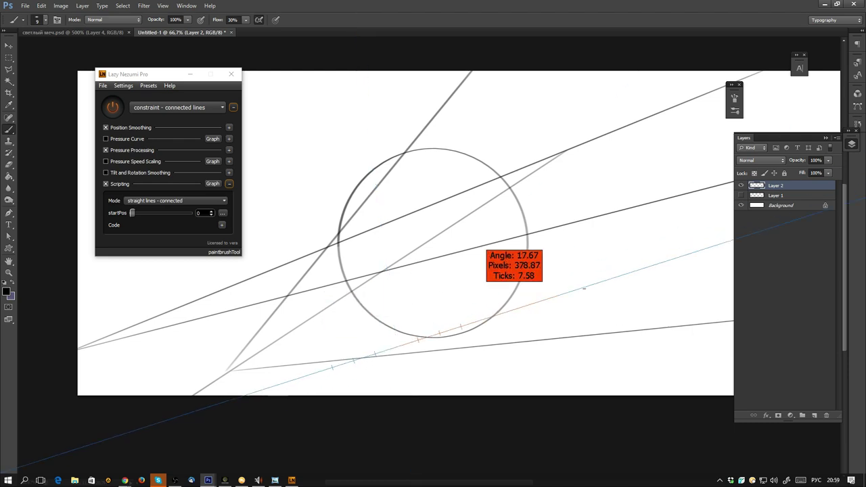
left_click_drag(218, 283, 279, 283)
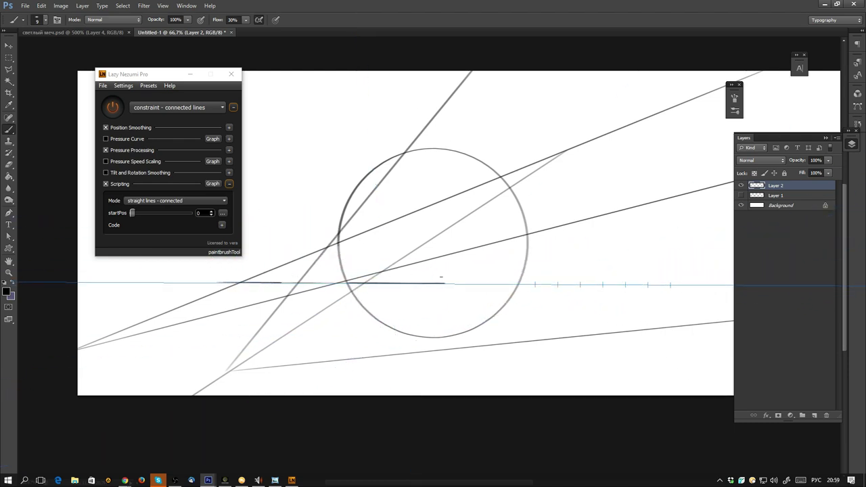
Add a nearly horizontal connected line, switch to the "constraint - parallel lines" preset and draw a series of 45° diagonals across the circle.
left_click_drag(486, 273, 744, 284)
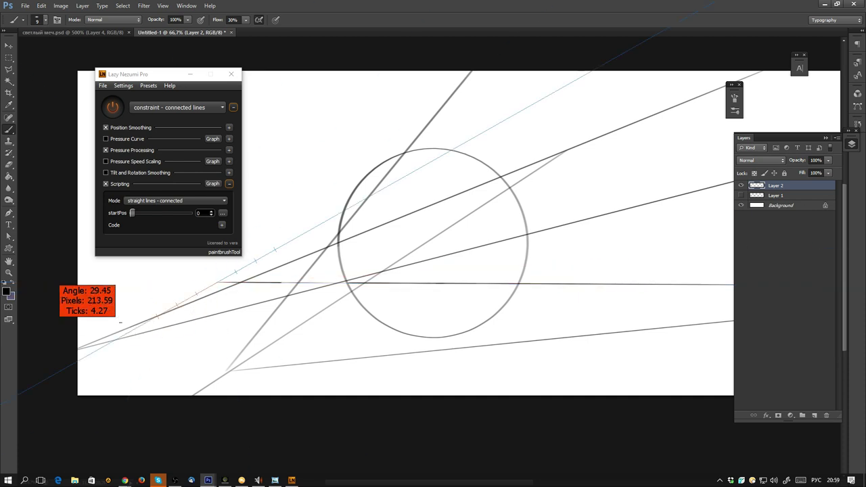
left_click(163, 108)
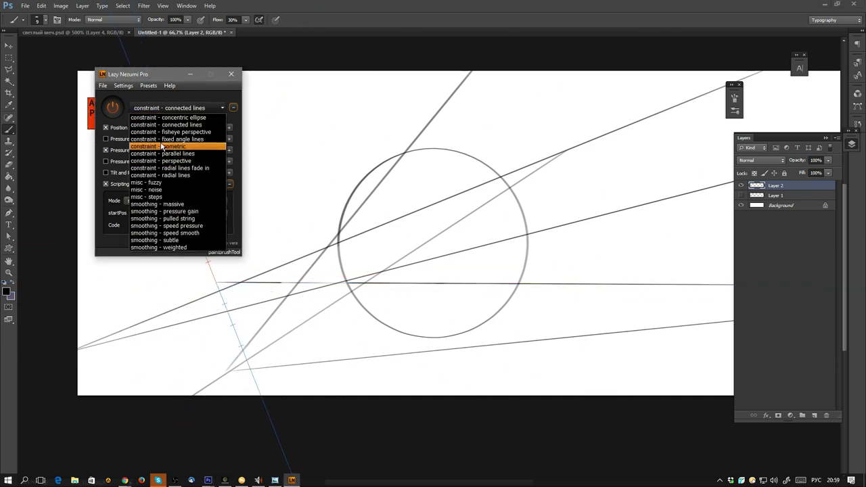
left_click(151, 154)
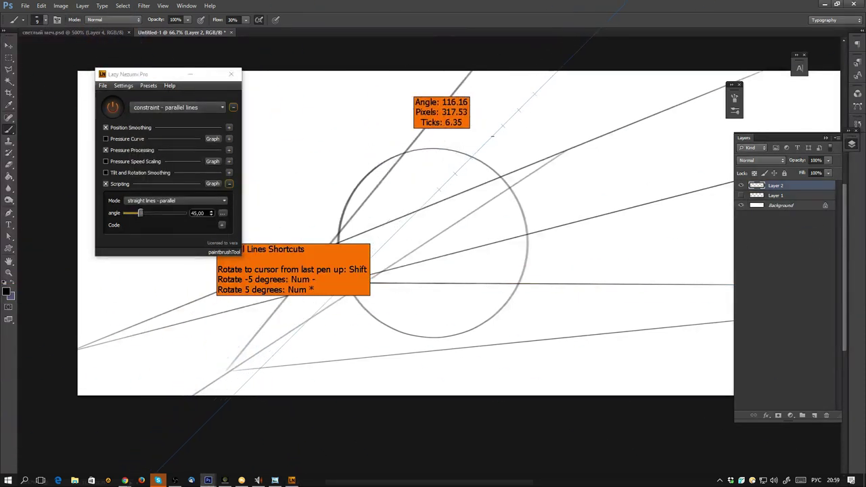
left_click_drag(465, 188, 295, 364)
left_click_drag(534, 175, 337, 372)
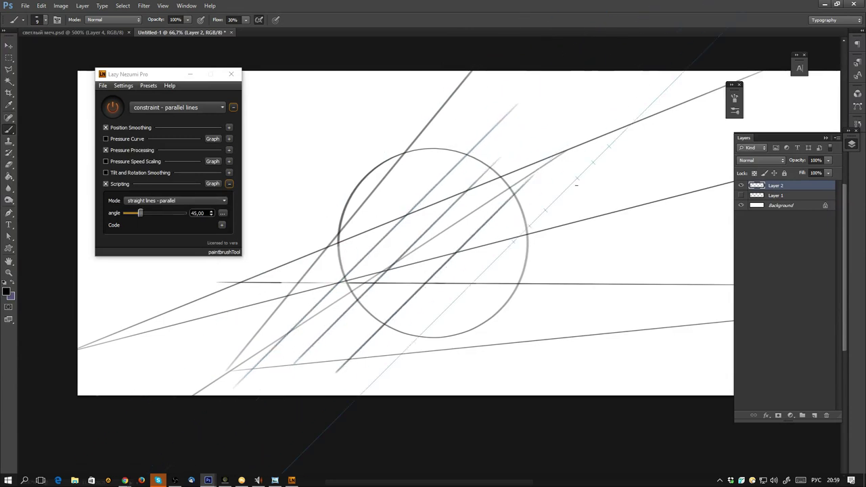
left_click_drag(575, 184, 389, 371)
left_click_drag(597, 201, 424, 372)
left_click_drag(629, 211, 440, 394)
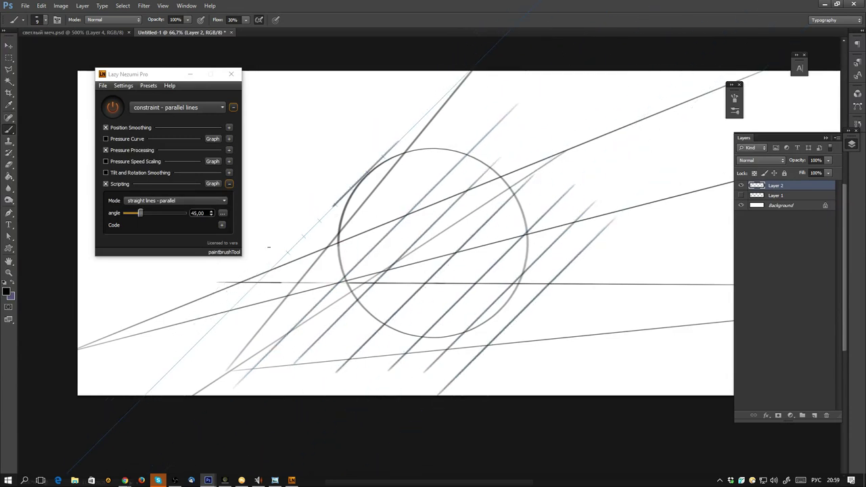
left_click_drag(399, 143, 217, 321)
mouse_move(140, 214)
left_mouse_down()
mouse_move(183, 214)
mouse_move(132, 213)
mouse_move(151, 213)
left_mouse_up()
Choose the "constraint - concentric ellipse" preset and draw three smaller circles inside the existing circle around the guide centre.
left_click(175, 108)
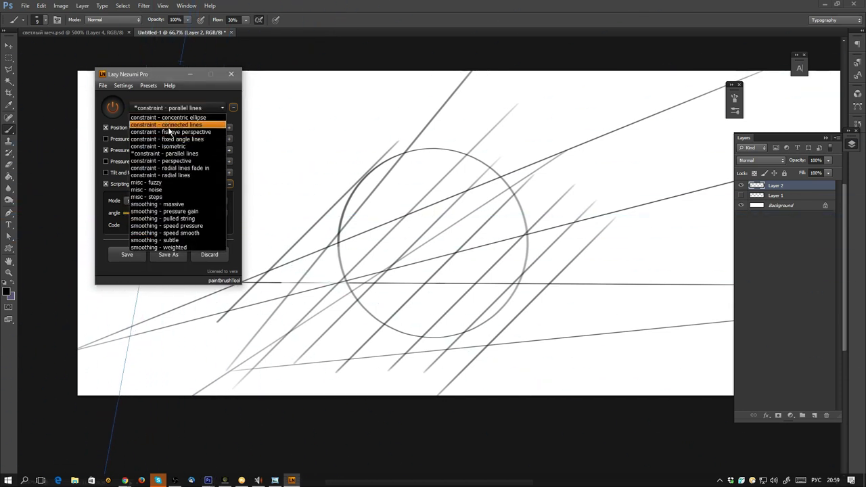
left_click(176, 120)
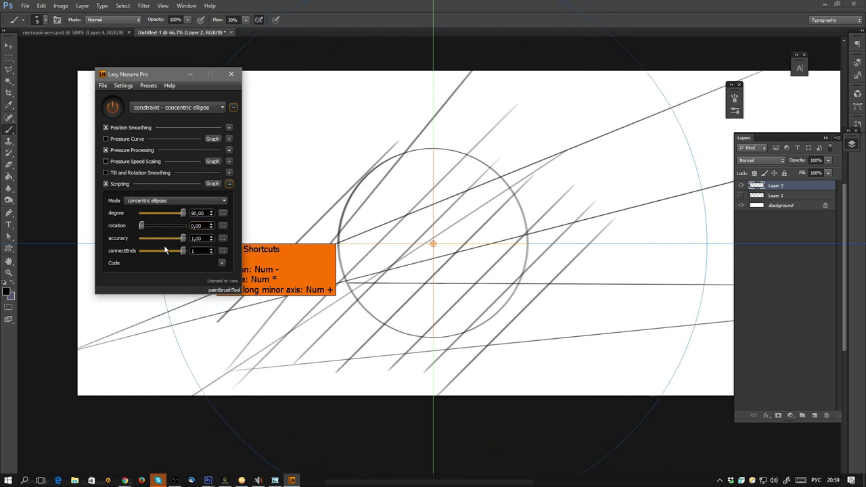
mouse_move(432, 218)
left_mouse_down()
mouse_move(461, 245)
mouse_move(433, 217)
left_mouse_up()
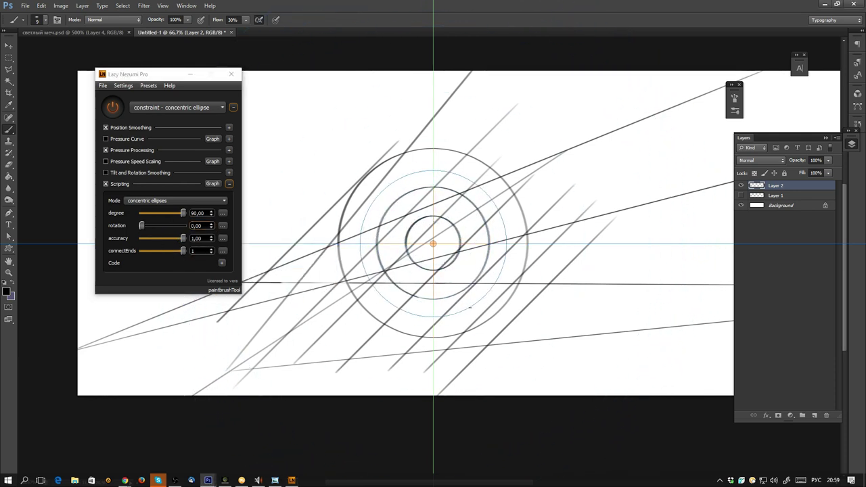
mouse_move(358, 229)
left_mouse_down()
mouse_move(489, 295)
mouse_move(358, 227)
left_mouse_up()
Switch to the "constraint - perspective" preset, try a vertical line through the circles' edge and undo it.
left_click(176, 107)
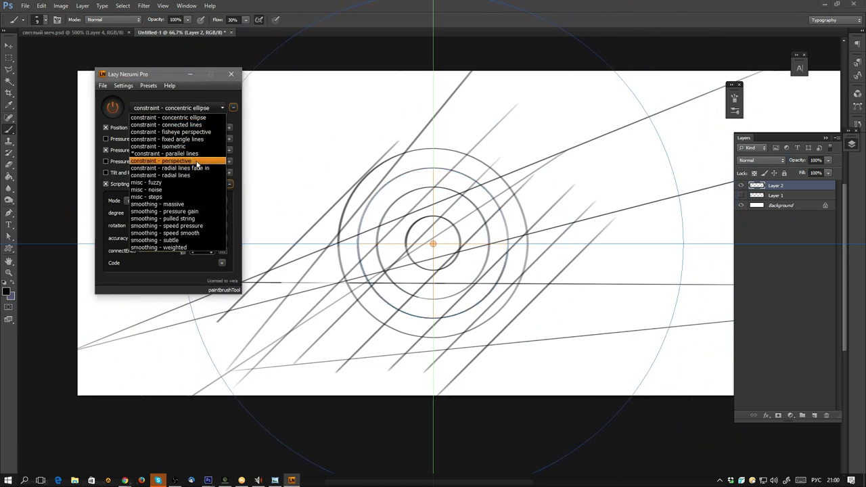
left_click(195, 162)
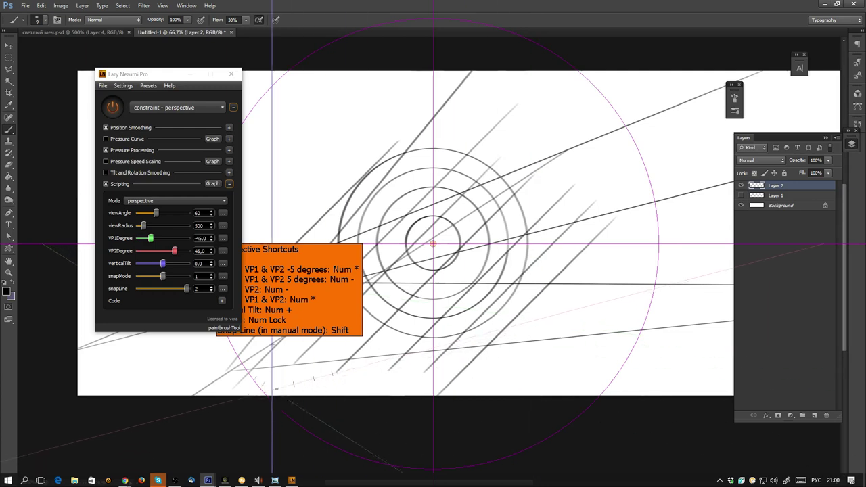
left_click_drag(338, 380, 338, 230)
key("ctrl+z")
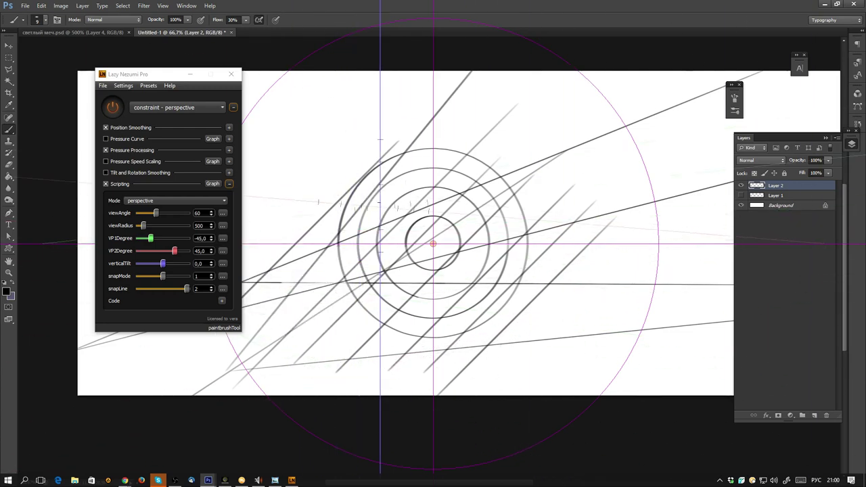
Draw long perspective lines towards both vanishing points and one vertical line across the canvas, toggling the snap line between strokes.
key("ctrl+minus")
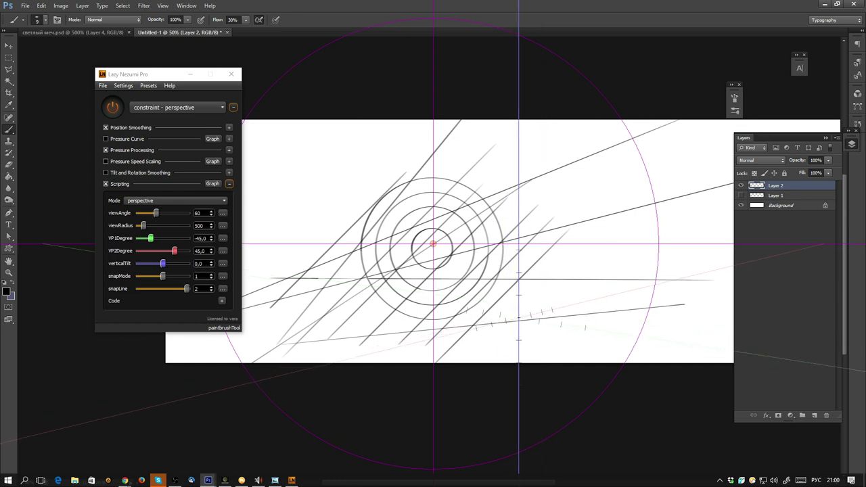
key("x")
mouse_move(595, 324)
left_mouse_down()
mouse_move(3, 238)
mouse_move(772, 348)
left_mouse_up()
key("x")
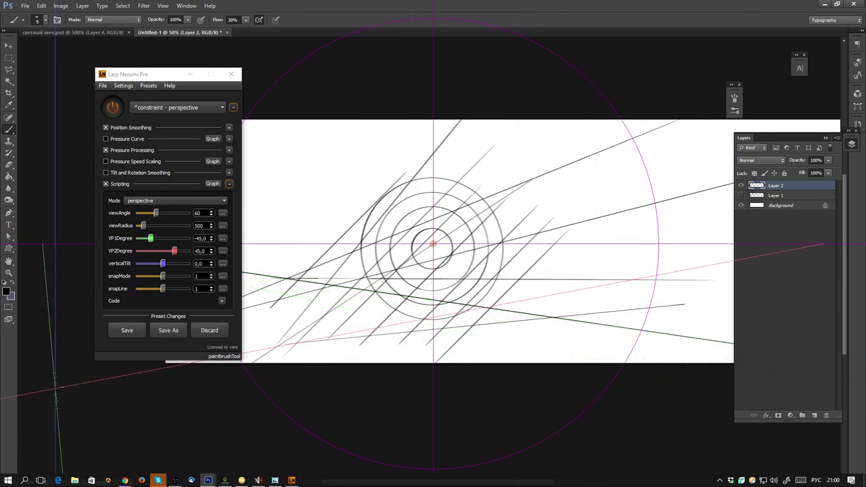
left_click_drag(56, 391, 779, 251)
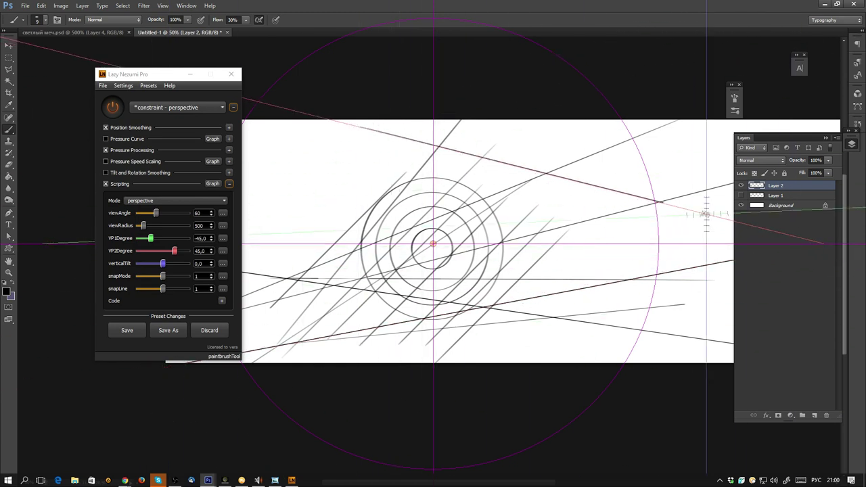
left_click_drag(706, 214, 769, 230)
key("x")
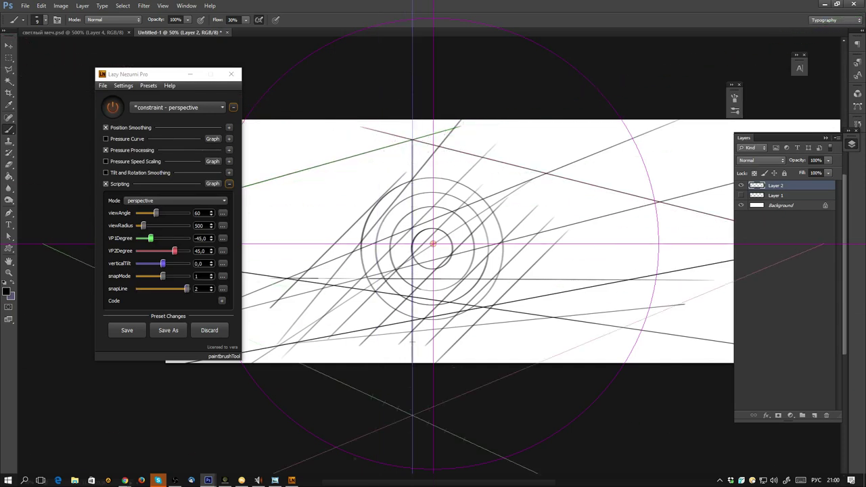
left_click_drag(412, 416, 400, 14)
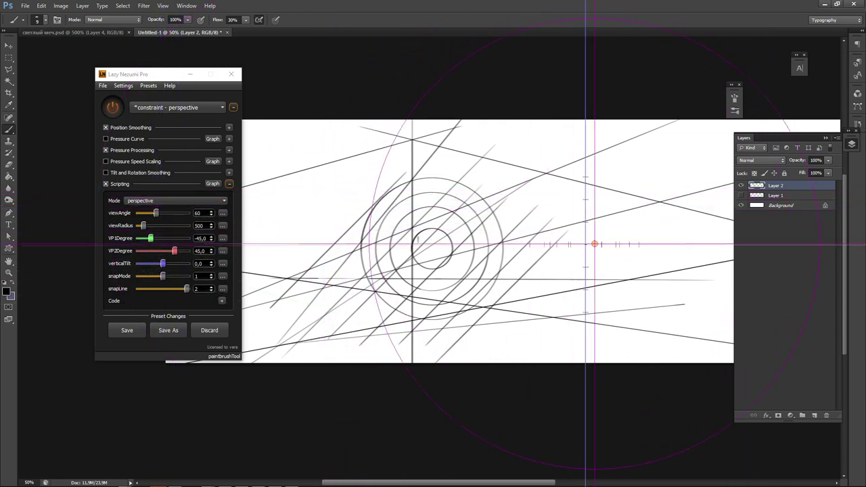
Minimise the Lazy Nezumi Pro window and close the Untitled-1 test document without saving it.
left_click(207, 113)
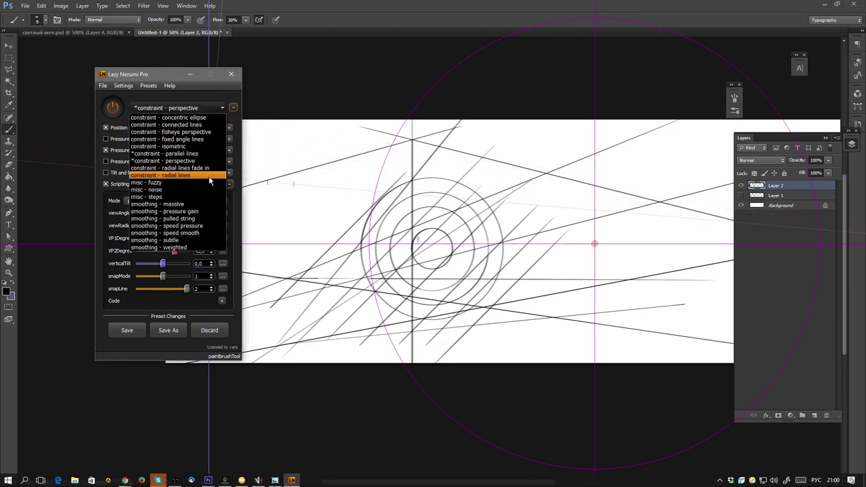
left_click(190, 76)
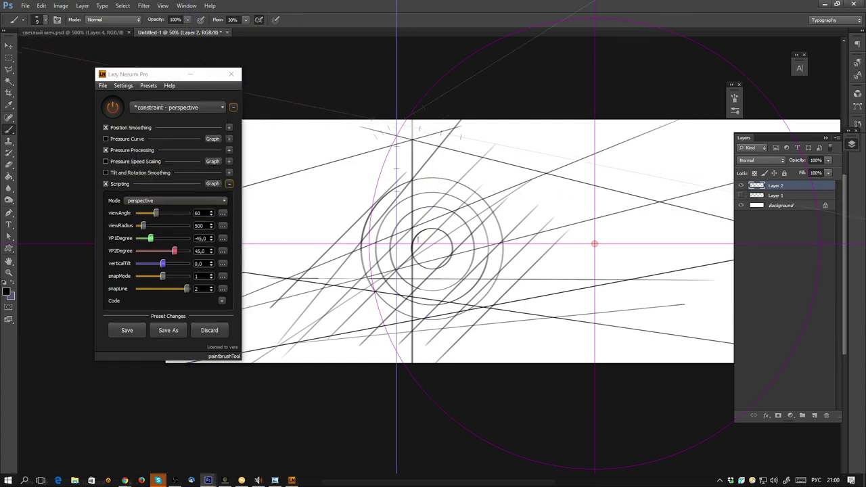
left_click(193, 75)
left_click(228, 32)
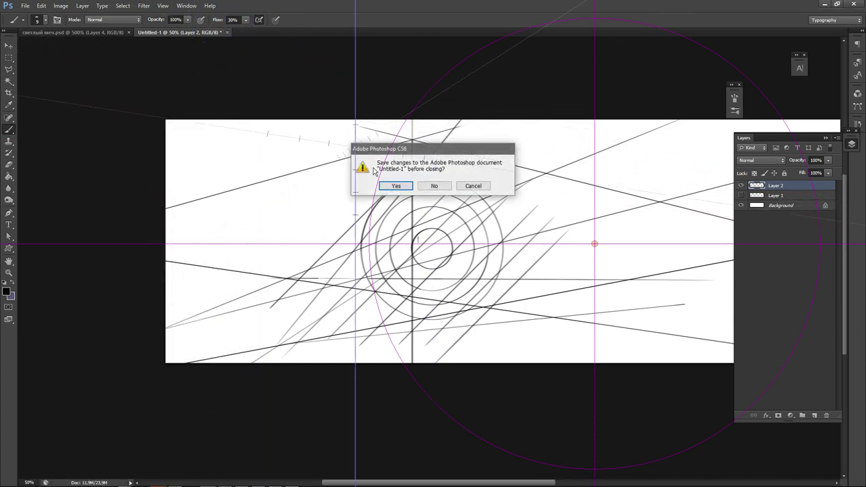
left_click(435, 187)
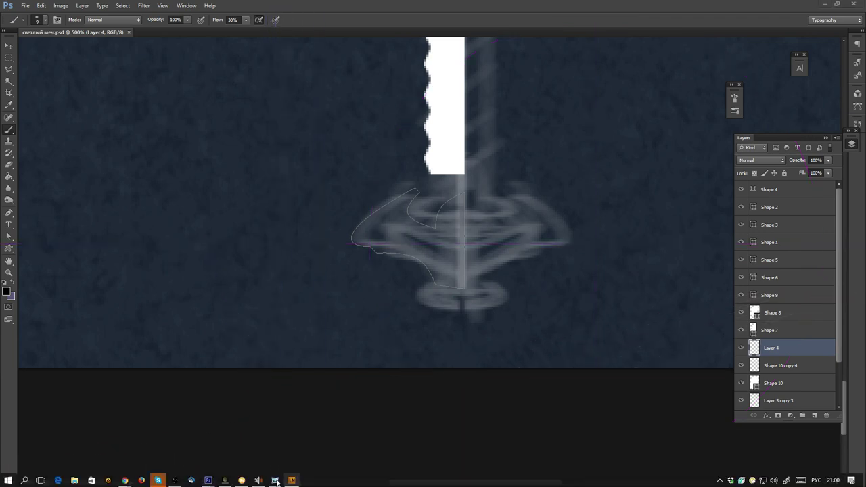
Restore the Lazy Nezumi Pro window, choose the "smoothing - subtle" preset and minimise the window again.
left_click(291, 481)
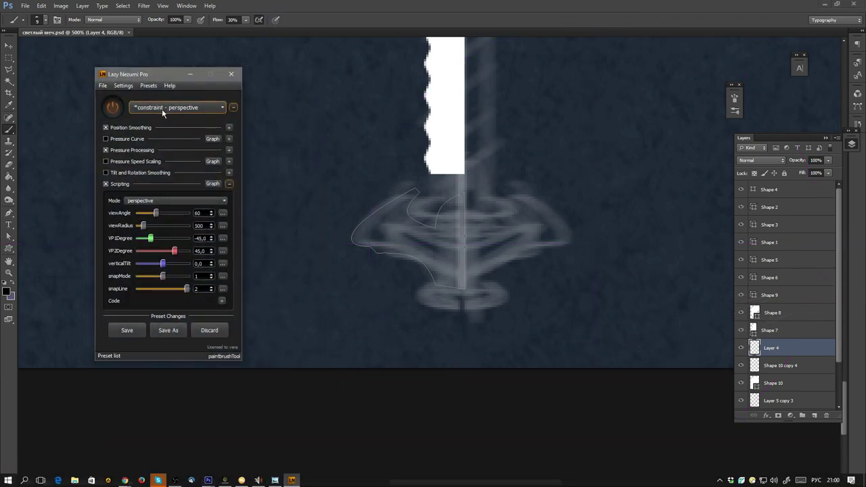
left_click(162, 109)
left_click(165, 240)
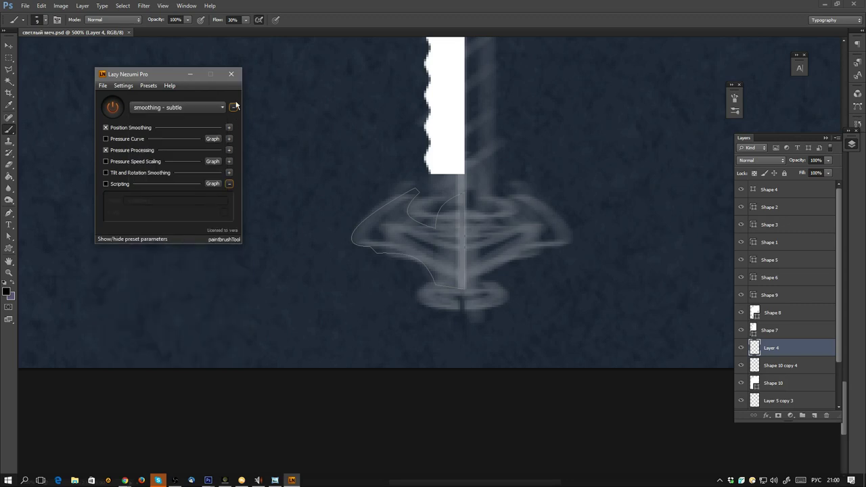
left_click(192, 75)
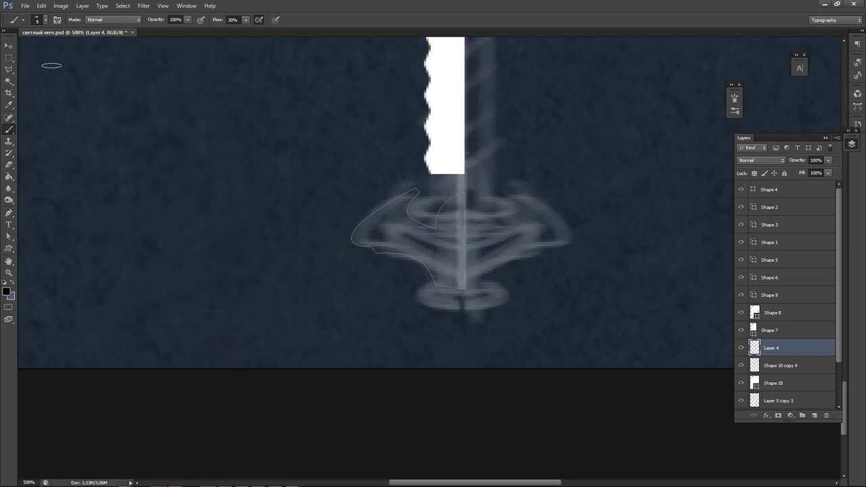
Turn the traced pommel path into a filled shape layer directly above Layer 5 copy 3.
left_click(14, 47)
left_click(372, 336)
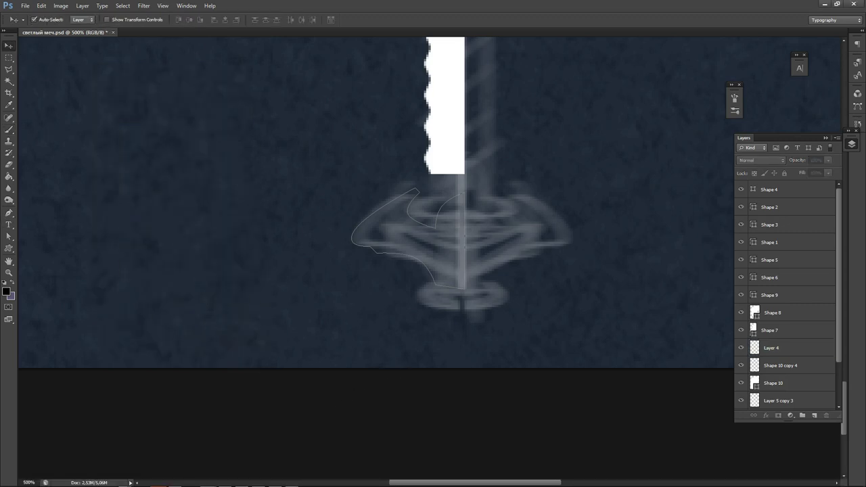
left_click(7, 238)
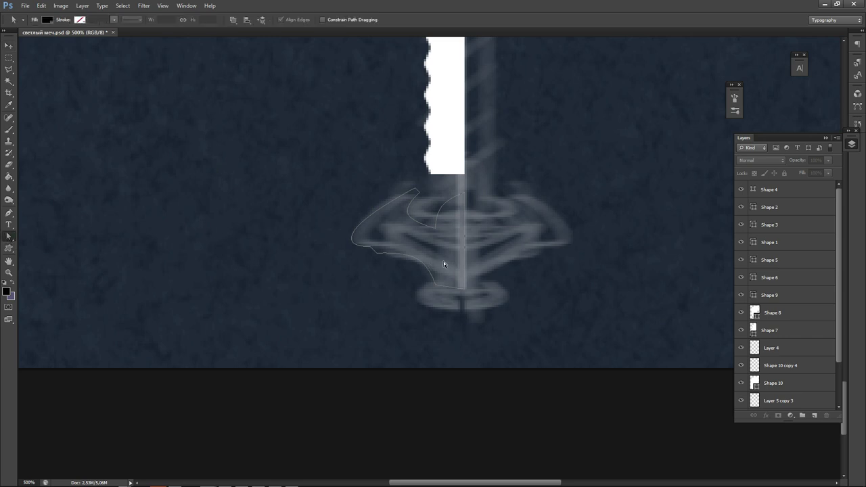
left_click(14, 46)
left_click(431, 251)
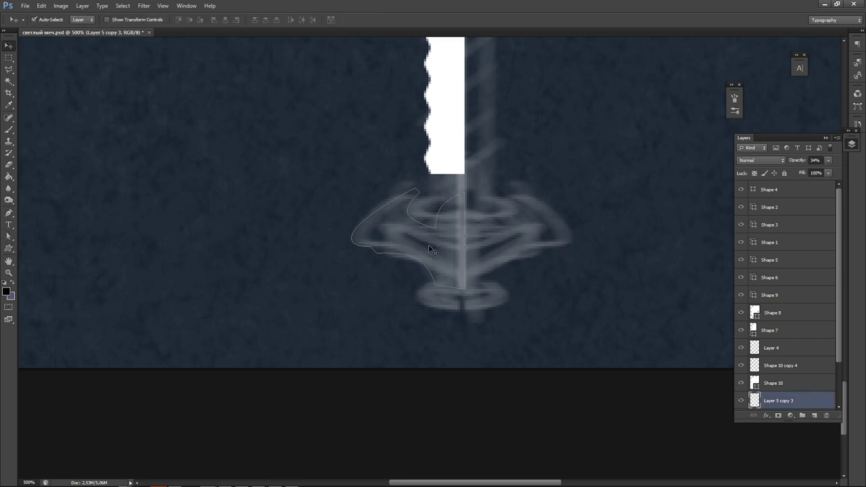
left_click(9, 214)
left_click(154, 19)
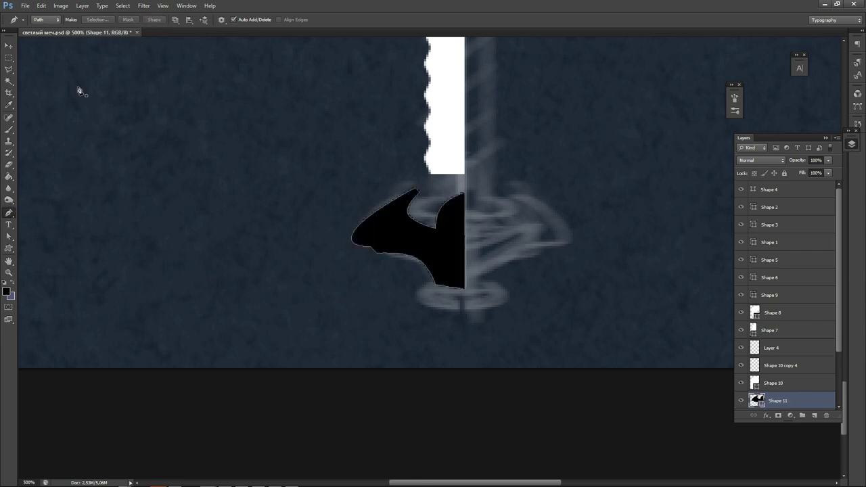
Recolour the new pommel shape white by sampling the sword's handle, and deselect the layer.
double_click(806, 401)
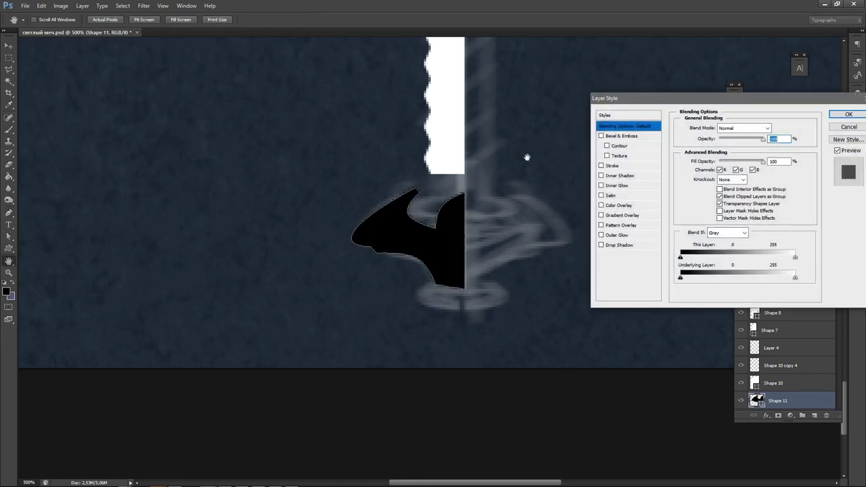
left_click(855, 128)
double_click(757, 401)
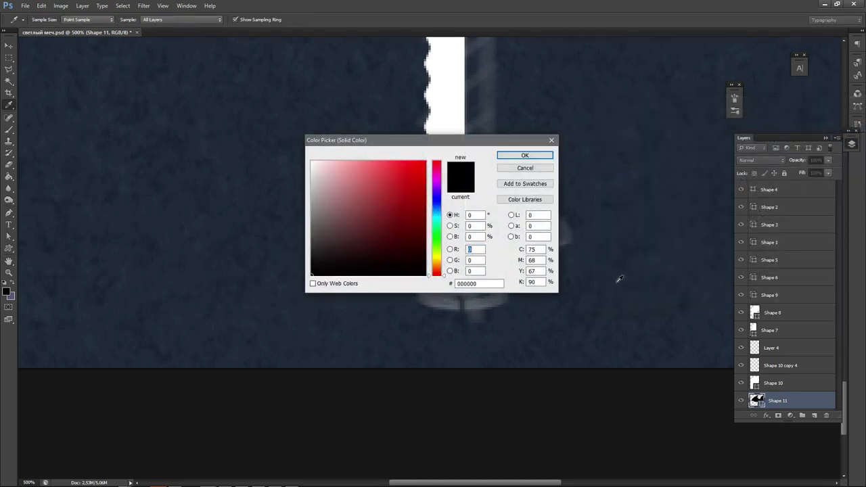
left_click(453, 108)
left_click(525, 155)
key("v")
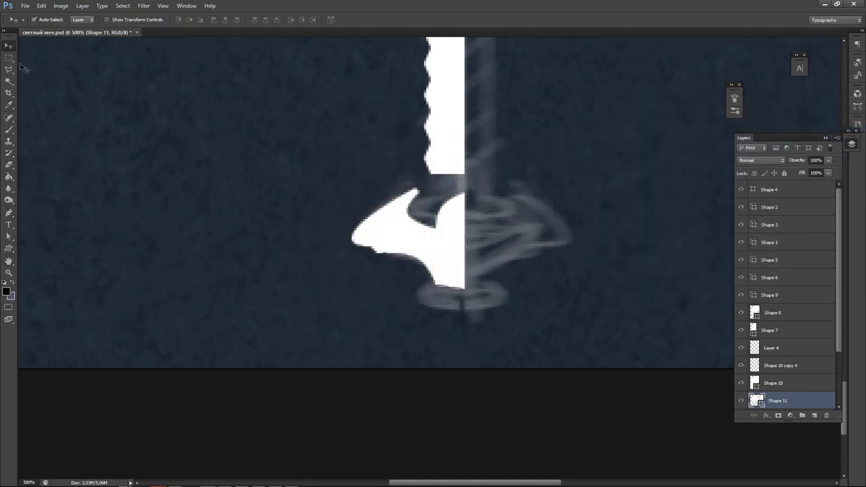
left_click(263, 411)
Bring up the second window of the sword document showing the whole sword beside the enlarged pommel.
left_click_drag(441, 213, 350, 273)
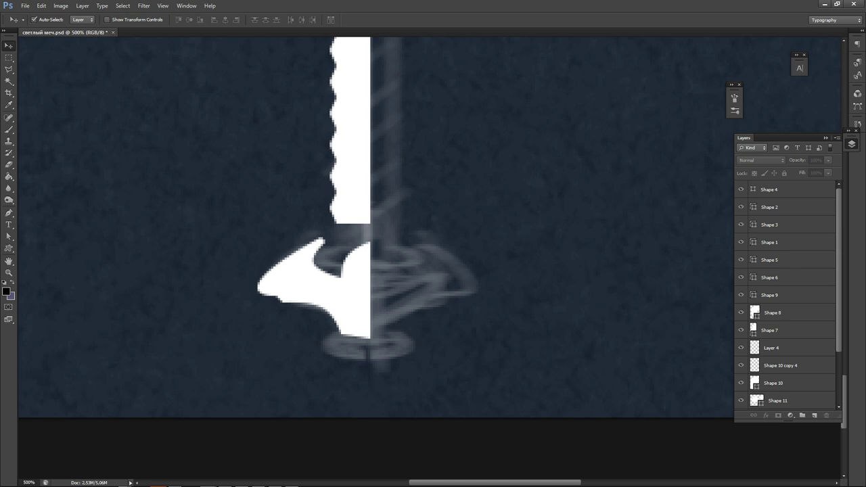
left_click(154, 267)
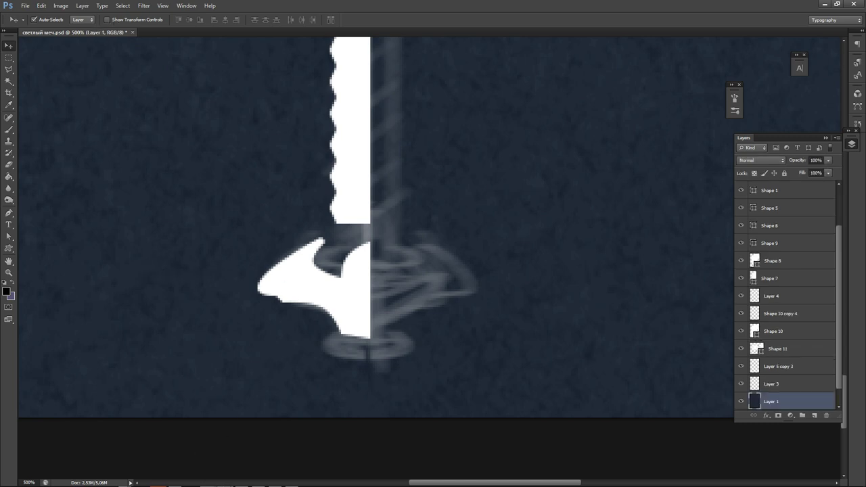
key("super")
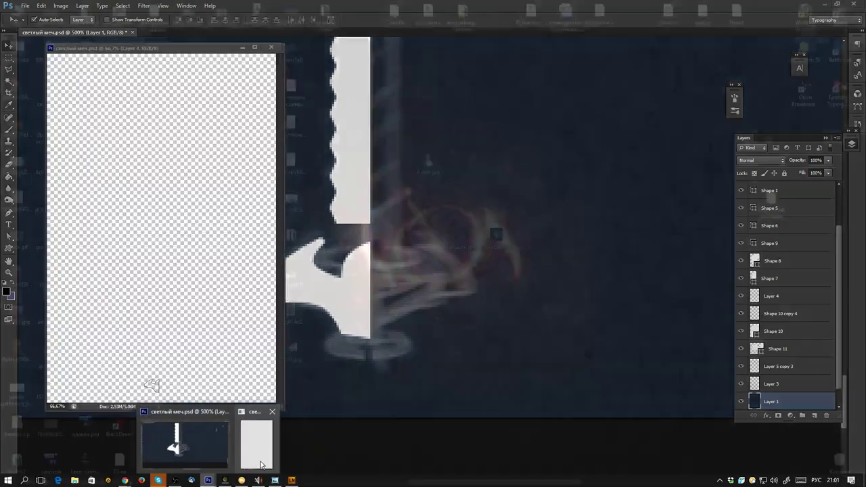
left_click(170, 440)
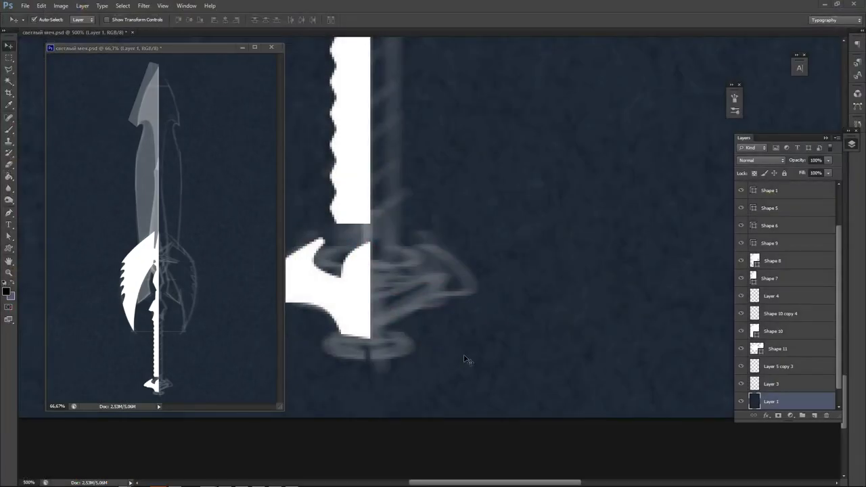
left_click_drag(464, 357, 542, 233)
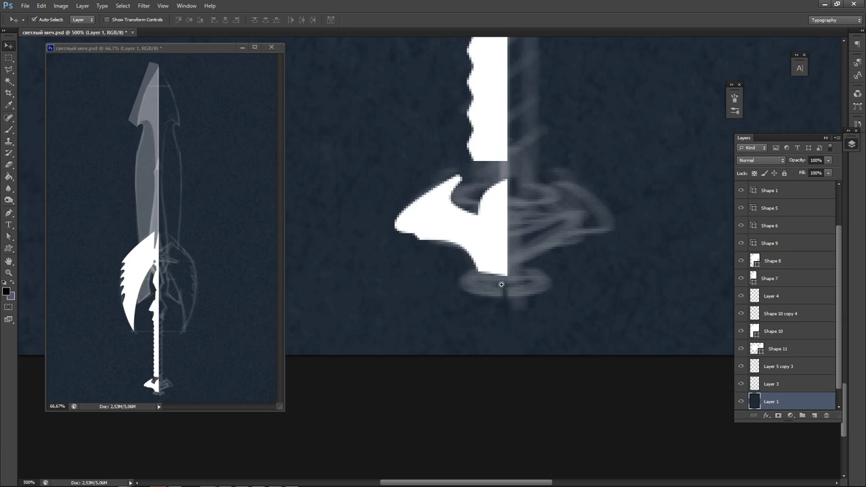
Add a new empty layer directly above Layer 5 copy 3.
scroll(502, 284, "up", 1)
scroll(476, 202, "down", 1)
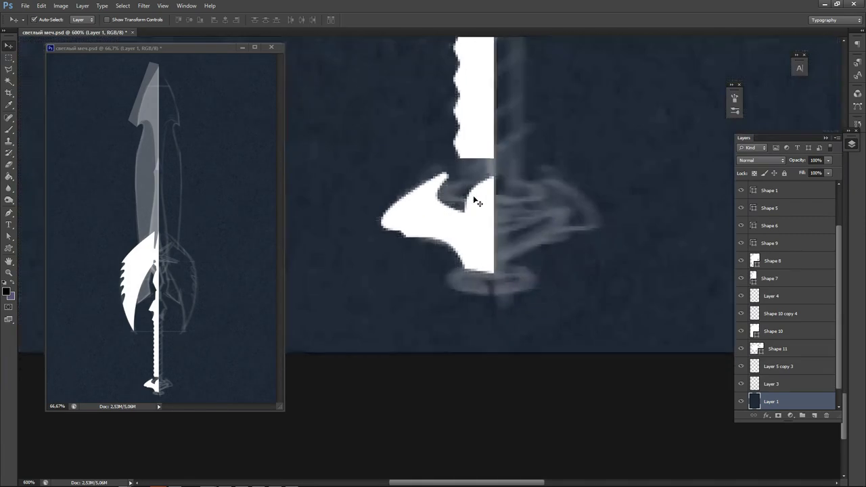
left_click(793, 346)
left_click(792, 366)
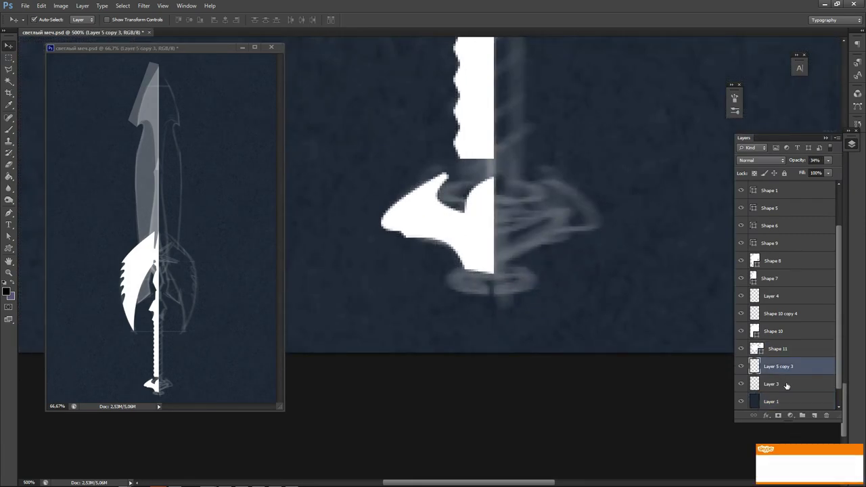
left_click(741, 366)
left_click(741, 366)
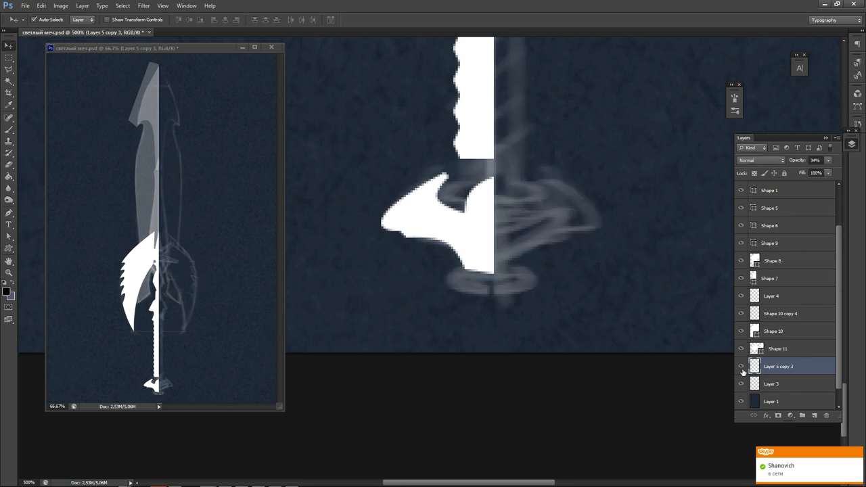
left_click(814, 415)
Switch to the Brush tool and set the foreground colour to white.
key("b")
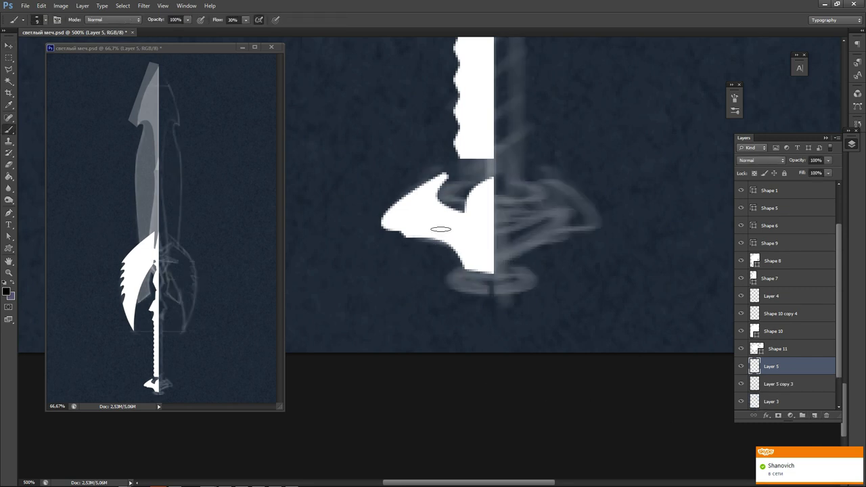
right_click(463, 218)
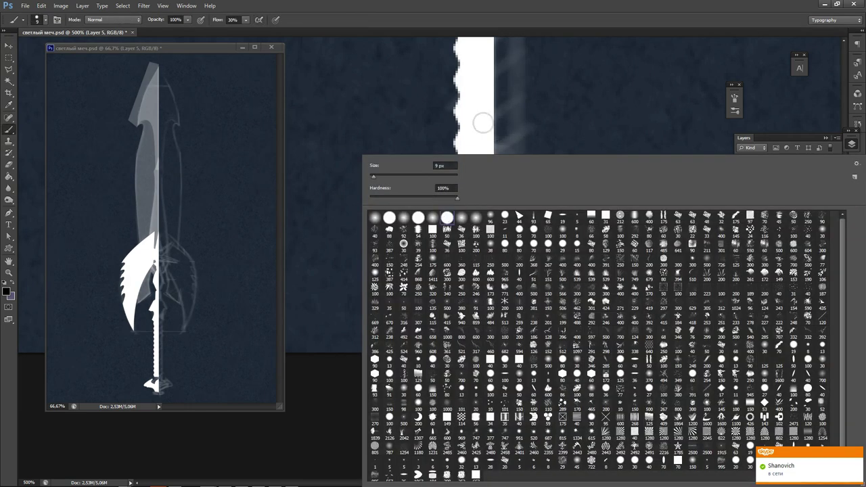
left_click(78, 448)
key("n")
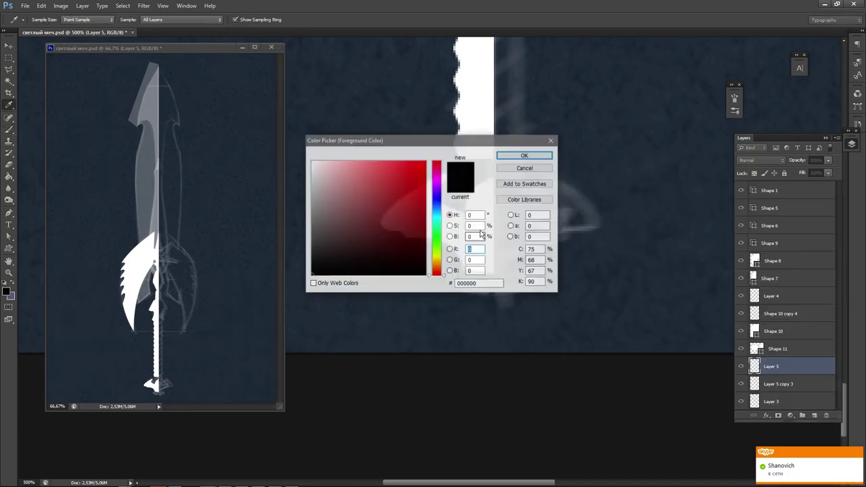
left_click_drag(369, 191, 244, 143)
left_click(516, 157)
Try to fill the gap between the handle and the pommel with white brush strokes.
key("b")
mouse_move(451, 209)
left_mouse_down()
mouse_move(465, 190)
mouse_move(459, 215)
mouse_move(470, 177)
mouse_move(444, 197)
mouse_move(476, 160)
mouse_move(450, 208)
mouse_move(463, 184)
left_mouse_up()
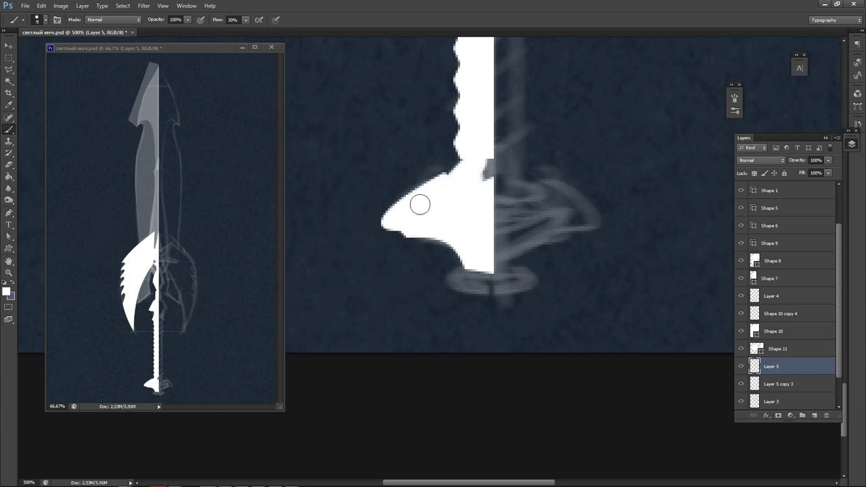
key("e")
left_click(406, 208)
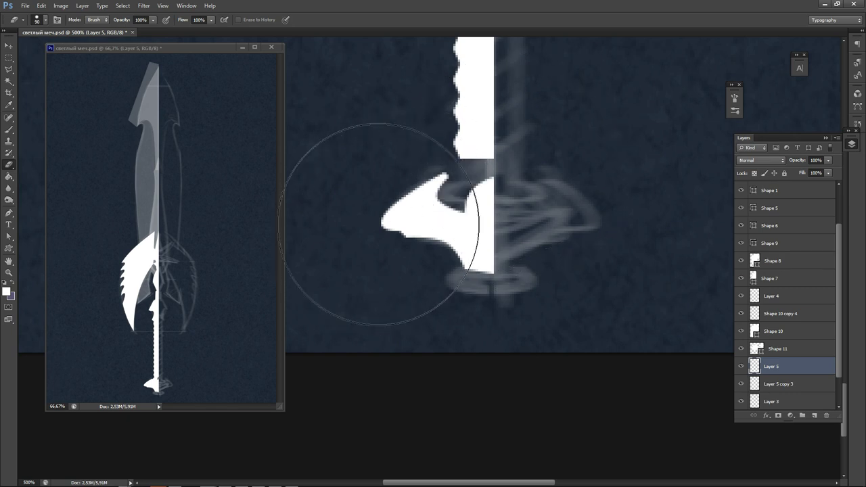
Trace the gap between the handle and the pommel with the Pen tool and turn the path into a filled white shape.
left_click(8, 212)
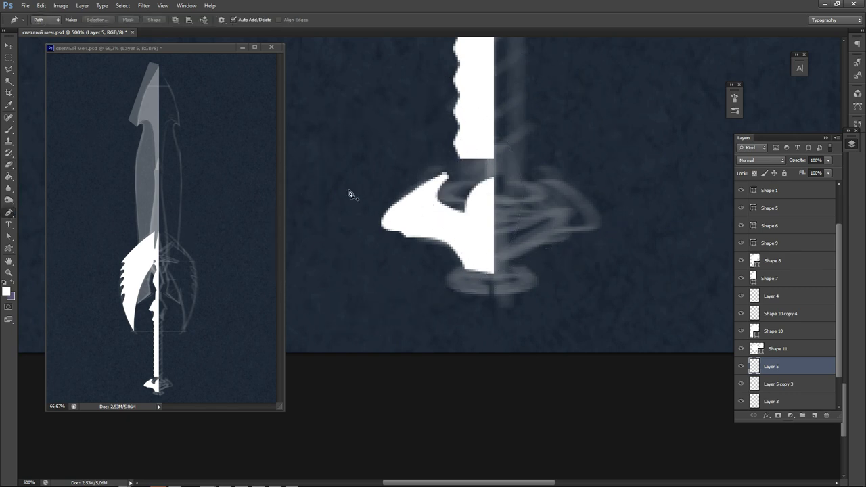
left_click(461, 157)
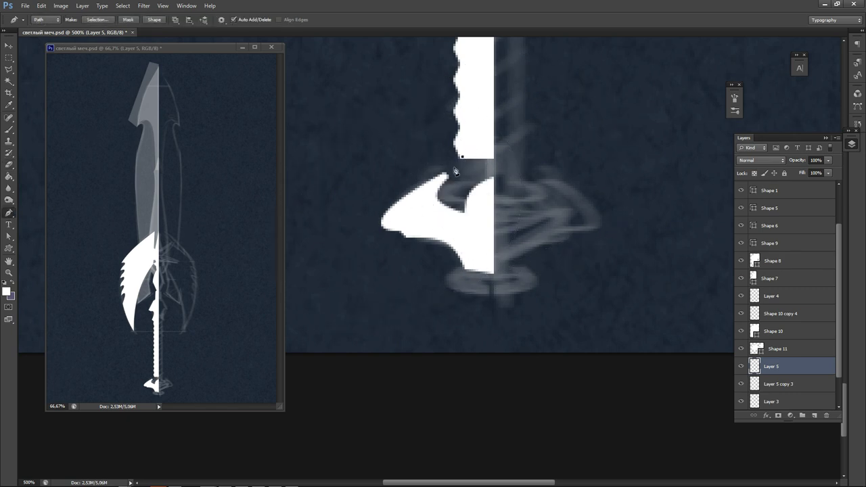
left_click(422, 213)
left_click(472, 233)
left_click(461, 158)
left_click(155, 18)
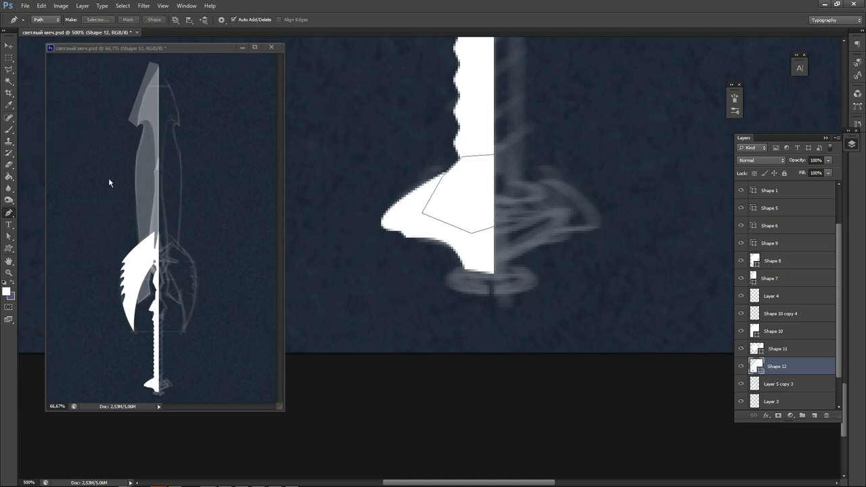
Trace the left half of the rounded cap below the pommel in the same shape layer and deselect the shape.
left_click(466, 264)
key("ctrl+z")
left_click(470, 263)
left_click_drag(447, 292, 447, 294)
left_click(495, 298)
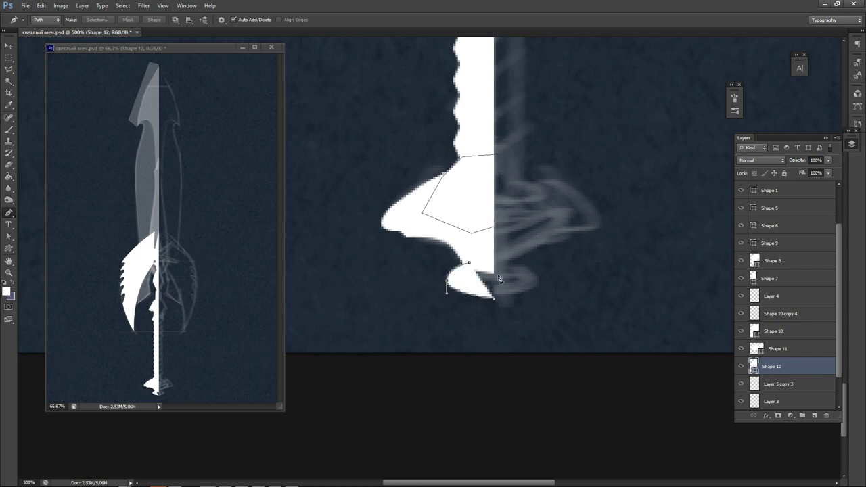
left_click(495, 267)
left_click(469, 262)
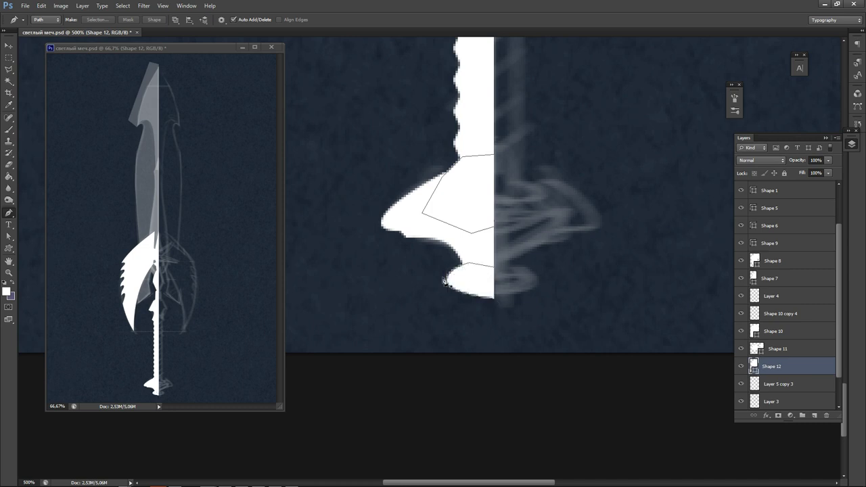
left_click(8, 46)
left_click(376, 160)
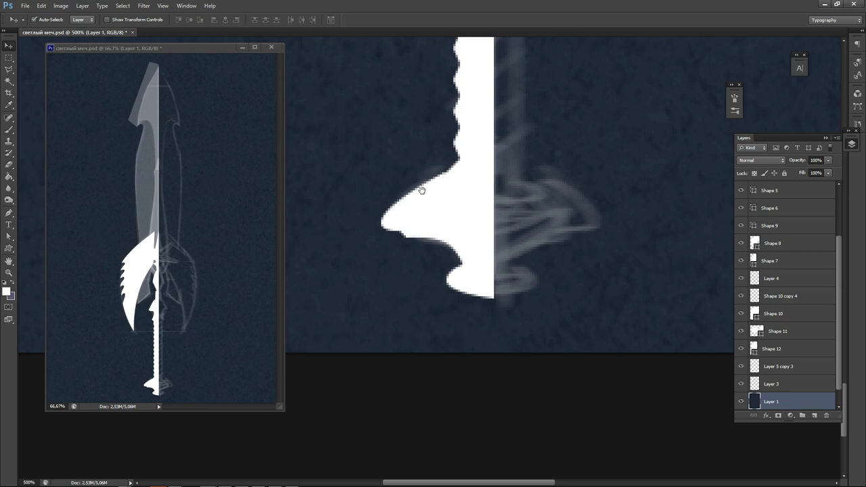
Raise the opacity of the main blade layer, Shape 1, to 100%.
left_click_drag(420, 146, 398, 342)
left_click_drag(394, 165, 396, 362)
left_click_drag(372, 169, 389, 345)
left_click_drag(384, 210, 381, 284)
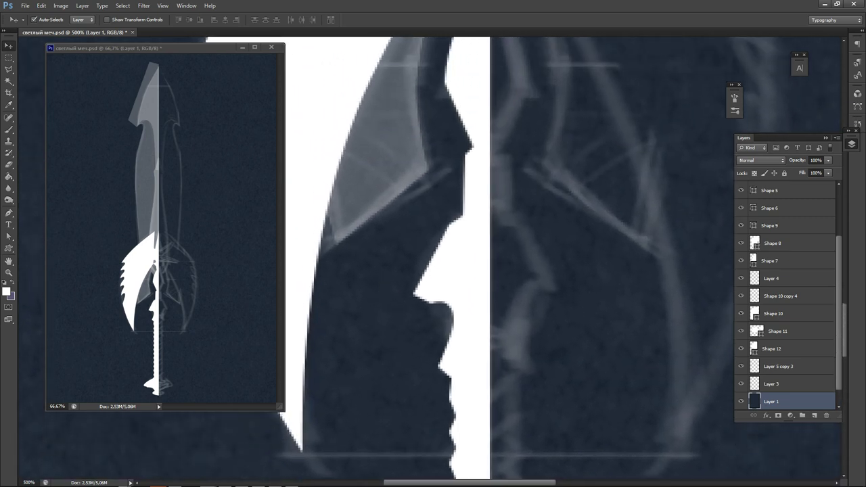
key("ctrl+minus")
key("ctrl+minus")
key("ctrl+minus")
key("ctrl+minus")
key("ctrl+minus")
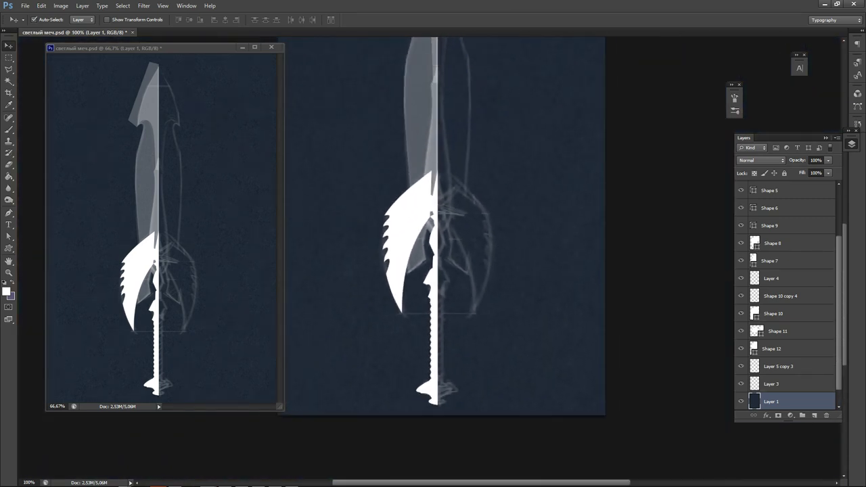
left_click(411, 199)
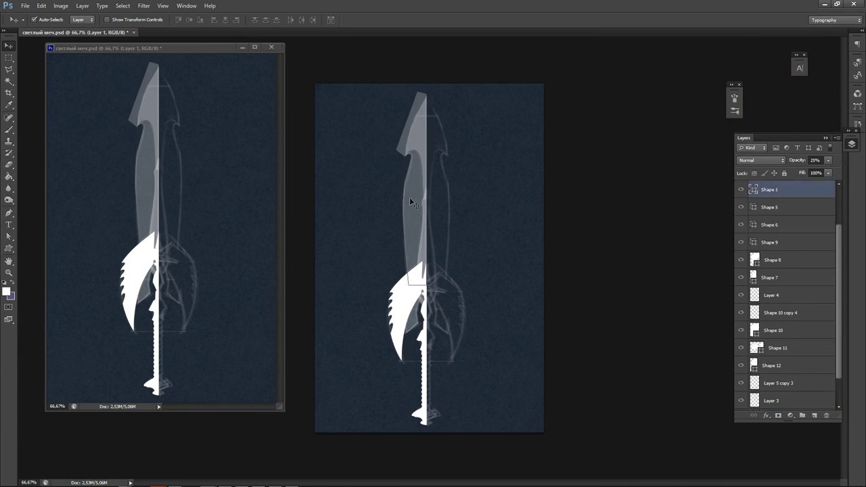
left_click(830, 164)
left_click_drag(805, 174, 840, 176)
left_click(629, 205)
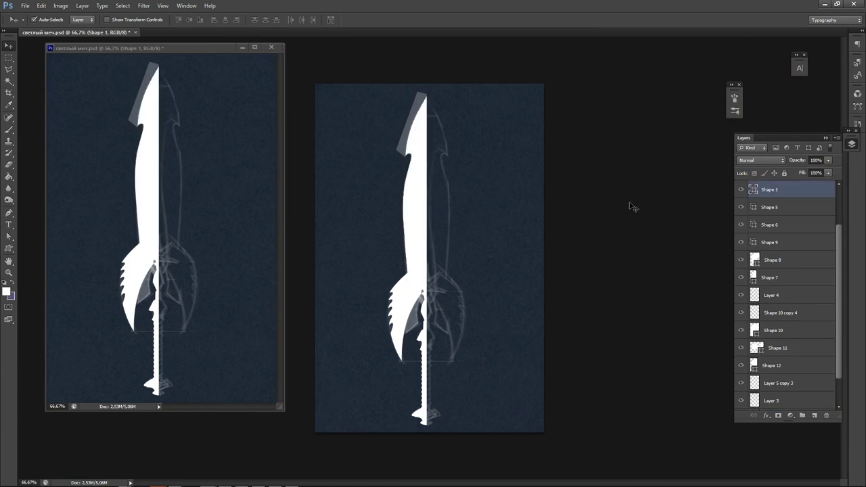
Raise the opacity of the blade tip layer, Shape 3, to 100%.
left_click(406, 153)
left_click(830, 161)
left_click_drag(806, 173, 838, 172)
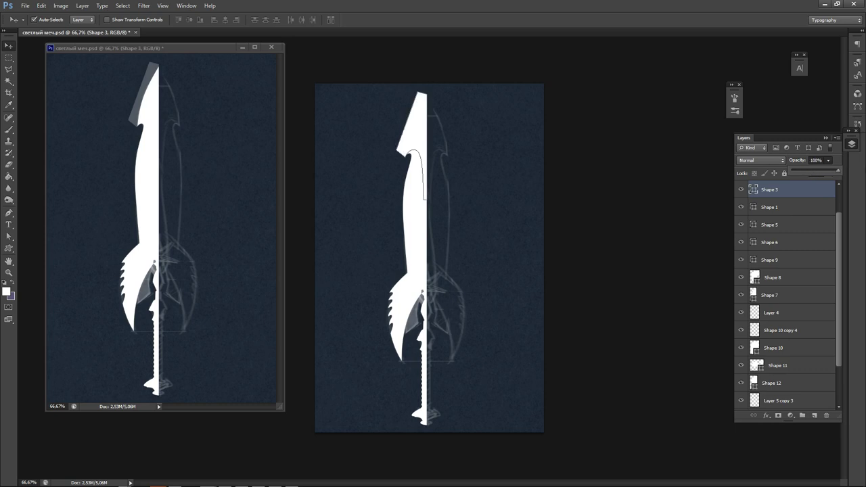
left_click(660, 220)
Hide the Shape 3 and Shape 1 blade layers and raise Shape 2 to 100% opacity.
left_click(406, 146)
left_click(741, 189)
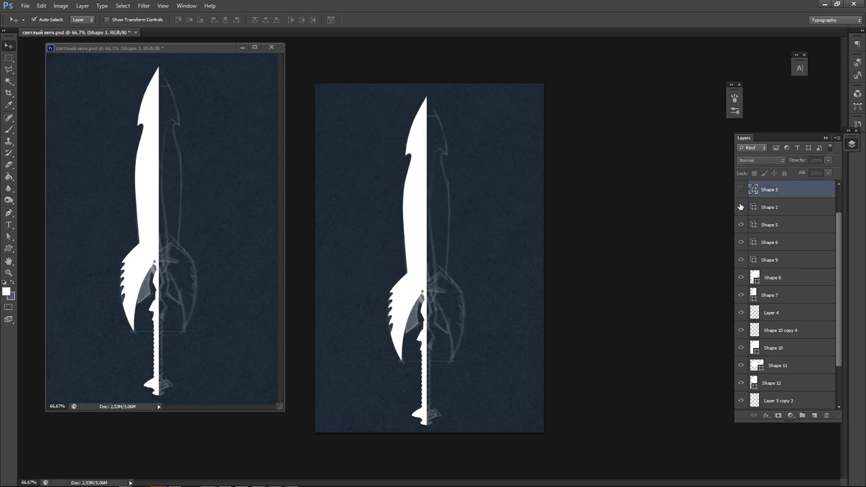
left_click(740, 207)
left_click(427, 253)
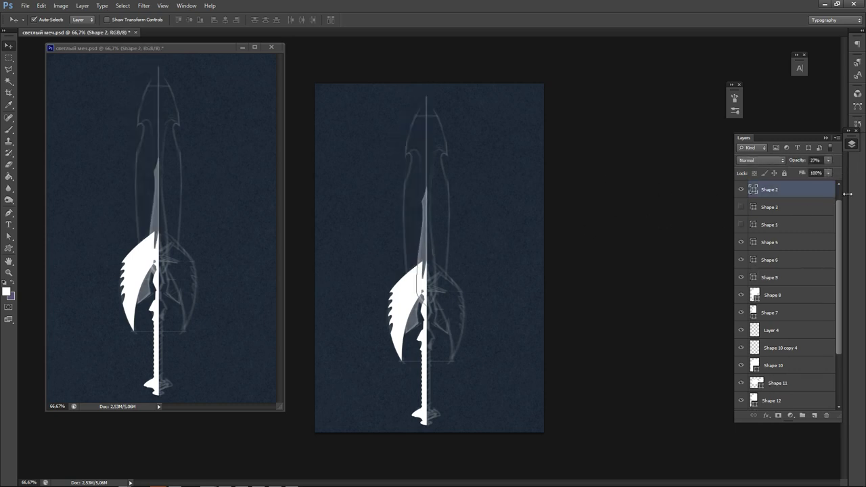
left_click(829, 159)
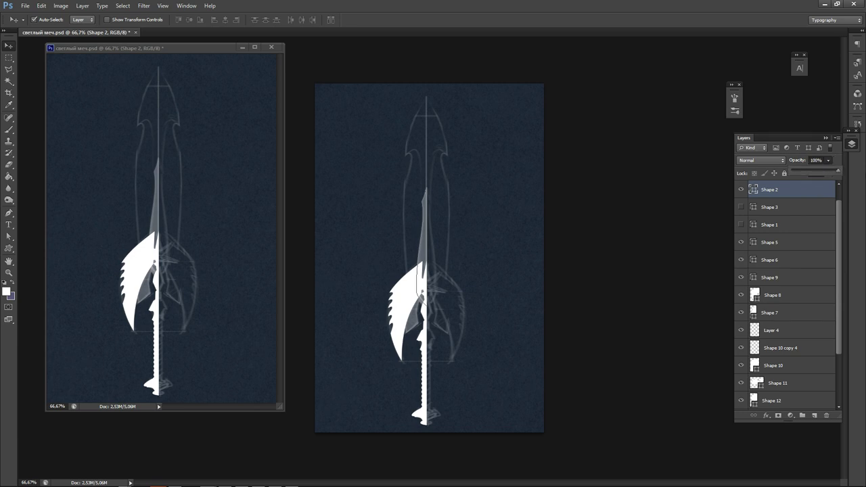
left_click(570, 267)
Raise the opacity of the inner guard layer, Shape 8, to 100% and deselect it.
left_click(416, 325)
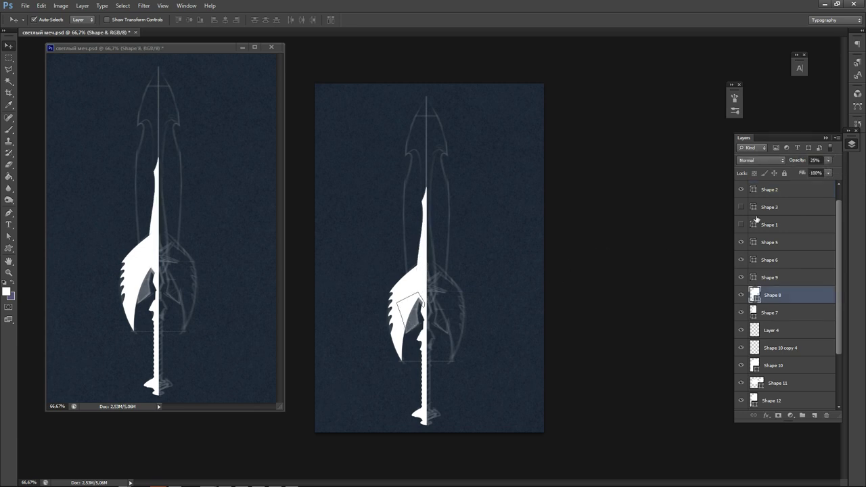
left_click(830, 161)
left_click_drag(807, 174, 841, 175)
left_click(582, 279)
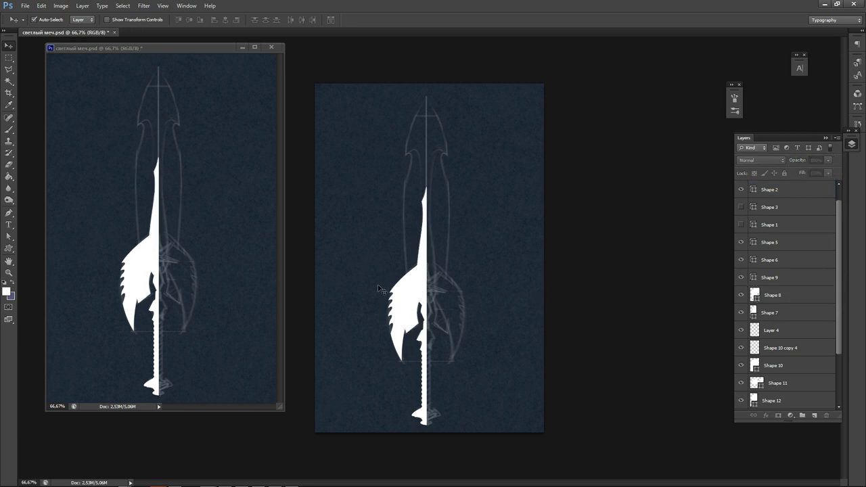
Show the Shape 1 and Shape 3 blade layers again and save the document.
left_click(741, 225)
left_click(741, 207)
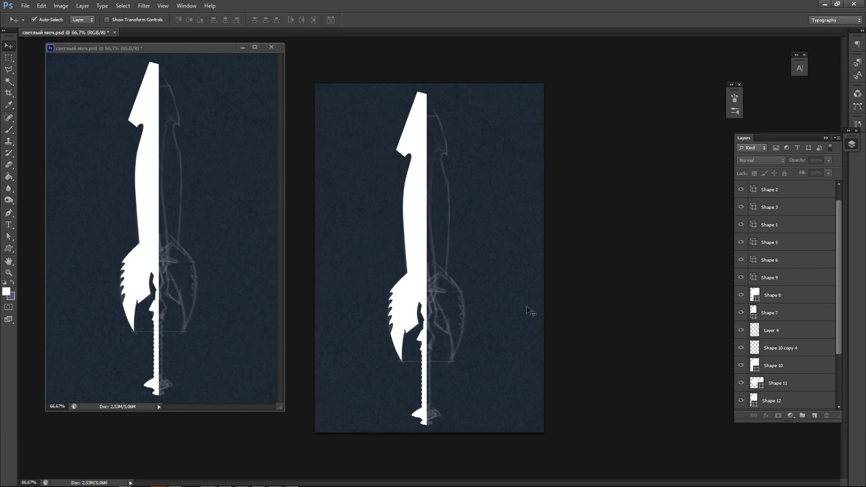
key("ctrl+s")
Set the opacity of all layers from Shape 4 down to Shape 7 to 50% together.
scroll(839, 234, "down", 1)
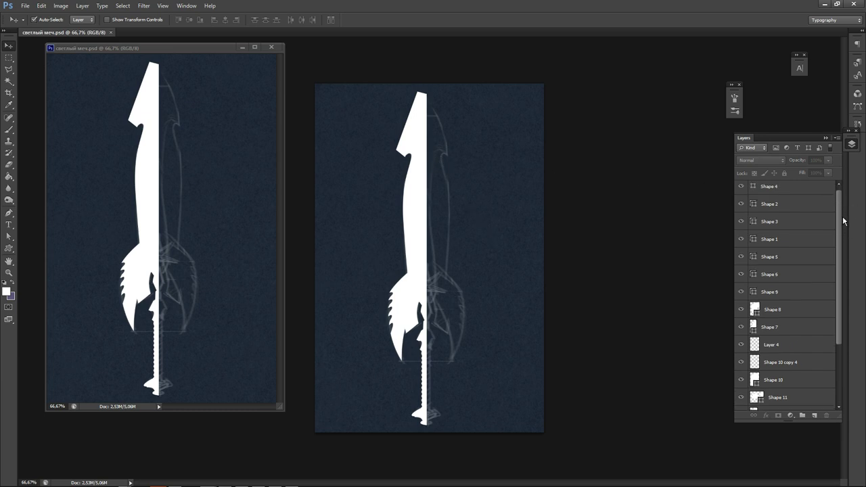
scroll(837, 230, "up", 2)
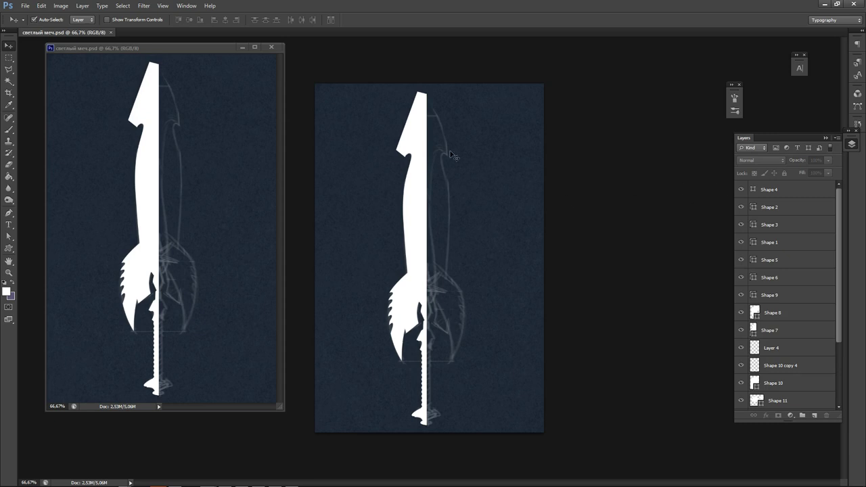
left_click(797, 191)
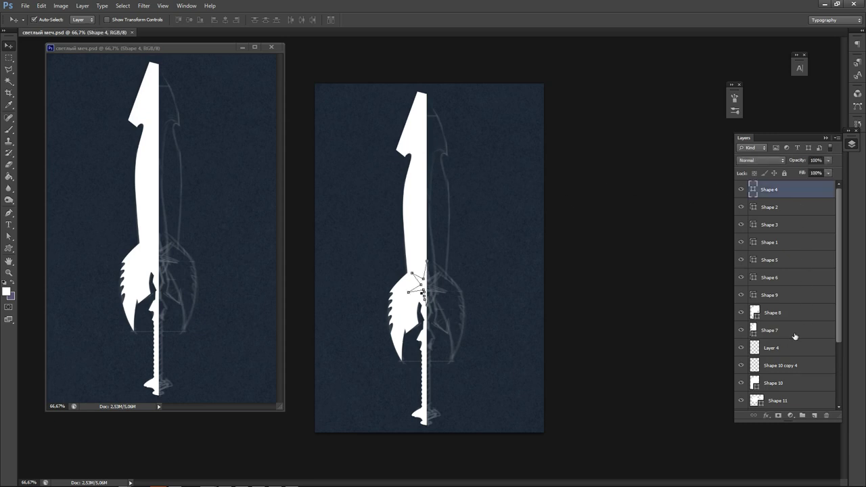
left_click(790, 331, "shift")
left_click(829, 161)
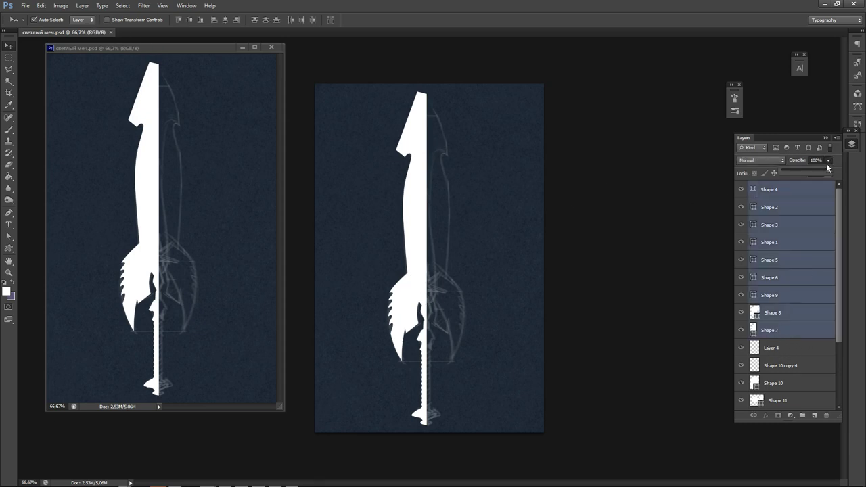
left_click_drag(811, 174, 806, 172)
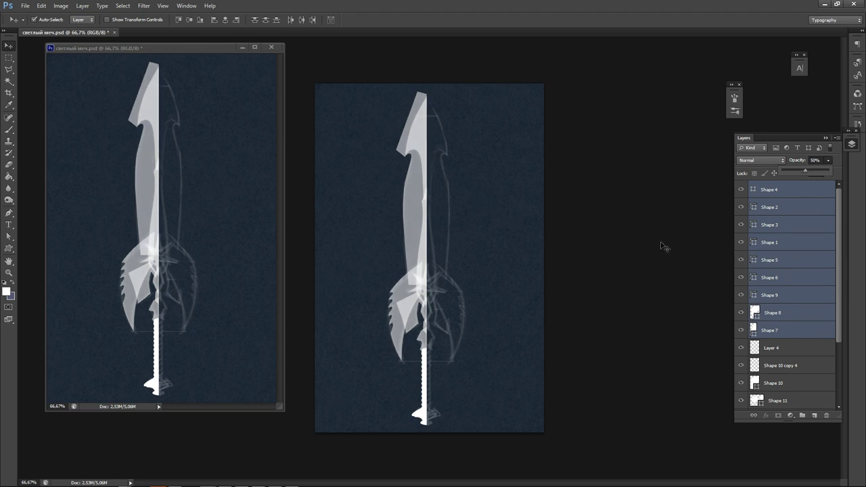
left_click(664, 247)
Reduce the opacity of Shape 10 copy 4, Shape 10 and Shape 11 to 48% together.
left_click(428, 364)
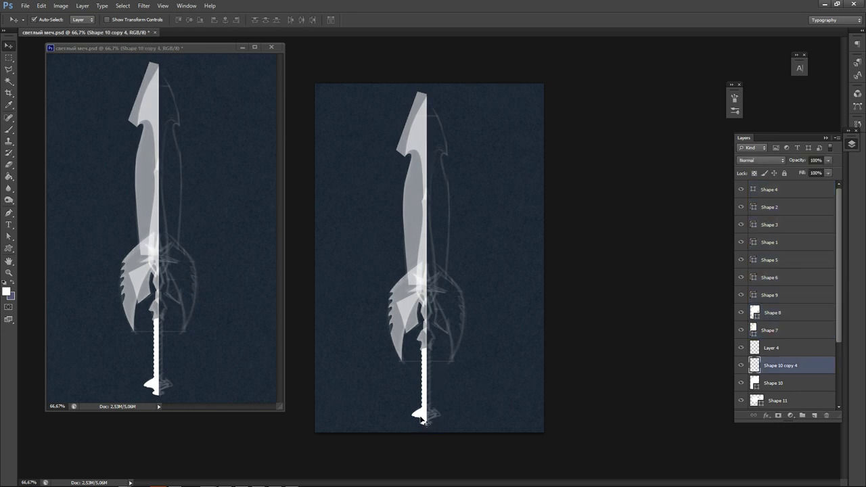
left_click(423, 421, "shift")
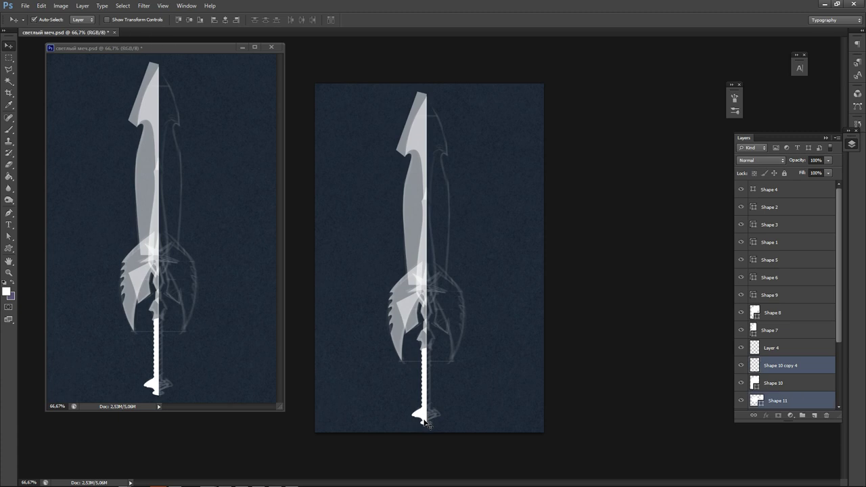
left_click(792, 383, "shift")
left_click(816, 366)
left_click(809, 400, "shift")
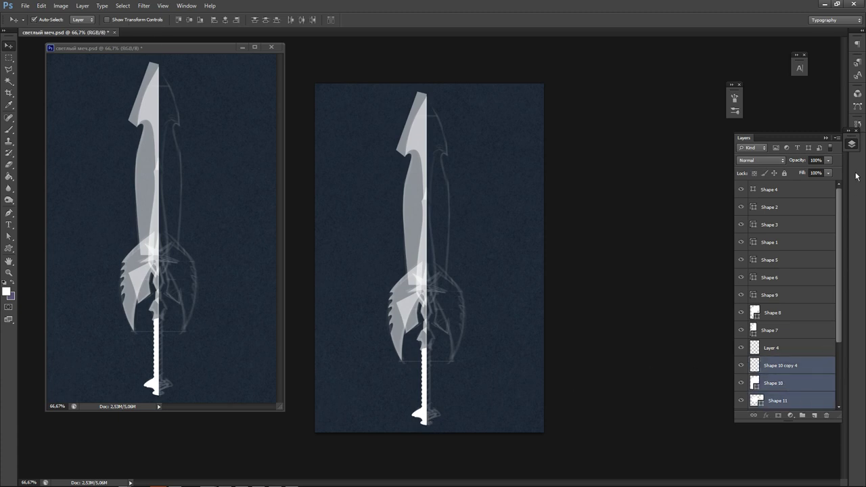
left_click(828, 161)
left_click_drag(805, 173, 806, 174)
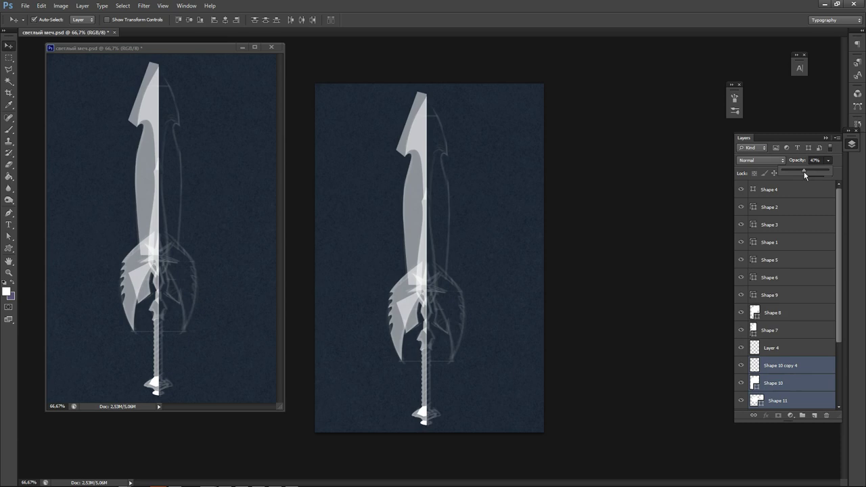
left_click(589, 361)
Reduce the opacity of Shape 12, the solid white pommel pieces at the end of the handle, to 55%.
left_click(424, 424)
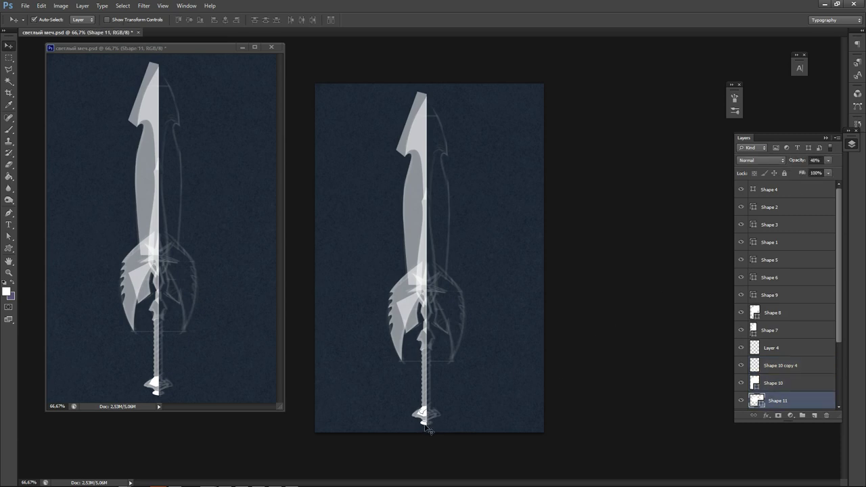
left_click(828, 160)
left_click(688, 277)
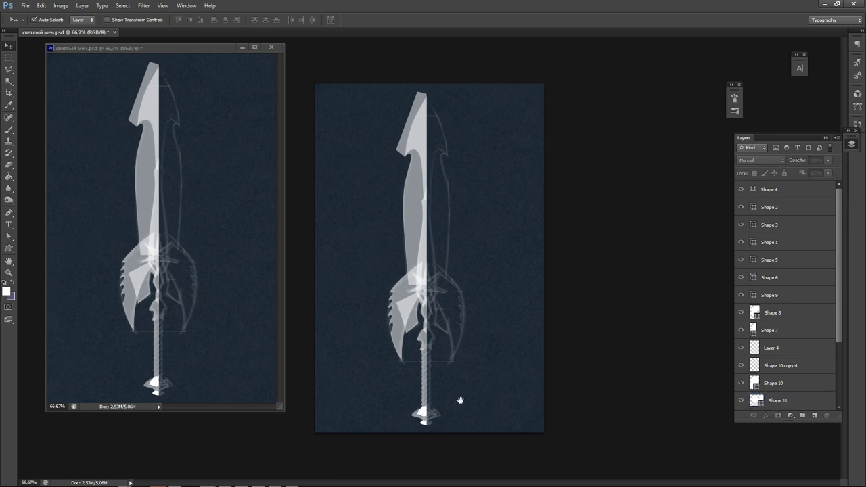
scroll(442, 414, "up", 3)
left_click_drag(430, 426, 561, 296)
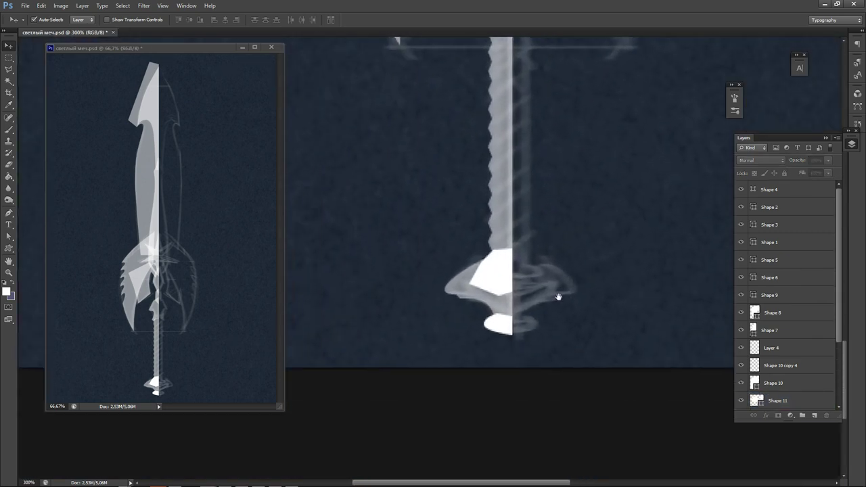
left_click(505, 259)
left_click(808, 171)
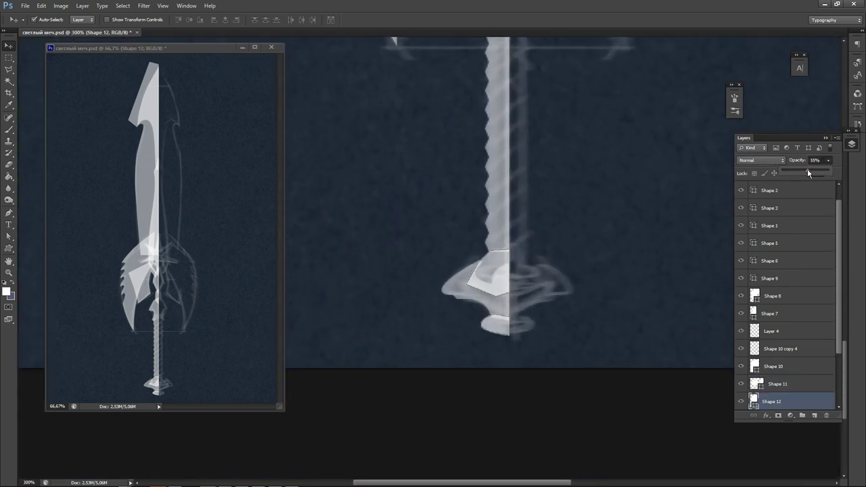
left_click(597, 263)
Duplicate the blade tip layer Shape 3 and flip the copy horizontally.
left_click_drag(599, 42, 549, 266)
scroll(549, 265, "up", 8)
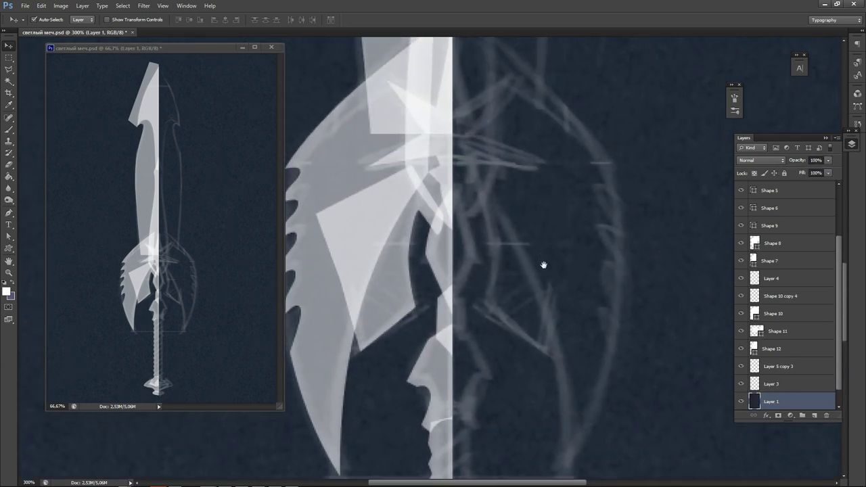
key("ctrl+minus")
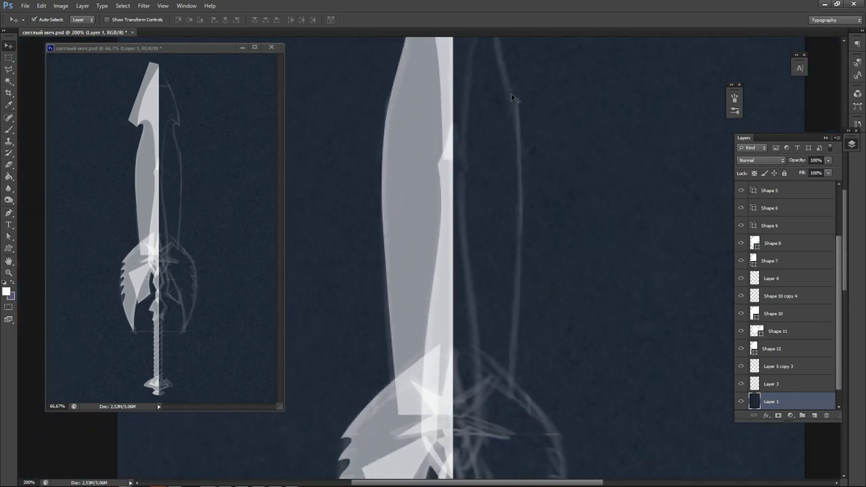
scroll(478, 223, "up", 4)
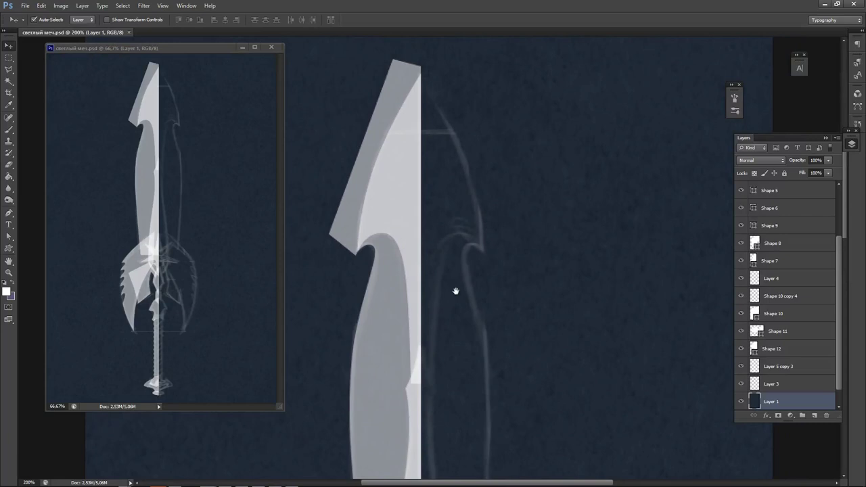
left_click(416, 247)
key("ctrl+j")
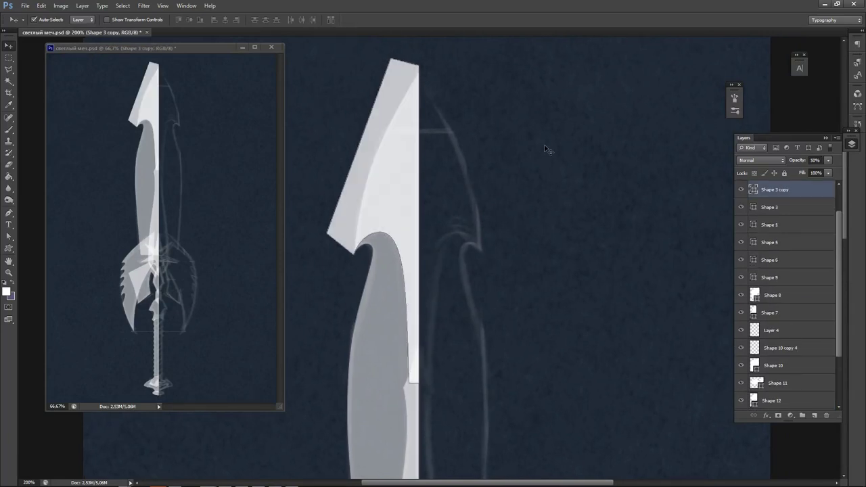
key("ctrl+t")
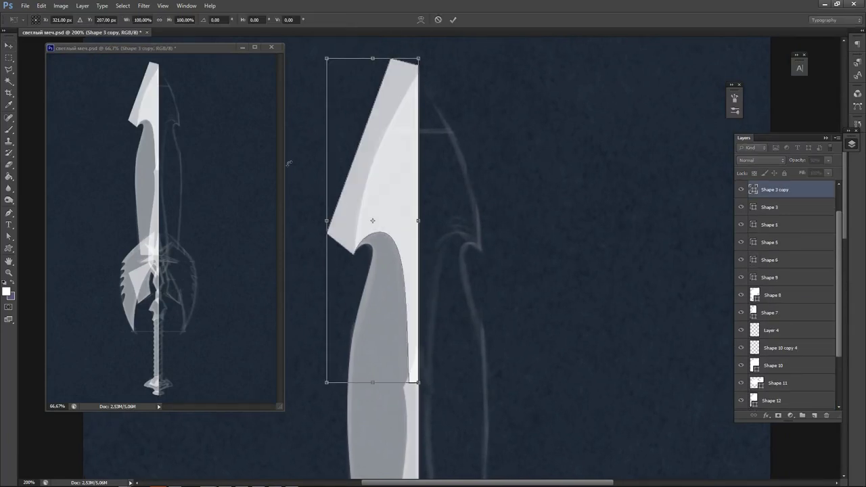
right_click(380, 274)
left_click(409, 408)
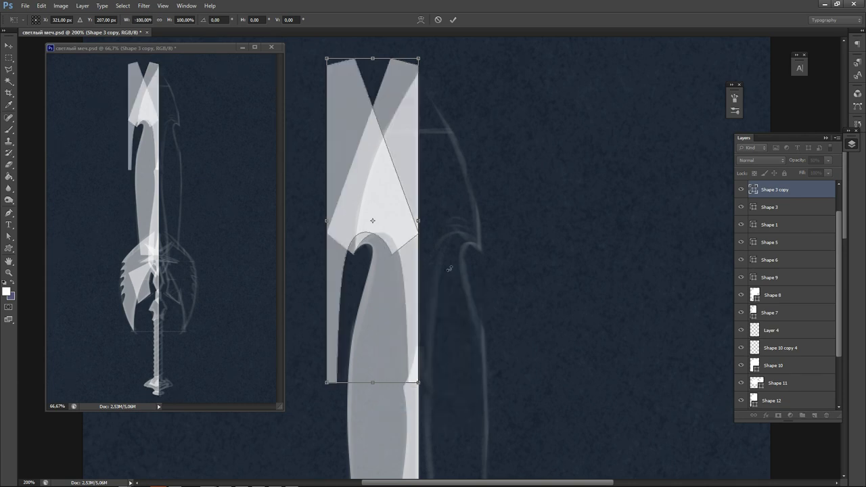
key("Return")
Nudge the flipped blade tip copy right until its straight edge meets the original half along the sword's centre line.
key("Right")
key("Right")
key("Right")
key("Right")
key("Right")
key("Right")
key("Right")
key("Right")
key("Right")
key("Right")
key("Right")
key("Right")
key("Right")
key("Right")
key("Right")
key("Right")
key("Right")
key("Right")
key("Right")
key("Right")
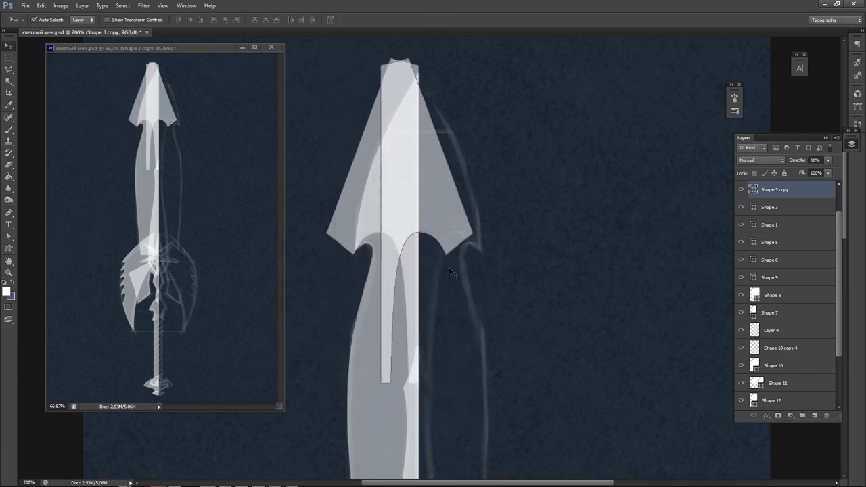
key("Right")
key("Right")
key("Right")
key("Right")
key("Right")
key("Right")
key("Right")
key("Right")
key("Right")
key("Right")
key("Right")
key("Right")
key("Right")
key("Right")
key("Right")
key("Right")
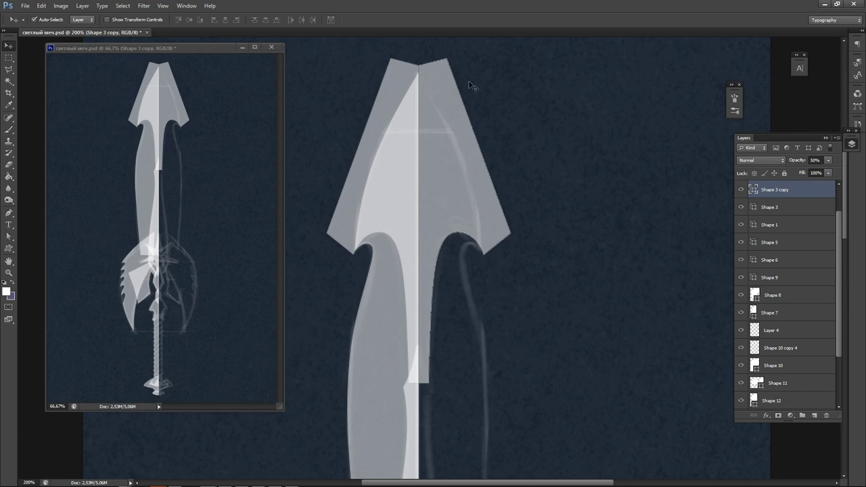
Merge Shape 3 copy with the original Shape 3 into one symmetrical blade tip layer.
left_click(772, 207, "shift")
key("ctrl+e")
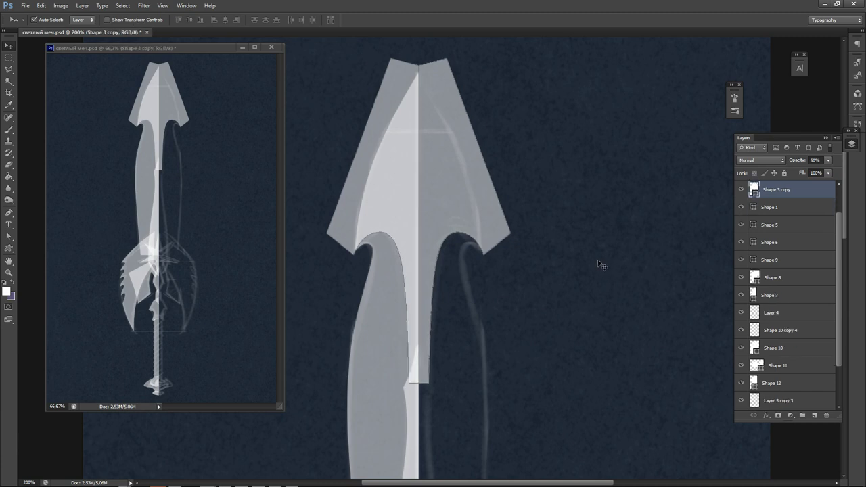
left_click(599, 264)
Duplicate the main blade layer Shape 1 and start a free transform to flip the copy horizontally.
scroll(377, 284, "down", 5)
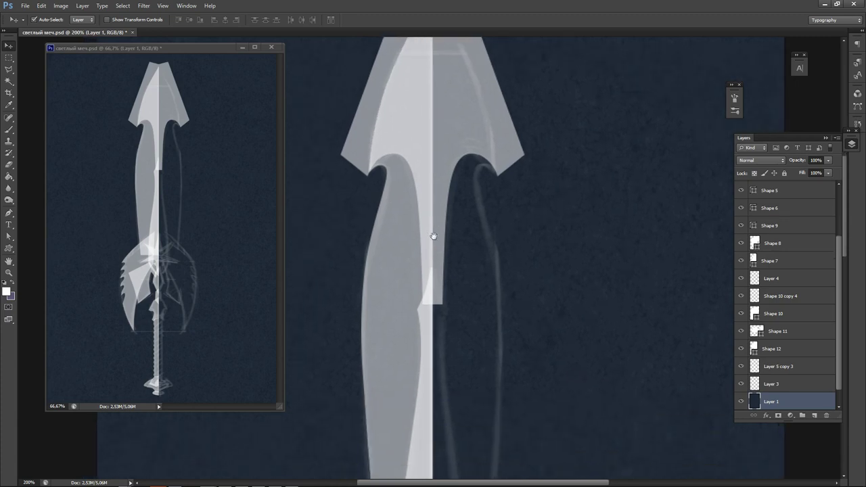
key("alt+period")
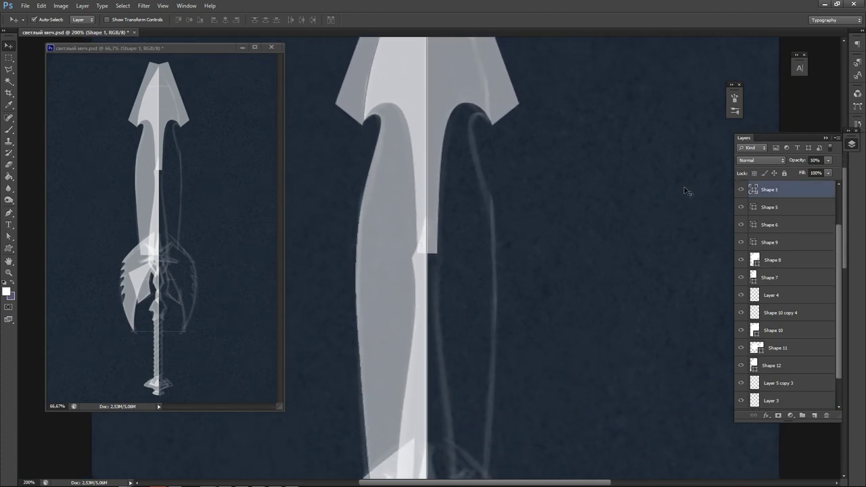
key("ctrl+j")
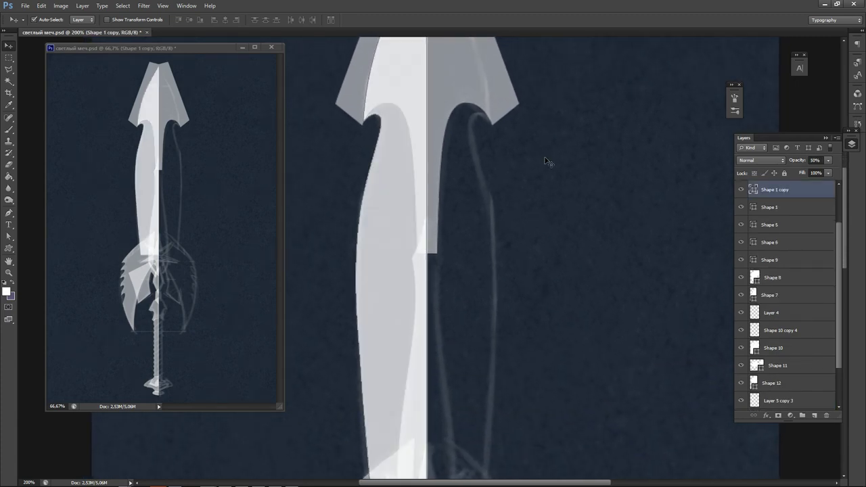
key("ctrl+t")
right_click(380, 295)
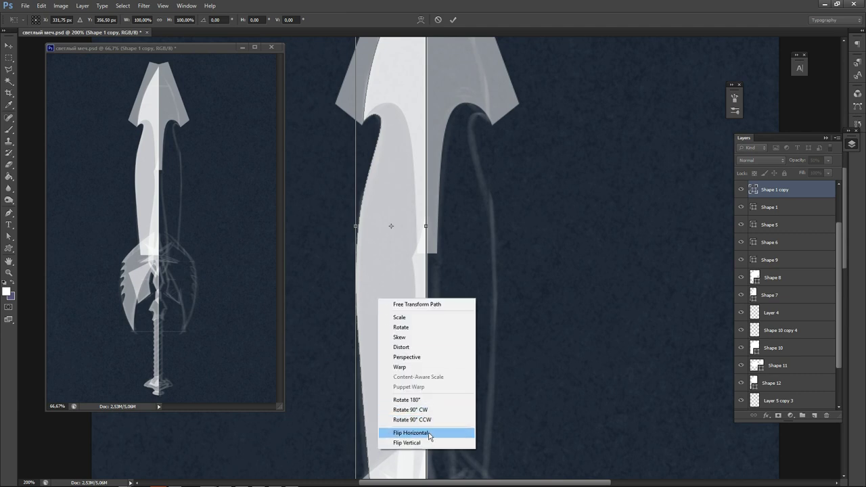
Flip the copied blade half horizontally and align it with the original half along the sword's center line.
left_click(406, 432)
key("Return")
key("shift+Right")
key("shift+Right")
key("shift+Right")
key("shift+Right")
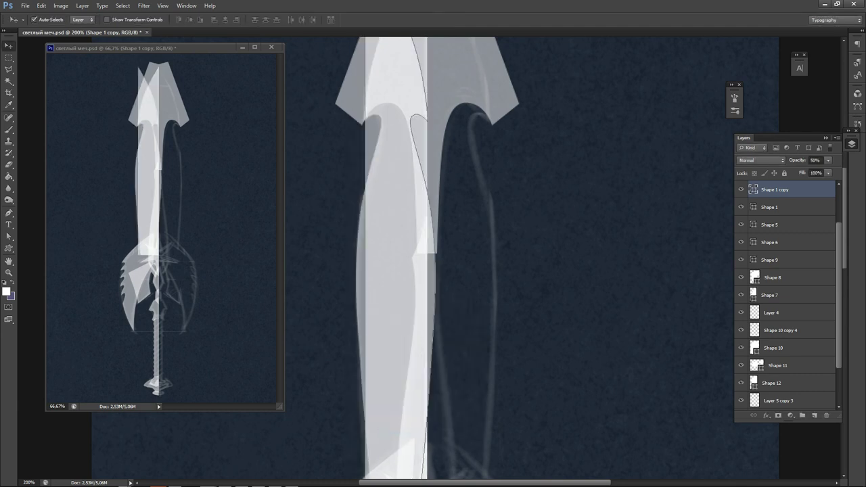
key("shift+Right")
key("shift+Right")
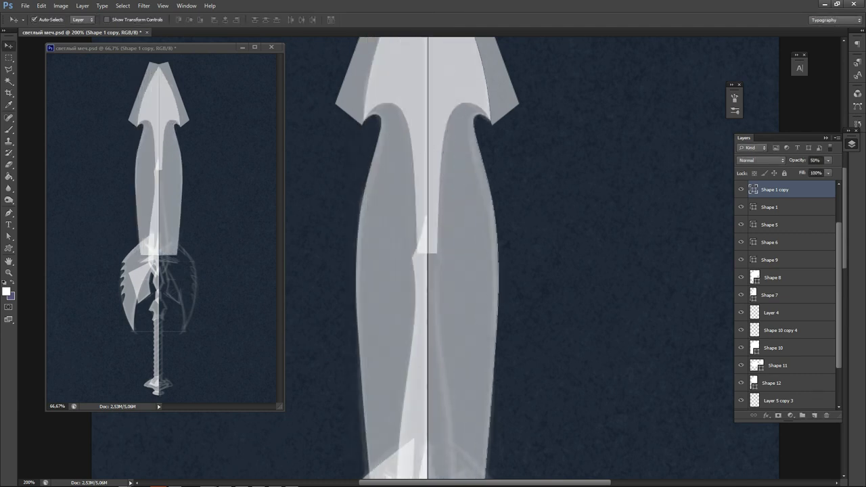
key("Left")
key("Left")
key("Right")
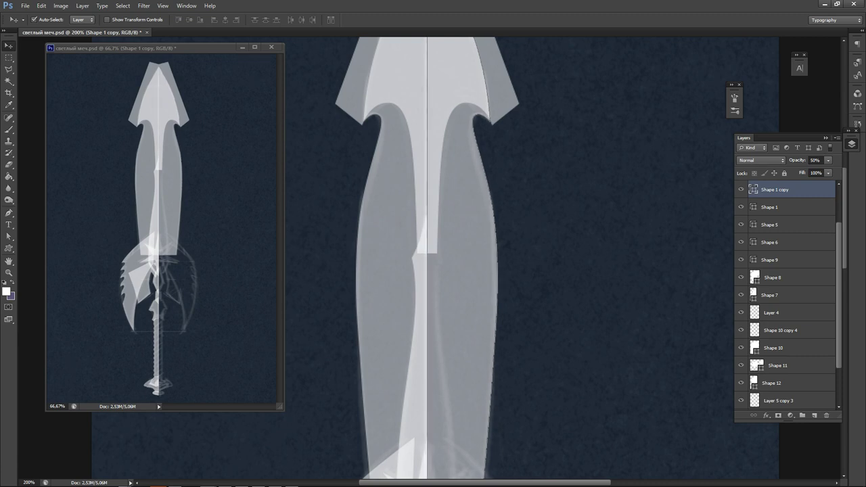
Try merging Shape 1 copy and Shape 1 into a single shape layer and check the combined blade.
left_click(548, 256)
left_click_drag(500, 302, 509, 199)
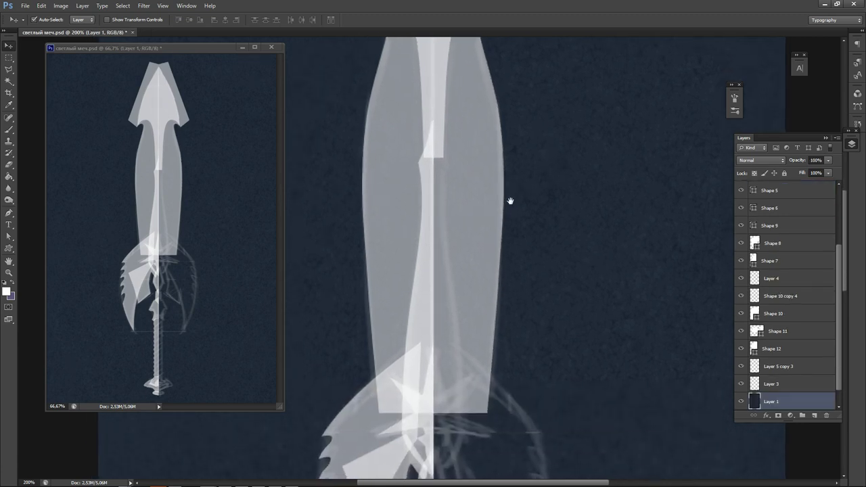
left_click(433, 259)
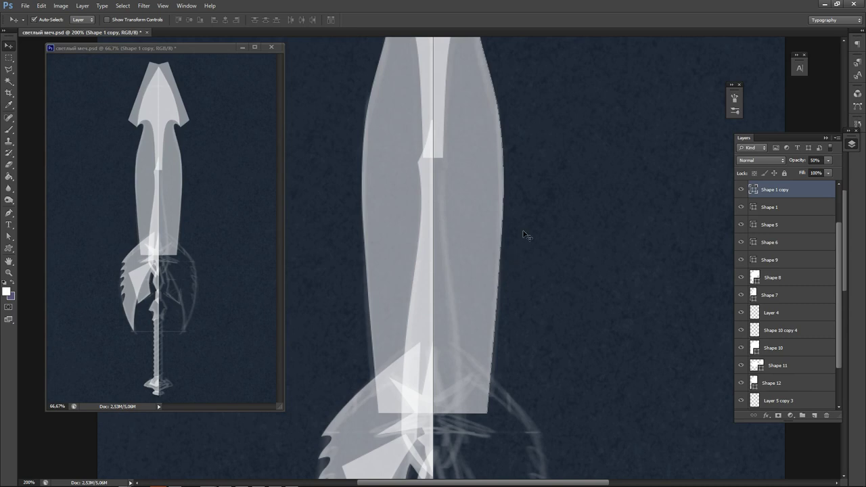
left_click(742, 208)
left_click(742, 208)
left_click(802, 212, "shift")
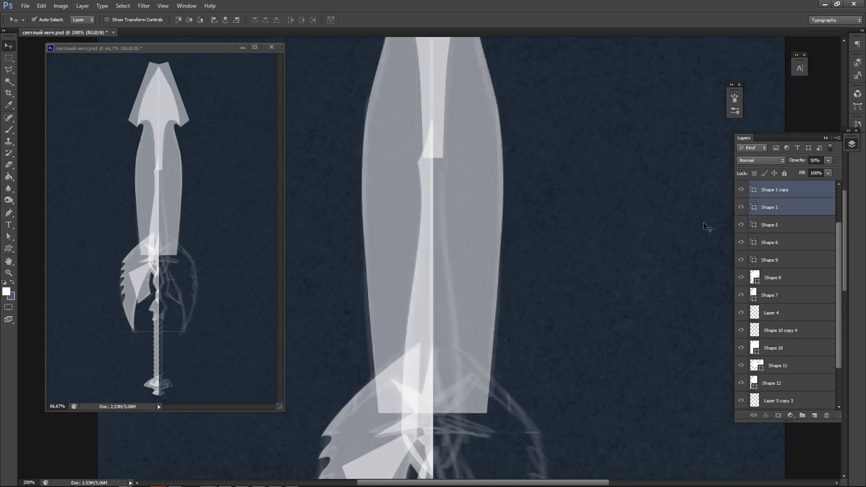
key("ctrl+e")
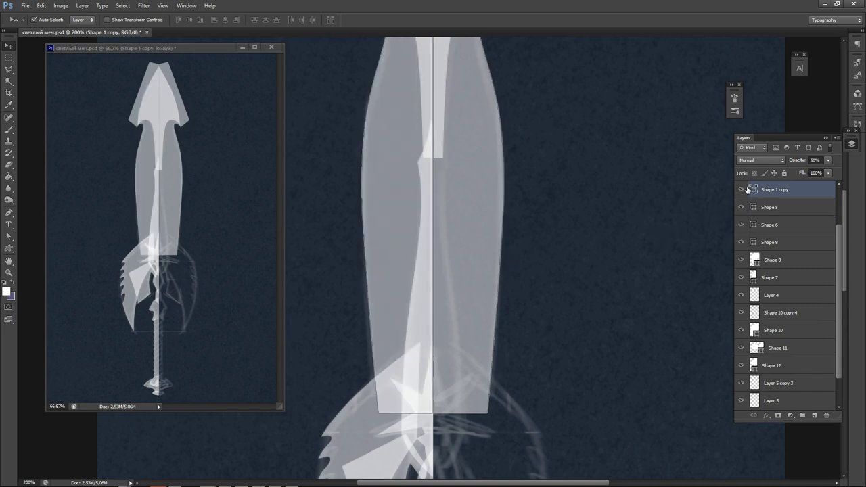
left_click(742, 190)
left_click(742, 189)
left_click(444, 306)
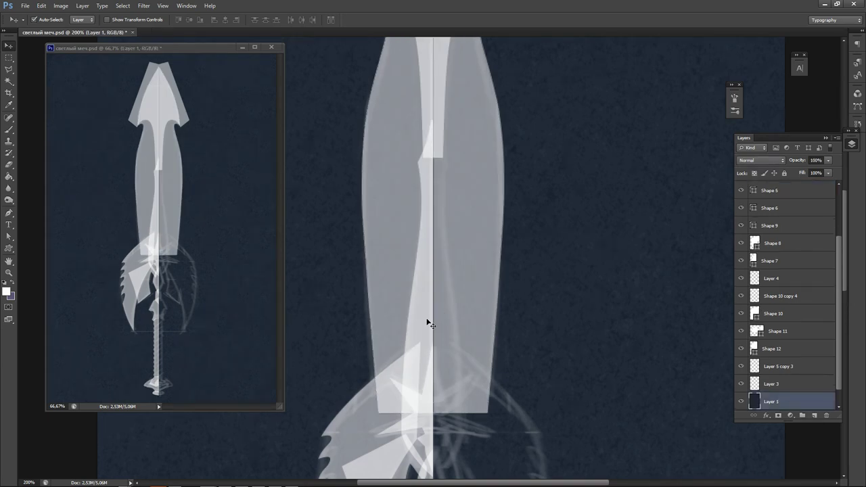
left_click(473, 311)
left_click(547, 281)
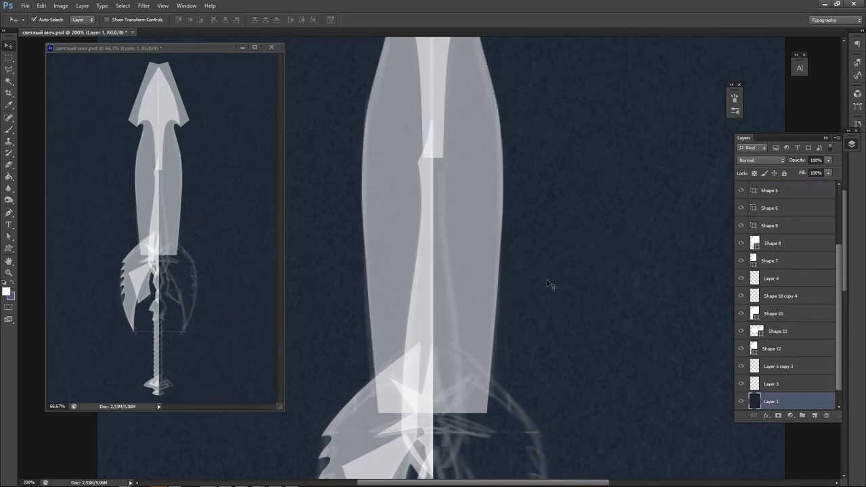
Undo the merge of the blade halves and shift the narrow Shape 2 leftward, away from the blade's center.
left_click_drag(430, 264, 357, 264)
key("ctrl+z")
Try nudging each blade half sideways and back to test the seam along the blade's center.
left_click(478, 275)
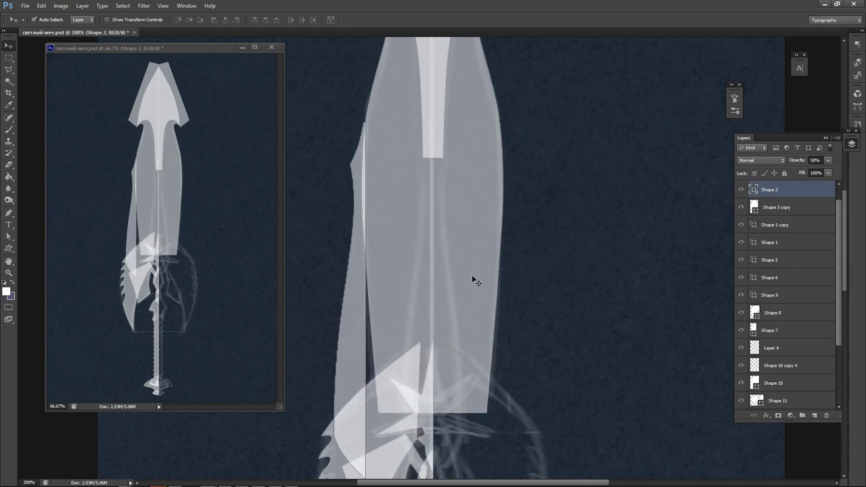
left_click(472, 275)
left_click(454, 265, "ctrl")
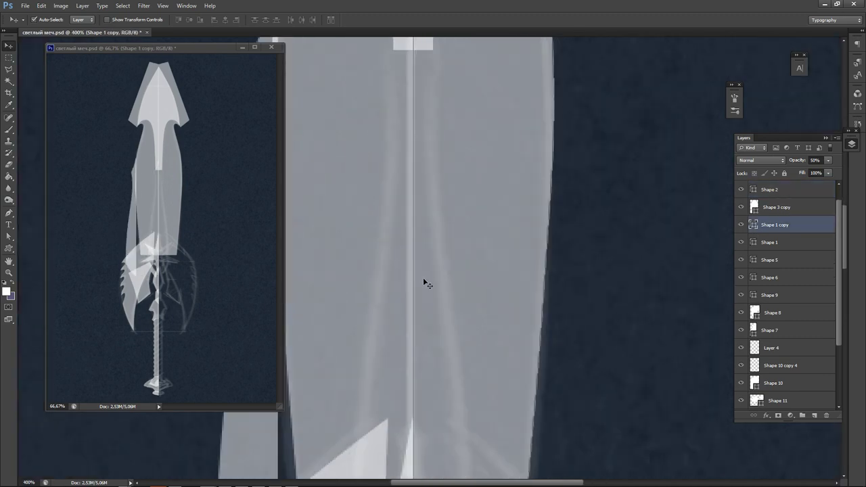
key("Right")
key("Left")
left_click(384, 251)
left_click(462, 243, "shift")
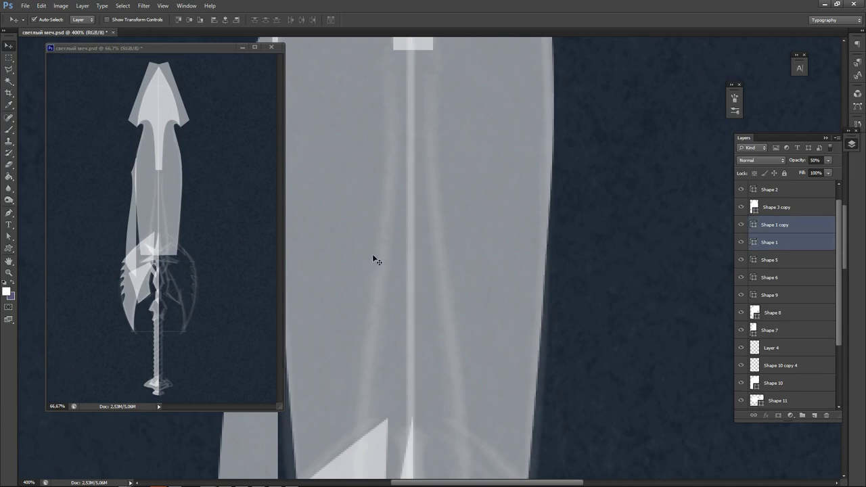
left_click(551, 241)
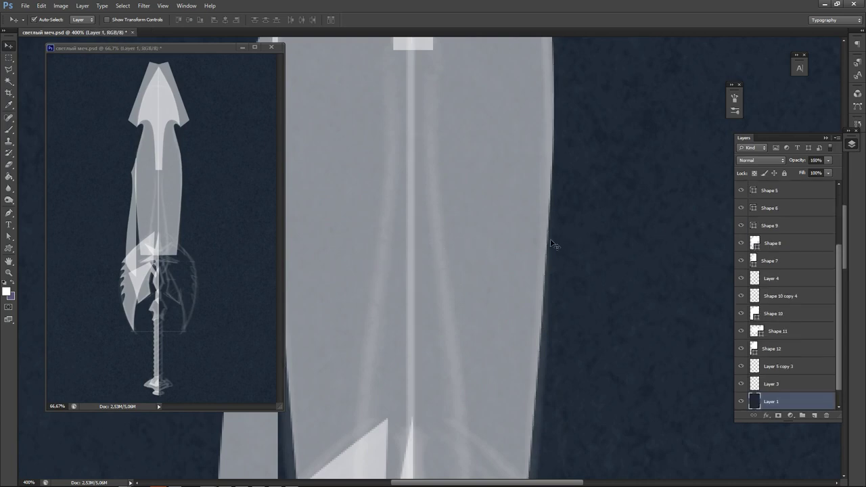
left_click(341, 285)
key("Left")
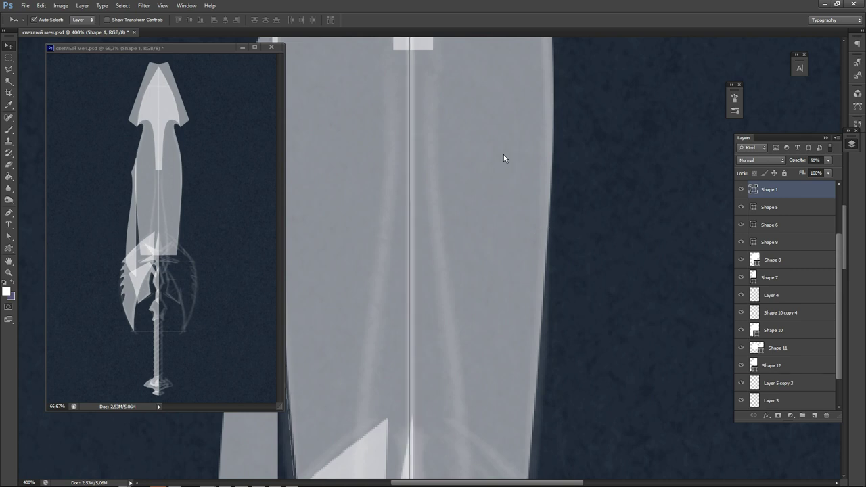
key("Right")
key("ctrl+minus")
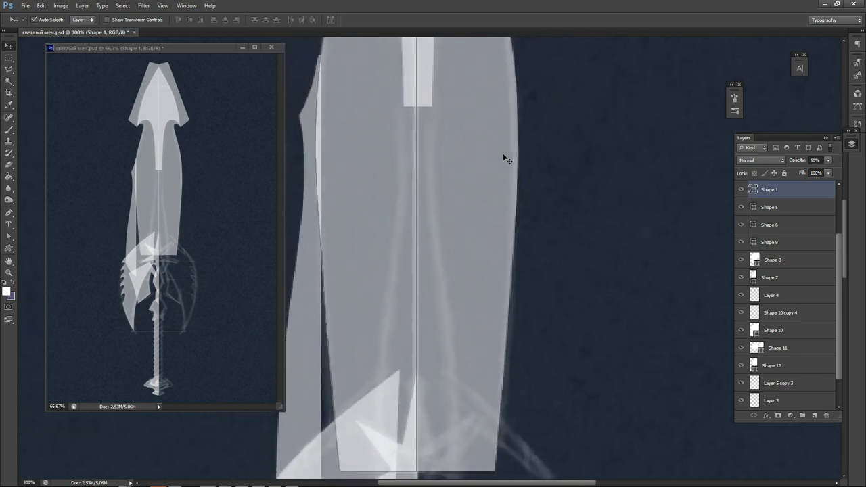
Try merging Shape 1 with Shape 5, and undo the merge after toggling the visibility of Shape 1 copy.
left_click(800, 207, "shift")
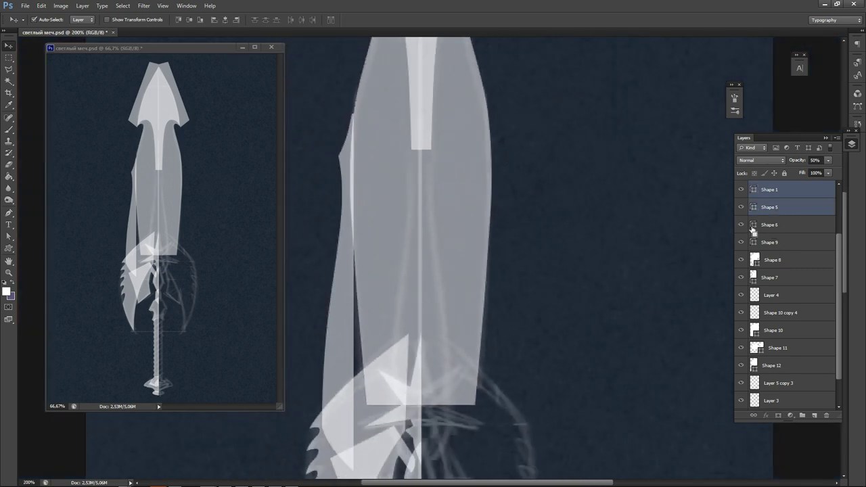
key("ctrl+e")
key("alt+comma")
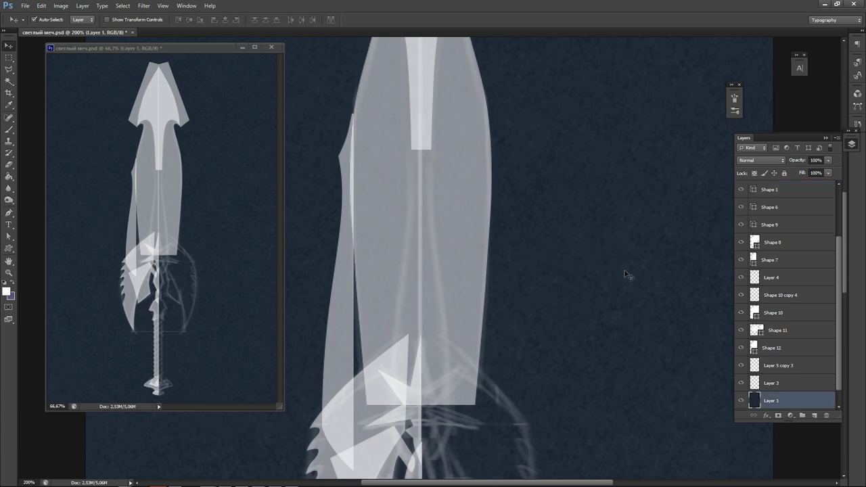
key("alt+period")
key("ctrl+j")
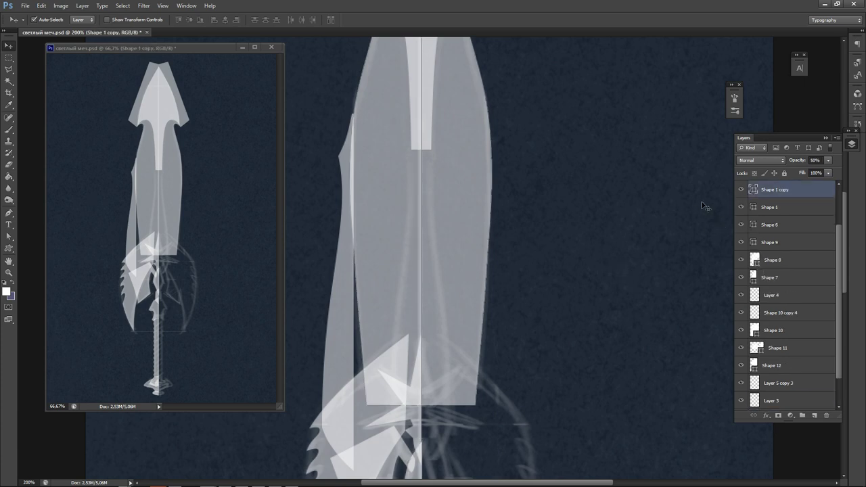
left_click(740, 191)
left_click(740, 191)
key("ctrl+e")
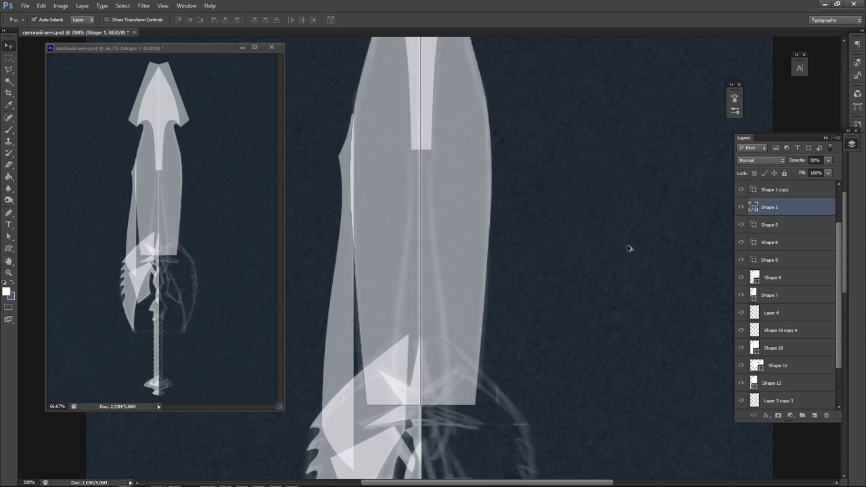
Merge Shape 1 with Shape 1 copy and try moving the combined blade aside to the right.
key("alt+comma")
key("alt+period")
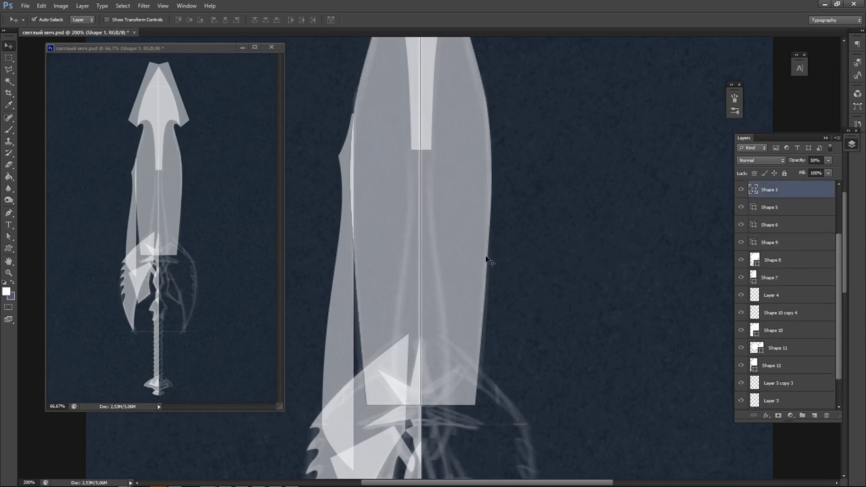
key("ctrl+j")
key("ctrl+e")
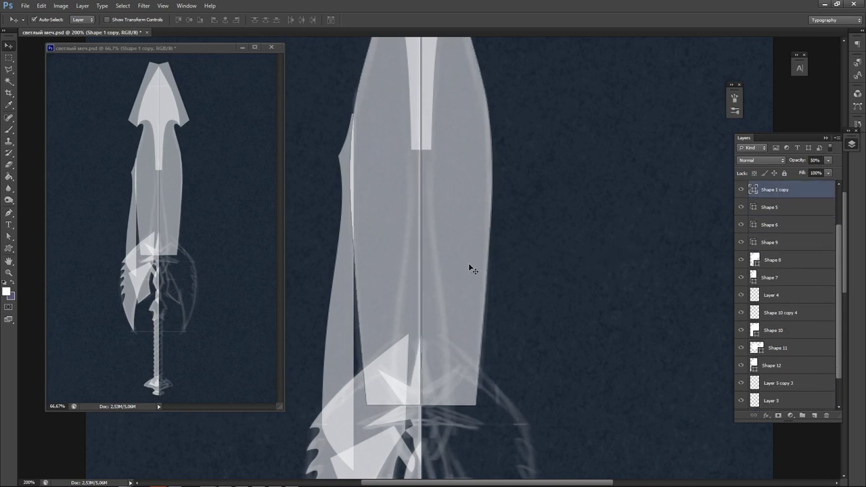
left_click_drag(472, 272, 547, 271)
left_click(603, 294)
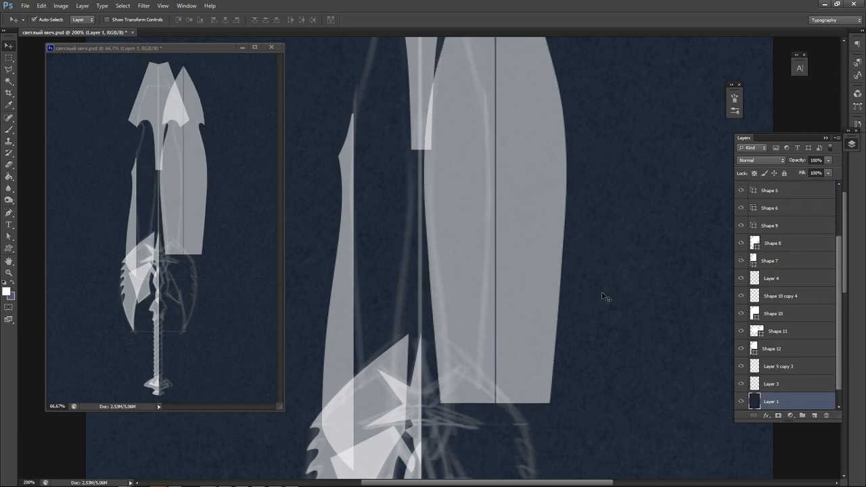
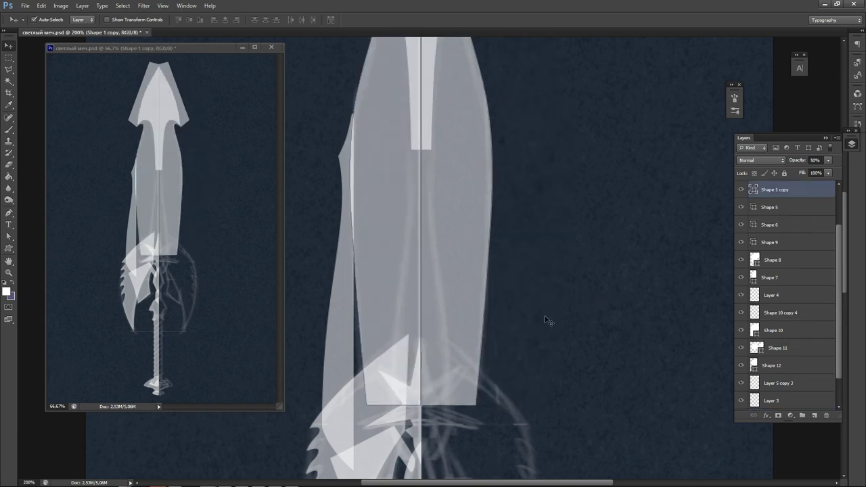
Inspect the seam between the merged blade halves at 700% zoom, from the guard up to the tip.
key("space")
left_click(519, 318, "ctrl")
left_click(486, 332, "ctrl")
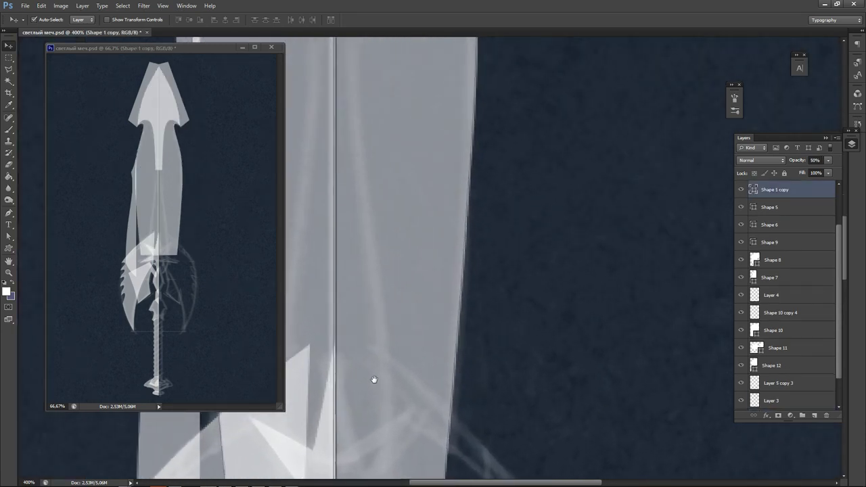
left_click_drag(373, 380, 395, 320)
left_click(384, 309, "ctrl")
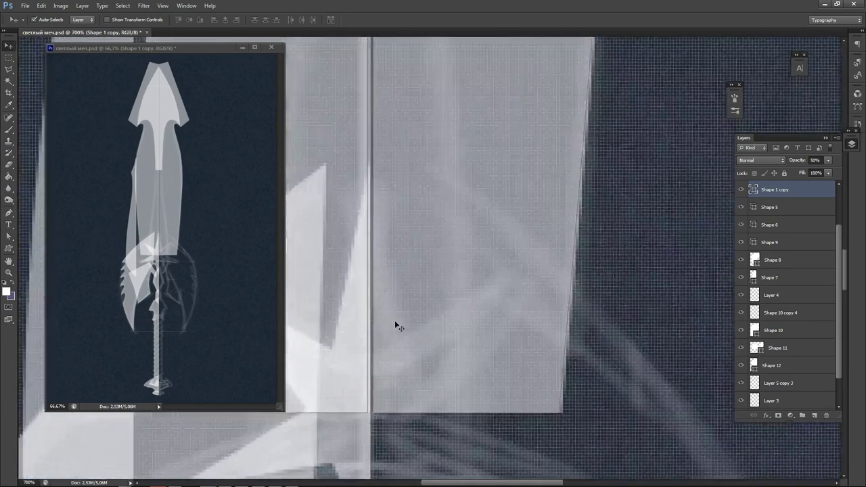
left_click_drag(400, 272, 414, 406)
left_click_drag(430, 129, 396, 433)
left_click_drag(467, 81, 414, 430)
left_click_drag(427, 253, 443, 427)
left_click_drag(440, 203, 455, 282)
scroll(479, 326, "up", 10)
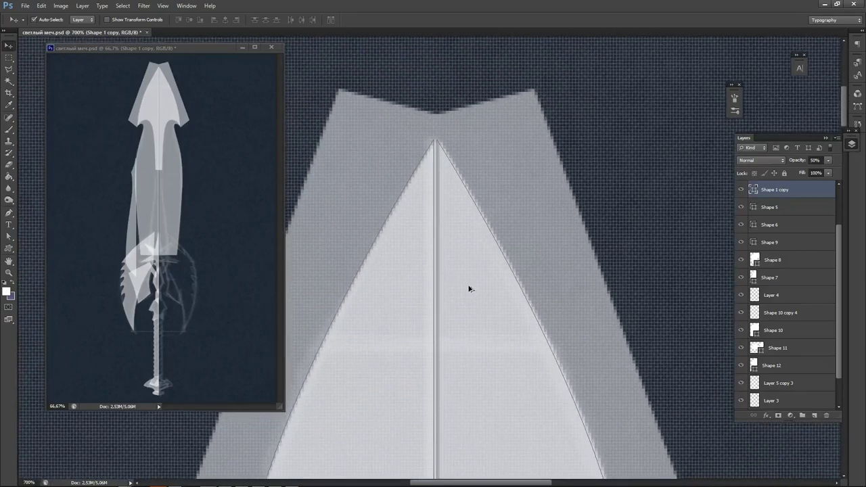
Undo the merge of the blade halves and recheck the seam between the separate shapes down to the guard.
key("ctrl+z")
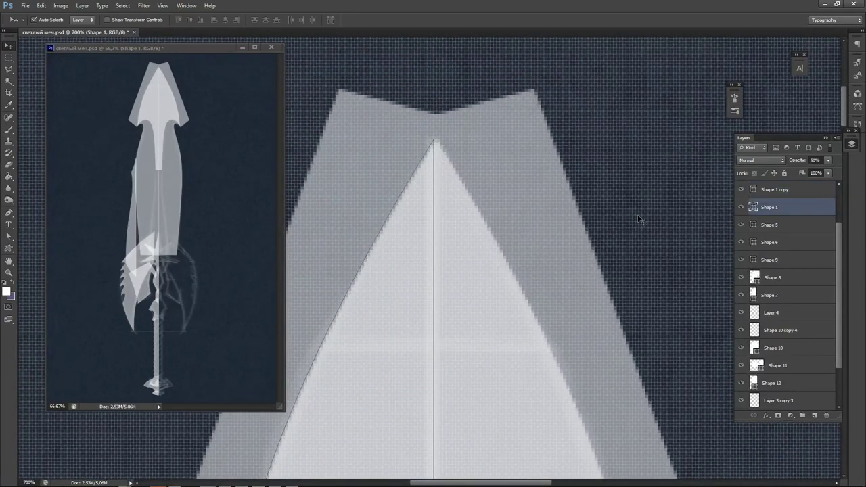
left_click(639, 219)
scroll(517, 335, "down", 10)
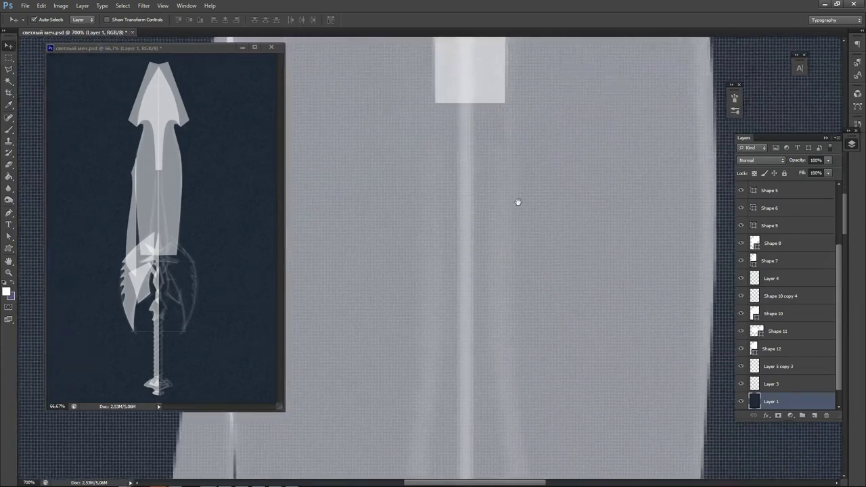
left_click_drag(518, 203, 521, 184)
left_click(551, 279)
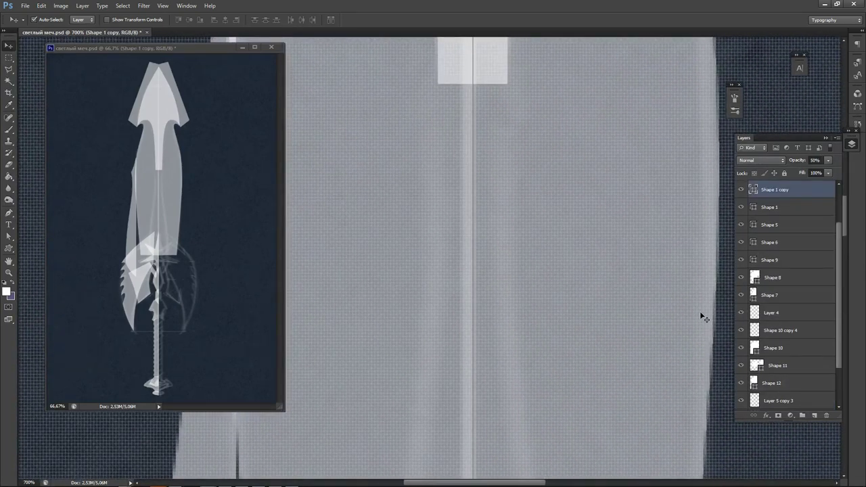
scroll(691, 178, "down", 10)
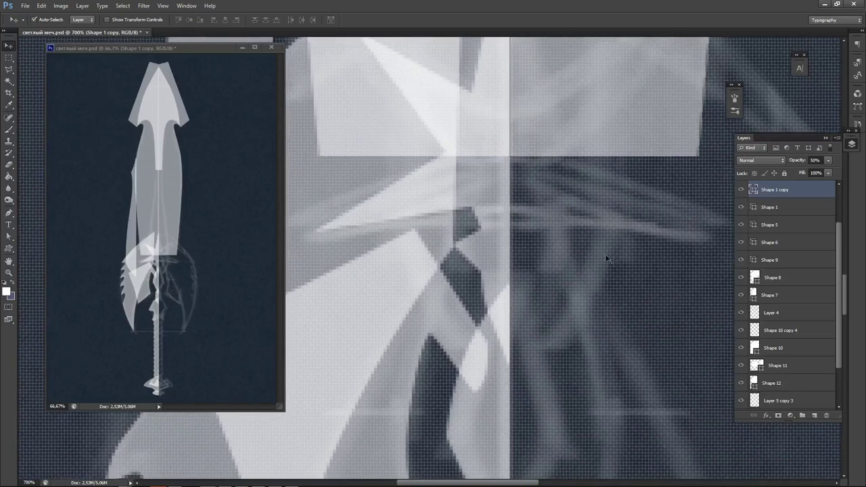
Hide the sketch layers Layer 5 copy 3 and Layer 3 behind the blade.
left_click(540, 384)
left_click(741, 401)
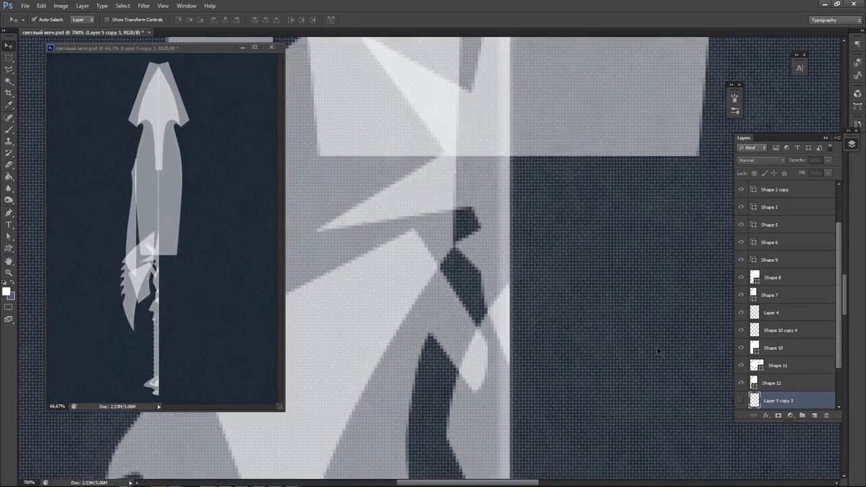
left_click_drag(454, 184, 405, 379)
left_click_drag(503, 65, 474, 363)
left_click_drag(447, 177, 463, 217)
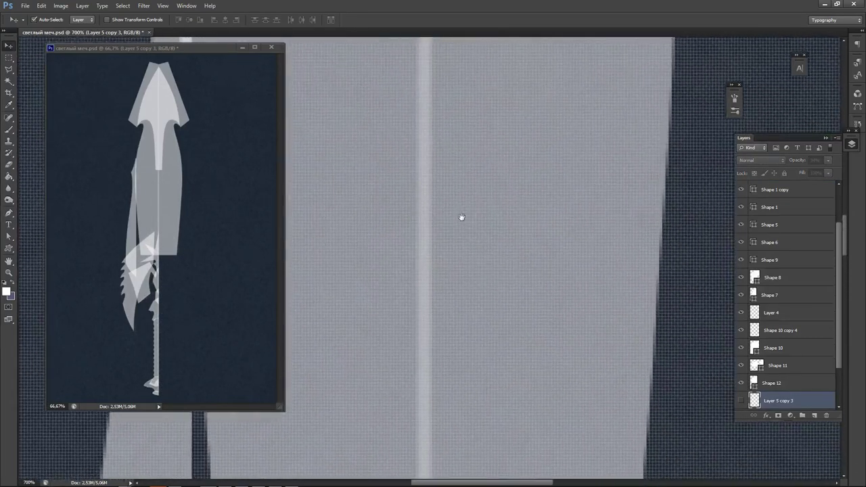
scroll(838, 363, "down", 3)
left_click(741, 366)
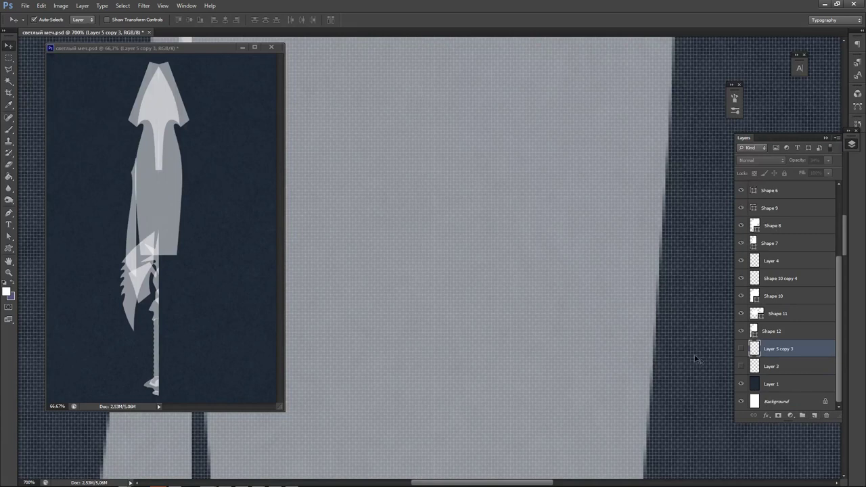
Try shifting Shape 1 slightly leftward to test the seam between the blade halves, and undo the shift.
left_click_drag(471, 279, 473, 281)
mouse_move(416, 302)
left_mouse_down()
mouse_move(389, 288)
mouse_move(414, 283)
mouse_move(429, 296)
left_mouse_up()
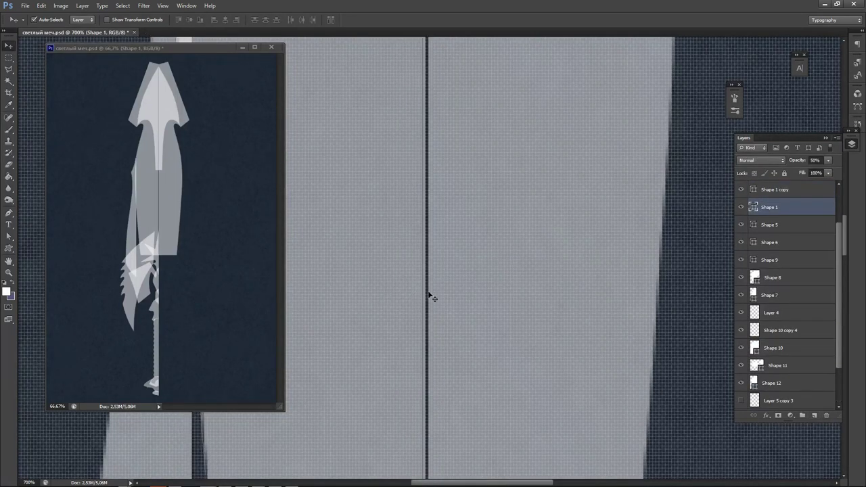
key("ctrl+z")
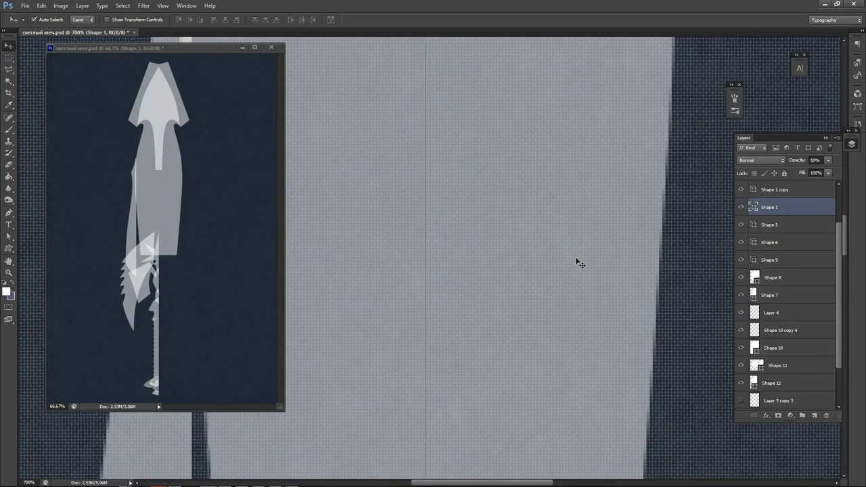
Try merging Shape 1 and Shape 1 copy as vector shapes, and undo the merge.
left_click(577, 257, "shift")
key("ctrl+e")
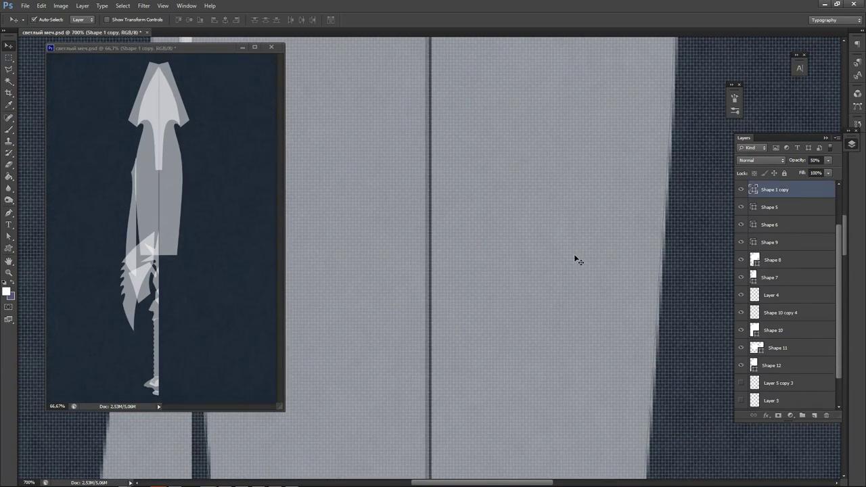
key("ctrl+z")
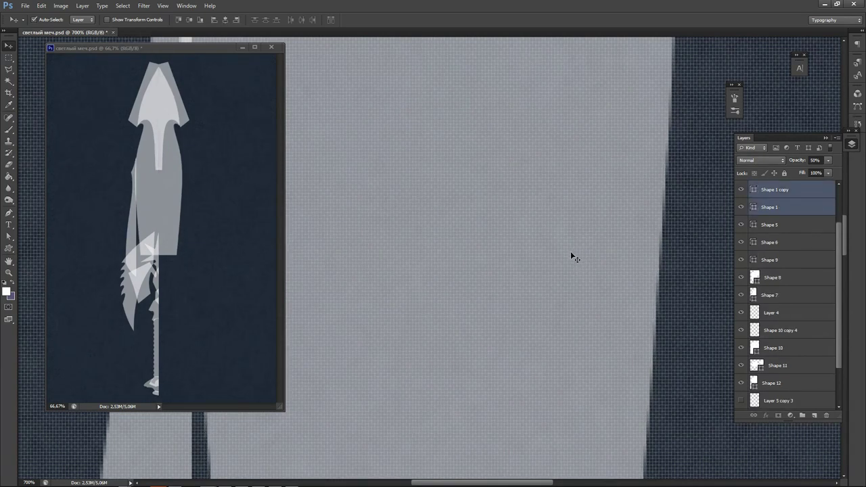
Rasterize Shape 1 and Shape 1 copy and merge the two blade halves into one layer.
right_click(798, 198)
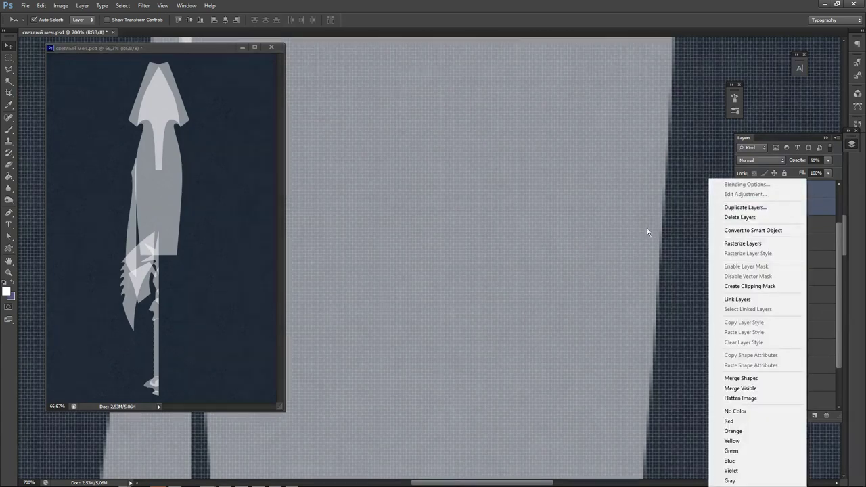
left_click(757, 244)
key("ctrl+e")
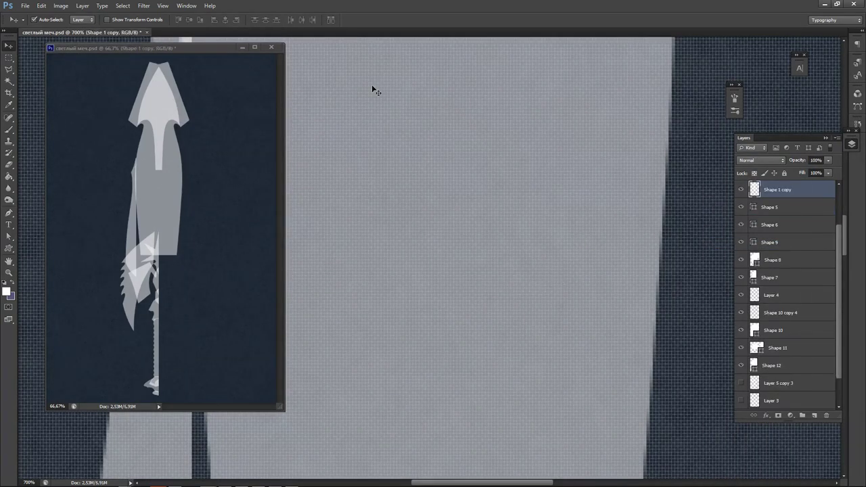
key("ctrl+1")
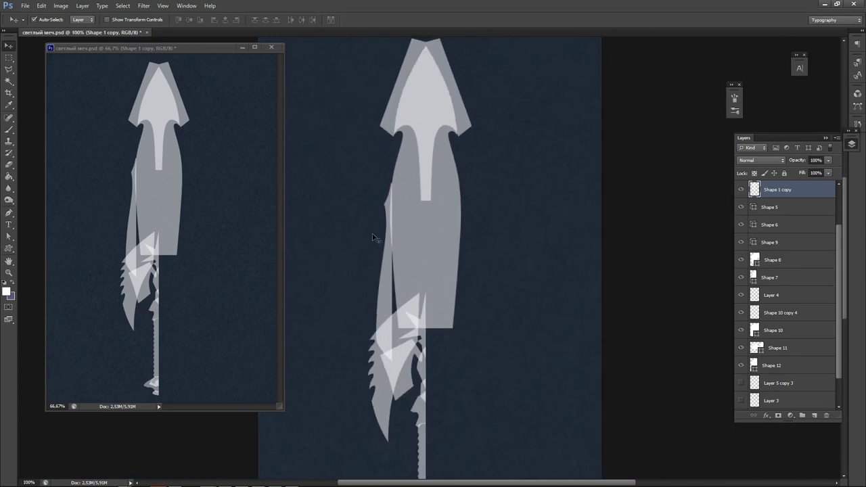
Move Shape 2 until its straight edge lies on the sword's center line, and rasterize it.
left_click_drag(383, 297, 419, 305)
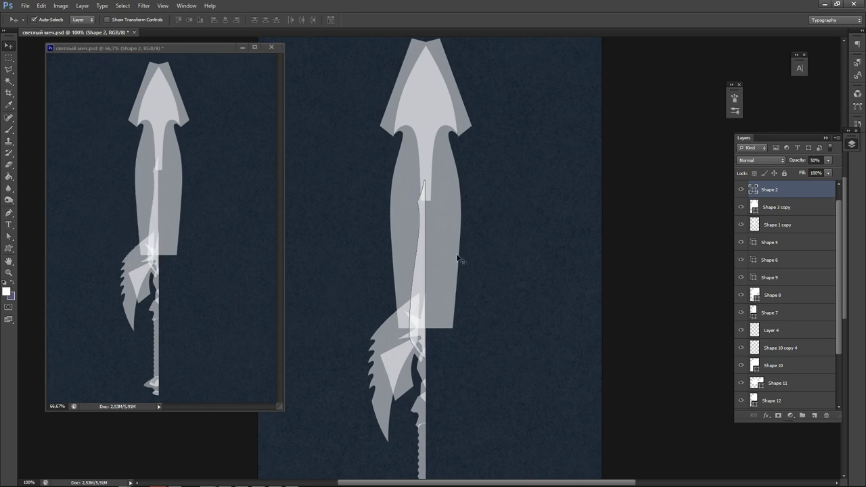
key("Right")
key("Right")
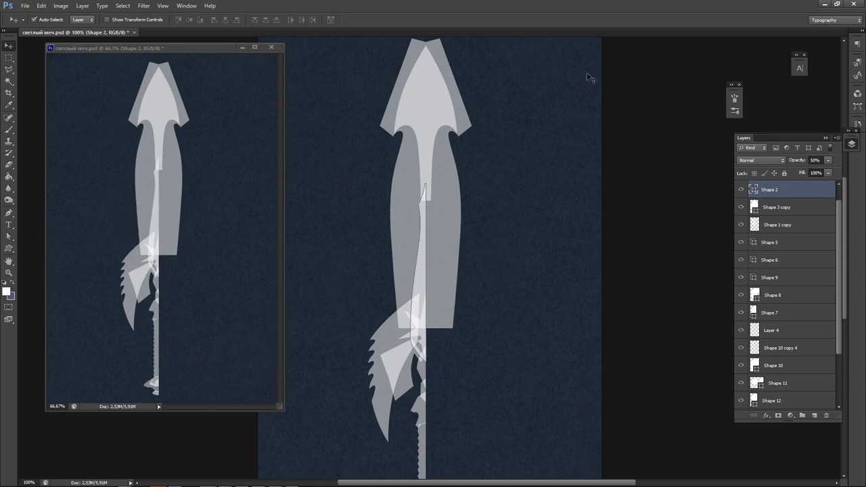
left_click(408, 342, "ctrl")
left_click(415, 351, "ctrl")
left_click(423, 356, "ctrl")
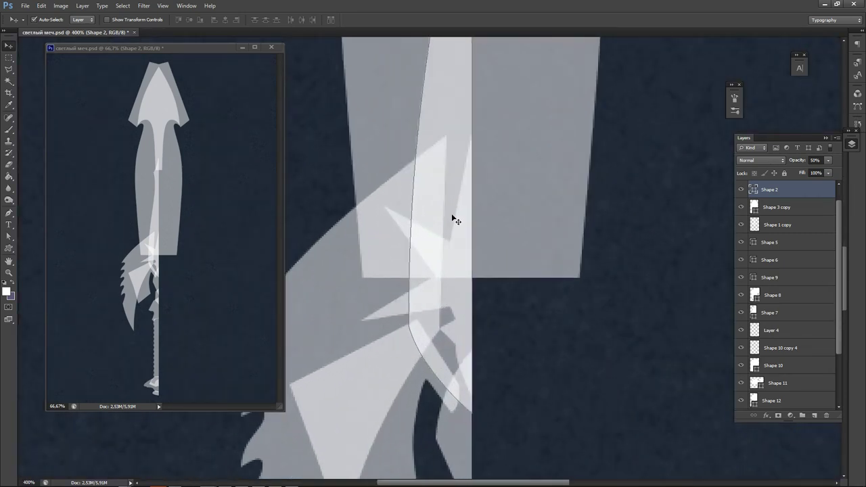
key("Left")
key("Right")
right_click(789, 189)
left_click(731, 245)
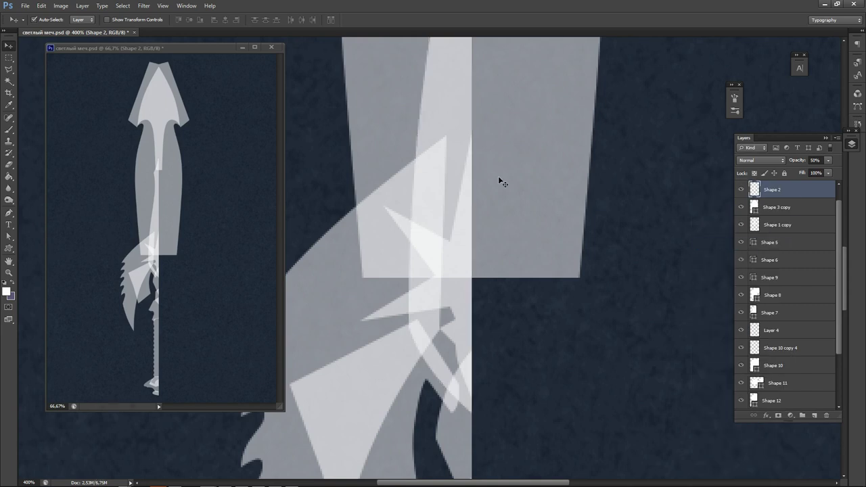
Duplicate the rasterized Shape 2 and flip the copy horizontally.
key("ctrl+j")
key("ctrl+t")
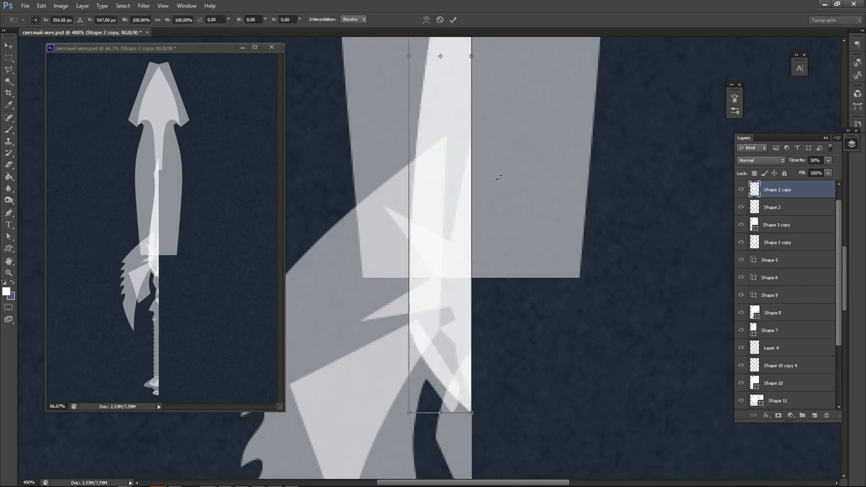
right_click(443, 317)
left_click(473, 452)
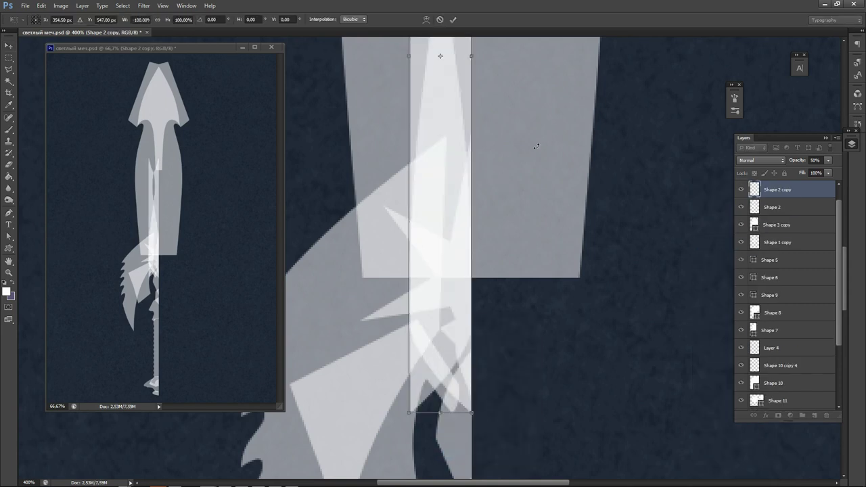
key("Return")
Shift the mirrored Shape 2 copy rightward until both halves meet at the center line, and merge them.
key("Right")
key("Right")
key("Right")
key("Right")
key("Right")
key("Right")
key("Right")
key("Right")
key("Right")
key("Right")
key("Right")
key("Right")
key("Right")
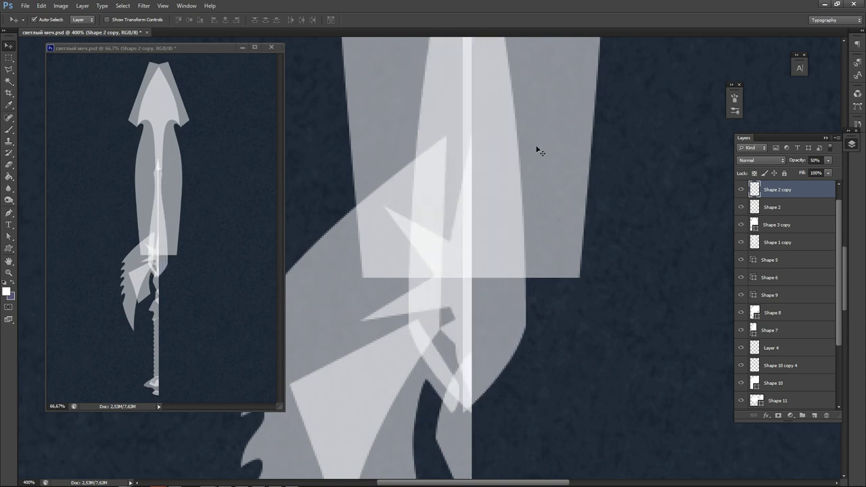
key("Right")
key("Right")
key("Right")
key("Right")
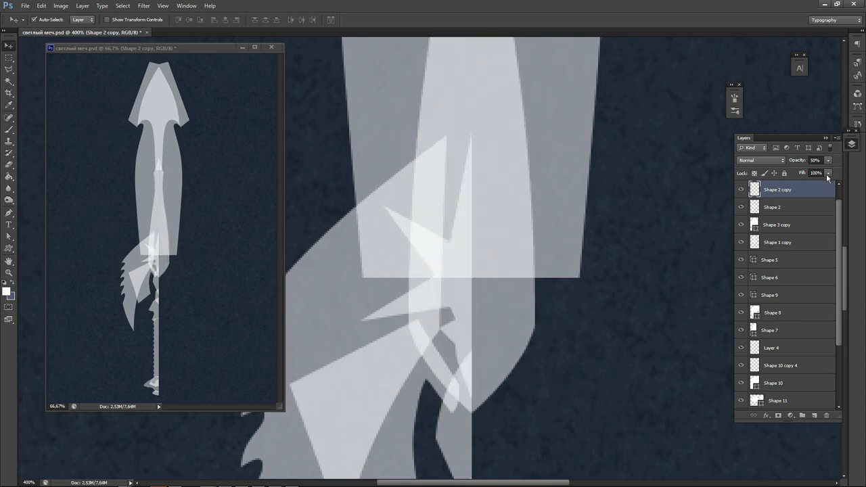
key("Delete")
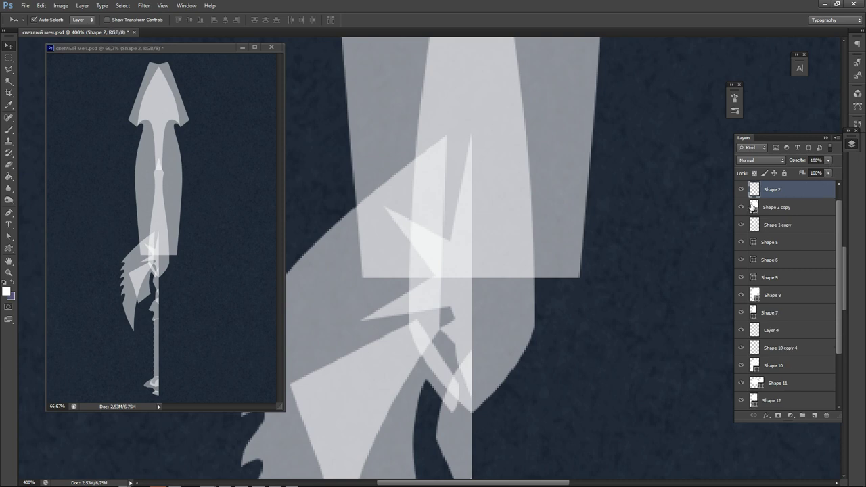
Try changing the opacity of Shape 3 copy, the upper arrow-shaped part of the sword.
key("ctrl+minus")
key("ctrl+minus")
key("ctrl+minus")
key("ctrl+minus")
key("ctrl+minus")
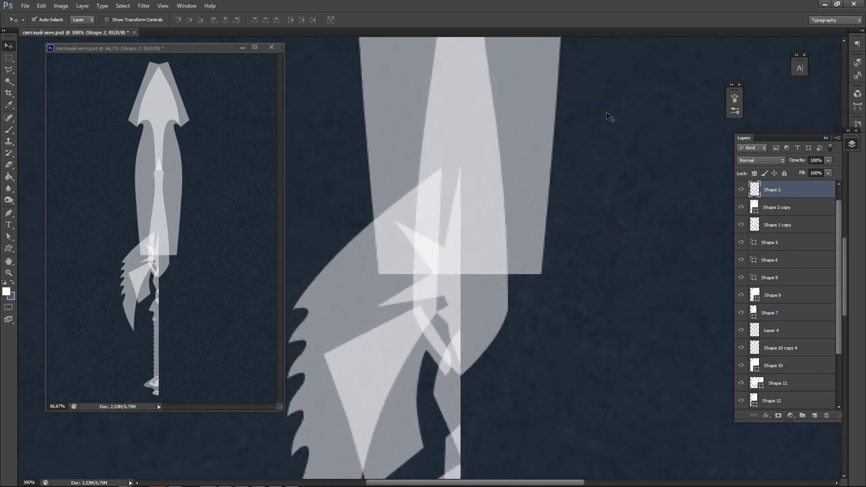
left_click(445, 211)
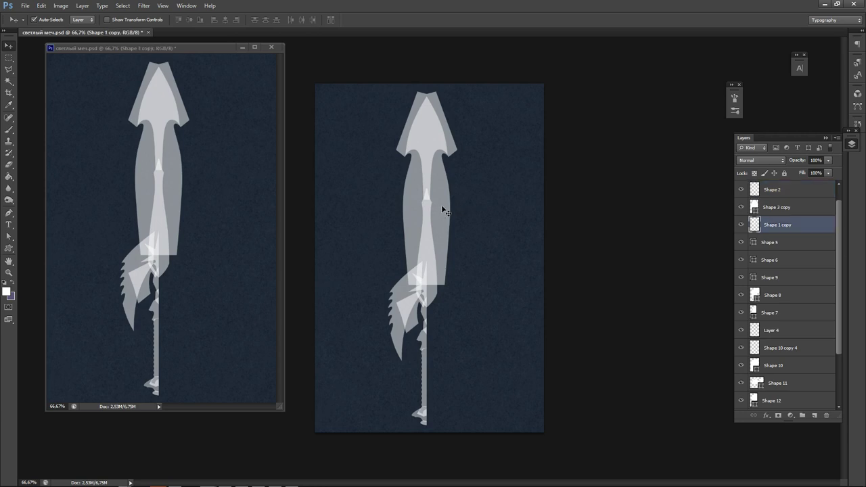
left_click(437, 149)
key("5")
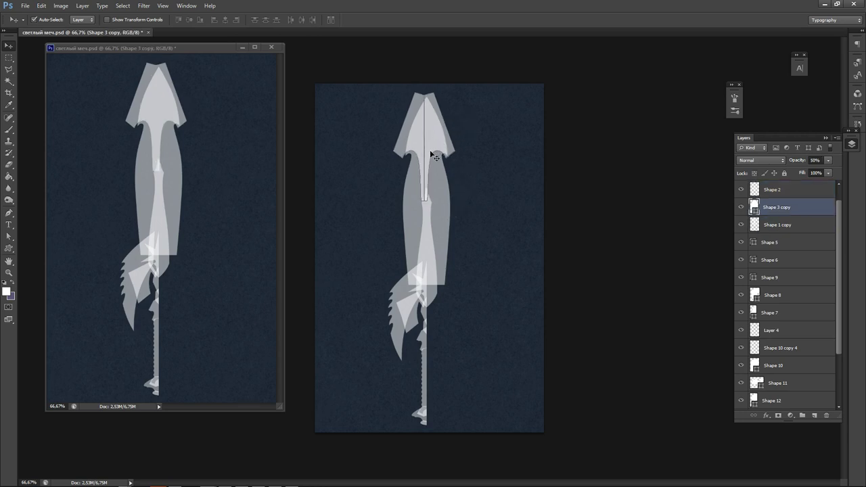
key("0")
left_click(443, 154)
left_click(447, 146)
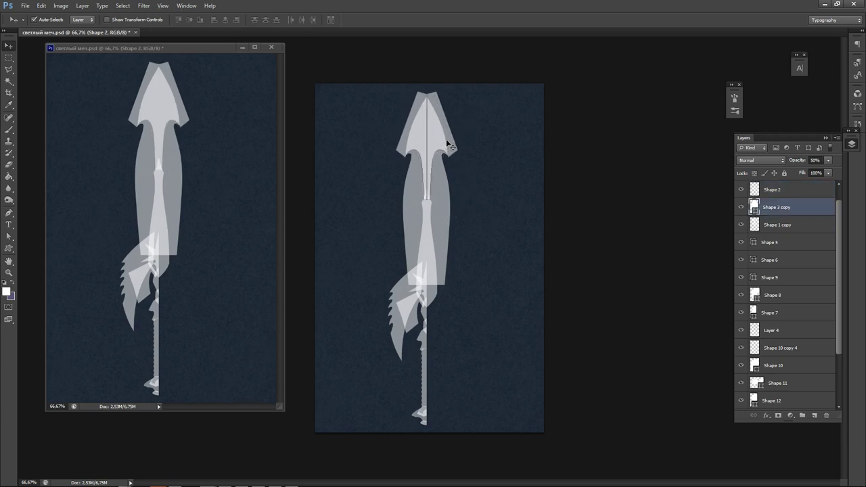
left_click(829, 160)
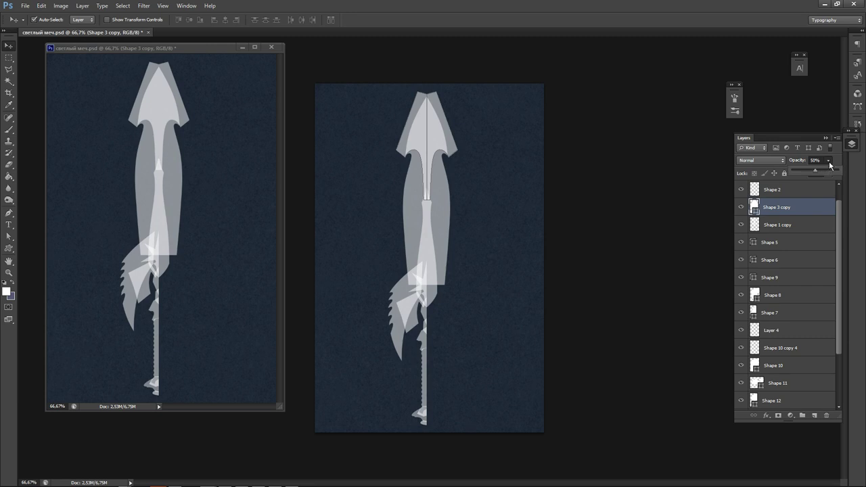
left_click(659, 208)
left_click_drag(442, 210, 440, 208)
Undo the recent edits back to Shape 1, Shape 1 copy and Shape 2 as separate vector shapes.
key("ctrl+alt+z")
key("ctrl+alt+z")
key("ctrl+alt+z")
key("ctrl+alt+z")
key("ctrl+alt+z")
key("ctrl+alt+z")
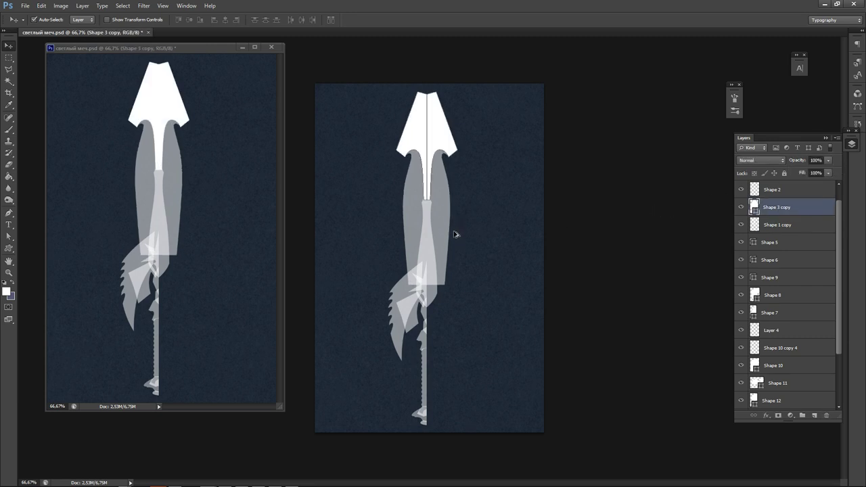
key("ctrl+alt+z")
key("ctrl+alt+z")
key("ctrl+alt+z")
key("ctrl+alt+z")
key("ctrl+alt+z")
key("ctrl+alt+z")
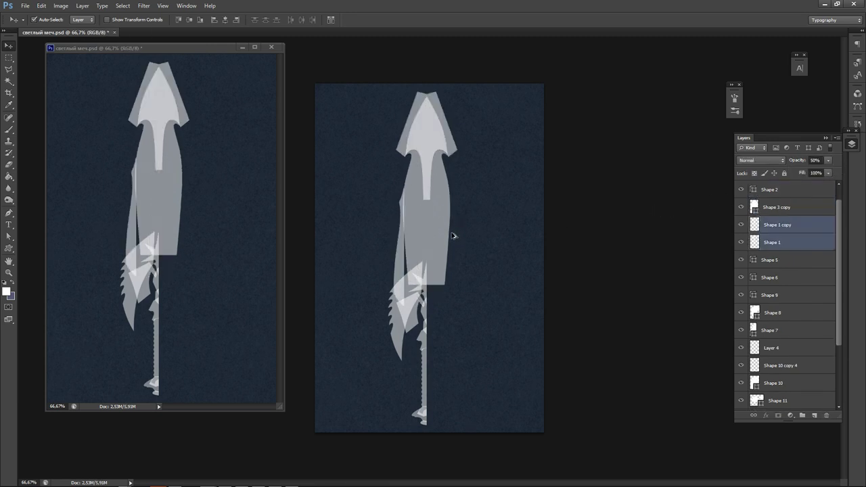
left_click(487, 214)
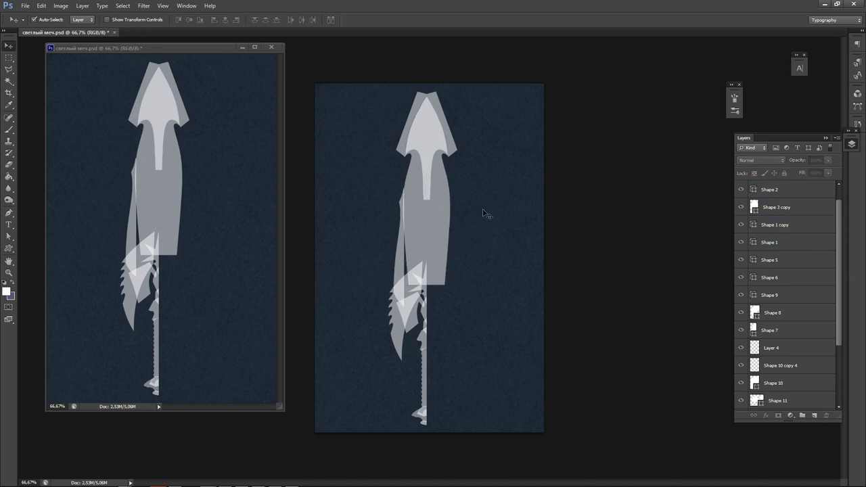
Set the opacity of Shape 1 and Shape 1 copy together to 100%.
left_click(420, 231)
left_click(449, 233, "shift")
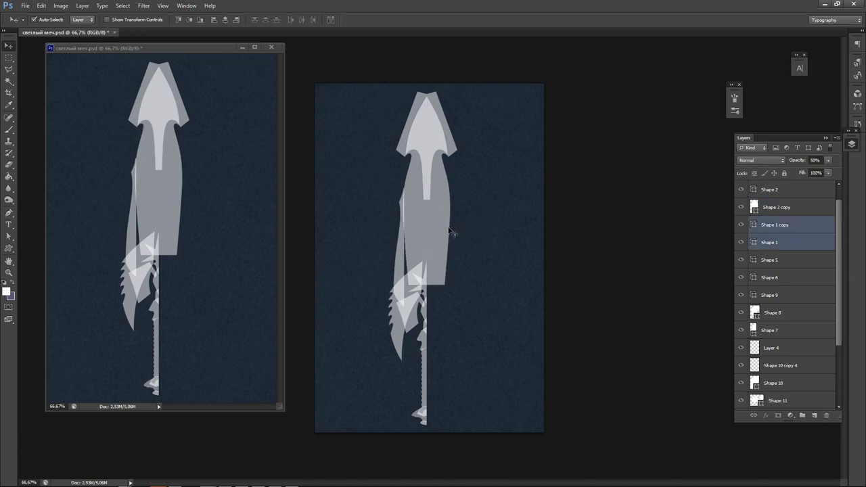
left_click(828, 161)
left_click_drag(816, 171, 827, 183)
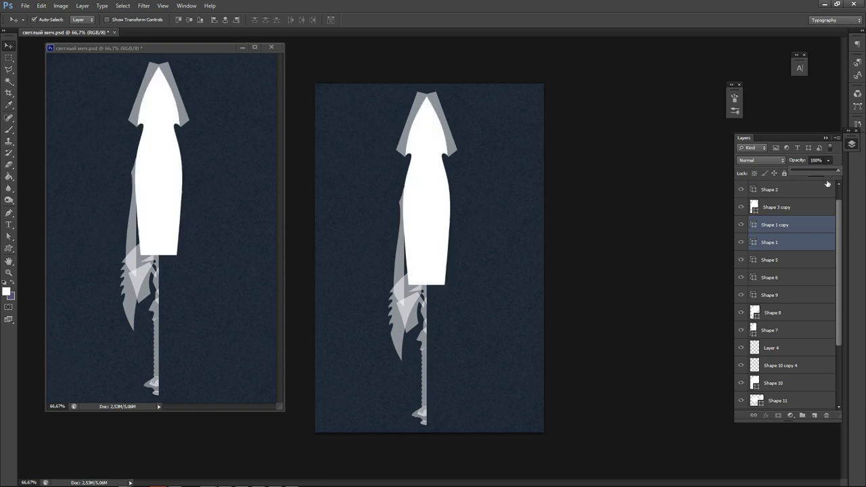
Rasterize and merge the two blade halves into one layer, and hide the merged layer.
right_click(811, 231)
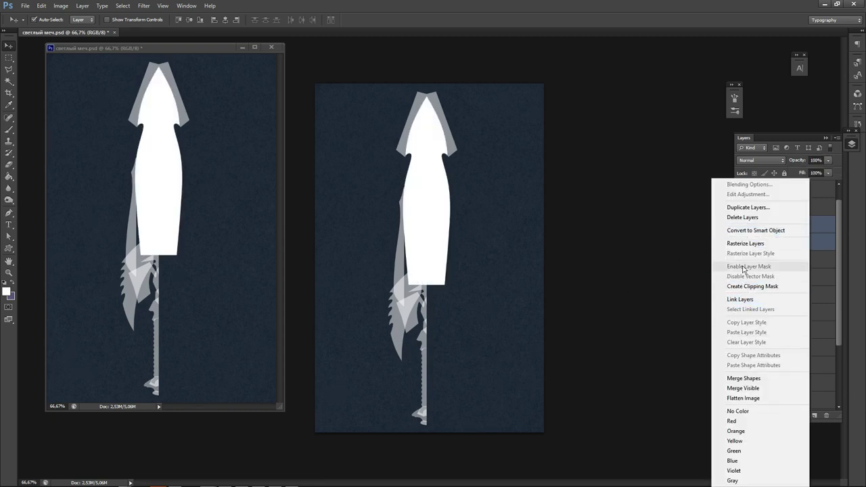
left_click(718, 245)
key("ctrl+e")
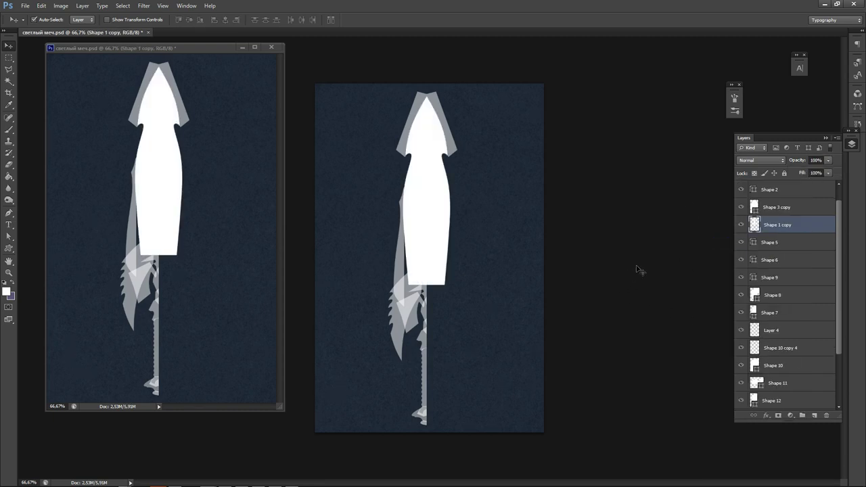
left_click(741, 225)
Set the opacity of Shape 3 copy to 100%.
left_click(758, 211)
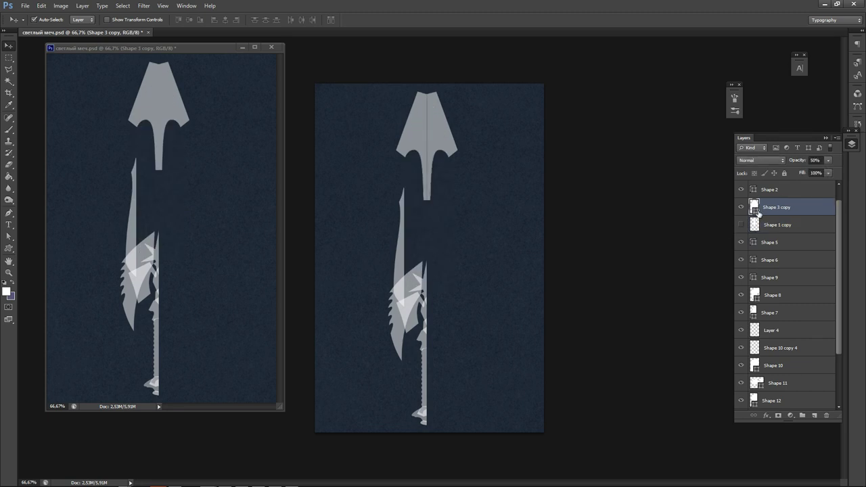
left_click(829, 161)
left_click_drag(815, 173, 841, 173)
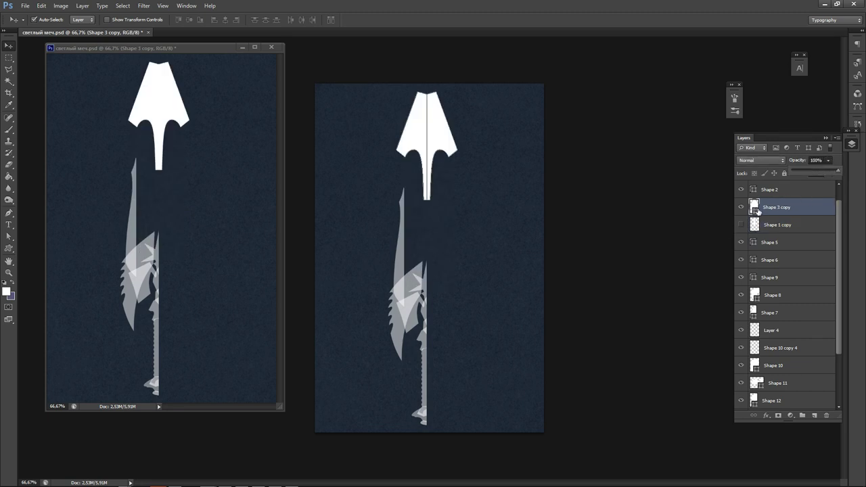
Rasterize the Shape 3 copy layer and hide it.
right_click(807, 208)
left_click(734, 246)
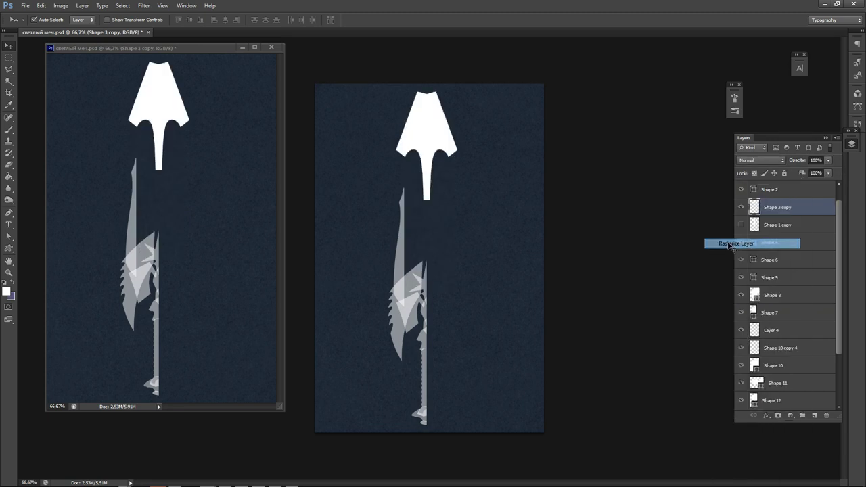
left_click(741, 207)
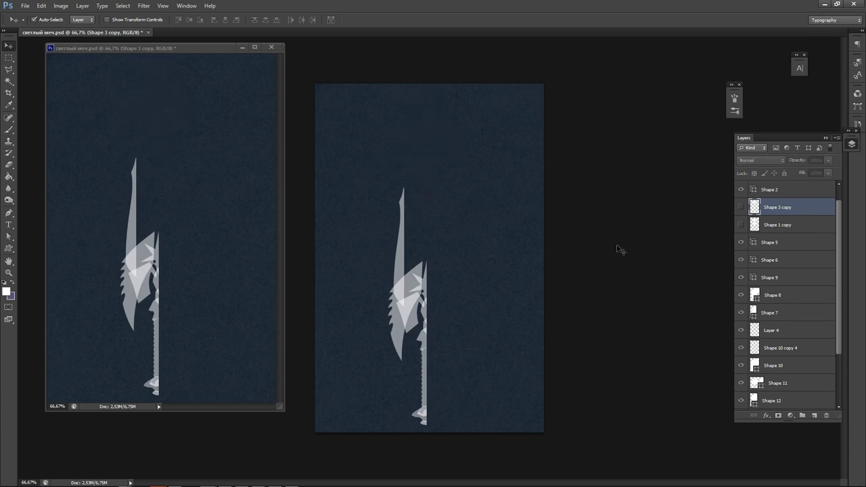
Move Shape 2 rightward until its straight edge aligns with the sword's center line.
left_click(407, 278)
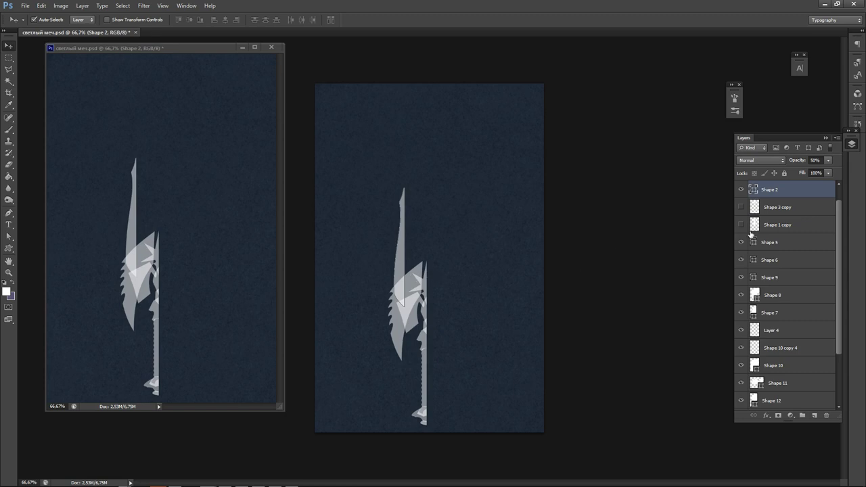
left_click_drag(410, 280, 430, 276)
scroll(421, 269, "up", 4)
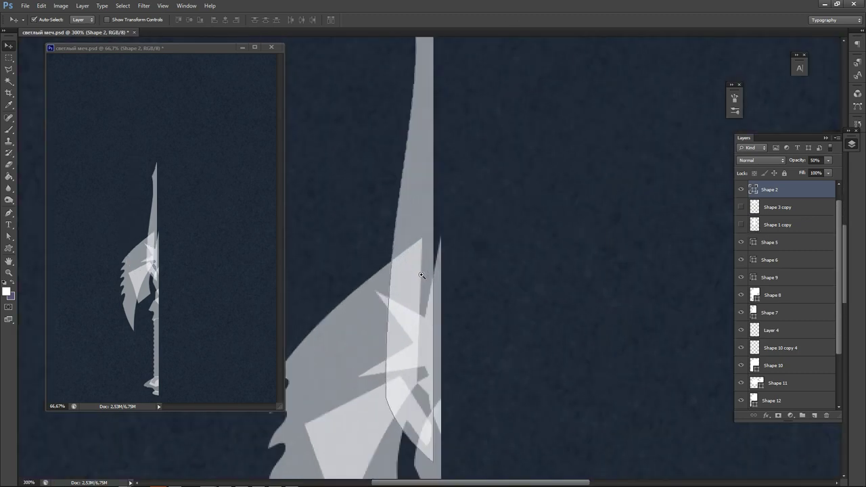
key("Right")
key("Right")
key("Right")
key("Right")
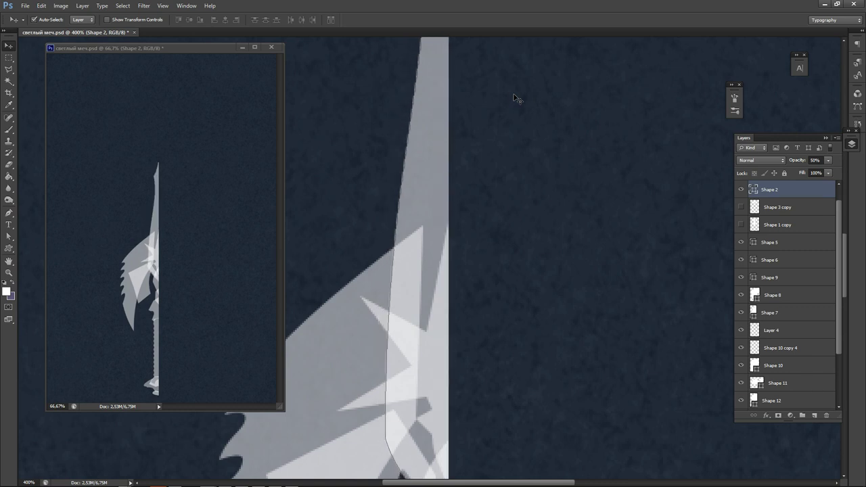
Raise Shape 2 slightly along the center line to fine-tune its height over the guard shapes.
key("Left")
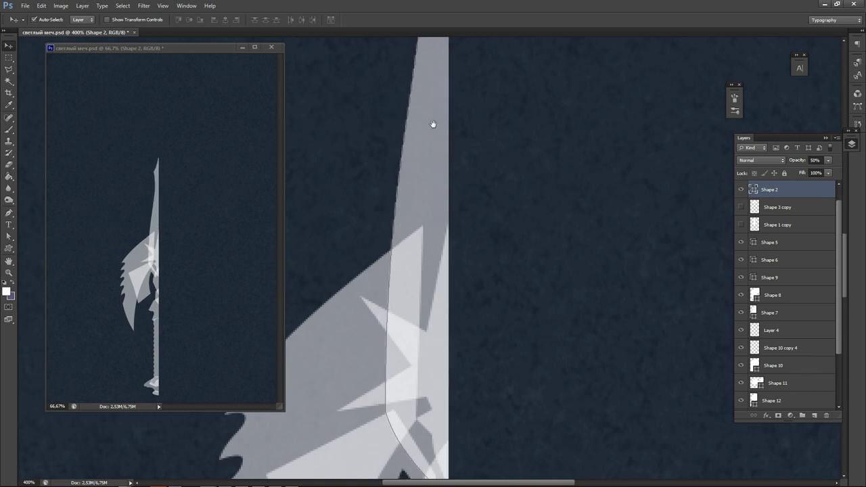
left_click_drag(434, 124, 452, 104)
key("Down")
key("Down")
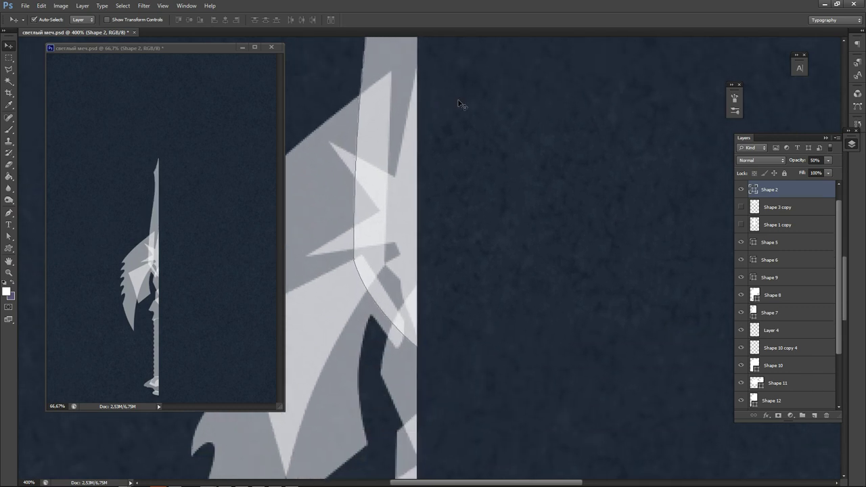
Rasterize the Shape 2 layer and set its opacity to 100%.
right_click(809, 190)
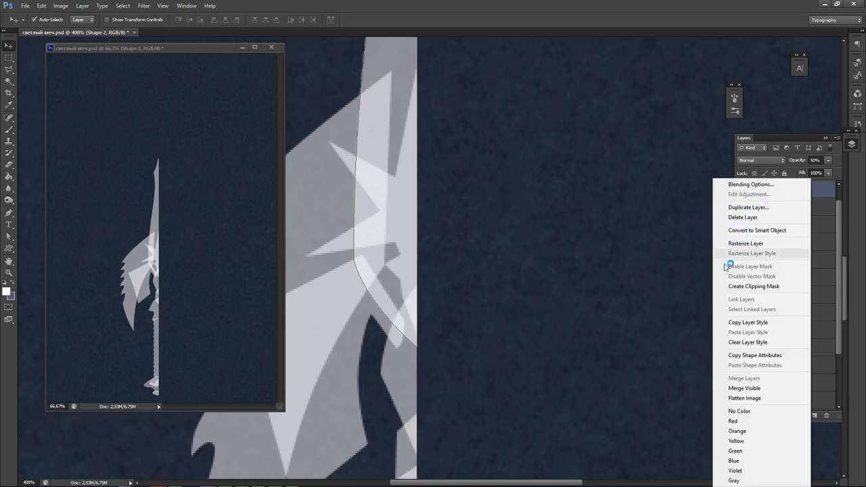
left_click(746, 244)
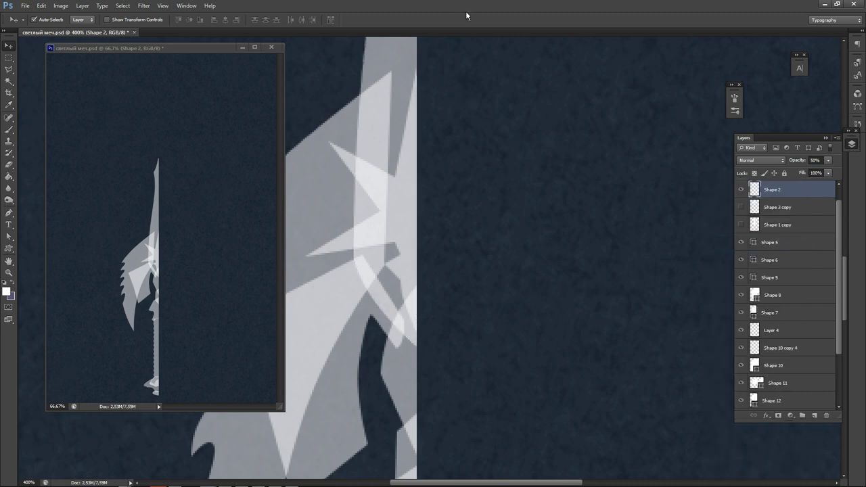
left_click(828, 161)
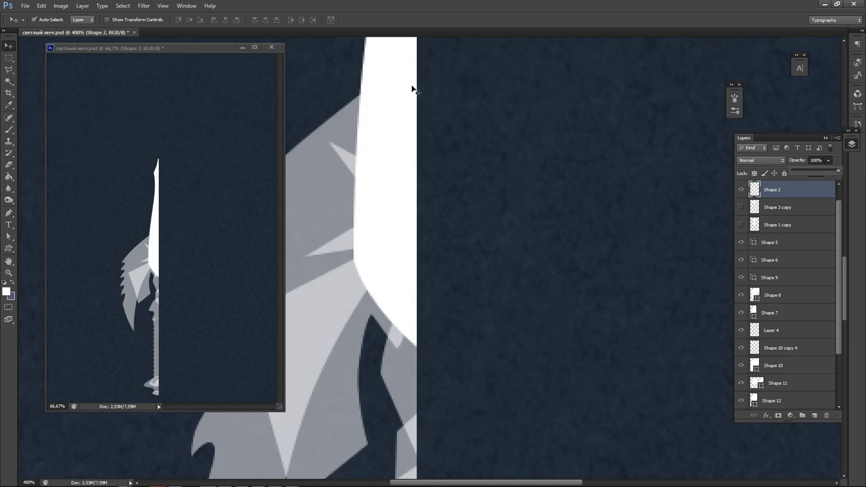
Duplicate the Shape 2 layer and flip the copy horizontally.
key("ctrl+j")
key("ctrl+t")
right_click(371, 275)
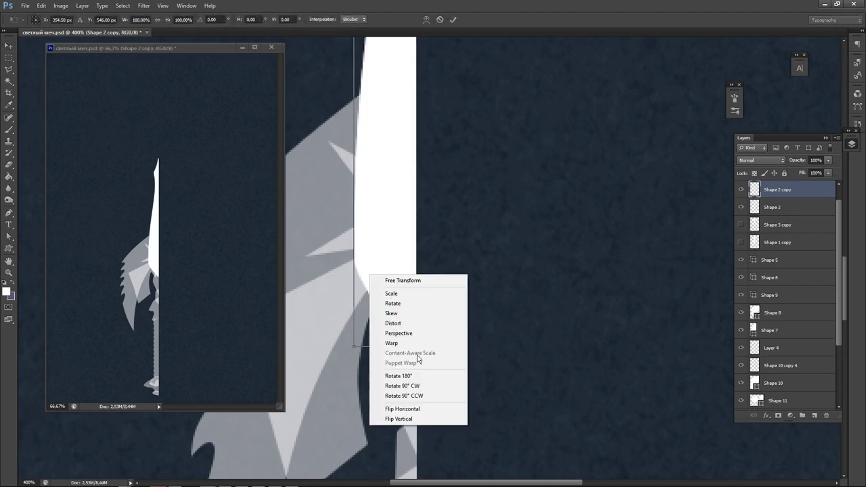
left_click(420, 409)
key("Return")
Move the flipped Shape 2 copy rightward until the two blade halves meet at the center line.
key("shift+Right")
key("shift+Right")
key("shift+Right")
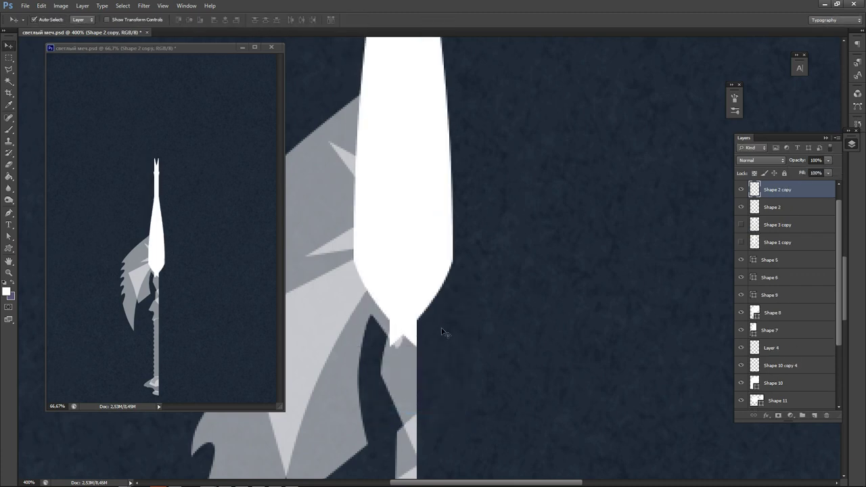
key("Left")
key("Left")
key("Left")
key("Left")
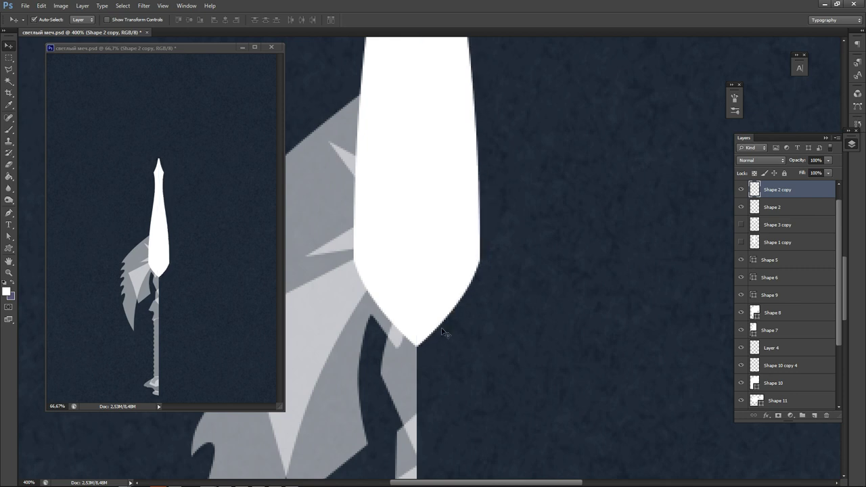
Merge the two Shape 2 halves into one layer and hide it.
key("ctrl+e")
left_click(742, 191)
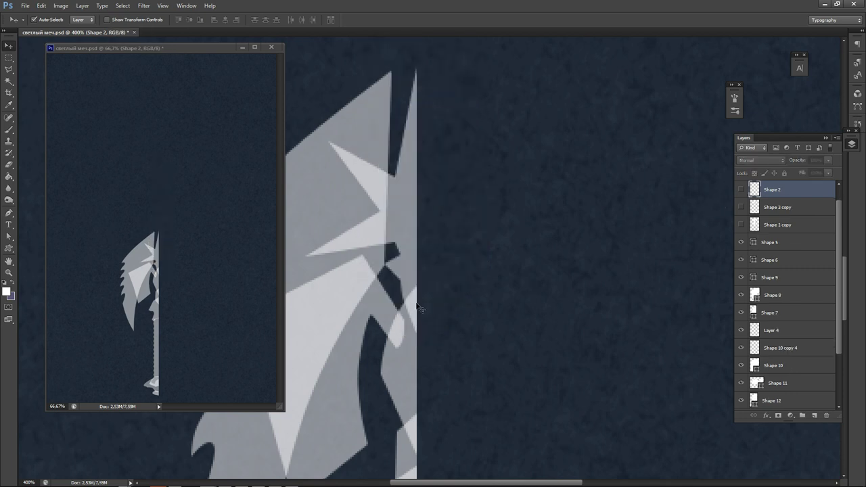
Set the opacity of the spiked Shape 4 to 100% and rasterize its layer.
left_click_drag(387, 317, 449, 208)
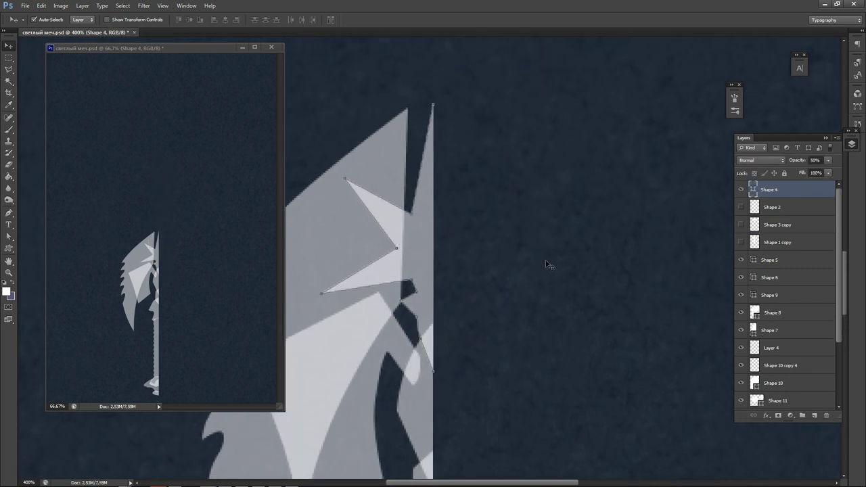
key("0")
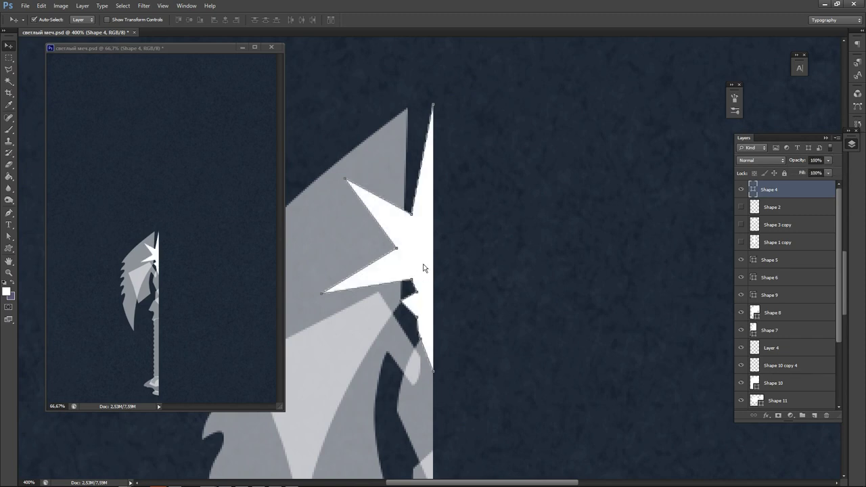
right_click(424, 265)
right_click(803, 190)
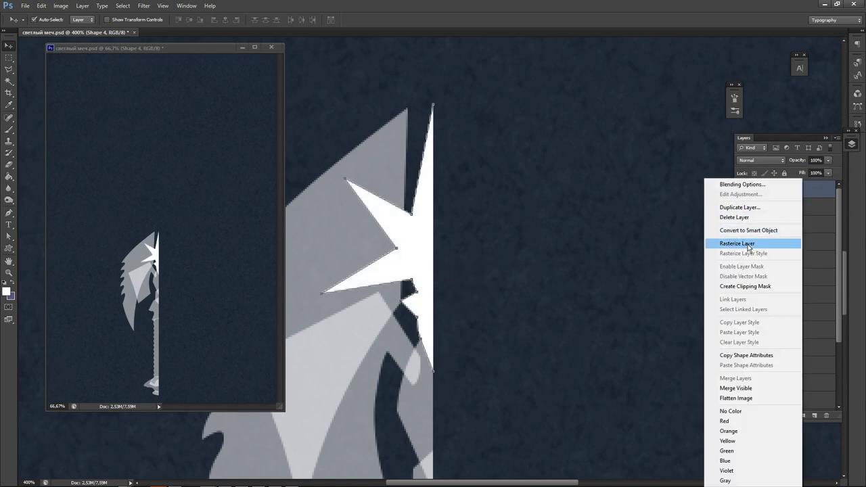
left_click(748, 245)
Duplicate the Shape 4 layer and flip the copy horizontally.
key("ctrl+j")
key("ctrl+t")
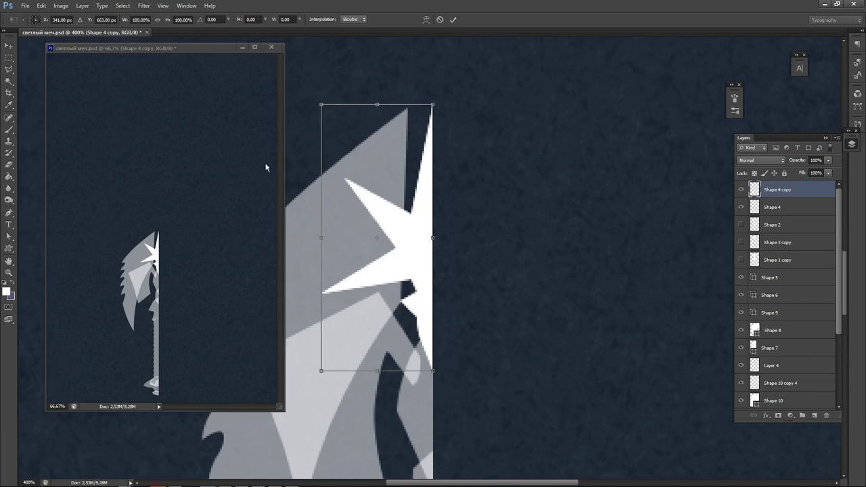
right_click(367, 259)
left_click(410, 392)
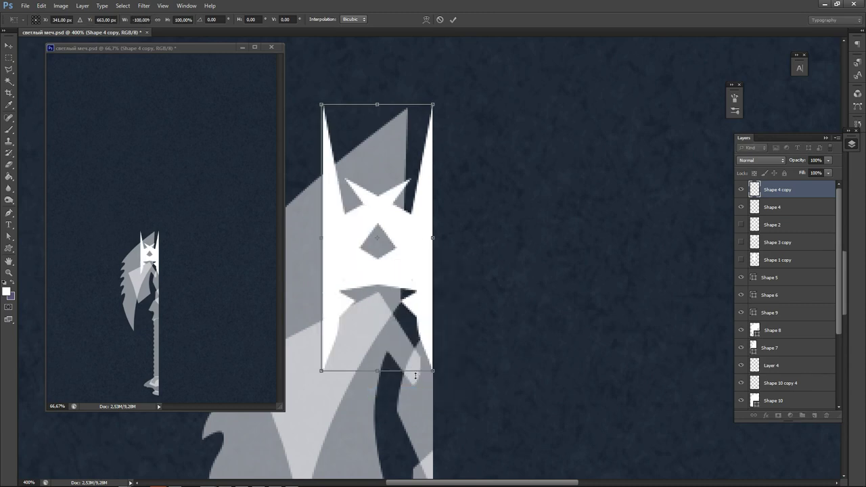
key("Return")
Move the flipped Shape 4 copy rightward so both halves form a symmetrical star at the center line.
key("shift+Right")
key("shift+Right")
key("shift+Right")
key("shift+Right")
key("shift+Right")
key("shift+Right")
key("shift+Right")
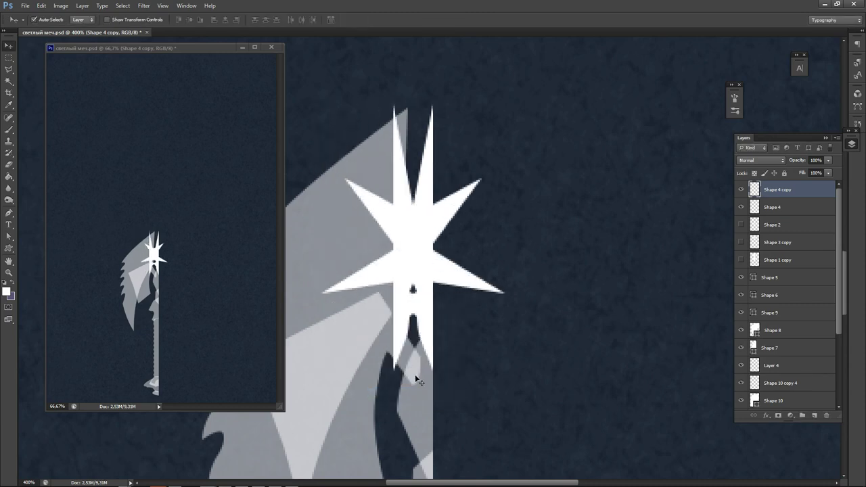
key("Left")
key("Left")
key("Left")
key("Left")
key("Left")
key("Left")
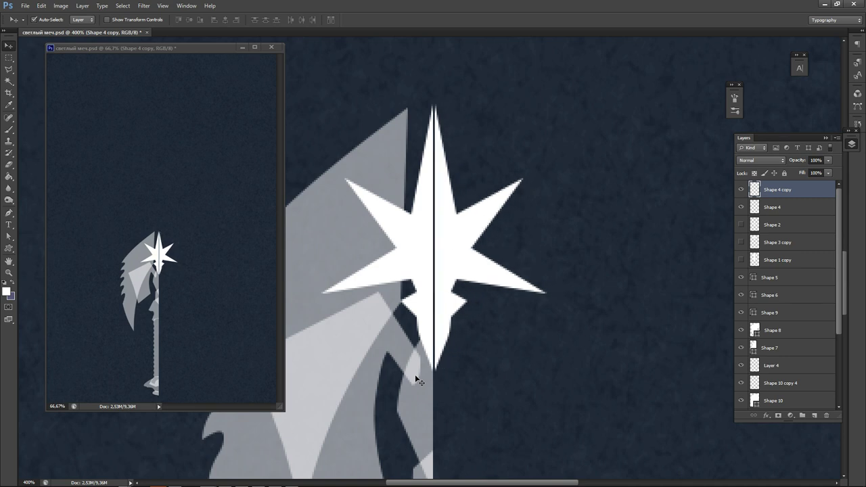
Merge the two Shape 4 halves into one layer and hide it.
key("ctrl+e")
left_click(741, 189)
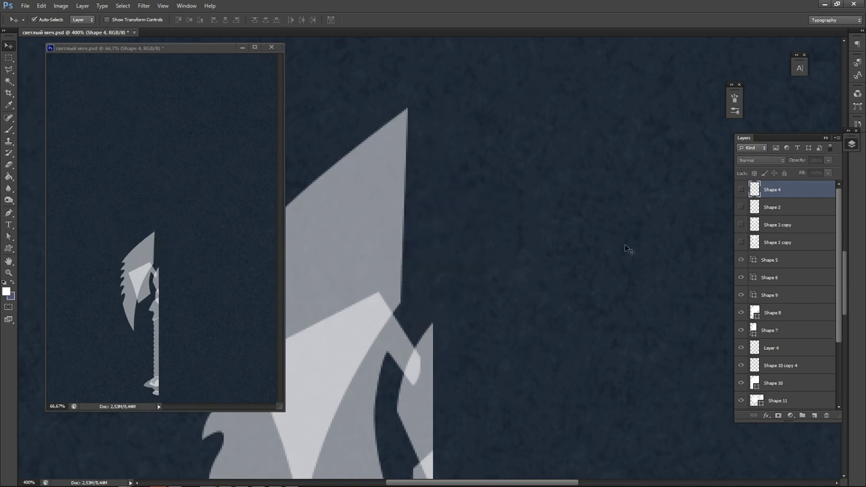
Duplicate Shape 8, the angular guard piece beside the hilt, and flip the copy horizontally.
left_click(380, 350)
left_click_drag(362, 350, 515, 119)
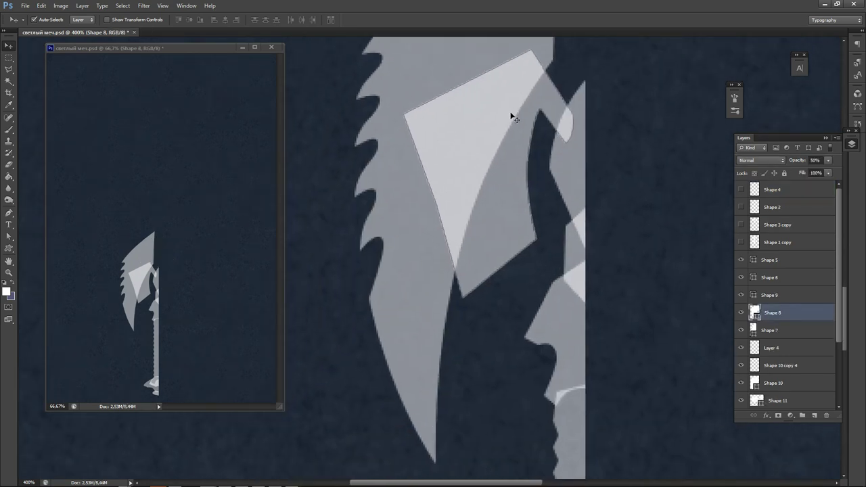
key("ctrl+j")
key("ctrl+t")
right_click(554, 234)
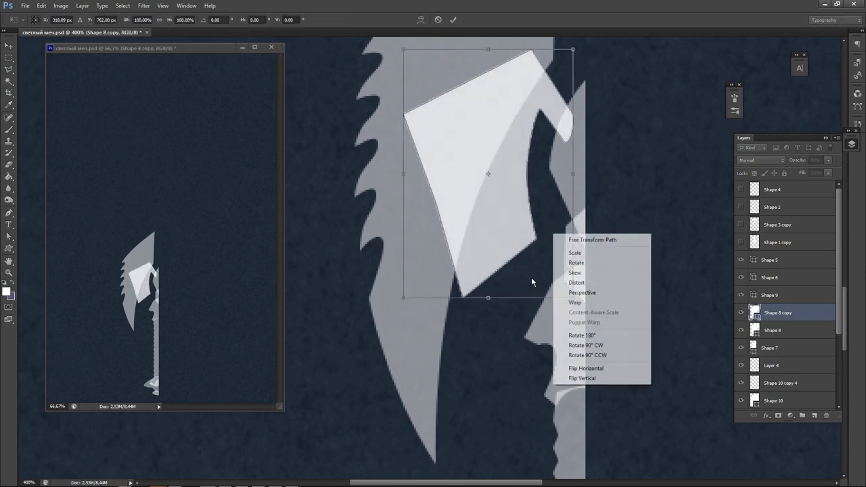
left_click(591, 370)
key("Return")
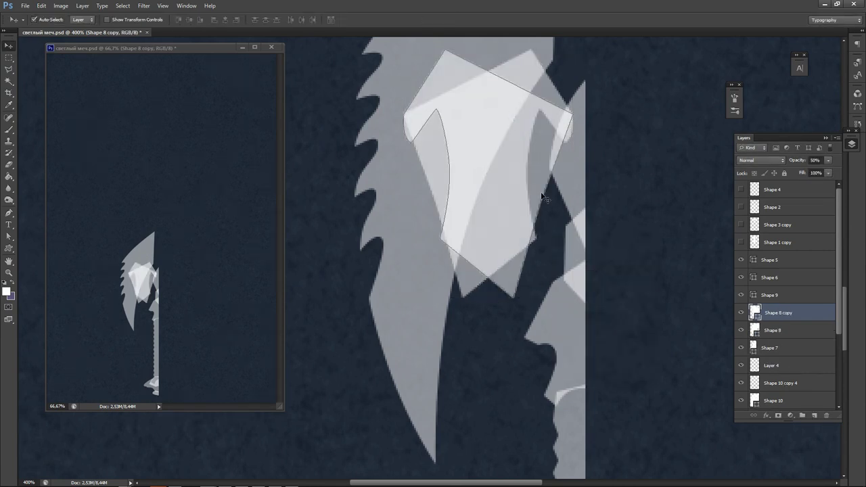
Move the flipped Shape 8 copy rightward until it mirrors the original at equal distance from the center line.
key("shift+Right")
key("shift+Right")
key("shift+Right")
key("shift+Right")
key("shift+Right")
key("shift+Right")
key("shift+Right")
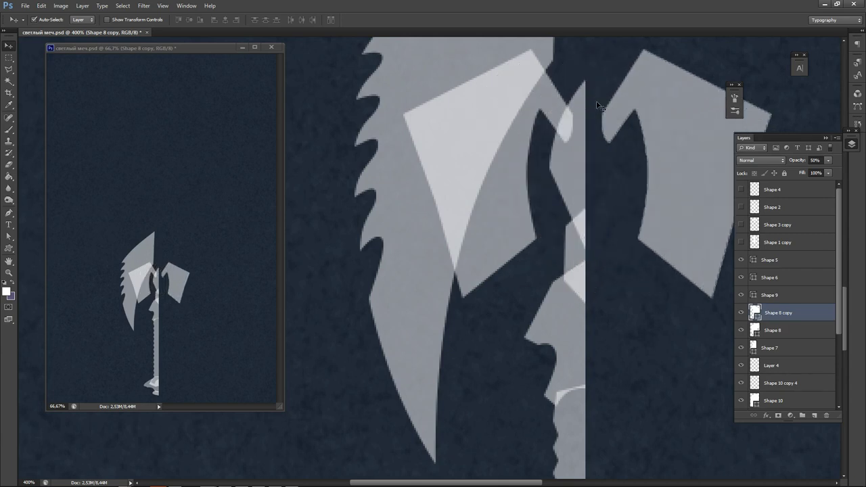
key("Left")
key("Left")
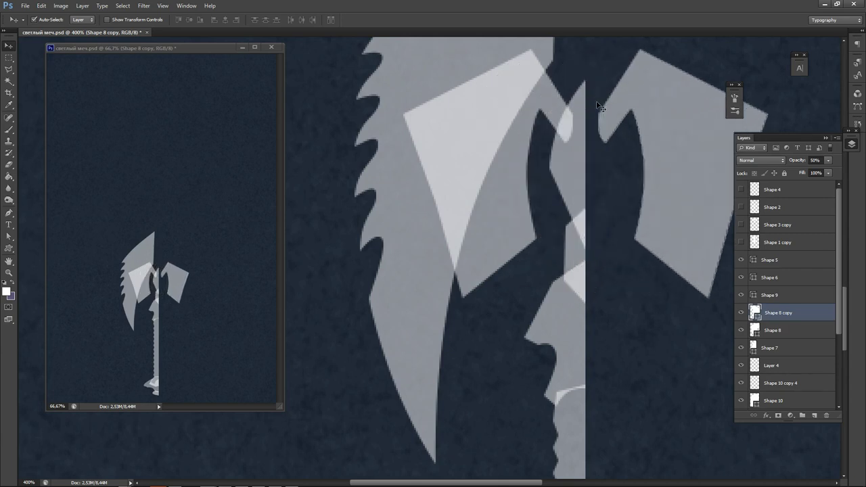
key("Left")
left_click_drag(597, 102, 480, 154)
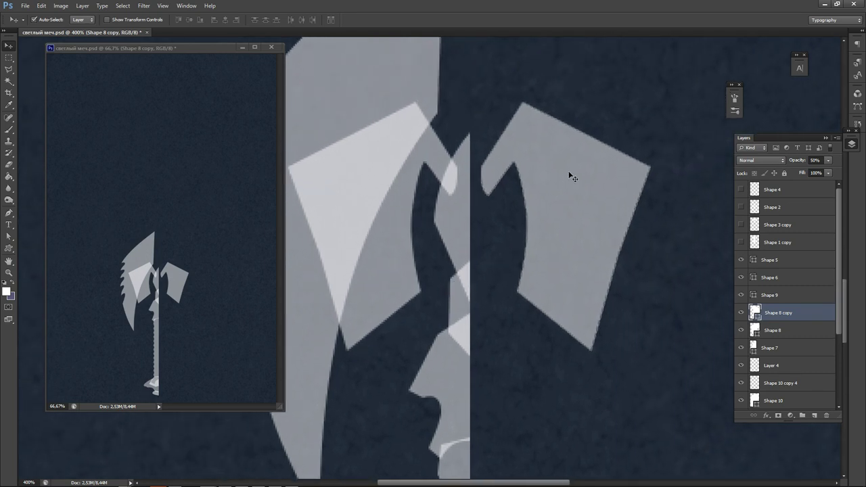
key("Right")
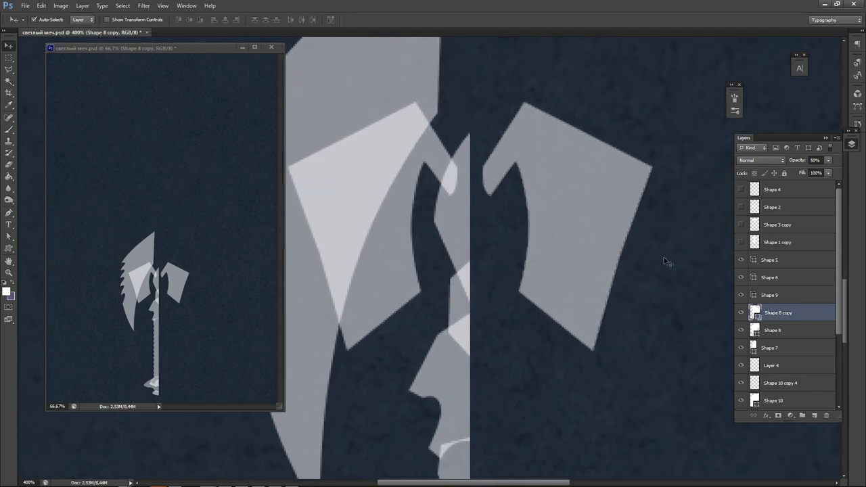
Set the opacity of both Shape 8 and Shape 8 copy to 100%.
left_click(830, 161)
left_click_drag(816, 171, 839, 171)
left_click(377, 231)
left_click(828, 161)
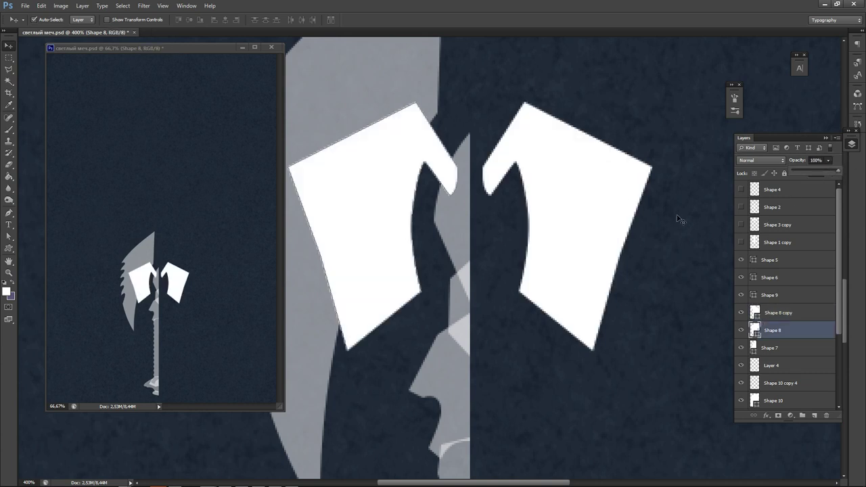
left_click(672, 253)
Merge Shape 8 and its mirrored copy into a single layer.
left_click(398, 300)
left_click(575, 270, "shift")
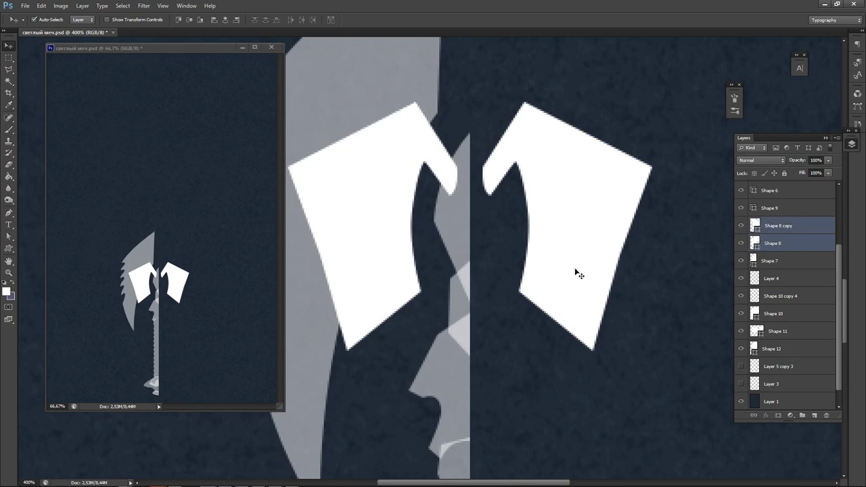
key("ctrl+e")
Rasterize the merged Shape 8 copy layer and hide it.
right_click(590, 233)
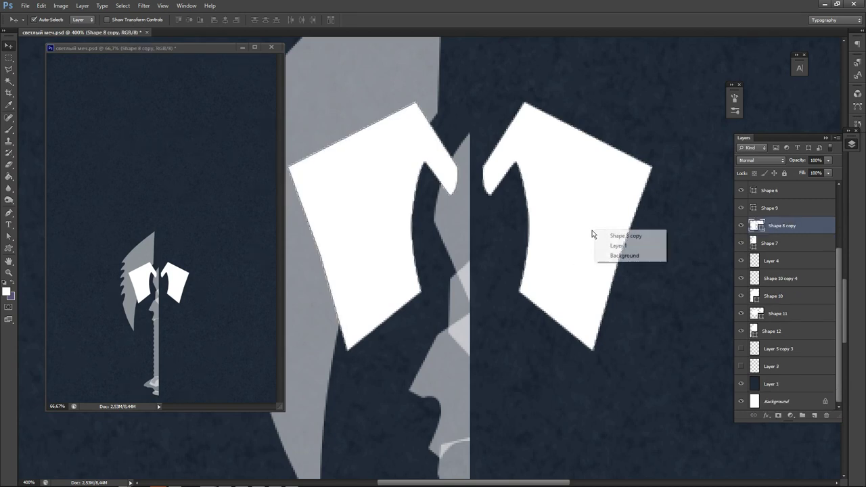
right_click(802, 226)
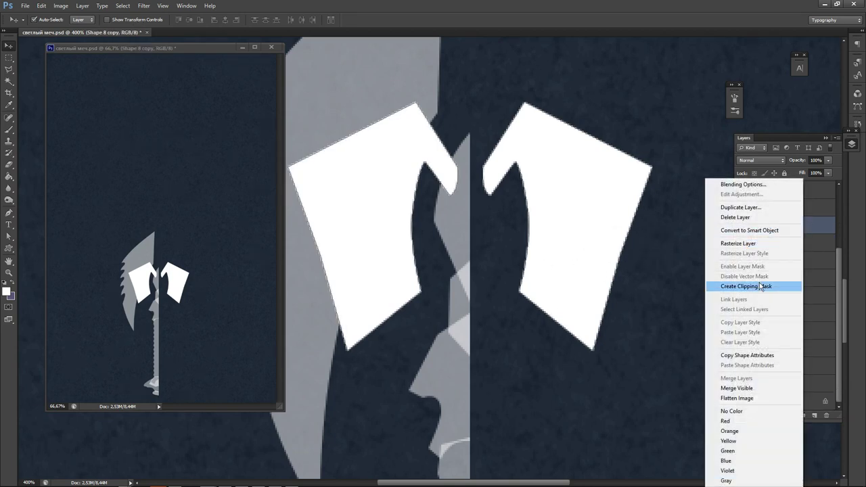
left_click(727, 245)
left_click(713, 255)
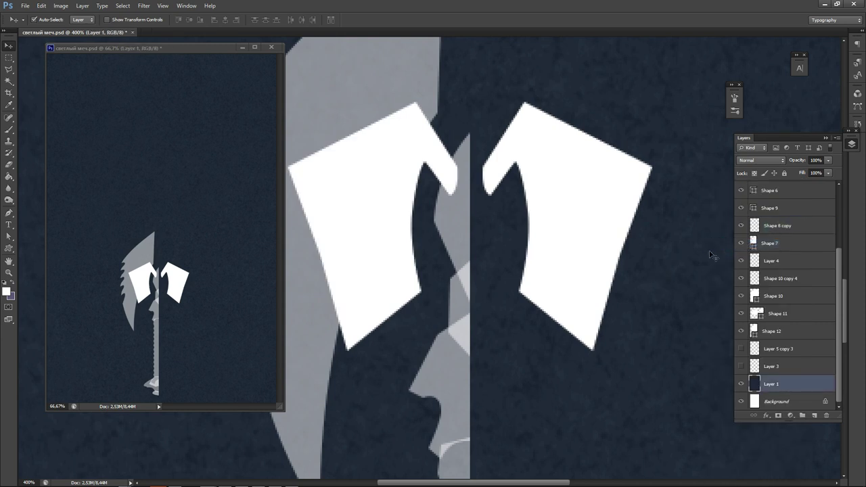
left_click(809, 229)
left_click(741, 226)
Set the opacity of Shape 5, the leaf-shaped half at the center line, to 100%.
left_click(453, 241)
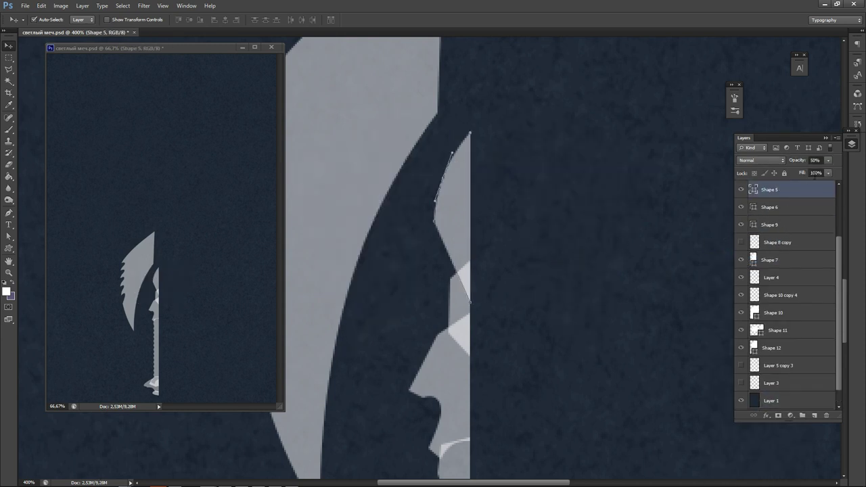
left_click(829, 161)
left_click_drag(816, 172, 840, 172)
left_click(561, 244)
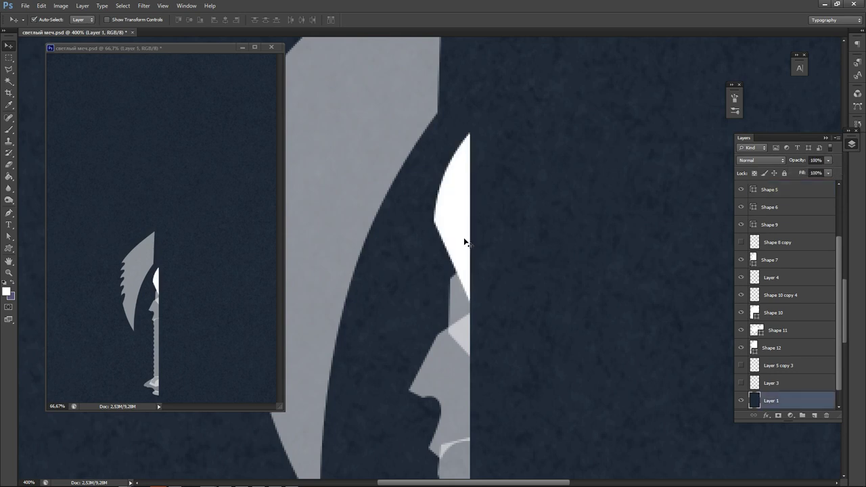
left_click(466, 241)
key("ctrl+j")
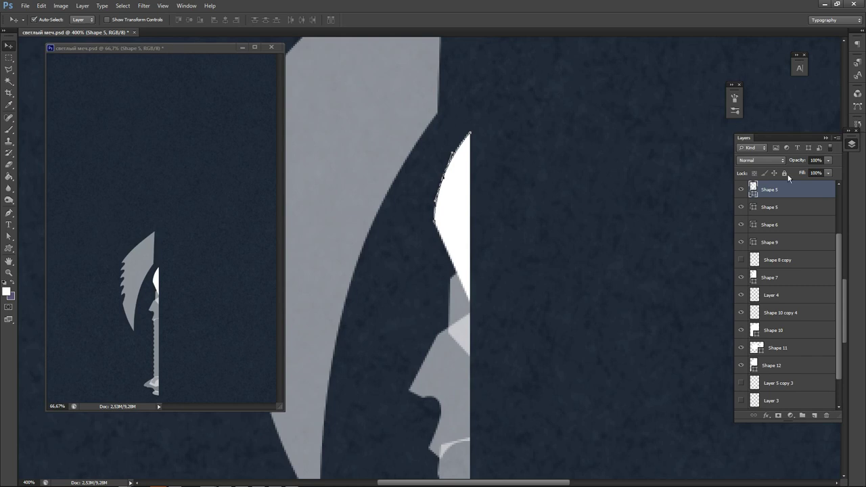
key("ctrl+e")
left_click(675, 207)
Rasterize the Shape 5 layer.
left_click(807, 193)
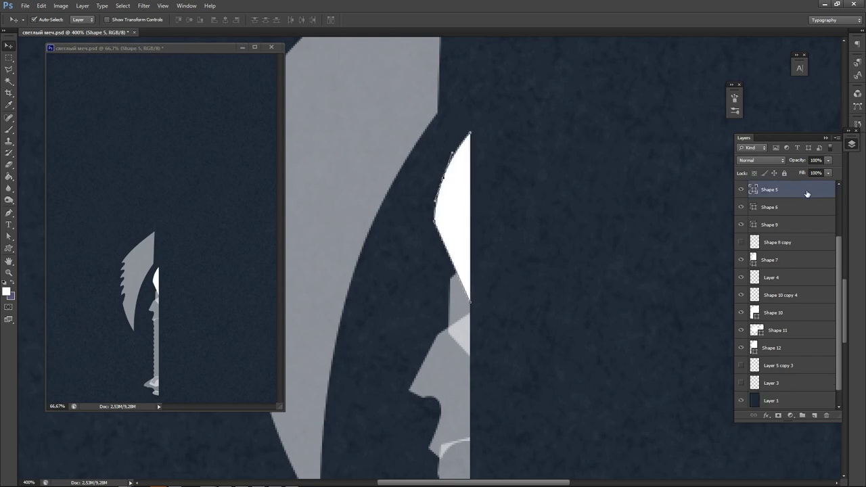
right_click(807, 192)
left_click(748, 245)
left_click(560, 282)
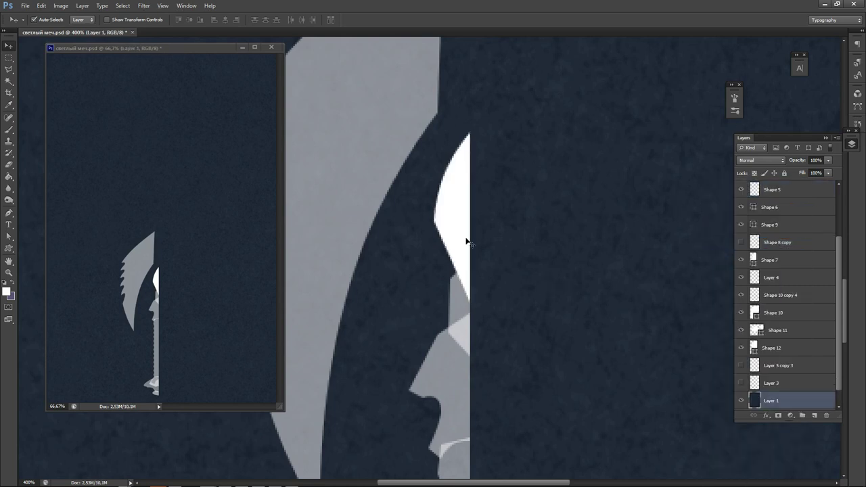
Duplicate the Shape 5 layer and flip the copy horizontally.
left_click(466, 240)
key("ctrl+j")
key("ctrl+t")
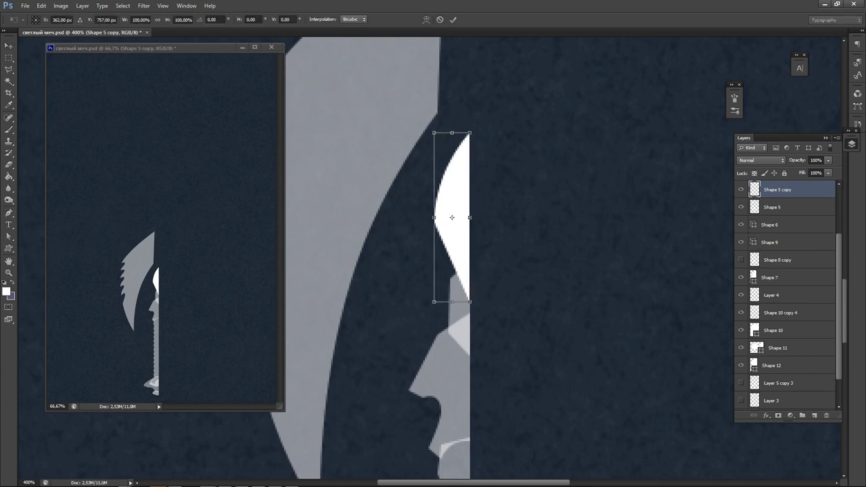
right_click(445, 243)
left_click(474, 377)
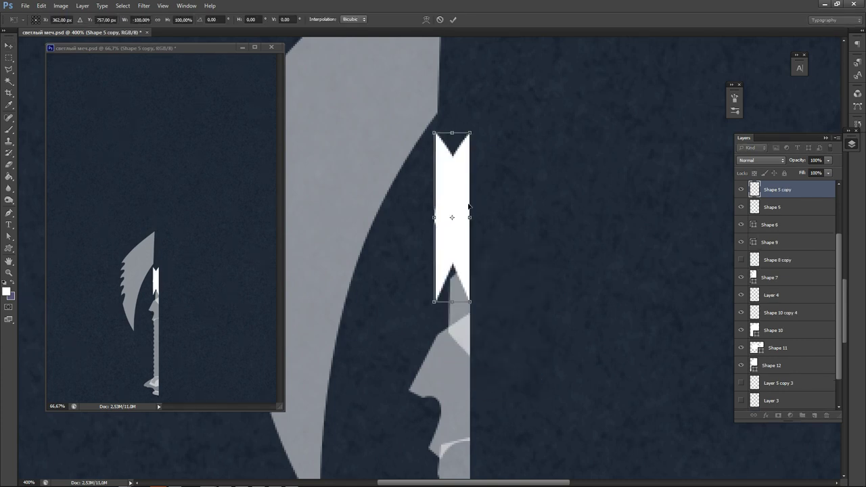
key("Return")
Move the flipped Shape 5 copy sideways until it meets the original half edge to edge at the center line.
key("shift+Right")
key("shift+Right")
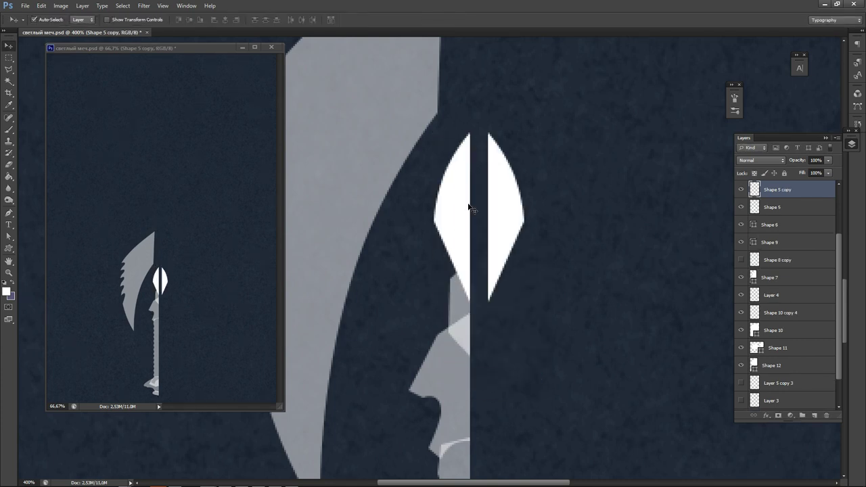
key("Left")
key("Left")
key("Left")
key("Left")
key("Left")
key("Left")
key("Left")
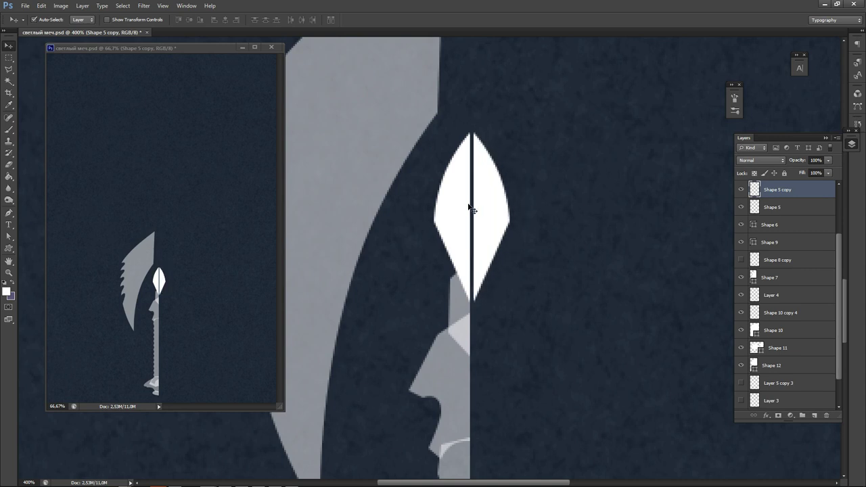
Merge the two Shape 5 halves into one layer and hide it.
key("ctrl+e")
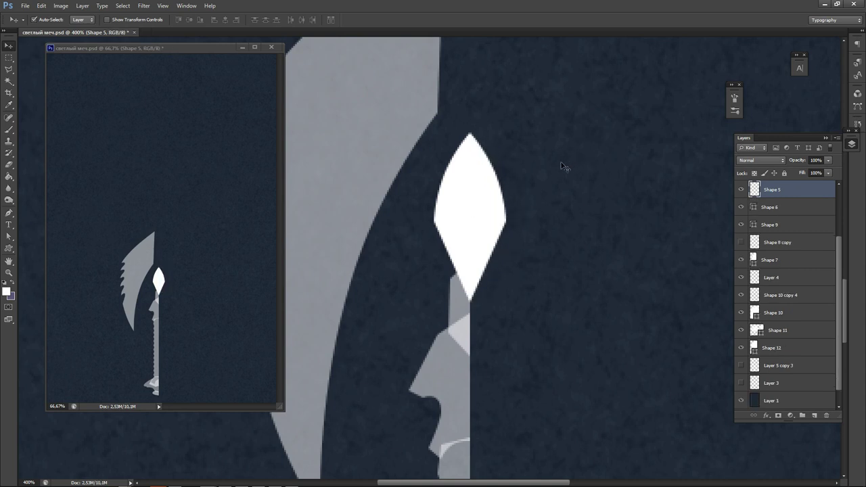
left_click(741, 191)
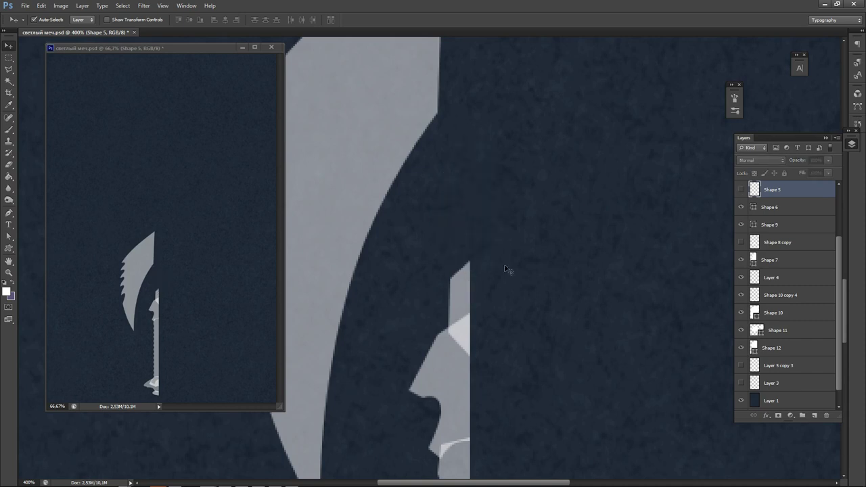
Set the opacity of Shape 6, the narrow half-crystal above the guard, to 100% and rasterize its layer.
left_click(464, 304)
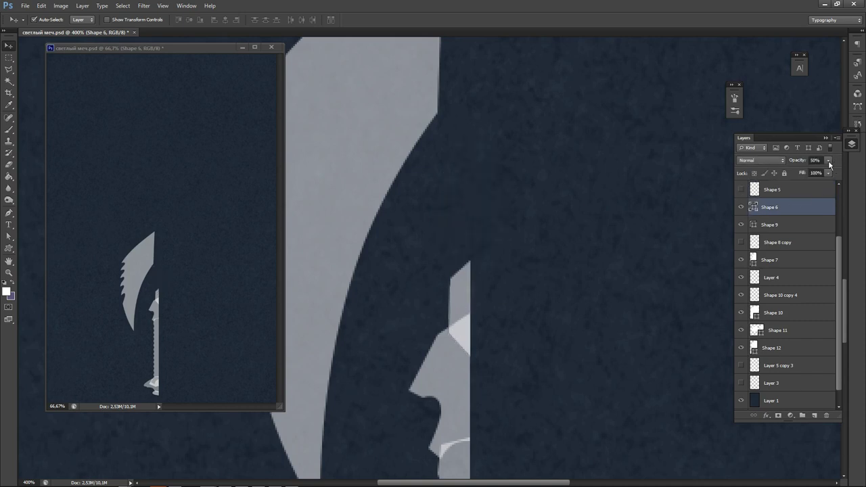
left_click(830, 163)
left_click_drag(817, 172, 843, 174)
left_click(555, 295)
left_click(460, 302)
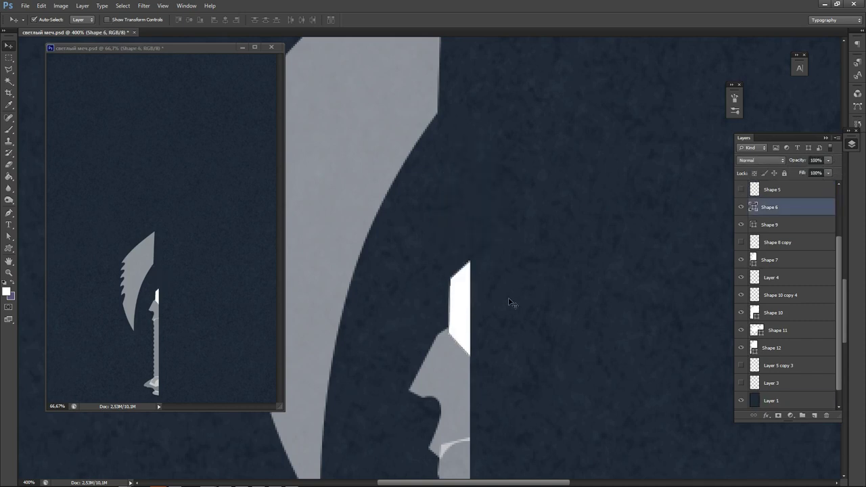
right_click(808, 209)
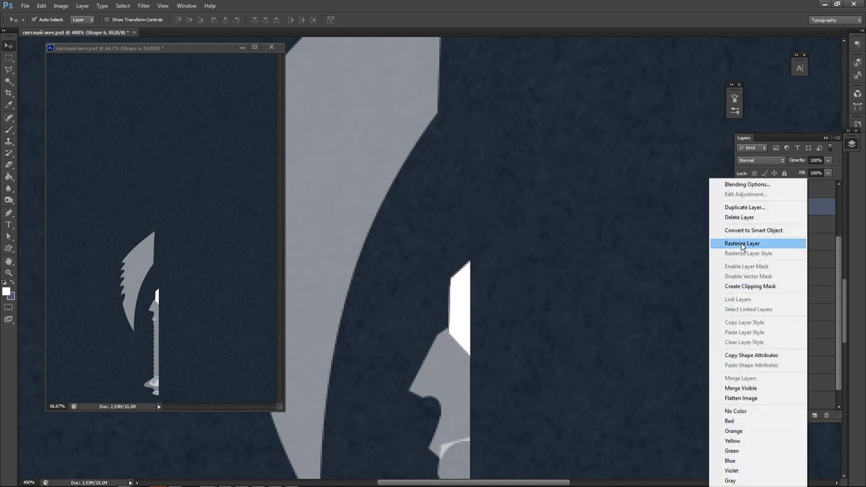
left_click(752, 245)
left_click(471, 320)
left_click(462, 317)
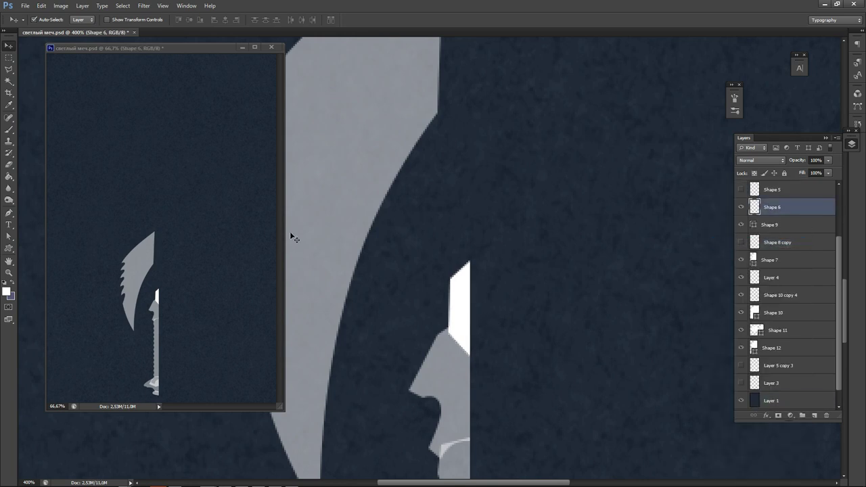
Duplicate the Shape 6 layer and flip the copy horizontally.
key("ctrl+j")
key("ctrl+t")
right_click(450, 322)
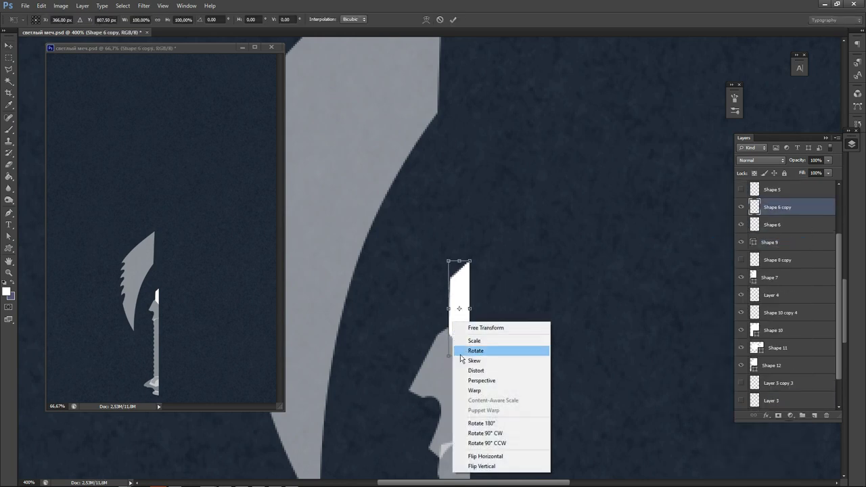
left_click(488, 458)
key("Return")
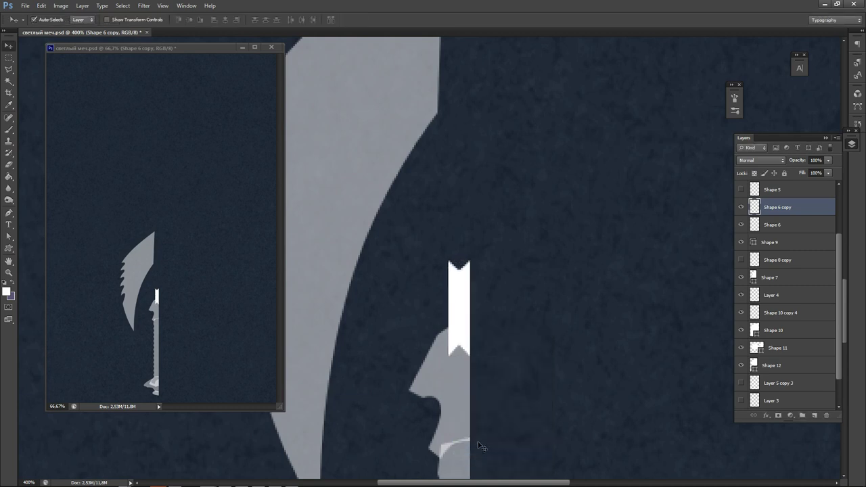
Move the flipped Shape 6 copy sideways until it meets the original half without a gap at the center line.
key("shift+Right")
key("shift+Right")
key("shift+Left")
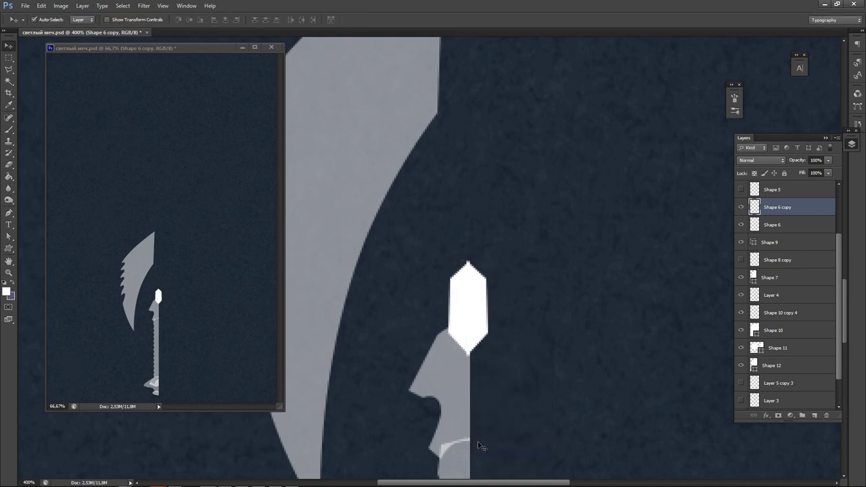
key("Right")
key("Right")
key("Right")
key("Right")
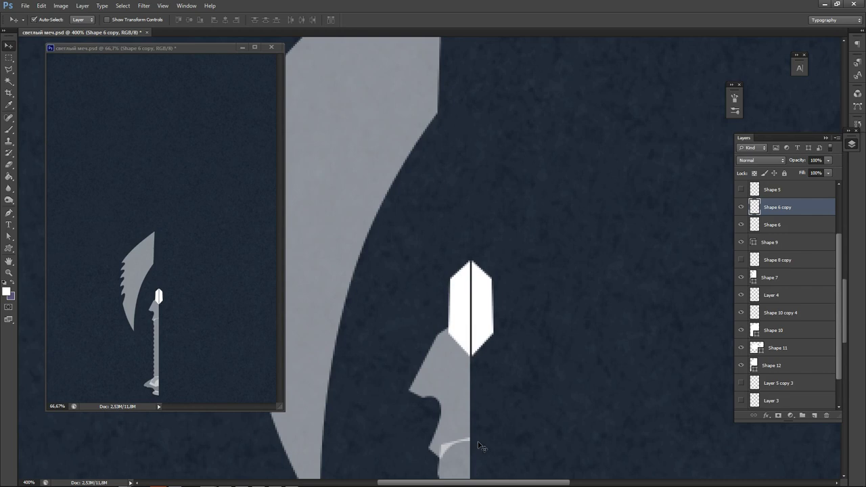
key("Left")
key("Left")
Merge the two Shape 6 halves into one layer and hide it.
key("ctrl+e")
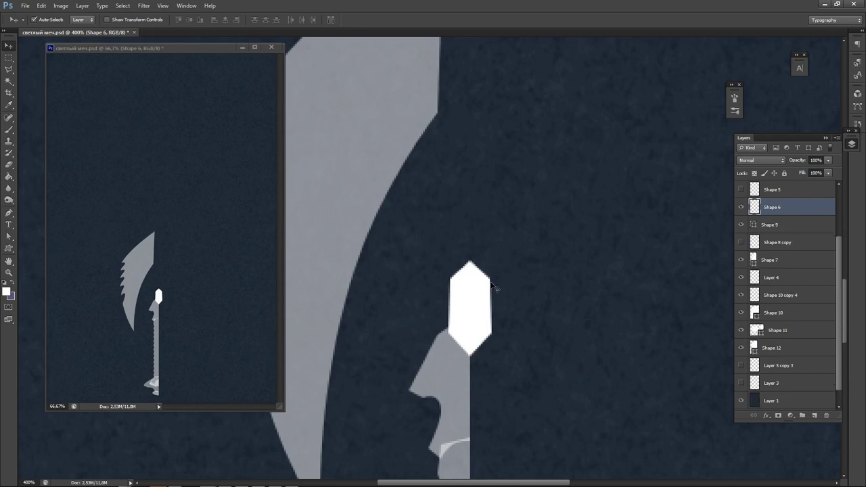
left_click_drag(503, 344, 460, 192)
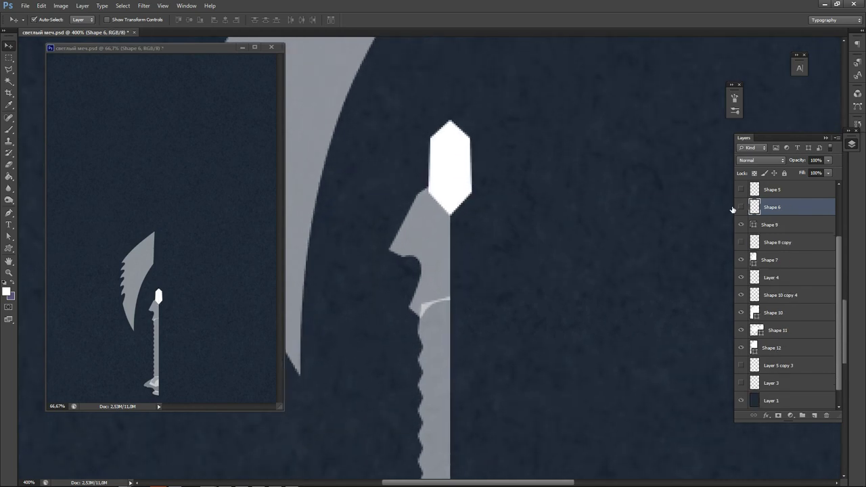
Duplicate Shape 7, the guard half above the grip, and flip the copy horizontally.
left_click(434, 270)
key("ctrl+j")
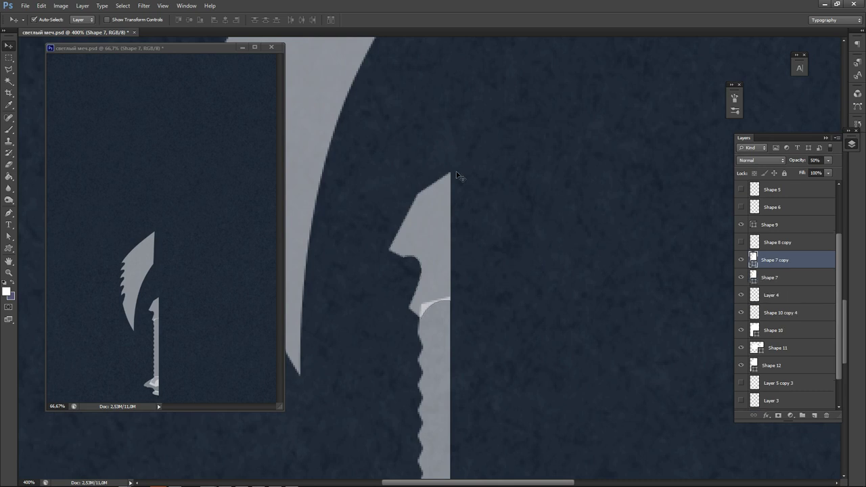
key("ctrl+t")
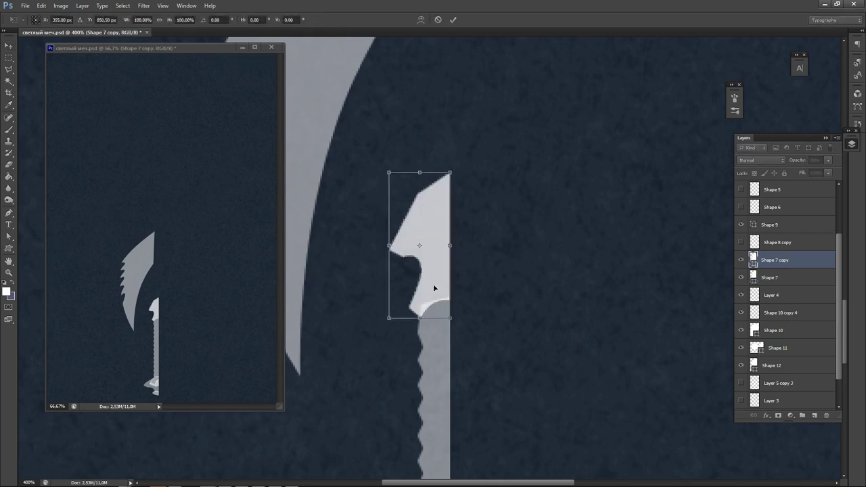
right_click(426, 284)
left_click(474, 421)
key("Return")
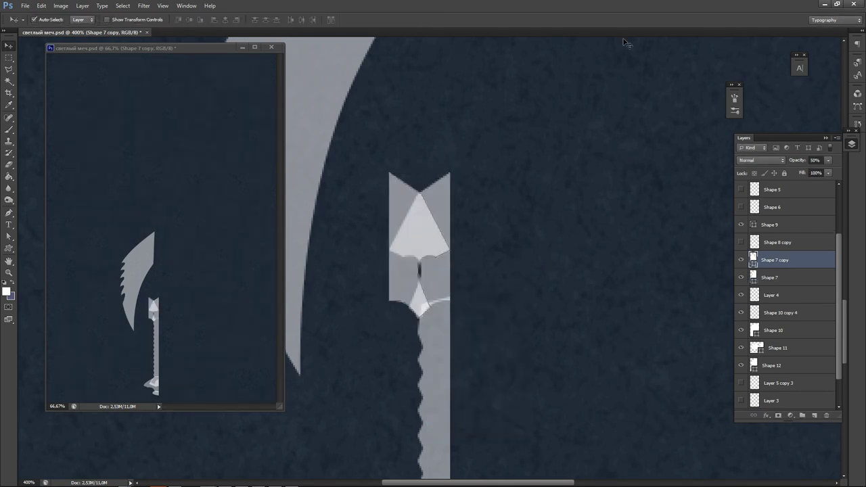
Move the flipped Shape 7 copy sideways until its straight edge meets the original guard half at the center line.
key("Right")
key("Right")
key("Right")
key("Right")
key("Right")
key("Right")
key("Right")
key("Right")
key("Right")
key("Right")
key("Right")
key("Right")
key("Right")
key("Right")
key("Right")
key("Right")
key("Right")
key("Right")
key("Right")
key("Right")
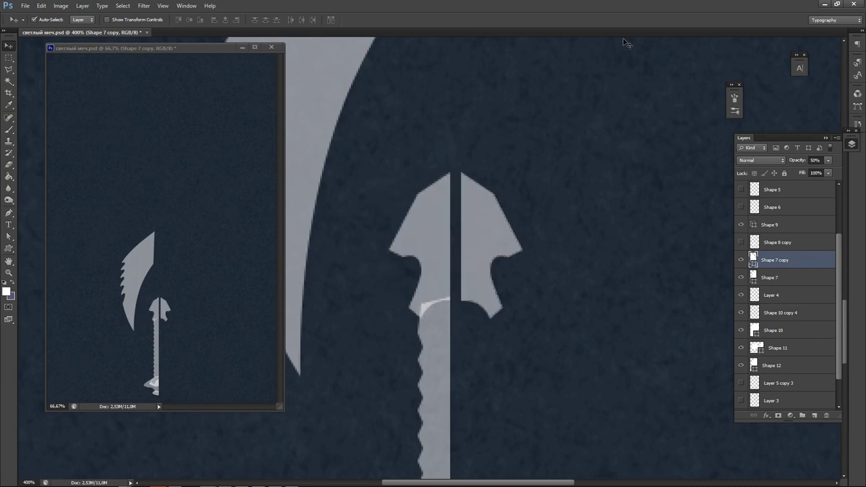
key("Left")
key("Left")
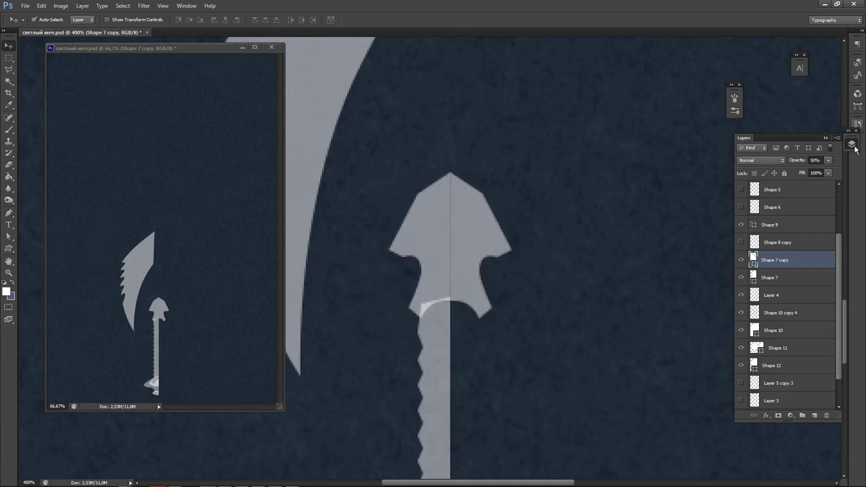
Set the opacity of both guard halves, Shape 7 copy and Shape 7, to 100%.
left_click(829, 161)
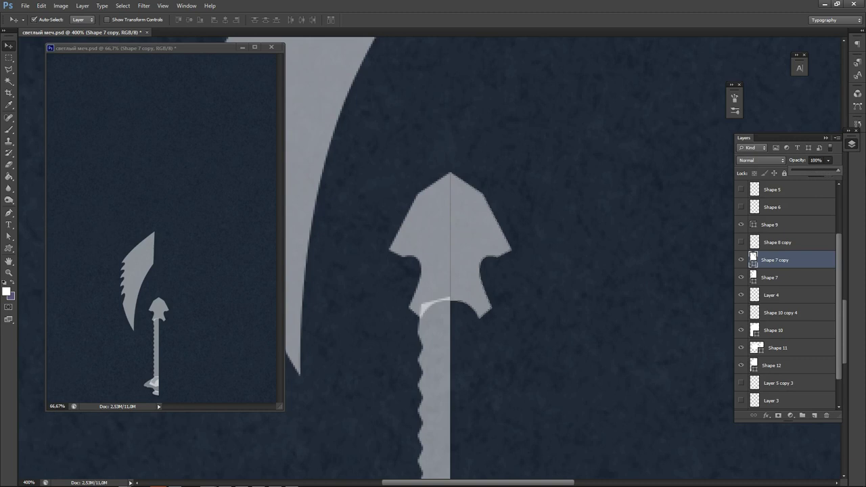
left_click(437, 247)
left_click(828, 160)
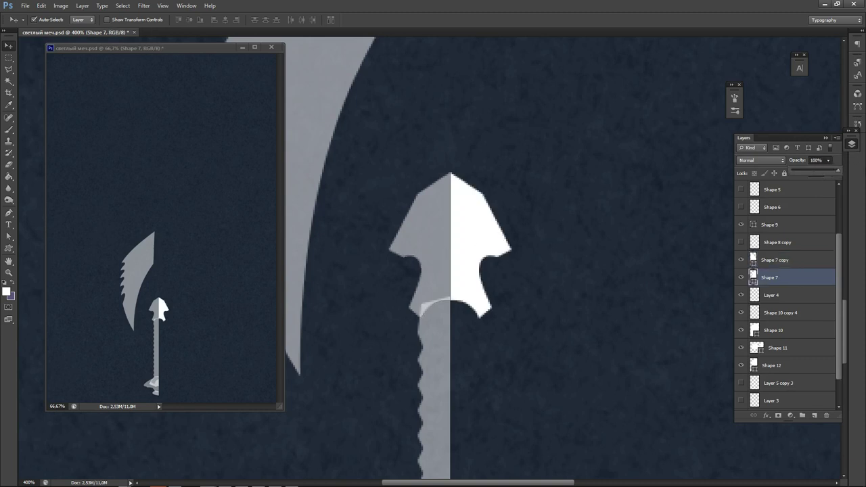
left_click(550, 265)
left_click(447, 271)
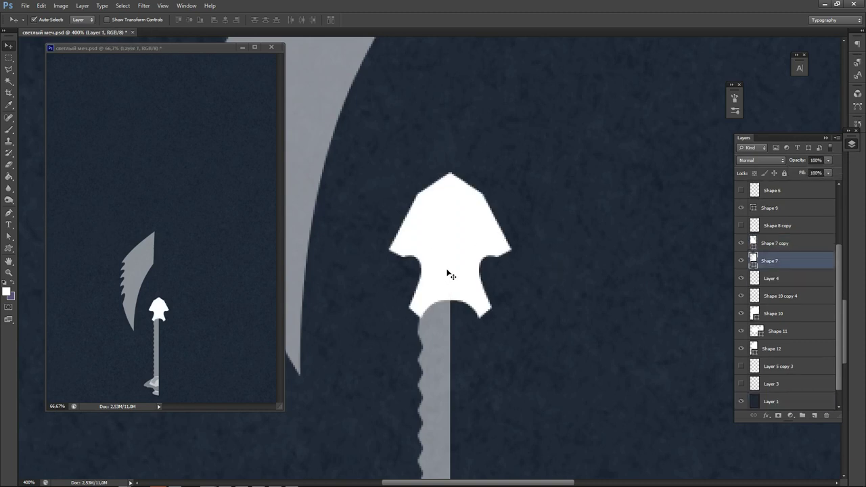
Select both Shape 7 guard halves and merge them into one layer.
left_click(493, 253, "shift")
key("ctrl+e")
left_click(528, 267)
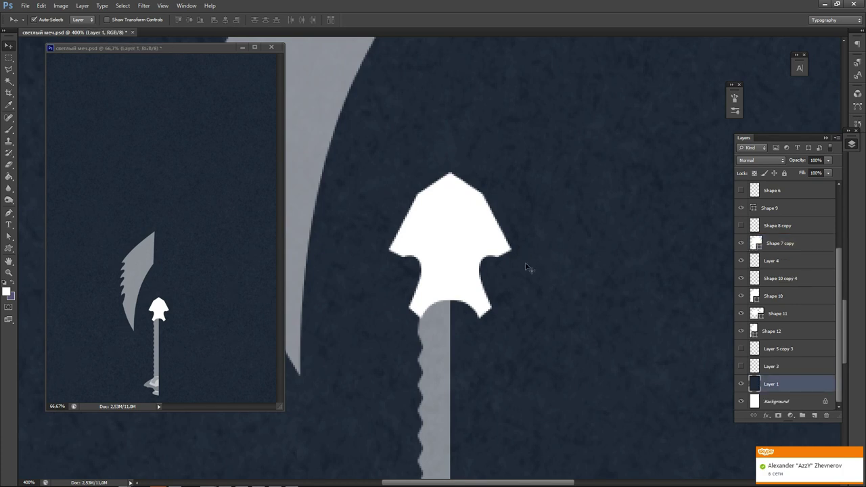
Rasterize the merged Shape 7 copy layer and hide it.
left_click(487, 258)
right_click(807, 247)
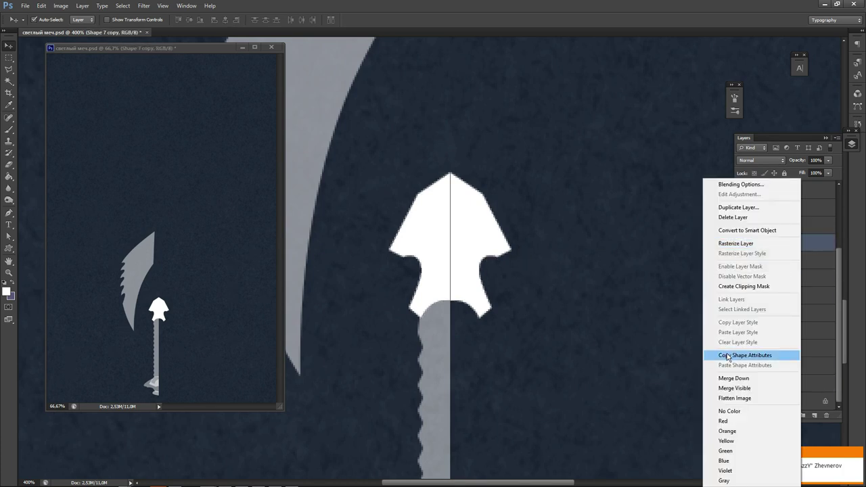
left_click(735, 243)
left_click(515, 362)
left_click(456, 286)
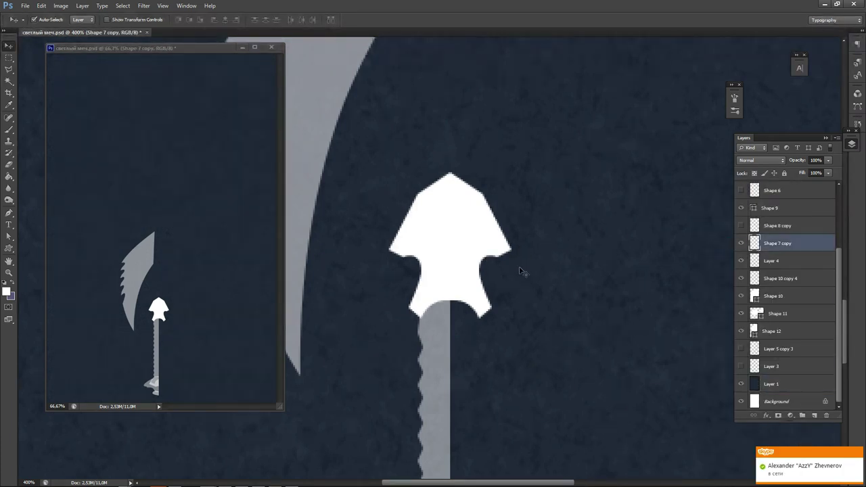
left_click(743, 243)
Set the opacity of Shape 10 copy 4, the wavy-edged grip half, to 100%.
left_click_drag(505, 375, 469, 223)
left_click_drag(520, 356, 584, 191)
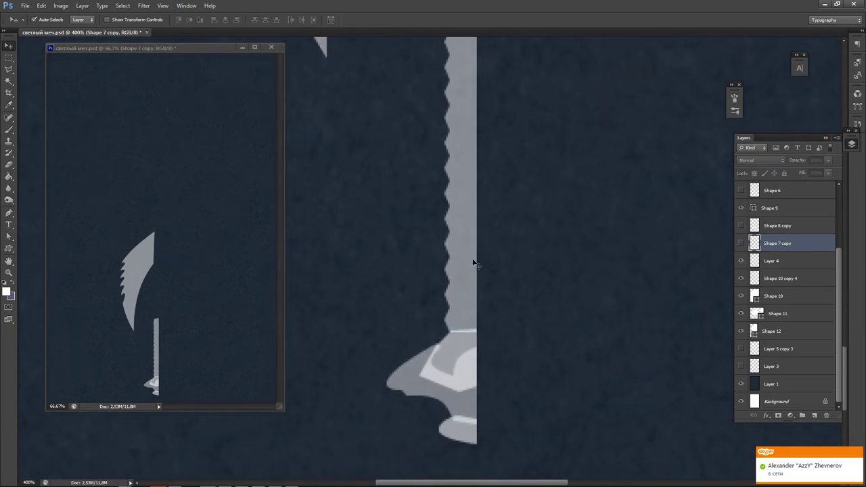
left_click(472, 269)
left_click(829, 161)
left_click_drag(816, 175, 842, 176)
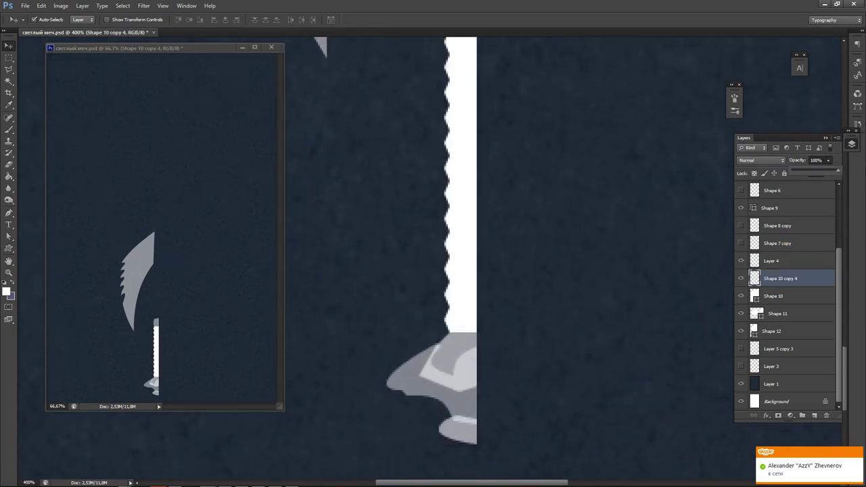
left_click(543, 249)
Set the opacity of Shape 10, the short piece at the upper end of the grip, to 100%.
left_click_drag(496, 223, 476, 300)
left_click(457, 87)
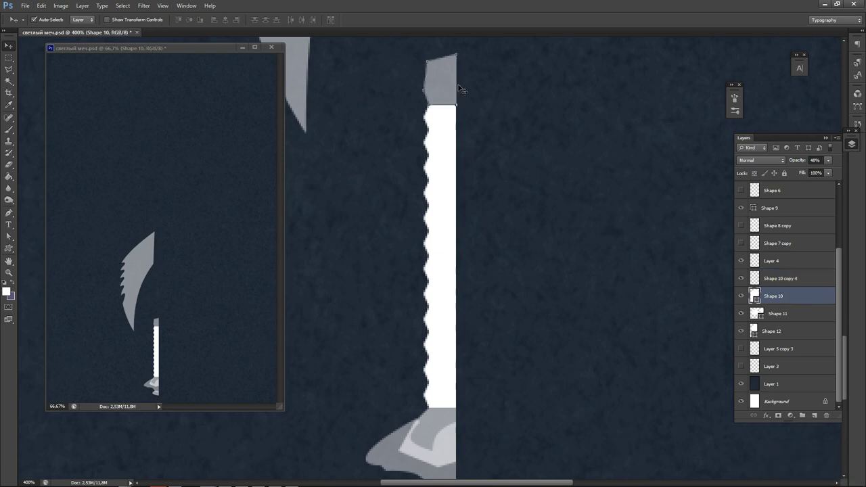
left_click(828, 160)
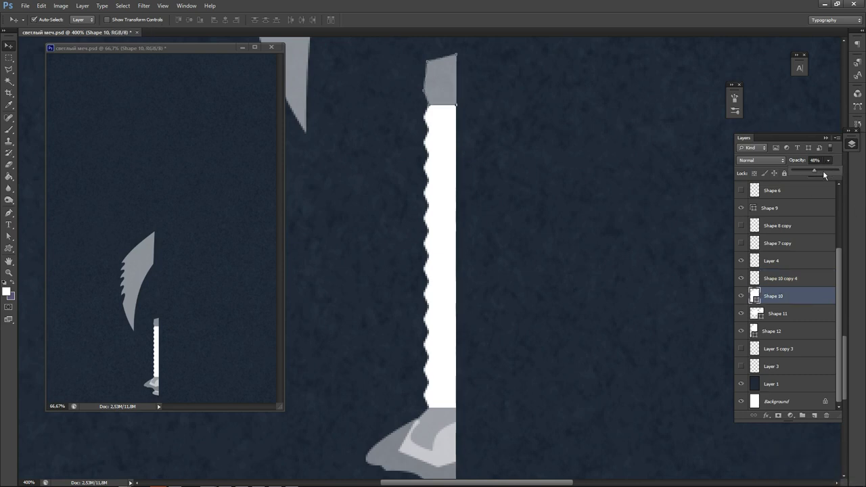
Merge the Shape 10 copy 4 and Shape 10 layers into a single grip half.
left_click(792, 314, "shift")
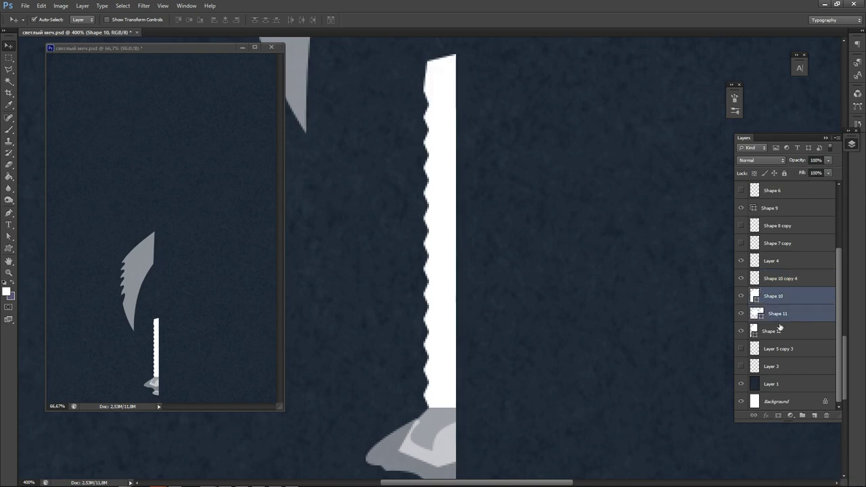
left_click(797, 280)
left_click(742, 279)
left_click(741, 279)
left_click(765, 298, "shift")
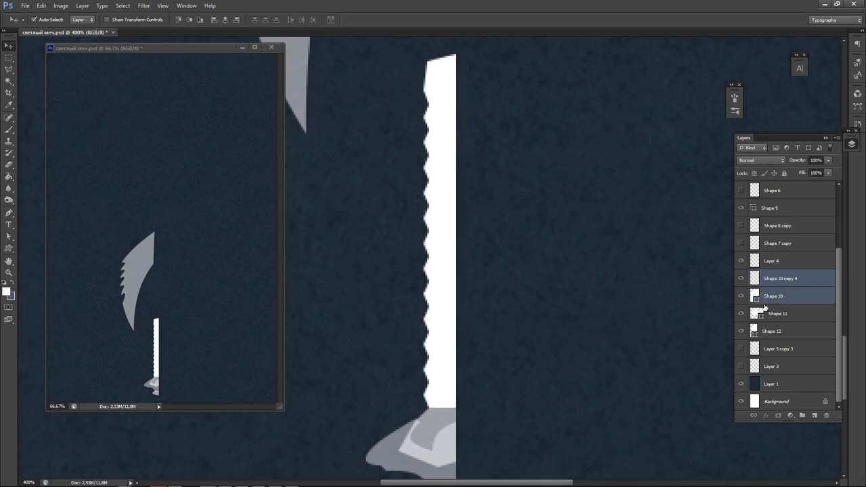
key("ctrl+e")
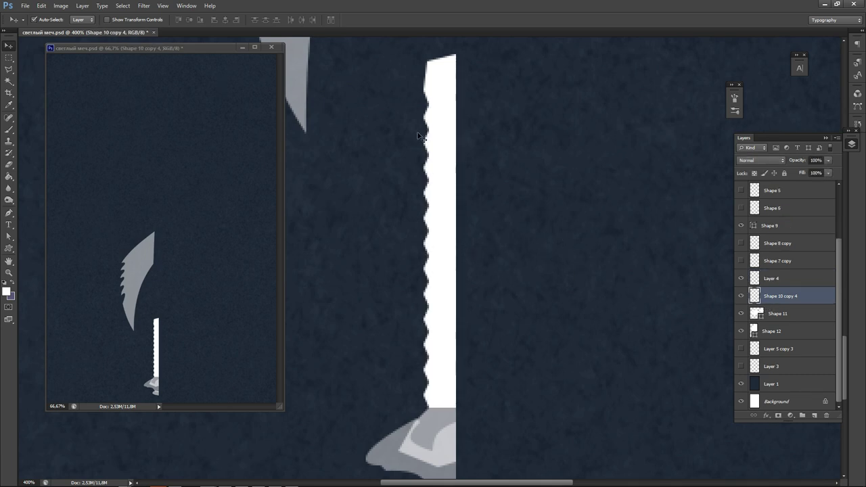
Duplicate the merged grip half and flip the copy horizontally.
key("ctrl+j")
key("ctrl+t")
right_click(454, 301)
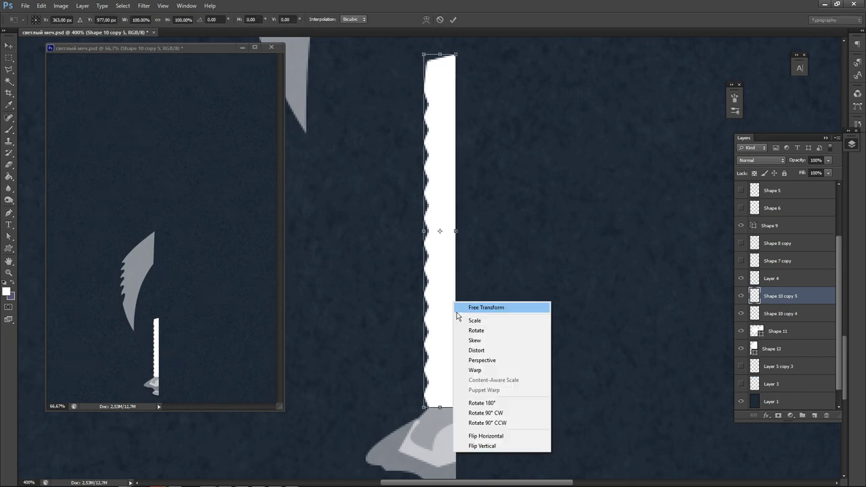
left_click(489, 437)
key("Return")
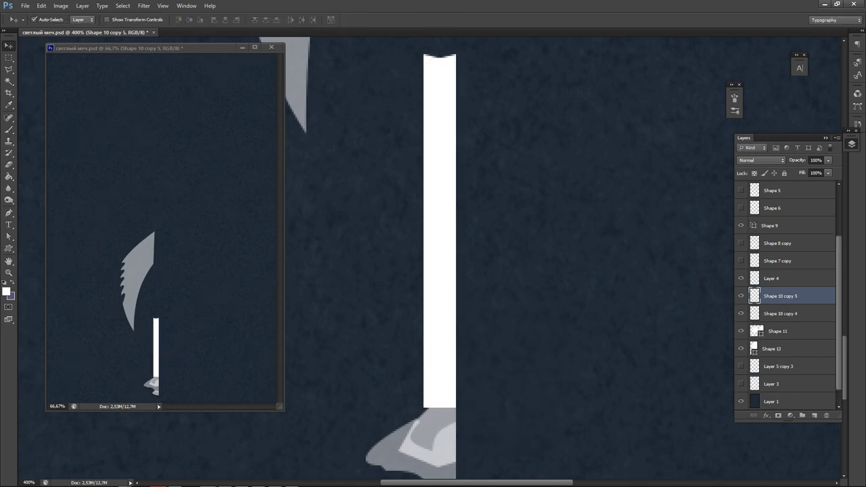
Move the flipped grip copy sideways until it meets the original half without a gap at the center line.
key("shift+Right")
key("Right")
key("Right")
key("Left")
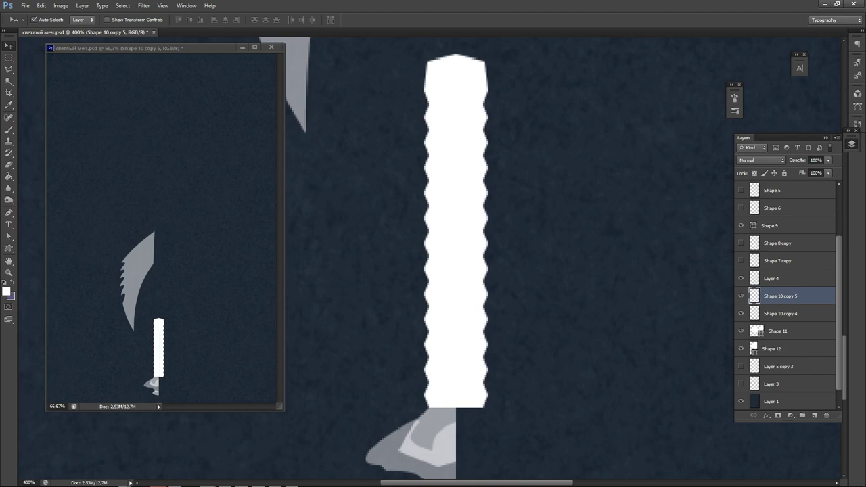
Merge the flipped grip copy with the original grip half and hide the merged Shape 10 copy 4 layer.
key("ctrl+e")
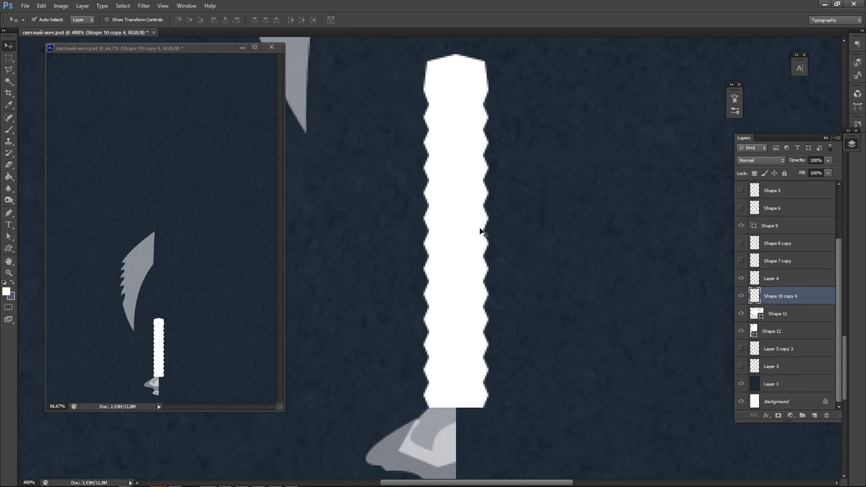
left_click(741, 296)
Set the opacity of Shape 12, the half pommel pieces below the grip, to 100%.
scroll(481, 202, "down", 5)
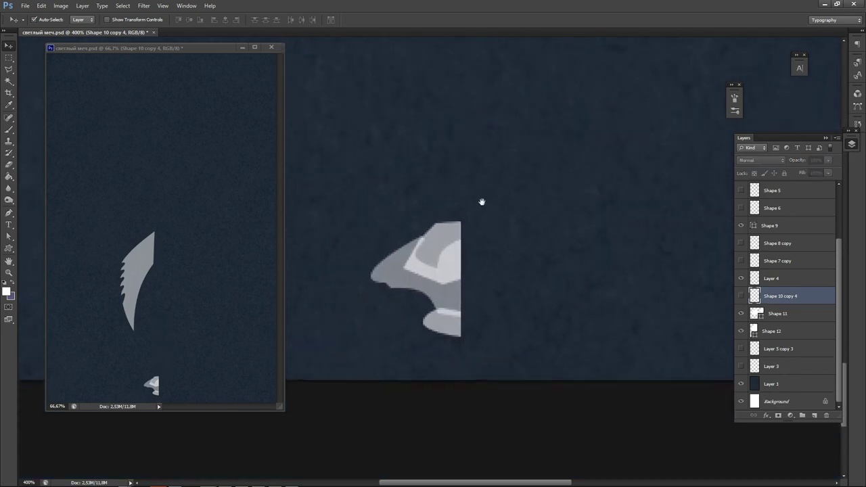
left_click(441, 239)
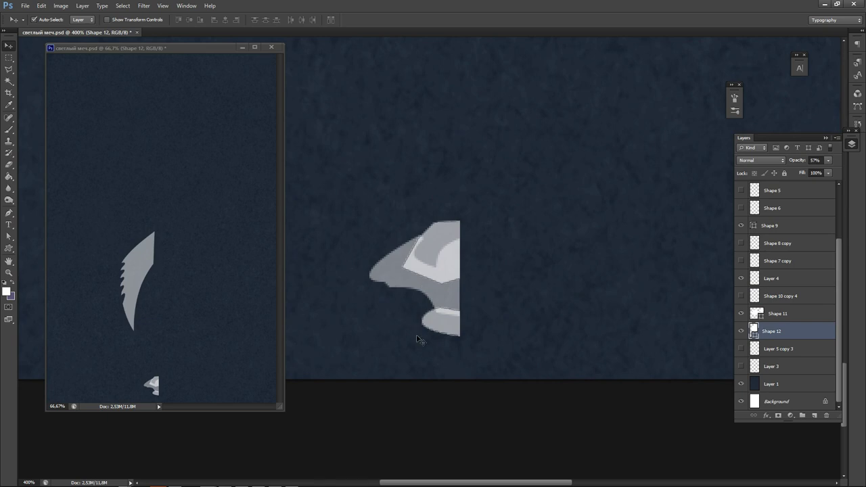
left_click(828, 160)
left_click_drag(818, 174, 832, 172)
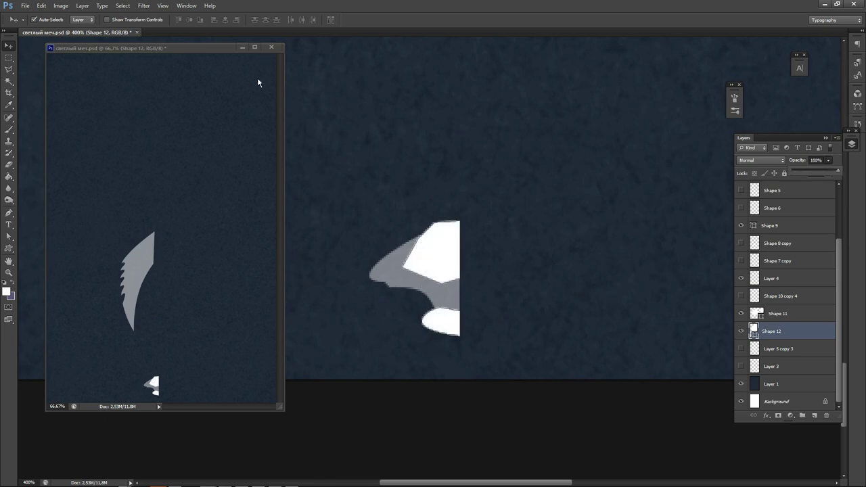
Duplicate the Shape 12 layer and flip the copy horizontally.
key("ctrl+j")
key("ctrl+t")
right_click(444, 274)
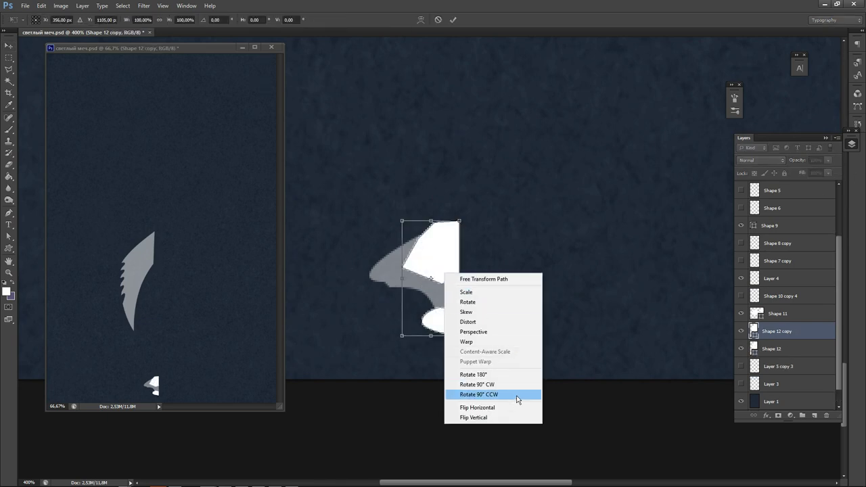
left_click(517, 399)
key("Return")
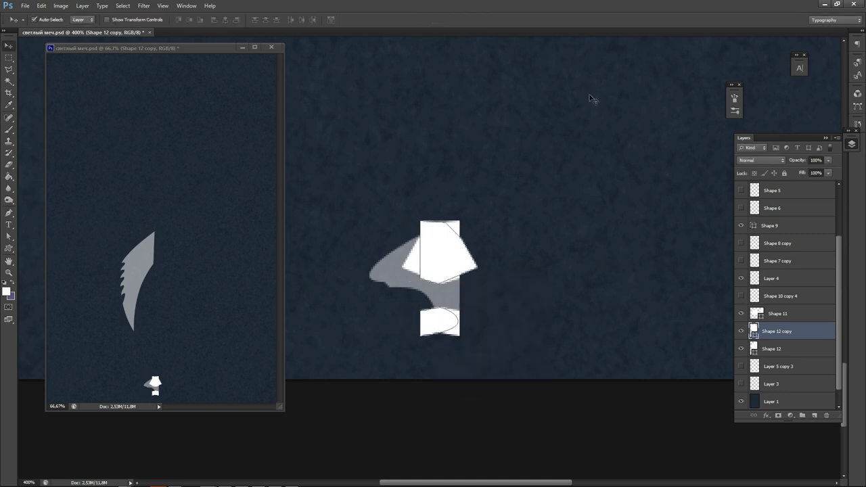
Move the flipped Shape 12 copy sideways until it meets the original half without a gap at the center line.
key("shift+Right")
key("shift+Right")
key("shift+Right")
key("Left")
key("Left")
key("Left")
key("Left")
key("Left")
key("Left")
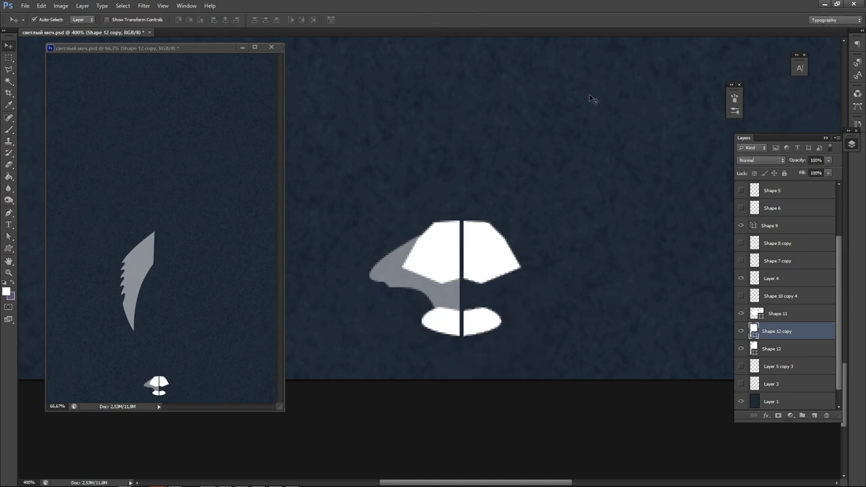
key("Left")
key("Left")
Merge the Shape 12 copy and Shape 12 layers and rasterize the merged shape.
left_click(459, 234)
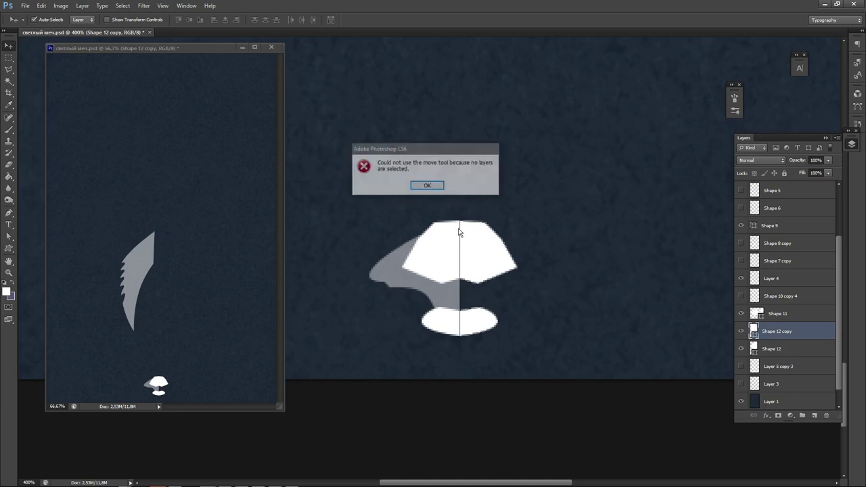
left_click(428, 189)
left_click(539, 205)
left_click(483, 229)
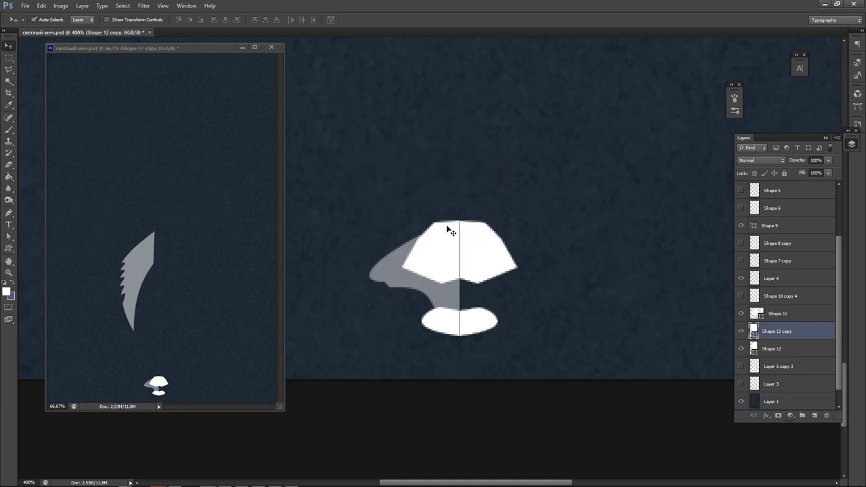
left_click(451, 245, "shift")
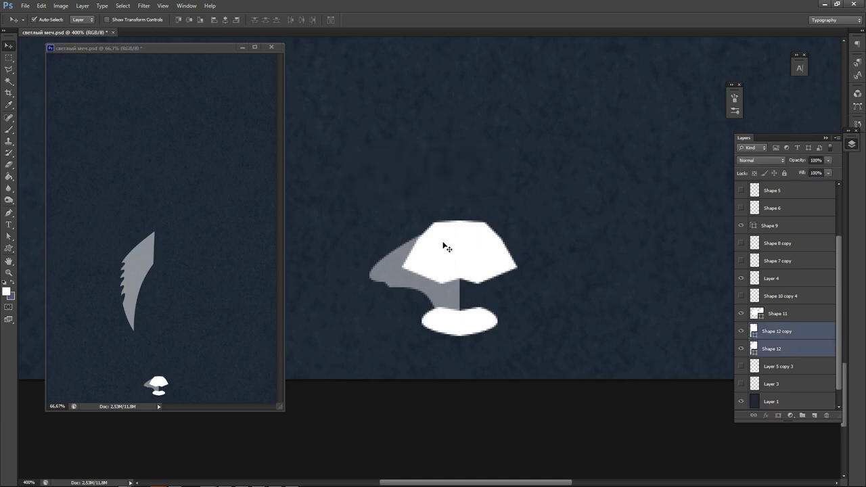
key("ctrl+e")
right_click(813, 332)
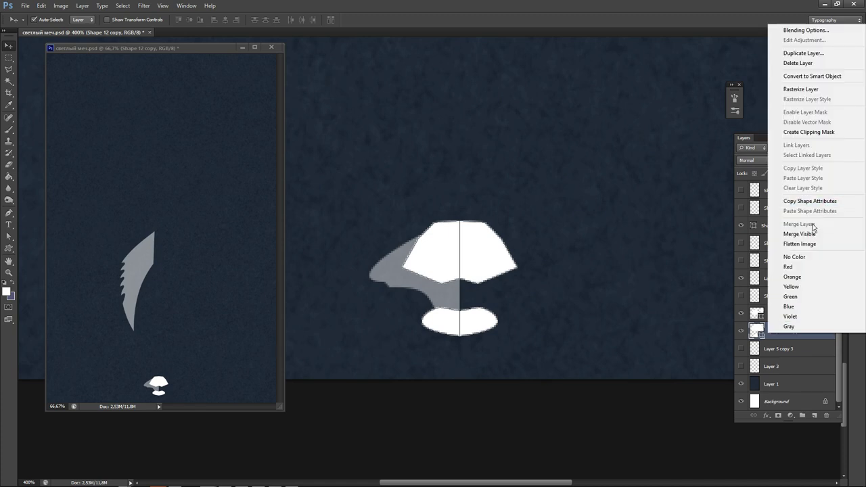
left_click(802, 90)
Hide the rasterized Shape 12 copy layer.
left_click(513, 266)
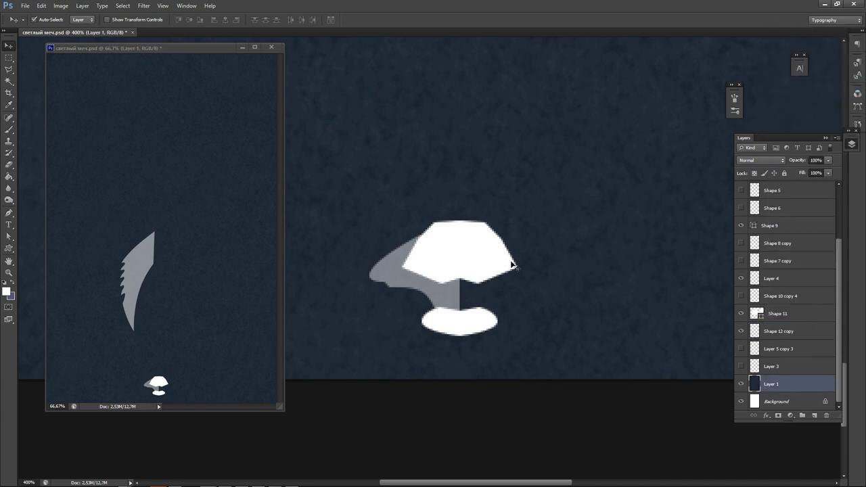
left_click(511, 264)
left_click(741, 331)
Set the opacity of Shape 11, the winged half of the pommel, to 100%.
left_click(446, 293)
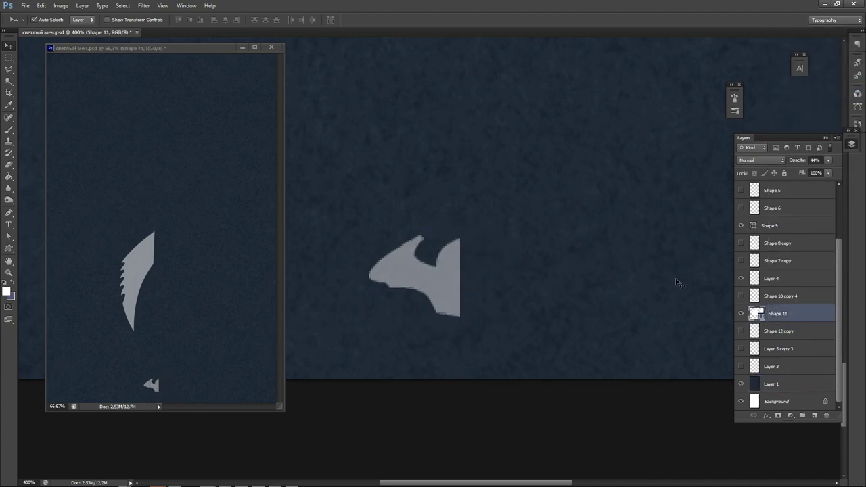
left_click(829, 161)
left_click_drag(813, 171, 840, 172)
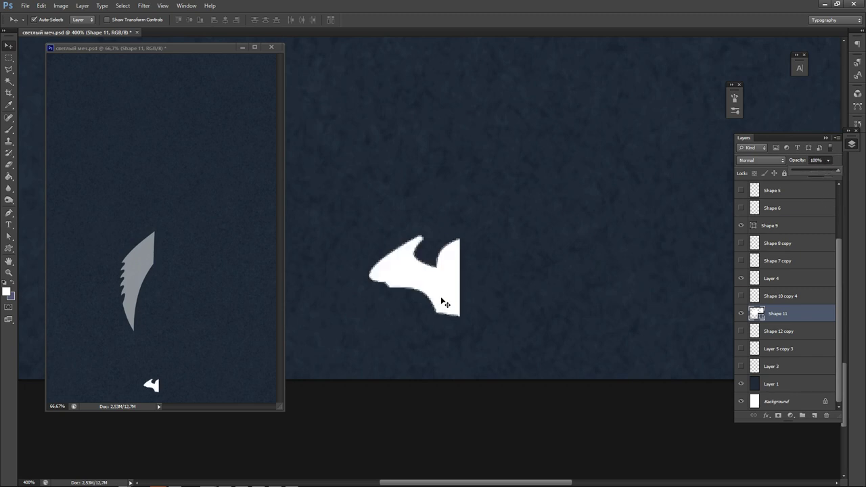
left_click(527, 301)
left_click(452, 301)
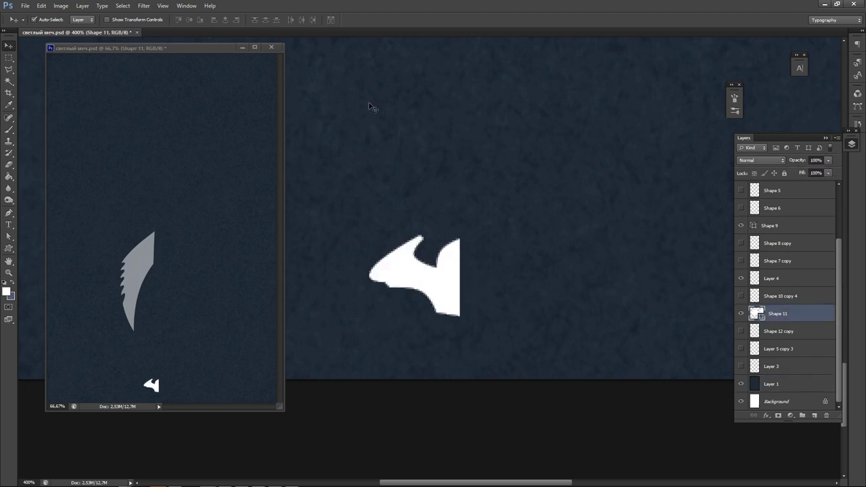
Duplicate the Shape 11 layer and flip the copy horizontally.
key("ctrl+j")
key("ctrl+t")
right_click(409, 278)
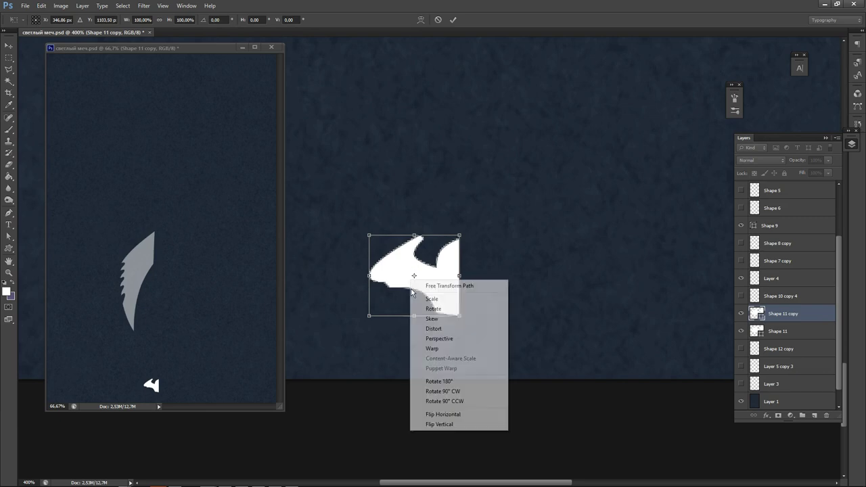
left_click(443, 414)
key("Return")
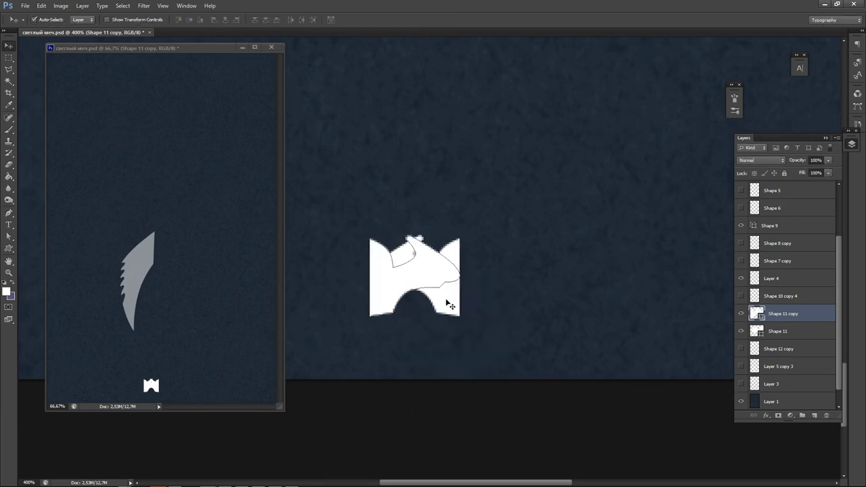
Move the flipped Shape 11 copy sideways until its straight edge meets the original half at the center line.
key("Right")
key("Right")
key("Right")
key("Right")
key("Right")
key("Right")
key("Right")
key("Right")
key("Right")
key("Right")
key("Right")
key("Right")
key("Right")
key("Right")
key("Right")
key("Right")
key("Right")
key("Right")
key("Right")
key("Right")
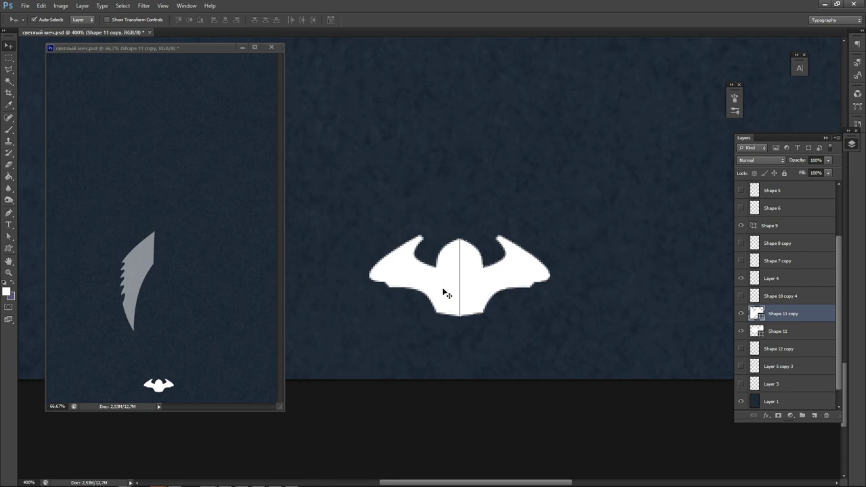
Merge the Shape 11 copy and Shape 11 layers into one symmetrical pommel shape.
left_click(447, 294, "shift")
key("ctrl+e")
left_click(493, 312)
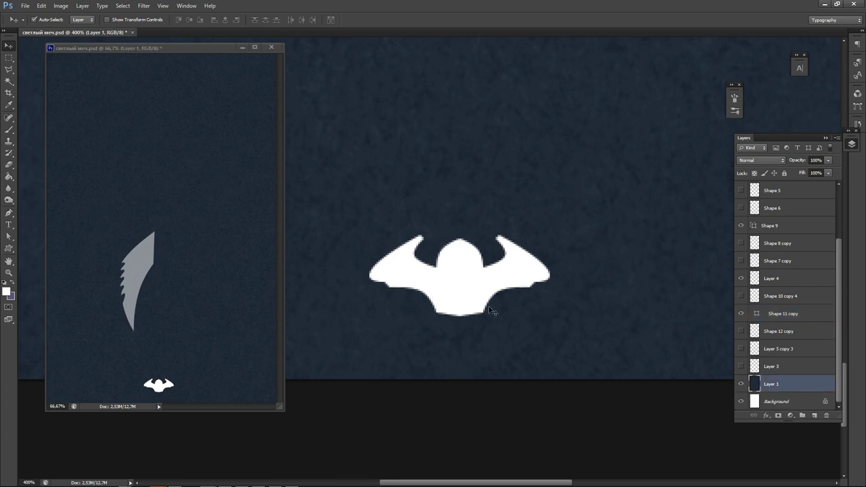
Set the opacity of Shape 9, the serrated wing of the guard, to 100%.
key("ctrl+1")
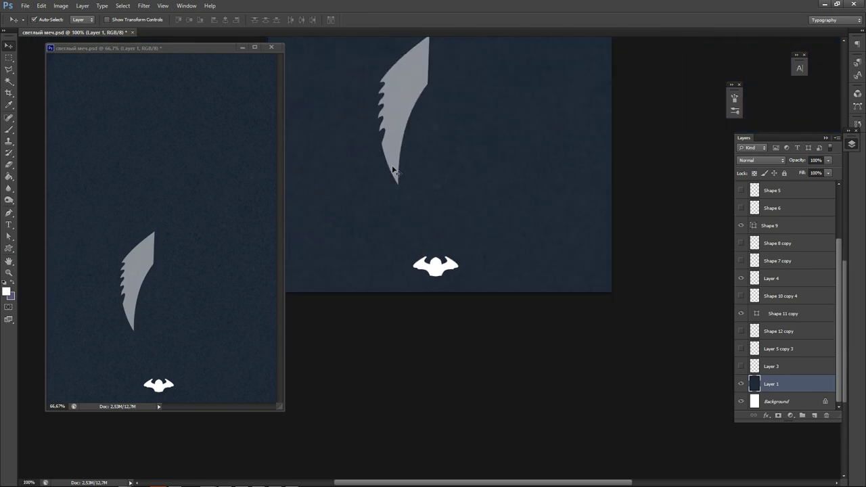
left_click(394, 170)
scroll(444, 184, "up", 5)
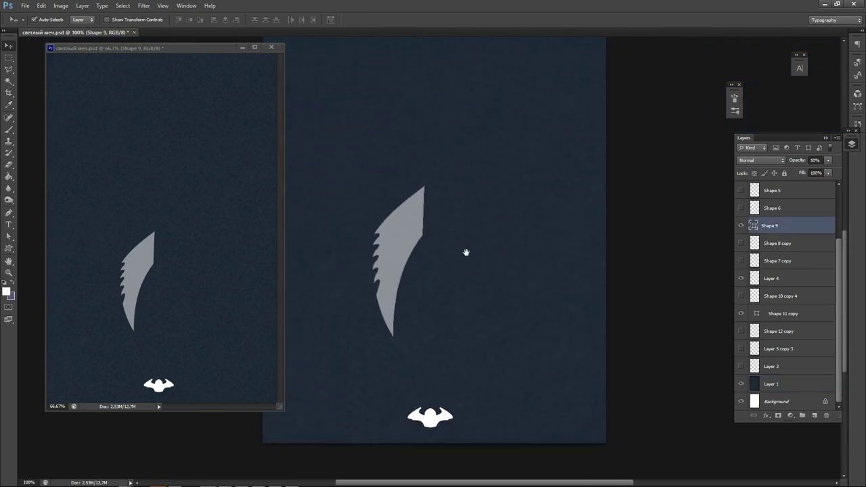
left_click(830, 162)
left_click_drag(815, 172, 841, 172)
scroll(408, 297, "up", 1)
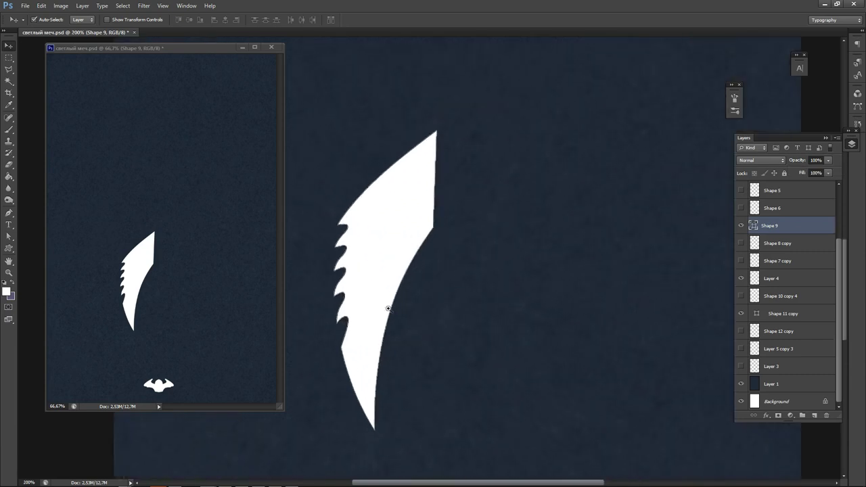
left_click(464, 299)
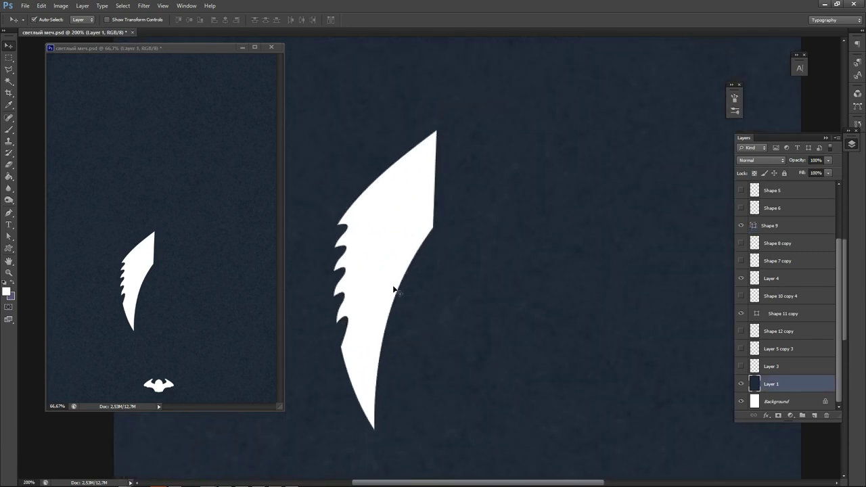
Show the Shape 8 copy and Shape 7 copy layers next to the serrated wing.
left_click(397, 288)
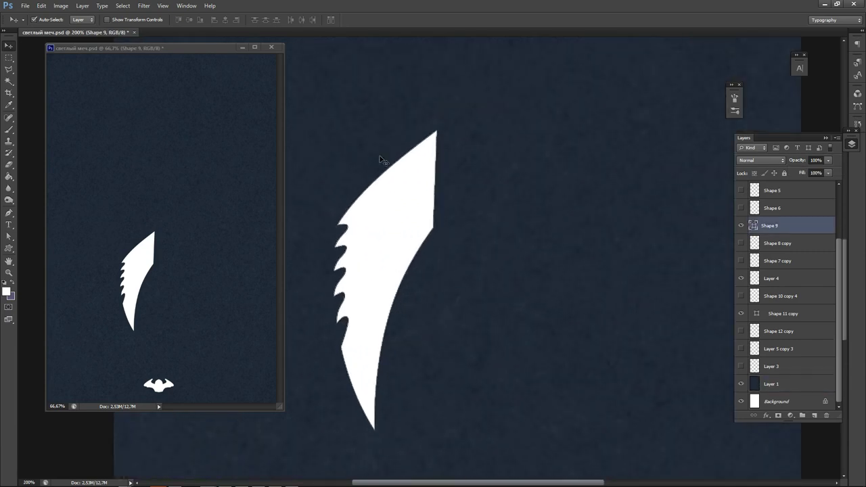
left_click_drag(738, 247, 742, 259)
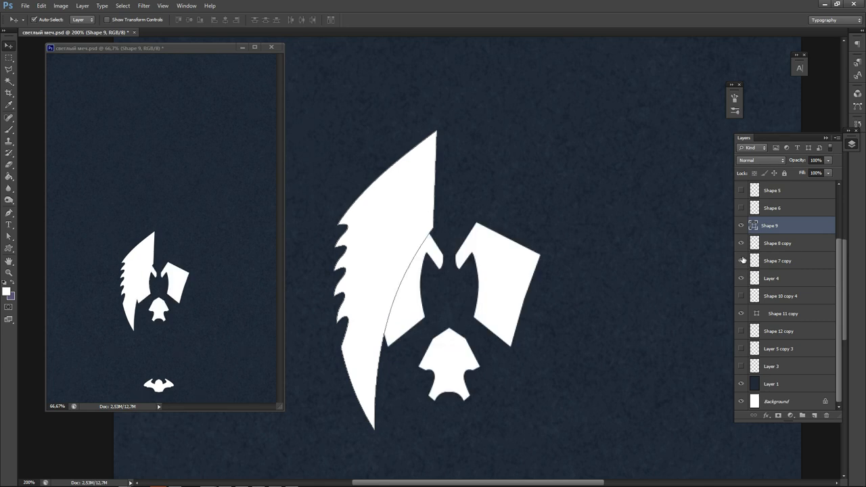
left_click(570, 284)
Duplicate the serrated Shape 9 wing and flip the copy horizontally.
left_click(364, 291)
key("ctrl+j")
key("ctrl+t")
right_click(389, 309)
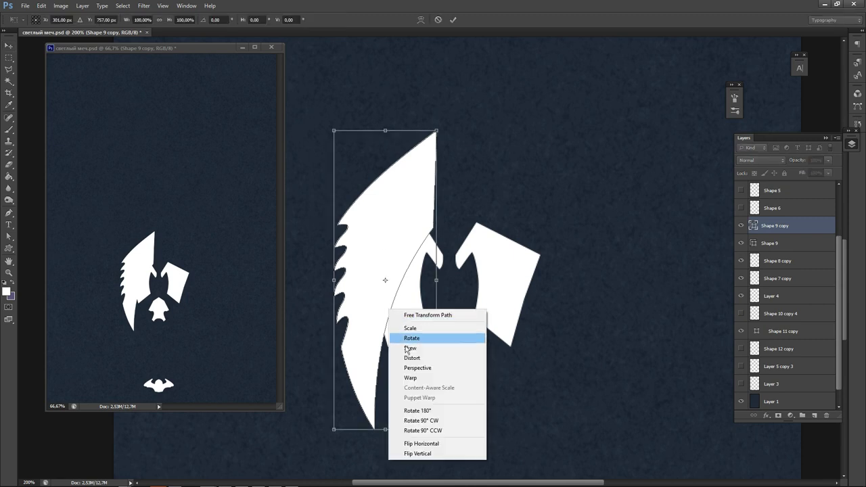
left_click(438, 453)
key("Return")
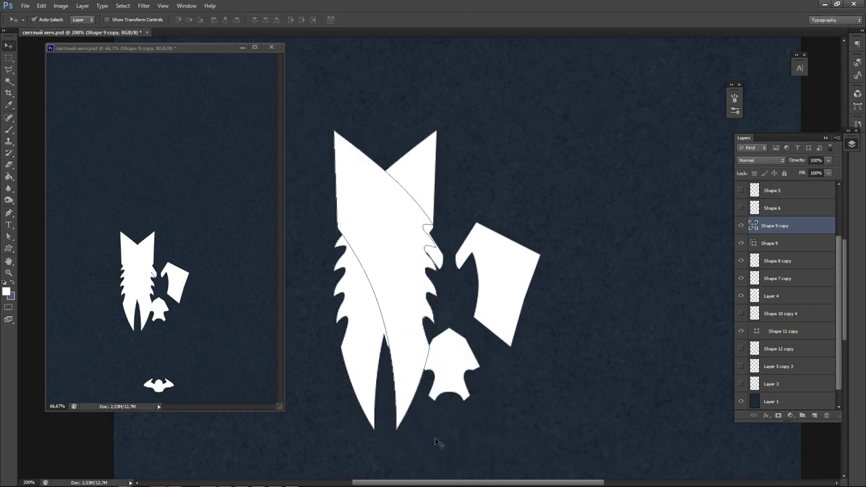
Move the flipped Shape 9 copy sideways until it mirrors the original wing around the central guard pieces.
key("shift+Right")
key("shift+Right")
key("shift+Right")
key("shift+Right")
key("shift+Right")
key("shift+Right")
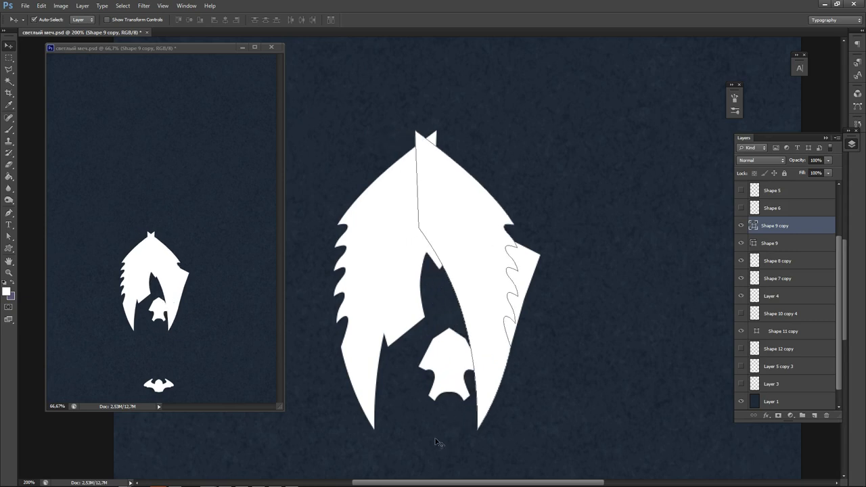
key("shift+Right")
key("shift+Right")
key("shift+Right")
key("shift+Right")
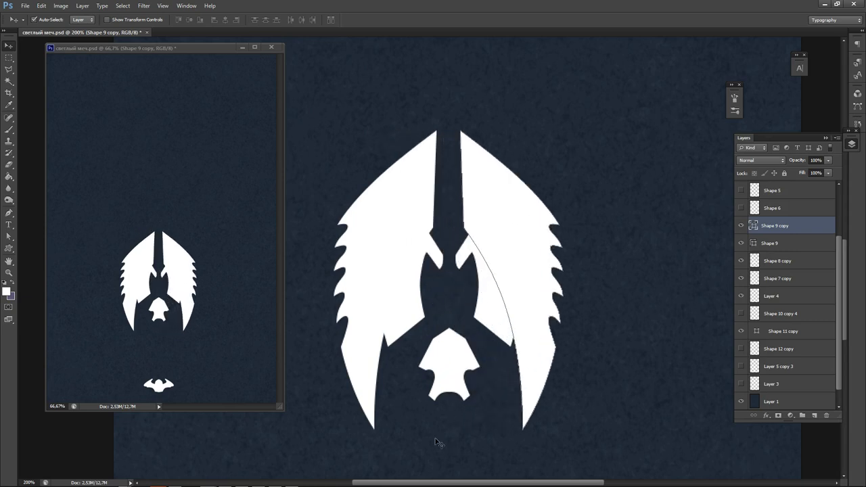
key("shift+Right")
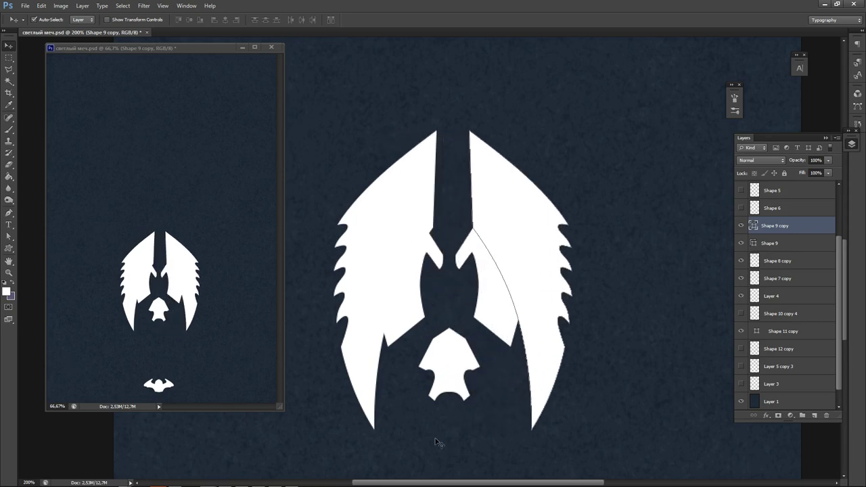
key("shift+Left")
key("Right")
key("Right")
key("Right")
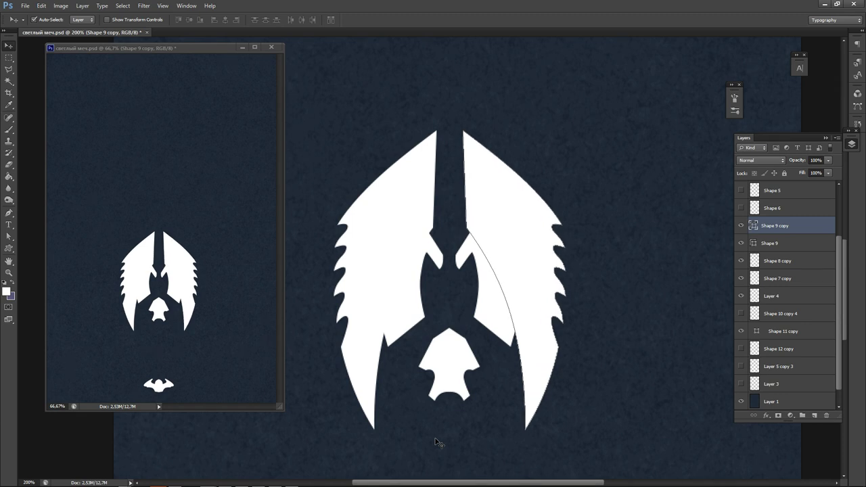
key("Left")
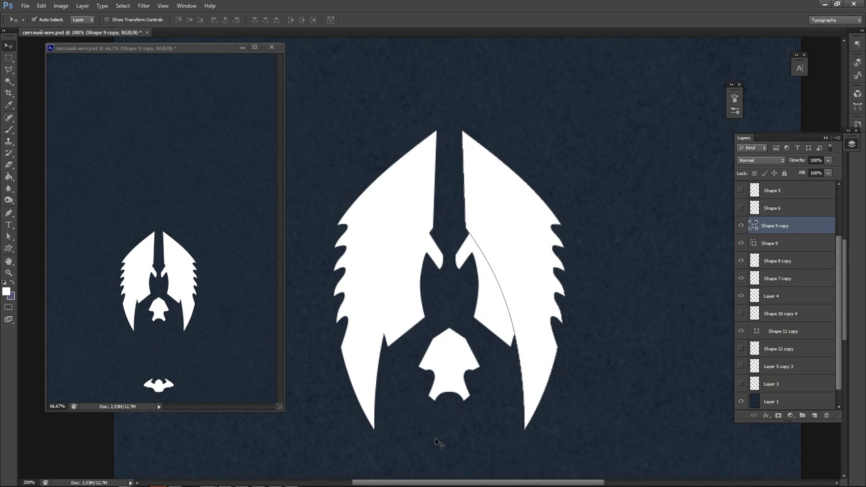
Merge the Shape 9 wing and its mirrored copy into one layer and rasterize it.
left_click(593, 152)
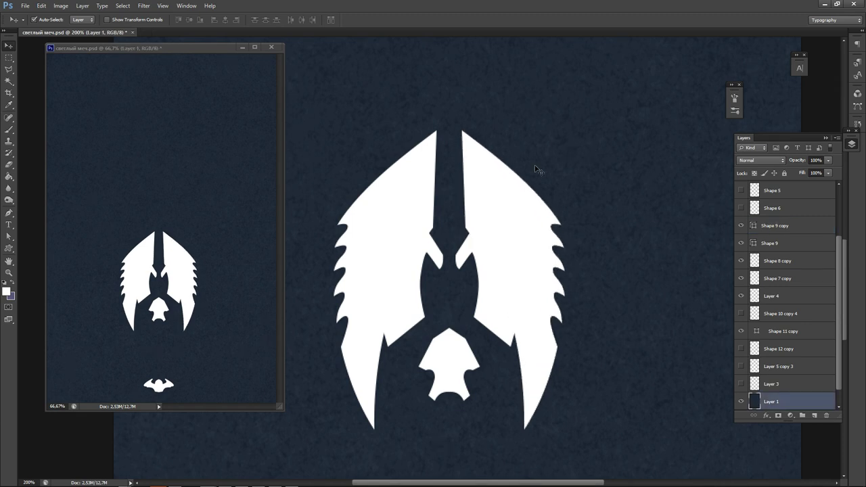
left_click(498, 195)
left_click(420, 191, "shift")
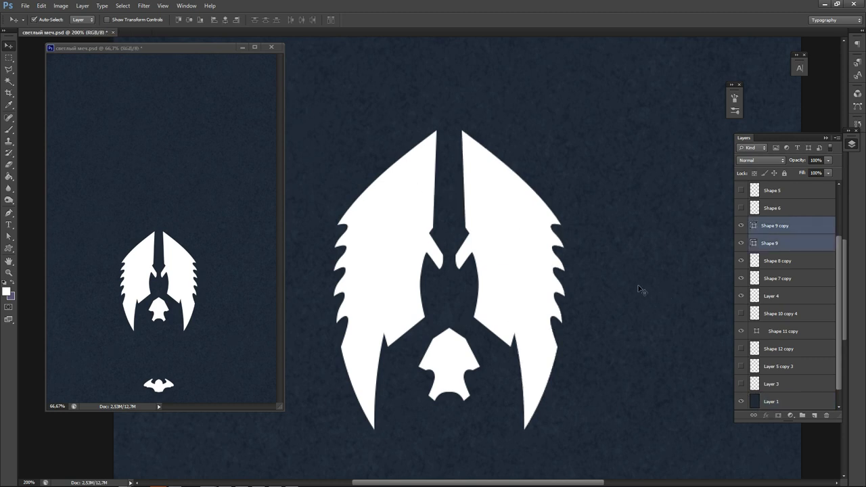
right_click(803, 229)
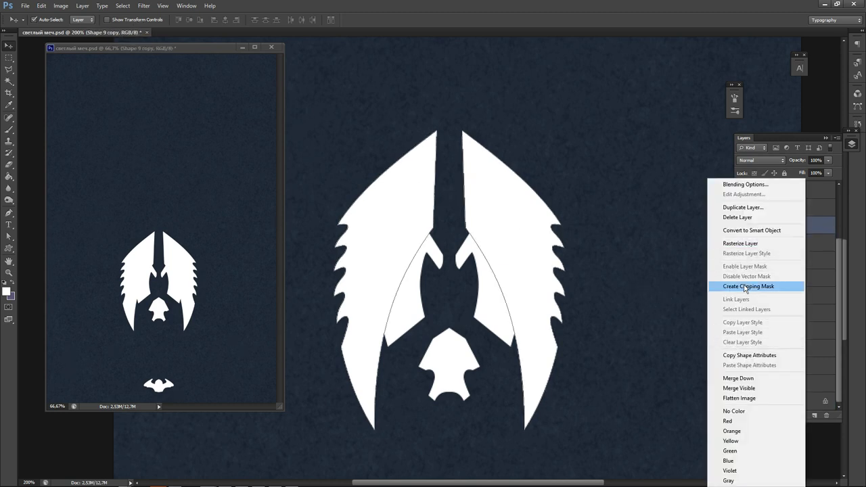
left_click(743, 245)
left_click(699, 271)
Show the Shape 6, Shape 5, Shape 1 copy, Shape 3 copy, Shape 2 and Shape 4 layers.
left_click(770, 205)
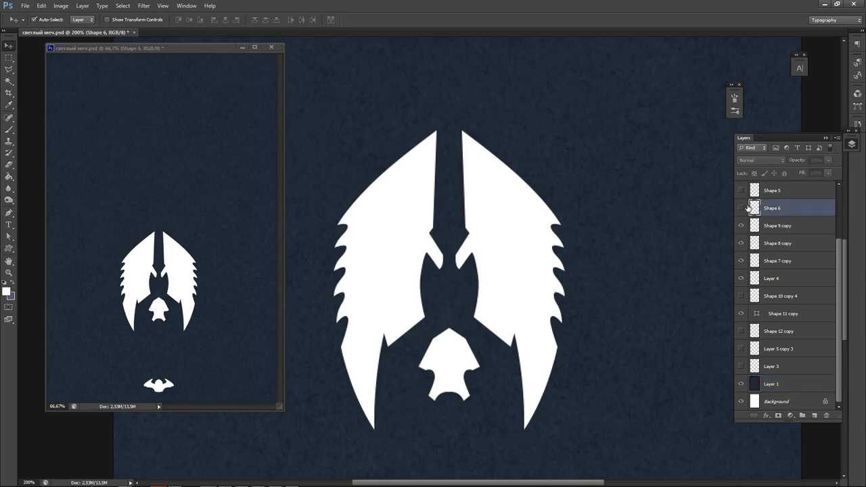
left_click(742, 207)
left_click(742, 191)
scroll(846, 249, "up", 3)
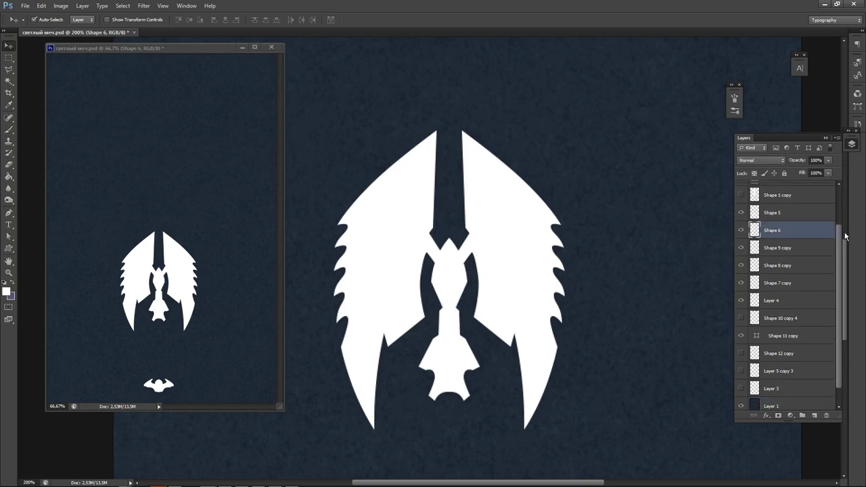
left_click_drag(741, 245, 741, 190)
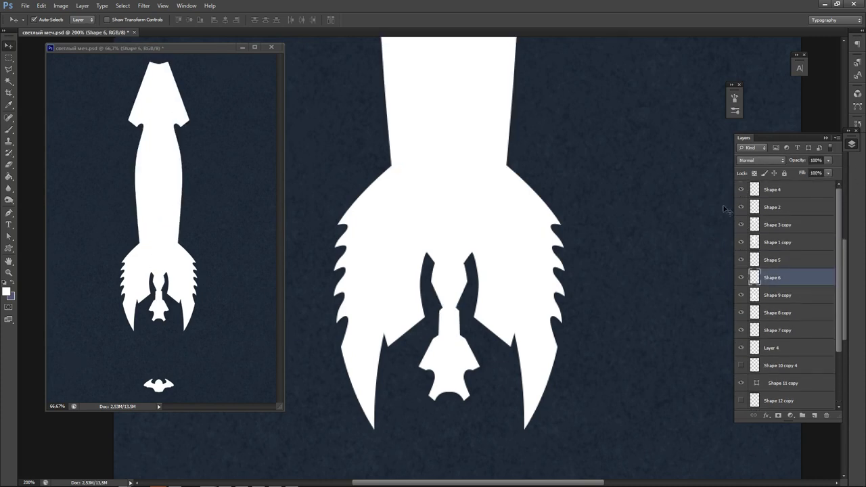
Show the grip layer Shape 10 copy 4 and the pommel layer Shape 12 copy, and make Shape 12 copy the active layer.
scroll(702, 265, "down", 5)
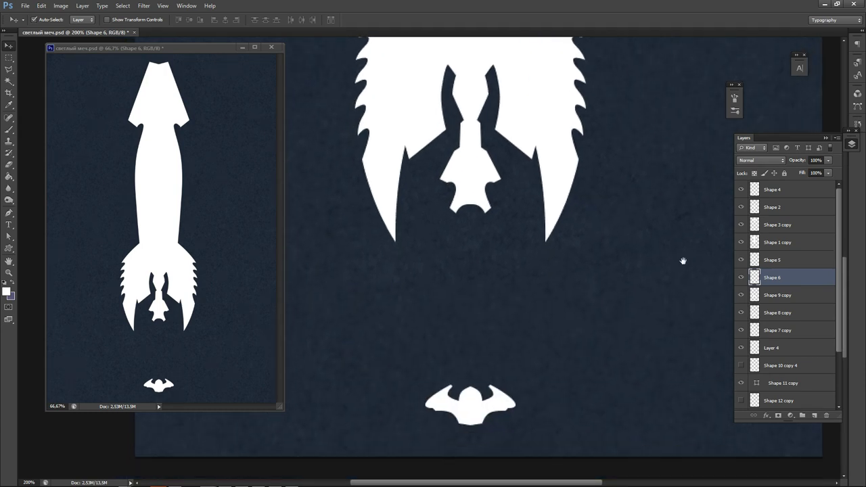
left_click(741, 369)
scroll(827, 371, "down", 3)
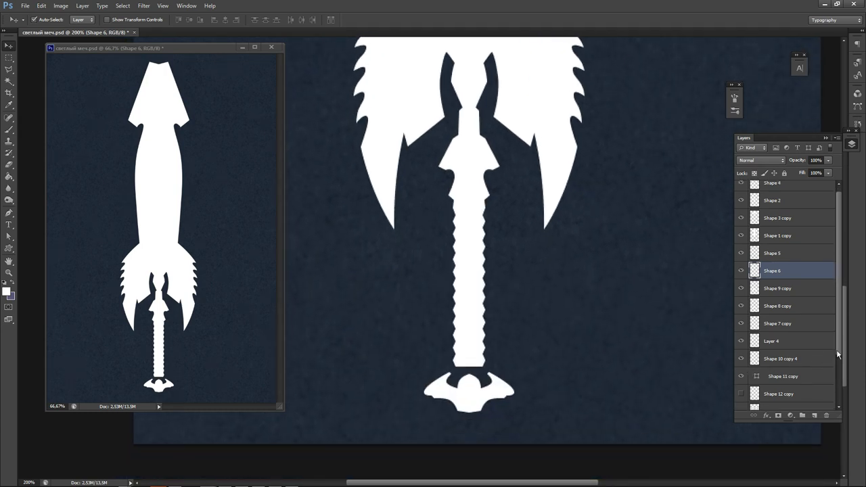
left_click(742, 328)
left_click(742, 327)
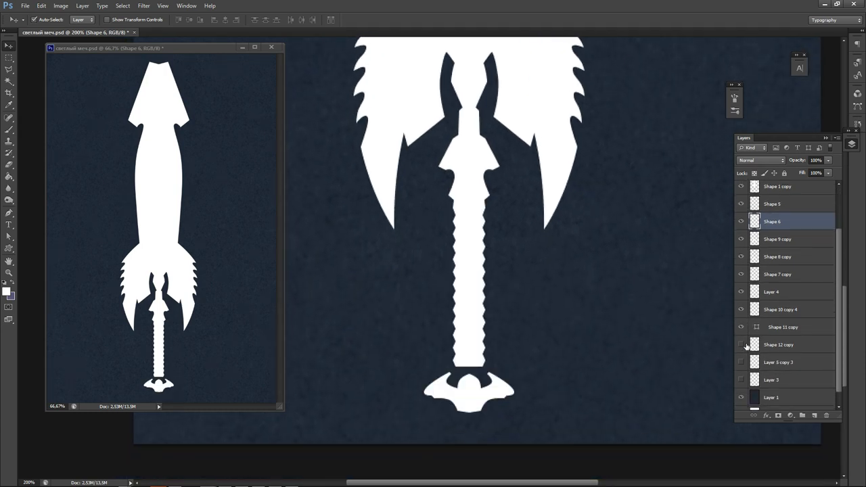
left_click(741, 345)
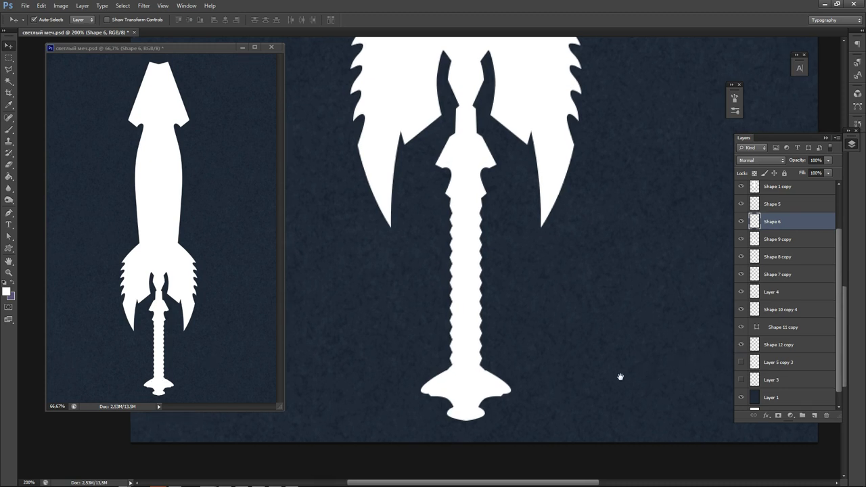
scroll(700, 326, "down", 3)
left_click(783, 346)
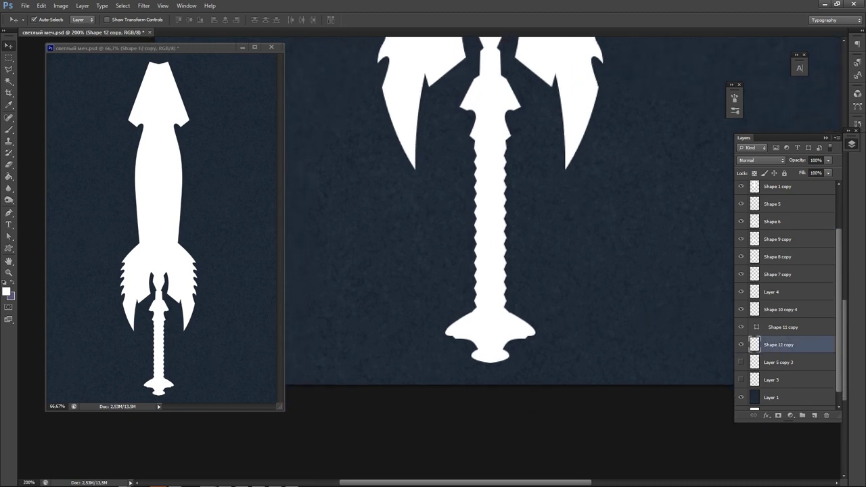
Save the document with the entire sword silhouette in view.
key("ctrl+minus")
key("ctrl+minus")
key("ctrl+minus")
key("ctrl+minus")
key("ctrl+plus")
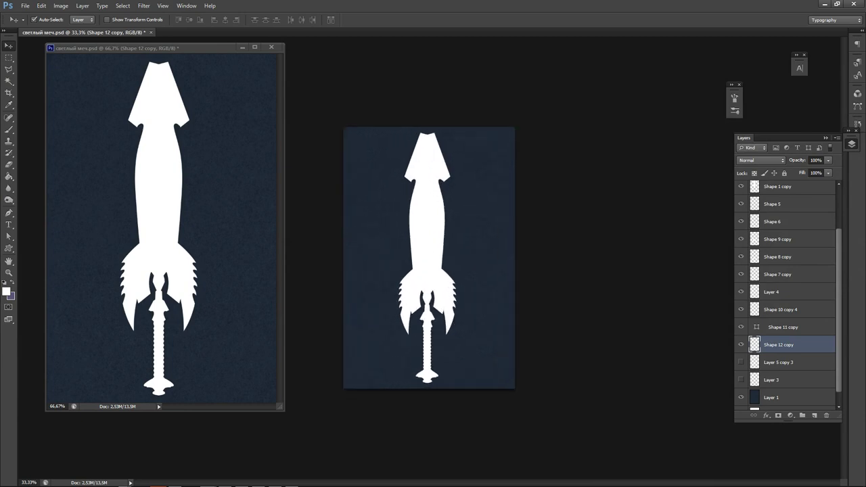
key("ctrl+s")
Clip the Shape 3 copy blade tip to the Shape 1 copy layer below it with a clipping mask.
left_click(448, 169)
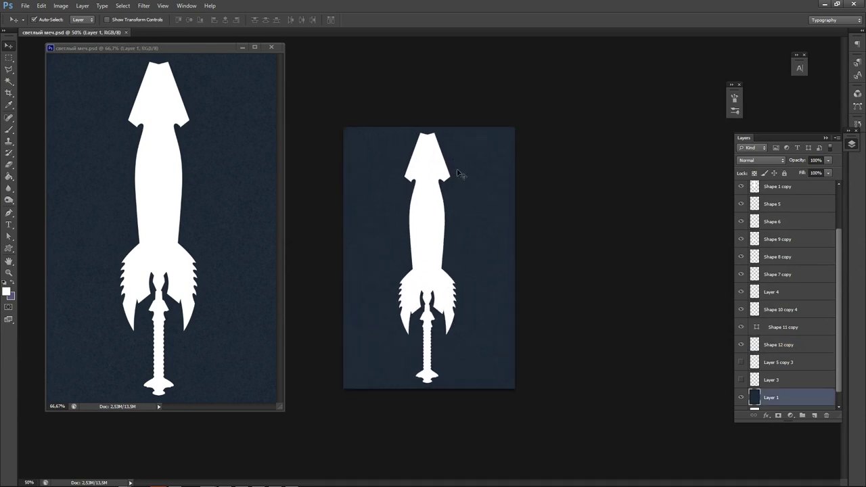
left_click(413, 168)
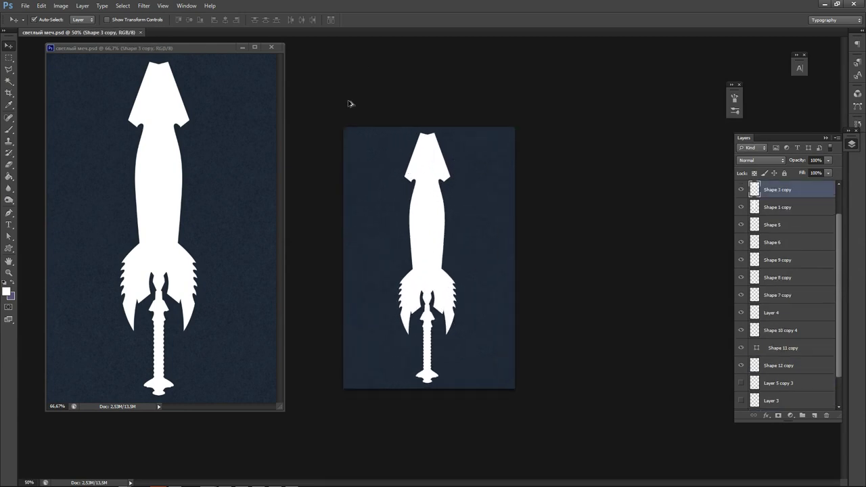
key("ctrl+alt+g")
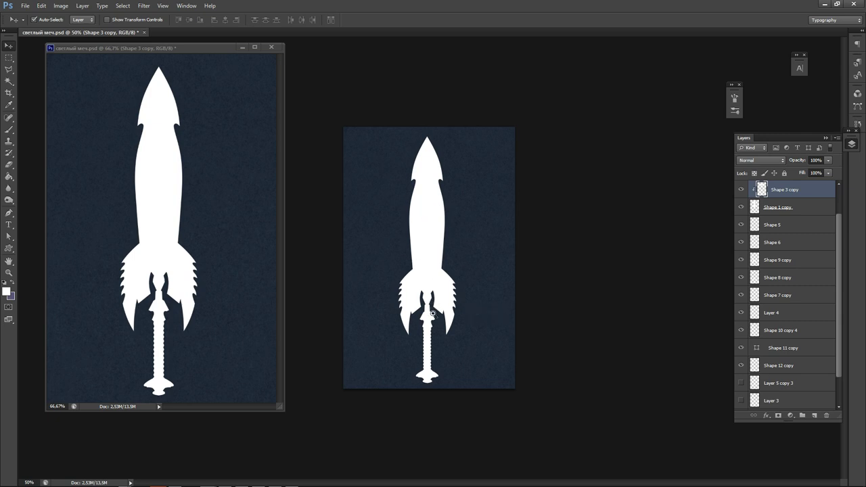
Check the narrow joint between guard and grip up close at 400%, and save the document.
left_click_drag(433, 313, 429, 337)
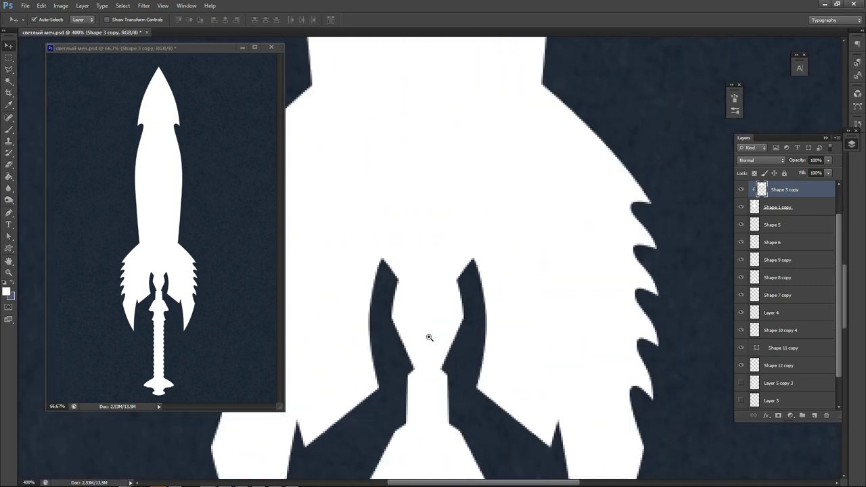
left_click(410, 390)
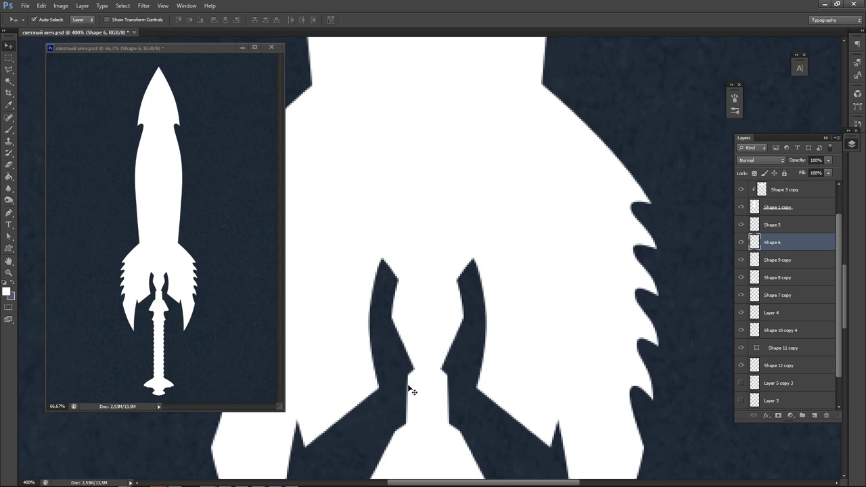
key("b")
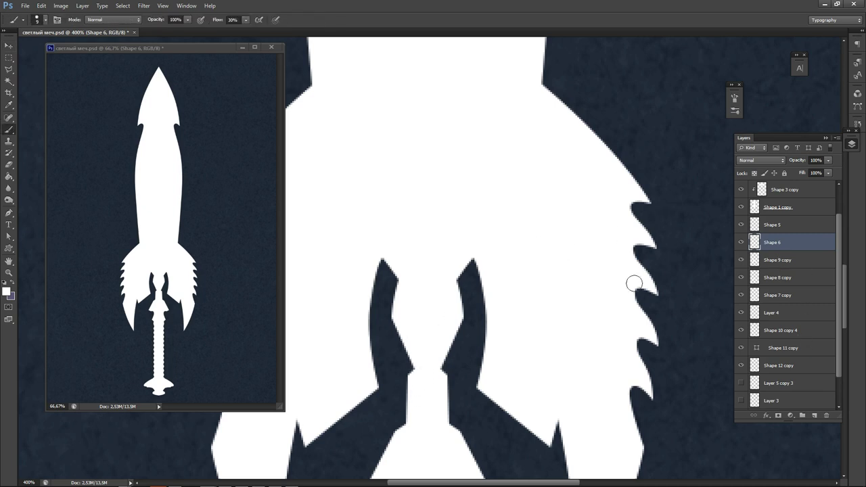
key("ctrl+minus")
key("ctrl+minus")
key("ctrl+minus")
key("ctrl+minus")
key("ctrl+minus")
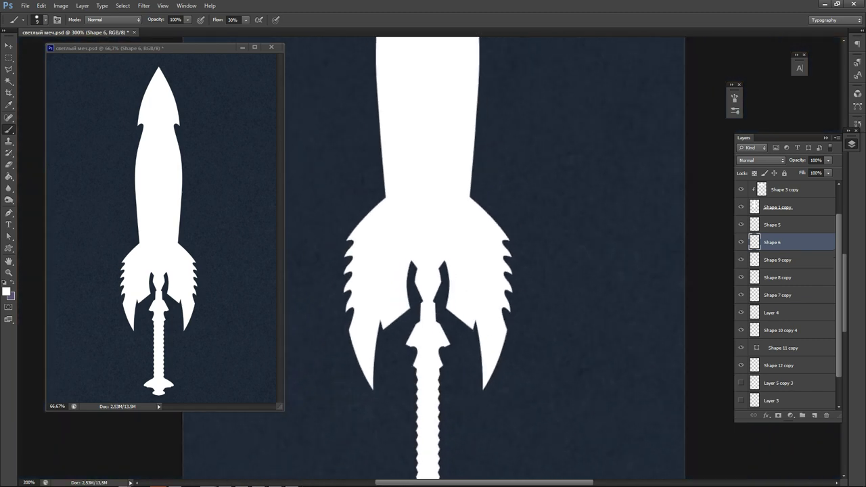
key("ctrl+s")
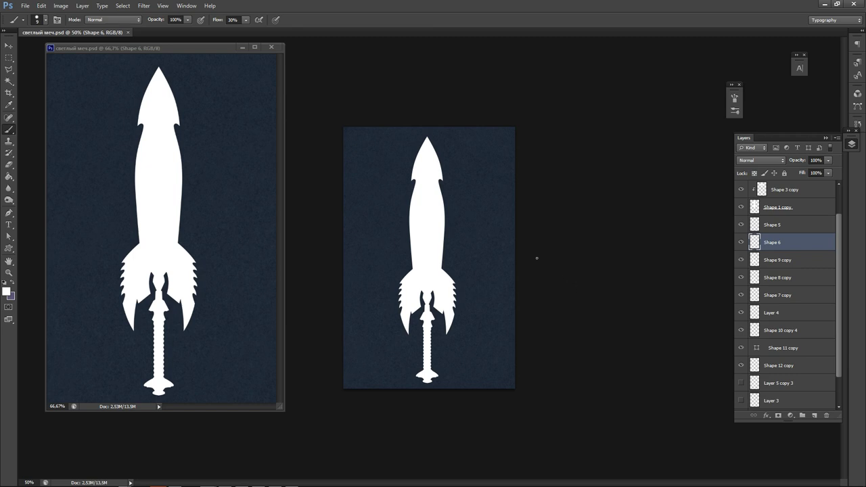
key("v")
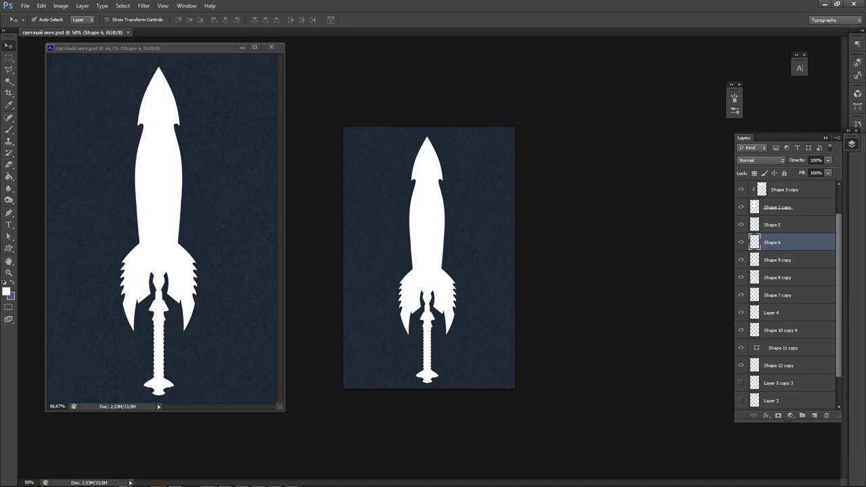
left_click(420, 313)
left_click(410, 321)
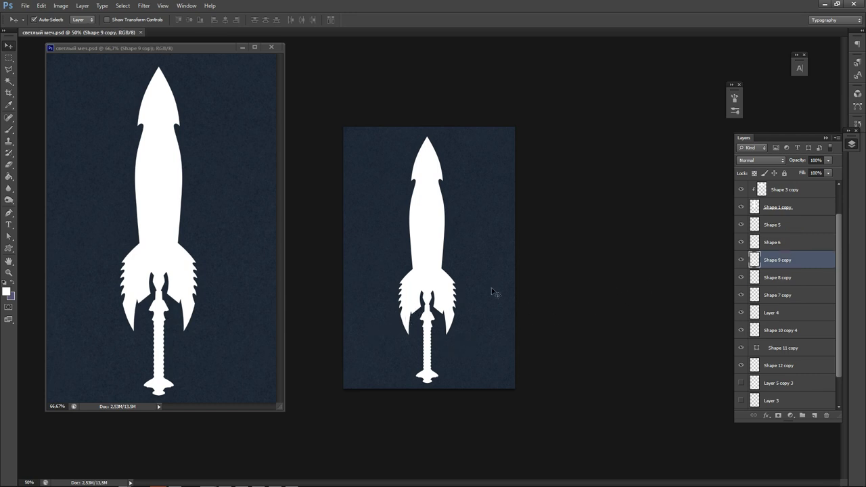
double_click(814, 265)
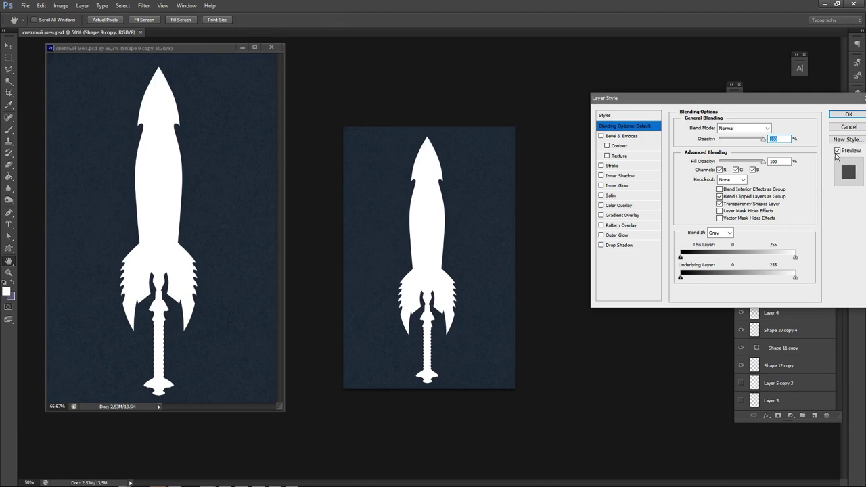
key("Escape")
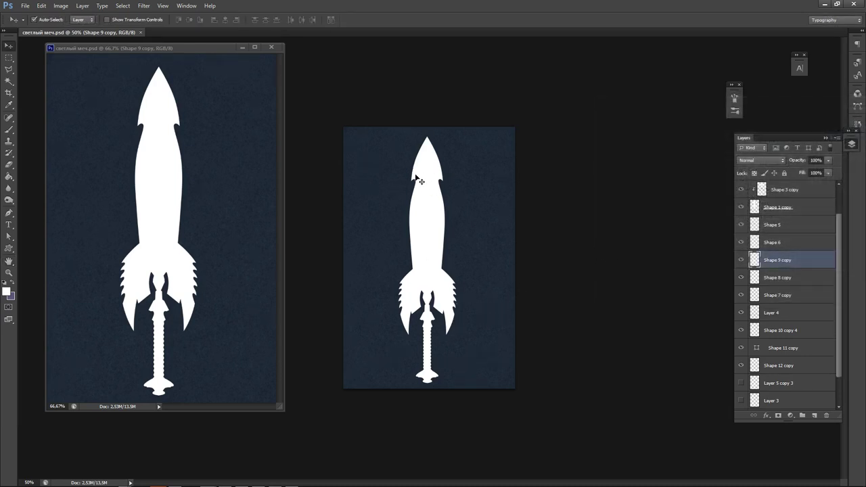
Lock the transparent pixels of the Shape 1 copy blade layer and pick a muted grey-violet foreground color.
left_click(419, 208)
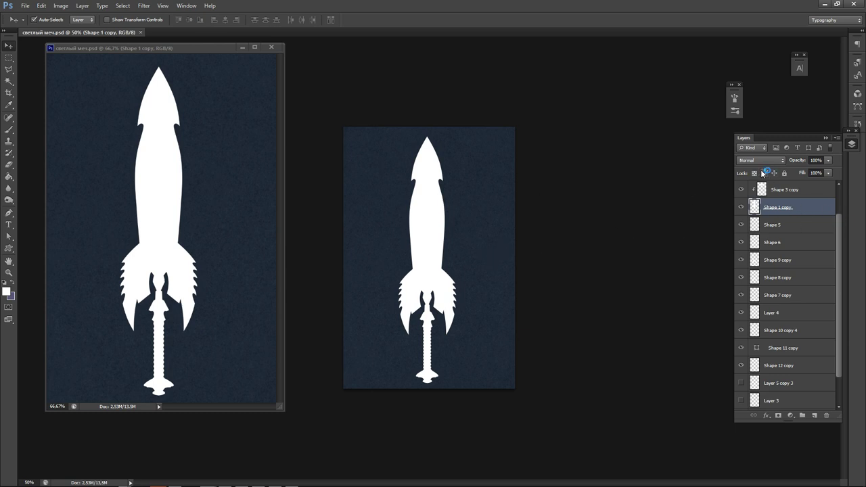
key("b")
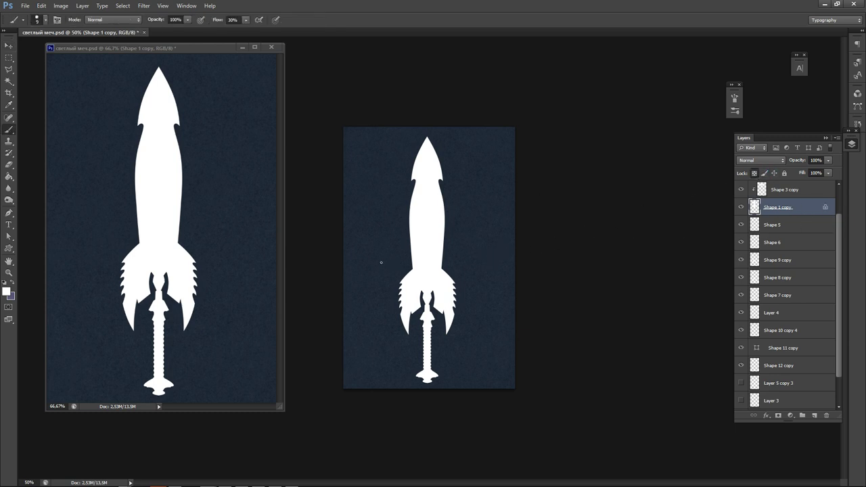
key("n")
left_click(344, 240)
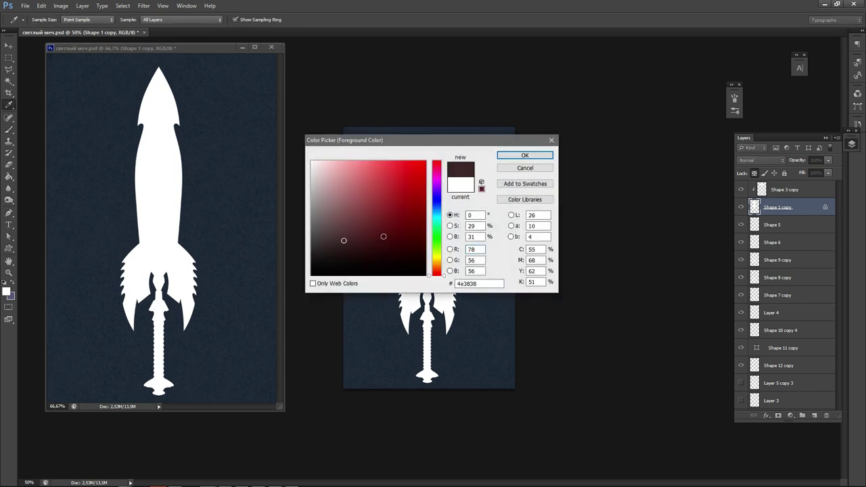
left_click(438, 220)
left_click(351, 227)
left_click(438, 202)
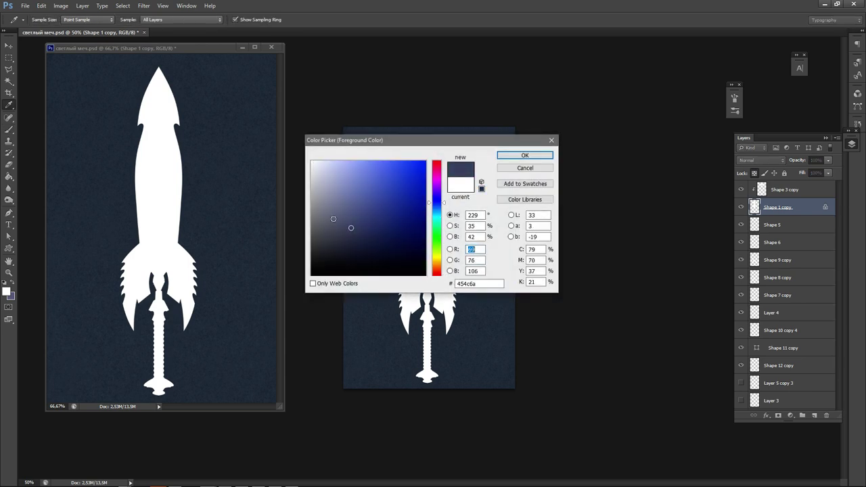
left_click(525, 155)
Paint the whole Shape 1 copy blade layer grey-violet with a round brush enlarged to 300 px.
key("b")
right_click(333, 242)
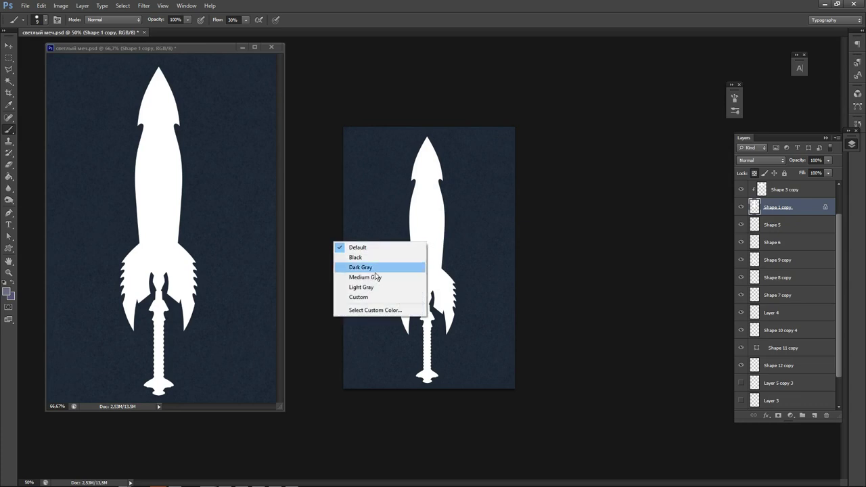
left_click(534, 188)
right_click(418, 216)
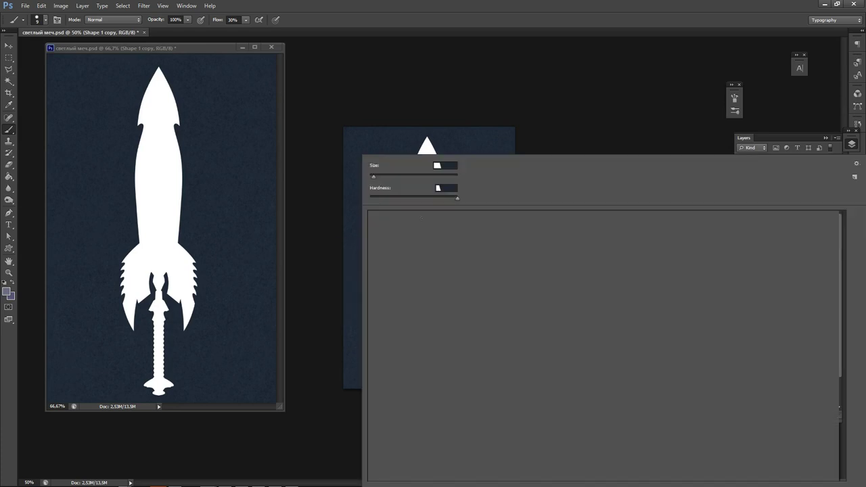
left_click(537, 141)
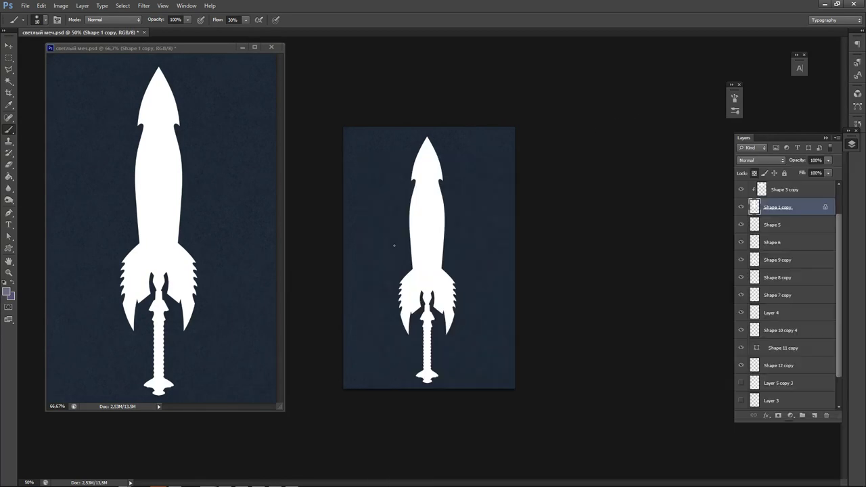
key("bracketright")
key("bracketright")
key("bracketright")
key("bracketright")
key("bracketright")
key("bracketright")
key("bracketright")
key("bracketright")
key("bracketright")
mouse_move(450, 158)
left_mouse_down()
mouse_move(452, 195)
mouse_move(431, 237)
mouse_move(294, 246)
left_mouse_up()
mouse_move(418, 196)
left_mouse_down()
mouse_move(391, 224)
mouse_move(385, 135)
left_mouse_up()
left_click_drag(459, 153, 425, 274)
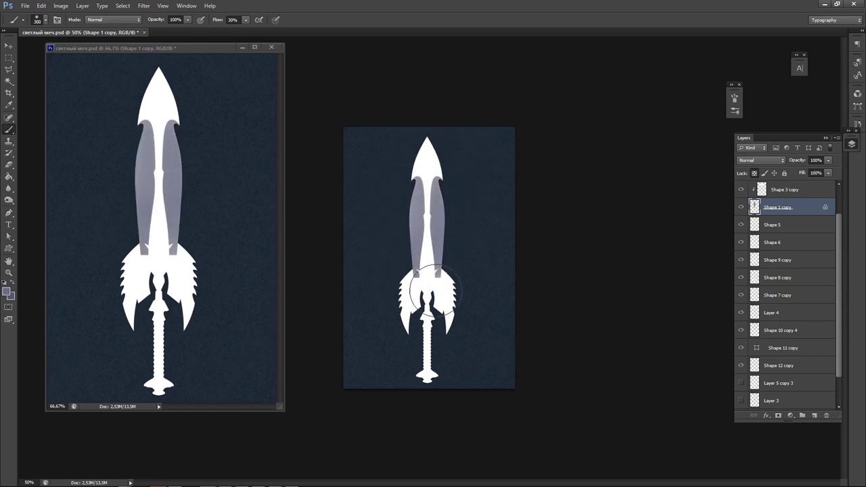
mouse_move(447, 184)
left_mouse_down()
mouse_move(400, 315)
mouse_move(397, 261)
mouse_move(453, 248)
mouse_move(430, 246)
left_mouse_up()
Move the Shape 9 copy wing layer above Shape 3 copy and add a new empty layer on top of it.
key("v")
left_click(408, 293)
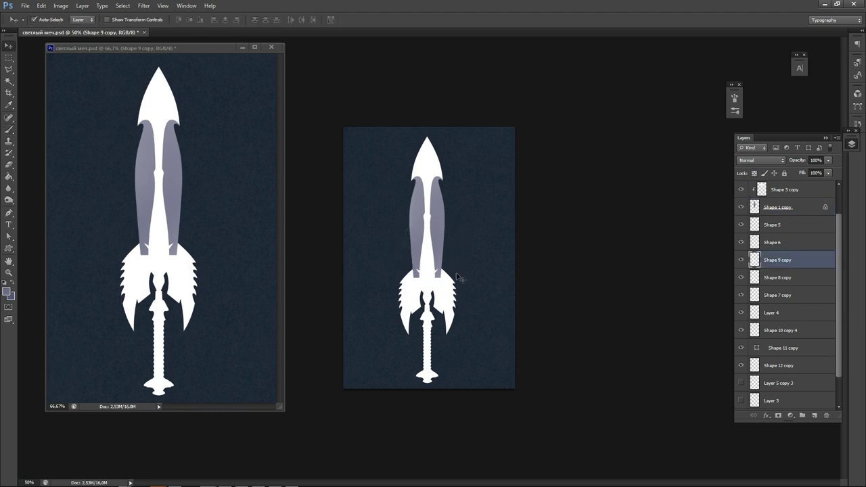
mouse_move(787, 260)
left_mouse_down()
mouse_move(808, 230)
mouse_move(816, 185)
mouse_move(805, 199)
left_mouse_up()
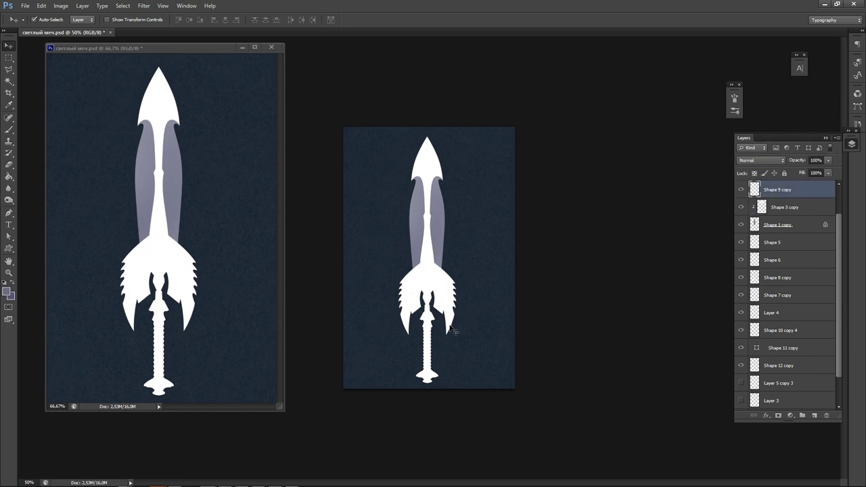
key("ctrl+shift+n")
key("Return")
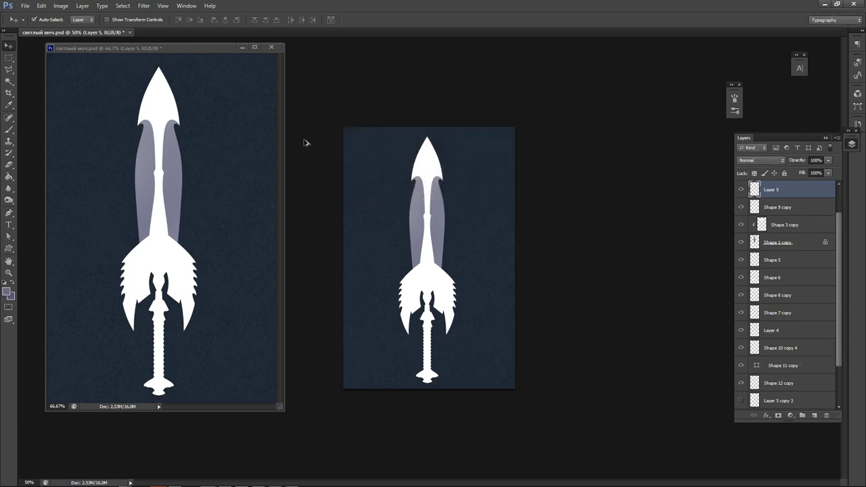
Clip Layer 5 to the Shape 9 copy wing layer and paint the guard wings grey-violet.
key("ctrl+alt+g")
key("b")
mouse_move(421, 274)
left_mouse_down()
mouse_move(401, 353)
mouse_move(416, 273)
mouse_move(471, 308)
mouse_move(455, 279)
mouse_move(452, 328)
mouse_move(434, 256)
mouse_move(457, 270)
mouse_move(452, 309)
mouse_move(411, 270)
mouse_move(449, 253)
mouse_move(458, 301)
mouse_move(408, 274)
mouse_move(391, 335)
mouse_move(448, 285)
mouse_move(451, 348)
mouse_move(416, 350)
mouse_move(398, 320)
mouse_move(464, 310)
left_mouse_up()
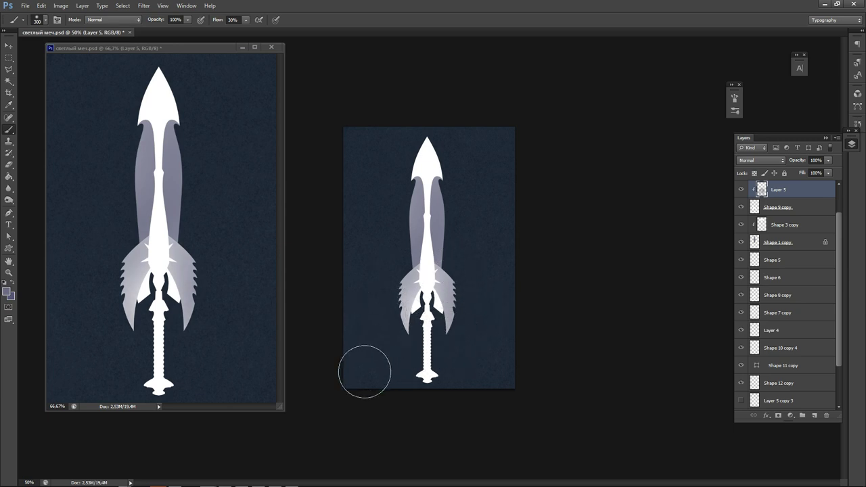
Pick a saturated blue foreground color and tint the lower tips of both guard wings with it on Layer 5.
left_click(7, 292)
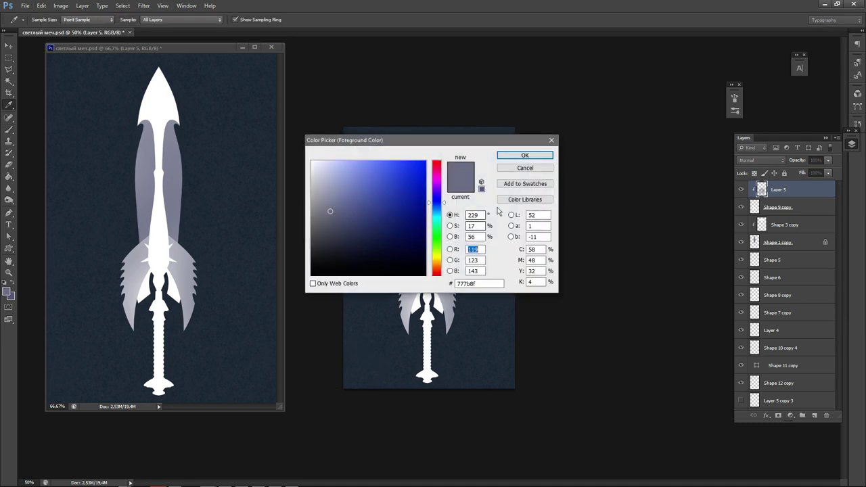
left_click(400, 203)
left_click(525, 155)
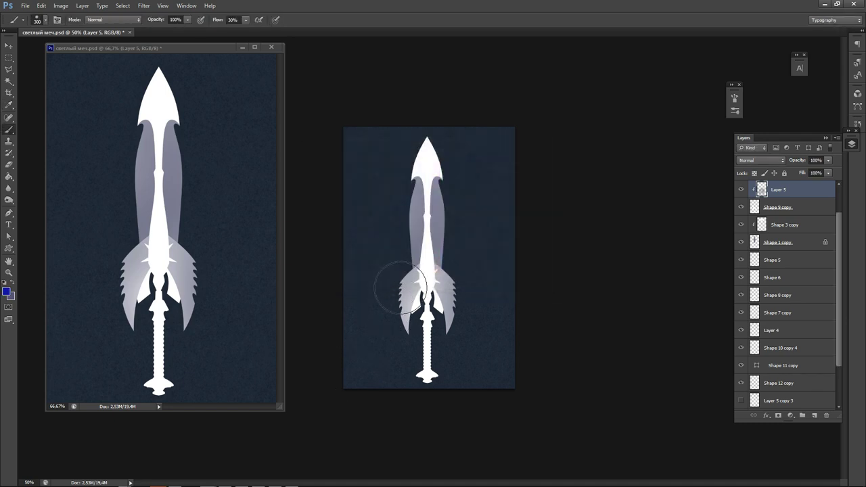
mouse_move(387, 287)
left_mouse_down()
mouse_move(413, 355)
mouse_move(428, 305)
mouse_move(401, 315)
mouse_move(399, 342)
mouse_move(473, 278)
mouse_move(454, 289)
mouse_move(454, 345)
mouse_move(458, 303)
mouse_move(462, 316)
mouse_move(427, 363)
left_mouse_up()
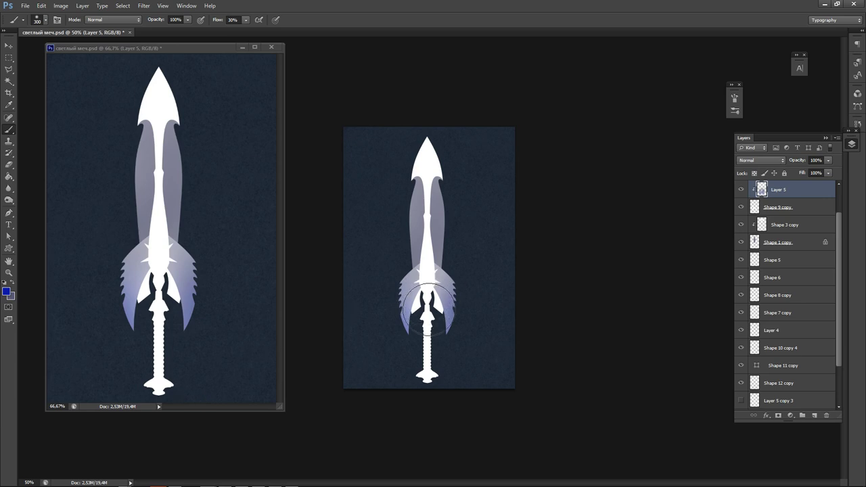
Add a new layer, Layer 6, clipped to the Shape 4 star layer at the guard.
key("v")
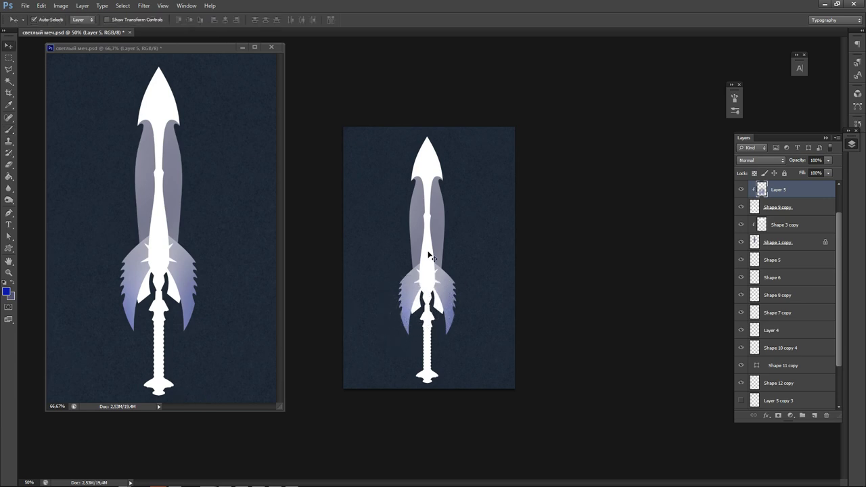
left_click(430, 257)
left_click(741, 192)
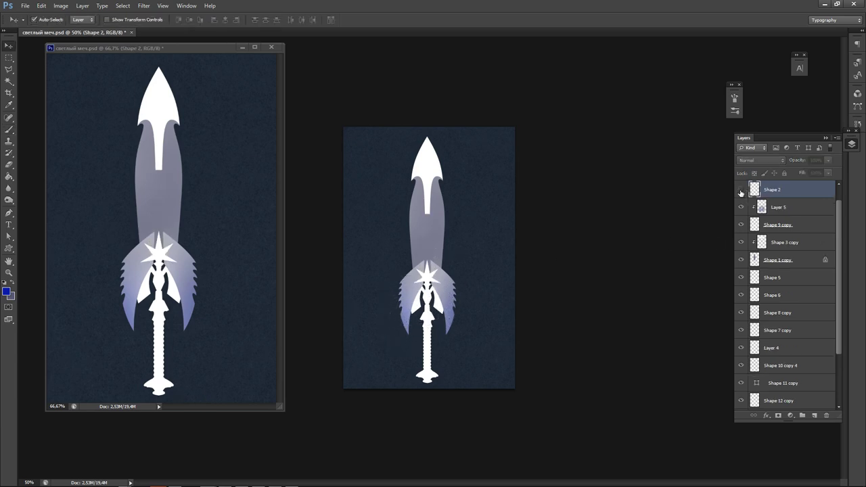
left_click(741, 193)
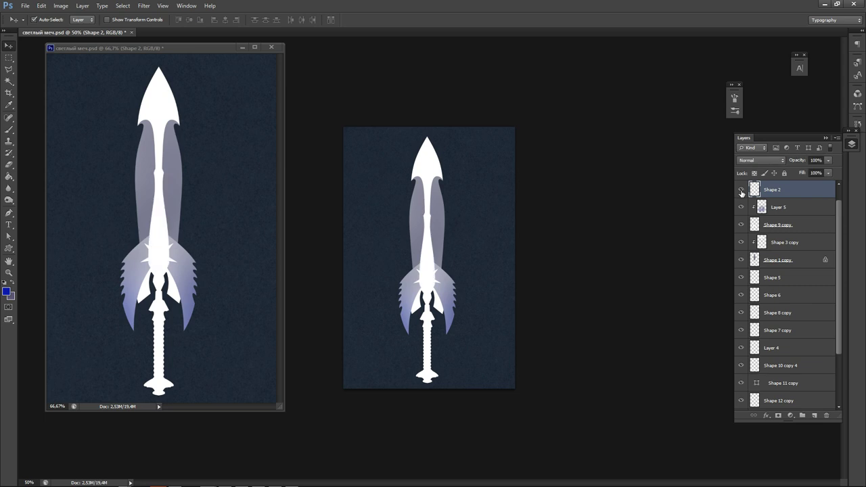
left_click(425, 292)
key("ctrl+shift+n")
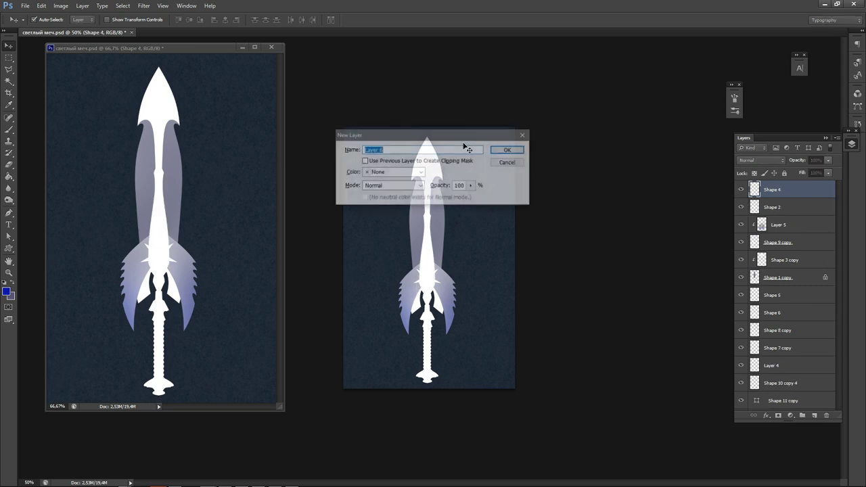
key("Return")
key("b")
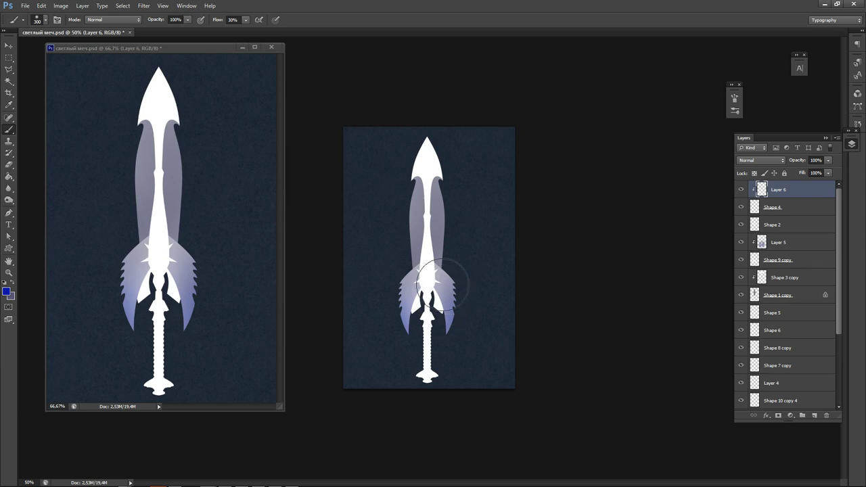
Pick a very dark navy foreground color and shade the guard star with it on Layer 6.
key("n")
left_click(360, 242)
left_click(525, 155)
left_click(426, 276)
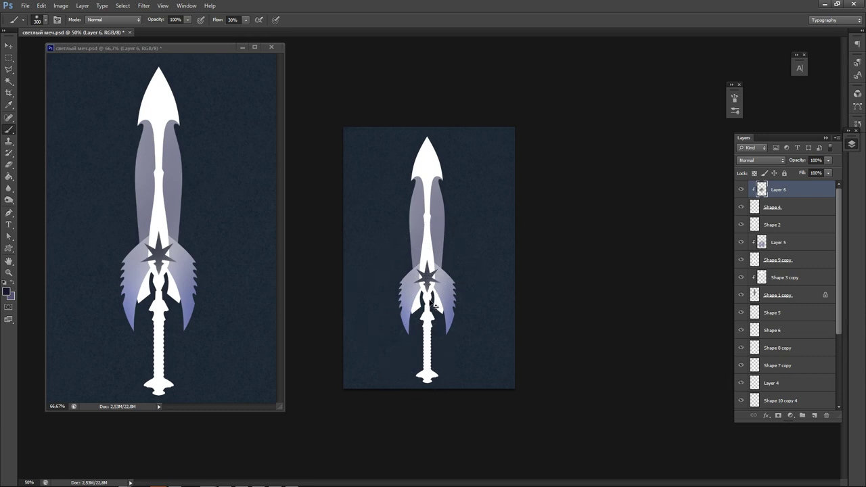
Lock the transparent pixels of Shape 5 and shade the small piece below the star dark grey with light brush dabs.
left_click(431, 306, "ctrl")
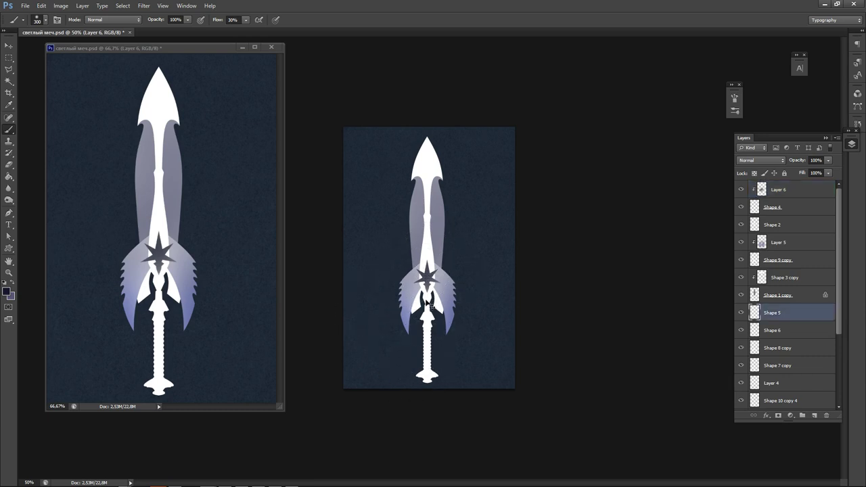
left_click(755, 173)
left_click(418, 292)
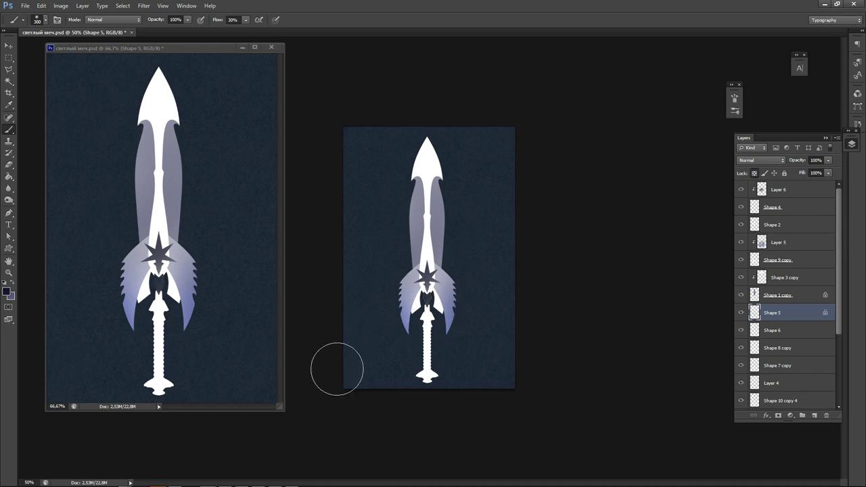
key("ctrl+z")
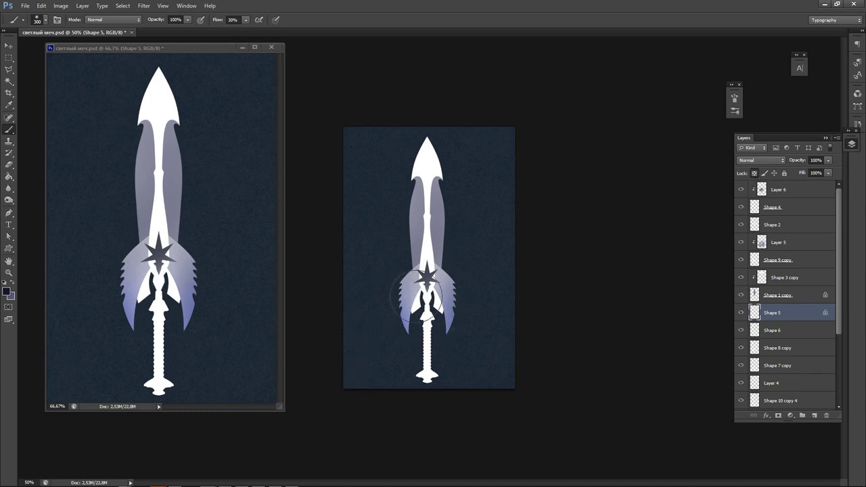
left_click(455, 287)
left_click(379, 323)
left_click(466, 284)
left_click(445, 326)
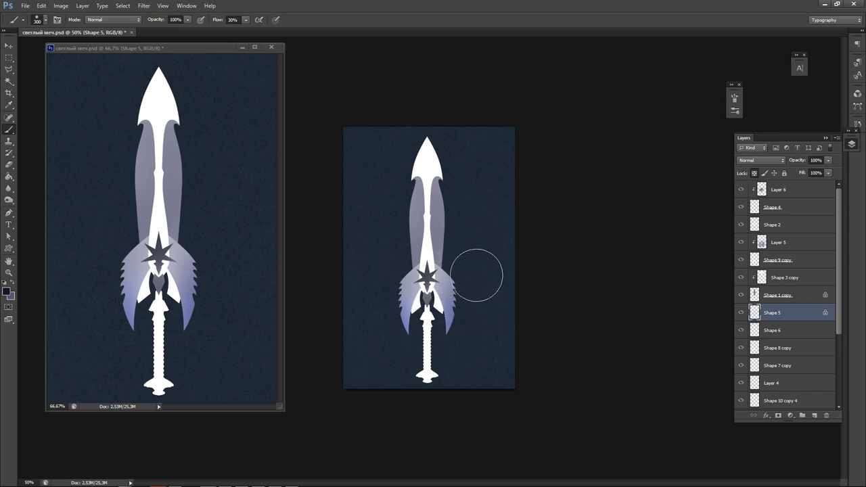
Lock the transparent pixels of Shape 2, try a dark stroke on it, and undo that stroke.
left_click(429, 253, "ctrl")
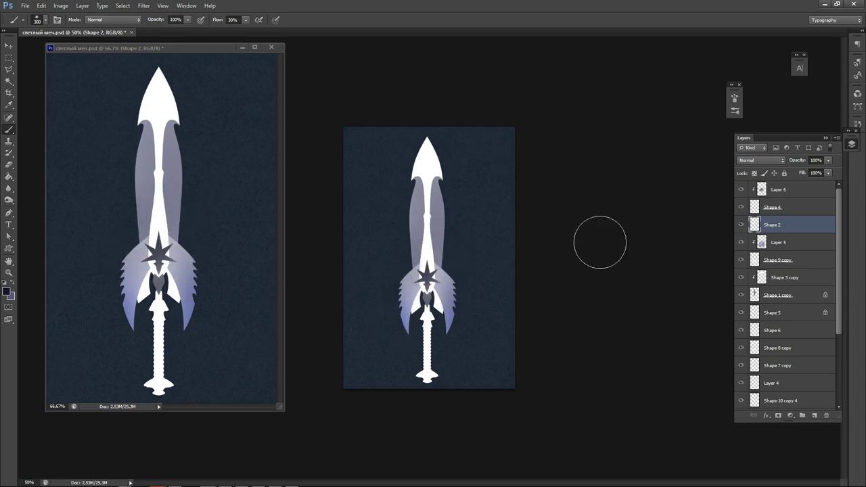
left_click(754, 174)
mouse_move(429, 280)
left_mouse_down()
mouse_move(440, 199)
mouse_move(426, 252)
left_mouse_up()
key("ctrl+alt+z")
key("ctrl+alt+z")
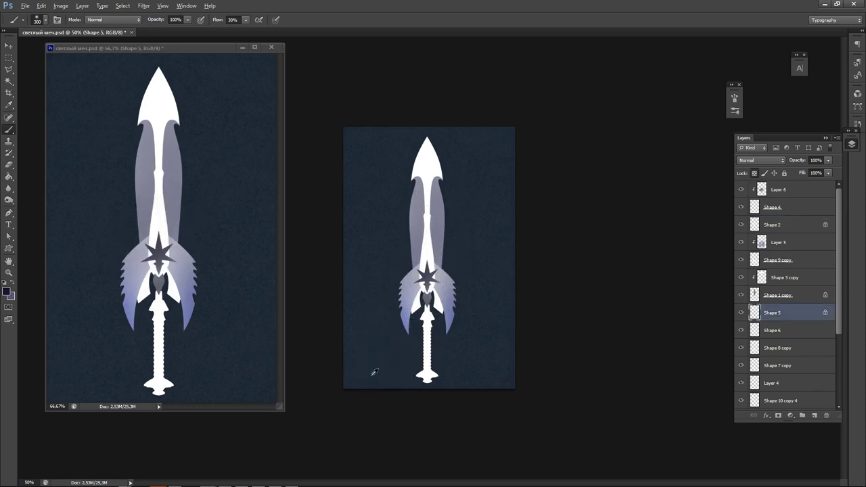
Pick a pale teal foreground color and paint the central Shape 2 blade inlay with it.
left_click(431, 262, "ctrl")
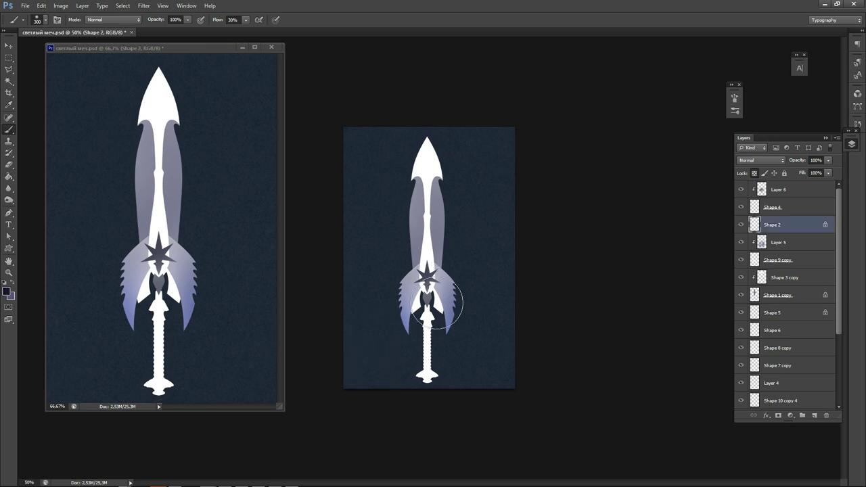
key("n")
left_click(436, 226)
left_click(404, 222)
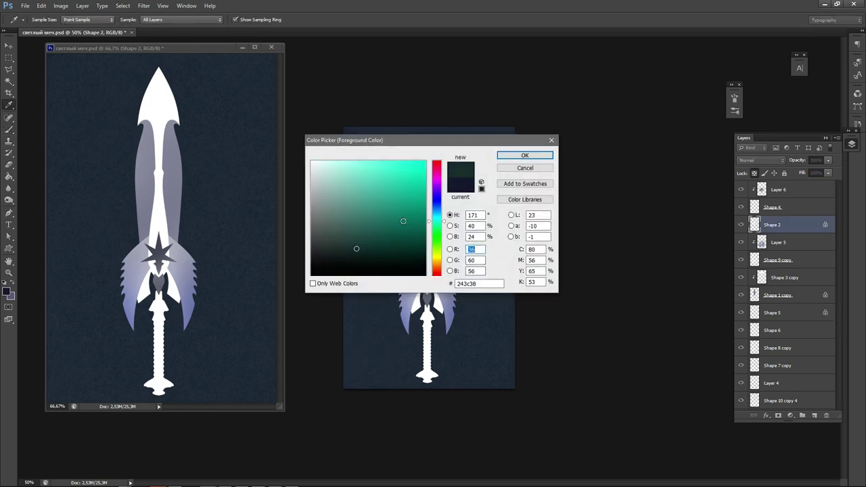
left_click(340, 196)
left_click(524, 155)
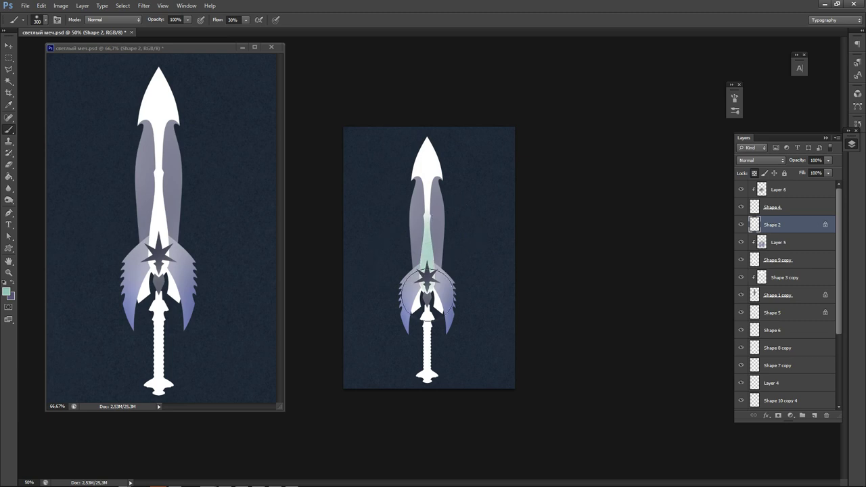
mouse_move(431, 281)
left_mouse_down()
mouse_move(432, 317)
mouse_move(430, 233)
mouse_move(442, 181)
mouse_move(426, 213)
mouse_move(437, 196)
mouse_move(443, 348)
left_mouse_up()
Pick a light sky-blue foreground color and paint it over the Shape 2 inlay, shading its lower end.
left_click(7, 292)
left_click(356, 161)
left_click(526, 155)
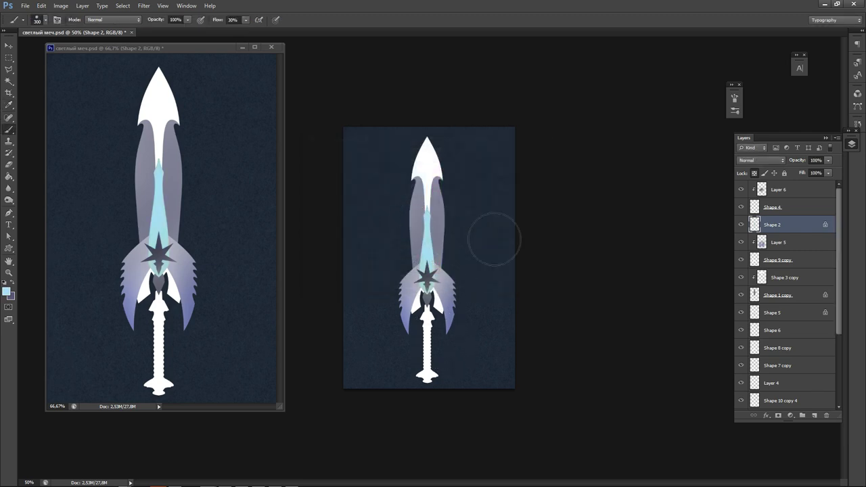
left_click_drag(431, 307, 434, 286)
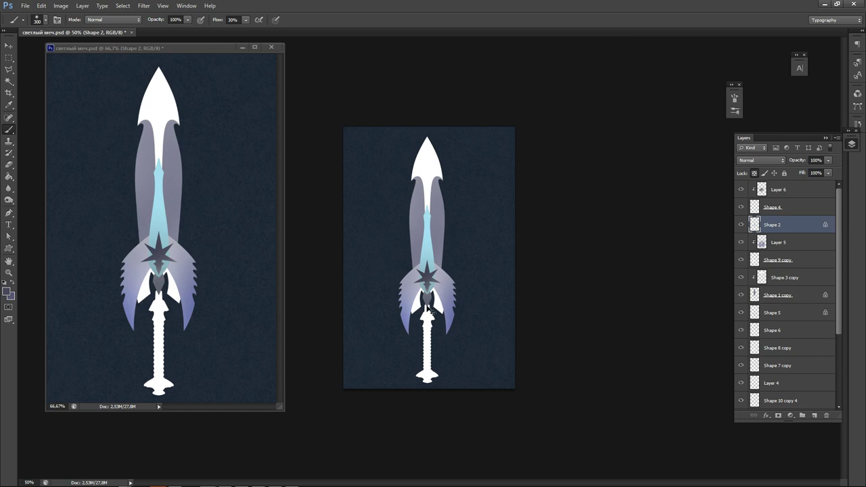
Paint the inner guard fins on the transparency-locked Shape 8 copy dark grey-violet, and merge Layer 6 into Shape 4.
left_click(428, 310, "ctrl")
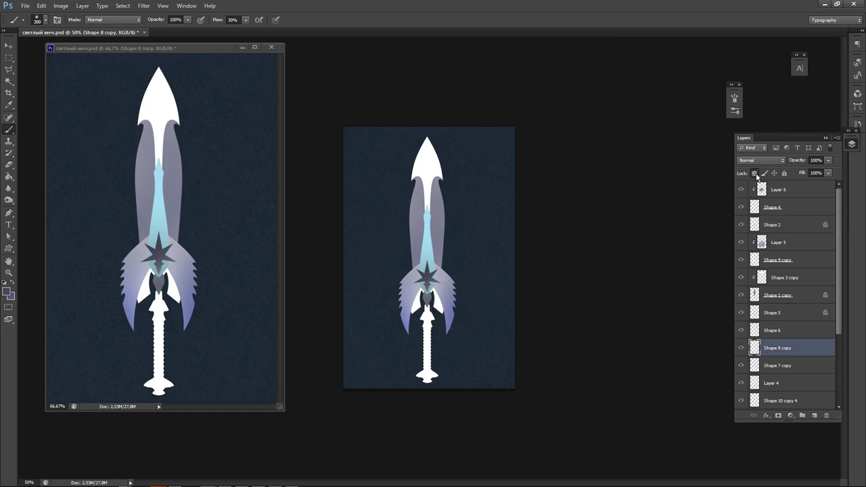
mouse_move(423, 306)
left_mouse_down()
mouse_move(406, 303)
mouse_move(464, 304)
left_mouse_up()
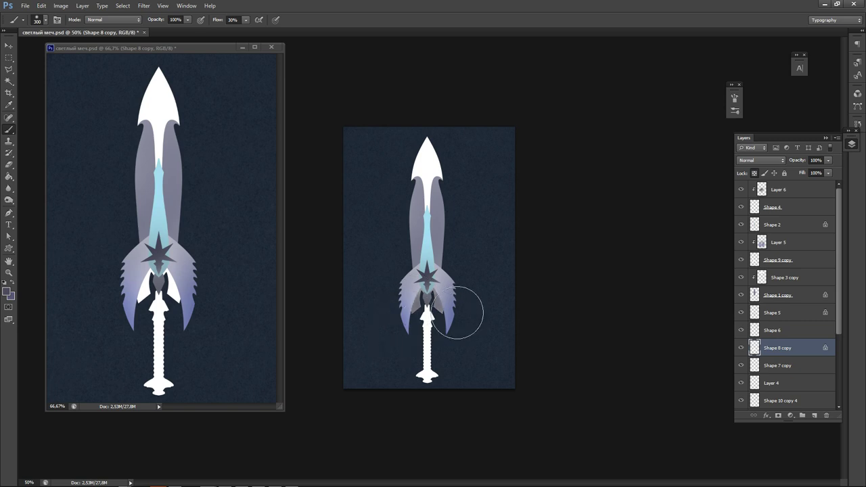
left_click(428, 279, "ctrl")
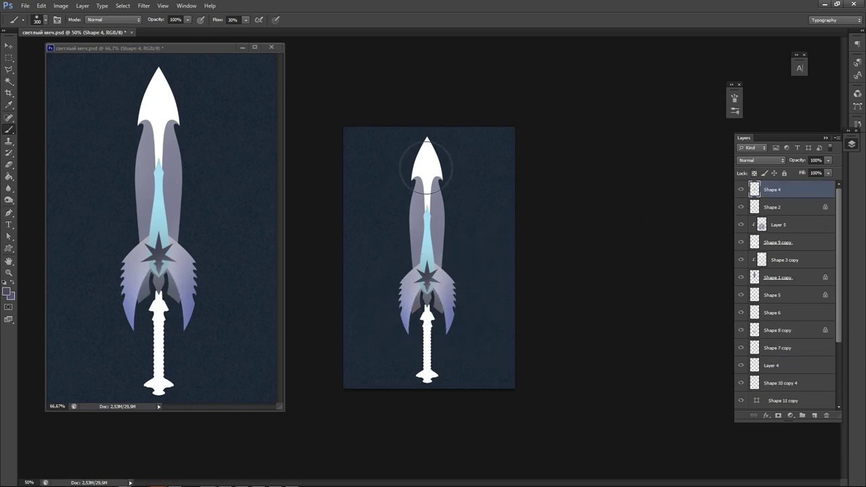
Lock the transparent pixels of Shape 3 copy, paint the blade tip with the star's sampled dark grey, and save the document.
left_click(420, 174, "ctrl")
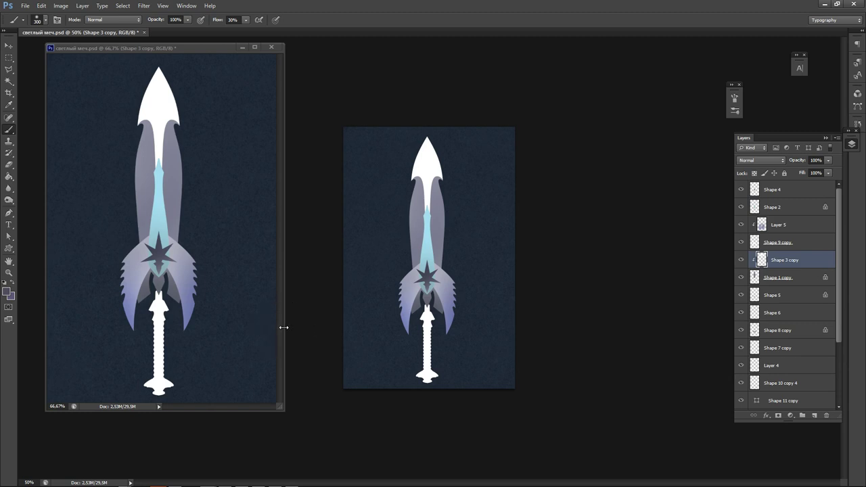
key("slash")
left_click(429, 275, "alt")
mouse_move(421, 159)
left_mouse_down()
mouse_move(368, 173)
mouse_move(364, 206)
mouse_move(429, 250)
mouse_move(376, 253)
left_mouse_up()
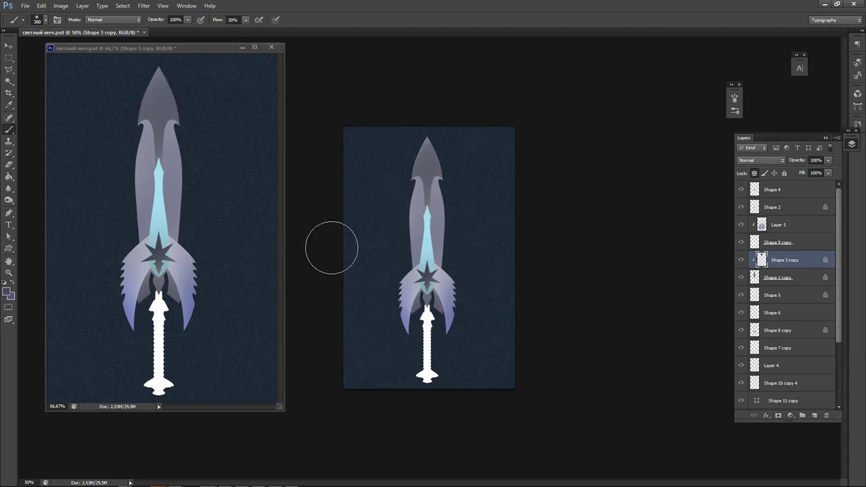
left_click_drag(429, 134, 403, 160)
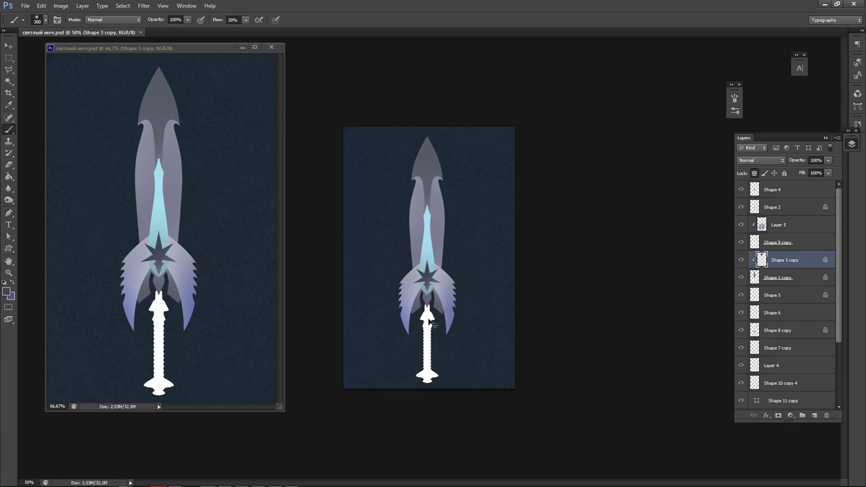
Lock the transparent pixels of Shape 7 copy and paint the collar at the top of the grip dark grey.
left_click(429, 323, "ctrl")
left_click(741, 348)
left_click(741, 348)
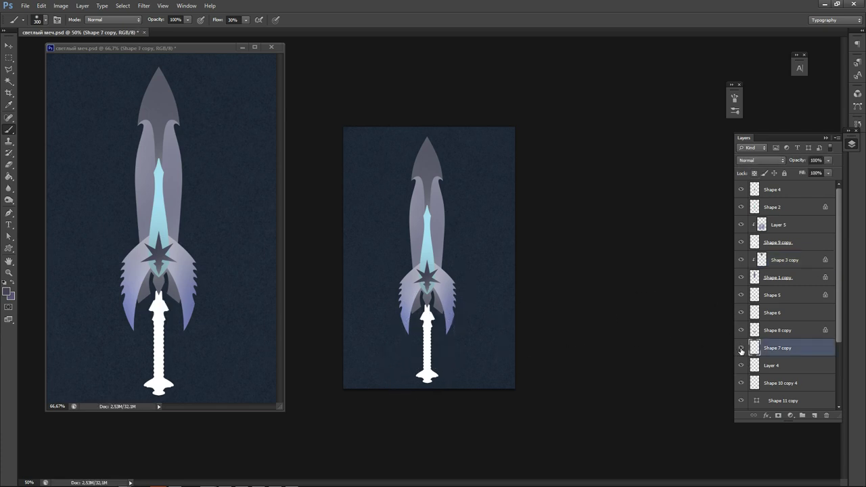
left_click(757, 173)
left_click(447, 308)
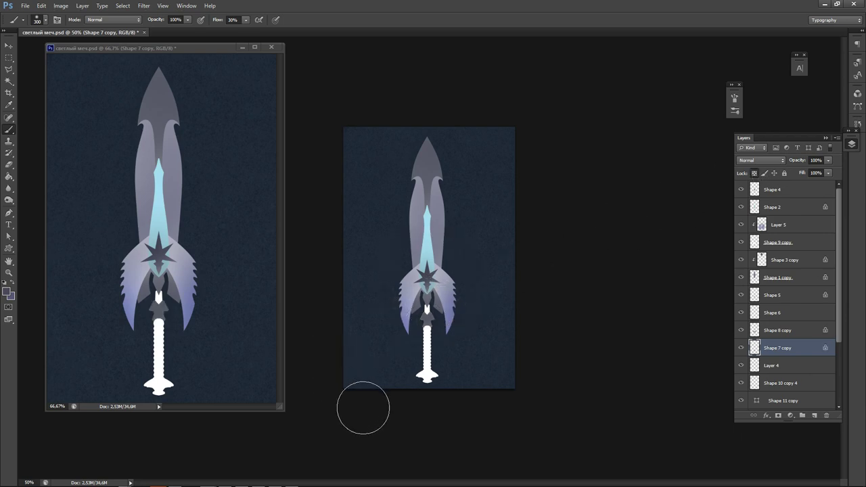
Lock the transparent pixels of Shape 6 and paint the small inlay above the grip with the blade inlay's light blue.
key("v")
left_click(429, 350)
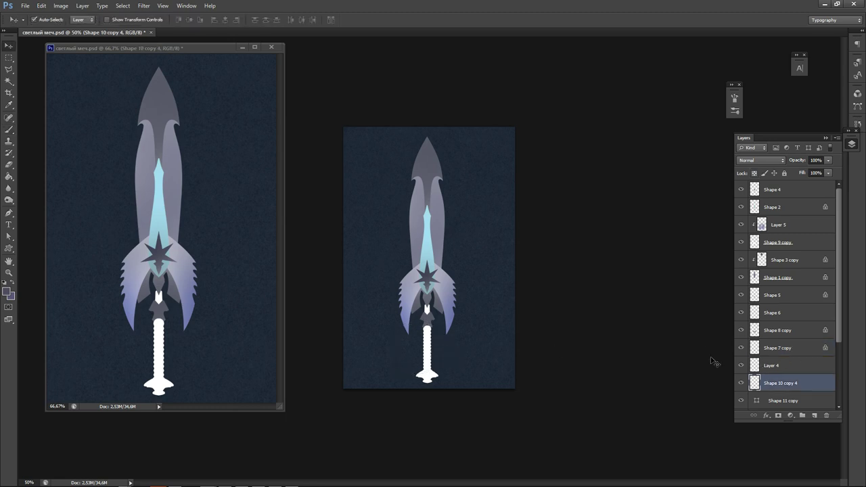
left_click(429, 326)
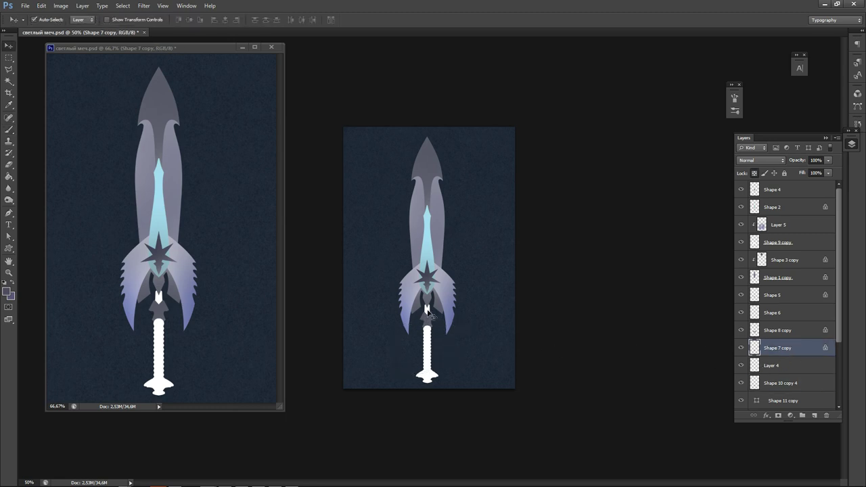
left_click(428, 313)
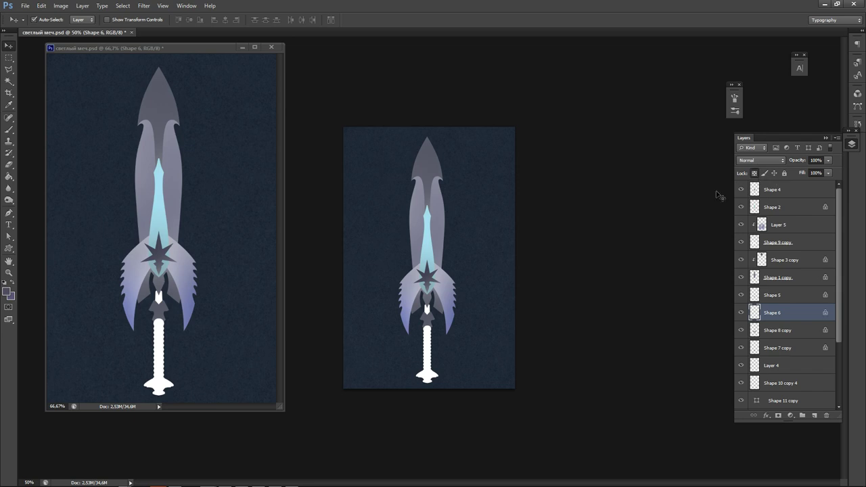
key("b")
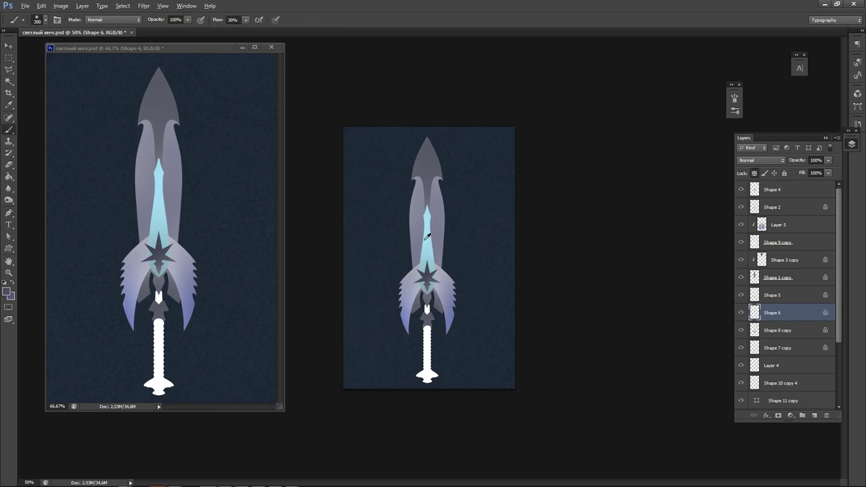
left_click_drag(428, 312, 433, 304)
Lock the transparent pixels of Shape 10 copy 4 and paint the grip dark red.
left_click(428, 357, "ctrl")
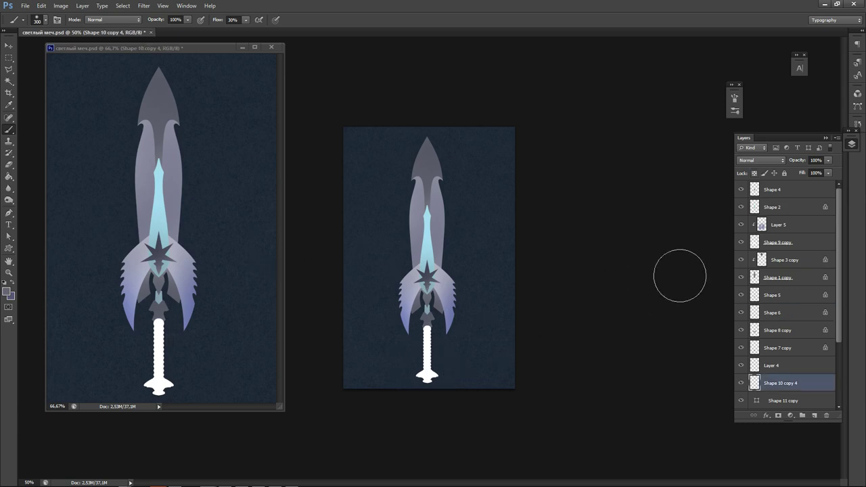
key("n")
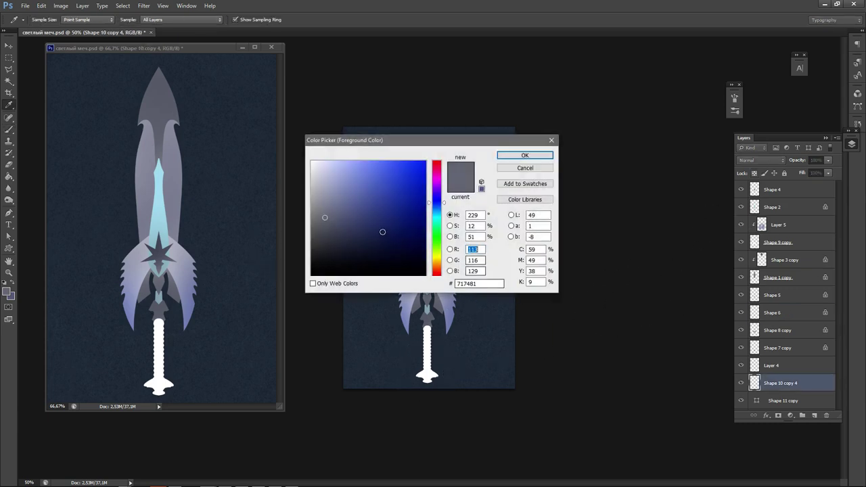
left_click(437, 183)
left_click_drag(437, 184, 437, 188)
left_click_drag(414, 218, 425, 237)
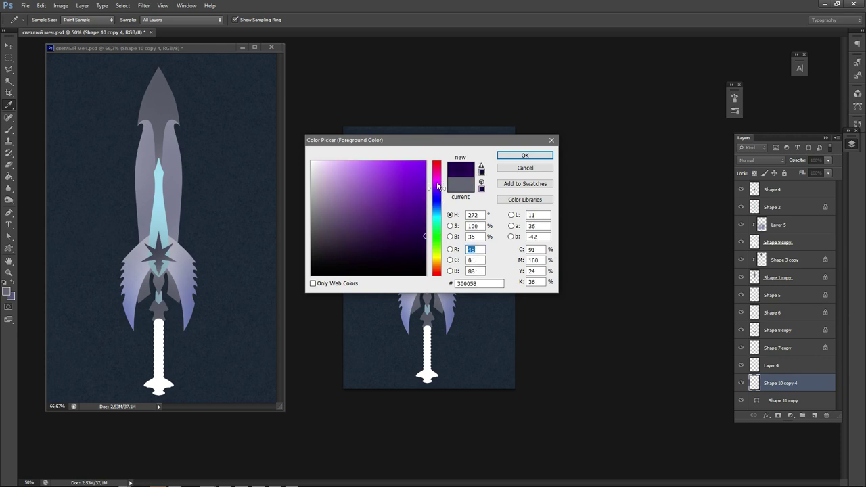
left_click_drag(438, 184, 439, 165)
left_click(524, 155)
key("b")
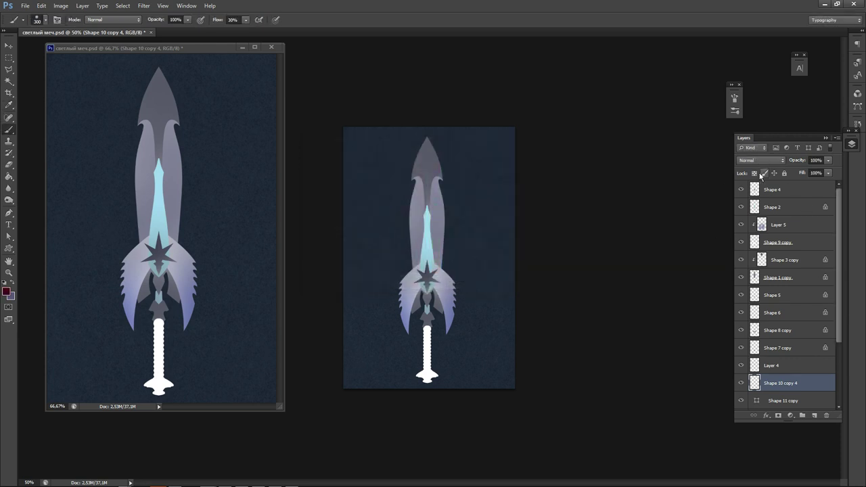
mouse_move(428, 316)
left_mouse_down()
mouse_move(511, 311)
mouse_move(475, 335)
mouse_move(476, 358)
mouse_move(350, 424)
left_mouse_up()
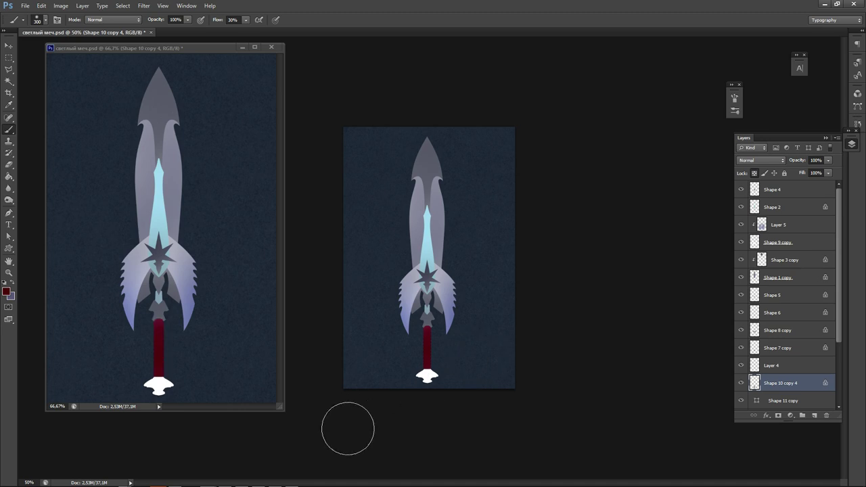
Recolor the whole grip with a lighter, dusty red.
key("n")
left_click_drag(393, 183, 372, 177)
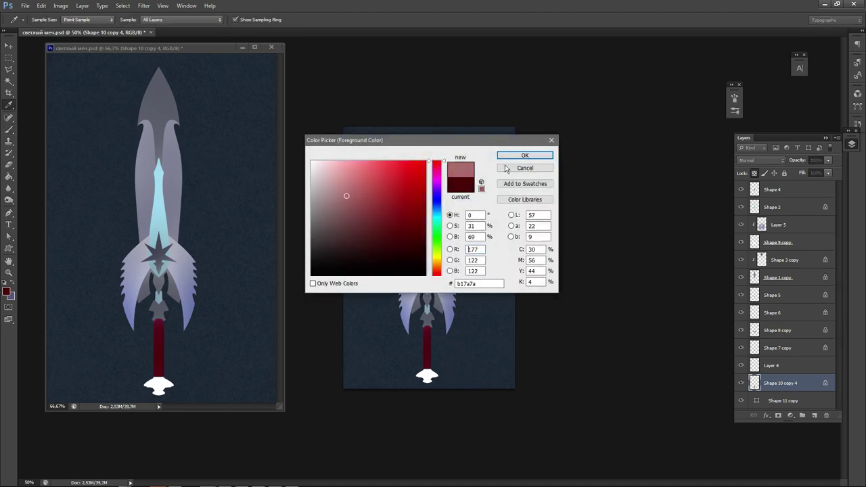
left_click(524, 155)
key("b")
key("alt+BackSpace")
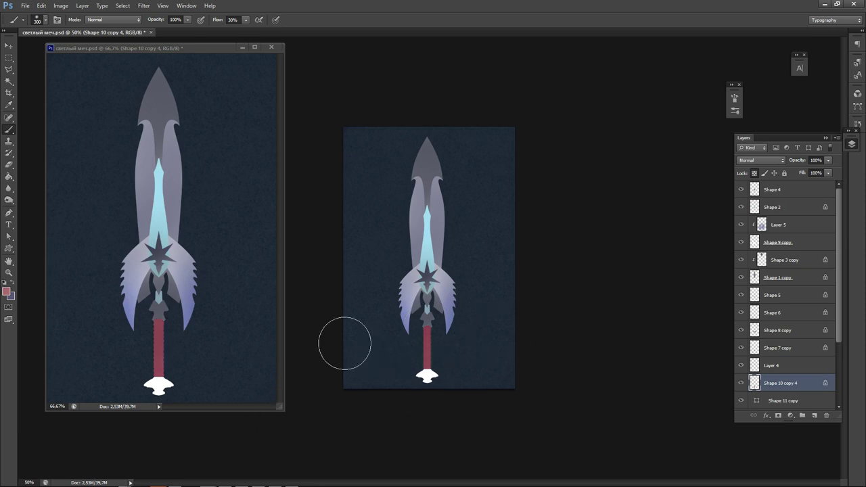
Recolor the whole grip dark purple.
key("n")
left_click_drag(439, 202, 435, 192)
left_click(373, 210)
left_click(388, 231)
left_click(525, 155)
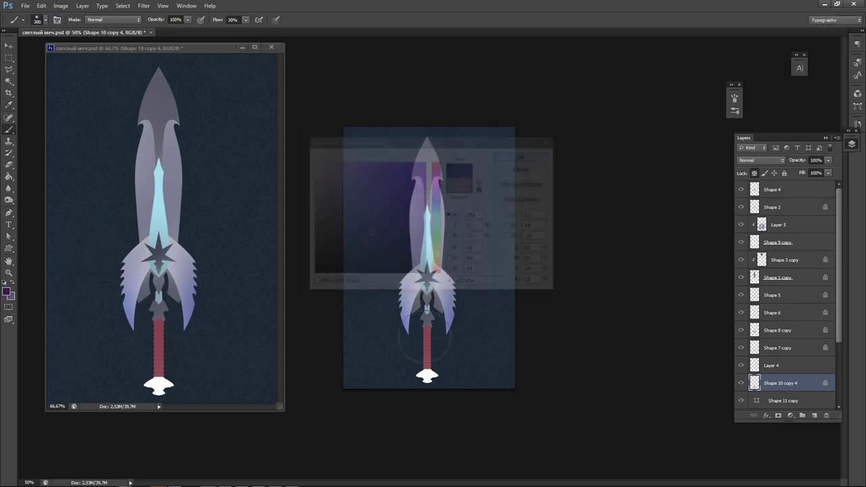
key("b")
key("alt+BackSpace")
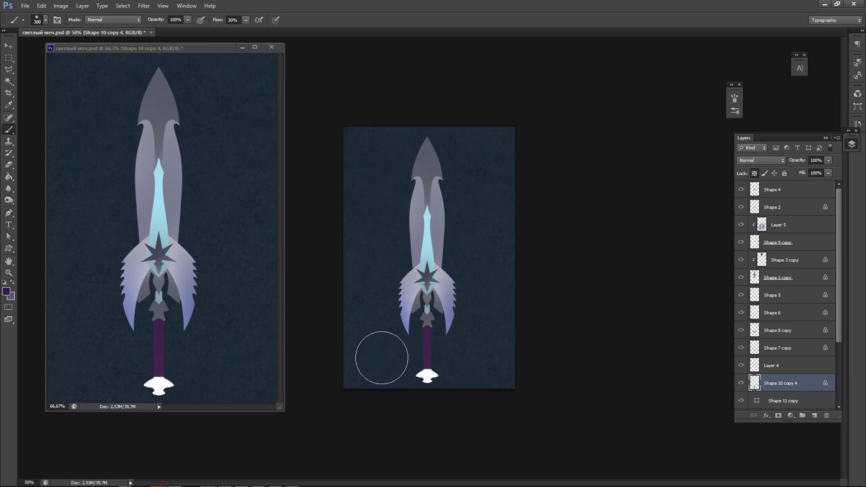
Recolor the whole grip dark green using color 15452c.
left_click(6, 292)
left_click(438, 228)
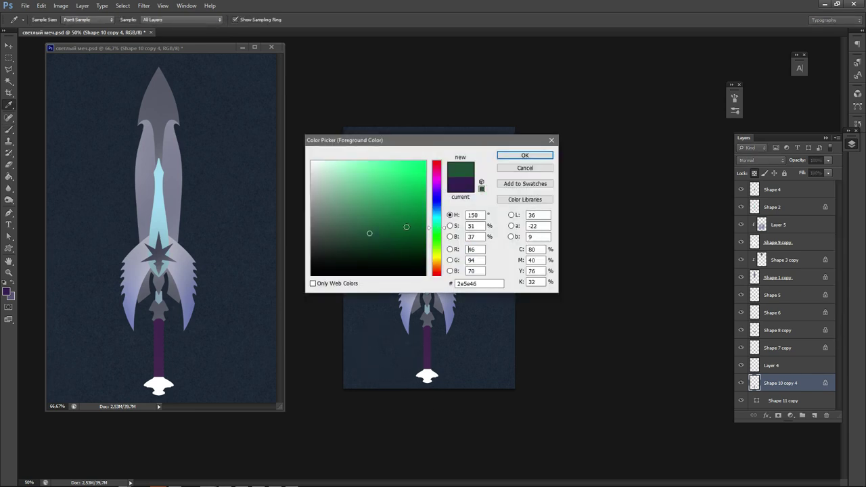
left_click(396, 225)
left_click(392, 245)
left_click(522, 156)
key("b")
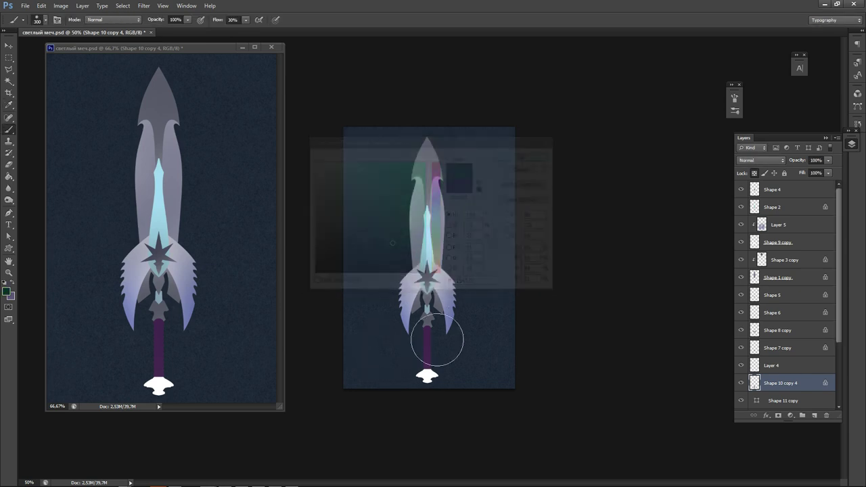
Paint light blue 5abada over the green grip to turn it teal.
left_click(6, 292)
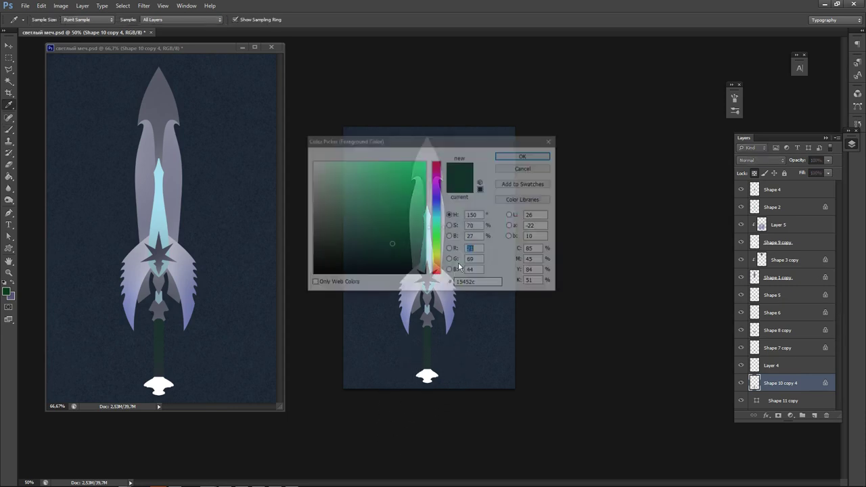
left_click(438, 218)
left_click(379, 178)
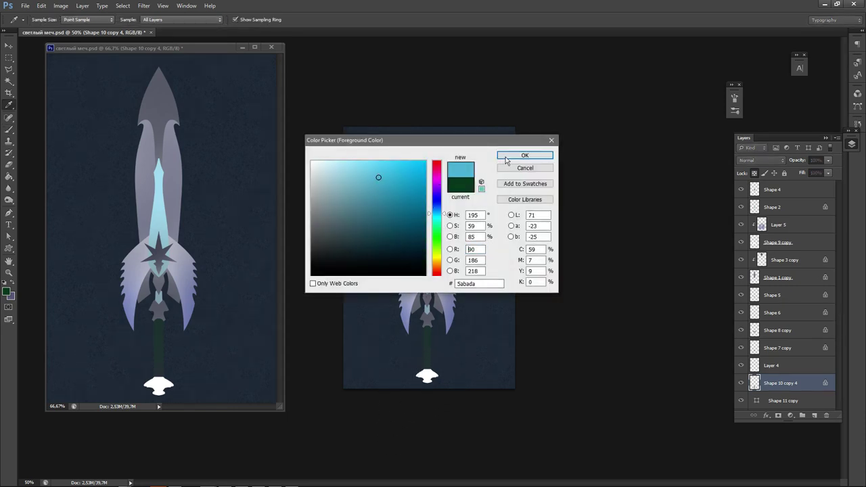
left_click(525, 155)
left_click_drag(424, 328, 392, 413)
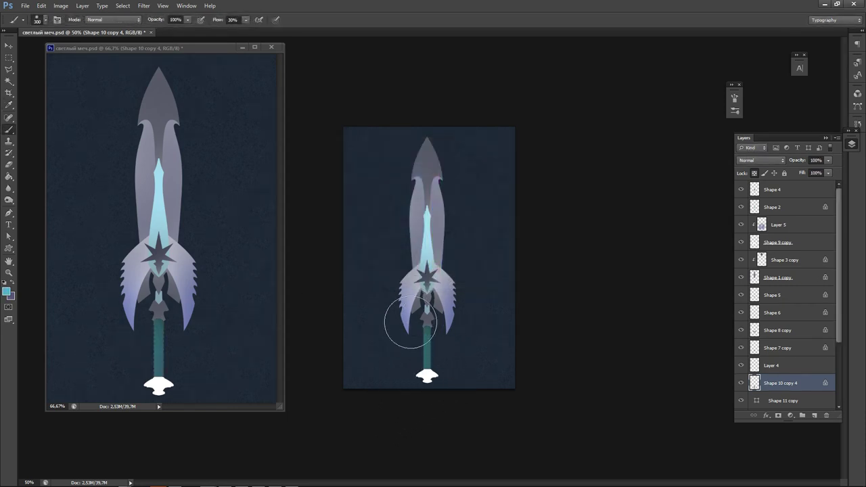
Paint a deeper, fully saturated blue of the same hue over the grip.
left_click(6, 291)
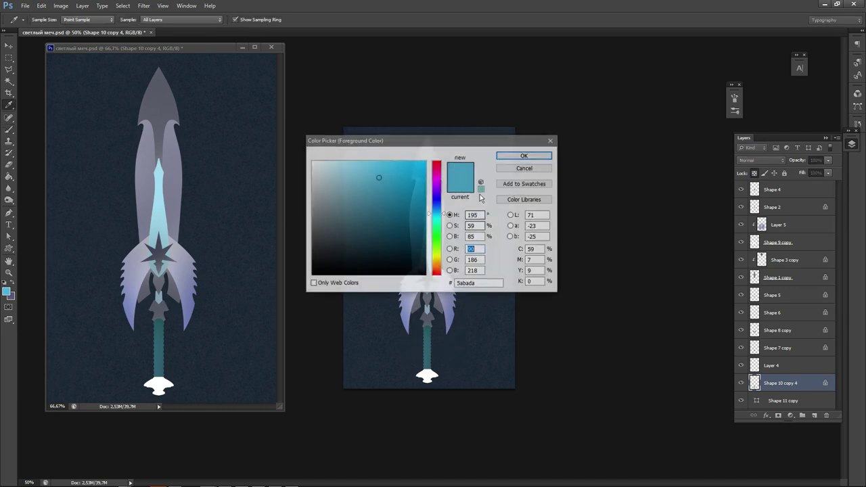
left_click(425, 214)
left_click(513, 157)
key("Return")
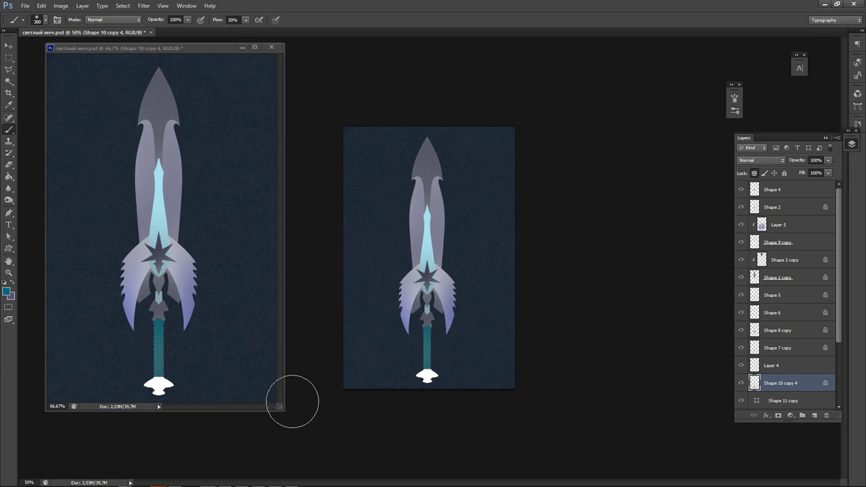
Set the foreground color to very dark teal 003040 and reduce the brush size to 40.
left_click(6, 292)
left_click(414, 244)
left_click(525, 155)
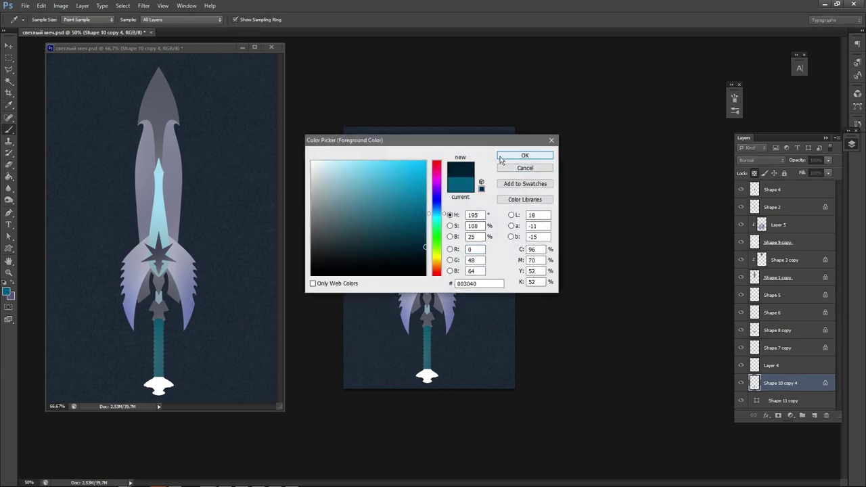
key("bracketleft")
key("bracketleft")
key("bracketleft")
key("bracketleft")
key("bracketleft")
key("bracketleft")
key("bracketleft")
key("bracketleft")
key("bracketleft")
key("bracketleft")
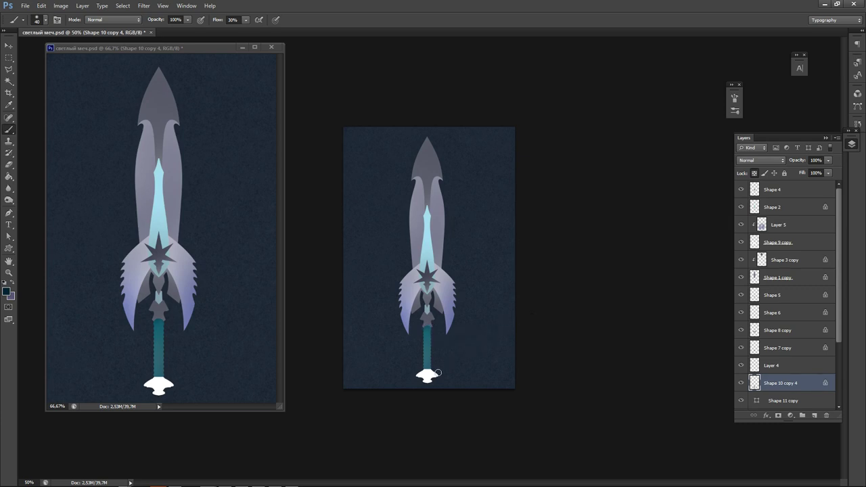
Select the Shape 11 copy layer of the white pommel, check which part it covers, and rasterize it.
scroll(428, 383, "up", 3)
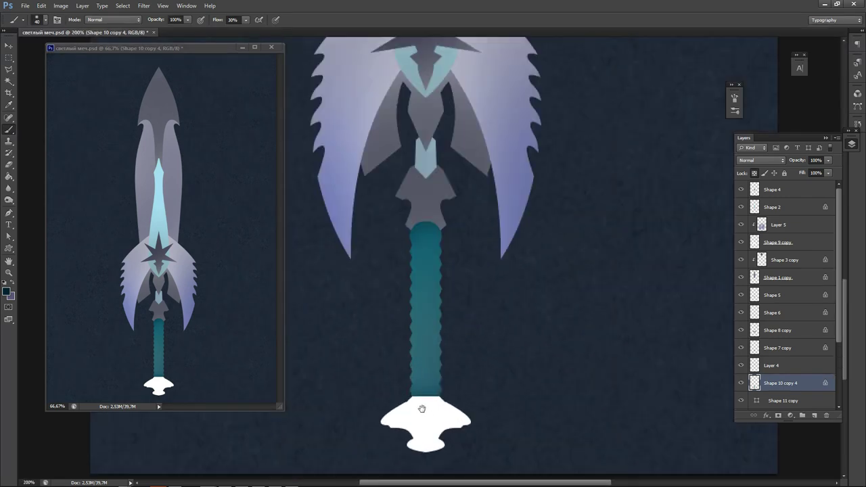
left_click_drag(422, 409, 405, 337)
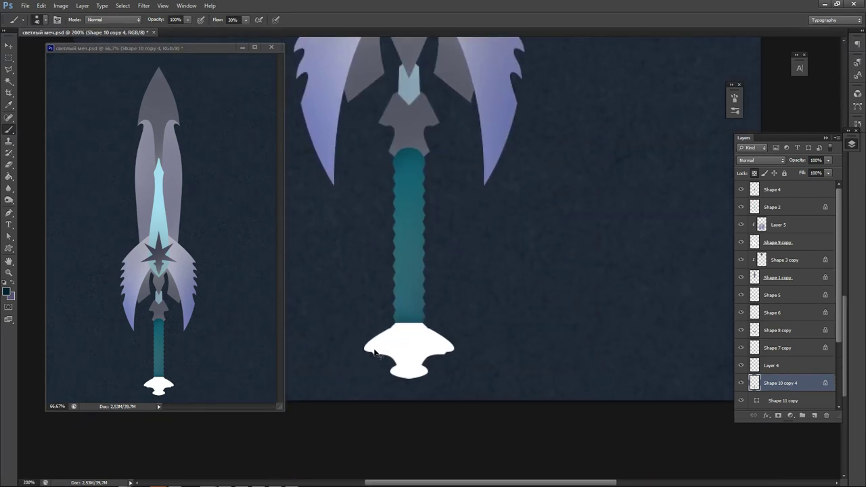
left_click(400, 346, "ctrl")
left_click(740, 401)
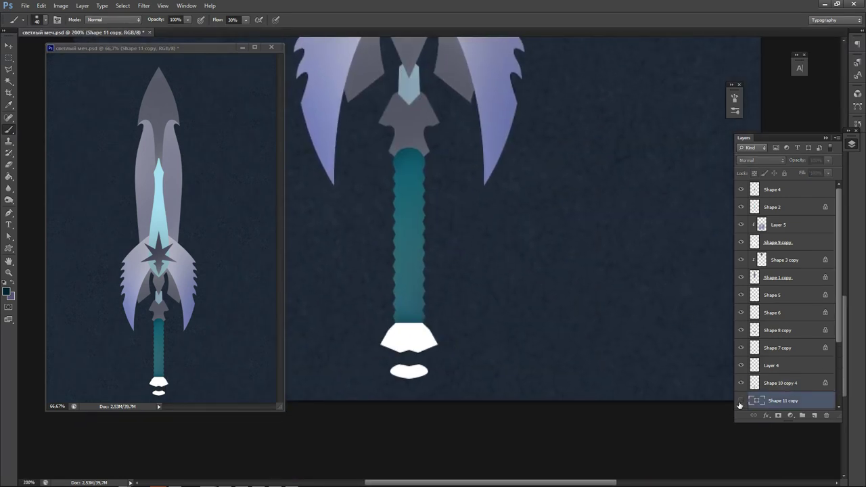
left_click(741, 401)
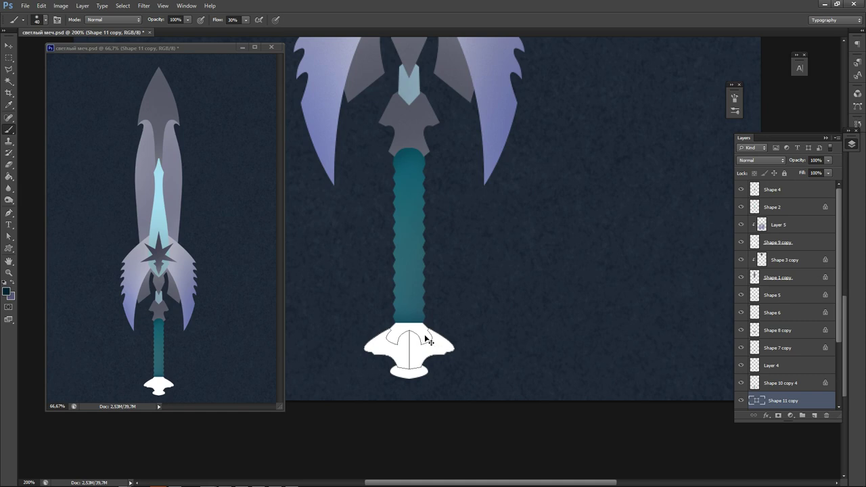
left_click(493, 330)
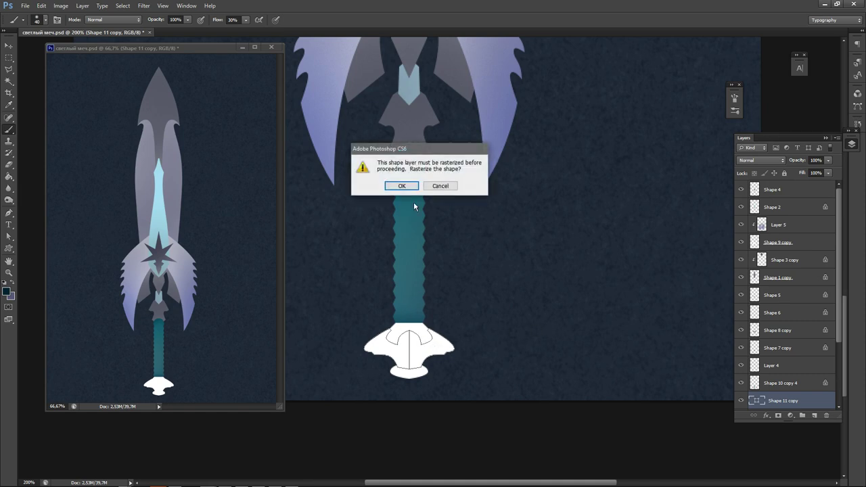
left_click(401, 187)
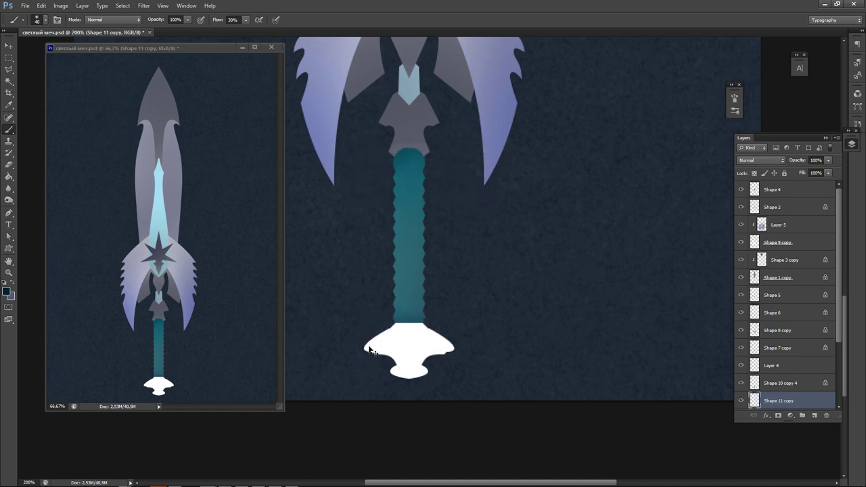
Reselect Shape 11 copy from the pommel's side tip and lock its transparent pixels.
key("v")
left_click(461, 354)
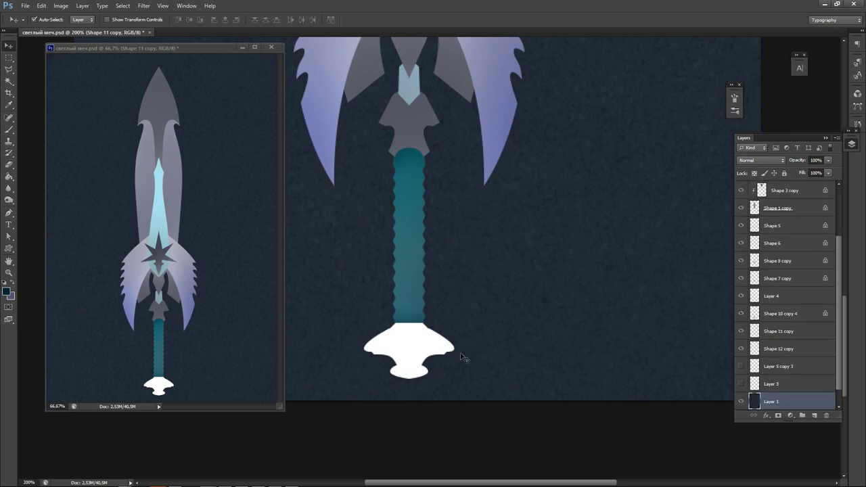
left_click(448, 349)
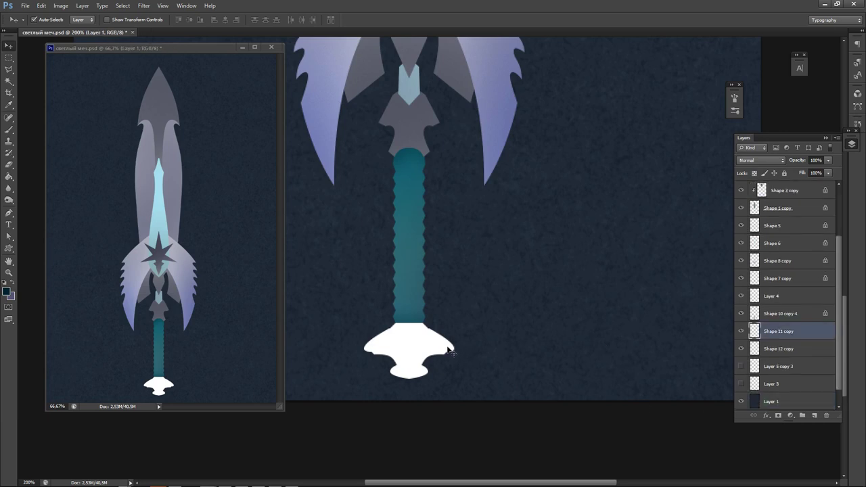
left_click(741, 331)
left_click(741, 331)
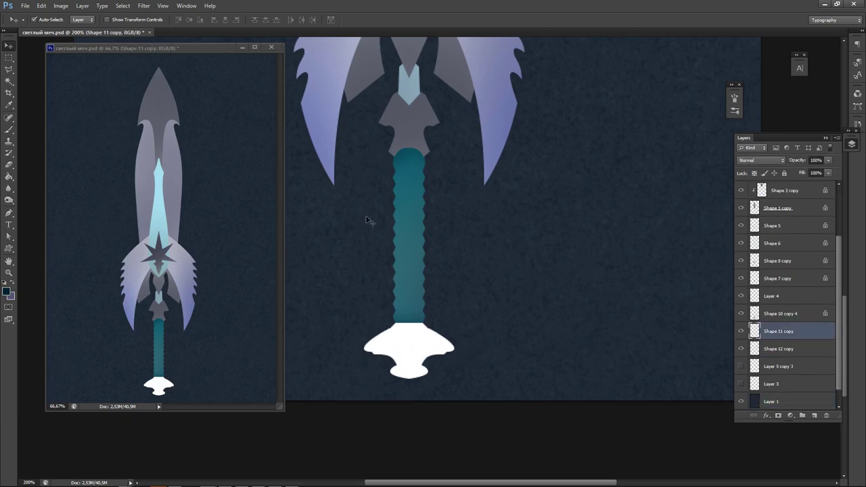
left_click(755, 174)
Merge the clipped Shape 3 copy layer down into Shape 1 copy.
left_click(797, 192)
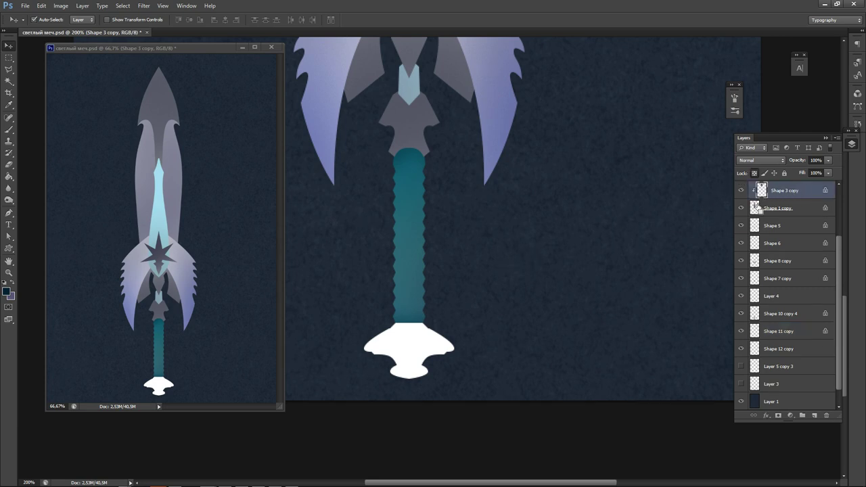
key("Delete")
Paint the pommel's side wings and center on Shape 11 copy light blue.
left_click(449, 350)
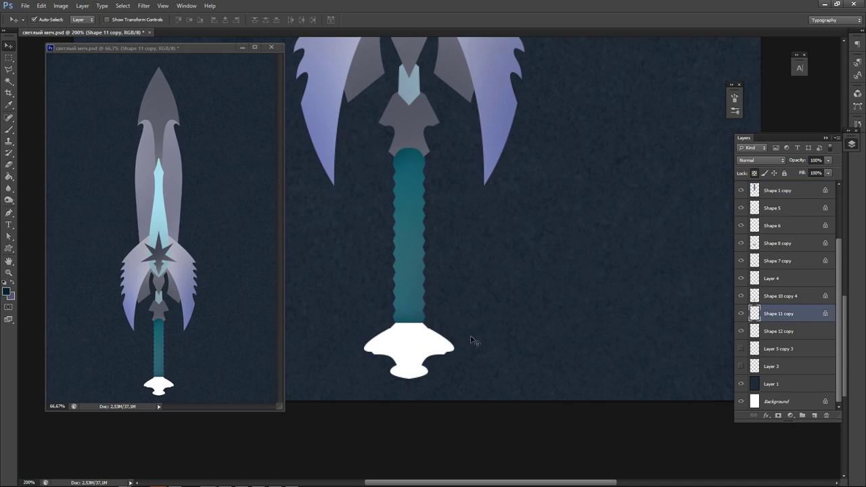
key("b")
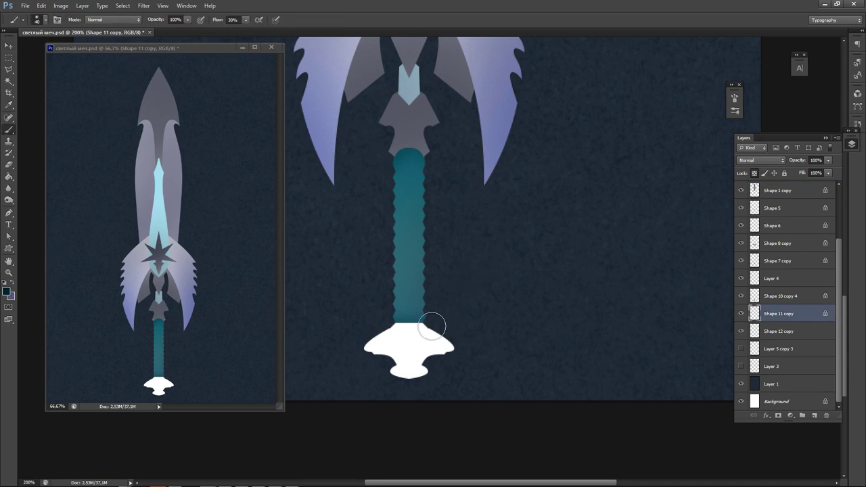
key("n")
left_click(511, 129)
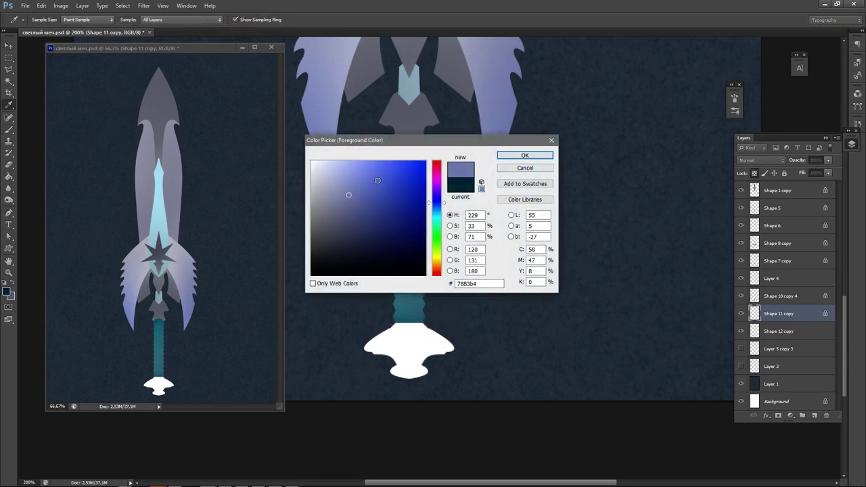
left_click(365, 172)
left_click(438, 212)
left_click(525, 156)
key("b")
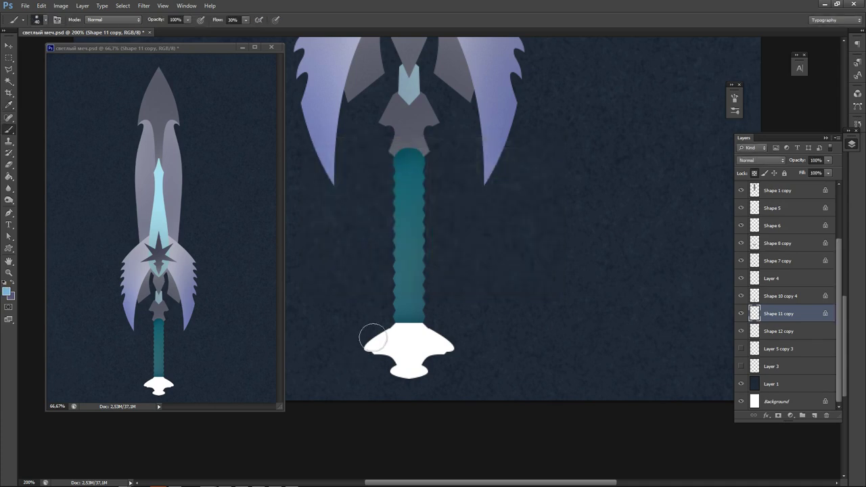
mouse_move(344, 355)
left_mouse_down()
mouse_move(362, 372)
mouse_move(335, 371)
left_mouse_up()
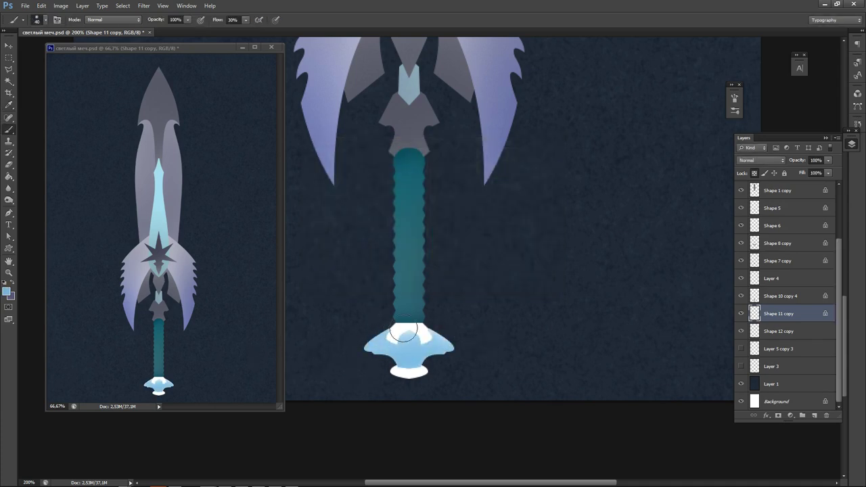
Sample a dark navy and shade the lower edges and side tips of the blue pommel with it.
left_click(379, 84, "alt")
mouse_move(385, 368)
left_mouse_down()
mouse_move(503, 333)
mouse_move(334, 373)
left_mouse_up()
left_click_drag(456, 339, 324, 367)
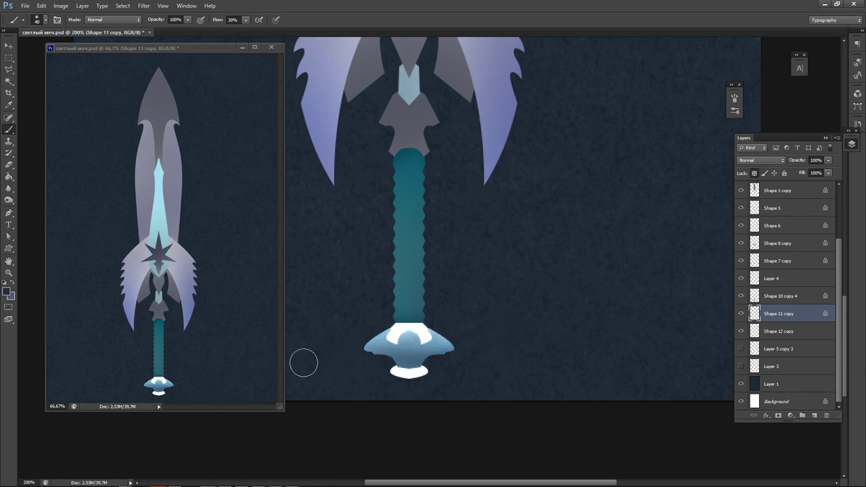
Sample the wing's periwinkle and tint the pommel body on Shape 11 copy with an enlarged brush.
left_click(329, 113, "alt")
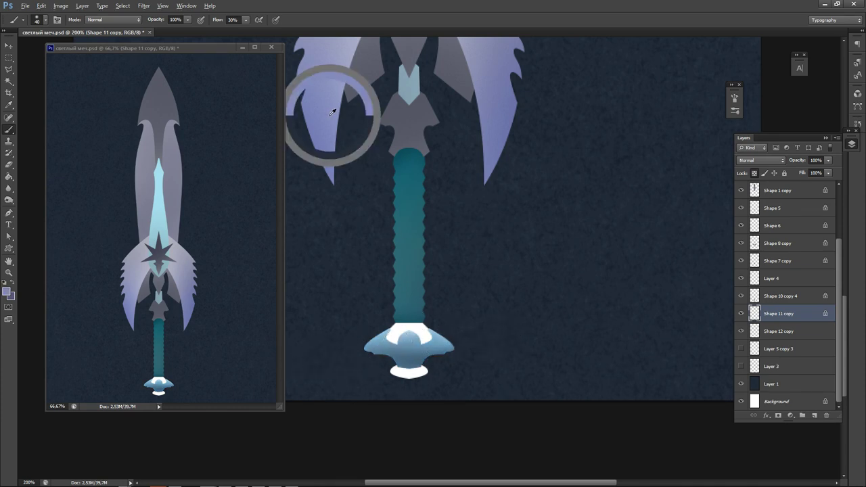
left_click(330, 155, "alt")
key("bracketright")
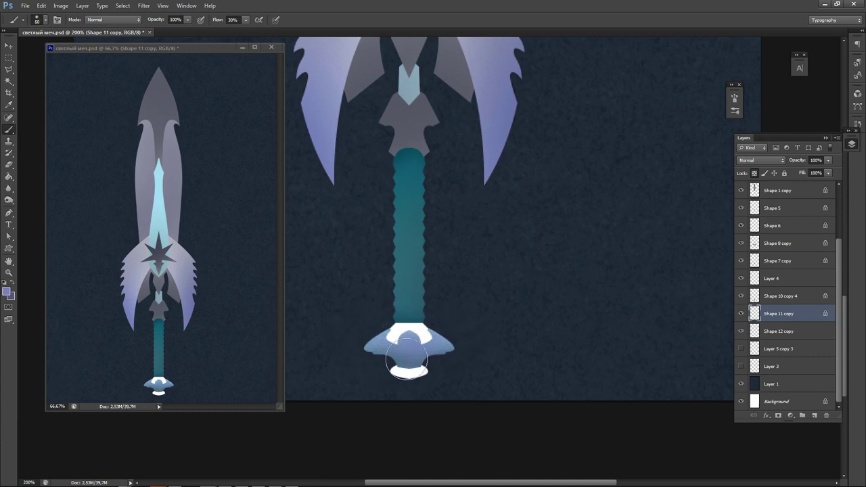
Lock Shape 12 copy's transparent pixels and paint the white collar above the pommel saturated blue #0064ca.
key("alt+bracketleft")
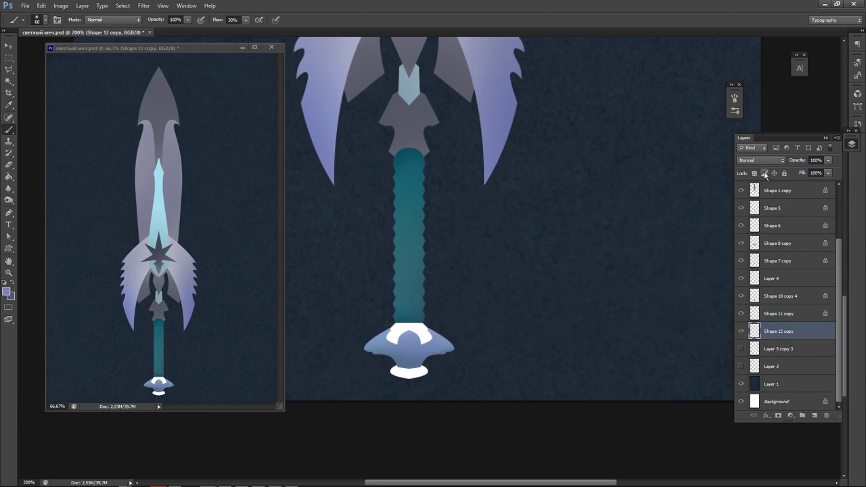
key("n")
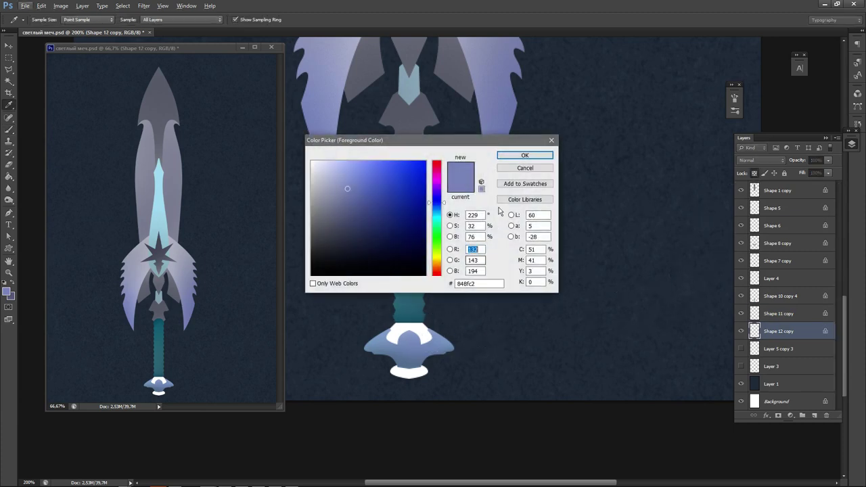
left_click_drag(406, 187, 427, 161)
left_click_drag(436, 206, 427, 185)
left_click(524, 155)
left_click_drag(393, 335, 425, 334)
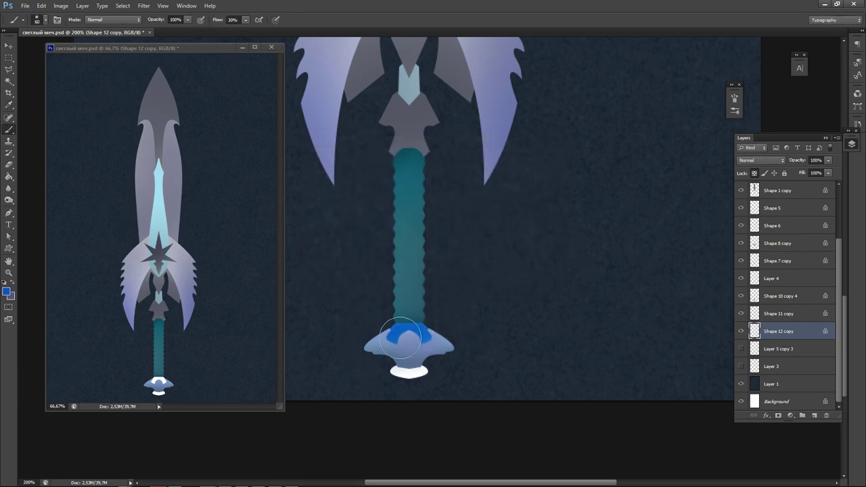
Pick a dark navy and shade the upper edge of the blue collar with it.
key("F9")
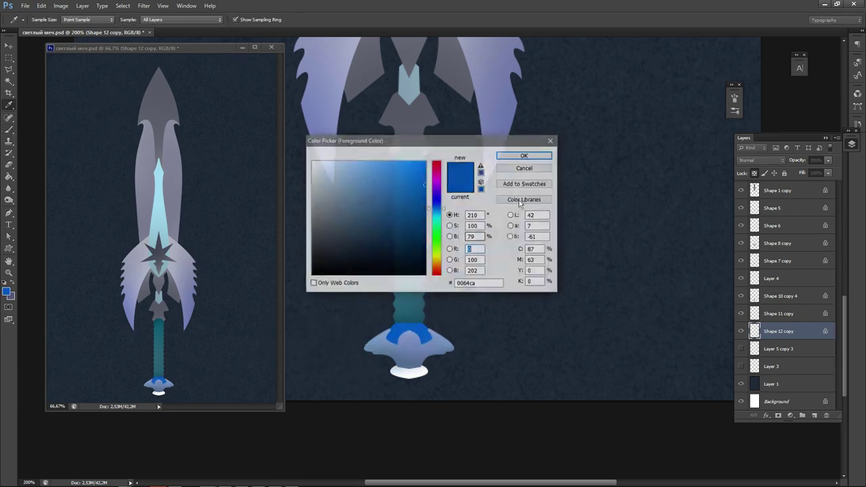
left_click(411, 248)
left_click(525, 155)
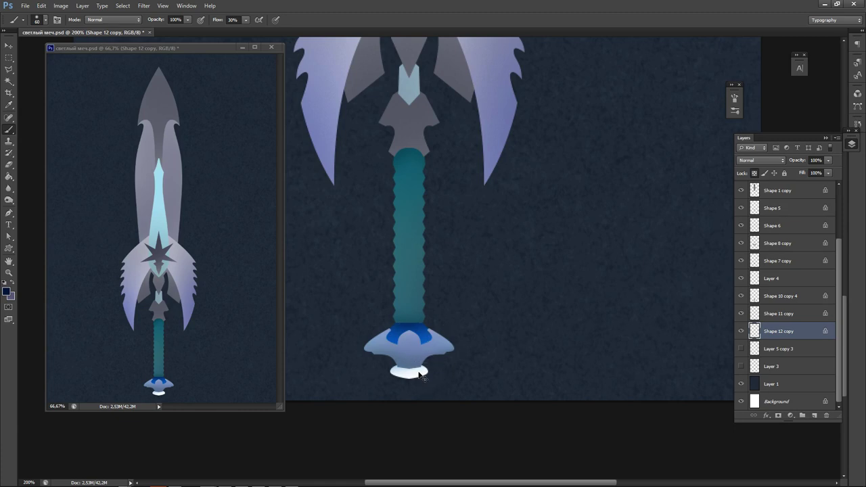
Paint the pommel's white bottom cap muted blue using colors sampled from the guard and pommel.
left_click(366, 82, "alt")
mouse_move(426, 382)
left_mouse_down()
mouse_move(348, 382)
mouse_move(466, 372)
left_mouse_up()
left_click(410, 362, "alt")
mouse_move(389, 373)
left_mouse_down()
mouse_move(438, 374)
mouse_move(401, 382)
mouse_move(392, 377)
mouse_move(465, 367)
mouse_move(384, 375)
mouse_move(470, 360)
left_mouse_up()
Sample a lighter blue from the pommel and brighten the bottom cap's lower edge with a size 25 brush.
left_click(413, 326, "alt")
left_click(425, 353, "alt")
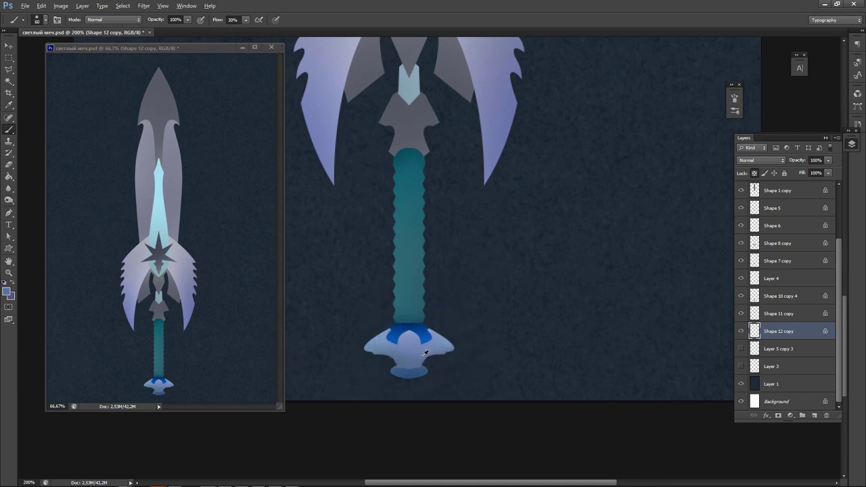
key("bracketleft")
key("bracketleft")
key("bracketleft")
key("bracketleft")
left_click_drag(389, 377, 447, 372)
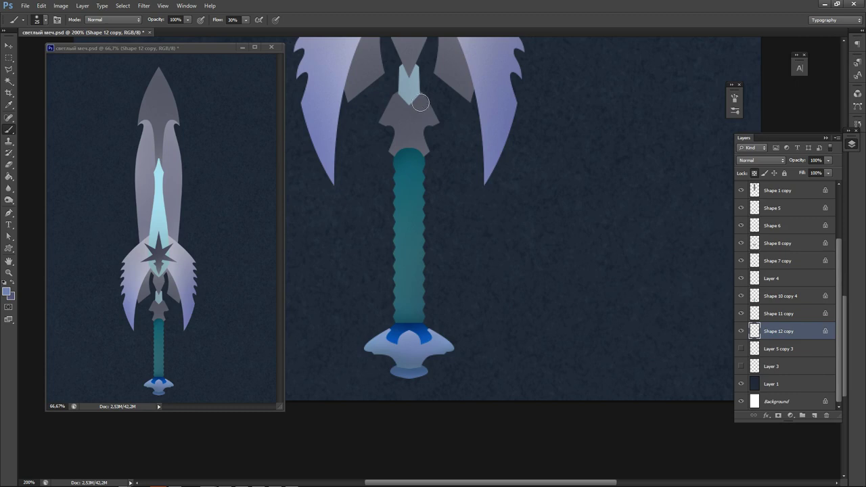
Select the sword layers from Shape 12 copy up through Shape 4 and move the whole sword slightly upward.
left_click_drag(838, 302, 853, 207)
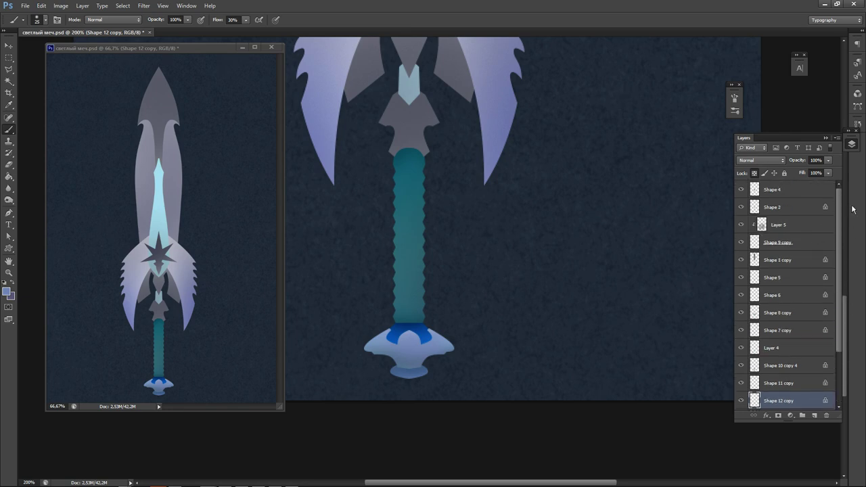
left_click(814, 184, "shift")
key("ctrl+minus")
key("ctrl+minus")
key("ctrl+minus")
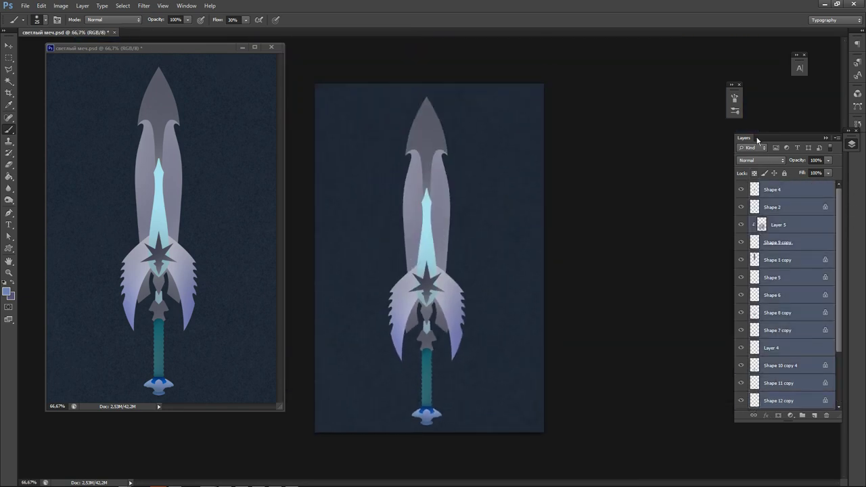
key("v")
key("shift+Up")
key("shift+Up")
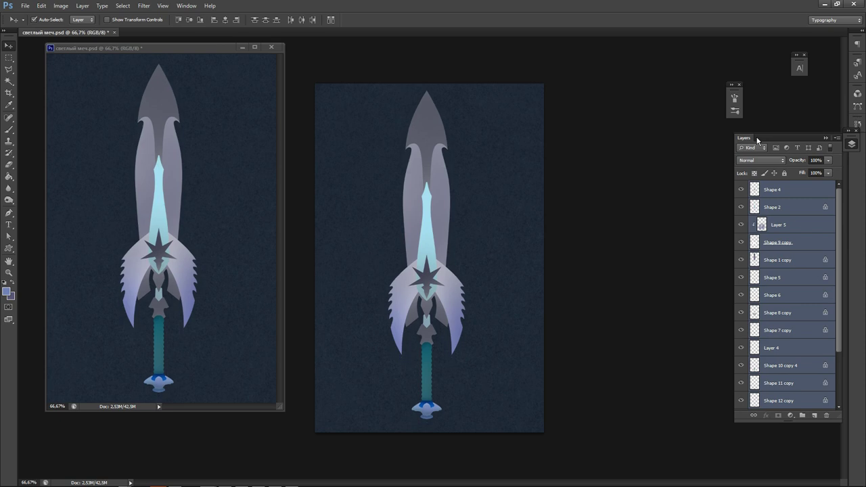
key("Down")
key("Down")
key("Down")
key("Down")
key("Down")
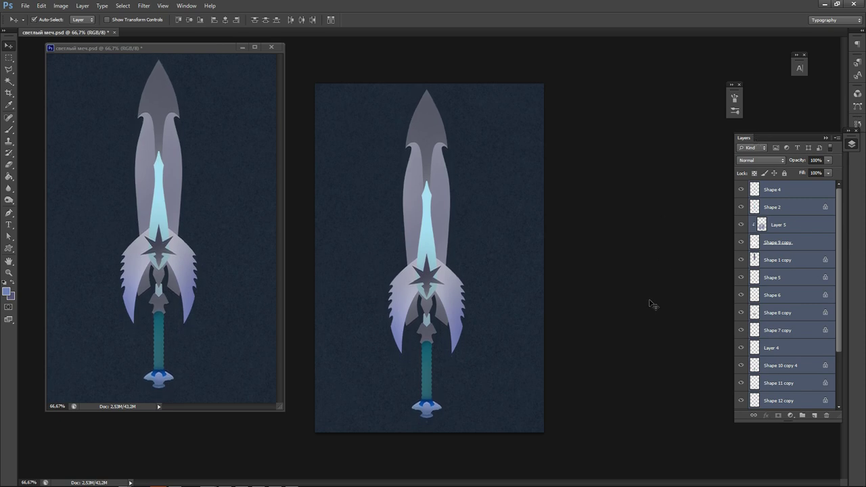
Create a new empty layer directly above Layer 5 copy 3.
left_click(629, 327)
left_click(433, 423)
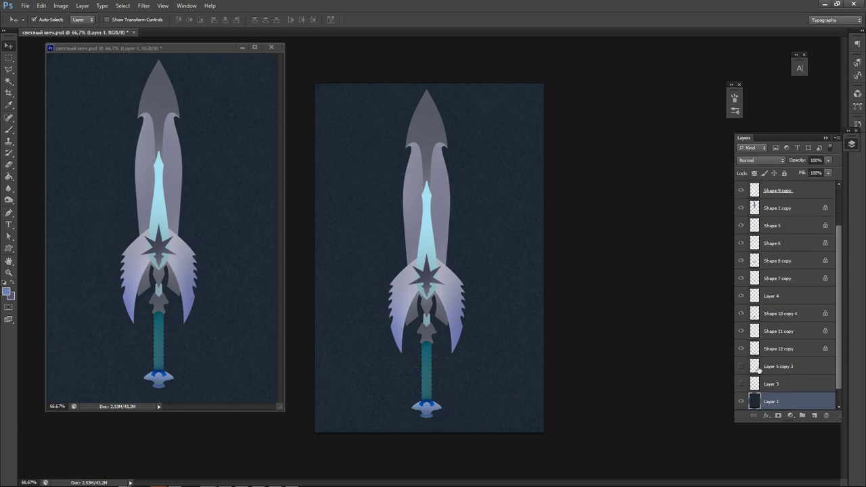
left_click(796, 367)
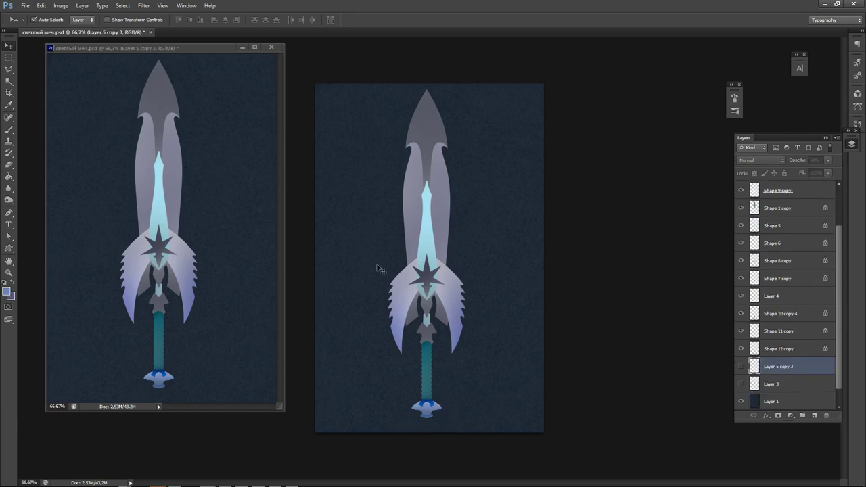
key("ctrl+shift+n")
key("Return")
Draw a pointed spike hanging below the pommel's bottom cap with the Pen tool and convert it to a filled shape.
left_click(437, 418, "ctrl")
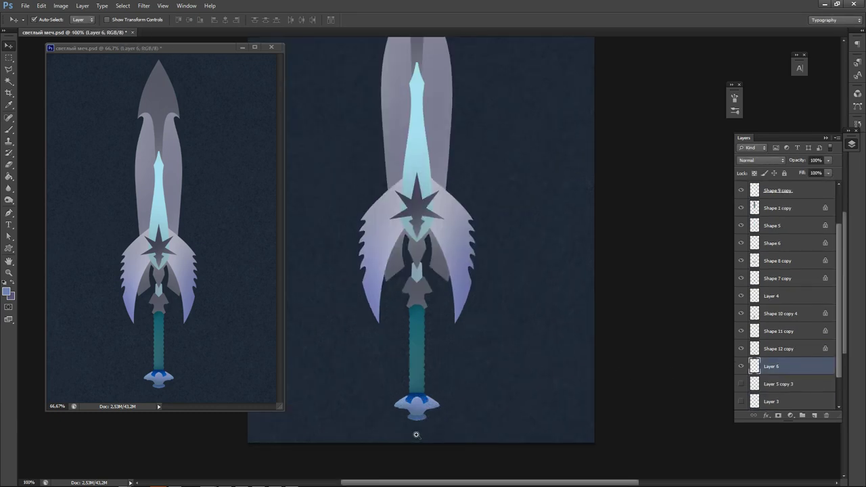
left_click(415, 434, "ctrl")
left_click(408, 426, "ctrl")
left_click(402, 420, "ctrl")
left_click(402, 420, "ctrl")
left_click_drag(409, 331, 440, 219)
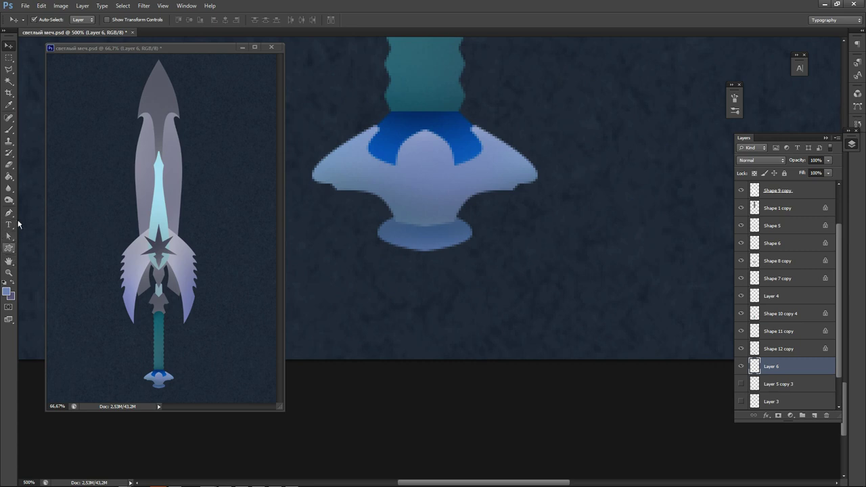
left_click(9, 215)
left_click(396, 232)
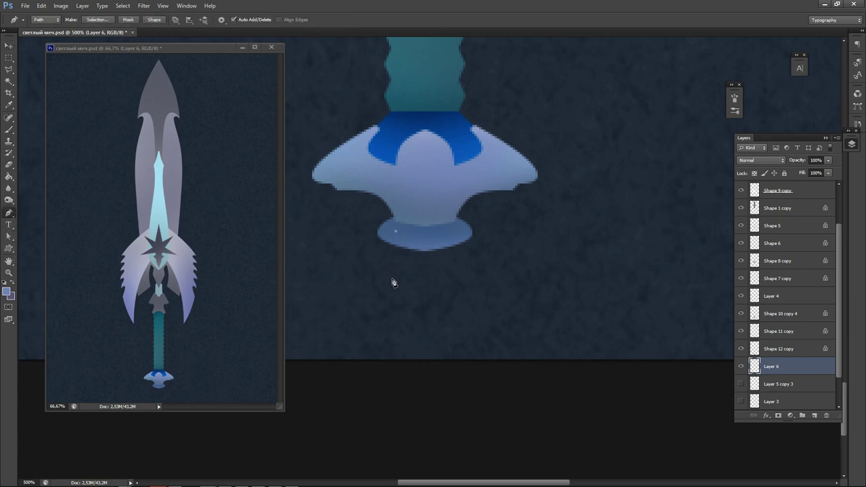
left_click(391, 277)
left_click_drag(392, 289, 398, 303)
left_click(429, 328)
left_click_drag(459, 279, 462, 262)
left_click(396, 232)
left_click(153, 20)
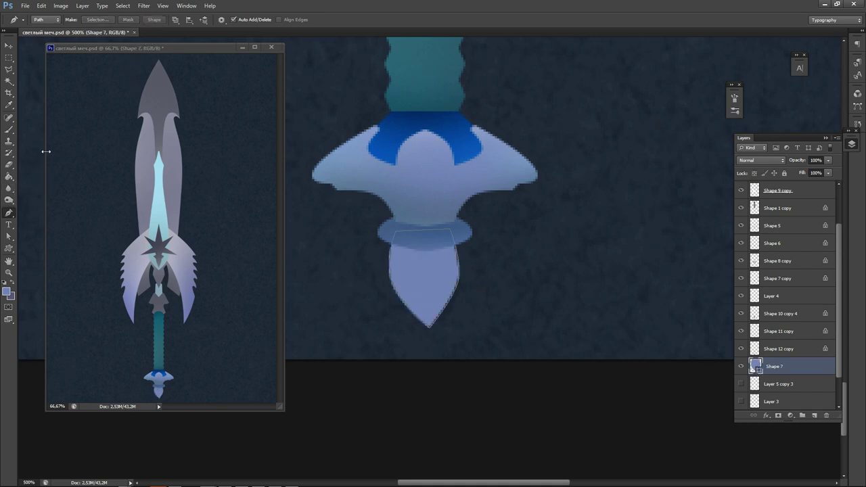
Center the spike's tip, adjust its right curve and raise both upper corners up behind the bottom cap.
left_click(9, 237)
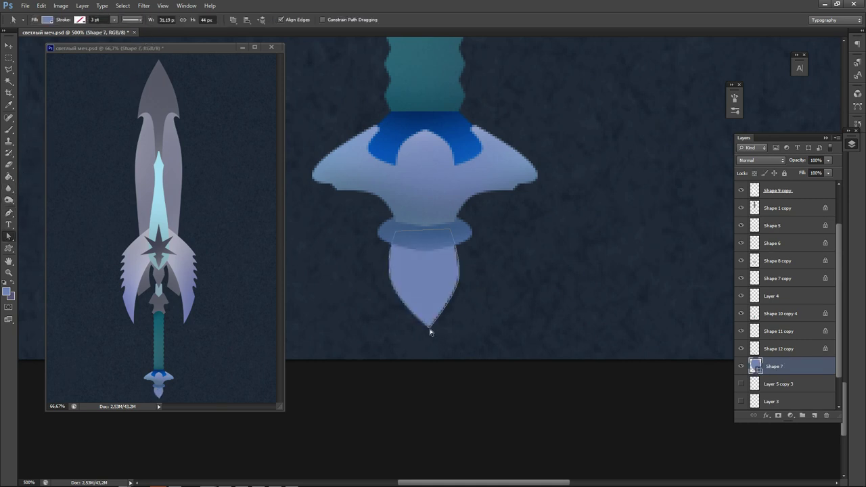
left_click(430, 329)
left_click_drag(428, 330, 425, 328)
left_click(460, 278)
left_click_drag(455, 301, 452, 302)
left_click_drag(396, 232, 396, 222)
left_click_drag(451, 229, 457, 223)
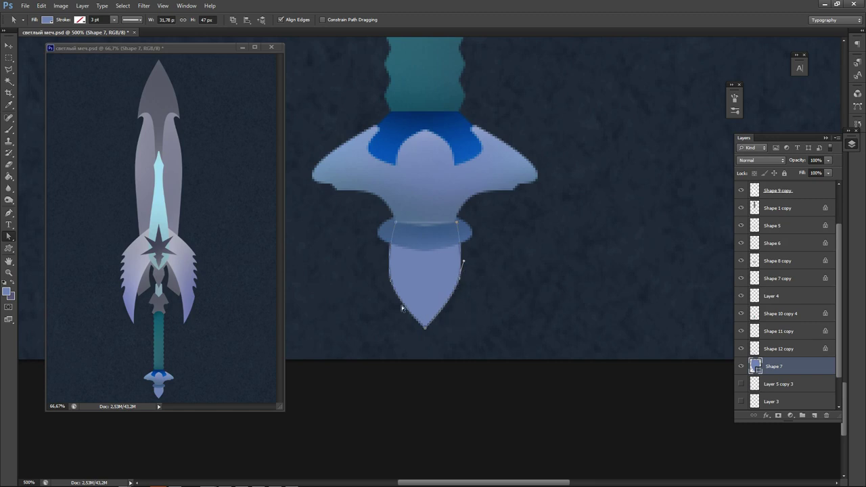
Even out the spike's left and right side curves by adjusting their handles and the upper right corner.
left_click(392, 282)
left_click_drag(399, 302, 397, 312)
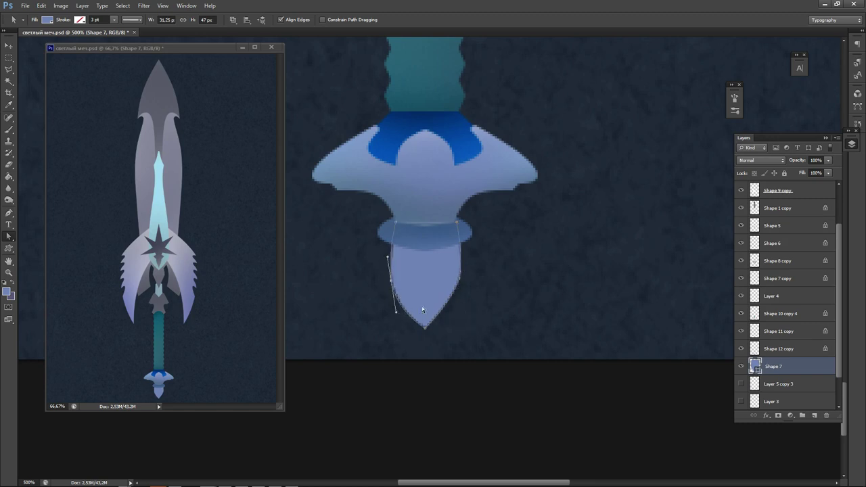
left_click(460, 282)
mouse_move(453, 304)
left_mouse_down()
mouse_move(461, 313)
mouse_move(459, 305)
left_mouse_up()
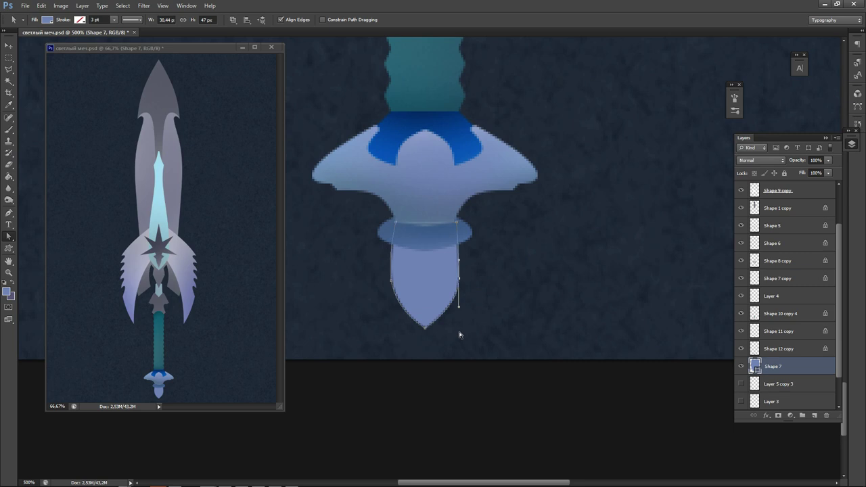
left_click(392, 280)
left_click_drag(390, 260, 392, 259)
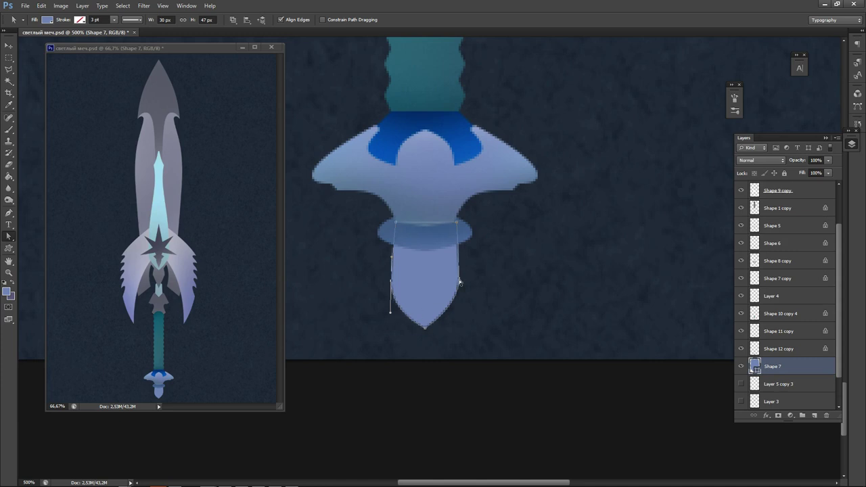
left_click(460, 281)
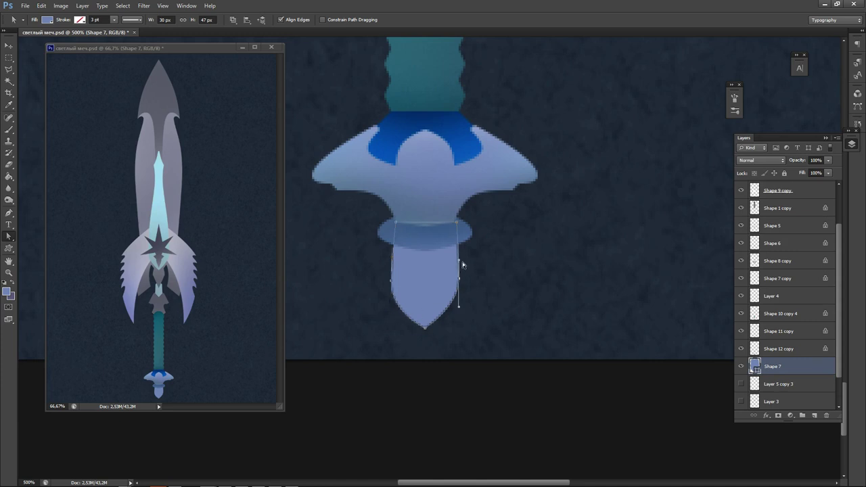
left_click(456, 223)
left_click_drag(461, 310, 460, 314)
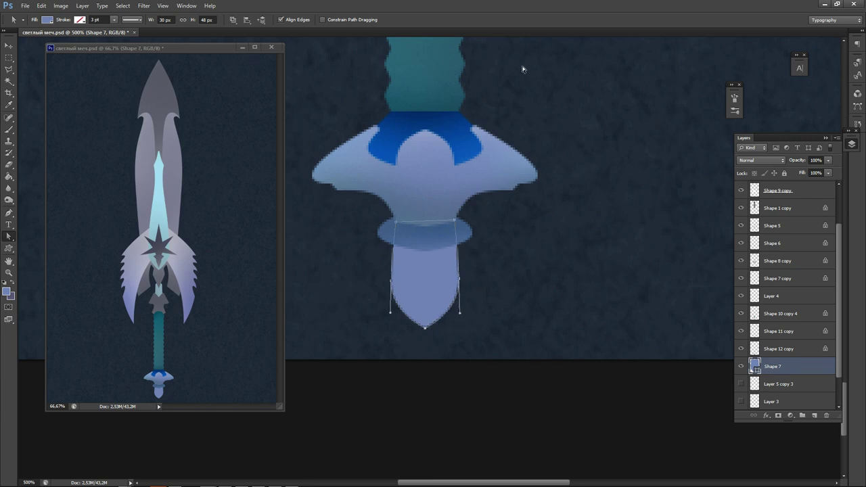
Nudge the spike's tip slightly right, deselect the shape and save the document.
key("Right")
left_click(13, 48)
left_click(526, 248)
key("ctrl+s")
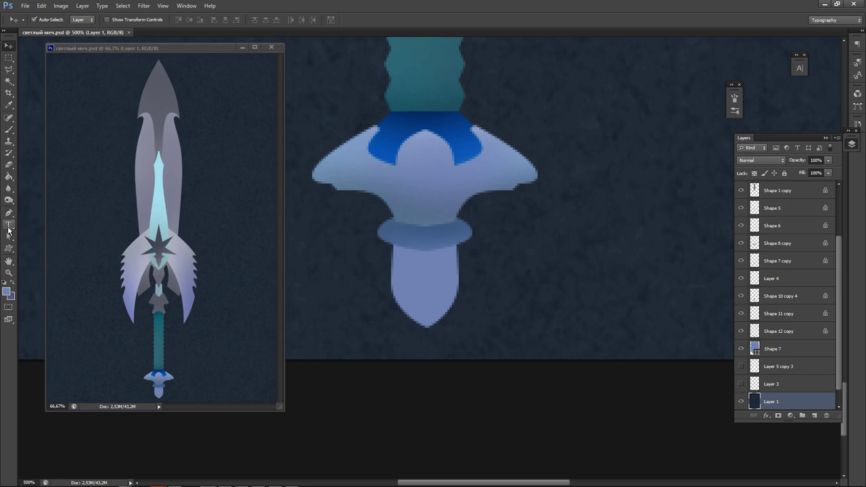
Reselect the spike's path and shorten the lower curve handles on both sides for a sharper taper.
left_click(9, 236)
left_click(401, 291)
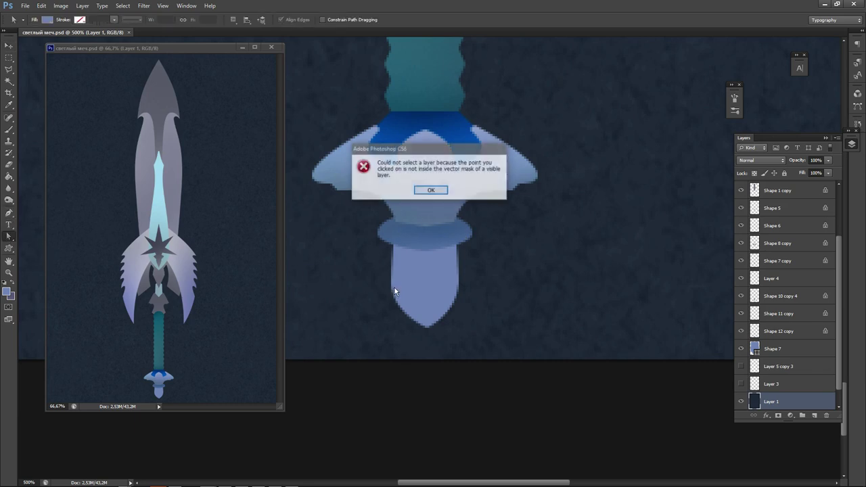
left_click(429, 189)
left_click(397, 304)
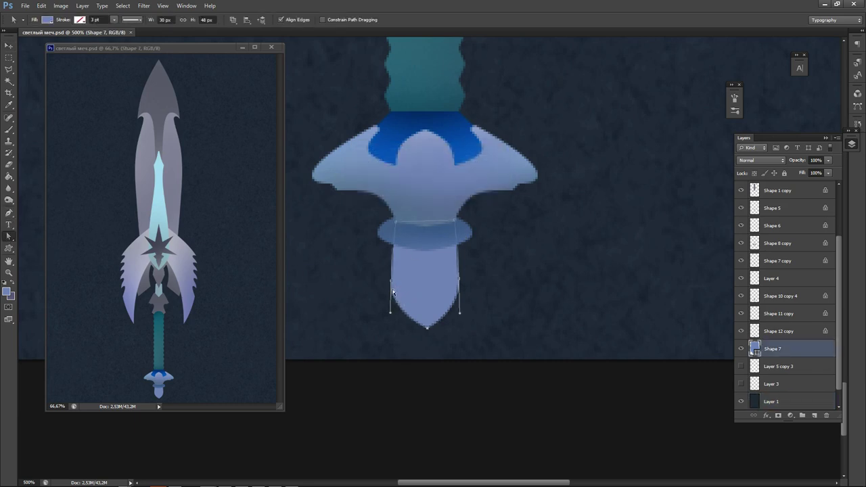
key("Up")
mouse_move(391, 313)
left_mouse_down()
mouse_move(391, 285)
mouse_move(391, 297)
left_mouse_up()
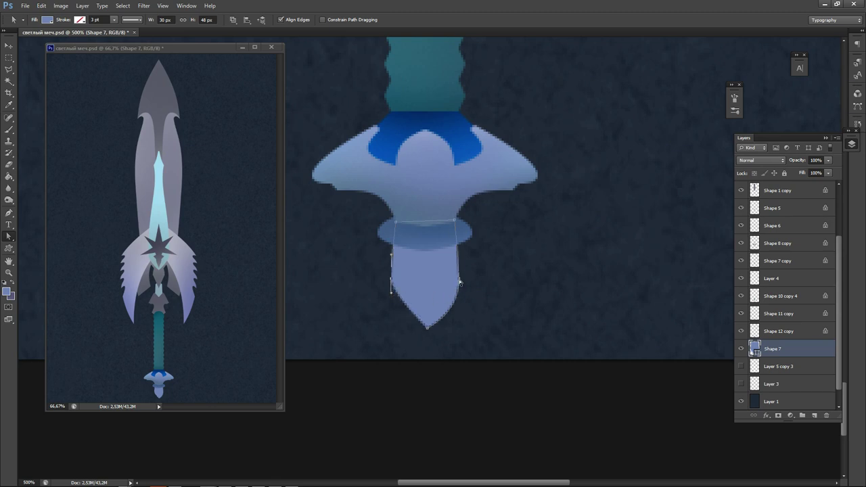
mouse_move(460, 281)
left_mouse_down()
mouse_move(466, 307)
mouse_move(459, 291)
left_mouse_up()
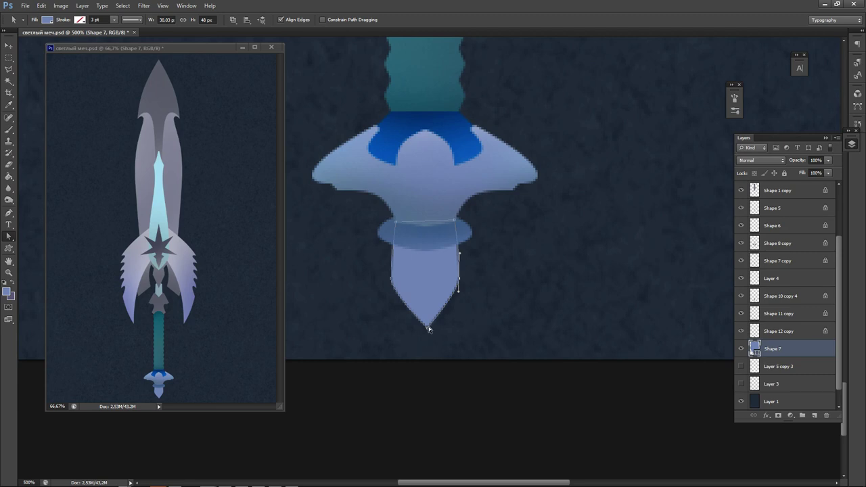
Lengthen the spike by lowering its tip, and nudge the upper right and right side points down.
left_click_drag(429, 329, 427, 335)
left_click(455, 222)
key("Down")
left_click(549, 288)
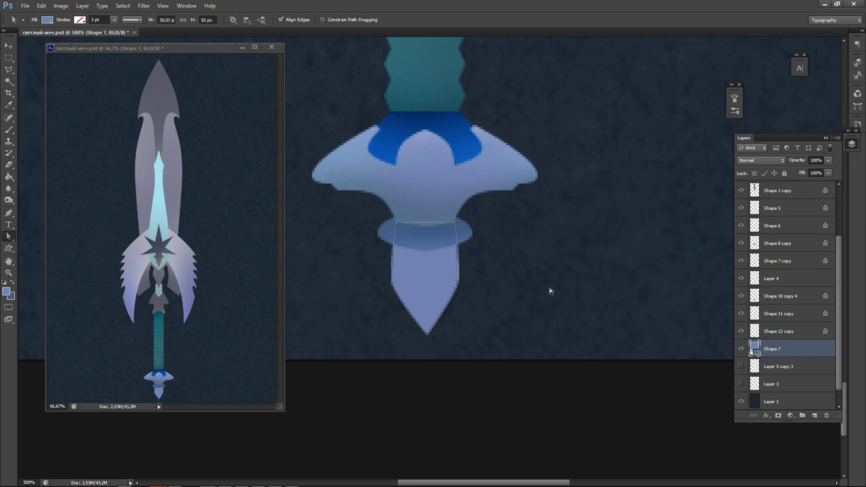
left_click(461, 283)
key("Down")
Select the layer of the light blue piece above the grip collar and toggle its visibility off and on.
scroll(431, 152, "up", 3)
left_click(9, 45)
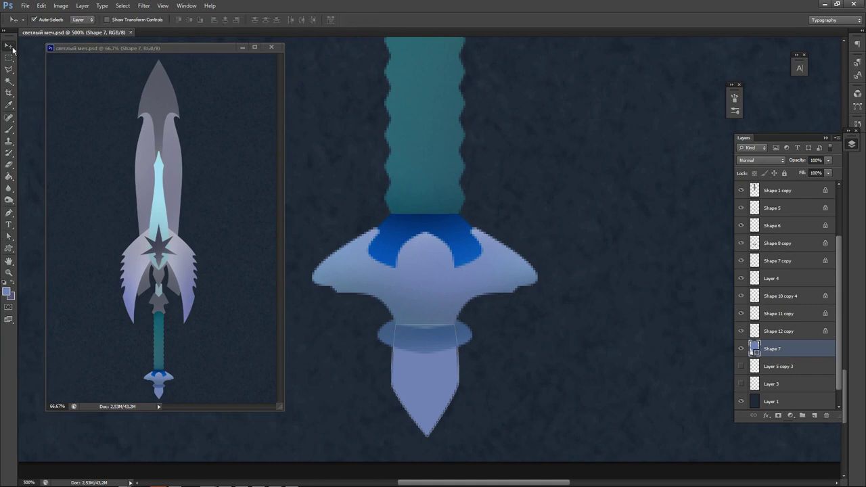
left_click(566, 159)
scroll(510, 124, "up", 20)
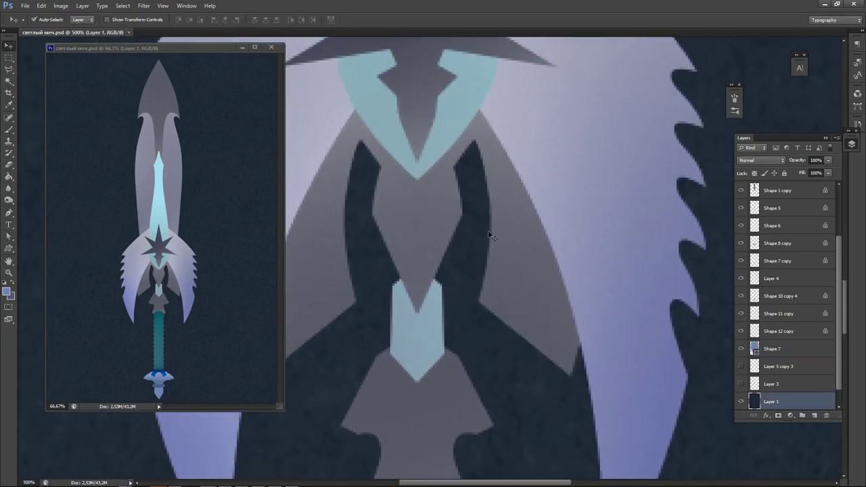
left_click(428, 345)
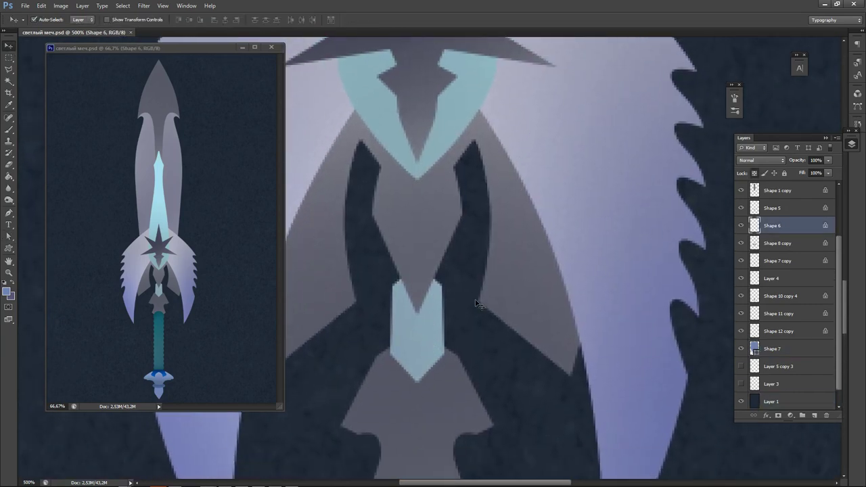
left_click(741, 227)
left_click(741, 227)
Unlock the light blue piece's transparent pixels, set a 9 px hard brush and sample the piece's light blue color.
key("b")
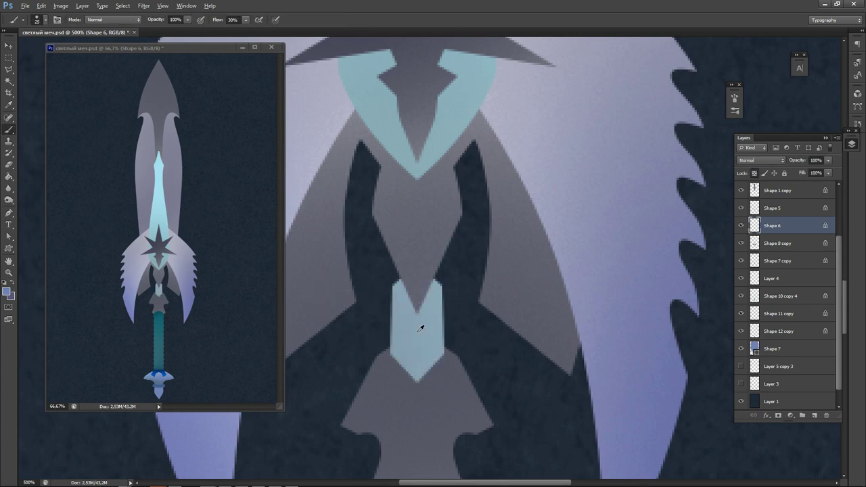
key("bracketleft")
key("bracketleft")
right_click(415, 257)
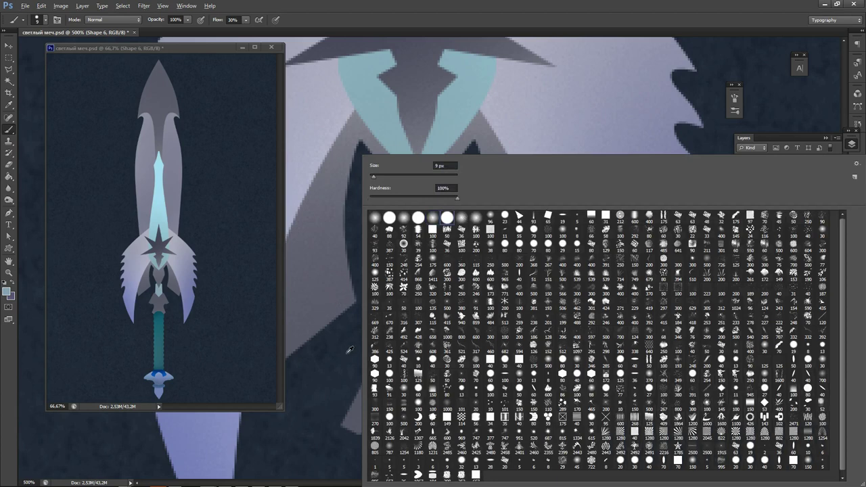
left_click(388, 305, "alt")
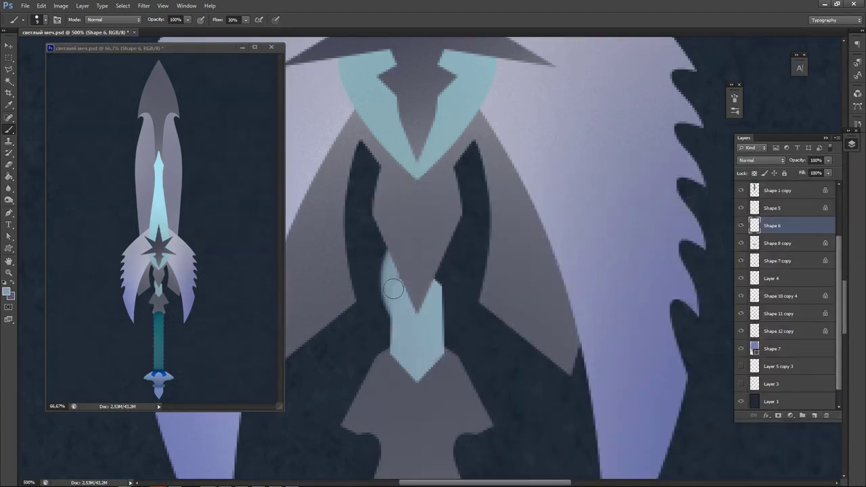
Try a stroke up the light blue piece's left side, raise the brush flow to 100% and undo the stroke.
left_click_drag(389, 247, 389, 302)
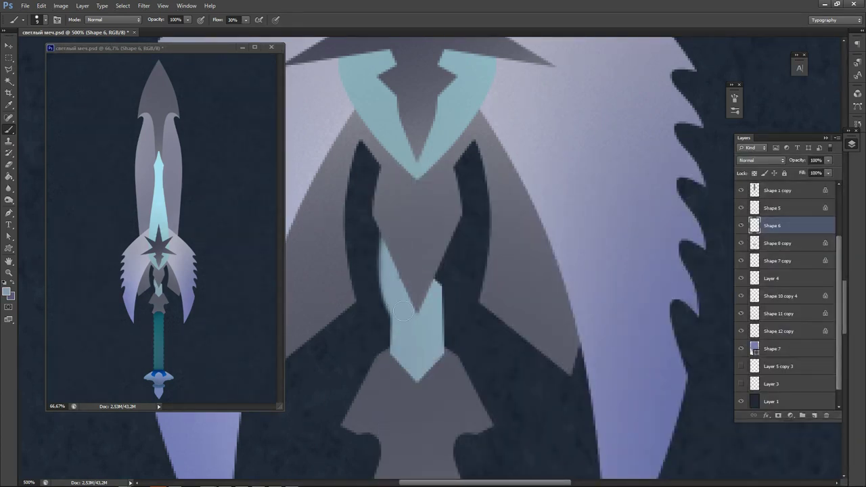
left_click(246, 20)
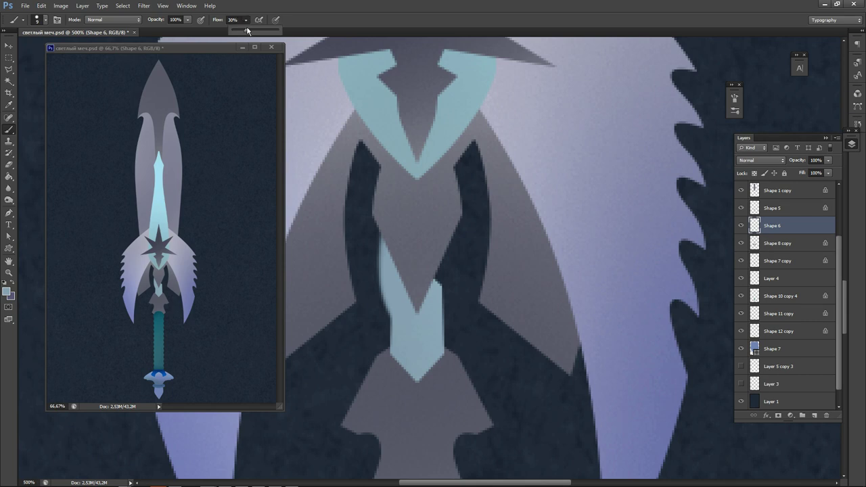
left_click(406, 269)
key("ctrl+z")
key("ctrl+z")
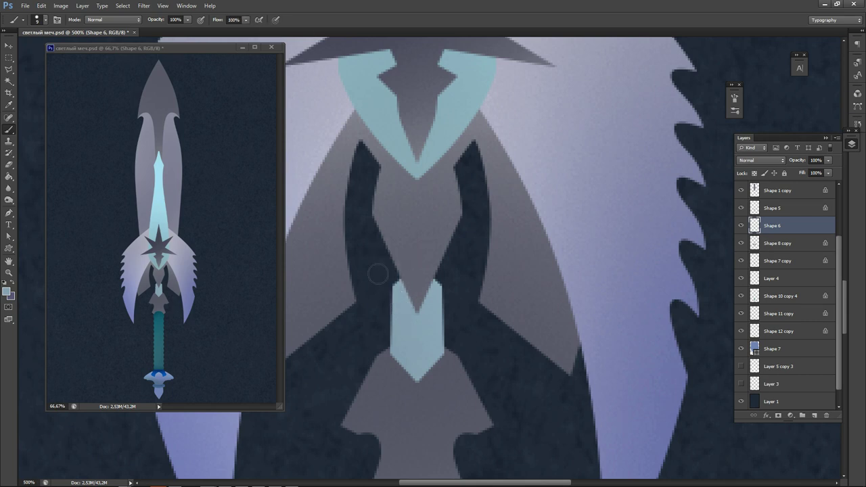
Paint a light blue prong extending the piece upward along the left edge of the dark pointed ornament.
left_click_drag(389, 253, 401, 293)
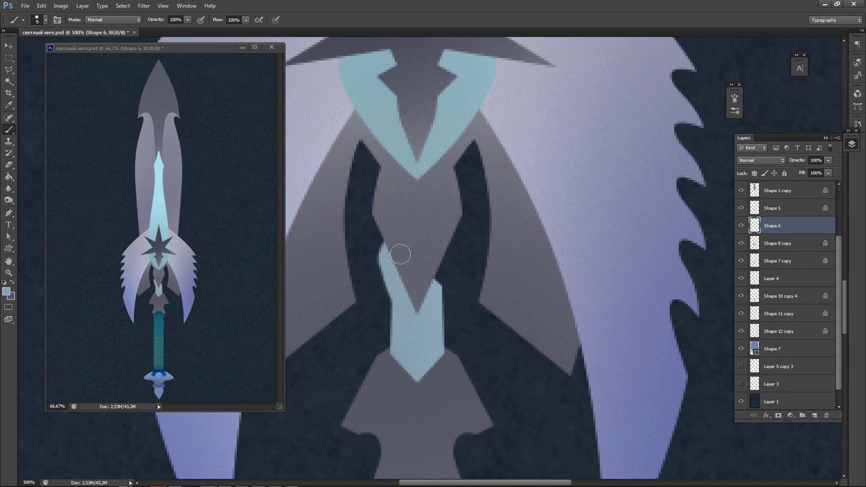
key("ctrl+z")
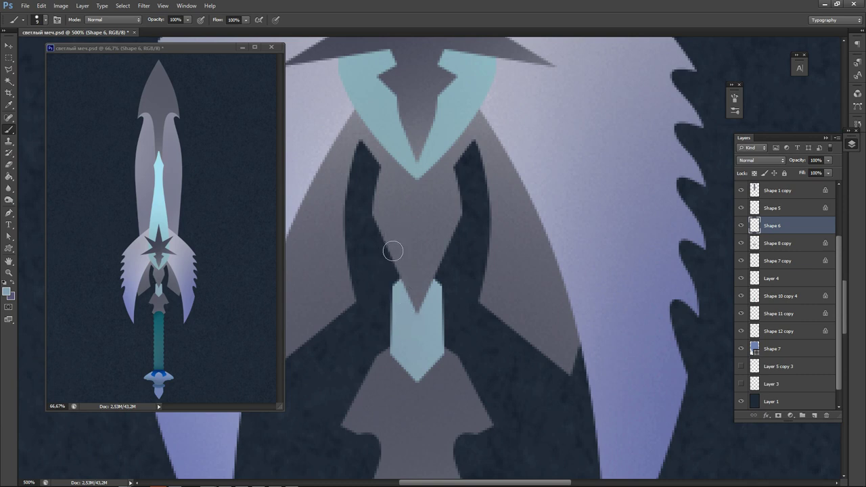
left_click_drag(393, 250, 402, 294)
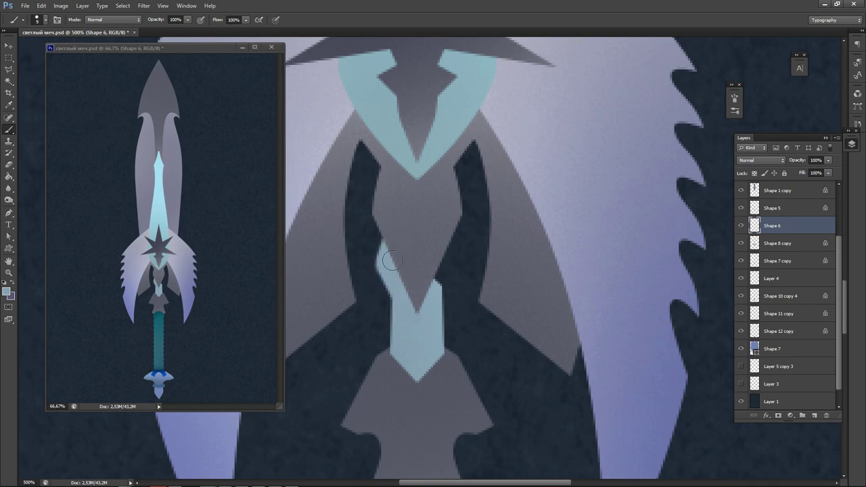
left_click_drag(393, 255, 406, 315)
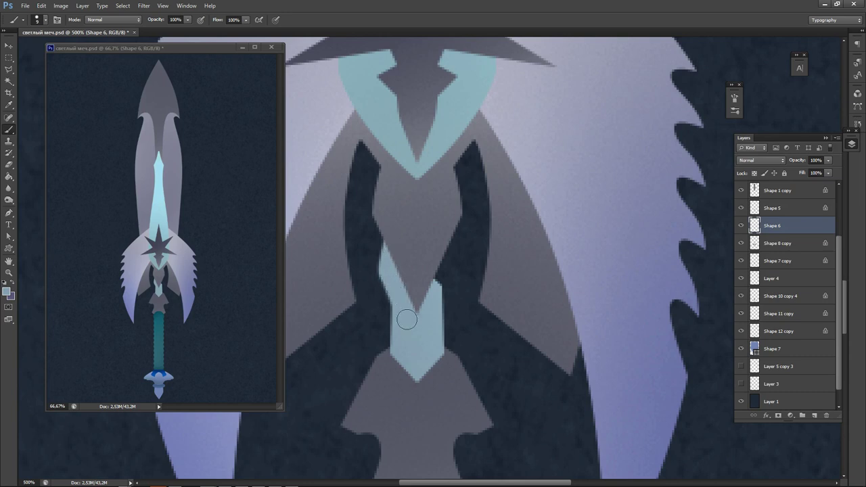
Paint a matching light blue prong along the right edge of the dark pointed ornament, redoing its lower stroke.
mouse_move(451, 256)
left_mouse_down()
mouse_move(433, 294)
mouse_move(446, 261)
mouse_move(442, 236)
mouse_move(450, 264)
mouse_move(431, 323)
left_mouse_up()
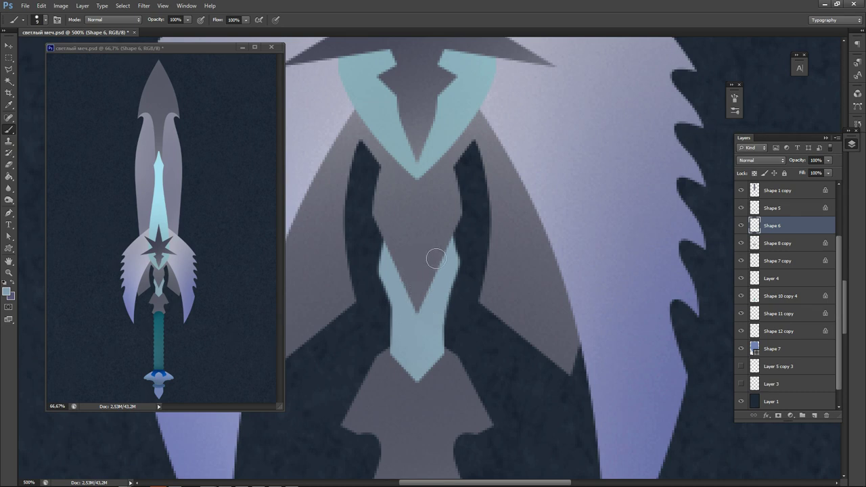
left_click_drag(449, 268, 428, 318)
key("ctrl+alt+z")
key("ctrl+alt+z")
left_click_drag(450, 269, 425, 322)
Shrink the eraser to about 5 px and trim the outer edge of the right light blue prong.
key("e")
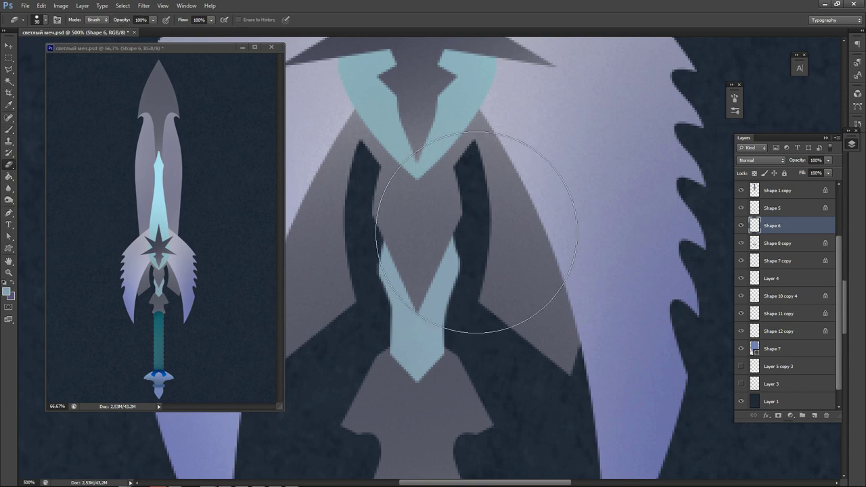
key("bracketleft")
key("bracketleft")
key("bracketleft")
key("bracketleft")
key("bracketleft")
key("bracketleft")
key("bracketleft")
key("bracketleft")
key("bracketleft")
key("bracketleft")
key("bracketleft")
key("bracketleft")
key("bracketleft")
key("bracketleft")
key("bracketleft")
key("bracketleft")
key("bracketleft")
key("bracketleft")
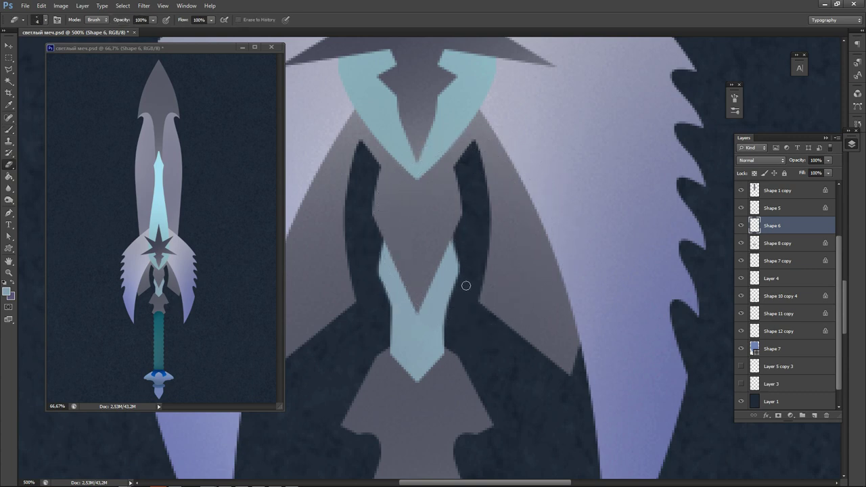
key("bracketright")
left_click_drag(453, 235, 465, 277)
Select the star ornament's layer and sample the star's dark purple-grey as the foreground color.
key("ctrl+minus")
key("ctrl+minus")
key("ctrl+minus")
key("ctrl+minus")
key("ctrl+minus")
key("ctrl+minus")
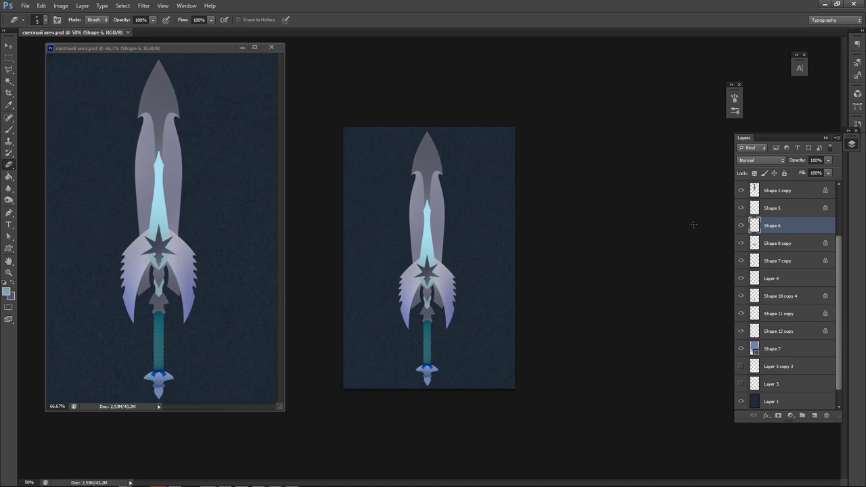
key("v")
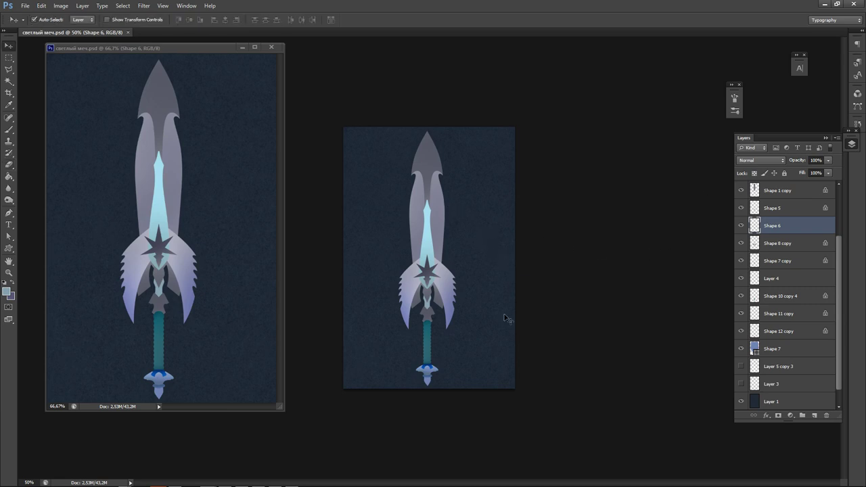
key("ctrl+plus")
key("ctrl+plus")
key("ctrl+plus")
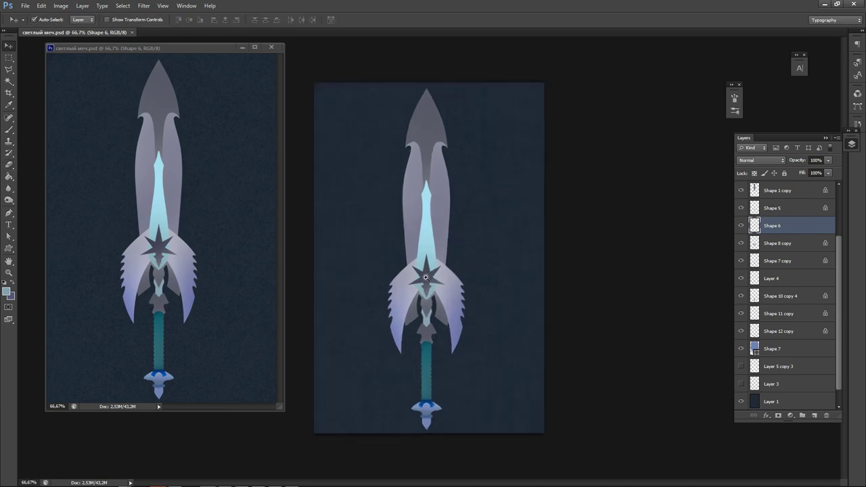
left_click(420, 332)
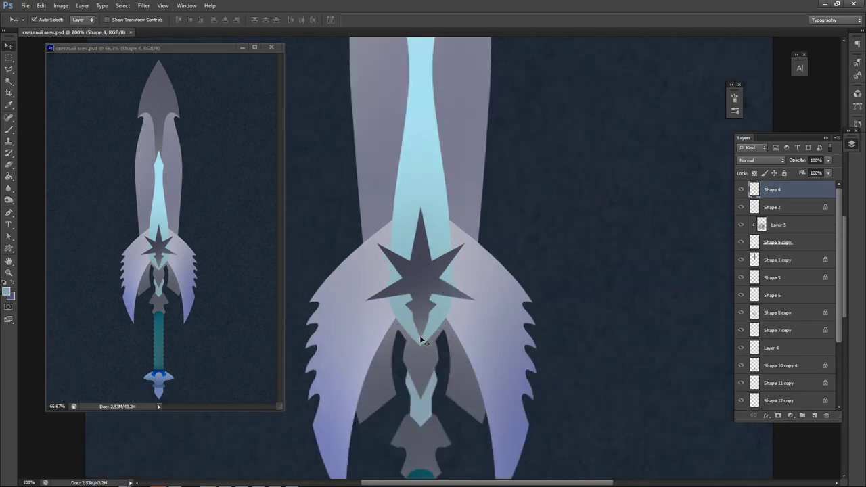
key("ctrl+plus")
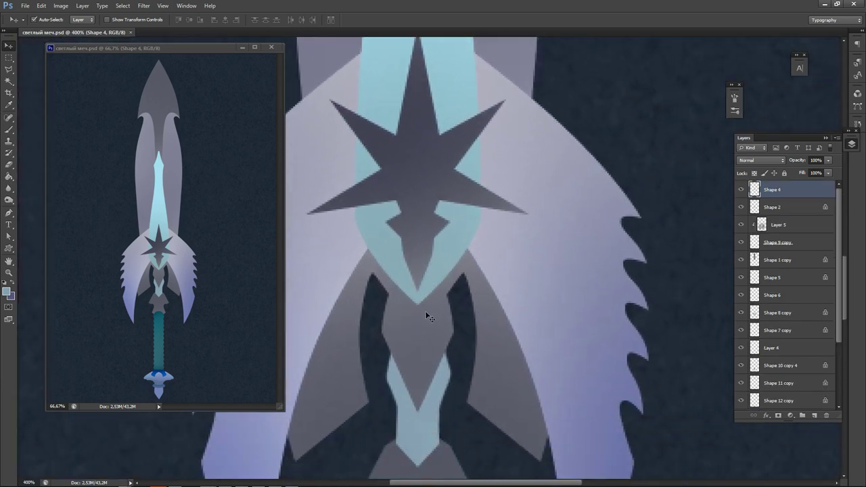
key("b")
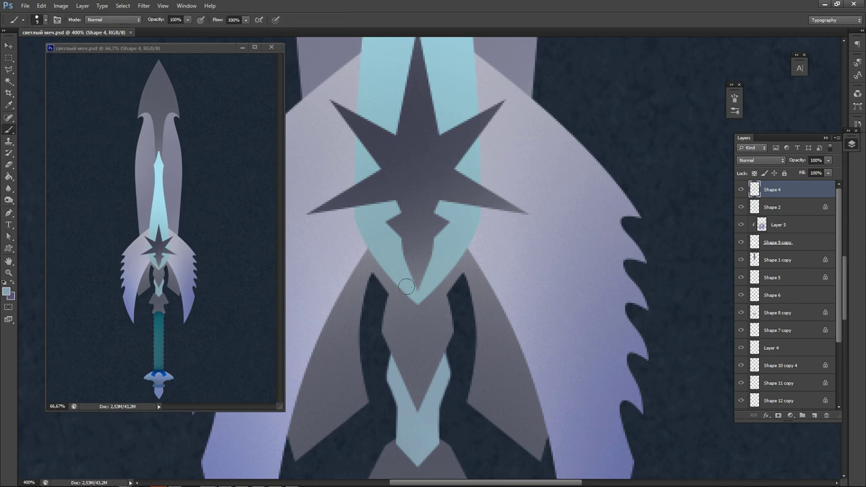
left_click(420, 103, "alt")
Draw the left half of a narrow diamond below the star's stem with the Pen tool as a filled shape and rasterize it.
left_click(9, 212)
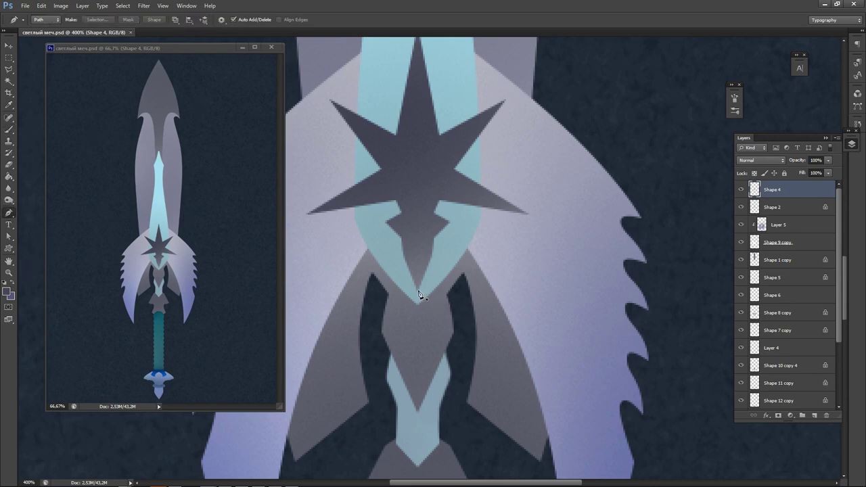
left_click(418, 271)
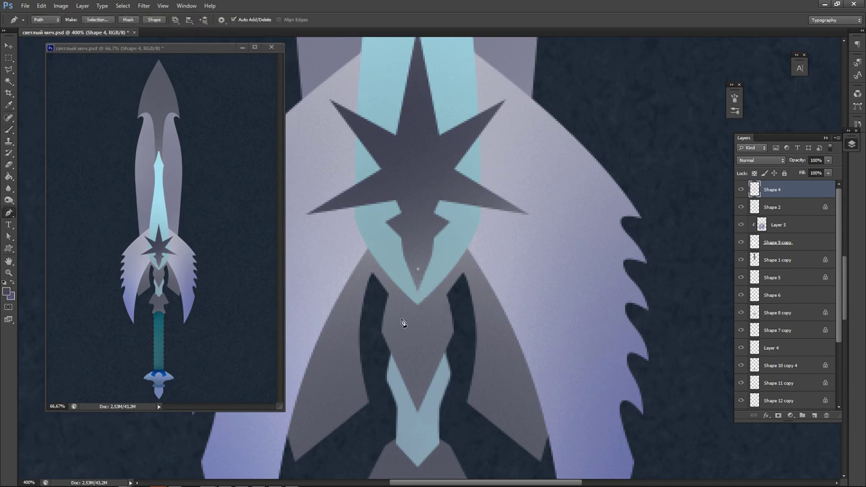
left_click(417, 369)
left_click(419, 271)
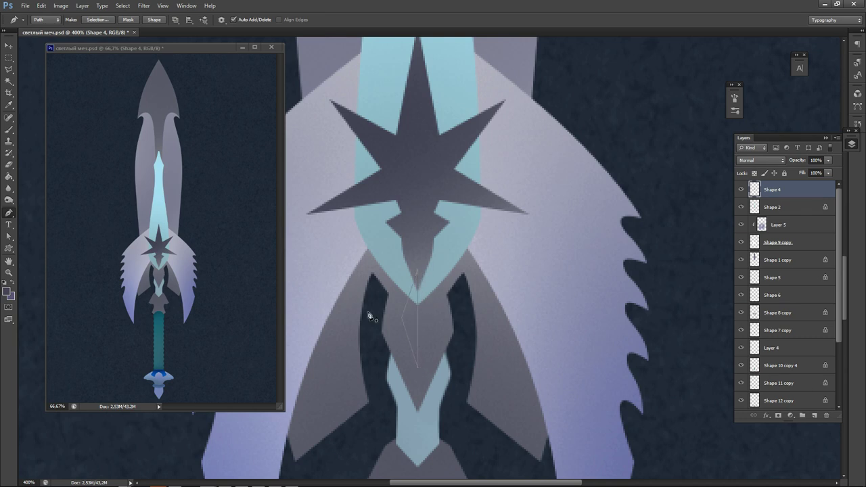
left_click(154, 20)
key("v")
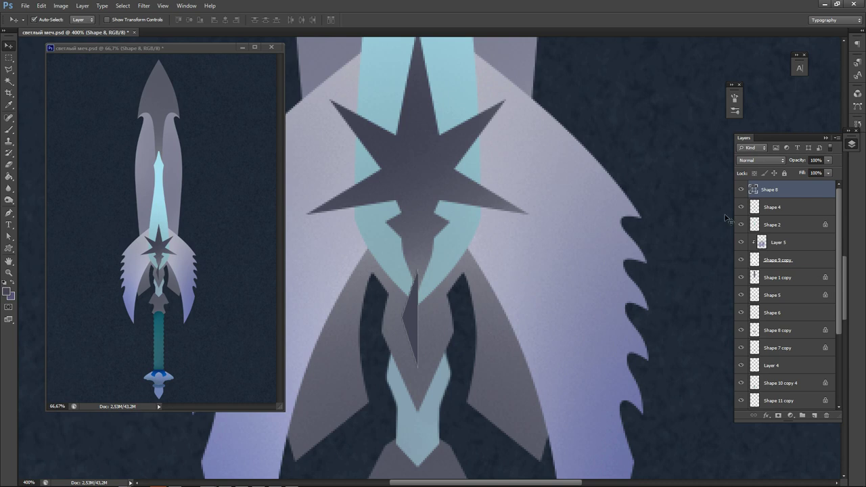
right_click(779, 189)
left_click(744, 243)
Duplicate the half diamond, flip the copy horizontally, align it against the right side and merge both halves.
key("ctrl+j")
key("ctrl+t")
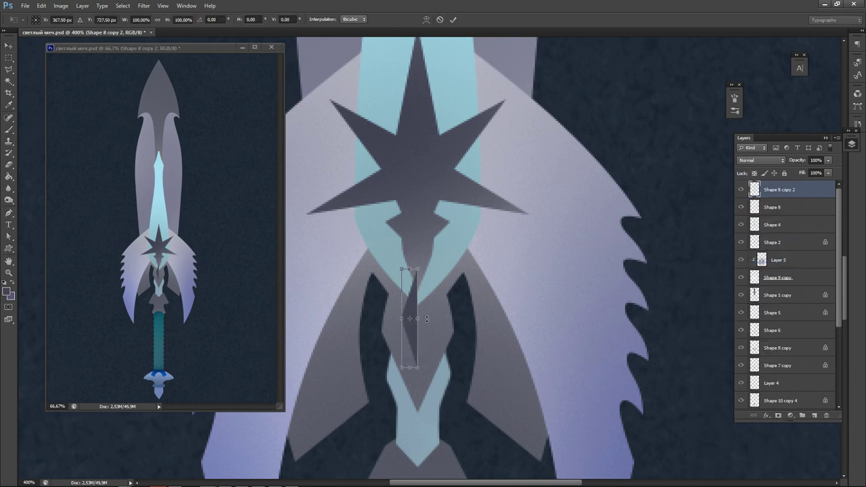
right_click(427, 319)
left_click(467, 457)
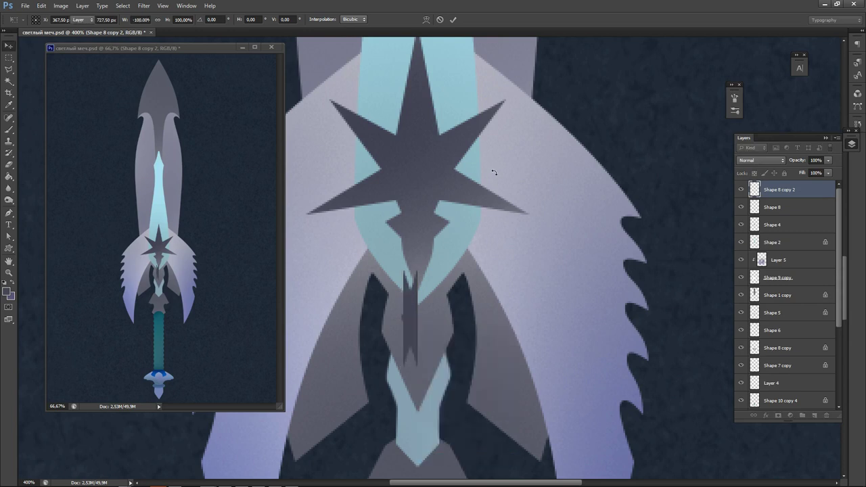
key("Return")
key("shift+Right")
key("shift+Right")
key("shift+Left")
key("Left")
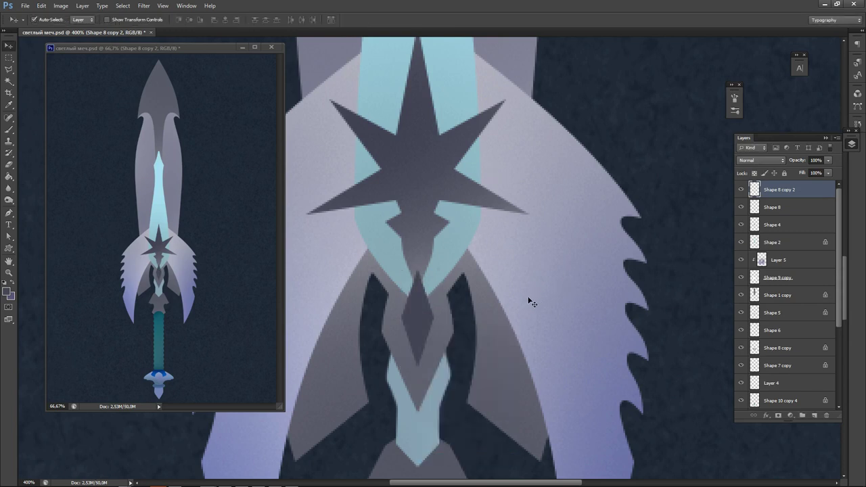
key("ctrl+e")
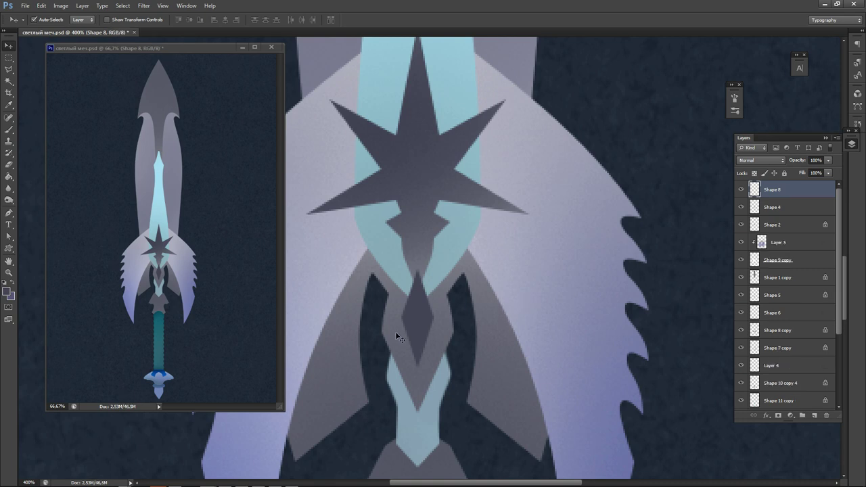
Paint over the diamond's upper tip to join it to the star's stem, and merge it into the star layer.
key("b")
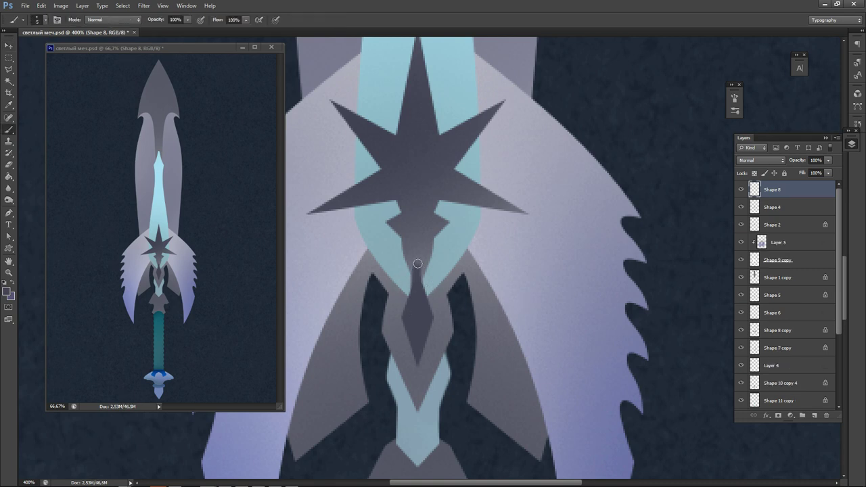
left_click_drag(419, 276, 420, 290)
left_click_drag(417, 264, 423, 294)
key("ctrl+e")
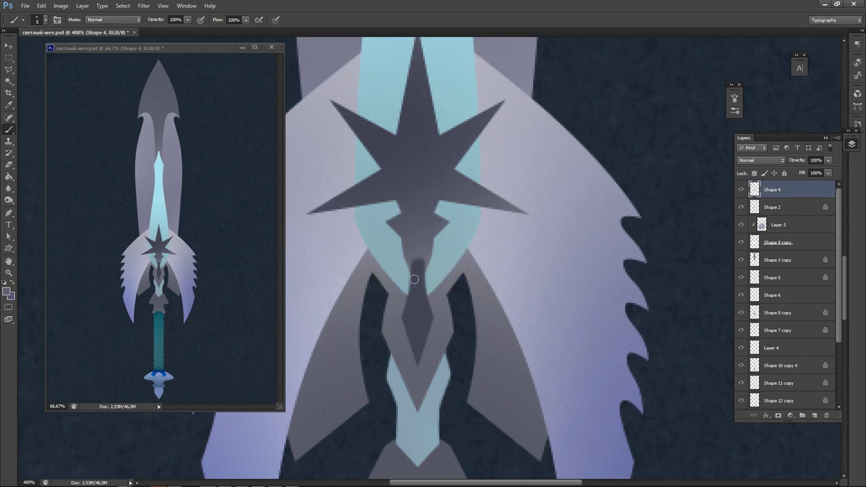
Lock the star layer's transparent pixels and blend the stem-to-diamond joint with a soft 25 px brush, then sample the diamond's dark grey.
key("bracketright")
key("bracketright")
key("bracketright")
key("bracketright")
key("bracketright")
key("bracketright")
left_click_drag(420, 247, 421, 293)
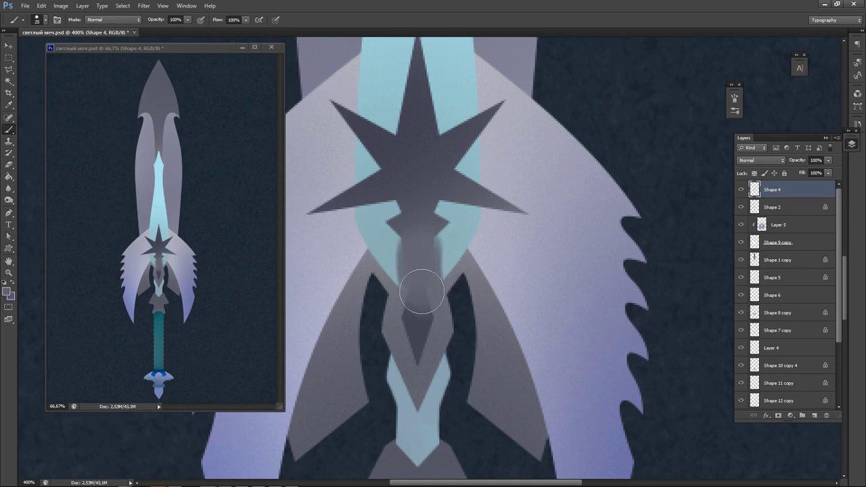
key("ctrl+z")
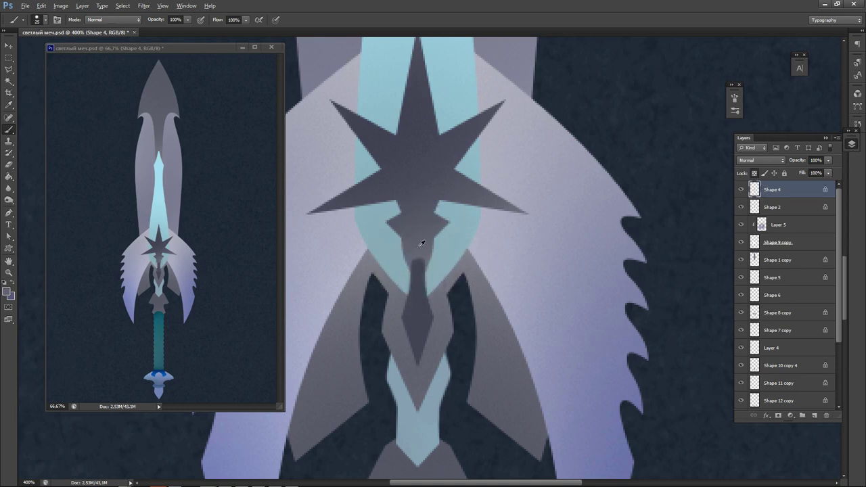
left_click_drag(419, 292, 421, 234)
left_click(420, 335, "alt")
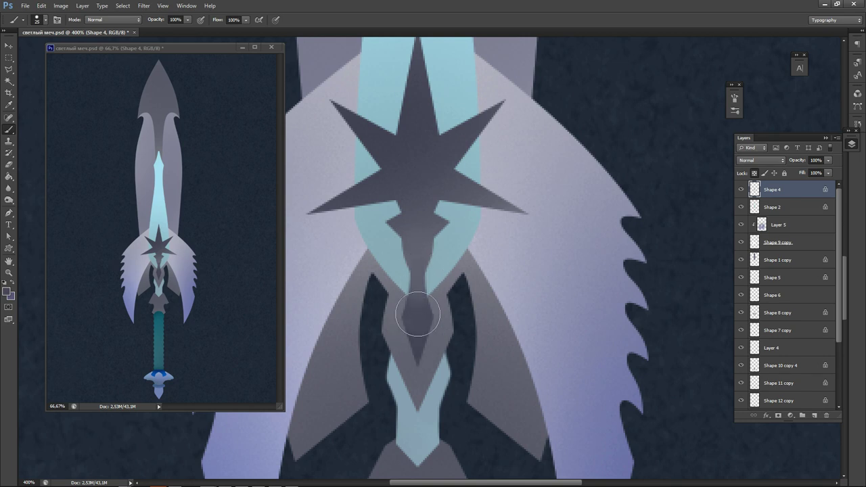
Save the sword document.
key("ctrl+minus")
key("ctrl+minus")
key("ctrl+minus")
key("ctrl+minus")
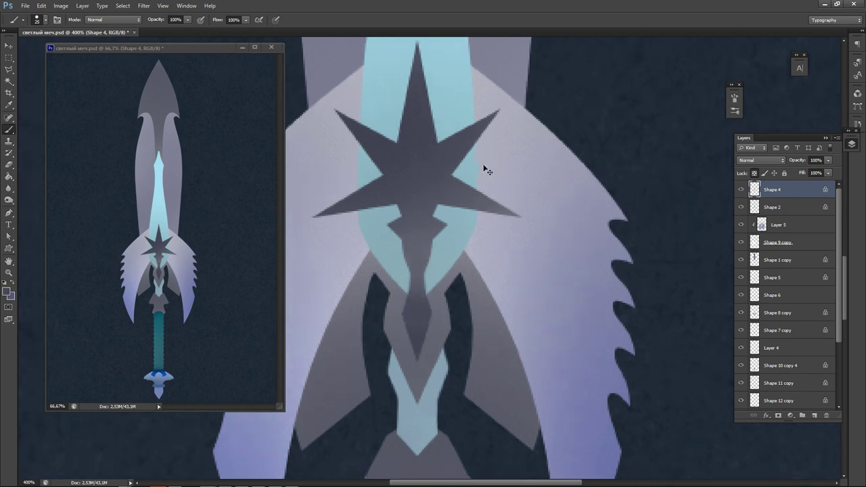
key("ctrl+s")
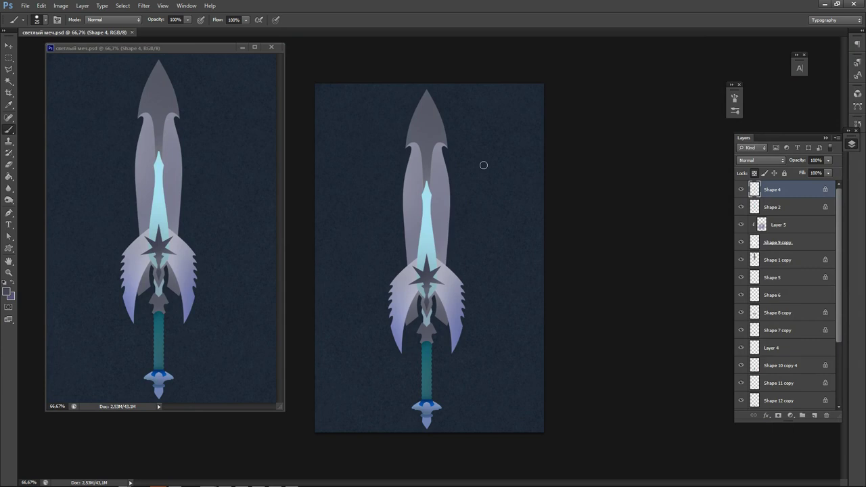
left_click(443, 238, "ctrl")
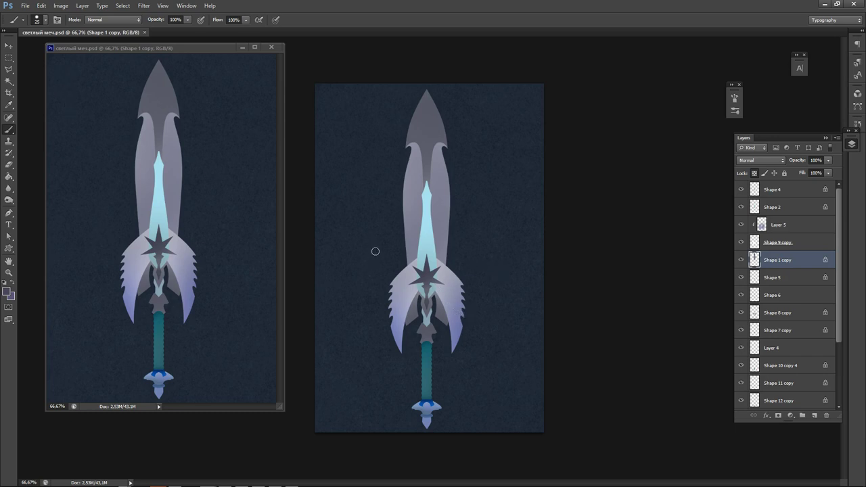
left_click(753, 174)
left_click(754, 173)
right_click(447, 269)
key("Escape")
key("n")
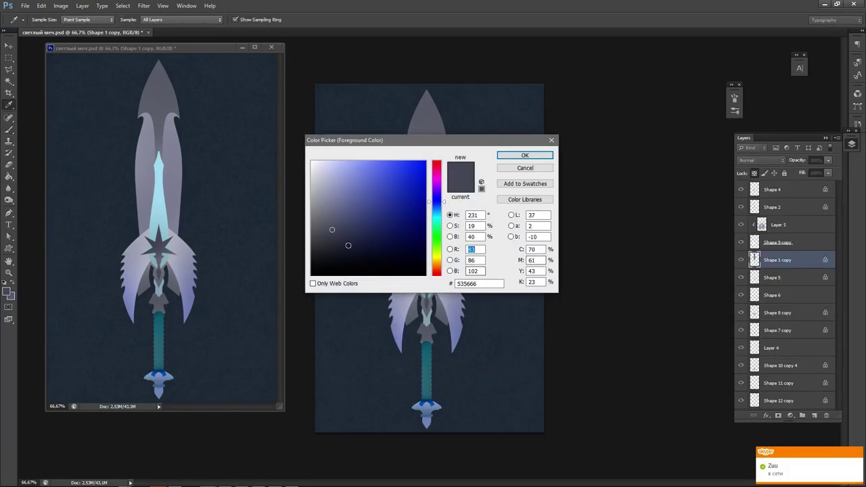
left_click(542, 169)
Merge the clipped Layer 5 shading into the Shape 9 copy wing layer and rasterize the Shape 7 layer.
left_click(774, 229)
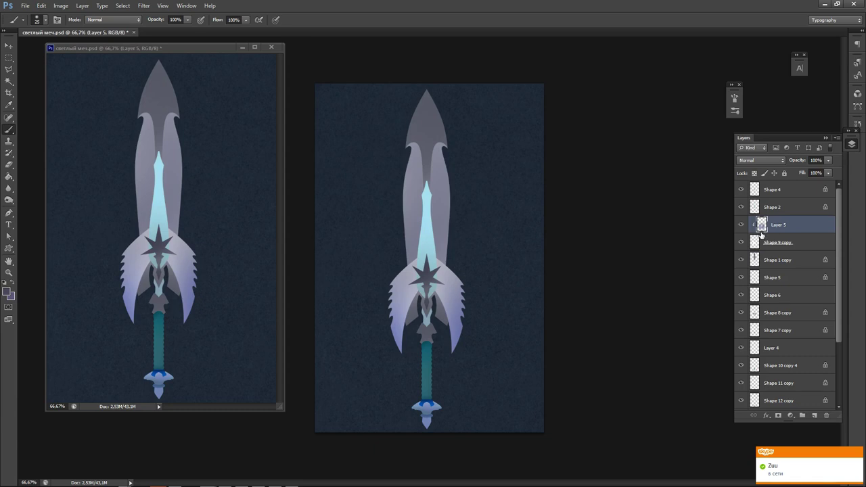
key("ctrl+e")
scroll(840, 298, "down", 2)
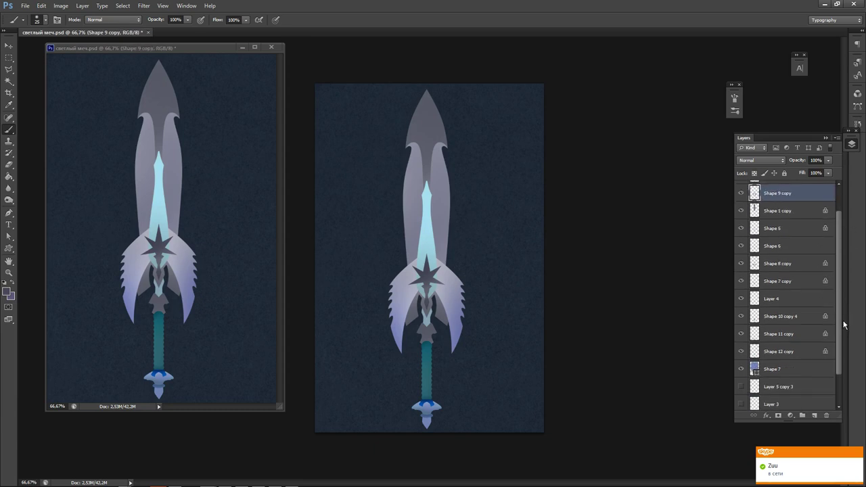
left_click(819, 358)
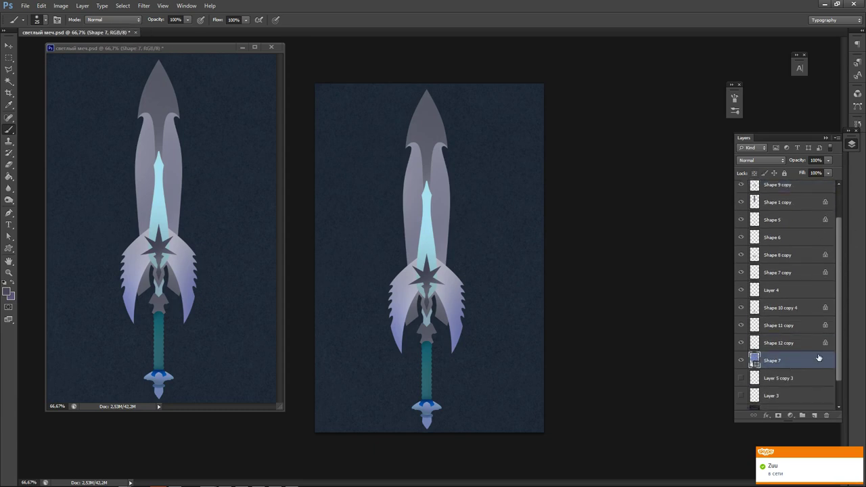
right_click(778, 364)
left_click(789, 117)
Group all the sword part layers, duplicate the group, hide the original group and save the document.
scroll(788, 203, "up", 2)
left_click(773, 196, "shift")
key("ctrl+g")
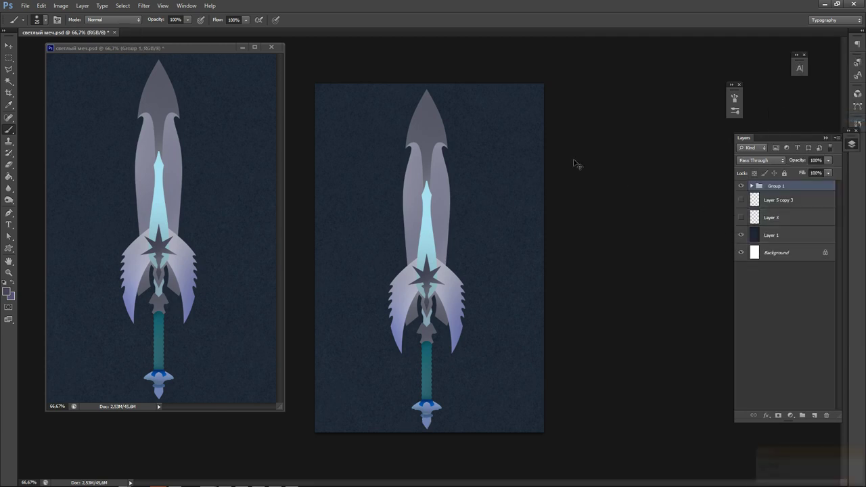
key("ctrl+j")
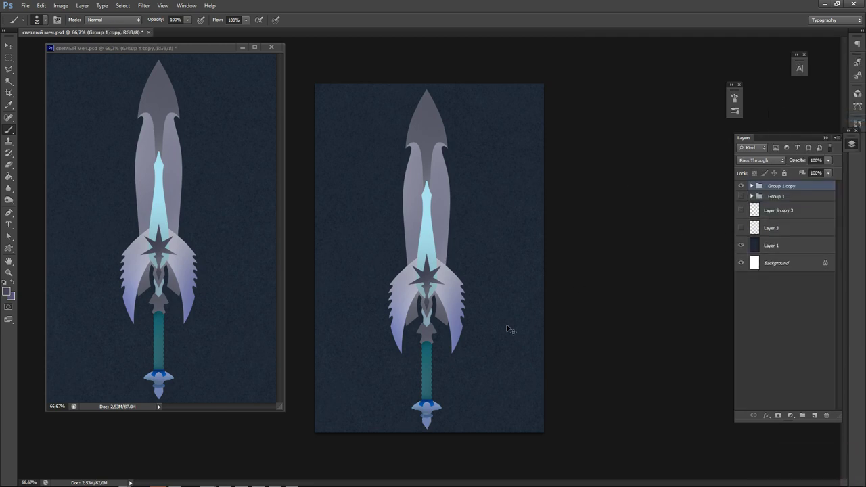
key("ctrl+s")
Lock the transparent pixels of Shape 9 copy, Shape 6, Layer 4 and Shape 7 in the duplicated group.
key("v")
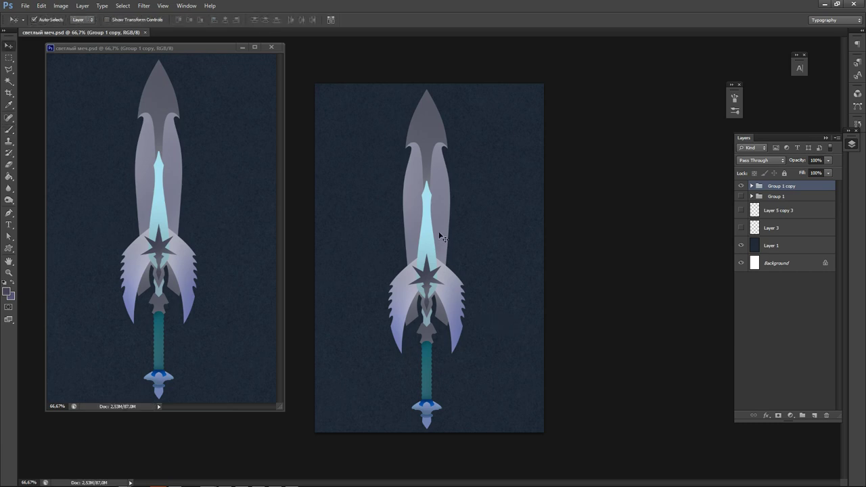
left_click(440, 237)
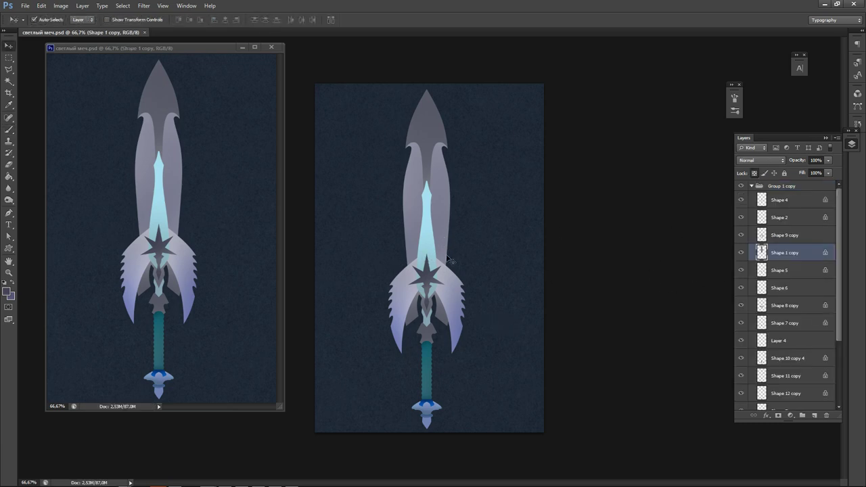
left_click(812, 238)
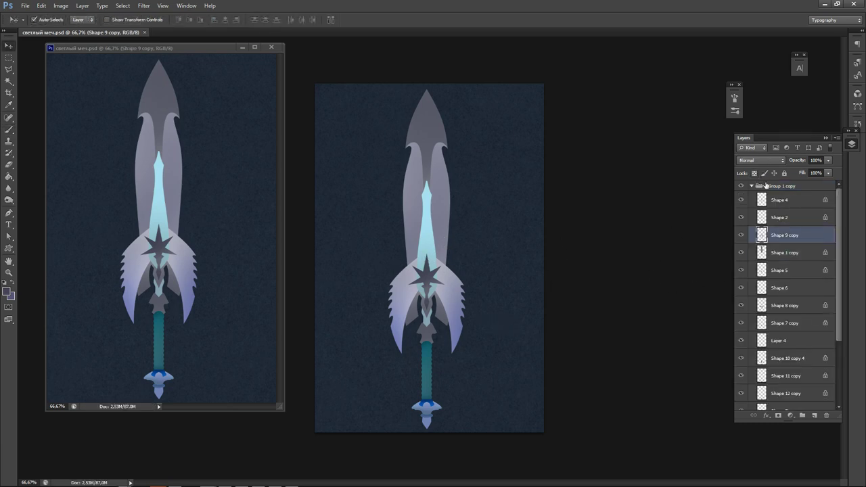
left_click(813, 291)
left_click(779, 341, "ctrl")
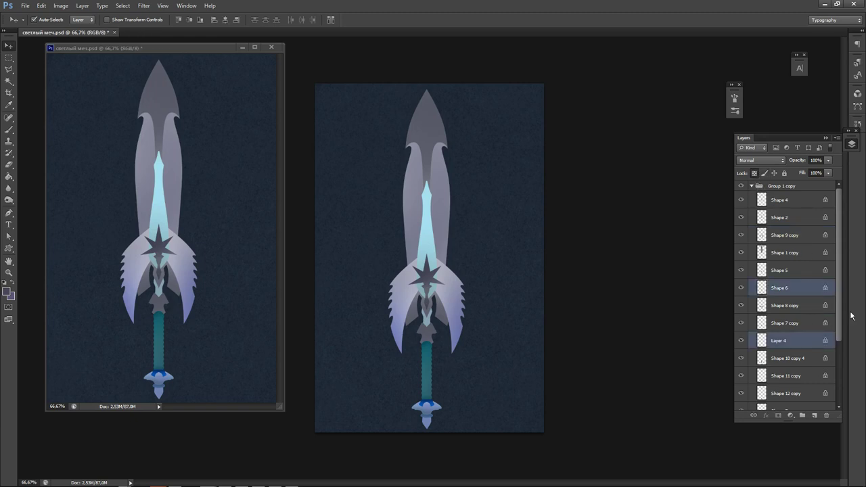
scroll(840, 324, "down", 4)
left_click(785, 341)
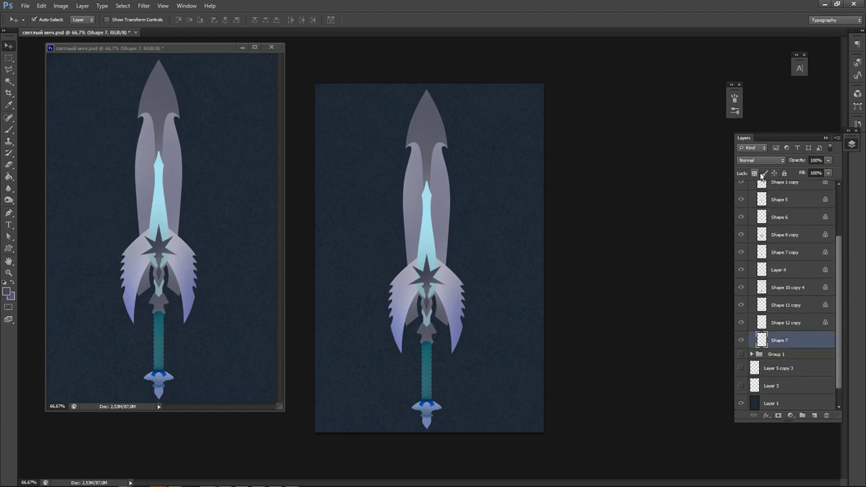
Select the blade layer, set a saturated blue foreground color and choose the 60 px textured brush preset.
left_click(436, 235)
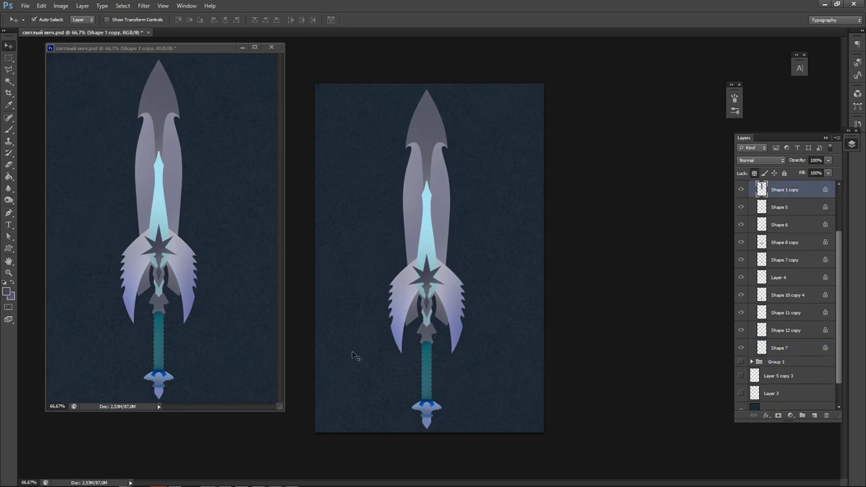
key("b")
right_click(410, 241)
left_click(635, 126)
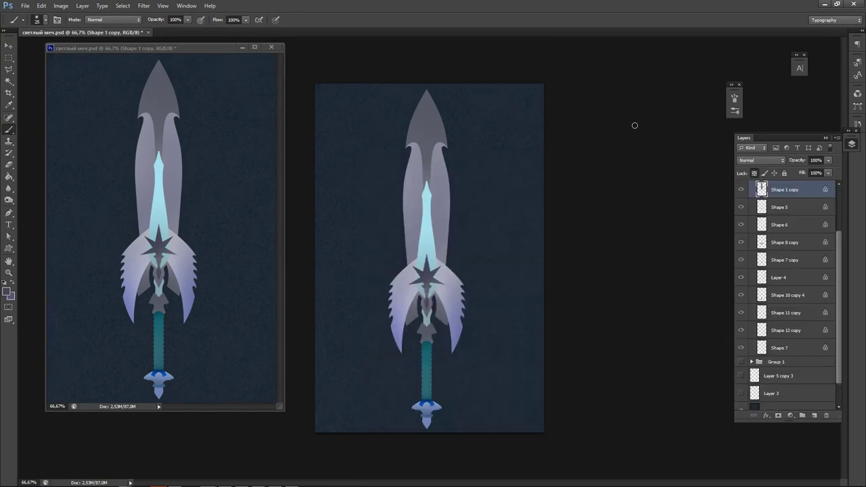
key("n")
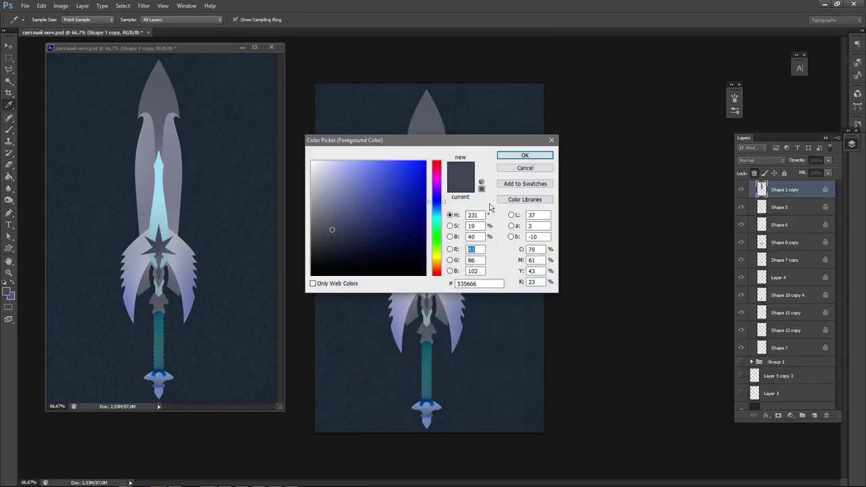
left_click(375, 197)
left_click(512, 156)
right_click(522, 283)
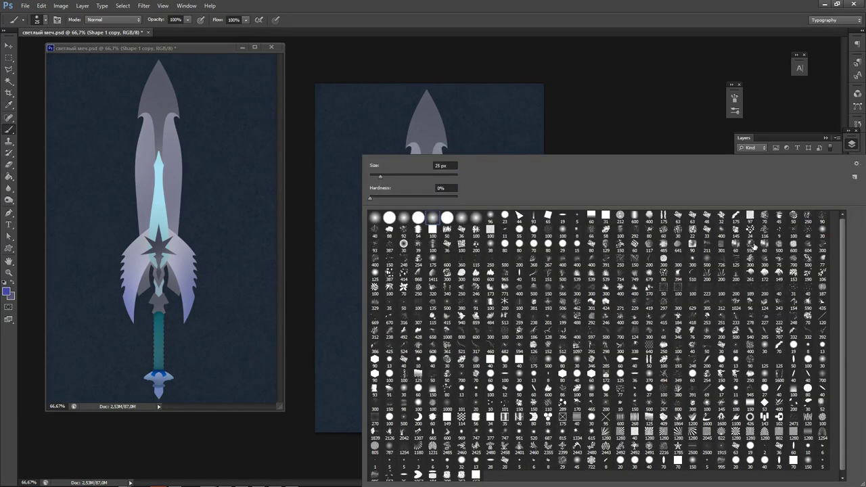
left_click(752, 246)
left_click(765, 245)
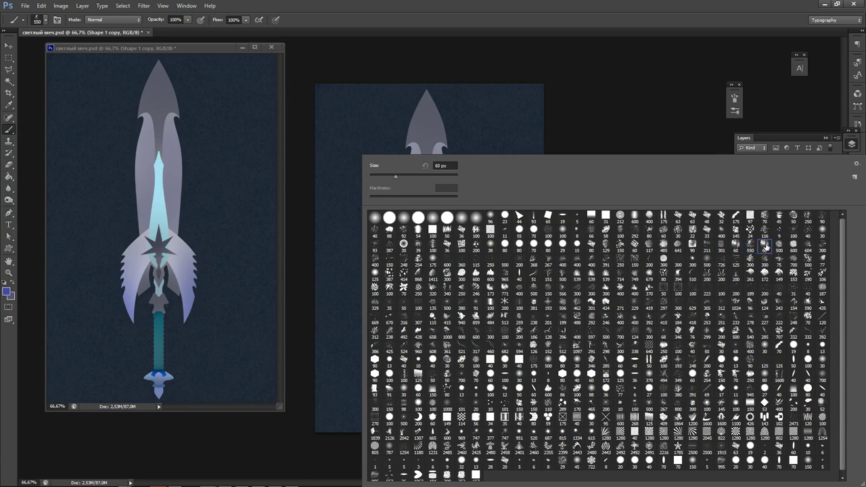
left_click(529, 109)
Sample the blade's color, change it to a darker muted blue and paint a mottled texture over the blade's sides.
left_click(440, 212, "alt")
key("n")
left_click(373, 224)
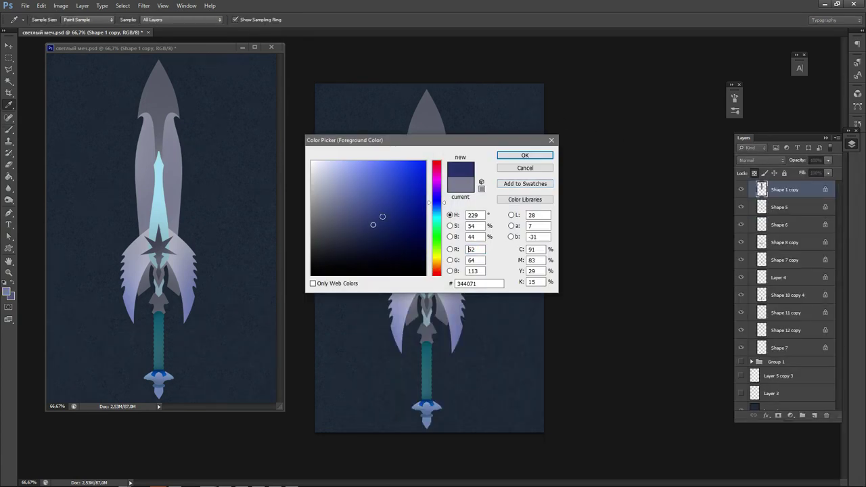
left_click(335, 214)
left_click(524, 156)
key("b")
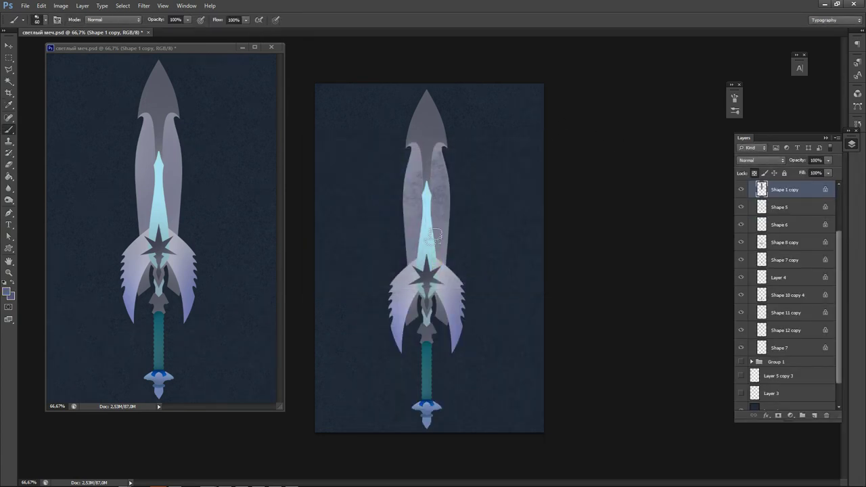
Try a pale cyan texture, sampled from the blade's central inlay, over the whole blade and undo it.
left_click(429, 242, "alt")
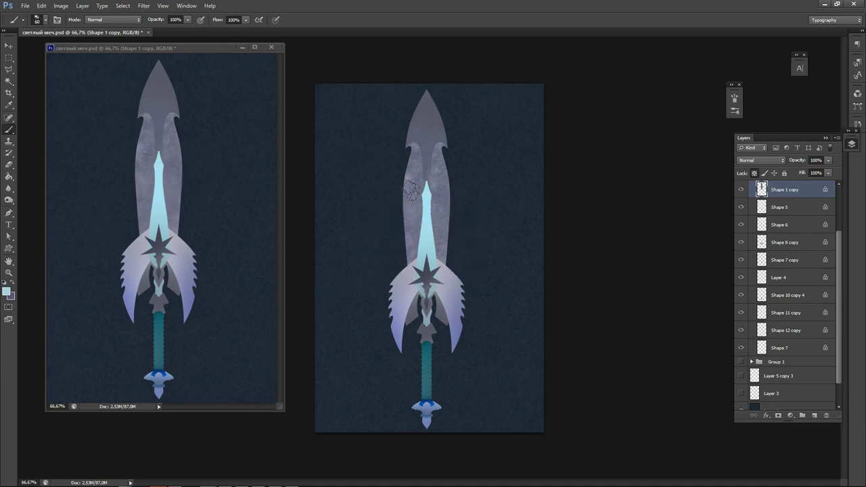
mouse_move(411, 191)
left_mouse_down()
mouse_move(458, 165)
mouse_move(444, 262)
mouse_move(443, 237)
mouse_move(470, 168)
mouse_move(460, 117)
mouse_move(472, 104)
mouse_move(430, 90)
mouse_move(393, 201)
left_mouse_up()
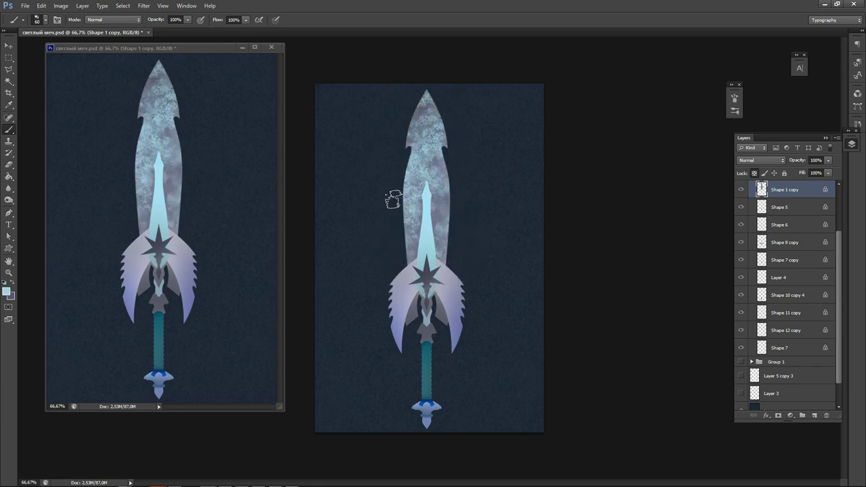
left_click_drag(843, 257, 851, 215)
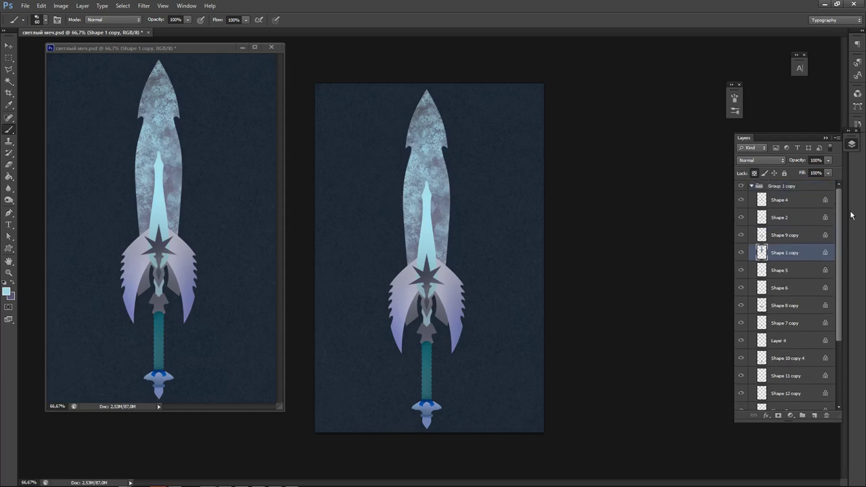
key("ctrl+alt+z")
key("ctrl+alt+z")
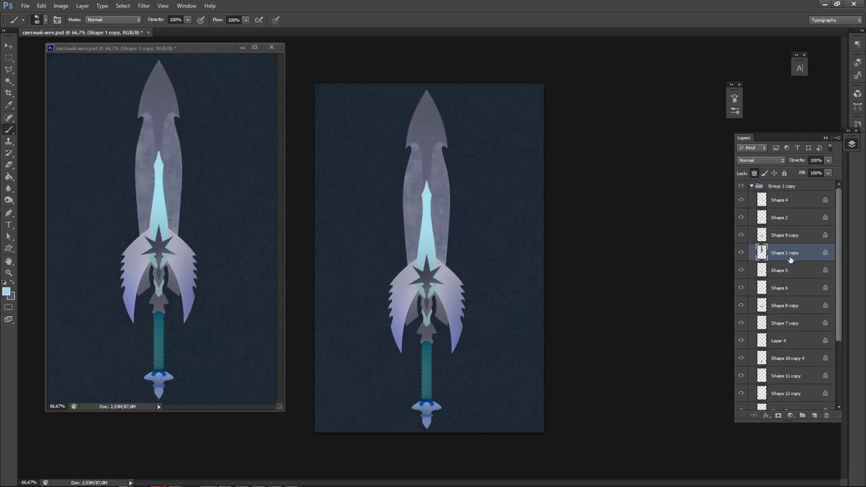
Try to move the blade's dark tip separately, and undo back through the blade texturing and layer locks.
key("v")
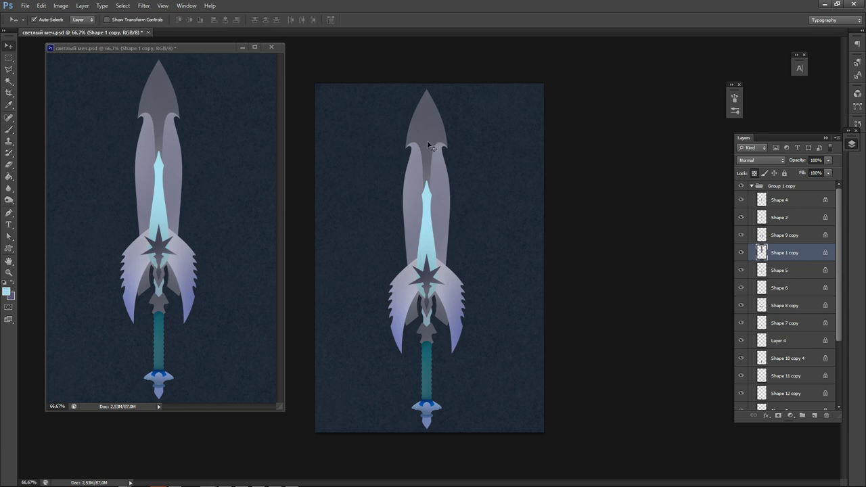
left_click_drag(431, 145, 468, 139)
key("ctrl+z")
key("ctrl+alt+z")
key("ctrl+alt+z")
key("ctrl+alt+z")
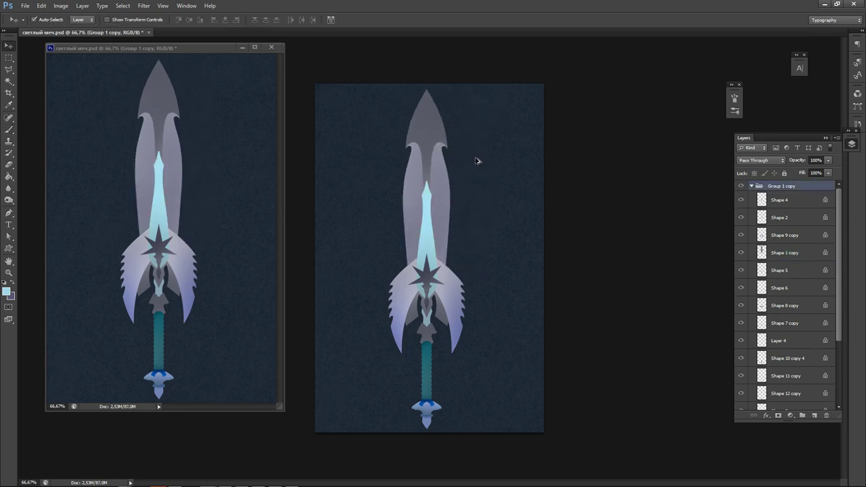
Toggle the blade layer's visibility to check its contents, and undo back to before the Layer 5 merge.
left_click(426, 154)
left_click(741, 244)
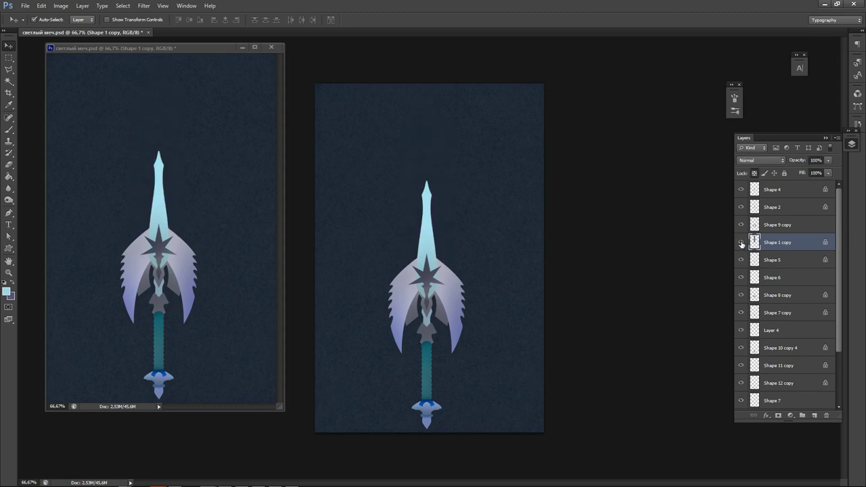
left_click(741, 243)
key("ctrl+alt+z")
key("ctrl+alt+z")
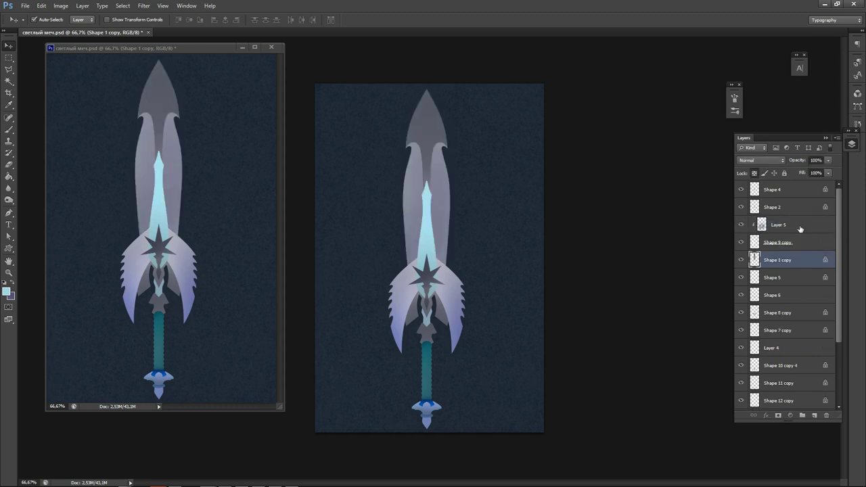
Toggle Layer 5's visibility to check its contents, try to move the blade aside and undo the move.
left_click(801, 230)
left_click(741, 224)
left_click(741, 225)
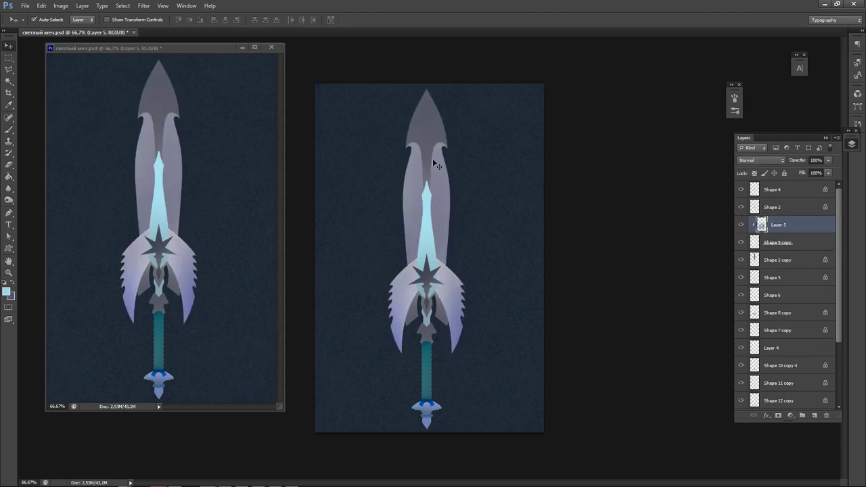
left_click_drag(433, 161, 547, 170)
key("ctrl+z")
key("ctrl+z")
Undo further back through the layer merges, try to move the blade aside and undo the move.
left_click(509, 219)
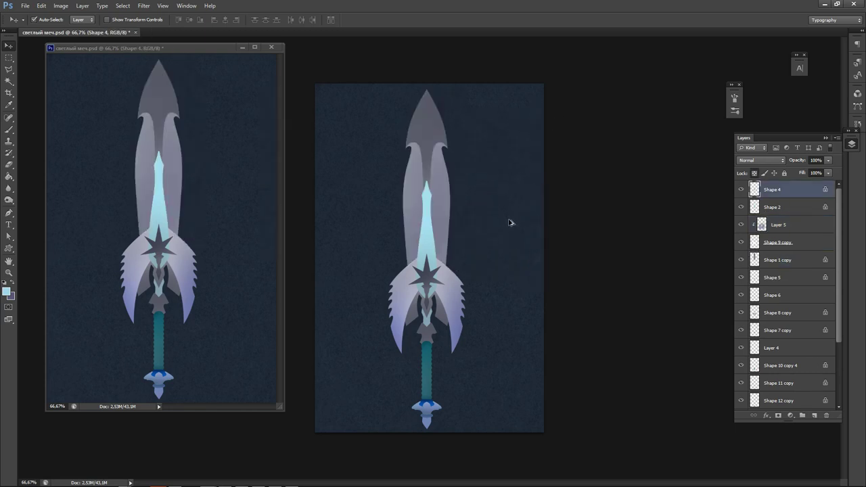
key("ctrl+alt+z")
key("ctrl+alt+z")
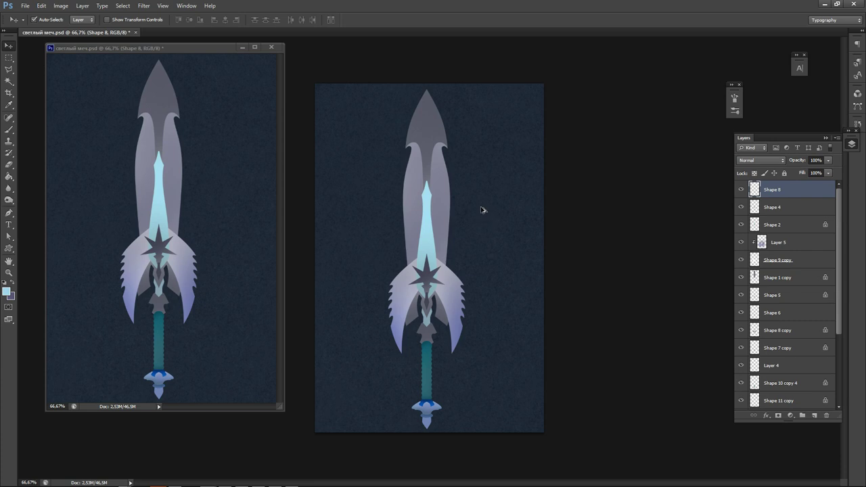
left_click_drag(433, 161, 474, 176)
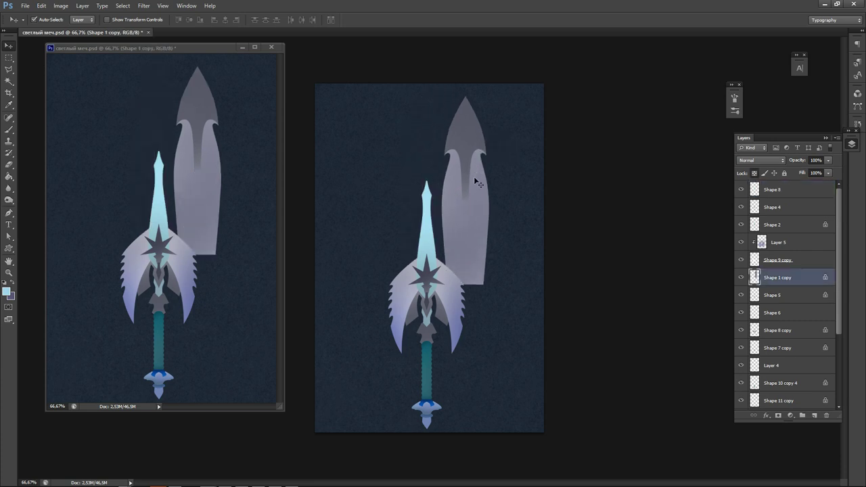
key("ctrl+z")
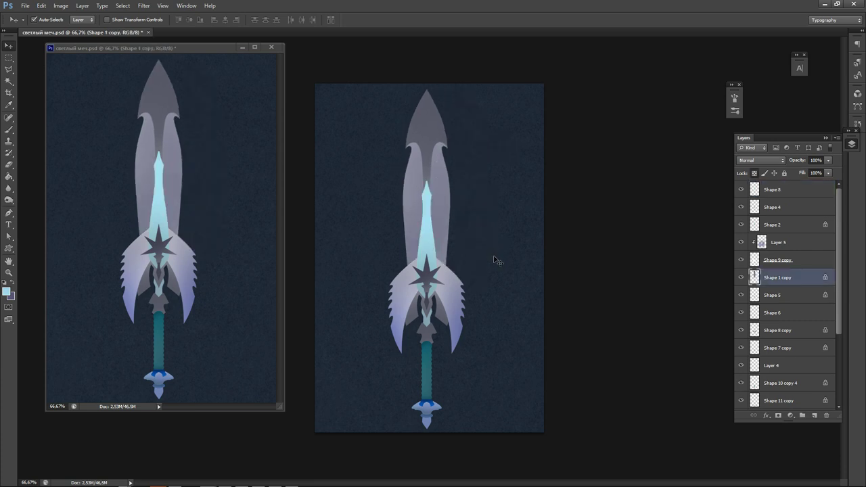
Restore the document to the history state in which the sword's layer group was duplicated.
left_click_drag(843, 304, 850, 259)
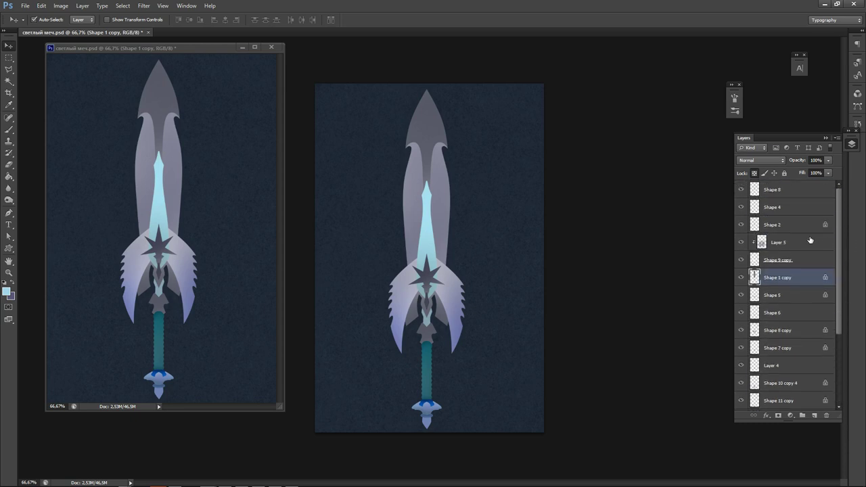
left_click(858, 124)
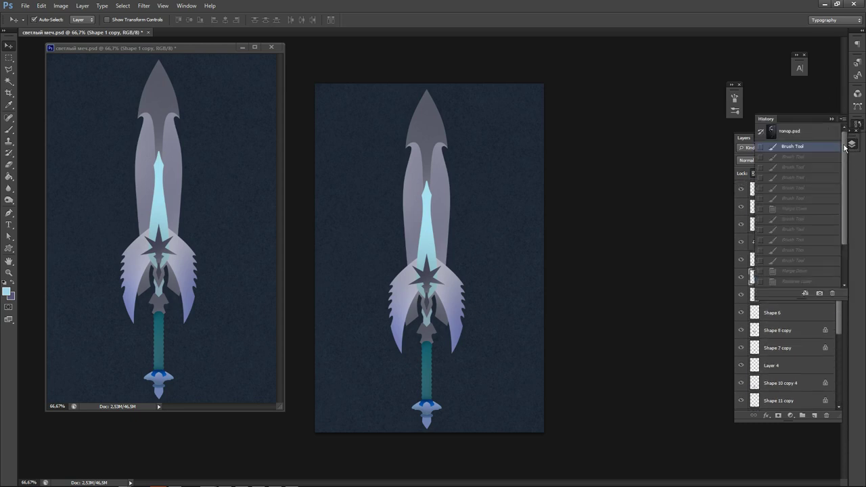
left_click_drag(844, 148, 831, 225)
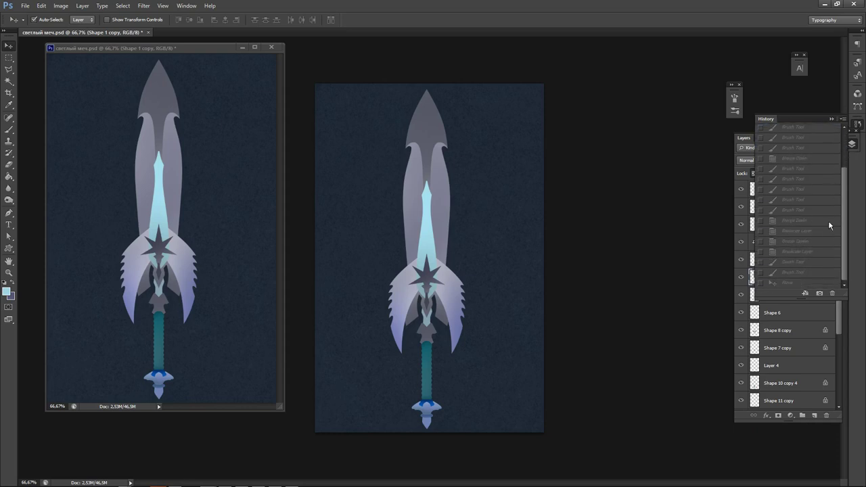
left_click(790, 283)
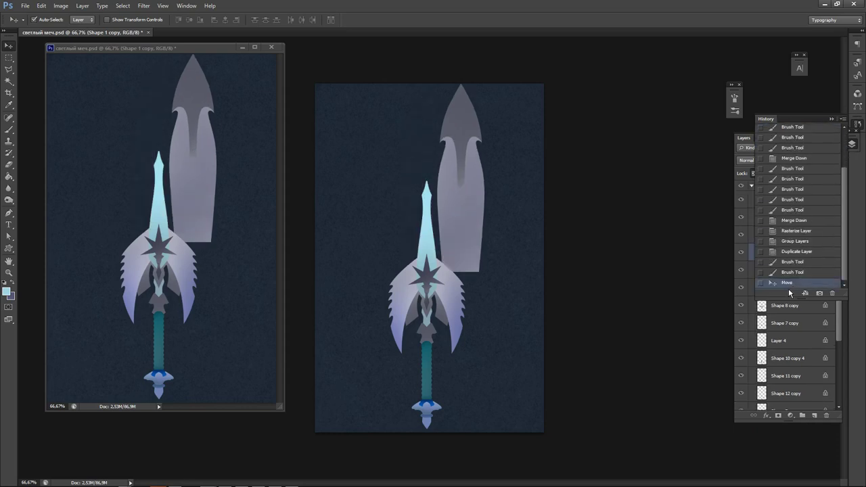
left_click(808, 255)
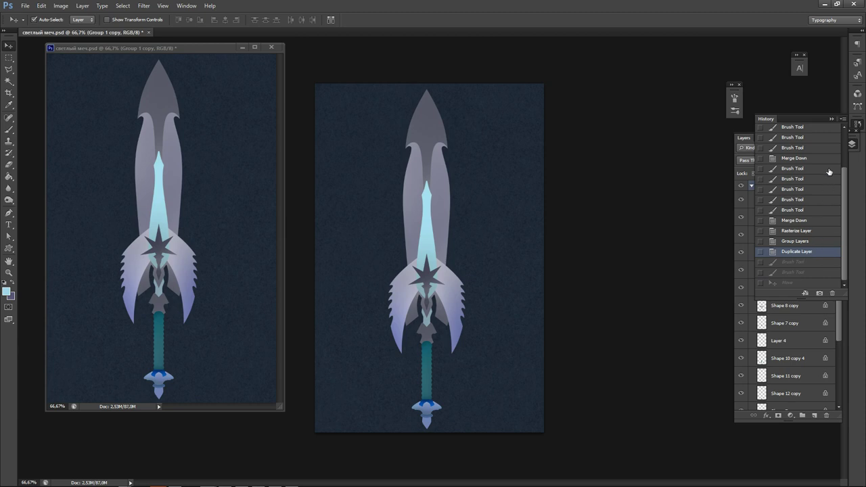
left_click(832, 120)
Collapse Group 1 copy and toggle its visibility to check what it contains.
left_click(751, 186)
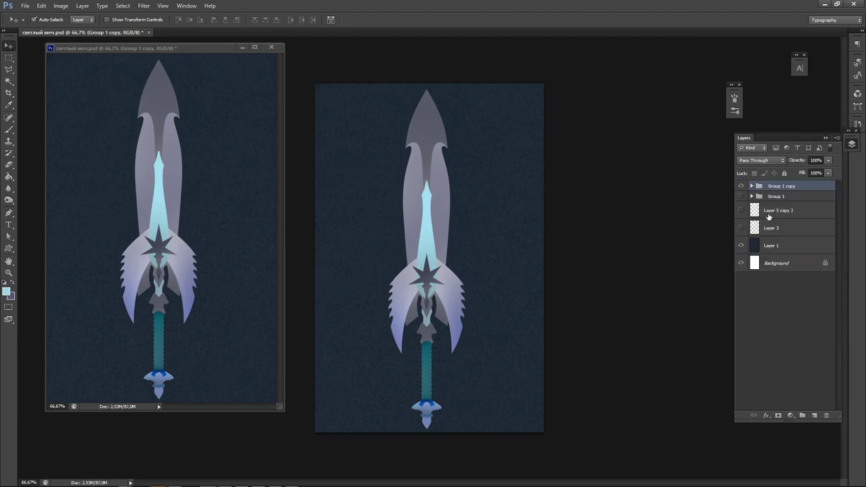
left_click(742, 186)
left_click(742, 186)
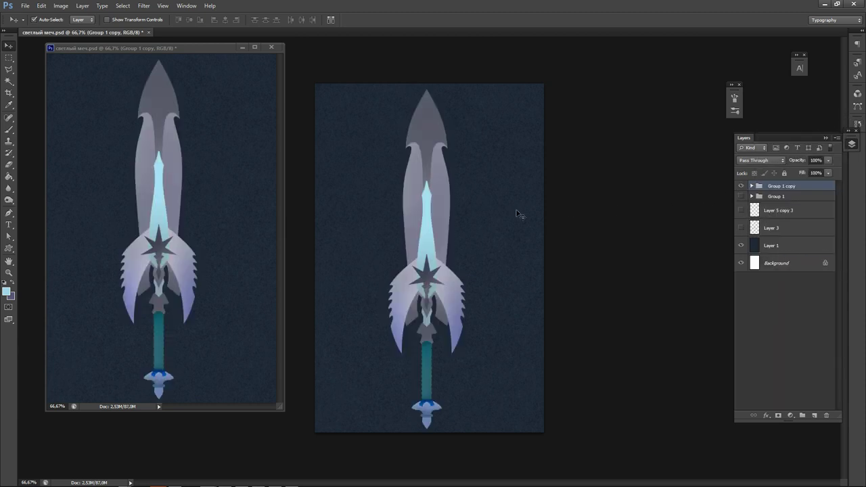
Add a new empty layer directly above the blade layer, Shape 1 copy, using the default settings.
left_click(428, 154)
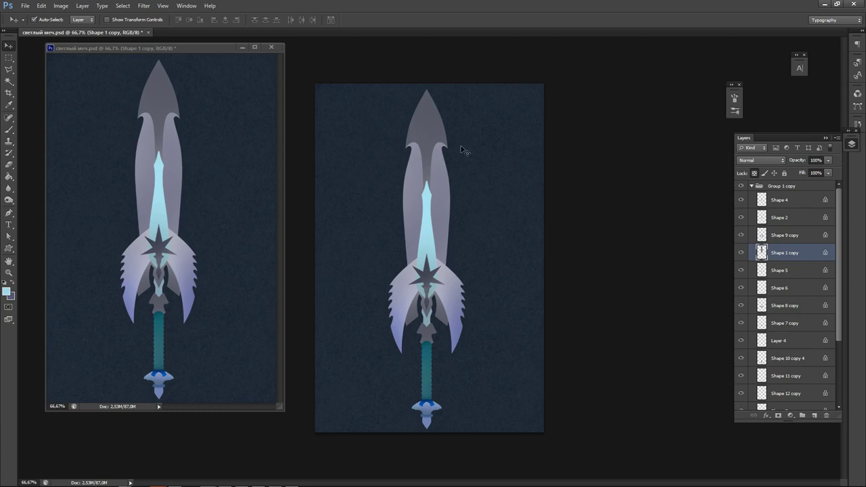
key("ctrl+shift+n")
key("Return")
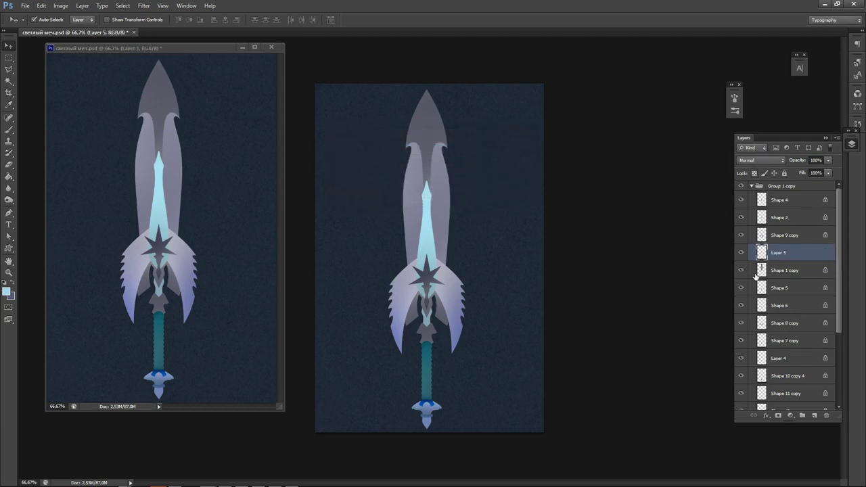
Select the blade's dark tip on the Shape 1 copy layer with the Magic Wand.
left_click(400, 123, "ctrl")
left_click(414, 120, "ctrl")
left_click(415, 122, "ctrl")
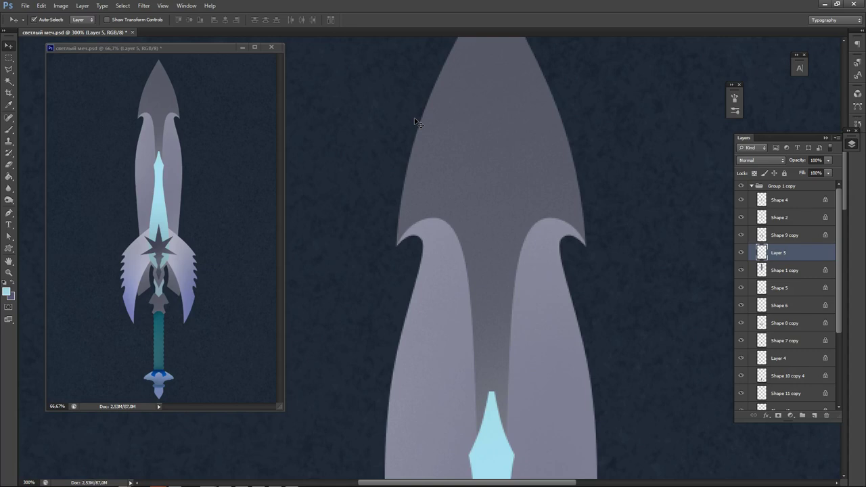
left_click(801, 271)
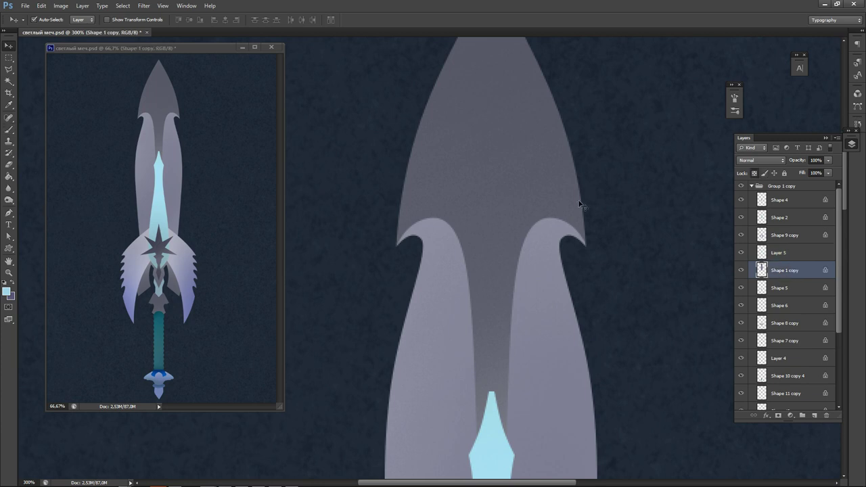
key("p")
left_click(8, 81)
left_click(489, 223)
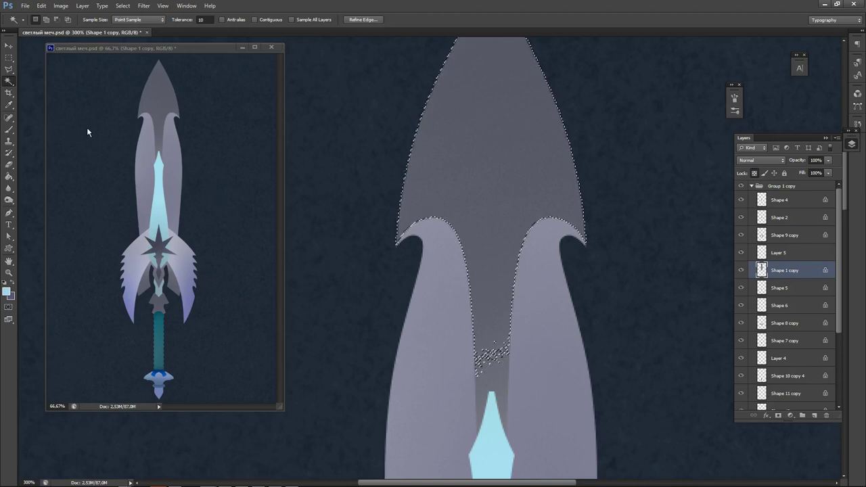
Extend the selection with the Polygonal Lasso down the dark central strip to just below the cyan inlay's tip.
key("l")
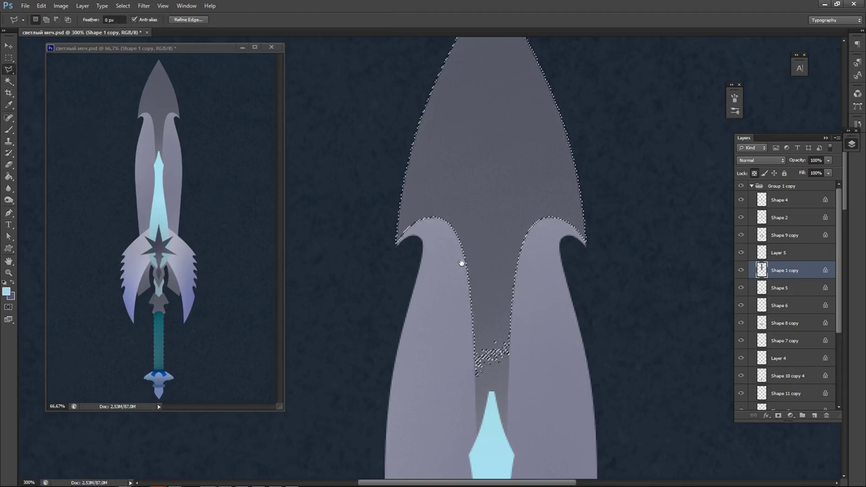
left_click_drag(461, 263, 429, 163)
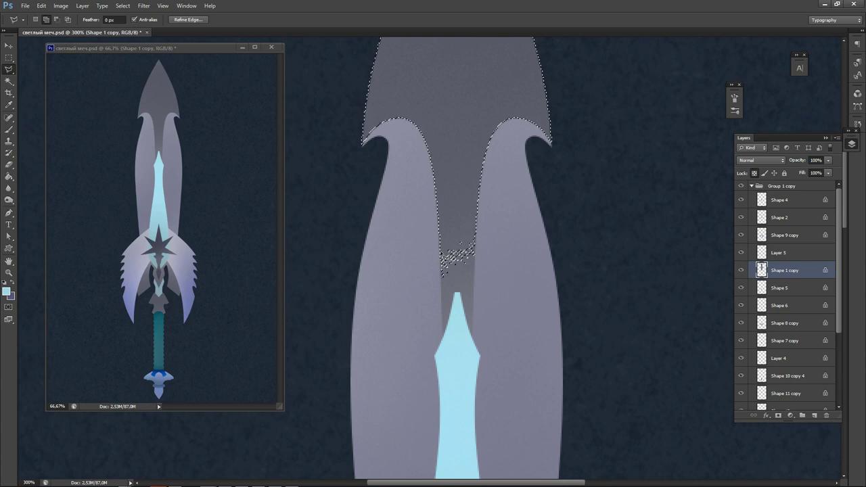
left_click(444, 271)
key("Escape")
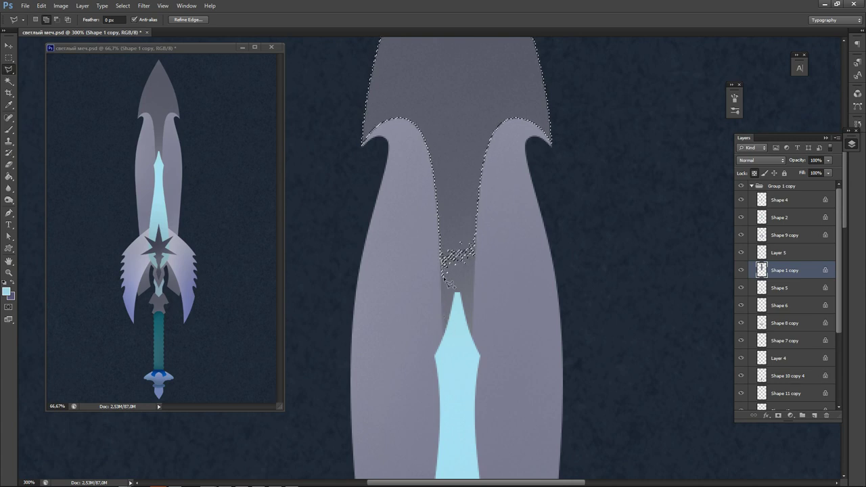
scroll(446, 288, "up", 2)
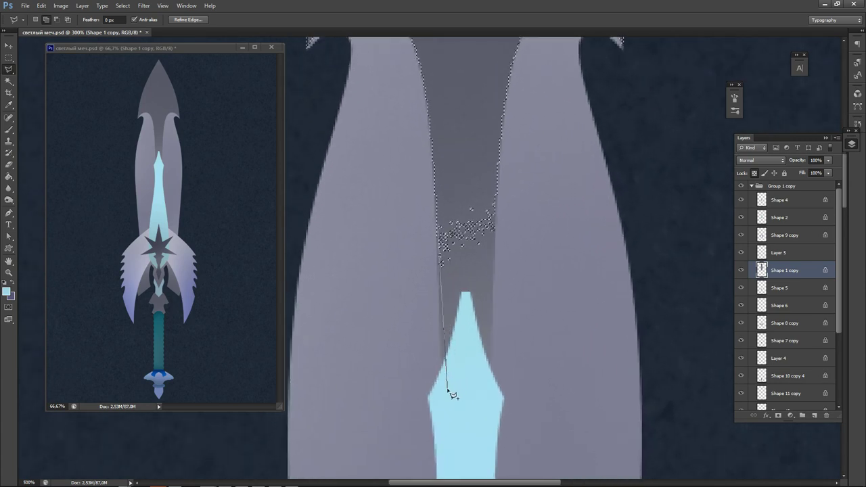
left_click(442, 397)
left_click(488, 391)
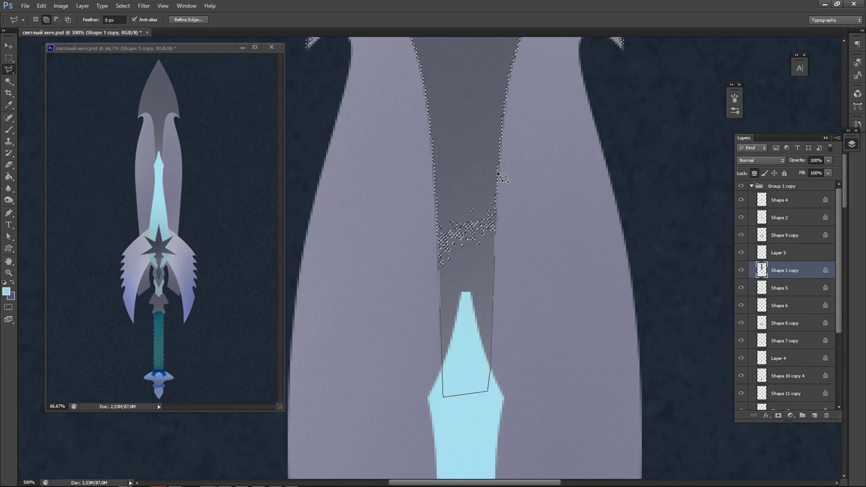
left_click(446, 206)
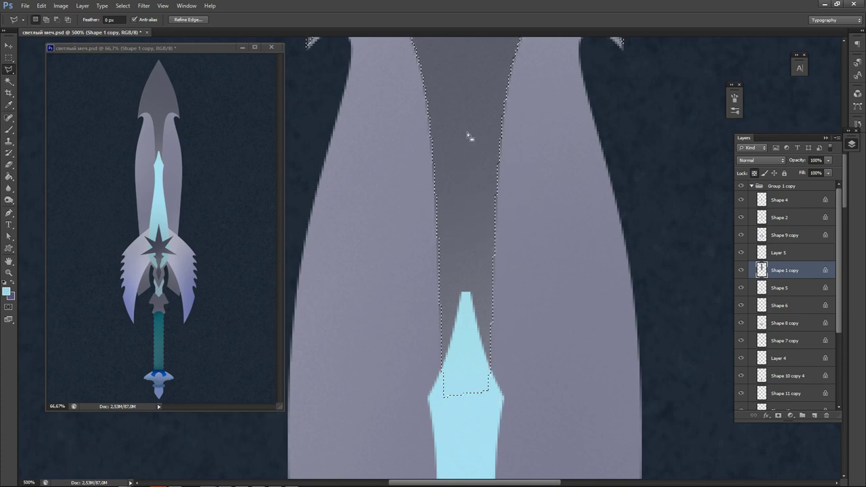
Copy the selected dark tip and central strip of the blade onto a new layer of its own.
key("ctrl+j")
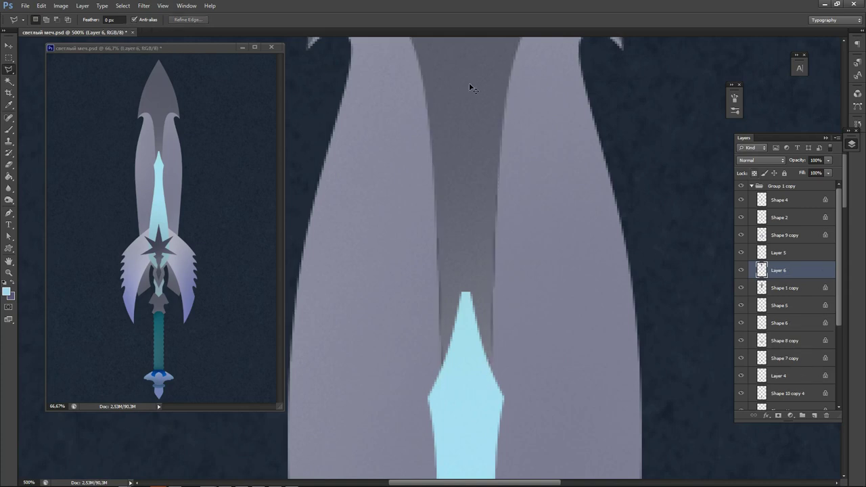
key("ctrl+z")
key("ctrl+j")
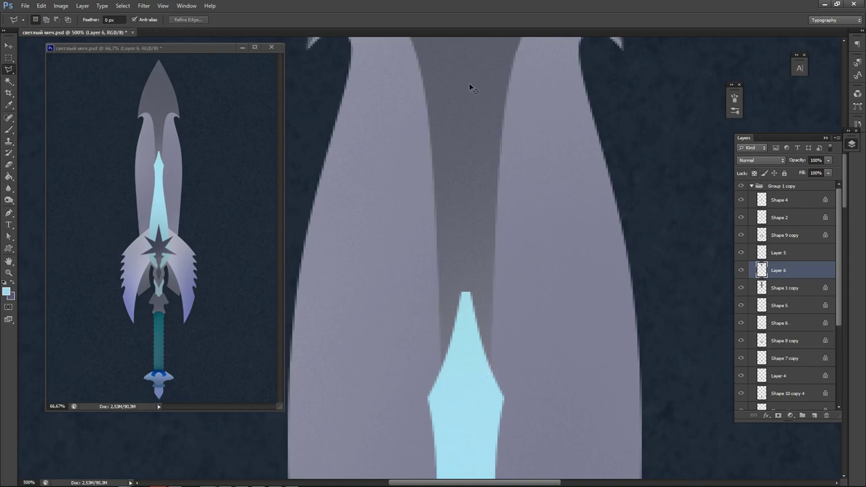
key("ctrl+minus")
key("ctrl+minus")
key("ctrl+minus")
key("ctrl+minus")
key("ctrl+minus")
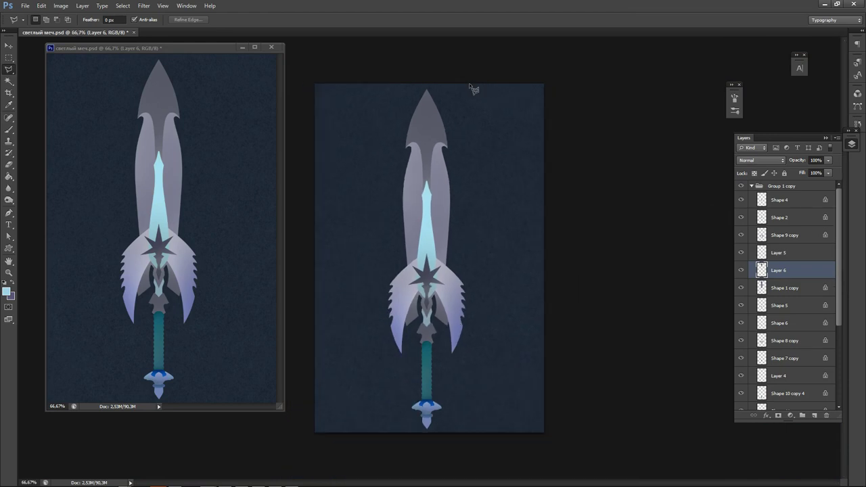
Toggle Layer 6's visibility to check the copied tip, and select the blade layer Shape 1 copy.
left_click(742, 273)
left_click(744, 273)
left_click(792, 292)
left_click(786, 274)
left_click(795, 254)
left_click(796, 290)
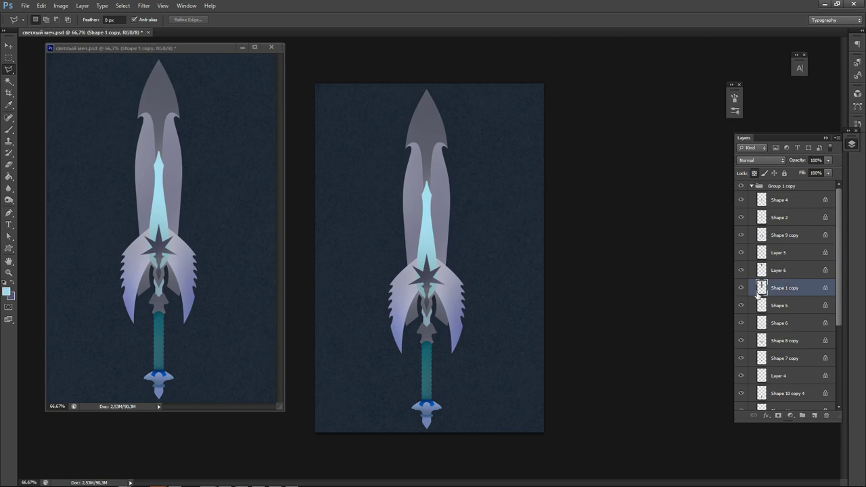
Try painting a light-blue mottled texture over the blade's two side panels on the Shape 1 copy layer.
key("b")
mouse_move(476, 135)
left_mouse_down()
mouse_move(494, 154)
mouse_move(391, 227)
mouse_move(363, 279)
mouse_move(401, 289)
left_mouse_up()
left_click(429, 135, "ctrl")
left_click(429, 136, "ctrl")
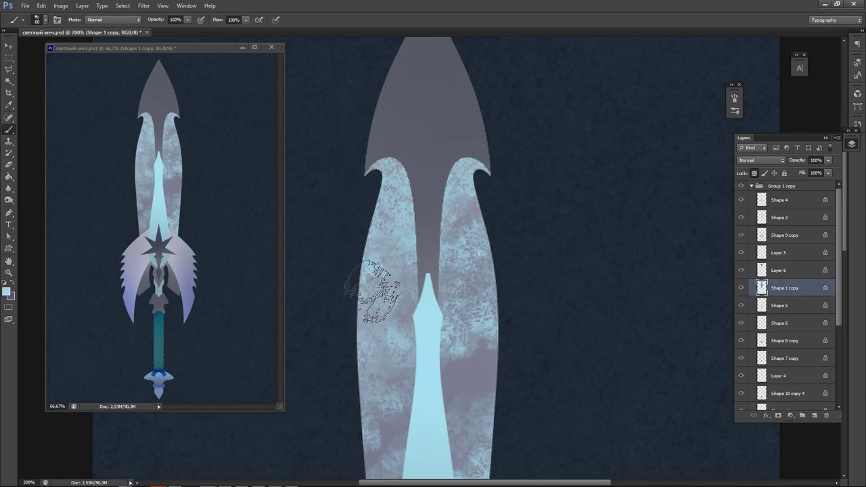
Undo the texture painted on the side panels and merge Layer 6, the blade's dark centre, down into Shape 1 copy.
left_click(9, 45)
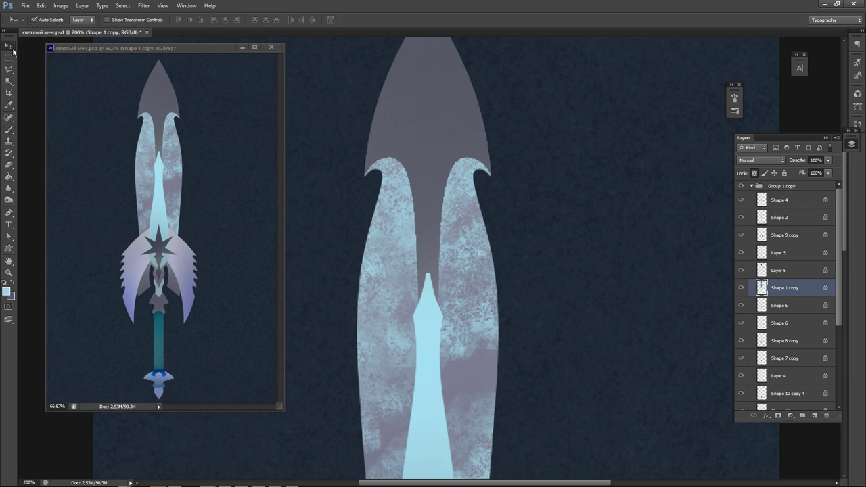
left_click(552, 228)
left_click(447, 292)
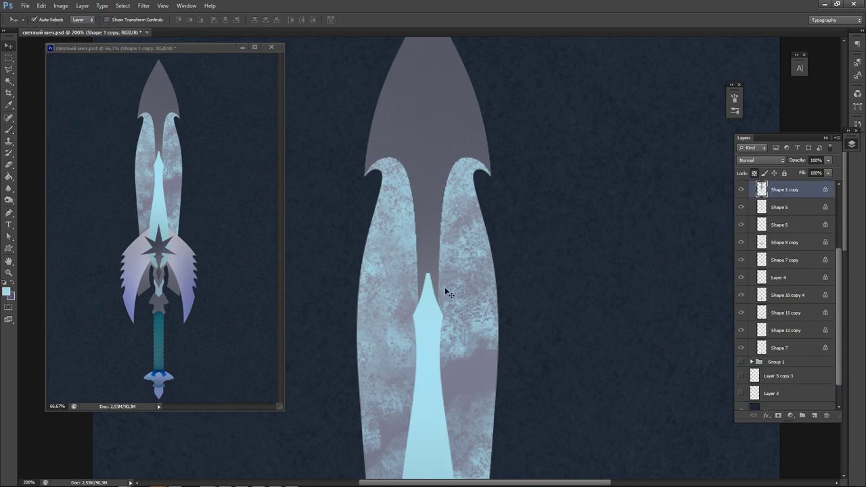
left_click(429, 247)
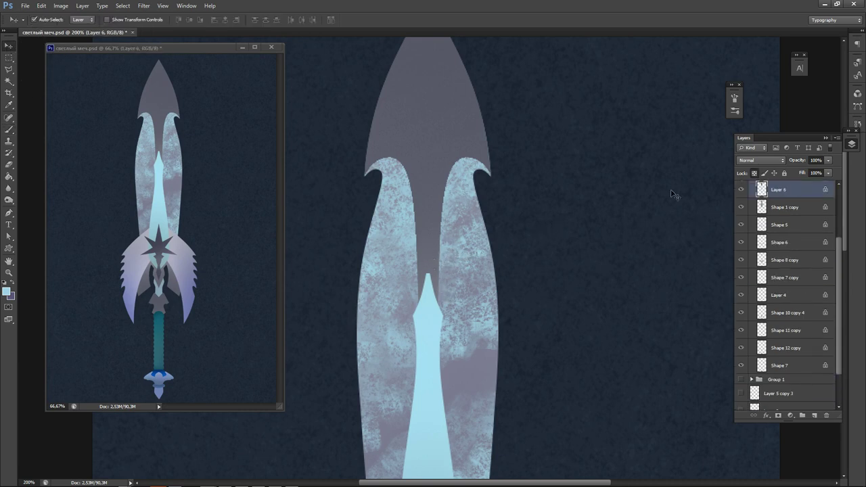
key("Delete")
key("ctrl+alt+z")
key("ctrl+alt+z")
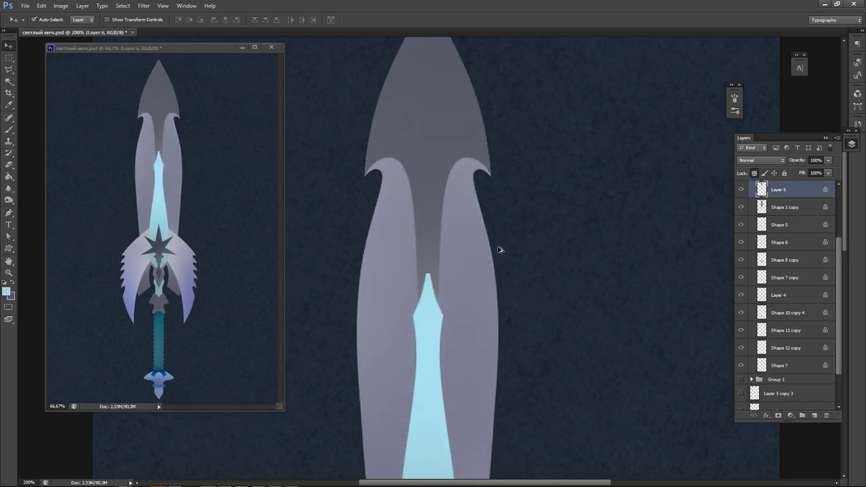
scroll(840, 247, "up", 3)
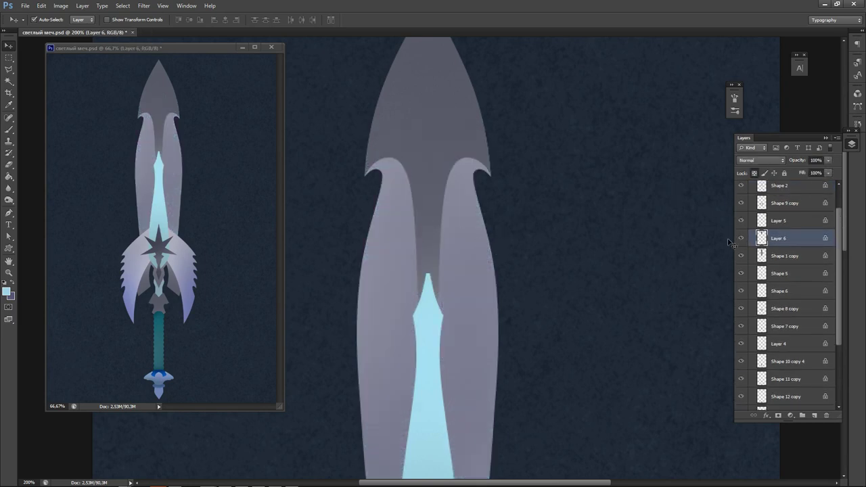
key("ctrl+e")
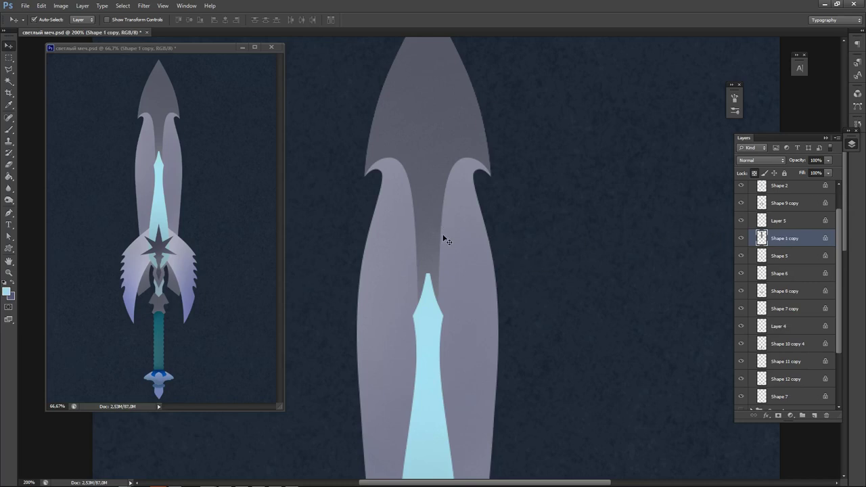
left_click(741, 239)
left_click(742, 239)
Draw a closed Pen path around the left half of the dark blade tip and its narrow neck, and convert it to a shape.
left_click_drag(392, 238, 411, 325)
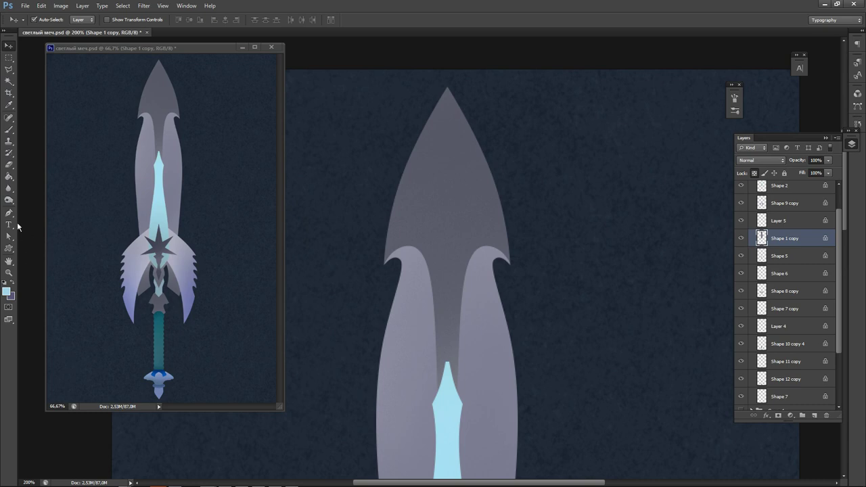
left_click(9, 213)
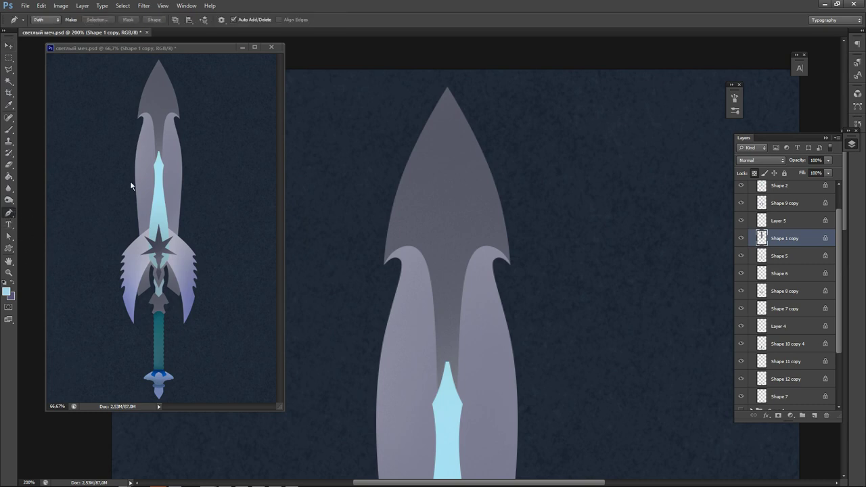
left_click(447, 88)
left_click(447, 381)
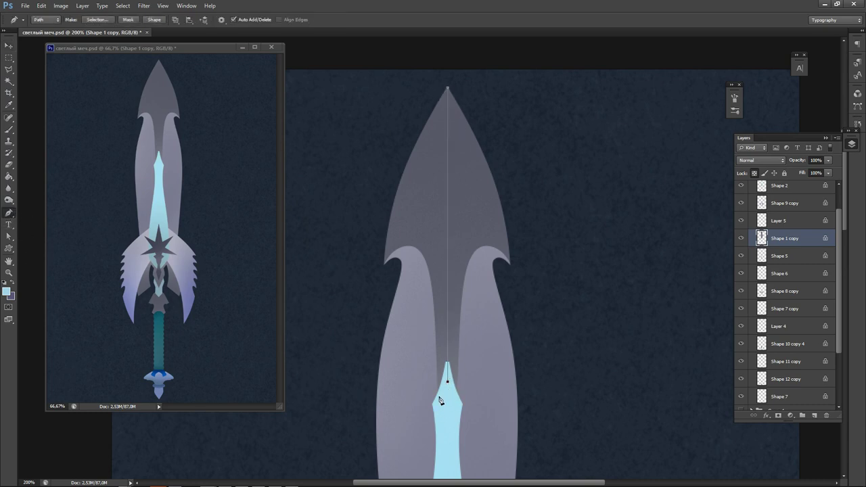
left_click(438, 399)
left_click_drag(394, 243, 387, 242)
left_click(348, 184)
left_click(428, 88)
left_click(447, 88)
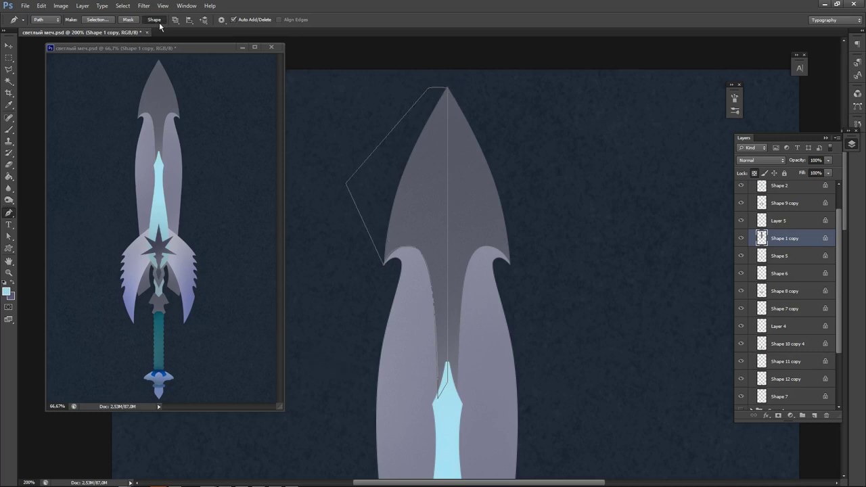
left_click(154, 19)
Adjust the direction handles of the shape's curve anchor so its edge follows the hooked top of the left side panel.
left_click(9, 236)
scroll(420, 233, "up", 2)
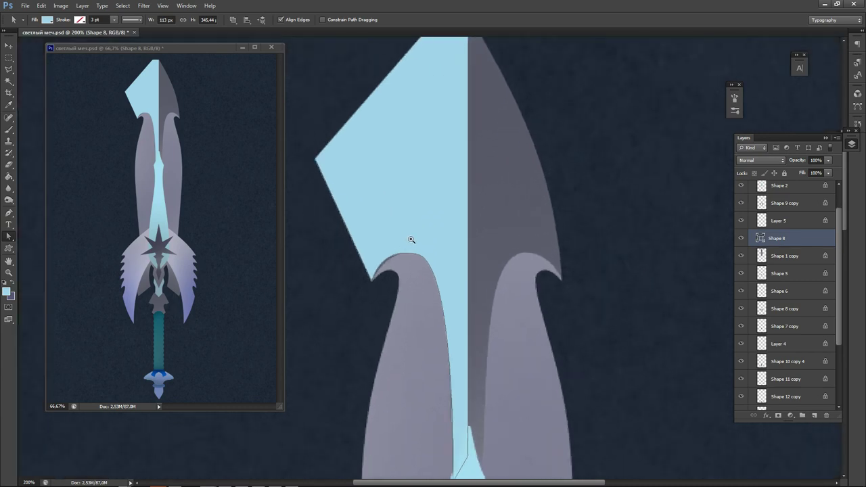
left_click(424, 261)
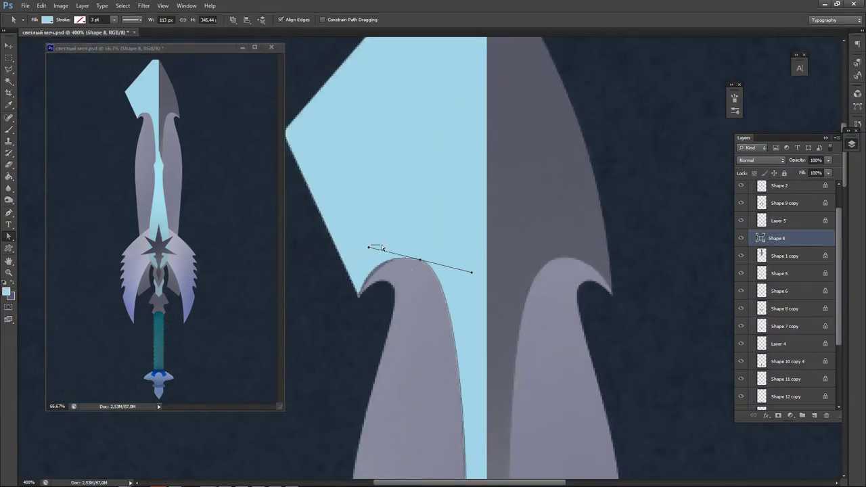
left_click(373, 250)
left_click_drag(370, 249, 385, 246)
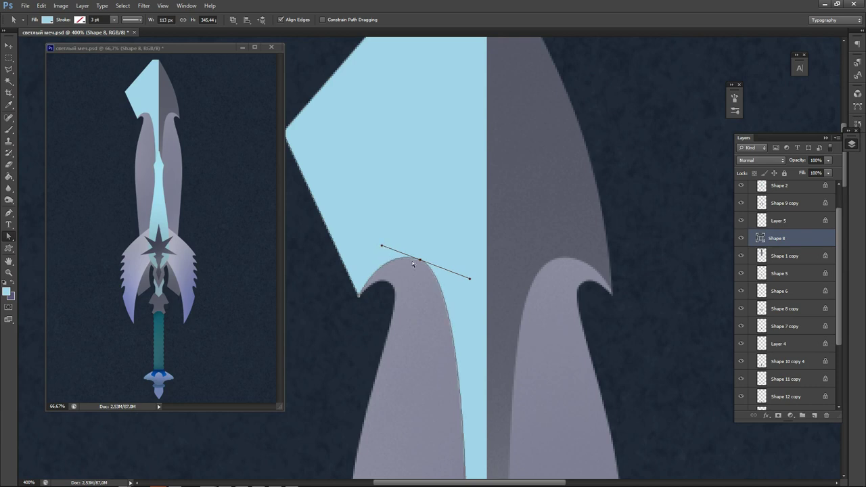
scroll(416, 250, "down", 2)
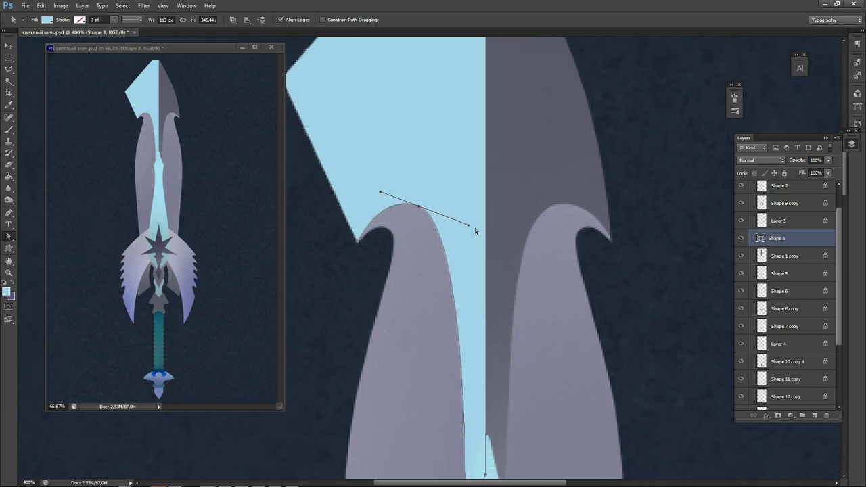
left_click_drag(468, 225, 472, 230)
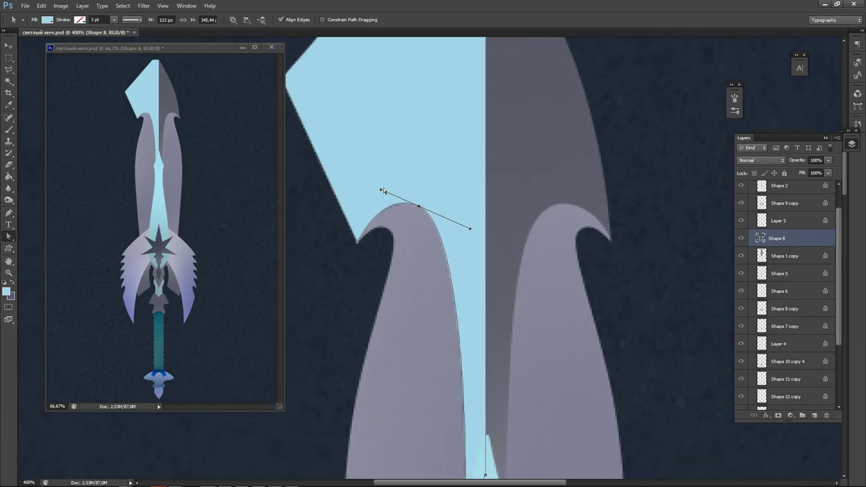
left_click(347, 303)
left_click(423, 216)
left_click_drag(472, 231, 467, 222)
left_click(382, 196)
left_click(404, 207)
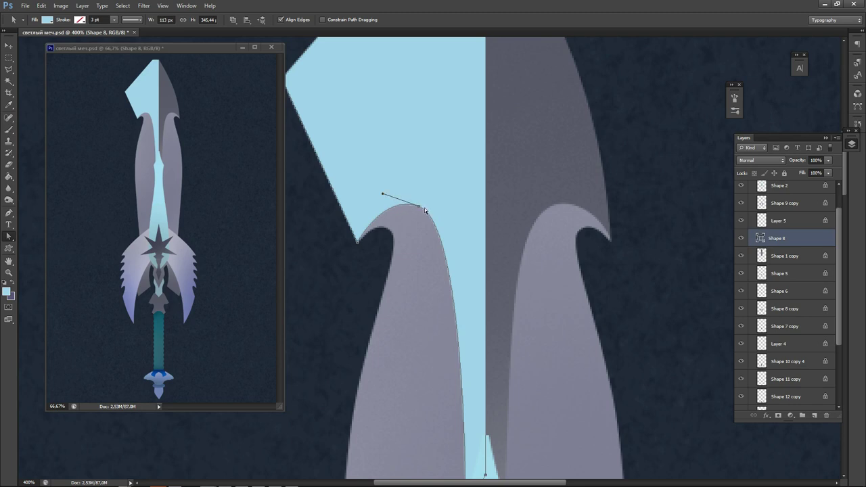
left_click_drag(467, 224, 472, 236)
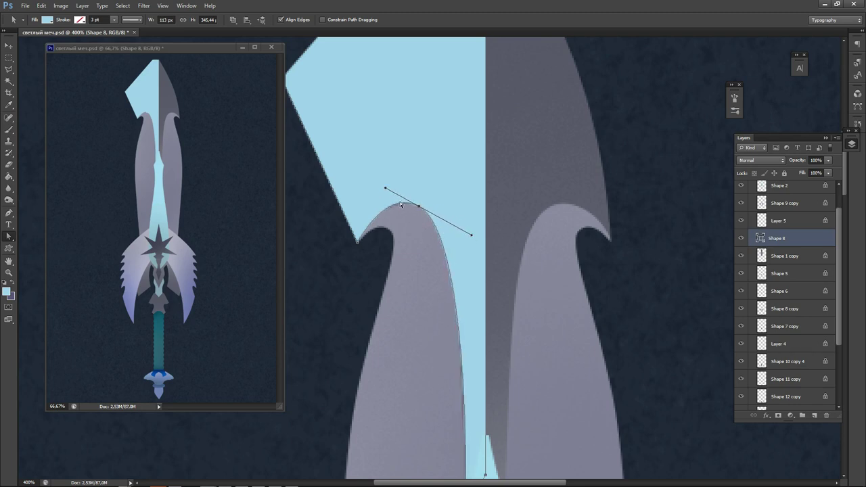
left_click_drag(384, 188, 390, 195)
left_click(384, 219)
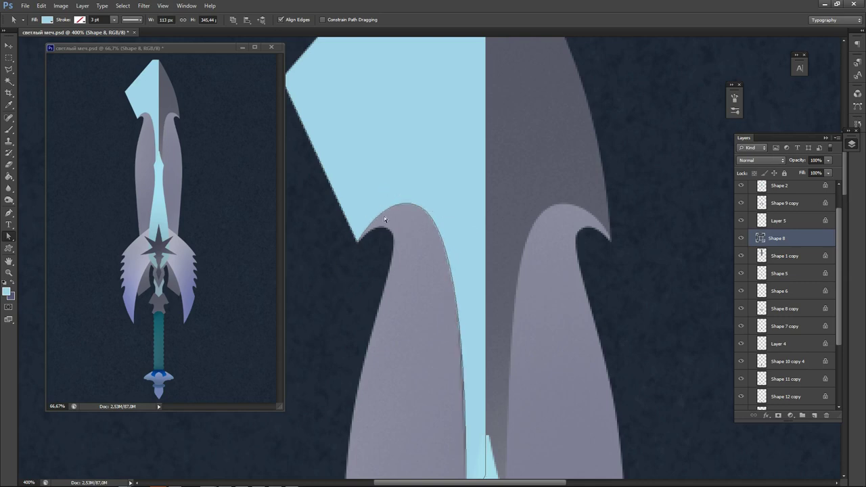
Rasterize the Shape 8 layer covering the left half of the blade tip.
key("ctrl+minus")
key("ctrl+minus")
key("ctrl+minus")
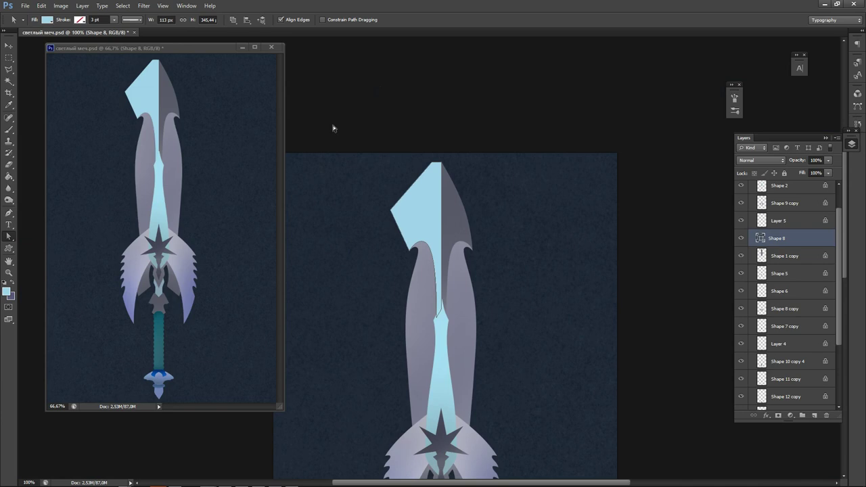
right_click(803, 239)
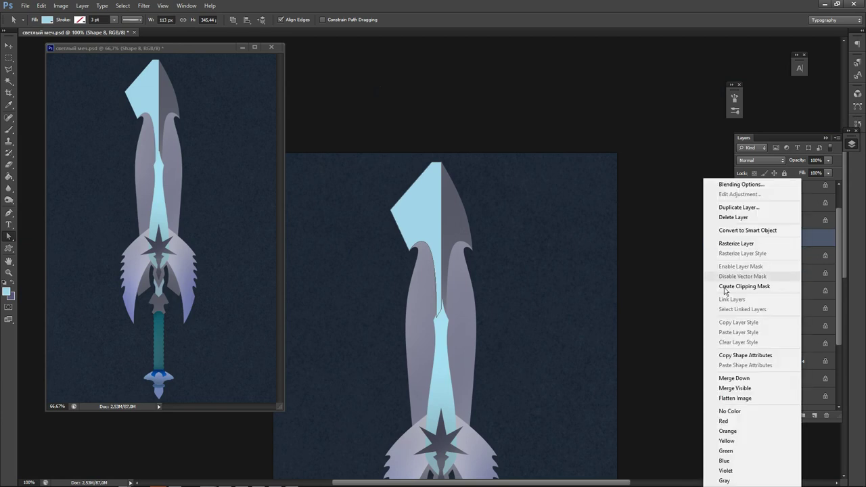
left_click(738, 246)
Duplicate the rasterized half-tip layer and flip the copy horizontally.
key("ctrl+j")
key("ctrl+t")
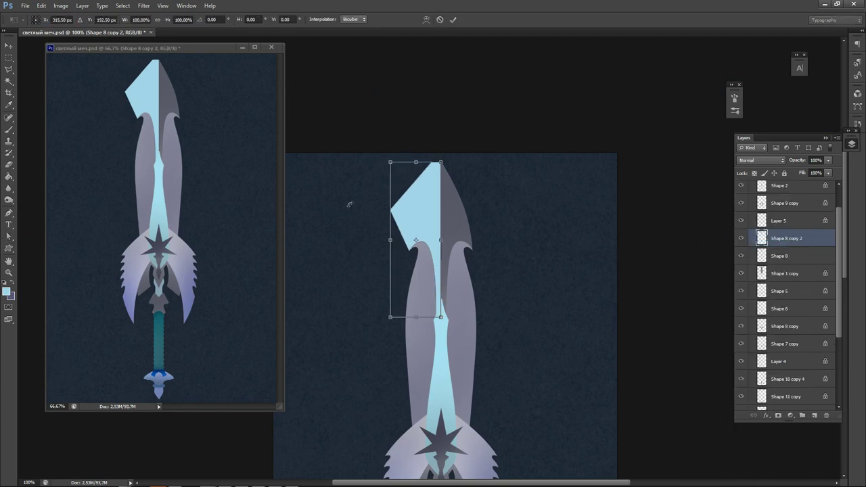
right_click(419, 242)
left_click(450, 379)
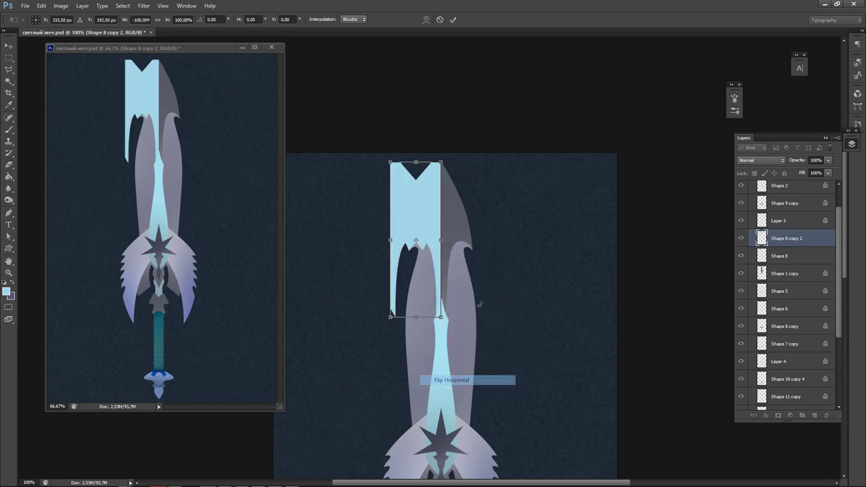
key("Return")
Move the flipped copy to the right until it meets the original half along the sword's centreline.
key("v")
key("shift+Right")
key("shift+Right")
key("shift+Right")
key("shift+Right")
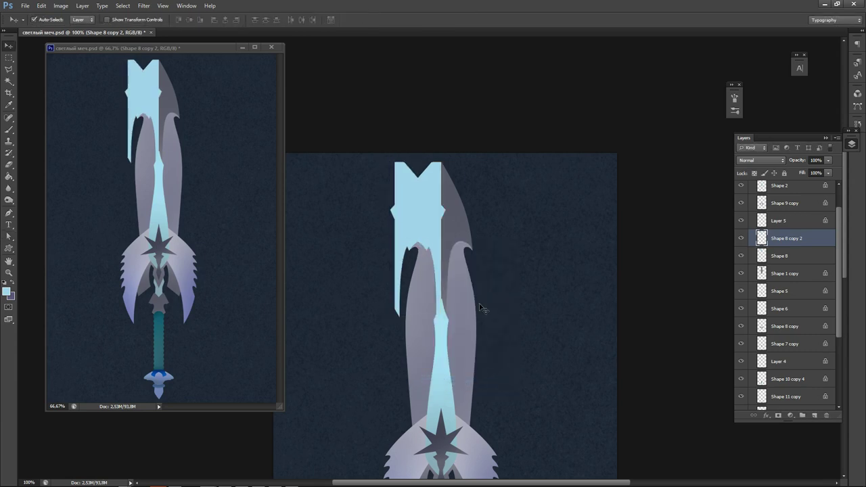
key("shift+Right")
key("shift+Right")
key("shift+Right")
key("shift+Right")
key("shift+Right")
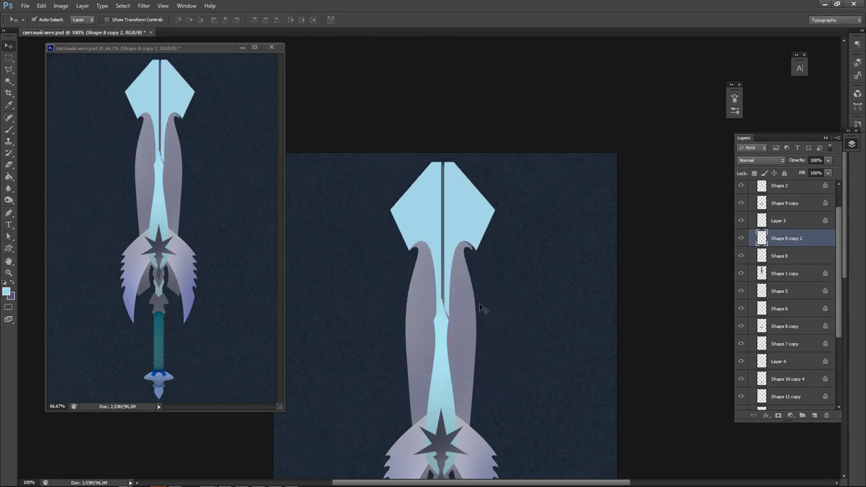
key("Left")
key("Left")
key("Left")
key("Left")
key("Left")
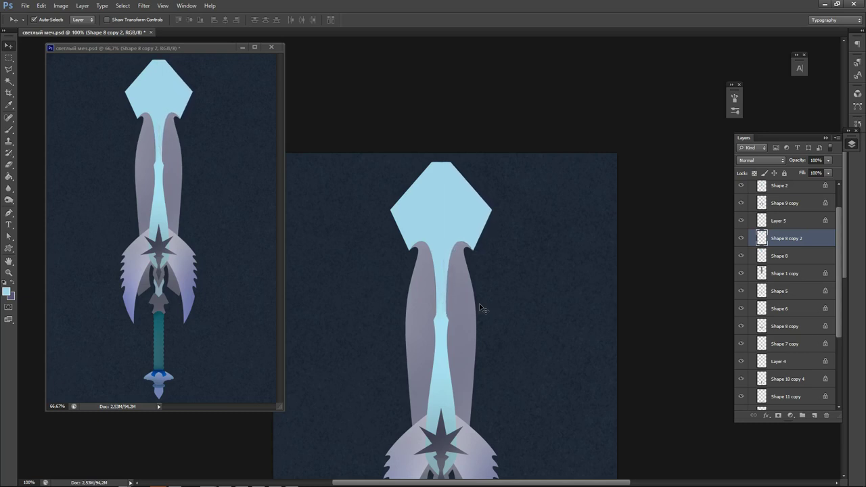
Merge the two tip halves into one layer and clip it to Shape 1 copy, with its transparent pixels locked.
key("ctrl+e")
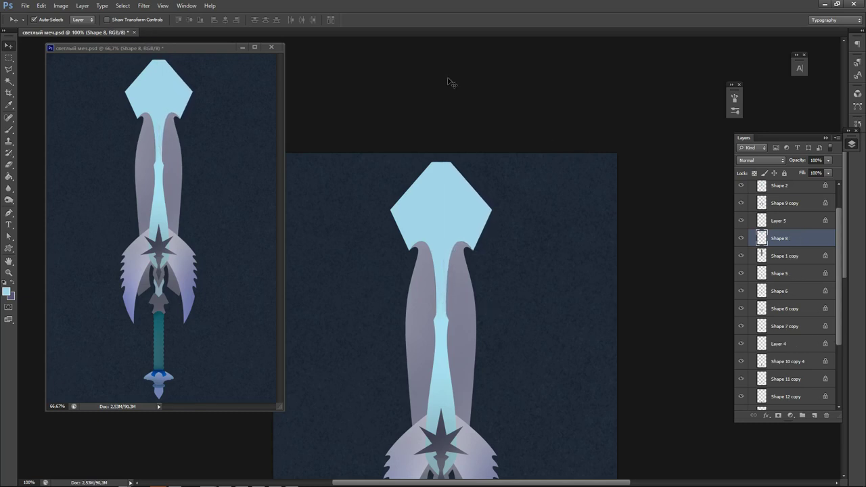
key("ctrl+alt+g")
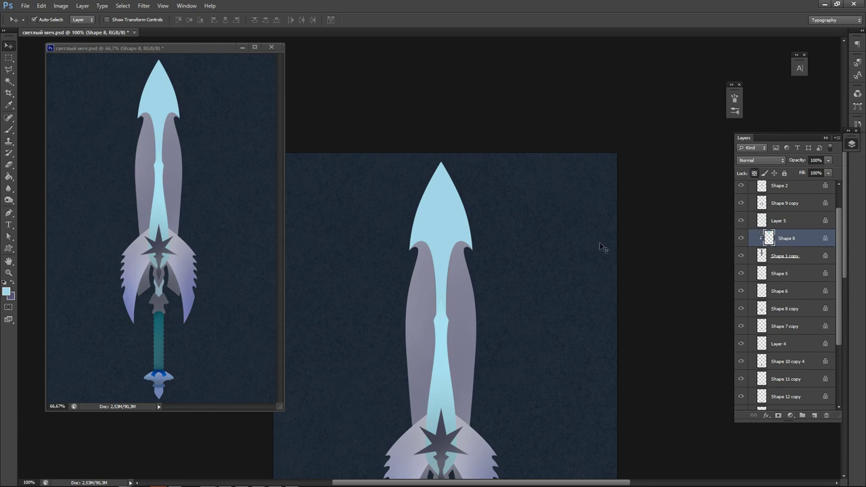
Paint a mottled dark texture over the light-blue blade tip and neck with the 60 px textured brush, using dark blue sampled from the background.
key("b")
right_click(440, 277)
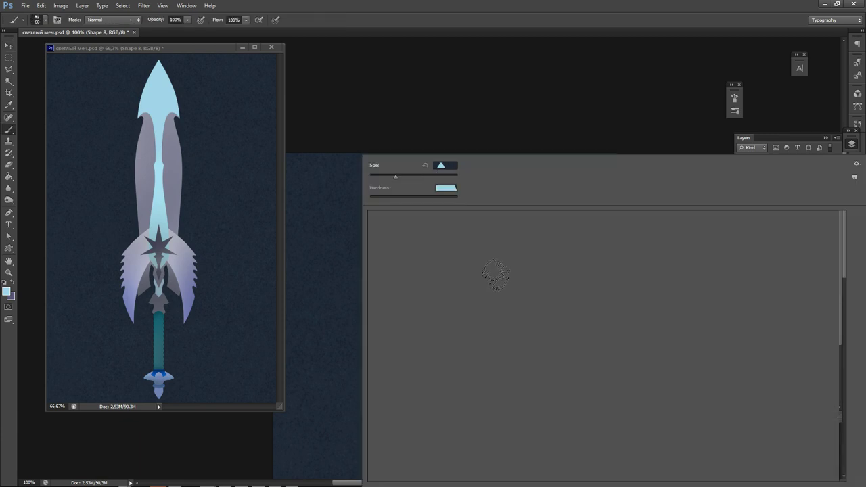
left_click(628, 118)
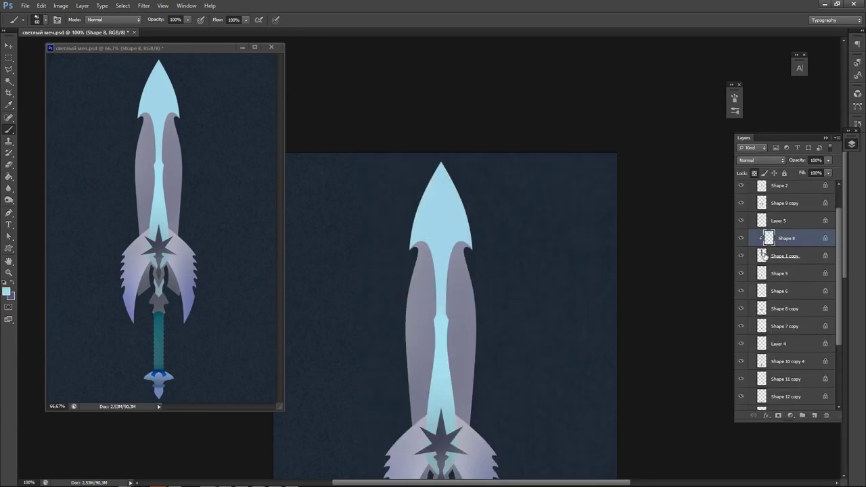
right_click(471, 274)
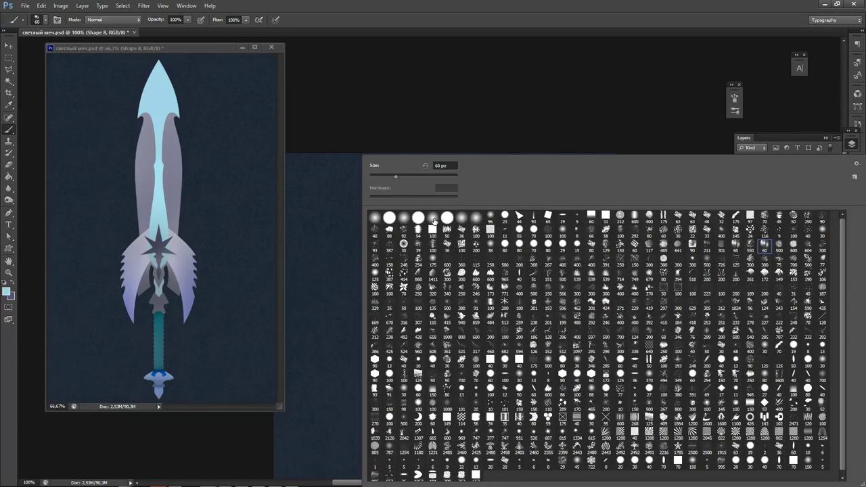
left_click(574, 122)
left_click(360, 357, "alt")
mouse_move(514, 168)
left_mouse_down()
mouse_move(525, 216)
mouse_move(486, 274)
mouse_move(463, 335)
left_mouse_up()
left_click(542, 273, "alt")
mouse_move(444, 217)
left_mouse_down()
mouse_move(465, 224)
mouse_move(463, 156)
left_mouse_up()
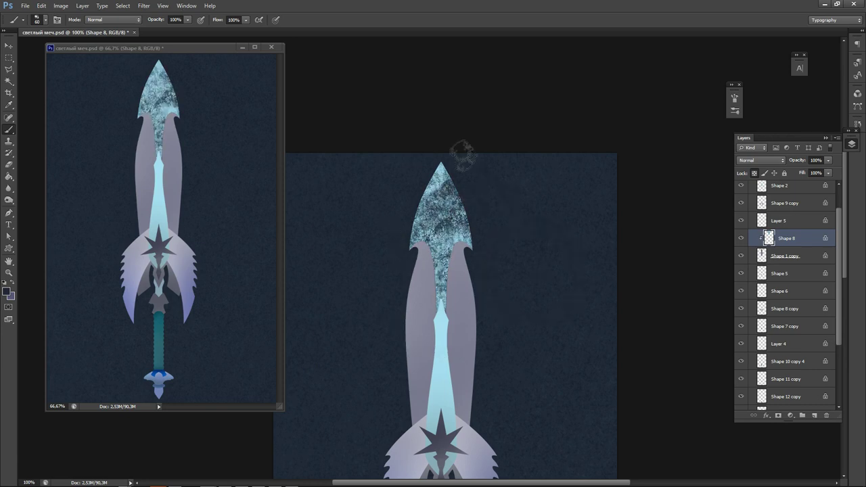
Layer more textured strokes over the blade tip and neck in freshly sampled colours for a muted grey-blue stone look.
left_click(458, 221, "alt")
mouse_move(458, 221)
left_mouse_down()
mouse_move(473, 162)
mouse_move(460, 145)
mouse_move(465, 195)
mouse_move(487, 227)
mouse_move(456, 299)
mouse_move(441, 168)
mouse_move(443, 312)
left_mouse_up()
left_click(503, 267, "alt")
mouse_move(450, 243)
left_mouse_down()
mouse_move(471, 214)
mouse_move(463, 206)
mouse_move(440, 308)
mouse_move(426, 307)
mouse_move(377, 235)
mouse_move(450, 153)
mouse_move(433, 251)
mouse_move(486, 266)
mouse_move(464, 303)
mouse_move(500, 332)
mouse_move(494, 212)
left_mouse_up()
Select the Shape 1 copy layer of the side panels and set the foreground colour to a light aqua for the textured brush.
left_click(476, 217, "ctrl")
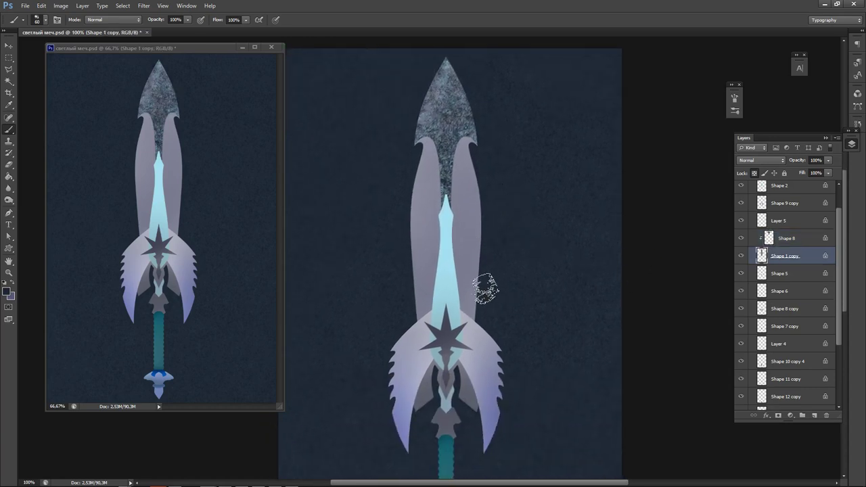
left_click(476, 283, "alt")
key("n")
left_click(337, 173)
left_click(434, 222)
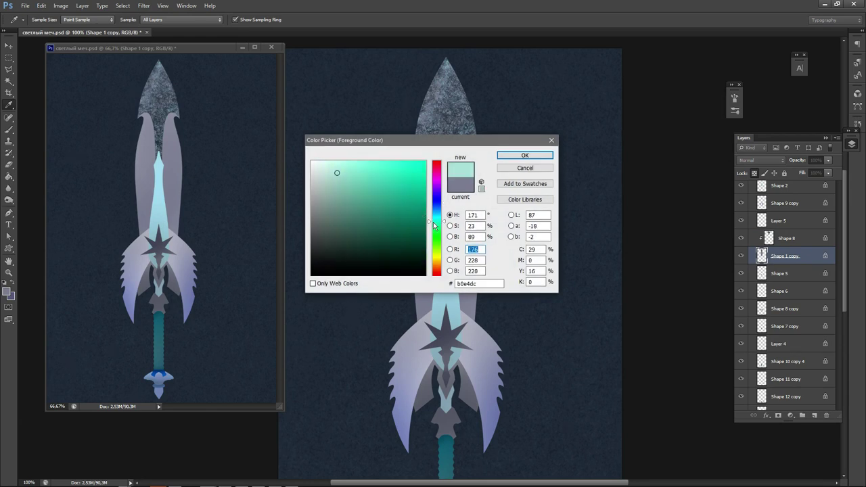
left_click(352, 166)
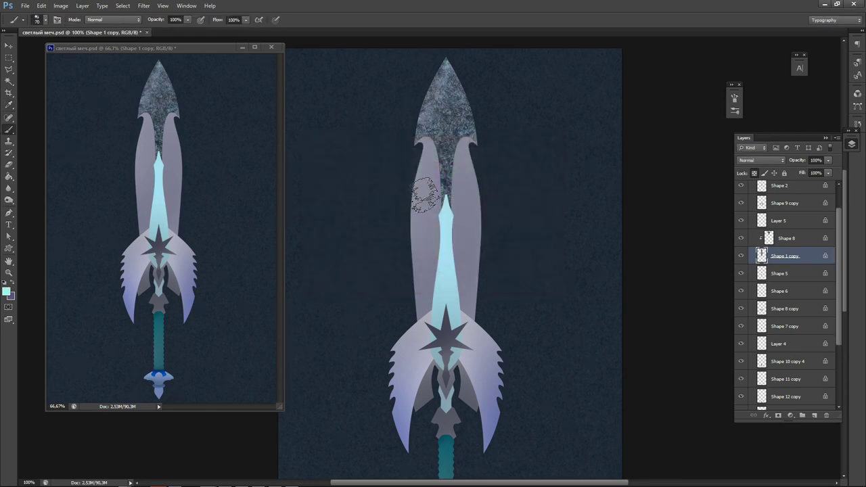
Mottle both side panels with the light aqua textured brush at 30% opacity and sample light blue from the central blade.
key("3")
mouse_move(477, 176)
left_mouse_down()
mouse_move(427, 330)
mouse_move(387, 348)
mouse_move(483, 120)
left_mouse_up()
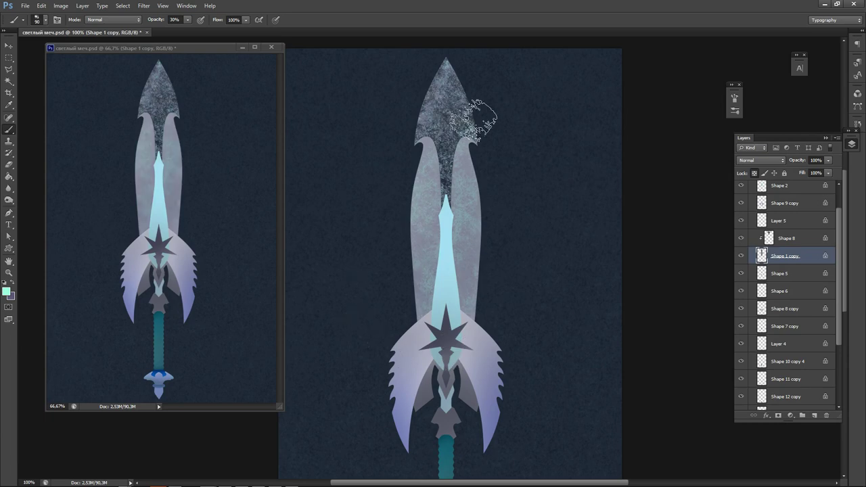
left_click(457, 285, "alt")
Set the foreground colour to white (#ffffff) and dab pale textured mottling over both side panels.
left_click(6, 291)
left_click(312, 162)
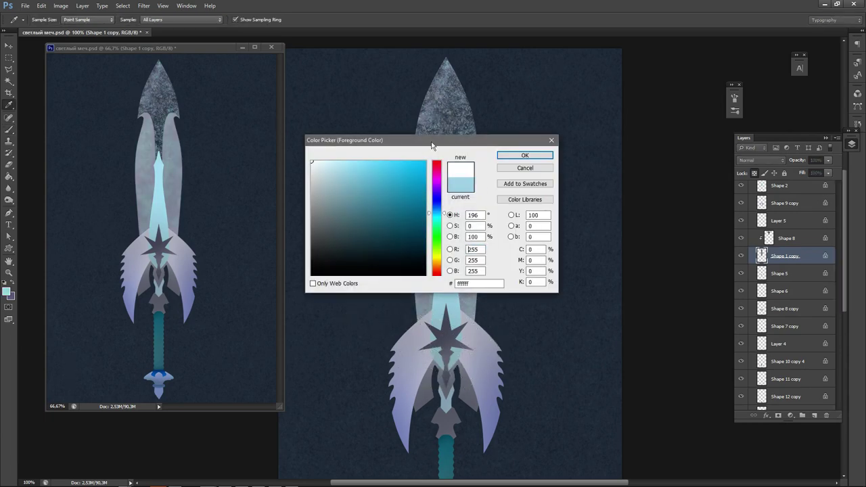
left_click(528, 156)
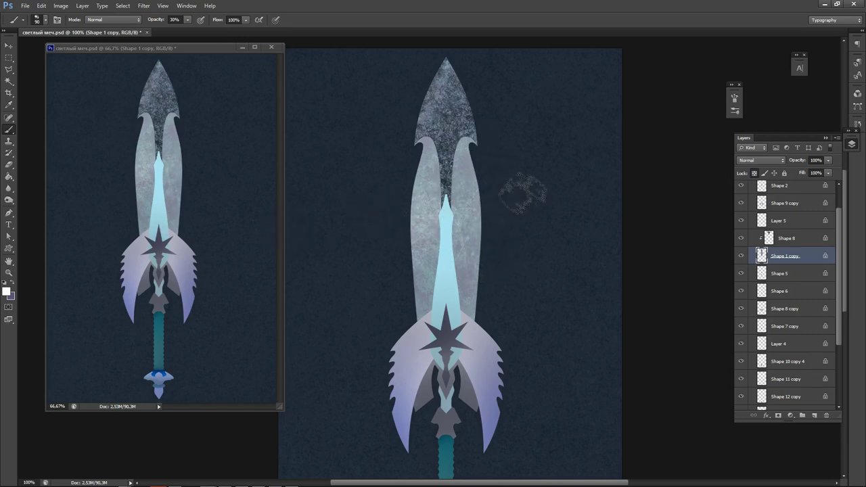
right_click(436, 298)
left_click(325, 278)
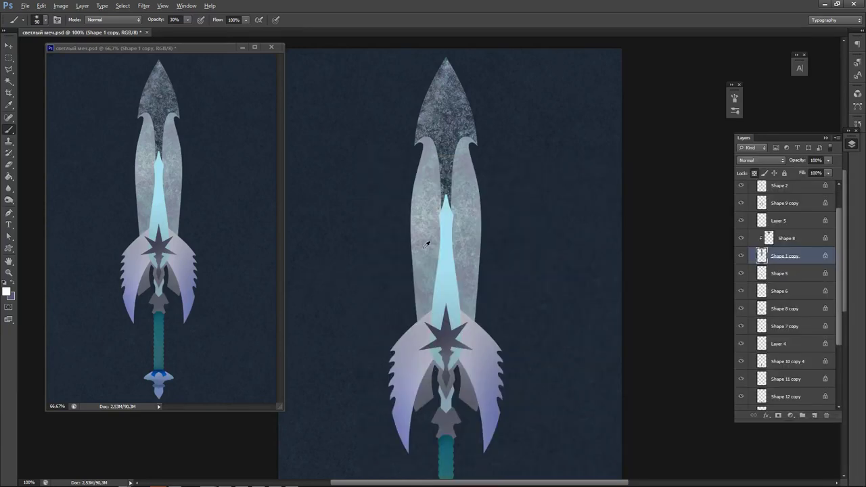
Try darkening the lower ends of the two side panels with dark strokes and undo them.
left_click_drag(424, 299, 416, 325)
key("ctrl+z")
left_click_drag(419, 263, 418, 321)
left_click_drag(468, 314, 485, 262)
key("ctrl+alt+z")
key("ctrl+alt+z")
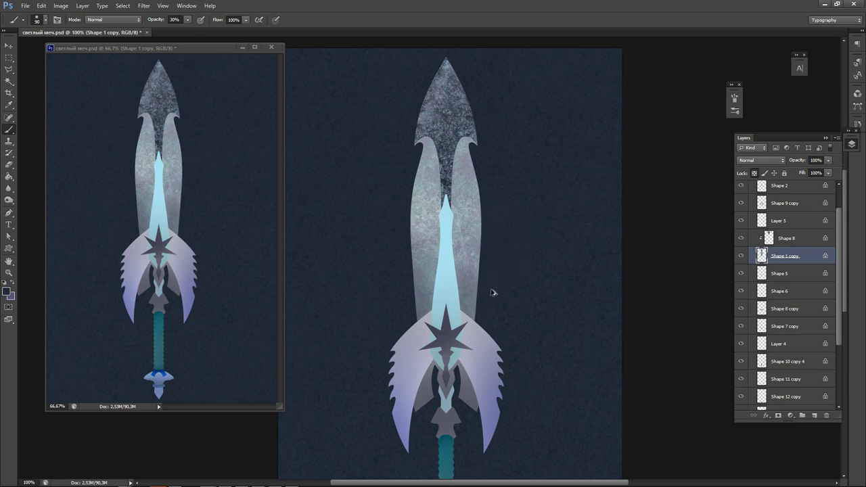
key("ctrl+alt+z")
left_click_drag(472, 298, 476, 338)
key("ctrl+z")
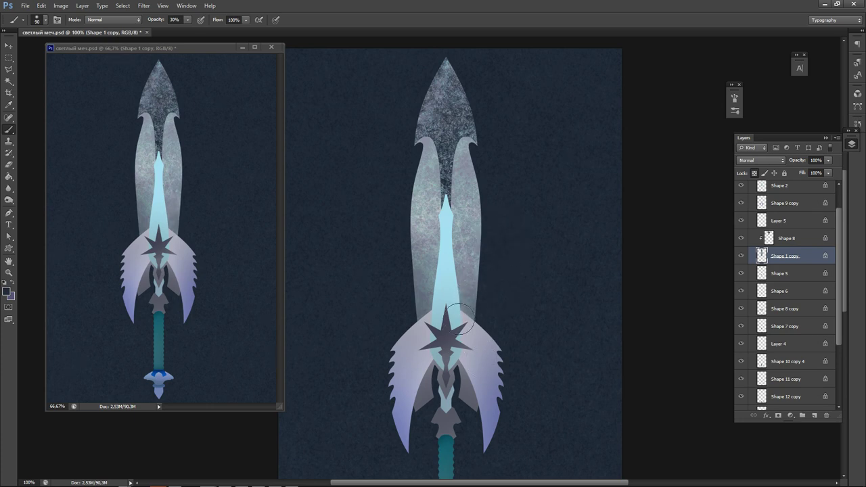
key("ctrl+z")
Shade the lower ends, hooked tops and inner edges of both side panels in dark blue-grey with the 90 px round brush.
left_click_drag(401, 281, 426, 330)
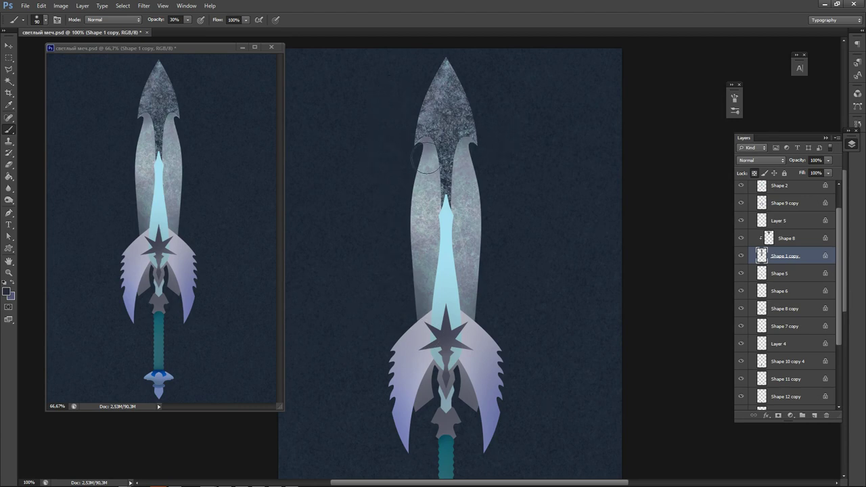
left_click_drag(444, 158, 443, 176)
left_click_drag(438, 133, 435, 154)
left_click_drag(476, 174, 473, 148)
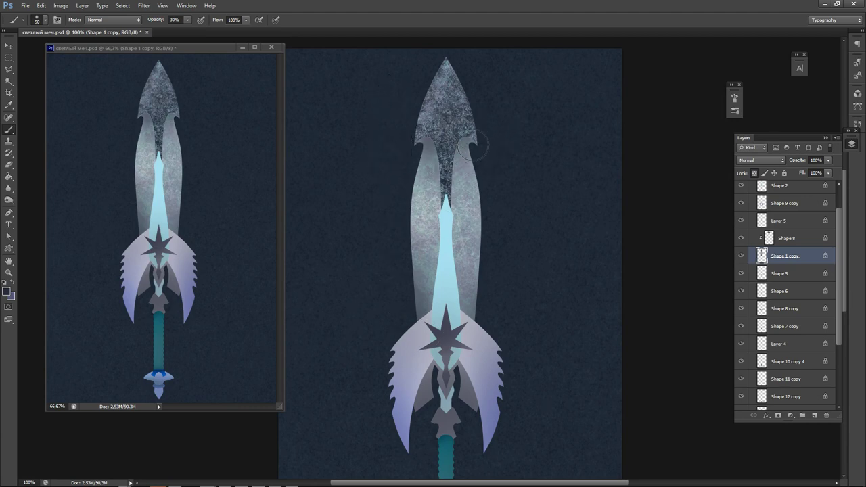
left_click_drag(470, 185, 458, 141)
left_click_drag(458, 230, 459, 291)
left_click_drag(436, 173, 436, 270)
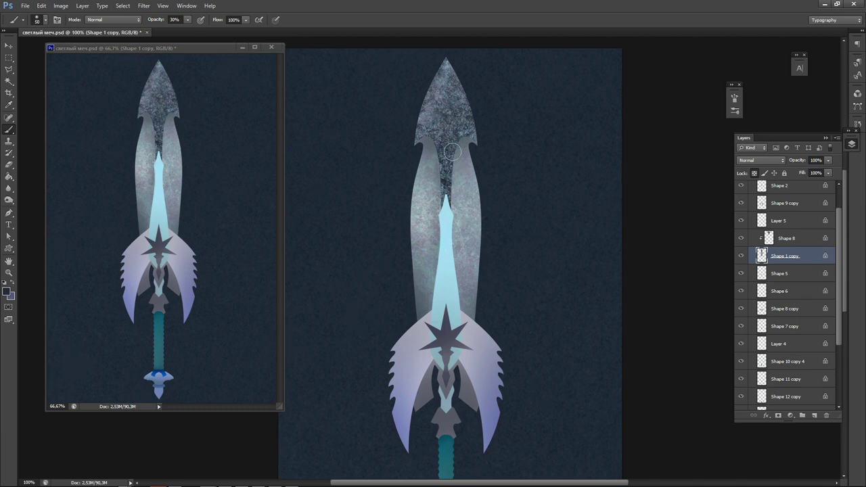
left_click_drag(452, 151, 459, 301)
key("ctrl+alt+z")
key("ctrl+alt+z")
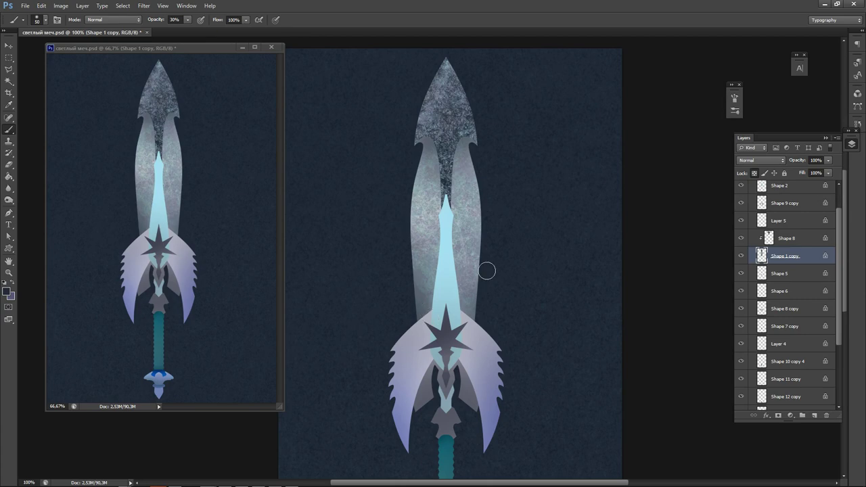
Enlarge the brush to 90 px and shade down the inner edge of the side panel on the sword's left.
key("bracketright")
key("bracketright")
key("bracketright")
left_click_drag(441, 187, 429, 363)
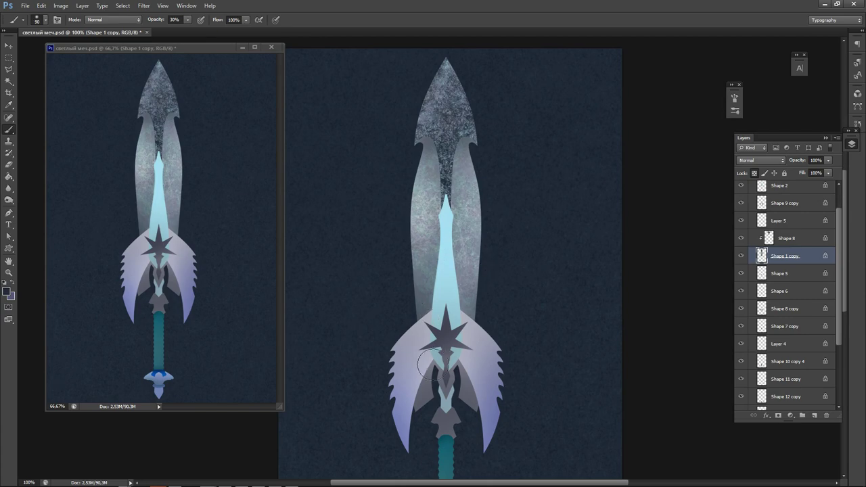
Switch to the hard round brush preset with 100% hardness and paint dark reflection bands across the lower side panels.
right_click(492, 300)
left_click(448, 218)
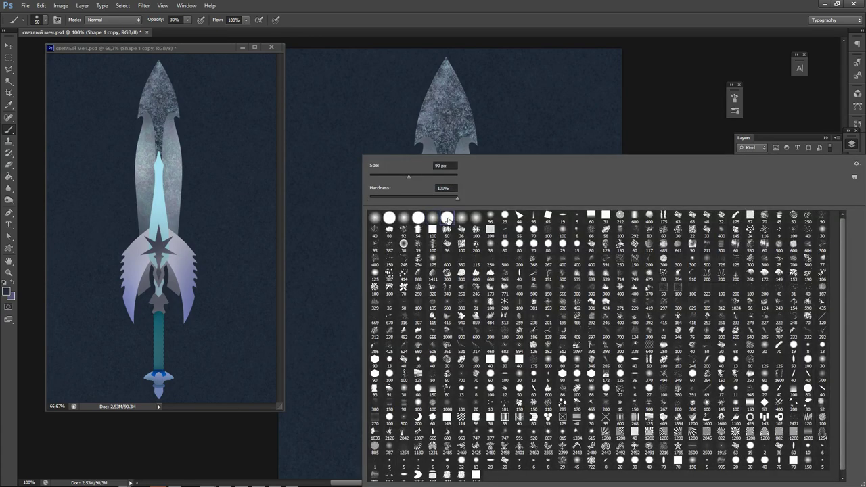
left_click(299, 273)
mouse_move(435, 266)
left_mouse_down()
mouse_move(417, 313)
mouse_move(405, 304)
left_mouse_up()
key("ctrl+alt+z")
mouse_move(463, 296)
left_mouse_down()
mouse_move(478, 300)
mouse_move(462, 282)
left_mouse_up()
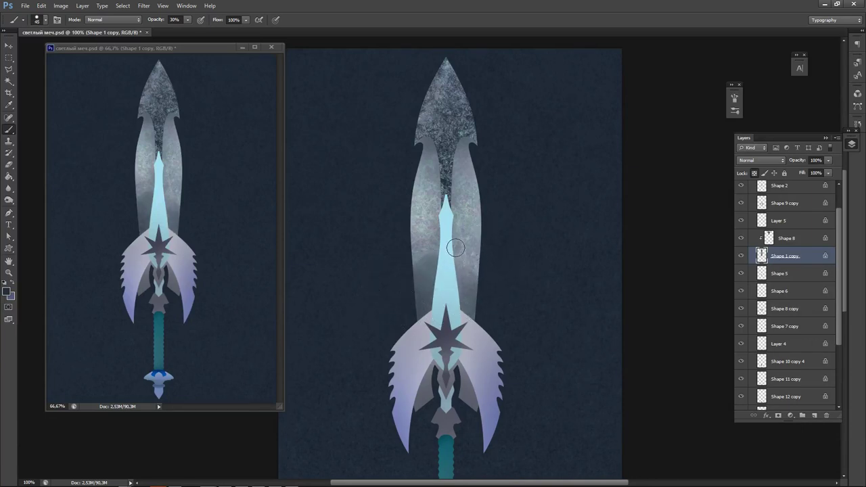
left_click_drag(456, 249, 474, 263)
left_click_drag(453, 232, 508, 243)
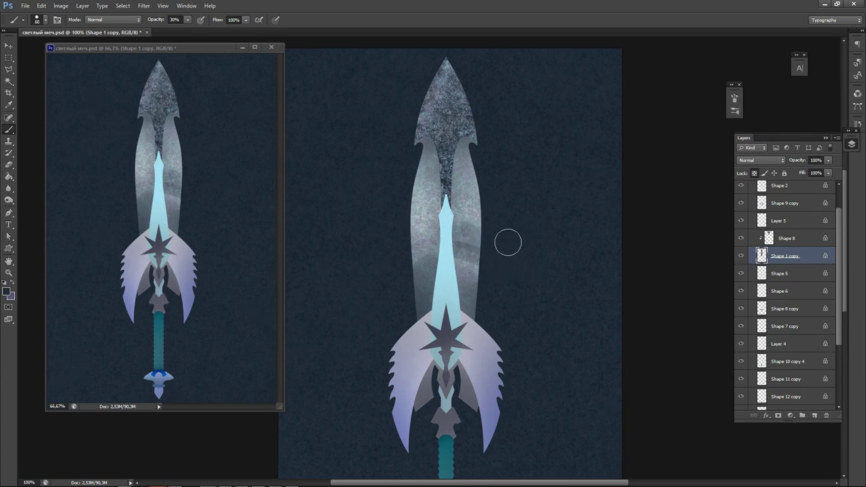
key("ctrl+alt+z")
Add dark strokes with the 60 px hard round brush to the middle and upper parts of both side panels.
mouse_move(452, 217)
left_mouse_down()
mouse_move(471, 211)
mouse_move(466, 190)
mouse_move(479, 181)
left_mouse_up()
left_click_drag(472, 138, 460, 167)
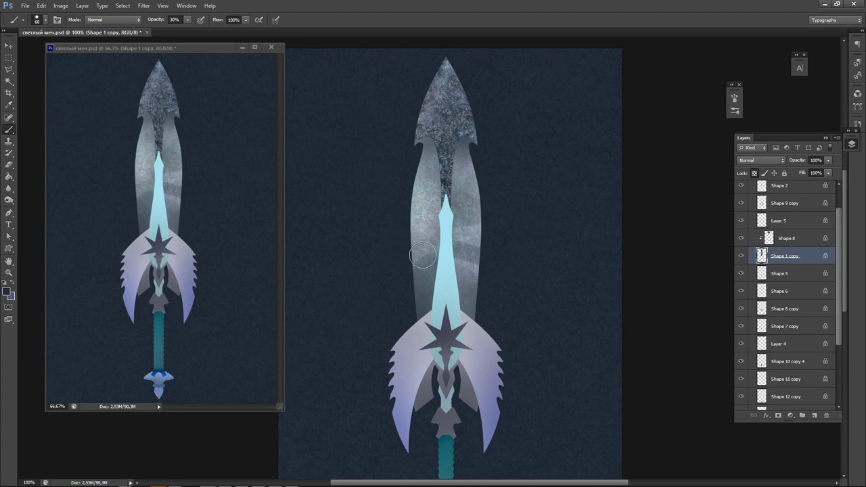
mouse_move(416, 216)
left_mouse_down()
mouse_move(436, 228)
mouse_move(418, 178)
mouse_move(436, 220)
left_mouse_up()
key("ctrl+alt+z")
mouse_move(419, 169)
left_mouse_down()
mouse_move(440, 183)
mouse_move(429, 147)
mouse_move(429, 191)
left_mouse_up()
Sample light blue from the central blade and paint reflections down both side panels with the 60 px brush.
left_click(445, 251, "alt")
left_click_drag(427, 145, 416, 175)
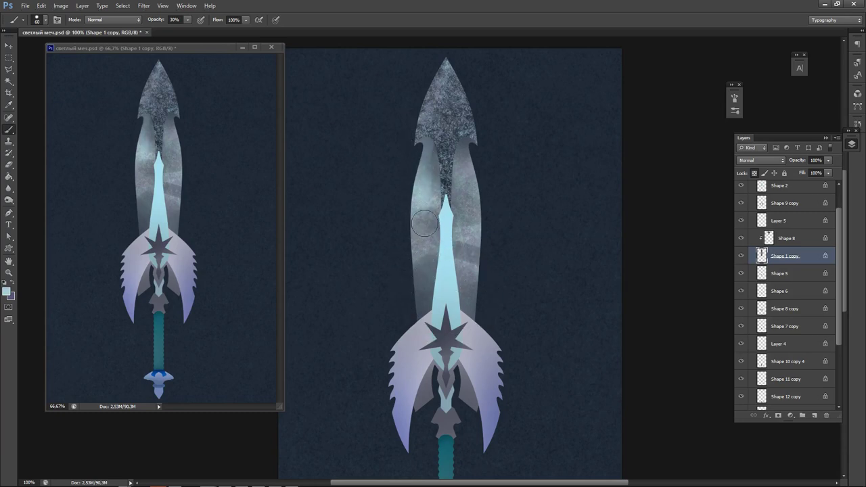
mouse_move(424, 223)
left_mouse_down()
mouse_move(420, 254)
mouse_move(431, 264)
mouse_move(439, 305)
left_mouse_up()
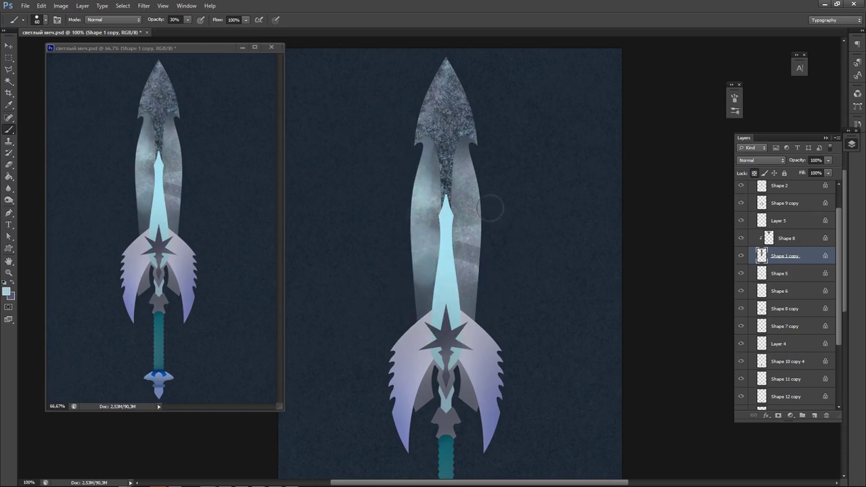
left_click_drag(457, 231, 499, 224)
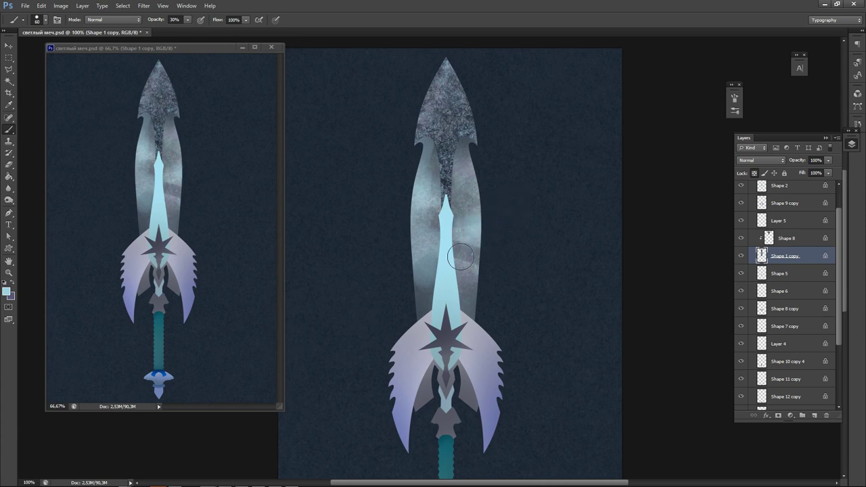
mouse_move(460, 257)
left_mouse_down()
mouse_move(482, 276)
mouse_move(488, 309)
left_mouse_up()
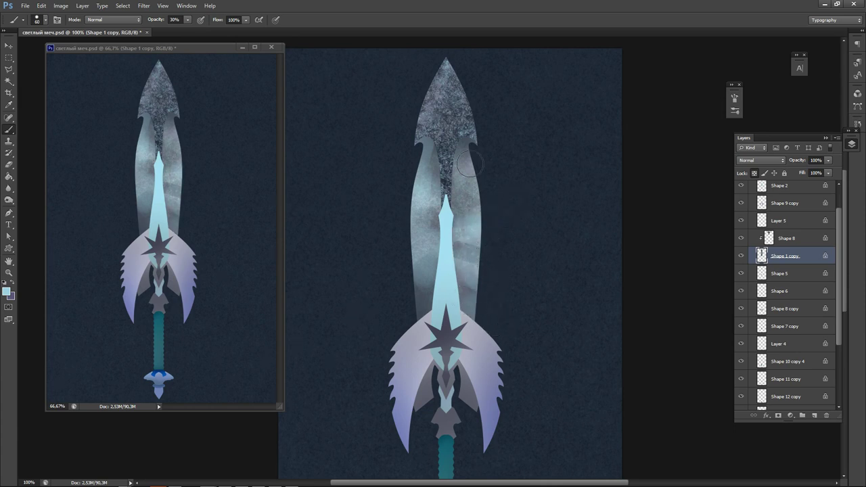
Lighten the hooked upper ends of both side panels with light-blue strokes.
mouse_move(471, 167)
left_mouse_down()
mouse_move(476, 141)
mouse_move(475, 171)
left_mouse_up()
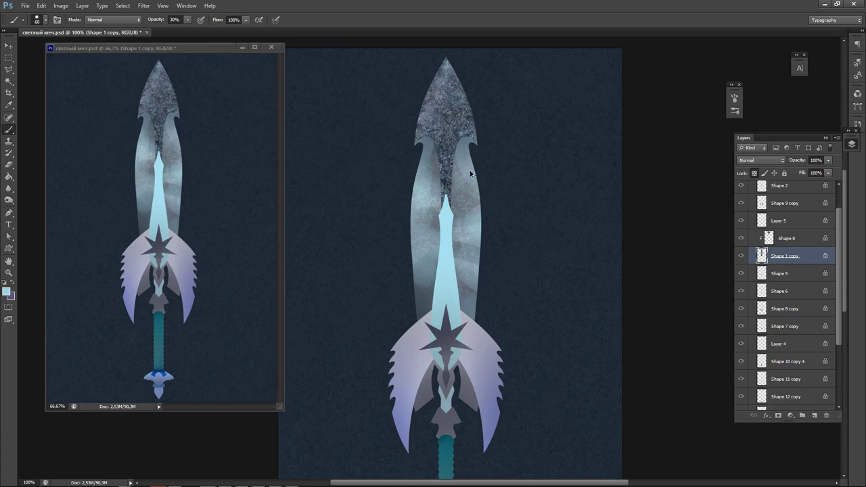
key("ctrl+z")
left_click_drag(466, 138, 469, 176)
left_click_drag(431, 149, 430, 164)
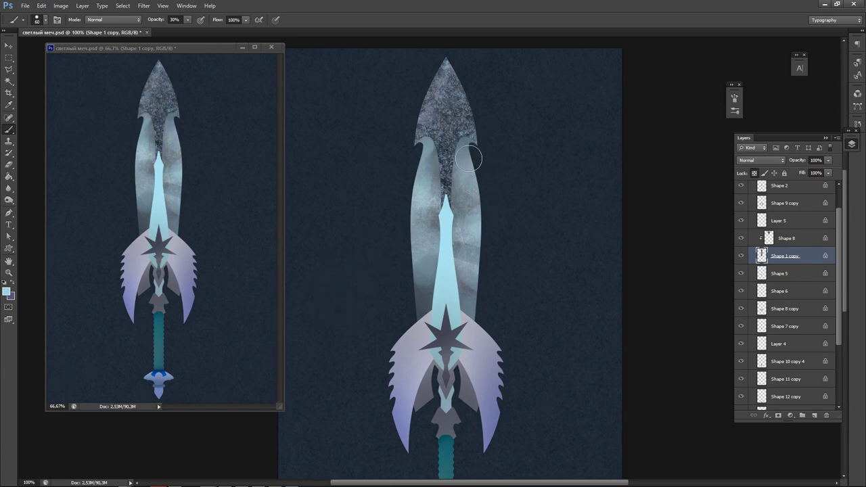
left_click_drag(465, 140, 467, 152)
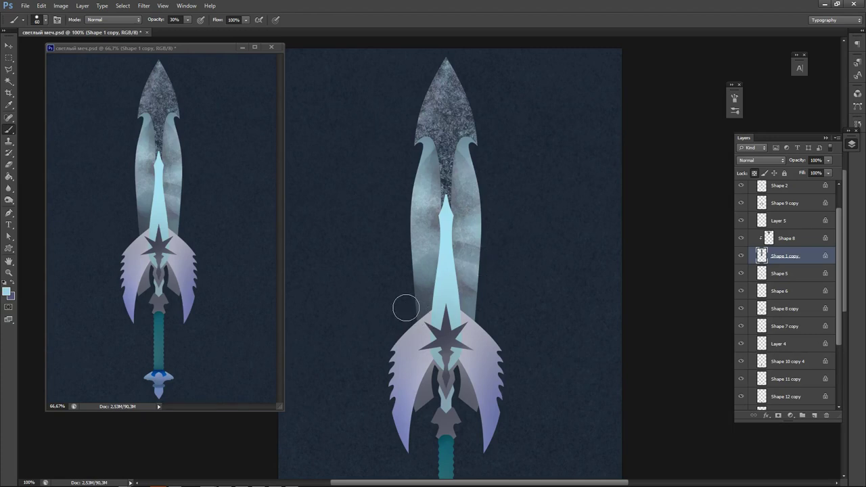
Set the foreground colour to near-white #ecfaff and paint bright highlights on the middle of both side panels.
key("n")
left_click_drag(331, 185, 319, 148)
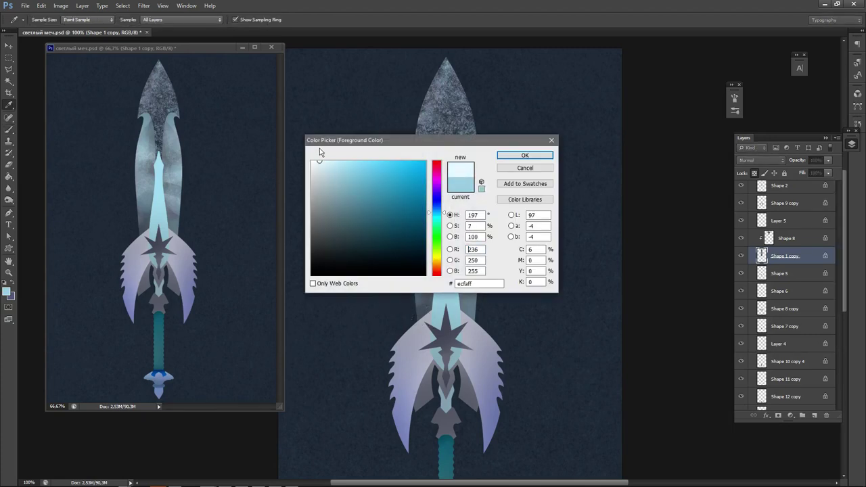
left_click(523, 157)
mouse_move(423, 203)
left_mouse_down()
mouse_move(411, 230)
mouse_move(414, 255)
mouse_move(415, 205)
mouse_move(417, 258)
mouse_move(425, 237)
left_mouse_up()
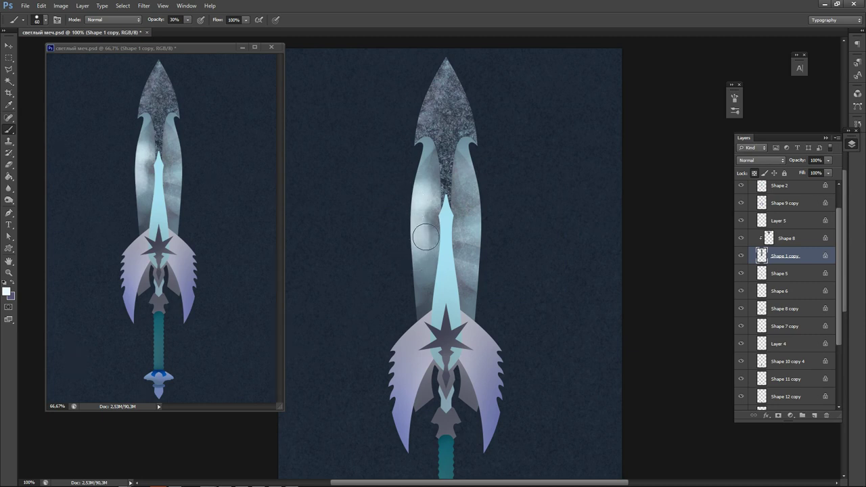
mouse_move(469, 174)
left_mouse_down()
mouse_move(469, 207)
mouse_move(470, 186)
left_mouse_up()
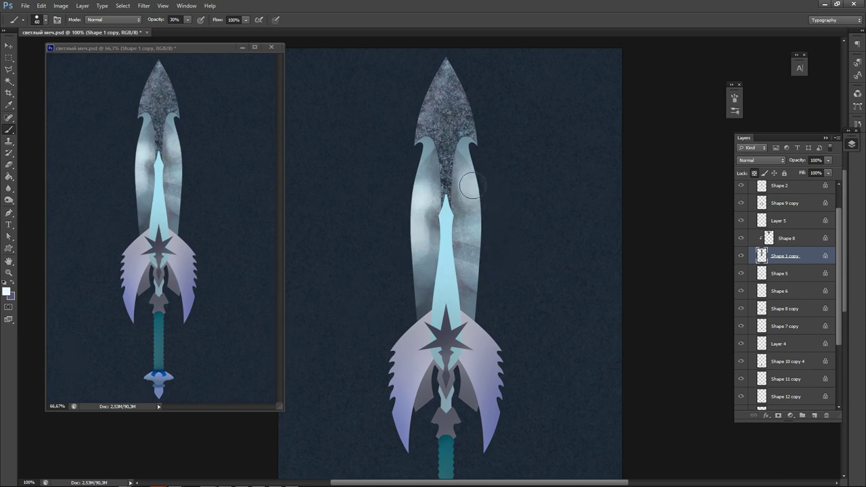
mouse_move(475, 226)
left_mouse_down()
mouse_move(489, 282)
mouse_move(453, 274)
mouse_move(462, 248)
left_mouse_up()
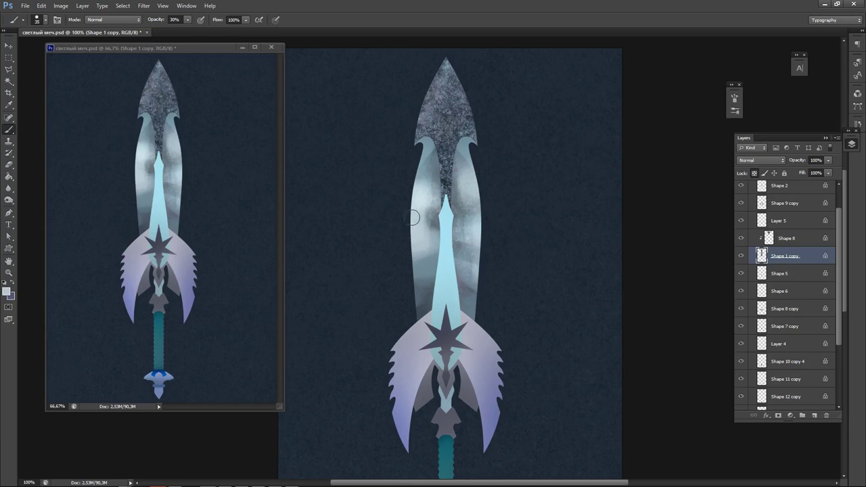
Blend the edges of the side panels' highlights with the 35 px brush in grey-blue tones sampled from the panels.
left_click_drag(413, 218, 489, 222)
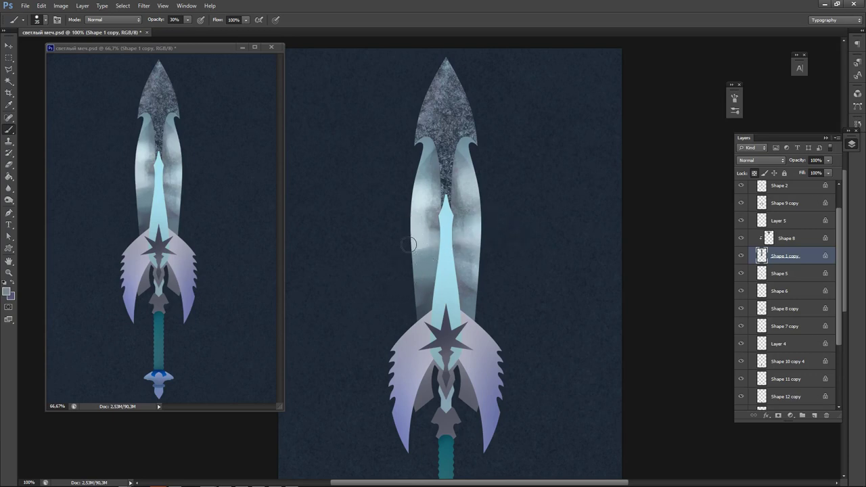
mouse_move(408, 245)
left_mouse_down()
mouse_move(396, 216)
mouse_move(411, 246)
mouse_move(401, 236)
mouse_move(438, 250)
left_mouse_up()
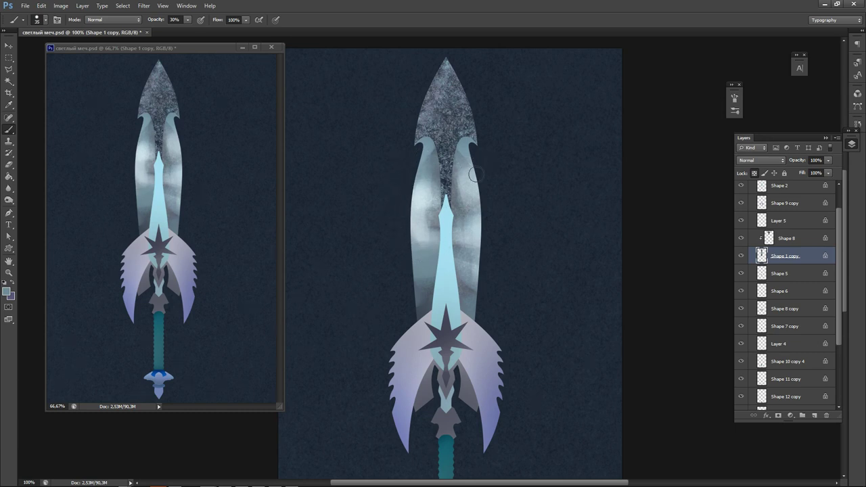
left_click_drag(476, 175, 484, 196)
Switch to a soft round brush preset and set the foreground colour to a very dark navy blue.
right_click(481, 313)
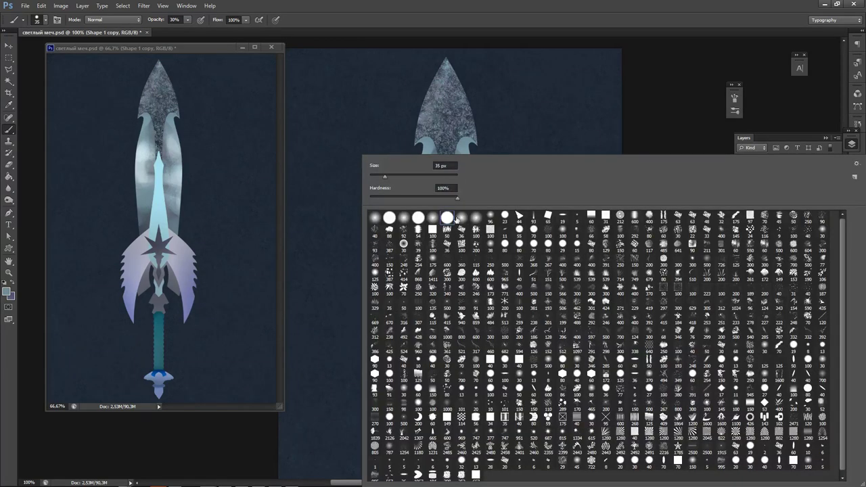
left_click(441, 219)
left_click(310, 249)
left_click(440, 176, "alt")
key("n")
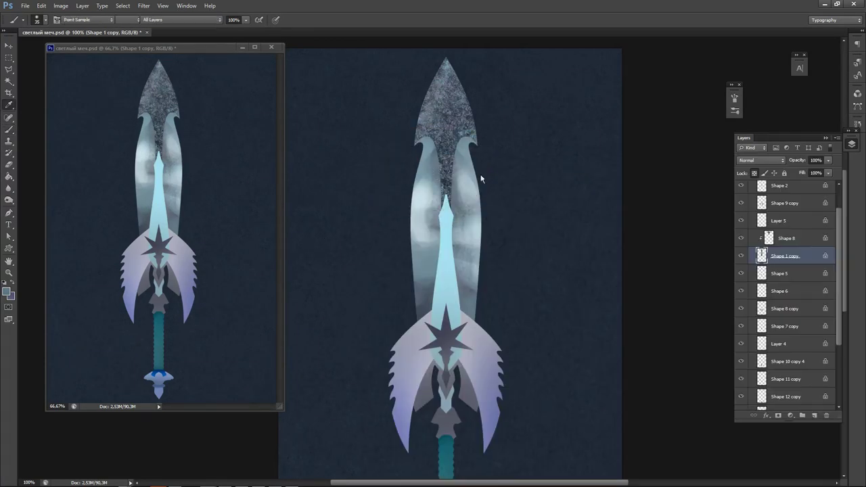
left_click(425, 242)
left_click(513, 159)
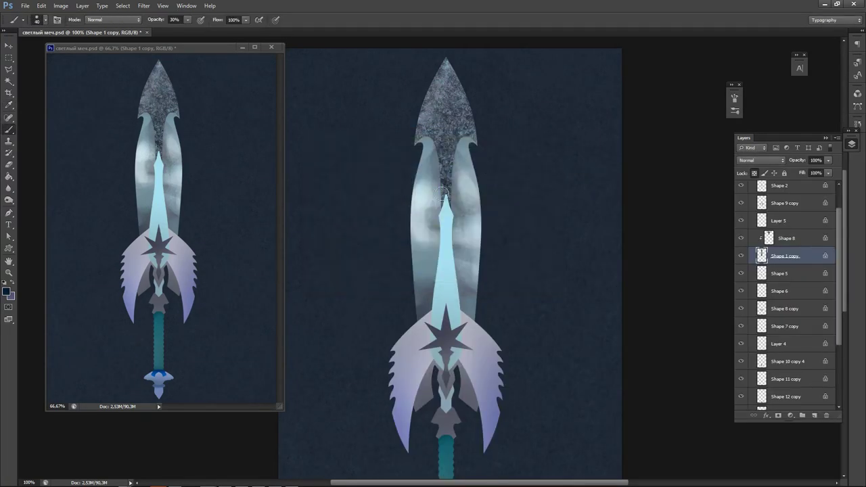
Enlarge the soft brush to 100 px and darken the outer edges of both side panels at 30% opacity.
key("bracketright")
left_click_drag(418, 143, 407, 323)
left_click_drag(418, 169, 411, 376)
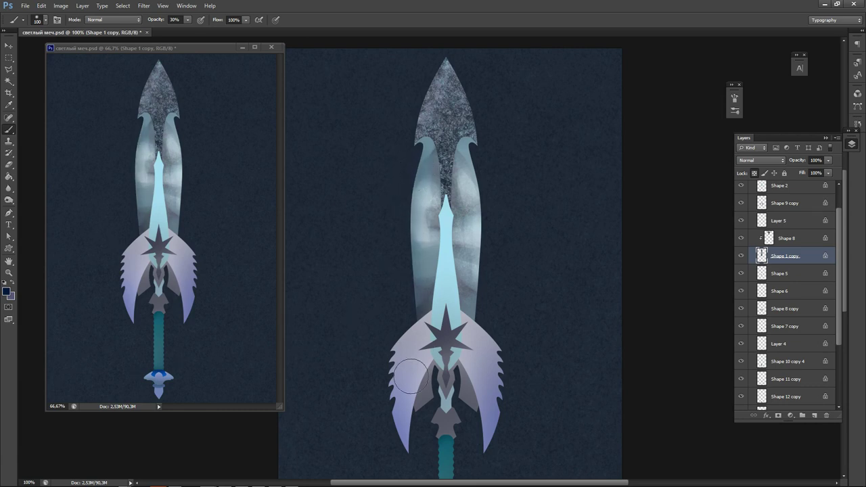
mouse_move(487, 138)
left_mouse_down()
mouse_move(493, 167)
mouse_move(475, 138)
mouse_move(502, 323)
mouse_move(505, 242)
mouse_move(494, 214)
mouse_move(490, 268)
left_mouse_up()
Try to brighten both side panels with pale blue #d7f1ff strokes using the soft 100 px brush at 30% opacity.
left_click(443, 132, "alt")
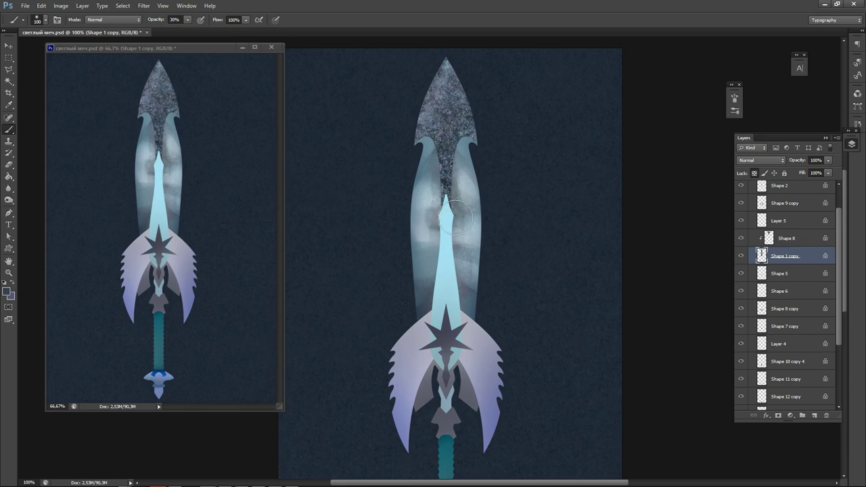
right_click(485, 238)
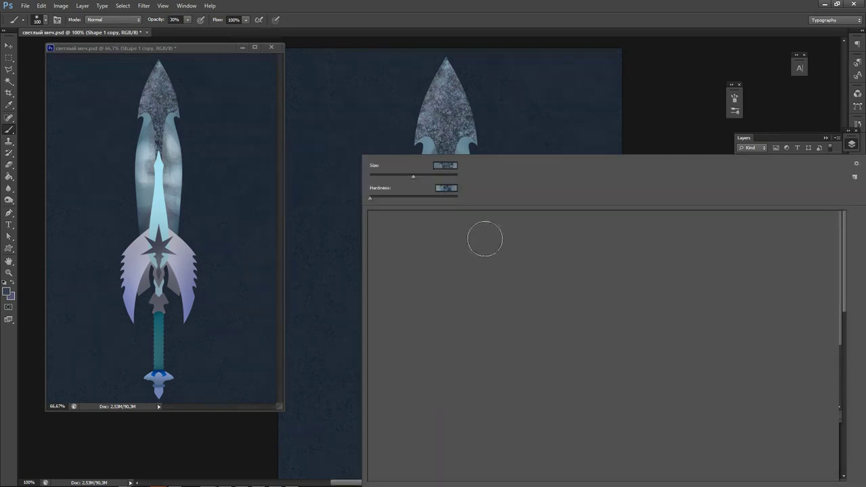
left_click(333, 237)
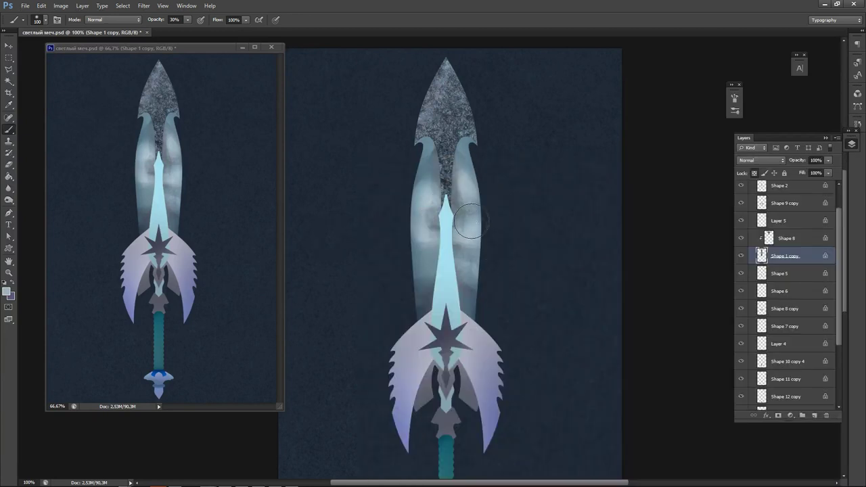
key("n")
left_click_drag(338, 168, 329, 154)
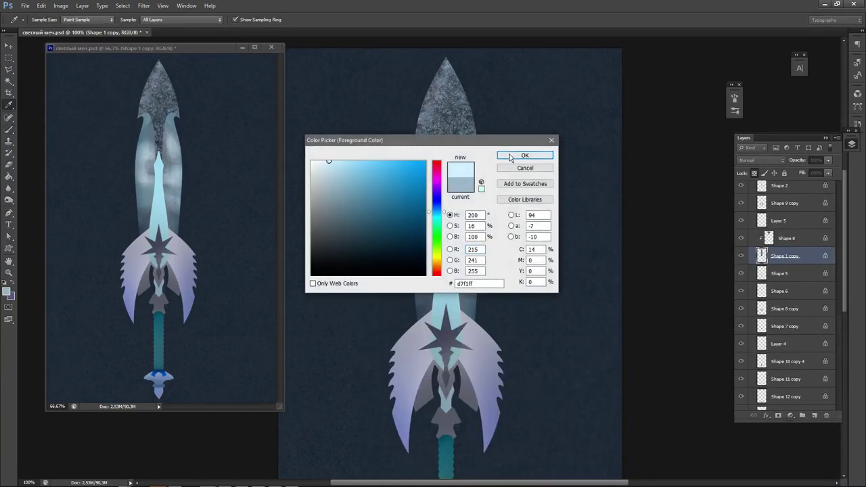
left_click(511, 158)
left_click_drag(428, 198, 432, 275)
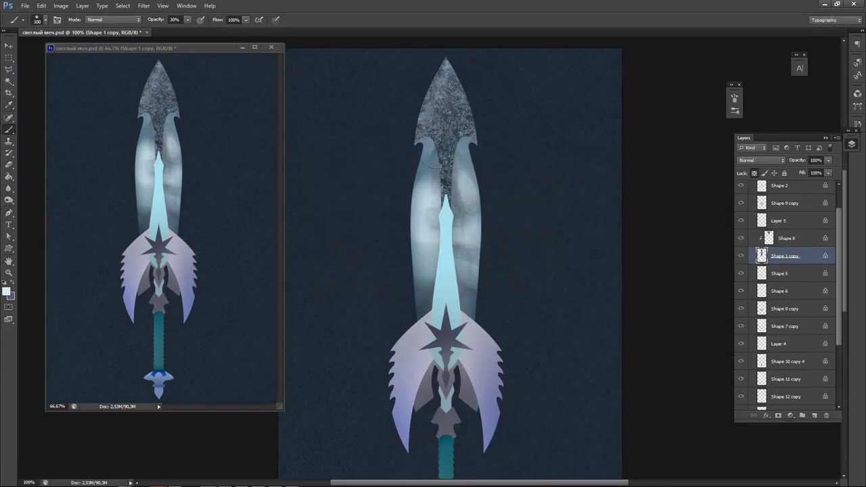
key("ctrl+alt+z")
key("ctrl+alt+z")
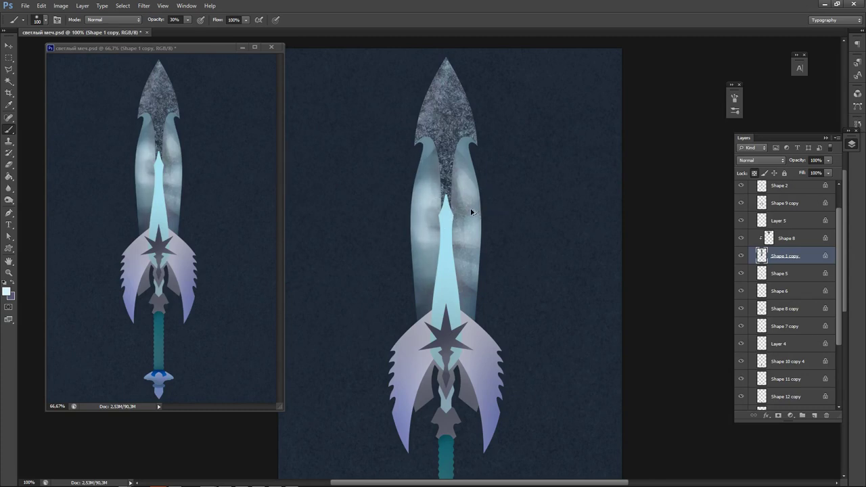
key("ctrl+alt+z")
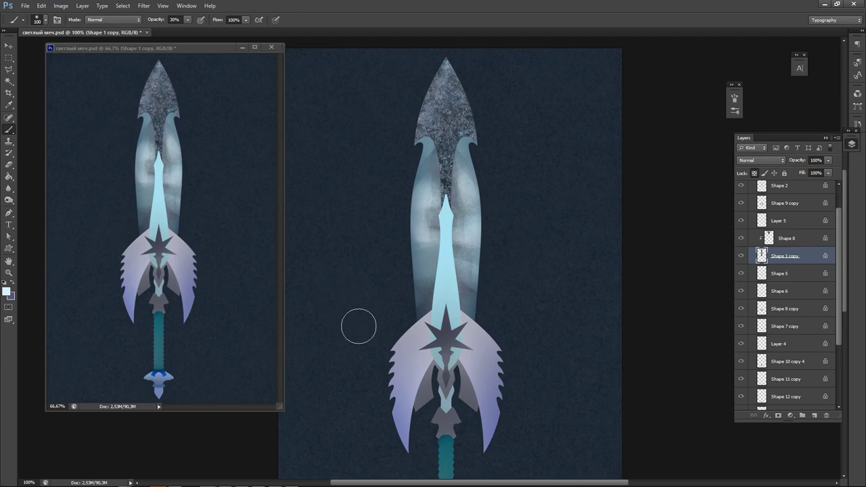
Switch to a hard round brush preset and shade darker areas into both side panels, using dark navy and 60 px at 20% opacity.
right_click(486, 220)
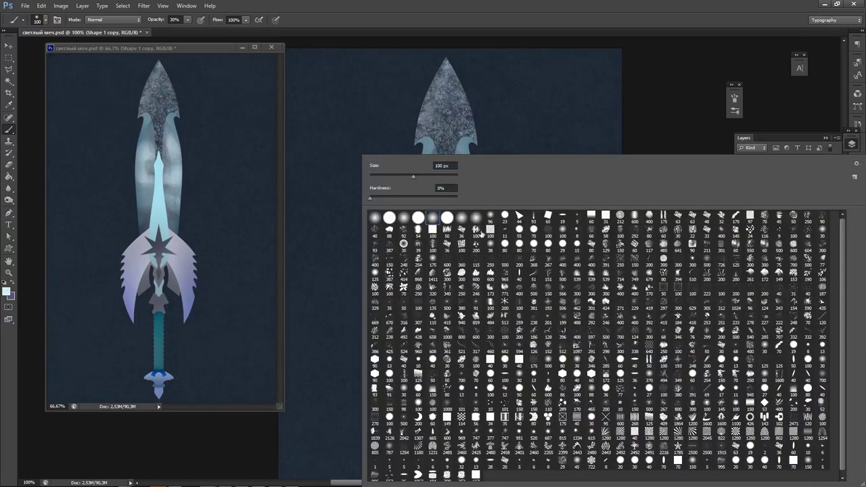
left_click(563, 217)
left_click(444, 220)
left_click(302, 268)
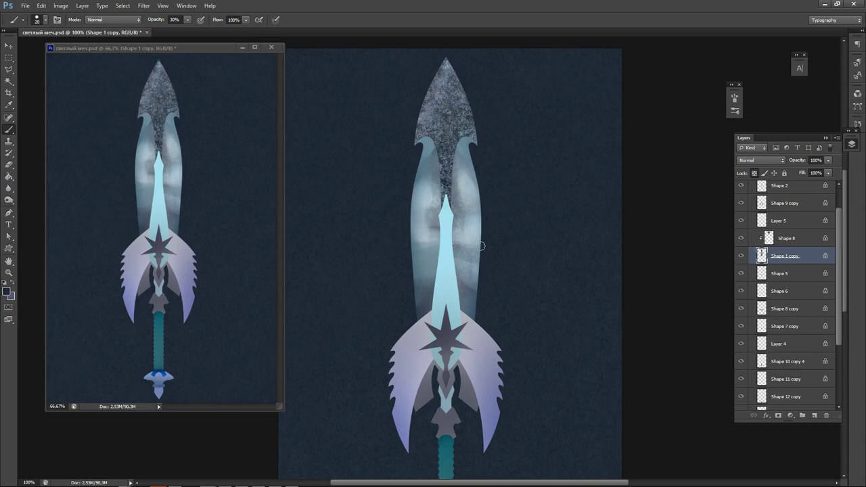
mouse_move(461, 215)
left_mouse_down()
mouse_move(454, 228)
mouse_move(492, 216)
mouse_move(495, 198)
mouse_move(461, 179)
mouse_move(467, 170)
mouse_move(467, 211)
left_mouse_up()
mouse_move(475, 164)
left_mouse_down()
mouse_move(451, 159)
mouse_move(475, 136)
left_mouse_up()
left_click_drag(489, 210, 489, 265)
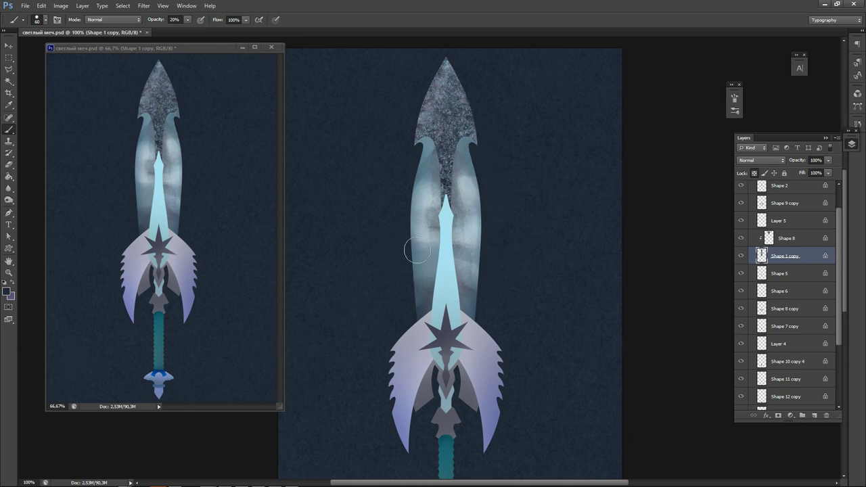
left_click_drag(418, 250, 428, 248)
left_click_drag(409, 190, 437, 182)
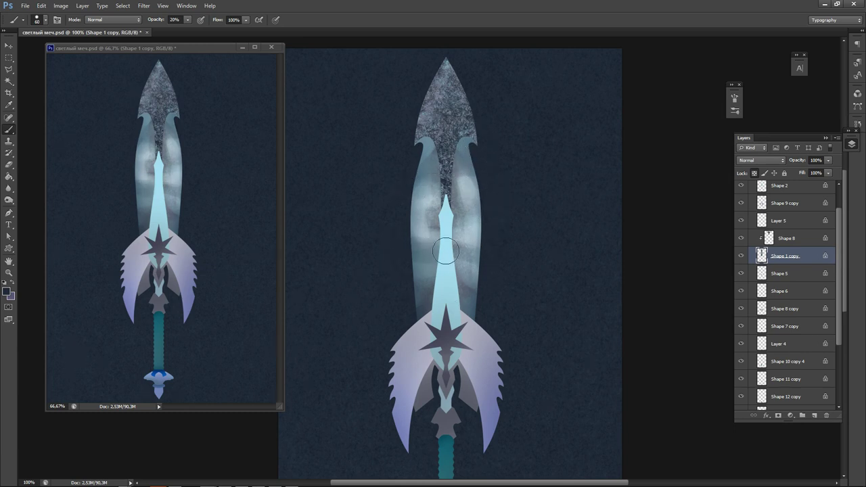
Brighten the middle of both side panels with sampled light blue and near-white strokes, using the brush at 35 px and 20% opacity.
left_click(421, 230, "alt")
left_click_drag(425, 223, 461, 212)
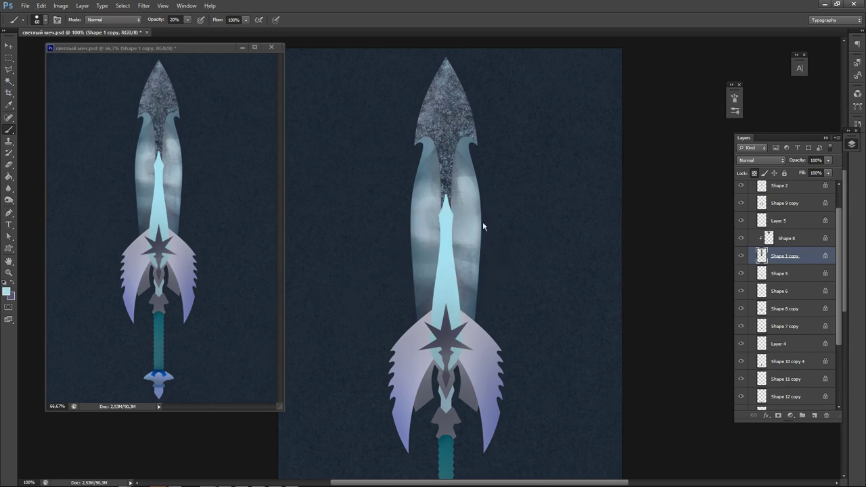
left_click(6, 291)
left_click(321, 163)
left_click(503, 157)
mouse_move(430, 205)
left_mouse_down()
mouse_move(433, 217)
mouse_move(421, 197)
mouse_move(426, 207)
mouse_move(437, 173)
mouse_move(457, 216)
left_mouse_up()
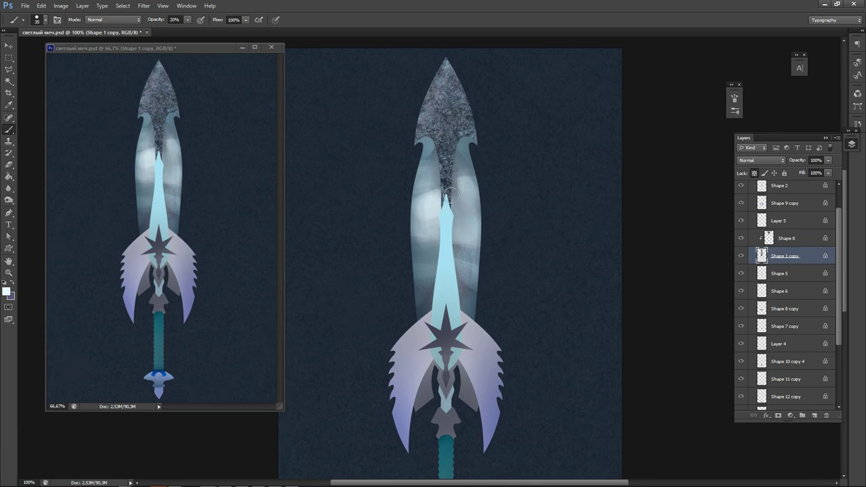
key("bracketleft")
mouse_move(451, 195)
left_mouse_down()
mouse_move(466, 201)
mouse_move(457, 221)
mouse_move(461, 214)
mouse_move(461, 229)
mouse_move(466, 222)
left_mouse_up()
key("bracketright")
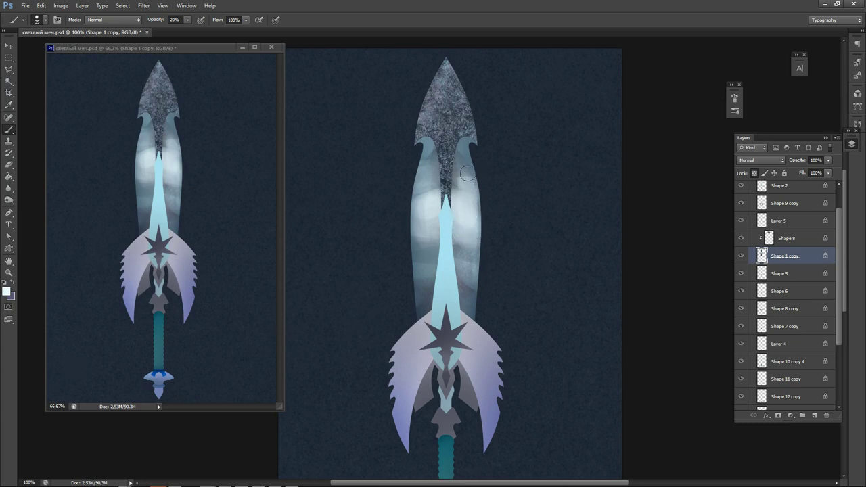
left_click_drag(467, 174, 459, 172)
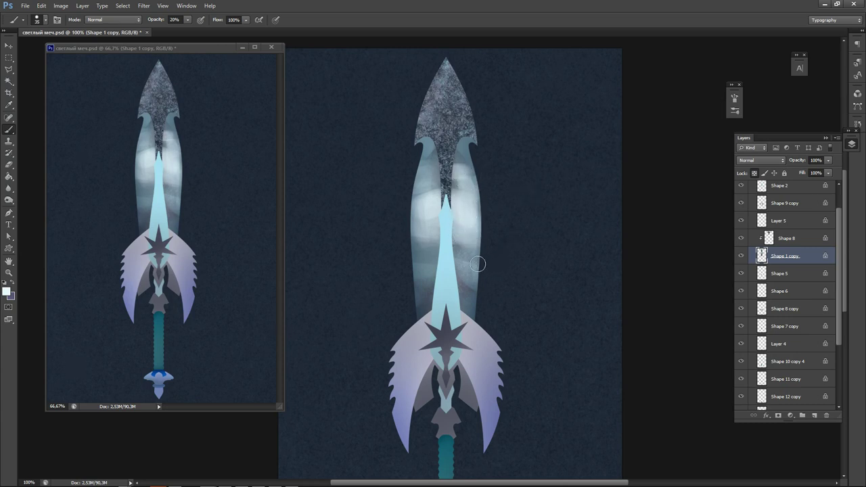
Sample a dark blue, reduce the brush to 15 px and paint a shadow on the left panel beside the central spike's upper edge.
left_click(436, 251)
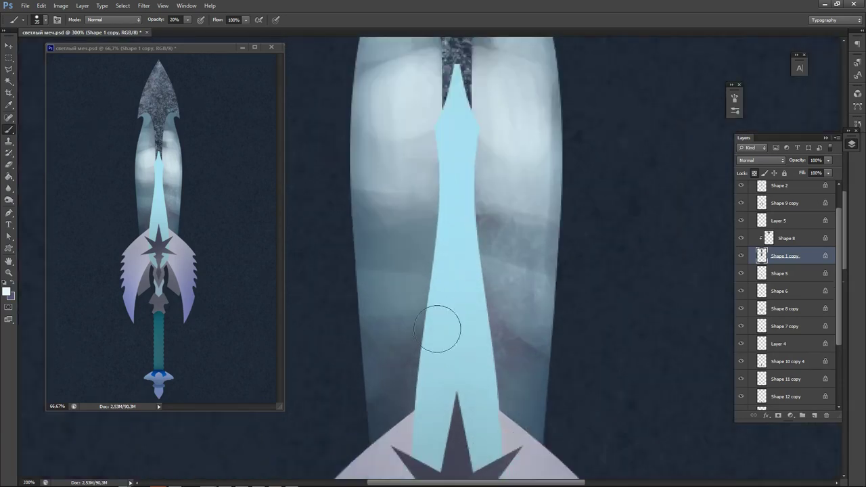
left_click(386, 418, "alt")
left_click_drag(420, 236, 414, 443)
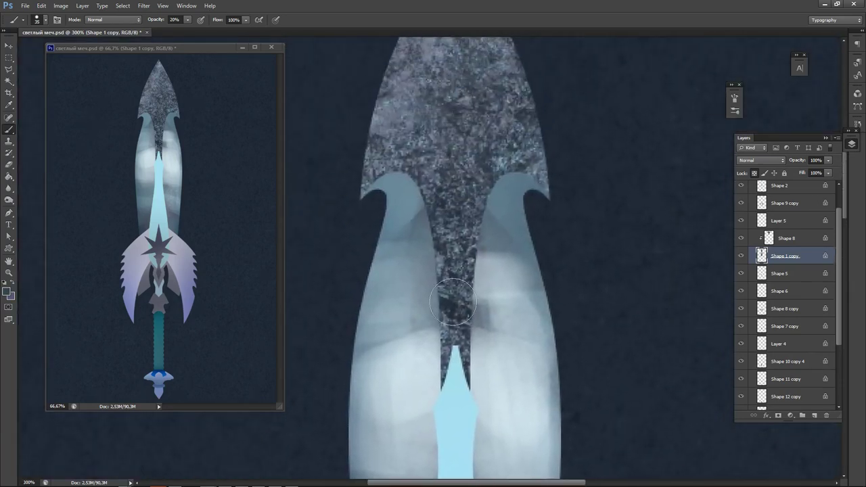
mouse_move(449, 377)
left_mouse_down()
mouse_move(446, 217)
mouse_move(427, 253)
mouse_move(442, 304)
left_mouse_up()
key("bracketleft")
key("bracketleft")
key("bracketleft")
key("bracketleft")
key("bracketleft")
key("bracketright")
key("bracketright")
key("bracketright")
key("bracketleft")
key("bracketleft")
left_click_drag(435, 268, 442, 327)
mouse_move(438, 291)
left_mouse_down()
mouse_move(445, 304)
mouse_move(443, 135)
mouse_move(432, 124)
mouse_move(437, 168)
mouse_move(410, 297)
left_mouse_up()
left_click_drag(452, 132, 447, 161)
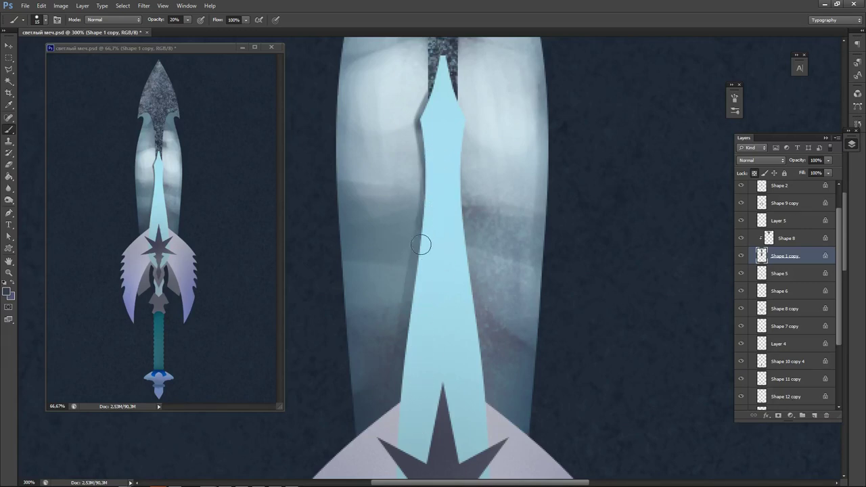
Extend the dark shadow down the left panel along the central spike's edge to the winged guard.
left_click_drag(420, 245, 398, 435)
left_click_drag(433, 193, 399, 356)
left_click_drag(388, 349, 386, 348)
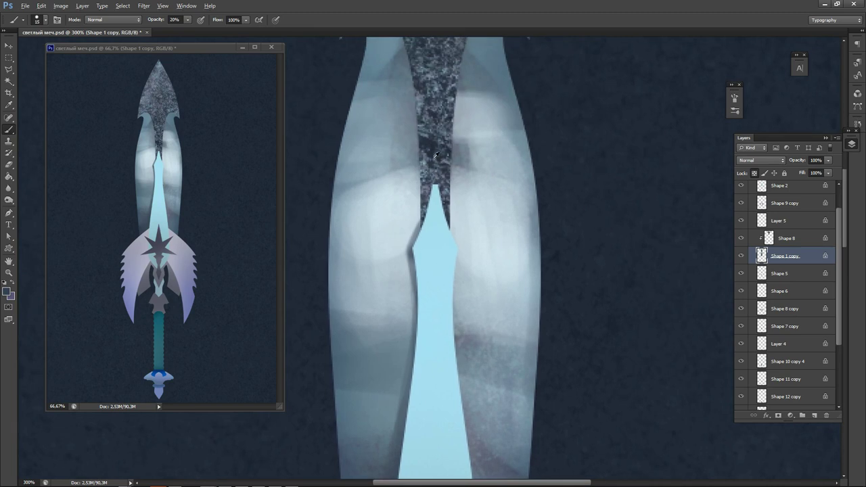
scroll(428, 277, "down", 5)
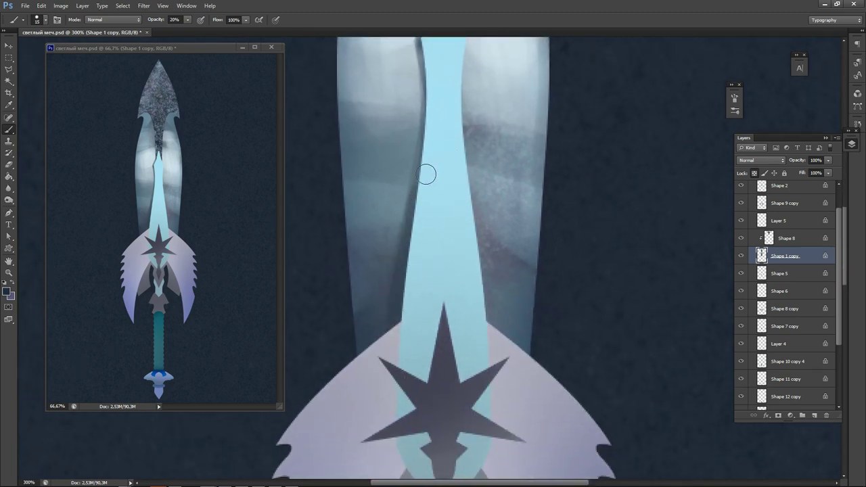
left_click_drag(404, 266, 394, 356)
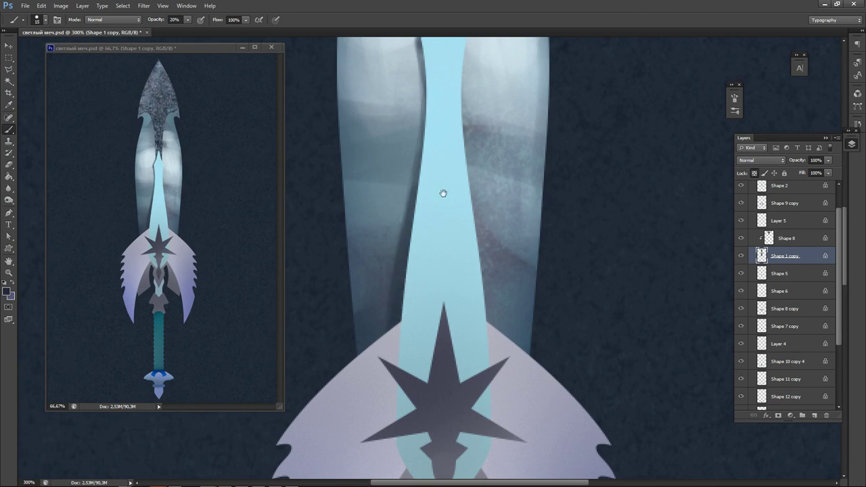
Paint a matching 15 px dark shadow on the right panel along the lower edge of the central spike.
mouse_move(443, 193)
left_mouse_down()
mouse_move(406, 327)
mouse_move(418, 265)
mouse_move(417, 195)
mouse_move(459, 408)
mouse_move(432, 232)
mouse_move(473, 430)
left_mouse_up()
key("ctrl+z")
mouse_move(427, 228)
left_mouse_down()
mouse_move(460, 334)
mouse_move(472, 435)
left_mouse_up()
key("ctrl+z")
left_click_drag(432, 236, 469, 417)
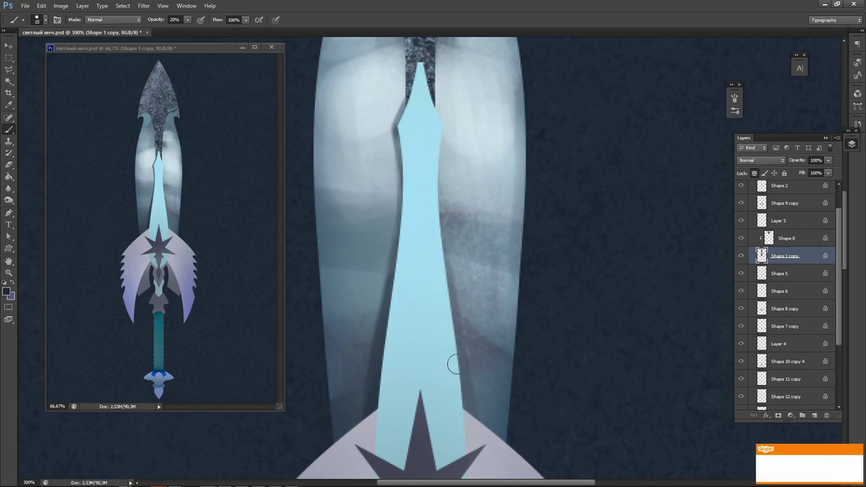
left_click_drag(441, 284, 469, 408)
left_click_drag(445, 283, 471, 435)
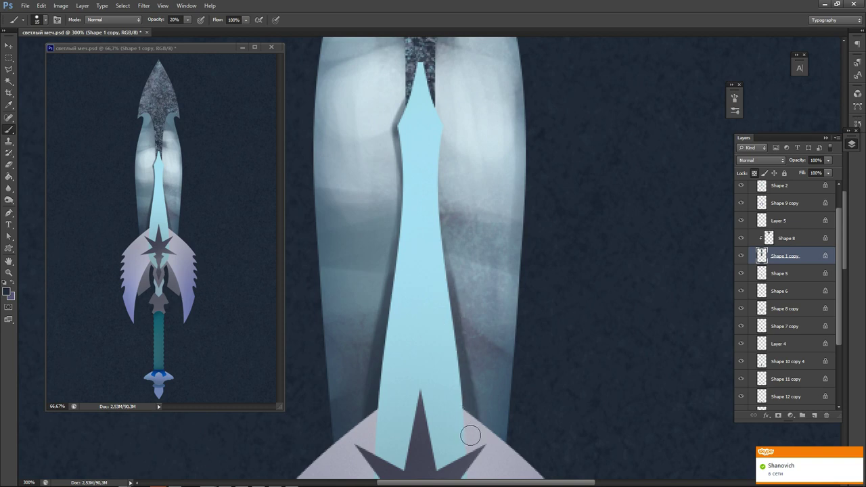
Add the dark shadow beside the upper right edge of the central spike and undo the last excess stroke.
scroll(429, 291, "up", 5)
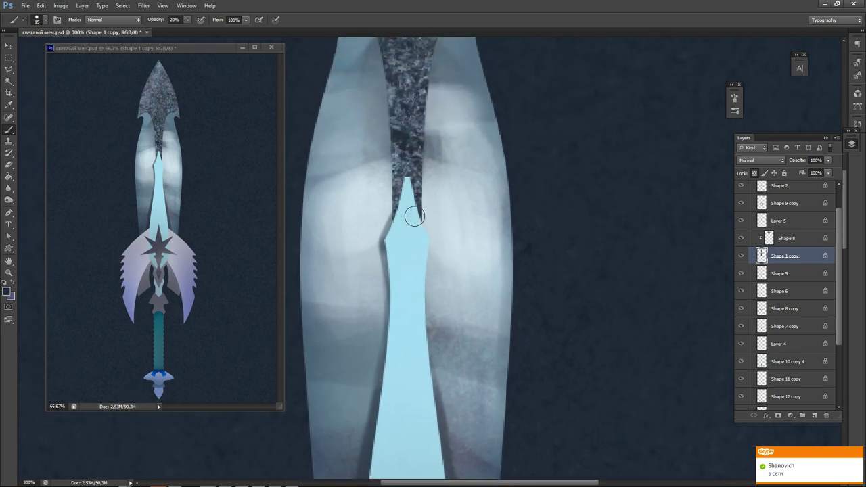
left_click_drag(426, 242, 417, 307)
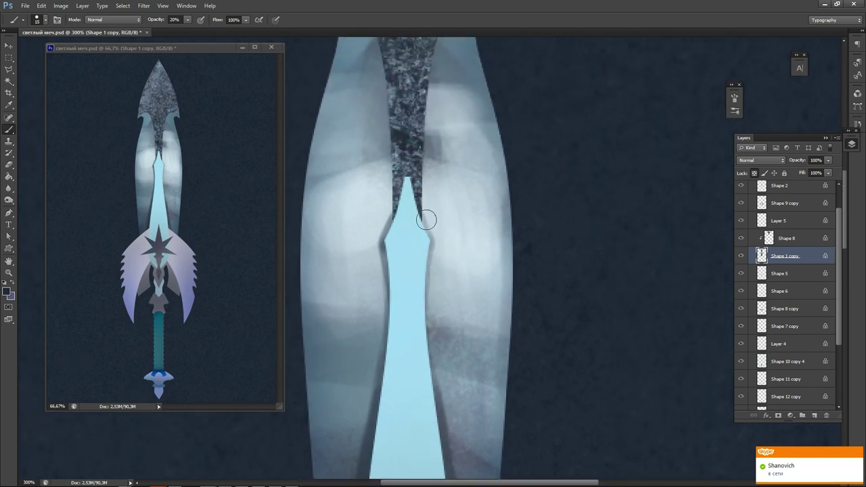
left_click_drag(427, 219, 435, 436)
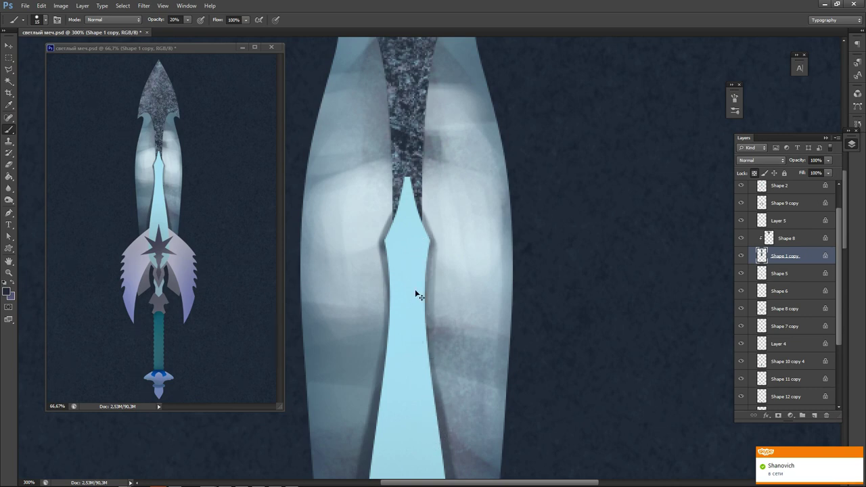
key("ctrl+z")
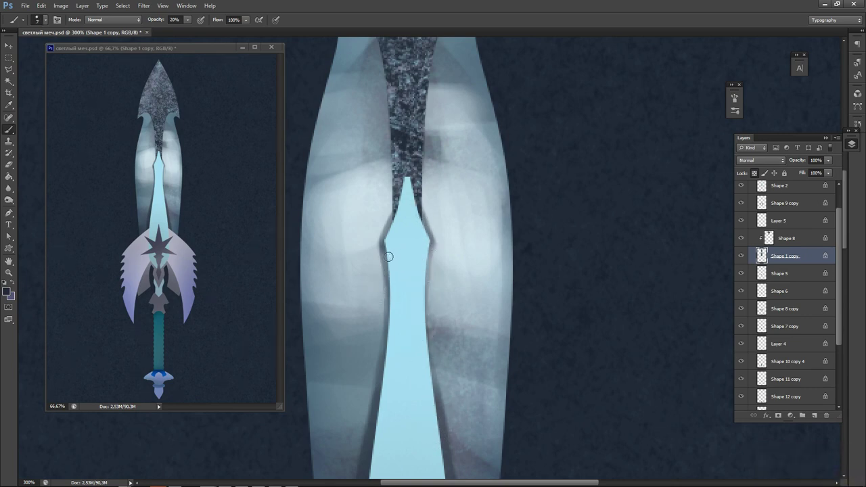
Set the brush opacity to 100% and trace a thin blue line along the shadow beside the spike's upper right edge.
left_click(389, 264, "alt")
left_click_drag(434, 249, 428, 278)
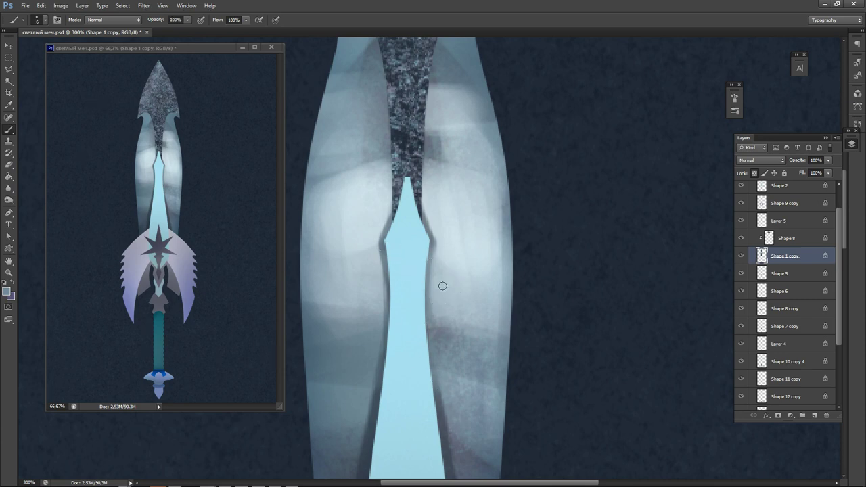
left_click_drag(431, 249, 430, 376)
left_click_drag(433, 247, 426, 388)
key("ctrl+z")
left_click_drag(432, 245, 428, 377)
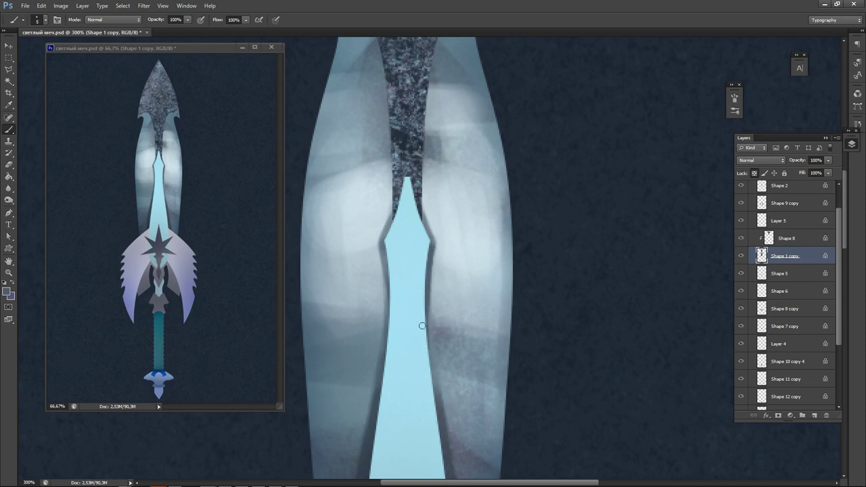
Define the shadow around the spike's right edge and both sides of its tip with the 5 px grey-blue brush at 100% opacity.
left_click_drag(426, 285, 437, 403)
left_click_drag(427, 299, 443, 420)
left_click_drag(421, 213, 434, 248)
key("ctrl+z")
left_click_drag(423, 213, 432, 248)
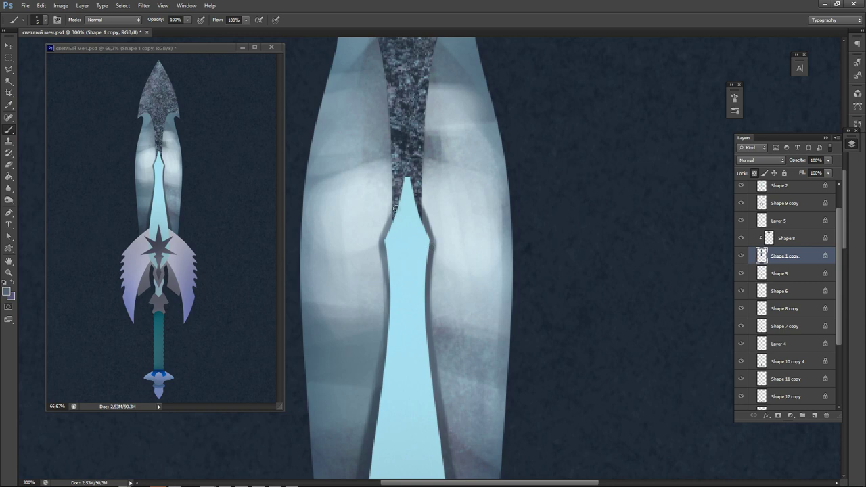
left_click_drag(396, 209, 387, 238)
scroll(389, 309, "down", 10)
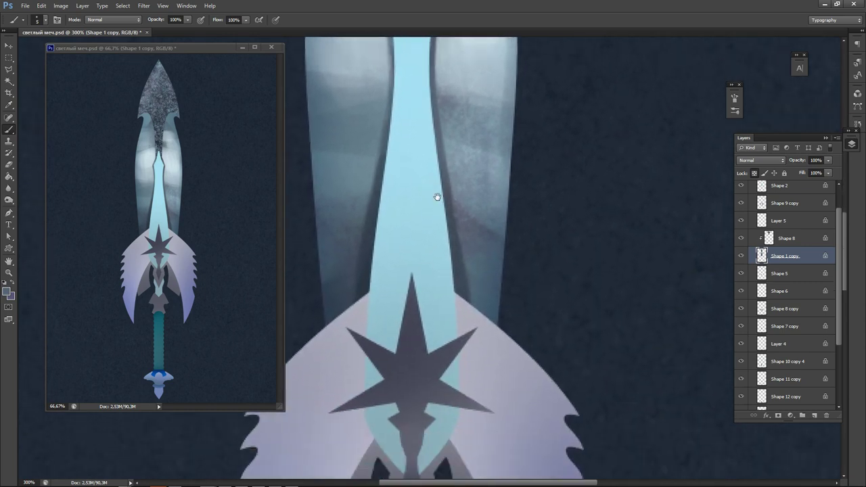
left_click_drag(421, 224, 440, 369)
left_click_drag(430, 130, 443, 362)
left_click_drag(458, 268, 456, 181)
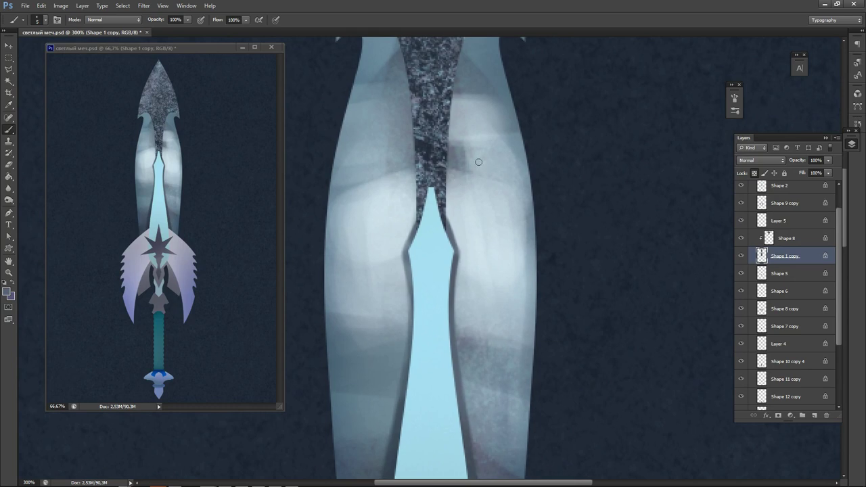
Sample a near-white tone and paint a 10 px highlight along the left panel's inner edge from its hook to the spike.
scroll(422, 257, "up", 5)
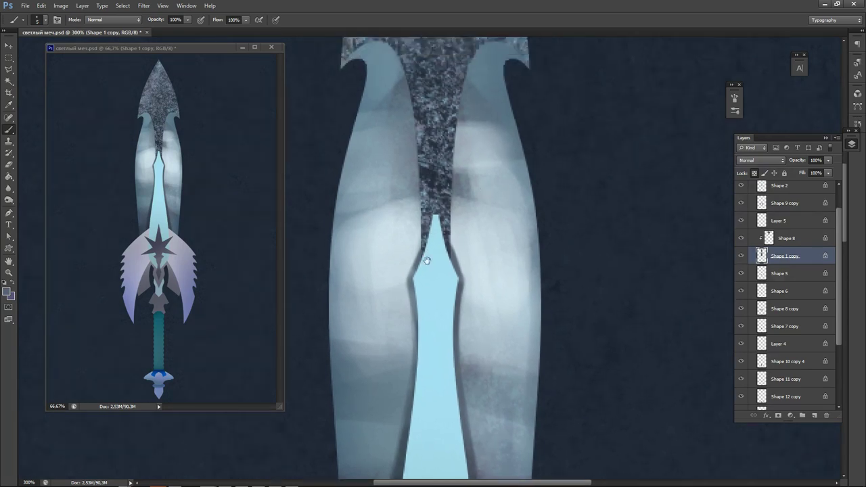
left_click(404, 361, "alt")
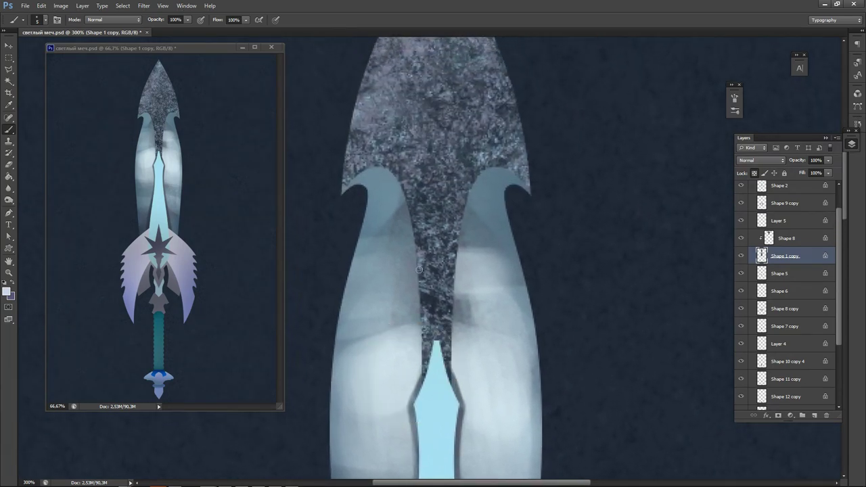
mouse_move(347, 182)
left_mouse_down()
mouse_move(376, 169)
mouse_move(398, 179)
left_mouse_up()
key("ctrl+z")
key("]")
mouse_move(394, 169)
left_mouse_down()
mouse_move(419, 259)
mouse_move(420, 410)
left_mouse_up()
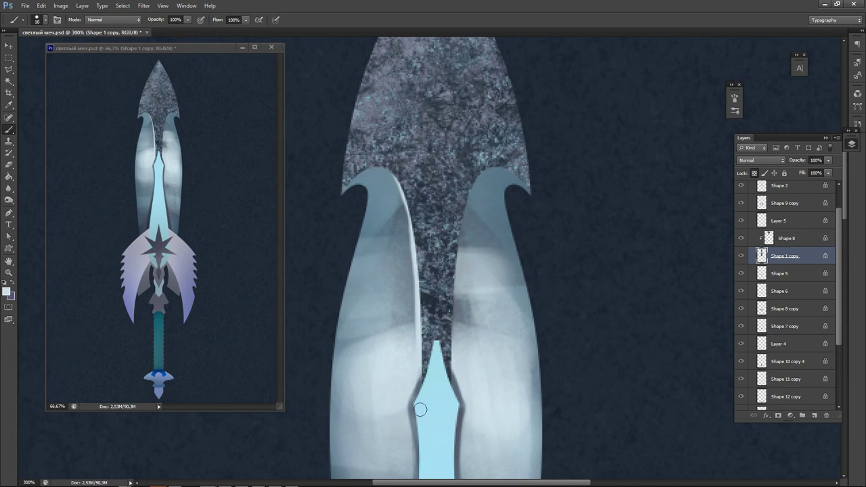
Replace the left panel's inner-edge highlight with a thinner one and paint a matching thin highlight along the right panel's inner edge.
key("ctrl+z")
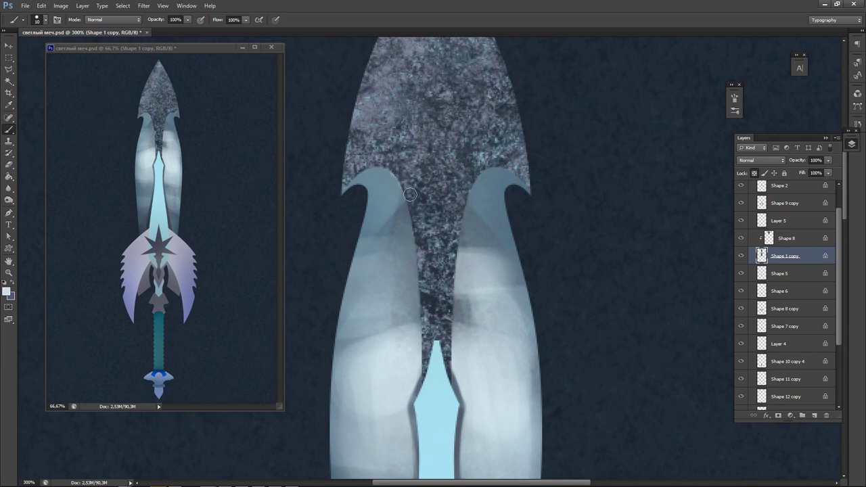
left_click_drag(412, 233, 425, 357)
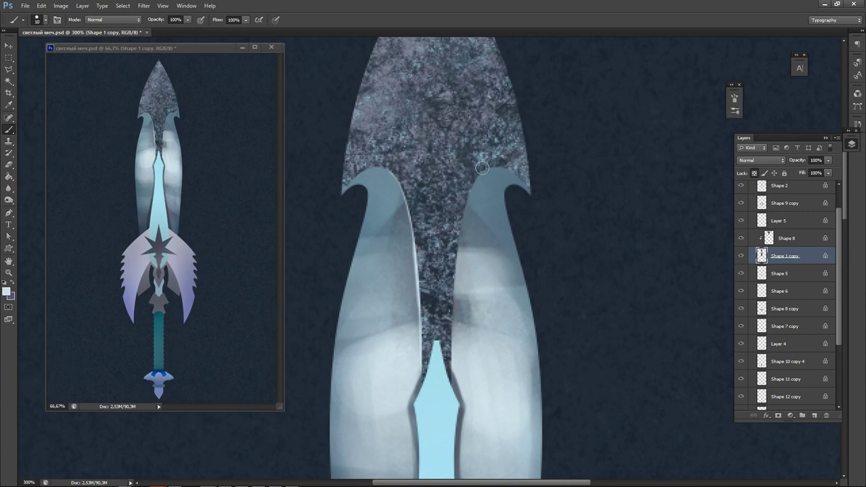
left_click_drag(484, 169, 462, 206)
key("ctrl+z")
mouse_move(485, 166)
left_mouse_down()
mouse_move(465, 194)
mouse_move(446, 348)
left_mouse_up()
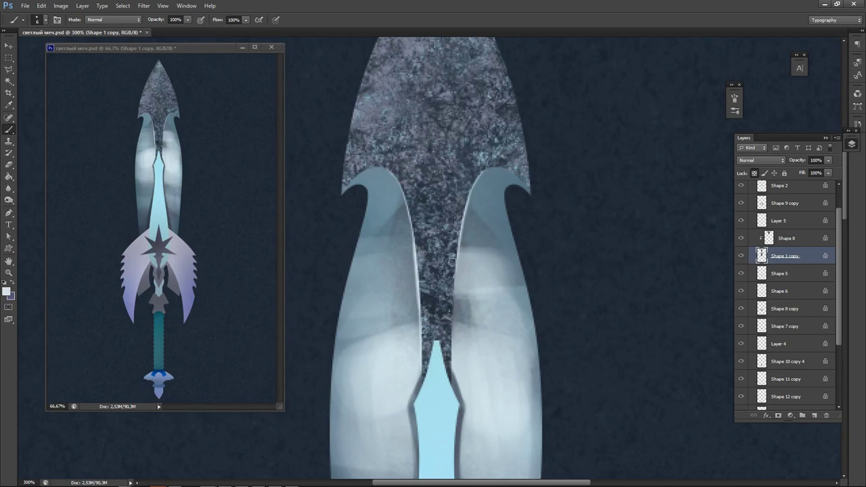
left_click_drag(451, 262, 456, 360)
key("ctrl+z")
left_click_drag(453, 267, 449, 375)
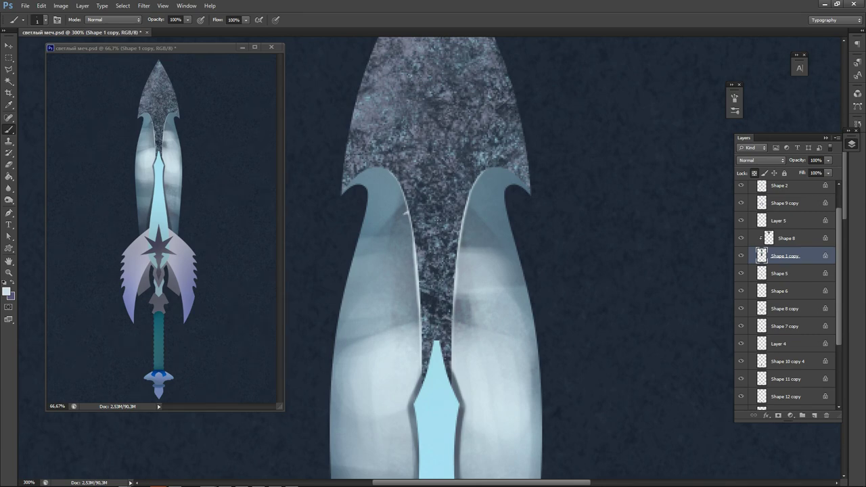
Lighten the lower outer edge of the left blade panel with a 60 px near-white brush at 30% opacity.
left_click_drag(381, 351, 418, 120)
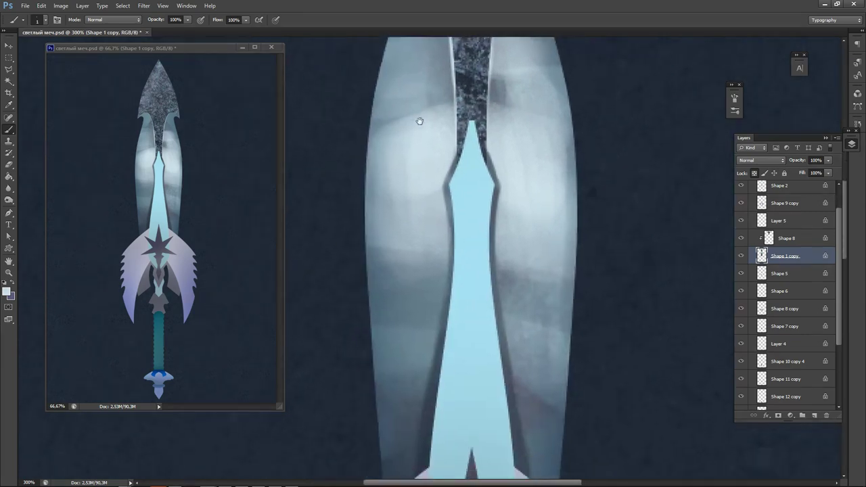
left_click_drag(396, 329, 404, 187)
scroll(409, 115, "down", 3)
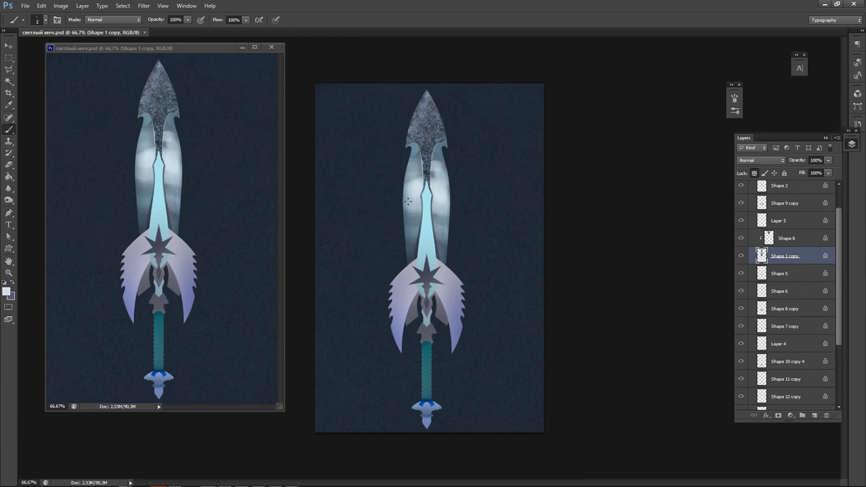
left_click_drag(402, 199, 406, 261)
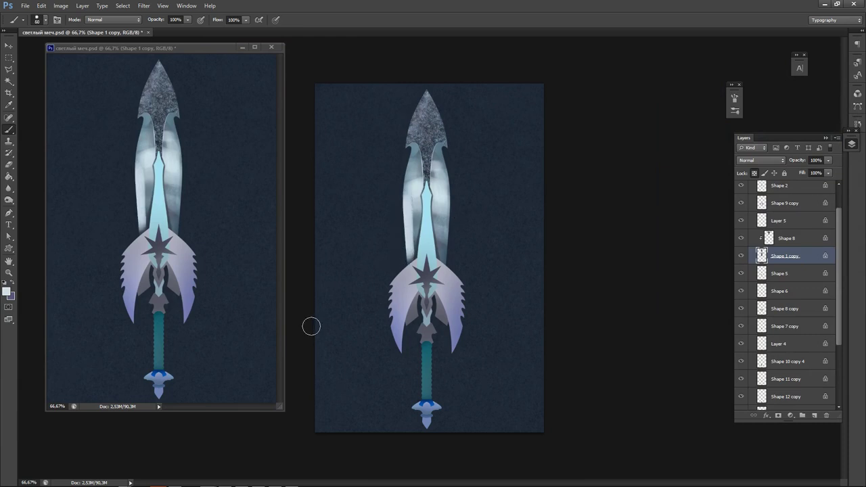
key("ctrl+z")
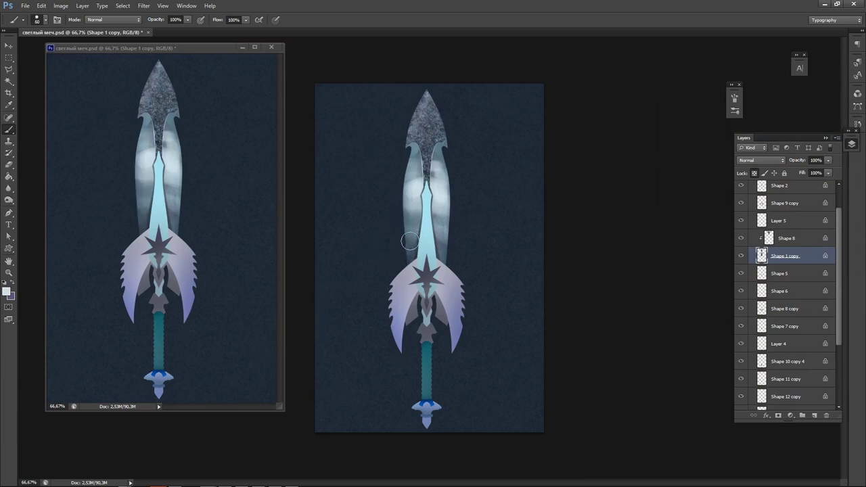
key("3")
left_click_drag(398, 199, 410, 256)
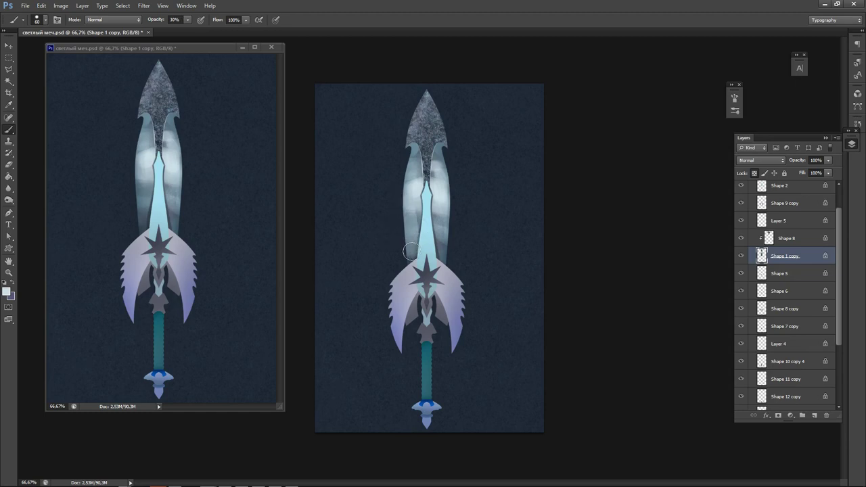
key("ctrl+z")
left_click_drag(399, 201, 408, 255)
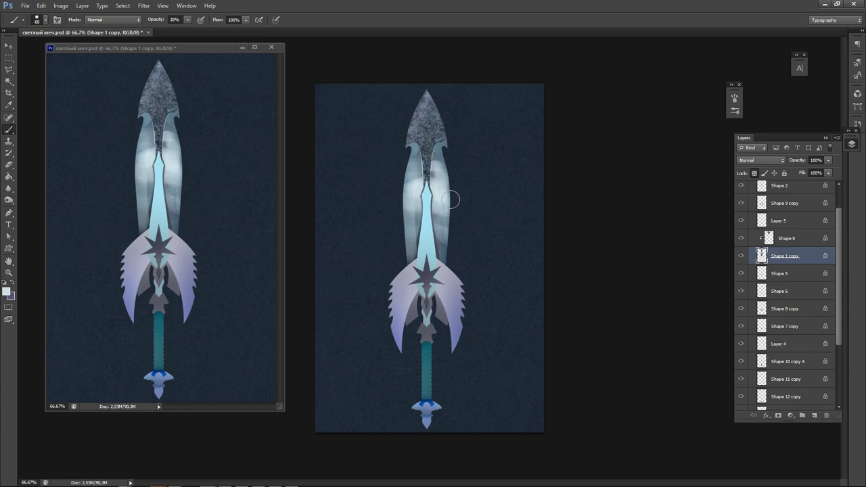
Lighten the lower outer edge of the right panel with the same soft brush and touch up the left panel's middle edge.
left_click_drag(454, 200, 452, 259)
key("ctrl+z")
left_click_drag(450, 205, 448, 259)
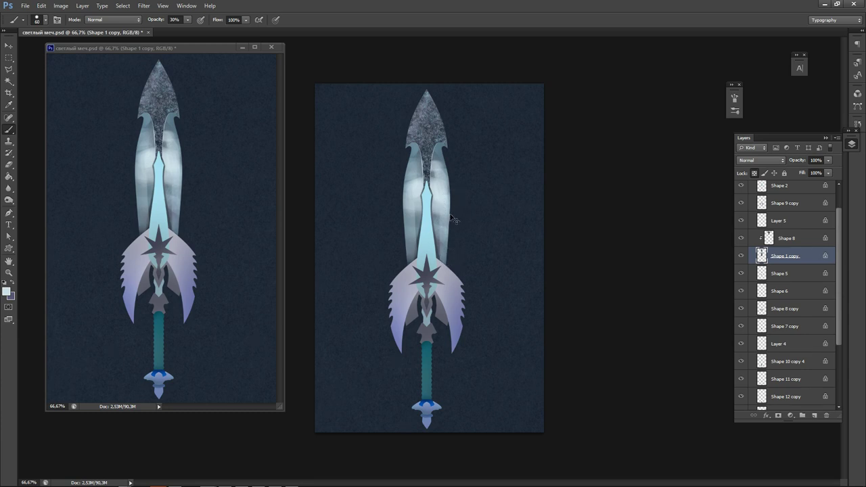
key("ctrl+z")
left_click_drag(447, 201, 445, 249)
key("ctrl+z")
left_click_drag(448, 198, 445, 265)
key("ctrl+z")
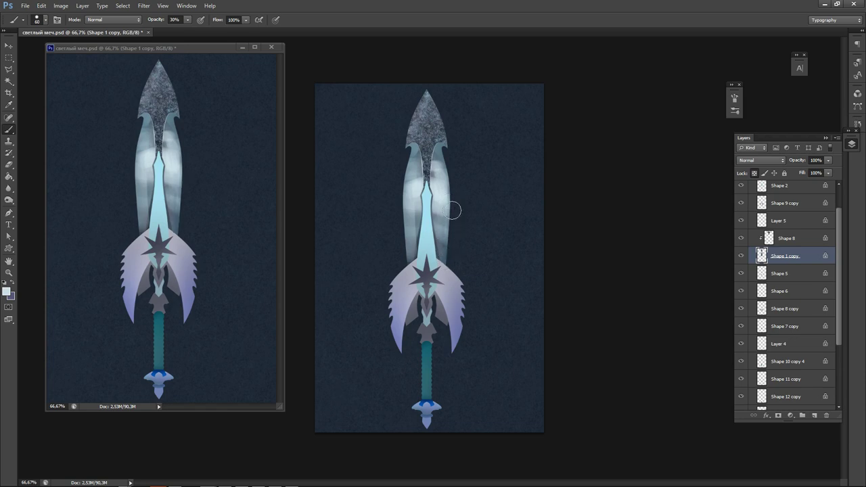
left_click_drag(448, 224, 447, 260)
key("ctrl+z")
left_click_drag(450, 202, 444, 263)
left_click_drag(454, 205, 448, 249)
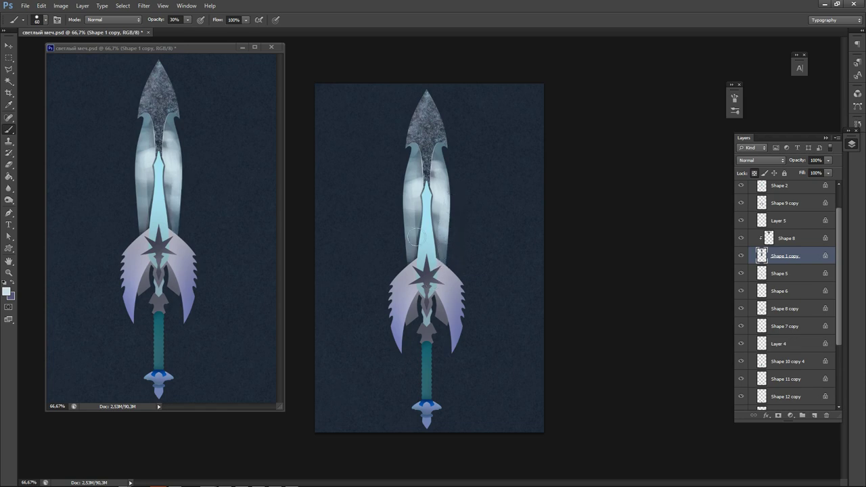
mouse_move(406, 198)
left_mouse_down()
mouse_move(405, 221)
mouse_move(401, 211)
left_mouse_up()
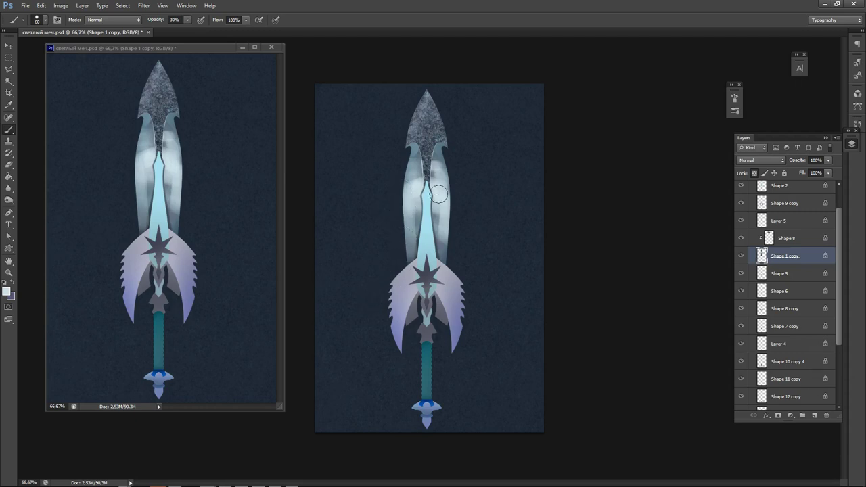
Tone down the upper part of the right panel with sampled blue-grey tones, using a 35 px brush at 30% opacity.
mouse_move(407, 157)
left_mouse_down()
mouse_move(410, 185)
mouse_move(446, 163)
left_mouse_up()
key("ctrl+z")
key("ctrl+z")
key("p")
key("b")
mouse_move(437, 188)
left_mouse_down()
mouse_move(444, 172)
mouse_move(440, 185)
left_mouse_up()
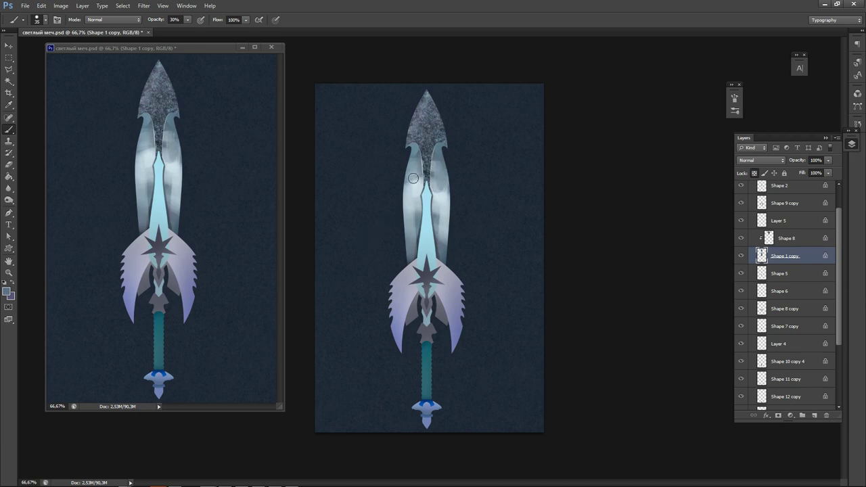
key("ctrl+alt+z")
key("ctrl+alt+z")
mouse_move(437, 165)
left_mouse_down()
mouse_move(438, 185)
mouse_move(425, 179)
left_mouse_up()
left_click(438, 165, "alt")
left_click(443, 190, "alt")
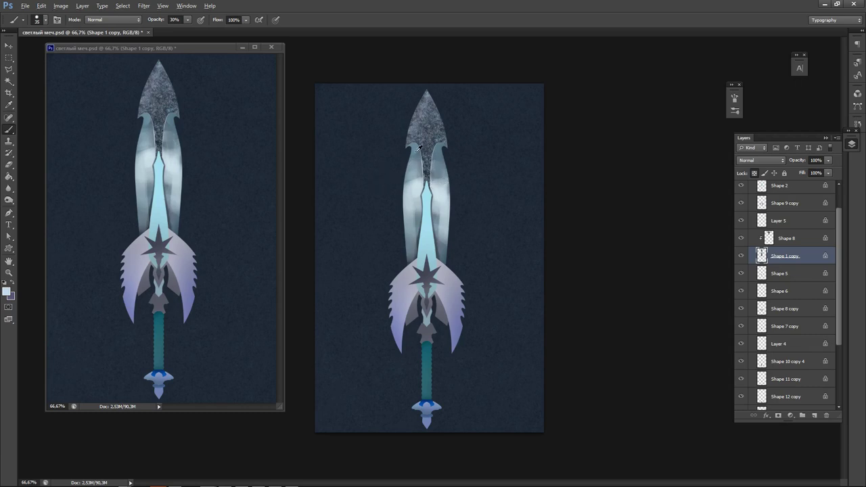
left_click(419, 148, "alt")
On the Shape 8 layer, cover the left half of the stone-textured blade tip with sampled pale tones using the 35 px brush.
key("alt+bracketright")
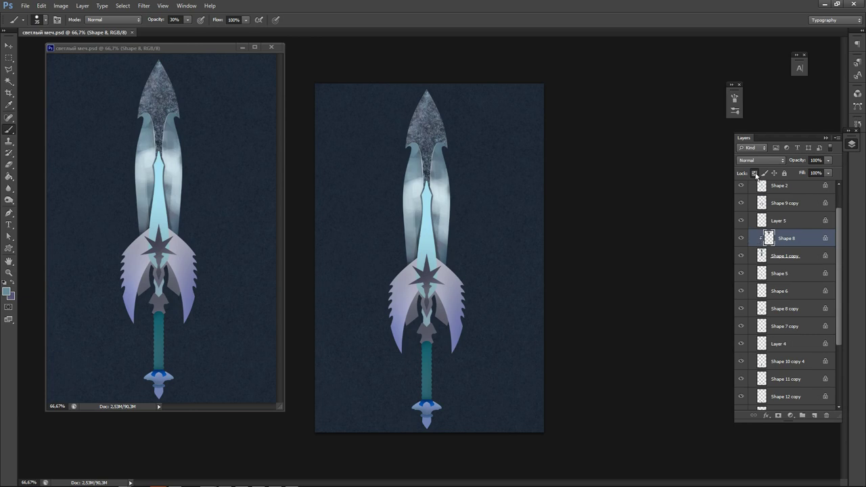
left_click(432, 197, "alt")
mouse_move(422, 95)
left_mouse_down()
mouse_move(412, 148)
mouse_move(420, 105)
mouse_move(424, 181)
left_mouse_up()
left_click(409, 185, "alt")
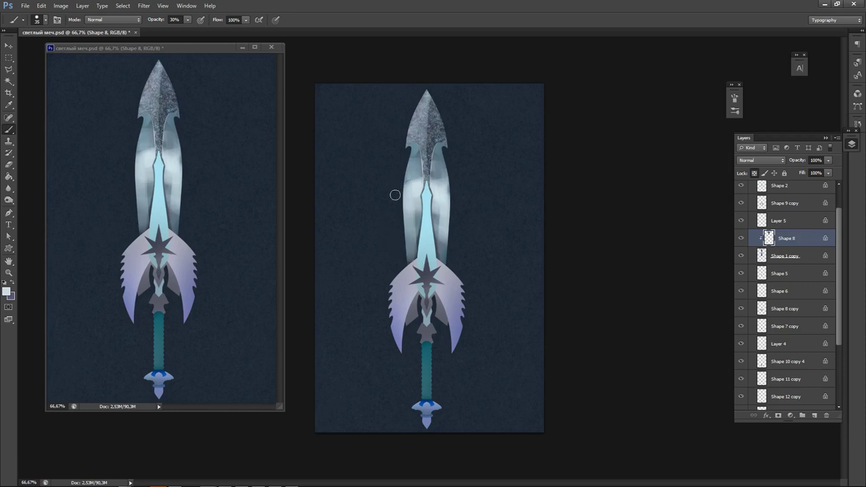
key("alt+bracketleft")
key("alt+bracketright")
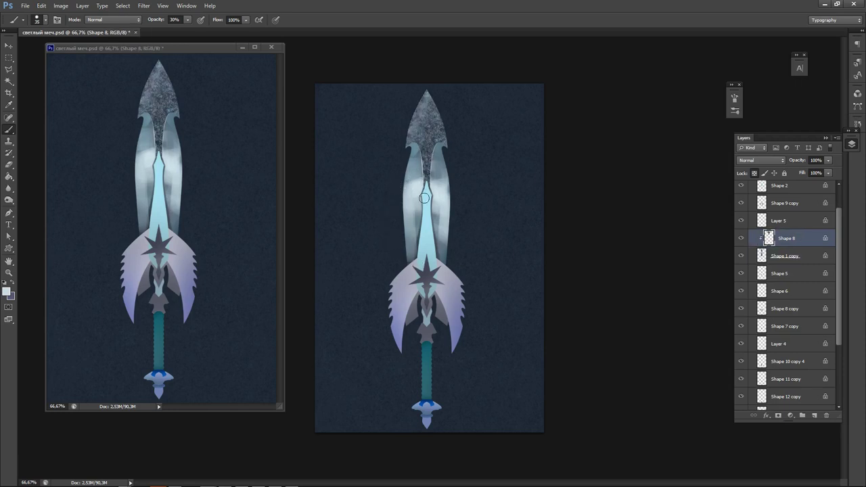
left_click_drag(421, 184, 427, 91)
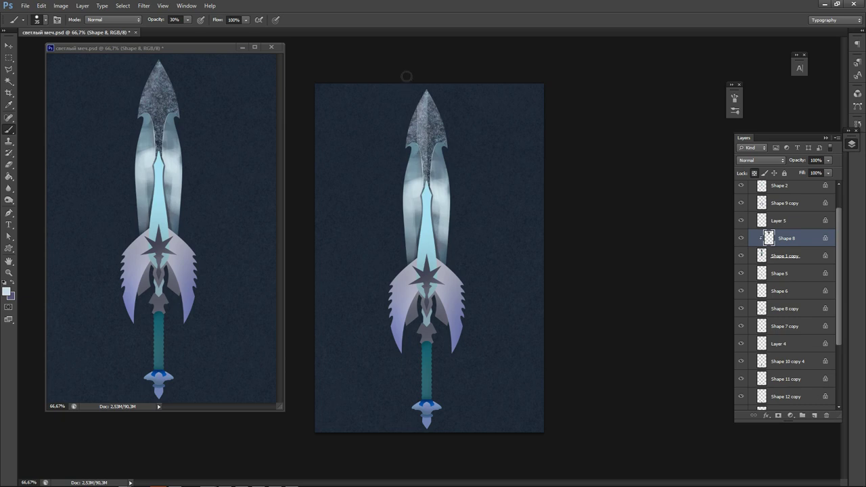
mouse_move(407, 144)
left_mouse_down()
mouse_move(416, 97)
mouse_move(413, 132)
left_mouse_up()
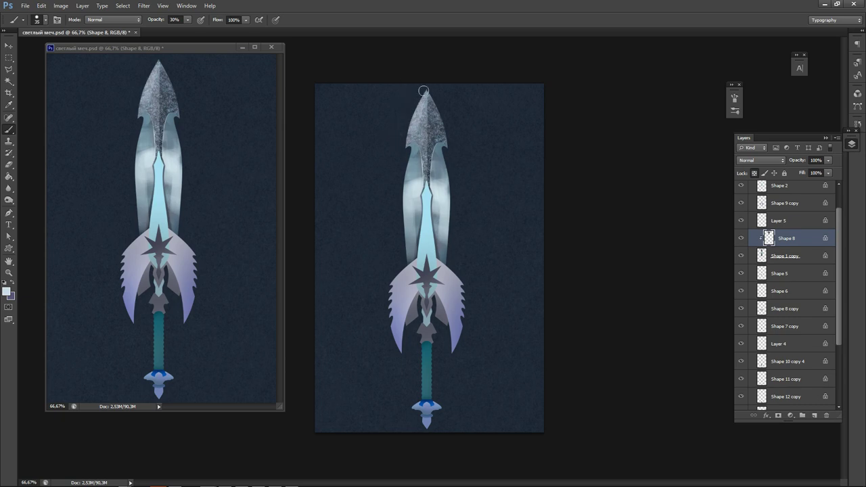
mouse_move(424, 91)
left_mouse_down()
mouse_move(414, 134)
mouse_move(417, 102)
left_mouse_up()
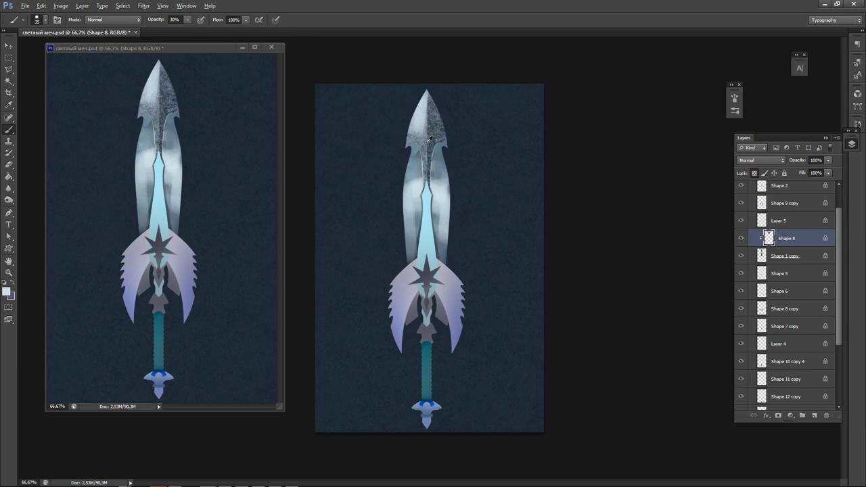
Shade the lower and outer parts of the tip's left half with sampled darker and mid grey-blue tones.
left_click(435, 138, "alt")
mouse_move(420, 137)
left_mouse_down()
mouse_move(415, 125)
mouse_move(406, 138)
left_mouse_up()
left_click(422, 109, "alt")
left_click_drag(405, 137, 417, 109)
left_click(418, 122, "alt")
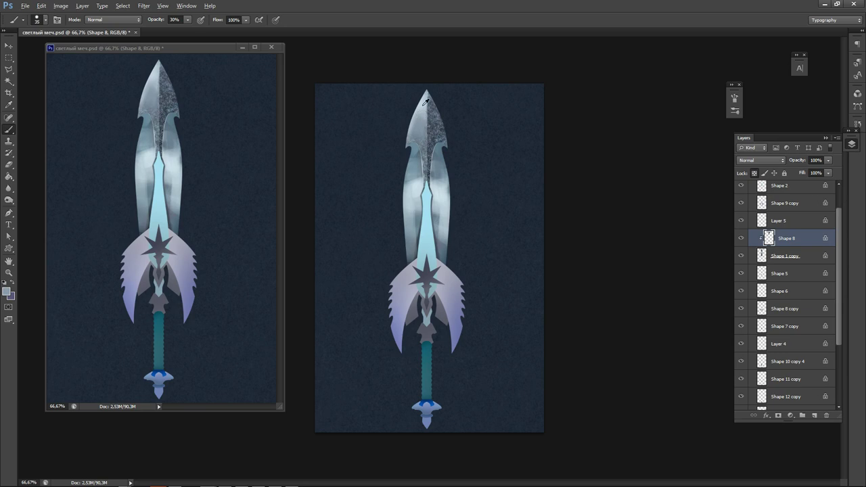
Paint a dark shadow across the lower part of the tip's left half with a sampled dark tone.
scroll(415, 151, "up", 1)
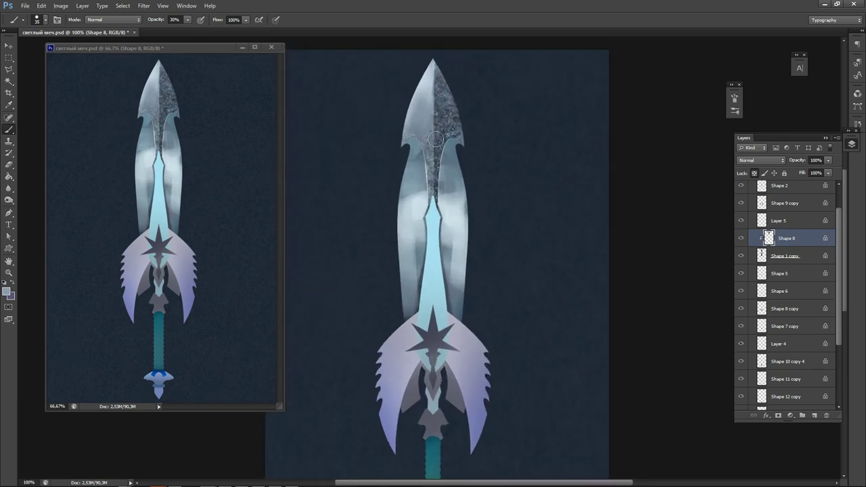
left_click(479, 156, "alt")
mouse_move(419, 144)
left_mouse_down()
mouse_move(408, 146)
mouse_move(423, 134)
mouse_move(423, 176)
left_mouse_up()
scroll(423, 208, "up", 3)
left_click(417, 188, "alt")
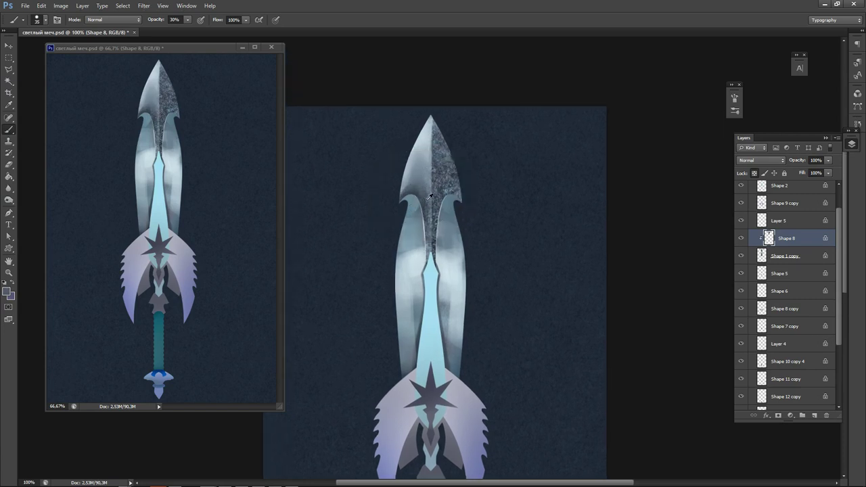
left_click(421, 153, "alt")
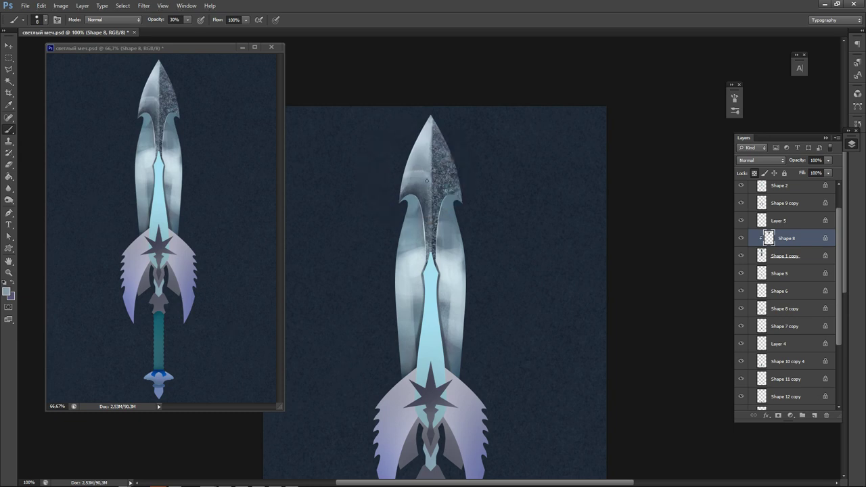
Blend the edges of the tip's lower-left shadow with sampled grey tones, using a smaller brush at 70% opacity and 30% flow.
key("alt")
left_click(417, 182)
left_click(423, 182, "alt")
left_click(426, 170, "alt")
left_click(428, 143, "alt")
mouse_move(422, 177)
left_mouse_down()
mouse_move(427, 186)
mouse_move(422, 179)
left_mouse_up()
left_click(424, 190, "alt")
left_click(426, 188, "alt")
left_click(426, 173, "alt")
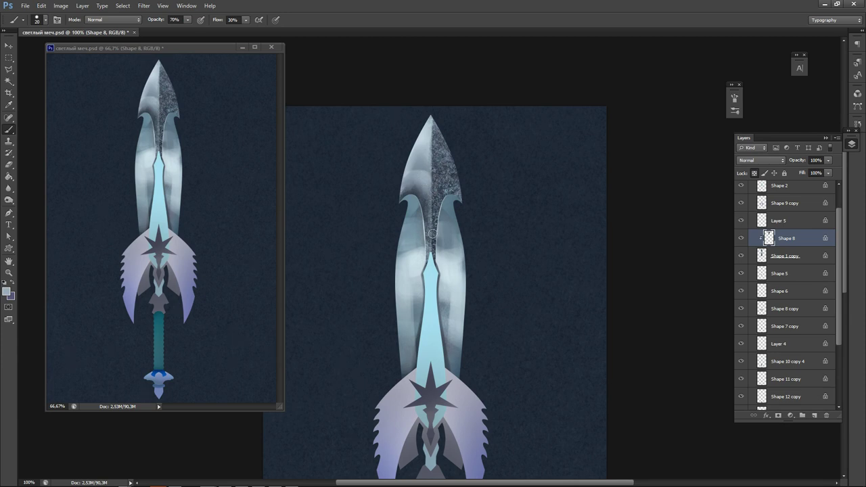
left_click(191, 7)
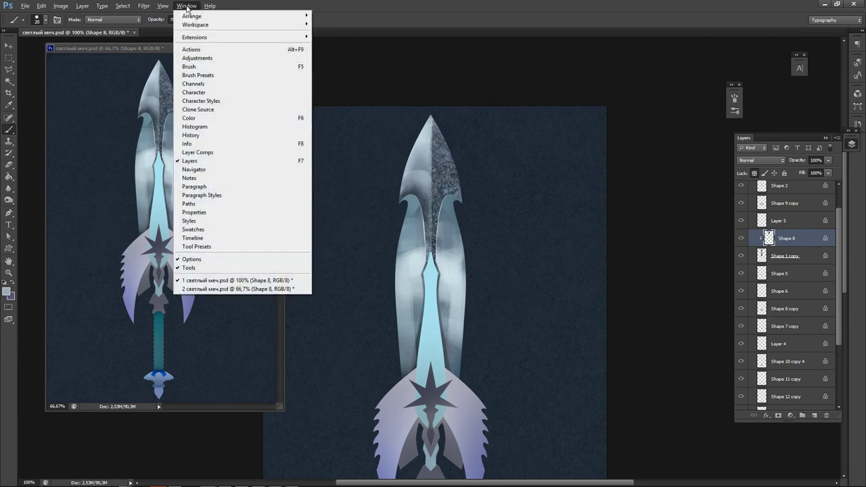
mouse_move(190, 19)
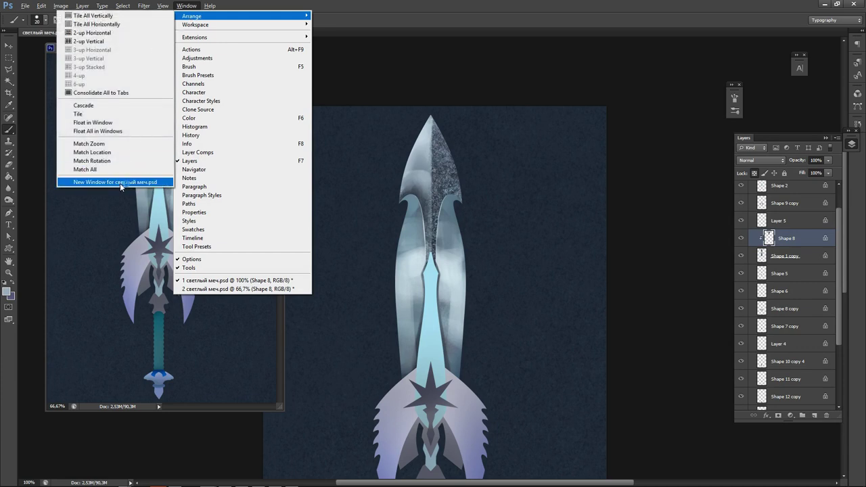
left_click(502, 164)
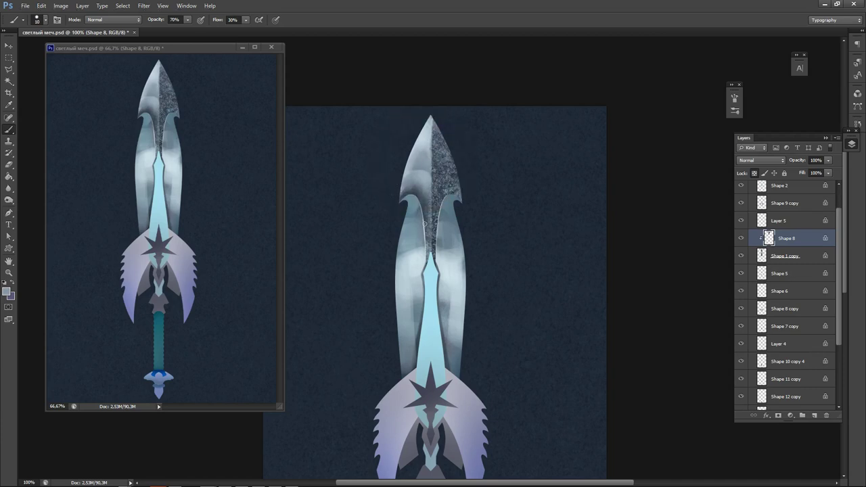
Paint sampled light grey-blue tones down the left half of the tip's narrow lower strip to the central spike.
left_click_drag(429, 195, 434, 273)
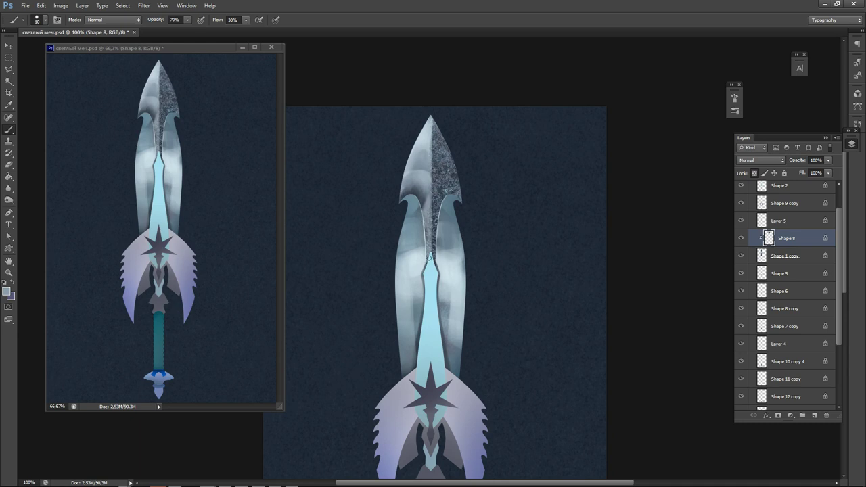
left_click_drag(427, 226, 427, 265)
left_click(414, 280, "alt")
left_click_drag(424, 216, 424, 254)
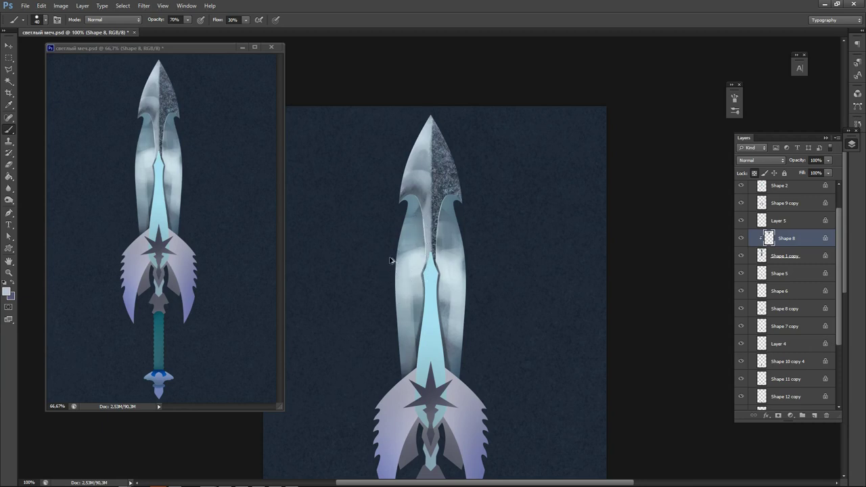
Set the foreground colour to white (ffffff) and paint a 20 px highlight down the left half of the tip's narrow lower strip.
left_click(6, 292)
left_click_drag(323, 172, 312, 159)
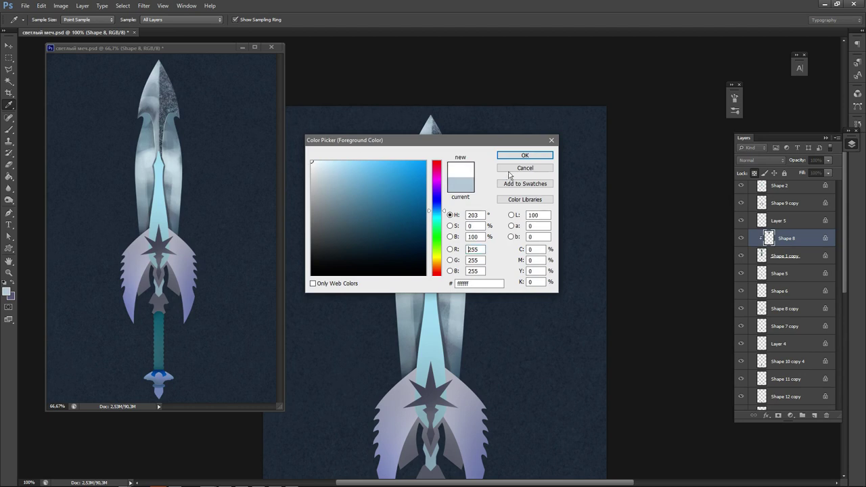
left_click(516, 157)
key("bracketleft")
key("bracketleft")
left_click_drag(427, 225, 431, 270)
key("ctrl+z")
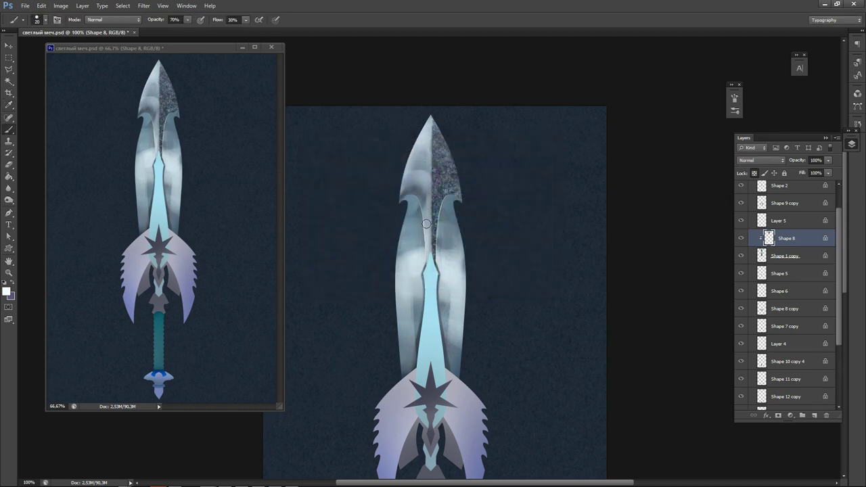
left_click_drag(426, 223, 424, 282)
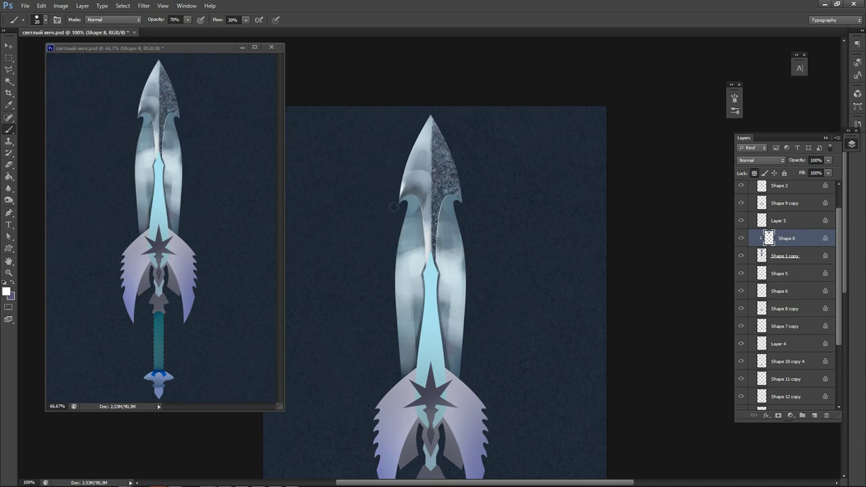
Brighten the tip's left outer edge with white using up to a 40 px brush, and soften the shadow beside the ridge with sampled grey.
left_click_drag(397, 202, 411, 157)
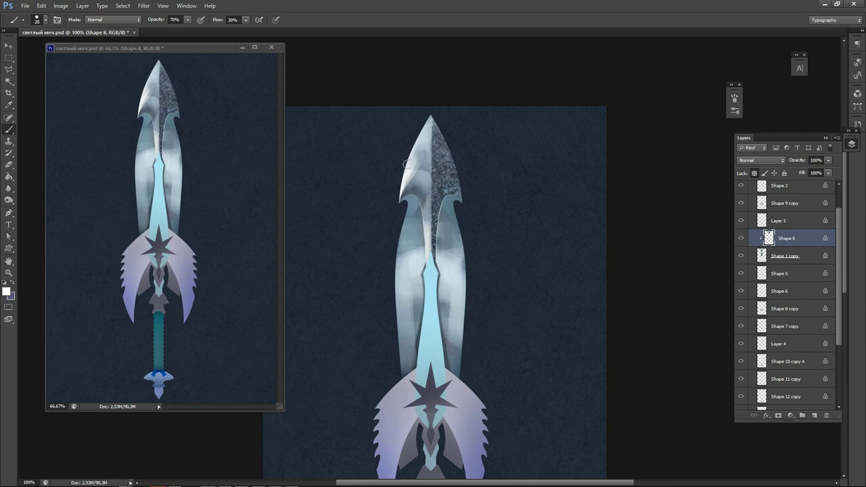
key("bracketright")
key("bracketright")
mouse_move(409, 166)
left_mouse_down()
mouse_move(428, 112)
mouse_move(408, 183)
mouse_move(408, 171)
mouse_move(415, 207)
left_mouse_up()
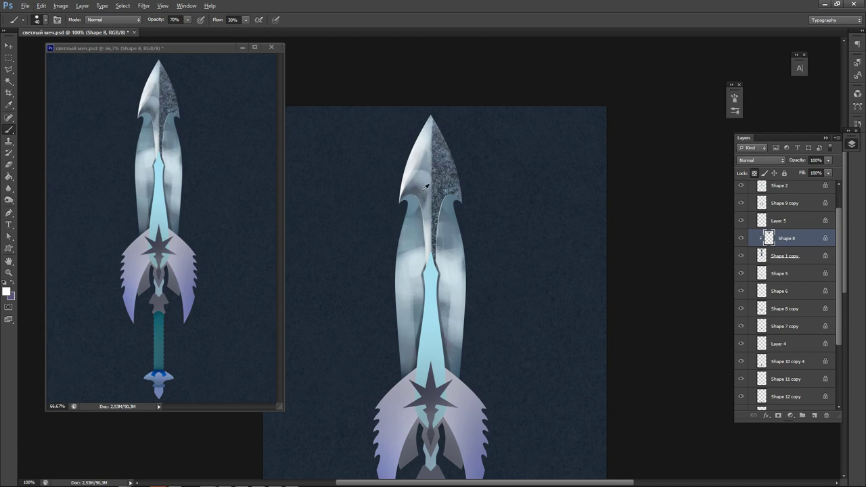
left_click(423, 191, "alt")
left_click_drag(422, 183, 438, 169)
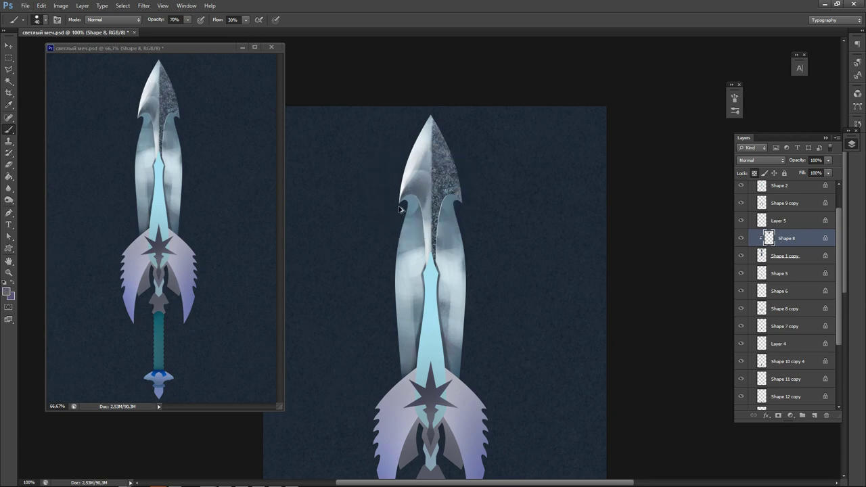
Cover the stone texture on the tip's right half with a sampled dark tone and darken its centre ridge with a 20 px brush.
scroll(403, 271, "down", 2)
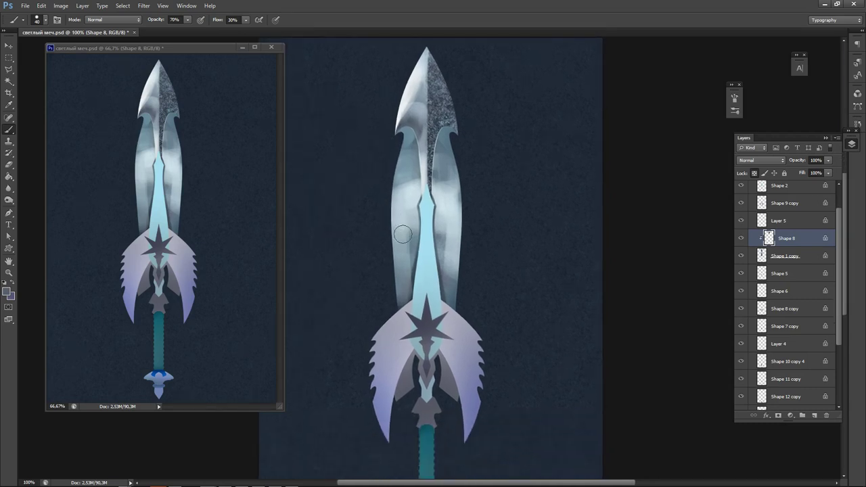
scroll(402, 238, "up", 1)
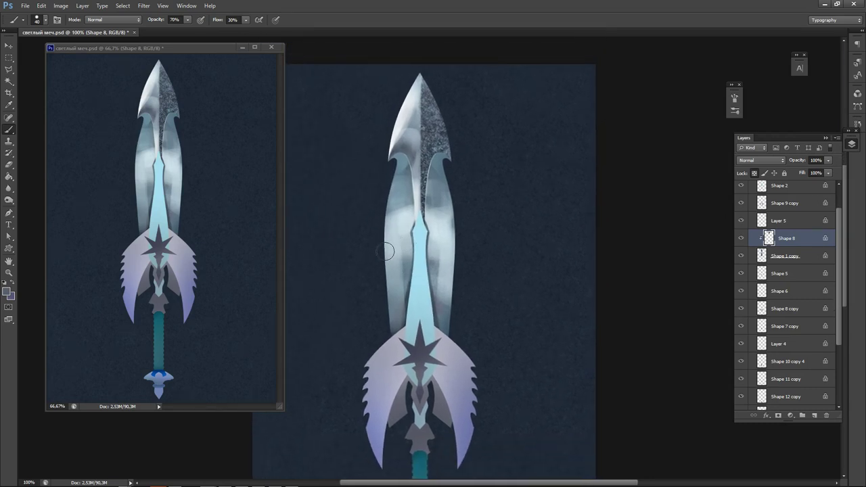
left_click_drag(473, 158, 447, 215)
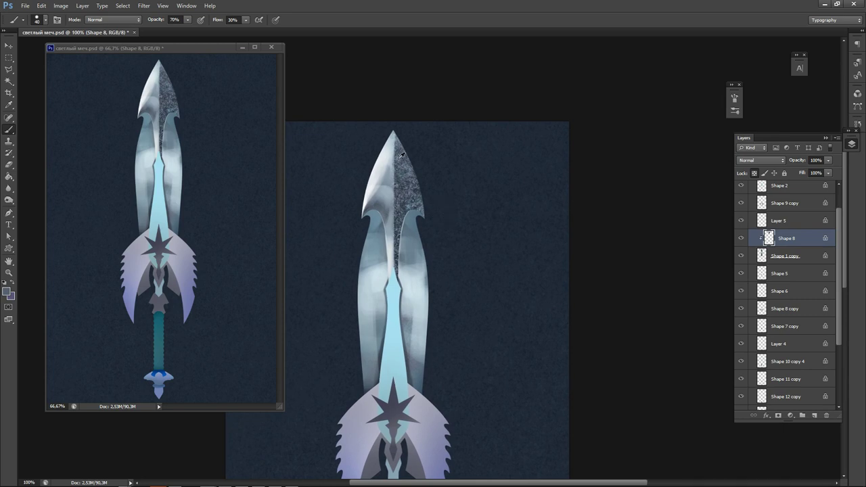
left_click(409, 203, "alt")
mouse_move(410, 158)
left_mouse_down()
mouse_move(403, 190)
mouse_move(418, 214)
mouse_move(401, 212)
mouse_move(408, 275)
mouse_move(402, 208)
mouse_move(388, 306)
left_mouse_up()
key("bracketleft")
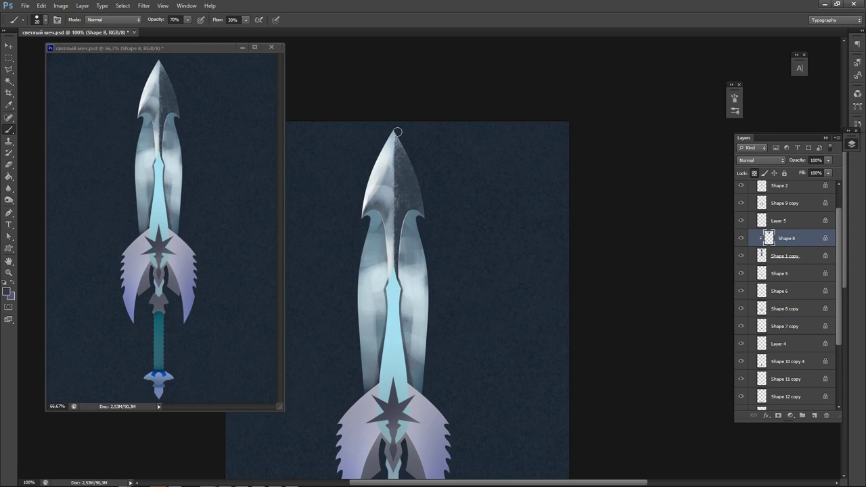
left_click_drag(398, 132, 395, 272)
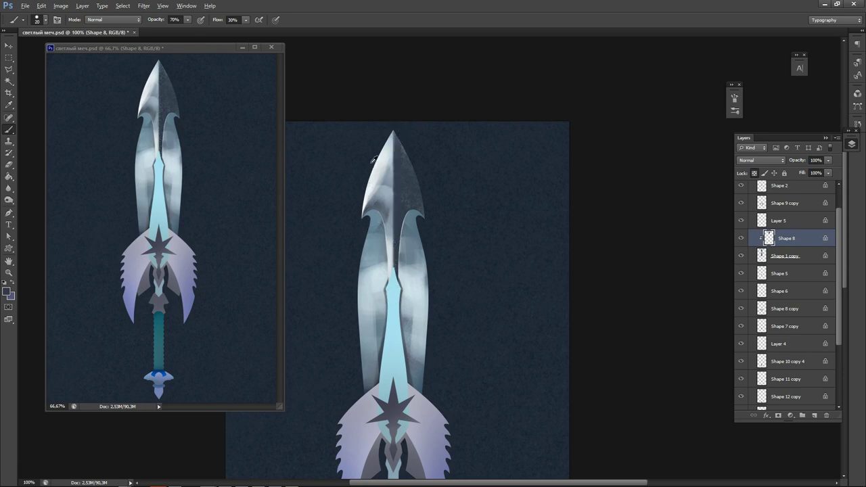
Paint a sampled lighter grey over the upper part and outer edge of the tip's right half with a 40 px brush.
left_click(383, 164, "alt")
key("bracketright")
key("bracketright")
key("bracketright")
left_click_drag(398, 136, 407, 193)
left_click_drag(410, 153, 423, 203)
left_click(417, 203, "alt")
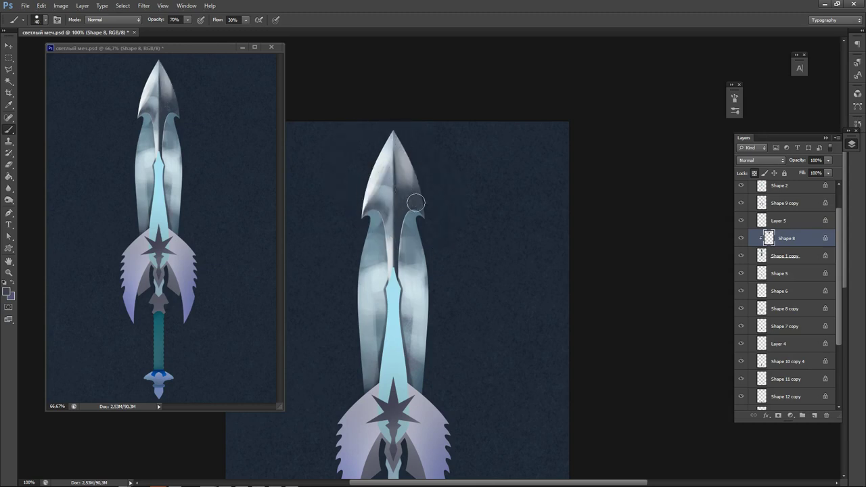
Add sampled near-white highlights to the tip's right outer edge and the right half of its narrow lower strip.
left_click(378, 157, "alt")
left_click_drag(422, 170, 431, 222)
key("ctrl+z")
key("ctrl+z")
left_click_drag(419, 172, 435, 230)
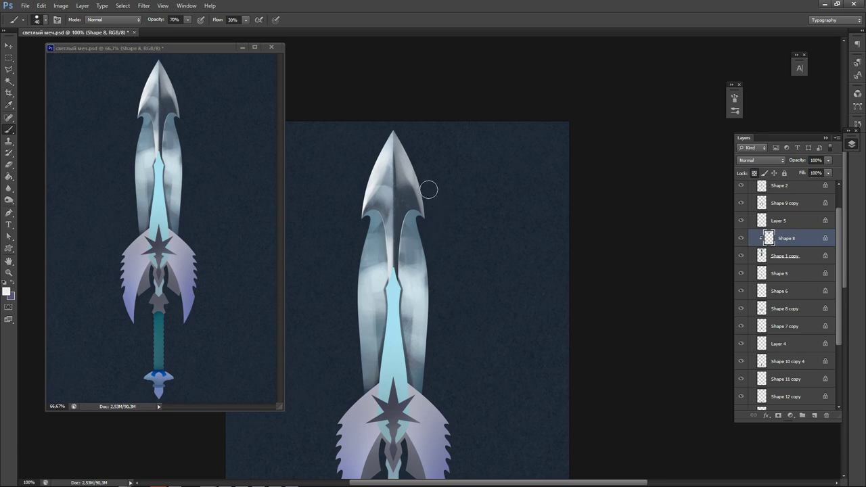
key("ctrl+z")
key("ctrl+z")
key("ctrl+z")
key("ctrl+z")
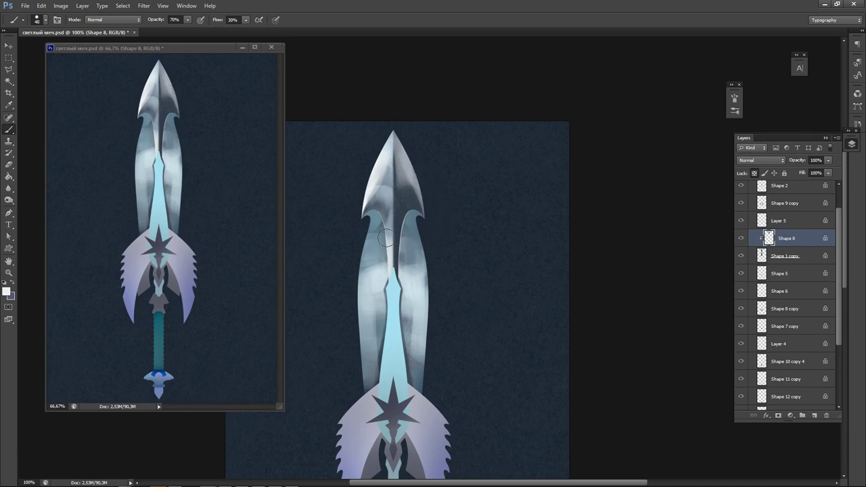
left_click_drag(407, 217, 405, 281)
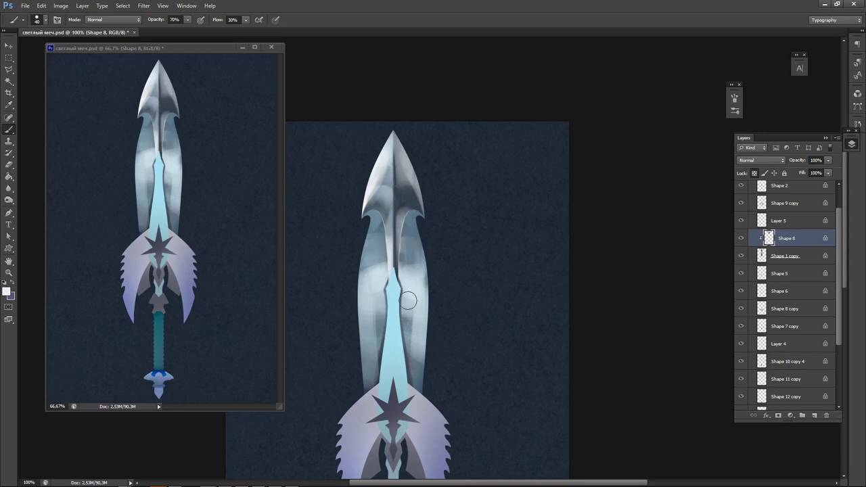
Blend a sampled grey-blue tone over the tip's left half beside the centre ridge.
left_click_drag(370, 317, 397, 309)
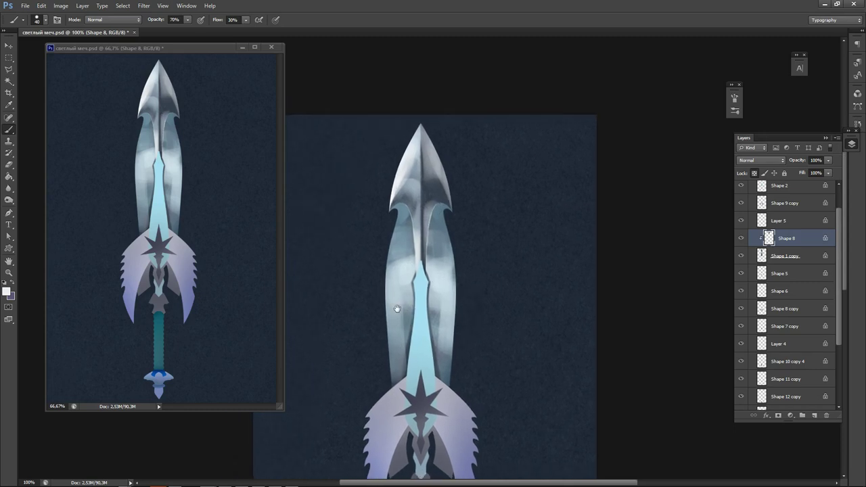
left_click(413, 174, "alt")
left_click_drag(411, 172, 420, 132)
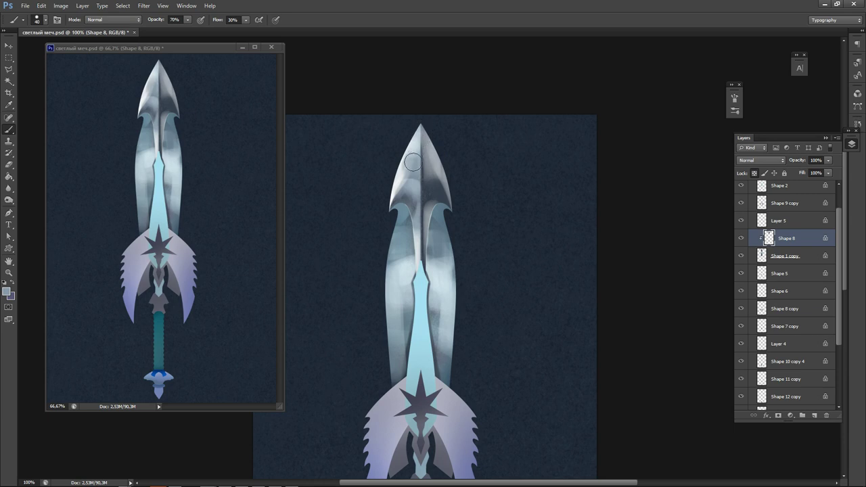
mouse_move(417, 206)
left_mouse_down()
mouse_move(415, 178)
mouse_move(414, 201)
left_mouse_up()
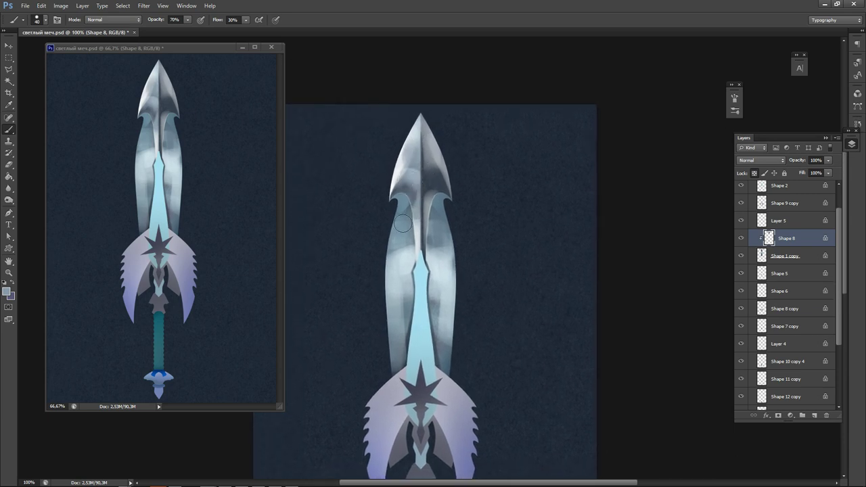
On the side panels' layer, Shape 1 copy, paint a thin dark shadow down the left panel's inner edge with a smaller brush.
left_click_drag(382, 256, 375, 207)
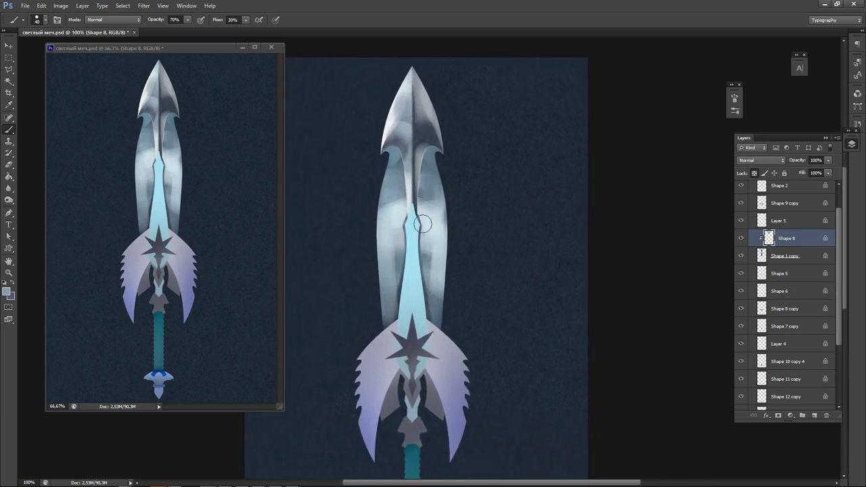
left_click(404, 300, "ctrl")
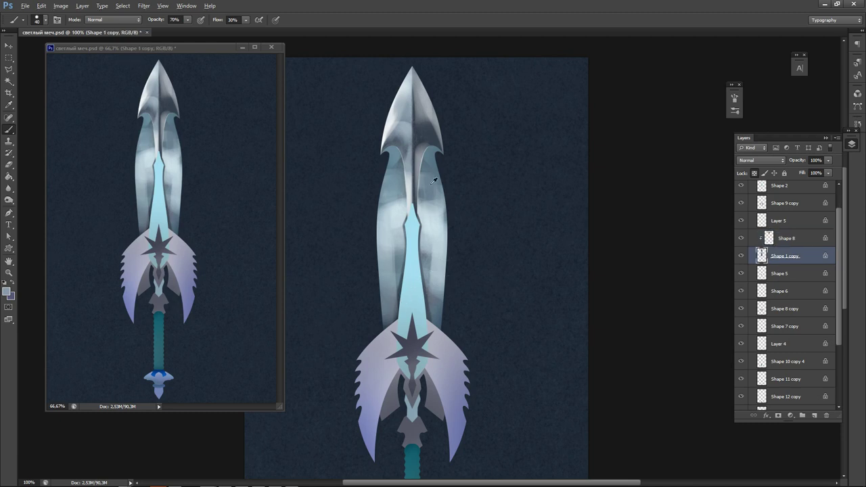
scroll(417, 169, "up", 2)
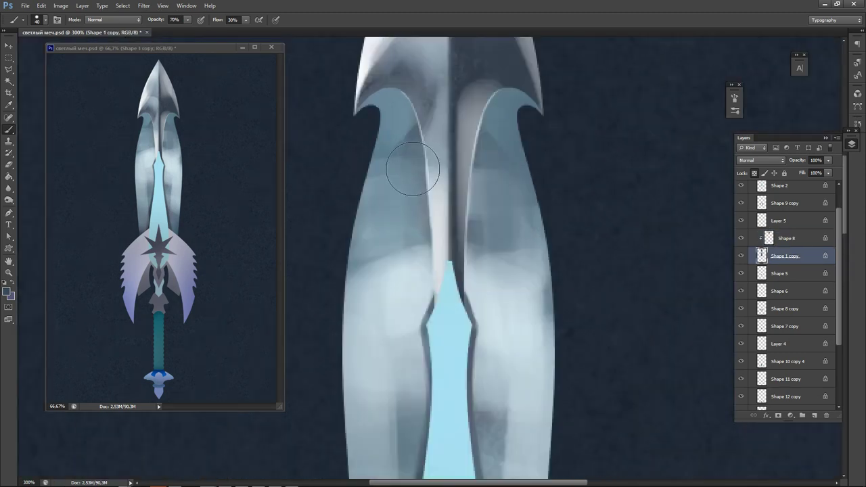
key("bracketleft")
key("bracketleft")
key("bracketleft")
mouse_move(415, 119)
left_mouse_down()
mouse_move(429, 191)
mouse_move(423, 327)
left_mouse_up()
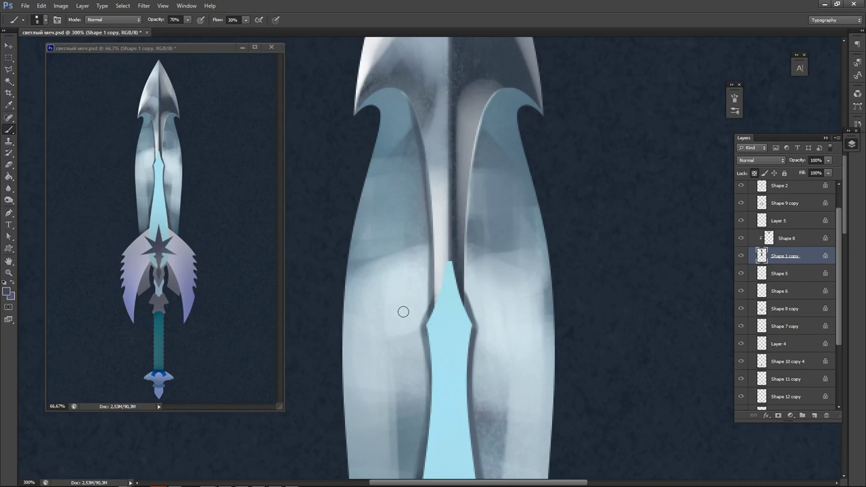
left_click(741, 256, "alt")
left_click(741, 256, "alt")
left_click_drag(433, 192, 438, 240)
mouse_move(411, 101)
left_mouse_down()
mouse_move(438, 220)
mouse_move(435, 211)
left_mouse_up()
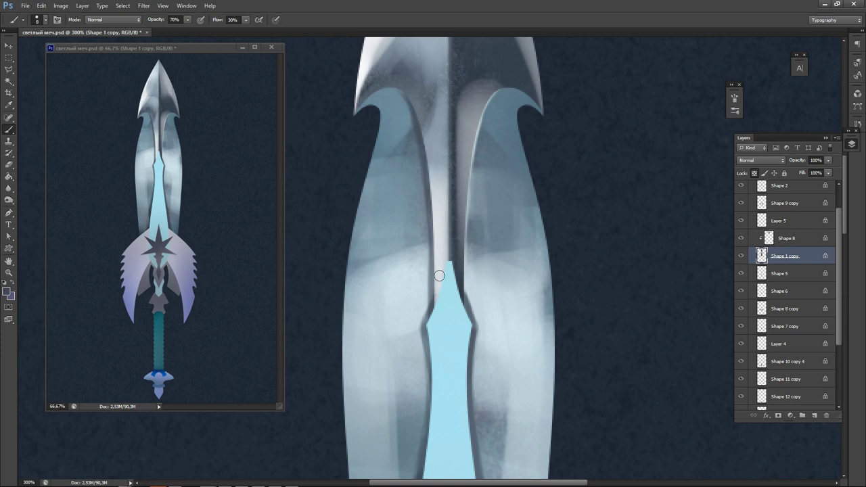
left_click_drag(439, 276, 429, 308)
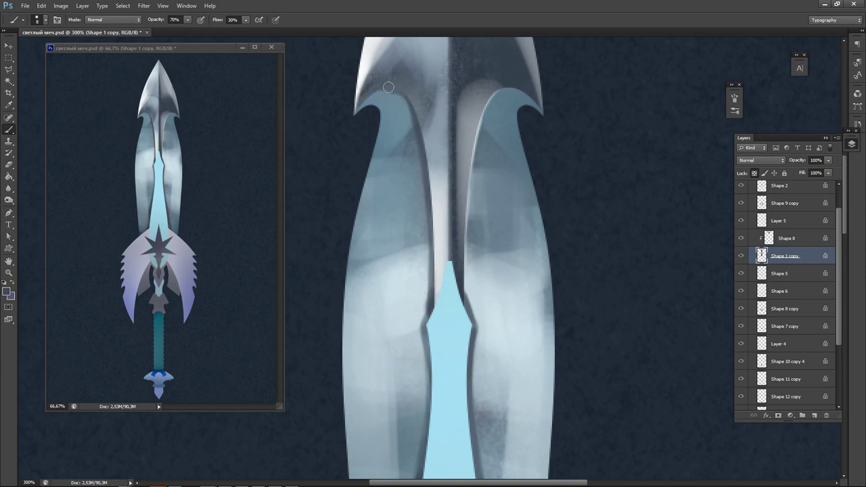
Try a dark shadow down the right panel's inner edge and undo its strokes.
mouse_move(508, 89)
left_mouse_down()
mouse_move(475, 124)
mouse_move(526, 82)
mouse_move(495, 92)
mouse_move(532, 90)
mouse_move(475, 143)
left_mouse_up()
mouse_move(489, 105)
left_mouse_down()
mouse_move(463, 207)
mouse_move(458, 350)
left_mouse_up()
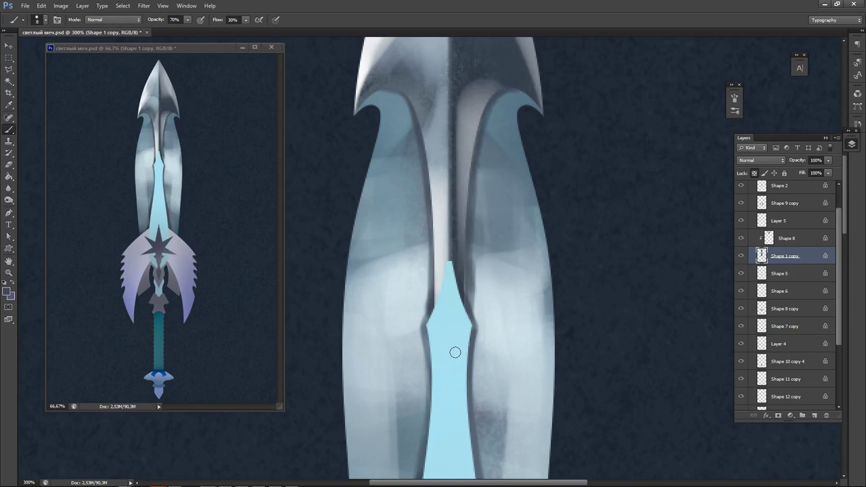
key("ctrl+alt+z")
key("ctrl+alt+z")
key("ctrl+alt+z")
key("ctrl+alt+z")
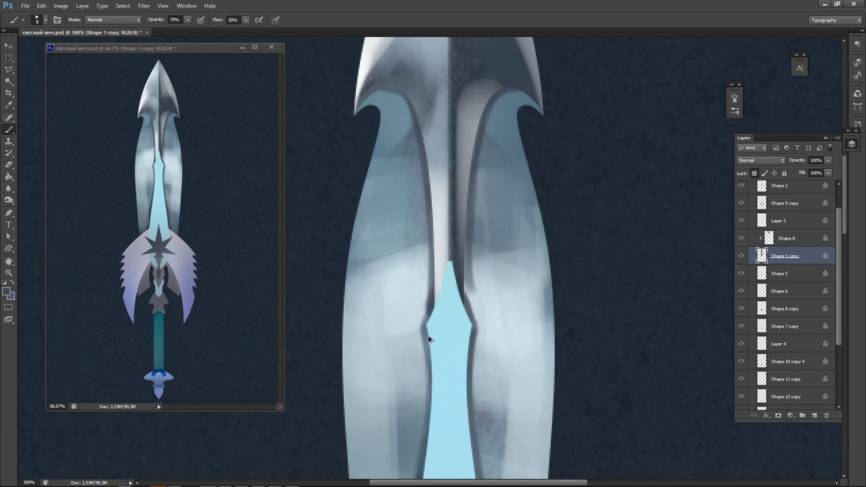
key("ctrl+alt+z")
key("ctrl+alt+z")
key("ctrl+alt+z")
key("ctrl+alt+z")
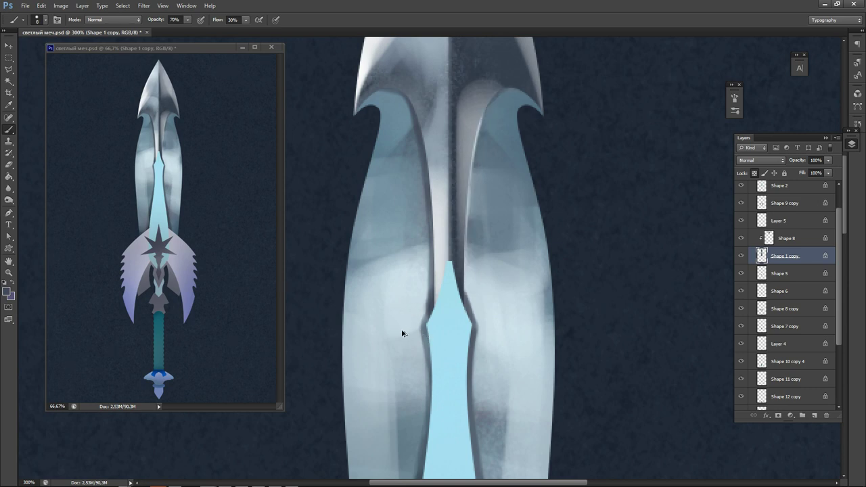
key("ctrl+alt+z")
key("ctrl+alt+z")
key("ctrl+alt+z")
key("ctrl+alt+z")
key("ctrl+alt+z")
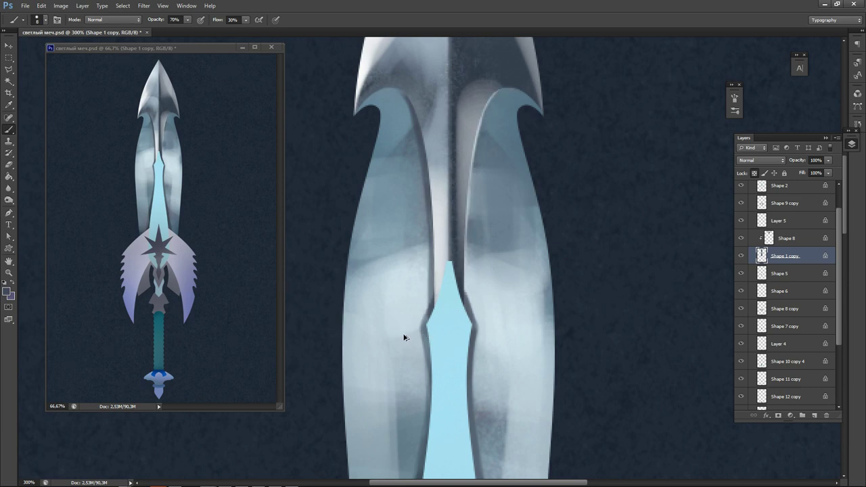
key("ctrl+alt+z")
Reinforce the shadow on the left panel's inner edge and paint a matching one along the right panel's inner edge with a sampled dark tone.
mouse_move(436, 196)
left_mouse_down()
mouse_move(435, 312)
mouse_move(434, 251)
mouse_move(435, 305)
left_mouse_up()
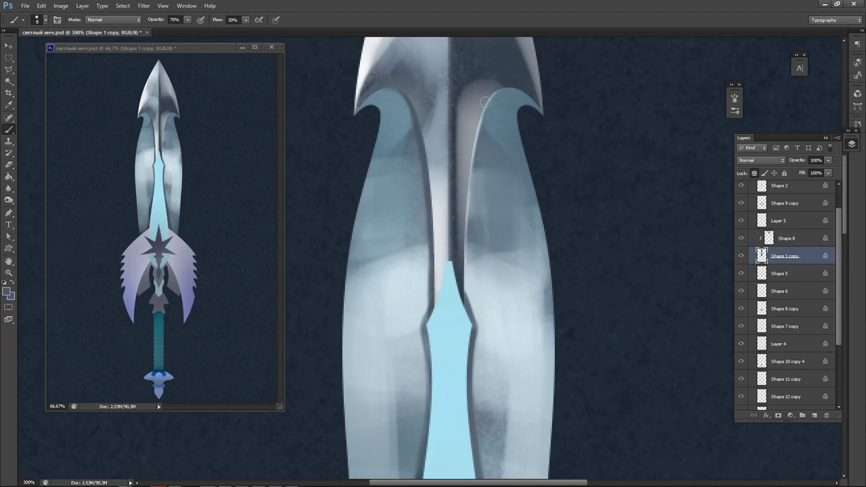
mouse_move(489, 96)
left_mouse_down()
mouse_move(529, 87)
mouse_move(534, 94)
mouse_move(513, 88)
mouse_move(543, 105)
left_mouse_up()
left_click(454, 248, "alt")
left_click_drag(498, 88, 471, 170)
left_click_drag(482, 125, 470, 183)
left_click_drag(473, 146, 466, 213)
left_click_drag(471, 167, 466, 272)
key("ctrl+z")
left_click_drag(463, 238, 467, 304)
left_click_drag(466, 272, 465, 297)
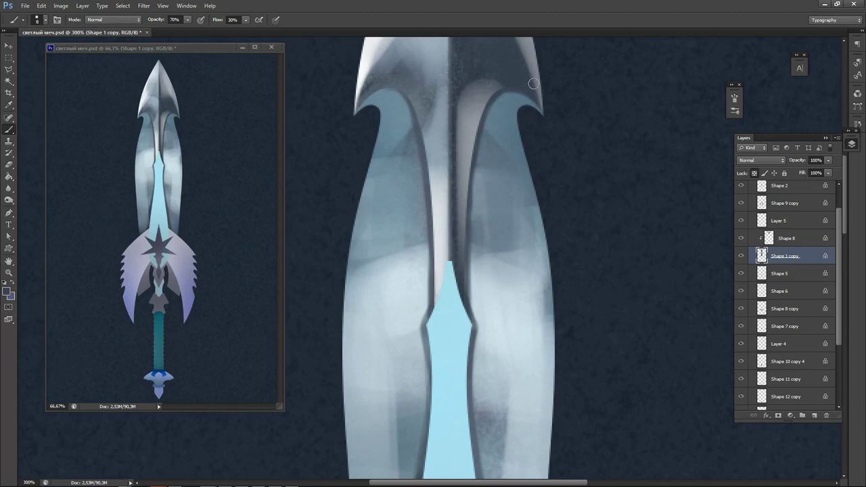
Set the foreground colour to dark navy (121c26) and darken the curved upper edges of the side panels beneath the tip.
key("n")
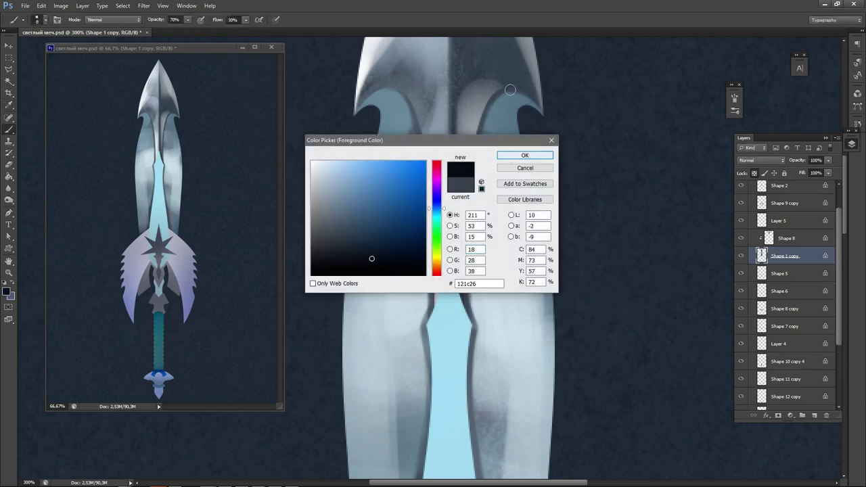
left_click(509, 157)
left_click_drag(514, 87, 540, 108)
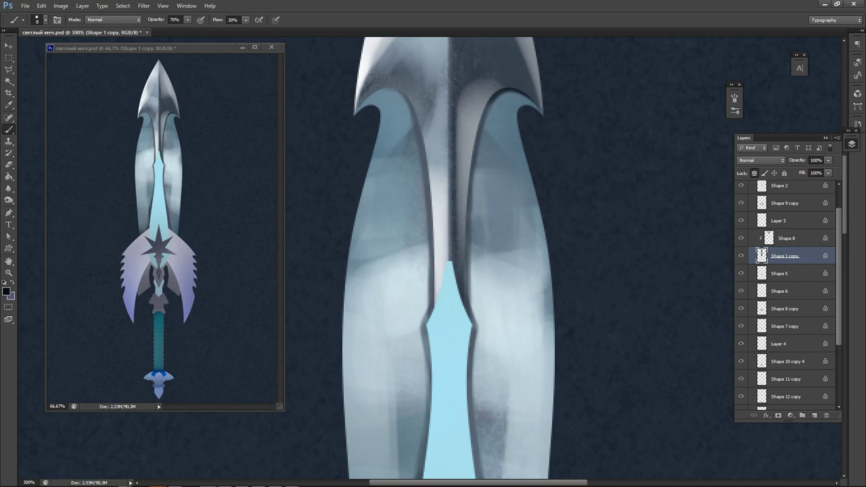
left_click_drag(504, 86, 481, 122)
mouse_move(353, 107)
left_mouse_down()
mouse_move(376, 90)
mouse_move(358, 102)
mouse_move(402, 84)
mouse_move(380, 86)
mouse_move(405, 89)
left_mouse_up()
key("ctrl+z")
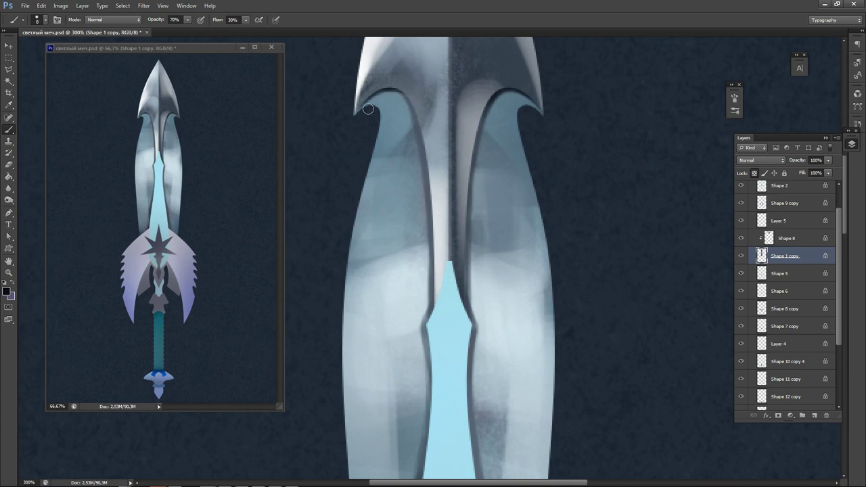
Deepen the lower part of the left panel's inner-edge shadow with dark navy, down to the central spike's widest point.
left_click_drag(439, 270, 437, 302)
left_click_drag(436, 259, 427, 317)
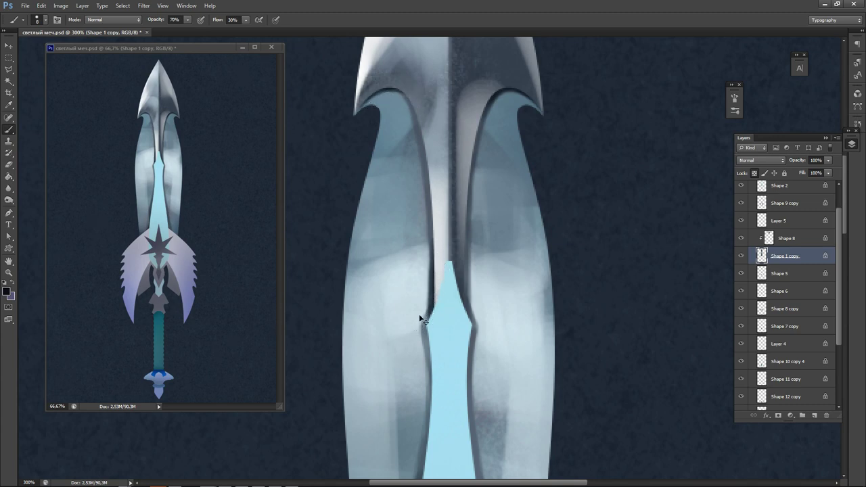
key("ctrl+z")
left_click_drag(434, 249, 431, 319)
left_click_drag(437, 256, 433, 317)
key("ctrl+z")
left_click_drag(437, 238, 434, 320)
left_click_drag(439, 258, 431, 329)
Paint a thin dark navy shadow on the left panel along the central spike, from the spike's widest point toward the guard.
scroll(432, 325, "down", 3)
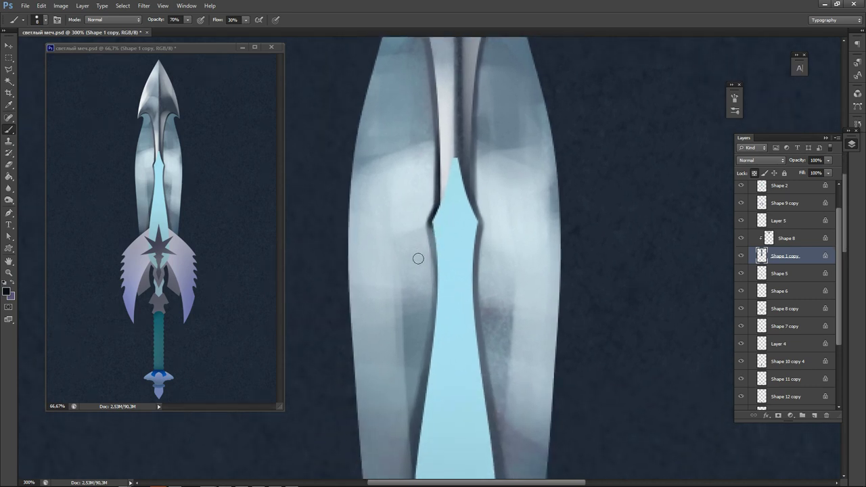
left_click_drag(434, 232, 445, 269)
key("ctrl+z")
left_click_drag(434, 227, 444, 290)
key("ctrl+z")
left_click_drag(433, 233, 440, 326)
scroll(458, 248, "down", 4)
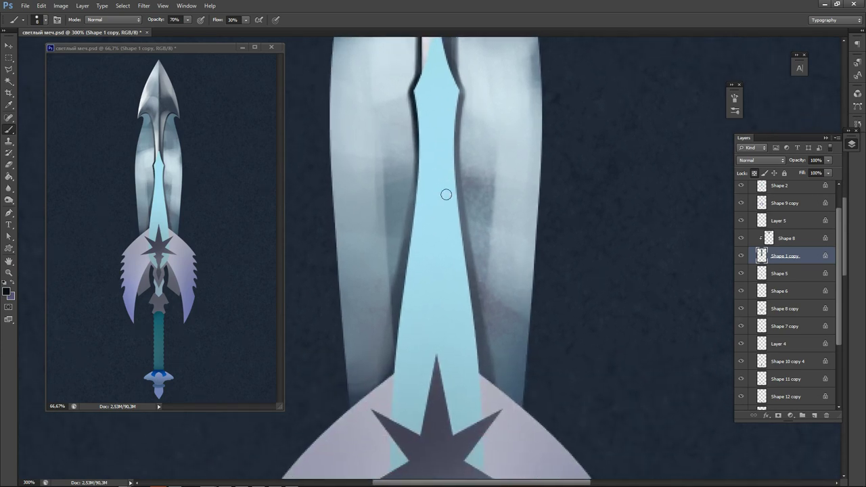
left_click_drag(417, 172, 401, 312)
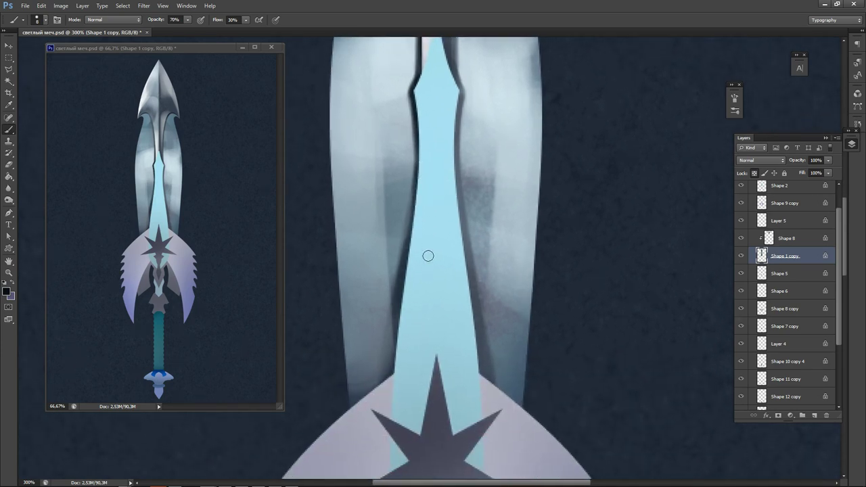
key("ctrl+z")
left_click_drag(418, 171, 404, 315)
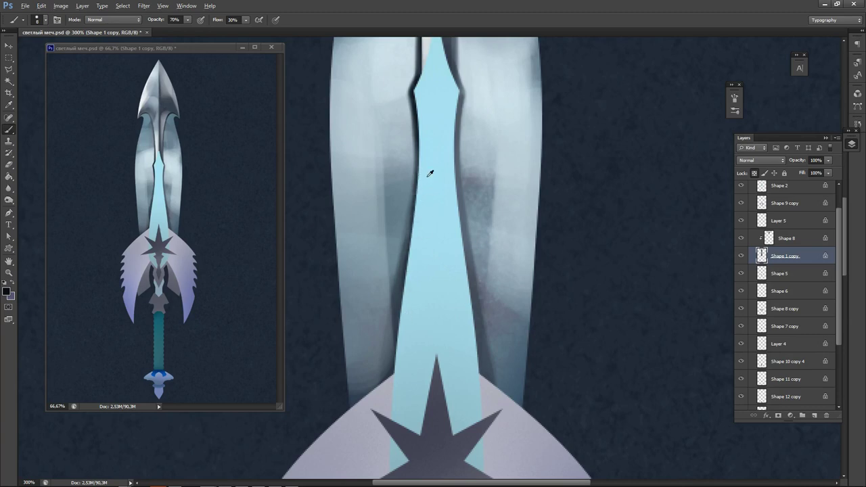
Soften the shadow on the left panel's lower inner edge, beside the central spike, with a sampled tone.
left_click(419, 152, "alt")
left_click_drag(405, 256, 414, 225)
left_click_drag(400, 299, 390, 391)
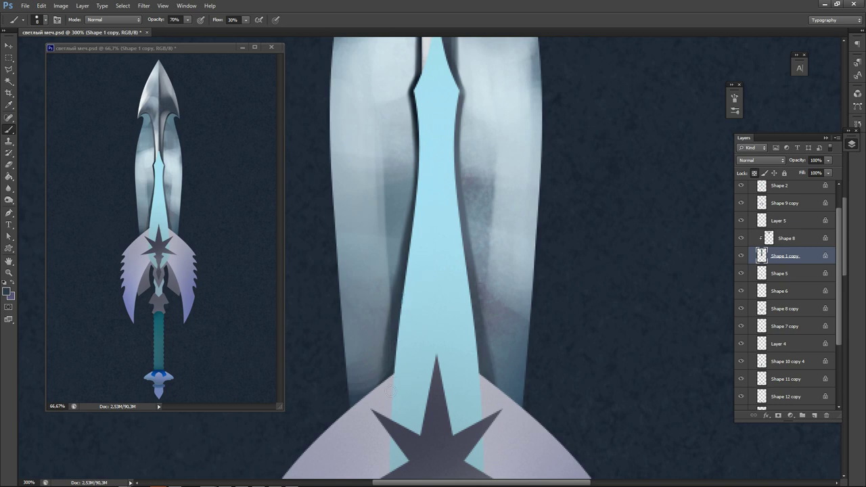
left_click_drag(476, 309, 414, 280)
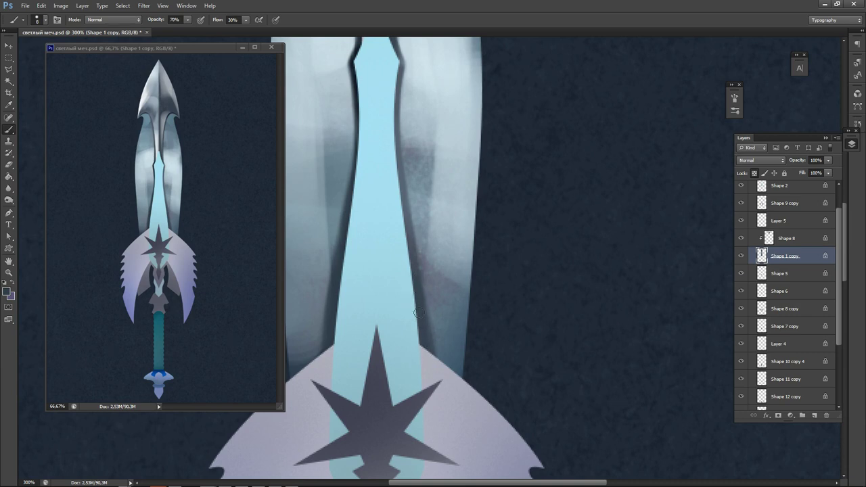
left_click_drag(371, 203, 389, 465)
left_click_drag(400, 272, 403, 261)
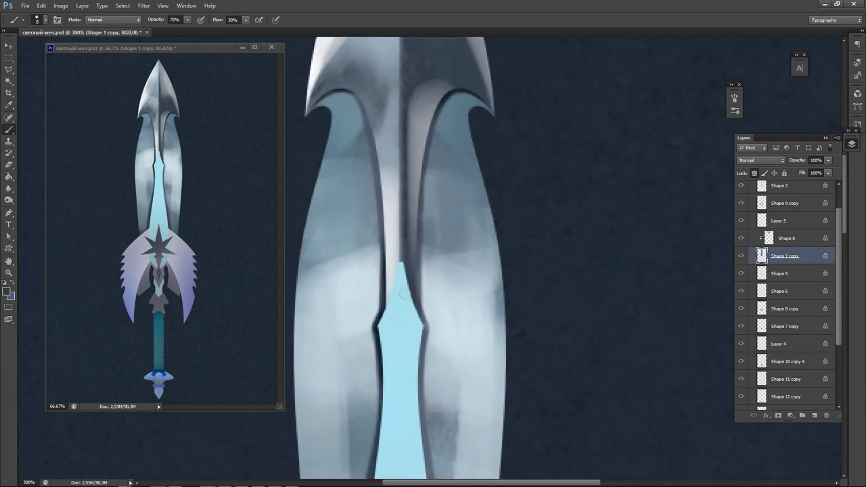
left_click_drag(399, 305, 406, 268)
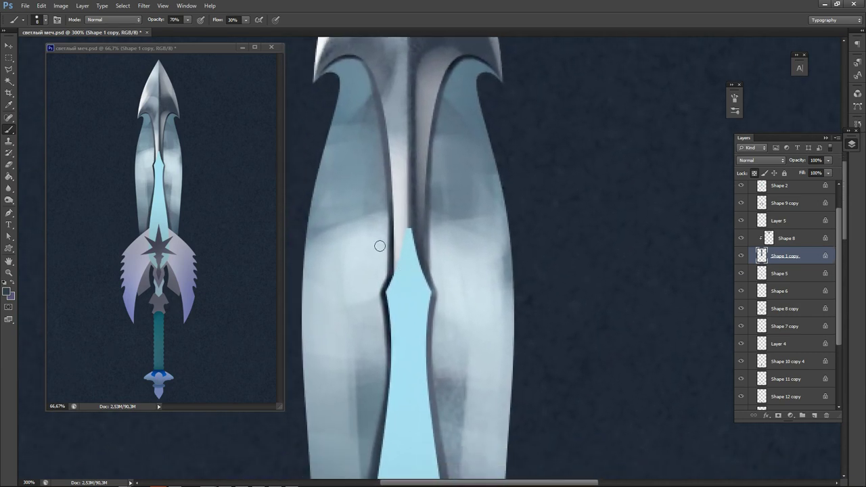
Try a dark stroke along the central ridge's right edge above the spike's widest point, and undo it.
left_click_drag(421, 222, 425, 289)
key("ctrl+alt+z")
key("ctrl+alt+z")
key("ctrl+alt+z")
Try a white highlight along the central ridge's right edge, down to the spike's widest point.
key("n")
left_click_drag(381, 194, 311, 160)
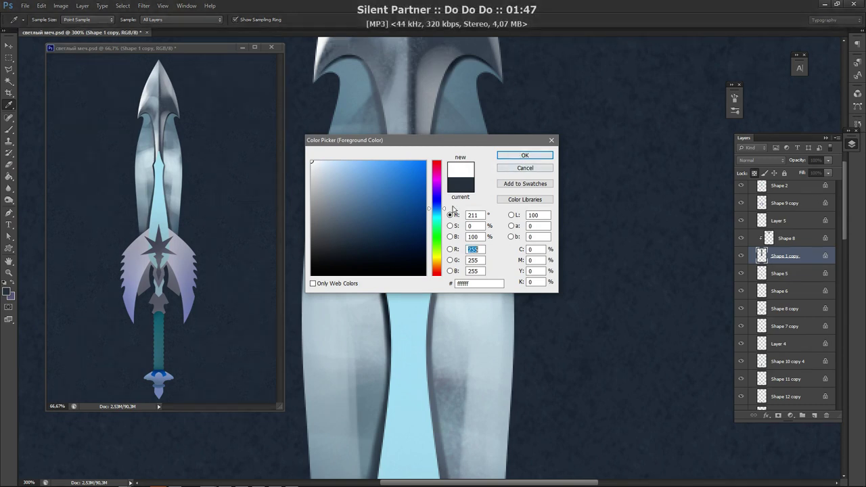
left_click(523, 156)
left_click_drag(422, 221, 421, 278)
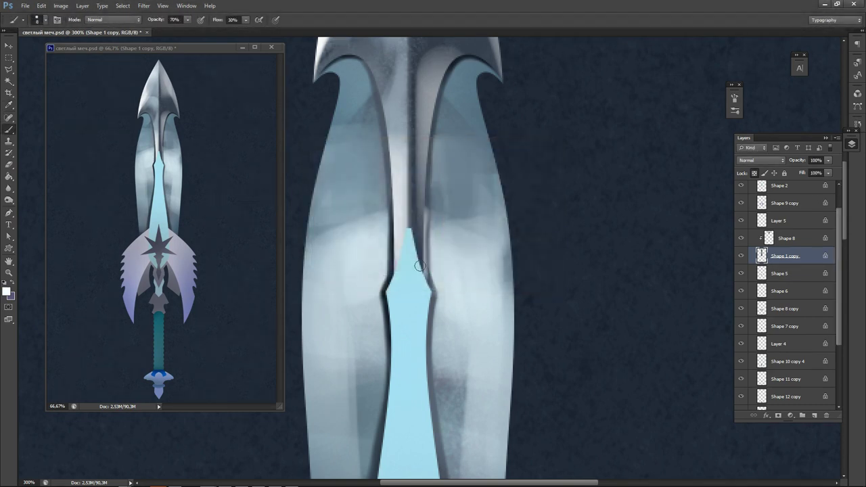
left_click_drag(421, 206, 422, 283)
left_click_drag(425, 201, 422, 266)
mouse_move(423, 234)
left_mouse_down()
mouse_move(426, 281)
mouse_move(395, 330)
mouse_move(410, 326)
mouse_move(399, 322)
mouse_move(405, 294)
mouse_move(431, 293)
left_mouse_up()
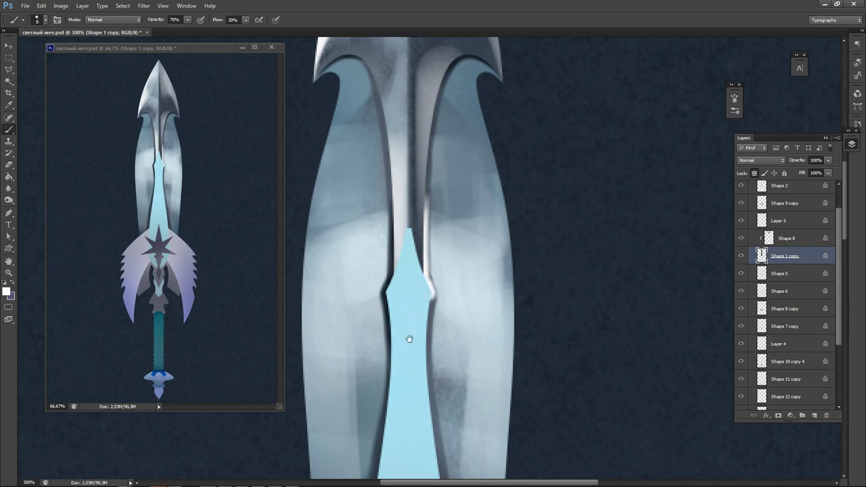
Undo the white highlight strokes beside the central spike.
mouse_move(409, 339)
left_mouse_down()
mouse_move(432, 190)
mouse_move(437, 224)
left_mouse_up()
key("ctrl+alt+z")
key("ctrl+alt+z")
key("ctrl+alt+z")
key("ctrl+alt+z")
key("ctrl+alt+z")
key("ctrl+alt+z")
key("ctrl+alt+z")
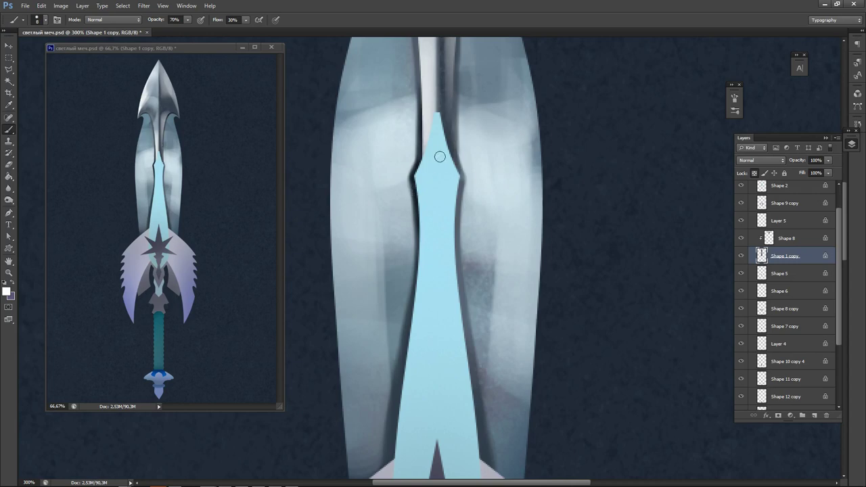
Darken the left panel's upper outer edge beneath the tip's barb using a larger brush and a sampled dark tone.
left_click_drag(441, 155, 406, 228)
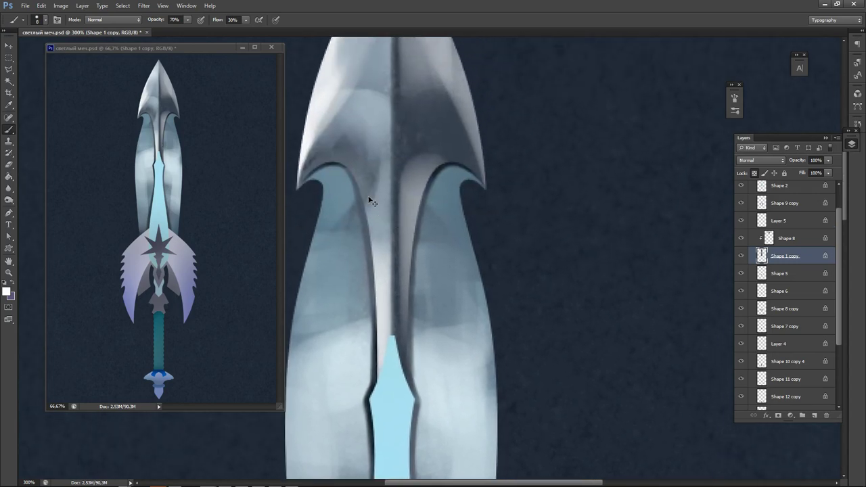
key("ctrl+minus")
key("ctrl+minus")
key("ctrl+minus")
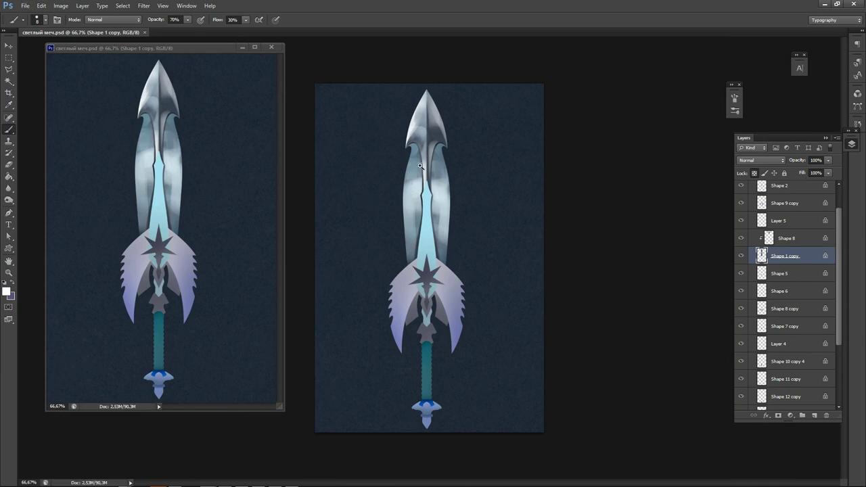
scroll(419, 165, "up", 2)
left_click(421, 250, "alt")
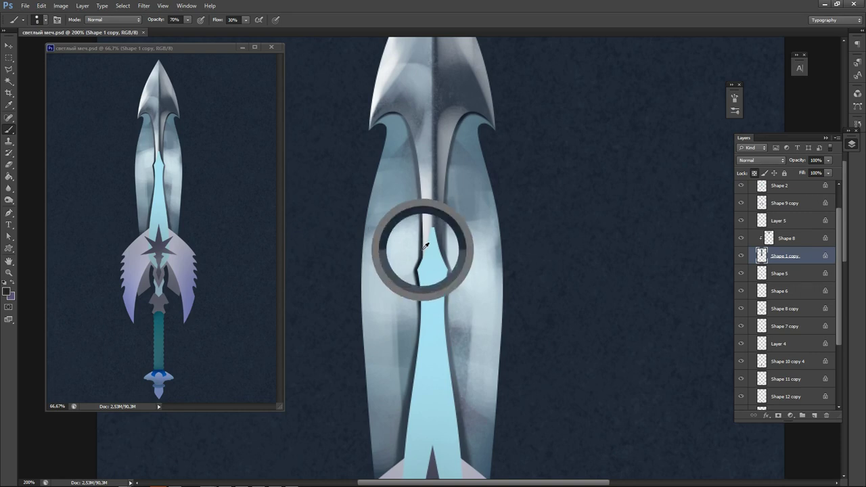
key("bracketright")
key("bracketright")
key("bracketright")
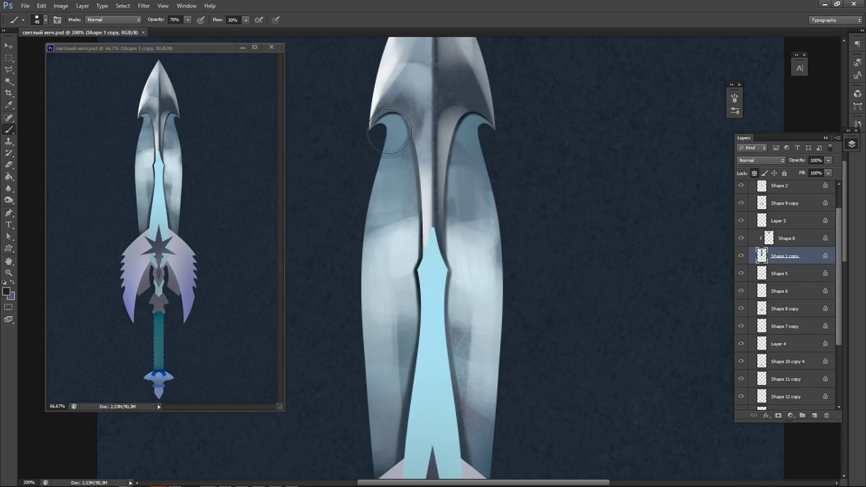
mouse_move(381, 138)
left_mouse_down()
mouse_move(392, 131)
mouse_move(374, 157)
mouse_move(396, 142)
mouse_move(385, 133)
mouse_move(327, 265)
left_mouse_up()
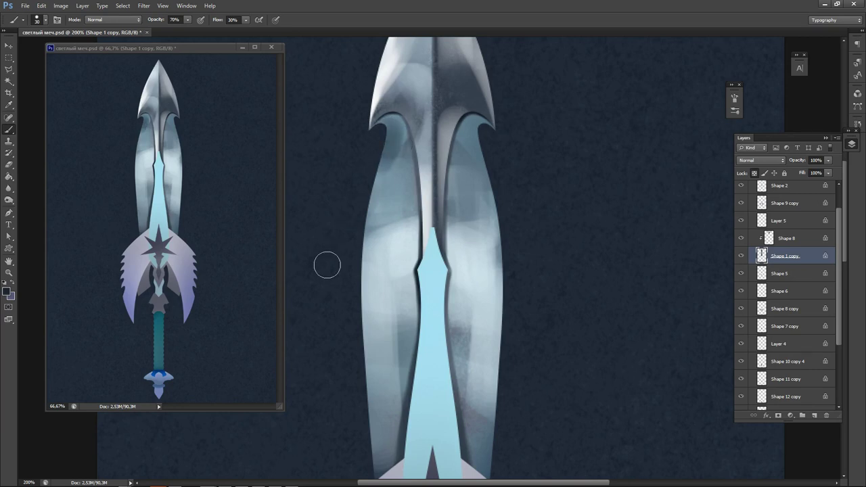
left_click_drag(386, 158, 346, 238)
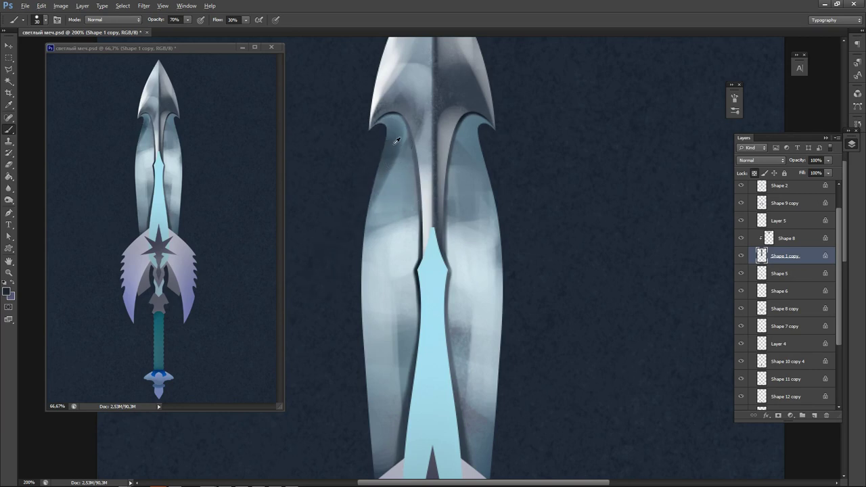
Try blending the left panel's upper shadow with a sampled mid-tone blue, and undo the last strokes.
left_click(394, 148, "alt")
mouse_move(387, 161)
left_mouse_down()
mouse_move(395, 180)
mouse_move(387, 192)
left_mouse_up()
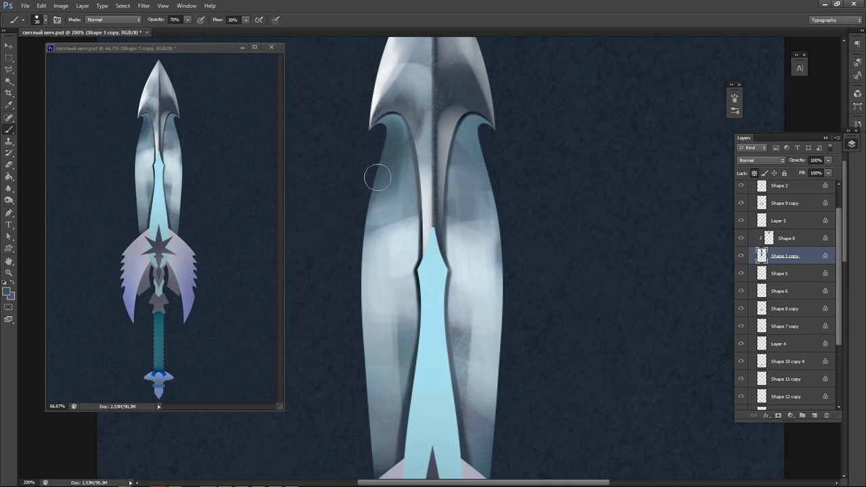
key("ctrl+alt+z")
key("ctrl+alt+z")
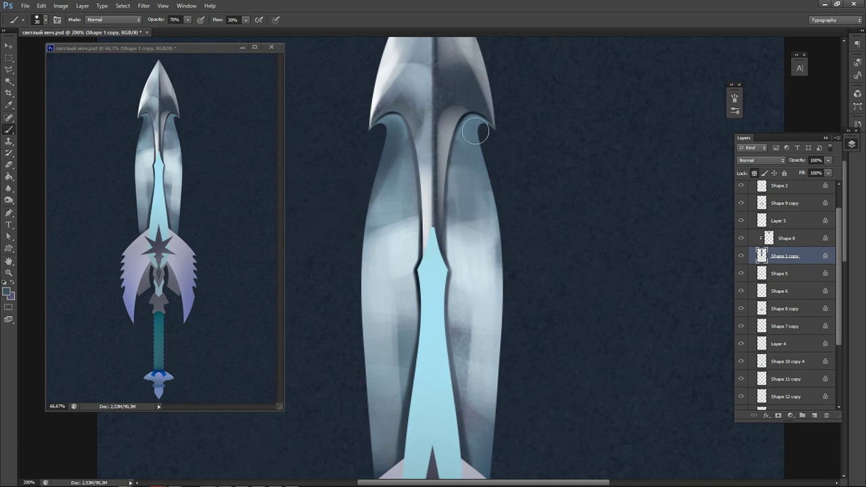
Darken the right panel's upper outer edge beneath the tip's barb with a sampled dark tone.
left_click_drag(476, 133, 495, 178)
left_click(465, 117, "alt")
left_click_drag(478, 134, 503, 168)
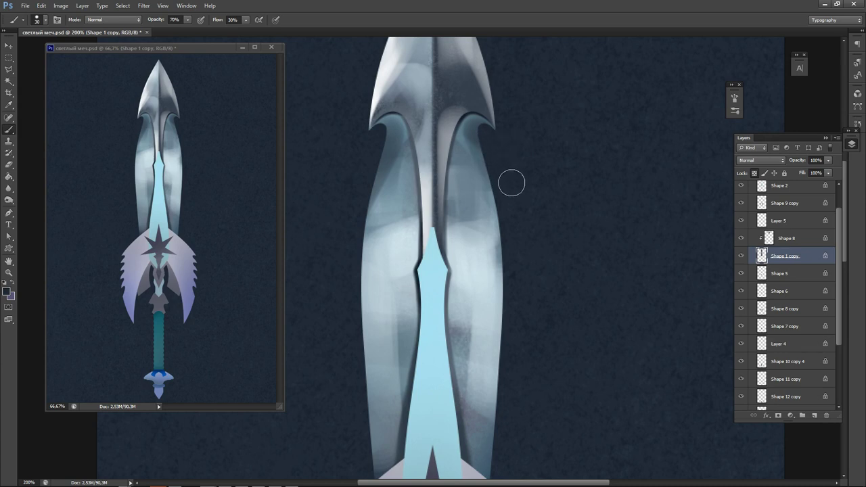
Shade the left panel's lower outer edge down to the guard with the dark tone, redoing the first stroke.
left_click_drag(431, 260, 462, 137)
left_click_drag(379, 143, 400, 343)
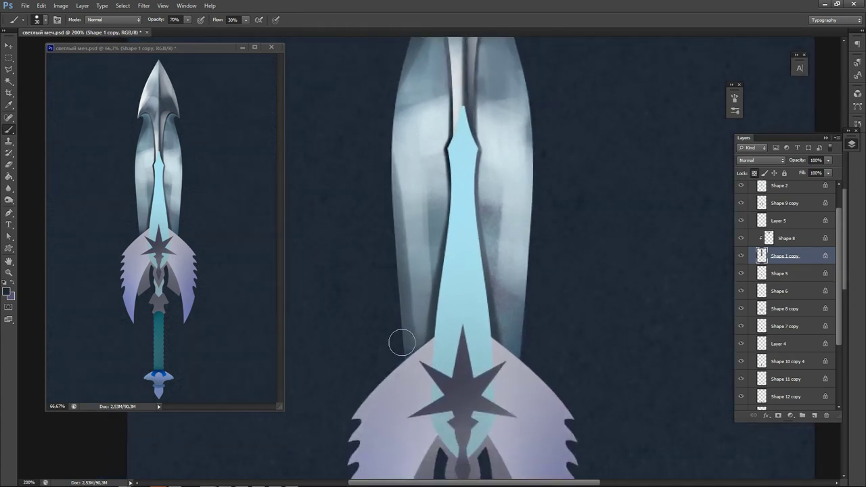
key("ctrl+z")
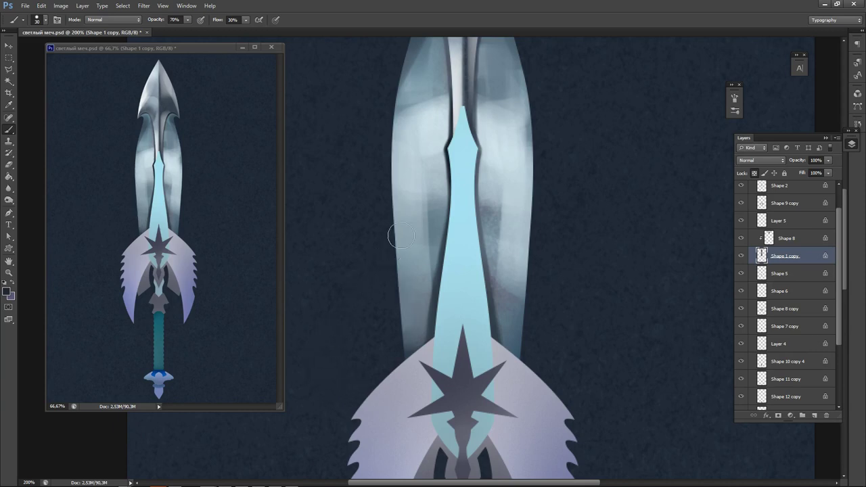
left_click_drag(381, 174, 406, 348)
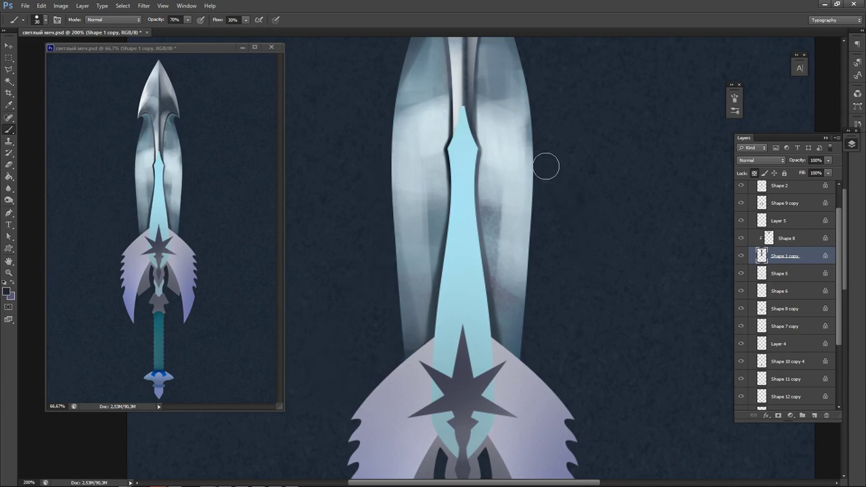
Shade the right panel's lower outer edge down to the guard, redoing the first stroke, and save the document.
left_click_drag(535, 206, 509, 351)
key("ctrl+z")
left_click_drag(536, 224, 526, 350)
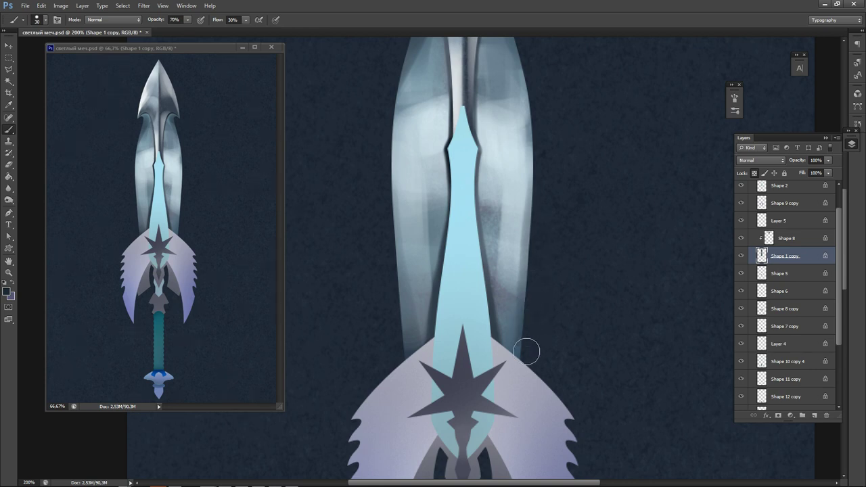
left_click_drag(571, 139, 572, 220)
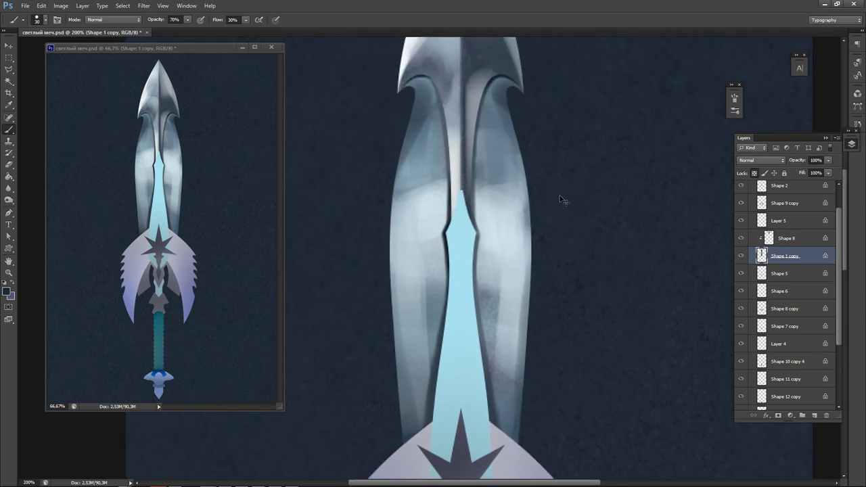
key("ctrl+s")
Make the central spike's layer, Shape 2, the active layer.
left_click_drag(452, 260, 443, 196)
left_click(462, 285, "ctrl")
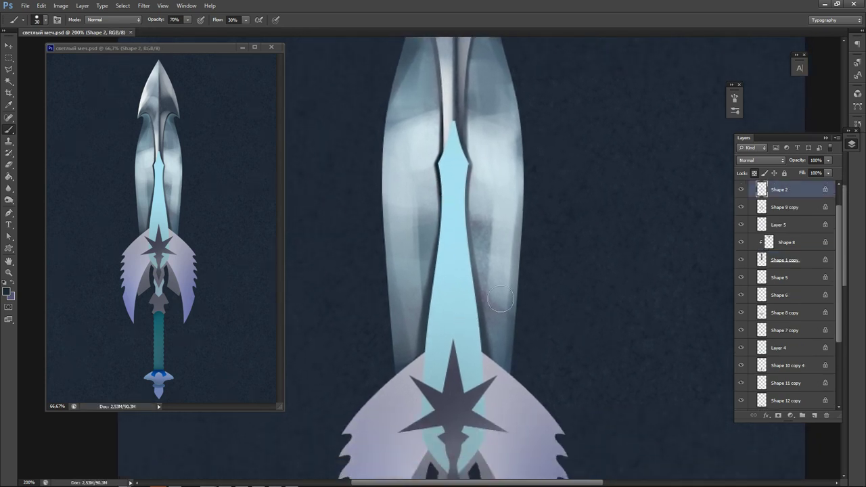
left_click_drag(646, 264, 611, 162)
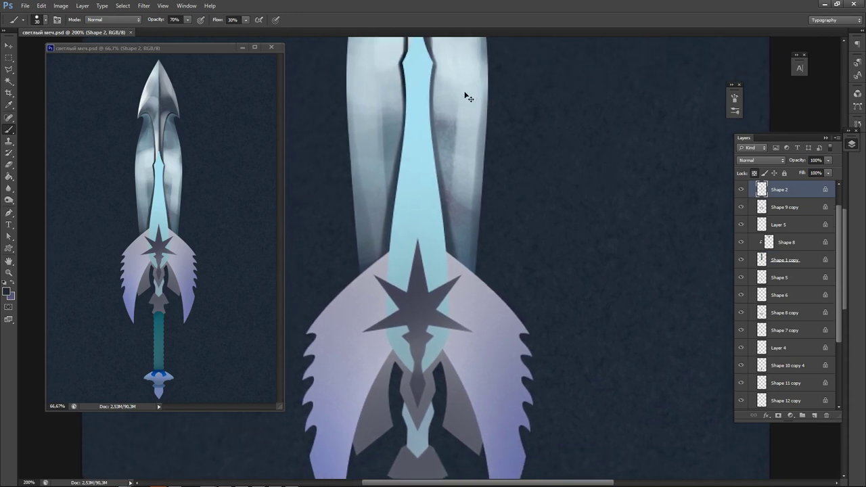
key("ctrl+minus")
Sample the spike's light blue and set the foreground colour to a dark teal shade of it.
left_click(429, 241, "alt")
key("n")
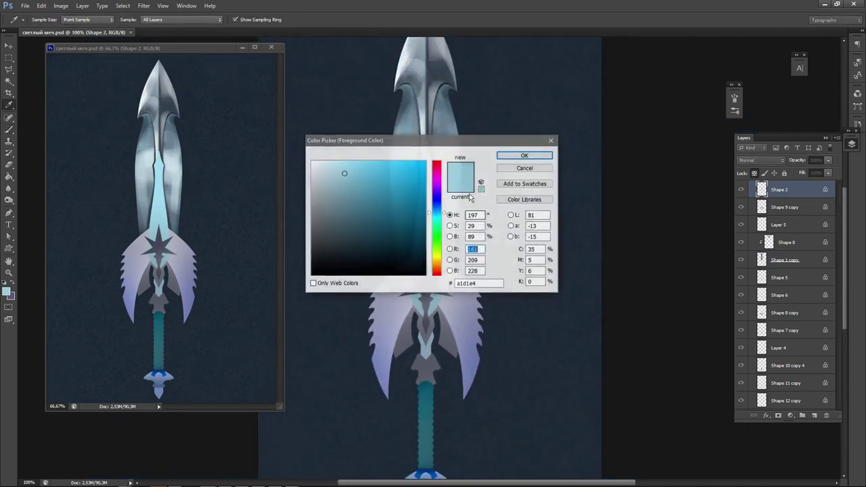
left_click(369, 222)
left_click(520, 161)
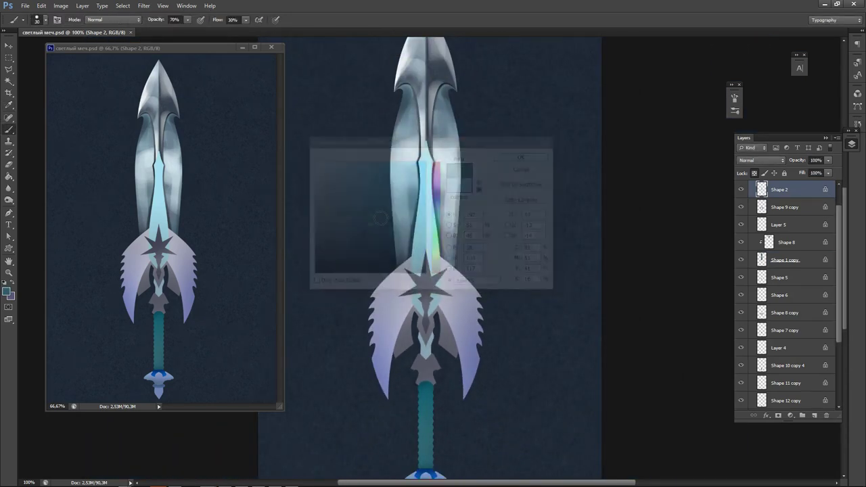
Switch the Brush tool to the 550 px textured preset.
key("b")
right_click(363, 273)
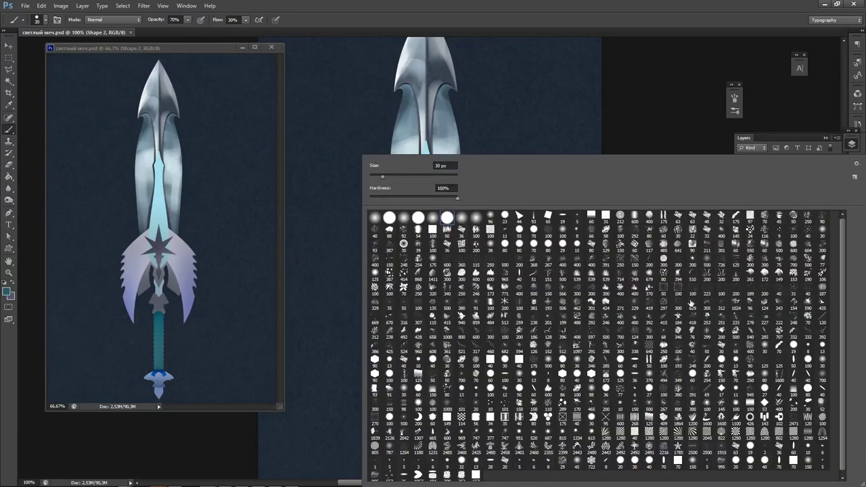
double_click(751, 247)
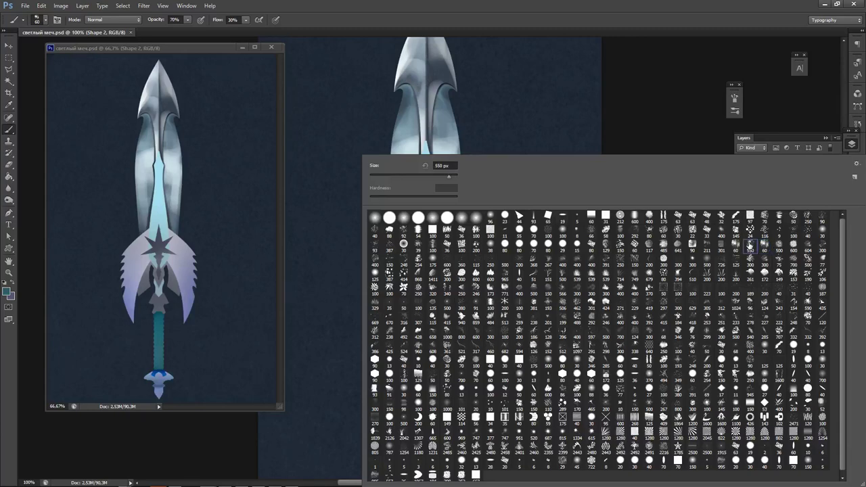
Set the foreground colour to dark blue-grey (434658) and cover the central spike with the brush texture.
left_click(435, 238, "alt")
key("n")
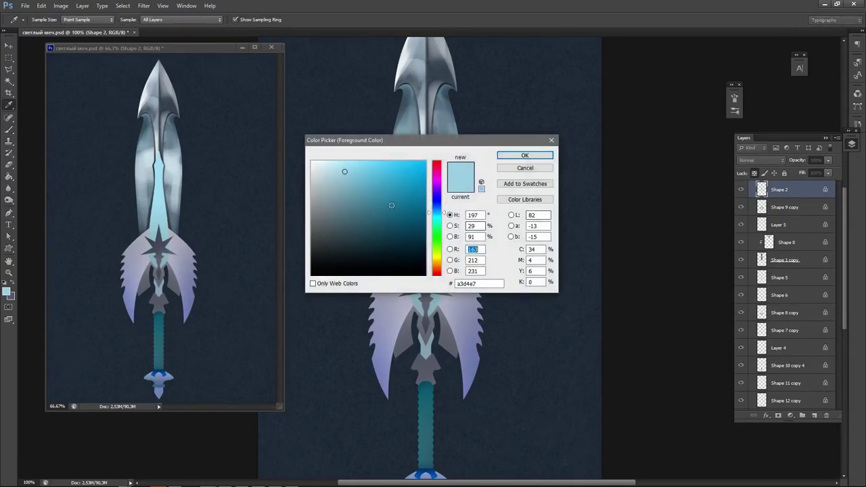
left_click(385, 207)
left_click_drag(438, 215, 440, 233)
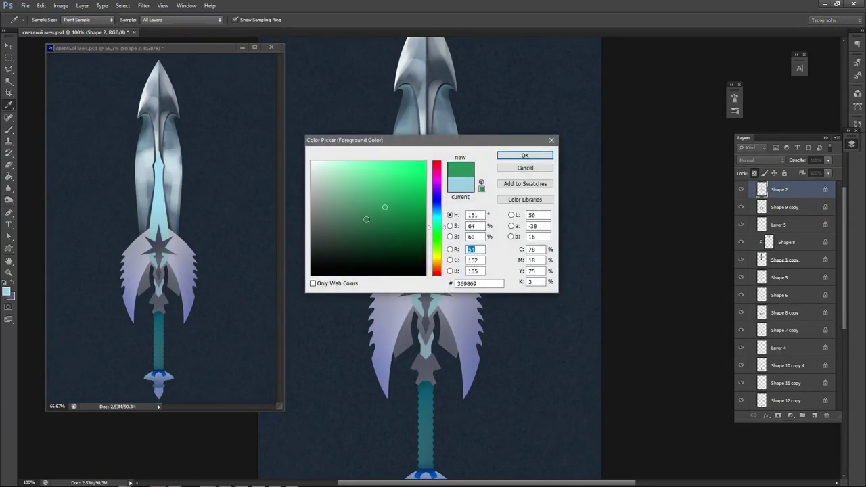
left_click(347, 193)
left_click(439, 201)
left_click(345, 215)
left_click_drag(346, 215, 339, 236)
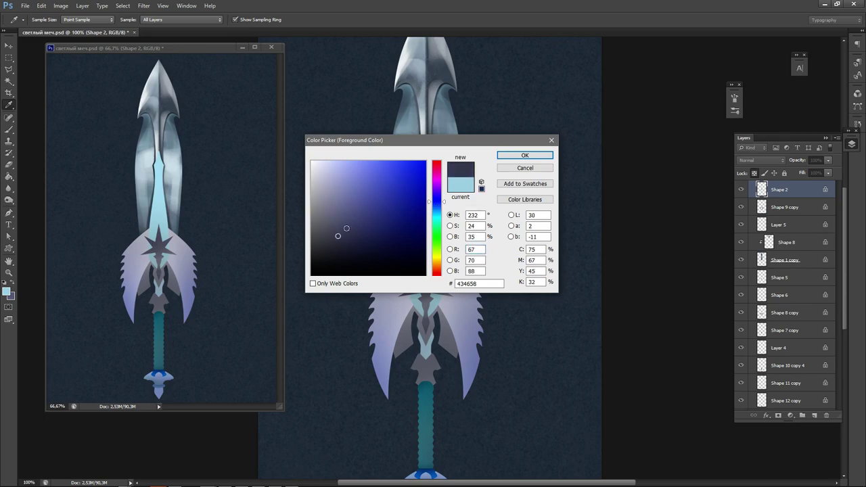
left_click(525, 157)
mouse_move(407, 267)
left_mouse_down()
mouse_move(441, 183)
mouse_move(474, 163)
left_mouse_up()
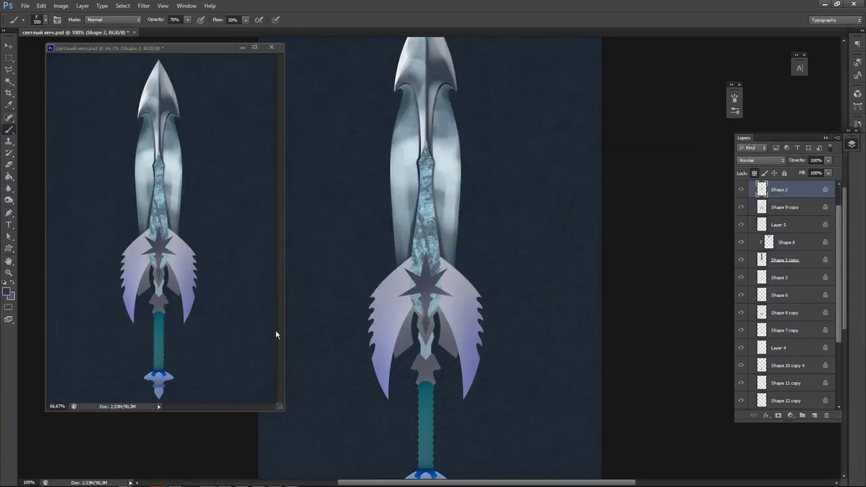
Reduce the textured brush to 125 px and add denser blue-grey texture along the central spike.
key("bracketleft")
key("bracketleft")
key("bracketleft")
key("bracketleft")
key("bracketleft")
key("bracketleft")
key("bracketleft")
key("bracketleft")
mouse_move(438, 119)
left_mouse_down()
mouse_move(422, 331)
mouse_move(452, 353)
left_mouse_up()
Set the foreground colour to black (000000) and paint dark texture patches along the central spike.
key("n")
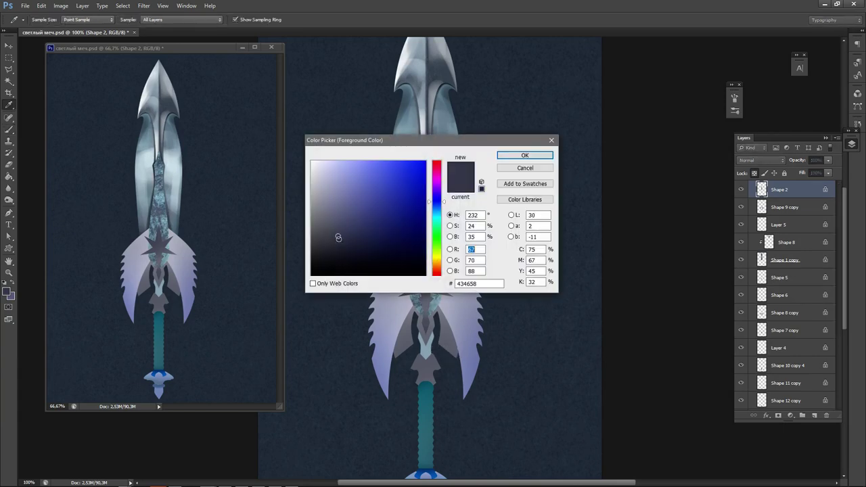
left_click(340, 236)
left_click(523, 155)
key("b")
left_click_drag(406, 204, 443, 233)
mouse_move(444, 88)
left_mouse_down()
mouse_move(433, 288)
mouse_move(414, 159)
mouse_move(423, 364)
left_mouse_up()
Set the foreground colour to white for the textured brush.
key("n")
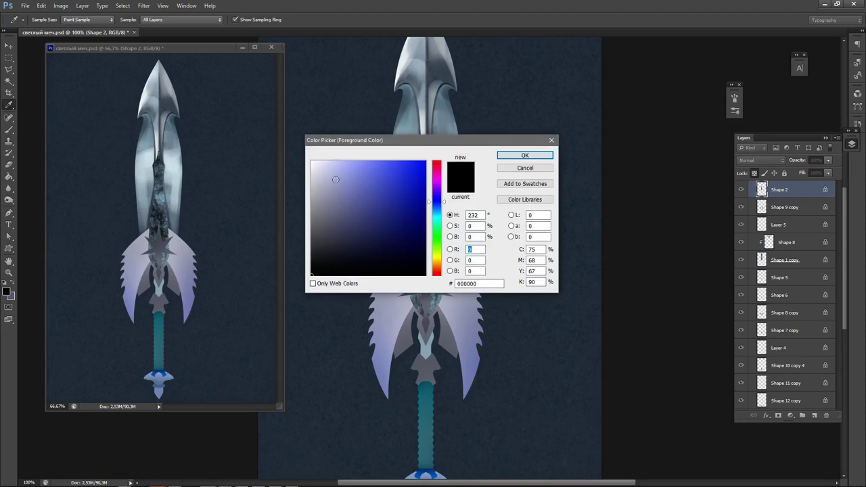
left_click_drag(334, 180, 311, 129)
left_click(513, 159)
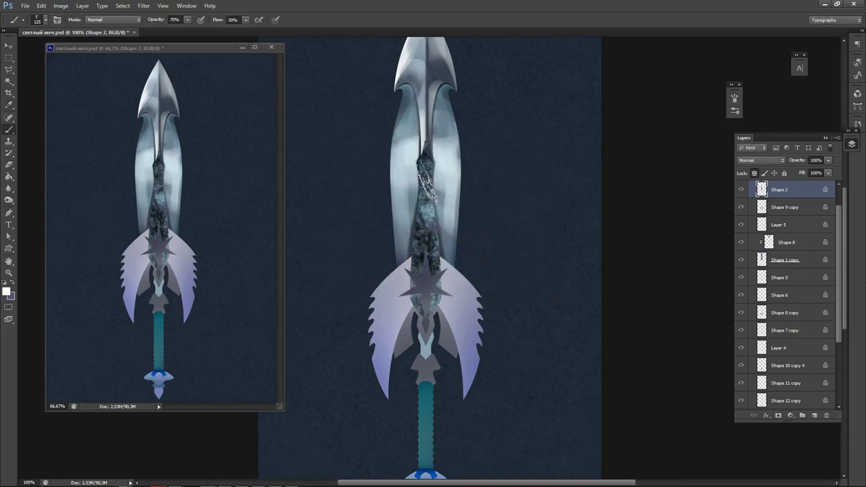
Paint white texture patches along the whole central spike.
mouse_move(428, 183)
left_mouse_down()
mouse_move(415, 206)
mouse_move(442, 314)
left_mouse_up()
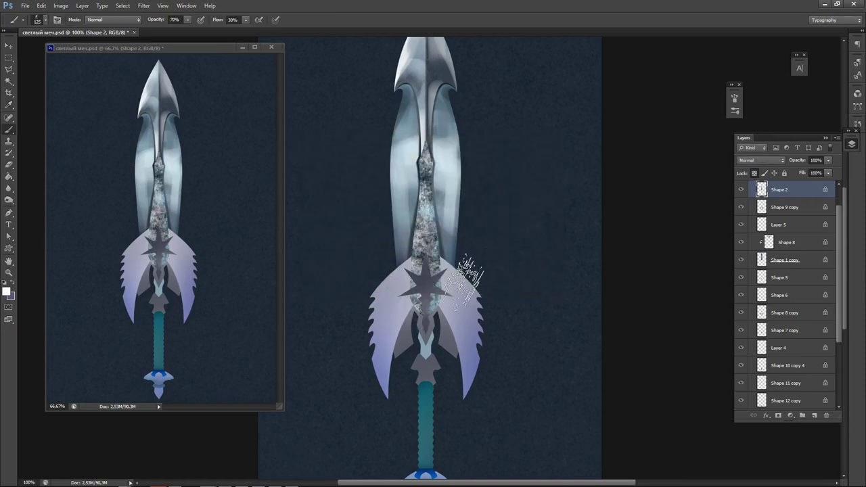
left_click_drag(446, 178, 434, 204)
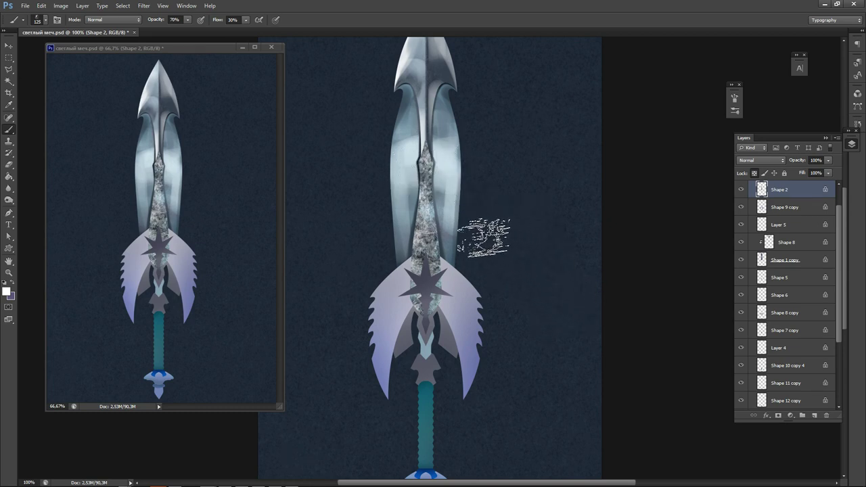
Switch to a plain round brush and reduce its size to 15 px.
right_click(474, 241)
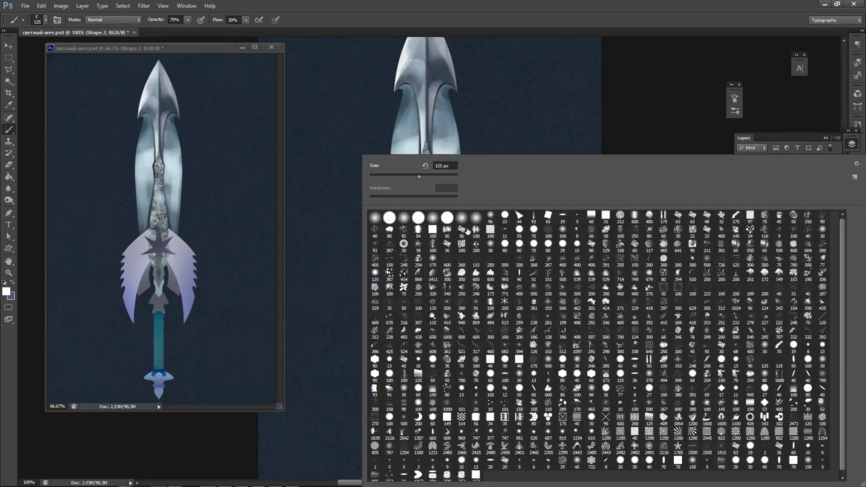
left_click(451, 221)
left_click(329, 297)
key("bracketleft")
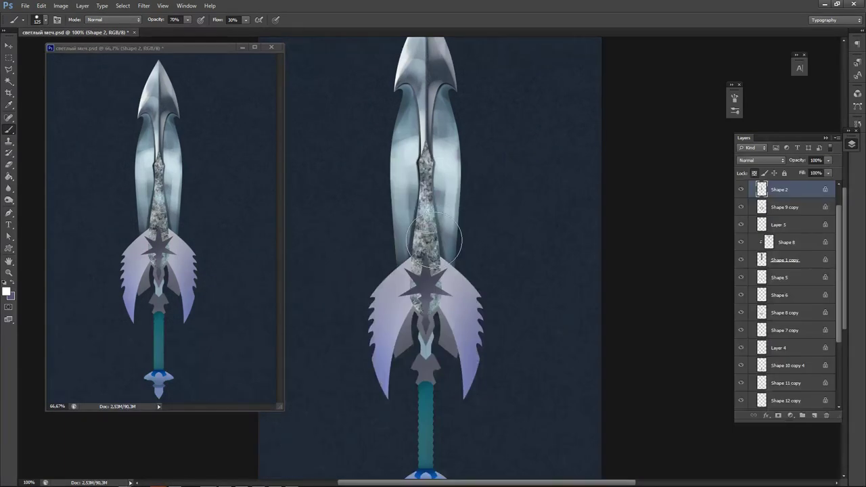
key("bracketleft")
key("bracketleft")
key("bracketleft")
key("bracketleft")
key("bracketleft")
key("bracketleft")
Try a muted blue-violet foreground colour as a stroke down the middle of the central spike.
key("n")
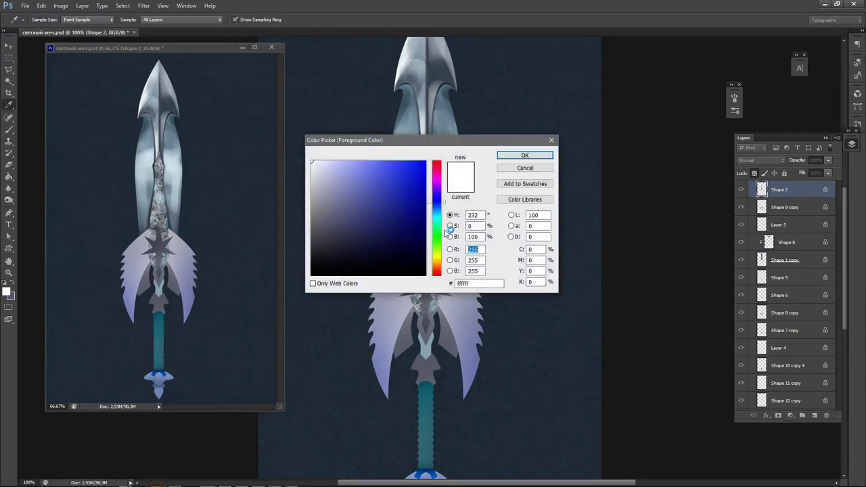
left_click(437, 220)
left_click(358, 194)
mouse_move(439, 220)
left_mouse_down()
mouse_move(437, 231)
mouse_move(437, 207)
left_mouse_up()
left_click(525, 155)
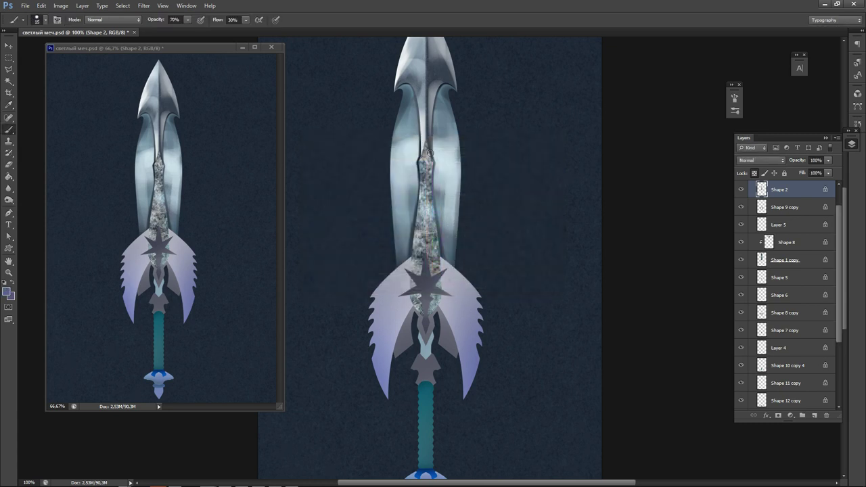
left_click_drag(429, 143, 428, 256)
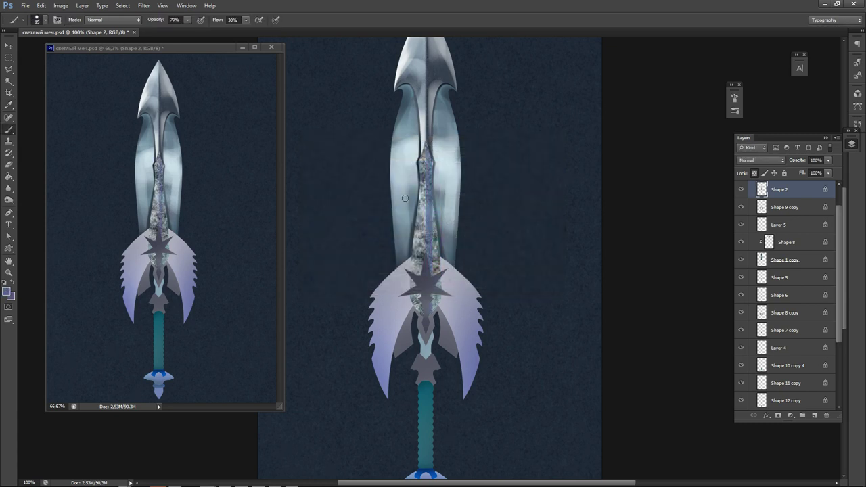
Undo the blue-violet stroke and shade the central spike's right half dark blue-grey with the round brush at 25 px.
key("bracketright")
key("bracketright")
key("bracketright")
key("ctrl+z")
left_click(429, 137, "alt")
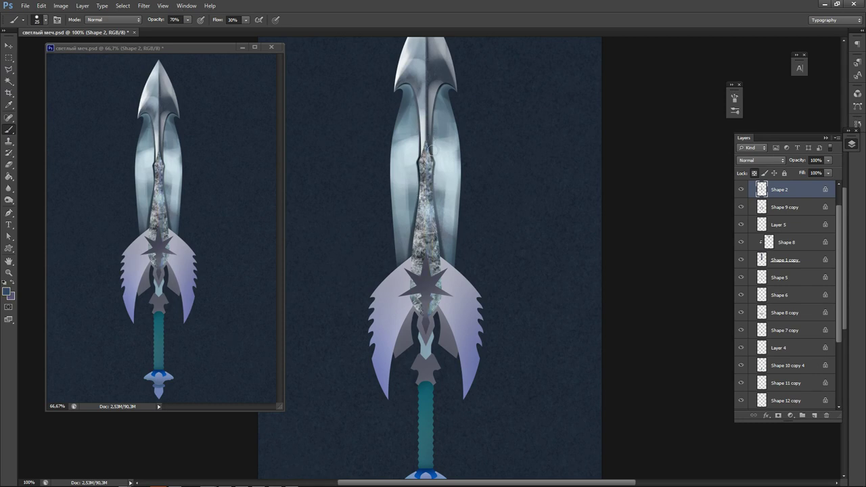
left_click_drag(434, 149, 433, 278)
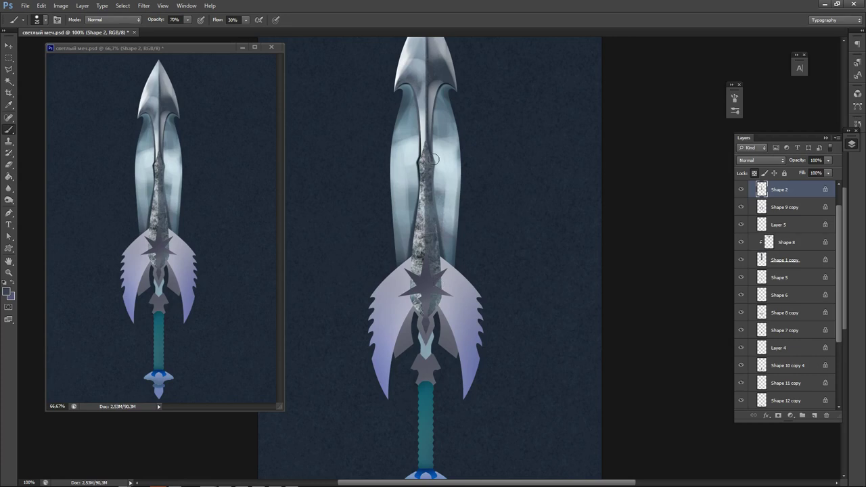
left_click_drag(441, 205, 435, 315)
Set the foreground colour to a pale cyan and brush it over the central spike's left half.
key("n")
left_click(358, 161)
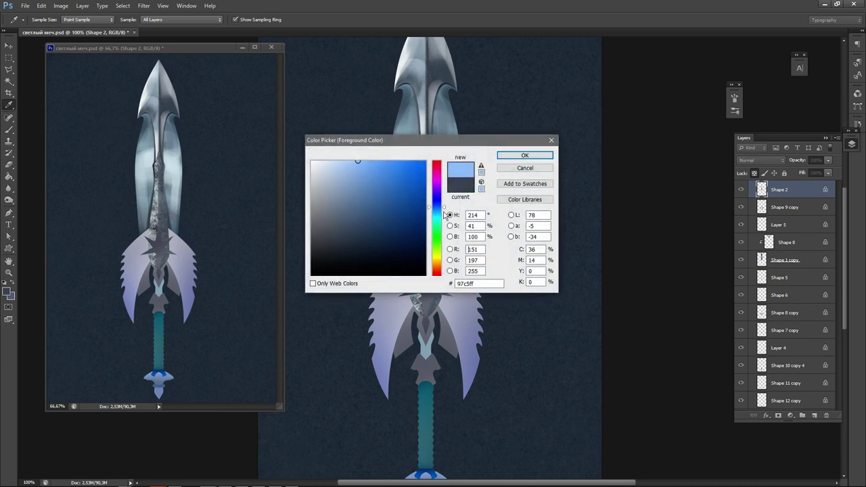
left_click(437, 217)
left_click(363, 179)
left_click(316, 165)
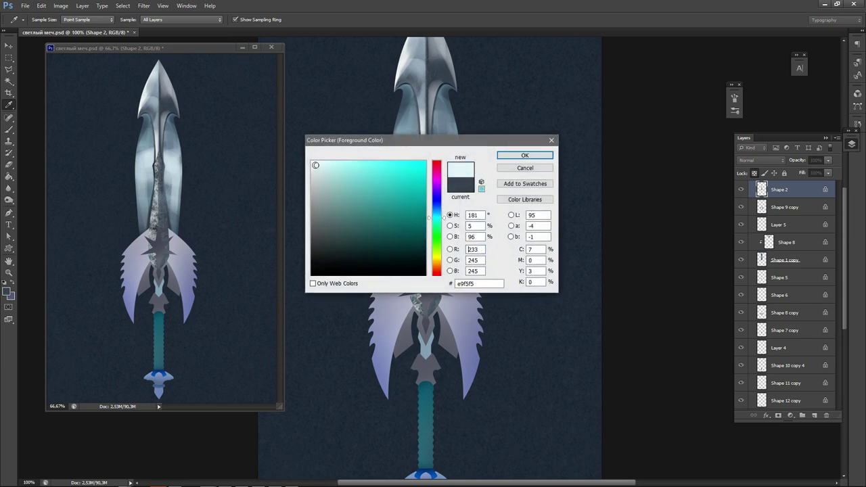
left_click(525, 155)
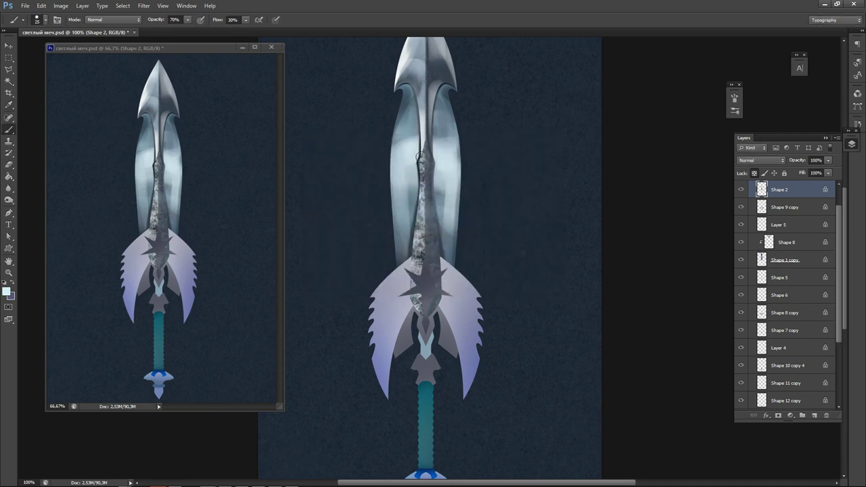
left_click_drag(419, 144, 420, 315)
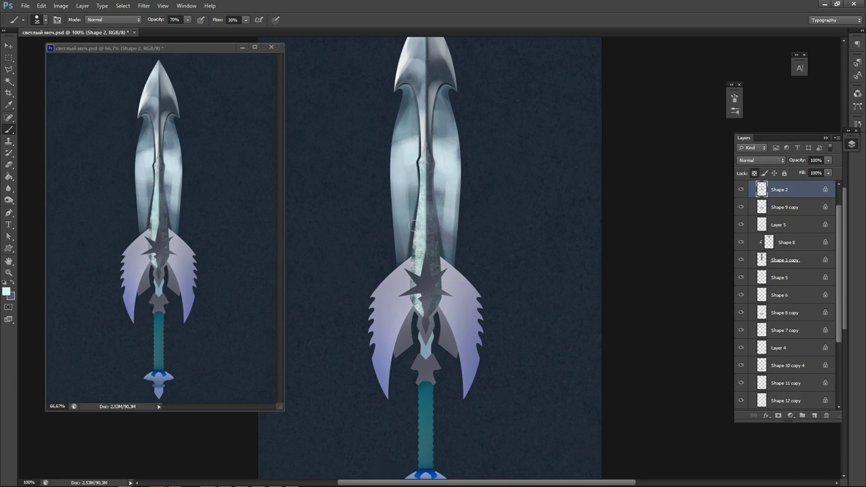
left_click_drag(414, 225, 411, 291)
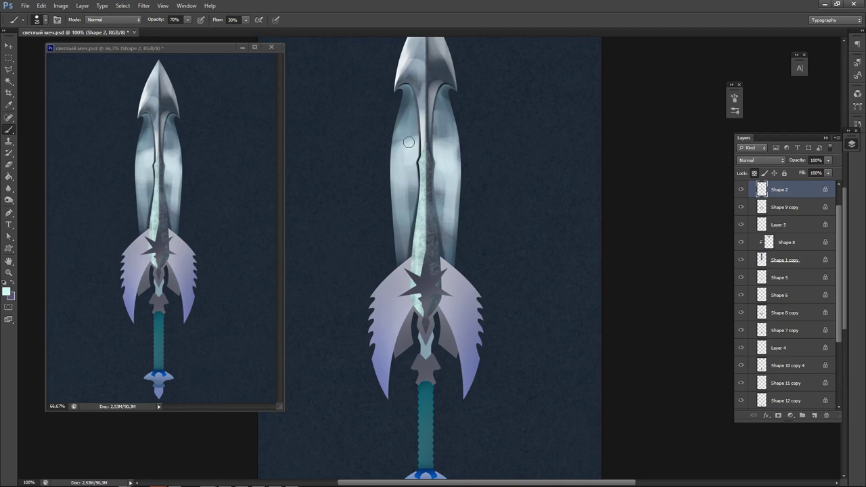
Set the foreground colour to white and highlight the left facet of the spike's tip, reducing the brush to 3 px.
key("n")
left_click_drag(332, 190, 312, 103)
left_click(519, 154)
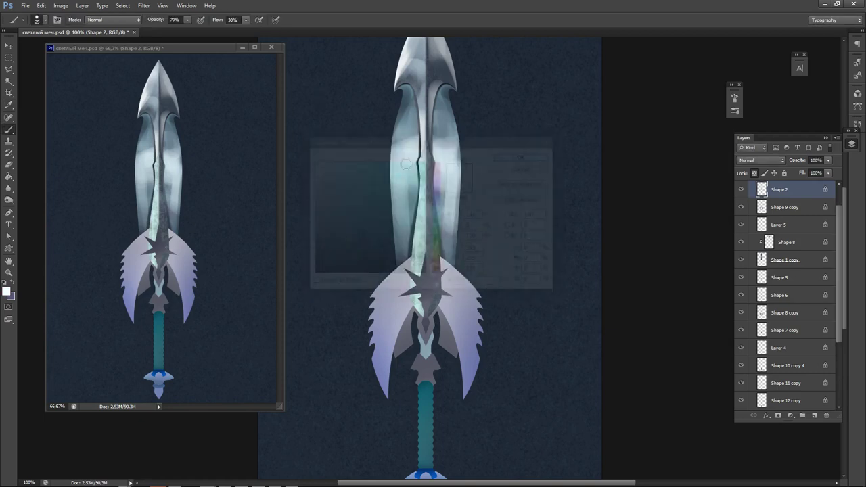
key("bracketleft")
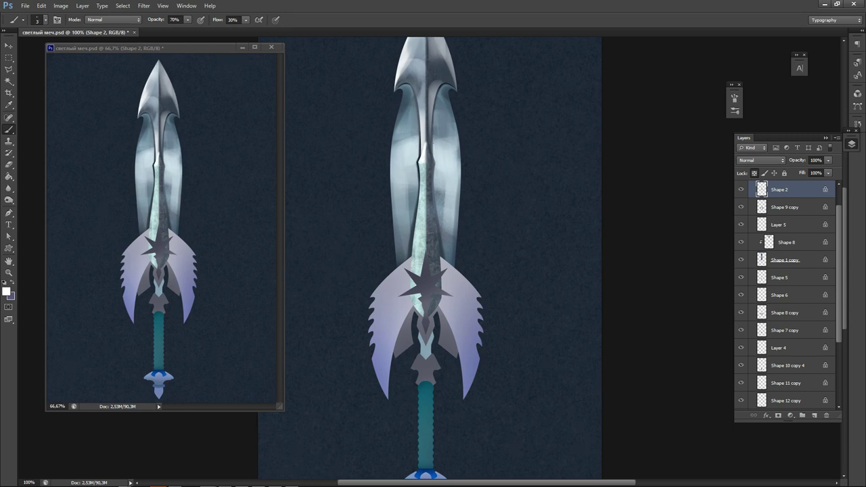
Raise the brush opacity to 100% and darken the ridge along the spike's right half with dark tones sampled from the artwork.
scroll(430, 142, "up", 2)
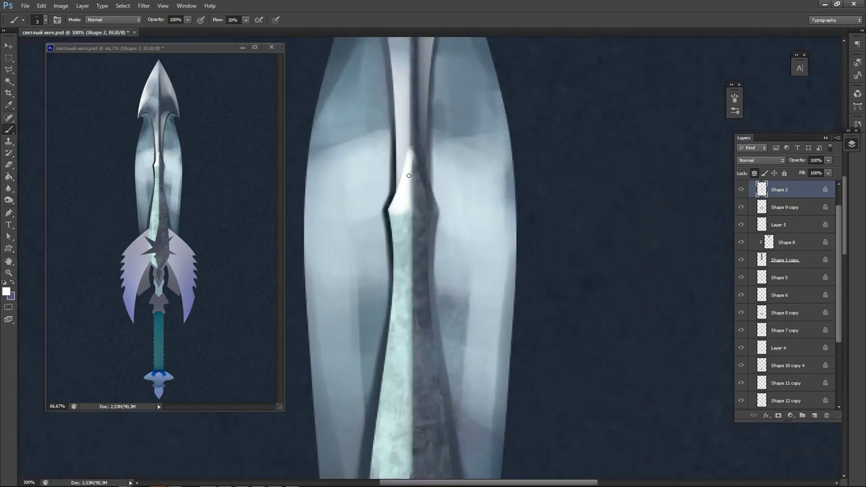
left_click(408, 216, "alt")
left_click(421, 197, "alt")
key("alt")
key("ctrl+1")
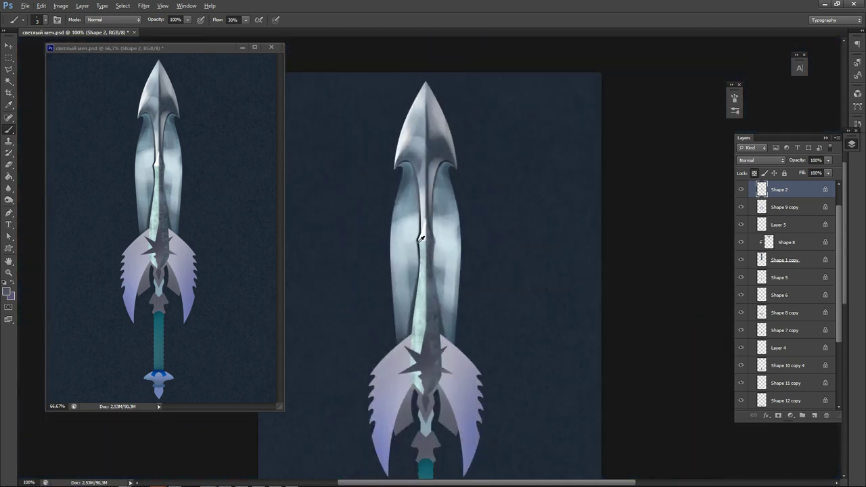
left_click(421, 239, "alt")
left_click_drag(426, 247, 426, 315)
left_click(438, 251, "ctrl")
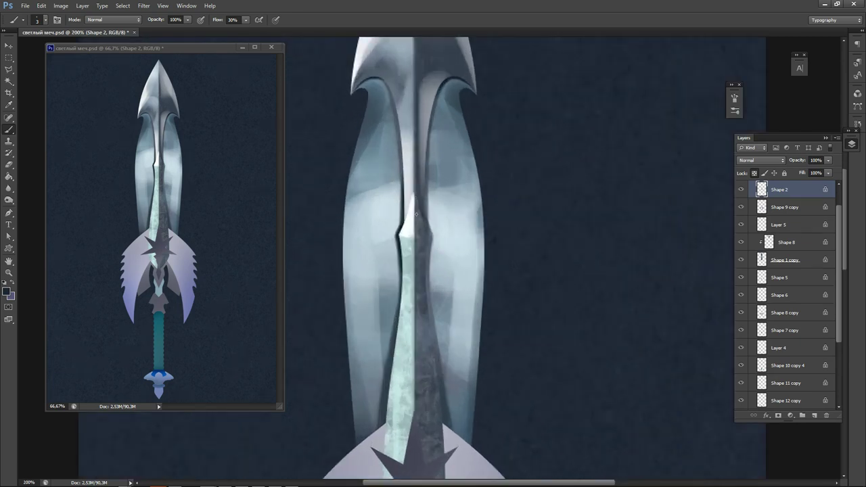
left_click_drag(417, 213, 416, 420)
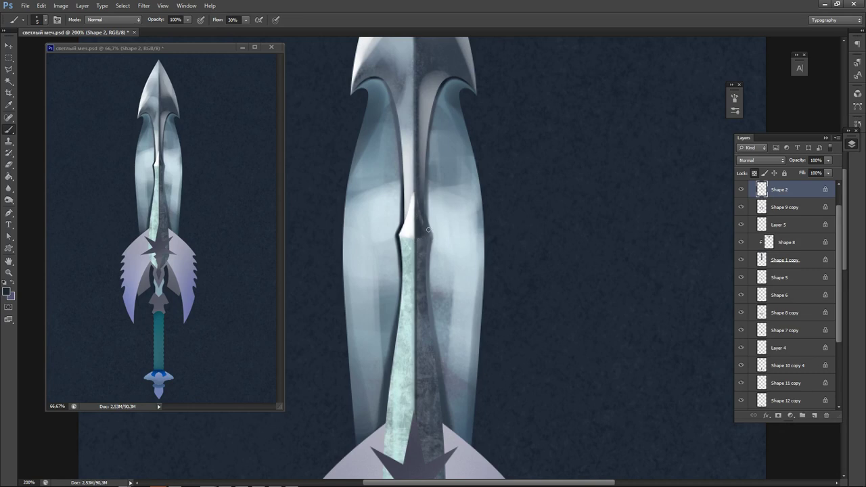
Switch to Pinterest in the Chrome browser and open the profile's "Some beauty" board.
left_click(824, 4)
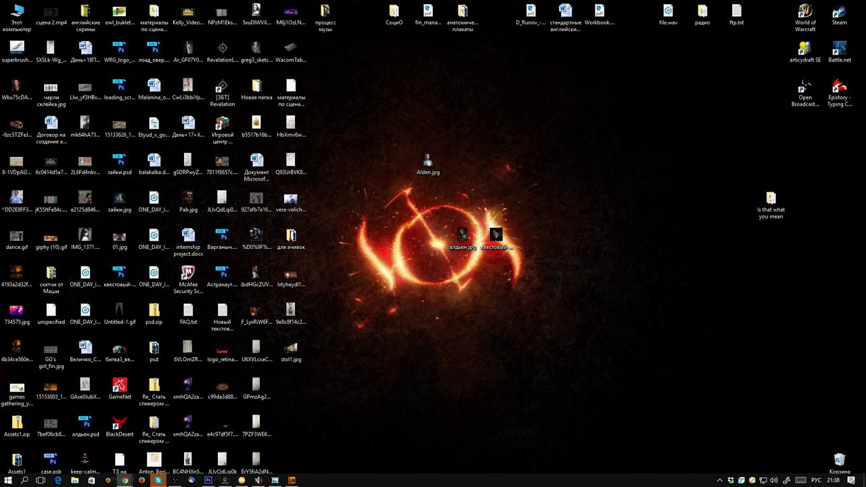
left_click(125, 481)
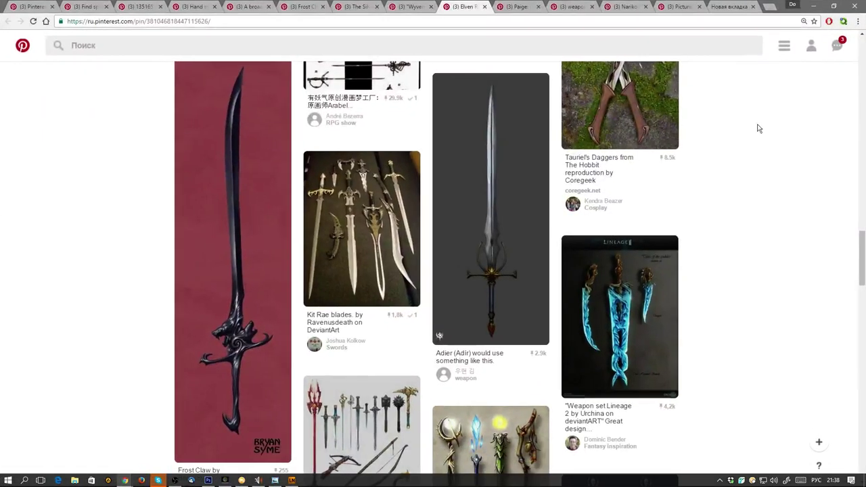
left_click(810, 49)
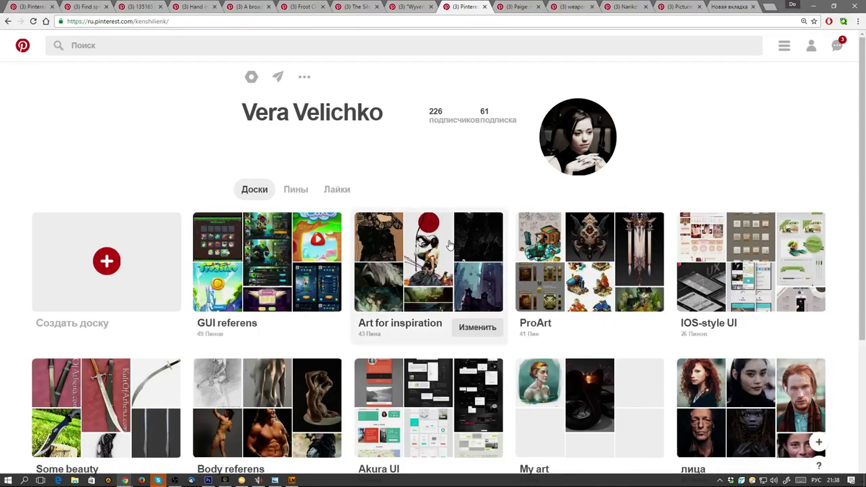
scroll(162, 313, "down", 2)
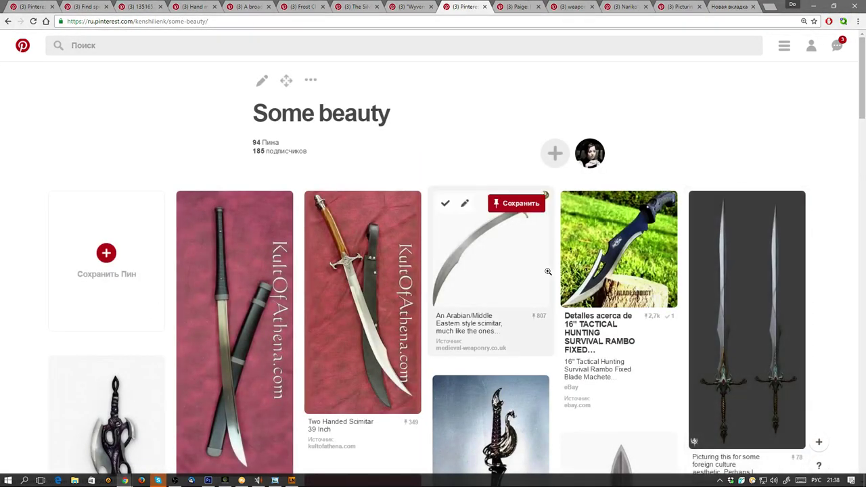
Open the pin of the black-handled sword with its scabbard and examine its blade and similar pins.
scroll(359, 271, "down", 1)
left_click(253, 291)
scroll(254, 288, "down", 6)
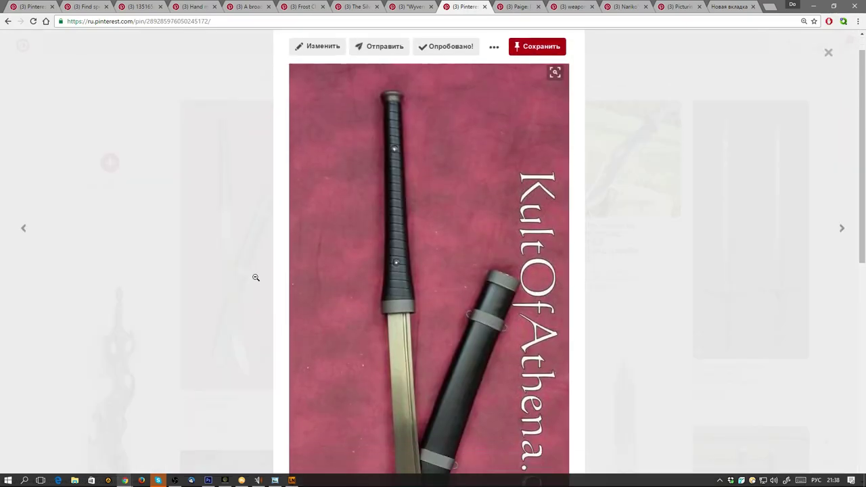
scroll(256, 278, "up", 7)
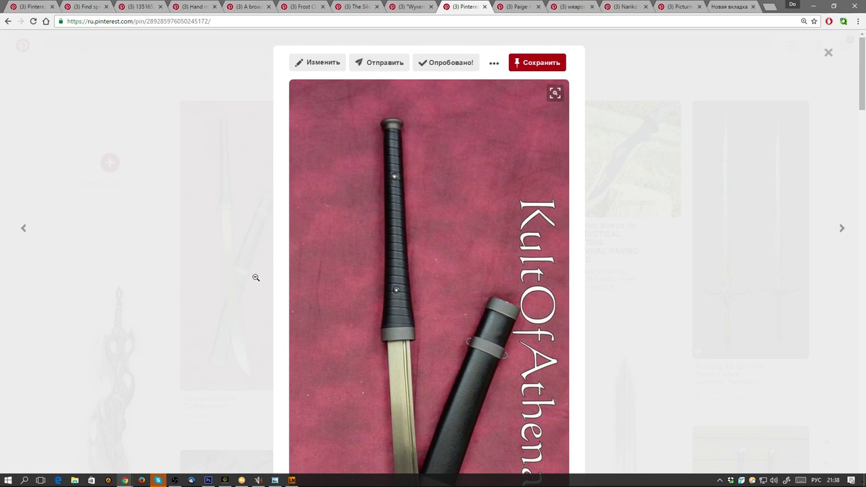
scroll(256, 278, "down", 1)
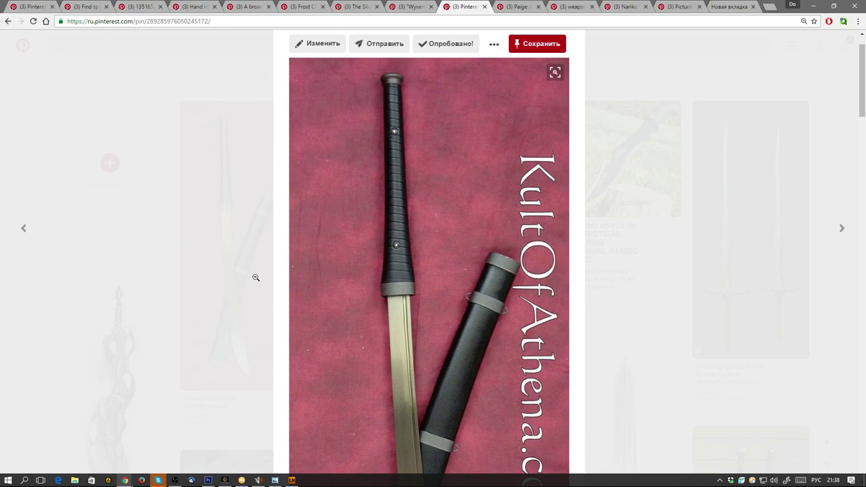
scroll(256, 278, "down", 12)
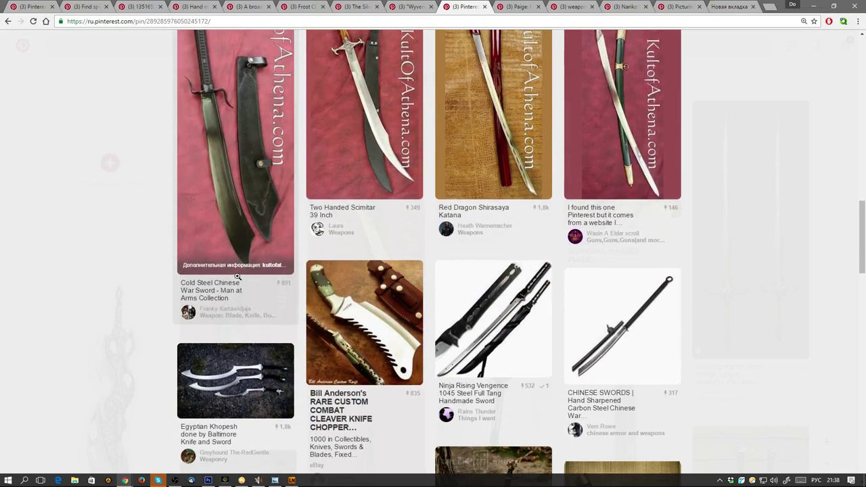
scroll(238, 278, "up", 1)
Open the Red Dragon Shirasaya Katana pin and examine the blade and its similar sword pins.
left_click(480, 238)
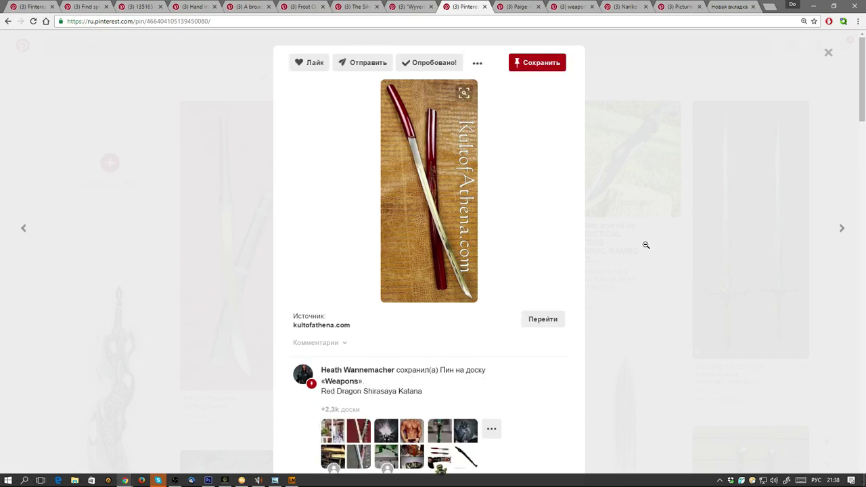
scroll(647, 245, "down", 1)
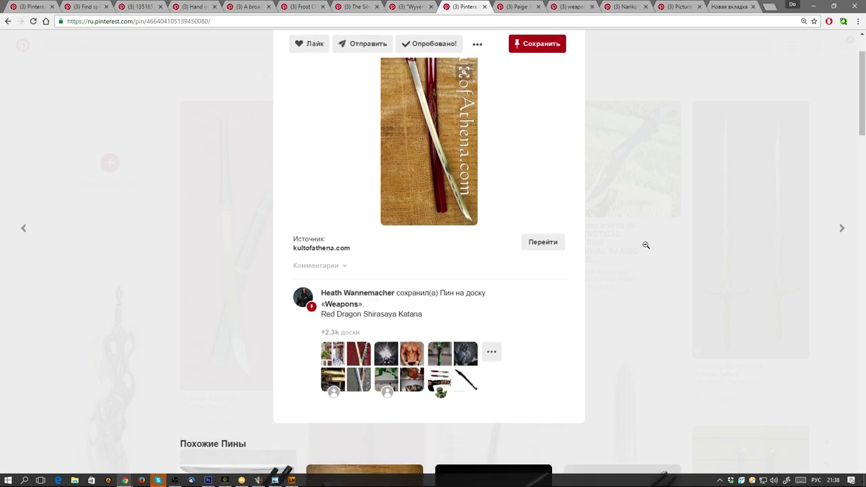
scroll(642, 245, "up", 1)
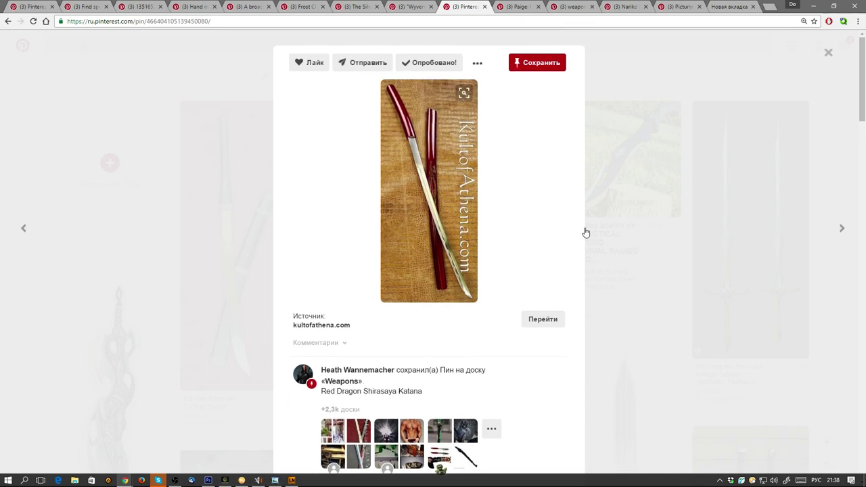
scroll(586, 232, "down", 5)
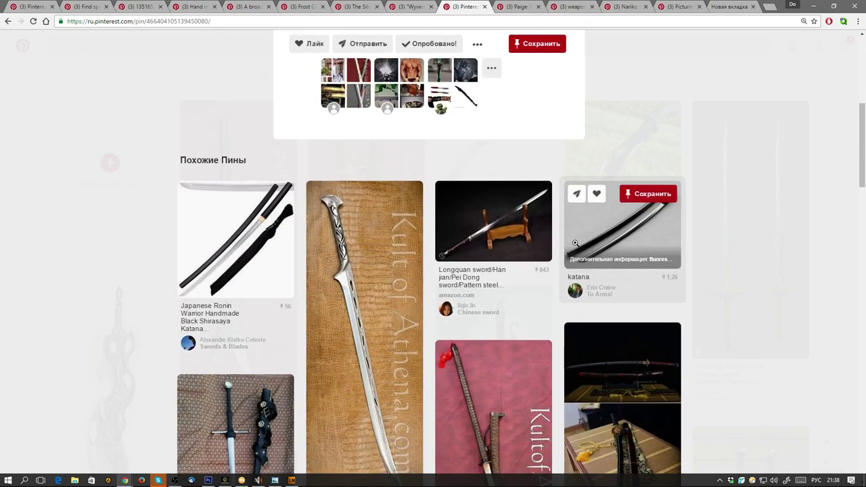
scroll(364, 271, "down", 1)
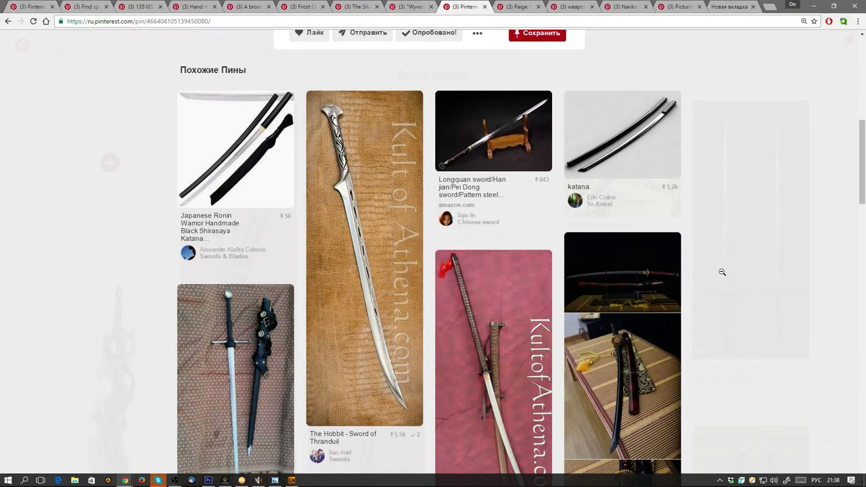
scroll(722, 272, "down", 2)
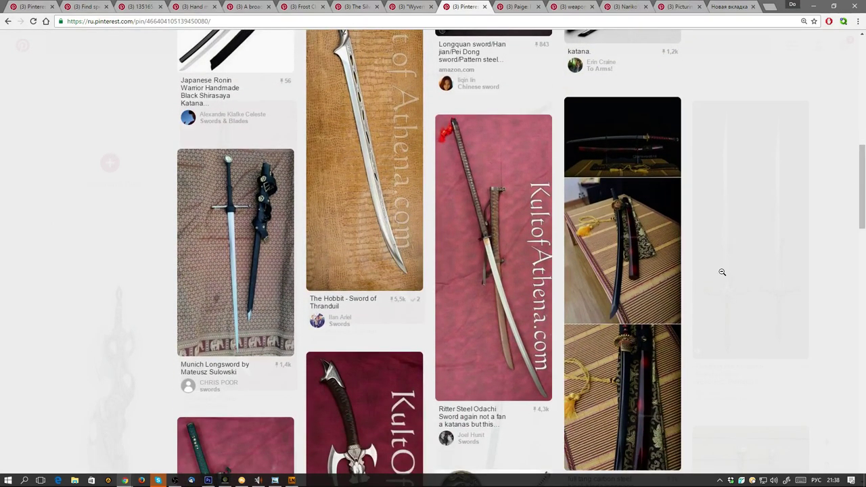
scroll(723, 272, "down", 1)
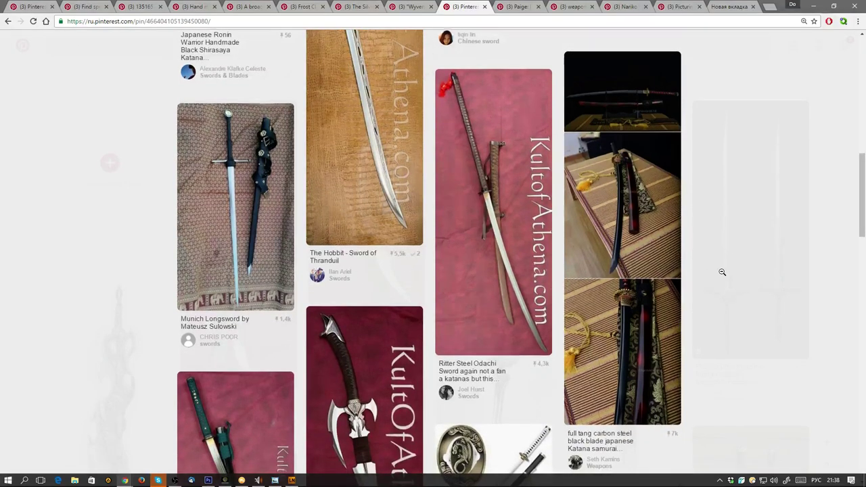
Examine the sword and dagger pins similar to the Red Dragon Shirasaya Katana for blade shading references.
scroll(722, 272, "down", 1)
scroll(722, 272, "down", 2)
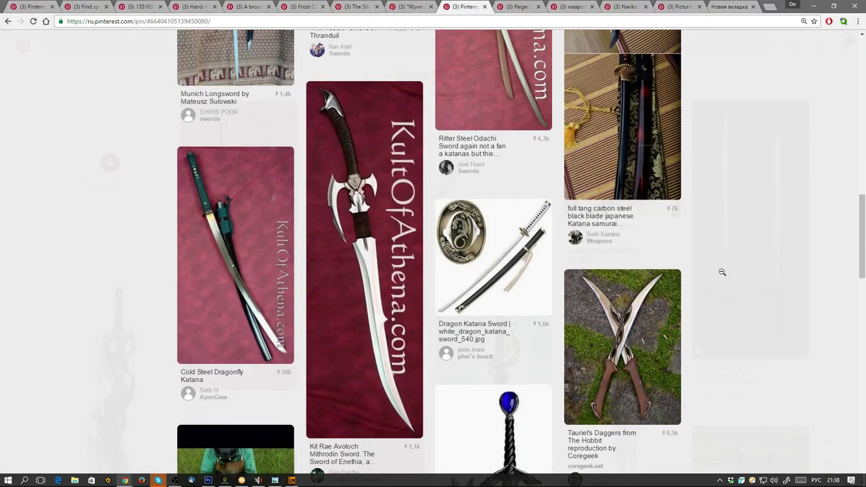
scroll(722, 272, "down", 1)
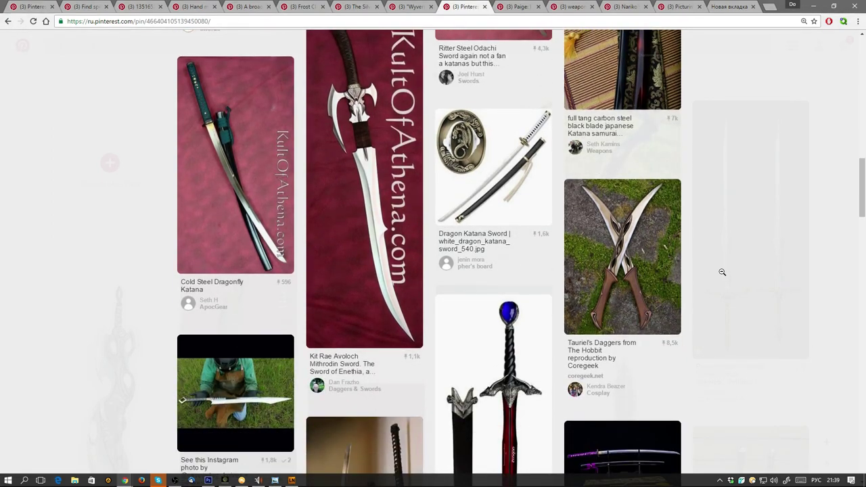
scroll(723, 273, "down", 5)
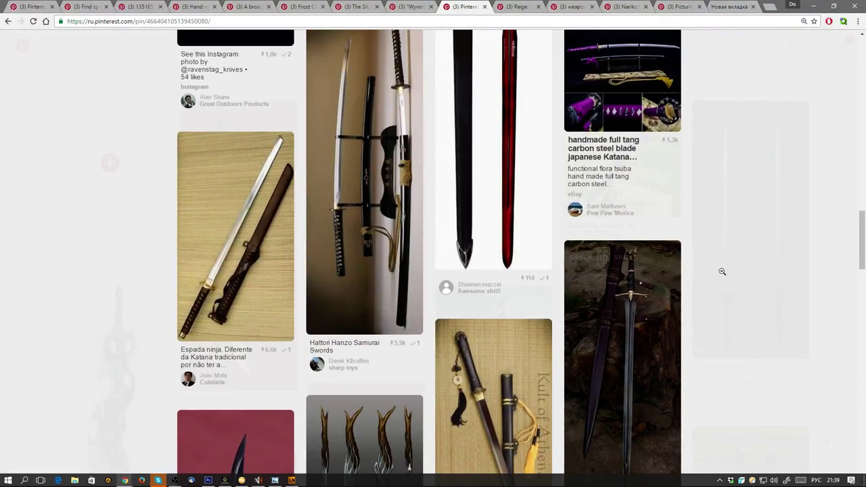
scroll(722, 272, "down", 4)
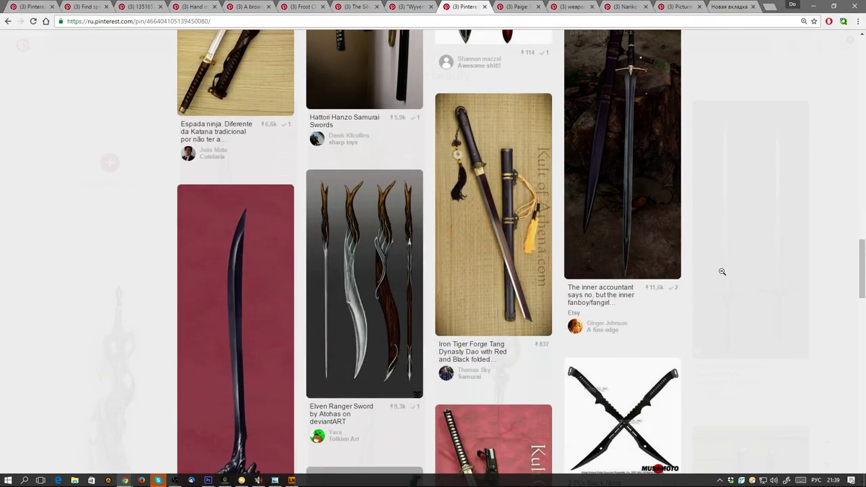
scroll(723, 272, "down", 3)
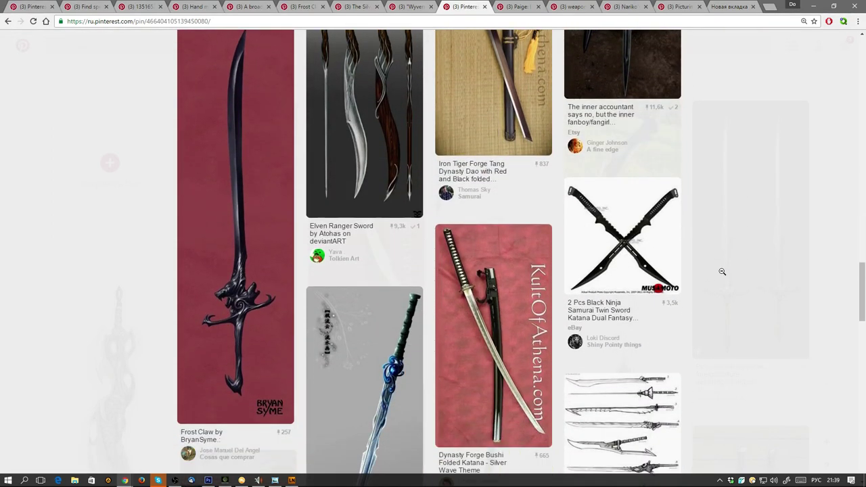
scroll(722, 272, "down", 3)
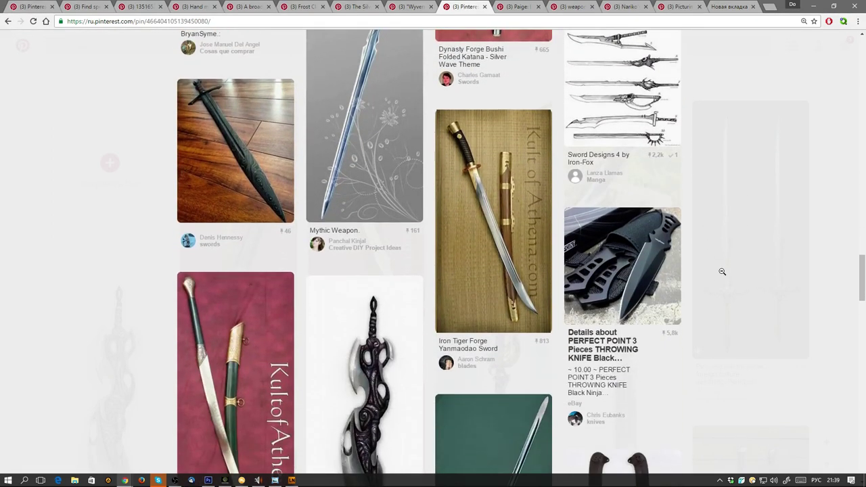
scroll(722, 272, "down", 1)
scroll(722, 272, "down", 3)
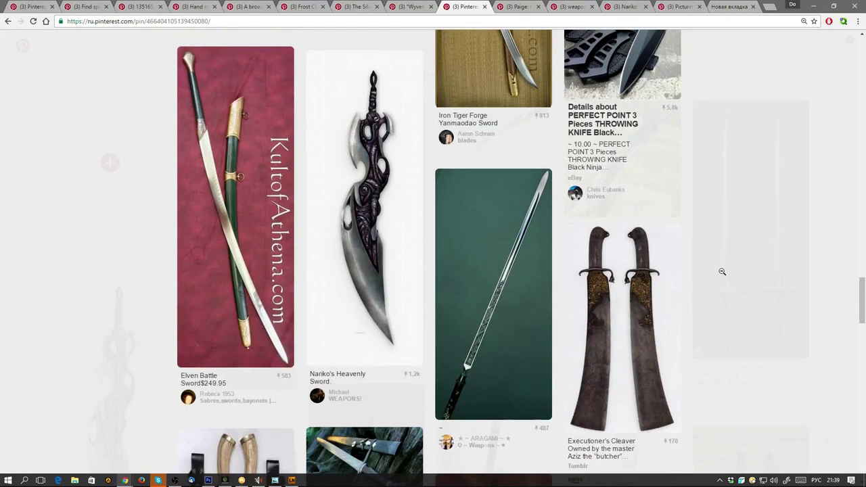
Close the katana pin's page and switch back to the sword artwork in Photoshop.
left_click(485, 6)
left_click(814, 7)
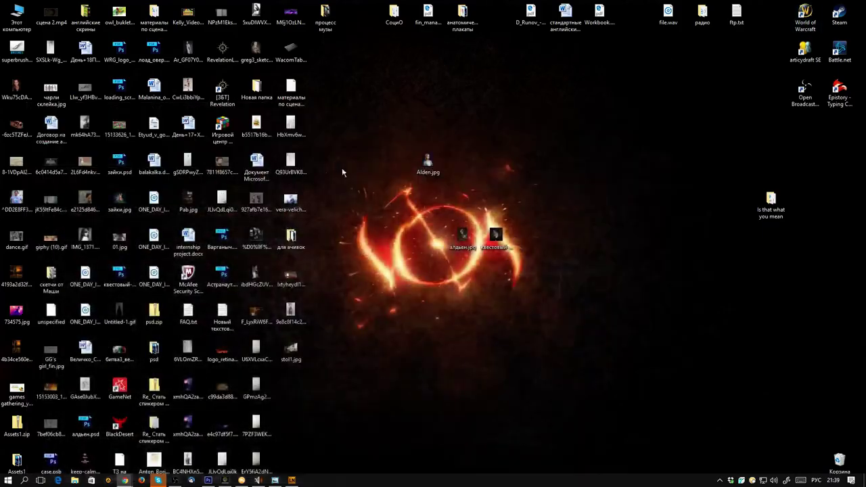
left_click(207, 482)
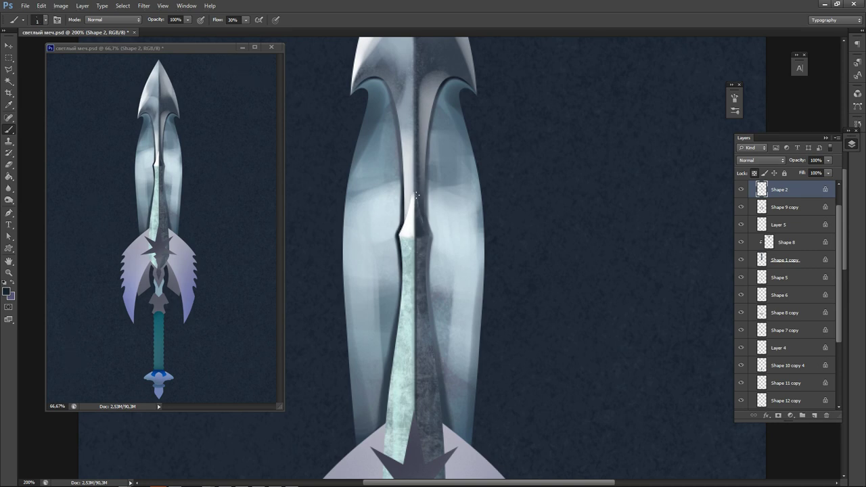
Paint dark tones down the right half of the central spike on the Shape 2 layer with a 15 px brush.
scroll(427, 269, "down", 5)
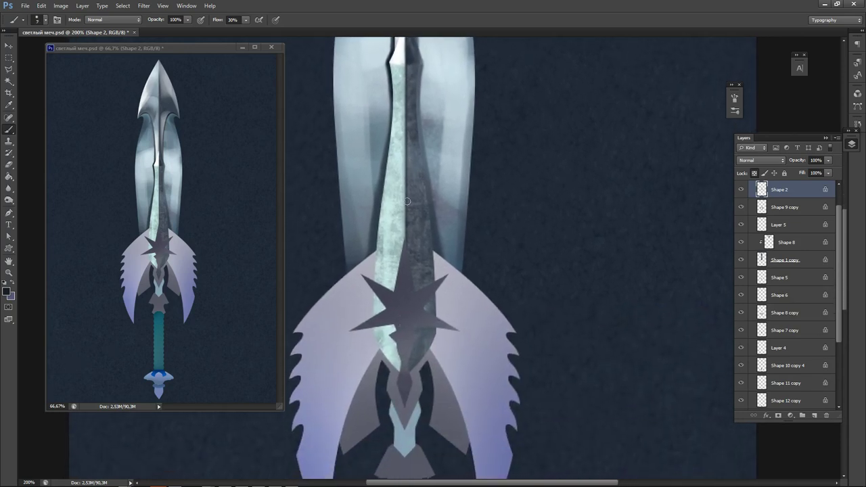
key("bracketright")
left_click_drag(412, 178, 415, 239)
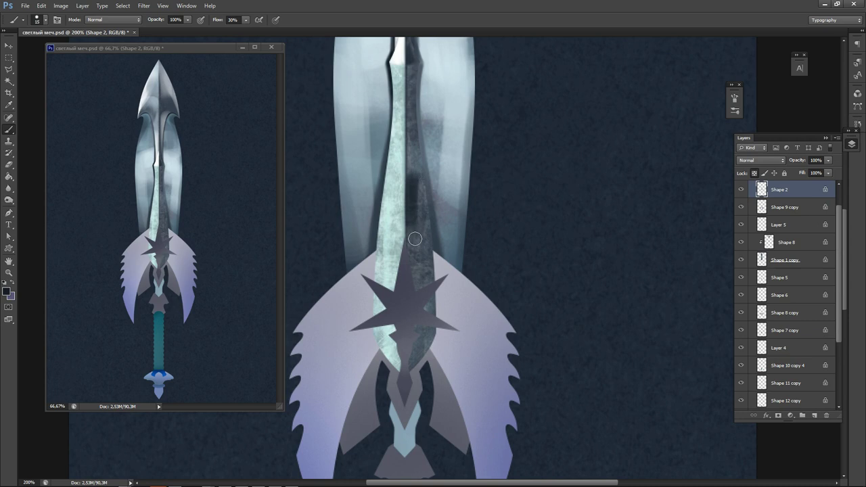
left_click(423, 157, "alt")
mouse_move(412, 159)
left_mouse_down()
mouse_move(421, 203)
mouse_move(414, 149)
mouse_move(423, 232)
mouse_move(417, 199)
left_mouse_up()
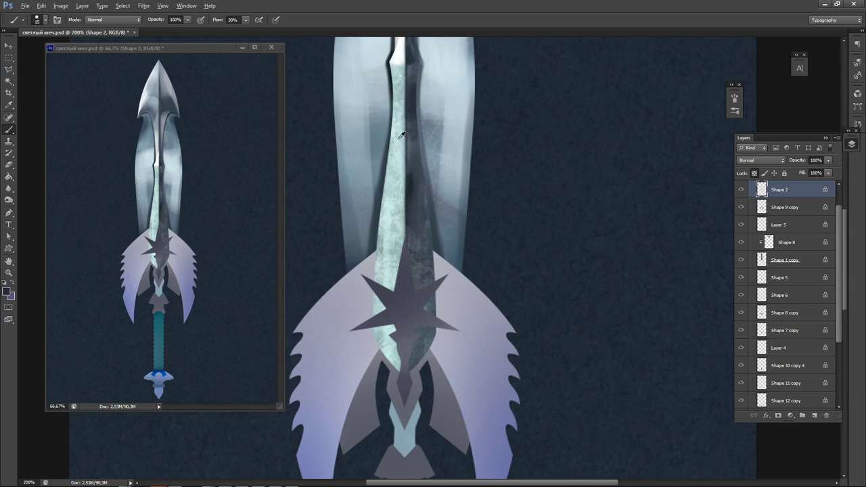
Brush a sampled light reflection onto the spike's right half and blend sampled dark tones around and below it.
left_click(400, 139, "alt")
left_click_drag(413, 131, 413, 151)
key("alt")
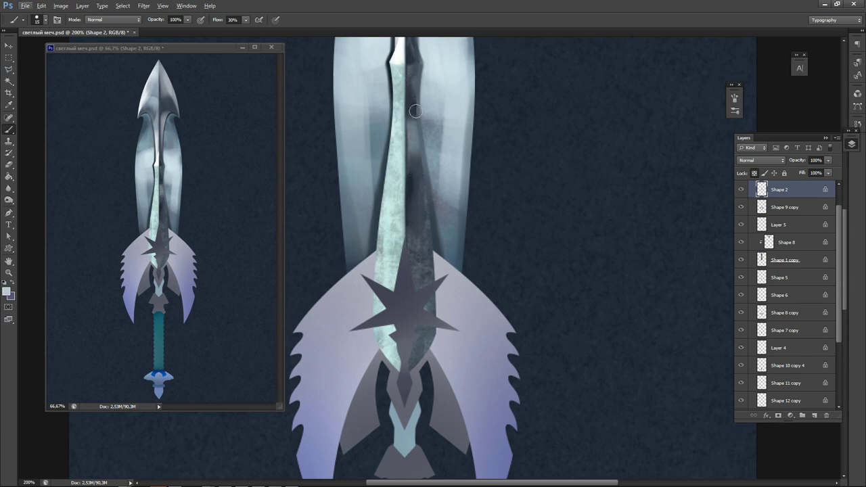
left_click(412, 105, "alt")
left_click_drag(413, 101, 412, 181)
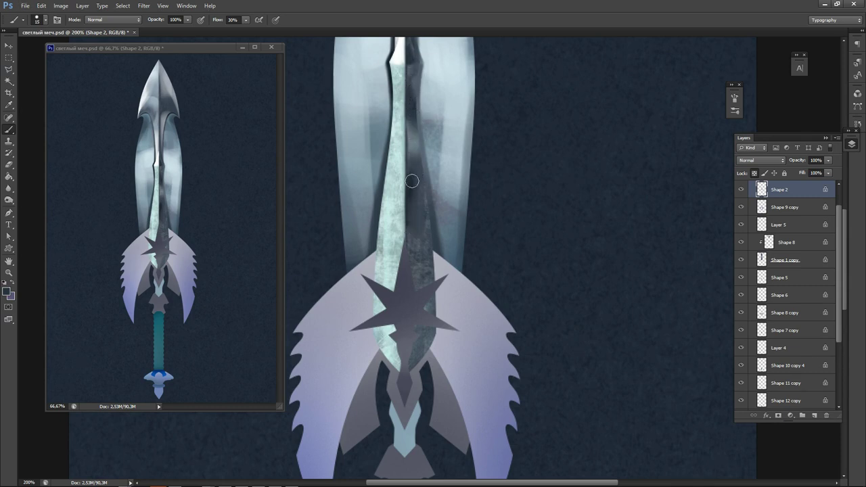
left_click_drag(420, 124, 423, 240)
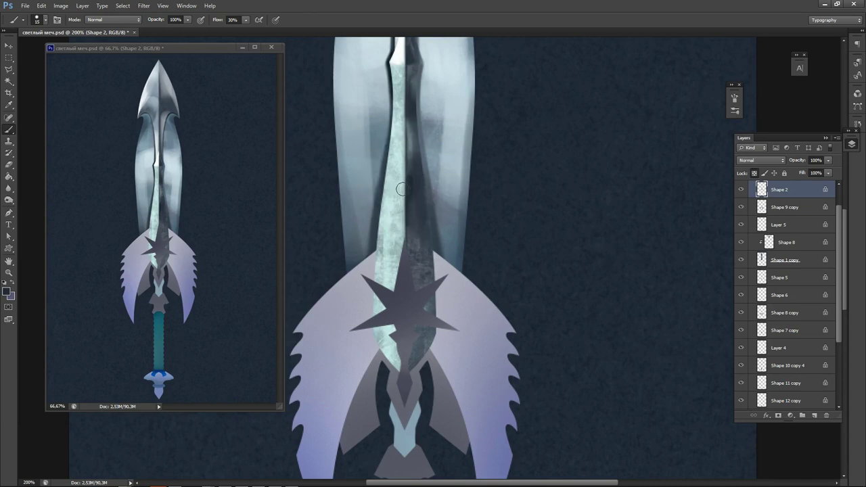
Enlarge the brush to 35 px and lighten the lower right half of the spike with a sampled pale blue.
key("alt")
key("bracketright")
key("bracketright")
left_click(393, 228, "alt")
left_click_drag(414, 179, 424, 290)
key("alt")
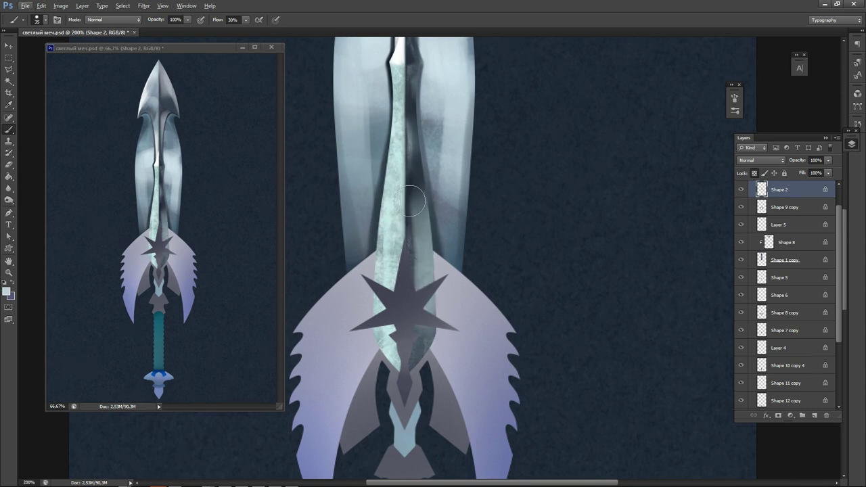
Shade the lower left half of the spike around the star ornament with a blue-grey sampled from the blade.
key("alt")
left_click(360, 234, "alt")
left_click_drag(387, 220, 388, 401)
mouse_move(370, 294)
left_mouse_down()
mouse_move(404, 389)
mouse_move(393, 335)
left_mouse_up()
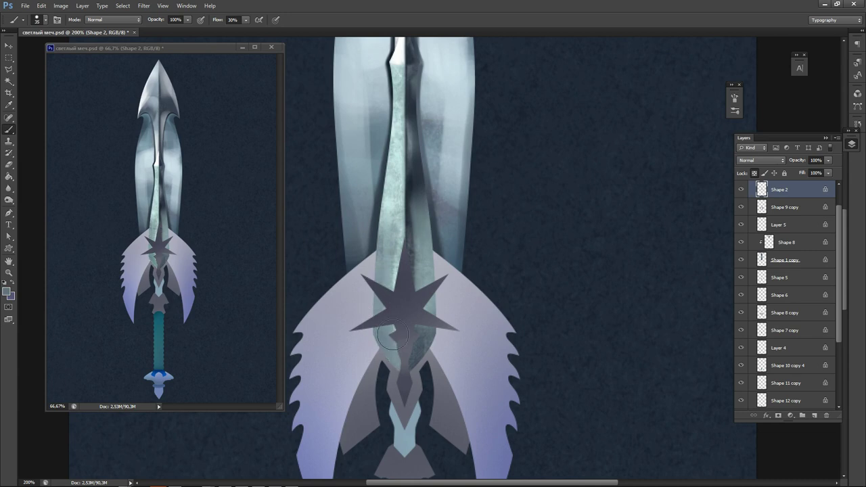
Reduce the brush to 15 px and paint a sampled white highlight on the middle of the spike's left half.
scroll(390, 329, "up", 3)
left_click(398, 169, "alt")
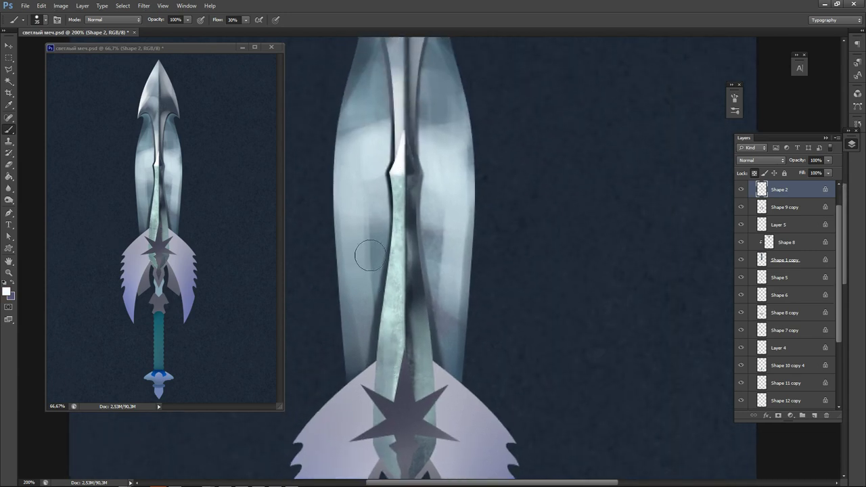
key("bracketleft")
key("bracketleft")
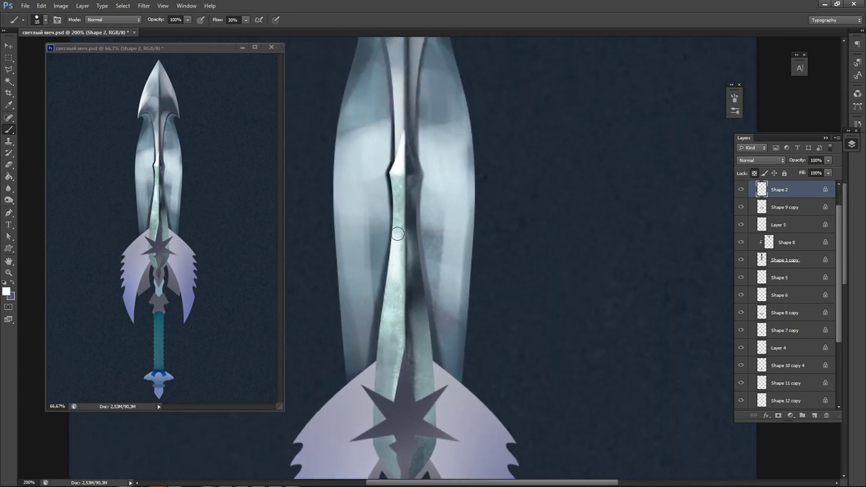
mouse_move(398, 233)
left_mouse_down()
mouse_move(391, 285)
mouse_move(317, 180)
mouse_move(332, 209)
left_mouse_up()
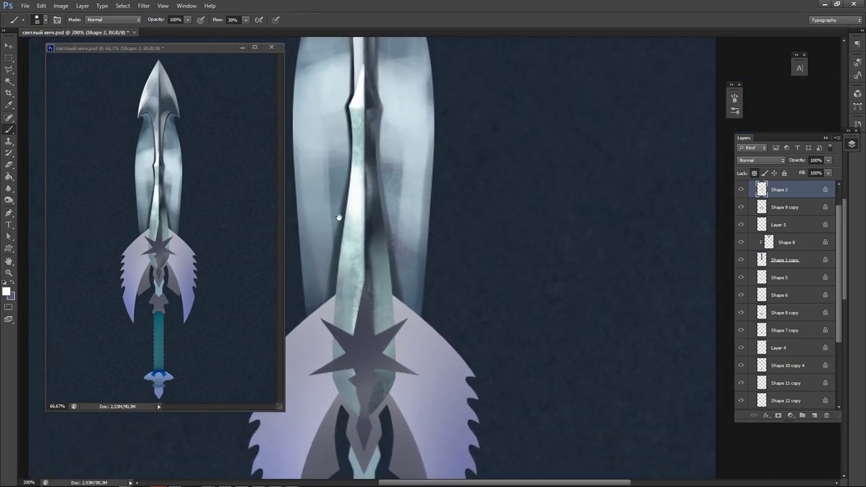
Create a new layer clipped to the Shape 1 copy layer.
left_click(398, 290, "ctrl")
key("ctrl+shift+n")
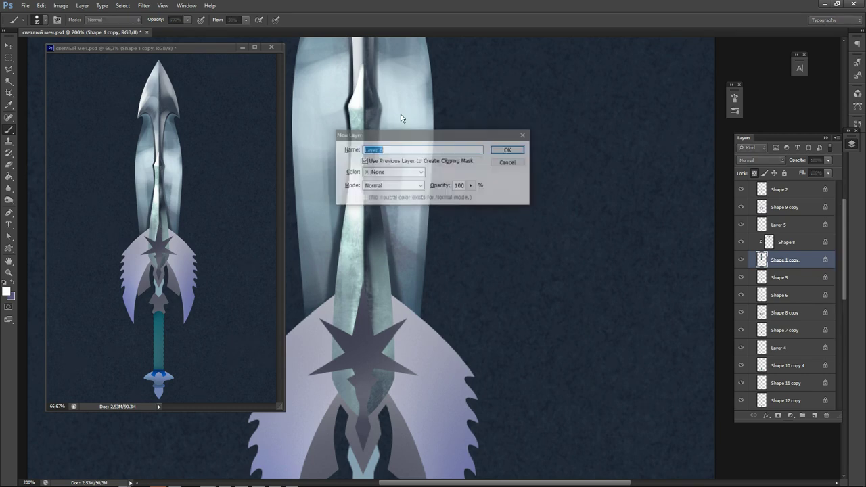
key("Return")
Paint thin white highlights along the right edge of the blade's central rib on the new layer with progressively smaller brushes.
mouse_move(371, 121)
left_mouse_down()
mouse_move(380, 110)
mouse_move(376, 155)
left_mouse_up()
key("bracketleft")
key("bracketleft")
key("bracketleft")
key("bracketleft")
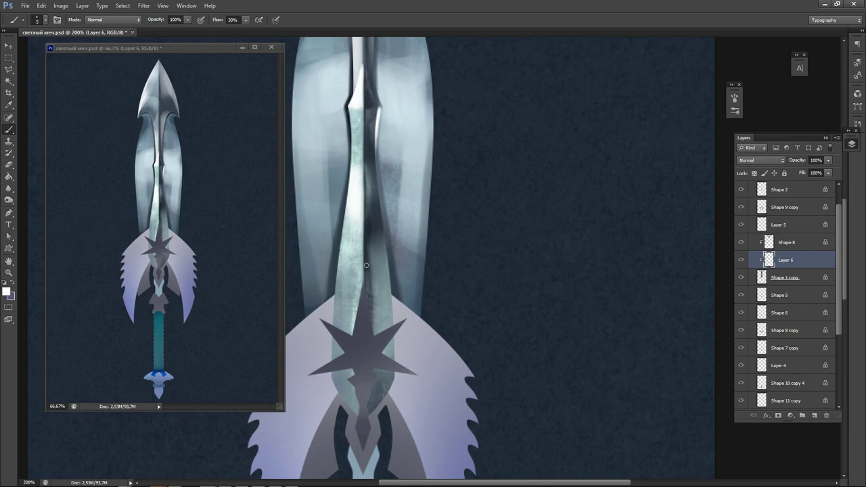
scroll(360, 122, "up", 5)
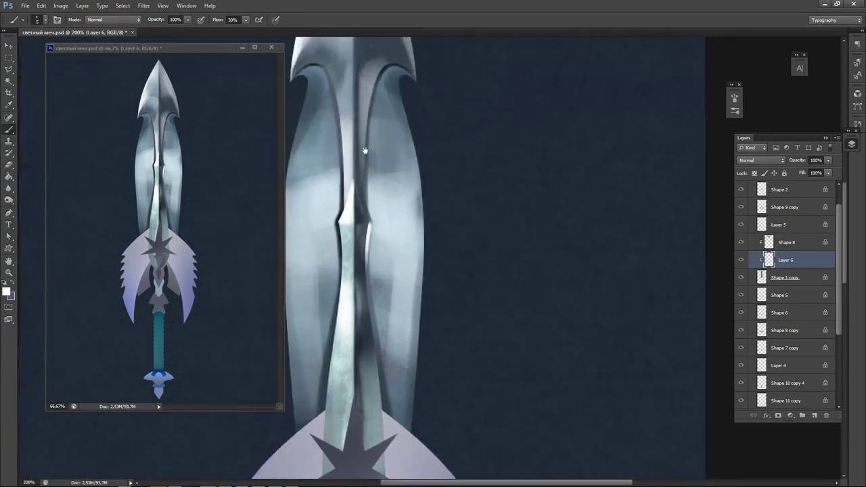
mouse_move(361, 184)
left_mouse_down()
mouse_move(360, 221)
mouse_move(363, 145)
mouse_move(361, 201)
left_mouse_up()
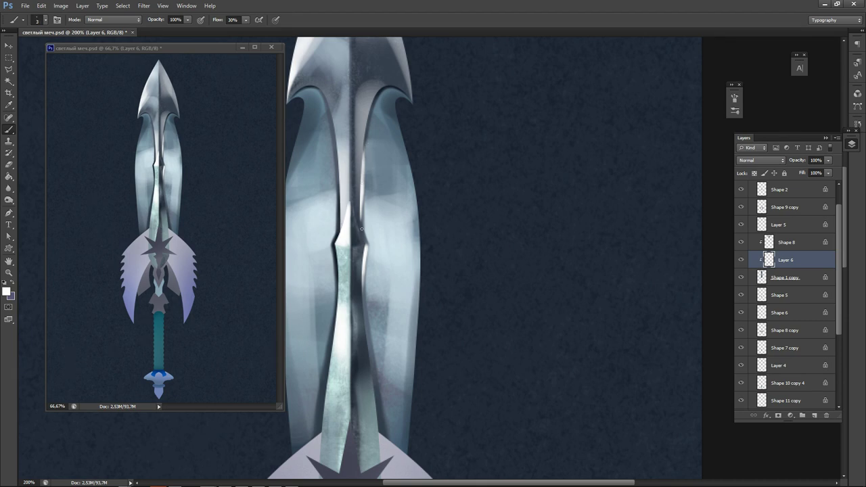
mouse_move(371, 106)
left_mouse_down()
mouse_move(378, 93)
mouse_move(365, 127)
left_mouse_up()
mouse_move(372, 106)
left_mouse_down()
mouse_move(363, 139)
mouse_move(392, 88)
left_mouse_up()
key("ctrl+alt+z")
key("ctrl+alt+z")
key("ctrl+alt+z")
key("ctrl+alt+z")
key("ctrl+alt+z")
key("ctrl+alt+z")
Soften the upper end of the rib's right-edge highlight with a sampled dark tone and save the document.
left_click(368, 136, "alt")
left_click_drag(364, 142, 363, 164)
key("ctrl+s")
On the Shape 8 layer, brighten the upper left facet of the blade tip with a sampled light tone and white highlights.
scroll(343, 173, "up", 5)
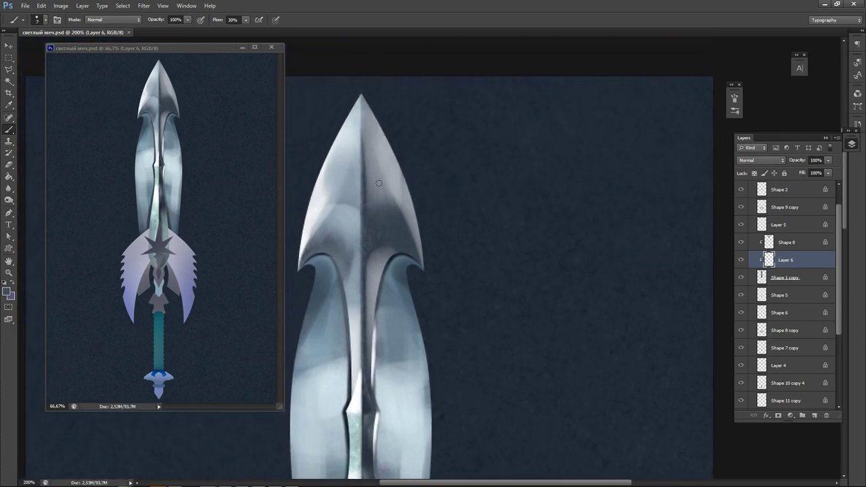
key("alt+bracketright")
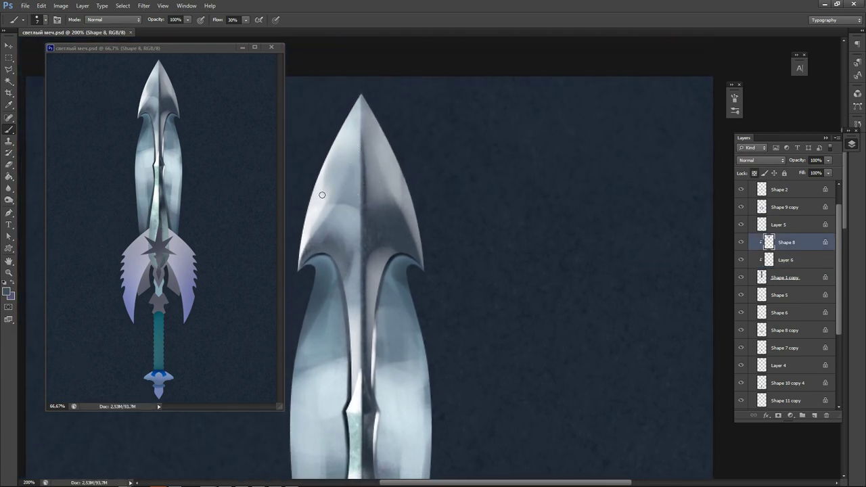
left_click(323, 204, "alt")
left_click_drag(333, 150, 345, 132)
key("n")
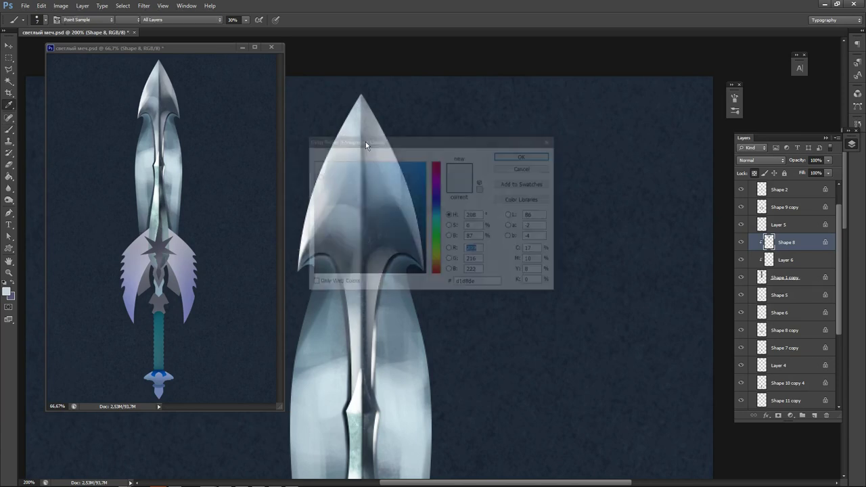
left_click(316, 172)
left_click(522, 157)
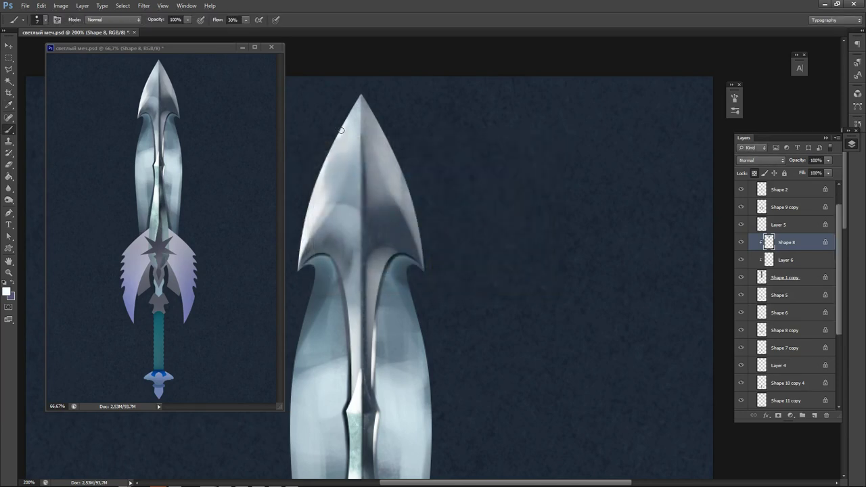
left_click_drag(341, 131, 352, 127)
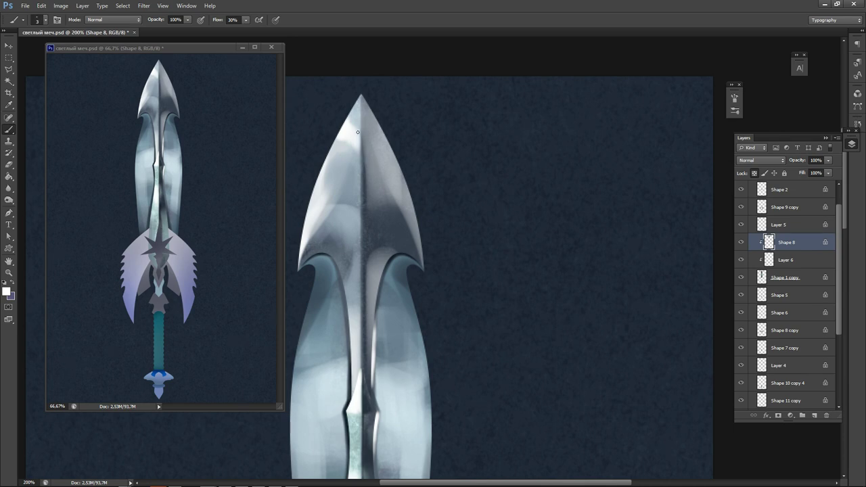
left_click_drag(361, 103, 379, 435)
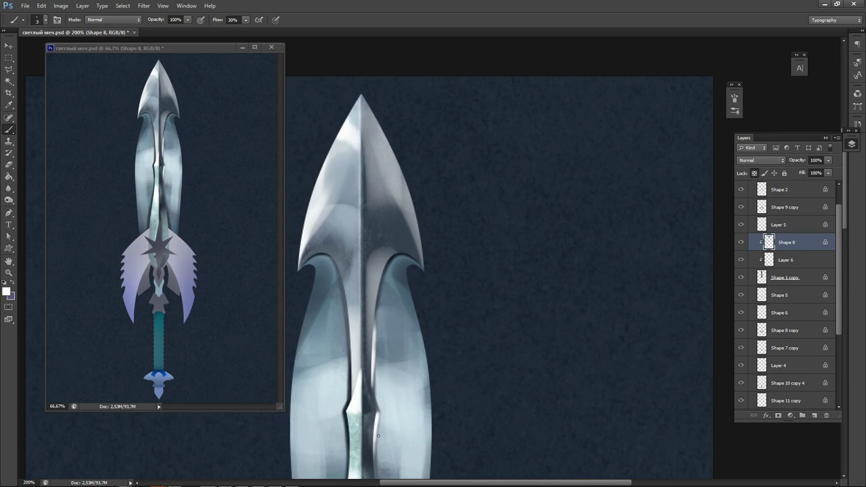
key("ctrl+z")
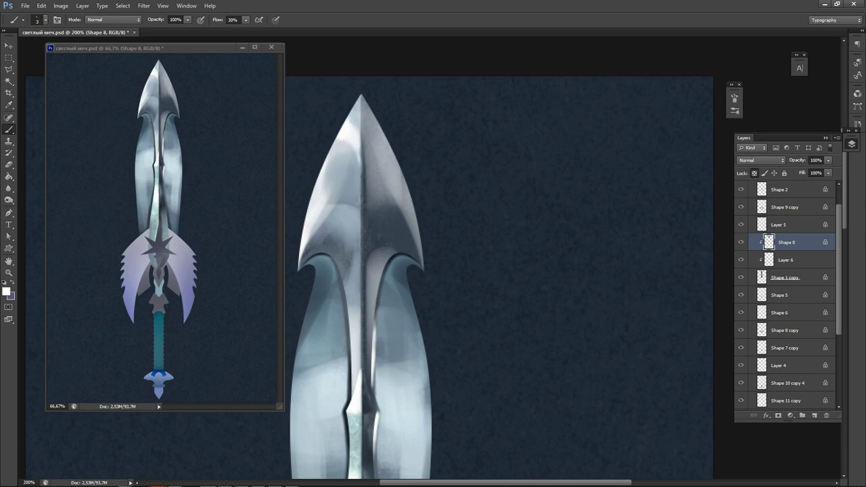
left_click_drag(360, 151, 361, 281)
left_click_drag(360, 138, 361, 104)
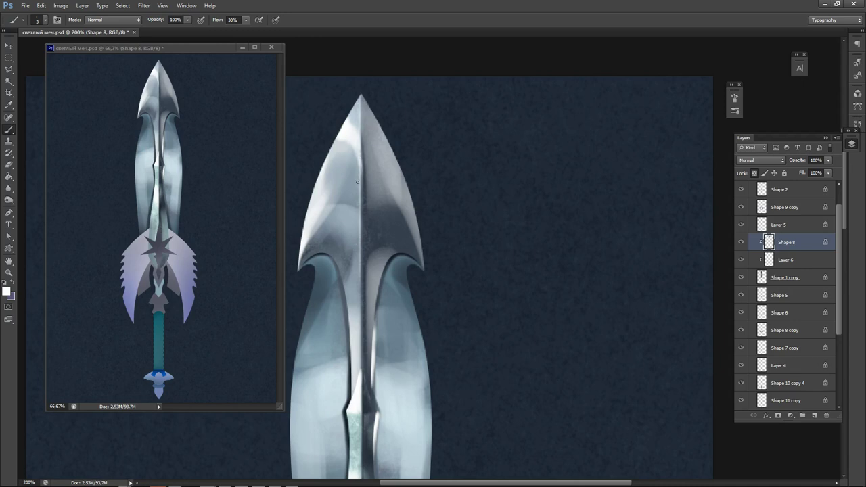
key("ctrl+z")
key("ctrl+alt+z")
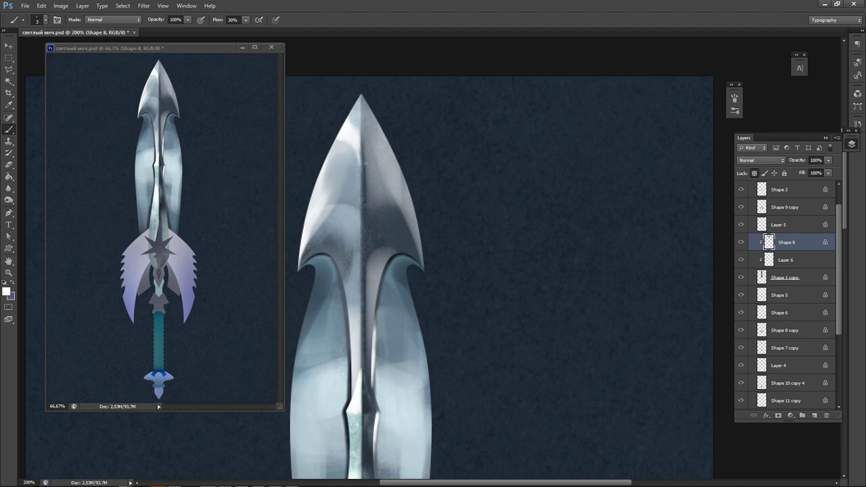
left_click_drag(361, 99, 362, 203)
key("ctrl+z")
left_click_drag(360, 92, 360, 163)
key("ctrl+z")
Refine the blade tip's central ridge with a fine brush, using light and dark tones sampled from the tip.
left_click(354, 173, "alt")
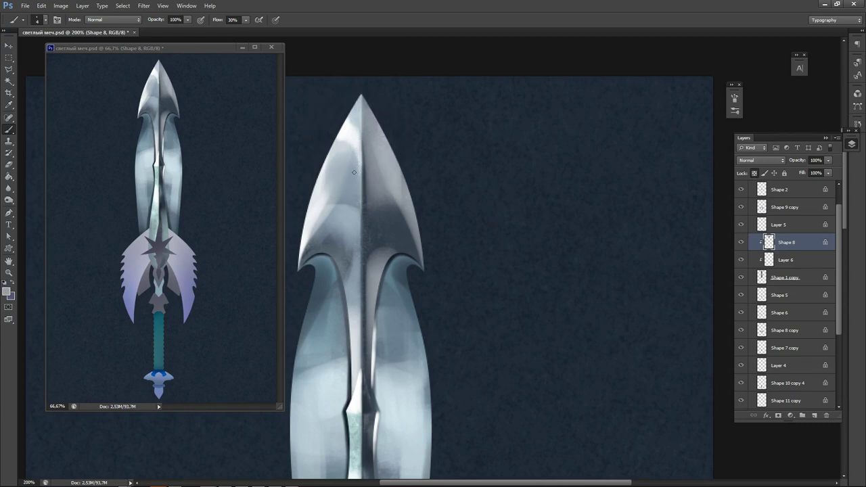
left_click(355, 150, "alt")
left_click(356, 134, "alt")
scroll(374, 97, "down", 2)
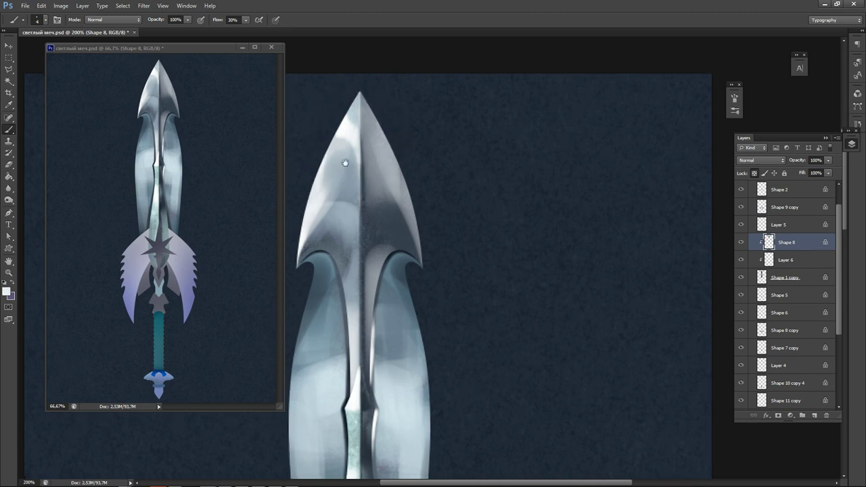
left_click(364, 143, "alt")
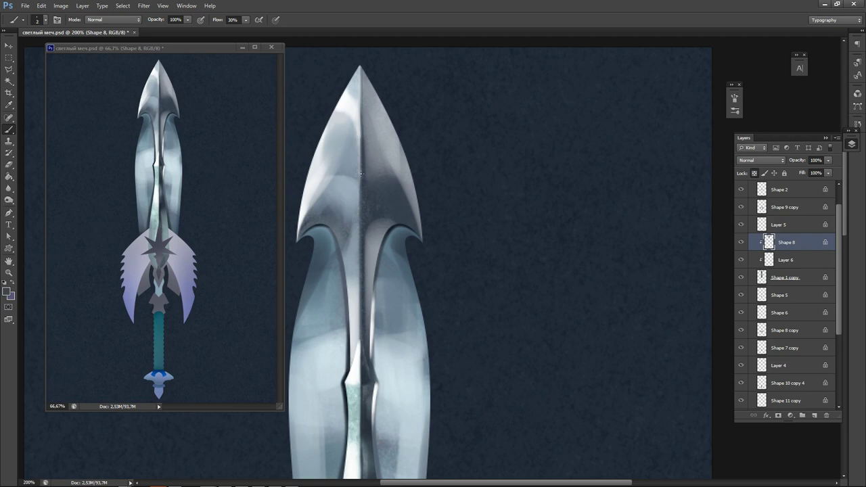
key("ctrl+alt+z")
left_click_drag(360, 66, 360, 138)
left_click(390, 221, "alt")
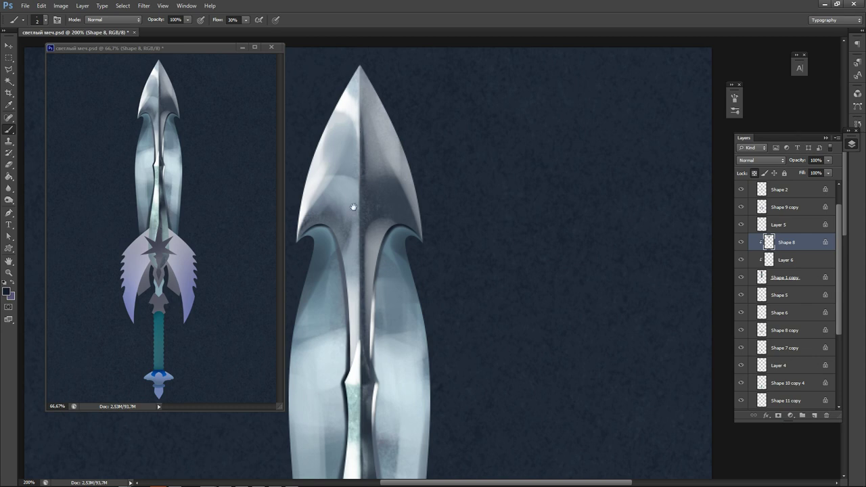
Choose a near-black foreground colour and deepen the shadow at the base of the tip's right facet.
left_click_drag(353, 207, 360, 178)
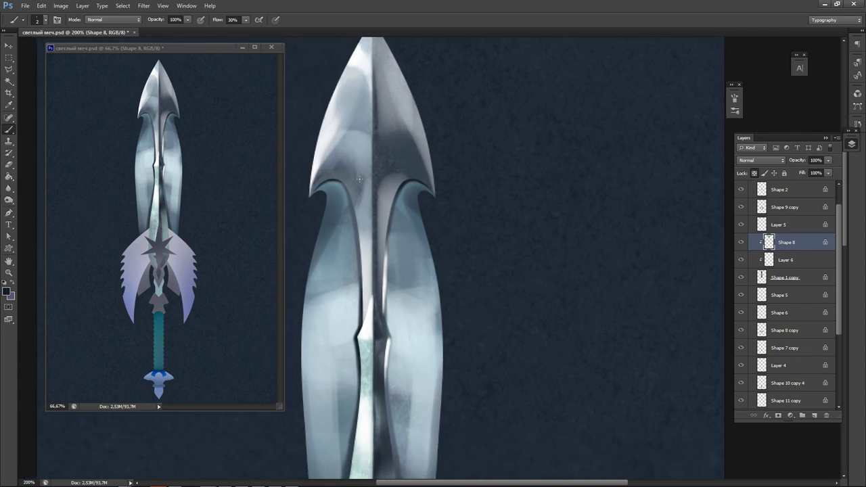
key("n")
left_click(385, 263)
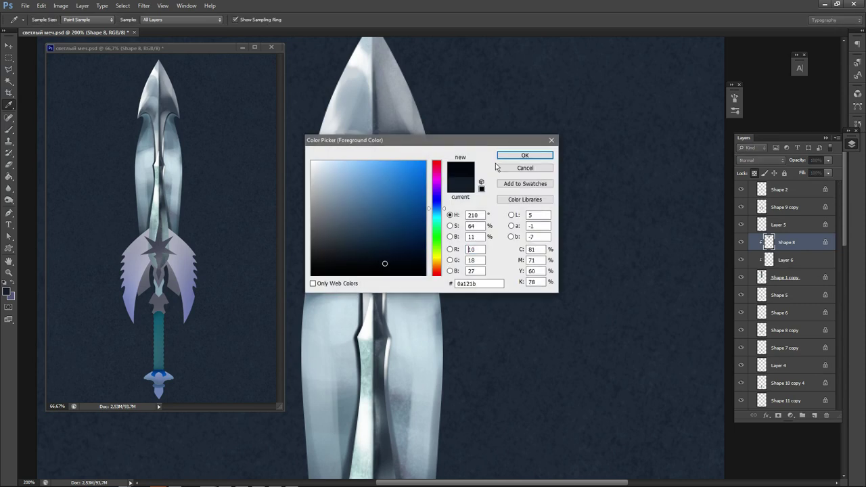
left_click(505, 156)
key("Return")
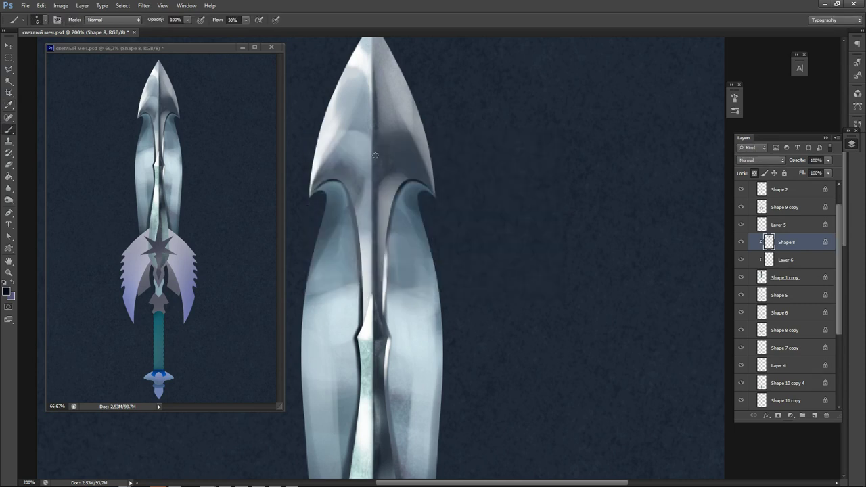
left_click_drag(378, 168, 388, 167)
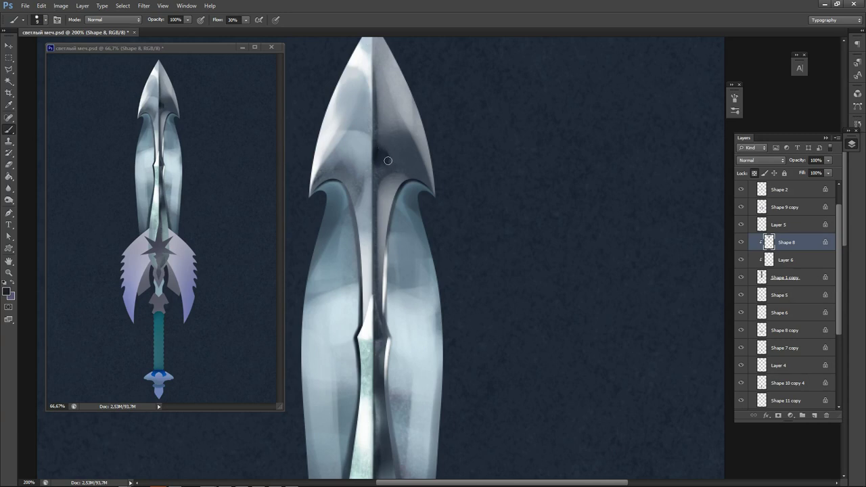
left_click_drag(395, 163, 408, 167)
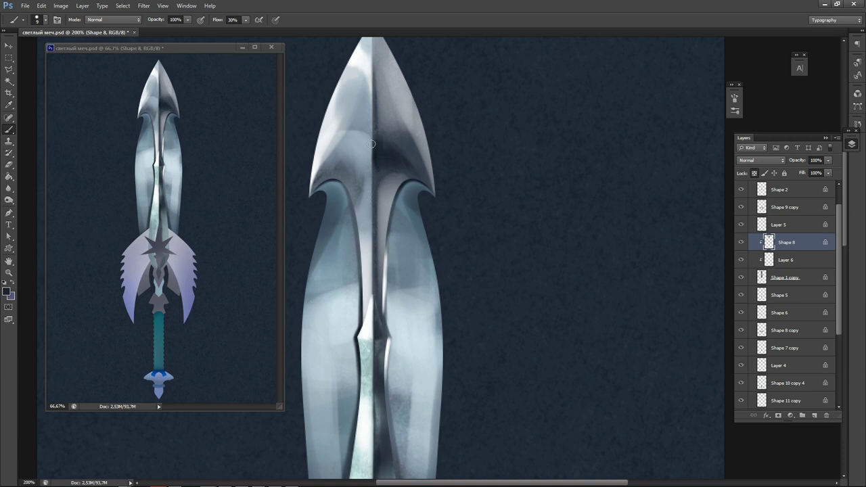
Lighten the outer areas of the blade tip's right and left facets with sampled light tones.
key("alt")
left_click(426, 143, "alt")
left_click_drag(393, 113, 451, 197)
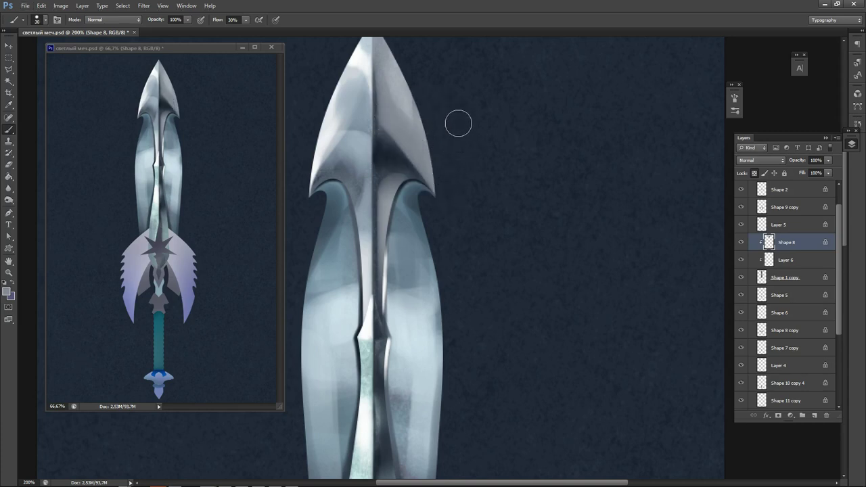
left_click(326, 150, "alt")
left_click_drag(358, 117, 296, 235)
key("ctrl+z")
left_click_drag(358, 116, 281, 221)
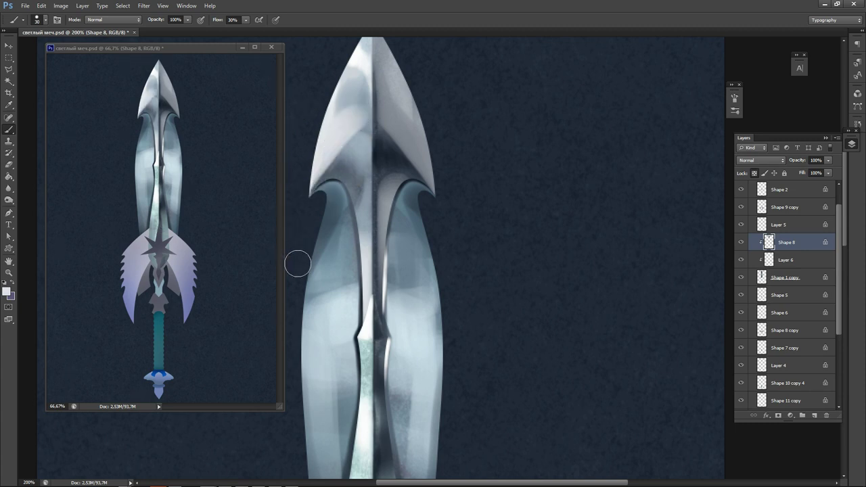
Save the document and blend a sampled grey tone into the tip's left facet.
key("ctrl+s")
left_click(357, 99, "alt")
left_click_drag(356, 100, 360, 106)
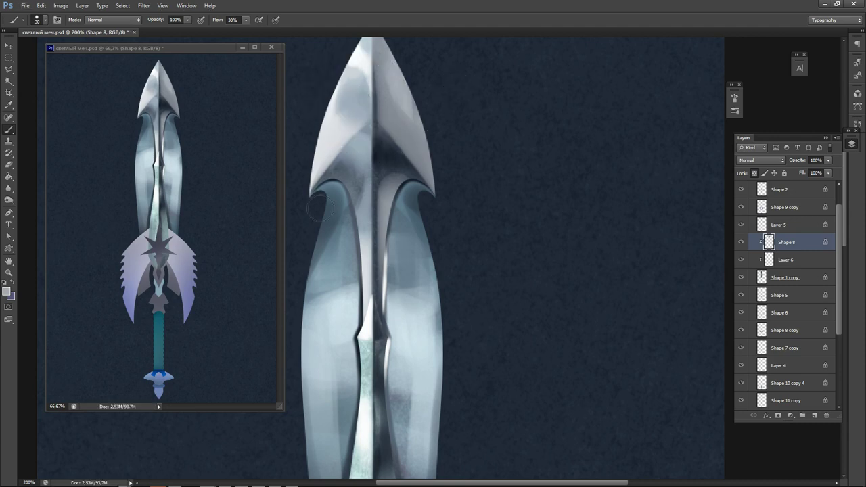
On the Shape 1 copy layer, sharpen the light band on the blade's left half and brighten it with white.
mouse_move(363, 250)
left_mouse_down()
mouse_move(392, 170)
mouse_move(363, 143)
mouse_move(384, 74)
left_mouse_up()
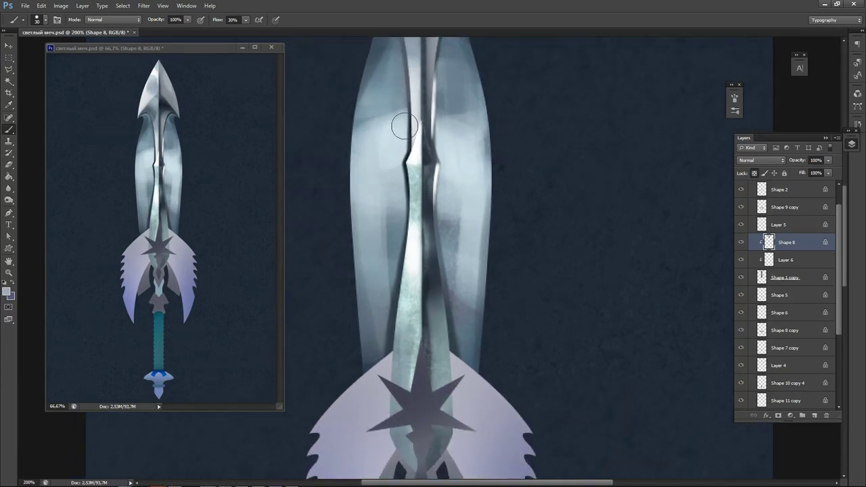
left_click(392, 147, "ctrl")
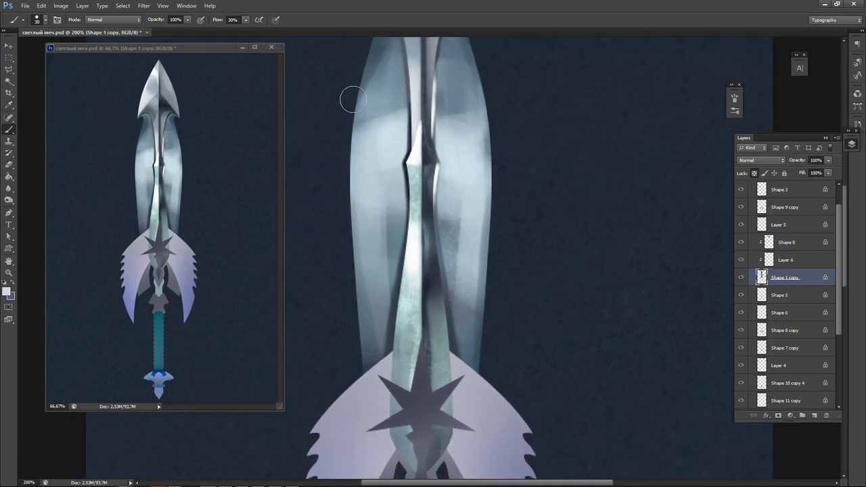
mouse_move(355, 102)
left_mouse_down()
mouse_move(358, 138)
mouse_move(364, 124)
left_mouse_up()
left_click_drag(355, 197, 358, 139)
left_click(6, 292)
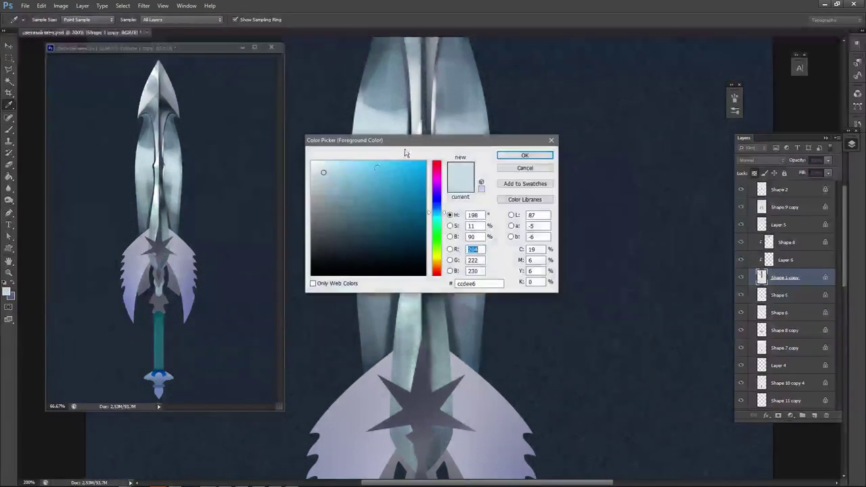
left_click_drag(352, 169, 302, 110)
left_click(503, 158)
mouse_move(359, 165)
left_mouse_down()
mouse_move(356, 115)
mouse_move(366, 175)
mouse_move(387, 134)
mouse_move(376, 185)
mouse_move(352, 213)
mouse_move(348, 140)
mouse_move(339, 160)
left_mouse_up()
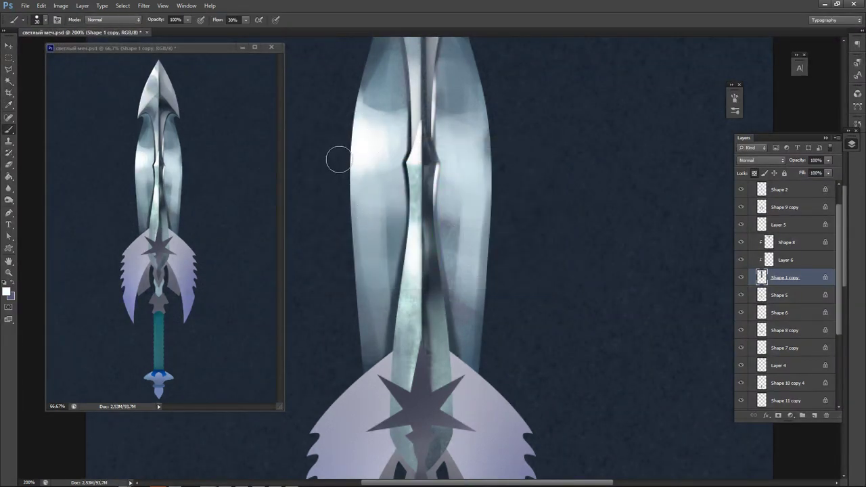
left_click_drag(365, 45, 350, 284)
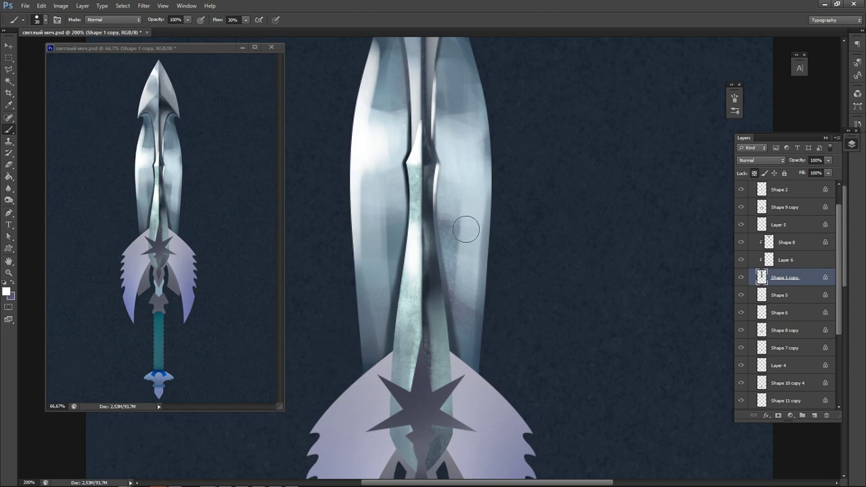
key("ctrl+z")
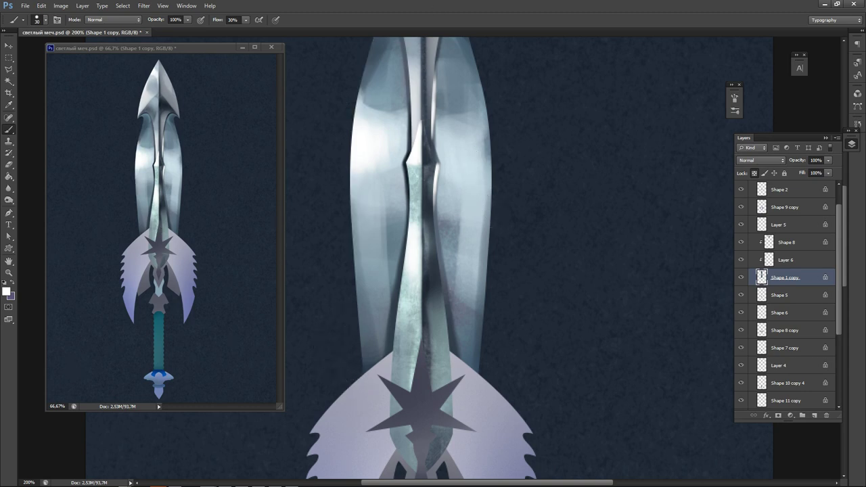
Create a new clipped layer above Layer 6 and brush a white glow down the blade's left half.
key("ctrl+minus")
key("ctrl+minus")
key("ctrl+minus")
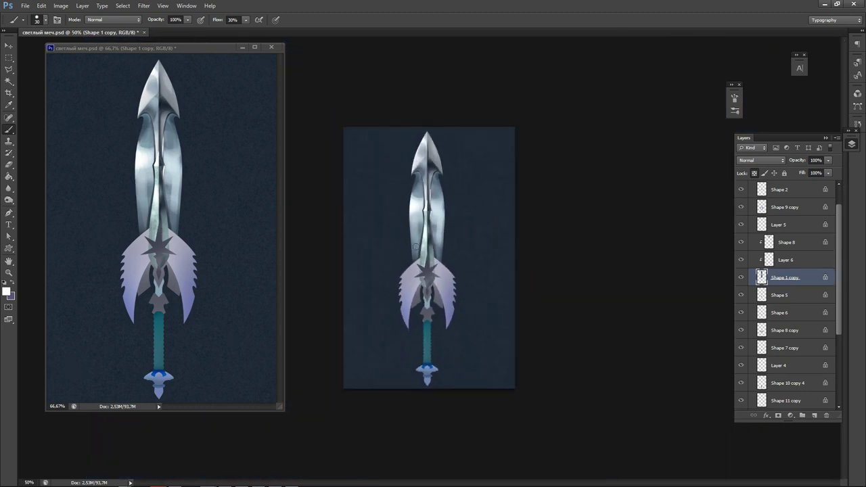
left_click(810, 262)
key("ctrl+shift+n")
key("Return")
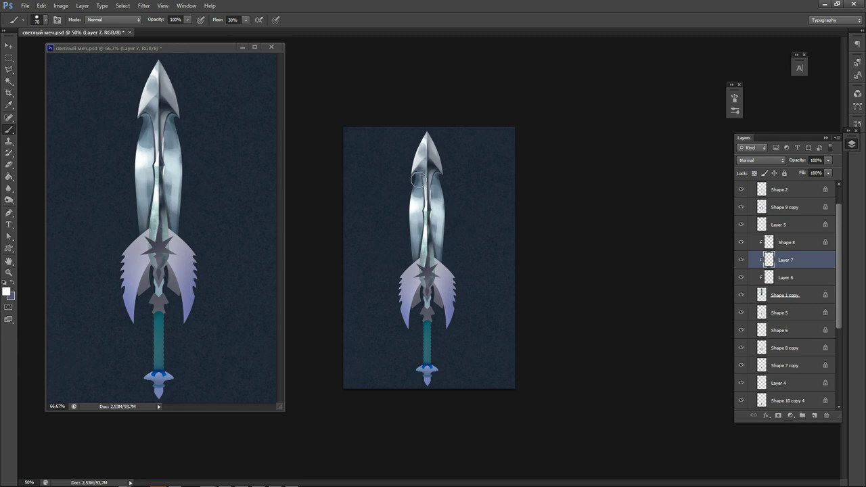
left_click_drag(417, 179, 417, 251)
Shade the blade's right half with deep navy on the new layer, using a 125 px brush at 30% opacity.
left_click(436, 163, "alt")
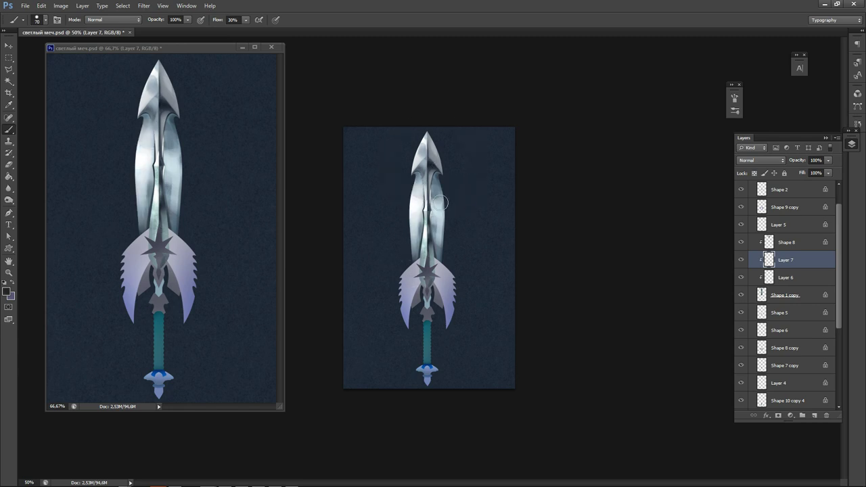
key("n")
left_click(426, 245)
left_click(519, 157)
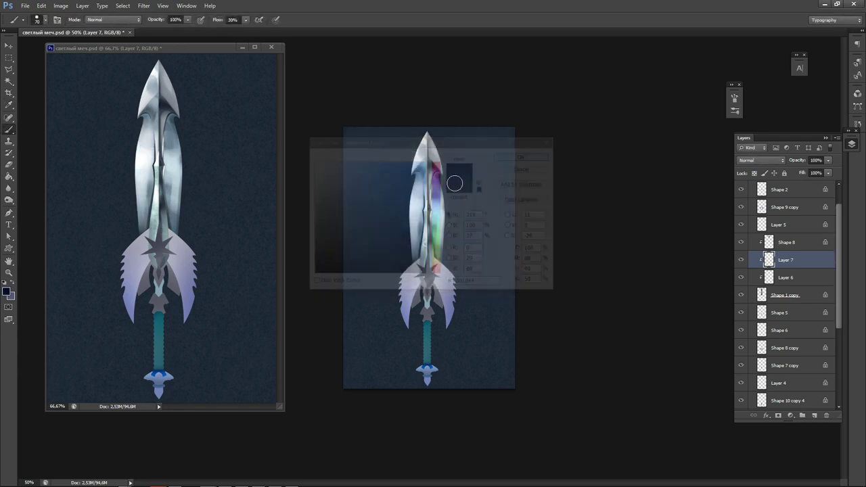
key("b")
key("bracketright")
key("bracketright")
key("bracketright")
key("bracketright")
key("bracketright")
key("bracketright")
key("bracketright")
key("bracketright")
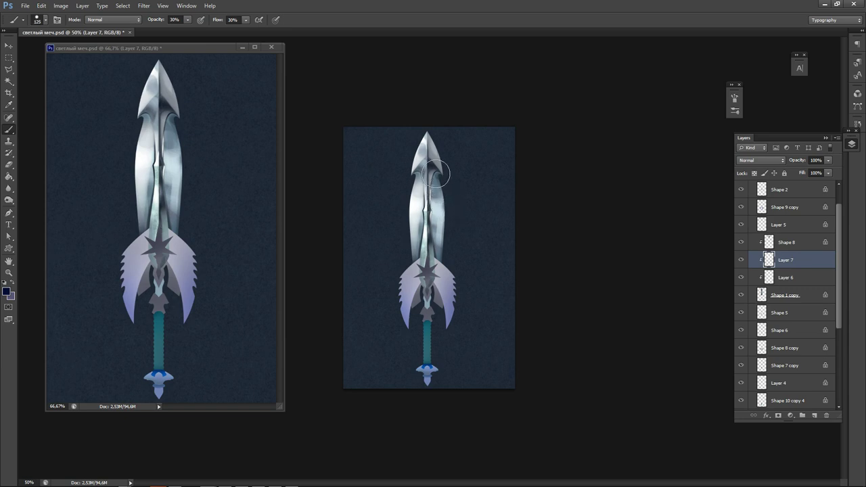
left_click_drag(440, 171, 439, 245)
left_click_drag(445, 170, 453, 211)
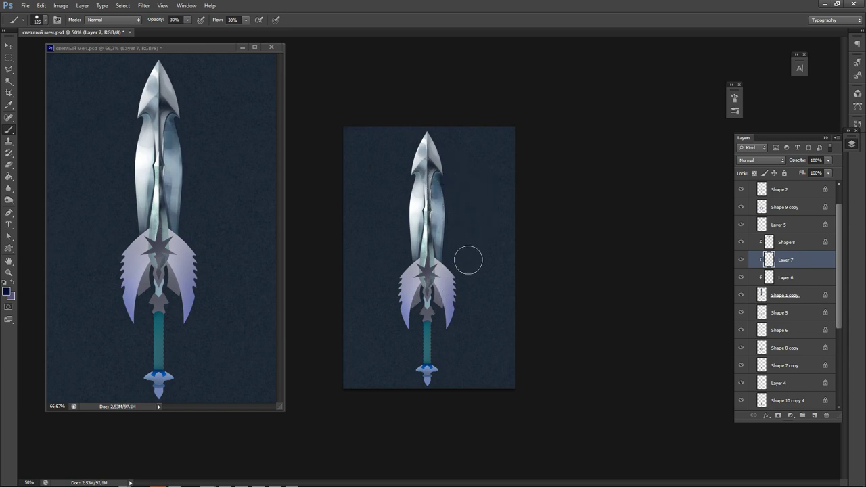
Erase the glow and shading that spill over the central rib and the inner edges of the blade halves.
key("ctrl+plus")
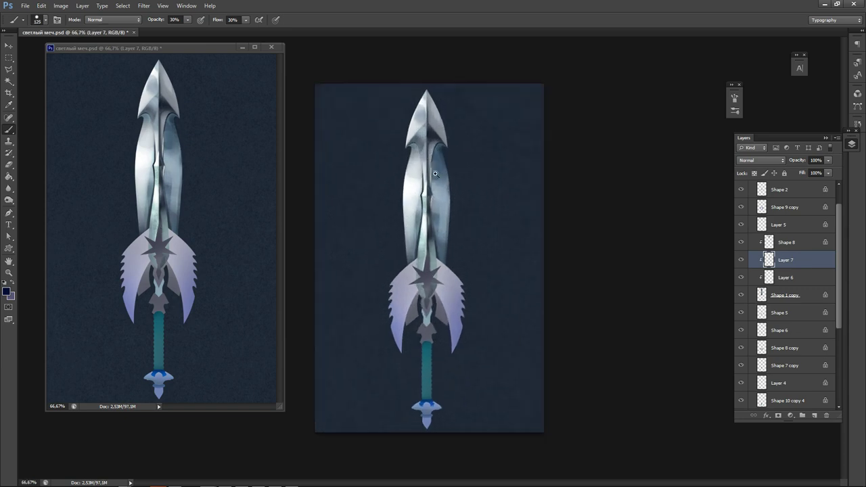
key("e")
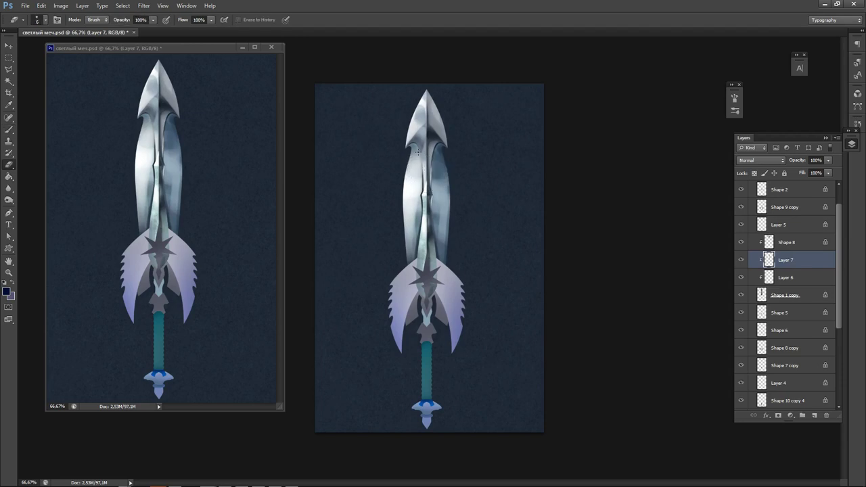
mouse_move(427, 200)
left_mouse_down()
mouse_move(424, 158)
mouse_move(444, 150)
mouse_move(419, 141)
left_mouse_up()
scroll(426, 167, "up", 5)
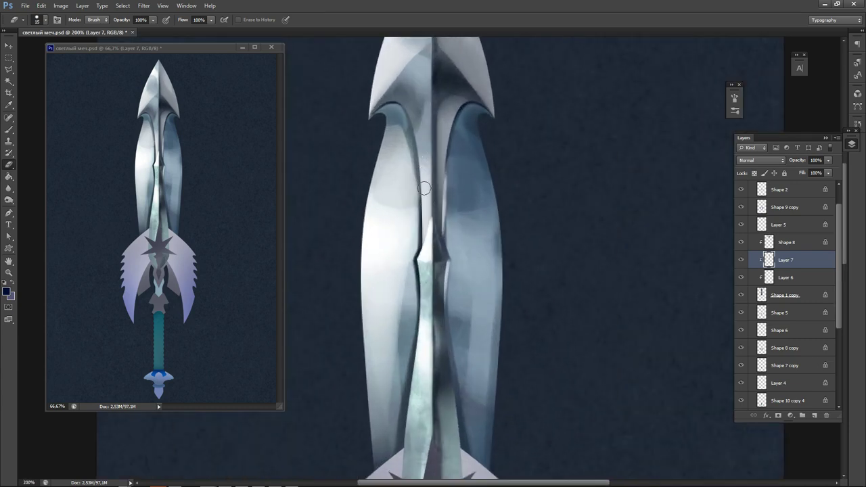
left_click_drag(415, 174, 421, 189)
left_click_drag(432, 261, 422, 201)
left_click_drag(429, 280, 445, 189)
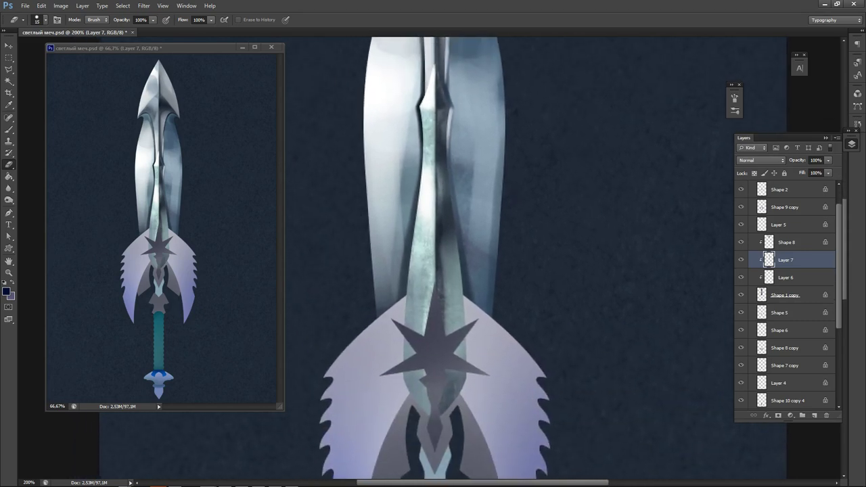
Erase part of the white glow on the lower left half of the blade with a 50 px eraser.
scroll(422, 162, "down", 3)
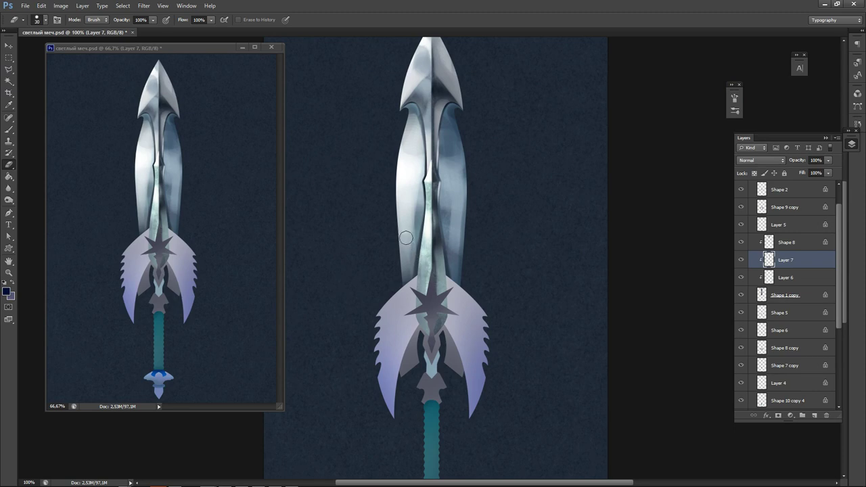
key("bracketright")
key("bracketright")
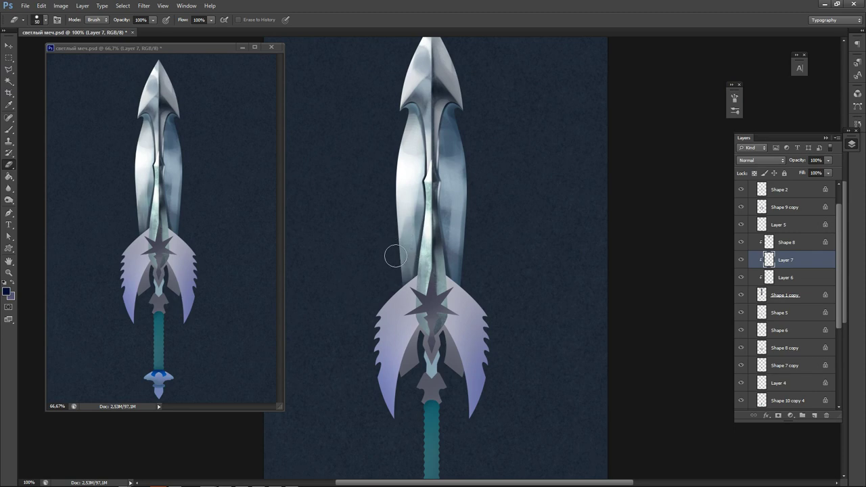
mouse_move(407, 253)
left_mouse_down()
mouse_move(408, 230)
mouse_move(407, 254)
left_mouse_up()
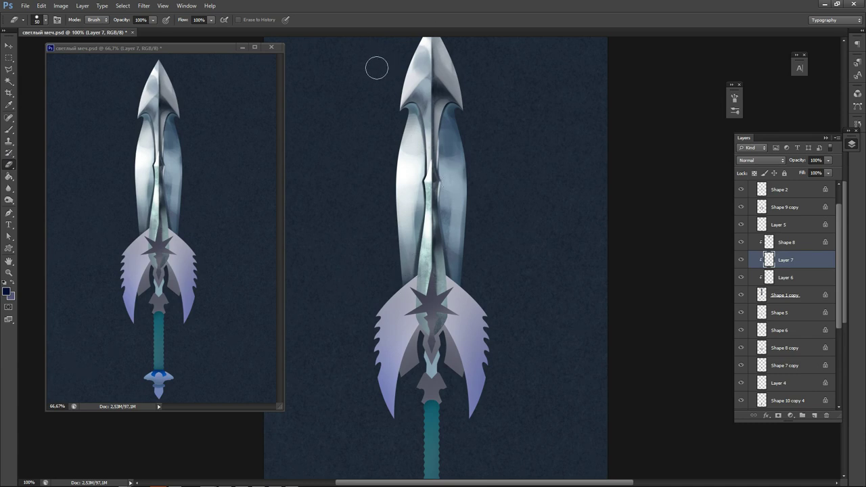
Switch to a 35 px brush, undo a test stroke on the left blade half, and set the foreground colour to white.
key("b")
key("bracketleft")
key("bracketleft")
key("bracketleft")
key("bracketleft")
key("bracketleft")
key("bracketleft")
key("bracketleft")
key("bracketleft")
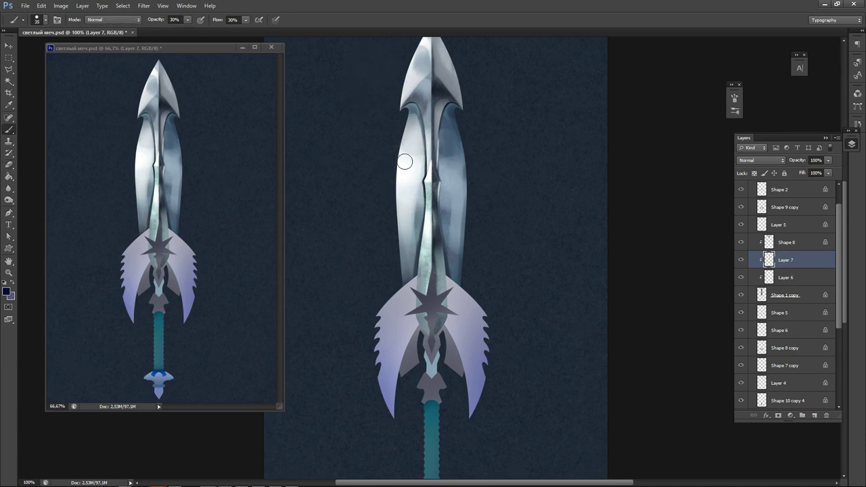
left_click_drag(405, 163, 407, 173)
key("ctrl+z")
key("n")
left_click(312, 162)
left_click(518, 157)
key("ctrl+minus")
key("ctrl+minus")
key("ctrl+minus")
key("ctrl+plus")
key("ctrl+plus")
key("ctrl+plus")
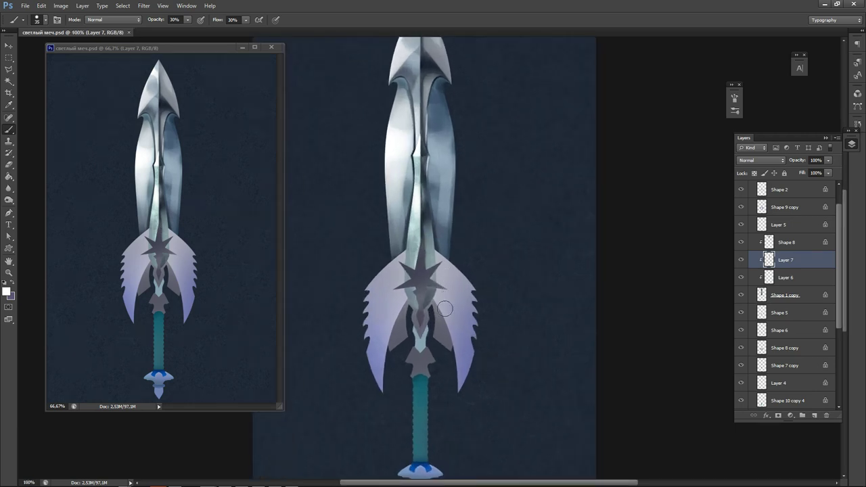
Select the winged guard's Shape 9 copy layer and shade the left wing's inner part dark slate with a 60 px brush at 100% opacity.
left_click(459, 314, "ctrl")
left_click_drag(410, 284, 445, 228)
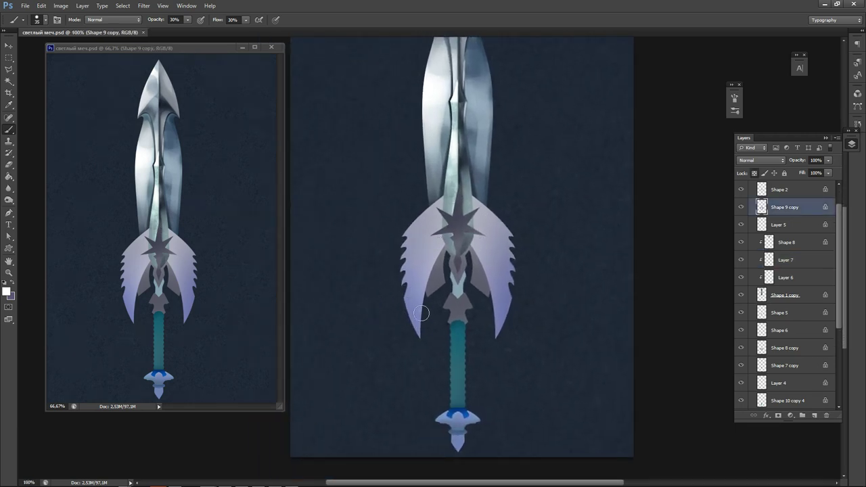
mouse_move(436, 221)
left_mouse_down()
mouse_move(433, 306)
mouse_move(437, 224)
mouse_move(434, 296)
mouse_move(418, 262)
left_mouse_up()
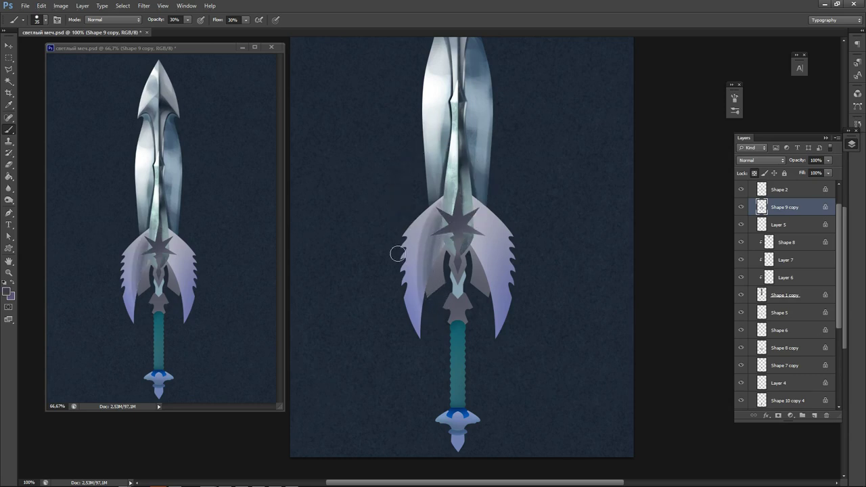
key("bracketright")
key("bracketright")
mouse_move(449, 218)
left_mouse_down()
mouse_move(442, 282)
mouse_move(452, 219)
mouse_move(431, 278)
mouse_move(451, 204)
mouse_move(432, 282)
mouse_move(438, 307)
mouse_move(432, 277)
mouse_move(440, 323)
mouse_move(431, 265)
mouse_move(436, 310)
left_mouse_up()
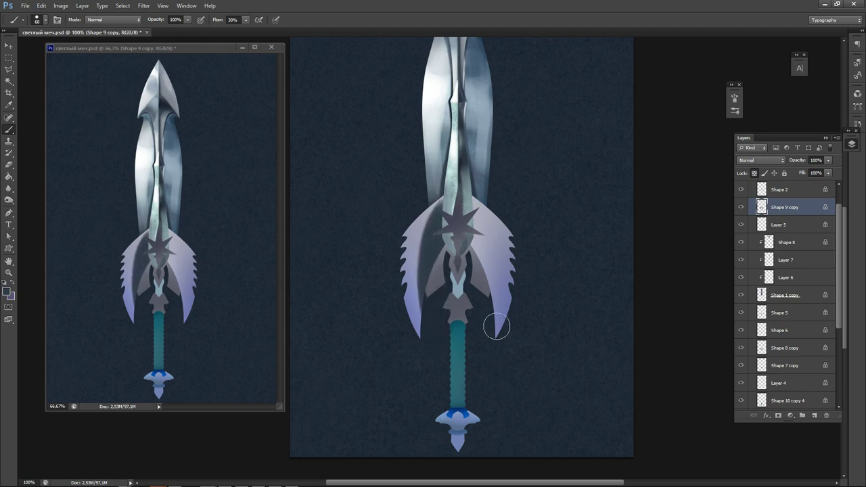
Shade the right wing's inner part in the same dark slate, redoing the first stroke, and save the document.
mouse_move(468, 225)
left_mouse_down()
mouse_move(481, 283)
mouse_move(471, 203)
mouse_move(483, 339)
mouse_move(475, 258)
mouse_move(485, 332)
left_mouse_up()
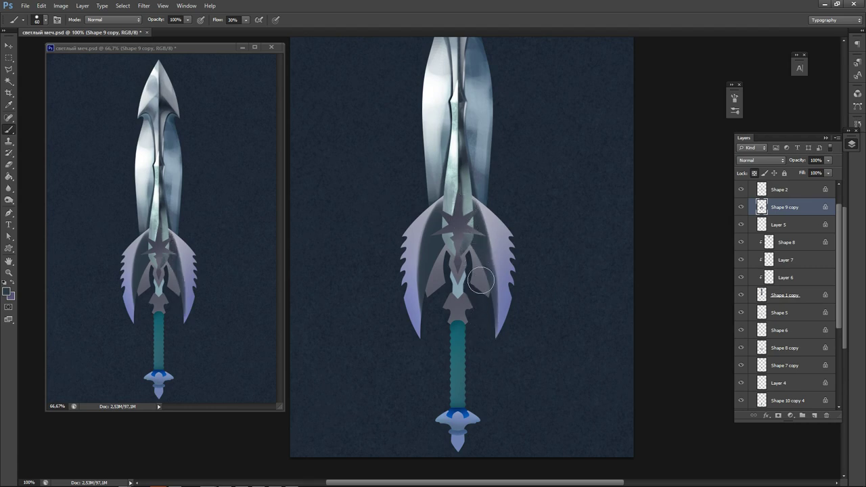
key("ctrl+z")
mouse_move(470, 220)
left_mouse_down()
mouse_move(480, 260)
mouse_move(476, 314)
mouse_move(481, 288)
mouse_move(465, 211)
mouse_move(482, 240)
mouse_move(476, 331)
mouse_move(468, 214)
mouse_move(478, 240)
mouse_move(476, 319)
mouse_move(477, 257)
mouse_move(481, 318)
mouse_move(479, 273)
mouse_move(465, 215)
mouse_move(479, 309)
mouse_move(471, 255)
mouse_move(480, 259)
mouse_move(480, 293)
mouse_move(466, 207)
mouse_move(468, 288)
mouse_move(428, 324)
mouse_move(469, 246)
mouse_move(448, 244)
mouse_move(432, 275)
left_mouse_up()
key("ctrl+s")
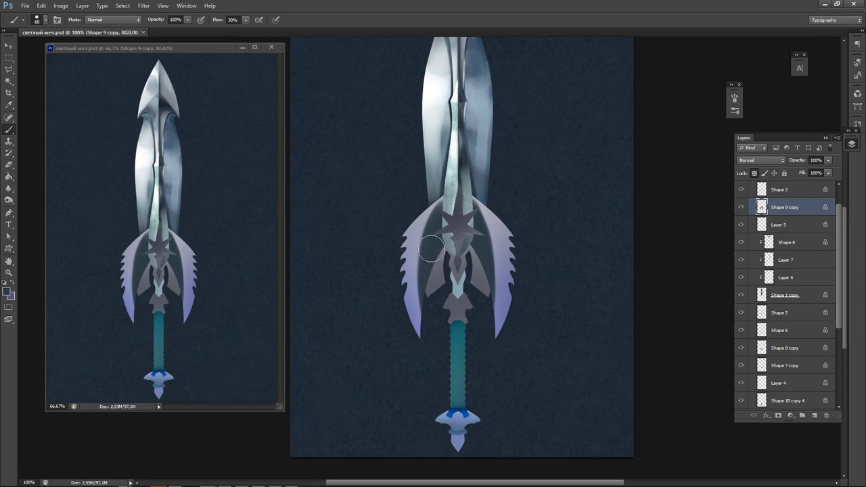
Choose a textured speckle brush and stipple blue-grey and lavender texture over the inner and outer parts of both wings.
right_click(440, 256)
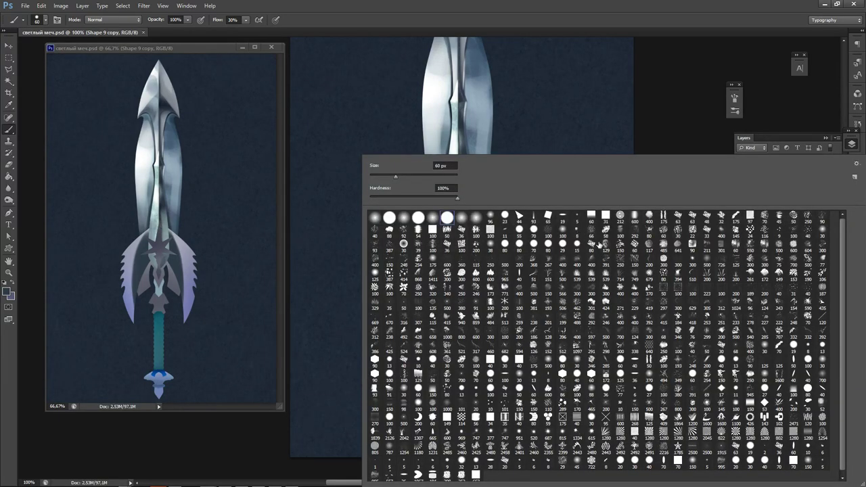
left_click(768, 247)
left_click(335, 282)
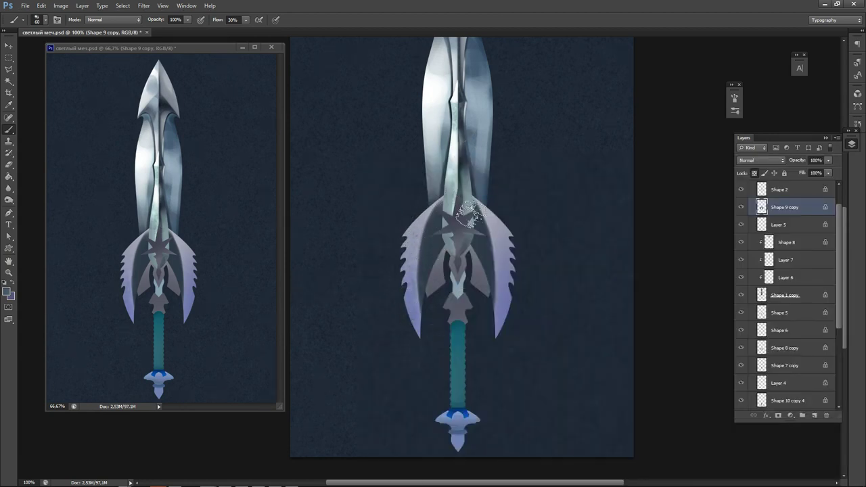
mouse_move(500, 271)
left_mouse_down()
mouse_move(495, 293)
mouse_move(496, 364)
left_mouse_up()
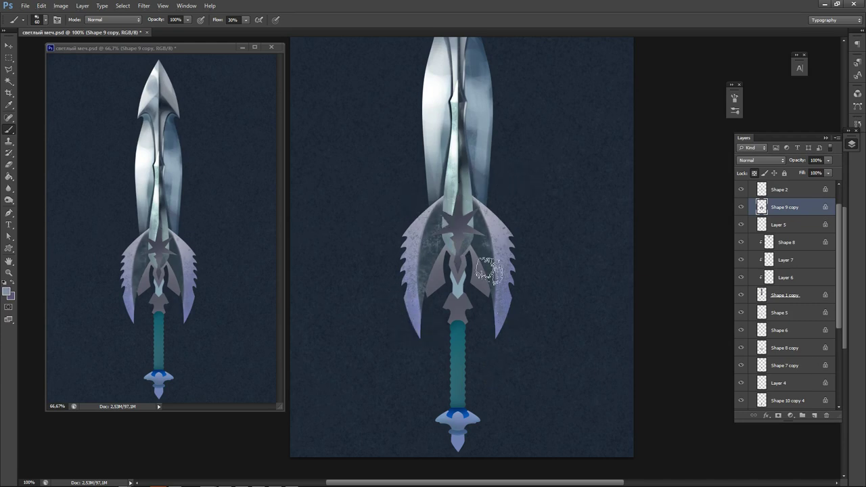
left_click_drag(490, 271, 490, 292)
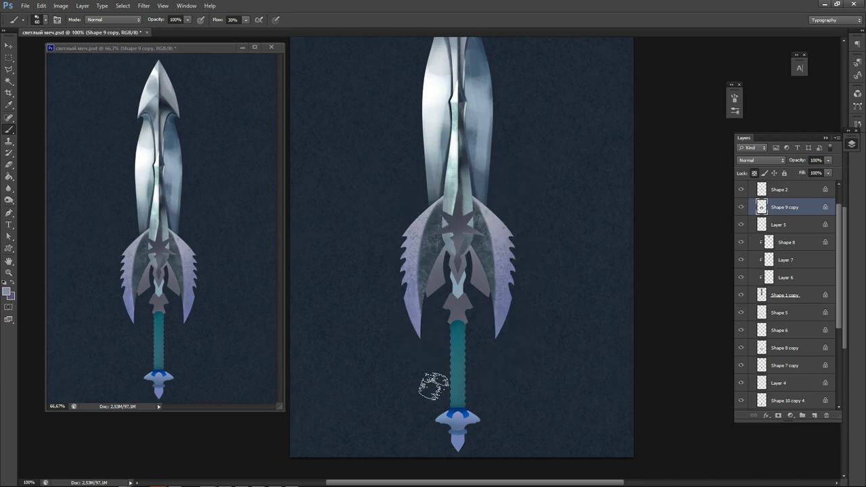
Set the foreground colour to a near-black navy and add dark speckles to the outer parts of both wings.
key("n")
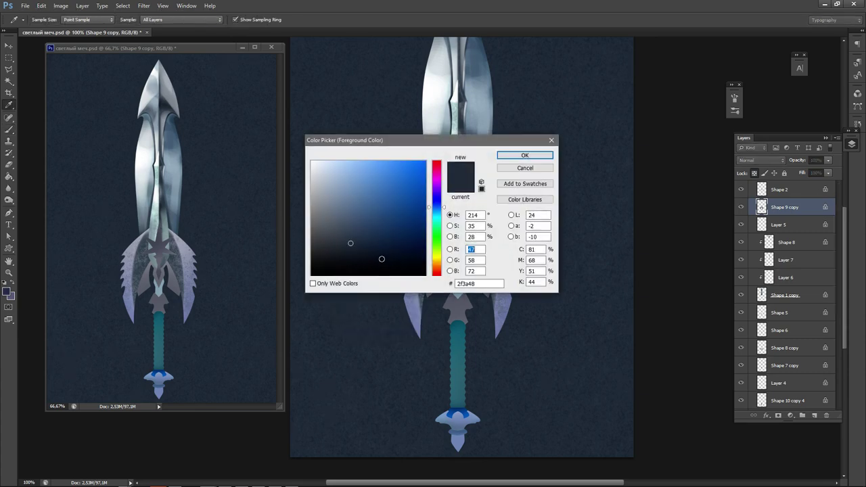
left_click(426, 258)
left_click(518, 156)
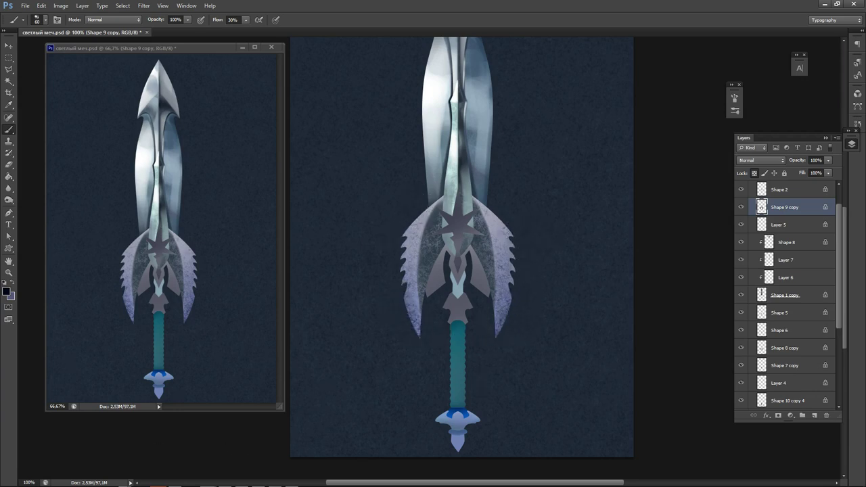
Switch to Chrome, open the «Хештеги» topic in the VK group's discussions and show the posts tagged #VVRW.
key("super")
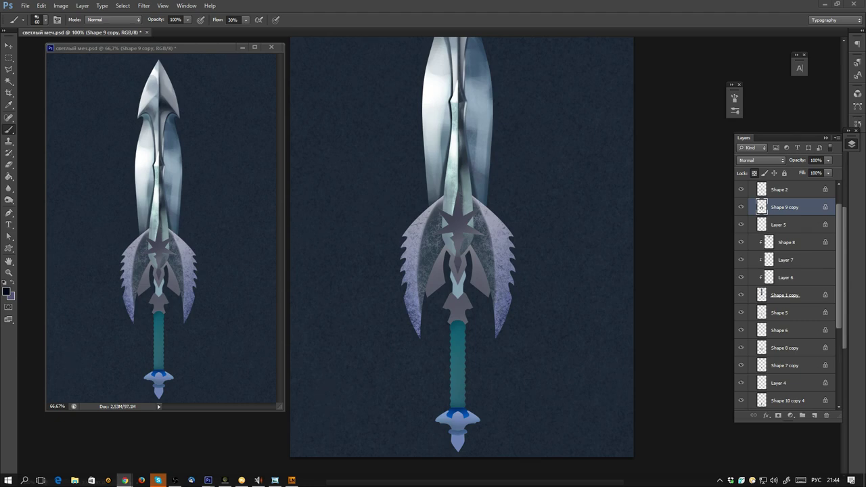
left_click(125, 481)
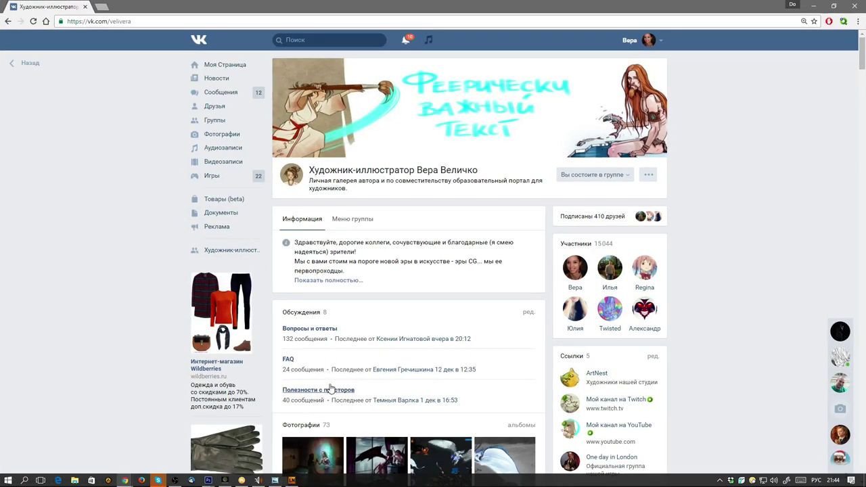
left_click(325, 313)
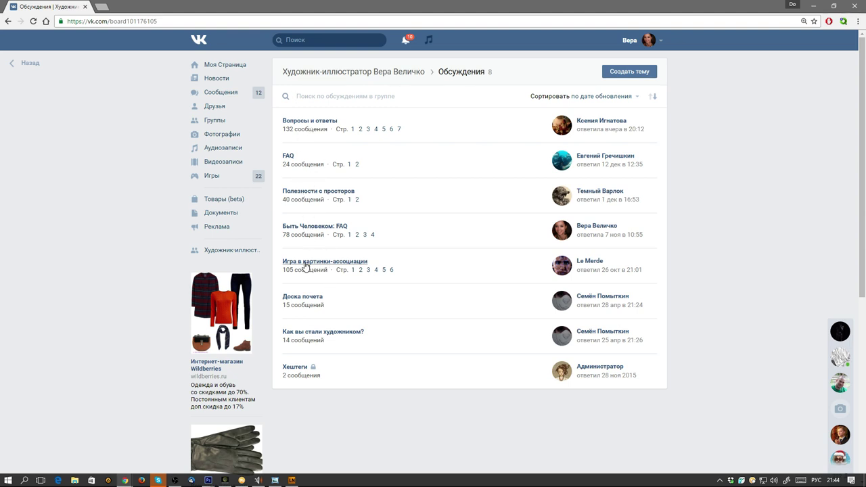
left_click(296, 369)
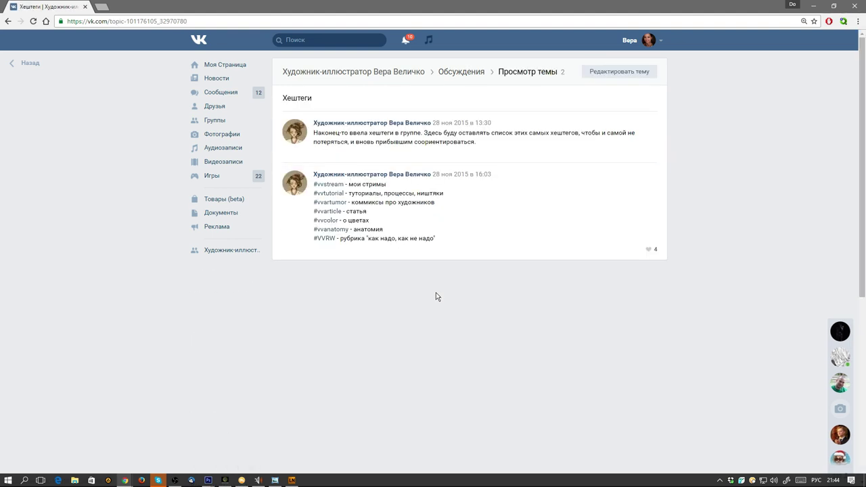
left_click(328, 241)
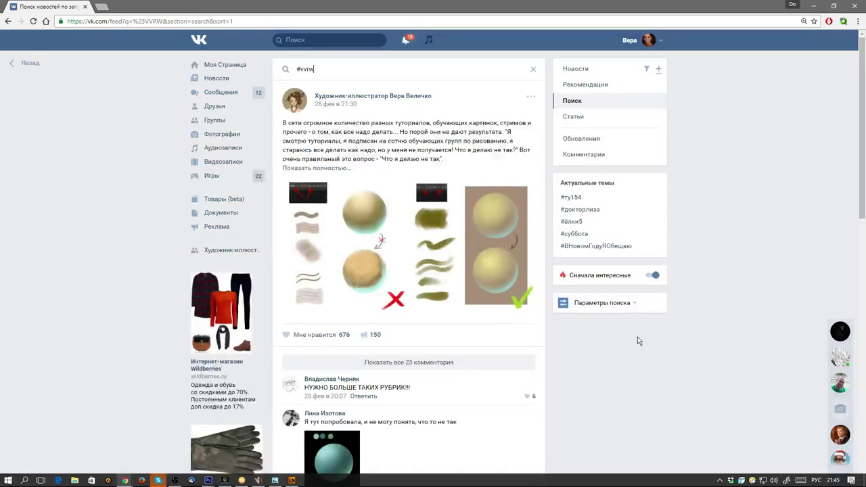
View the hair-painting do-and-don't picture from the #VVRW posts at full size, close it and select the page's web address.
scroll(644, 335, "down", 5)
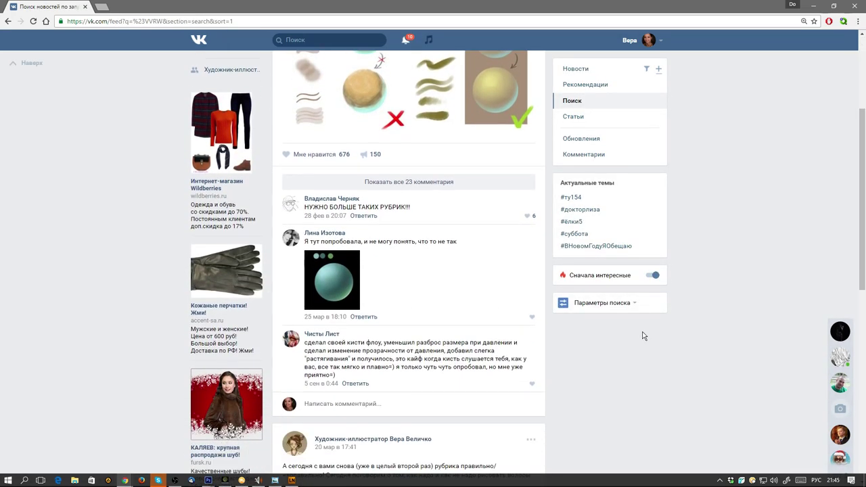
scroll(643, 336, "down", 4)
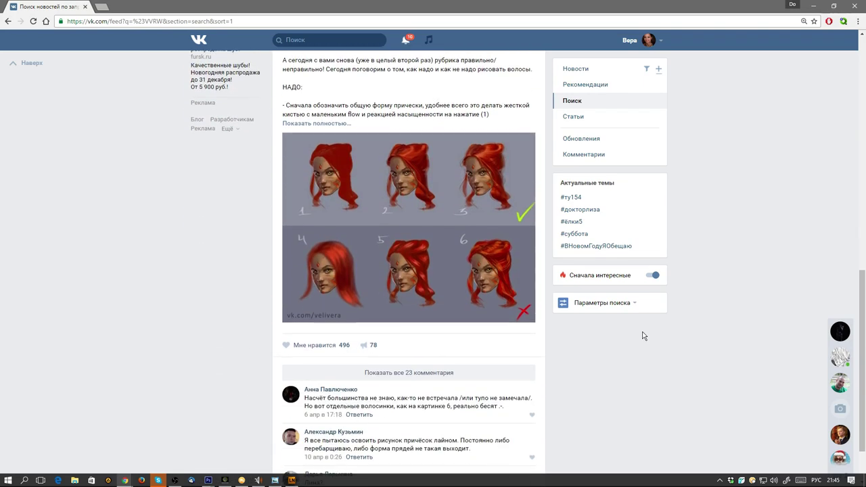
left_click(460, 253)
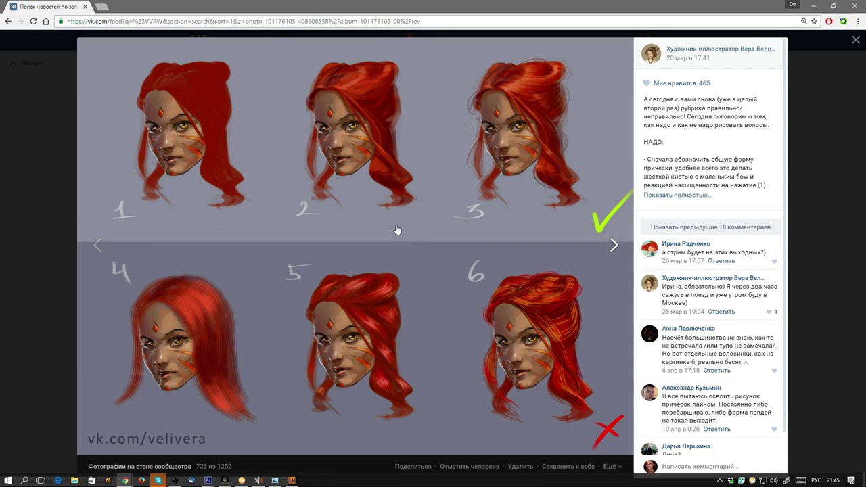
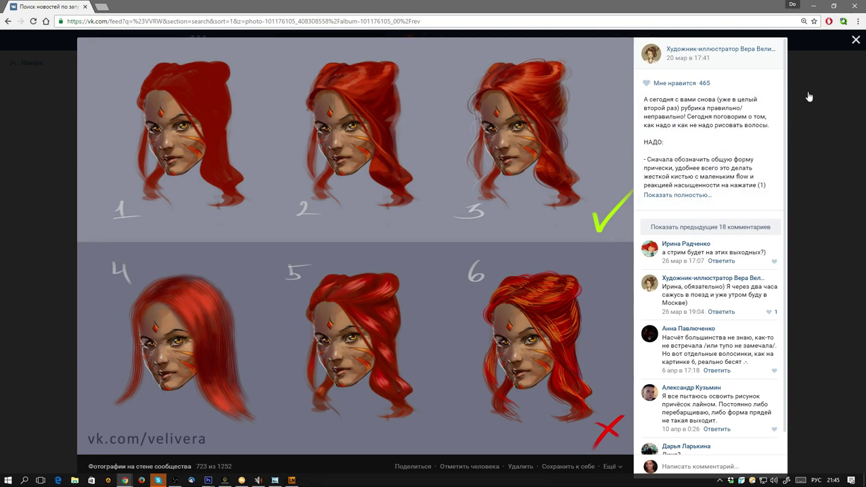
left_click(835, 178)
left_click(133, 20)
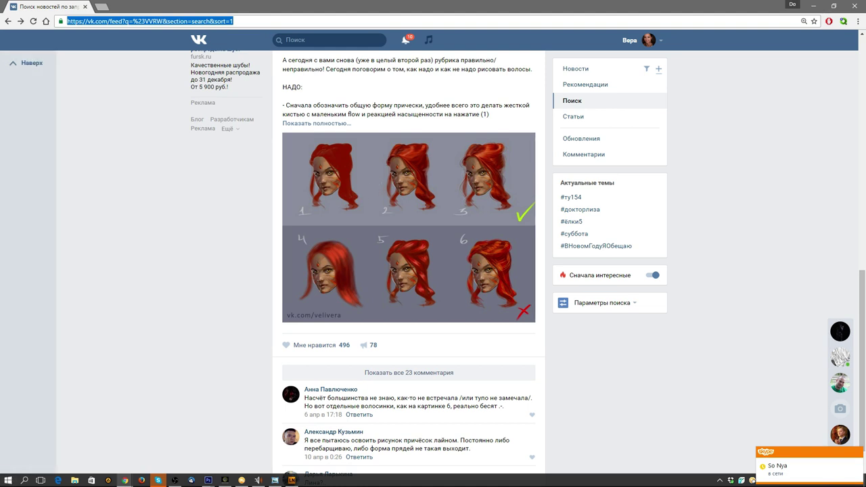
left_click(3, 484)
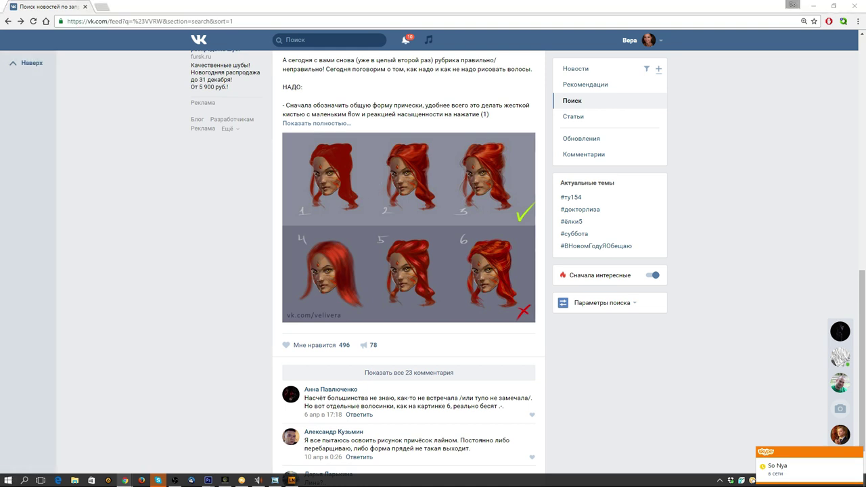
Expand the full text of the hair-painting post and look through its tips and picture.
left_click(339, 126)
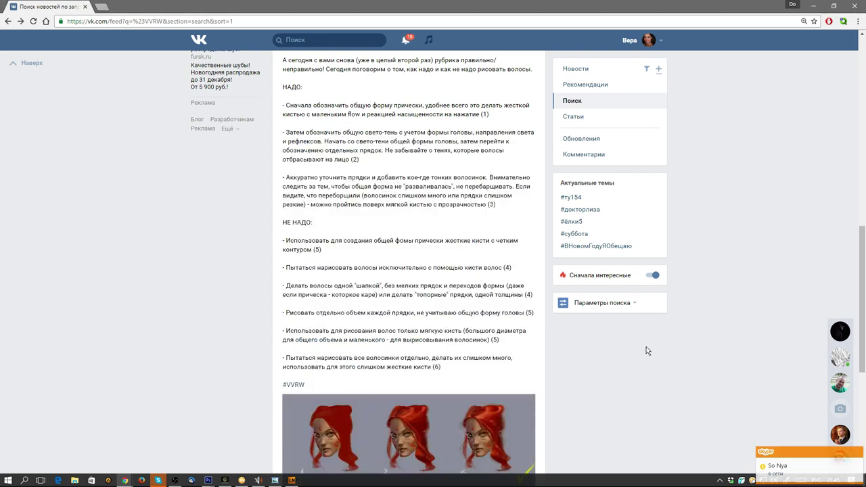
scroll(641, 347, "down", 5)
scroll(634, 335, "up", 5)
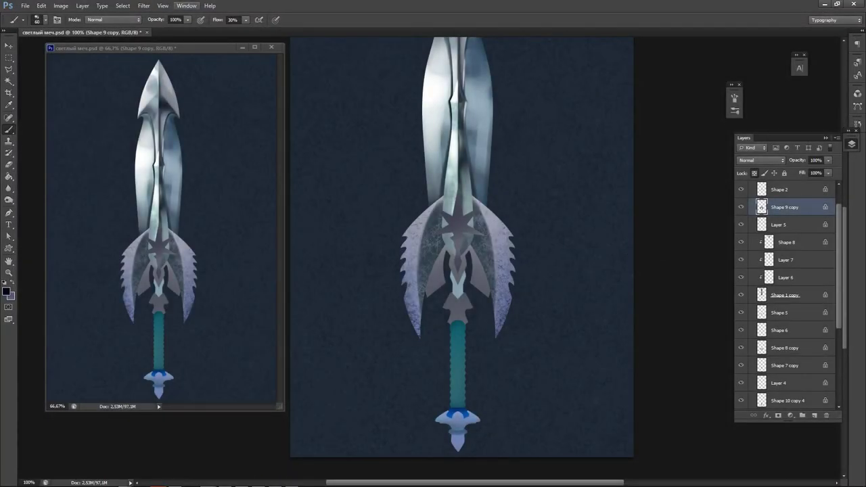
Switch back to Photoshop and create a blank white document with the preset settings.
key("ctrl+n")
key("Return")
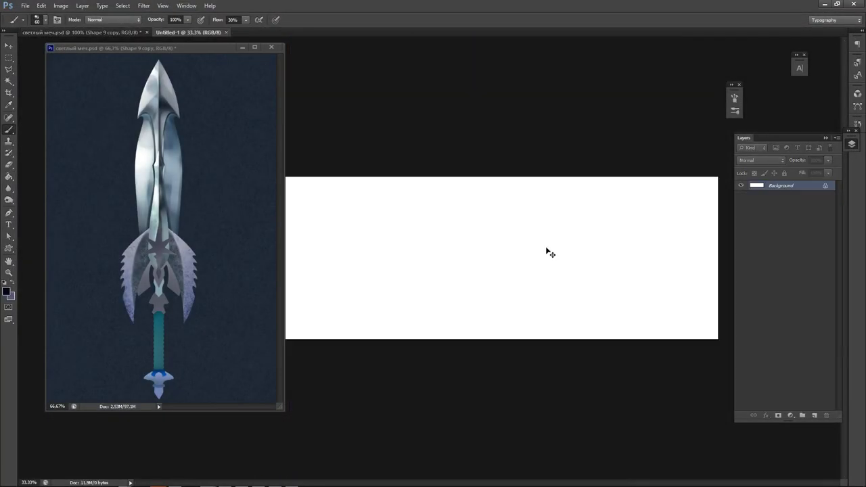
left_click(567, 268, "ctrl")
left_click(567, 268, "ctrl")
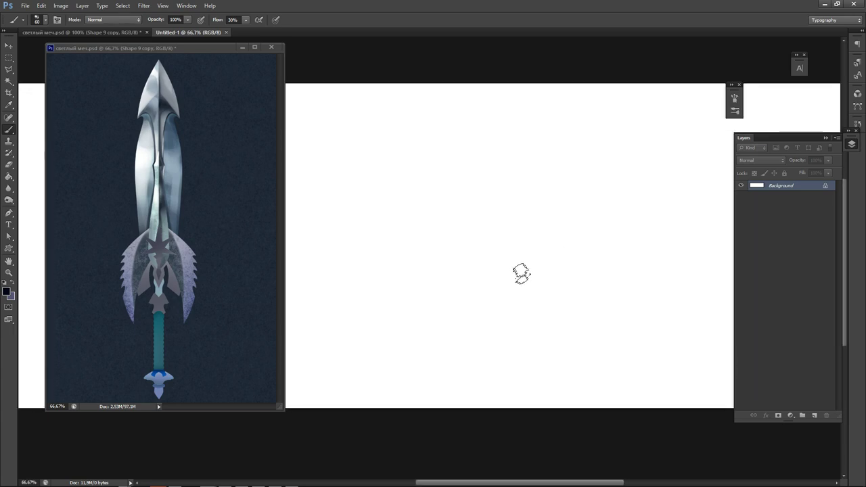
Choose the 60 px round brush and set the foreground colour to black, 000000.
right_click(535, 273)
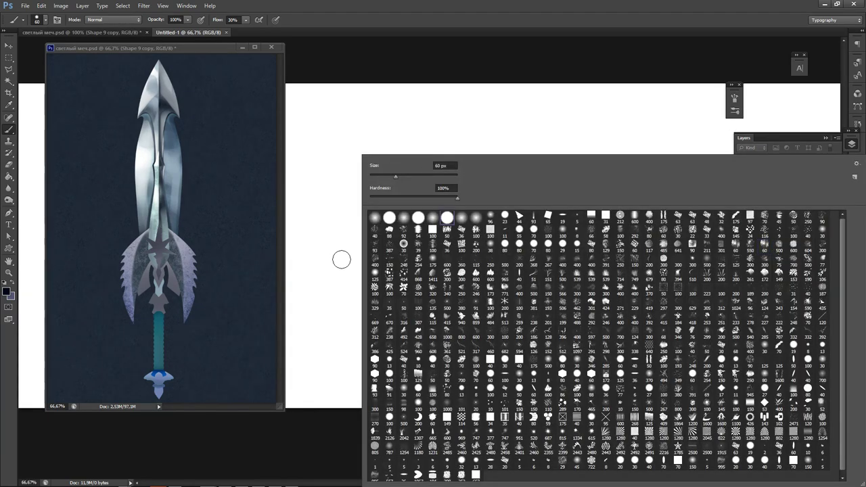
left_click(359, 255, "alt")
left_click(6, 292)
left_click(339, 275)
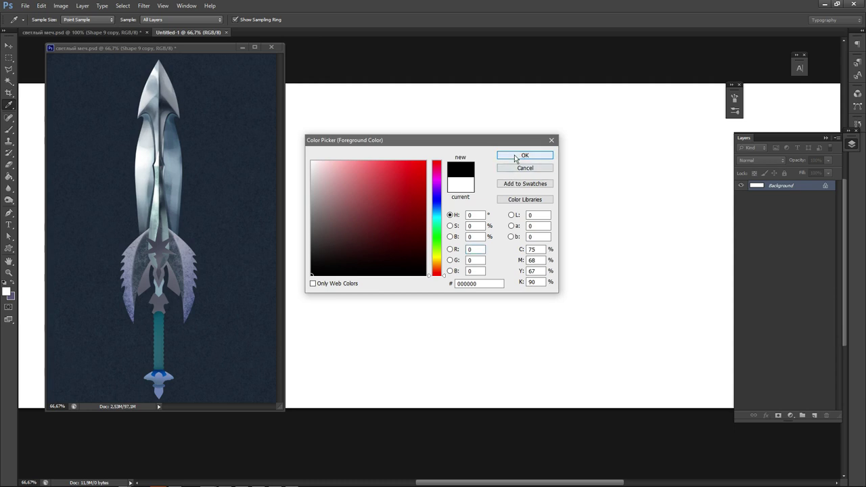
left_click(519, 157)
left_click_drag(379, 273, 561, 183)
mouse_move(484, 233)
left_mouse_down()
mouse_move(600, 249)
mouse_move(414, 354)
left_mouse_up()
key("ctrl+z")
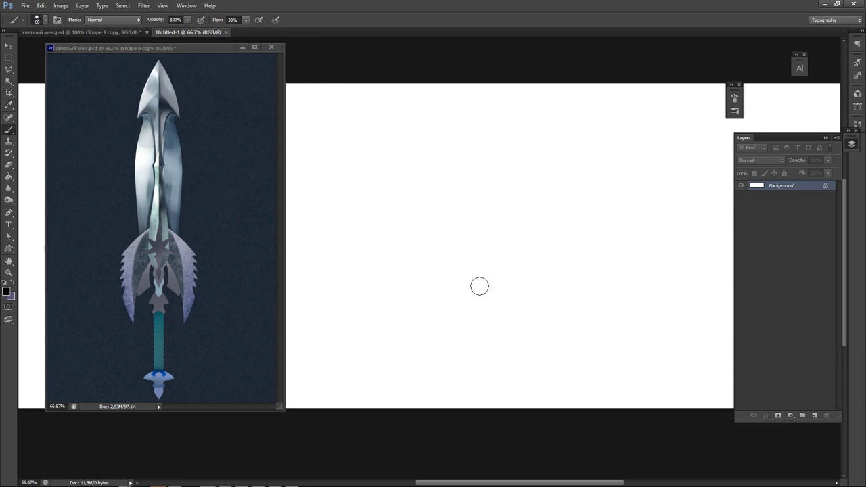
Paint the upper mass of a hairstyle in black at the canvas centre, enlarging the brush to build up its soft outer edge.
key("bracketright")
key("bracketright")
key("bracketleft")
key("bracketleft")
key("bracketleft")
mouse_move(504, 169)
left_mouse_down()
mouse_move(479, 180)
mouse_move(451, 238)
mouse_move(525, 185)
mouse_move(432, 250)
mouse_move(466, 237)
mouse_move(429, 250)
mouse_move(443, 239)
mouse_move(478, 248)
mouse_move(438, 258)
mouse_move(451, 269)
mouse_move(444, 249)
left_mouse_up()
key("bracketright")
key("bracketright")
key("bracketright")
key("bracketright")
left_click(406, 247, "alt")
mouse_move(424, 195)
left_mouse_down()
mouse_move(418, 266)
mouse_move(434, 193)
mouse_move(450, 176)
left_mouse_up()
Paint the lower black lock of the hairstyle and trim its right edge with light strokes.
key("x")
mouse_move(472, 271)
left_mouse_down()
mouse_move(424, 302)
mouse_move(454, 316)
mouse_move(467, 283)
mouse_move(475, 330)
left_mouse_up()
key("x")
mouse_move(494, 286)
left_mouse_down()
mouse_move(488, 352)
mouse_move(484, 305)
mouse_move(464, 343)
mouse_move(437, 339)
left_mouse_up()
key("x")
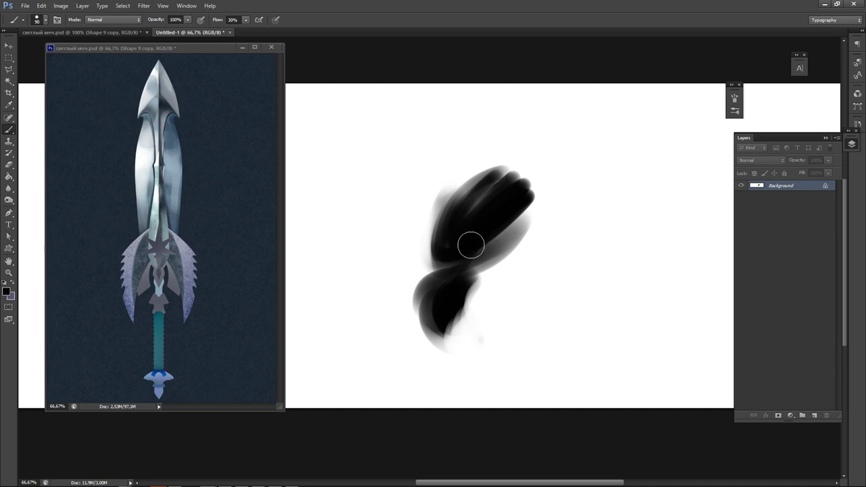
Extend the upper hair mass to the upper right in black and add a curved grey highlight near its top using sampled tones.
mouse_move(470, 245)
left_mouse_down()
mouse_move(505, 177)
mouse_move(519, 183)
mouse_move(517, 212)
mouse_move(466, 209)
mouse_move(480, 215)
mouse_move(484, 194)
mouse_move(482, 218)
mouse_move(499, 178)
mouse_move(480, 193)
mouse_move(490, 212)
mouse_move(546, 194)
mouse_move(496, 194)
left_mouse_up()
key("x")
key("x")
key("x")
key("x")
left_click(495, 196, "alt")
left_click(486, 196, "alt")
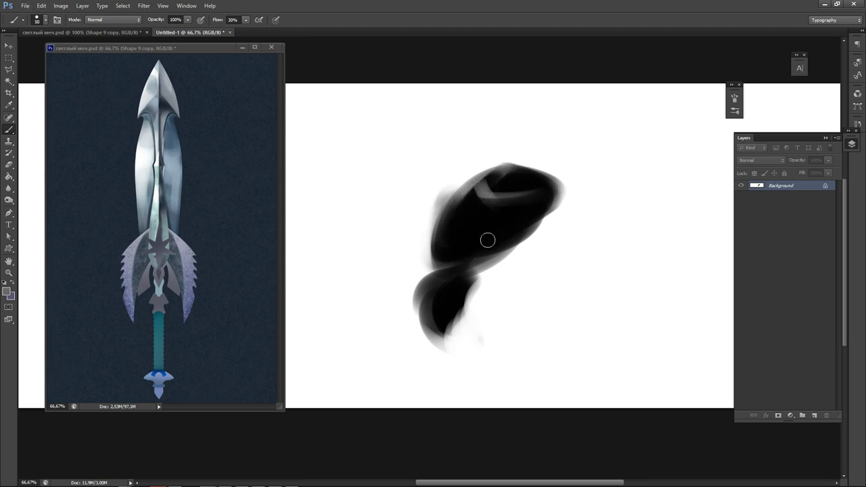
Paint thin grey strands along the right side of the upper hair mass with a 20 px brush.
key("bracketleft")
key("bracketleft")
key("bracketleft")
mouse_move(465, 257)
left_mouse_down()
mouse_move(533, 212)
mouse_move(486, 254)
mouse_move(513, 221)
mouse_move(442, 267)
mouse_move(497, 249)
mouse_move(439, 271)
left_mouse_up()
key("x")
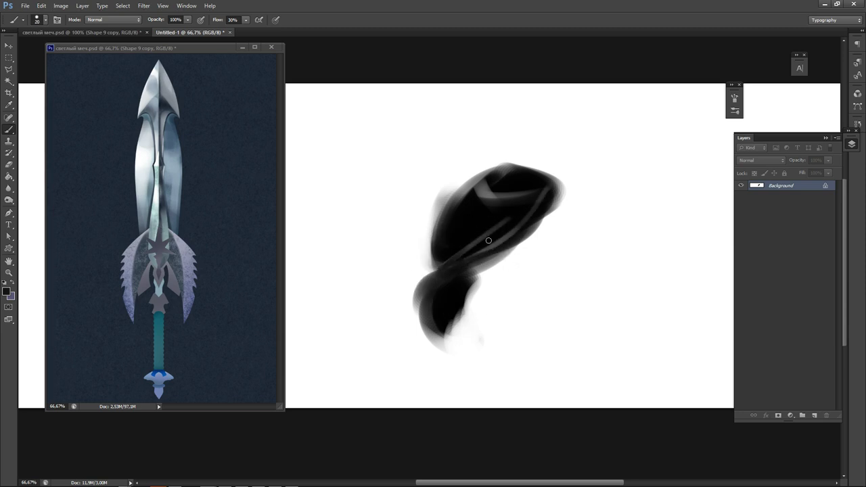
Sample black from the hair, narrow the grey strands and reinforce the lower lock with black strokes.
left_click(485, 228, "alt")
left_click_drag(508, 219, 456, 256)
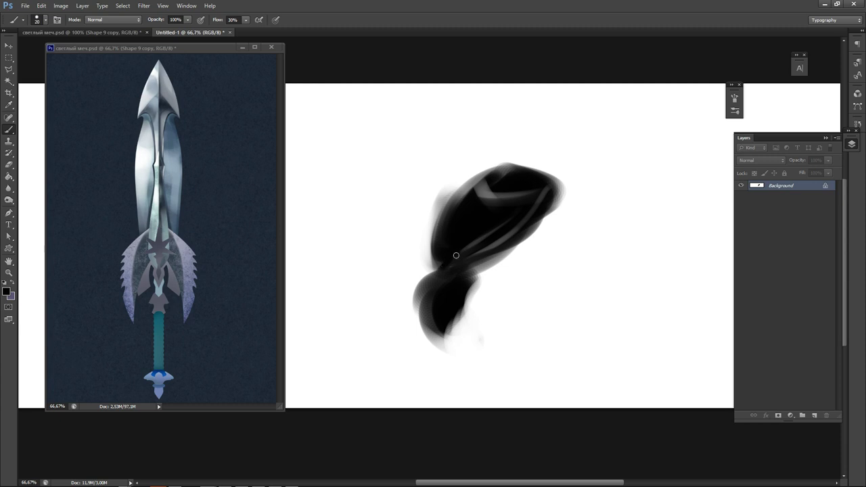
mouse_move(445, 291)
left_mouse_down()
mouse_move(459, 275)
mouse_move(440, 284)
mouse_move(453, 308)
left_mouse_up()
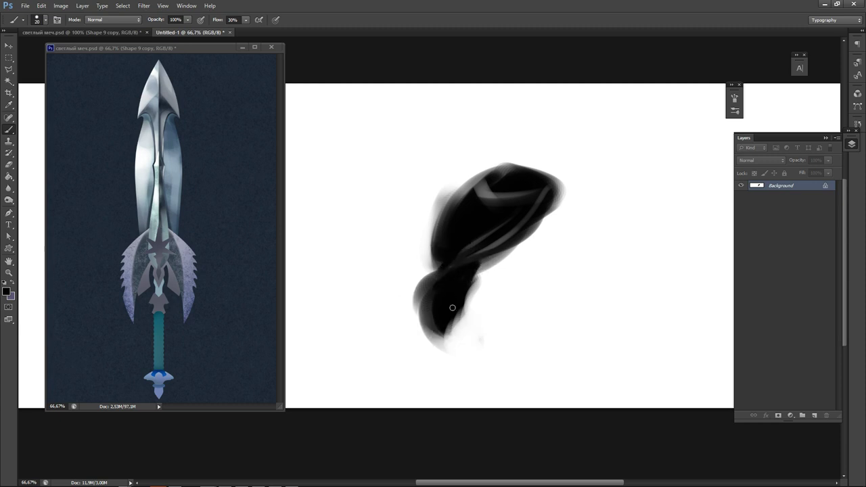
Paint sampled black and grey strands curving down the right side of the upper hair mass, undoing the last strokes.
left_click_drag(546, 191, 541, 212)
left_click_drag(541, 196, 530, 225)
left_click(557, 194, "alt")
mouse_move(517, 174)
left_mouse_down()
mouse_move(560, 199)
mouse_move(524, 241)
left_mouse_up()
left_click(554, 199, "alt")
mouse_move(560, 189)
left_mouse_down()
mouse_move(516, 257)
mouse_move(542, 223)
mouse_move(472, 262)
mouse_move(532, 251)
left_mouse_up()
left_click_drag(546, 211, 492, 259)
key("ctrl+alt+z")
key("ctrl+alt+z")
key("ctrl+alt+z")
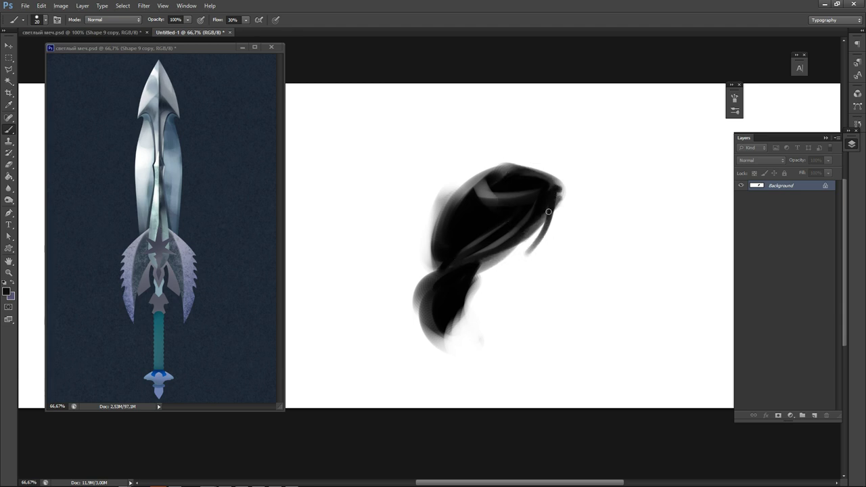
Switch to the flat 19 px brush tip and paint thin loose strands looping below the right side of the upper hair mass.
right_click(390, 306)
left_click(557, 218)
left_click(584, 146)
key("alt")
left_click_drag(541, 236, 485, 263)
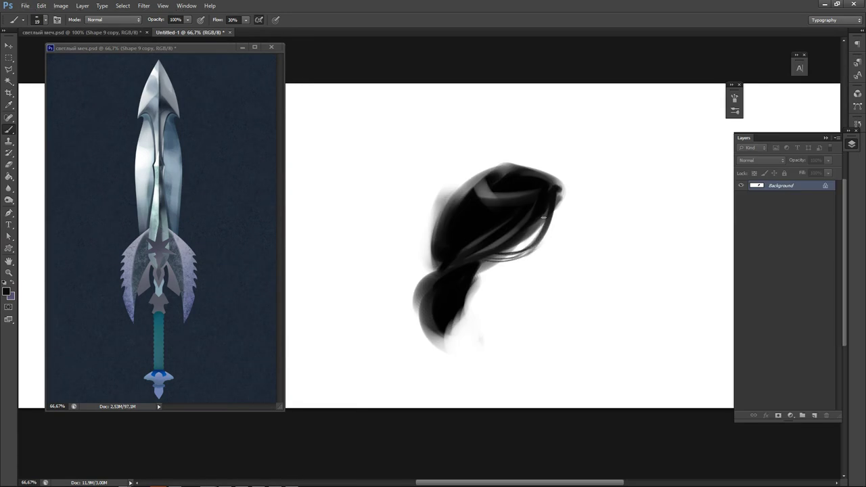
Paint thin loose black strands along the left edge and upper-left outline of the hair with a 9 px brush.
mouse_move(451, 211)
left_mouse_down()
mouse_move(429, 265)
mouse_move(438, 269)
left_mouse_up()
key("bracketleft")
mouse_move(439, 238)
left_mouse_down()
mouse_move(421, 261)
mouse_move(437, 270)
mouse_move(418, 267)
left_mouse_up()
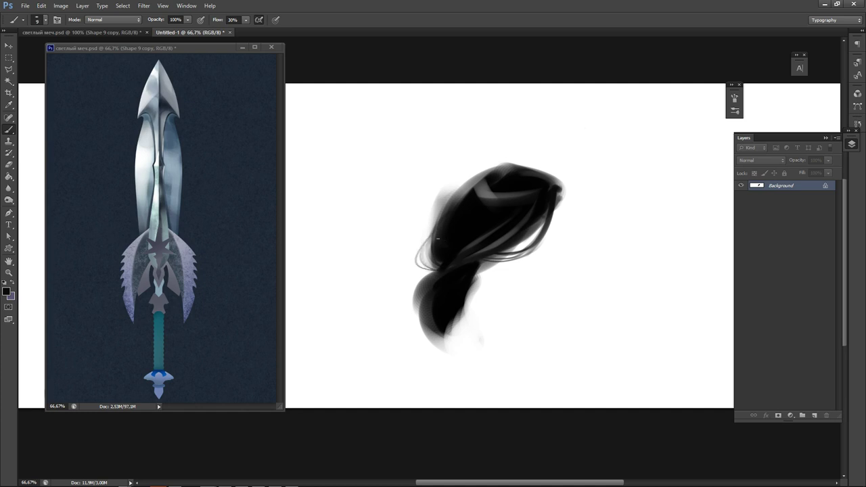
left_click_drag(478, 172, 454, 201)
Paint thin curved black strands around the lower lock's tip, undoing and redrawing the unsatisfactory ones.
mouse_move(419, 316)
left_mouse_down()
mouse_move(455, 351)
mouse_move(478, 332)
mouse_move(469, 343)
left_mouse_up()
key("ctrl+alt+z")
key("ctrl+alt+z")
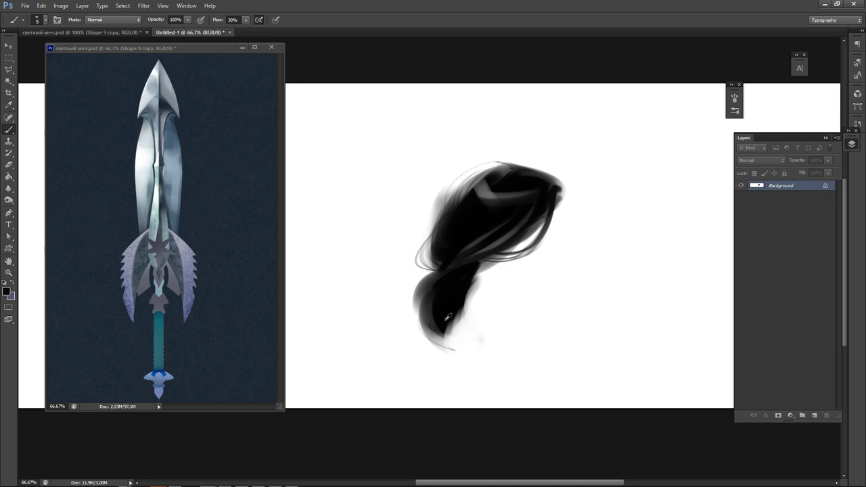
left_click_drag(420, 325, 451, 346)
mouse_move(429, 315)
left_mouse_down()
mouse_move(444, 344)
mouse_move(458, 348)
left_mouse_up()
key("ctrl+alt+z")
key("ctrl+alt+z")
key("ctrl+alt+z")
key("ctrl+alt+z")
key("ctrl+alt+z")
left_click_drag(422, 294, 444, 333)
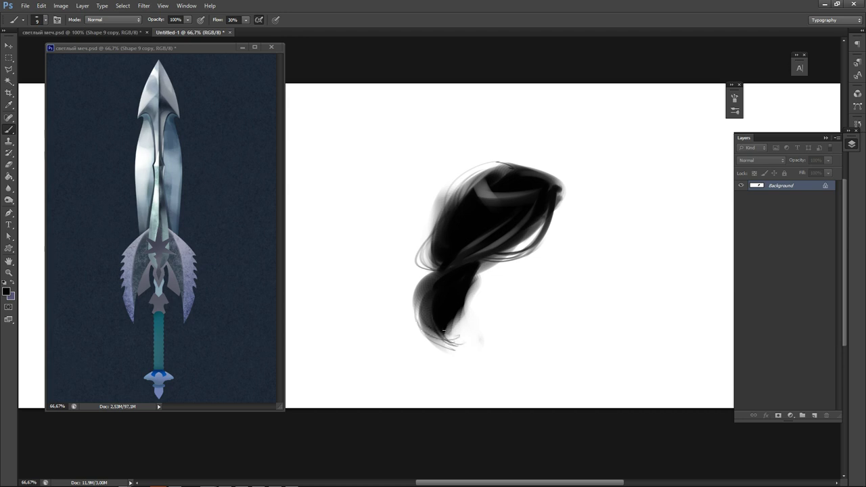
Paint fine light strands over the dark hair using sampled white, and close the Untitled-1 document without saving.
left_click(501, 284, "alt")
left_click_drag(545, 188, 529, 213)
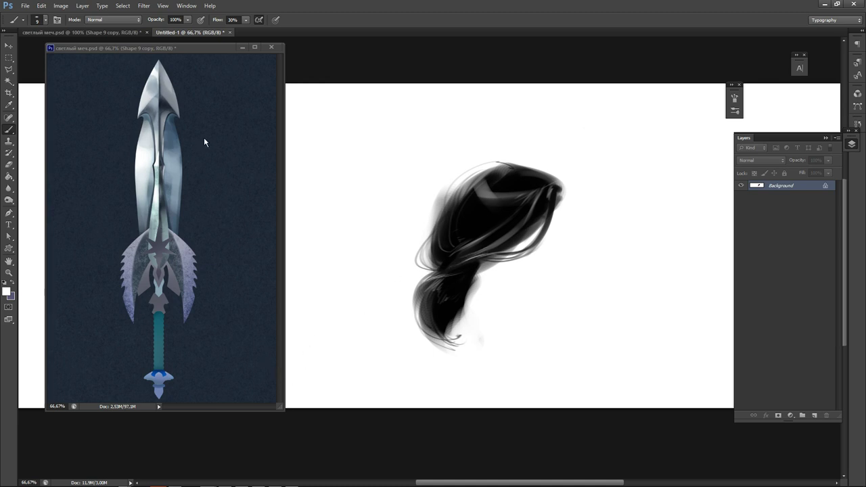
left_click(231, 33)
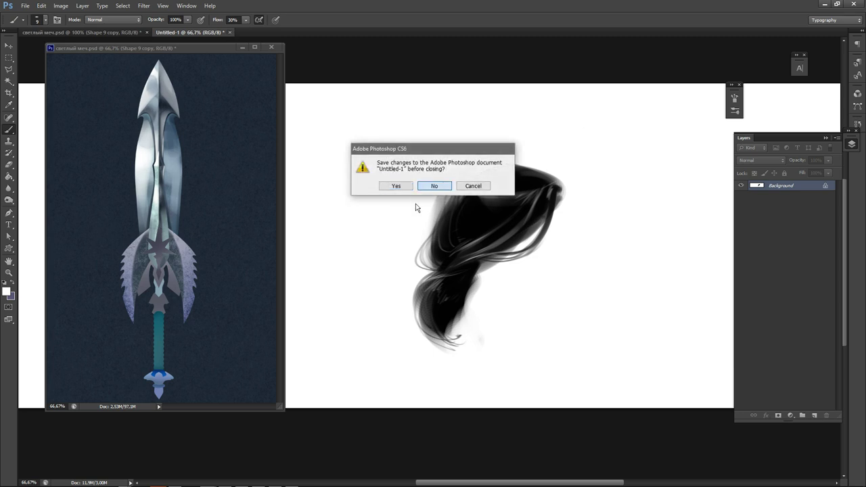
left_click(433, 188)
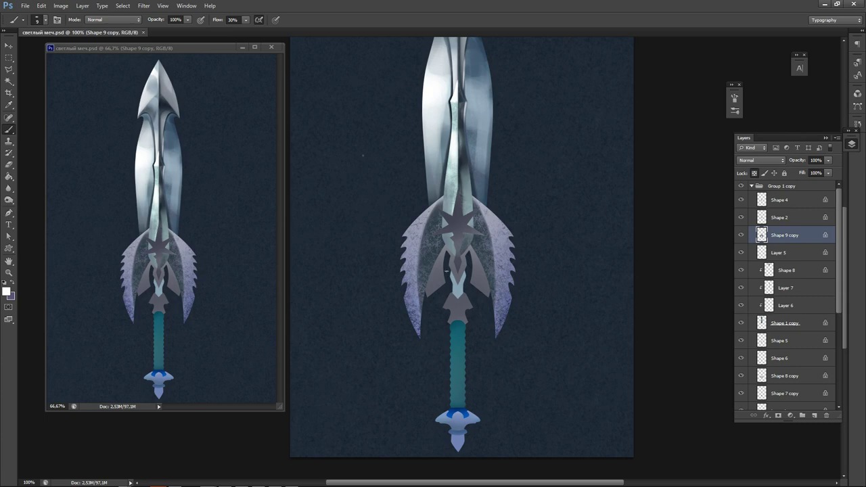
Choose a round brush tip and add a new layer clipped to the Shape 9 copy layer.
right_click(447, 272)
left_click(452, 221)
left_click(345, 292)
key("ctrl+shift+n")
key("Return")
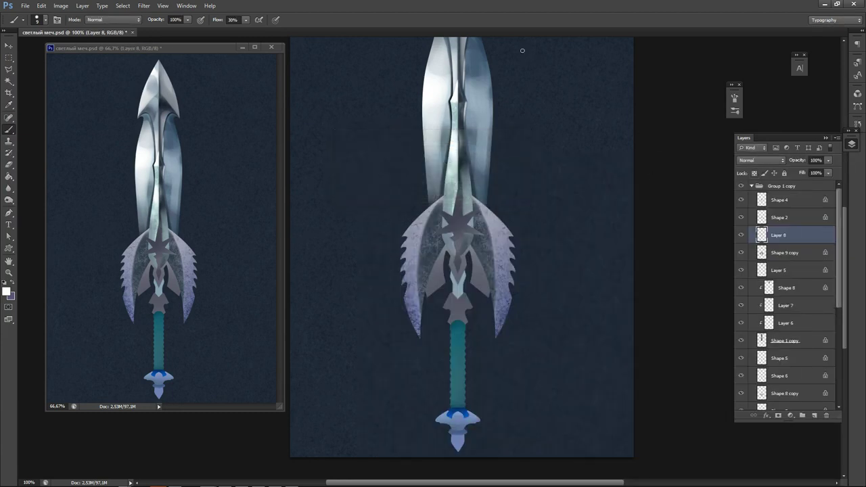
key("ctrl+alt+g")
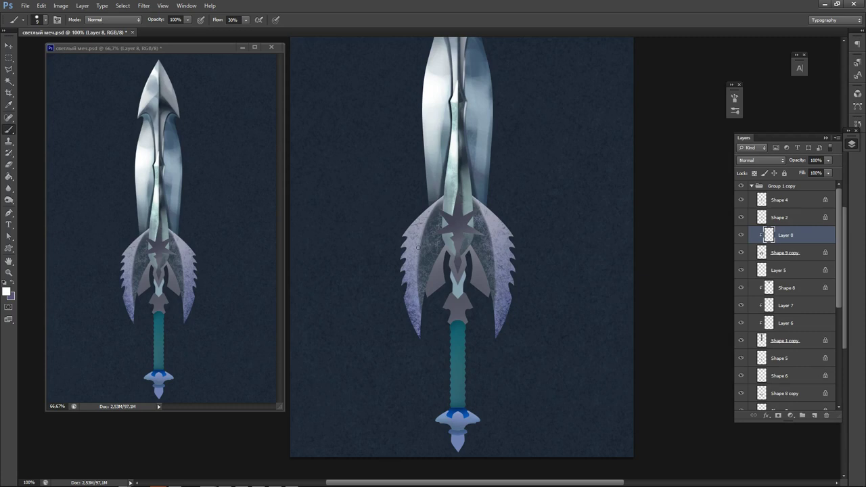
Select the star's layer Shape 4, unlock its transparent pixels, and set the foreground colour to dark blue 000d3d.
left_click(465, 230, "ctrl")
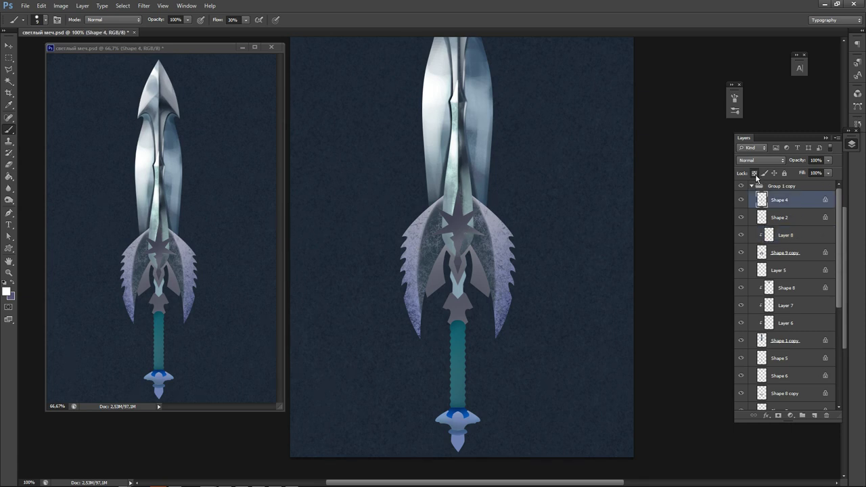
left_click(754, 172)
left_click(465, 223, "alt")
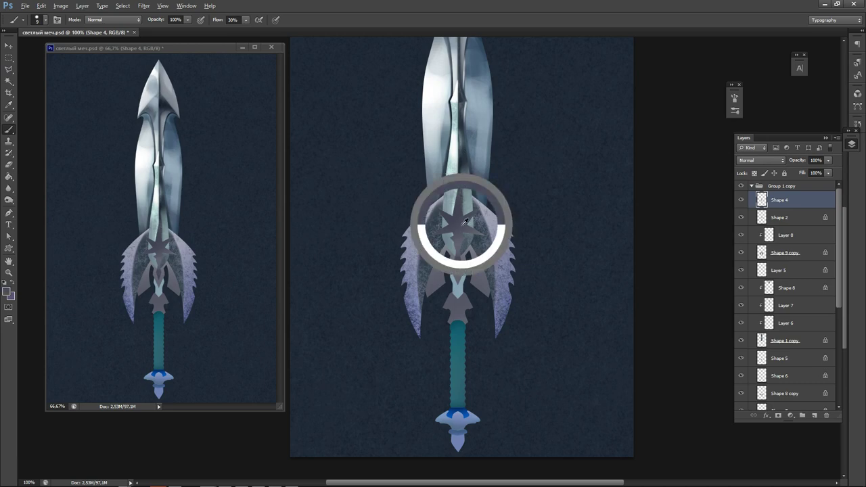
key("n")
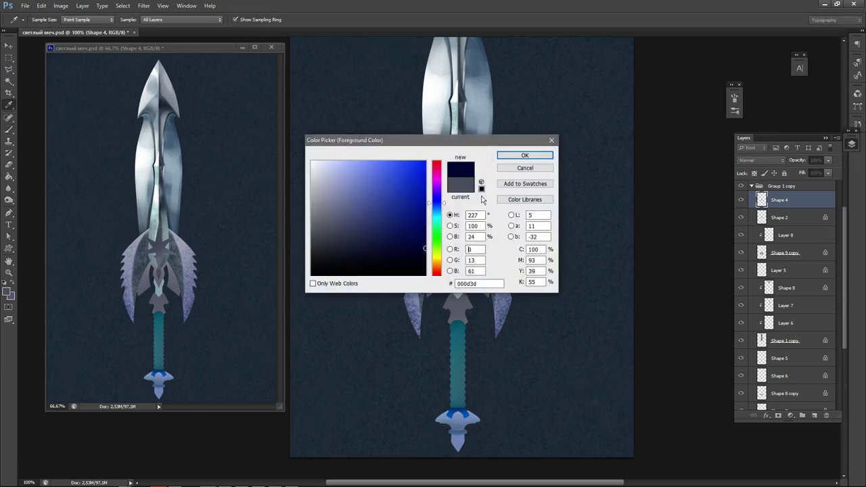
left_click(525, 155)
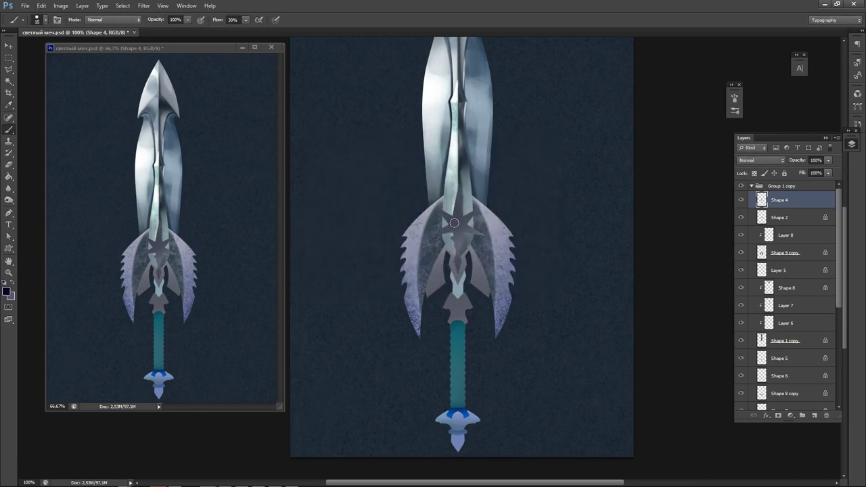
Undo the spilled test stroke, lock the star layer's transparent pixels, and paint the star's right half dark blue at 25 px.
key("bracketright")
left_click_drag(459, 272, 463, 128)
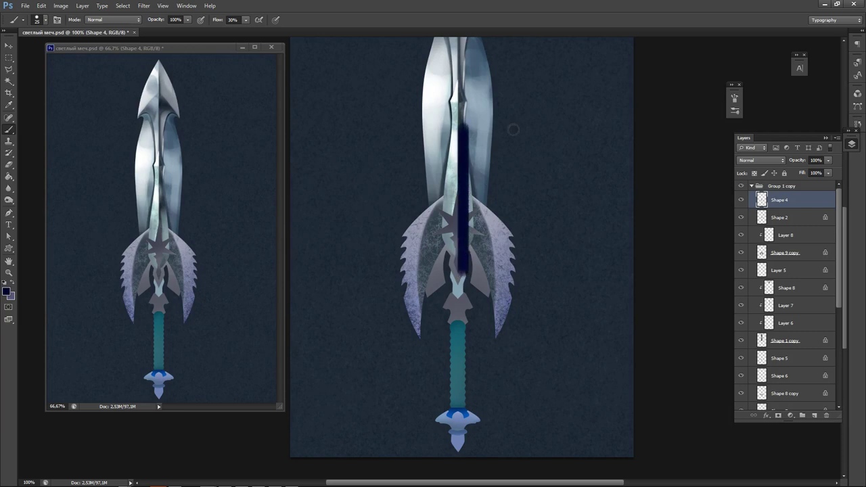
key("ctrl+z")
left_click(755, 173)
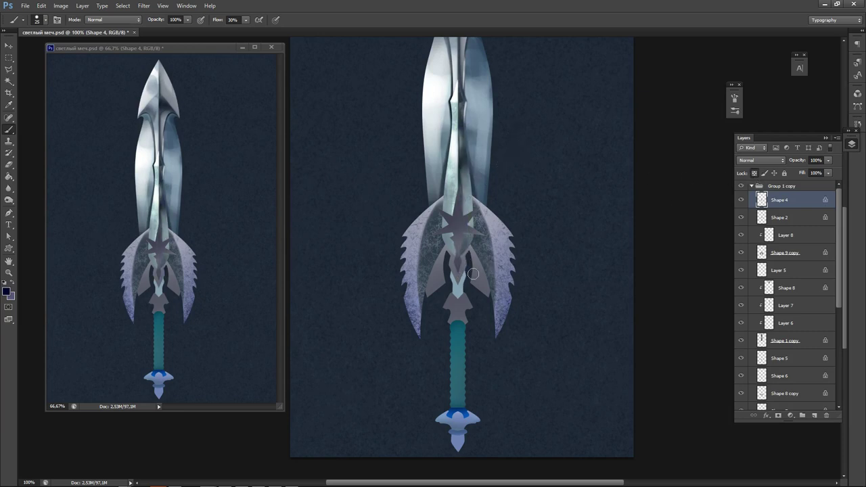
mouse_move(462, 273)
left_mouse_down()
mouse_move(505, 175)
mouse_move(467, 241)
mouse_move(463, 196)
mouse_move(476, 235)
left_mouse_up()
Try to paint a grey facet along the star's upper-right ray with a 7 px round brush and a sampled tone.
left_click(453, 231, "alt")
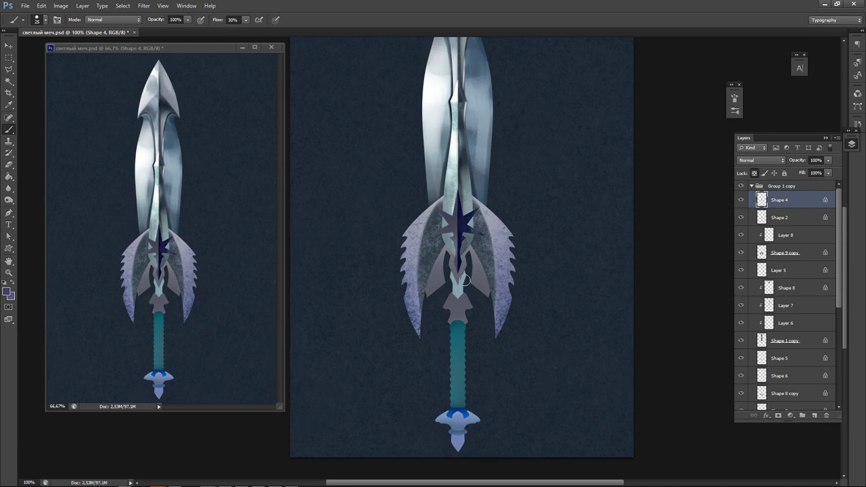
scroll(460, 230, "up", 3)
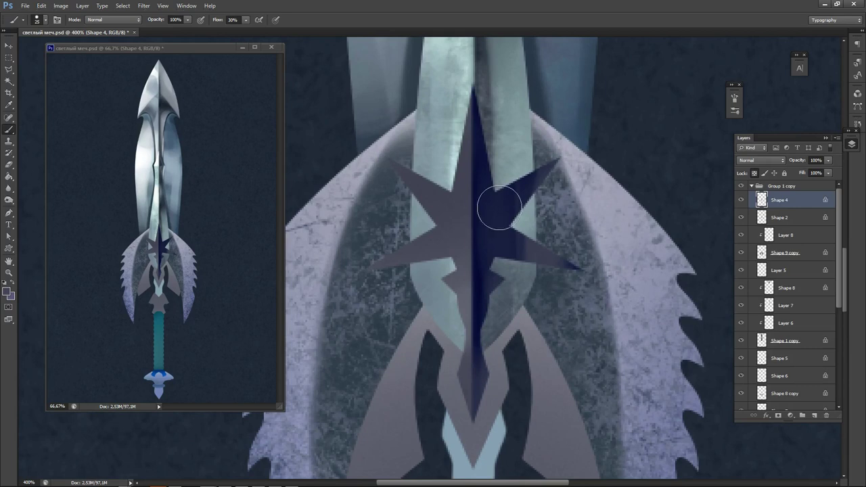
key("bracketleft")
key("bracketleft")
key("bracketleft")
key("bracketleft")
key("bracketleft")
key("bracketleft")
mouse_move(480, 215)
left_mouse_down()
mouse_move(559, 159)
mouse_move(484, 209)
mouse_move(555, 169)
left_mouse_up()
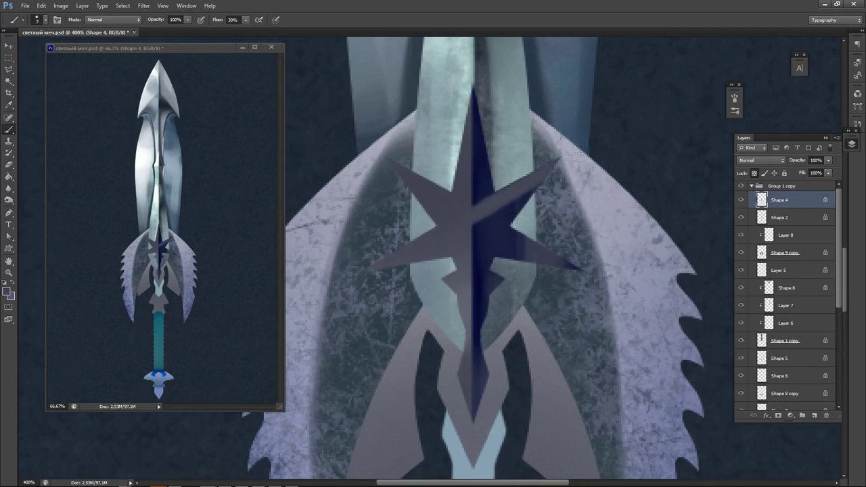
left_click_drag(480, 216, 534, 185)
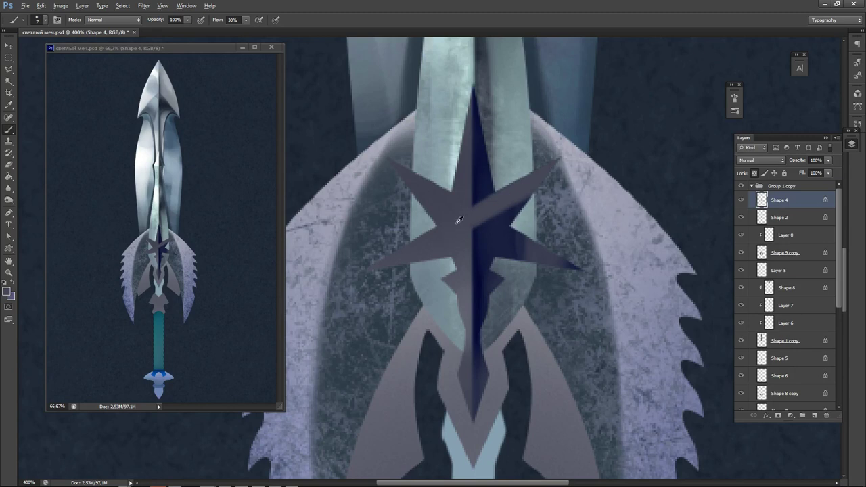
key("alt")
left_click_drag(478, 225, 535, 190)
left_click_drag(474, 207, 535, 173)
left_click_drag(461, 253, 465, 241)
Draw thin facet lines across the star's rays and centre with a 3 px flat-tip brush, alternating sampled grey and dark blue.
right_click(458, 244)
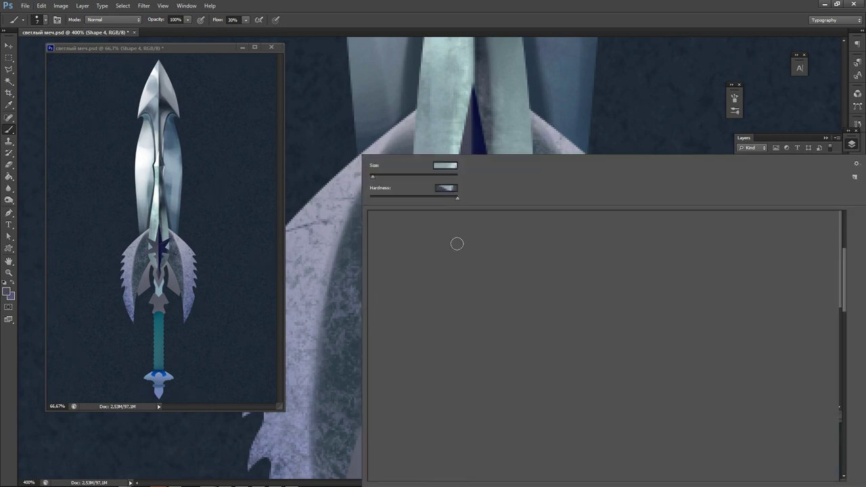
left_click(563, 216)
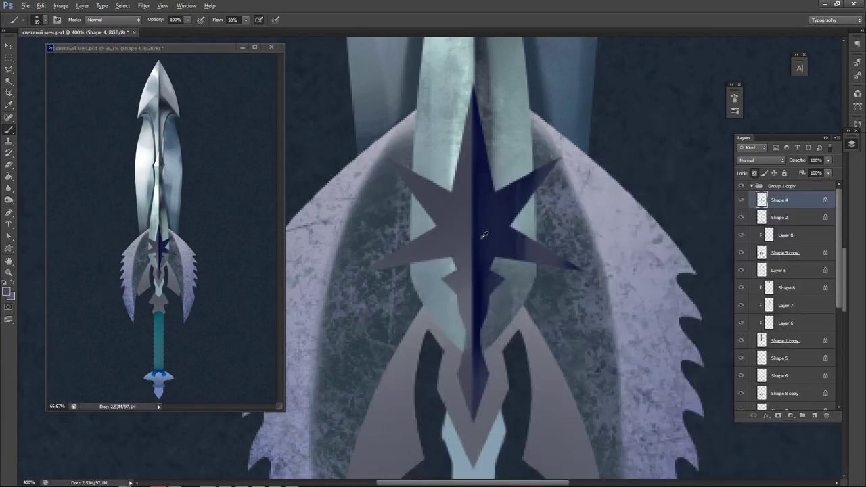
key("bracketright")
key("bracketright")
key("bracketright")
key("bracketright")
key("bracketright")
key("bracketright")
key("bracketright")
key("bracketright")
key("bracketright")
key("bracketright")
key("bracketright")
key("bracketright")
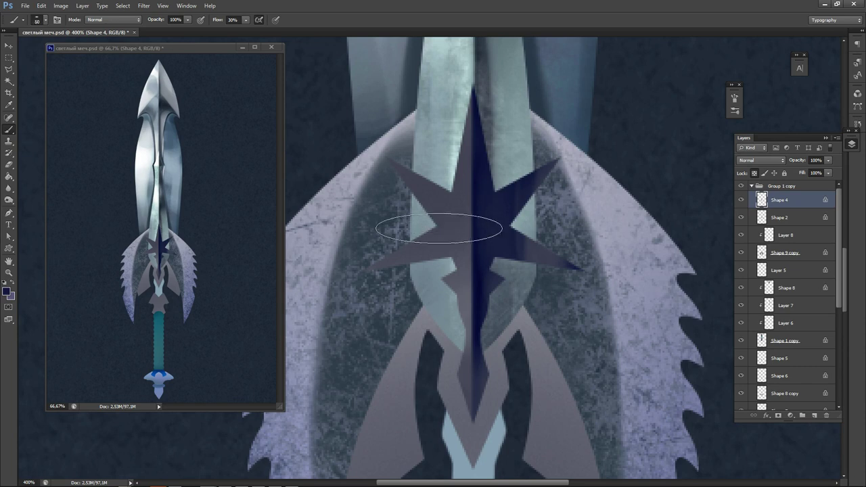
key("bracketleft")
key("bracketleft")
key("bracketleft")
key("bracketleft")
key("bracketleft")
key("bracketleft")
key("bracketleft")
key("bracketleft")
key("bracketleft")
key("bracketleft")
key("bracketleft")
key("bracketleft")
key("bracketleft")
key("bracketleft")
key("bracketleft")
key("bracketleft")
key("bracketleft")
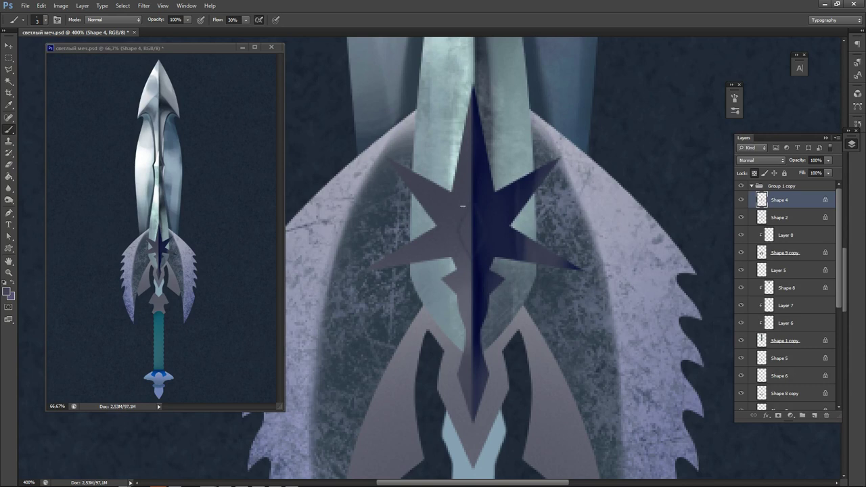
left_click(497, 201, "alt")
left_click(462, 231, "alt")
left_click(503, 225, "alt")
left_click(464, 286, "alt")
left_click(487, 192, "alt")
left_click(448, 232, "alt")
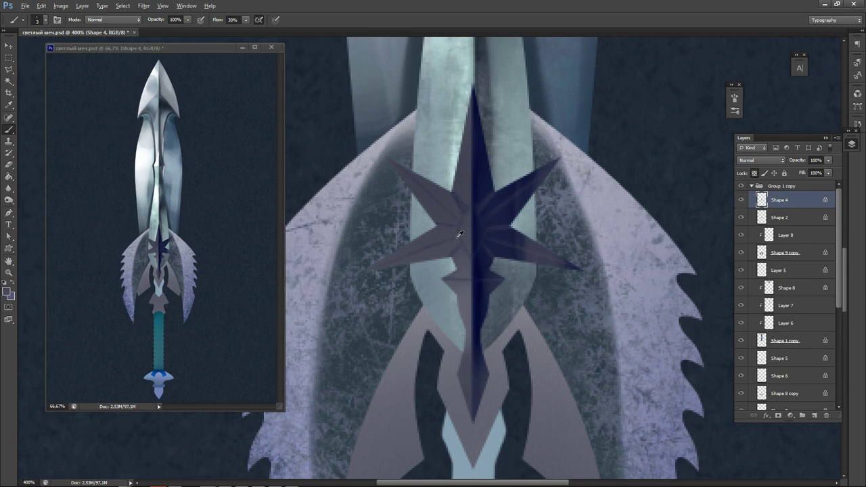
Shade the star's upper-right ray with a grey upper facet and a dark blue lower facet using a round 5 px brush.
key("alt")
right_click(469, 214)
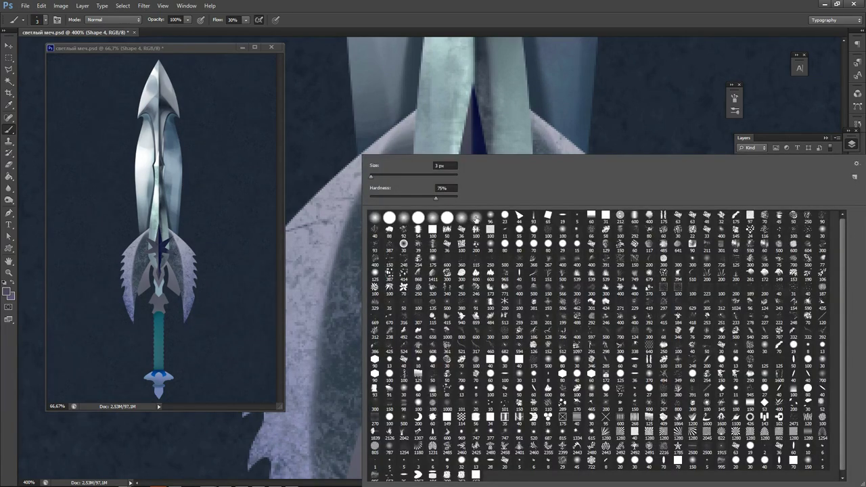
left_click(447, 218)
left_click(588, 107)
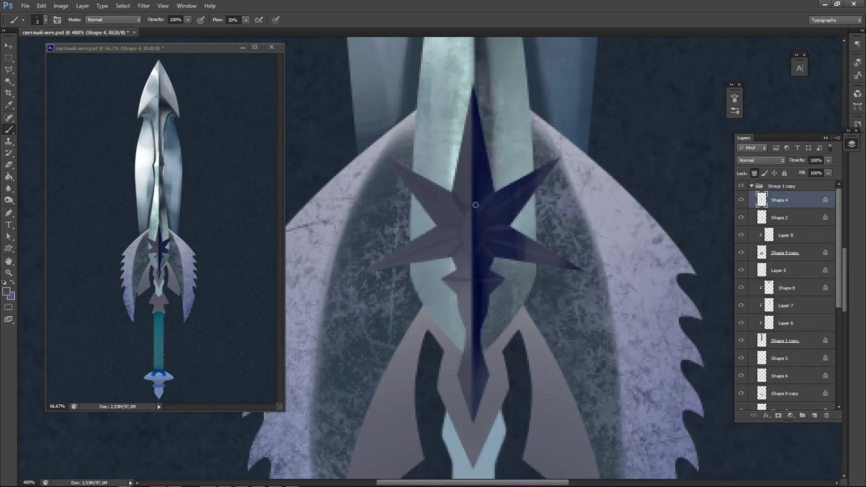
key("bracketright")
key("bracketright")
mouse_move(476, 223)
left_mouse_down()
mouse_move(538, 174)
mouse_move(529, 178)
left_mouse_up()
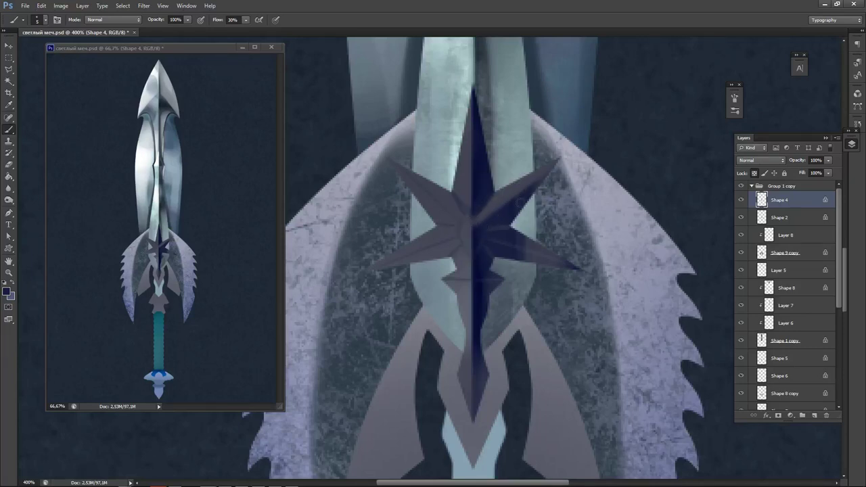
left_click_drag(506, 204, 531, 184)
left_click(525, 180, "alt")
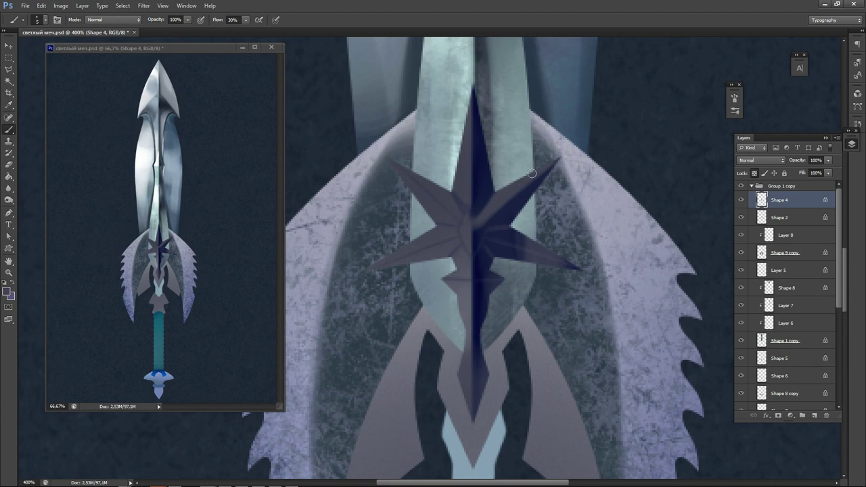
Paint the upper facet of the star's upper-left ray dark blue and sample tones around the star's centre.
left_click(482, 193, "alt")
mouse_move(431, 184)
left_mouse_down()
mouse_move(397, 162)
mouse_move(465, 216)
mouse_move(434, 185)
mouse_move(444, 191)
mouse_move(468, 221)
mouse_move(429, 189)
left_mouse_up()
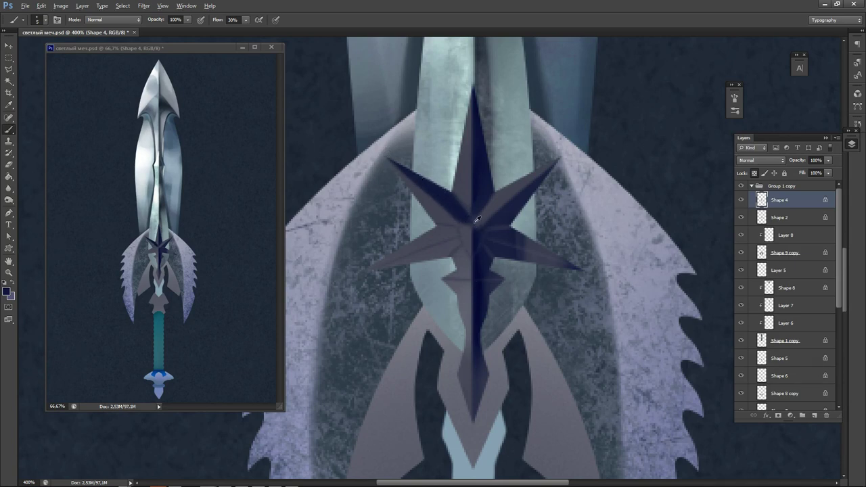
left_click(466, 190, "alt")
left_click(479, 205, "alt")
Paint the lower facet of the star's lower-left ray dark blue with a 6 px brush and sampled tones.
left_click(463, 238, "alt")
left_click(484, 261, "alt")
key("]")
left_click_drag(370, 273, 481, 233)
mouse_move(421, 268)
left_mouse_down()
mouse_move(453, 253)
mouse_move(442, 259)
left_mouse_up()
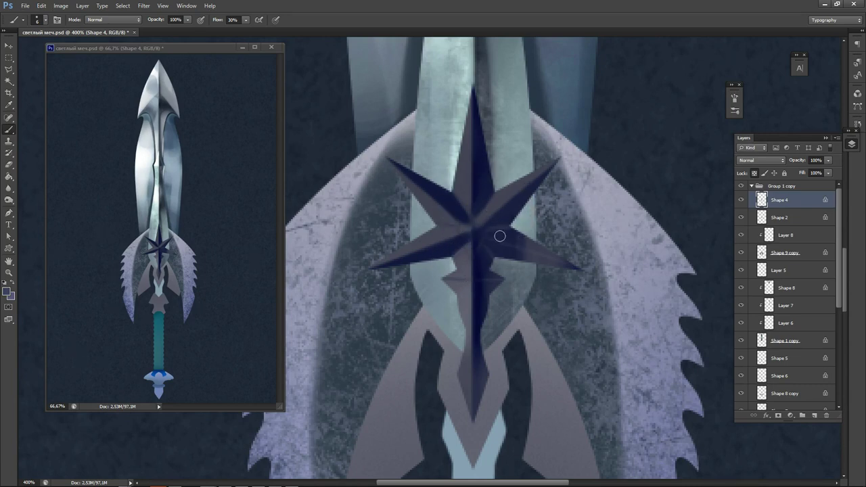
Shade the star's lower-right ray with a grey upper facet and a dark blue lower facet, refining the edge at 5 px.
mouse_move(498, 234)
left_mouse_down()
mouse_move(525, 238)
mouse_move(480, 233)
mouse_move(576, 262)
left_mouse_up()
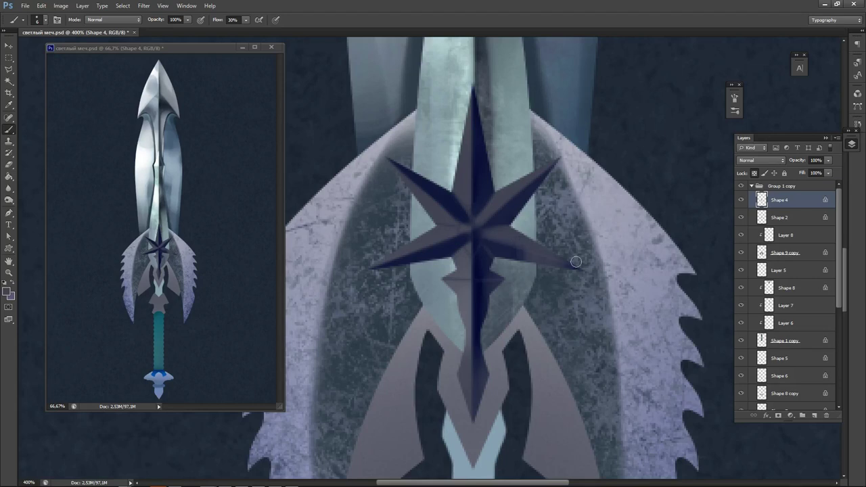
left_click(501, 251, "alt")
left_click_drag(482, 241, 600, 277)
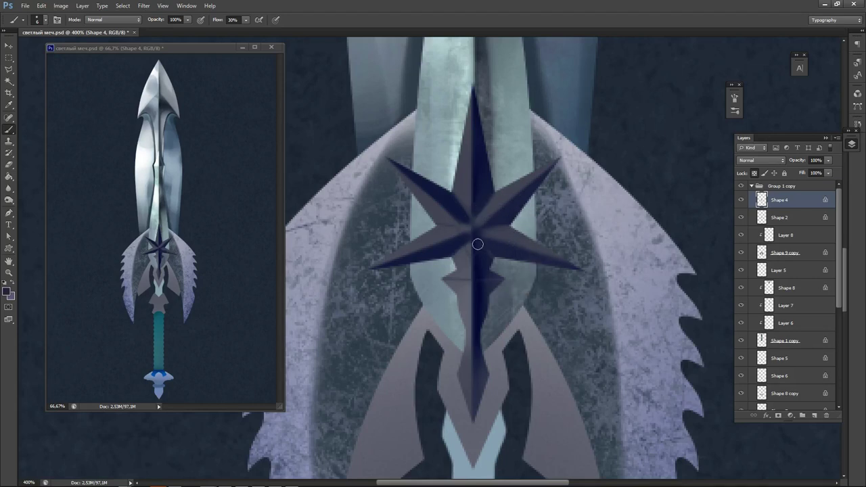
left_click(515, 237, "alt")
left_click(503, 218, "alt")
key("bracketleft")
left_click_drag(483, 240, 586, 273)
left_click(522, 239, "alt")
Paint a sampled dark blue shadow across the small left spur below the star's rays.
scroll(479, 198, "down", 3)
left_click(480, 224, "alt")
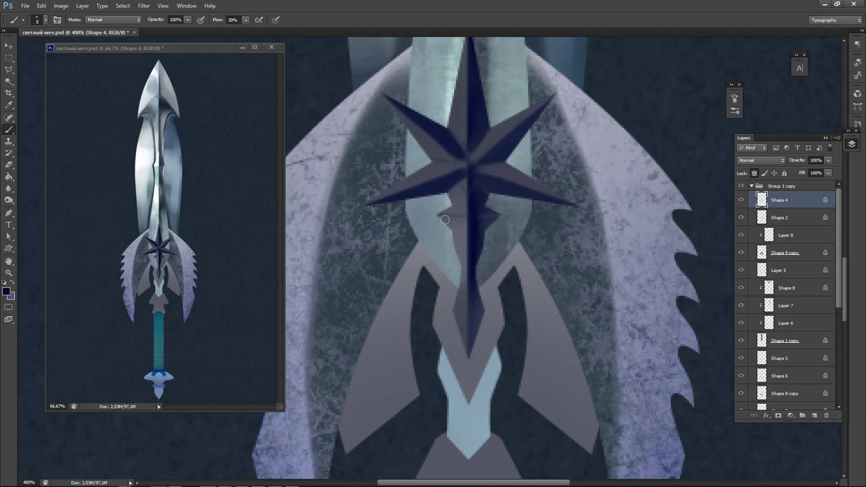
mouse_move(445, 220)
left_mouse_down()
mouse_move(499, 216)
mouse_move(441, 222)
left_mouse_up()
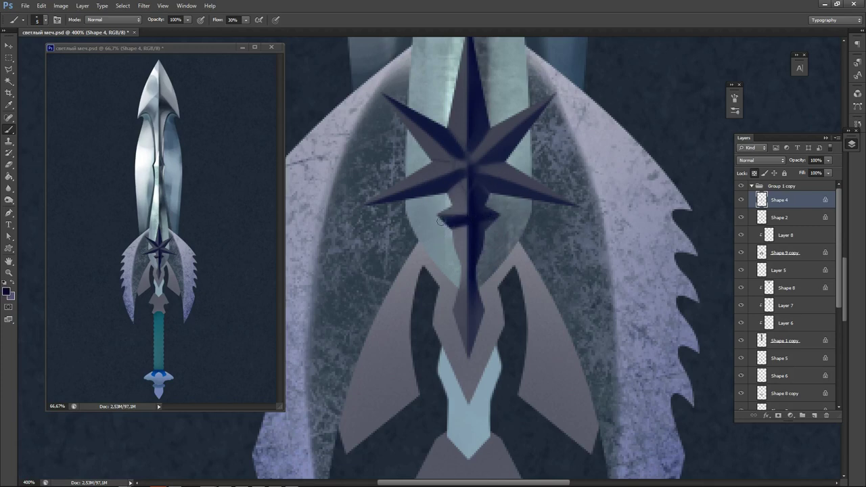
Shade the crossbar below the star and the pendant's lower diamond point with sampled dark blue tones.
left_click(482, 210, "alt")
left_click_drag(464, 211, 485, 211)
left_click(477, 202, "alt")
mouse_move(450, 316)
left_mouse_down()
mouse_move(472, 360)
mouse_move(463, 324)
mouse_move(459, 338)
mouse_move(459, 296)
mouse_move(482, 292)
mouse_move(473, 284)
mouse_move(473, 306)
mouse_move(482, 308)
mouse_move(471, 279)
mouse_move(467, 324)
left_mouse_up()
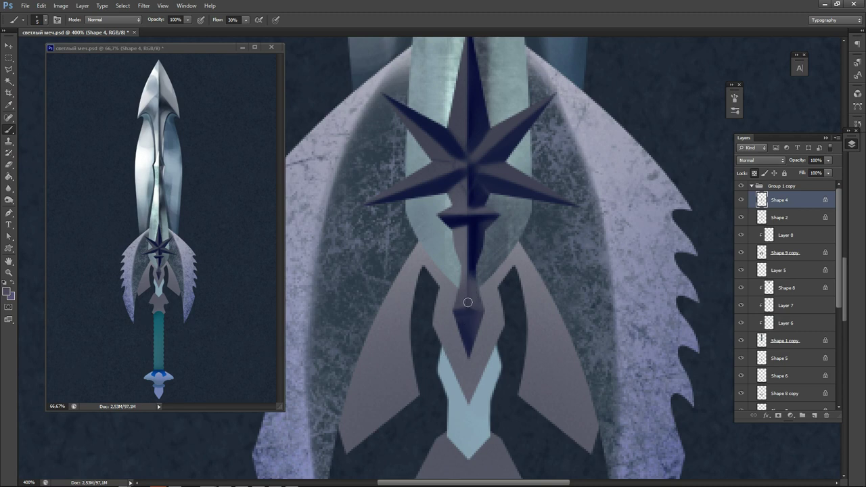
Shade the narrow shaft between the crossbar and the diamond point with sampled dark blue and grey tones, using a larger brush.
left_click_drag(467, 244, 468, 281)
left_click(476, 268, "alt")
key("bracketright")
key("bracketright")
left_click(459, 232, "alt")
mouse_move(459, 234)
left_mouse_down()
mouse_move(456, 258)
mouse_move(477, 266)
mouse_move(449, 237)
mouse_move(468, 282)
left_mouse_up()
left_click(477, 270, "alt")
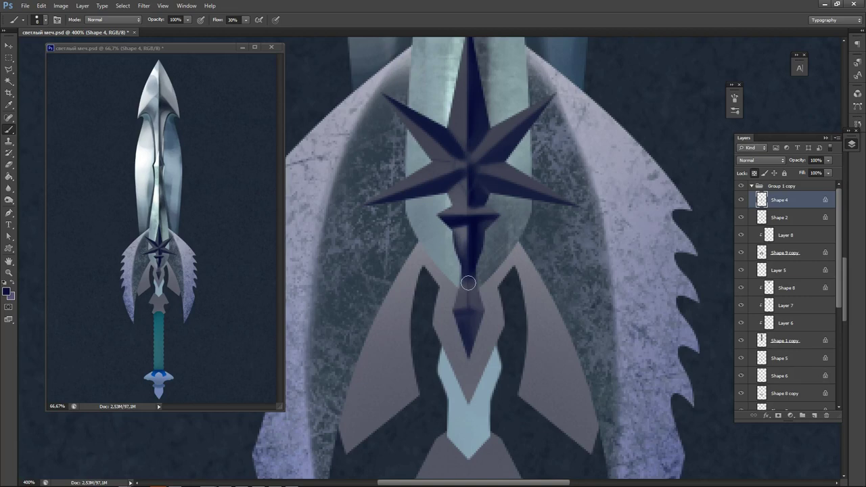
Shade the short neck directly beneath the star's centre with sampled tones.
left_click(458, 195, "alt")
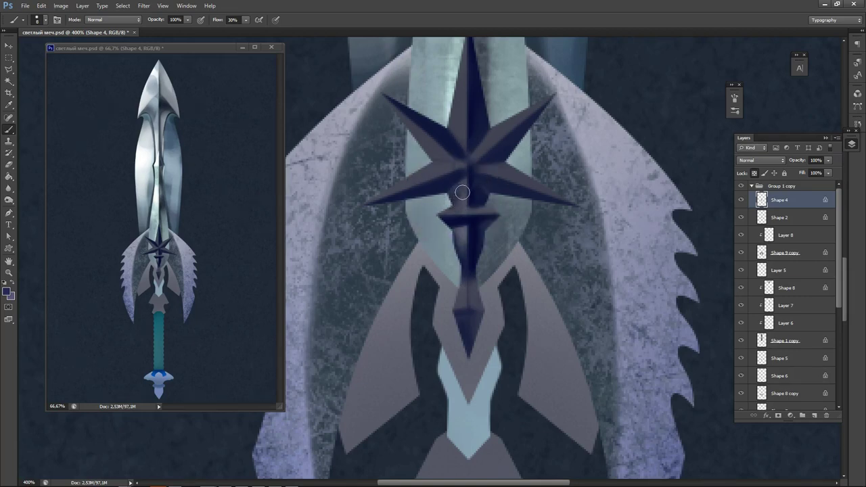
left_click(440, 184, "alt")
left_click_drag(394, 196, 438, 303)
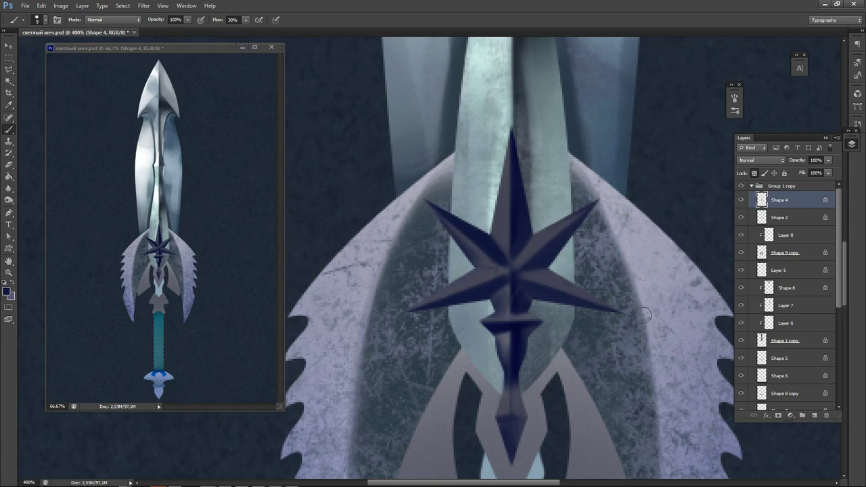
Deepen the facets of the pendant's lower diamond point with dark blue down to its tip.
scroll(602, 301, "down", 5)
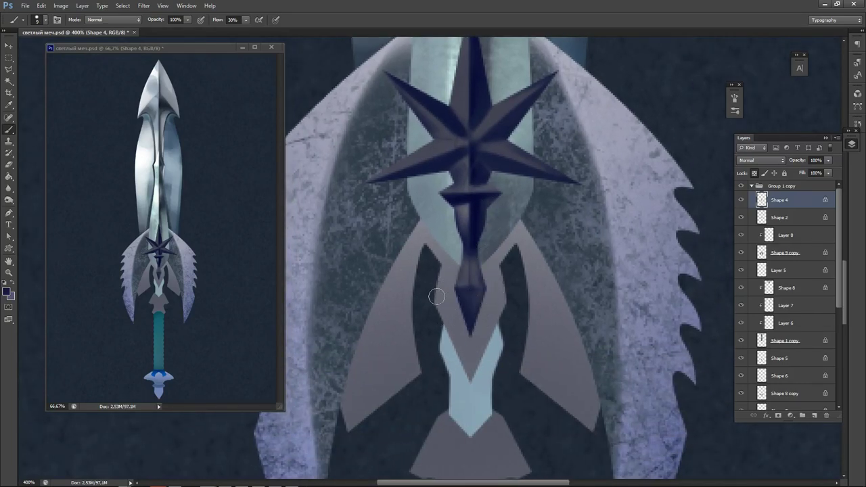
left_click_drag(482, 249, 472, 305)
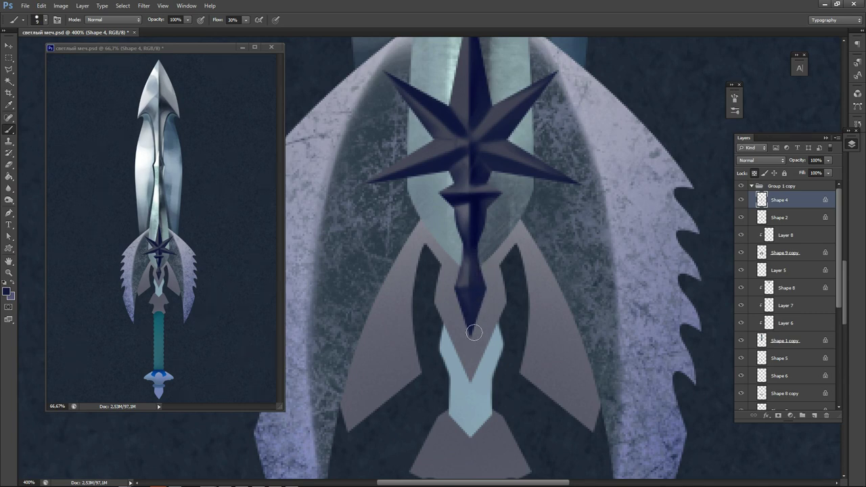
left_click(478, 233, "alt")
Paint a dark blue vertical oval over the star's centre where the rays meet, refining it with a 2 px brush.
left_click_drag(556, 72, 559, 261)
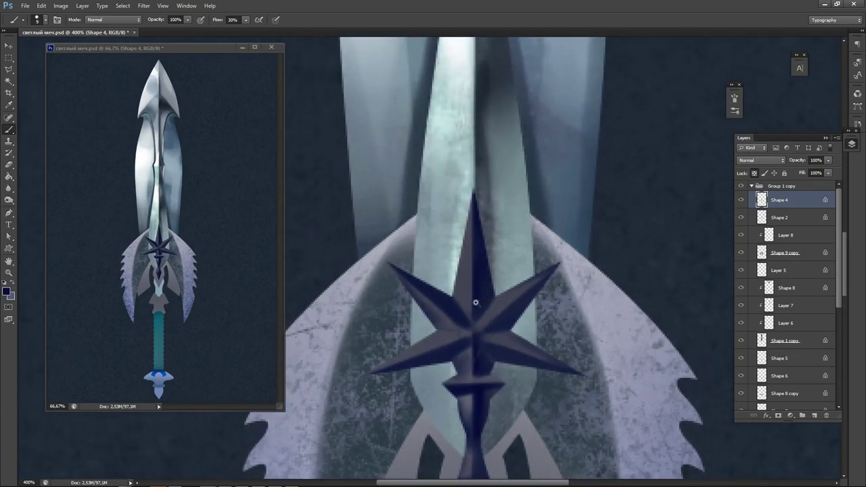
scroll(476, 302, "up", 1)
key("ctrl+equal")
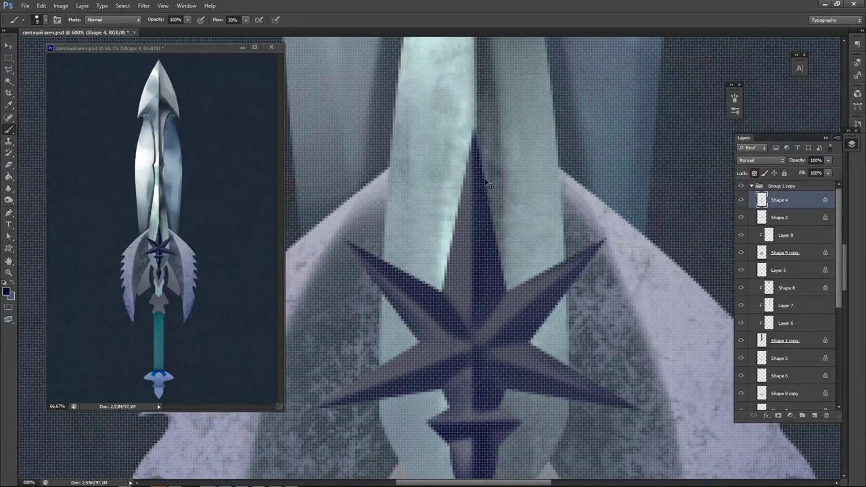
key("ctrl+minus")
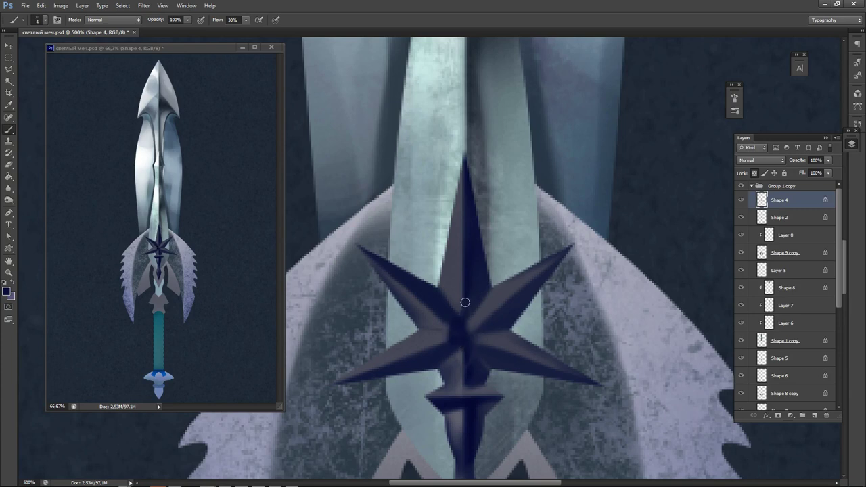
mouse_move(466, 309)
left_mouse_down()
mouse_move(475, 336)
mouse_move(466, 314)
mouse_move(461, 351)
mouse_move(454, 343)
mouse_move(464, 363)
left_mouse_up()
scroll(478, 335, "up", 1)
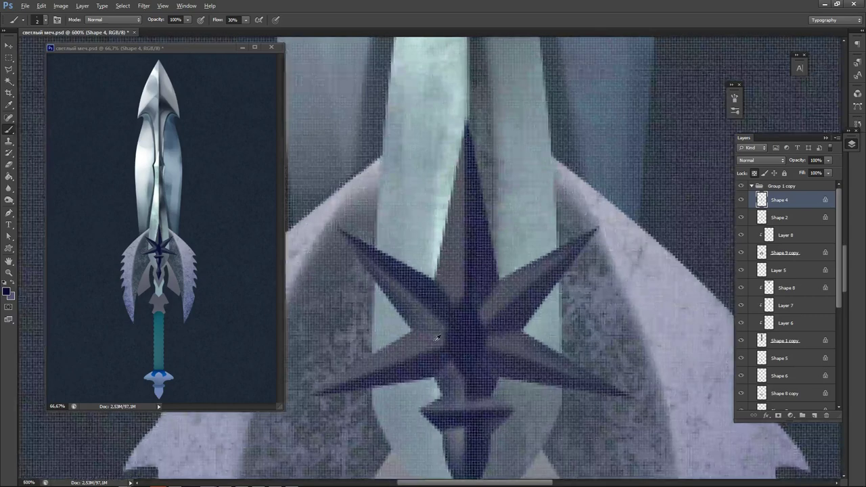
scroll(447, 219, "down", 2)
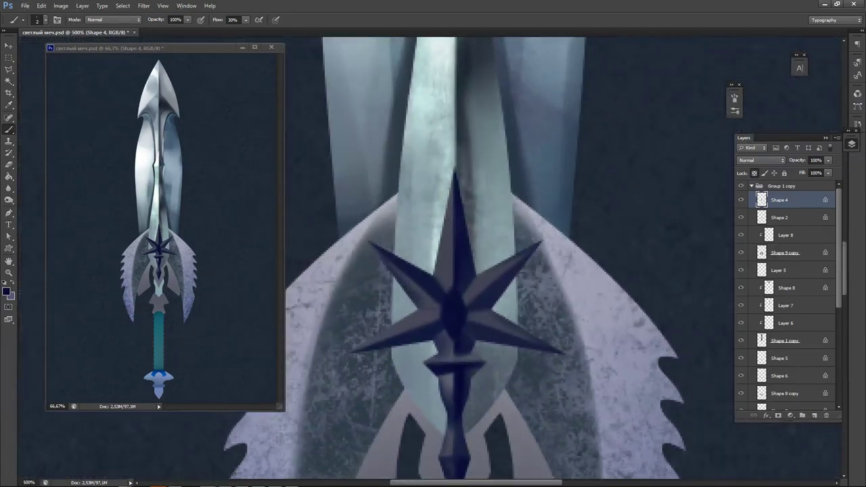
Fill out the dark oval at the star's centre with a 6 px brush, smoothing it at 5 px.
key("bracketright")
key("bracketright")
key("bracketright")
key("bracketright")
left_click_drag(454, 286, 453, 283)
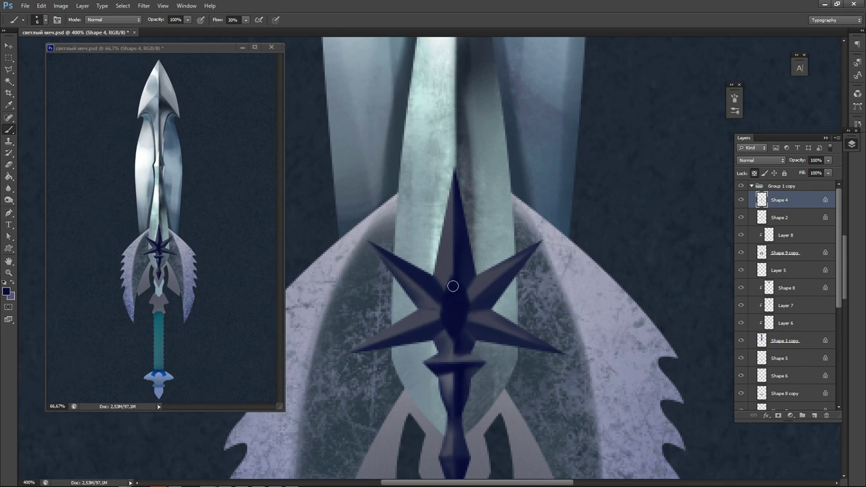
key("bracketleft")
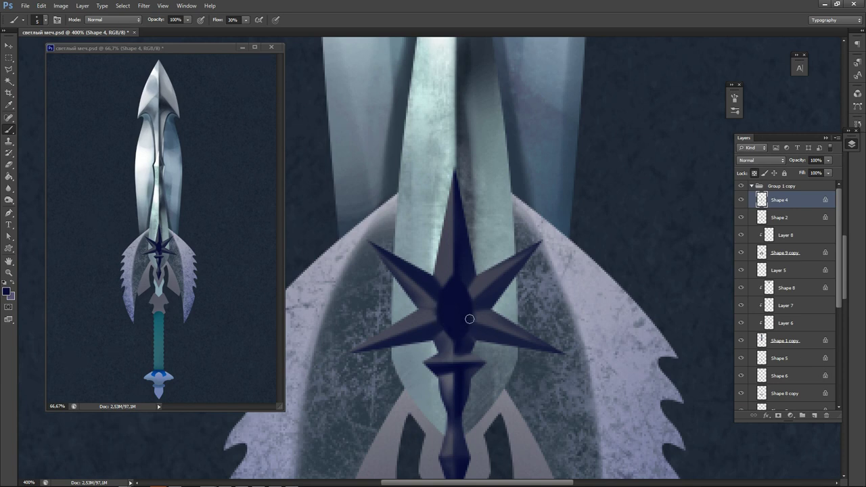
Set the foreground colour to a brighter saturated blue with a hue of 219°.
key("n")
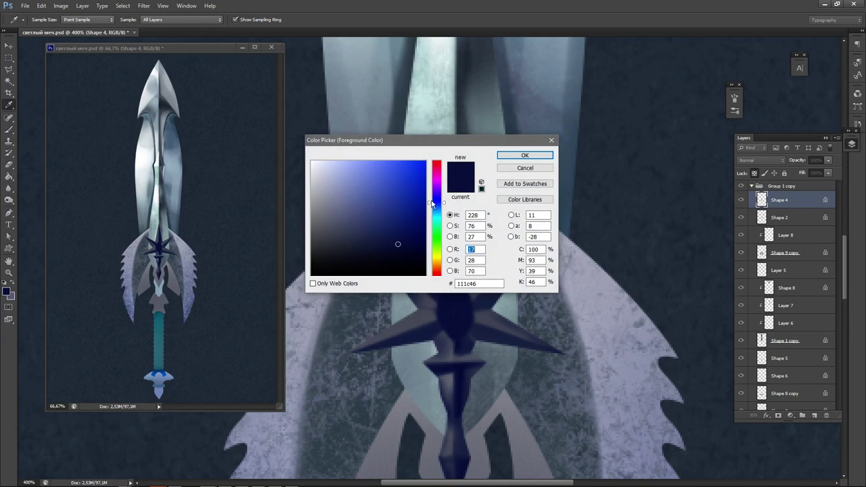
left_click(439, 235)
mouse_move(420, 173)
left_mouse_down()
mouse_move(445, 154)
mouse_move(436, 162)
left_mouse_up()
left_click(440, 205)
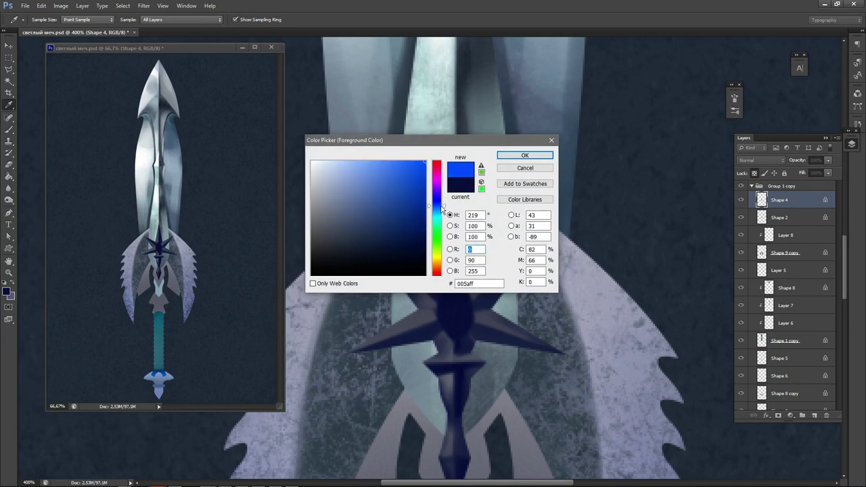
left_click_drag(386, 197, 380, 203)
left_click_drag(415, 228, 428, 240)
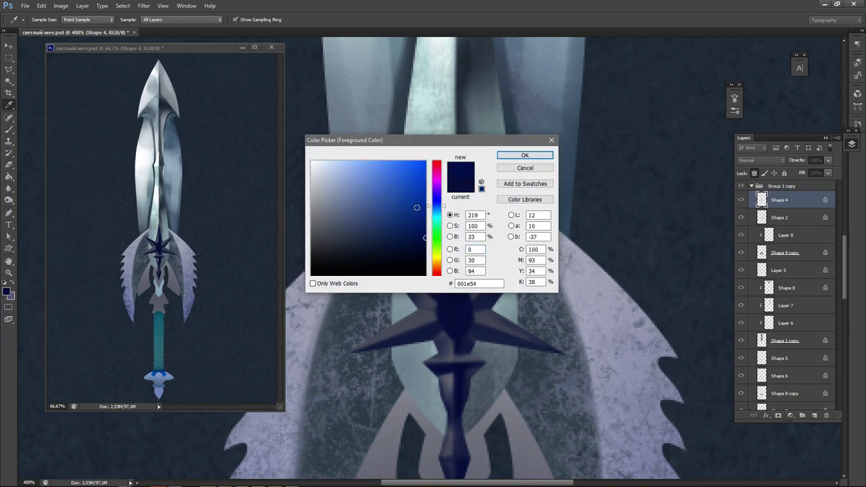
left_click_drag(417, 208, 428, 221)
left_click(514, 156)
Paint a bright blue gem inside the dark oval and refine its outline with a 3 px brush and sampled dark tones.
mouse_move(455, 299)
left_mouse_down()
mouse_move(447, 316)
mouse_move(459, 300)
mouse_move(457, 292)
mouse_move(446, 304)
mouse_move(453, 290)
mouse_move(465, 312)
mouse_move(446, 318)
mouse_move(462, 326)
mouse_move(454, 334)
mouse_move(466, 327)
mouse_move(459, 335)
left_mouse_up()
left_click(472, 323, "alt")
key("[")
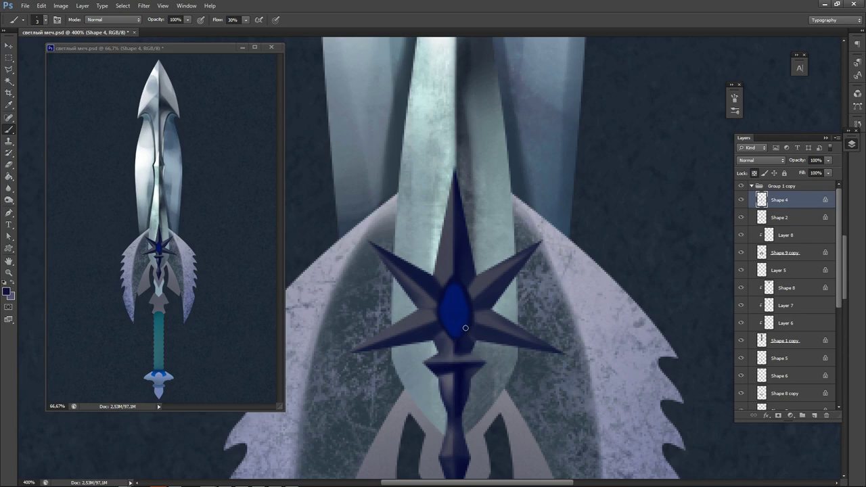
left_click(460, 282, "alt")
Sample the gem's blue and open the foreground colour for editing.
left_click(458, 319, "alt")
key("n")
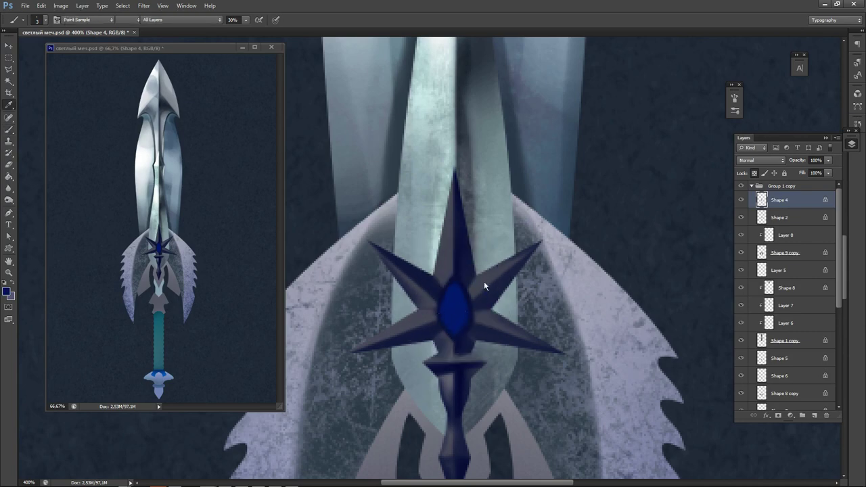
Paint dark navy shading over the upper part of the blue gem at the star's centre.
left_click_drag(414, 232, 442, 255)
left_click(525, 156)
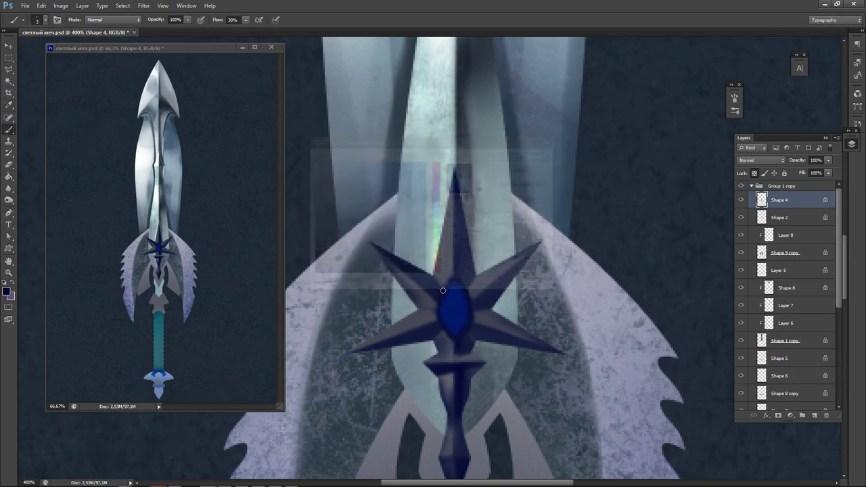
key("b")
mouse_move(450, 300)
left_mouse_down()
mouse_move(461, 327)
mouse_move(449, 323)
mouse_move(464, 313)
mouse_move(447, 320)
mouse_move(455, 294)
left_mouse_up()
left_click(455, 324, "alt")
left_click(450, 307, "alt")
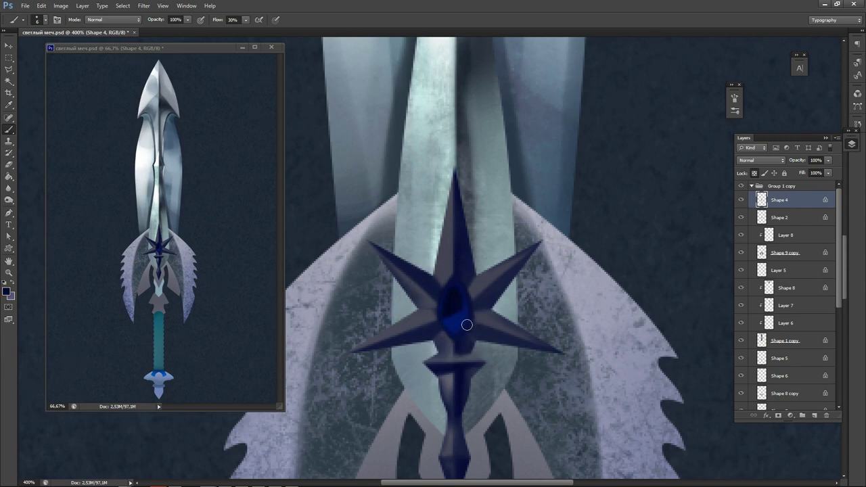
Set the foreground color to cyan 00fff6 and paint a small glow in the lower part of the gem.
key("n")
left_click_drag(437, 206, 437, 218)
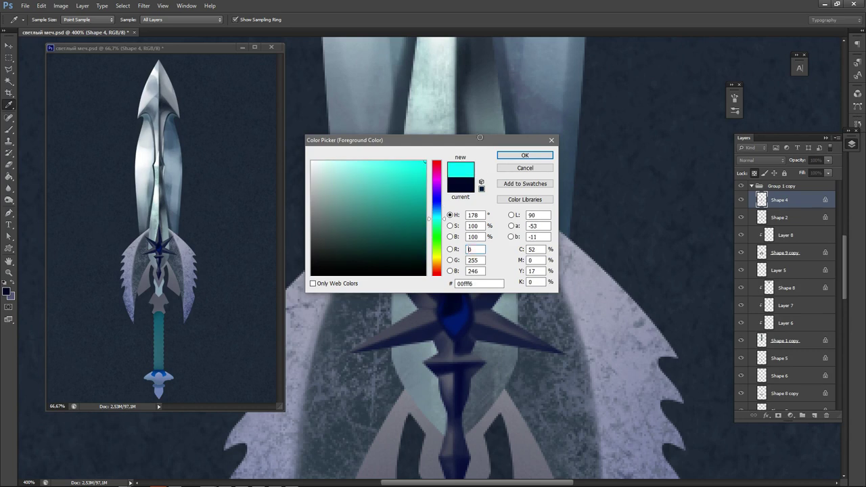
left_click(524, 155)
key("bracketleft")
key("bracketleft")
key("bracketleft")
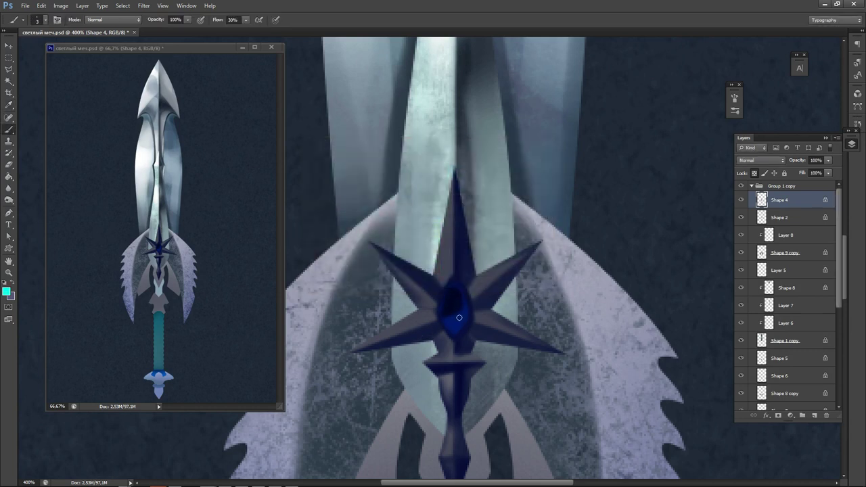
mouse_move(461, 316)
left_mouse_down()
mouse_move(454, 331)
mouse_move(465, 311)
left_mouse_up()
left_click_drag(453, 318, 466, 308)
Set the foreground color to white and paint a small highlight on the gem's upper-left side.
left_click(6, 292)
left_click(312, 161)
left_click(511, 158)
left_click_drag(446, 294, 451, 296)
left_click_drag(448, 292, 440, 314)
key("ctrl+z")
key("ctrl+z")
Save the document and touch up the gem's lower edge with colors sampled from the gem.
left_click(460, 318, "alt")
key("ctrl+s")
left_click(452, 321, "alt")
left_click_drag(455, 331, 456, 324)
left_click_drag(460, 330, 488, 273)
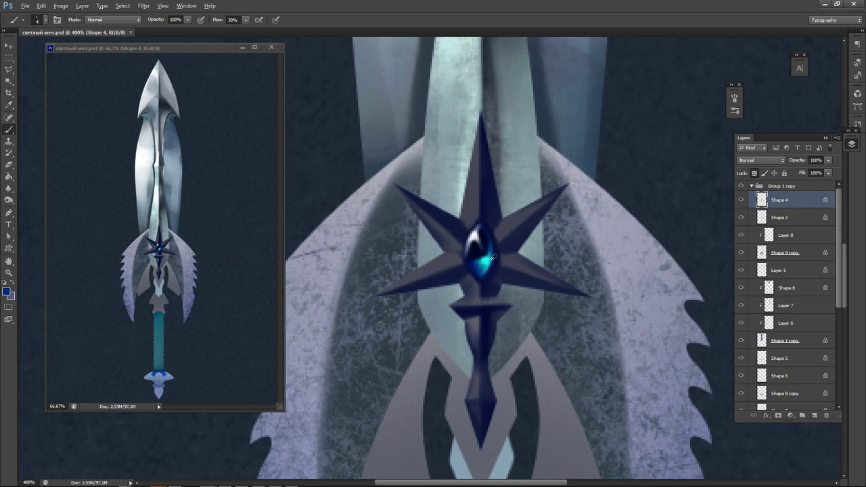
Refine the gem's cyan glow, right rim and highlight edges using a fine brush and colors sampled from the gem and star.
left_click(490, 264, "alt")
scroll(492, 264, "up", 1)
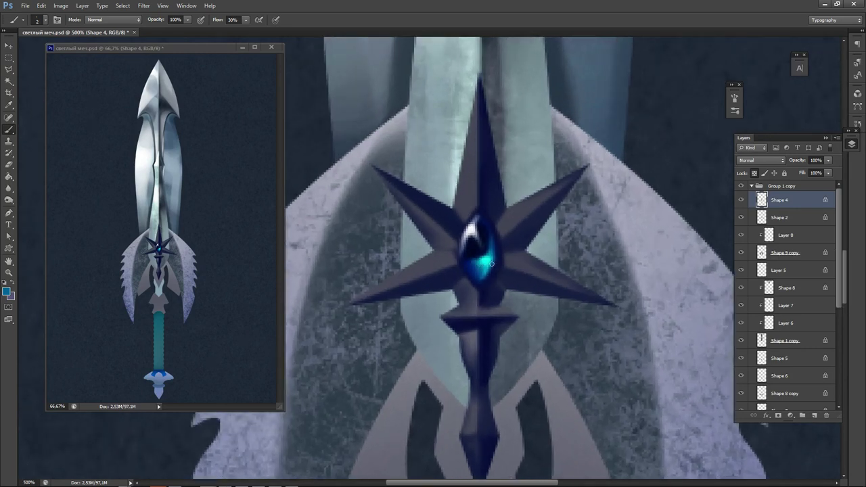
left_click(483, 275, "alt")
left_click(495, 251, "alt")
left_click(492, 259, "alt")
left_click(484, 284, "alt")
left_click_drag(496, 263, 484, 284)
left_click(473, 245, "alt")
scroll(488, 273, "up", 2)
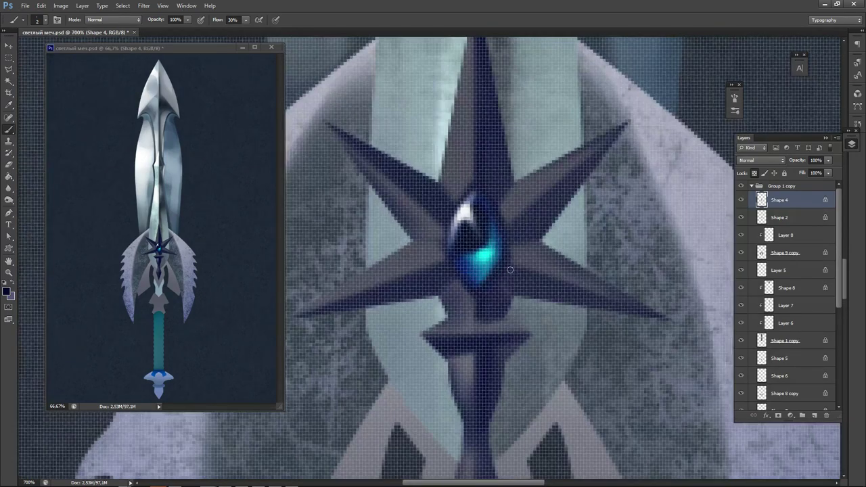
left_click(526, 250, "alt")
scroll(446, 175, "down", 4)
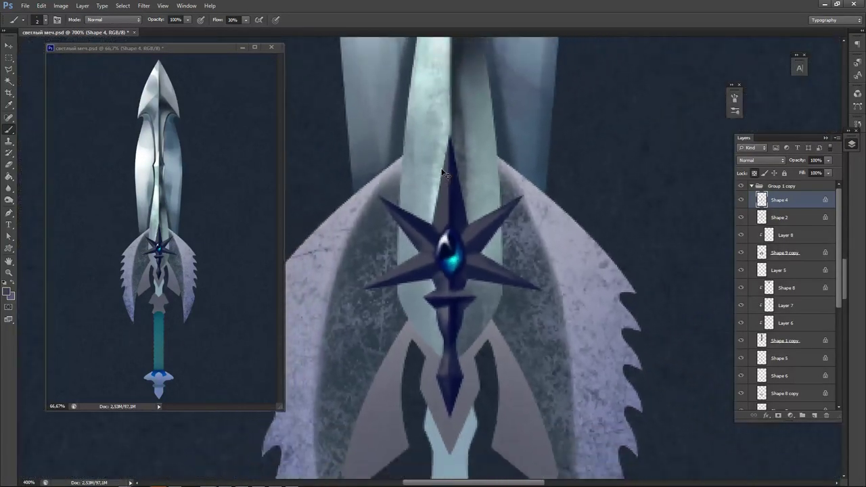
On Layer 8, paint a dark blue 1e2c38 shadow beneath the star's lower-left ray.
left_click_drag(458, 243, 481, 358)
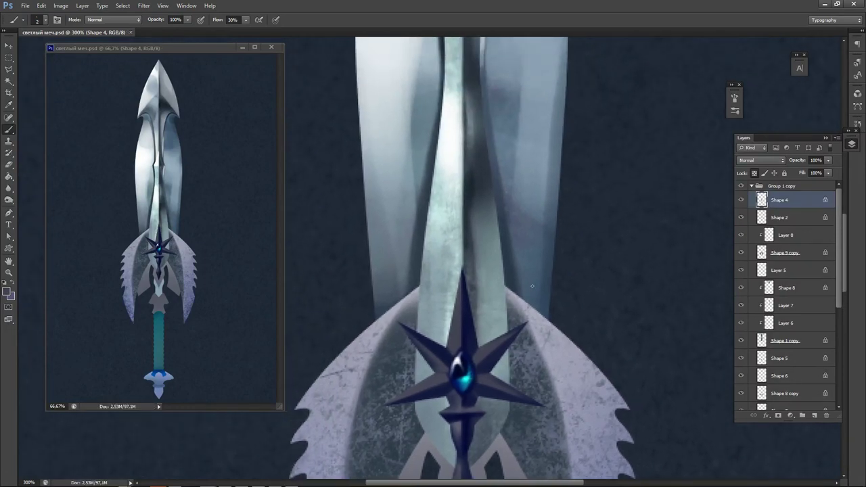
left_click_drag(487, 306, 548, 184)
left_click(467, 288, "ctrl")
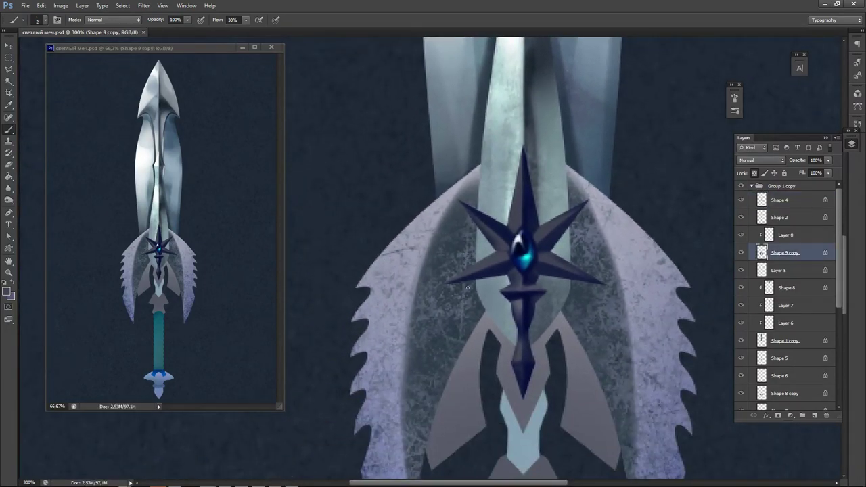
left_click(798, 236)
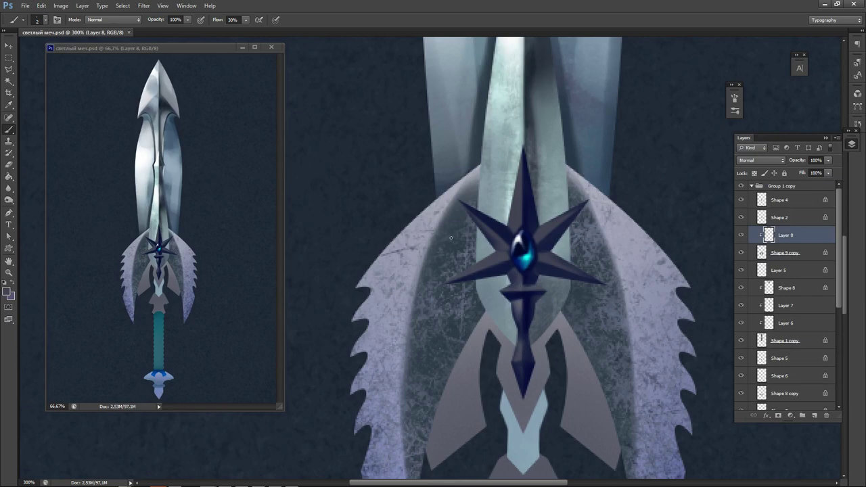
left_click(467, 248, "alt")
key("n")
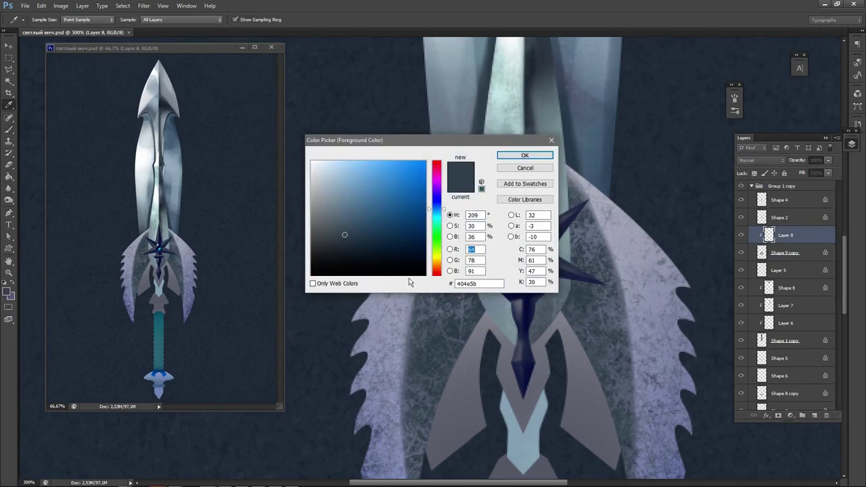
left_click(455, 317)
left_click(453, 321)
left_click(364, 250)
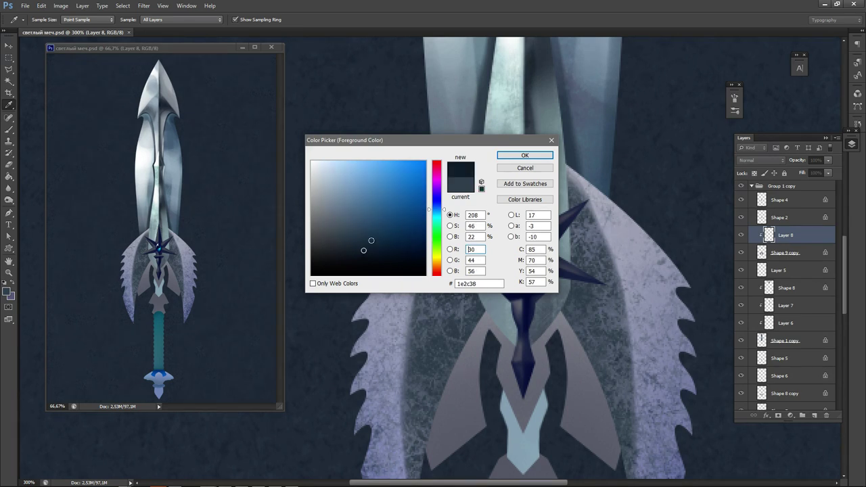
left_click(524, 156)
key("b")
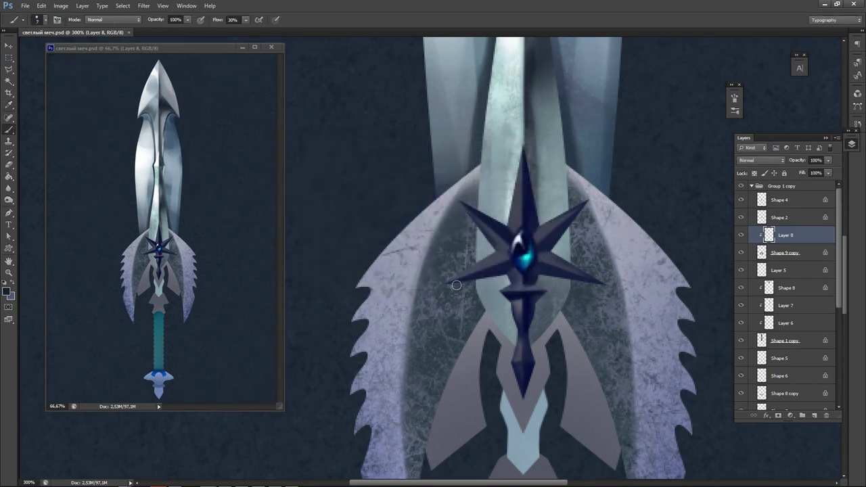
left_click_drag(454, 285, 473, 284)
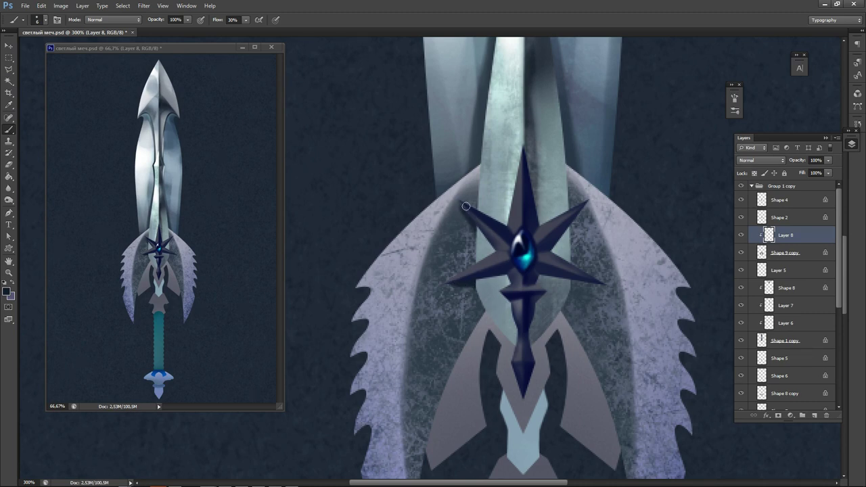
Undo the last shadow stroke and paint a finer shadow beneath the star's upper-left ray.
key("ctrl+alt+z")
key("bracketleft")
left_click_drag(464, 208, 473, 222)
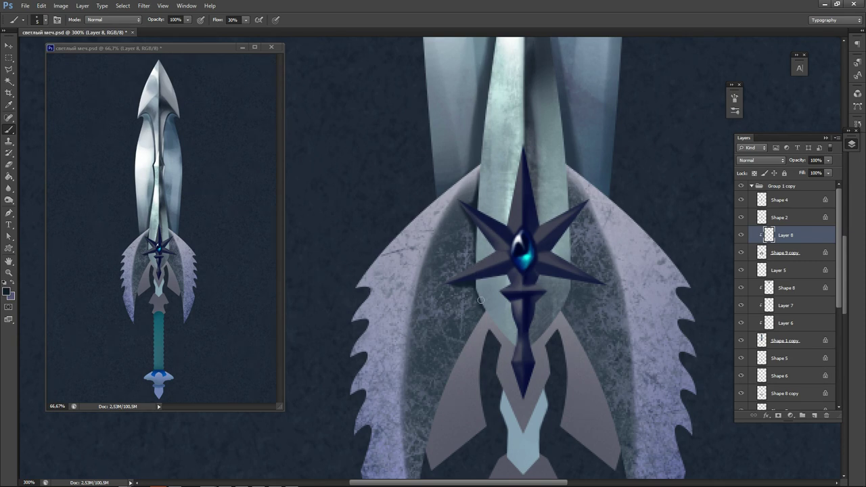
Paint a soft shadow on the guard along the blade's left edge with a brush size of 15.
scroll(512, 276, "down", 2)
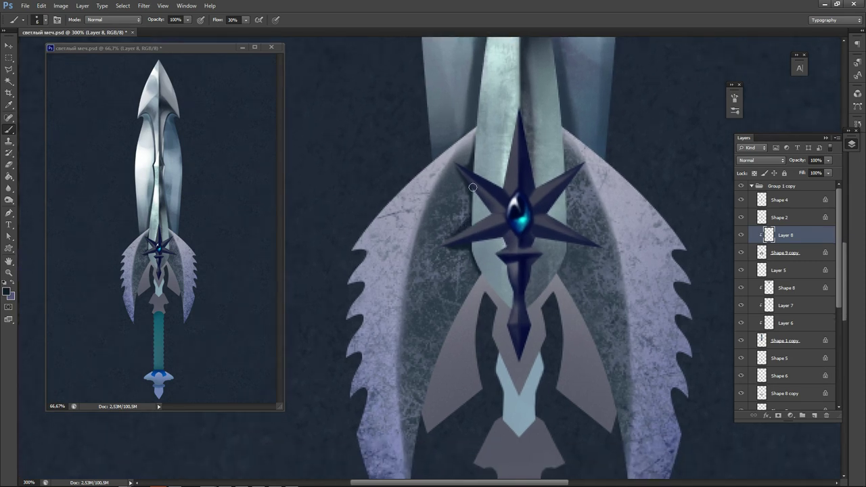
key("bracketright")
key("bracketright")
key("bracketright")
key("bracketright")
key("bracketright")
left_click_drag(466, 184, 475, 223)
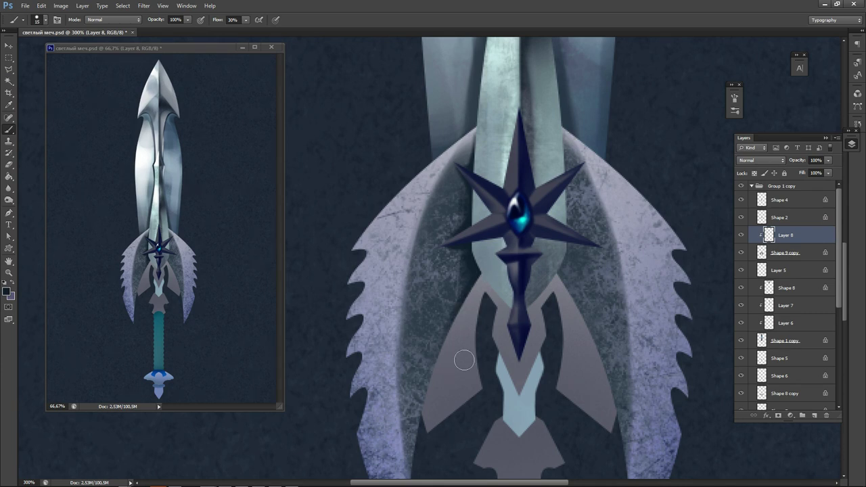
Undo the last strokes and paint shadows on the guard along the blade's right side and beneath the right rays.
left_click_drag(501, 277, 454, 336)
key("ctrl+alt+z")
key("ctrl+alt+z")
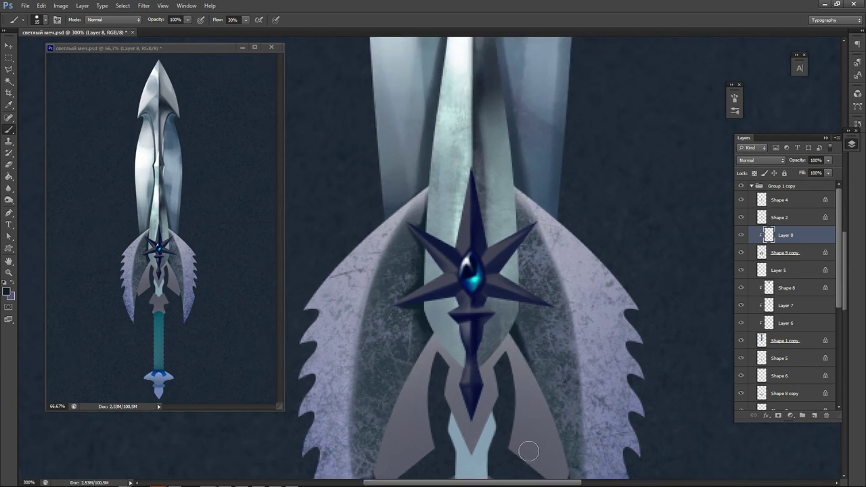
left_click_drag(512, 331, 539, 392)
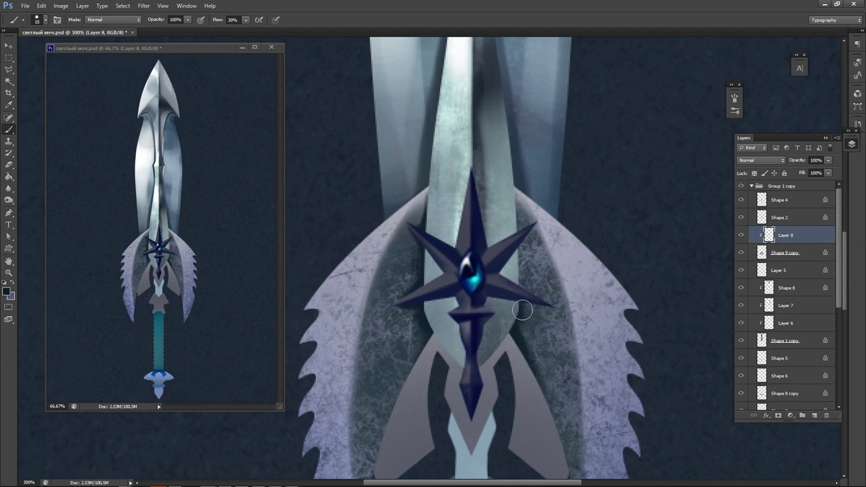
key("bracketleft")
key("bracketleft")
left_click_drag(520, 304, 524, 303)
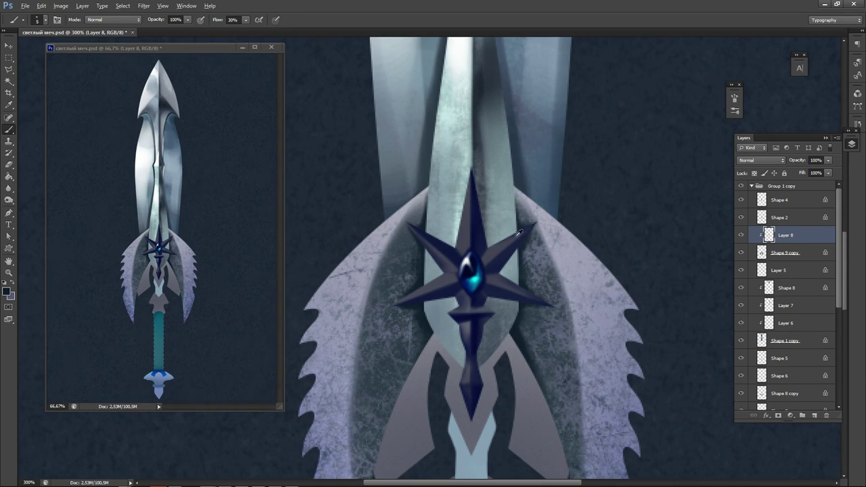
Refine the shadows around the star's ray tips and the guard's upper corners with colors sampled from the guard.
left_click(540, 250, "alt")
left_click(407, 236, "alt")
left_click(422, 224, "alt")
left_click(420, 205, "alt")
left_click(422, 214, "alt")
mouse_move(412, 213)
left_mouse_down()
mouse_move(427, 193)
mouse_move(408, 217)
left_mouse_up()
mouse_move(515, 193)
left_mouse_down()
mouse_move(524, 205)
mouse_move(518, 196)
left_mouse_up()
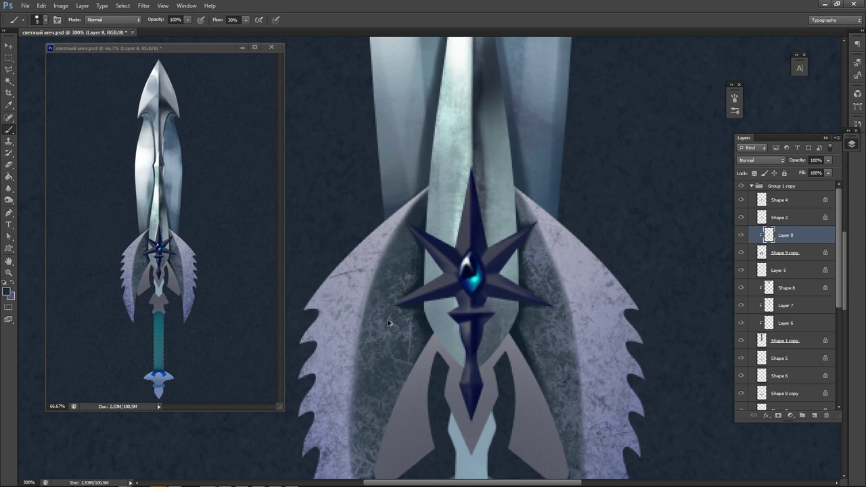
left_click(405, 244, "alt")
left_click(420, 232, "alt")
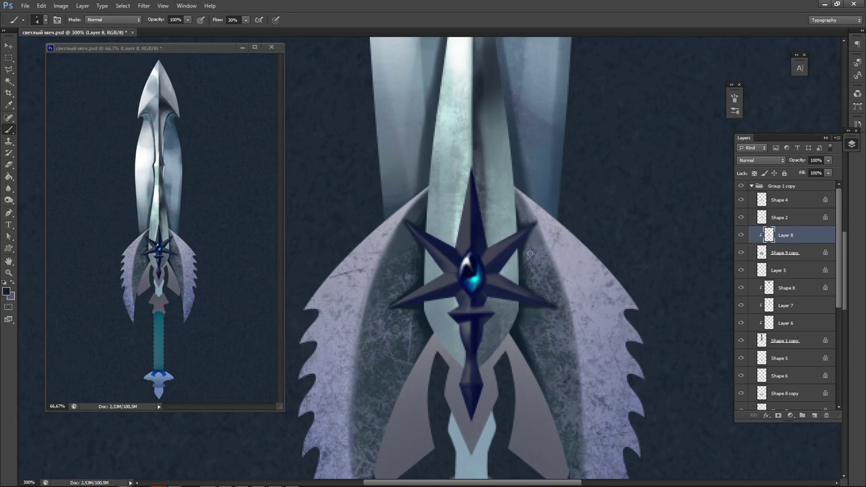
Shade the left guard wing's inner area beside the gray side piece with a brush size of 25.
scroll(514, 253, "down", 6)
scroll(474, 277, "left", 2)
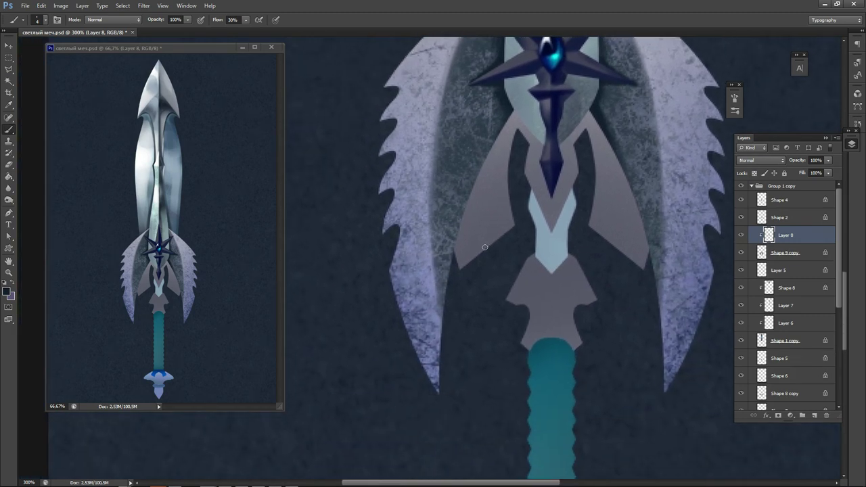
key("bracketright")
key("bracketright")
key("bracketright")
key("bracketright")
key("bracketright")
left_click_drag(477, 160, 461, 282)
left_click_drag(460, 209, 452, 308)
left_click_drag(438, 178, 441, 284)
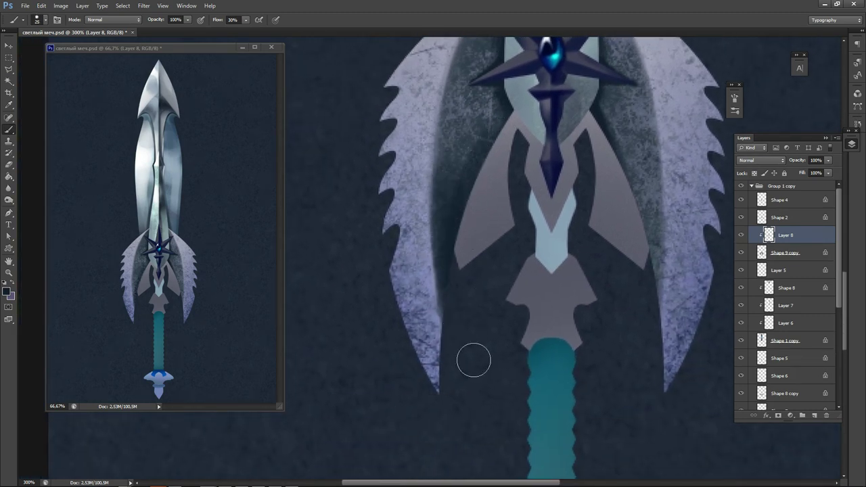
Shade the right guard wing's inner area beside the gray side piece to match the left one.
left_click_drag(524, 258, 429, 334)
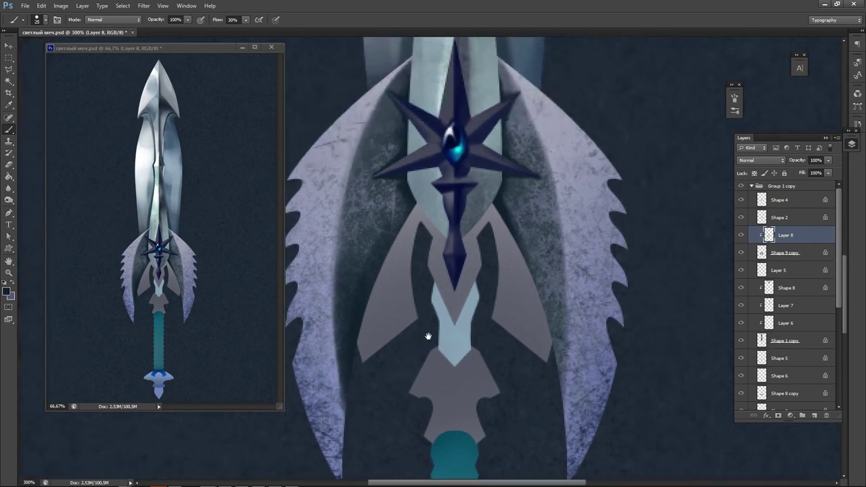
left_click_drag(493, 352, 474, 217)
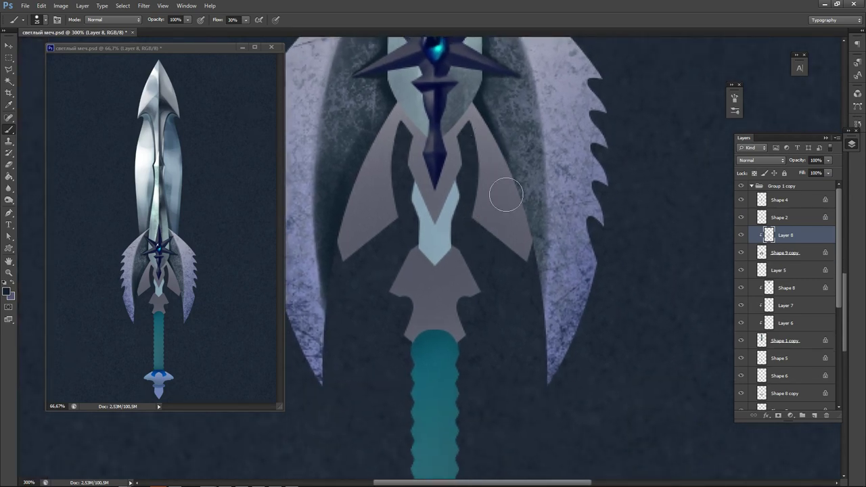
left_click_drag(412, 194, 507, 316)
left_click_drag(406, 418, 383, 315)
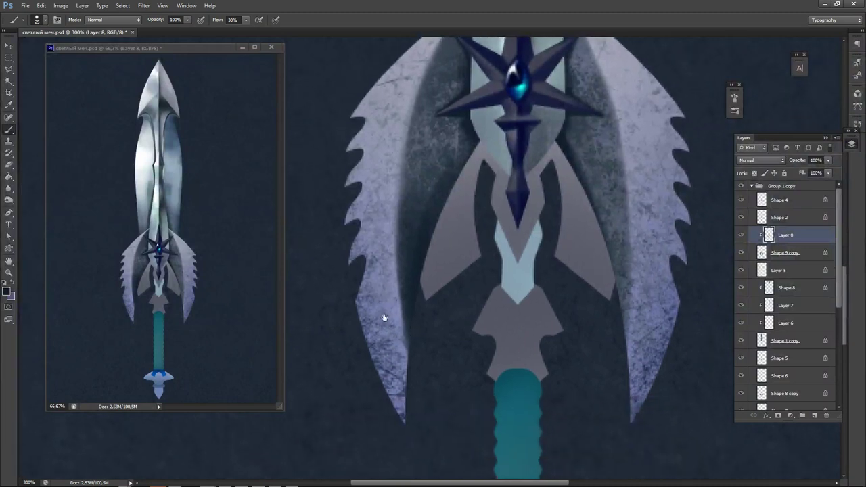
left_click_drag(377, 236, 393, 250)
left_click(417, 343, "alt")
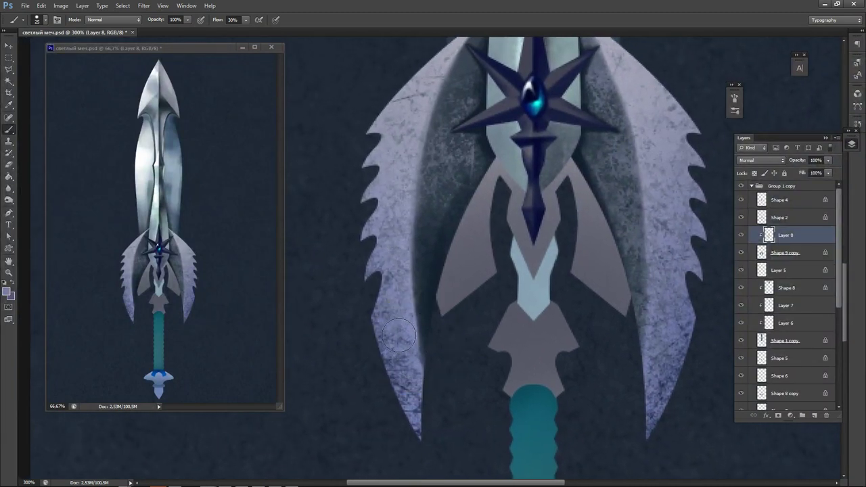
left_click_drag(401, 335, 415, 393)
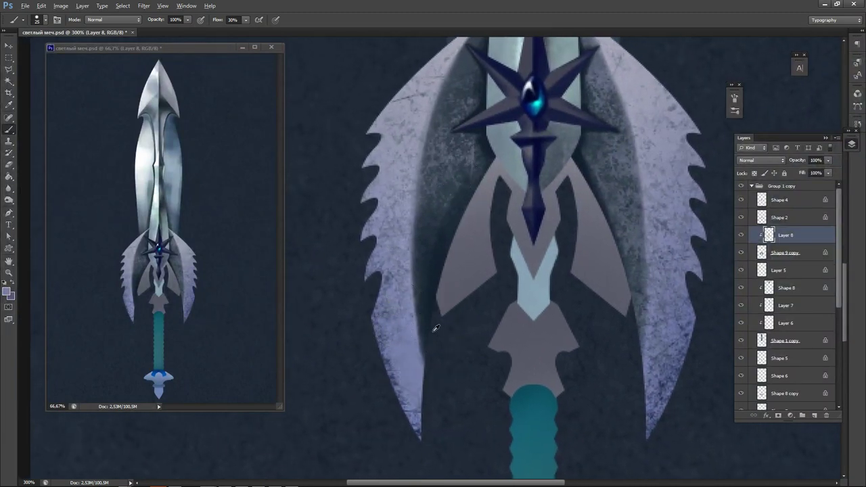
key("ctrl+z")
Darken the lower inner edge of the left guard wing with the dark tone sampled beside it.
left_click(439, 356, "alt")
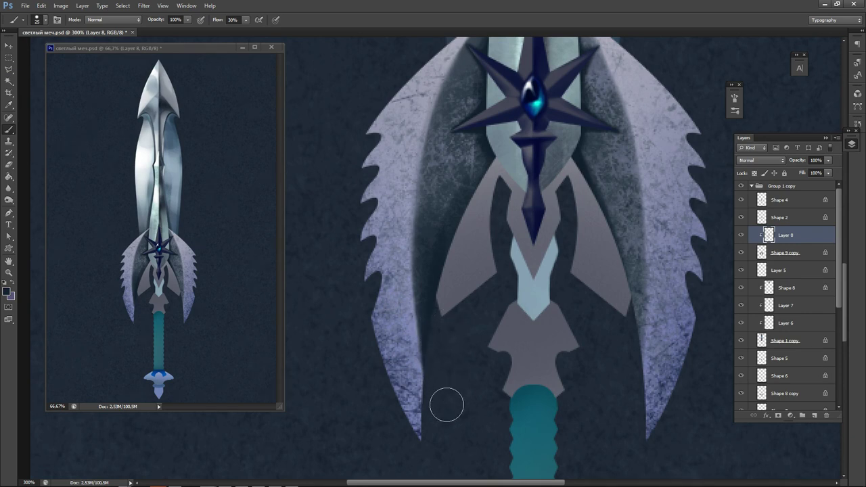
left_click_drag(522, 279, 456, 372)
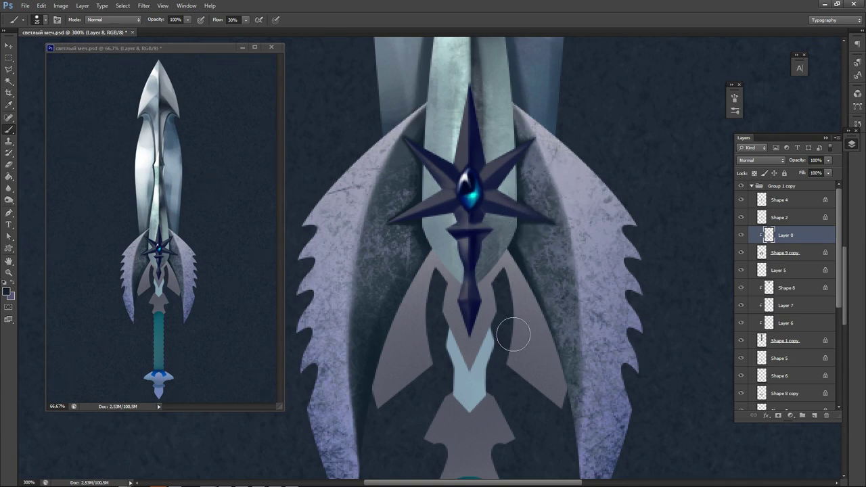
left_click_drag(466, 294, 451, 281)
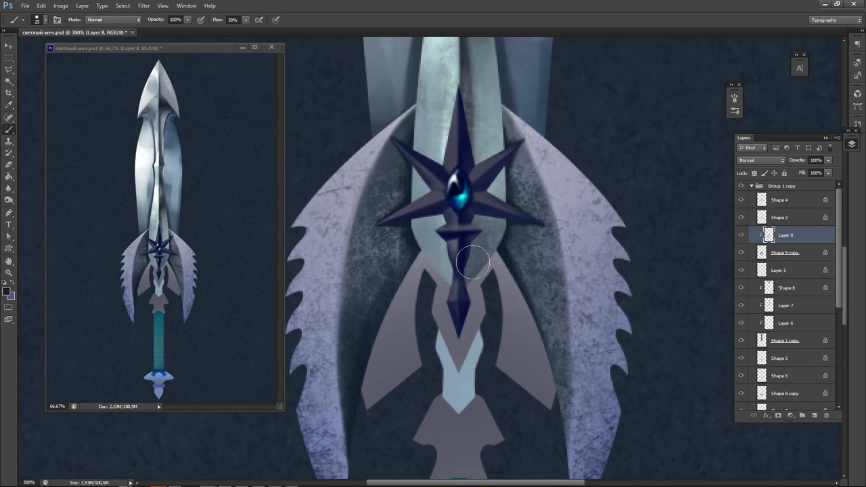
Make the central blade's layer Shape 2 active for painting with a brush size of 6 at 40% opacity.
left_click(424, 241, "ctrl")
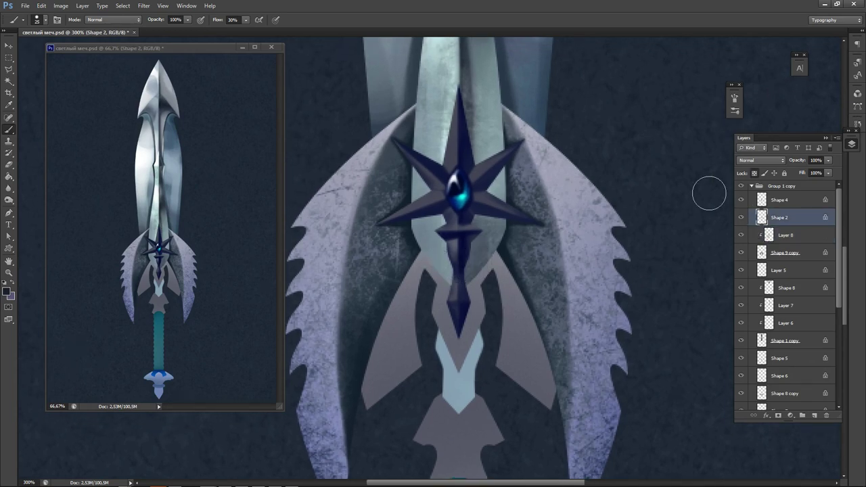
key("bracketleft")
key("bracketleft")
key("bracketleft")
key("bracketleft")
key("bracketleft")
key("bracketleft")
key("bracketleft")
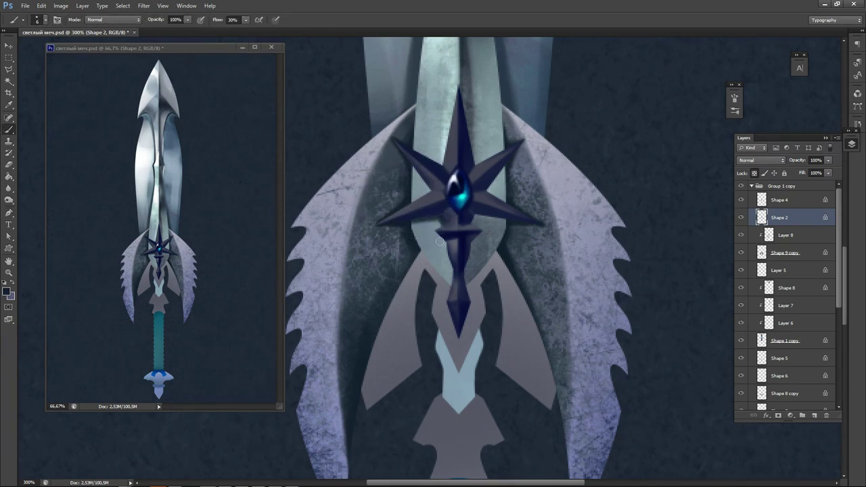
left_click(429, 227, "ctrl")
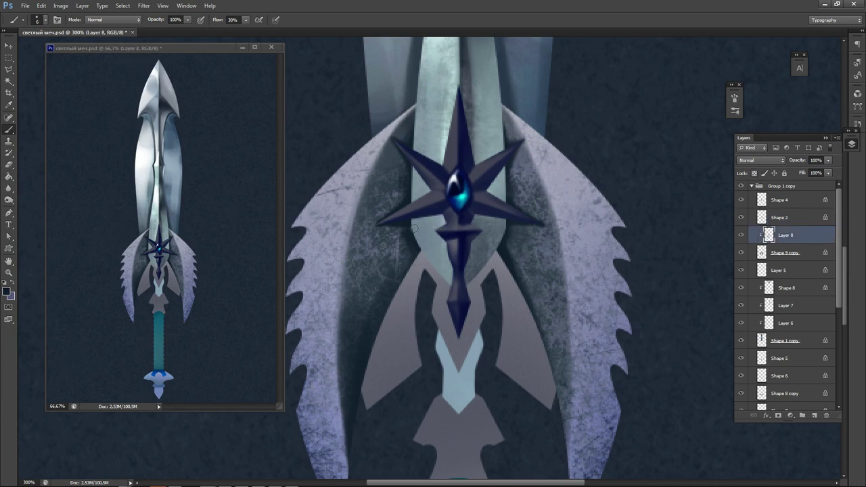
left_click(420, 225, "ctrl")
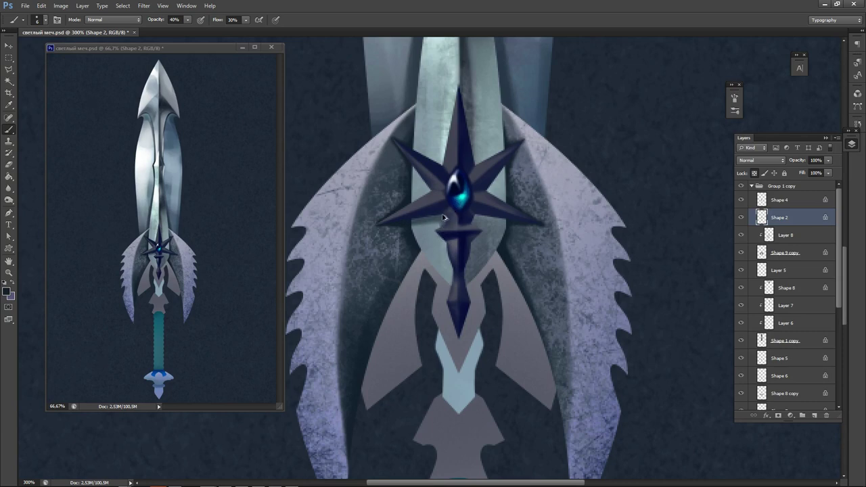
left_click(423, 230, "ctrl")
left_click(421, 226, "ctrl")
Shade the central blade's lower left edge beneath the star with a soft dark brush of size 20.
left_click_drag(467, 262, 433, 322)
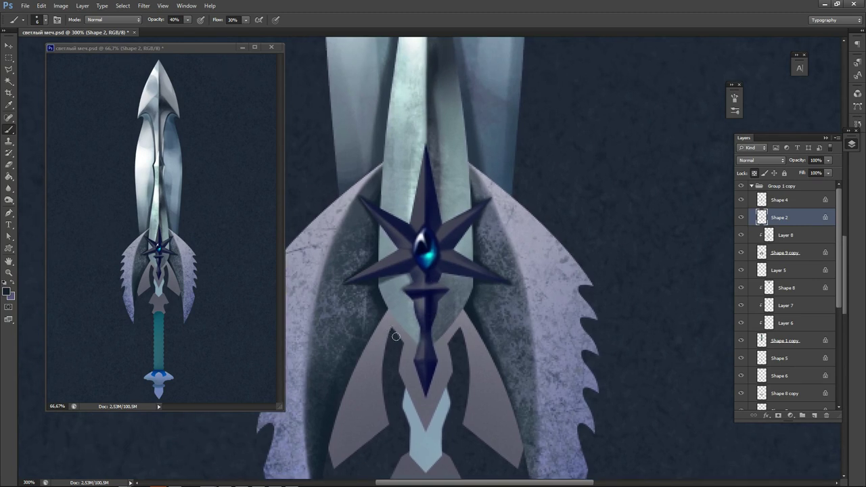
key("bracketright")
key("bracketright")
key("bracketright")
key("bracketright")
left_click_drag(394, 306, 418, 341)
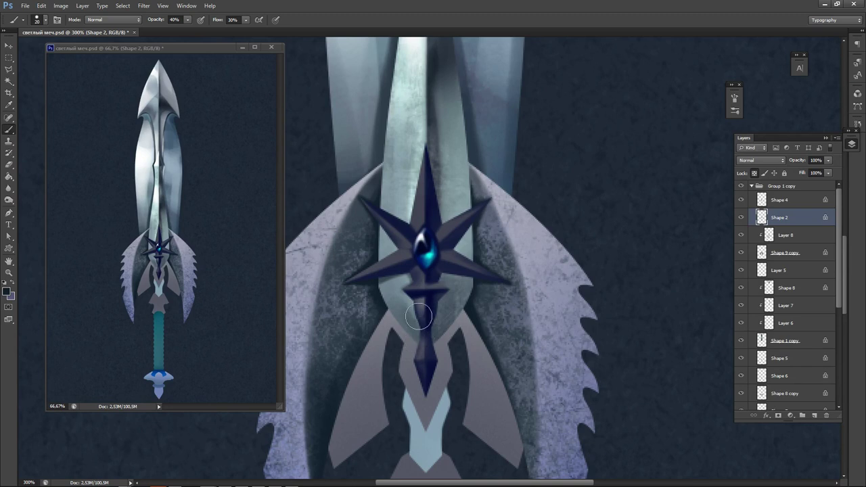
Darken the central blade's left edge between the star's left rays with a brush size of 7.
key("bracketleft")
key("bracketleft")
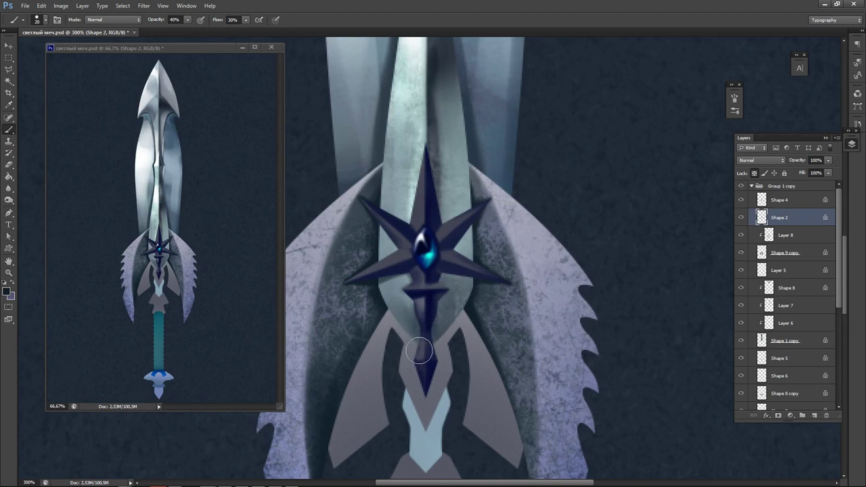
key("bracketleft")
key("bracketleft")
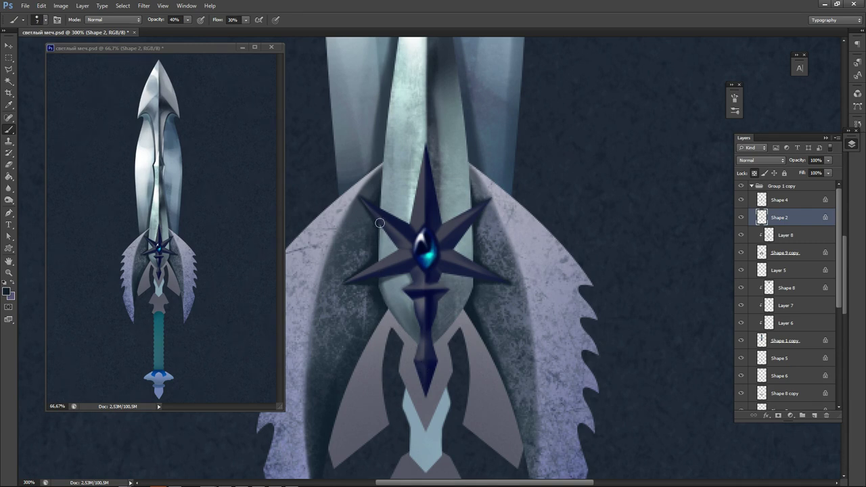
left_click_drag(380, 224, 381, 267)
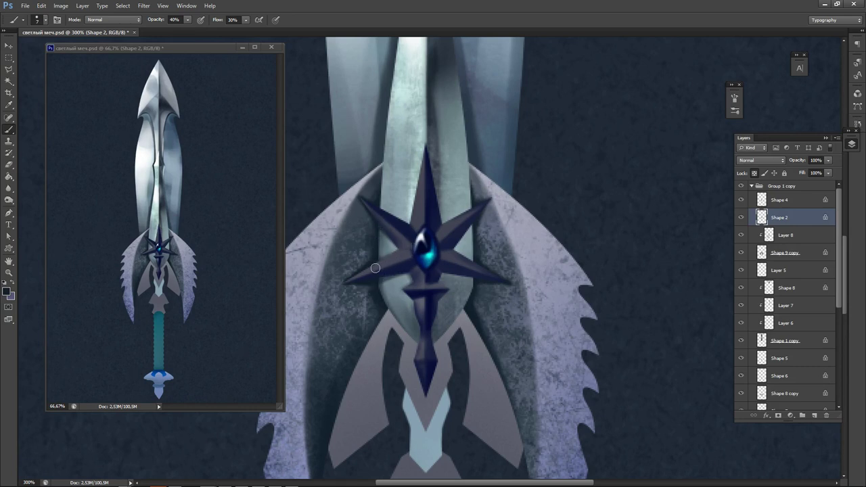
Shade the central blade's right edge above and between the star's right rays with a brush size of 10.
left_click_drag(406, 193, 400, 290)
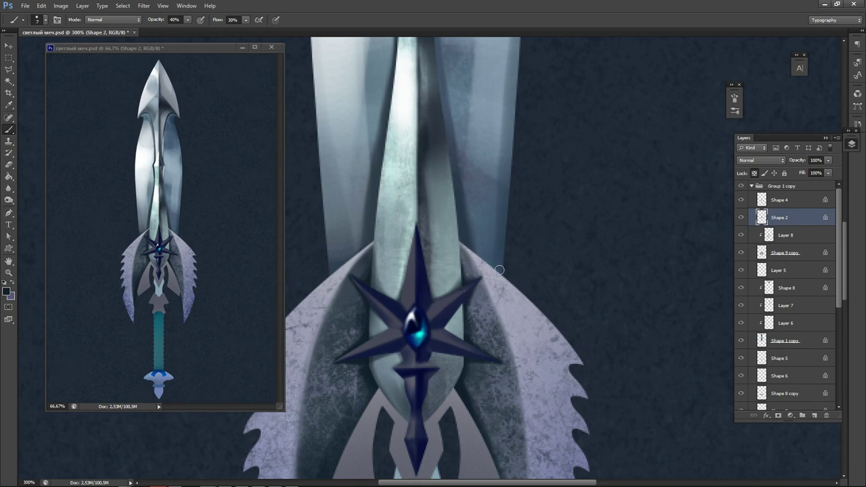
key("bracketright")
key("bracketright")
key("bracketright")
key("bracketright")
key("bracketleft")
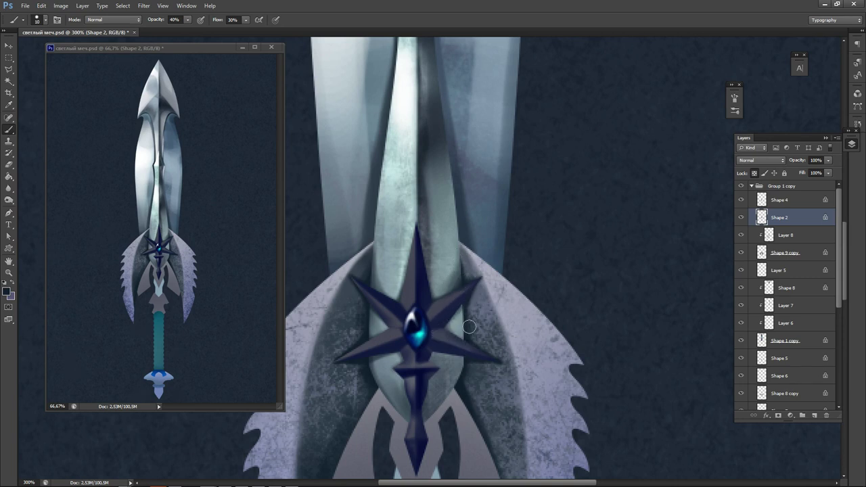
key("bracketright")
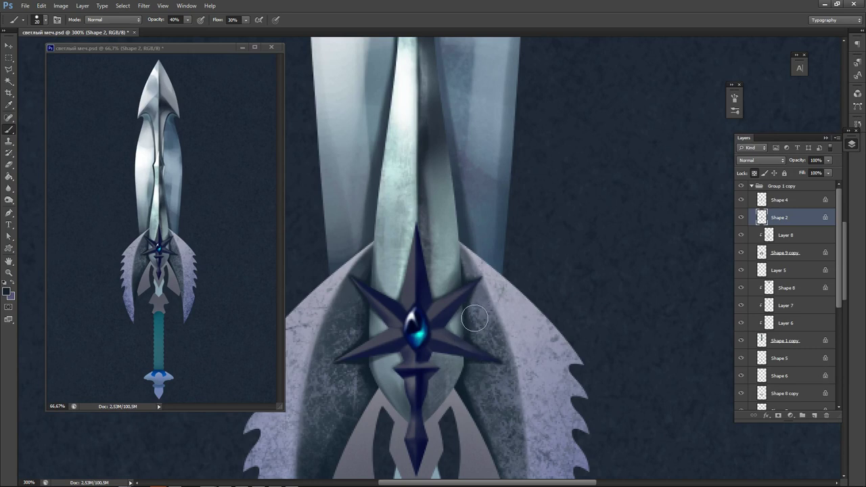
key("bracketleft")
left_click_drag(457, 274, 458, 239)
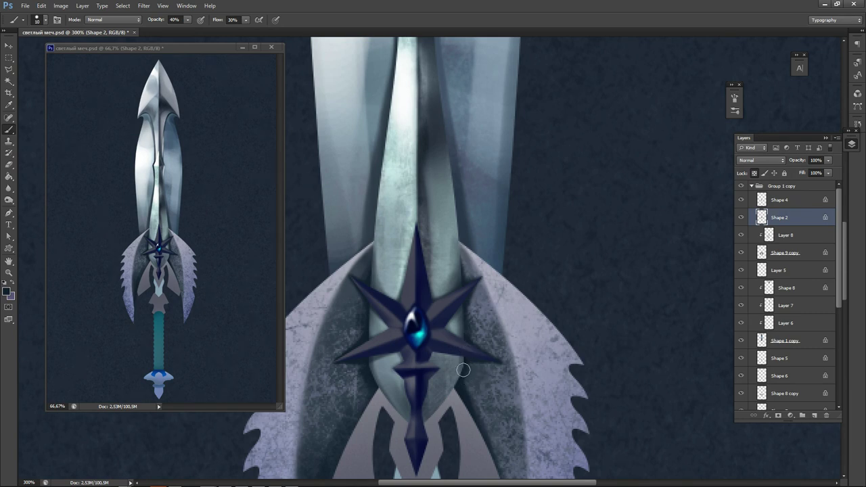
Shade the central blade's rounded lower end with a brush size of 25 and refine the shadows under the star with size 6.
key("bracketright")
key("bracketright")
key("bracketright")
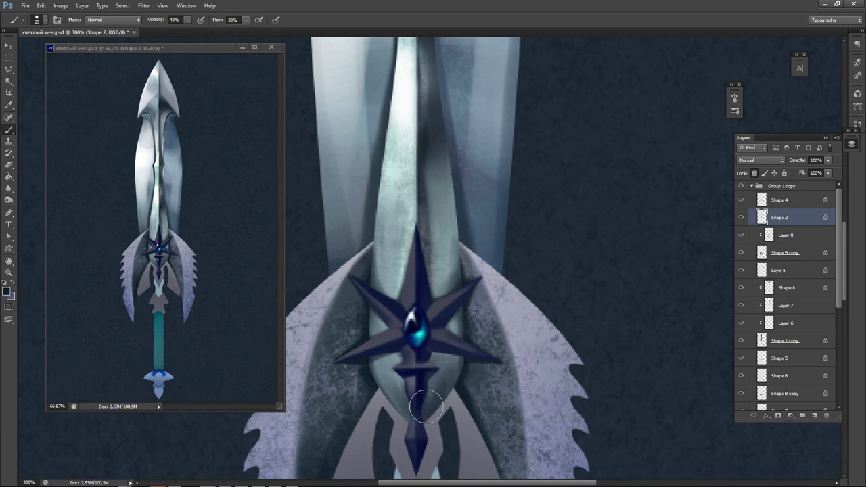
key("bracketleft")
key("bracketleft")
key("bracketleft")
key("bracketleft")
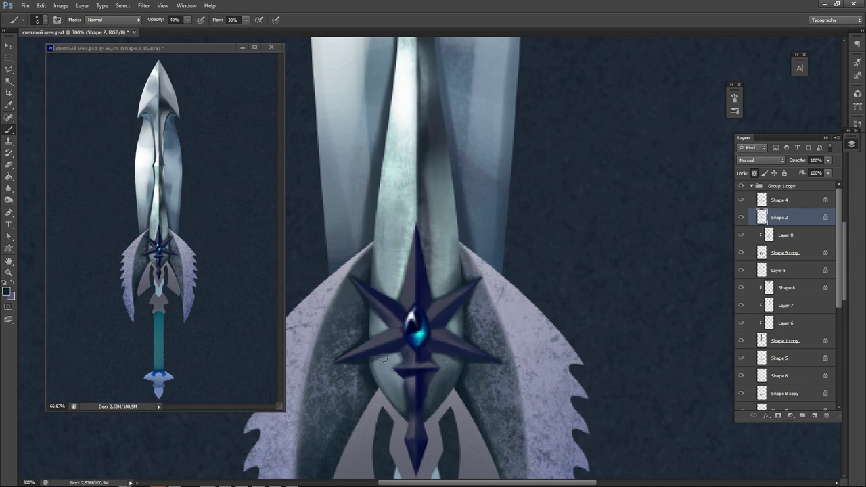
Darken the left edge of the central blade's narrow section above the star with a brush size of 20.
left_click_drag(379, 317, 442, 318)
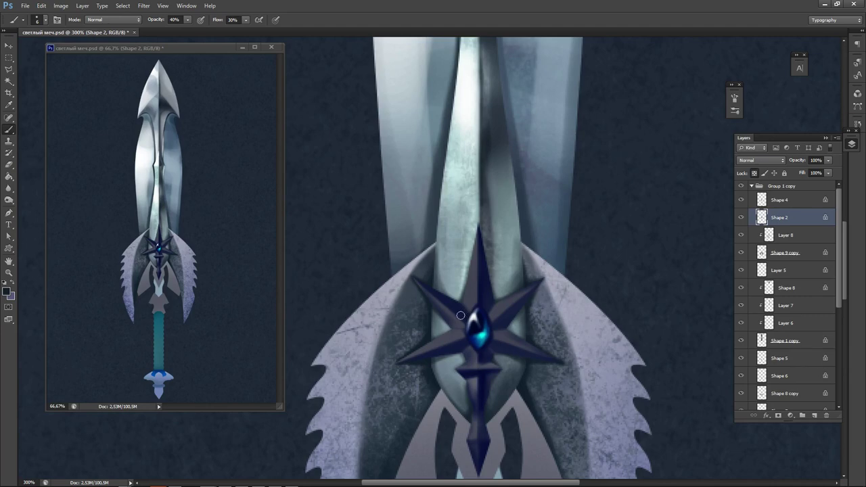
scroll(478, 235, "up", 5)
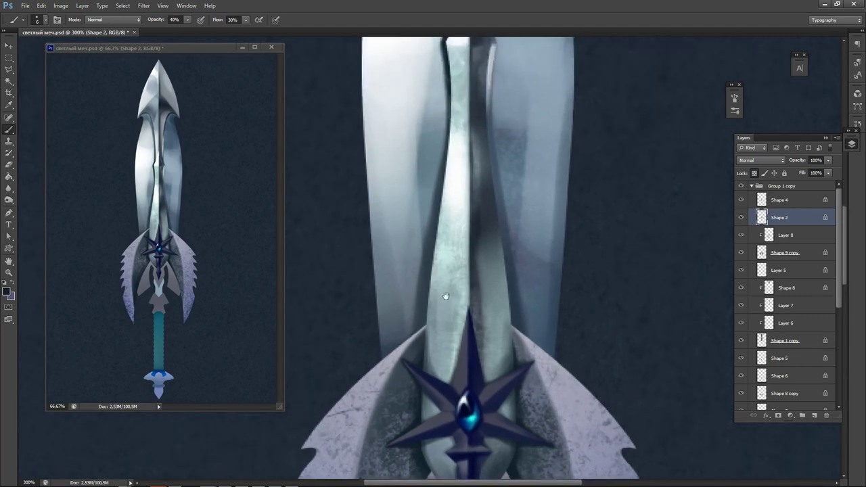
right_click(362, 155)
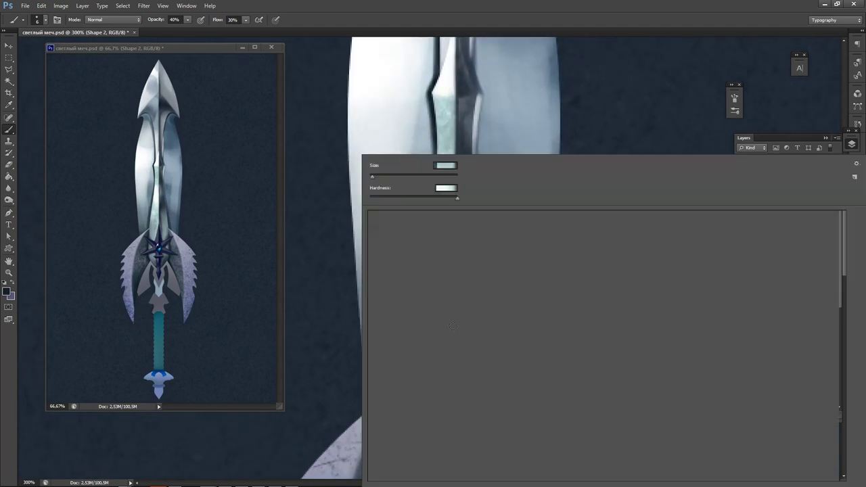
left_click(319, 305)
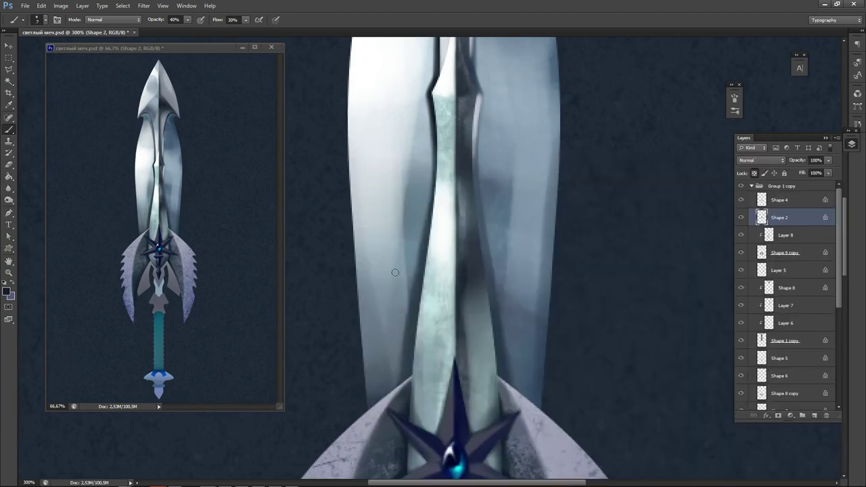
key("bracketright")
key("bracketright")
key("bracketright")
mouse_move(434, 108)
left_mouse_down()
mouse_move(422, 224)
mouse_move(433, 165)
left_mouse_up()
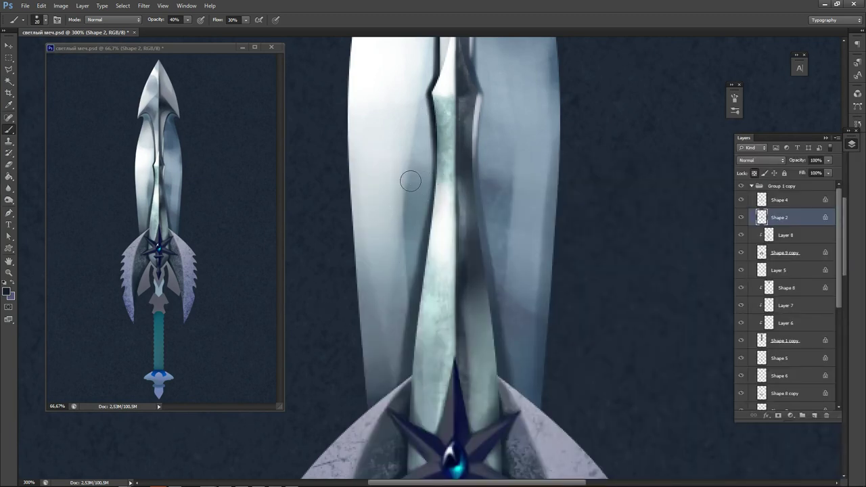
Try to shade the left edge of the central blade's widening section above the star at 30% opacity.
key("bracketleft")
mouse_move(421, 283)
left_mouse_down()
mouse_move(405, 337)
mouse_move(414, 291)
left_mouse_up()
left_click_drag(434, 210, 415, 357)
mouse_move(414, 319)
left_mouse_down()
mouse_move(408, 372)
mouse_move(441, 260)
left_mouse_up()
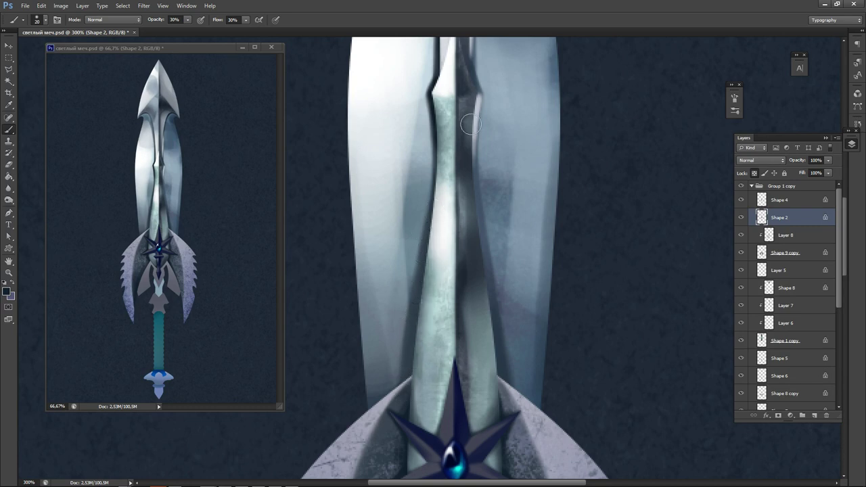
key("ctrl+alt+z")
key("ctrl+alt+z")
key("ctrl+alt+z")
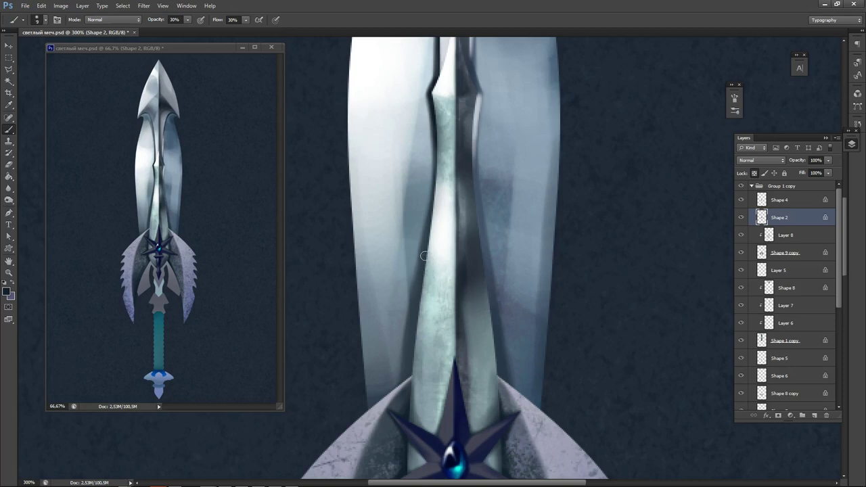
Paint a near-white highlight on the central blade's left half above the star and darken its outer edge with a sampled dark gray.
left_click_drag(424, 256, 414, 379)
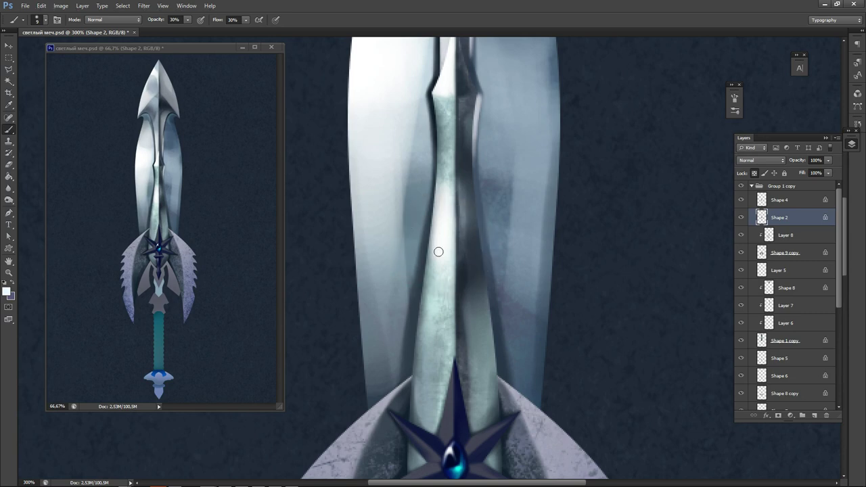
key("bracketright")
left_click_drag(440, 255, 438, 312)
left_click_drag(436, 274, 426, 351)
left_click(475, 283, "alt")
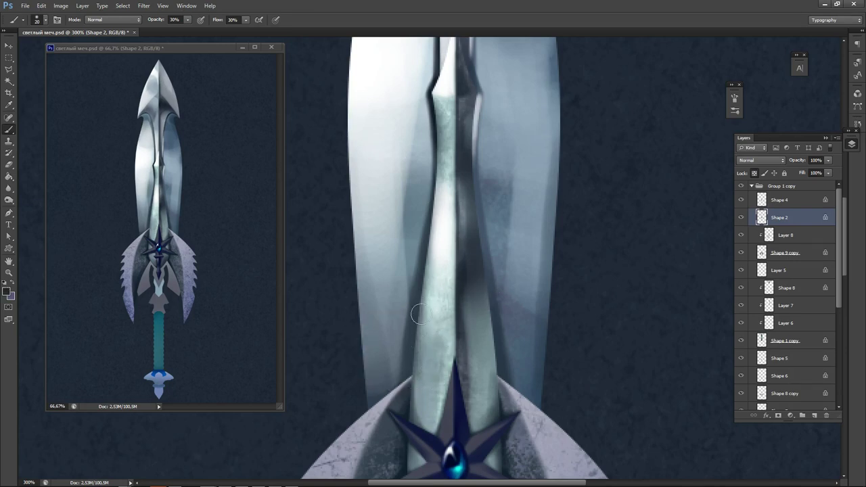
mouse_move(427, 358)
left_mouse_down()
mouse_move(440, 319)
mouse_move(416, 317)
left_mouse_up()
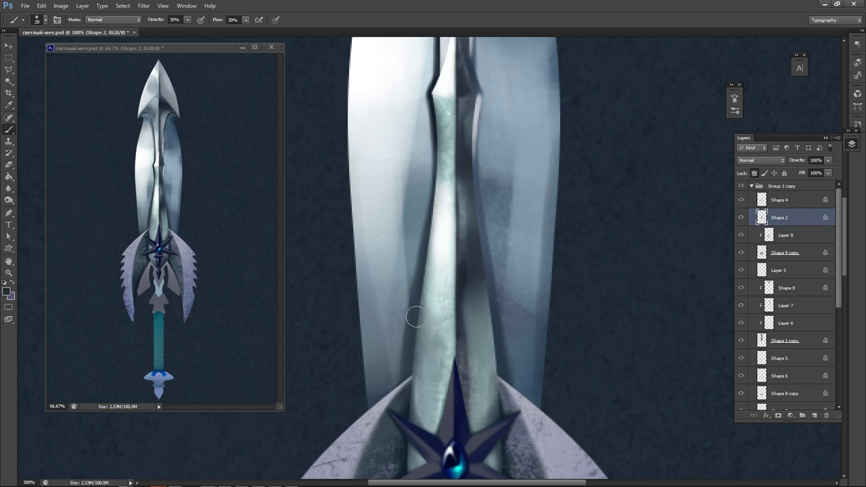
Add a new clipped layer directly above Layer 8 for shading the guard wings.
scroll(407, 297, "down", 3)
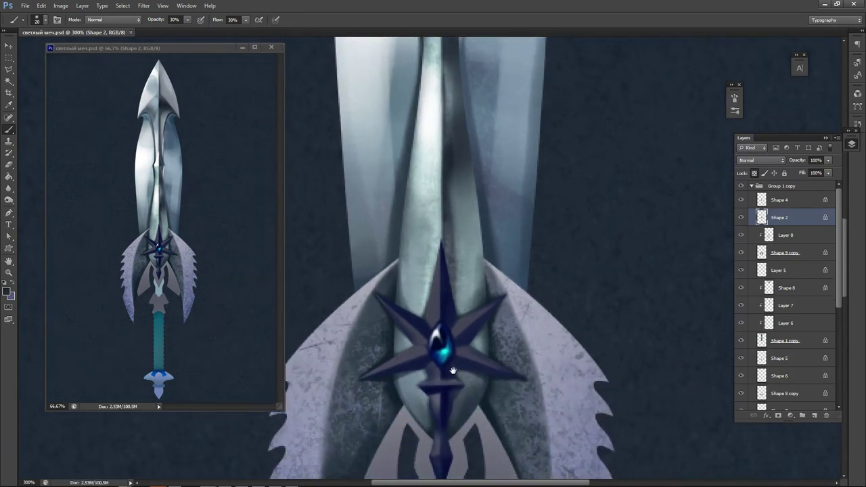
scroll(426, 274, "down", 3)
scroll(344, 236, "up", 2)
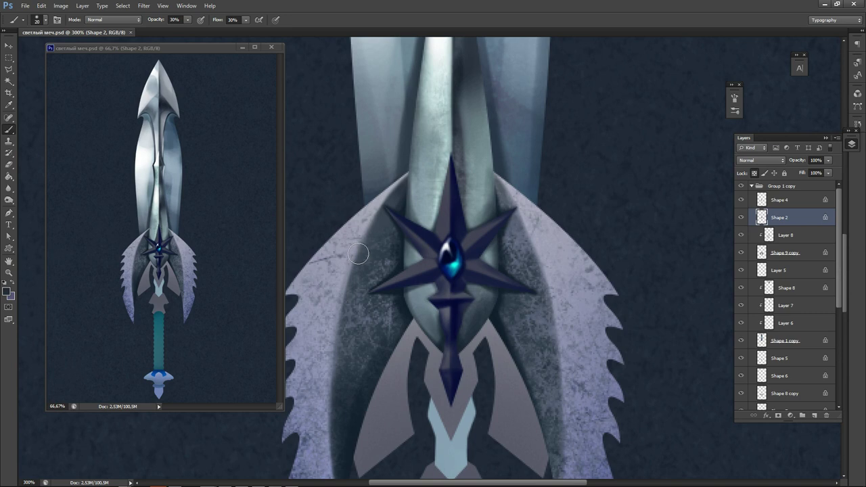
left_click_drag(549, 377, 448, 246)
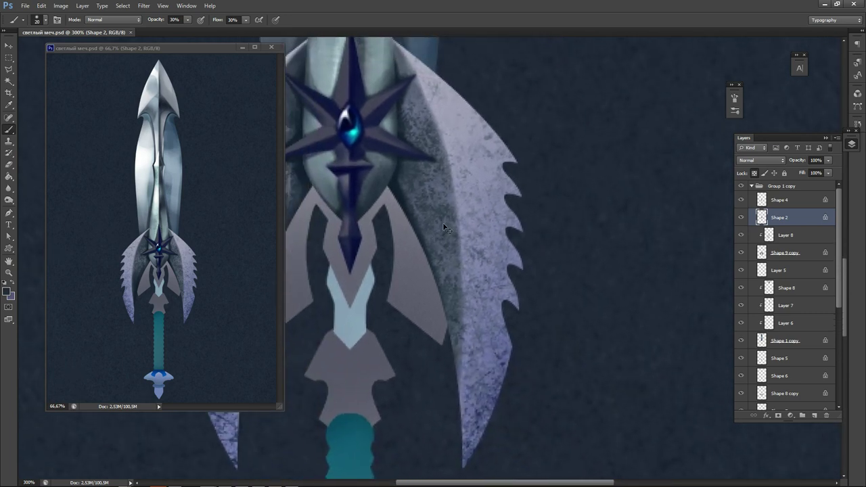
left_click(410, 241, "ctrl")
left_click(826, 241)
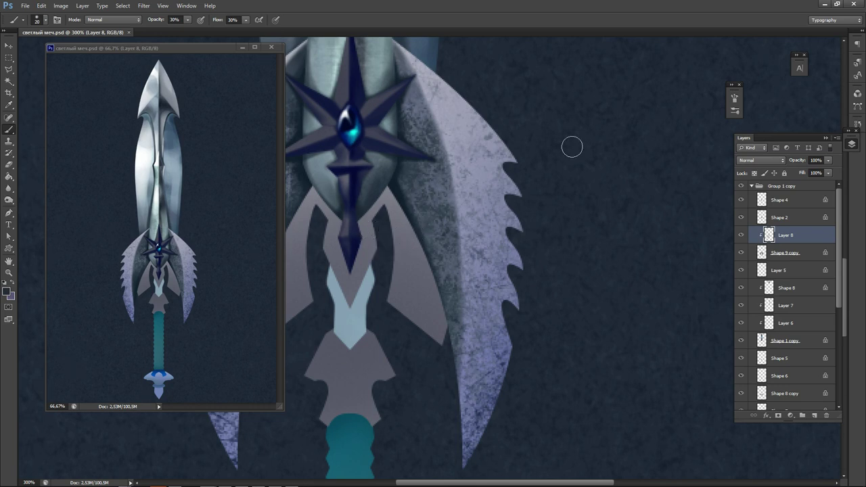
key("ctrl+shift+n")
key("Return")
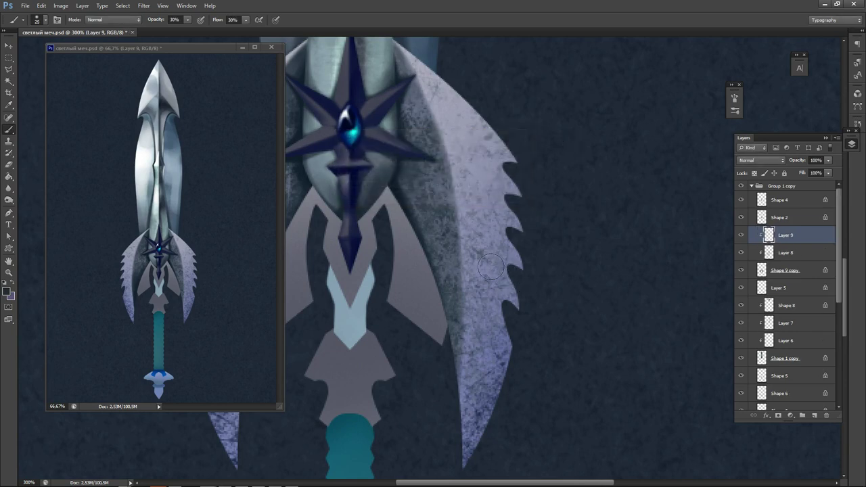
Shade the right guard wing's serrated outer side with a sampled dark tone, using a brush size of 35 at 30% opacity.
left_click_drag(380, 155, 484, 150)
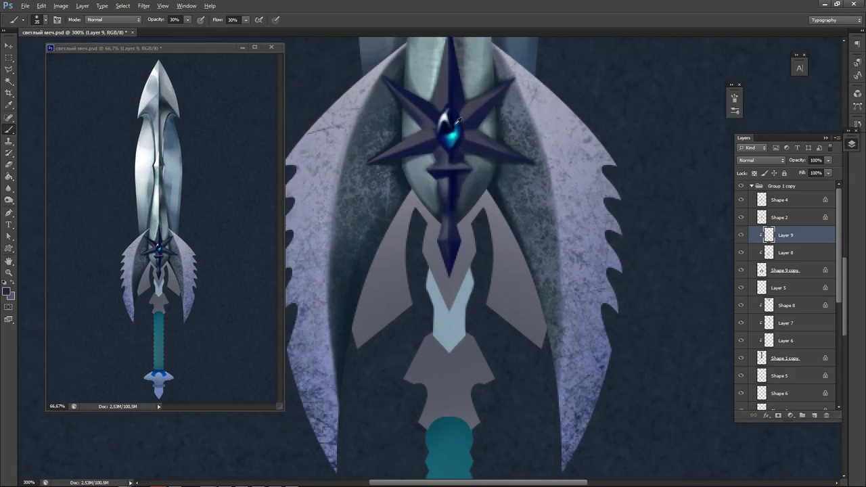
left_click_drag(526, 64, 594, 268)
left_click_drag(579, 122, 625, 208)
left_click_drag(597, 137, 605, 220)
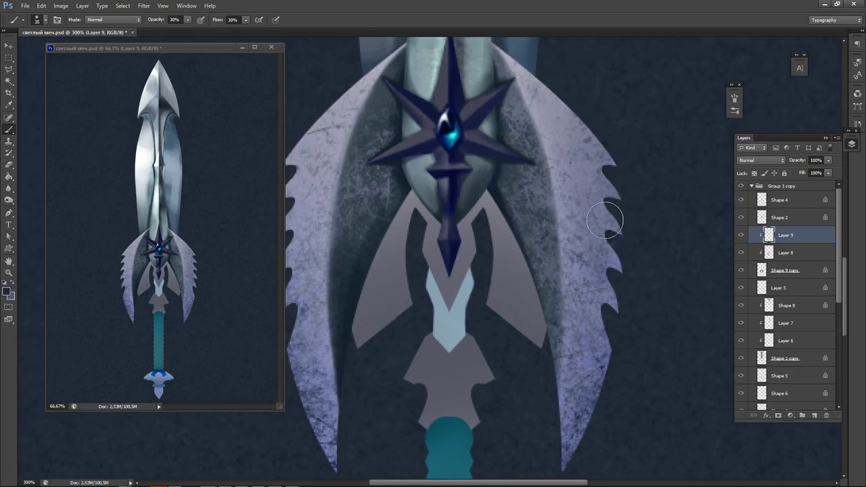
key("ctrl+minus")
right_click(551, 277)
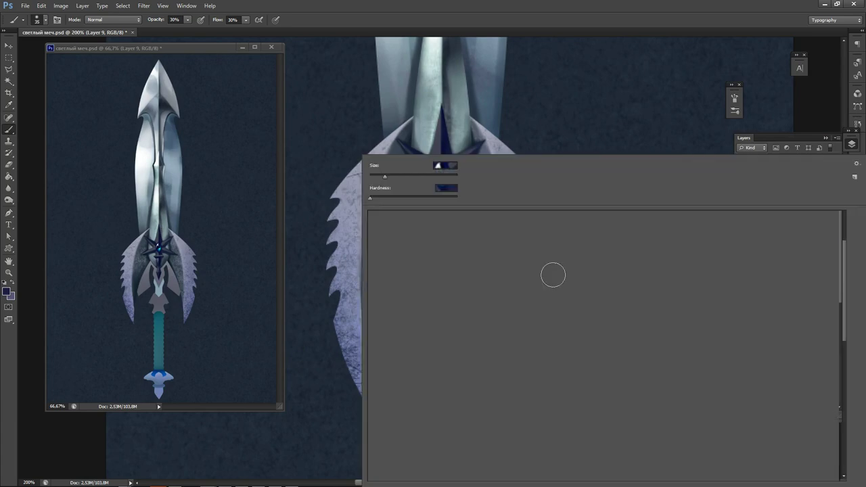
left_click(444, 218)
left_click(310, 387)
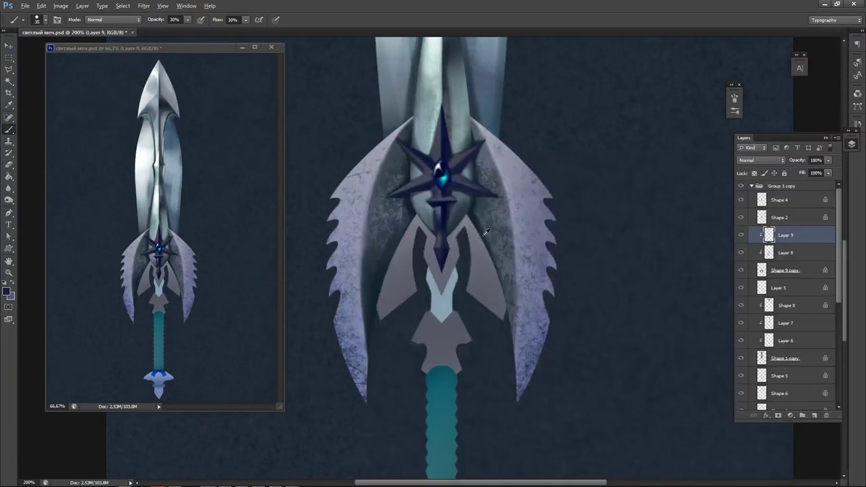
mouse_move(488, 113)
left_mouse_down()
mouse_move(521, 161)
mouse_move(491, 114)
mouse_move(517, 154)
mouse_move(492, 115)
mouse_move(514, 164)
mouse_move(553, 356)
mouse_move(538, 173)
mouse_move(559, 350)
mouse_move(544, 160)
mouse_move(557, 351)
mouse_move(541, 181)
mouse_move(540, 342)
mouse_move(534, 172)
mouse_move(511, 431)
mouse_move(538, 274)
mouse_move(512, 400)
mouse_move(535, 331)
left_mouse_up()
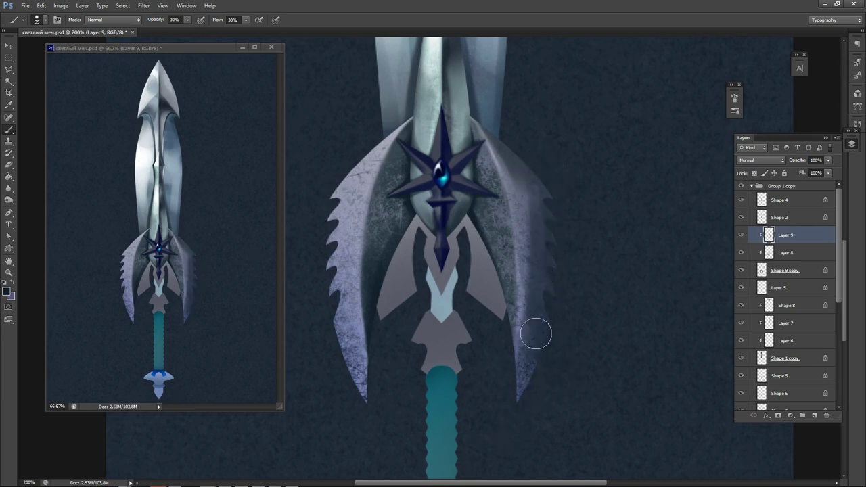
Darken the right guard wing's serrated outer side with the dark tone and a sampled navy at 30% opacity, enlarging the brush to 50.
mouse_move(519, 205)
left_mouse_down()
mouse_move(511, 143)
mouse_move(536, 323)
mouse_move(494, 106)
mouse_move(496, 127)
mouse_move(490, 122)
mouse_move(526, 198)
mouse_move(512, 153)
mouse_move(525, 371)
mouse_move(537, 322)
mouse_move(533, 302)
mouse_move(516, 399)
left_mouse_up()
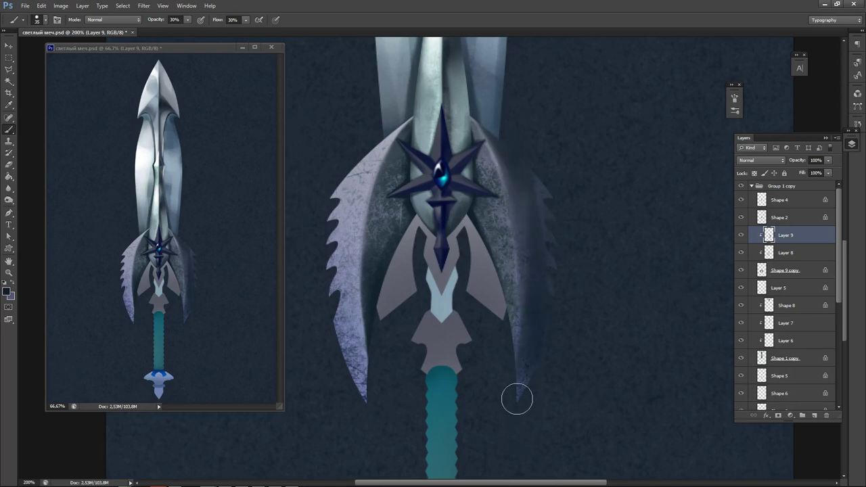
mouse_move(557, 204)
left_mouse_down()
mouse_move(536, 390)
mouse_move(525, 177)
mouse_move(529, 444)
left_mouse_up()
left_click(448, 160, "alt")
mouse_move(443, 214)
left_mouse_down()
mouse_move(442, 233)
mouse_move(444, 224)
left_mouse_up()
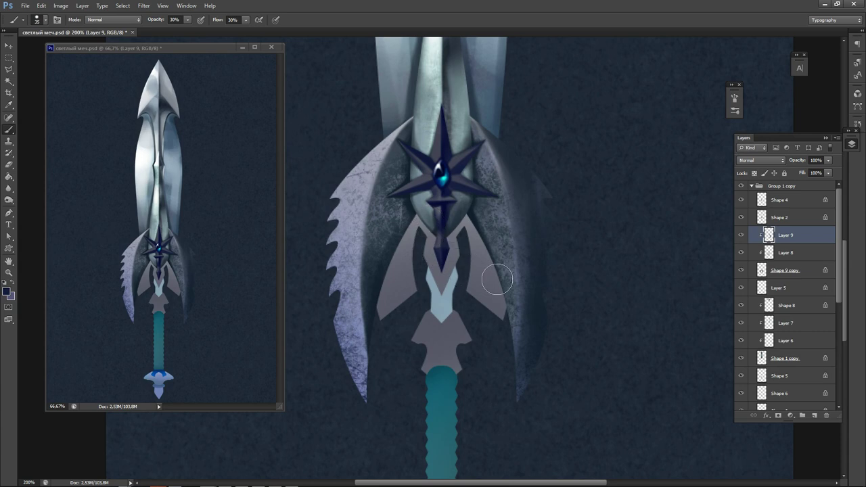
key("]")
mouse_move(528, 151)
left_mouse_down()
mouse_move(560, 272)
mouse_move(543, 220)
mouse_move(557, 236)
mouse_move(546, 359)
mouse_move(557, 262)
mouse_move(519, 425)
left_mouse_up()
Choose a muted dark indigo foreground color and paint it over the right guard wing's outer side.
key("n")
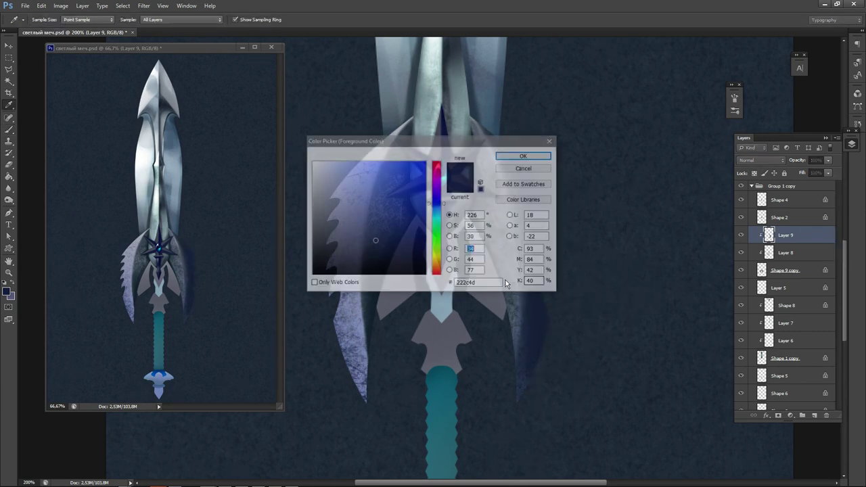
left_click(336, 235)
left_click(514, 157)
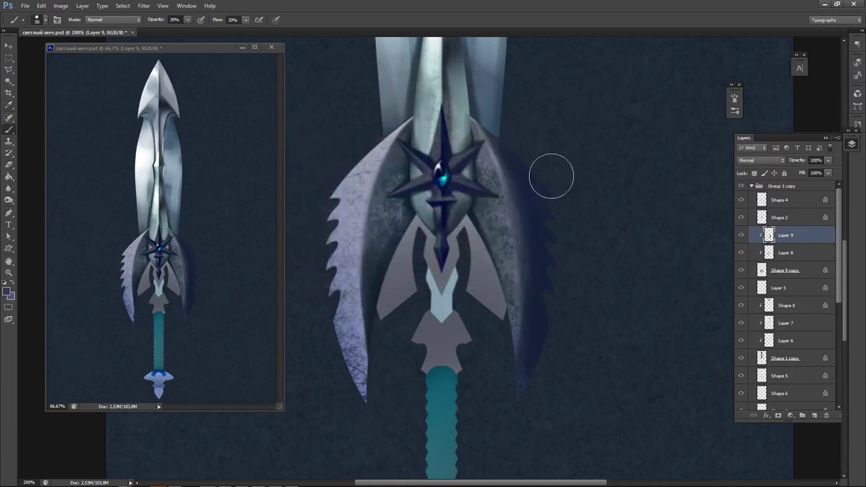
mouse_move(502, 136)
left_mouse_down()
mouse_move(540, 260)
mouse_move(520, 475)
left_mouse_up()
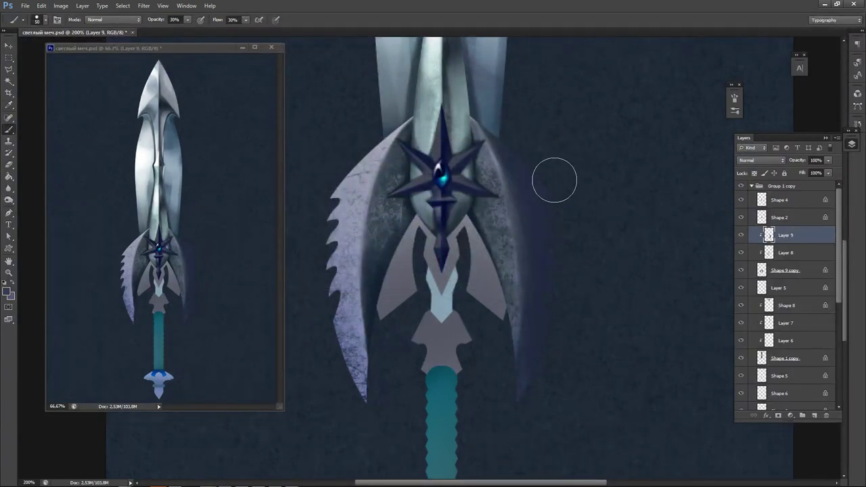
left_click_drag(547, 182, 537, 210)
Lighten the right guard wing's textured inner side with a sampled light lavender gray, using a brush size of 50 at 30% opacity.
left_click(429, 285, "alt")
mouse_move(494, 182)
left_mouse_down()
mouse_move(513, 152)
mouse_move(487, 129)
left_mouse_up()
left_click_drag(477, 161, 494, 367)
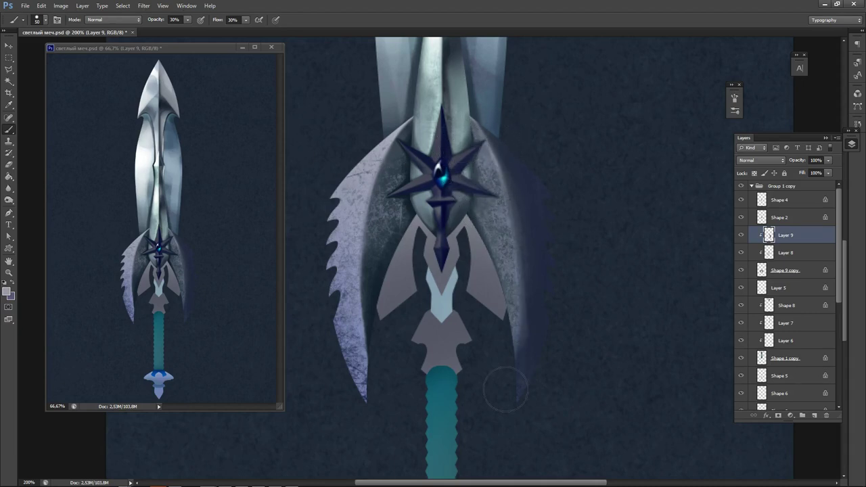
key("ctrl+z")
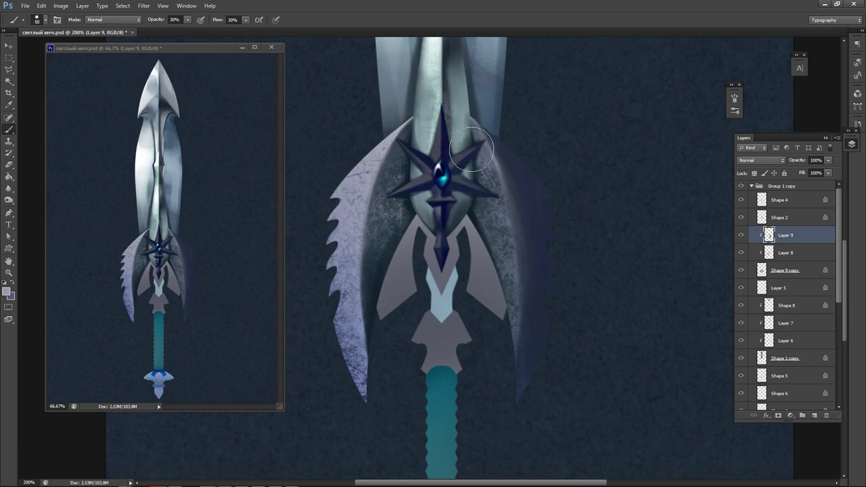
left_click_drag(472, 151, 501, 359)
left_click_drag(463, 150, 504, 380)
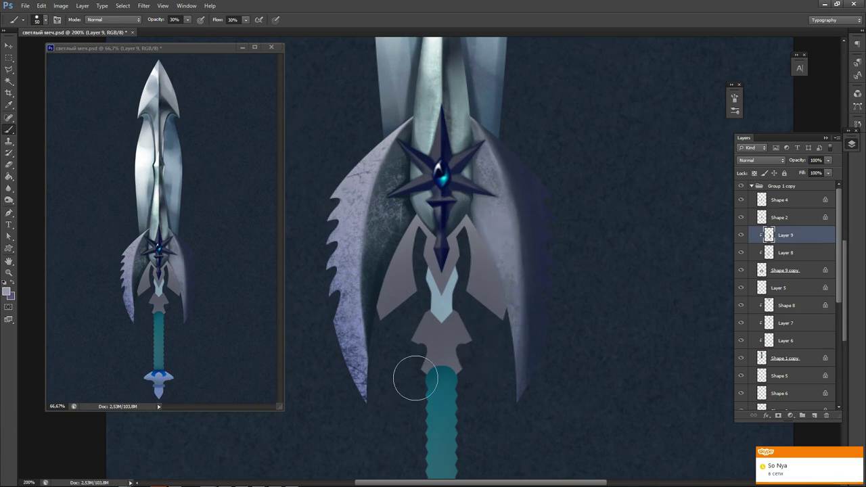
Choose a near-black color and shade the right guard wing just outside its ridge with a size 25 brush at 30% opacity.
key("alt")
left_click(537, 233, "alt")
key("n")
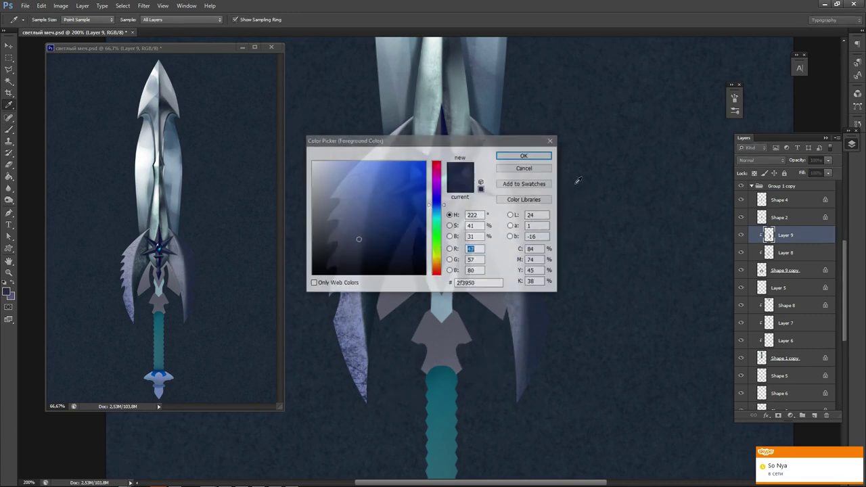
left_click_drag(409, 249, 429, 263)
left_click(527, 168)
key("b")
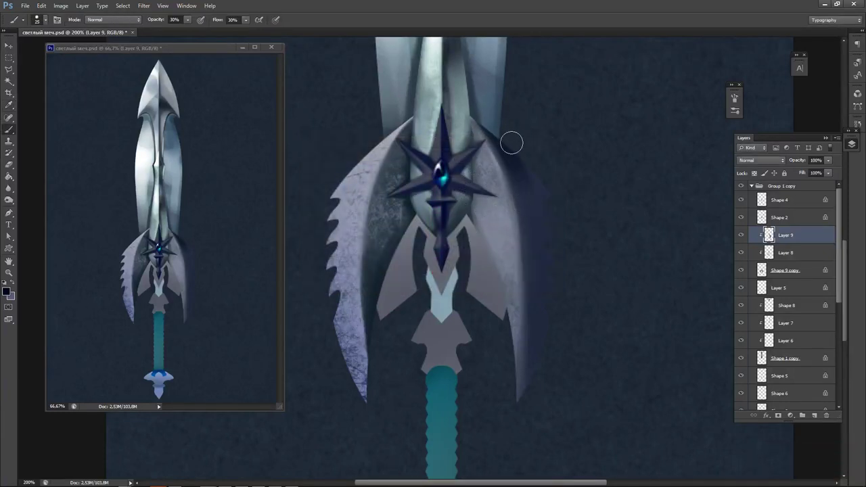
left_click_drag(481, 106, 524, 195)
mouse_move(503, 143)
left_mouse_down()
mouse_move(532, 274)
mouse_move(534, 251)
left_mouse_up()
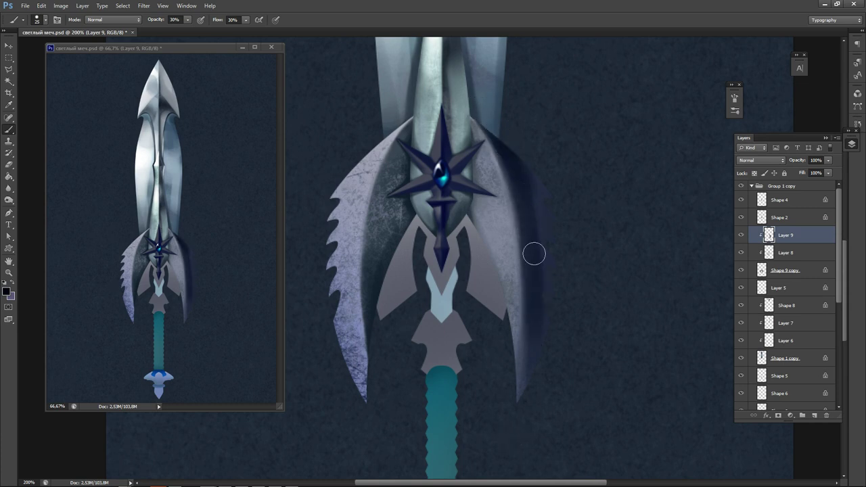
key("ctrl+z")
mouse_move(507, 145)
left_mouse_down()
mouse_move(525, 198)
mouse_move(531, 259)
mouse_move(530, 211)
mouse_move(518, 386)
mouse_move(526, 346)
mouse_move(519, 277)
left_mouse_up()
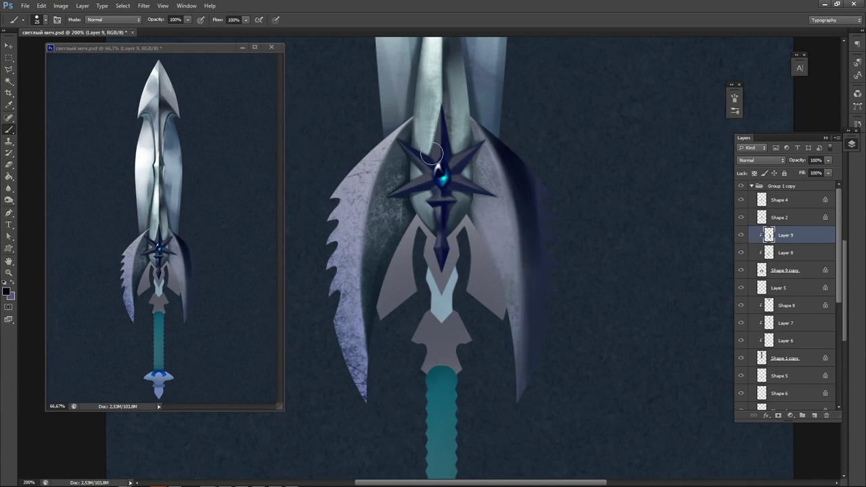
Try to paint a near-black band along the right guard wing's ridge at 100% opacity.
mouse_move(482, 120)
left_mouse_down()
mouse_move(524, 202)
mouse_move(535, 277)
mouse_move(530, 378)
left_mouse_up()
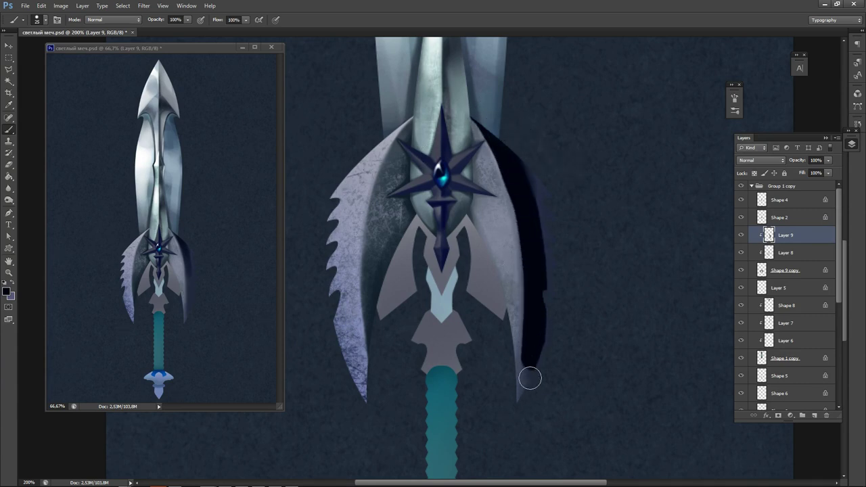
key("ctrl+z")
mouse_move(482, 119)
left_mouse_down()
mouse_move(497, 136)
mouse_move(535, 283)
left_mouse_up()
key("ctrl+z")
mouse_move(476, 111)
left_mouse_down()
mouse_move(519, 183)
mouse_move(534, 287)
mouse_move(531, 400)
left_mouse_up()
key("ctrl+z")
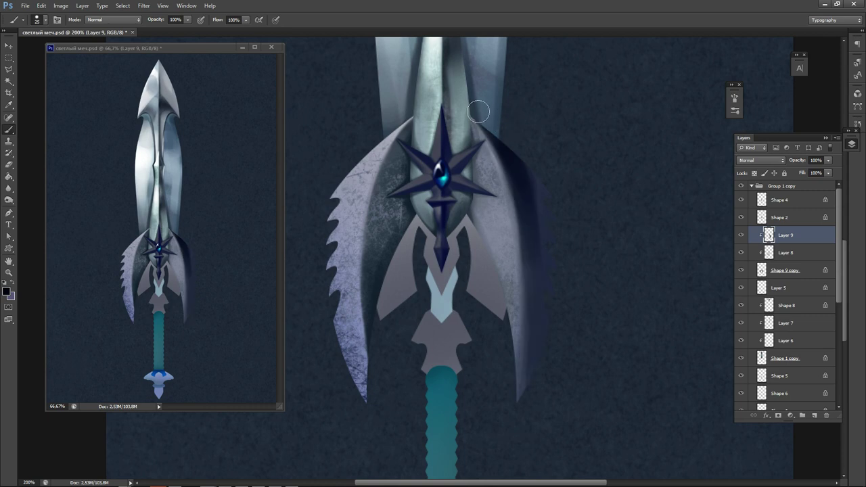
mouse_move(478, 112)
left_mouse_down()
mouse_move(522, 179)
mouse_move(535, 241)
mouse_move(521, 400)
left_mouse_up()
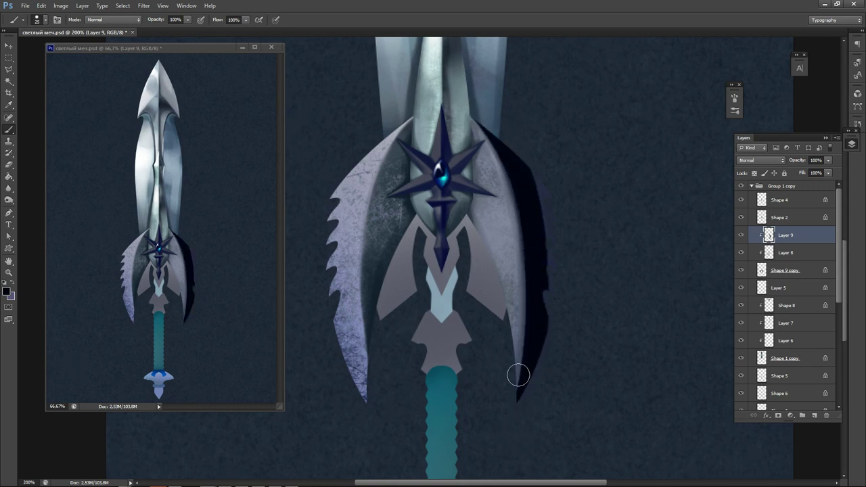
key("alt")
key("ctrl+z")
Fill the right guard wing's outer side with near-black at 100% opacity, following the curve of its ridge from upper corner to tip.
mouse_move(477, 108)
left_mouse_down()
mouse_move(502, 138)
mouse_move(539, 273)
mouse_move(522, 399)
left_mouse_up()
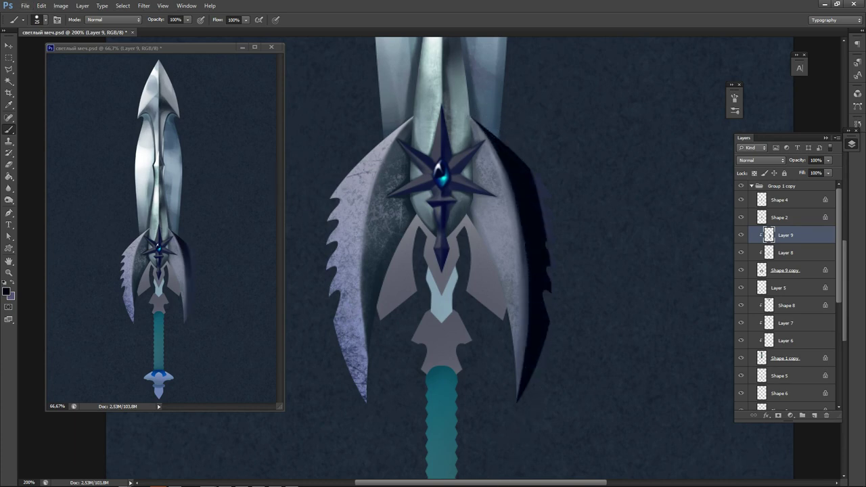
left_click(516, 227, "alt")
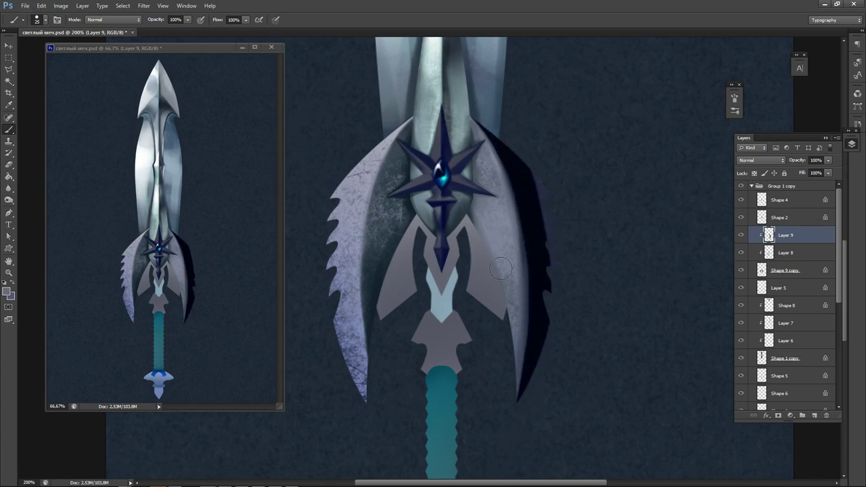
left_click(545, 254, "alt")
mouse_move(490, 121)
left_mouse_down()
mouse_move(519, 181)
mouse_move(517, 373)
left_mouse_up()
key("ctrl+z")
mouse_move(484, 103)
left_mouse_down()
mouse_move(534, 253)
mouse_move(521, 399)
left_mouse_up()
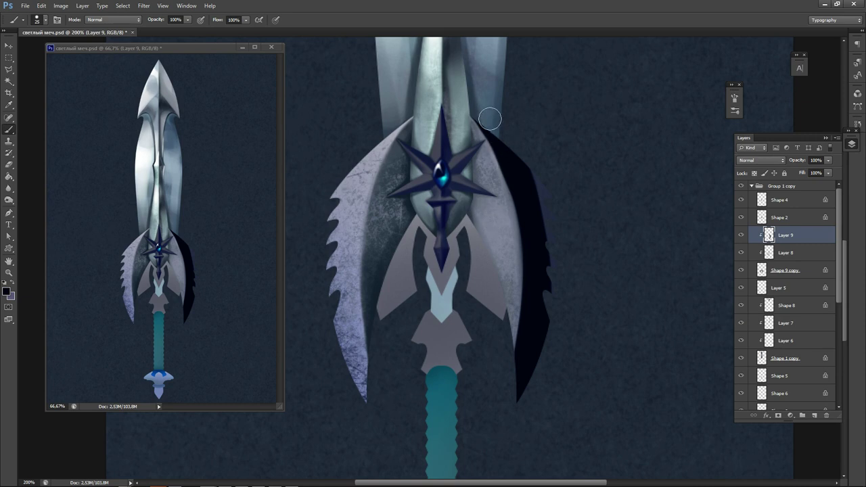
mouse_move(479, 111)
left_mouse_down()
mouse_move(520, 175)
mouse_move(532, 300)
left_mouse_up()
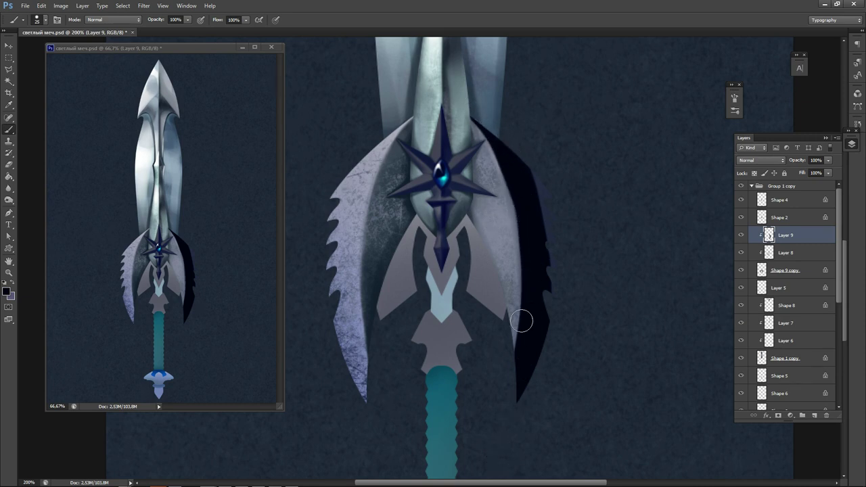
left_click_drag(522, 193, 531, 232)
left_click_drag(519, 188, 529, 221)
left_click_drag(521, 190, 530, 229)
Paint dark indigo over the right guard wing's near-black outer side with a size 45 brush at 100% opacity.
left_click(519, 224, "alt")
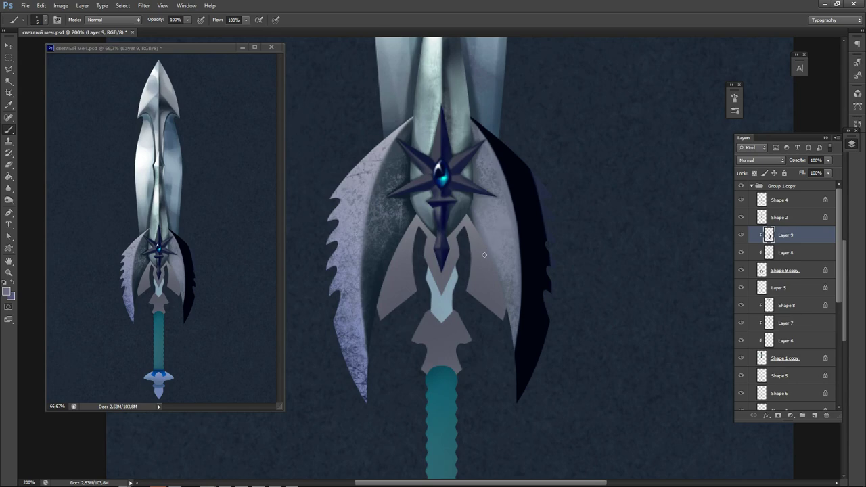
right_click(499, 276)
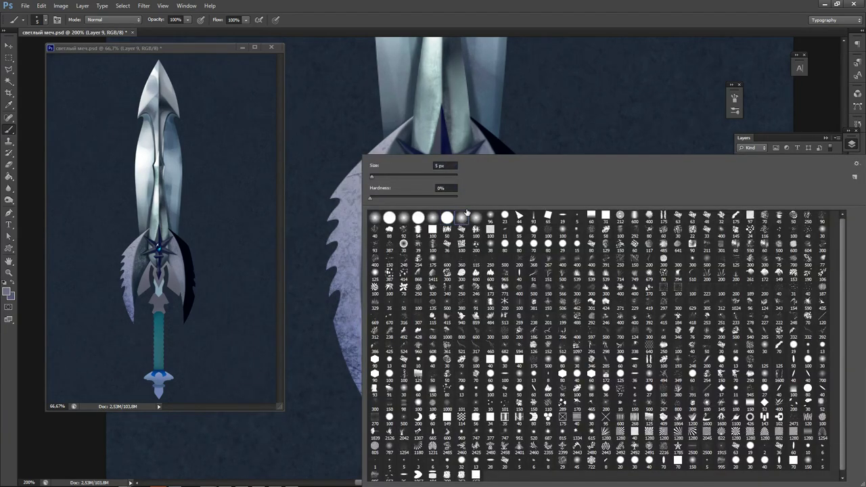
double_click(536, 212)
right_click(526, 202)
key("Escape")
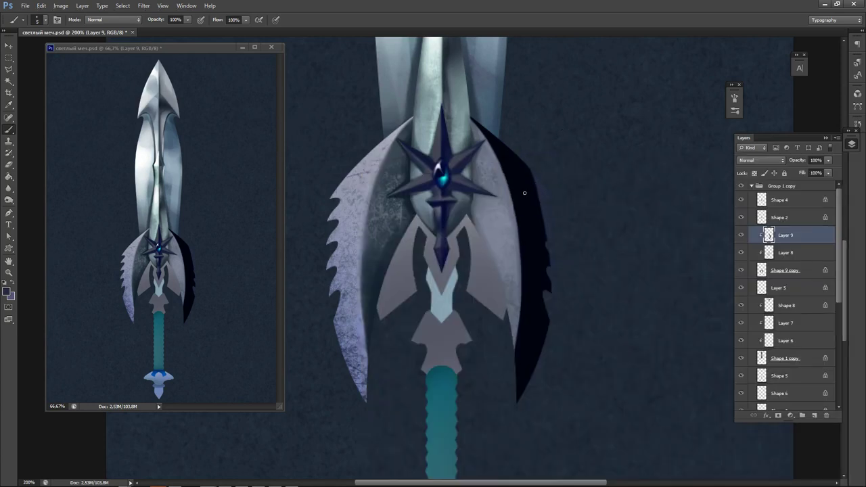
key("bracketright")
key("bracketright")
key("bracketright")
key("bracketright")
key("bracketright")
key("bracketright")
left_click_drag(489, 113, 560, 230)
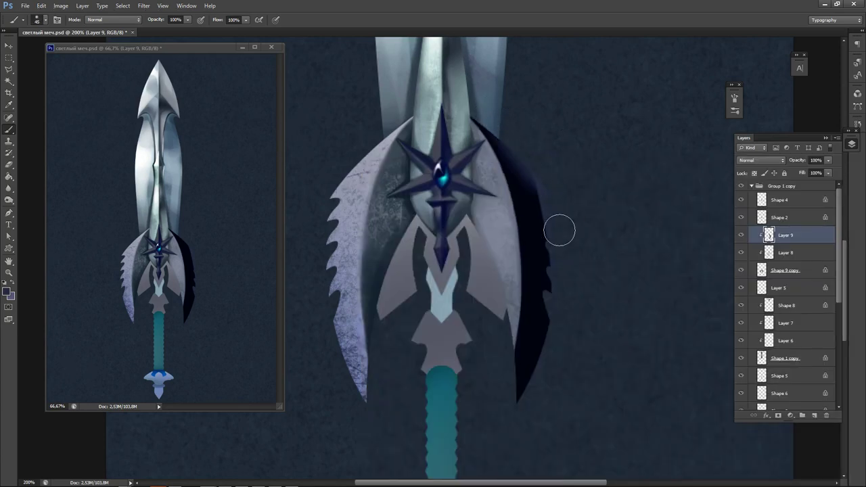
left_click_drag(535, 155, 558, 291)
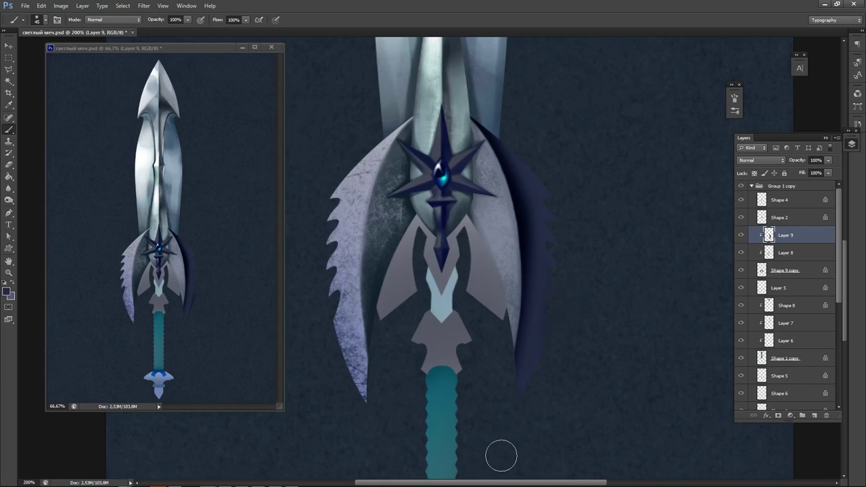
left_click(528, 202, "alt")
mouse_move(487, 118)
left_mouse_down()
mouse_move(526, 195)
mouse_move(519, 400)
left_mouse_up()
Lighten the right guard wing's outer side and serrated edge with a lavender gray sampled from its inner side, at 30% opacity.
left_click(501, 233, "alt")
key("3")
left_click_drag(482, 114, 527, 326)
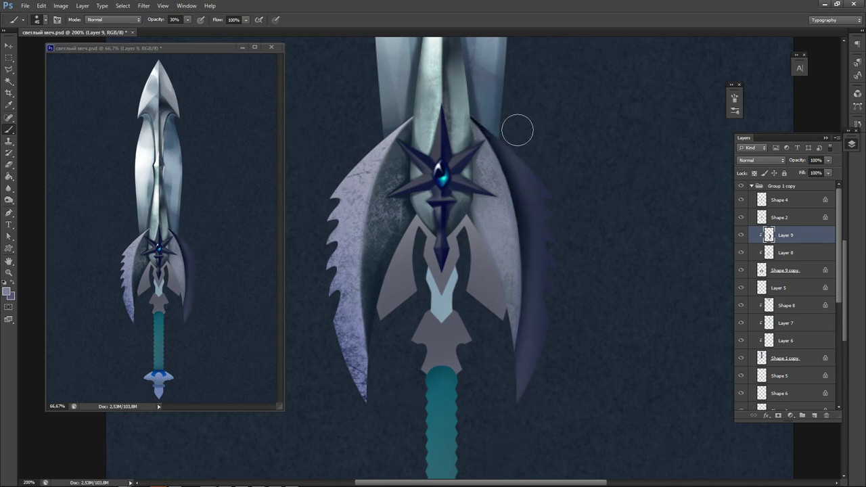
mouse_move(484, 119)
left_mouse_down()
mouse_move(531, 282)
mouse_move(519, 360)
left_mouse_up()
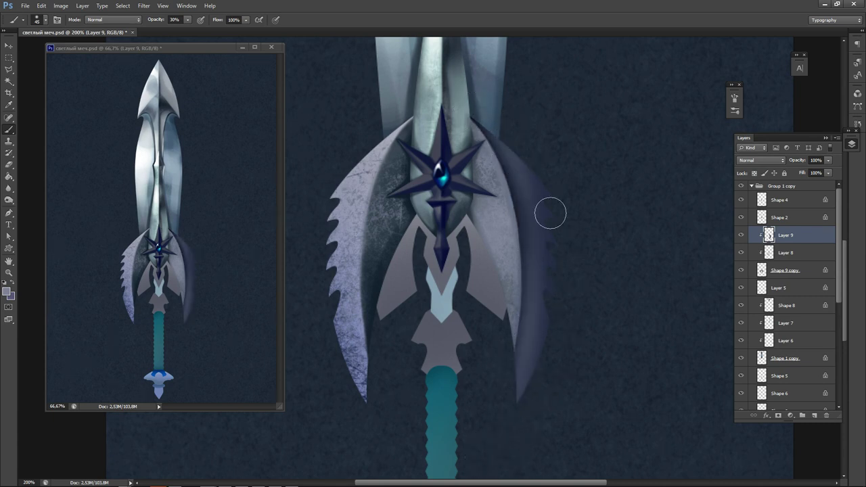
left_click_drag(538, 181, 551, 226)
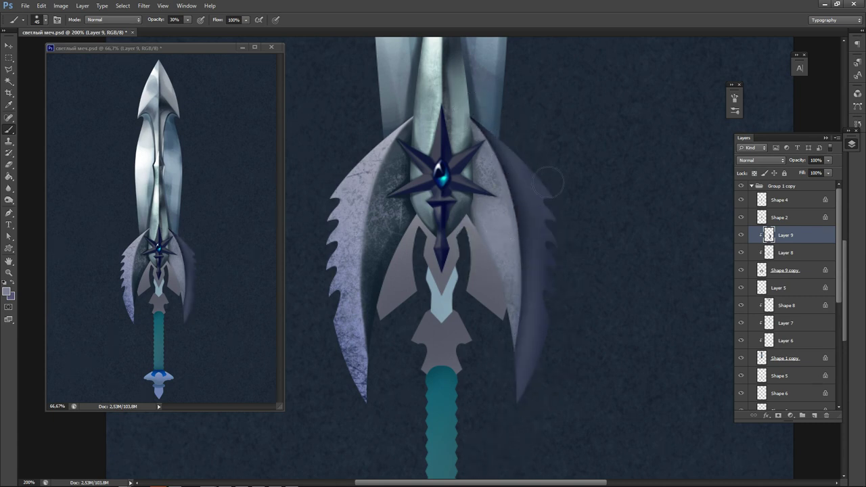
left_click_drag(545, 182, 541, 325)
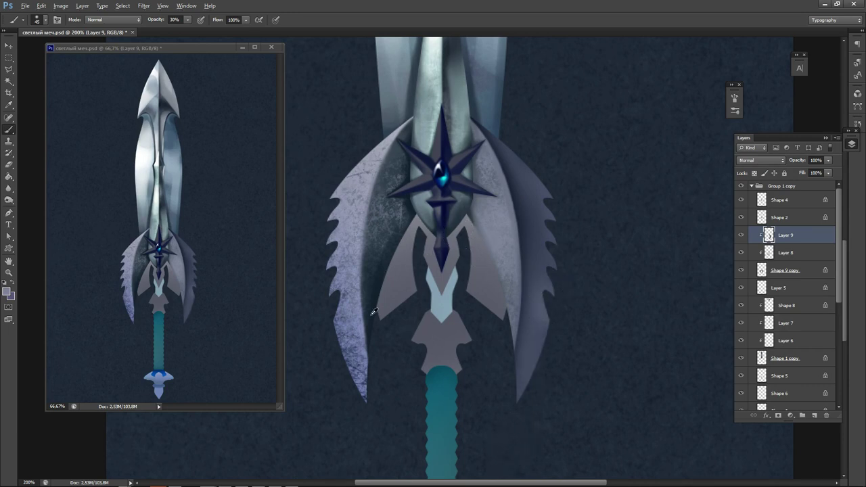
Highlight the left guard wing's serrated side with a pale tone sampled from the blade and shade its lower part with a sampled dark tone.
key("alt")
key("alt")
left_click(433, 59, "alt")
left_click_drag(353, 201, 339, 281)
left_click_drag(358, 177, 343, 251)
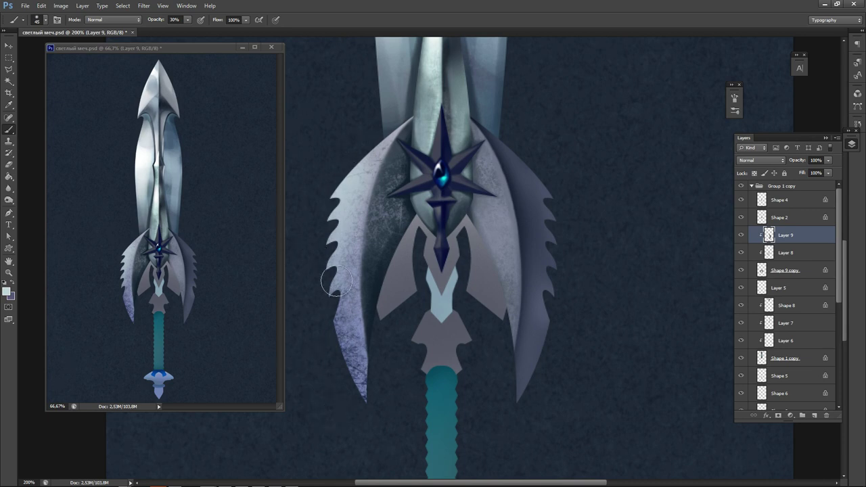
left_click(369, 301, "alt")
left_click_drag(327, 240, 360, 392)
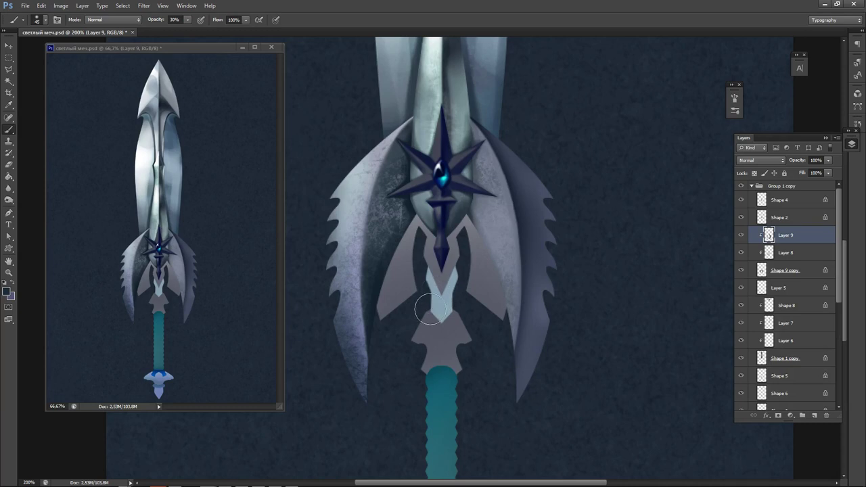
Shade the left guard wing's upper tip beside the blade with the dark tone, using a size 15 round brush at 30% opacity.
mouse_move(433, 163)
left_mouse_down()
mouse_move(456, 237)
mouse_move(438, 237)
left_mouse_up()
key("bracketleft")
key("bracketleft")
key("bracketleft")
key("bracketleft")
key("bracketleft")
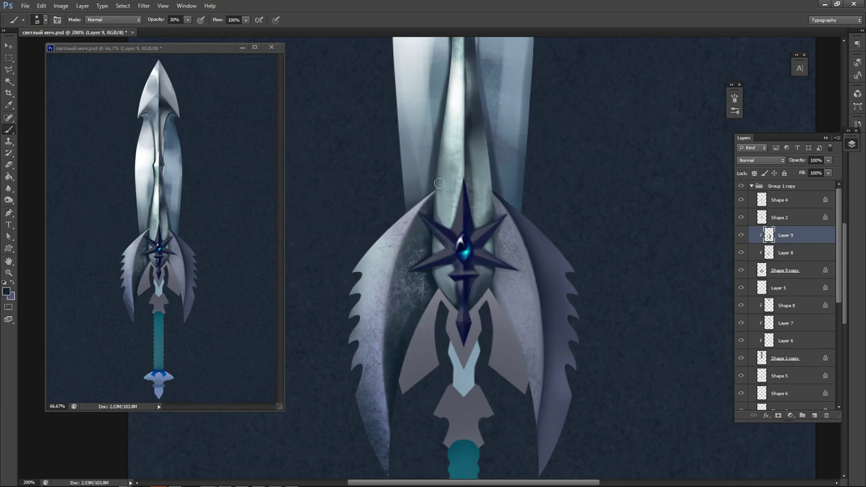
key("bracketleft")
right_click(434, 206)
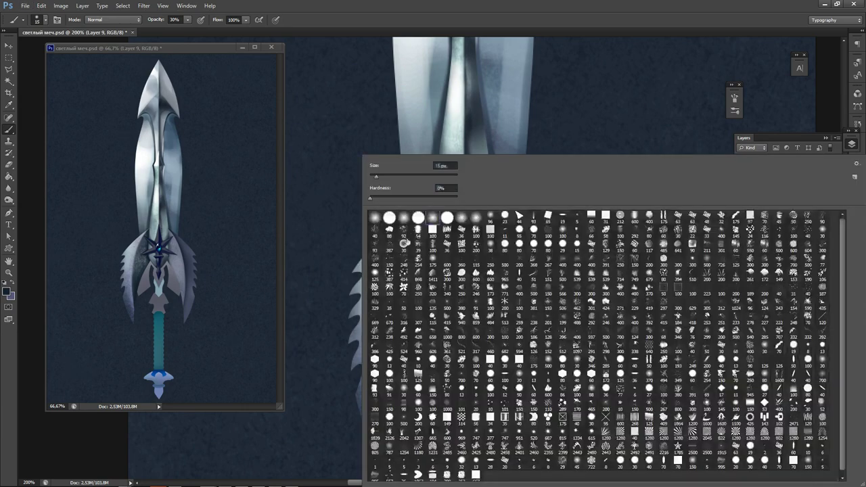
left_click(449, 218)
left_click(613, 114)
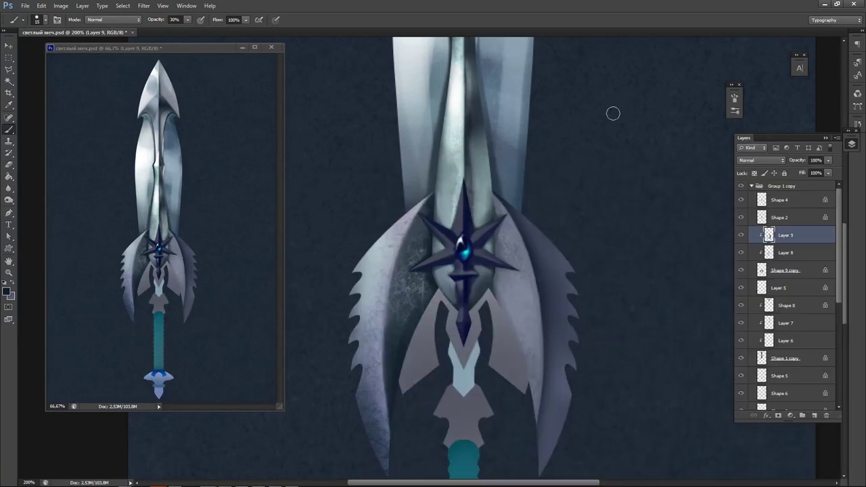
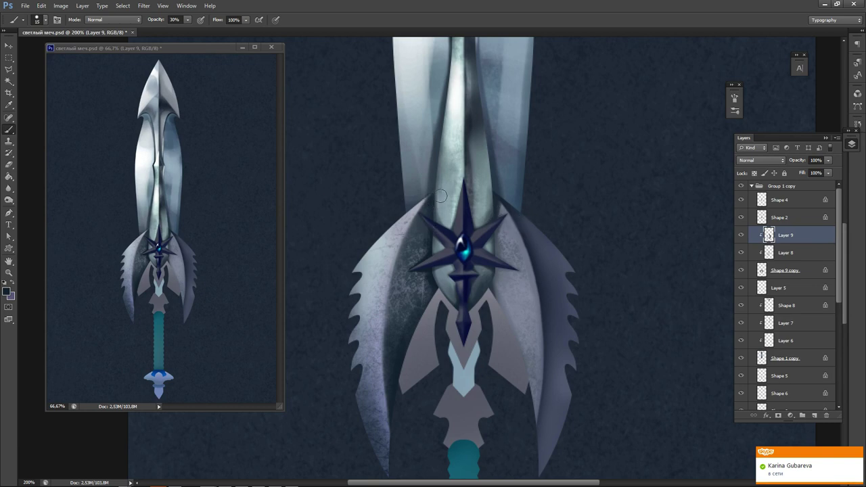
left_click_drag(363, 254, 433, 186)
left_click_drag(433, 186, 393, 240)
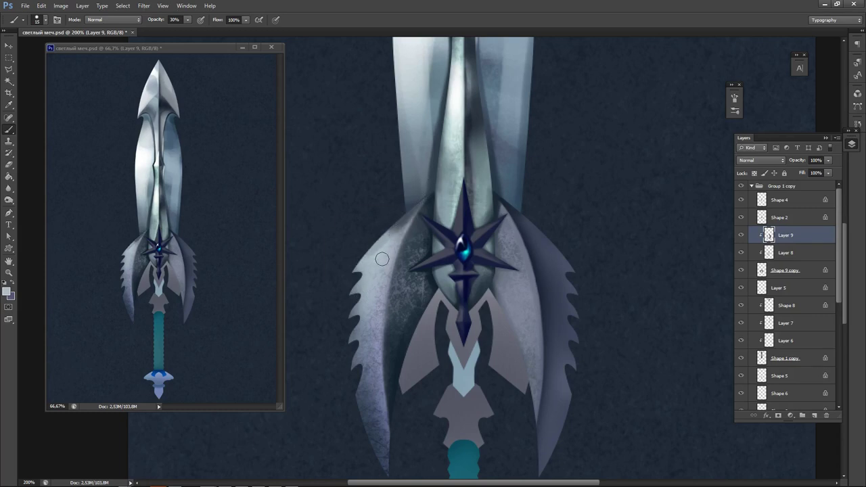
Try to shade the left guard wing's upper teeth with sampled tones using the size 15 brush at 30% opacity.
left_click(401, 222, "alt")
mouse_move(405, 220)
left_mouse_down()
mouse_move(325, 296)
mouse_move(379, 252)
mouse_move(331, 289)
mouse_move(360, 288)
mouse_move(352, 280)
mouse_move(380, 265)
mouse_move(344, 292)
mouse_move(400, 255)
mouse_move(354, 287)
left_mouse_up()
left_click(373, 287, "alt")
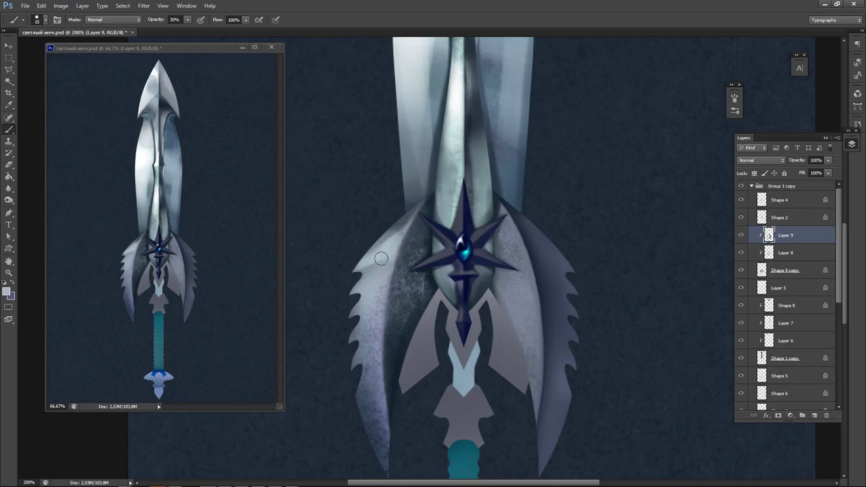
left_click(398, 226, "alt")
left_click_drag(355, 300, 389, 285)
key("ctrl+alt+z")
key("ctrl+alt+z")
Shade the grooves between the left guard wing's uppermost teeth with sampled dark and light tones, using a size 9 brush at 30% opacity.
key("bracketleft")
key("bracketleft")
left_click_drag(354, 297, 380, 287)
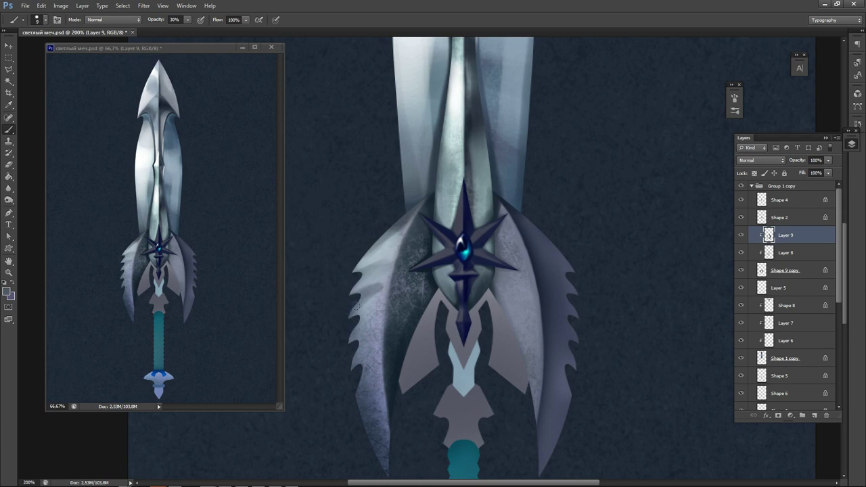
left_click(374, 301, "alt")
left_click(388, 298, "alt")
left_click(374, 292, "alt")
left_click(395, 279, "alt")
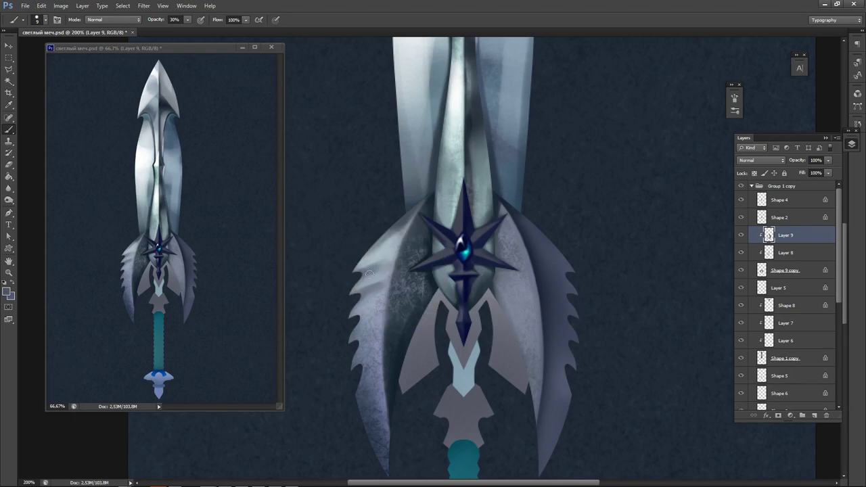
left_click(369, 267, "alt")
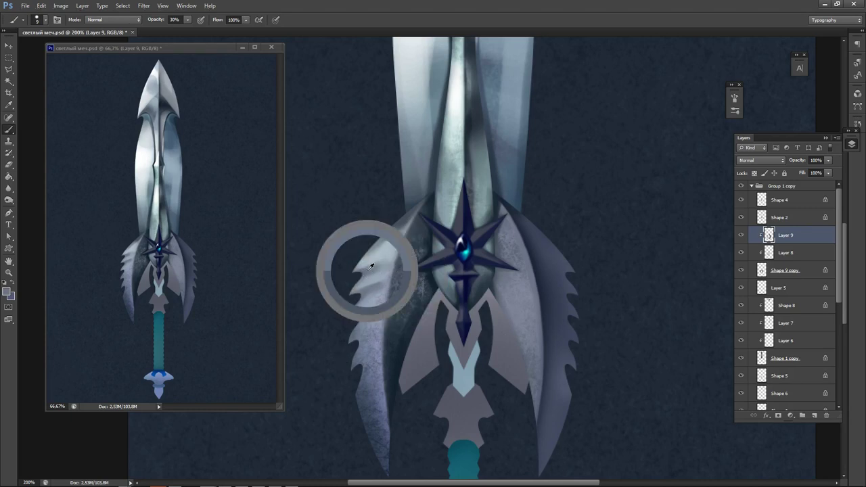
left_click_drag(380, 271, 370, 279)
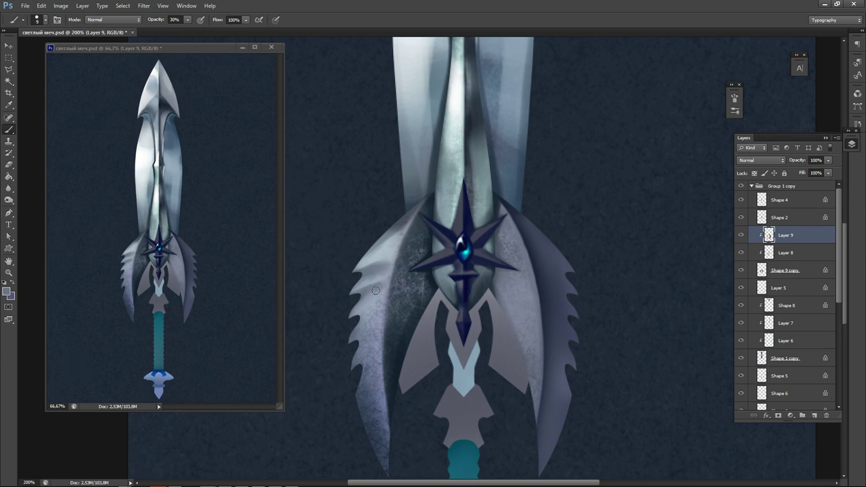
Extend the groove shading and pale ridges down the left guard wing's middle teeth with tones sampled from the wing.
left_click(386, 274, "alt")
left_click(397, 315, "alt")
left_click(386, 294, "alt")
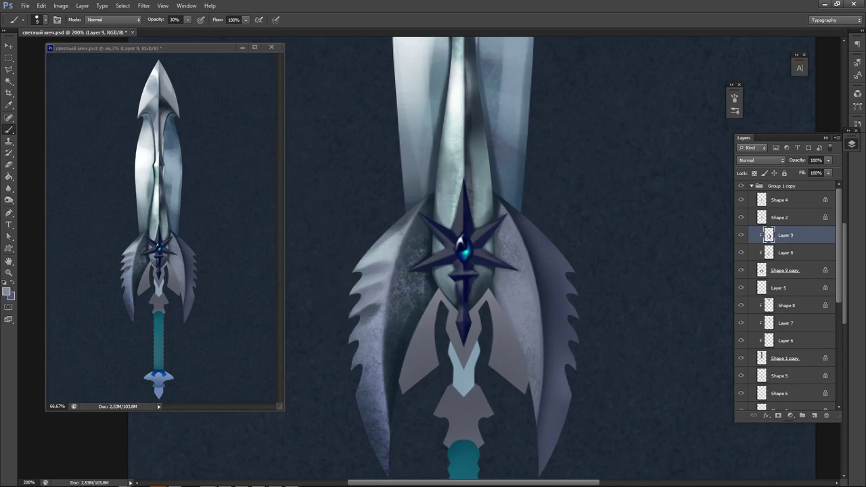
left_click(369, 310, "alt")
left_click(369, 328, "alt")
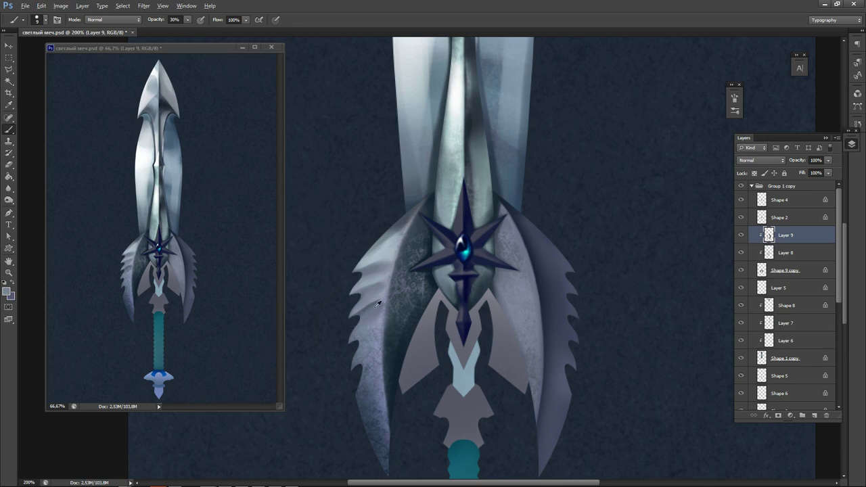
left_click(384, 274, "alt")
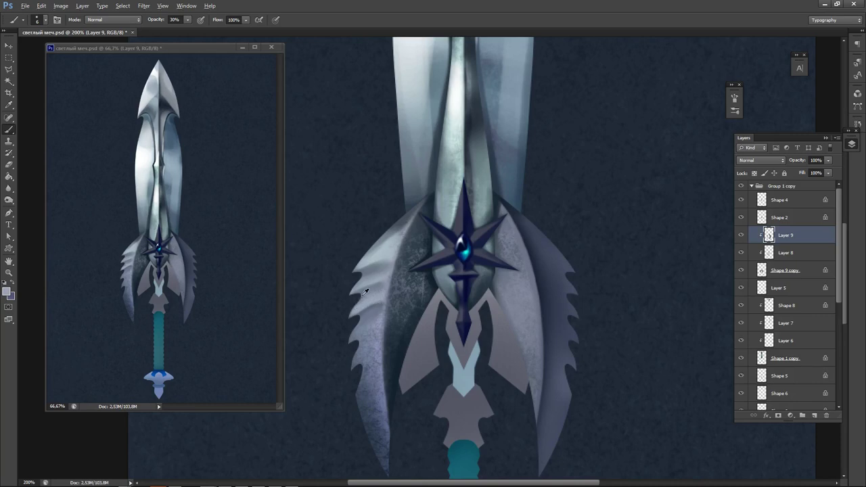
left_click(363, 295, "alt")
left_click(405, 307, "alt")
left_click(366, 270, "alt")
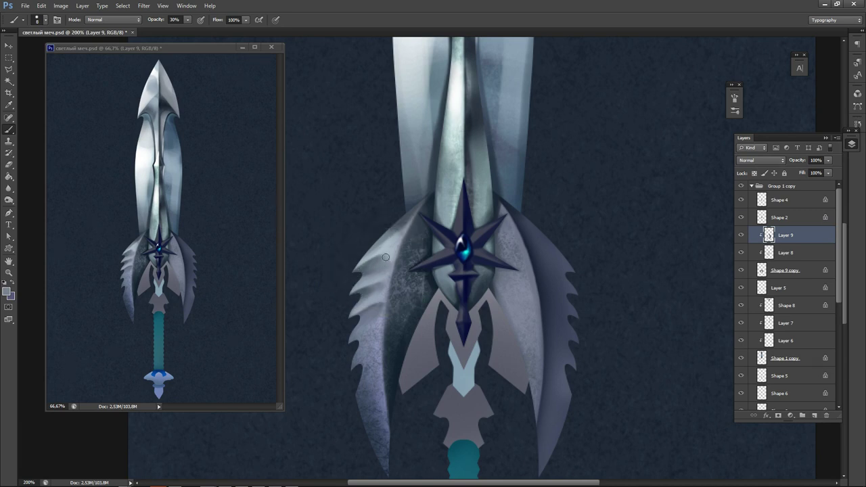
Refine the highlights and shadows on the left guard wing's upper teeth with gray-blue tones sampled around them.
left_click(365, 270, "alt")
left_click(390, 261, "alt")
left_click(371, 271, "alt")
left_click(353, 297, "alt")
left_click(372, 294, "alt")
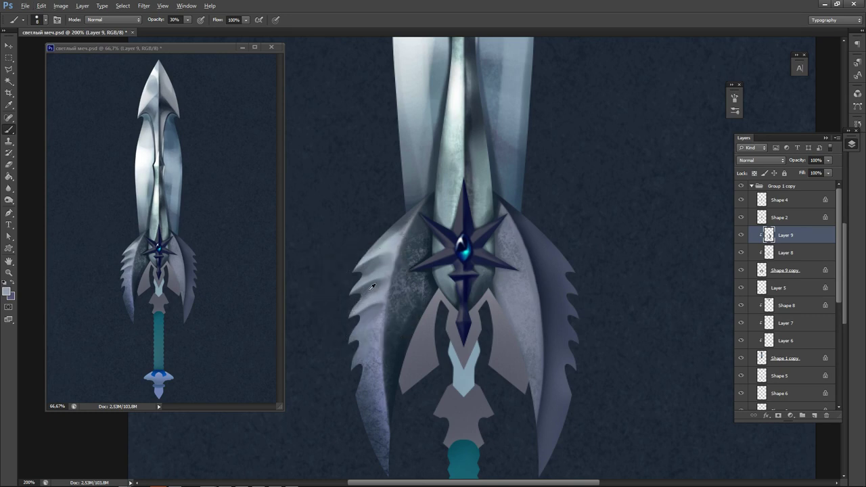
left_click(368, 290, "alt")
Paint light and dark folds on the left guard wing's lowest teeth and lower section with sampled lavender and dark navy.
left_click_drag(356, 336, 371, 258)
left_click(387, 259, "alt")
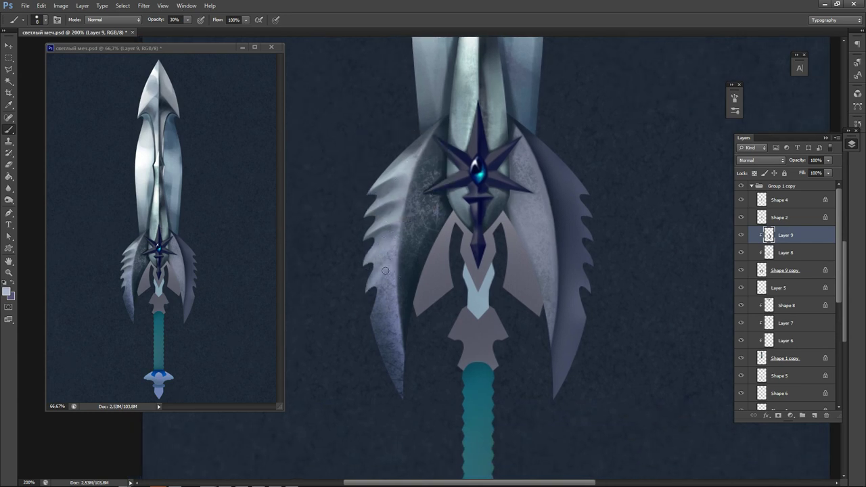
mouse_move(381, 292)
left_mouse_down()
mouse_move(369, 344)
mouse_move(393, 289)
mouse_move(376, 359)
mouse_move(380, 320)
mouse_move(396, 389)
left_mouse_up()
left_click(412, 284, "alt")
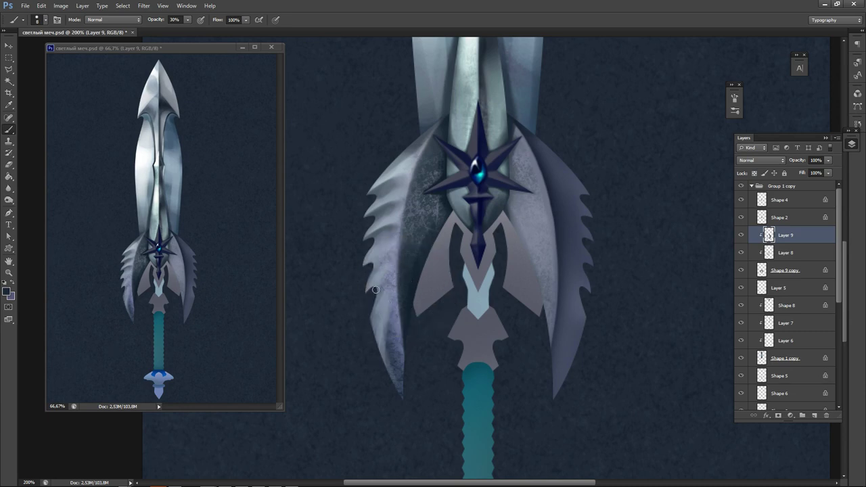
left_click(379, 280, "alt")
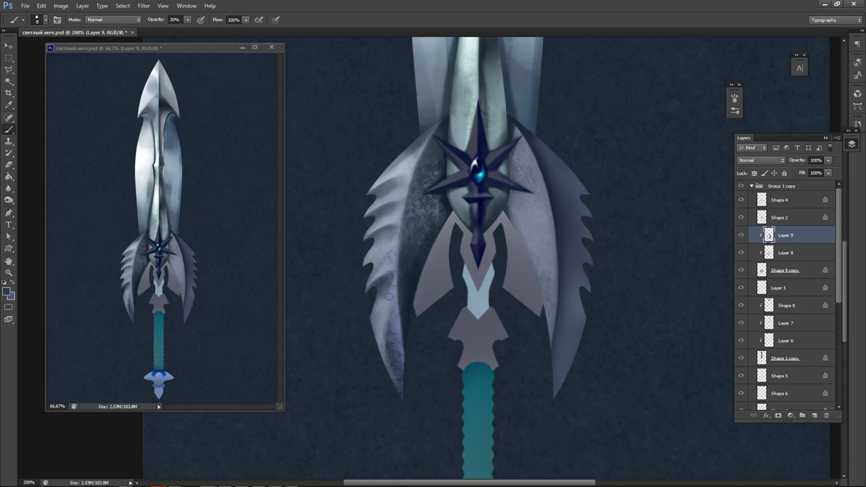
left_click_drag(391, 284, 383, 308)
left_click(379, 330, "alt")
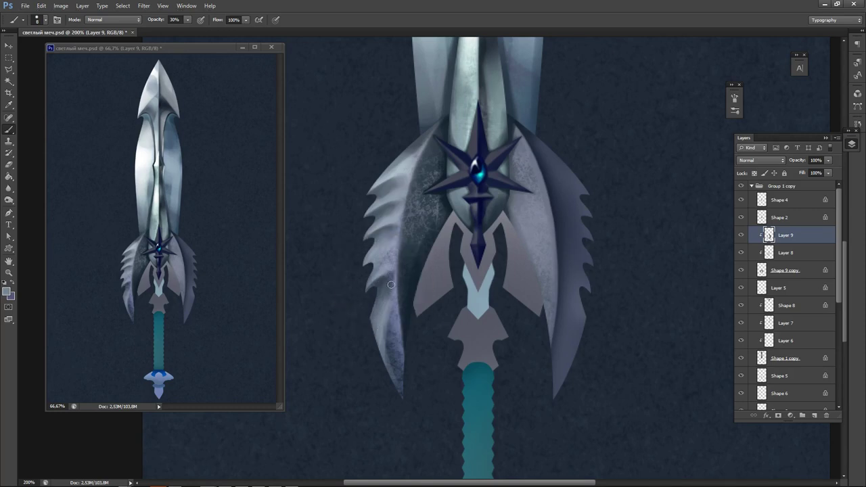
left_click(390, 277, "alt")
left_click(389, 285, "alt")
Blend the left guard wing's middle and lower teeth with sampled slate blue and lavender tones.
left_click_drag(385, 257, 383, 278)
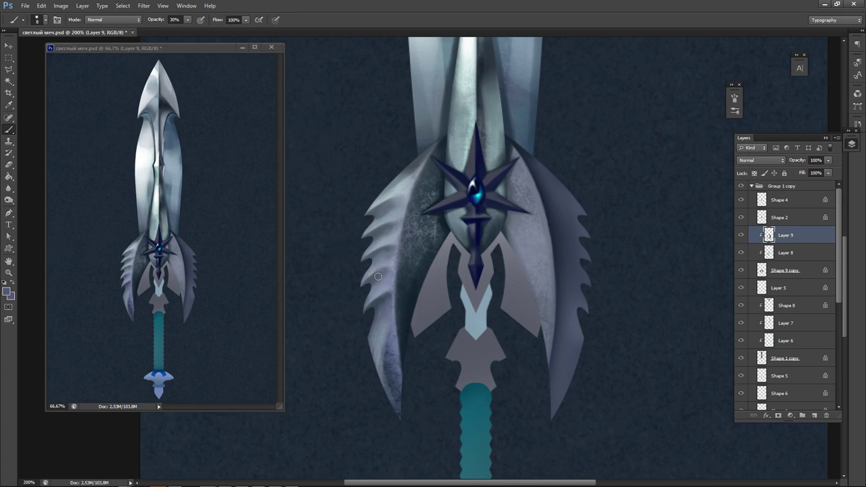
left_click(385, 286, "alt")
left_click_drag(393, 242, 362, 292)
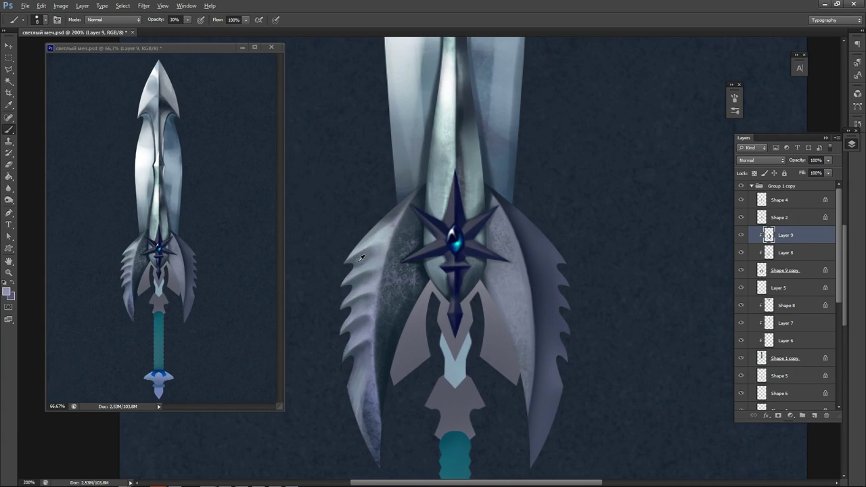
left_click(360, 258, "alt")
Shade the left guard wing's lower tip with sampled dark navy and blend it with a sampled periwinkle tone.
scroll(383, 348, "down", 5)
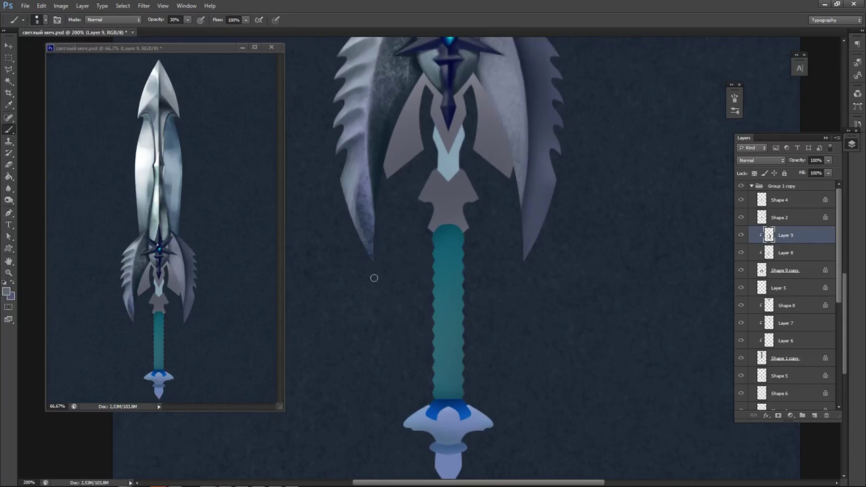
left_click(350, 155, "alt")
left_click(347, 175, "alt")
left_click(363, 202, "alt")
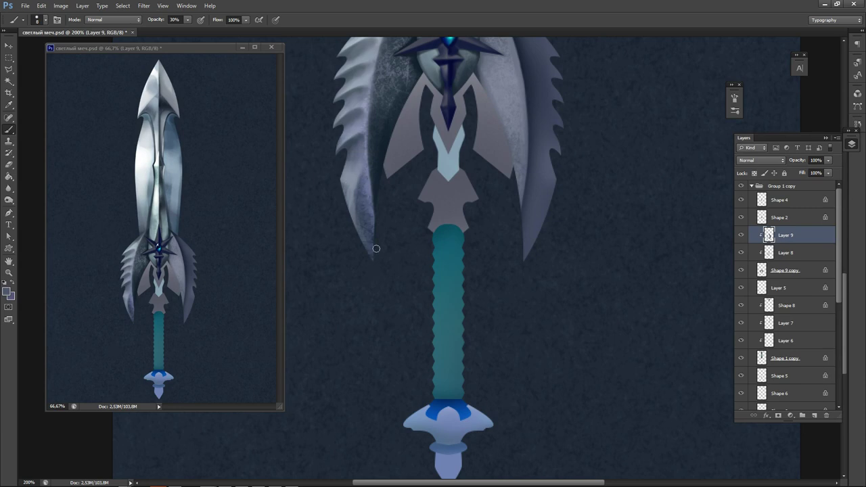
left_click(373, 176, "alt")
left_click_drag(363, 176, 368, 238)
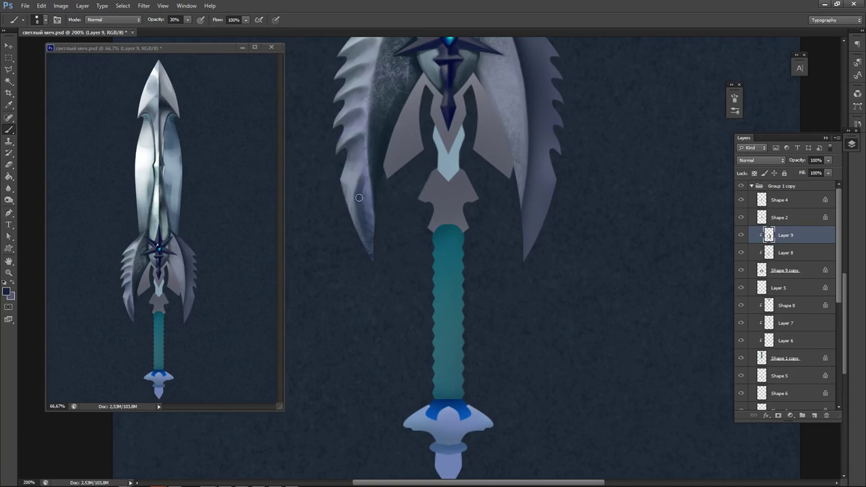
left_click_drag(359, 198, 375, 262)
left_click(369, 195, "alt")
left_click_drag(364, 198, 367, 216)
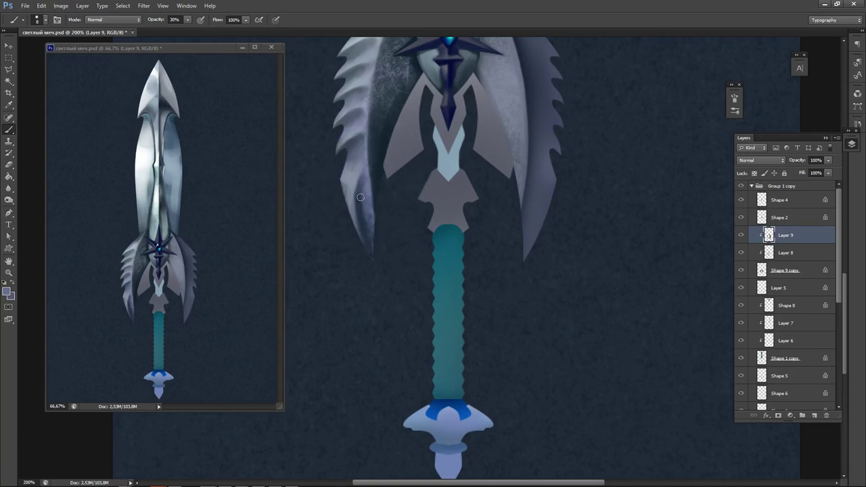
left_click_drag(359, 179, 375, 263)
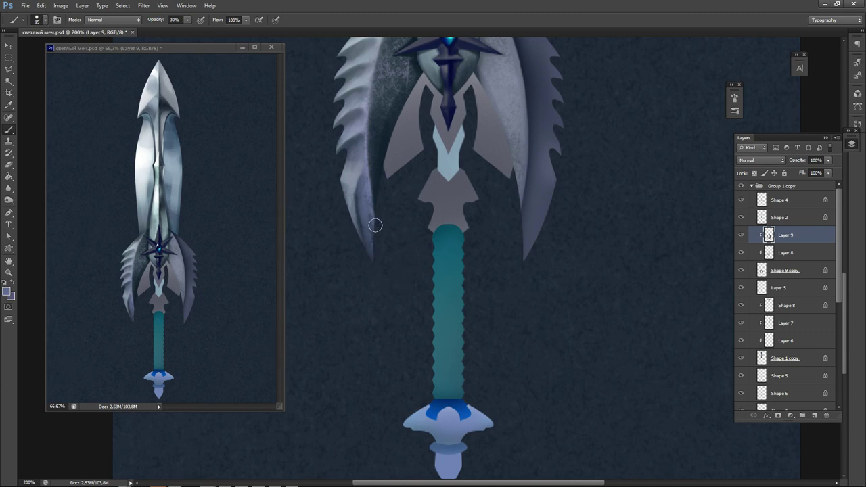
Smooth the left guard wing's textured lower tip with periwinkle and darken its inner edge with navy, using a size 15 brush.
left_click_drag(365, 201, 383, 252)
left_click_drag(364, 209, 383, 263)
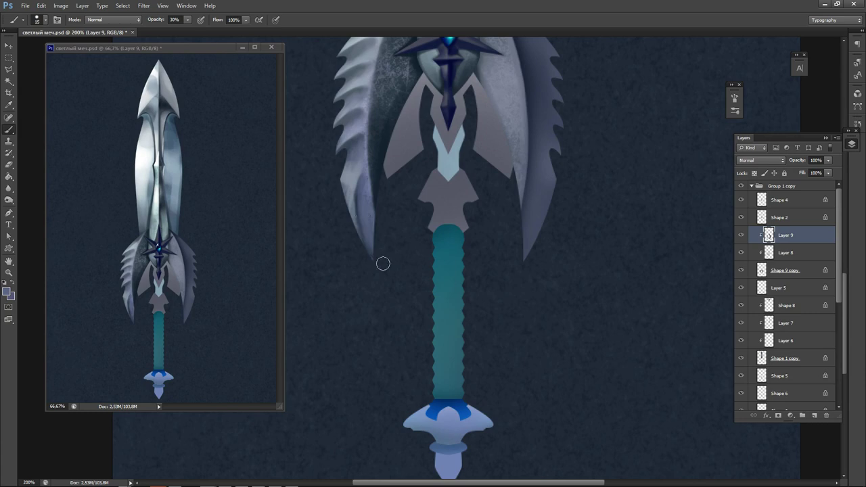
left_click(376, 189, "alt")
mouse_move(368, 212)
left_mouse_down()
mouse_move(381, 270)
mouse_move(388, 268)
left_mouse_up()
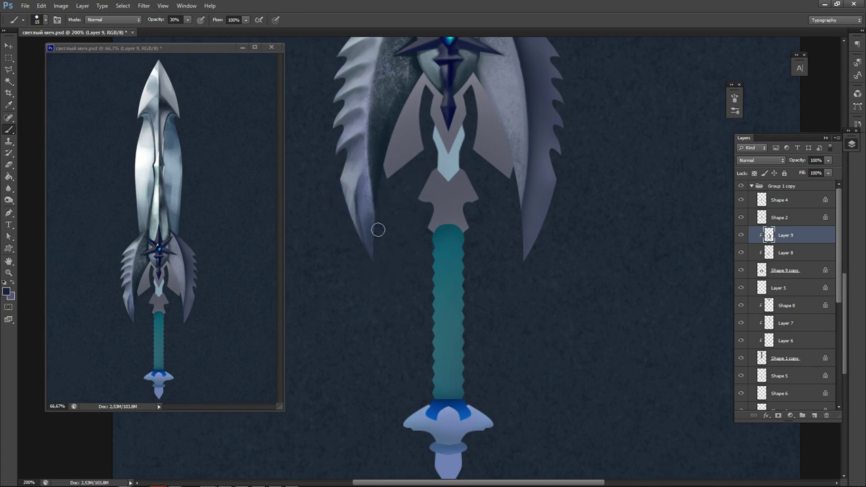
left_click(367, 207, "alt")
left_click_drag(367, 204, 372, 244)
Paint a sampled muted indigo over the lower part of the left guard wing's dark inner side with a size 30 brush.
left_click_drag(394, 169, 376, 317)
left_click(373, 258, "alt")
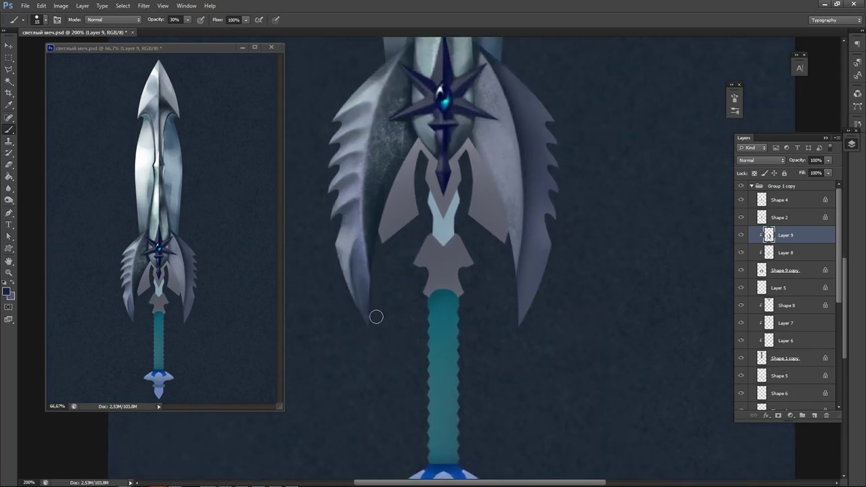
left_click(374, 243, "alt")
left_click(447, 88, "alt")
left_click(370, 279, "alt")
key("bracketright")
key("bracketright")
key("bracketright")
key("bracketright")
key("bracketright")
key("bracketright")
key("bracketright")
key("bracketright")
key("bracketright")
left_click_drag(387, 245, 384, 271)
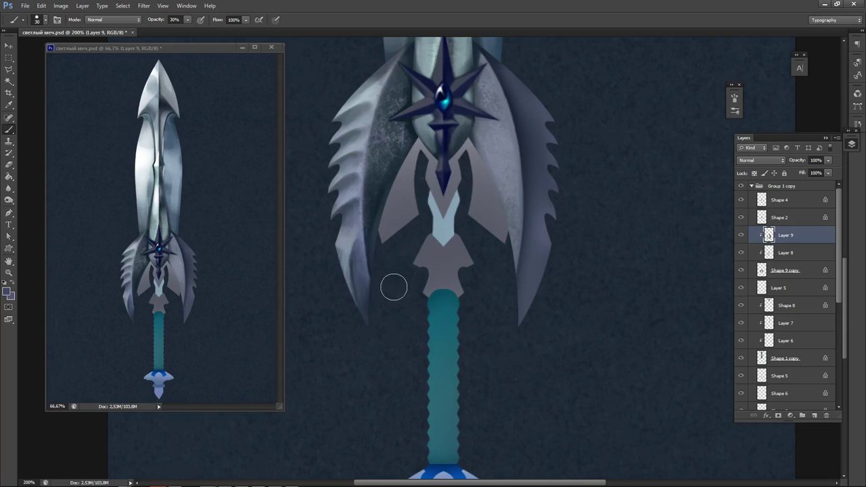
left_click_drag(385, 237, 398, 185)
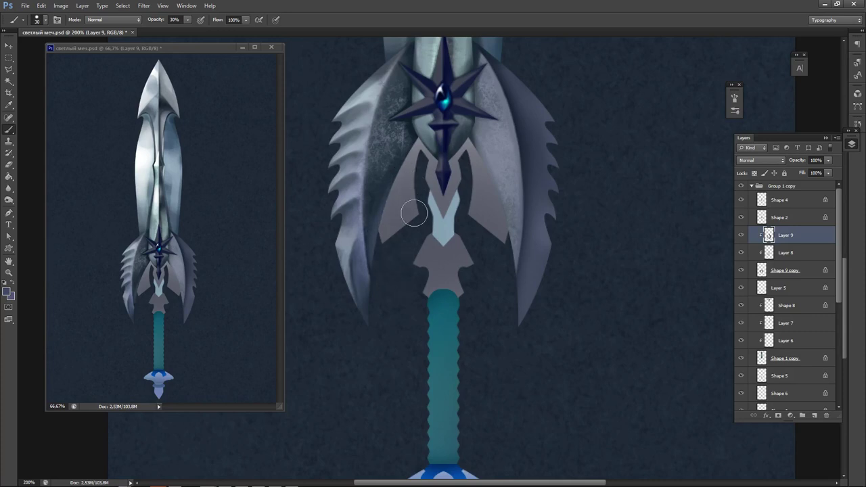
left_click_drag(382, 229, 392, 200)
Try to brush a pale lavender sampled from the serrated side onto the left guard wing.
mouse_move(386, 171)
left_mouse_down()
mouse_move(371, 260)
mouse_move(372, 197)
mouse_move(366, 248)
left_mouse_up()
left_click(355, 204, "alt")
mouse_move(366, 248)
left_mouse_down()
mouse_move(382, 226)
mouse_move(366, 266)
left_mouse_up()
key("ctrl+alt+z")
key("ctrl+alt+z")
key("ctrl+alt+z")
key("ctrl+alt+z")
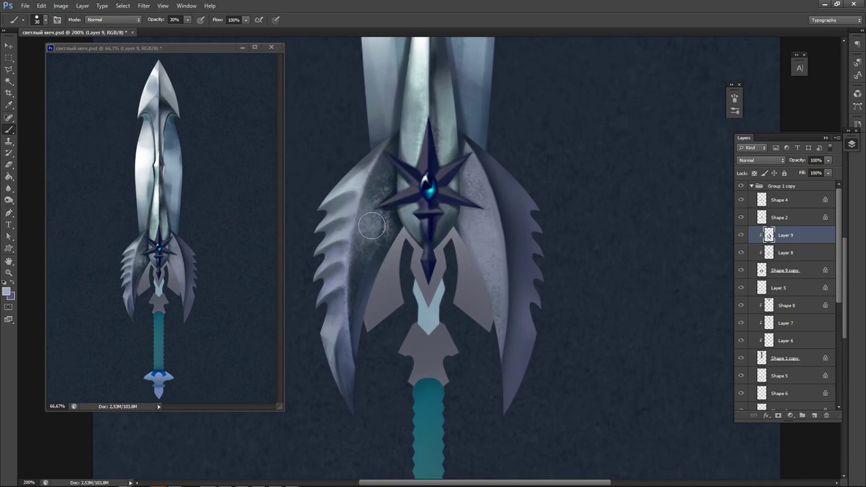
Lighten the left guard wing's dark inner side with pale sampled tones using the size 30 brush at 30% opacity.
mouse_move(372, 226)
left_mouse_down()
mouse_move(373, 194)
mouse_move(356, 285)
mouse_move(376, 222)
mouse_move(380, 239)
mouse_move(389, 219)
mouse_move(388, 258)
left_mouse_up()
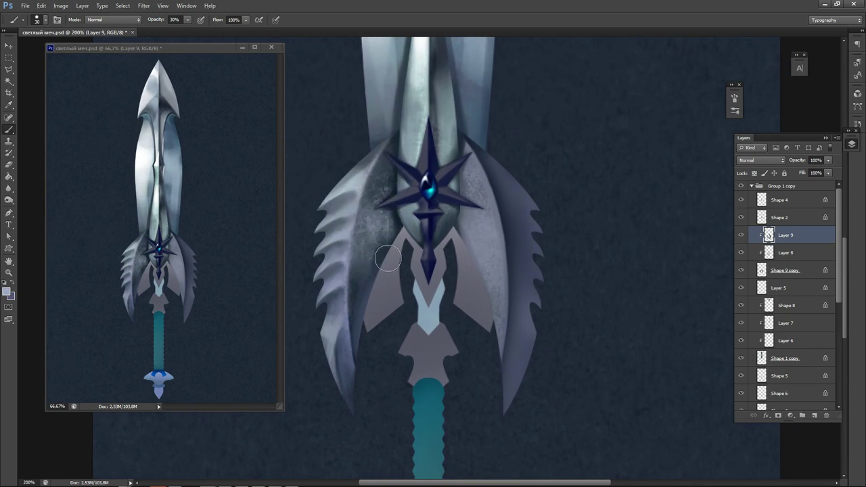
left_click(355, 239, "alt")
left_click_drag(385, 210, 376, 221)
Lighten the right guard wing's inner side with a pale lavender gray at 30% opacity, undoing the last stroke.
left_click_drag(399, 148, 462, 162)
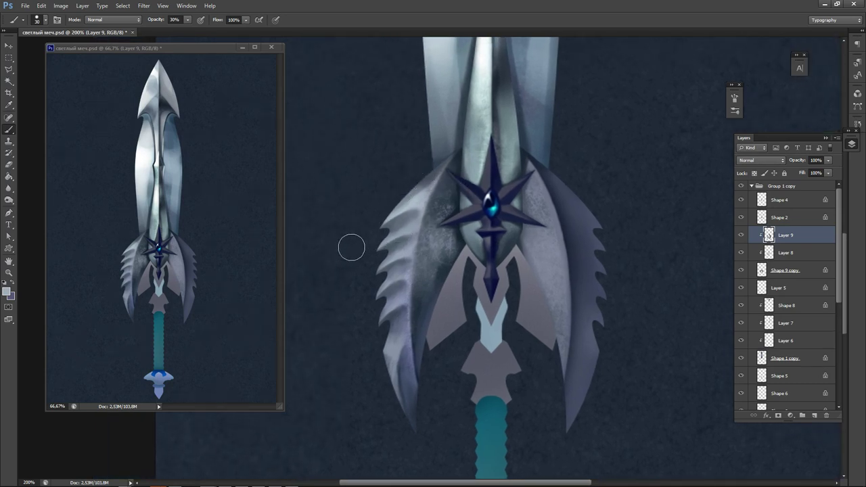
left_click_drag(489, 188, 421, 182)
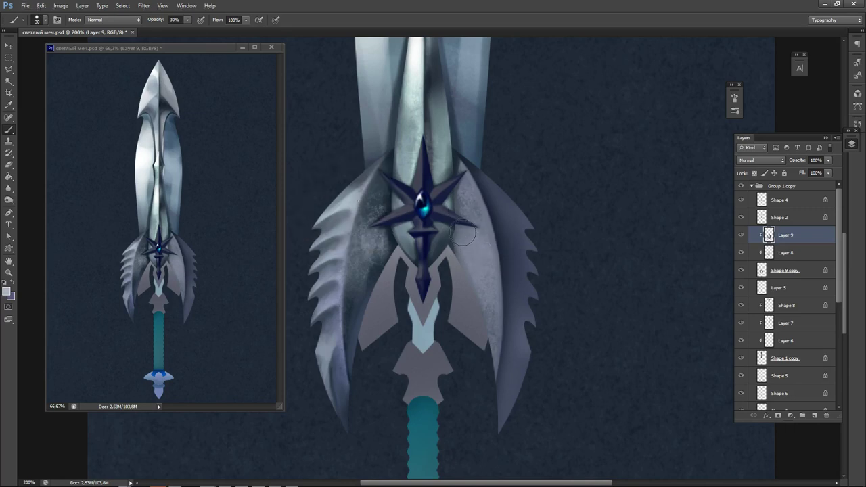
left_click_drag(464, 235, 483, 270)
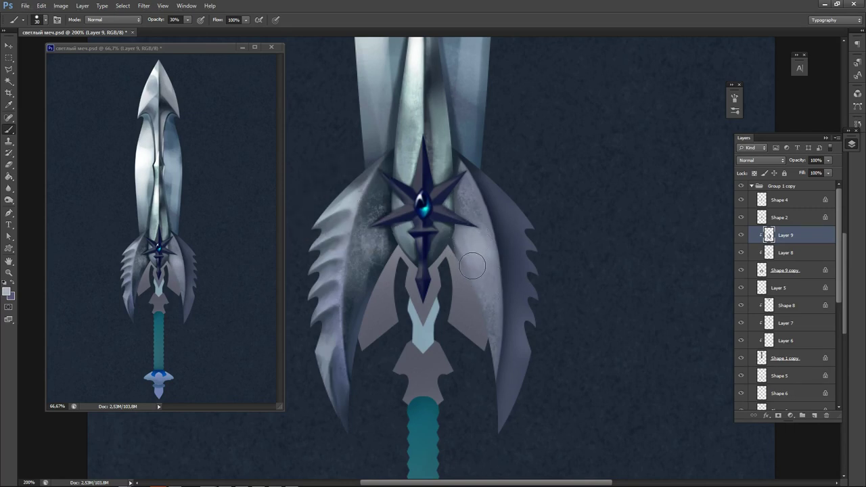
key("p")
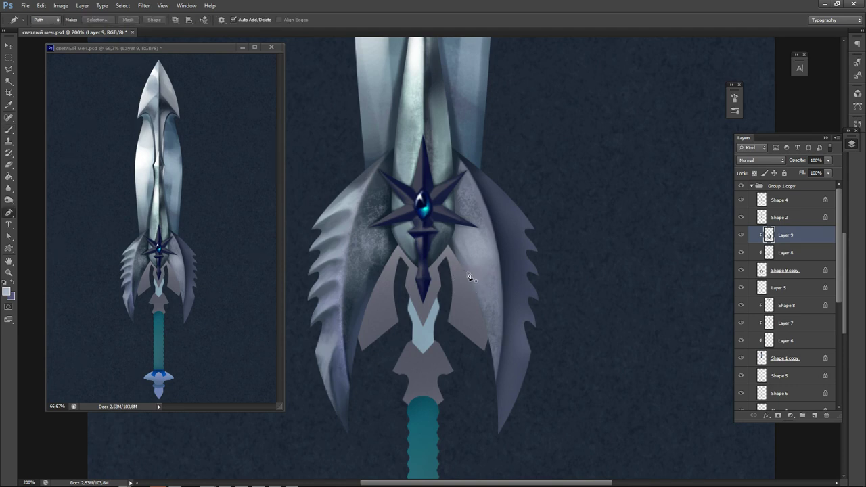
key("b")
left_click_drag(477, 257, 488, 279)
left_click_drag(465, 195, 475, 206)
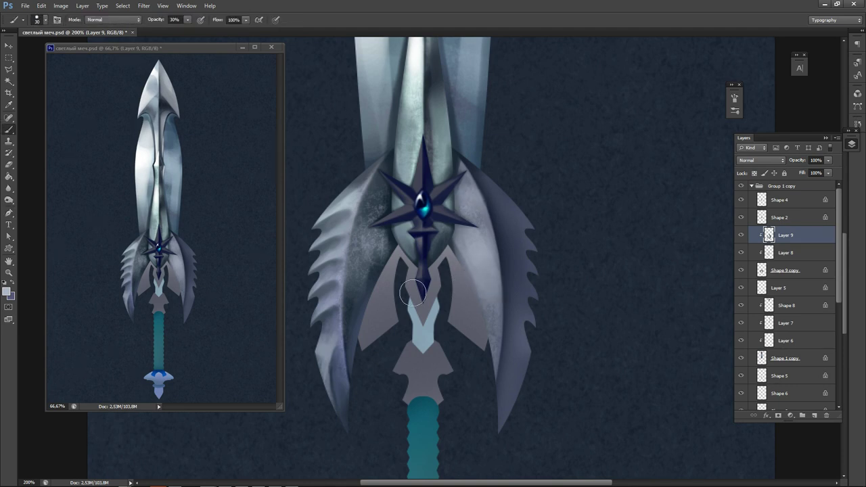
mouse_move(520, 275)
left_mouse_down()
mouse_move(455, 254)
mouse_move(507, 280)
mouse_move(495, 263)
mouse_move(506, 264)
left_mouse_up()
key("ctrl+z")
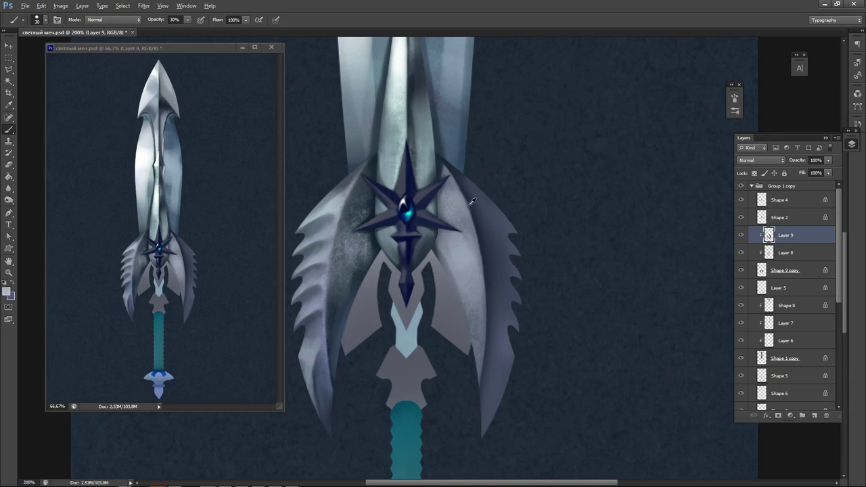
Shade the right guard wing's upper teeth with dark indigo sampled from the wing, using a size 15 brush at 30% opacity.
left_click(470, 205, "alt")
key("bracketleft")
key("bracketleft")
key("bracketleft")
scroll(504, 241, "up", 1)
left_click_drag(521, 239, 485, 266)
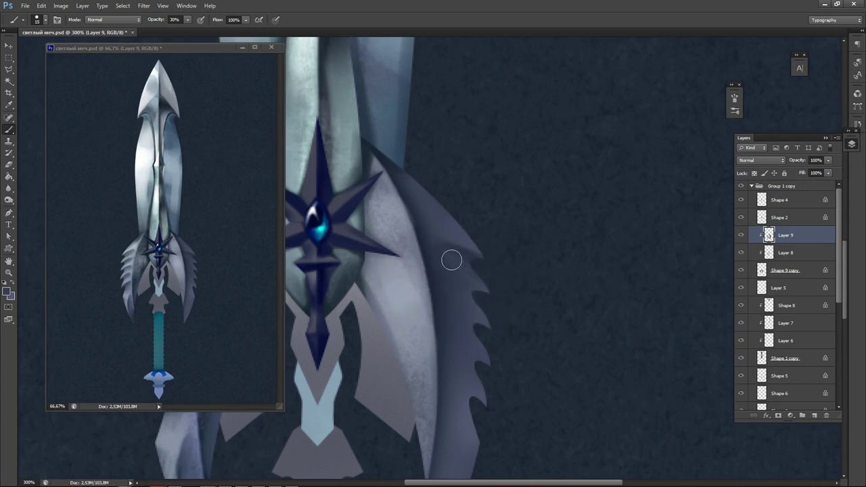
left_click(468, 258, "alt")
left_click_drag(476, 276, 471, 276)
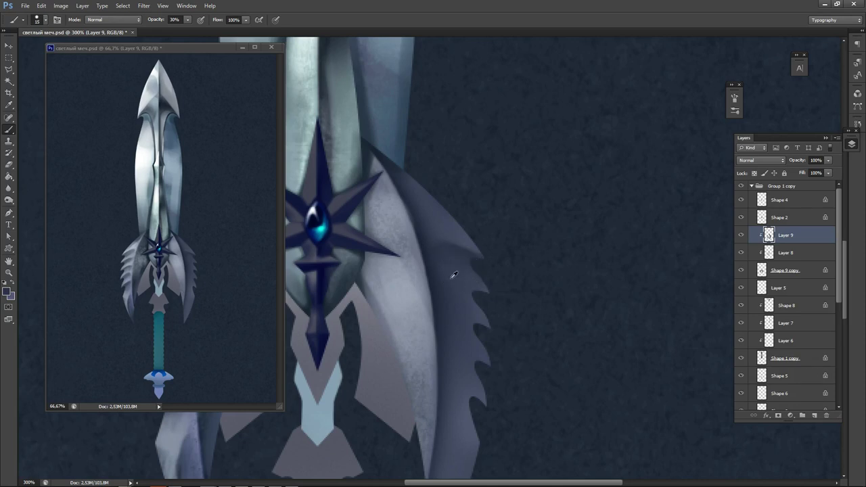
Paint a dark groove beneath the right wing's top tooth with navy and indigo tones sampled from the gem, star and wing.
left_click(318, 226, "alt")
mouse_move(445, 283)
left_mouse_down()
mouse_move(470, 293)
mouse_move(440, 281)
mouse_move(498, 316)
left_mouse_up()
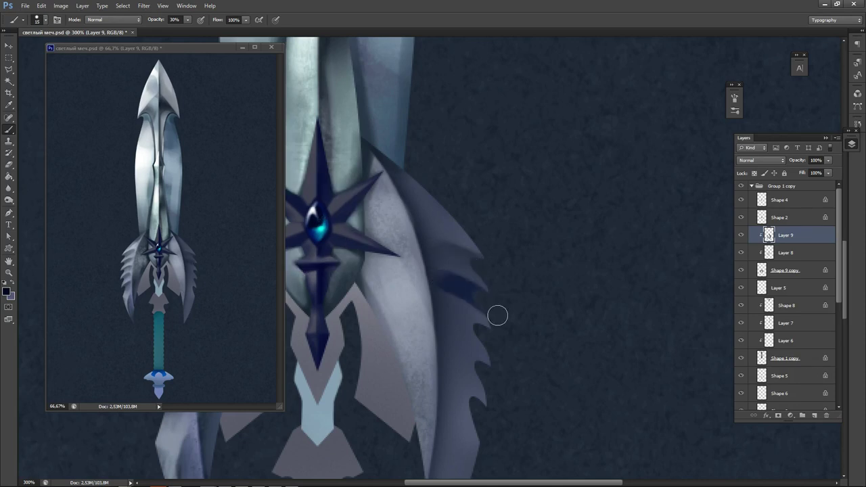
left_click(393, 177, "alt")
left_click_drag(438, 281, 488, 315)
left_click(460, 312, "alt")
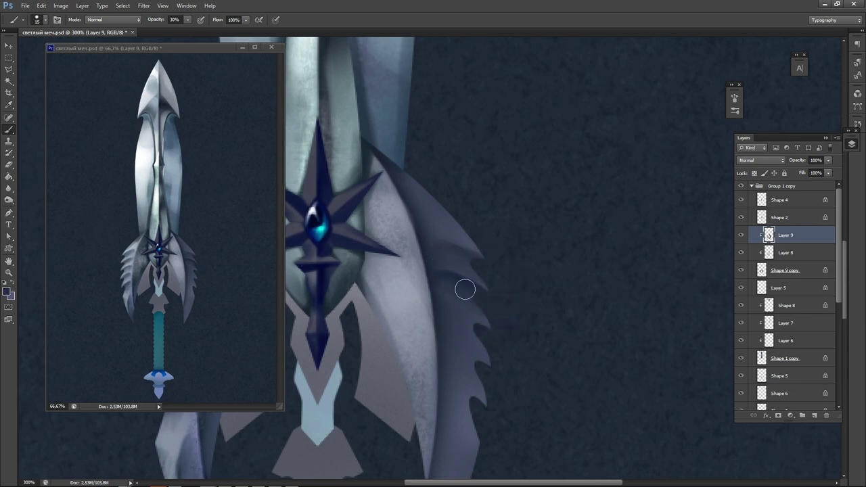
left_click(438, 264, "alt")
mouse_move(437, 268)
left_mouse_down()
mouse_move(459, 312)
mouse_move(456, 259)
left_mouse_up()
left_click(467, 286, "alt")
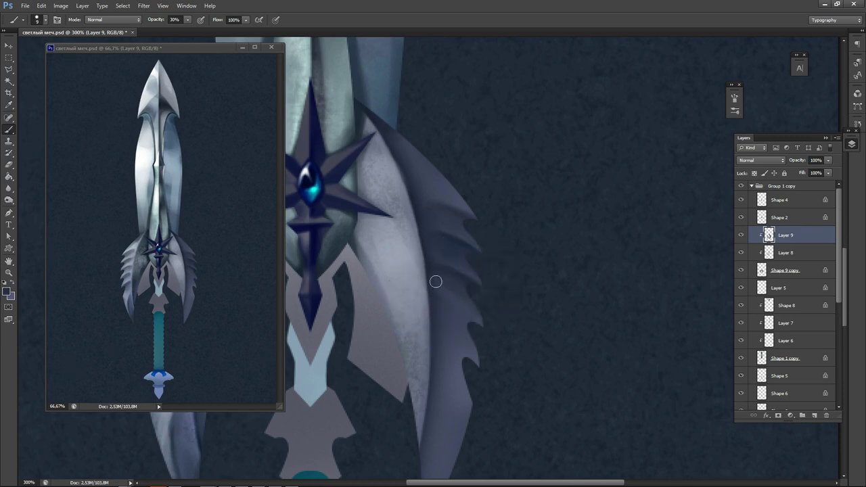
Deepen the grooves between the right wing's middle teeth with sampled indigo tones and a smaller brush.
left_click(452, 310, "alt")
left_click_drag(458, 295, 480, 318)
scroll(464, 297, "up", 1)
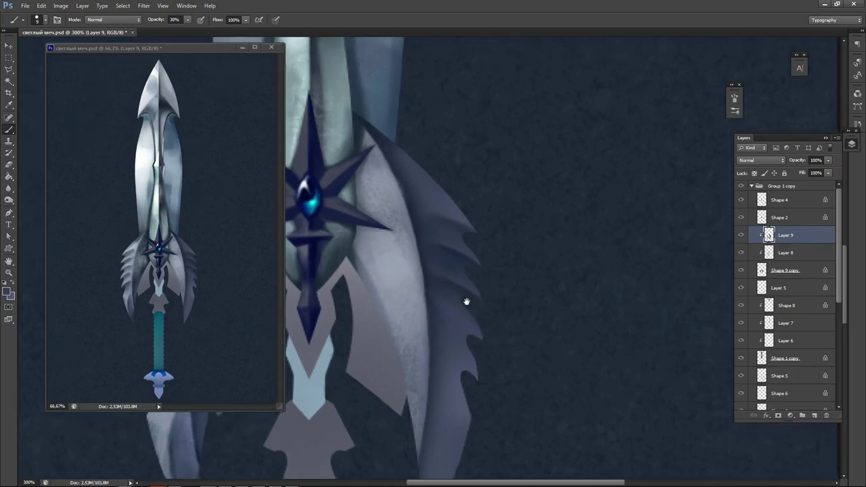
left_click(428, 283, "alt")
left_click_drag(452, 316, 450, 256)
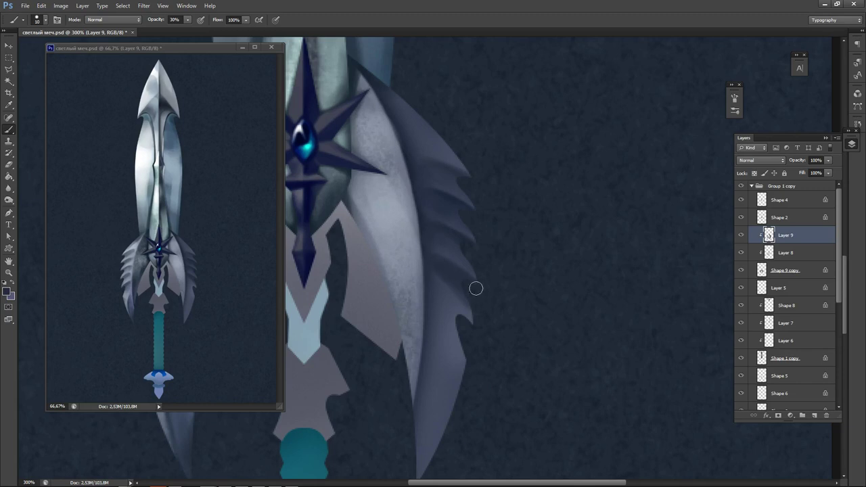
Shade the right wing's lower teeth with sampled light and dark indigo tones using a size 10 brush.
left_click(464, 308, "alt")
mouse_move(467, 260)
left_mouse_down()
mouse_move(489, 284)
mouse_move(479, 274)
mouse_move(482, 300)
left_mouse_up()
left_click(459, 277, "alt")
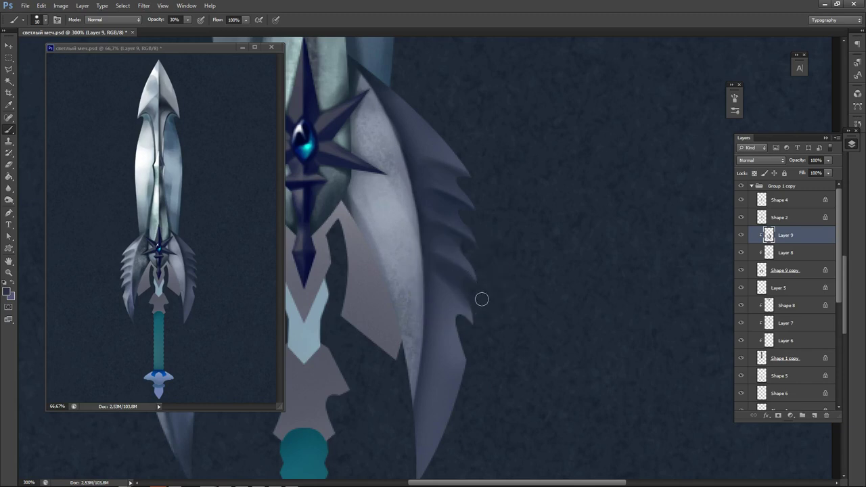
left_click(445, 303, "alt")
left_click(449, 267, "alt")
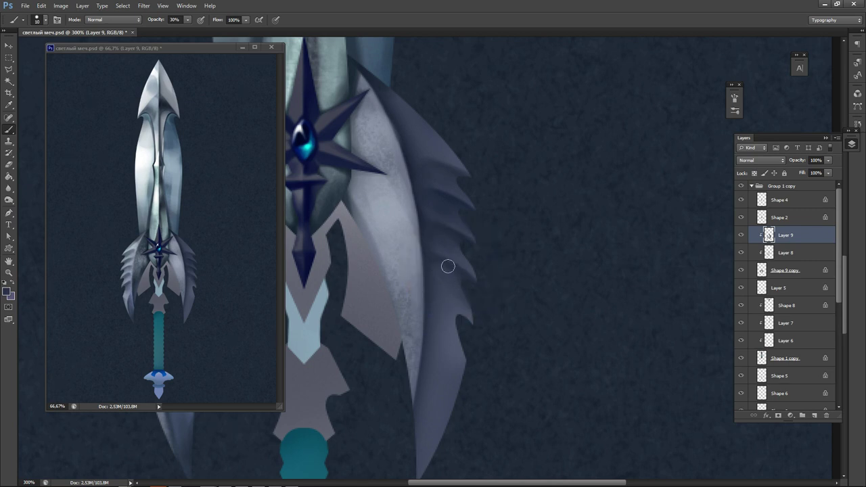
left_click(445, 302, "alt")
left_click_drag(455, 292, 469, 327)
Blend the shading around the right wing's topmost tooth with indigo tones sampled beside it.
left_click_drag(433, 158, 476, 314)
left_click(501, 325, "alt")
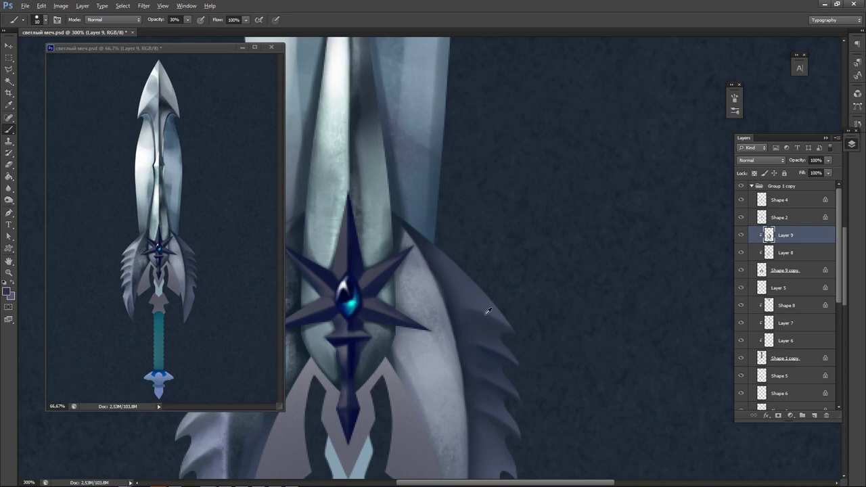
left_click(484, 301, "alt")
left_click(481, 323, "alt")
mouse_move(520, 394)
left_mouse_down()
mouse_move(508, 242)
mouse_move(498, 235)
mouse_move(494, 270)
left_mouse_up()
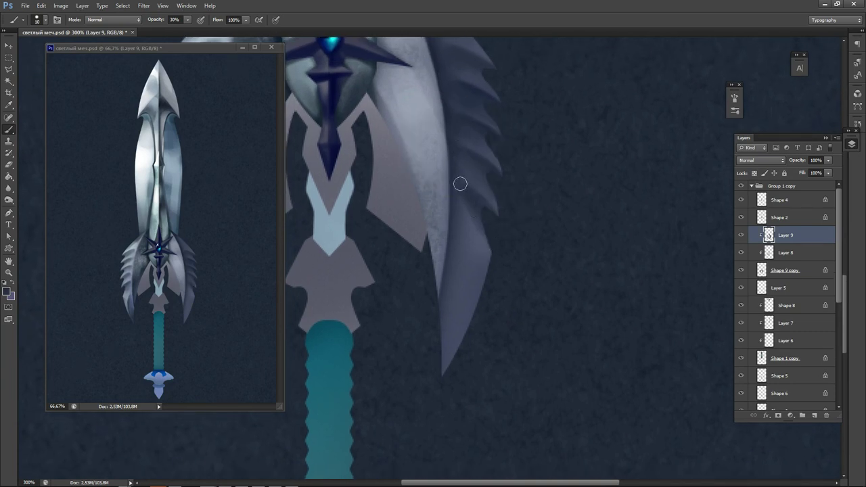
Model the right wing's pointed lower tip with sampled indigo tones, forming a darker edge and a diagonal facet.
left_click(473, 235, "alt")
left_click_drag(478, 219, 465, 193)
left_click(485, 204, "alt")
mouse_move(498, 254)
left_mouse_down()
mouse_move(437, 356)
mouse_move(482, 289)
left_mouse_up()
left_click_drag(504, 259, 424, 327)
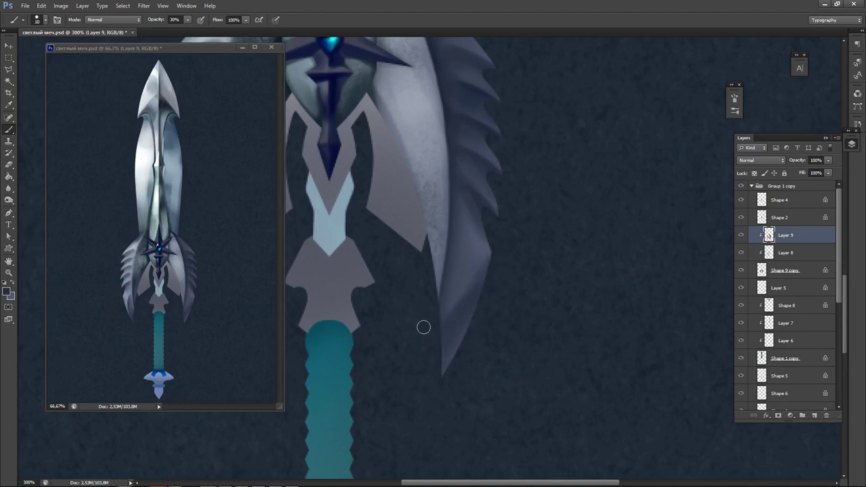
mouse_move(489, 227)
left_mouse_down()
mouse_move(477, 294)
mouse_move(490, 246)
mouse_move(465, 308)
mouse_move(426, 360)
left_mouse_up()
Select the Shape 8 copy layer holding the inner guard pieces and choose the 550 px textured brush preset.
left_click_drag(479, 230, 482, 450)
left_click_drag(477, 126, 499, 420)
left_click_drag(457, 300, 584, 167)
key("ctrl+minus")
key("ctrl+minus")
key("ctrl+minus")
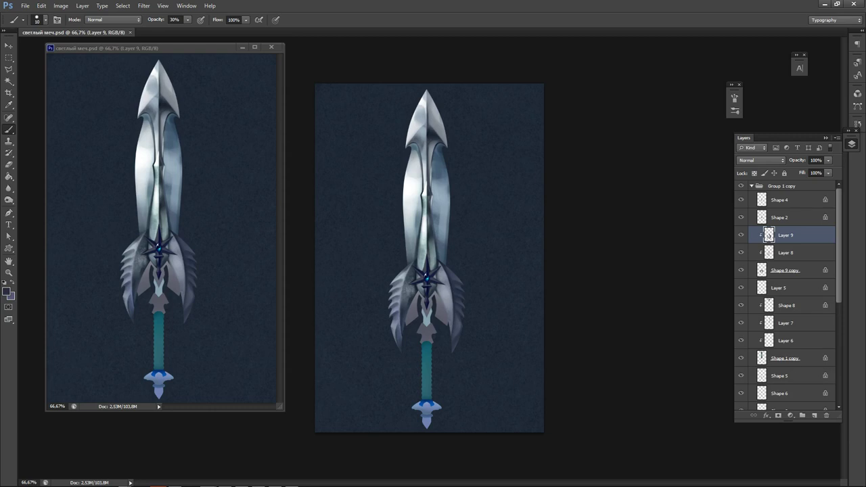
left_click(415, 321, "ctrl")
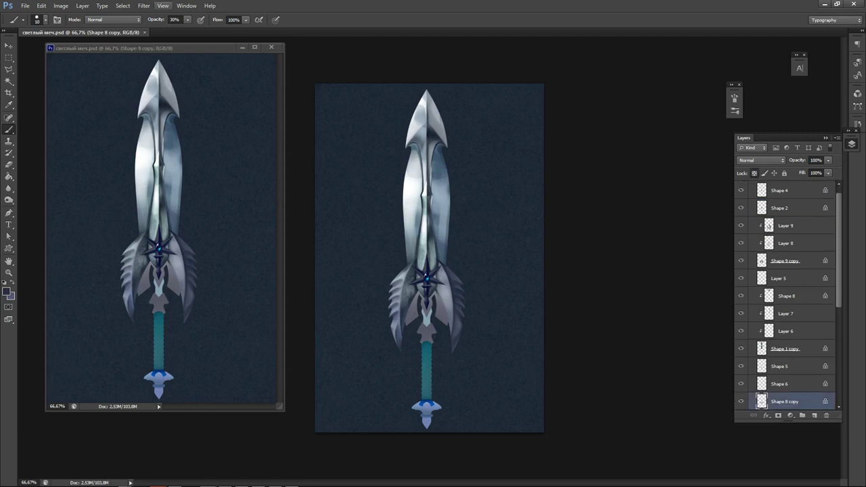
scroll(458, 337, "up", 3)
left_click_drag(354, 229, 454, 311)
right_click(418, 297)
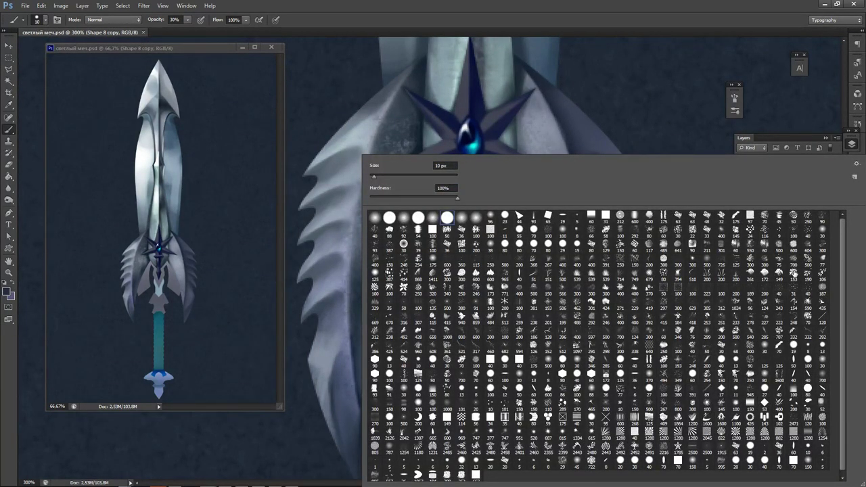
left_click(762, 245)
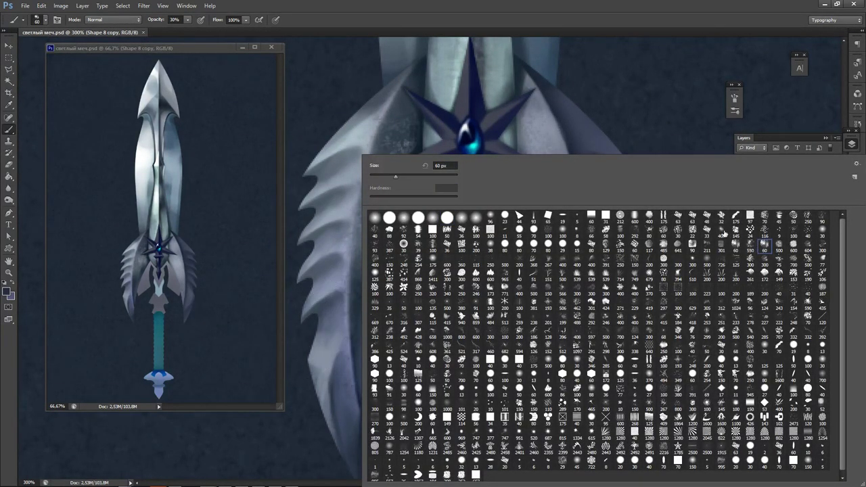
left_click(750, 245)
left_click(284, 409)
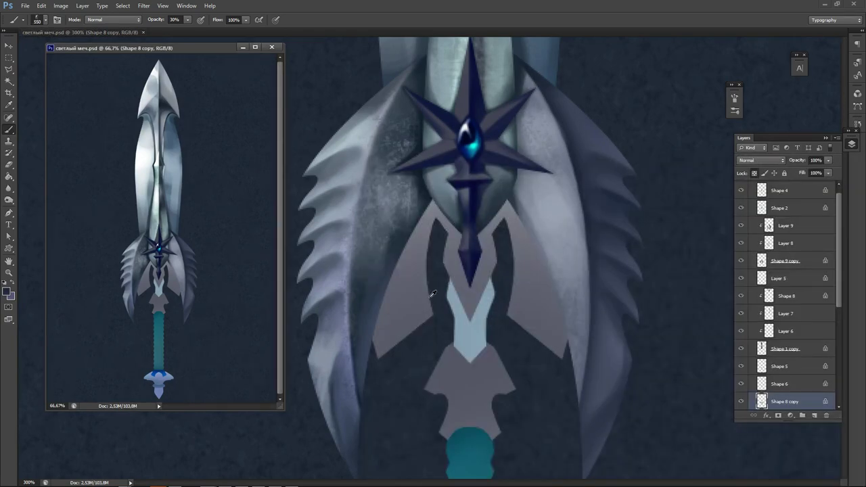
Texture both inner guard pieces with dark blue #21294c using the textured brush at size 45 and 30% opacity.
left_click(404, 228)
left_click(377, 239)
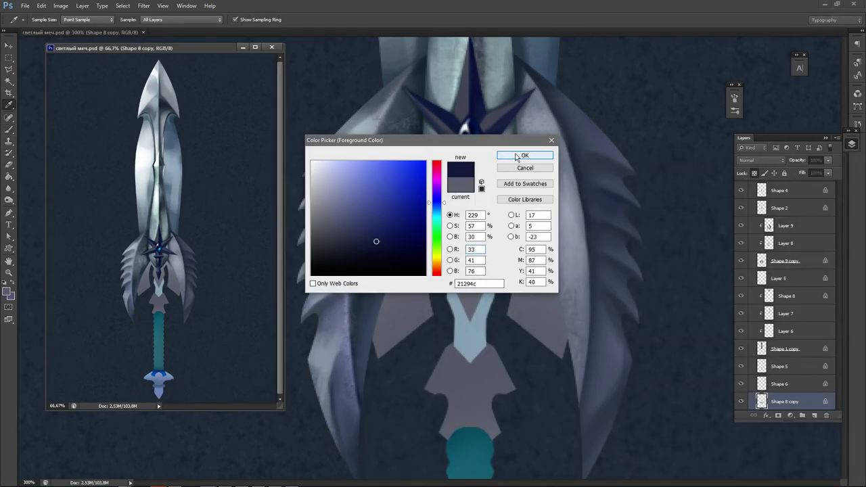
left_click(512, 151)
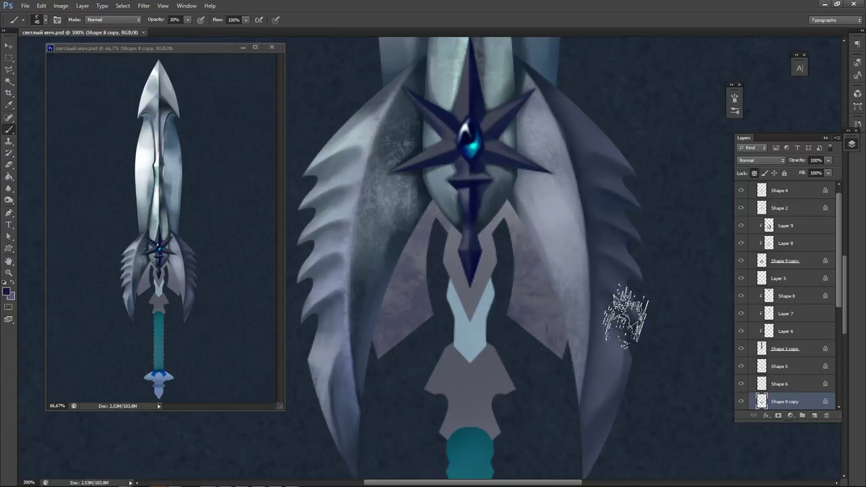
mouse_move(520, 236)
left_mouse_down()
mouse_move(517, 253)
mouse_move(495, 258)
left_mouse_up()
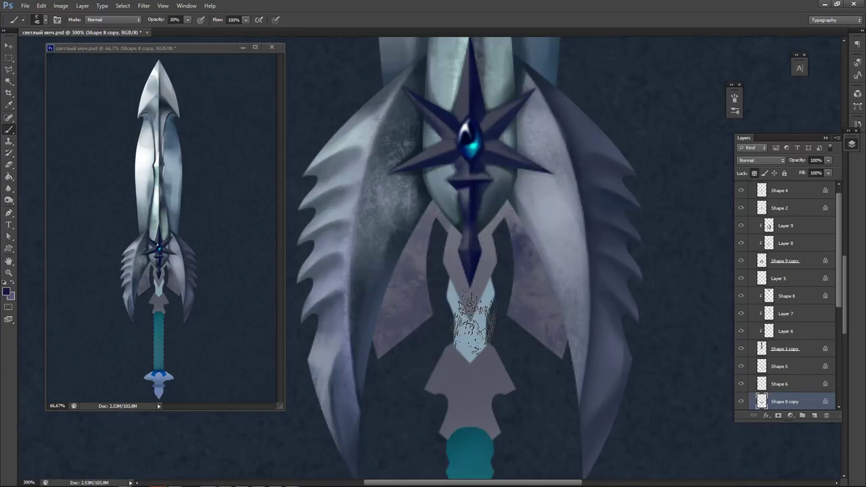
Switch to a soft round brush at 20% opacity and choose a near-black navy foreground color.
right_click(457, 284)
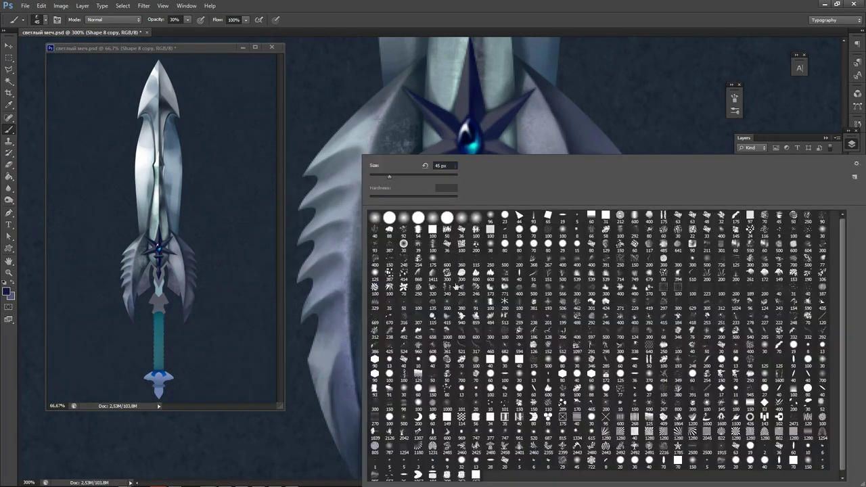
left_click(433, 221)
left_click(313, 434)
left_click(416, 311, "alt")
key("n")
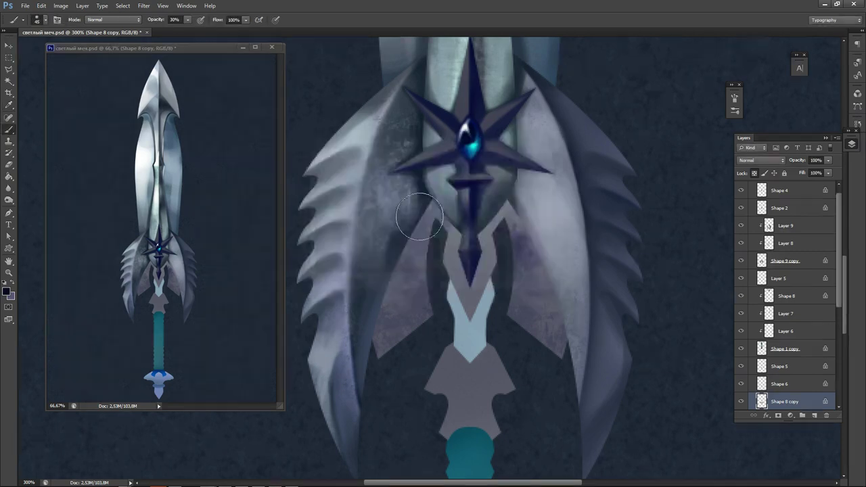
left_click(524, 155)
key("b")
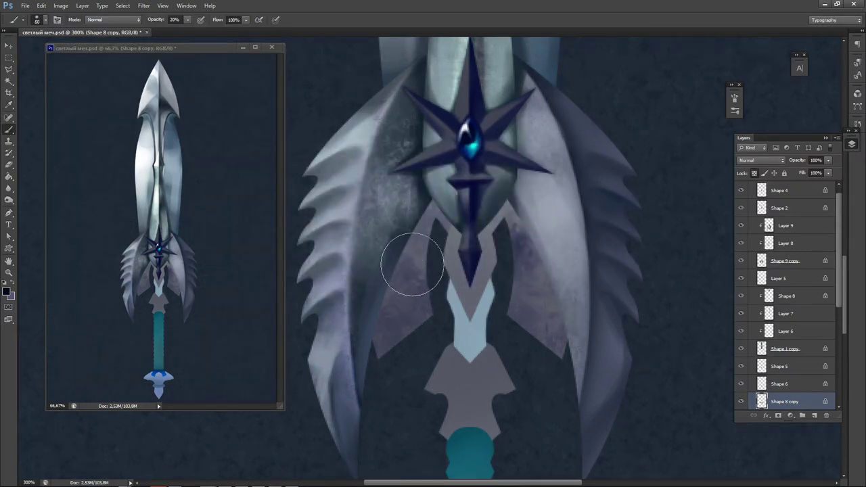
Darken both inner guard pieces with a deep navy using the soft size 60 brush at 20% opacity.
key("bracketright")
key("bracketright")
key("n")
left_click(409, 238)
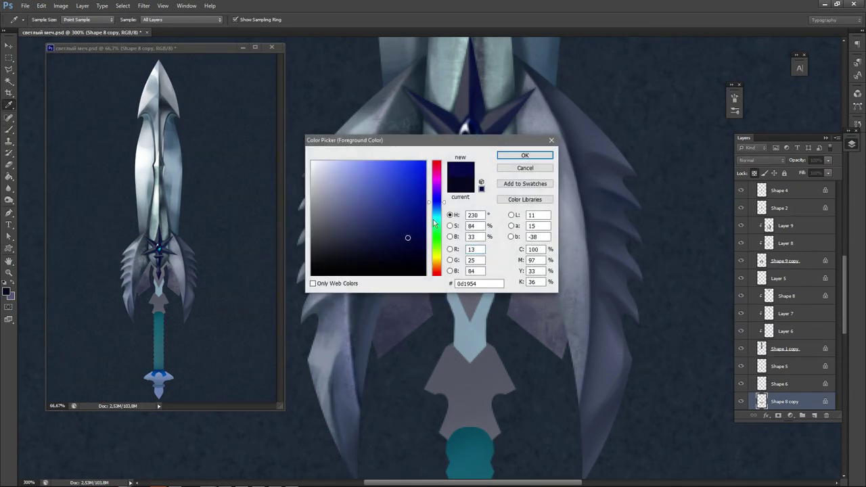
left_click(525, 155)
key("b")
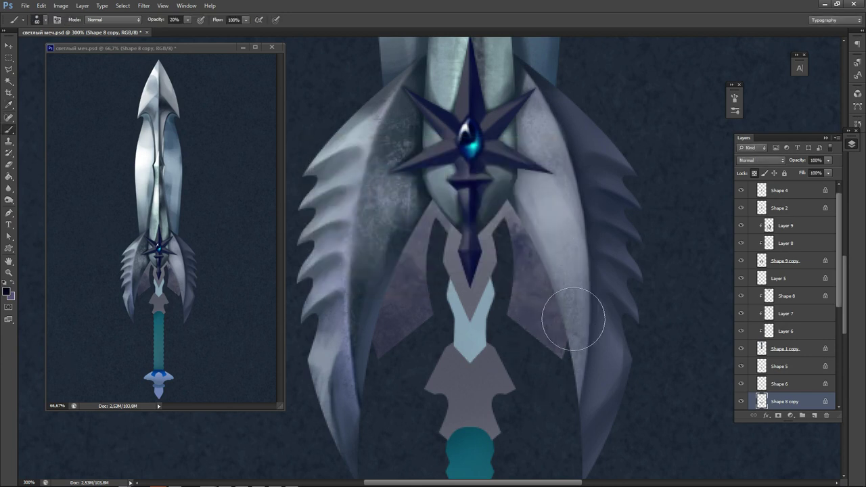
left_click_drag(501, 219, 490, 195)
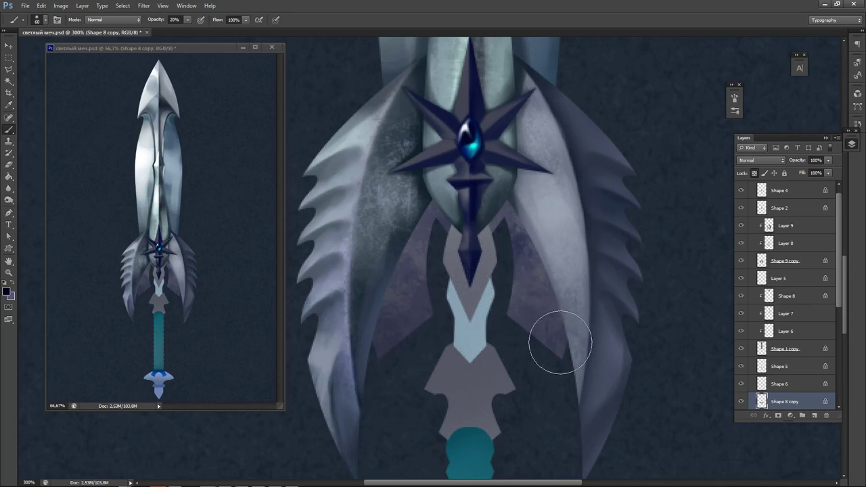
Set the brush to size 10 at 60% opacity, undo the last edge stroke and choose near-black #1e1f25 as the foreground color.
key("bracketleft")
key("bracketleft")
key("bracketleft")
key("bracketleft")
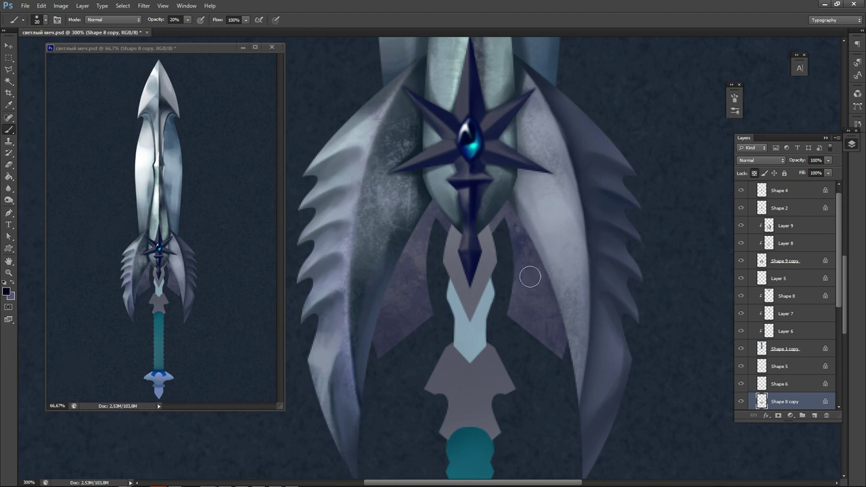
key("6")
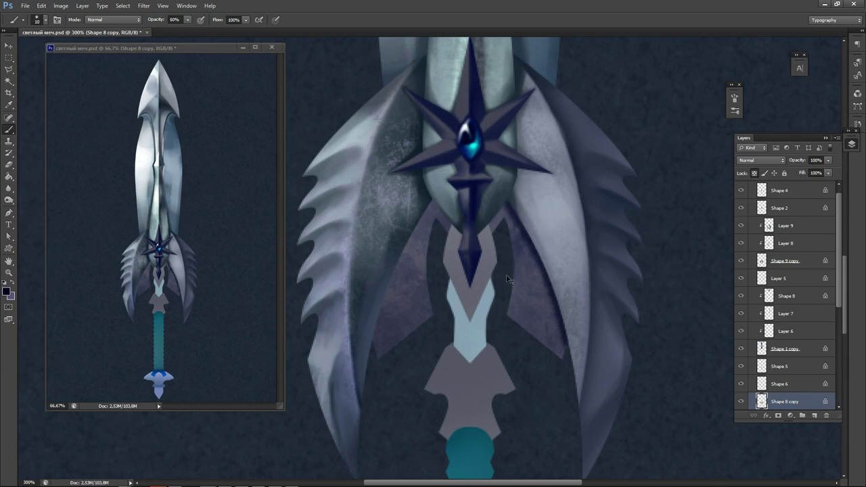
key("ctrl+z")
right_click(539, 268)
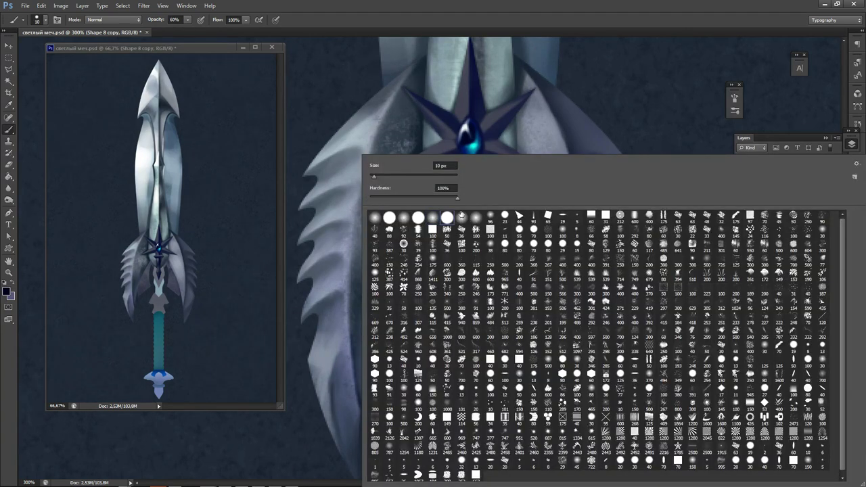
left_click(616, 148)
left_click(6, 292)
left_click(335, 259)
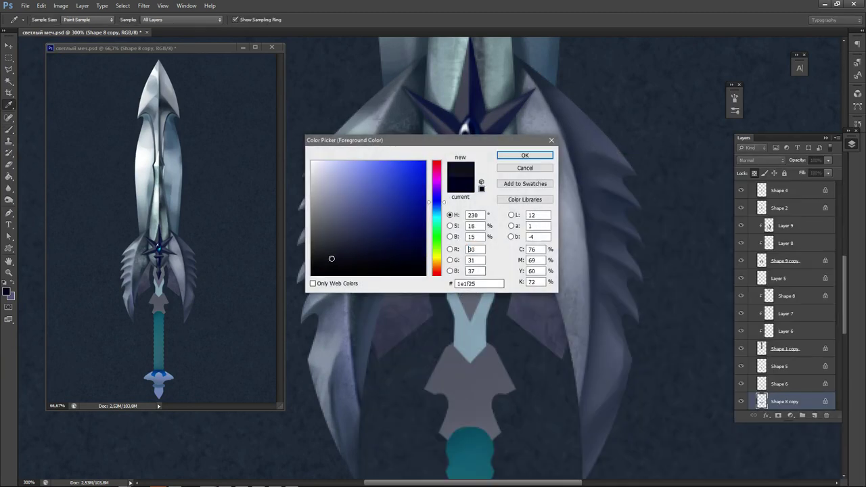
left_click(526, 155)
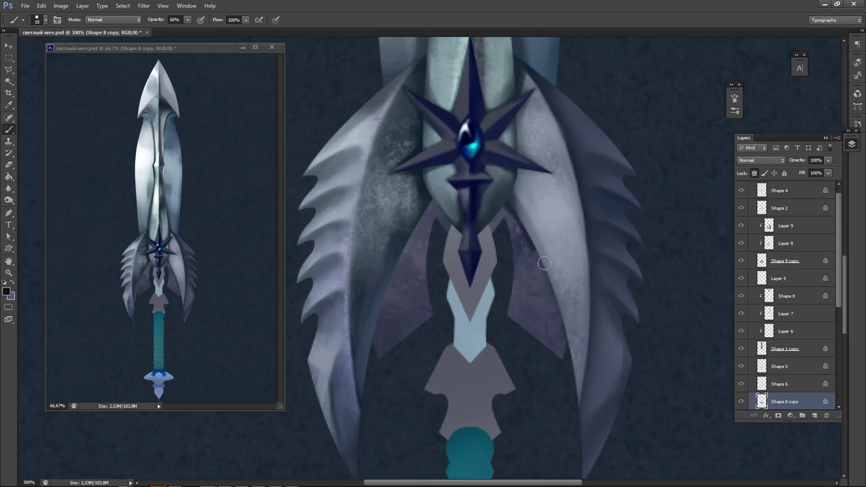
Try to paint a thin near-black shadow along the right inner guard piece's outer edge in one stroke.
key("ctrl+z")
mouse_move(510, 207)
left_mouse_down()
mouse_move(558, 286)
mouse_move(587, 389)
left_mouse_up()
key("ctrl+z")
mouse_move(509, 205)
left_mouse_down()
mouse_move(555, 288)
mouse_move(584, 384)
left_mouse_up()
key("ctrl+z")
mouse_move(509, 202)
left_mouse_down()
mouse_move(553, 285)
mouse_move(550, 308)
left_mouse_up()
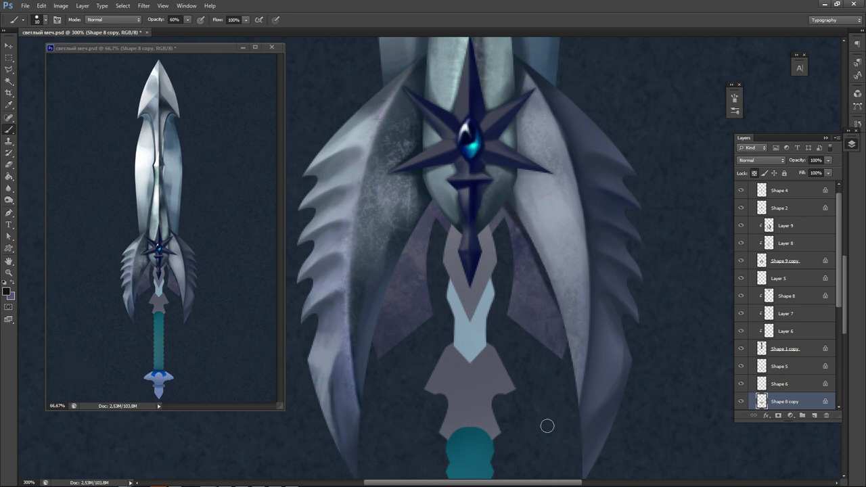
key("ctrl+z")
mouse_move(508, 202)
left_mouse_down()
mouse_move(566, 321)
mouse_move(565, 338)
left_mouse_up()
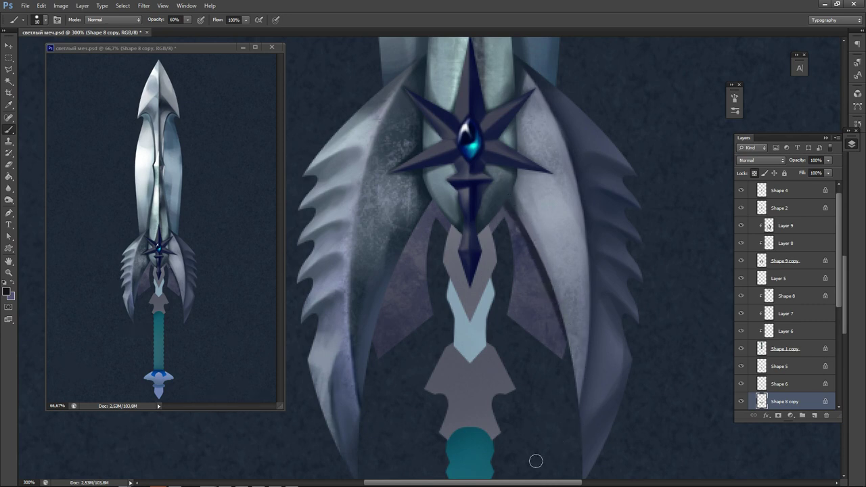
key("ctrl+z")
mouse_move(512, 207)
left_mouse_down()
mouse_move(564, 319)
mouse_move(563, 345)
left_mouse_up()
key("ctrl+z")
Paint a near-black contact shadow where the right inner guard piece meets the wing, redoing the stroke once.
mouse_move(505, 201)
left_mouse_down()
mouse_move(540, 264)
mouse_move(566, 342)
left_mouse_up()
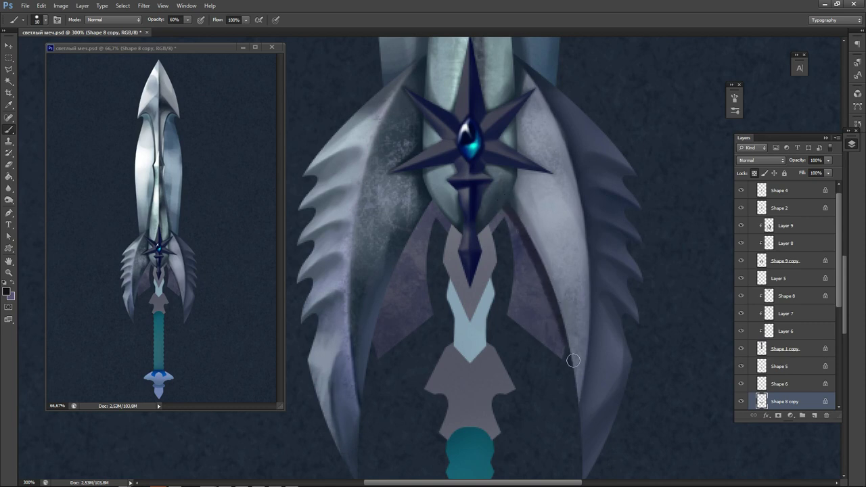
key("ctrl+z")
mouse_move(512, 203)
left_mouse_down()
mouse_move(569, 327)
mouse_move(567, 342)
left_mouse_up()
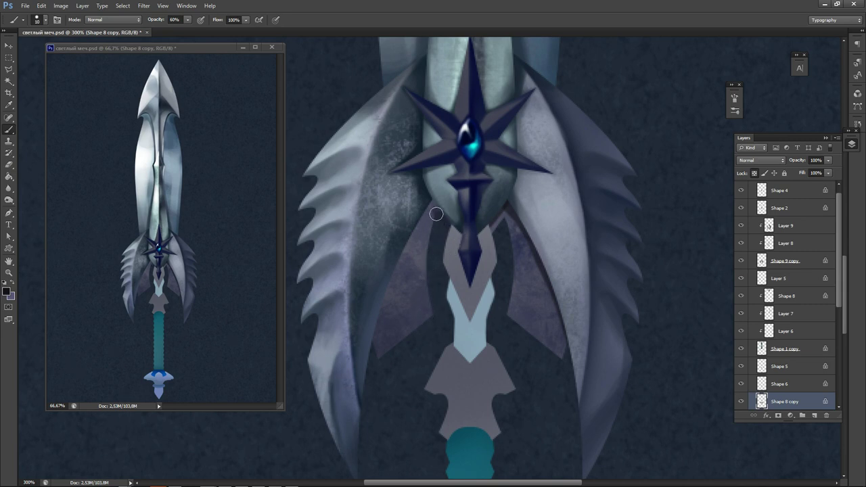
Paint a near-black shadow along the left inner guard piece's inner edge with the size 10 brush at 60% opacity, redoing strokes as needed.
left_click_drag(436, 214, 440, 298)
key("ctrl+z")
left_click_drag(434, 216, 447, 336)
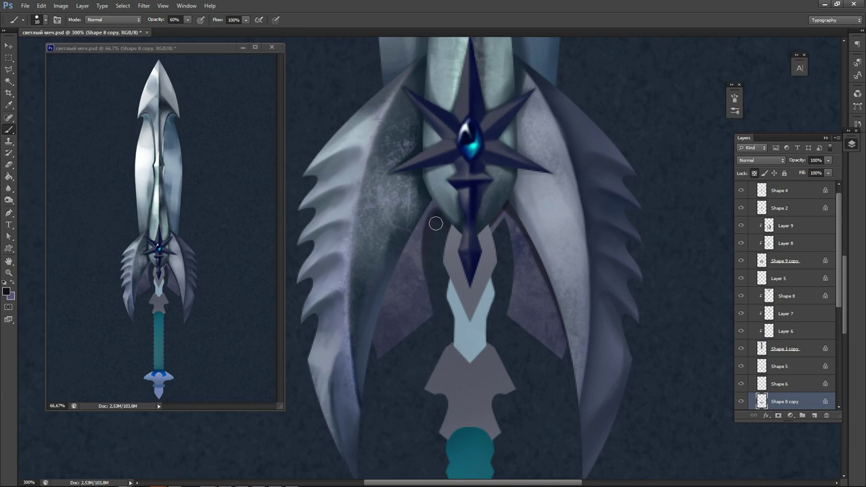
mouse_move(435, 224)
left_mouse_down()
mouse_move(426, 256)
mouse_move(440, 305)
left_mouse_up()
key("ctrl+z")
mouse_move(432, 216)
left_mouse_down()
mouse_move(437, 286)
mouse_move(436, 218)
mouse_move(454, 325)
mouse_move(430, 286)
mouse_move(433, 310)
left_mouse_up()
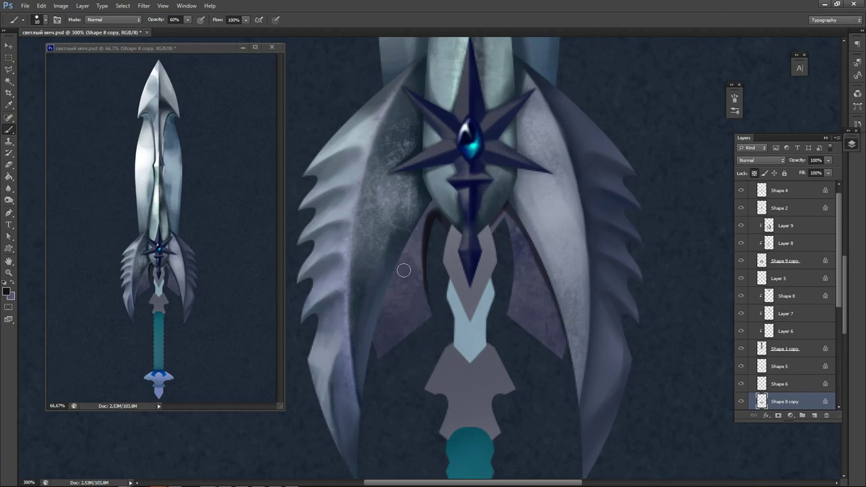
Add near-black contact shadows along the outer edges of both inner guard pieces where they meet the wings.
left_click_drag(388, 287, 370, 356)
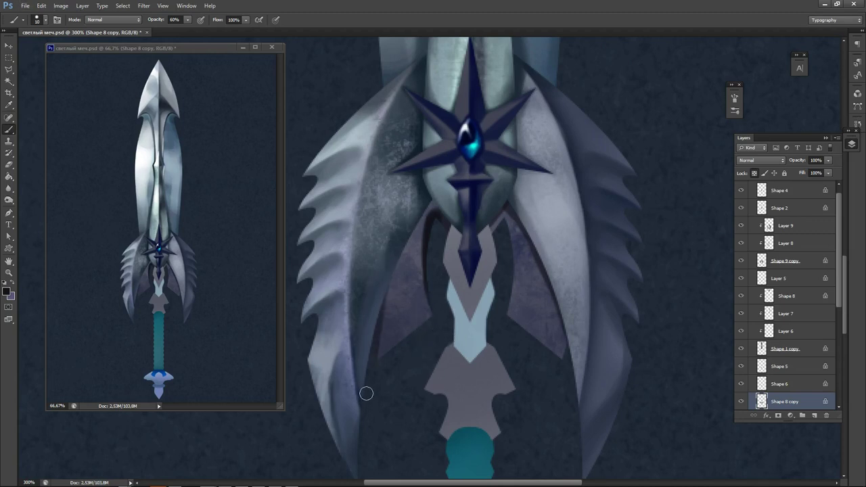
left_click_drag(565, 310, 564, 384)
key("Return")
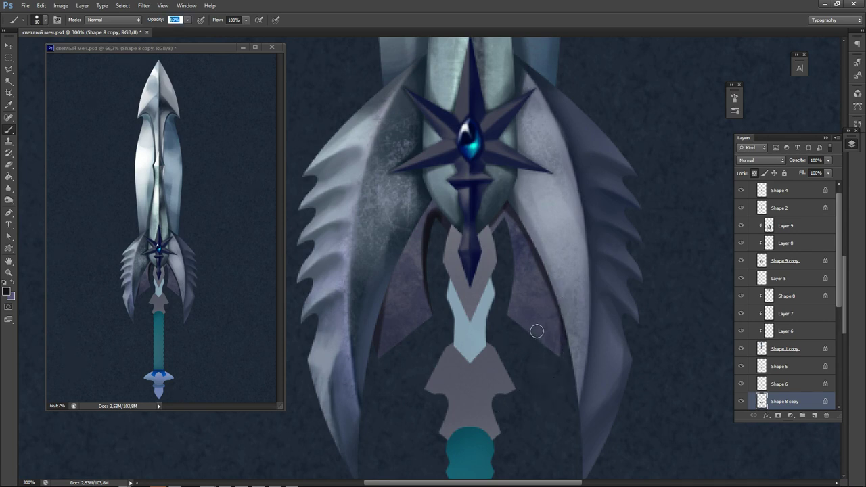
Darken the lower parts of both inner guard pieces with the near-black brush enlarged to size 40.
key("bracketright")
key("bracketright")
key("bracketright")
mouse_move(547, 333)
left_mouse_down()
mouse_move(549, 364)
mouse_move(518, 389)
left_mouse_up()
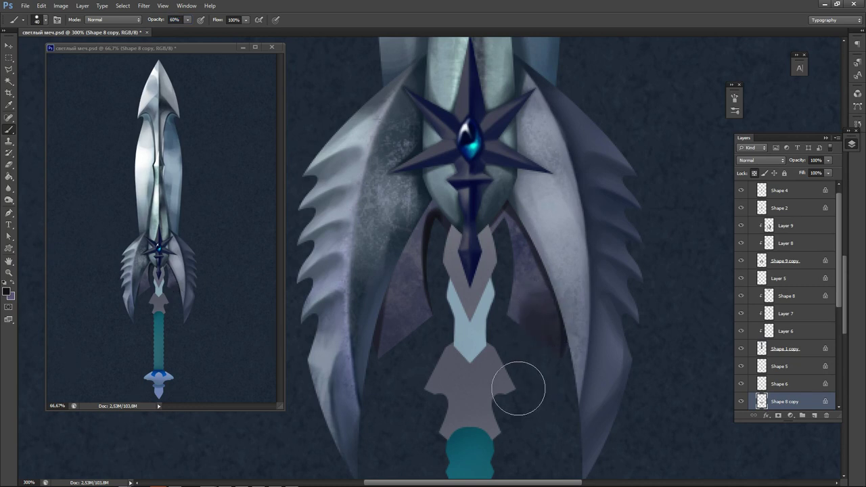
mouse_move(395, 323)
left_mouse_down()
mouse_move(396, 371)
mouse_move(422, 318)
mouse_move(417, 340)
mouse_move(400, 304)
left_mouse_up()
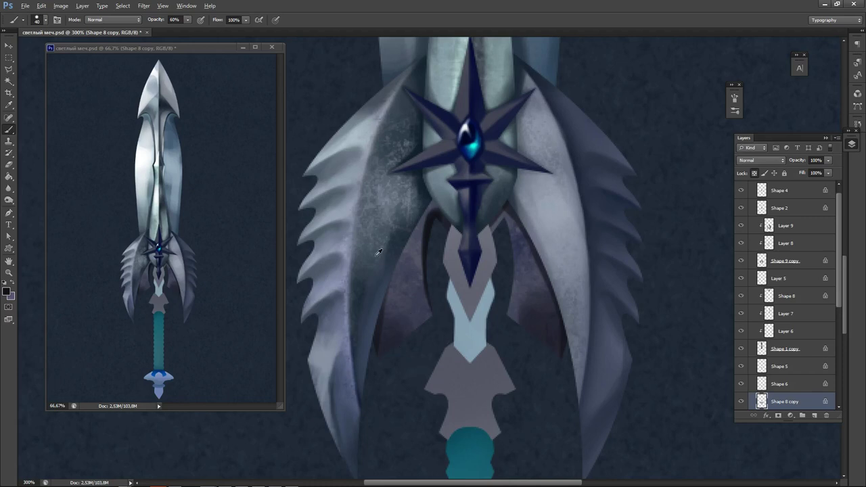
Choose pale lavender-blue #bfc8ed and paint a highlight down the upper half of the left inner guard piece, softening it with sampled tones.
left_click(410, 279, "alt")
key("n")
left_click_drag(352, 169, 333, 168)
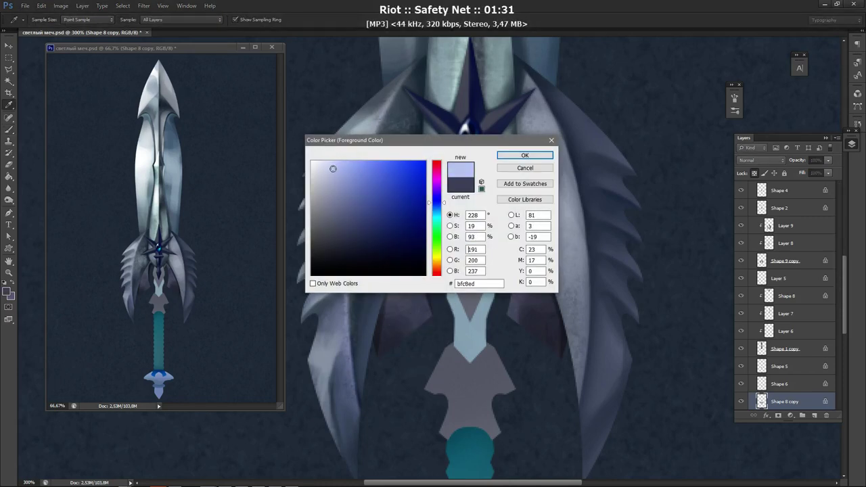
left_click(525, 155)
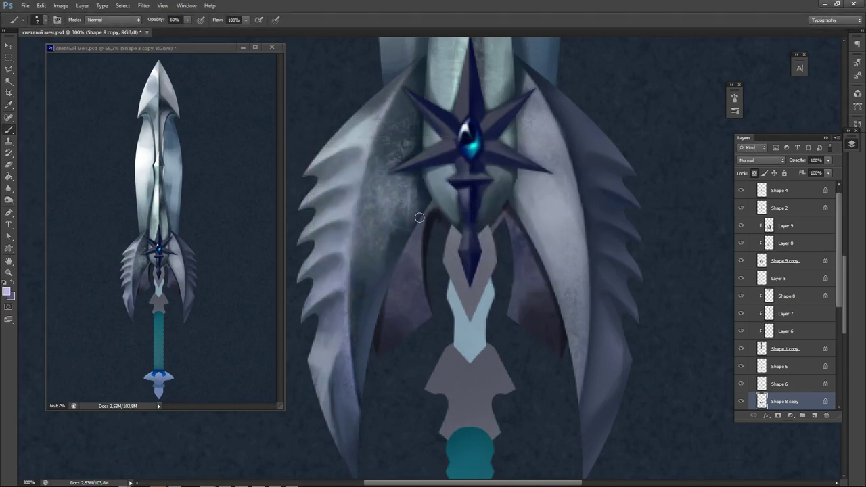
left_click_drag(419, 220, 405, 276)
left_click(416, 256, "alt")
left_click_drag(413, 245, 399, 290)
left_click_drag(413, 260, 412, 286)
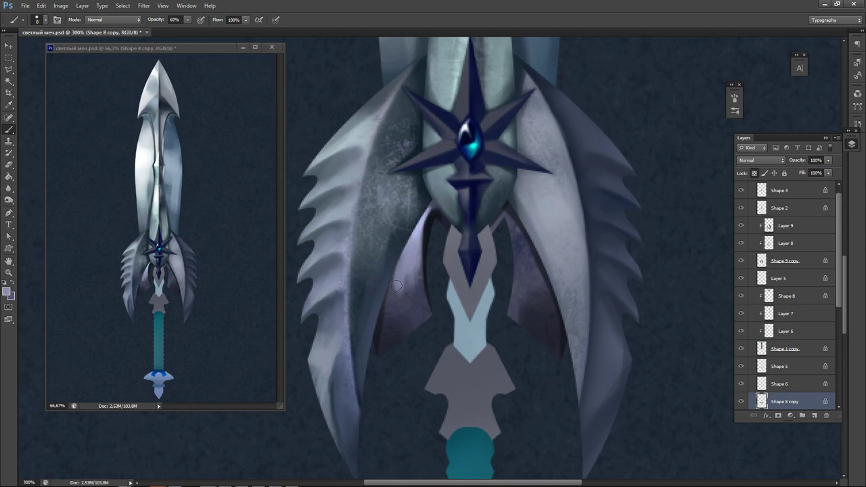
Shape the lower end and edges of the left inner guard piece's highlight with sampled dark and lavender tones, undoing the stray stroke.
left_click(415, 299, "alt")
left_click_drag(398, 296, 402, 280)
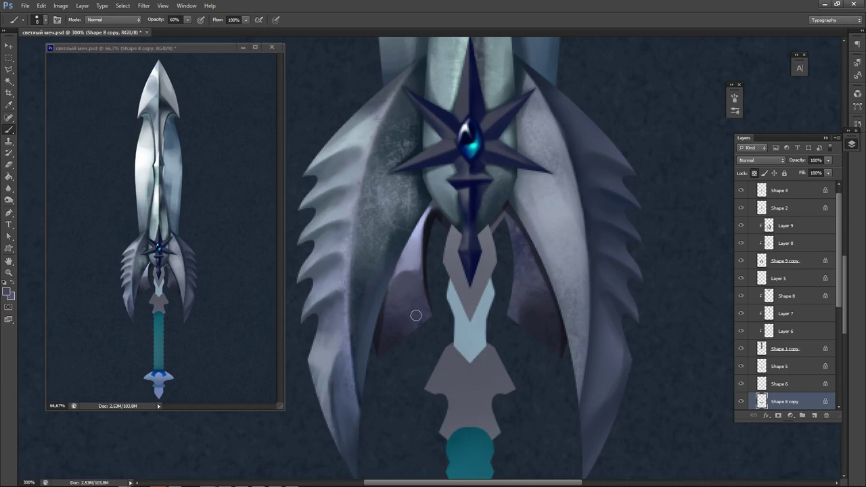
mouse_move(386, 291)
left_mouse_down()
mouse_move(413, 226)
mouse_move(393, 269)
left_mouse_up()
key("ctrl+z")
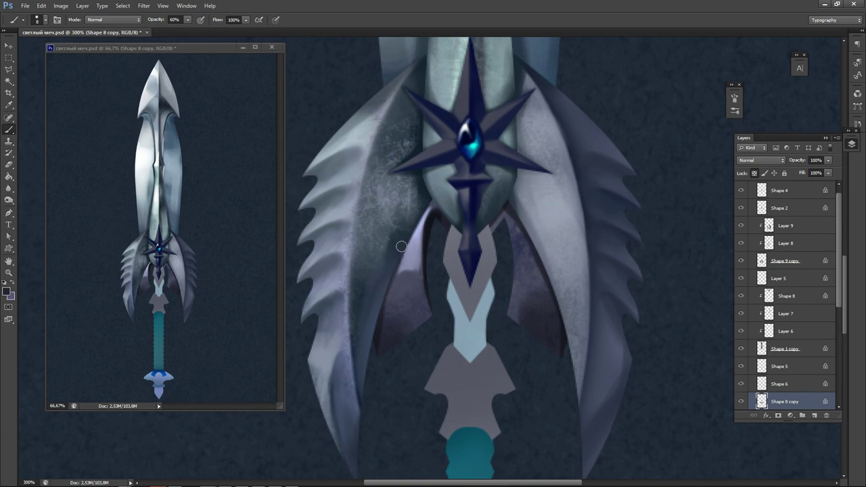
left_click(418, 283, "alt")
left_click_drag(426, 240, 413, 235)
left_click(400, 247, "alt")
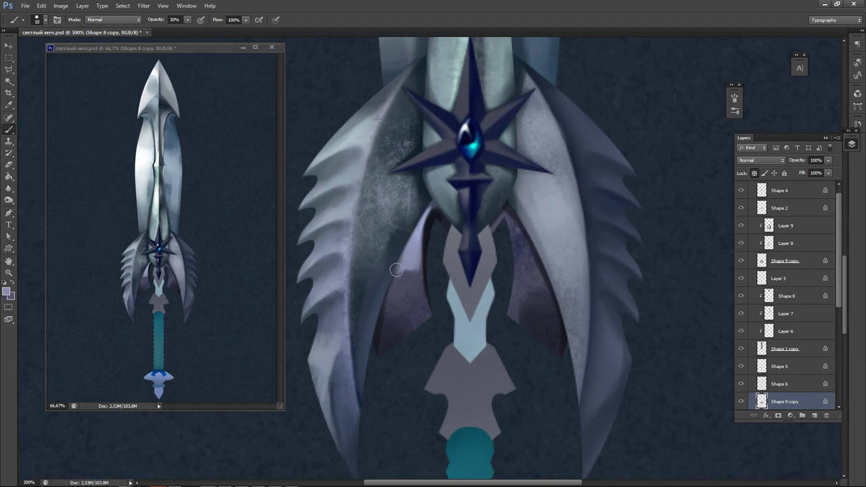
Blend the left inner guard piece's lavender highlight into its dark lower part with sampled tones at 30% opacity and size 10.
left_click(429, 236, "alt")
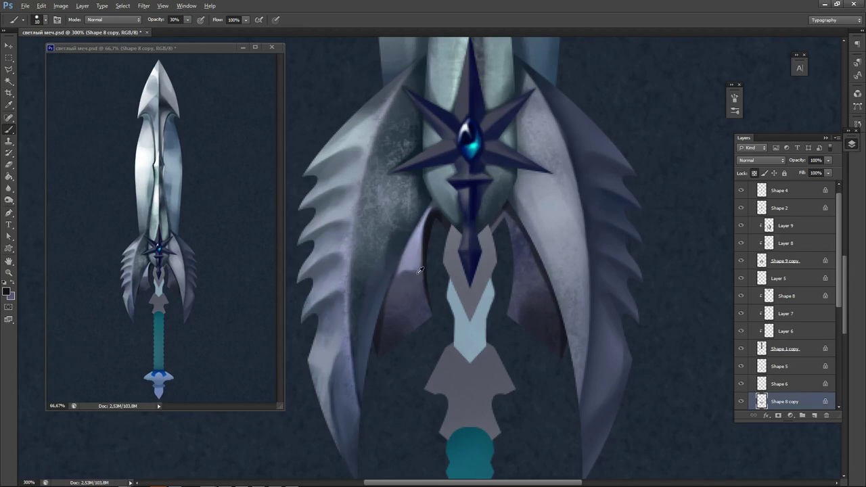
mouse_move(411, 262)
left_mouse_down()
mouse_move(400, 286)
mouse_move(408, 254)
mouse_move(404, 294)
mouse_move(415, 290)
mouse_move(413, 266)
mouse_move(395, 311)
left_mouse_up()
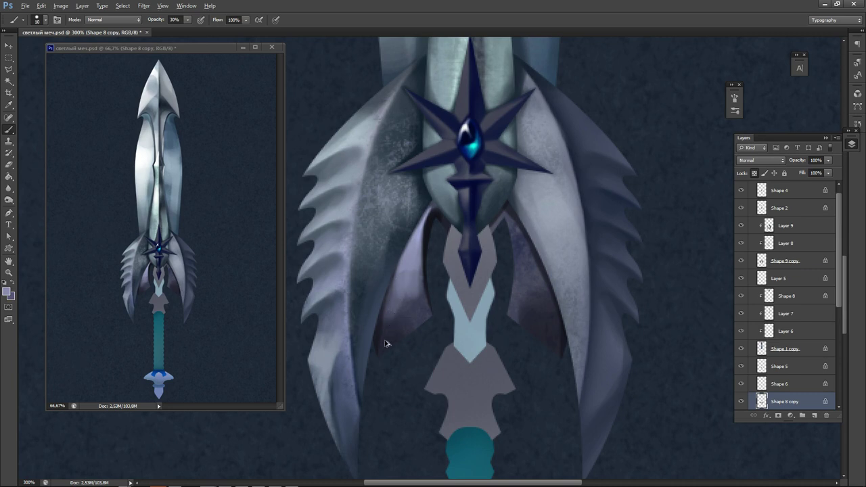
key("ctrl+z")
key("bracketright")
key("bracketright")
key("bracketleft")
left_click(408, 260, "alt")
left_click_drag(405, 276, 398, 291)
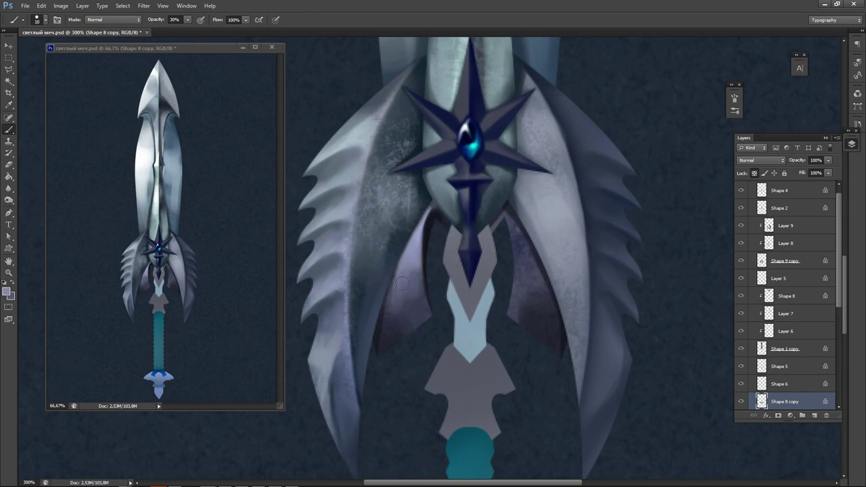
left_click(420, 314, "alt")
left_click_drag(417, 297, 413, 307)
Choose white #ffffff, paint a thin highlight at the top of the left inner guard piece with the size 2 brush, and save the document.
key("n")
left_click_drag(336, 171, 307, 148)
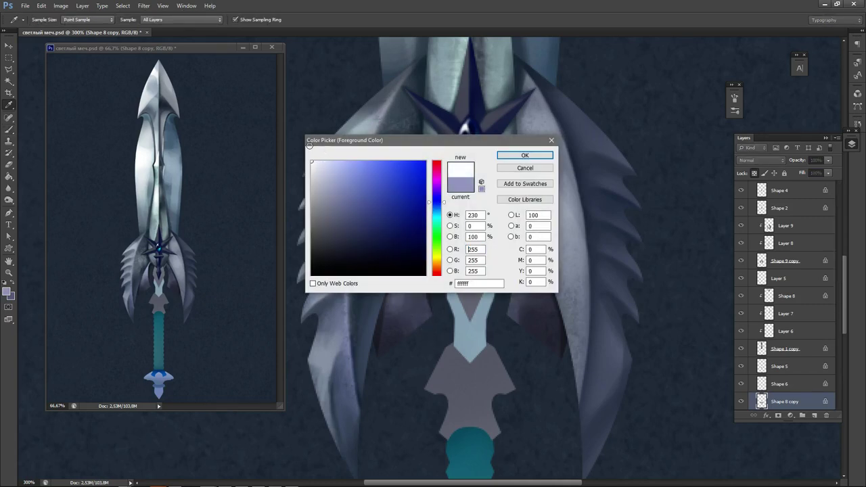
left_click(524, 156)
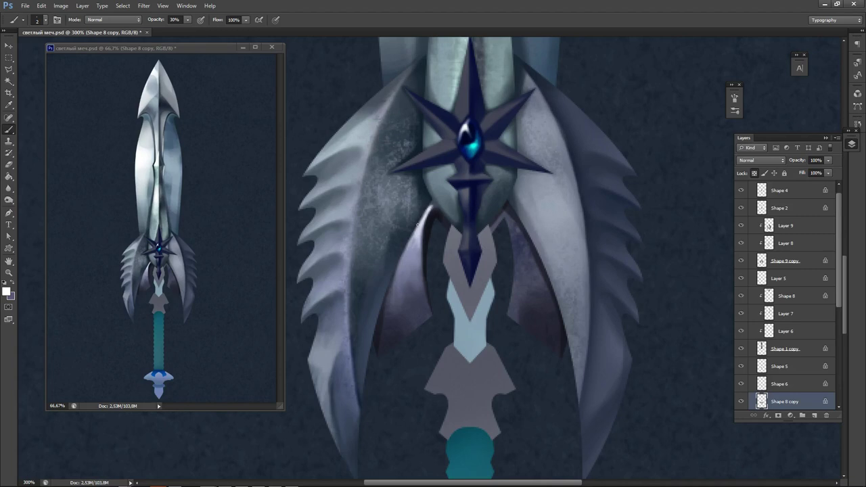
left_click(433, 202, "alt")
key("ctrl+s")
Enlarge the brush and lighten the upper half of the right inner guard piece with sampled lavender, undoing the first trial strokes.
key("bracketright")
key("bracketright")
key("bracketright")
left_click_drag(511, 229, 531, 290)
key("ctrl+alt+z")
left_click(425, 227, "alt")
mouse_move(510, 226)
left_mouse_down()
mouse_move(521, 269)
mouse_move(534, 269)
left_mouse_up()
key("ctrl+z")
left_click(520, 232, "alt")
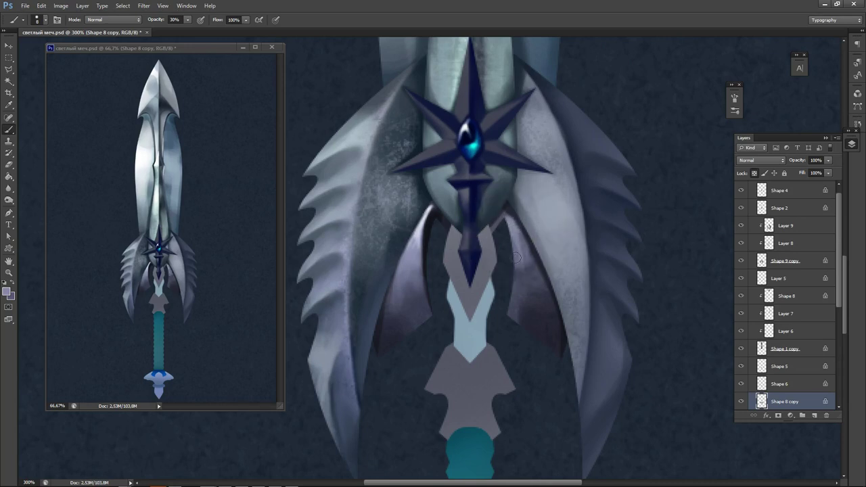
mouse_move(510, 224)
left_mouse_down()
mouse_move(535, 278)
mouse_move(516, 249)
mouse_move(506, 296)
mouse_move(514, 301)
mouse_move(528, 267)
mouse_move(509, 302)
left_mouse_up()
mouse_move(524, 273)
left_mouse_down()
mouse_move(515, 273)
mouse_move(517, 296)
mouse_move(527, 275)
mouse_move(522, 285)
left_mouse_up()
Blend the right inner guard piece's highlight downward using sampled lavender and dark tones with the brush enlarged to size 25.
left_click(527, 314, "alt")
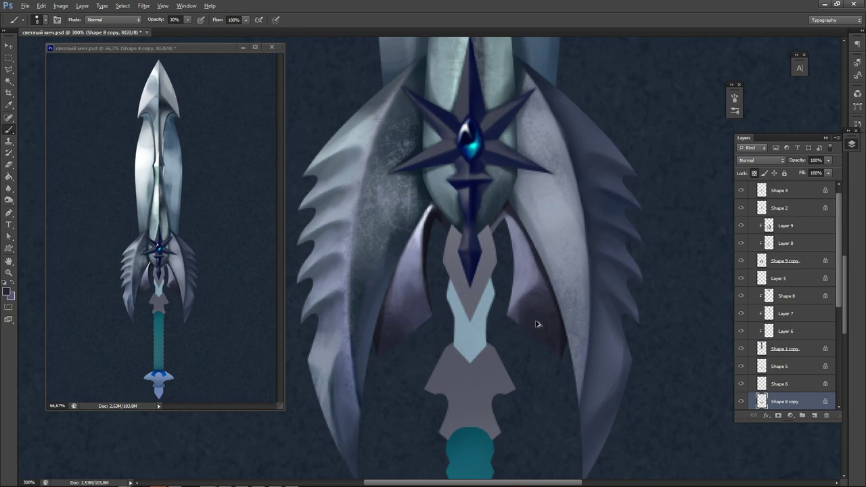
left_click(517, 293, "alt")
key("bracketright")
key("bracketright")
key("bracketright")
left_click(542, 327, "alt")
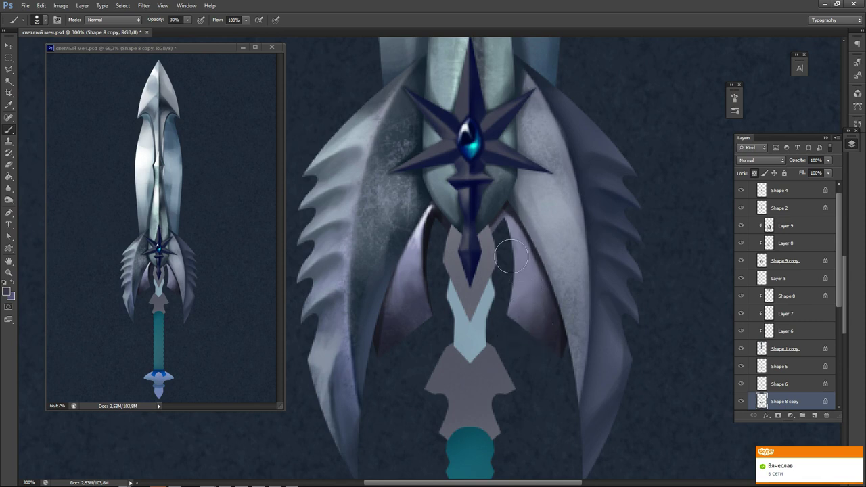
Darken the top of the right inner guard piece with sampled near-black using the size 5 brush at 30% opacity.
left_click(429, 222, "alt")
key("bracketleft")
key("bracketleft")
key("bracketleft")
key("bracketleft")
key("bracketleft")
key("bracketleft")
key("bracketleft")
key("bracketleft")
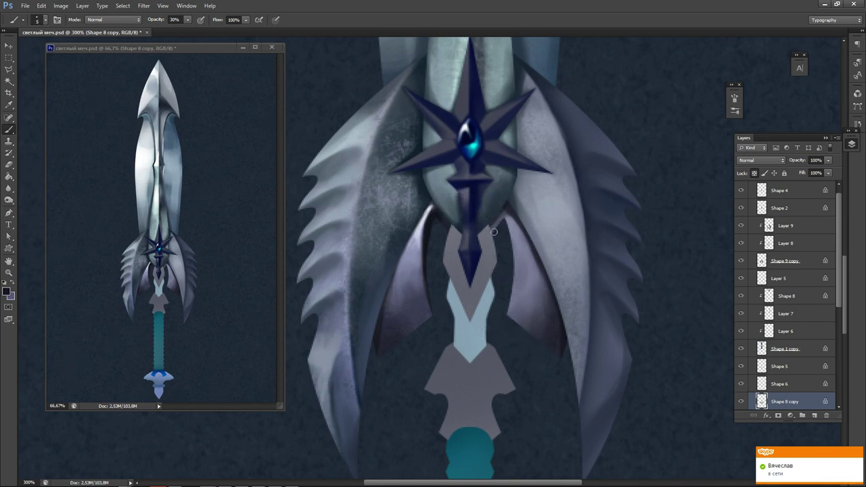
mouse_move(493, 232)
left_mouse_down()
mouse_move(511, 204)
mouse_move(508, 226)
left_mouse_up()
left_click(430, 223, "alt")
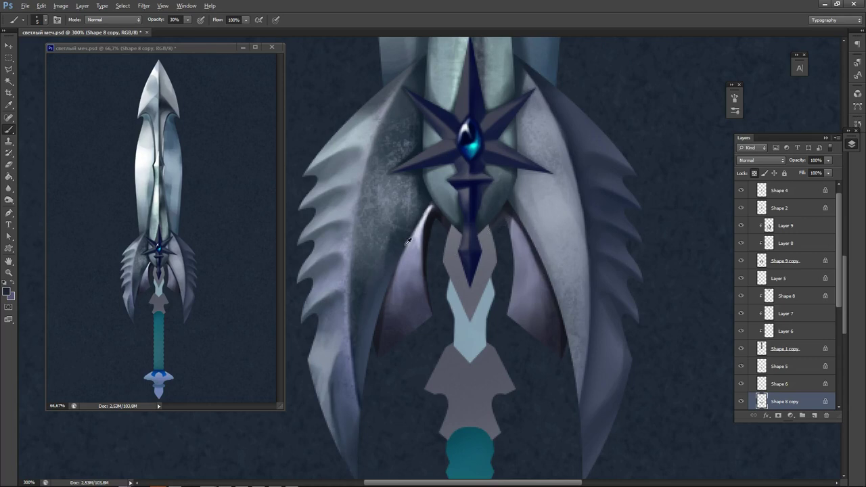
Refine the tops of both inner guard pieces with sampled dark and pale lavender tones using the size 3 brush at 100% opacity.
left_click(435, 216, "alt")
left_click_drag(419, 212, 447, 198)
left_click(504, 226, "alt")
left_click(430, 217, "alt")
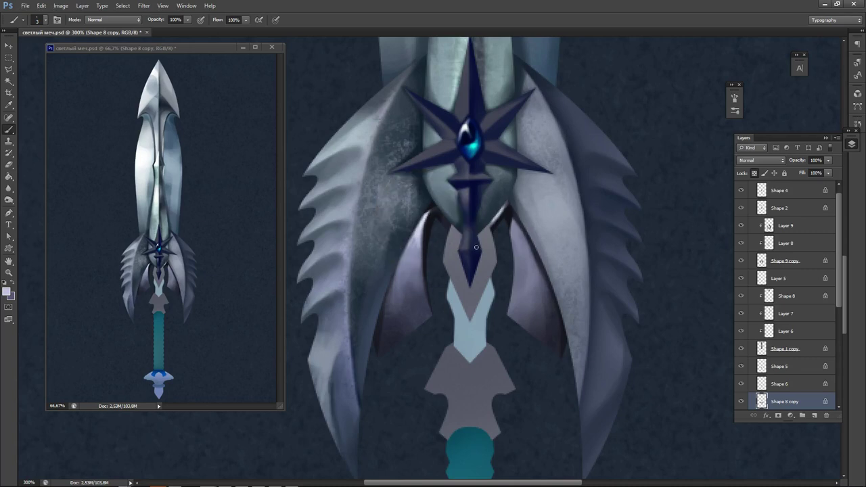
left_click(503, 204, "alt")
left_click(522, 268, "alt")
Trace thin lavender edges from the tops of both inner guard pieces toward the centre, undoing and redoing the last strokes.
left_click_drag(437, 217, 447, 233)
left_click(419, 232, "alt")
left_click(438, 211, "alt")
left_click(420, 246, "alt")
left_click_drag(436, 207, 454, 232)
left_click_drag(509, 205, 491, 225)
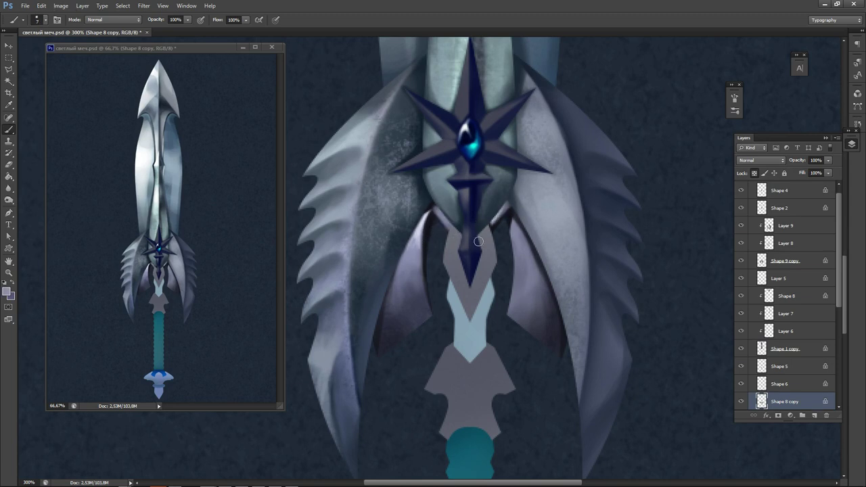
key("ctrl+alt+z")
key("ctrl+alt+z")
left_click_drag(438, 207, 449, 224)
Define the top of the right inner guard piece with sampled near-black strokes beneath its lavender edge, using the size 7 brush.
left_click(506, 210, "alt")
left_click(504, 219, "alt")
left_click(432, 209, "alt")
left_click(423, 216, "alt")
left_click(521, 211, "alt")
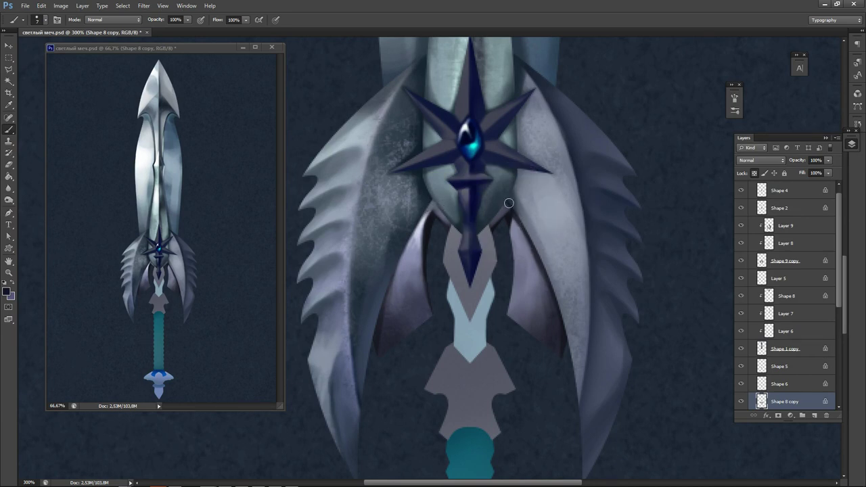
left_click_drag(507, 213, 517, 237)
key("alt")
key("alt")
left_click(519, 228, "alt")
Switch to the soft round brush preset with 0% hardness.
right_click(451, 277)
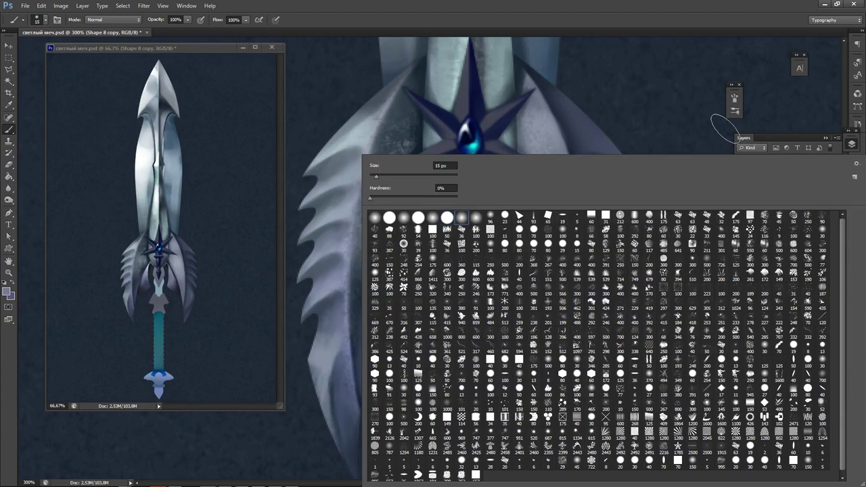
left_click(721, 130)
right_click(527, 232)
left_click(459, 212)
left_click(674, 117)
Try to shade the right inner guard piece's inner edge with sampled near-black using the enlarged soft brush.
key("bracketright")
key("bracketright")
key("bracketright")
mouse_move(506, 244)
left_mouse_down()
mouse_move(507, 306)
mouse_move(520, 250)
mouse_move(504, 312)
left_mouse_up()
key("ctrl+z")
left_click(426, 240, "alt")
left_click_drag(504, 260, 507, 286)
key("ctrl+z")
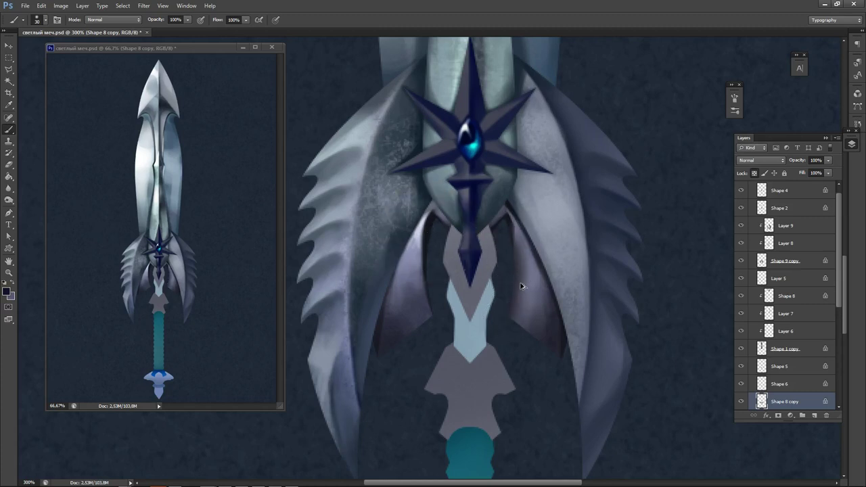
key("ctrl+z")
Shade the right inner guard piece's inner edge and lower part with sampled near-black, using size 20, then size 35 at 30% opacity.
key("bracketleft")
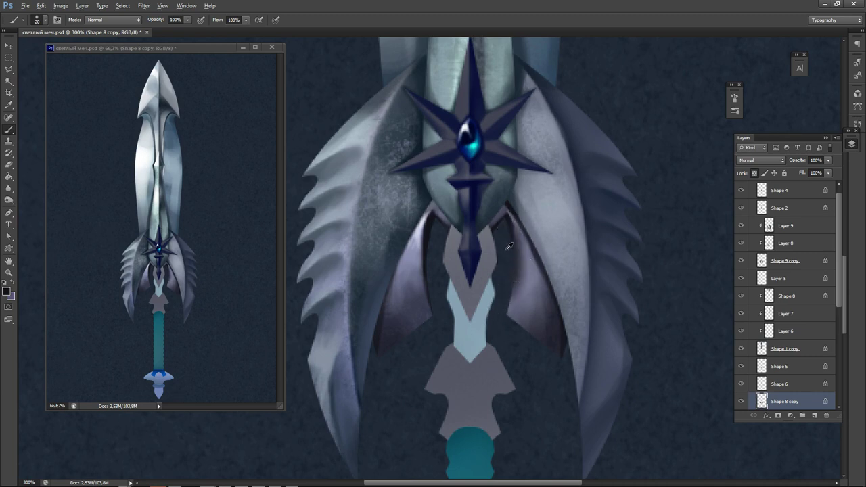
left_click(514, 225, "alt")
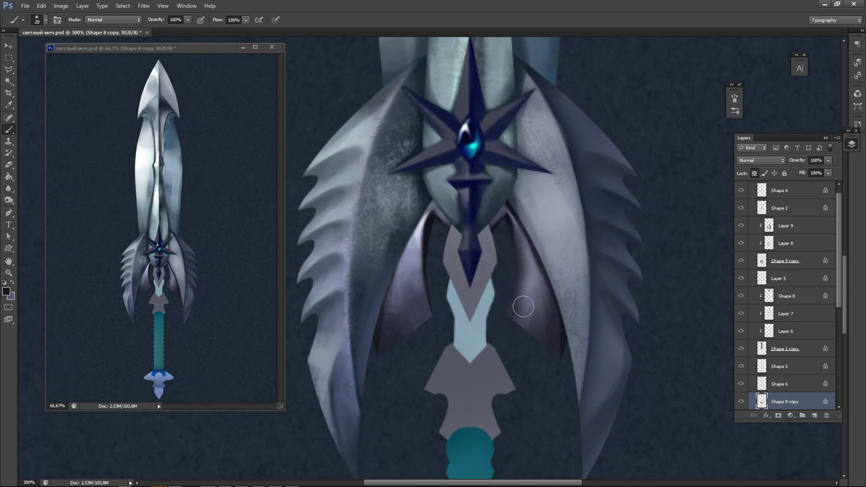
key("3")
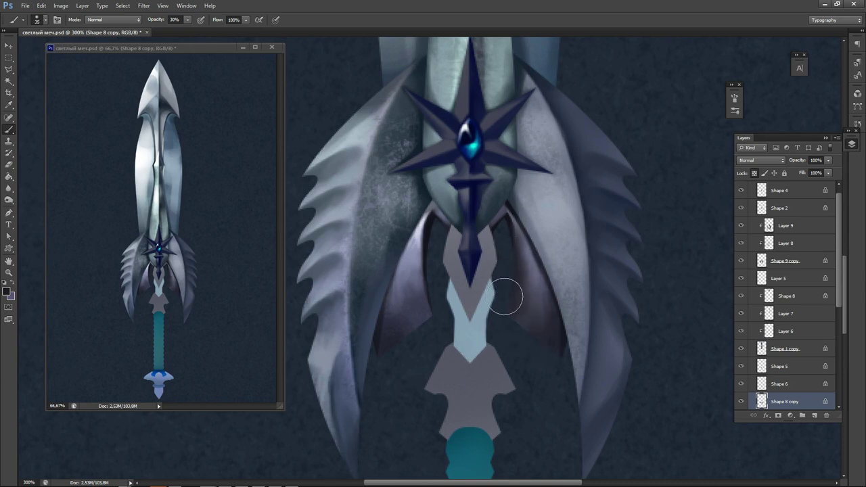
key("bracketright")
key("bracketright")
key("bracketright")
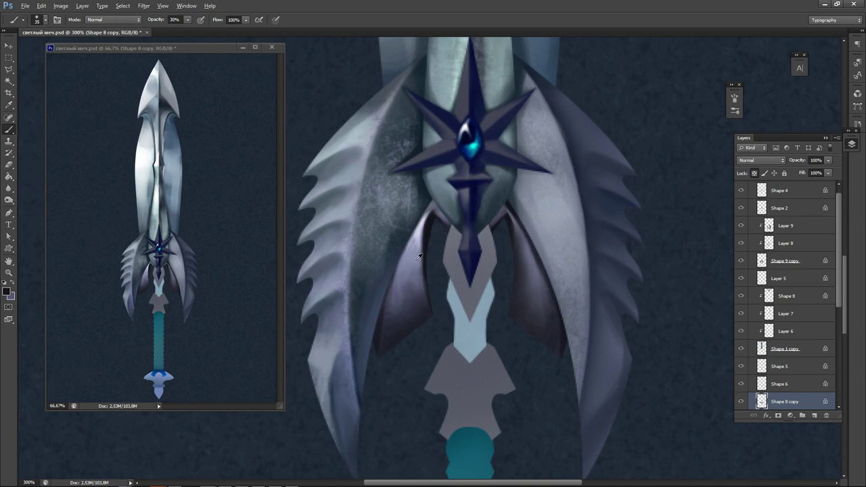
Switch to the hard round brush, reduce it to size 5 and paint a thin lavender rim along the right inner guard piece's inner edge.
left_click(435, 251, "alt")
right_click(520, 246)
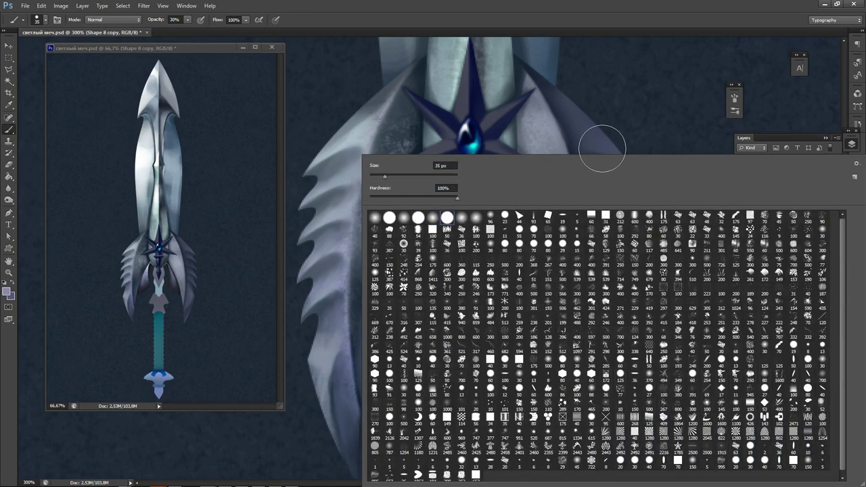
left_click(601, 149)
key("bracketleft")
key("bracketleft")
key("bracketleft")
key("bracketleft")
key("bracketleft")
key("bracketleft")
key("bracketleft")
key("bracketleft")
key("bracketleft")
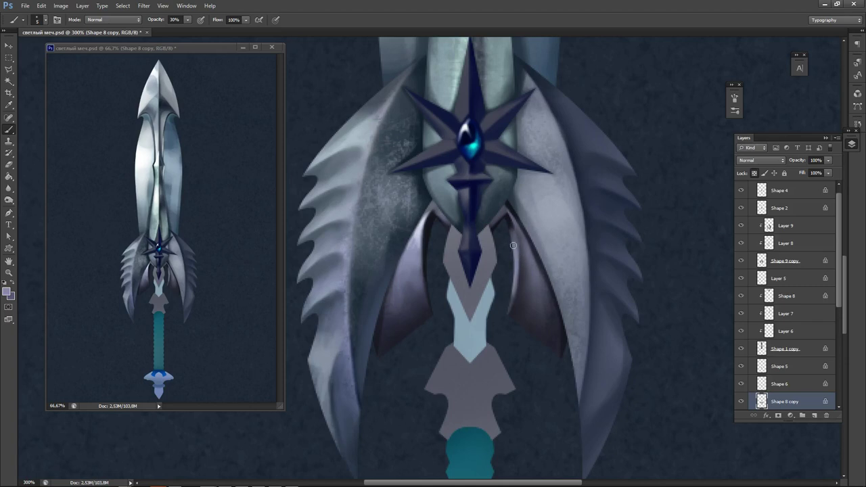
Choose a brighter lavender and repaint the rim highlight along the right inner guard piece's inner edge, blending its lower end with a sampled tone.
left_click(6, 292)
left_click_drag(335, 191, 337, 154)
left_click(525, 157)
key("ctrl+z")
left_click_drag(512, 229, 505, 321)
left_click_drag(516, 271, 505, 312)
left_click(522, 306, "alt")
left_click_drag(514, 300, 508, 321)
Touch up the lower inner corner of the right inner guard piece with sampled dark tones at 100% opacity and size 5.
left_click(441, 234, "alt")
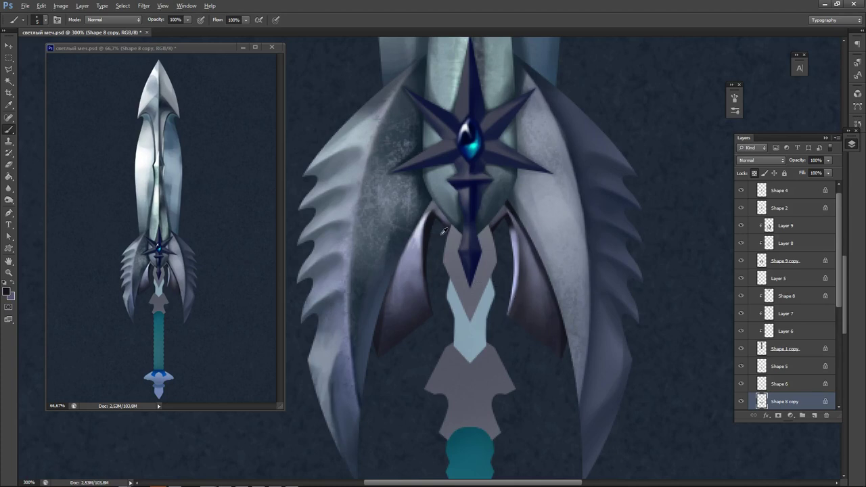
left_click_drag(521, 291, 513, 323)
left_click(526, 293, "alt")
key("ctrl+z")
left_click_drag(526, 322, 480, 303)
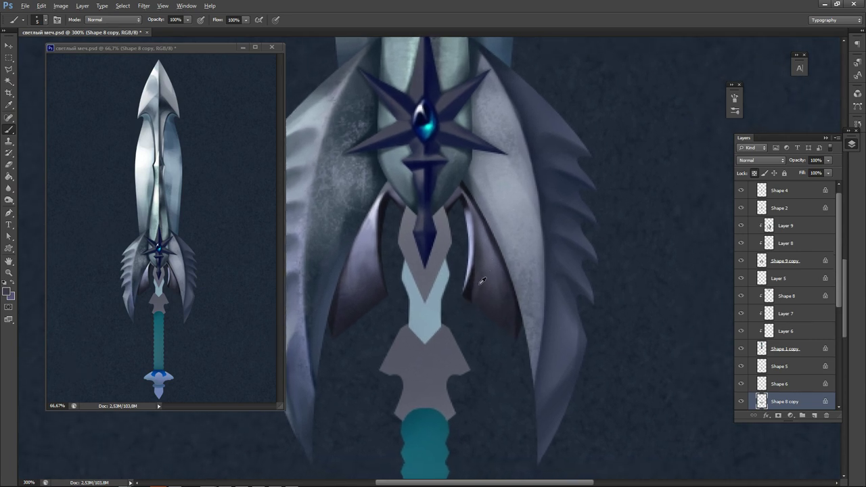
Sample a near-black tone from the right inner guard piece and save the document.
left_click(481, 284, "alt")
key("ctrl+minus")
key("ctrl+minus")
key("ctrl+s")
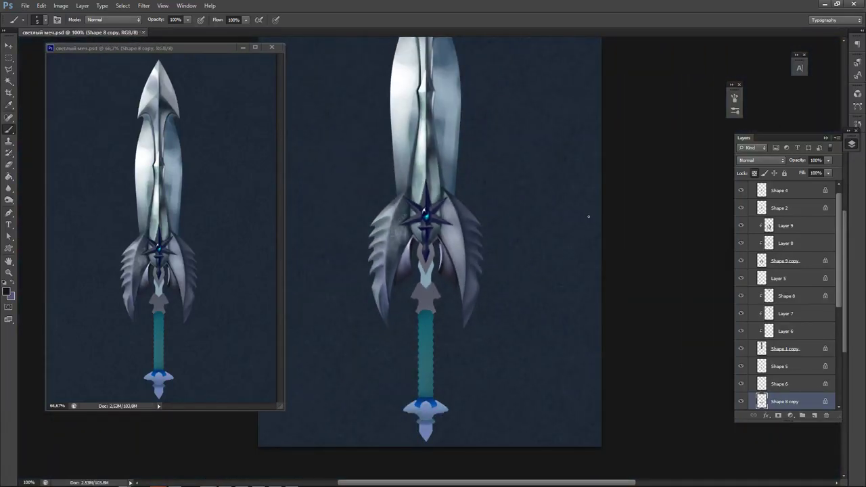
On Layer 9, paint a dark shadow along the right guard wing's inner edge beside the star, lowering brush opacity to 30%.
left_click(438, 245, "ctrl")
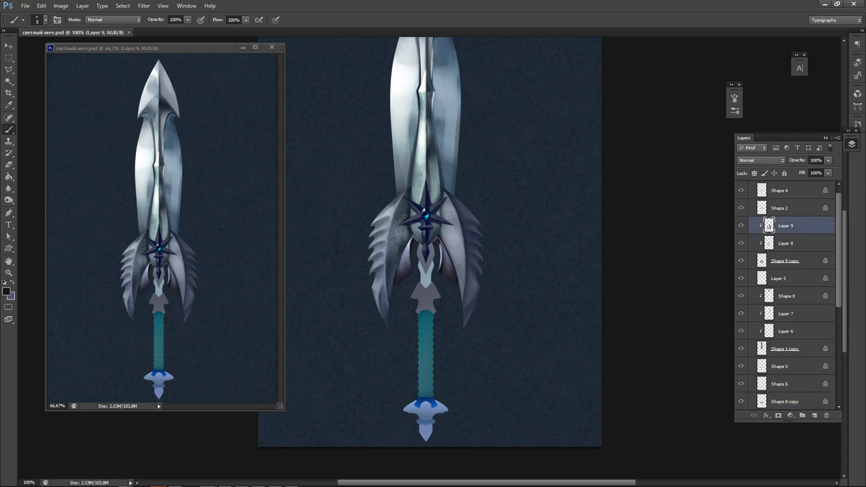
scroll(414, 211, "up", 3)
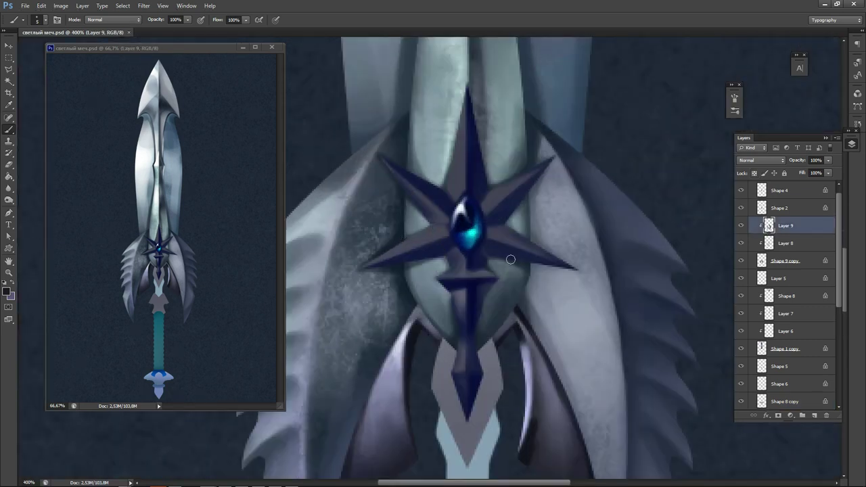
mouse_move(524, 180)
left_mouse_down()
mouse_move(535, 277)
mouse_move(517, 313)
mouse_move(483, 330)
left_mouse_up()
left_click_drag(523, 228, 477, 272)
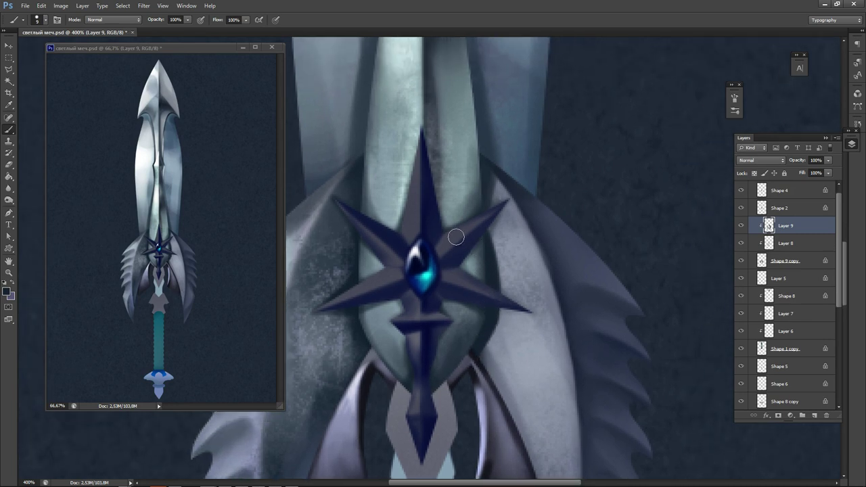
key("3")
left_click_drag(493, 227, 499, 299)
left_click_drag(493, 229, 481, 271)
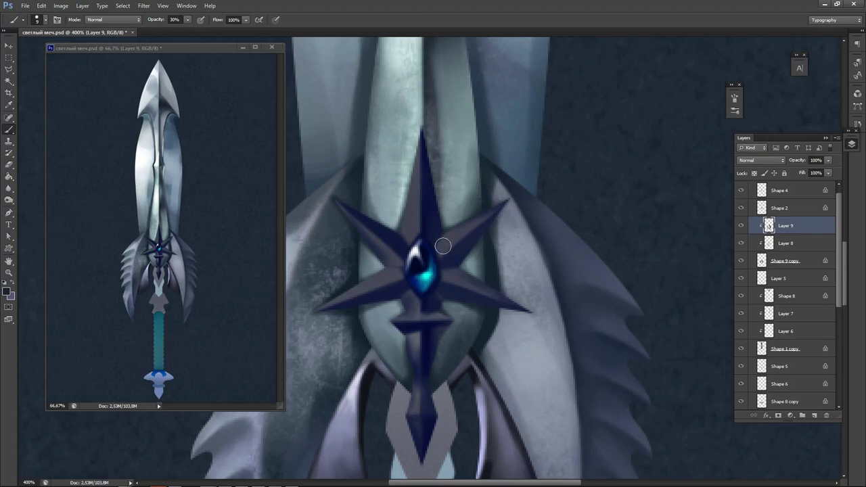
key("0")
left_click_drag(488, 194, 501, 297)
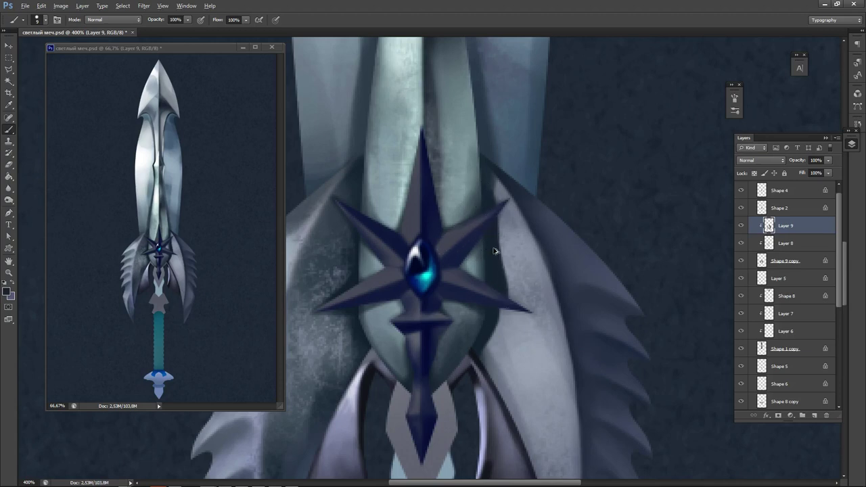
key("ctrl+z")
Deepen the shadow between the star's right rays and the right guard wing at 30% brush opacity.
key("3")
left_click_drag(498, 224, 493, 288)
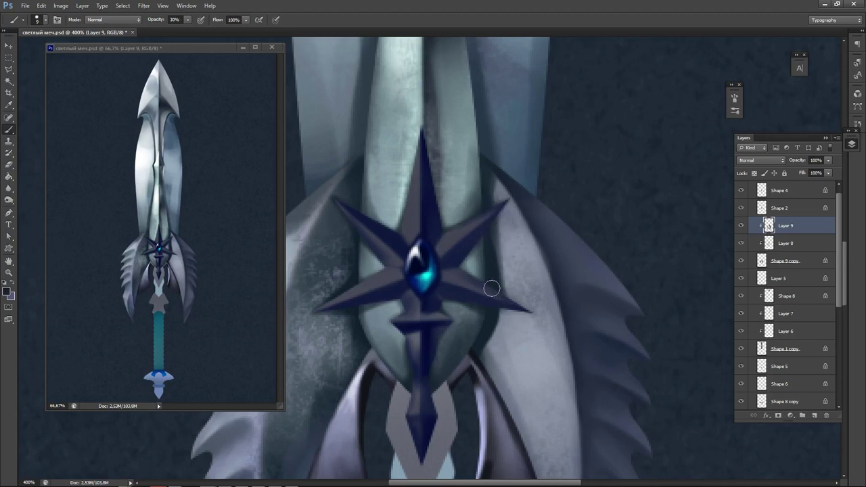
mouse_move(493, 240)
left_mouse_down()
mouse_move(499, 289)
mouse_move(496, 279)
left_mouse_up()
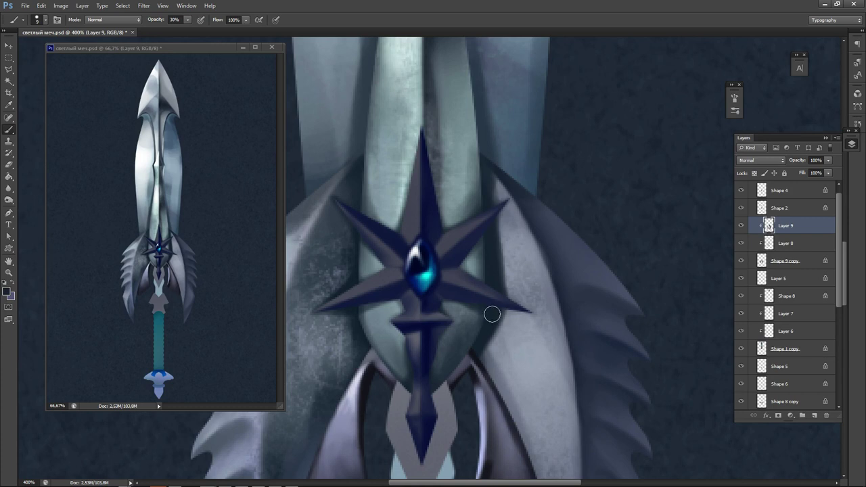
Darken the left guard wing's inner area around the star's upper left ray with sampled dark navy, brush size 20 at 30% opacity.
left_click(421, 266, "alt")
key("bracketright")
key("bracketright")
key("bracketleft")
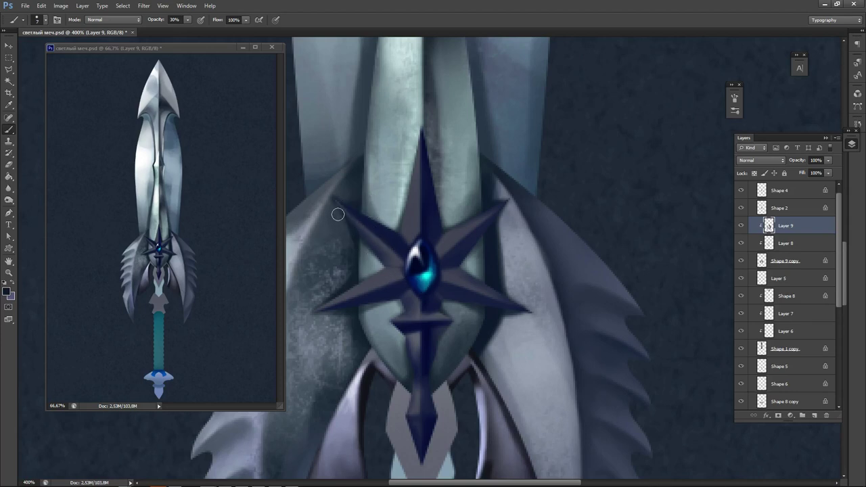
key("bracketright")
key("bracketright")
key("bracketright")
key("bracketright")
key("bracketright")
key("bracketright")
key("bracketright")
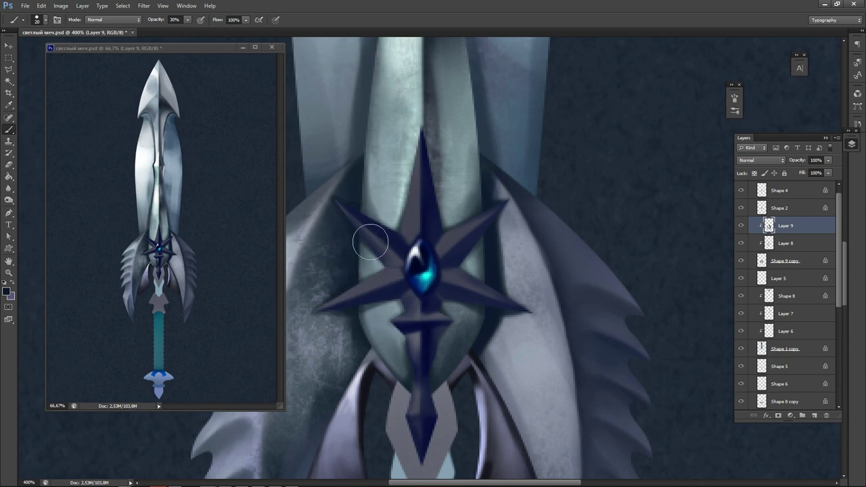
mouse_move(361, 233)
left_mouse_down()
mouse_move(373, 219)
mouse_move(381, 236)
left_mouse_up()
left_click_drag(385, 131, 394, 204)
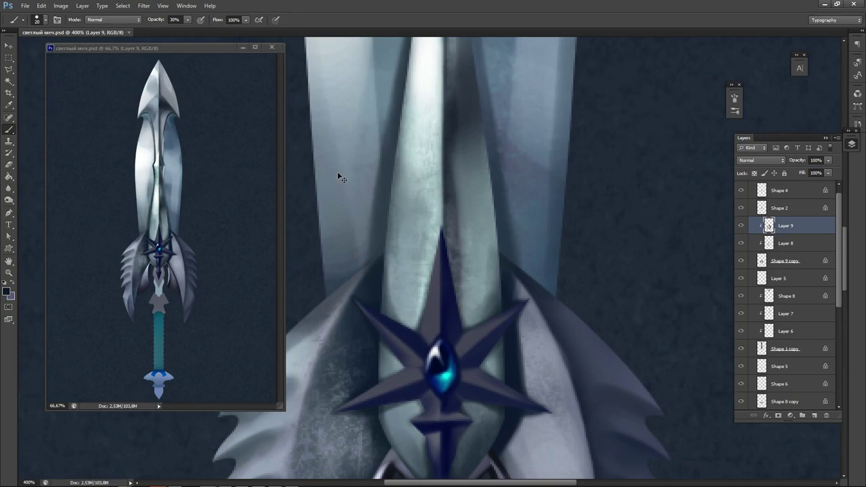
Toggle the visibility of layer Shape 8 to check which part of the sword it holds.
key("ctrl+minus")
key("ctrl+minus")
key("ctrl+minus")
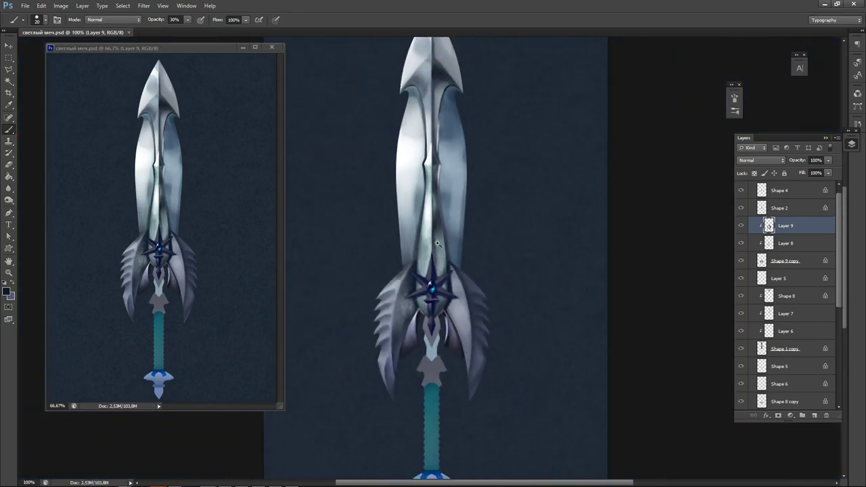
key("ctrl+plus")
left_click(450, 277, "ctrl")
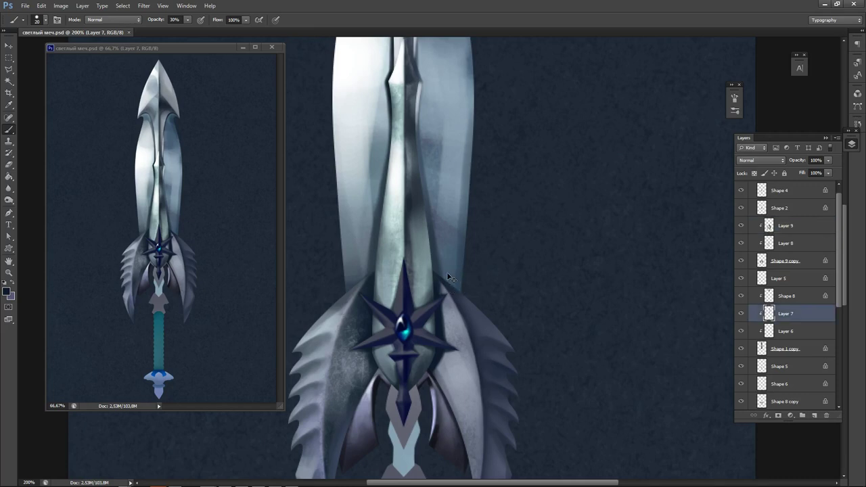
left_click(799, 303)
left_click(742, 299)
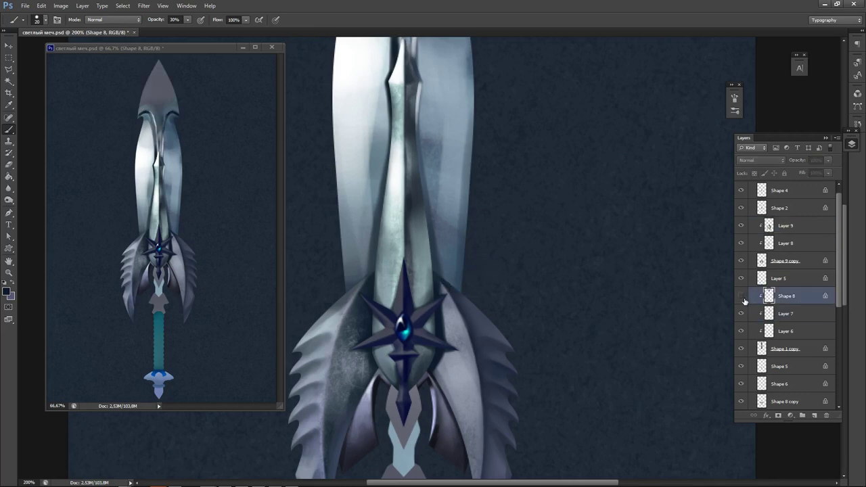
left_click(742, 299)
left_click(742, 300)
left_click(742, 301)
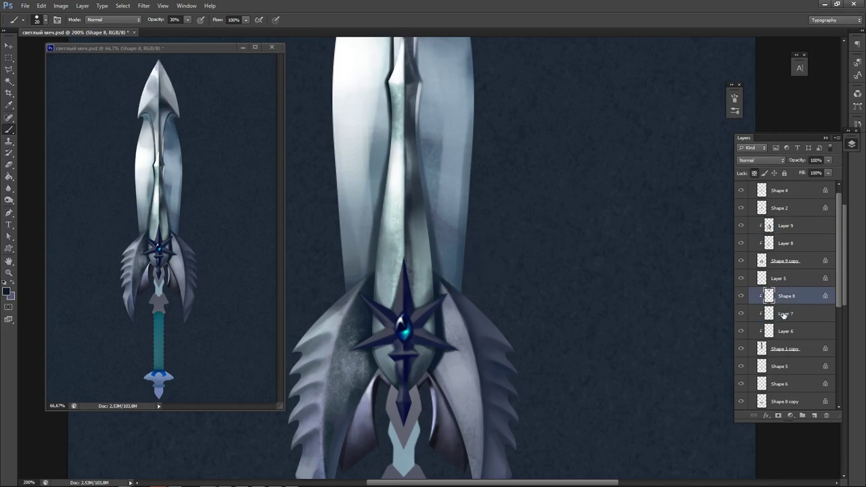
Add a new layer directly above Layer 7, within the blade's clipped group.
left_click(784, 316)
left_click(802, 298)
left_click(785, 316)
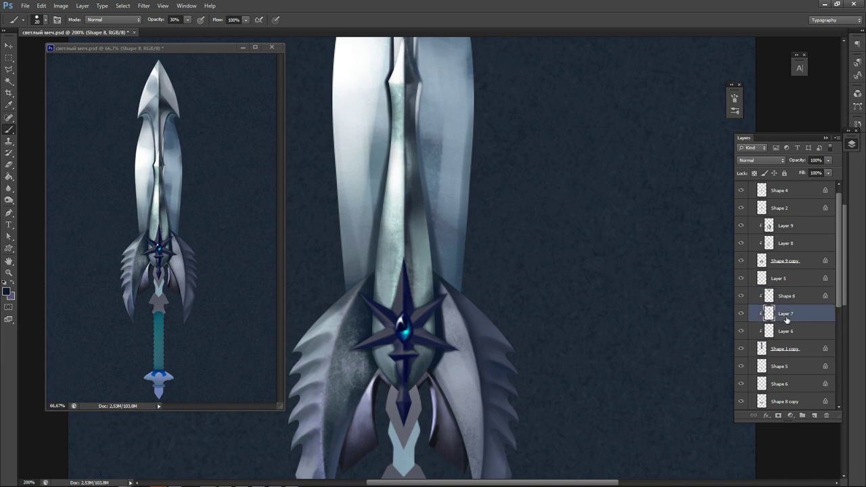
key("ctrl+shift+n")
key("Return")
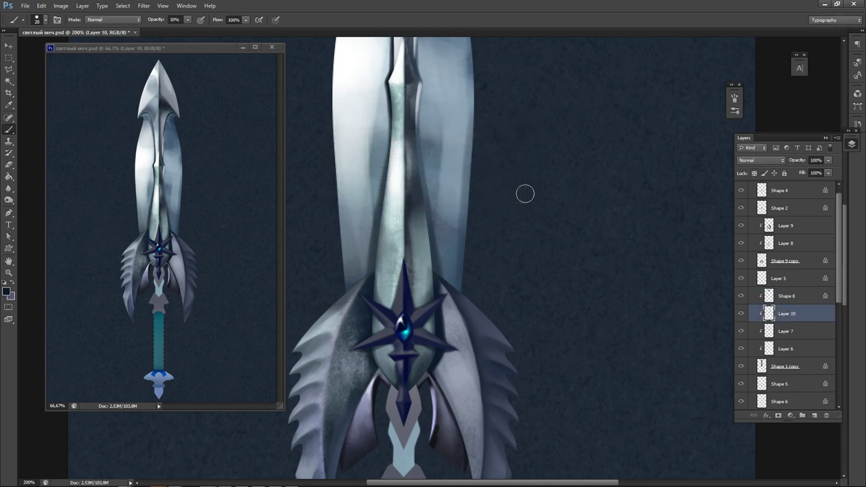
Shade the lower part of the right blade half beside the central ridge with brush size 35 at 30% opacity.
right_click(470, 284)
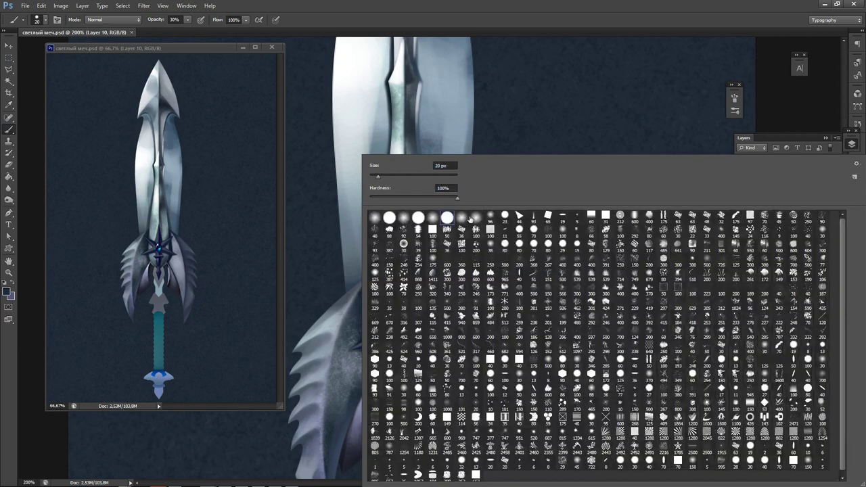
left_click(570, 144)
key("bracketright")
key("bracketright")
key("bracketright")
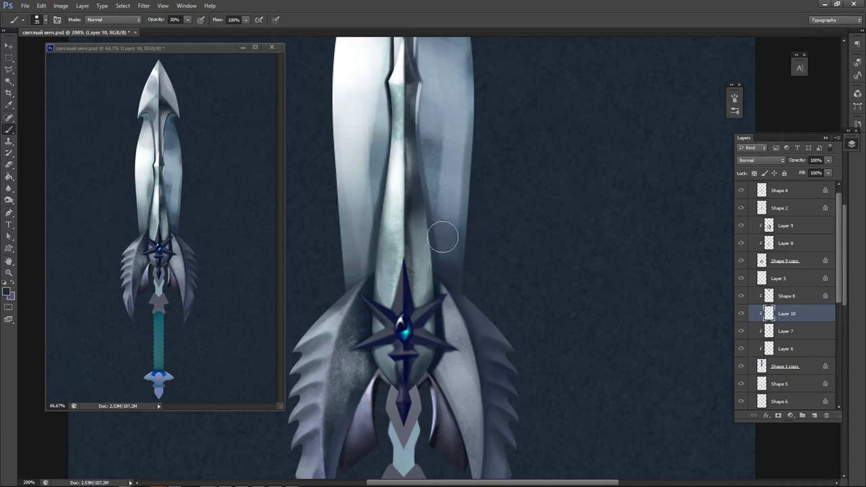
left_click_drag(446, 182, 448, 222)
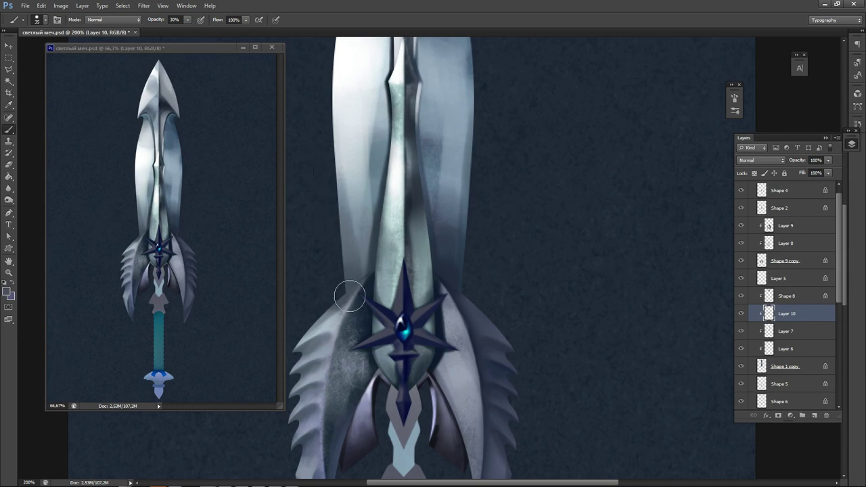
left_click_drag(475, 257, 428, 266)
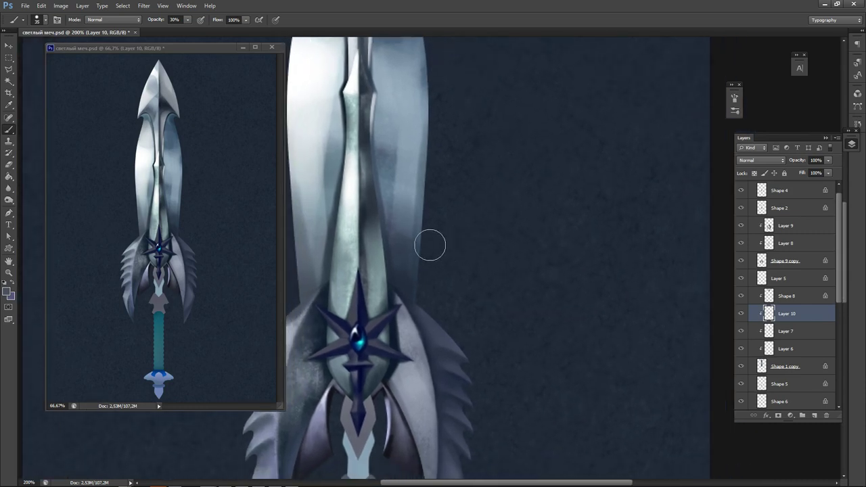
Narrow the floating preview window from its right edge and return to the main canvas.
left_click(276, 244)
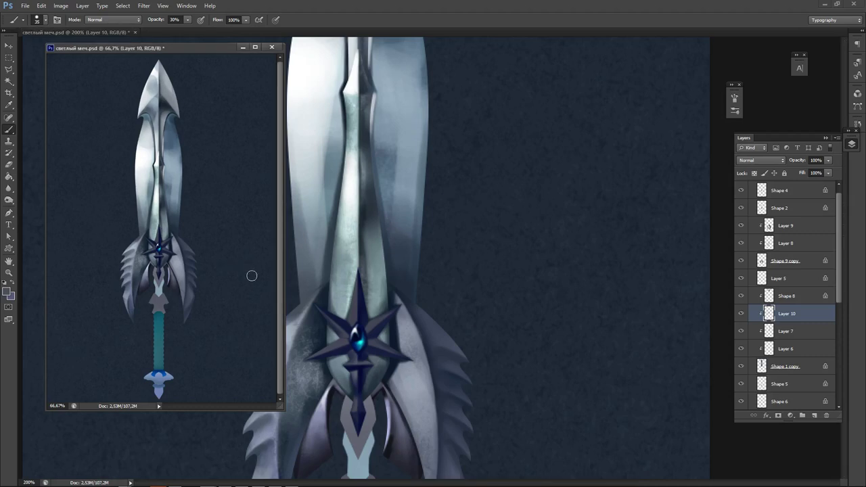
left_click_drag(286, 269, 235, 269)
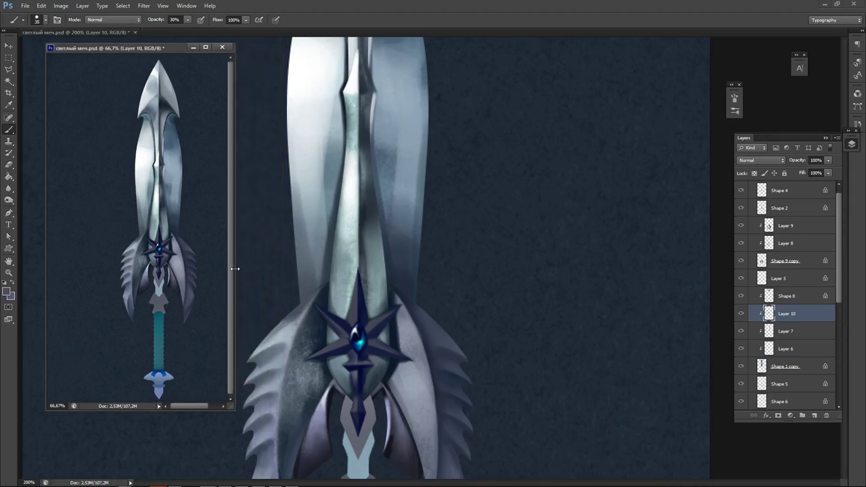
left_click(404, 291)
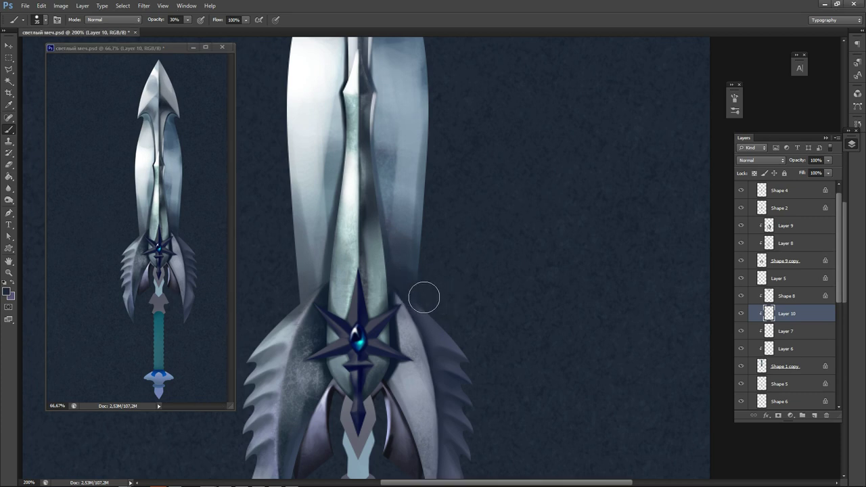
Lighten the lower outer edge of the right blade half with a sampled grey-blue, undoing and repainting the stroke until it blends.
left_click(425, 202, "alt")
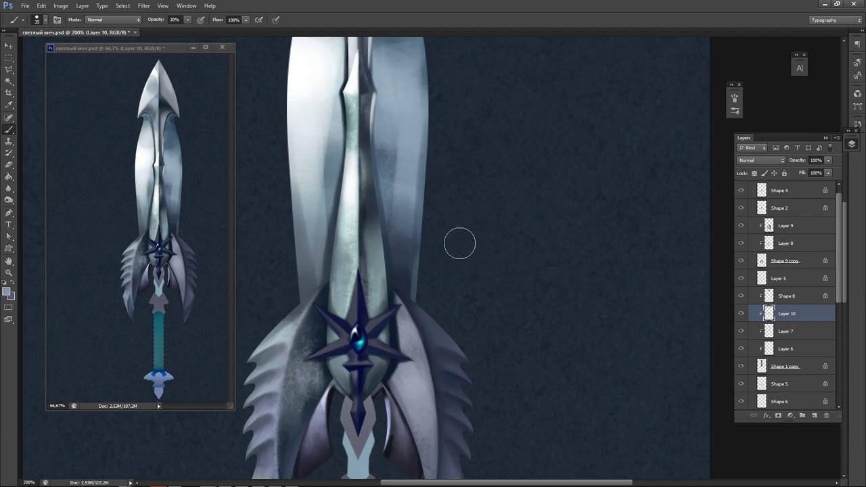
key("ctrl+z")
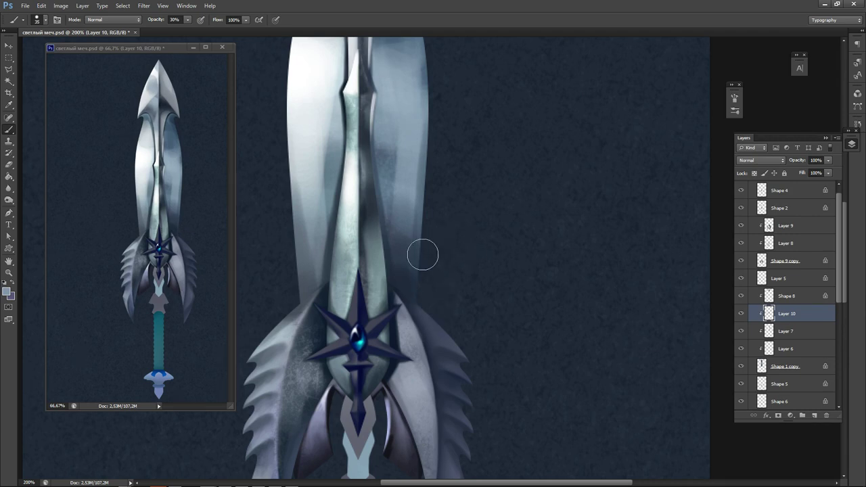
left_click_drag(415, 249, 432, 298)
key("ctrl+alt+z")
key("ctrl+alt+z")
mouse_move(406, 249)
left_mouse_down()
mouse_move(448, 327)
mouse_move(411, 254)
mouse_move(428, 287)
left_mouse_up()
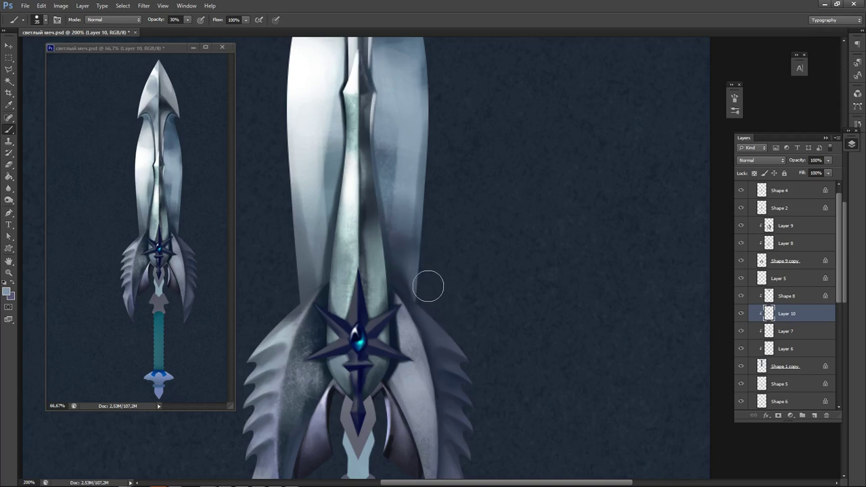
key("ctrl+z")
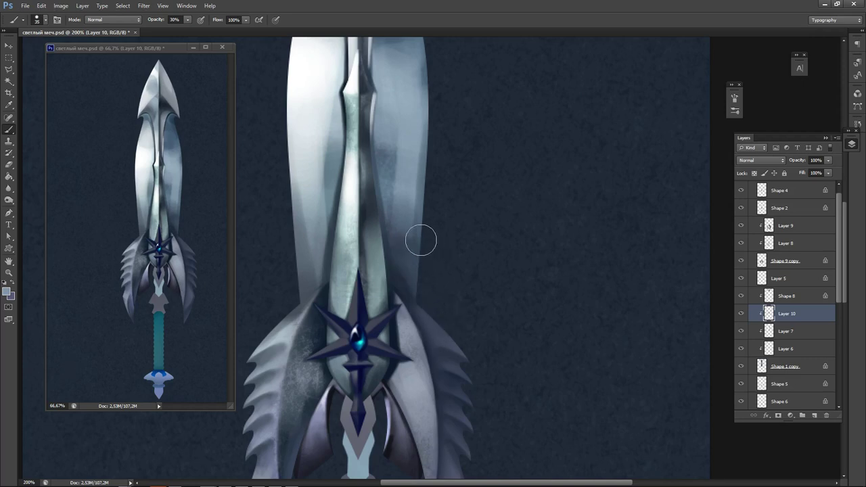
mouse_move(421, 241)
left_mouse_down()
mouse_move(423, 291)
mouse_move(439, 319)
left_mouse_up()
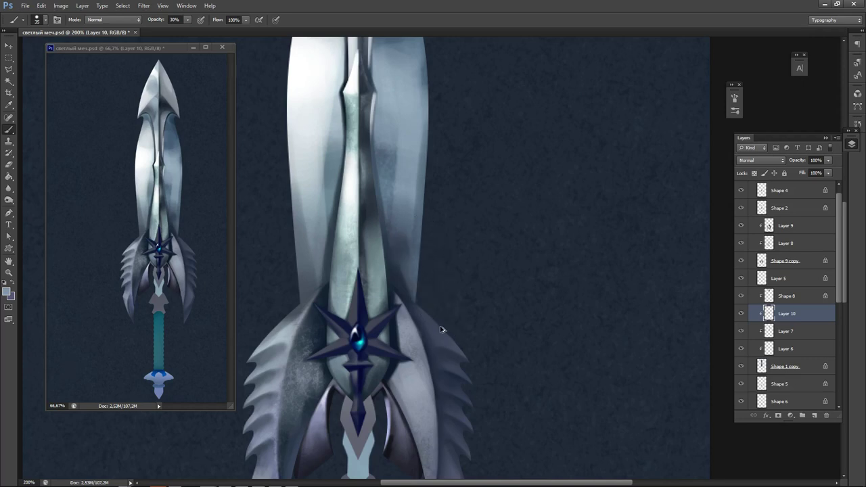
Blend the lower end of the left blade half above the guard wing with sampled dark and light blue-grey tones.
left_click(330, 270, "alt")
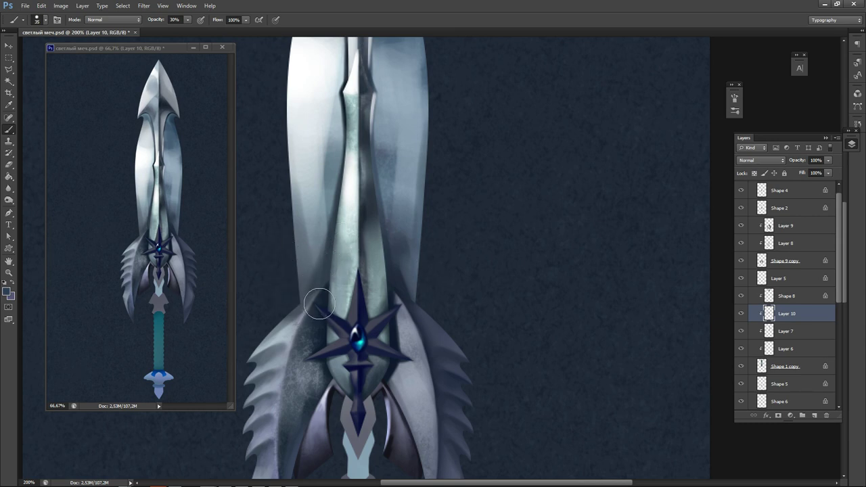
left_click(313, 222, "alt")
left_click_drag(300, 267, 298, 286)
left_click_drag(306, 250, 290, 302)
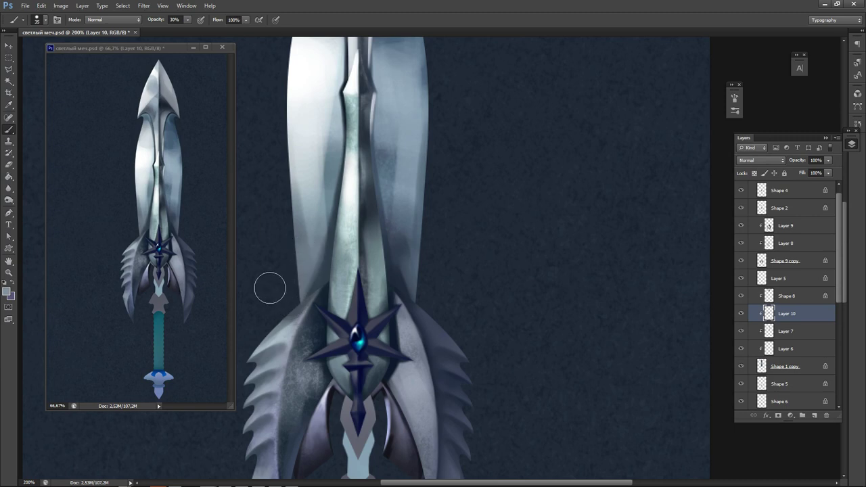
Touch up the junction of the left blade half and guard wing with sampled tones, using smaller brushes and switching to Layer 9.
key("bracketleft")
key("super")
left_click(313, 304, "alt")
left_click_drag(311, 304, 306, 313)
key("alt")
left_click(293, 317, "ctrl")
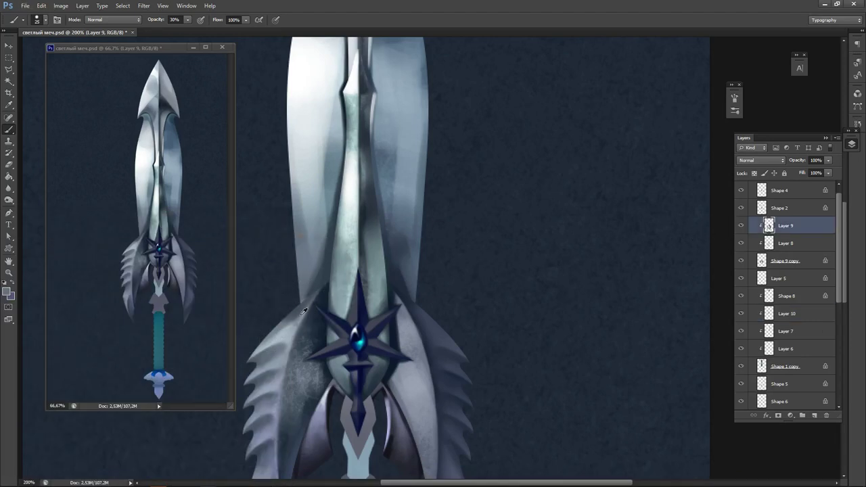
key("bracketleft")
left_click(325, 296, "alt")
On Layer 10, lighten the lower outer edge of the left blade half with a sampled light grey-blue, using brush size 35.
left_click(305, 294, "alt")
left_click(304, 282, "ctrl")
mouse_move(303, 271)
left_mouse_down()
mouse_move(303, 295)
mouse_move(304, 272)
left_mouse_up()
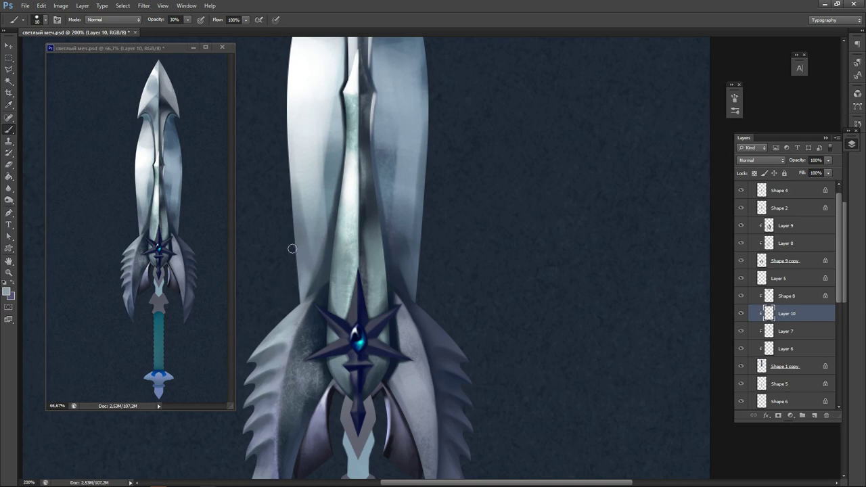
key("bracketright")
key("bracketright")
key("bracketright")
left_click_drag(292, 231, 288, 281)
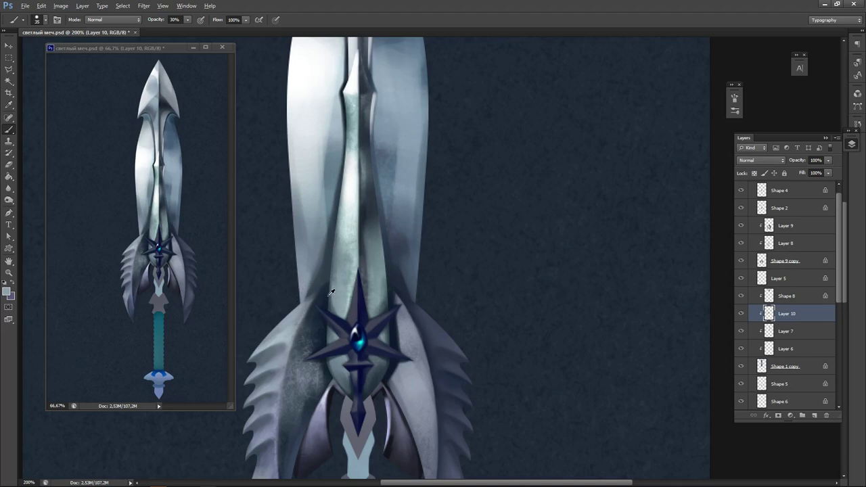
Refine the dark junction of the left blade half and guard wing on Layer 9 with a sampled tone and smaller brush, then save.
left_click(321, 303, "ctrl")
key("bracketleft")
key("bracketleft")
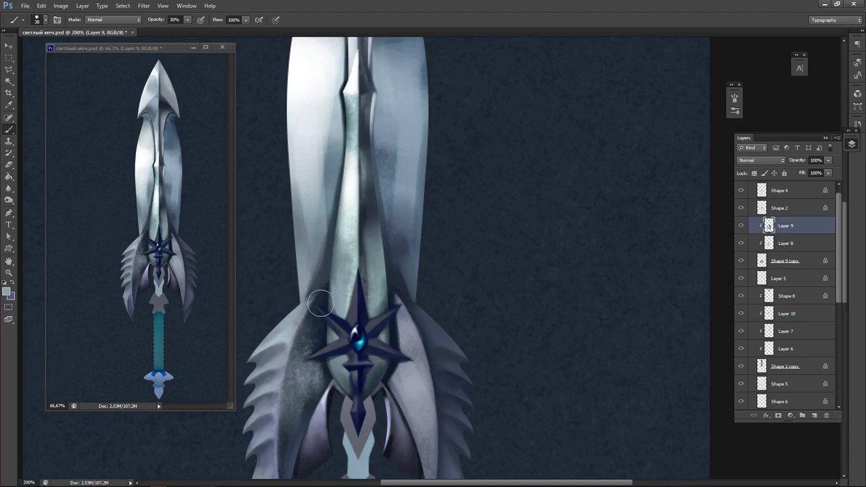
left_click(326, 310, "alt")
key("alt")
key("bracketleft")
key("bracketleft")
key("bracketleft")
key("ctrl+s")
Touch up the upper edge of the left guard wing with sampled tones, working on Layer 10 and Layer 9 with a small brush.
left_click(316, 286, "alt")
left_click(310, 296, "ctrl")
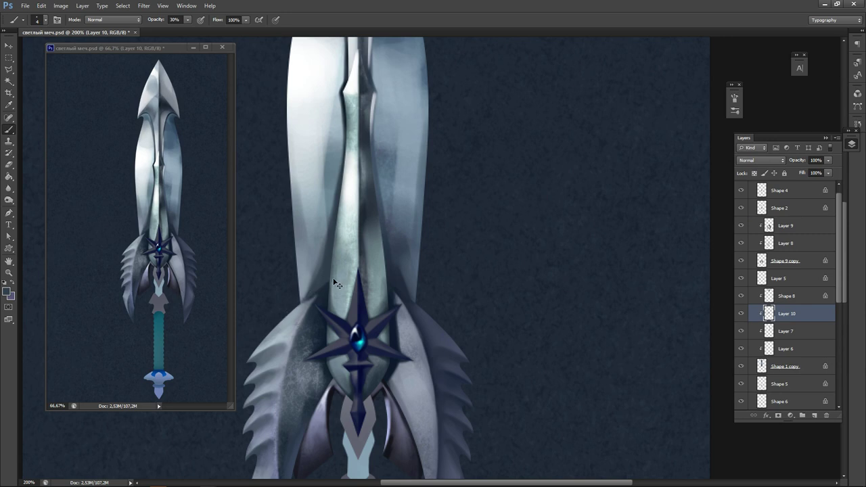
left_click_drag(305, 340, 339, 257)
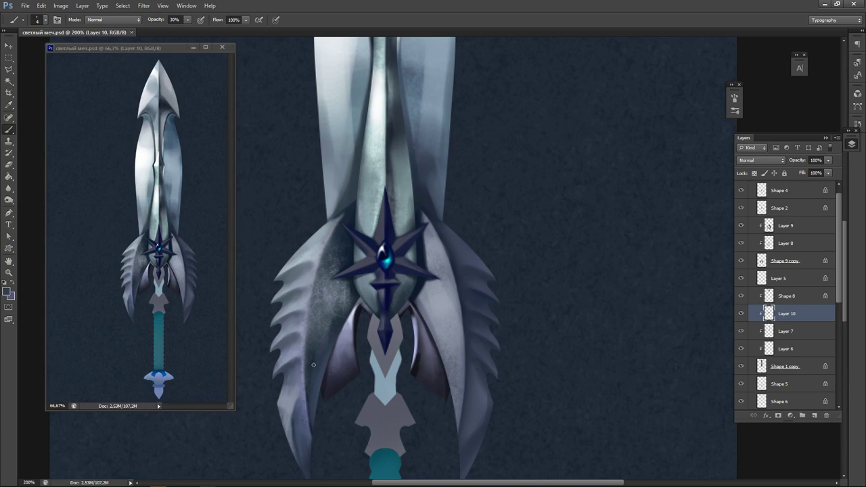
scroll(306, 325, "up", 5)
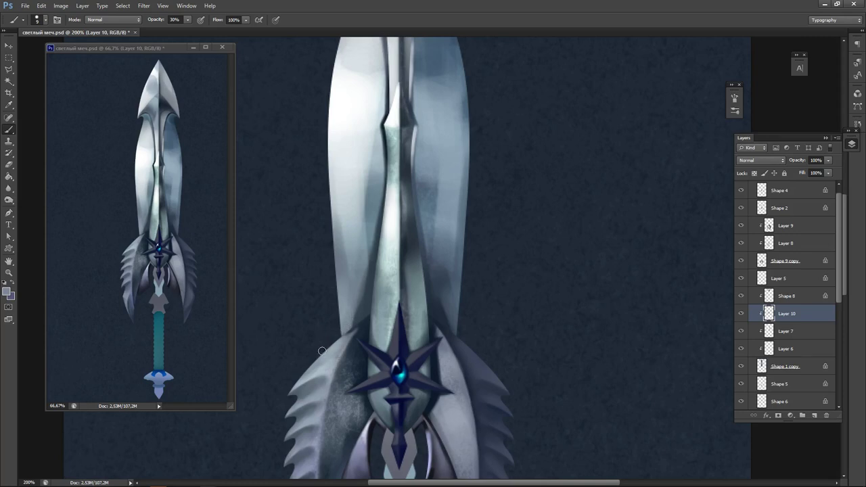
left_click(343, 343, "ctrl")
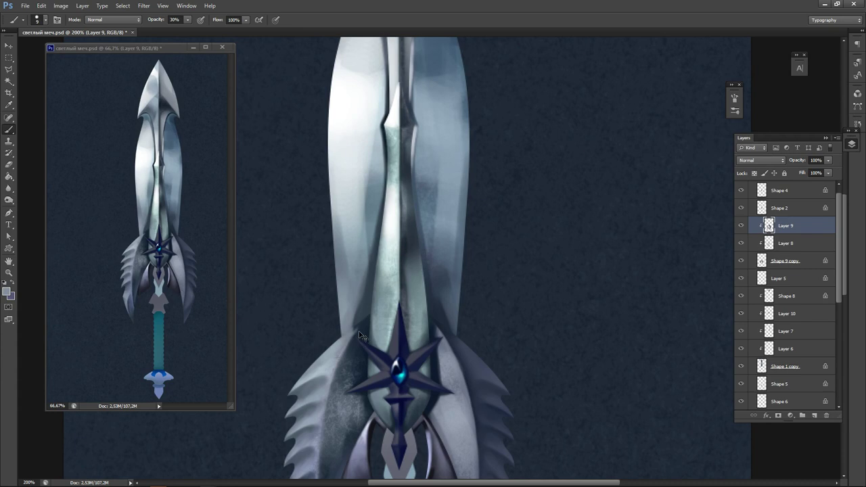
left_click(364, 328, "alt")
left_click_drag(347, 356, 342, 370)
Deepen the soft shading beneath both barbs of the blade's arrowhead tip on Shape 1 copy, using brush size 25.
scroll(363, 340, "up", 8)
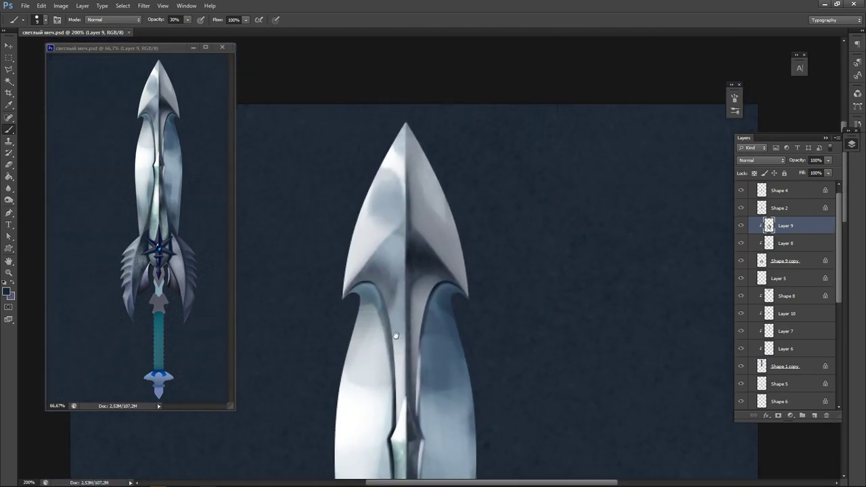
key("bracketright")
key("bracketright")
left_click_drag(346, 307, 383, 284)
left_click(370, 291, "ctrl")
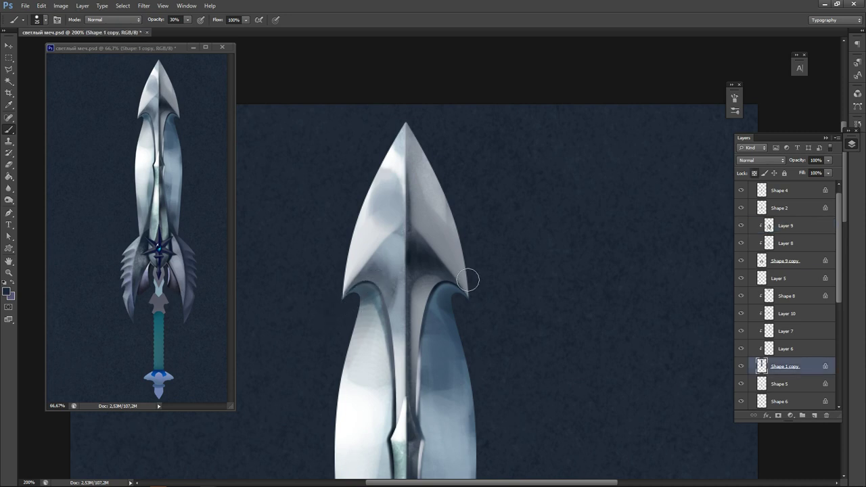
mouse_move(455, 288)
left_mouse_down()
mouse_move(447, 298)
mouse_move(453, 290)
left_mouse_up()
Shade the right half of the grey centre piece below the star ornament on Shape 5 with a sampled dark tone.
left_click_drag(398, 379, 443, 301)
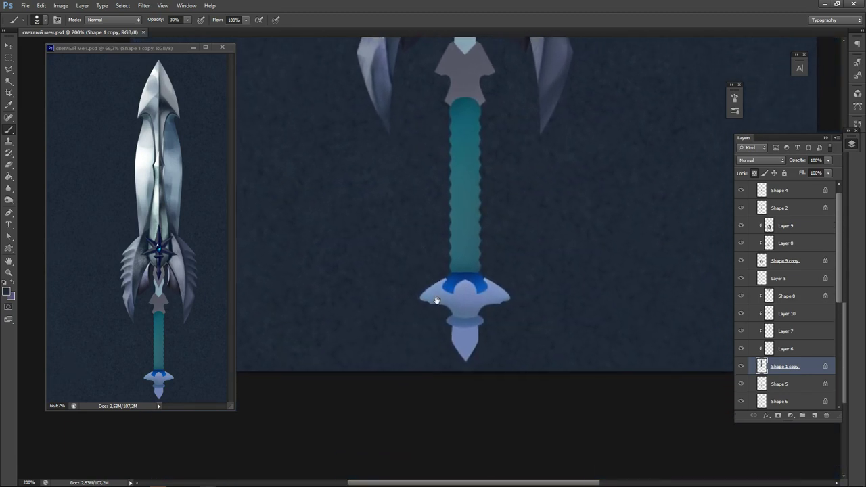
left_click_drag(435, 300, 429, 321)
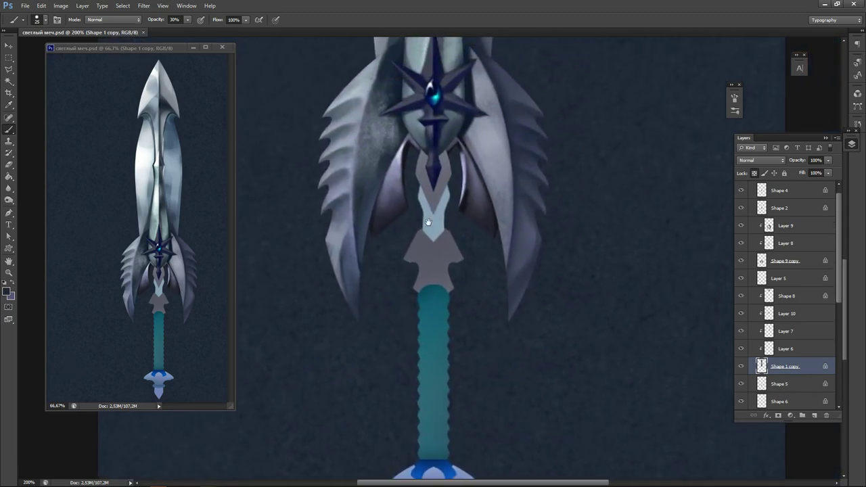
left_click_drag(429, 222, 425, 293)
left_click(432, 279, "ctrl")
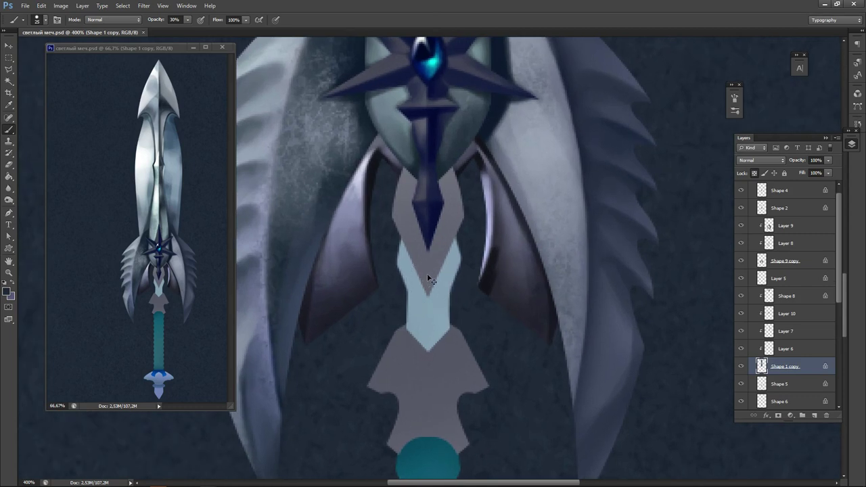
key("alt+bracketleft")
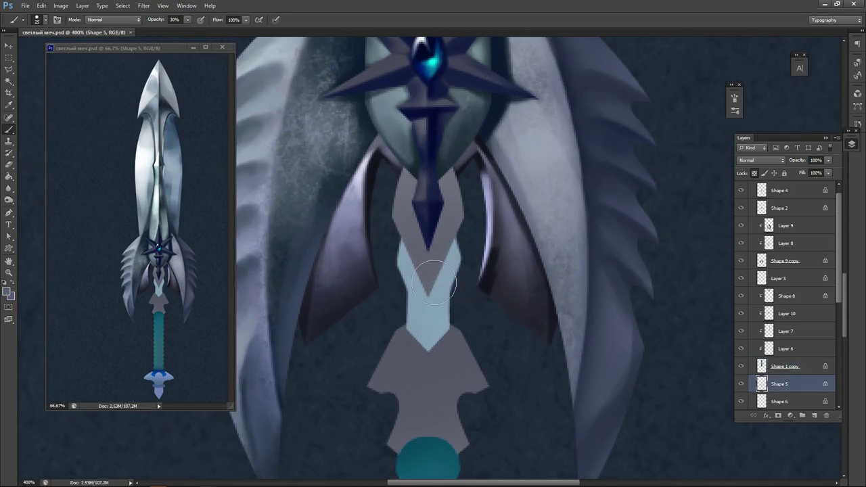
left_click(491, 281, "alt")
mouse_move(440, 275)
left_mouse_down()
mouse_move(445, 254)
mouse_move(412, 280)
mouse_move(478, 193)
mouse_move(455, 192)
mouse_move(442, 152)
mouse_move(458, 228)
left_mouse_up()
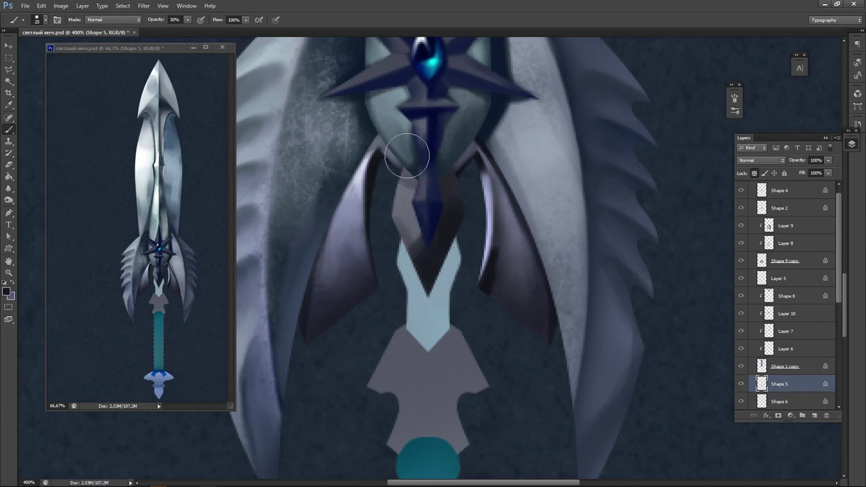
Shade the left side and lower point of the grey centre piece, deepening the dark tone around the star's lower spike.
mouse_move(406, 156)
left_mouse_down()
mouse_move(452, 172)
mouse_move(433, 237)
mouse_move(434, 191)
mouse_move(421, 266)
mouse_move(413, 272)
mouse_move(404, 230)
mouse_move(420, 234)
mouse_move(409, 260)
mouse_move(396, 241)
mouse_move(382, 283)
mouse_move(405, 192)
mouse_move(417, 262)
left_mouse_up()
left_click(402, 200, "alt")
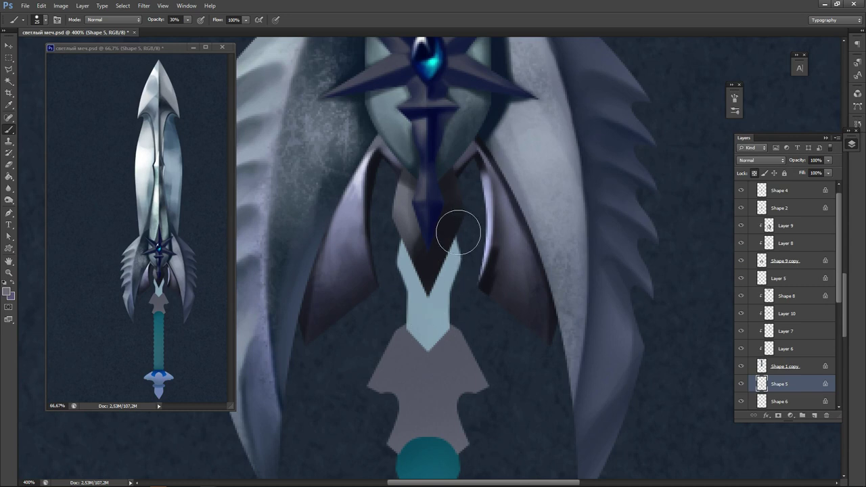
mouse_move(458, 234)
left_mouse_down()
mouse_move(478, 196)
mouse_move(469, 195)
mouse_move(464, 265)
mouse_move(497, 248)
mouse_move(465, 203)
left_mouse_up()
scroll(465, 203, "up", 4)
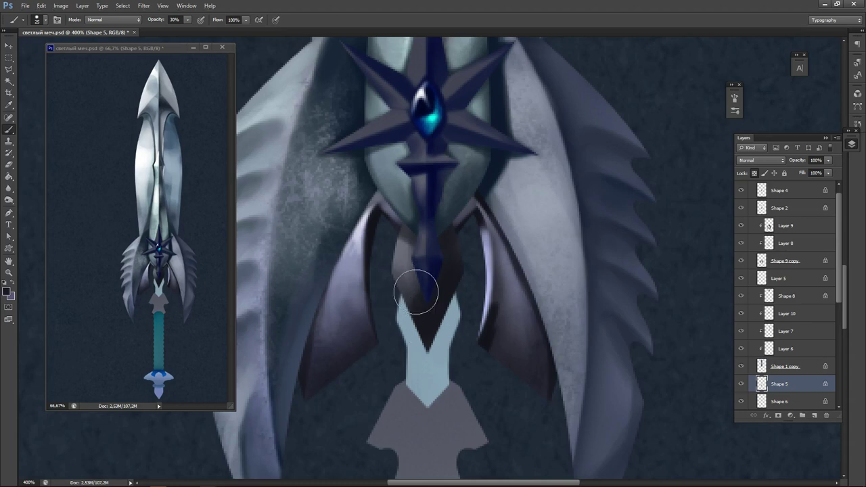
mouse_move(416, 293)
left_mouse_down()
mouse_move(416, 344)
mouse_move(451, 360)
left_mouse_up()
left_click_drag(438, 232, 429, 254)
scroll(439, 236, "up", 1)
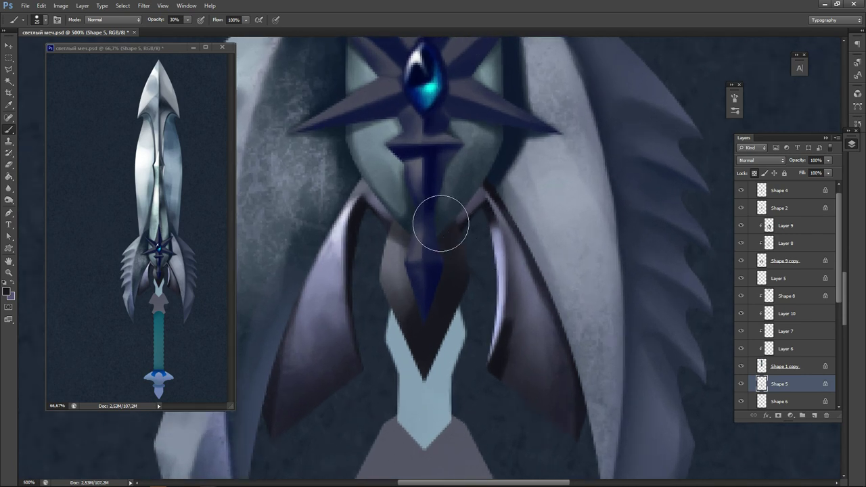
Paint lighter grey bevel edges on the centre piece around the star's lower spike with a small brush at 100% opacity.
key("p")
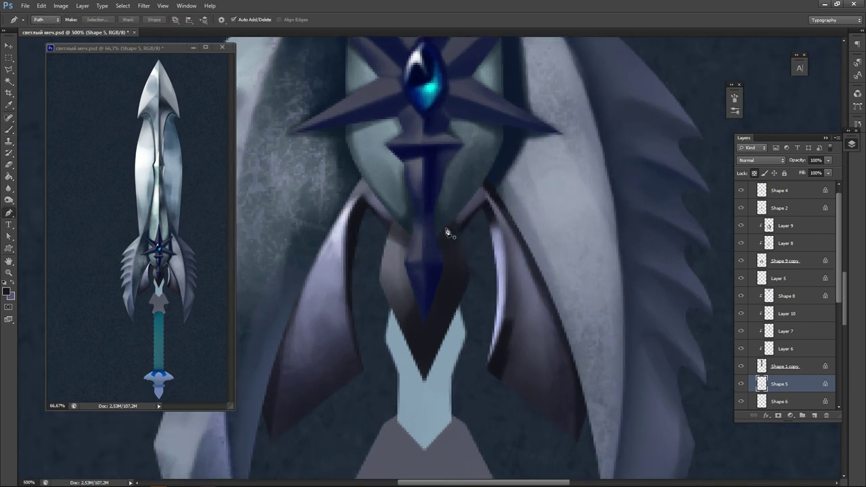
key("b")
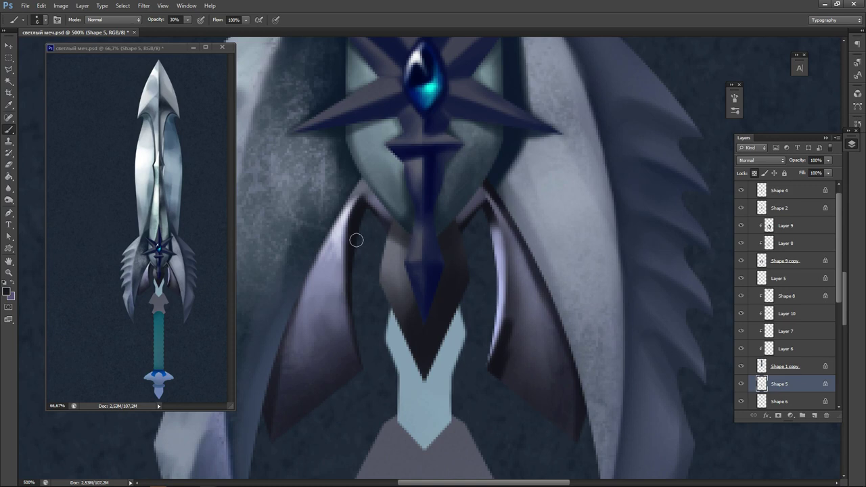
mouse_move(413, 245)
left_mouse_down()
mouse_move(408, 218)
mouse_move(418, 282)
mouse_move(408, 262)
left_mouse_up()
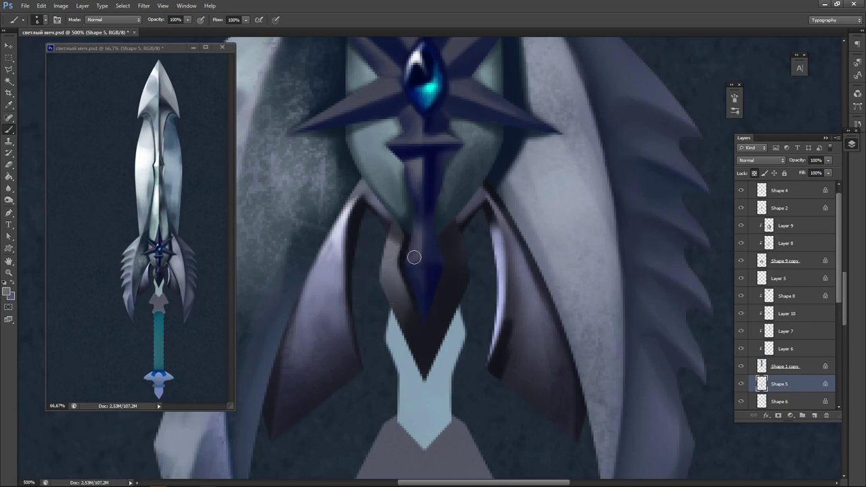
mouse_move(441, 252)
left_mouse_down()
mouse_move(446, 266)
mouse_move(439, 243)
mouse_move(439, 282)
left_mouse_up()
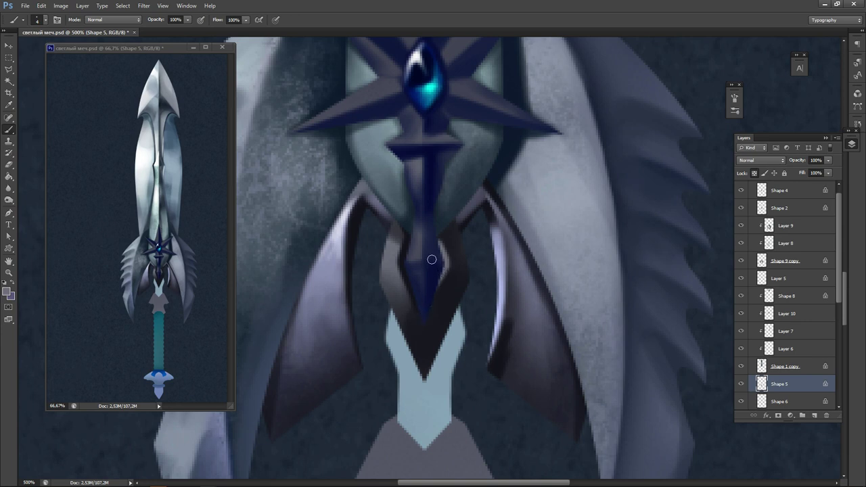
left_click_drag(436, 239, 452, 223)
left_click_drag(423, 375, 422, 369)
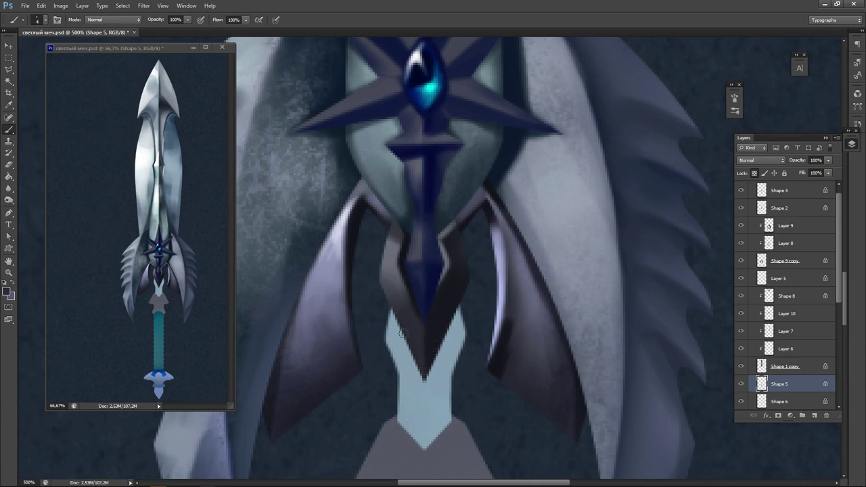
Refine the dark and light facets of the centre piece's lower point with sampled tones, up to brush size 15, and save the file.
left_click(358, 220, "alt")
left_click_drag(421, 352, 421, 352)
left_click(418, 344, "alt")
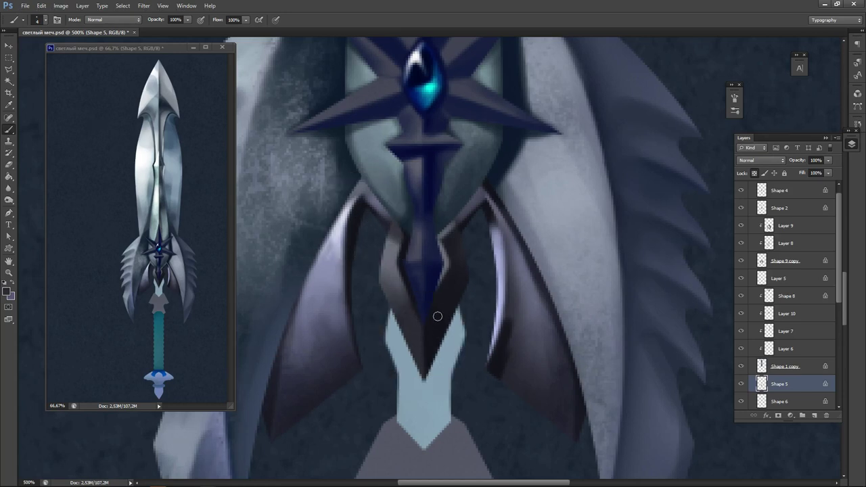
key("bracketright")
key("bracketright")
key("bracketright")
left_click_drag(464, 290, 442, 364)
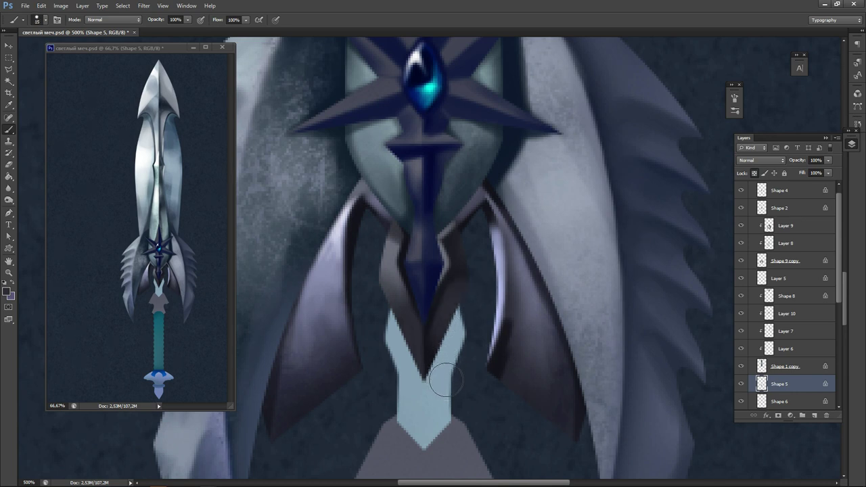
left_click(475, 280, "alt")
left_click(356, 232, "alt")
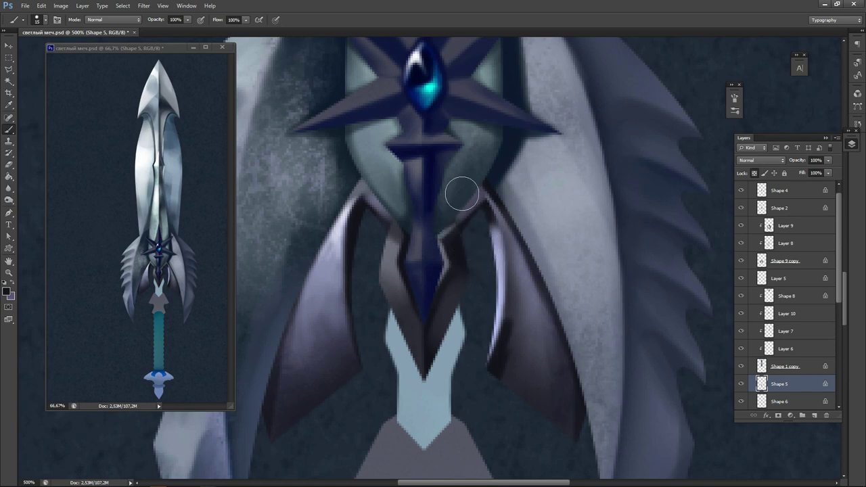
key("ctrl+s")
Trim both lower edges of the dark centre piece on Shape 5 into concave curves with the Eraser at size 6.
left_click_drag(413, 398, 399, 266)
left_click(413, 279, "ctrl")
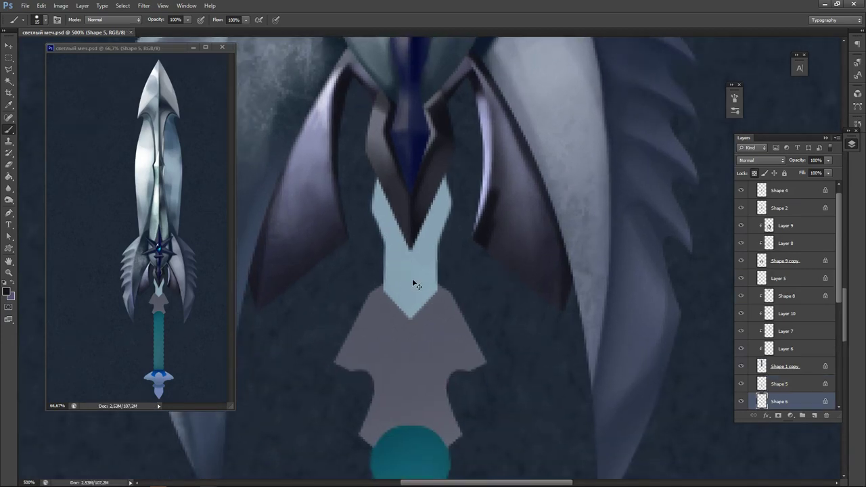
left_click(406, 222, "ctrl")
left_click(740, 384)
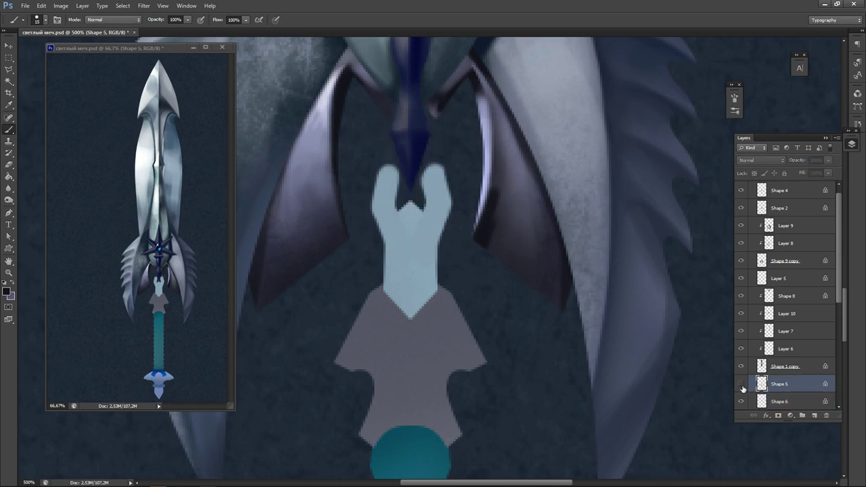
left_click(741, 384)
left_click_drag(392, 277, 427, 355)
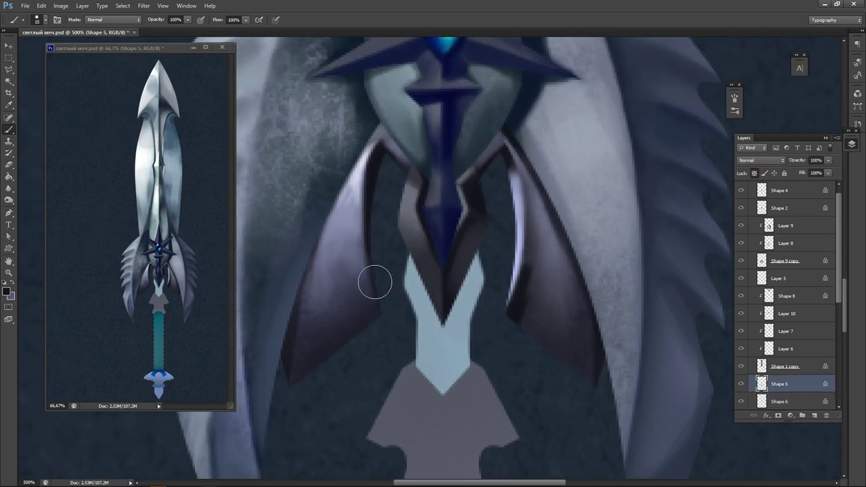
key("e")
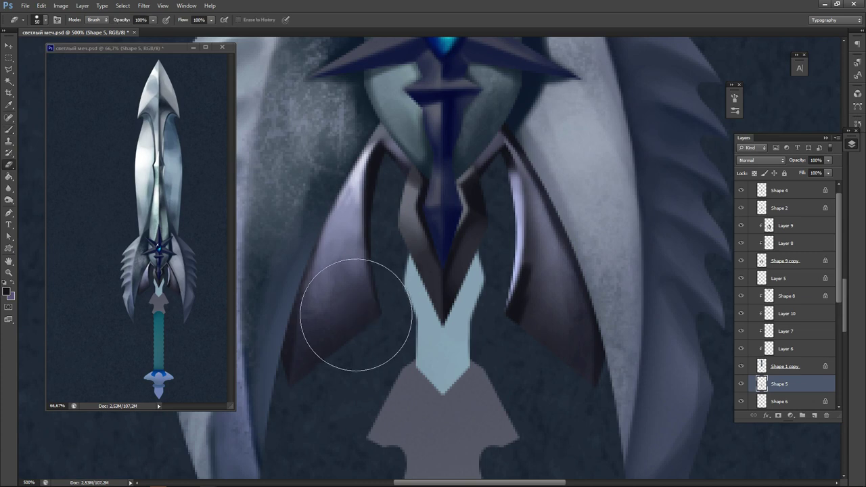
key("bracketleft")
key("bracketleft")
key("bracketleft")
key("bracketleft")
key("bracketleft")
key("bracketleft")
key("bracketleft")
key("bracketleft")
key("bracketleft")
key("bracketleft")
left_click_drag(410, 262, 438, 326)
left_click_drag(411, 264, 436, 333)
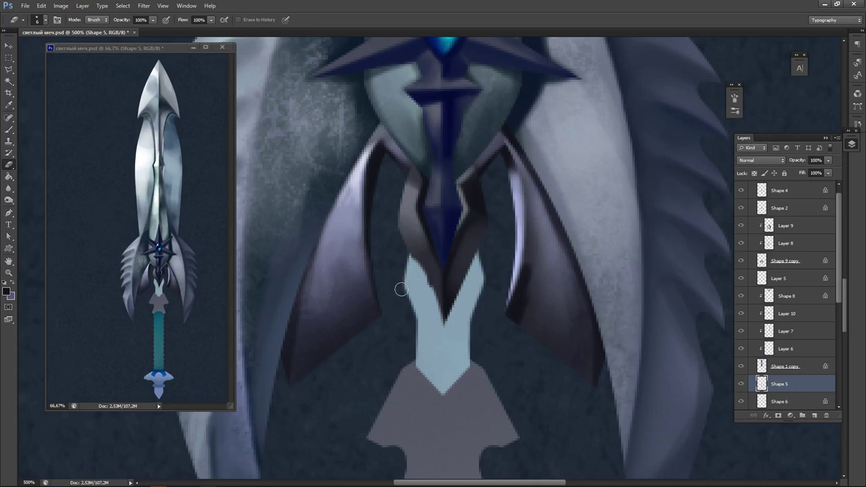
mouse_move(479, 262)
left_mouse_down()
mouse_move(460, 305)
mouse_move(483, 256)
mouse_move(451, 331)
left_mouse_up()
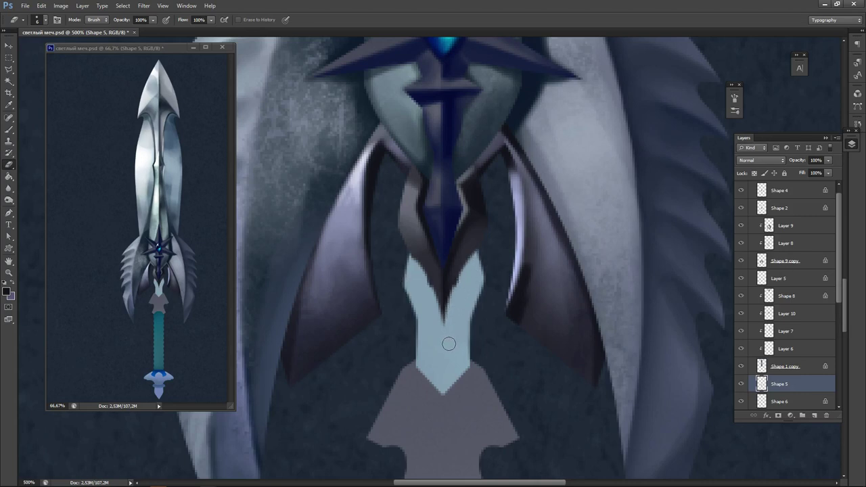
left_click_drag(426, 298, 429, 308)
Fill in the light blue piece behind the trimmed point on Shape 6 with its sampled colour, then lock its transparent pixels.
left_click(454, 328, "ctrl")
left_click(741, 402)
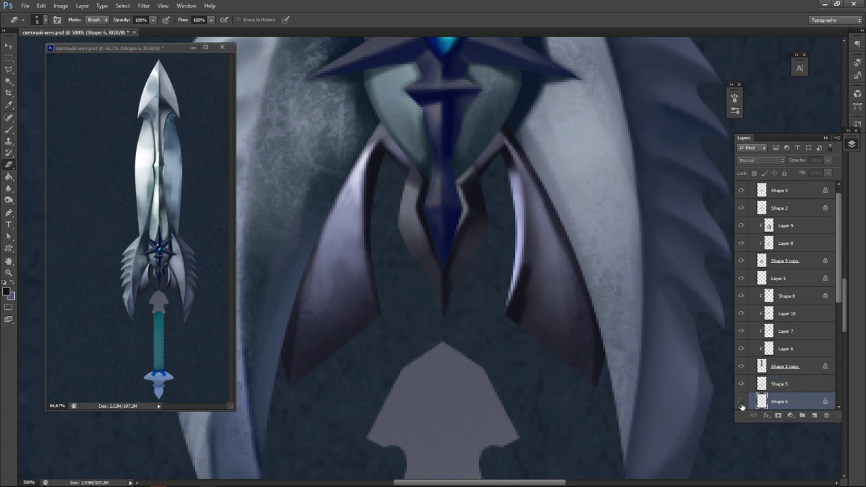
left_click(742, 402)
key("b")
left_click(436, 270, "alt")
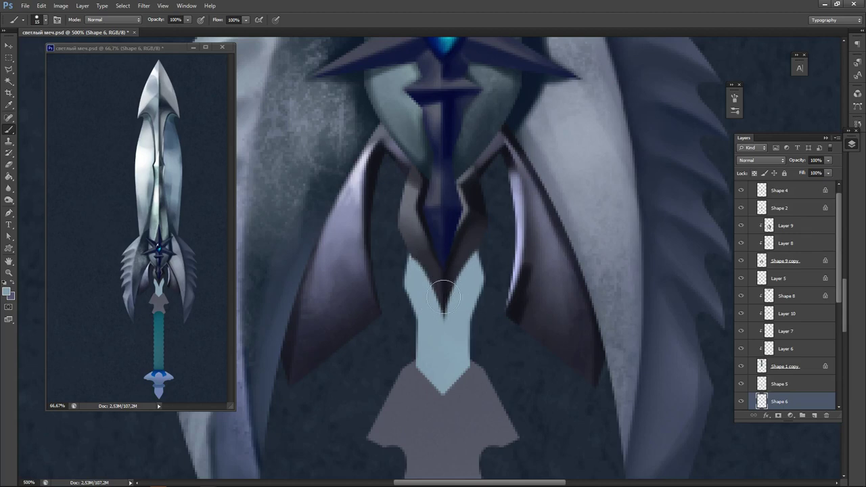
left_click_drag(462, 307, 467, 281)
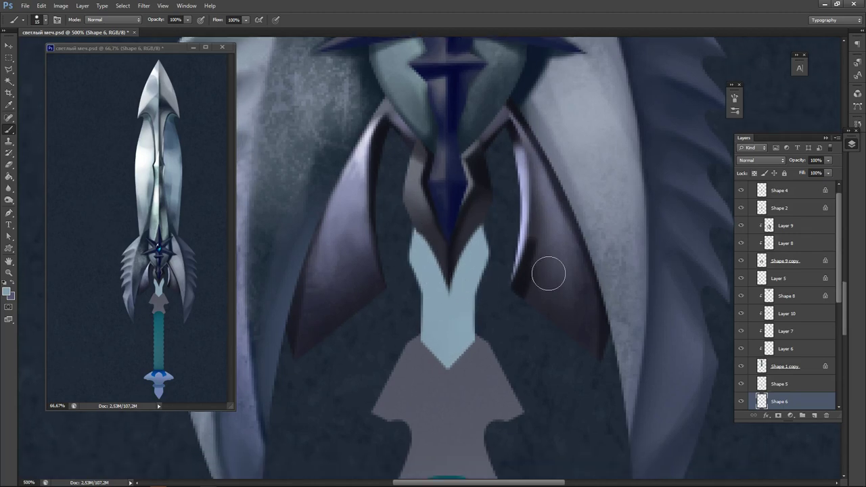
left_click(755, 174)
Shade the right half and lower tip of the light blue piece with a darker blue, keeping the left side lighter.
left_click(449, 335, "alt")
key("n")
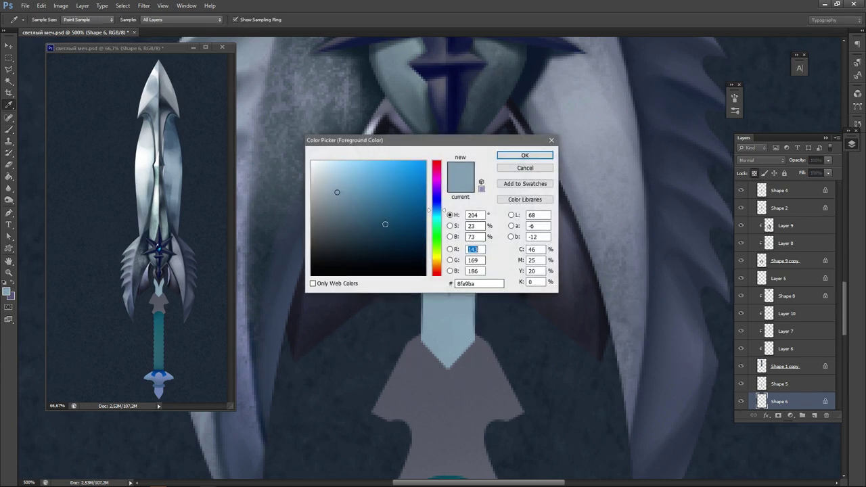
left_click(375, 223)
left_click(513, 158)
mouse_move(413, 371)
left_mouse_down()
mouse_move(494, 322)
mouse_move(397, 368)
mouse_move(470, 337)
mouse_move(493, 231)
mouse_move(471, 282)
mouse_move(464, 345)
mouse_move(450, 354)
mouse_move(463, 293)
mouse_move(423, 352)
mouse_move(440, 338)
mouse_move(404, 281)
mouse_move(431, 292)
mouse_move(434, 278)
mouse_move(425, 292)
mouse_move(448, 342)
mouse_move(448, 321)
left_mouse_up()
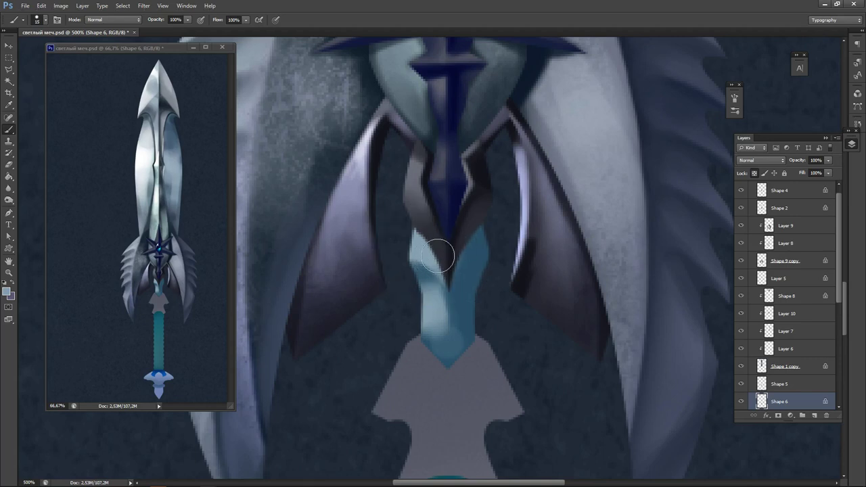
Paint light edges and blue shadows on the upper arms of the light blue piece with brush size 6.
key("bracketleft")
key("bracketleft")
key("bracketleft")
key("bracketleft")
key("bracketleft")
left_click_drag(476, 236, 478, 242)
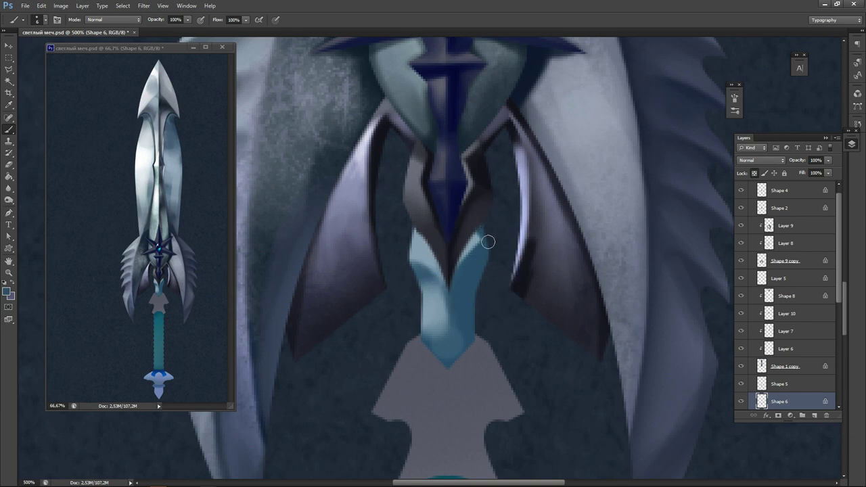
Deepen the right arm and right half of the light blue piece with a dark blue at 30% brush opacity.
left_click(437, 306, "alt")
left_click(468, 304, "alt")
key("n")
left_click_drag(413, 237, 429, 237)
left_click(524, 156)
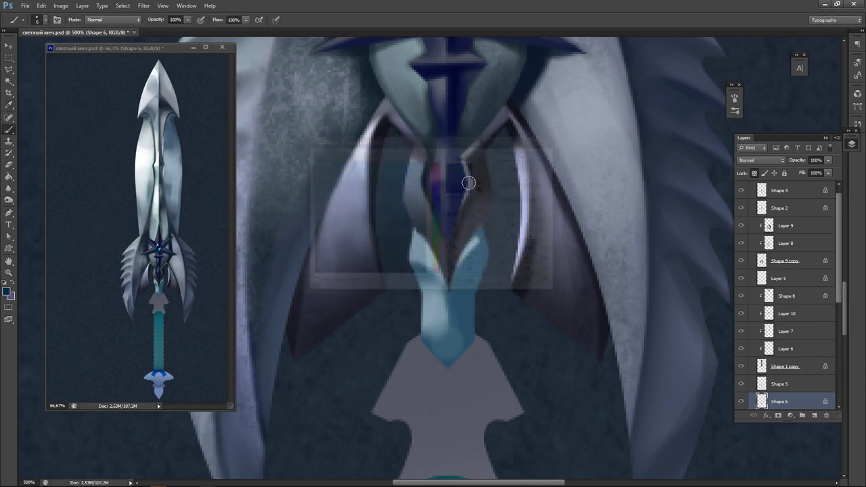
key("3")
left_click_drag(485, 250, 458, 283)
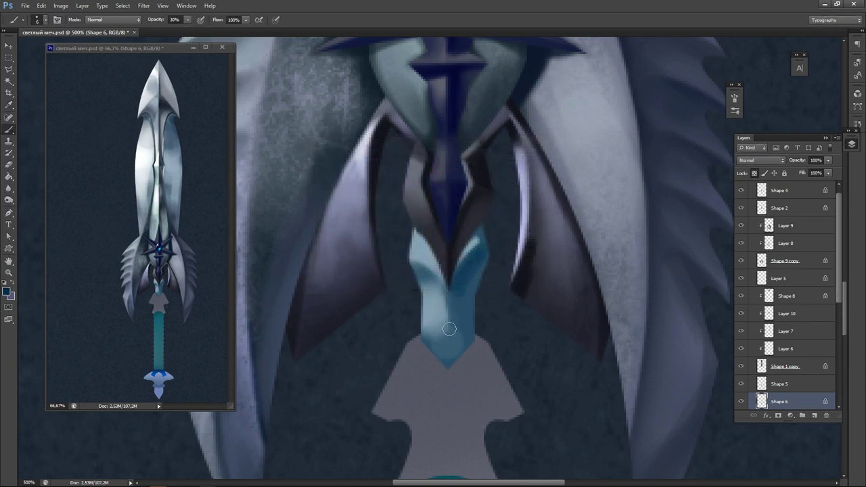
Shade the lower right edge and tip of the light blue piece, then blend the facets with sampled lighter blue.
mouse_move(449, 329)
left_mouse_down()
mouse_move(461, 306)
mouse_move(455, 331)
left_mouse_up()
key("ctrl+z")
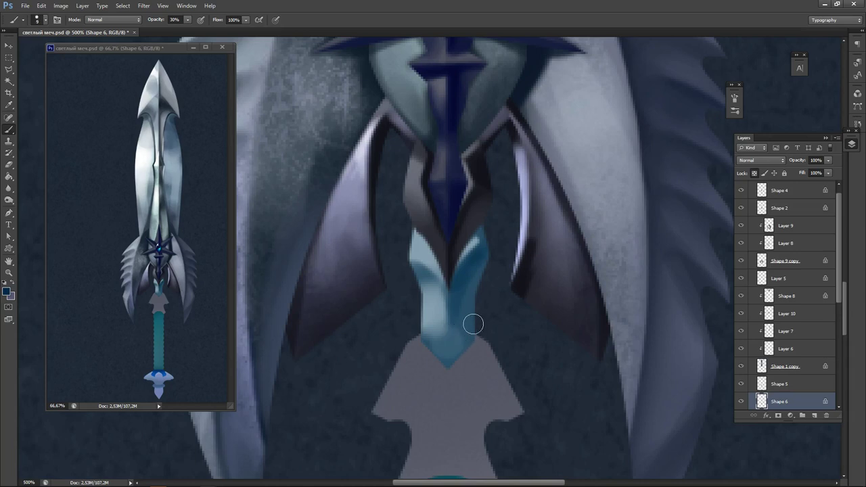
mouse_move(470, 323)
left_mouse_down()
mouse_move(461, 309)
mouse_move(465, 350)
mouse_move(477, 334)
left_mouse_up()
mouse_move(448, 375)
left_mouse_down()
mouse_move(483, 307)
mouse_move(478, 276)
mouse_move(478, 343)
mouse_move(467, 295)
mouse_move(483, 293)
mouse_move(468, 288)
mouse_move(484, 309)
mouse_move(474, 328)
left_mouse_up()
left_click(426, 304, "alt")
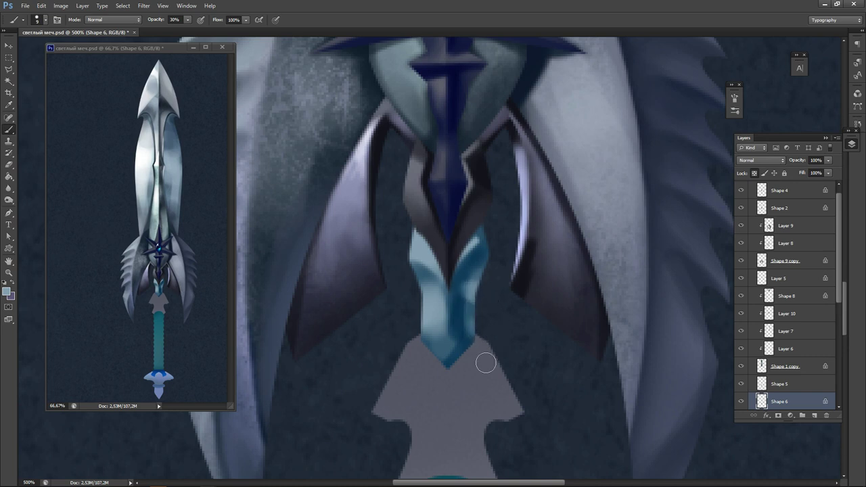
scroll(483, 362, "down", 3)
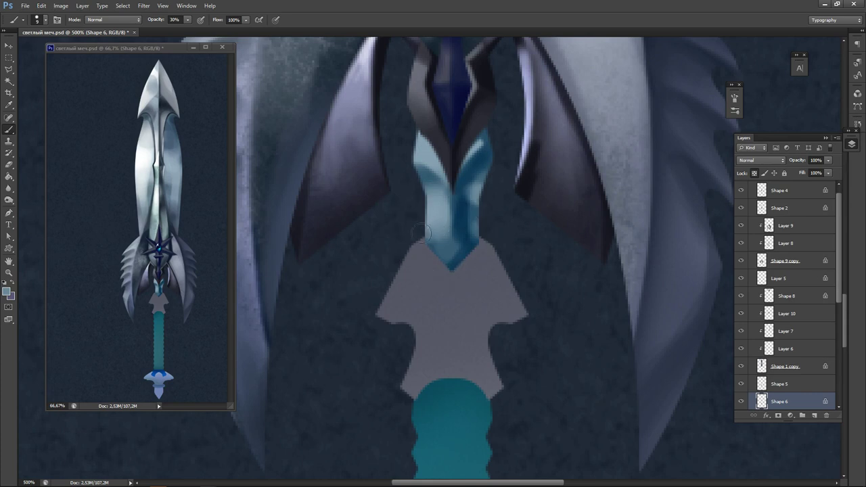
left_click(439, 208, "alt")
Lock transparent pixels on Shape 7 copy and shade the grey piece's lower part with colour 303648 at brush size 25.
left_click(448, 303, "ctrl")
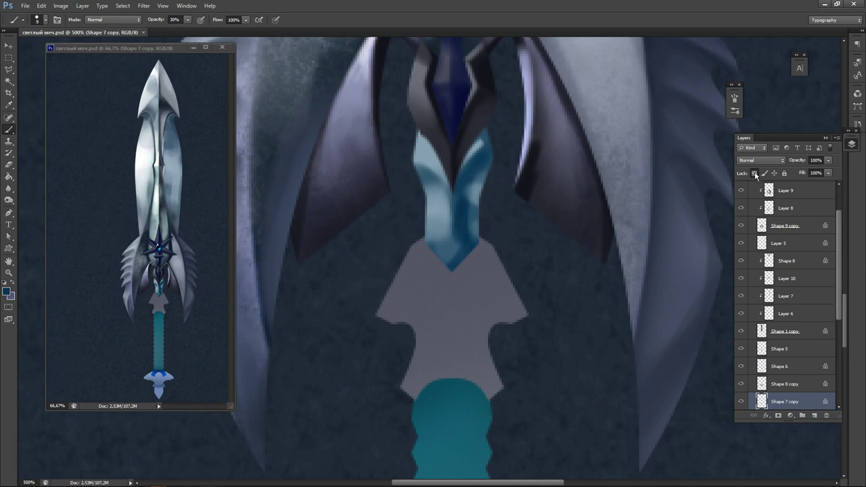
left_click_drag(469, 269, 457, 231)
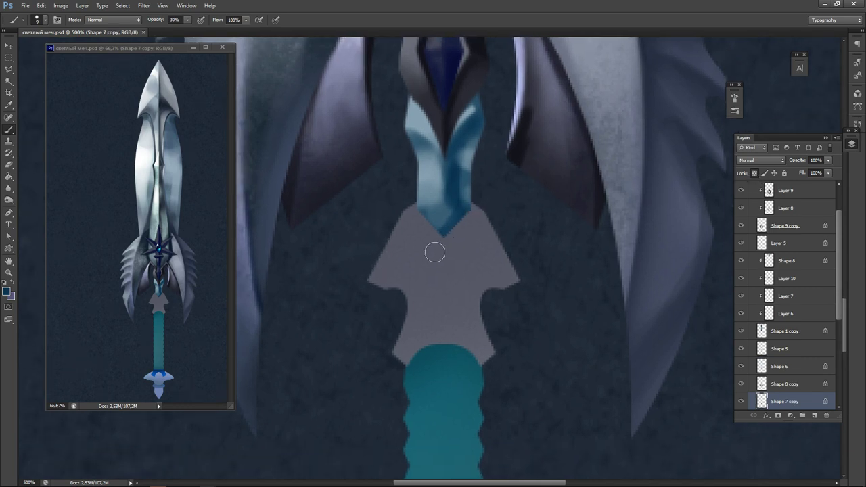
key("bracketright")
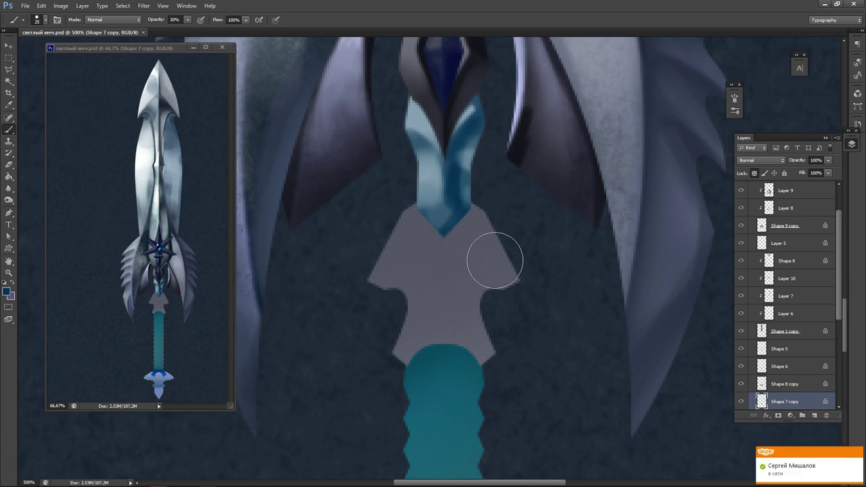
left_click(459, 293, "alt")
key("n")
left_click(350, 243)
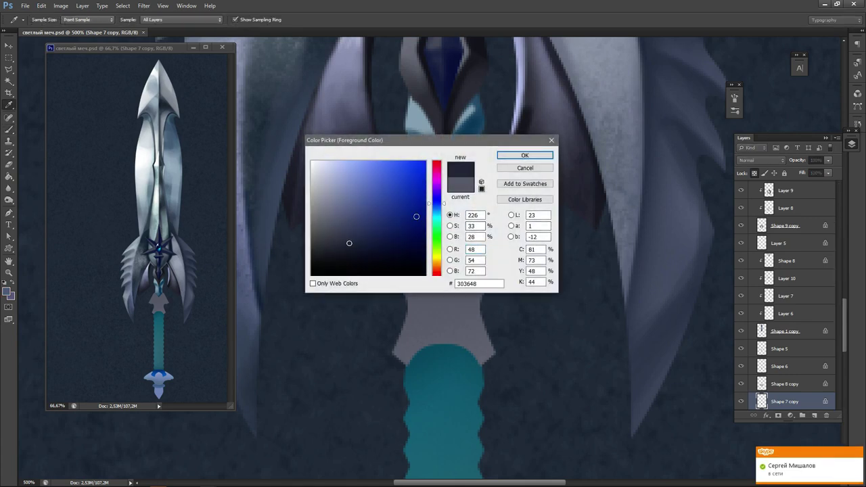
left_click(512, 157)
mouse_move(433, 312)
left_mouse_down()
mouse_move(467, 325)
mouse_move(518, 323)
left_mouse_up()
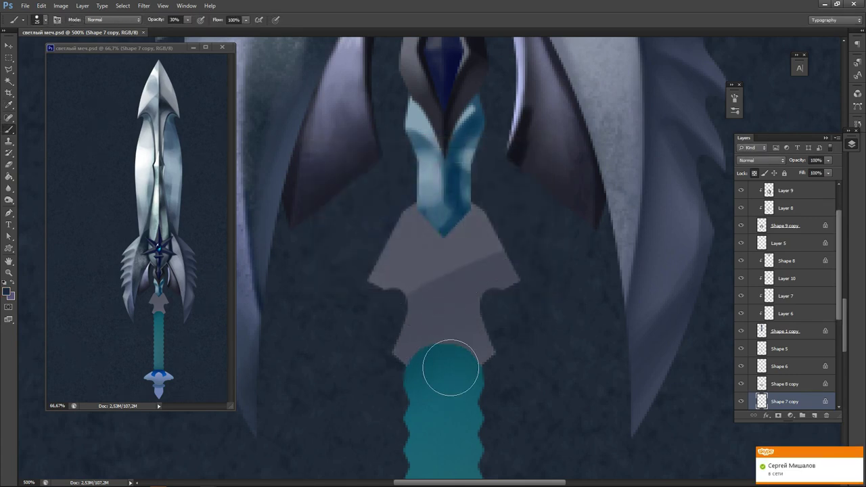
mouse_move(451, 359)
left_mouse_down()
mouse_move(533, 281)
mouse_move(394, 337)
left_mouse_up()
Darken the grey piece's right half and carry the shadow over the inner part of its left face.
left_click_drag(489, 217, 483, 289)
mouse_move(478, 254)
left_mouse_down()
mouse_move(481, 285)
mouse_move(492, 240)
mouse_move(515, 293)
mouse_move(523, 287)
mouse_move(466, 226)
mouse_move(487, 277)
mouse_move(475, 268)
mouse_move(488, 342)
mouse_move(459, 372)
left_mouse_up()
mouse_move(364, 374)
left_mouse_down()
mouse_move(467, 347)
mouse_move(412, 347)
left_mouse_up()
key("space")
left_click_drag(495, 245, 488, 278)
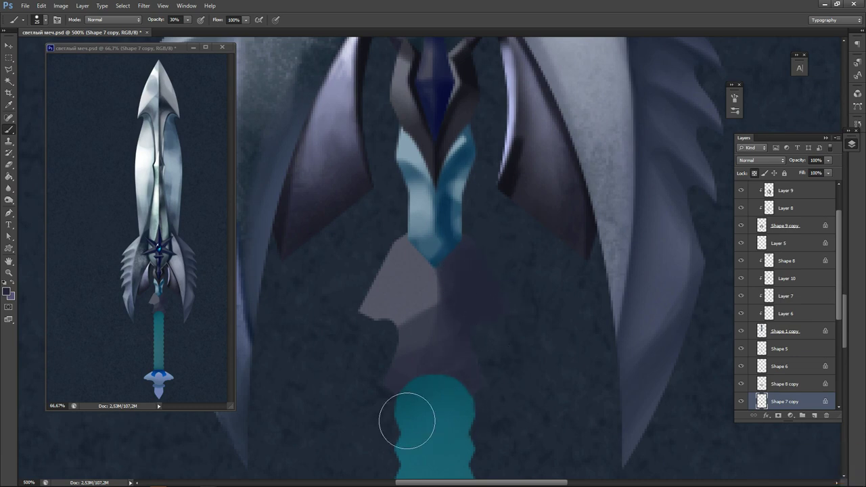
mouse_move(354, 309)
left_mouse_down()
mouse_move(418, 290)
mouse_move(358, 359)
mouse_move(431, 304)
left_mouse_up()
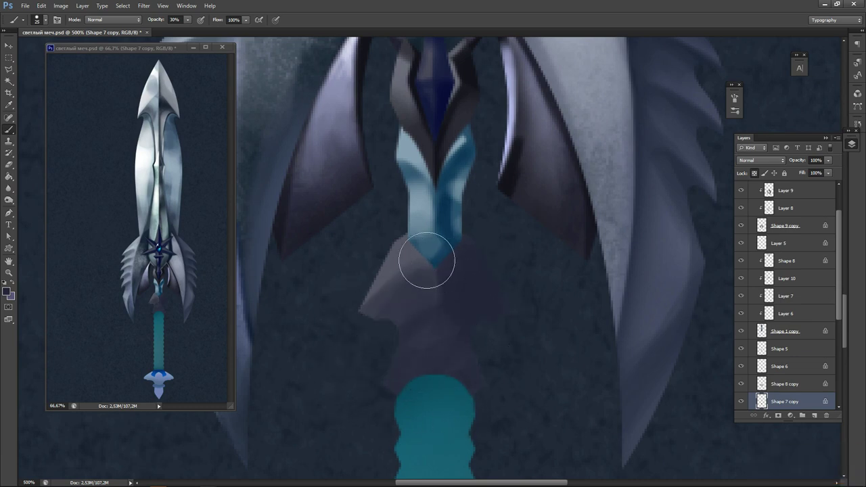
left_click(403, 260, "alt")
left_click_drag(404, 333, 407, 441)
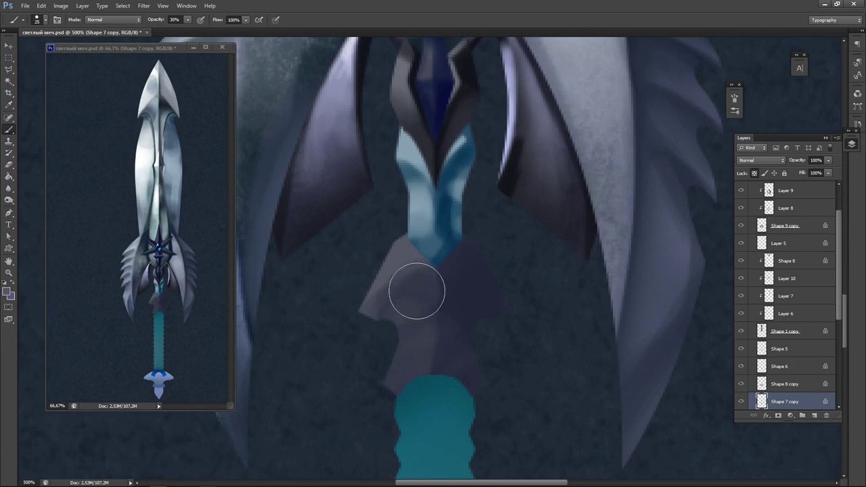
left_click_drag(415, 278, 419, 413)
mouse_move(427, 331)
left_mouse_down()
mouse_move(447, 323)
mouse_move(436, 312)
mouse_move(455, 292)
mouse_move(455, 274)
mouse_move(428, 252)
mouse_move(455, 240)
mouse_move(384, 255)
mouse_move(504, 234)
left_mouse_up()
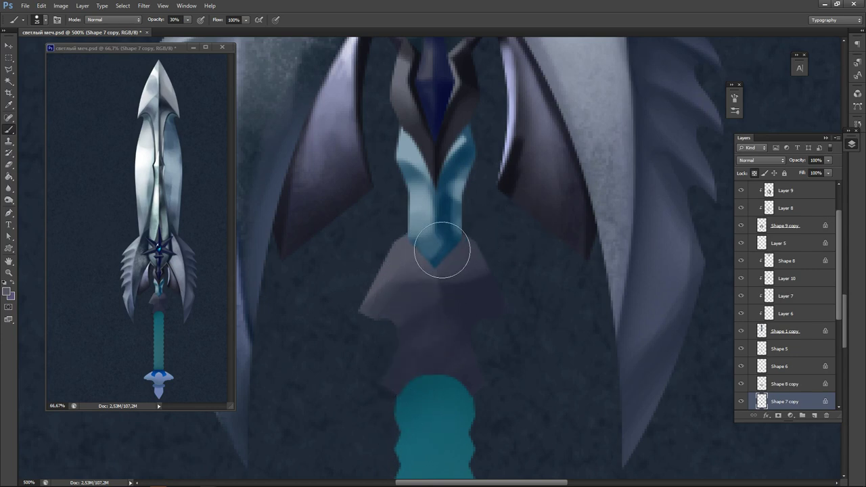
key("ctrl+z")
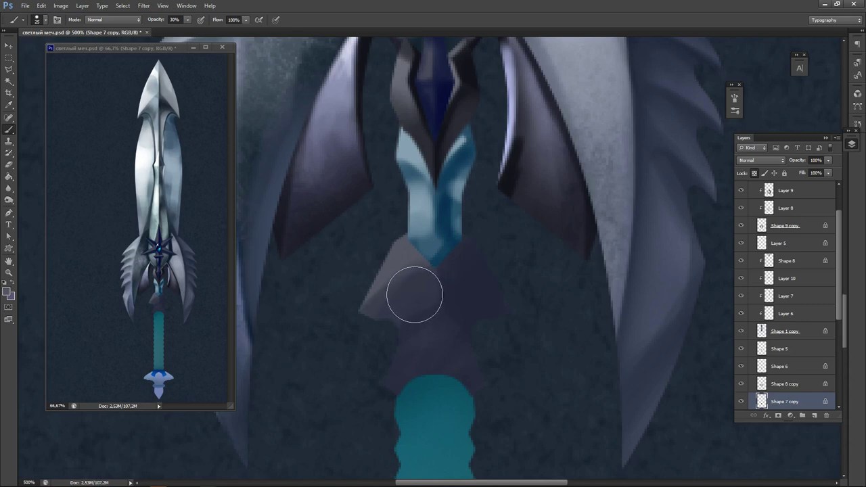
Paint a lighter curved band across the flared upper part of the grey piece at brush size 10, darkening its right end.
key("bracketleft")
key("bracketleft")
key("bracketleft")
left_click_drag(366, 304, 460, 304)
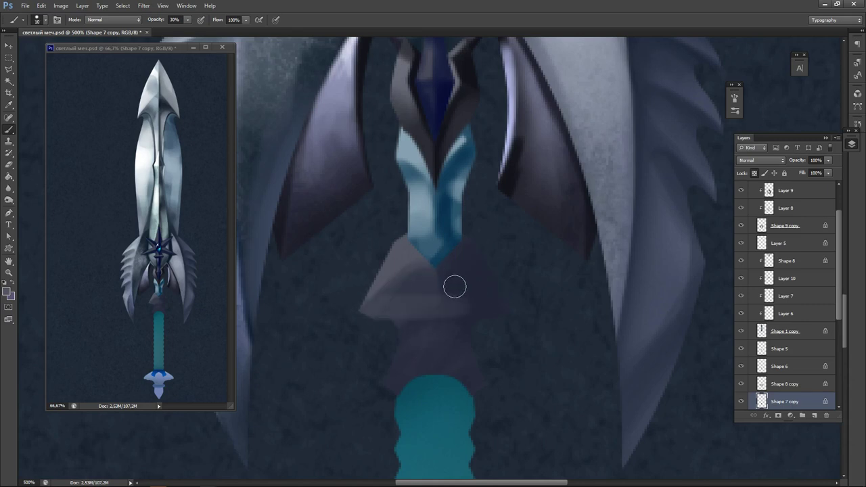
key("ctrl+z")
mouse_move(398, 304)
left_mouse_down()
mouse_move(455, 273)
mouse_move(369, 314)
mouse_move(436, 266)
mouse_move(385, 299)
mouse_move(486, 288)
mouse_move(441, 276)
mouse_move(504, 310)
left_mouse_up()
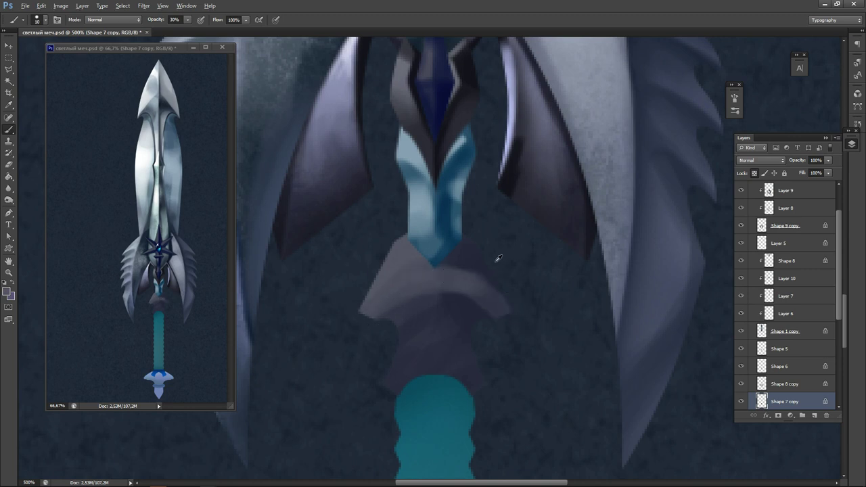
left_click(498, 259, "alt")
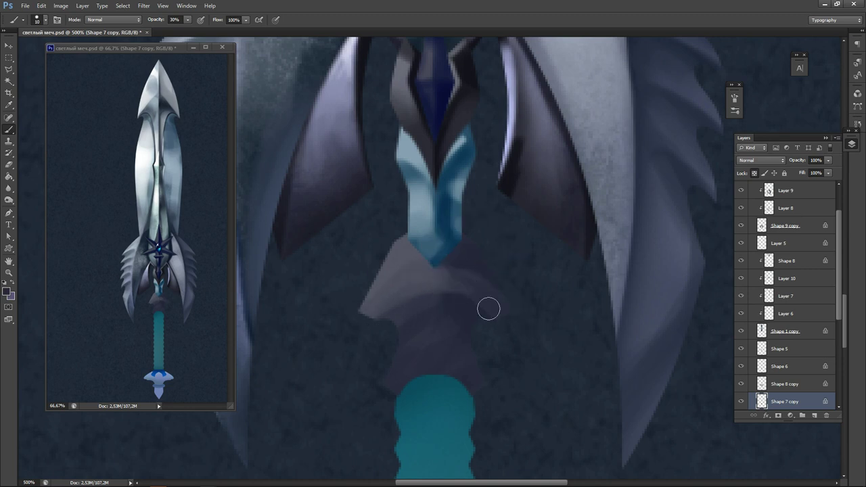
Paint a dark navy shadow on the grey piece beneath the left edge of the light blue tip.
left_click(444, 335, "alt")
key("n")
left_click(411, 252)
left_click(515, 157)
key("Return")
mouse_move(406, 241)
left_mouse_down()
mouse_move(405, 264)
mouse_move(395, 265)
mouse_move(385, 252)
mouse_move(406, 230)
left_mouse_up()
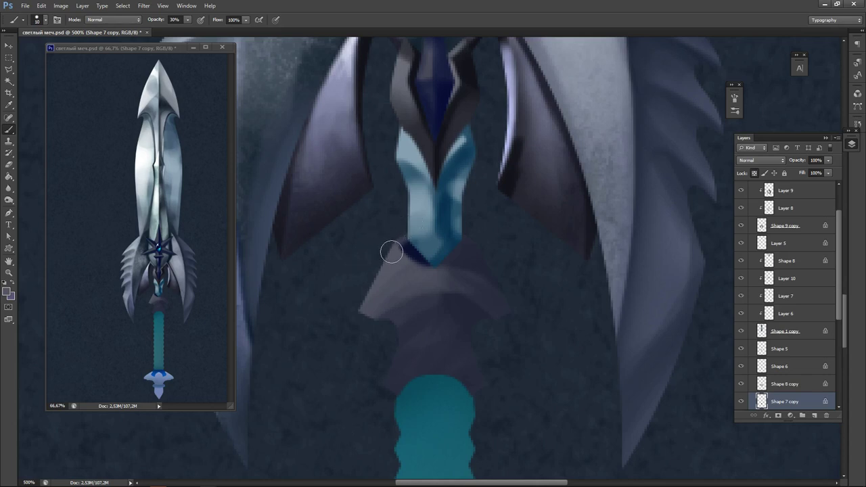
At 100% opacity, thin the navy shadow with sampled grey and continue it along the right edge of the blue tip.
key("0")
left_click(416, 250, "alt")
left_click_drag(416, 249, 390, 252)
left_click(397, 269, "alt")
left_click_drag(390, 252, 413, 263)
left_click(413, 250, "alt")
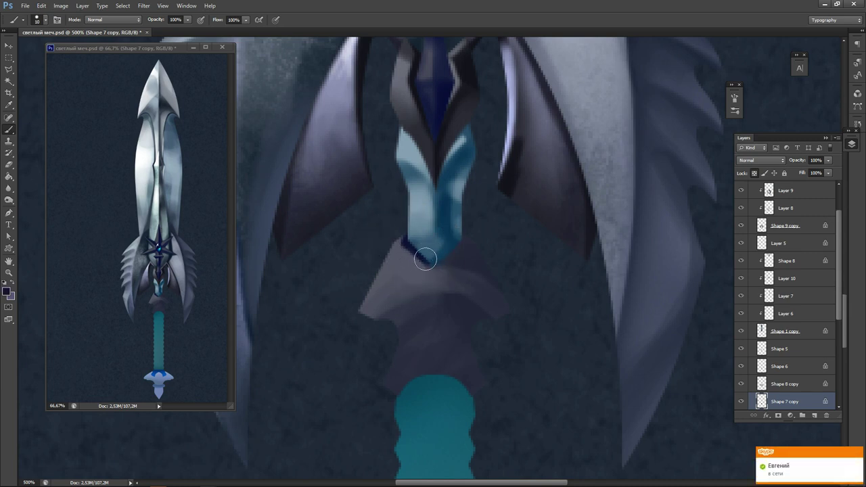
left_click_drag(430, 262, 462, 243)
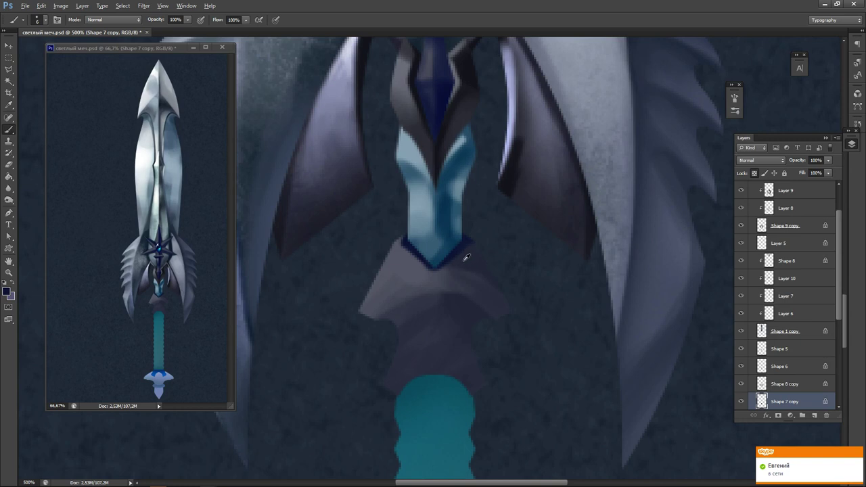
left_click(451, 256, "alt")
left_click_drag(455, 253, 465, 242)
Paint a curved navy shadow under both flared points of the grey piece and across its middle.
mouse_move(383, 323)
left_mouse_down()
mouse_move(428, 299)
mouse_move(376, 325)
left_mouse_up()
left_click_drag(454, 304, 492, 316)
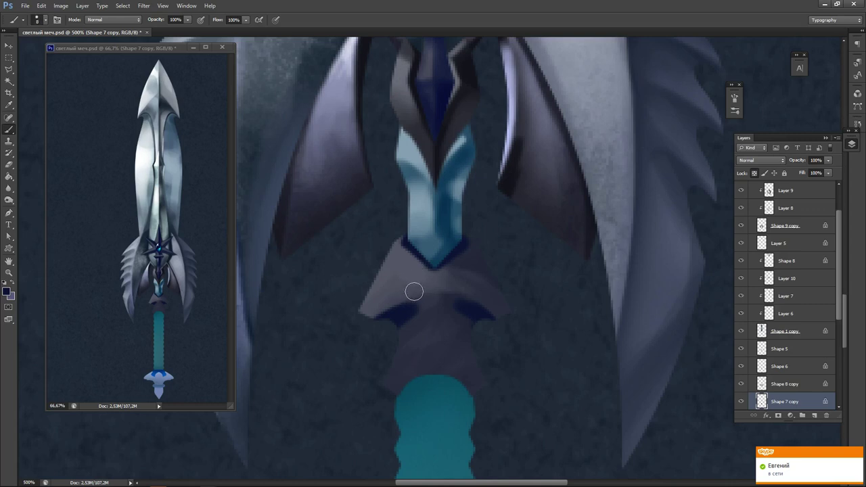
mouse_move(424, 304)
left_mouse_down()
mouse_move(402, 335)
mouse_move(419, 341)
mouse_move(468, 308)
left_mouse_up()
Shade the grey piece's lower section with navy at 40% opacity and brush size 15, keeping its left half lighter.
key("4")
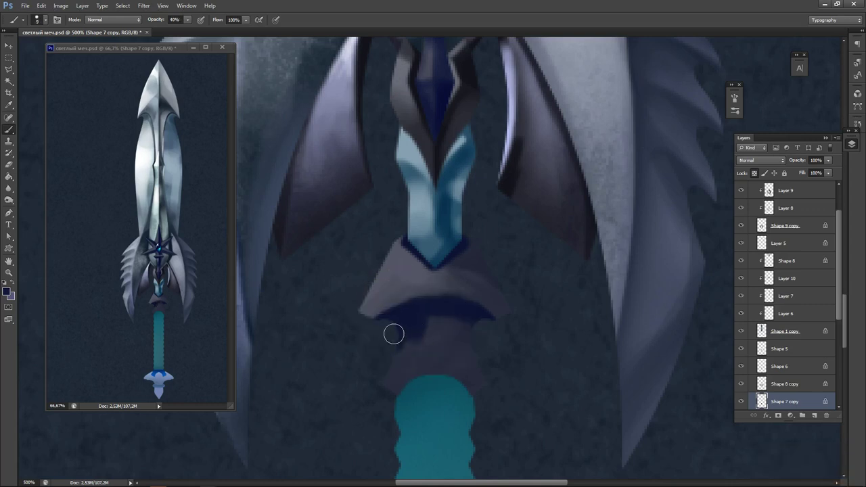
key("bracketright")
key("bracketright")
left_click(428, 344, "alt")
mouse_move(417, 344)
left_mouse_down()
mouse_move(457, 326)
mouse_move(421, 319)
mouse_move(457, 324)
mouse_move(480, 346)
left_mouse_up()
left_click(401, 312, "alt")
left_click_drag(443, 312, 462, 321)
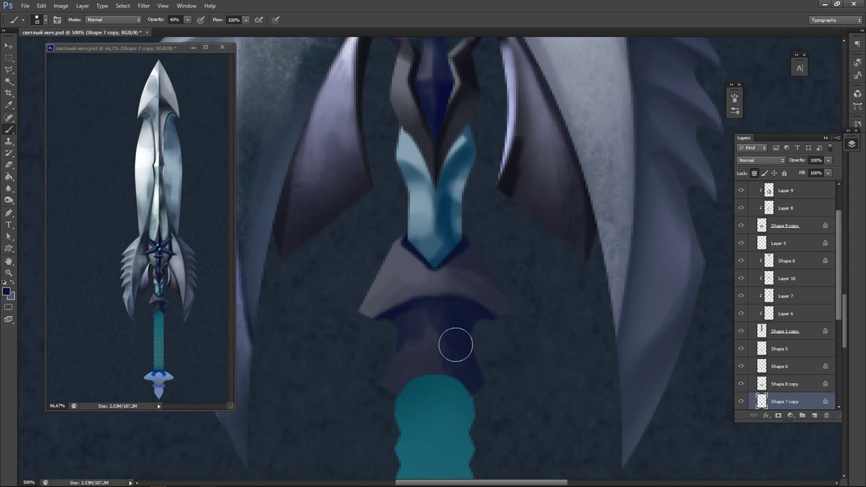
Shade the right side of the flared part's centre with navy and blend its faces with sampled greys.
mouse_move(448, 280)
left_mouse_down()
mouse_move(523, 273)
mouse_move(468, 272)
mouse_move(478, 253)
mouse_move(445, 289)
mouse_move(433, 323)
mouse_move(416, 280)
mouse_move(466, 287)
mouse_move(481, 263)
left_mouse_up()
left_click(414, 277, "alt")
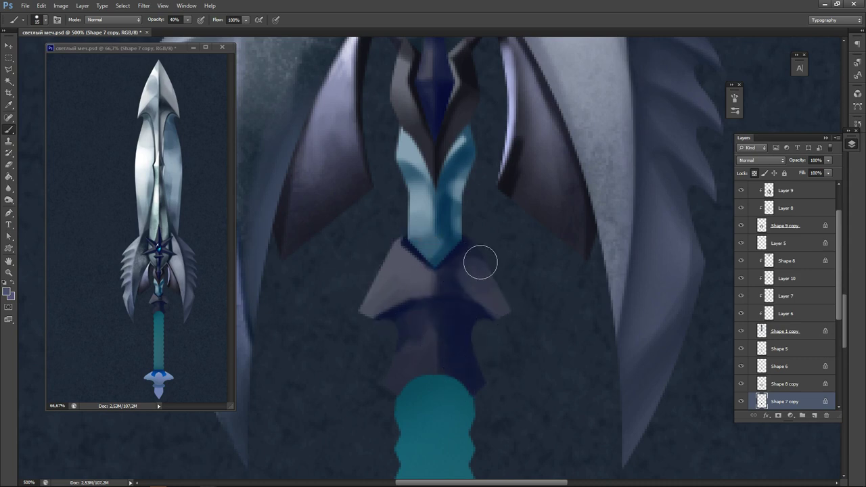
left_click(437, 309, "alt")
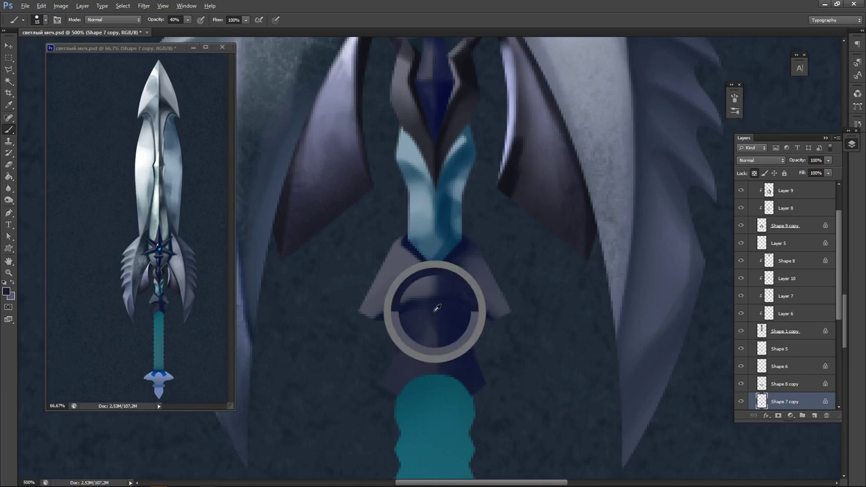
left_click(417, 287, "alt")
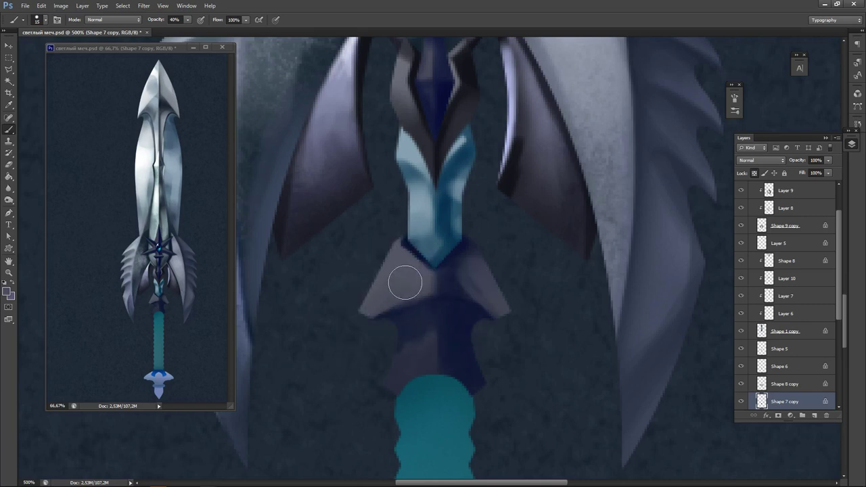
Deepen the lower section above the handle with navy and paint a lighter grey over its left half.
left_click(419, 309, "alt")
left_click(415, 248, "alt")
left_click_drag(395, 404, 447, 387)
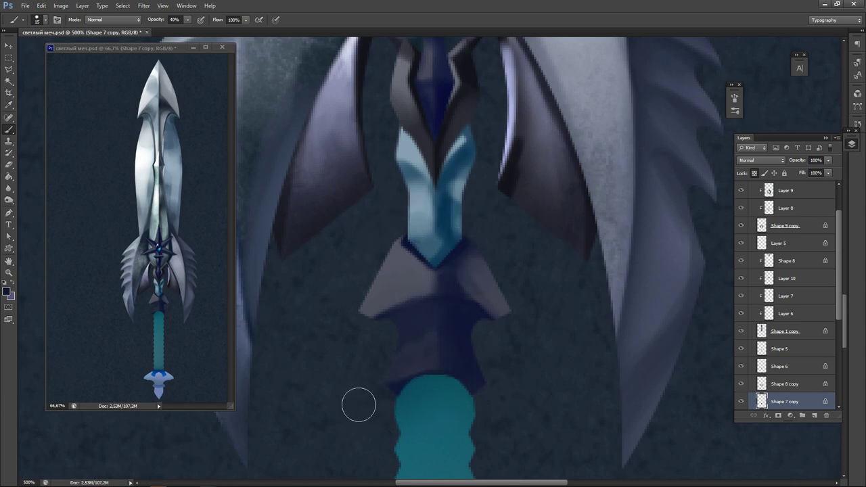
left_click_drag(363, 404, 456, 395)
left_click(387, 291, "alt")
left_click_drag(418, 362, 307, 385)
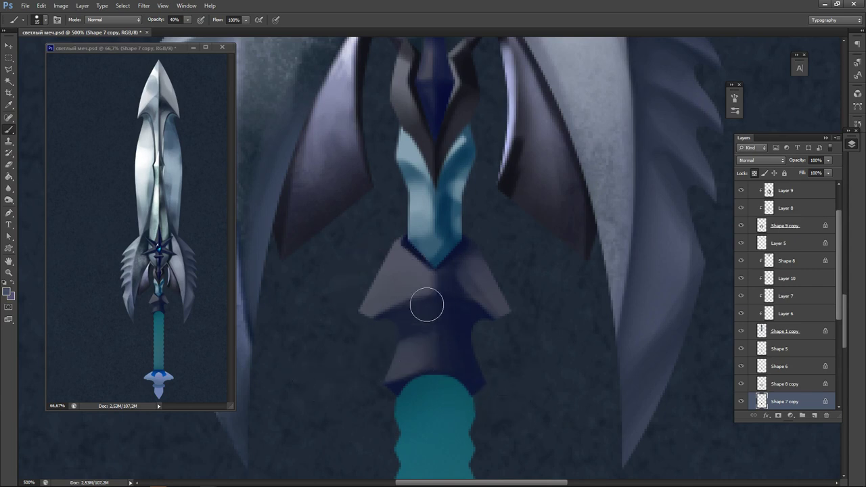
Darken both outer edges of the flared part with sampled dark tones and blend the left face with its grey.
left_click_drag(426, 305, 402, 345)
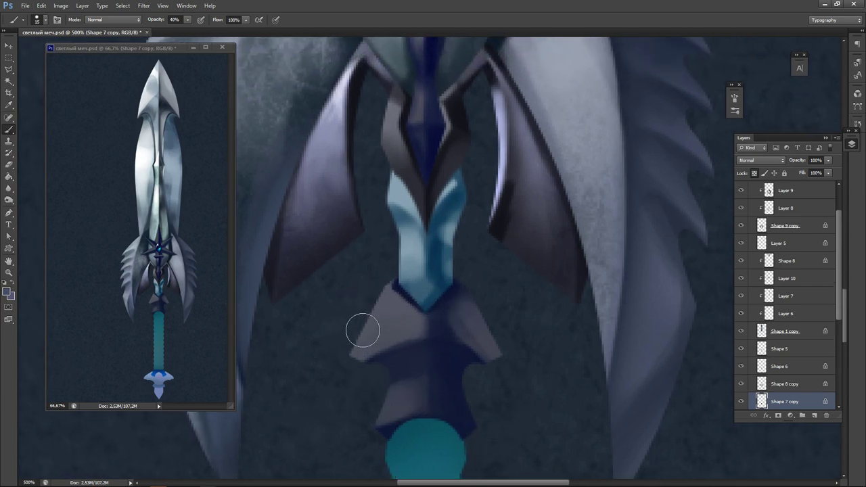
left_click(390, 358, "alt")
left_click_drag(381, 284, 342, 370)
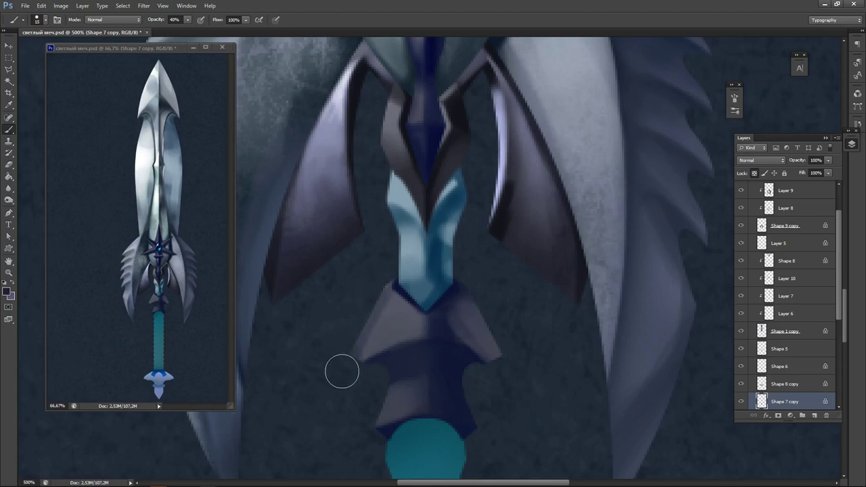
key("ctrl+alt+z")
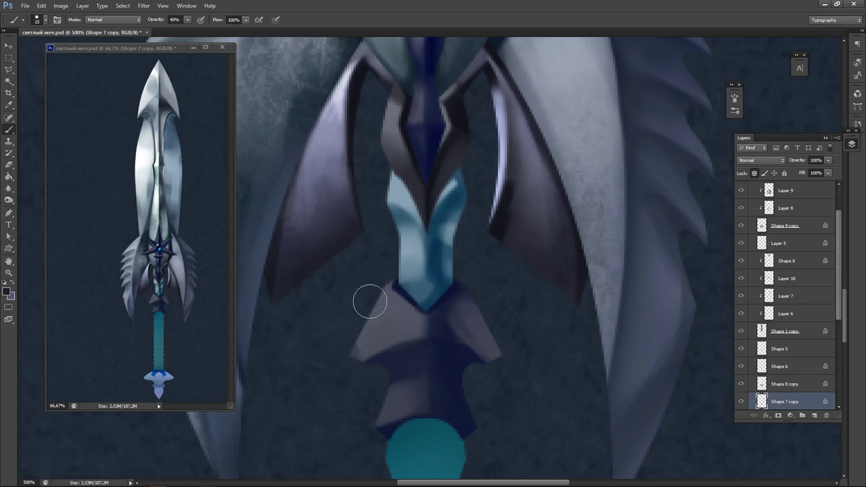
left_click_drag(376, 296, 353, 365)
left_click_drag(361, 312, 354, 364)
left_click(391, 330, "alt")
mouse_move(391, 316)
left_mouse_down()
mouse_move(377, 333)
mouse_move(395, 303)
left_mouse_up()
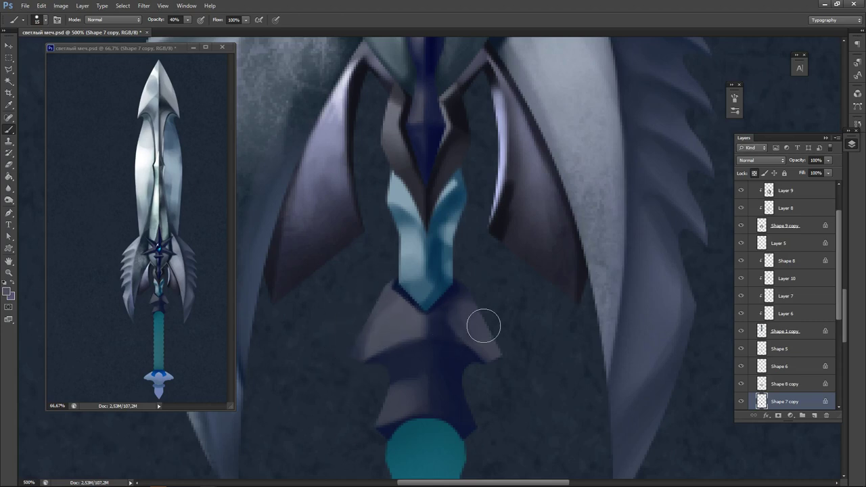
left_click(438, 327, "alt")
left_click_drag(488, 304, 515, 366)
Paint a pale lavender highlight on the flared part's left face at 30% opacity and blend it with a sampled grey.
left_click(402, 313, "alt")
key("n")
left_click(360, 161)
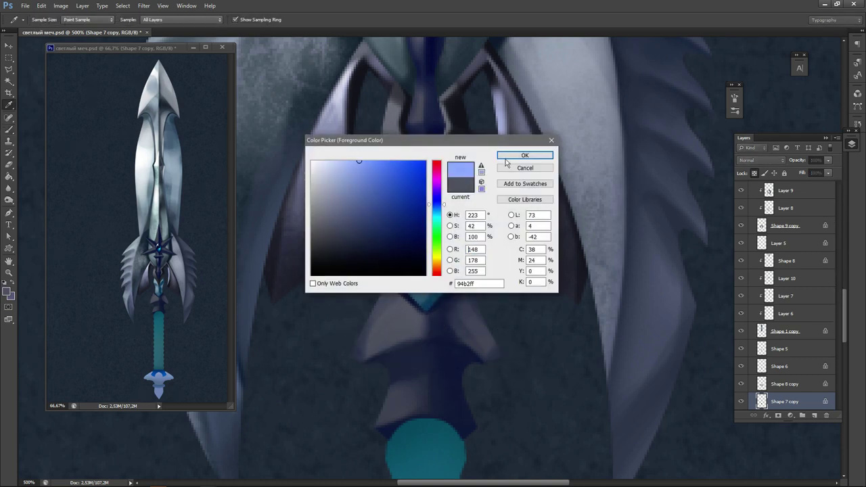
left_click(525, 156)
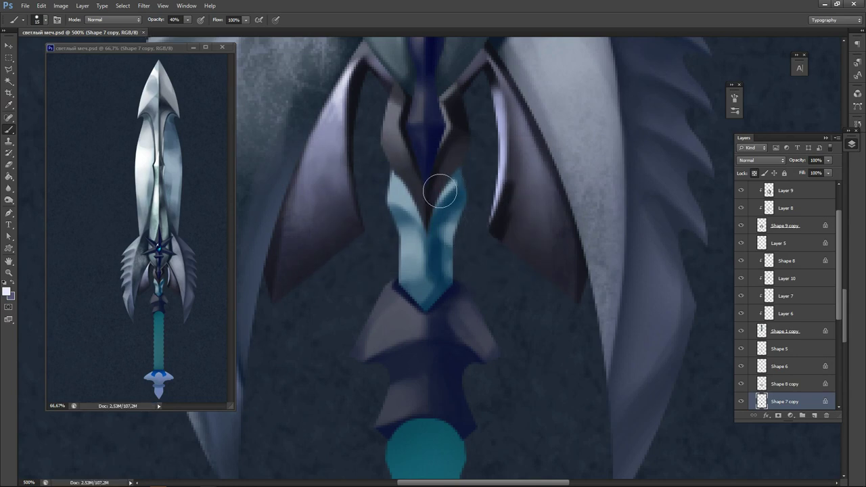
key("bracketleft")
key("bracketleft")
key("bracketleft")
mouse_move(387, 335)
left_mouse_down()
mouse_move(418, 323)
mouse_move(378, 346)
mouse_move(422, 323)
mouse_move(405, 304)
left_mouse_up()
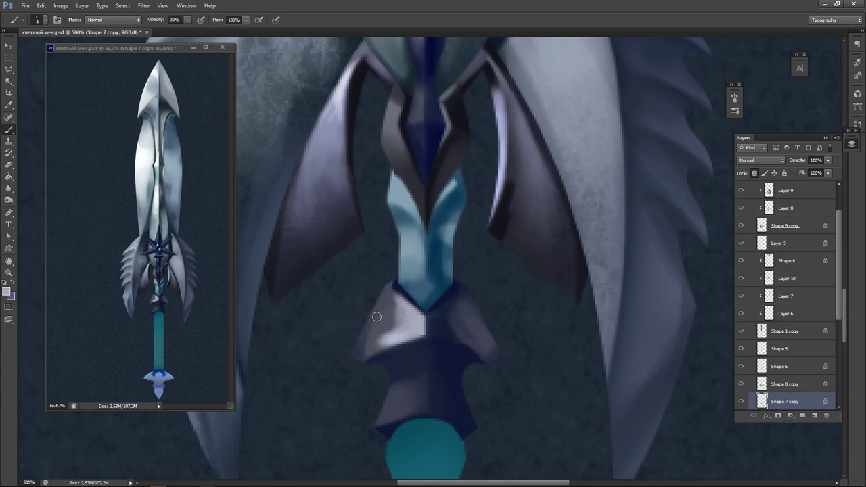
left_click(388, 329, "alt")
mouse_move(395, 332)
left_mouse_down()
mouse_move(375, 348)
mouse_move(403, 333)
mouse_move(402, 325)
mouse_move(393, 328)
mouse_move(403, 316)
mouse_move(415, 320)
mouse_move(388, 336)
mouse_move(399, 302)
mouse_move(376, 334)
mouse_move(392, 321)
left_mouse_up()
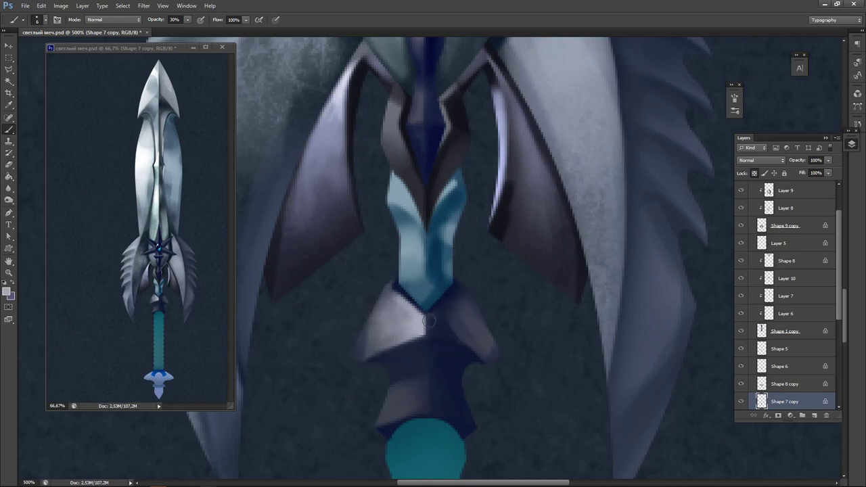
Lighten the flared part's right face and blend its edges with sampled grey and navy tones.
mouse_move(474, 299)
left_mouse_down()
mouse_move(464, 298)
mouse_move(474, 296)
mouse_move(486, 331)
mouse_move(467, 308)
left_mouse_up()
left_click(475, 316, "alt")
left_click(462, 329, "alt")
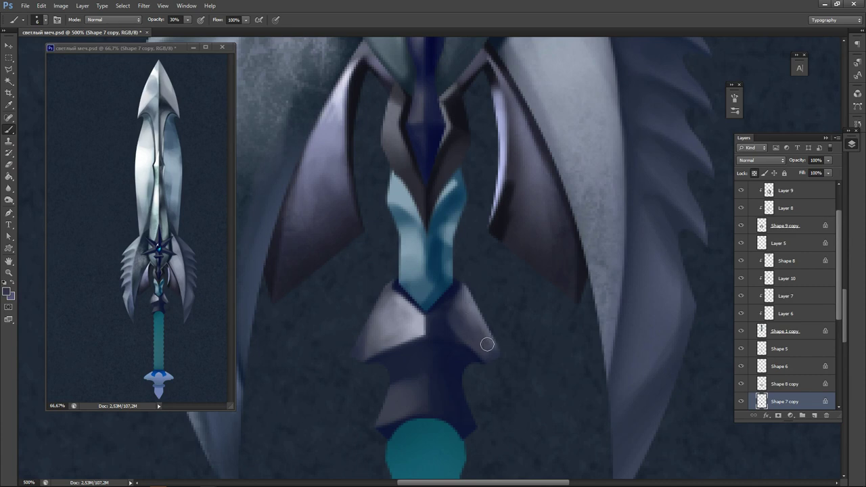
left_click(473, 311, "alt")
left_click_drag(490, 344, 438, 237)
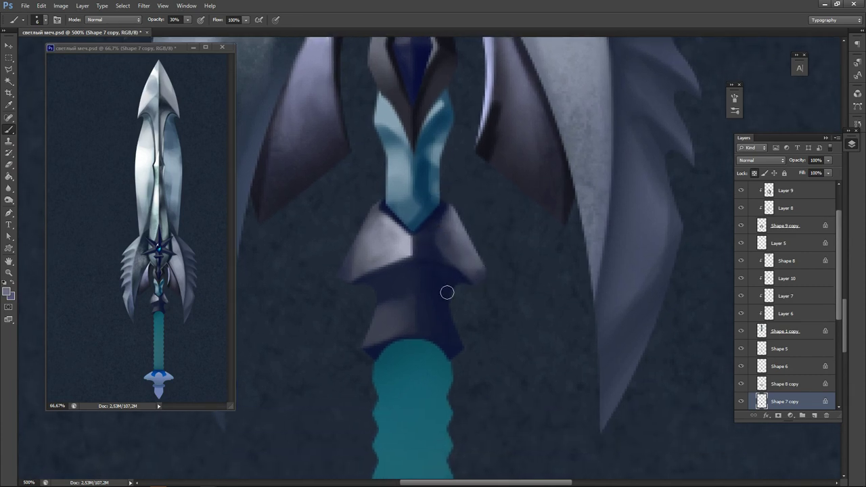
Paint a soft lighter grey area along the right edge of the section above the handle with brush size 10.
mouse_move(447, 291)
left_mouse_down()
mouse_move(472, 352)
mouse_move(457, 329)
mouse_move(454, 300)
mouse_move(431, 297)
mouse_move(441, 305)
mouse_move(444, 295)
mouse_move(485, 299)
mouse_move(443, 303)
mouse_move(479, 337)
left_mouse_up()
key("bracketright")
key("bracketright")
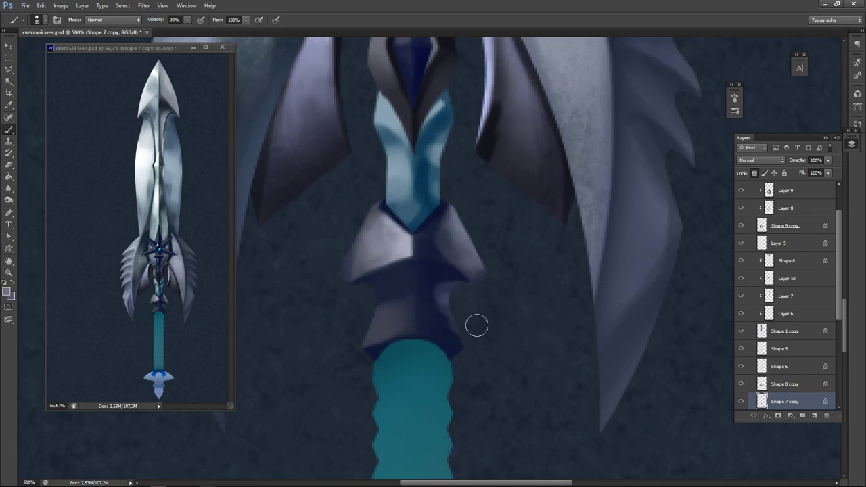
left_click_drag(456, 305, 450, 320)
Brighten the left half of the section above the handle with light grey, keeping a crisp edge at the centre line.
mouse_move(387, 317)
left_mouse_down()
mouse_move(345, 343)
mouse_move(399, 317)
mouse_move(370, 329)
mouse_move(389, 321)
mouse_move(378, 318)
mouse_move(394, 291)
mouse_move(369, 306)
mouse_move(375, 297)
mouse_move(367, 309)
mouse_move(400, 314)
left_mouse_up()
left_click(391, 295, "alt")
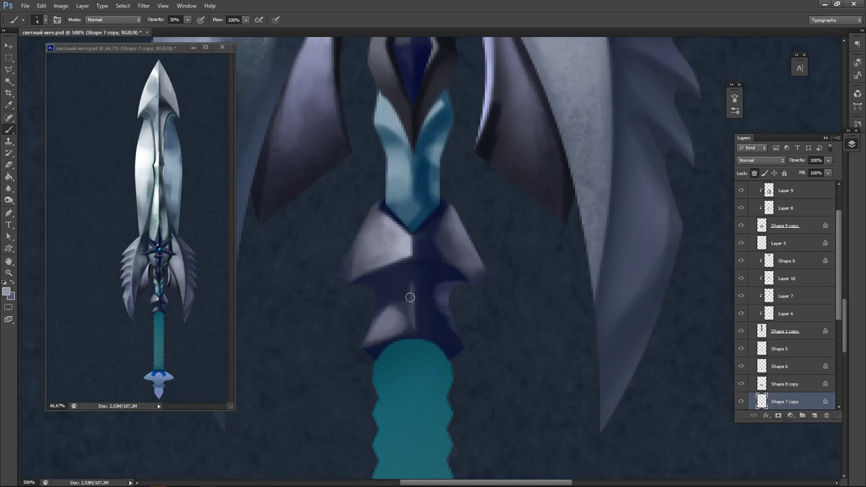
left_click_drag(410, 298, 408, 322)
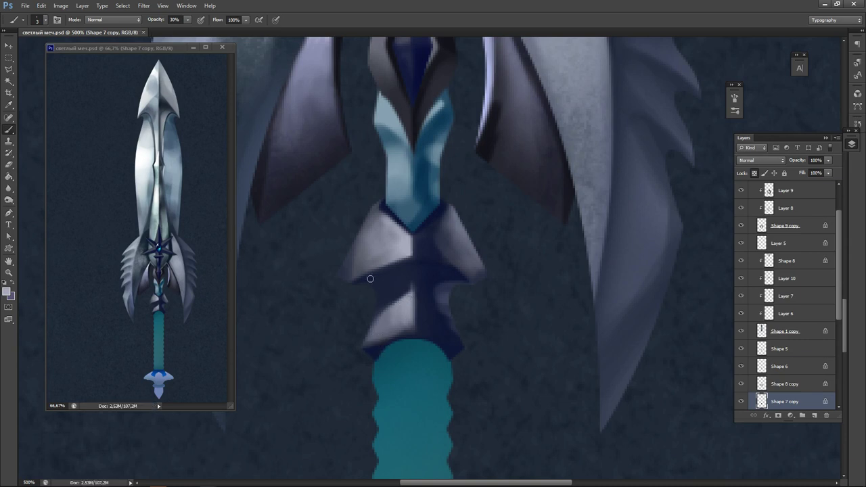
left_click_drag(370, 278, 376, 312)
Select the star's Shape 4 layer and paint a light lavender highlight at the base of its top ray's left face.
left_click_drag(388, 174, 381, 348)
left_click(341, 303, "ctrl")
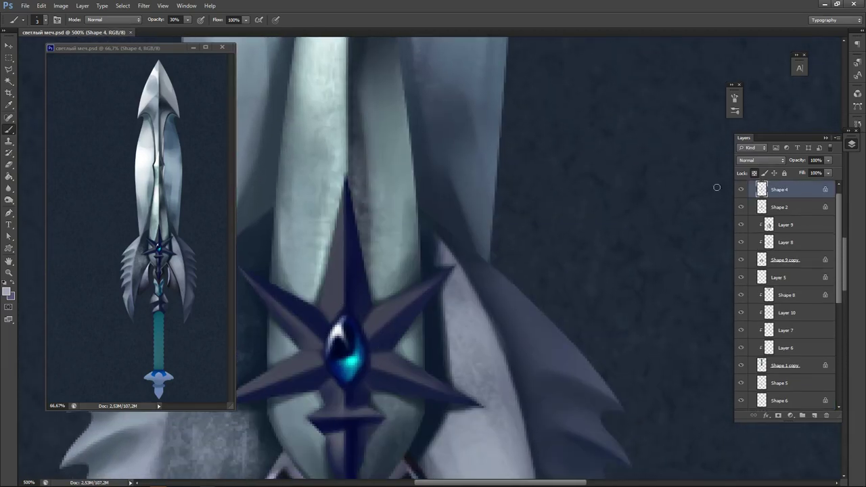
left_click(6, 292)
left_click_drag(337, 194, 331, 184)
left_click(524, 156)
left_click_drag(333, 308, 337, 304)
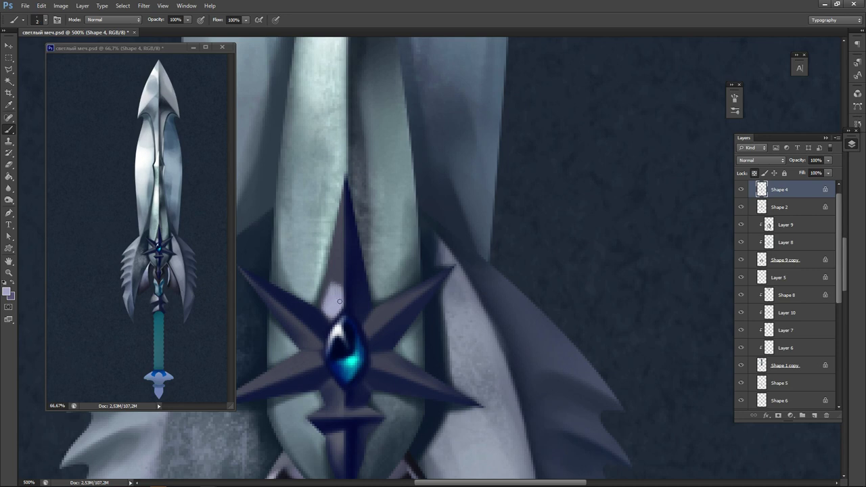
left_click_drag(342, 306, 343, 217)
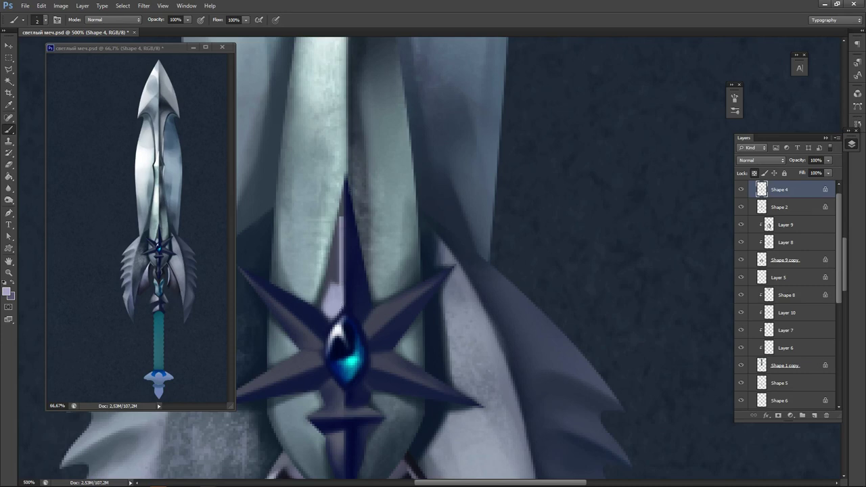
key("ctrl+z")
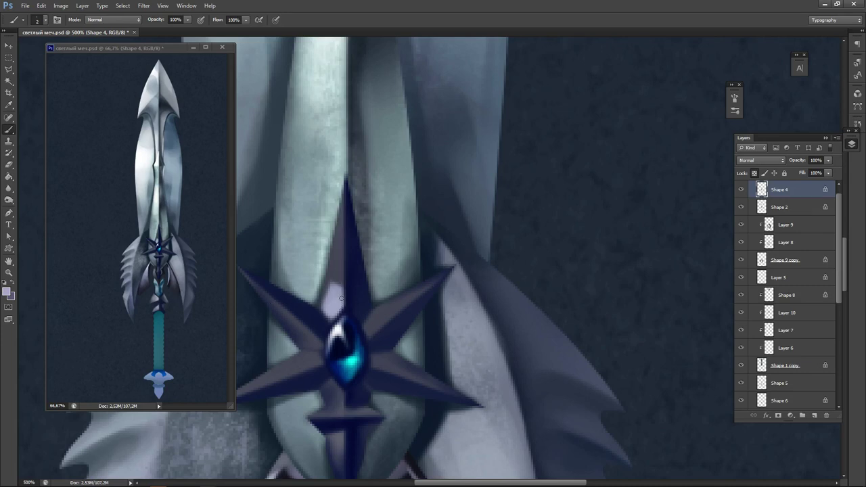
left_click_drag(342, 298, 344, 225)
key("ctrl+z")
Extend the lavender highlight up the top ray's left face, blend it with sampled tones and lighten the upper-right ray.
left_click_drag(343, 302, 346, 221)
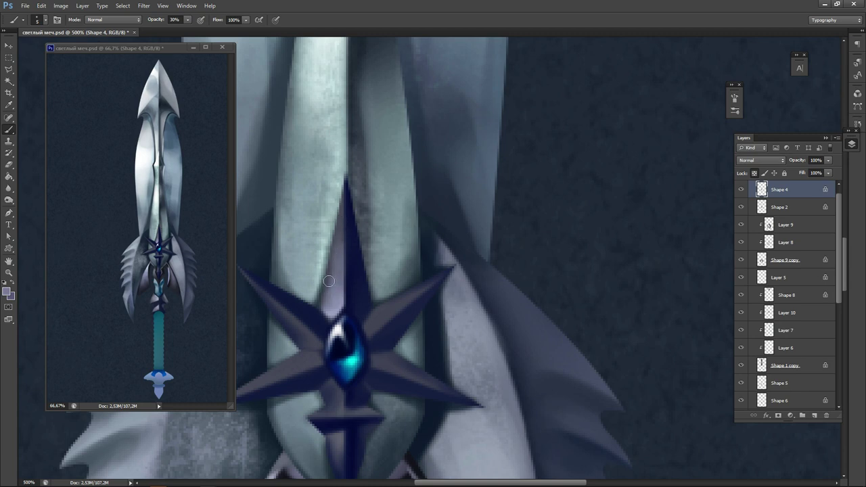
left_click(335, 312, "alt")
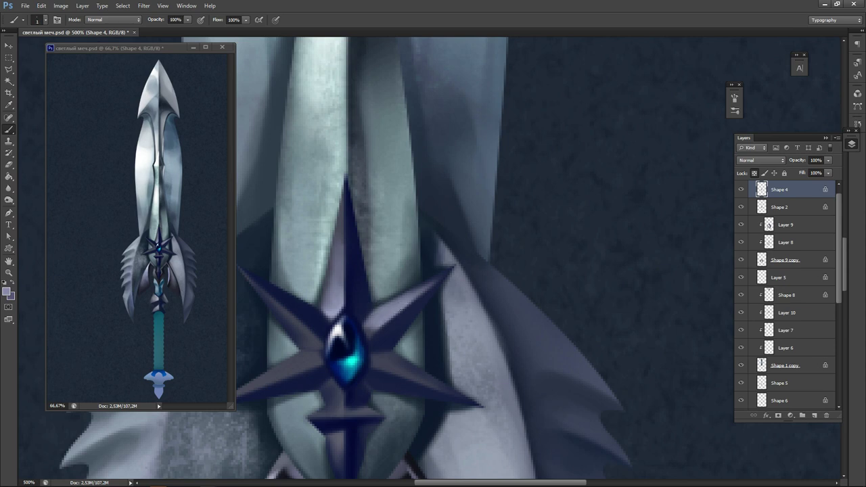
left_click(364, 318, "alt")
left_click(335, 312, "alt")
Paint lavender highlights along the lower face of the star's upper-left ray at 100% opacity.
left_click_drag(349, 338, 403, 297)
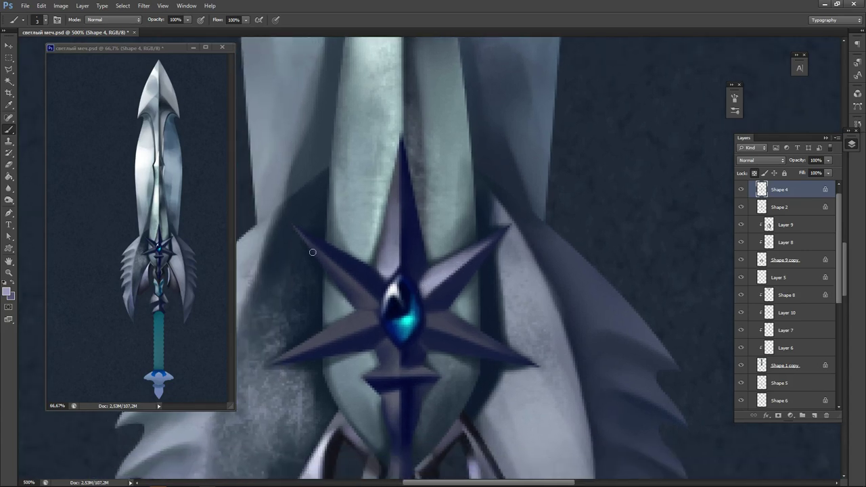
left_click_drag(294, 228, 361, 293)
left_click_drag(310, 244, 375, 302)
left_click_drag(343, 274, 375, 298)
Redefine the dark edge of the upper-left ray with sampled tones and a fine size 2 brush.
key("alt")
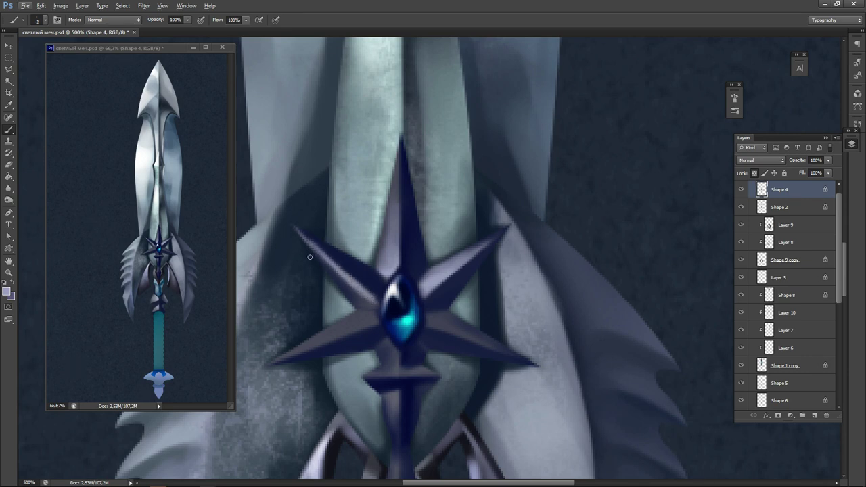
left_click(323, 246, "alt")
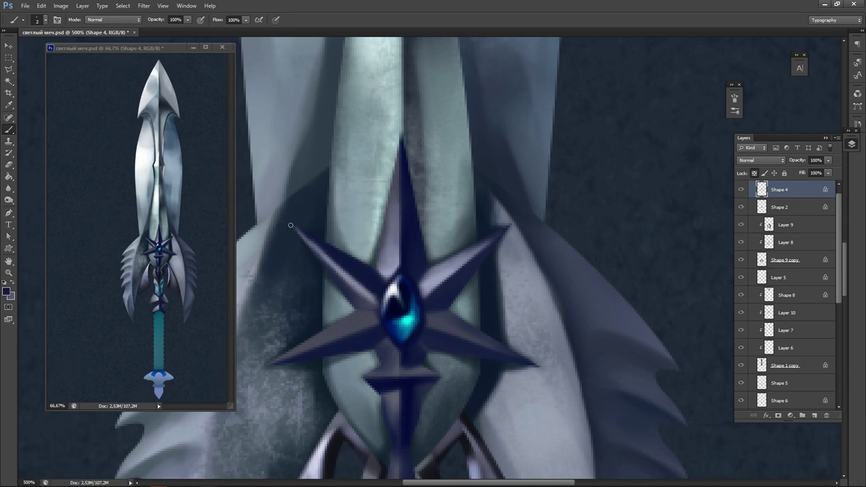
left_click(364, 280, "alt")
left_click_drag(302, 233, 354, 284)
key("ctrl+z")
left_click_drag(302, 233, 364, 288)
Even out the lower face of the upper-left ray with sampled lavender tones and brush size 6.
key("bracketright")
key("bracketright")
key("bracketright")
mouse_move(359, 302)
left_mouse_down()
mouse_move(306, 243)
mouse_move(356, 302)
mouse_move(371, 303)
left_mouse_up()
left_click(330, 267, "alt")
key("ctrl+alt+z")
key("ctrl+alt+z")
left_click(347, 291, "alt")
left_click(370, 306, "alt")
left_click(349, 281, "alt")
left_click_drag(327, 267, 368, 303)
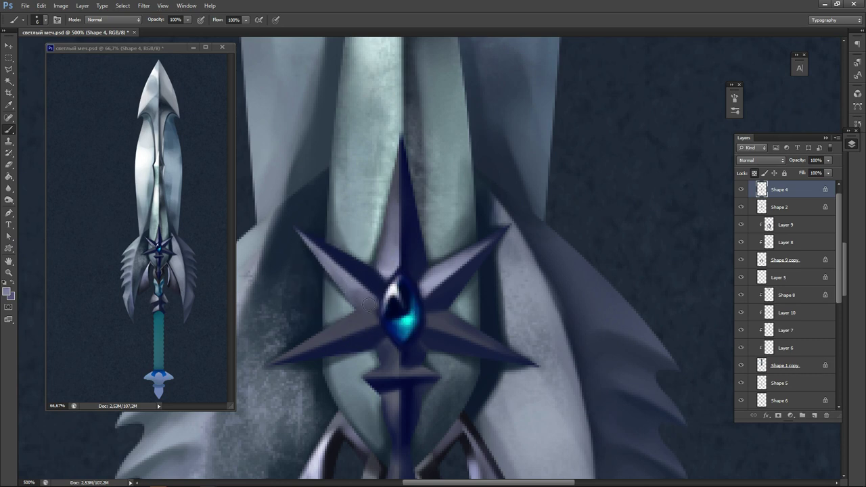
Lighten the upper face of the star's lower-left ray with sampled lavender and darken it toward the tip.
left_click(374, 278, "alt")
left_click(369, 313, "alt")
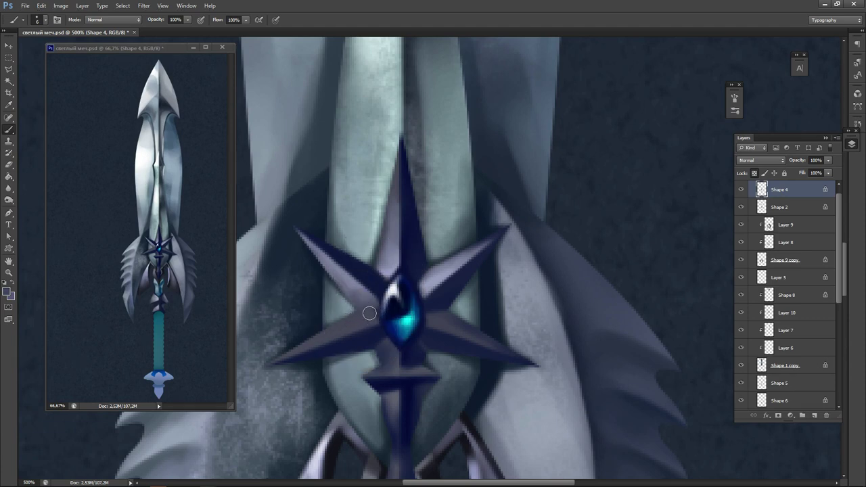
left_click(447, 275, "alt")
mouse_move(369, 315)
left_mouse_down()
mouse_move(268, 355)
mouse_move(376, 315)
mouse_move(313, 343)
mouse_move(346, 326)
left_mouse_up()
left_click(311, 345, "alt")
left_click_drag(288, 352, 339, 331)
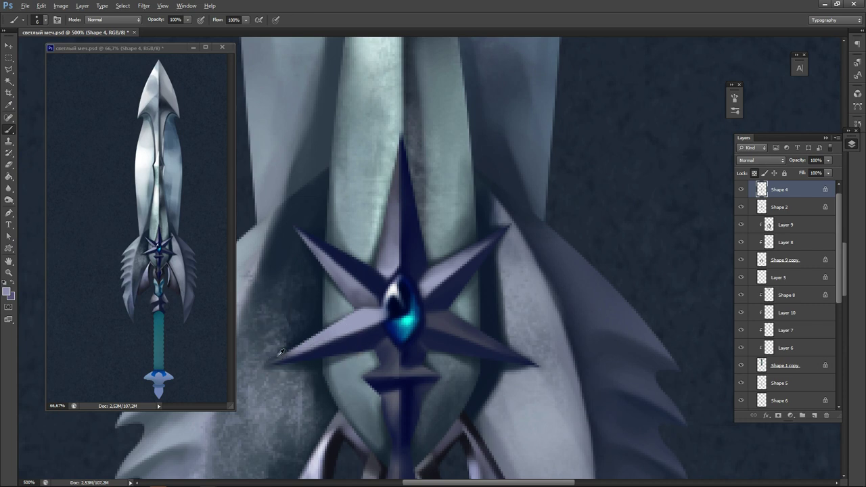
left_click(284, 354, "alt")
left_click_drag(288, 352, 339, 327)
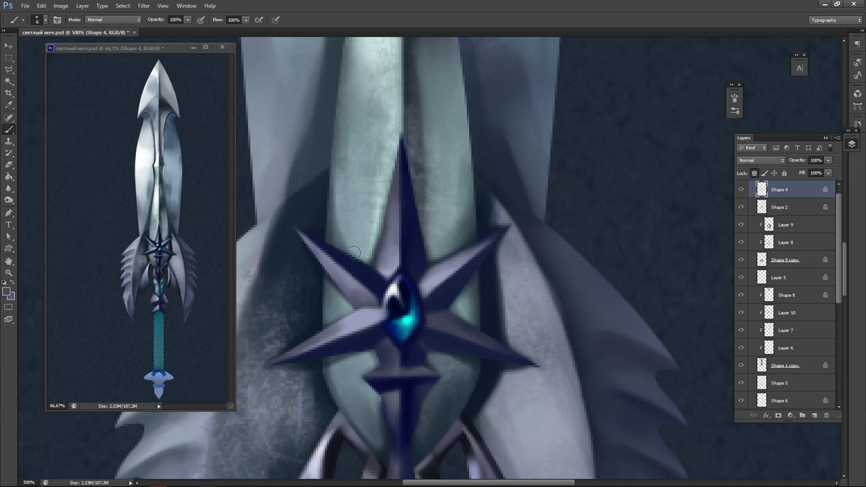
Touch up the base of the upper-left ray with a sampled tone and refine its ridge with a smaller brush.
left_click(379, 279, "alt")
mouse_move(377, 277)
left_mouse_down()
mouse_move(403, 296)
mouse_move(387, 283)
left_mouse_up()
key("bracketleft")
key("bracketleft")
key("bracketleft")
left_click(351, 276, "alt")
left_click_drag(325, 257, 381, 301)
left_click_drag(330, 258, 360, 279)
key("ctrl+z")
left_click_drag(323, 253, 370, 290)
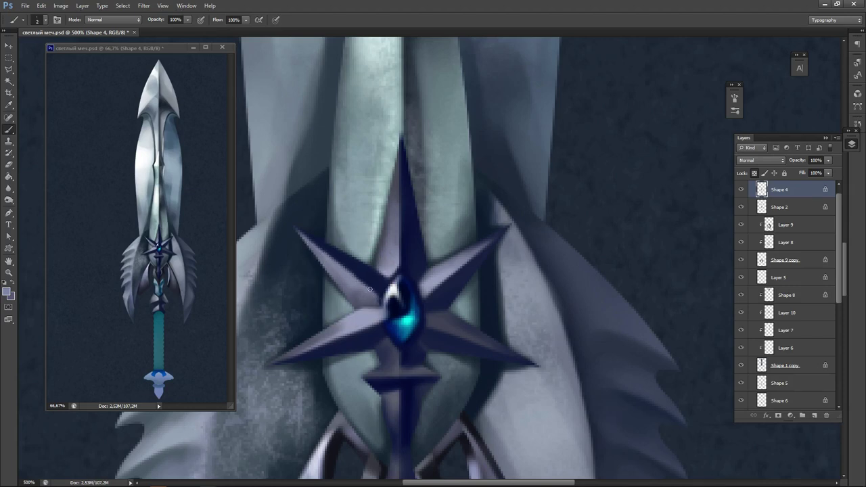
key("ctrl+z")
left_click(318, 257, "alt")
left_click_drag(315, 245, 374, 291)
key("ctrl+z")
Refine the star around the gem's left side with sampled navy and lavender tones using brush size 2.
left_click_drag(383, 305, 390, 328)
left_click(401, 311, "alt")
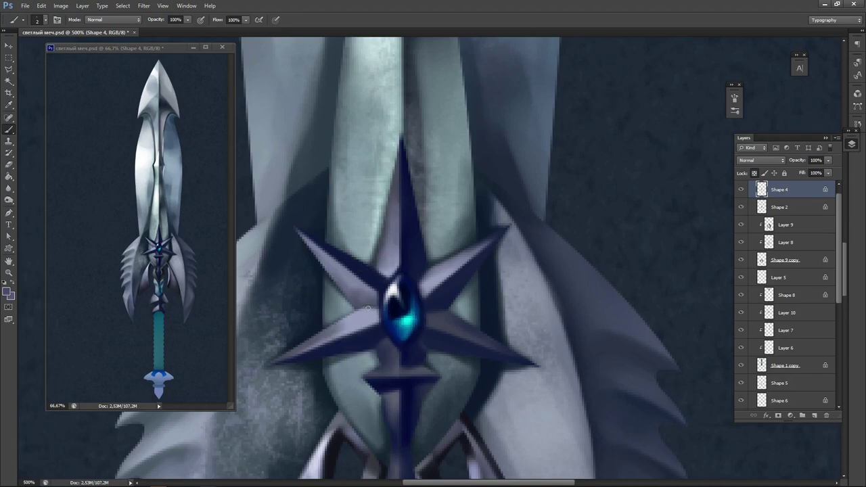
left_click(380, 300, "alt")
left_click(382, 329, "alt")
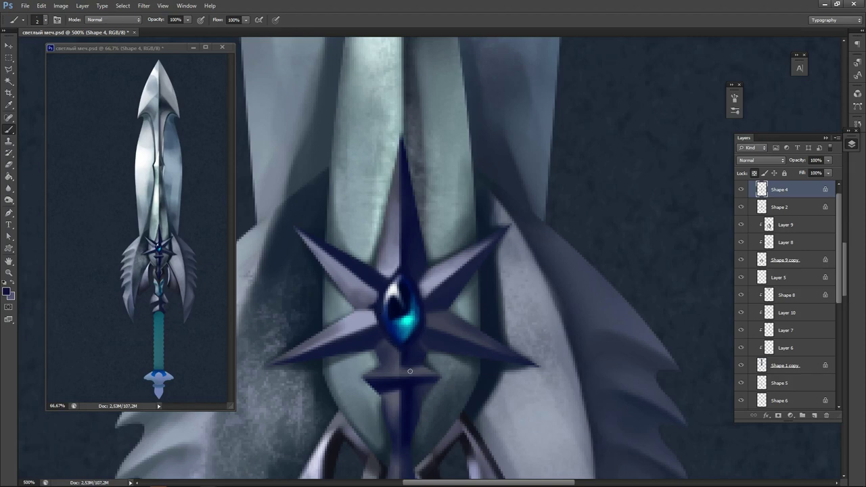
left_click_drag(372, 328, 387, 265)
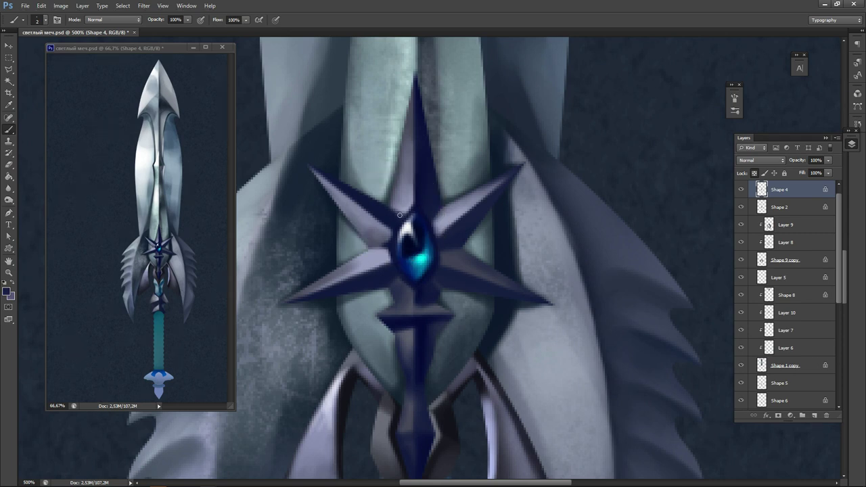
scroll(380, 213, "up", 2)
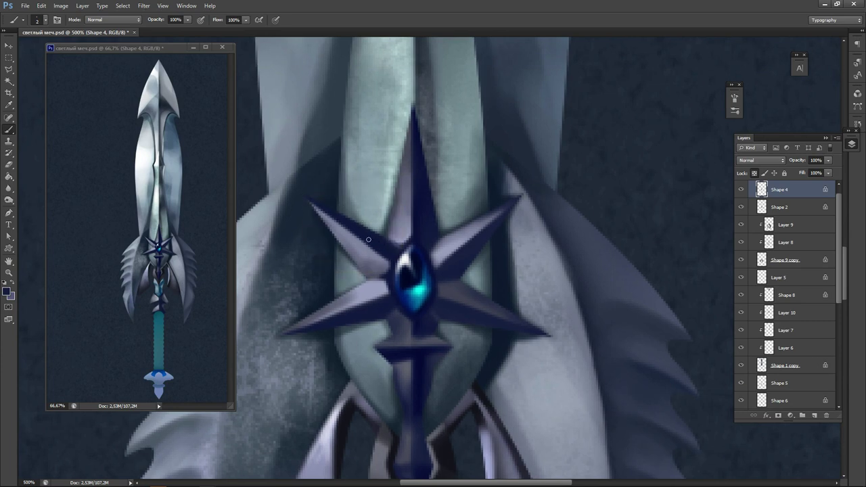
Darken the tips of the star's left rays with a sampled dark blue and brush size 6.
left_click(348, 239, "alt")
key("bracketright")
key("bracketright")
key("bracketright")
key("bracketright")
mouse_move(316, 198)
left_mouse_down()
mouse_move(361, 232)
mouse_move(350, 225)
mouse_move(410, 144)
mouse_move(366, 204)
mouse_move(381, 156)
left_mouse_up()
key("ctrl+z")
left_click(323, 151, "alt")
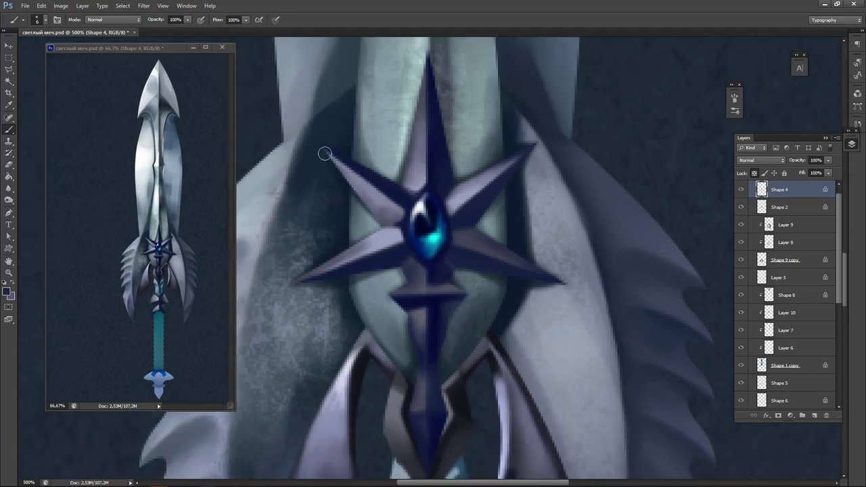
left_click_drag(325, 152, 340, 187)
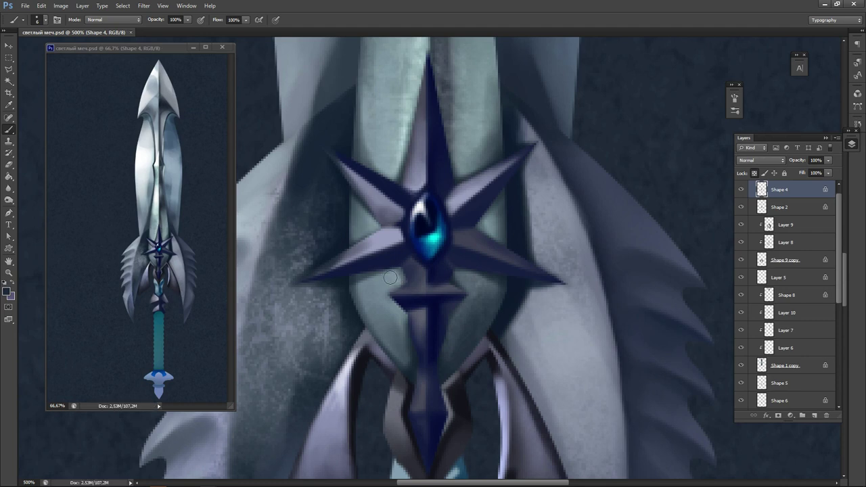
Shade the star's surface beside the gem's upper right side with sampled tones.
left_click_drag(505, 222, 406, 270)
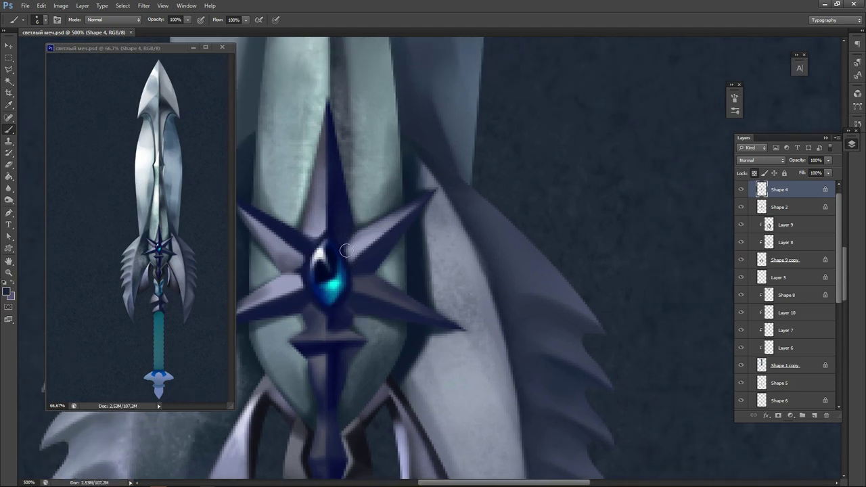
mouse_move(348, 248)
left_mouse_down()
mouse_move(352, 258)
mouse_move(353, 247)
left_mouse_up()
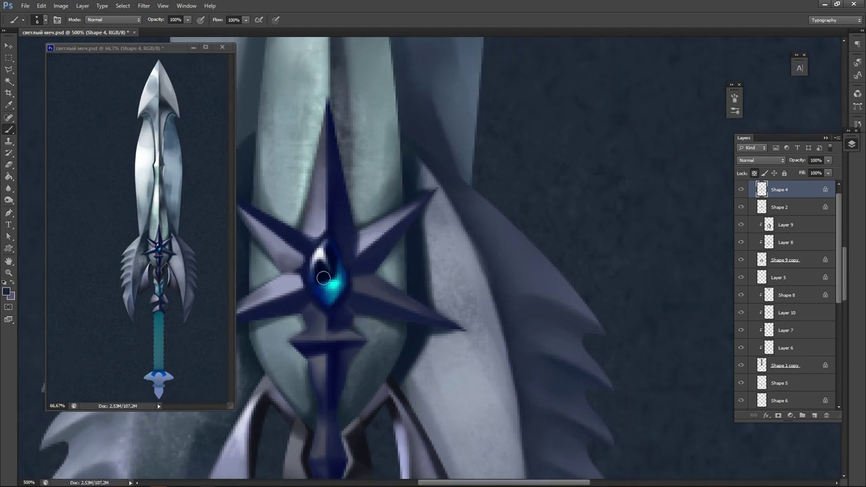
left_click(362, 245, "alt")
left_click(346, 240, "alt")
mouse_move(348, 242)
left_mouse_down()
mouse_move(349, 255)
mouse_move(353, 234)
mouse_move(353, 254)
left_mouse_up()
left_click(312, 249, "alt")
Paint a thin lavender rim along the gem's right side with brush size 2 and save the file.
mouse_move(340, 243)
left_mouse_down()
mouse_move(352, 260)
mouse_move(350, 285)
left_mouse_up()
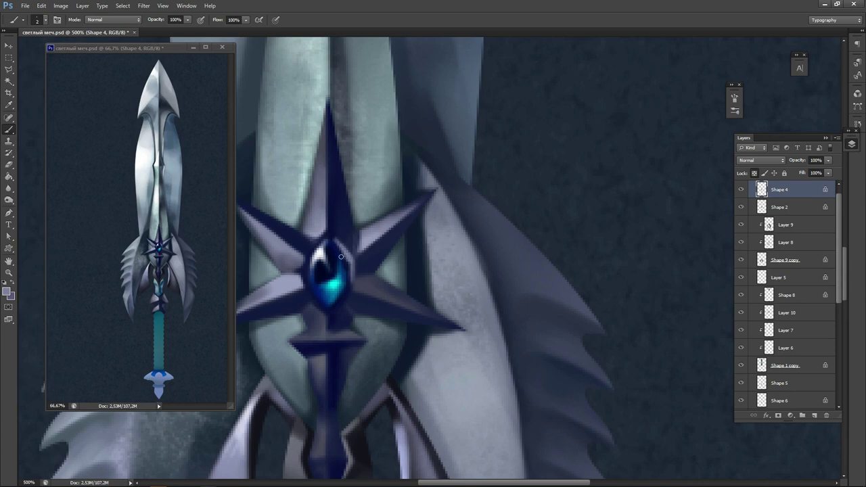
left_click_drag(328, 315, 350, 291)
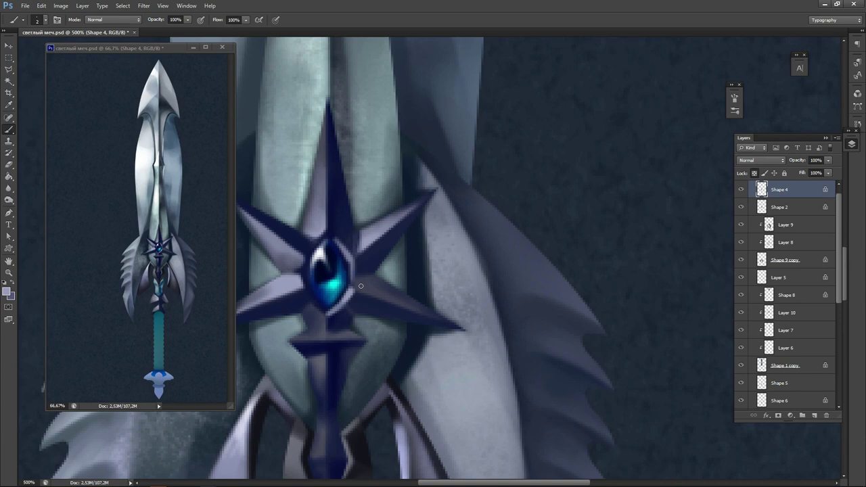
key("ctrl+s")
On the Shape 2 layer, shade the blade core beneath the star's lower left ray with a sampled dark tone.
left_click_drag(342, 290, 370, 240)
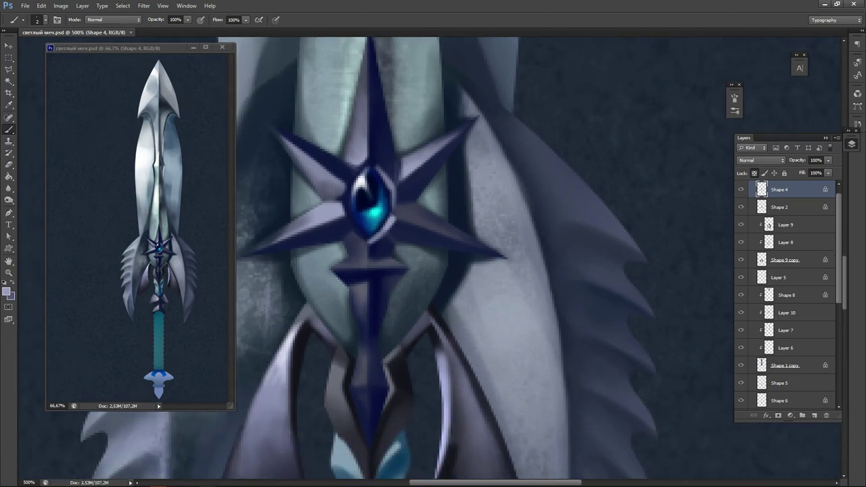
key("alt+bracketleft")
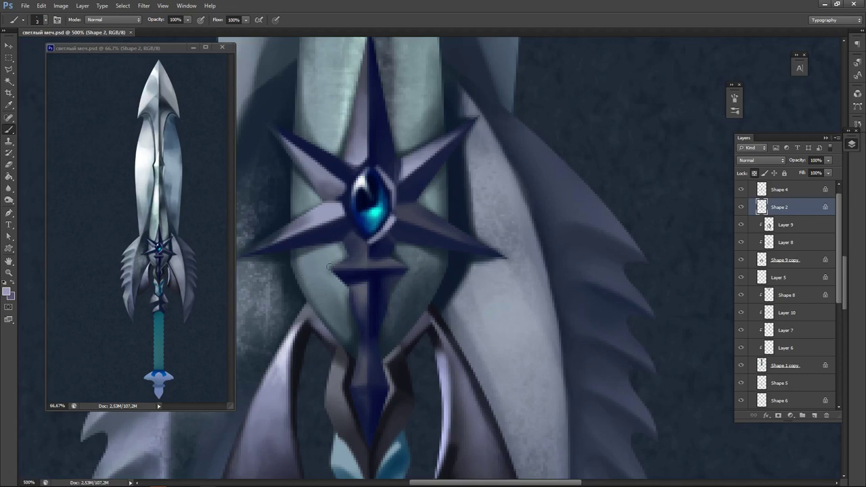
key("bracketright")
key("bracketright")
key("bracketright")
left_click(290, 252, "alt")
left_click_drag(287, 255, 346, 240)
left_click(287, 255, "alt")
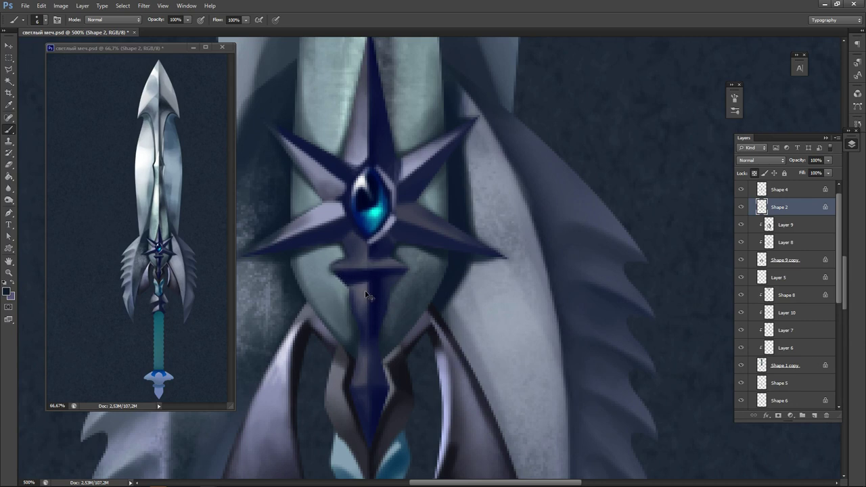
Paint dark contact shadows on the blade core along the crosspiece and both sides of the stem below the star.
key("bracketleft")
key("bracketleft")
key("bracketleft")
left_click_drag(331, 269, 354, 303)
left_click_drag(388, 295, 374, 351)
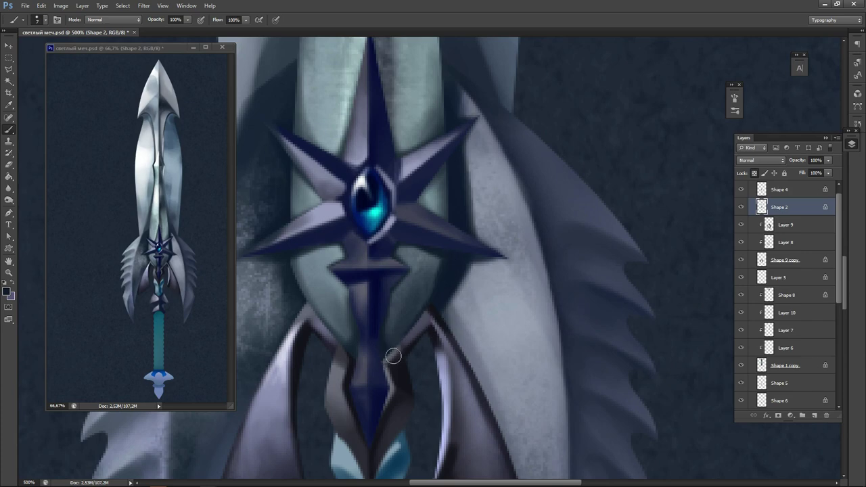
Shade the blade core beneath the star's lower right ray with a soft brush preset at size 25.
right_click(409, 314)
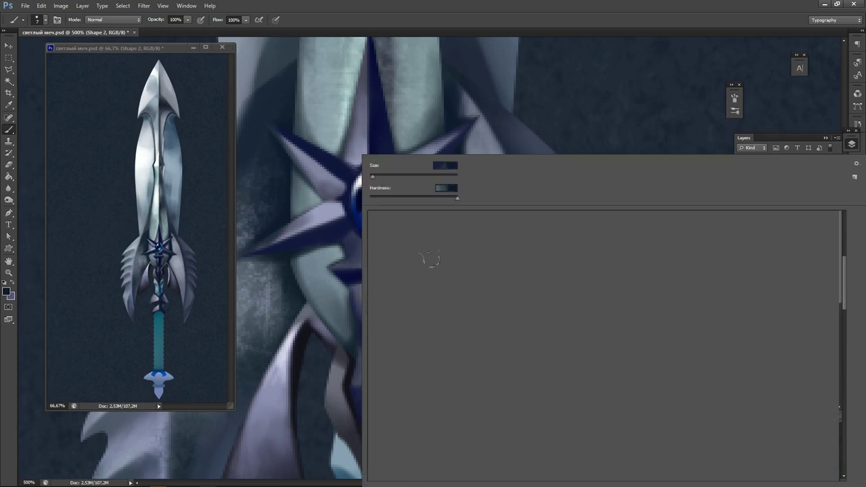
left_click(433, 220)
left_click(576, 144)
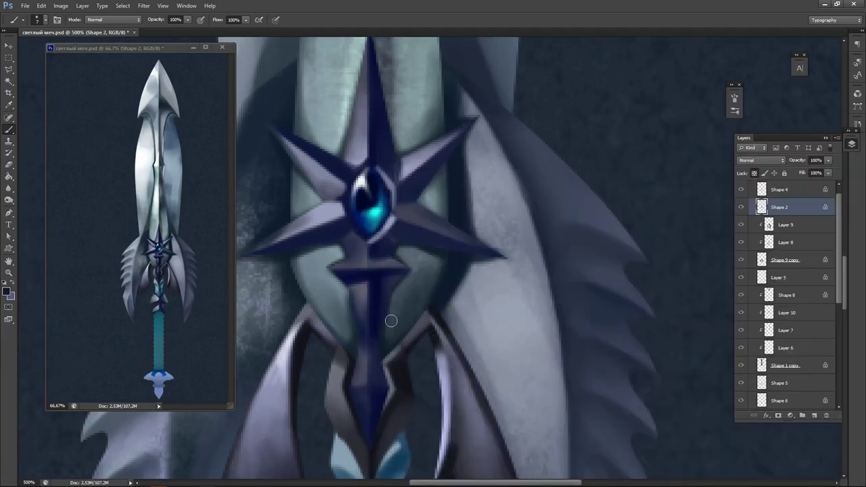
key("bracketright")
key("bracketright")
key("bracketright")
key("bracketright")
key("bracketright")
key("bracketright")
left_click_drag(434, 300, 452, 272)
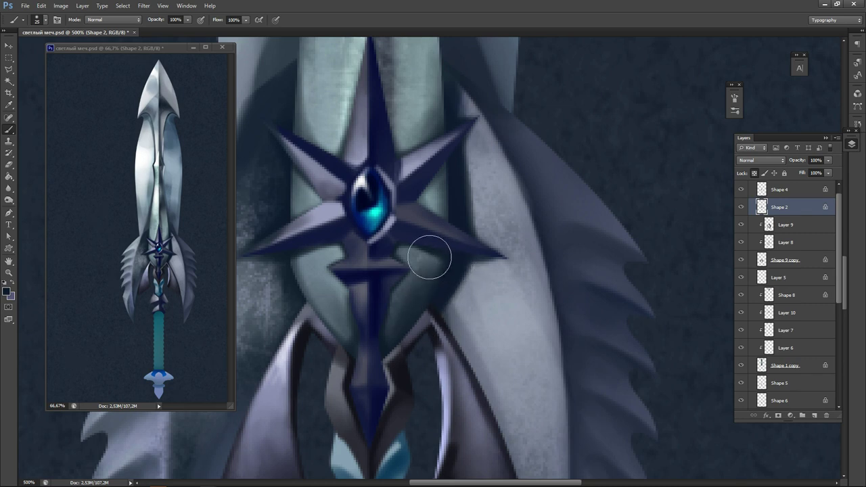
mouse_move(415, 252)
left_mouse_down()
mouse_move(458, 269)
mouse_move(440, 282)
left_mouse_up()
Darken the blade core's lower edges where it meets the guard pieces on both sides of the stem.
mouse_move(391, 352)
left_mouse_down()
mouse_move(398, 356)
mouse_move(425, 331)
left_mouse_up()
left_click_drag(296, 316, 353, 358)
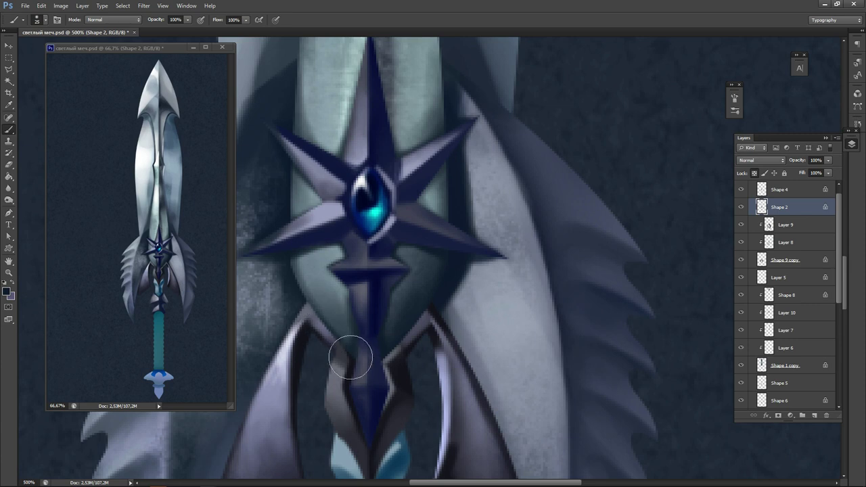
left_click_drag(305, 311, 364, 364)
left_click_drag(443, 289, 433, 306)
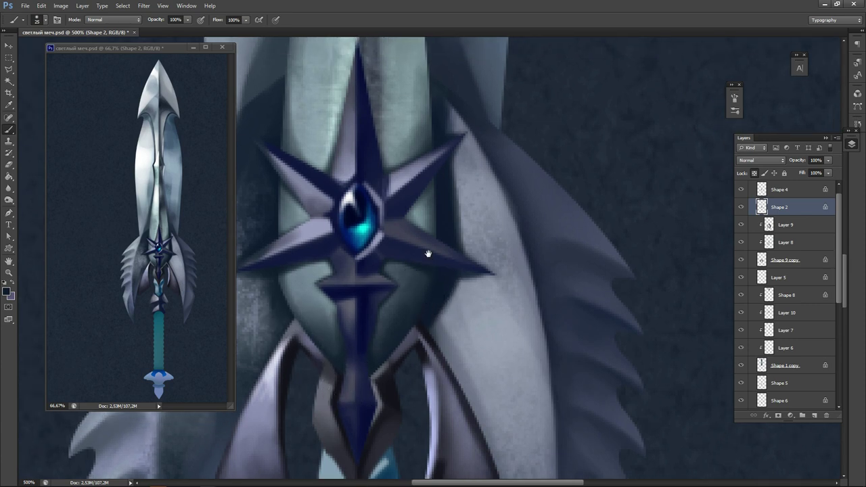
left_click_drag(421, 201, 427, 221)
Darken the core's right half beside the gem in black with a flat brush at size 20 and 30% opacity.
key("3")
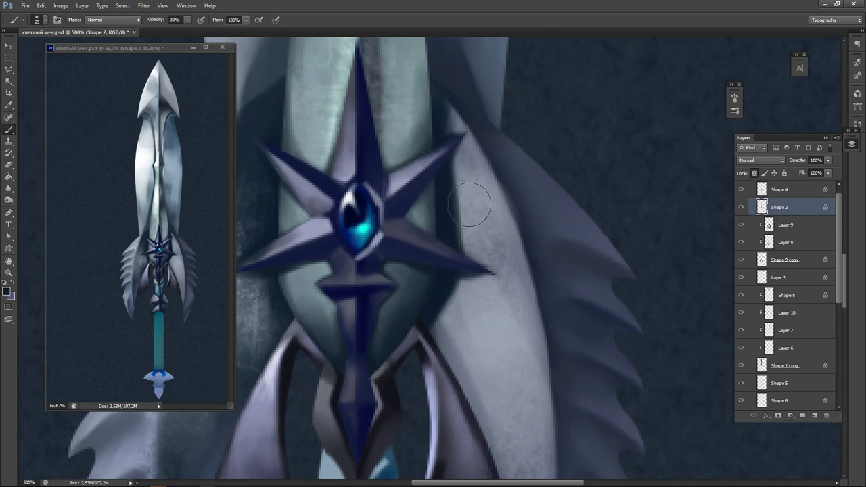
right_click(466, 192)
left_click(565, 217)
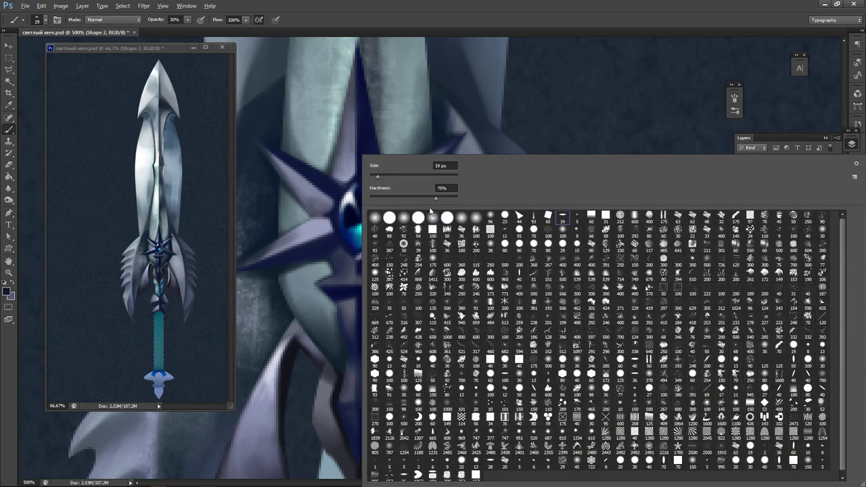
left_click(476, 139)
left_click(442, 218, "alt")
key("n")
left_click_drag(375, 249, 333, 257)
left_click(525, 155)
key("bracketright")
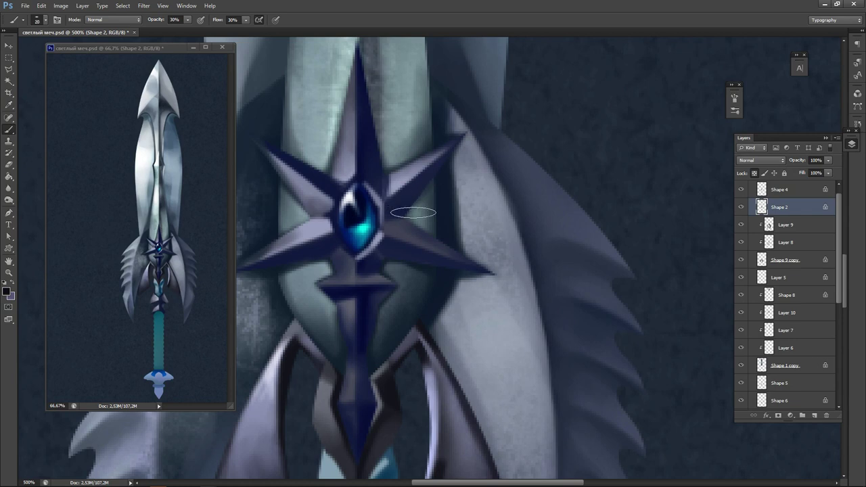
left_click_drag(427, 184, 421, 258)
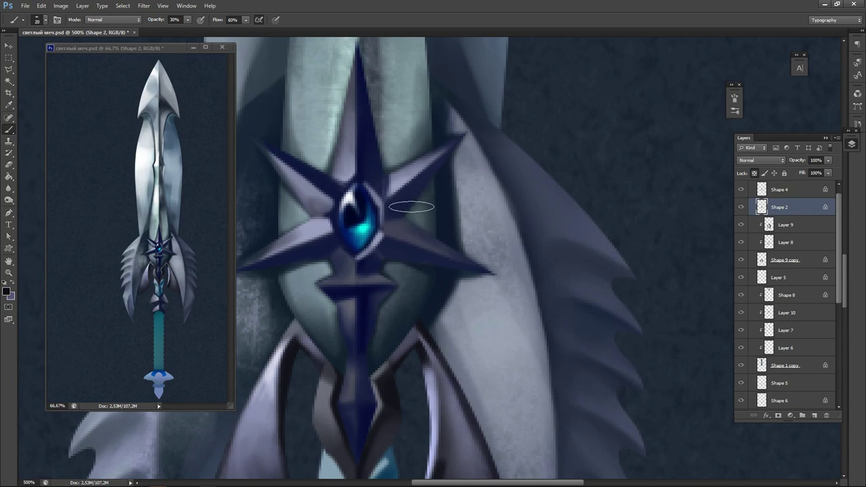
Darken the right half of the blade core above the star with brush size 30 and 60% flow.
key("bracketright")
key("shift+6")
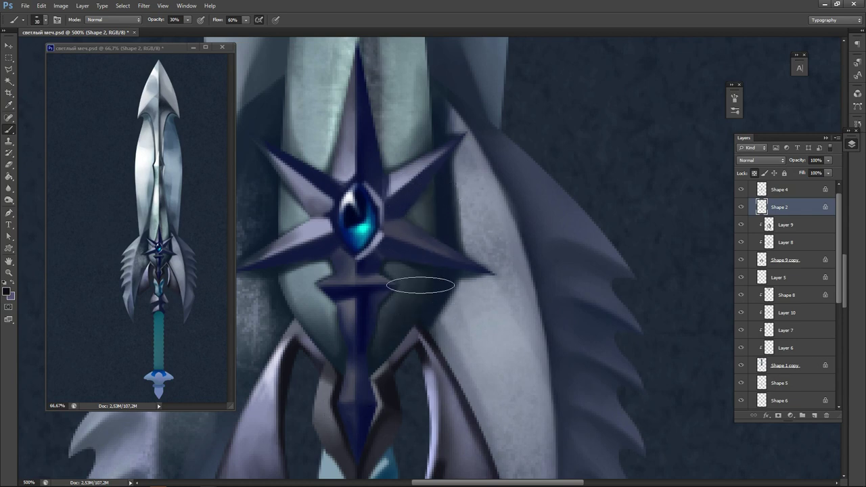
left_click_drag(426, 198, 416, 369)
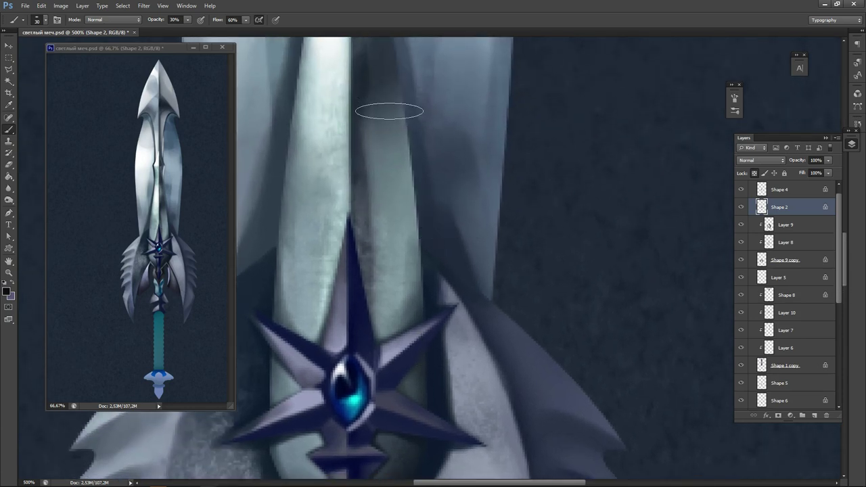
left_click_drag(389, 111, 409, 315)
mouse_move(395, 145)
left_mouse_down()
mouse_move(386, 303)
mouse_move(406, 319)
left_mouse_up()
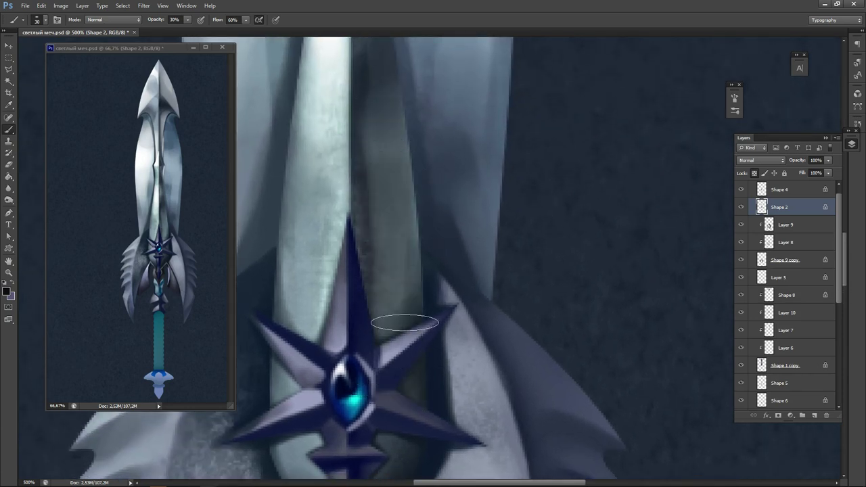
left_click_drag(394, 222, 391, 364)
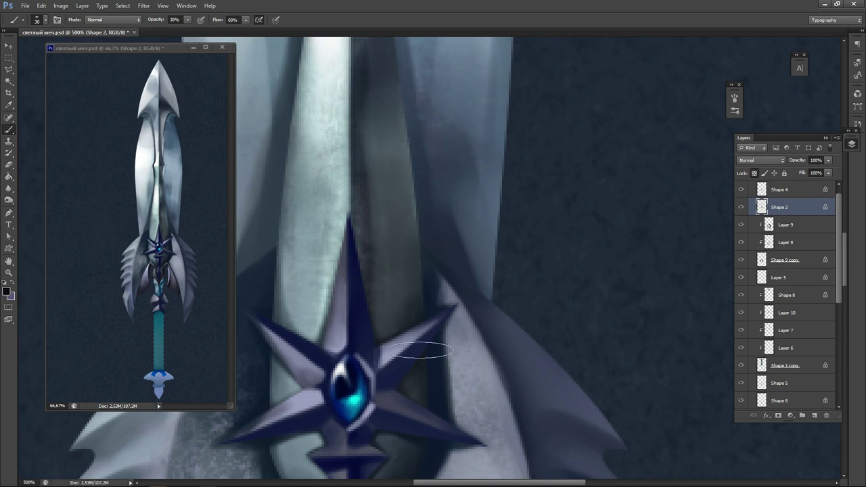
left_click_drag(409, 195, 393, 336)
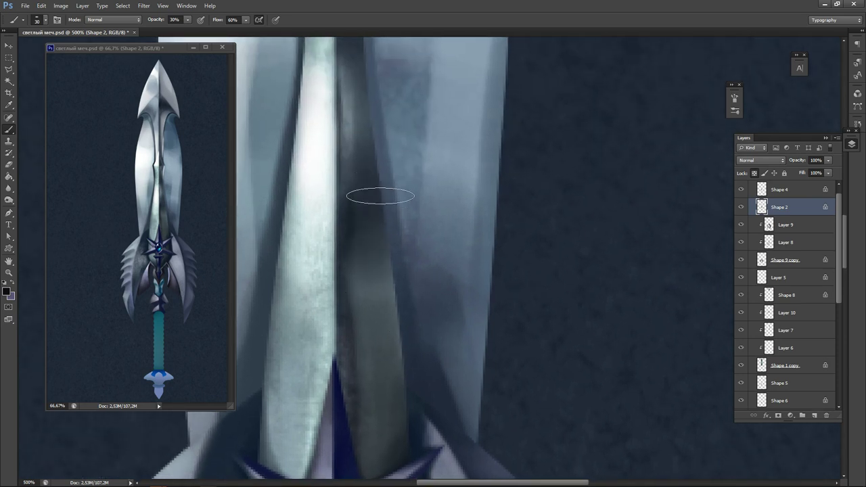
Extend the dark shading on the core's right half down behind the star's right rays to the lower tip.
mouse_move(383, 379)
left_mouse_down()
mouse_move(429, 248)
mouse_move(450, 243)
left_mouse_up()
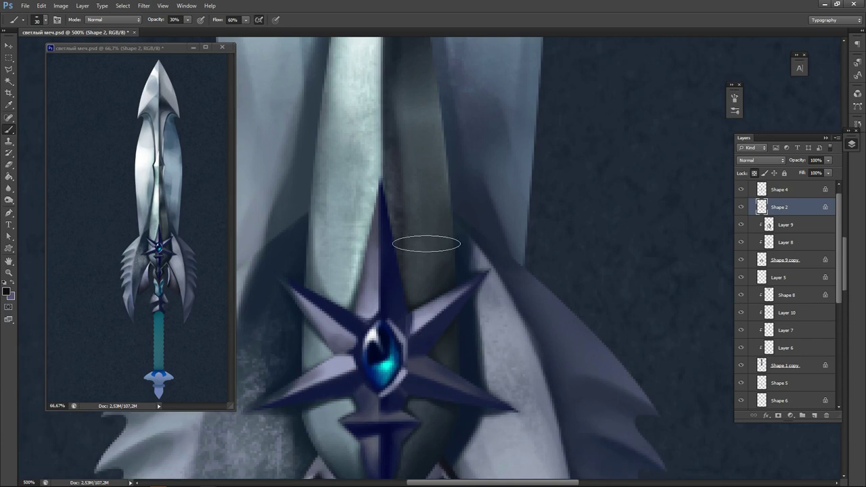
mouse_move(426, 343)
left_mouse_down()
mouse_move(436, 203)
mouse_move(434, 218)
left_mouse_up()
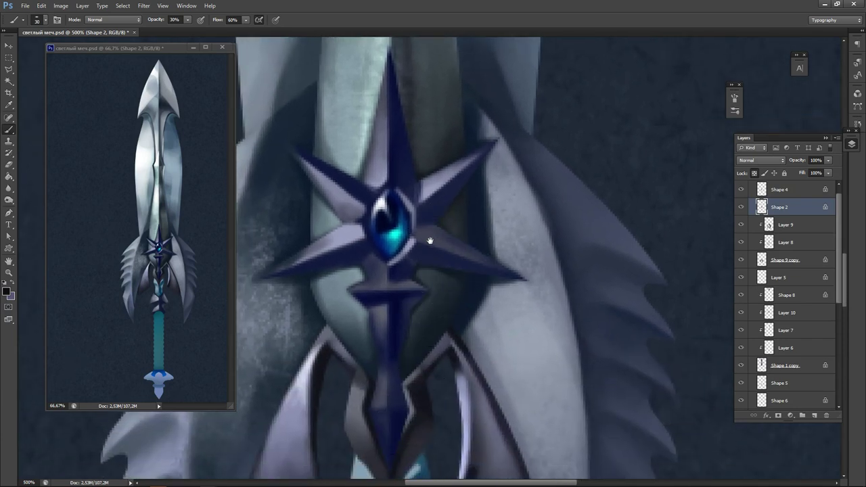
left_click_drag(416, 169, 436, 351)
mouse_move(439, 249)
left_mouse_down()
mouse_move(437, 307)
mouse_move(452, 240)
left_mouse_up()
left_click_drag(323, 351, 379, 279)
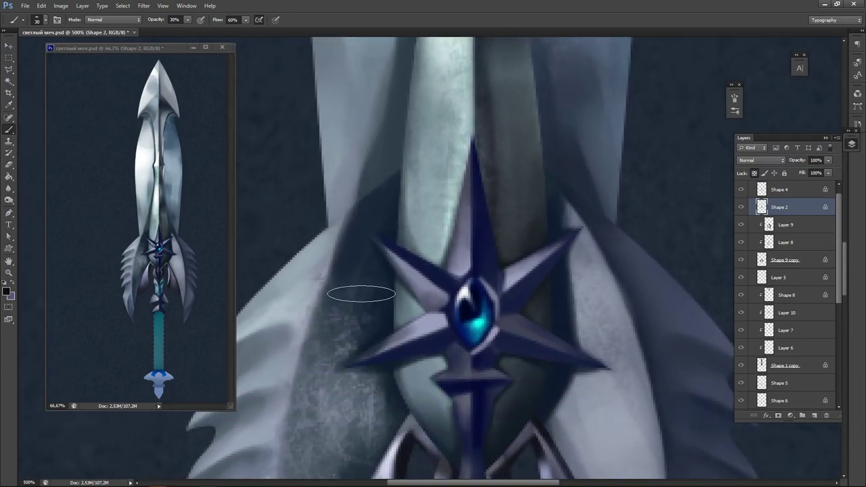
Save the file and deepen the shadow along the star's upper left ray with brush size 9 and 100% flow.
key("0")
key("bracketleft")
key("bracketleft")
key("bracketleft")
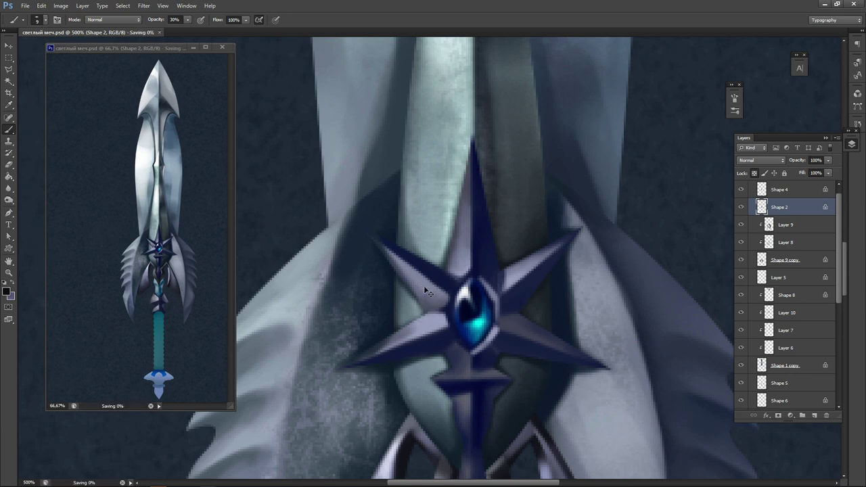
left_click_drag(393, 246, 462, 268)
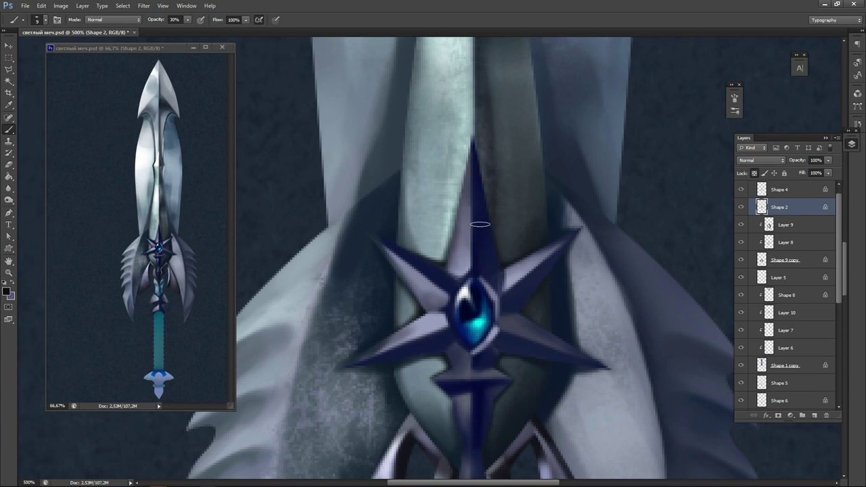
Paint a thin light blue highlight on the core beside the crosspiece's right end with brush size 2.
left_click(436, 364, "alt")
key("shift+4")
key("bracketleft")
key("bracketleft")
key("bracketleft")
left_click(6, 292)
left_click_drag(339, 171, 346, 161)
left_click(518, 157)
left_click_drag(513, 392, 450, 313)
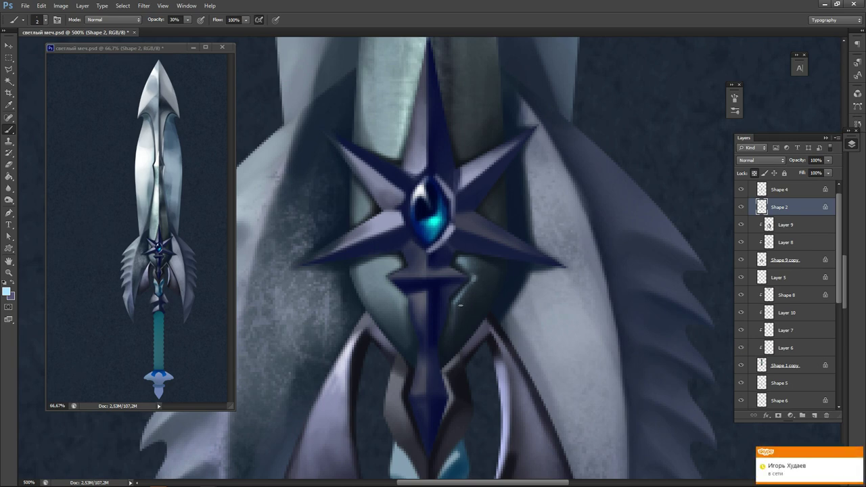
Change the colour to near-white f6fcff and paint a thin highlight in the notch between the star's right rays.
key("n")
left_click_drag(332, 185, 315, 156)
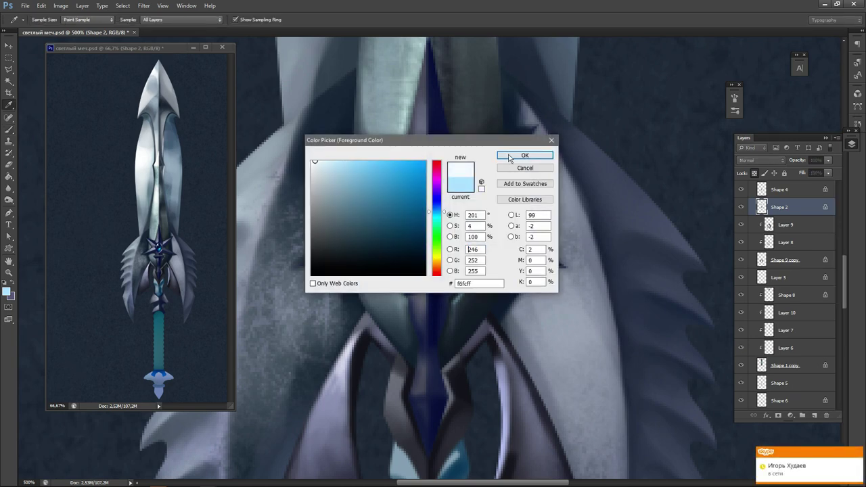
left_click(514, 157)
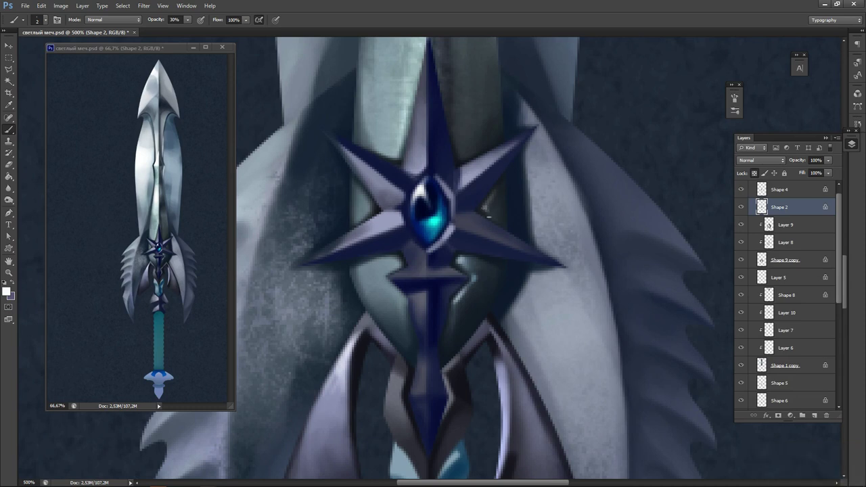
left_click_drag(490, 200, 482, 249)
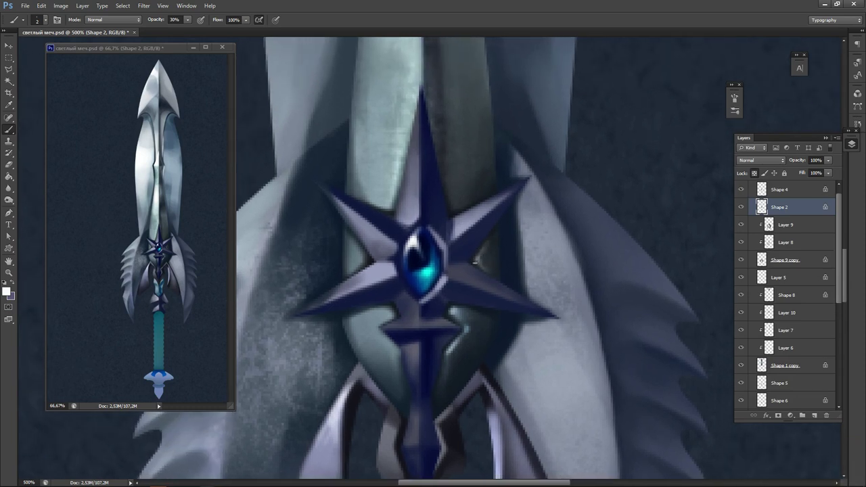
mouse_move(488, 212)
left_mouse_down()
mouse_move(478, 304)
mouse_move(478, 250)
left_mouse_up()
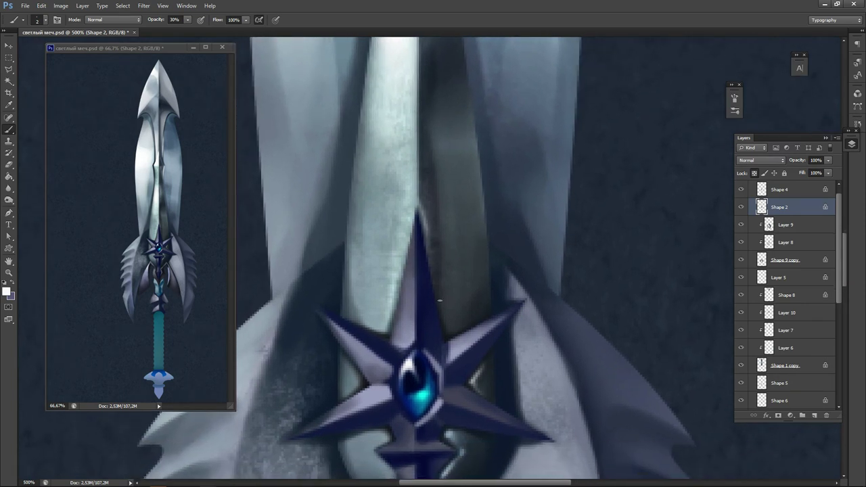
left_click_drag(433, 260, 446, 311)
key("ctrl+z")
left_click_drag(443, 305, 447, 329)
key("ctrl+alt+z")
key("ctrl+alt+z")
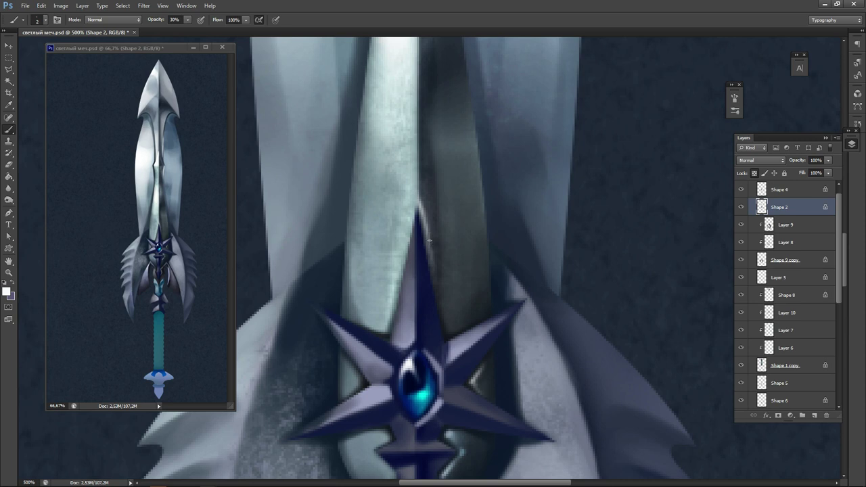
left_click_drag(438, 279, 445, 330)
key("ctrl+z")
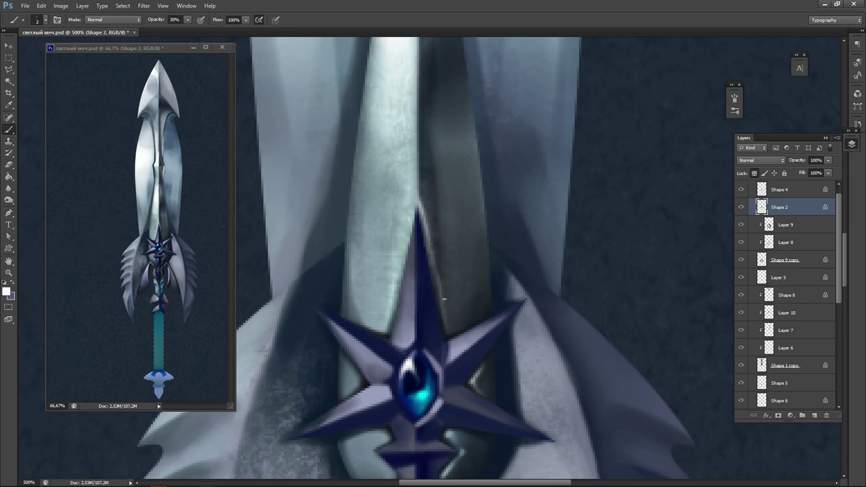
key("ctrl+alt+z")
key("ctrl+alt+z")
key("ctrl+alt+z")
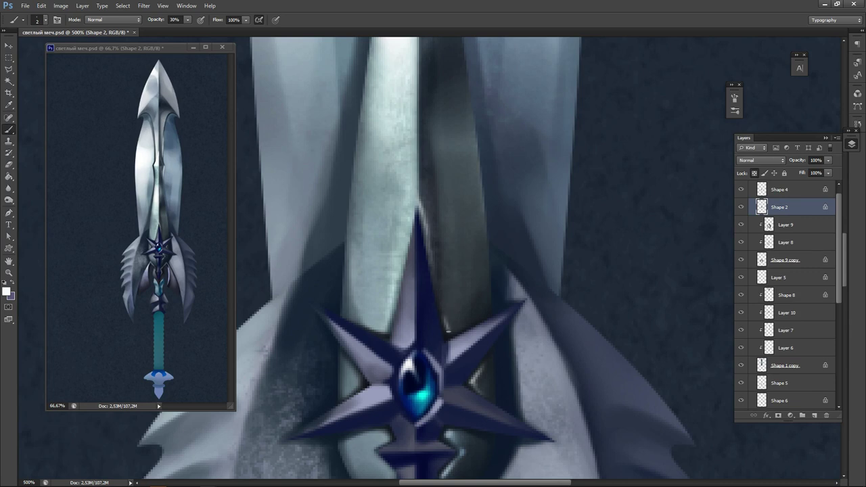
Paint a thin near-white highlight on the core where the star's top ray meets its upper right ray.
left_click_drag(444, 310, 449, 330)
left_click_drag(442, 290, 447, 330)
left_click_drag(411, 229, 473, 257)
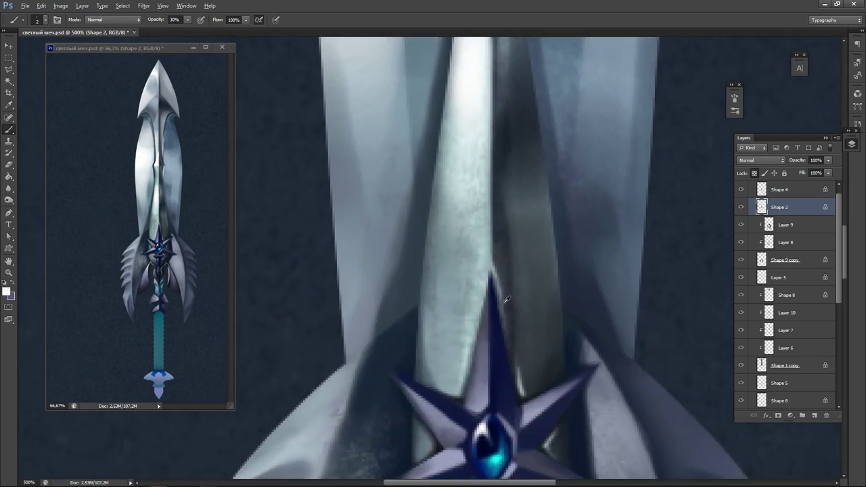
Paint a thin shadow on the core along the left edge of the star's top ray with a sampled dark tone.
key("alt")
key("alt")
left_click(463, 395, "alt")
left_click_drag(491, 276, 482, 322)
left_click_drag(491, 271, 485, 294)
Brighten the lit half of the blade's core above the star with sampled near-white, raising the brush opacity from 30% to 100%.
scroll(470, 296, "up", 5)
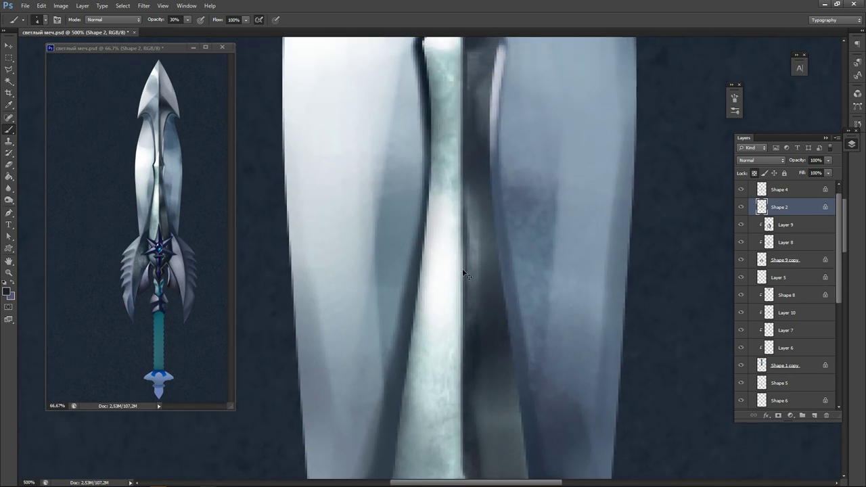
scroll(465, 275, "down", 2)
left_click(446, 259, "alt")
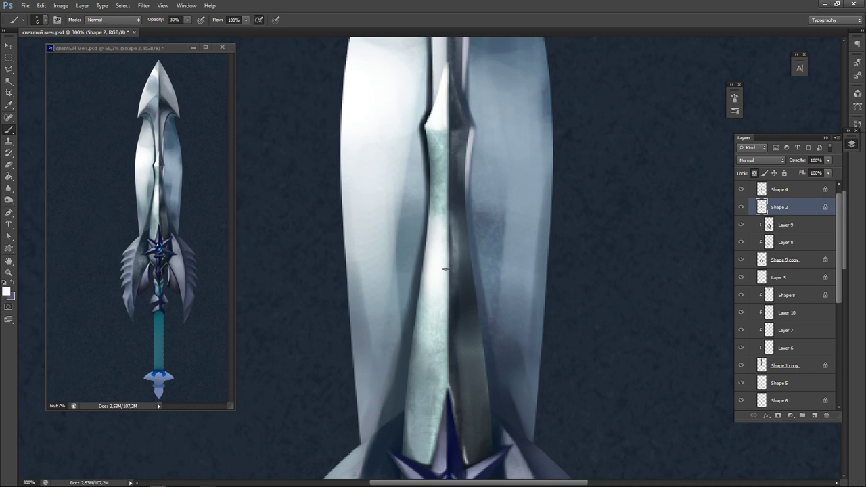
left_click_drag(445, 230, 445, 278)
left_click_drag(442, 243, 440, 220)
left_click_drag(187, 19, 220, 30)
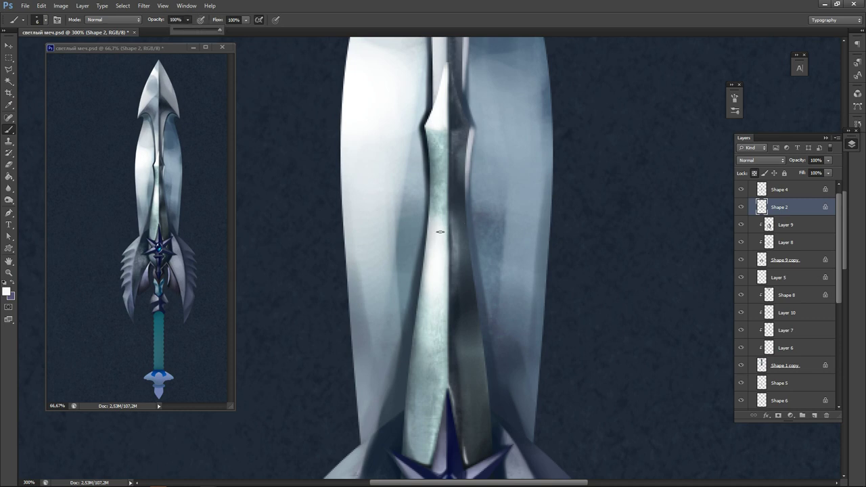
left_click(440, 231)
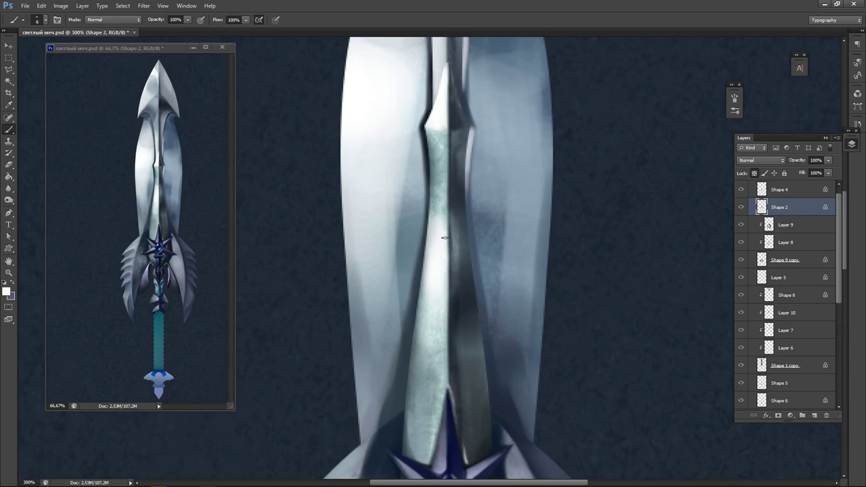
left_click_drag(444, 238, 413, 269)
Shade the core's light half just below its pointed tip with sampled teal and grey tones at brush size 6, and save the file.
left_click(441, 308, "alt")
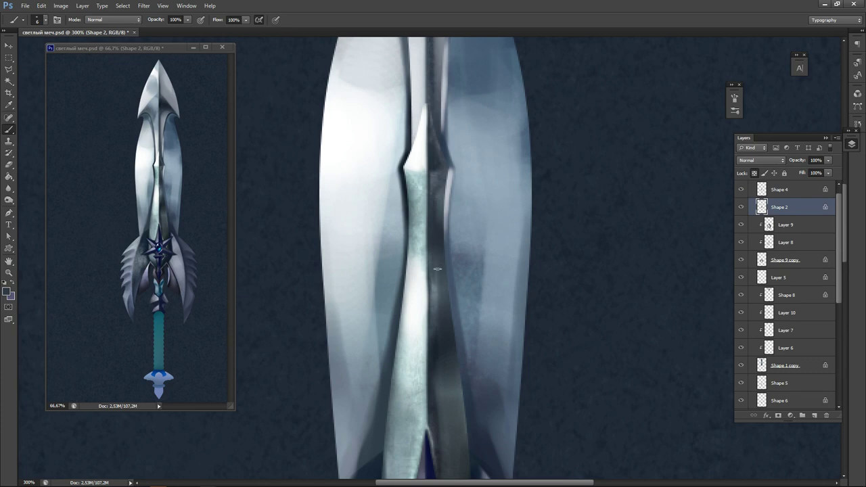
scroll(445, 242, "up", 3)
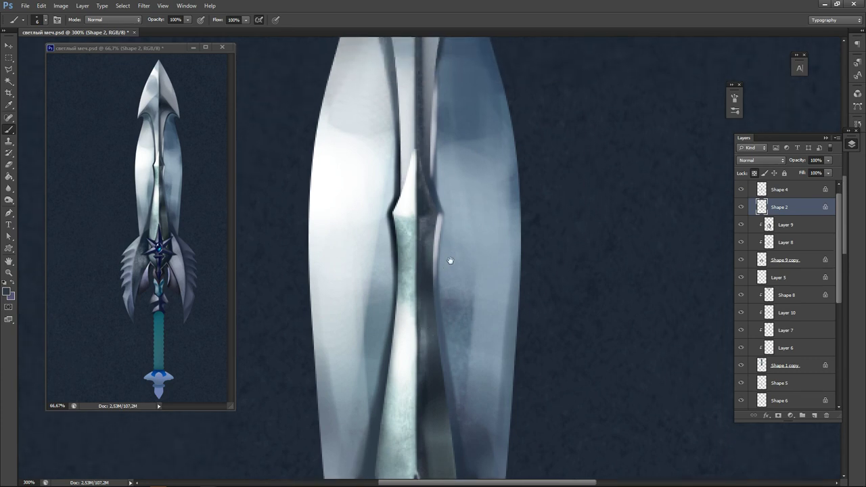
key("alt")
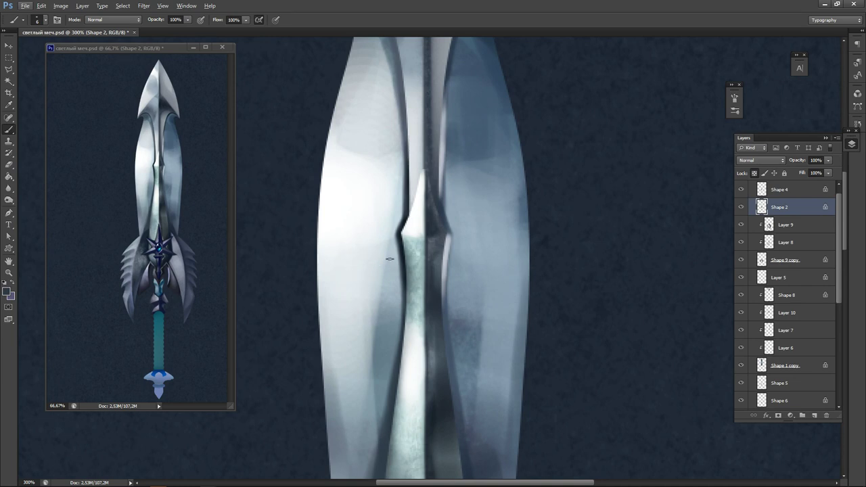
left_click(411, 255, "alt")
left_click_drag(399, 238, 422, 237)
left_click(436, 240, "alt")
left_click_drag(403, 236, 411, 240)
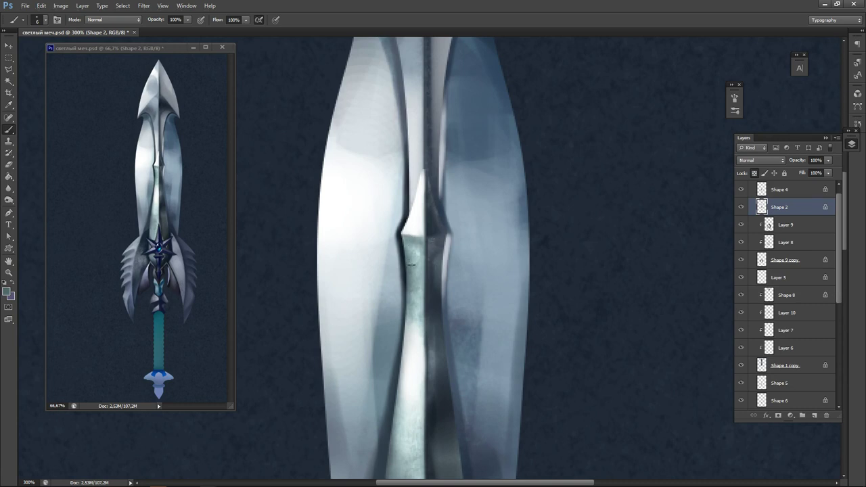
left_click_drag(404, 235, 408, 251)
left_click(410, 238, "alt")
left_click(410, 237, "alt")
left_click_drag(417, 264, 418, 252)
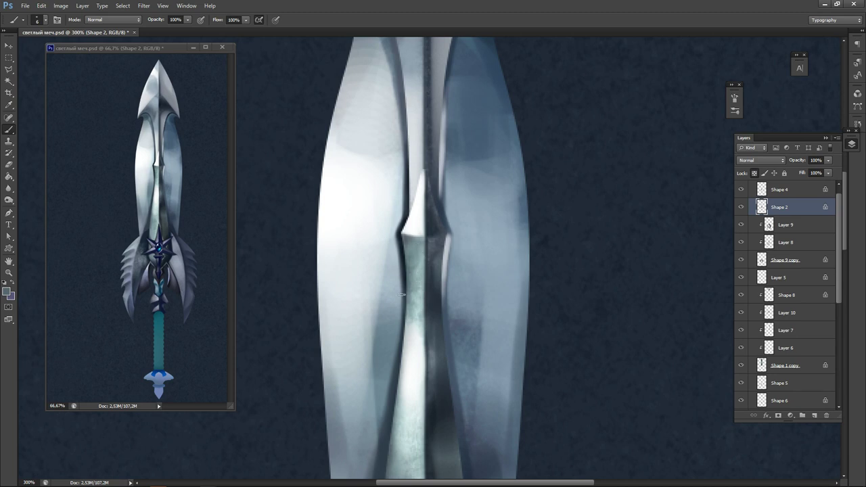
left_click(405, 242, "alt")
key("ctrl+s")
On Shape 4, paint light lilac highlights on the left side of the star's crosspiece and stem, reducing the brush size to 2.
left_click_drag(403, 325, 421, 209)
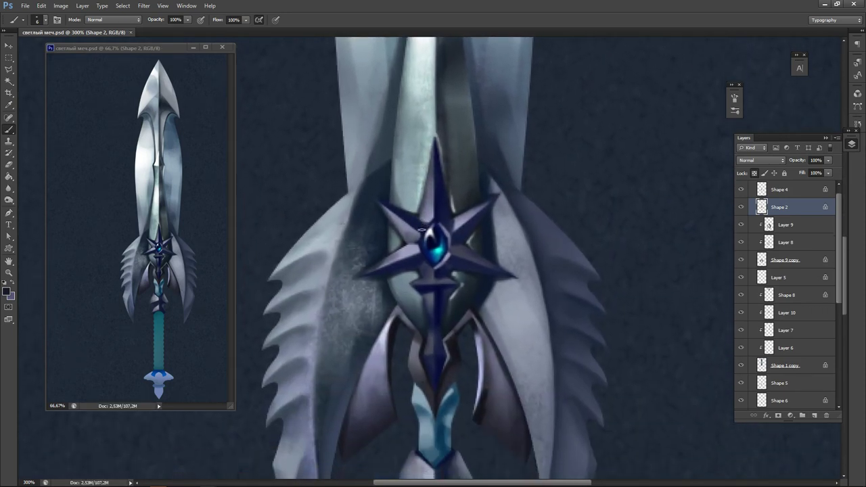
left_click_drag(424, 288, 422, 246)
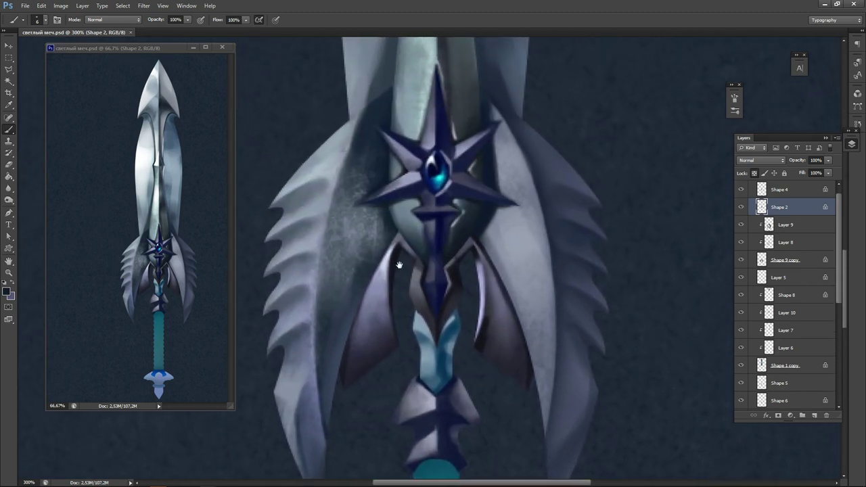
scroll(431, 214, "up", 1)
left_click(405, 164, "alt")
left_click(432, 212, "ctrl")
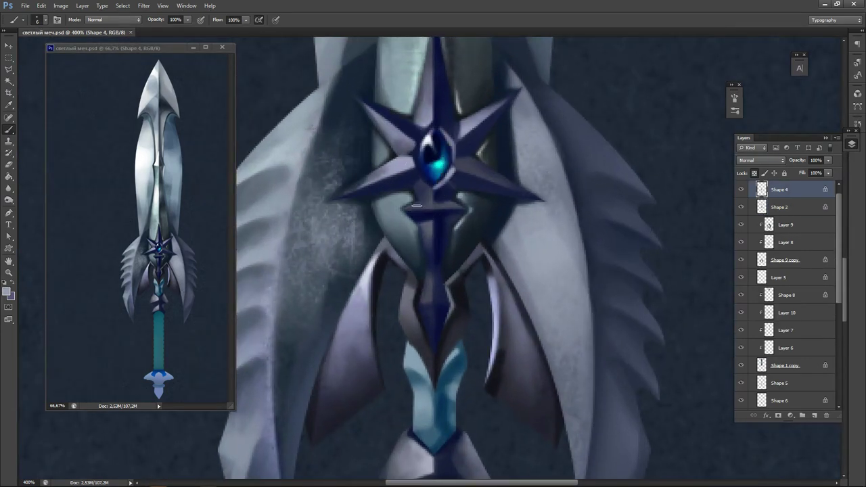
left_click_drag(415, 206, 419, 208)
left_click_drag(430, 228, 433, 251)
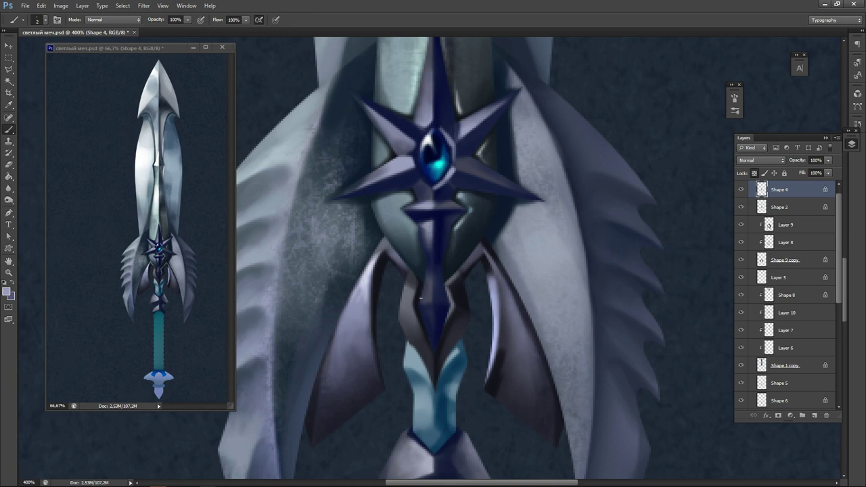
left_click_drag(425, 289, 430, 304)
key("ctrl+minus")
key("ctrl+minus")
key("ctrl+minus")
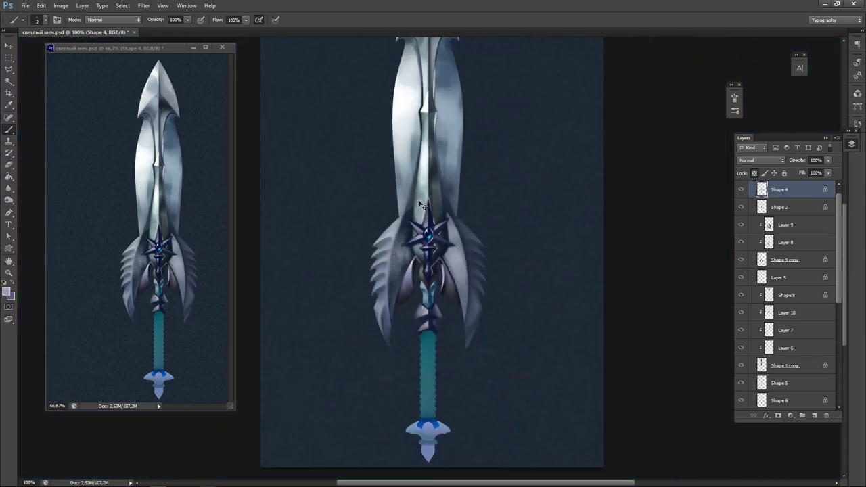
Lock Shape 5's transparent pixels and shade the V-shaped piece's lower point with sampled dark and grey-violet tones at brush size 7.
left_click(419, 264, "ctrl")
left_click(418, 264, "ctrl")
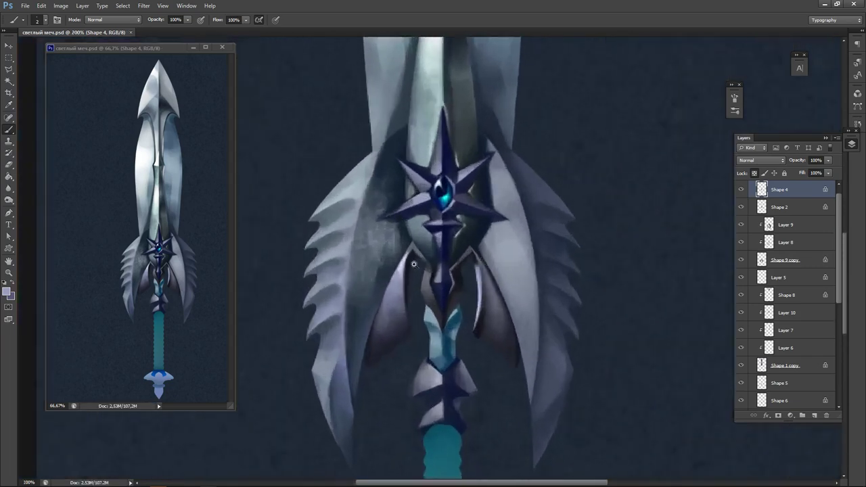
left_click(419, 265, "ctrl")
left_click(419, 265, "ctrl")
left_click(401, 268, "alt")
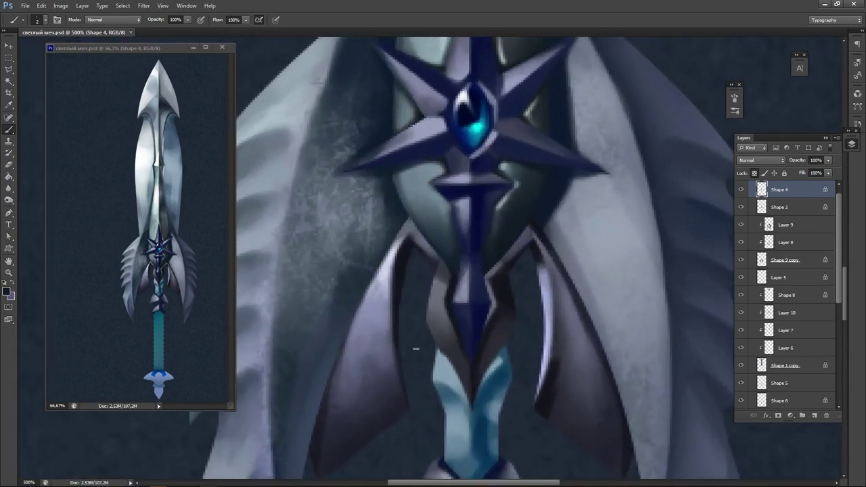
key("bracketright")
key("bracketright")
left_click(451, 352, "ctrl")
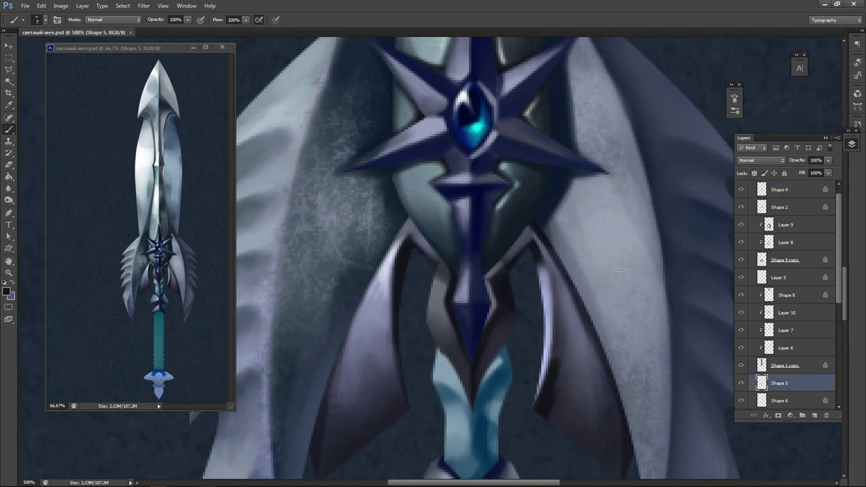
left_click(755, 174)
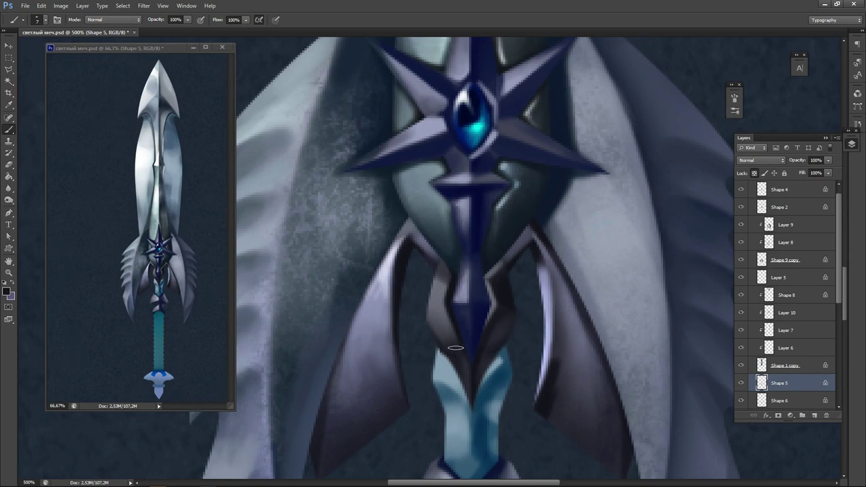
left_click(447, 320, "alt")
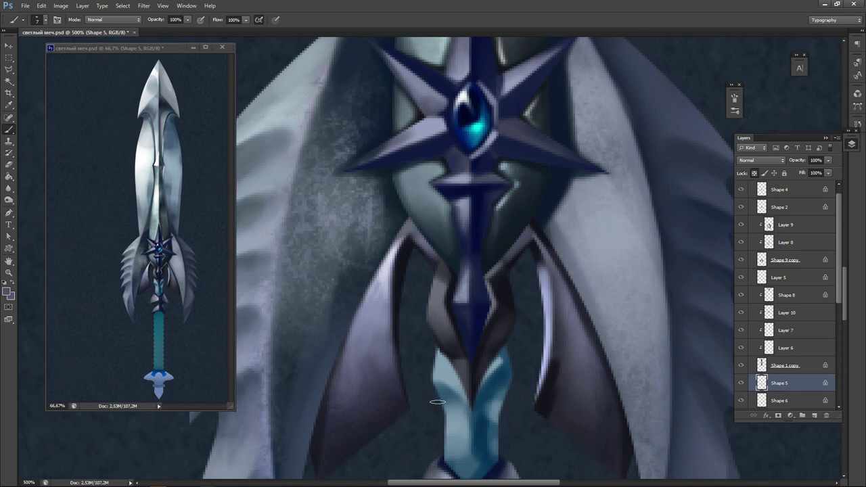
On Shape 6, paint a sampled dark blue shadow on the upper part of the cyan handle piece beneath the V-shaped piece.
left_click_drag(448, 410, 430, 283)
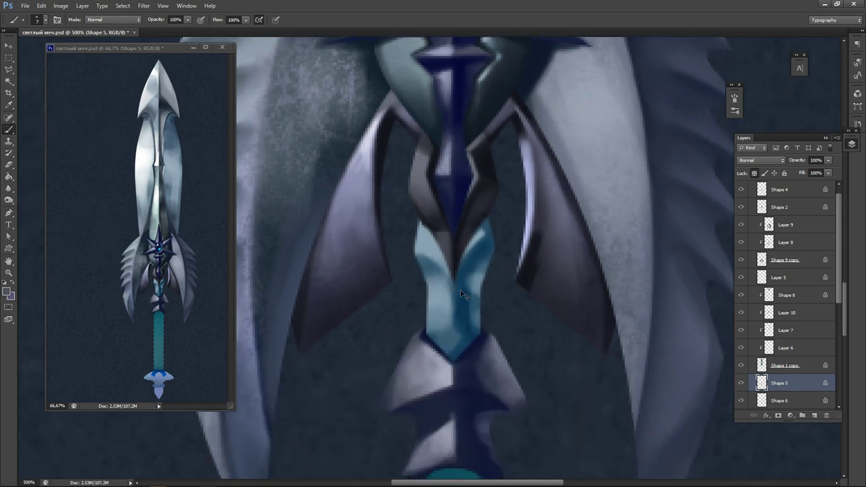
key("alt+bracketleft")
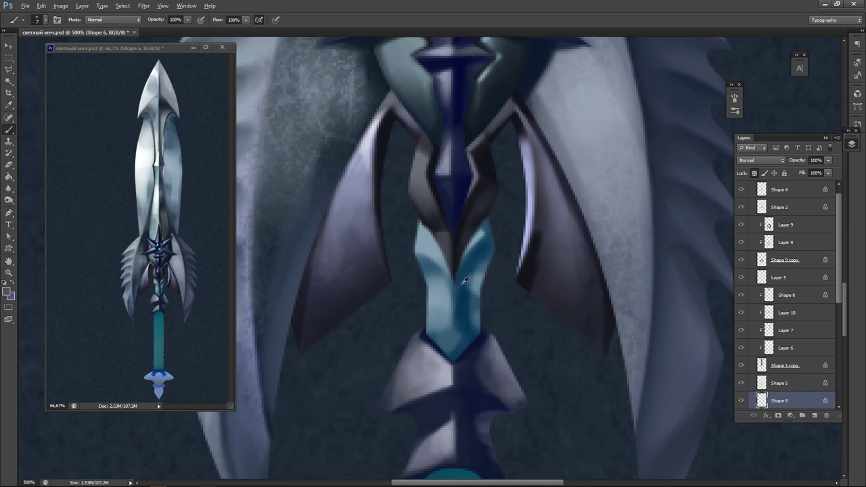
left_click(464, 280, "alt")
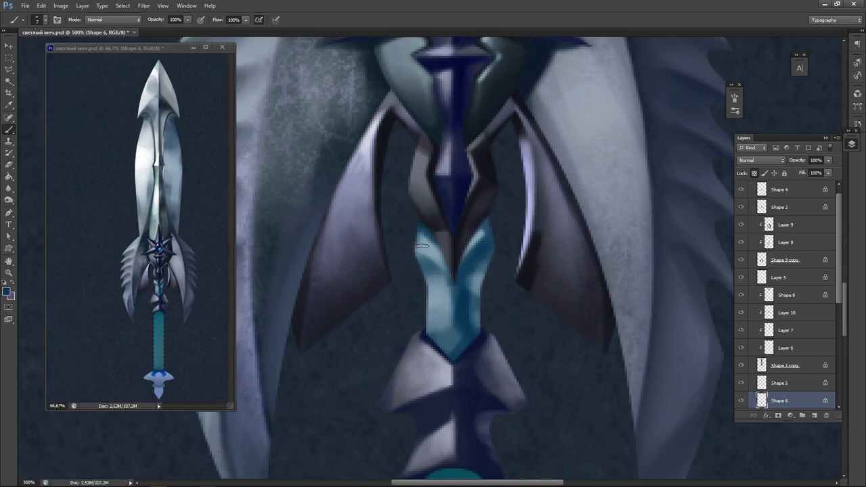
Set the foreground colour to #a9deff and paint a highlight on the left prong of the blue collar with a smaller brush.
left_click(428, 249, "alt")
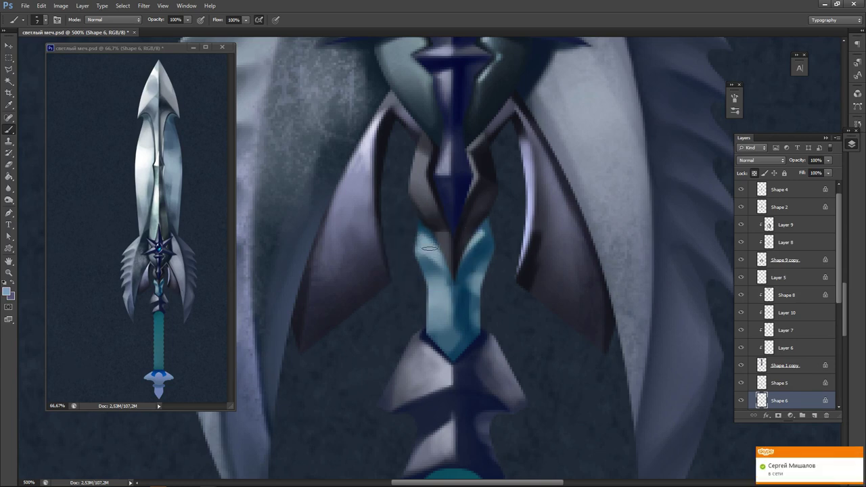
key("n")
left_click(349, 163)
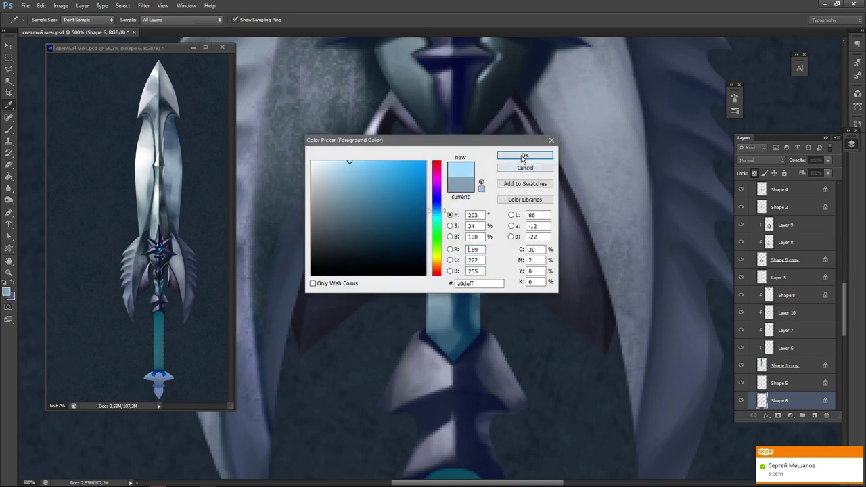
left_click(524, 157)
key("bracketleft")
key("bracketleft")
left_click_drag(425, 245, 435, 259)
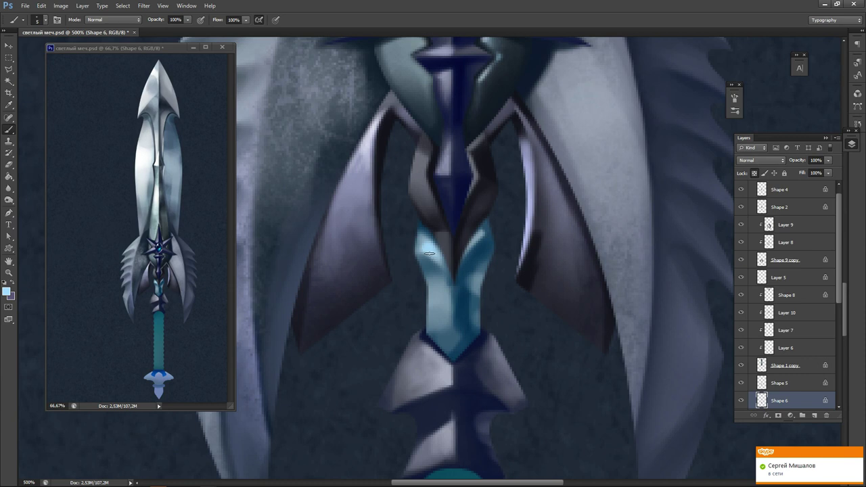
left_click_drag(426, 237, 419, 230)
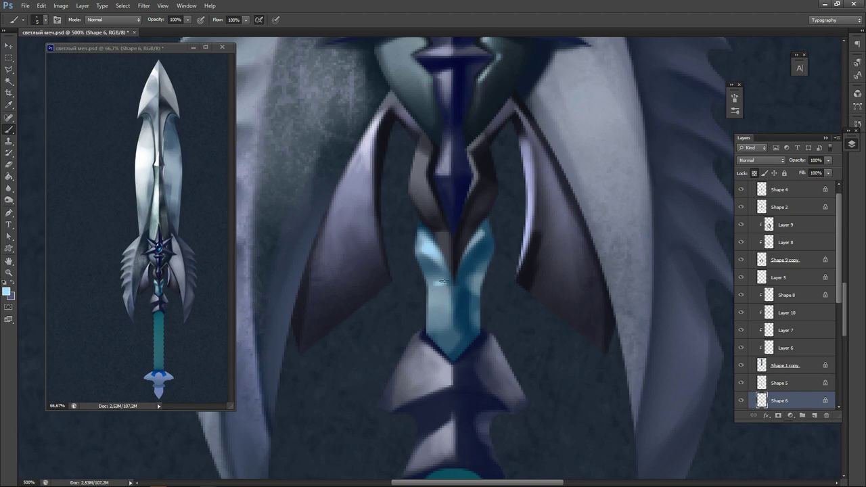
Paint slanted light-blue ridges across the left half of the blue collar and separate them with sampled dark blue.
mouse_move(445, 282)
left_mouse_down()
mouse_move(429, 291)
mouse_move(452, 297)
mouse_move(449, 316)
mouse_move(432, 322)
mouse_move(457, 304)
mouse_move(456, 317)
left_mouse_up()
left_click(466, 300, "alt")
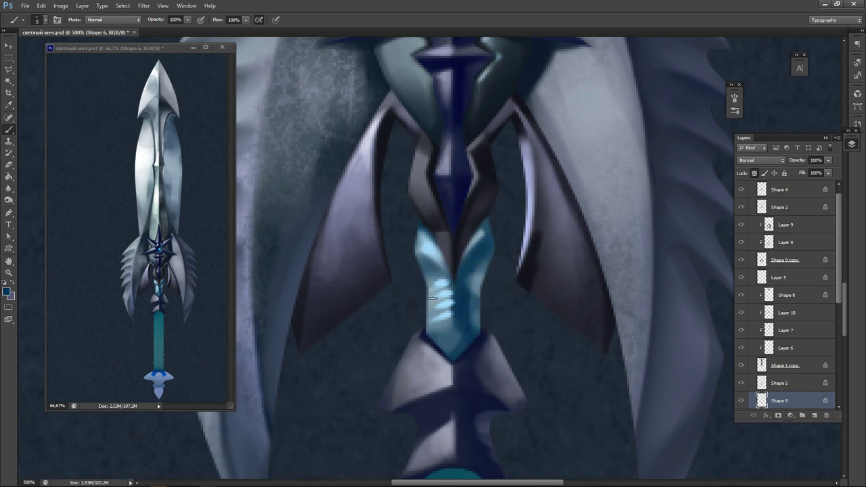
mouse_move(429, 318)
left_mouse_down()
mouse_move(447, 313)
mouse_move(444, 282)
left_mouse_up()
left_click(465, 293, "alt")
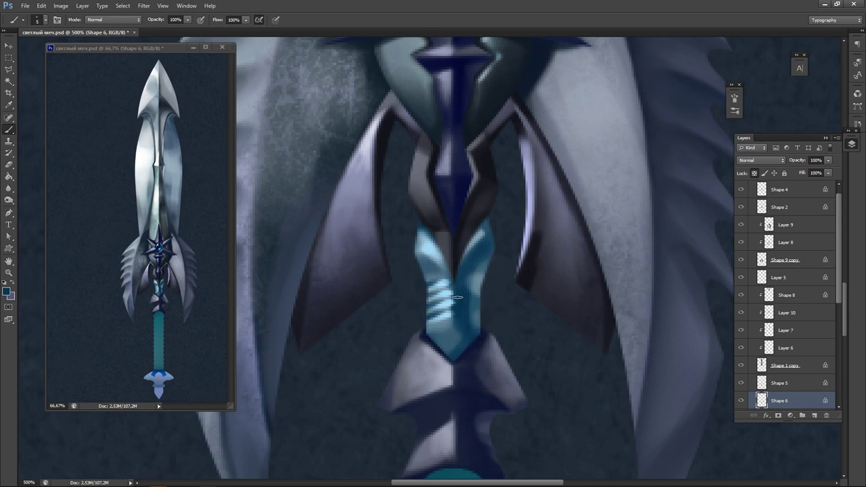
Paint matching slanted ridges and highlights on the right half of the blue collar using sampled blues.
left_click(481, 288, "alt")
left_click_drag(468, 294, 483, 298)
left_click(482, 280, "alt")
left_click(471, 253, "alt")
left_click_drag(463, 331, 436, 223)
left_click_drag(451, 304, 457, 331)
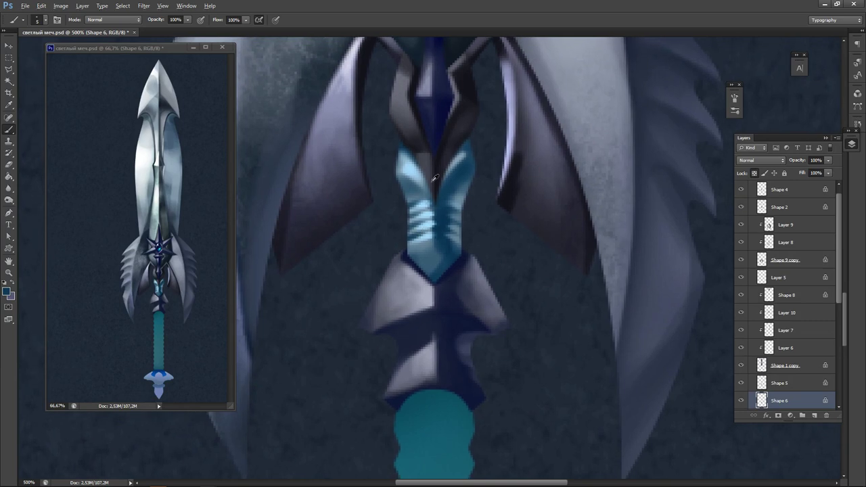
Shade the pointed lower end of the blue collar and outline its lower edge with sampled dark and light blues.
left_click(465, 169, "alt")
left_click_drag(413, 264, 436, 279)
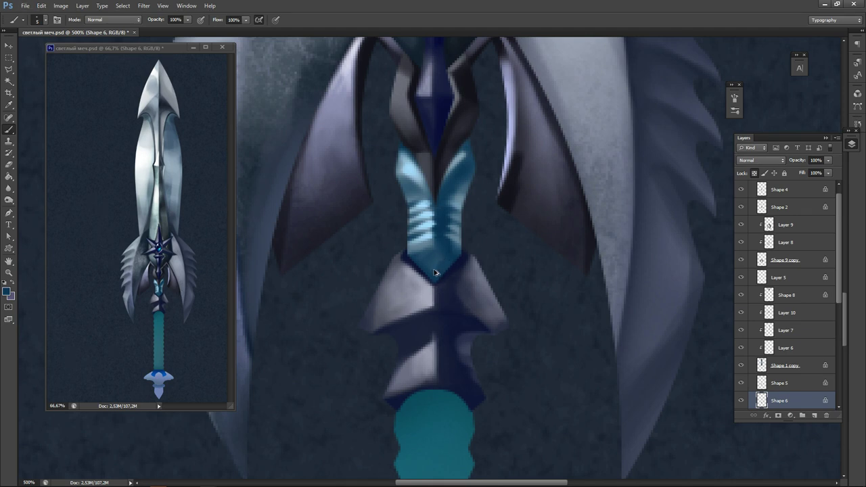
left_click_drag(432, 272, 435, 276)
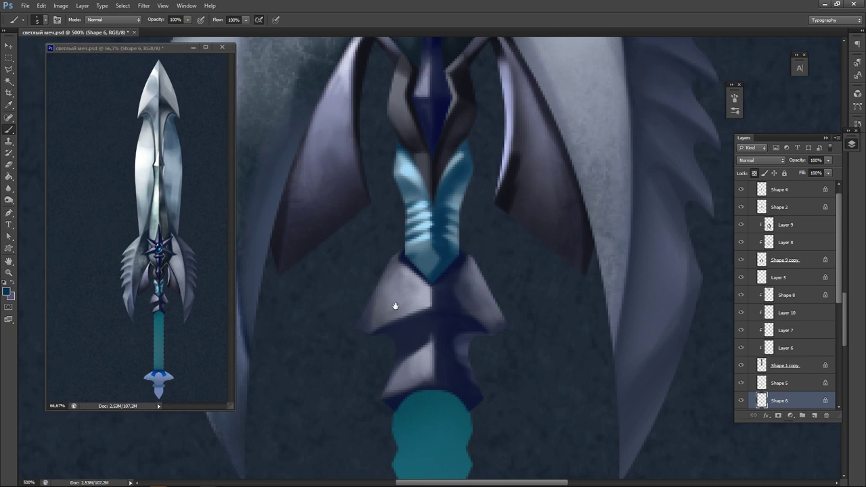
left_click_drag(395, 305, 401, 239)
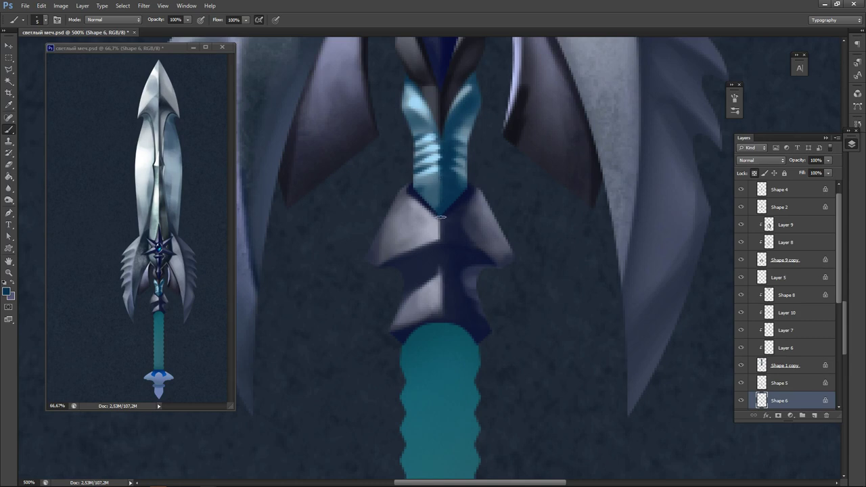
left_click(427, 181, "alt")
mouse_move(420, 190)
left_mouse_down()
mouse_move(439, 164)
mouse_move(430, 195)
mouse_move(438, 175)
mouse_move(439, 211)
left_mouse_up()
left_click(434, 167, "alt")
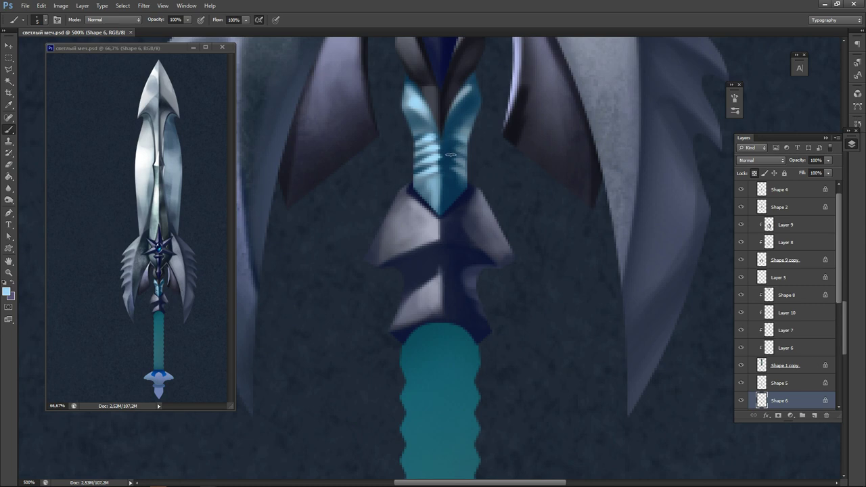
Select the pommel's Shape 11 copy layer and set the foreground to a dark navy based on the pommel colour.
key("ctrl+minus")
key("ctrl+minus")
key("ctrl+minus")
key("ctrl+minus")
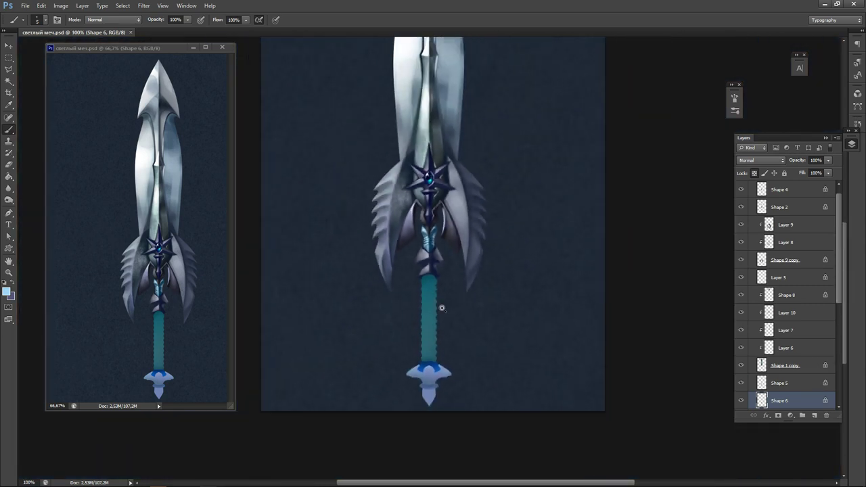
left_click(433, 329, "ctrl")
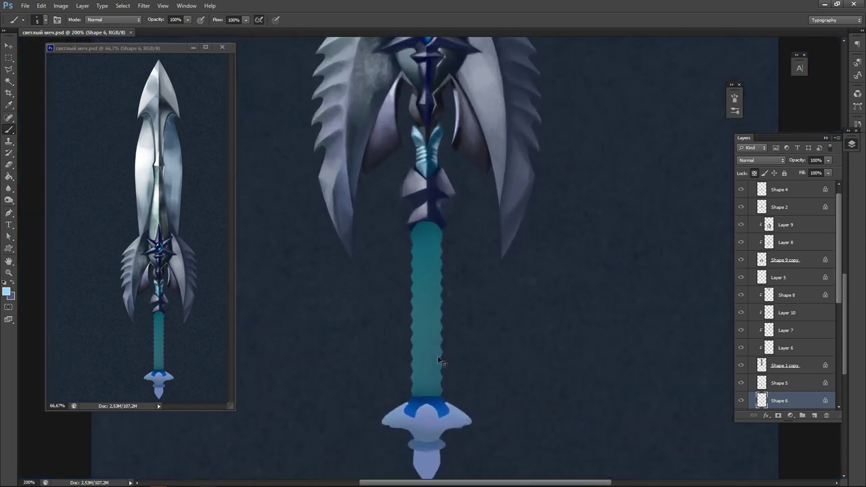
left_click(430, 399, "ctrl")
left_click_drag(421, 388, 414, 227)
left_click(421, 273, "ctrl")
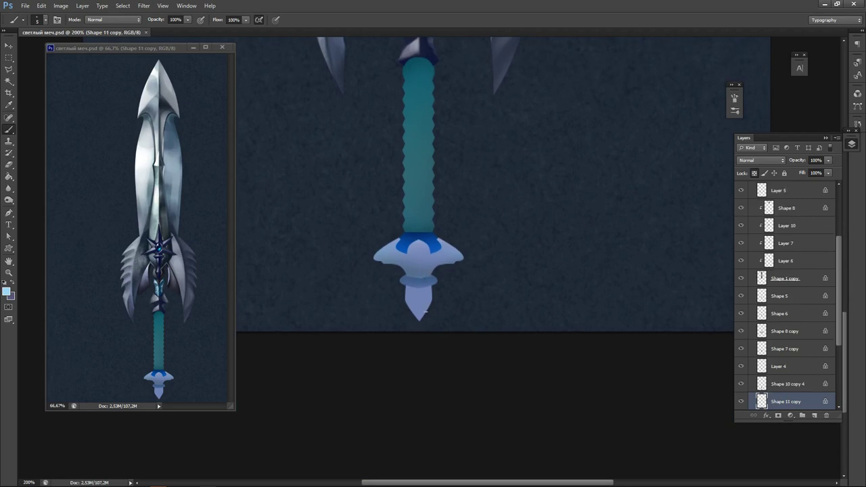
left_click(421, 278, "alt")
key("n")
left_click(396, 243)
left_click(525, 156)
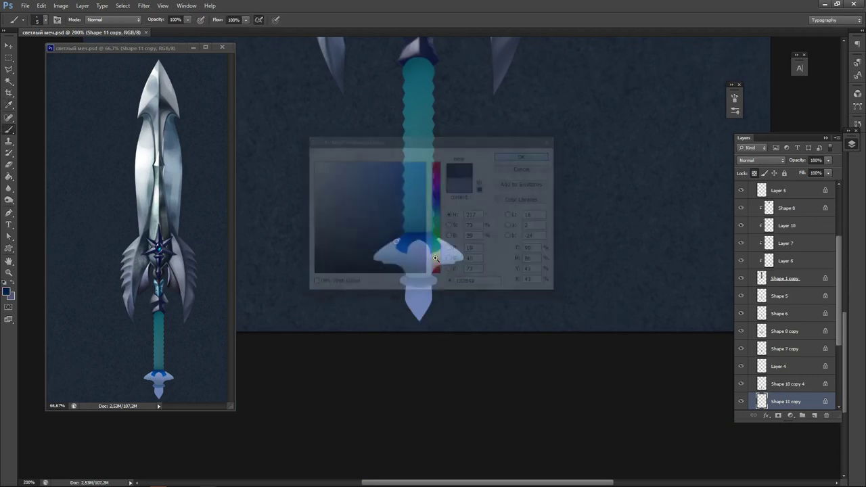
Brush a dark navy shadow down the right half of the pommel's central part.
key("b")
scroll(415, 230, "up", 1)
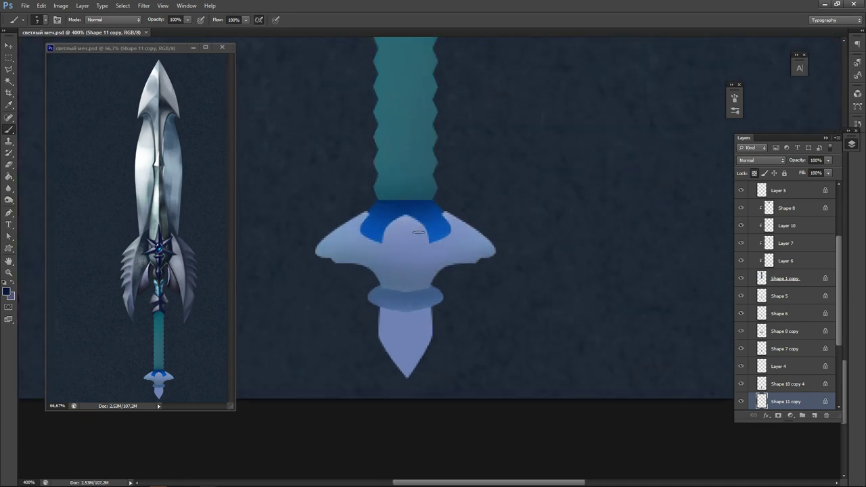
left_click_drag(412, 216, 420, 323)
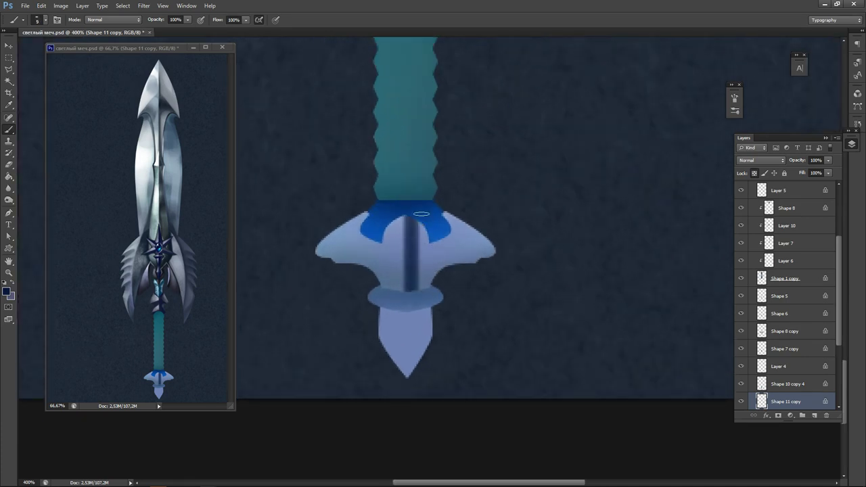
left_click_drag(422, 214, 423, 291)
mouse_move(432, 252)
left_mouse_down()
mouse_move(418, 291)
mouse_move(426, 250)
left_mouse_up()
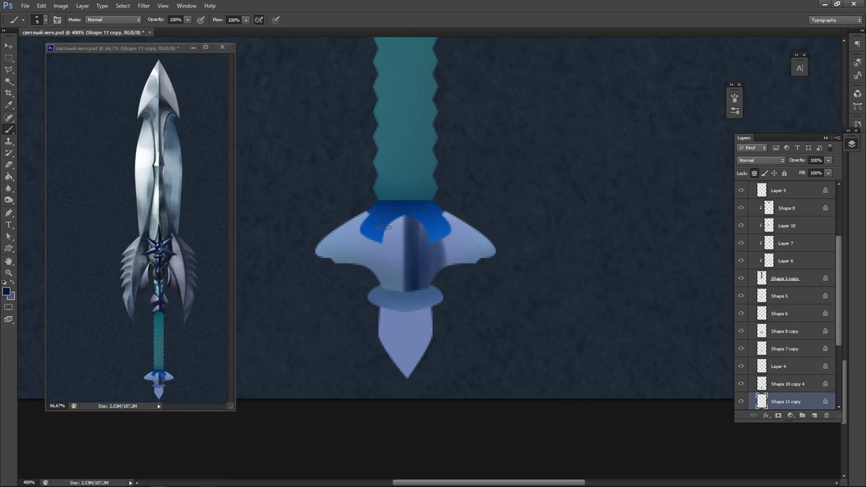
Switch to a hard round 9 px brush and fill the right half of the pommel's centre with sampled dark navy.
right_click(423, 247)
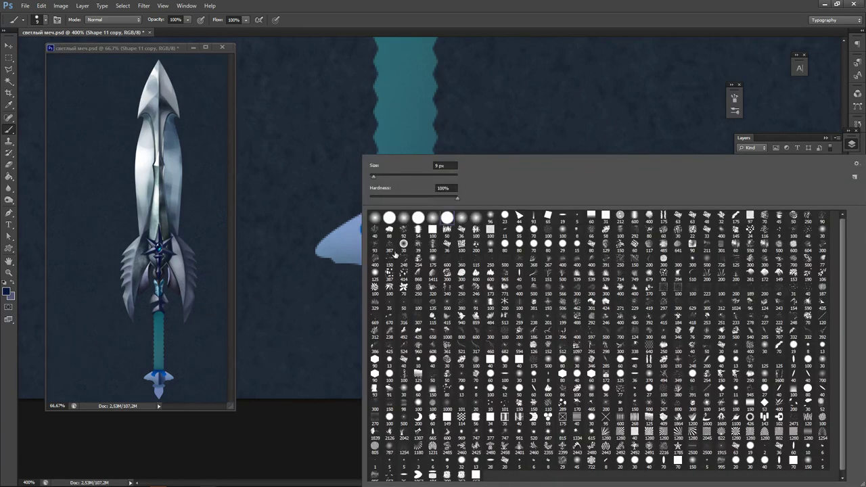
left_click(332, 322)
key("super")
key("super")
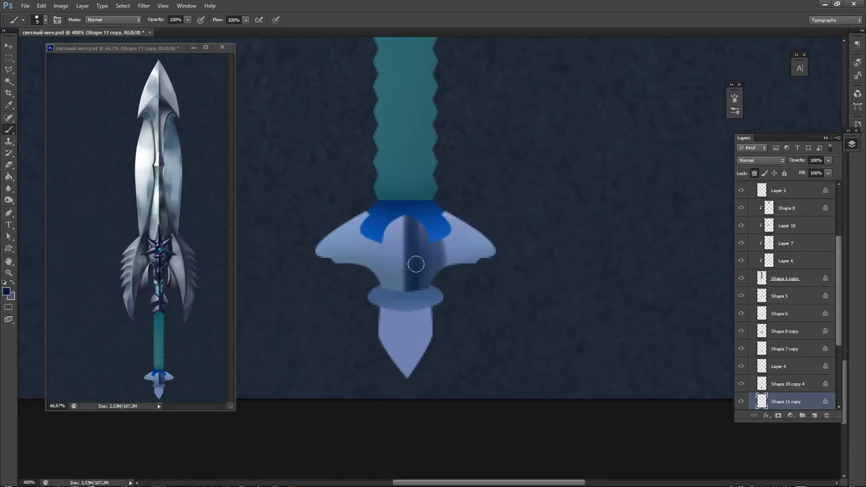
left_click(415, 256, "alt")
left_click_drag(412, 228, 436, 278)
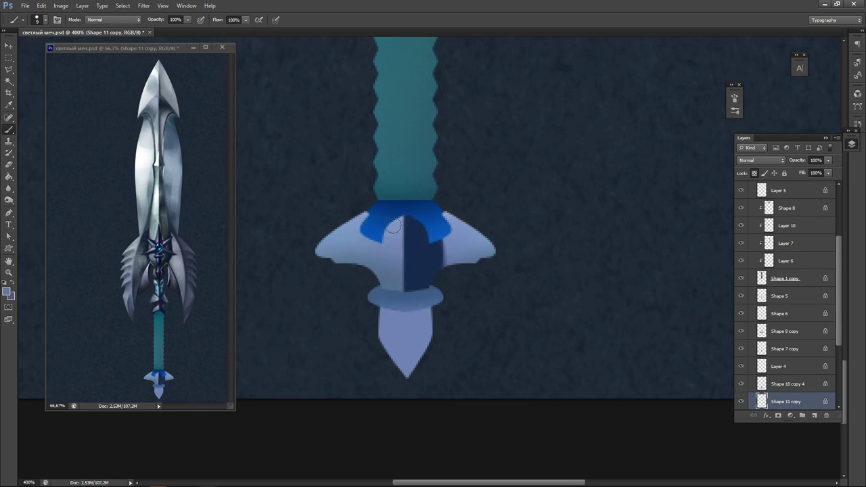
Even out the left half of the pommel's centre with mid-blue up to the vertical ridge line.
left_click_drag(397, 214, 397, 293)
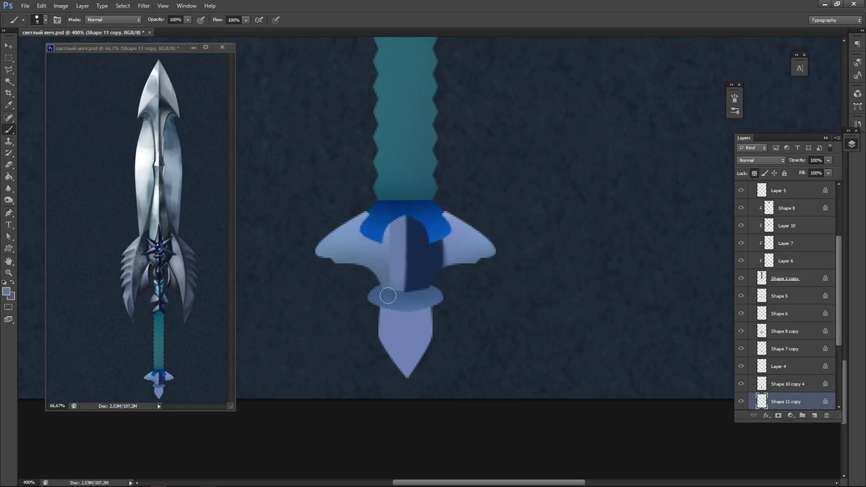
left_click_drag(391, 254, 391, 234)
left_click(385, 285, "alt")
left_click_drag(388, 269, 401, 295)
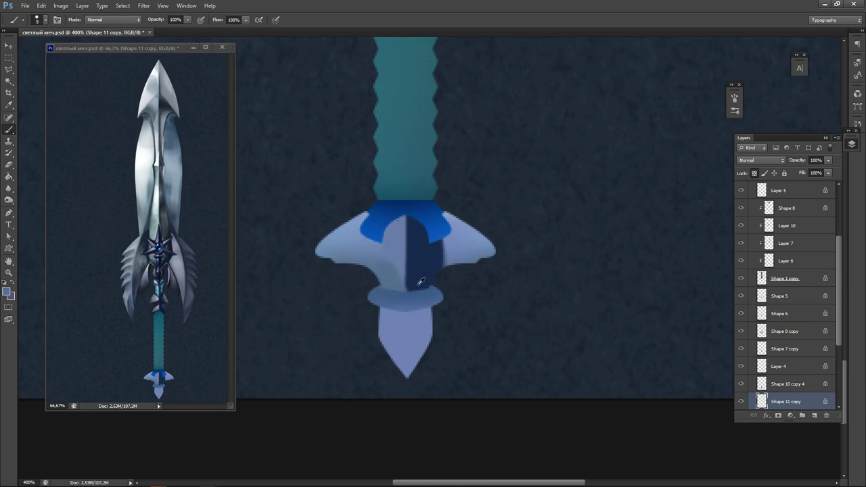
Darken the undersides and outer edges of both pommel wings with navy, changing the brush to 40% opacity and 20 px.
left_click_drag(437, 260, 518, 257)
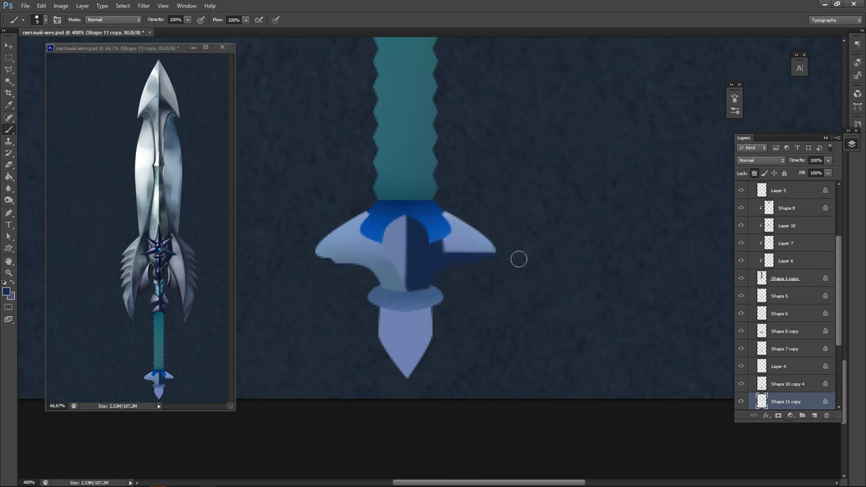
mouse_move(443, 207)
left_mouse_down()
mouse_move(497, 263)
mouse_move(485, 230)
mouse_move(459, 231)
mouse_move(478, 269)
left_mouse_up()
key("4")
key("bracketright")
key("bracketright")
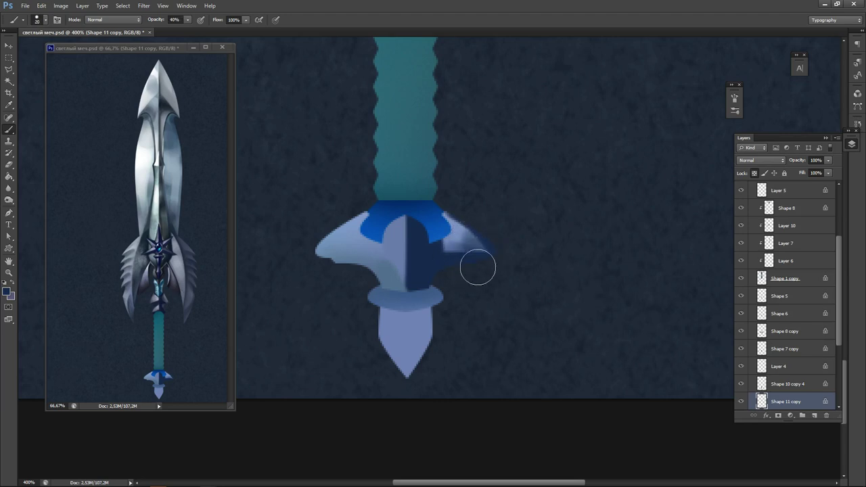
mouse_move(331, 274)
left_mouse_down()
mouse_move(375, 272)
mouse_move(385, 299)
mouse_move(383, 275)
mouse_move(350, 270)
left_mouse_up()
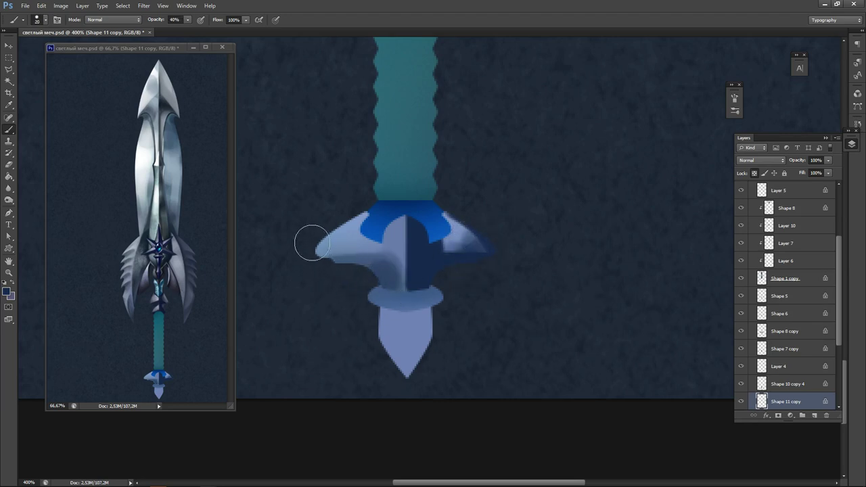
left_click_drag(312, 243, 311, 251)
mouse_move(387, 224)
left_mouse_down()
mouse_move(363, 233)
mouse_move(373, 215)
mouse_move(371, 272)
mouse_move(367, 216)
mouse_move(369, 252)
mouse_move(366, 234)
mouse_move(339, 241)
mouse_move(395, 248)
left_mouse_up()
Paint sampled lighter blue along the left wing's upper edge and the right wing's inner part with a smaller brush at 90% opacity.
left_click(397, 251, "alt")
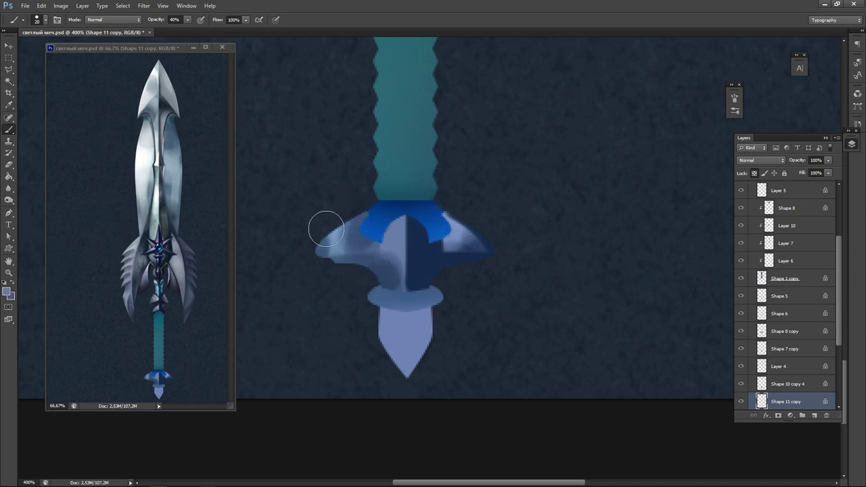
left_click(402, 237, "alt")
key("9")
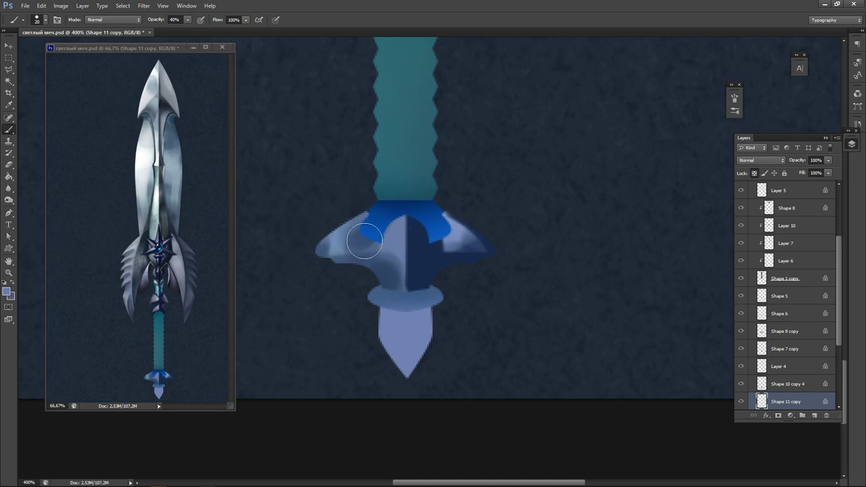
key("bracketleft")
key("bracketleft")
key("bracketleft")
left_click_drag(362, 210, 306, 251)
left_click_drag(443, 241, 450, 256)
Enlarge the brush to 20 px and paint mid-blue reflected light along the pommel's lower curves and right wing's underside.
left_click(440, 257, "alt")
scroll(448, 254, "up", 1)
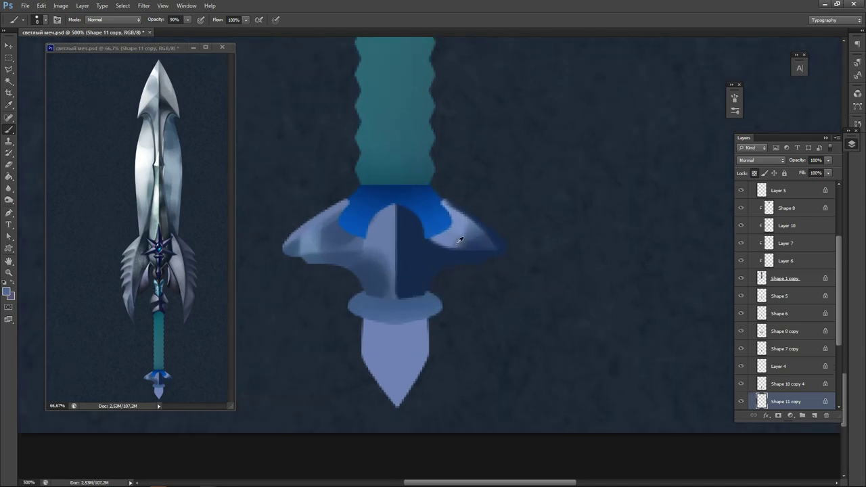
key("bracketright")
key("bracketright")
key("bracketright")
mouse_move(423, 283)
left_mouse_down()
mouse_move(478, 293)
mouse_move(436, 268)
mouse_move(492, 291)
mouse_move(475, 281)
mouse_move(538, 264)
left_mouse_up()
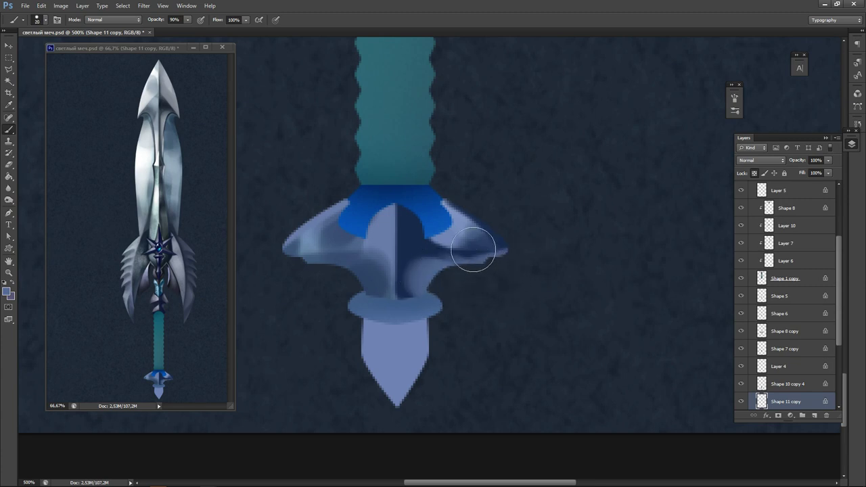
mouse_move(360, 285)
left_mouse_down()
mouse_move(345, 288)
mouse_move(353, 281)
mouse_move(372, 317)
left_mouse_up()
Sample the dark navy and deepen the shadows under both wings and on the right wing's outer edge.
left_click(419, 257, "alt")
left_click_drag(292, 268, 329, 302)
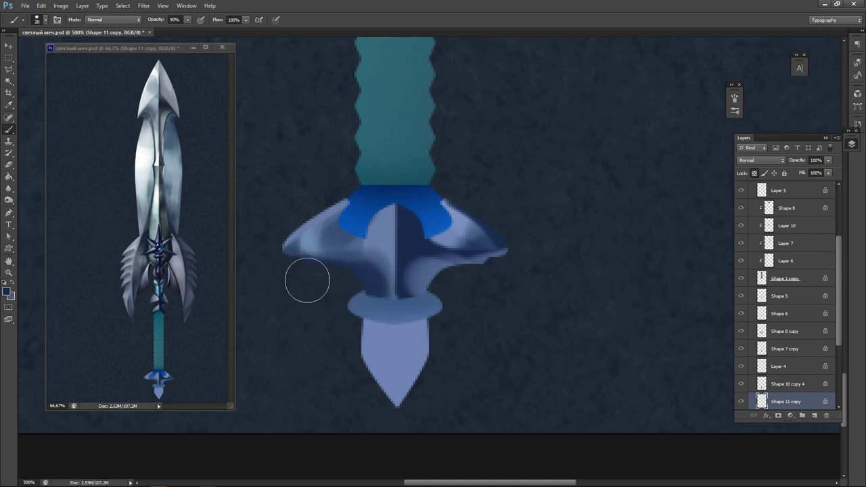
left_click_drag(472, 273, 522, 255)
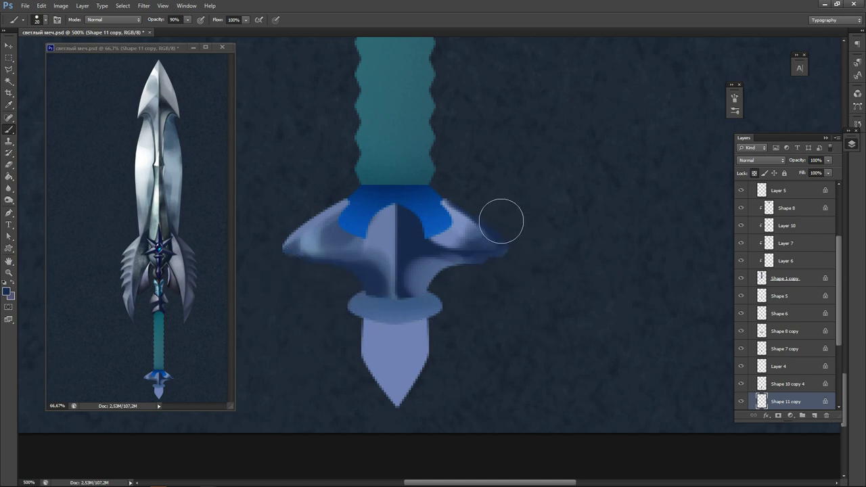
left_click_drag(502, 221, 488, 258)
Reduce the brush size and paint fine dark navy shading on the left wing and around the blue inlay on the right wing.
key("bracketleft")
key("bracketleft")
key("bracketleft")
key("bracketleft")
key("bracketleft")
key("bracketleft")
key("bracketleft")
key("bracketleft")
mouse_move(297, 262)
left_mouse_down()
mouse_move(294, 253)
mouse_move(325, 228)
mouse_move(346, 220)
mouse_move(331, 226)
mouse_move(356, 237)
mouse_move(352, 219)
mouse_move(342, 223)
left_mouse_up()
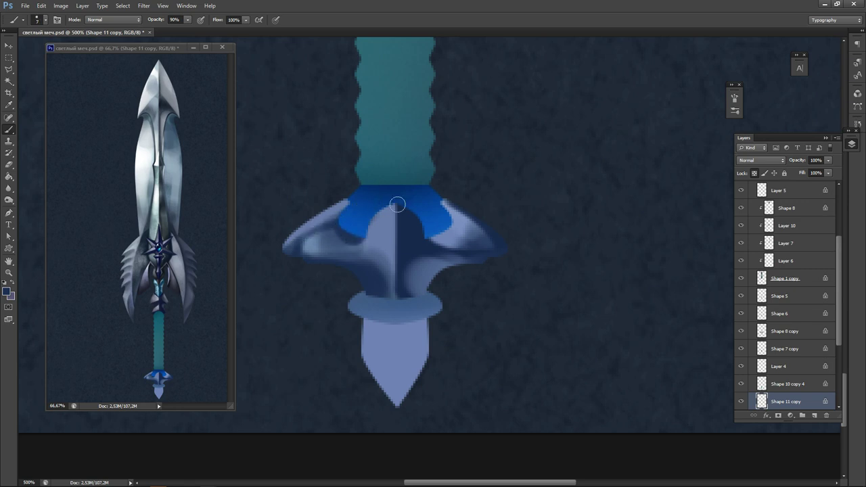
mouse_move(433, 240)
left_mouse_down()
mouse_move(438, 205)
mouse_move(466, 218)
mouse_move(459, 230)
mouse_move(442, 230)
mouse_move(482, 251)
left_mouse_up()
Reduce the brush size and blend sampled blues across the pommel's central ridge, softening the dark shading on its right side.
key("bracketleft")
key("bracketleft")
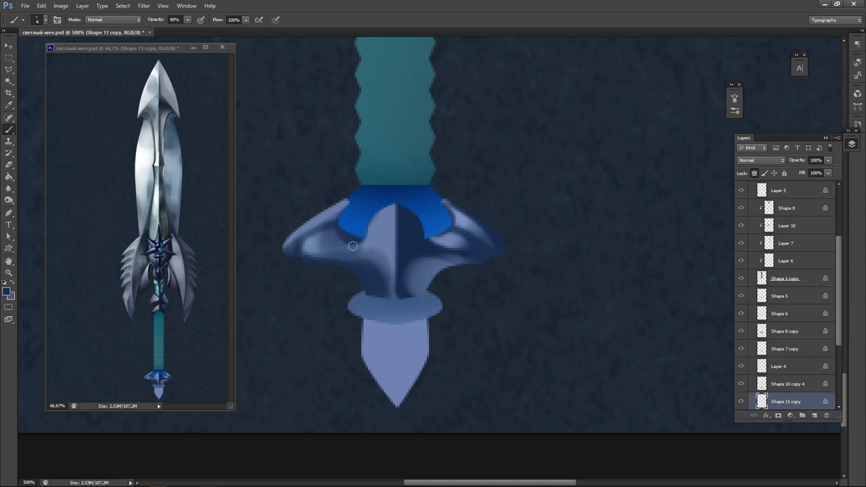
key("alt")
key("alt")
left_click(387, 228, "alt")
mouse_move(387, 216)
left_mouse_down()
mouse_move(427, 242)
mouse_move(402, 228)
mouse_move(397, 260)
mouse_move(392, 218)
mouse_move(382, 244)
mouse_move(388, 229)
mouse_move(388, 257)
mouse_move(383, 240)
mouse_move(396, 264)
mouse_move(401, 254)
mouse_move(388, 248)
mouse_move(388, 228)
mouse_move(416, 248)
left_mouse_up()
left_click(411, 238, "alt")
left_click(392, 234, "alt")
left_click(387, 230, "alt")
left_click(400, 244, "alt")
left_click(383, 231, "alt")
Choose a pale blue and paint a highlight on the upper part of the central ridge, blending it with sampled tones.
key("n")
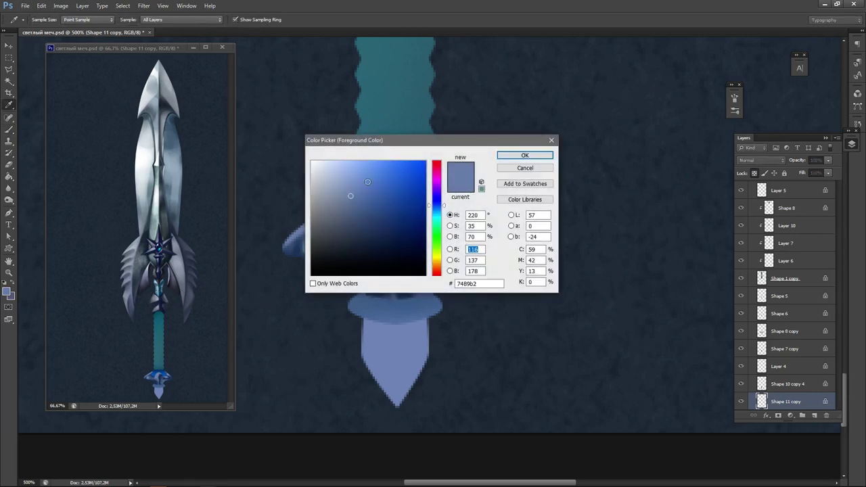
left_click_drag(354, 172, 333, 150)
left_click(514, 156)
mouse_move(379, 210)
left_mouse_down()
mouse_move(369, 235)
mouse_move(386, 214)
mouse_move(380, 242)
mouse_move(391, 196)
mouse_move(382, 205)
mouse_move(389, 218)
mouse_move(400, 200)
mouse_move(410, 221)
left_mouse_up()
left_click(407, 229, "alt")
left_click(386, 223, "alt")
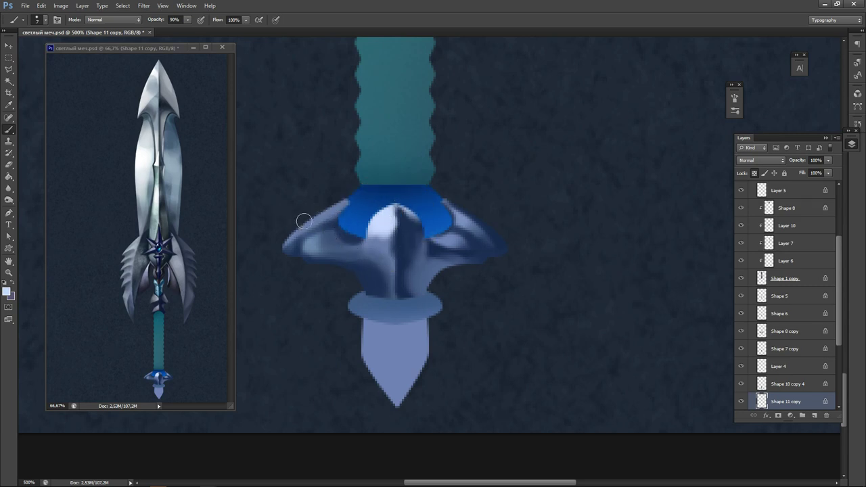
left_click_drag(304, 221, 343, 202)
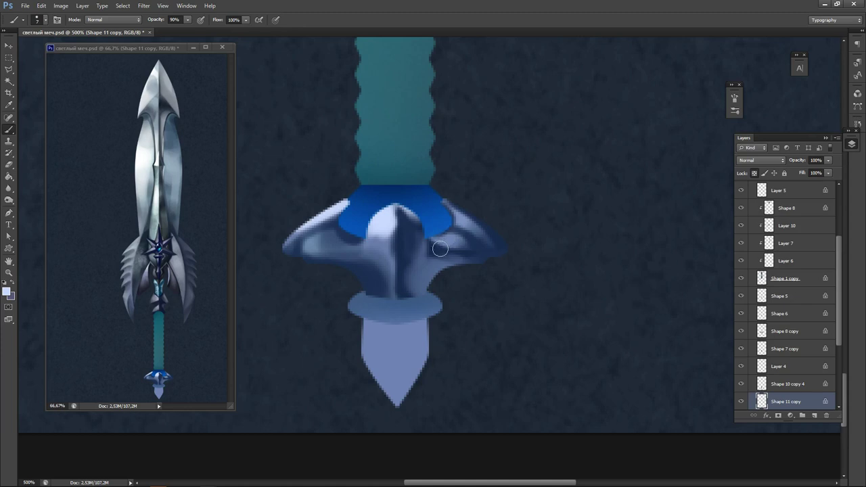
left_click_drag(328, 237, 316, 250)
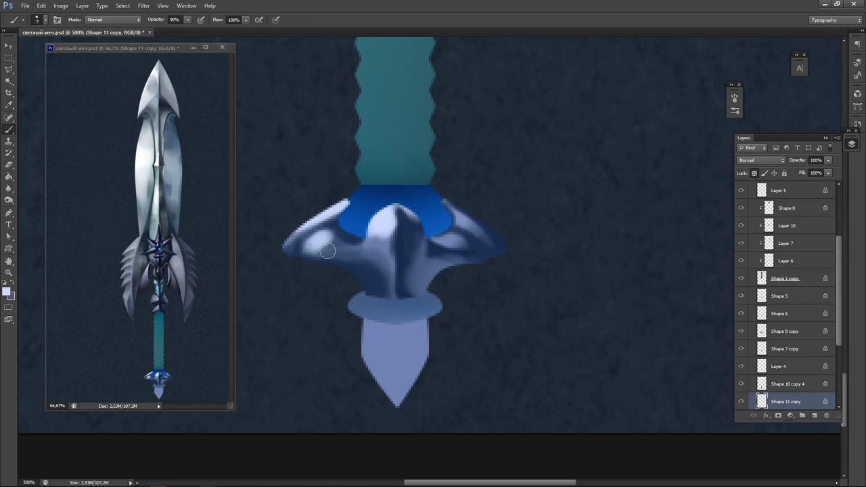
key("ctrl+z")
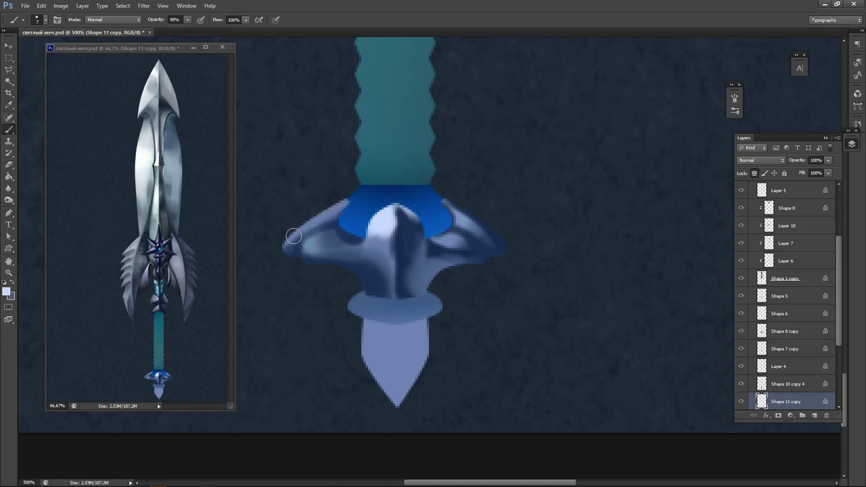
Paint pale blue highlights along the left wing's upper edge and on its rounded lower bulge.
left_click_drag(283, 235, 333, 201)
left_click(312, 244)
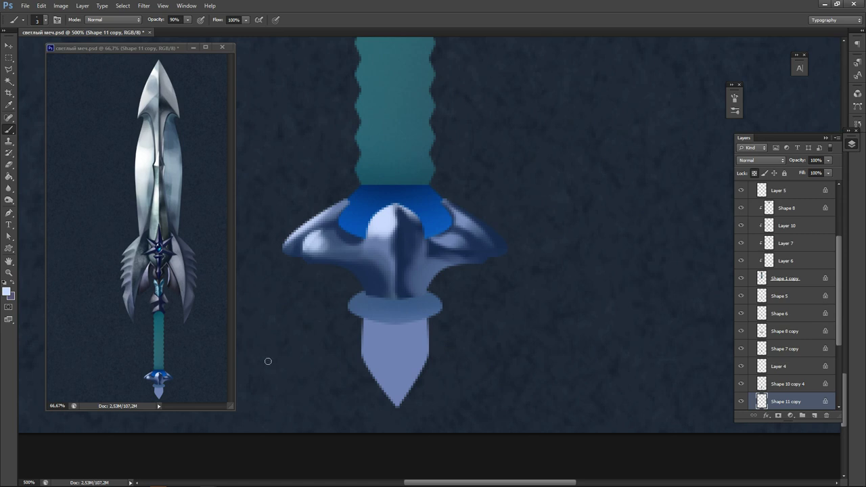
Choose a near-black navy and paint a deep shadow along the left wing's underside and into the stem.
left_click(351, 264, "alt")
key("n")
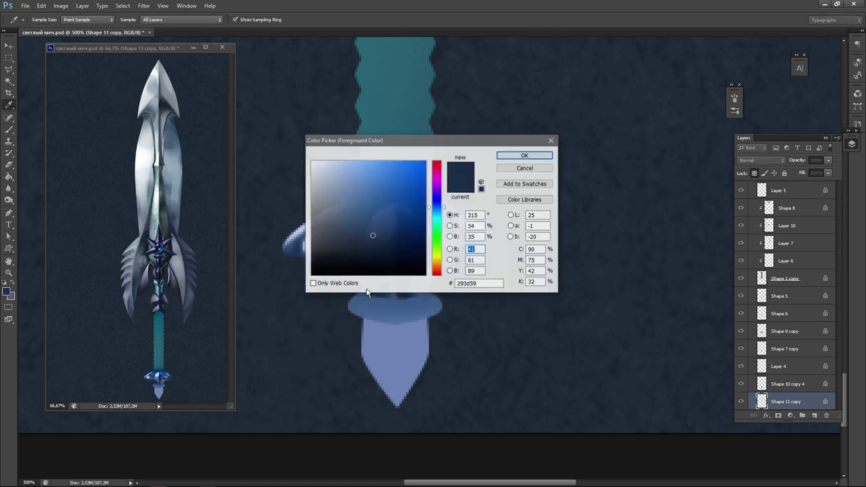
left_click(402, 258)
left_click(525, 156)
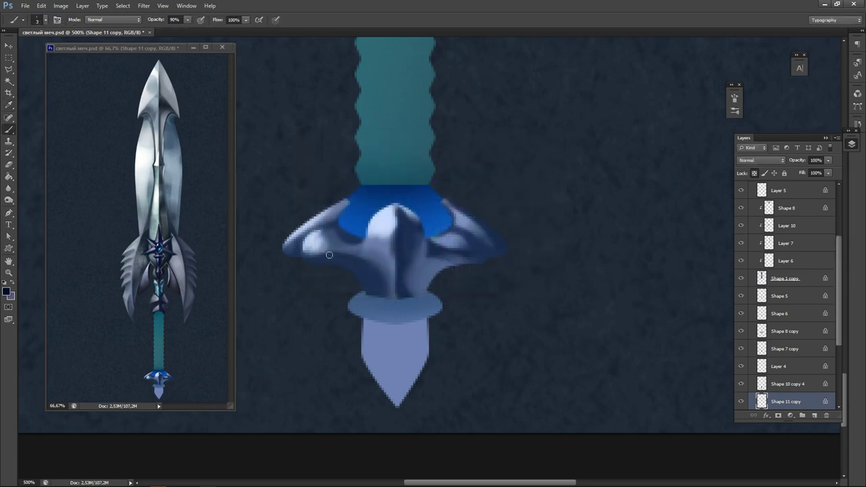
mouse_move(308, 260)
left_mouse_down()
mouse_move(342, 253)
mouse_move(361, 264)
left_mouse_up()
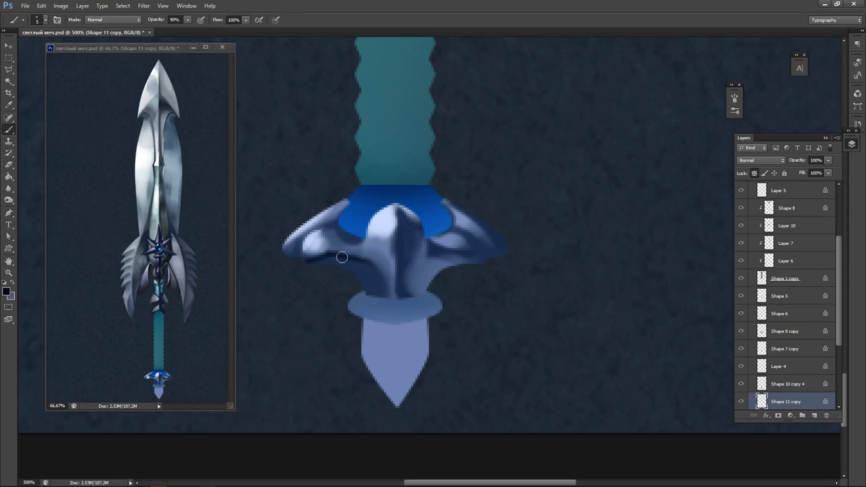
mouse_move(336, 258)
left_mouse_down()
mouse_move(383, 271)
mouse_move(373, 267)
mouse_move(379, 298)
left_mouse_up()
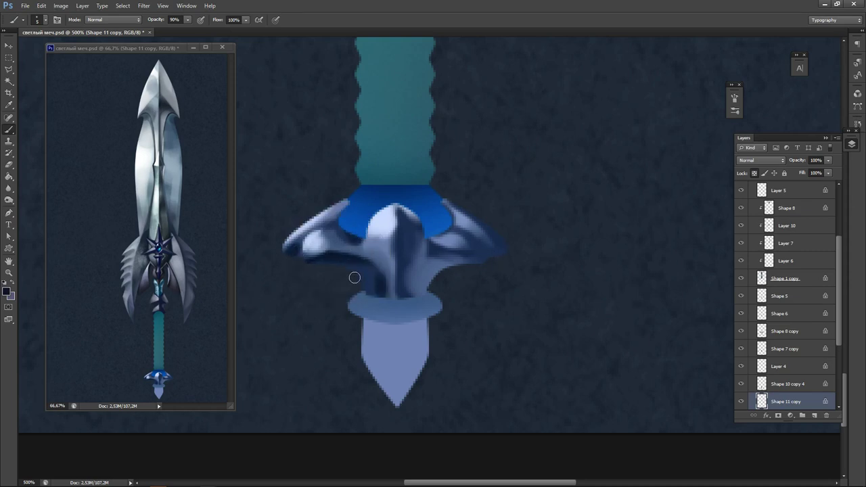
Shade the left side of the central ridge with sampled navy and paint mid-blue reflected light on the stem's lower left curve.
left_click(345, 236, "alt")
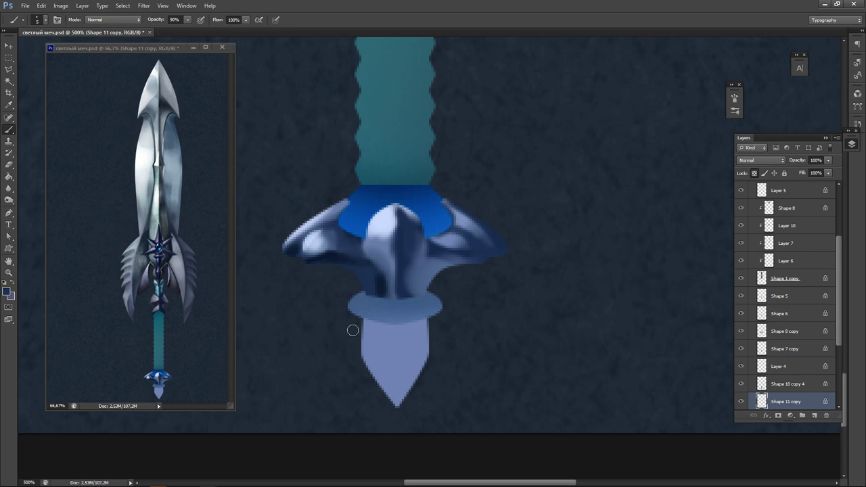
left_click(371, 260, "alt")
mouse_move(366, 239)
left_mouse_down()
mouse_move(392, 286)
mouse_move(400, 253)
mouse_move(388, 285)
left_mouse_up()
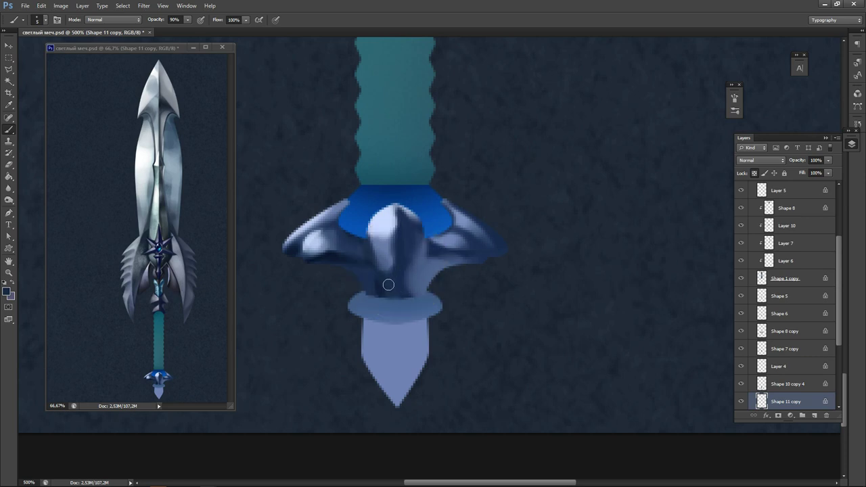
left_click(394, 250, "alt")
left_click(427, 276, "alt")
mouse_move(338, 270)
left_mouse_down()
mouse_move(362, 280)
mouse_move(369, 296)
left_mouse_up()
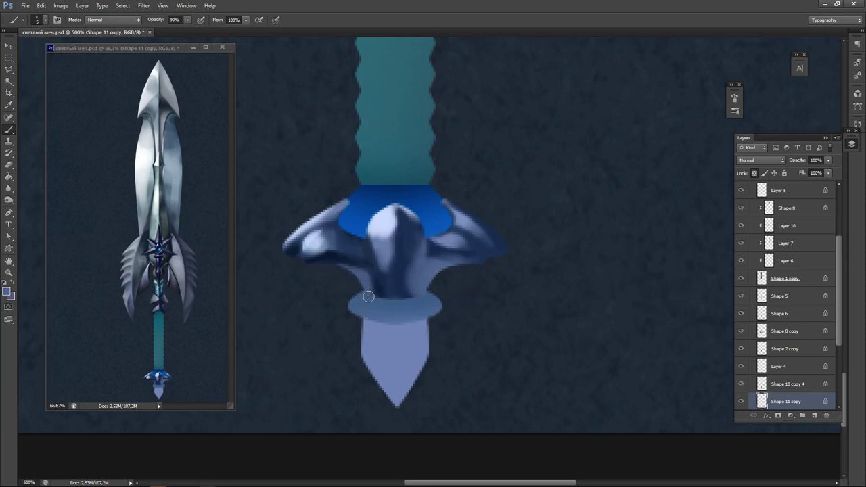
Darken the right wing's underside and outer edge with sampled navy, adding a lavender rim light along its upper edge.
left_click(446, 257, "alt")
left_click_drag(486, 264, 463, 260)
mouse_move(470, 210)
left_mouse_down()
mouse_move(503, 250)
mouse_move(511, 247)
left_mouse_up()
left_click(473, 220, "alt")
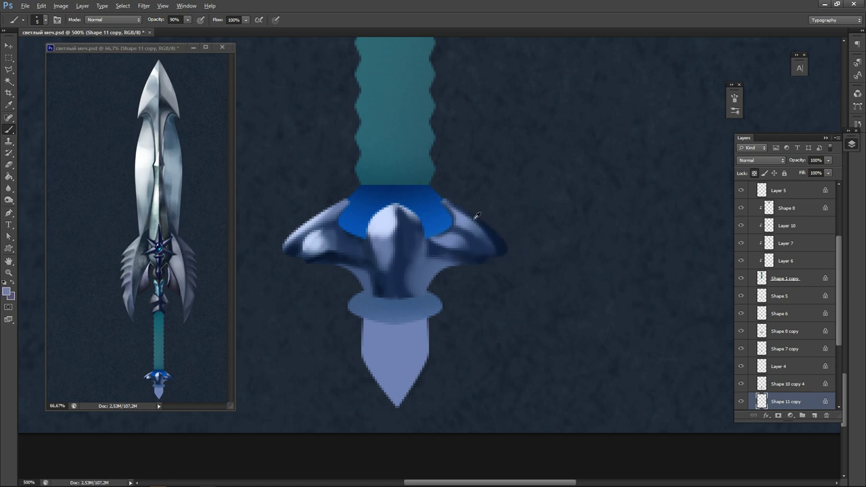
left_click_drag(471, 212, 515, 251)
Deepen the navy on the central ridge's right side, extend its lighter left face downward, and redefine the dark centre line.
left_click(401, 282, "alt")
mouse_move(418, 248)
left_mouse_down()
mouse_move(412, 292)
mouse_move(405, 271)
mouse_move(415, 297)
left_mouse_up()
left_click(432, 264, "alt")
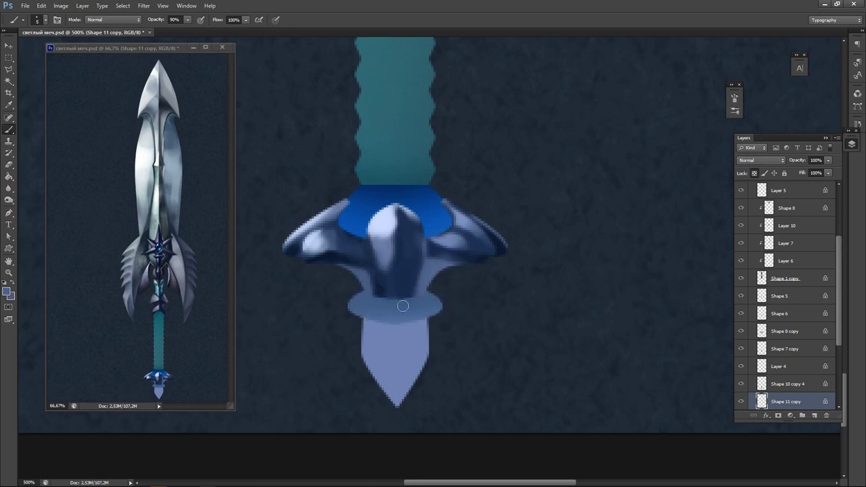
mouse_move(401, 251)
left_mouse_down()
mouse_move(401, 310)
mouse_move(398, 257)
mouse_move(390, 280)
left_mouse_up()
left_click(390, 247, "alt")
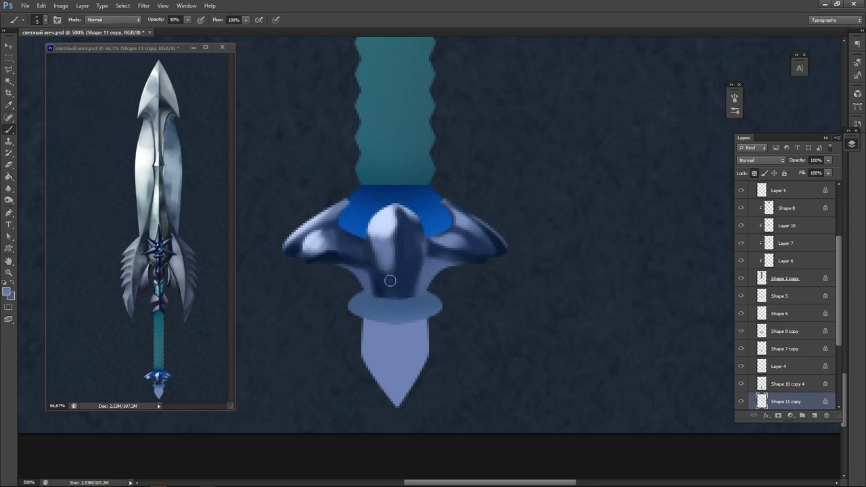
left_click(390, 230, "alt")
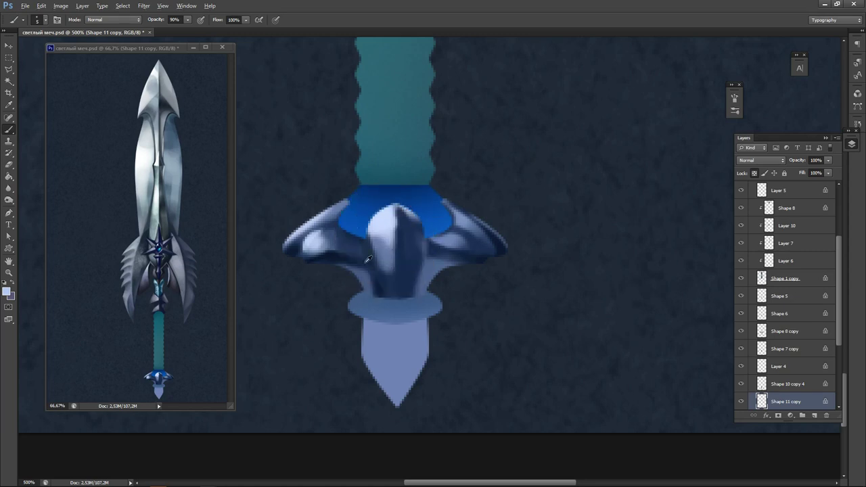
left_click(337, 252, "alt")
left_click_drag(402, 255, 400, 239)
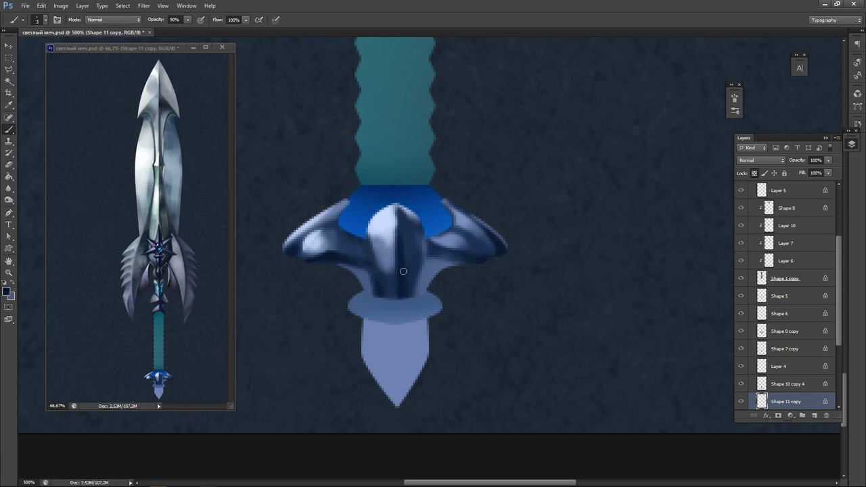
Enlarge the brush slightly and shade the stem's lower right curve with sampled dark navy.
left_click(406, 247, "alt")
key("alt")
left_click(436, 251, "alt")
key("bracketright")
key("bracketright")
left_click_drag(439, 259, 425, 302)
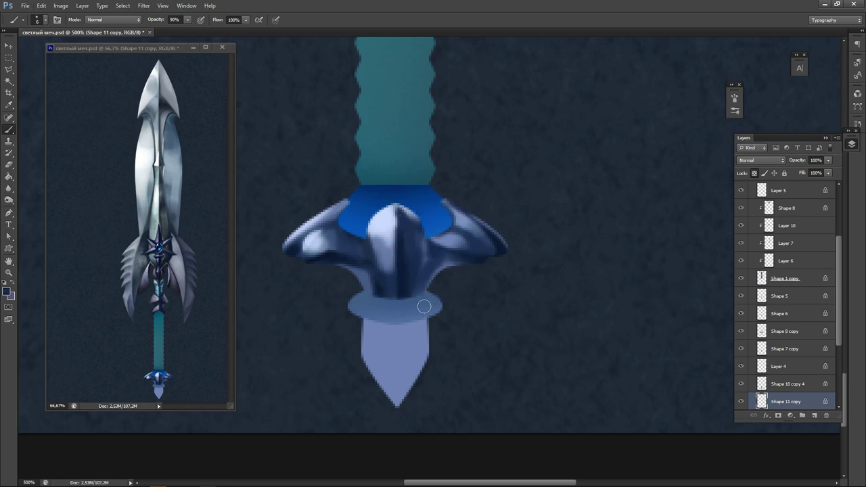
Blend sampled blues into both lower sides of the stem above the ring and save the document.
left_click(429, 249, "alt")
left_click(390, 292, "alt")
left_click_drag(428, 280, 424, 296)
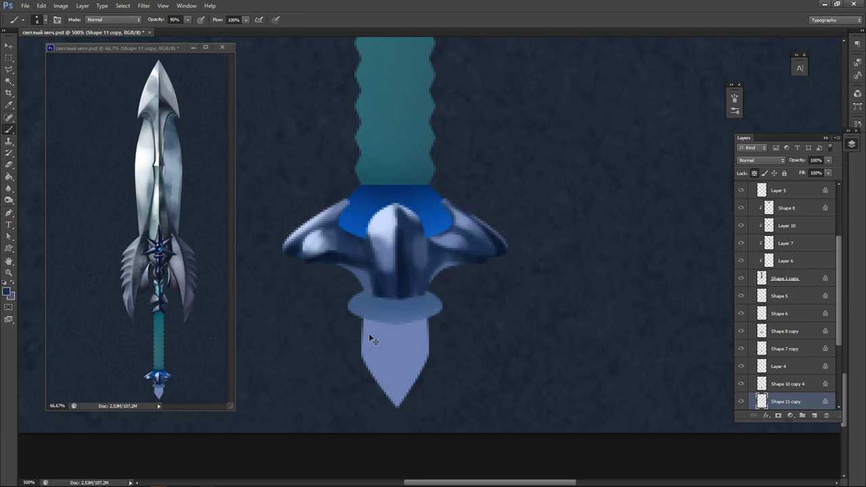
key("ctrl+s")
left_click_drag(352, 284, 369, 308)
On the Shape 12 copy layer, paint sampled navy around the ring's edges and blend a lighter blue through its middle.
key("alt+bracketleft")
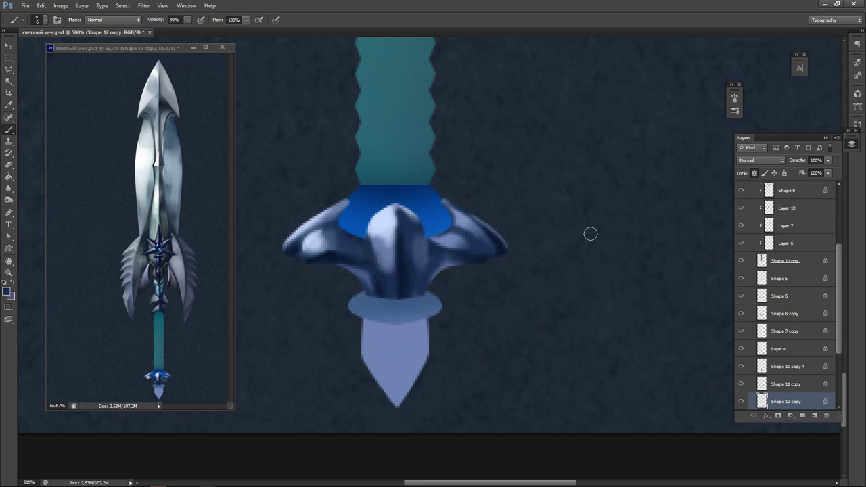
left_click(411, 281, "alt")
mouse_move(343, 304)
left_mouse_down()
mouse_move(408, 299)
mouse_move(431, 331)
mouse_move(409, 297)
mouse_move(434, 316)
mouse_move(386, 327)
left_mouse_up()
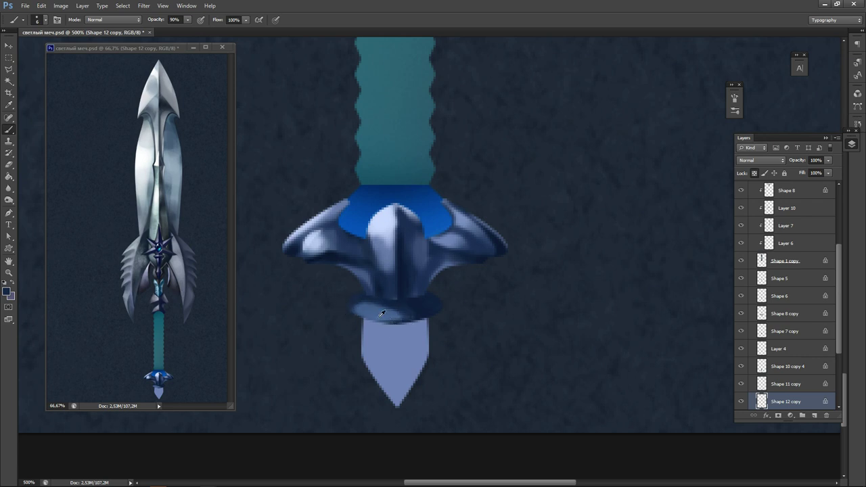
left_click(382, 313, "alt")
left_click(387, 263, "alt")
left_click_drag(369, 308, 407, 315)
left_click(368, 302, "alt")
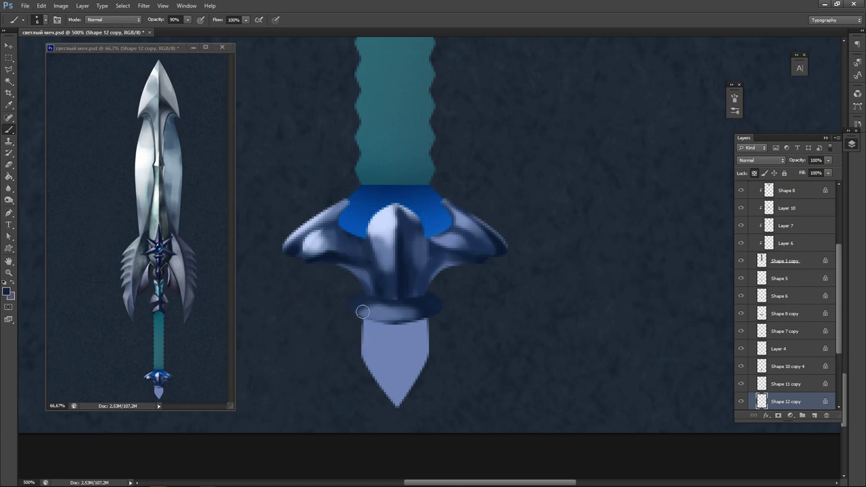
Paint sampled mid-blue light along the ring's upper edges and sides, and blend the shading along its lower rim.
left_click(352, 295, "alt")
mouse_move(356, 294)
left_mouse_down()
mouse_move(348, 321)
mouse_move(358, 323)
mouse_move(365, 295)
mouse_move(364, 309)
mouse_move(442, 311)
left_mouse_up()
left_click(391, 298, "alt")
left_click(429, 309, "alt")
mouse_move(385, 321)
left_mouse_down()
mouse_move(443, 304)
mouse_move(379, 322)
left_mouse_up()
left_click(406, 310, "alt")
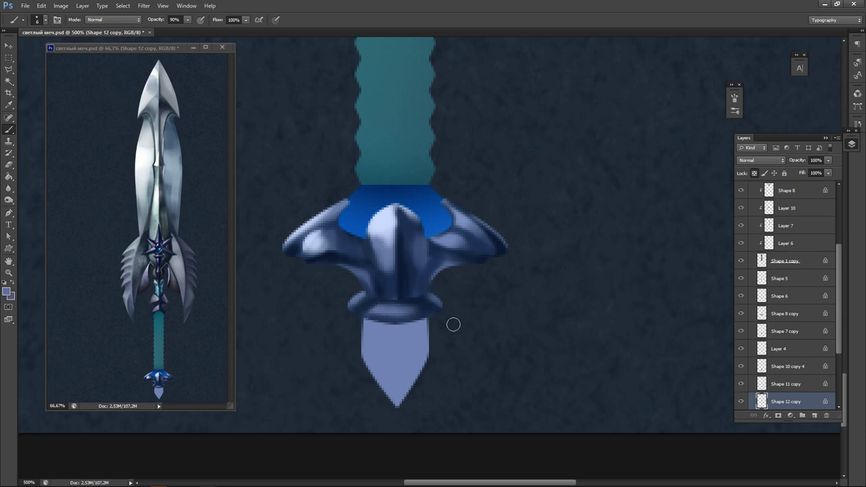
Sample the ridge's pale blue with a smaller brush and paint highlights on the ring's centre and upper left edge.
left_click(386, 218, "alt")
key("bracketleft")
key("bracketleft")
key("bracketleft")
mouse_move(379, 310)
left_mouse_down()
mouse_move(401, 311)
mouse_move(392, 310)
left_mouse_up()
mouse_move(383, 310)
left_mouse_down()
mouse_move(367, 310)
mouse_move(403, 309)
left_mouse_up()
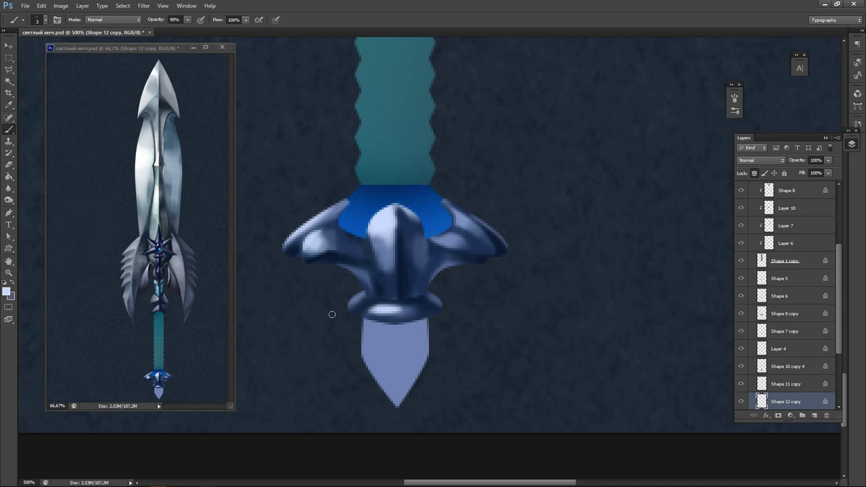
left_click_drag(352, 300, 359, 294)
On the Shape 7 layer, cover the pommel's pointed tip with a deep saturated blue using a 25 px brush.
left_click(393, 364, "ctrl")
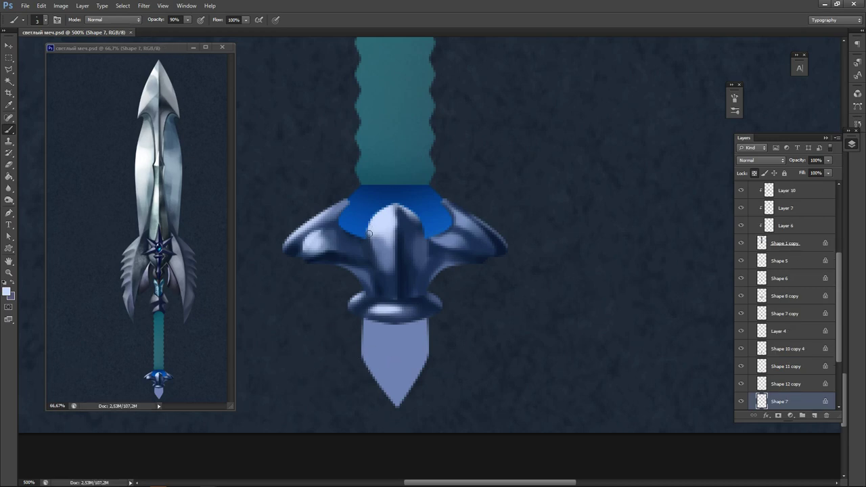
left_click(396, 357, "alt")
key("n")
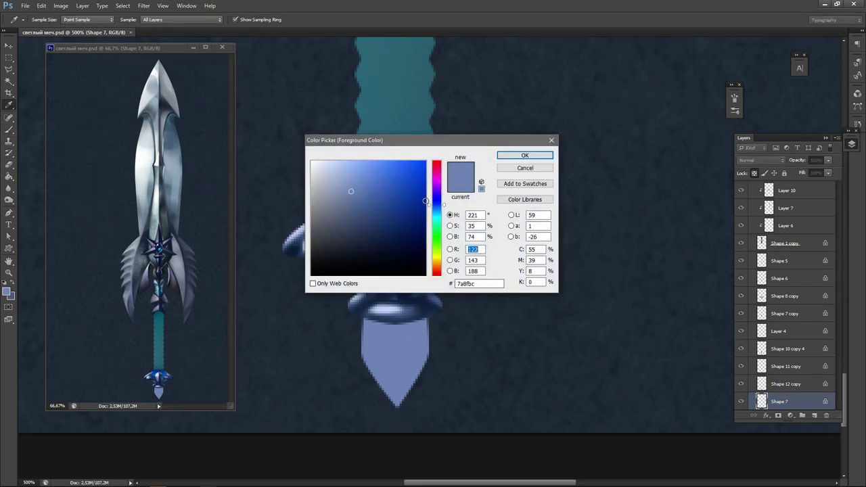
left_click_drag(426, 202, 427, 221)
left_click(524, 155)
key("b")
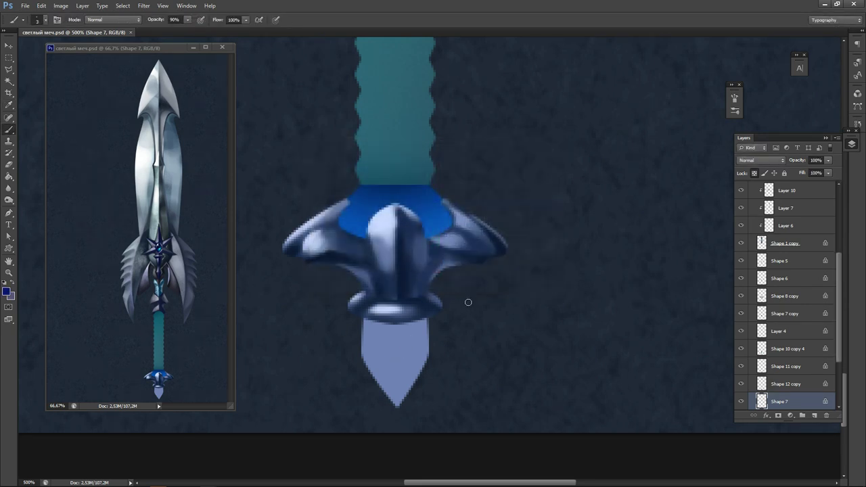
key("bracketright")
key("bracketright")
key("bracketright")
key("bracketright")
key("bracketright")
key("bracketright")
key("bracketright")
key("bracketright")
key("bracketright")
mouse_move(398, 349)
left_mouse_down()
mouse_move(434, 309)
mouse_move(455, 340)
mouse_move(432, 327)
left_mouse_up()
Set the brush colour to dark navy 051436 and paint shadows on the tip's left side and beneath the ring.
key("n")
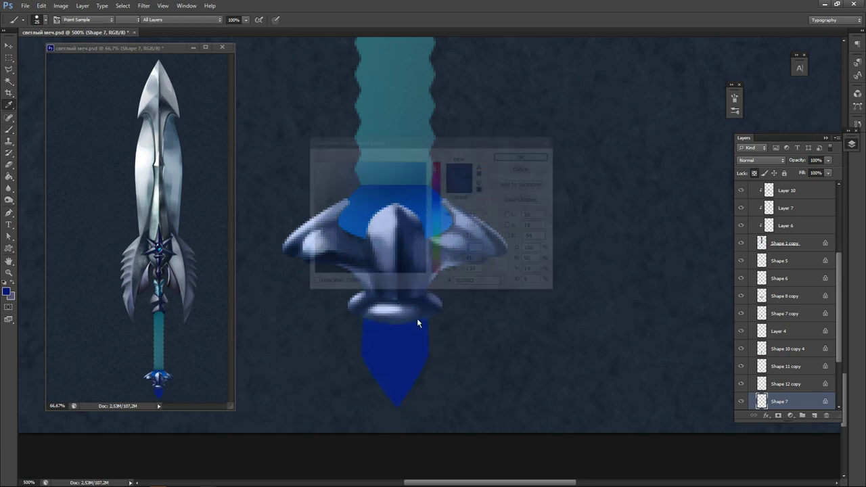
left_click(417, 251)
left_click(503, 157)
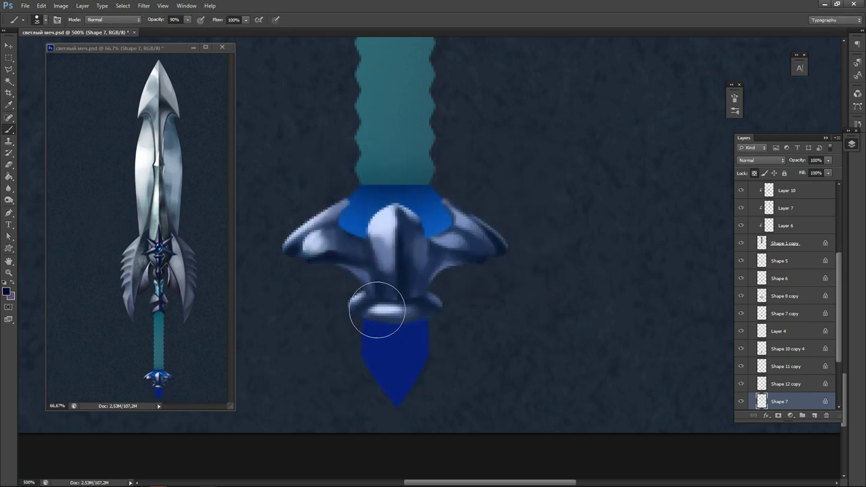
left_click_drag(377, 310, 358, 378)
left_click_drag(399, 310, 381, 406)
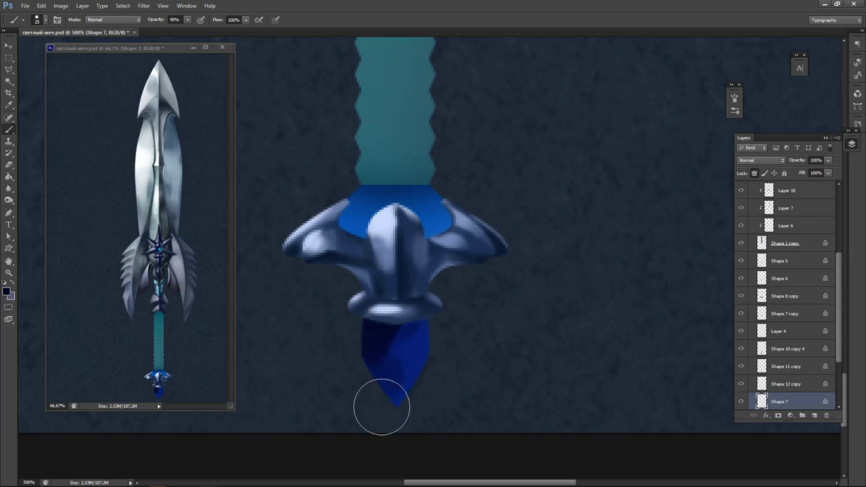
left_click_drag(387, 343, 450, 315)
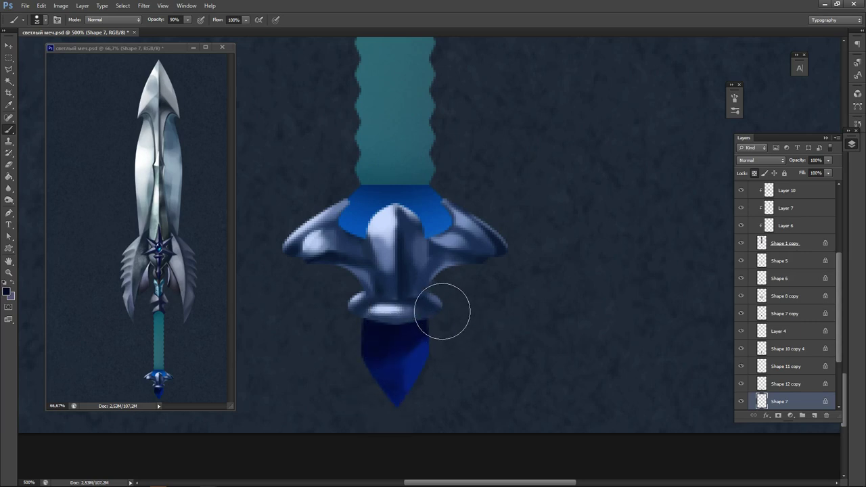
Set the brush colour to bright cyan and paint a glow on the pommel tip's lower right with a smaller brush.
key("i")
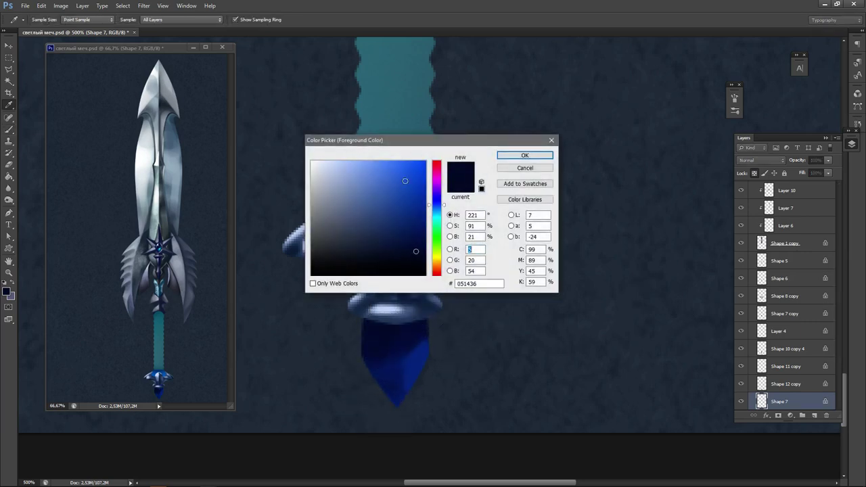
left_click(438, 218)
left_click_drag(410, 176, 493, 145)
left_click(524, 156)
key("b")
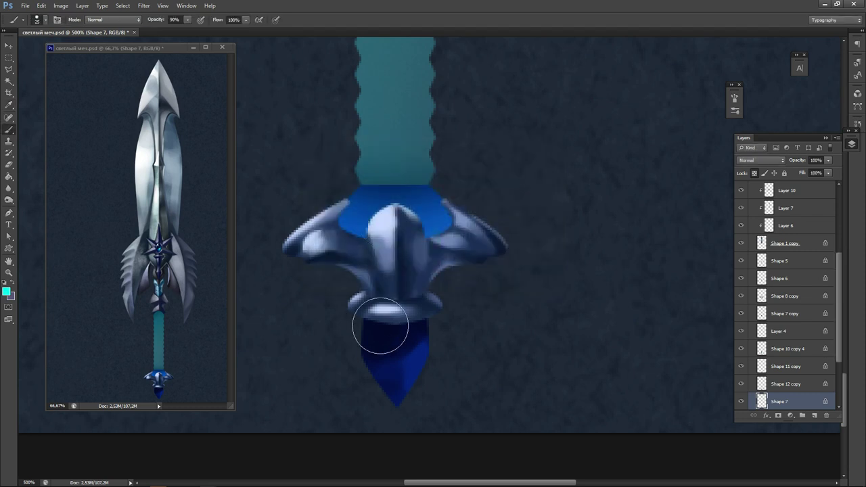
key("bracketleft")
key("bracketleft")
key("bracketleft")
left_click(407, 363)
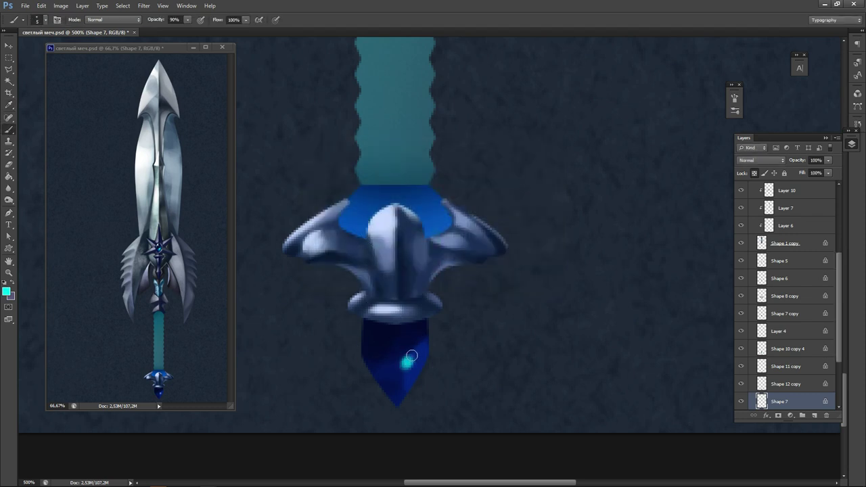
mouse_move(416, 352)
left_mouse_down()
mouse_move(407, 378)
mouse_move(428, 352)
mouse_move(408, 388)
mouse_move(424, 353)
left_mouse_up()
Refine the glow with sampled cyan tones and add a small cyan highlight at the tip's upper right edge.
left_click(425, 356, "alt")
left_click(411, 360, "alt")
left_click_drag(392, 374, 396, 396)
key("ctrl+z")
left_click_drag(394, 366, 379, 382)
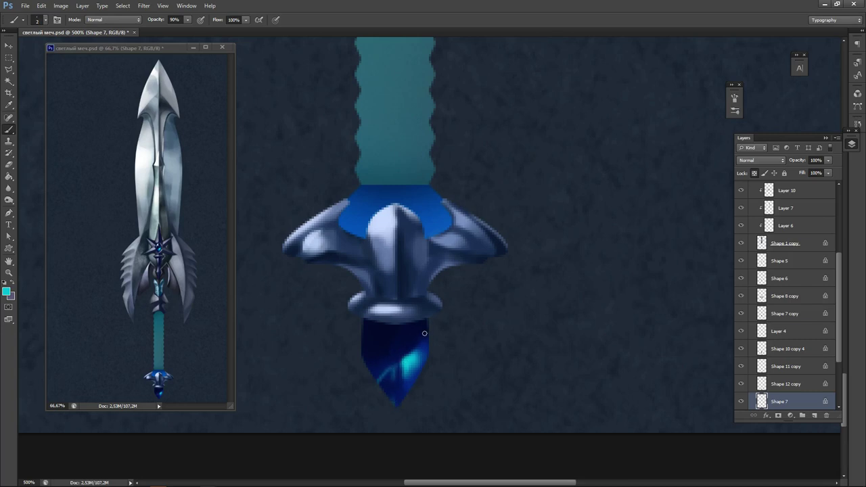
key("ctrl+z")
left_click_drag(422, 330, 420, 347)
Set the brush to a pale blue at 40% opacity and 4 px for reflections on the tip.
left_click(397, 350, "alt")
key("n")
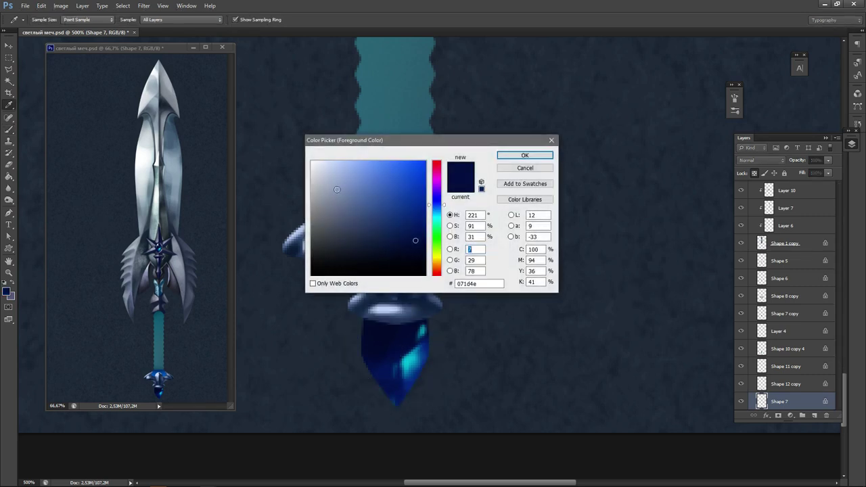
mouse_move(347, 182)
left_mouse_down()
mouse_move(350, 151)
mouse_move(328, 157)
left_mouse_up()
key("Return")
key("b")
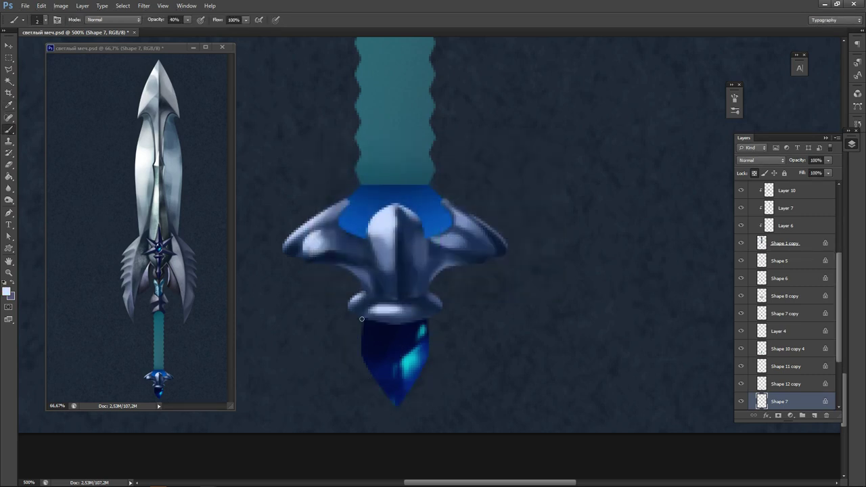
key("]")
Try painting an angular pale reflection on the tip's left side and undo its strokes.
mouse_move(366, 325)
left_mouse_down()
mouse_move(385, 335)
mouse_move(366, 330)
mouse_move(377, 346)
mouse_move(363, 363)
left_mouse_up()
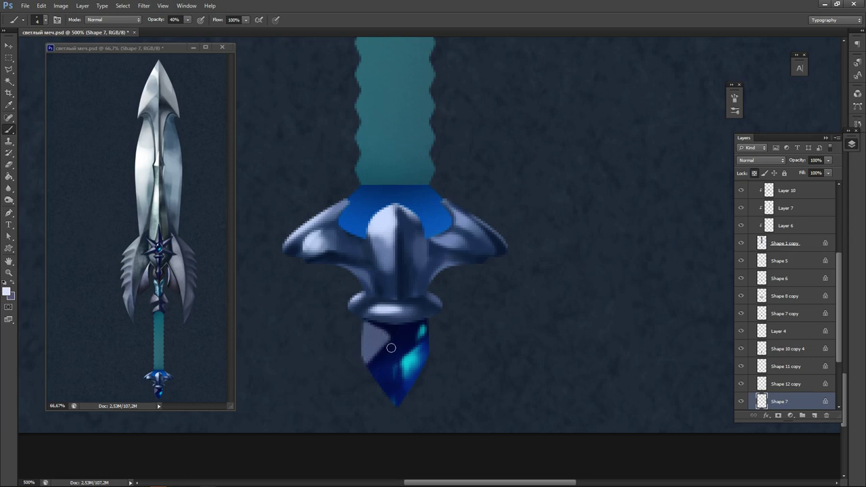
left_click_drag(392, 348, 374, 394)
mouse_move(362, 353)
left_mouse_down()
mouse_move(373, 381)
mouse_move(366, 321)
mouse_move(364, 357)
mouse_move(382, 336)
left_mouse_up()
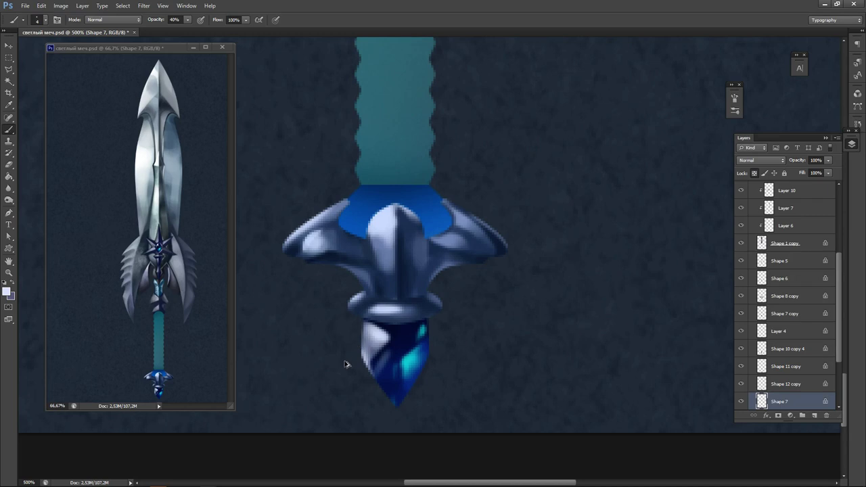
key("ctrl+alt+z")
key("ctrl+alt+z")
key("ctrl+alt+z")
key("ctrl+alt+z")
key("ctrl+alt+z")
key("ctrl+alt+z")
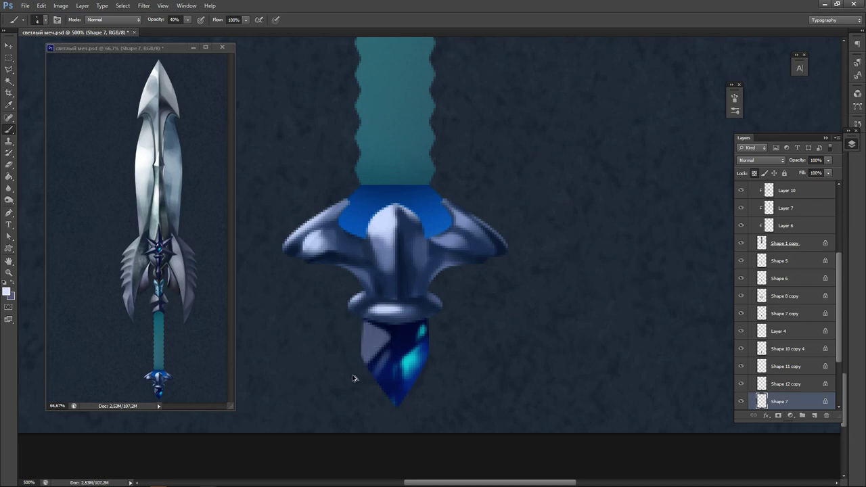
key("ctrl+alt+z")
Paint a hexagonal grey-blue reflection on the tip's upper left and sample its colour.
mouse_move(364, 328)
left_mouse_down()
mouse_move(368, 358)
mouse_move(389, 353)
mouse_move(369, 335)
mouse_move(390, 341)
mouse_move(371, 350)
mouse_move(381, 348)
left_mouse_up()
left_click(383, 329, "alt")
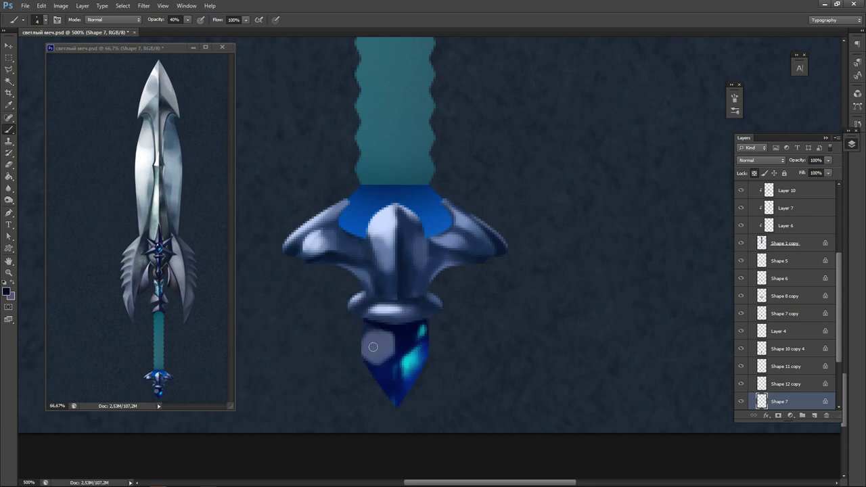
left_click(385, 346, "alt")
Set the brush colour to white and paint a highlight along the hexagonal reflection's right side at 40% opacity.
left_click(6, 292)
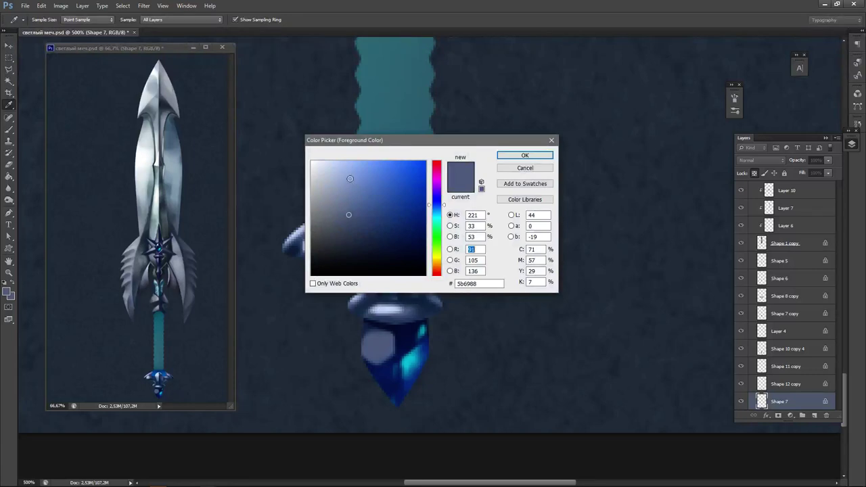
left_click_drag(350, 178, 309, 159)
left_click(510, 158)
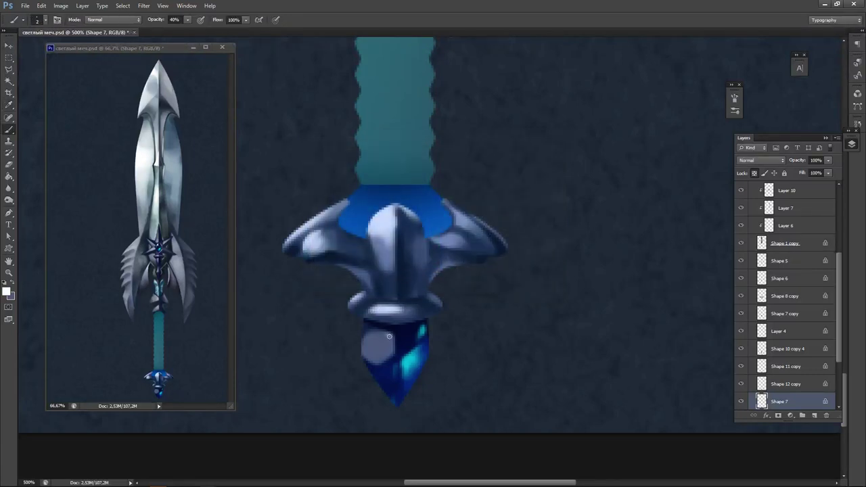
left_click_drag(389, 336, 392, 352)
left_click(391, 337, "alt")
left_click(390, 336, "alt")
left_click_drag(390, 336, 390, 350)
left_click(389, 337, "alt")
Sample the surrounding dark navy and sharpen the hexagonal reflection's right edge at 100% opacity.
left_click(401, 337, "alt")
key("0")
left_click_drag(395, 338, 388, 363)
Paint a sampled grey-blue edge light along the tip's lower left, blend it with a larger brush, and save the document.
left_click(375, 354, "alt")
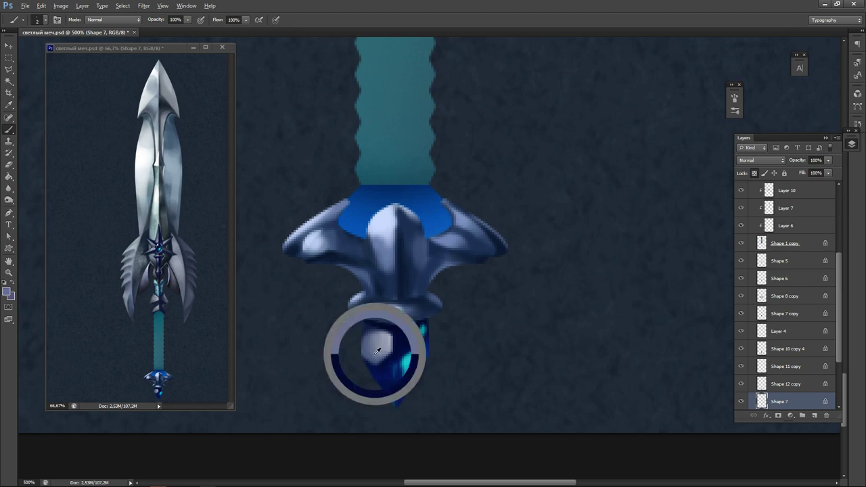
left_click_drag(367, 367, 393, 403)
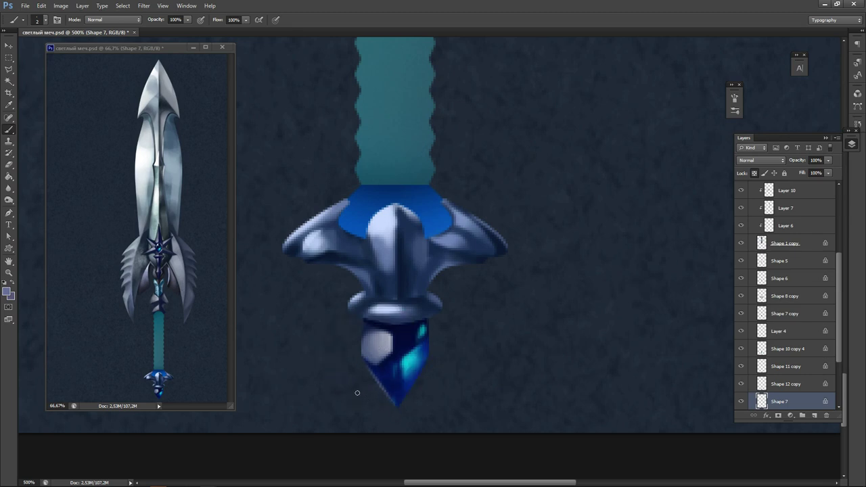
key("bracketright")
key("bracketright")
key("bracketright")
key("bracketright")
key("bracketright")
key("bracketright")
left_click_drag(374, 383, 393, 426)
left_click(396, 350, "alt")
key("ctrl+s")
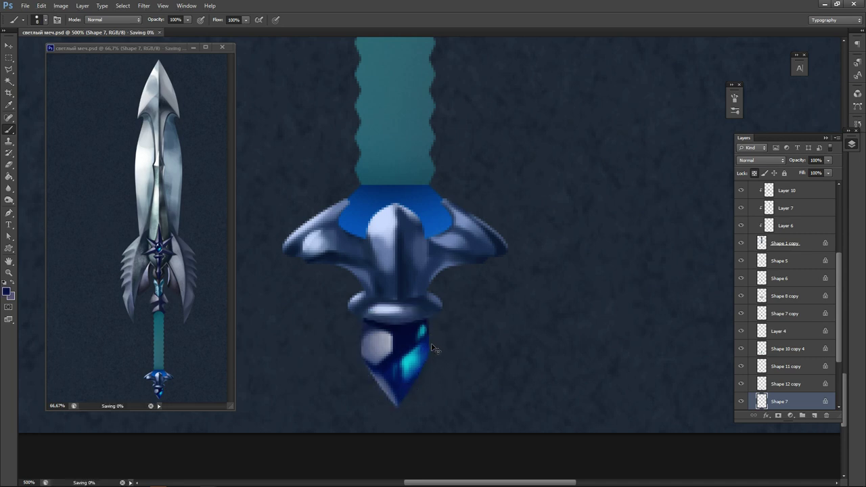
On the Shape 12 copy layer, shade the top of the blue collar under the grip with 002f5f and a 20 px brush.
mouse_move(386, 88)
left_mouse_down()
mouse_move(388, 205)
mouse_move(408, 264)
mouse_move(384, 176)
left_mouse_up()
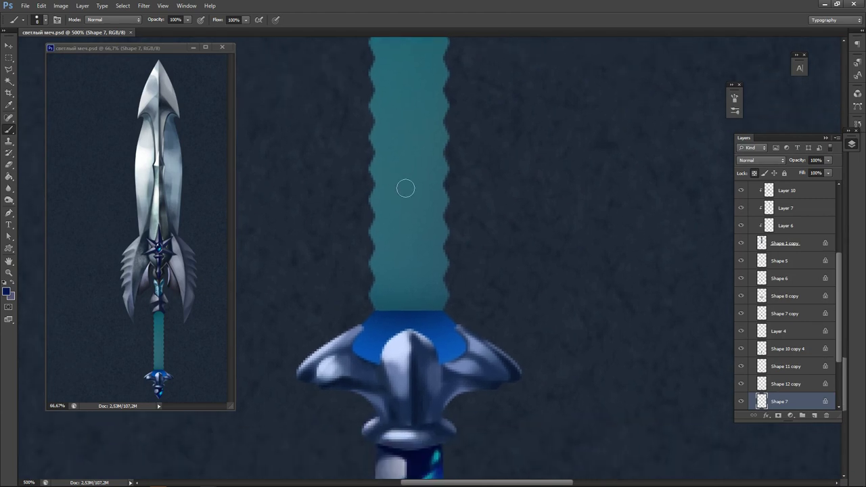
left_click(451, 341, "ctrl")
left_click(452, 341, "alt")
key("n")
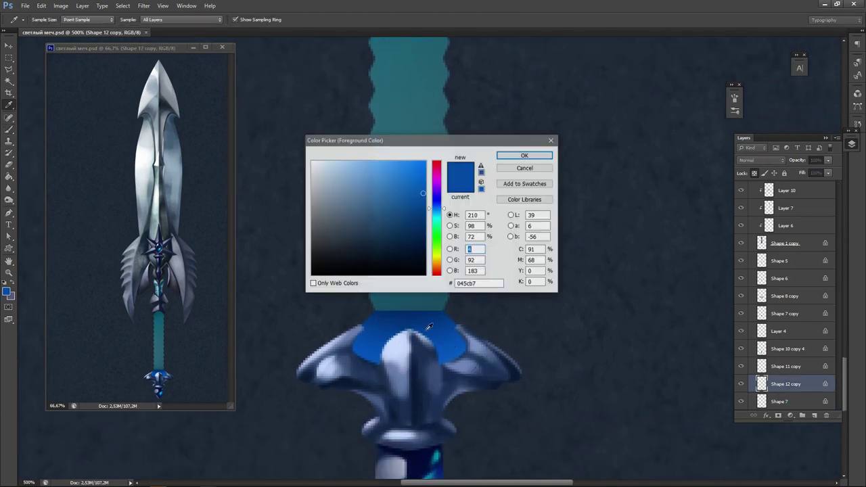
left_click(419, 229)
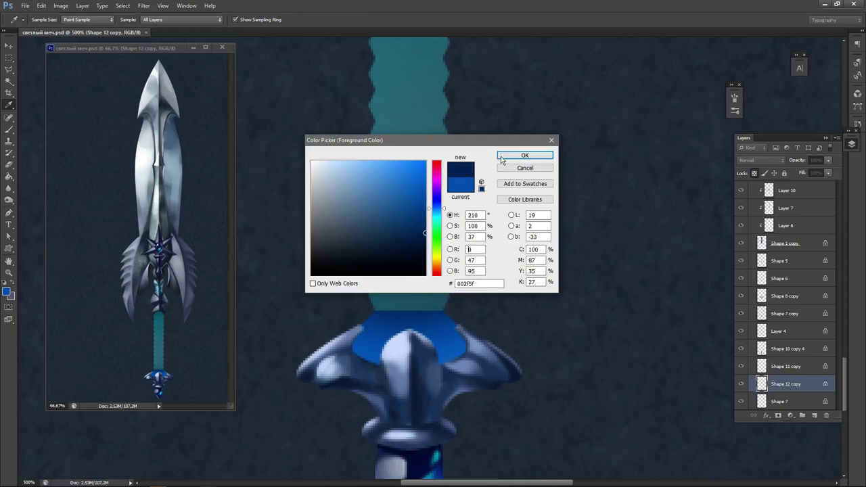
left_click(525, 156)
key("b")
key("bracketright")
key("bracketright")
mouse_move(360, 354)
left_mouse_down()
mouse_move(421, 298)
mouse_move(454, 300)
left_mouse_up()
mouse_move(395, 327)
left_mouse_down()
mouse_move(465, 299)
mouse_move(393, 305)
mouse_move(430, 294)
left_mouse_up()
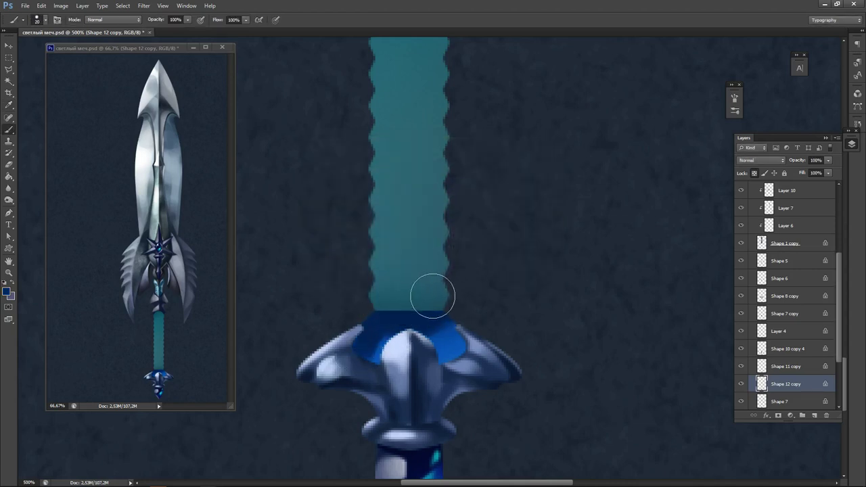
Set the brush colour to bright cyan and paint a glow along the blue collar's lower edges.
key("n")
left_click_drag(400, 184, 429, 158)
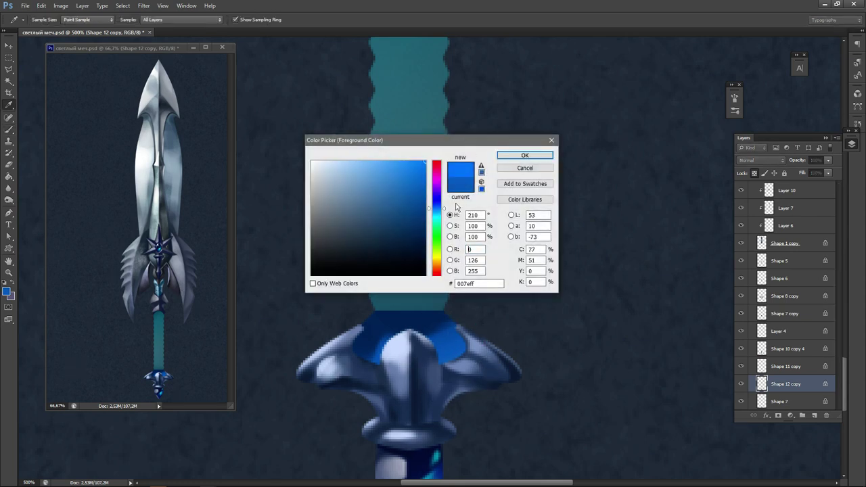
left_click(437, 217)
left_click(505, 157)
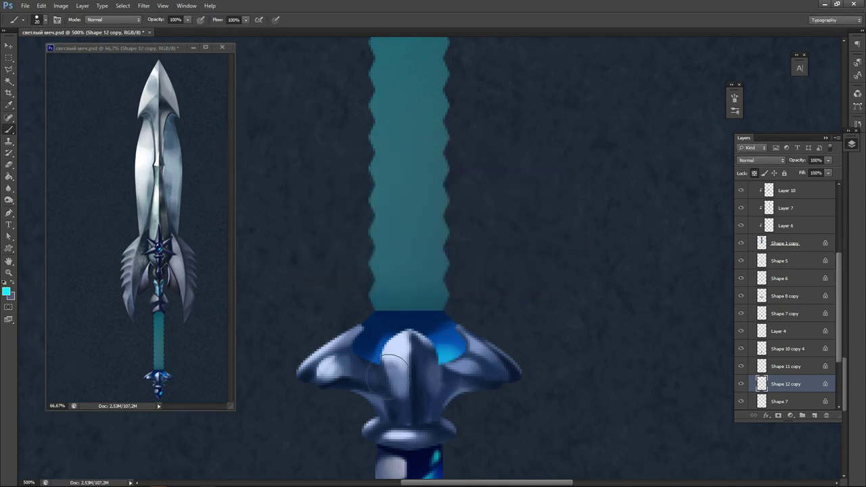
Set a smaller brush to white ffffff at 30% opacity and paint a soft highlight across the blue collar's upper left.
left_click(392, 318, "alt")
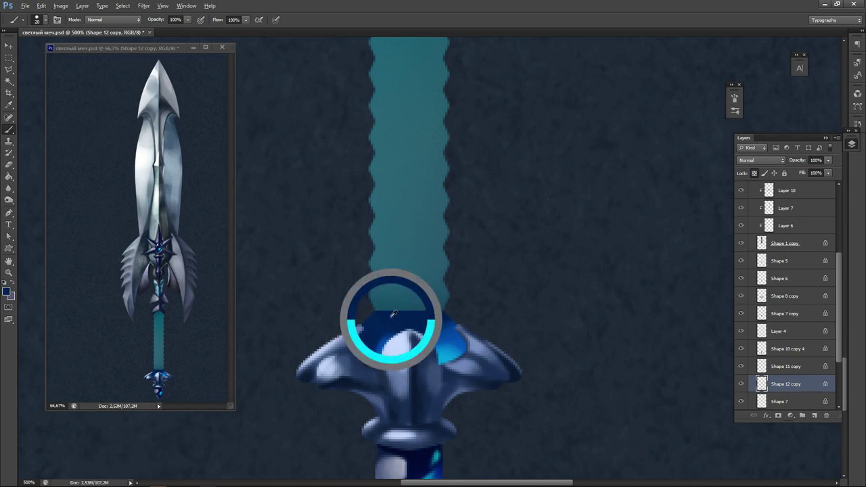
key("n")
left_click_drag(331, 164, 333, 153)
left_click(312, 162)
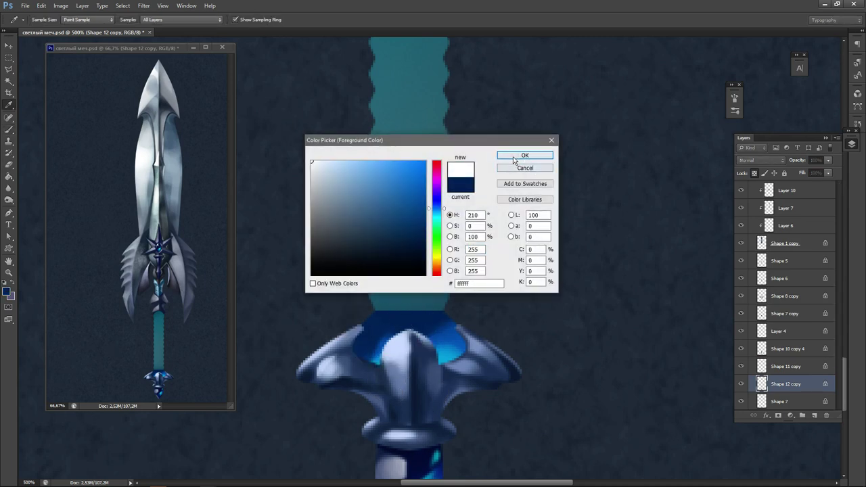
left_click(513, 157)
key("b")
key("bracketleft")
key("bracketleft")
key("bracketleft")
left_click_drag(379, 323, 419, 325)
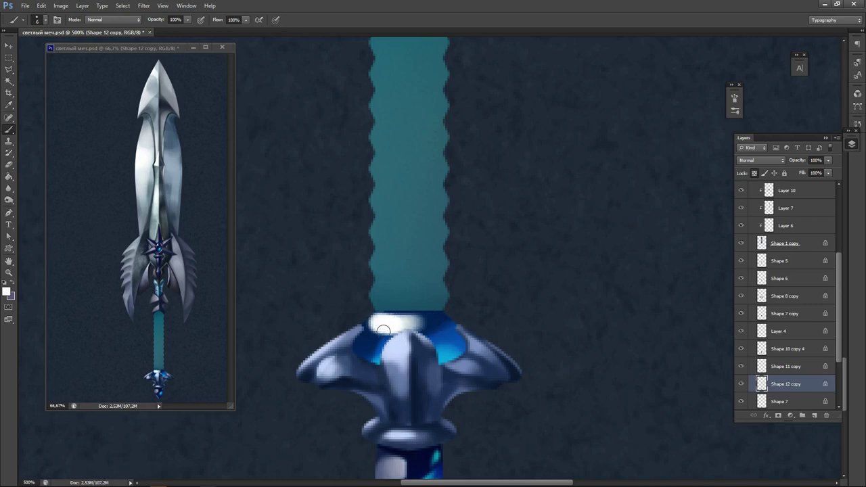
key("ctrl+z")
key("3")
left_click_drag(379, 323, 423, 318)
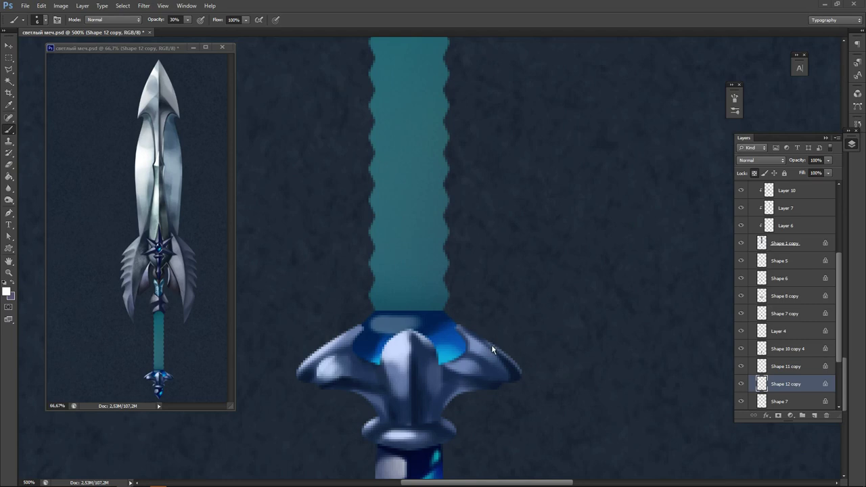
Extend the collar's soft highlight at its left end and sample its grey-blue.
left_click_drag(427, 388, 422, 310)
mouse_move(371, 253)
left_mouse_down()
mouse_move(403, 253)
mouse_move(380, 246)
left_mouse_up()
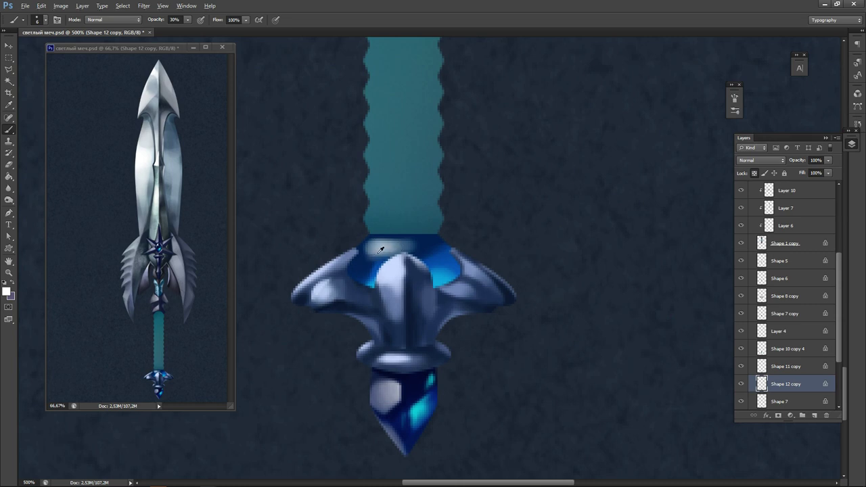
left_click(380, 250, "alt")
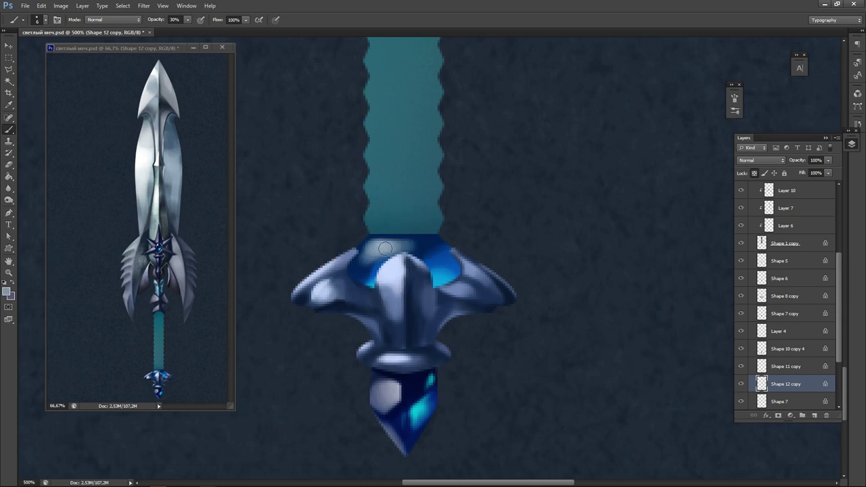
Paint small near-white glints on both upper sides of the blue collar at 100% opacity, and save the document.
left_click_drag(395, 252, 385, 298)
key("n")
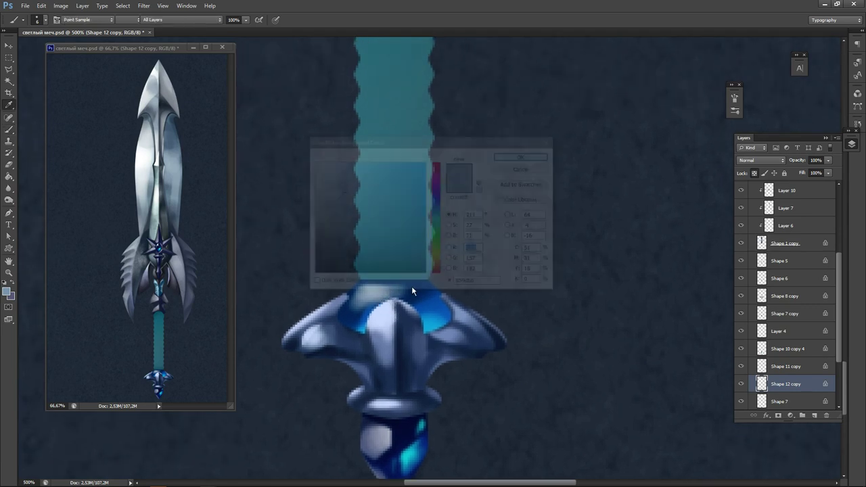
left_click_drag(333, 186, 314, 160)
left_click(502, 159)
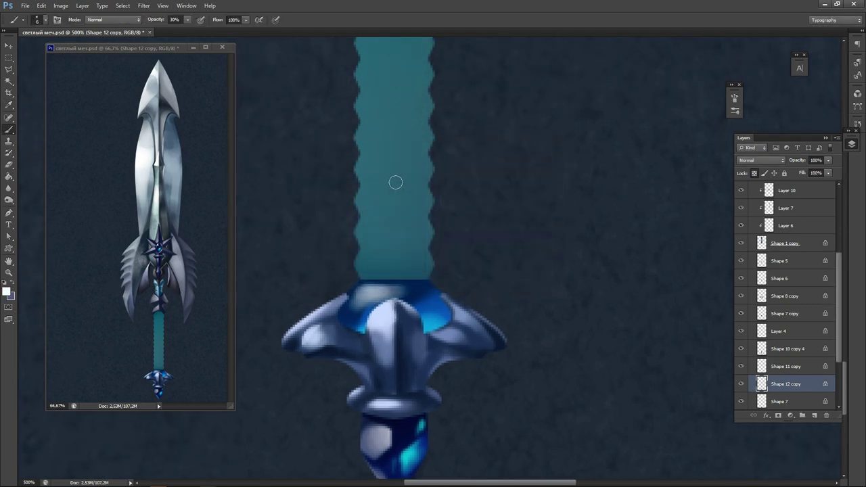
key("bracketleft")
key("bracketleft")
key("bracketleft")
key("0")
mouse_move(375, 289)
left_mouse_down()
mouse_move(359, 308)
mouse_move(414, 286)
mouse_move(347, 293)
left_mouse_up()
left_click_drag(430, 291, 452, 323)
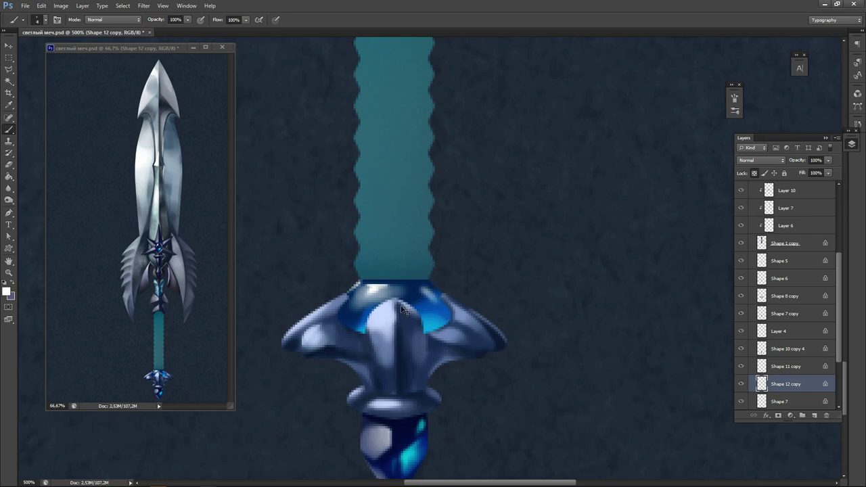
key("ctrl+s")
Select the teal grip's Shape 10 copy 4 layer and add a new layer above it.
left_click_drag(384, 231, 392, 302)
key("ctrl+minus")
key("ctrl+minus")
key("ctrl+minus")
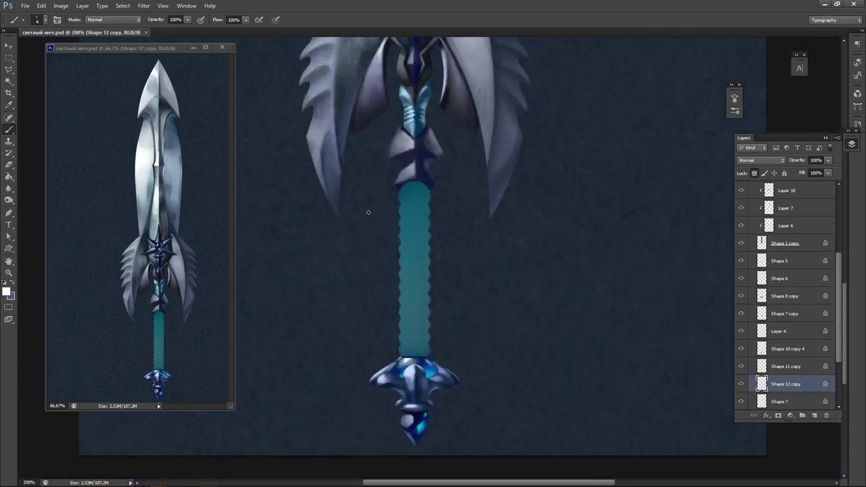
left_click(401, 303, "ctrl")
key("ctrl+plus")
key("ctrl+plus")
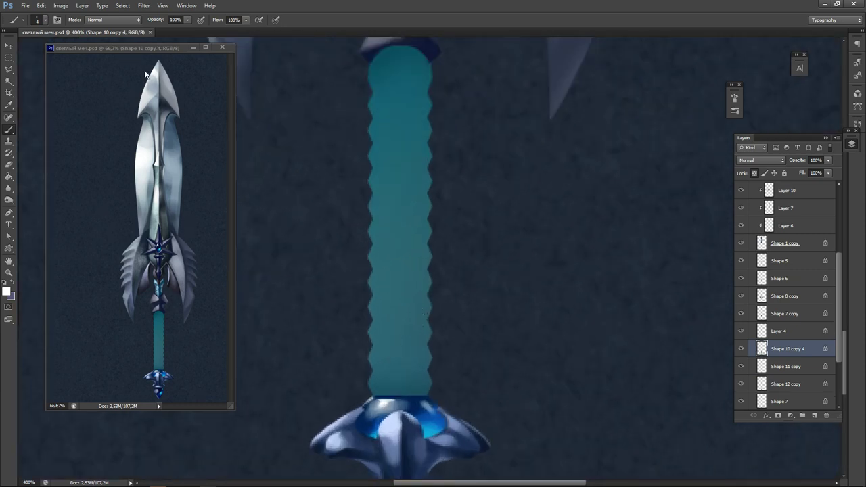
key("ctrl+shift+n")
key("Return")
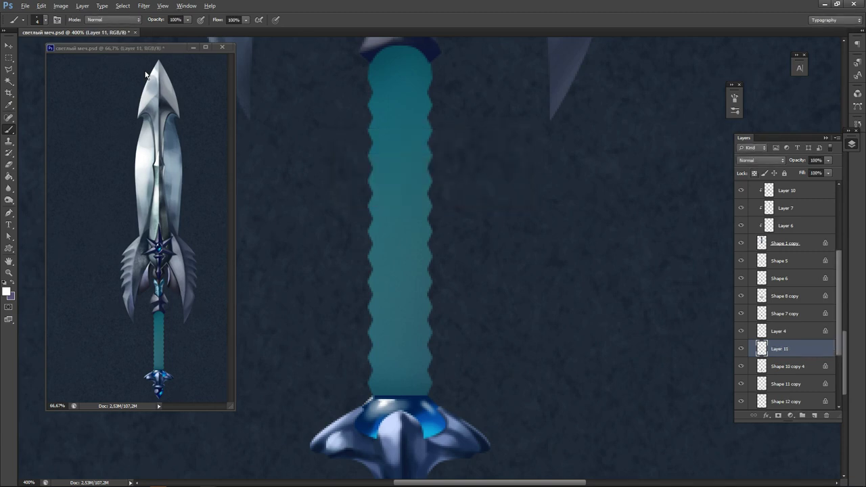
Clip the new Layer 11 to the grip layer and set a darker teal than the grip as the brush colour.
left_click(400, 340, "alt")
key("n")
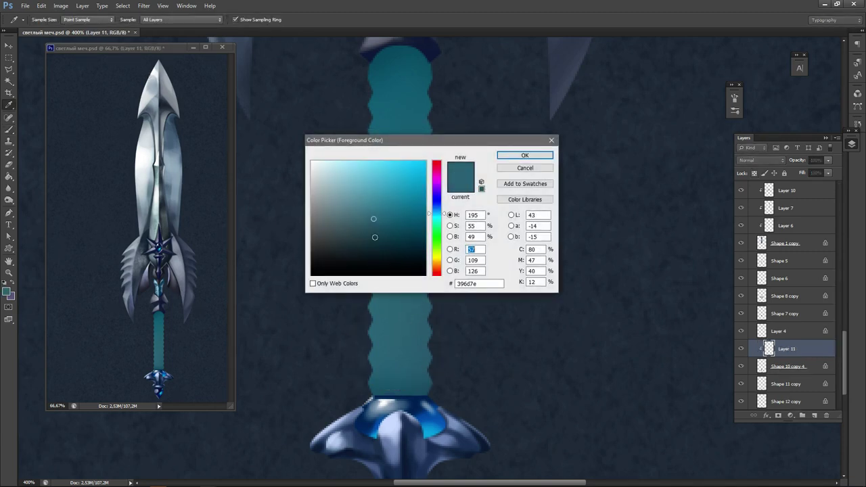
left_click(398, 237)
left_click(503, 157)
left_click(501, 158)
key("b")
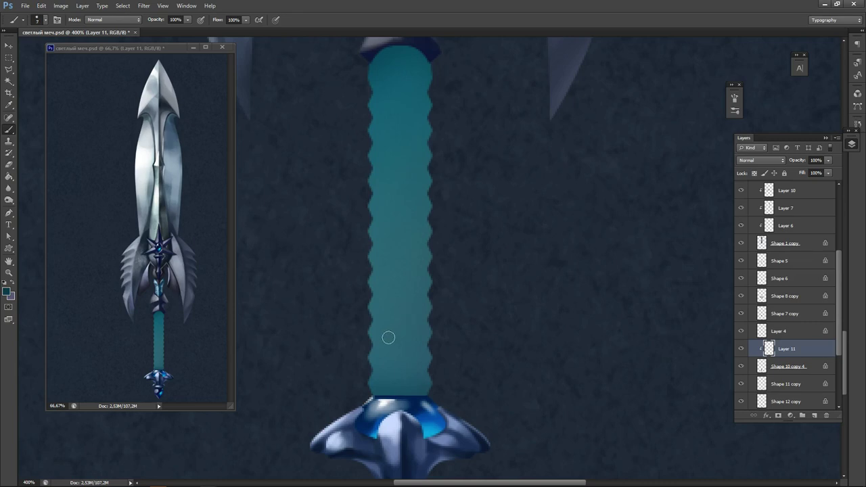
Try painting curved dark teal bands across the lower end of the grip.
left_click_drag(371, 341, 437, 348)
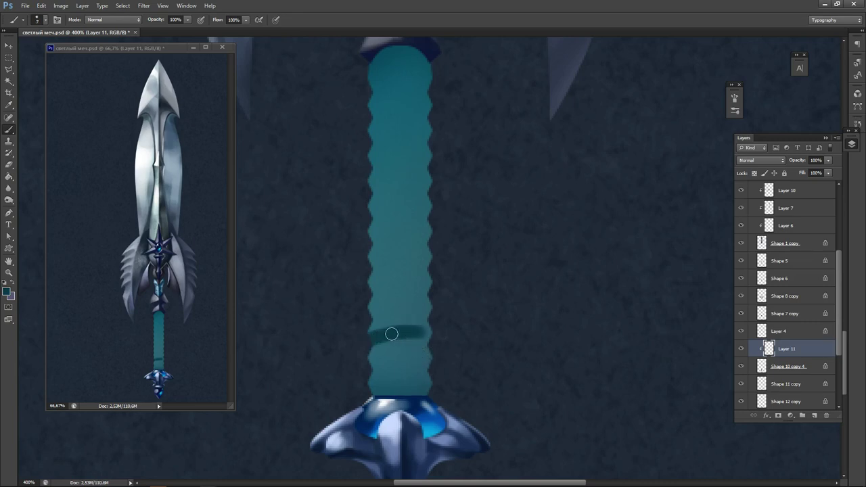
key("ctrl+z")
mouse_move(371, 341)
left_mouse_down()
mouse_move(399, 335)
mouse_move(430, 347)
left_mouse_up()
key("ctrl+z")
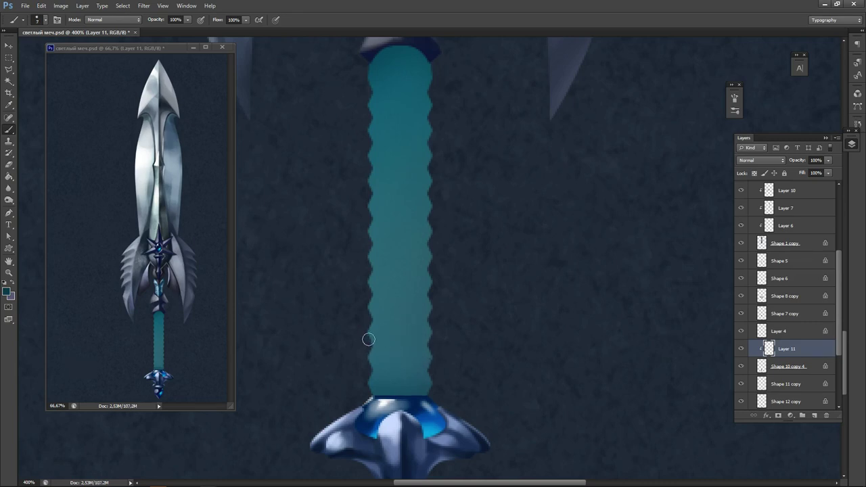
mouse_move(368, 340)
left_mouse_down()
mouse_move(408, 333)
mouse_move(437, 345)
left_mouse_up()
key("ctrl+z")
left_click_drag(369, 332, 432, 340)
left_click_drag(373, 367, 439, 366)
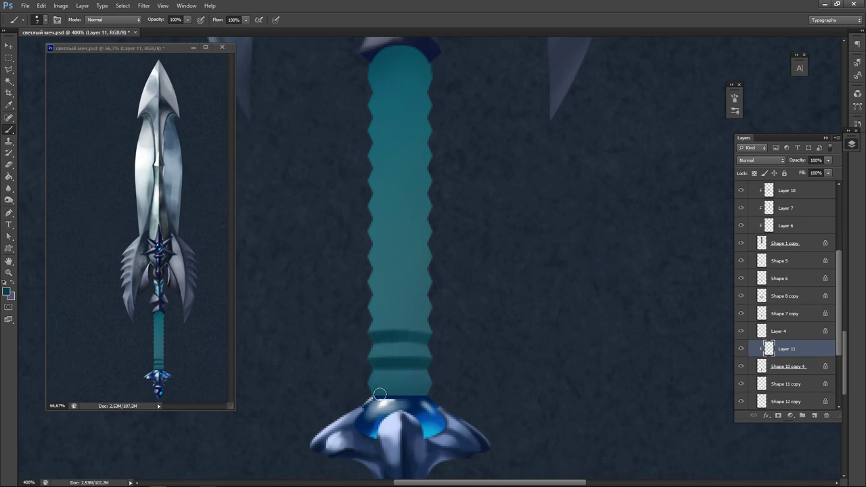
left_click_drag(382, 393, 425, 399)
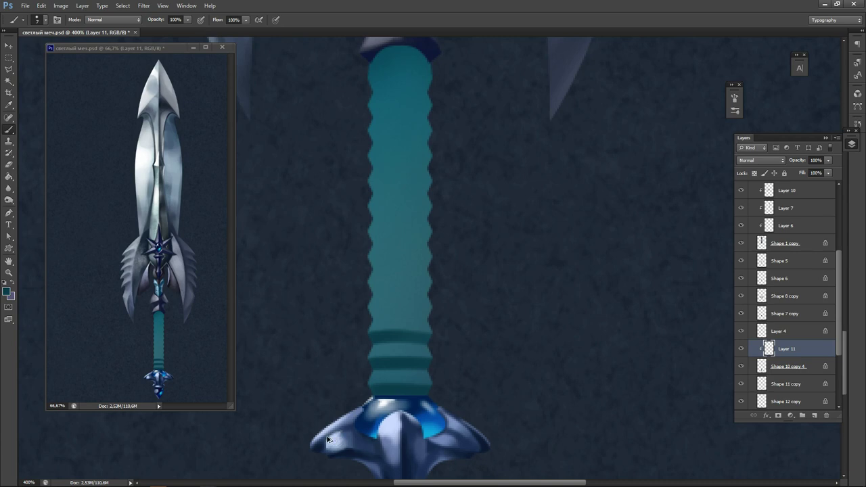
key("ctrl+alt+z")
key("ctrl+alt+z")
key("ctrl+alt+z")
Try painting dark chevron-shaped bands across the upper end of the grip.
left_click_drag(363, 199, 360, 271)
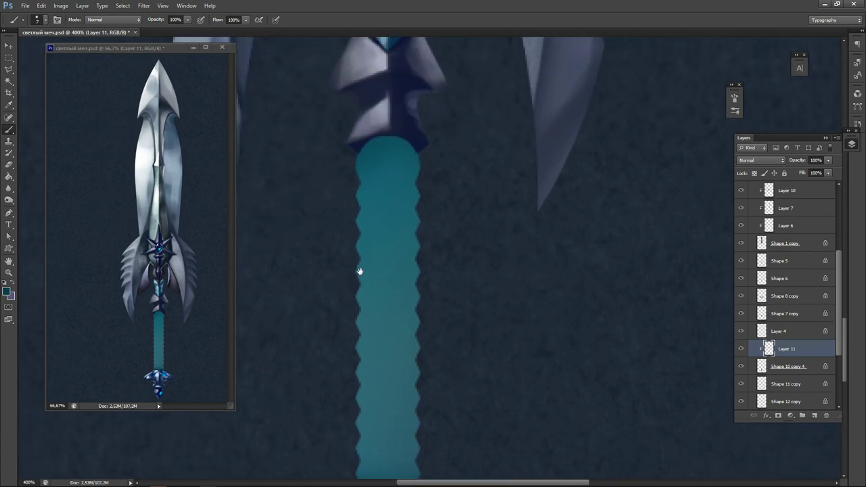
mouse_move(390, 158)
left_mouse_down()
mouse_move(358, 177)
mouse_move(359, 252)
left_mouse_up()
key("ctrl+alt+z")
key("ctrl+alt+z")
key("ctrl+alt+z")
key("ctrl+alt+z")
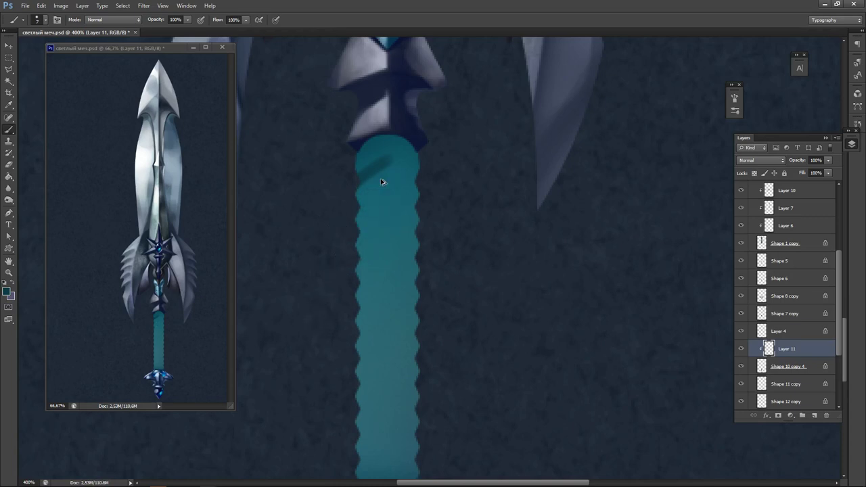
mouse_move(359, 177)
left_mouse_down()
mouse_move(396, 157)
mouse_move(415, 175)
left_mouse_up()
mouse_move(361, 198)
left_mouse_down()
mouse_move(417, 186)
mouse_move(385, 181)
mouse_move(415, 199)
left_mouse_up()
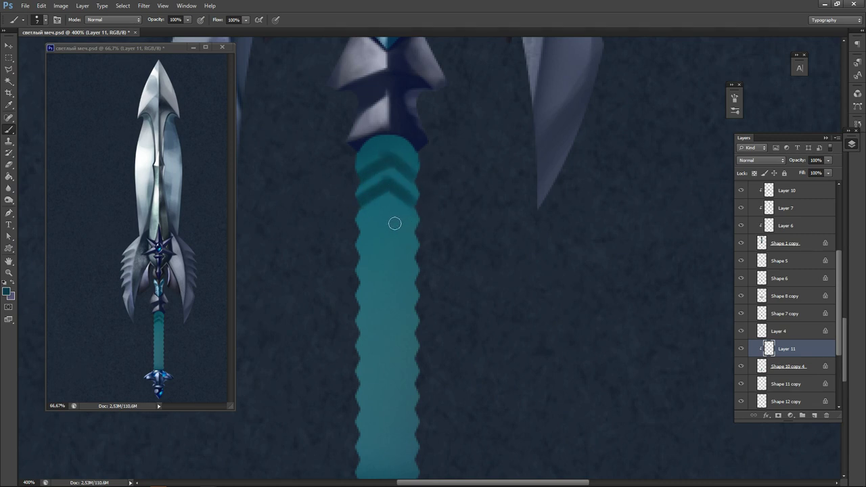
key("ctrl+alt+z")
key("ctrl+alt+z")
key("ctrl+alt+z")
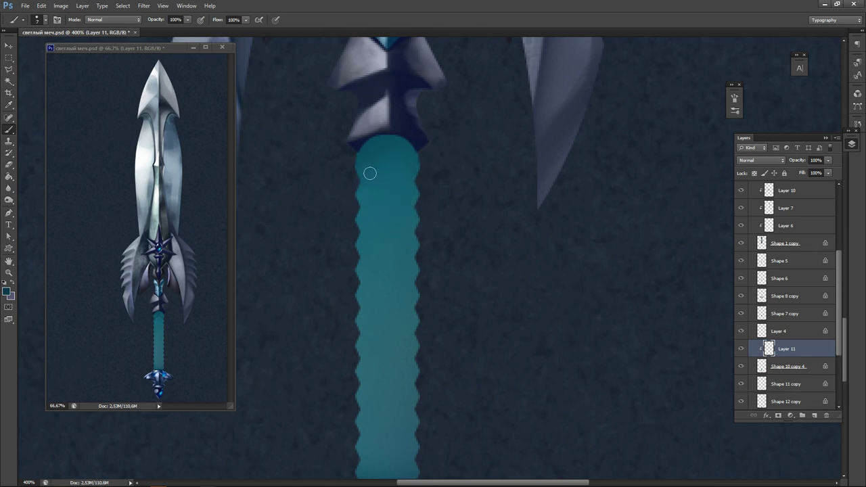
Try painting crossing diagonal bands over the upper end of the grip as a wrapped pattern.
mouse_move(357, 180)
left_mouse_down()
mouse_move(391, 155)
mouse_move(418, 159)
mouse_move(376, 145)
mouse_move(419, 182)
left_mouse_up()
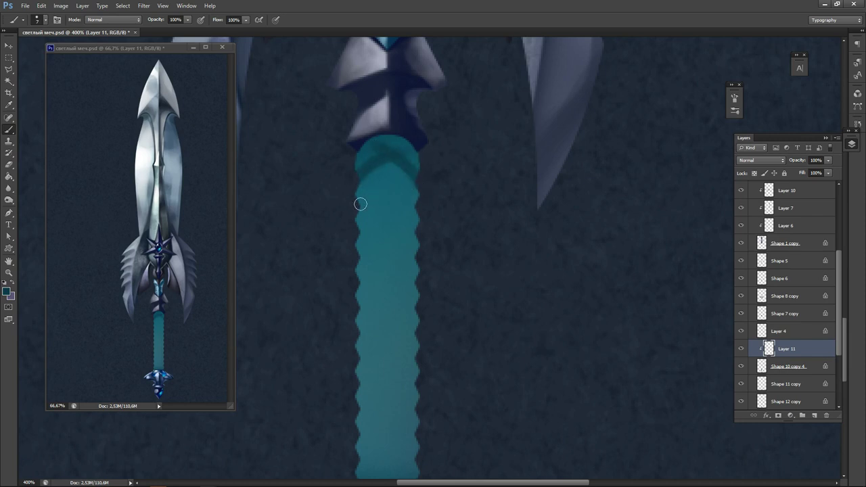
mouse_move(357, 191)
left_mouse_down()
mouse_move(419, 177)
mouse_move(380, 177)
mouse_move(400, 190)
mouse_move(420, 225)
left_mouse_up()
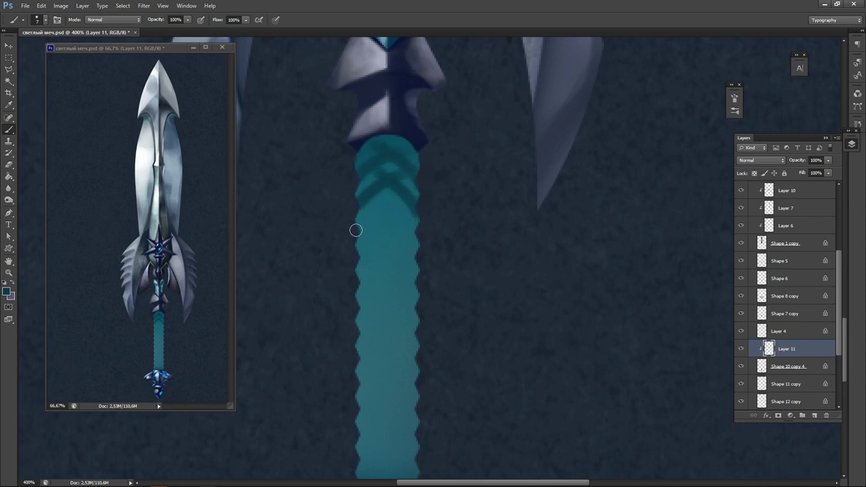
mouse_move(356, 230)
left_mouse_down()
mouse_move(426, 194)
mouse_move(388, 206)
mouse_move(419, 228)
left_mouse_up()
key("ctrl+alt+z")
key("ctrl+alt+z")
key("ctrl+alt+z")
key("ctrl+alt+z")
key("ctrl+alt+z")
key("ctrl+alt+z")
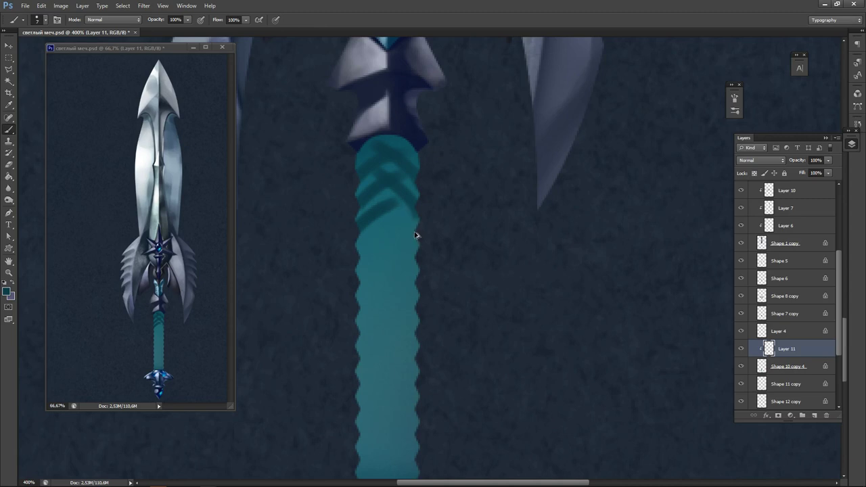
Paint six straight horizontal dark teal bands at the grip's notches, from its middle up to its upper end.
scroll(393, 203, "down", 2)
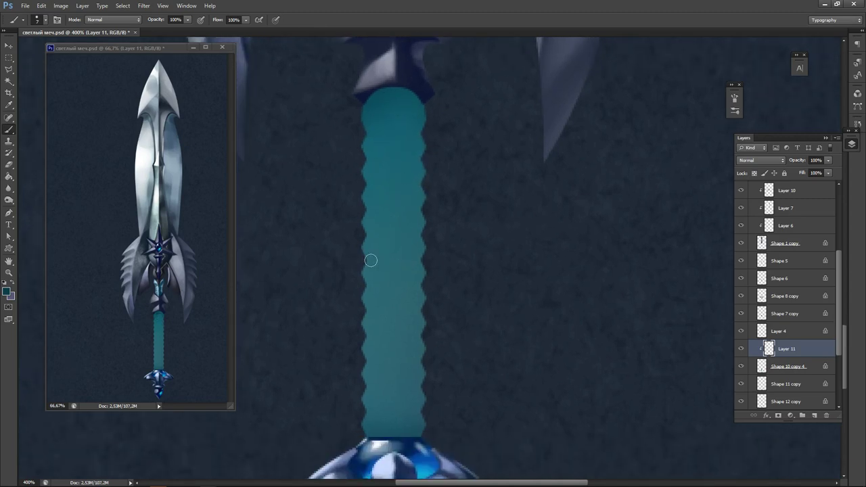
left_click_drag(371, 261, 466, 260)
left_click_drag(362, 236, 456, 234)
left_click_drag(370, 210, 466, 201)
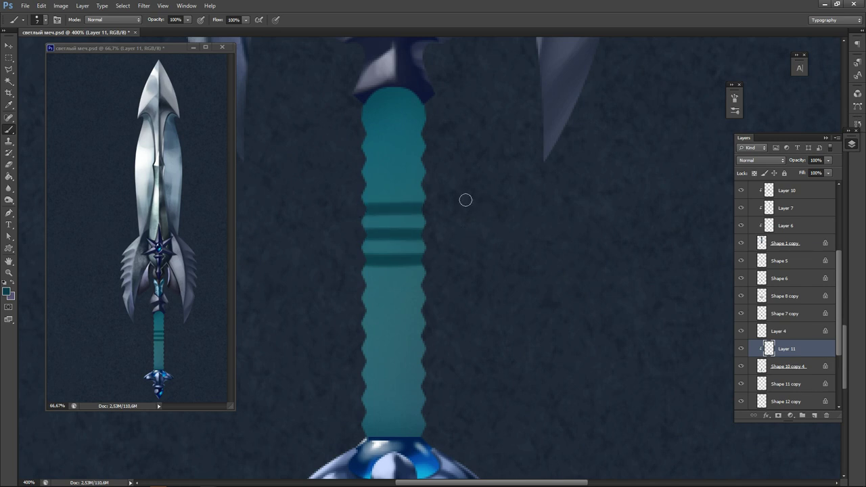
left_click_drag(361, 185, 491, 179)
left_click_drag(363, 161, 447, 159)
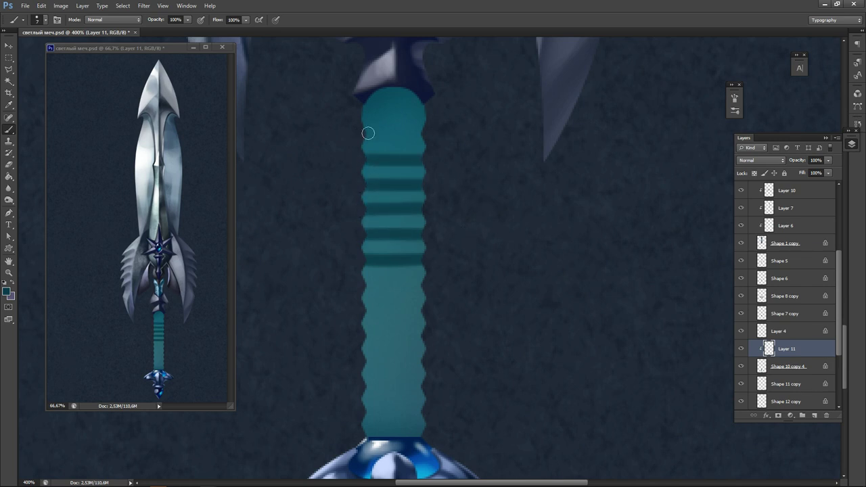
left_click_drag(368, 134, 484, 127)
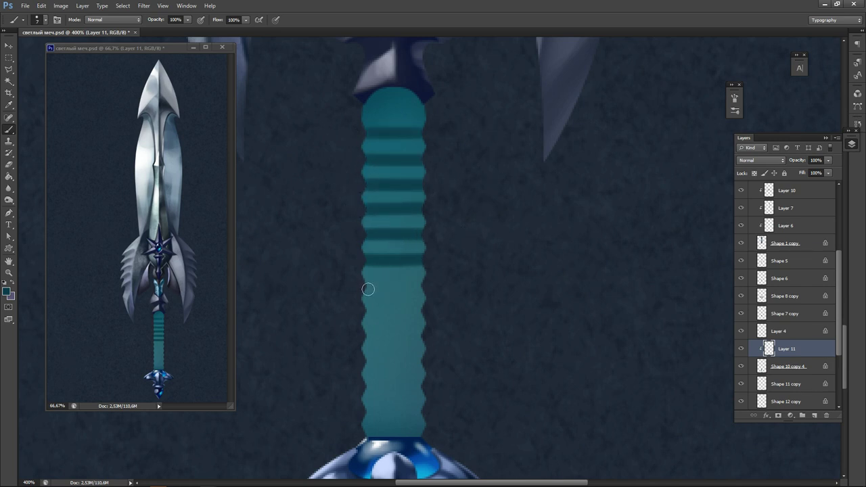
Continue the horizontal dark bands at the remaining notches down to the lower end of the grip.
left_click_drag(368, 286, 501, 293)
left_click_drag(361, 308, 470, 307)
left_click_drag(359, 332, 459, 334)
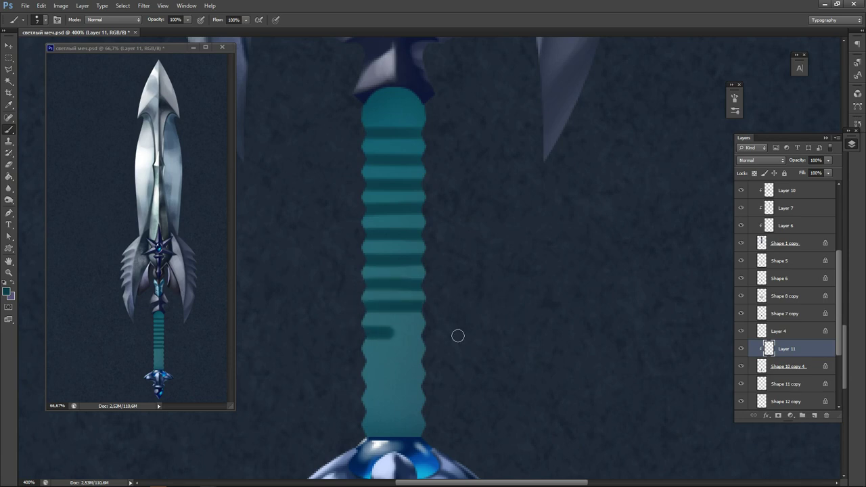
left_click_drag(358, 359, 427, 358)
left_click_drag(361, 384, 451, 385)
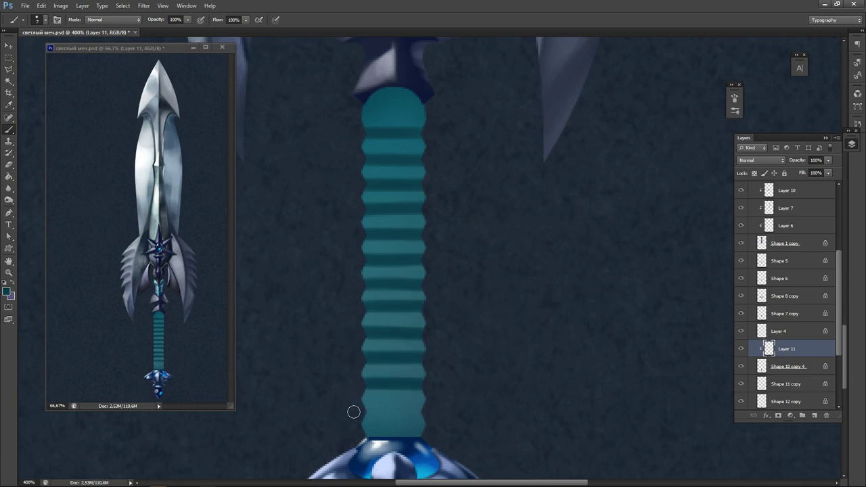
left_click_drag(354, 409, 507, 405)
Darken the rounded upper end of the grip under the guard with a larger brush.
left_click_drag(370, 323, 401, 420)
left_click_drag(398, 345, 387, 358)
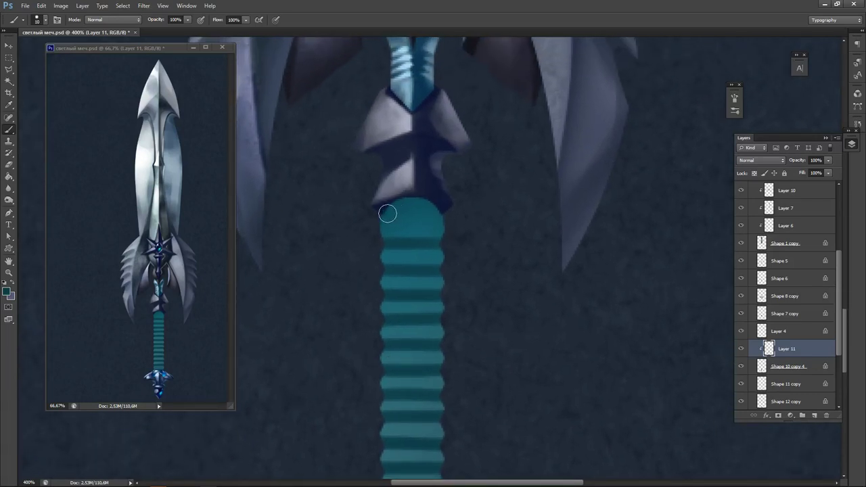
scroll(411, 284, "down", 3)
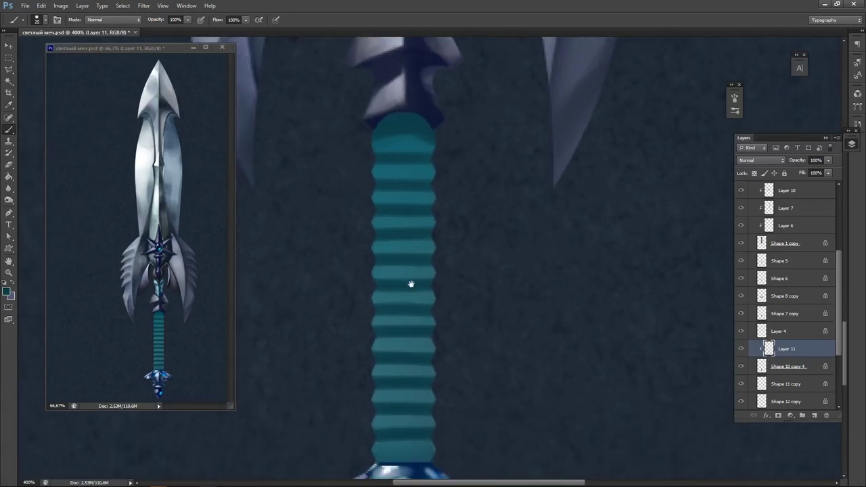
left_click_drag(411, 284, 417, 230)
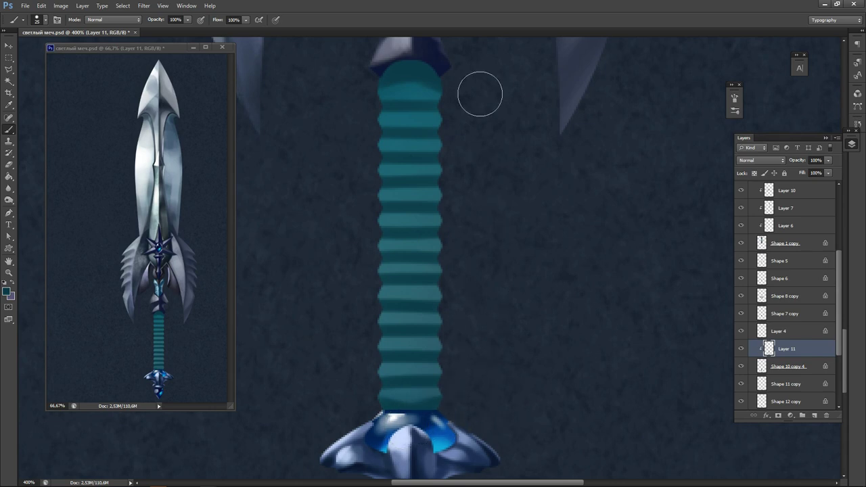
Paint a soft dark teal stripe down the middle of the grip with a 20 px brush at 0% hardness.
key("ctrl+minus")
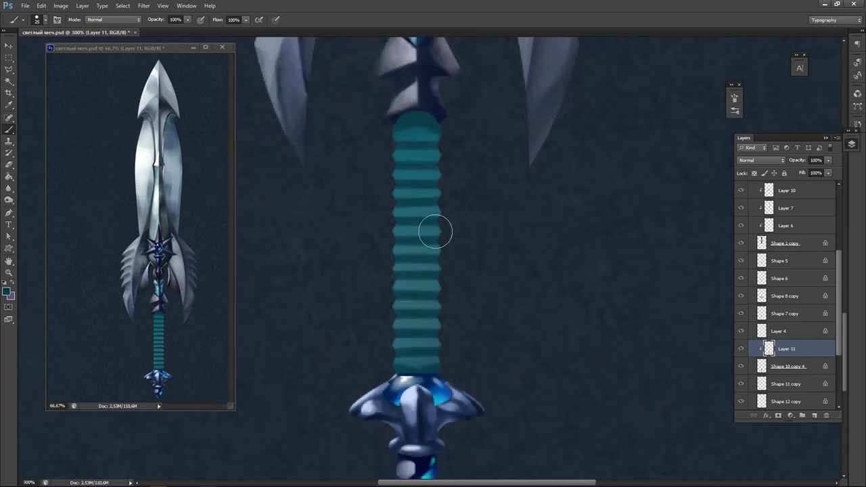
right_click(397, 358)
double_click(375, 247)
key("bracketright")
left_click_drag(419, 121, 420, 365)
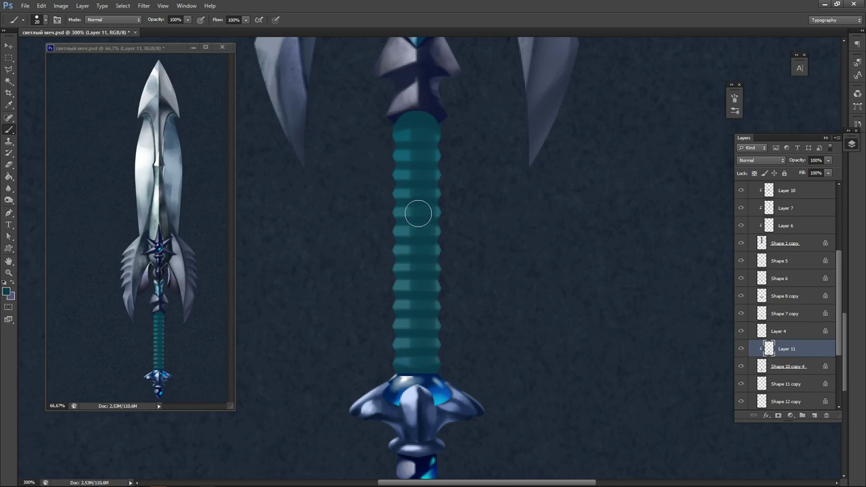
right_click(396, 237)
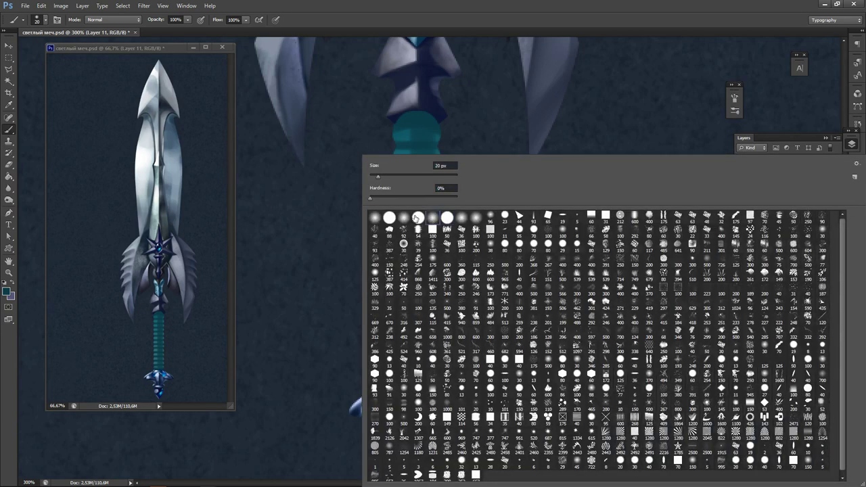
left_click(302, 218)
Set the foreground colour to 00232e and paint soft dark shading along both long edges of the grip.
key("n")
left_click(425, 254)
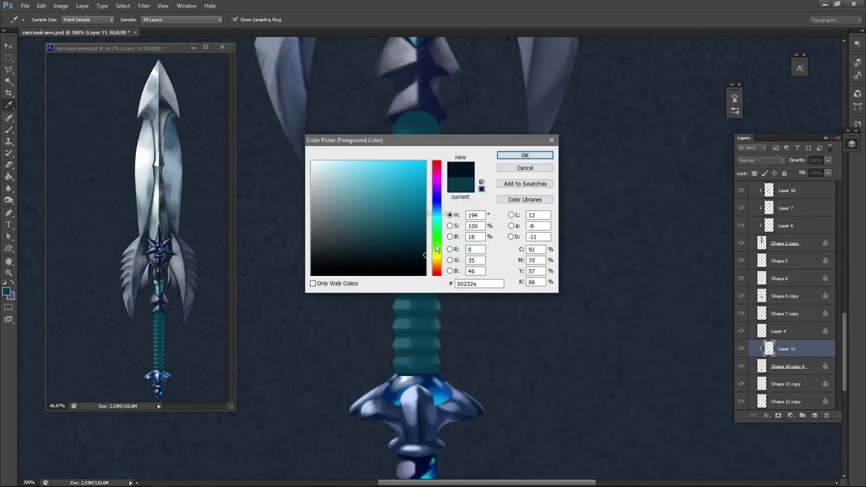
left_click(513, 157)
mouse_move(397, 128)
left_mouse_down()
mouse_move(377, 367)
mouse_move(369, 377)
left_mouse_up()
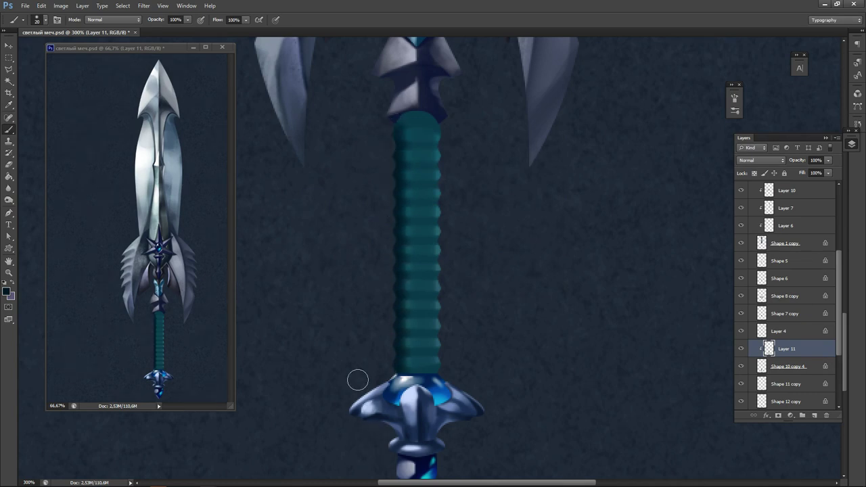
key("ctrl+z")
left_click_drag(391, 129, 360, 400)
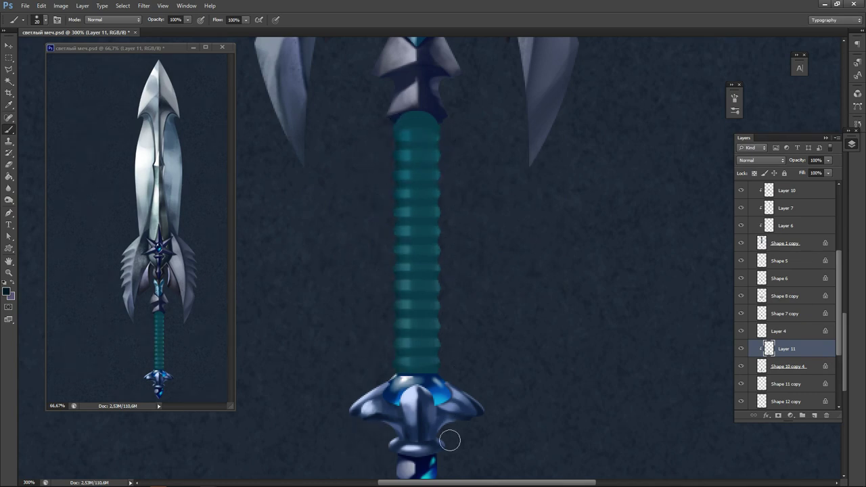
left_click_drag(449, 131, 452, 376)
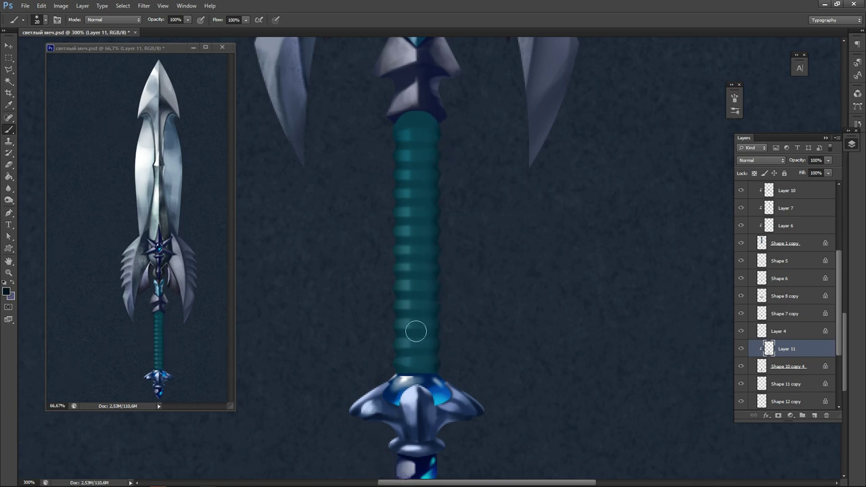
Merge Layer 11 down into the Shape 10 copy 4 layer and set the Burn tool to a 25 px brush.
left_click(14, 198)
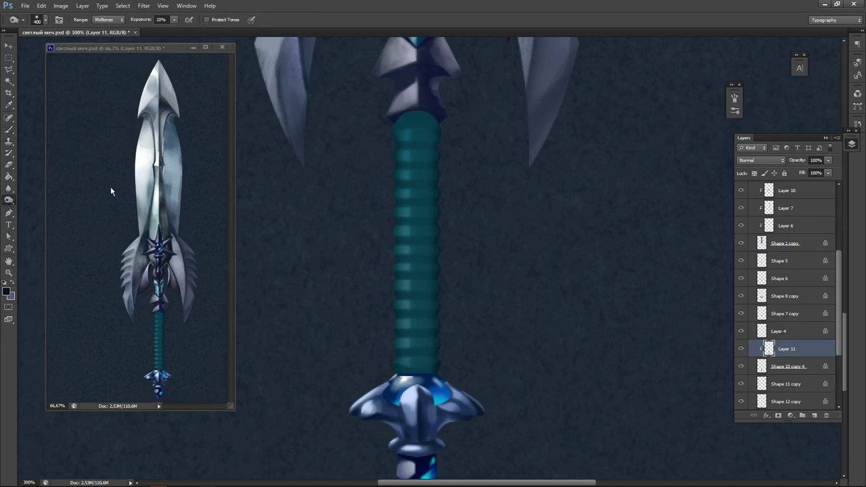
key("ctrl+e")
key("bracketleft")
key("bracketleft")
key("bracketleft")
key("bracketleft")
key("bracketleft")
key("bracketleft")
key("bracketleft")
key("bracketleft")
key("bracketleft")
key("bracketleft")
key("bracketleft")
key("bracketleft")
key("bracketleft")
key("bracketleft")
key("bracketleft")
key("bracketleft")
key("bracketleft")
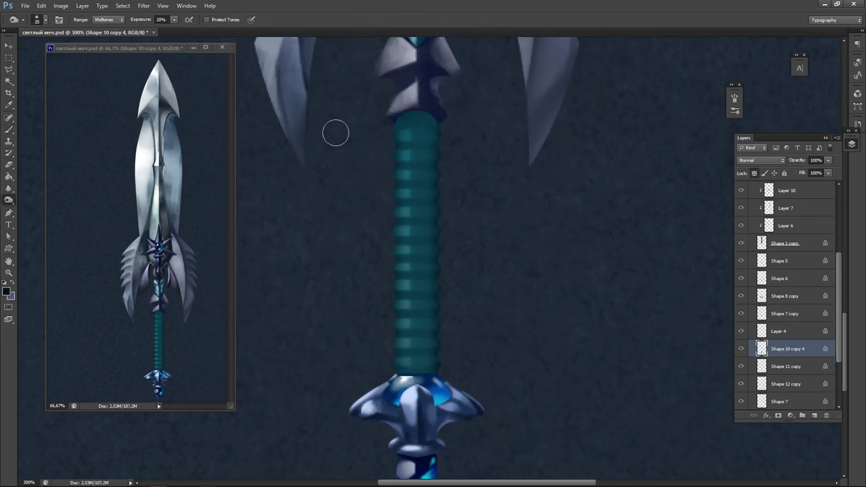
Try burning along the length of the grip at 100% exposure.
left_click(174, 20)
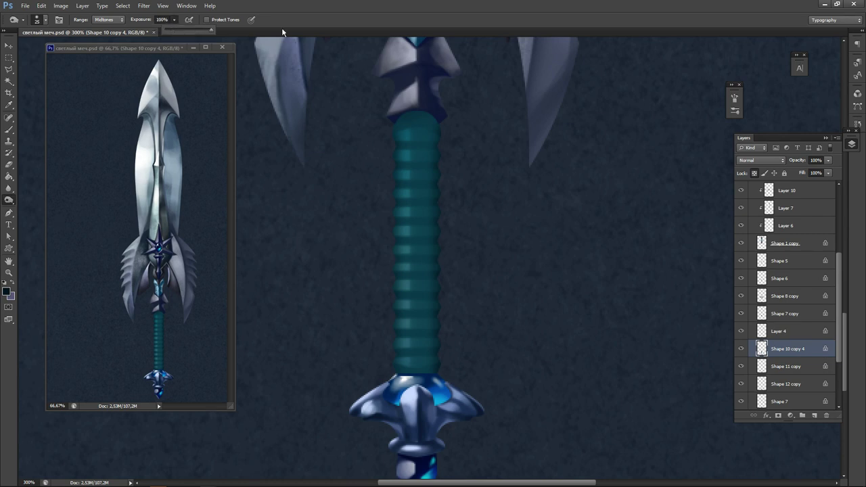
mouse_move(412, 106)
left_mouse_down()
mouse_move(427, 116)
mouse_move(419, 152)
mouse_move(431, 391)
left_mouse_up()
key("ctrl+z")
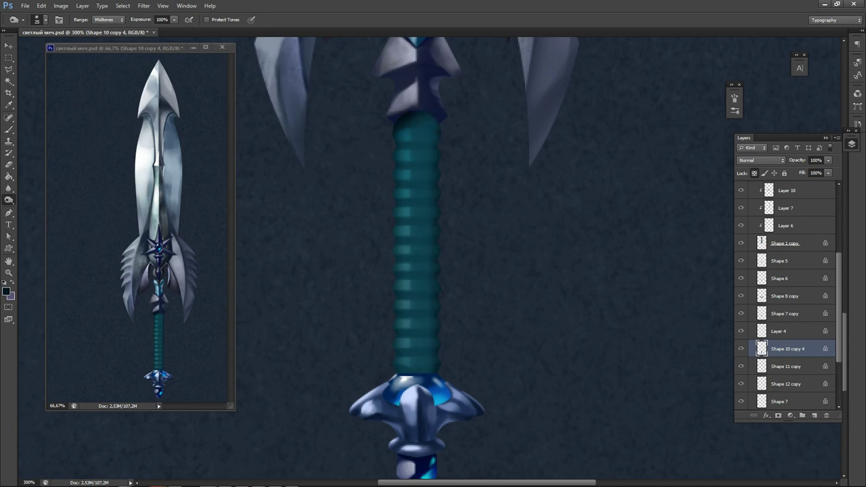
Burn a narrow shadow down the grip just right of its centre with a 15 px brush at 50% exposure.
key("[")
left_click_drag(424, 114, 422, 372)
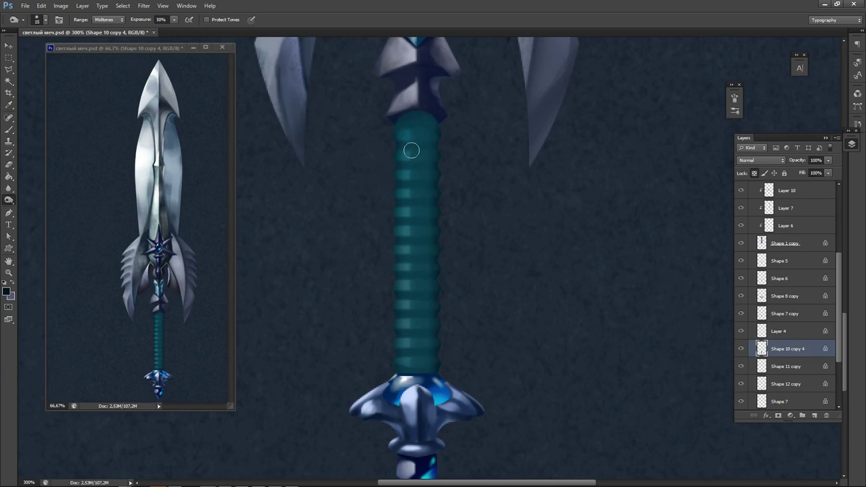
left_click_drag(426, 117, 425, 474)
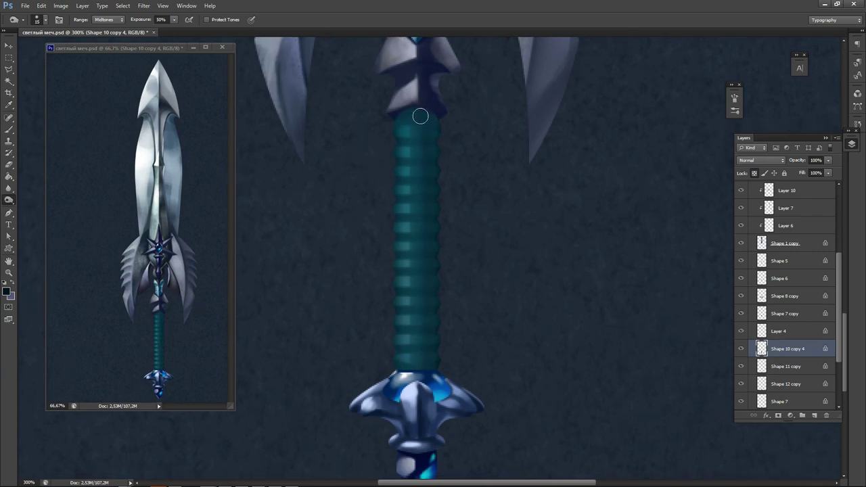
Burn the top of the grip just below the collar and add a new layer above Shape 10 copy 4.
mouse_move(398, 121)
left_mouse_down()
mouse_move(430, 112)
mouse_move(445, 128)
left_mouse_up()
key("ctrl+shift+n")
key("Return")
key("b")
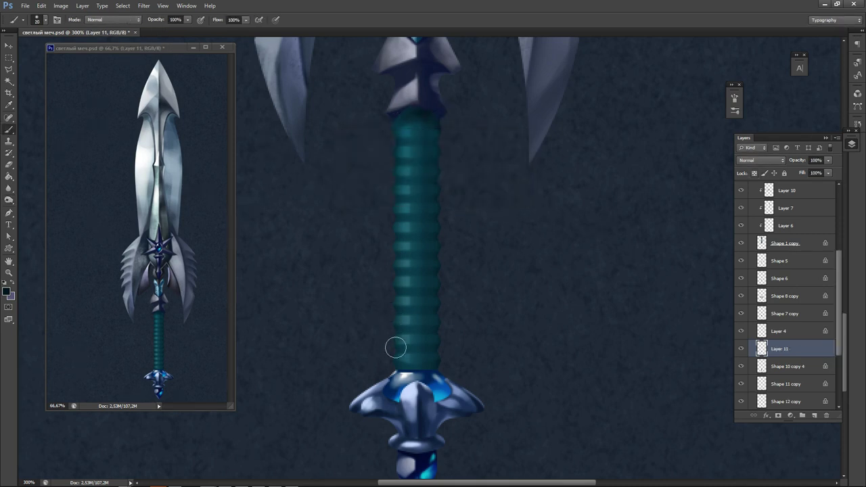
Choose a bright cyan foreground colour and try a small soft highlight on the grip's lowest band with a smaller brush.
key("n")
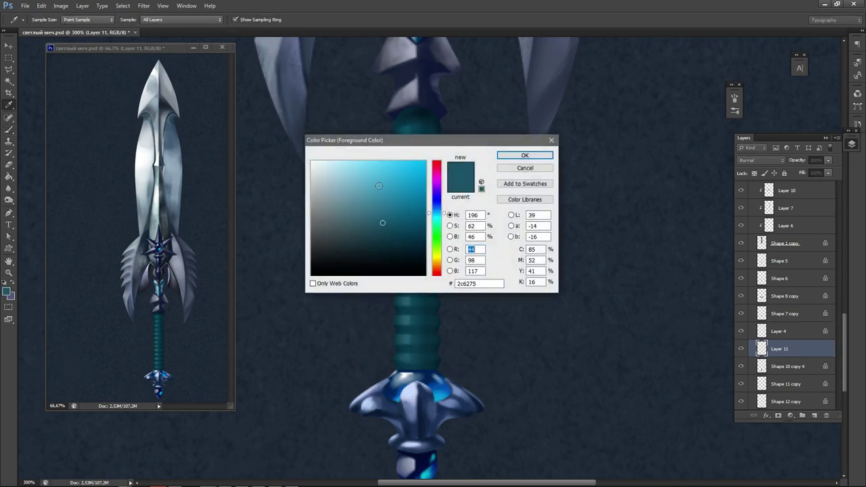
left_click_drag(381, 185, 390, 176)
left_click(508, 159)
scroll(414, 361, "up", 3)
key("bracketleft")
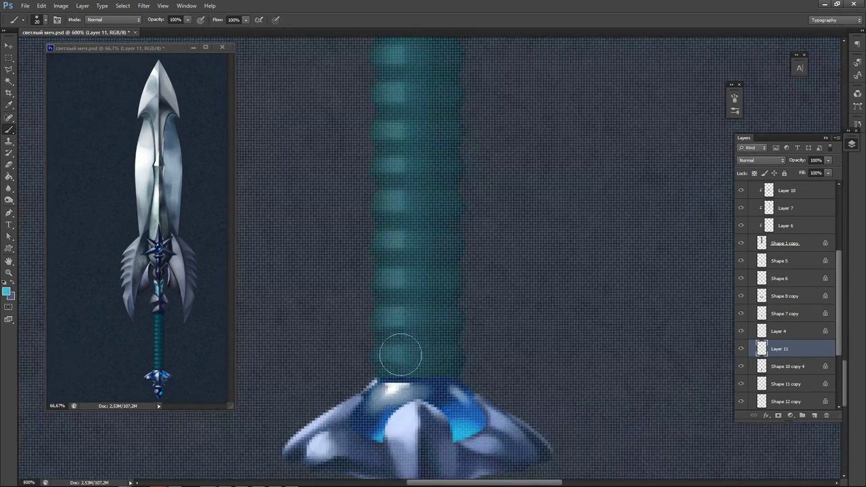
key("bracketleft")
left_click_drag(387, 352, 421, 361)
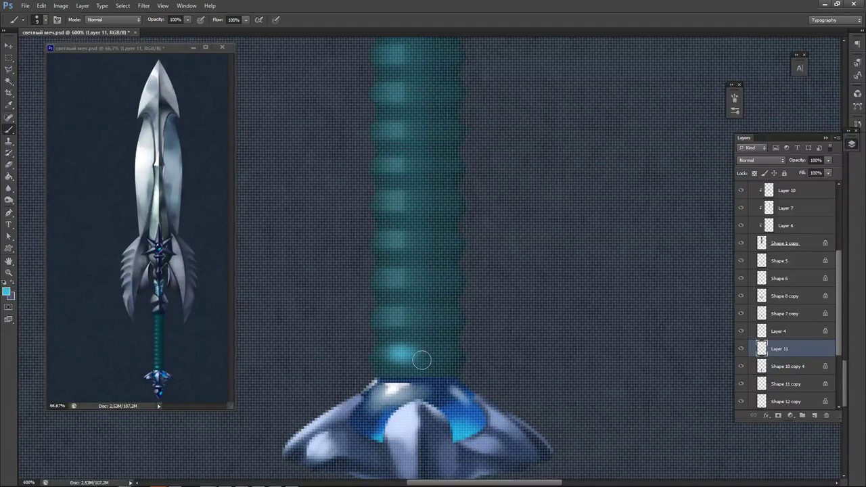
Turn off the pixel grid overlay.
right_click(439, 325)
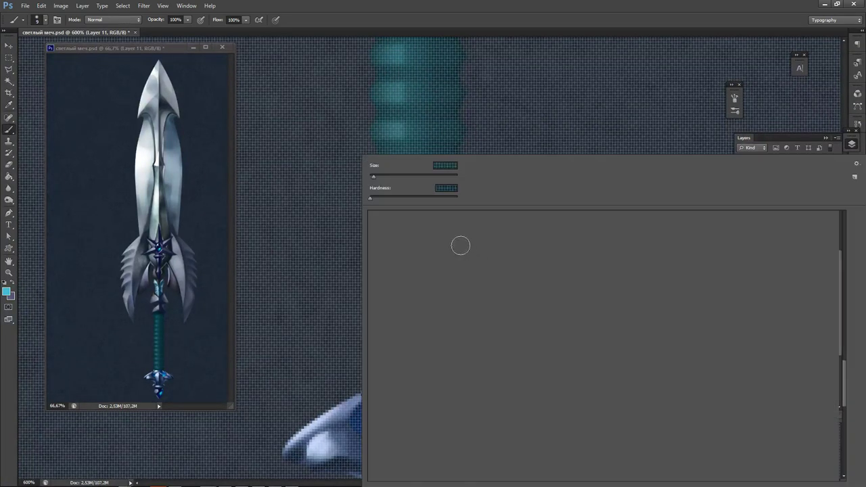
left_click(161, 8)
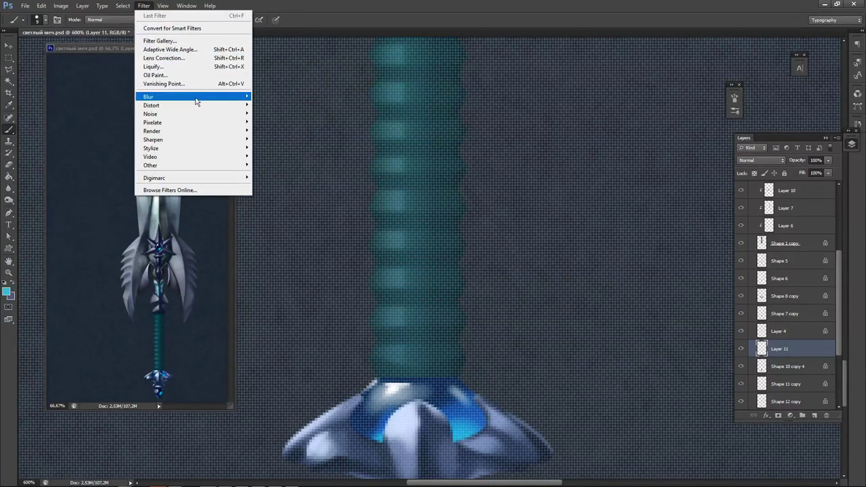
mouse_move(196, 101)
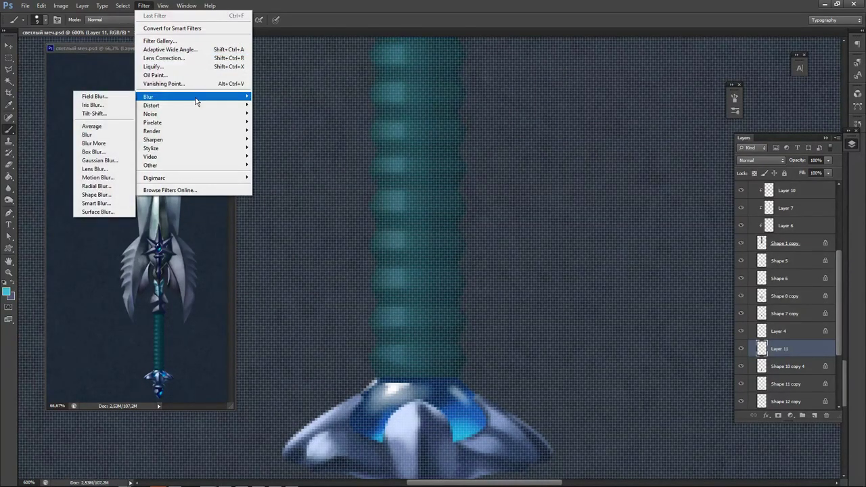
mouse_move(196, 126)
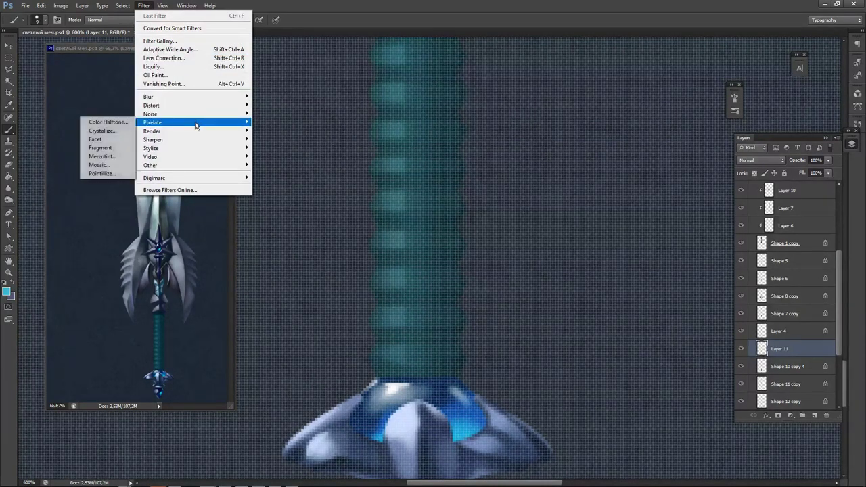
mouse_move(198, 153)
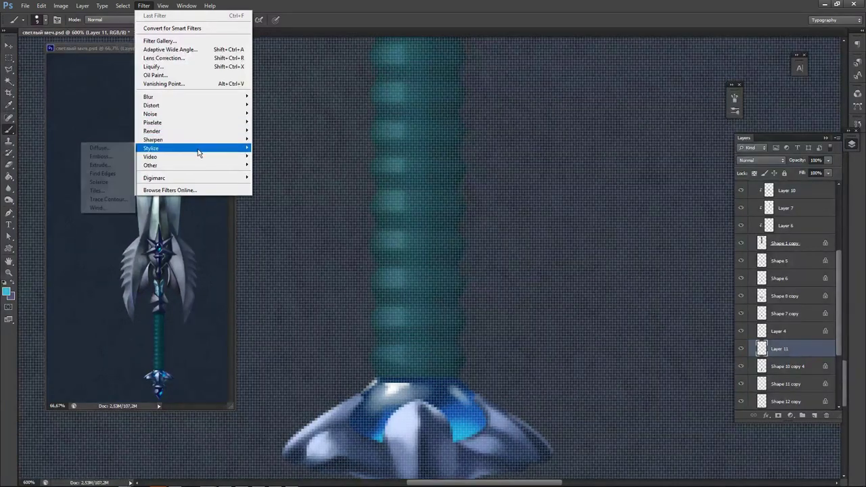
mouse_move(163, 5)
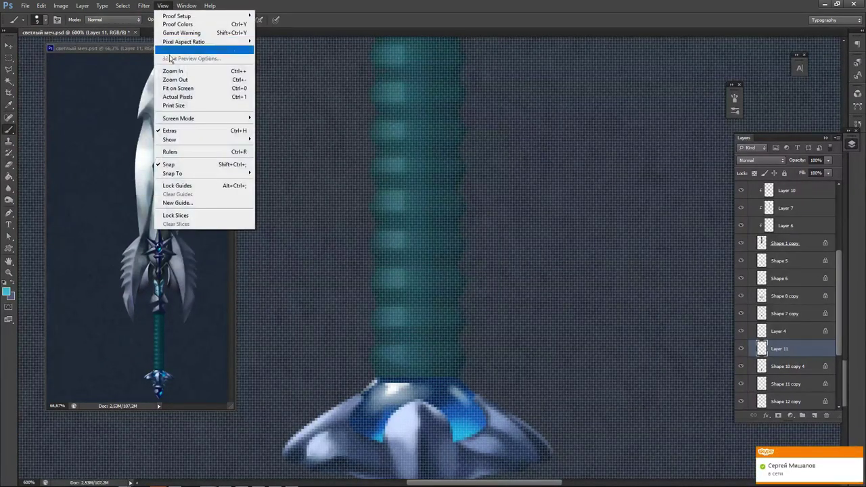
mouse_move(213, 177)
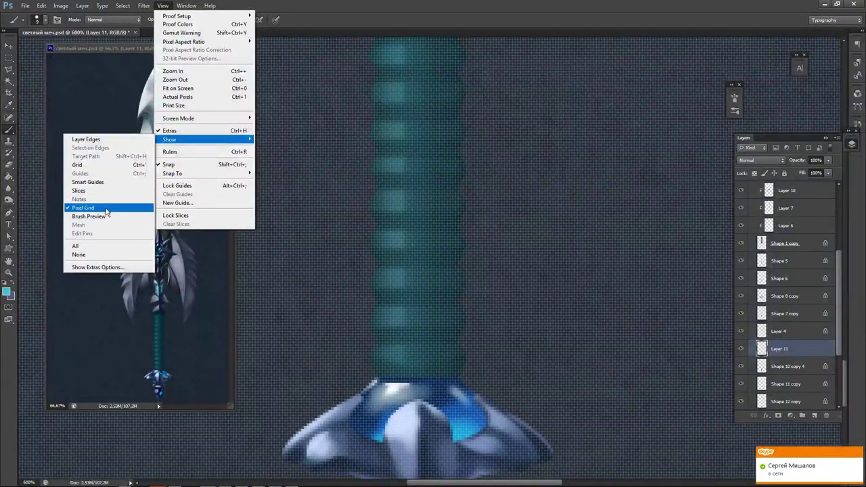
left_click(125, 208)
Try a wider bright cyan highlight across the grip's lowest band and undo it.
scroll(402, 354, "up", 1)
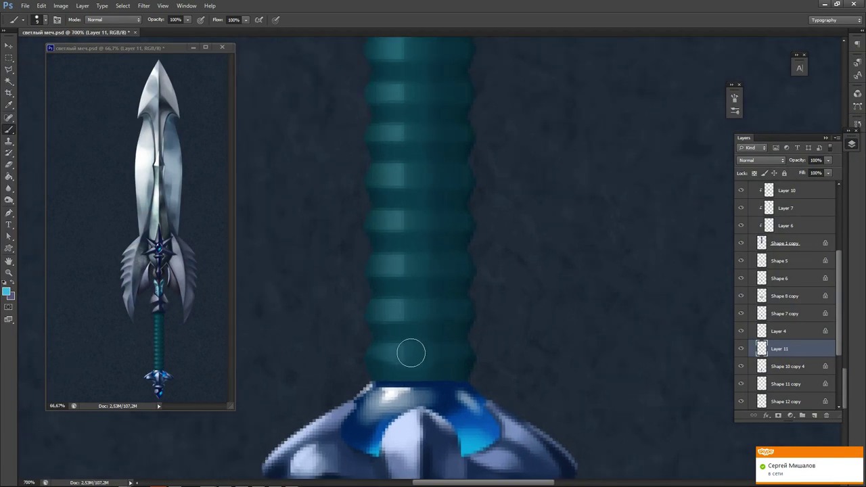
left_click_drag(393, 354, 430, 354)
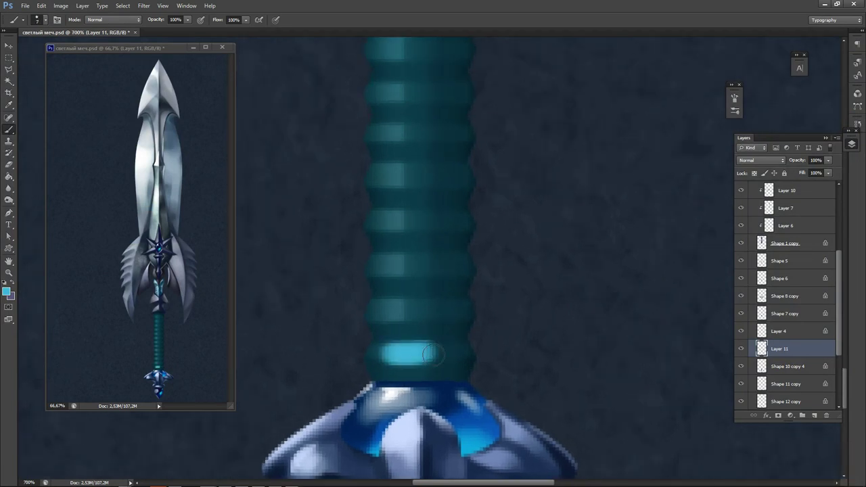
key("ctrl+z")
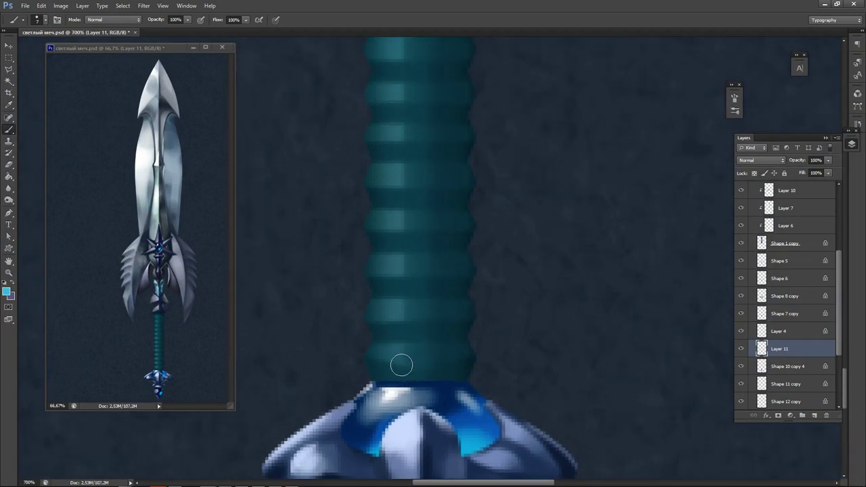
Sample the teal of the lowest grip band and set the foreground colour to the lighter blue 3c8daa.
left_click(399, 356, "alt")
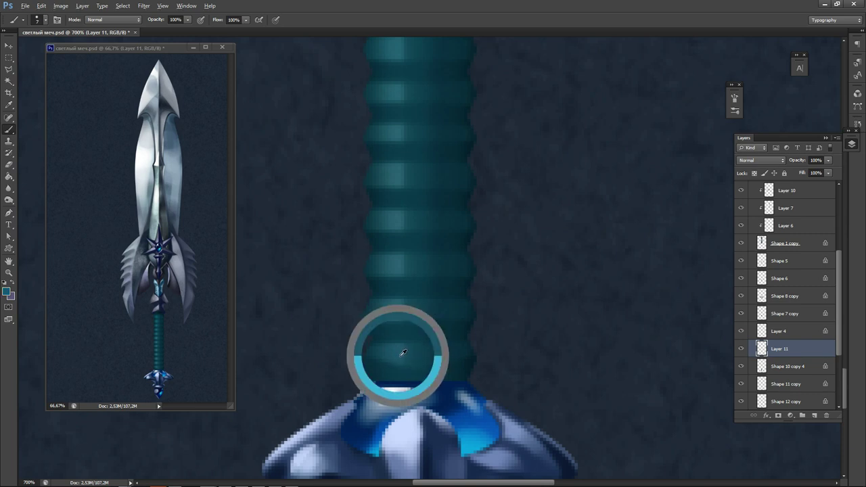
key("n")
left_click(385, 200)
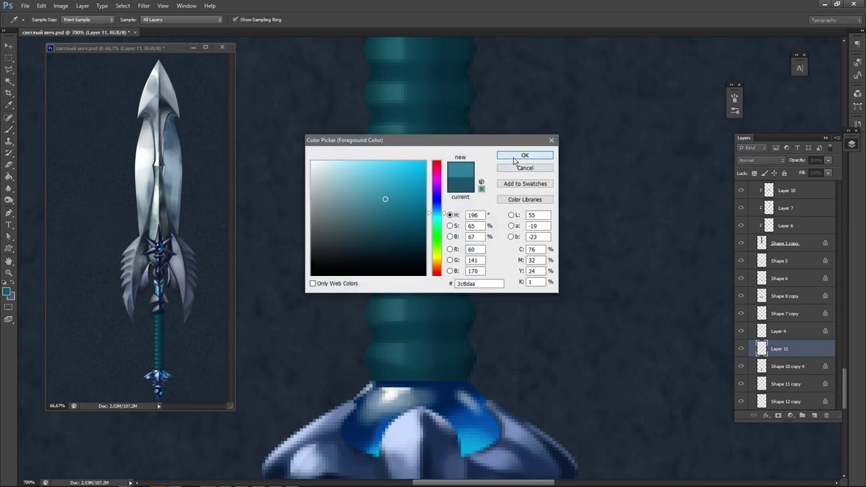
left_click(524, 155)
key("b")
Paint a short horizontal highlight left of centre on each of the five lowest grip bands.
left_click_drag(390, 357, 423, 353)
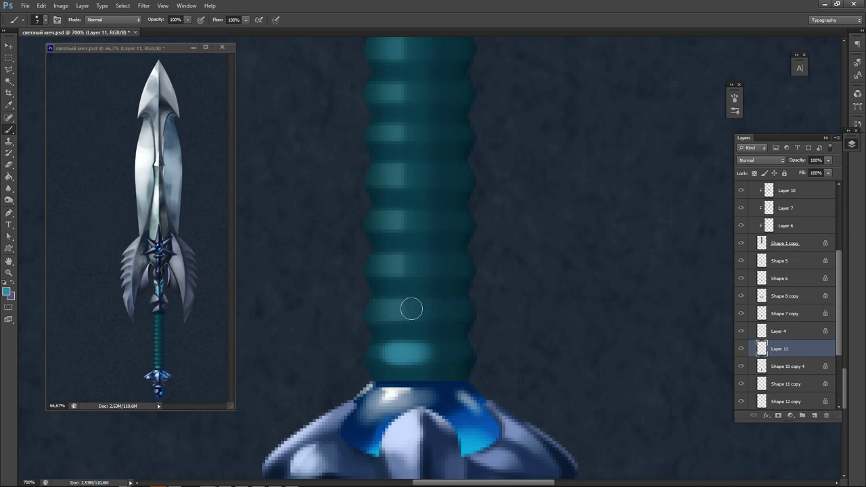
left_click_drag(389, 309, 423, 310)
left_click_drag(384, 266, 424, 265)
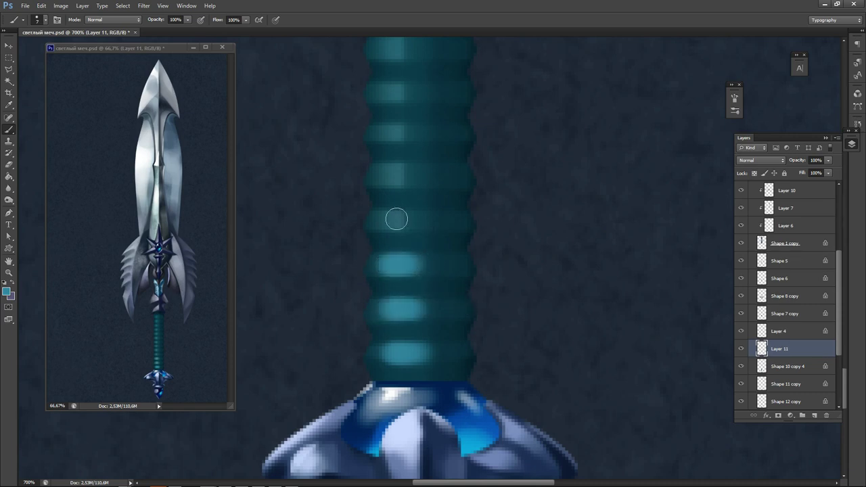
left_click_drag(386, 220, 422, 220)
mouse_move(435, 170)
left_mouse_down()
mouse_move(408, 197)
mouse_move(422, 266)
mouse_move(435, 266)
left_mouse_up()
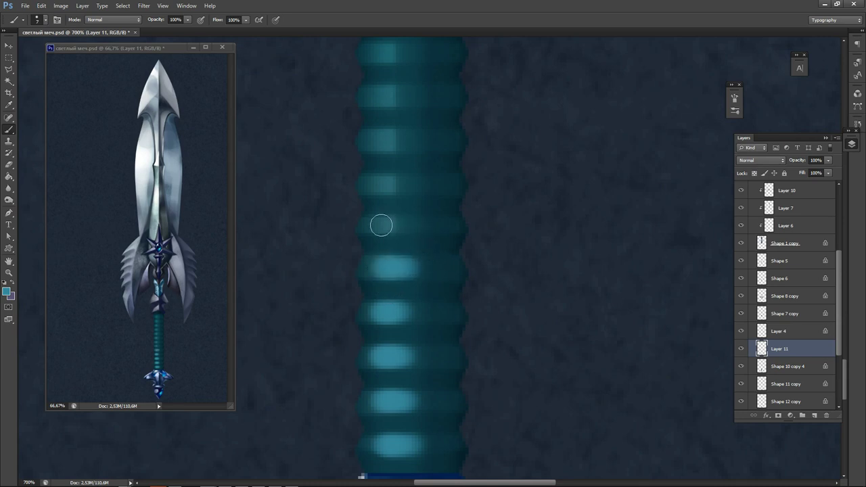
Paint matching highlights left of centre on the remaining grip bands up to the collar.
mouse_move(386, 224)
left_mouse_down()
mouse_move(432, 208)
mouse_move(385, 185)
mouse_move(375, 225)
mouse_move(410, 225)
left_mouse_up()
key("ctrl+z")
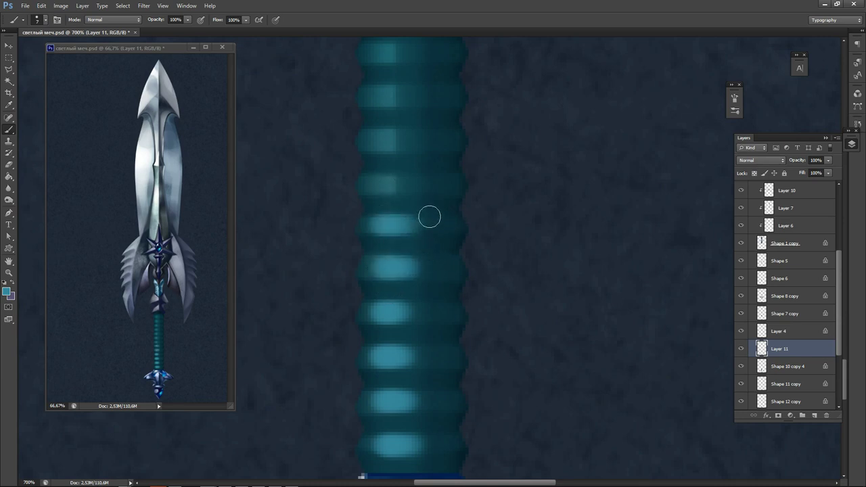
left_click_drag(373, 183, 440, 180)
mouse_move(397, 155)
left_mouse_down()
mouse_move(397, 258)
mouse_move(408, 242)
left_mouse_up()
left_click_drag(379, 201, 406, 202)
left_click_drag(375, 157, 426, 156)
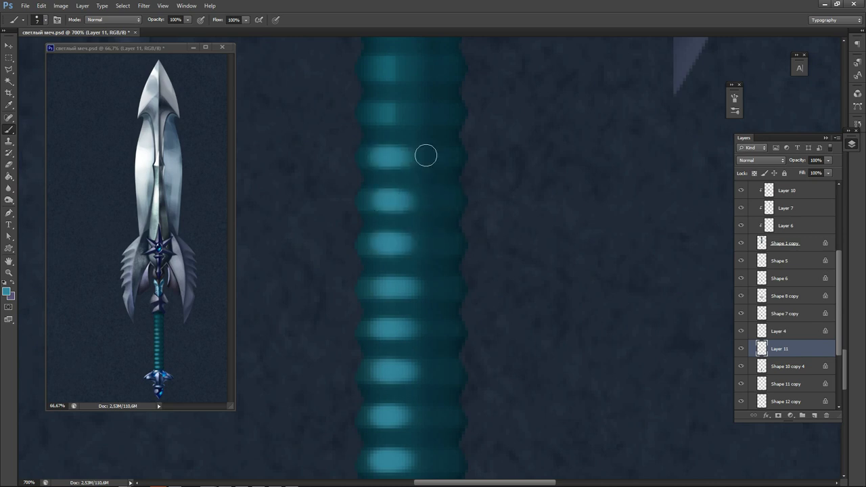
mouse_move(381, 112)
left_mouse_down()
mouse_move(424, 112)
mouse_move(401, 246)
left_mouse_up()
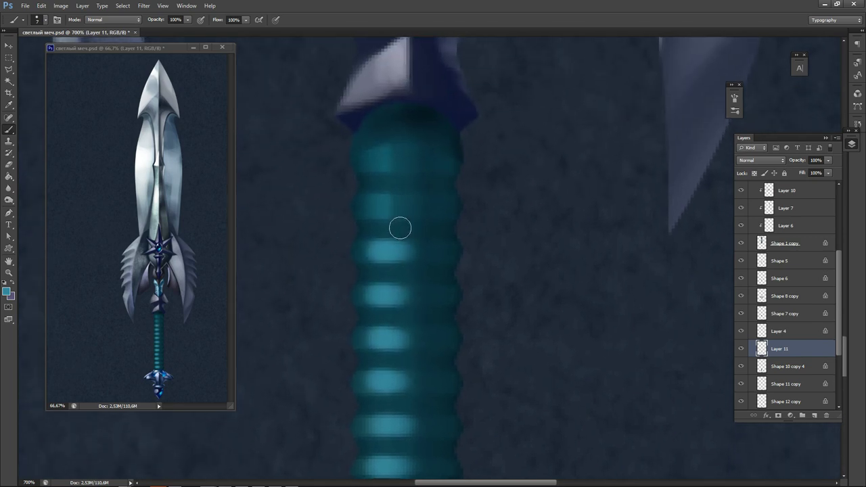
left_click_drag(375, 208, 406, 207)
left_click_drag(374, 160, 403, 159)
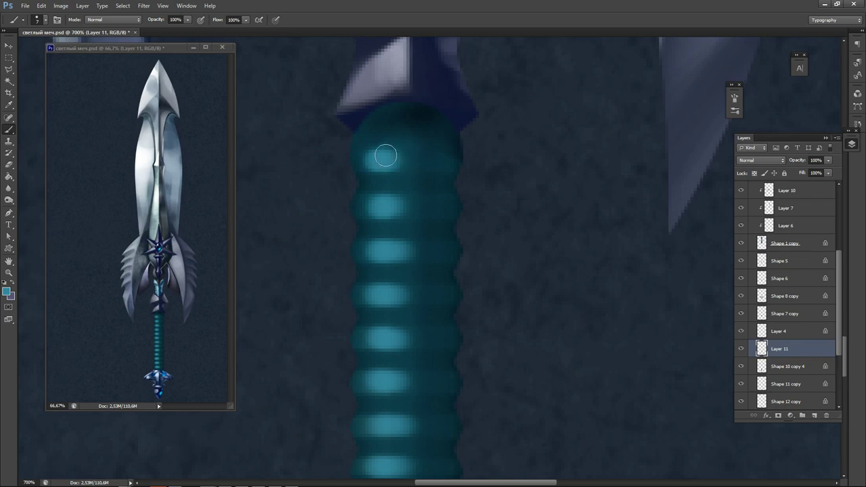
Try a highlight at the right edge of the lowest grip band and undo it.
mouse_move(437, 232)
left_mouse_down()
mouse_move(424, 220)
mouse_move(420, 189)
mouse_move(401, 239)
mouse_move(408, 254)
left_mouse_up()
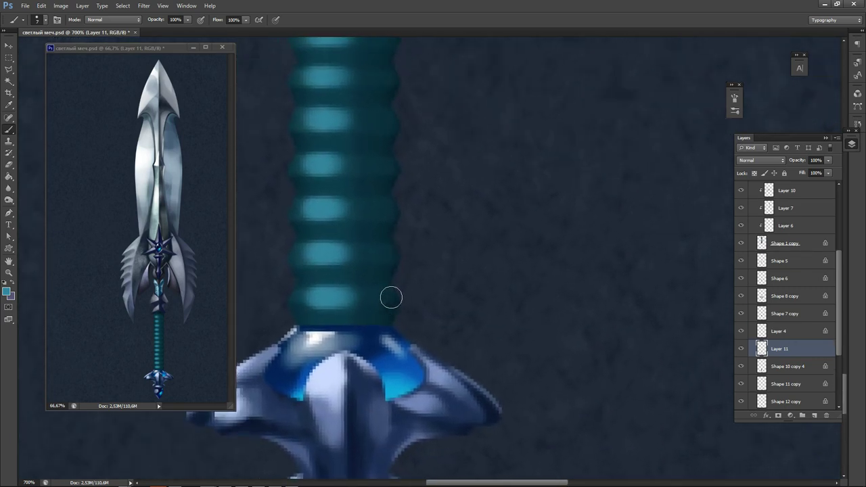
left_click_drag(380, 294, 408, 293)
key("ctrl+z")
Clip Layer 11 to Shape 10 copy 4 and set its opacity to 50%.
key("ctrl+alt+g")
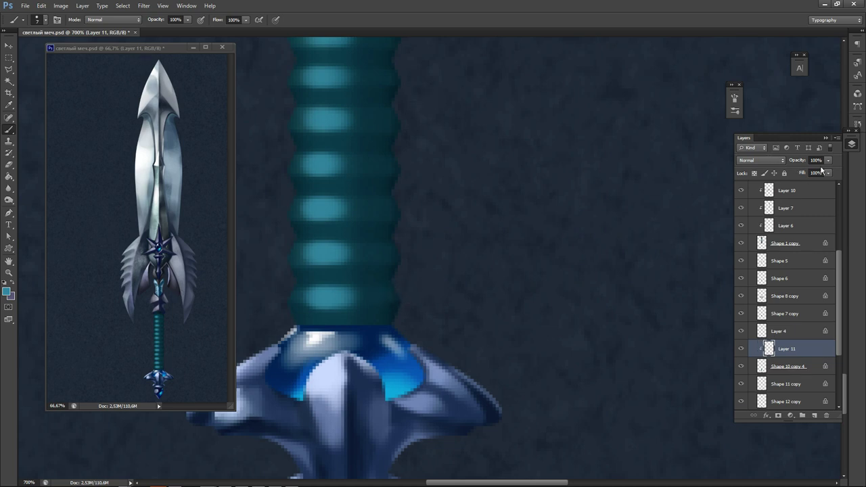
left_click_drag(817, 172, 805, 172)
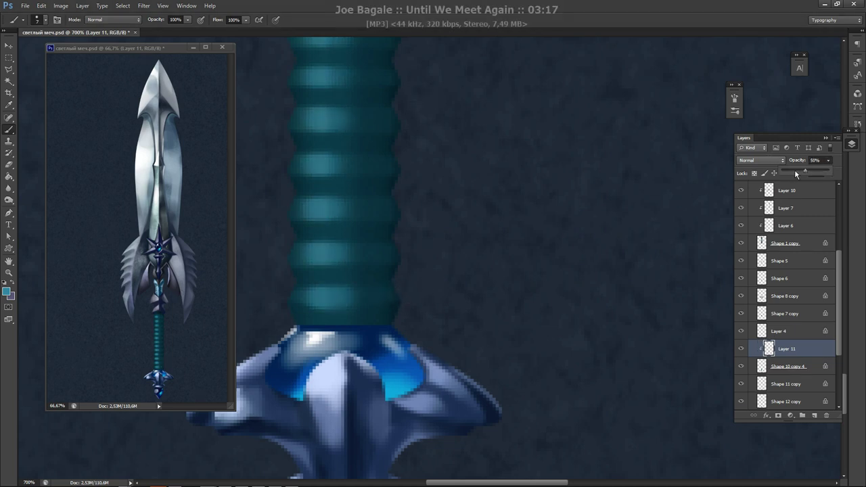
Dab small reflected highlights along the right edge of the grip's eight lowest bands.
left_click_drag(396, 297, 385, 294)
left_click(382, 253)
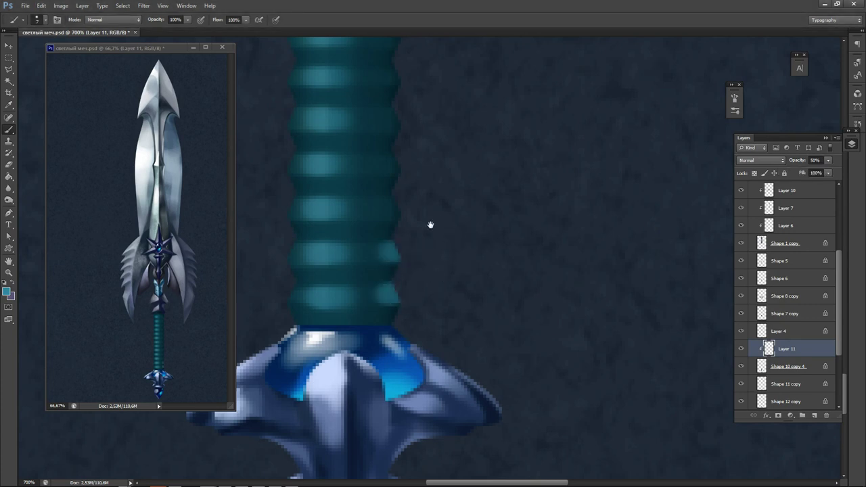
left_click_drag(430, 224, 417, 306)
left_click(383, 292)
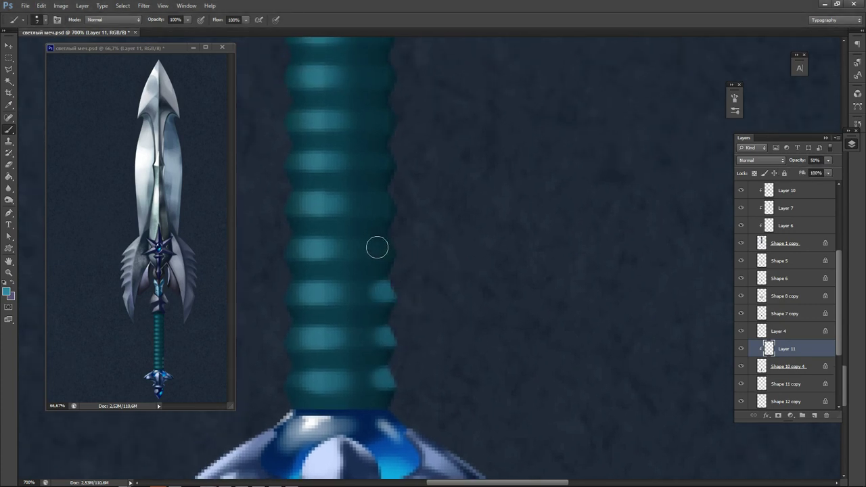
left_click(380, 248)
left_click(384, 204)
left_click_drag(410, 188, 402, 291)
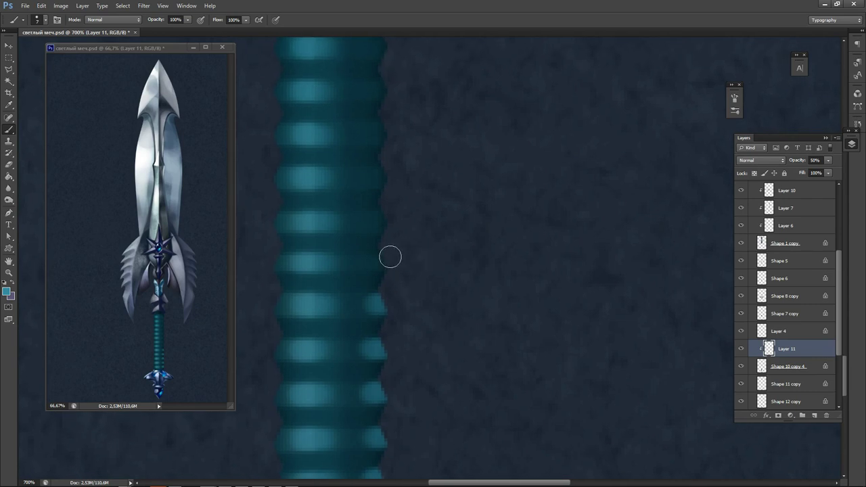
left_click(373, 261)
left_click(372, 219)
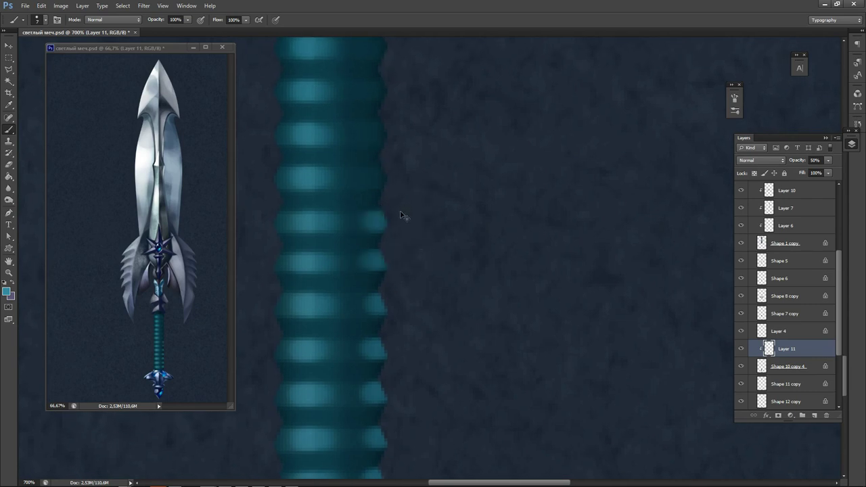
left_click(374, 173)
Add the same small right-edge highlights to the upper grip bands, up to the collar.
left_click_drag(438, 157, 460, 264)
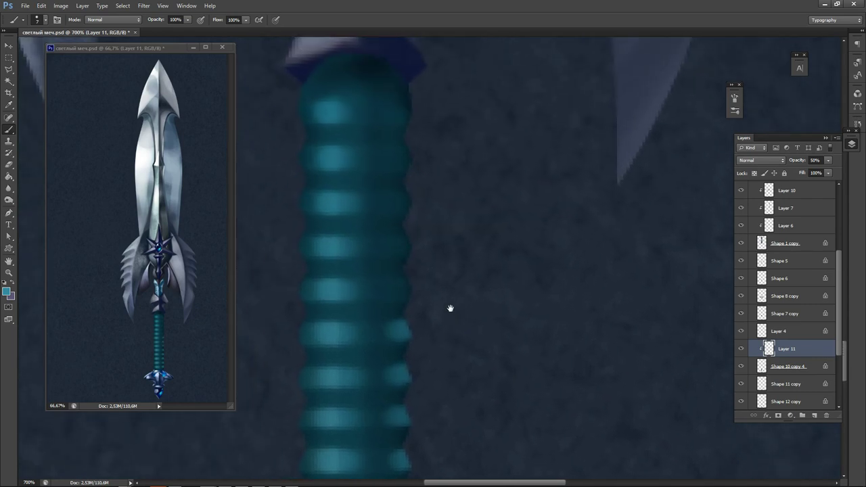
left_click(392, 239)
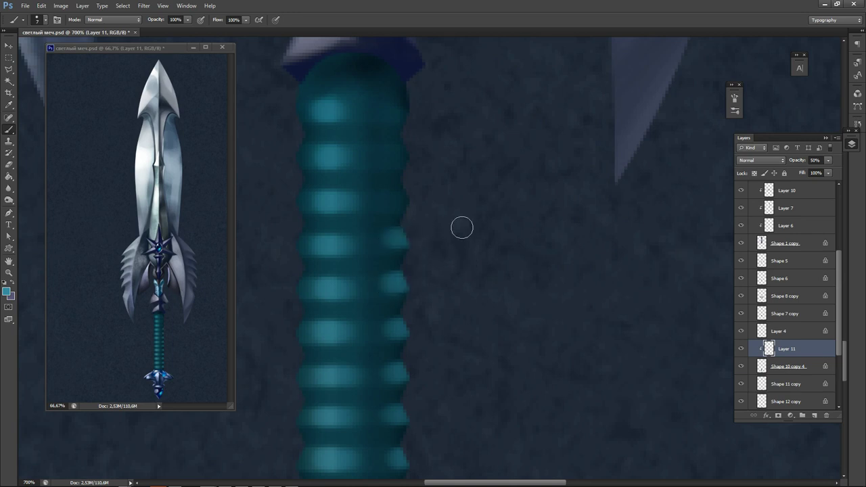
left_click(390, 196)
key("ctrl+z")
left_click_drag(383, 194, 409, 191)
left_click_drag(385, 152, 409, 148)
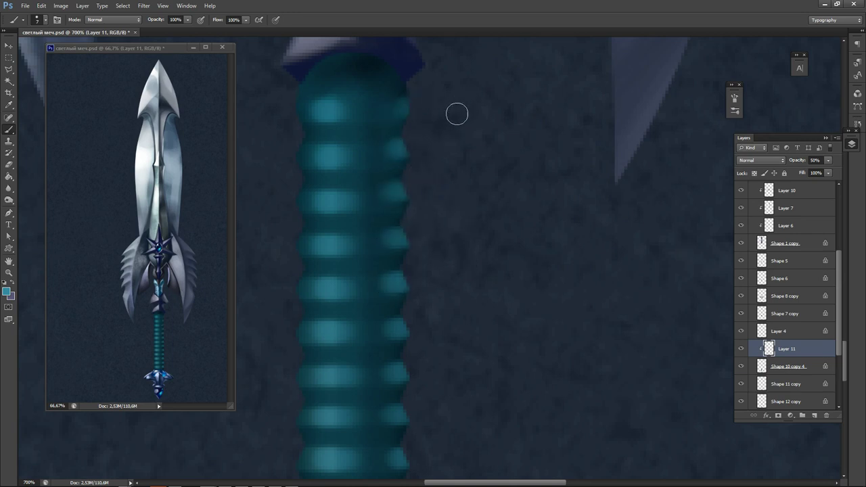
Set the foreground color to pale cyan #99e6e7 and the brush size to 2 for highlights on the lowest grip bands.
left_click_drag(457, 275, 514, 136)
left_click_drag(409, 321, 460, 212)
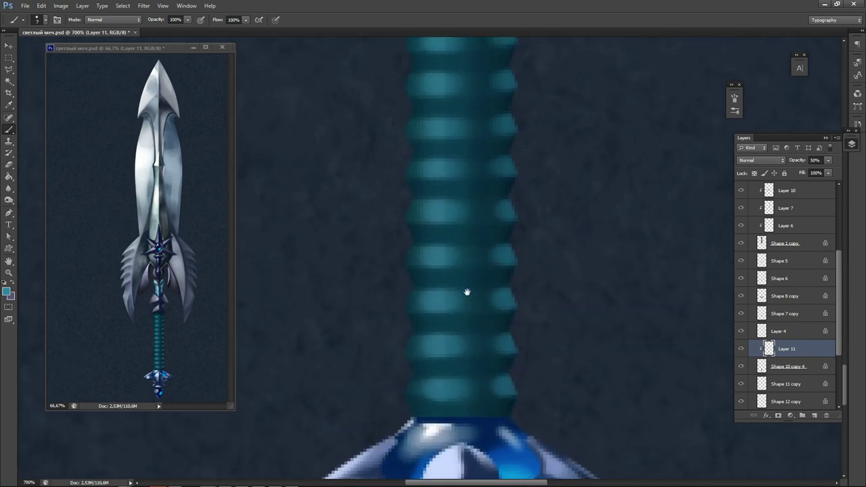
left_click_drag(466, 294, 426, 220)
key("n")
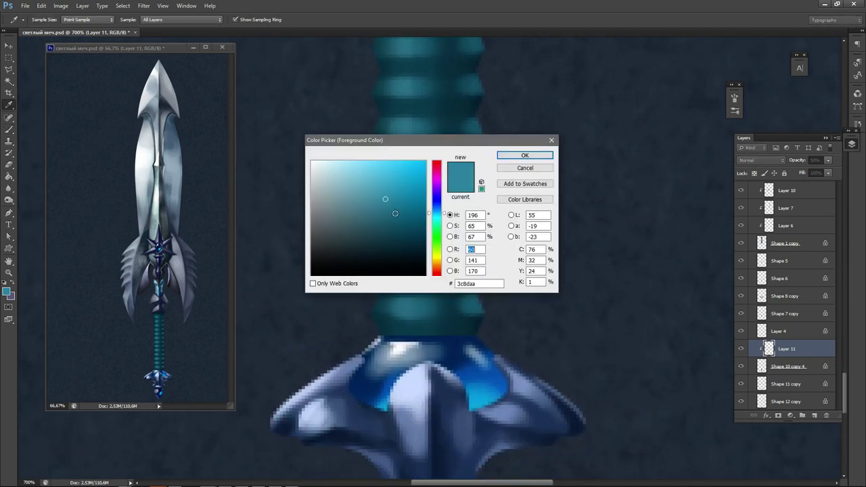
left_click(394, 166)
left_click(438, 218)
left_click_drag(385, 170, 350, 172)
left_click(547, 158)
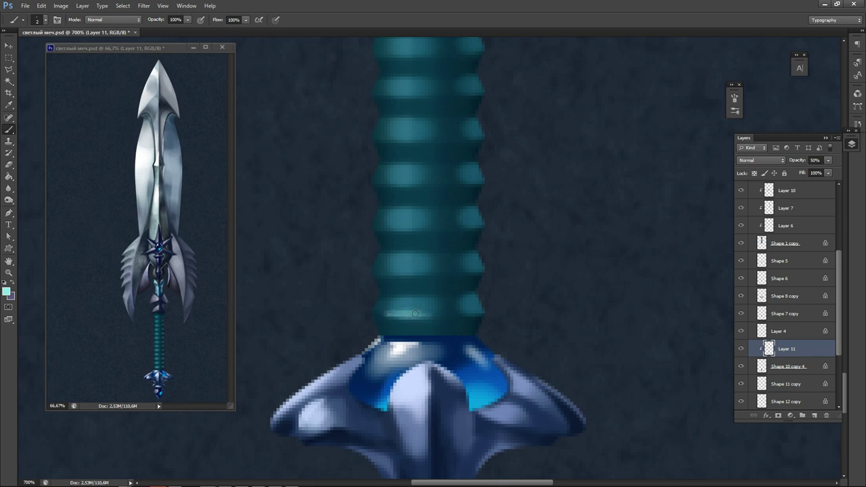
Paint thin pale cyan edge lines and small left-of-center highlights on the four lowest grip bands.
left_click_drag(382, 271, 441, 272)
key("ctrl+alt+z")
key("ctrl+alt+z")
left_click_drag(381, 271, 418, 274)
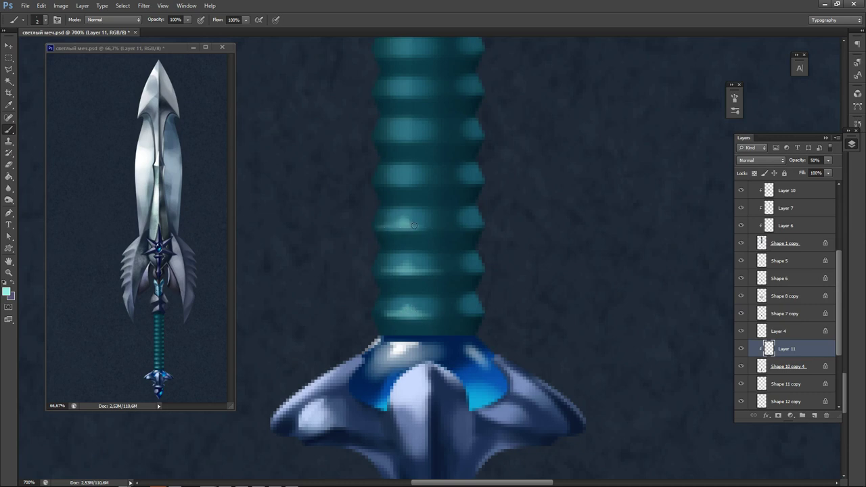
mouse_move(411, 213)
left_mouse_down()
mouse_move(401, 215)
mouse_move(420, 224)
left_mouse_up()
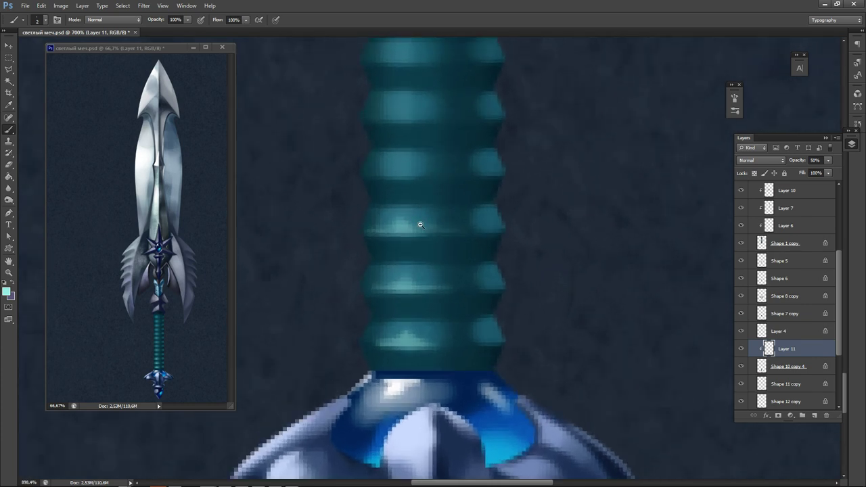
left_click_drag(370, 173, 447, 173)
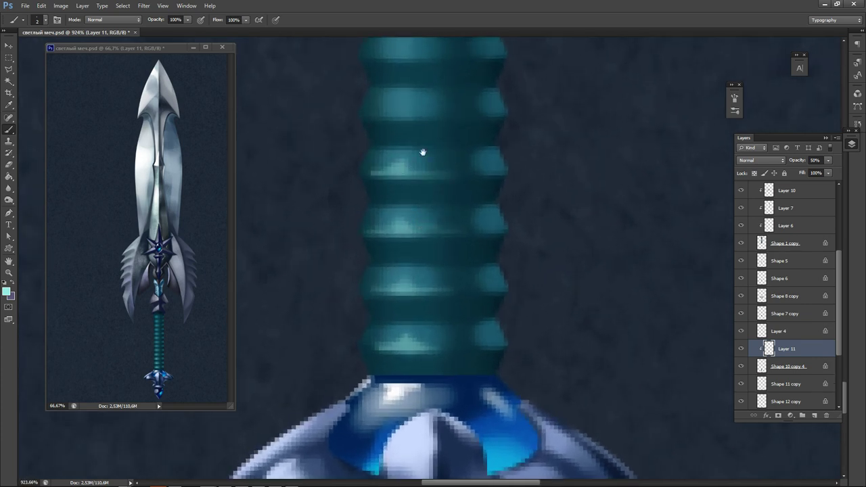
Paint the same pale cyan edge lines and glints on the fifth, sixth and seventh grip bands from the pommel.
left_click_drag(423, 151, 431, 244)
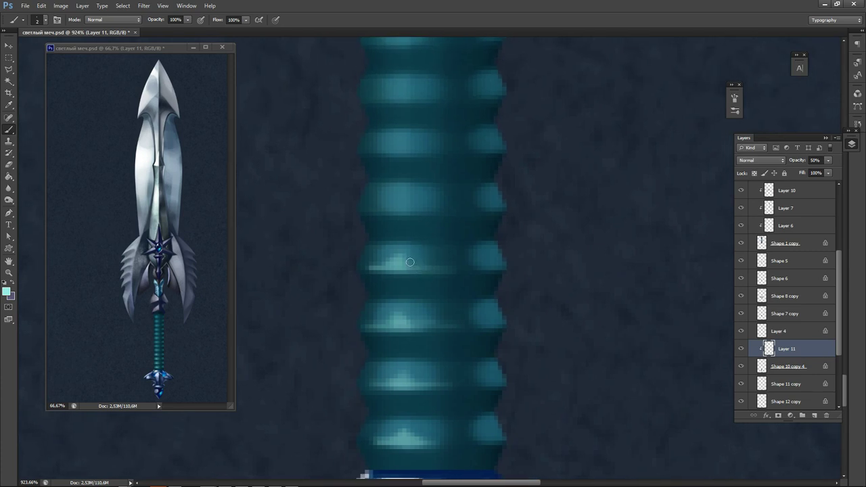
left_click_drag(371, 211, 466, 212)
key("ctrl+z")
left_click_drag(364, 207, 467, 212)
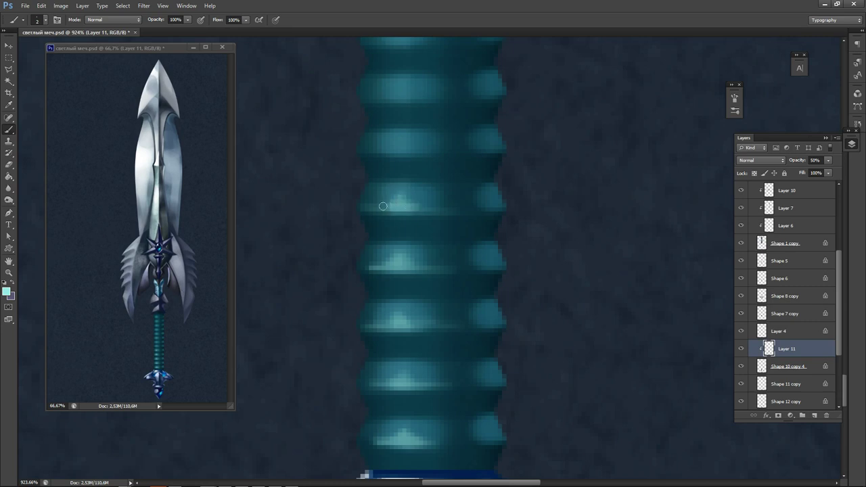
mouse_move(410, 203)
left_mouse_down()
mouse_move(411, 234)
mouse_move(435, 274)
left_mouse_up()
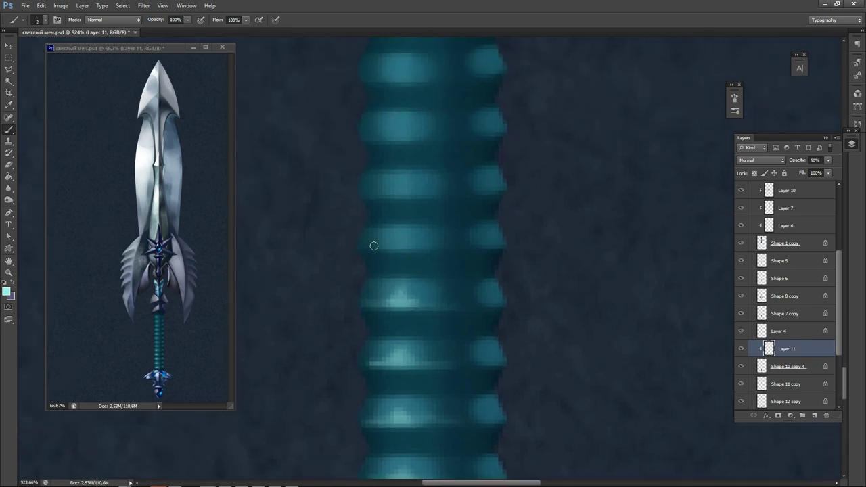
left_click_drag(374, 245, 463, 243)
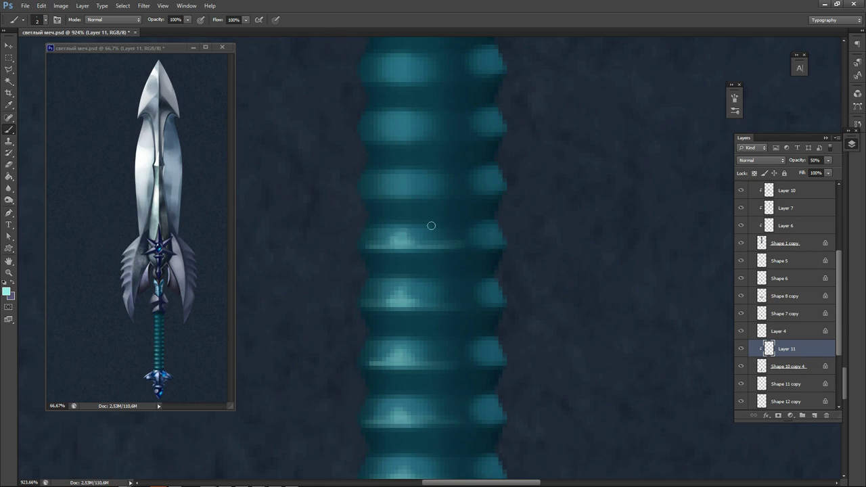
left_click_drag(432, 225, 443, 282)
left_click_drag(384, 253, 451, 253)
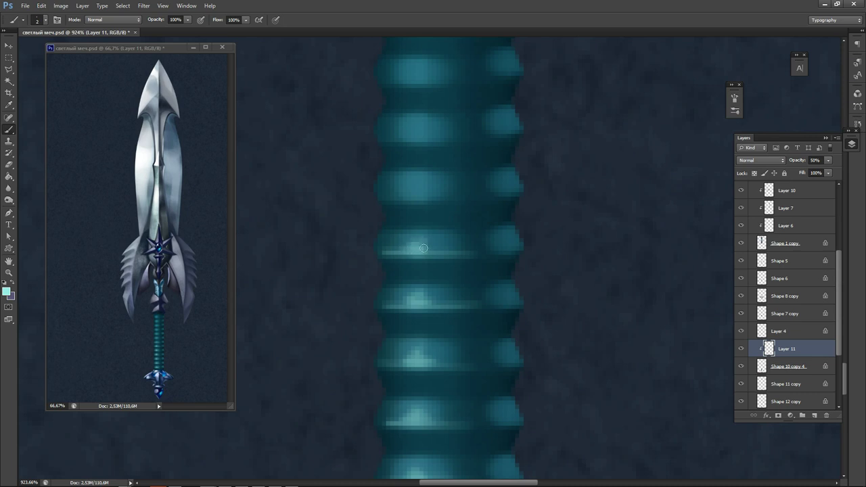
Paint the pale cyan edge line and glint on the eighth grip band, undoing and redrawing uneven strokes.
left_click_drag(448, 235, 442, 303)
left_click_drag(375, 260, 453, 267)
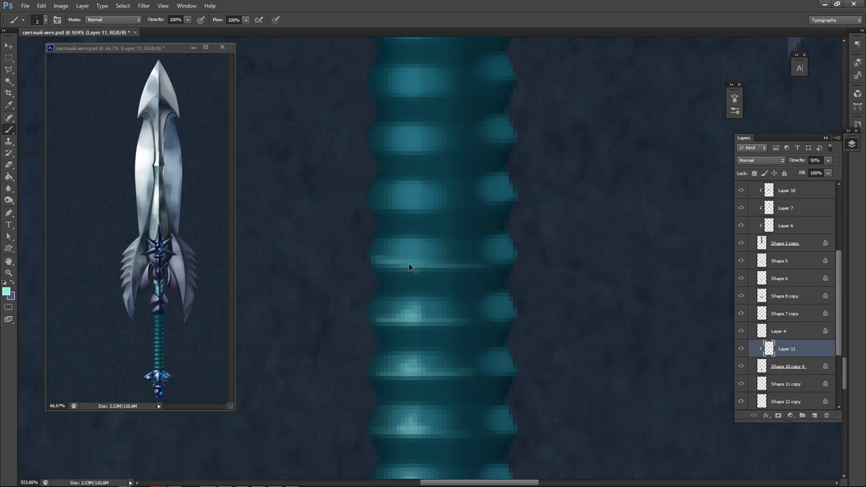
key("ctrl+z")
left_click_drag(369, 261, 477, 260)
key("ctrl+z")
left_click_drag(376, 262, 491, 258)
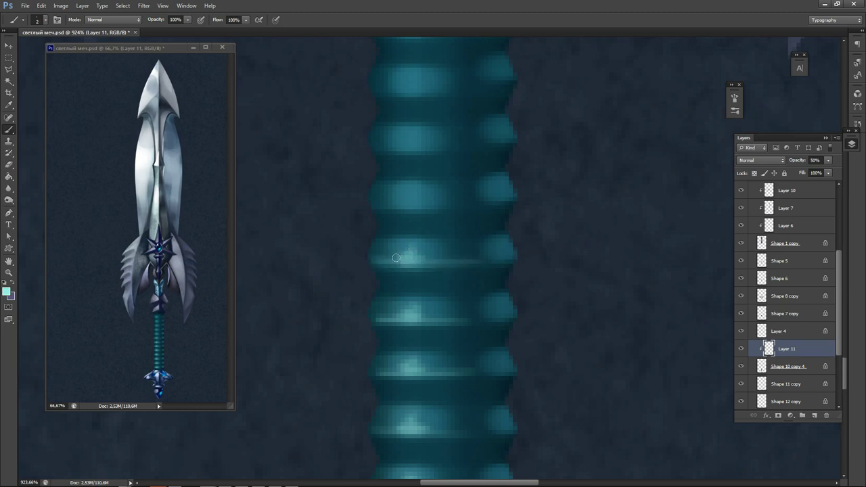
key("ctrl+z")
Continue the thin edge lines and glints on the ninth and tenth grip bands, redrawing the ninth band's line once.
left_click_drag(432, 280, 441, 289)
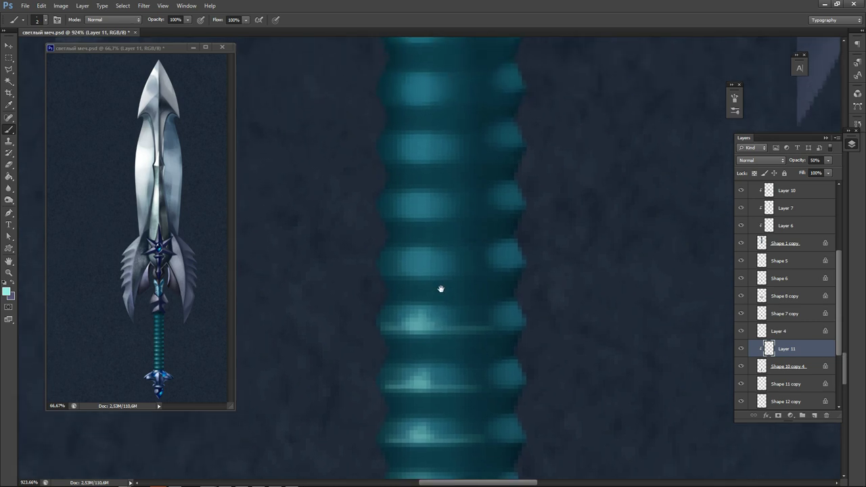
left_click_drag(377, 267, 492, 269)
key("ctrl+z")
left_click_drag(390, 270, 478, 271)
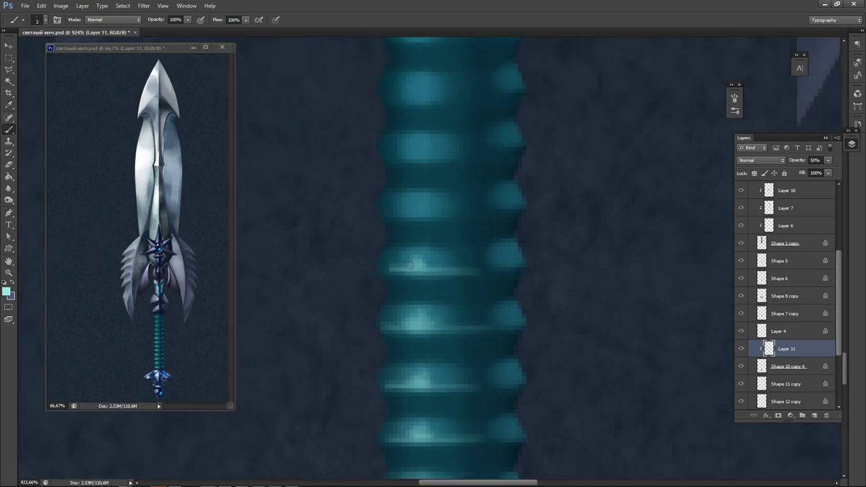
key("ctrl+z")
left_click_drag(434, 290, 426, 293)
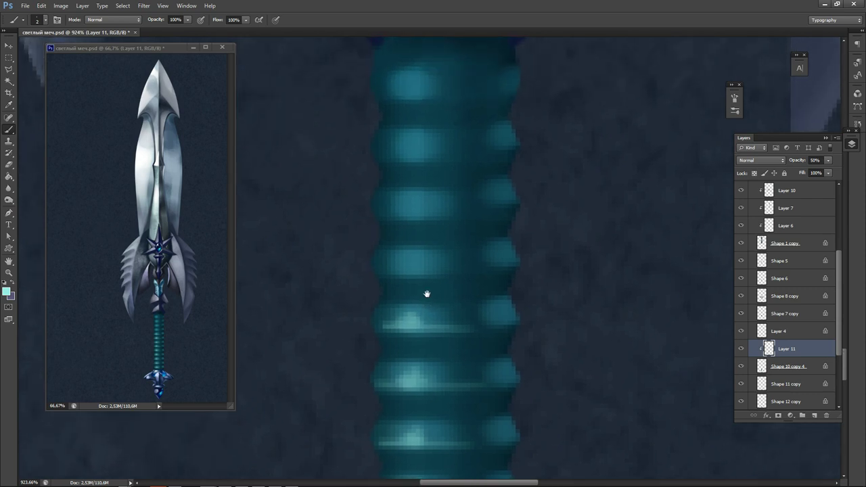
left_click_drag(386, 268, 474, 270)
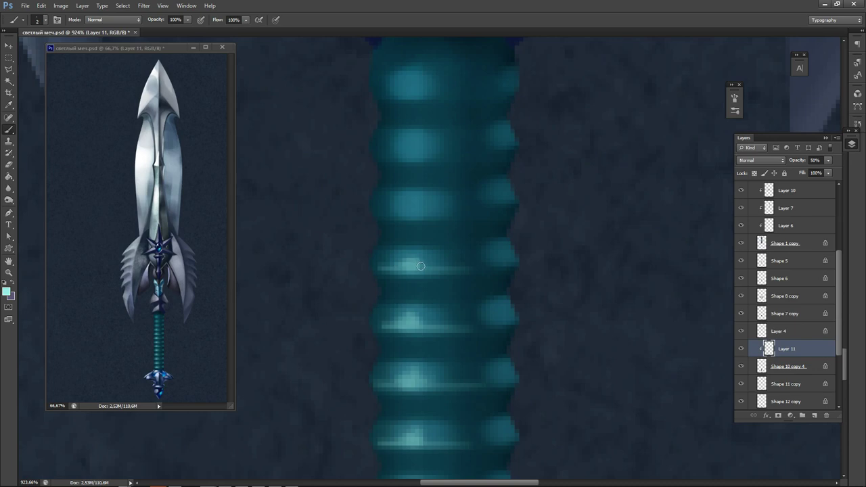
Paint the pale cyan edge lines and glints on the top three grip bands beneath the collar.
scroll(441, 301, "up", 2)
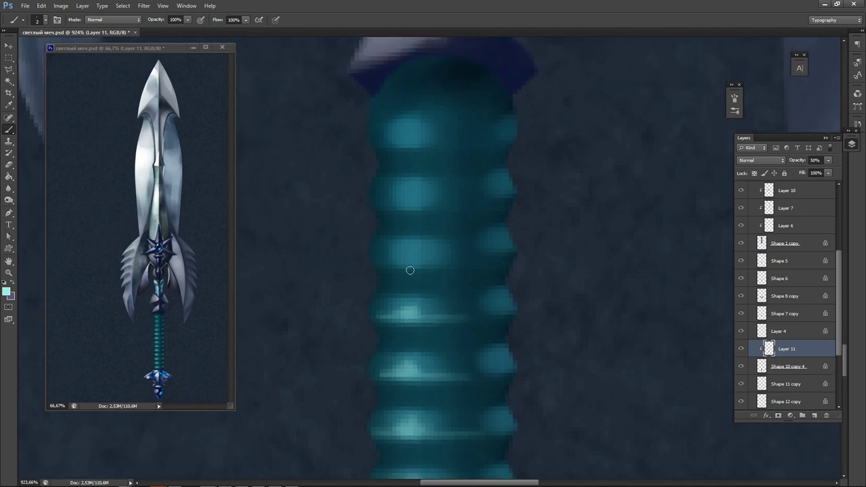
left_click_drag(382, 258, 427, 264)
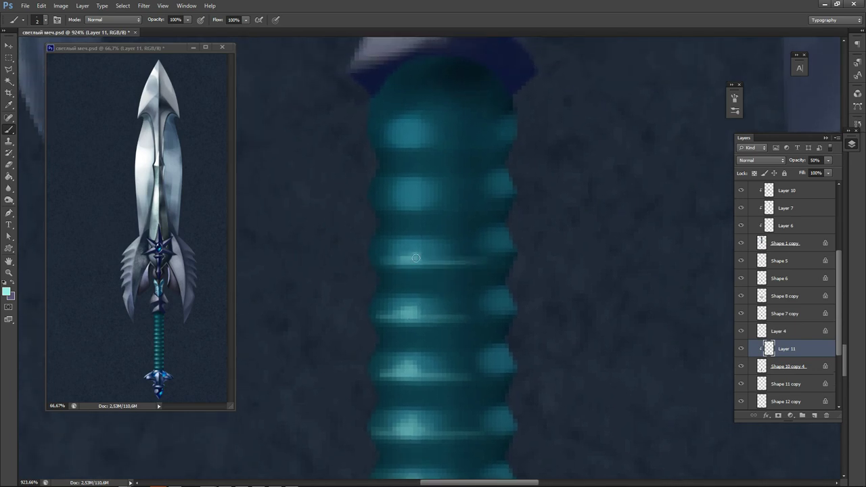
left_click_drag(391, 203, 479, 201)
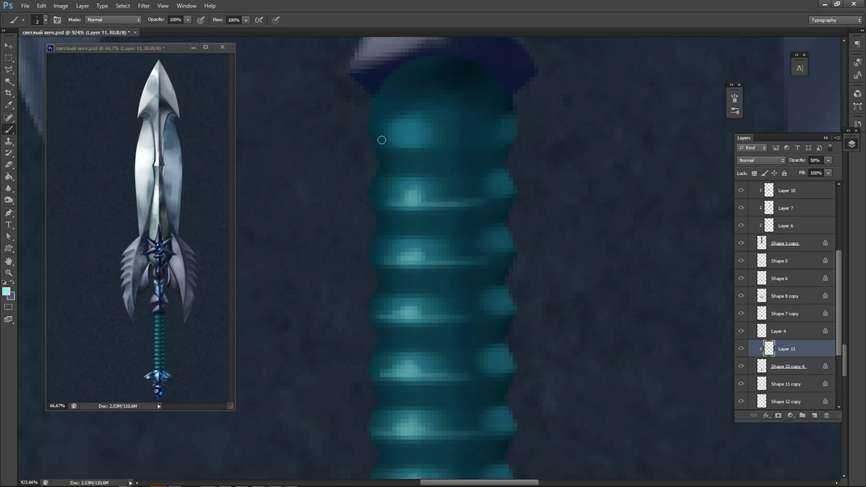
left_click_drag(382, 139, 429, 143)
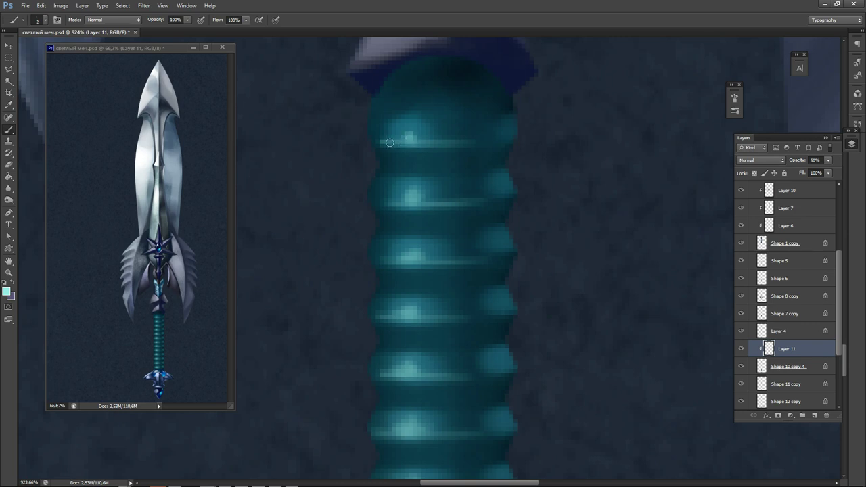
Enlarge the brush to size 6 and dab broader glints over the highlights of the upper grip bands.
left_click_drag(410, 137, 410, 134)
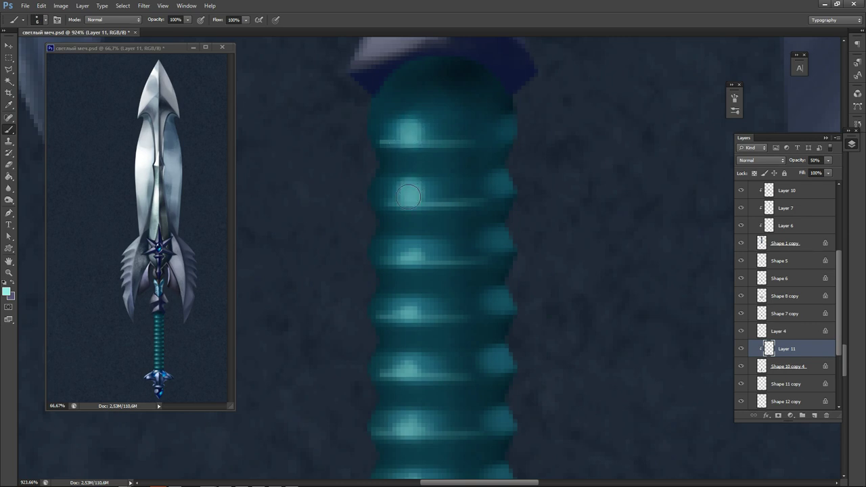
left_click_drag(406, 246, 409, 252)
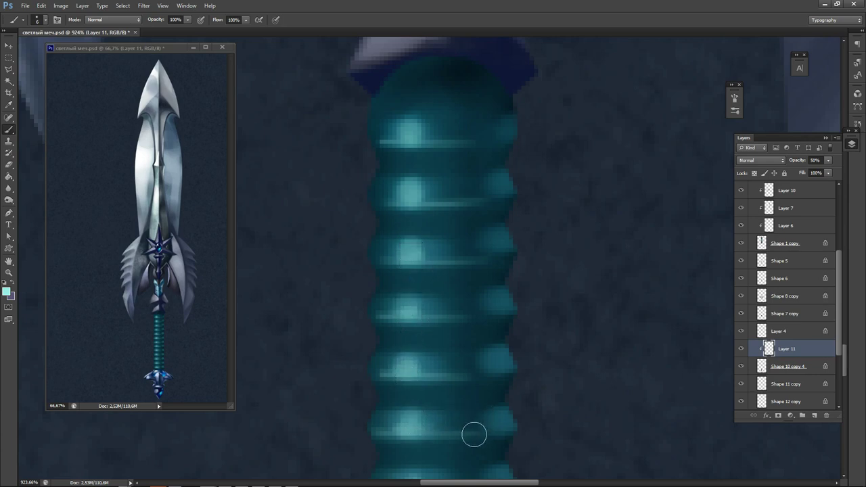
left_click_drag(474, 433, 454, 253)
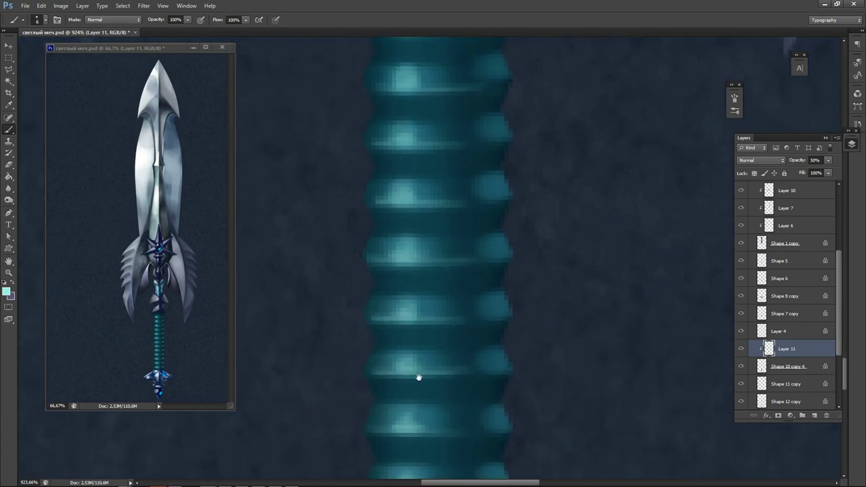
Darken the right side of the top three grooves between grip bands with a small brush in dark blue #002b39.
left_click_drag(419, 377, 439, 325)
key("n")
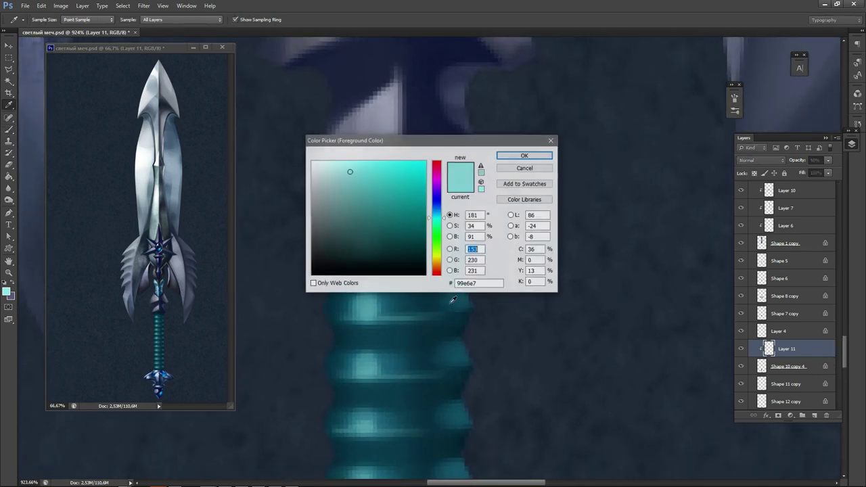
left_click(418, 346)
left_click(421, 240)
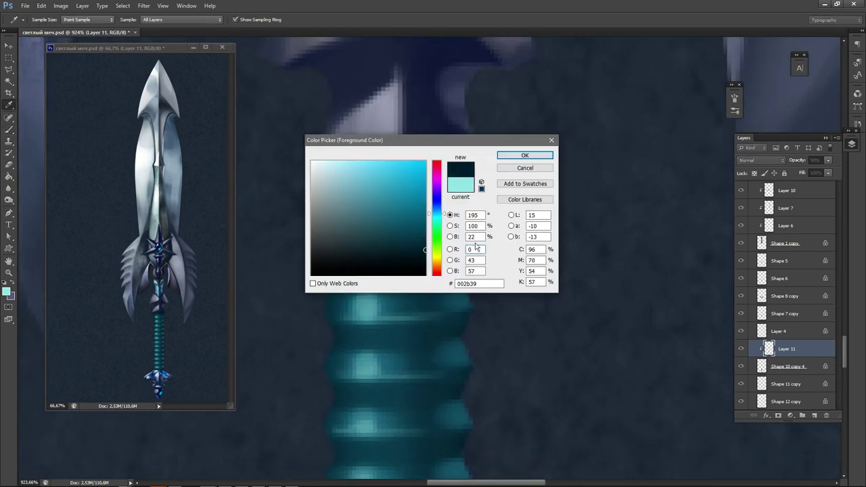
left_click(524, 155)
key("[")
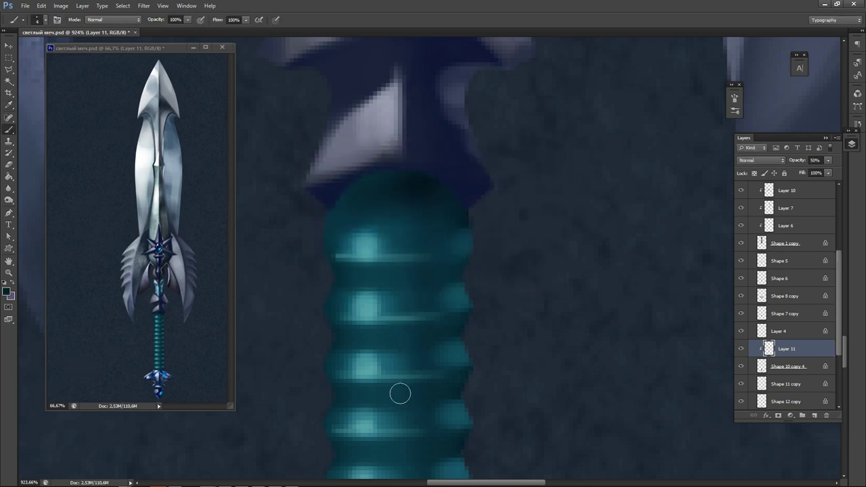
left_click_drag(386, 398, 445, 393)
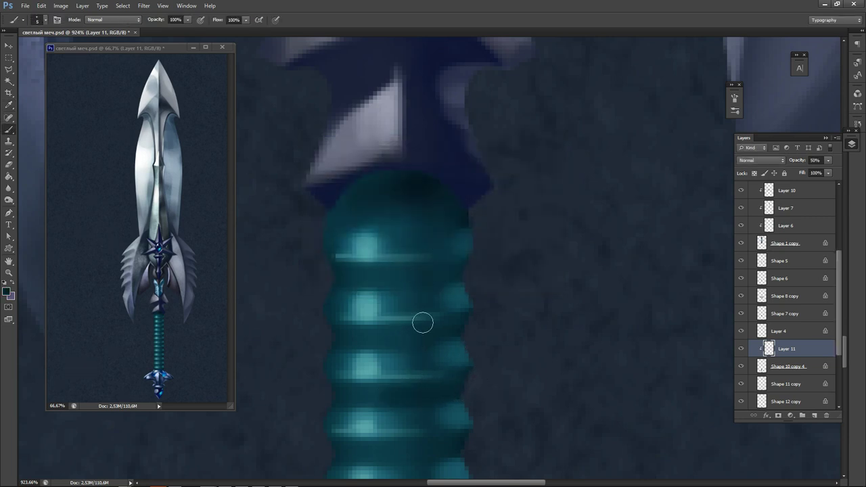
left_click_drag(415, 282, 393, 279)
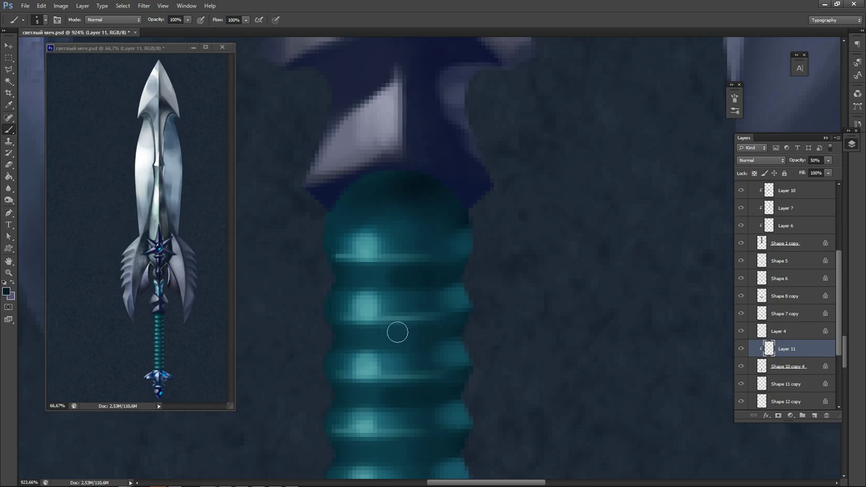
left_click_drag(397, 332, 420, 333)
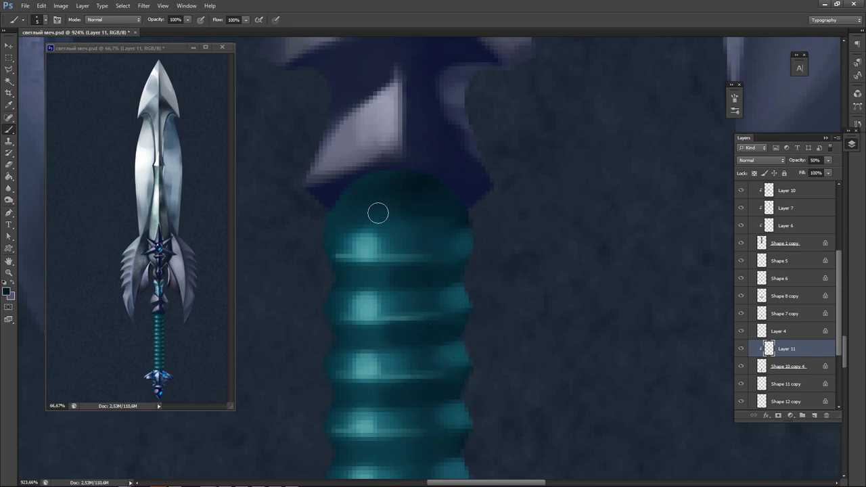
Paint a soft teal highlight on the grip's rounded top under the collar, using tones sampled from the grip.
left_click(395, 233, "alt")
mouse_move(402, 187)
left_mouse_down()
mouse_move(360, 202)
mouse_move(379, 213)
mouse_move(388, 195)
mouse_move(346, 217)
mouse_move(385, 193)
mouse_move(406, 197)
mouse_move(329, 226)
mouse_move(421, 208)
mouse_move(370, 227)
mouse_move(365, 201)
mouse_move(398, 185)
mouse_move(351, 211)
mouse_move(399, 196)
mouse_move(428, 201)
left_mouse_up()
left_click(367, 234, "alt")
left_click(401, 211, "alt")
left_click(397, 195, "alt")
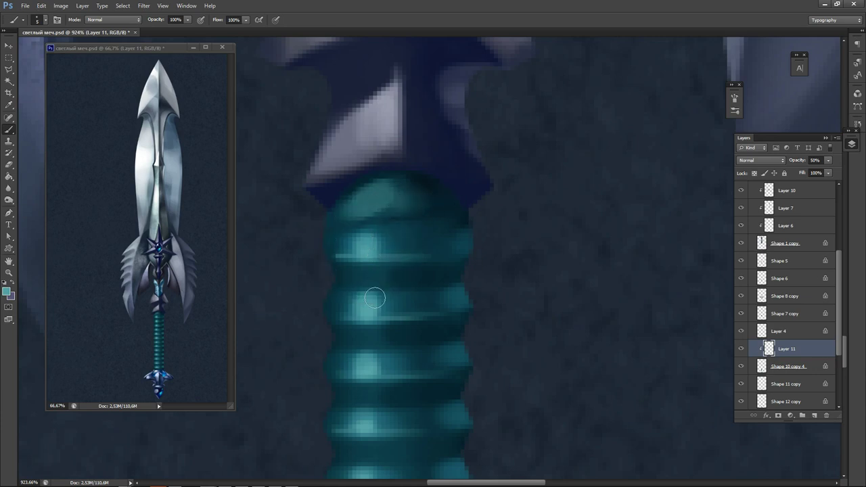
Try to deepen the right side of the lower grip grooves in near-black #00141a with a size 6 brush.
mouse_move(427, 418)
left_mouse_down()
mouse_move(389, 265)
mouse_move(404, 252)
mouse_move(385, 268)
left_mouse_up()
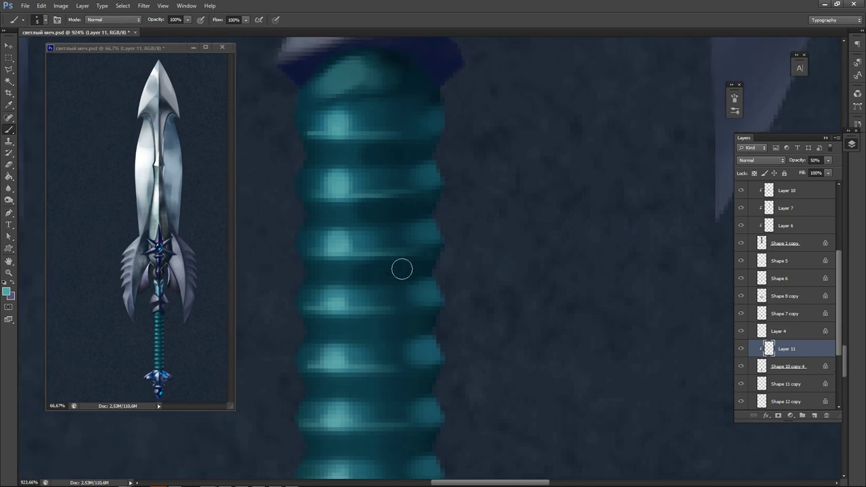
left_click(401, 272, "alt")
key("n")
left_click(426, 264)
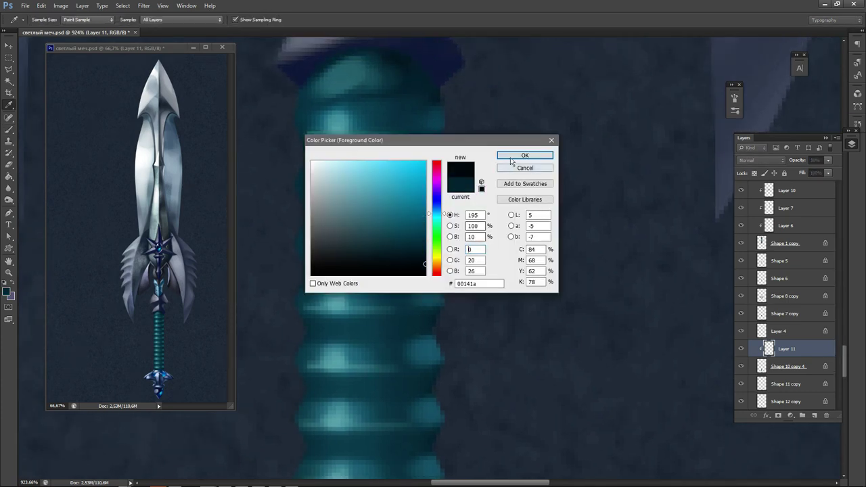
left_click(518, 158)
left_click_drag(419, 324, 378, 330)
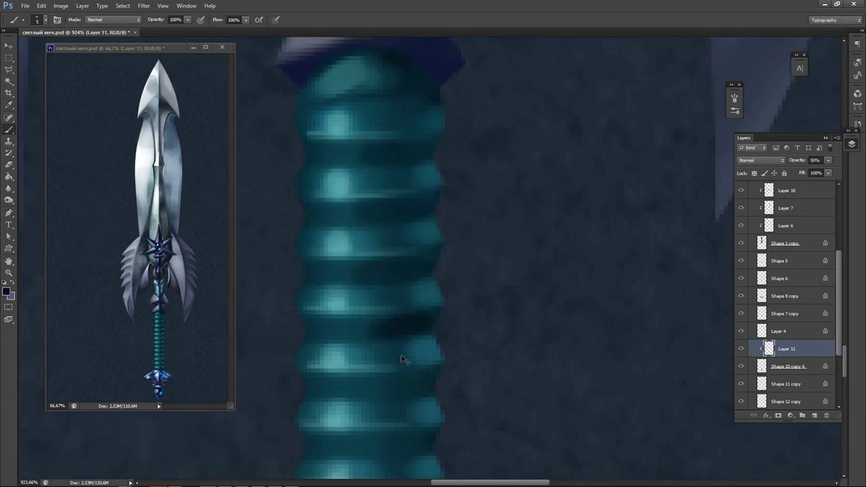
key("ctrl+z")
key("bracketright")
left_click_drag(371, 330, 425, 325)
left_click_drag(386, 359, 425, 249)
left_click_drag(410, 279, 464, 275)
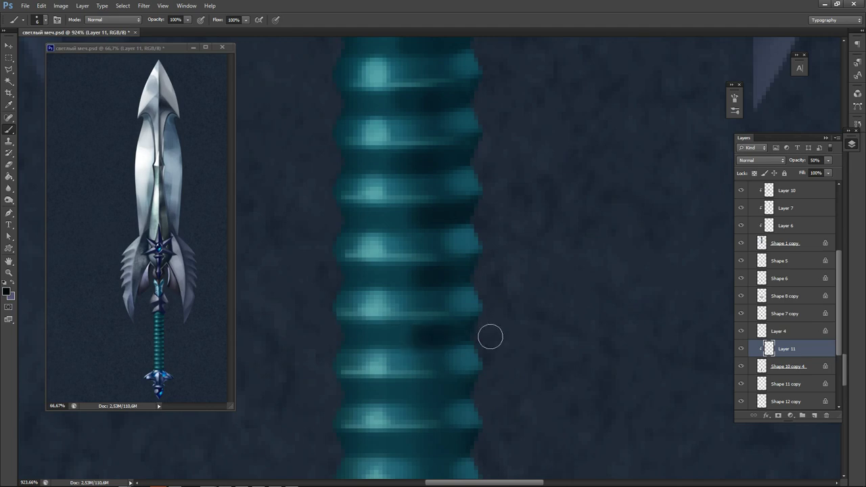
left_click_drag(451, 416, 424, 311)
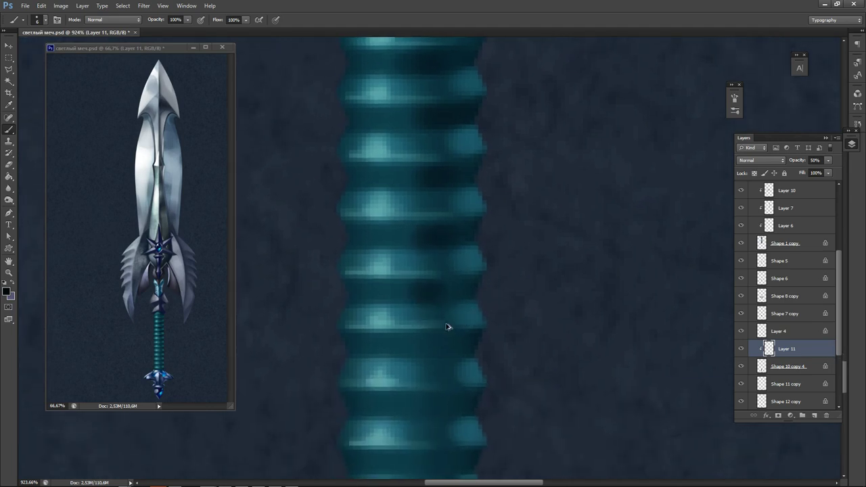
key("ctrl+alt+z")
key("ctrl+alt+z")
key("ctrl+alt+z")
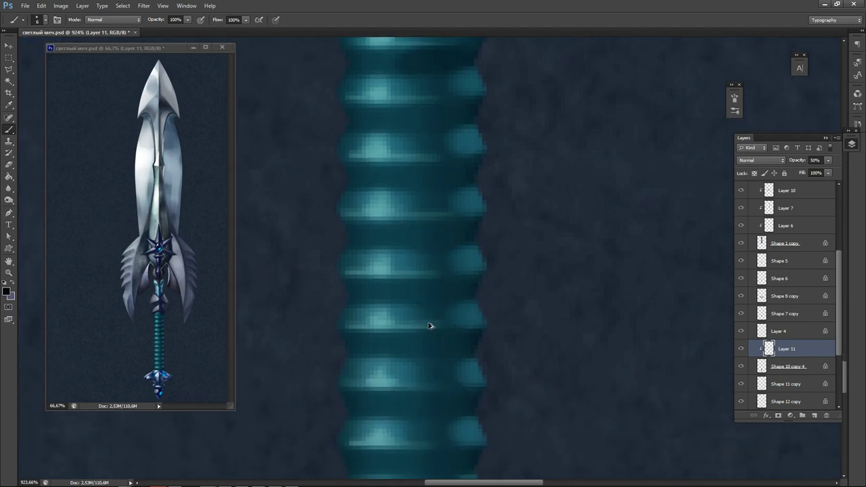
Darken the right side of the remaining grip grooves down to the pommel, using a sampled groove colour made deeper.
left_click_drag(424, 268, 410, 360)
left_click(390, 287, "alt")
key("n")
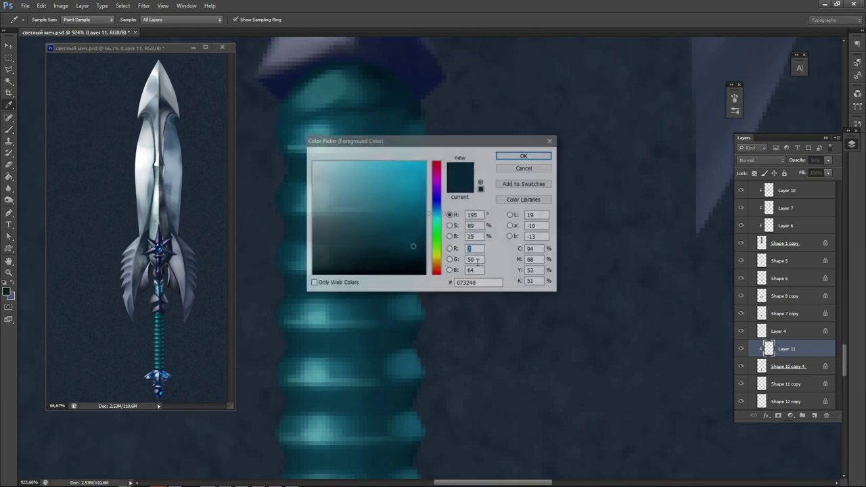
left_click_drag(412, 247, 426, 255)
left_click(524, 156)
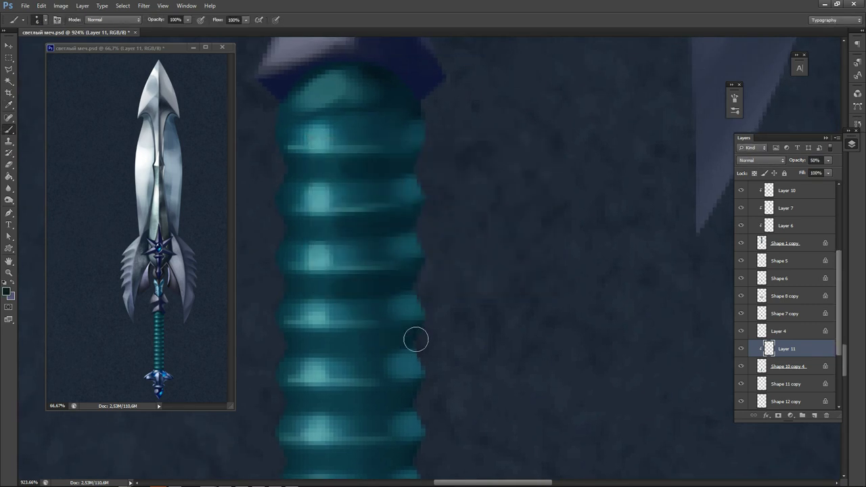
mouse_move(350, 455)
left_mouse_down()
mouse_move(370, 320)
mouse_move(405, 325)
left_mouse_up()
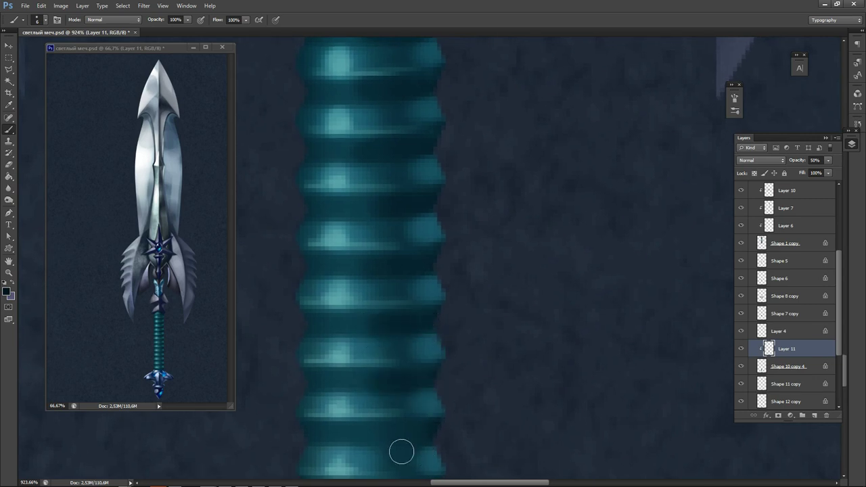
left_click_drag(387, 257, 390, 205)
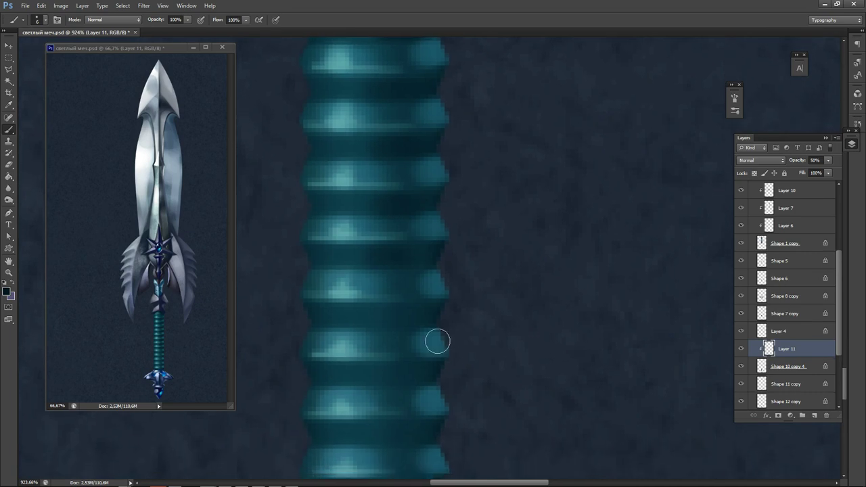
left_click_drag(376, 386, 387, 348)
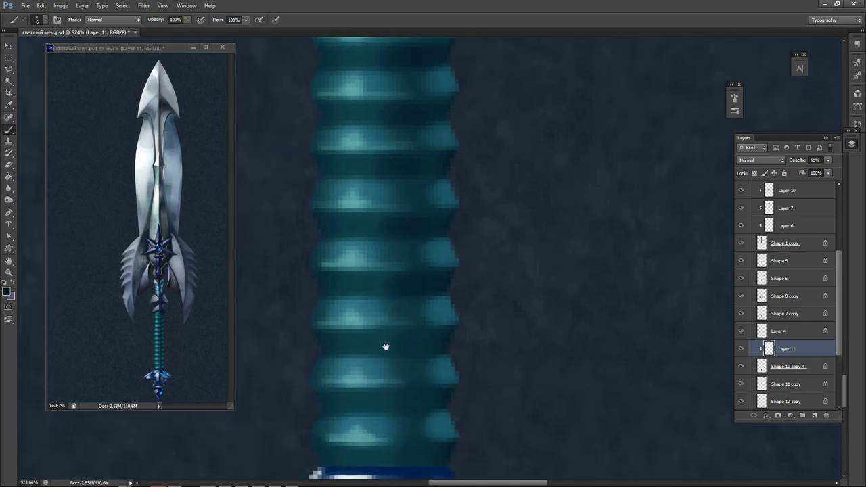
left_click_drag(382, 456, 468, 452)
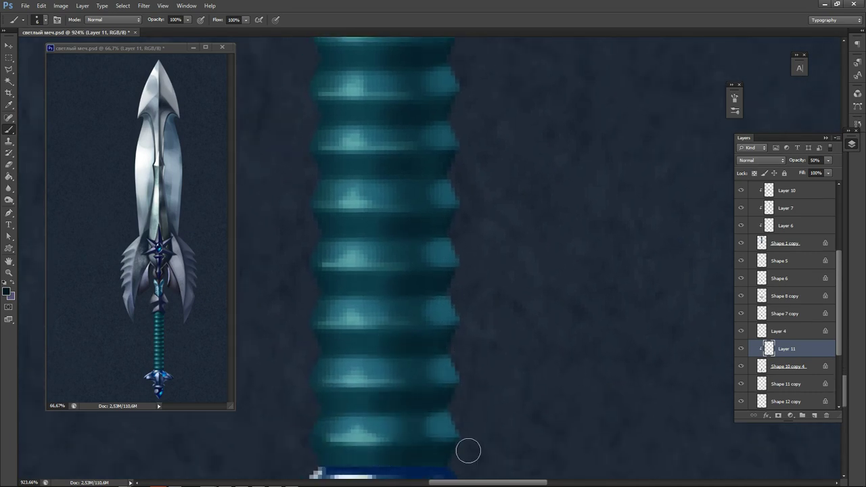
Sample a light teal from an upper grip band and merge Layer 11 down into Shape 10 copy 4.
mouse_move(468, 176)
left_mouse_down()
mouse_move(426, 301)
mouse_move(413, 318)
mouse_move(389, 314)
left_mouse_up()
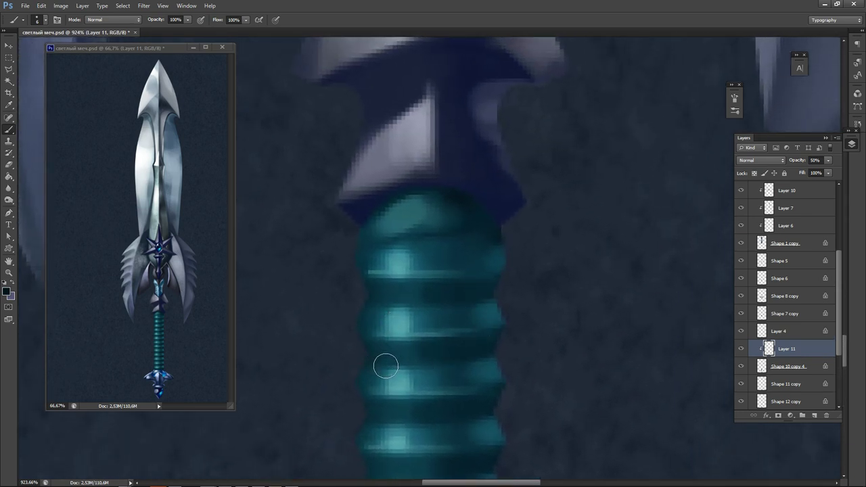
left_click(398, 369, "alt")
scroll(414, 384, "down", 2)
scroll(417, 388, "down", 6)
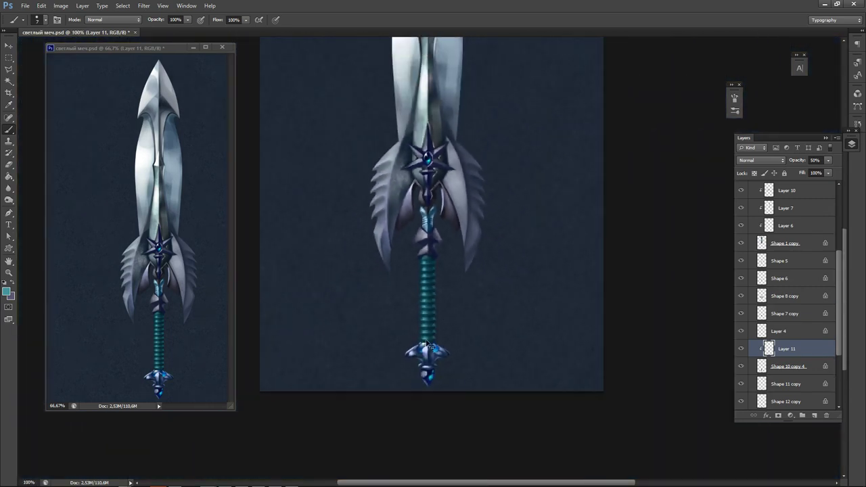
key("ctrl+e")
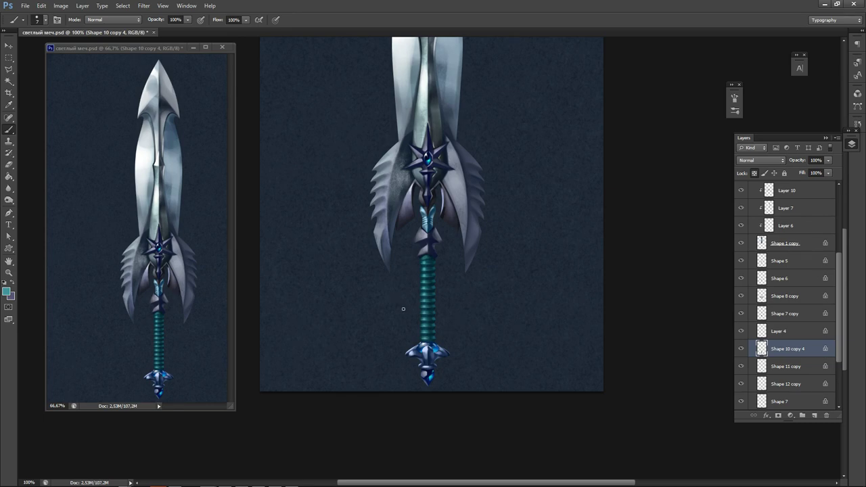
Try to paint a soft teal stroke down the length of the grip with a size 25 brush.
right_click(400, 296)
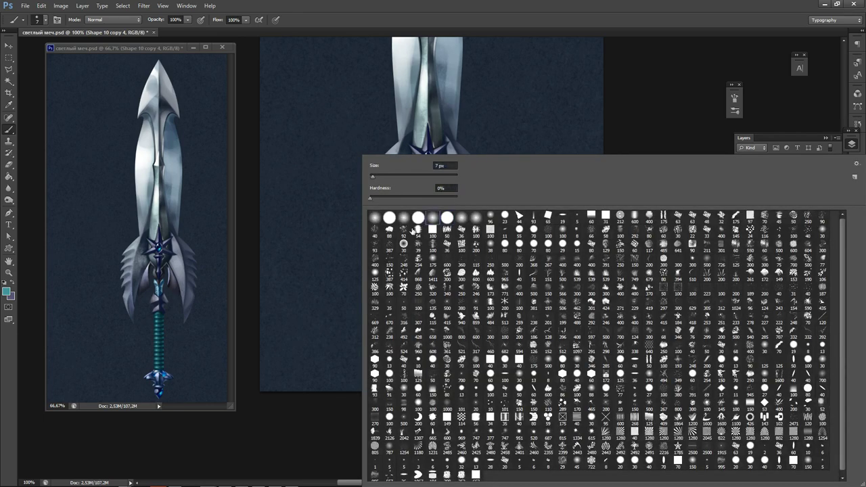
key("Escape")
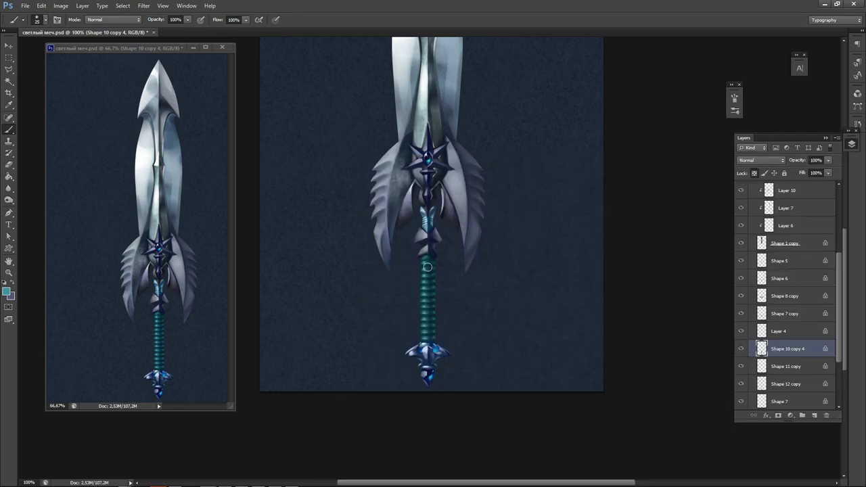
left_click_drag(425, 262, 426, 344)
key("ctrl+z")
Brighten the grip's glints with a small Dodge tool, Range set to Highlights and Exposure at 40%.
left_click_drag(9, 200, 35, 207)
left_click(35, 201)
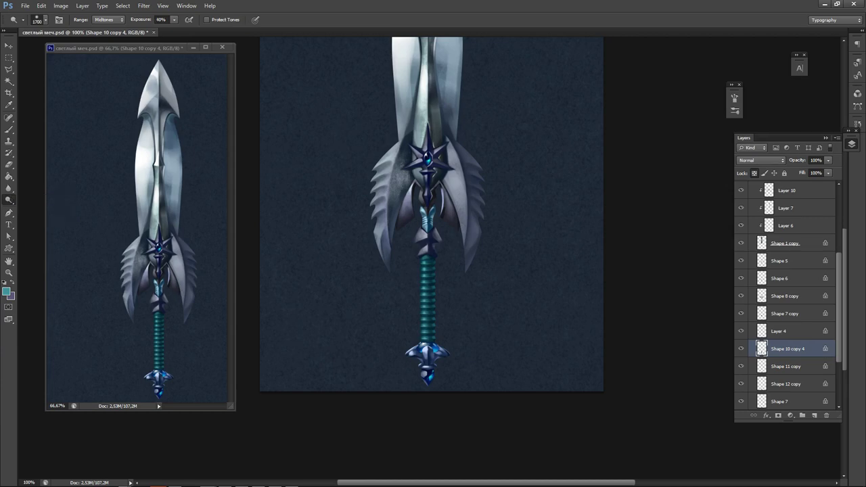
key("bracketleft")
key("bracketleft")
key("bracketleft")
key("bracketleft")
key("bracketleft")
key("bracketleft")
key("bracketleft")
key("bracketleft")
key("bracketleft")
key("bracketleft")
key("bracketleft")
key("bracketleft")
key("bracketleft")
key("bracketleft")
key("bracketleft")
key("bracketleft")
key("bracketleft")
key("bracketleft")
key("bracketleft")
key("bracketleft")
left_click_drag(427, 261, 426, 318)
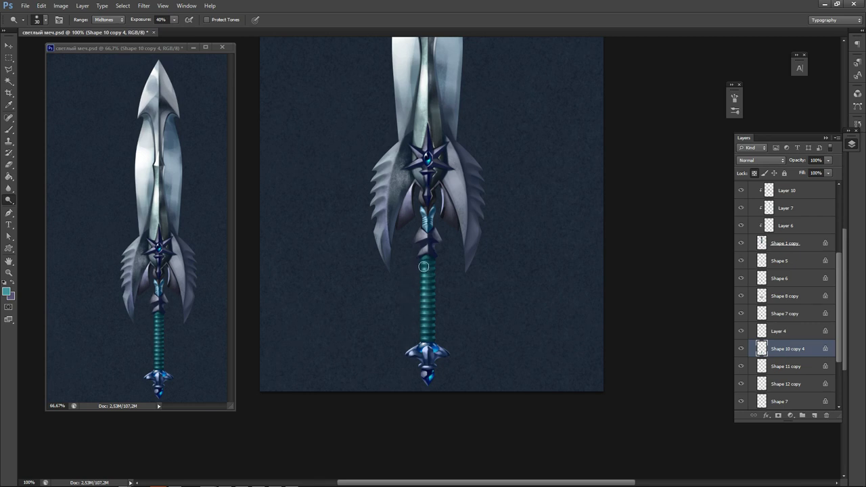
key("ctrl+z")
left_click(112, 21)
left_click(107, 42)
mouse_move(486, 297)
left_mouse_down()
mouse_move(467, 346)
mouse_move(486, 311)
left_mouse_up()
Duplicate the Group 1 copy layer group and hide the original.
key("ctrl+minus")
key("ctrl+minus")
key("ctrl+minus")
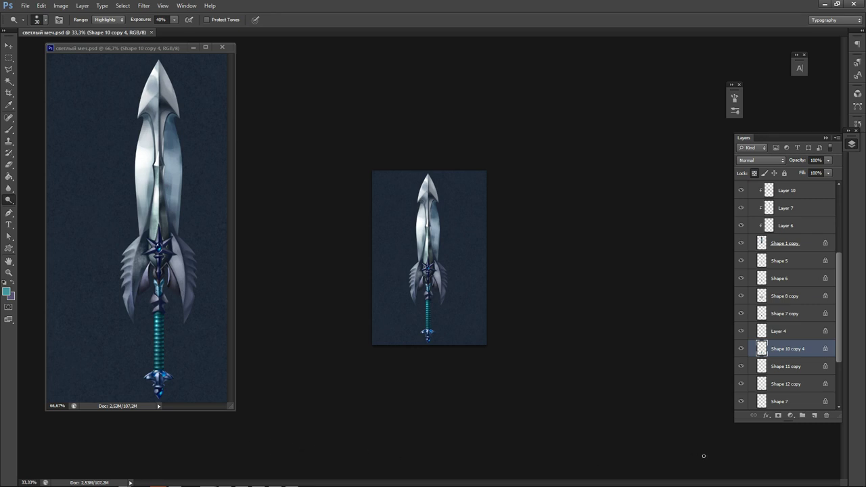
key("ctrl+plus")
key("ctrl+plus")
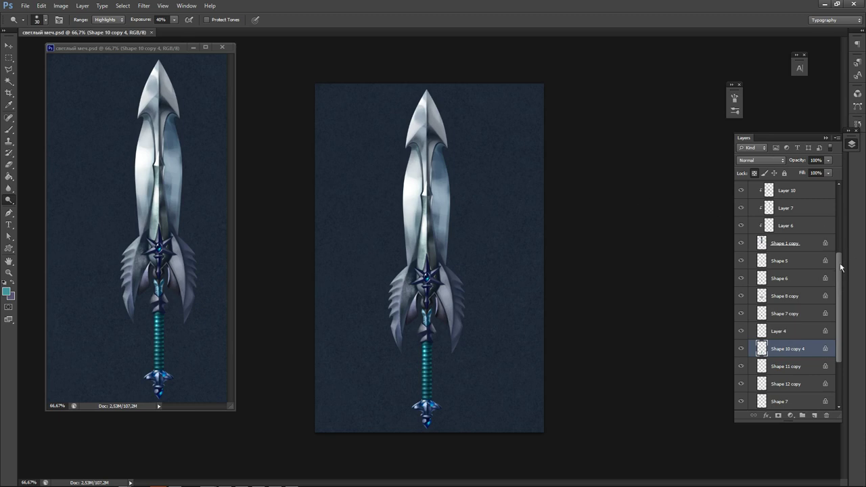
left_click_drag(842, 268, 839, 193)
left_click(752, 186)
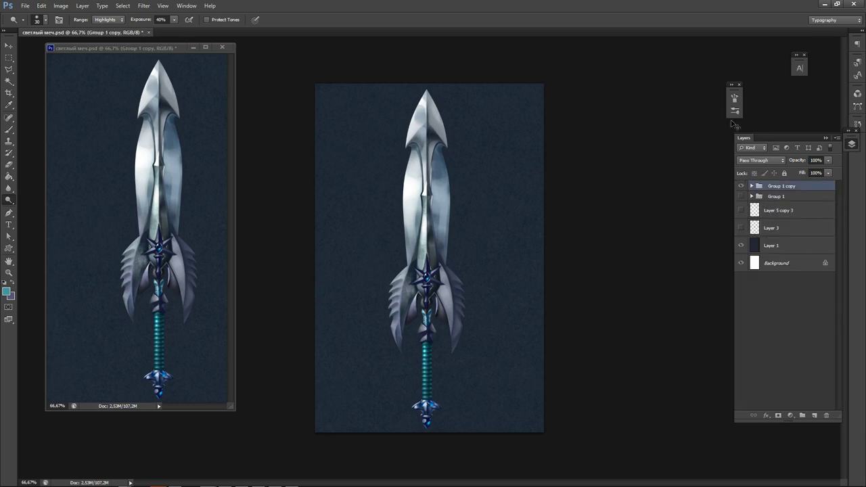
key("ctrl+j")
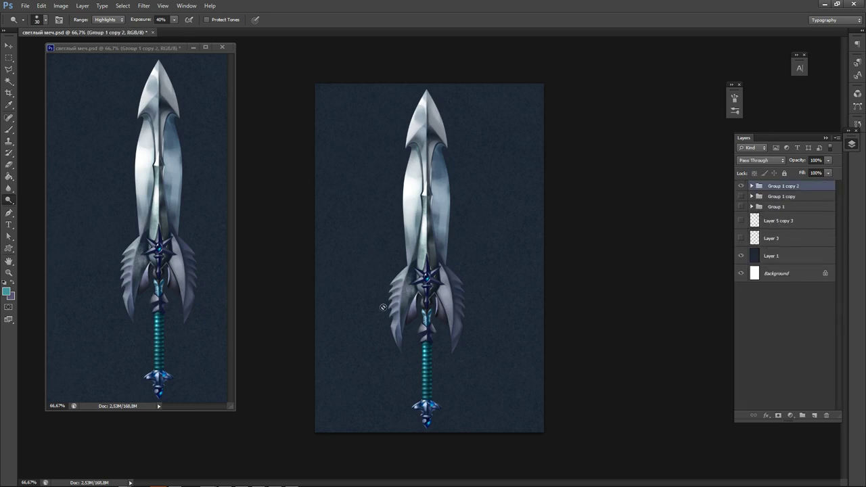
Examine which parts of the blade Shape 8 and Layer 10 contribute by toggling their visibility in the duplicated group.
key("v")
left_click(423, 231)
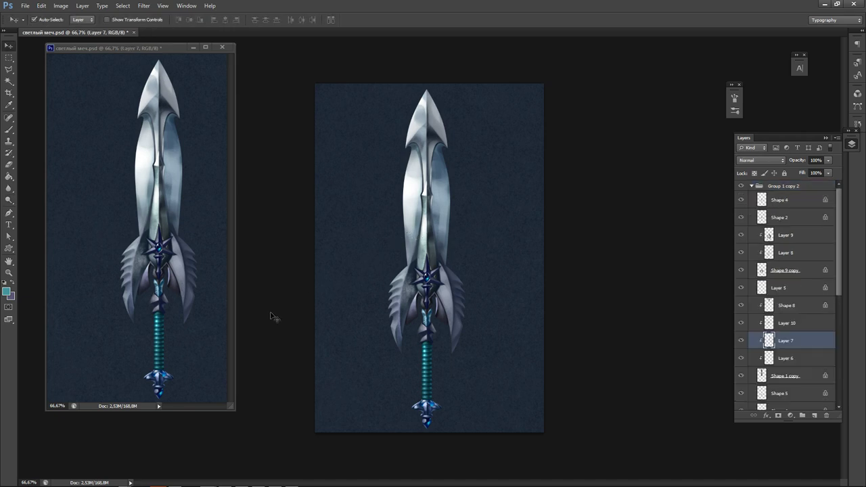
left_click(804, 310)
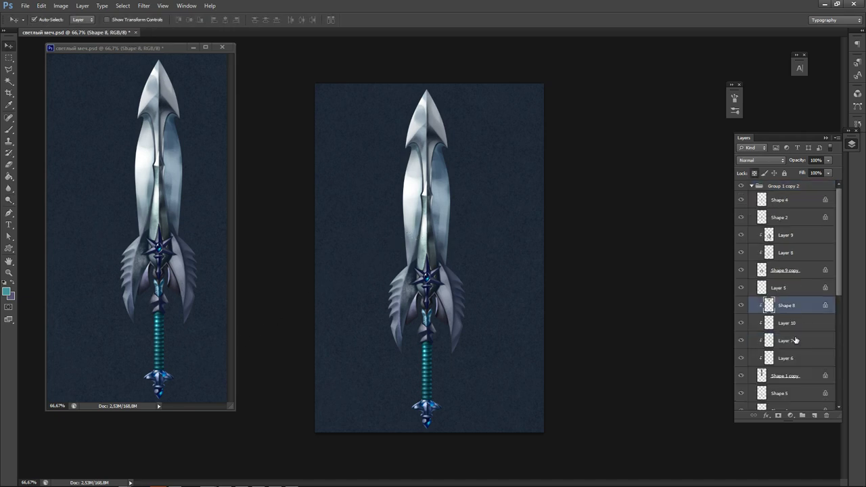
left_click(742, 306)
left_click(743, 306)
left_click(742, 324)
left_click(741, 324)
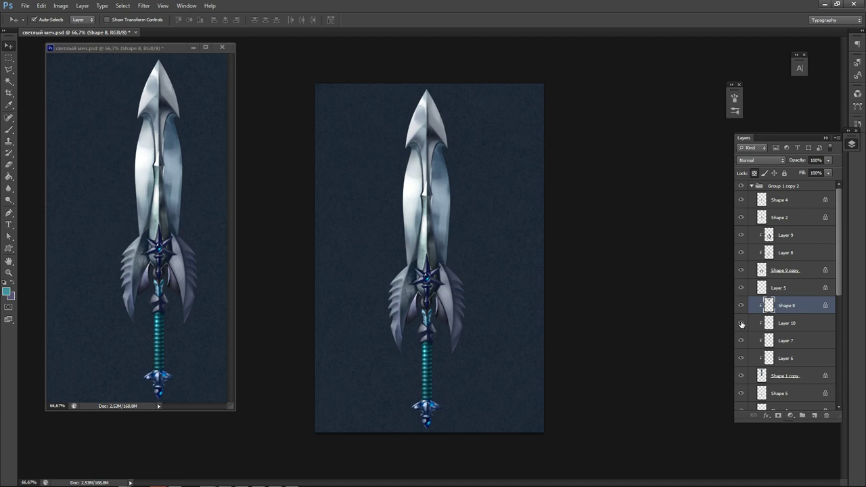
Release the Shape 8 layer from its clipping mask in the blade's layer stack.
left_click(806, 324)
left_click(797, 382, "shift")
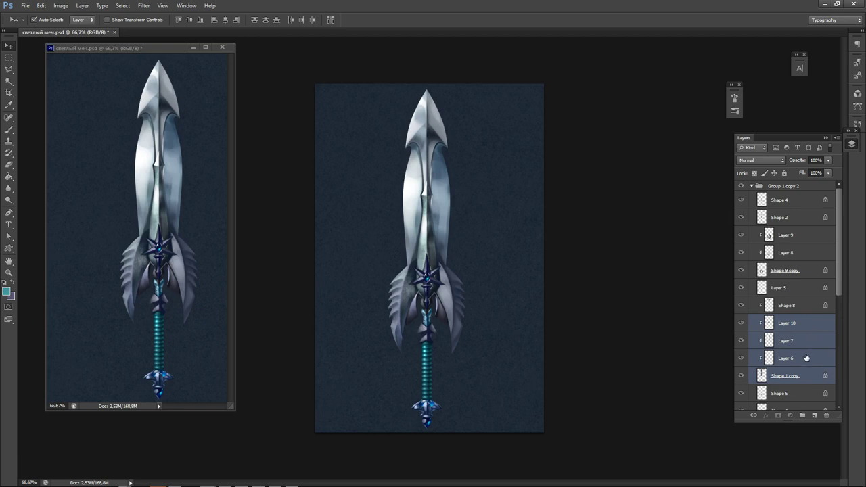
left_click(806, 358)
left_click(803, 376)
left_click(801, 309)
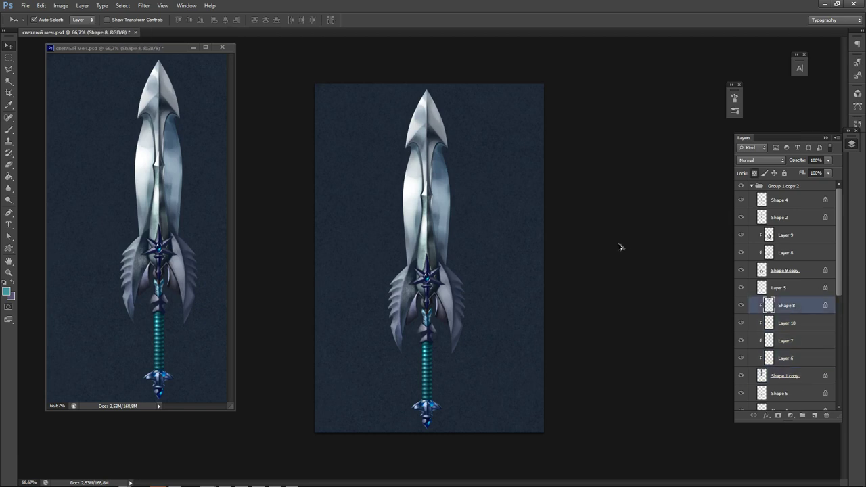
key("ctrl+alt+g")
Merge Layer 10, Layer 7, Layer 6 and Shape 1 copy into one layer, and clip Shape 8 to it.
left_click(804, 375, "shift")
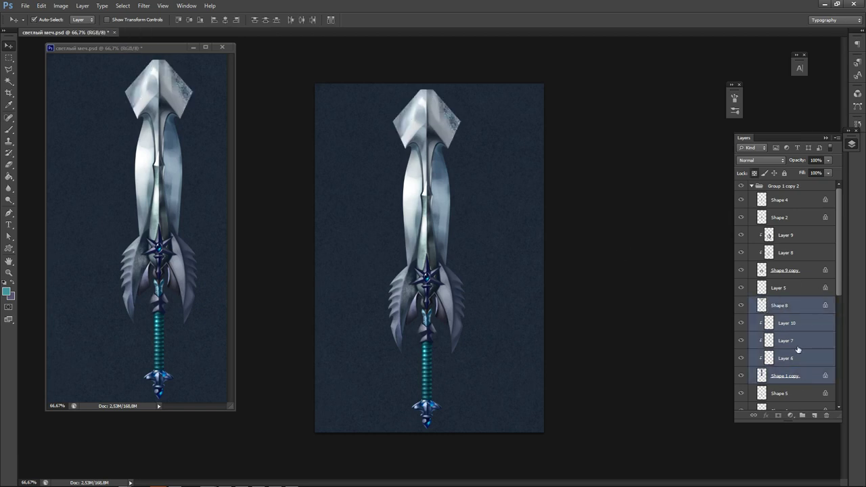
left_click(799, 323)
left_click(803, 375, "shift")
left_click(797, 373, "ctrl")
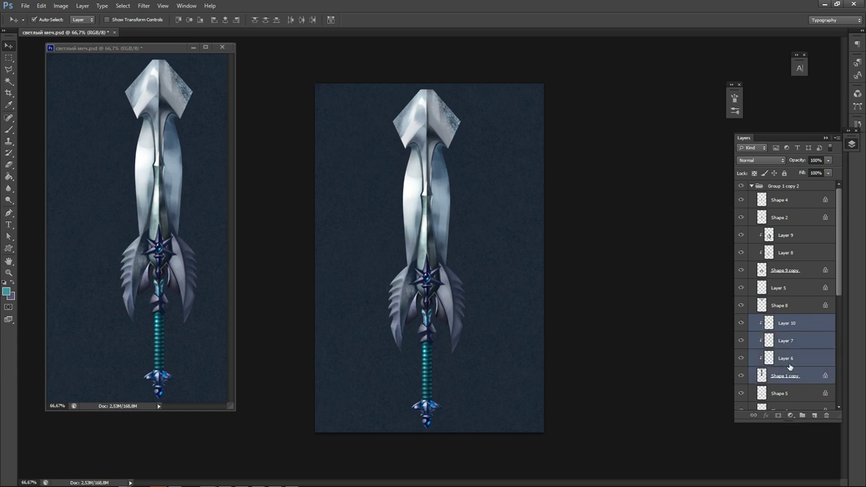
key("ctrl+e")
left_click(782, 306)
key("ctrl+alt+g")
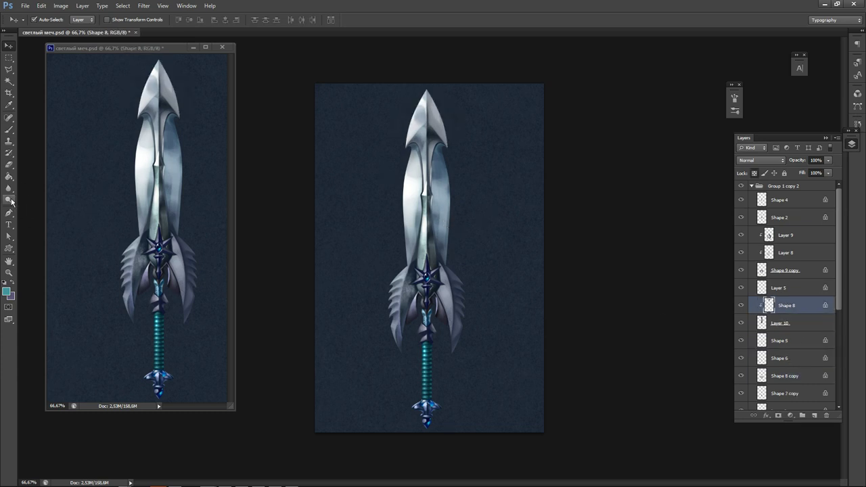
Darken the blade's upper right edge on Layer 10 with the Burn tool at size 150, Midtones, 50% exposure, and collapse the group.
left_click(11, 201)
left_click(41, 206)
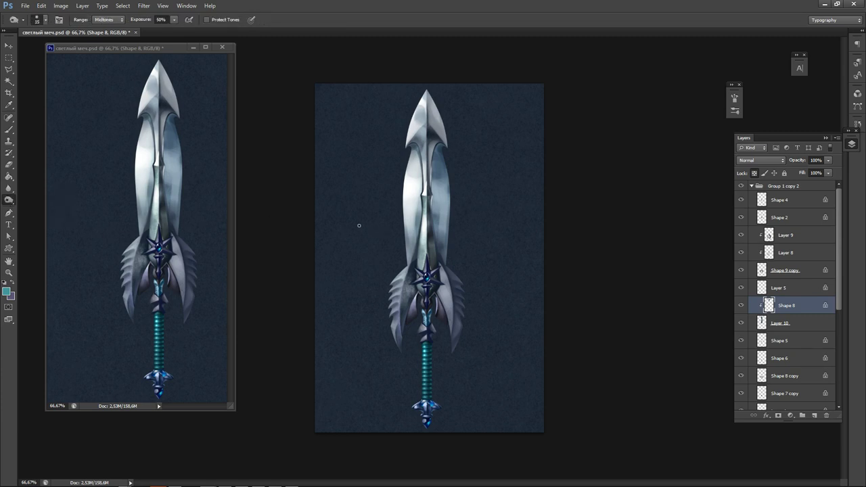
key("bracketright")
key("bracketright")
key("bracketright")
key("bracketright")
key("bracketright")
key("bracketright")
key("bracketright")
key("bracketright")
left_click(415, 216, "ctrl")
mouse_move(414, 216)
left_mouse_down()
mouse_move(369, 294)
mouse_move(363, 281)
mouse_move(404, 254)
left_mouse_up()
mouse_move(431, 165)
left_mouse_down()
mouse_move(456, 273)
mouse_move(452, 237)
left_mouse_up()
key("ctrl+alt+z")
key("ctrl+alt+z")
key("ctrl+alt+z")
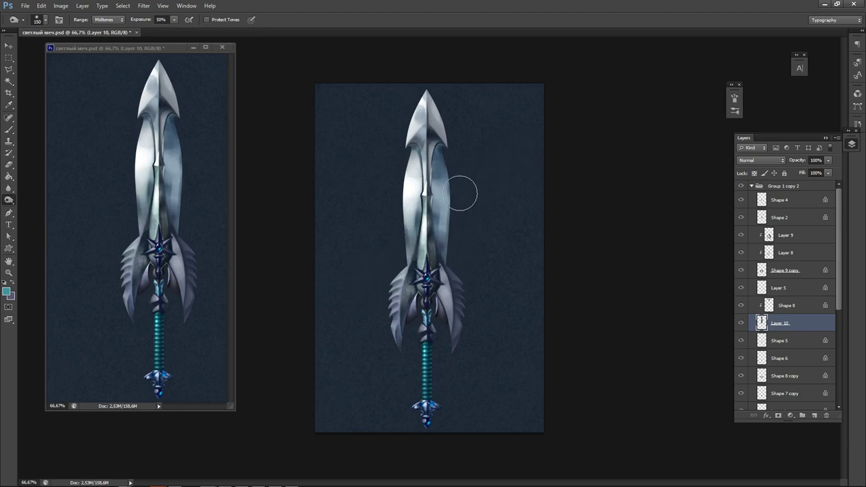
left_click_drag(442, 145, 448, 172)
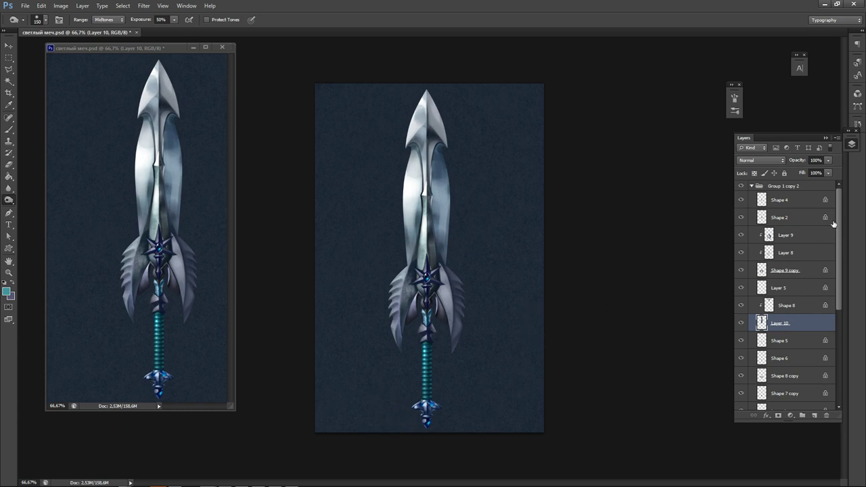
left_click(752, 186)
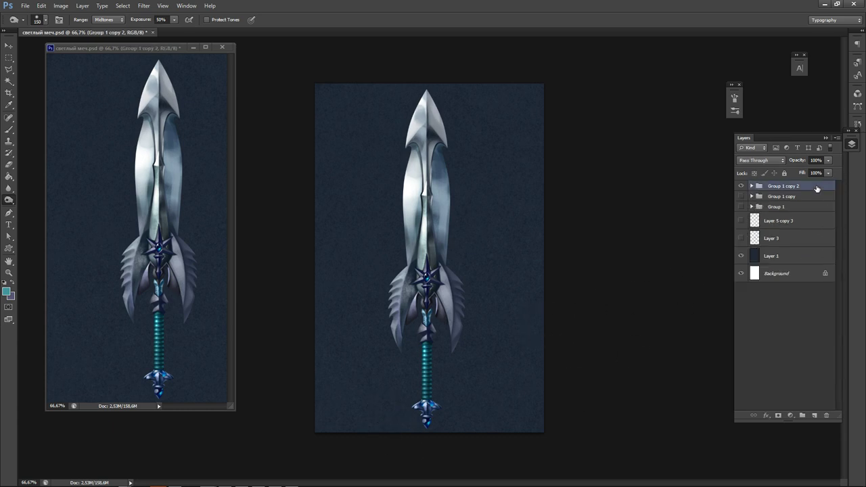
Add a Multiply drop shadow to Group 1 copy 2 at a 153° angle, with increased distance and reduced opacity.
double_click(817, 189)
left_click(601, 245)
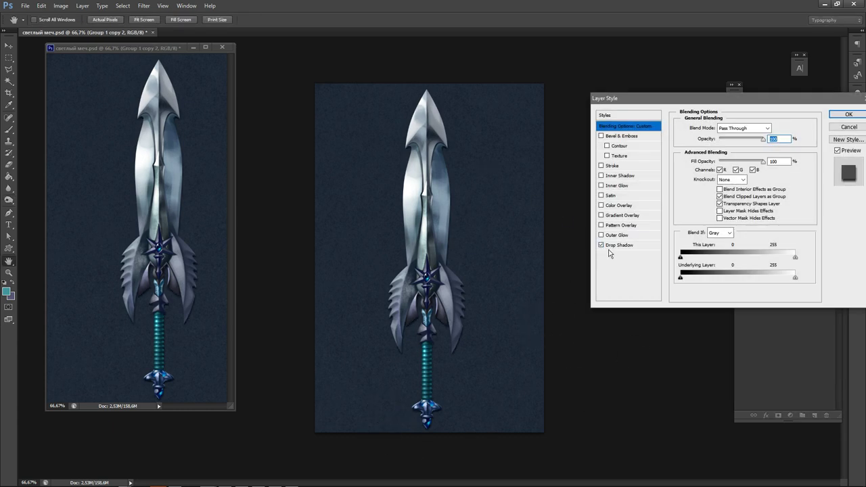
left_click(643, 245)
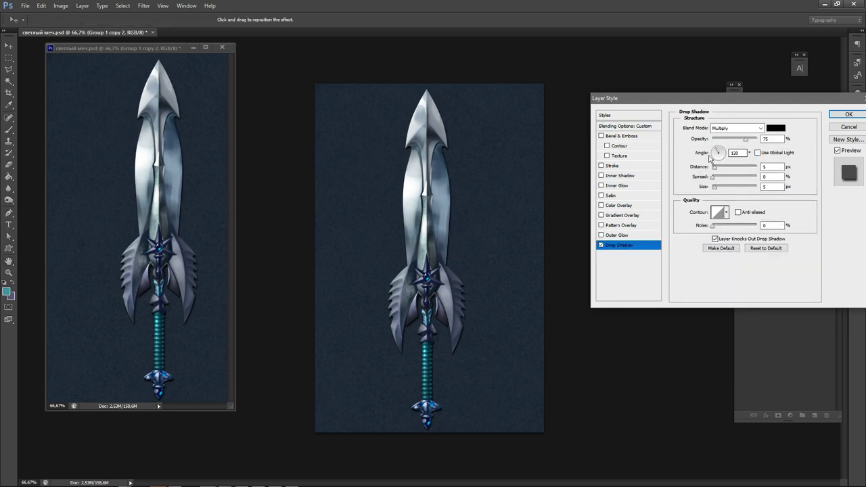
left_click(716, 153)
left_click_drag(715, 168, 738, 171)
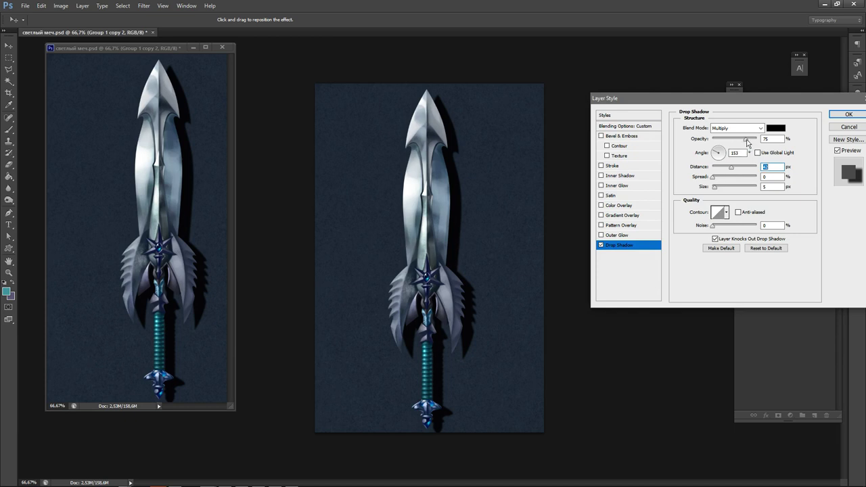
left_click_drag(747, 142, 733, 144)
left_click(849, 115)
Darken the right half of the blade on Layer 10 with the Burn tool at size 150, Midtones, 50% exposure.
left_click(454, 235, "ctrl")
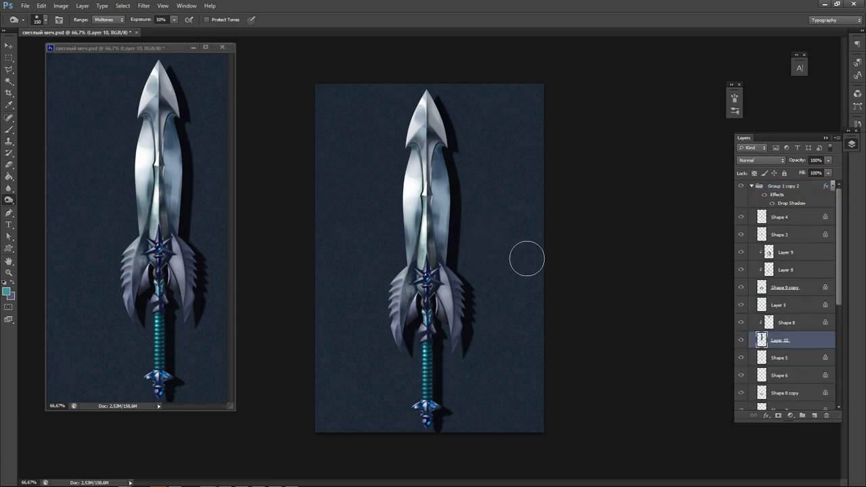
left_click(808, 327)
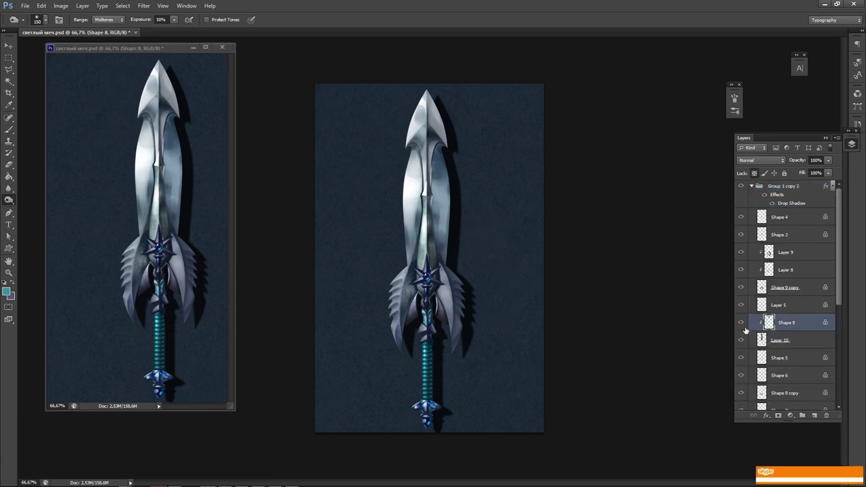
left_click(802, 344)
mouse_move(456, 273)
left_mouse_down()
mouse_move(466, 188)
mouse_move(461, 255)
left_mouse_up()
key("ctrl+alt+z")
mouse_move(468, 170)
left_mouse_down()
mouse_move(460, 238)
mouse_move(460, 174)
mouse_move(458, 231)
mouse_move(494, 148)
mouse_move(468, 113)
left_mouse_up()
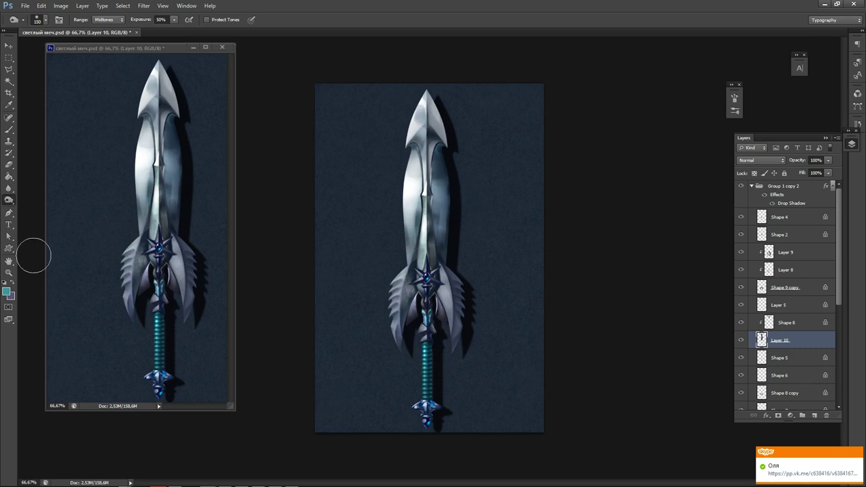
Brighten the glints on both halves of the blade on Layer 10 with the Dodge tool, Highlights, 40% exposure.
right_click(9, 200)
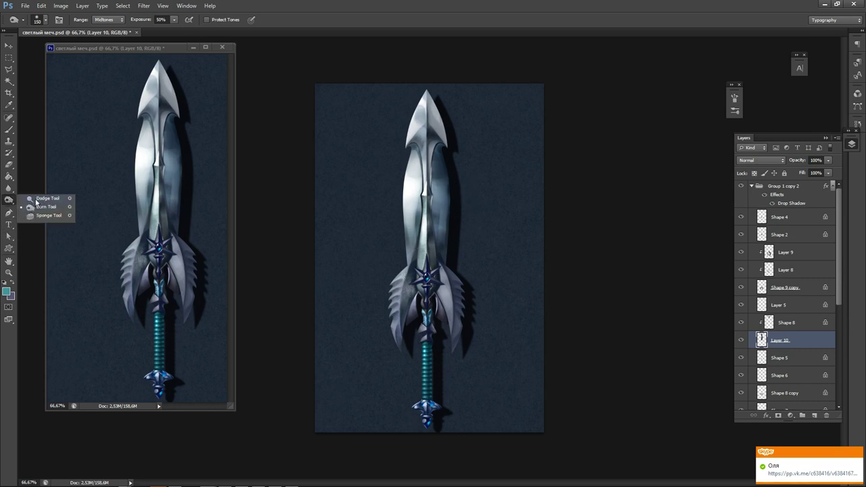
left_click(40, 198)
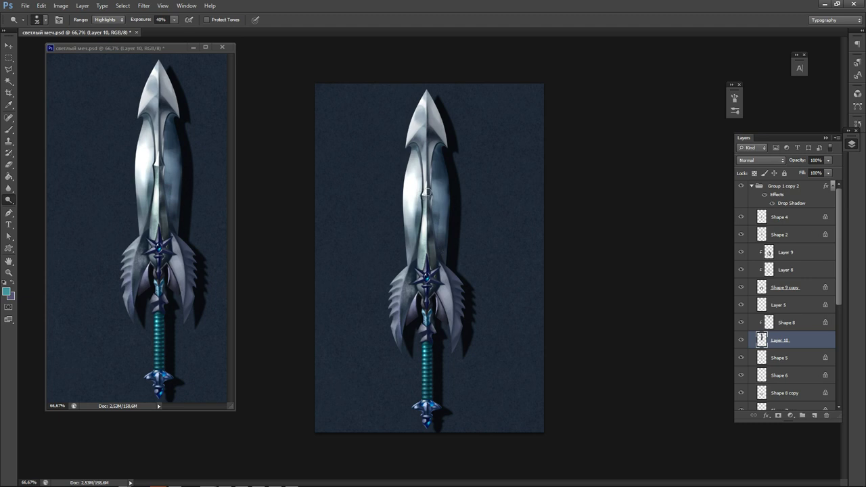
mouse_move(440, 179)
left_mouse_down()
mouse_move(441, 252)
mouse_move(442, 167)
mouse_move(429, 289)
mouse_move(408, 187)
mouse_move(409, 201)
mouse_move(414, 156)
left_mouse_up()
left_click_drag(412, 232, 412, 264)
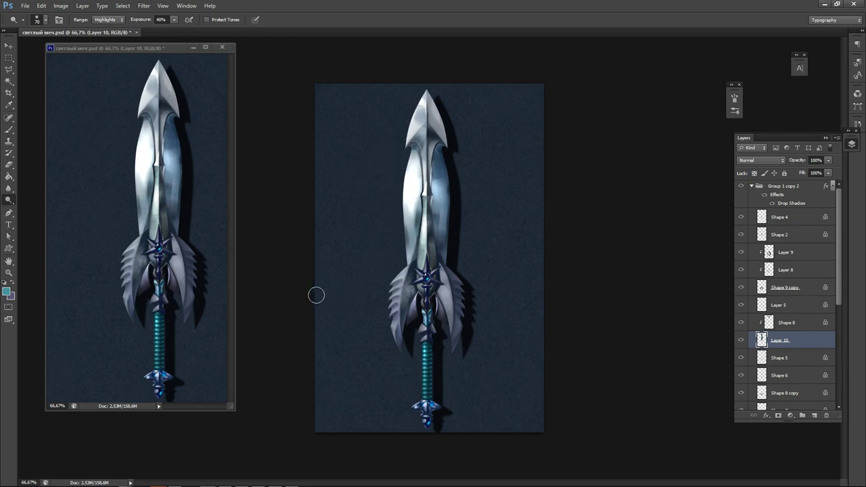
Merge Layer 9, Layer 8 and Shape 9 copy into one layer.
left_click(411, 301, "ctrl")
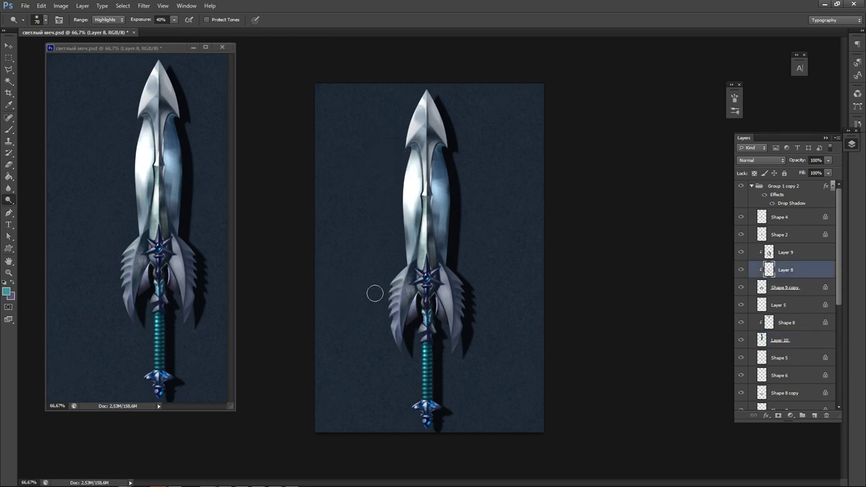
left_click(791, 255, "ctrl")
left_click(793, 289, "ctrl")
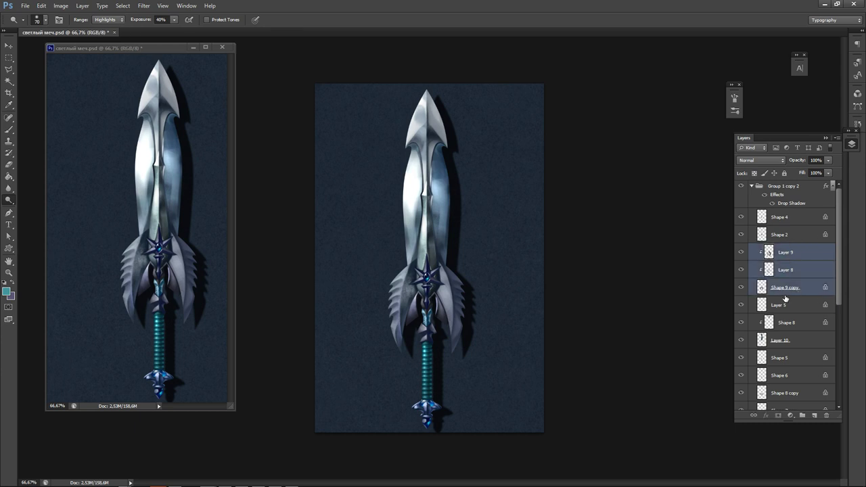
key("ctrl+r")
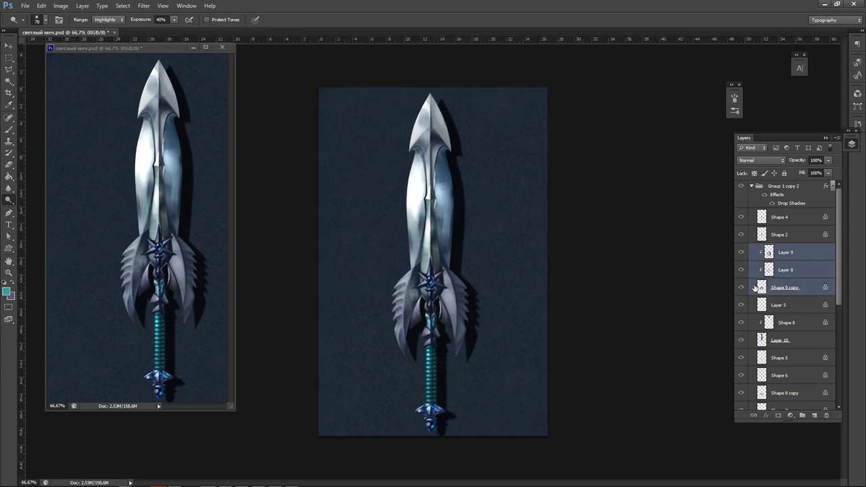
key("ctrl+r")
key("ctrl+e")
Try brightening the left guard wing on Layer 9 with the Dodge tool at size 70, Highlights, 40% exposure, and undo the strokes.
mouse_move(390, 298)
left_mouse_down()
mouse_move(402, 275)
mouse_move(394, 306)
left_mouse_up()
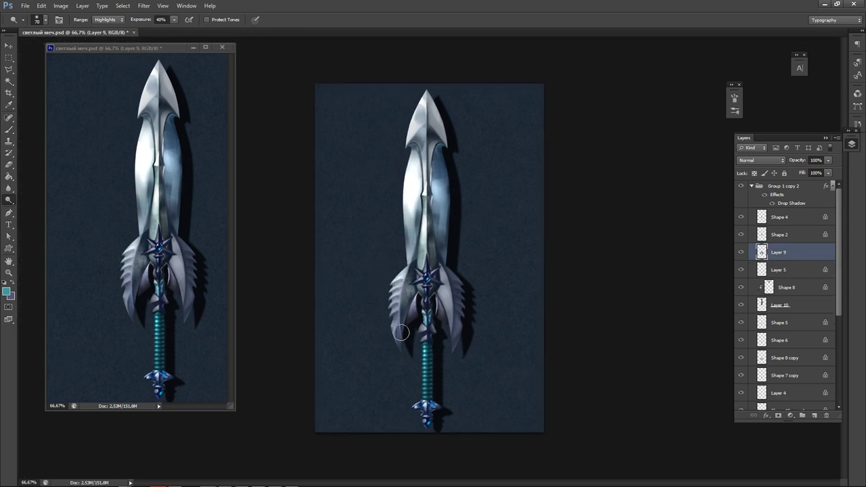
key("ctrl+alt+z")
key("ctrl+alt+z")
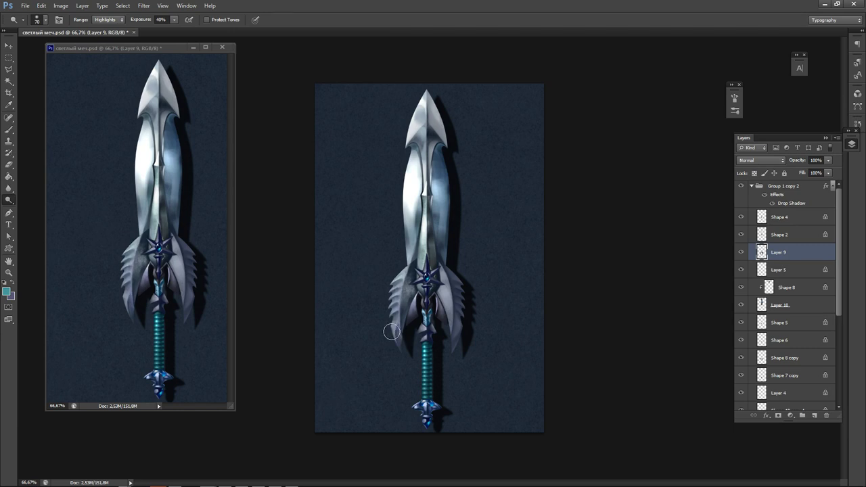
mouse_move(406, 267)
left_mouse_down()
mouse_move(397, 333)
mouse_move(403, 272)
left_mouse_up()
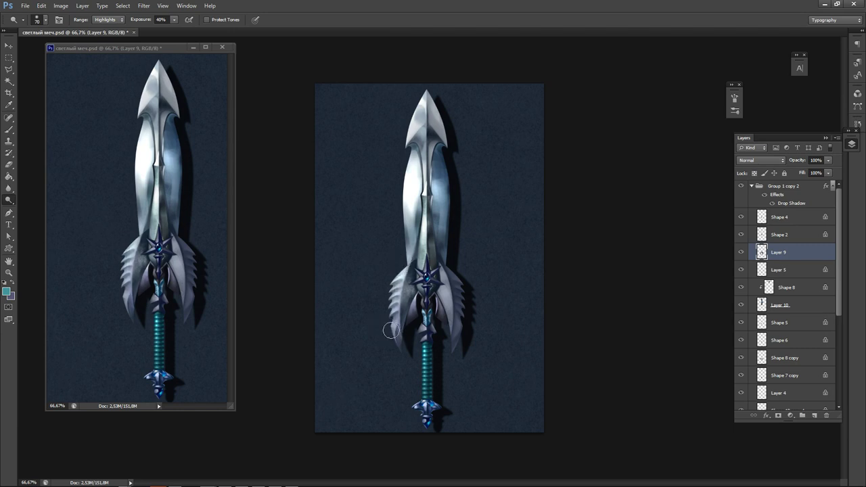
key("ctrl+alt+z")
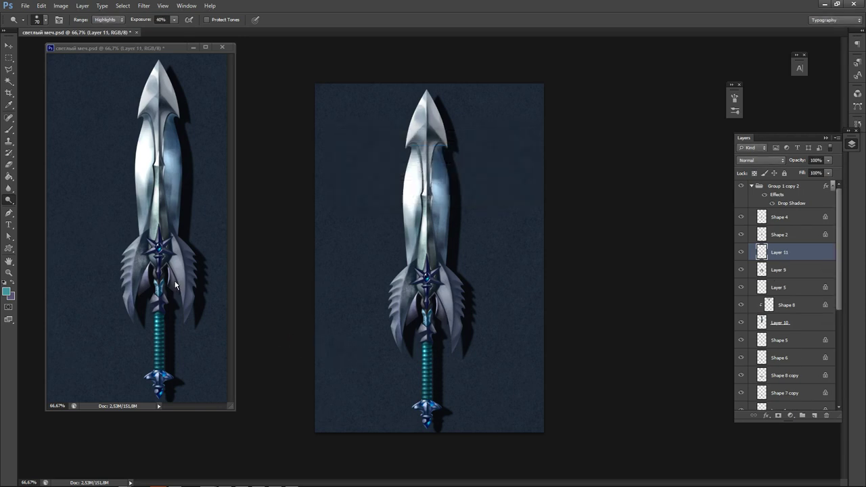
Create a new layer clipped to Layer 9, set it to Color Dodge and turn off Transparency Shapes Layer.
key("ctrl+shift+alt+n")
key("ctrl+alt+g")
left_click(760, 160)
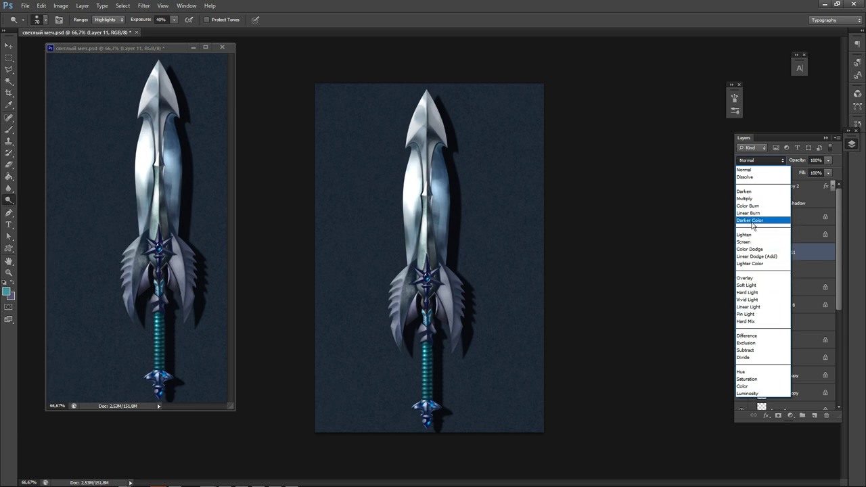
left_click(751, 249)
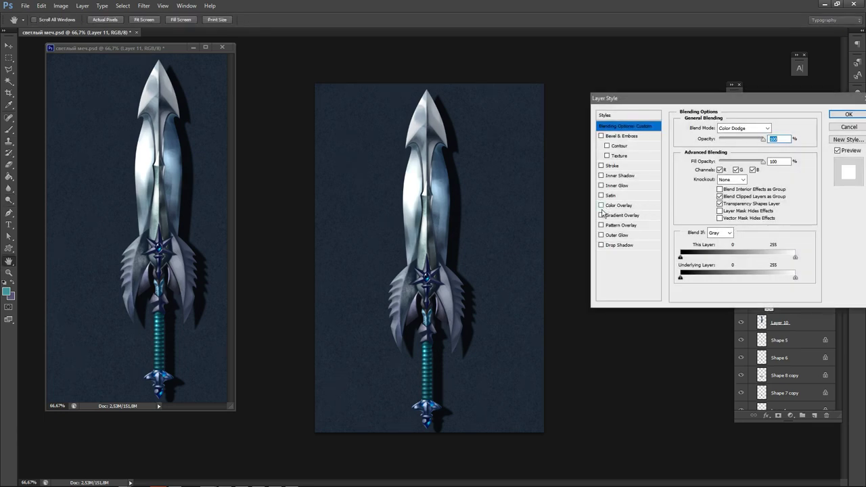
left_click(725, 205)
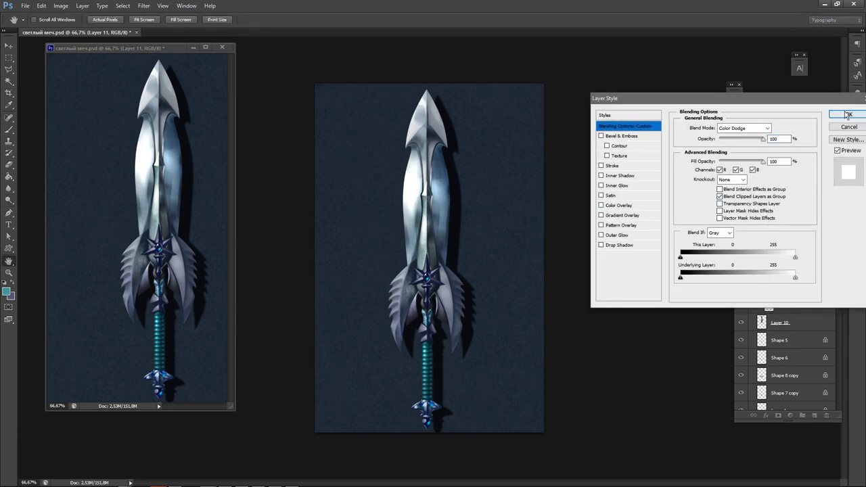
left_click(848, 115)
Set the foreground color to white (ffffff) and switch to the Brush tool for the guard's left wing.
key("n")
left_click_drag(374, 222, 222, 116)
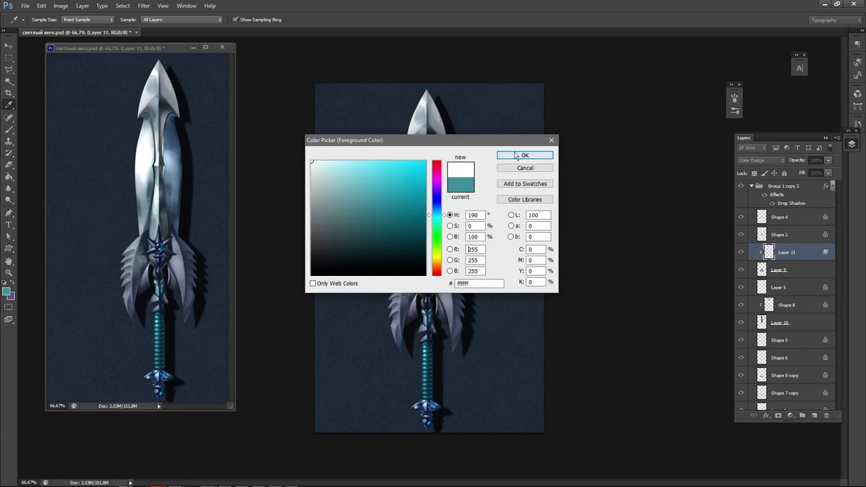
left_click(519, 156)
left_click(407, 301, "ctrl")
left_click(406, 301, "ctrl")
scroll(396, 302, "up", 1)
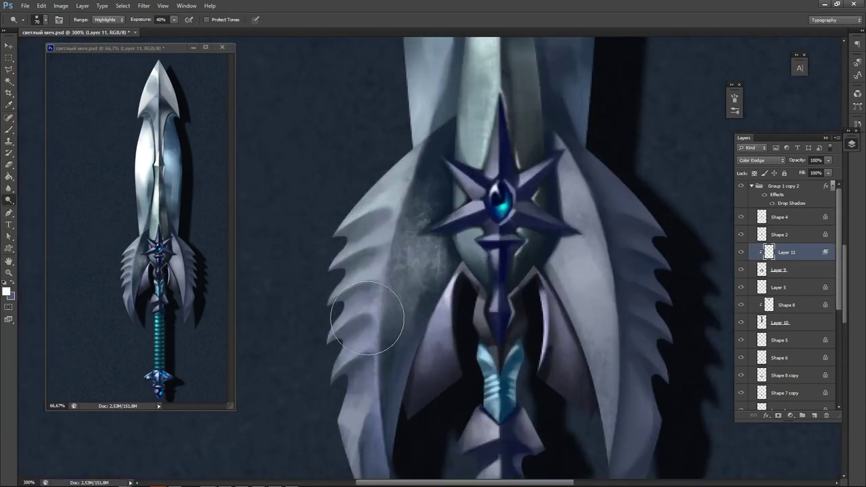
key("b")
Try painting white highlights on the left wing's upper edge and spikes on Layer 11, and undo the strokes.
left_click_drag(384, 299, 342, 328)
key("ctrl+z")
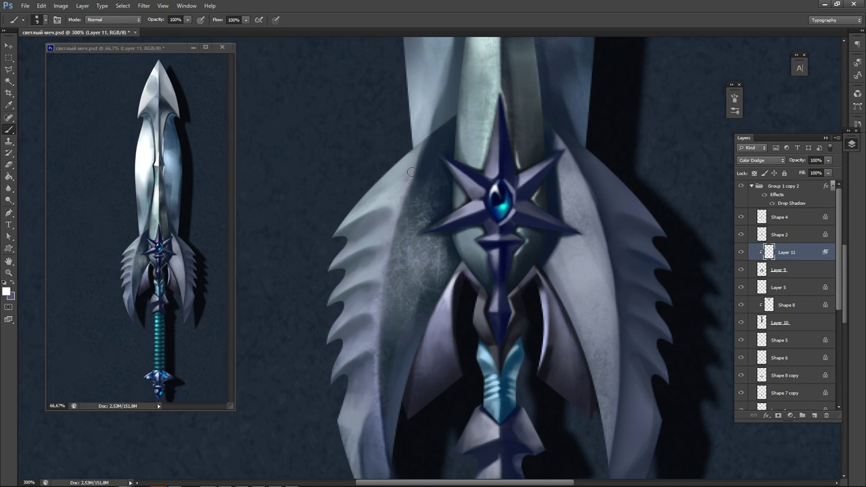
mouse_move(434, 133)
left_mouse_down()
mouse_move(392, 222)
mouse_move(392, 193)
left_mouse_up()
key("ctrl+z")
mouse_move(390, 199)
left_mouse_down()
mouse_move(352, 222)
mouse_move(397, 193)
mouse_move(392, 214)
mouse_move(414, 165)
mouse_move(382, 249)
mouse_move(389, 232)
mouse_move(341, 267)
left_mouse_up()
left_click_drag(393, 227, 382, 256)
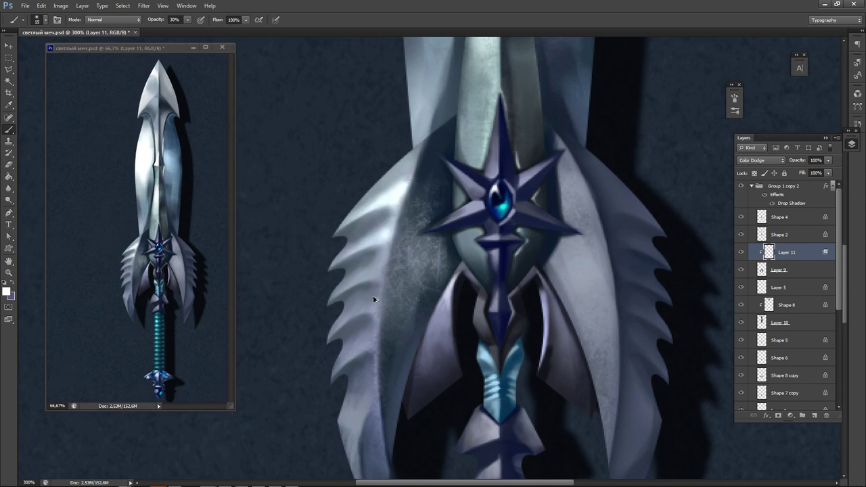
key("ctrl+alt+z")
key("ctrl+alt+z")
key("ctrl+alt+z")
key("ctrl+alt+z")
key("ctrl+alt+z")
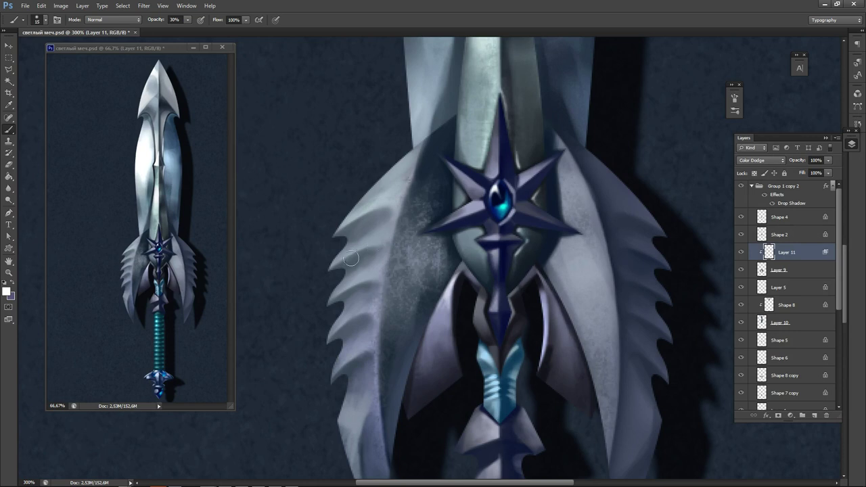
Try painting separate glints along the left wing's upper spikes with a size 15 brush at 30% opacity, and undo them.
mouse_move(351, 259)
left_mouse_down()
mouse_move(392, 231)
mouse_move(391, 191)
mouse_move(403, 193)
mouse_move(383, 253)
mouse_move(387, 234)
left_mouse_up()
left_click_drag(379, 271, 341, 296)
left_click_drag(377, 240, 335, 267)
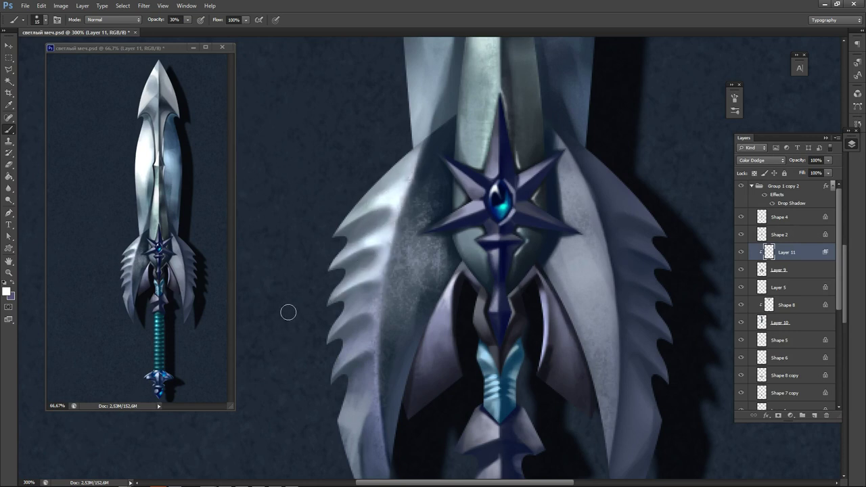
left_click_drag(351, 331, 359, 267)
key("bracketright")
key("bracketright")
key("bracketright")
key("bracketright")
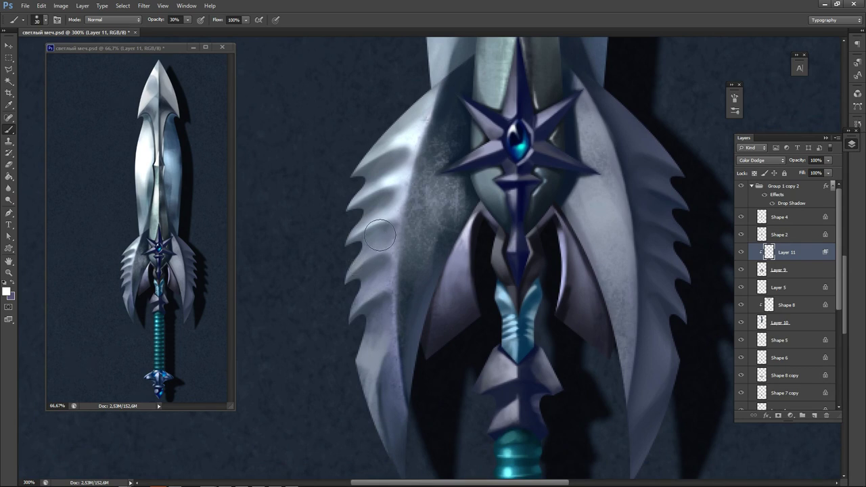
key("ctrl+alt+z")
key("ctrl+alt+z")
key("ctrl+alt+z")
key("ctrl+alt+z")
Paint a broad white glow down the left wing's serrated outer half with a size 35 brush at 30% opacity.
mouse_move(436, 95)
left_mouse_down()
mouse_move(385, 277)
mouse_move(381, 416)
left_mouse_up()
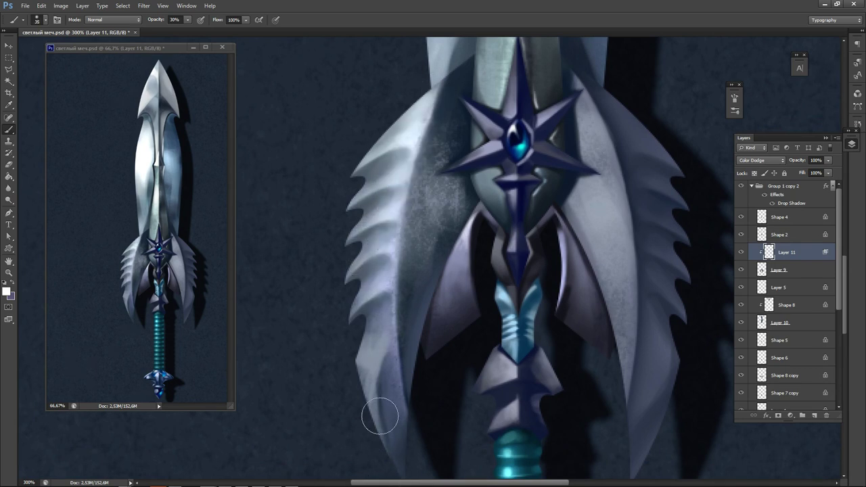
mouse_move(423, 108)
left_mouse_down()
mouse_move(420, 129)
mouse_move(343, 213)
left_mouse_up()
mouse_move(434, 95)
left_mouse_down()
mouse_move(412, 117)
mouse_move(396, 285)
left_mouse_up()
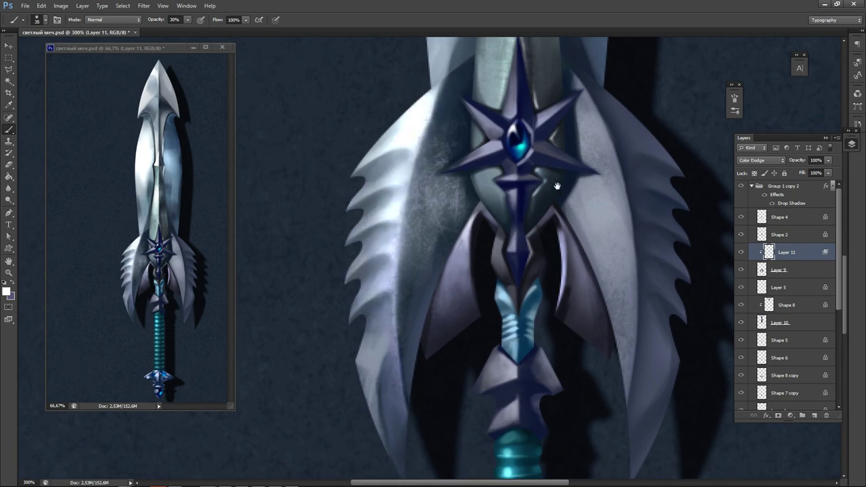
Erase the glow that spills onto the left wing's dark inner half on Layer 11 with a larger eraser.
left_click_drag(557, 186, 498, 206)
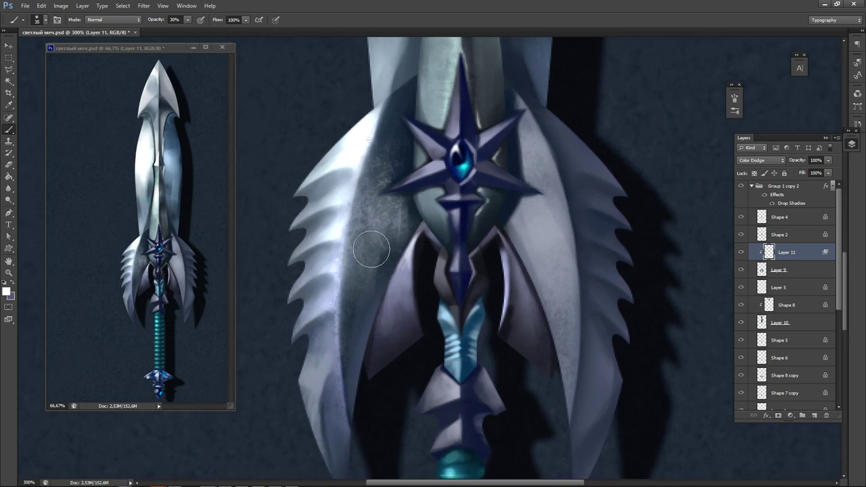
key("e")
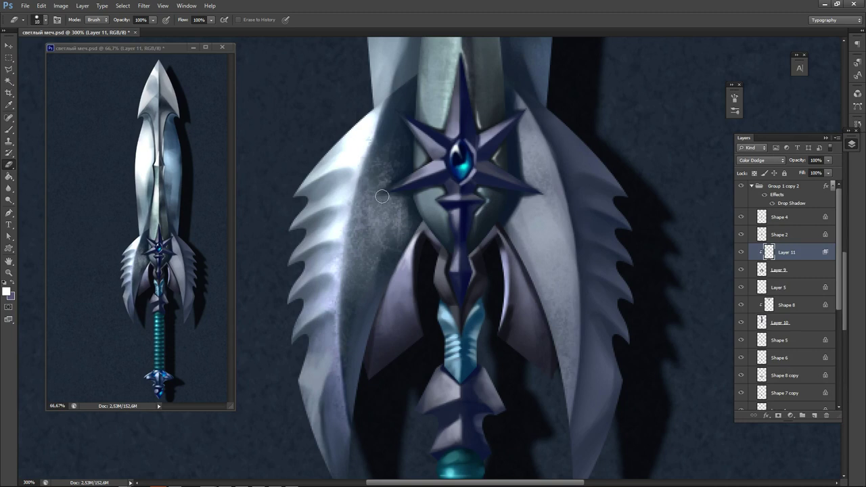
key("bracketright")
key("bracketright")
mouse_move(407, 117)
left_mouse_down()
mouse_move(385, 162)
mouse_move(358, 312)
left_mouse_up()
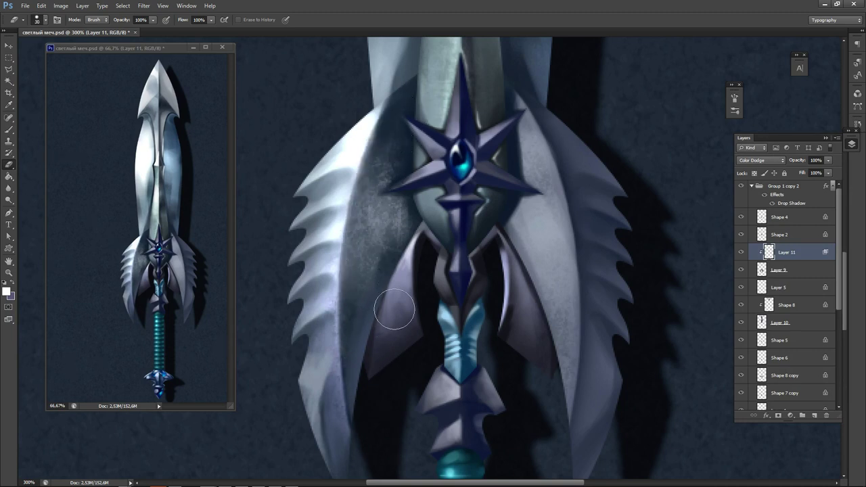
mouse_move(403, 133)
left_mouse_down()
mouse_move(412, 141)
mouse_move(405, 151)
left_mouse_up()
Erase the glow in the grooves between the left wing's spikes with a size 20 eraser.
key("bracketleft")
key("bracketleft")
left_click_drag(346, 175, 299, 211)
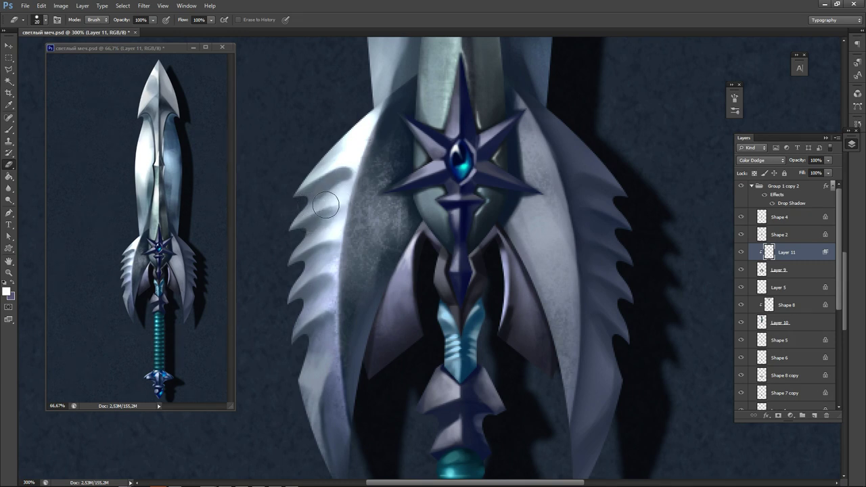
key("ctrl+z")
left_click_drag(345, 181, 292, 213)
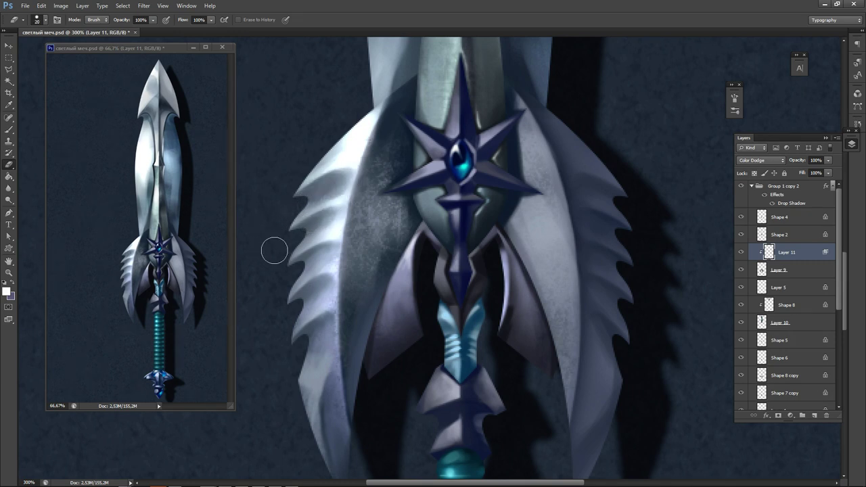
mouse_move(274, 251)
left_mouse_down()
mouse_move(314, 240)
mouse_move(335, 220)
mouse_move(261, 274)
mouse_move(270, 314)
mouse_move(329, 253)
mouse_move(270, 336)
mouse_move(317, 305)
left_mouse_up()
left_click_drag(312, 344, 328, 344)
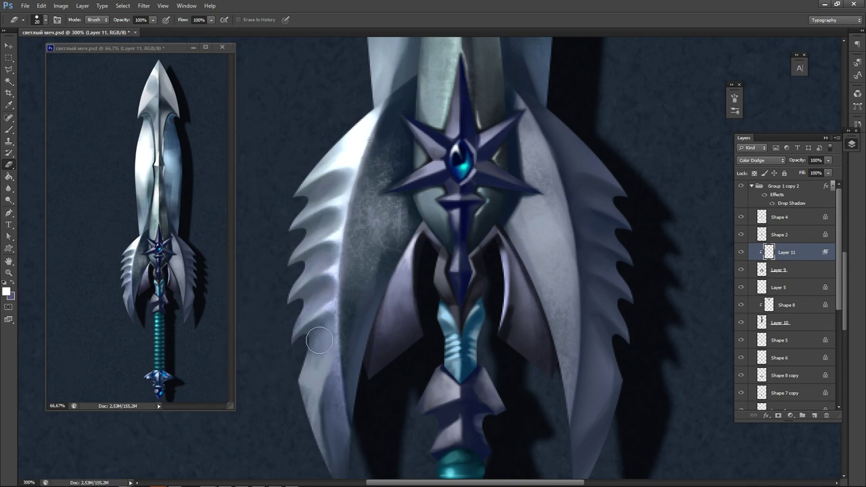
Paint white glows on the left wing's lower blade and over its serrated spikes with a size 35 brush at 30% opacity.
left_click_drag(296, 406, 284, 332)
key("b")
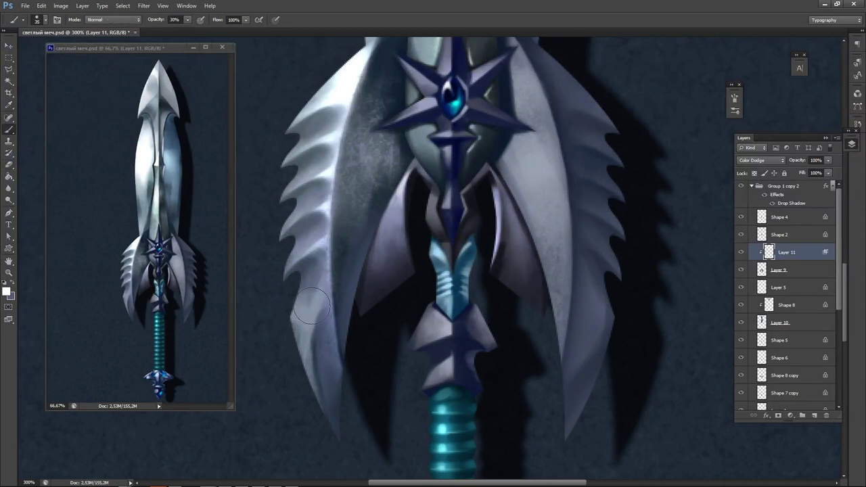
mouse_move(312, 306)
left_mouse_down()
mouse_move(301, 342)
mouse_move(321, 287)
mouse_move(303, 361)
mouse_move(305, 312)
mouse_move(305, 335)
left_mouse_up()
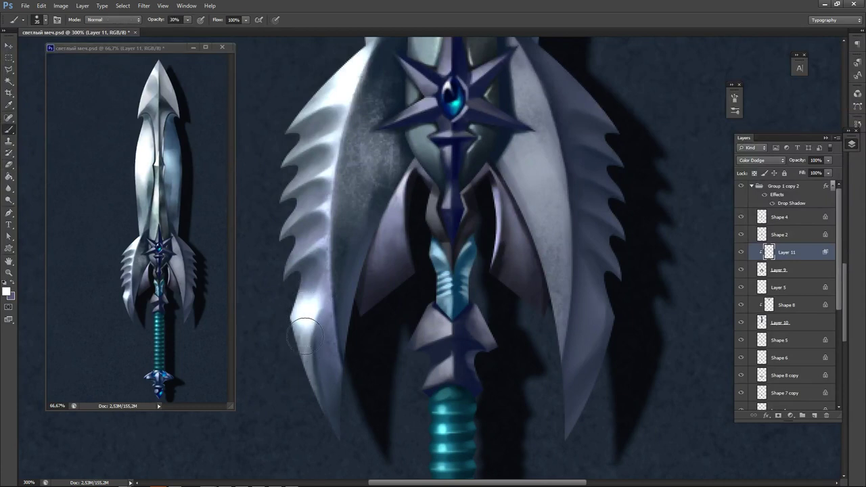
left_click_drag(347, 76, 290, 130)
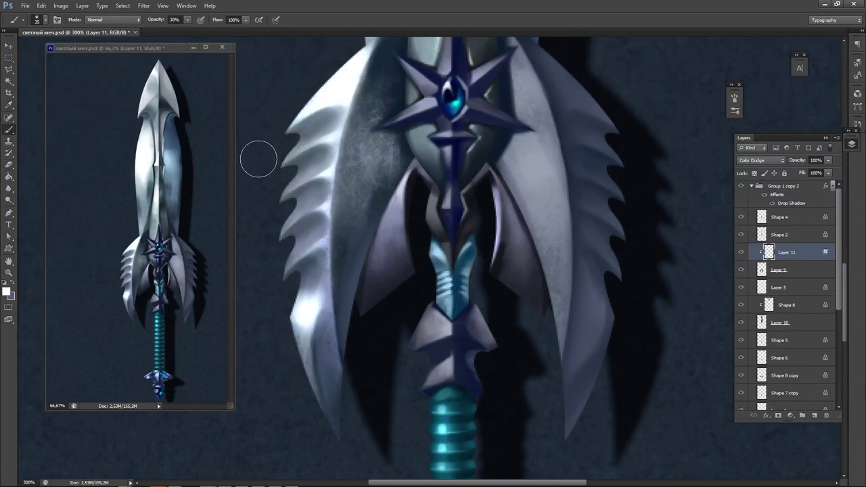
key("ctrl+z")
left_click_drag(338, 84, 305, 114)
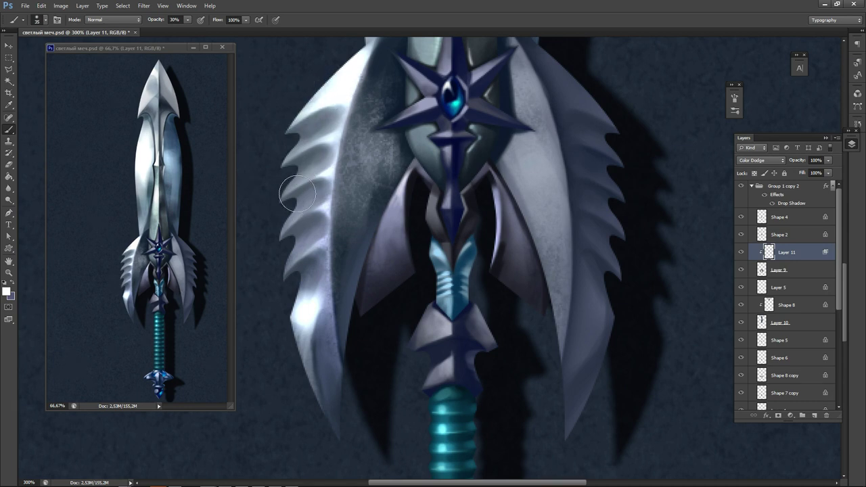
mouse_move(298, 195)
left_mouse_down()
mouse_move(271, 215)
mouse_move(279, 237)
left_mouse_up()
left_click_drag(301, 265, 274, 280)
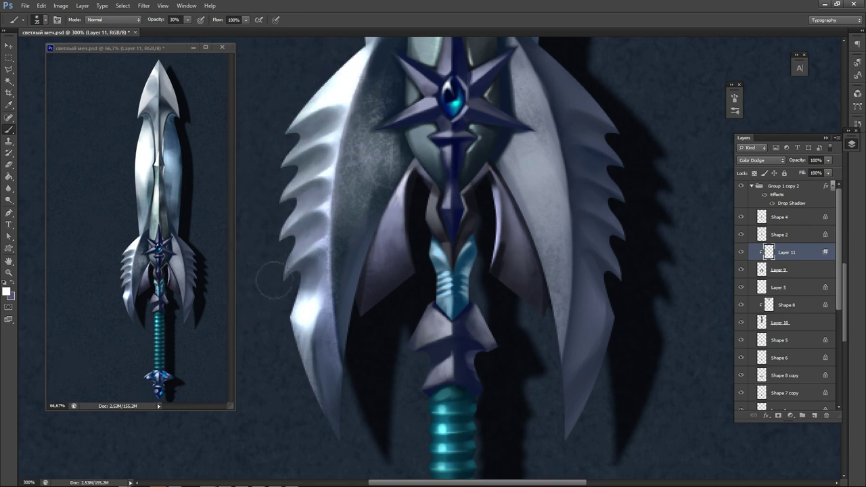
Paint a strong white glow down the right wing's smooth inner half and erase the spill along its inner edge with a size 20 eraser.
left_click_drag(362, 337, 303, 392)
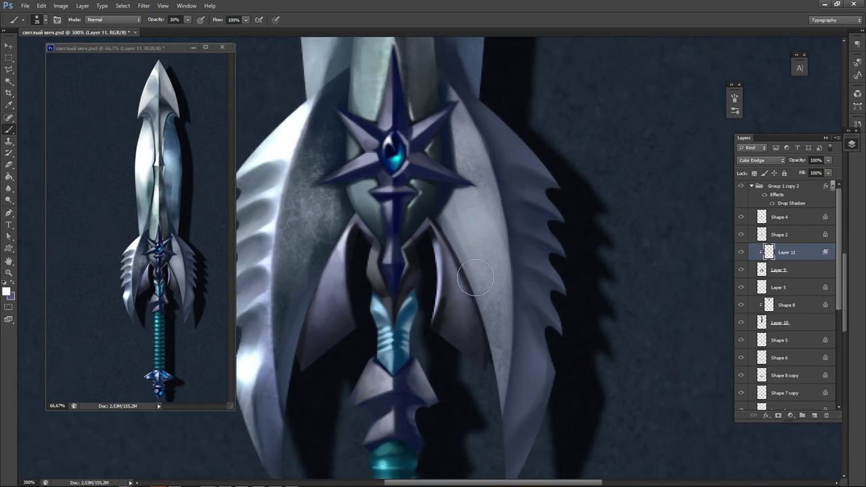
mouse_move(467, 203)
left_mouse_down()
mouse_move(481, 275)
mouse_move(468, 189)
mouse_move(488, 243)
mouse_move(473, 132)
mouse_move(508, 279)
mouse_move(474, 156)
mouse_move(495, 268)
mouse_move(467, 267)
mouse_move(491, 332)
mouse_move(499, 281)
mouse_move(475, 182)
mouse_move(496, 211)
mouse_move(475, 183)
mouse_move(498, 274)
mouse_move(486, 243)
mouse_move(466, 231)
mouse_move(483, 253)
left_mouse_up()
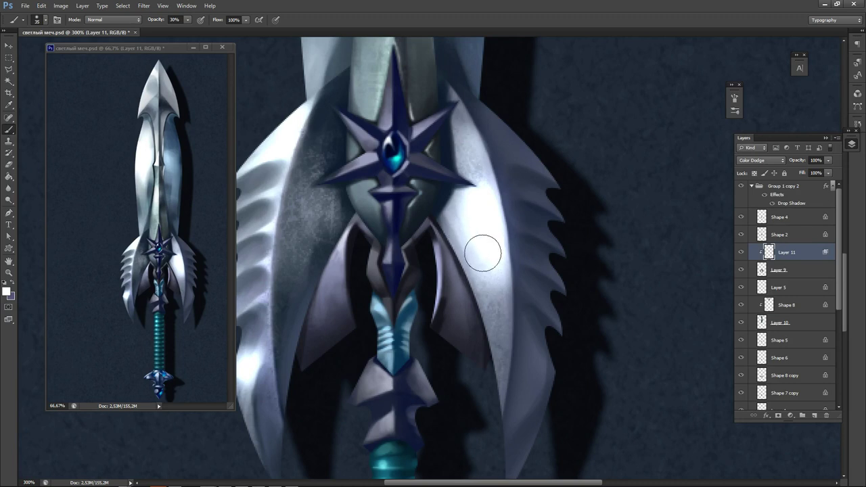
key("e")
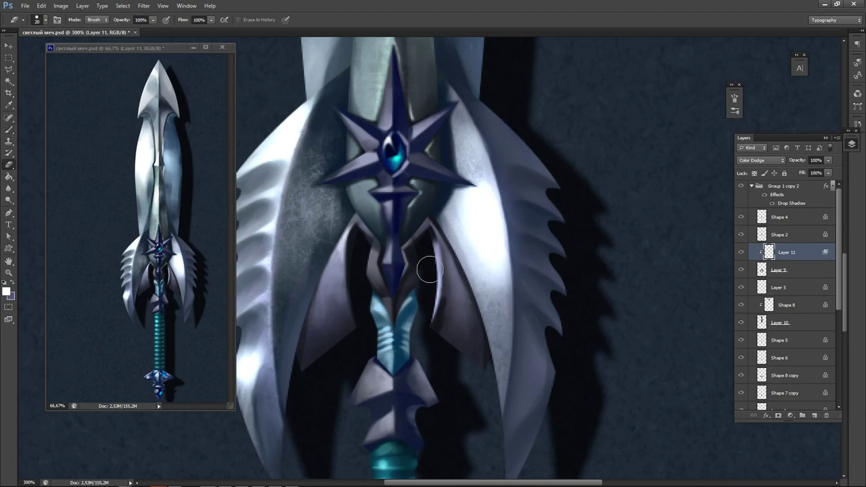
mouse_move(430, 213)
left_mouse_down()
mouse_move(494, 326)
mouse_move(505, 432)
left_mouse_up()
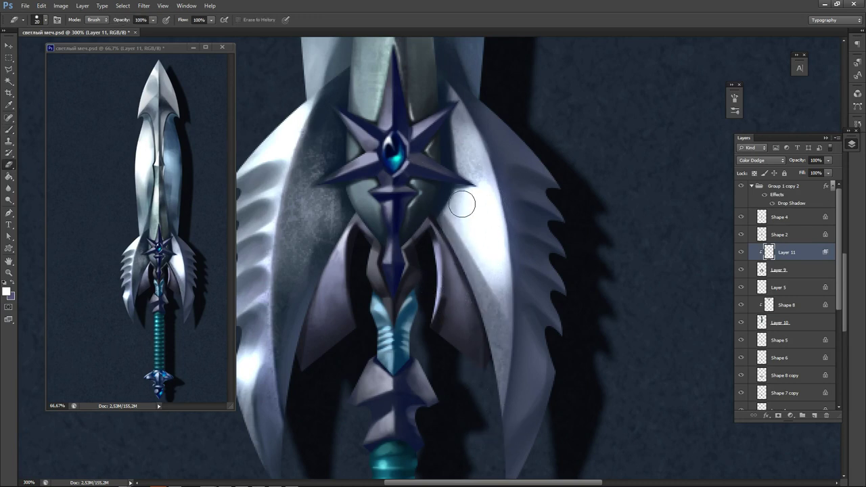
left_click_drag(524, 128, 548, 179)
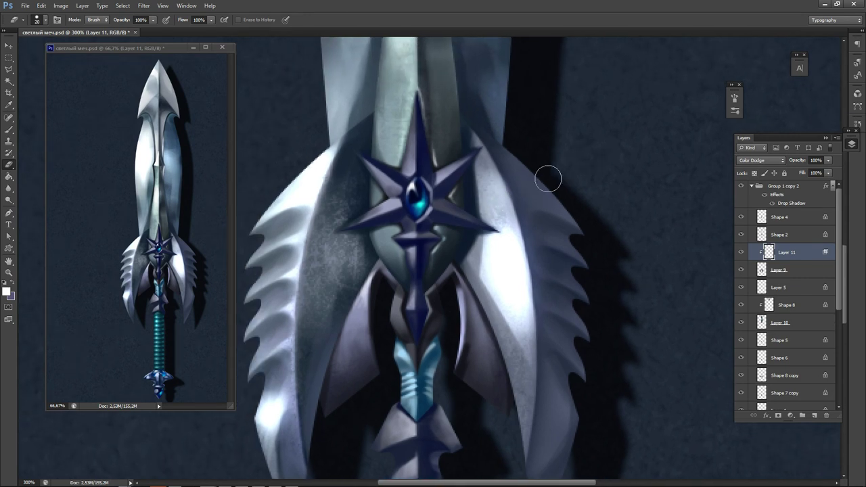
key("b")
left_click_drag(508, 220, 492, 179)
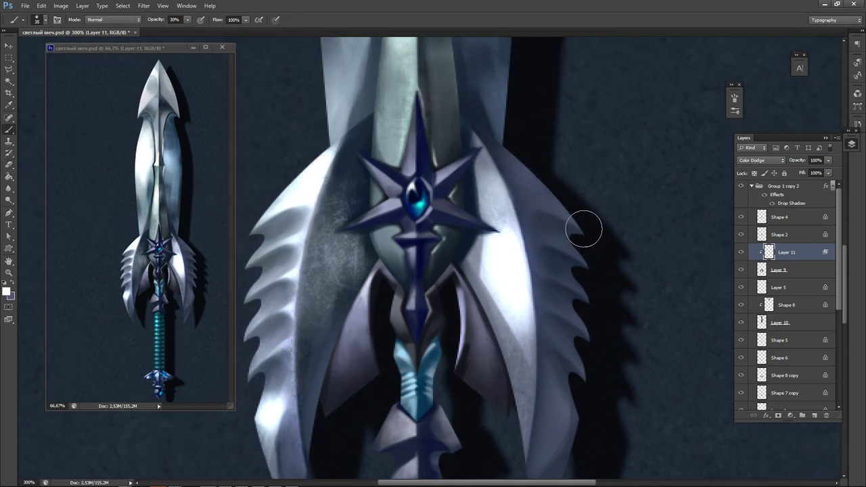
Try painting a broad glow over the right wing's serrated outer half with size 35 and size 50 brushes, and undo the strokes.
left_click_drag(565, 205, 582, 277)
key("ctrl+z")
key("bracketright")
key("bracketright")
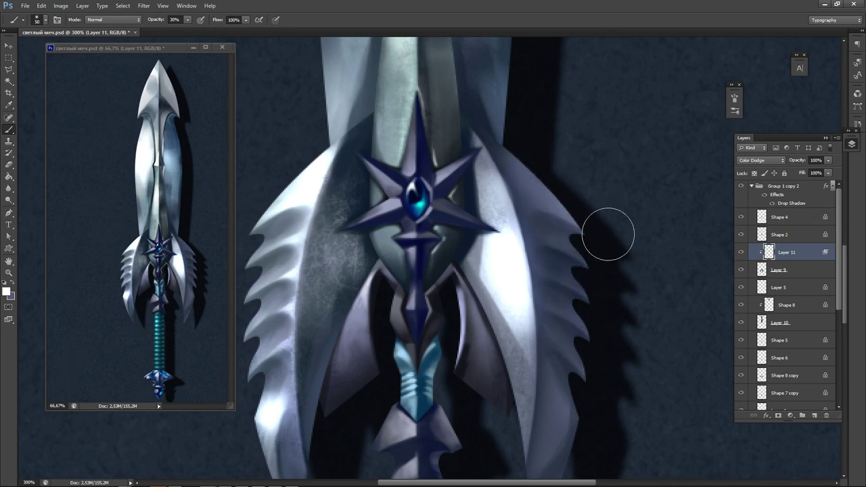
mouse_move(565, 227)
left_mouse_down()
mouse_move(589, 304)
mouse_move(593, 437)
left_mouse_up()
mouse_move(595, 367)
left_mouse_down()
mouse_move(568, 291)
mouse_move(562, 313)
left_mouse_up()
key("ctrl+z")
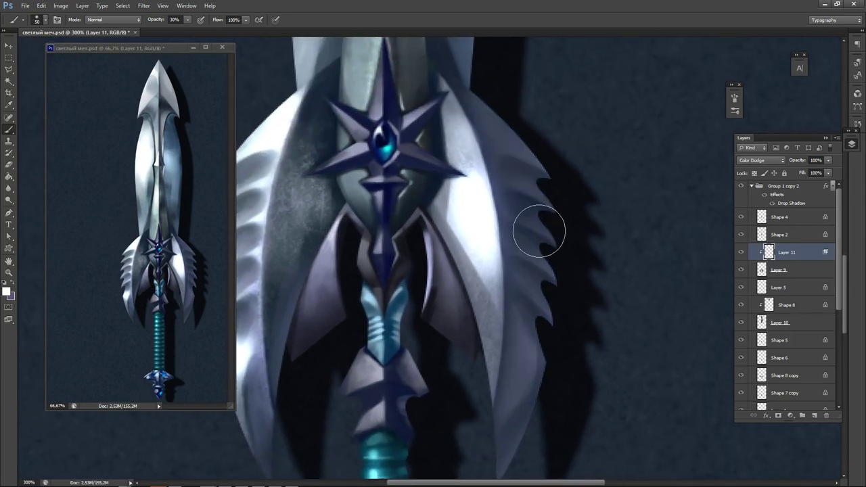
Choose another round brush preset at size 15 and paint thin highlights along the right wing's spikes at 30% opacity.
right_click(541, 229)
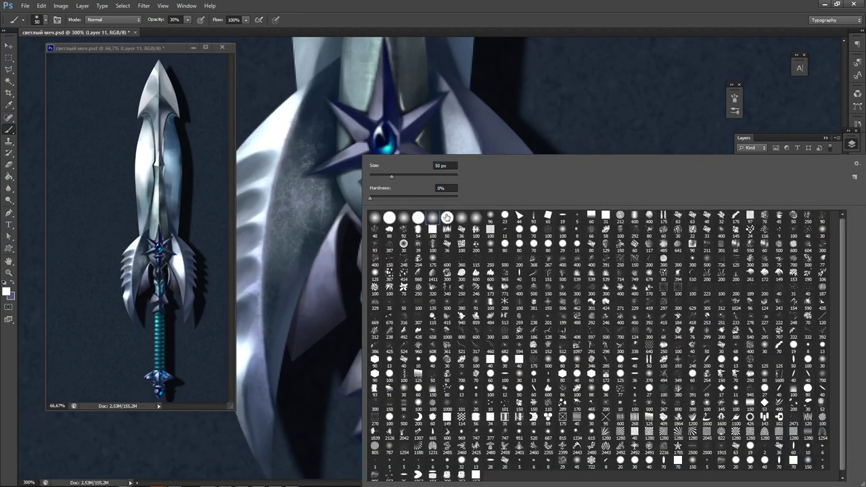
double_click(447, 217)
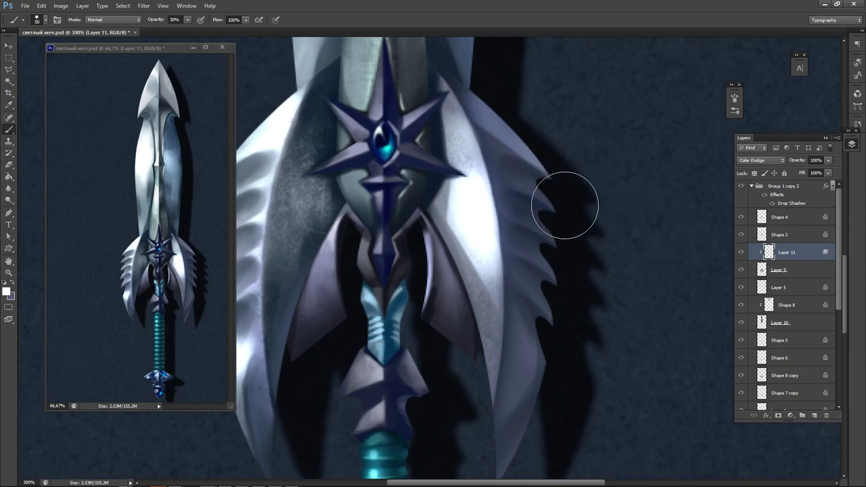
key("bracketleft")
key("bracketleft")
key("bracketleft")
key("bracketleft")
key("bracketleft")
key("bracketleft")
key("bracketleft")
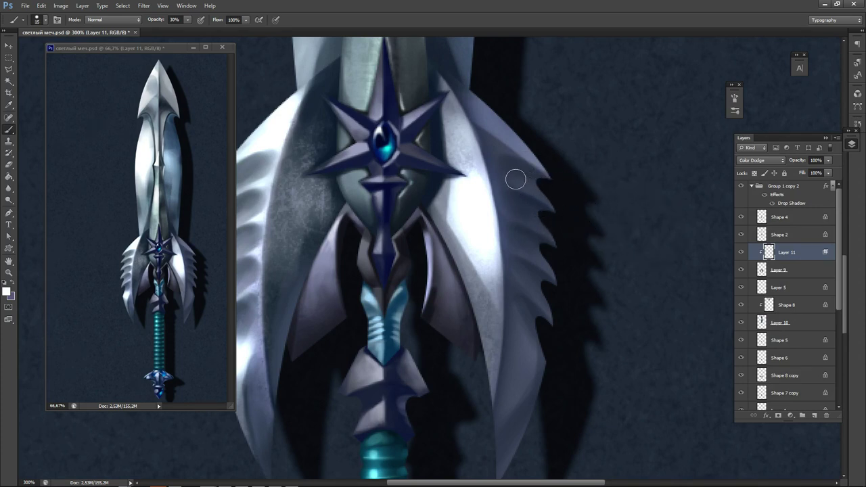
mouse_move(512, 207)
left_mouse_down()
mouse_move(546, 237)
mouse_move(549, 321)
left_mouse_up()
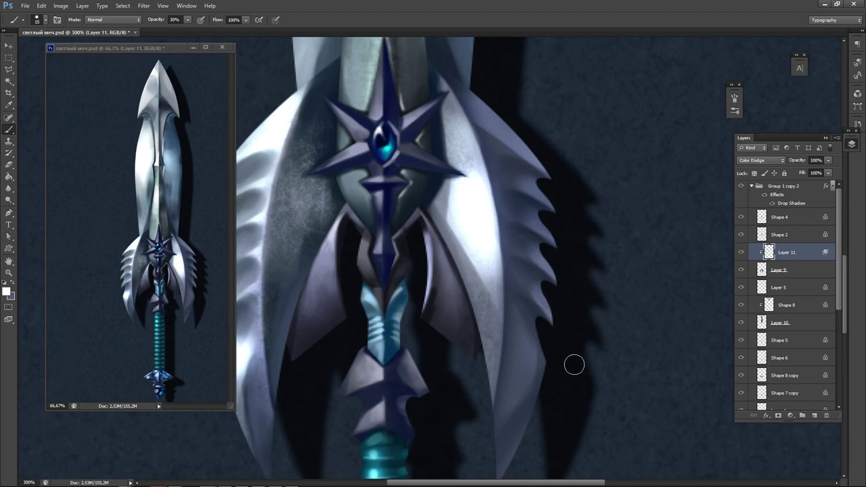
Paint soft glows on the right wing's lower blade and the left wing's inner half with a size 35 brush at 30% opacity.
left_click_drag(541, 358, 531, 197)
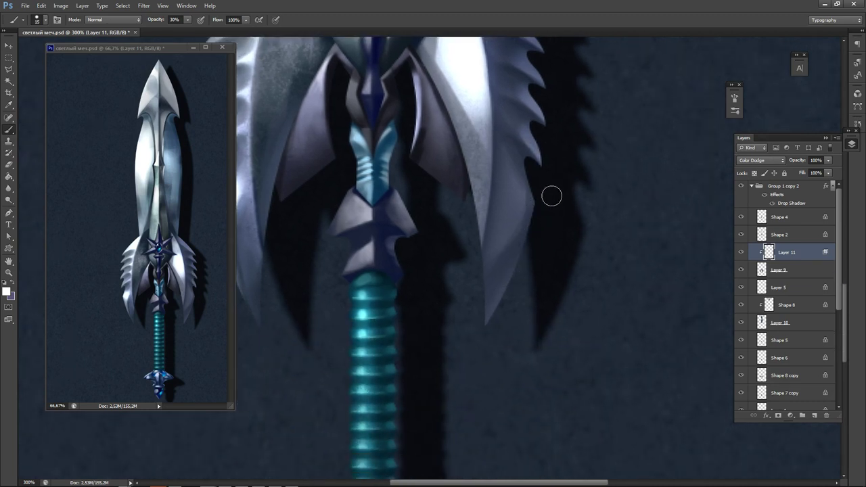
key("bracketright")
key("bracketright")
left_click_drag(554, 207, 433, 417)
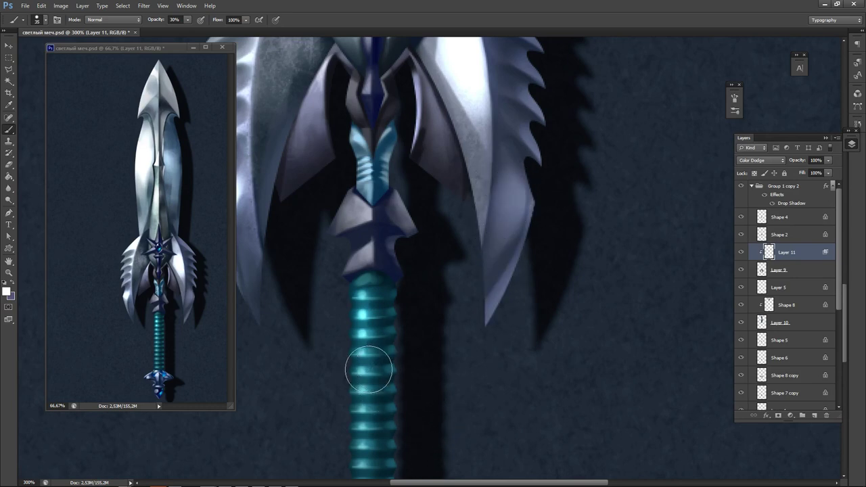
left_click_drag(261, 312, 364, 334)
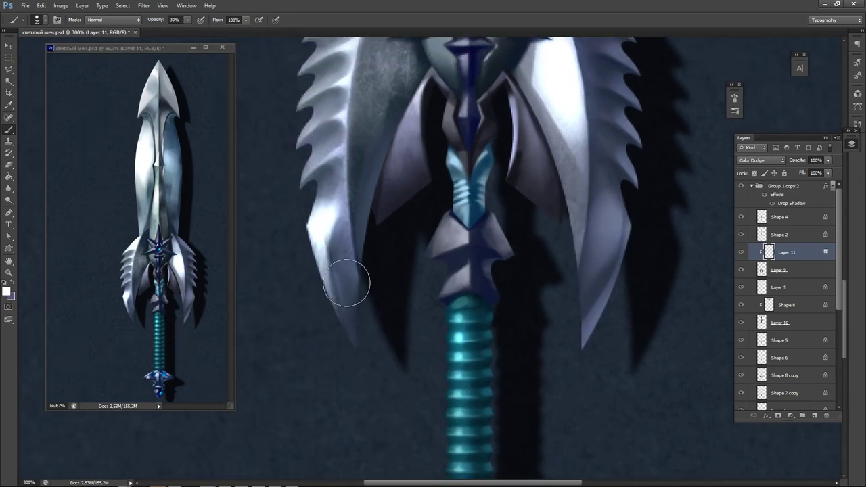
left_click_drag(375, 203, 389, 333)
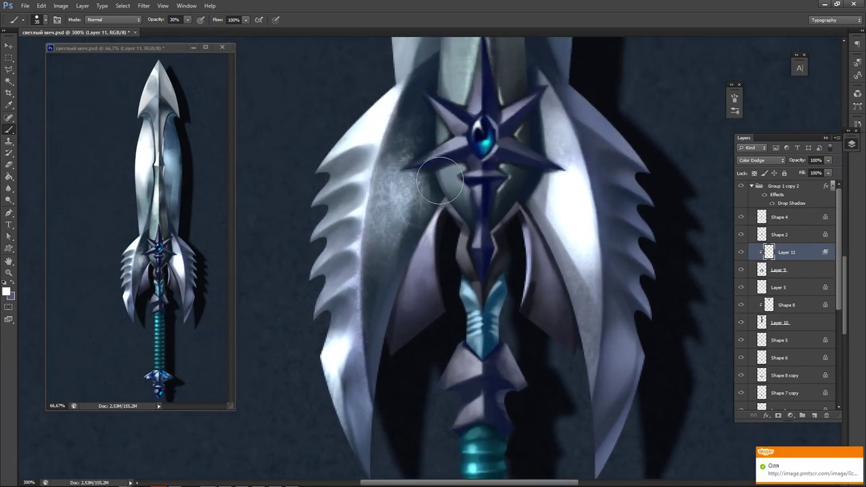
Make the inner fins' layer, Shape 8 copy, active and switch to the Dodge tool.
mouse_move(523, 276)
left_mouse_down()
mouse_move(507, 293)
mouse_move(528, 215)
left_mouse_up()
left_click(452, 220, "ctrl")
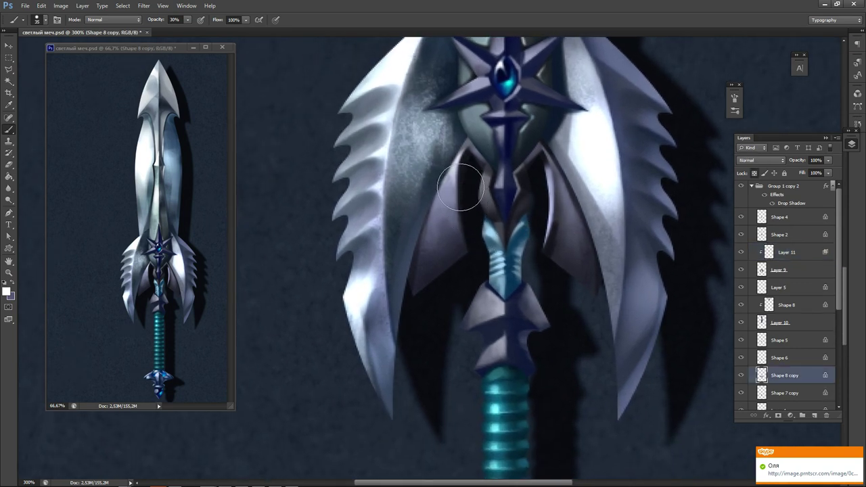
left_click_drag(455, 174, 445, 271)
left_click_drag(441, 225, 437, 190)
left_click_drag(8, 199, 31, 206)
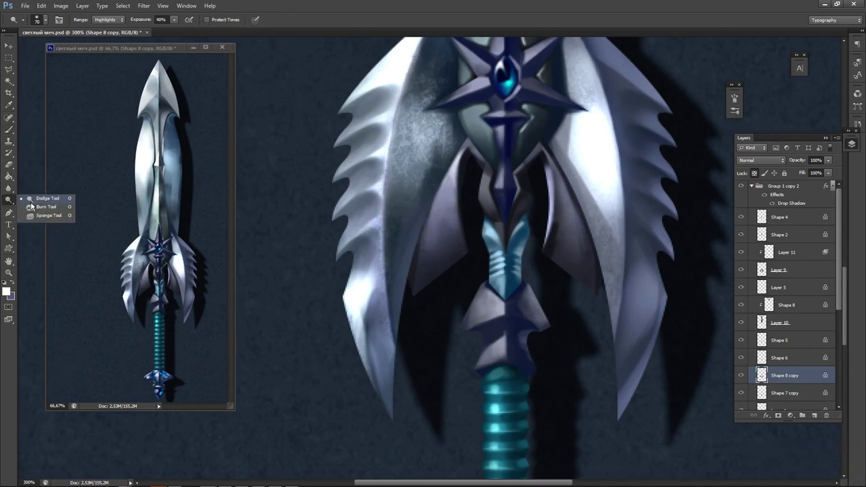
left_click(33, 203)
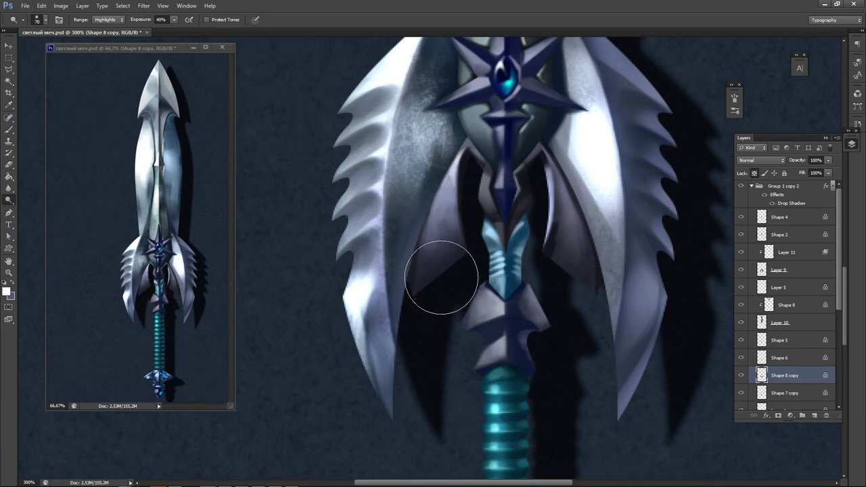
Lighten both inner fins beneath the guard with a size 35 round dodge brush, range Highlights, exposure 40%.
right_click(464, 220)
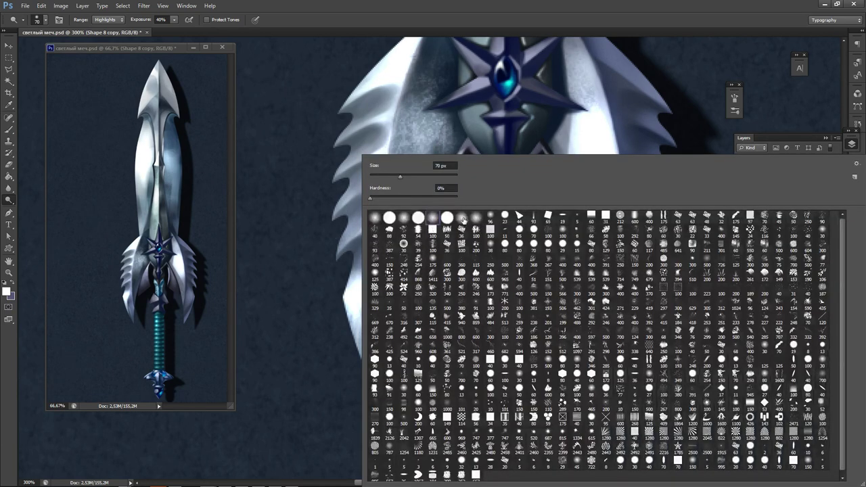
double_click(445, 218)
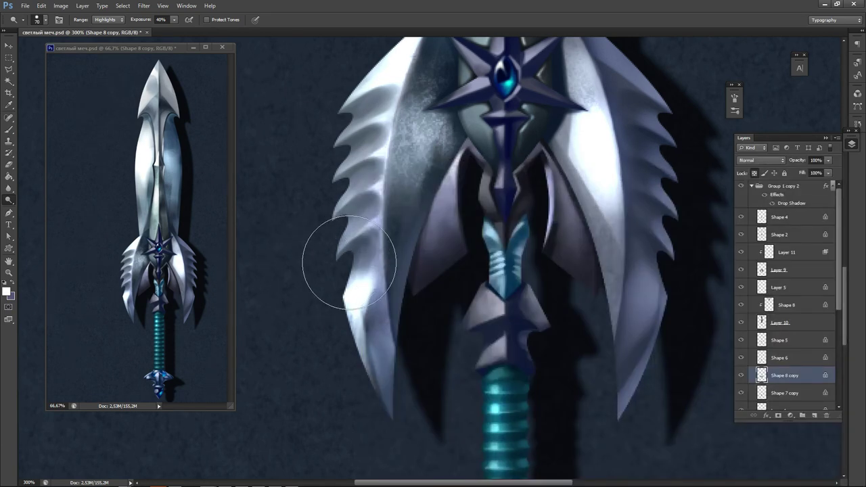
key("bracketleft")
key("bracketleft")
key("bracketleft")
left_click_drag(444, 171, 445, 263)
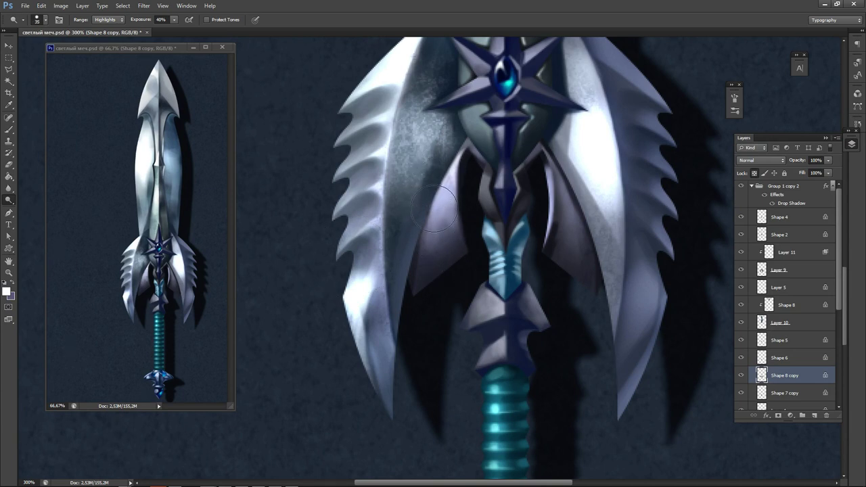
left_click_drag(442, 218, 441, 315)
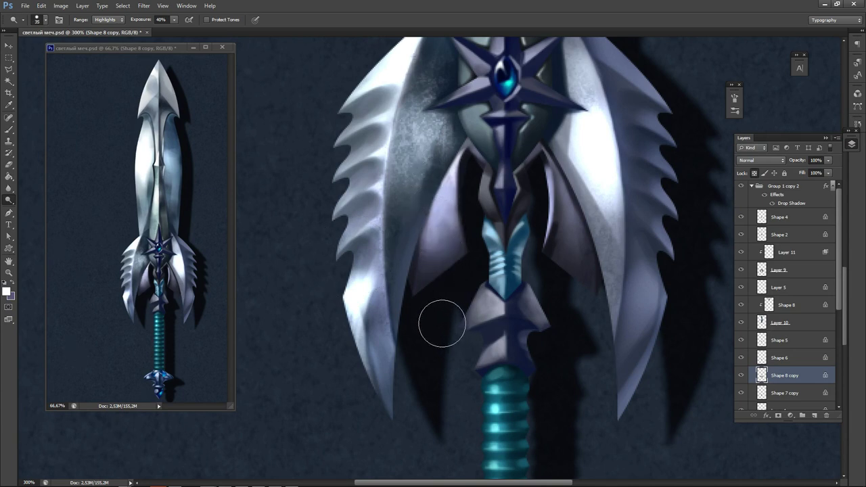
mouse_move(573, 190)
left_mouse_down()
mouse_move(564, 302)
mouse_move(589, 260)
mouse_move(565, 197)
mouse_move(582, 280)
left_mouse_up()
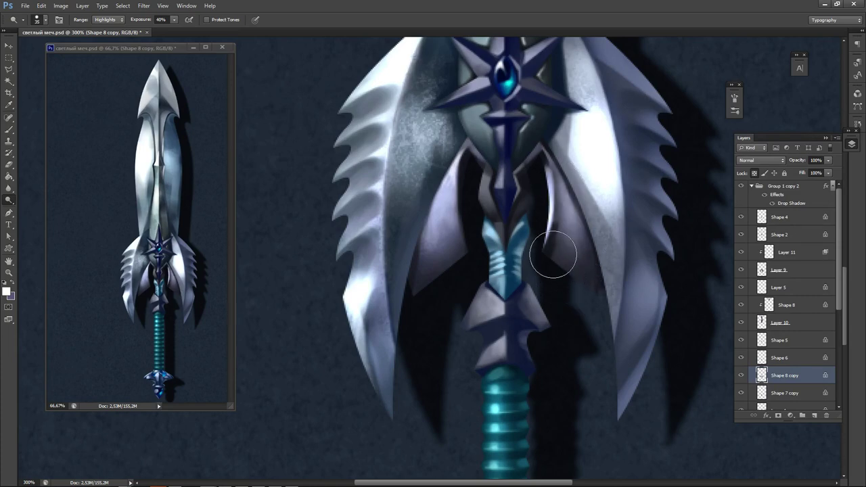
Make the blade's blue right section active on Layer 10.
mouse_move(542, 223)
left_mouse_down()
mouse_move(518, 253)
mouse_move(523, 348)
left_mouse_up()
left_click_drag(505, 217, 502, 392)
left_click_drag(517, 157, 484, 379)
left_click_drag(535, 163, 507, 282)
mouse_move(505, 242)
left_mouse_down()
mouse_move(514, 324)
mouse_move(532, 352)
left_mouse_up()
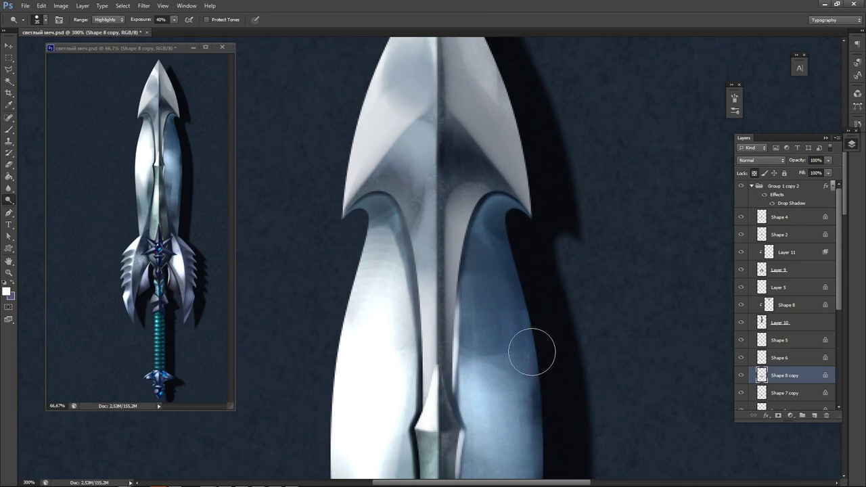
left_click(507, 291, "ctrl")
Try dodging along the blue section's upper edge with size 35 and size 45 brushes, and undo the strokes.
left_click_drag(493, 226, 535, 345)
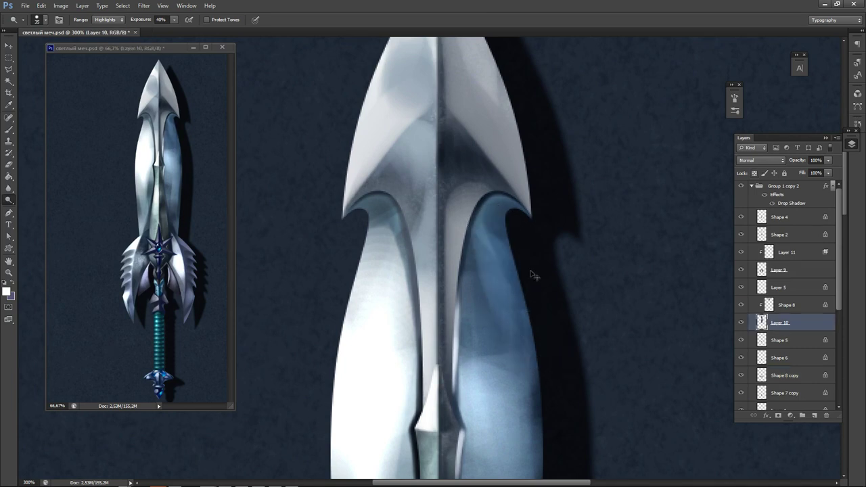
key("ctrl+z")
key("bracketright")
key("bracketright")
left_click_drag(500, 226, 527, 332)
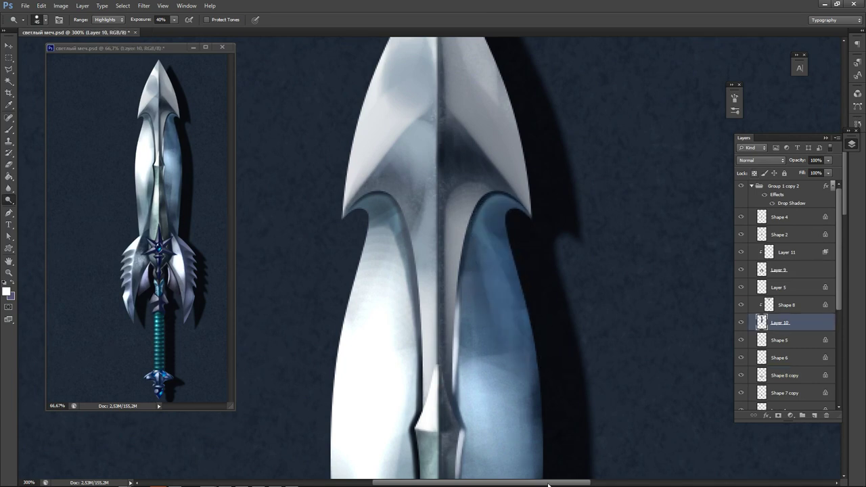
key("ctrl+z")
Lighten the upper part of the blade's blue right section with a size 45 Highlights dodge brush at 40% exposure, redoing unsatisfactory strokes.
left_click_drag(505, 230, 499, 297)
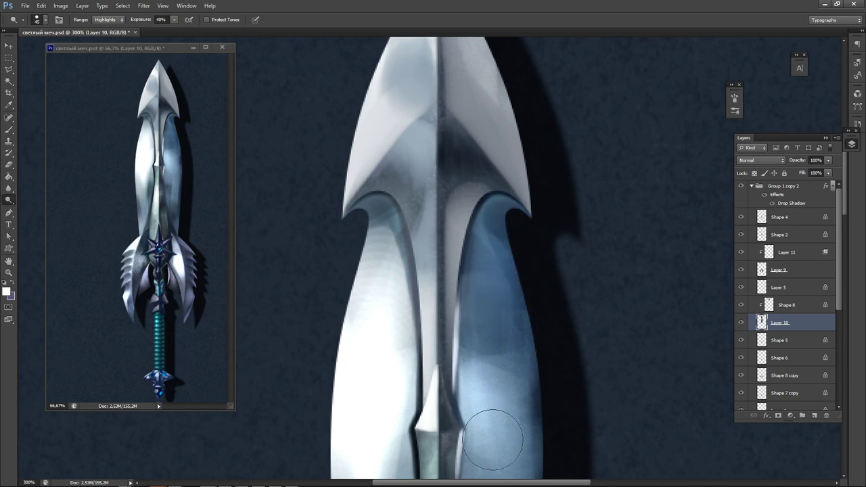
mouse_move(513, 242)
left_mouse_down()
mouse_move(521, 395)
mouse_move(500, 234)
mouse_move(507, 345)
left_mouse_up()
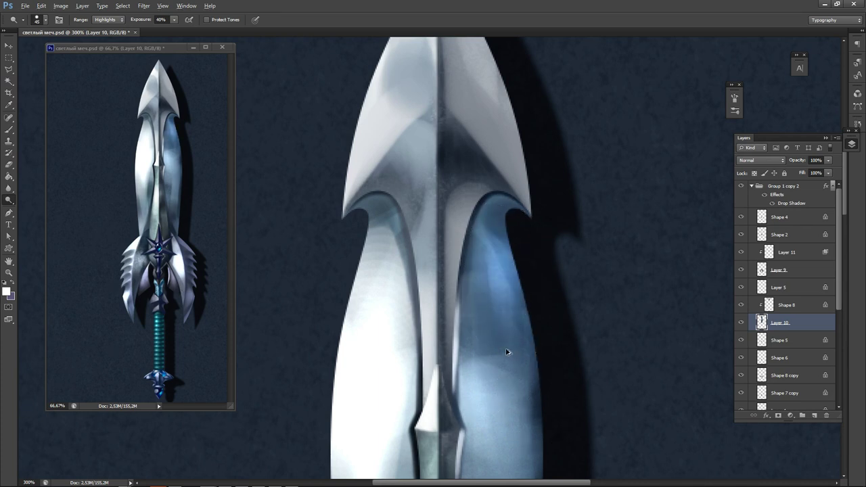
key("ctrl+alt+z")
key("ctrl+alt+z")
left_click_drag(507, 248, 496, 306)
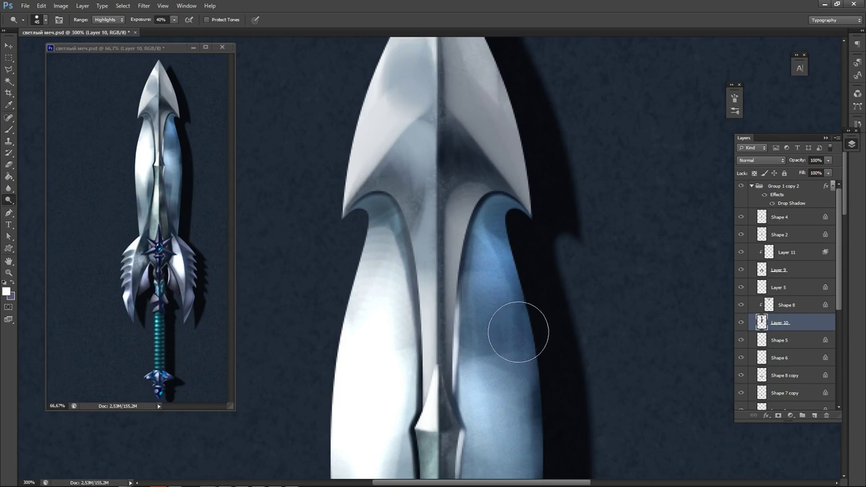
Step back and forth through the dodge strokes on the blue section's upper part, keeping a softer highlight.
key("ctrl+alt+z")
key("ctrl+alt+z")
key("ctrl+shift+z")
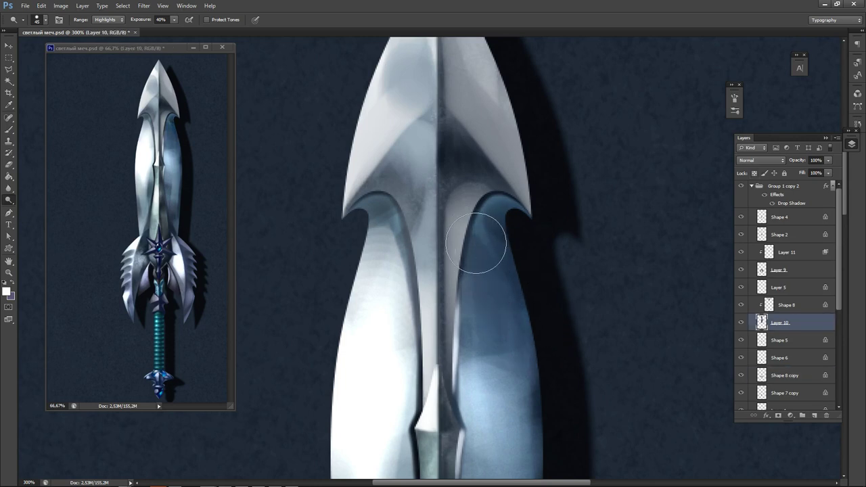
key("ctrl+shift+z")
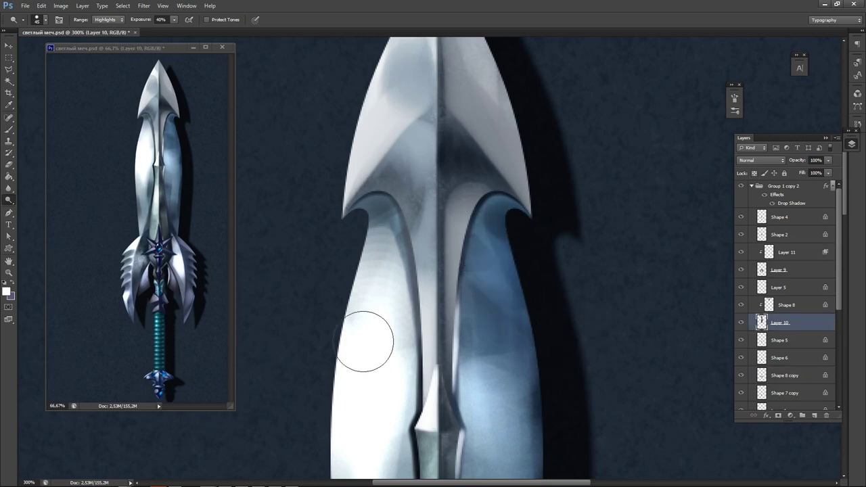
Lighten the outer edge of the blade's white left section in its lower half with the size 45 Highlights dodge brush at 40% exposure.
mouse_move(287, 422)
left_mouse_down()
mouse_move(363, 257)
mouse_move(368, 206)
left_mouse_up()
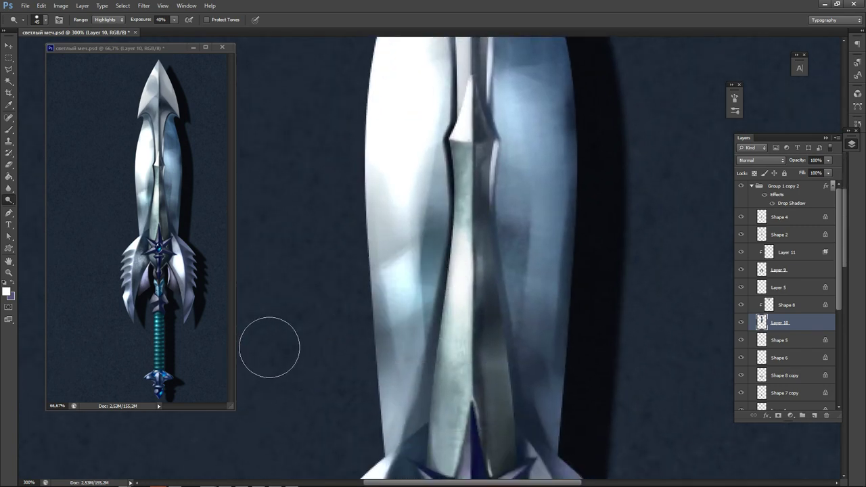
key("ctrl+z")
left_click_drag(352, 221, 394, 208)
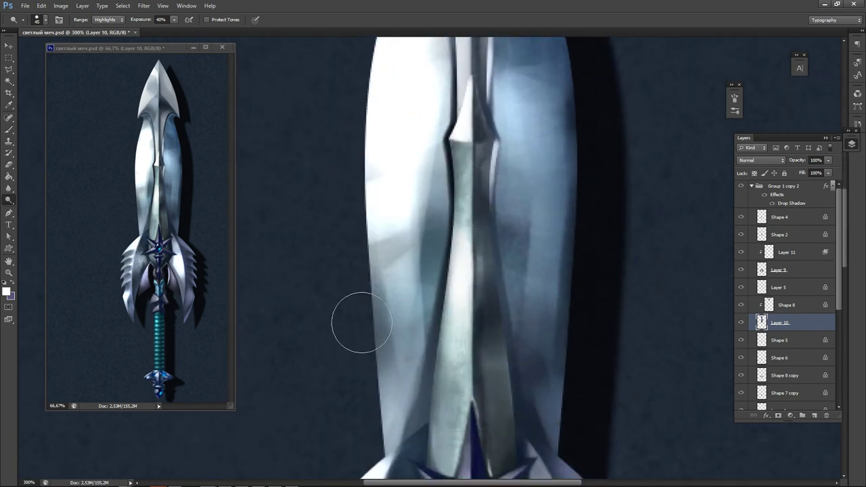
left_click_drag(361, 323, 394, 284)
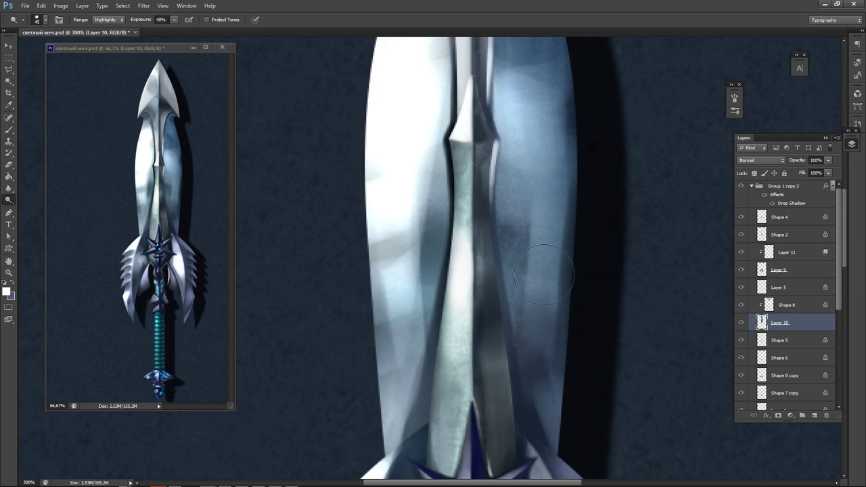
Dodge the lower half of the blade's blue right section with the size 45 Highlights brush, undoing unsatisfactory strokes.
left_click_drag(553, 265, 691, 351)
key("ctrl+z")
left_click_drag(540, 239, 591, 290)
left_click_drag(527, 326, 634, 406)
left_click_drag(549, 344, 605, 393)
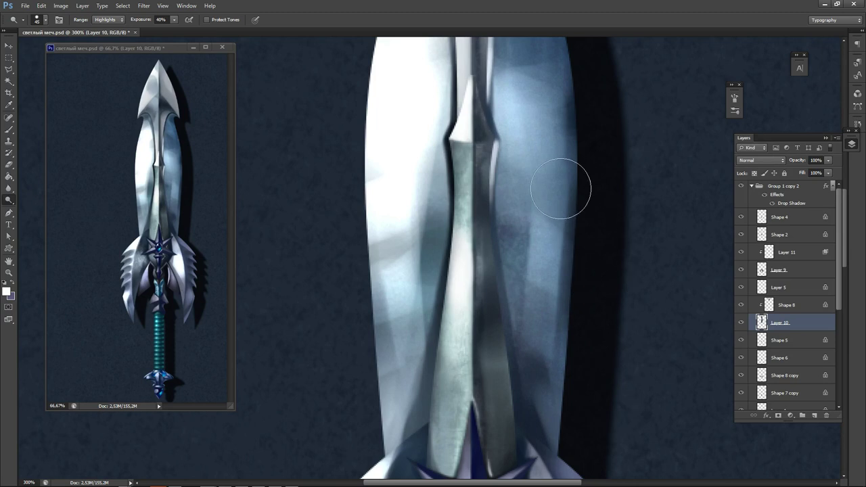
key("ctrl+z")
left_click_drag(538, 323, 593, 464)
key("ctrl+z")
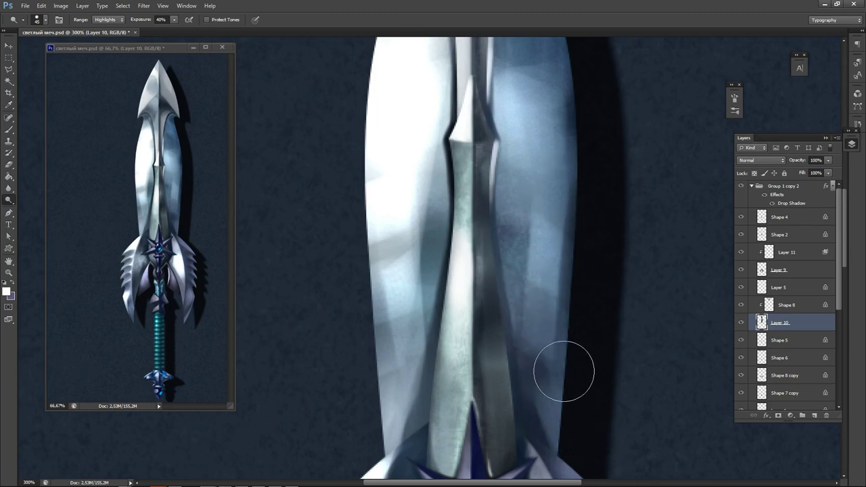
Lighten the narrow lower end of the blue right section with smaller dodge brushes, redoing strokes and finishing at size 30.
key("bracketleft")
key("bracketleft")
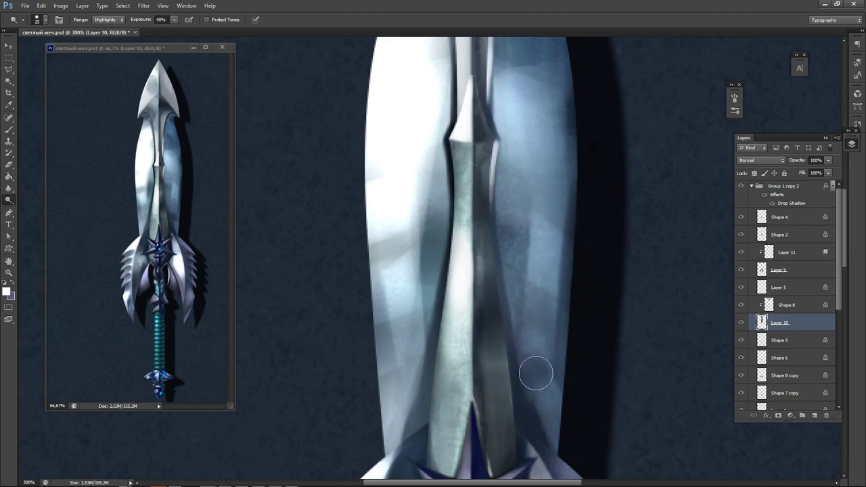
key("ctrl+z")
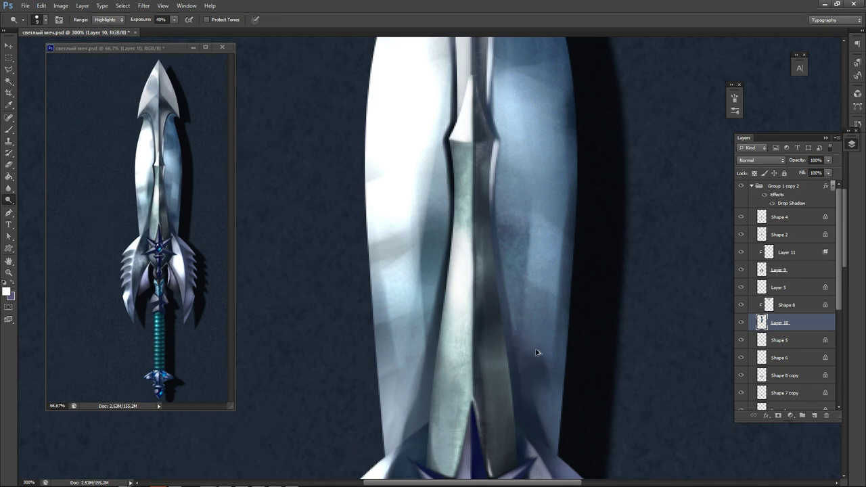
left_click_drag(514, 317, 549, 402)
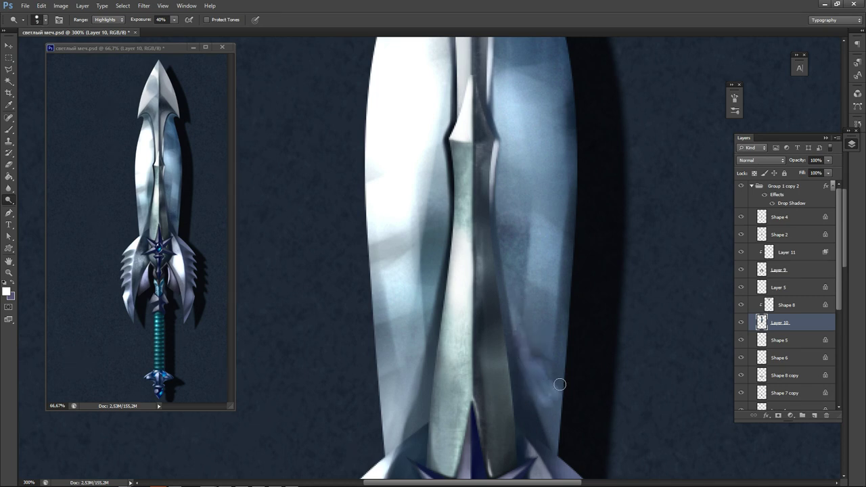
key("ctrl+z")
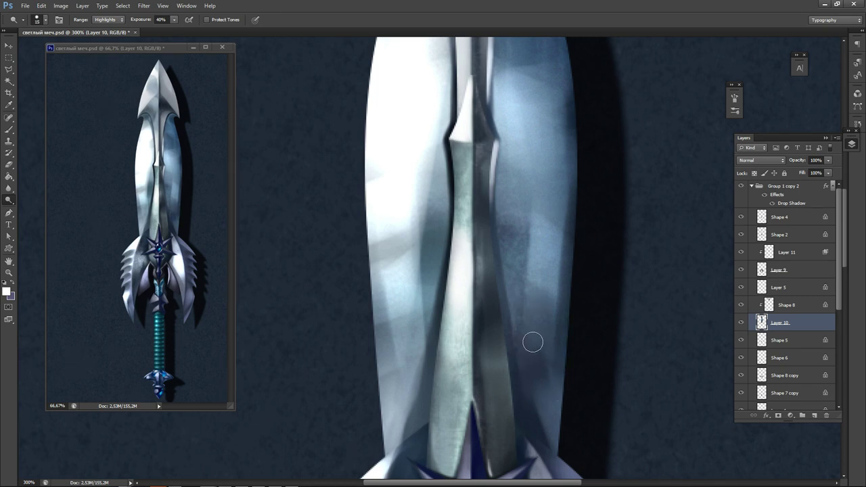
mouse_move(529, 309)
left_mouse_down()
mouse_move(564, 443)
mouse_move(544, 390)
left_mouse_up()
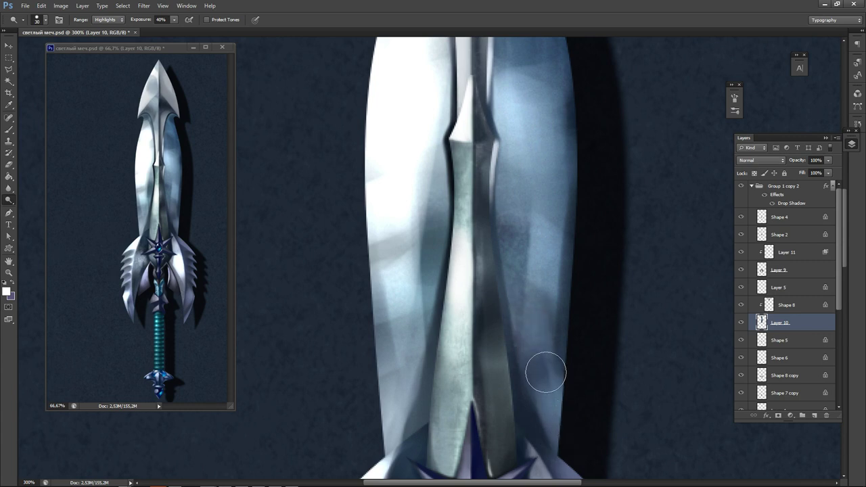
key("ctrl+z")
key("ctrl+z")
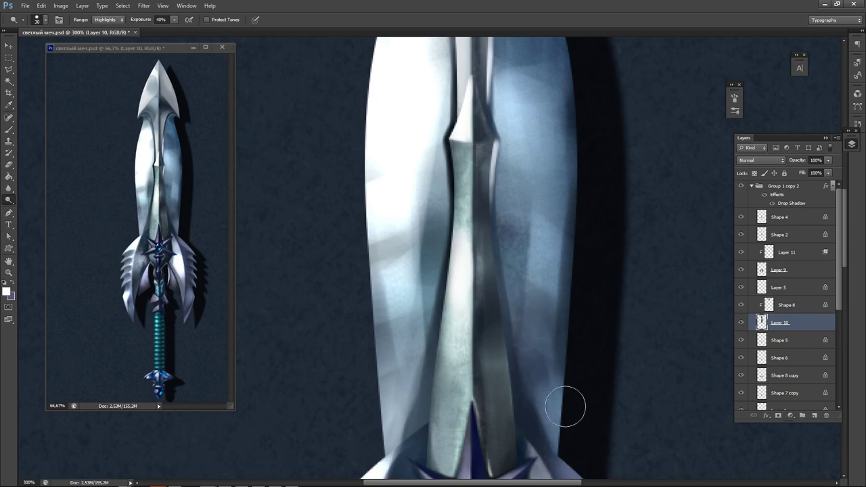
Lighten the lower end of the blade's left section just above the guard with the size 30 Highlights dodge brush.
left_click_drag(496, 208, 487, 332)
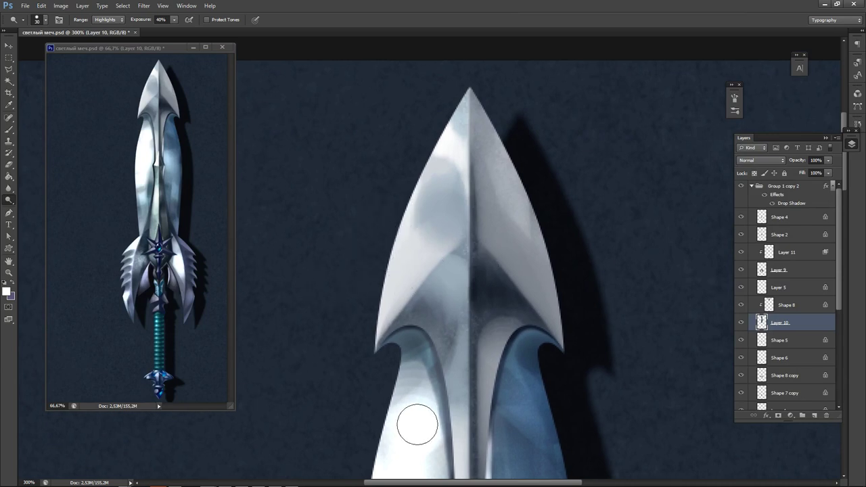
scroll(407, 413, "down", 10)
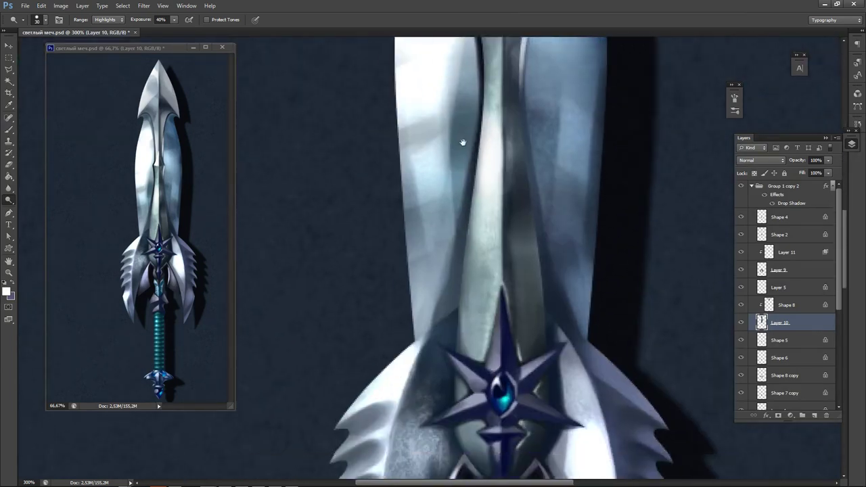
left_click_drag(418, 234, 399, 297)
left_click_drag(413, 259, 375, 327)
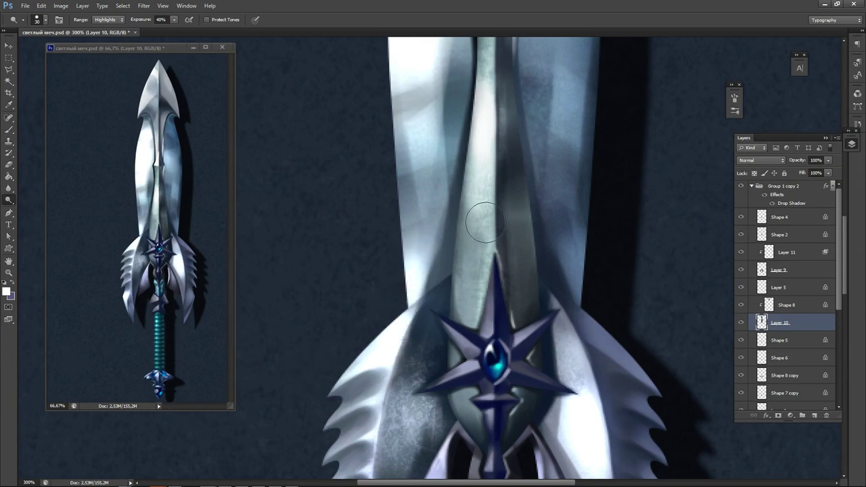
key("ctrl+z")
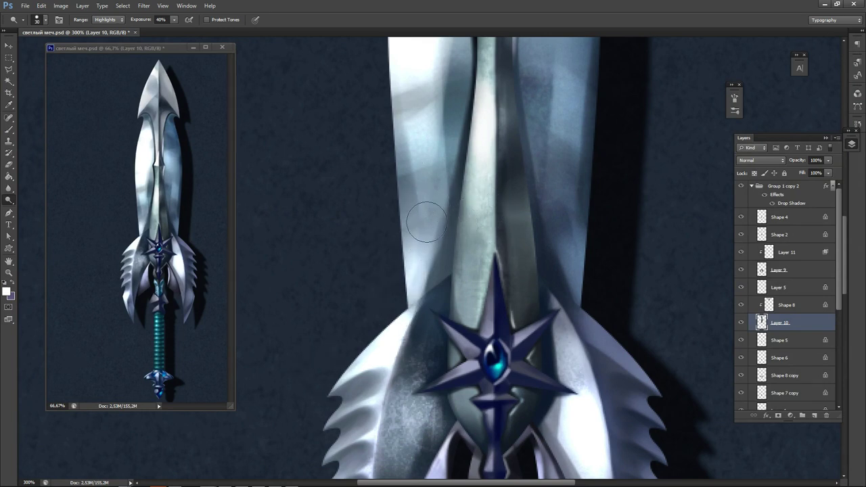
left_click_drag(426, 221, 382, 371)
Make Shape 2 active and lighten the left face of the blade's central ridge with the size 30 dodge brush.
left_click_drag(503, 203, 462, 323)
left_click(460, 324, "ctrl")
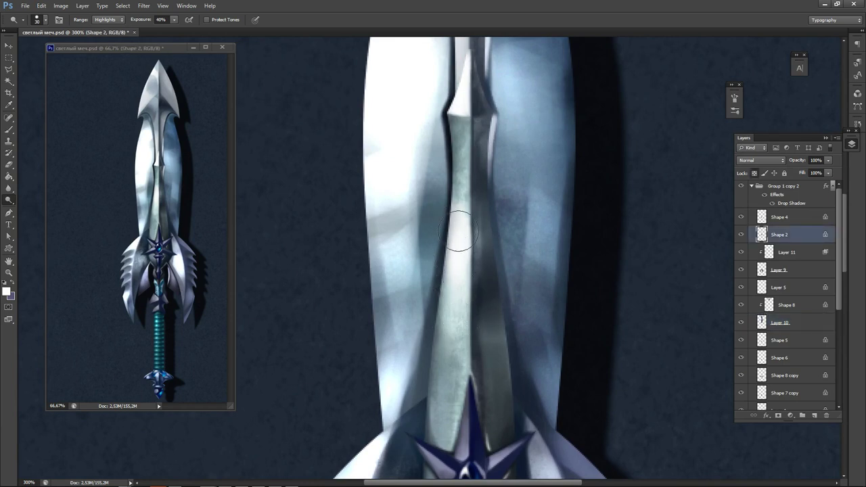
left_click_drag(459, 231, 465, 287)
mouse_move(447, 383)
left_mouse_down()
mouse_move(448, 416)
mouse_move(427, 372)
mouse_move(499, 414)
left_mouse_up()
key("ctrl+z")
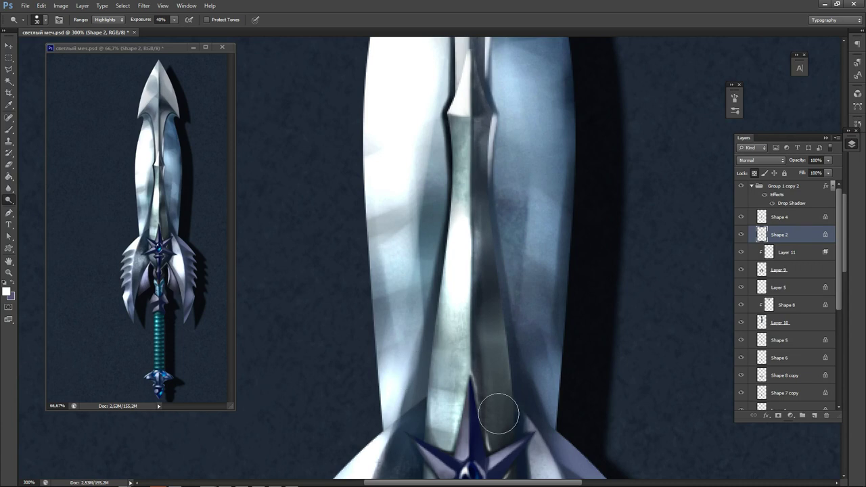
Make Shape 8 active and dodge highlights onto the left and right faces of the sword's arrow-shaped tip at size 30.
scroll(435, 299, "up", 10)
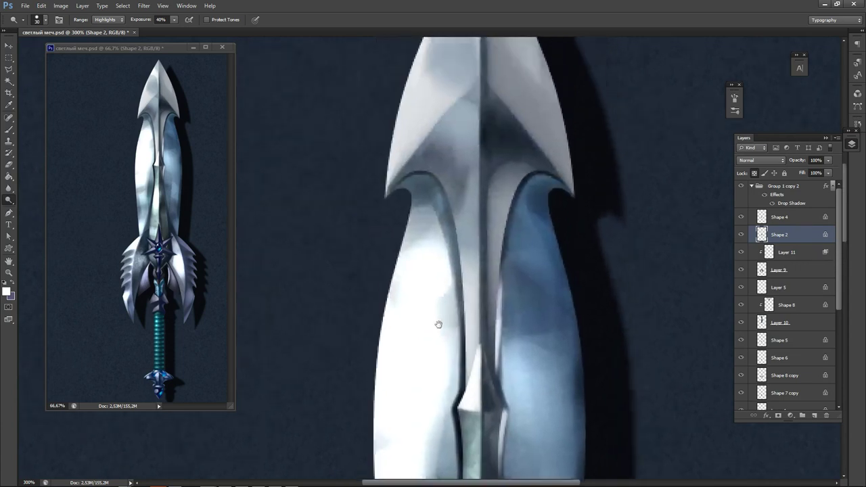
left_click(416, 305, "ctrl")
mouse_move(406, 275)
left_mouse_down()
mouse_move(336, 342)
mouse_move(361, 344)
mouse_move(351, 389)
left_mouse_up()
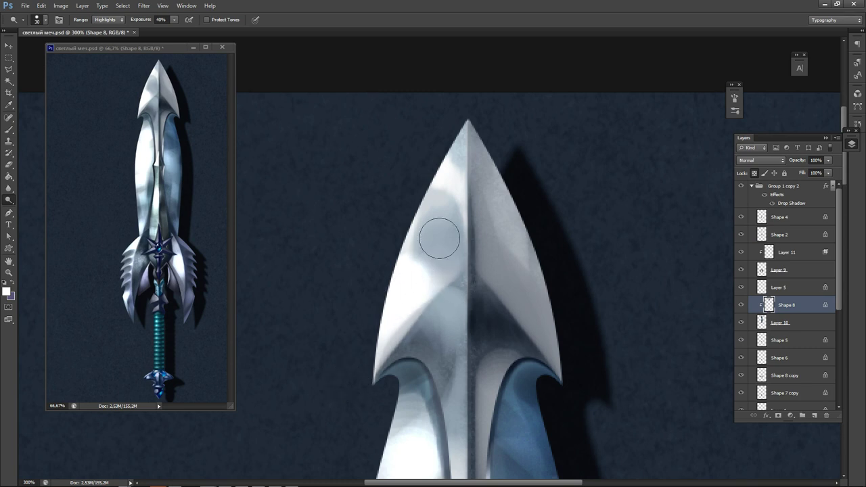
left_click_drag(437, 240, 523, 264)
left_click_drag(422, 234, 385, 252)
left_click_drag(436, 142, 470, 176)
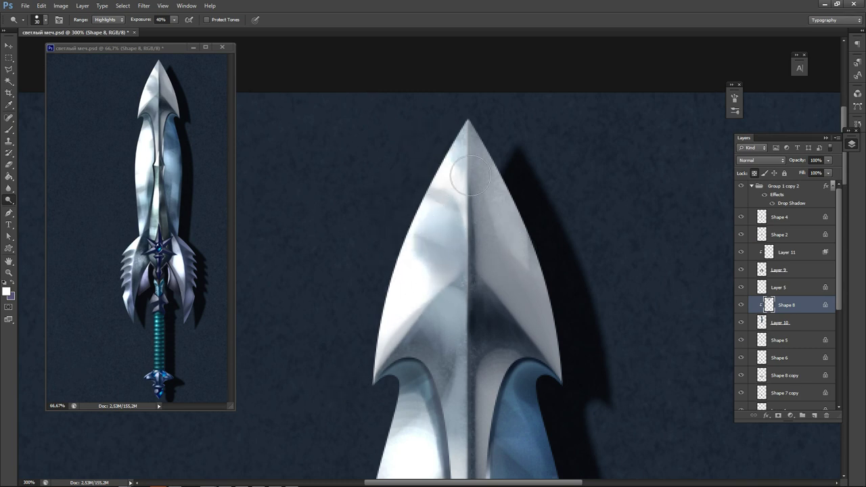
left_click_drag(544, 213, 567, 302)
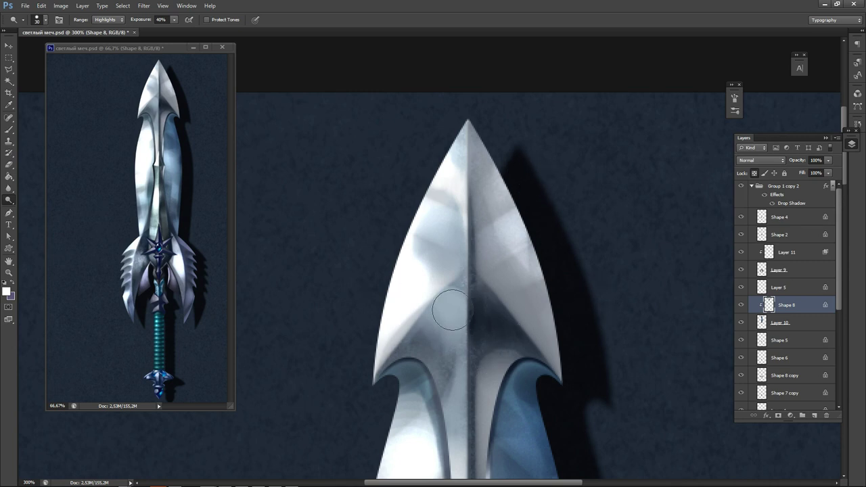
Lighten the central stem beneath the arrow-shaped tip on Shape 8 with the size 30 dodge brush, undoing unsatisfactory strokes.
mouse_move(450, 309)
left_mouse_down()
mouse_move(439, 385)
mouse_move(454, 286)
mouse_move(446, 379)
left_mouse_up()
key("ctrl+z")
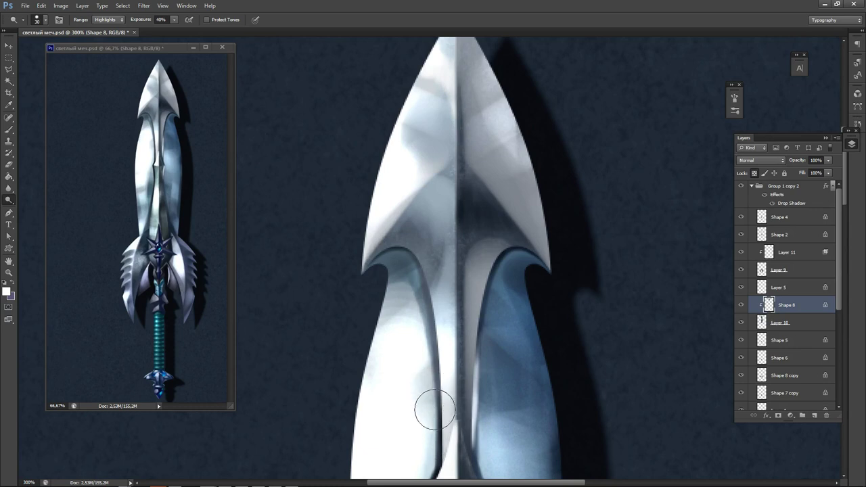
left_click_drag(440, 312, 433, 372)
left_click_drag(474, 256, 478, 285)
mouse_move(476, 267)
left_mouse_down()
mouse_move(490, 356)
mouse_move(455, 237)
mouse_move(450, 152)
mouse_move(443, 284)
left_mouse_up()
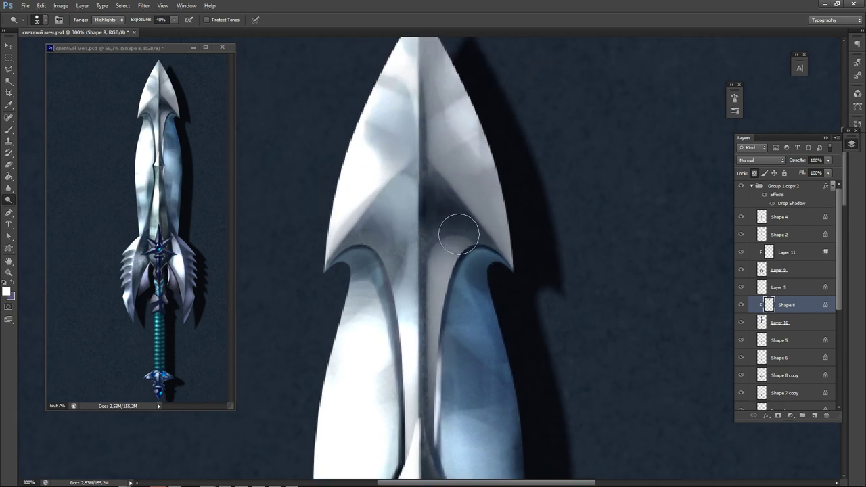
mouse_move(454, 228)
left_mouse_down()
mouse_move(497, 293)
mouse_move(490, 256)
mouse_move(508, 234)
left_mouse_up()
key("ctrl+z")
left_click_drag(497, 318, 498, 310)
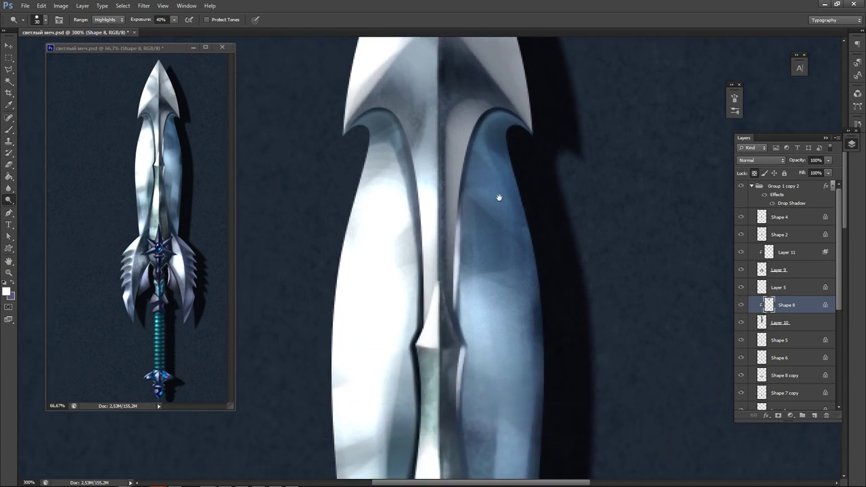
Review the blade at 100%, toggle Shape 8's visibility to check its extent, and make Layer 10 active.
key("ctrl+1")
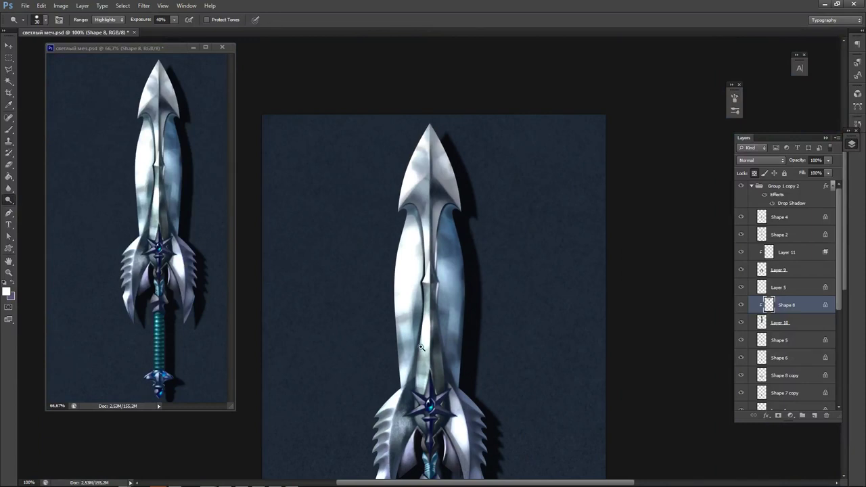
left_click(422, 363, "ctrl")
left_click(415, 376, "ctrl")
left_click(398, 403, "ctrl")
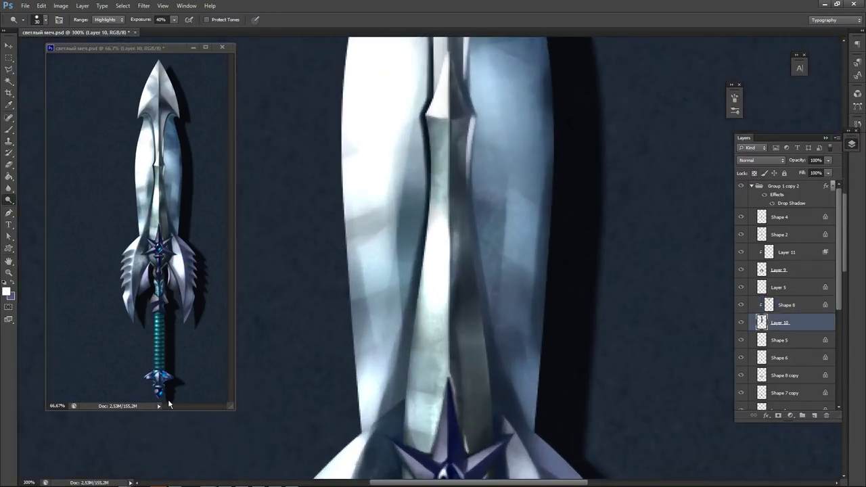
left_click(801, 307)
left_click(741, 309)
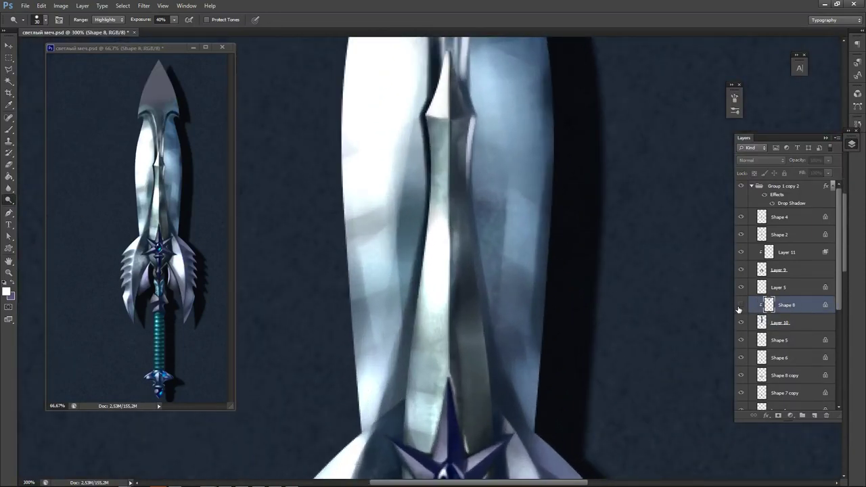
left_click(742, 309)
left_click(805, 321)
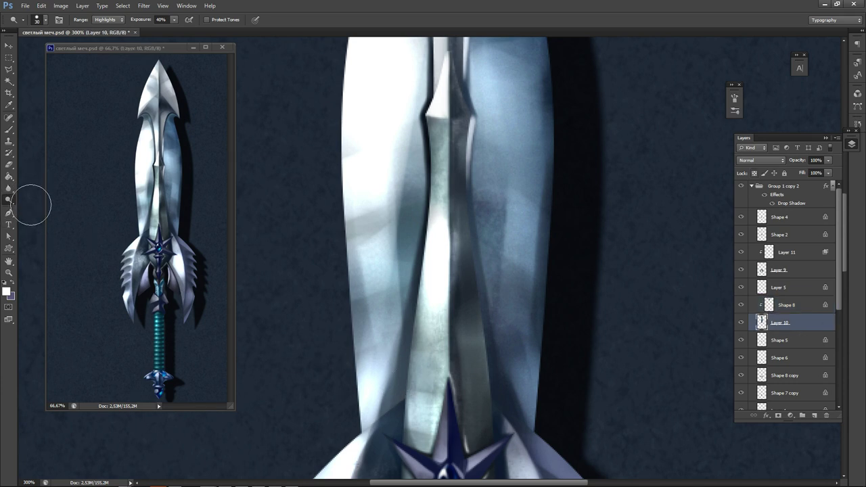
Darken the left section's lower inner edge beside the central ridge using a size 30 Burn brush, range Midtones, exposure 50%.
right_click(9, 203)
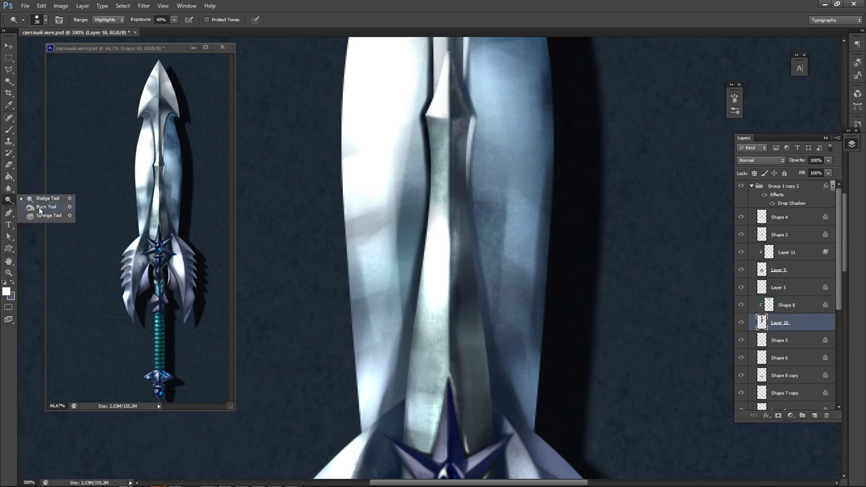
left_click(39, 209)
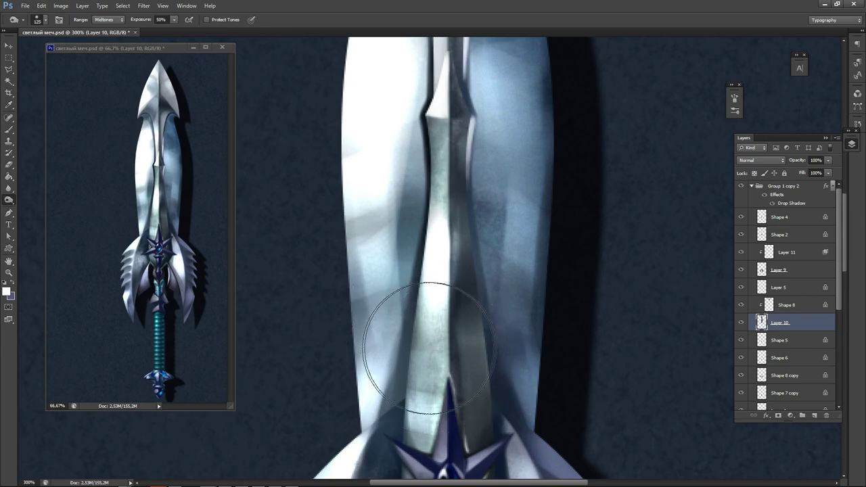
key("bracketleft")
key("bracketleft")
key("bracketleft")
key("bracketleft")
key("bracketleft")
key("bracketleft")
key("bracketleft")
key("bracketleft")
key("bracketleft")
key("bracketleft")
left_click_drag(413, 325, 384, 447)
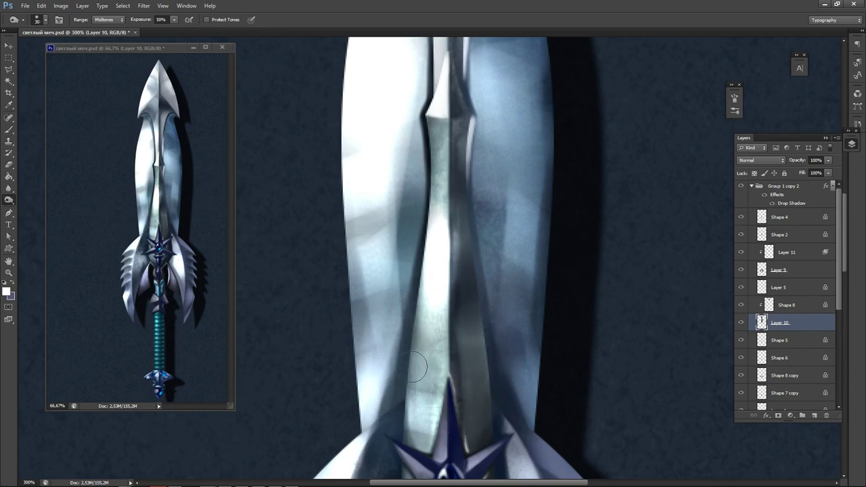
key("alt+bracketright")
right_click(358, 354)
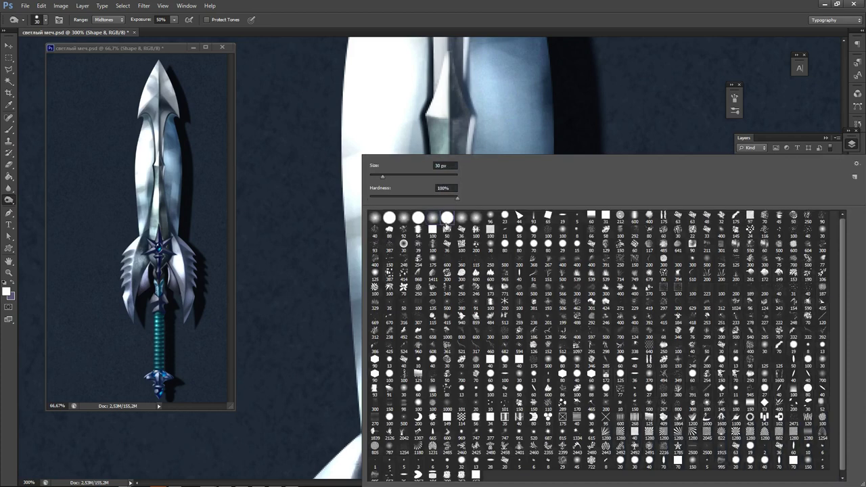
key("Escape")
key("alt+bracketleft")
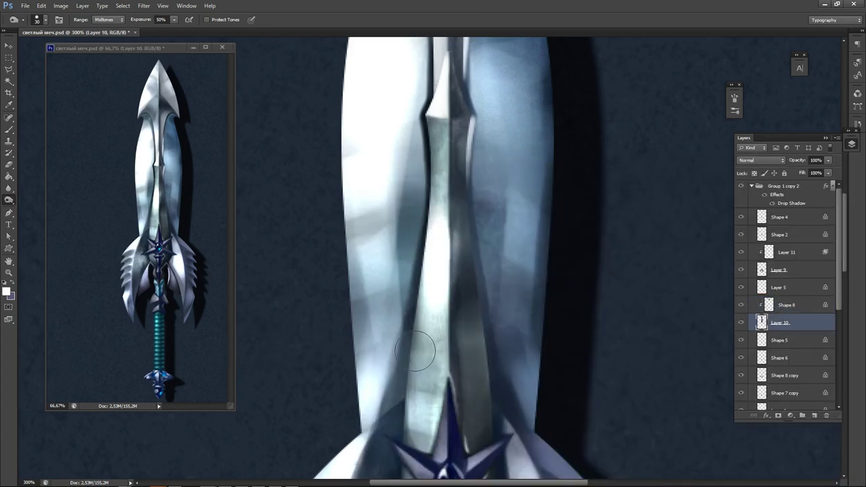
Burn the lower inner edge of the blade's left section beside the central ridge, using a size 30 brush and a finer one.
left_click_drag(414, 336, 388, 445)
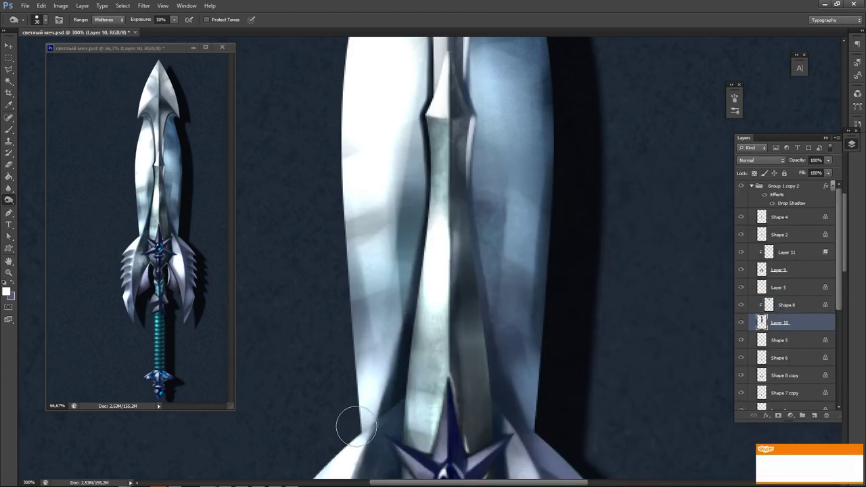
right_click(396, 373)
left_click(306, 376)
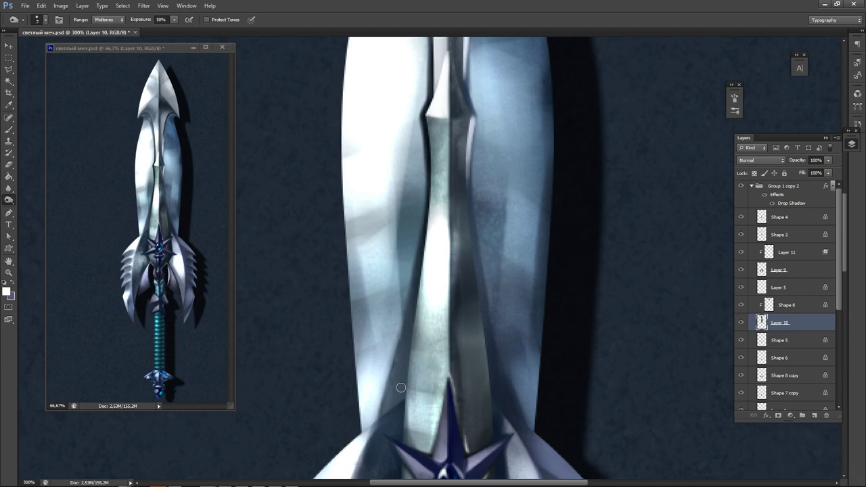
left_click_drag(394, 376, 377, 429)
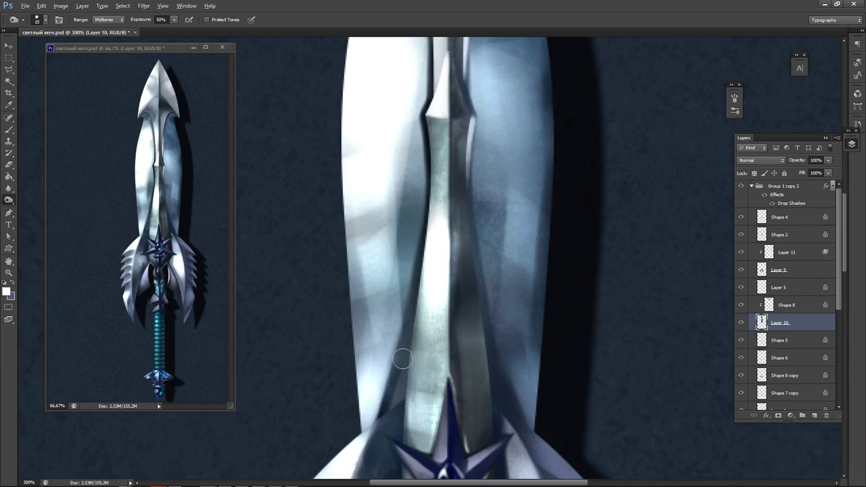
Try burning darker creases along both sides of the lower central ridge at size 15, undoing the strokes.
mouse_move(403, 360)
left_mouse_down()
mouse_move(381, 429)
mouse_move(432, 354)
left_mouse_up()
key("ctrl+z")
key("ctrl+alt+z")
key("ctrl+alt+z")
key("ctrl+z")
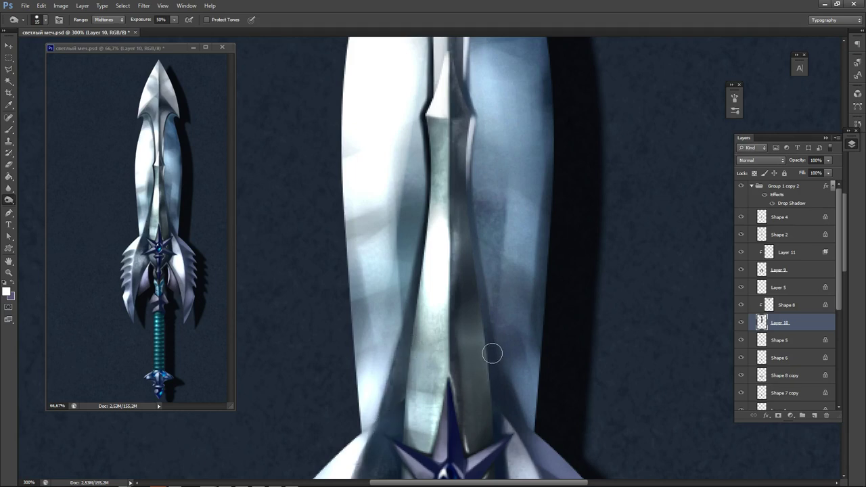
left_click_drag(492, 353, 509, 409)
key("ctrl+z")
Create a new layer named "\" above Layer 10, clipped to it, in Normal mode at 100% opacity.
mouse_move(440, 349)
left_mouse_down()
mouse_move(396, 270)
mouse_move(404, 289)
left_mouse_up()
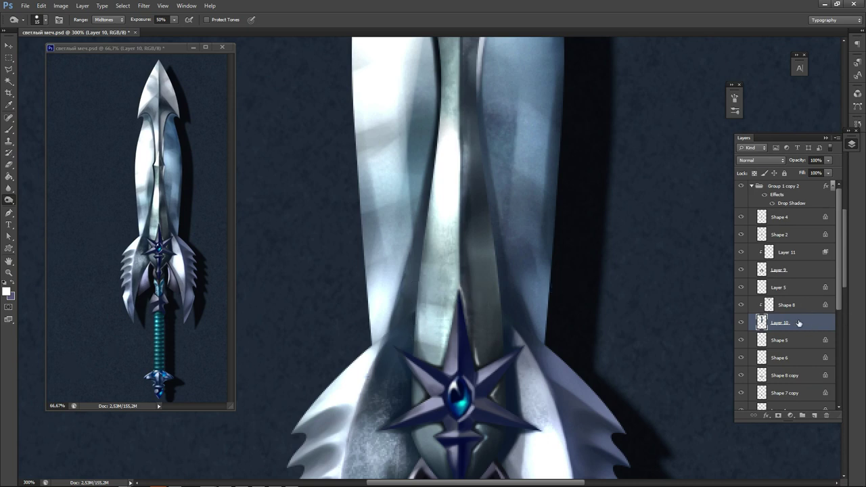
key("ctrl+shift+n")
type("\\")
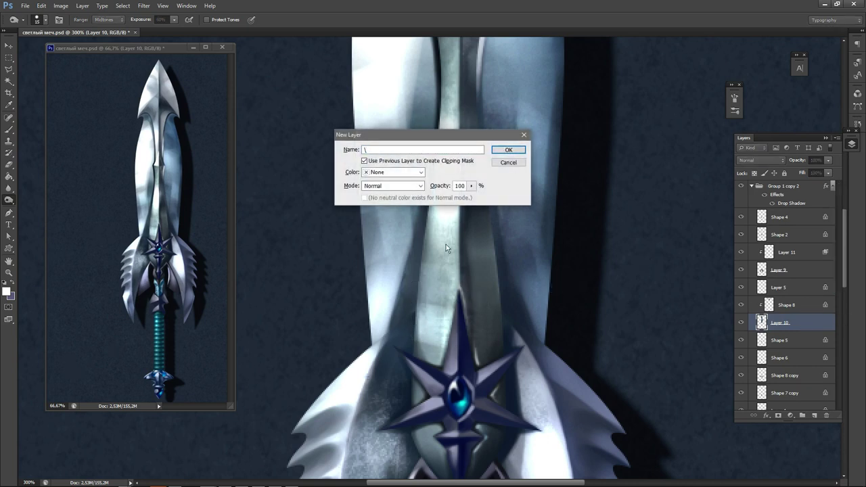
left_click(508, 150)
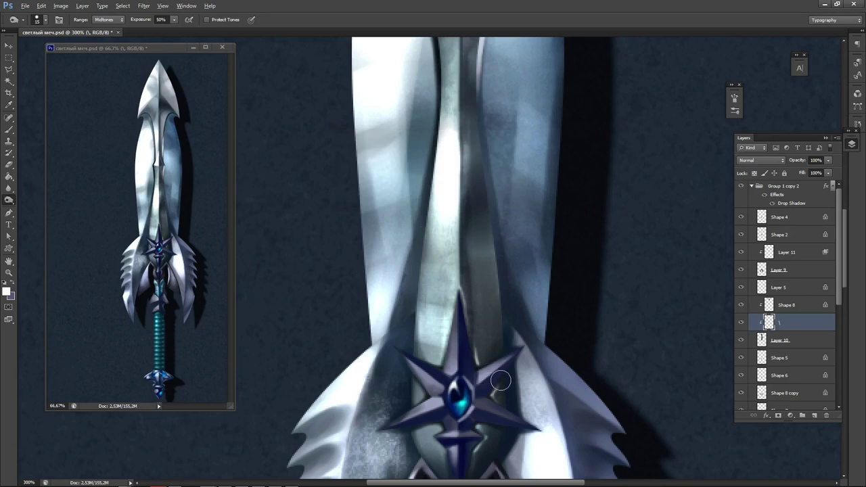
Paint a thin lavender spike upward from the right wing beside the ridge, using a sampled colour and a size 2 brush at 30% opacity.
key("alt")
key("b")
left_click(513, 371, "alt")
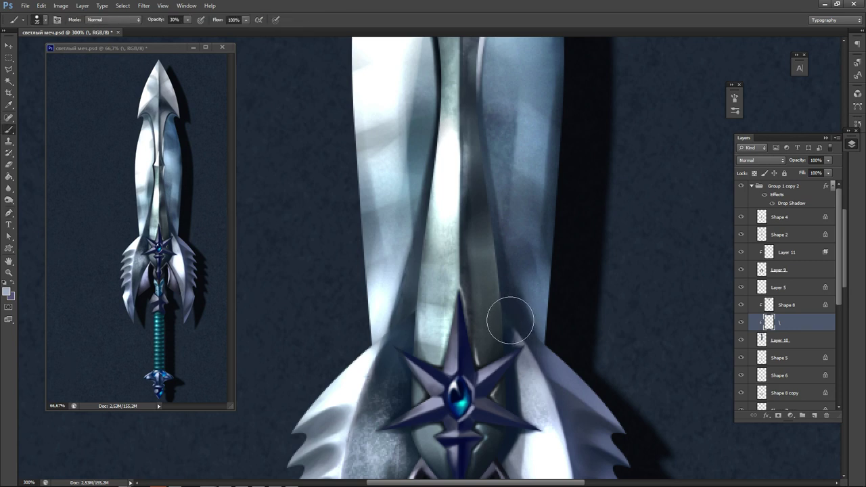
key("bracketleft")
key("bracketleft")
key("bracketleft")
key("bracketleft")
key("bracketleft")
key("bracketleft")
key("bracketleft")
key("bracketleft")
mouse_move(517, 324)
left_mouse_down()
mouse_move(505, 276)
mouse_move(524, 325)
left_mouse_up()
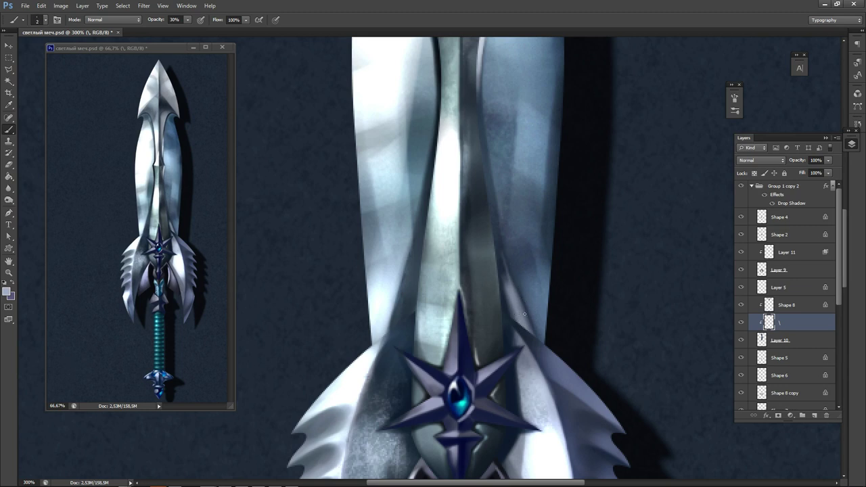
left_click_drag(501, 253, 515, 301)
left_click_drag(502, 247, 520, 302)
Refine the spike's surroundings beside the ridge with darker sampled blade tones and a larger brush at 30% opacity.
left_click(504, 255, "alt")
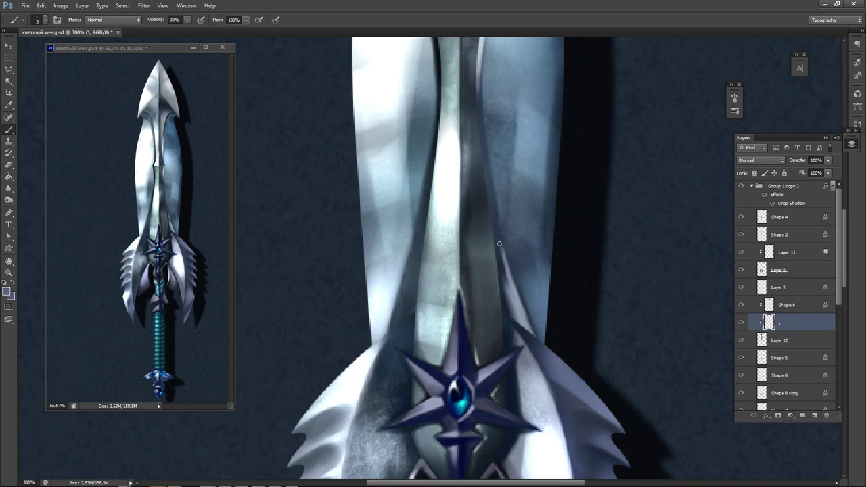
left_click(505, 302, "alt")
key("bracketright")
key("bracketright")
left_click(538, 341)
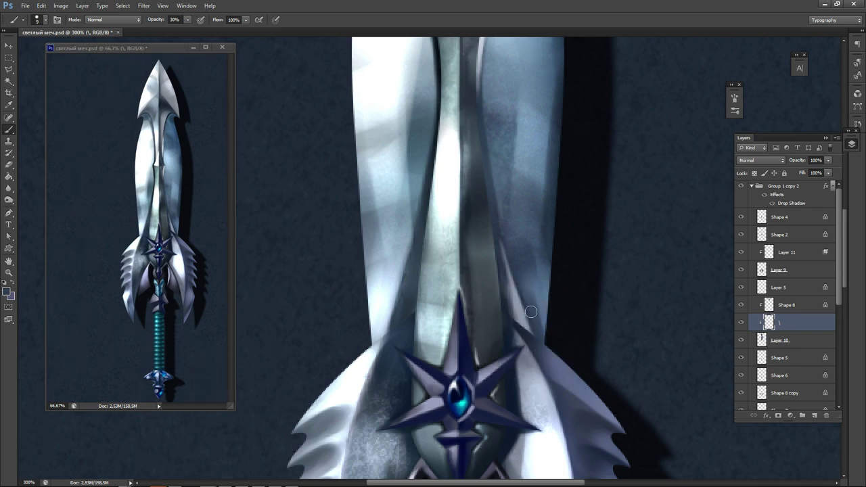
Make Layer 9 active and blend the right wing's upper base into the spike with sampled lavender tones at 30% opacity.
left_click(525, 361, "ctrl")
left_click(530, 361, "alt")
left_click_drag(512, 323, 534, 366)
left_click(522, 320, "alt")
mouse_move(523, 325)
left_mouse_down()
mouse_move(540, 377)
mouse_move(534, 387)
left_mouse_up()
left_click(527, 335, "alt")
left_click_drag(526, 345, 535, 394)
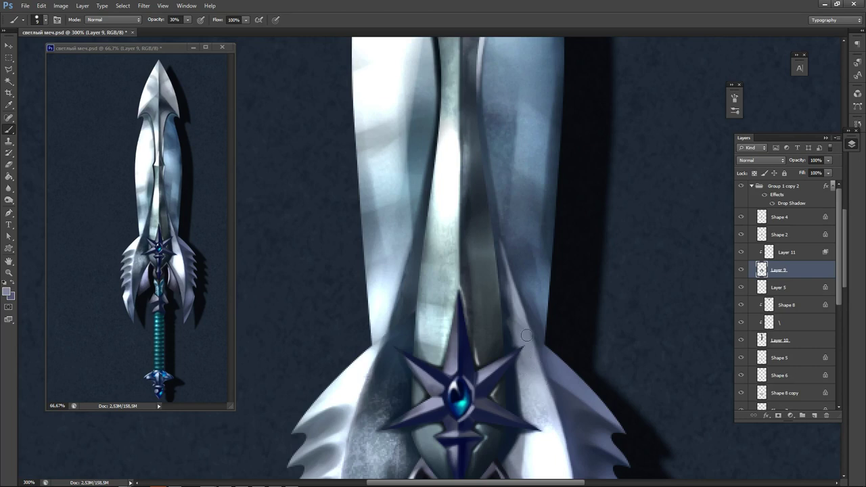
left_click(546, 401, "alt")
left_click_drag(518, 316, 539, 387)
left_click_drag(532, 352, 539, 388)
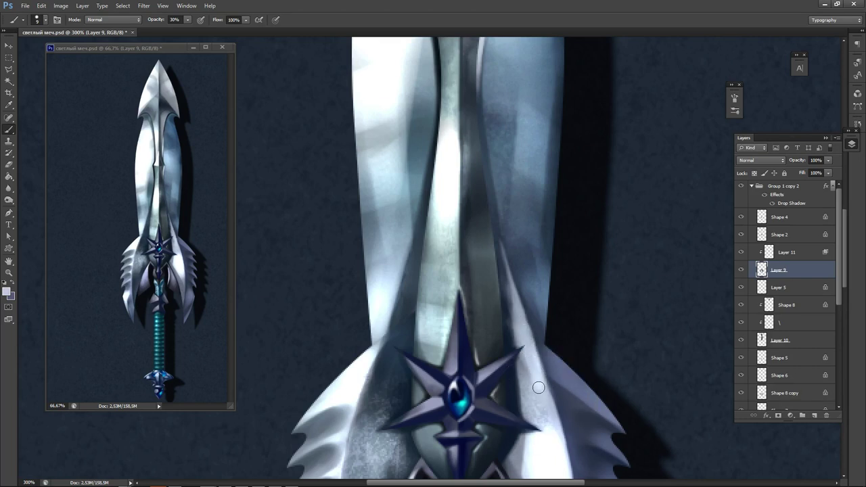
Paint a sampled dark navy shadow on Layer 9 between the lower central ridge and the right wing's spike.
left_click(526, 373, "alt")
left_click(502, 304, "alt")
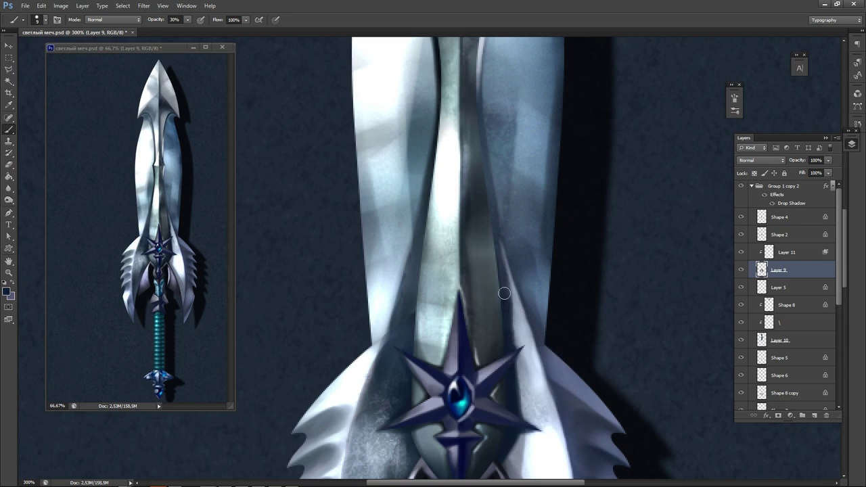
mouse_move(497, 228)
left_mouse_down()
mouse_move(494, 419)
mouse_move(510, 405)
left_mouse_up()
Make the "\" layer active and extend the spike's tip upward along the ridge with a sampled lavender and a size 4 brush.
mouse_move(492, 318)
left_mouse_down()
mouse_move(499, 242)
mouse_move(456, 96)
mouse_move(437, 63)
left_mouse_up()
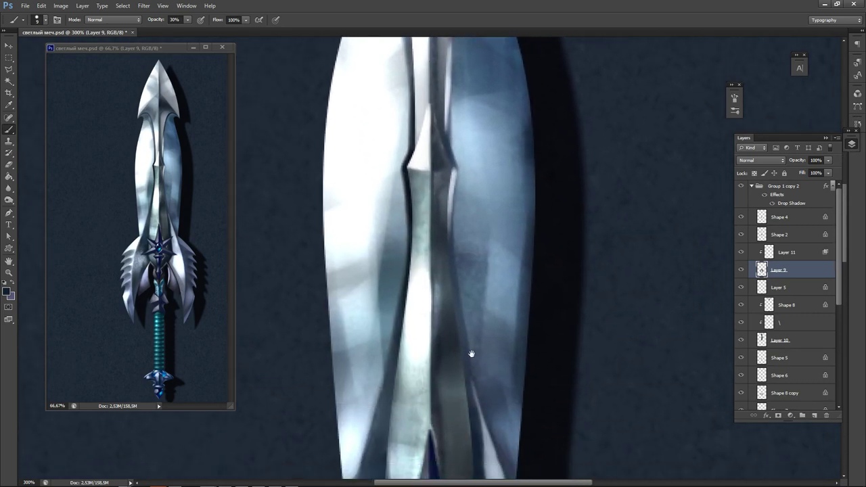
left_click_drag(471, 354, 456, 271)
left_click(474, 340, "ctrl")
left_click(475, 356, "alt")
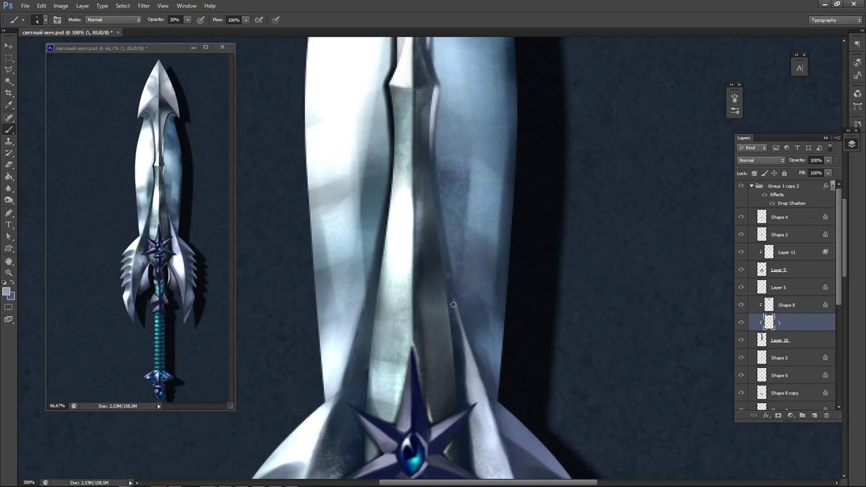
left_click_drag(454, 305, 457, 313)
left_click_drag(449, 273, 460, 316)
Set the foreground colour to white and paint a fine highlight along the spike with a size 2 brush, then sample tones from it.
left_click(449, 291, "ctrl")
left_click(468, 344, "ctrl")
left_click(6, 291)
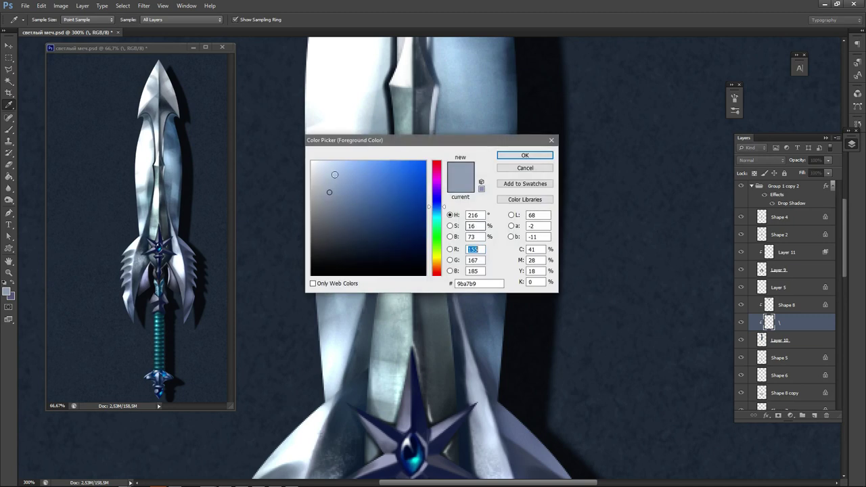
left_click_drag(332, 172, 310, 161)
left_click(522, 157)
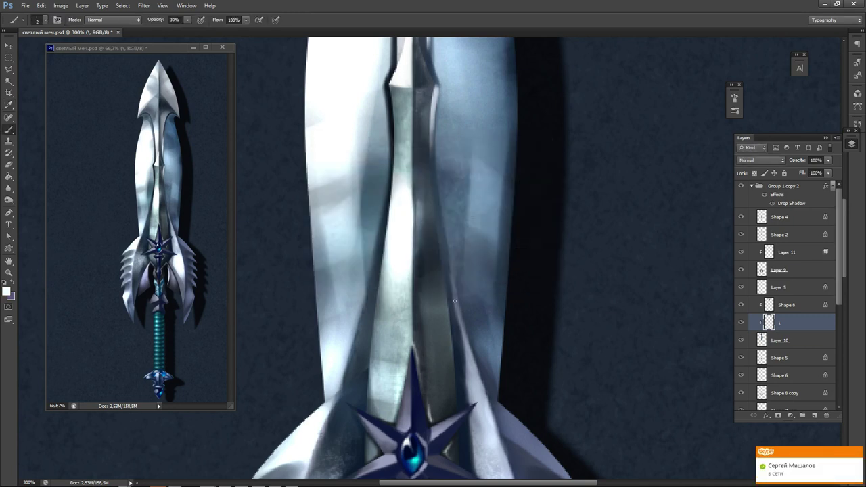
left_click_drag(452, 272, 466, 333)
left_click_drag(452, 261, 454, 291)
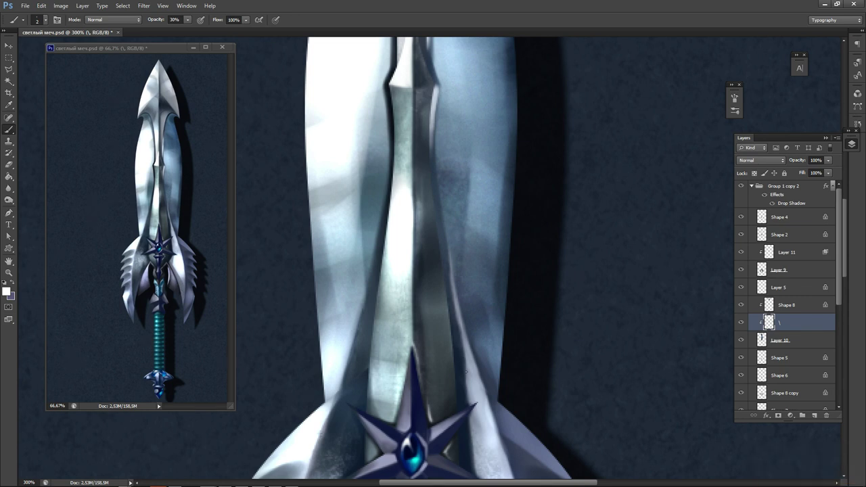
left_click_drag(465, 333, 471, 354)
left_click(455, 314, "alt")
left_click(469, 354, "alt")
Duplicate Group 1 copy 2, hide the original group, and expand the duplicate.
left_click(751, 186)
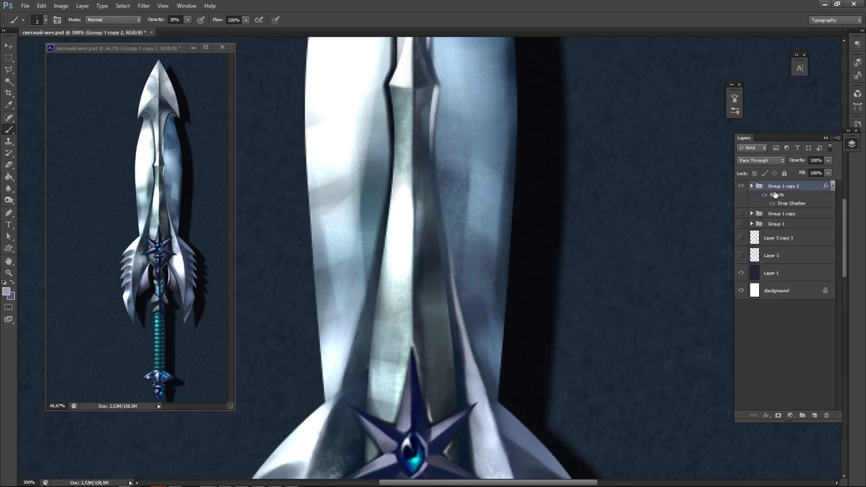
key("ctrl+j")
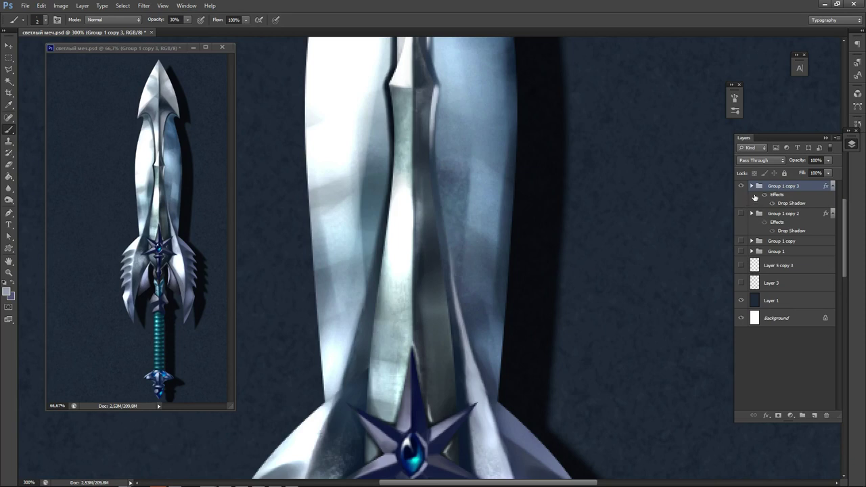
left_click(751, 186)
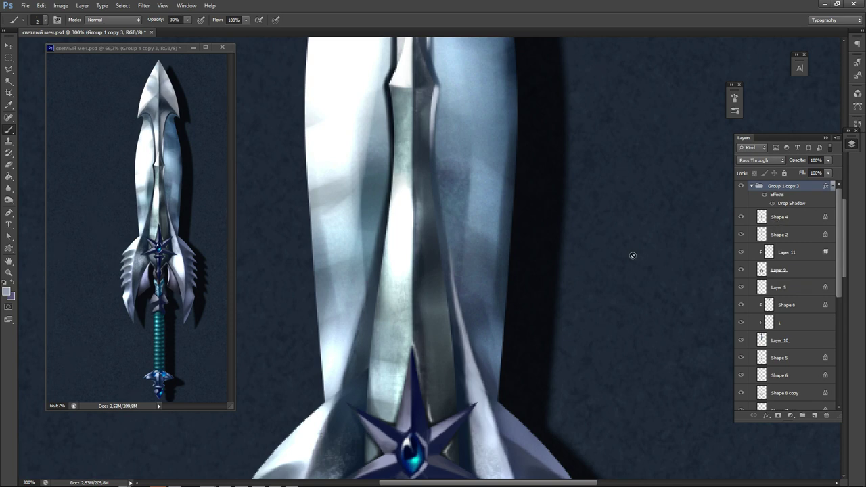
Make Shape 2 active and lighten the shield plate behind the star emblem with a size 30 Dodge brush, range Highlights, exposure 40%.
left_click_drag(378, 331, 380, 131)
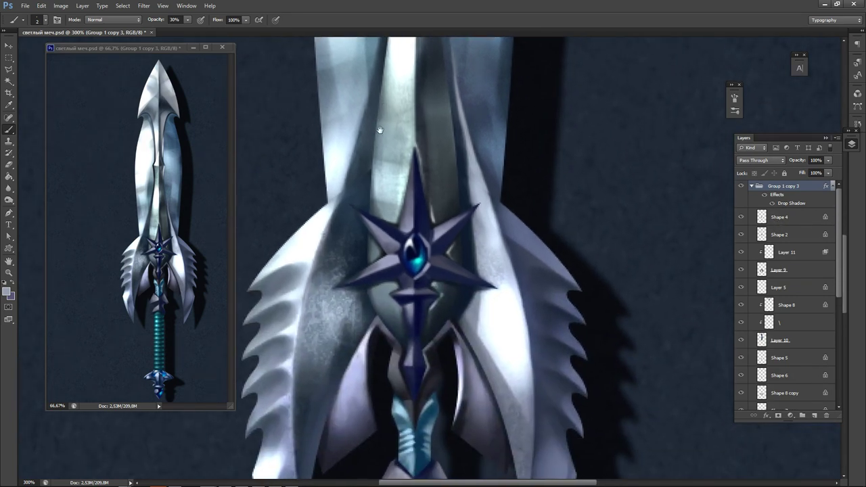
left_click(390, 308, "ctrl")
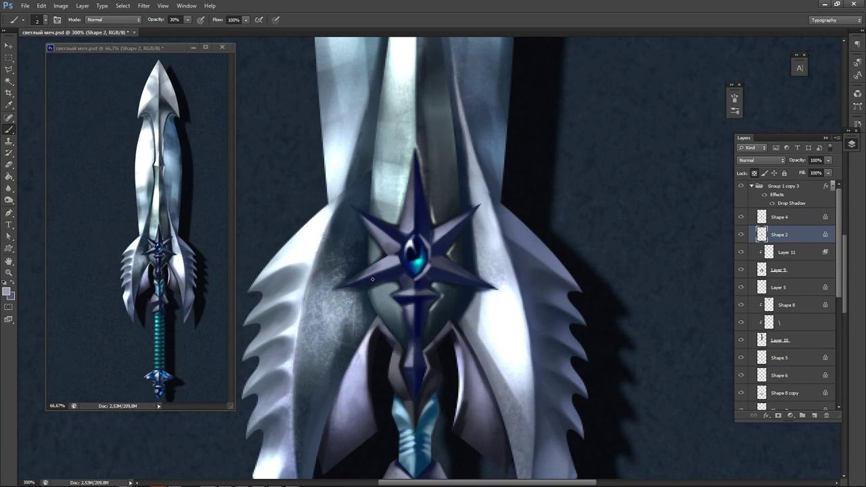
left_click(9, 199)
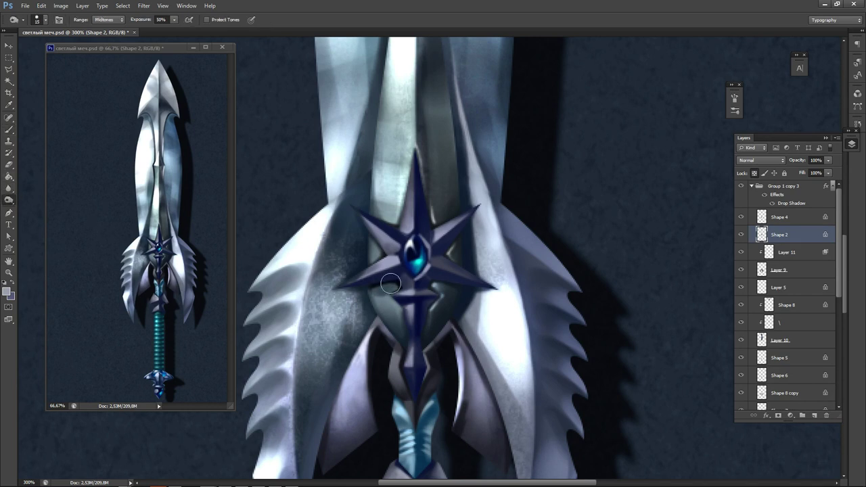
key("ctrl+z")
right_click(9, 201)
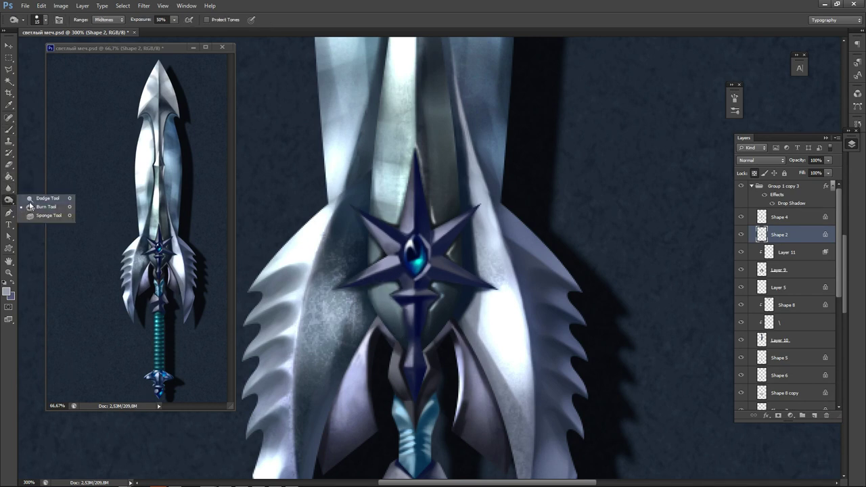
left_click(31, 201)
mouse_move(387, 291)
left_mouse_down()
mouse_move(414, 295)
mouse_move(401, 325)
left_mouse_up()
mouse_move(396, 220)
left_mouse_down()
mouse_move(402, 190)
mouse_move(395, 271)
mouse_move(420, 342)
left_mouse_up()
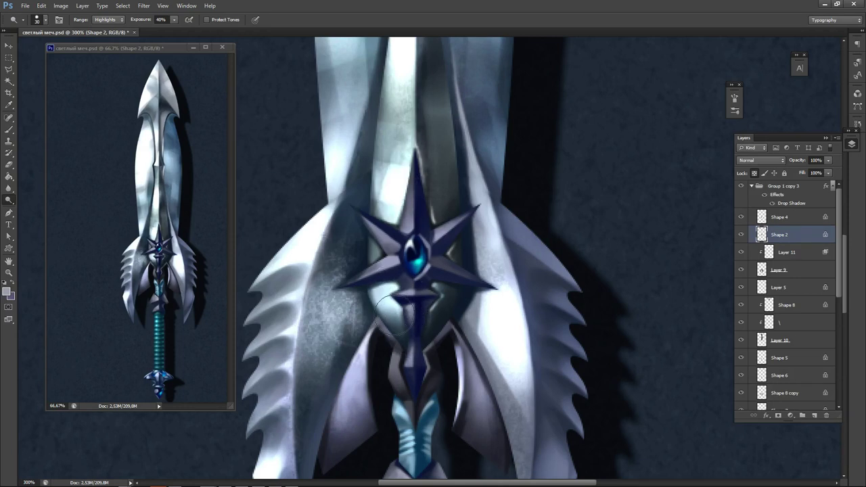
key("ctrl+z")
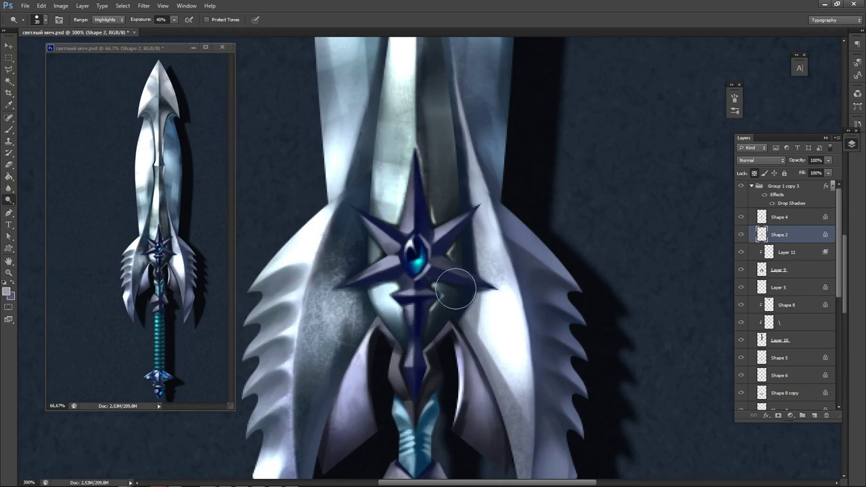
left_click(440, 326)
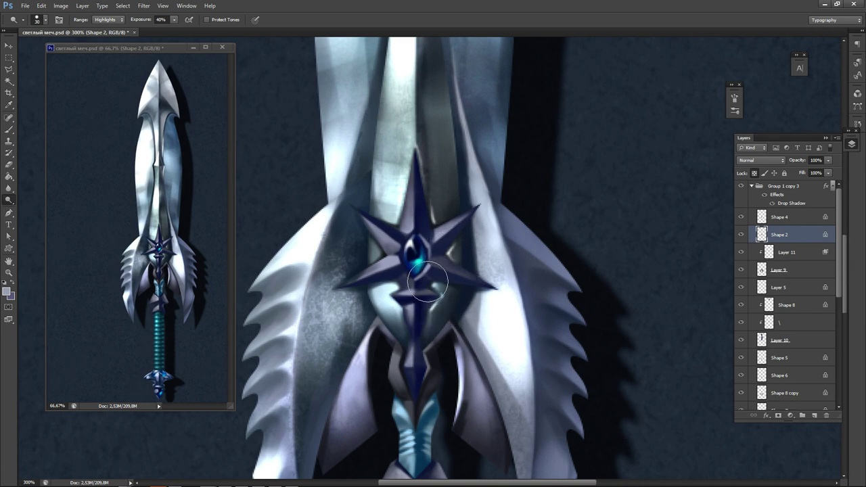
Make Shape 4 active, lighten the star emblem and its lower spike with the size 30 Dodge brush, and save the document.
left_click(393, 268, "ctrl")
left_click(395, 255)
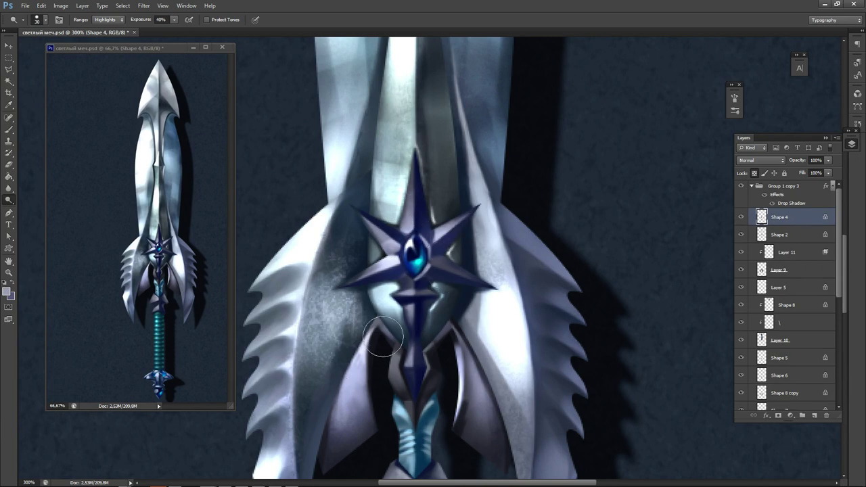
left_click(413, 370)
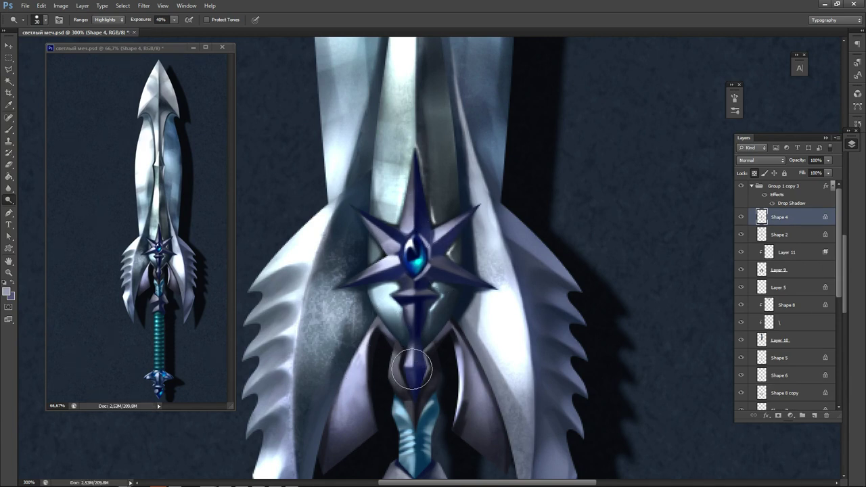
mouse_move(387, 413)
left_mouse_down()
mouse_move(412, 362)
mouse_move(408, 369)
mouse_move(431, 349)
left_mouse_up()
scroll(459, 258, "up", 4)
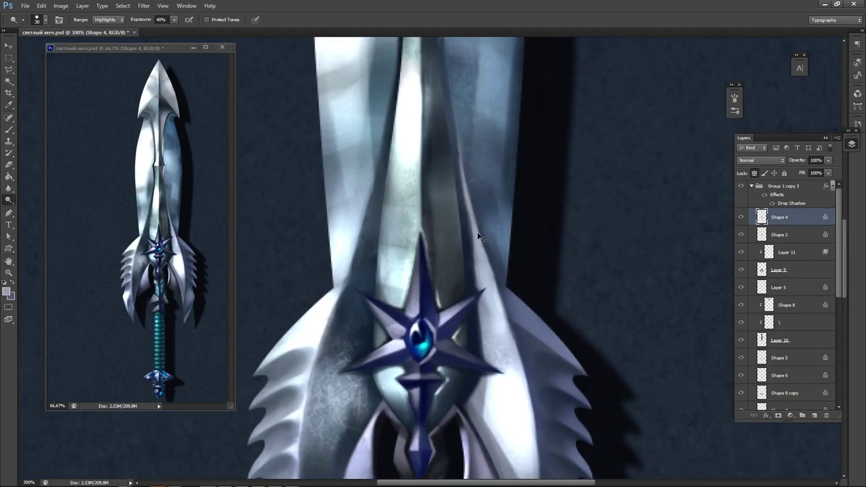
left_click_drag(433, 283, 445, 229)
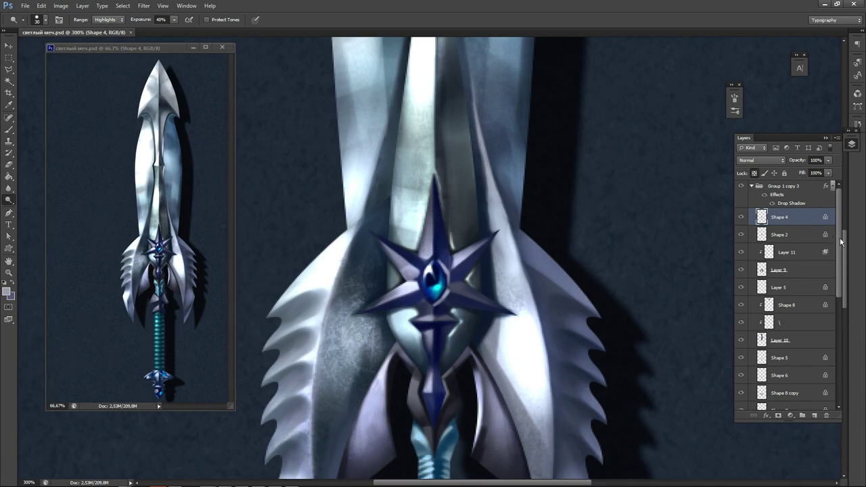
Merge all the layers inside Group 1 copy 3 into one layer, toggle its visibility to check it, and save the document.
scroll(828, 332, "down", 5)
scroll(828, 332, "down", 2)
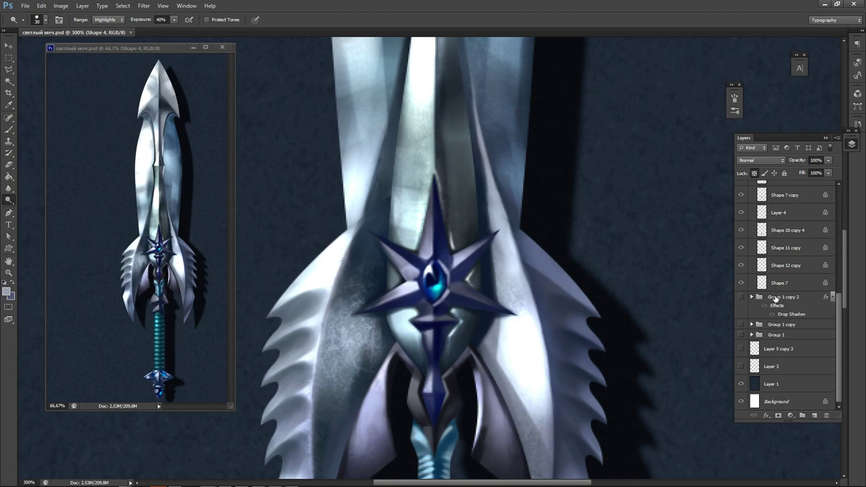
left_click(791, 284, "shift")
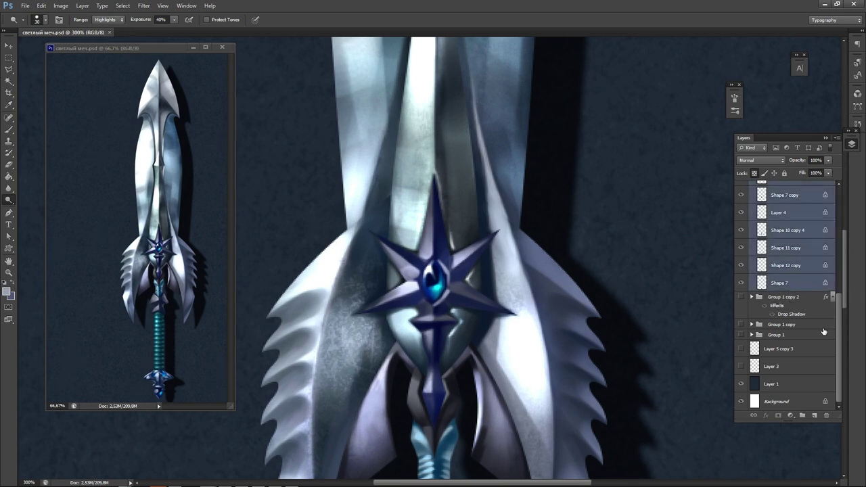
scroll(826, 325, "up", 2)
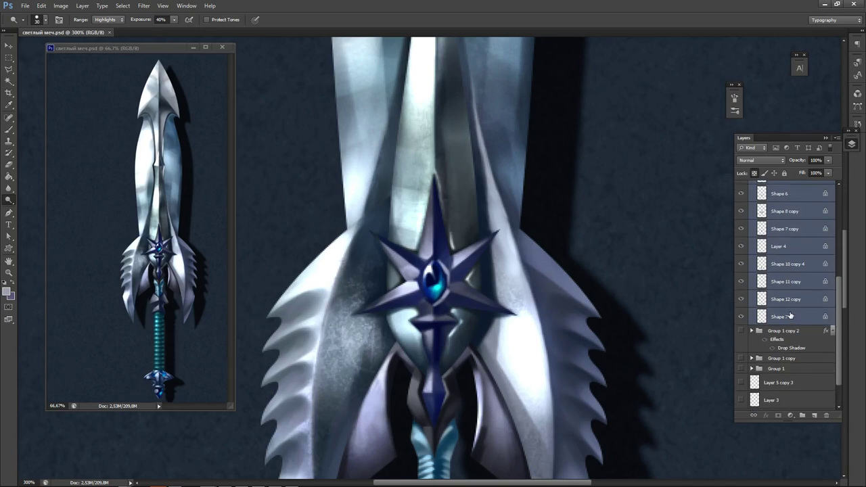
key("ctrl+e")
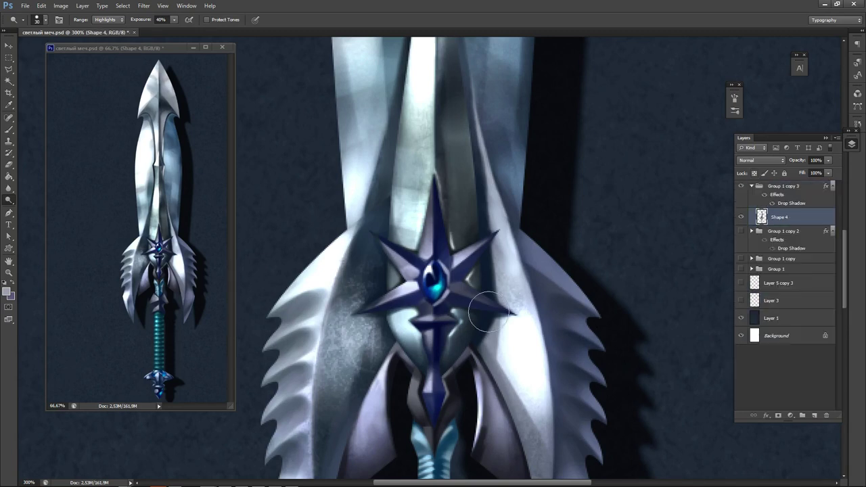
left_click(741, 218)
left_click(741, 218)
key("ctrl+s")
Set up a size 2 brush at 30% opacity with a dark tone sampled from the edge of the star emblem.
left_click_drag(455, 278, 460, 298)
key("bracketleft")
key("bracketleft")
key("bracketleft")
key("bracketleft")
key("bracketleft")
key("bracketleft")
key("bracketleft")
key("bracketleft")
key("bracketleft")
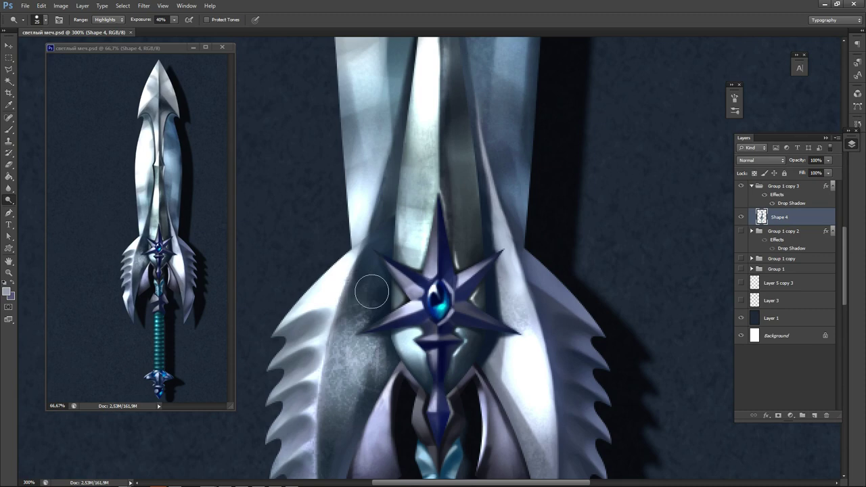
scroll(390, 304, "up", 3)
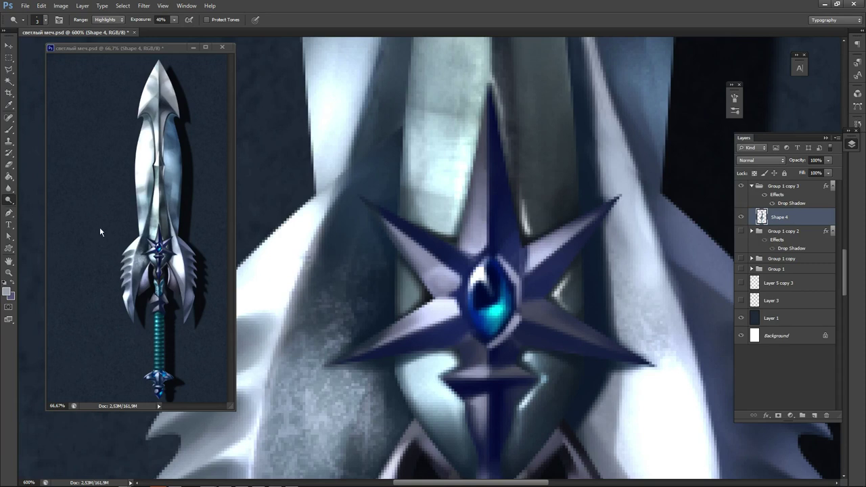
key("b")
left_click(428, 298, "alt")
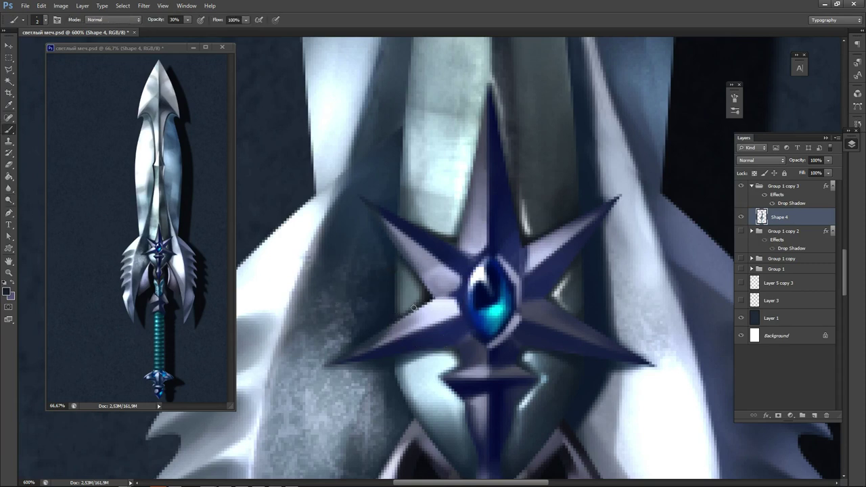
Pick a near-black foreground colour, darken the contours around the star emblem's rays with the size 2 brush, and save the document.
left_click_drag(434, 284, 407, 280)
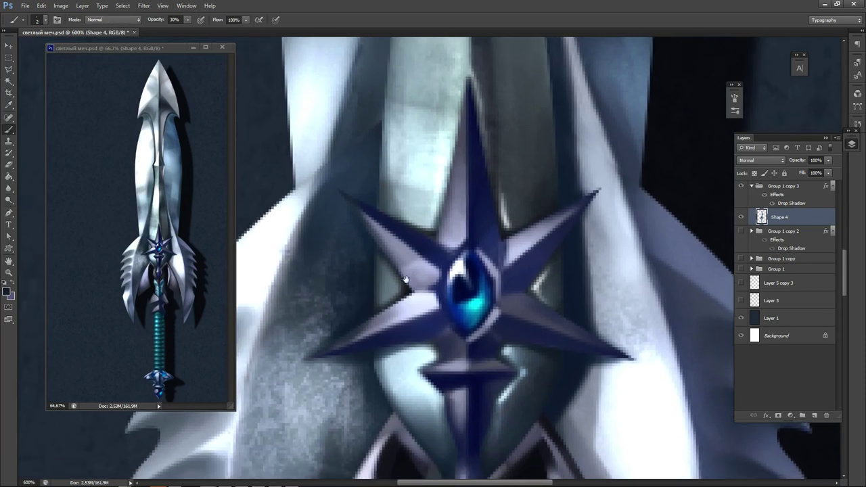
left_click(413, 289, "alt")
key("ctrl+z")
left_click(408, 464, "alt")
key("n")
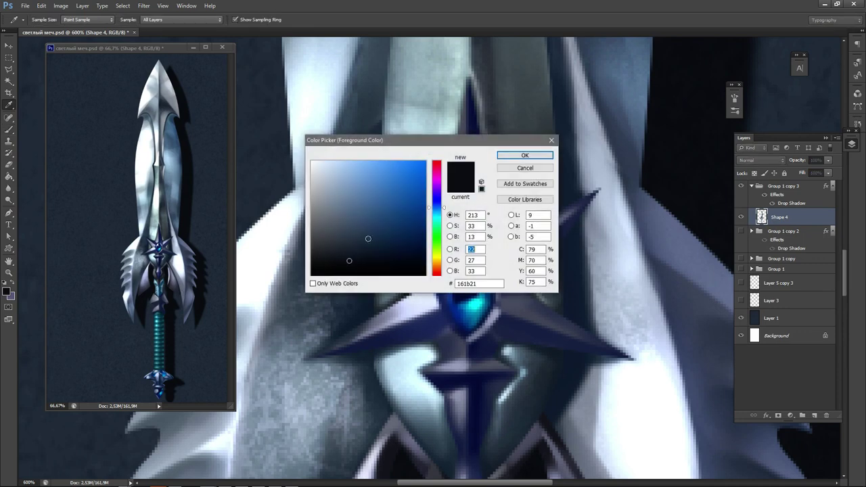
left_click(515, 157)
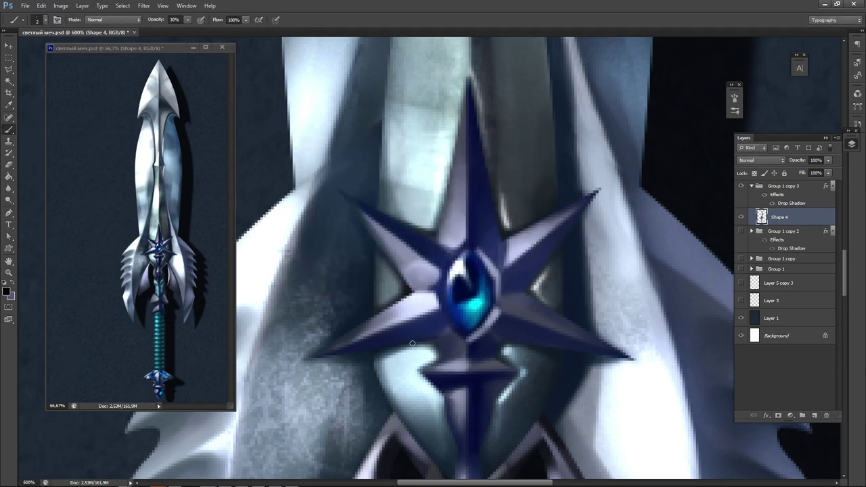
left_click_drag(535, 323, 522, 270)
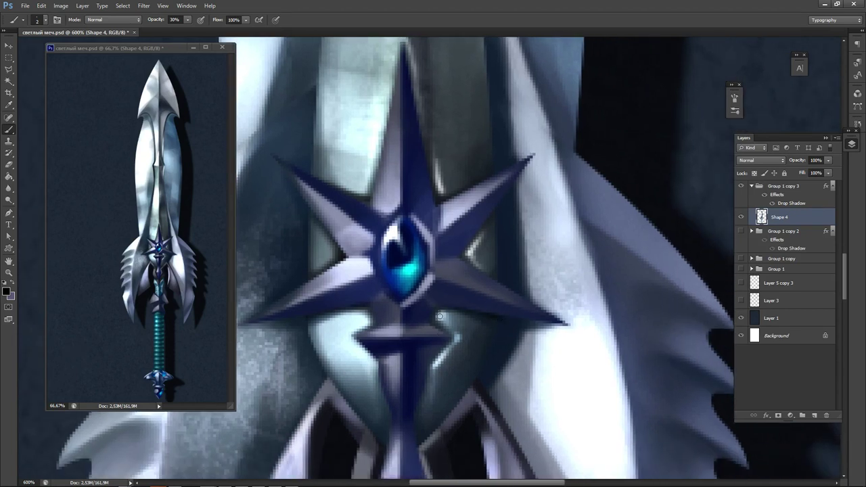
left_click_drag(452, 244, 428, 316)
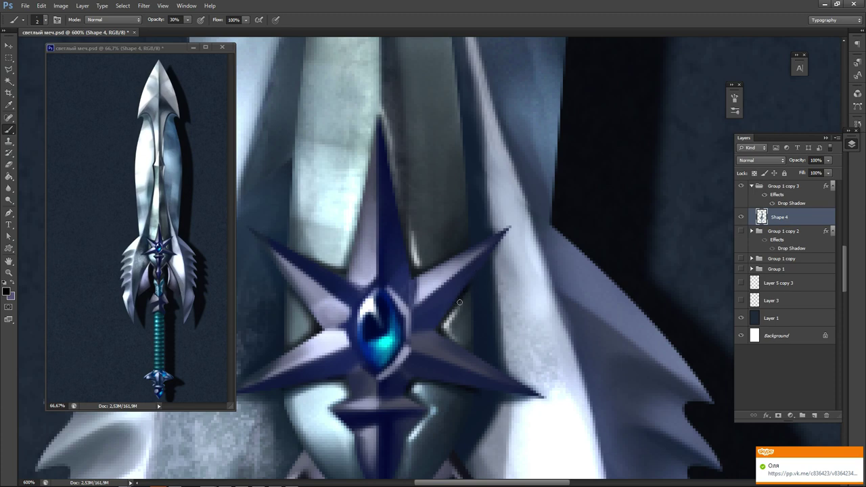
mouse_move(298, 318)
left_mouse_down()
mouse_move(354, 305)
mouse_move(362, 359)
left_mouse_up()
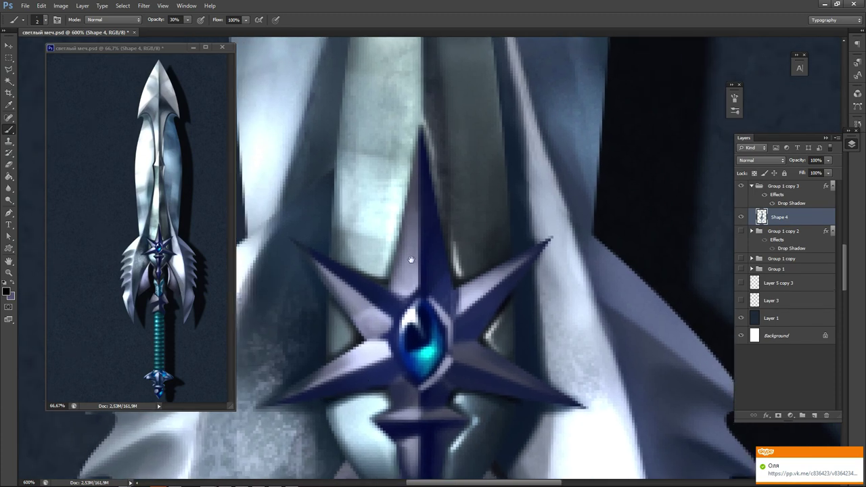
left_click_drag(412, 260, 476, 269)
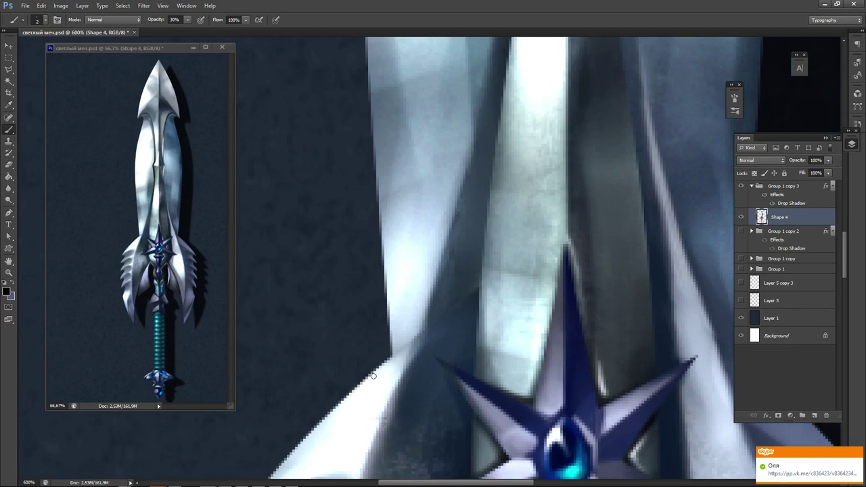
key("ctrl+s")
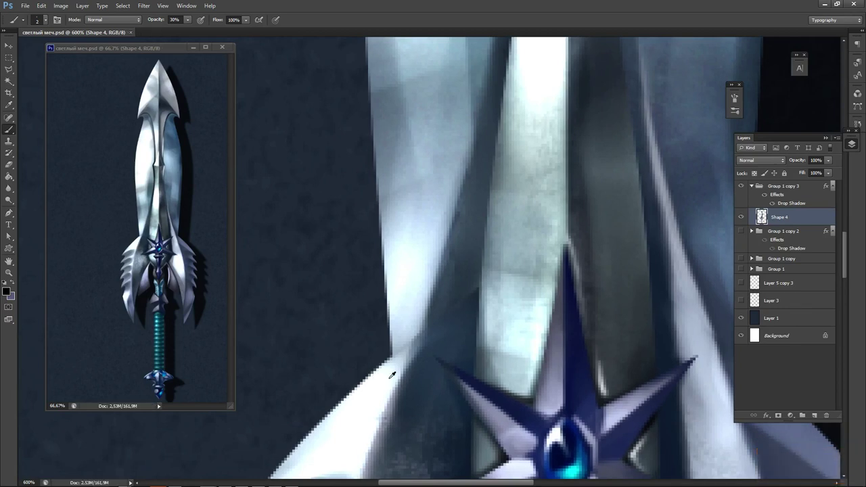
Sample near-white from the left wing, set the brush to size 6 and 100% opacity, and undo the trial strokes at the blade joint.
left_click(373, 384, "alt")
key("bracketright")
key("bracketright")
left_click_drag(396, 317, 373, 382)
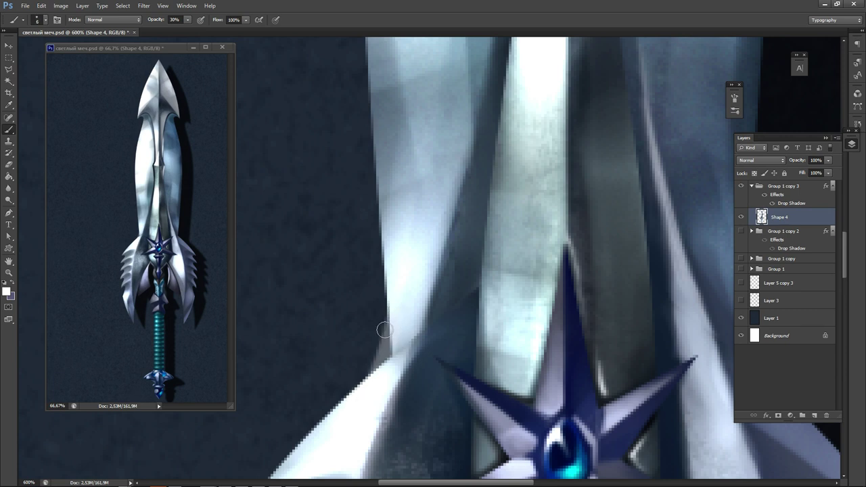
key("ctrl+z")
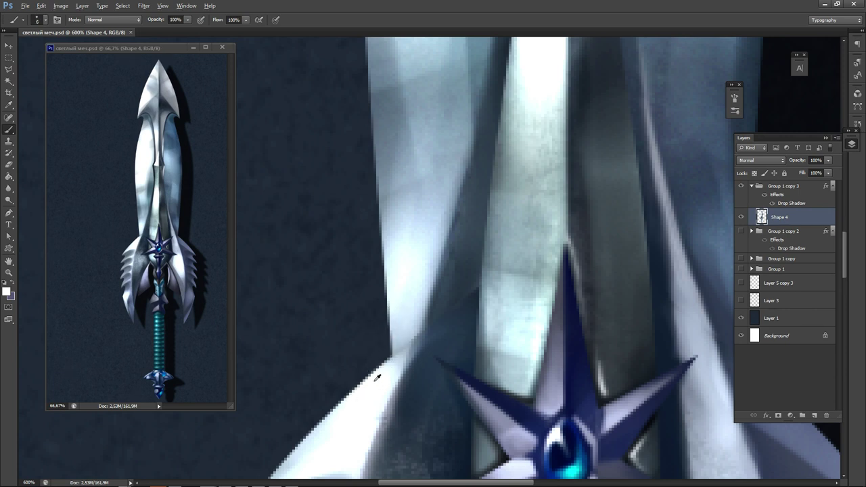
key("0")
left_click_drag(373, 387, 398, 318)
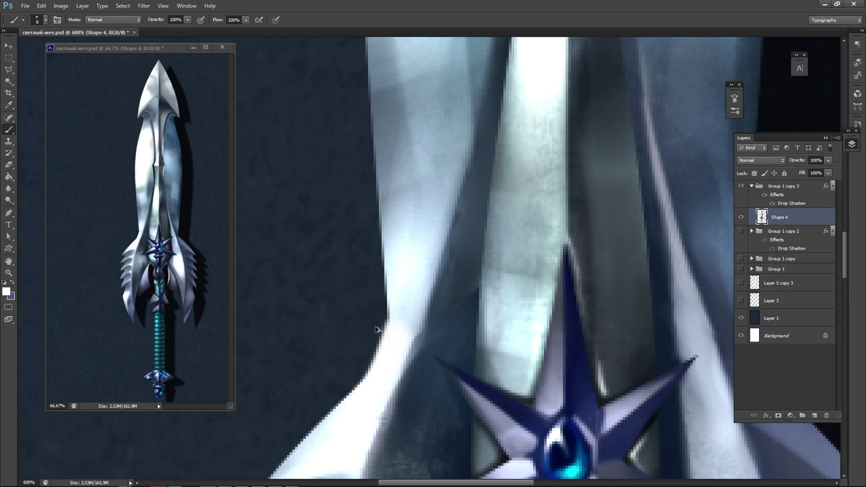
key("ctrl+z")
key("ctrl+z")
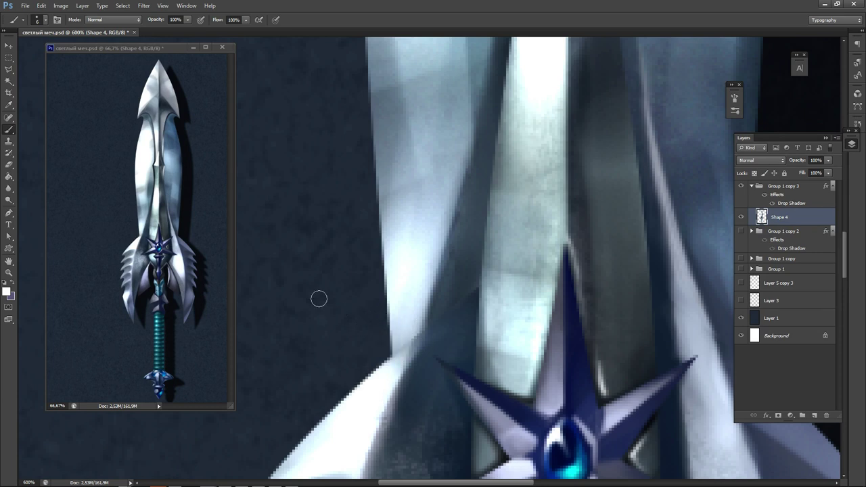
Add a new layer above Shape 4 and paint near-white over the notch where the left wing meets the blade.
key("ctrl+shift+n")
key("Return")
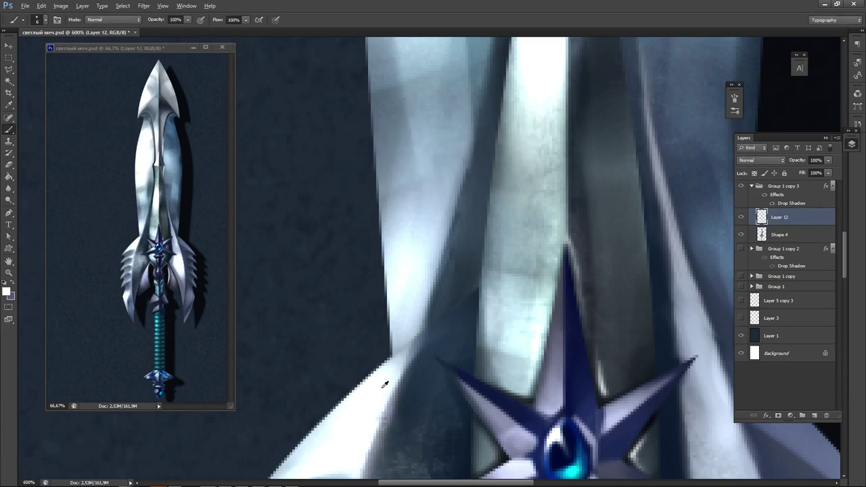
mouse_move(399, 324)
left_mouse_down()
mouse_move(385, 358)
mouse_move(397, 303)
mouse_move(391, 362)
mouse_move(410, 329)
mouse_move(402, 342)
left_mouse_up()
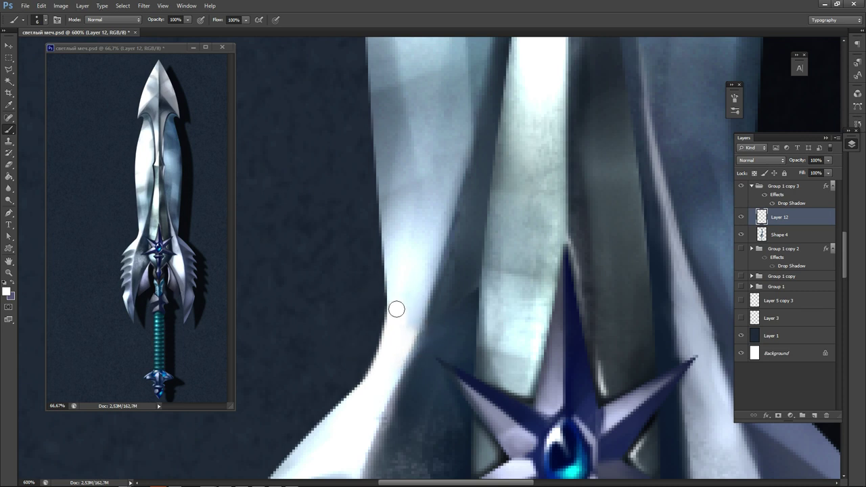
mouse_move(397, 309)
left_mouse_down()
mouse_move(378, 381)
mouse_move(366, 390)
left_mouse_up()
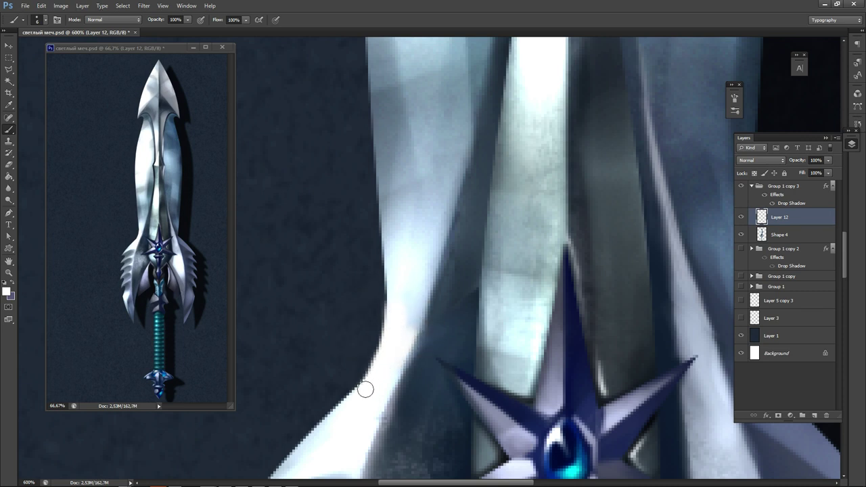
left_click_drag(395, 316, 377, 380)
Resample the light tone and smooth the curved outline from the blade's left edge into the wing with the size 6 brush.
left_click(400, 337, "alt")
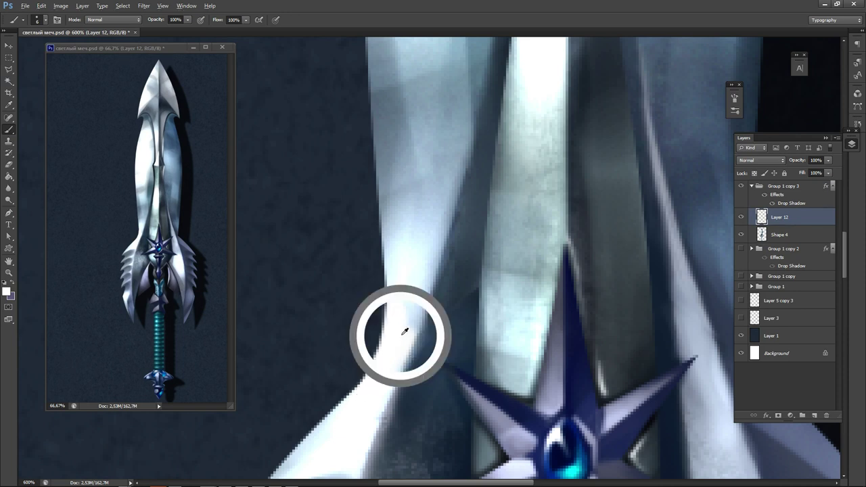
mouse_move(417, 304)
left_mouse_down()
mouse_move(402, 348)
mouse_move(402, 333)
left_mouse_up()
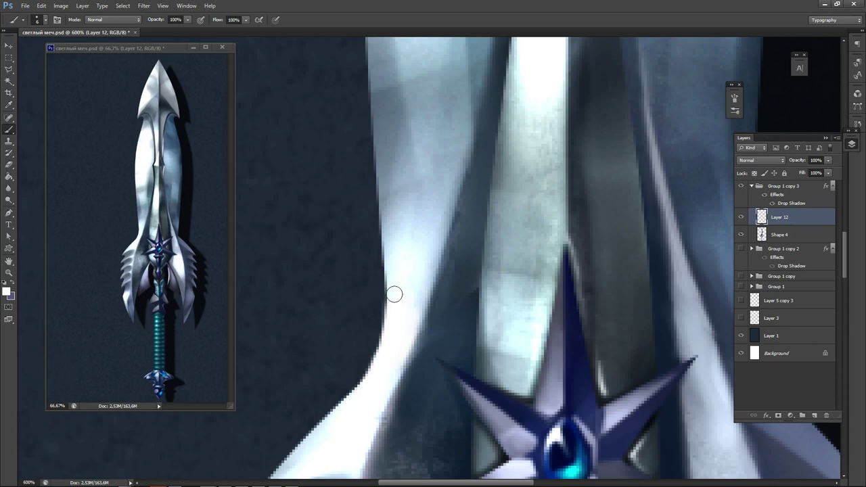
left_click_drag(395, 296, 391, 345)
mouse_move(372, 390)
left_mouse_down()
mouse_move(393, 329)
mouse_move(354, 402)
left_mouse_up()
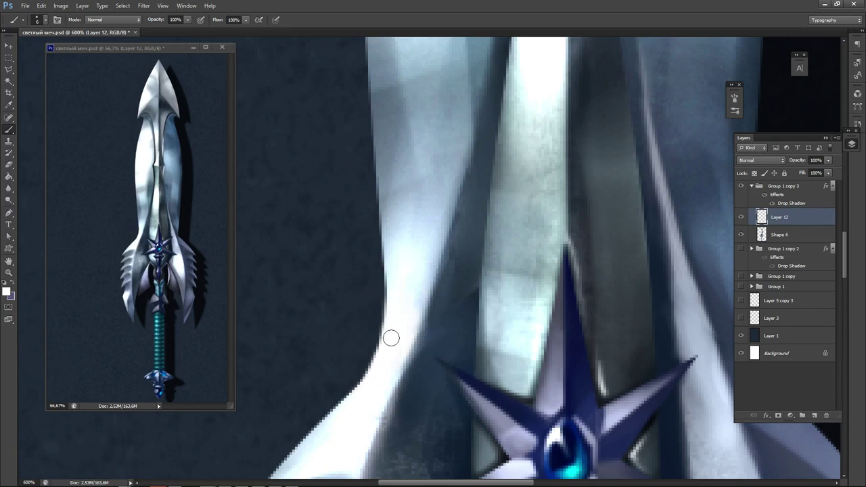
left_click_drag(391, 338, 357, 402)
left_click_drag(378, 375, 324, 426)
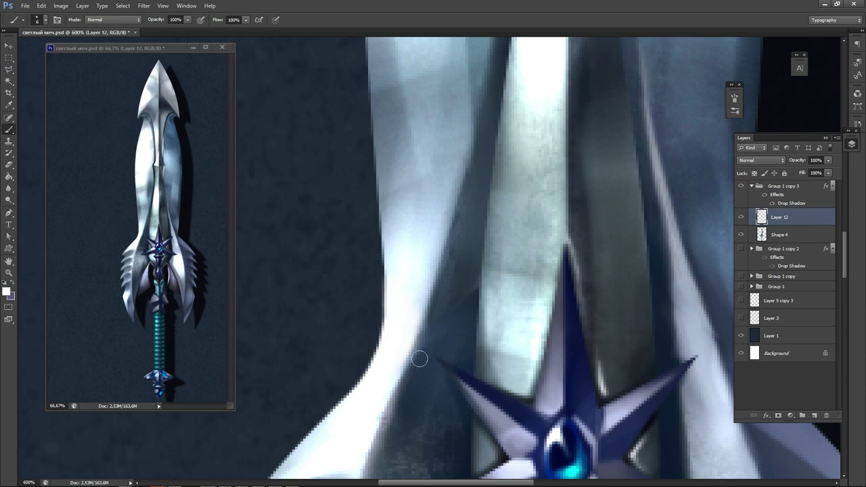
Clean up the inner edge of the left wing beside the star with a 2 px brush in sampled dark blue, and save the document.
left_click(407, 359, "alt")
key("bracketleft")
key("bracketleft")
key("bracketleft")
key("bracketleft")
mouse_move(428, 326)
left_mouse_down()
mouse_move(411, 377)
mouse_move(398, 386)
left_mouse_up()
key("ctrl+z")
mouse_move(426, 320)
left_mouse_down()
mouse_move(401, 379)
mouse_move(383, 296)
mouse_move(361, 331)
left_mouse_up()
left_click_drag(382, 279, 354, 352)
left_click_drag(482, 203, 285, 323)
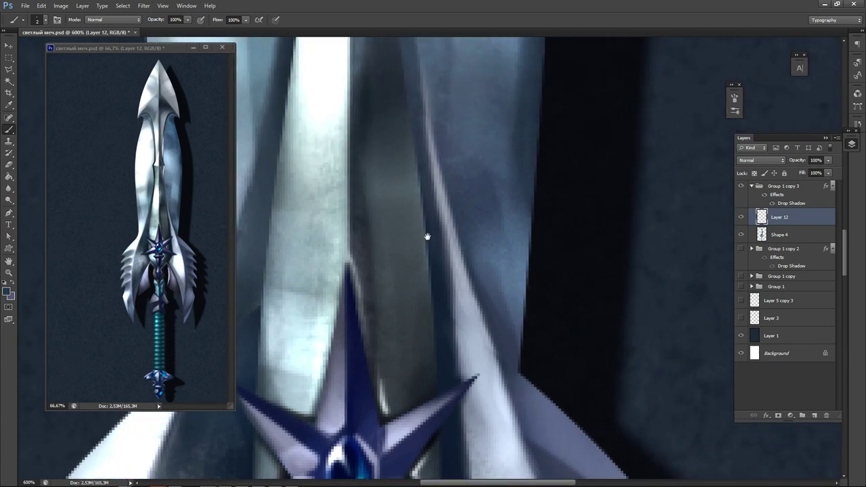
key("ctrl+s")
Paint a thin light violet highlight along the outer edge of the left inner blade beneath the star.
scroll(430, 270, "down", 3)
scroll(451, 257, "right", 3)
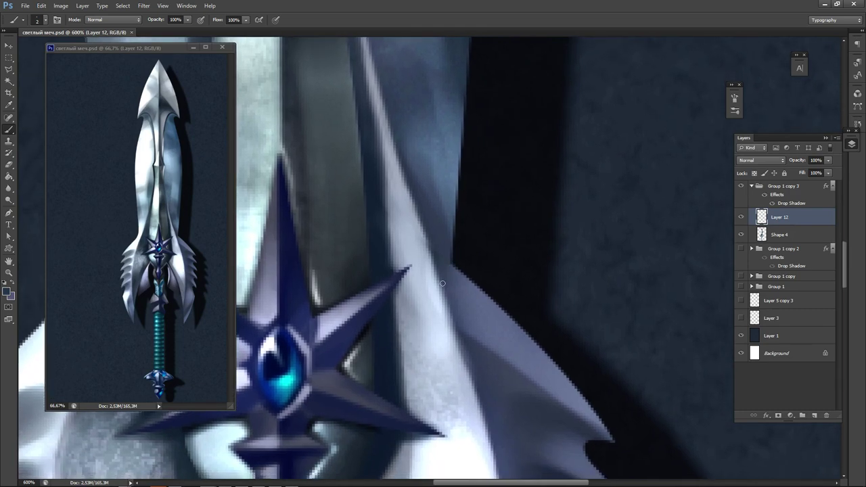
mouse_move(382, 329)
left_mouse_down()
mouse_move(474, 246)
mouse_move(441, 160)
left_mouse_up()
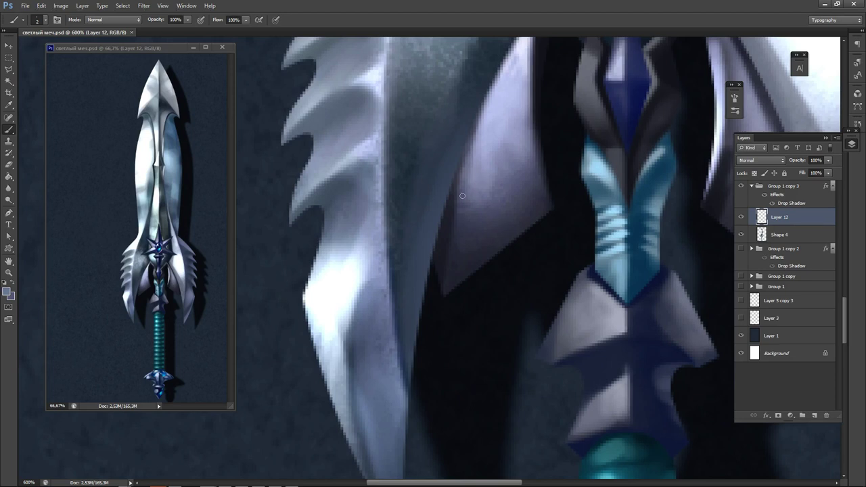
left_click_drag(463, 196, 445, 291)
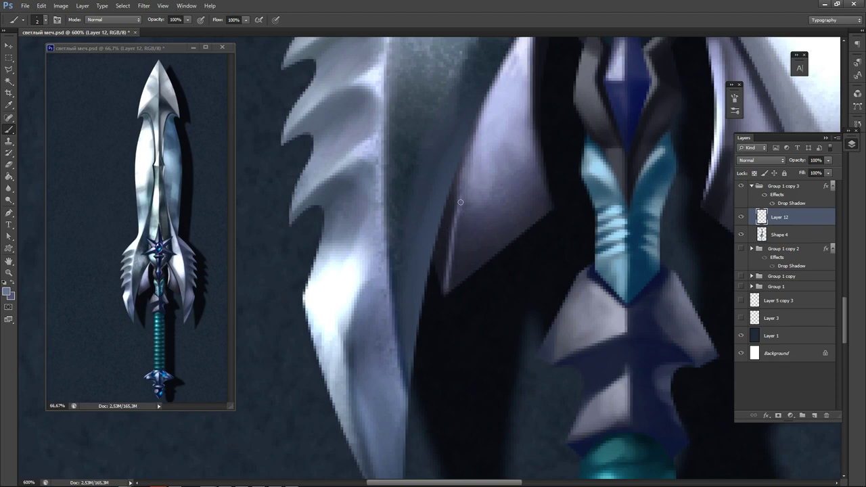
key("ctrl+z")
mouse_move(463, 196)
left_mouse_down()
mouse_move(446, 294)
mouse_move(471, 208)
mouse_move(435, 253)
mouse_move(439, 228)
mouse_move(429, 248)
left_mouse_up()
Darken the outer contour of the left inner blade with sampled dark tones.
left_click(432, 265, "alt")
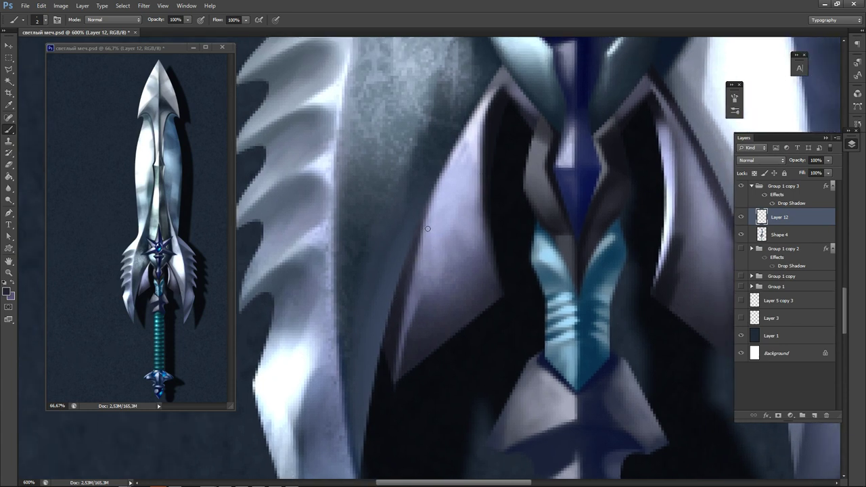
left_click(417, 243, "alt")
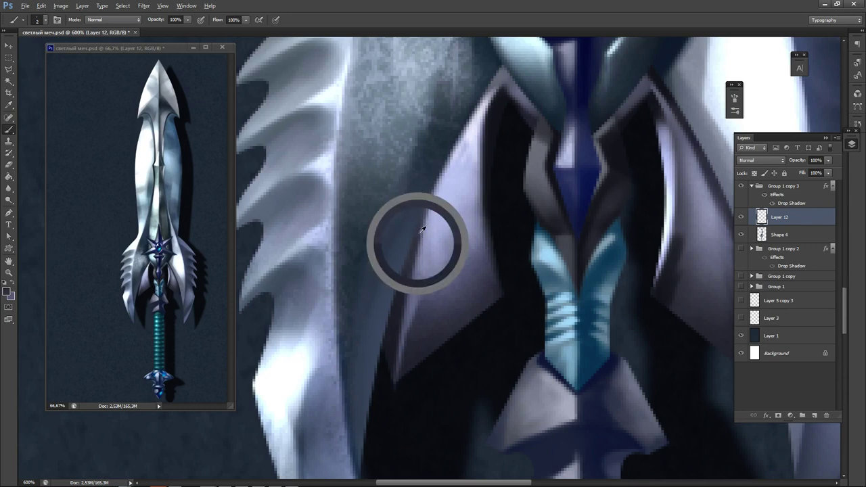
left_click_drag(439, 185, 418, 246)
left_click_drag(447, 168, 433, 195)
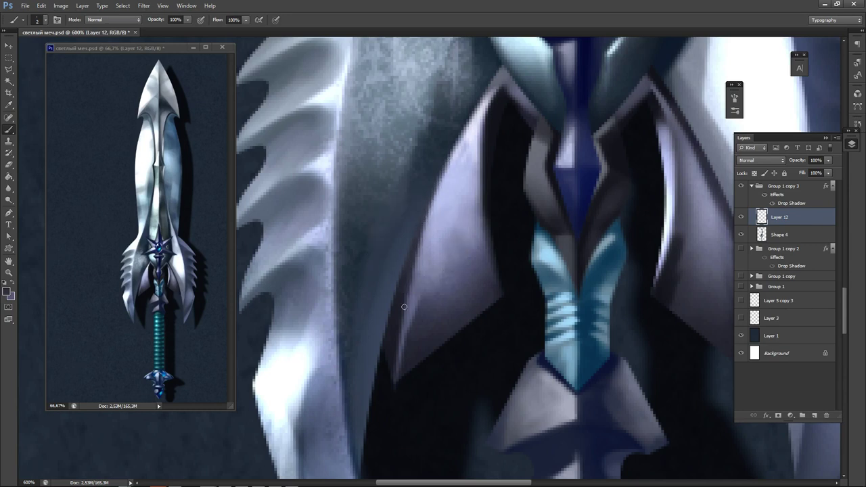
left_click(416, 298, "alt")
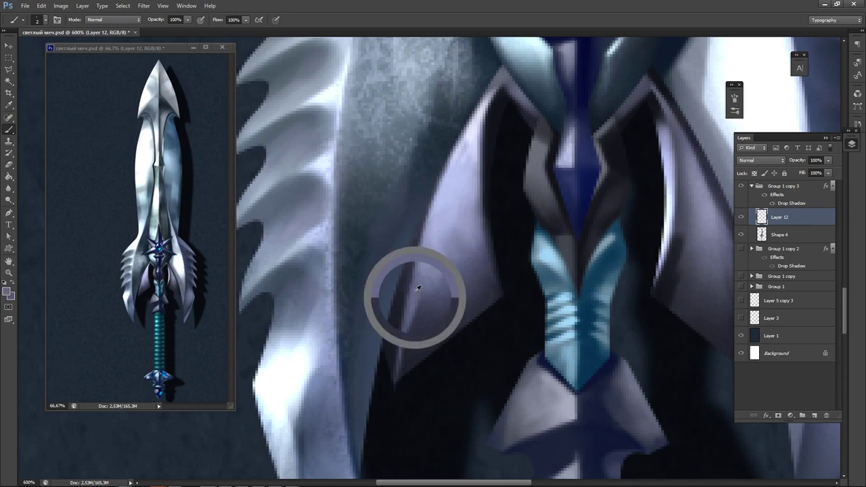
left_click(479, 130, "alt")
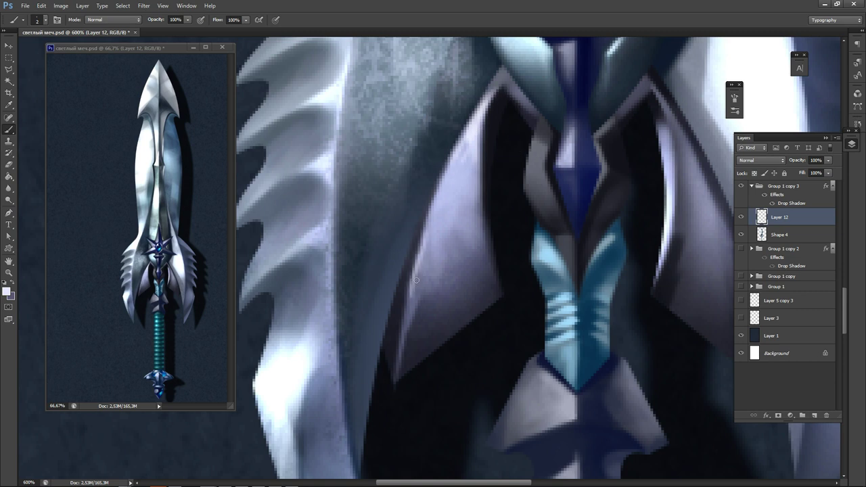
key("ctrl+z")
left_click_drag(419, 257, 400, 355)
key("ctrl+alt+z")
key("ctrl+alt+z")
Refine the highlight near the lower outer edge of the left inner blade with sampled violet and darker tones.
left_click(416, 282, "alt")
left_click_drag(415, 285, 405, 328)
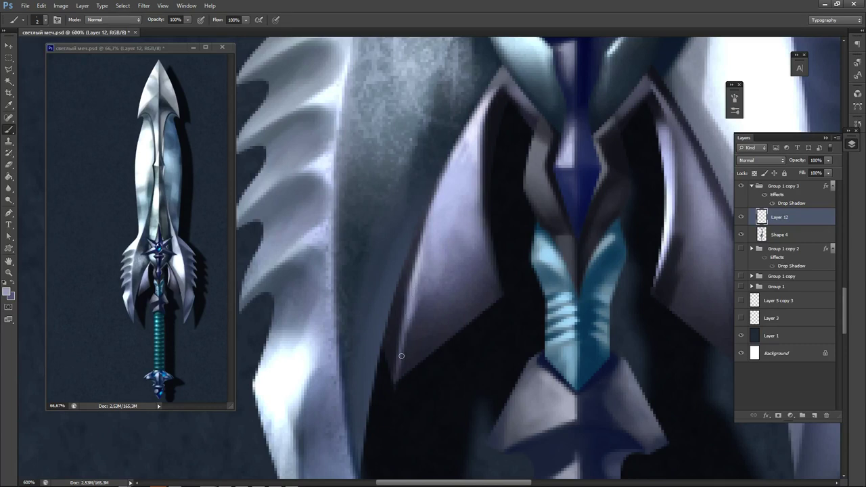
left_click(420, 332, "alt")
left_click_drag(416, 306, 409, 325)
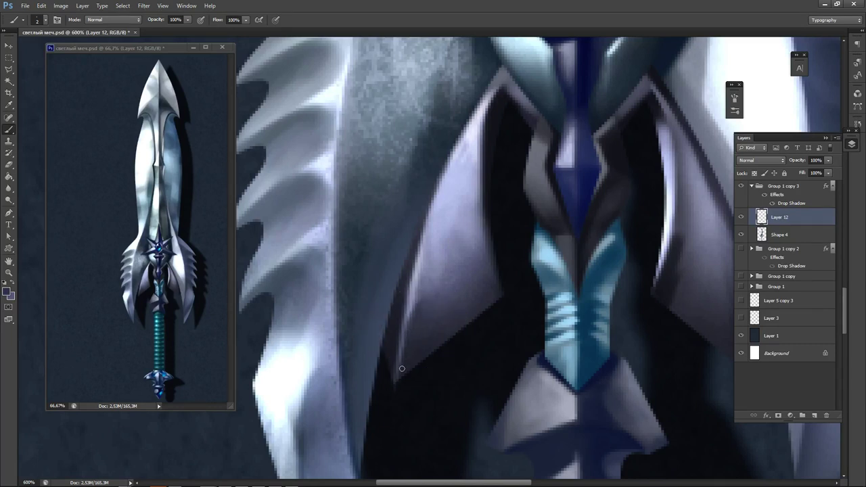
left_click(415, 316, "alt")
Enlarge the brush and shade the right inner blade beside its bright rim with sampled dark violet tones.
scroll(419, 322, "right", 5)
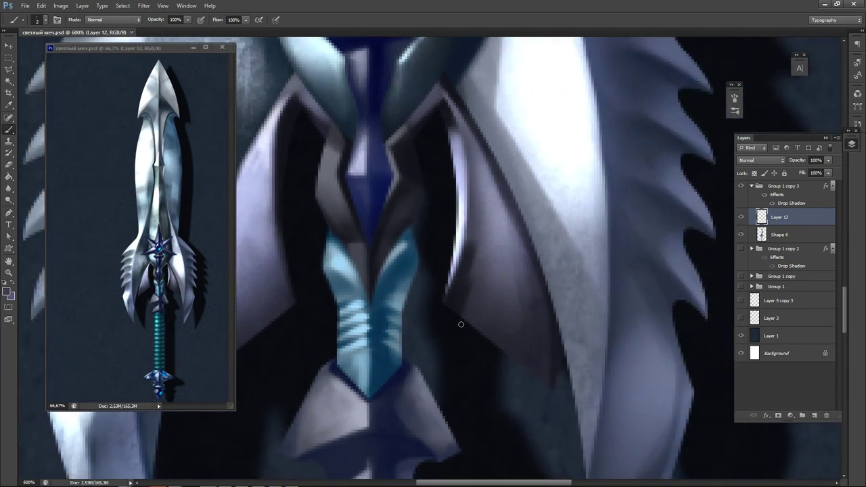
scroll(461, 325, "right", 3)
scroll(404, 244, "down", 1)
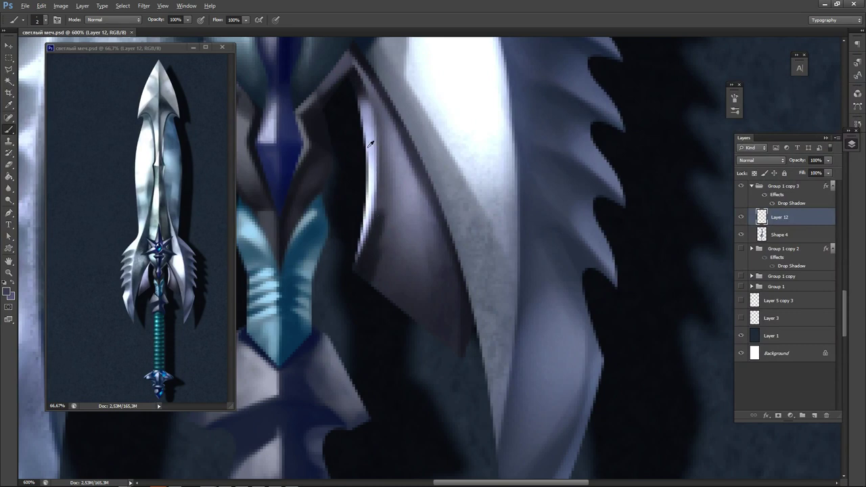
key("bracketright")
key("bracketright")
key("bracketright")
left_click_drag(383, 206, 374, 276)
left_click(380, 265, "alt")
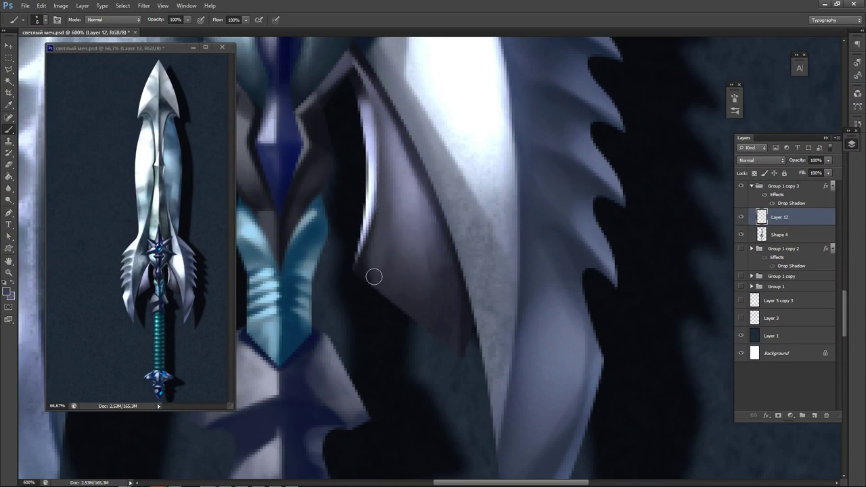
left_click(399, 265, "alt")
left_click(389, 195, "alt")
mouse_move(371, 270)
left_mouse_down()
mouse_move(380, 218)
mouse_move(379, 271)
left_mouse_up()
Set the brush opacity to 30% and blend the shading beside the right inner blade's bright rim.
left_click(382, 274, "alt")
key("3")
left_click_drag(383, 208, 371, 271)
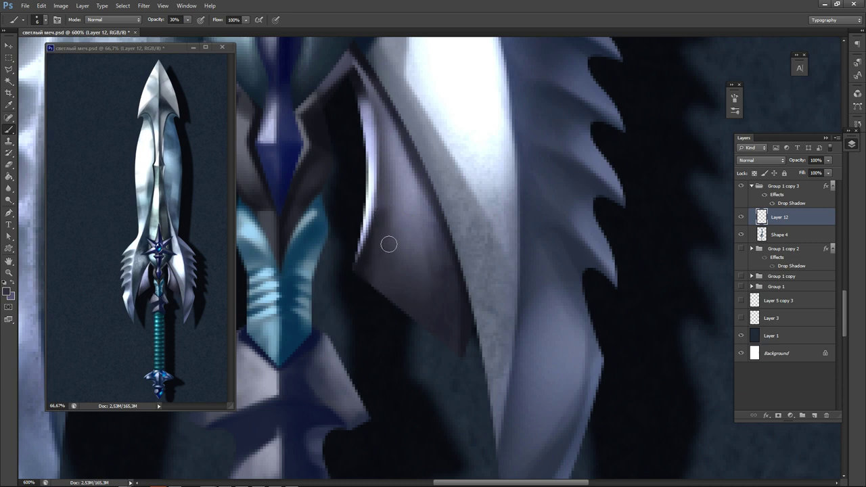
left_click(388, 199, "alt")
left_click_drag(386, 206, 370, 265)
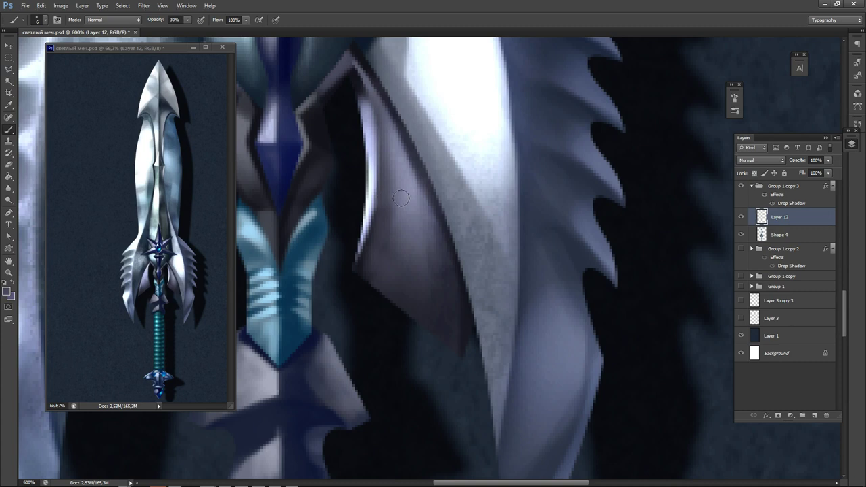
Lock the transparent pixels of Shape 4 and paint a sampled light highlight along the right inner blade's lower edge.
left_click(367, 222, "alt")
left_click(797, 234)
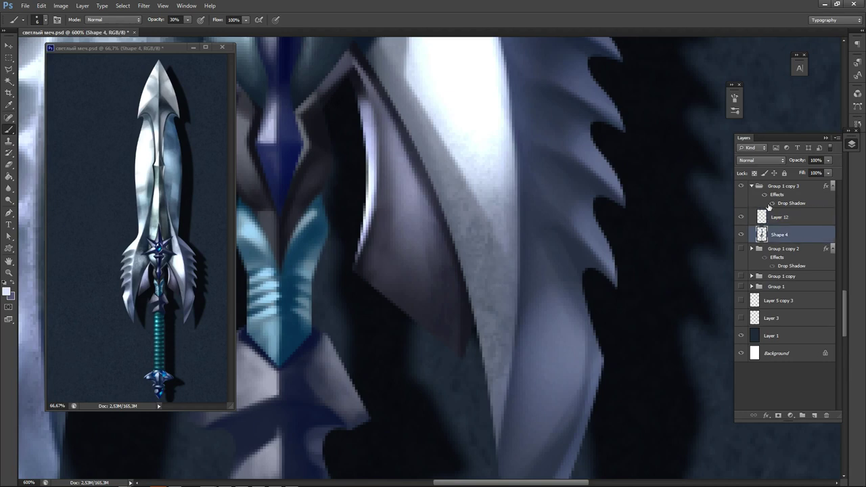
left_click(755, 174)
left_click(368, 217, "alt")
left_click_drag(356, 282, 473, 370)
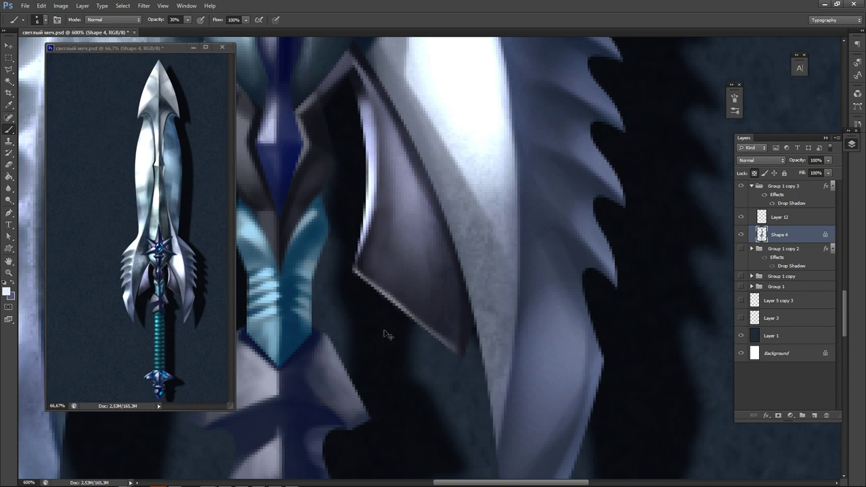
key("ctrl+z")
left_click_drag(429, 346, 459, 368)
Paint a matching light highlight along the lower edge of the left inner blade.
left_click_drag(241, 368, 373, 367)
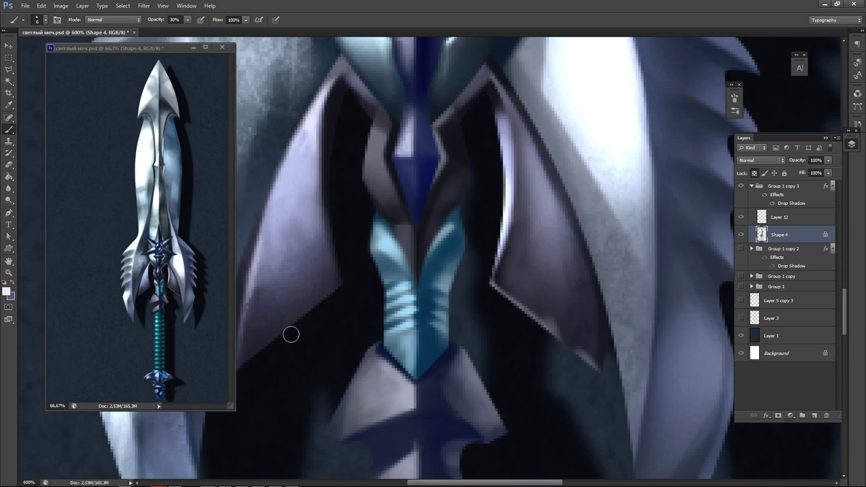
left_click_drag(347, 291, 323, 315)
left_click_drag(336, 344, 421, 293)
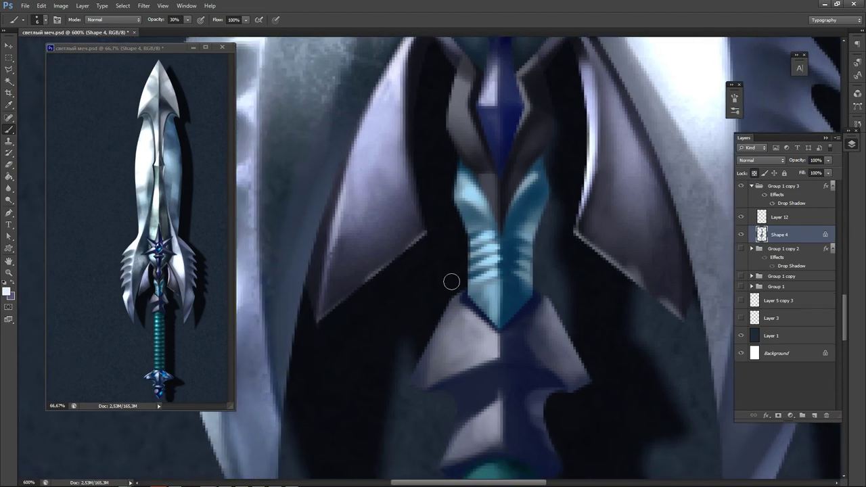
Darken the outer contour of the right inner blade with a 2 px brush and a sampled near-black tone.
left_click_drag(571, 267, 380, 370)
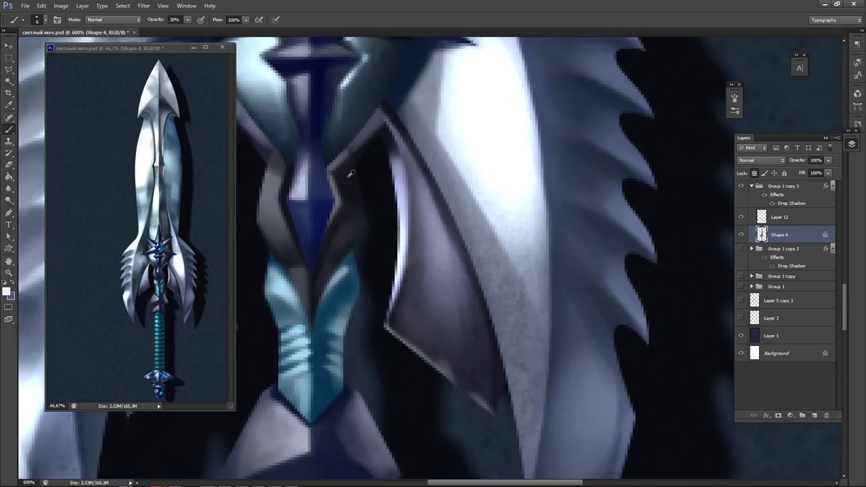
left_click(351, 173, "alt")
key("bracketleft")
key("bracketleft")
key("bracketleft")
left_click(378, 183, "alt")
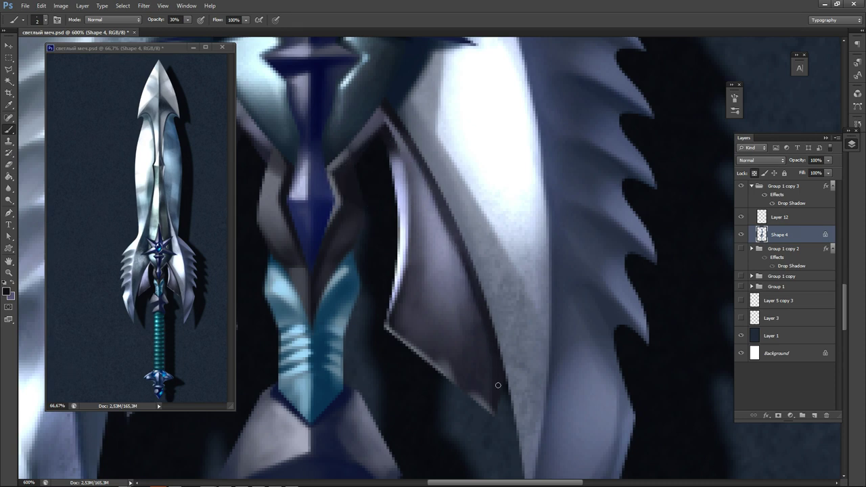
left_click_drag(431, 257, 440, 304)
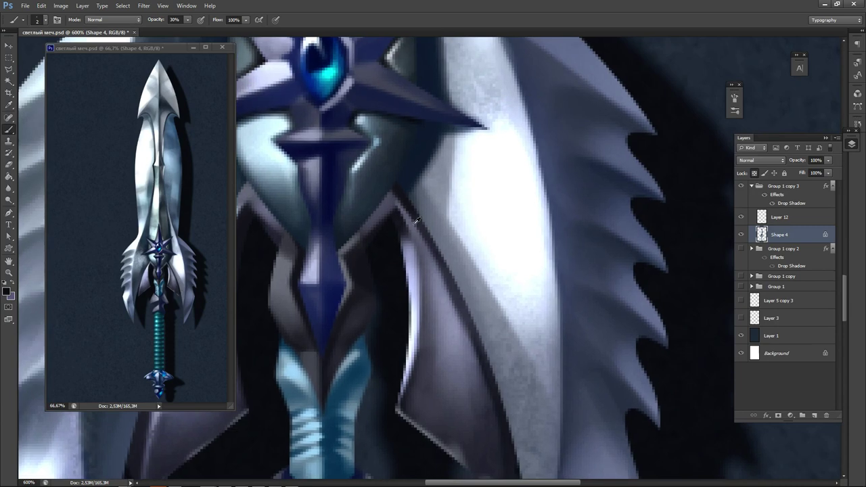
left_click_drag(406, 195, 430, 302)
On Layer 12, fill the notch where the right wing meets the main blade with sampled violet-blue at 100% opacity.
left_click_drag(358, 88, 363, 310)
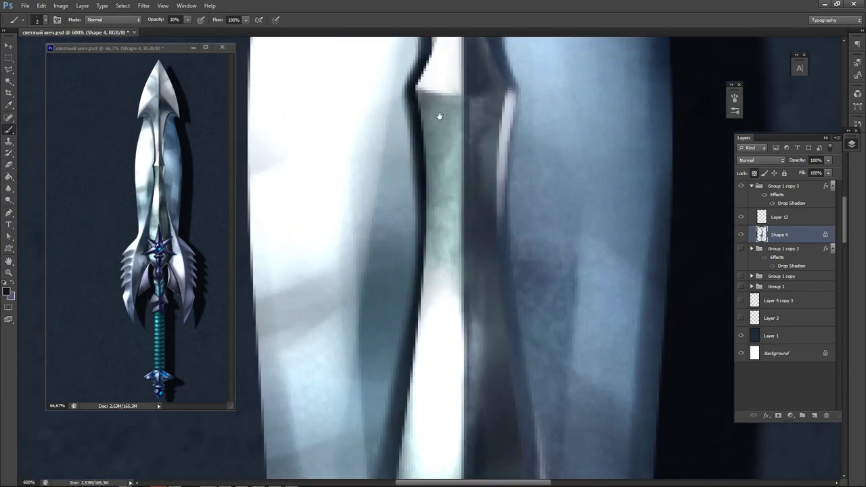
key("ctrl+minus")
scroll(440, 121, "down", 5)
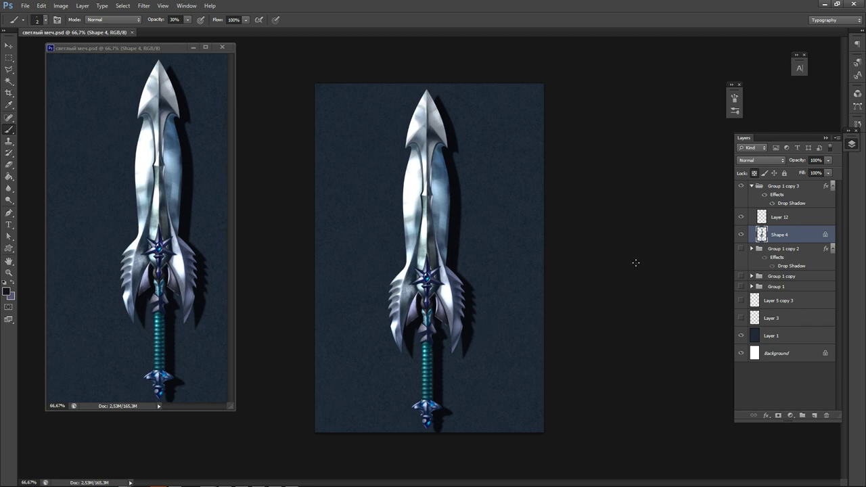
left_click(803, 218)
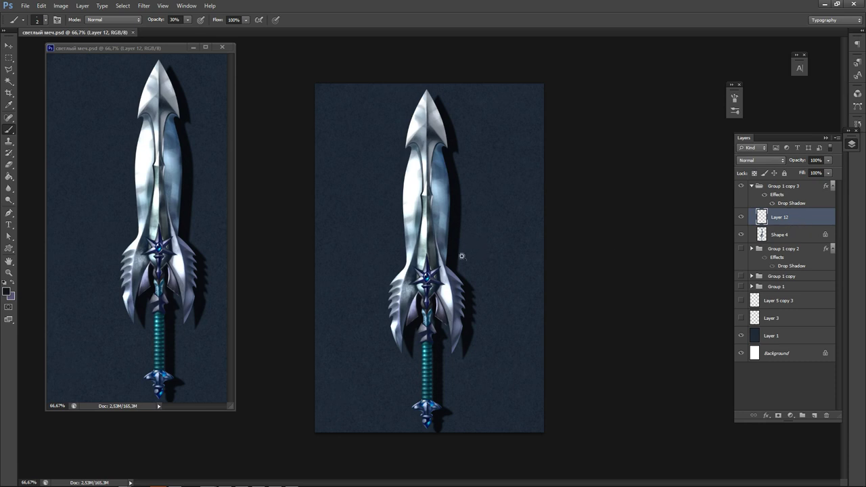
scroll(462, 256, "up", 5)
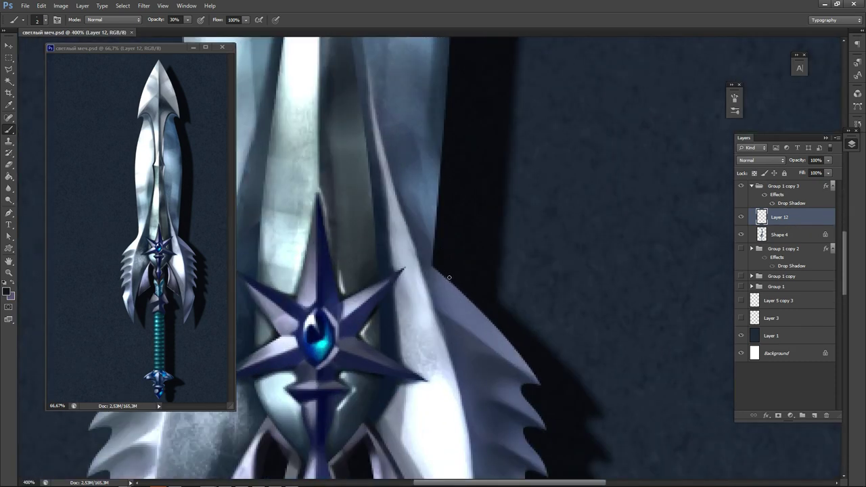
left_click(448, 277, "alt")
key("bracketright")
left_click_drag(428, 243, 451, 291)
mouse_move(427, 237)
left_mouse_down()
mouse_move(432, 270)
mouse_move(455, 293)
left_mouse_up()
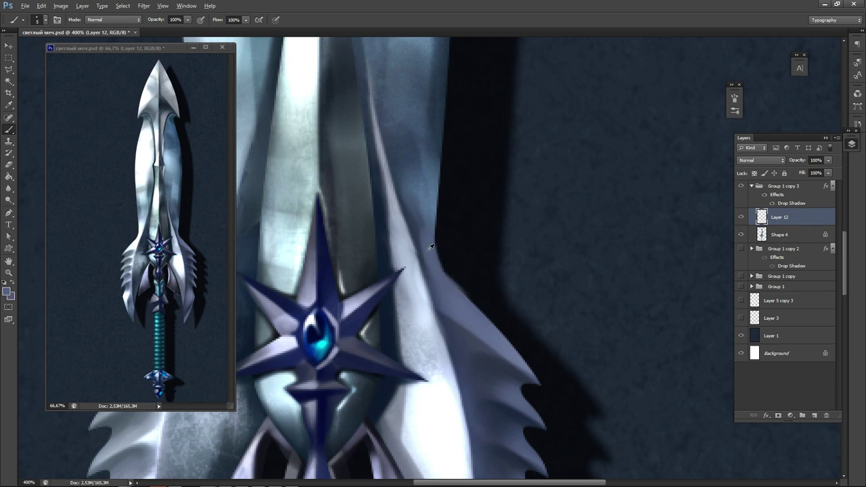
left_click_drag(430, 262, 450, 282)
key("ctrl+z")
left_click_drag(439, 228, 466, 294)
key("ctrl+z")
left_click_drag(438, 221, 440, 266)
key("ctrl+z")
mouse_move(437, 225)
left_mouse_down()
mouse_move(434, 245)
mouse_move(433, 207)
mouse_move(434, 262)
mouse_move(432, 216)
mouse_move(446, 281)
mouse_move(434, 252)
mouse_move(464, 299)
left_mouse_up()
key("ctrl+z")
Smooth the right wing's shoulder and blend it into the main blade with sampled violet-blue tones.
left_click_drag(444, 268, 473, 310)
left_click(435, 207, "alt")
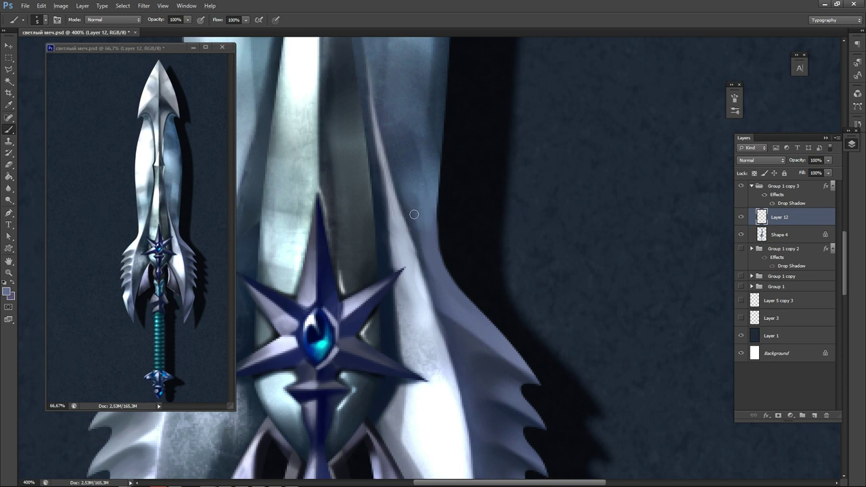
left_click(441, 255, "alt")
key("super")
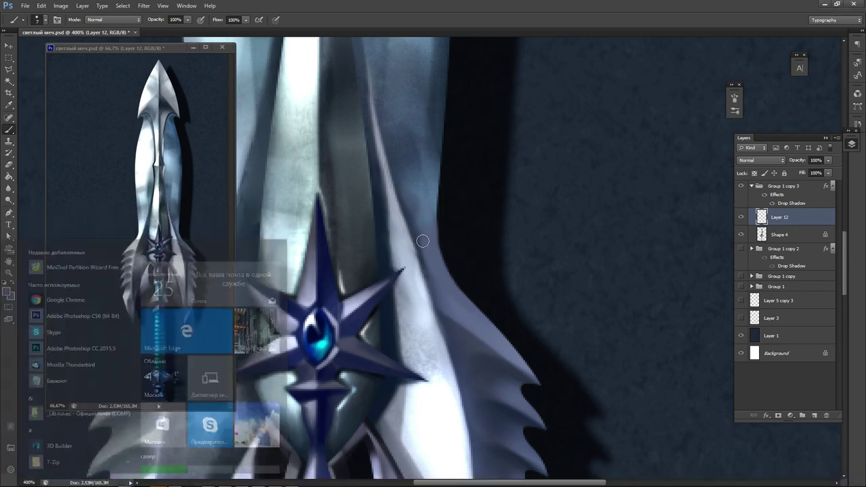
left_click(425, 242, "alt")
left_click_drag(422, 255, 422, 214)
left_click(411, 214, "alt")
left_click(427, 250, "alt")
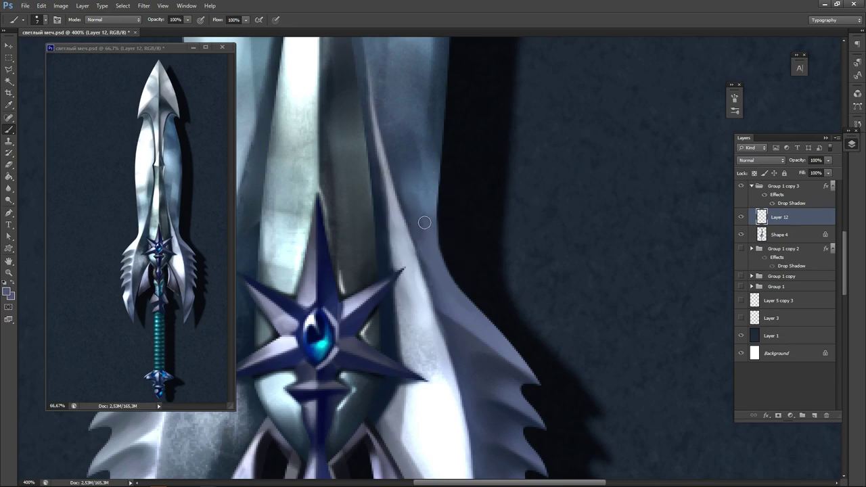
Examine the whole sword at reduced magnification, checking the reshaped wing against the blade and guard.
key("ctrl+minus")
key("ctrl+minus")
key("ctrl+minus")
key("ctrl+minus")
key("ctrl+minus")
key("ctrl+minus")
key("ctrl+minus")
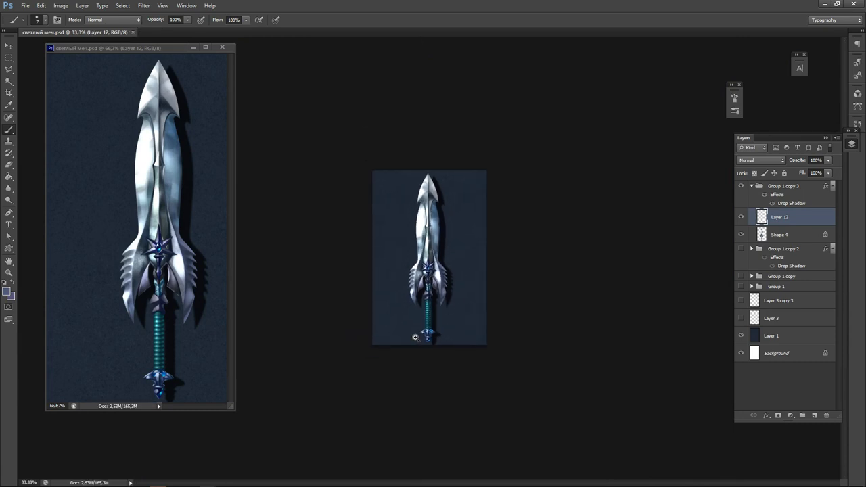
key("ctrl+plus")
key("ctrl+plus")
key("ctrl+plus")
Merge Layer 12 down into Shape 4.
left_click_drag(408, 399, 472, 317)
left_click(472, 317, "ctrl")
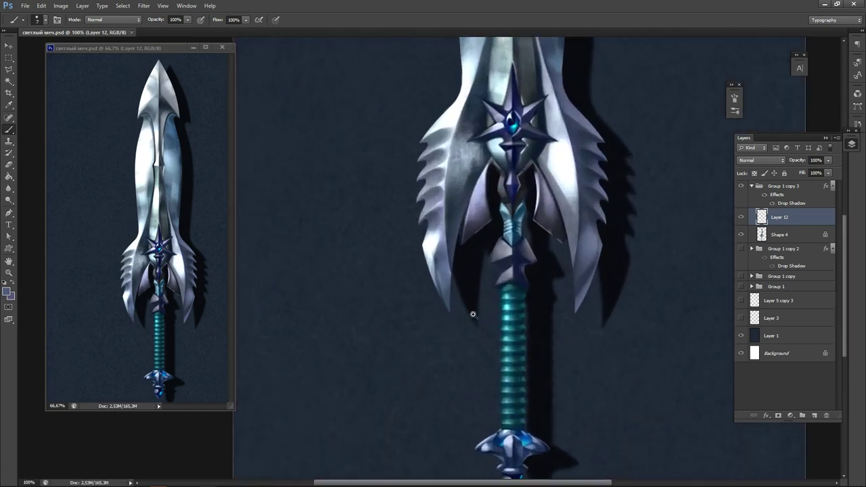
key("ctrl+e")
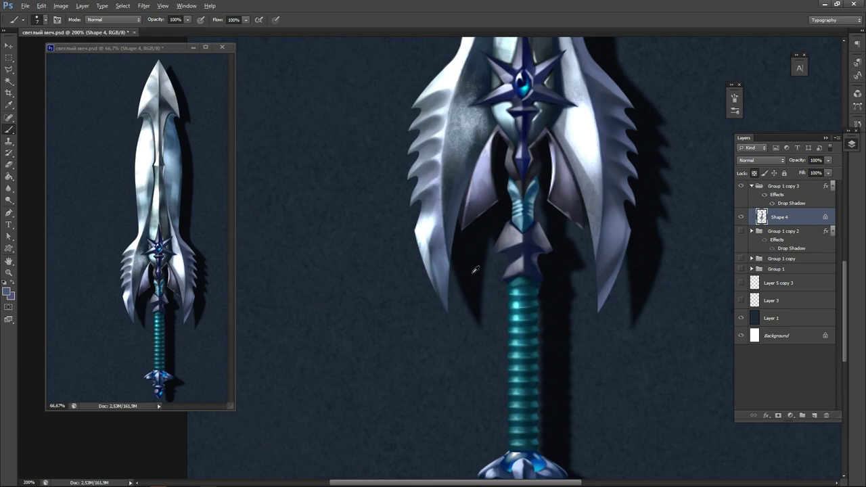
Darken the inner edge of the left wing's lower tip with sampled dark tones.
left_click(451, 244, "alt")
left_click_drag(452, 261, 450, 287)
left_click(450, 273, "alt")
left_click_drag(449, 250, 450, 316)
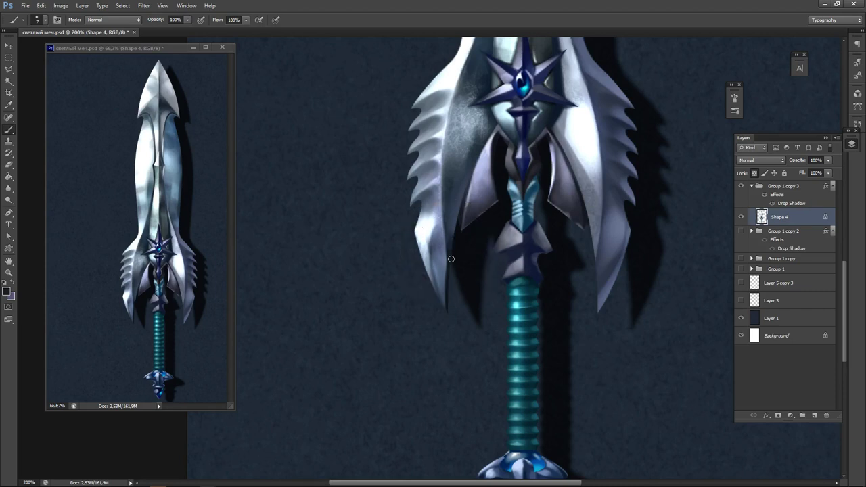
Paint a thin, light lavender highlight along the inner edge of the right wing's lower tip.
left_click(620, 288, "ctrl")
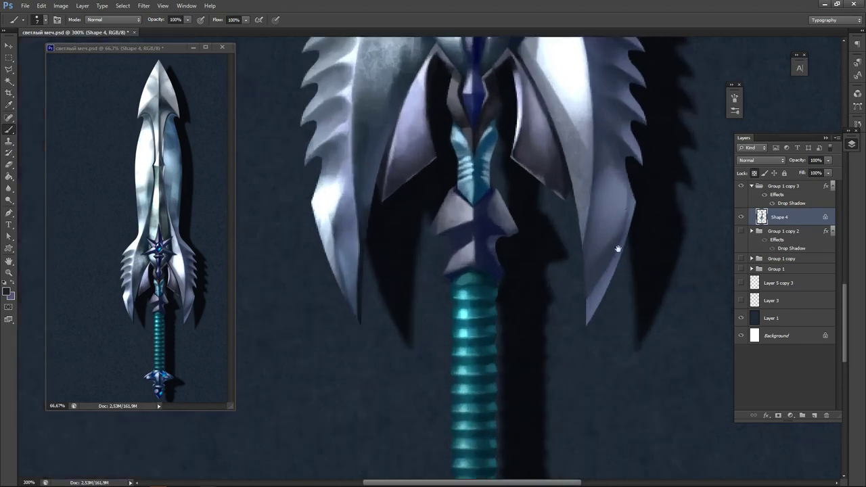
left_click_drag(616, 248, 567, 267)
left_click(542, 141, "alt")
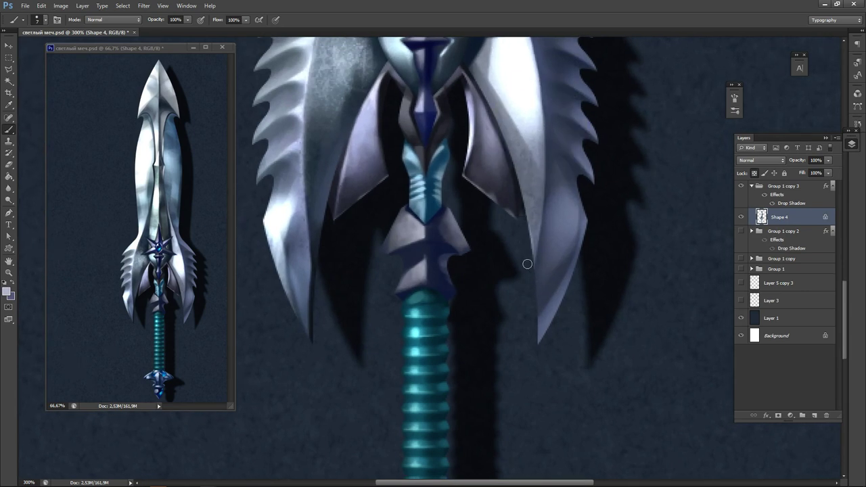
left_click_drag(526, 240, 528, 343)
key("ctrl+z")
mouse_move(526, 232)
left_mouse_down()
mouse_move(534, 257)
mouse_move(528, 418)
left_mouse_up()
key("ctrl+z")
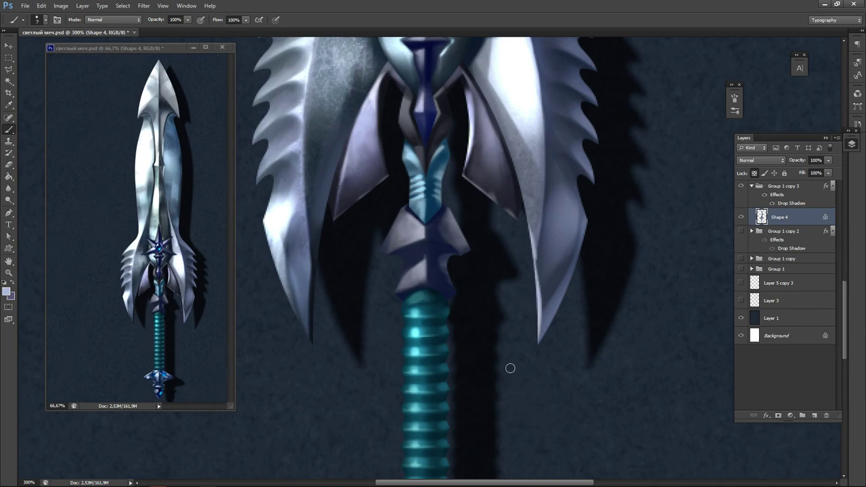
key("ctrl+z")
left_click_drag(533, 271, 520, 428)
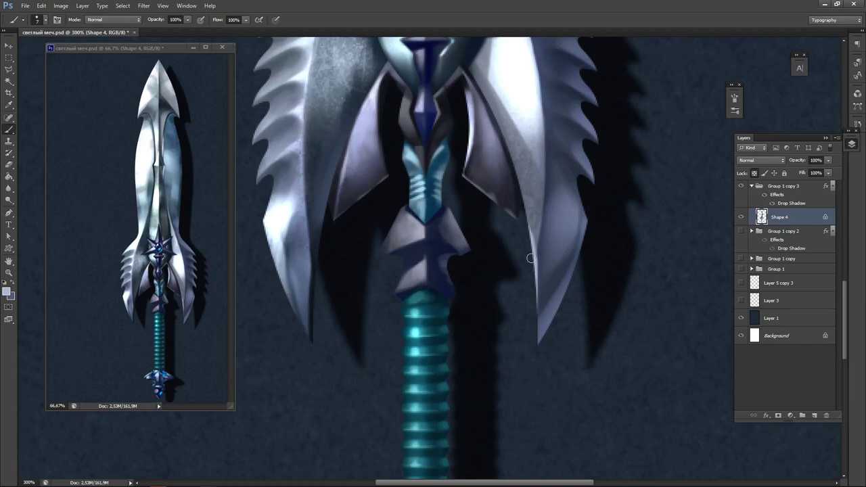
left_click_drag(532, 259, 531, 373)
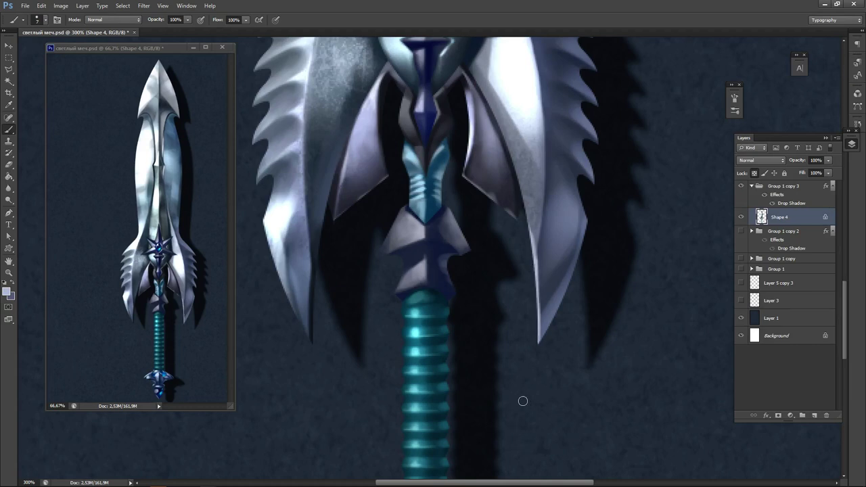
Blend the highlight into the right wing's point and inner edge with tones sampled from the neighbouring metal.
left_click(544, 329, "alt")
left_click_drag(541, 328, 539, 349)
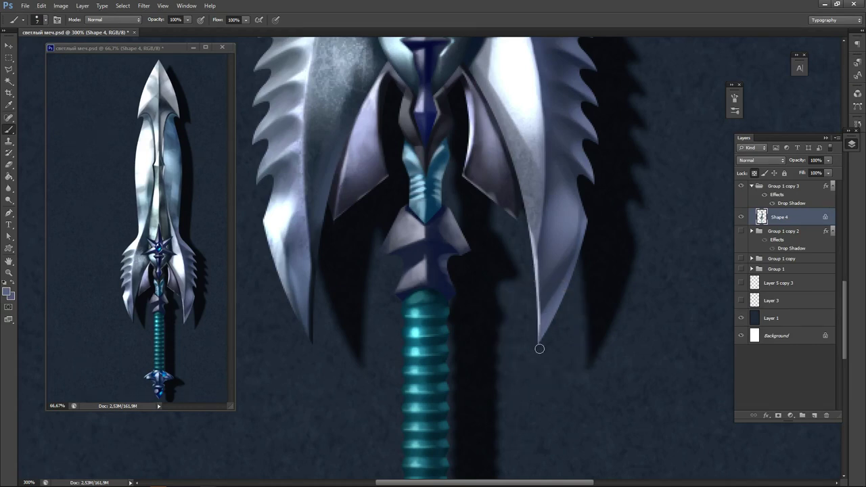
left_click(534, 260, "alt")
left_click_drag(536, 222, 537, 252)
left_click(536, 229, "alt")
left_click_drag(535, 217, 536, 227)
left_click(533, 212, "alt")
left_click_drag(523, 141, 522, 333)
left_click_drag(516, 189, 571, 263)
Add a new layer above Shape 4 and clip it to Shape 4 for shading the blade's spearhead.
key("ctrl+minus")
key("ctrl+minus")
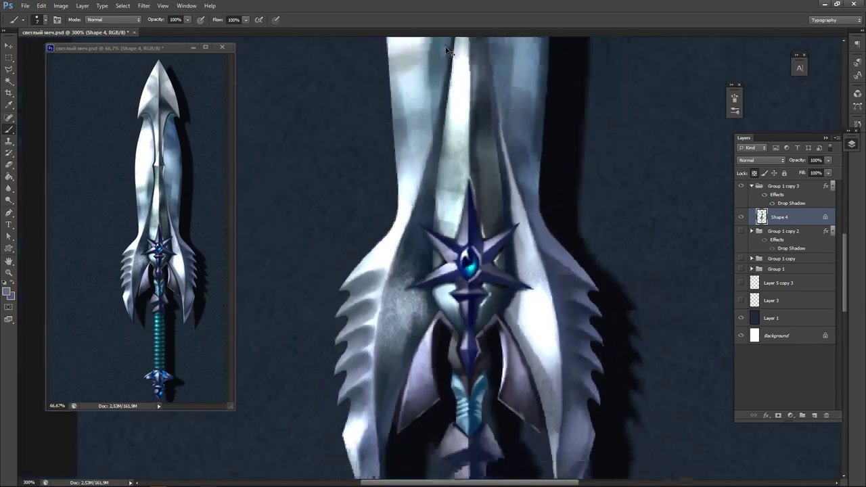
scroll(461, 82, "up", 3)
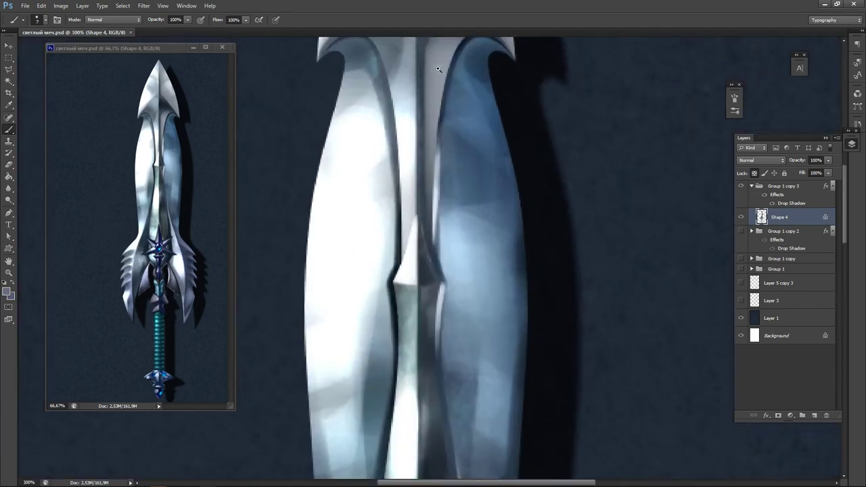
left_click_drag(440, 68, 482, 336)
left_click(375, 282, "alt")
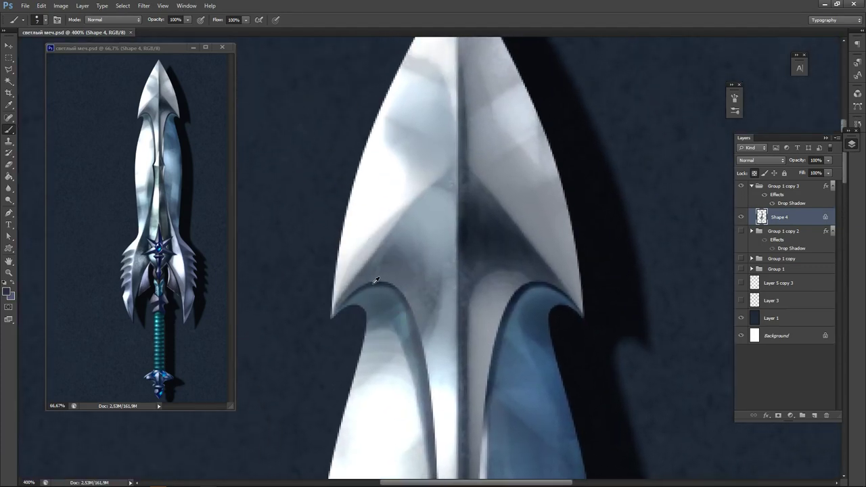
key("ctrl+shift+n")
key("Return")
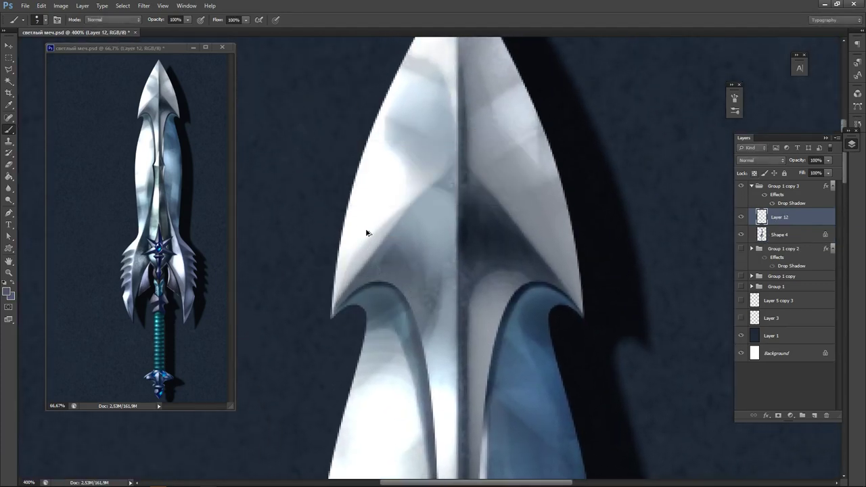
key("ctrl+alt+g")
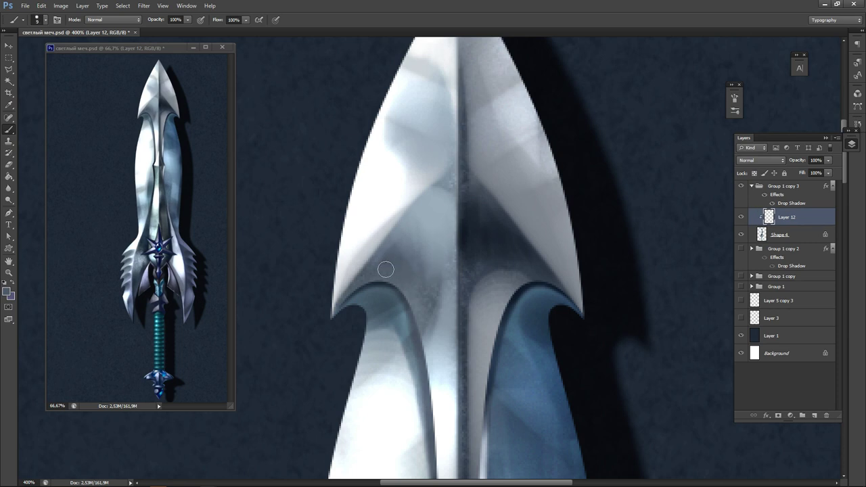
Darken both barbs at the spearhead's base with a larger brush and a sampled dark blue tone.
left_click(345, 297, "alt")
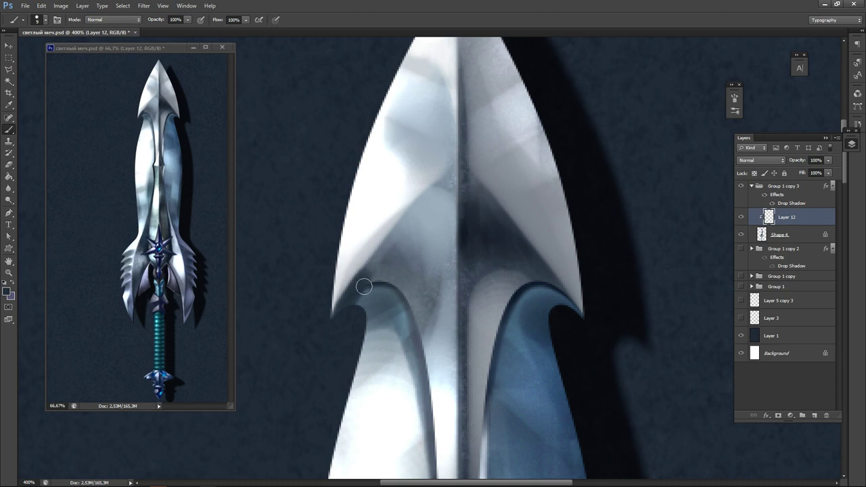
key("bracketright")
key("bracketright")
key("bracketright")
key("bracketright")
left_click_drag(382, 271, 364, 319)
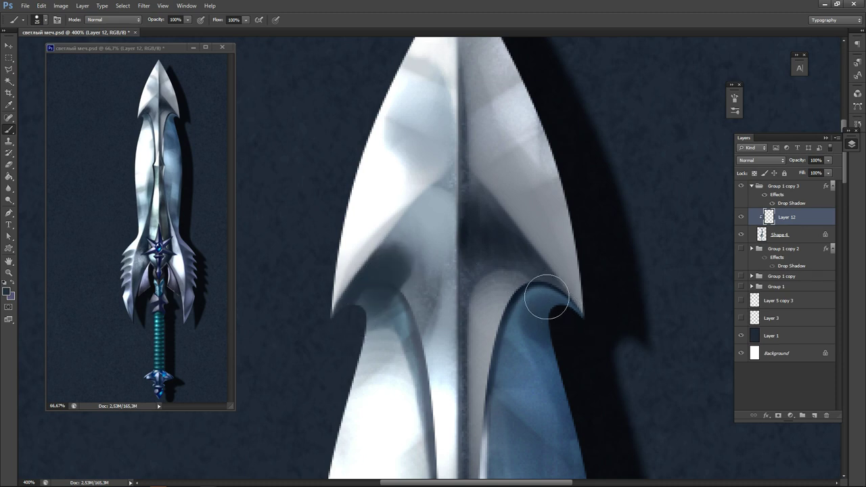
left_click_drag(526, 280, 571, 330)
Erase the excess dark paint around both barbs and the upper ends of the inner blades, using a larger eraser.
key("e")
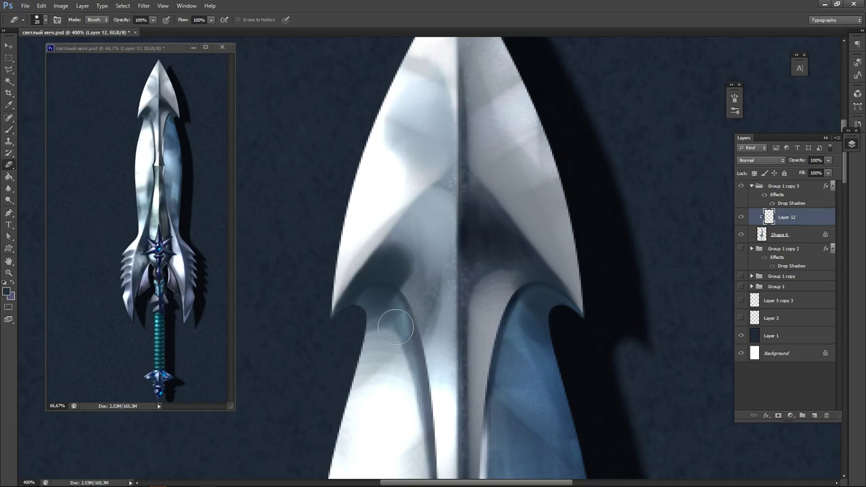
right_click(419, 319)
left_click(433, 220)
left_click(310, 354)
key("bracketright")
key("bracketright")
mouse_move(355, 325)
left_mouse_down()
mouse_move(417, 271)
mouse_move(394, 304)
mouse_move(407, 239)
mouse_move(397, 295)
left_mouse_up()
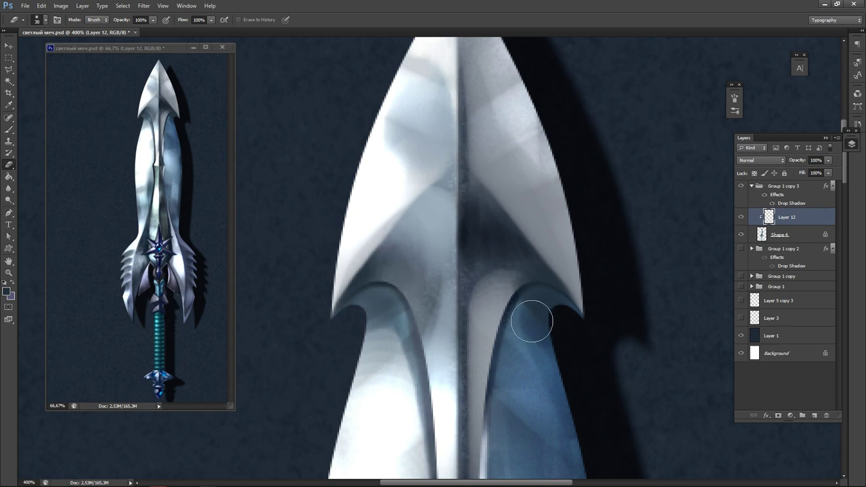
left_click_drag(532, 320, 547, 318)
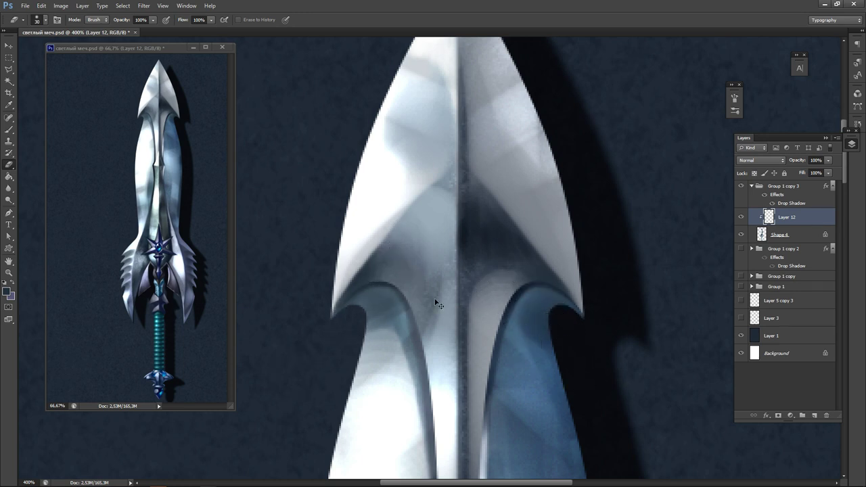
left_click_drag(381, 340, 421, 275)
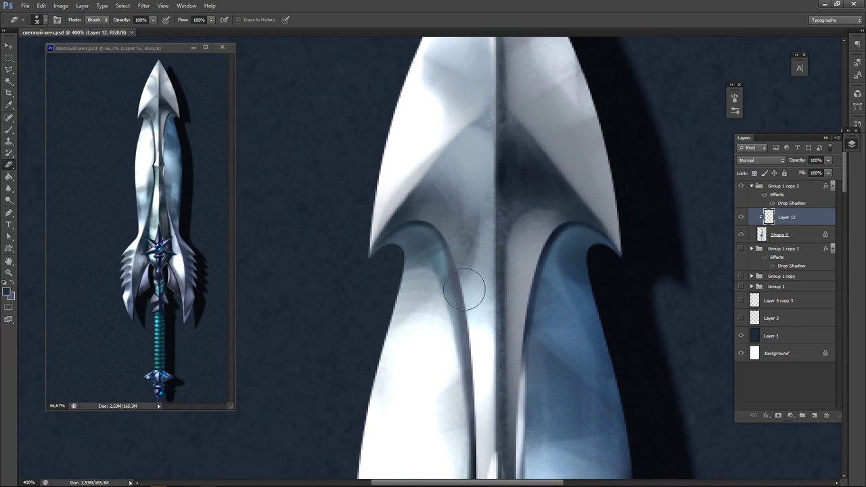
left_click_drag(437, 323, 459, 269)
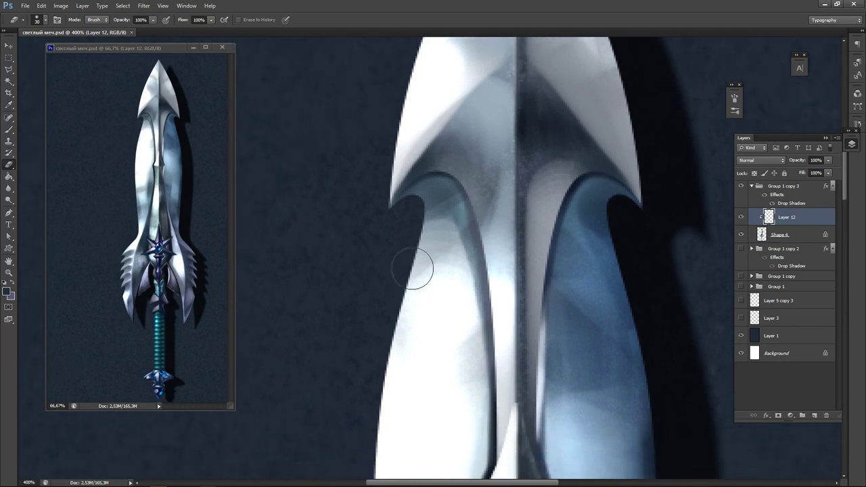
Add small white glints to the inner curves of both barbs with a fine hard brush.
key("b")
key("x")
key("bracketleft")
key("bracketleft")
key("bracketleft")
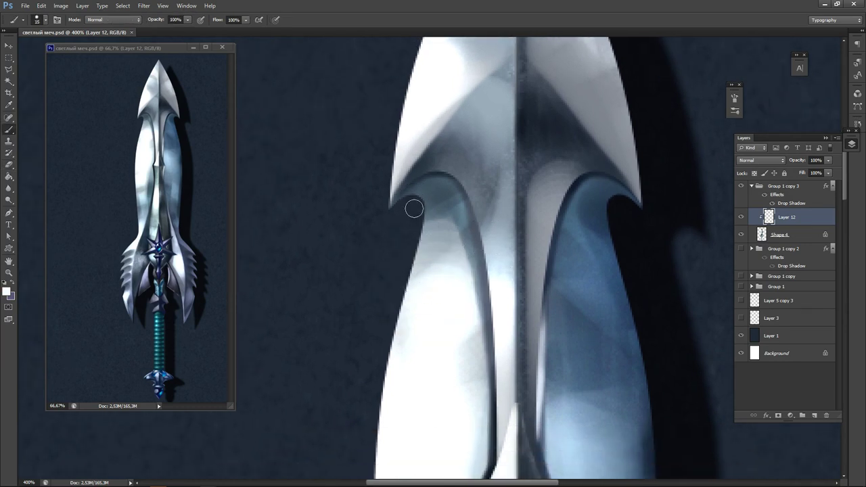
mouse_move(392, 208)
left_mouse_down()
mouse_move(423, 209)
mouse_move(427, 230)
left_mouse_up()
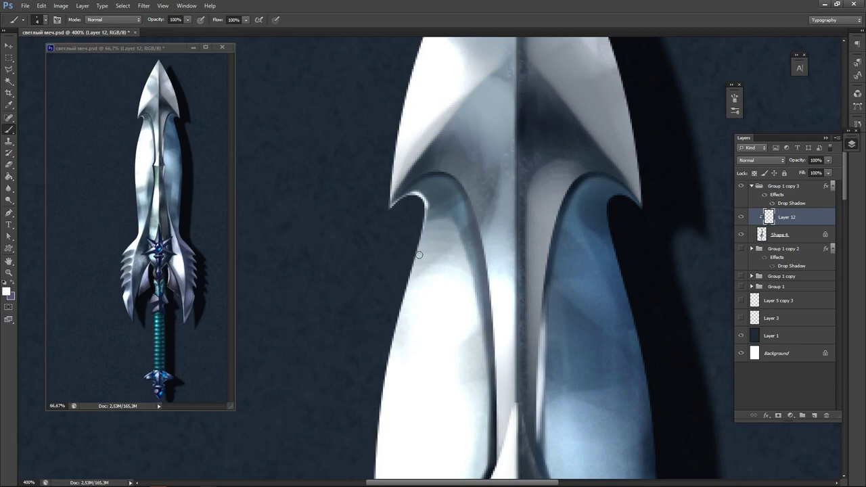
key("ctrl+alt+z")
key("ctrl+alt+z")
left_click(421, 197)
left_click_drag(613, 198, 622, 195)
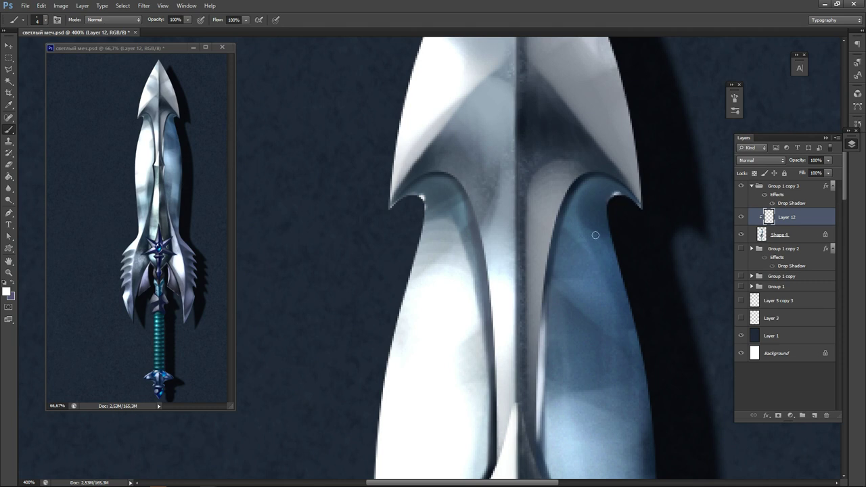
mouse_move(362, 162)
left_mouse_down()
mouse_move(433, 286)
mouse_move(456, 371)
left_mouse_up()
mouse_move(545, 253)
left_mouse_down()
mouse_move(564, 247)
mouse_move(539, 236)
left_mouse_up()
key("ctrl+z")
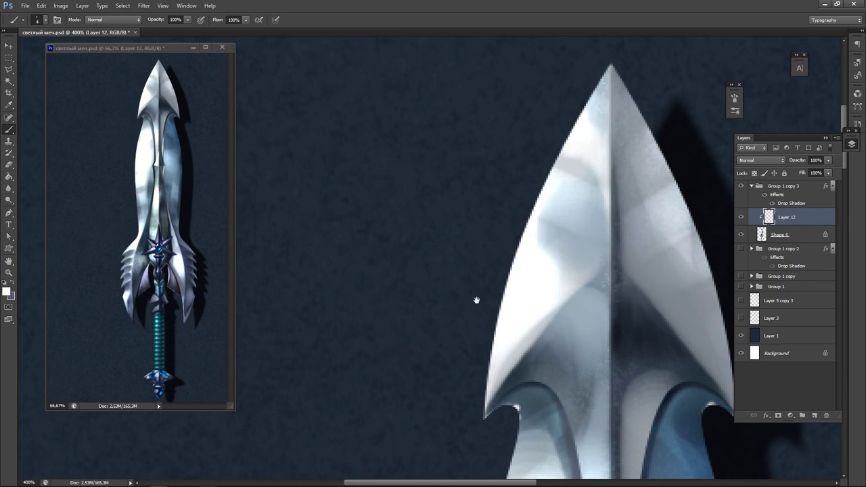
Choose a thin 3 px scratch brush and paint fine white scratches across the lower part of the left blade.
left_click_drag(477, 301, 449, 226)
left_click_drag(409, 302, 403, 178)
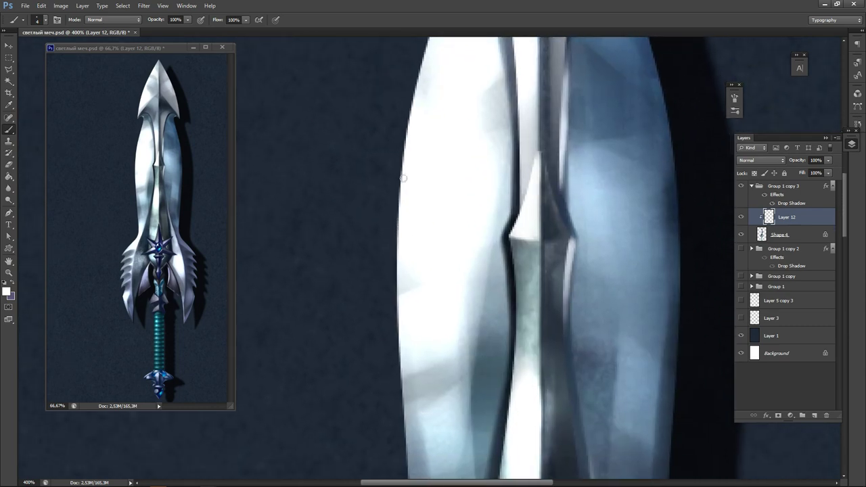
left_click_drag(405, 383, 367, 275)
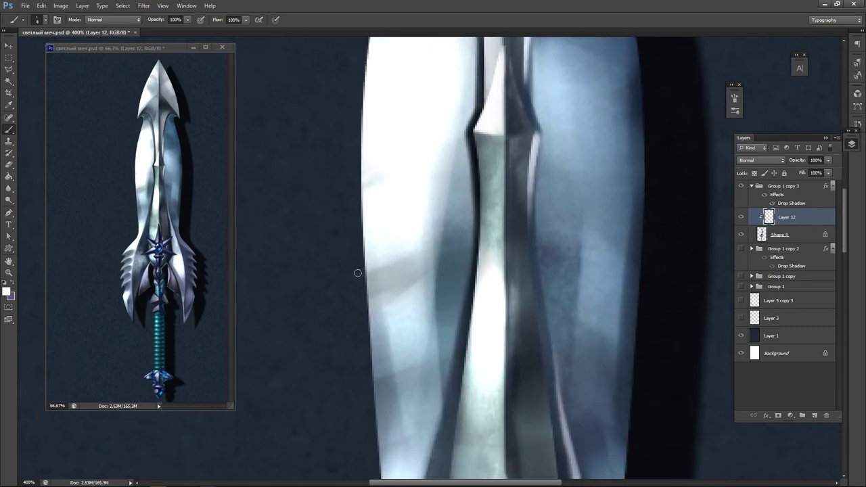
right_click(388, 280)
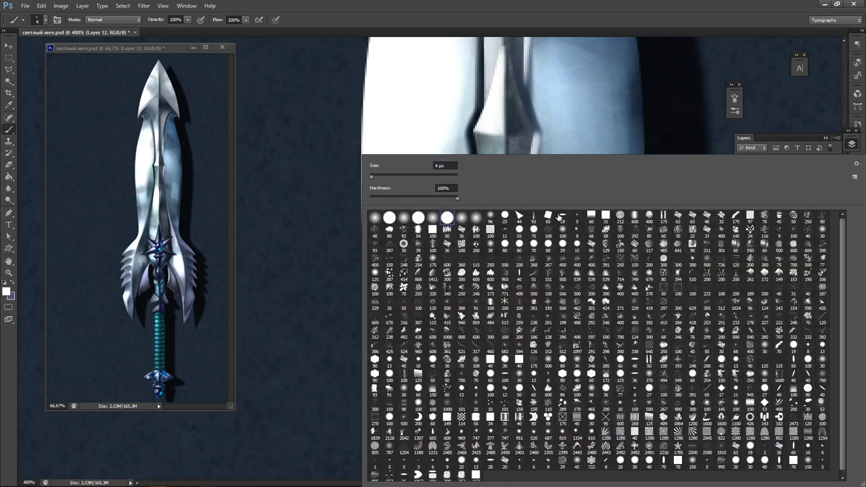
double_click(561, 216)
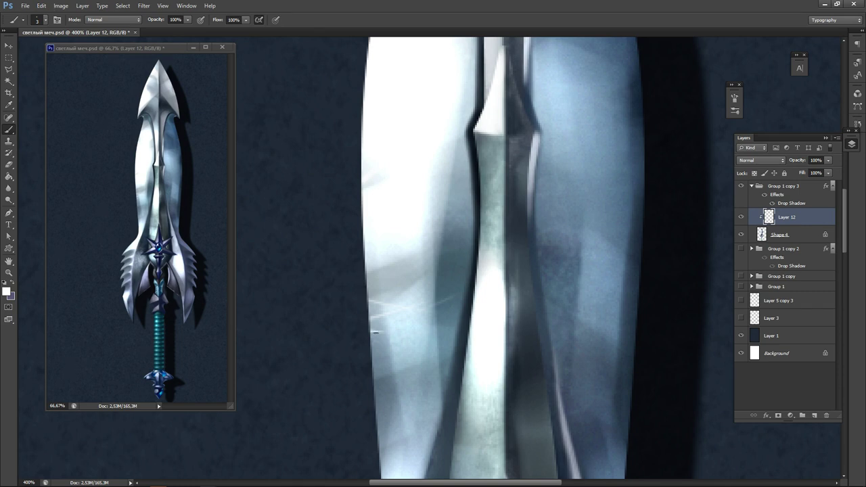
left_click_drag(374, 386, 441, 344)
left_click_drag(385, 395, 376, 288)
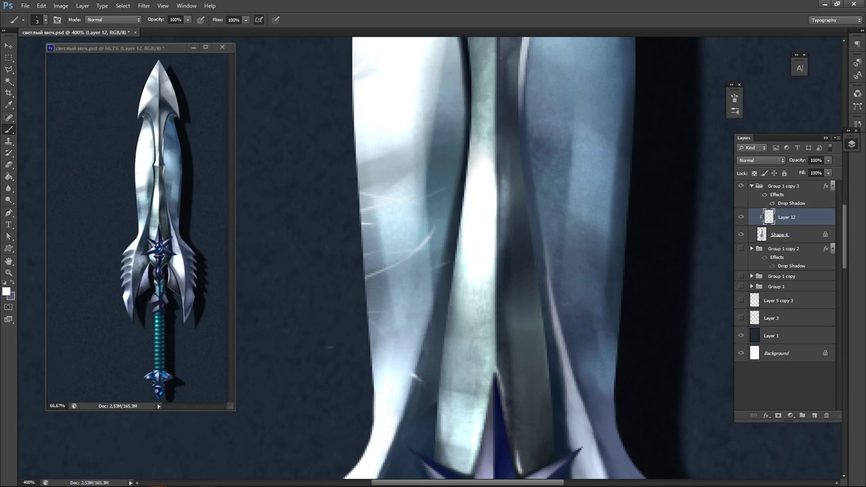
Paint a fine diagonal white scratch on the left blade beside the central spine's narrow section.
scroll(427, 353, "up", 5)
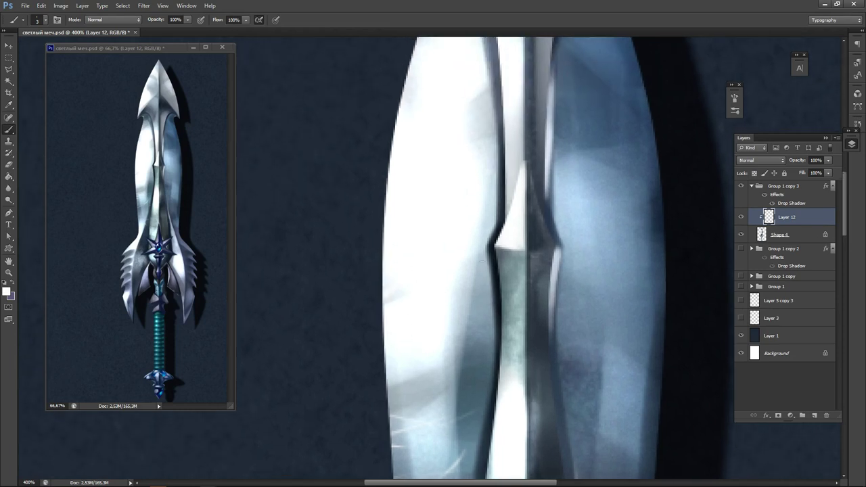
left_click_drag(504, 325, 465, 329)
key("ctrl+z")
mouse_move(482, 324)
left_mouse_down()
mouse_move(454, 339)
mouse_move(461, 343)
mouse_move(448, 344)
mouse_move(461, 333)
mouse_move(451, 344)
mouse_move(403, 344)
mouse_move(431, 322)
mouse_move(493, 333)
mouse_move(450, 369)
left_mouse_up()
Paint fine white scratches across the upper and middle parts of the blue right blade.
left_click_drag(432, 226, 408, 333)
mouse_move(542, 242)
left_mouse_down()
mouse_move(459, 260)
mouse_move(534, 230)
left_mouse_up()
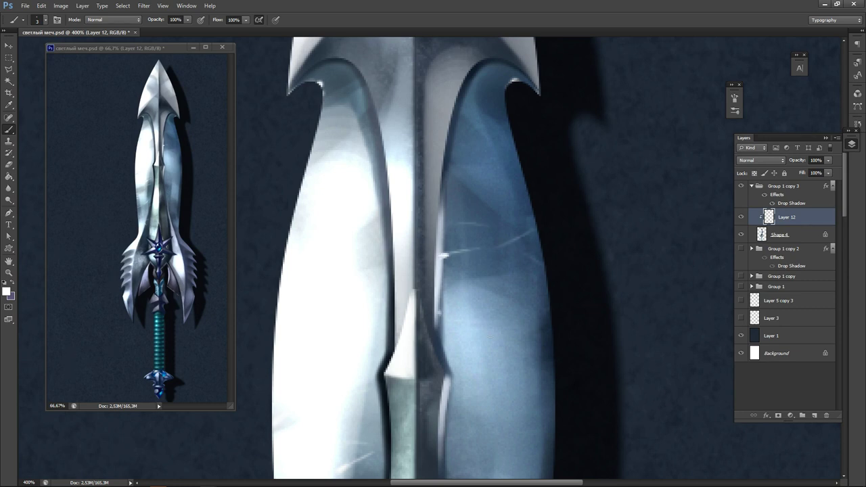
mouse_move(477, 313)
left_mouse_down()
mouse_move(466, 284)
mouse_move(581, 370)
mouse_move(542, 392)
mouse_move(498, 367)
mouse_move(555, 425)
left_mouse_up()
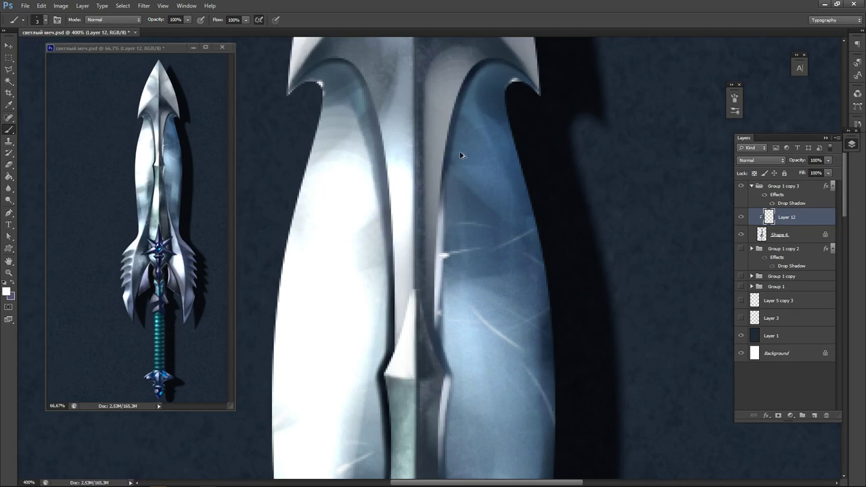
left_click_drag(510, 123, 467, 126)
Paint crossing white scratches on the lower part of the right blade, beside the dark central spine.
left_click_drag(552, 333, 528, 47)
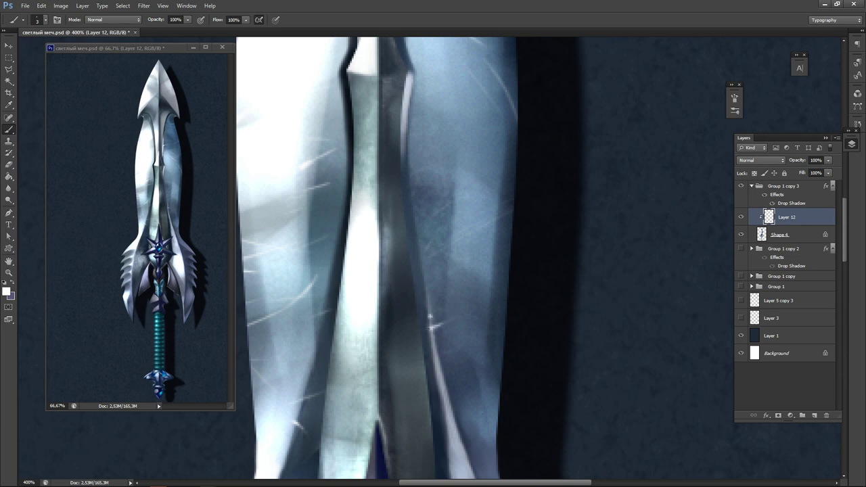
left_click_drag(461, 315, 431, 325)
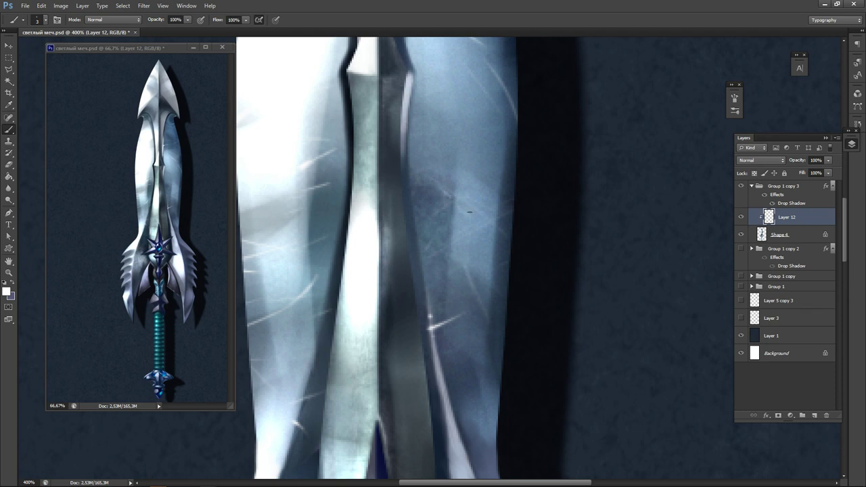
left_click_drag(447, 240, 450, 288)
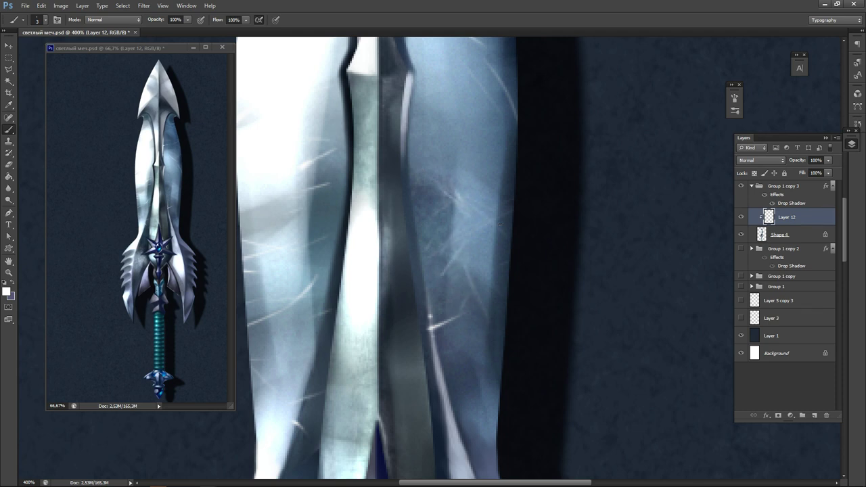
Paint faint white scratches across the right half of the spearhead.
left_click_drag(435, 134, 462, 278)
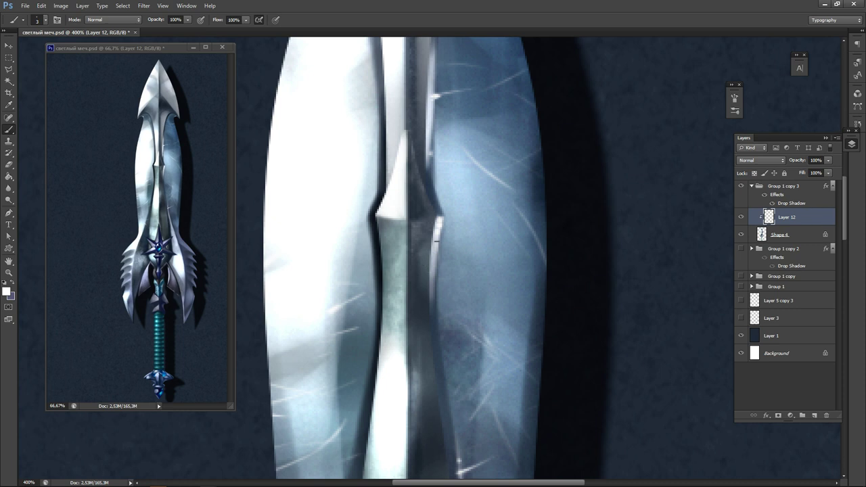
left_click_drag(438, 239, 455, 241)
key("ctrl+z")
left_click_drag(392, 201, 396, 319)
left_click_drag(387, 277, 462, 297)
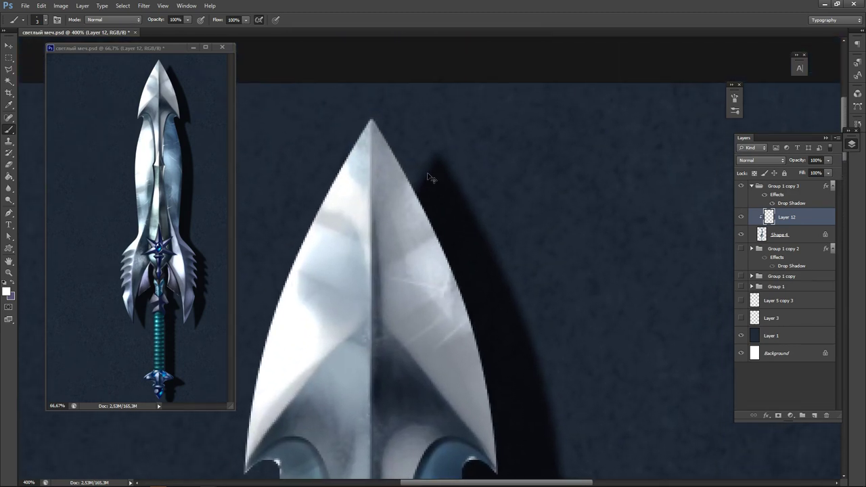
Create a new layer clipped to Shape 4, directly beneath Layer 12.
scroll(428, 178, "down", 4)
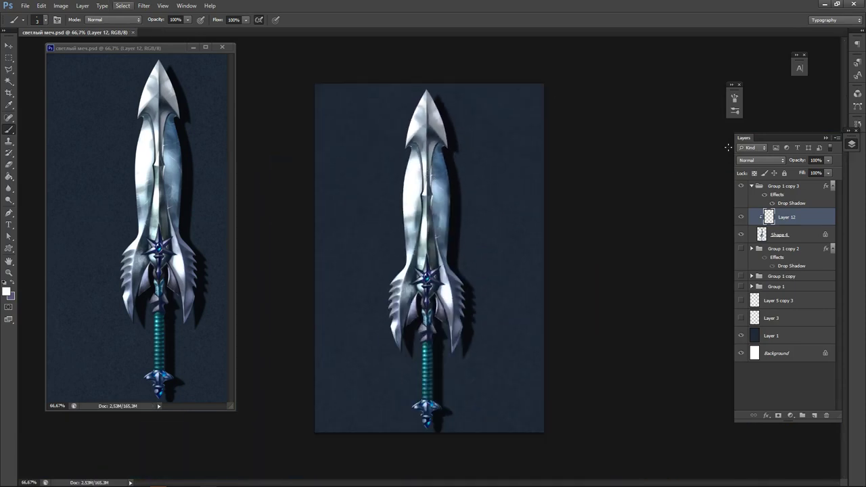
left_click(802, 236)
key("ctrl+shift+n")
key("Return")
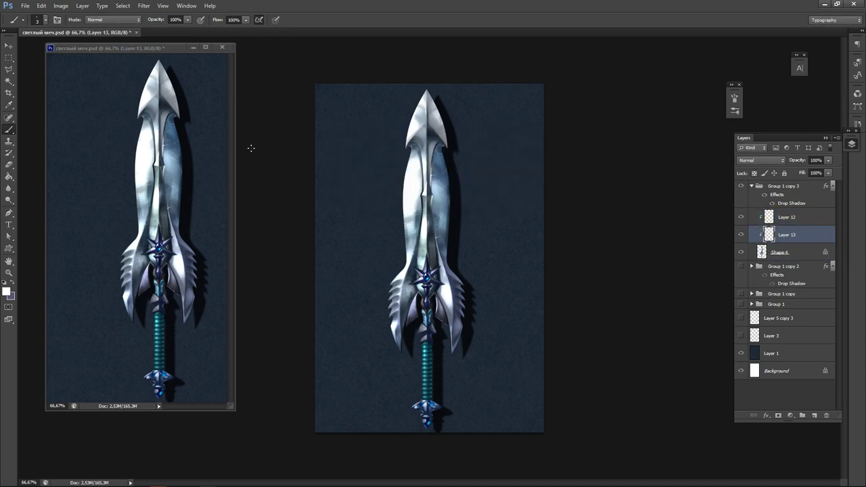
Choose a scratch-textured brush for the new clipped layer and reduce its size to 50 px.
right_click(444, 270)
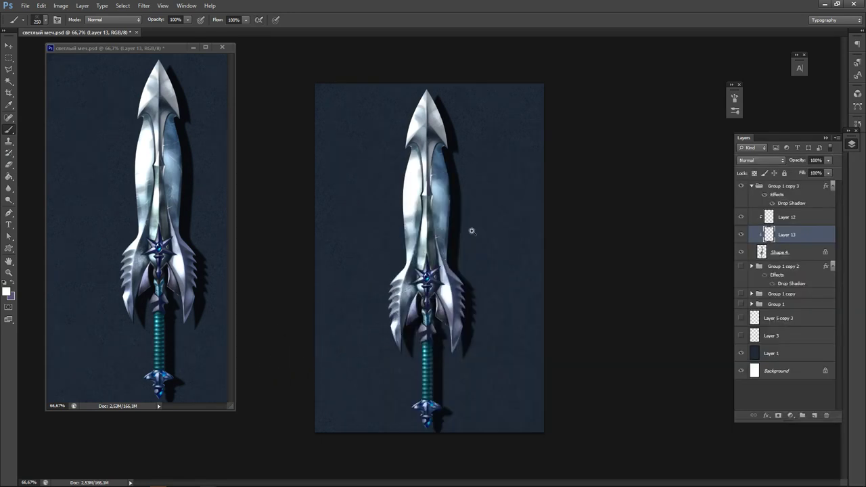
key("ctrl+plus")
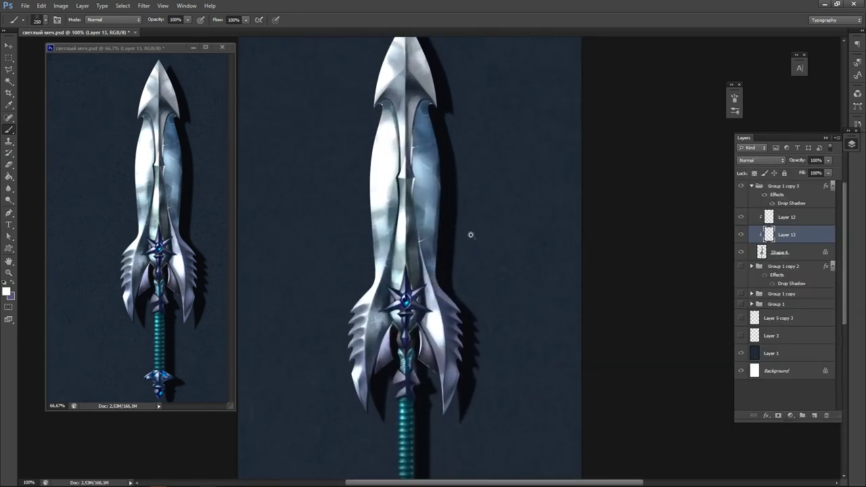
left_click(471, 235, "ctrl")
key("bracketleft")
key("bracketleft")
key("bracketleft")
key("bracketleft")
key("bracketleft")
key("bracketleft")
key("bracketleft")
key("bracketleft")
key("bracketleft")
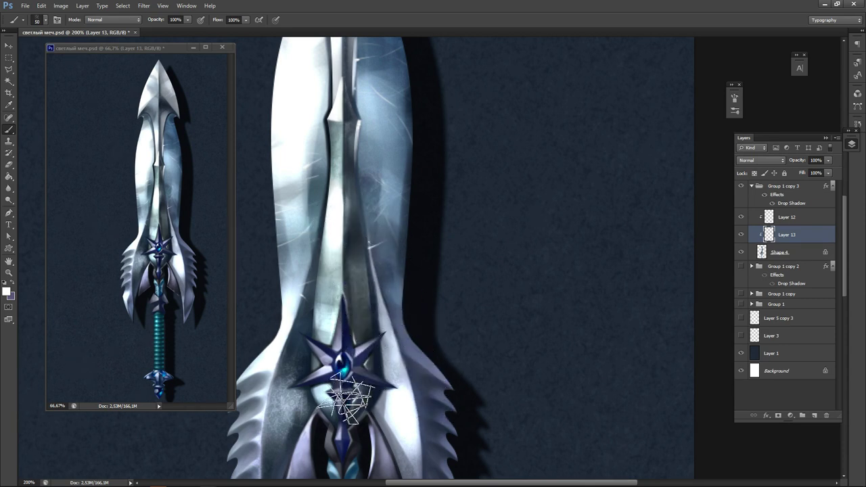
Dab faint white scratch texture along the spearhead, the blades and the wings.
left_click_drag(388, 177, 402, 323)
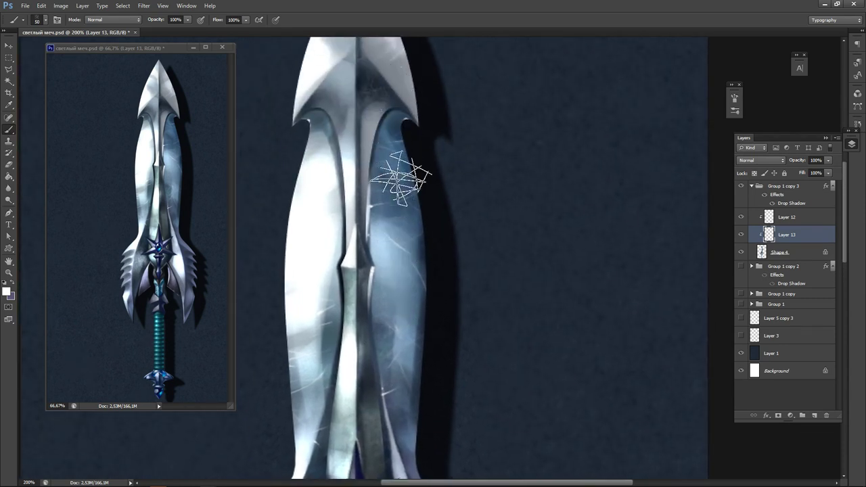
scroll(400, 177, "up", 5)
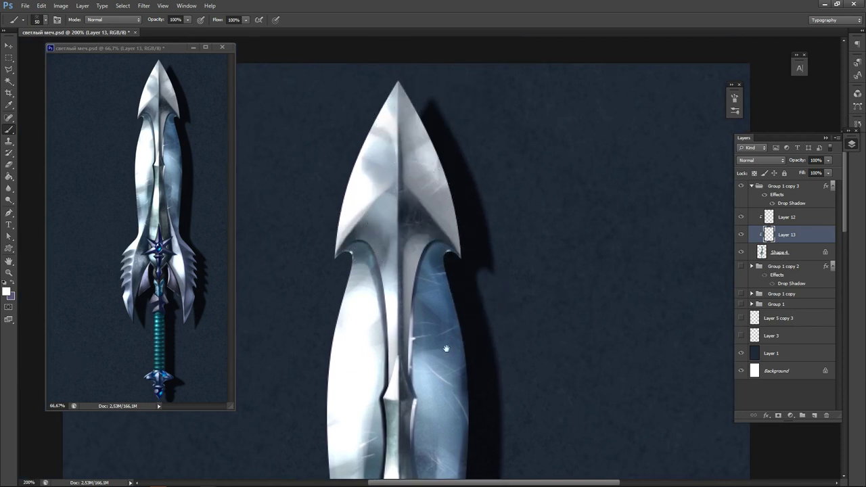
left_click_drag(446, 349, 429, 174)
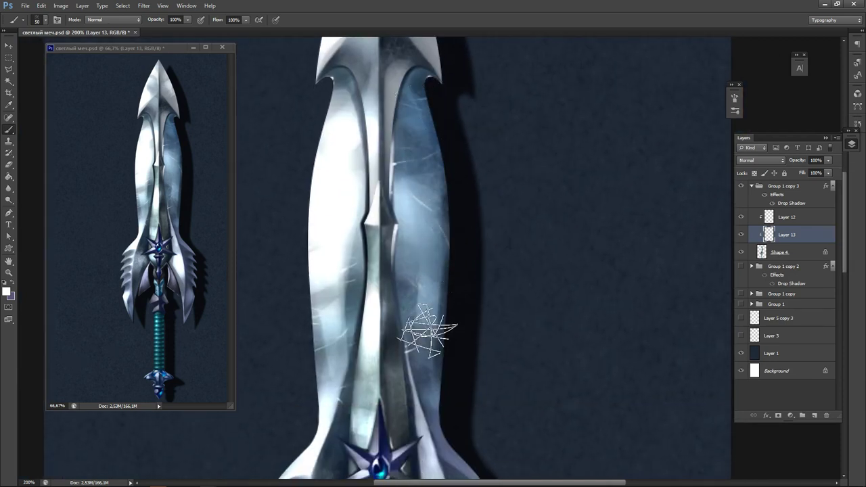
left_click_drag(429, 398, 455, 132)
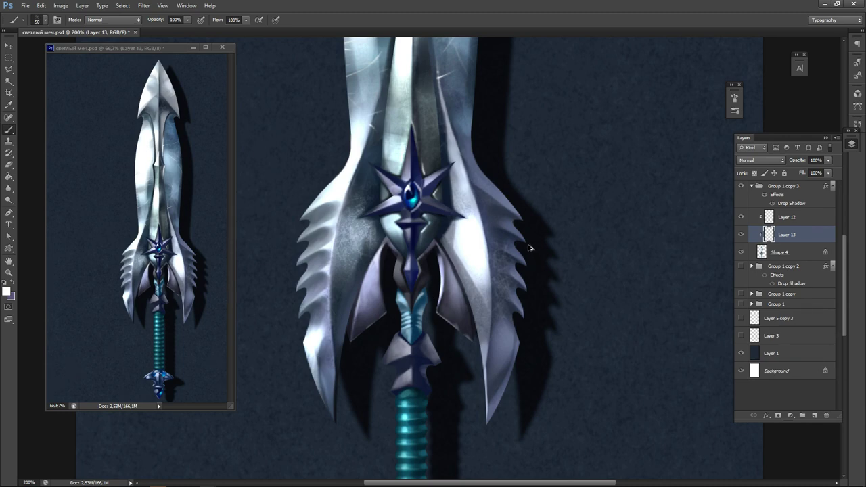
Turn off Transparency Shapes Layer in Layer 13's blending options and set the layer's blend mode to Color Dodge.
left_click(760, 160)
left_click(761, 164)
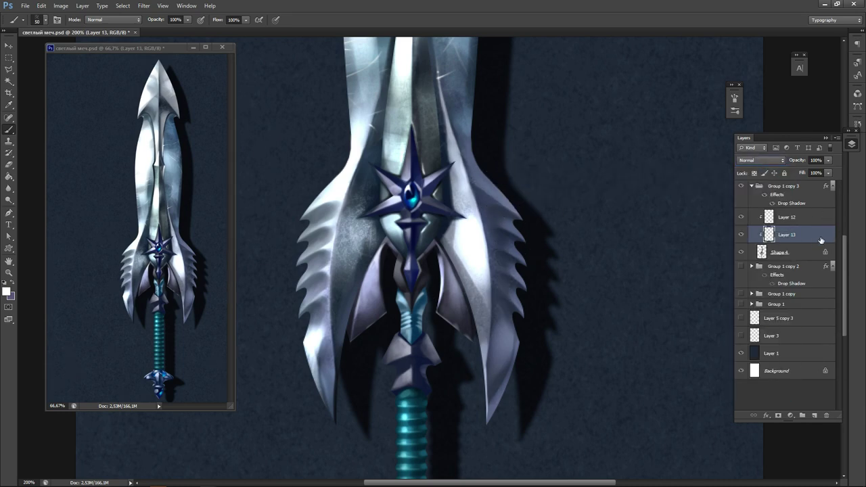
double_click(822, 237)
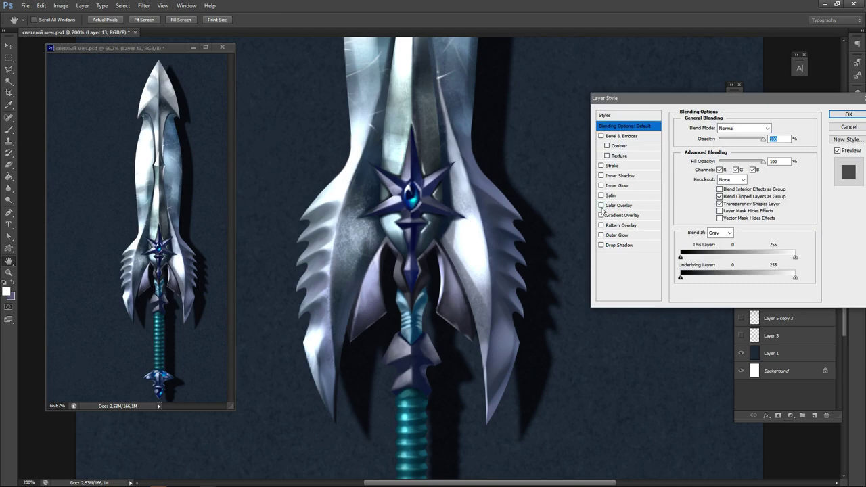
left_click(719, 204)
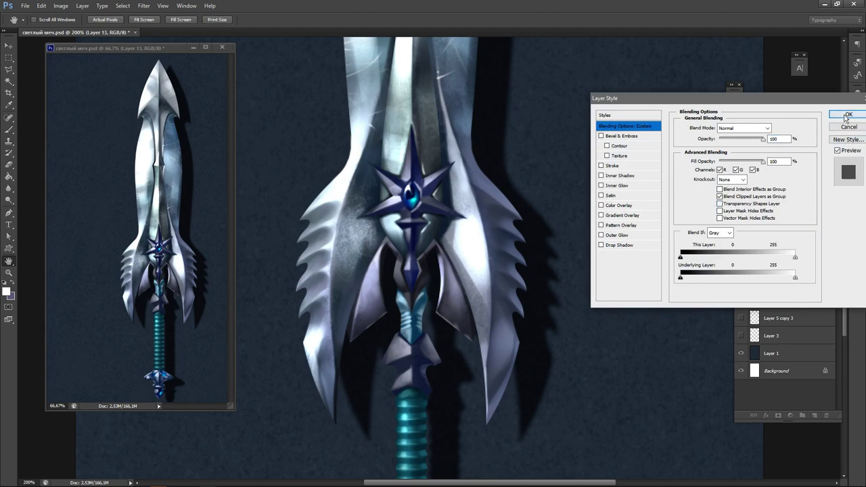
left_click(846, 117)
double_click(810, 241)
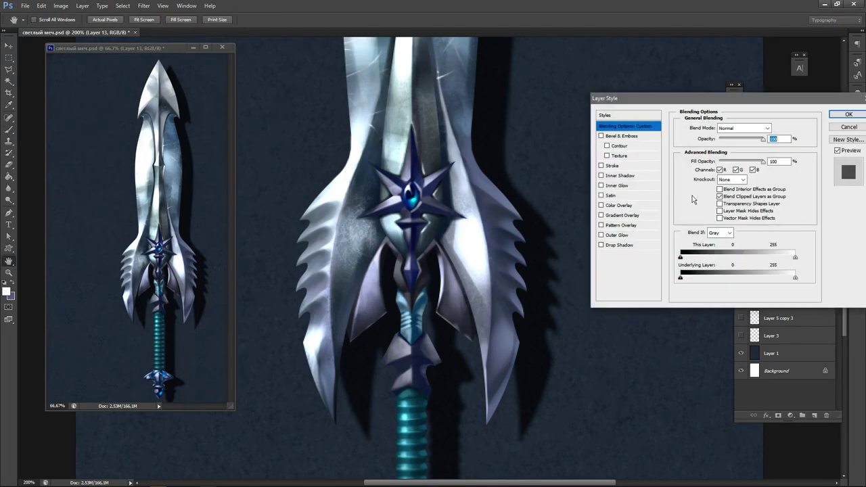
left_click(845, 128)
left_click(783, 164)
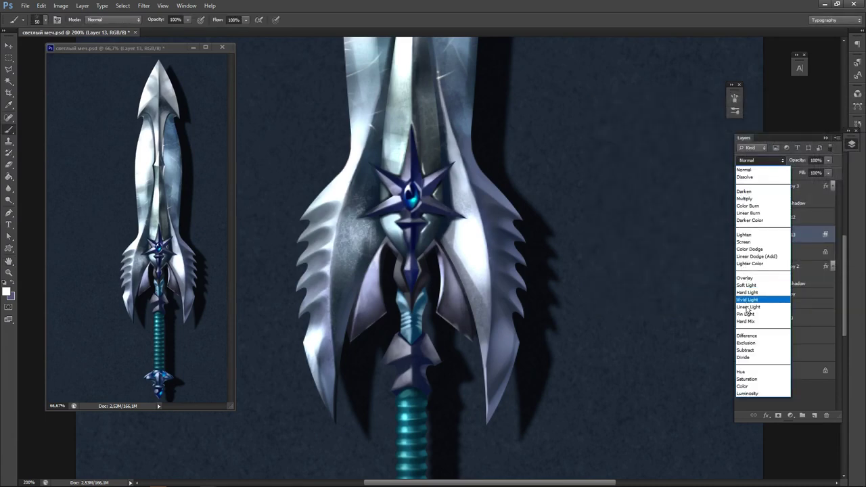
left_click(746, 249)
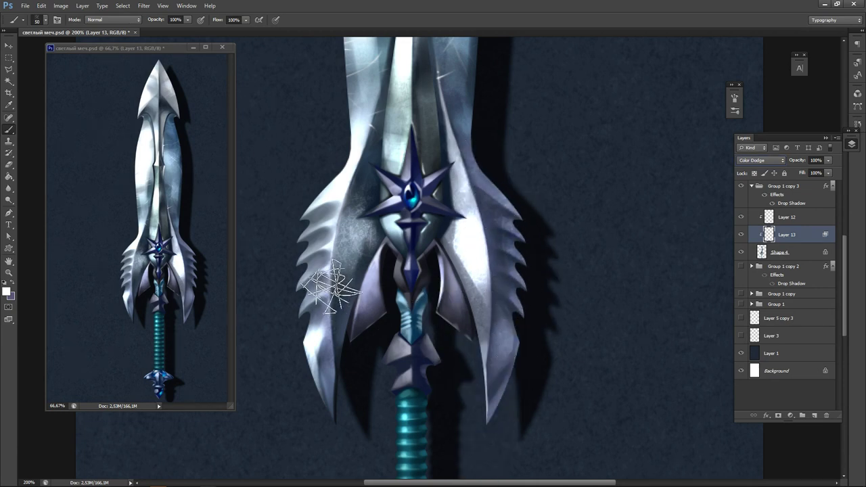
Dab glowing scratch texture over the blades, the wings, the teal grip and the pommel.
left_click_drag(392, 148, 351, 474)
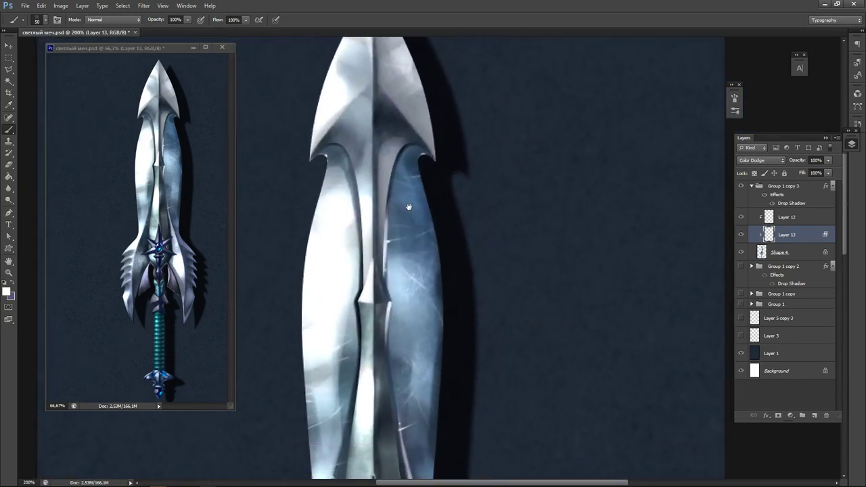
left_click_drag(408, 207, 427, 69)
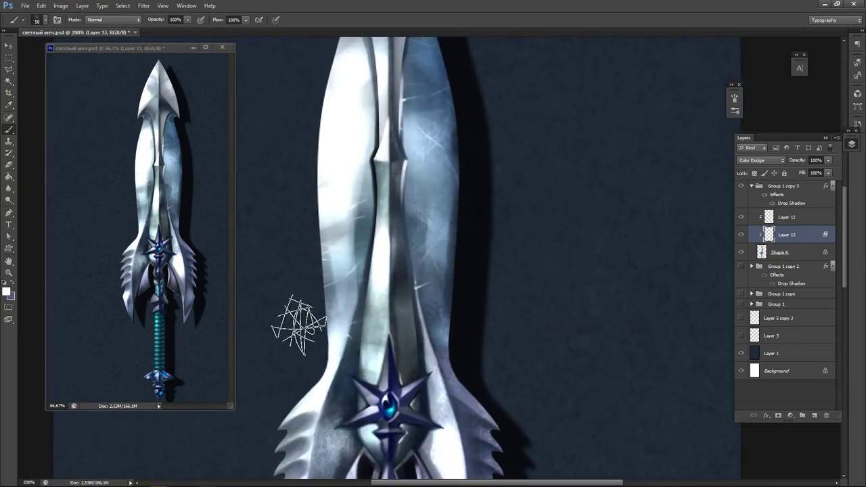
scroll(407, 217, "down", 15)
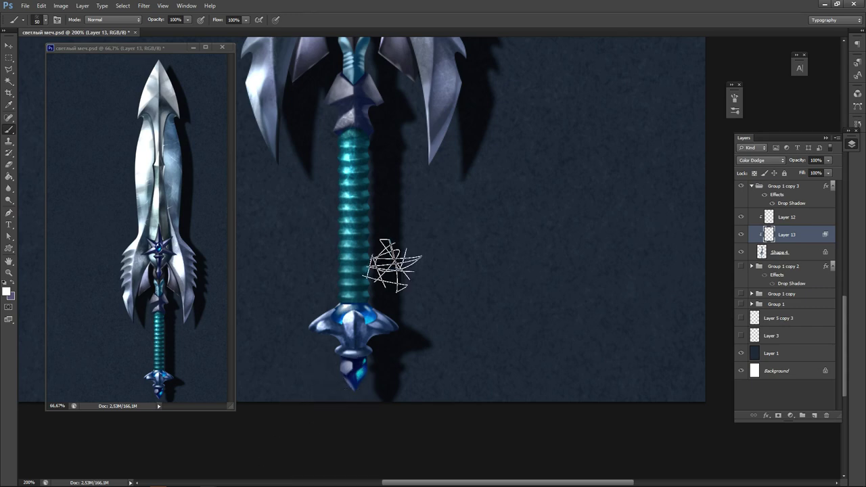
left_click_drag(405, 82, 420, 360)
left_click_drag(397, 140, 565, 163)
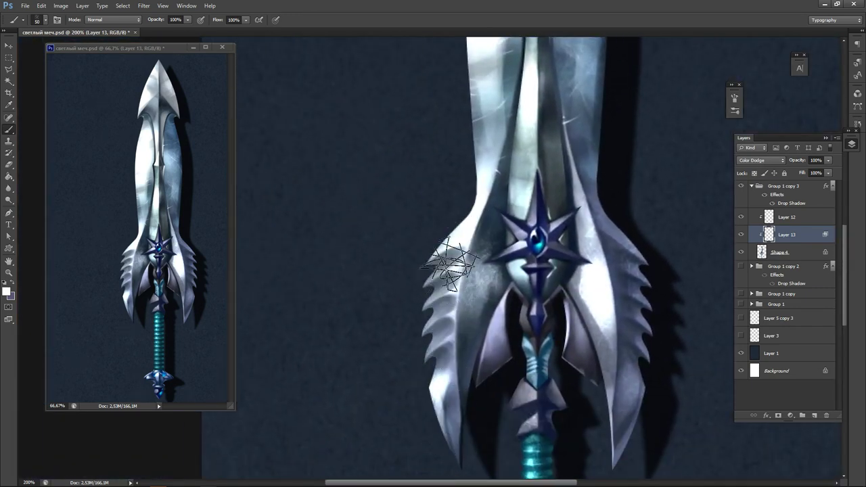
Add bright scratch texture to the spearhead and the upper part of the blue right blade.
scroll(483, 285, "right", 2)
scroll(483, 285, "up", 10)
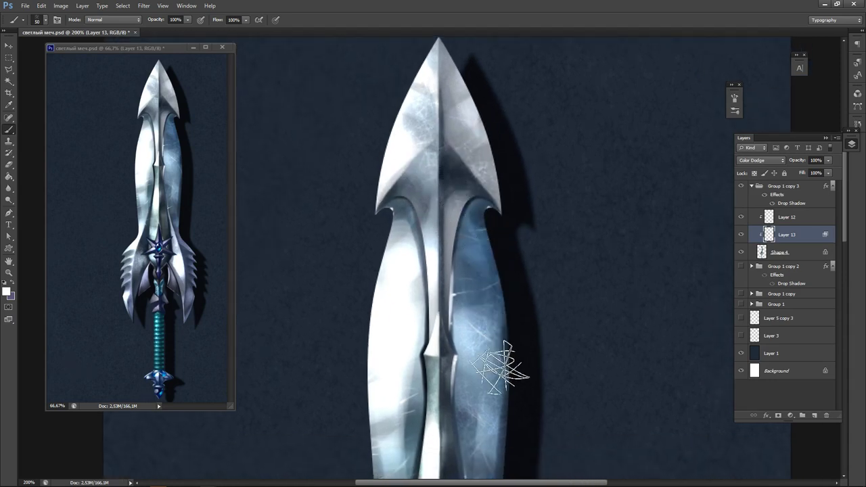
scroll(474, 285, "down", 5)
left_click_drag(505, 258, 505, 246)
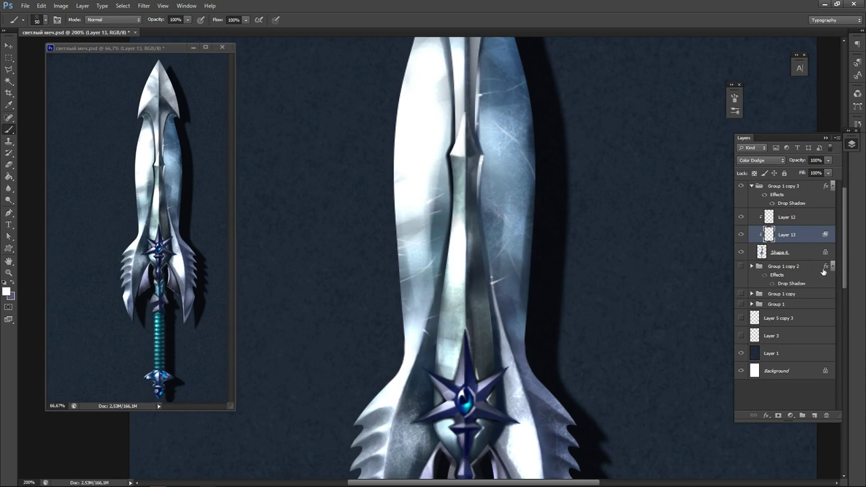
left_click(809, 221)
scroll(415, 348, "down", 5)
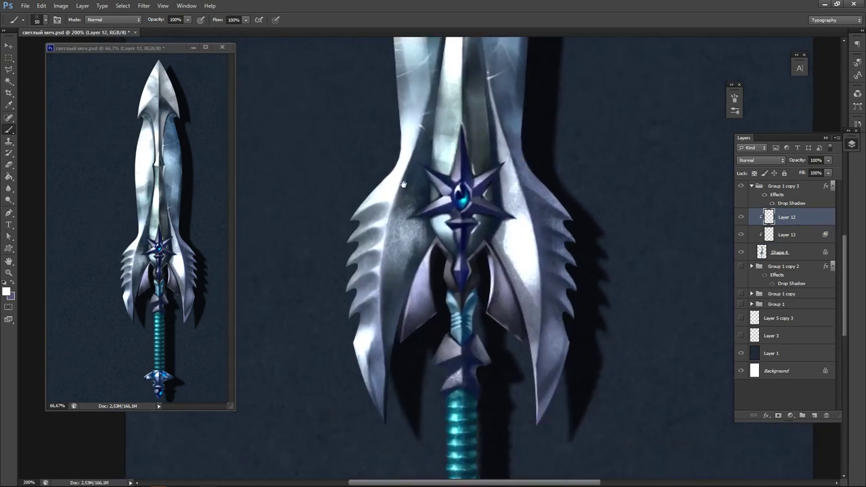
right_click(338, 286)
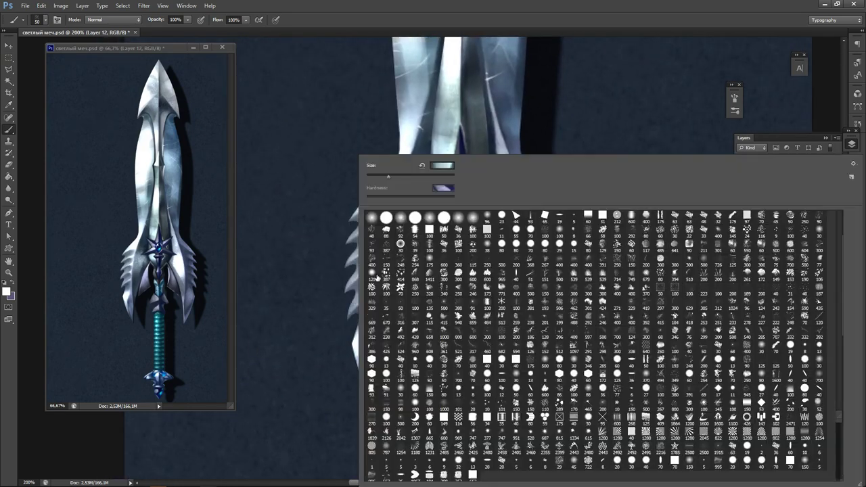
left_click(307, 312)
Darken the wing barbs on the Shape 4 layer with the Burn tool, using Midtones at 30% exposure and a 15 px brush.
mouse_move(8, 199)
left_mouse_down()
mouse_move(28, 211)
mouse_move(41, 198)
left_mouse_up()
left_click(790, 256)
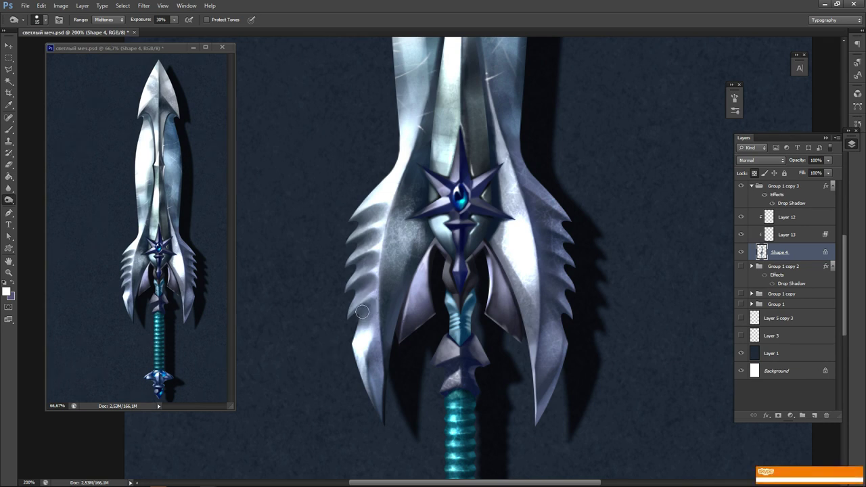
left_click_drag(580, 327, 515, 285)
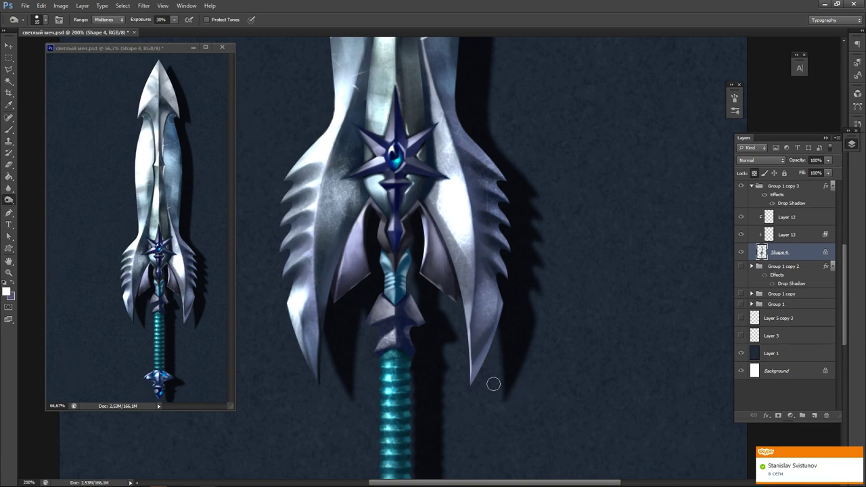
scroll(493, 287, "up", 4)
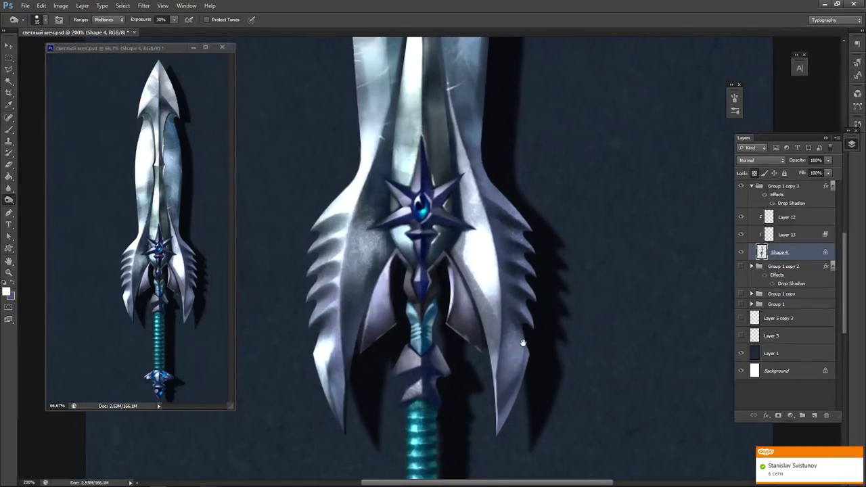
Enlarge the Burn brush to 30 px and deepen the shading on the lower blades, wings and spearhead.
right_click(486, 310)
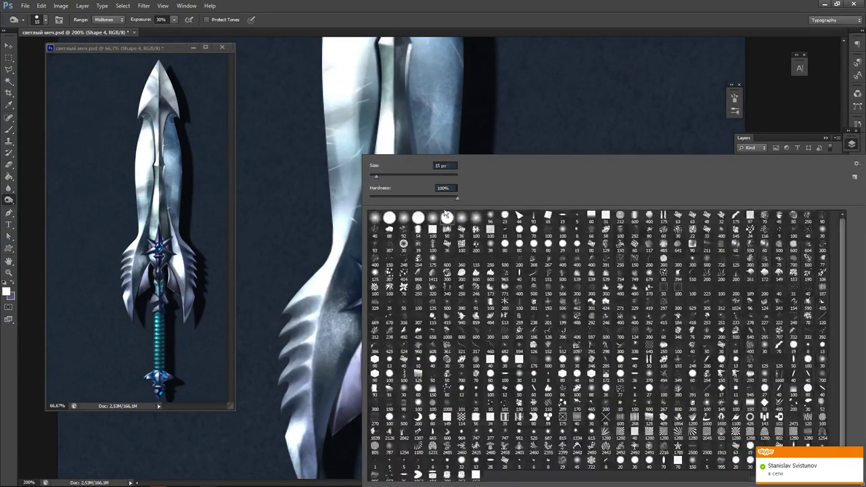
key("Escape")
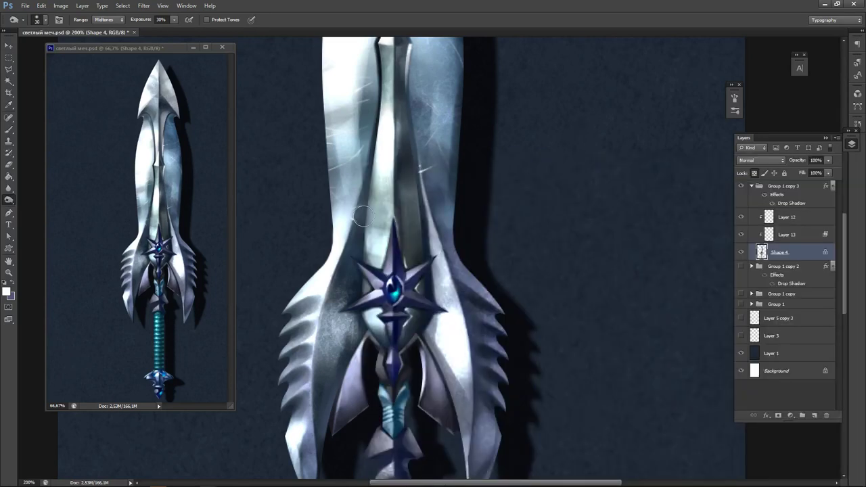
scroll(420, 372, "down", 5)
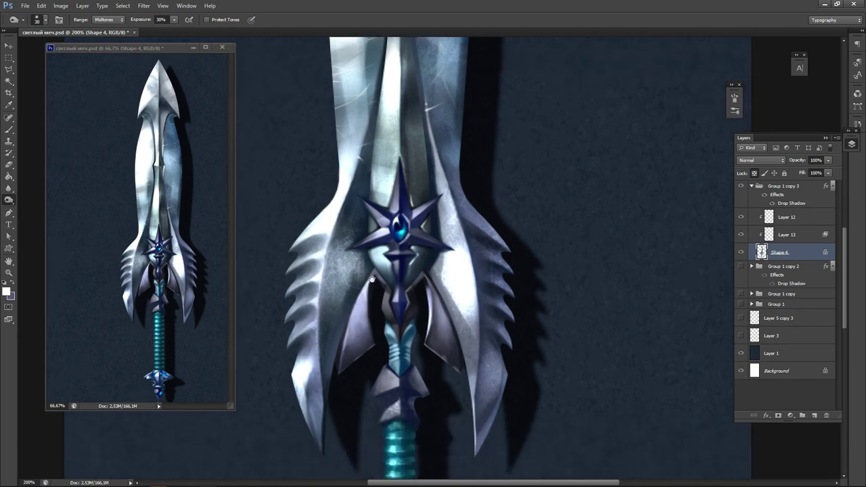
scroll(375, 352, "left", 1)
left_click_drag(513, 348, 535, 267)
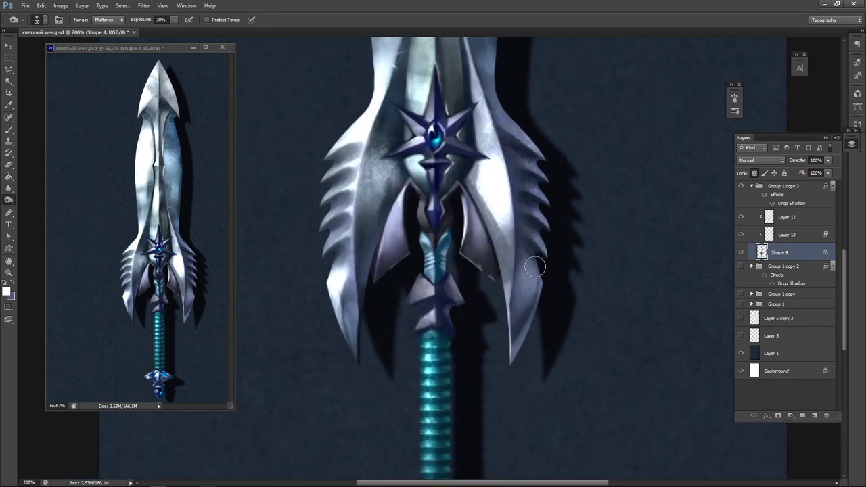
scroll(555, 175, "up", 10)
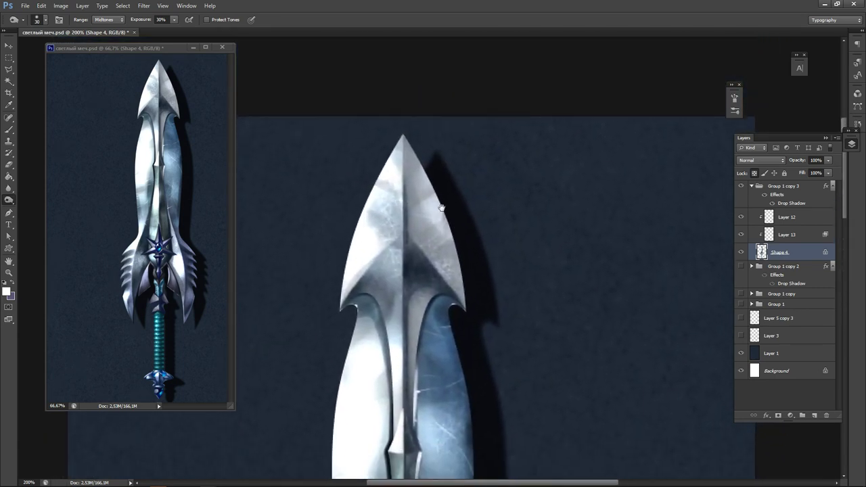
left_click_drag(452, 278, 435, 185)
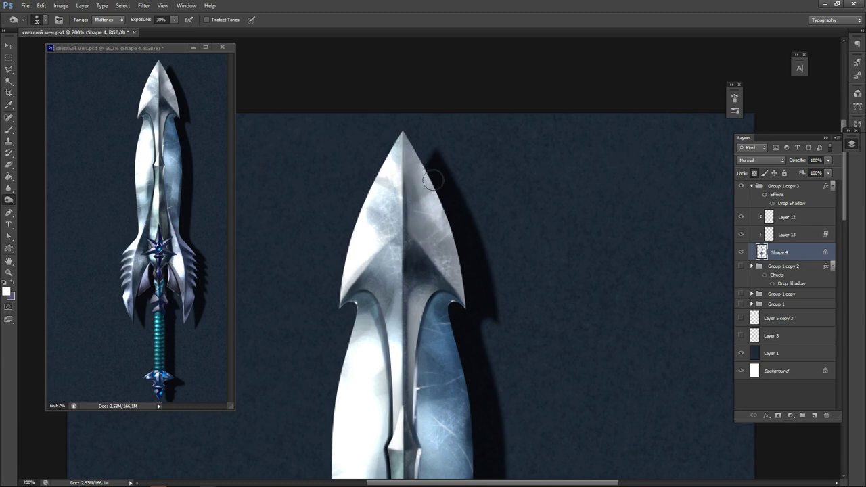
Merge Layer 12, Layer 13 and Shape 4 into one layer.
scroll(435, 184, "down", 3)
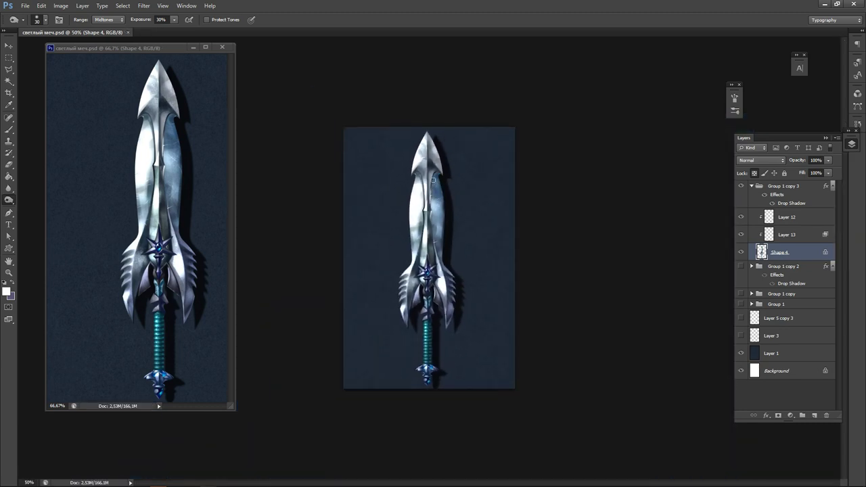
left_click(804, 223, "shift")
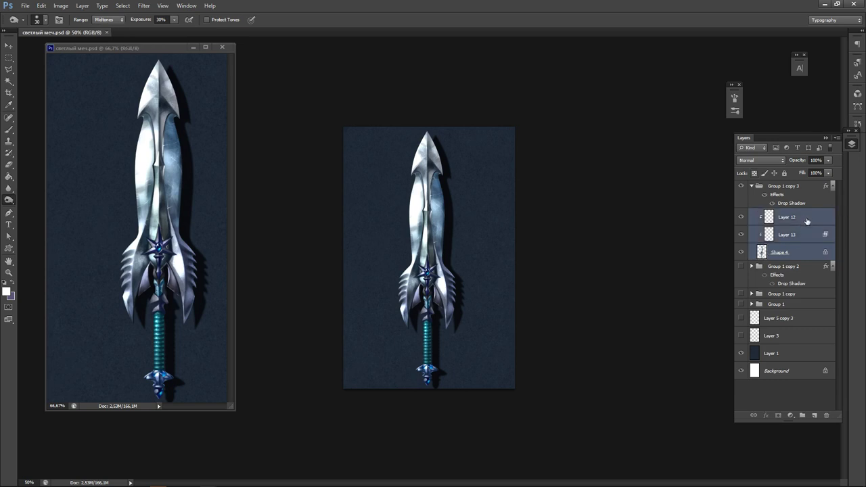
key("ctrl+e")
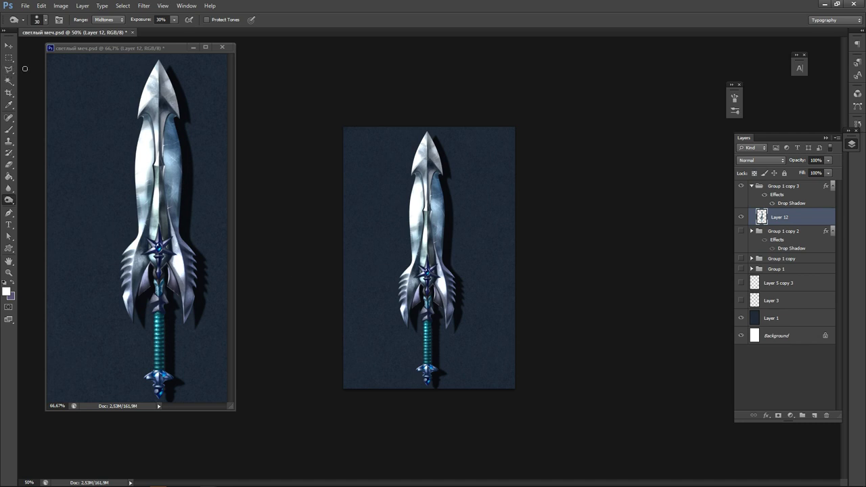
Select the right half of the canvas with the Rectangular Marquee and copy that half of the sword to a new layer.
key("m")
left_click_drag(514, 394, 427, 77)
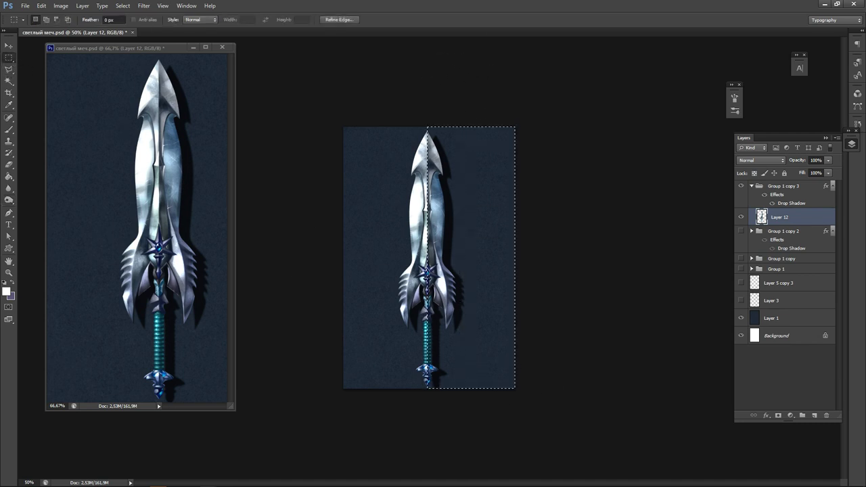
key("ctrl+j")
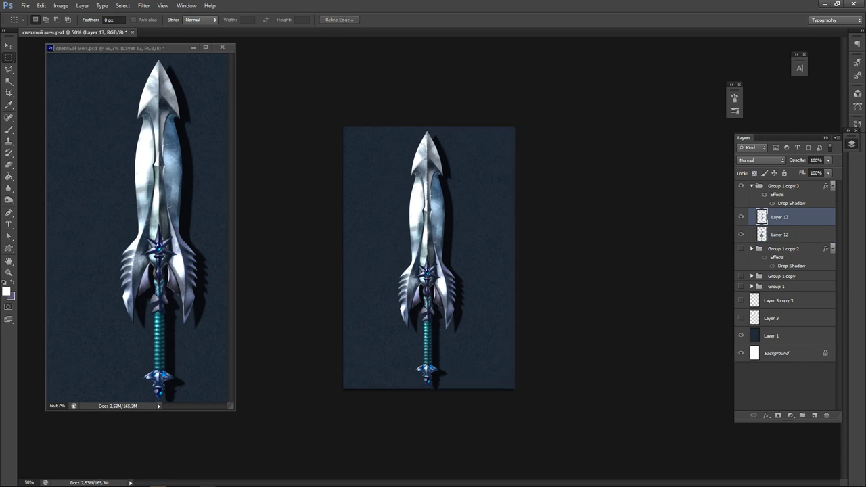
Darken the copied right half with Curves, setting input 28 to output 0, 90 to 61 and 255 to 177, and compare the result.
key("ctrl+m")
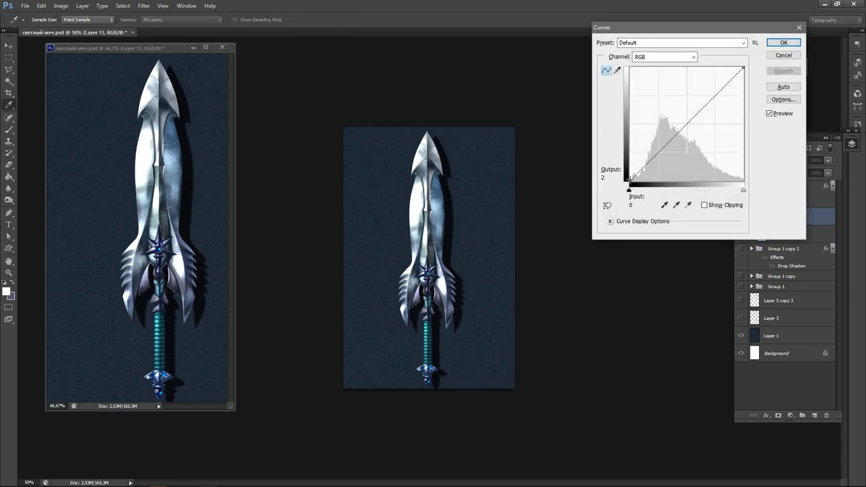
left_click_drag(630, 180, 641, 184)
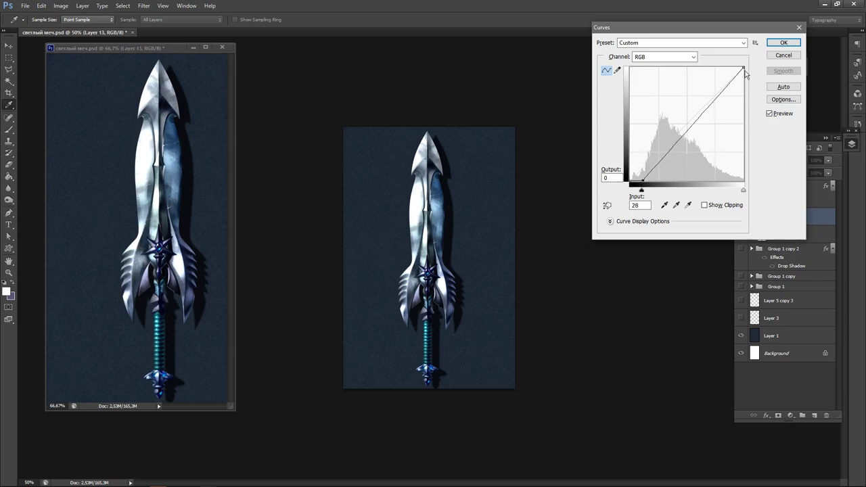
left_click_drag(745, 70, 752, 101)
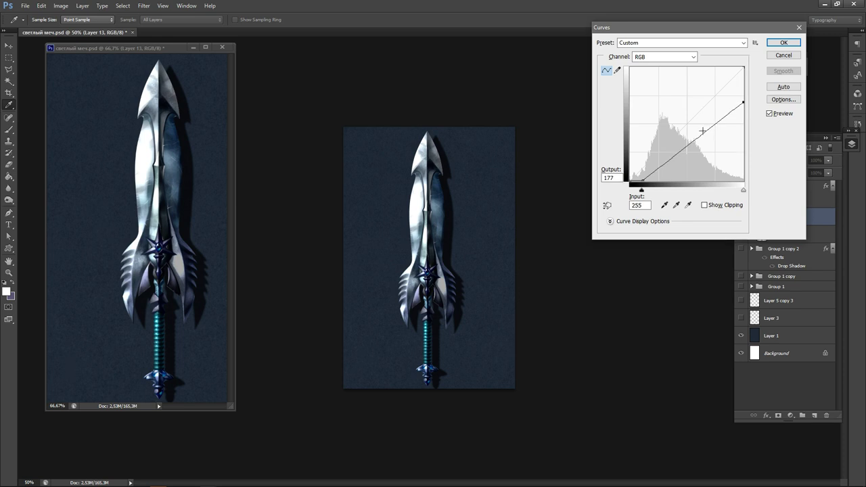
left_click_drag(673, 157, 670, 155)
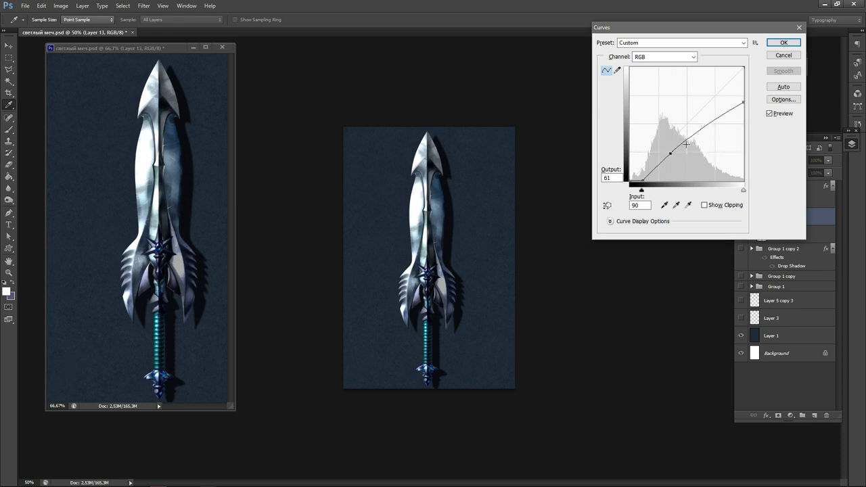
left_click(782, 43)
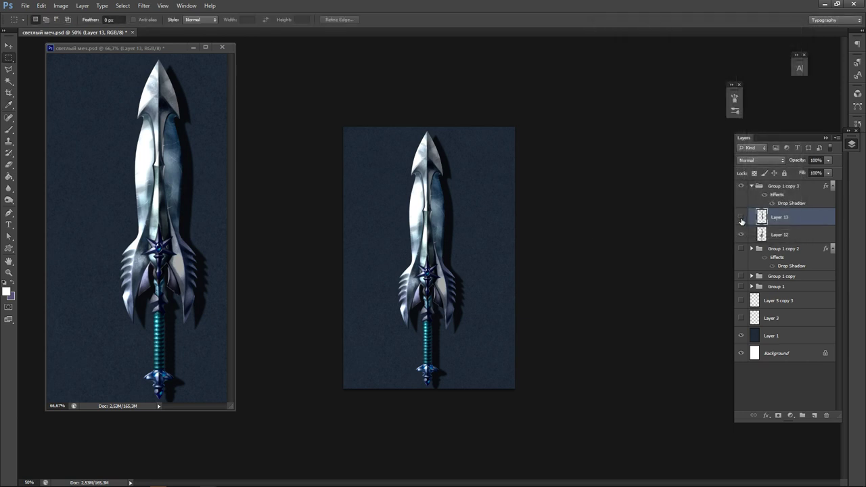
left_click(743, 221)
left_click(742, 221)
Erase the darkening from parts of the right wing, blade and spearhead with a 50 to 90 px Eraser, and merge the copy into Layer 12.
key("e")
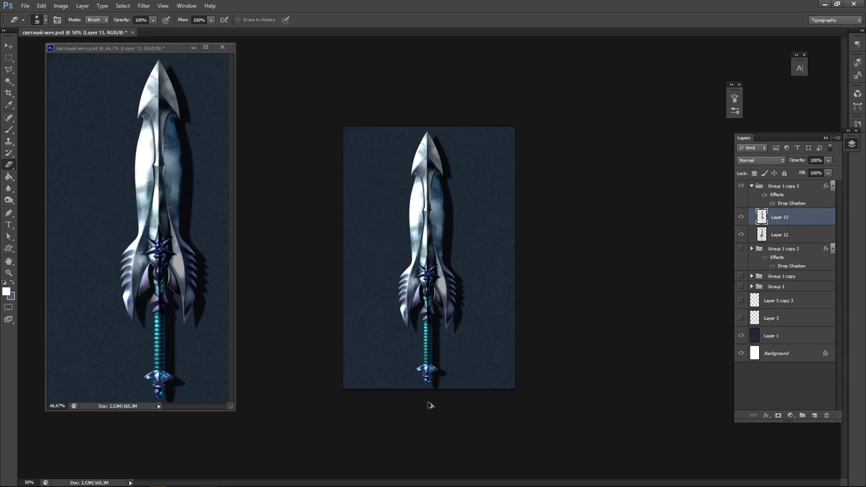
key("ctrl+z")
mouse_move(432, 275)
left_mouse_down()
mouse_move(440, 312)
mouse_move(436, 264)
mouse_move(441, 308)
left_mouse_up()
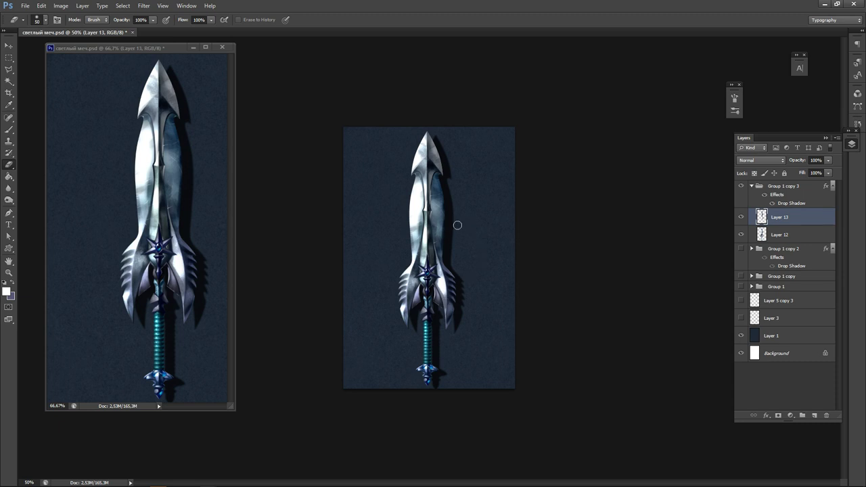
left_click_drag(441, 169, 439, 177)
mouse_move(443, 181)
left_mouse_down()
mouse_move(452, 248)
mouse_move(443, 184)
mouse_move(444, 254)
mouse_move(473, 286)
mouse_move(481, 246)
mouse_move(451, 224)
mouse_move(477, 325)
mouse_move(469, 290)
mouse_move(448, 265)
mouse_move(453, 328)
mouse_move(452, 273)
mouse_move(487, 241)
mouse_move(471, 283)
mouse_move(452, 274)
mouse_move(458, 323)
left_mouse_up()
key("ctrl+z")
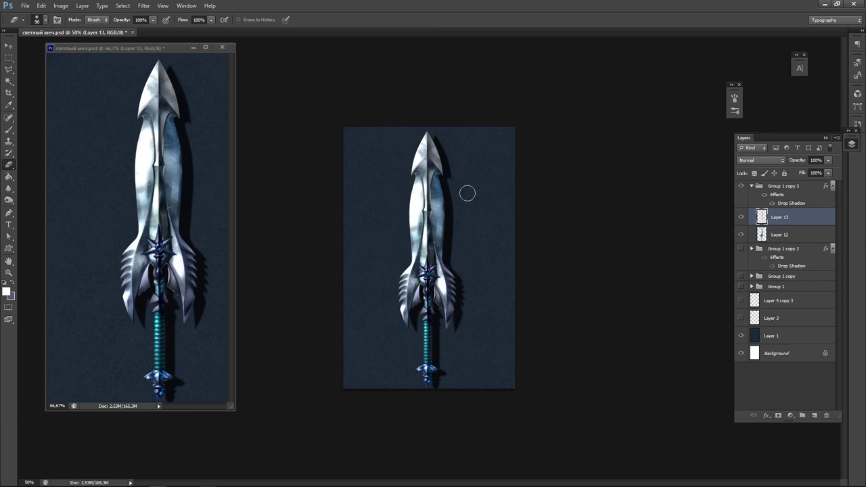
mouse_move(436, 130)
left_mouse_down()
mouse_move(448, 159)
mouse_move(440, 162)
left_mouse_up()
key("ctrl+z")
key("ctrl+e")
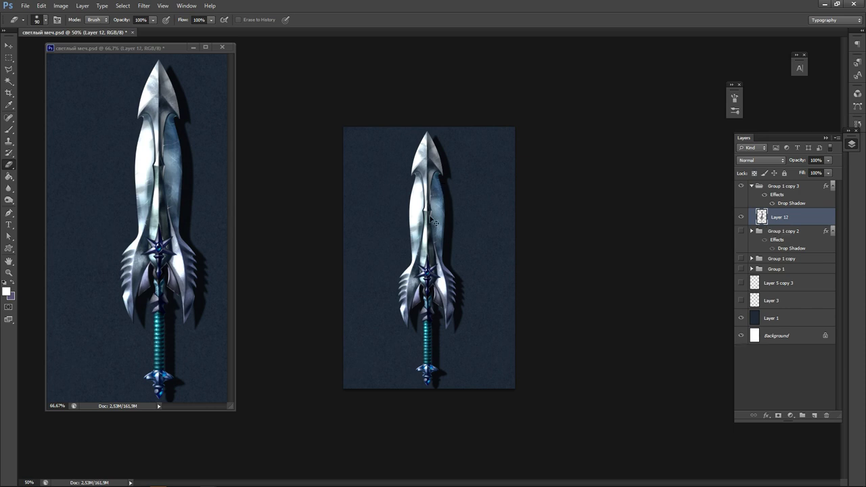
Lock Layer 12's transparent pixels and choose the flat elliptical 19 px brush preset, reduced to 3 px.
scroll(436, 232, "up", 5)
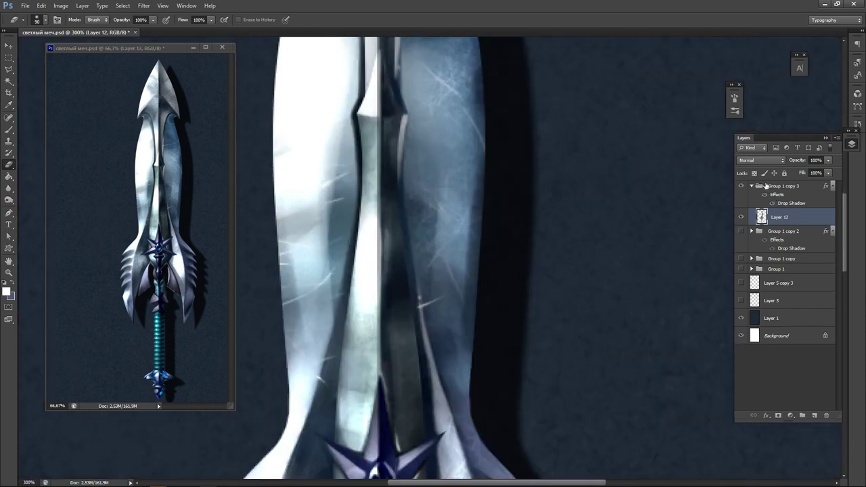
left_click(755, 174)
key("b")
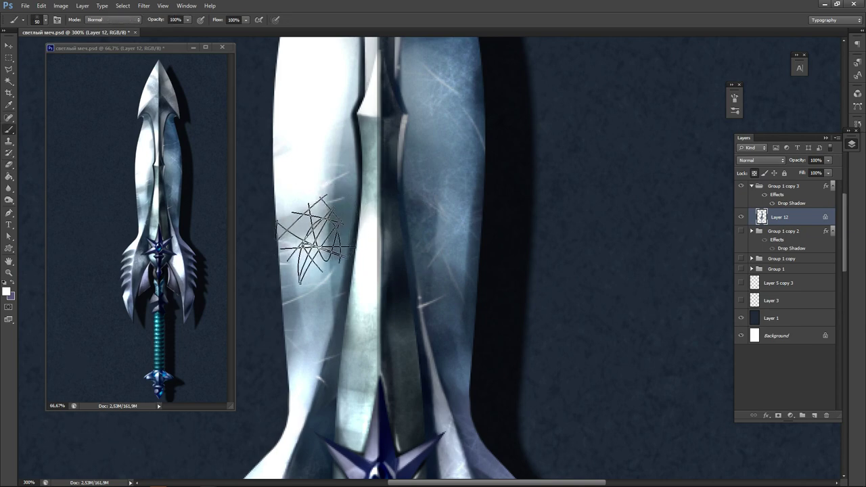
right_click(498, 249)
left_click(561, 218)
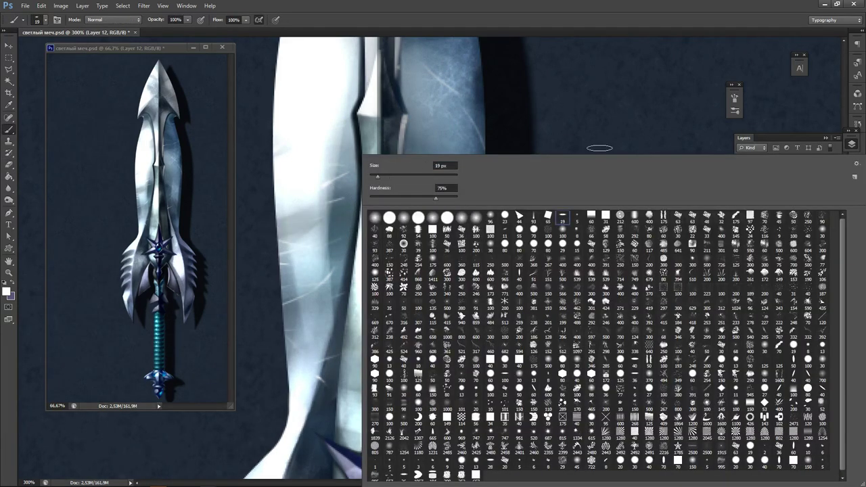
left_click(600, 147)
key("n")
left_click(524, 156)
key("b")
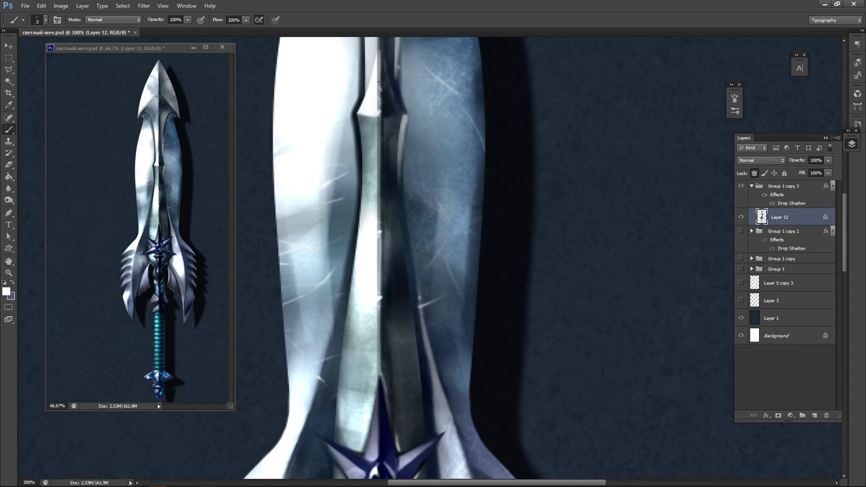
Paint a thin white highlight and small nicks along the central ridge of the blade below the pointed joint.
mouse_move(401, 61)
left_mouse_down()
mouse_move(385, 149)
mouse_move(381, 136)
left_mouse_up()
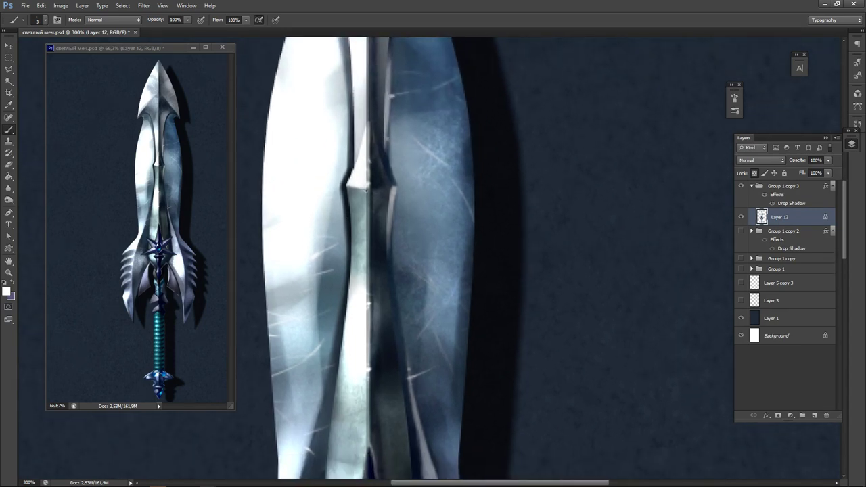
left_click(367, 191)
left_click(369, 312, "shift")
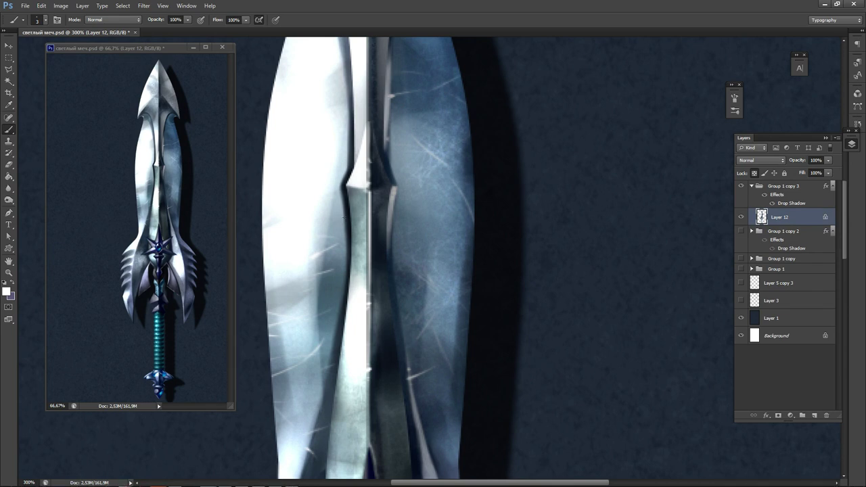
key("ctrl+z")
left_click_drag(368, 193, 366, 289)
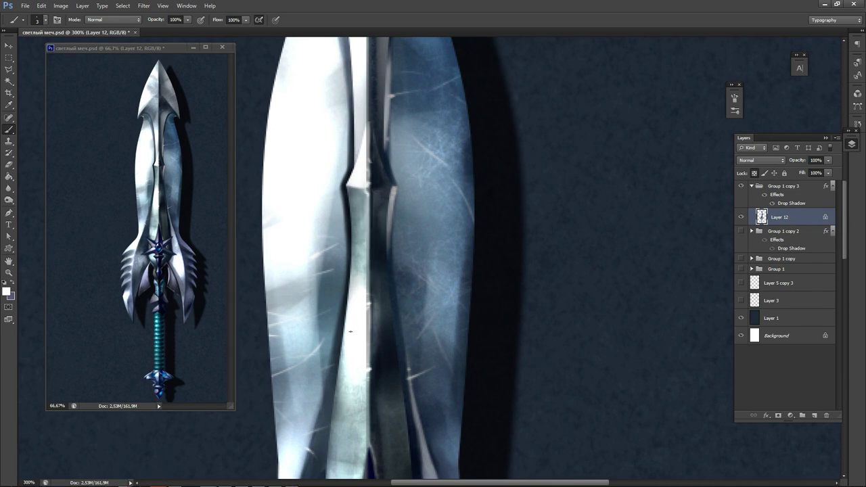
left_click_drag(368, 214, 377, 208)
Paint white highlights around the star emblem's upper spike and a scratch across the dark central ridge.
left_click_drag(398, 377, 418, 241)
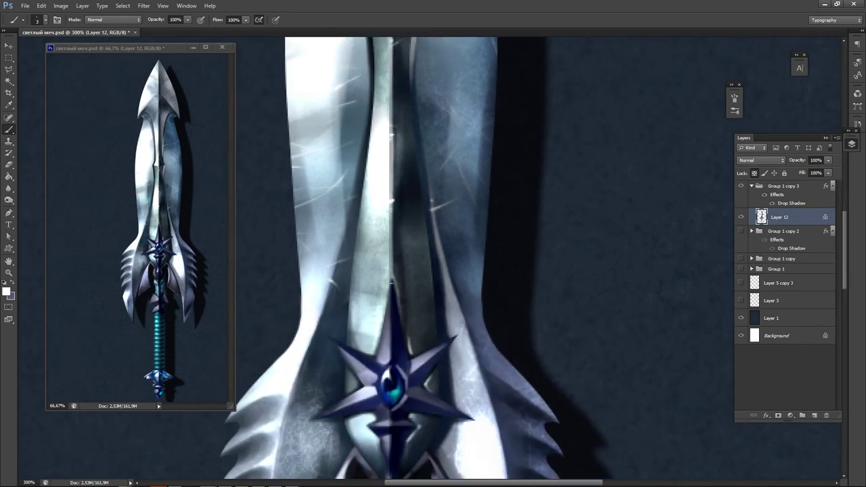
left_click_drag(394, 277, 411, 353)
left_click_drag(405, 317, 412, 352)
left_click_drag(428, 268, 404, 275)
key("ctrl+alt+z")
key("ctrl+alt+z")
left_click_drag(392, 275, 430, 251)
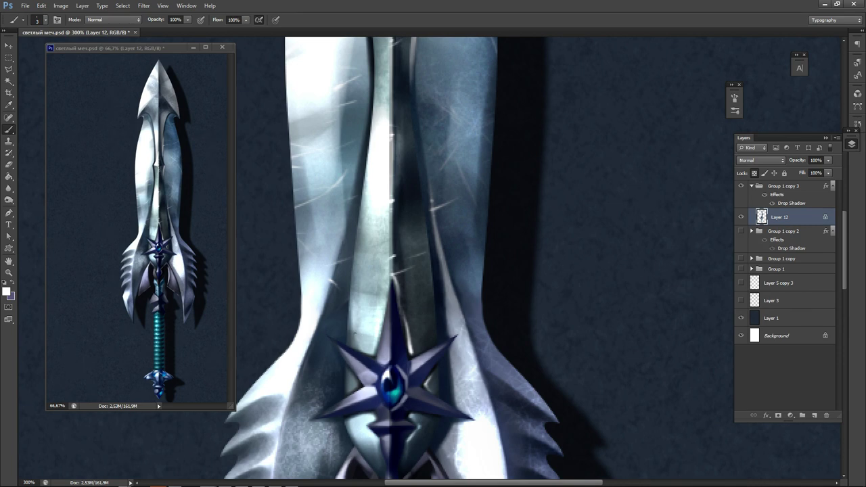
Add bright nicks and edge highlights to the left wing's inner ridge and barbs, undoing the last unwanted strokes.
left_click_drag(319, 385, 364, 262)
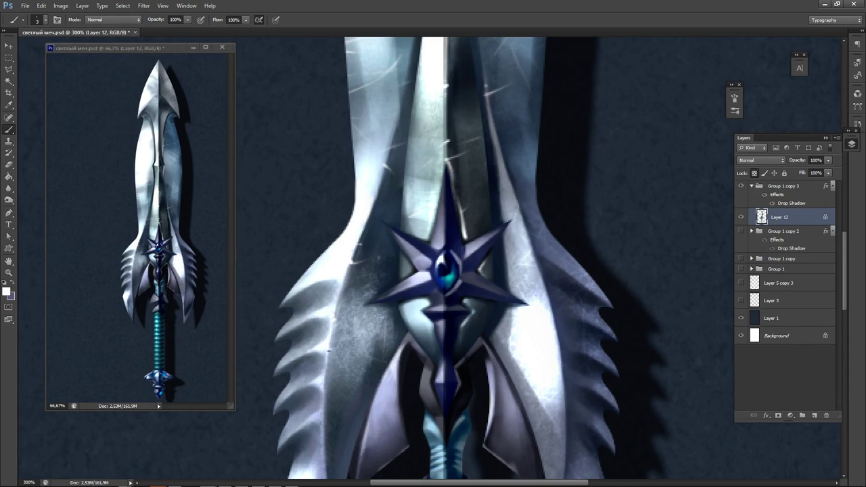
left_click_drag(320, 339, 390, 320)
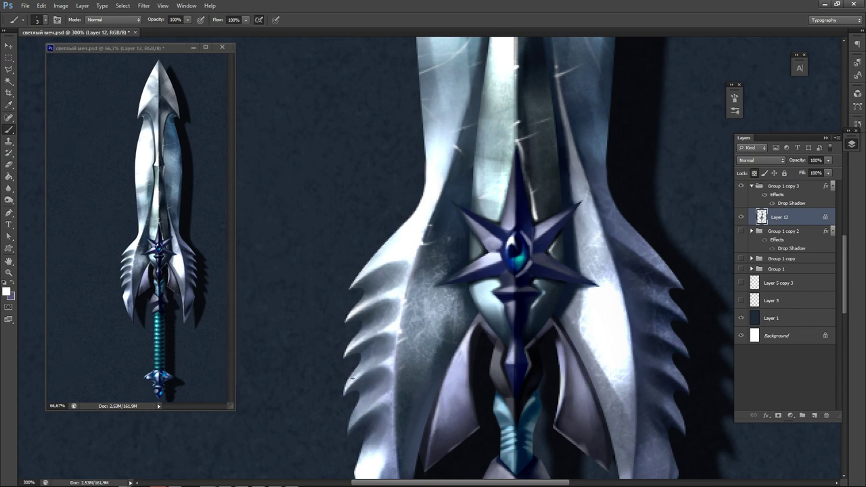
left_click_drag(310, 402, 278, 287)
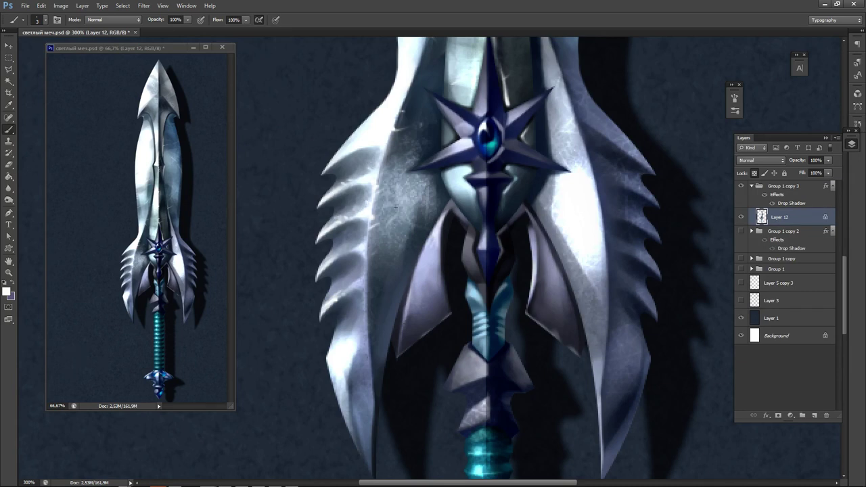
left_click_drag(367, 317, 369, 361)
key("ctrl+alt+z")
key("ctrl+alt+z")
key("ctrl+alt+z")
Paint white scratches and edge highlights on the small inner fins and the spiked collar above the grip.
mouse_move(364, 273)
left_mouse_down()
mouse_move(366, 305)
mouse_move(410, 301)
mouse_move(407, 310)
mouse_move(413, 292)
left_mouse_up()
left_click_drag(434, 237, 472, 243)
left_click_drag(453, 304, 443, 241)
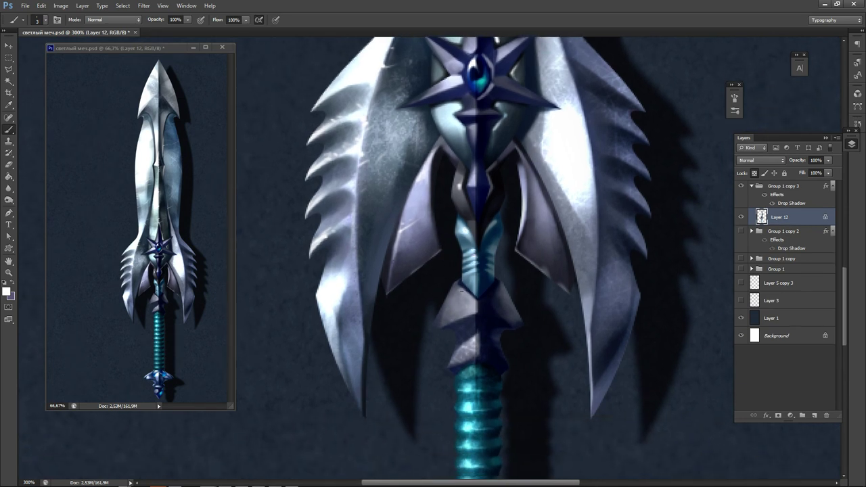
left_click_drag(463, 291, 485, 298)
mouse_move(477, 337)
left_mouse_down()
mouse_move(471, 338)
mouse_move(484, 339)
left_mouse_up()
left_click_drag(434, 324, 452, 322)
Paint small white highlights on the edges of the teal grip's rings.
left_click_drag(467, 390, 449, 303)
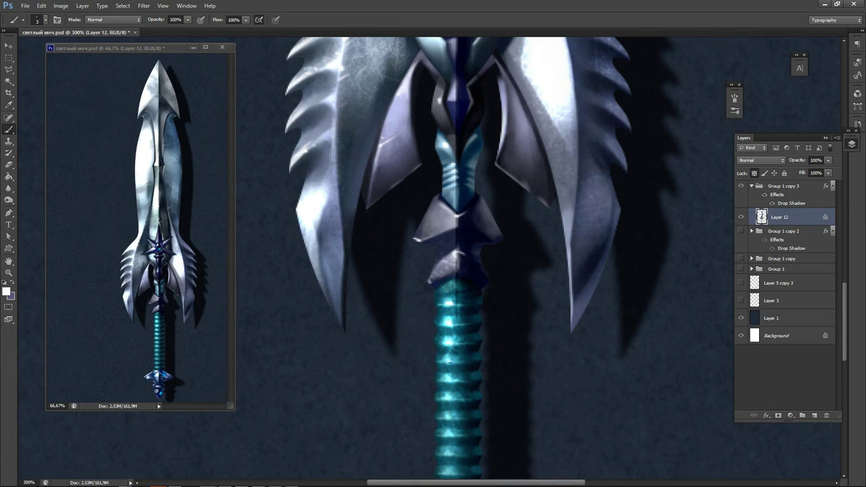
left_click_drag(480, 296, 483, 145)
mouse_move(437, 309)
left_mouse_down()
mouse_move(432, 243)
mouse_move(429, 278)
mouse_move(428, 259)
left_mouse_up()
mouse_move(433, 215)
left_mouse_down()
mouse_move(426, 304)
mouse_move(415, 288)
mouse_move(424, 263)
mouse_move(413, 274)
mouse_move(423, 224)
left_mouse_up()
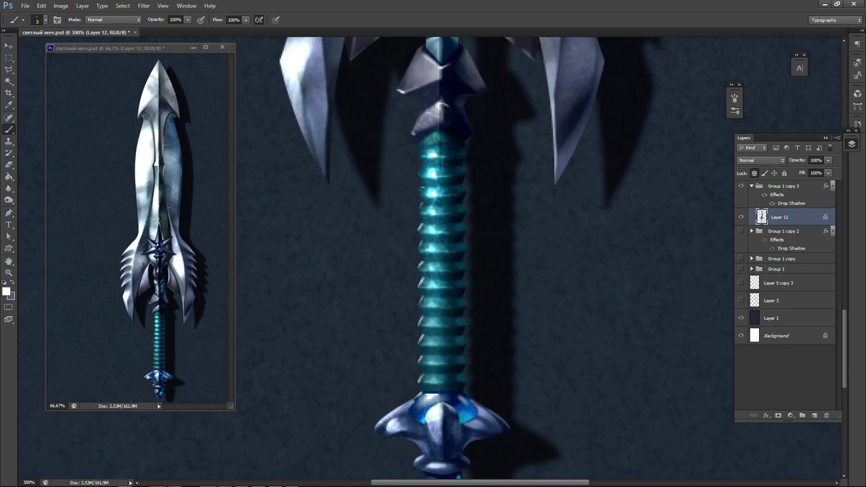
left_click_drag(417, 194, 424, 150)
key("ctrl+z")
left_click_drag(417, 213, 422, 205)
left_click_drag(417, 251, 422, 243)
left_click_drag(419, 157, 423, 149)
left_click_drag(462, 280, 465, 287)
Add fine scratches to the outer edge of the left blade and to its top just below the spearhead.
left_click_drag(442, 187, 420, 461)
left_click_drag(440, 271, 492, 313)
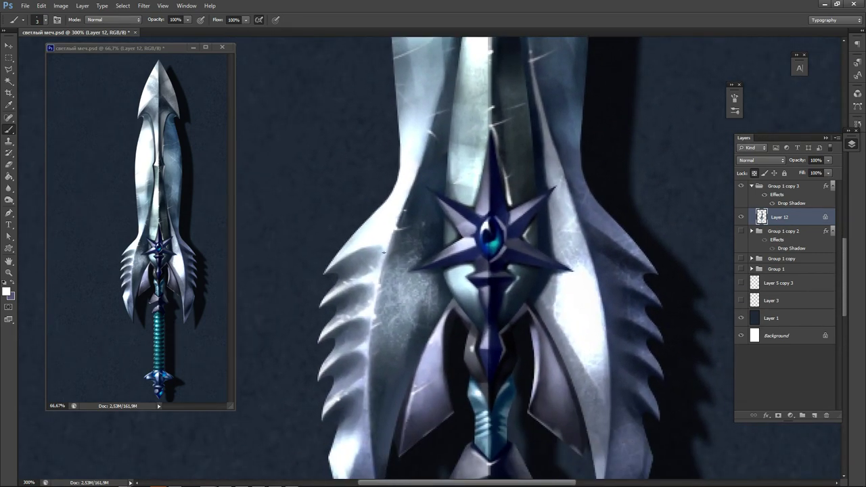
left_click_drag(429, 74, 429, 389)
left_click_drag(418, 180, 412, 207)
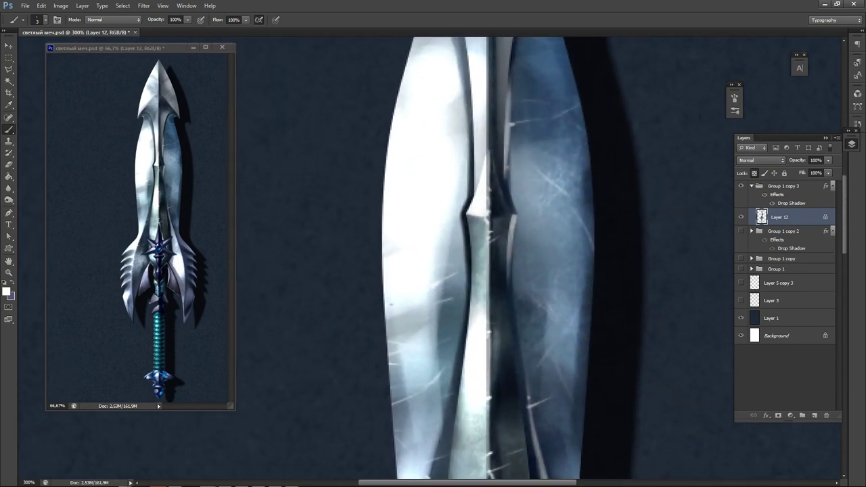
left_click_drag(386, 317, 410, 322)
left_click_drag(425, 213, 360, 370)
left_click_drag(426, 151, 418, 259)
left_click_drag(348, 275, 374, 262)
left_click_drag(348, 293, 362, 288)
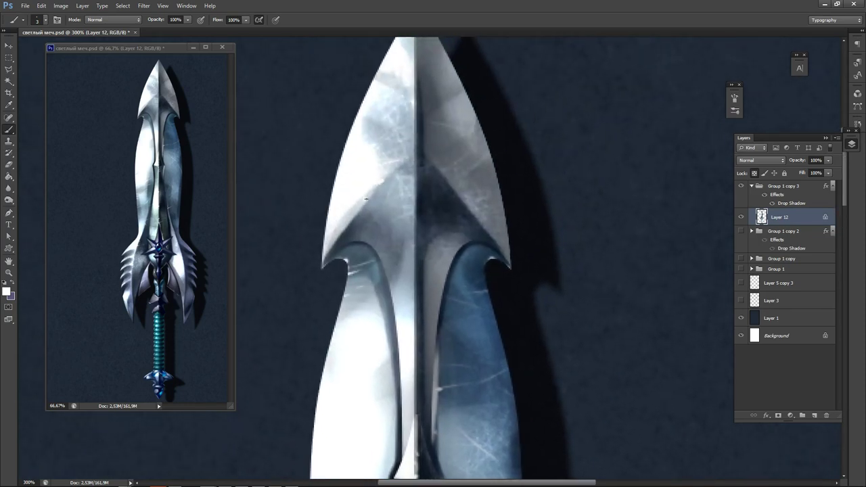
Highlight the spearhead's lower left bevel and paint a white line with small nicks along its central ridge.
mouse_move(353, 206)
left_mouse_down()
mouse_move(369, 206)
mouse_move(361, 212)
left_mouse_up()
left_click_drag(344, 225, 351, 222)
left_click_drag(427, 144, 381, 244)
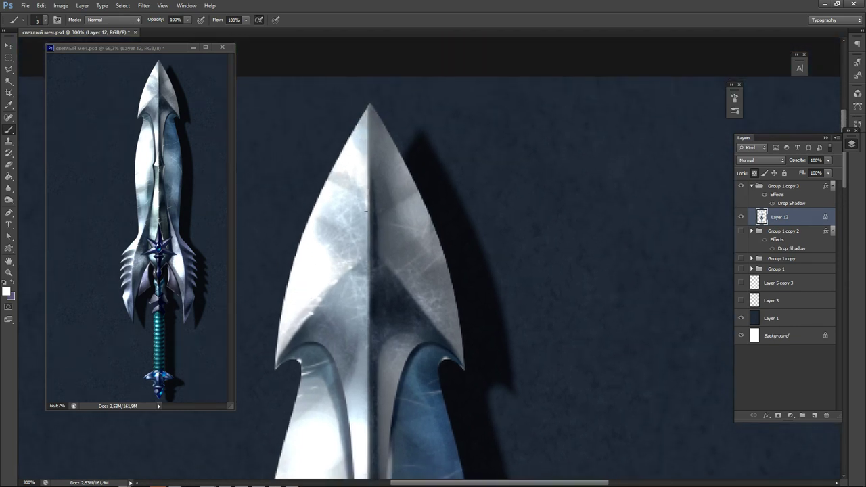
left_click_drag(369, 105, 370, 242)
left_click_drag(369, 105, 369, 122)
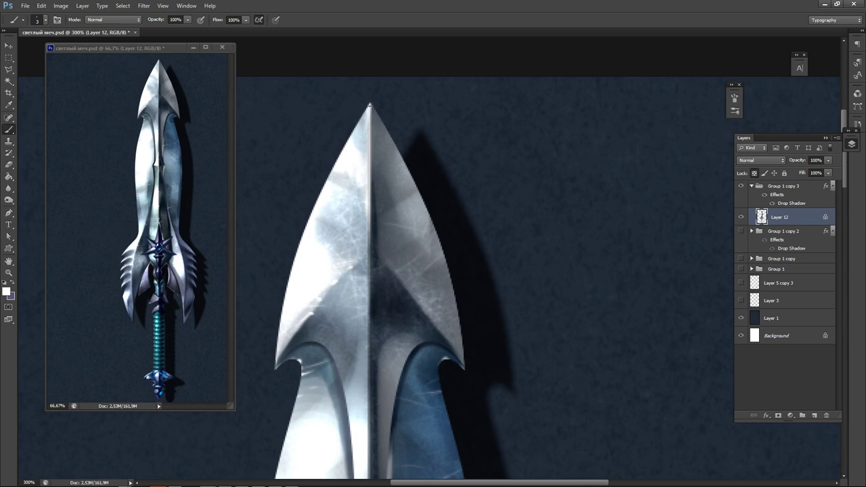
left_click_drag(369, 112, 367, 233)
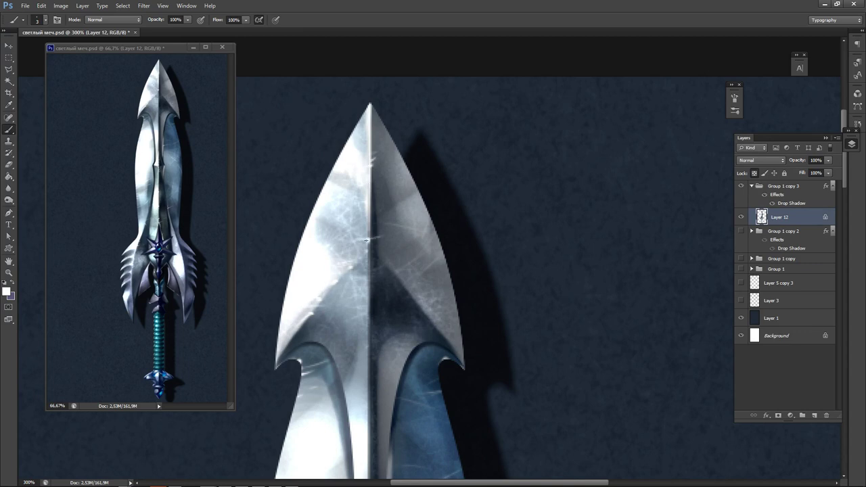
Paint white nicks and scratches on the spearhead's right bevel and the upper part of the blue right blade.
mouse_move(430, 271)
left_mouse_down()
mouse_move(378, 204)
mouse_move(413, 282)
left_mouse_up()
key("ctrl+z")
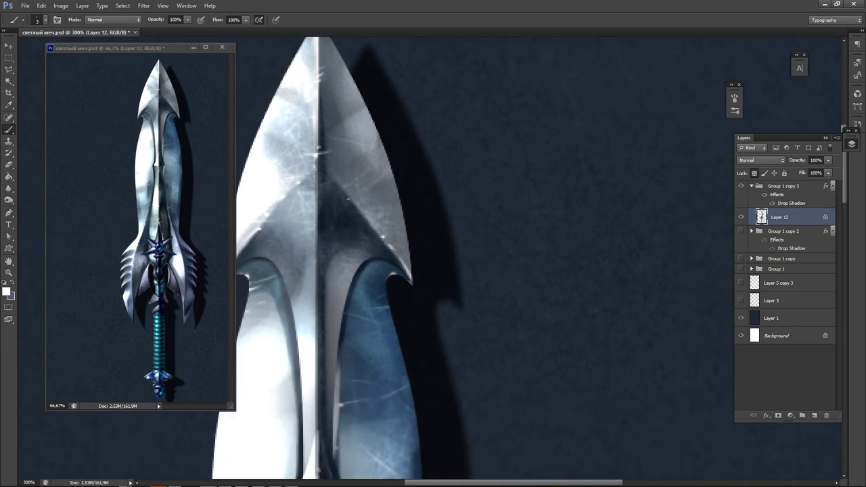
mouse_move(367, 160)
left_mouse_down()
mouse_move(394, 179)
mouse_move(353, 162)
mouse_move(375, 132)
left_mouse_up()
left_click_drag(411, 273, 411, 263)
mouse_move(359, 278)
left_mouse_down()
mouse_move(391, 265)
mouse_move(408, 276)
mouse_move(406, 203)
left_mouse_up()
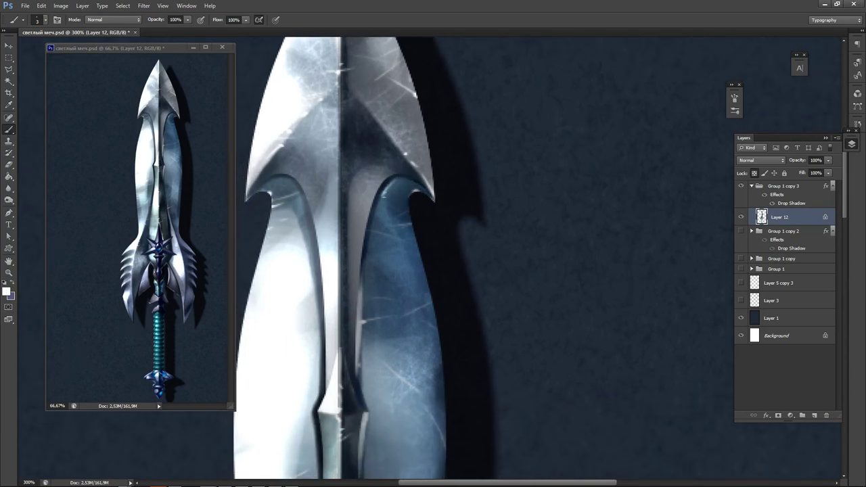
left_click_drag(401, 316, 414, 246)
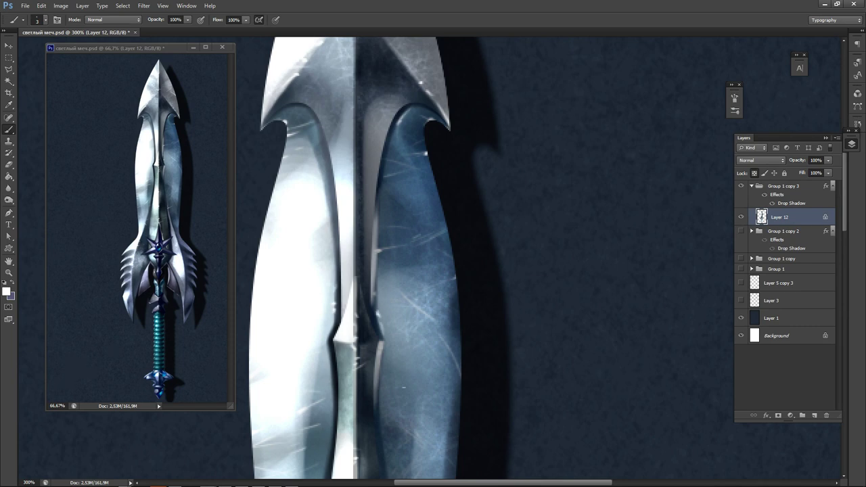
Paint white highlights and small nicks on the right edge of the central ridge and around the star ornament.
left_click_drag(403, 387, 389, 238)
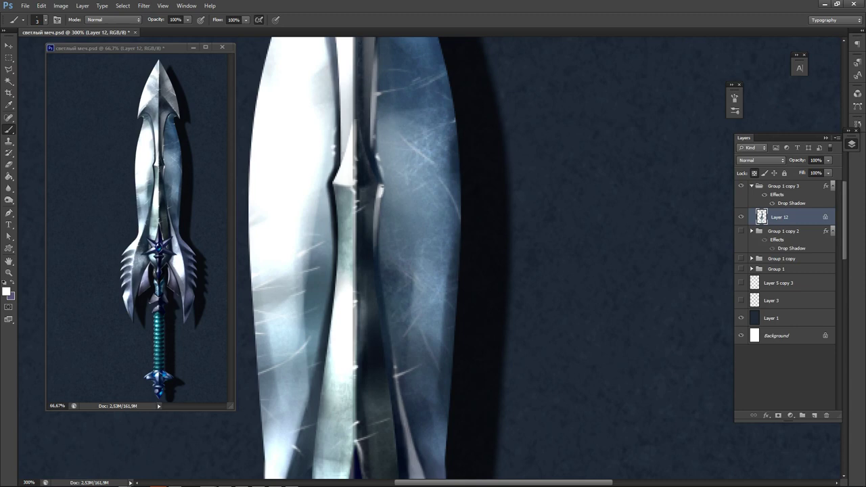
left_click_drag(382, 187, 378, 217)
mouse_move(381, 360)
left_mouse_down()
mouse_move(380, 232)
mouse_move(412, 311)
left_mouse_up()
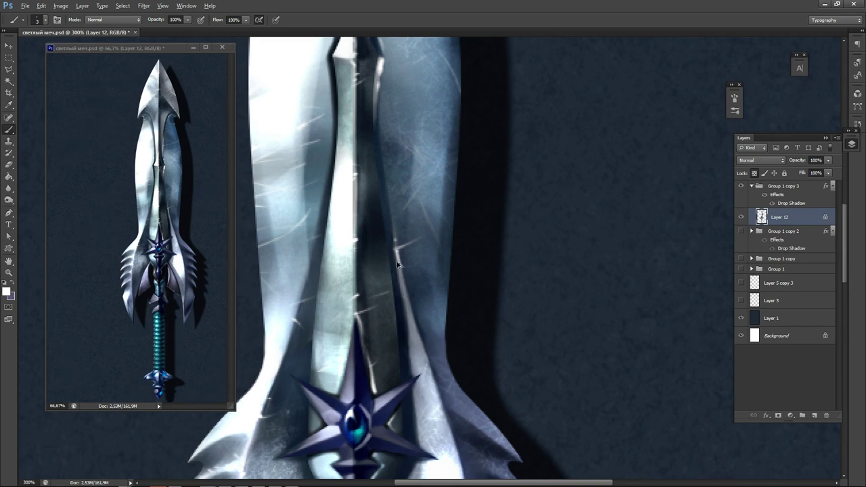
left_click_drag(386, 334, 394, 226)
left_click_drag(334, 329, 343, 306)
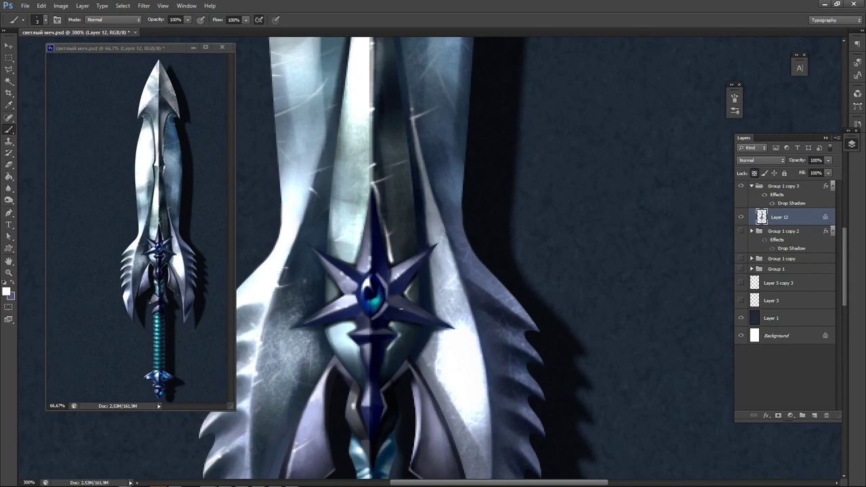
left_click_drag(399, 308, 430, 320)
mouse_move(294, 280)
left_mouse_down()
mouse_move(203, 170)
mouse_move(258, 148)
left_mouse_up()
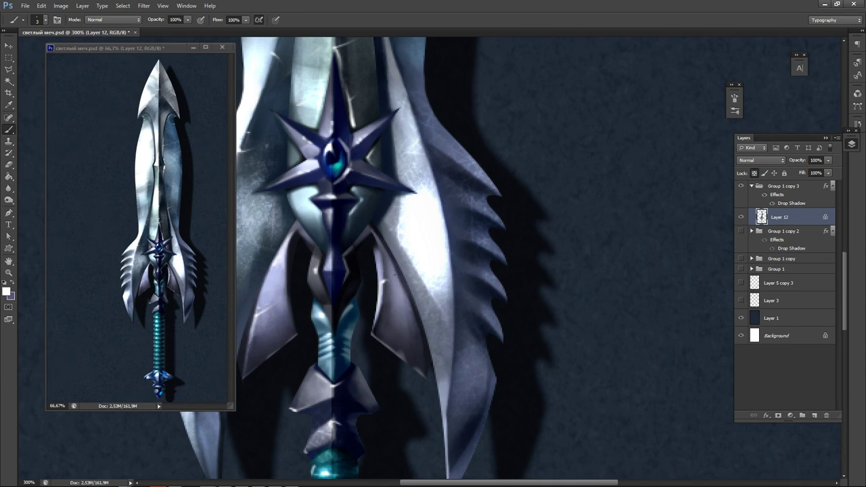
Switch to black and paint small cracks on the inner fins and the left wing of the guard.
left_click(346, 252, "alt")
left_click_drag(251, 316, 264, 309)
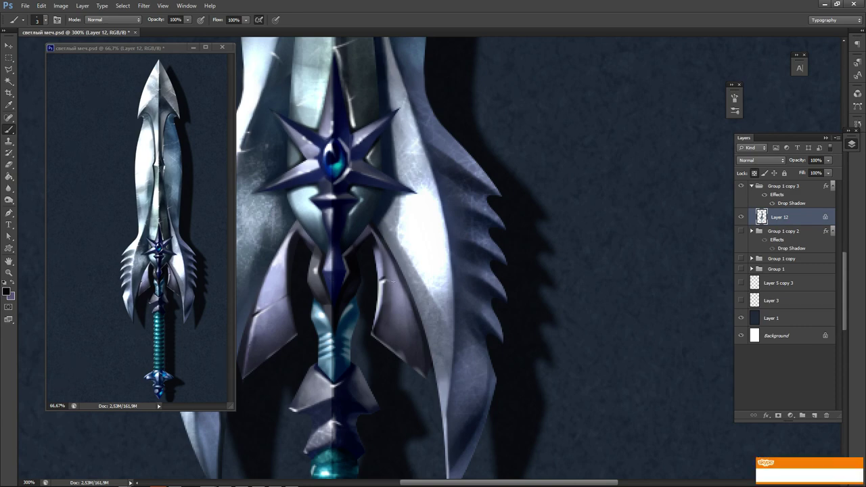
mouse_move(320, 224)
left_mouse_down()
mouse_move(382, 307)
mouse_move(435, 419)
mouse_move(442, 353)
left_mouse_up()
mouse_move(341, 333)
left_mouse_down()
mouse_move(322, 308)
mouse_move(345, 329)
left_mouse_up()
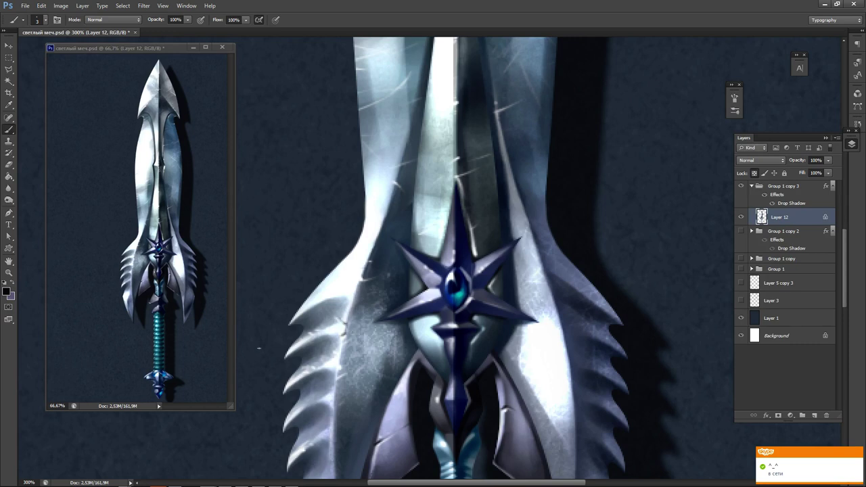
mouse_move(317, 357)
left_mouse_down()
mouse_move(327, 364)
mouse_move(359, 355)
mouse_move(351, 372)
mouse_move(366, 362)
mouse_move(340, 375)
mouse_move(327, 238)
left_mouse_up()
left_click_drag(345, 310, 326, 320)
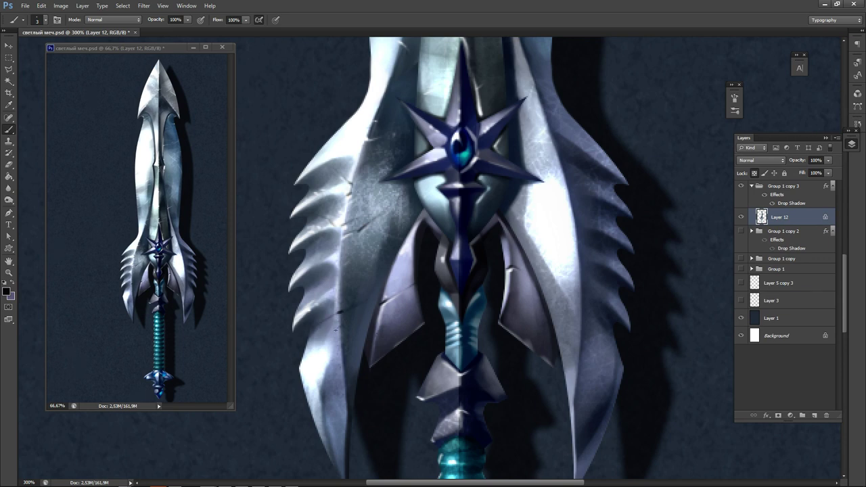
Sample a light colour to highlight the crack on the left wing's ridge, and add more dark cracks to that wing.
key("x")
left_click(333, 345, "alt")
left_click_drag(341, 317, 340, 335)
key("x")
mouse_move(318, 202)
left_mouse_down()
mouse_move(293, 217)
mouse_move(330, 197)
mouse_move(295, 185)
mouse_move(336, 165)
left_mouse_up()
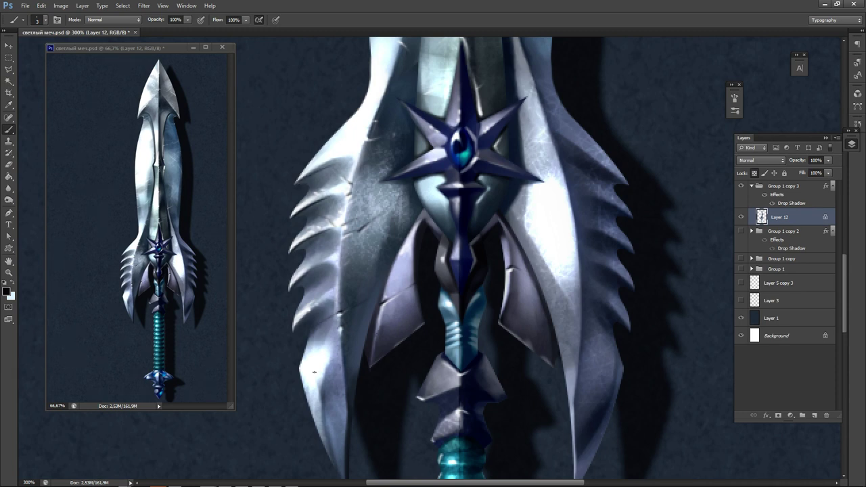
left_click_drag(310, 315, 299, 323)
left_click_drag(354, 295, 331, 332)
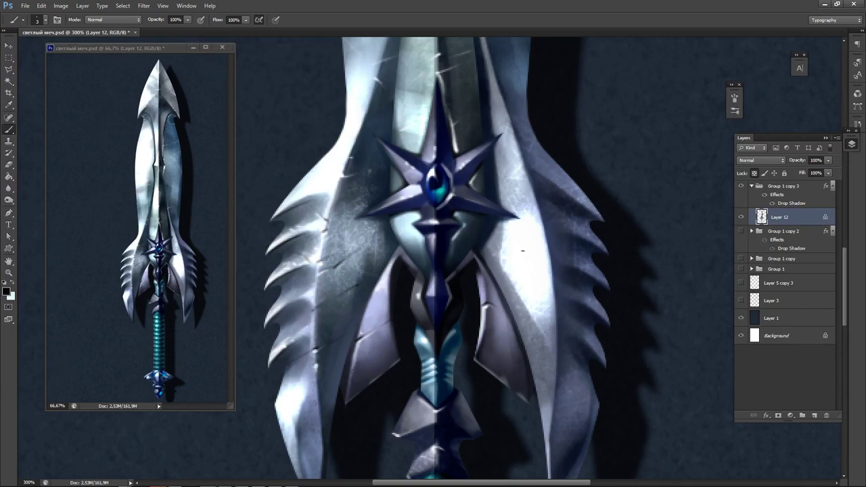
Paint a dark crack on the bright face of the guard's right wing and white nicks along its ridge and barbs.
left_click_drag(546, 236, 509, 242)
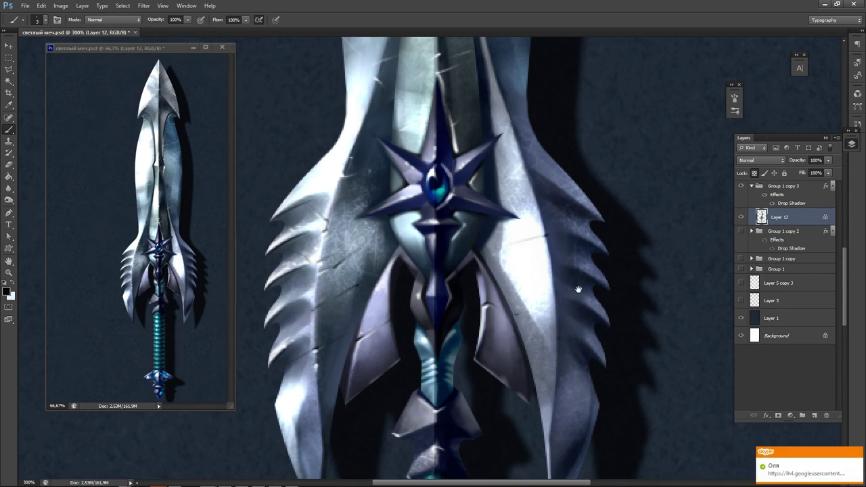
left_click_drag(578, 290, 482, 294)
key("x")
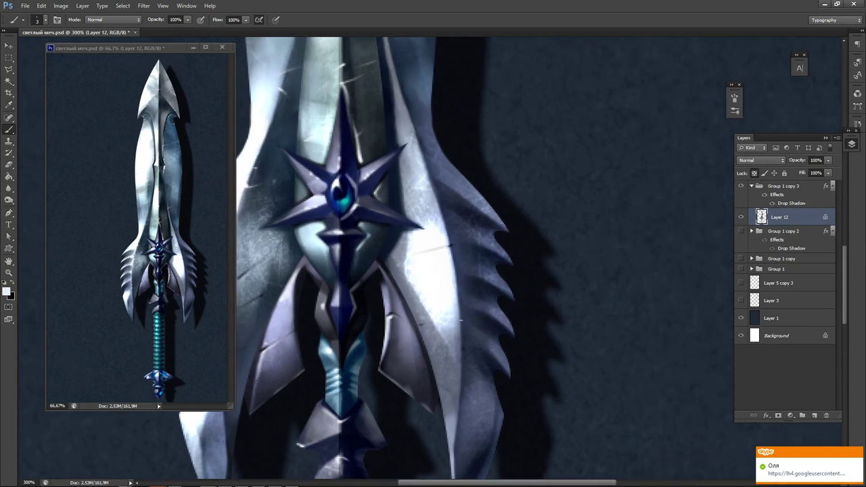
left_click_drag(455, 321, 465, 319)
left_click_drag(464, 351, 449, 356)
left_click_drag(440, 217, 513, 264)
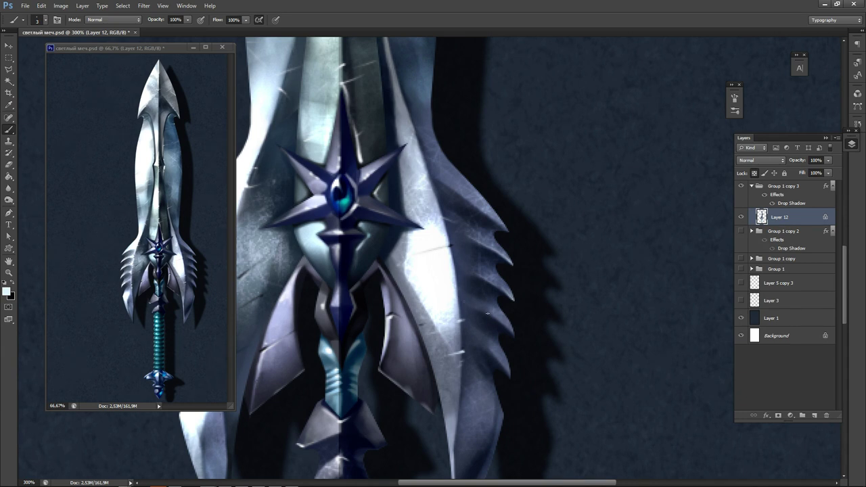
left_click_drag(509, 326, 514, 338)
left_click_drag(486, 211, 511, 233)
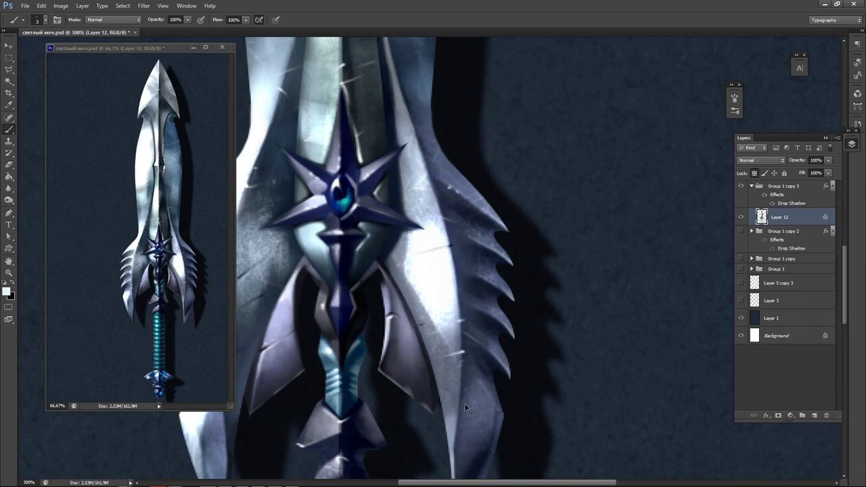
Paint black scratches on the central ridge above the star and on the lower end of the left blade.
left_click_drag(444, 245, 468, 346)
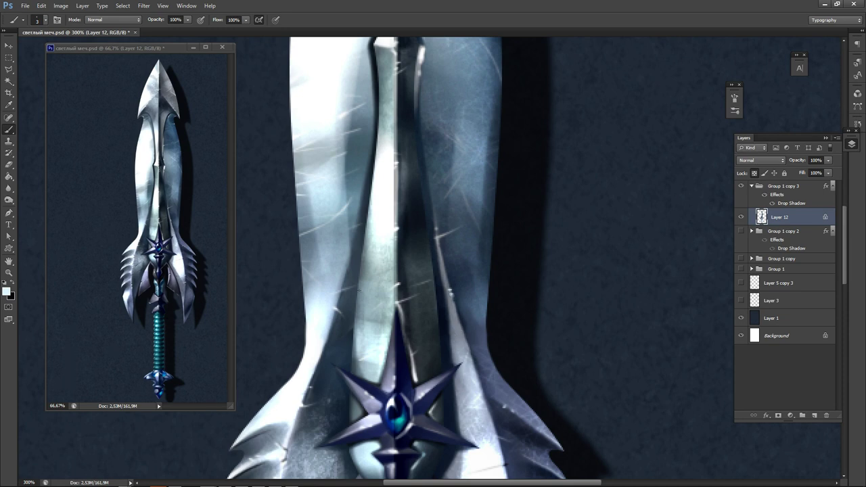
mouse_move(368, 272)
left_mouse_down()
mouse_move(381, 333)
mouse_move(393, 328)
mouse_move(383, 330)
left_mouse_up()
key("x")
key("ctrl+alt+z")
key("ctrl+alt+z")
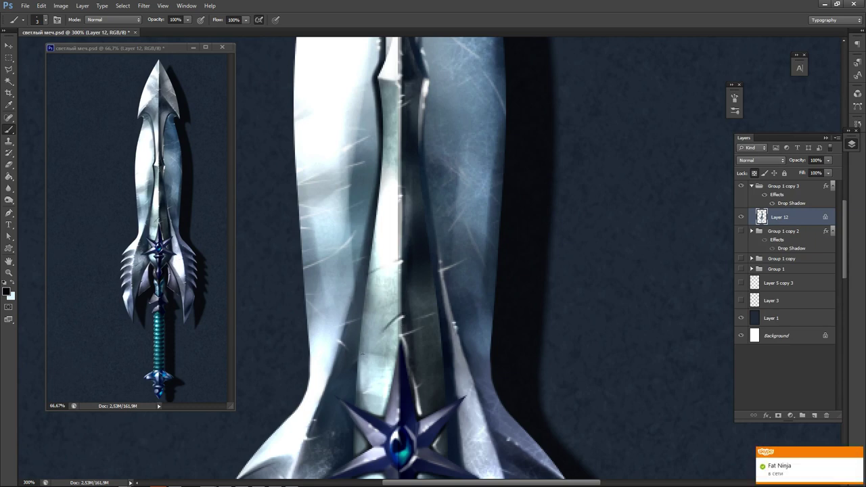
left_click_drag(341, 342, 330, 342)
Add black scratches and nicks to the upper part of both blades, beside the central ridge and below the spearhead.
left_click_drag(398, 136, 415, 274)
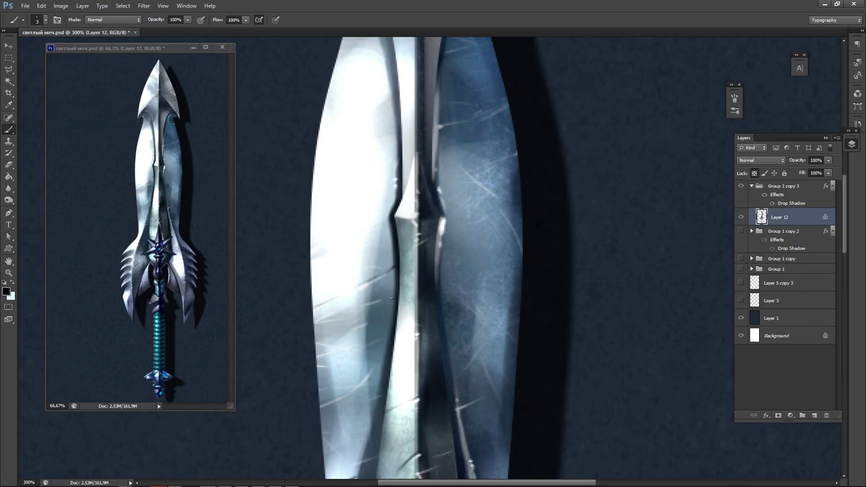
left_click_drag(399, 248, 381, 366)
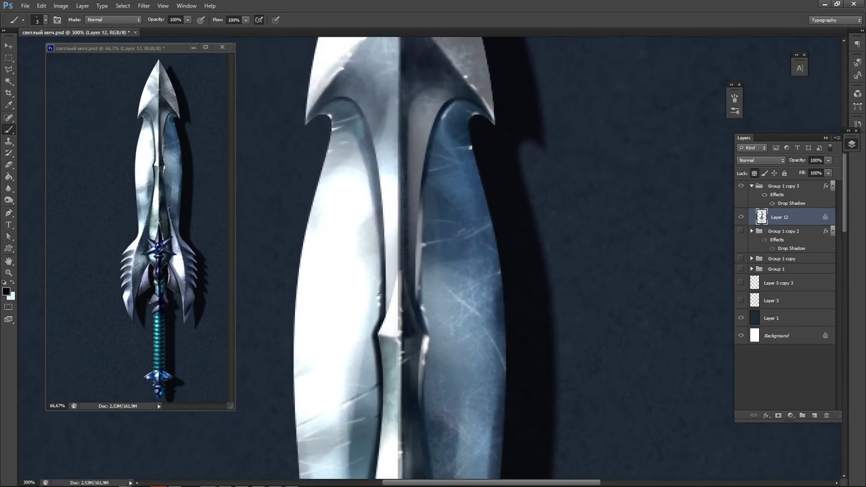
left_click_drag(382, 294, 356, 302)
left_click_drag(334, 217, 315, 227)
left_click(125, 481)
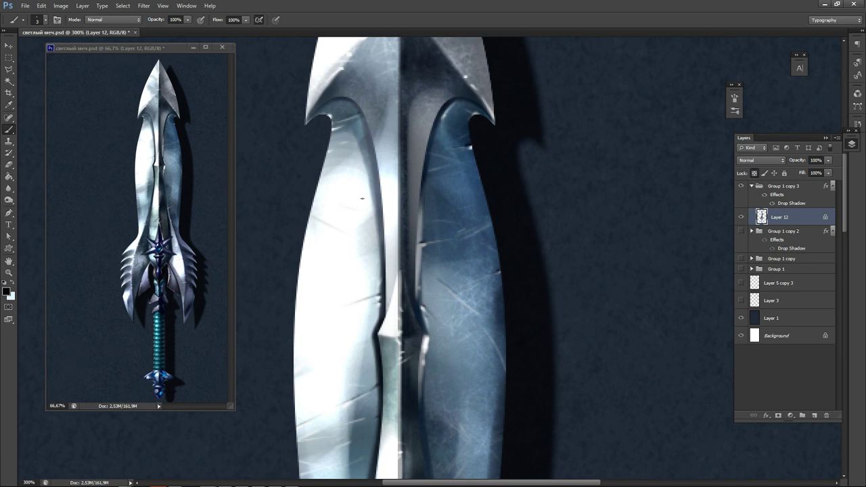
mouse_move(372, 145)
left_mouse_down()
mouse_move(354, 341)
mouse_move(383, 134)
left_mouse_up()
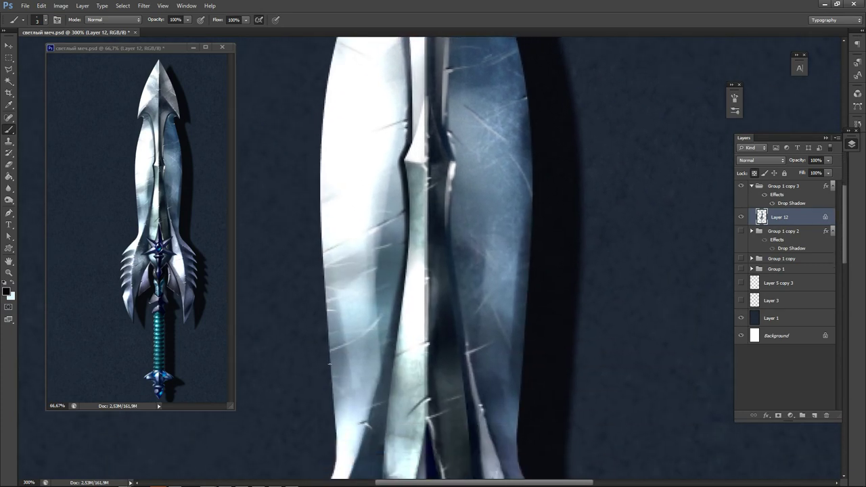
Paint black accents along the existing scratches on the lower half of the left blade.
left_click_drag(331, 348, 364, 331)
left_click_drag(371, 326, 380, 316)
left_click_drag(380, 283, 374, 290)
Unlock the layer's transparent pixels and set up a hard round eraser 2 px in size.
scroll(305, 388, "down", 5)
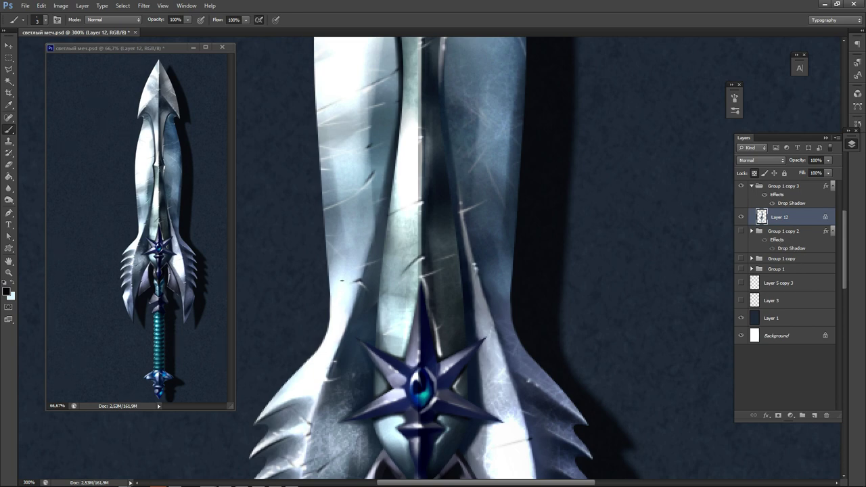
key("e")
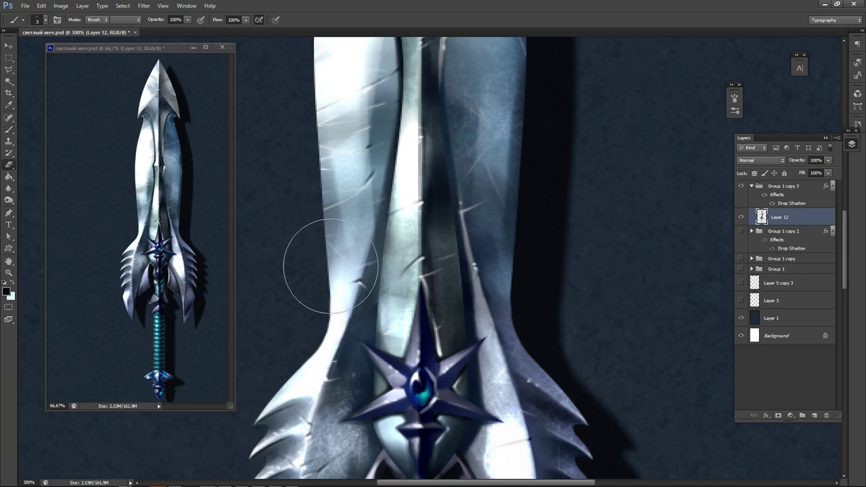
right_click(335, 269)
left_click(393, 220)
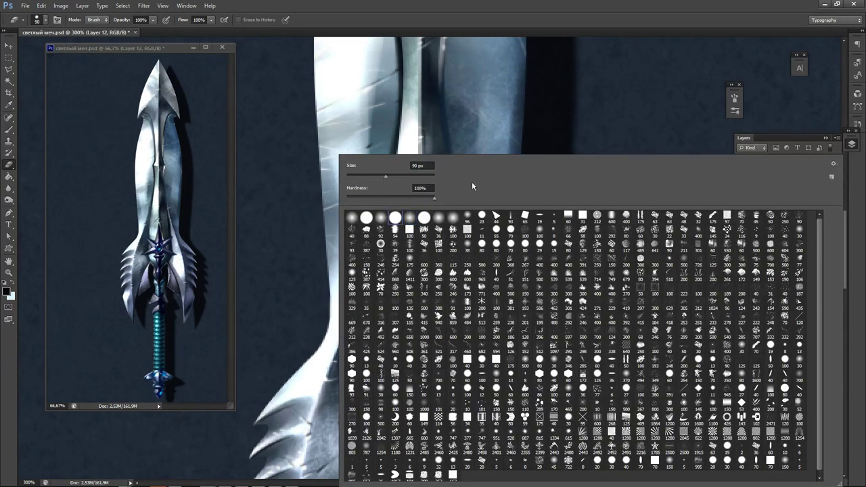
left_click(613, 119)
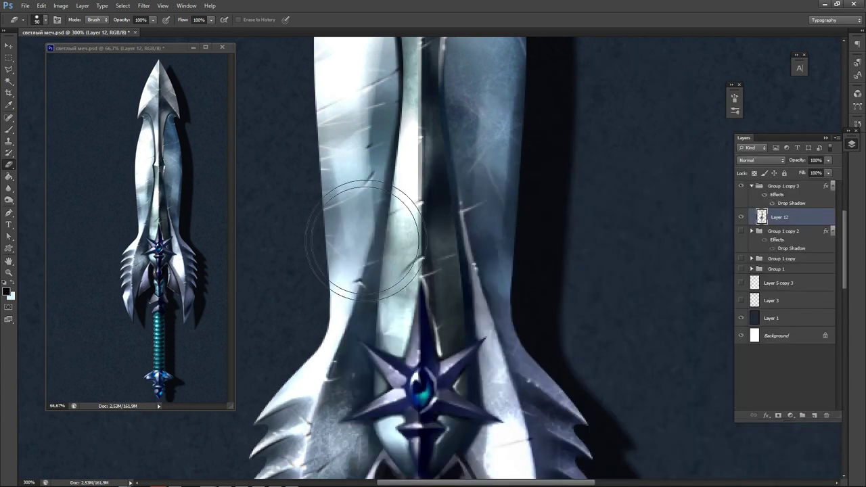
key("bracketleft")
key("bracketleft")
key("bracketleft")
key("bracketleft")
key("bracketleft")
key("bracketleft")
key("bracketleft")
key("bracketleft")
key("bracketleft")
key("bracketleft")
key("bracketleft")
key("bracketleft")
key("bracketleft")
key("bracketleft")
key("bracketleft")
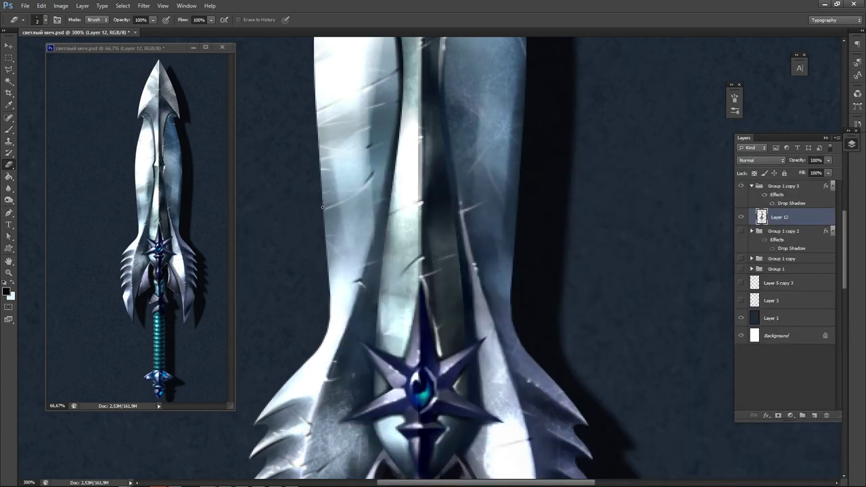
Erase tiny notches along the outer edge of the left blade where the scratches meet it.
left_click_drag(323, 206, 324, 215)
scroll(320, 223, "up", 2)
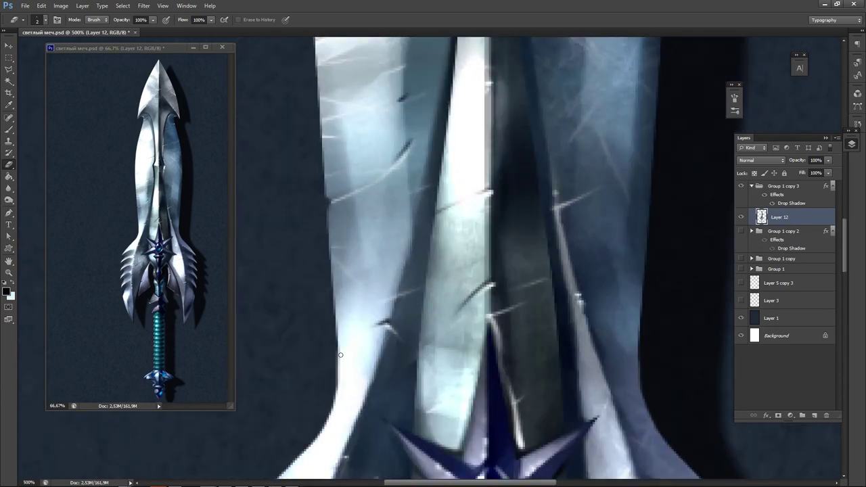
left_click_drag(335, 337, 339, 340)
mouse_move(308, 180)
left_mouse_down()
mouse_move(341, 259)
mouse_move(356, 341)
left_mouse_up()
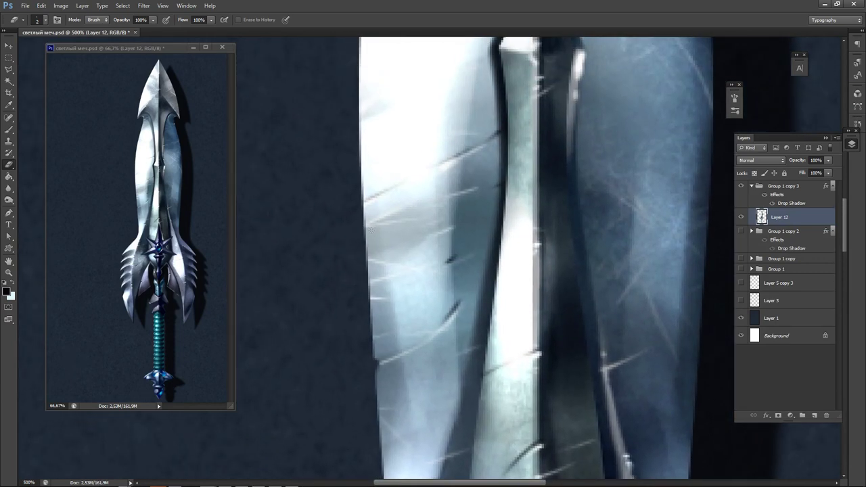
left_click_drag(362, 200, 367, 255)
mouse_move(365, 298)
left_mouse_down()
mouse_move(374, 337)
mouse_move(366, 367)
mouse_move(356, 271)
left_mouse_up()
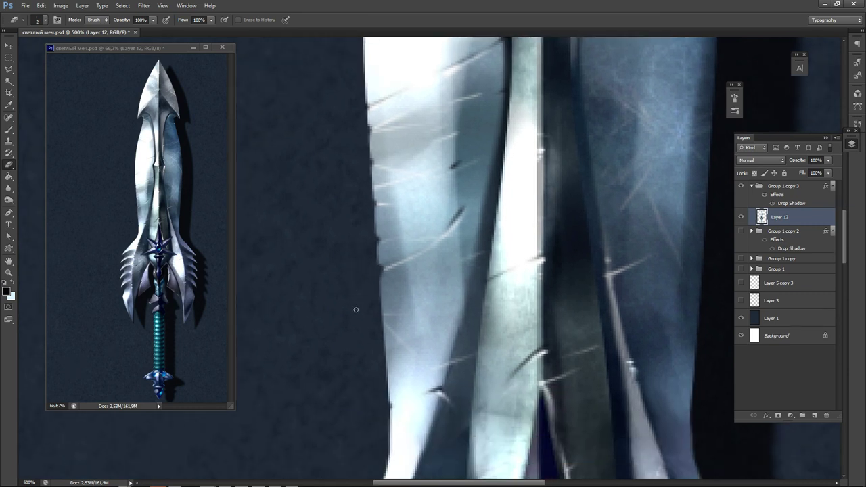
Lock the layer's transparent pixels again and paint highlights in white (ffffff) at the notches of the left blade's edge.
key("b")
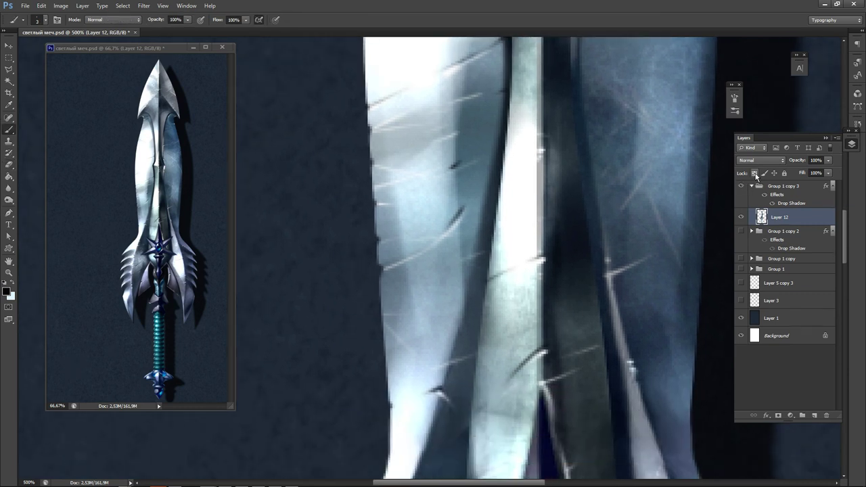
left_click(754, 174)
key("n")
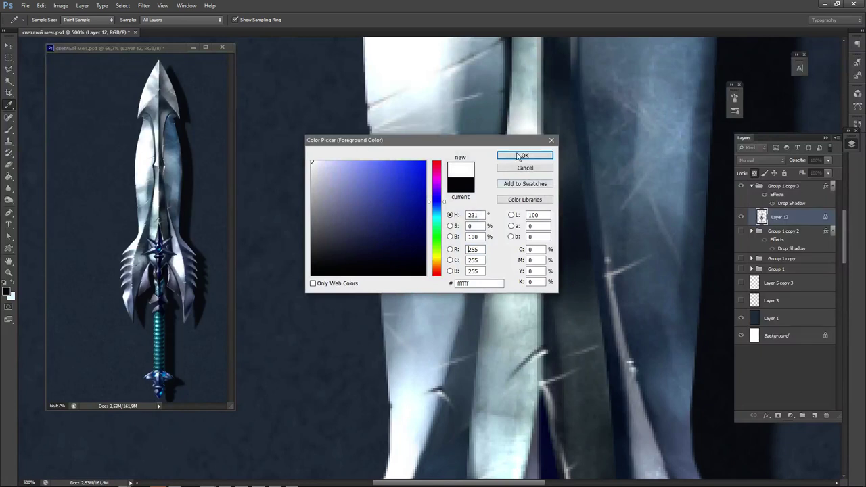
left_click(525, 155)
left_click_drag(383, 271, 377, 310)
left_click_drag(383, 240, 374, 253)
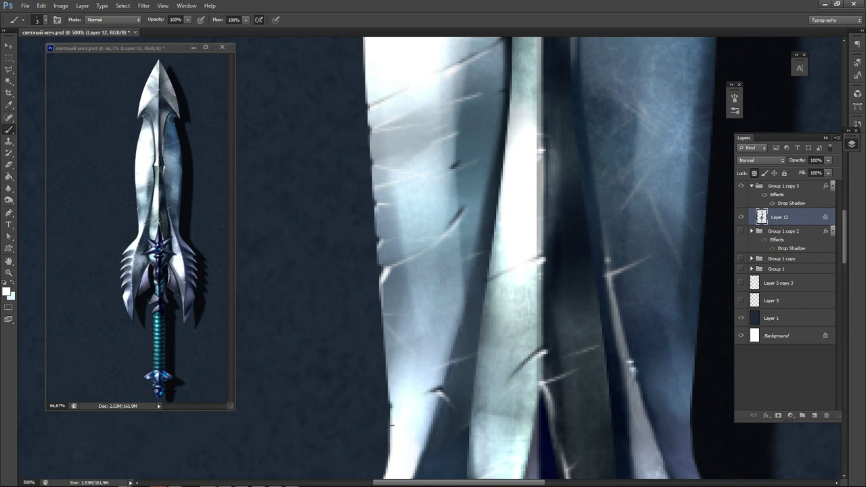
Paint small white highlights at the notches along the outer edge of the right blade.
scroll(434, 394, "down", 5)
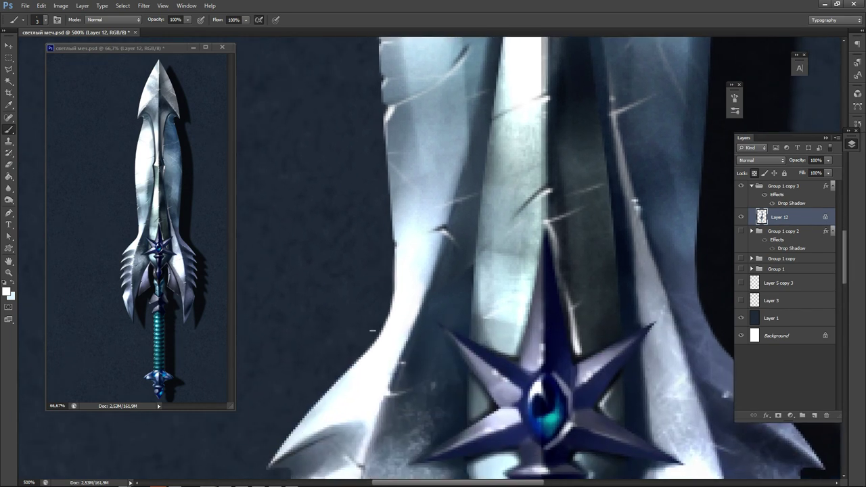
scroll(360, 311, "up", 5)
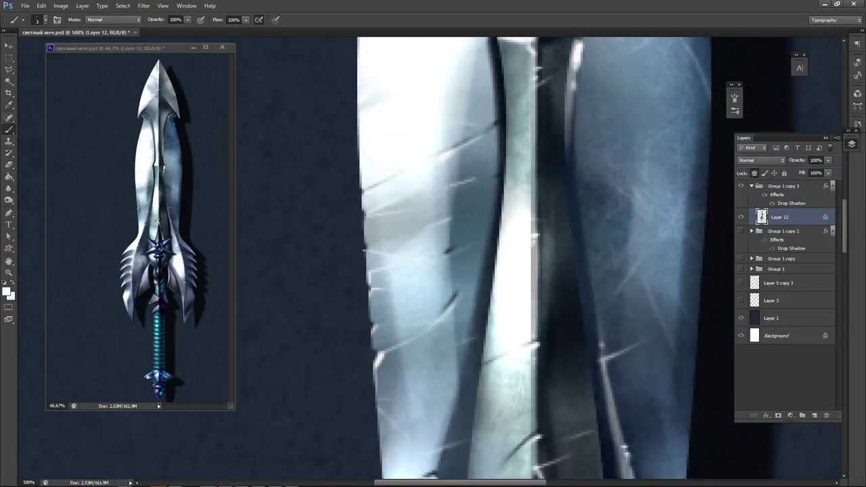
scroll(372, 223, "up", 2)
left_click_drag(367, 190, 356, 253)
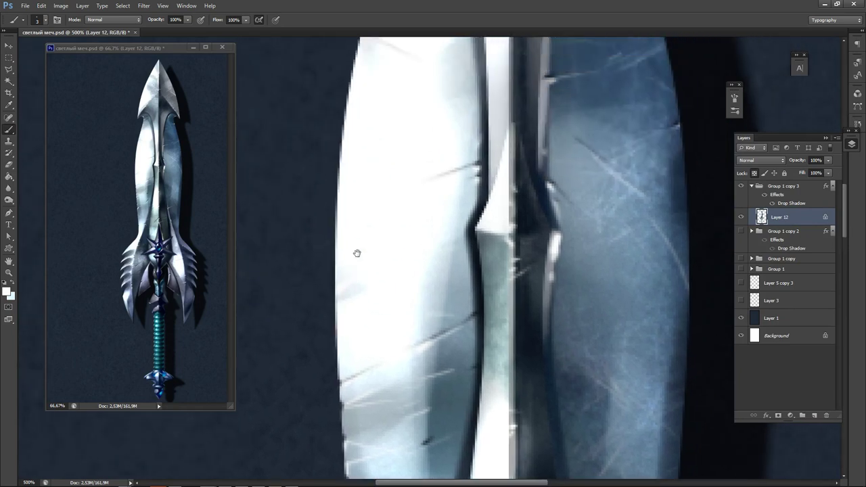
left_click_drag(391, 213, 344, 200)
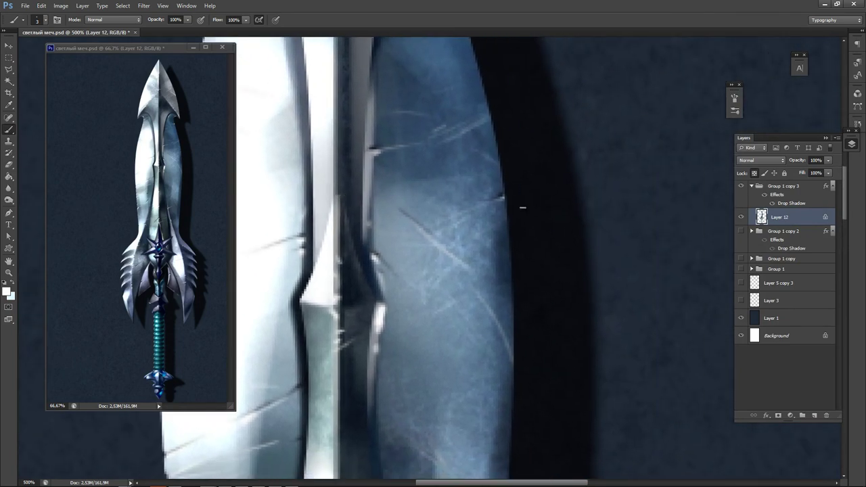
scroll(514, 237, "up", 3)
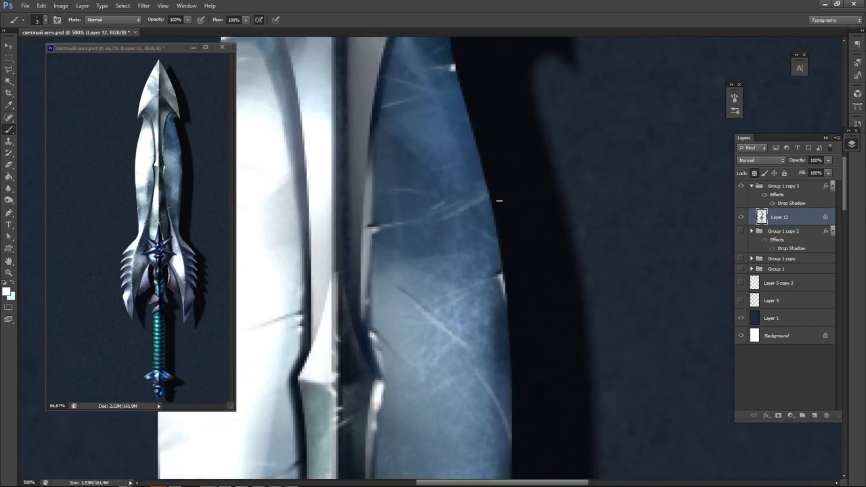
left_click_drag(487, 184, 478, 214)
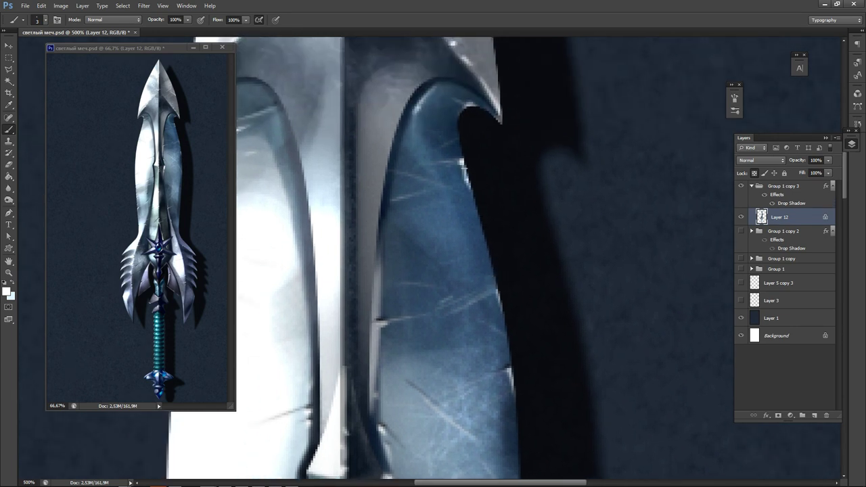
left_click_drag(518, 340, 602, 126)
left_click_drag(463, 185, 565, 373)
left_click_drag(405, 71, 442, 311)
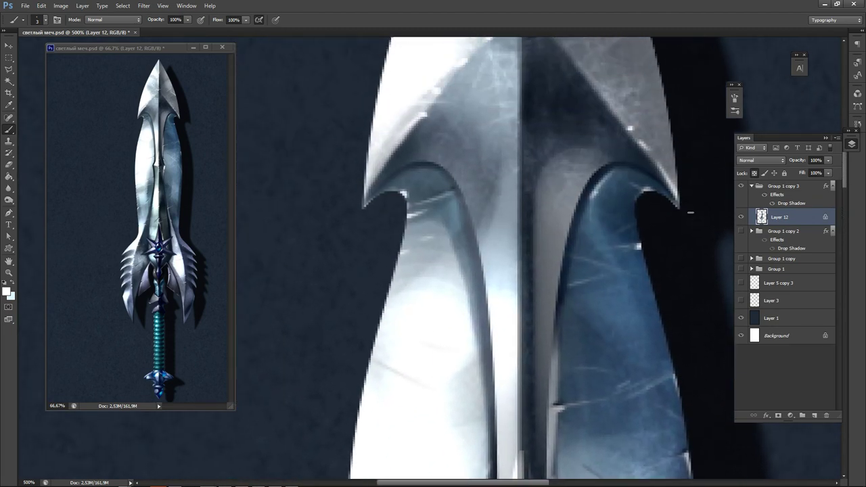
Unlock the layer's transparent pixels and erase tiny notches along the outer edge of the left blade with the 2 px eraser.
left_click(755, 173)
key("e")
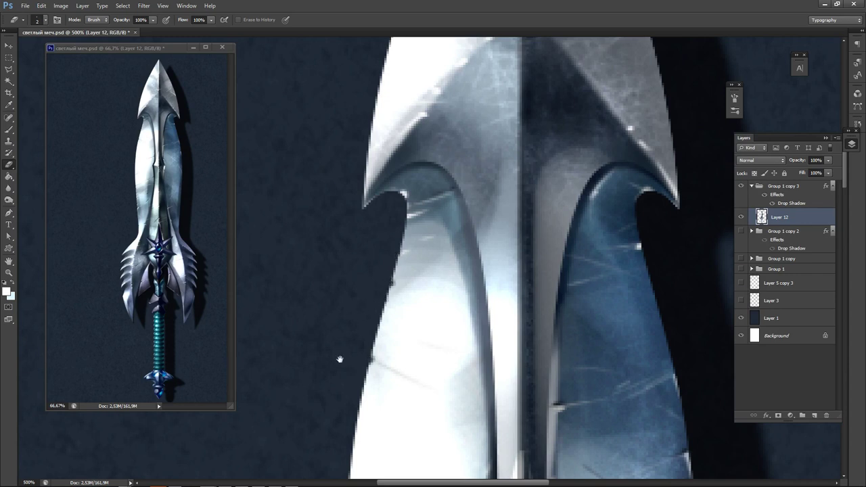
left_click_drag(340, 359, 360, 261)
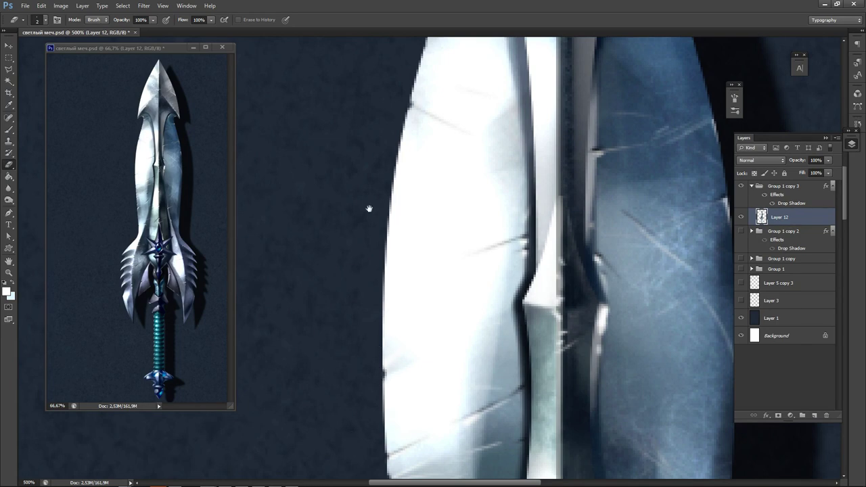
left_click_drag(369, 208, 453, 271)
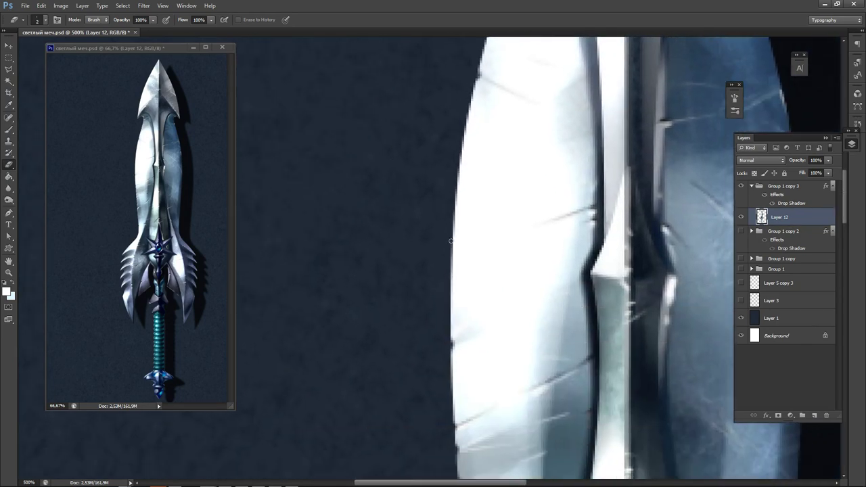
left_click_drag(429, 402, 424, 267)
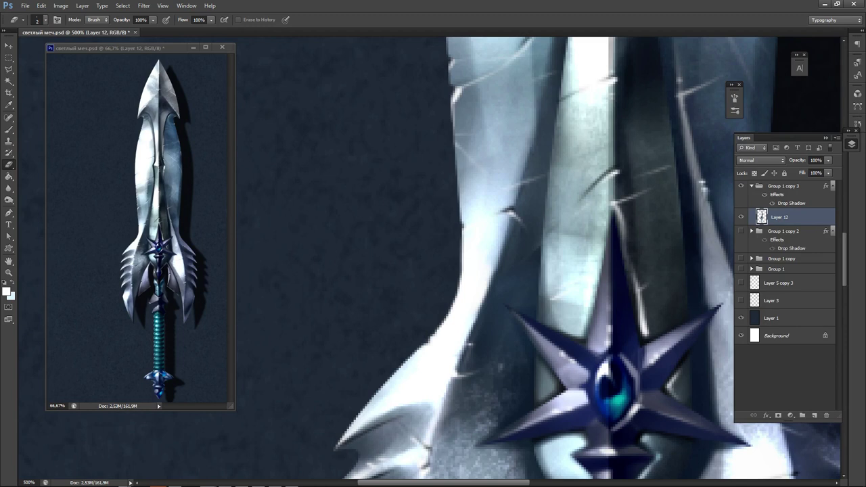
Switch to the browser, close the enlarged photo and examine the sword picture received in the VK conversation.
left_click(125, 481)
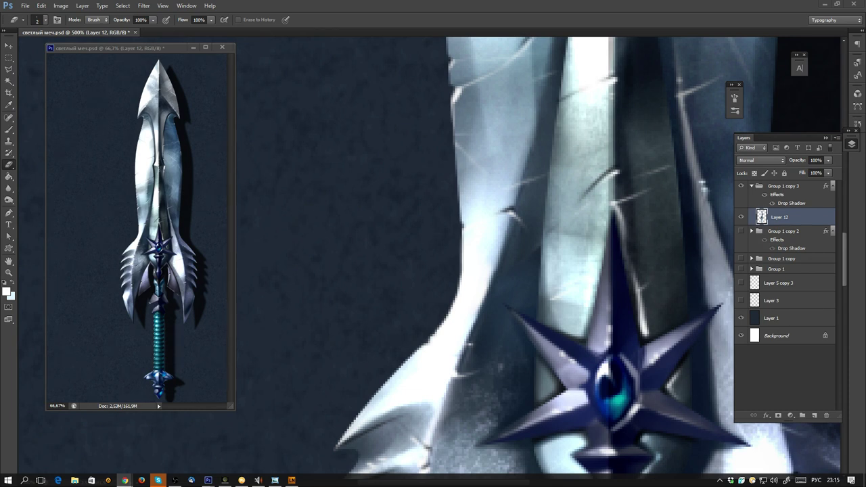
left_click_drag(0, 91, 248, 1)
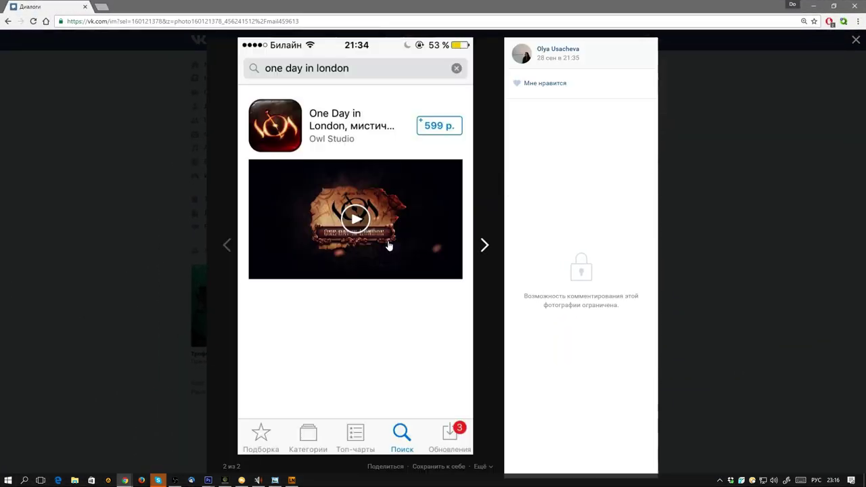
left_click(387, 245)
left_click(745, 181)
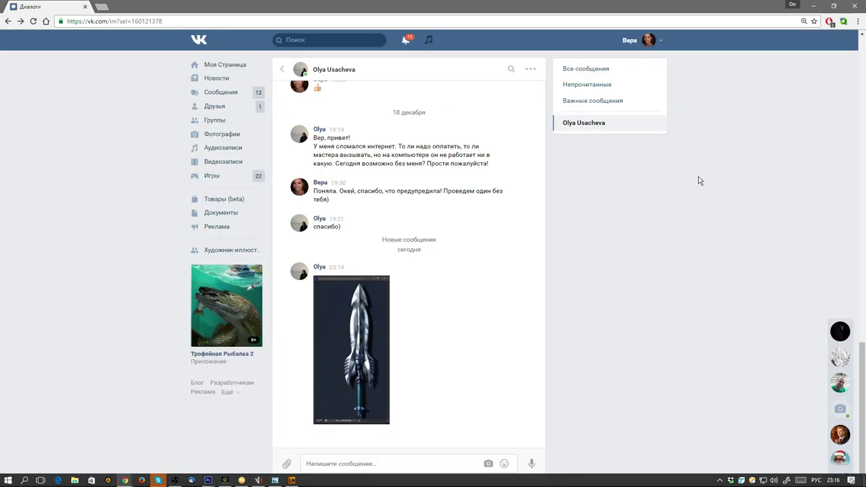
left_click(362, 324)
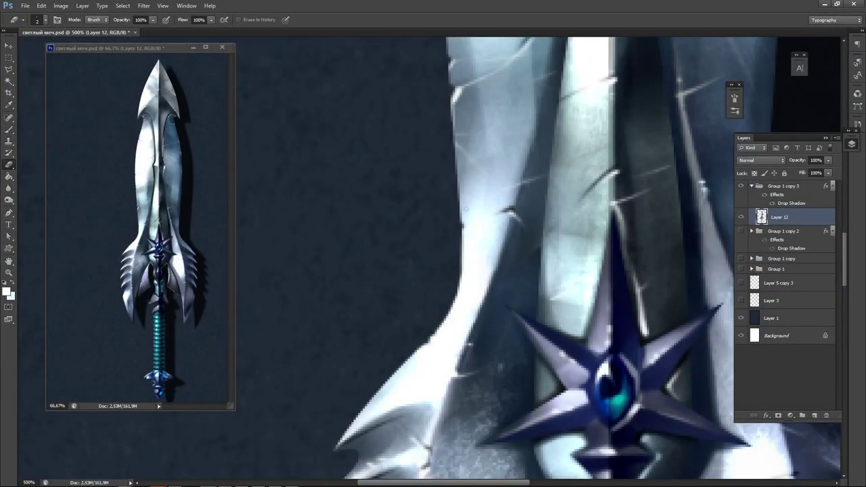
Try erasing a long curved crack across the middle of the left blade, and undo the strokes.
left_click_drag(474, 218, 389, 406)
left_click_drag(447, 157, 391, 310)
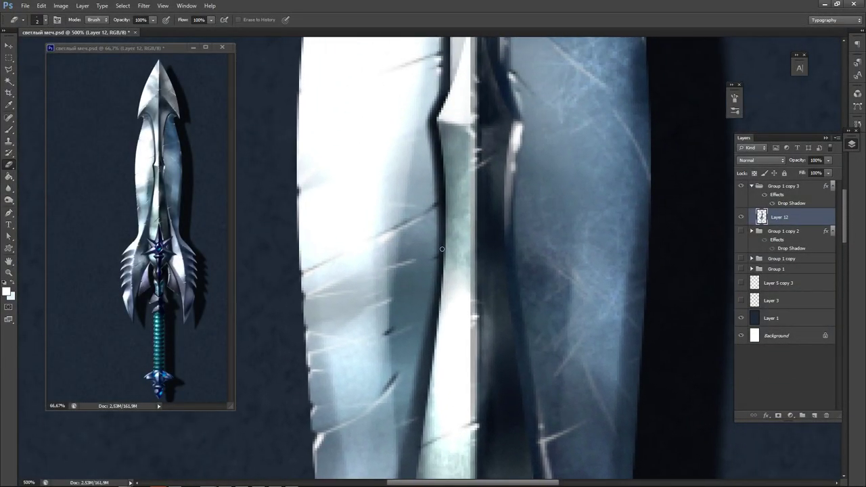
left_click_drag(437, 207, 309, 240)
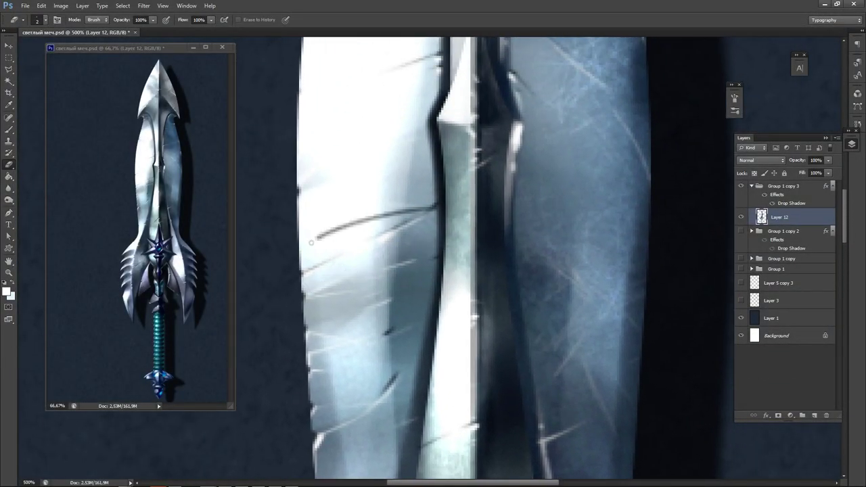
mouse_move(333, 211)
left_mouse_down()
mouse_move(308, 240)
mouse_move(340, 244)
left_mouse_up()
left_click_drag(409, 196, 410, 228)
key("ctrl+alt+z")
key("ctrl+alt+z")
key("ctrl+alt+z")
key("ctrl+alt+z")
Erase tiny notches along the lower outer edge of the left blade and the spikes of the left guard wing.
mouse_move(313, 228)
left_mouse_down()
mouse_move(464, 253)
mouse_move(461, 263)
left_mouse_up()
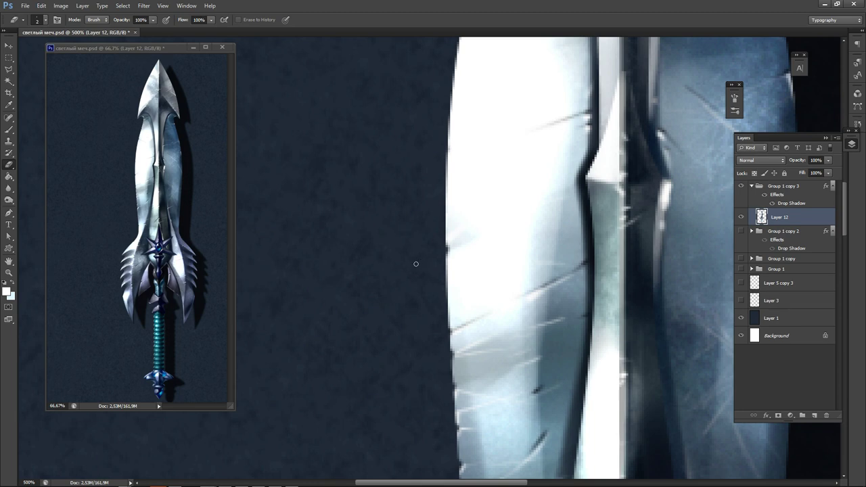
left_click_drag(418, 280, 405, 207)
left_click_drag(451, 292, 423, 169)
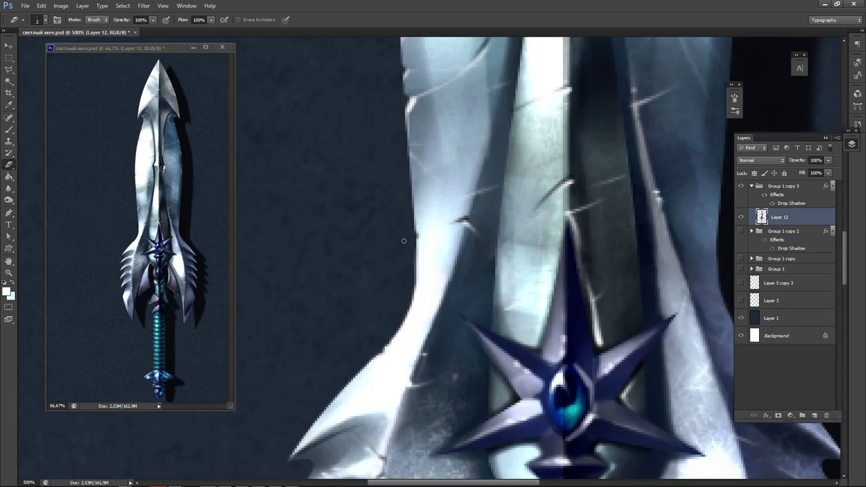
left_click_drag(378, 332, 362, 275)
left_click_drag(294, 386, 328, 274)
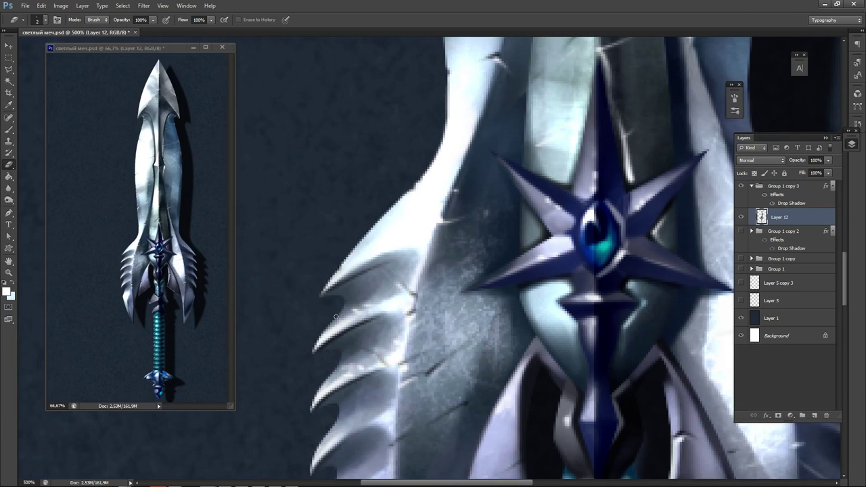
left_click_drag(305, 410, 298, 255)
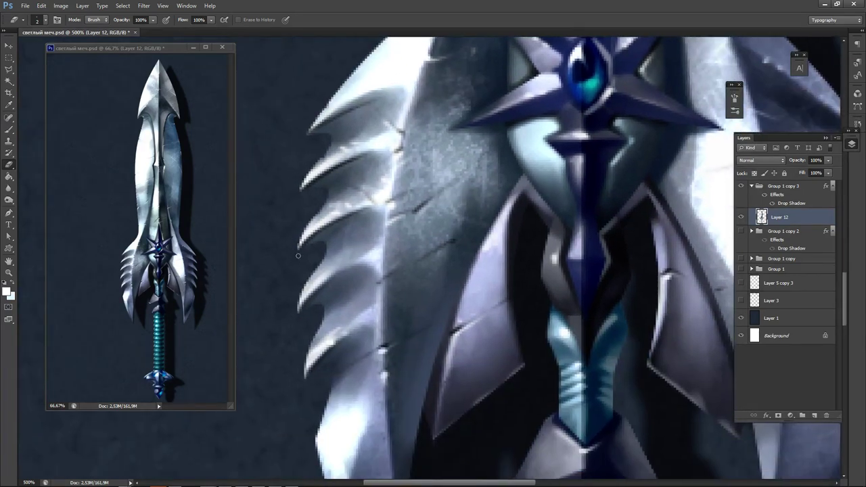
Erase small nicks along the edges of the sword's arrow-shaped tip.
left_click_drag(345, 232, 316, 434)
left_click_drag(392, 54, 353, 443)
left_click_drag(380, 48, 358, 450)
left_click_drag(380, 48, 391, 367)
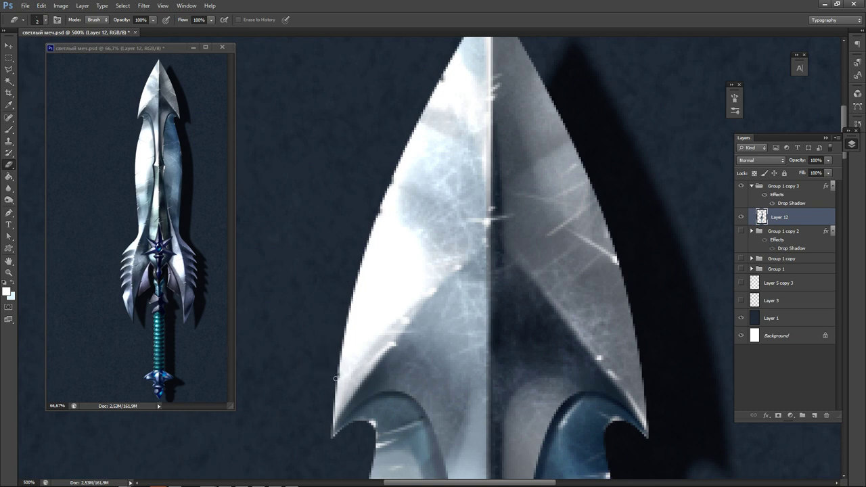
left_click_drag(544, 271, 392, 313)
left_click_drag(465, 290, 467, 304)
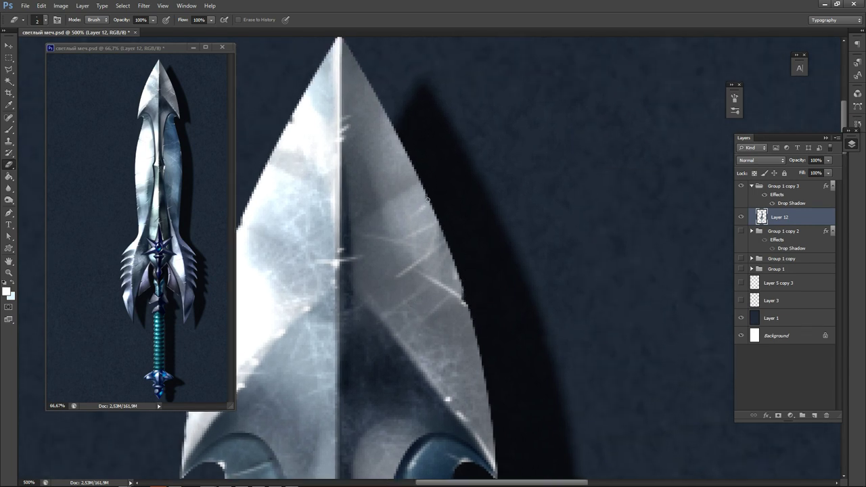
left_click_drag(430, 200, 438, 221)
Erase tiny notches along the outer edge of the right blade, from below the tip down to the guard.
left_click_drag(457, 188, 449, 38)
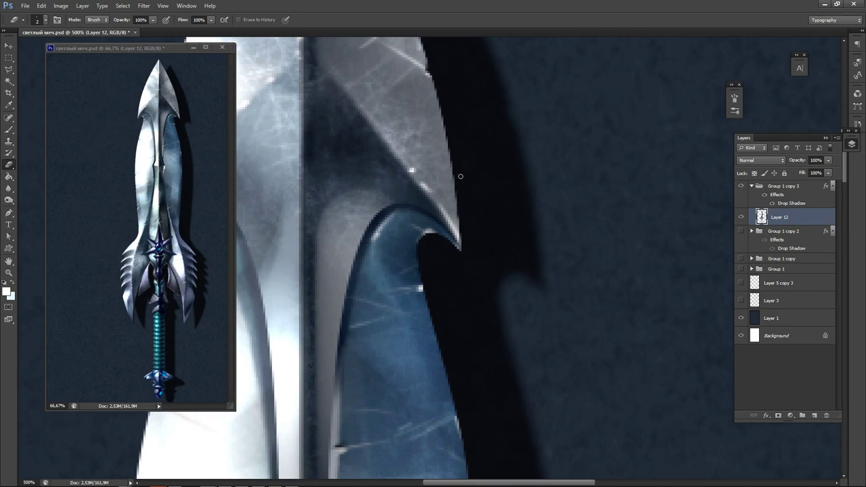
left_click_drag(448, 300, 452, 179)
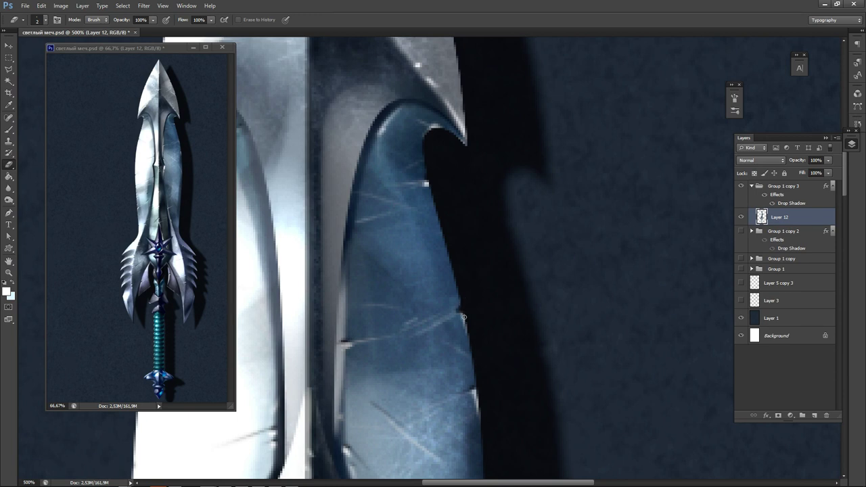
left_click_drag(481, 331, 461, 229)
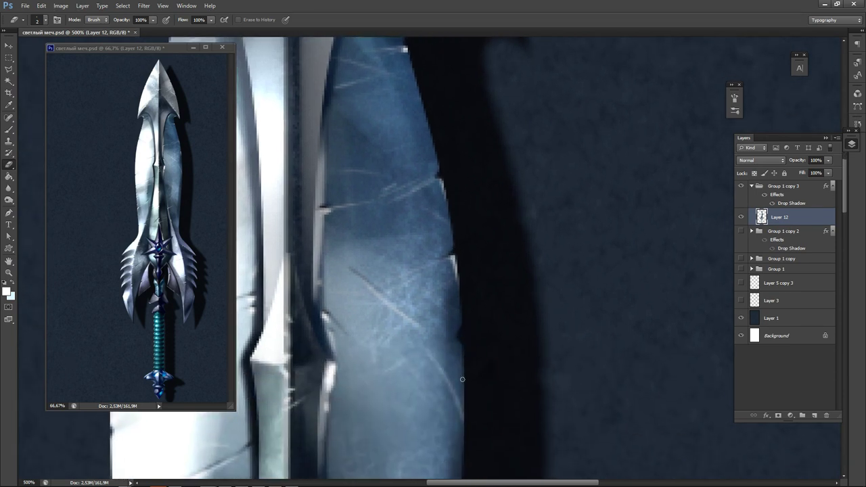
left_click_drag(497, 400, 505, 200)
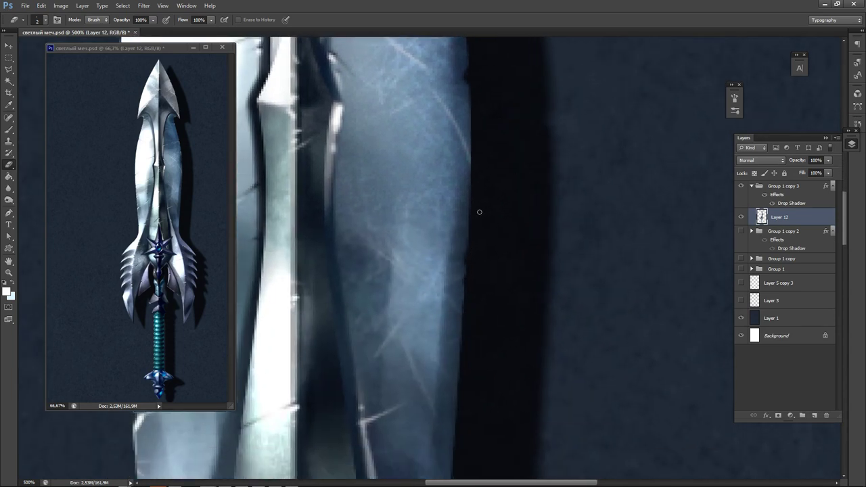
left_click_drag(478, 350, 495, 149)
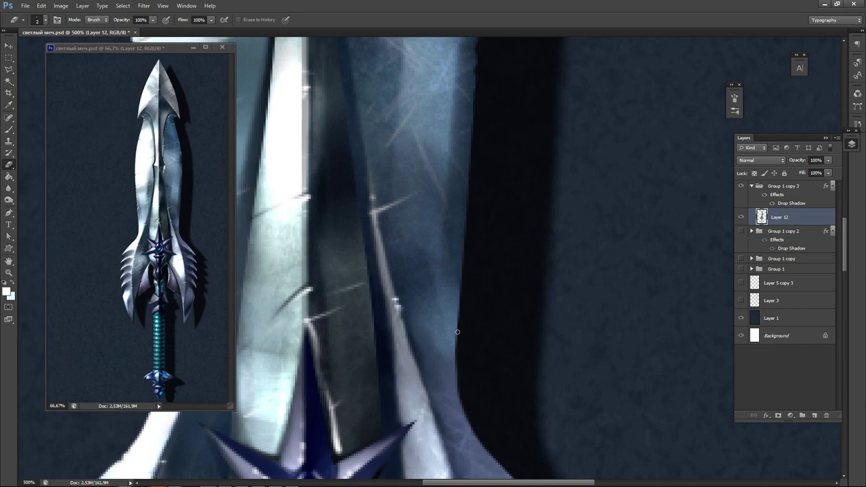
left_click_drag(458, 333, 459, 371)
left_click_drag(455, 371, 433, 190)
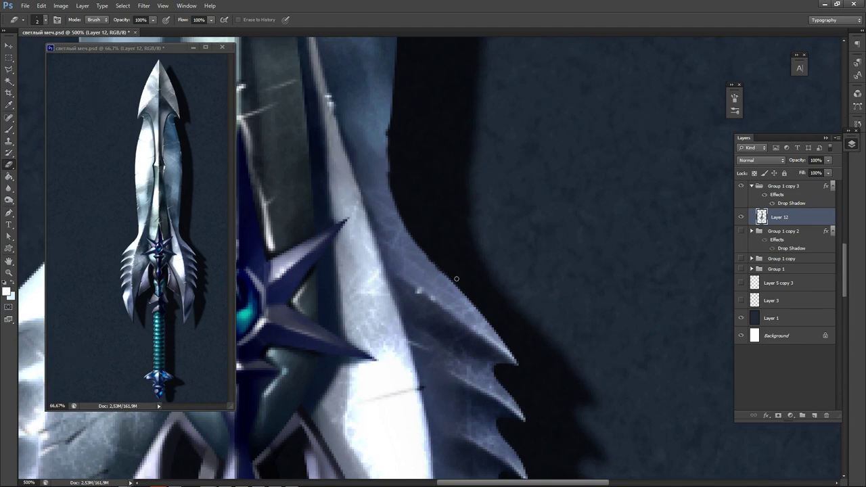
Erase tiny notches along the outer edges of the right guard wing and the lower left guard wing.
left_click_drag(523, 344, 506, 185)
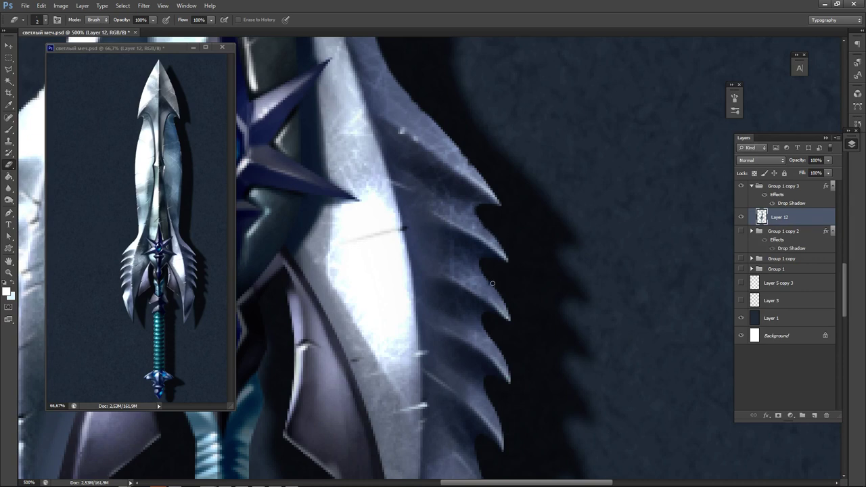
scroll(528, 304, "down", 4)
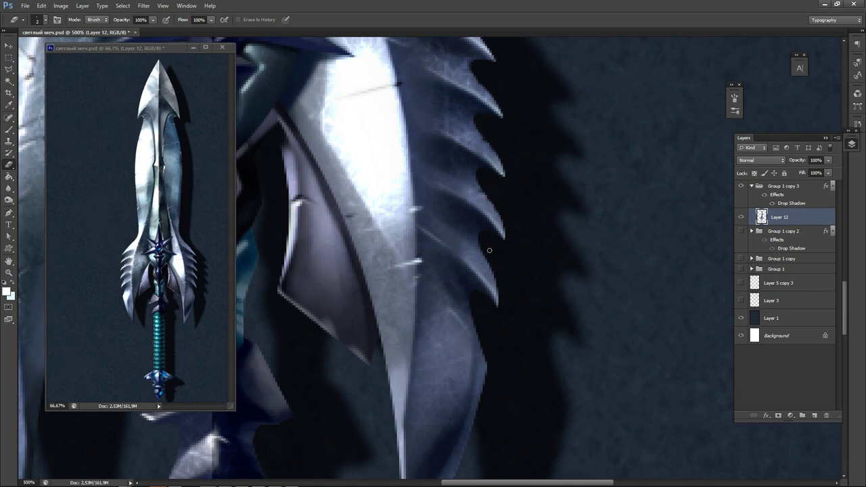
scroll(507, 339, "down", 3)
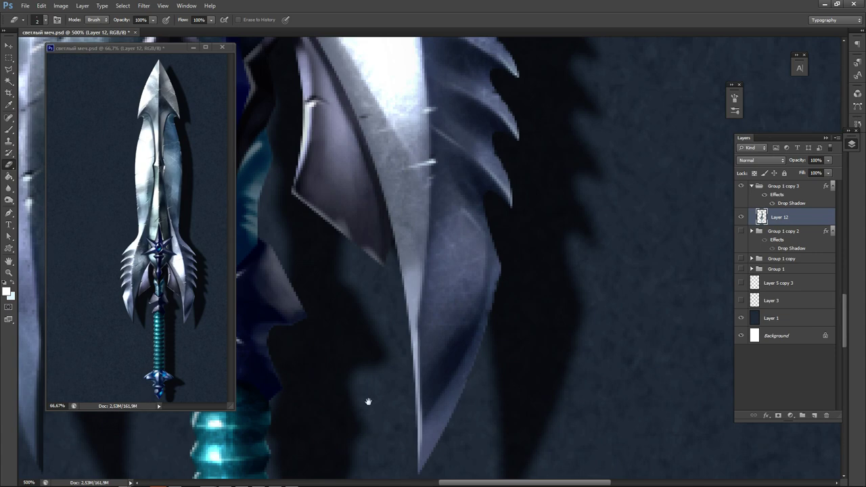
left_click_drag(369, 402, 412, 332)
left_click_drag(335, 277, 296, 306)
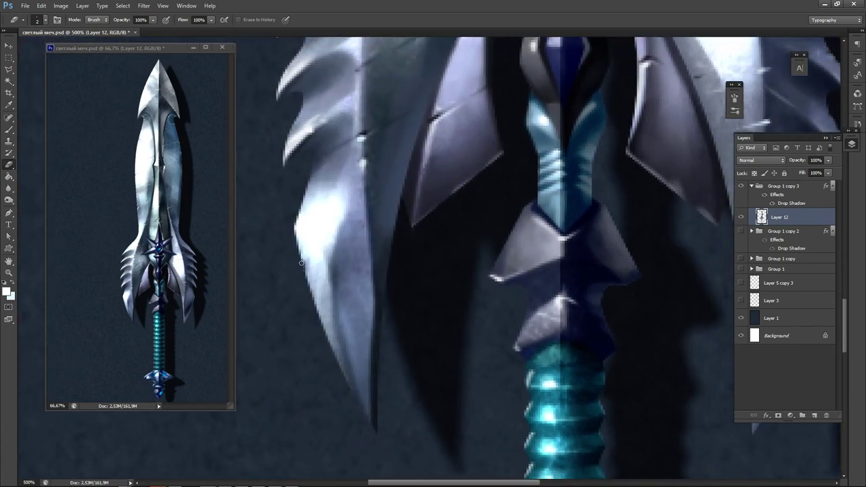
Lock the layer's transparent pixels again and switch to the 3 px white brush for the right blade's edge.
left_click_drag(315, 170, 328, 419)
left_click_drag(474, 81, 338, 406)
left_click_drag(486, 92, 343, 317)
left_click_drag(453, 246, 432, 169)
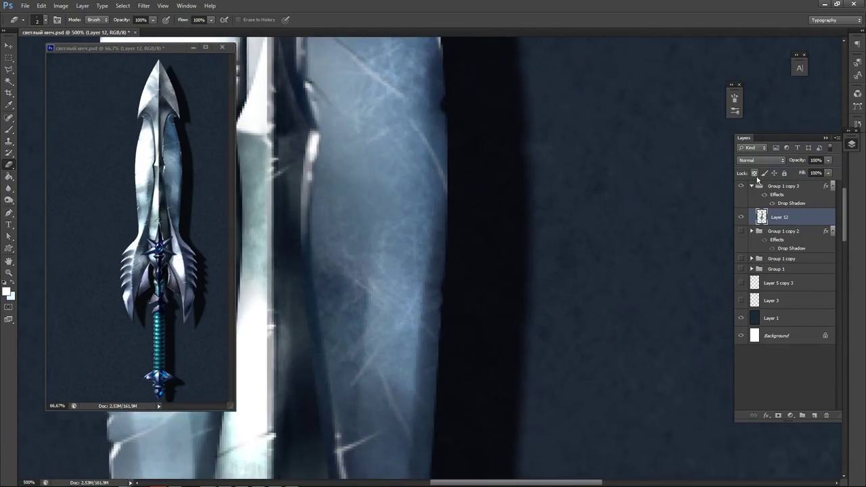
key("b")
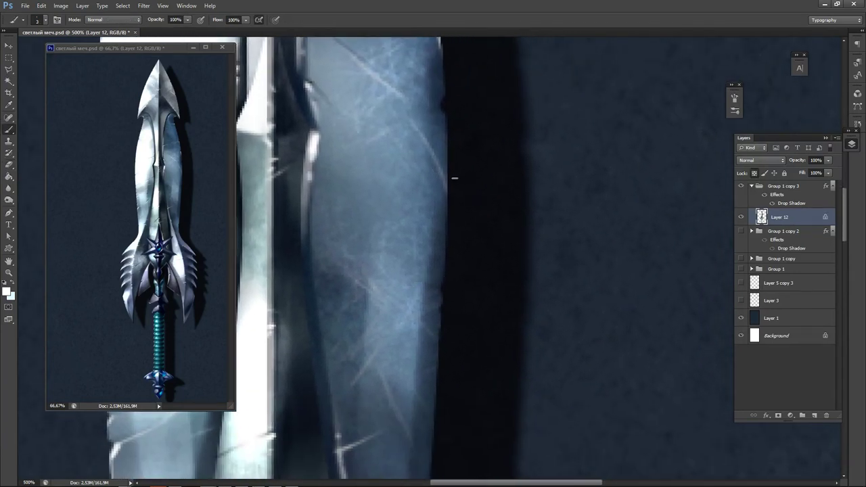
Paint thin white highlights beside the notches on the right blade's outer edge, from mid-blade down to the guard, and undo the faulty strokes.
left_click_drag(445, 113, 448, 154)
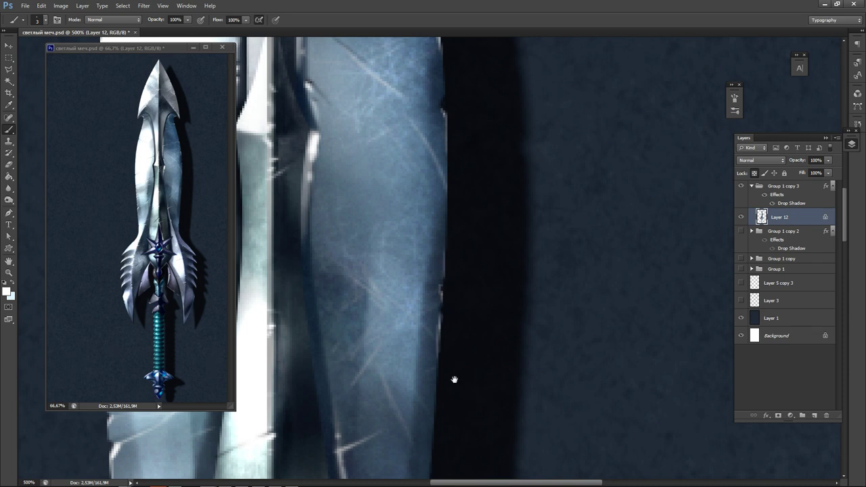
left_click_drag(455, 379, 463, 181)
mouse_move(436, 295)
left_mouse_down()
mouse_move(420, 387)
mouse_move(428, 417)
left_mouse_up()
key("ctrl+alt+z")
key("ctrl+alt+z")
key("ctrl+alt+z")
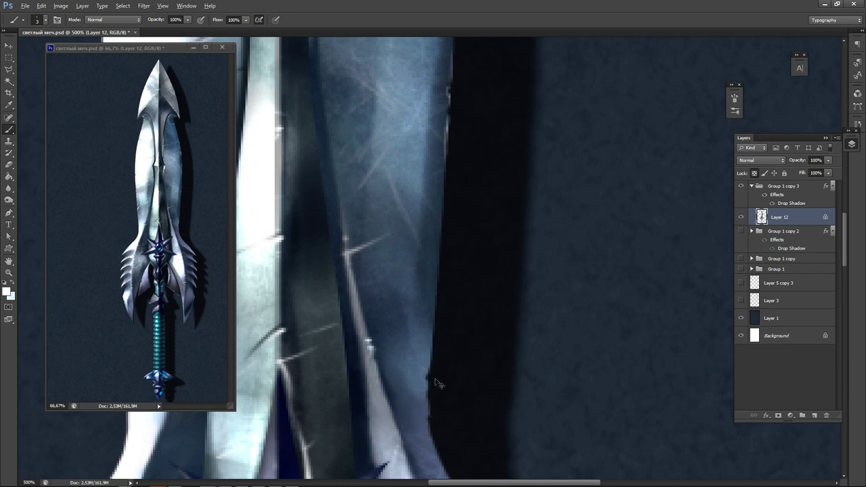
mouse_move(370, 348)
left_mouse_down()
mouse_move(387, 342)
mouse_move(378, 371)
left_mouse_up()
left_click_drag(372, 92, 422, 291)
left_click_drag(424, 121, 438, 286)
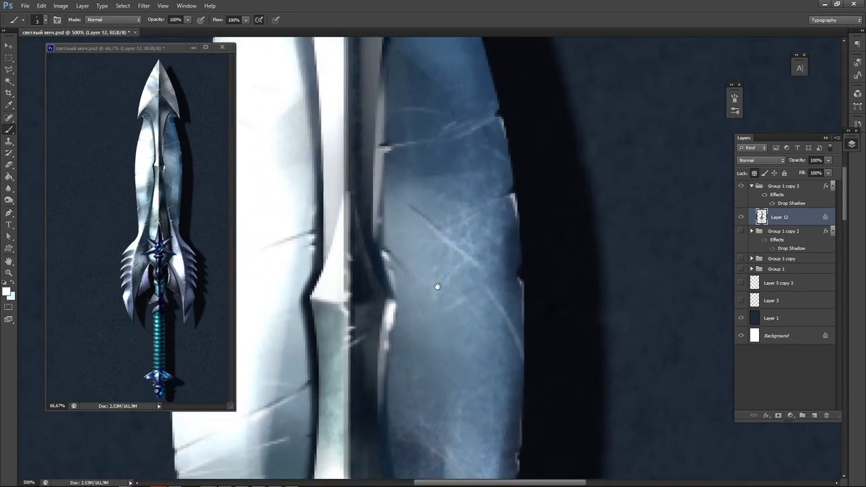
Add short white highlights beside the notches on the upper part of the right blade, and undo the last strokes.
left_click_drag(452, 151, 428, 252)
left_click_drag(358, 237, 352, 237)
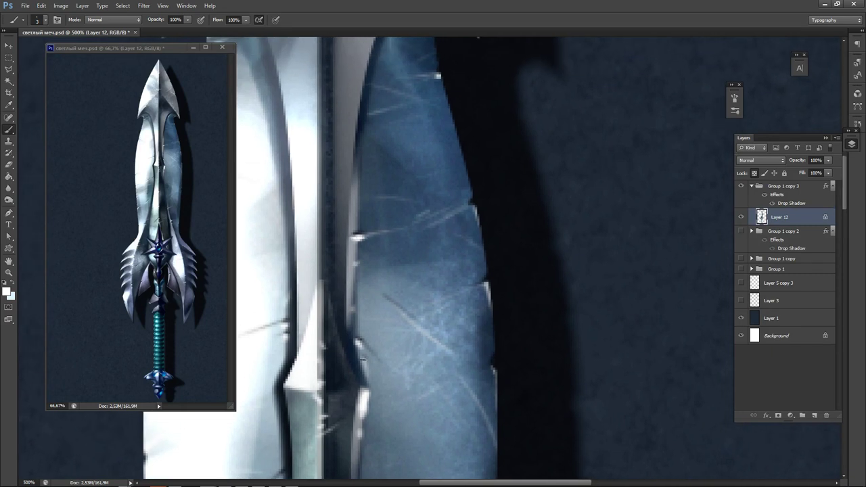
left_click_drag(362, 358, 366, 373)
left_click_drag(488, 282, 477, 285)
left_click_drag(404, 158, 511, 250)
mouse_move(370, 141)
left_mouse_down()
mouse_move(474, 218)
mouse_move(491, 260)
left_mouse_up()
mouse_move(502, 332)
left_mouse_down()
mouse_move(494, 334)
mouse_move(499, 349)
left_mouse_up()
key("ctrl+alt+z")
key("ctrl+alt+z")
Sample a dark blue from the painting and darken the curved inner edge at the top of the right blade.
mouse_move(546, 264)
left_mouse_down()
mouse_move(545, 273)
mouse_move(555, 266)
mouse_move(508, 245)
mouse_move(496, 252)
mouse_move(500, 264)
left_mouse_up()
left_click(554, 261, "alt")
left_click(546, 257, "alt")
left_click(605, 247, "alt")
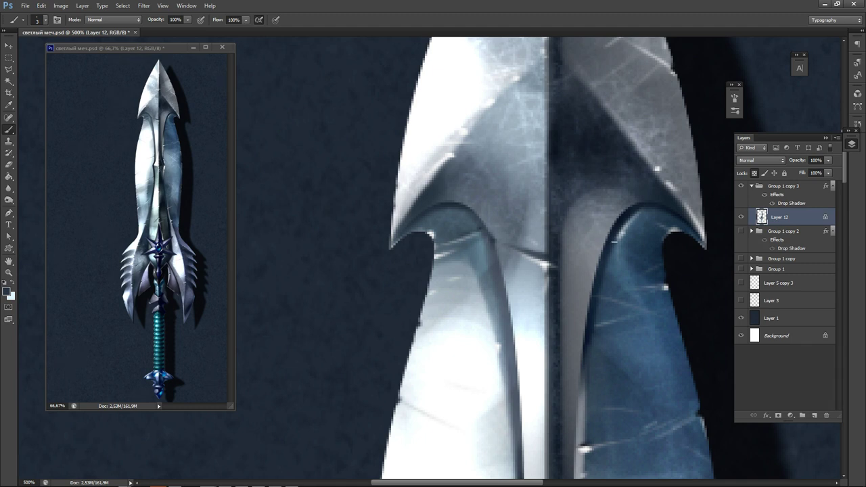
mouse_move(601, 240)
left_mouse_down()
mouse_move(606, 231)
mouse_move(593, 282)
left_mouse_up()
scroll(579, 174, "down", 5)
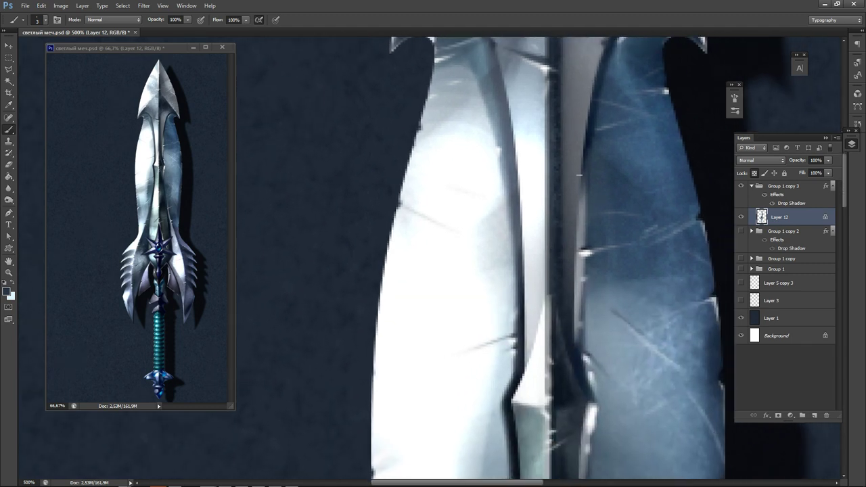
Review the whole sword and the notched blade edges both close up and at full view.
key("ctrl+1")
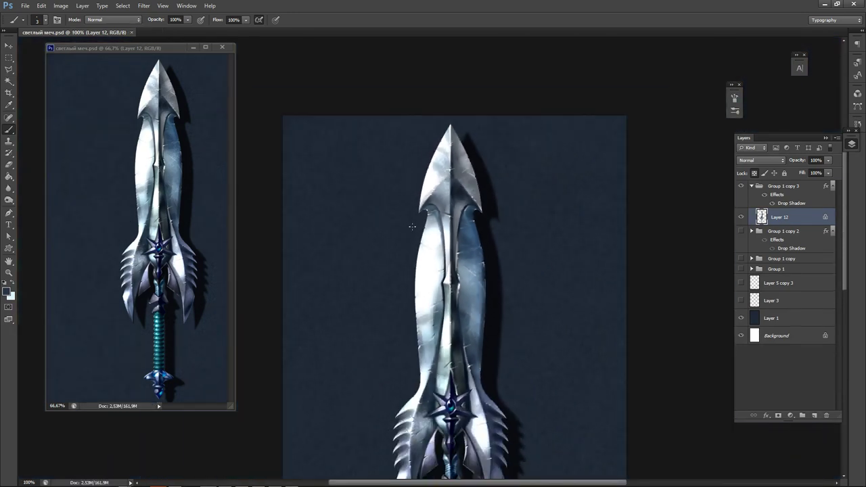
scroll(474, 316, "up", 2)
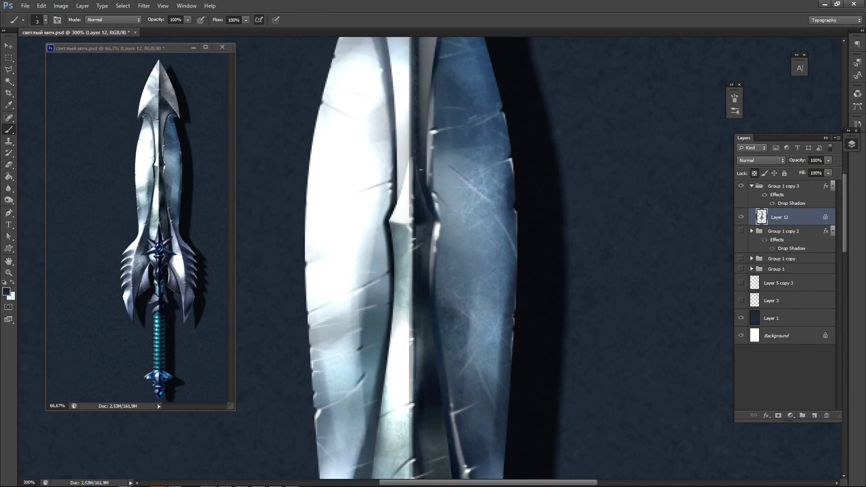
left_click_drag(437, 83, 410, 191)
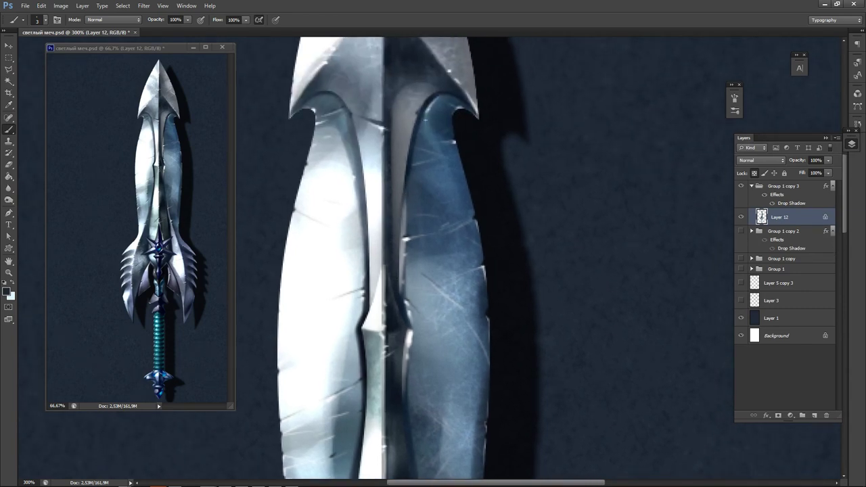
key("ctrl+minus")
key("ctrl+minus")
key("ctrl+minus")
key("ctrl+minus")
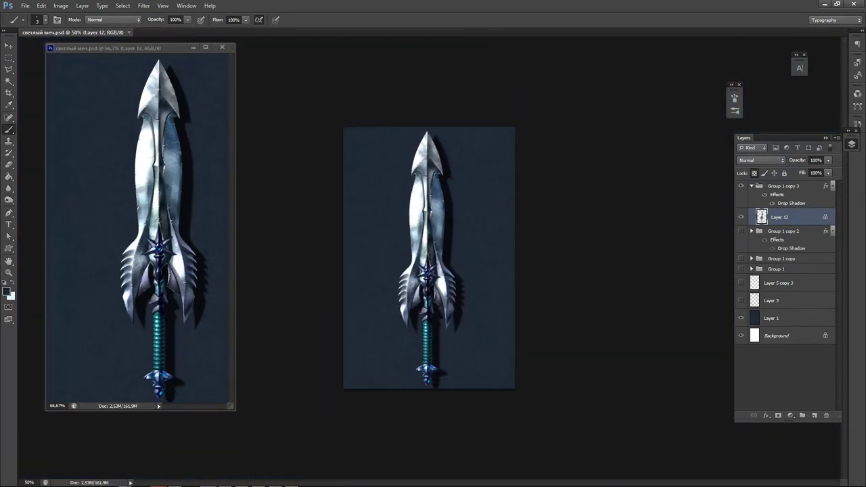
Add a new layer clipped to the sword layer and set its blend mode to Color.
scroll(424, 387, "up", 5)
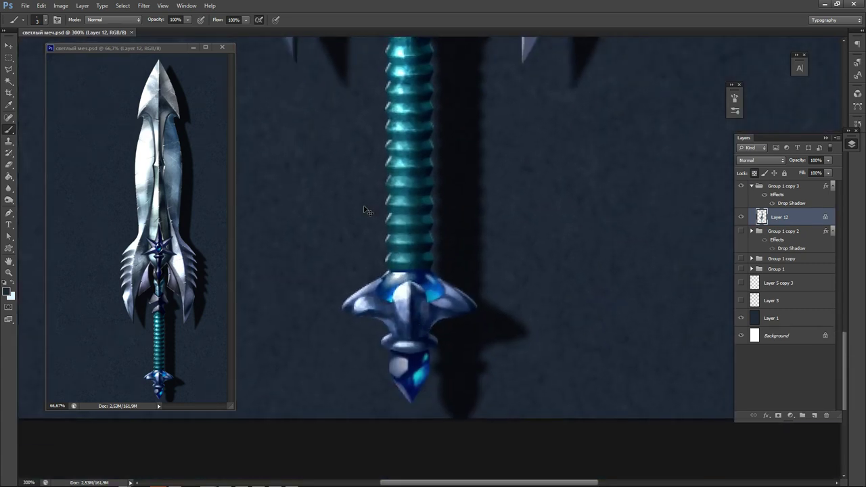
key("ctrl+shift+n")
key("Return")
left_click(768, 161)
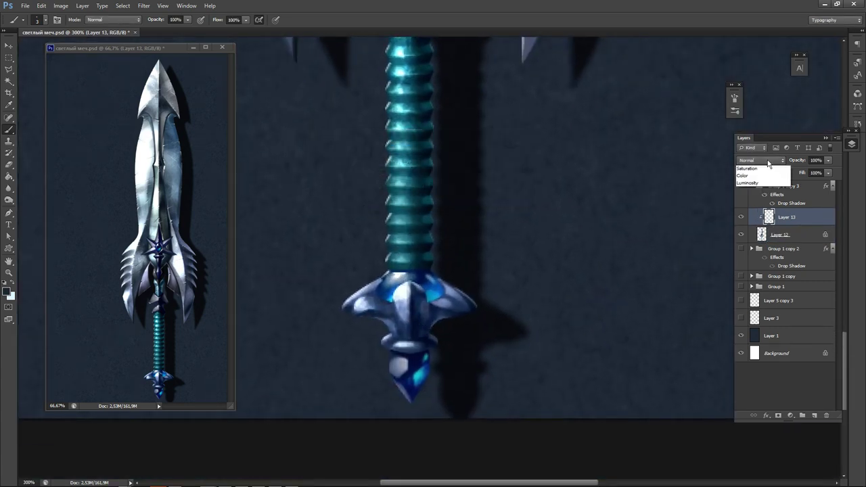
left_click(753, 387)
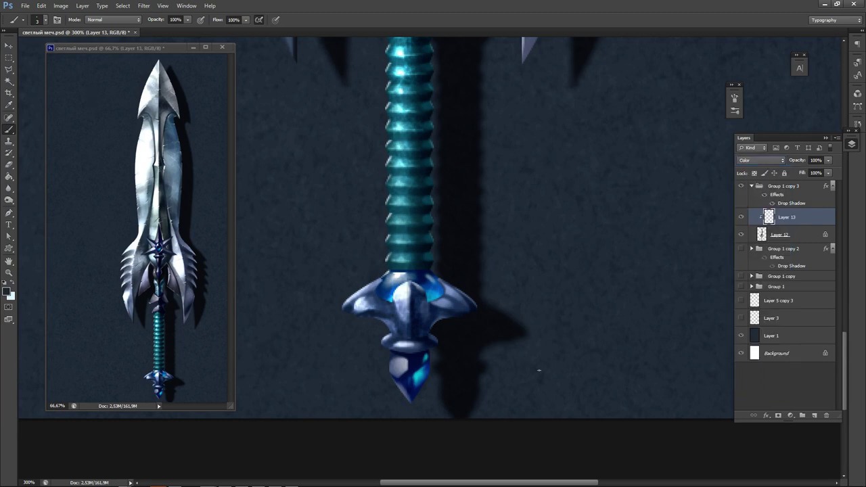
Tint the pommel's blue metal with a light tan using a 15 px brush and set the layer opacity to 54%.
key("n")
left_click(440, 264)
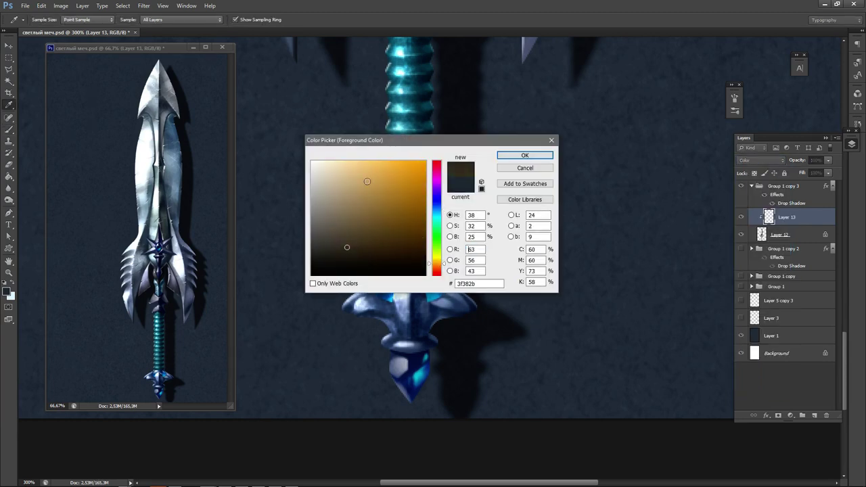
left_click(350, 188)
left_click(525, 155)
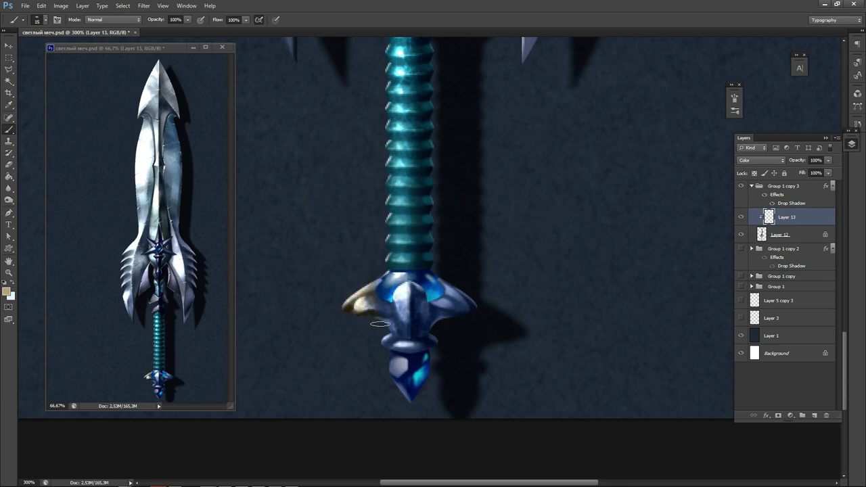
left_click_drag(828, 161, 807, 175)
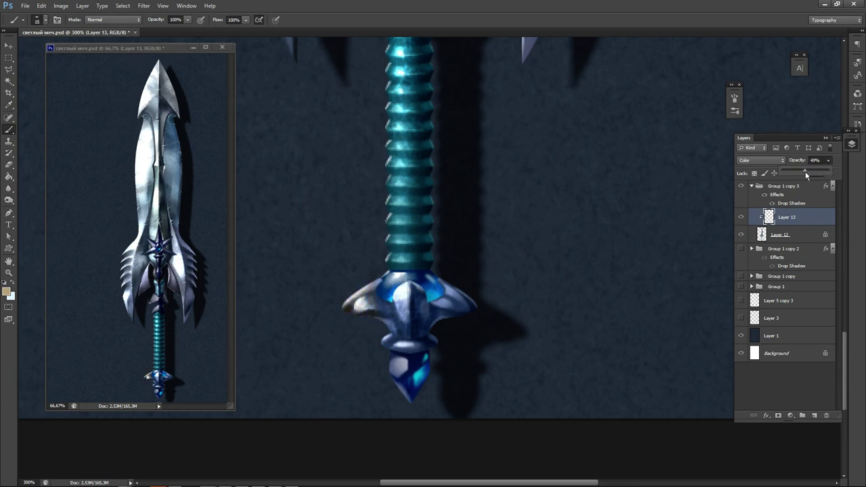
left_click(386, 309)
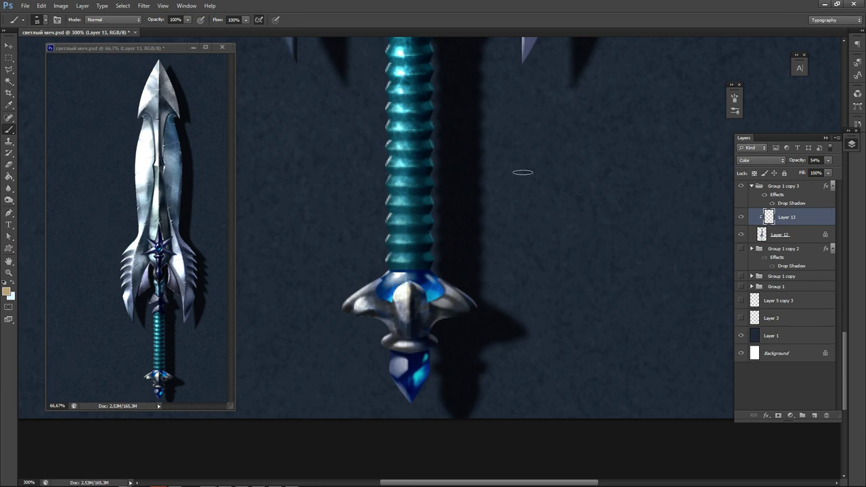
Merge the tint layer with the sword layer.
key("ctrl+minus")
key("ctrl+minus")
key("ctrl+minus")
key("ctrl+minus")
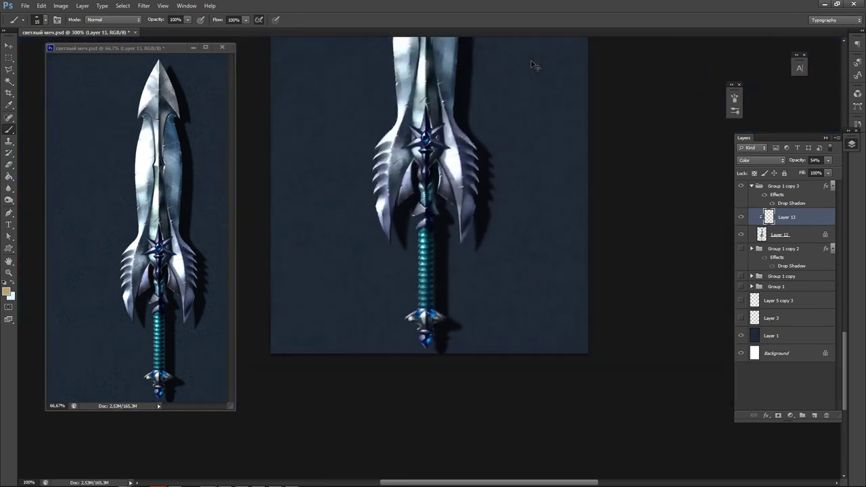
left_click(806, 243, "shift")
key("ctrl+e")
Brighten the blue gem in the star emblem with the Dodge tool, range Highlights, exposure 40%, and undo the last stroke.
key("ctrl+plus")
key("ctrl+plus")
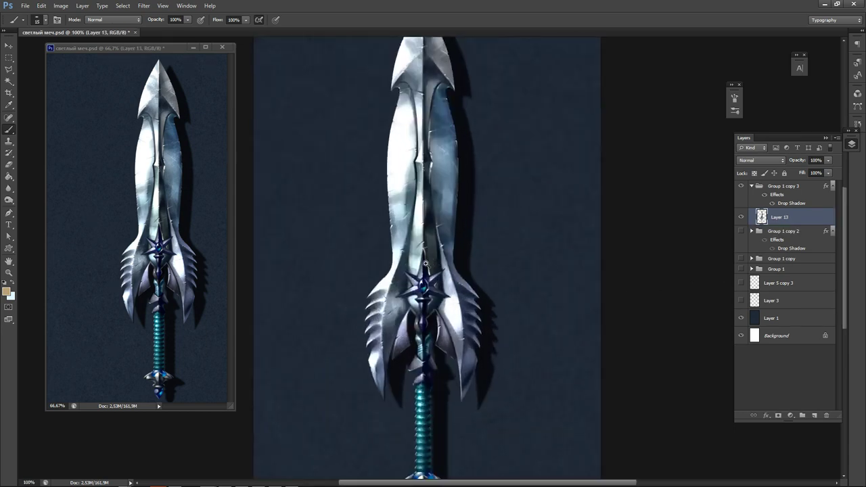
key("ctrl+plus")
left_click(9, 201)
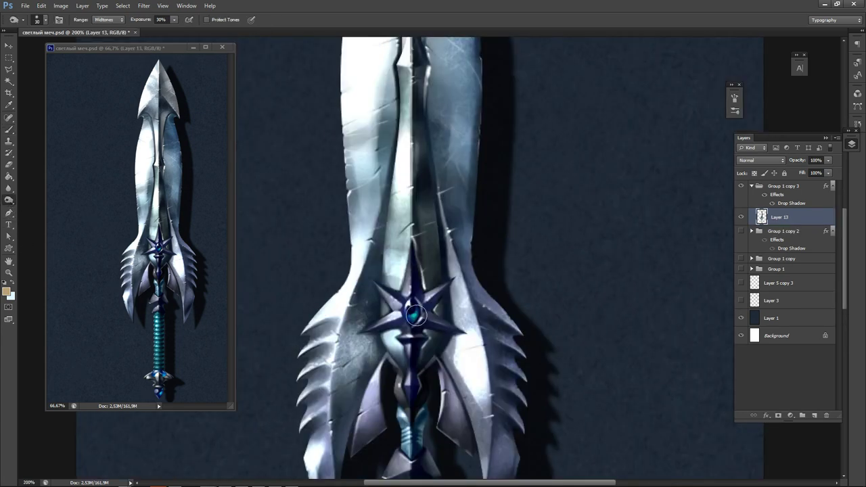
right_click(12, 202)
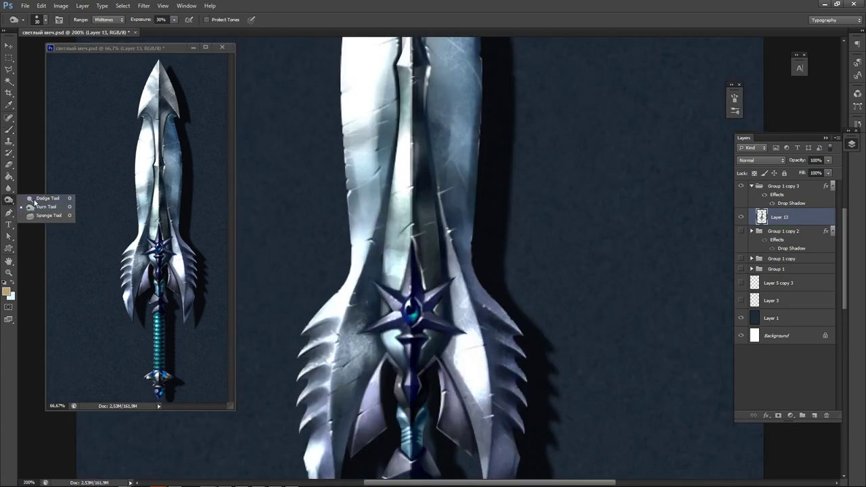
left_click(39, 206)
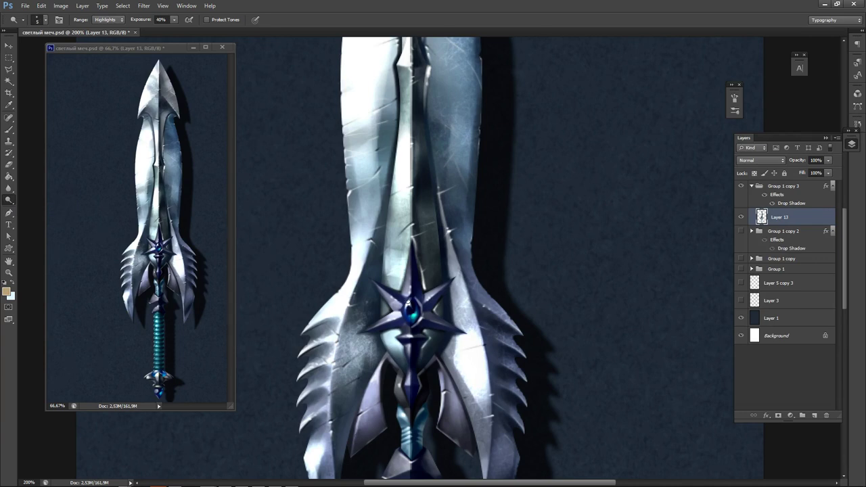
key("bracketright")
left_click_drag(409, 297, 410, 310)
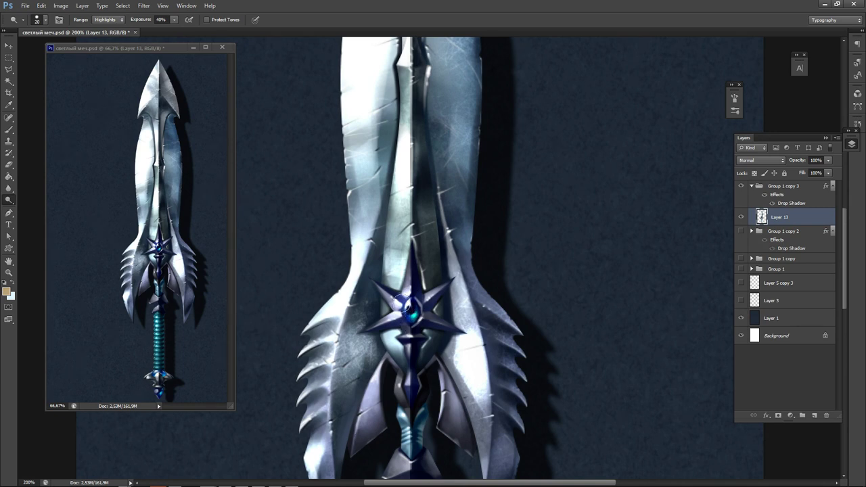
key("ctrl+z")
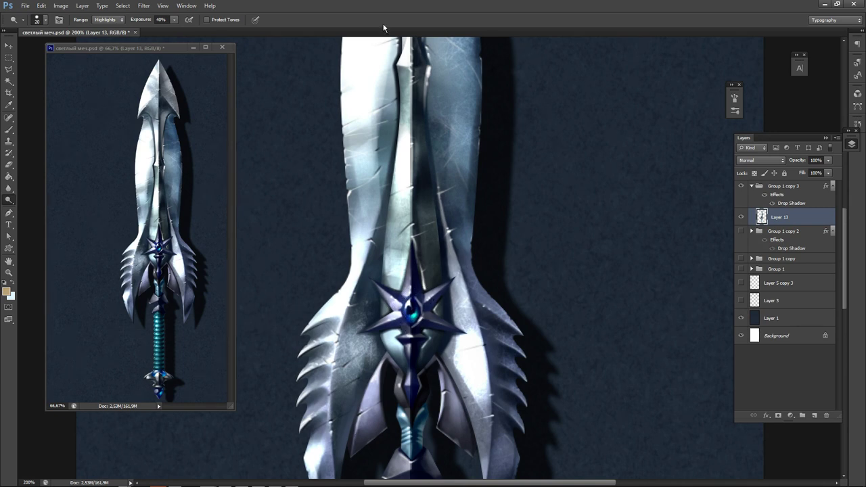
Lighten the centre of the sword just above the grip with a short Dodge stroke.
key("ctrl+minus")
key("ctrl+minus")
key("ctrl+minus")
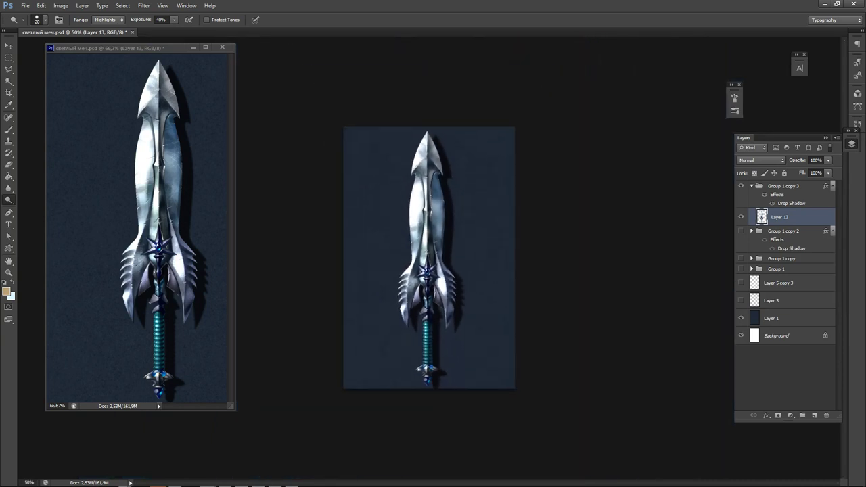
left_click_drag(425, 308, 422, 304)
Scale the sword layer to about 95% and rotate it 23.21° clockwise so it lies diagonally on the canvas.
key("v")
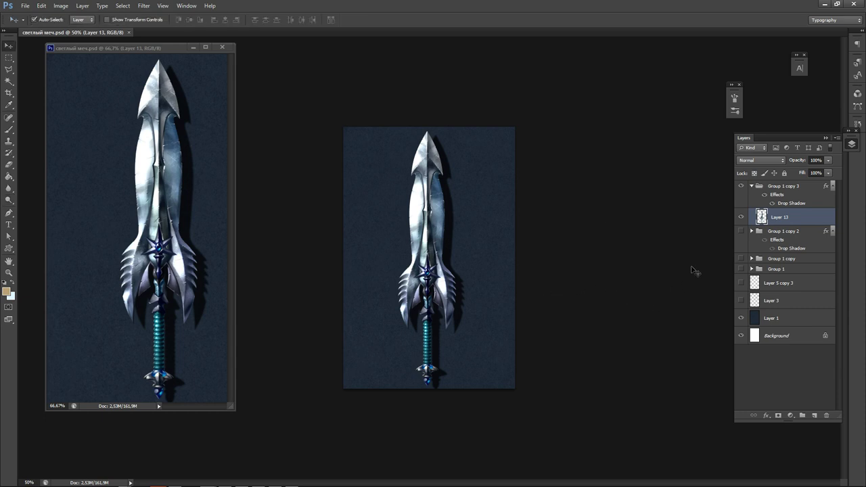
left_click(801, 189)
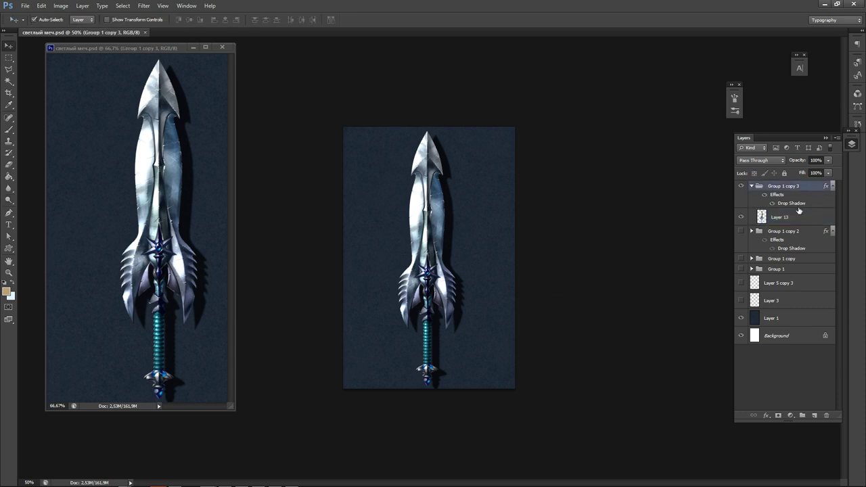
left_click(804, 217)
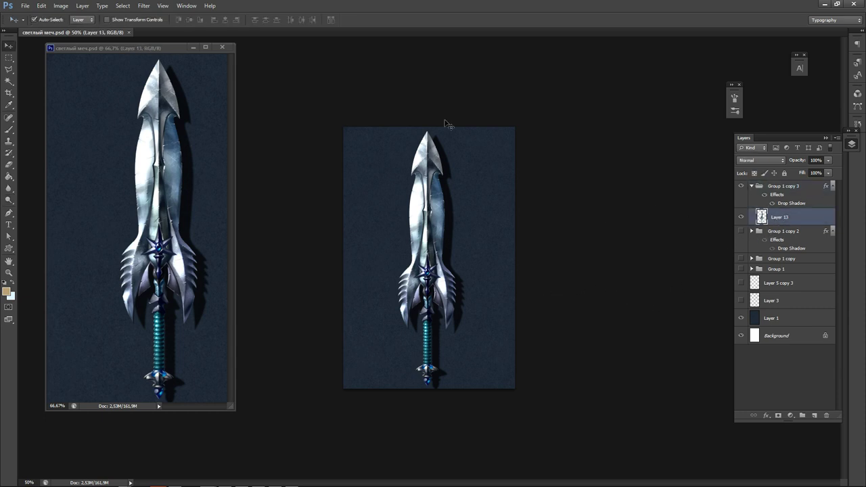
key("ctrl+t")
left_click_drag(399, 132, 402, 144)
left_click_drag(432, 181, 431, 172)
left_click_drag(471, 135, 520, 161)
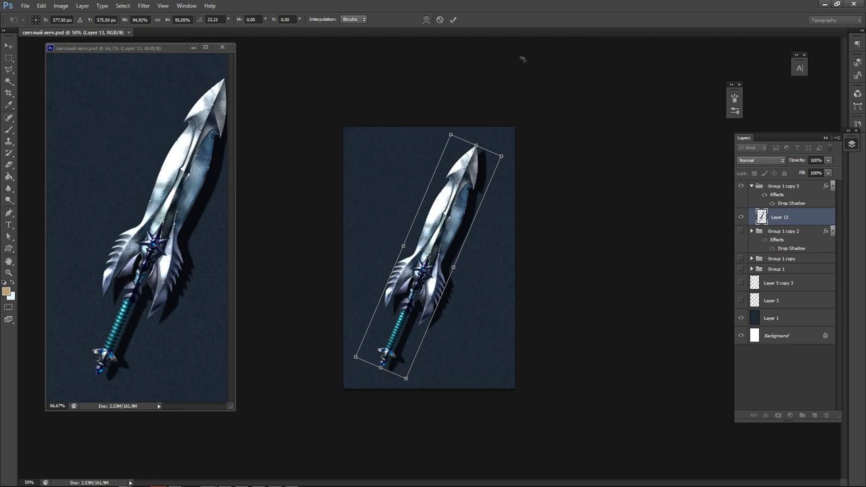
key("Return")
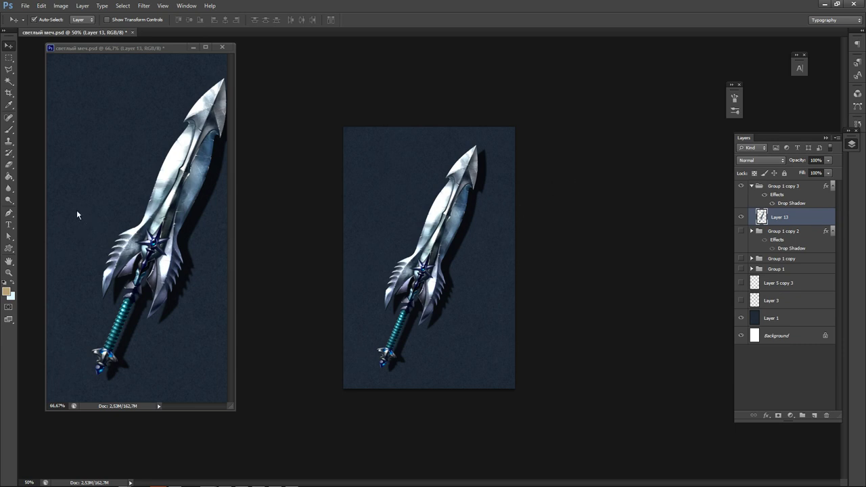
Darken the shaded right side of the tilted sword with a 90 px Burn brush, range Midtones, exposure 30%, and undo the excess blade strokes.
left_click(13, 202)
left_click(32, 207)
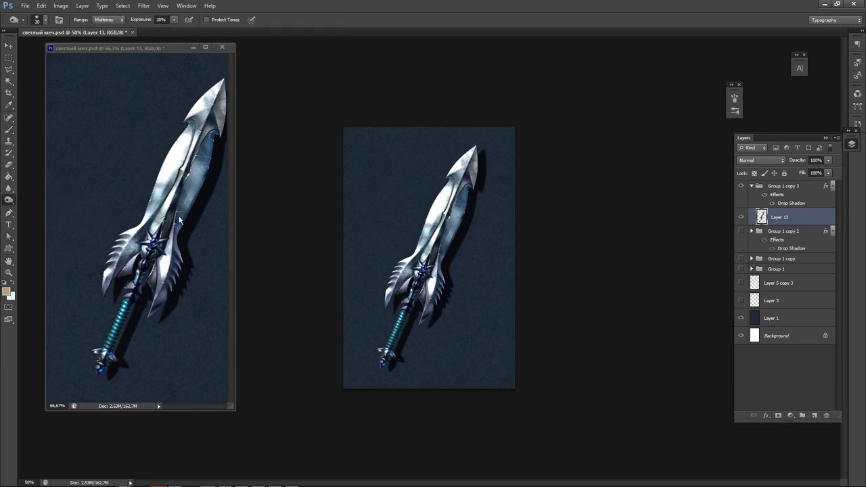
key("ctrl+z")
key("bracketright")
left_click(112, 21)
left_click(111, 35)
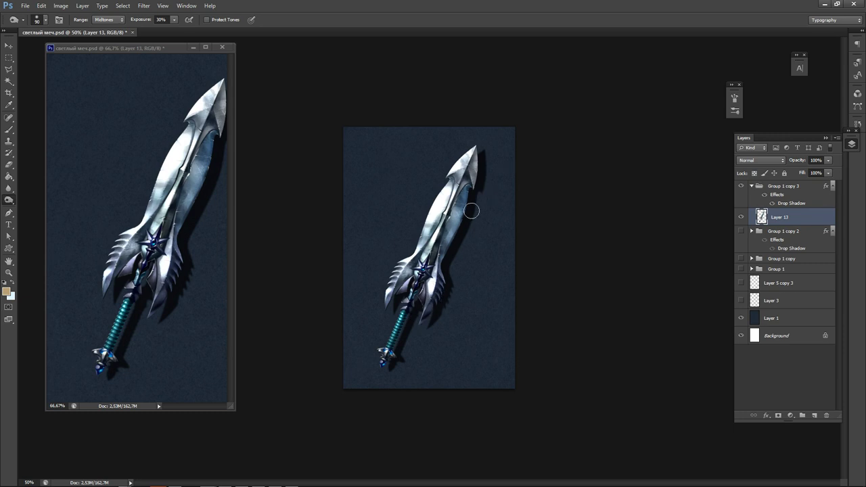
left_click_drag(457, 216, 451, 243)
key("ctrl+alt+z")
key("ctrl+alt+z")
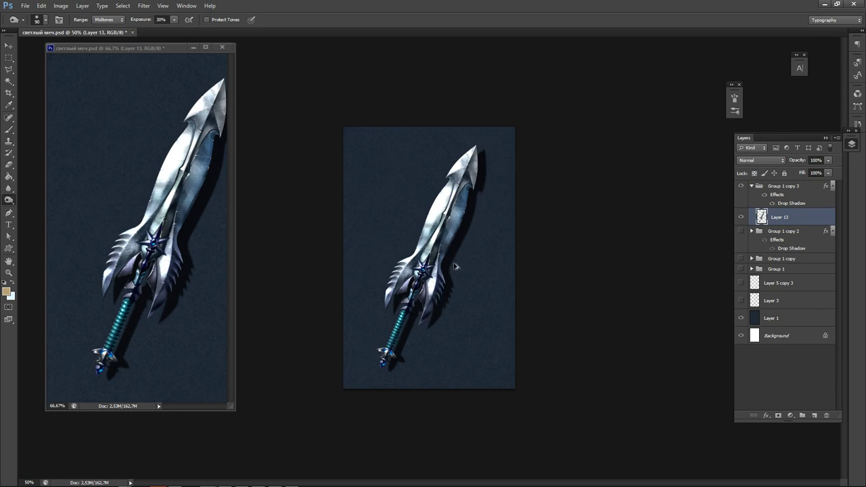
left_click_drag(480, 146, 482, 149)
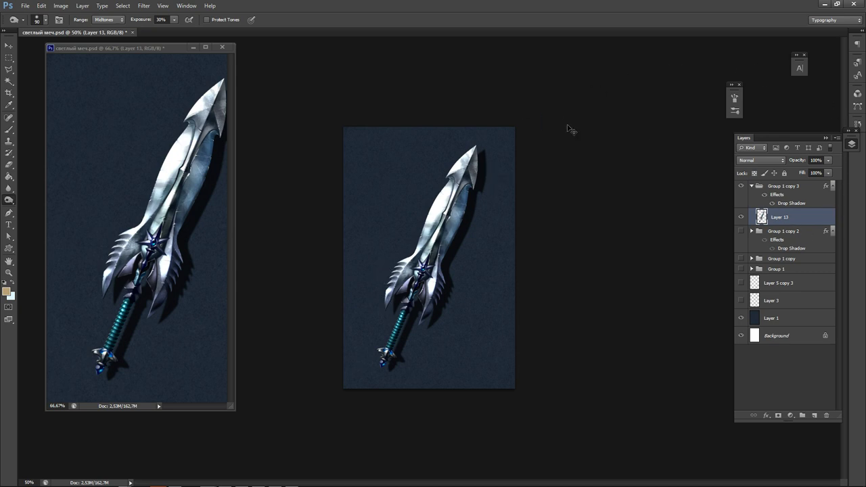
Add a new empty layer above the sword layer in the group.
key("ctrl+shift+n")
key("Return")
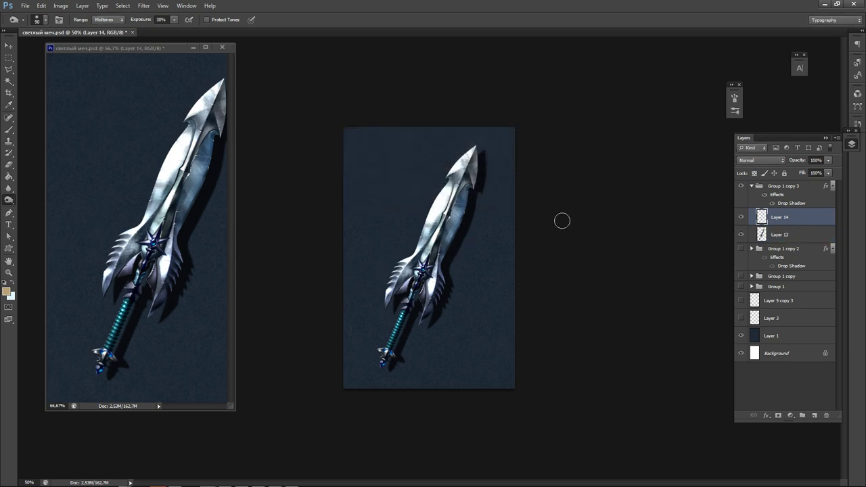
Set the new empty layer's blend mode to Color and clip it to the sword layer below.
left_click(766, 164)
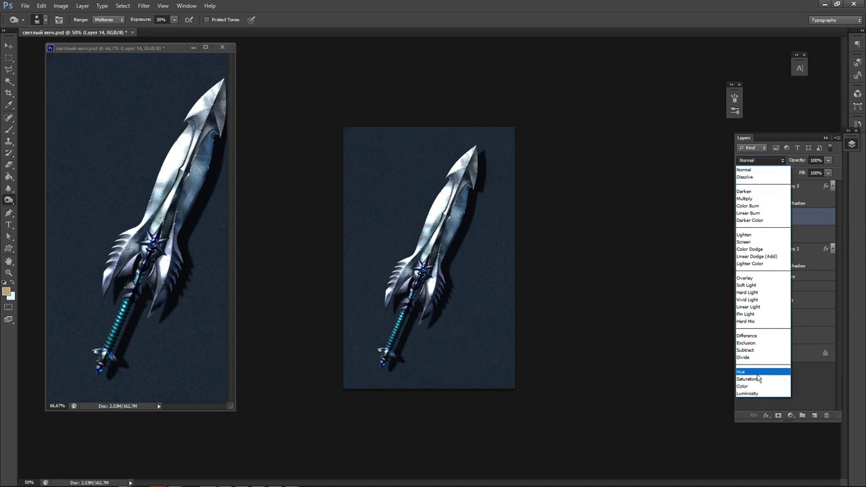
left_click(743, 386)
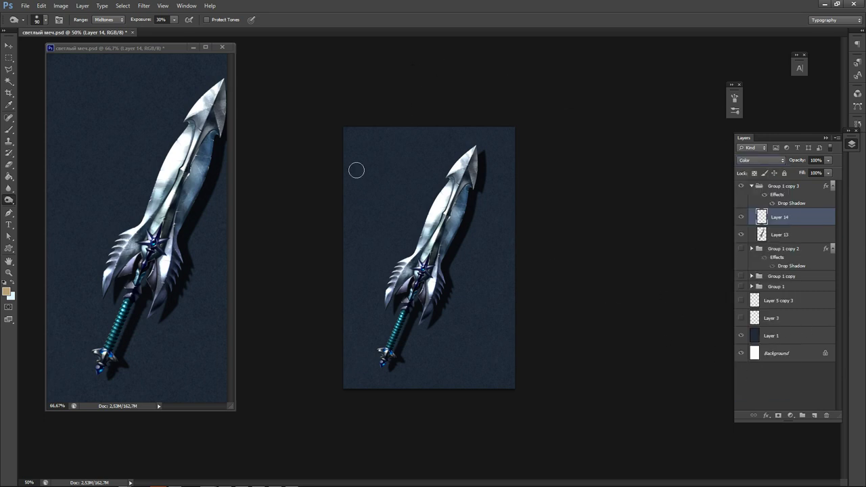
right_click(417, 353)
left_click(286, 332)
Set the foreground colour to a bright, fully saturated orange-yellow and the Burn brush to 200 px with 70% exposure.
key("n")
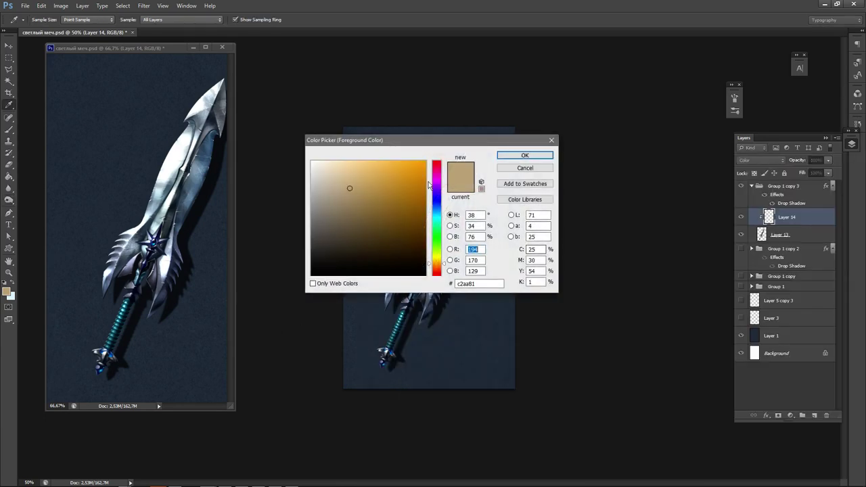
left_click_drag(425, 226, 426, 161)
left_click_drag(437, 266, 436, 264)
left_click(524, 156)
key("o")
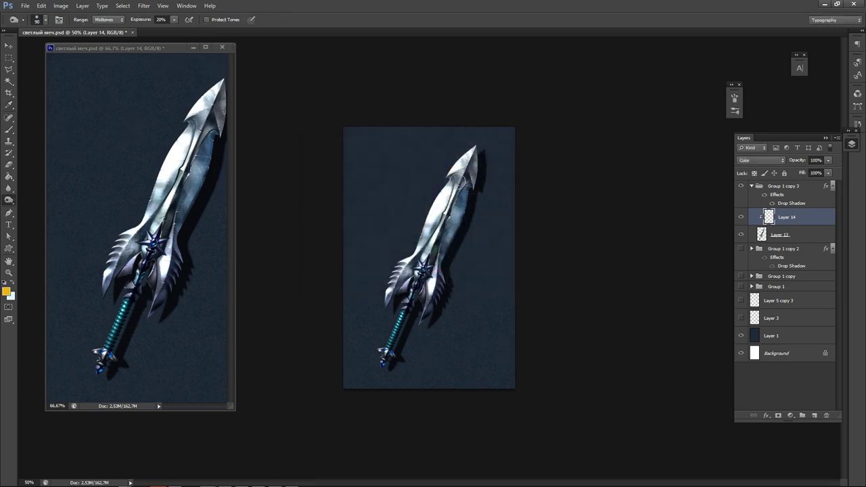
key("bracketright")
key("bracketright")
key("bracketright")
key("bracketright")
key("7")
Change the foreground colour to a saturated dark red and briefly toggle the sword layer's visibility.
key("i")
left_click(426, 219)
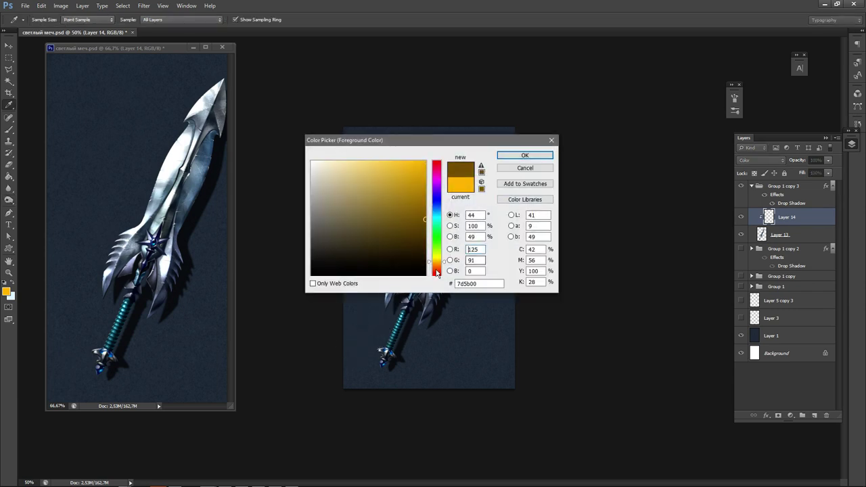
left_click(437, 276)
left_click(518, 161)
key("o")
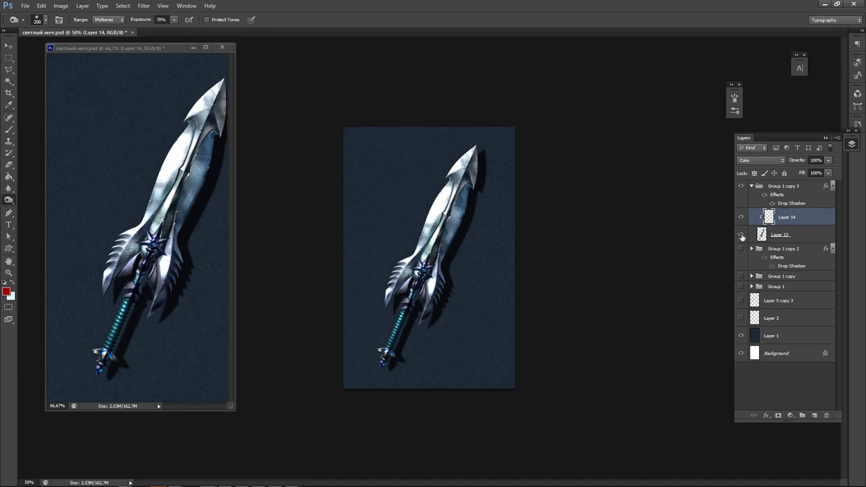
left_click(742, 235)
left_click(742, 235)
Choose a soft round preset for the Brush tool and enlarge it to 200 px.
key("b")
right_click(510, 216)
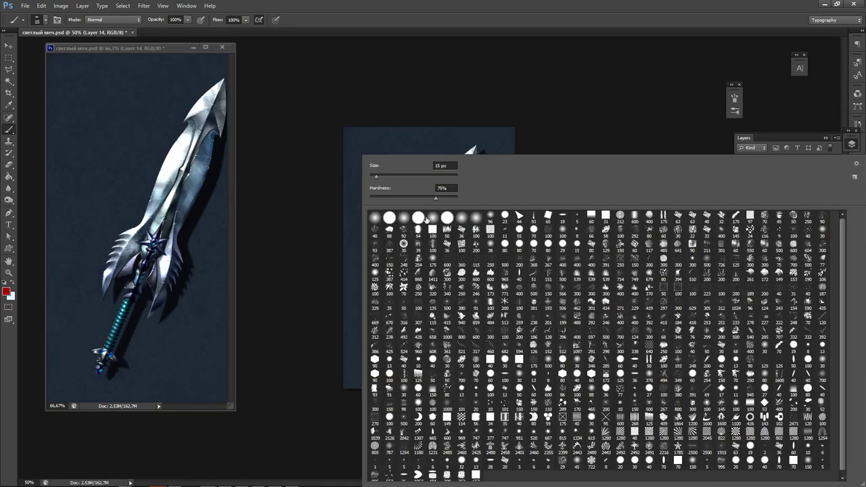
left_click(431, 217)
left_click(316, 258)
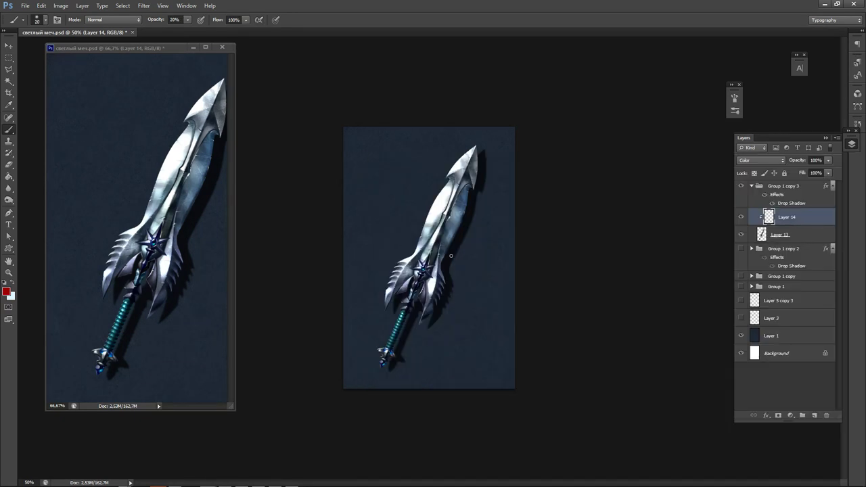
key("bracketright")
key("bracketright")
key("bracketright")
key("bracketright")
key("bracketright")
key("bracketright")
key("bracketright")
key("bracketright")
key("bracketright")
key("bracketright")
key("bracketright")
key("bracketright")
Set the foreground colour to pale yellow ffe375 for tinting the sword with the brush at 10% opacity.
left_click(6, 292)
left_click_drag(440, 266, 437, 256)
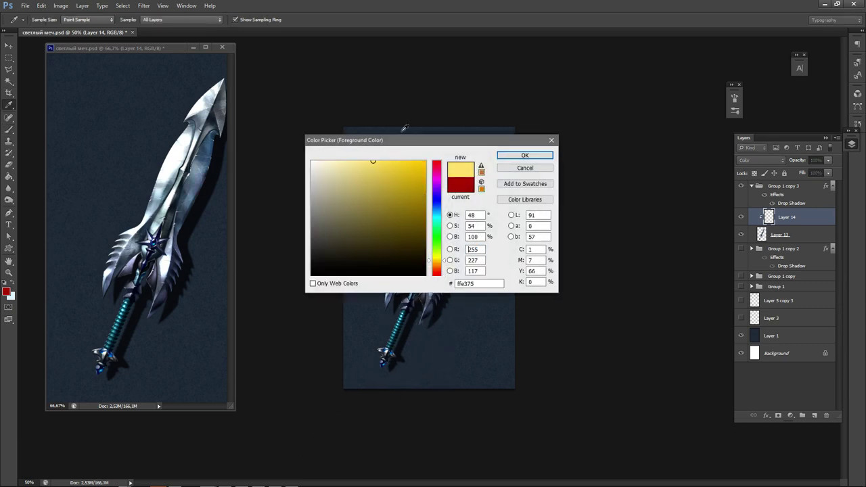
left_click(524, 155)
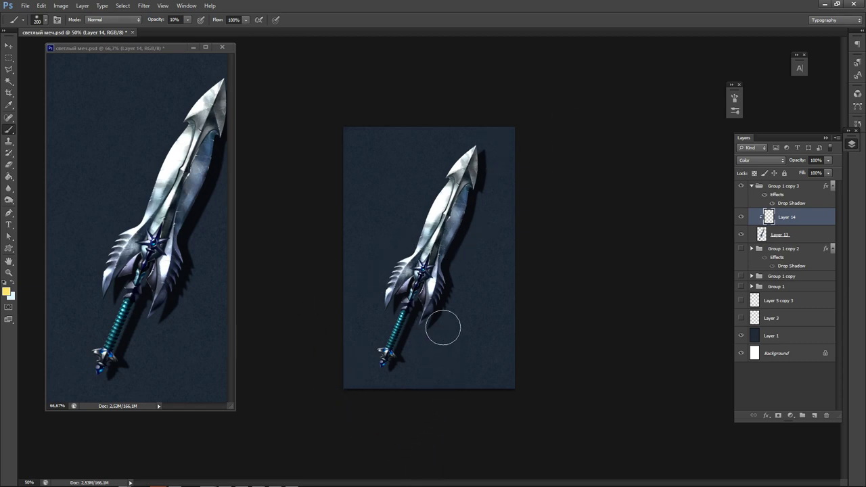
Set the foreground colour to light blue 75c0ff and reduce the brush to 40 px.
key("n")
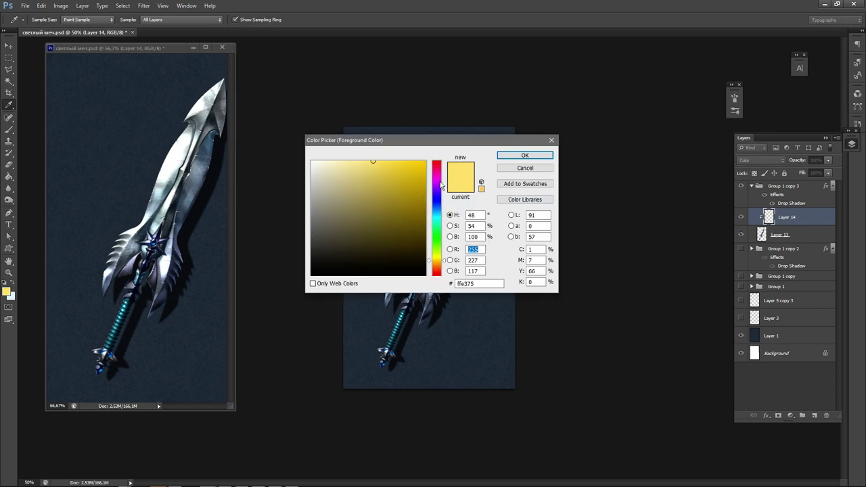
left_click(440, 184)
left_click(440, 210)
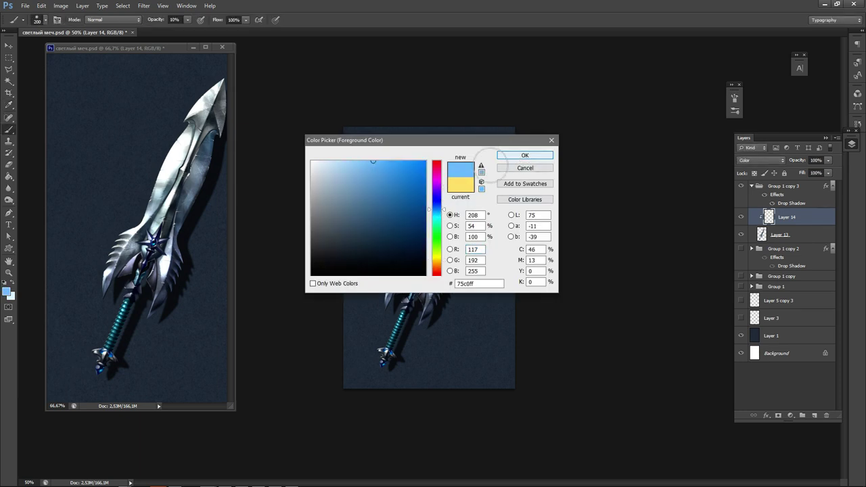
left_click(514, 156)
key("bracketleft")
key("bracketleft")
key("bracketleft")
key("bracketleft")
key("bracketleft")
key("bracketleft")
key("bracketleft")
key("bracketleft")
key("bracketleft")
key("bracketleft")
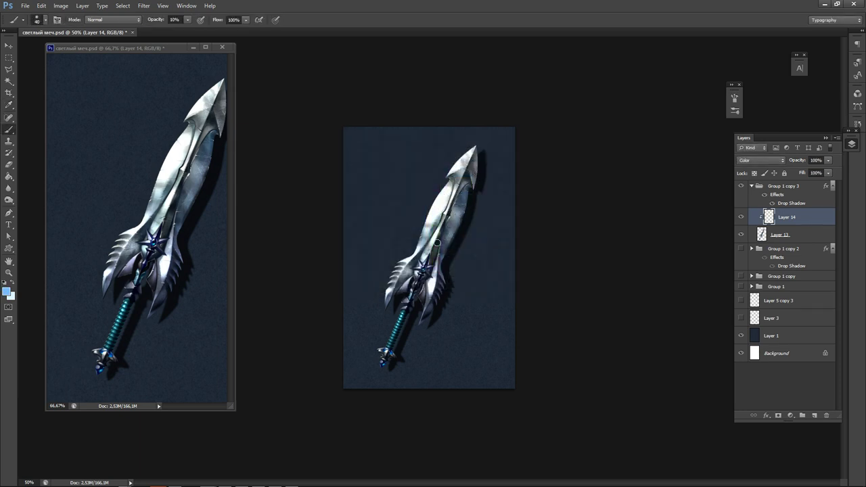
Set the foreground colour to deep purple 9000af and tint the blade's central groove at 10% opacity.
key("F6")
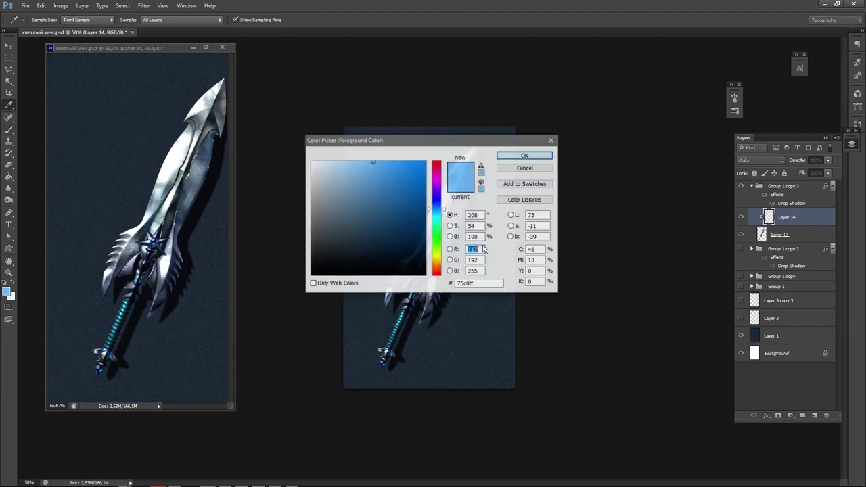
left_click(442, 270)
left_click(438, 194)
left_click_drag(437, 192, 437, 184)
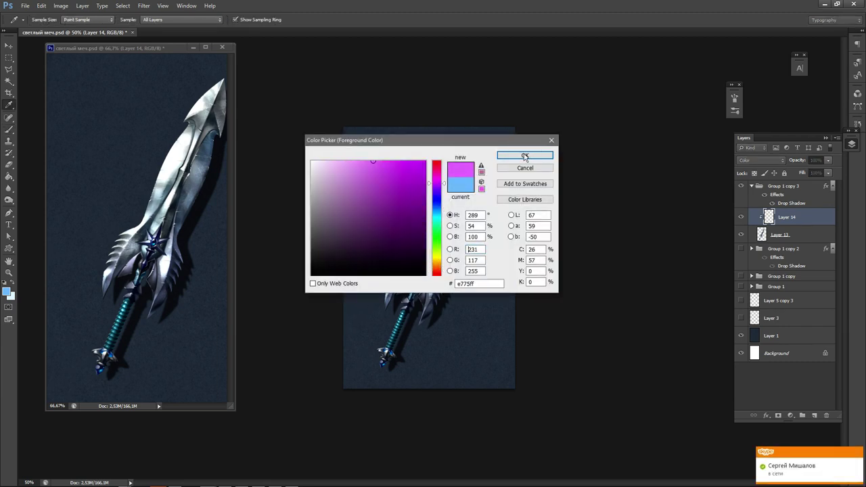
left_click(426, 200)
left_click(519, 157)
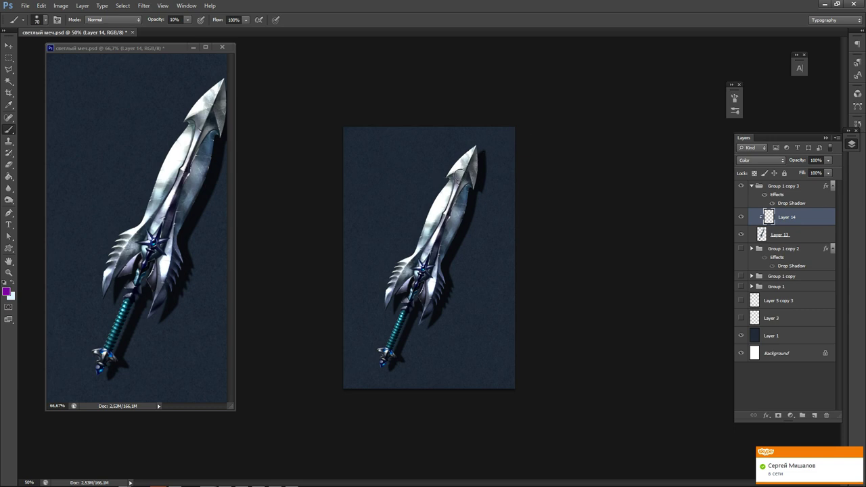
Set the foreground colour to light yellow fffb85 and tint the guard lightly with an 80 px brush at 10% opacity.
left_click(6, 291)
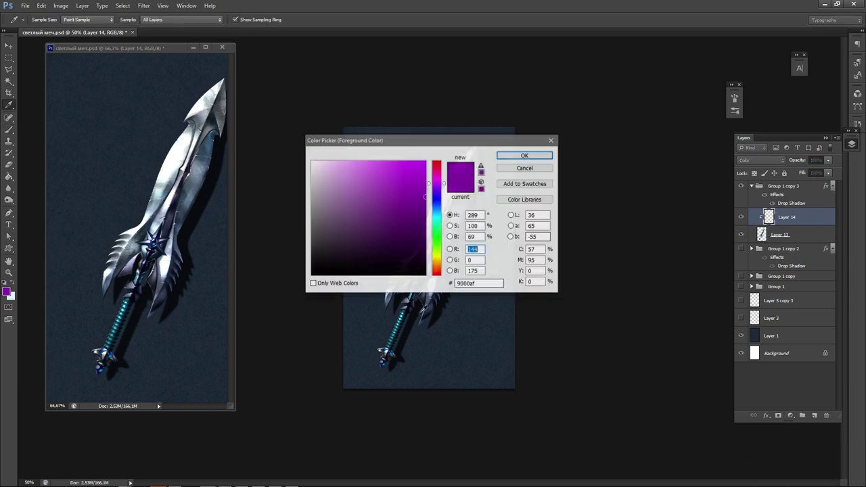
left_click(437, 258)
left_click(366, 161)
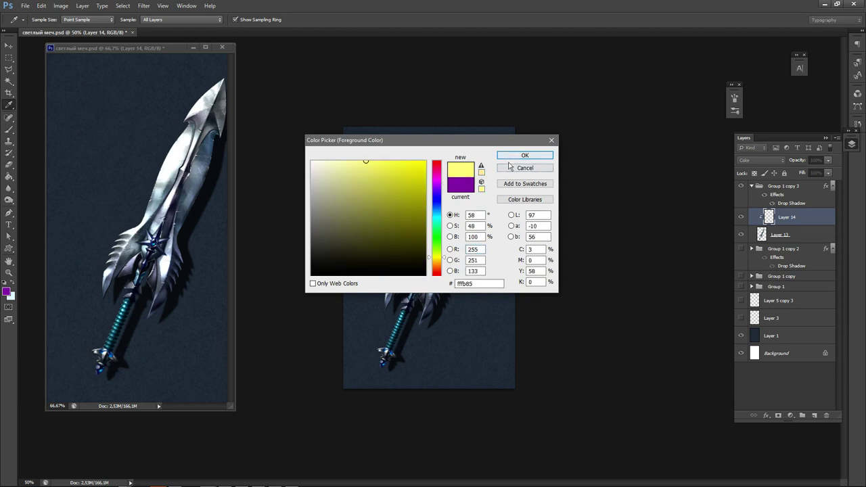
left_click(523, 156)
key("b")
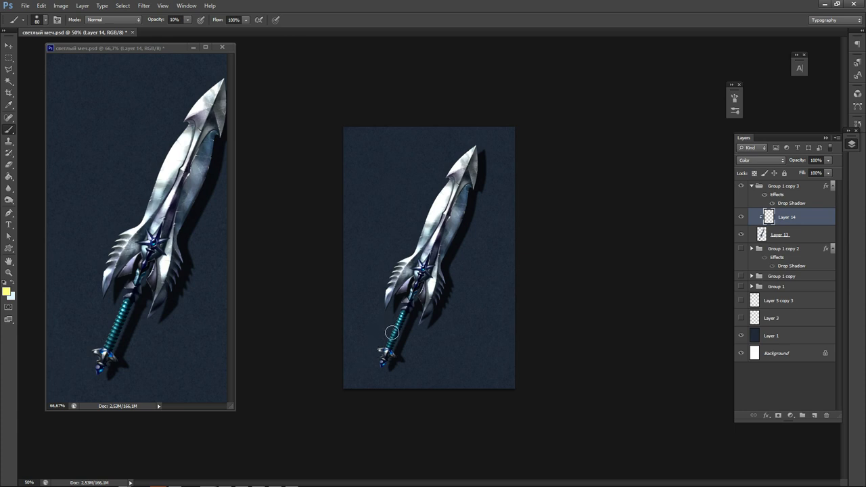
Clean up the tips of the guard's lower spikes on Layer 13 with a 6 px Eraser.
left_click(808, 234)
scroll(427, 318, "up", 5)
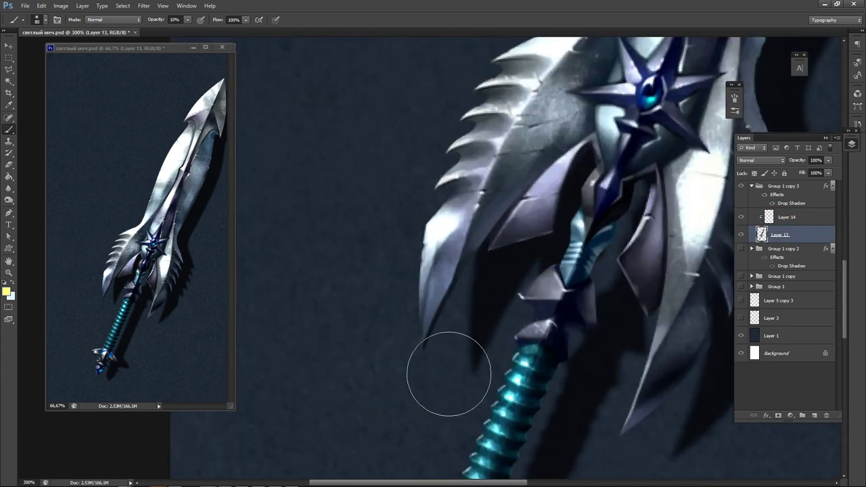
key("e")
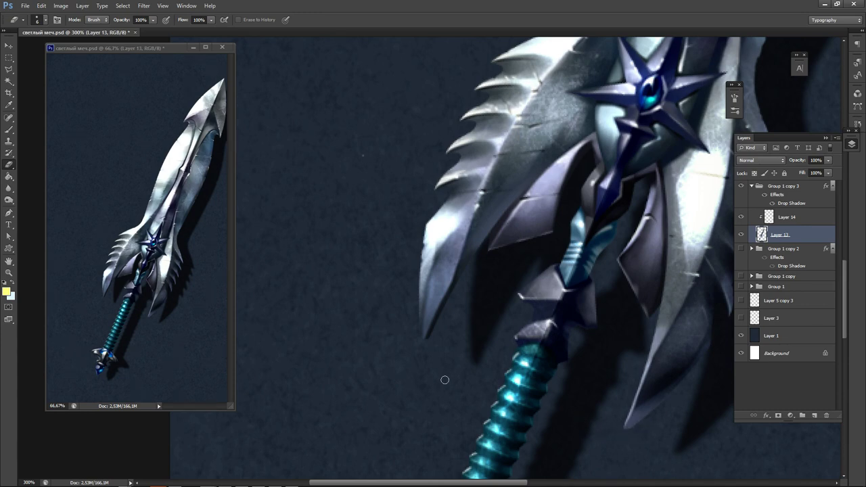
right_click(359, 325)
left_click(334, 298)
Lock Layer 13's transparent pixels and retouch the left guard spike's tip in a sampled dark tone with a 10 px brush at 100% opacity.
key("alt+bracketright")
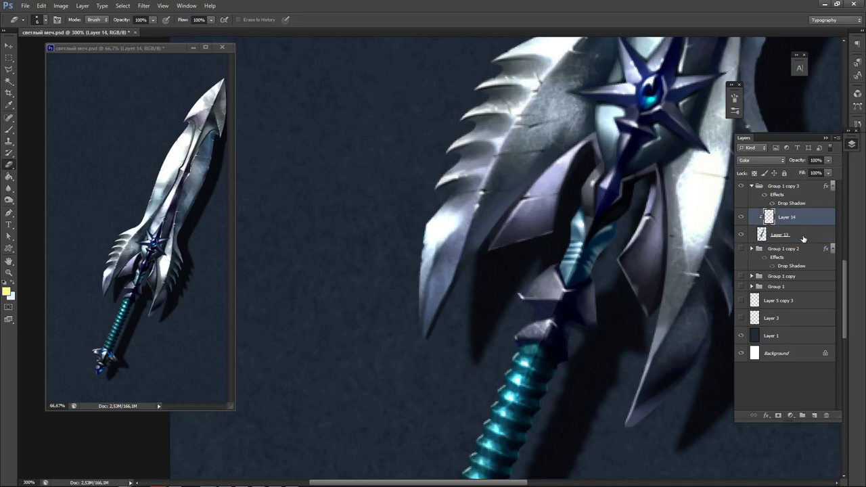
left_click(779, 239)
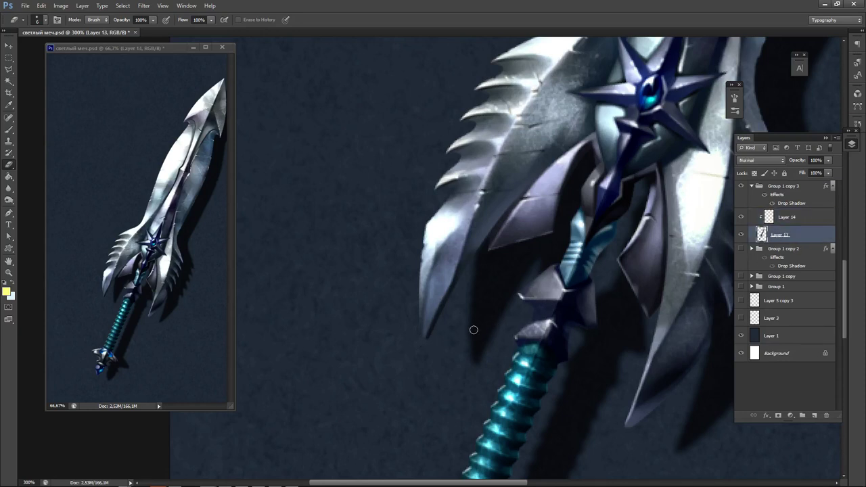
key("b")
left_click(754, 173)
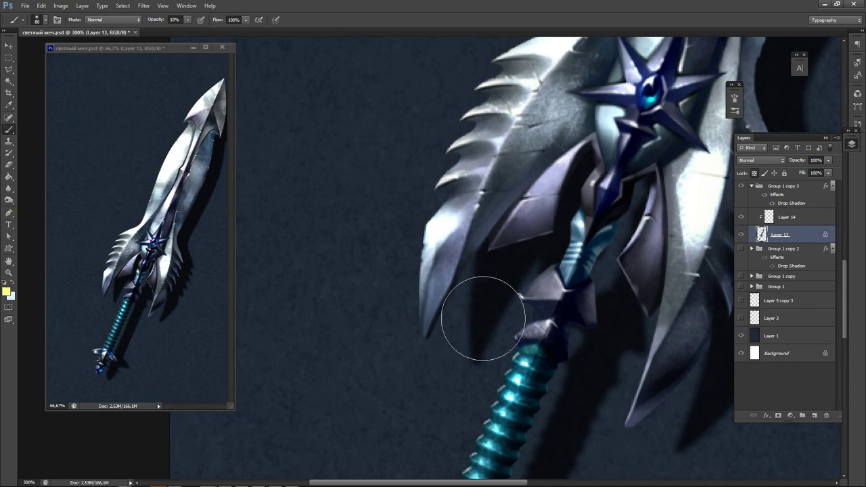
left_click(446, 297, "alt")
key("bracketleft")
key("bracketleft")
key("bracketleft")
key("bracketleft")
key("bracketleft")
key("bracketleft")
key("bracketleft")
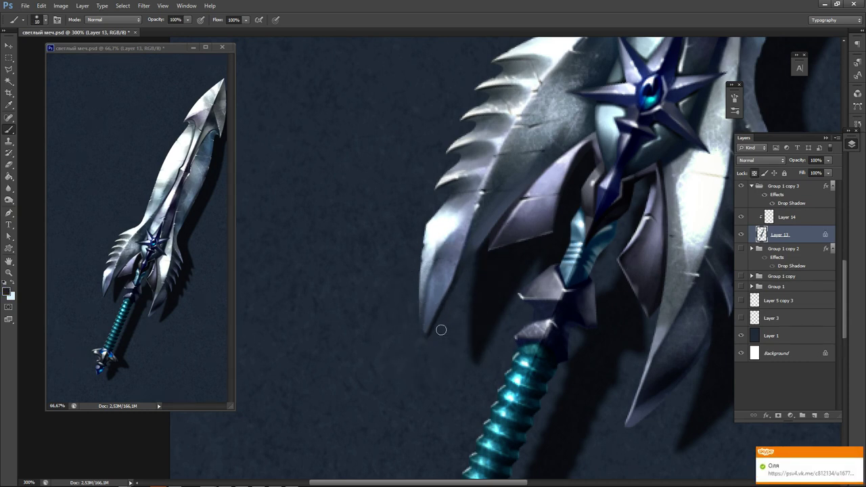
Sample a light violet tone for retouching the lower right guard spike and save the document.
left_click_drag(550, 375, 432, 298)
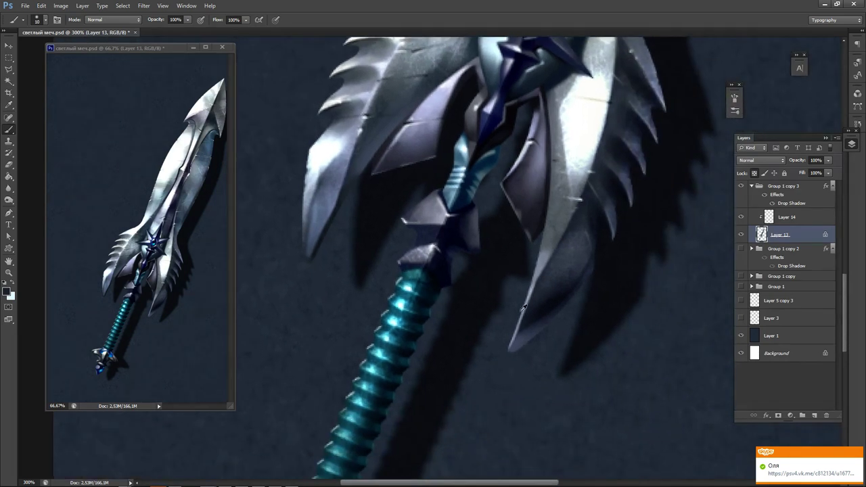
left_click(503, 352, "alt")
key("ctrl+minus")
key("ctrl+minus")
key("ctrl+minus")
key("ctrl+s")
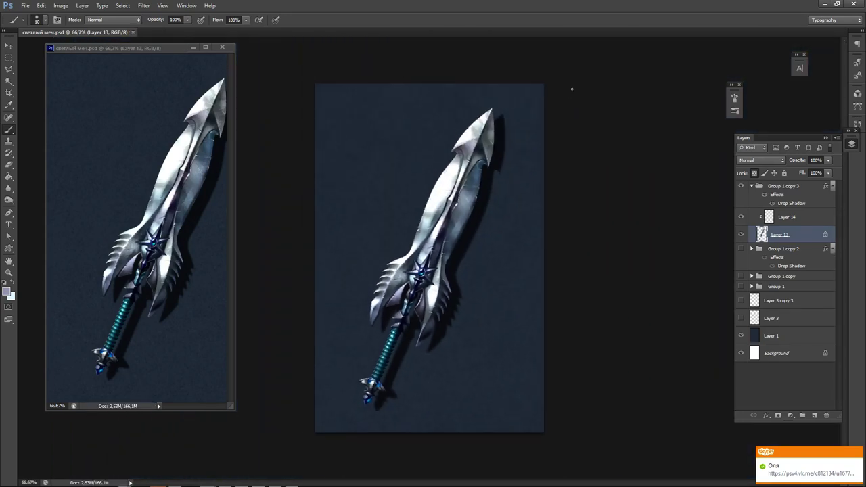
Enlarge the brush to 100 px, try a lavender stroke along the guard's right side and undo it.
key("bracketright")
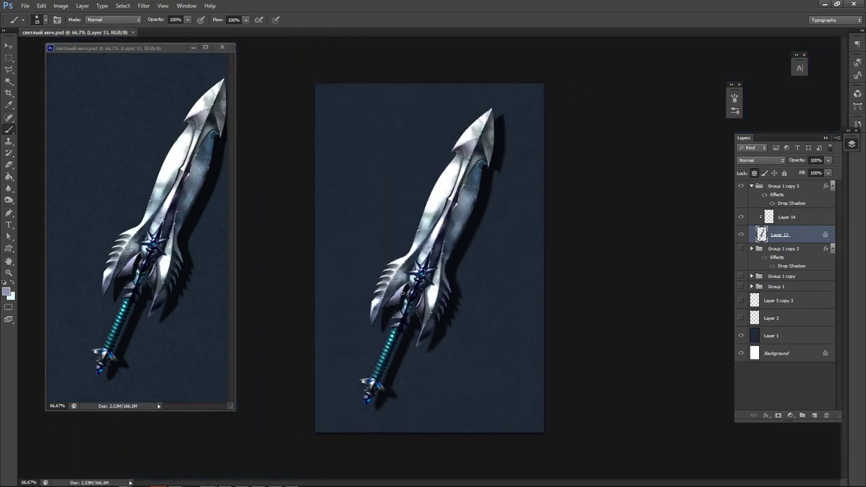
key("bracketright")
key("bracketright")
key("bracketright")
key("bracketright")
key("bracketright")
key("bracketright")
key("bracketright")
key("bracketright")
key("bracketright")
key("bracketright")
left_click_drag(454, 287, 437, 354)
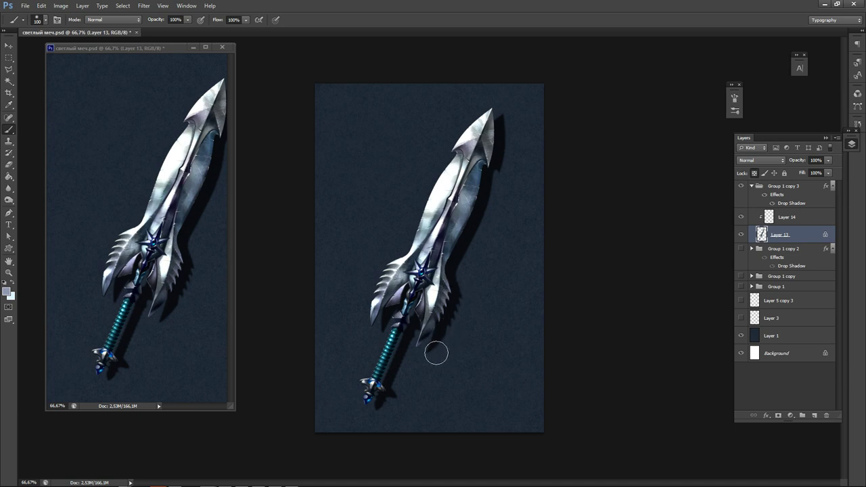
key("ctrl+z")
Darken the right side of the guard and blade with sampled near-black tones using a 100 px brush, undoing the excess strokes.
left_click(453, 314, "alt")
left_click_drag(455, 294, 441, 341)
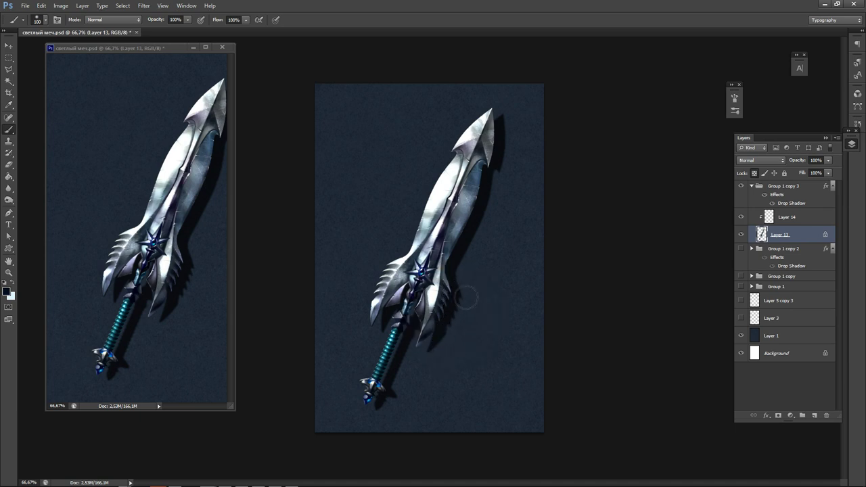
left_click_drag(461, 228, 449, 256)
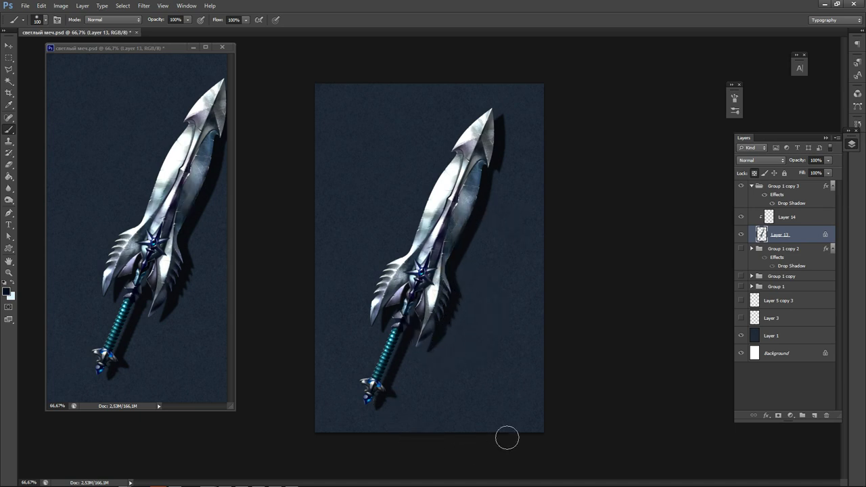
left_click_drag(476, 192, 466, 217)
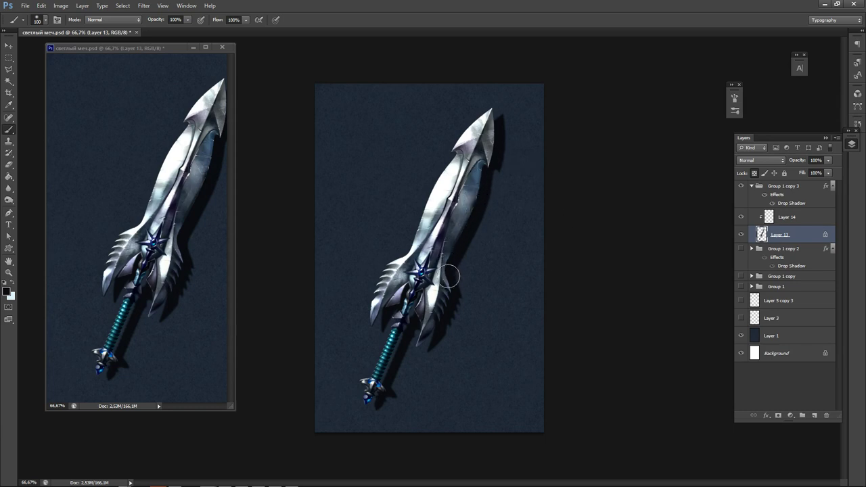
key("ctrl+z")
key("ctrl+z")
left_click(505, 138, "alt")
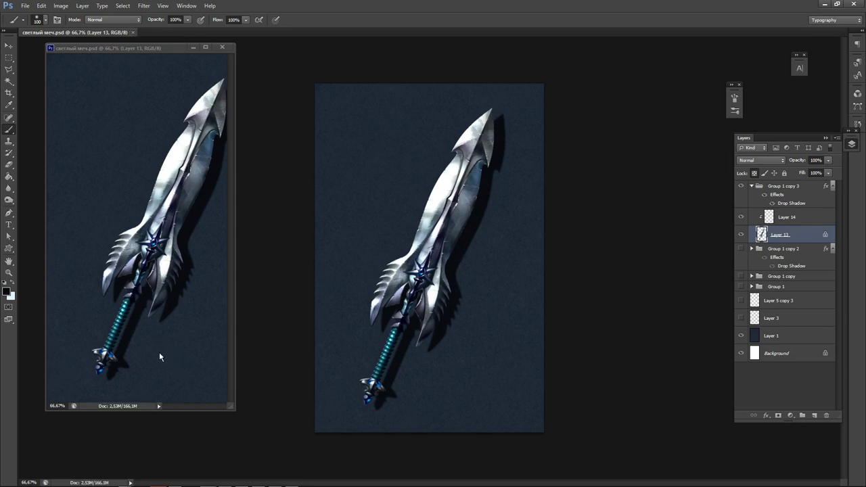
Rotate the light angle of Group 1 copy 3's drop shadow so the shadow falls more steeply downward, and apply it.
double_click(811, 188)
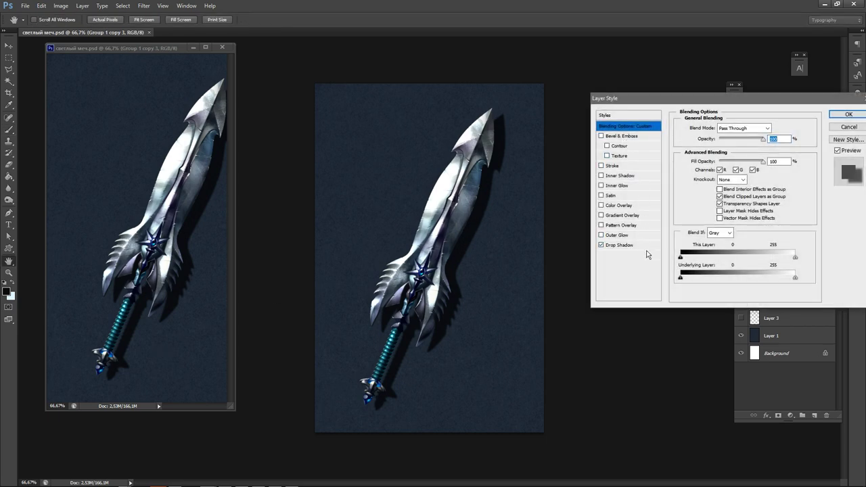
left_click(648, 245)
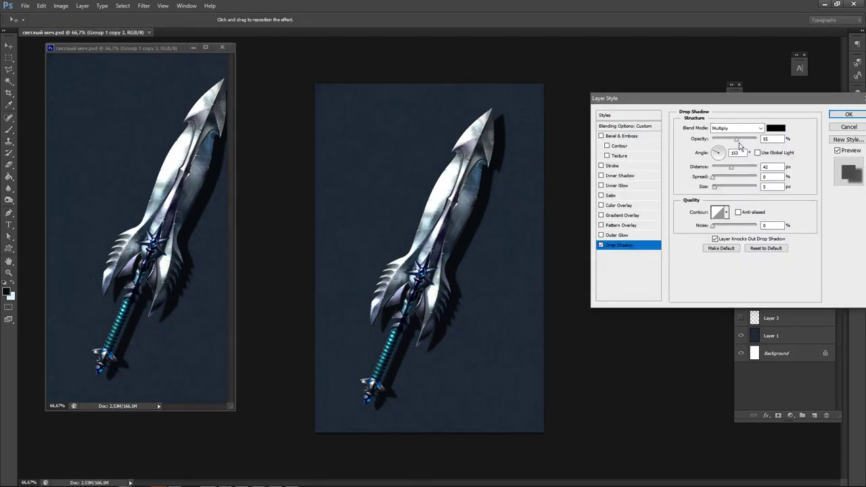
left_click_drag(716, 153, 716, 153)
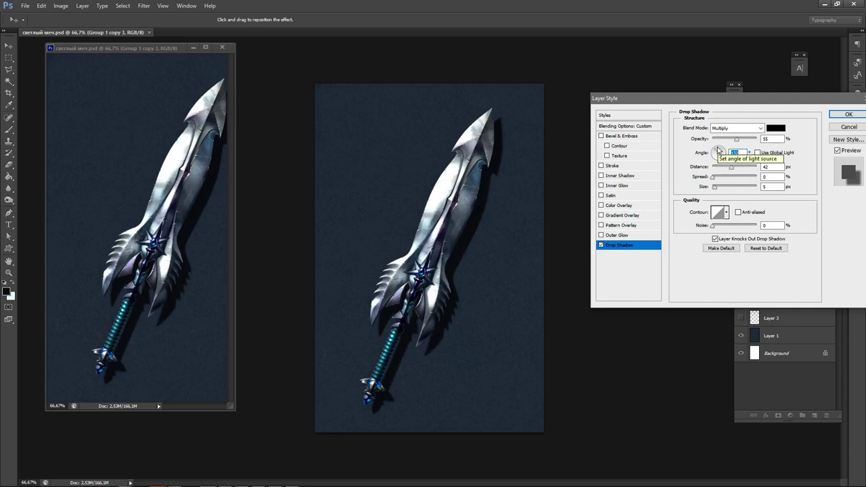
left_click(849, 114)
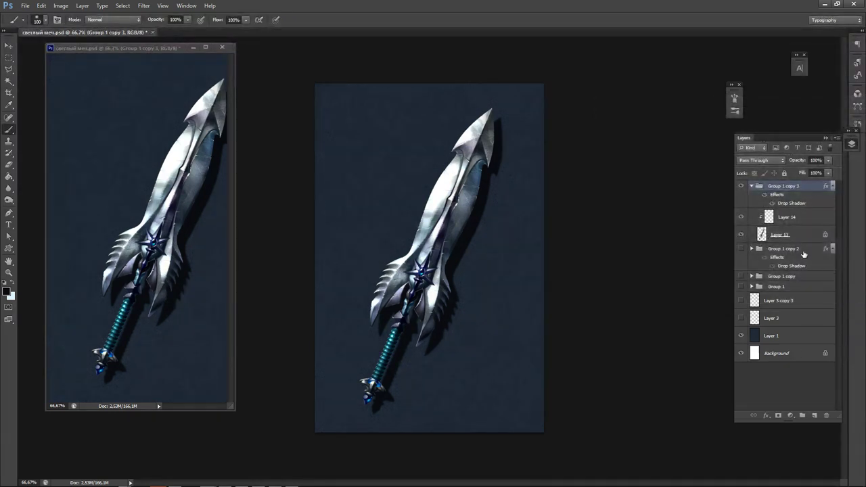
Nudge the sword group slightly upward on the canvas with the Move tool.
key("v")
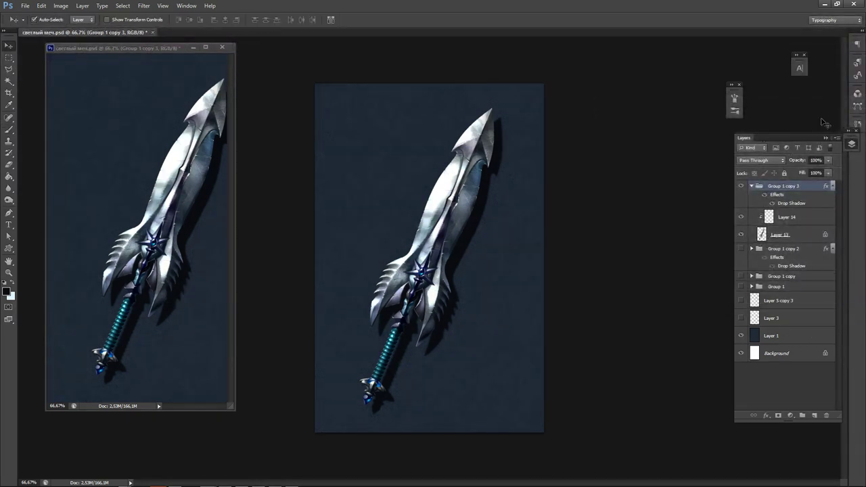
key("Up")
key("Up")
key("Up")
key("Up")
key("Up")
key("Up")
key("Up")
key("Up")
key("Up")
key("Up")
key("Up")
key("Up")
key("Down")
key("Down")
key("Down")
key("Down")
key("Down")
key("Down")
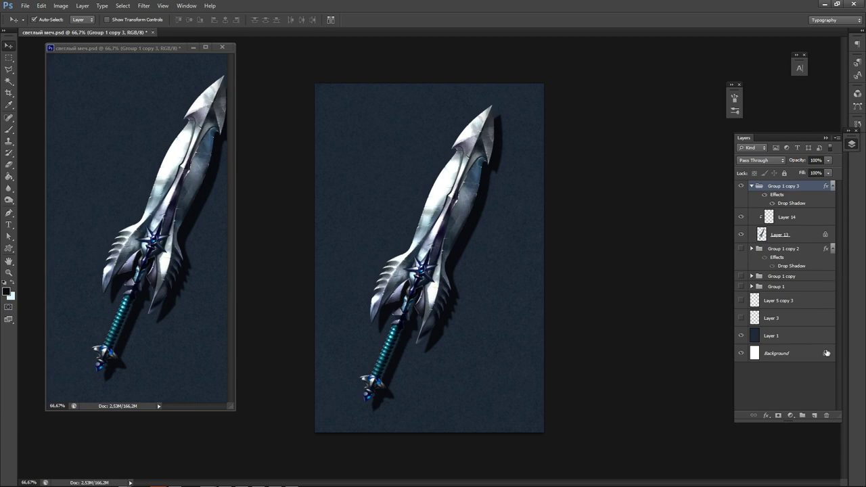
Add a new layer directly above Layer 1 and set the brush colour to black.
left_click(806, 338)
key("ctrl+shift+n")
key("Return")
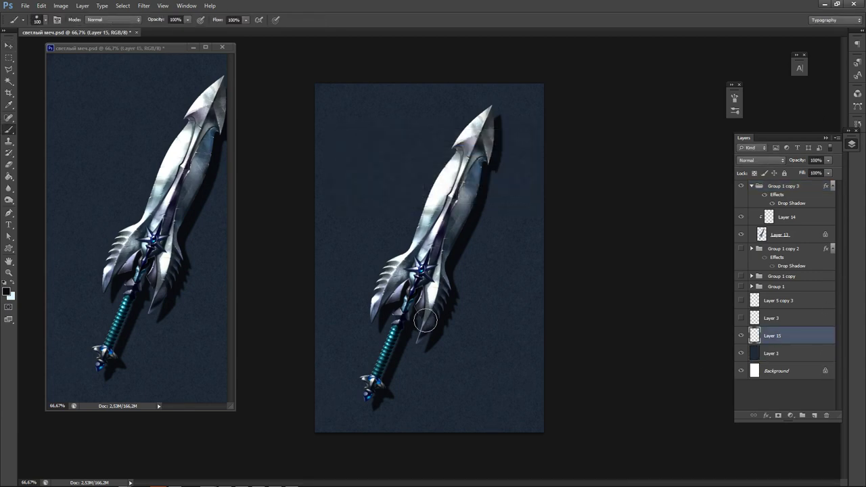
key("b")
right_click(433, 278)
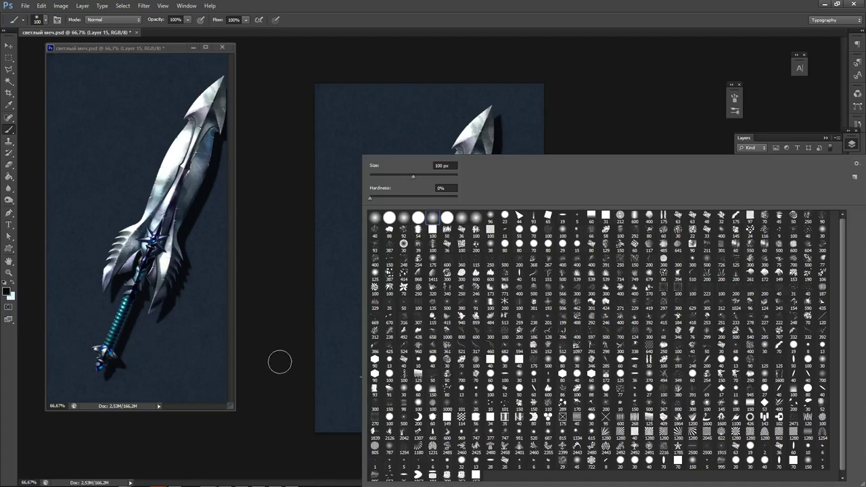
left_click(280, 362)
key("n")
left_click(337, 267)
left_click(525, 155)
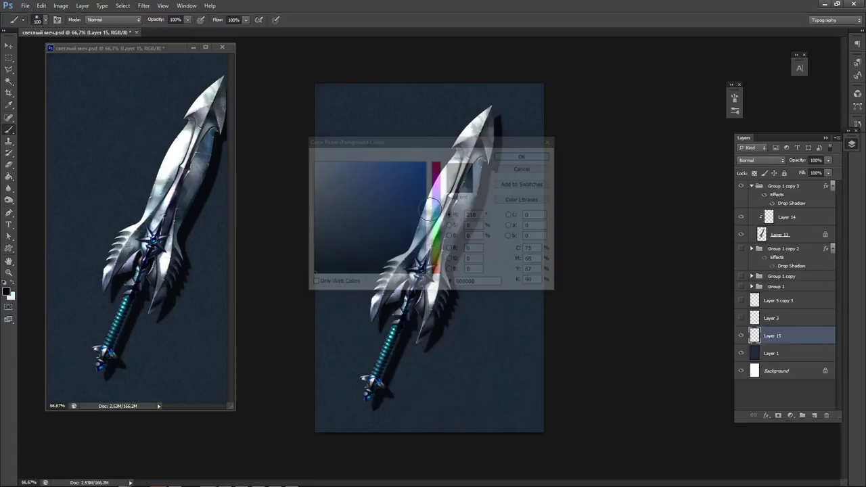
Darken the background's lower and right edges with an 800 px soft brush at 30% opacity, undoing the full-strength stroke.
key("]")
key("]")
key("]")
key("]")
key("]")
key("]")
key("]")
key("]")
mouse_move(392, 430)
left_mouse_down()
mouse_move(654, 147)
mouse_move(636, 114)
left_mouse_up()
key("ctrl+z")
key("3")
left_click_drag(252, 396, 577, 97)
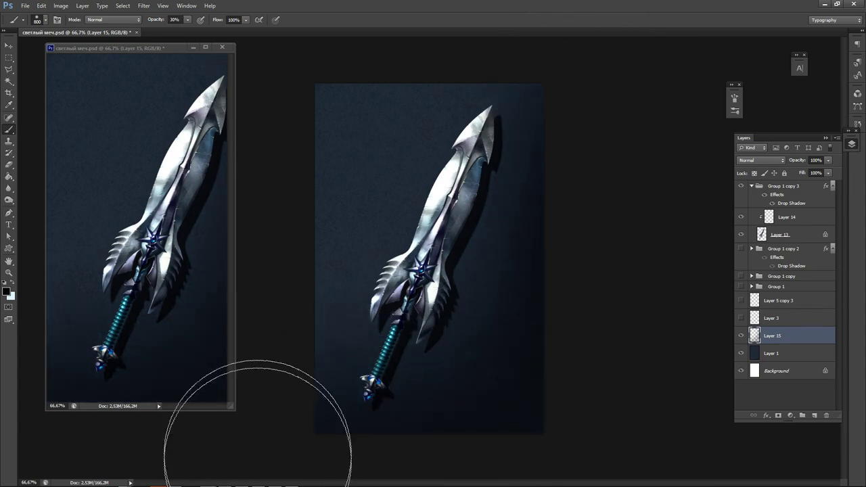
Set the brush colour to white and softly lighten the background's upper left area at 10% opacity.
key("n")
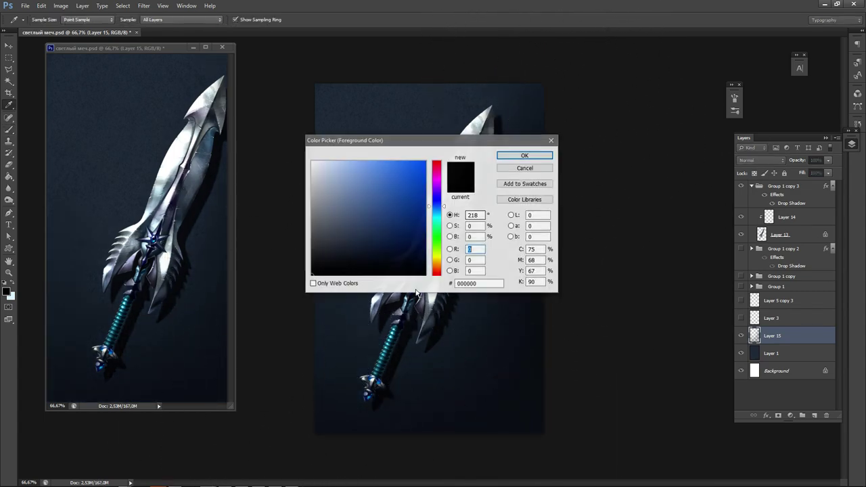
left_click_drag(332, 184, 311, 161)
left_click(526, 157)
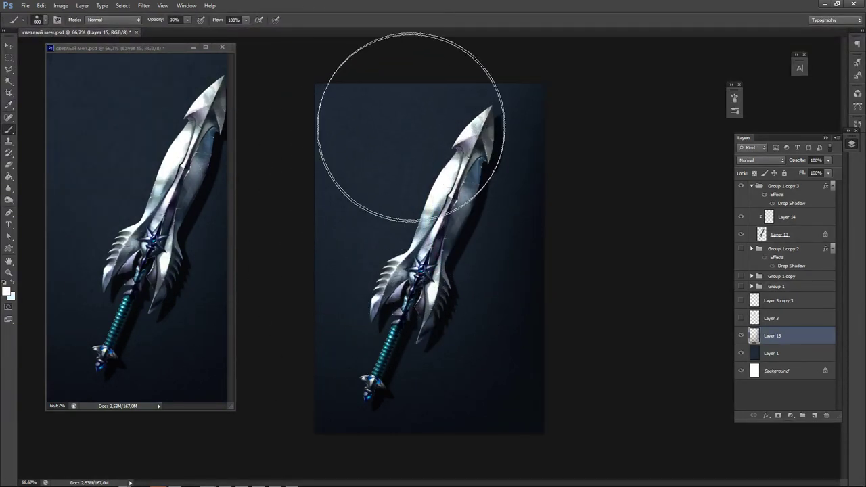
left_click(323, 89)
key("ctrl+z")
key("1")
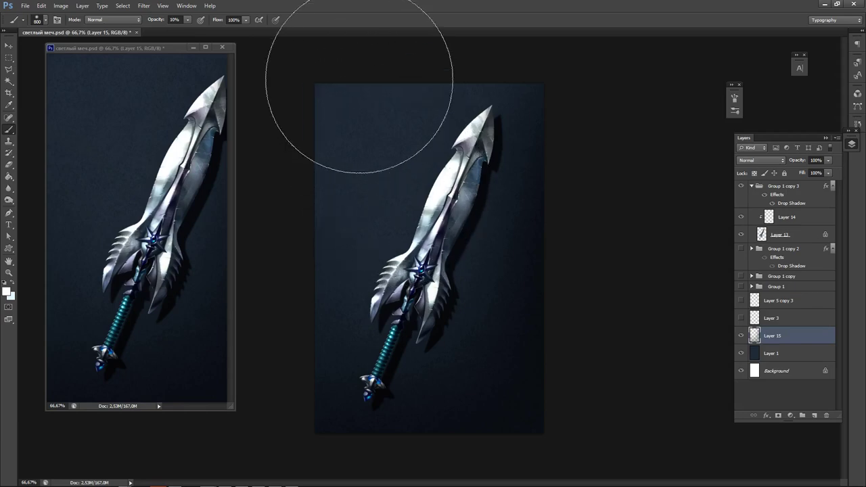
left_click_drag(358, 77, 467, 251)
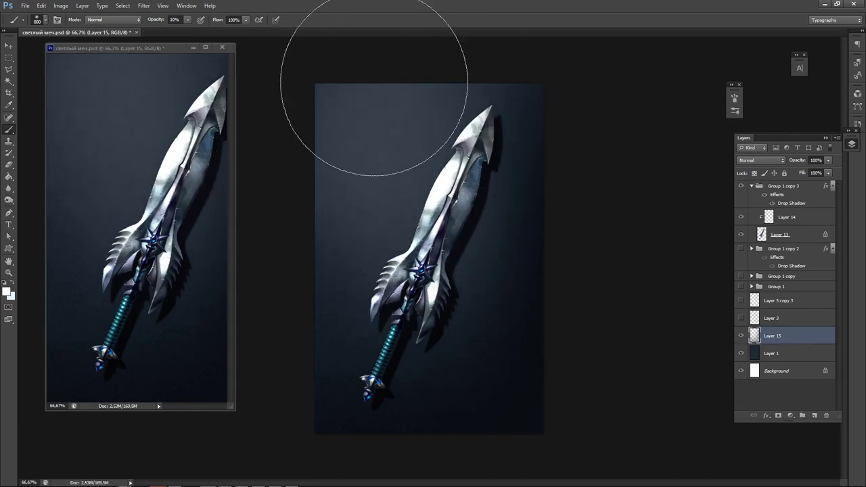
Switch the brush colour to black (000000) and reduce the brush size to 300 px.
key("x")
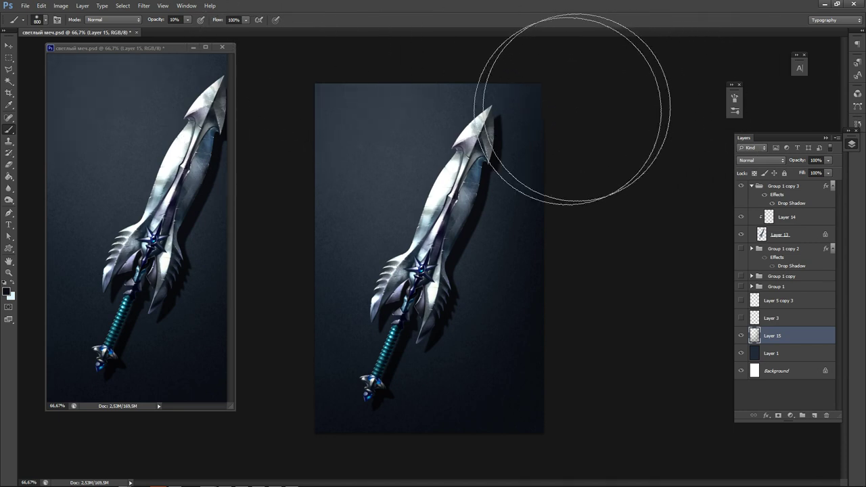
key("ctrl+minus")
left_click(6, 291)
left_click(424, 276)
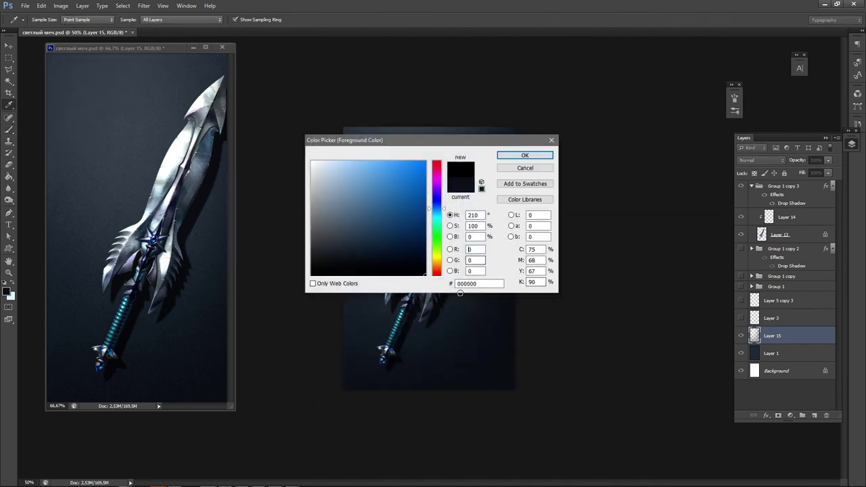
left_click(514, 156)
key("bracketleft")
key("bracketleft")
key("bracketleft")
key("bracketleft")
key("bracketleft")
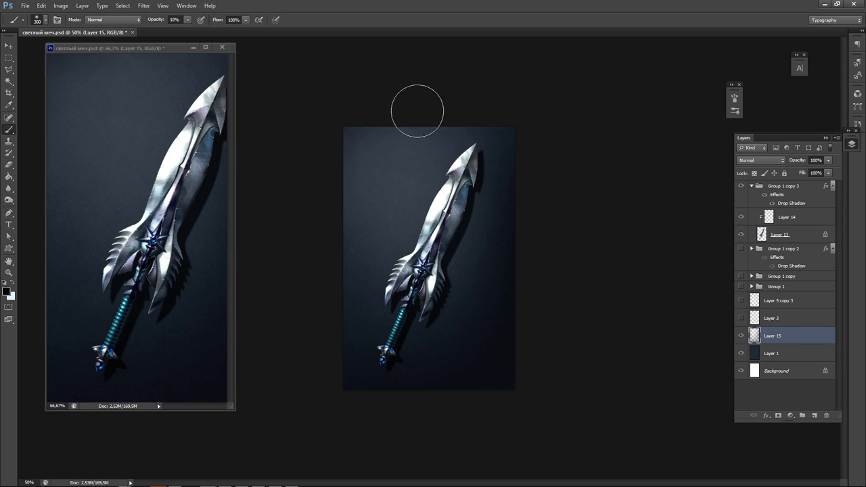
Add a new layer above Layer 14 in the sword group and set the brush colour to near-white.
left_click(444, 216, "ctrl")
key("ctrl+shift+n")
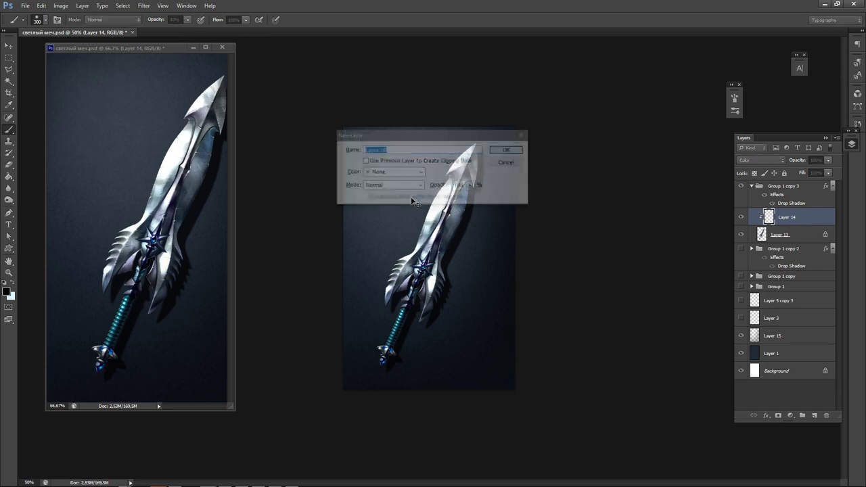
key("Return")
key("n")
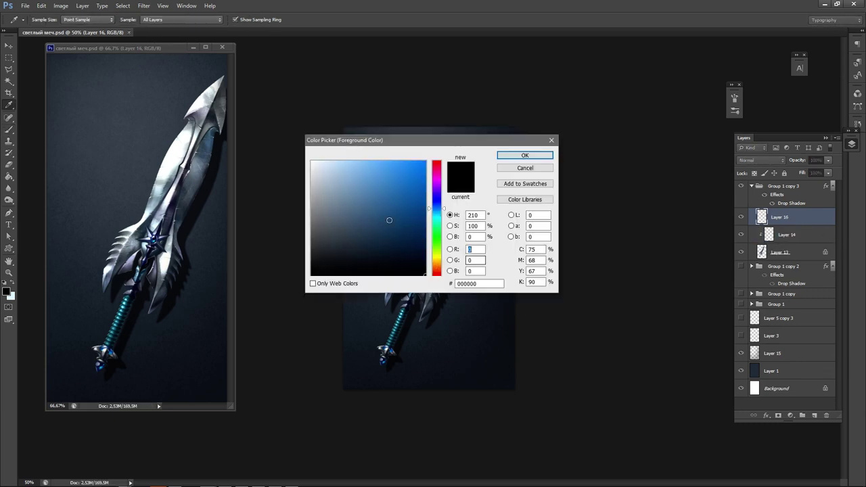
left_click_drag(389, 221, 314, 163)
left_click(522, 157)
Paint a faint white glow along the blade's left edge at 10% opacity, reducing the soft brush to 60 px.
left_click_drag(435, 242, 432, 227)
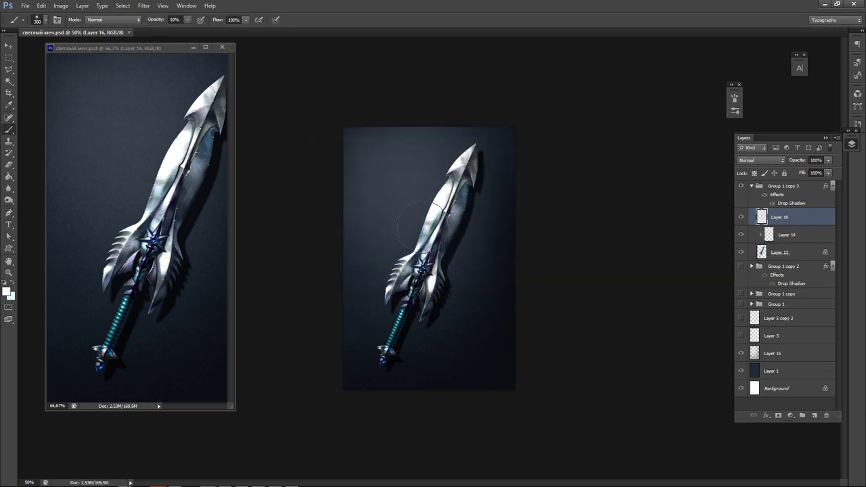
key("bracketleft")
key("bracketleft")
key("bracketleft")
key("bracketleft")
key("bracketleft")
key("bracketleft")
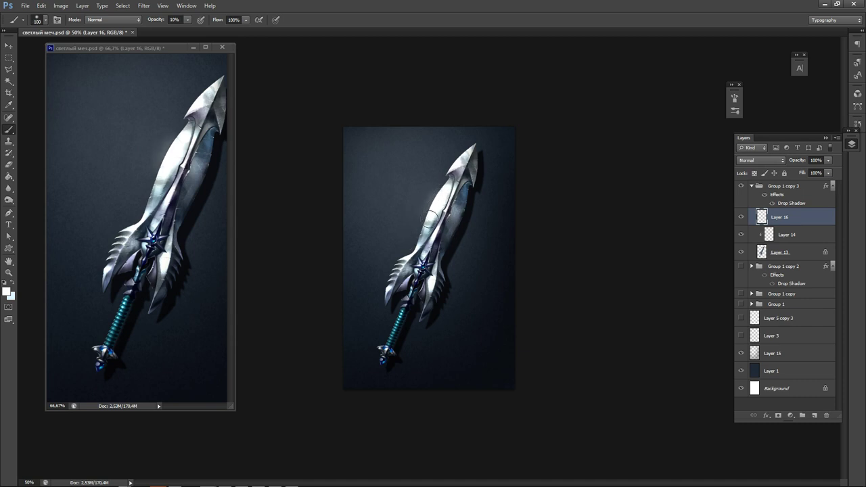
key("bracketleft")
key("bracketleft")
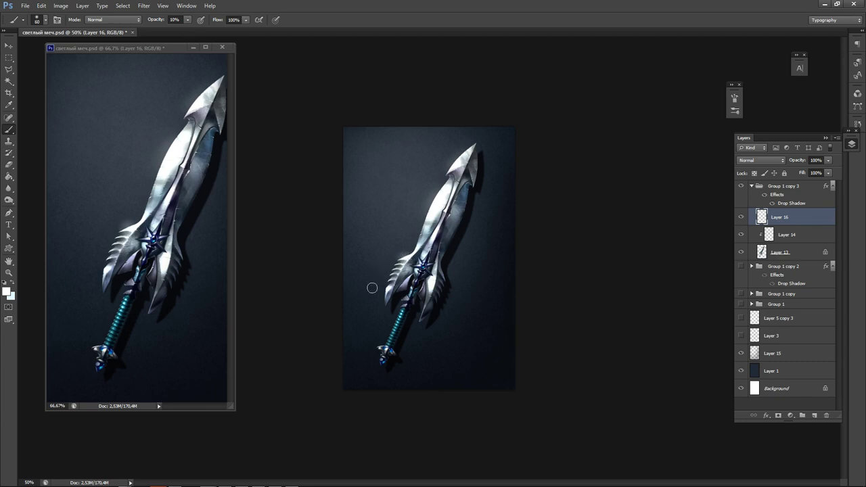
Try glints on the left guard's upper spike with the 615 px burst tip reduced to 90 px at 30% opacity, undoing the first.
right_click(485, 234)
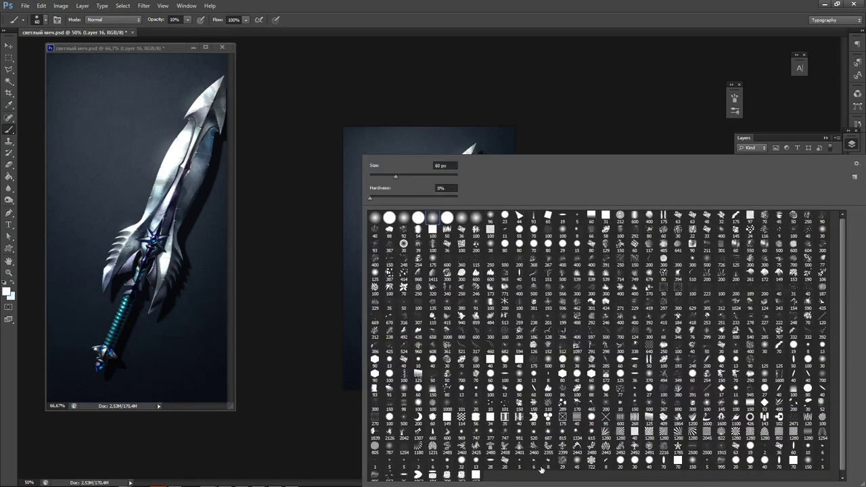
left_click(591, 438)
left_click(304, 381)
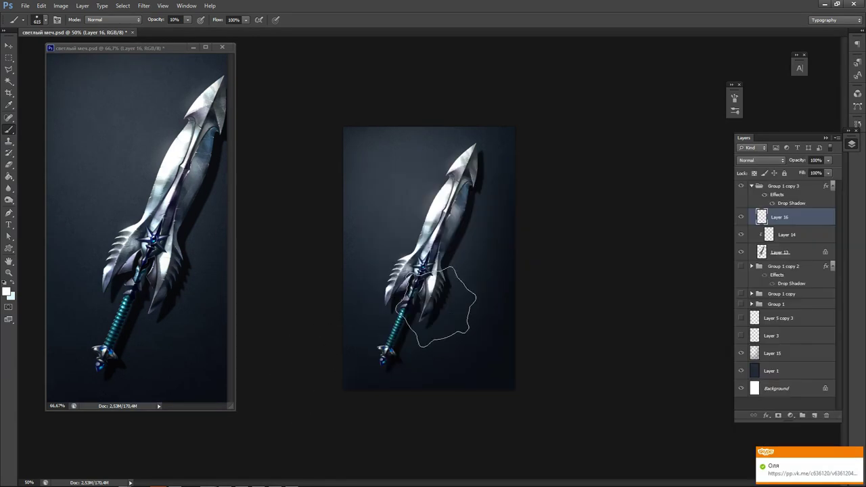
key("0")
key("bracketleft")
key("bracketleft")
key("bracketleft")
key("bracketleft")
key("bracketleft")
key("bracketleft")
key("bracketleft")
key("bracketleft")
key("bracketleft")
key("bracketleft")
key("bracketleft")
left_click(406, 257)
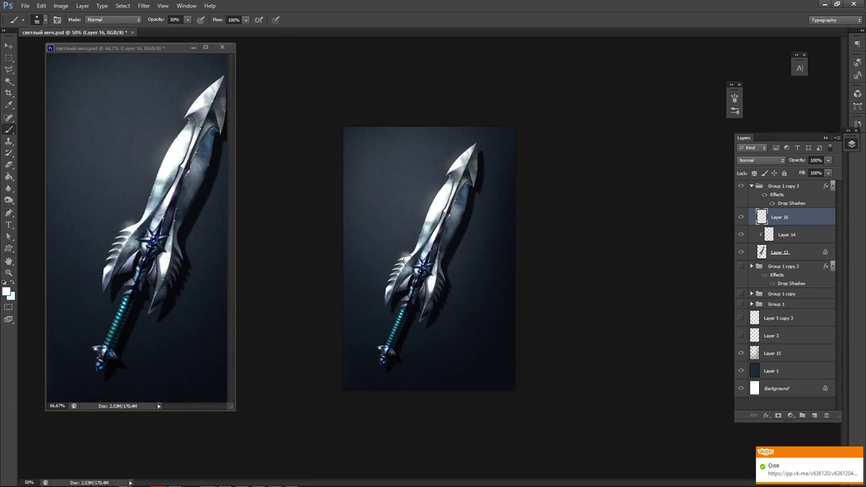
key("ctrl+z")
left_click(407, 257)
Choose the 687 px burst brush tip, reduce it to 125 px and stamp white glints on the left and right guard pieces.
right_click(455, 286)
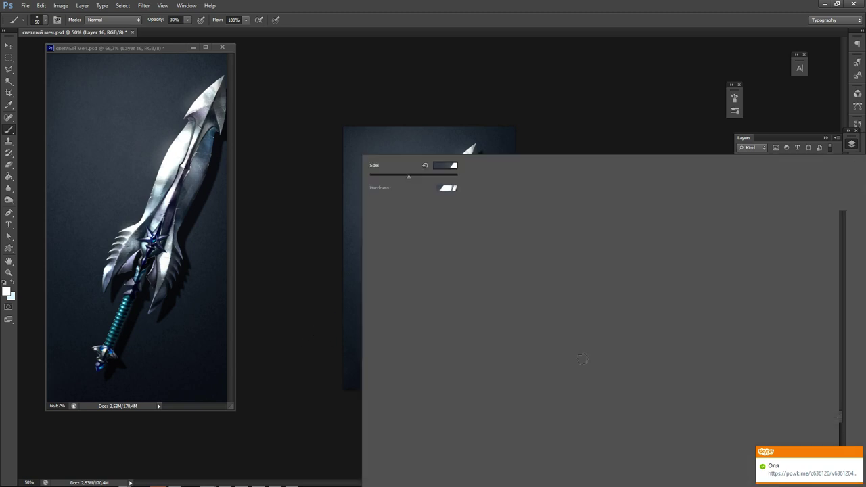
left_click(549, 434)
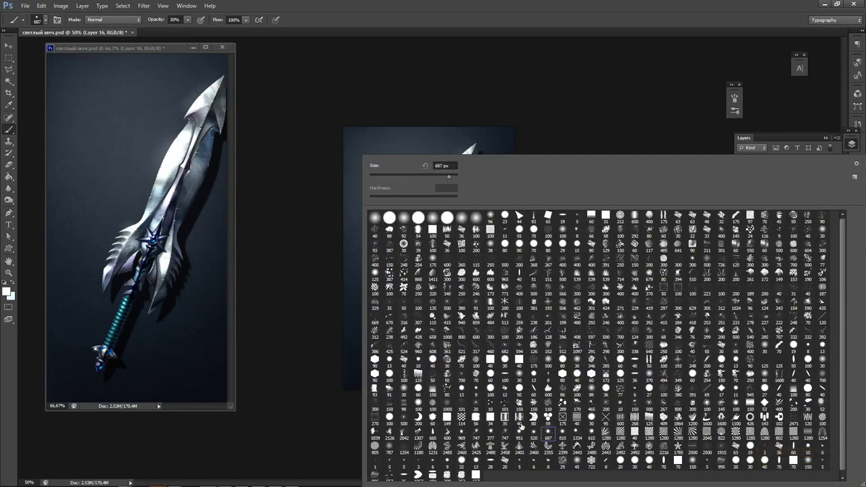
left_click(300, 396)
key("bracketleft")
key("bracketleft")
key("bracketleft")
key("bracketleft")
key("bracketleft")
key("bracketleft")
key("bracketleft")
key("bracketleft")
key("bracketleft")
key("bracketleft")
key("bracketleft")
key("bracketleft")
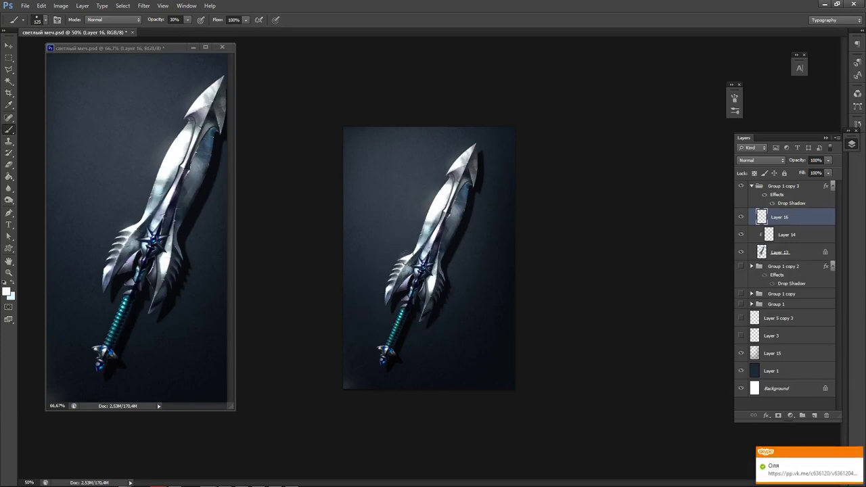
left_click(407, 258)
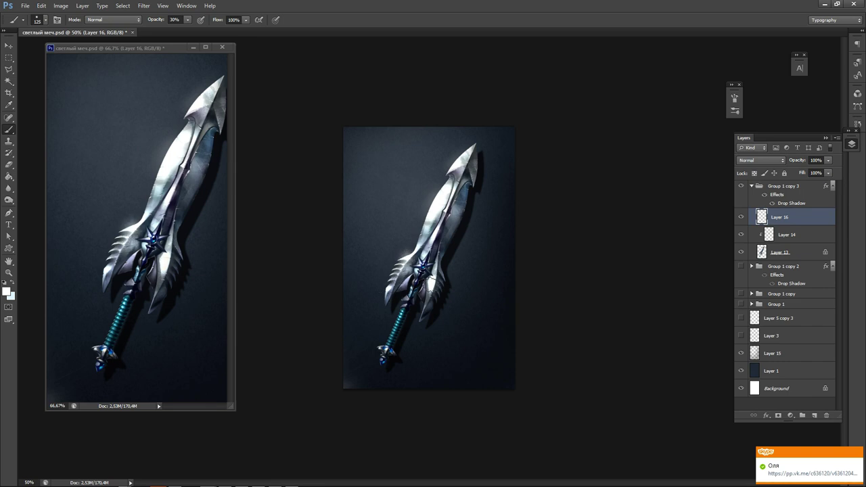
left_click(434, 285)
Enlarge the burst brush to 300 px and stamp a white glint on the blade's left edge, undoing and replacing the first attempt.
key("bracketright")
key("bracketright")
key("bracketright")
key("bracketright")
key("bracketright")
left_click(433, 198)
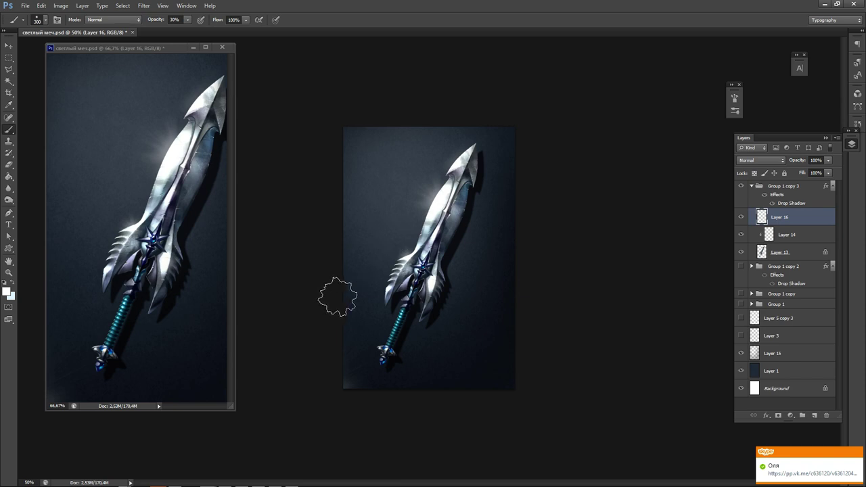
key("ctrl+z")
left_click(435, 203)
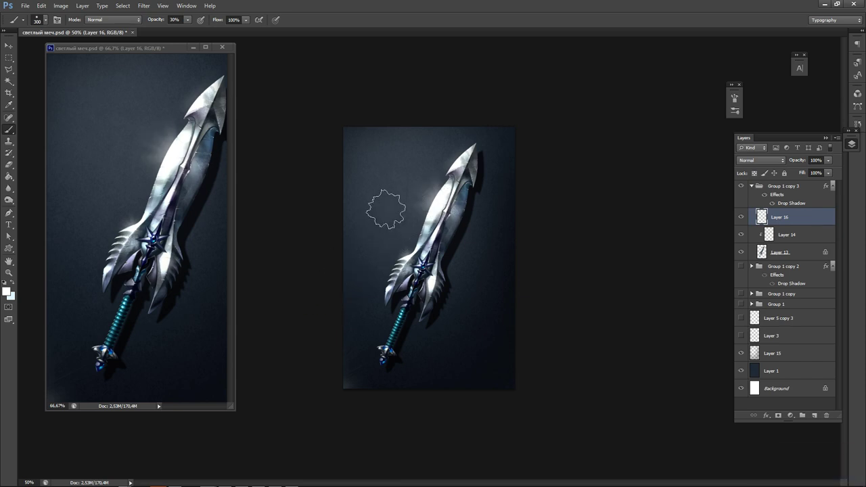
Erase the excess glint rays around the blade's left edge with a 125 px eraser and return to the Brush tool.
key("e")
right_click(419, 192)
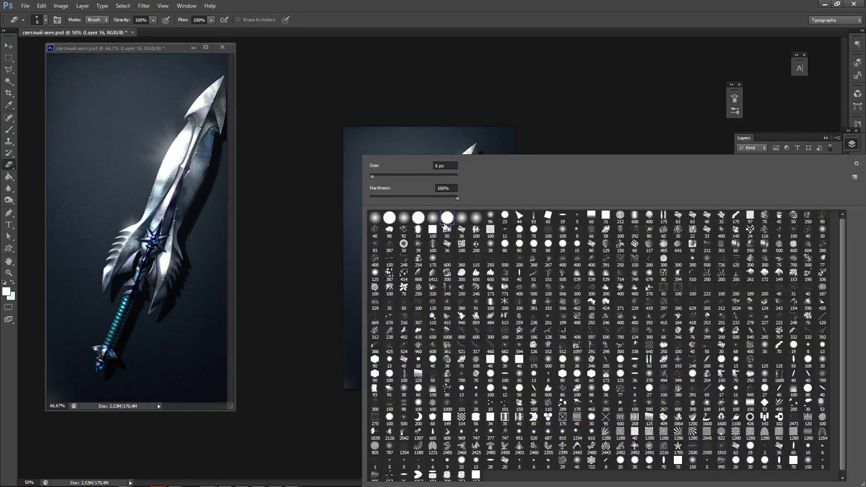
key("Escape")
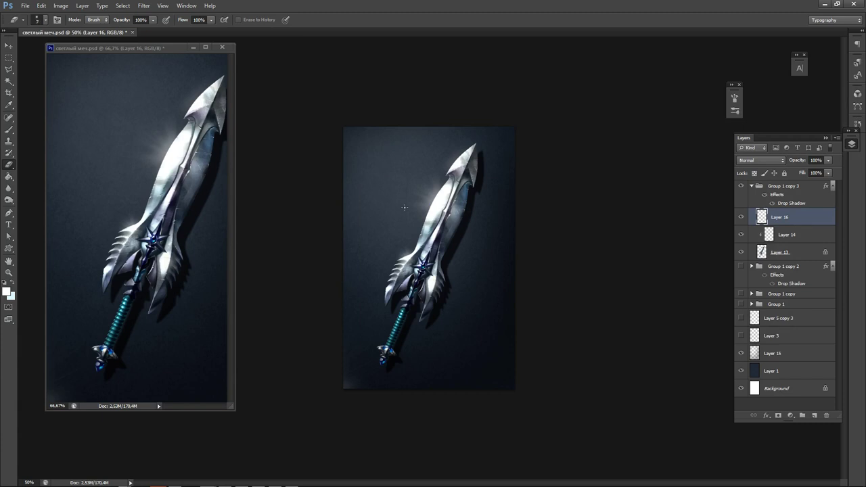
key("bracketright")
key("bracketright")
left_click_drag(436, 182, 420, 214)
mouse_move(438, 186)
left_mouse_down()
mouse_move(408, 216)
mouse_move(435, 235)
left_mouse_up()
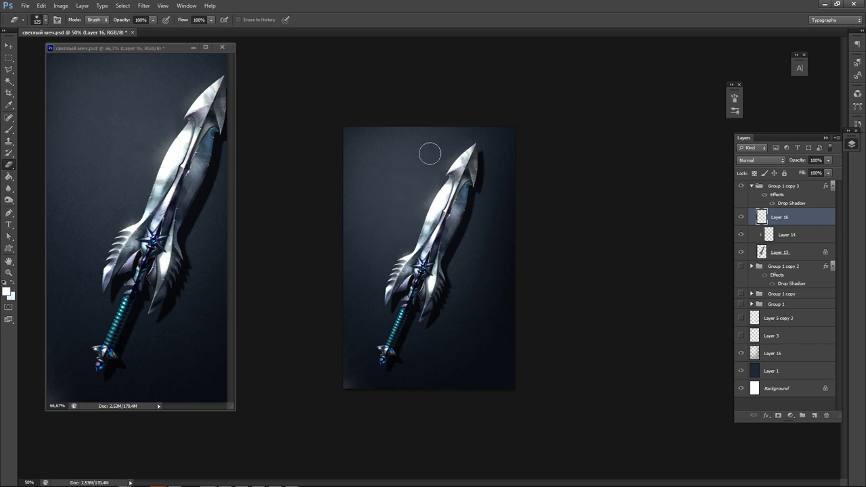
key("b")
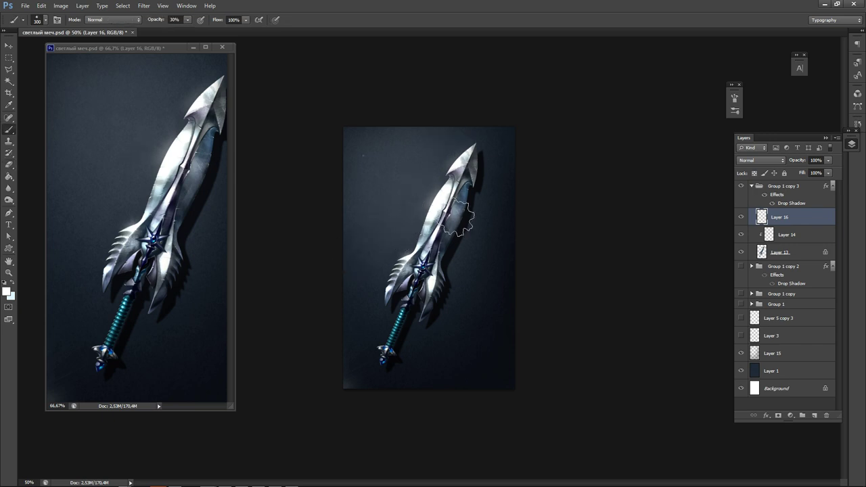
Choose a soft round 300 px brush and paint a pale glow behind the blade's left side on Layer 15, undoing the last dab.
right_click(504, 289)
left_click(436, 220)
left_click(311, 266)
left_click(794, 355)
left_click_drag(433, 186, 409, 223)
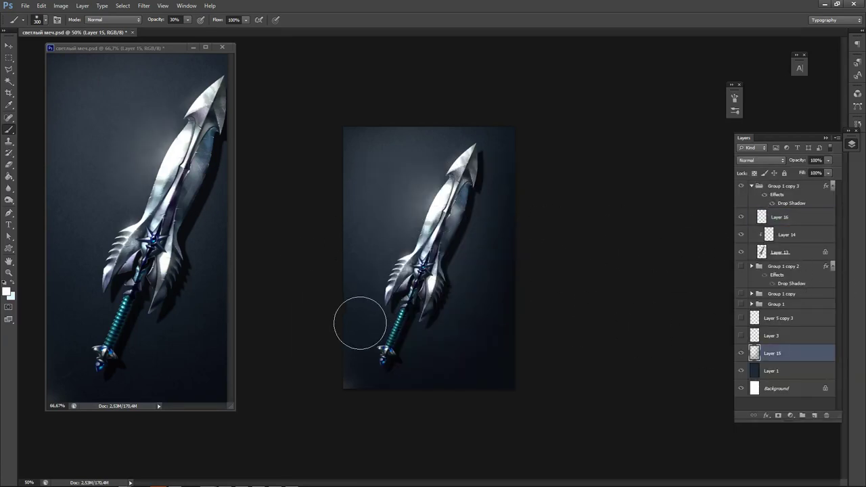
left_click(405, 243)
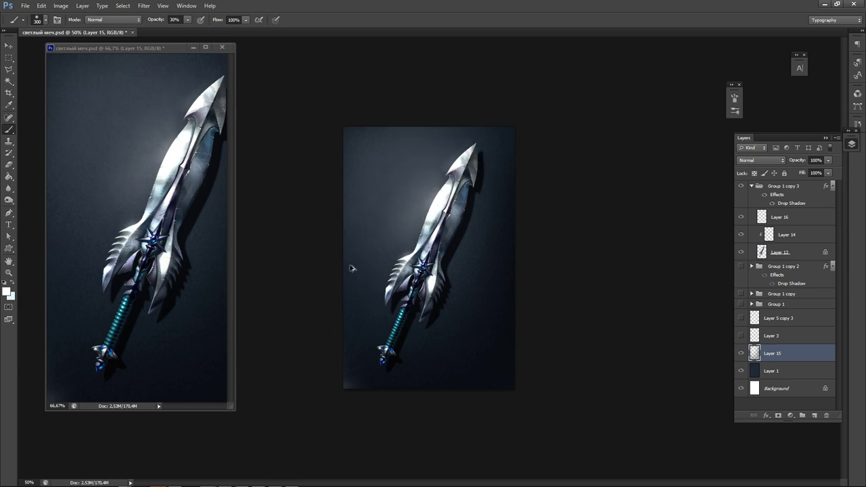
key("ctrl+z")
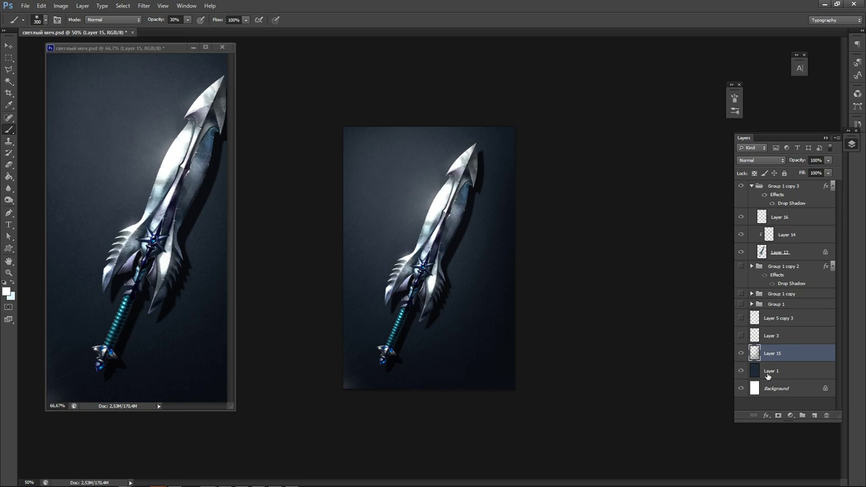
Erase stray paint from the canvas's lower-left corner on Layer 16 with the 125 px eraser and save the document.
left_click(497, 382, "alt")
left_click(801, 218)
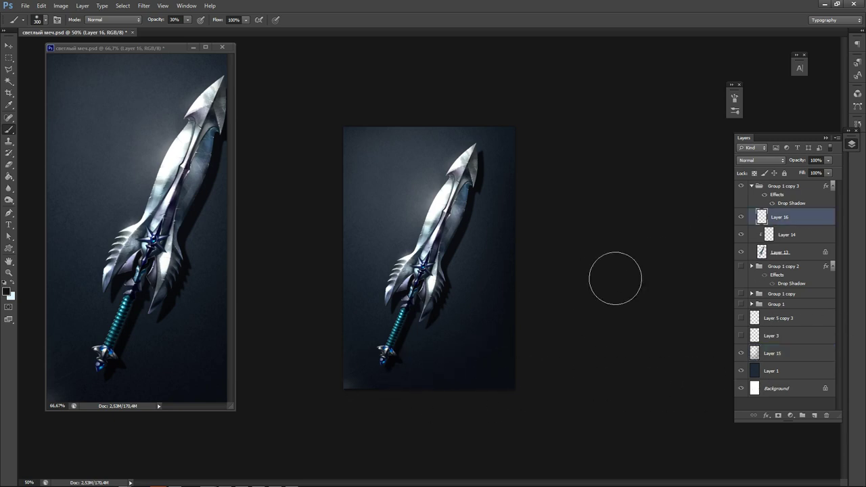
key("e")
left_click(346, 381)
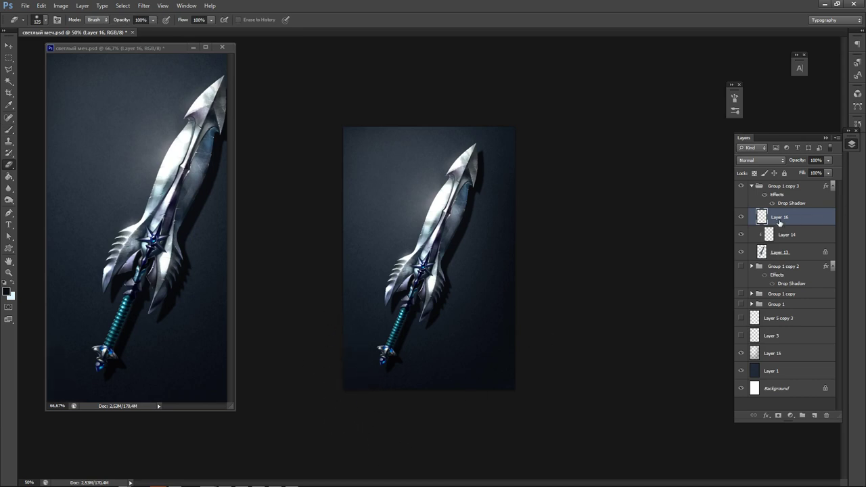
key("ctrl+s")
Collapse the Group 1 copy 3 layer group and add a new layer named "\" above it.
left_click(752, 185)
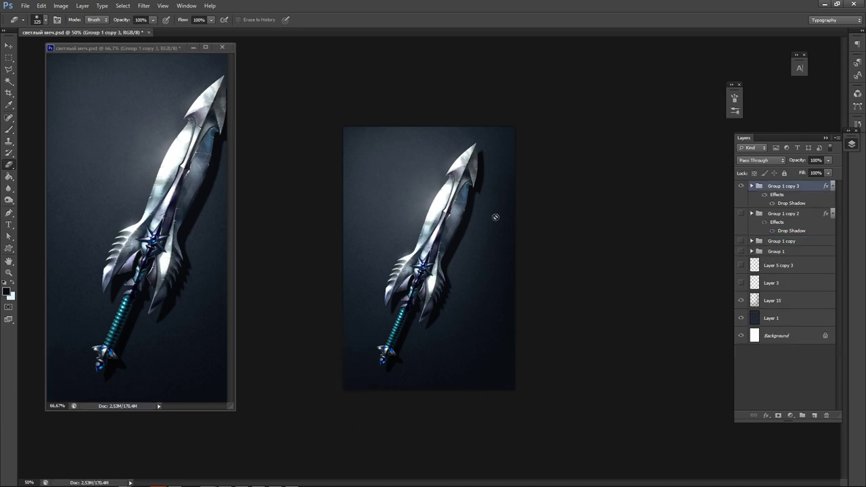
key("ctrl+shift+n")
key("Return")
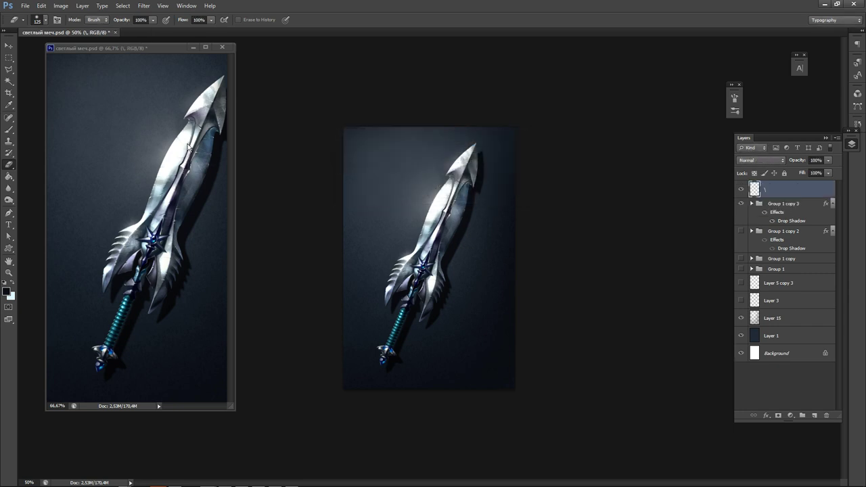
key("v")
right_click(378, 324)
key("Escape")
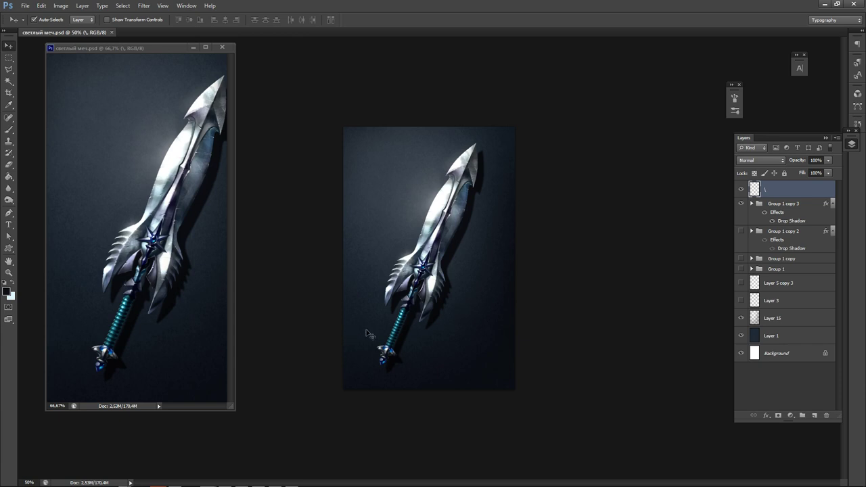
Choose a thin flat brush tip for lettering and set the foreground colour to white.
key("b")
right_click(382, 327)
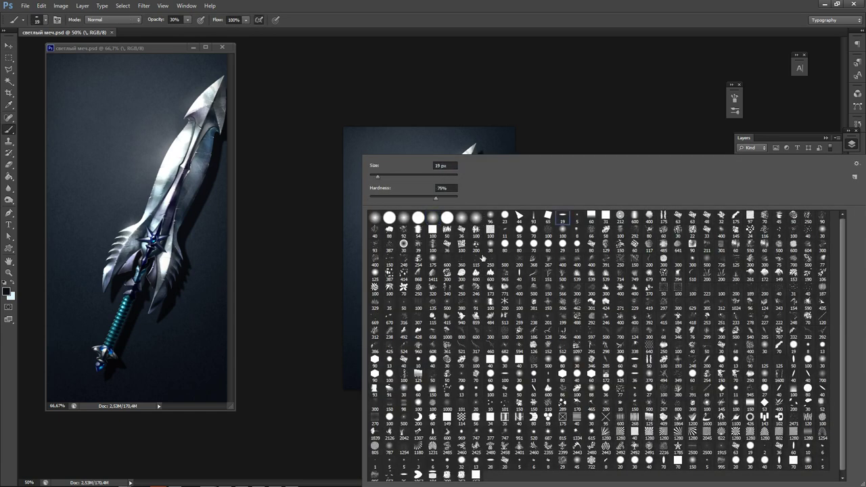
double_click(464, 366)
left_click(464, 365, "ctrl")
left_click(472, 350, "ctrl")
left_click(472, 350, "ctrl")
left_click_drag(479, 383, 418, 260)
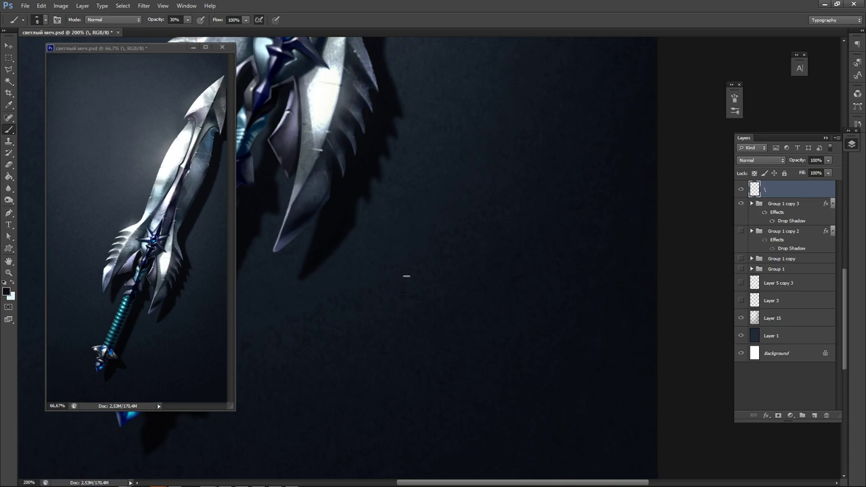
key("n")
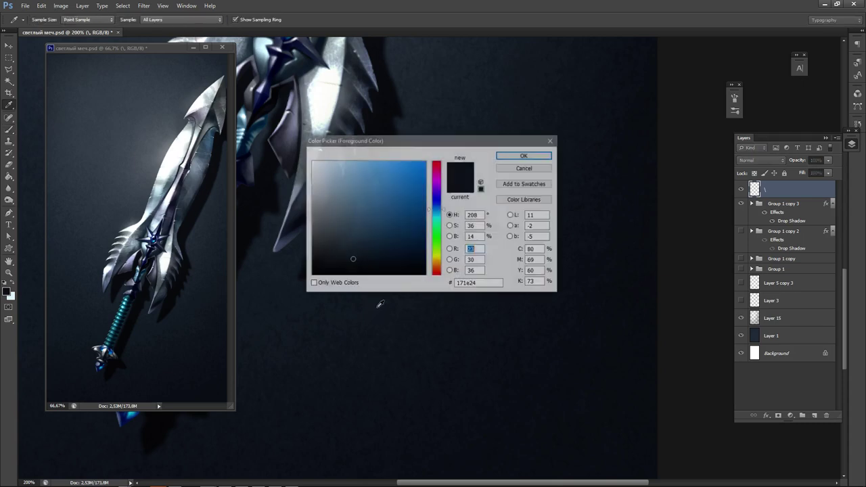
left_click(313, 161)
left_click(513, 158)
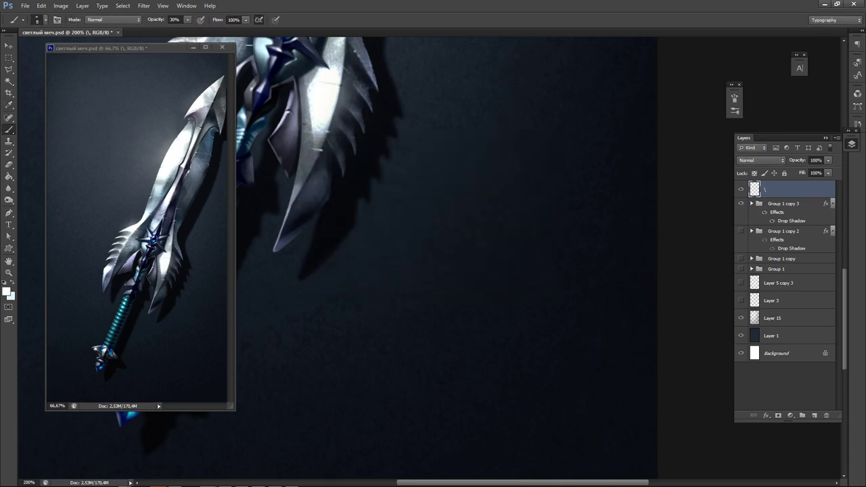
Handwrite the letters "AR" at 100% opacity on the dark background beside the guard's lower spike, redrawing the R.
mouse_move(409, 243)
left_mouse_down()
mouse_move(385, 300)
mouse_move(419, 302)
left_mouse_up()
left_click_drag(346, 283, 413, 278)
mouse_move(434, 305)
left_mouse_down()
mouse_move(437, 273)
mouse_move(428, 290)
mouse_move(460, 308)
left_mouse_up()
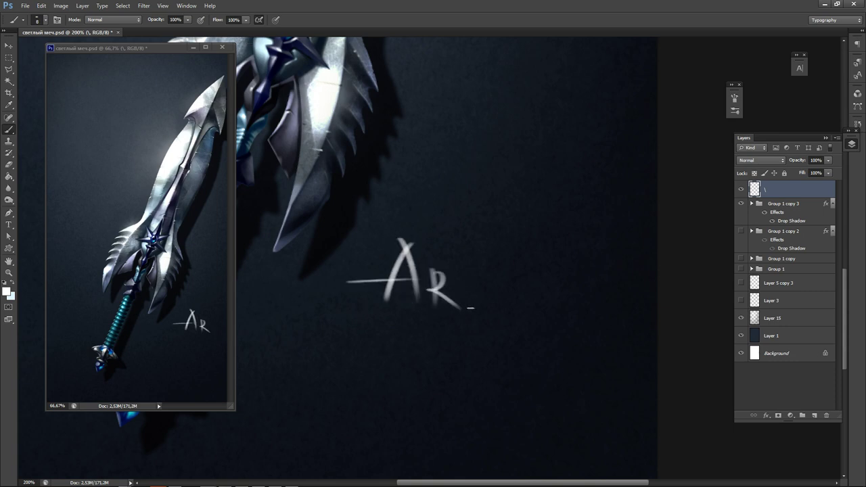
key("ctrl+alt+z")
key("ctrl+alt+z")
mouse_move(434, 272)
left_mouse_down()
mouse_move(433, 314)
mouse_move(433, 291)
mouse_move(445, 284)
mouse_move(465, 310)
left_mouse_up()
key("ctrl+alt+z")
Add the letters T and N to the handwritten "AR", undoing and redrawing faulty strokes.
left_click_drag(461, 252, 463, 306)
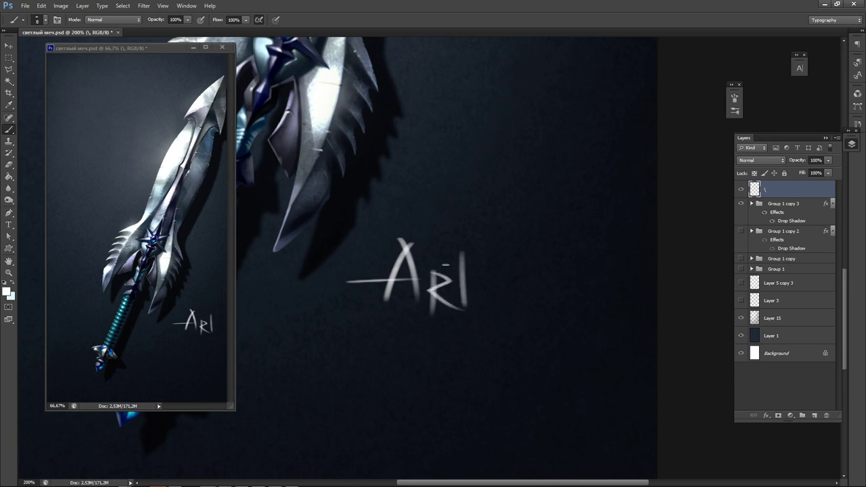
key("ctrl+z")
left_click_drag(462, 248, 460, 302)
mouse_move(433, 260)
left_mouse_down()
mouse_move(486, 258)
mouse_move(472, 302)
left_mouse_up()
mouse_move(472, 274)
left_mouse_down()
mouse_move(492, 302)
mouse_move(507, 246)
left_mouse_up()
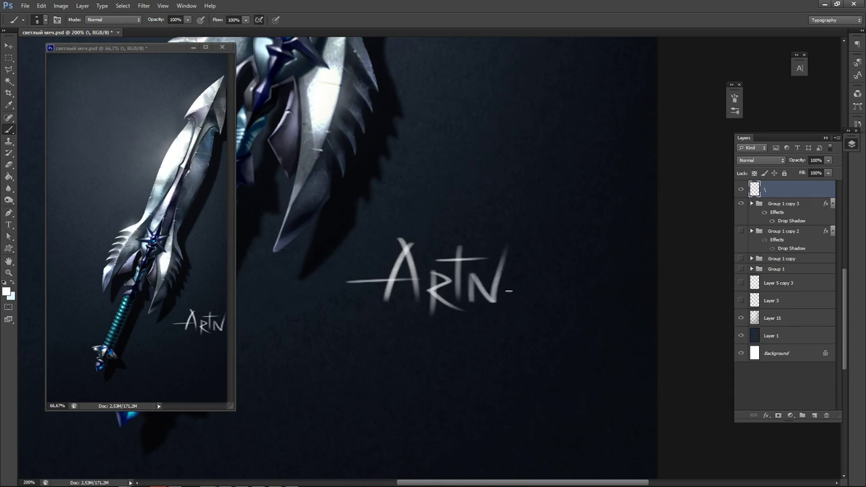
key("ctrl+z")
mouse_move(475, 275)
left_mouse_down()
mouse_move(479, 303)
mouse_move(499, 302)
left_mouse_up()
key("ctrl+z")
mouse_move(500, 247)
left_mouse_down()
mouse_move(499, 302)
mouse_move(530, 276)
mouse_move(511, 297)
mouse_move(540, 297)
left_mouse_up()
Undo the faulty strokes after the T and extend the lettering to read "ARTNES".
key("ctrl+alt+z")
key("ctrl+alt+z")
key("ctrl+alt+z")
key("ctrl+alt+z")
mouse_move(567, 272)
left_mouse_down()
mouse_move(538, 282)
mouse_move(564, 304)
mouse_move(517, 313)
left_mouse_up()
left_click(151, 350)
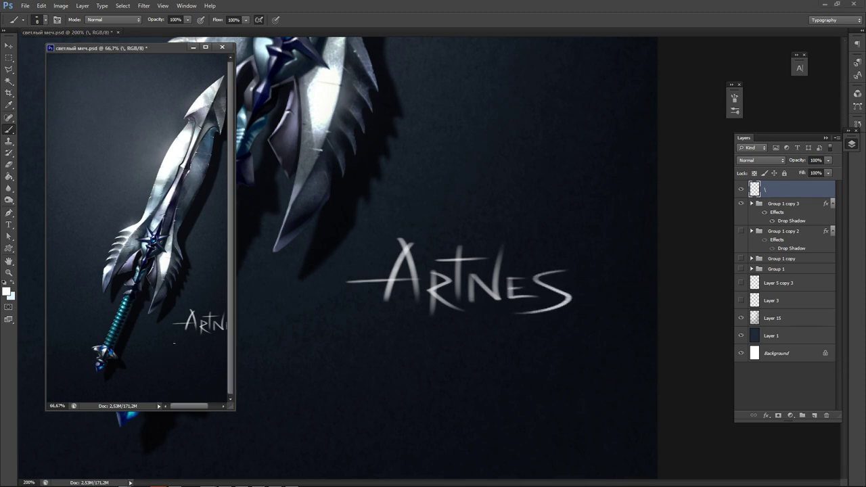
key("ctrl+minus")
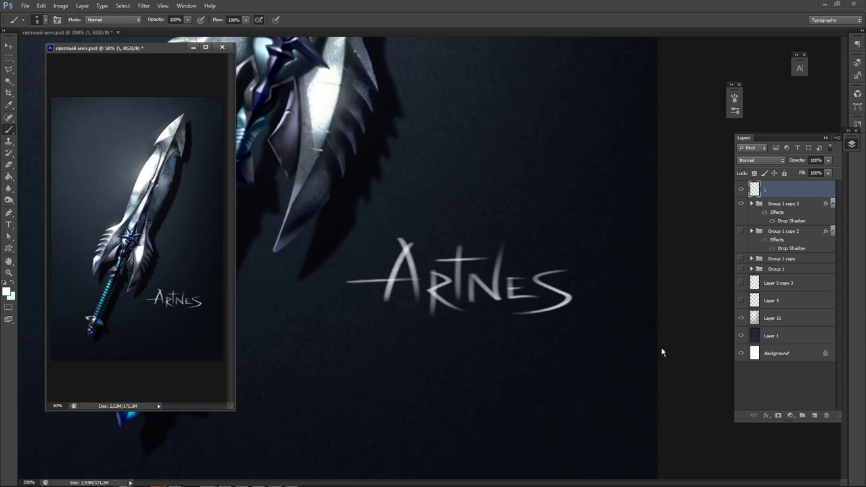
left_click(680, 348)
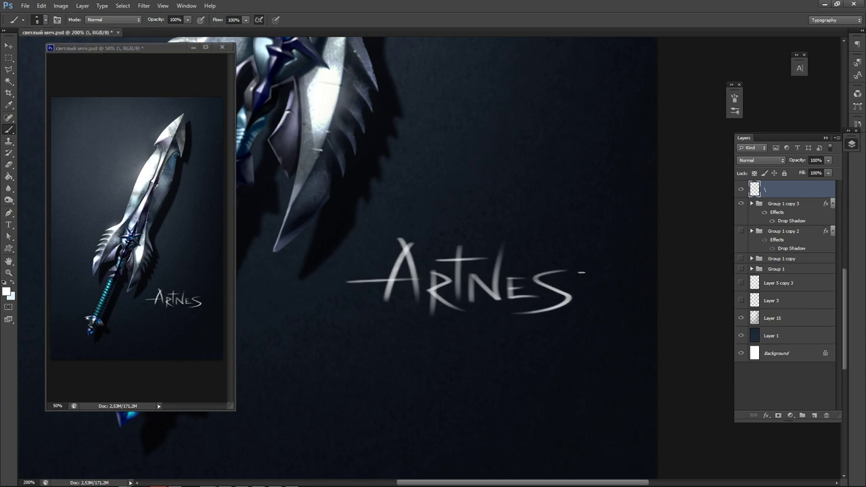
Complete the word "ARTNEST" with a final T that has a long crossbar, redrawing its stem once.
left_click_drag(583, 255, 587, 316)
key("ctrl+z")
left_click_drag(583, 257, 588, 314)
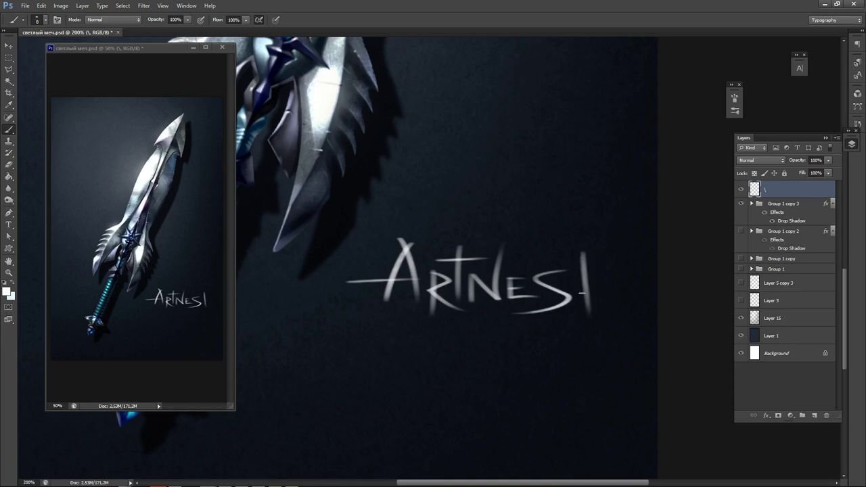
left_click_drag(558, 280, 618, 279)
Handwrite the word "Кузница" in white below "ARTNEST", ending the last letter with a long horizontal stroke.
left_click_drag(493, 367, 526, 293)
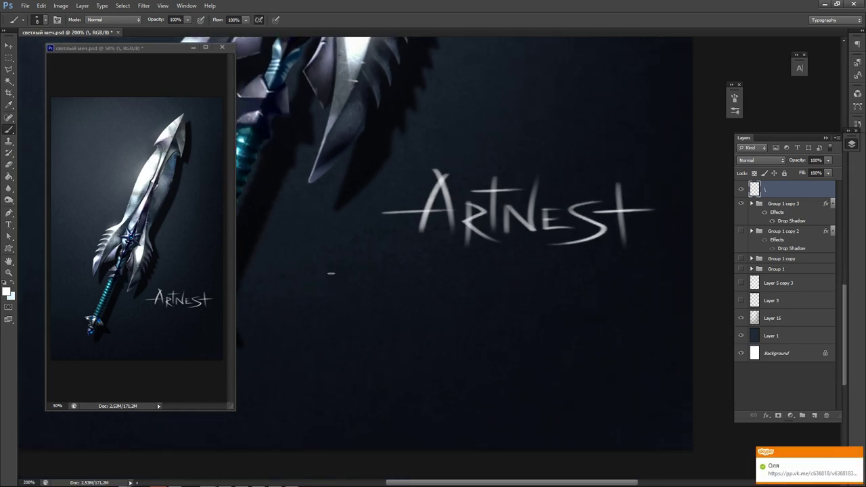
left_click_drag(334, 246, 322, 321)
mouse_move(369, 247)
left_mouse_down()
mouse_move(306, 292)
mouse_move(377, 329)
left_mouse_up()
mouse_move(347, 290)
left_mouse_down()
mouse_move(390, 296)
mouse_move(321, 345)
left_mouse_up()
mouse_move(405, 287)
left_mouse_down()
mouse_move(404, 301)
mouse_move(425, 309)
mouse_move(380, 358)
left_mouse_up()
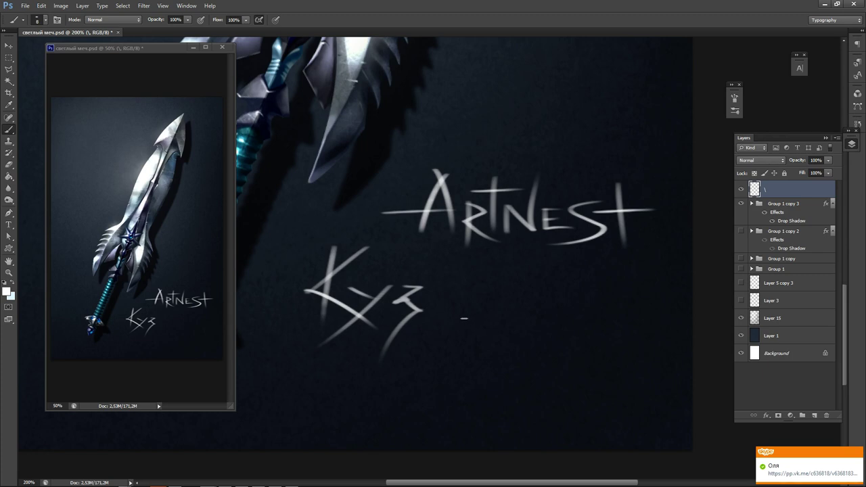
mouse_move(441, 276)
left_mouse_down()
mouse_move(441, 307)
mouse_move(460, 295)
left_mouse_up()
left_click_drag(465, 271, 462, 329)
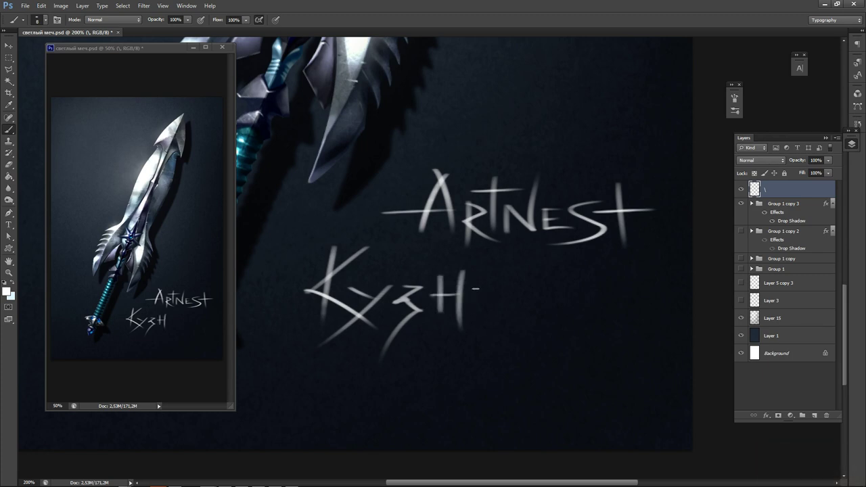
mouse_move(474, 284)
left_mouse_down()
mouse_move(495, 284)
mouse_move(496, 318)
left_mouse_up()
mouse_move(508, 277)
left_mouse_down()
mouse_move(533, 302)
mouse_move(532, 353)
left_mouse_up()
mouse_move(562, 275)
left_mouse_down()
mouse_move(547, 314)
mouse_move(572, 315)
left_mouse_up()
mouse_move(541, 292)
left_mouse_down()
mouse_move(629, 310)
mouse_move(639, 293)
left_mouse_up()
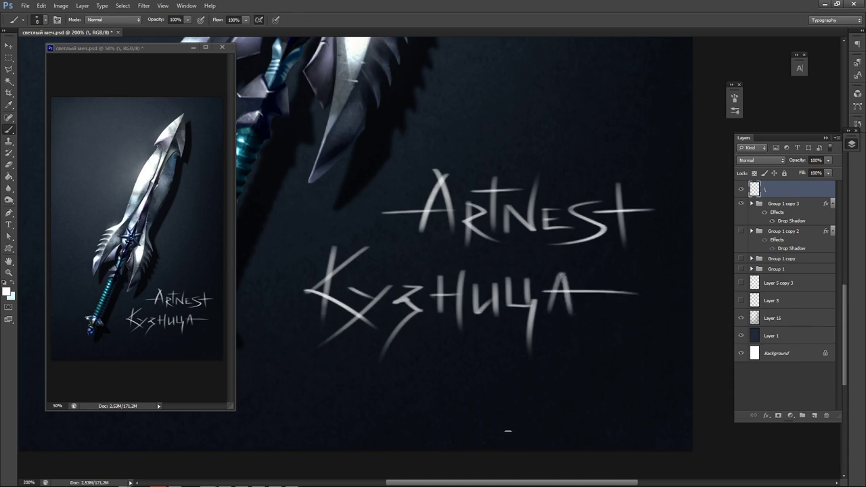
Try a curly S-shaped flourish with a diamond tip and two crossing strokes below "Кузница", redrawing the curve and the crossings.
mouse_move(441, 350)
left_mouse_down()
mouse_move(394, 377)
mouse_move(329, 432)
mouse_move(369, 410)
left_mouse_up()
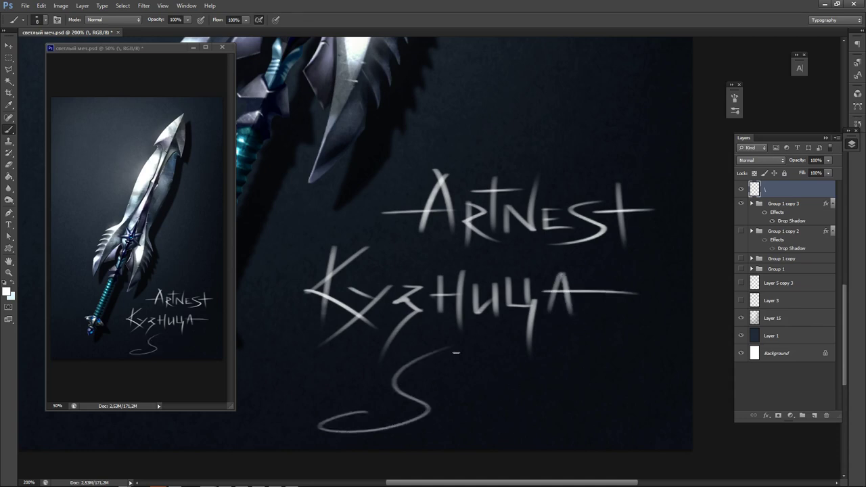
key("ctrl+z")
mouse_move(441, 360)
left_mouse_down()
mouse_move(325, 423)
mouse_move(369, 410)
mouse_move(479, 348)
mouse_move(487, 363)
left_mouse_up()
left_click_drag(498, 347, 487, 363)
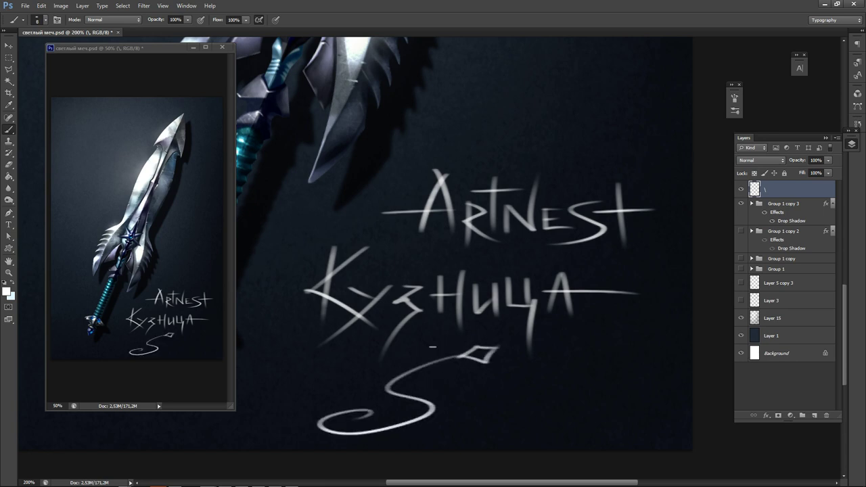
left_click_drag(434, 344, 455, 384)
left_click_drag(394, 362, 438, 394)
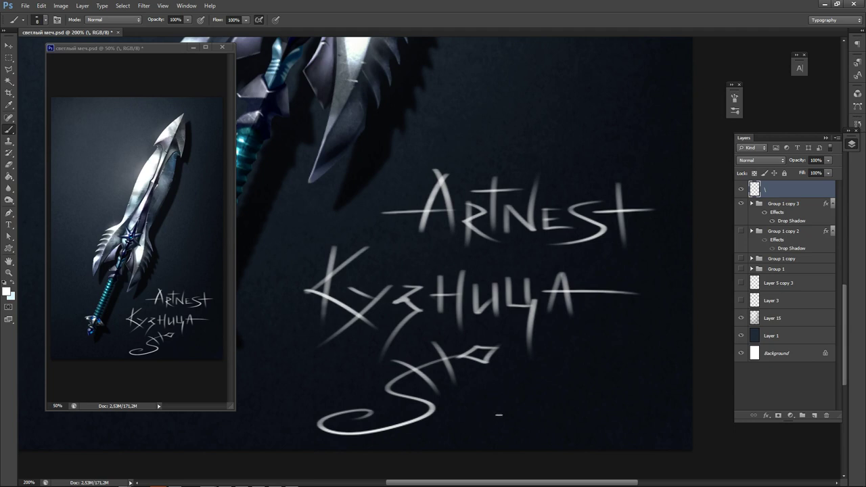
key("ctrl+alt+z")
key("ctrl+alt+z")
left_click_drag(434, 336, 442, 377)
left_click_drag(388, 361, 431, 384)
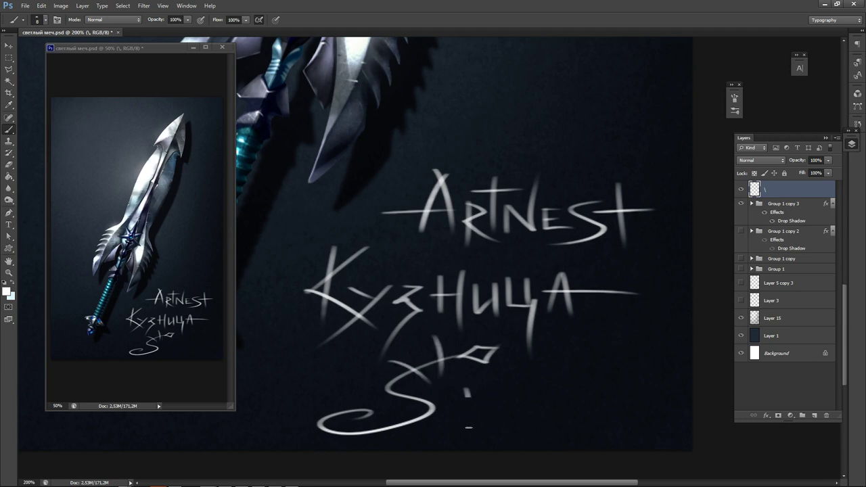
Try the underlined lettering "B.B." beside the S-shaped flourish.
left_click_drag(469, 428, 469, 430)
mouse_move(460, 388)
left_mouse_down()
mouse_move(493, 394)
mouse_move(504, 423)
mouse_move(430, 436)
mouse_move(457, 409)
left_mouse_up()
key("ctrl+z")
mouse_move(461, 404)
left_mouse_down()
mouse_move(493, 414)
mouse_move(416, 441)
left_mouse_up()
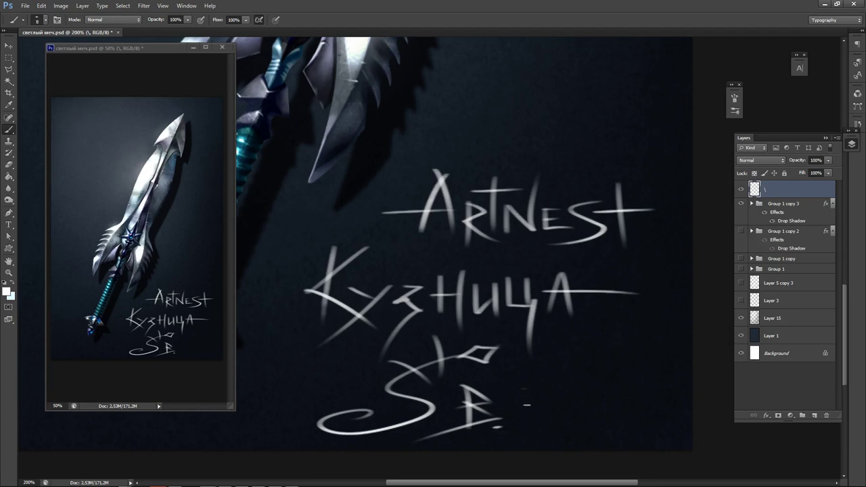
mouse_move(526, 391)
left_mouse_down()
mouse_move(528, 429)
mouse_move(527, 412)
mouse_move(563, 425)
mouse_move(480, 443)
left_mouse_up()
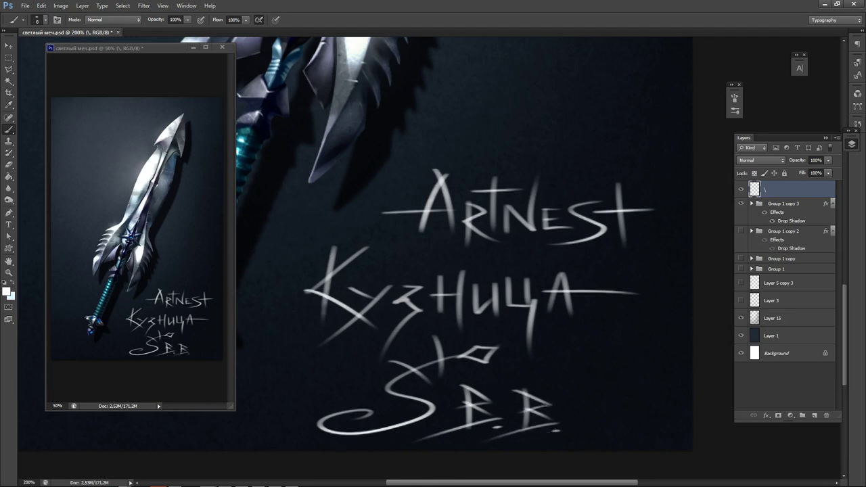
Undo the "B.B." lettering and the whole S-shaped flourish below "Кузница".
key("ctrl+alt+z")
key("ctrl+alt+z")
key("ctrl+alt+z")
key("ctrl+alt+z")
key("ctrl+alt+z")
key("ctrl+alt+z")
key("ctrl+alt+z")
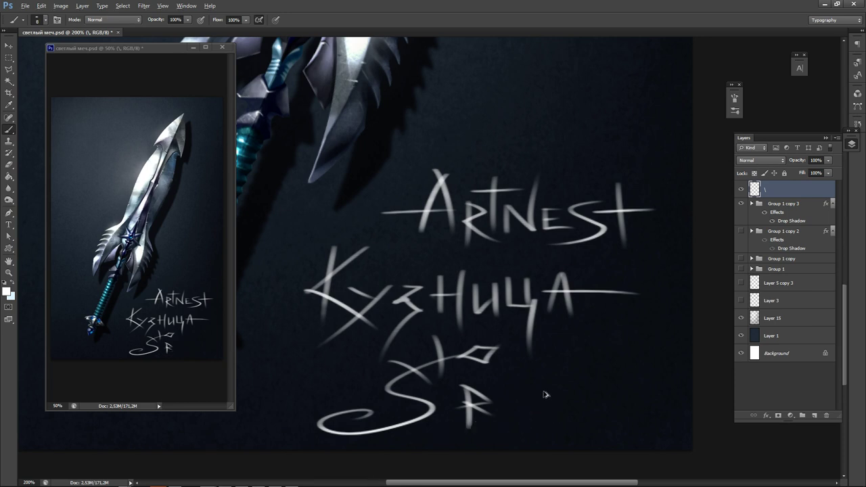
key("ctrl+alt+z")
key("ctrl+alt+z")
key("ctrl+alt+z")
key("ctrl+alt+z")
key("ctrl+alt+z")
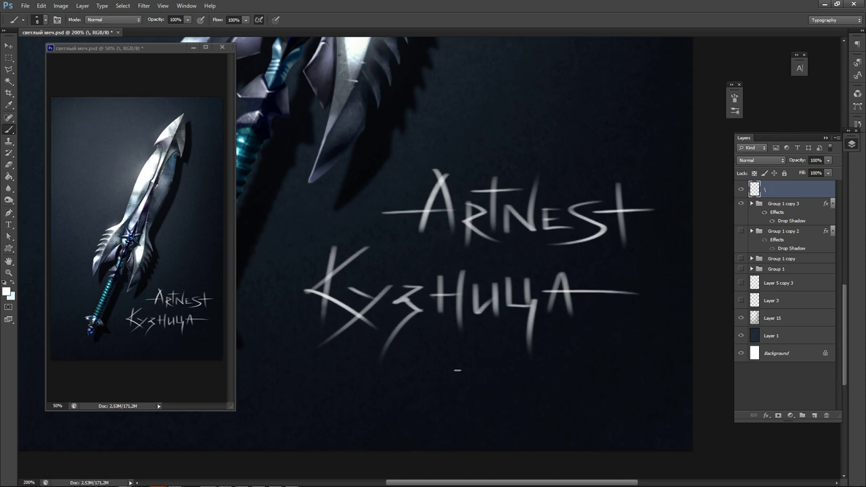
Draw a small diamond below "Кузница" and handwrite a larger "B.B." with an underline near the canvas's lower-right corner.
mouse_move(472, 360)
left_mouse_down()
mouse_move(511, 351)
mouse_move(476, 367)
left_mouse_up()
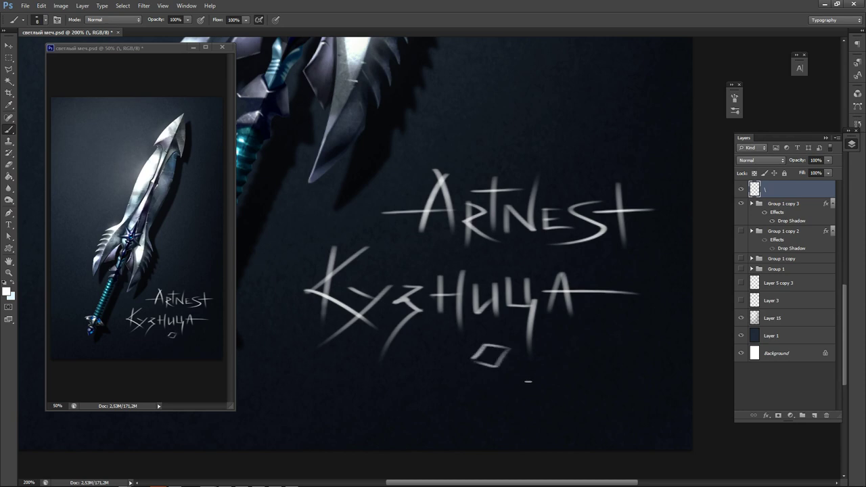
mouse_move(528, 380)
left_mouse_down()
mouse_move(525, 430)
mouse_move(559, 381)
mouse_move(557, 403)
mouse_move(574, 413)
mouse_move(474, 431)
left_mouse_up()
mouse_move(614, 388)
left_mouse_down()
mouse_move(611, 420)
mouse_move(644, 379)
mouse_move(616, 397)
mouse_move(656, 408)
mouse_move(650, 422)
mouse_move(613, 427)
left_mouse_up()
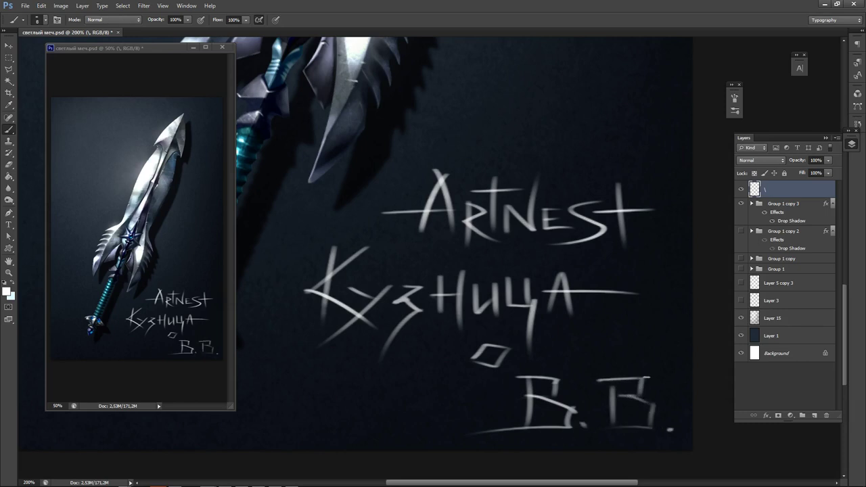
Draw a curled S-shaped flourish from the diamond beside "B.B.", redoing the curve twice, and cross its upper end with a short stroke.
mouse_move(476, 361)
left_mouse_down()
mouse_move(408, 390)
mouse_move(392, 436)
mouse_move(396, 410)
left_mouse_up()
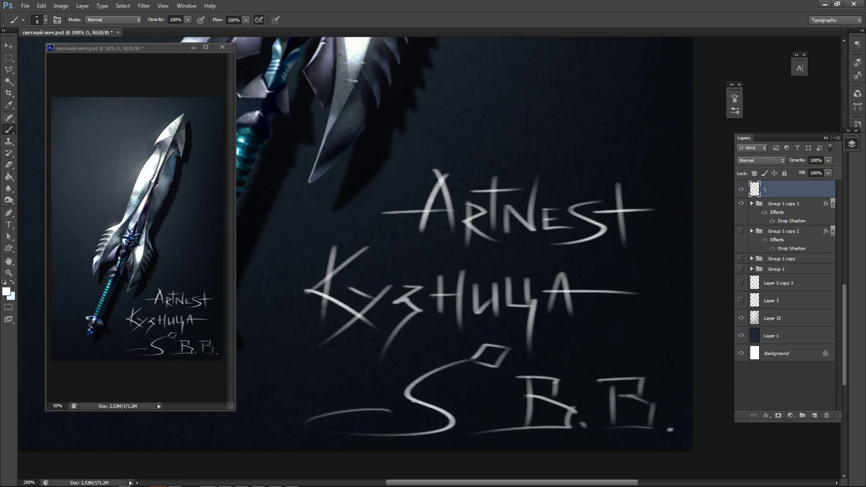
key("ctrl+z")
mouse_move(476, 359)
left_mouse_down()
mouse_move(459, 410)
mouse_move(399, 404)
left_mouse_up()
key("ctrl+z")
mouse_move(477, 362)
left_mouse_down()
mouse_move(446, 395)
mouse_move(334, 429)
mouse_move(400, 401)
mouse_move(371, 409)
left_mouse_up()
left_click_drag(467, 346, 446, 380)
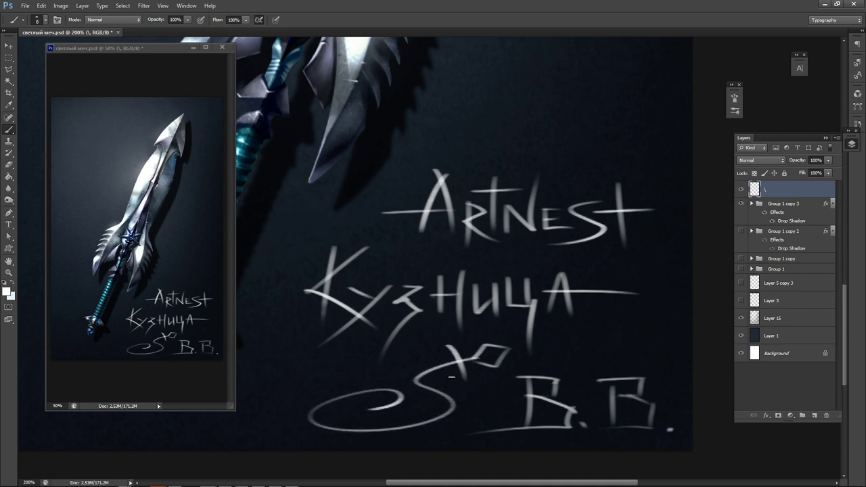
Add a second short cross stroke to the upper part of the S-shaped flourish.
left_click_drag(416, 355, 455, 383)
Outline the large "B.B." and its underline with the Polygonal Lasso and cut it from the signature layer.
key("shift+l")
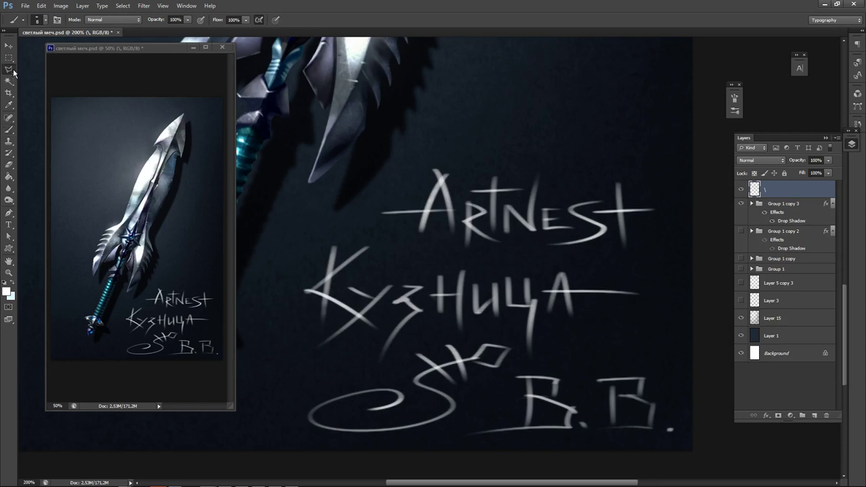
left_click(682, 336)
left_click(557, 367)
left_click(504, 371)
left_click(448, 418)
left_click(441, 459)
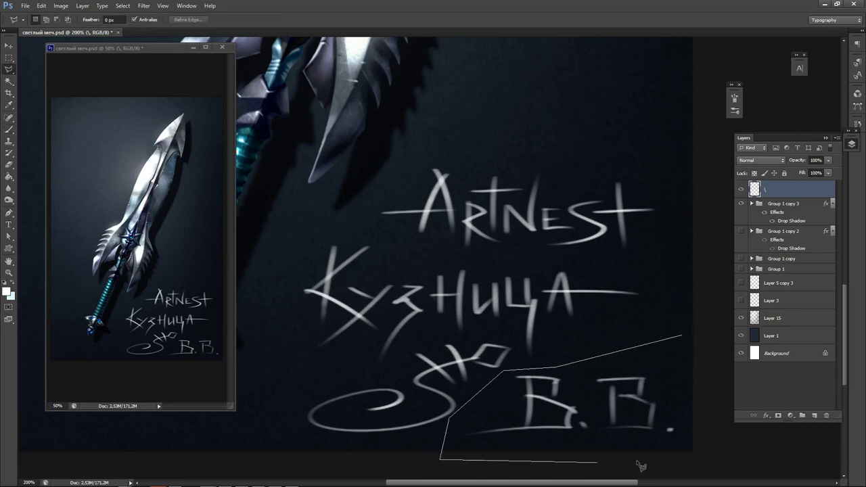
left_click(646, 460)
left_click(708, 452)
left_click(685, 339)
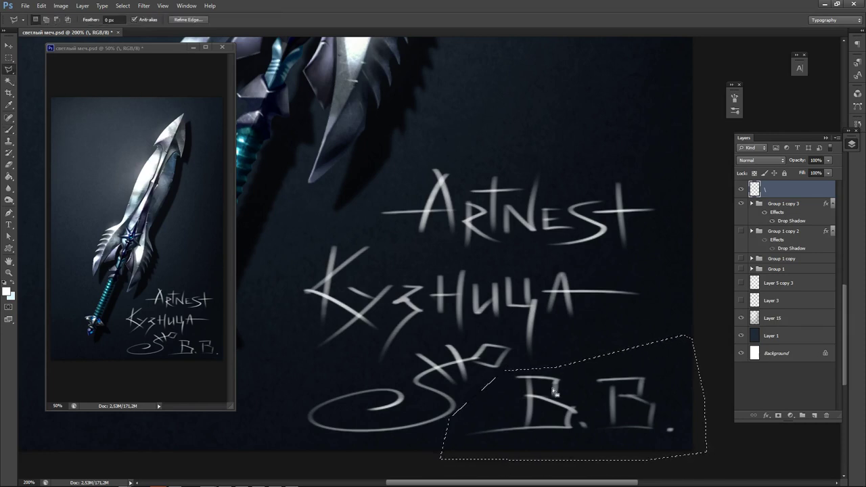
key("v")
left_click_drag(545, 429, 506, 435)
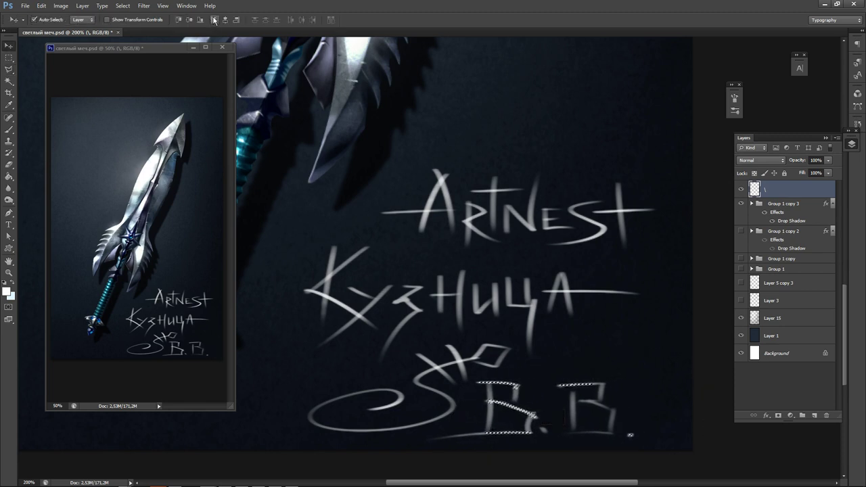
key("ctrl+x")
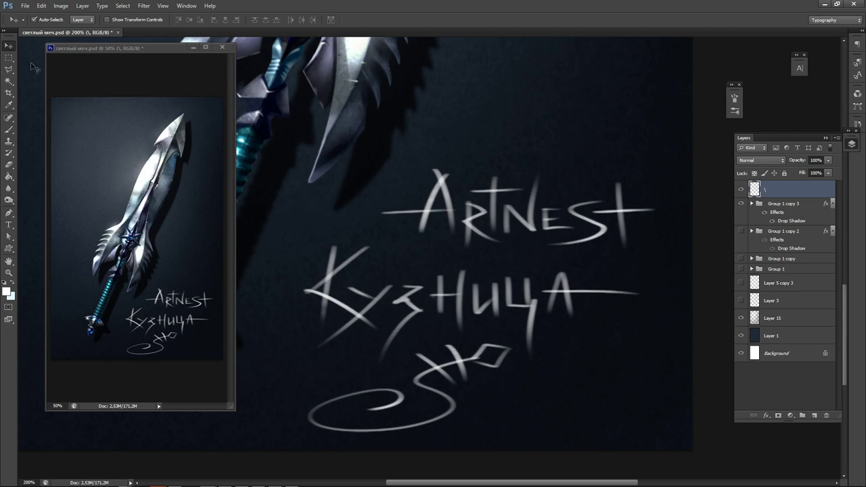
Handwrite a smaller, compact "B.B." with the Brush directly beside the tail of the S-shaped flourish.
left_click(9, 57)
key("b")
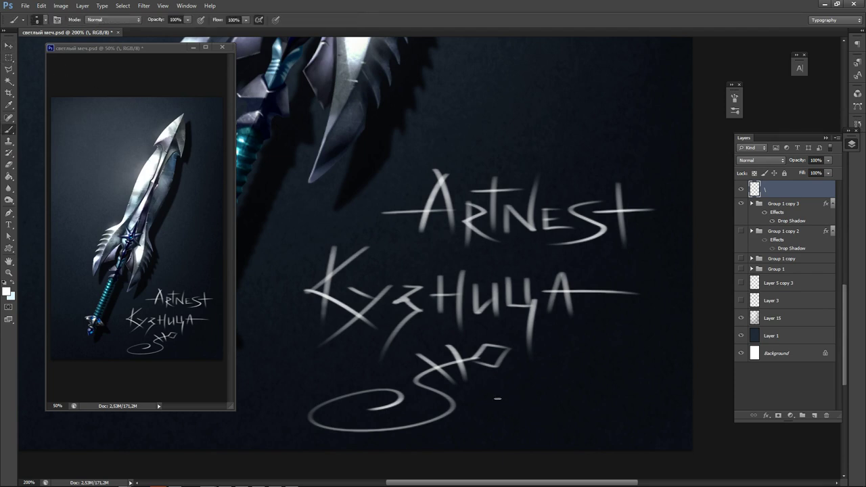
mouse_move(478, 394)
left_mouse_down()
mouse_move(478, 425)
mouse_move(500, 404)
mouse_move(452, 427)
left_mouse_up()
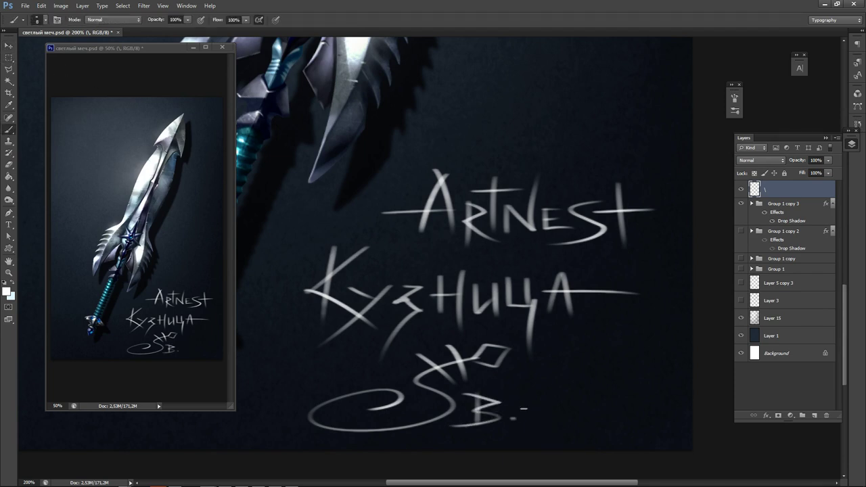
left_click_drag(522, 397, 525, 422)
mouse_move(517, 400)
left_mouse_down()
mouse_move(545, 397)
mouse_move(552, 414)
left_mouse_up()
left_click_drag(506, 425, 556, 420)
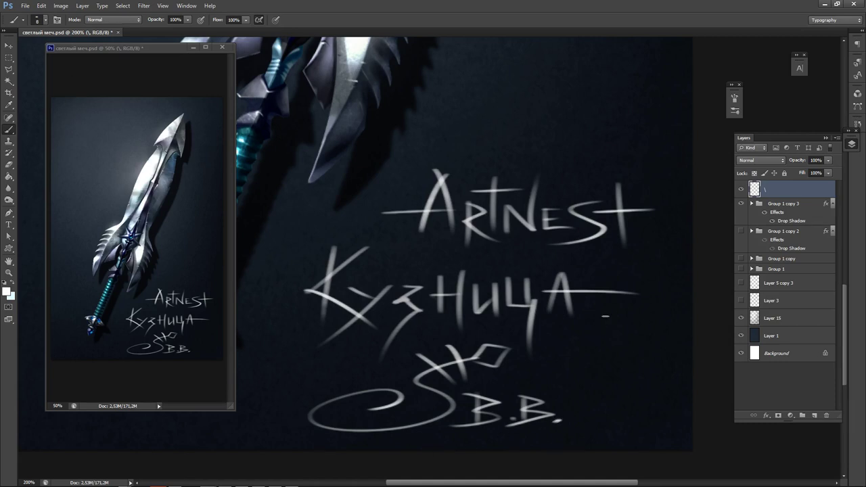
Shift the whole signature about 0.4 cm rightward and 0.6 cm upward and lower its layer opacity to 49%.
key("v")
left_click_drag(545, 296, 555, 283)
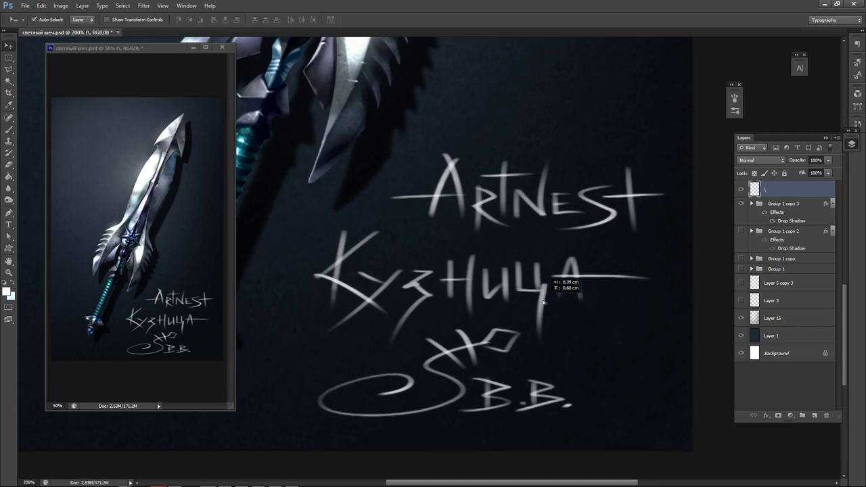
left_click(829, 160)
left_click_drag(830, 164, 805, 174)
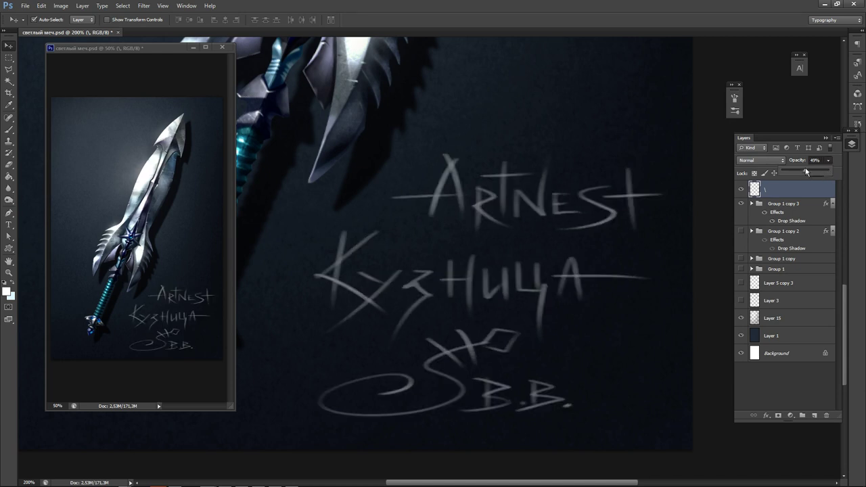
key("ctrl+minus")
key("ctrl+minus")
key("ctrl+minus")
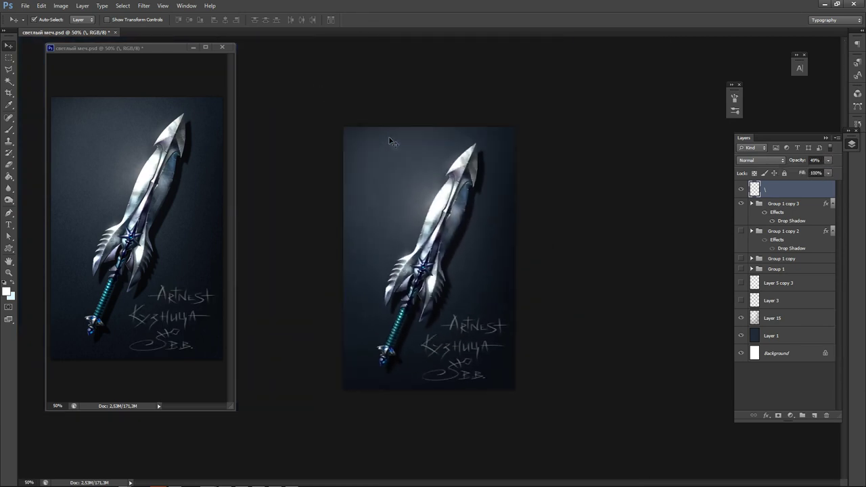
Nudge the sword group "Group 1 copy 3" slightly leftward and upward on the canvas.
left_click(815, 208)
key("Left")
key("Left")
key("Left")
key("Left")
key("Left")
key("Left")
key("Left")
key("Left")
key("Left")
key("Left")
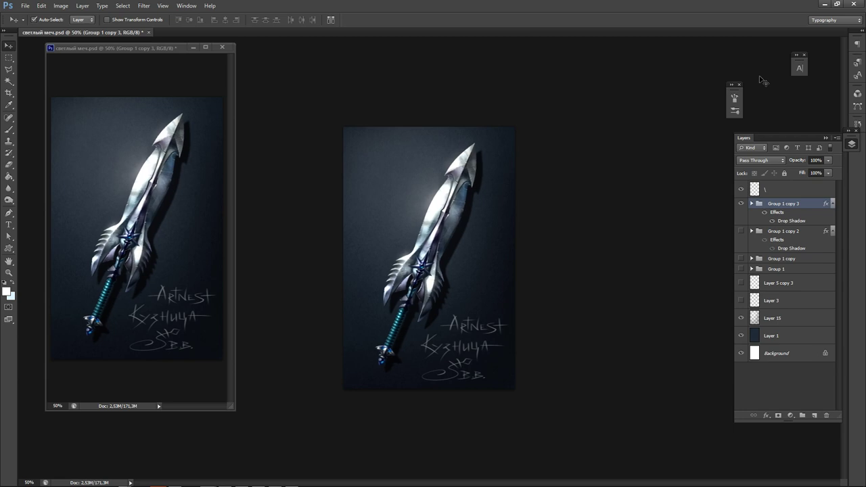
key("Left")
key("Left")
key("Left")
key("Left")
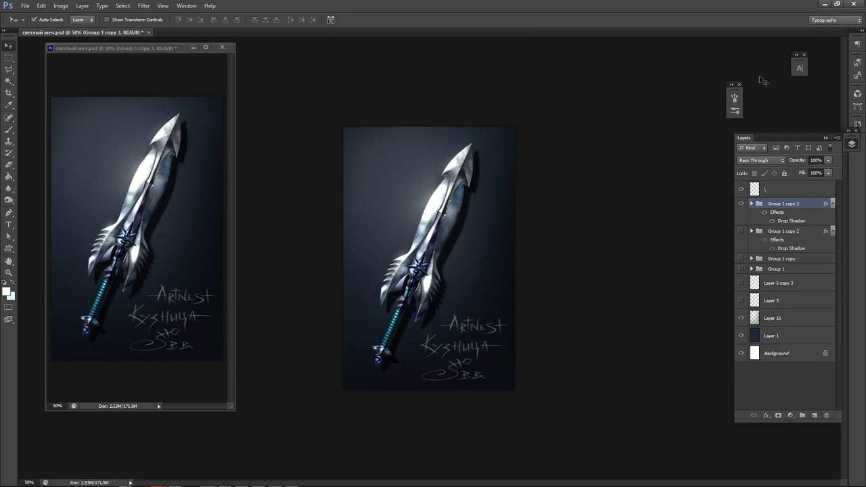
key("Up")
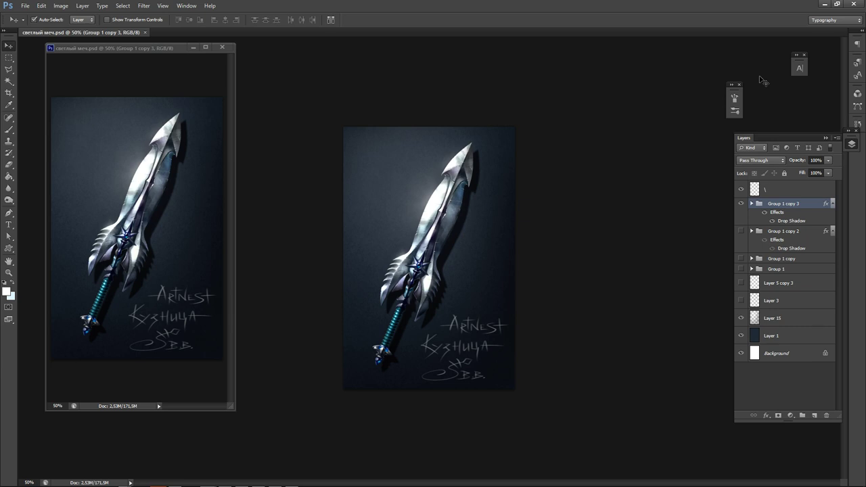
Darken the sword's pommel on Layer 13 with the Burn tool at 70% exposure, switching the range to Highlights and Shadows, and save.
left_click(384, 364)
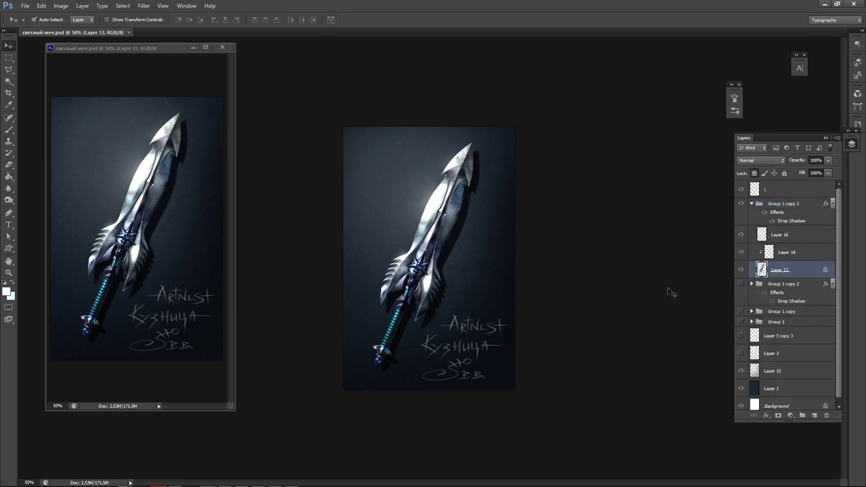
left_click(8, 200)
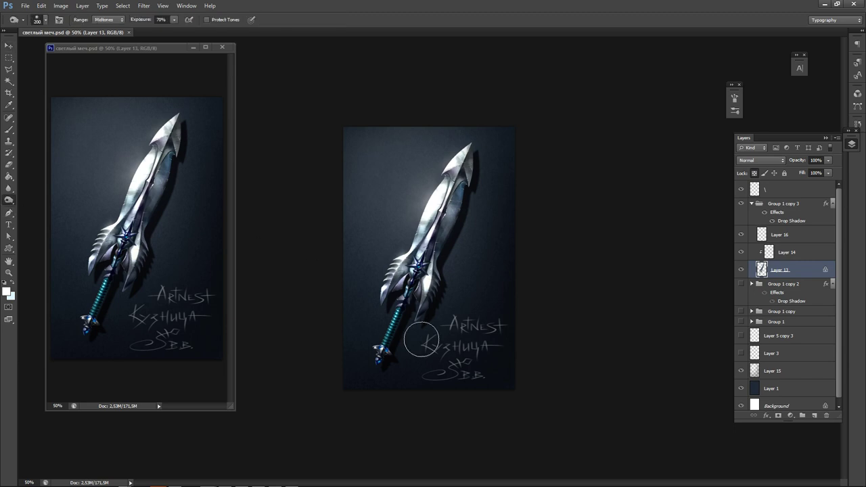
mouse_move(402, 342)
left_mouse_down()
mouse_move(367, 375)
mouse_move(370, 384)
left_mouse_up()
left_click(108, 19)
left_click(105, 44)
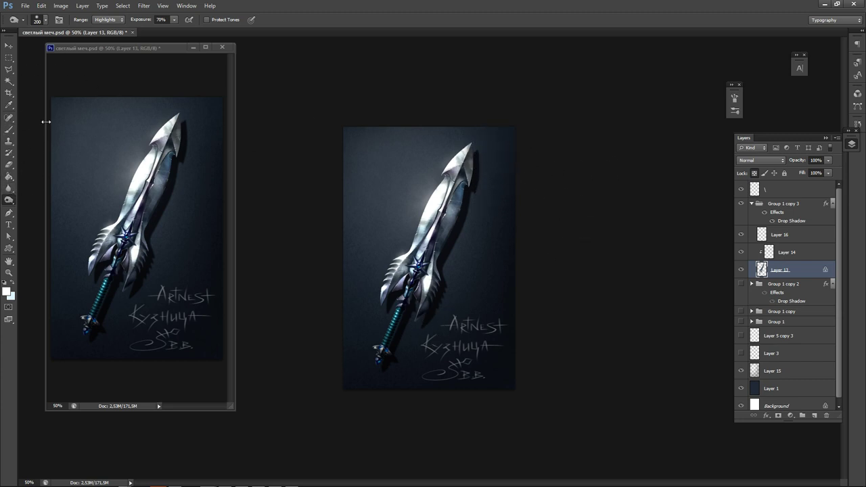
left_click(109, 20)
left_click(107, 29)
key("ctrl+s")
mouse_move(158, 486)
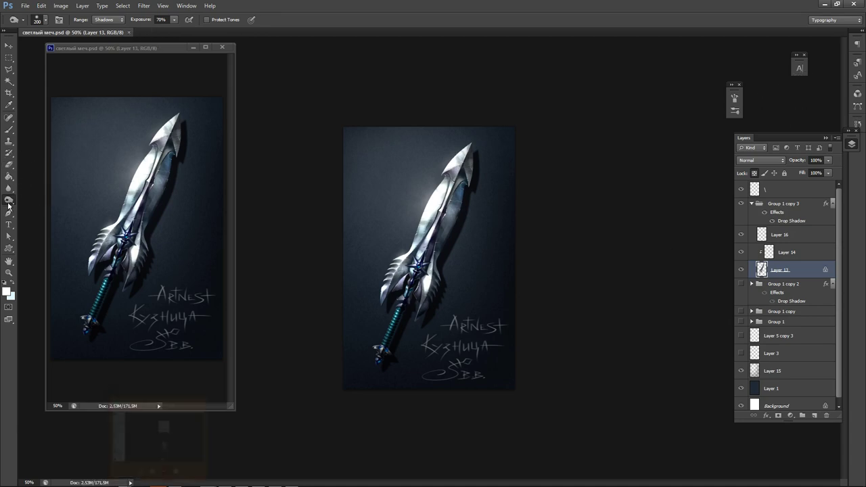
Brighten the pommel and its blue gem with the Dodge tool on Highlights at 40% exposure and save the file.
right_click(9, 199)
left_click(31, 198)
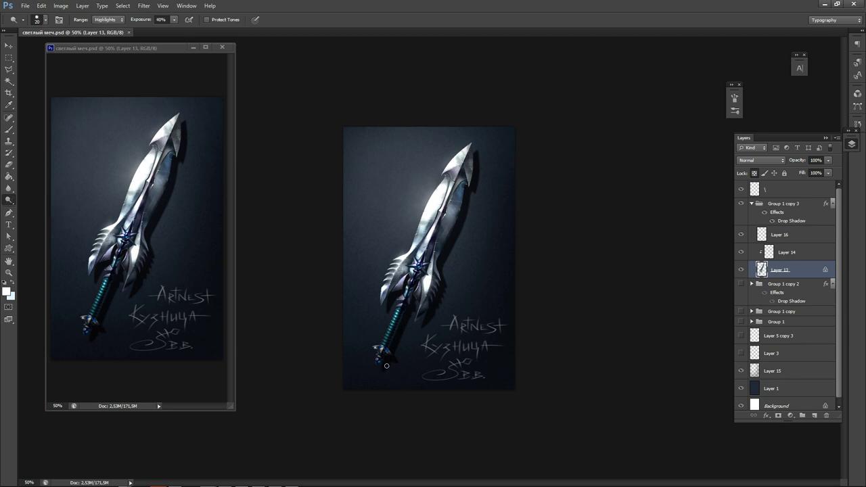
scroll(379, 361, "up", 4)
mouse_move(346, 443)
left_mouse_down()
mouse_move(482, 277)
mouse_move(473, 278)
left_mouse_up()
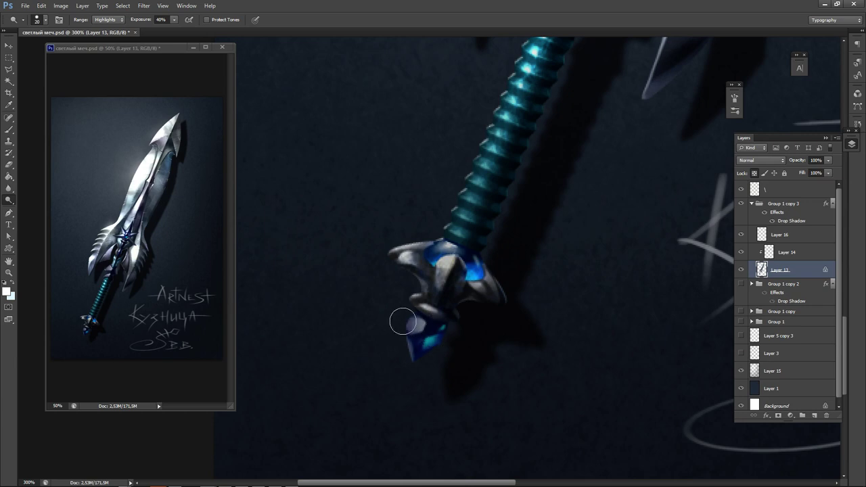
key("[")
mouse_move(430, 340)
left_mouse_down()
mouse_move(436, 335)
mouse_move(416, 358)
left_mouse_up()
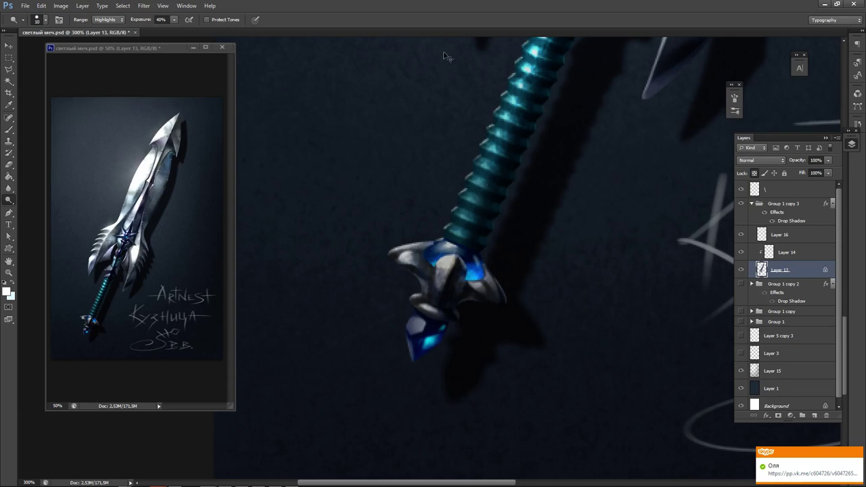
key("ctrl+minus")
key("ctrl+minus")
key("ctrl+minus")
key("ctrl+minus")
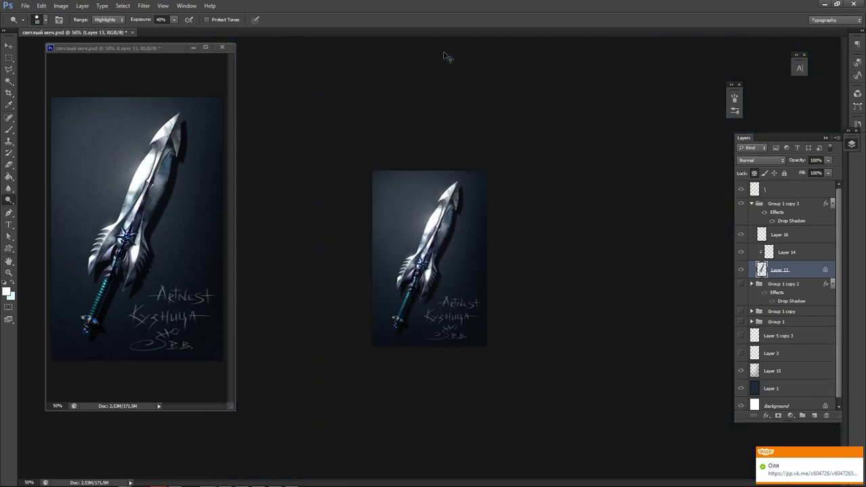
key("ctrl+s")
Add a new Normal-mode layer above the signature layer for painting near the pommel.
key("ctrl+plus")
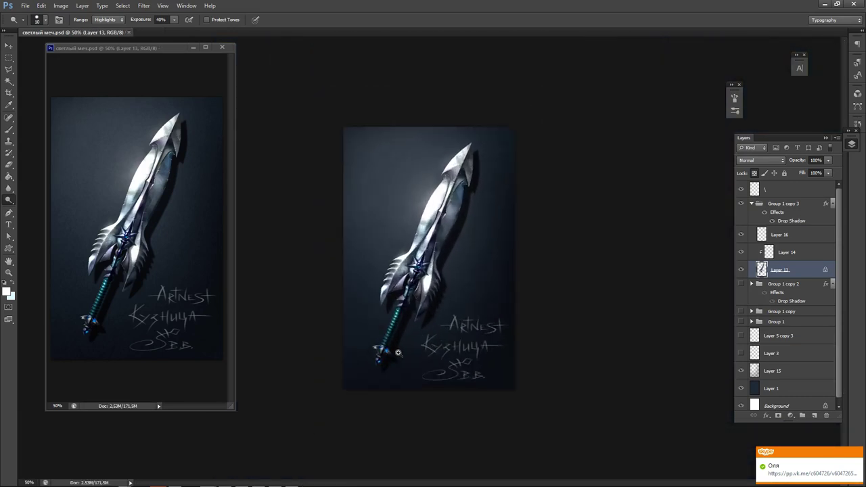
scroll(398, 352, "up", 3)
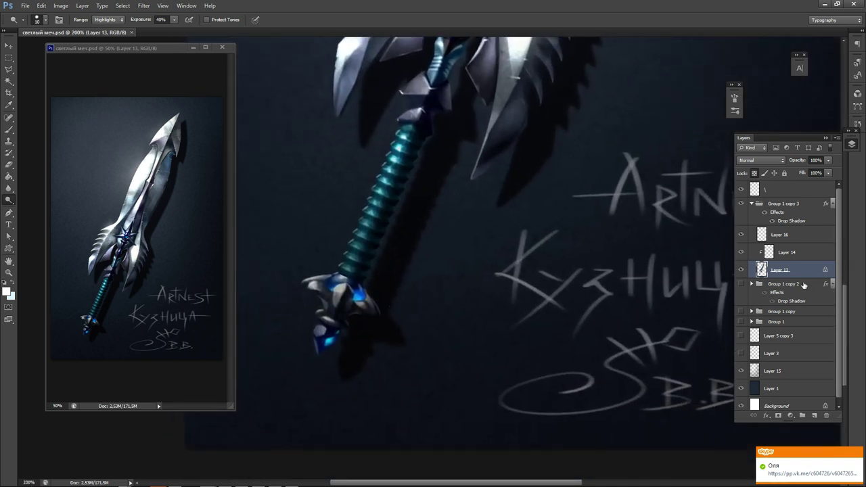
left_click(805, 190)
key("ctrl+shift+n")
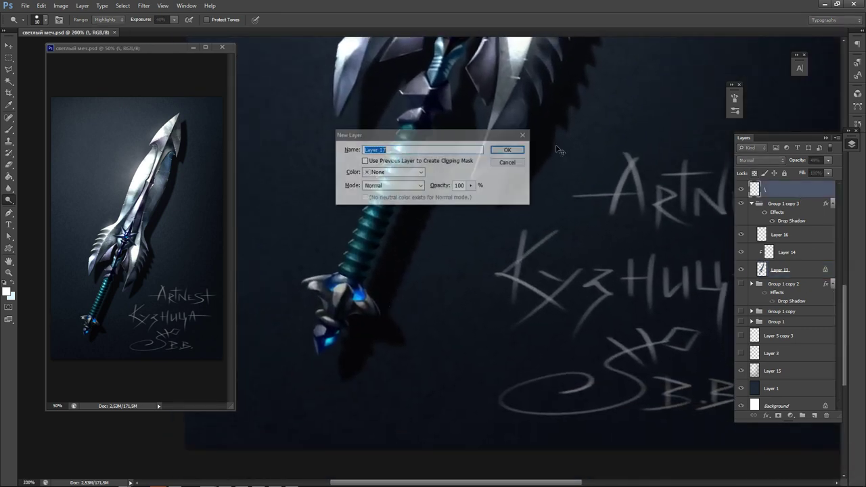
key("Return")
key("b")
Try a small cyan dab, sampled from the pommel gem, in the shadow below the pommel and undo it.
left_click(361, 290, "alt")
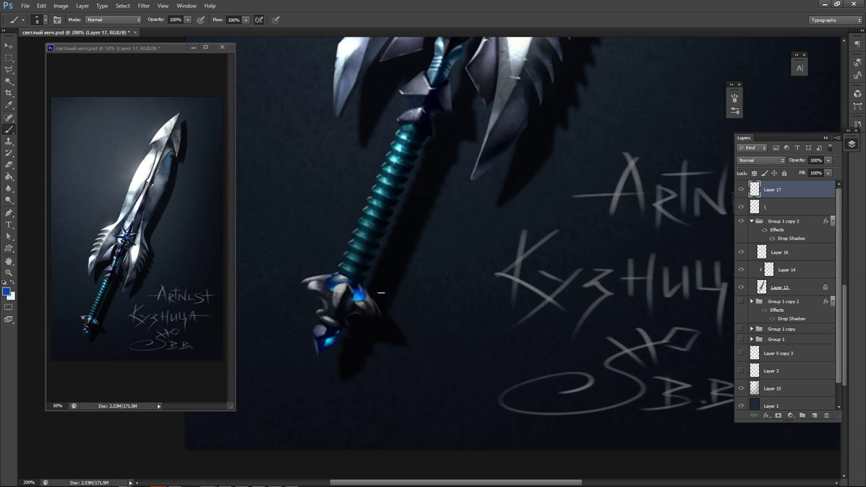
right_click(381, 293)
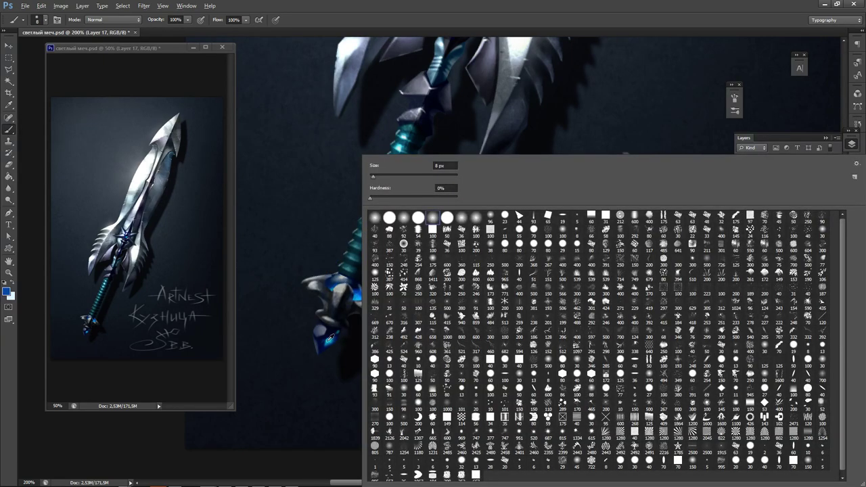
left_click(330, 339, "alt")
left_click_drag(353, 368, 349, 375)
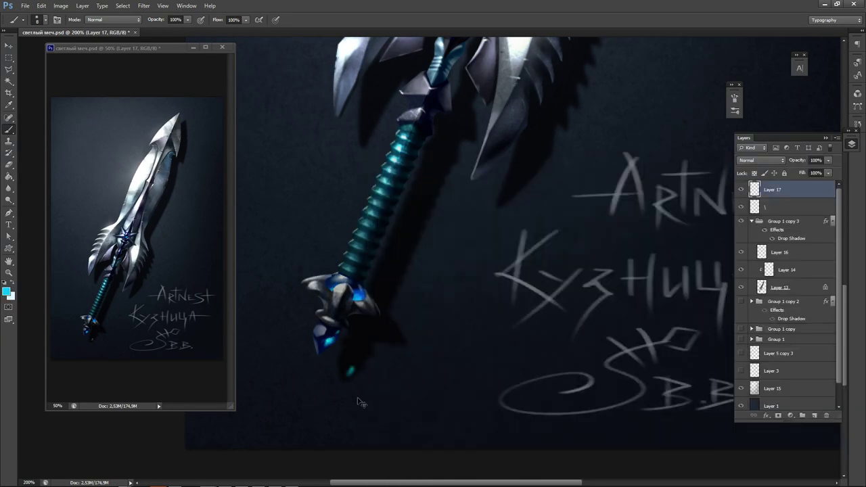
key("ctrl+z")
Set the foreground colour to violet-blue 3c00ff and paint a soft 20% opacity glow in the shadow below the pommel gem.
key("bracketright")
key("n")
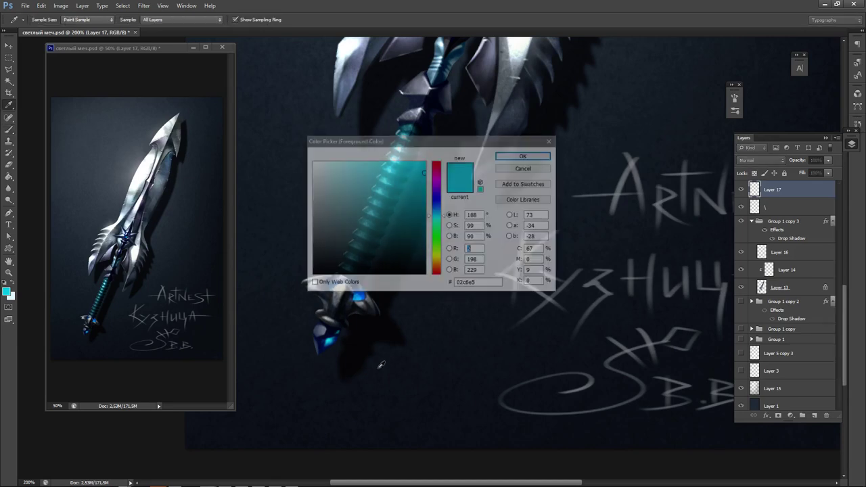
left_click(437, 195)
left_click_drag(413, 168, 434, 159)
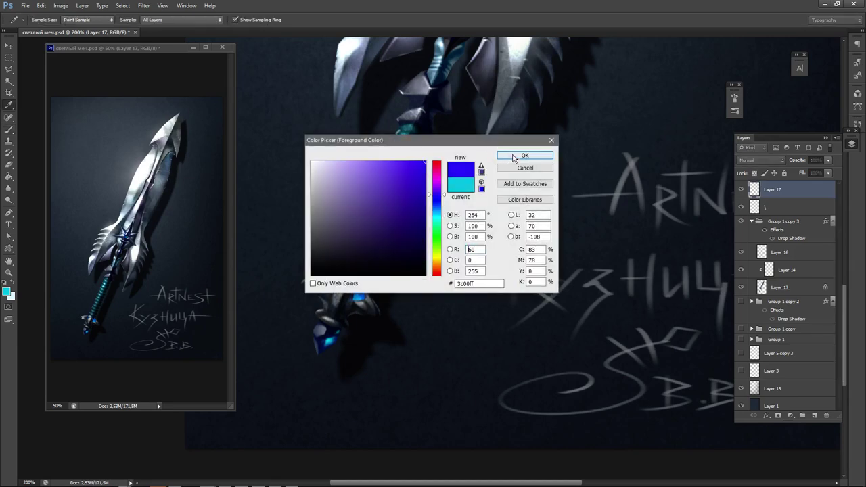
left_click(513, 157)
key("b")
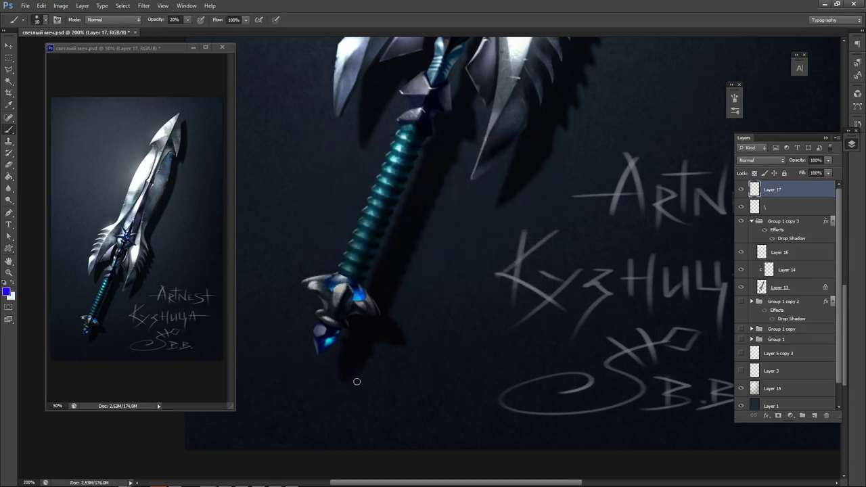
left_click_drag(352, 370, 352, 369)
key("bracketright")
key("bracketright")
key("bracketright")
key("bracketright")
left_click_drag(358, 370, 356, 359)
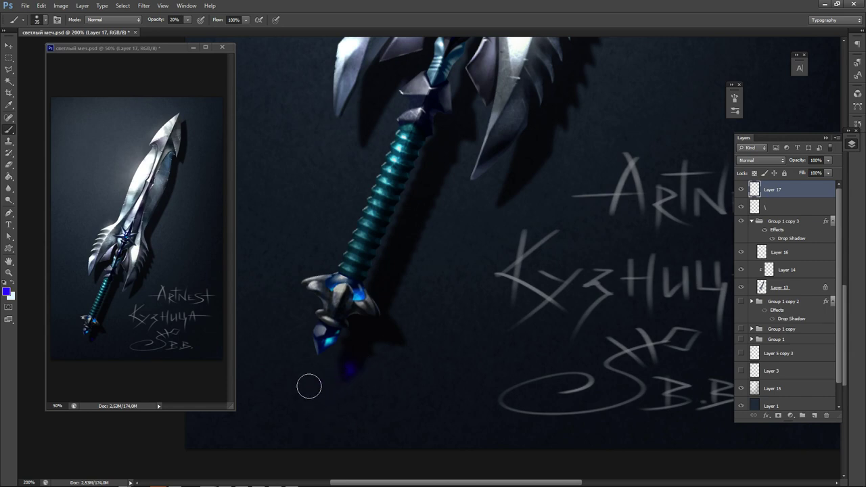
Set the foreground colour to light blue 00c0ff, touch up the glow's centre with a smaller brush, and erase around the pommel's shadow.
left_click(6, 292)
left_click(438, 213)
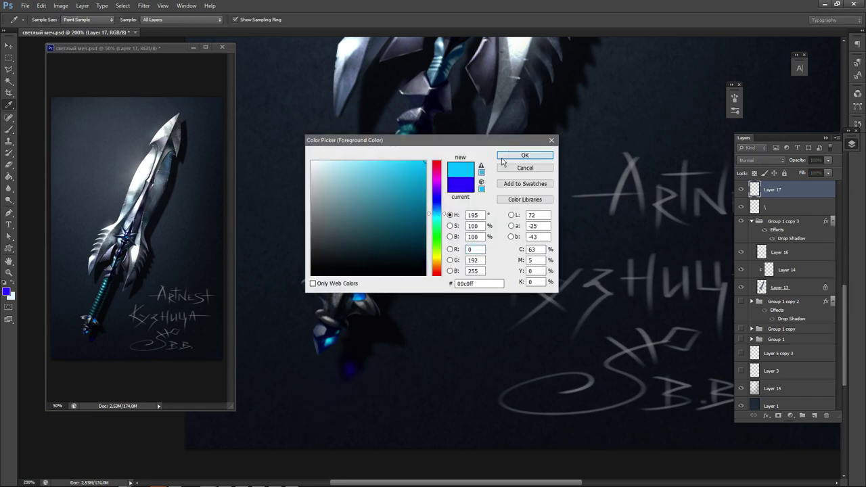
left_click(509, 157)
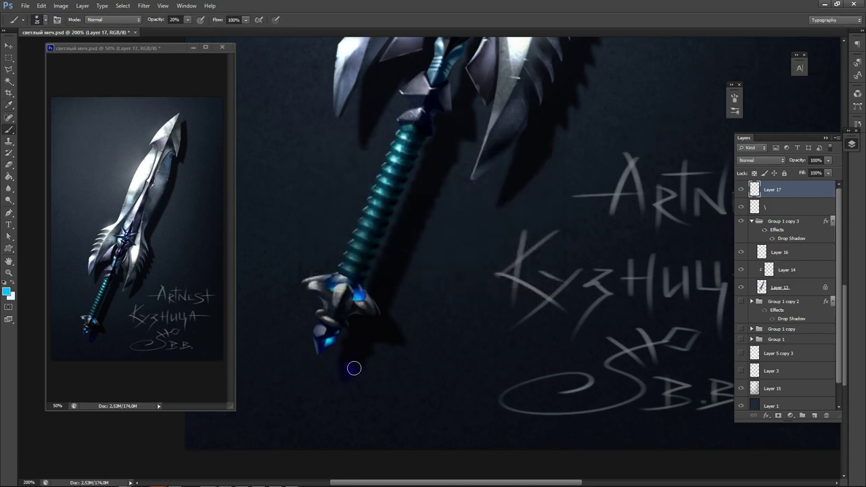
key("bracketleft")
key("bracketleft")
key("bracketleft")
key("e")
mouse_move(375, 341)
left_mouse_down()
mouse_move(350, 394)
mouse_move(395, 372)
mouse_move(349, 362)
mouse_move(402, 332)
left_mouse_up()
Set the foreground colour to blue 0054ff for the gem glow and save the document.
key("b")
left_click(6, 292)
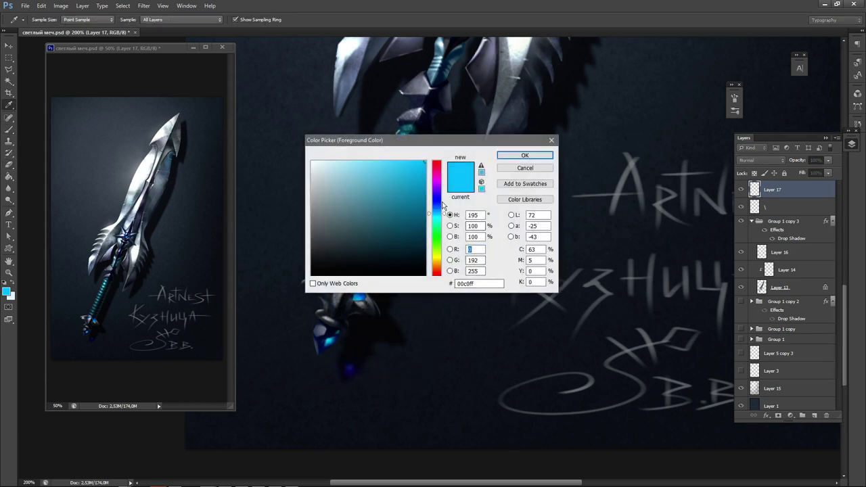
left_click(438, 205)
left_click(526, 156)
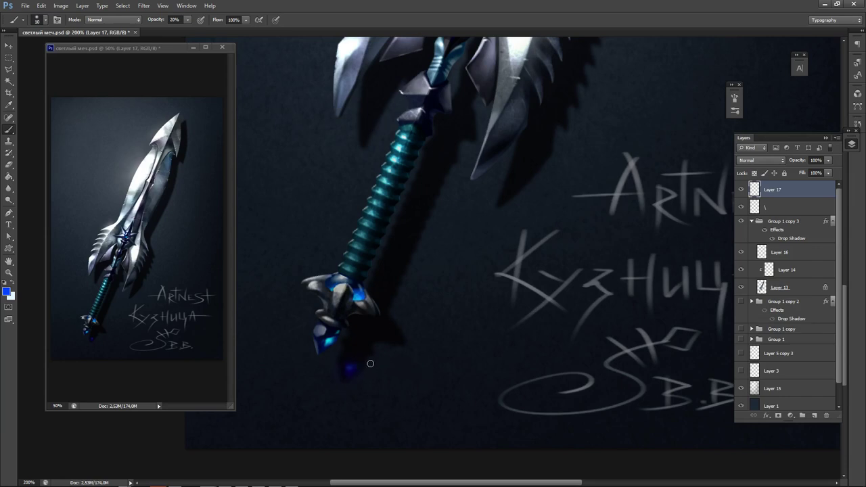
key("ctrl+minus")
key("ctrl+minus")
key("ctrl+minus")
key("ctrl+minus")
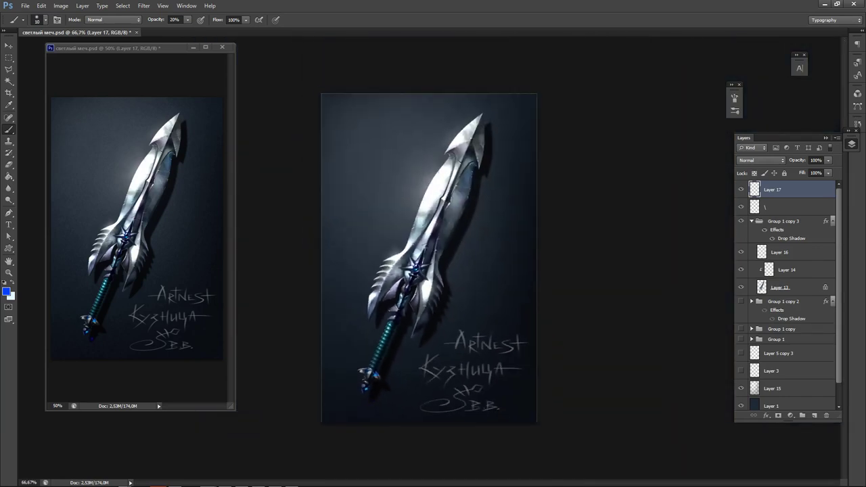
key("ctrl+s")
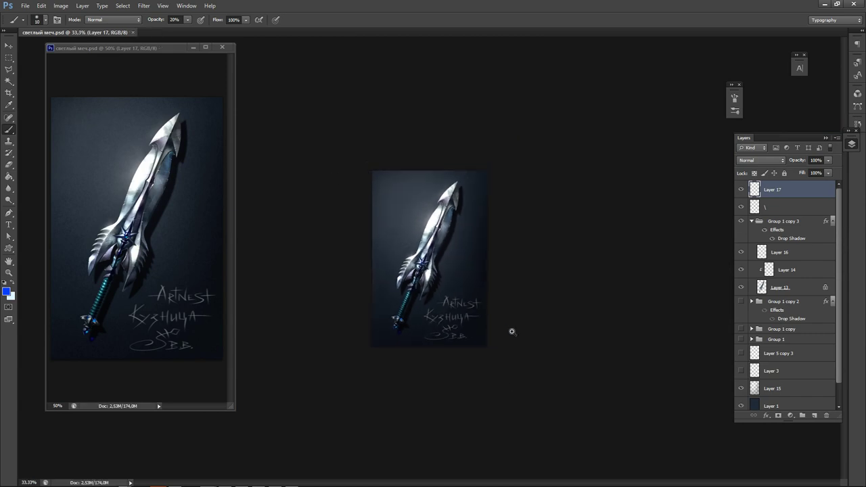
Paint a soft 20% opacity glow in the shadow beside the pommel's upper gem, darkening the foreground colour to navy 002672.
key("ctrl+plus")
key("ctrl+plus")
key("ctrl+plus")
key("ctrl+plus")
key("ctrl+plus")
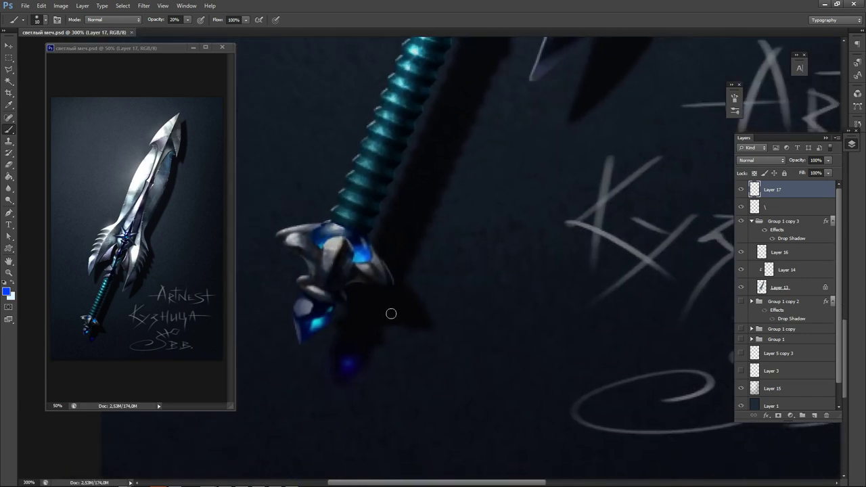
key("bracketright")
key("bracketright")
key("bracketright")
left_click_drag(381, 292, 427, 301)
key("bracketleft")
key("bracketleft")
mouse_move(370, 299)
left_mouse_down()
mouse_move(388, 310)
mouse_move(361, 292)
mouse_move(417, 304)
left_mouse_up()
key("n")
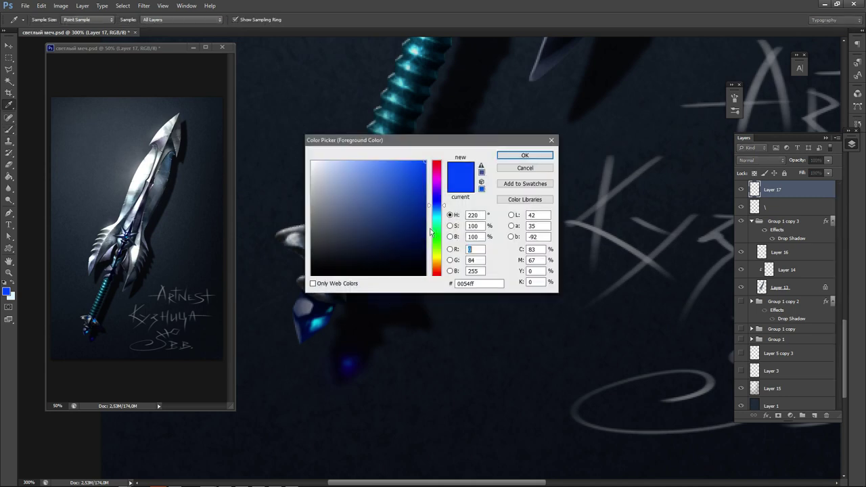
left_click(525, 155)
key("b")
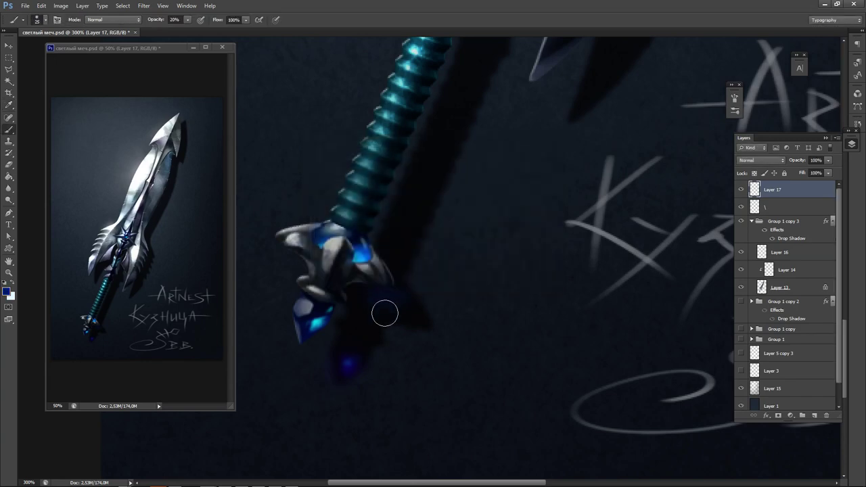
mouse_move(414, 312)
left_mouse_down()
mouse_move(357, 288)
mouse_move(408, 298)
left_mouse_up()
Set the foreground colour to bright blue 0054ff and brighten the centre of the glow beside the pommel.
key("n")
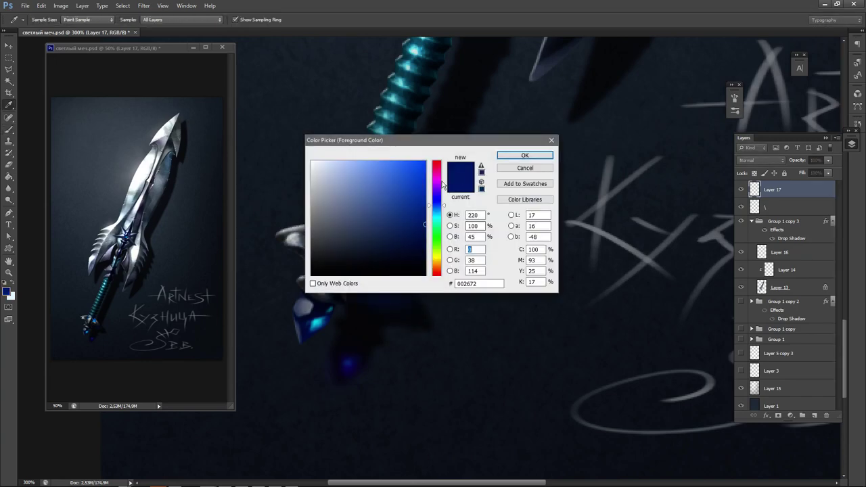
left_click_drag(423, 216, 457, 151)
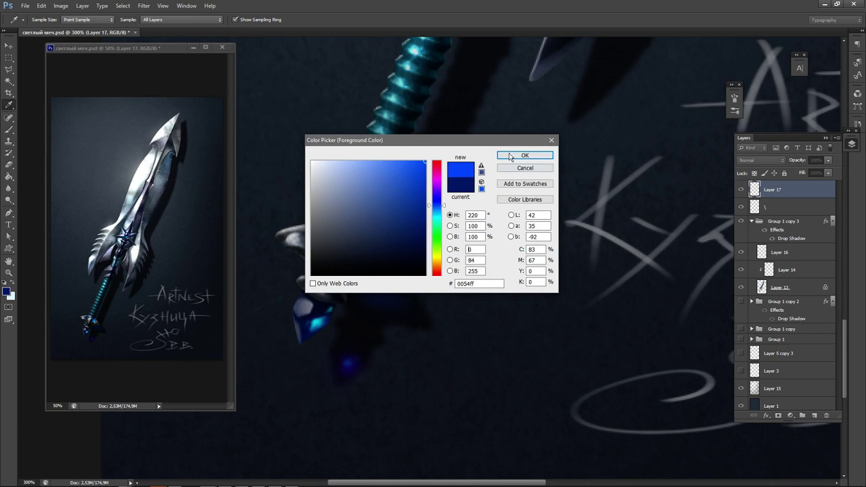
left_click(515, 155)
key("b")
left_click_drag(395, 304, 385, 298)
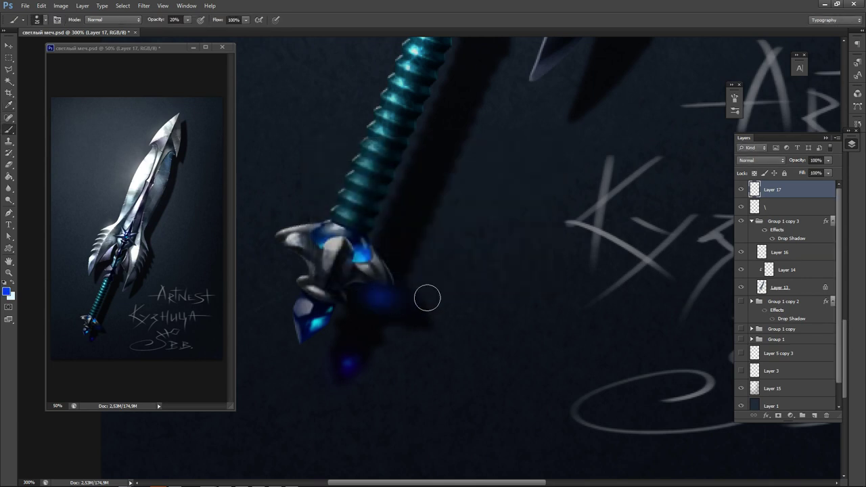
Erase the excess blue glow beside the pommel with a size 10 eraser at 100% opacity, and save the document.
key("e")
left_click_drag(385, 268, 382, 266)
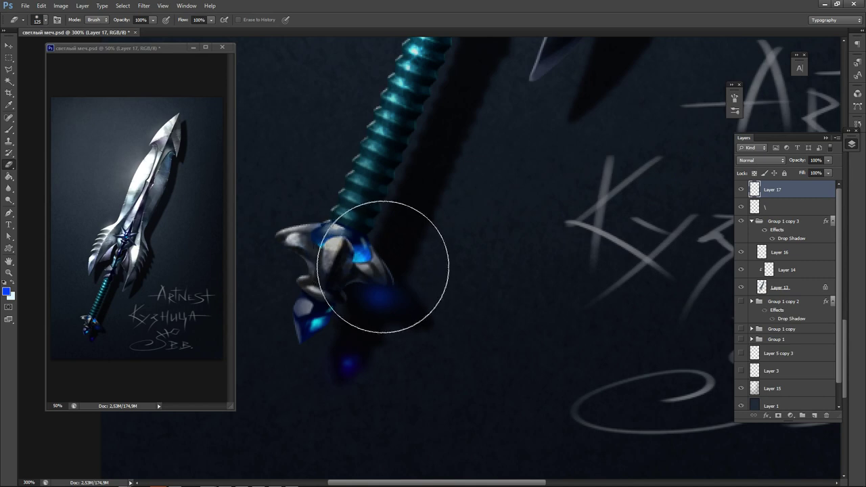
key("bracketleft")
key("bracketleft")
key("bracketleft")
key("bracketleft")
key("bracketleft")
key("bracketleft")
key("bracketleft")
key("bracketleft")
key("bracketleft")
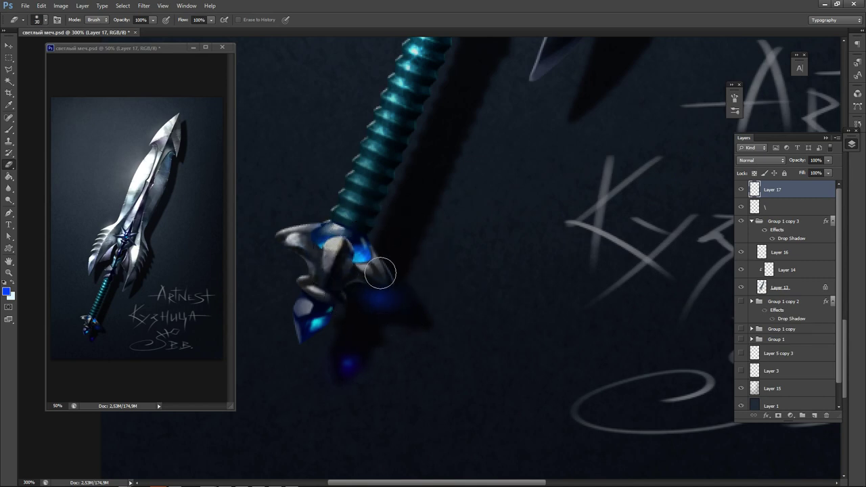
key("bracketleft")
key("bracketleft")
mouse_move(388, 281)
left_mouse_down()
mouse_move(364, 290)
mouse_move(377, 300)
mouse_move(366, 295)
left_mouse_up()
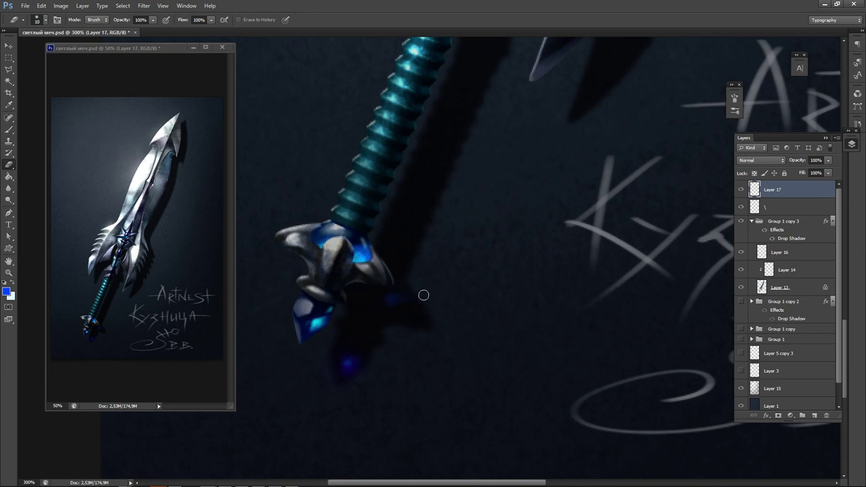
key("ctrl+minus")
key("ctrl+minus")
key("ctrl+minus")
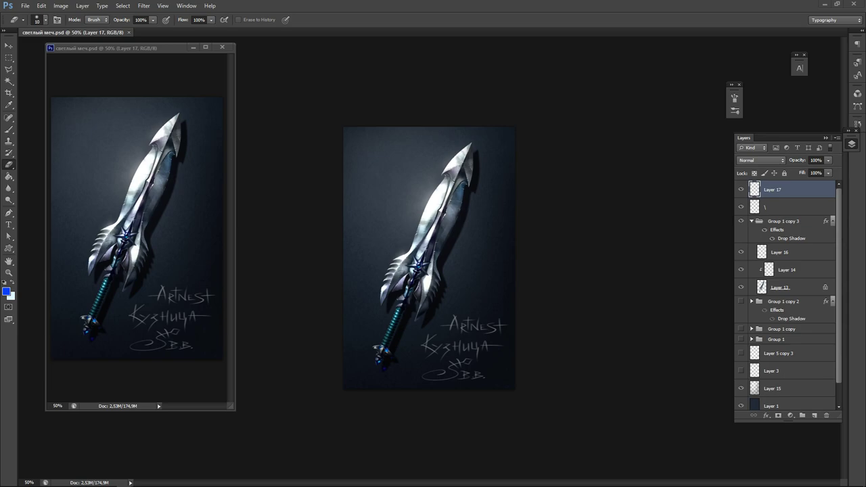
Switch to the web browser and close all the open image tabs.
left_click_drag(0, 105, 180, 7)
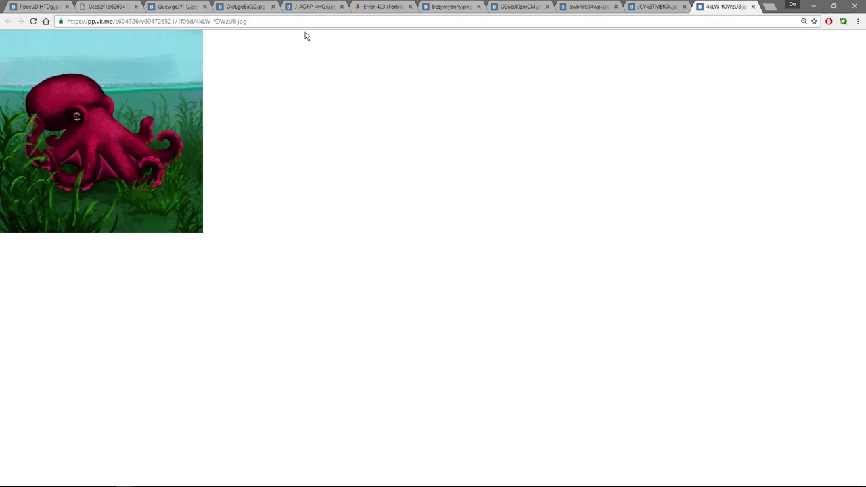
left_click(67, 7)
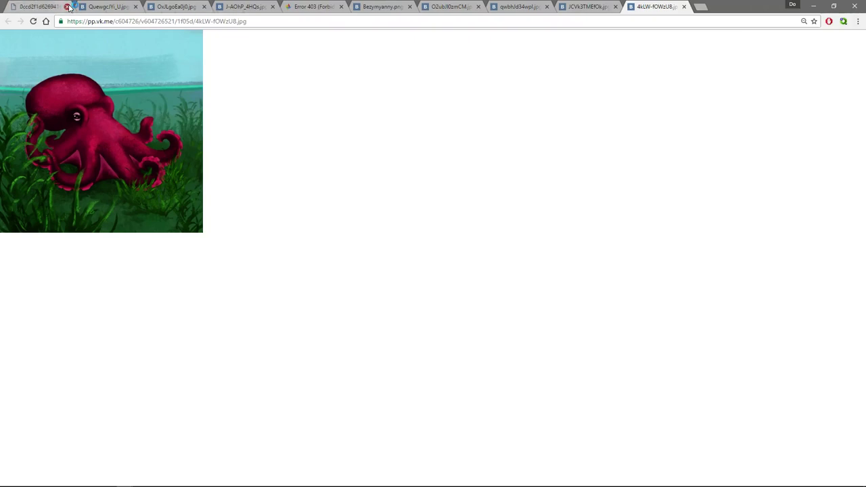
left_click(67, 6)
left_click(67, 6)
left_click(67, 7)
left_click(69, 7)
left_click(68, 6)
left_click(68, 6)
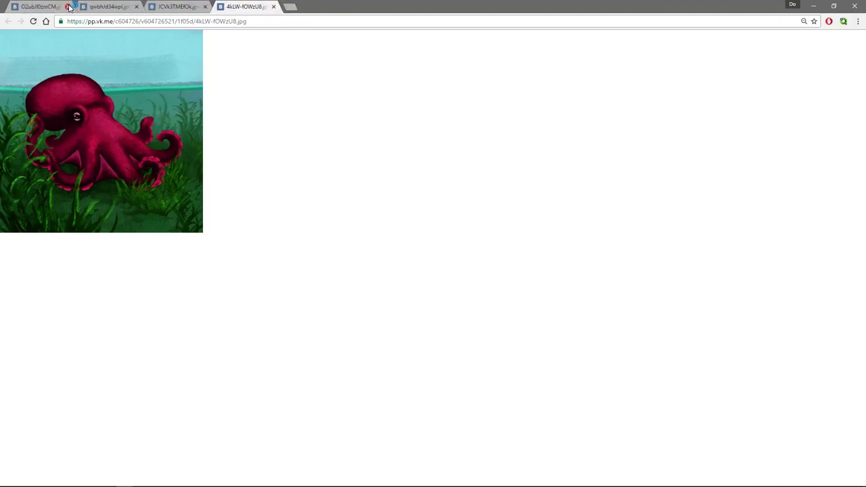
left_click(68, 7)
left_click(69, 6)
left_click(69, 7)
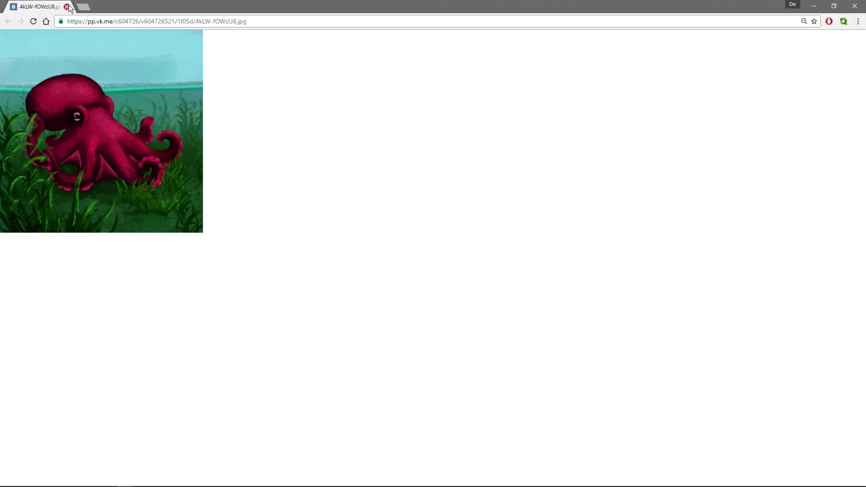
left_click(67, 7)
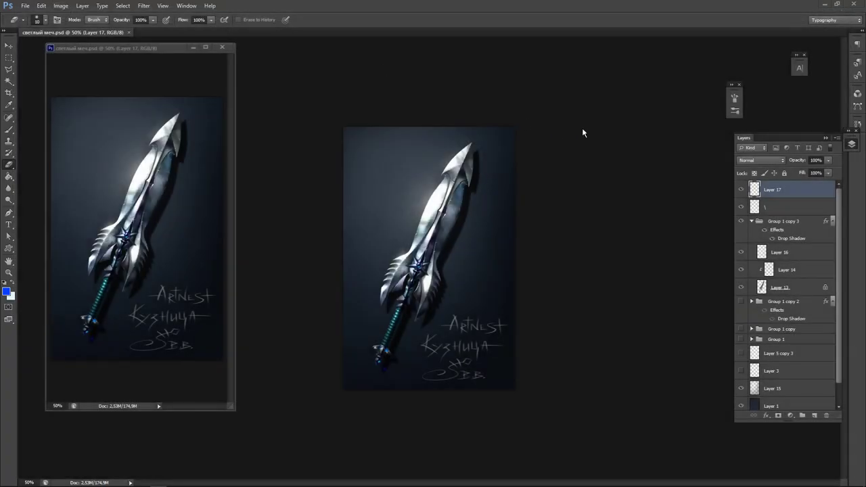